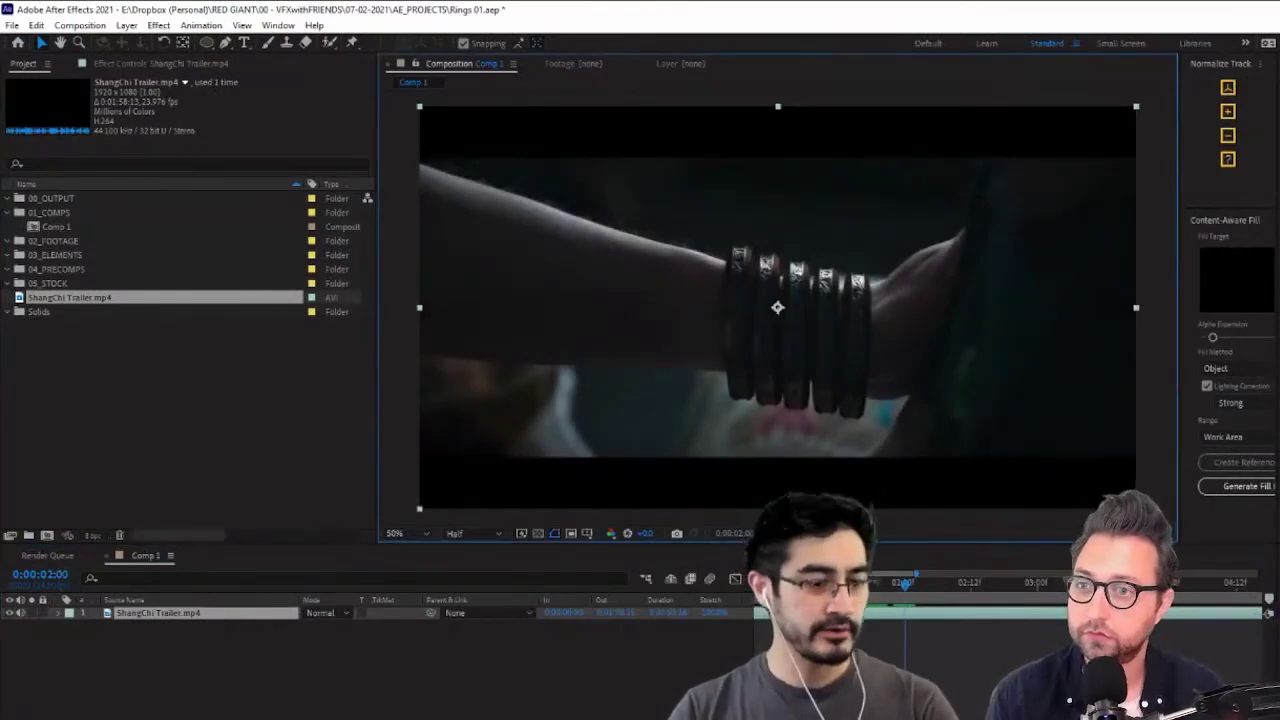
Enlarge the Comp 1 viewer to fill the workspace for watching the ShangChi Trailer footage
{"action": "key", "text": "grave"}
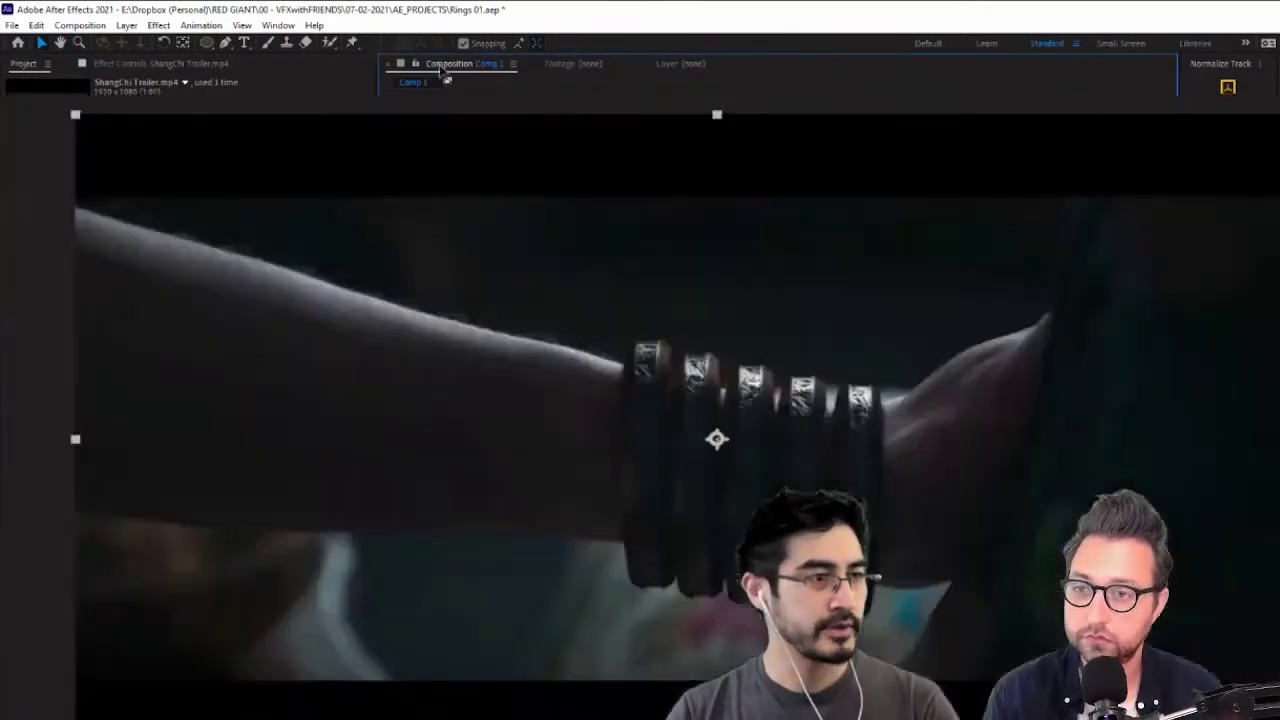
{"action": "key", "text": "grave"}
{"action": "key", "text": "grave"}
{"action": "scroll", "coordinate": [766, 450], "scroll_direction": "up", "scroll_amount": 1}
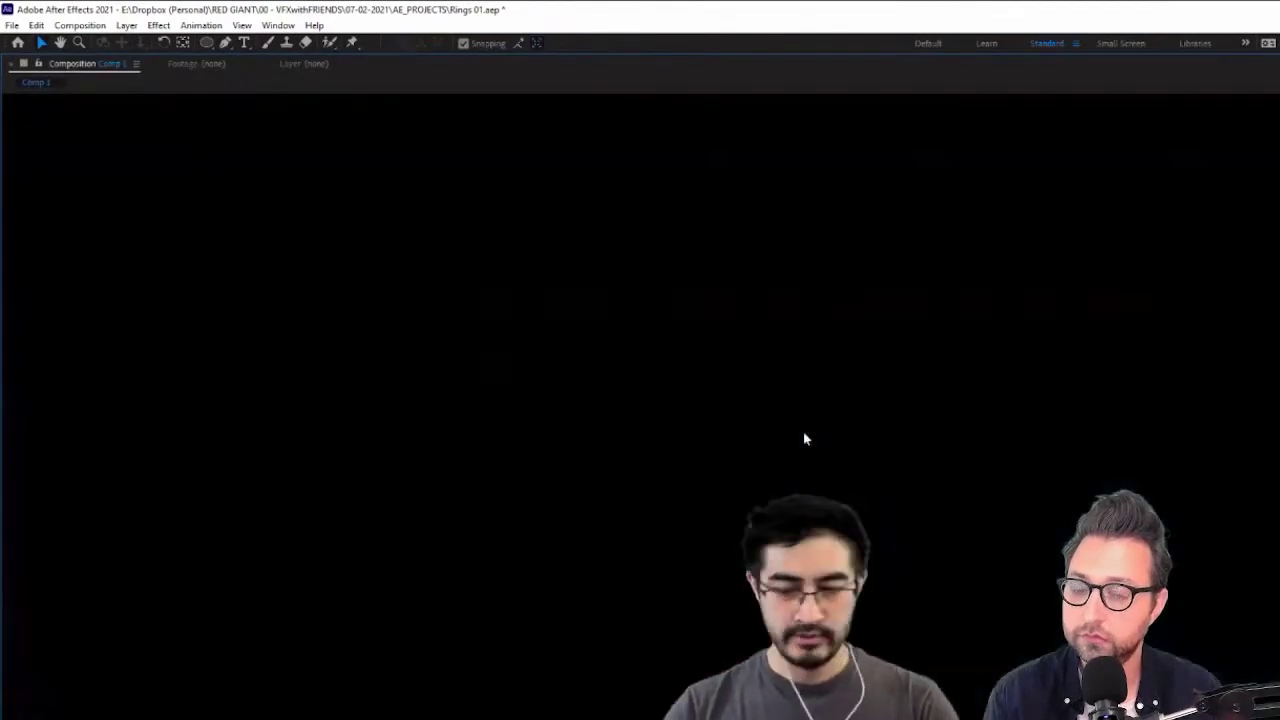
Lower the system playback volume while the trailer footage plays
{"action": "key", "text": "XF86AudioLowerVolume"}
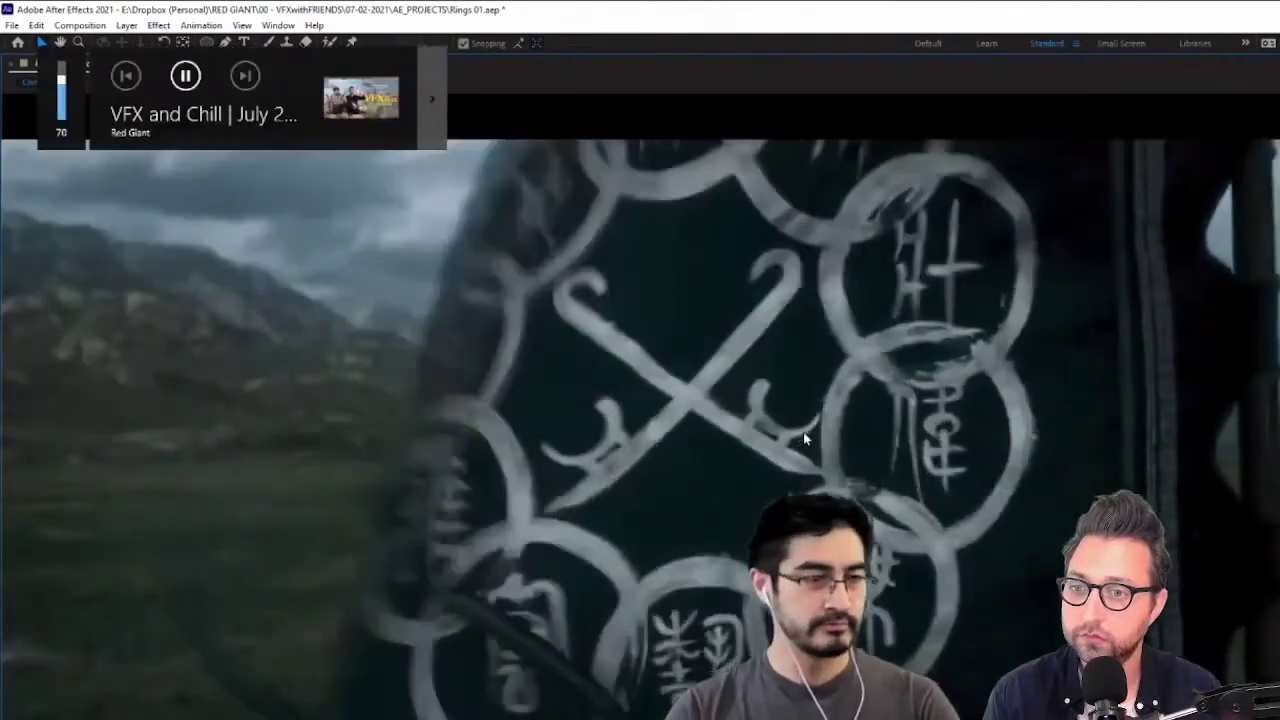
{"action": "key", "text": "XF86AudioLowerVolume"}
{"action": "key", "text": "XF86AudioLowerVolume"}
{"action": "key", "text": "XF86AudioLowerVolume"}
{"action": "key", "text": "XF86AudioLowerVolume"}
{"action": "key", "text": "XF86AudioLowerVolume"}
{"action": "key", "text": "XF86AudioLowerVolume"}
{"action": "key", "text": "XF86AudioLowerVolume"}
{"action": "key", "text": "XF86AudioLowerVolume"}
{"action": "key", "text": "XF86AudioLowerVolume"}
{"action": "key", "text": "XF86AudioLowerVolume"}
{"action": "key", "text": "XF86AudioLowerVolume"}
{"action": "key", "text": "XF86AudioLowerVolume"}
{"action": "key", "text": "XF86AudioLowerVolume"}
{"action": "key", "text": "XF86AudioLowerVolume"}
{"action": "key", "text": "XF86AudioLowerVolume"}
{"action": "key", "text": "XF86AudioLowerVolume"}
{"action": "key", "text": "XF86AudioLowerVolume"}
{"action": "key", "text": "XF86AudioLowerVolume"}
{"action": "key", "text": "XF86AudioLowerVolume"}
{"action": "key", "text": "XF86AudioLowerVolume"}
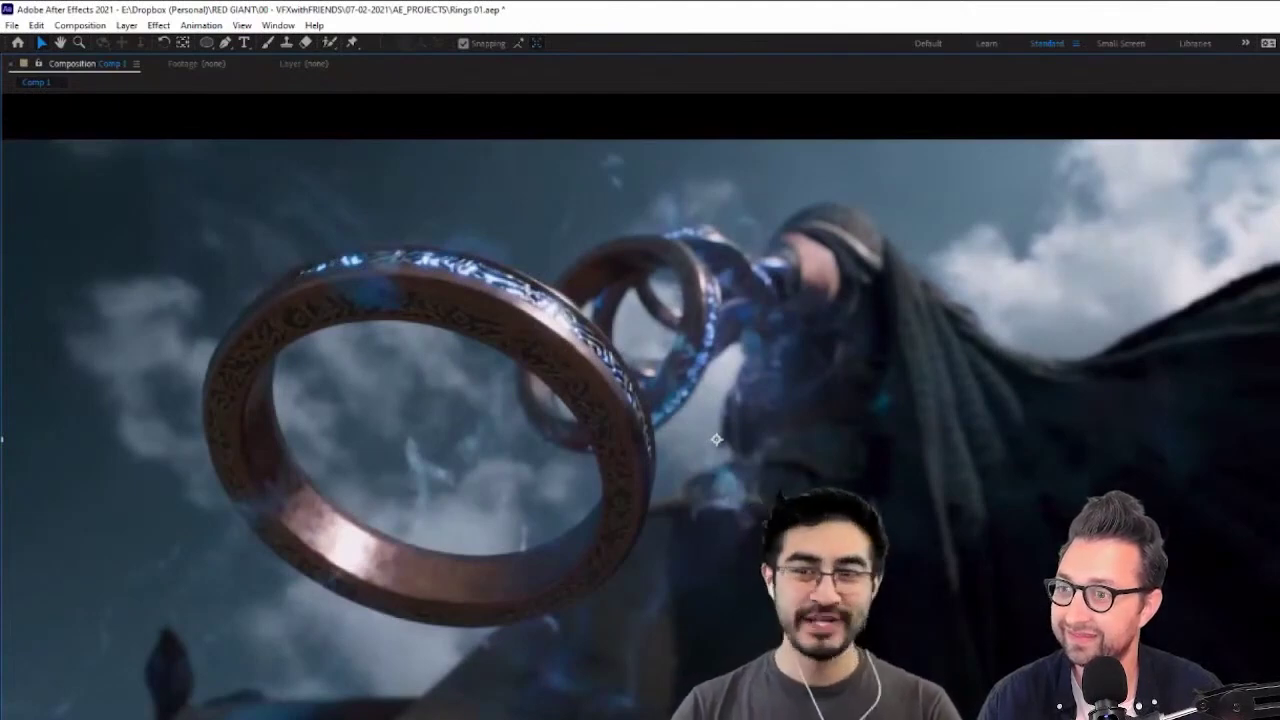
Switch to Cinema 4D and move its window up to the upper edge of the display
{"action": "key", "text": "alt+Tab"}
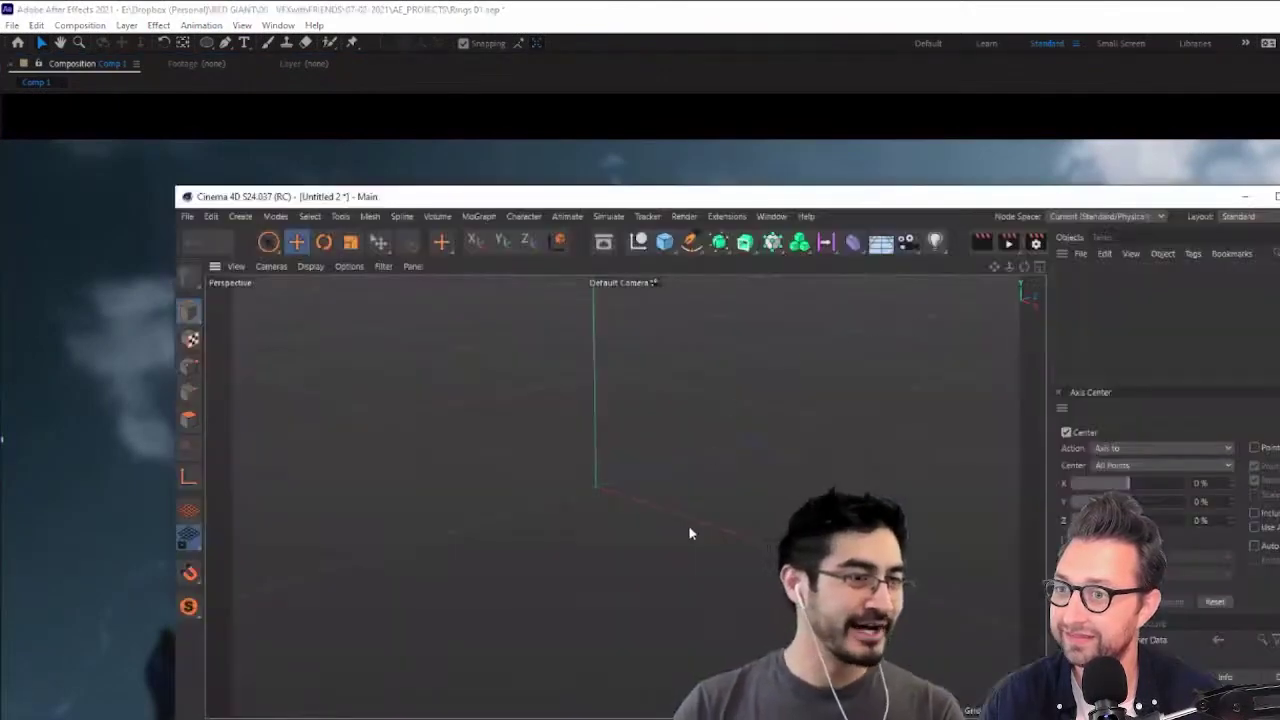
{"action": "left_click_drag", "start_coordinate": [858, 88], "coordinate": [838, 2]}
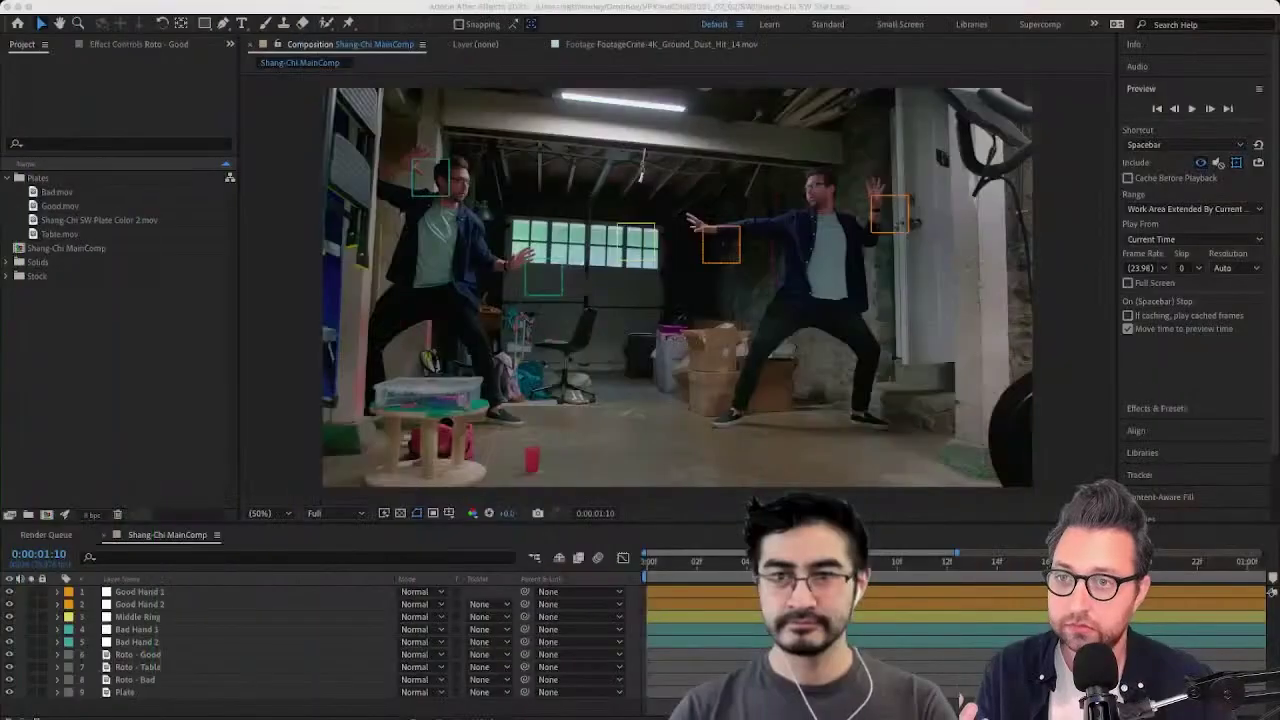
Switch to the After Effects project with Shang-Chi MainComp and preview the composition from its first frame
{"action": "key", "text": "super+Tab"}
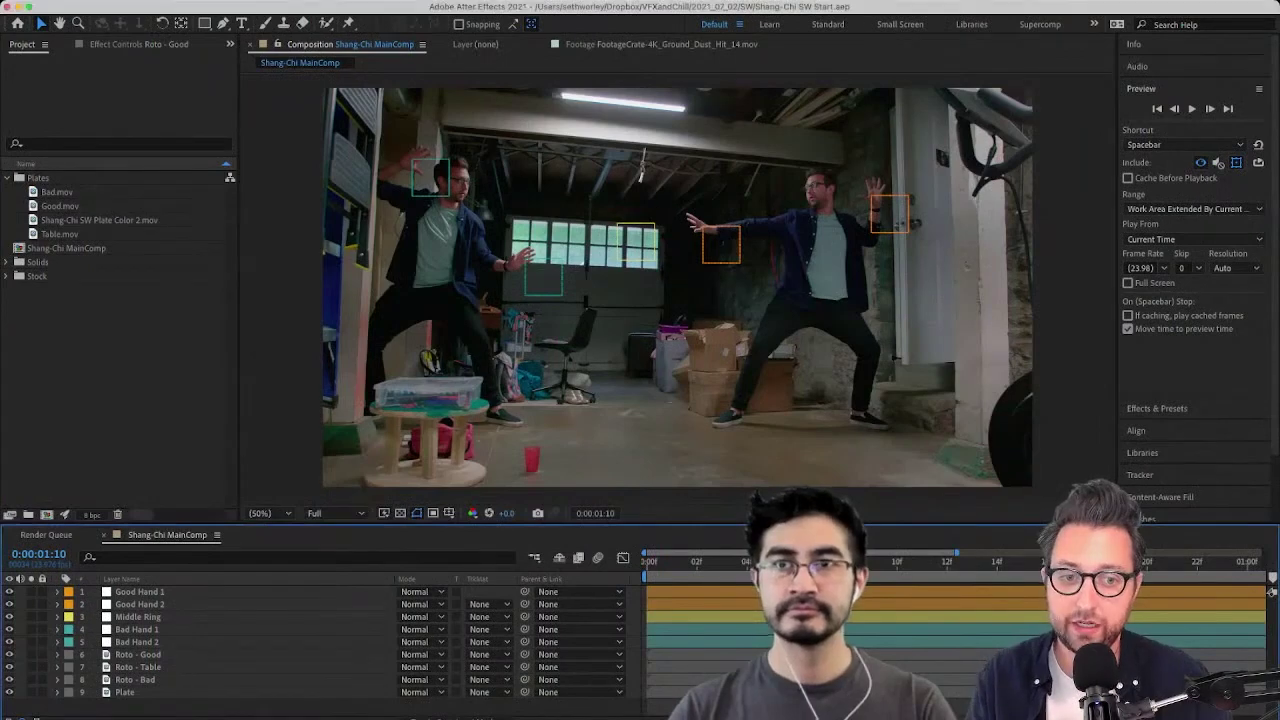
{"action": "key", "text": "Home"}
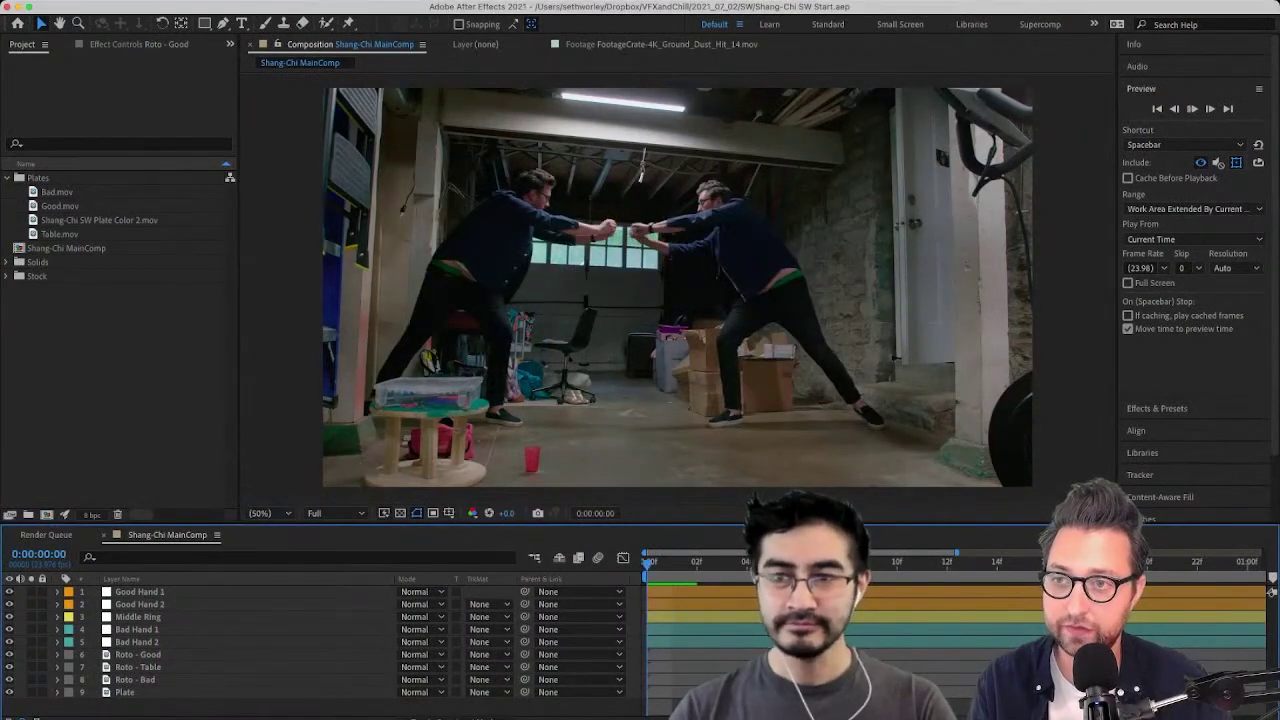
{"action": "key", "text": "space"}
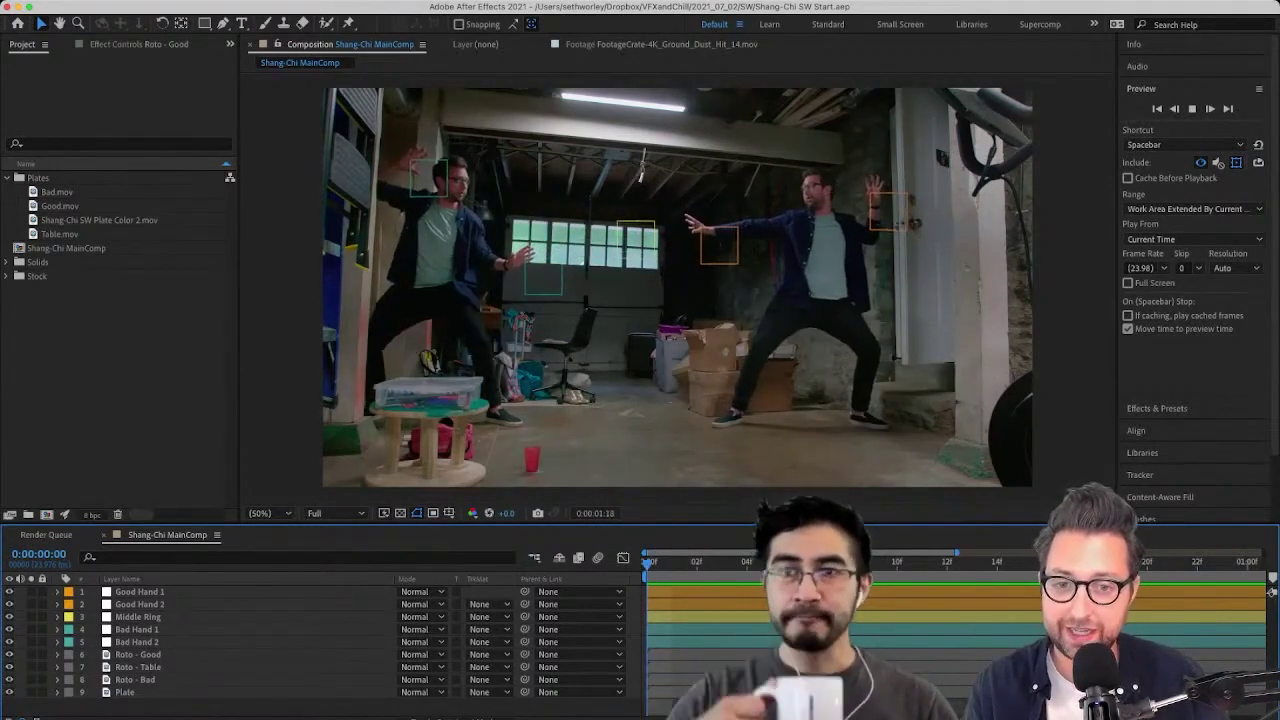
{"action": "key", "text": "space"}
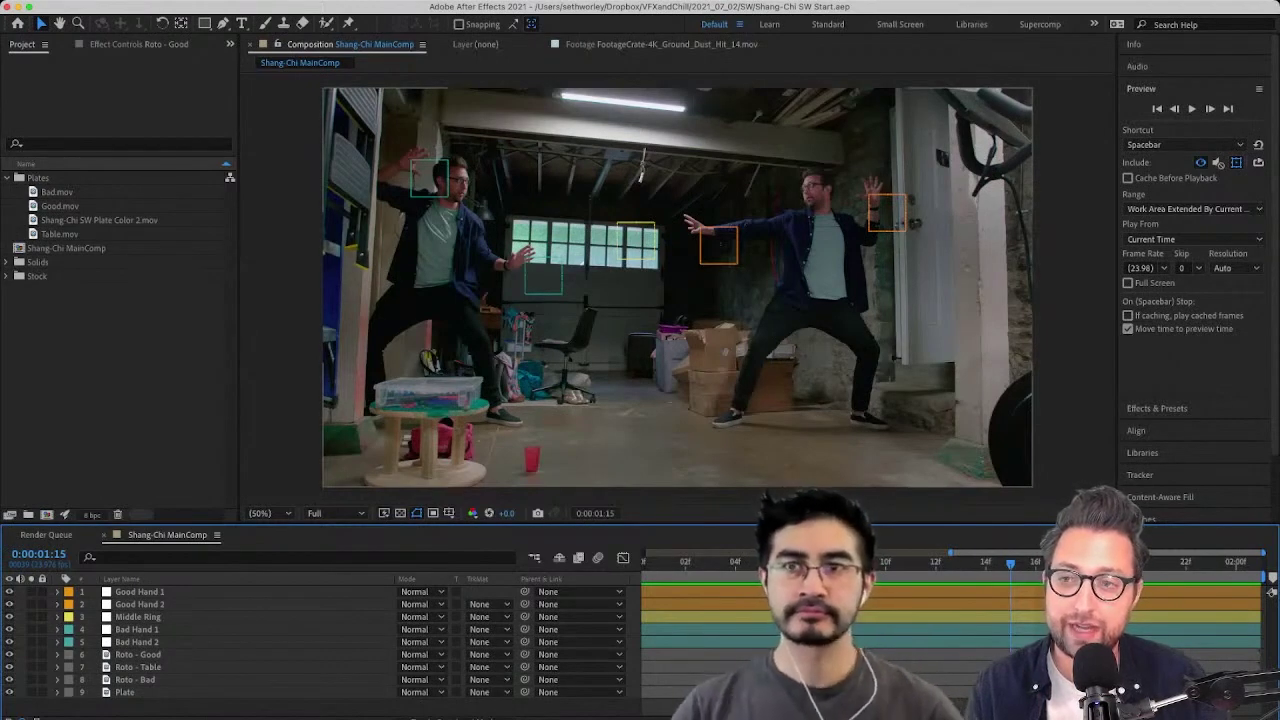
Select the Roto - Good layer, show more of the timeline, step back through the opening frames and preview the shot
{"action": "left_click", "coordinate": [677, 288]}
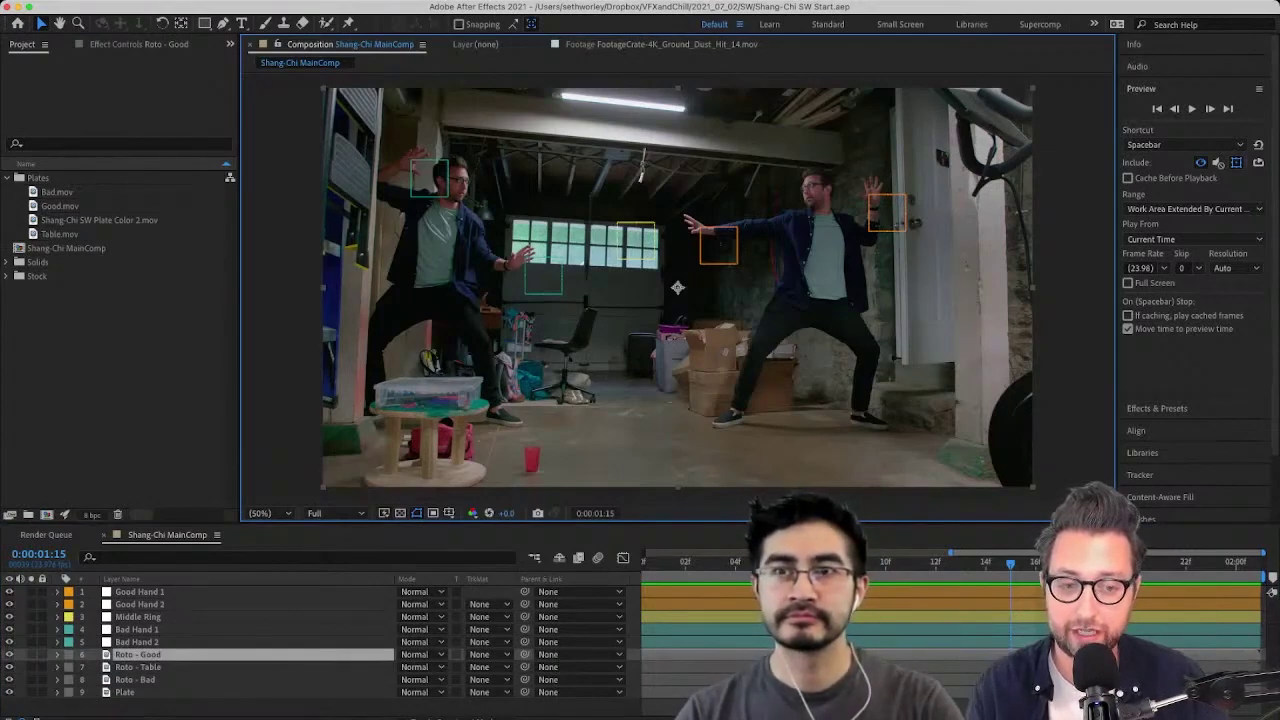
{"action": "key", "text": "minus"}
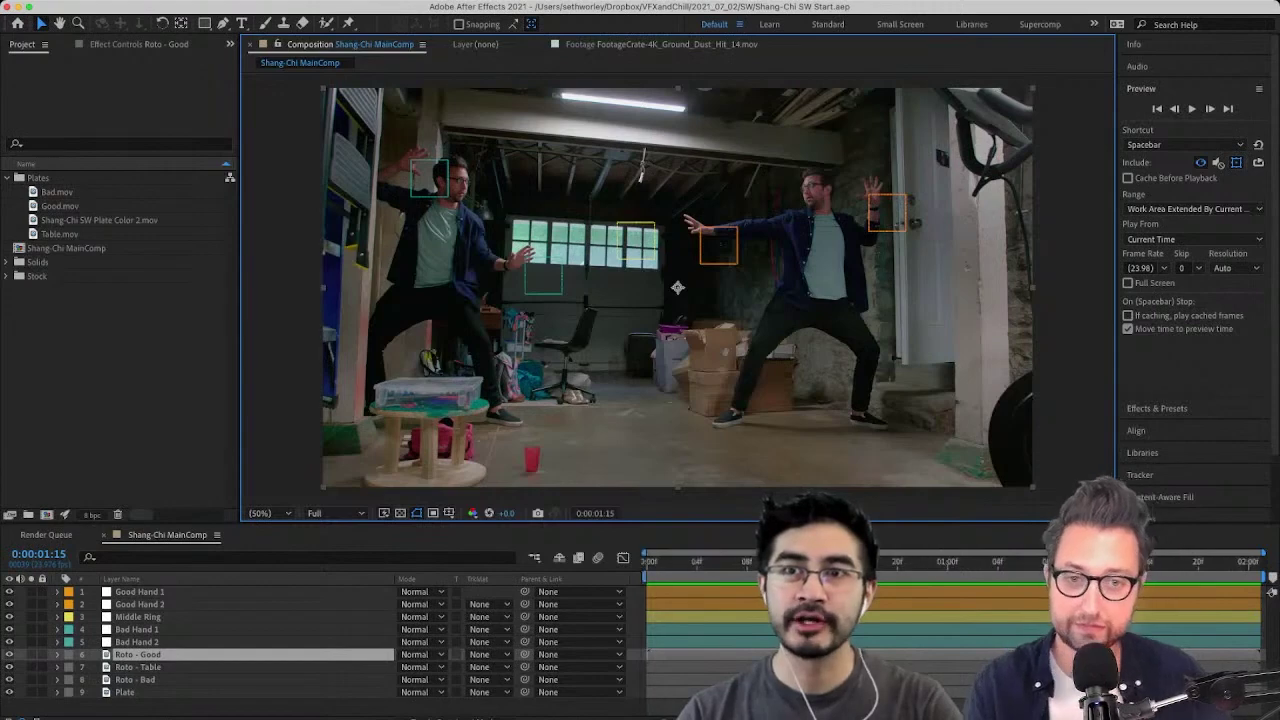
{"action": "left_click_drag", "start_coordinate": [750, 562], "coordinate": [684, 562]}
{"action": "key", "text": "Page_Up"}
{"action": "key", "text": "Page_Up"}
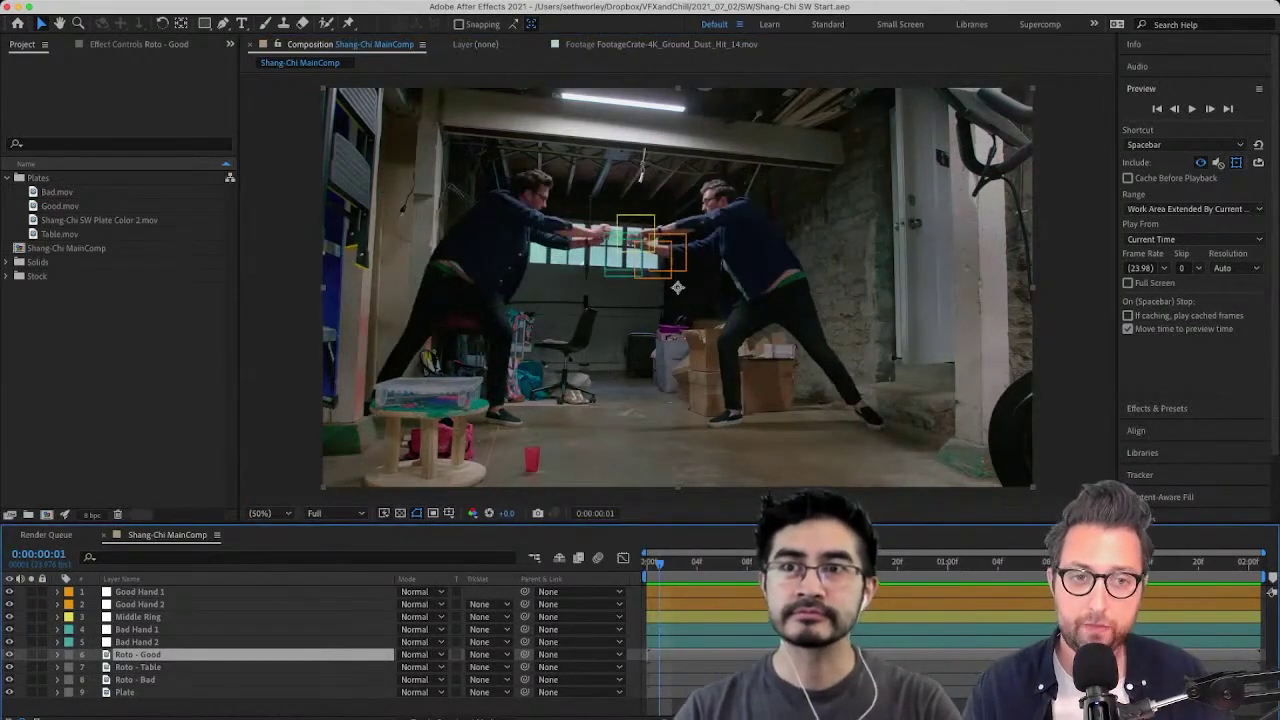
{"action": "key", "text": "space"}
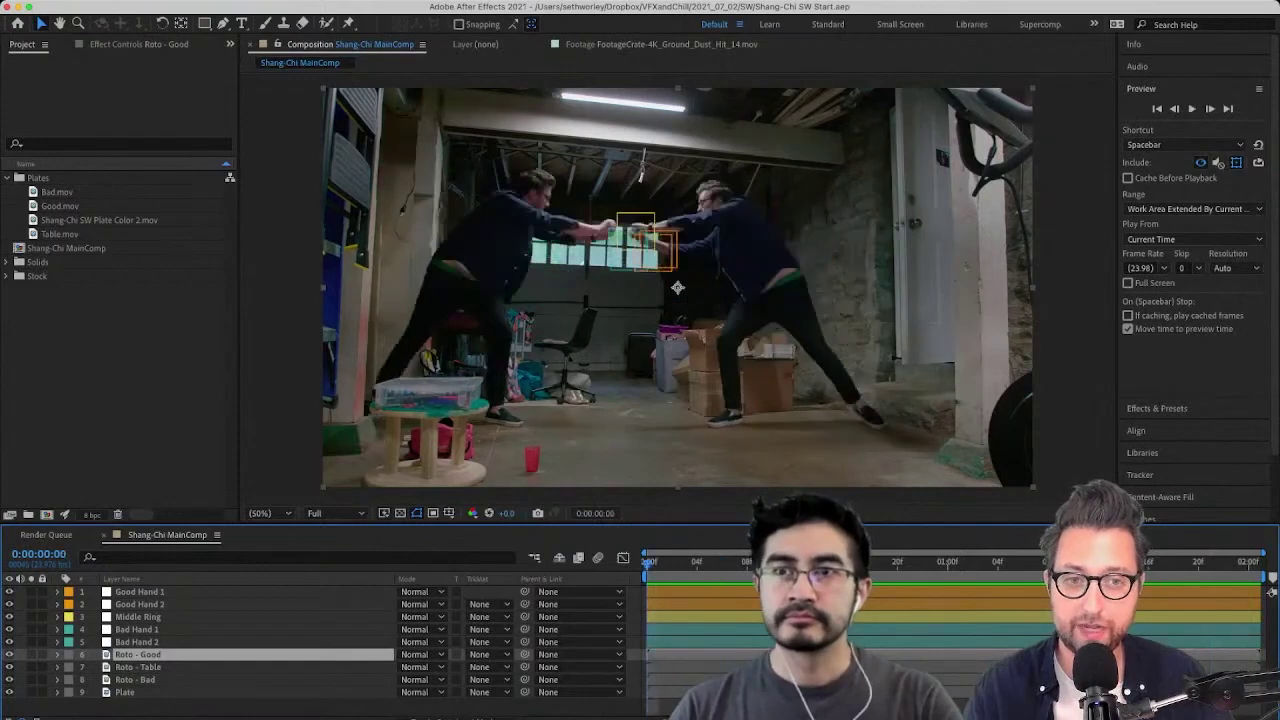
{"action": "key", "text": "space"}
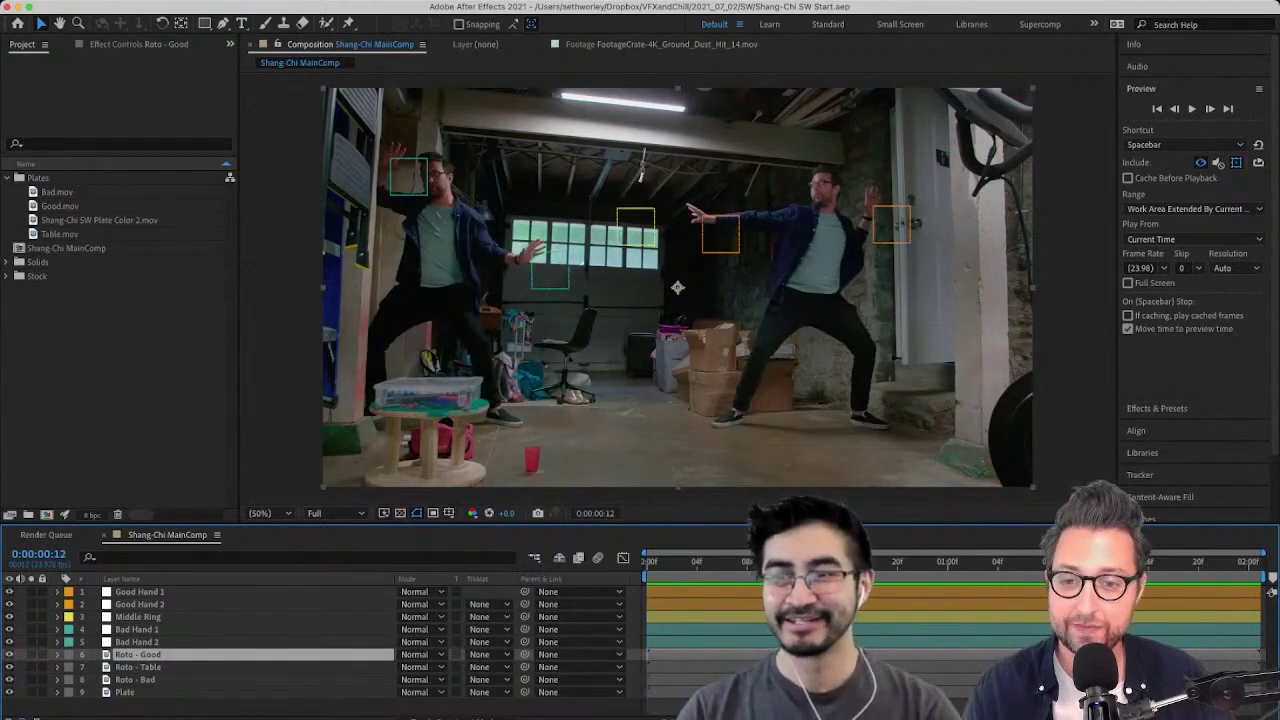
Select the Good Hand 1 null and preview how it follows its motion path
{"action": "left_click", "coordinate": [880, 212]}
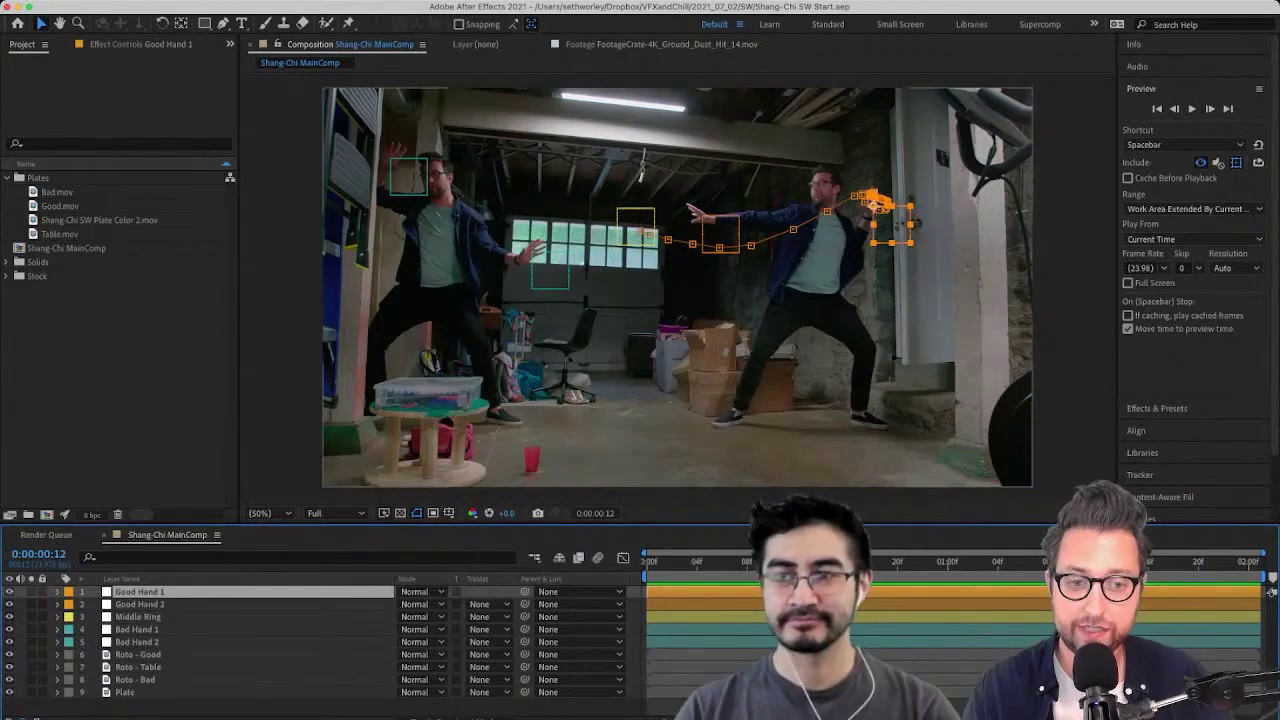
{"action": "key", "text": "space"}
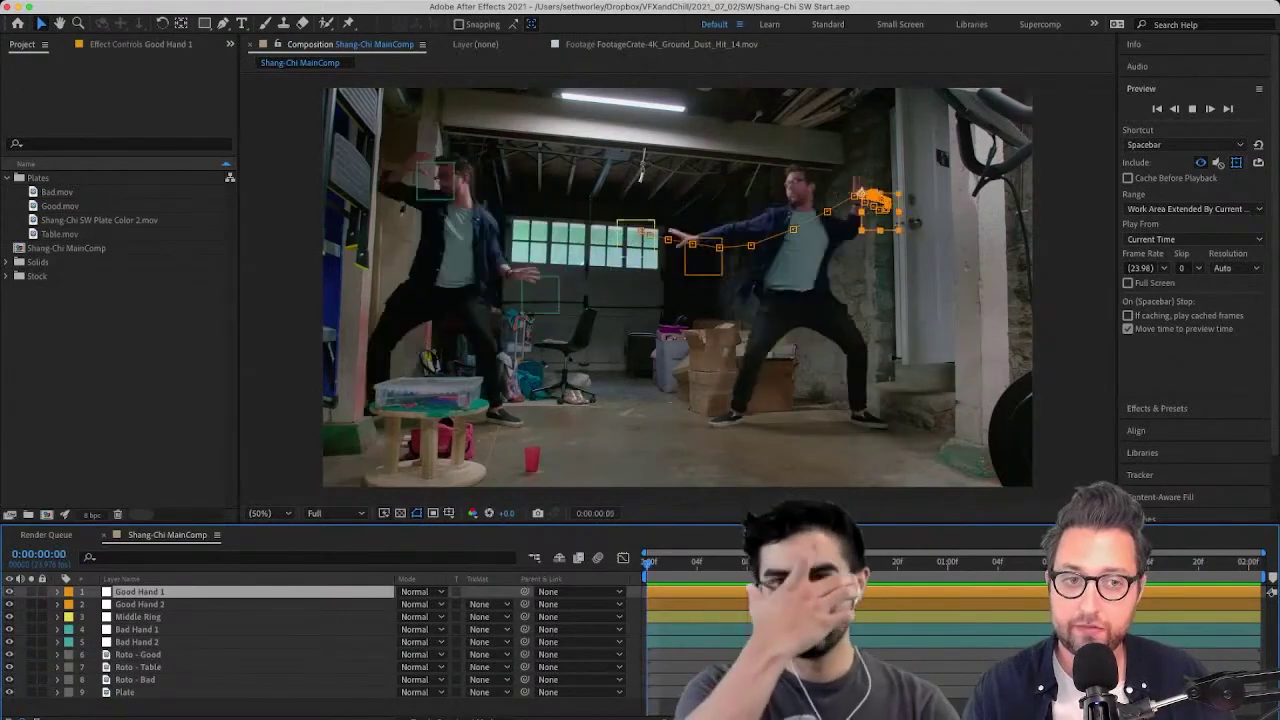
{"action": "key", "text": "space"}
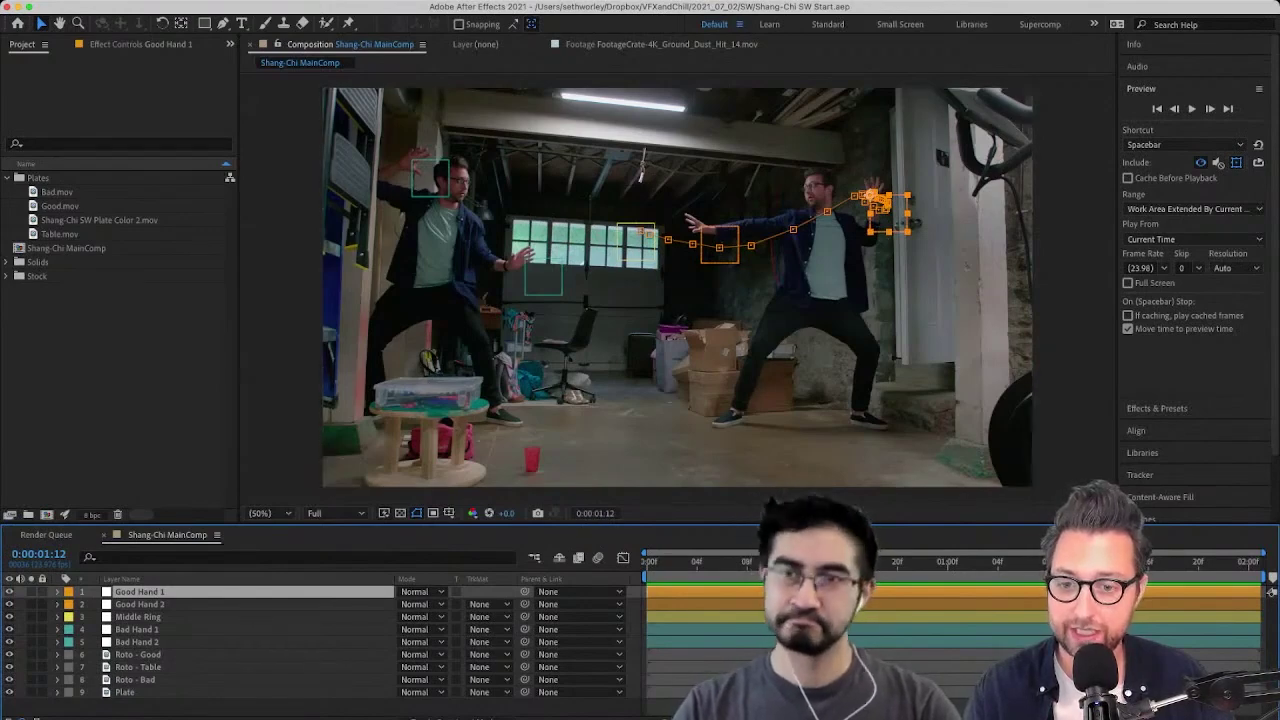
Examine the motion paths of the remaining hand and middle ring nulls one by one, checking them against the playing footage
{"action": "left_click", "coordinate": [140, 604]}
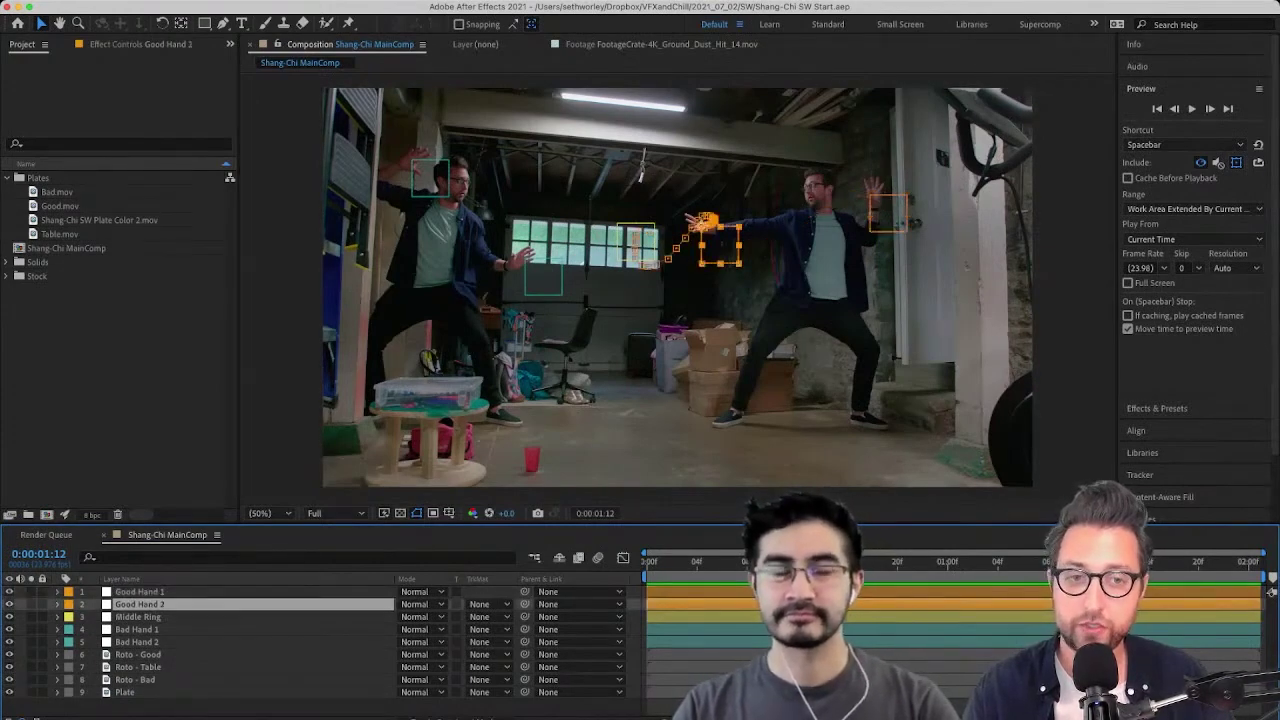
{"action": "key", "text": "super+Down"}
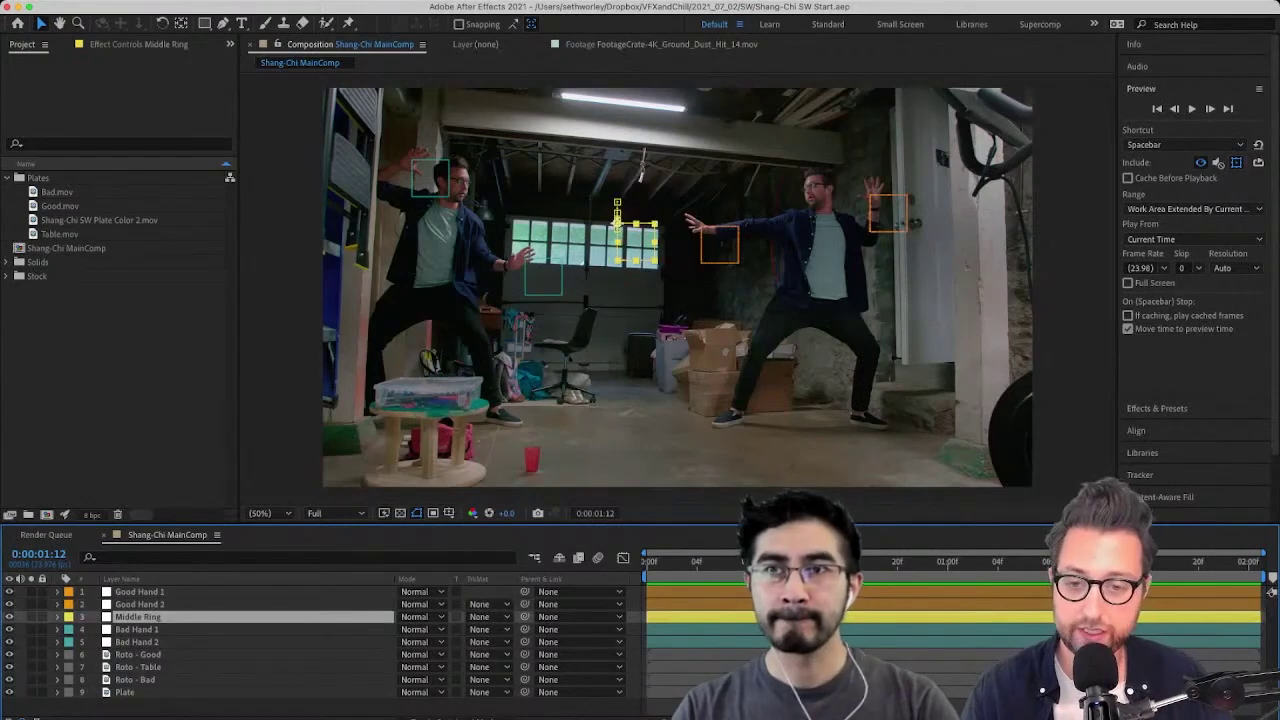
{"action": "key", "text": "super+Down"}
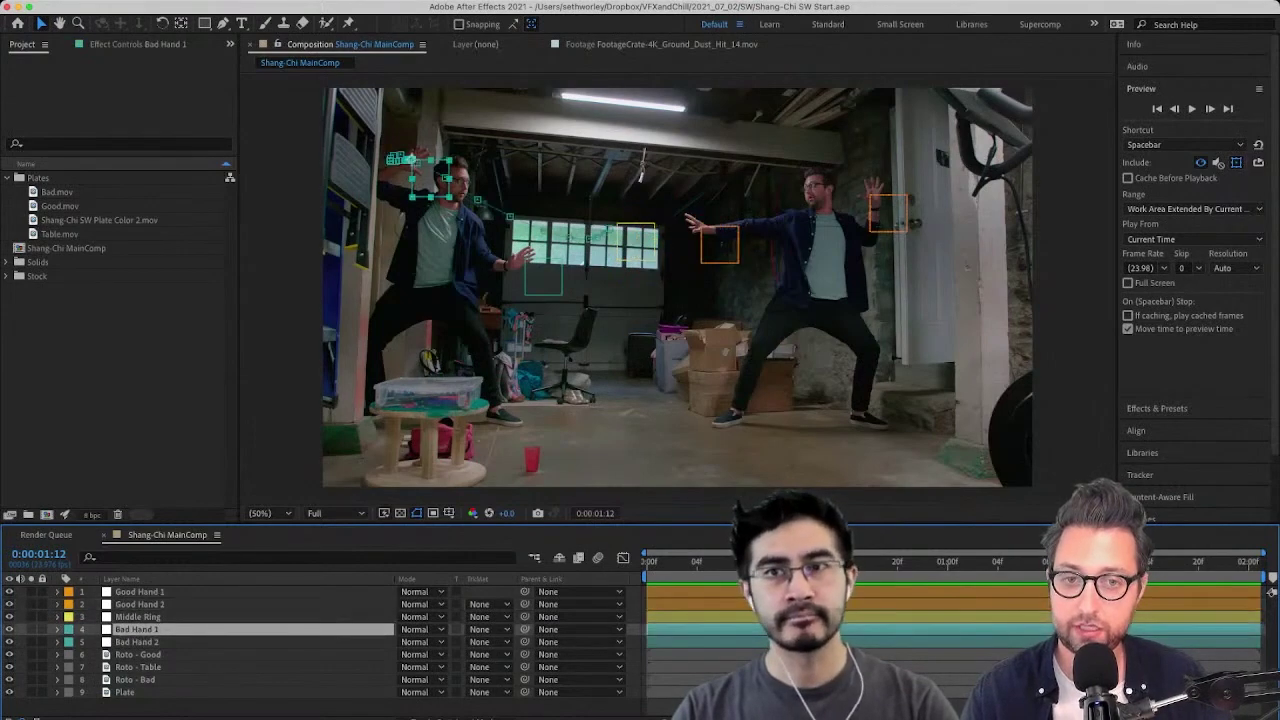
{"action": "key", "text": "super+Down"}
{"action": "key", "text": "space"}
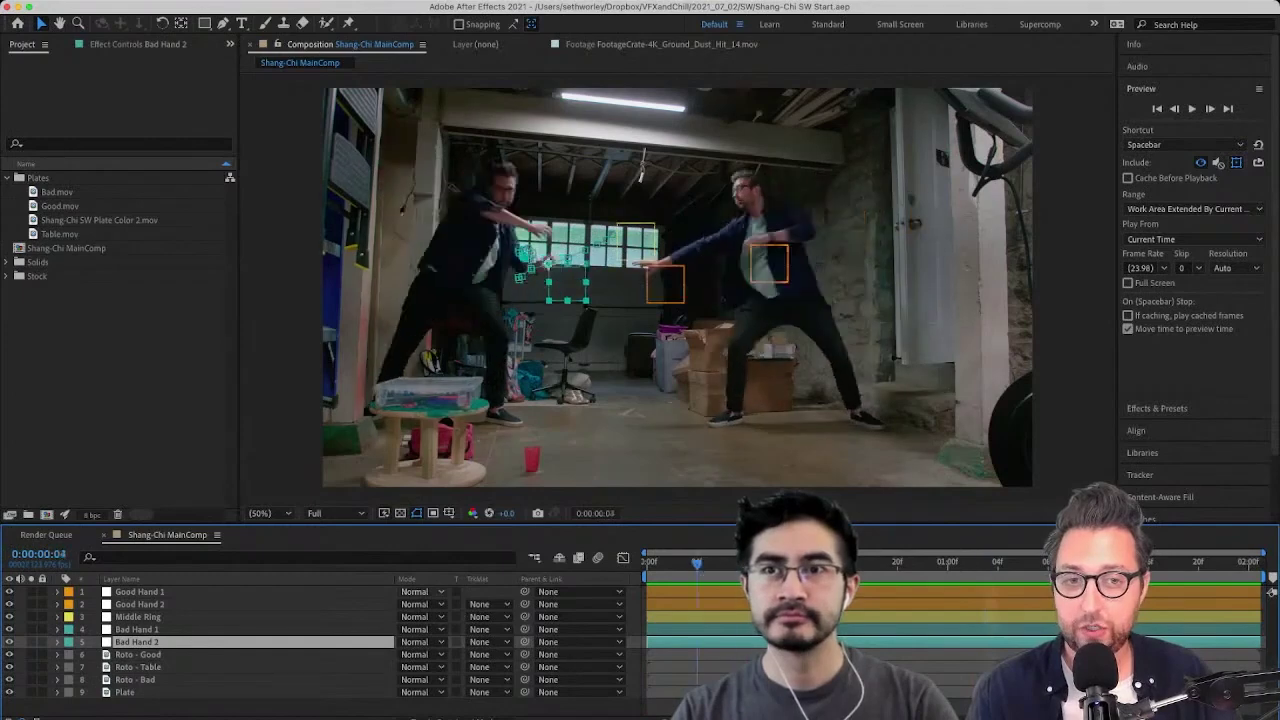
{"action": "key", "text": "space"}
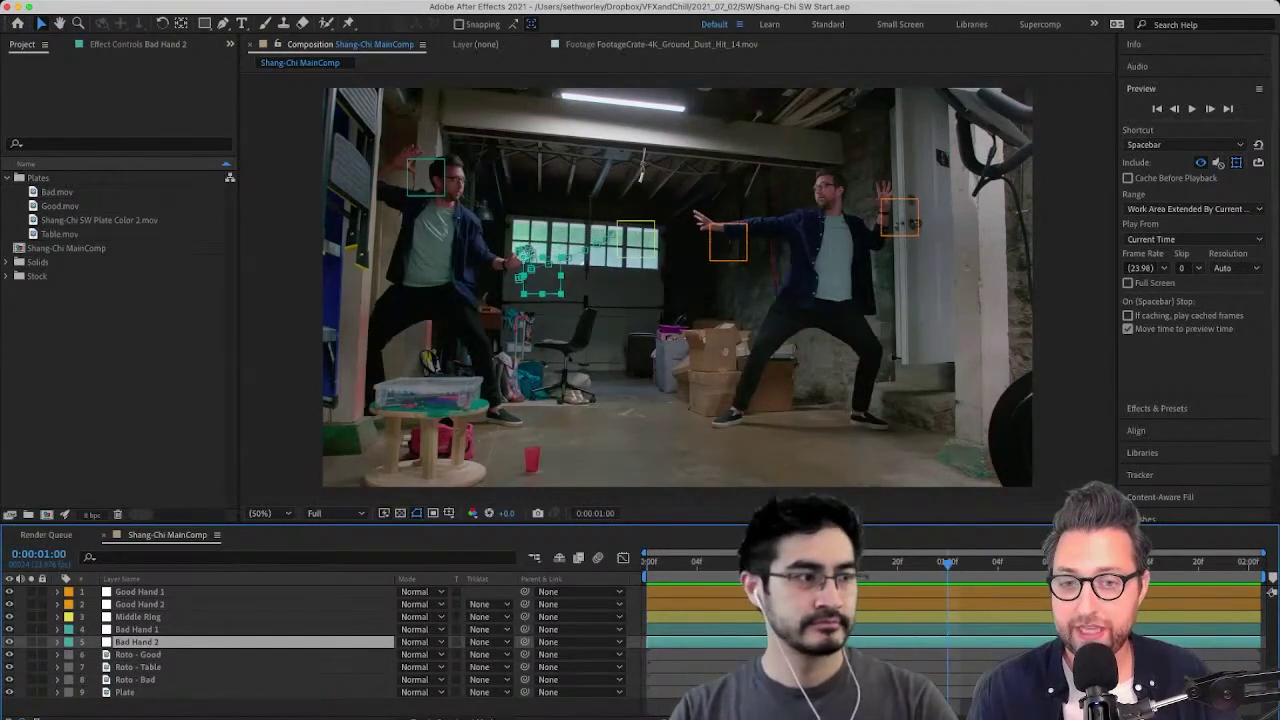
{"action": "left_click", "coordinate": [140, 592]}
{"action": "left_click", "coordinate": [138, 630]}
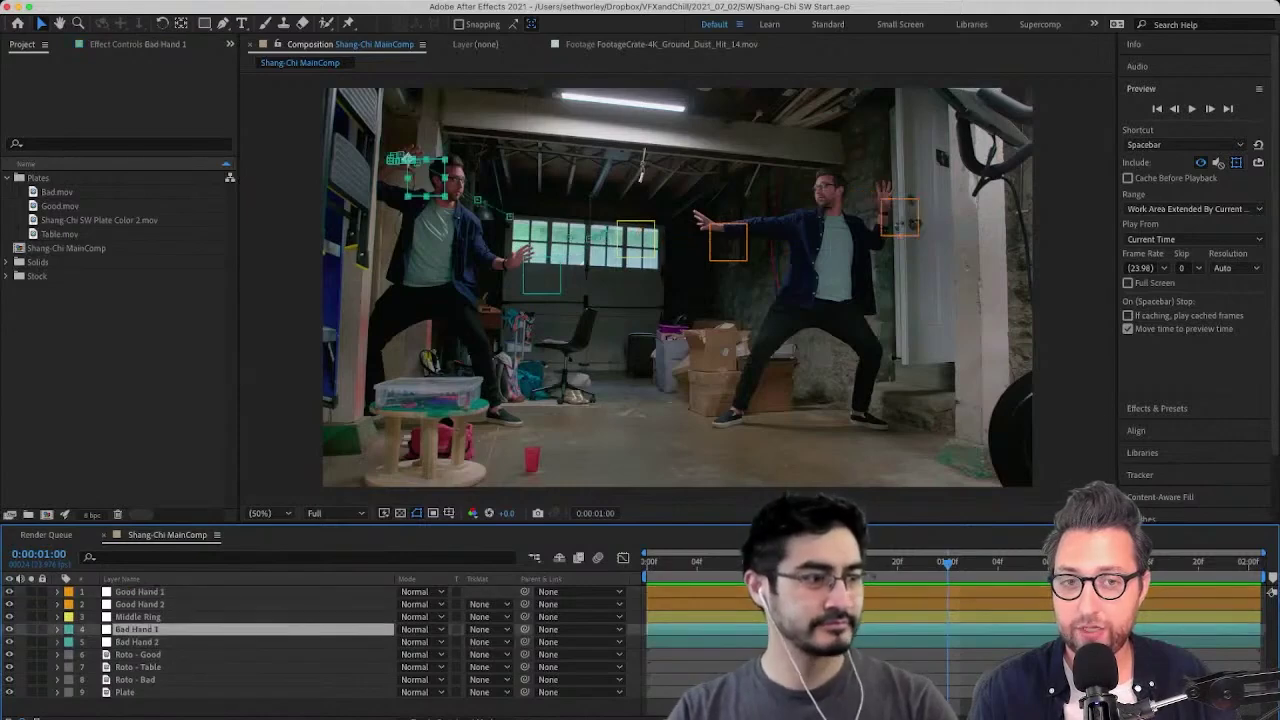
Review the Middle Ring null's Position keyframes during playback, then collapse its properties
{"action": "left_click", "coordinate": [138, 617]}
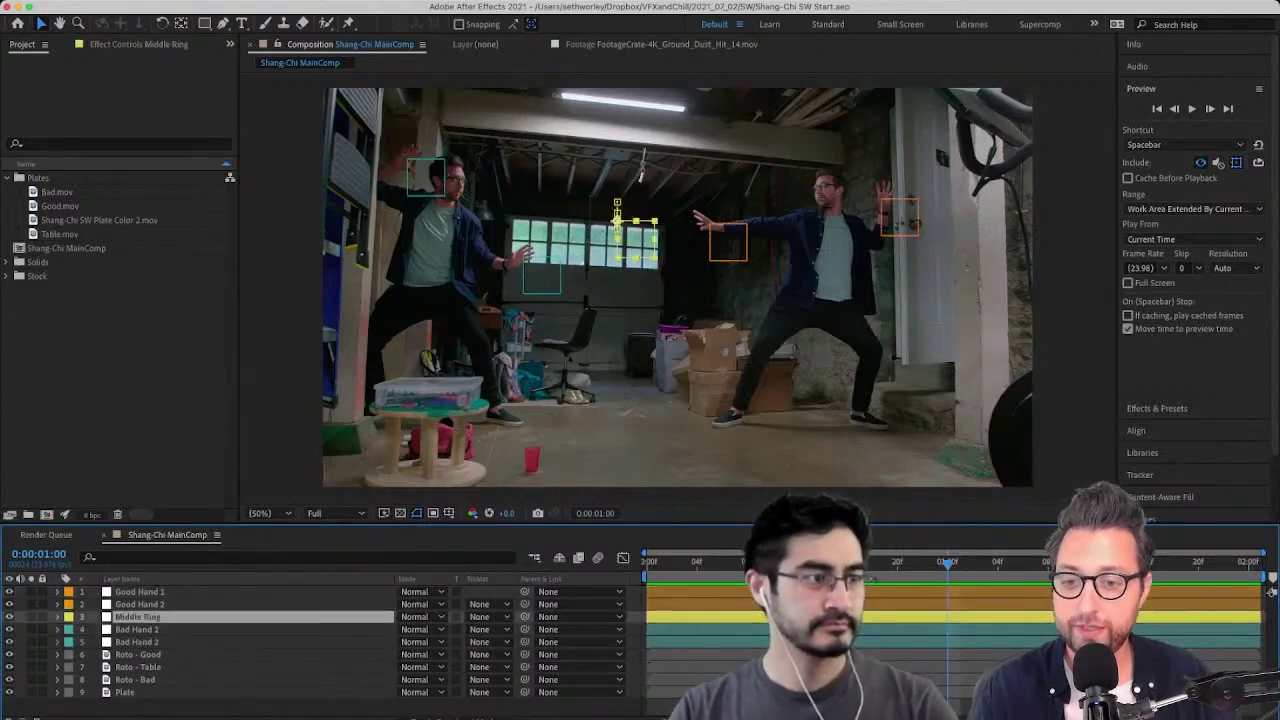
{"action": "left_click", "coordinate": [58, 617]}
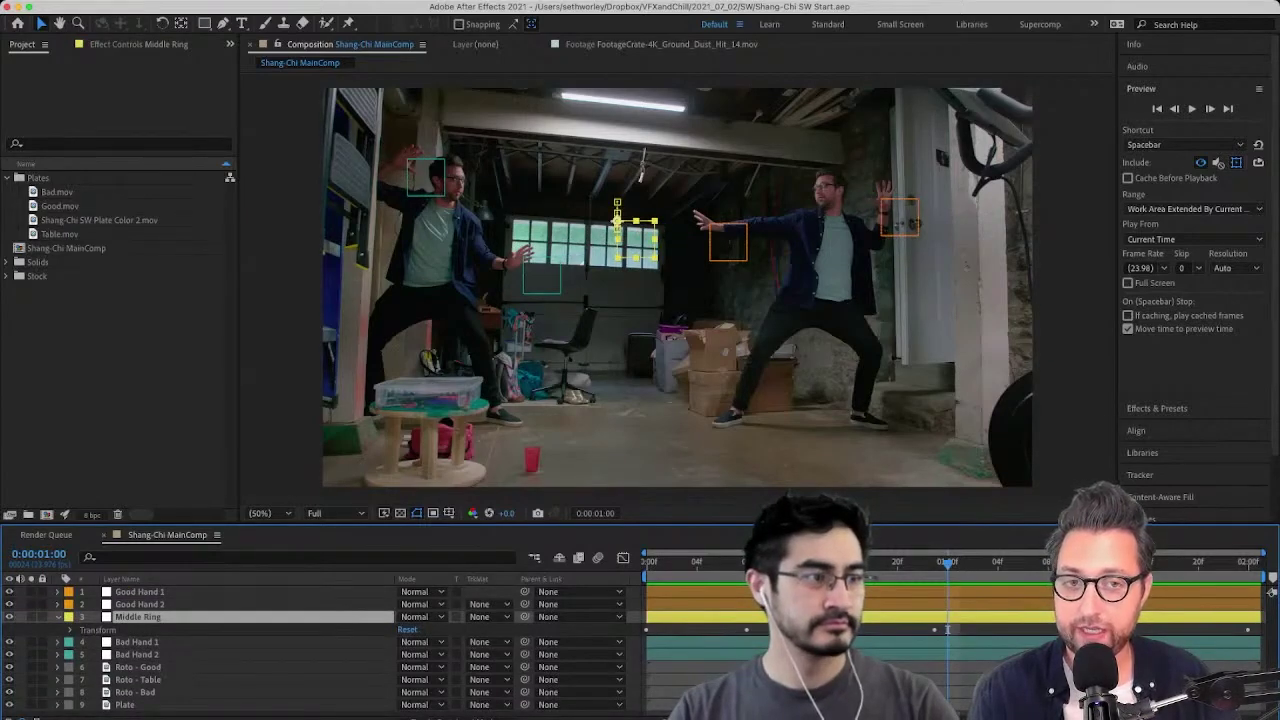
{"action": "key", "text": "space"}
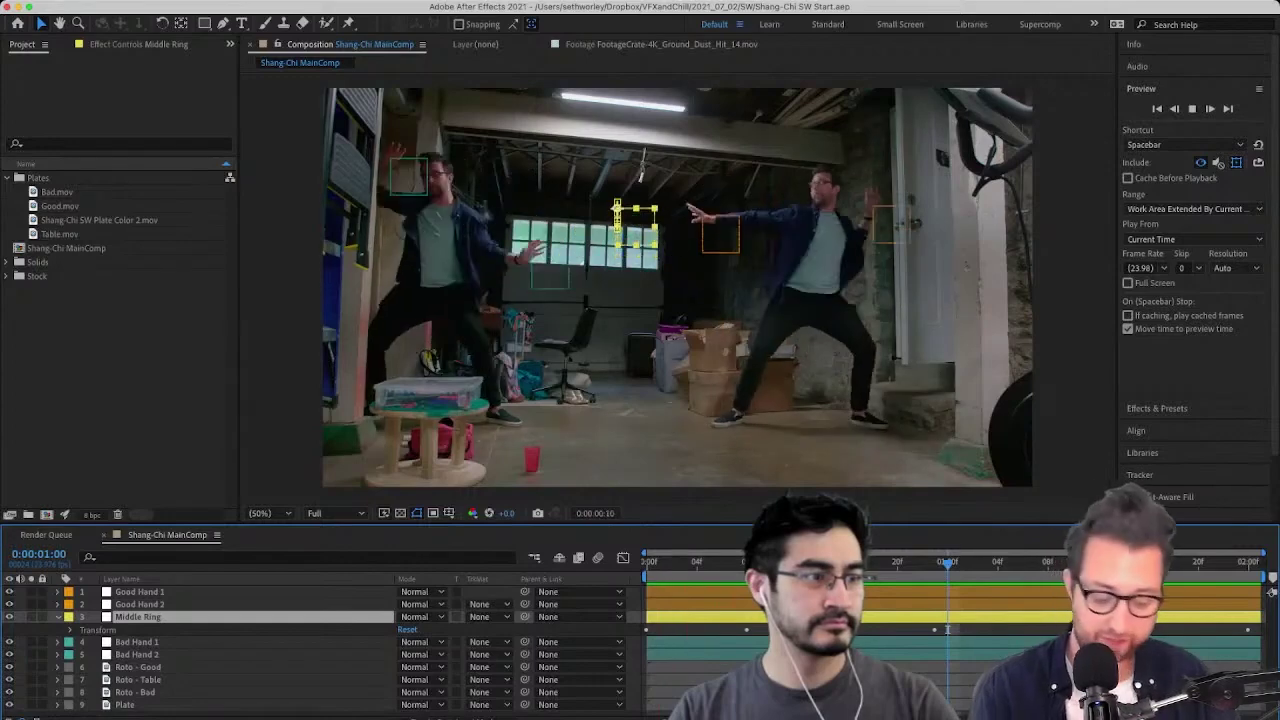
{"action": "key", "text": "p"}
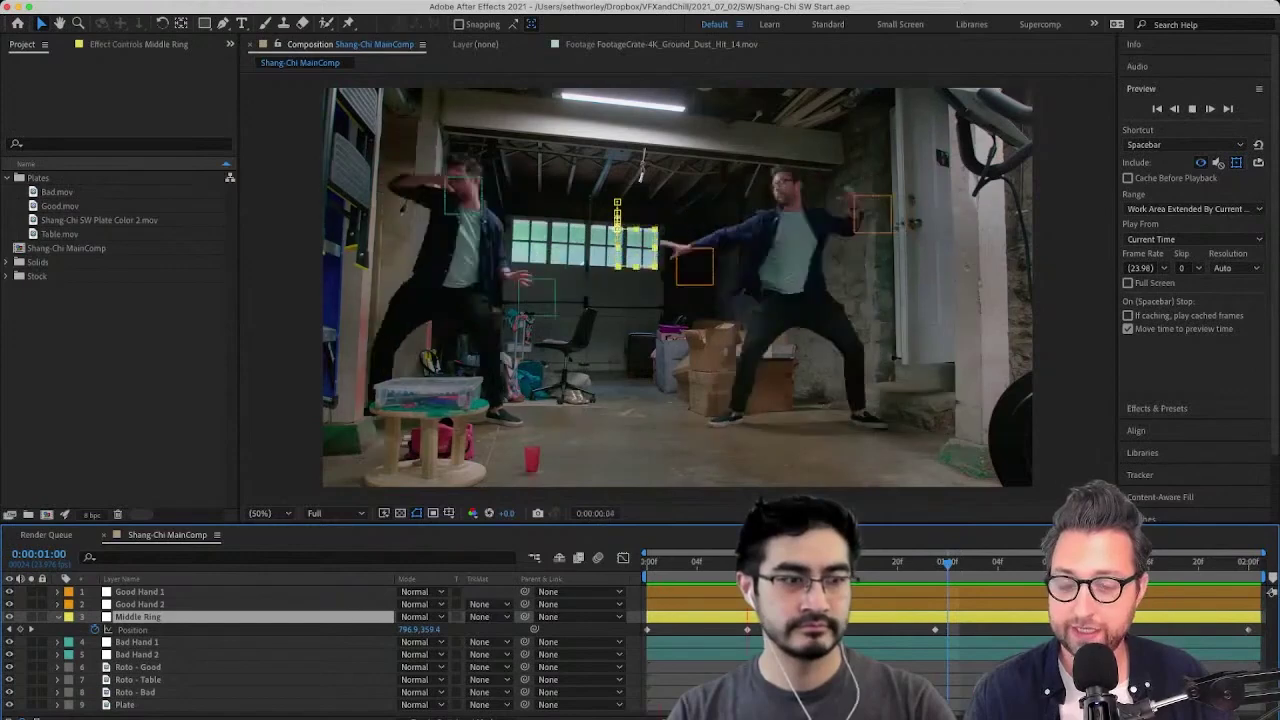
{"action": "key", "text": "space"}
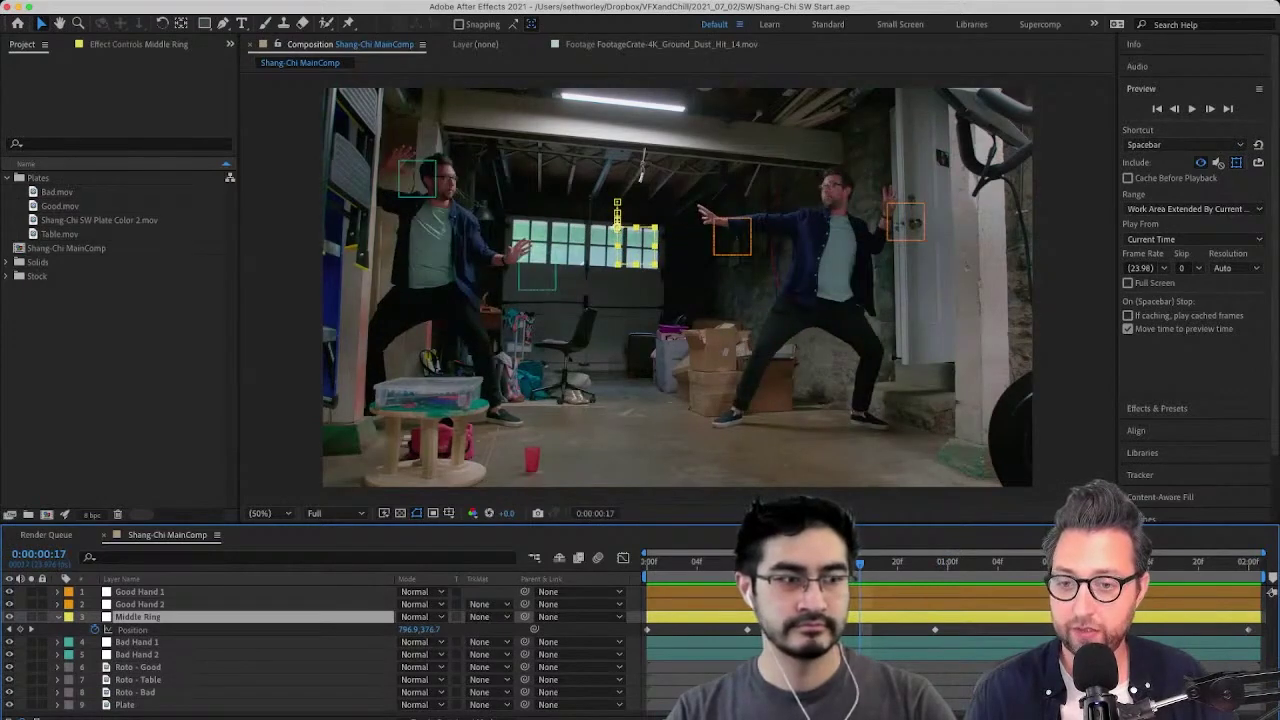
{"action": "key", "text": "u"}
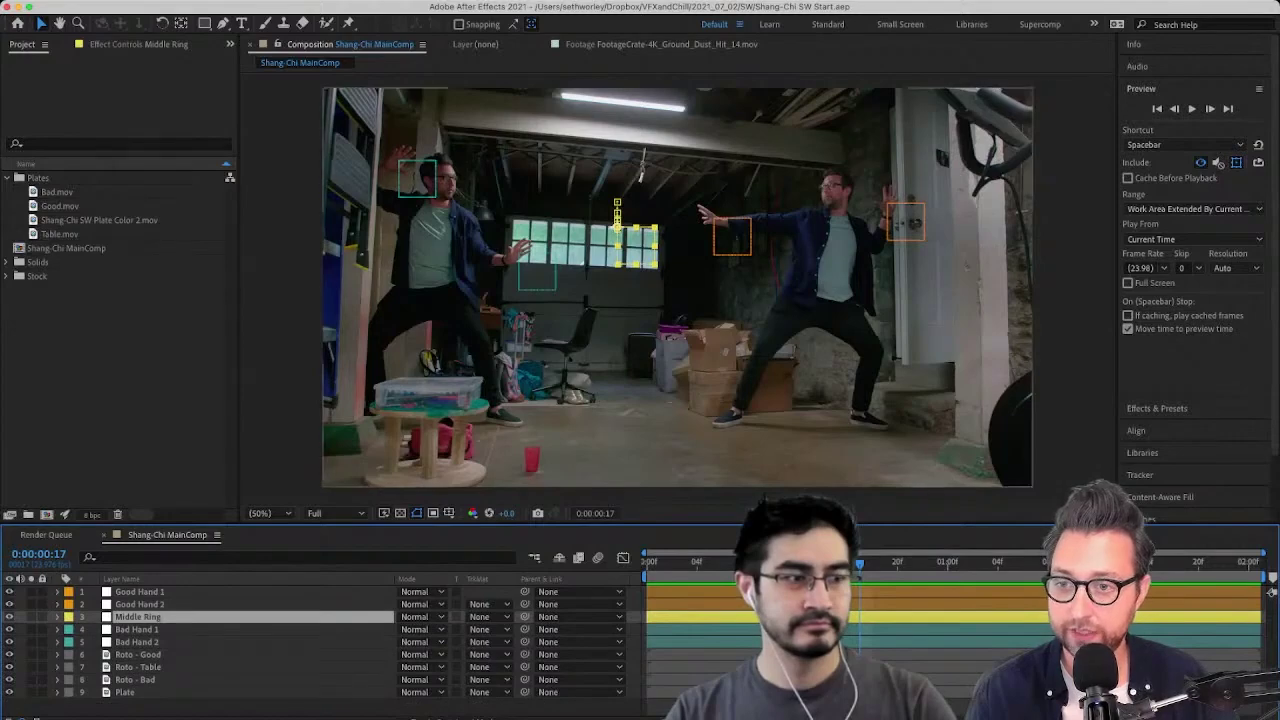
Select the Roto - Good layer at frame 0:00:00:00, show the motion tracking options and preview the composition
{"action": "left_click", "coordinate": [677, 288]}
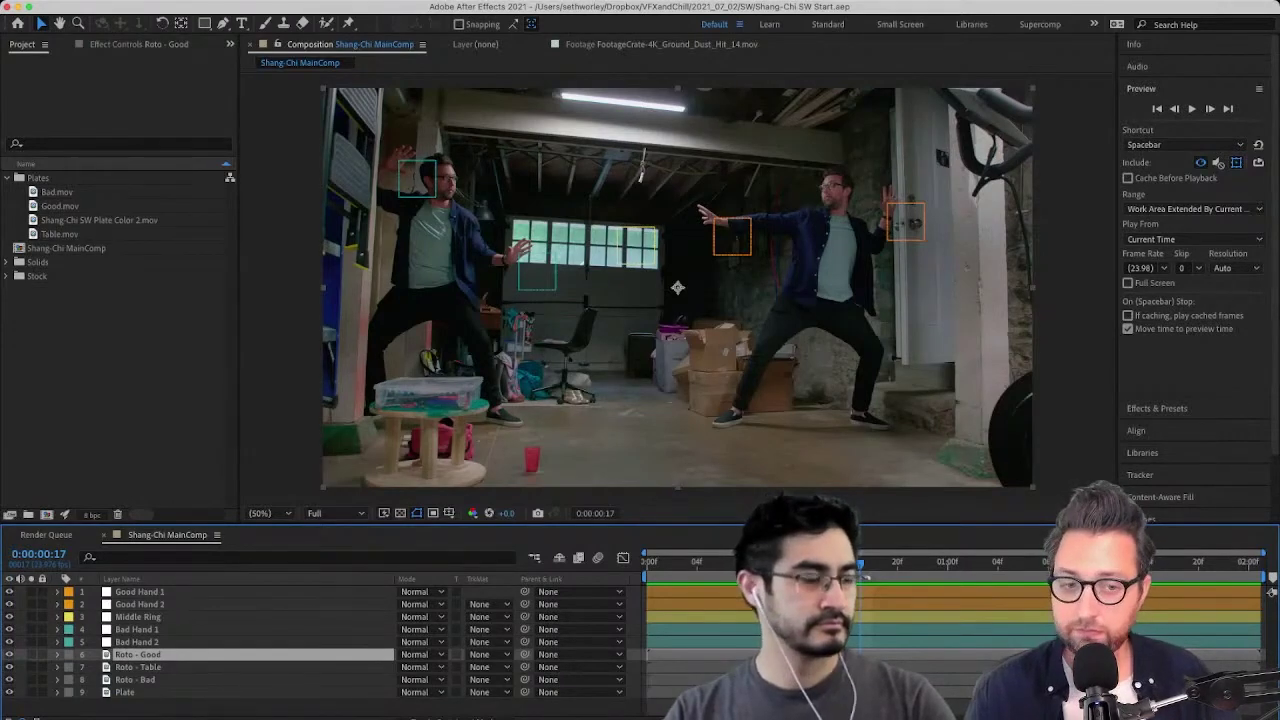
{"action": "left_click_drag", "start_coordinate": [861, 566], "coordinate": [648, 566]}
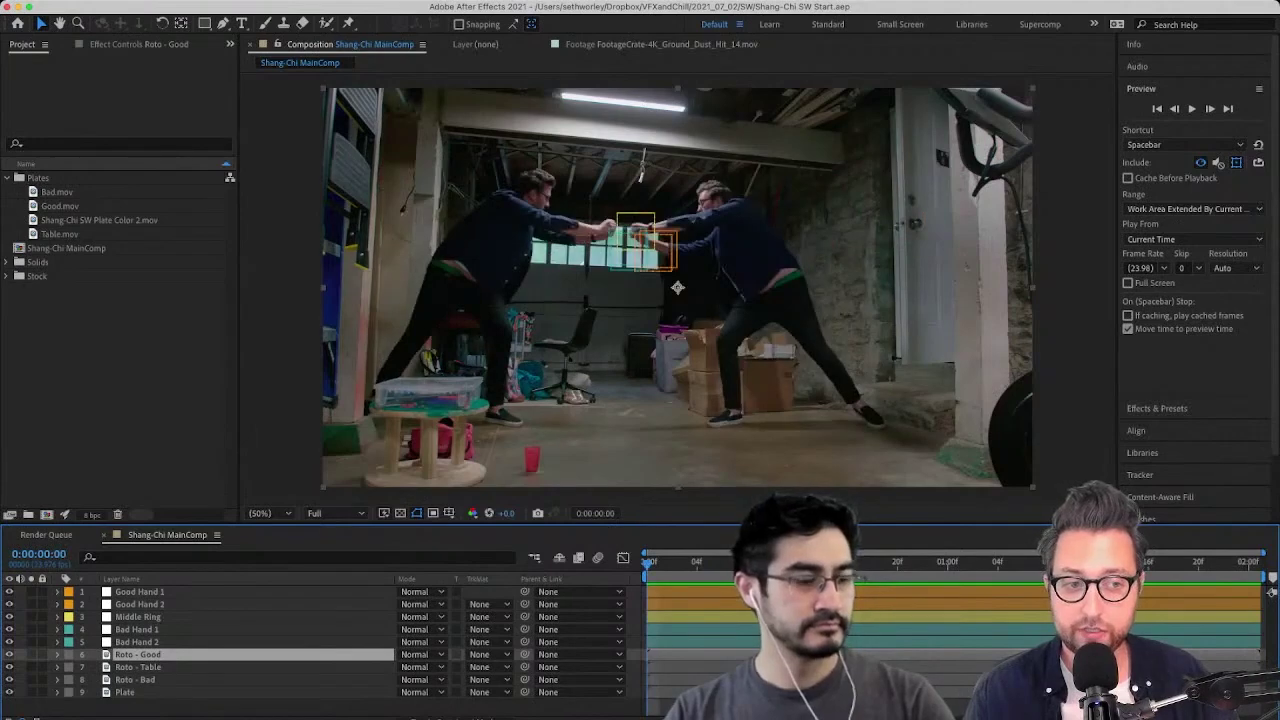
{"action": "left_click", "coordinate": [1140, 475]}
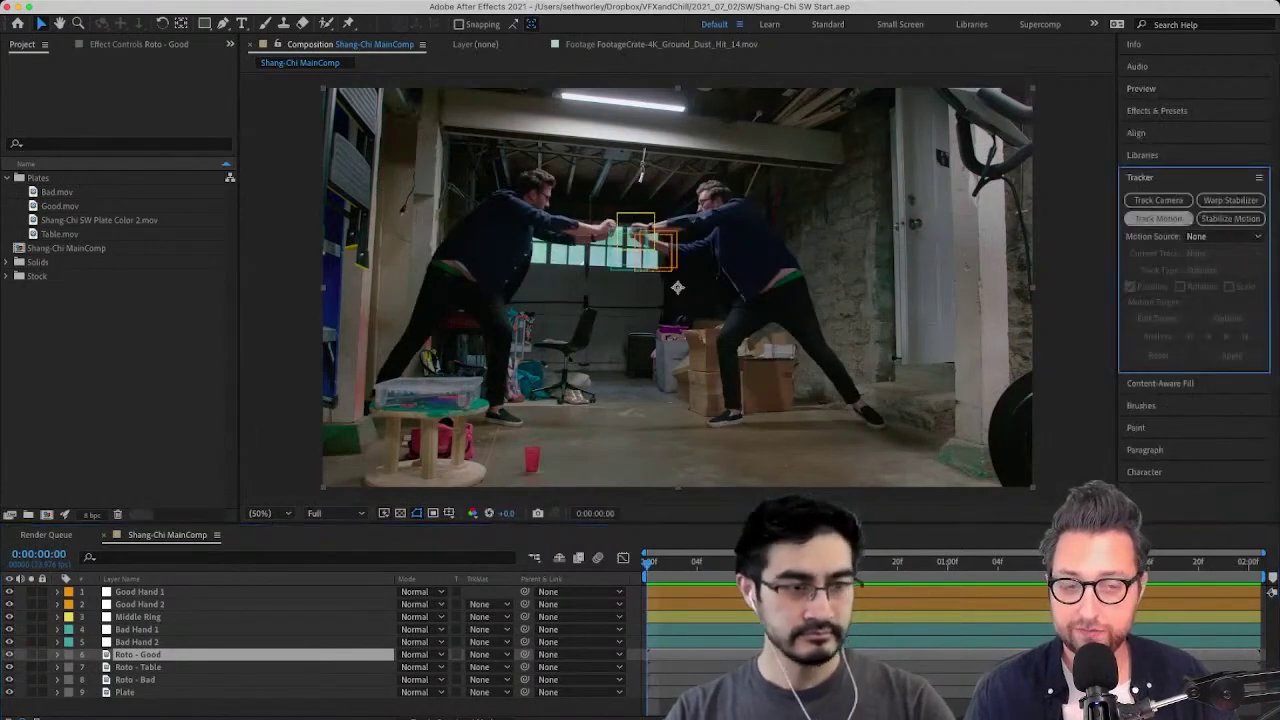
{"action": "key", "text": "space"}
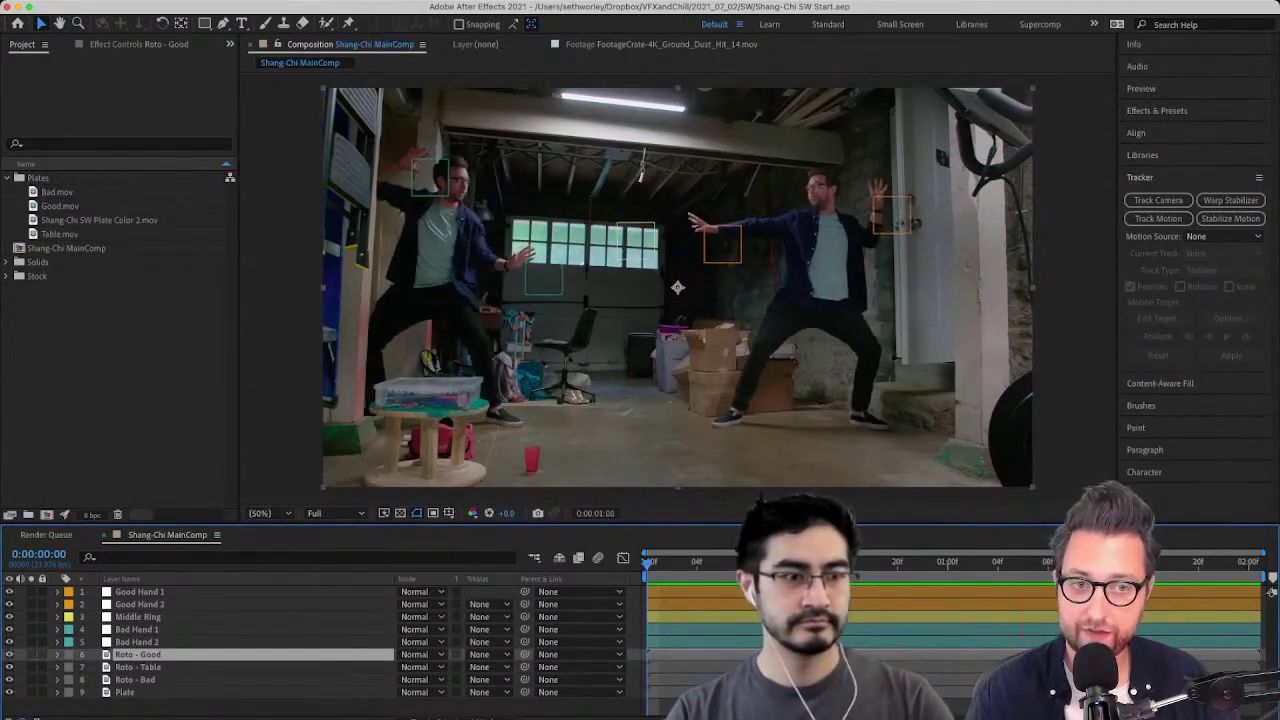
{"action": "key", "text": "space"}
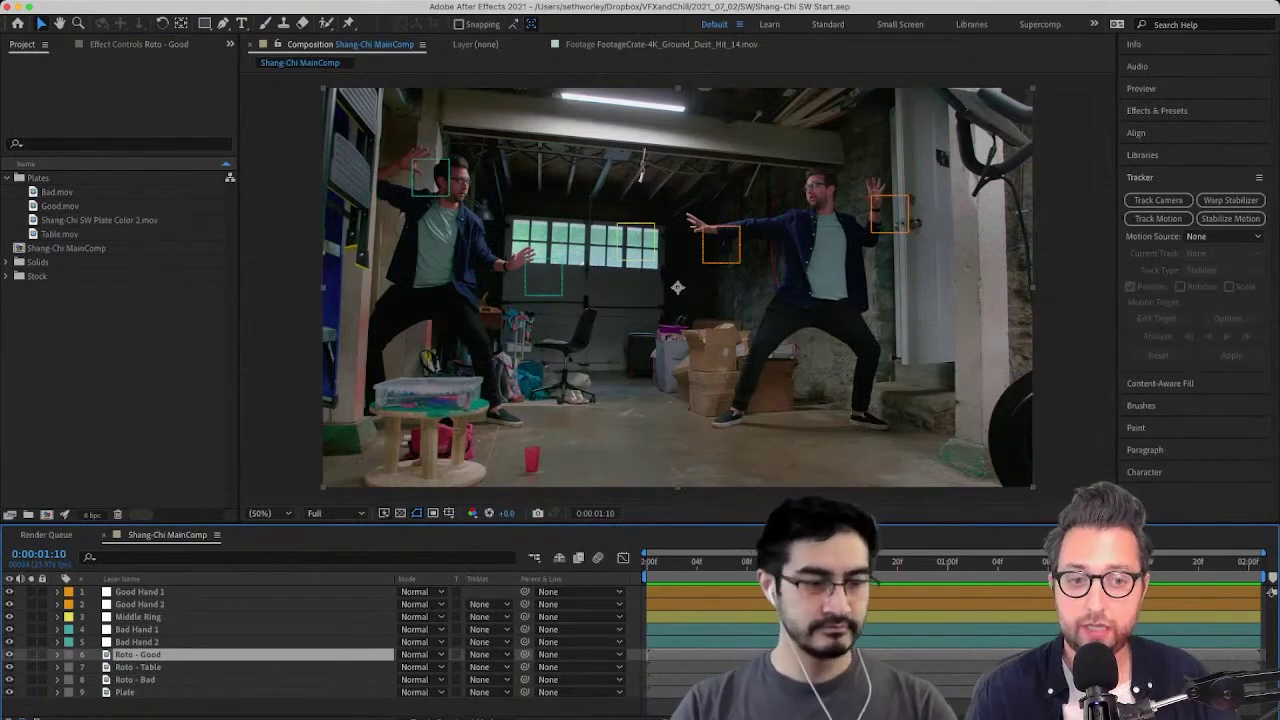
Preview Shang-Chi MainComp from its first frame
{"action": "key", "text": "Home"}
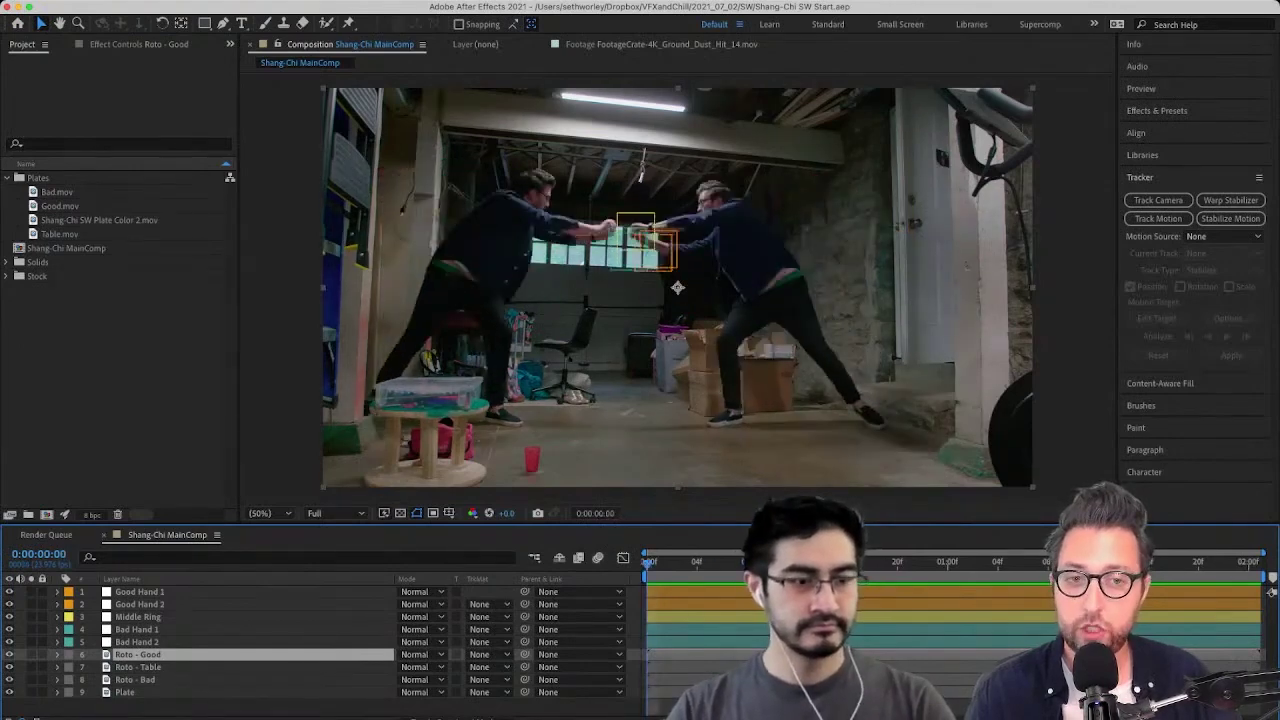
{"action": "key", "text": "space"}
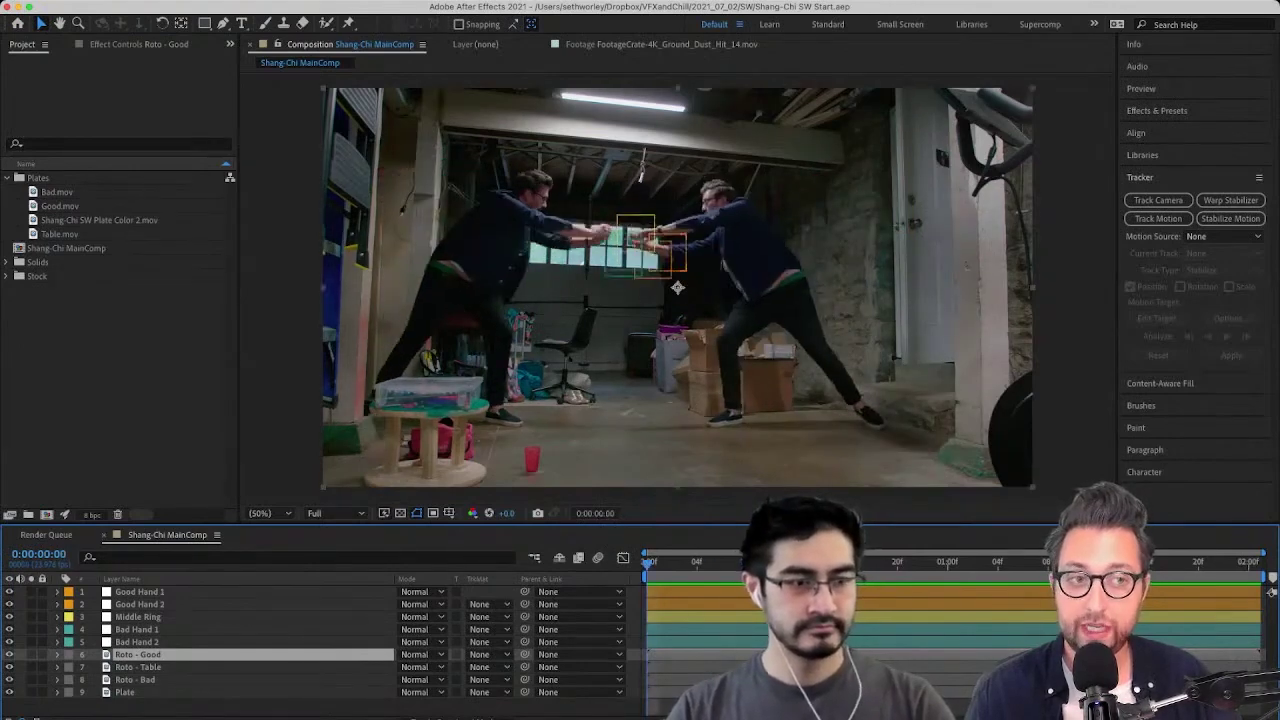
{"action": "key", "text": "space"}
Clear the effects search and locate the Spot Clone Tracker effect in the RG VFX category
{"action": "key", "text": "super+5"}
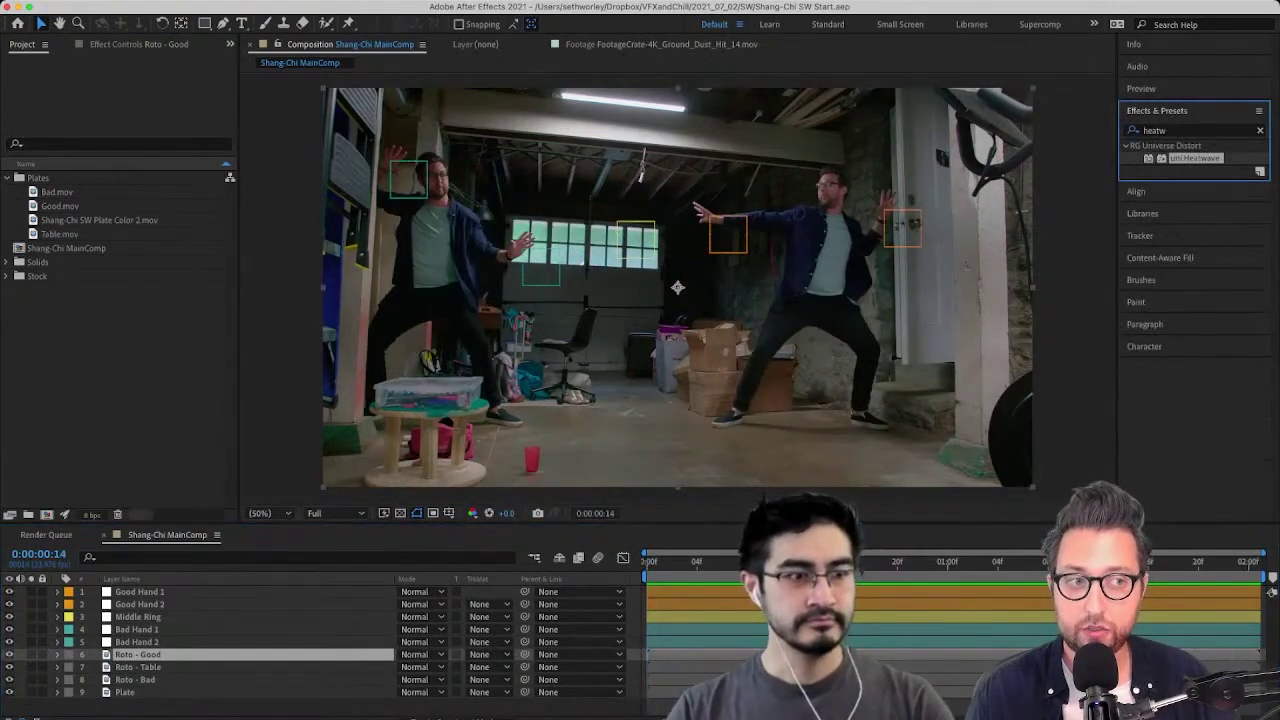
{"action": "left_click", "coordinate": [1260, 131]}
{"action": "scroll", "coordinate": [1194, 250], "scroll_direction": "down", "scroll_amount": 5}
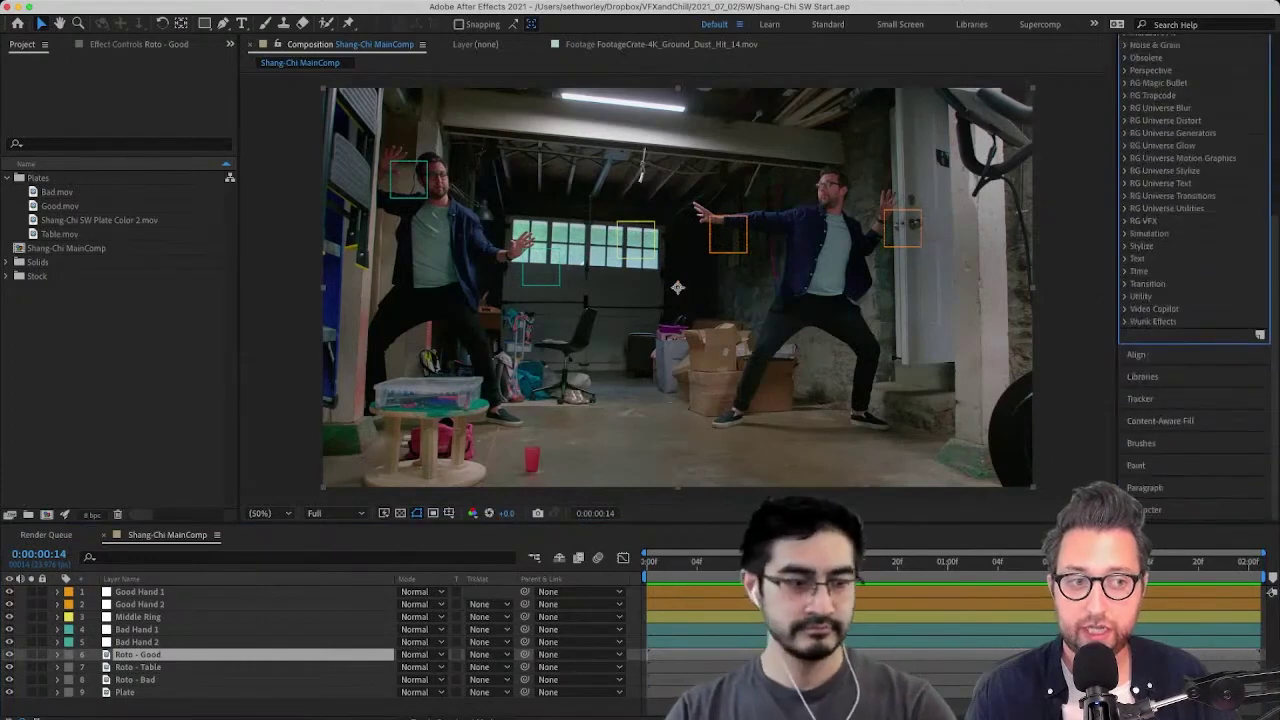
{"action": "left_click", "coordinate": [1125, 221]}
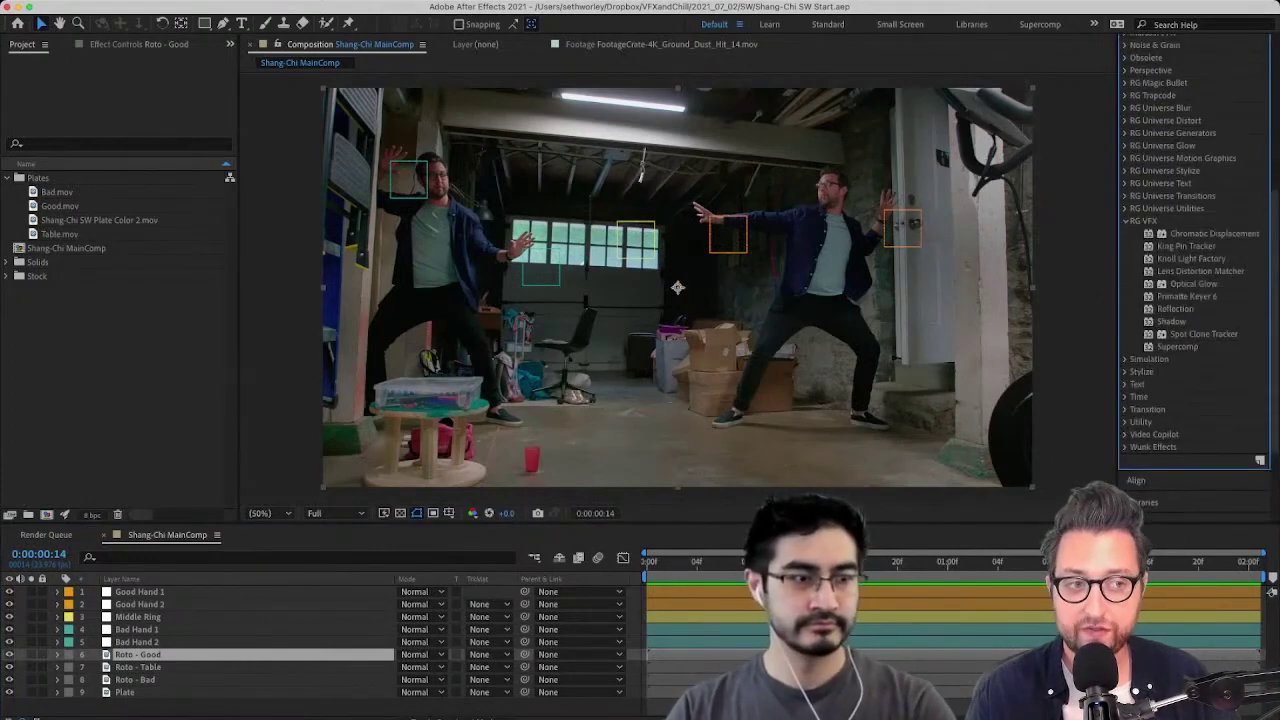
{"action": "left_click", "coordinate": [1204, 334]}
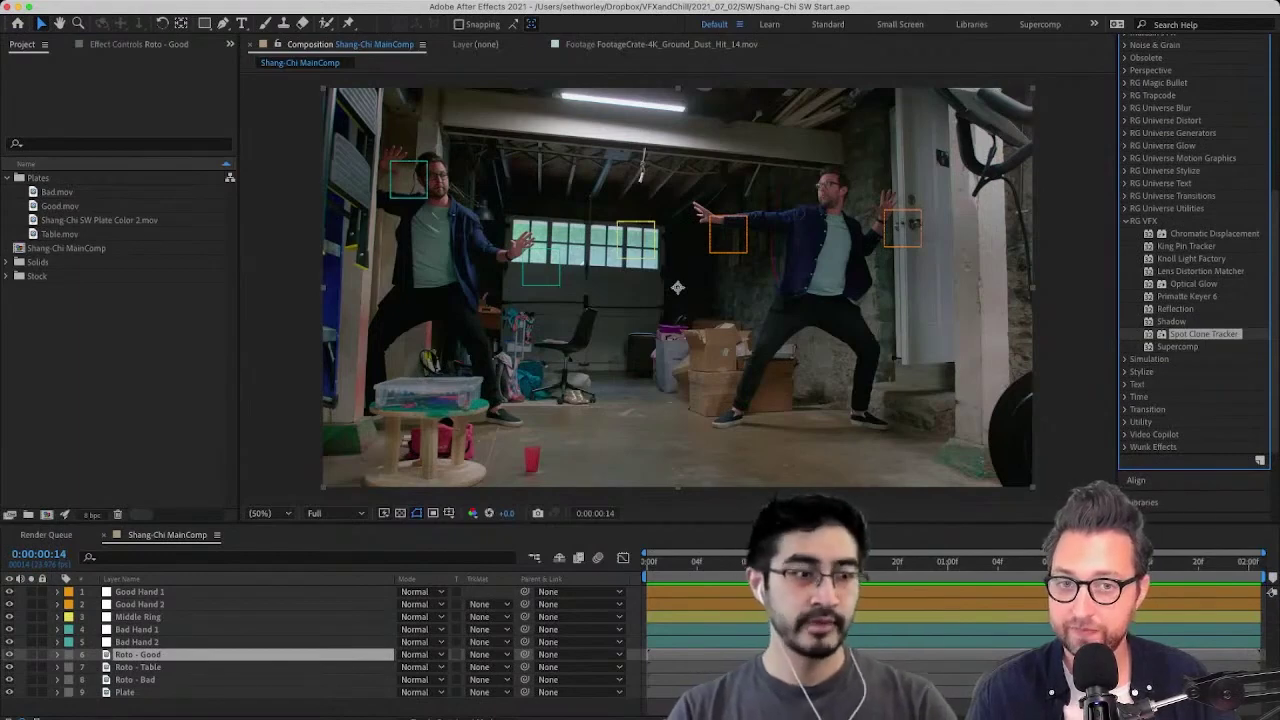
Replay the composition from the start and solo the Roto - Good, Roto - Table and Roto - Bad layers one at a time to inspect each cutout
{"action": "left_click_drag", "start_coordinate": [822, 563], "coordinate": [647, 563]}
{"action": "key", "text": "space"}
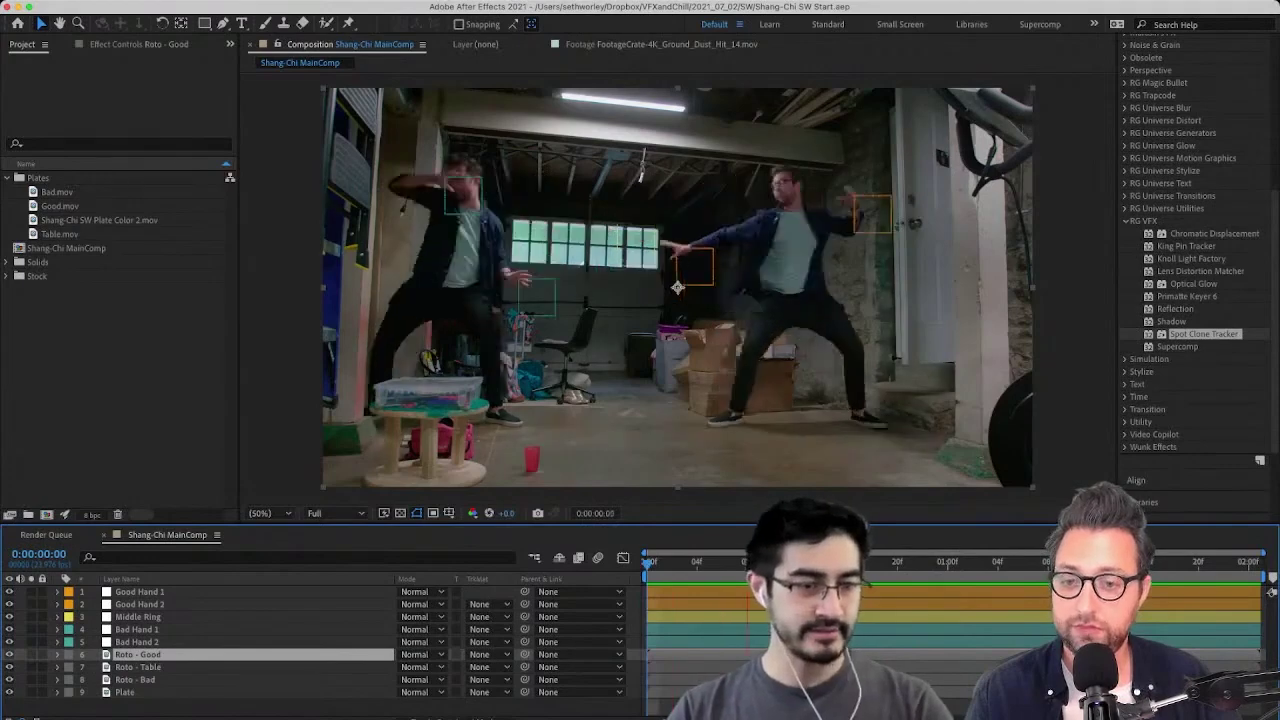
{"action": "left_click", "coordinate": [31, 655]}
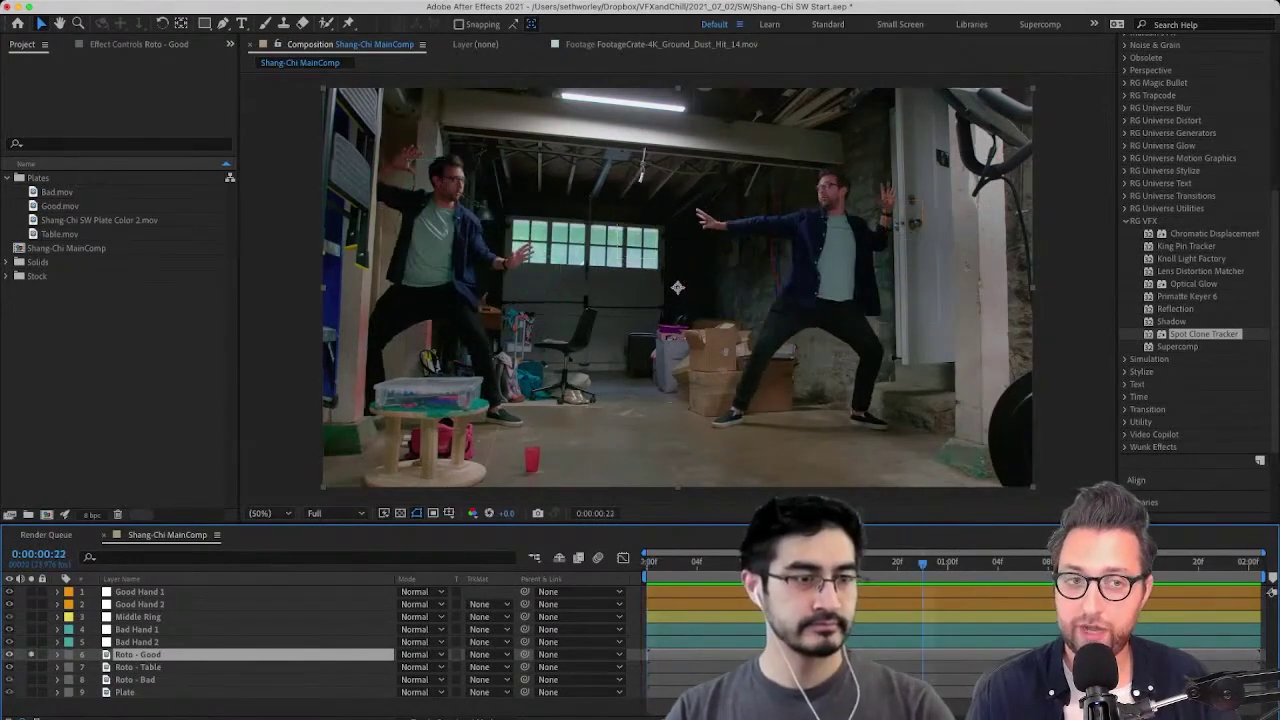
{"action": "left_click", "coordinate": [31, 655]}
{"action": "left_click", "coordinate": [31, 667]}
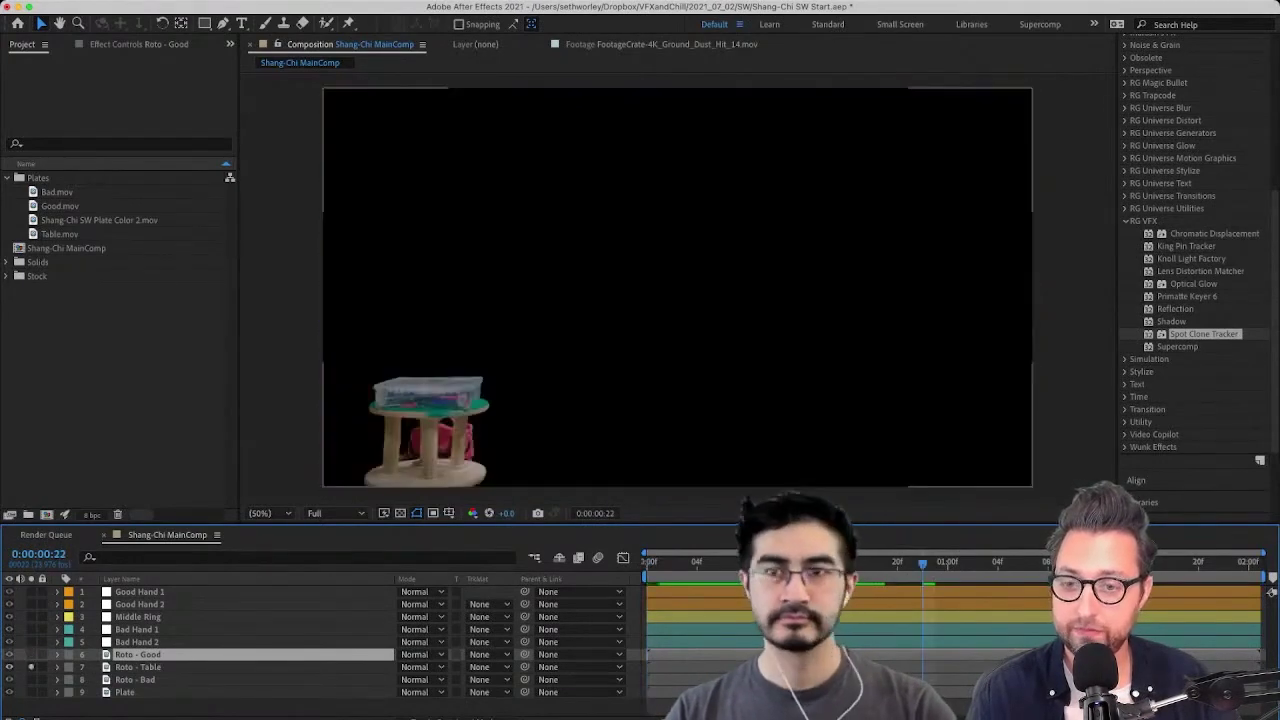
{"action": "left_click", "coordinate": [31, 680]}
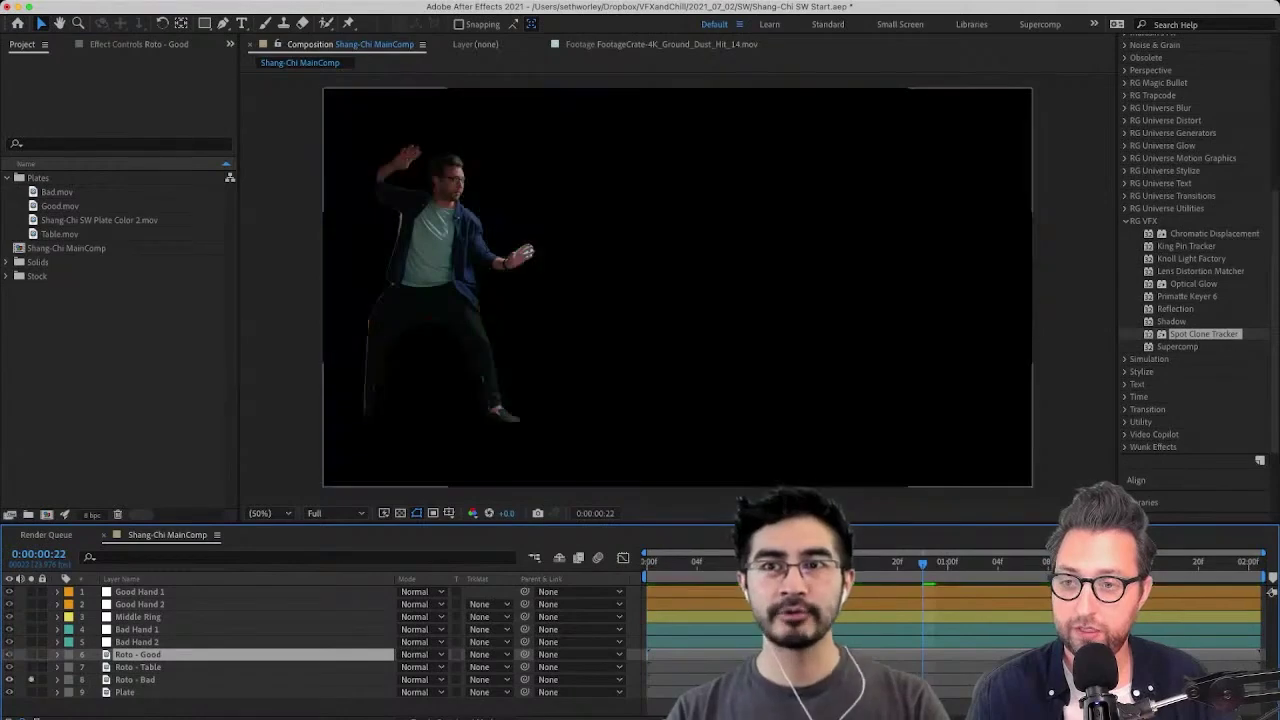
{"action": "left_click", "coordinate": [31, 679]}
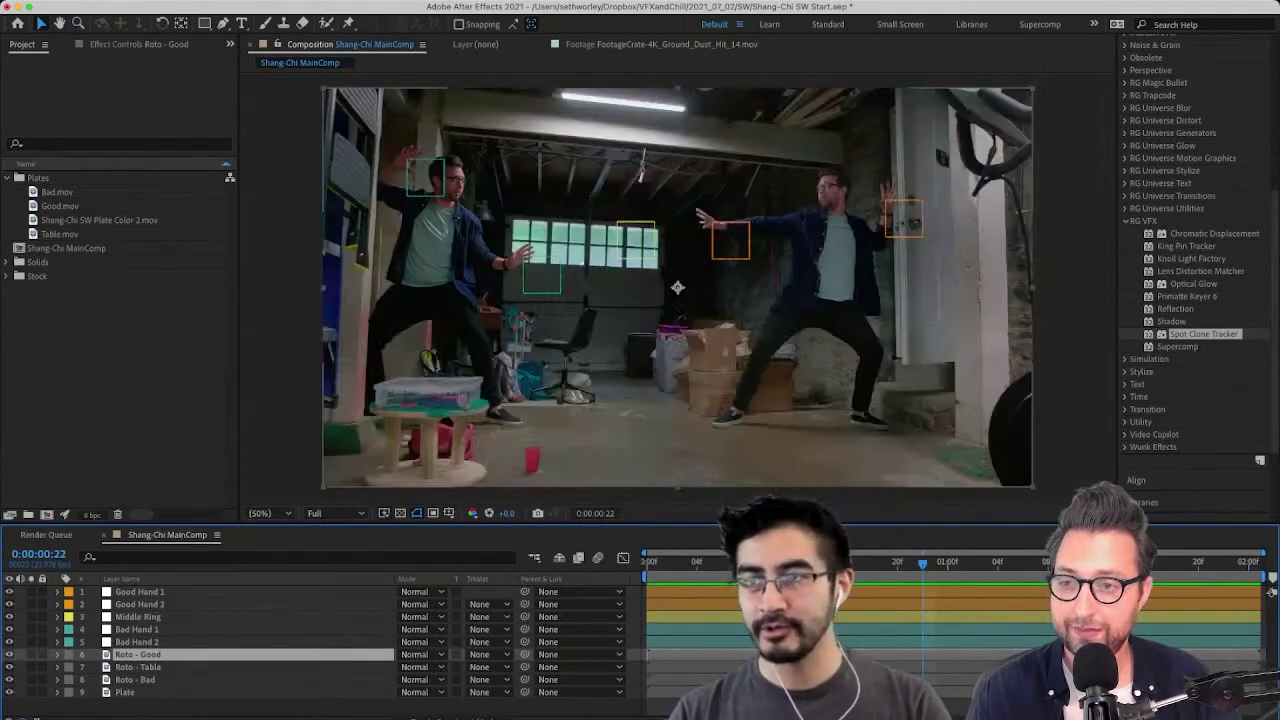
Select the Roto - Table layer and preview the composition from frame 0:00:00:00
{"action": "left_click", "coordinate": [138, 667]}
{"action": "key", "text": "space"}
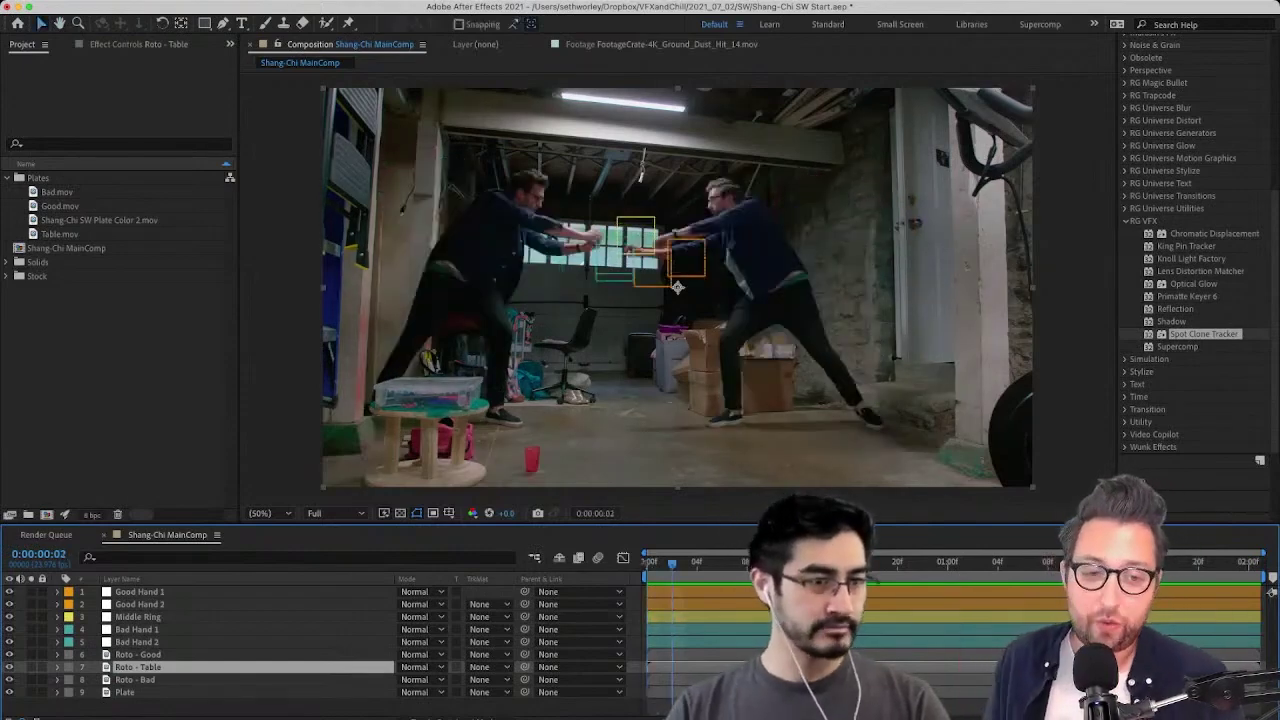
{"action": "key", "text": "Home"}
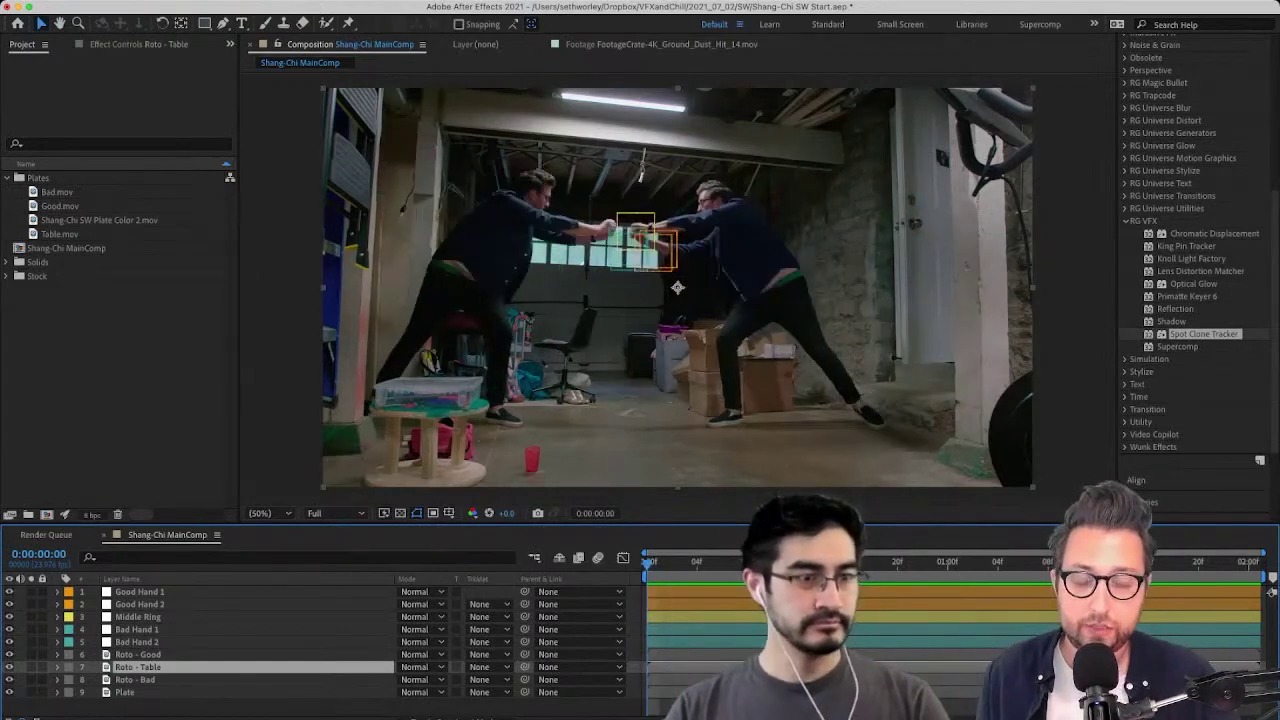
{"action": "key", "text": "space"}
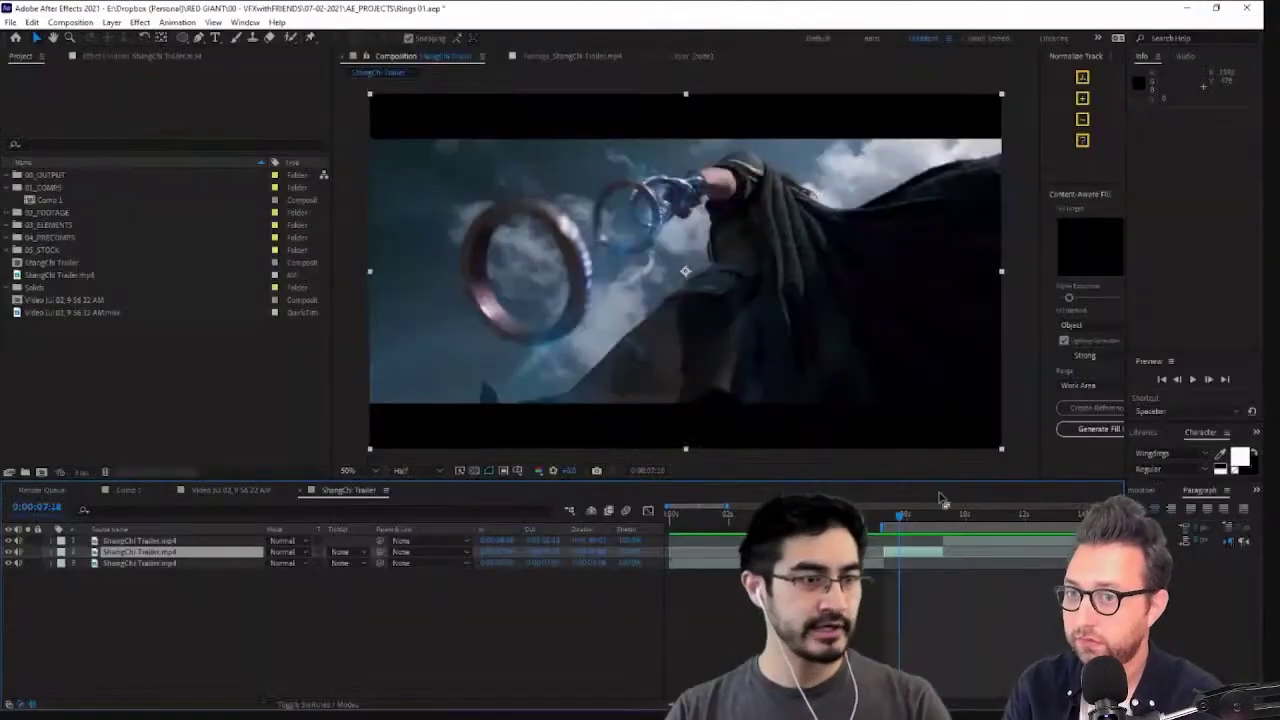
Scrub through the flying rings shot in the ShangChi Trailer composition up to 0:00:08:06
{"action": "mouse_move", "coordinate": [905, 518]}
{"action": "left_mouse_down"}
{"action": "mouse_move", "coordinate": [889, 528]}
{"action": "mouse_move", "coordinate": [905, 534]}
{"action": "left_mouse_up"}
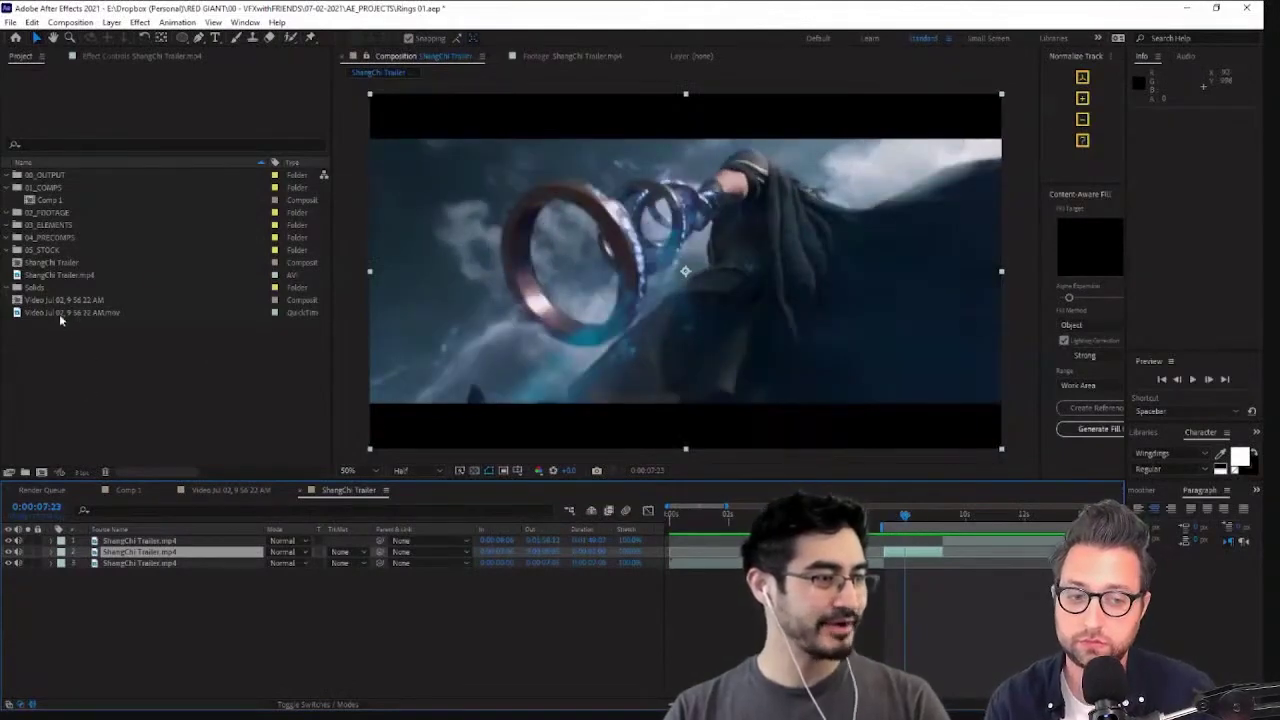
{"action": "key", "text": "Page_Down"}
{"action": "key", "text": "Page_Down"}
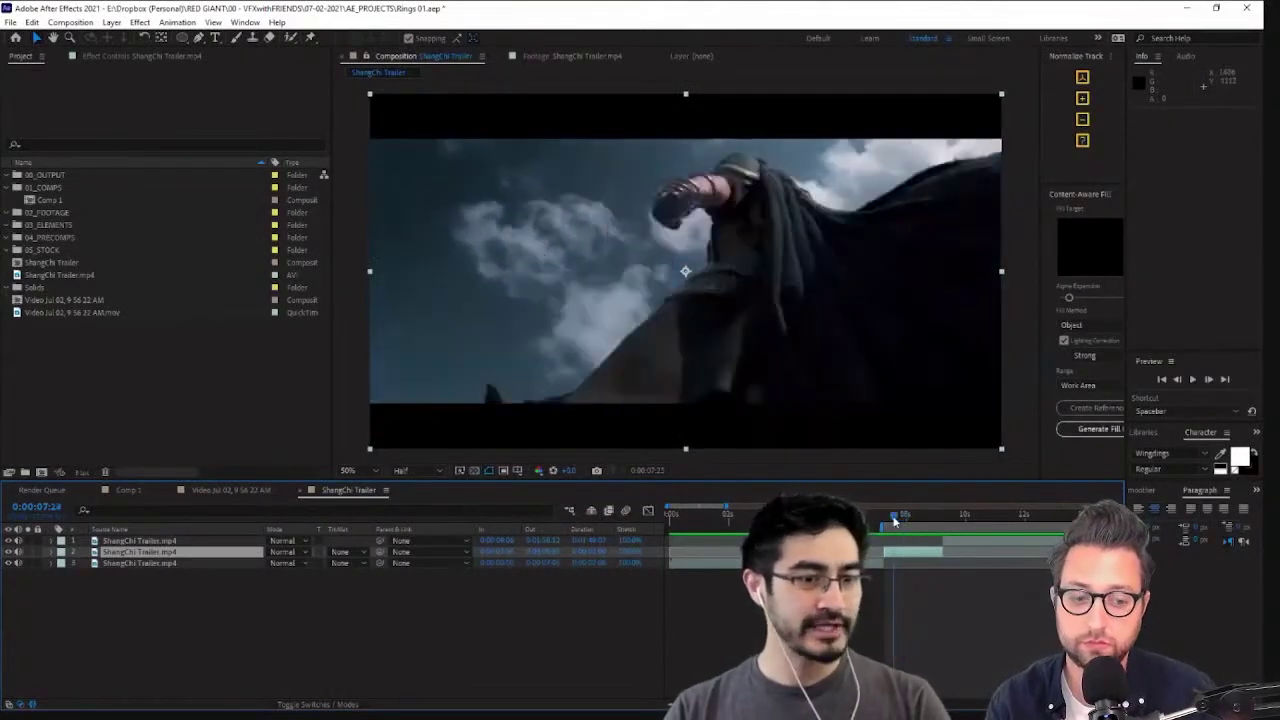
{"action": "left_click", "coordinate": [60, 299]}
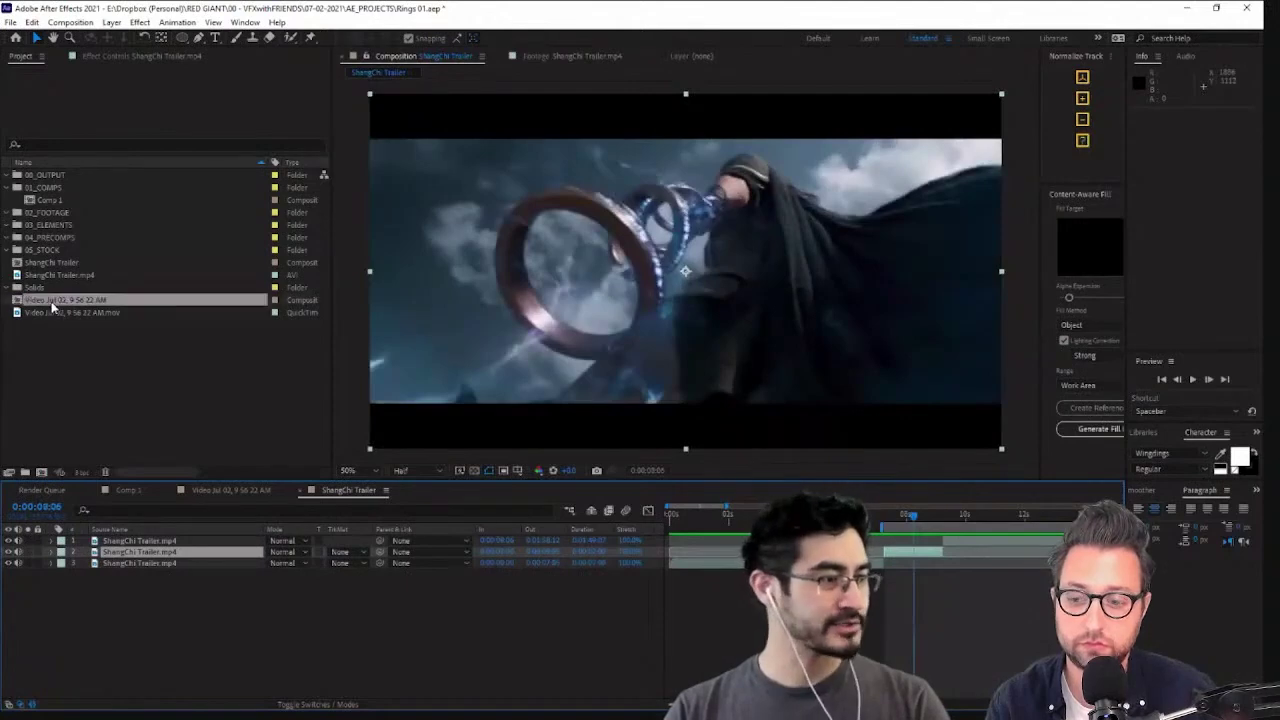
Switch to Cinema 4D and add a Tube primitive to the empty scene
{"action": "left_click", "coordinate": [1188, 9]}
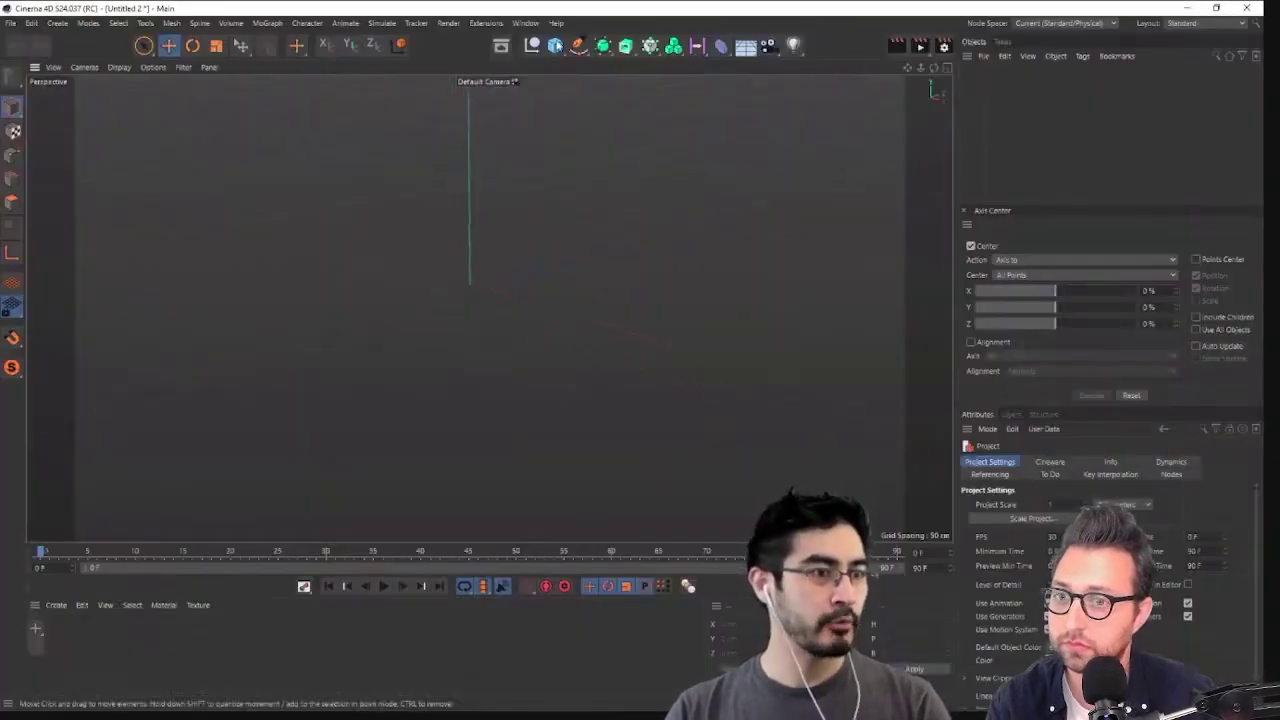
{"action": "left_click", "coordinate": [555, 45]}
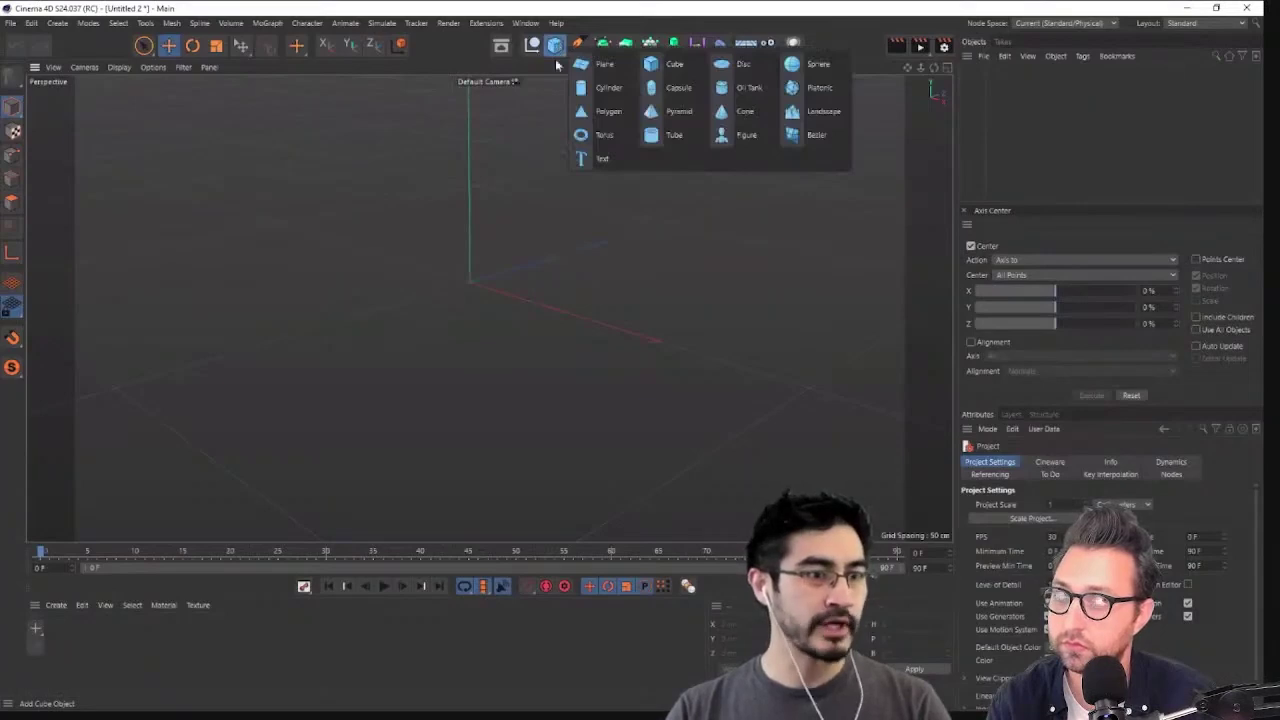
{"action": "left_click", "coordinate": [690, 136]}
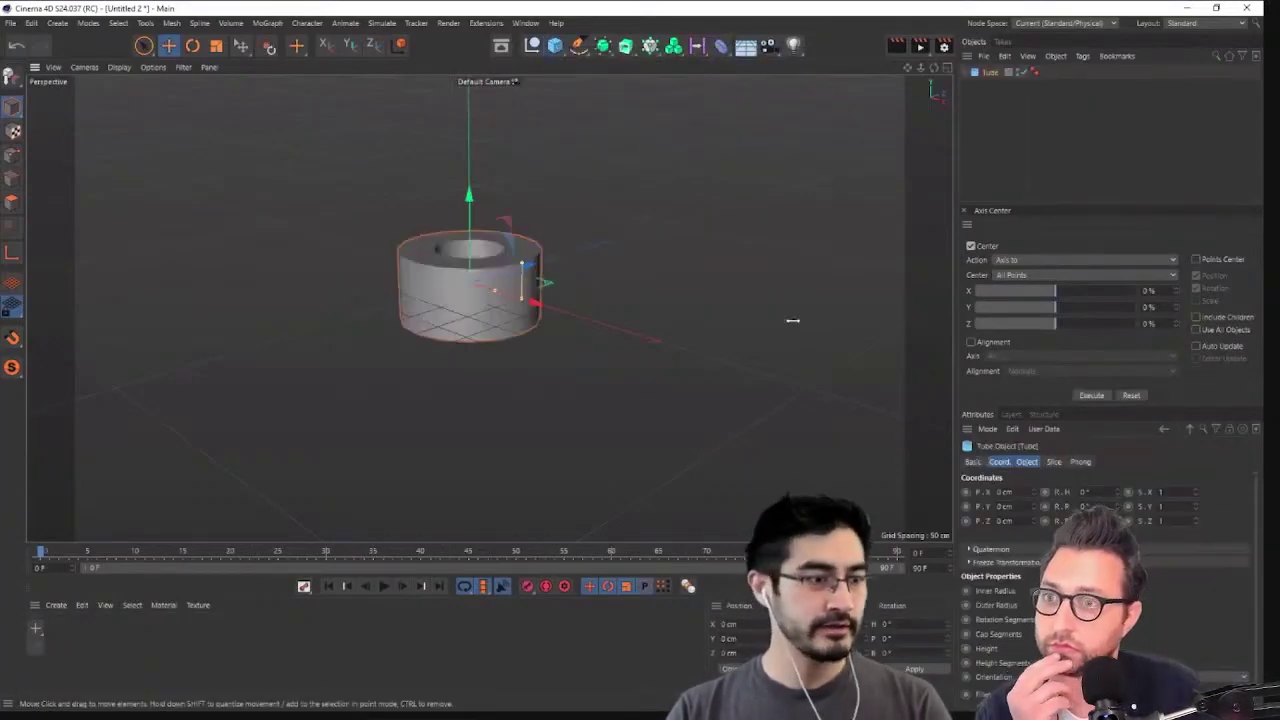
Flatten the tube and widen its hole to an inner radius of about 86 cm, forming a thin-walled ring
{"action": "scroll", "coordinate": [506, 227], "scroll_direction": "up", "scroll_amount": 3}
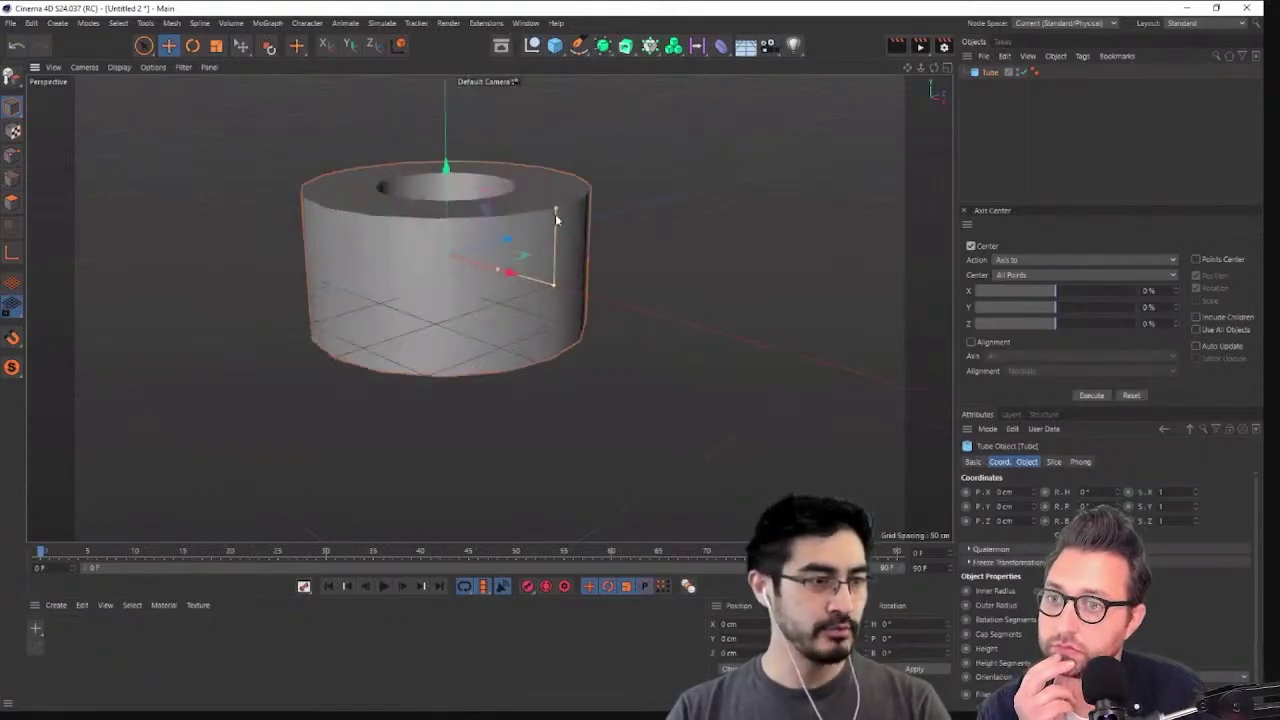
{"action": "left_click_drag", "start_coordinate": [556, 218], "coordinate": [551, 263]}
{"action": "scroll", "coordinate": [516, 294], "scroll_direction": "up", "scroll_amount": 4}
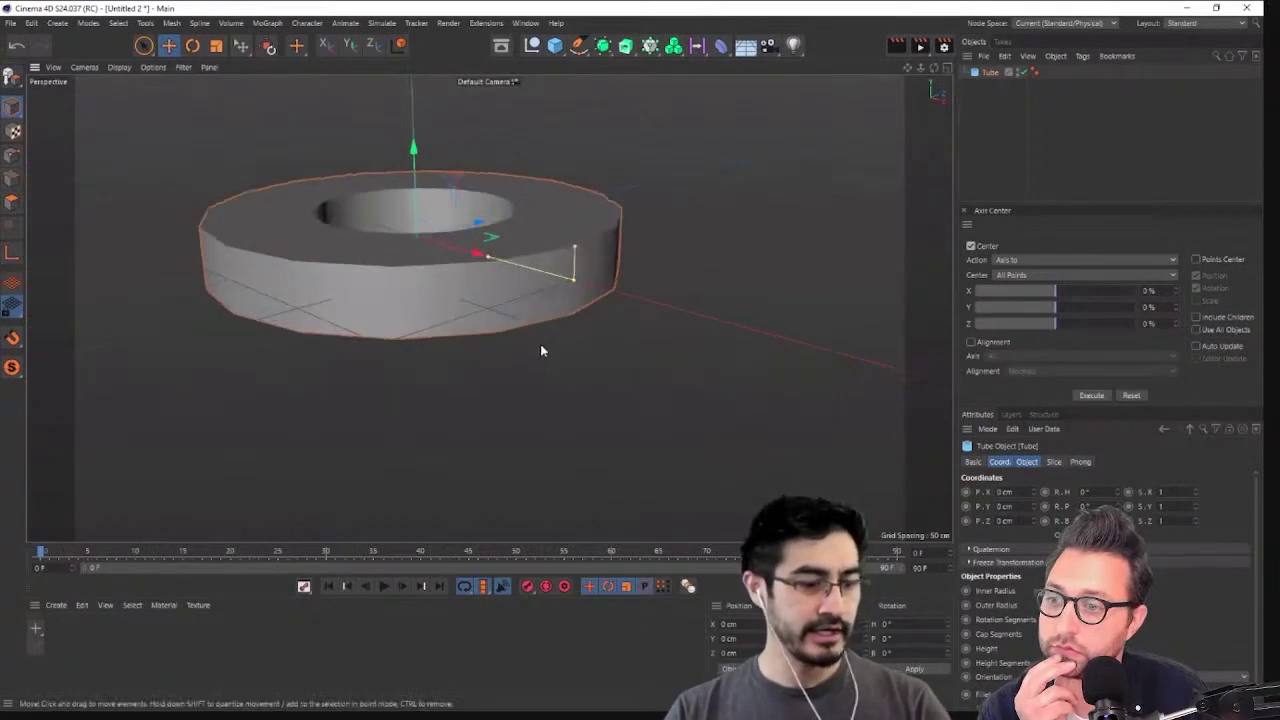
{"action": "left_click_drag", "start_coordinate": [540, 344], "coordinate": [592, 444], "text": "alt"}
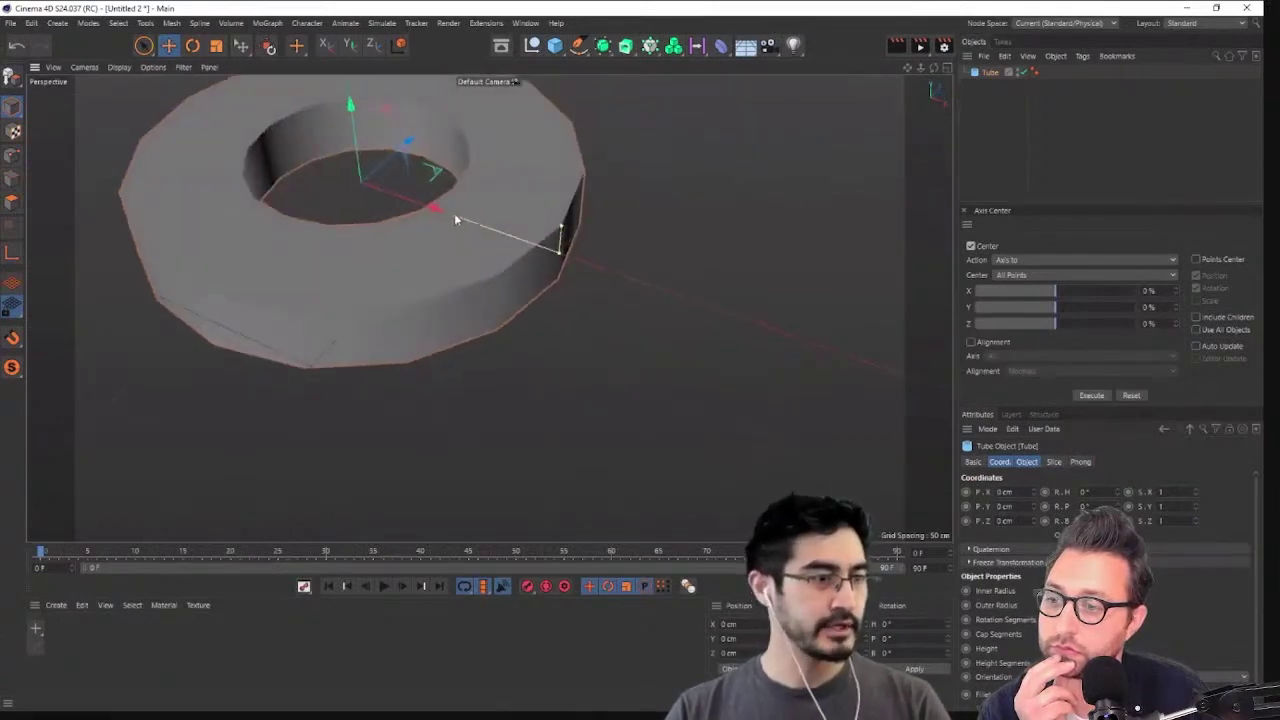
{"action": "left_click_drag", "start_coordinate": [454, 218], "coordinate": [528, 247]}
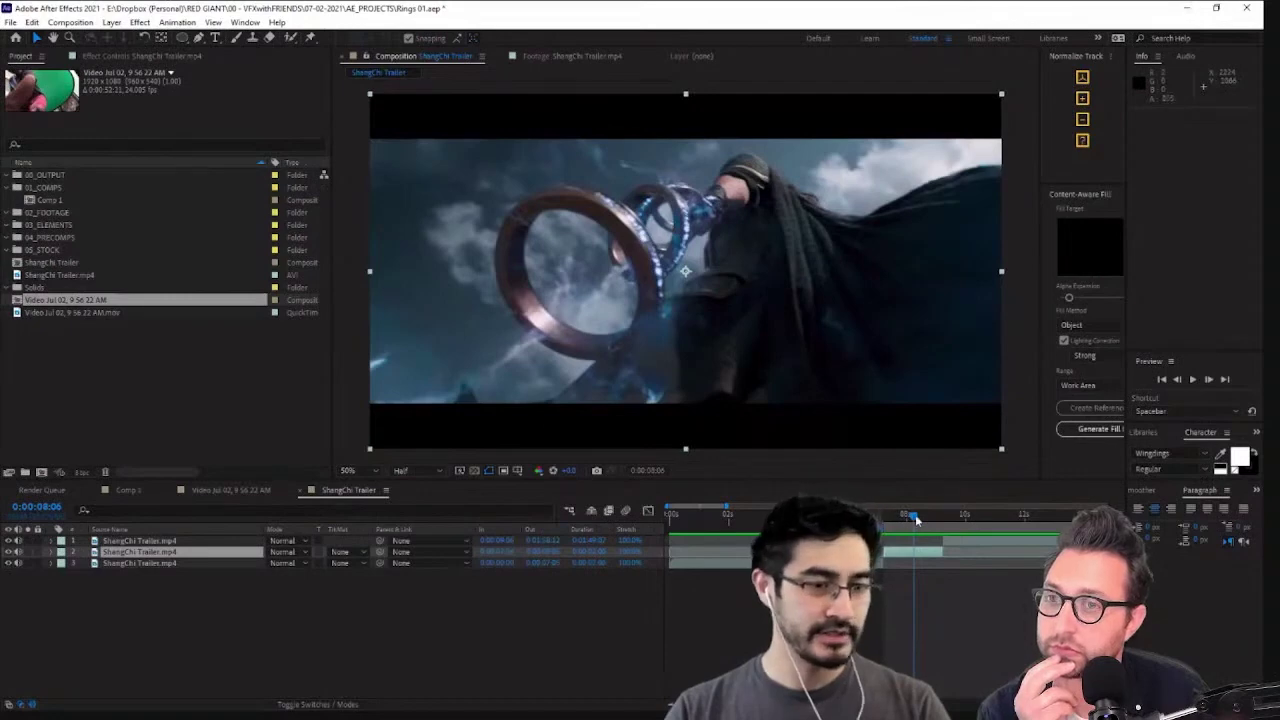
Switch to After Effects and examine the ring's shape and engravings up close at full resolution, moving the trailer to 0:00:09:01
{"action": "left_click_drag", "start_coordinate": [916, 518], "coordinate": [919, 517]}
{"action": "scroll", "coordinate": [514, 306], "scroll_direction": "up", "scroll_amount": 1}
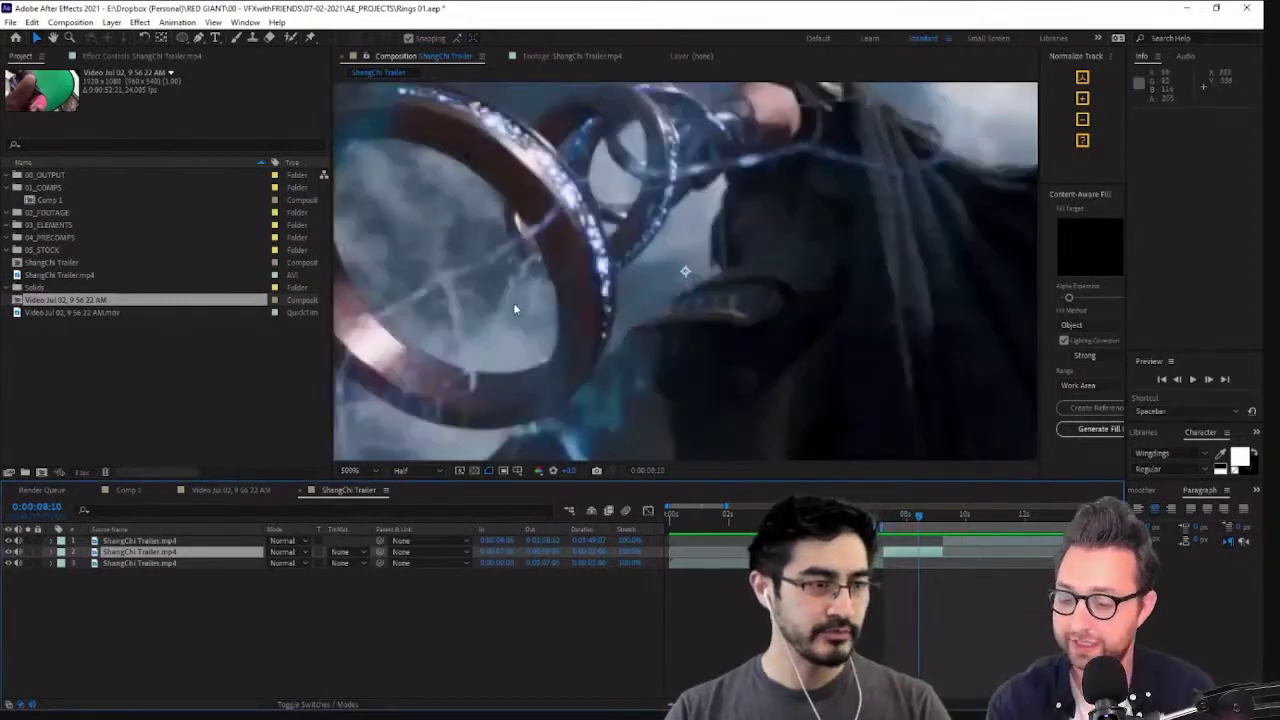
{"action": "left_click", "coordinate": [412, 471]}
{"action": "left_click", "coordinate": [427, 506]}
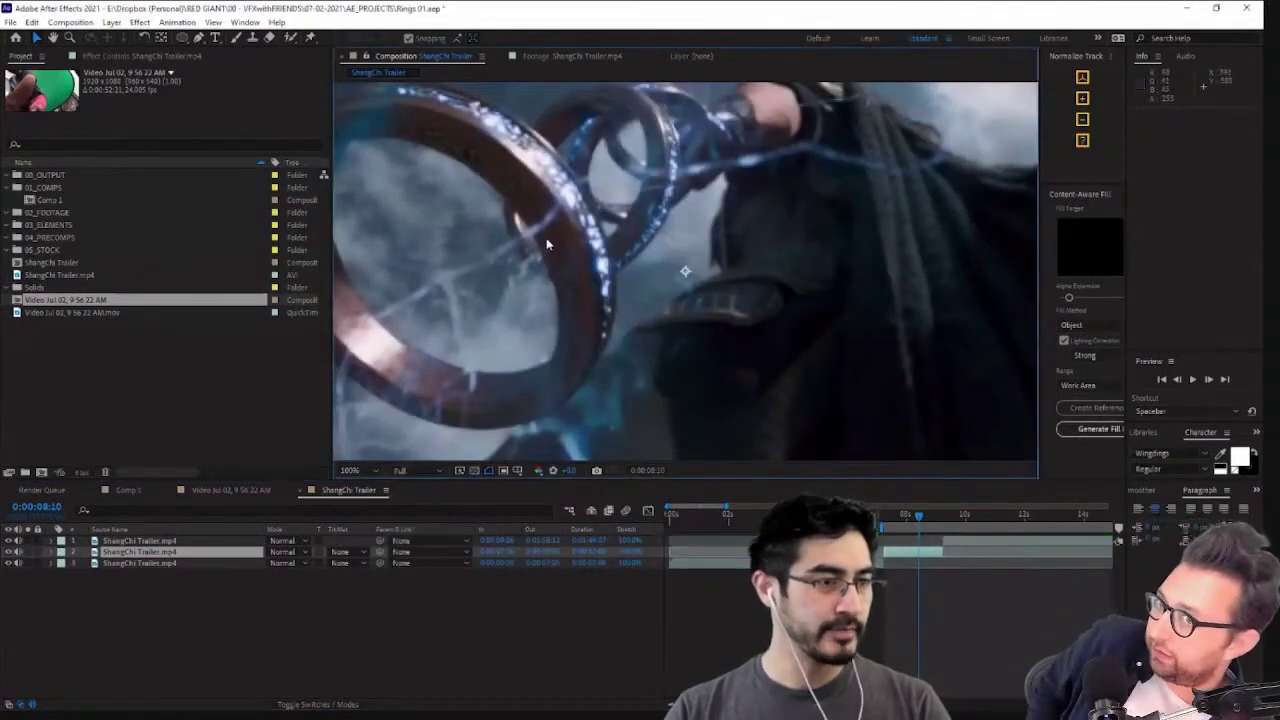
{"action": "middle_click_drag", "start_coordinate": [523, 228], "coordinate": [729, 326]}
{"action": "left_click_drag", "start_coordinate": [918, 515], "coordinate": [940, 528]}
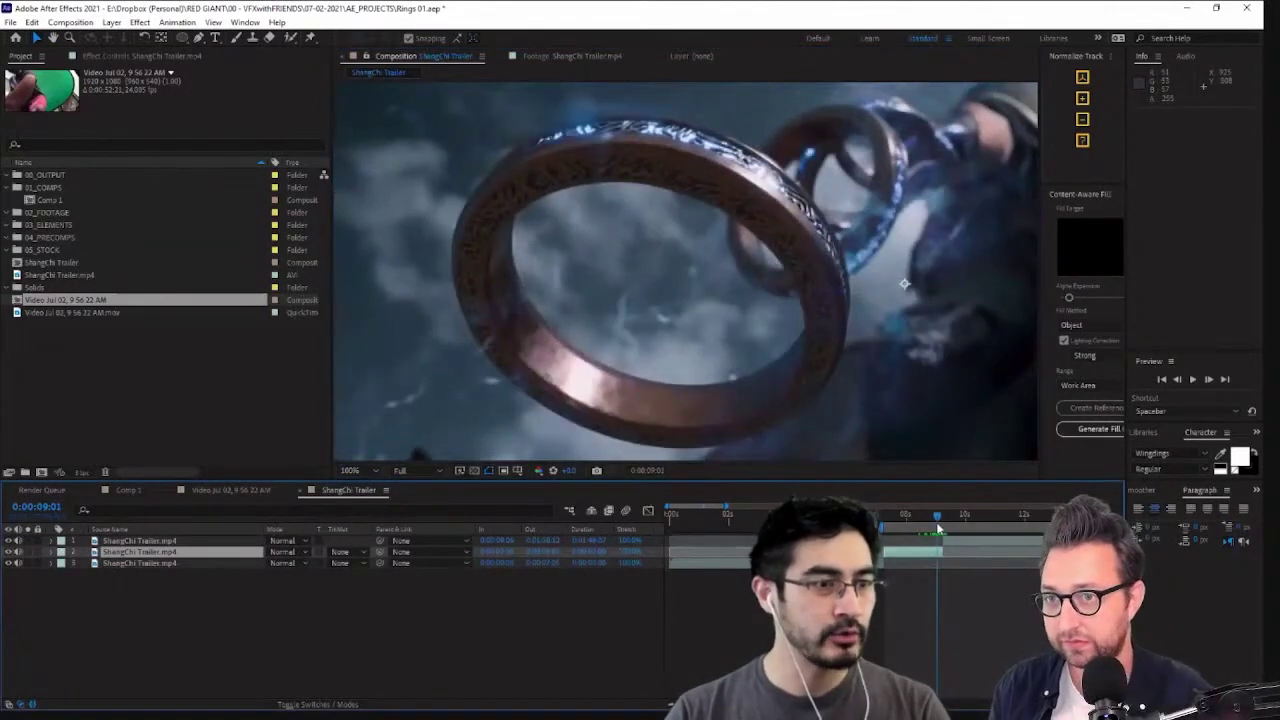
{"action": "mouse_move", "coordinate": [812, 306]}
{"action": "middle_mouse_down"}
{"action": "mouse_move", "coordinate": [794, 284]}
{"action": "mouse_move", "coordinate": [812, 285]}
{"action": "middle_mouse_up"}
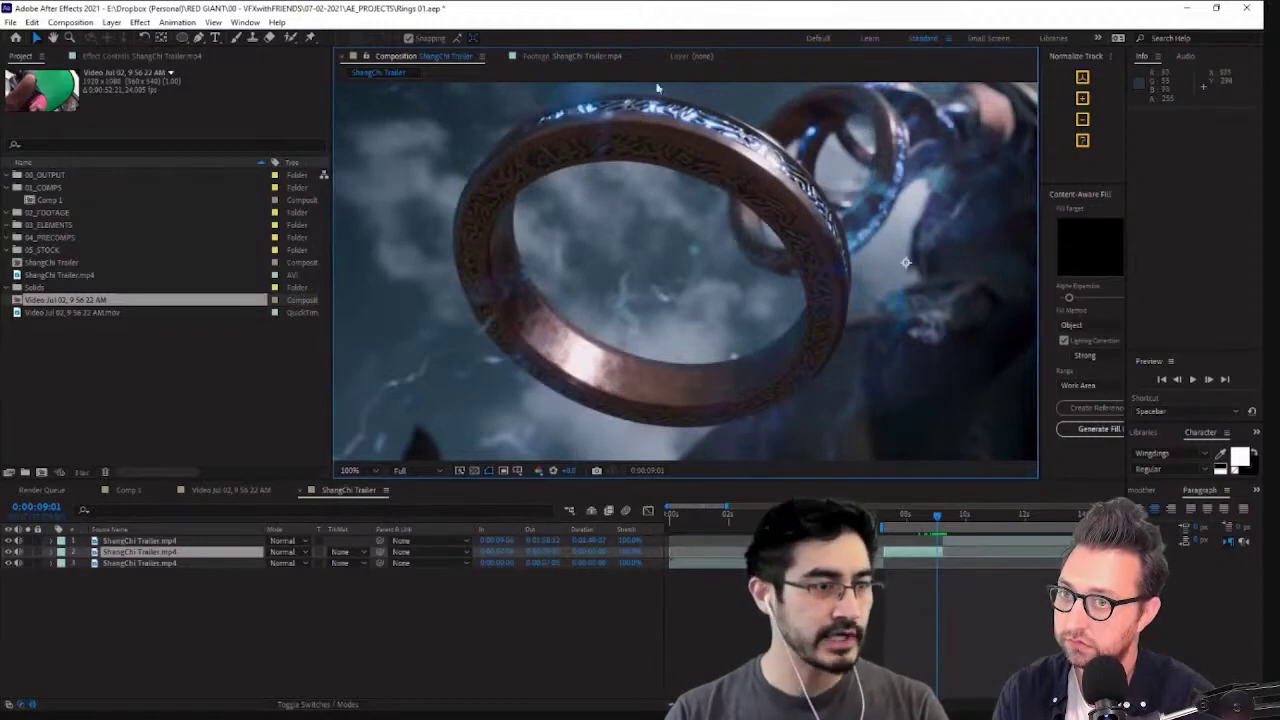
Return to Cinema 4D and reduce the tube's height to match the slimmer band of the reference ring
{"action": "left_click", "coordinate": [1187, 15]}
{"action": "scroll", "coordinate": [620, 325], "scroll_direction": "up", "scroll_amount": 2}
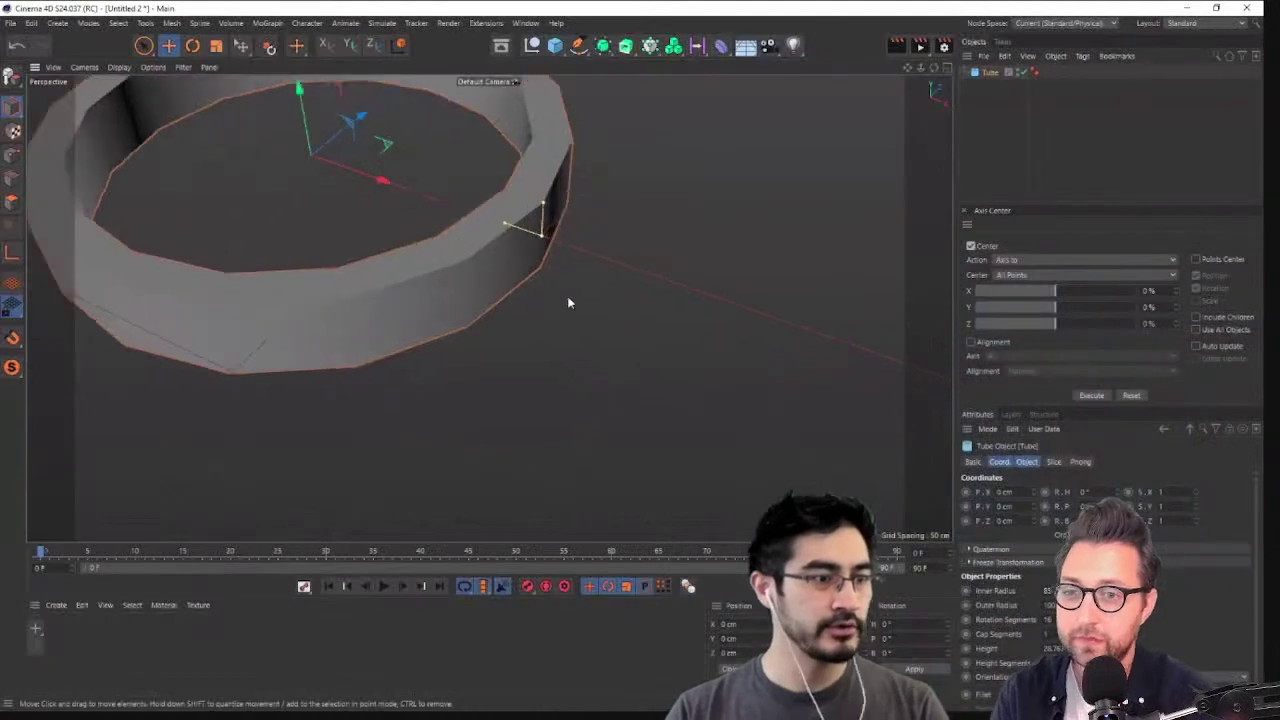
{"action": "middle_click_drag", "start_coordinate": [580, 305], "coordinate": [807, 438], "text": "alt"}
{"action": "left_click_drag", "start_coordinate": [807, 438], "coordinate": [780, 288], "text": "alt"}
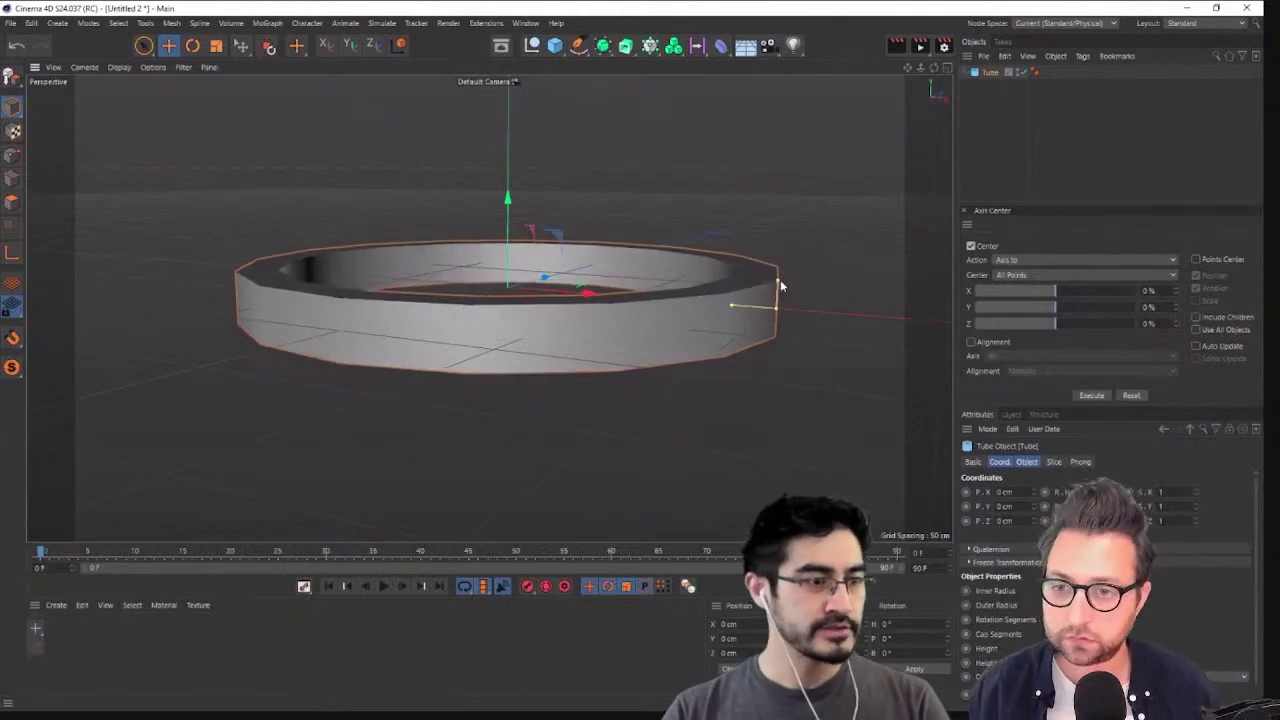
{"action": "left_click_drag", "start_coordinate": [903, 171], "coordinate": [880, 227], "text": "alt"}
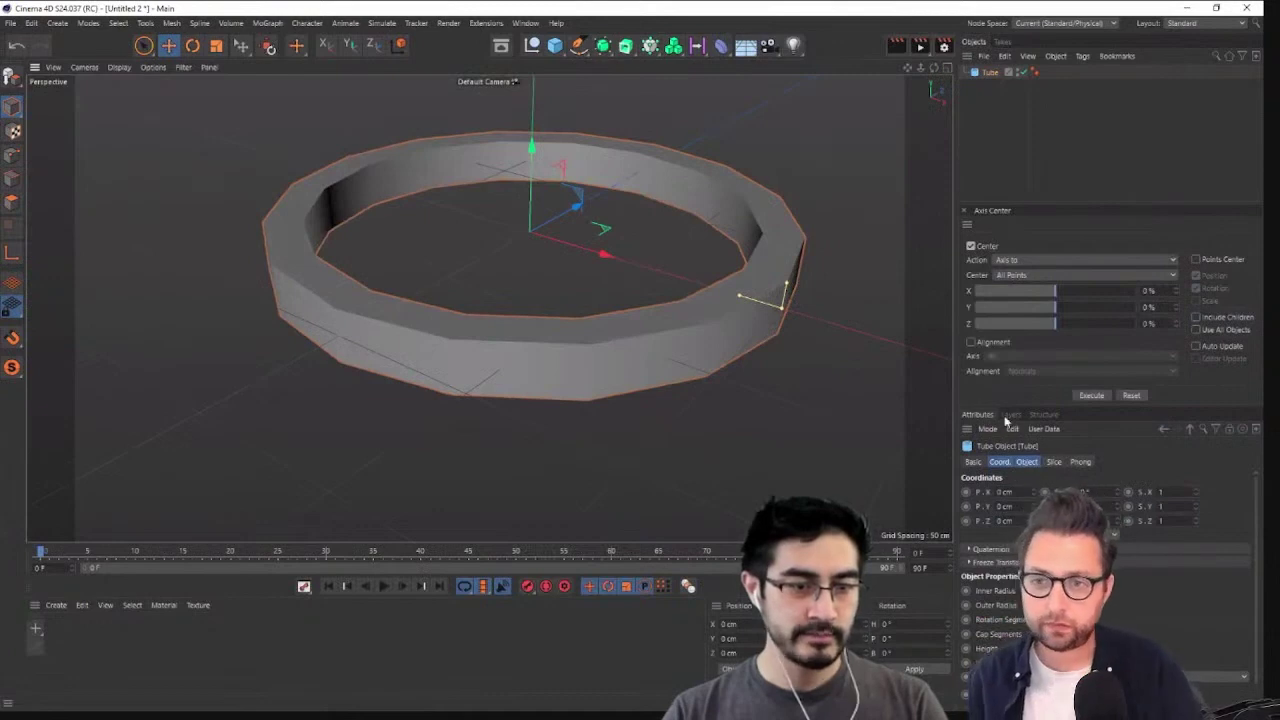
Set the tube's rotation segments to 64 and enable its fillet to round the ring's edges
{"action": "left_click_drag", "start_coordinate": [993, 404], "coordinate": [987, 273]}
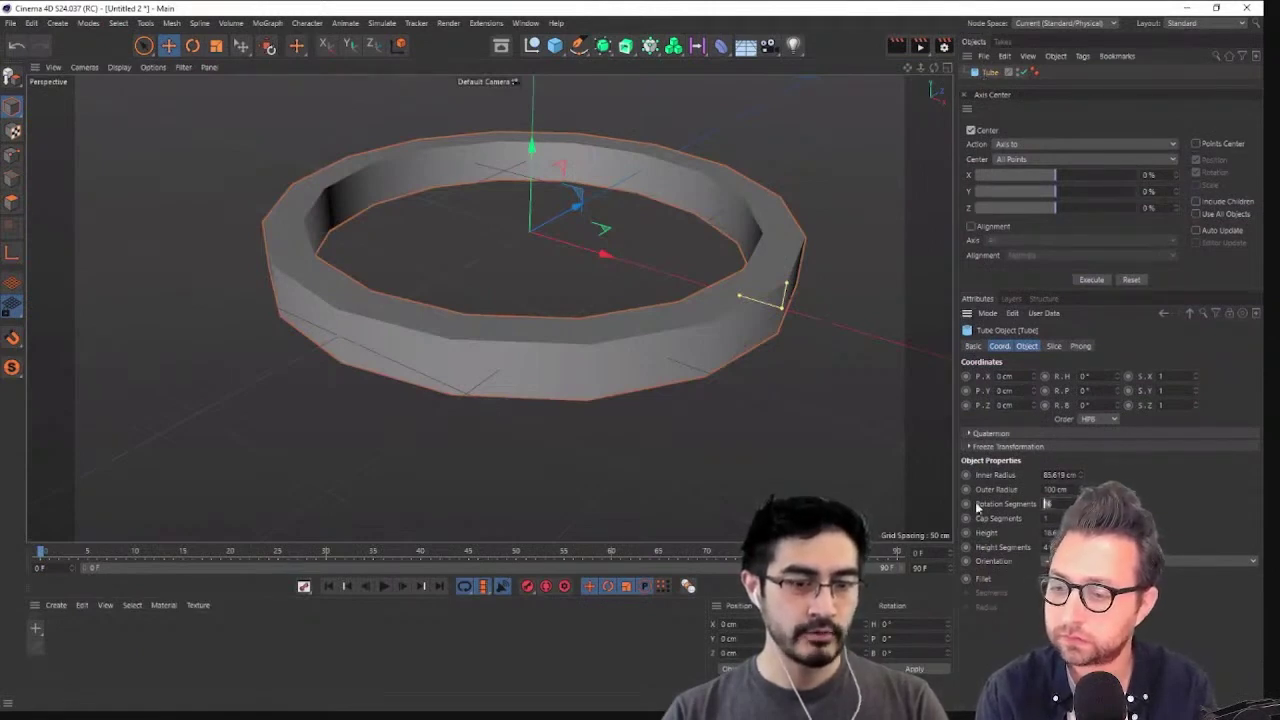
{"action": "type", "text": "64"}
{"action": "key", "text": "Return"}
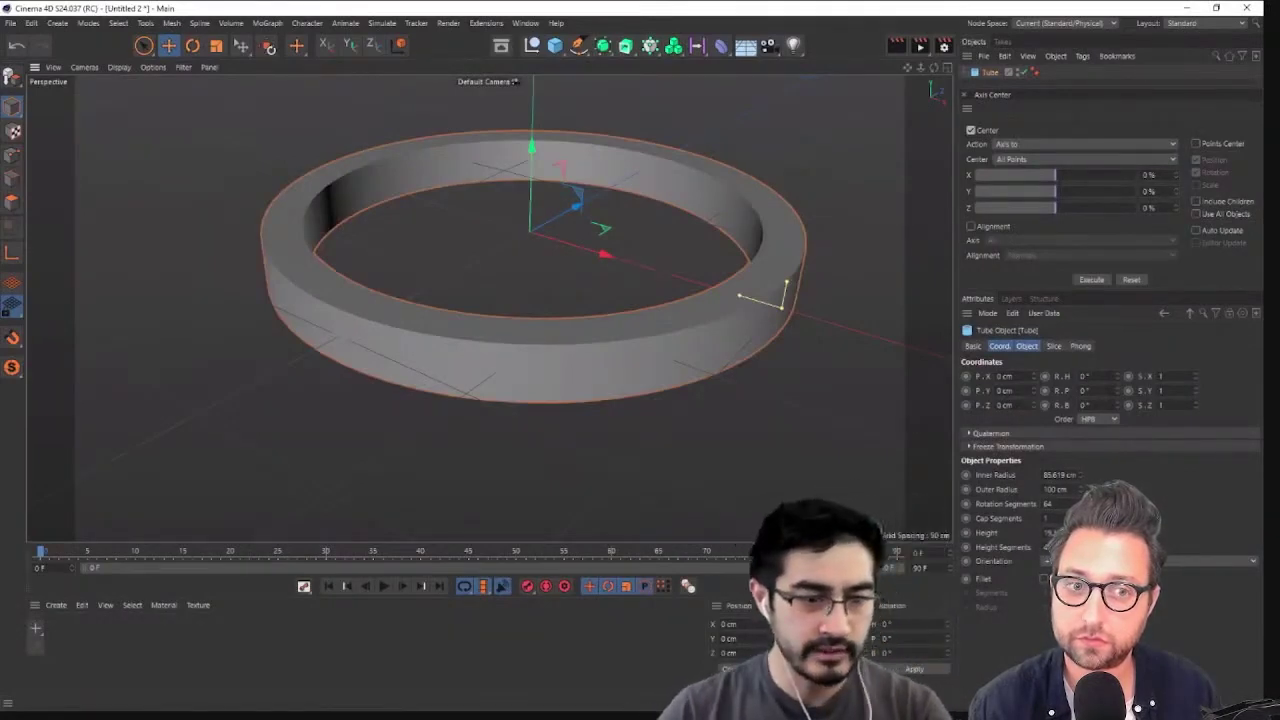
{"action": "left_click", "coordinate": [1044, 579]}
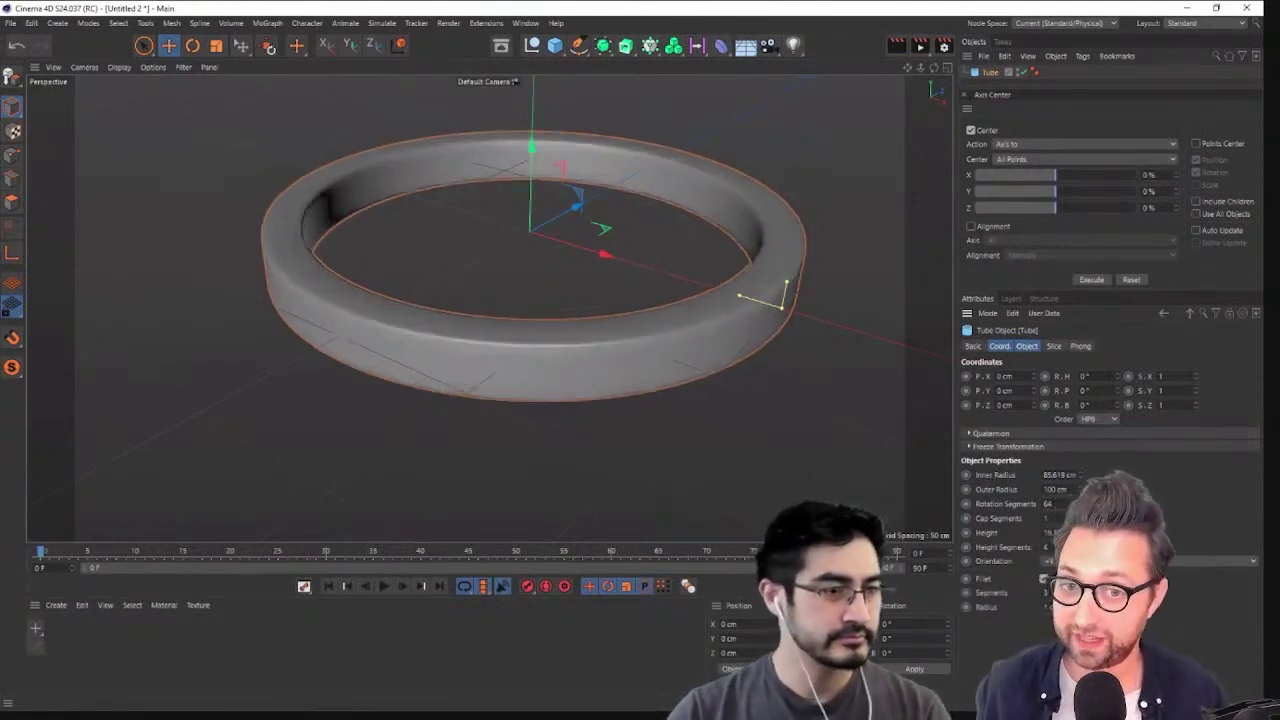
{"action": "scroll", "coordinate": [554, 361], "scroll_direction": "up", "scroll_amount": 5}
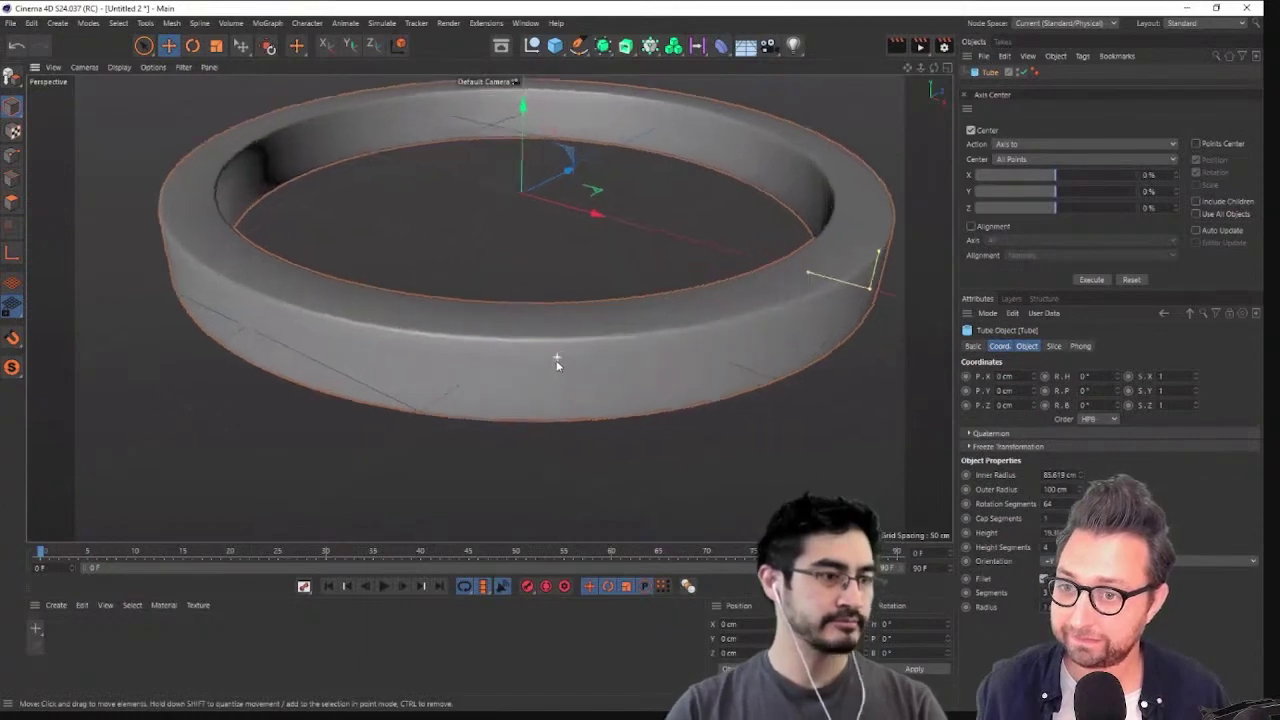
Convert the tube to an editable polygon object and switch to polygon selection mode
{"action": "left_click_drag", "start_coordinate": [607, 436], "coordinate": [550, 427], "text": "alt"}
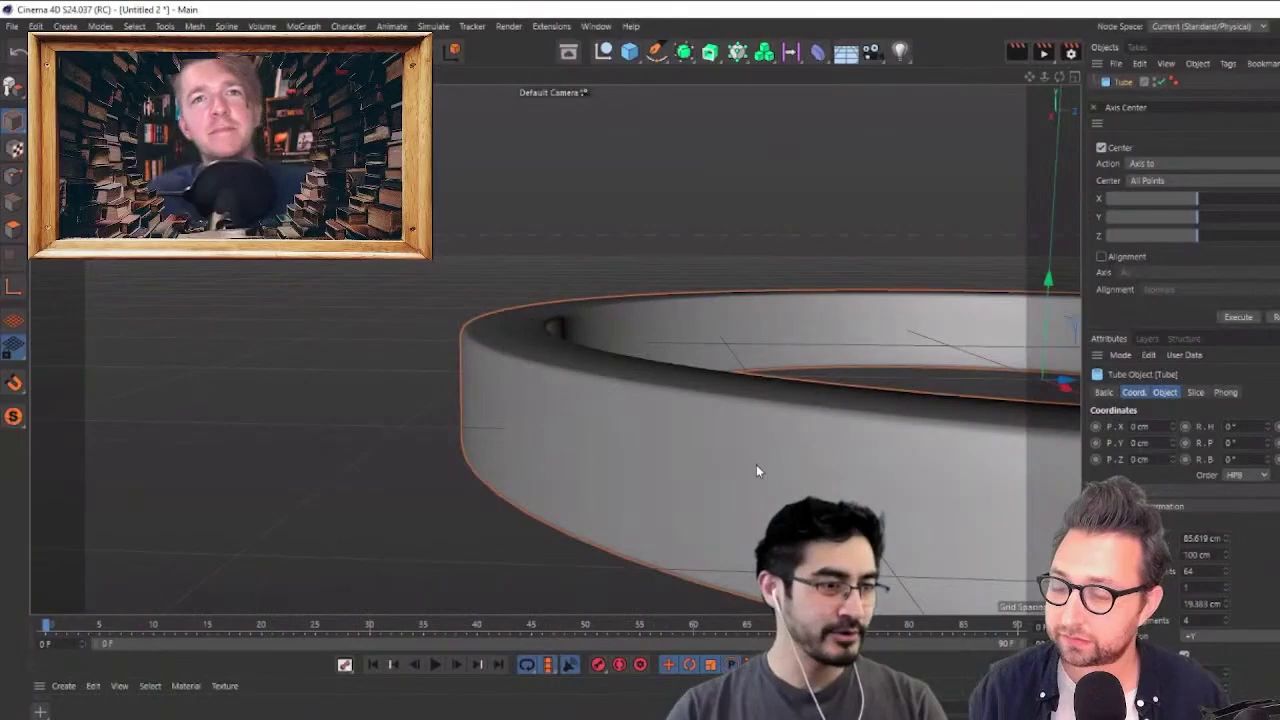
{"action": "left_click_drag", "start_coordinate": [756, 471], "coordinate": [654, 491], "text": "alt"}
{"action": "right_click_drag", "start_coordinate": [166, 267], "coordinate": [464, 278], "text": "alt"}
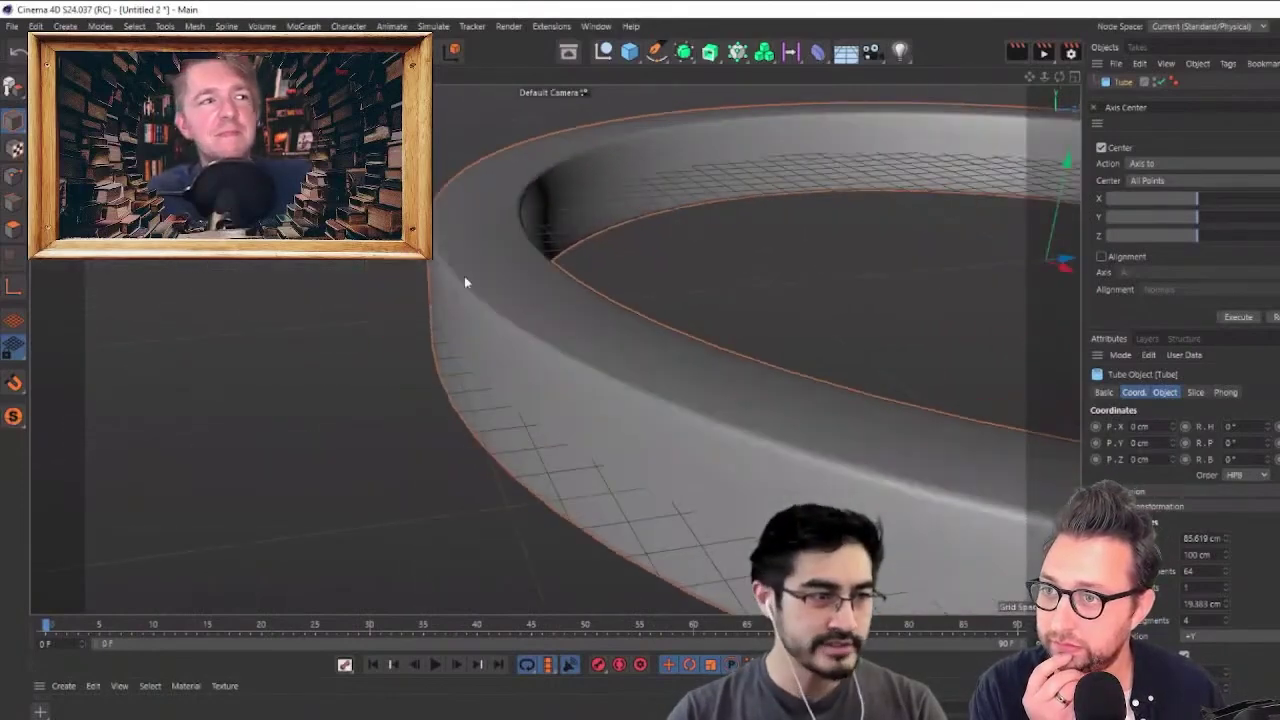
{"action": "middle_click_drag", "start_coordinate": [742, 397], "coordinate": [530, 339], "text": "alt"}
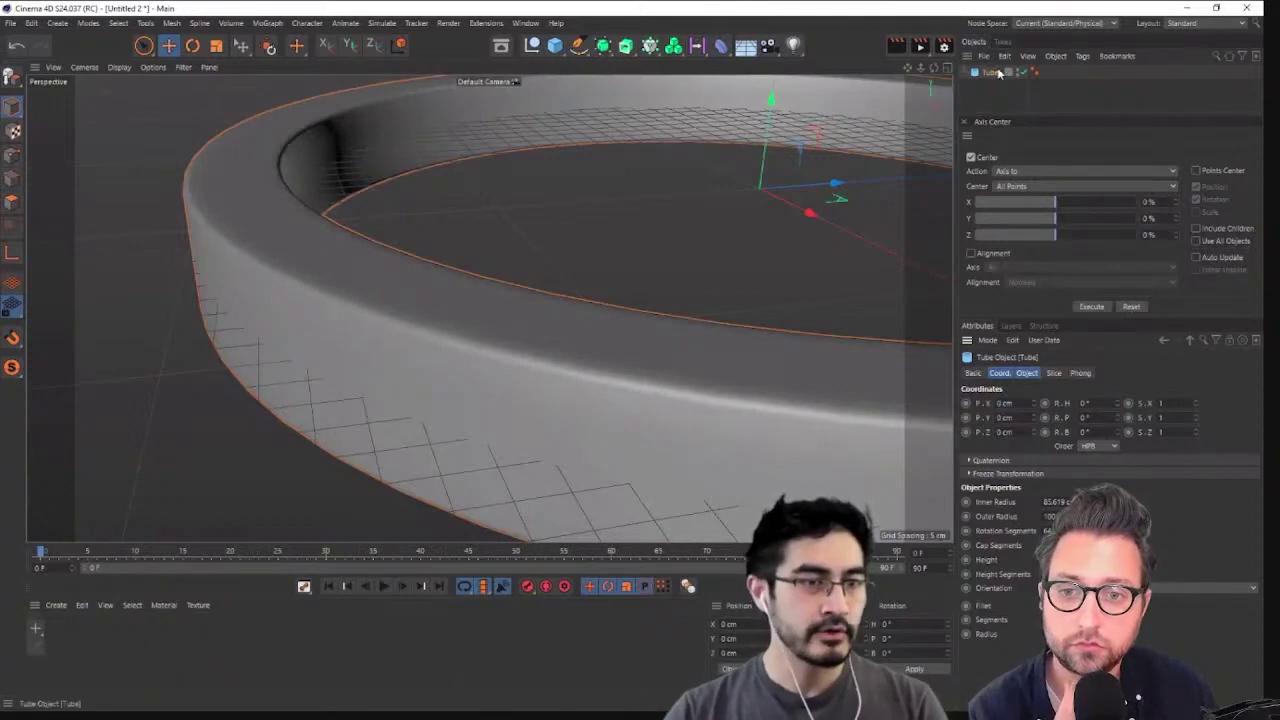
{"action": "key", "text": "c"}
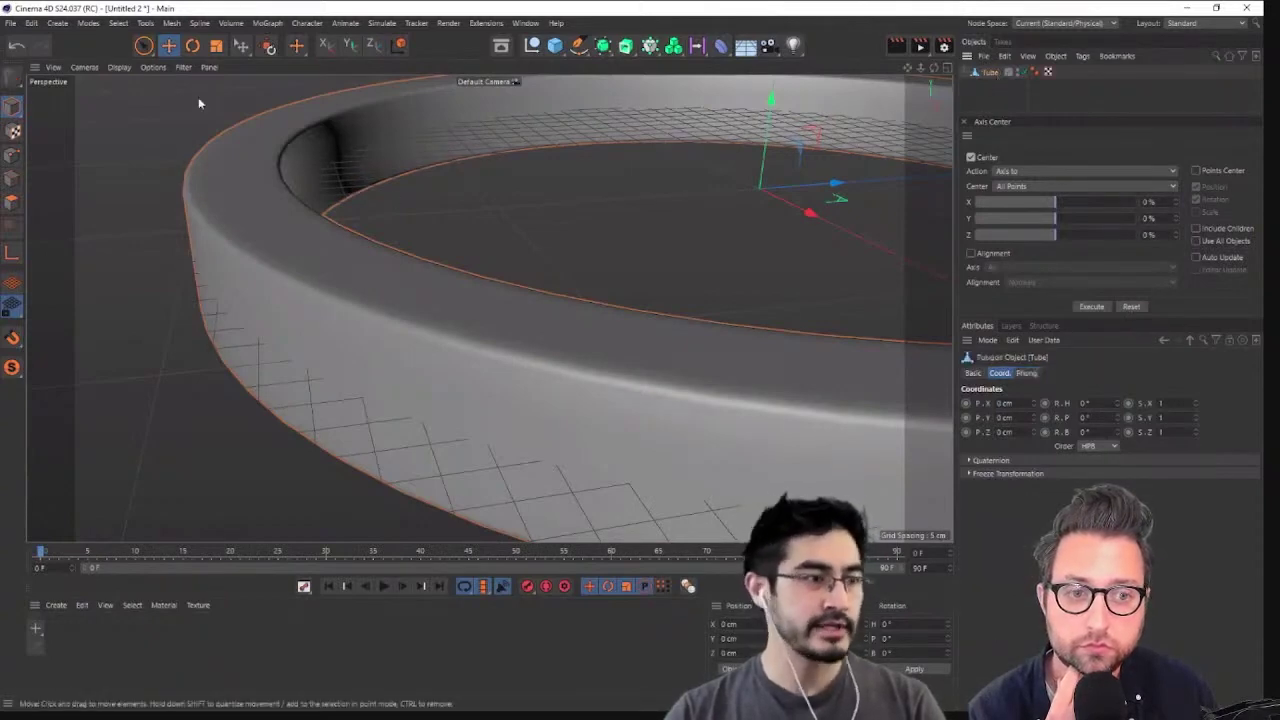
{"action": "left_click", "coordinate": [10, 158]}
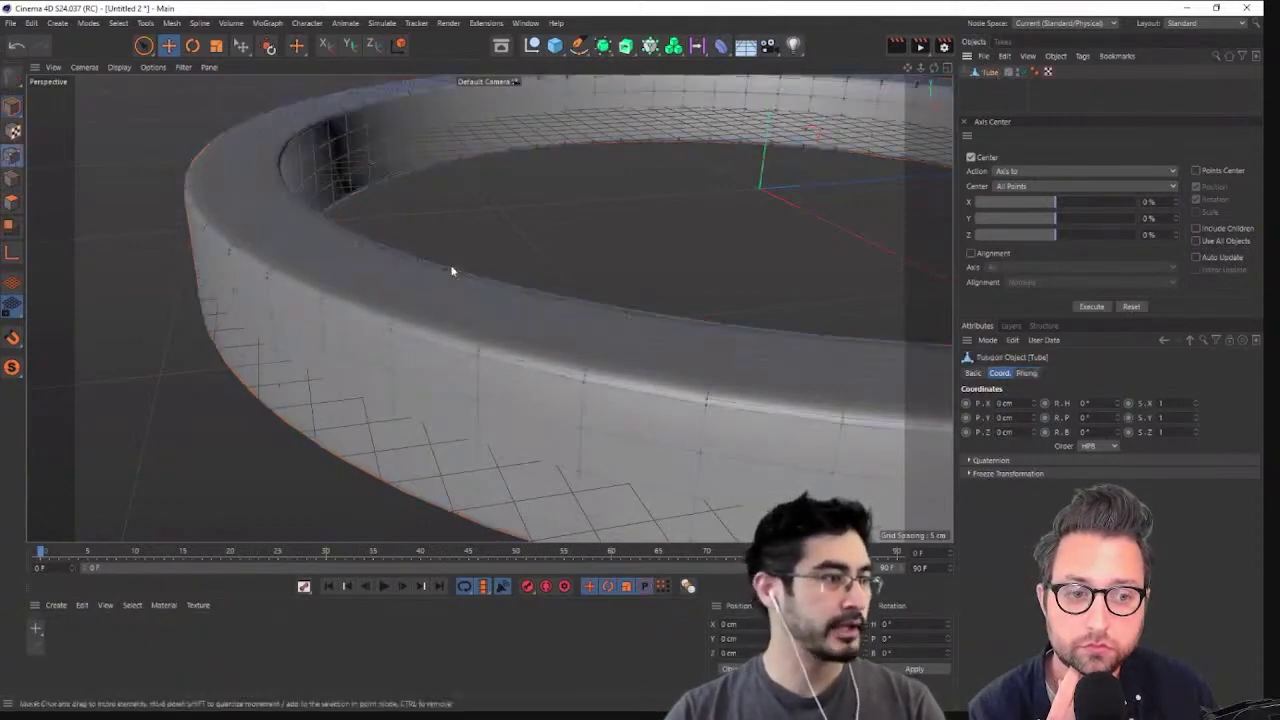
{"action": "left_click", "coordinate": [12, 201]}
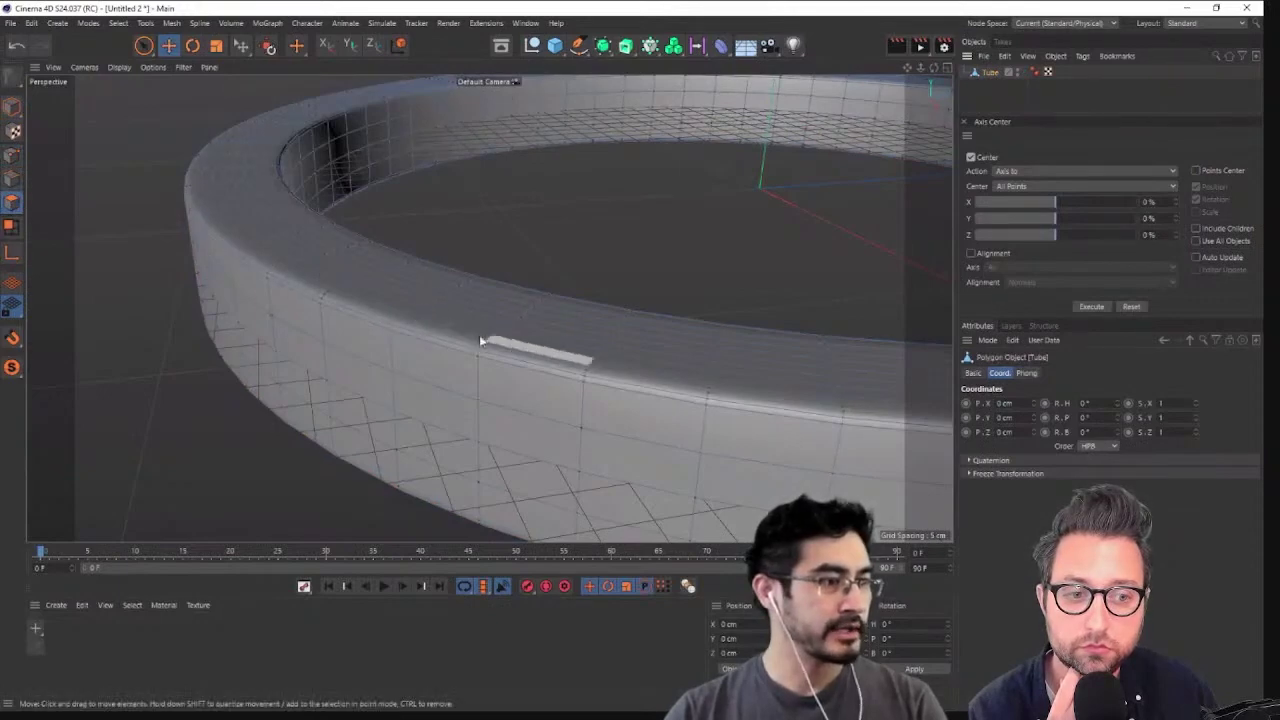
Ring-select the two middle polygon loops running around the outer face of the ring
{"action": "scroll", "coordinate": [663, 294], "scroll_direction": "down", "scroll_amount": 2}
{"action": "scroll", "coordinate": [747, 403], "scroll_direction": "up", "scroll_amount": 2}
{"action": "mouse_move", "coordinate": [743, 418]}
{"action": "left_mouse_down", "text": "alt"}
{"action": "mouse_move", "coordinate": [733, 479]}
{"action": "mouse_move", "coordinate": [751, 429]}
{"action": "mouse_move", "coordinate": [721, 354]}
{"action": "mouse_move", "coordinate": [705, 244]}
{"action": "mouse_move", "coordinate": [777, 429]}
{"action": "mouse_move", "coordinate": [700, 349]}
{"action": "mouse_move", "coordinate": [633, 322]}
{"action": "left_mouse_up", "text": "alt"}
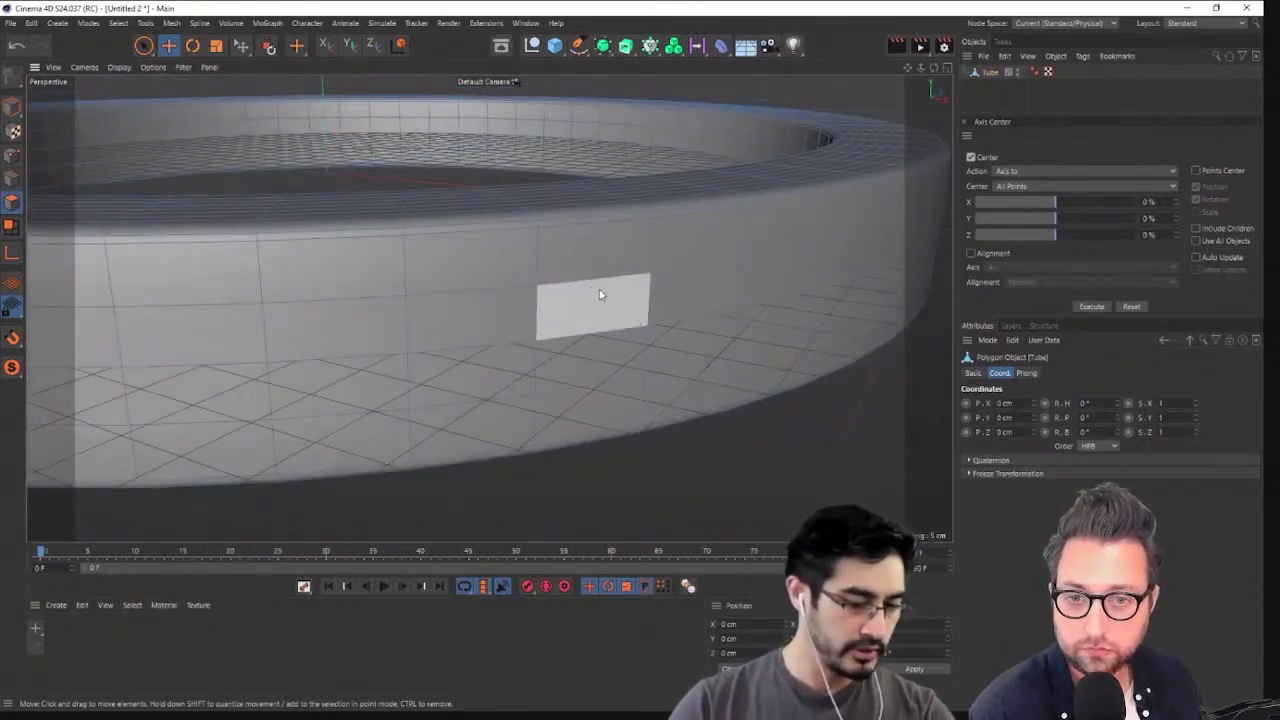
{"action": "key", "text": "u"}
{"action": "key", "text": "b"}
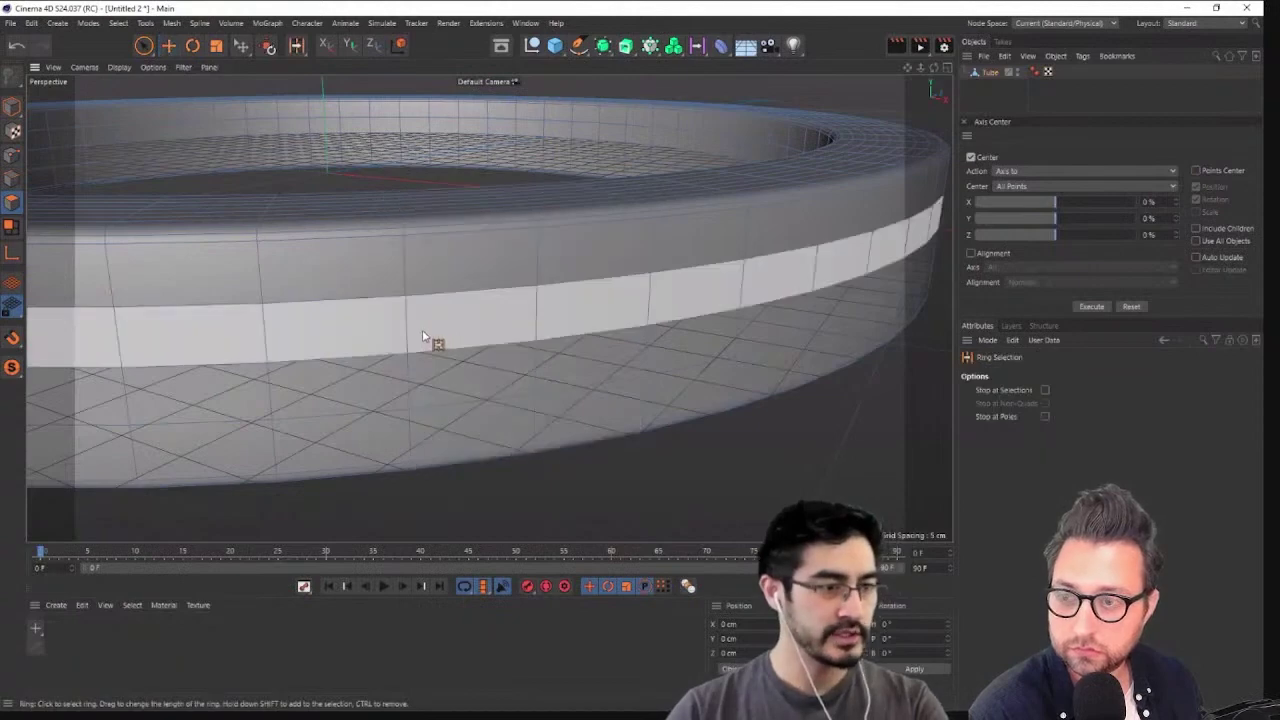
{"action": "left_click", "coordinate": [425, 340]}
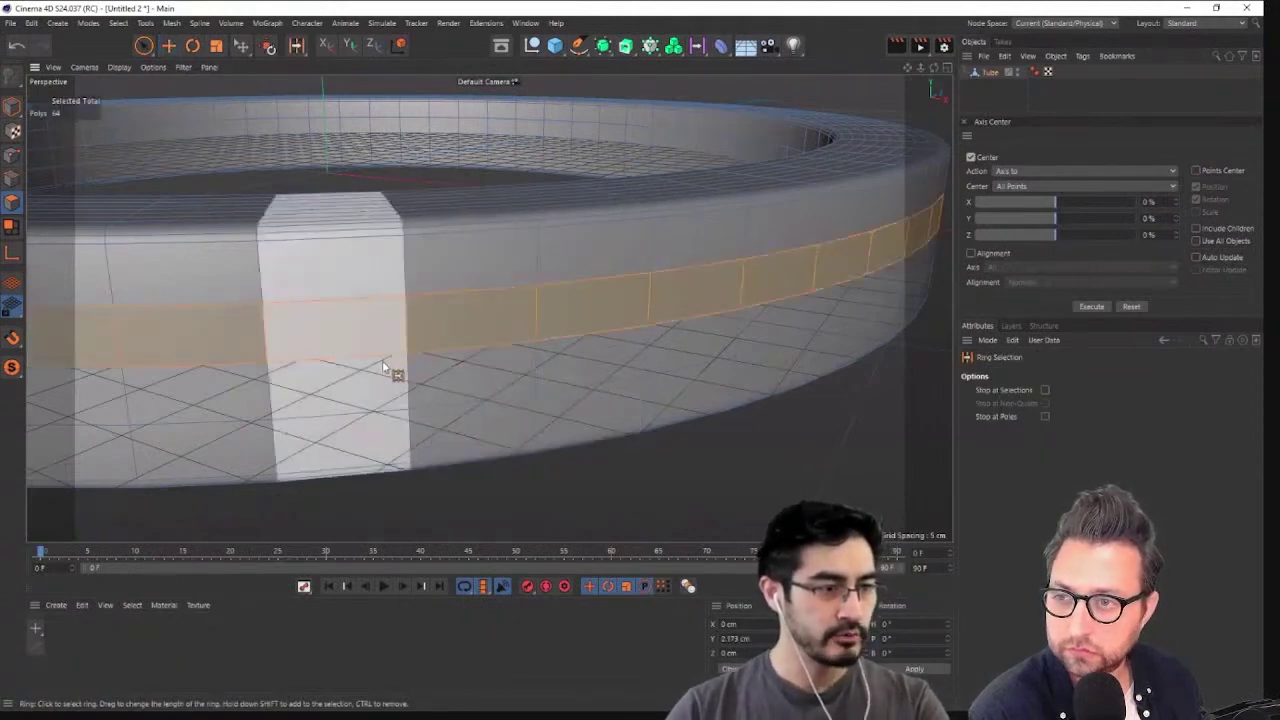
{"action": "left_click", "coordinate": [280, 393], "text": "shift"}
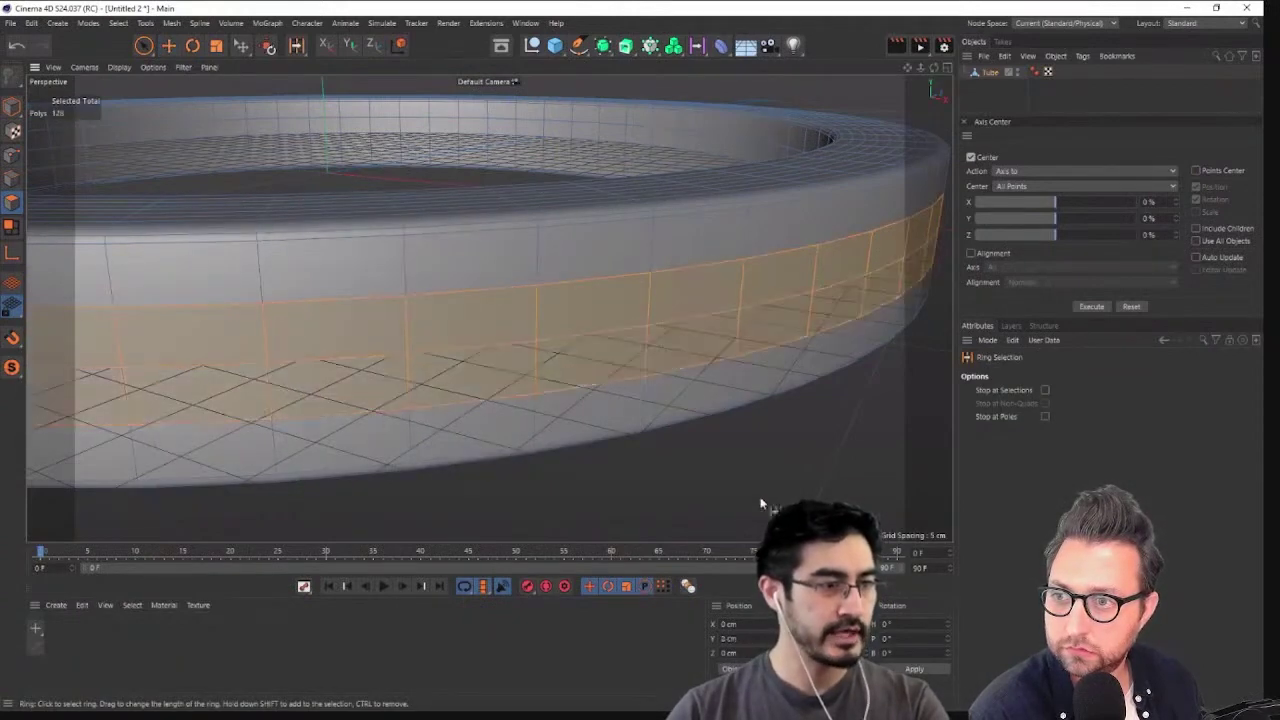
{"action": "key", "text": "e"}
{"action": "left_click_drag", "start_coordinate": [671, 437], "coordinate": [710, 432], "text": "alt"}
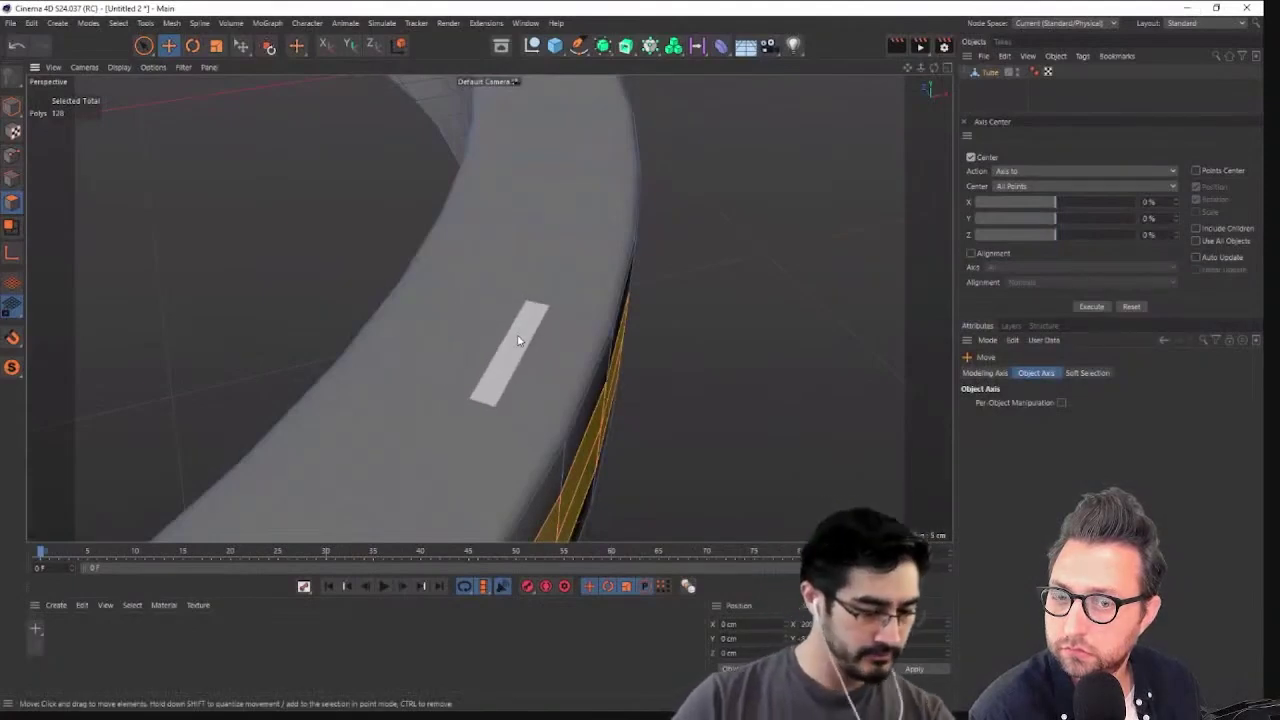
{"action": "key", "text": "u"}
{"action": "key", "text": "b"}
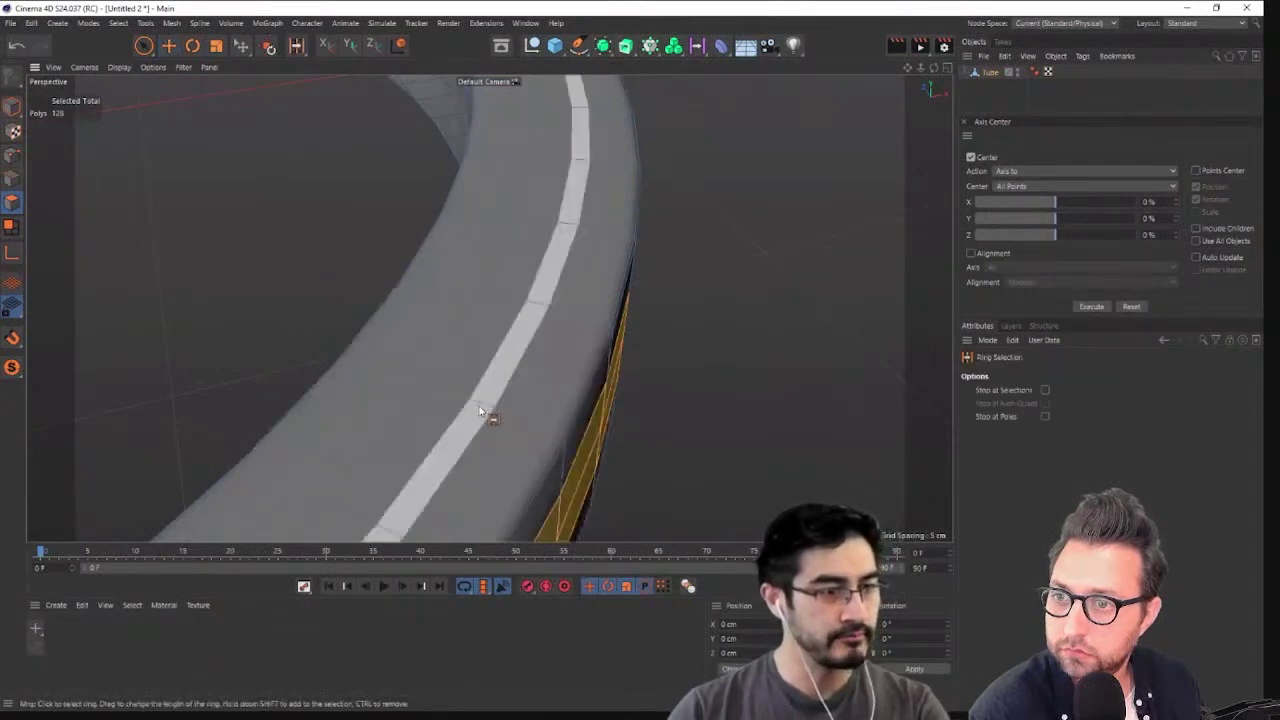
{"action": "left_click", "coordinate": [480, 411]}
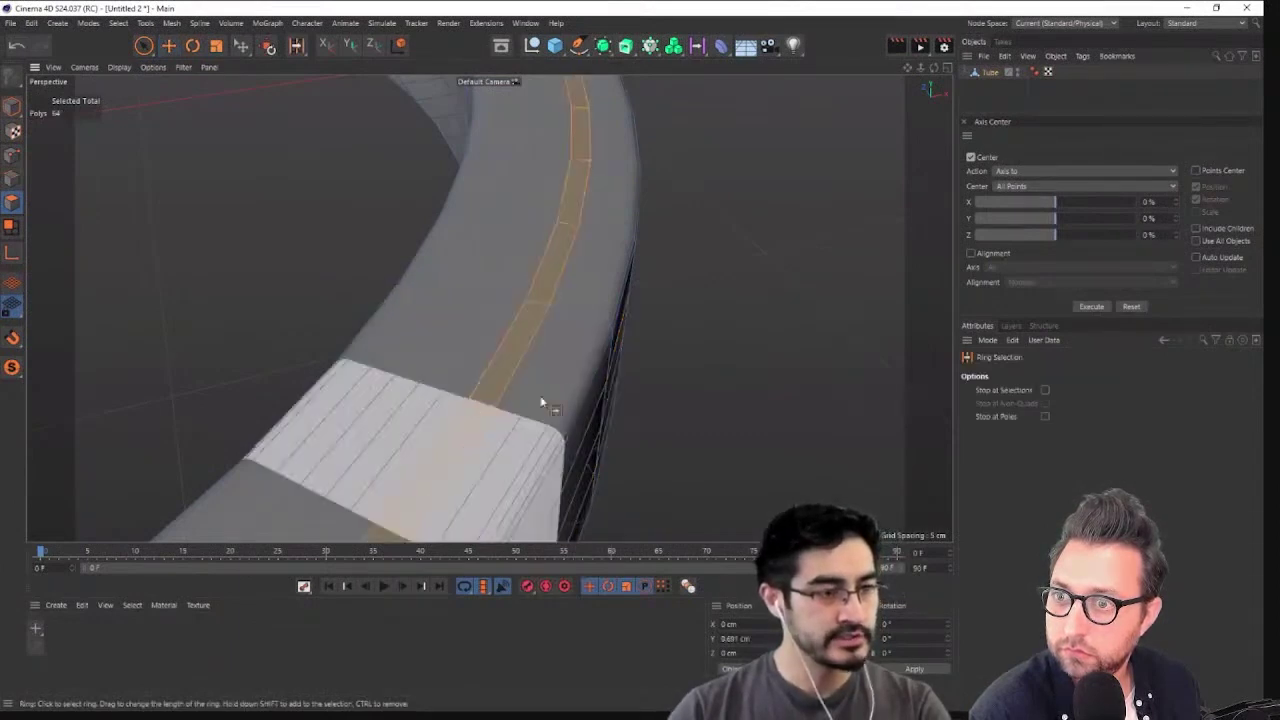
{"action": "key", "text": "e"}
{"action": "key", "text": "ctrl+z"}
Add the adjacent polygon loops along the middle of the ring's top face to the selection with Ring Selection
{"action": "key", "text": "u"}
{"action": "key", "text": "b"}
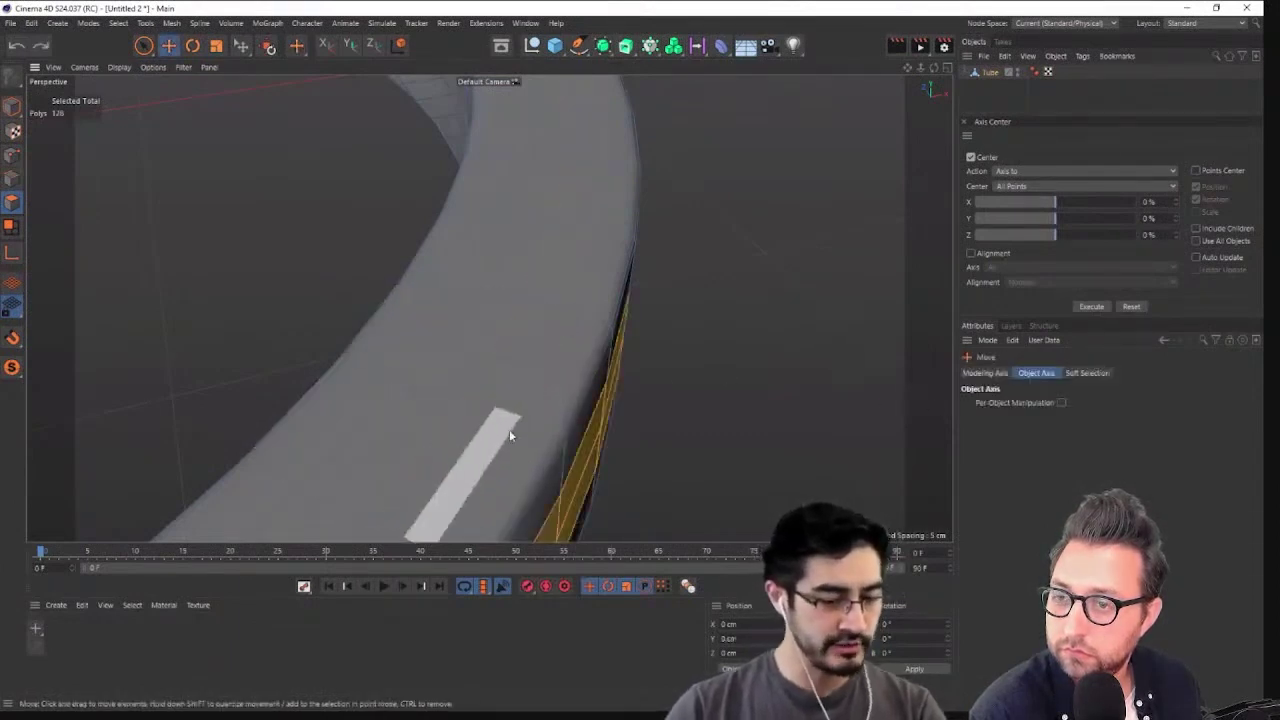
{"action": "left_click", "coordinate": [518, 366]}
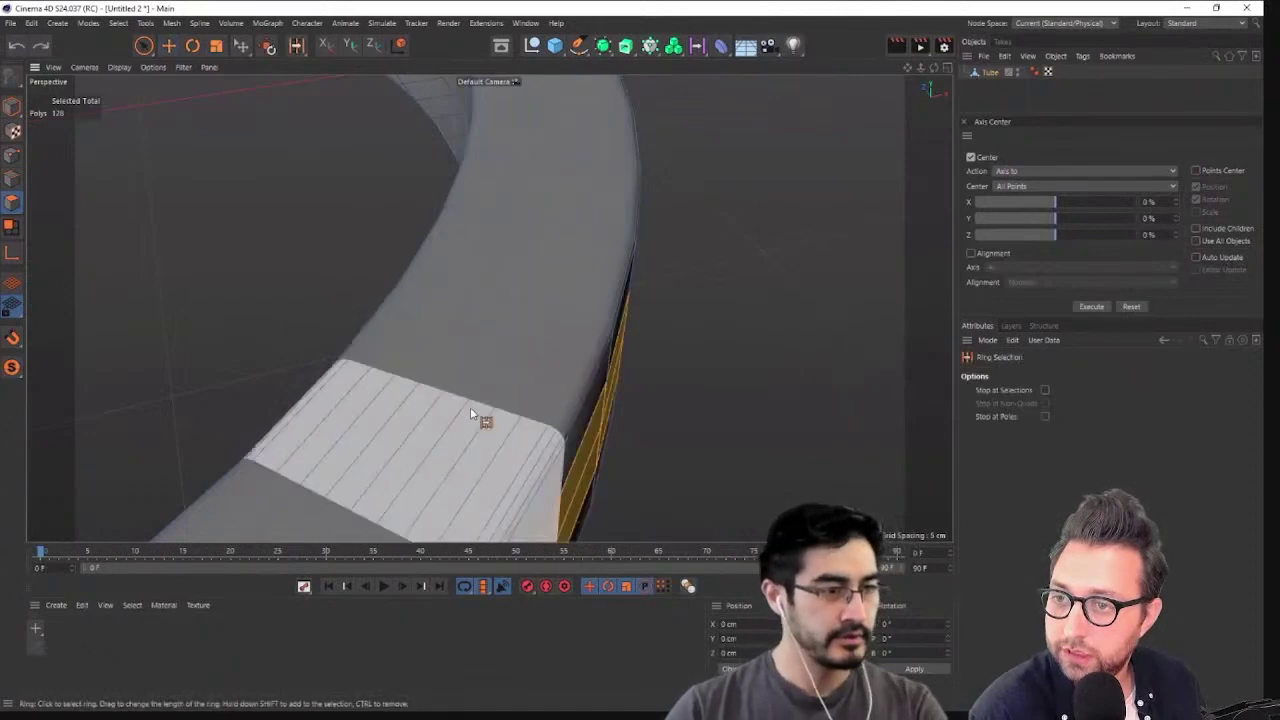
{"action": "left_click", "coordinate": [466, 409], "text": "shift"}
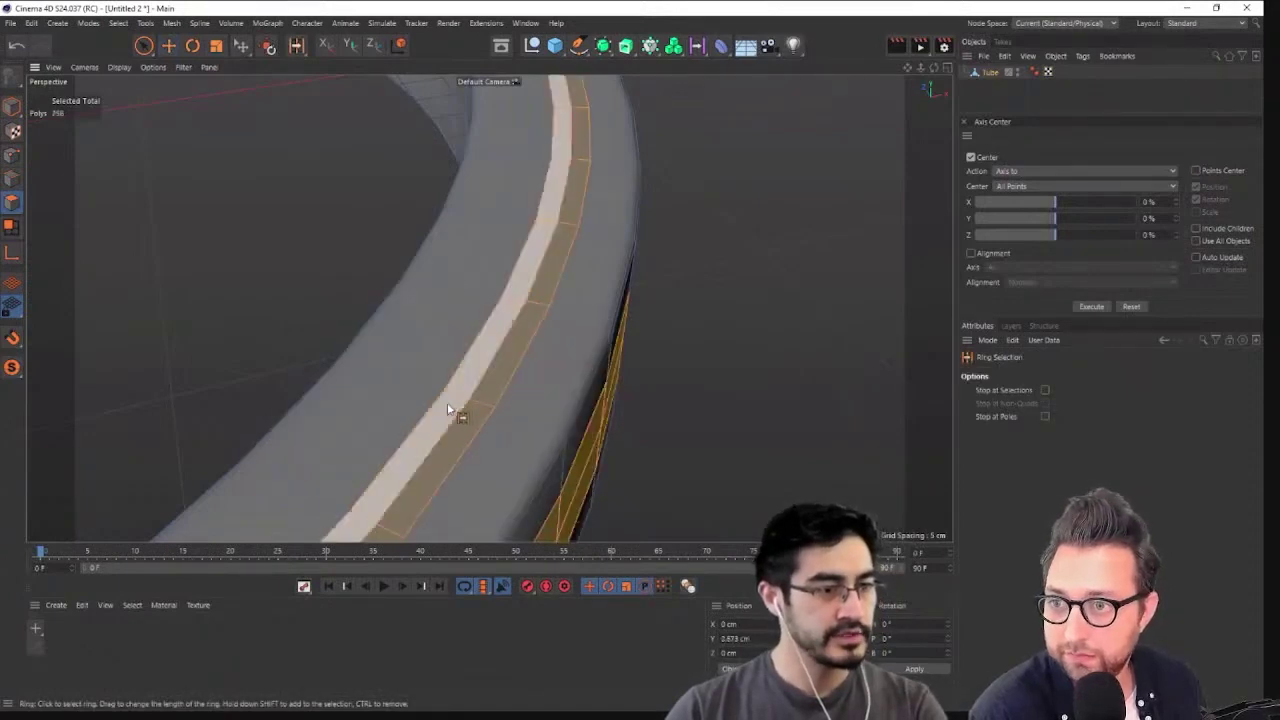
{"action": "left_click", "coordinate": [445, 403], "text": "shift"}
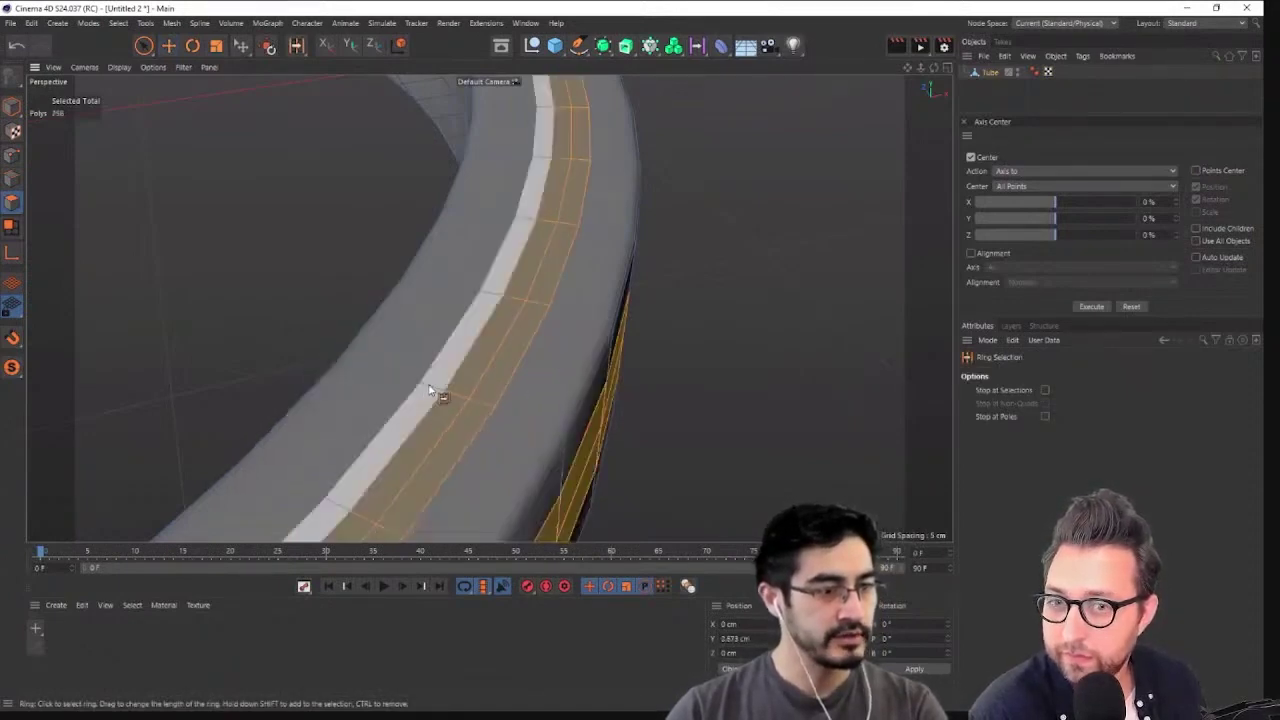
{"action": "left_click", "coordinate": [434, 391], "text": "shift"}
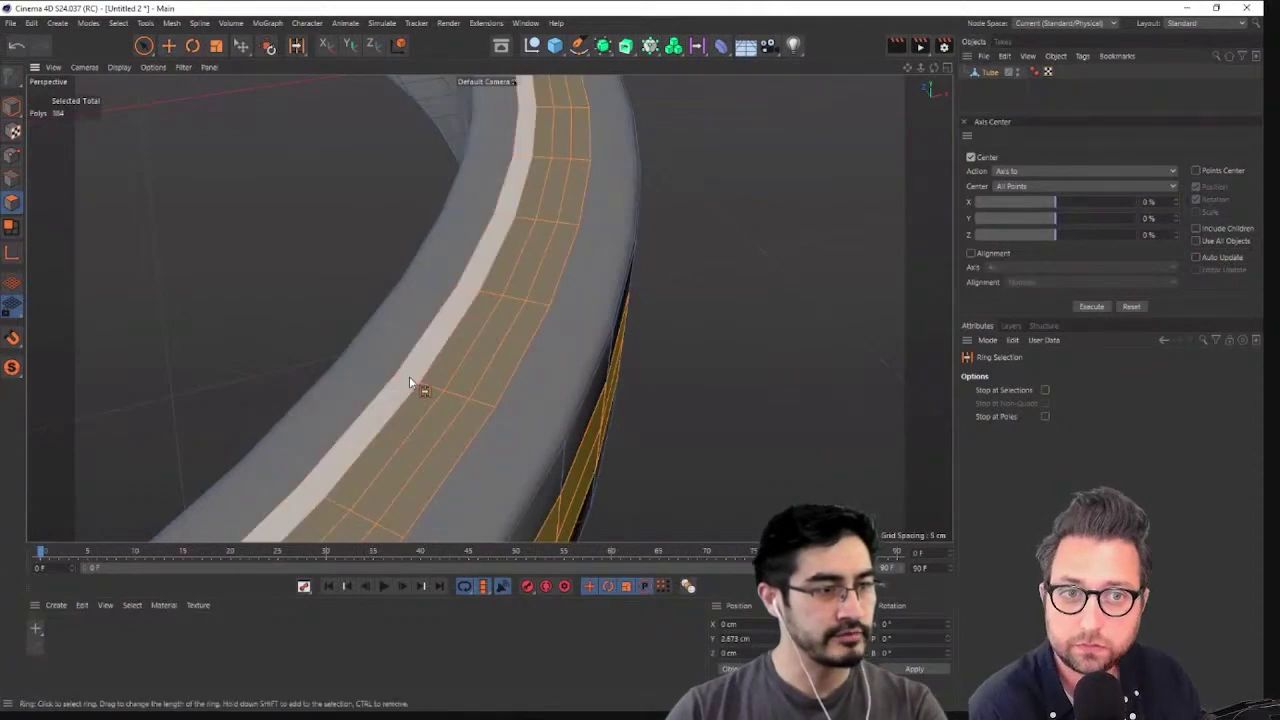
{"action": "left_click", "coordinate": [400, 378], "text": "shift"}
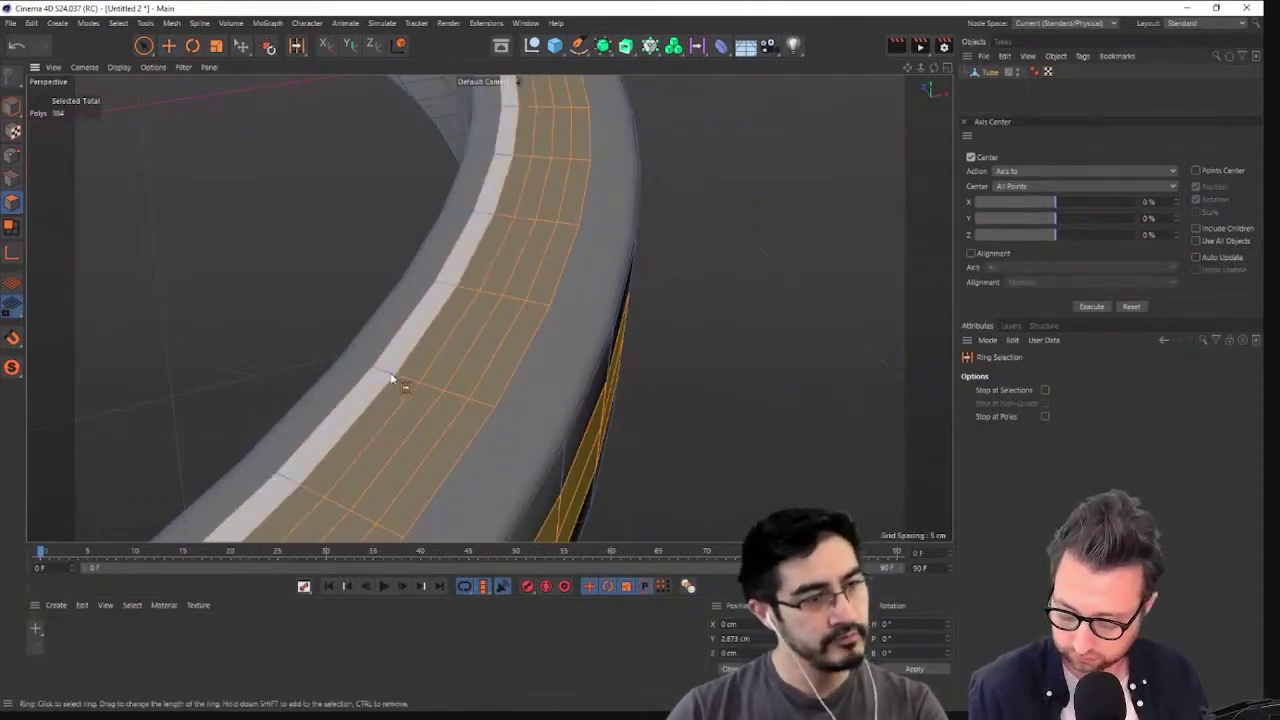
{"action": "left_click", "coordinate": [395, 379], "text": "shift"}
{"action": "key", "text": "e"}
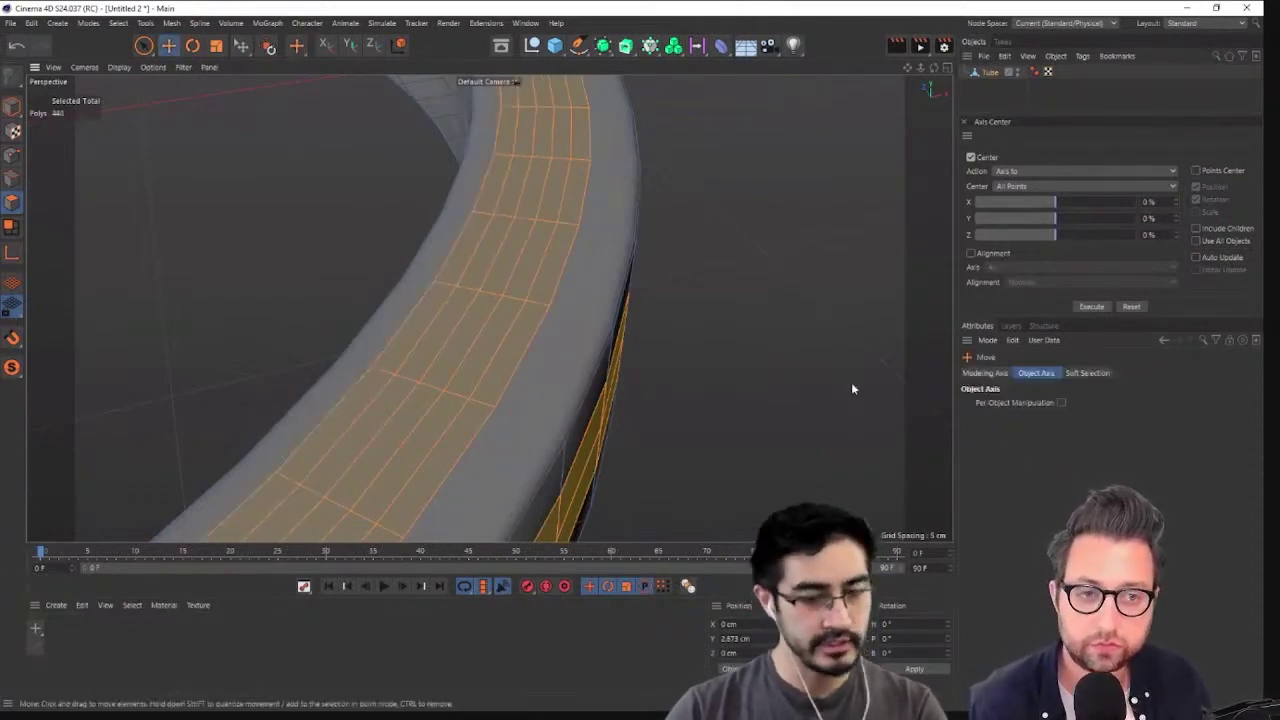
{"action": "scroll", "coordinate": [794, 419], "scroll_direction": "down", "scroll_amount": 3}
{"action": "left_click_drag", "start_coordinate": [794, 419], "coordinate": [678, 243], "text": "alt"}
{"action": "scroll", "coordinate": [706, 411], "scroll_direction": "down", "scroll_amount": 3}
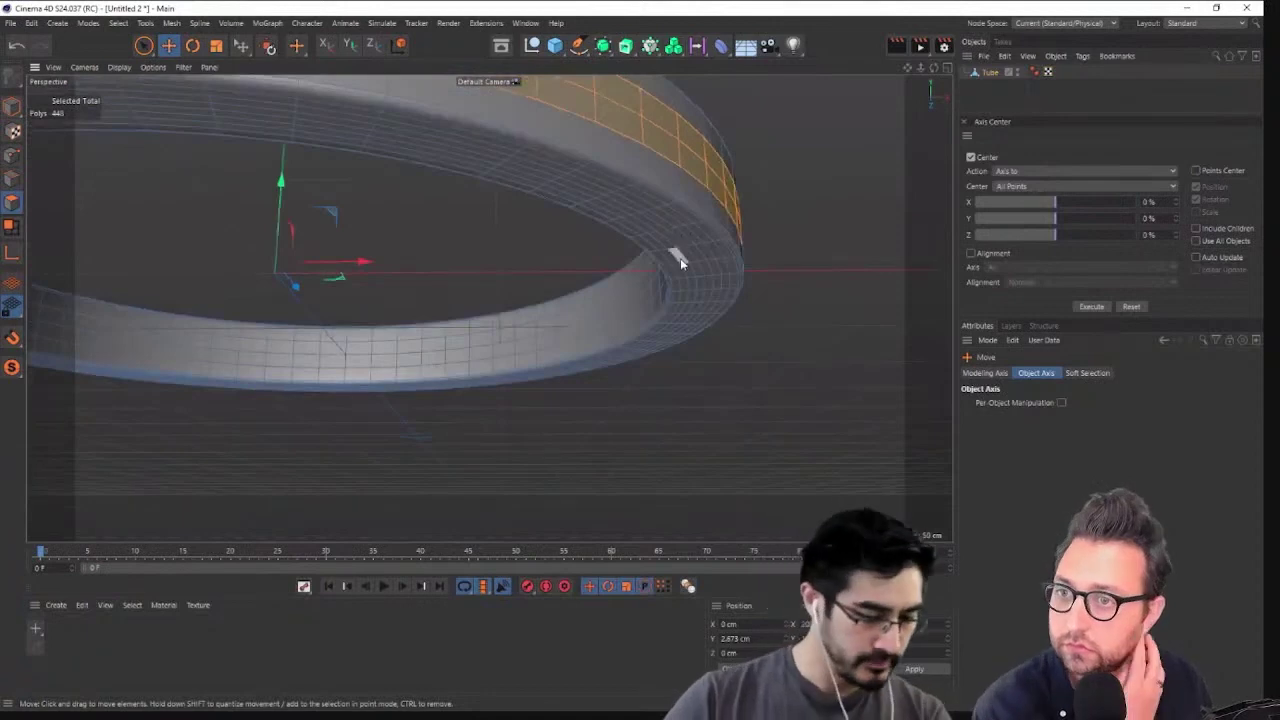
{"action": "key", "text": "u"}
{"action": "key", "text": "b"}
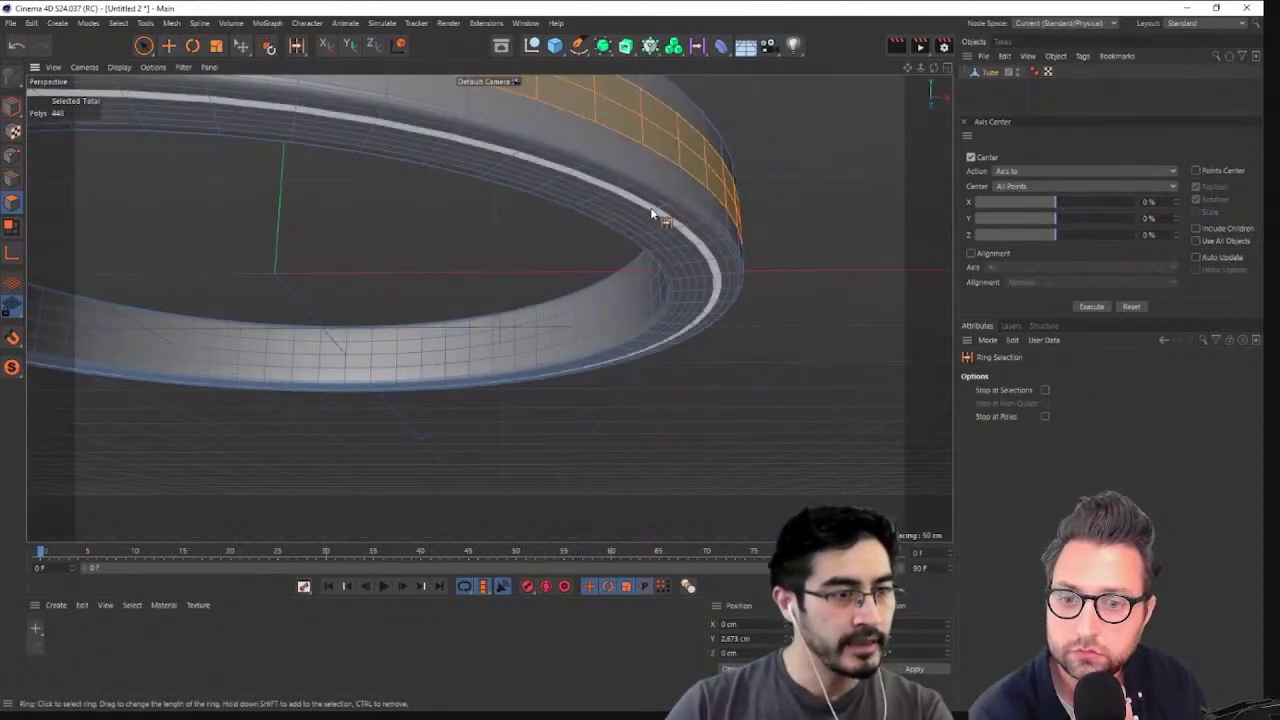
{"action": "left_click", "coordinate": [651, 213]}
{"action": "key", "text": "e"}
{"action": "key", "text": "ctrl+z"}
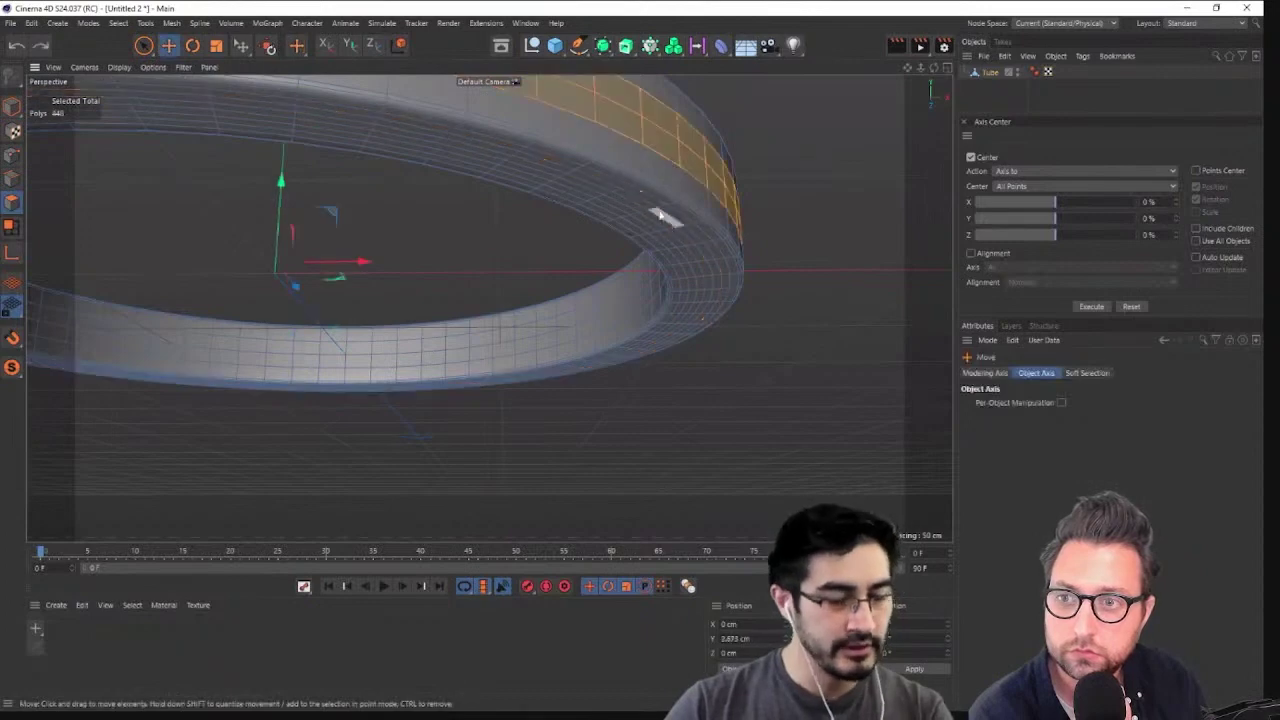
Delete the selected outer and top polygon loops, and ring-select a polygon loop on the ring's underside
{"action": "key", "text": "ctrl+z"}
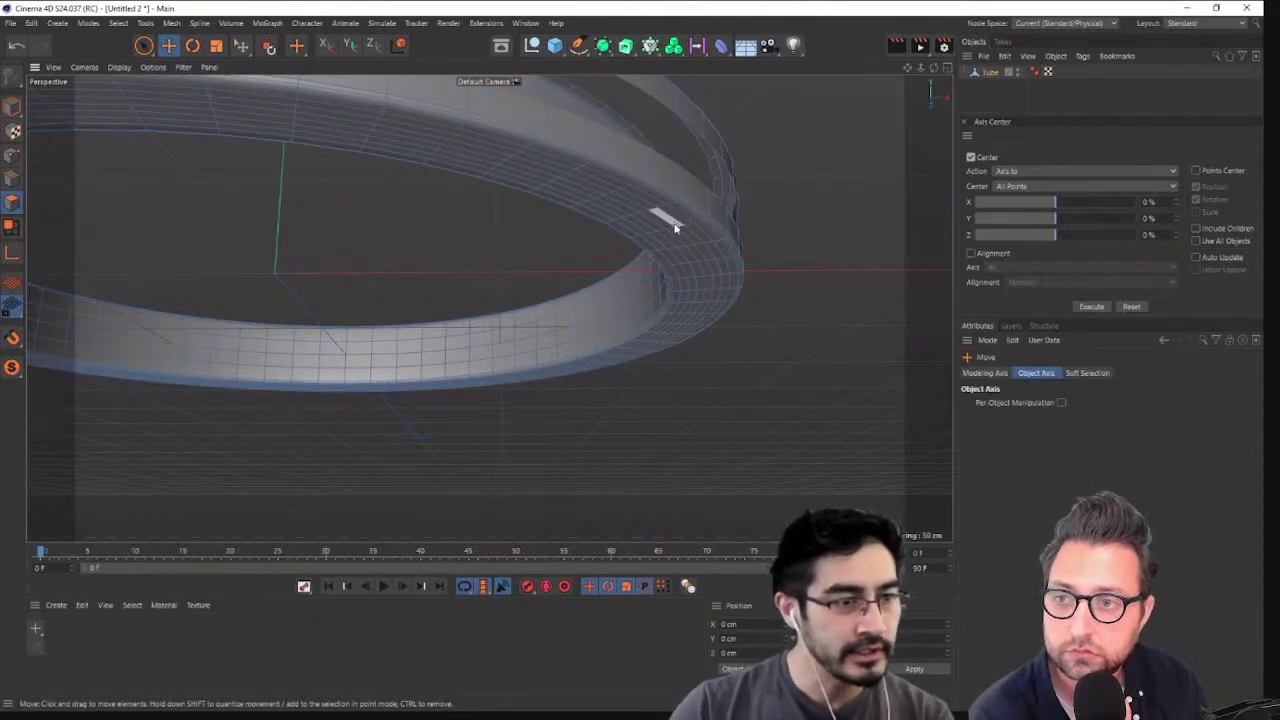
{"action": "key", "text": "u"}
{"action": "key", "text": "b"}
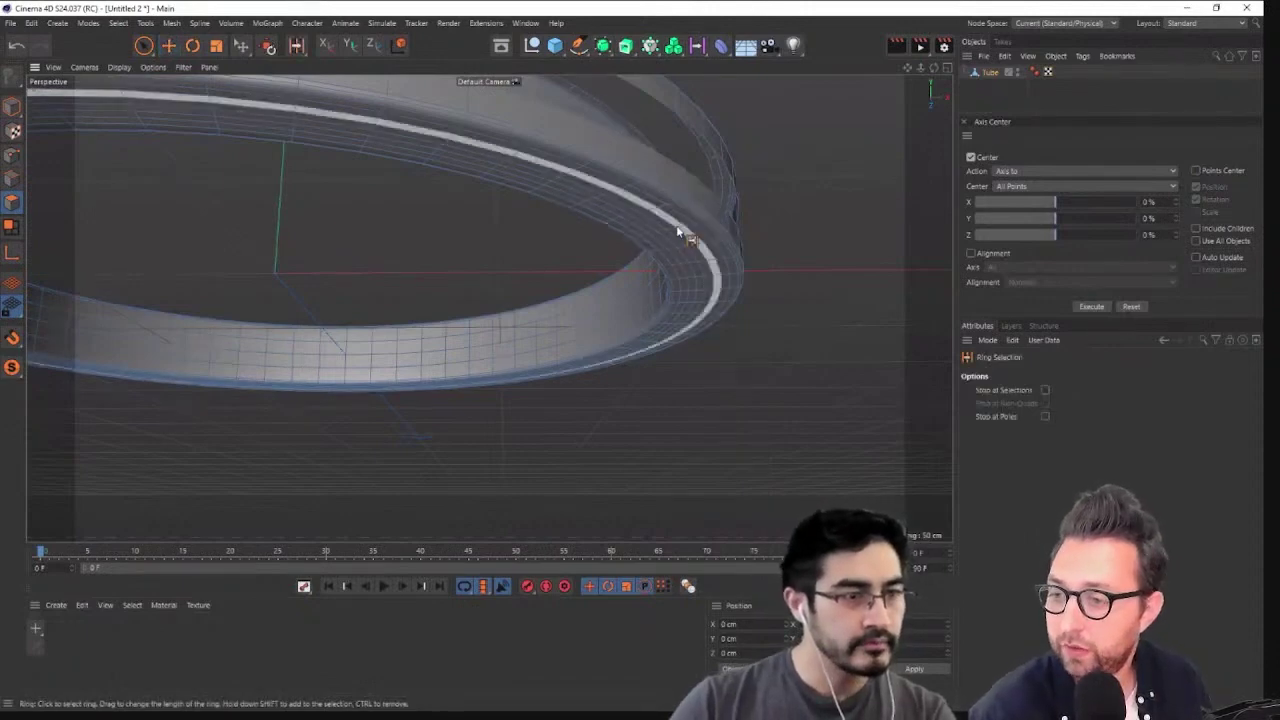
{"action": "left_click", "coordinate": [674, 235]}
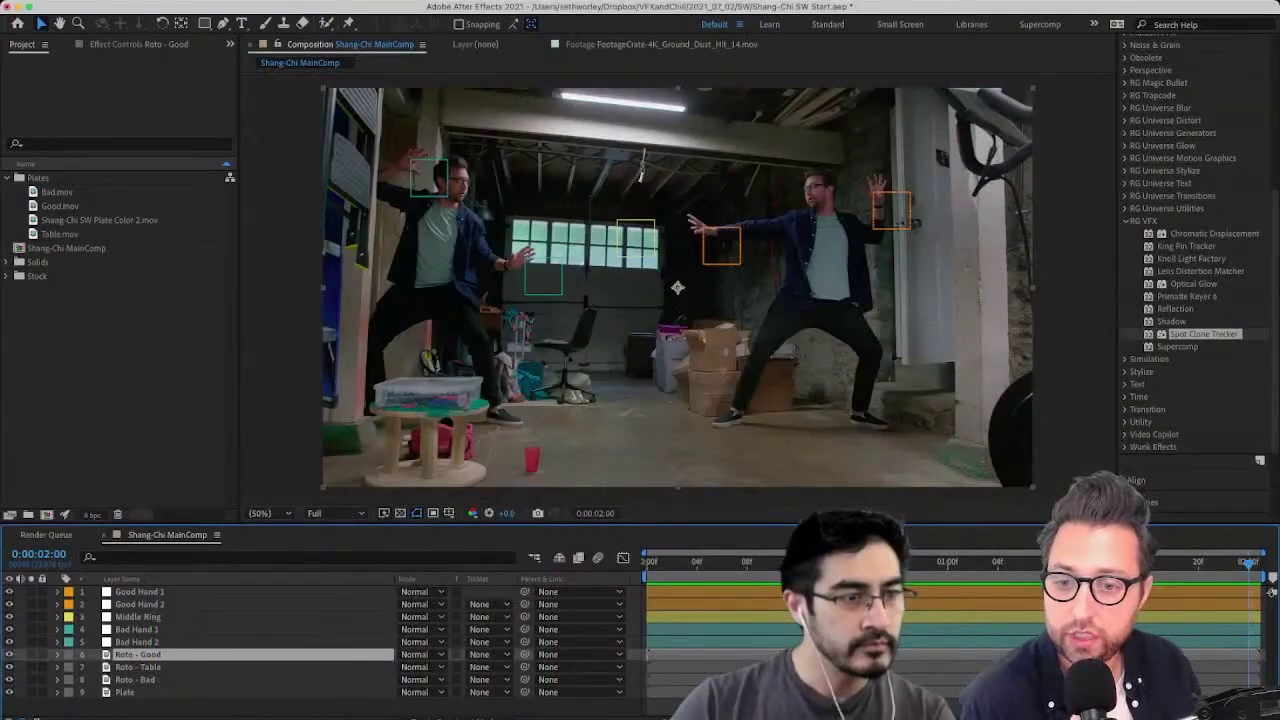
Switch to After Effects, reveal the Middle Ring layer's position keyframes and play Shang-Chi MainComp from its first frame
{"action": "key", "text": "F2"}
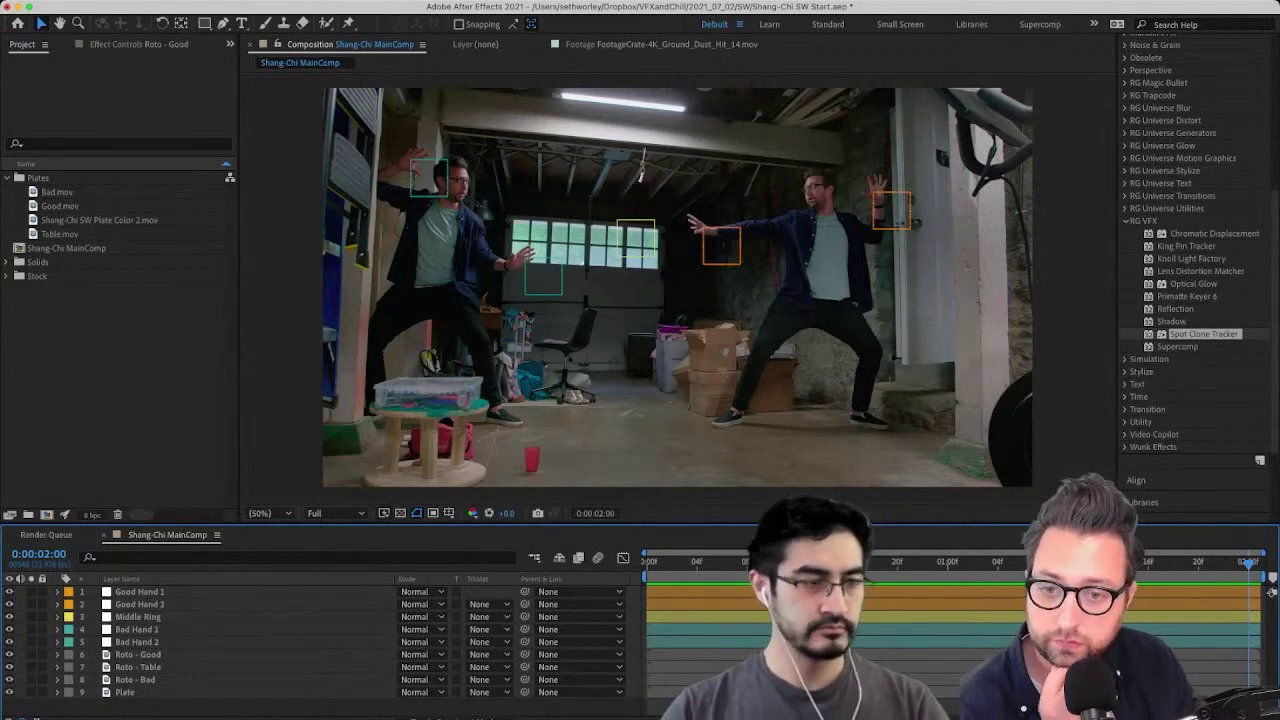
{"action": "left_click", "coordinate": [138, 617]}
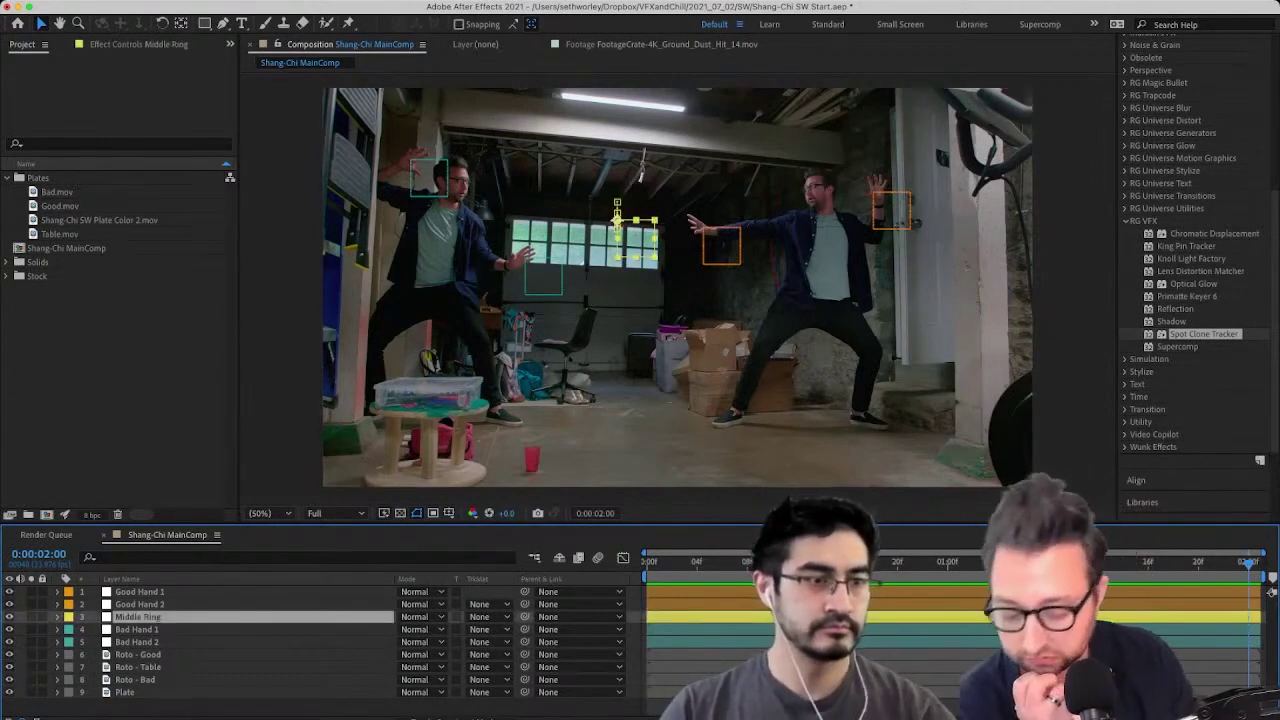
{"action": "key", "text": "u"}
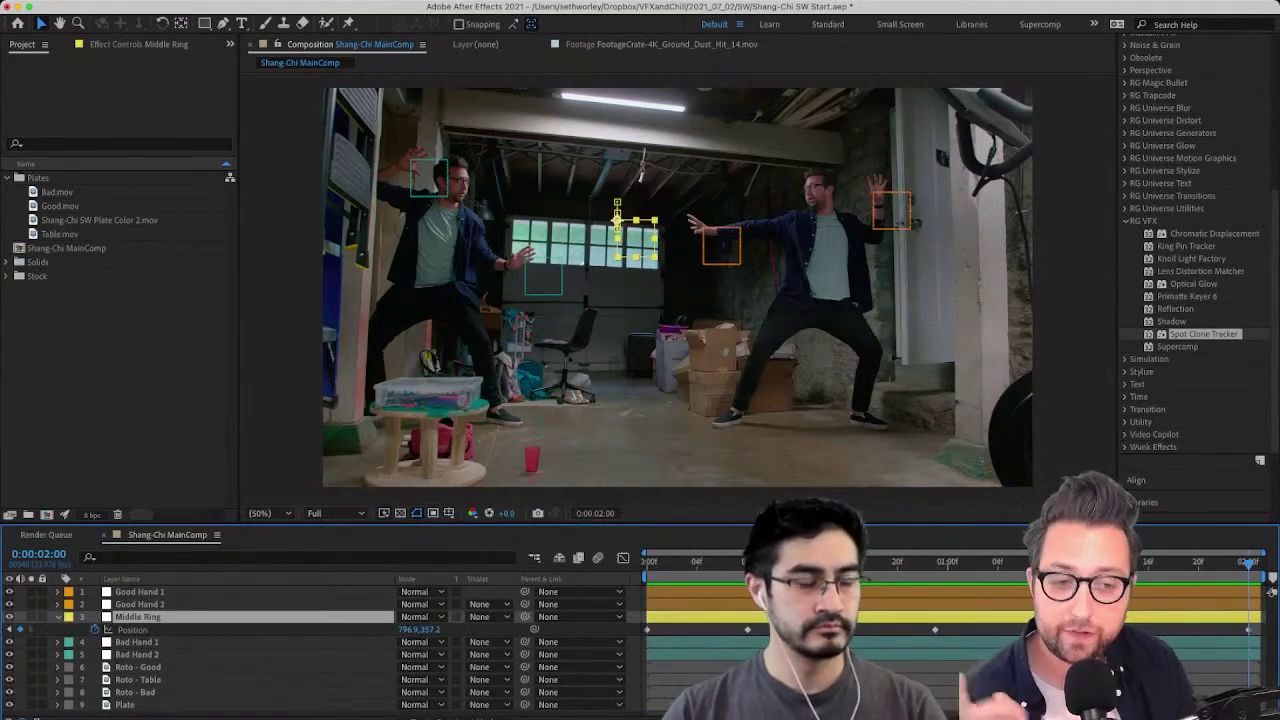
{"action": "left_click_drag", "start_coordinate": [1248, 564], "coordinate": [647, 564]}
{"action": "key", "text": "space"}
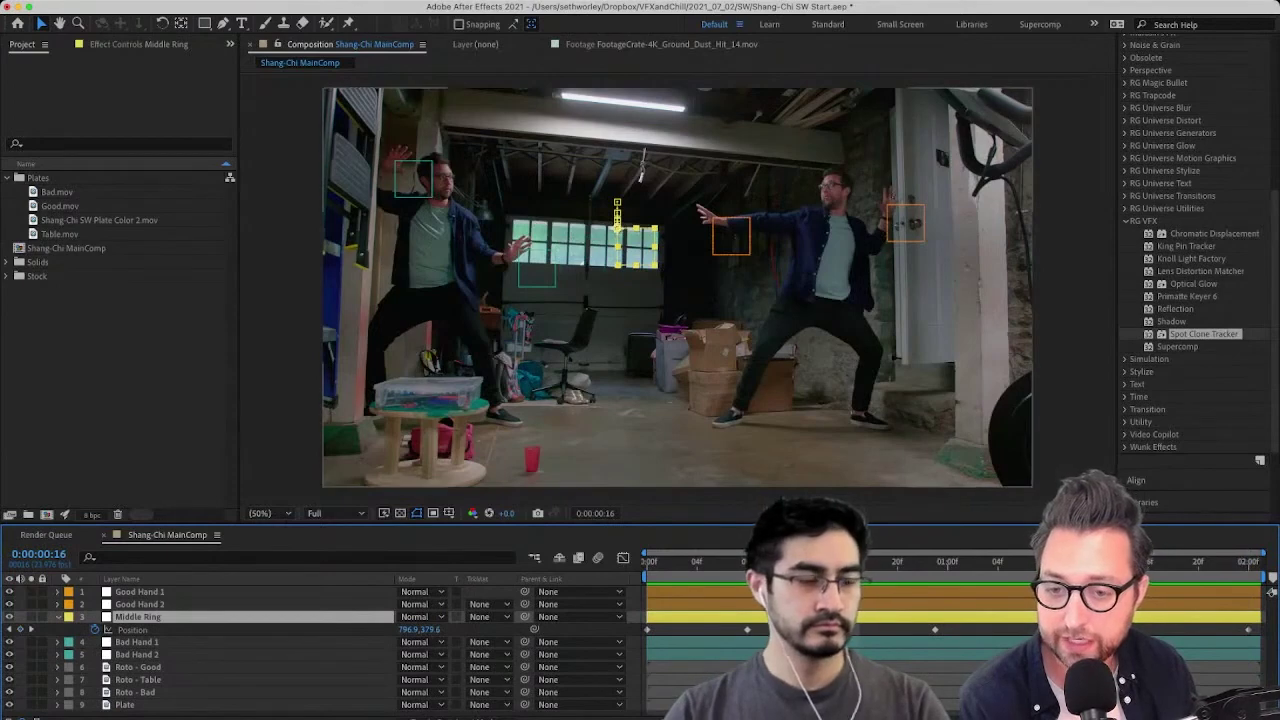
Clear the layer selection, reselect the Middle Ring layer and replay the composition from 0:00:00:00 to review the tracked hand markers
{"action": "left_click", "coordinate": [677, 288]}
{"action": "key", "text": "super+shift+a"}
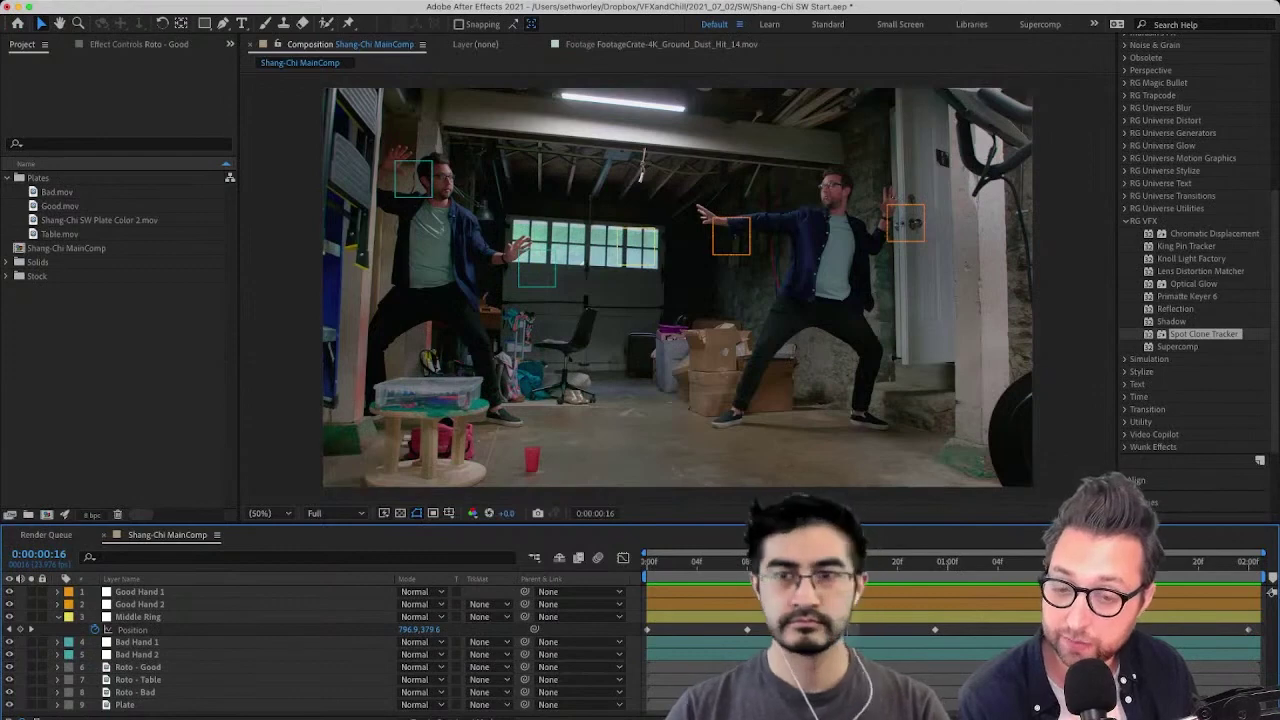
{"action": "left_click", "coordinate": [138, 617]}
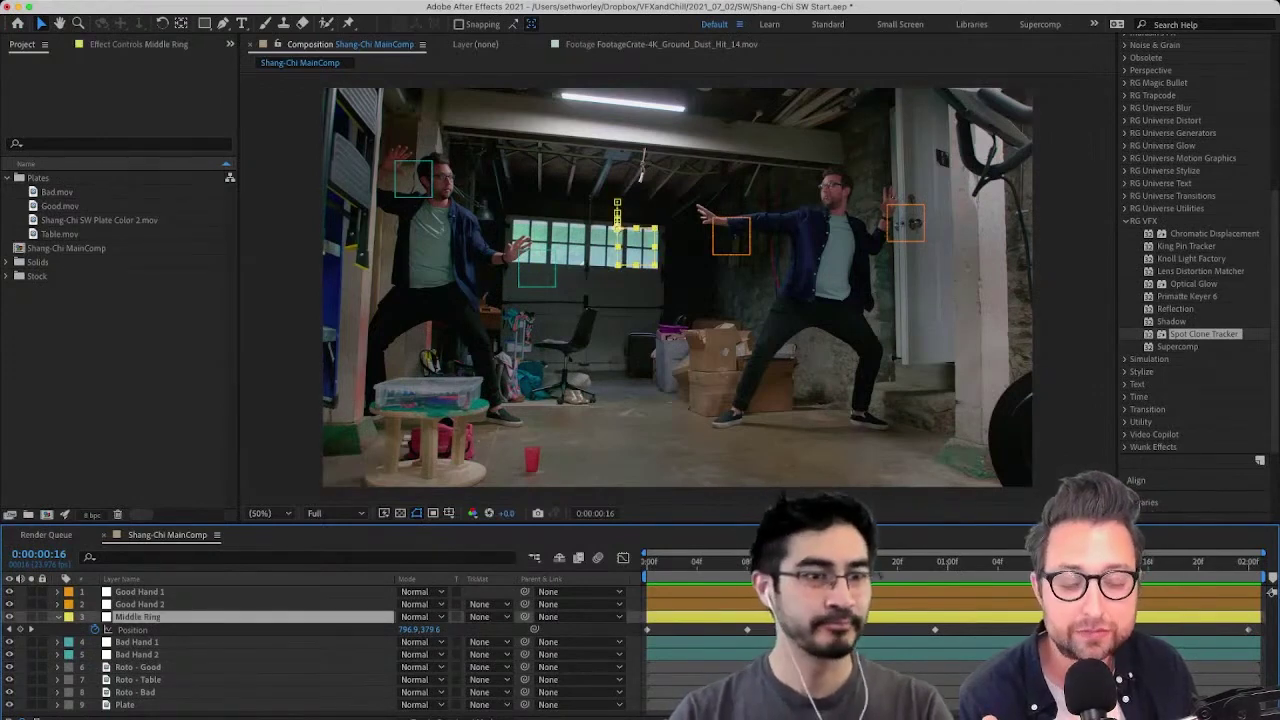
{"action": "left_click_drag", "start_coordinate": [847, 562], "coordinate": [646, 562]}
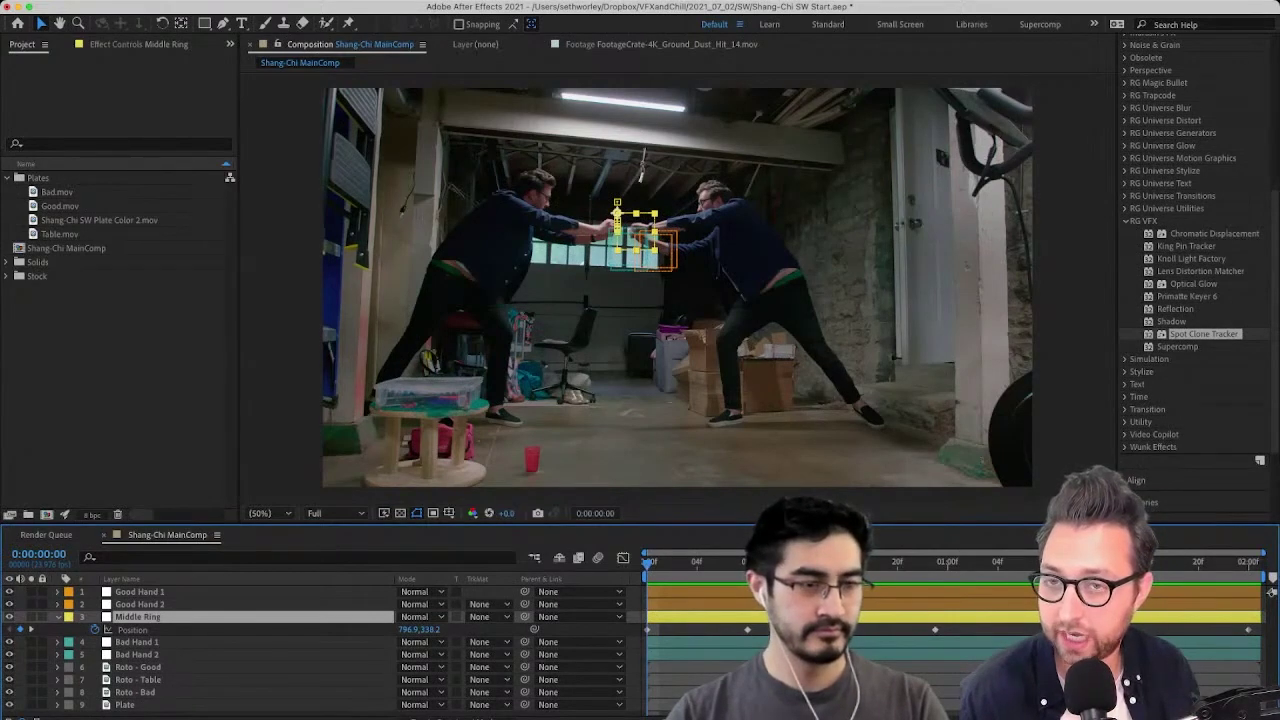
{"action": "key", "text": "space"}
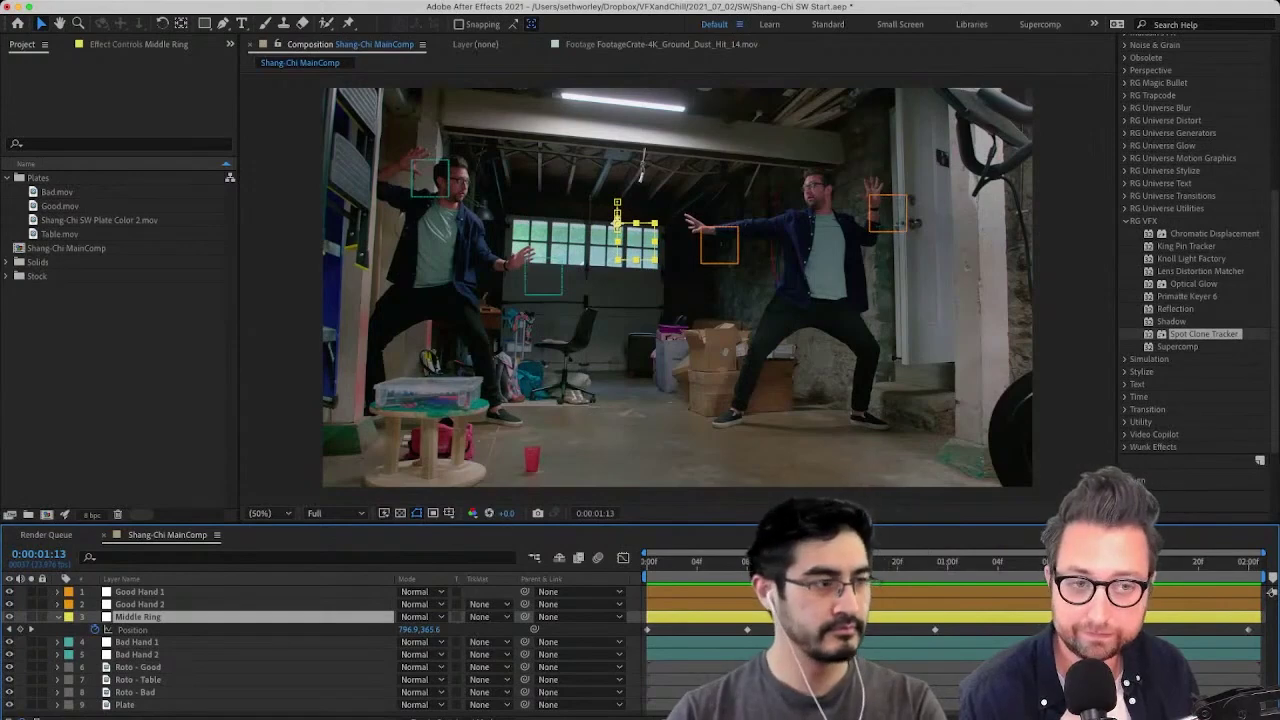
{"action": "key", "text": "space"}
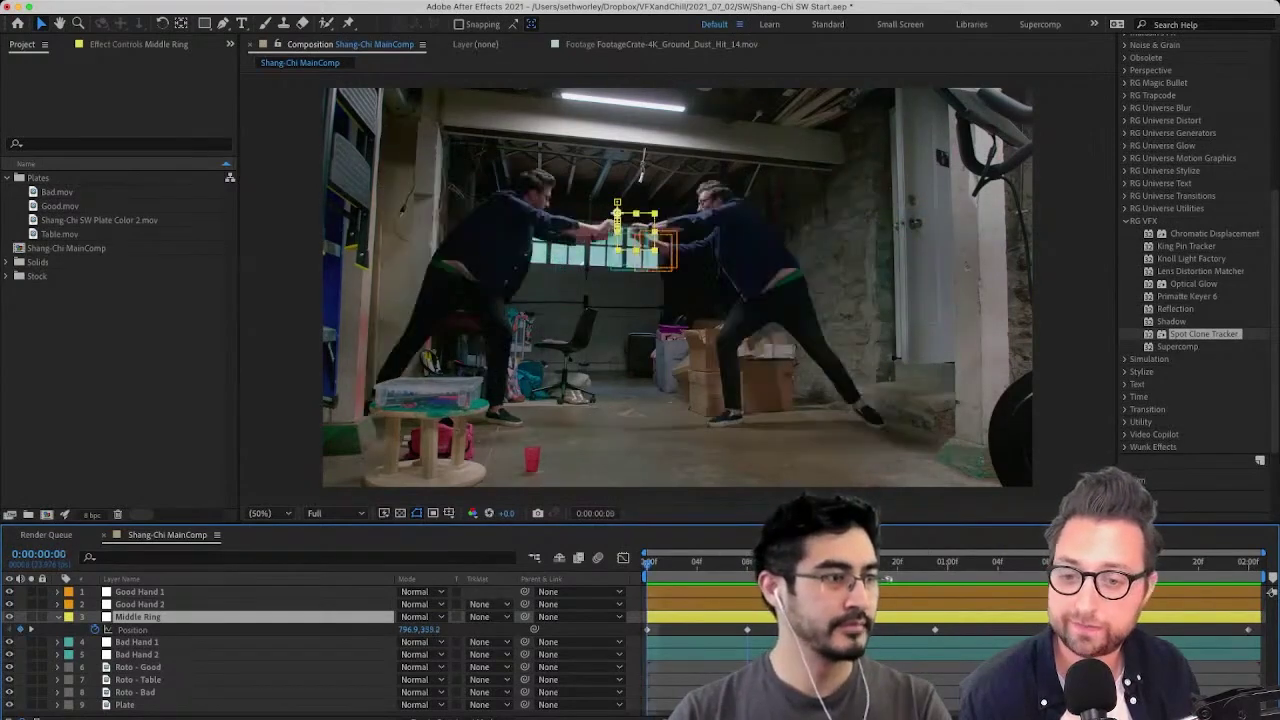
Clear the layer selection, collapse the Middle Ring keyframes and move the current time to 0:00:02:00
{"action": "key", "text": "super+shift+a"}
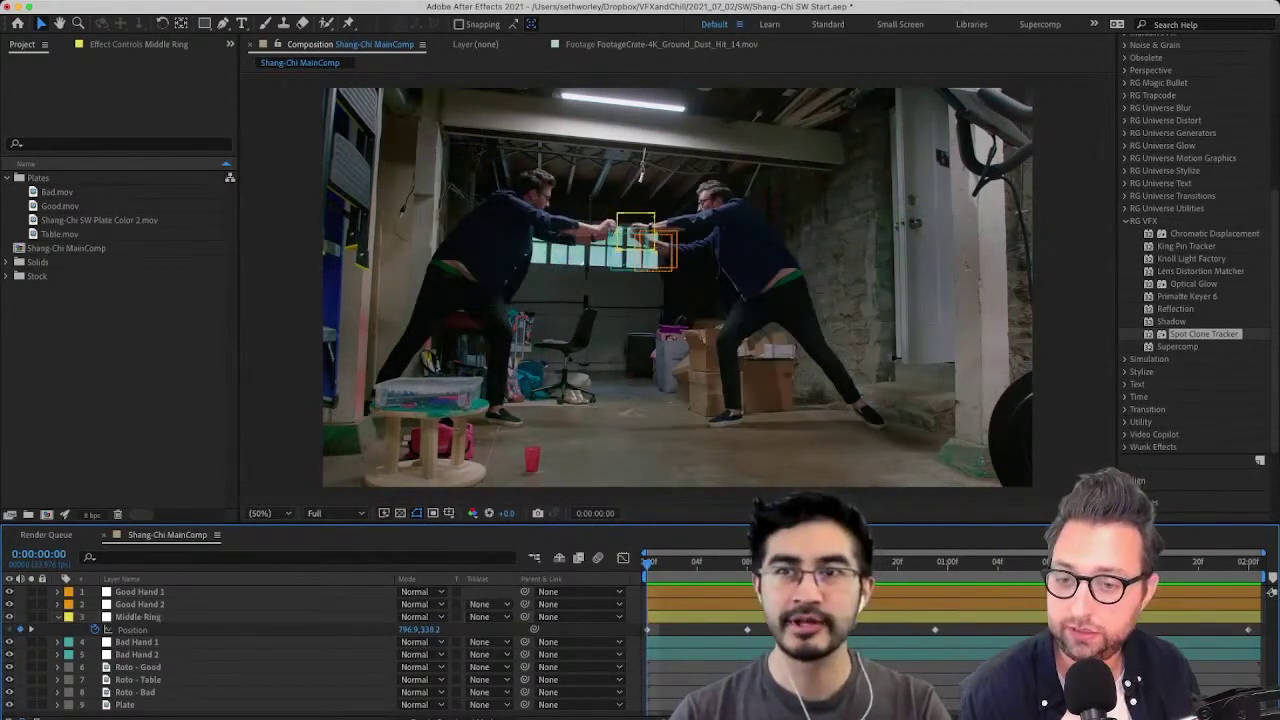
{"action": "key", "text": "u"}
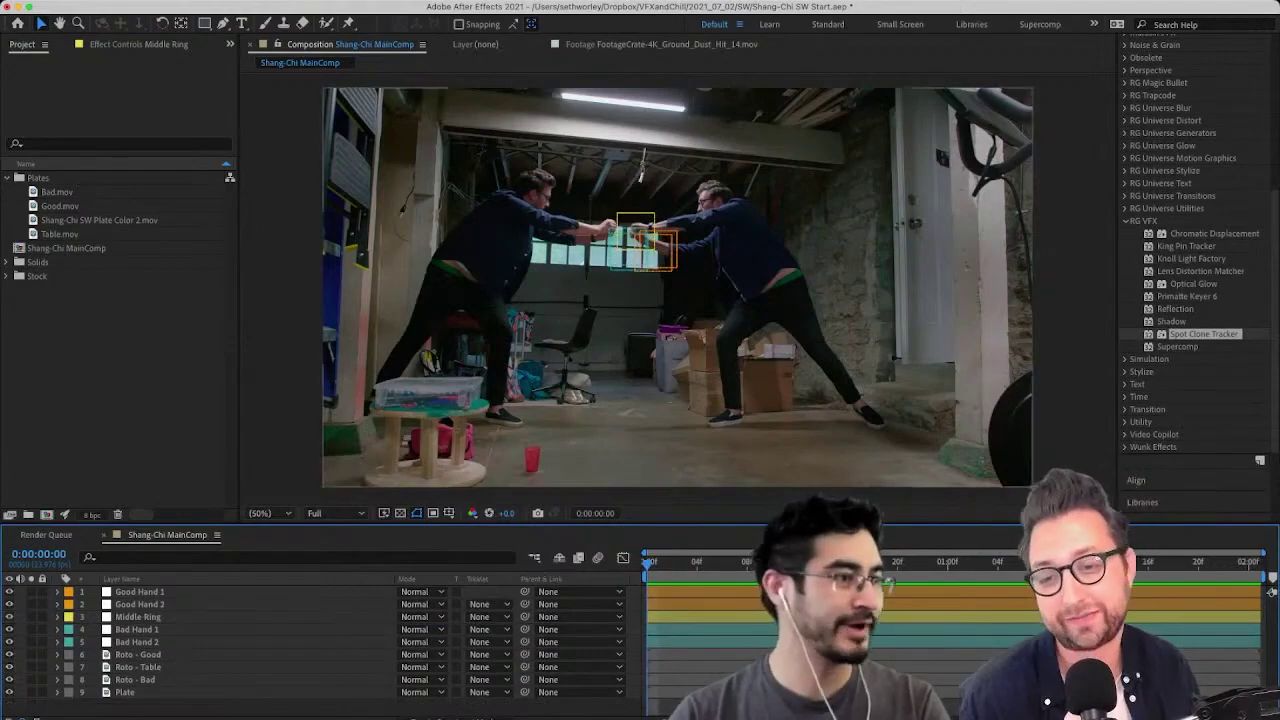
{"action": "key", "text": "/"}
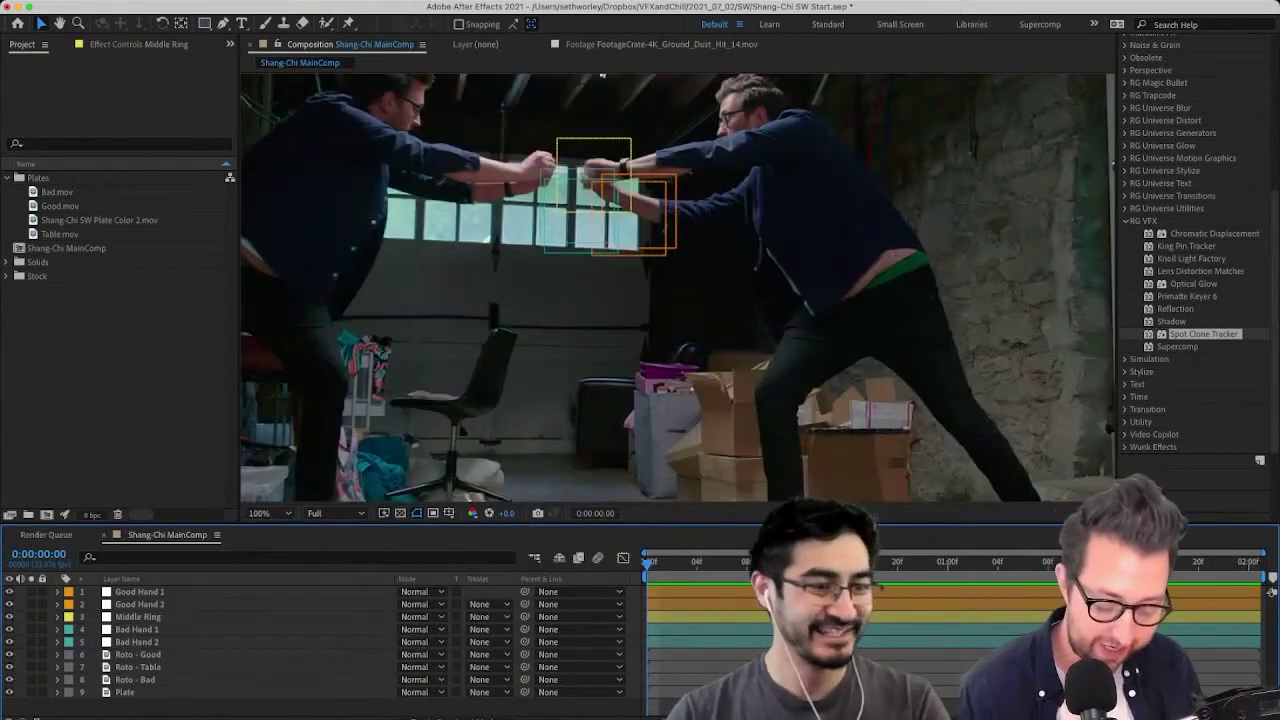
{"action": "key", "text": "shift+/"}
{"action": "left_click_drag", "start_coordinate": [647, 564], "coordinate": [1249, 564]}
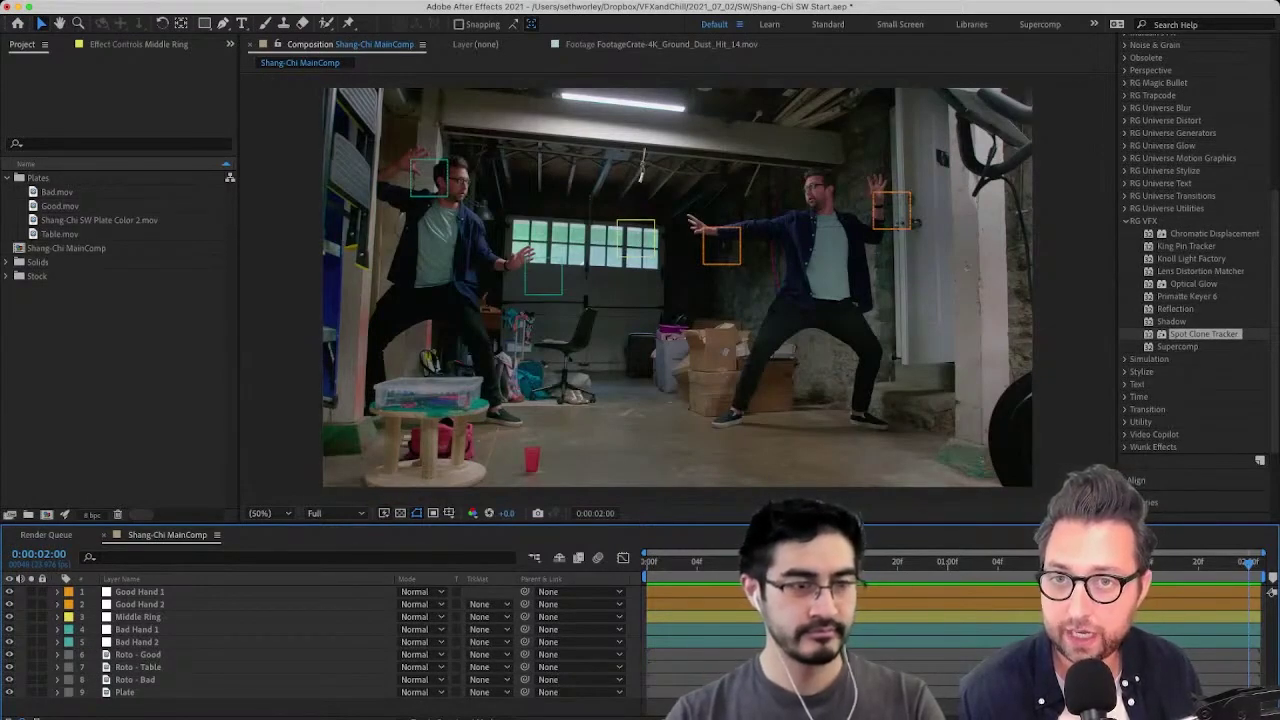
Draw a three-point Pen path on a new shape layer from the bad guy's raised hand through the Middle Ring marker to the good guy's extended hand
{"action": "key", "text": "g"}
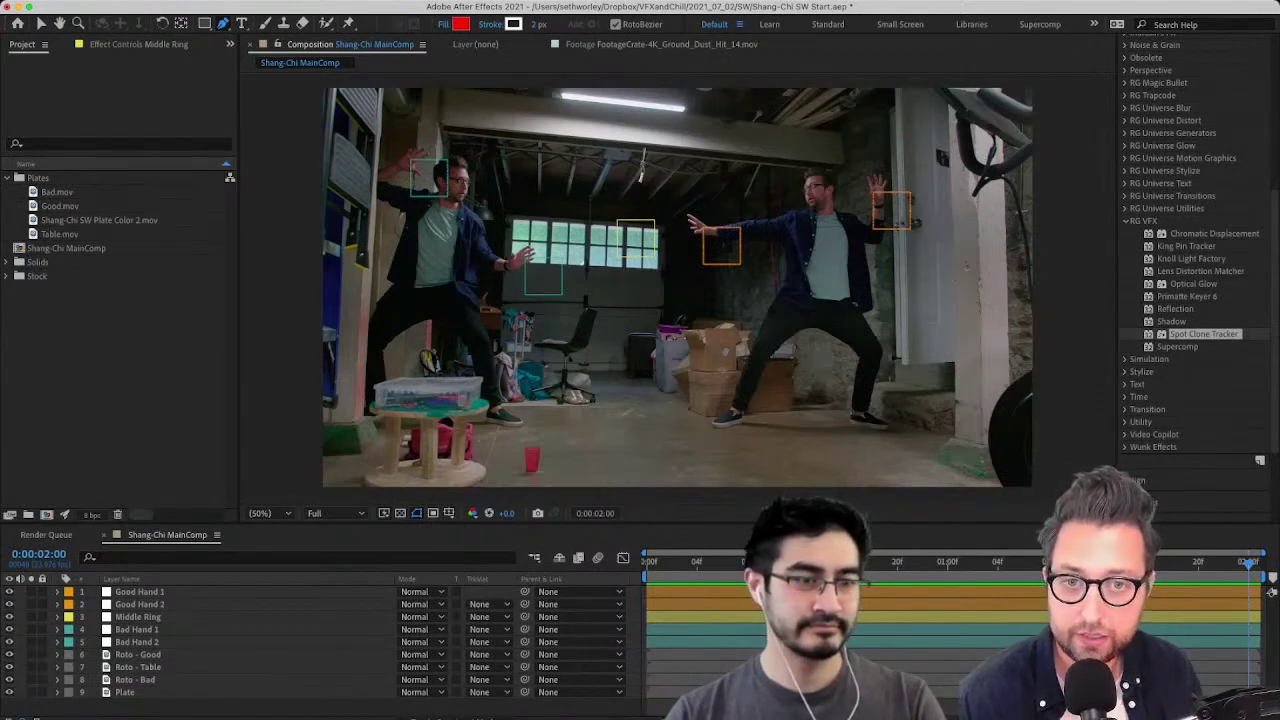
{"action": "left_click", "coordinate": [410, 161]}
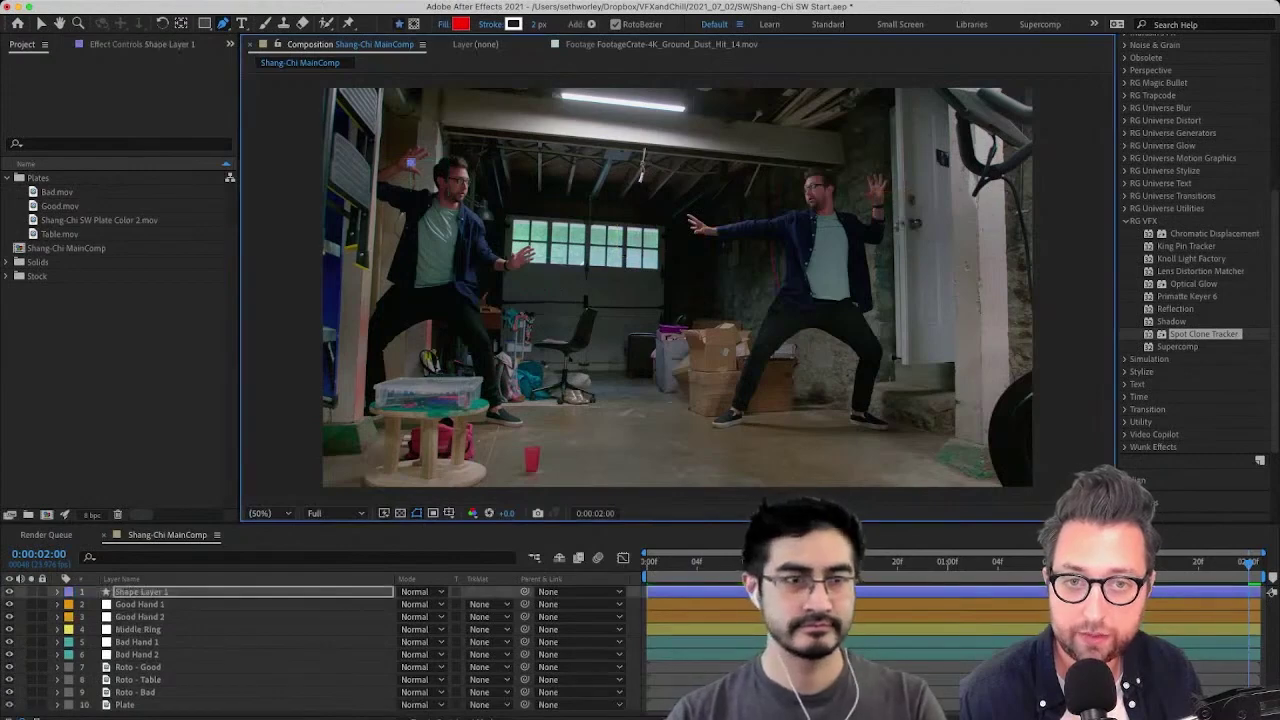
{"action": "left_click", "coordinate": [621, 235]}
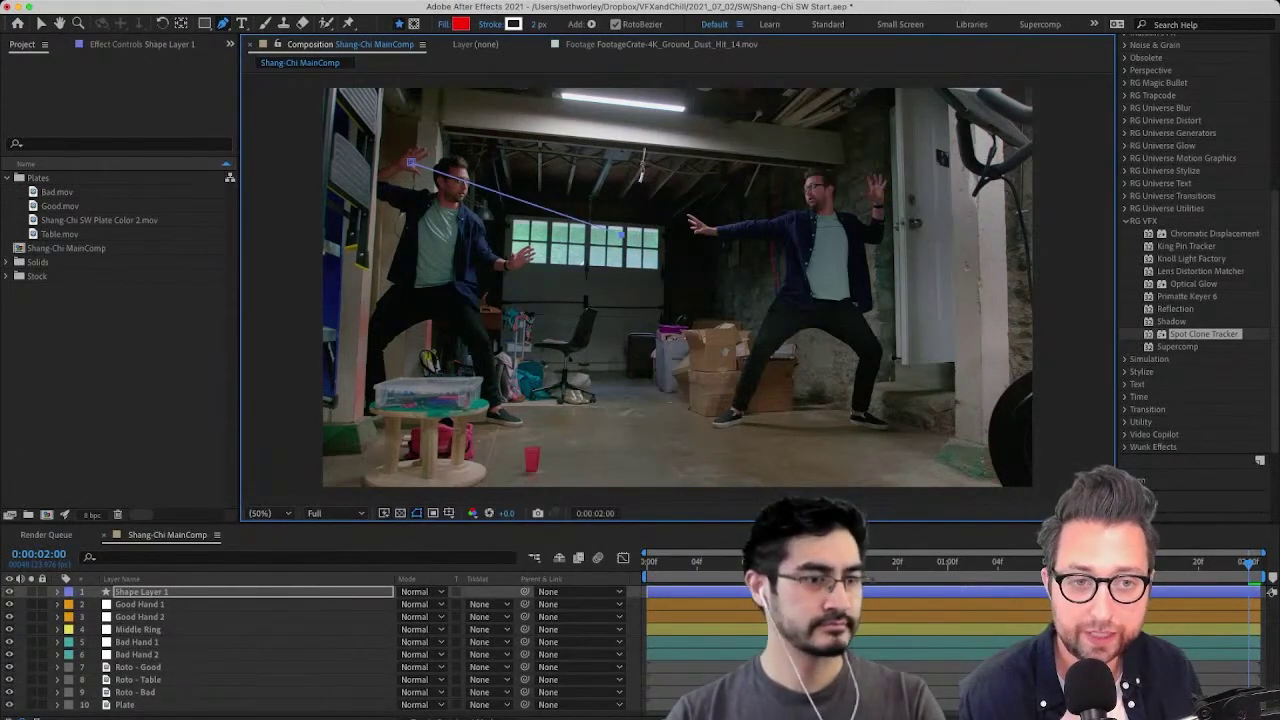
{"action": "left_click", "coordinate": [696, 224]}
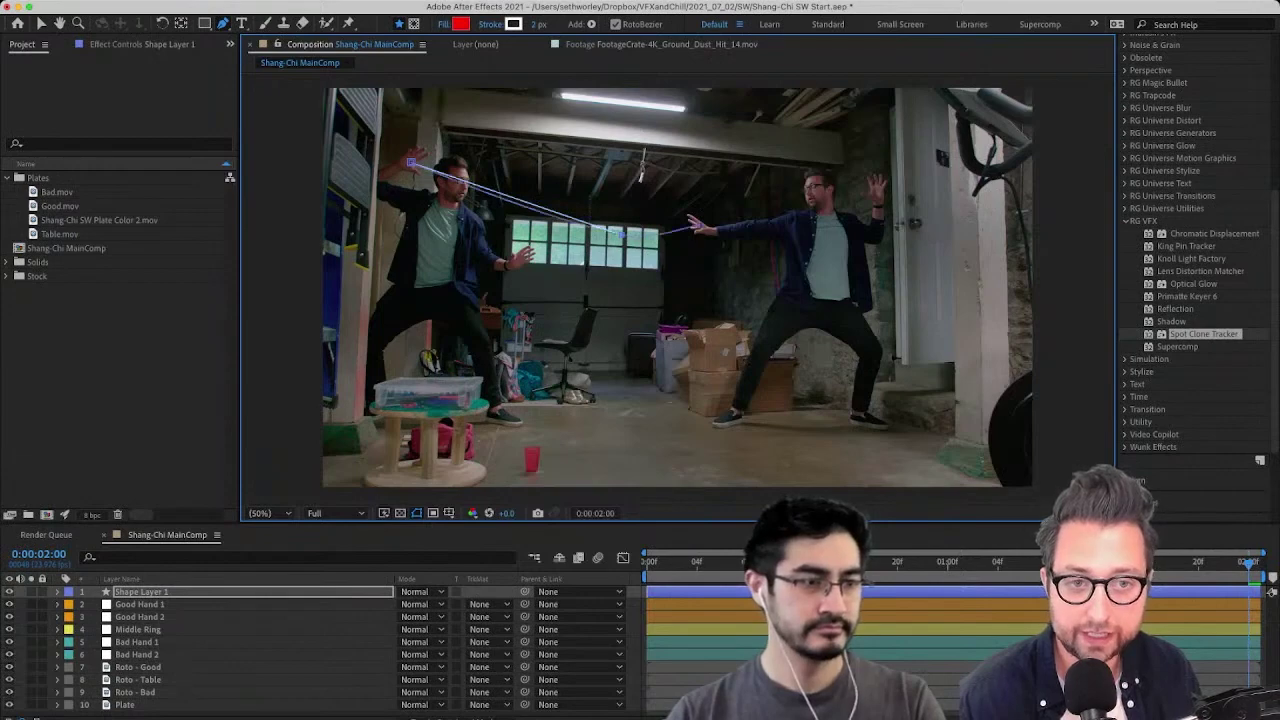
{"action": "left_click", "coordinate": [697, 226]}
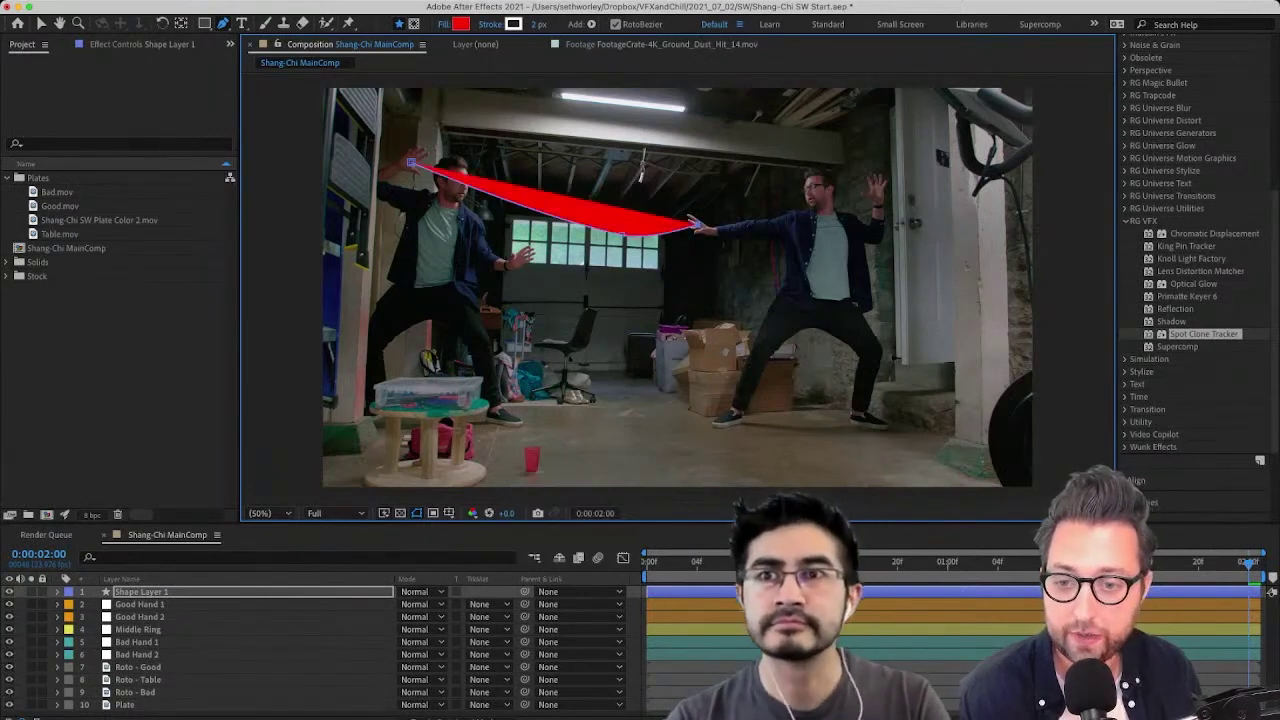
Delete the fill from Shape 1 of Shape Layer 1, keeping only its stroke
{"action": "left_click", "coordinate": [57, 592]}
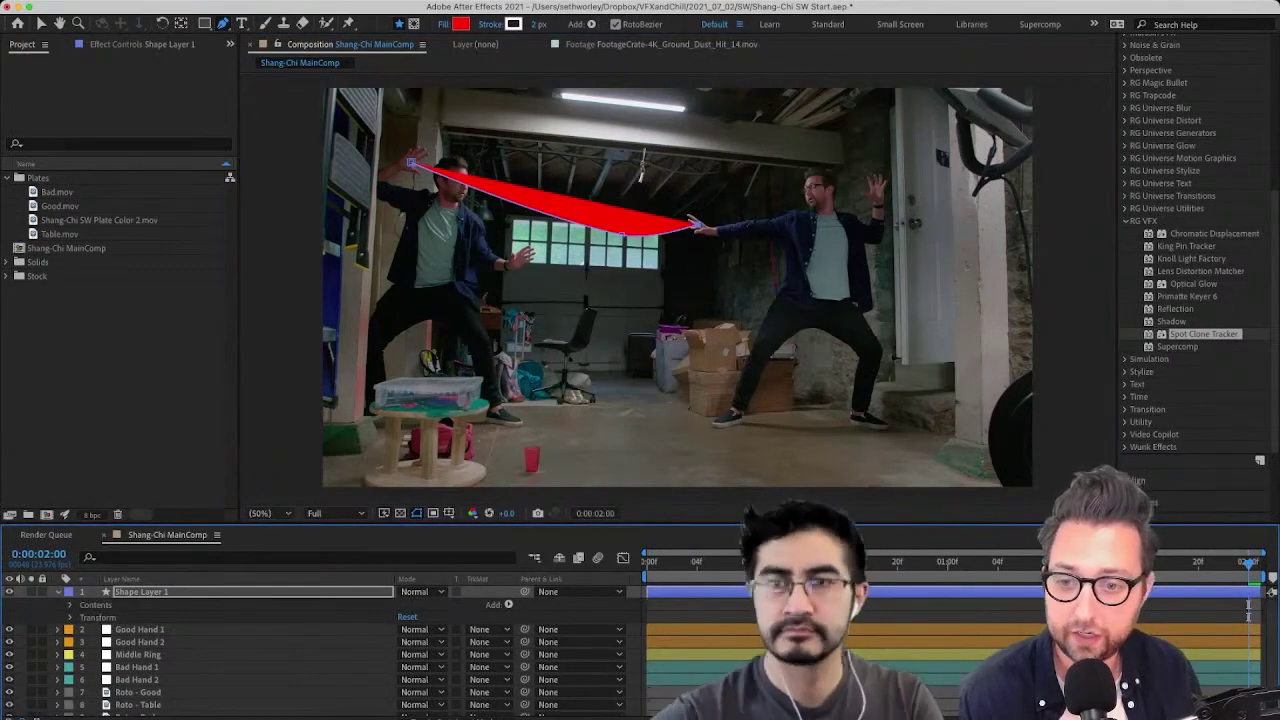
{"action": "left_click", "coordinate": [70, 605]}
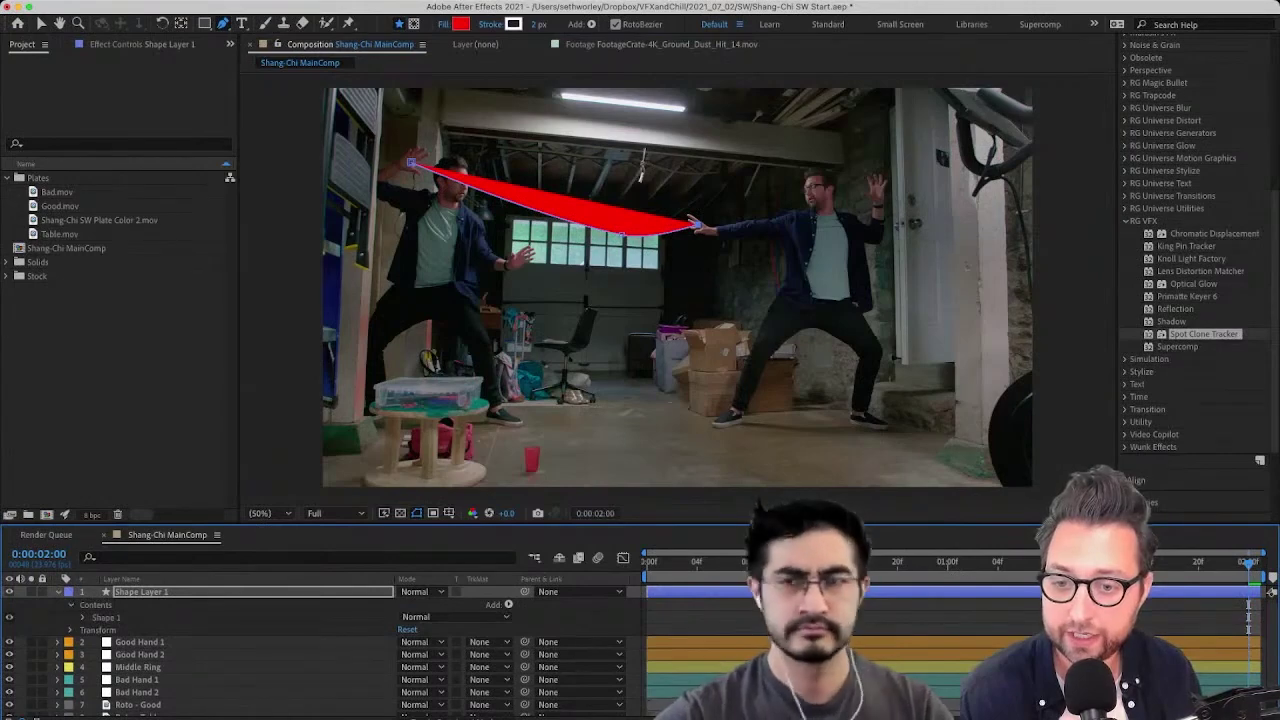
{"action": "left_click", "coordinate": [83, 617]}
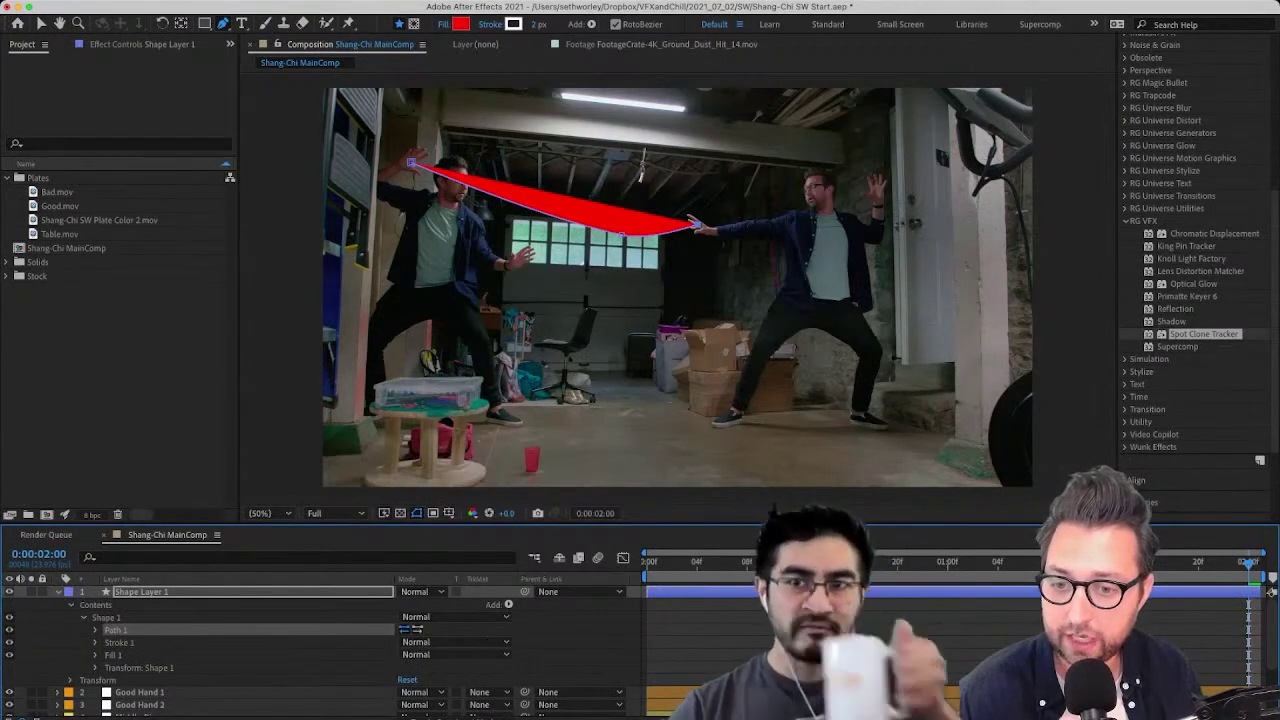
{"action": "left_click", "coordinate": [114, 655]}
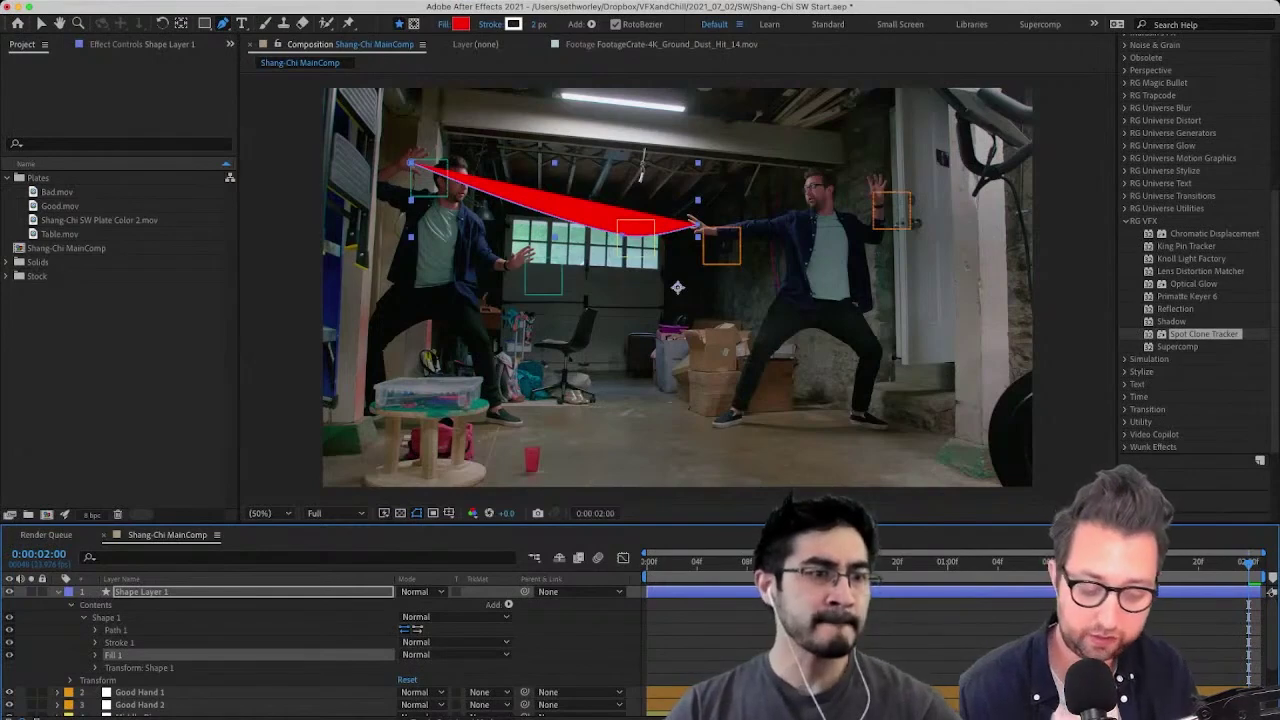
{"action": "key", "text": "Delete"}
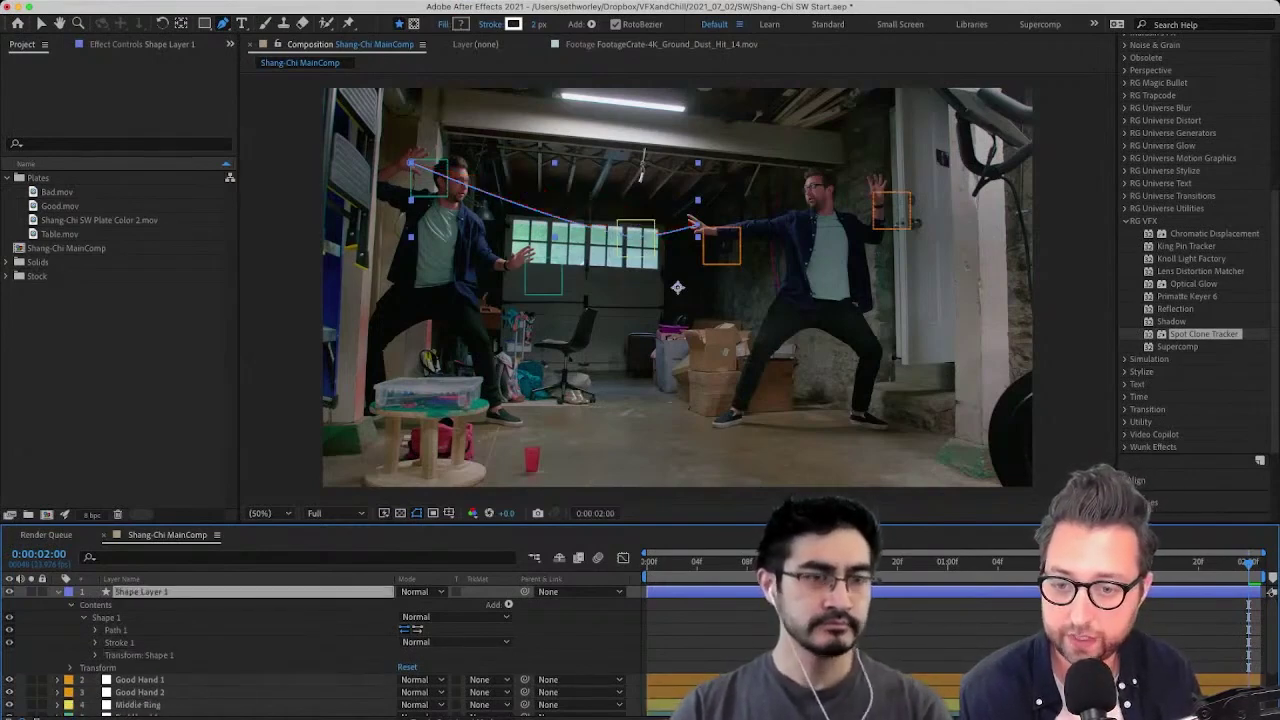
Expand the Stroke 1 properties and clear the selection to examine the stroked line between the hands
{"action": "left_click", "coordinate": [95, 642]}
{"action": "scroll", "coordinate": [200, 650], "scroll_direction": "down", "scroll_amount": 2}
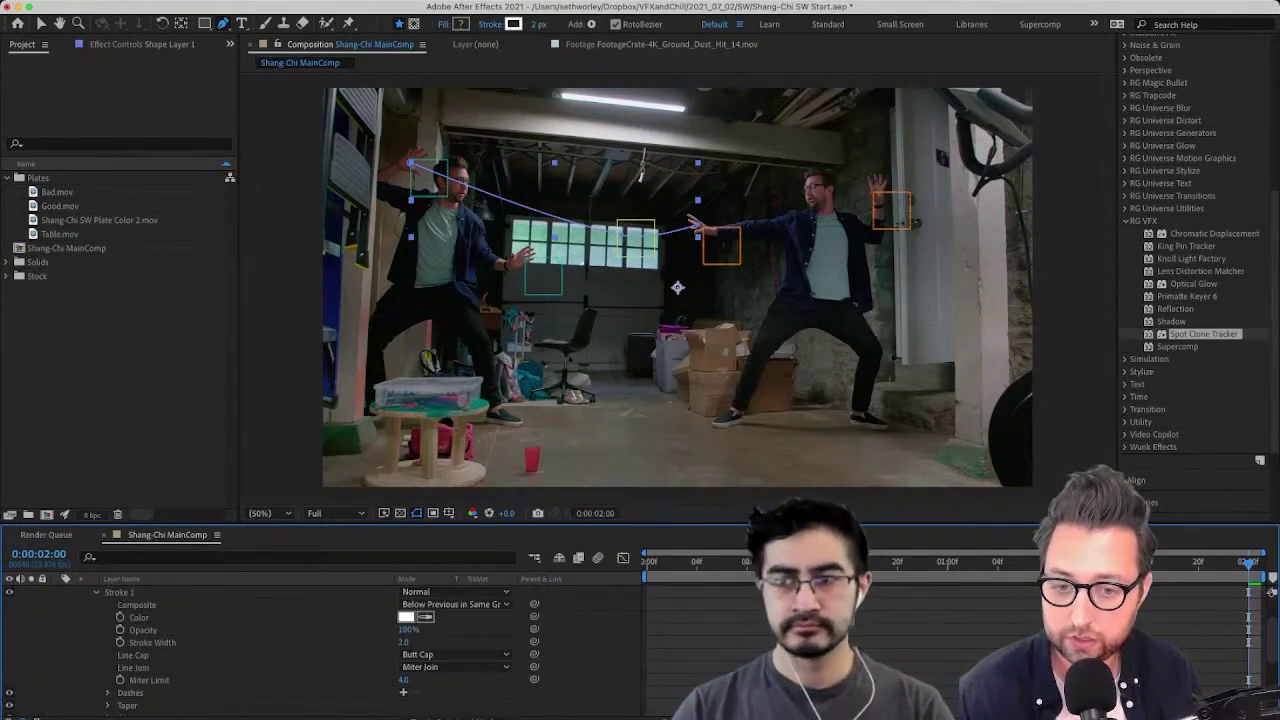
{"action": "key", "text": "super+shift+a"}
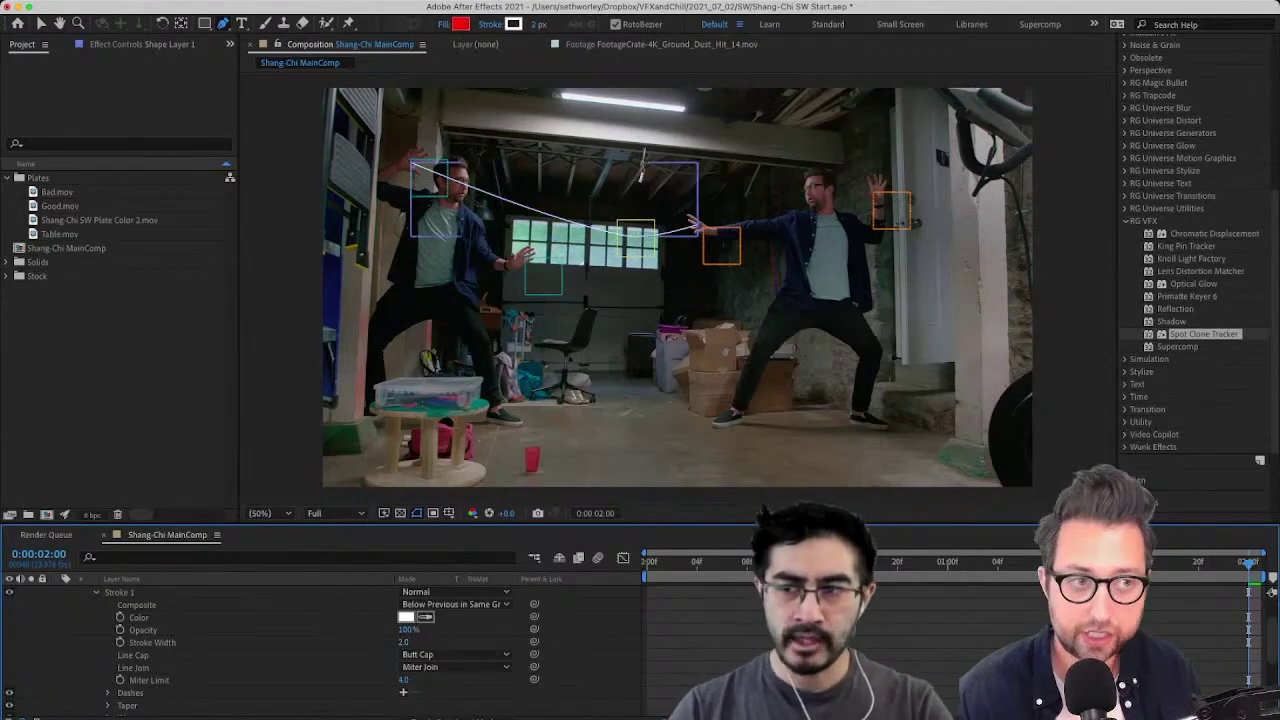
{"action": "scroll", "coordinate": [1190, 290], "scroll_direction": "up", "scroll_amount": 6}
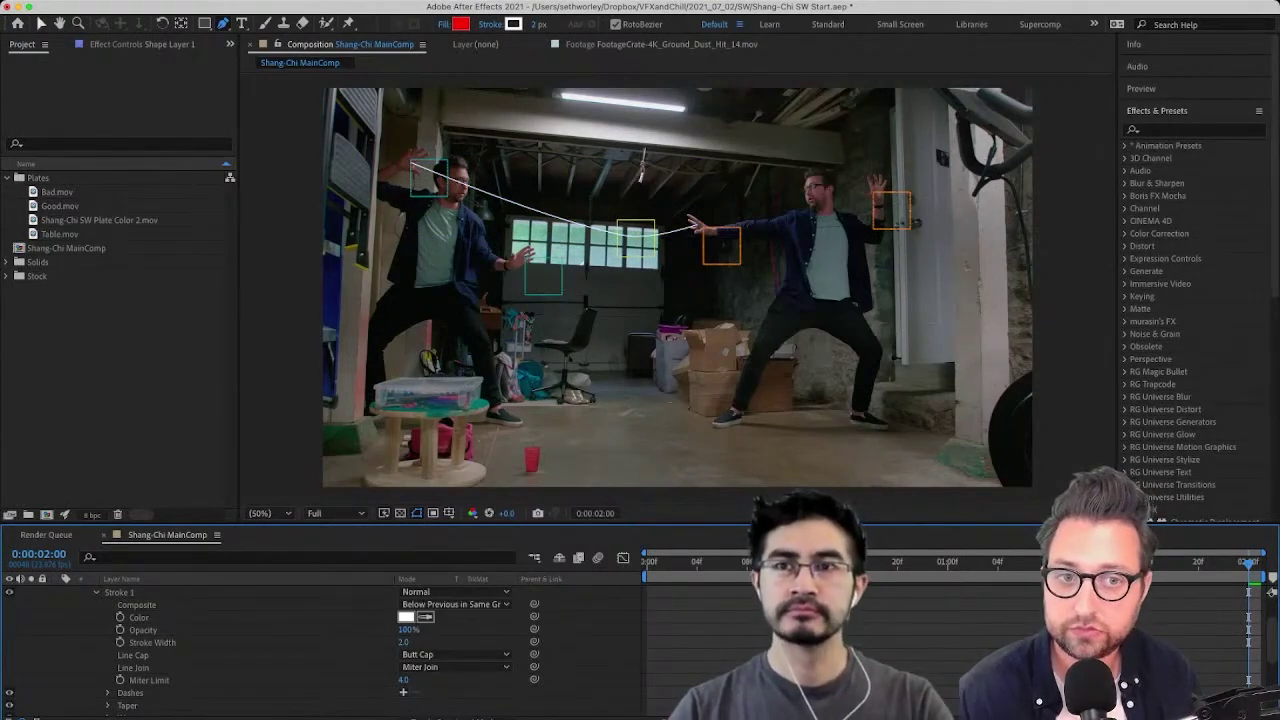
Draw a second path on Shape Layer 1 from the bad guy's lower hand through the middle marker to the good guy's raised hand
{"action": "key", "text": "super+a"}
{"action": "scroll", "coordinate": [200, 650], "scroll_direction": "up", "scroll_amount": 2}
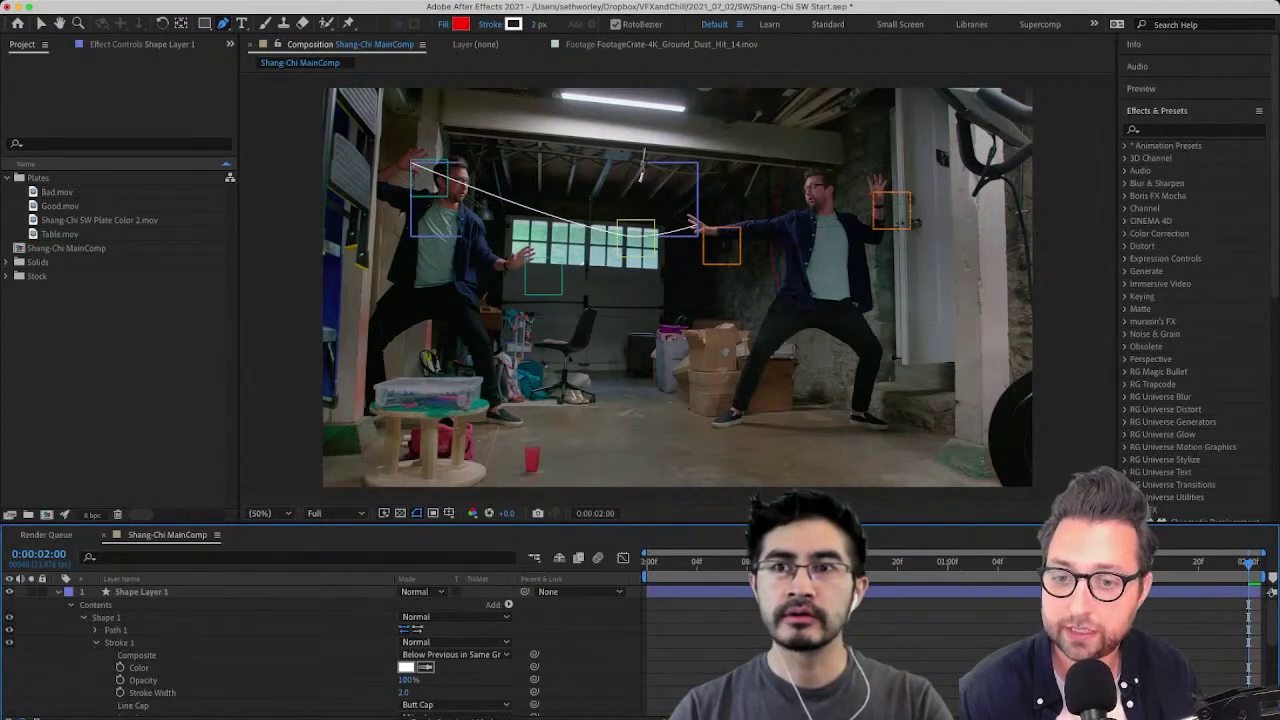
{"action": "left_click", "coordinate": [142, 592]}
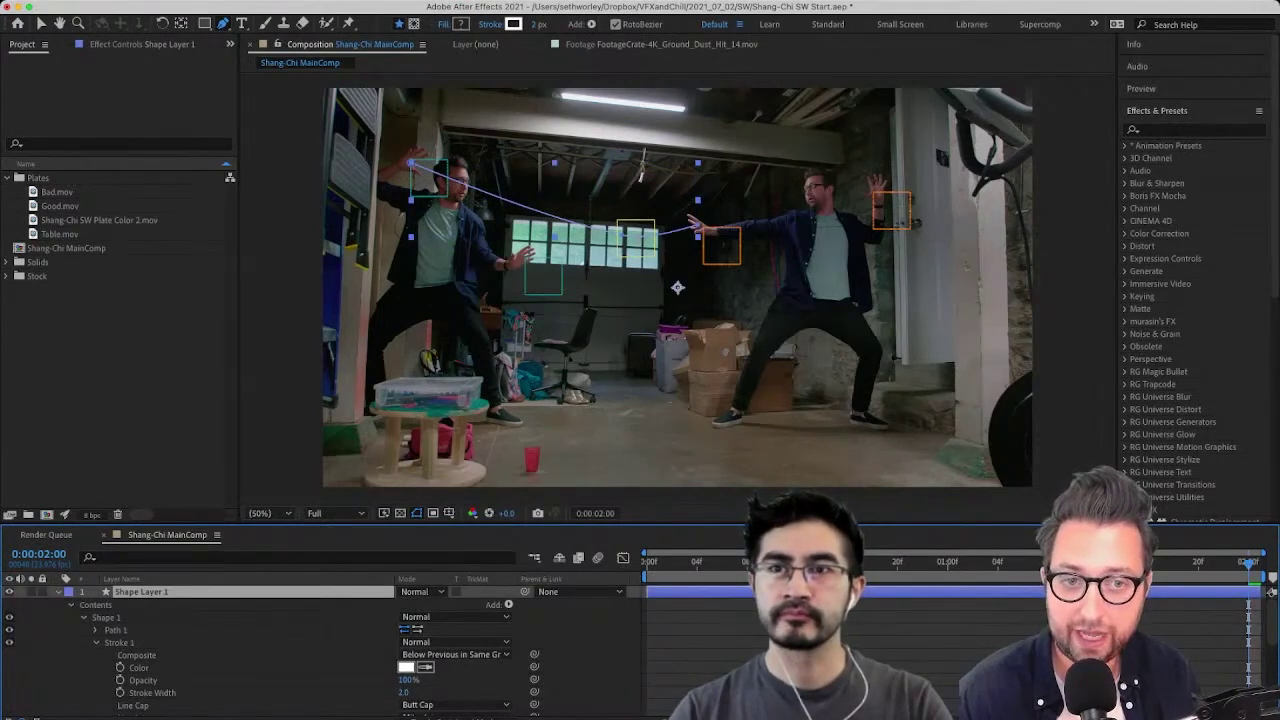
{"action": "left_click", "coordinate": [520, 260]}
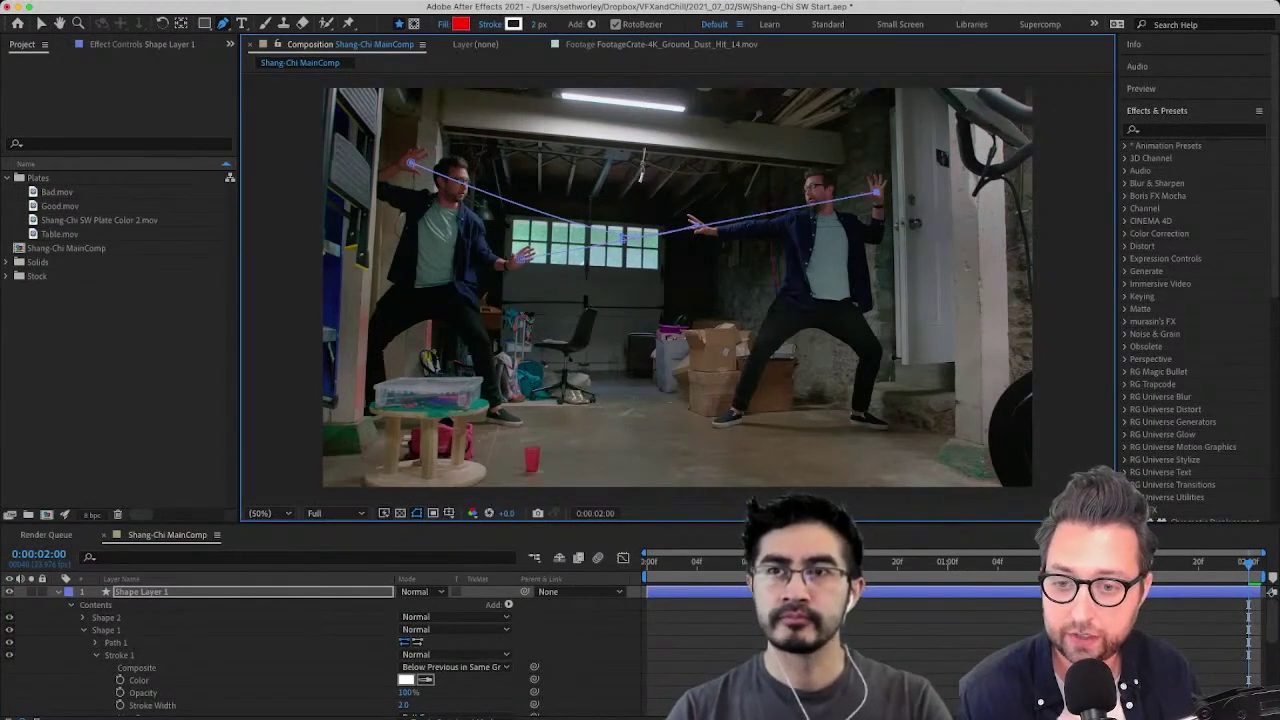
Enlarge the timeline area and move the path from Shape 2 into the Shape 1 group, directly above its stroke
{"action": "left_click", "coordinate": [83, 618]}
{"action": "left_click", "coordinate": [84, 617]}
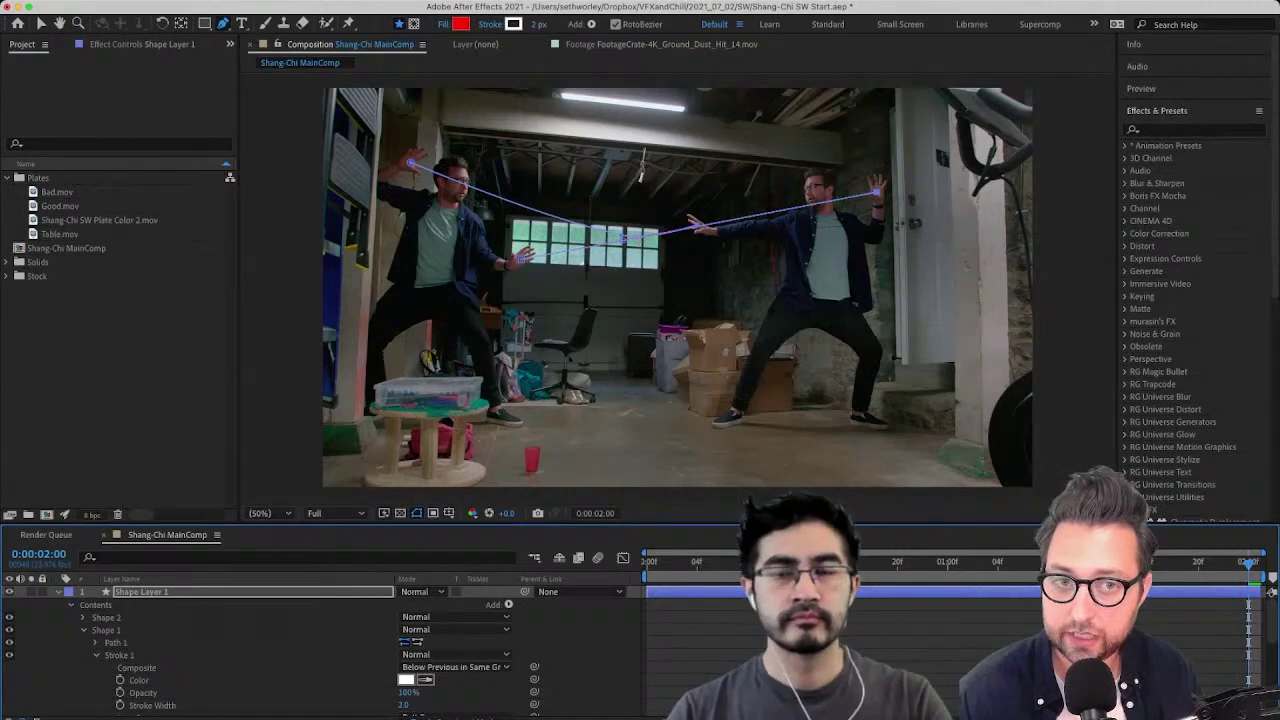
{"action": "left_click_drag", "start_coordinate": [320, 525], "coordinate": [320, 437]}
{"action": "left_click", "coordinate": [107, 530]}
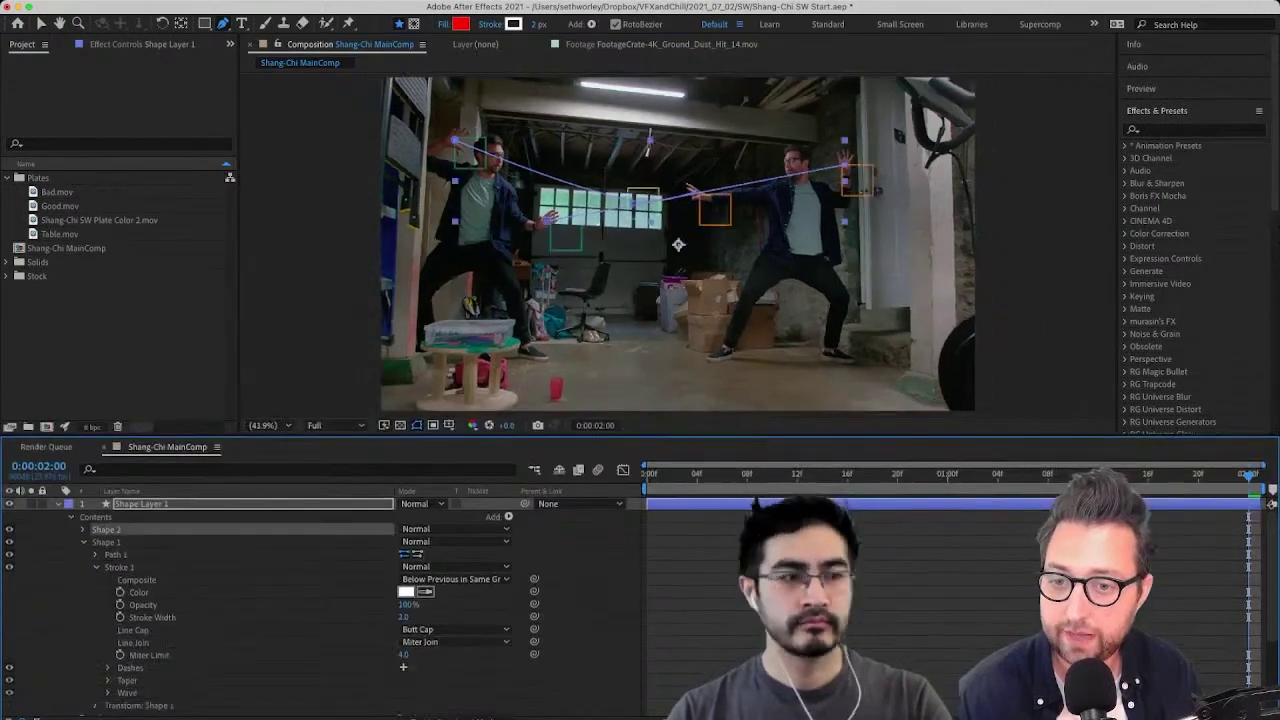
{"action": "left_click", "coordinate": [83, 530]}
{"action": "left_click", "coordinate": [116, 542]}
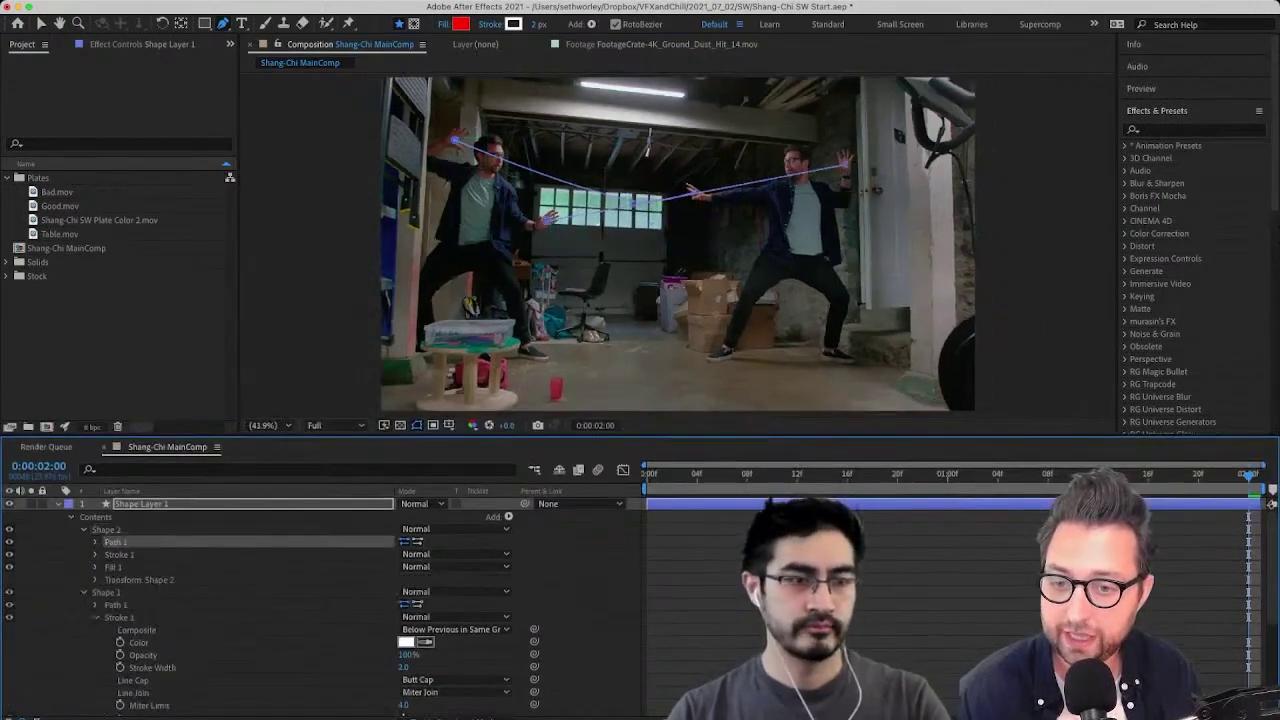
{"action": "left_click_drag", "start_coordinate": [116, 541], "coordinate": [116, 609]}
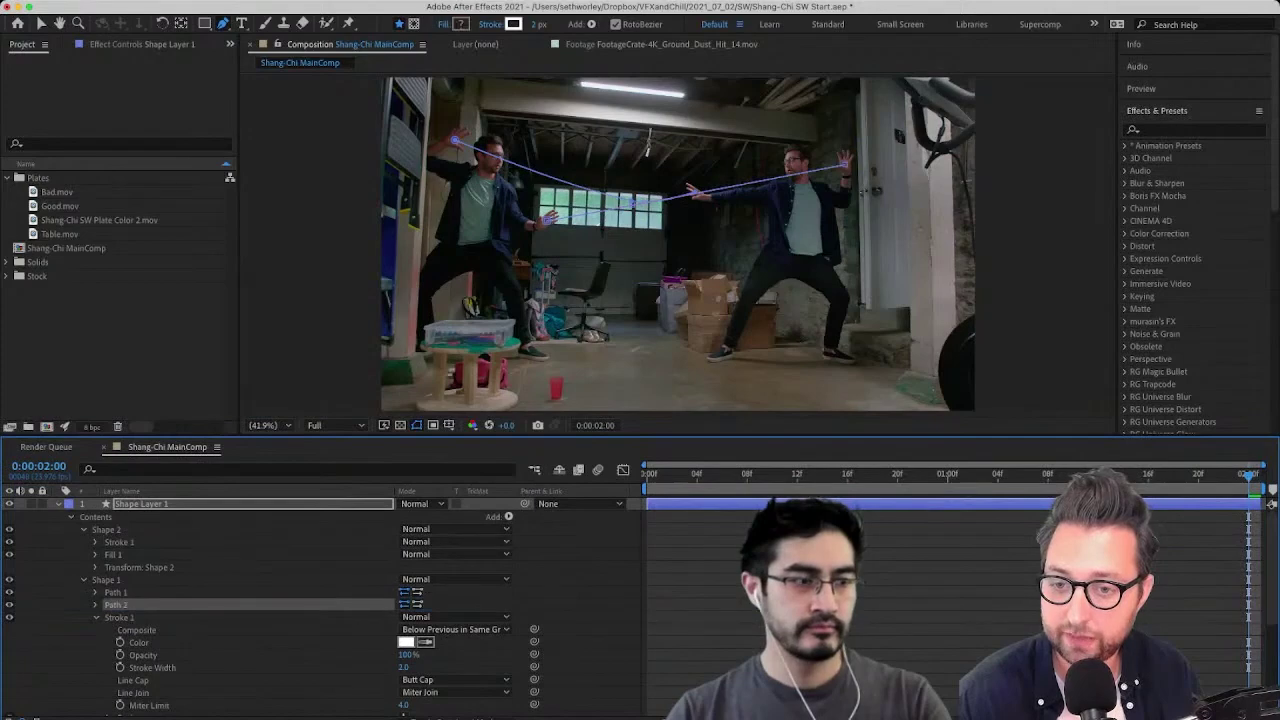
Delete the leftover Shape 2 group and clear the selection
{"action": "left_click", "coordinate": [678, 244]}
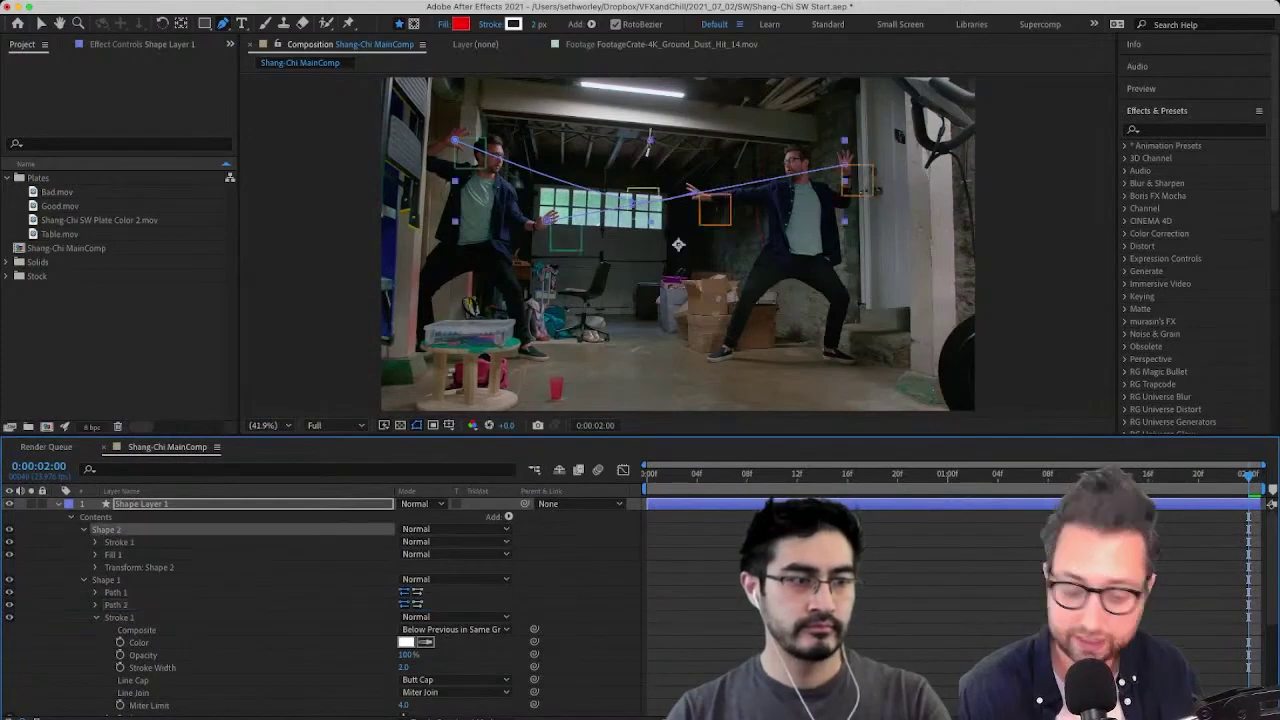
{"action": "key", "text": "Delete"}
{"action": "left_click", "coordinate": [678, 244]}
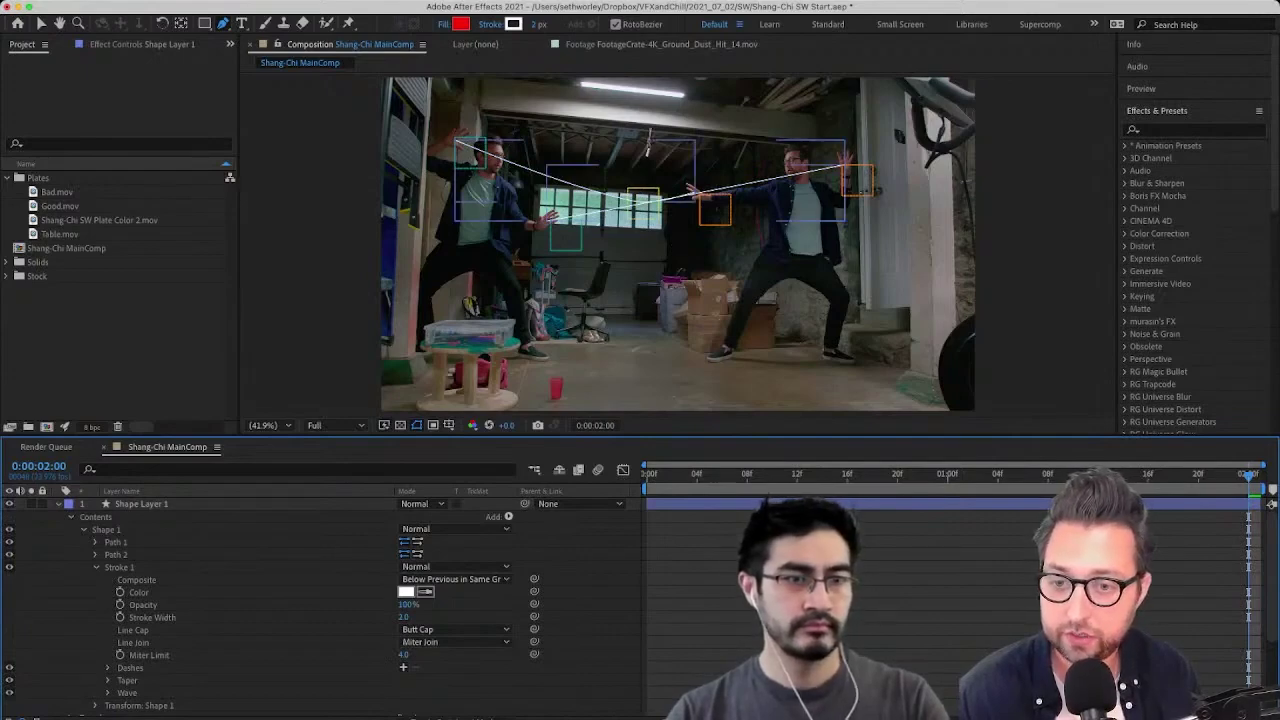
Expand Path 1 and Path 2 in Shape 1 and select both of their Path properties
{"action": "left_click", "coordinate": [96, 542]}
{"action": "left_click", "coordinate": [96, 567]}
{"action": "left_click", "coordinate": [137, 554]}
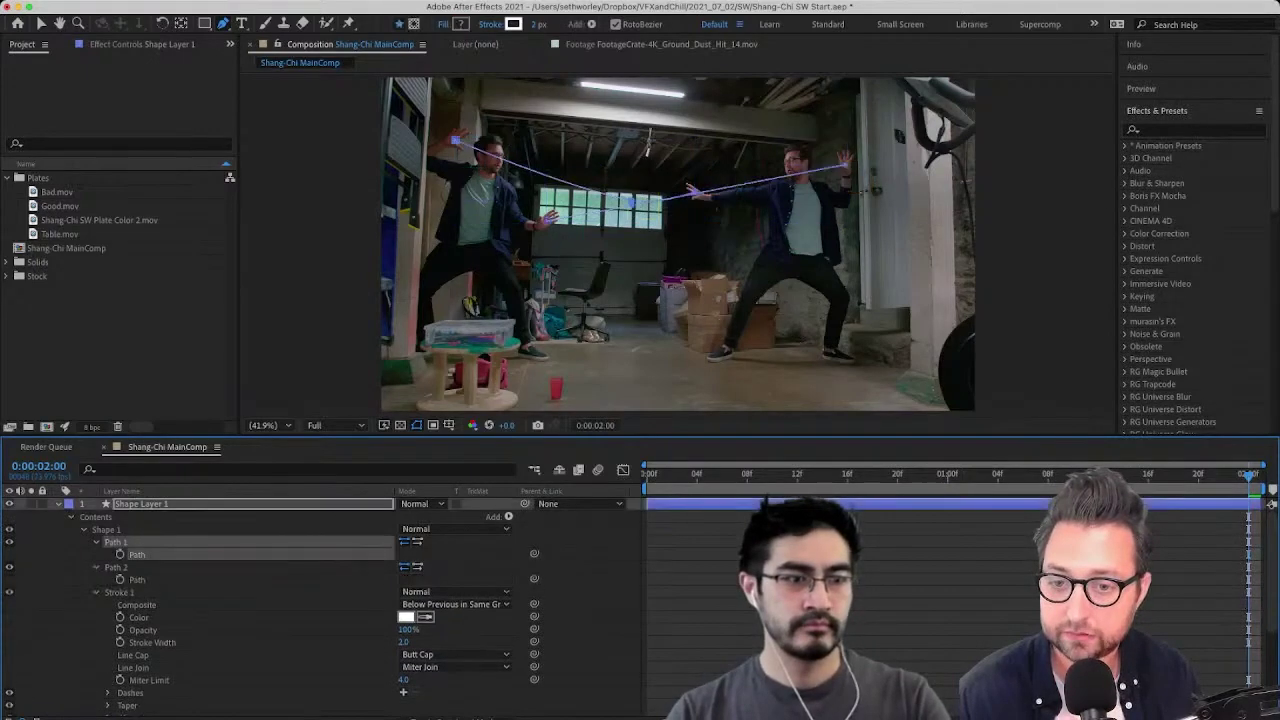
{"action": "left_click", "coordinate": [137, 580], "text": "shift"}
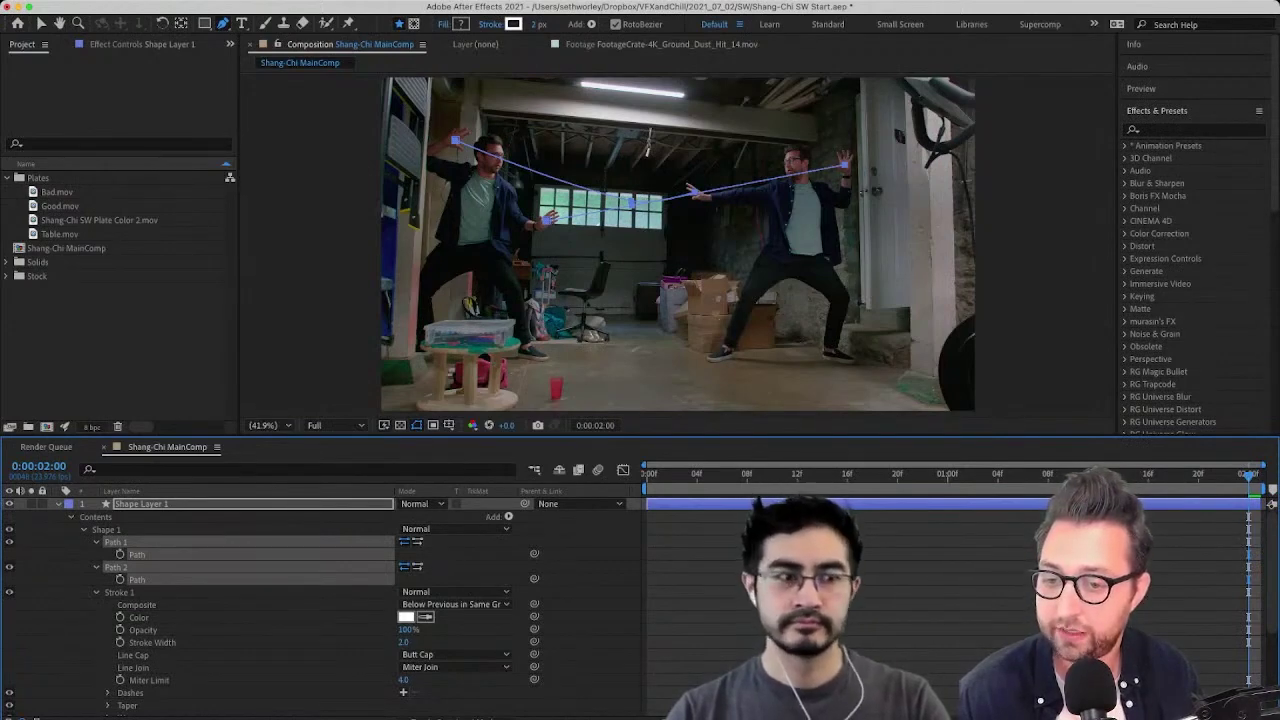
Switch to Cinema 4D and undo the last two actions on the Tube object
{"action": "key", "text": "super+backslash"}
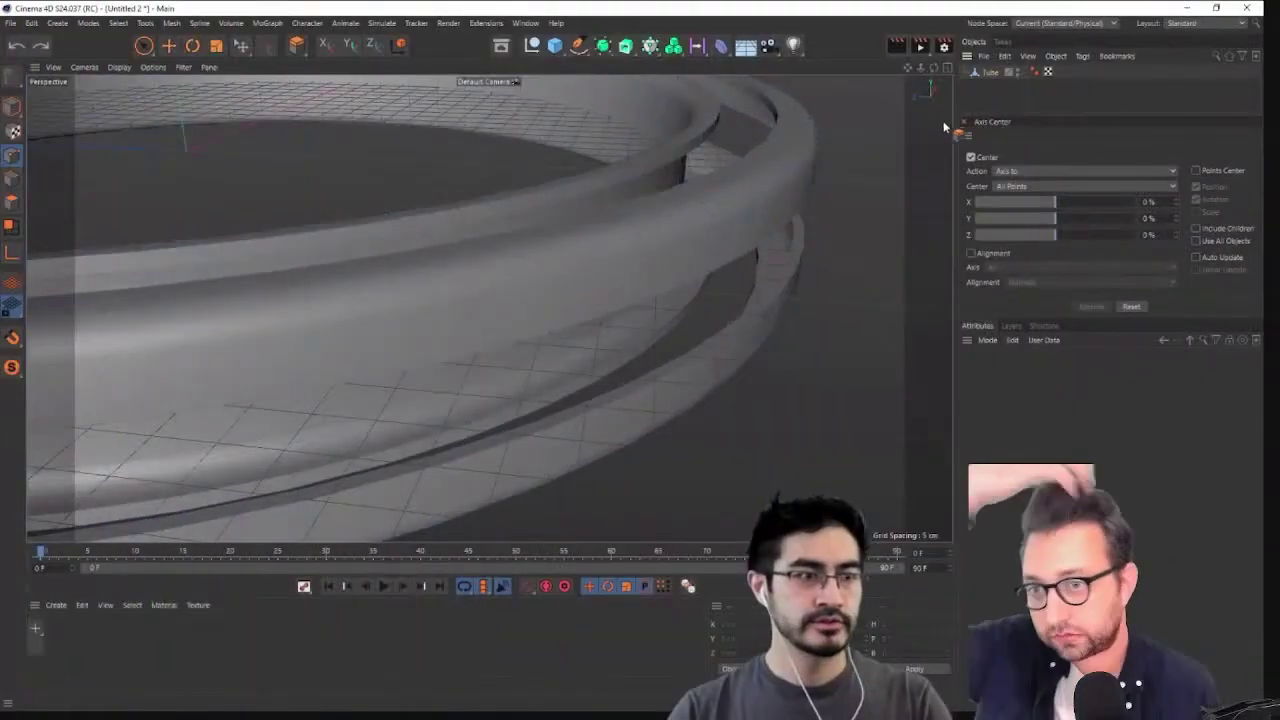
{"action": "key", "text": "ctrl+z"}
{"action": "key", "text": "ctrl+z"}
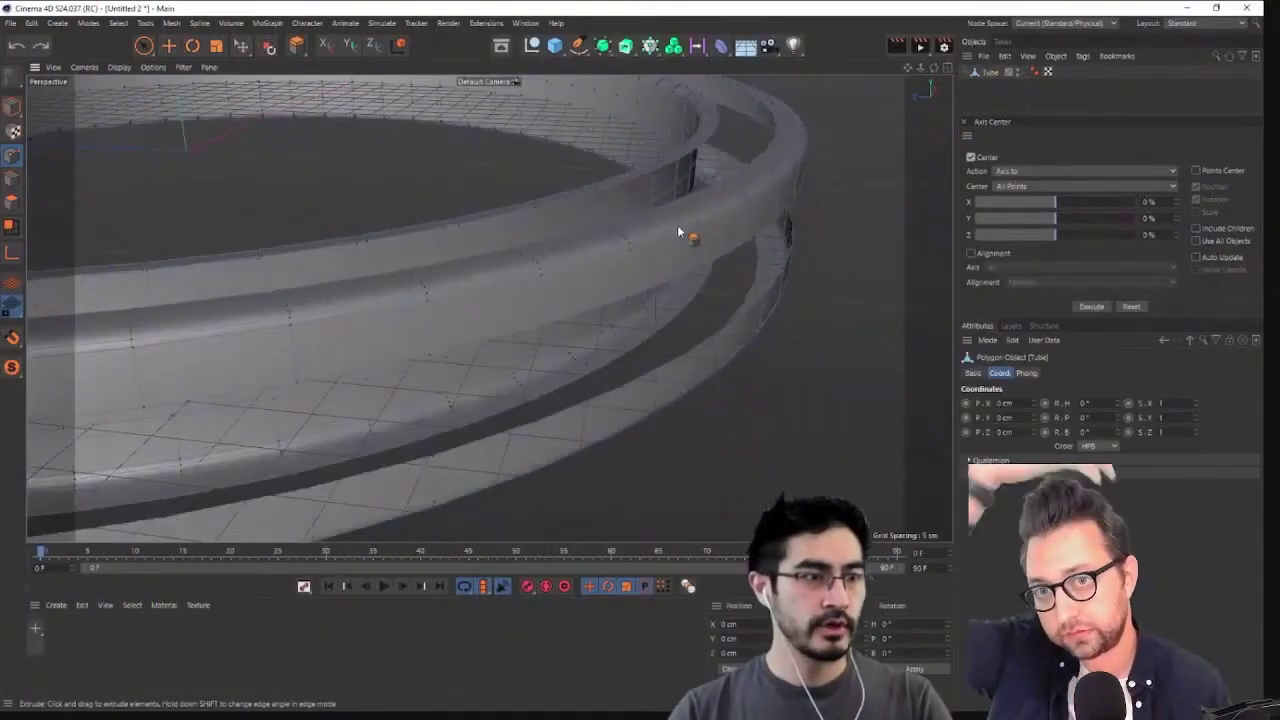
Select all of the ring's polygons in polygon mode and extrude them slightly
{"action": "left_click", "coordinate": [12, 201]}
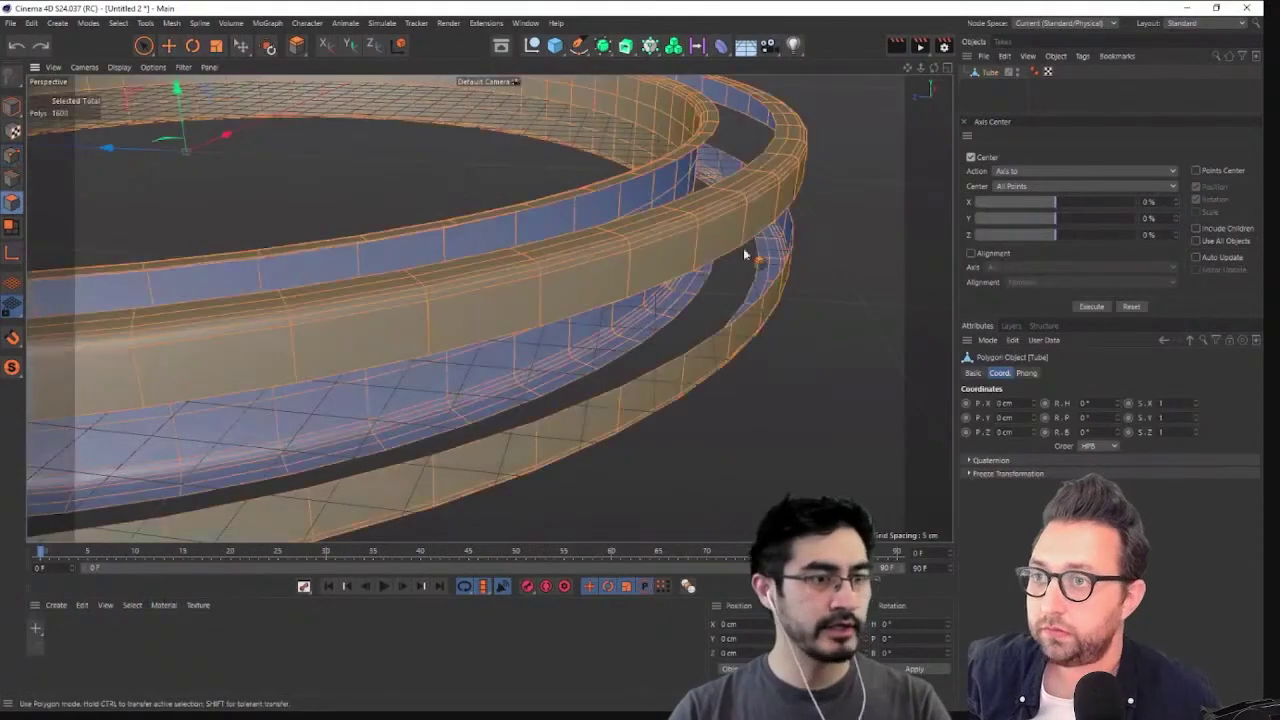
{"action": "key", "text": "ctrl+a"}
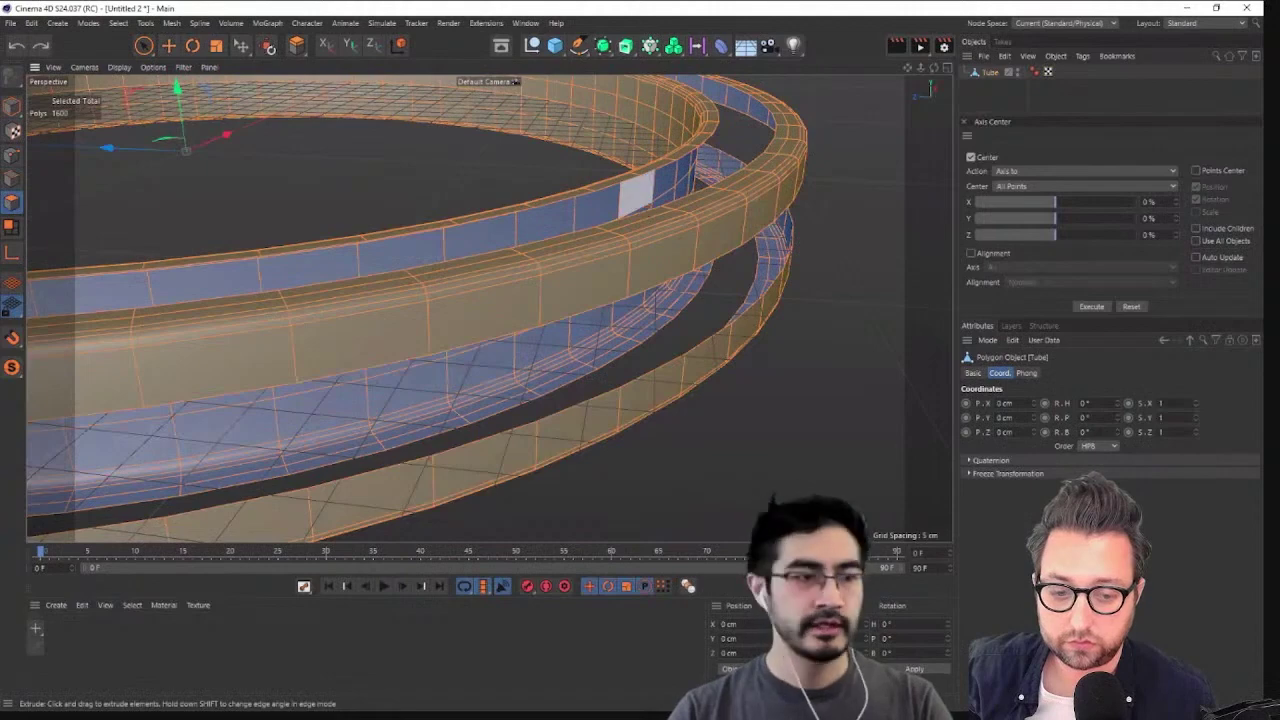
{"action": "mouse_move", "coordinate": [636, 195]}
{"action": "left_mouse_down"}
{"action": "mouse_move", "coordinate": [682, 195]}
{"action": "mouse_move", "coordinate": [633, 200]}
{"action": "left_mouse_up"}
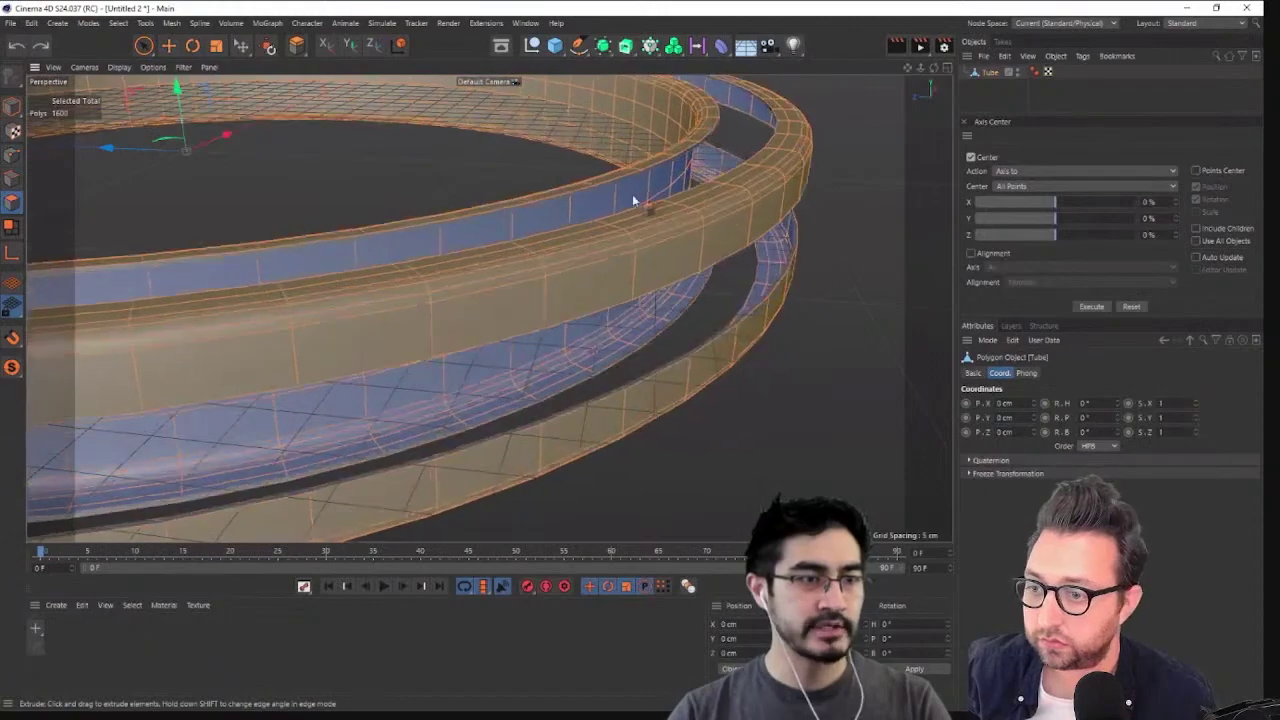
Deselect the Tube object and examine the whole grooved ring from the side
{"action": "left_click_drag", "start_coordinate": [767, 262], "coordinate": [1029, 86], "text": "alt"}
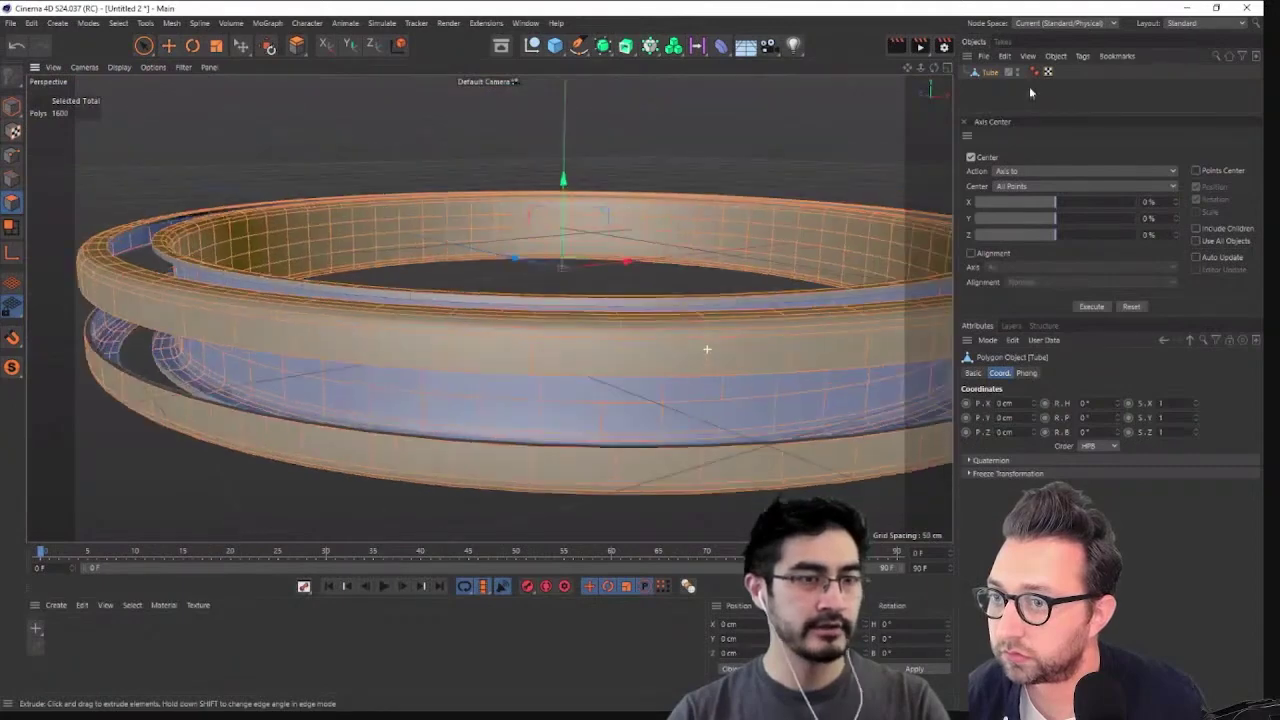
{"action": "left_click", "coordinate": [1030, 90]}
{"action": "left_click_drag", "start_coordinate": [670, 320], "coordinate": [951, 197], "text": "alt"}
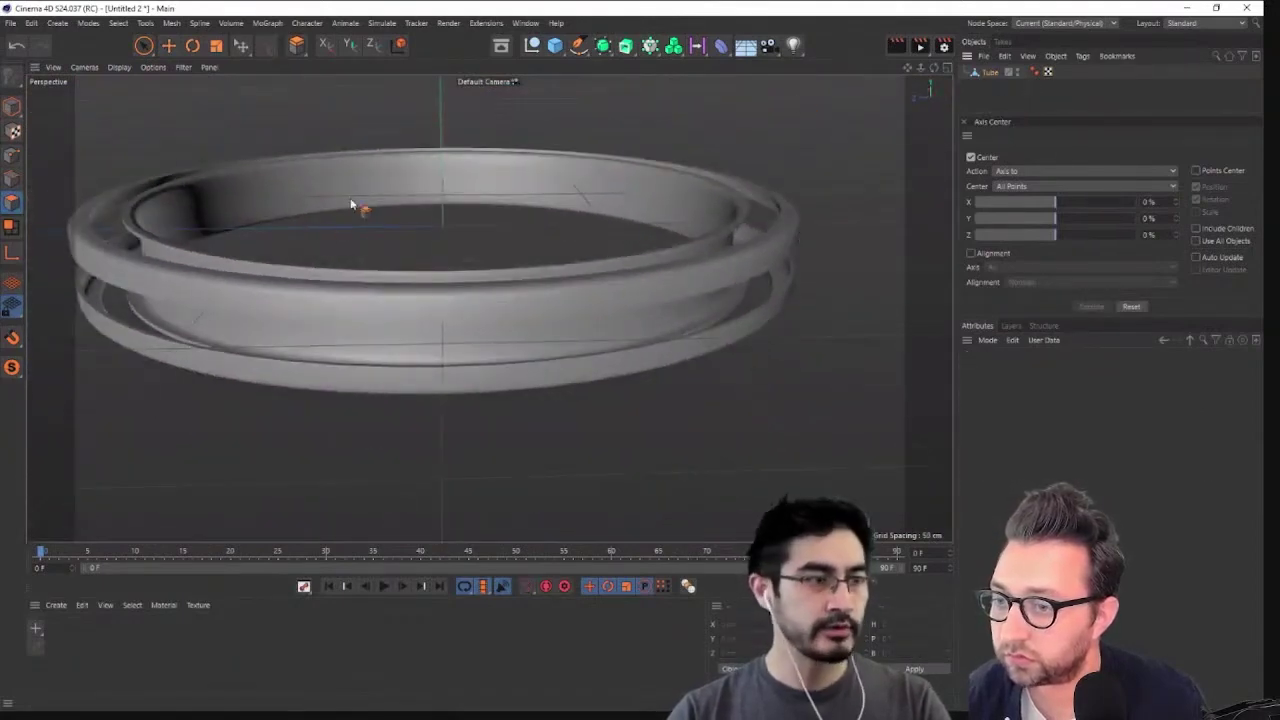
Select the Tube object to examine its highlighted polygons around the ring, and deselect it to inspect the shaded surface
{"action": "left_click", "coordinate": [995, 73]}
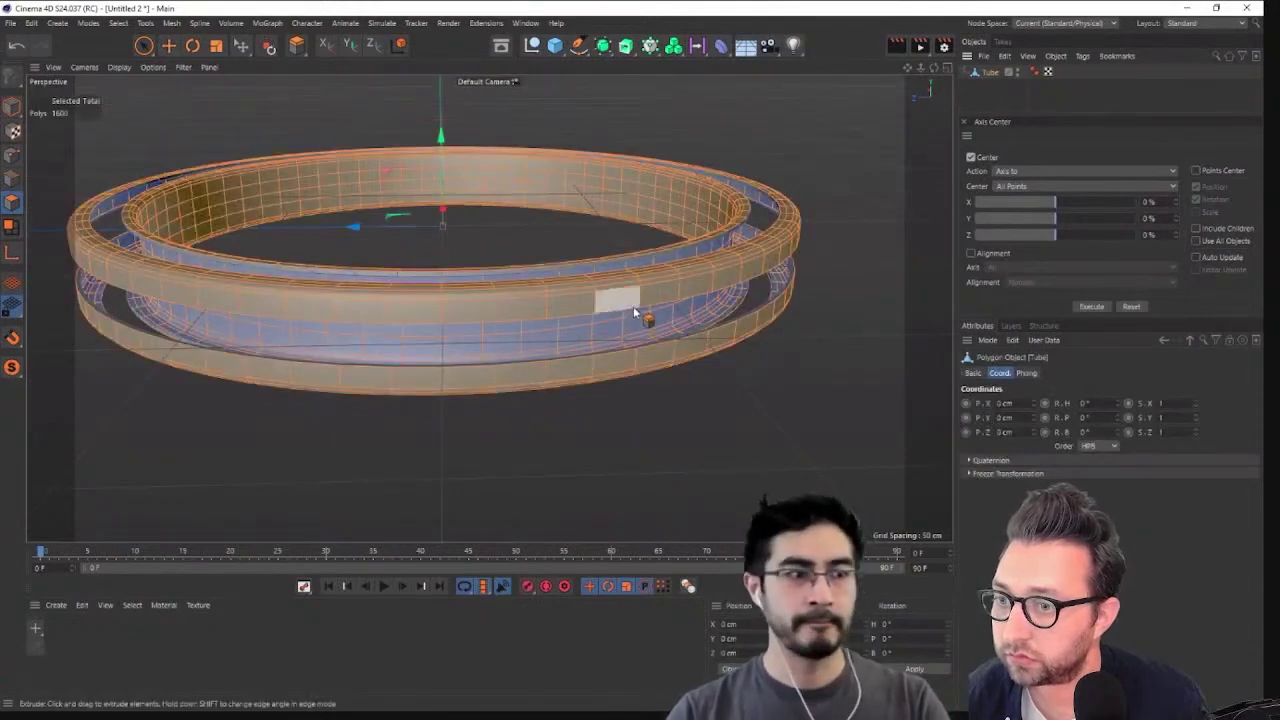
{"action": "right_click_drag", "start_coordinate": [632, 307], "coordinate": [562, 424], "text": "alt"}
{"action": "left_click_drag", "start_coordinate": [562, 424], "coordinate": [735, 298], "text": "alt"}
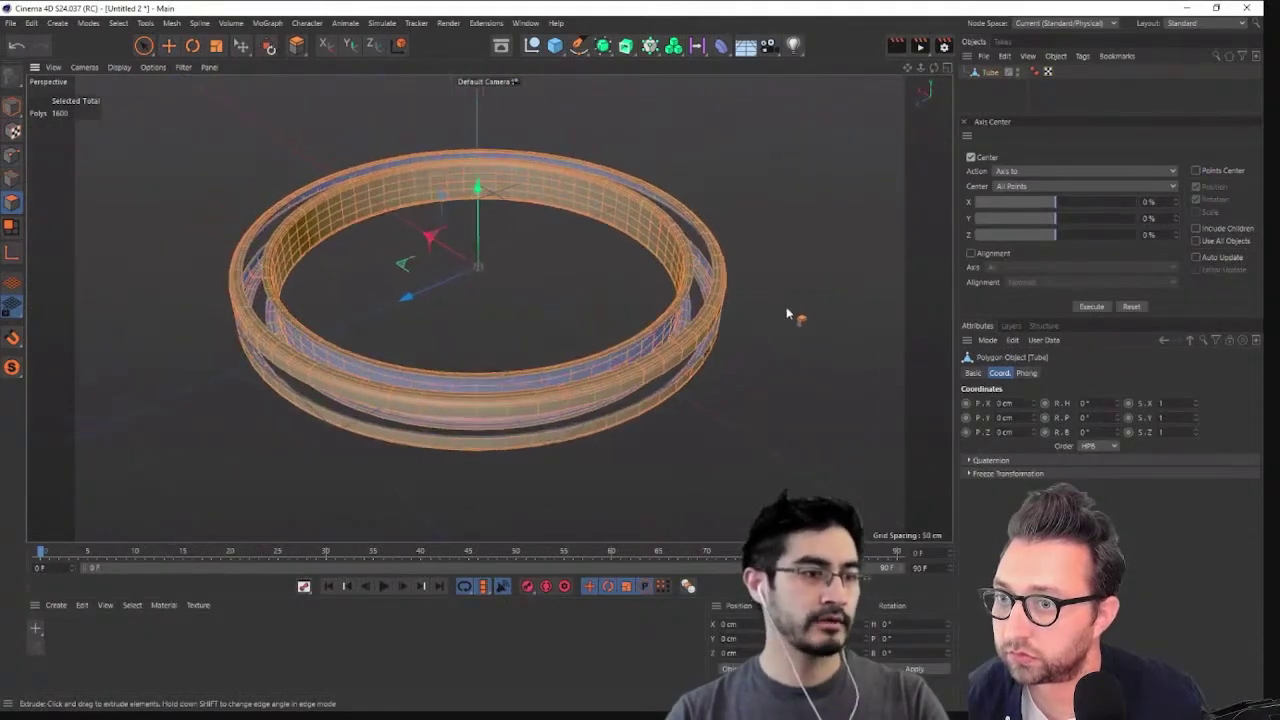
{"action": "left_click", "coordinate": [1063, 104]}
{"action": "left_click_drag", "start_coordinate": [613, 427], "coordinate": [744, 510], "text": "alt"}
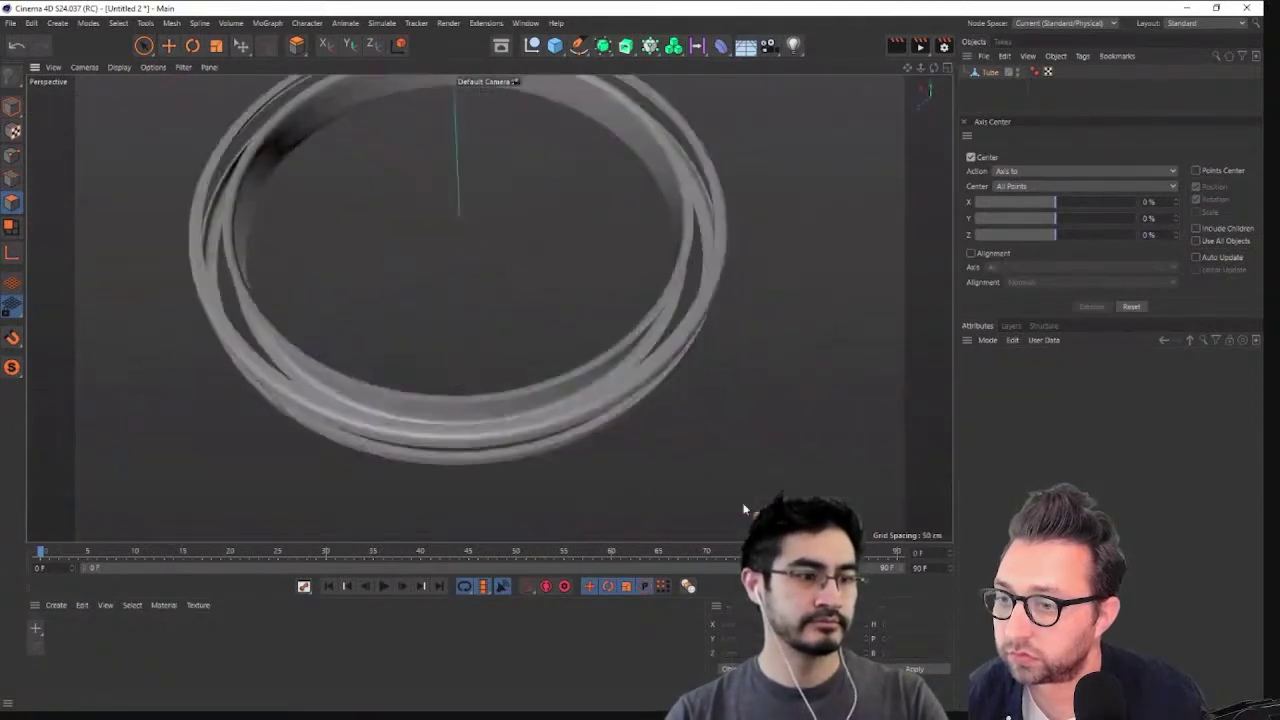
Select all connected points of the Tube's inner band in point mode, starting from a single point on it
{"action": "left_click", "coordinate": [981, 74]}
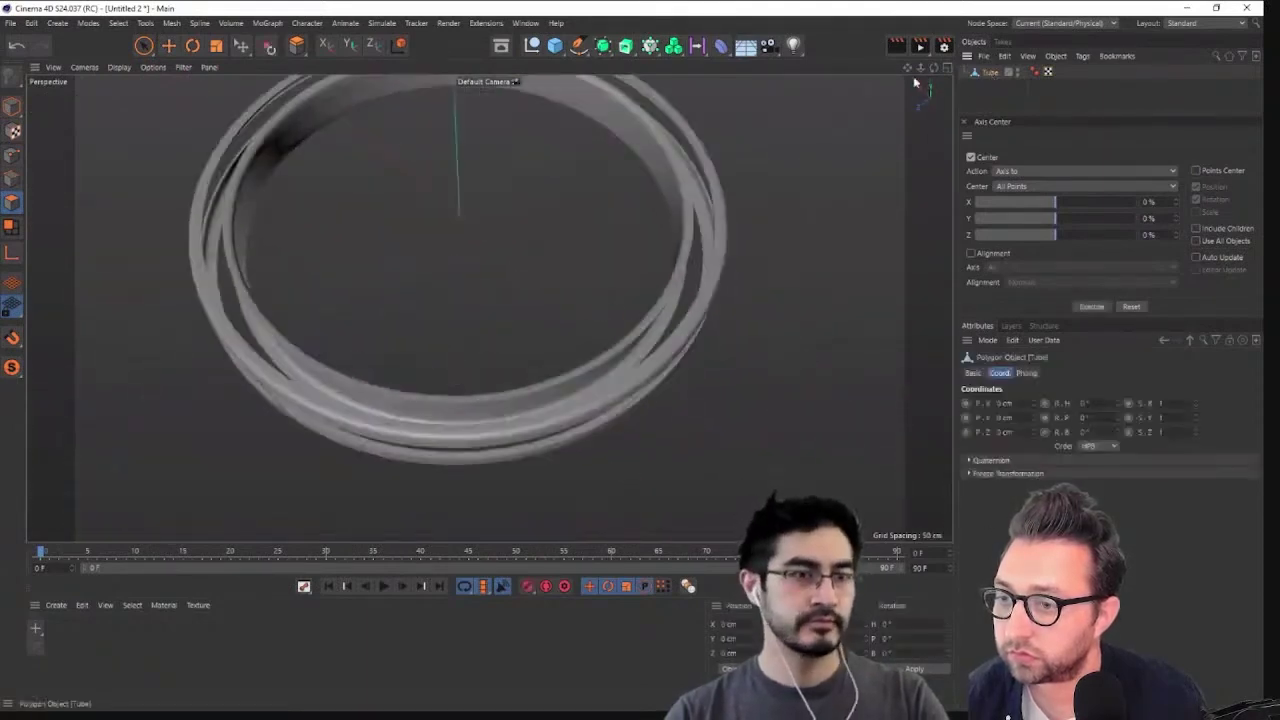
{"action": "left_click", "coordinate": [12, 156]}
{"action": "left_click", "coordinate": [262, 189]}
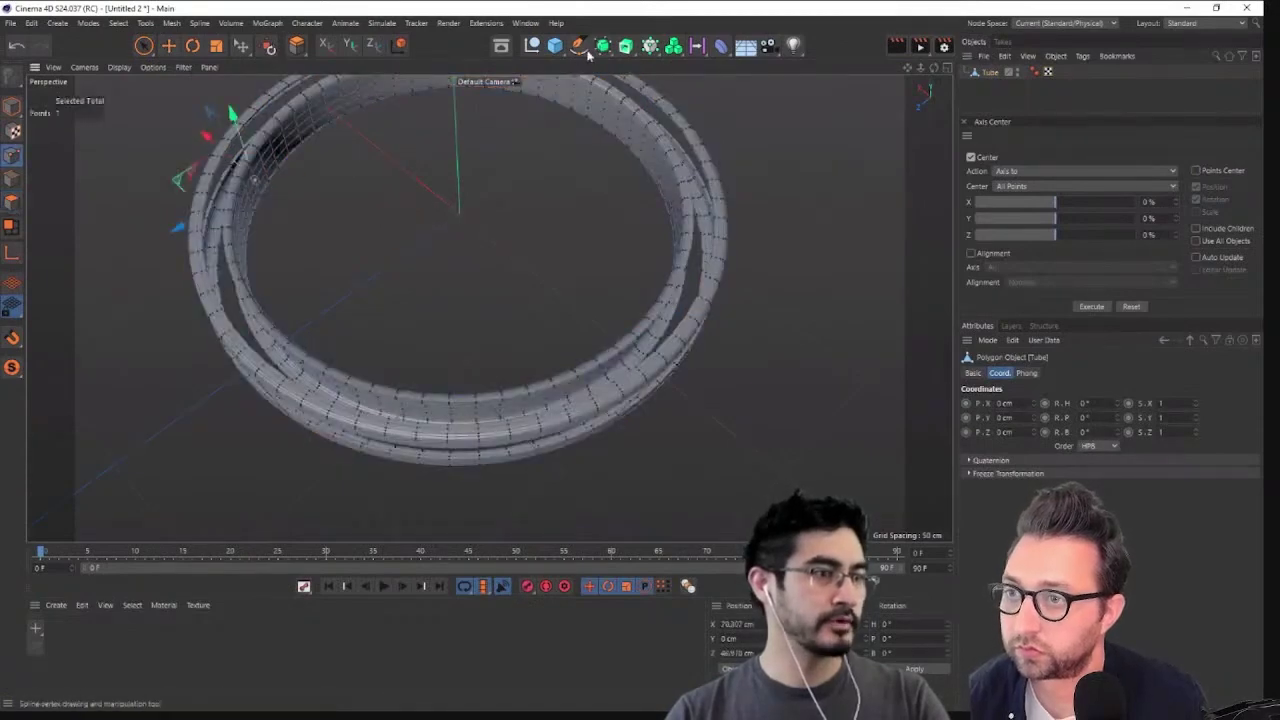
{"action": "left_click", "coordinate": [555, 45]}
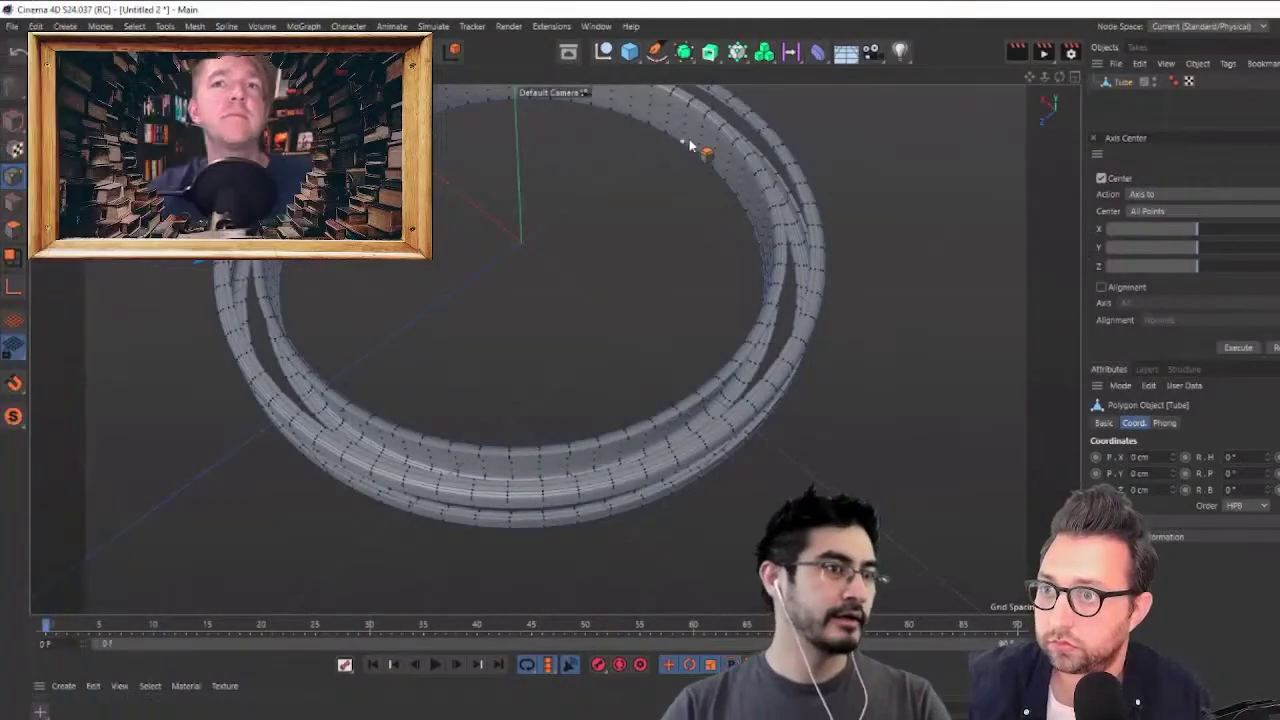
{"action": "left_click", "coordinate": [685, 135]}
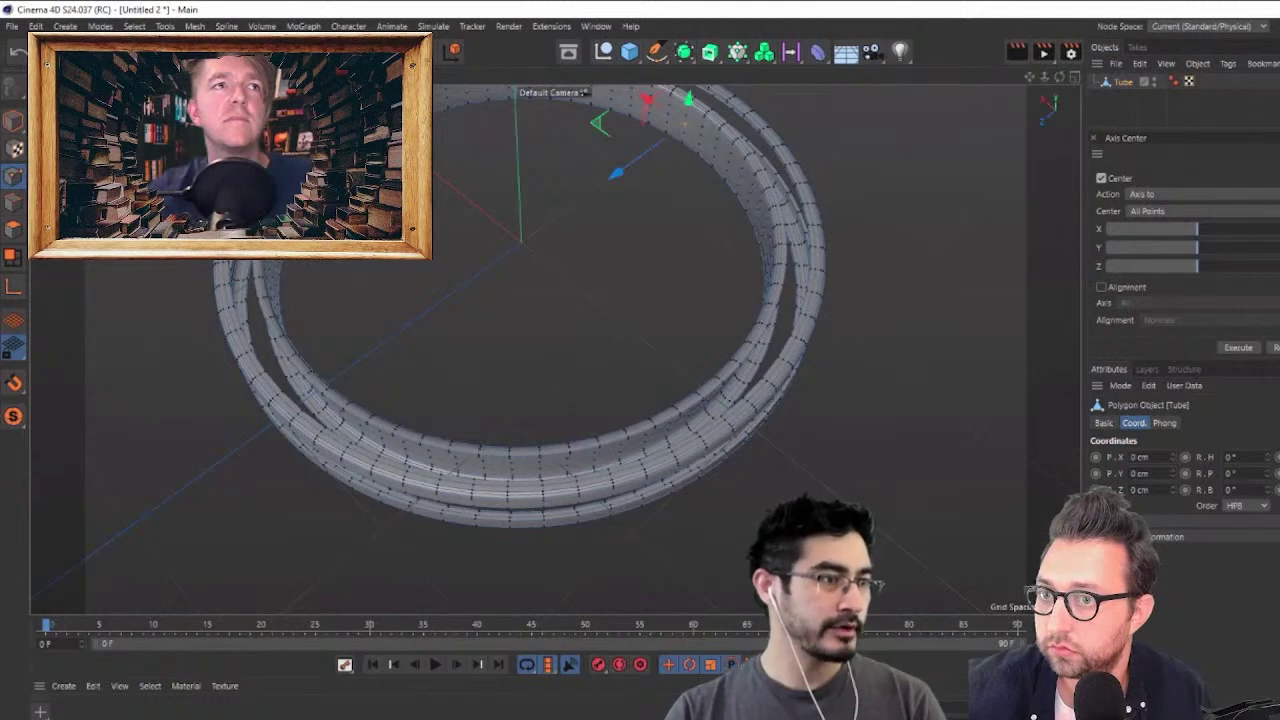
{"action": "left_click", "coordinate": [134, 26]}
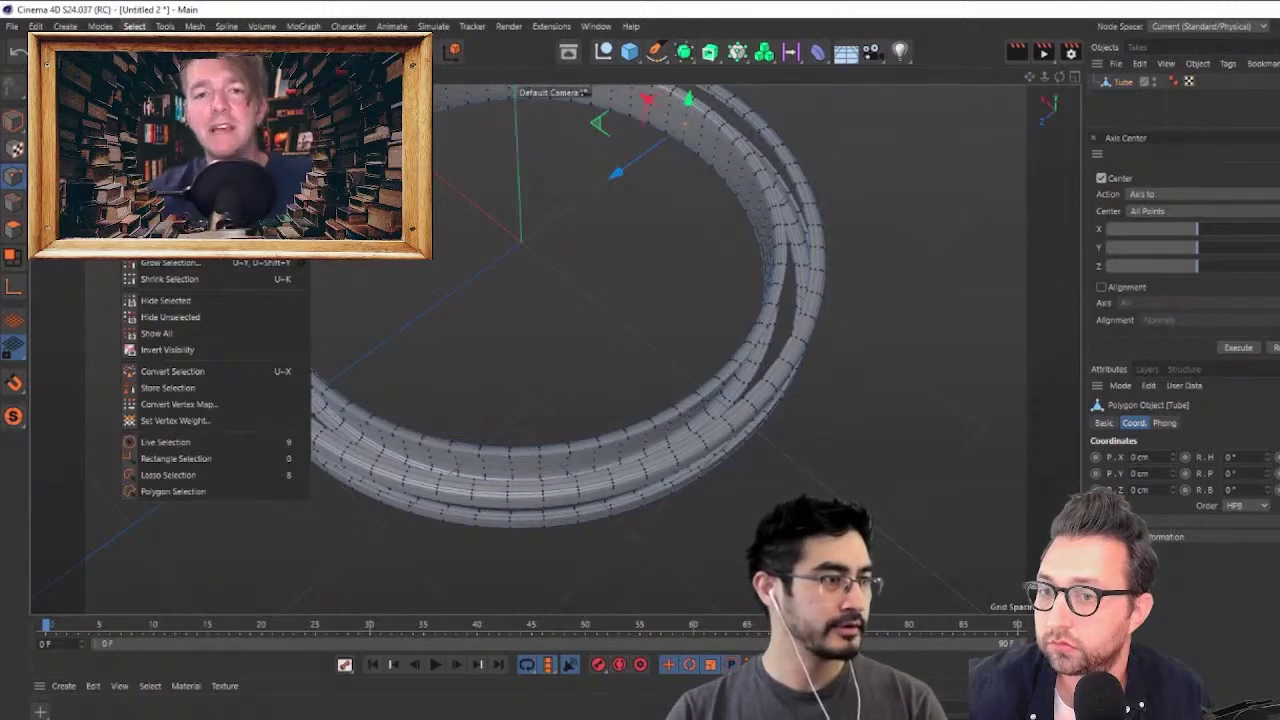
{"action": "left_click", "coordinate": [170, 262]}
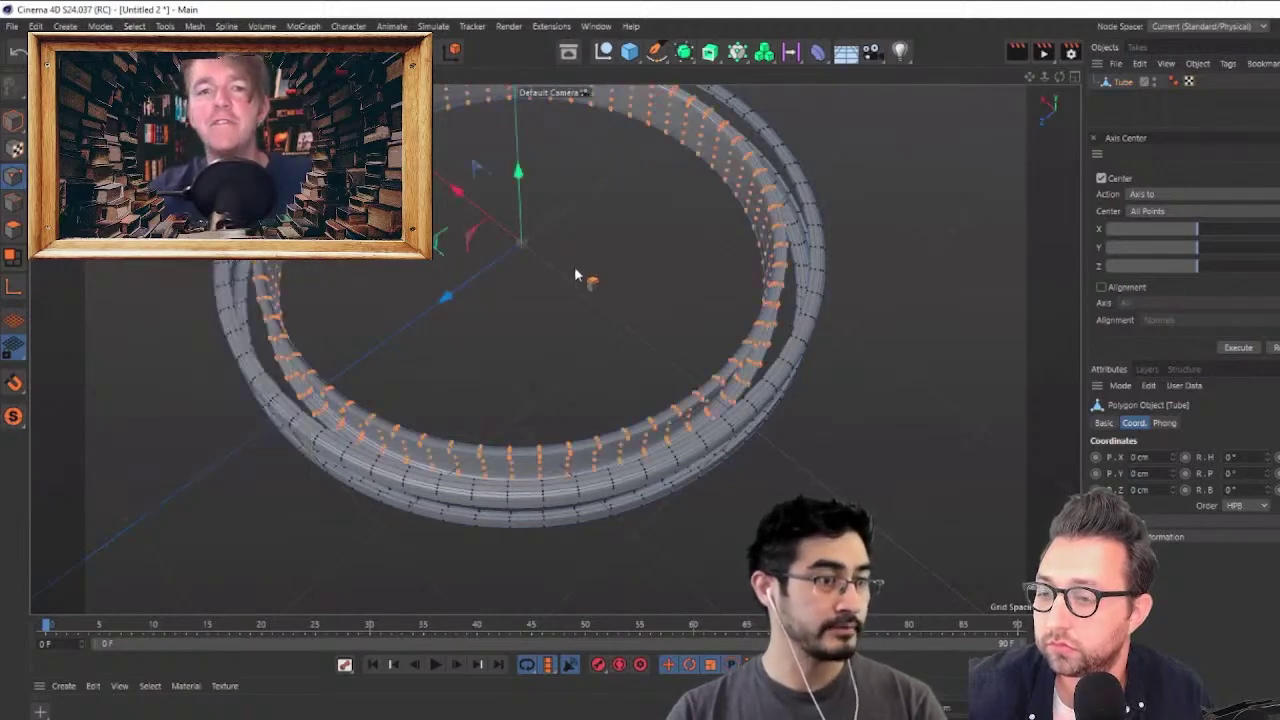
Scale the inner band's points down to about 95% along Z and slightly along X, and deselect them
{"action": "key", "text": "t"}
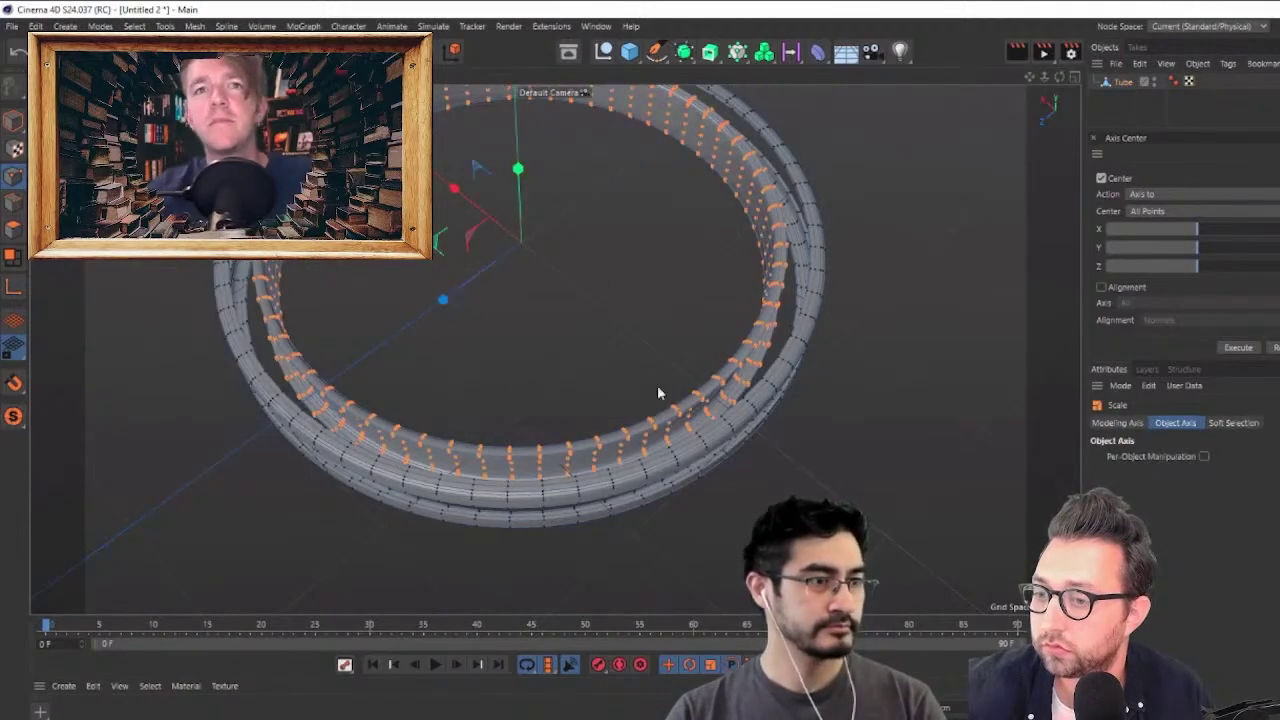
{"action": "left_click_drag", "start_coordinate": [443, 301], "coordinate": [446, 297]}
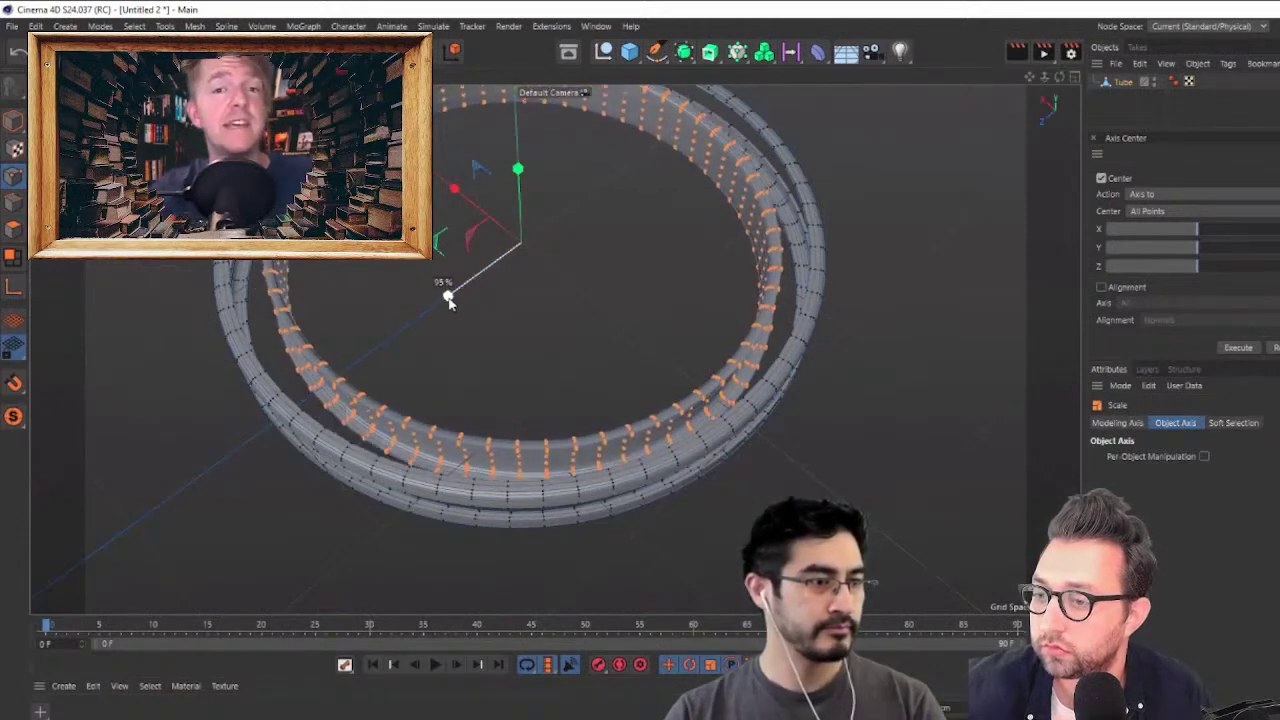
{"action": "left_click_drag", "start_coordinate": [455, 192], "coordinate": [458, 194]}
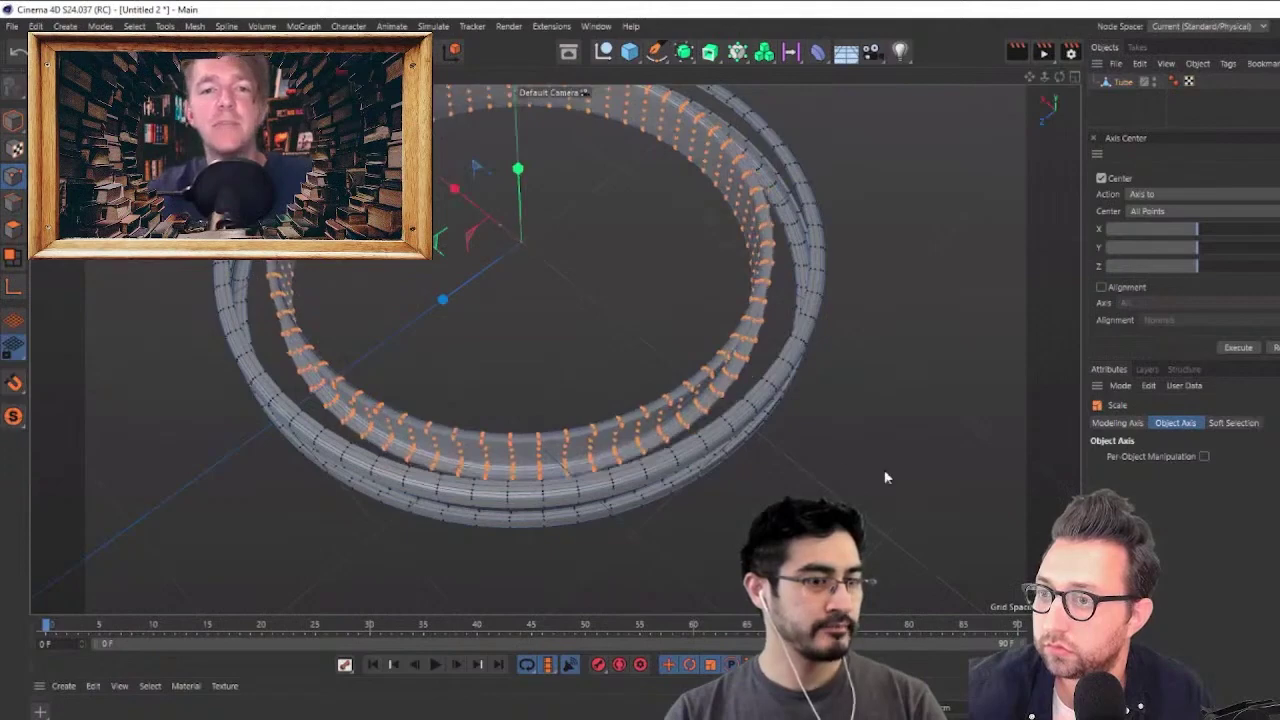
{"action": "left_click", "coordinate": [884, 472]}
{"action": "left_click_drag", "start_coordinate": [815, 480], "coordinate": [485, 239], "text": "alt"}
{"action": "left_click_drag", "start_coordinate": [754, 414], "coordinate": [760, 349], "text": "alt"}
{"action": "scroll", "coordinate": [869, 342], "scroll_direction": "down", "scroll_amount": 8}
{"action": "left_click_drag", "start_coordinate": [885, 383], "coordinate": [891, 451], "text": "alt"}
{"action": "middle_click_drag", "start_coordinate": [891, 451], "coordinate": [832, 408], "text": "alt"}
{"action": "scroll", "coordinate": [762, 340], "scroll_direction": "up", "scroll_amount": 6}
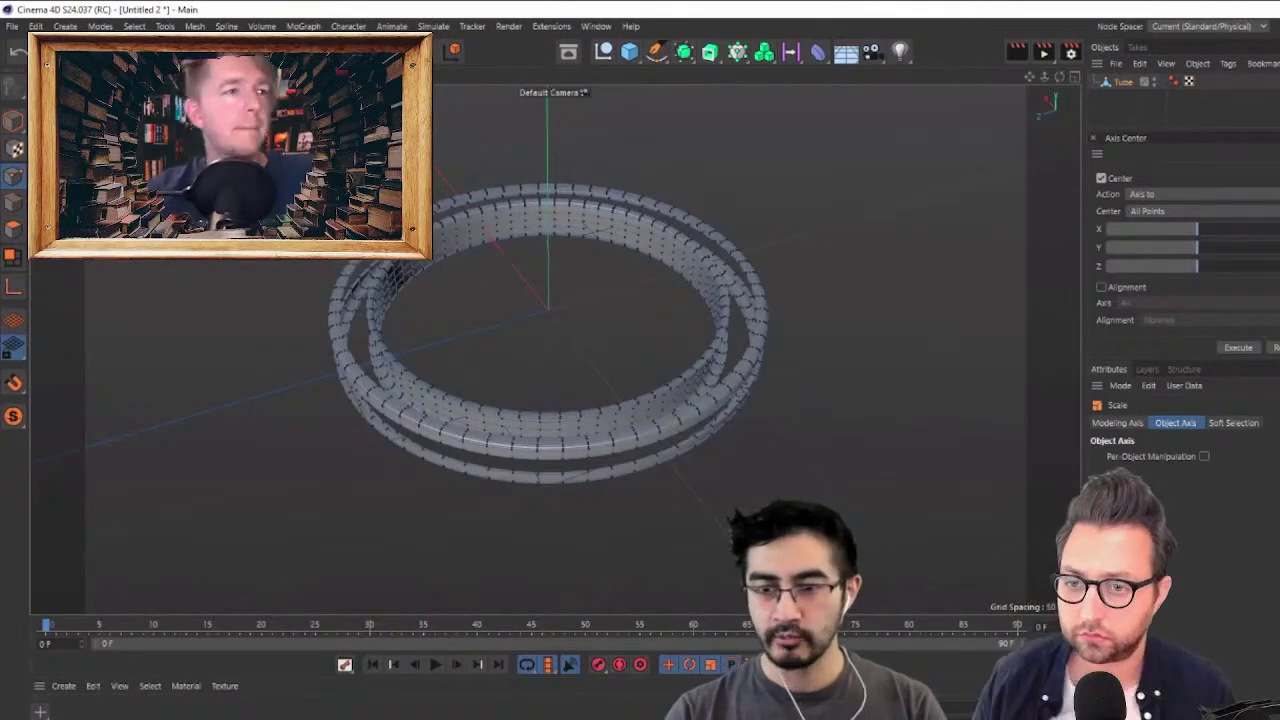
Switch to After Effects and examine the engraved markings on the large ring in the ShangChi Trailer composition
{"action": "key", "text": "alt+Tab"}
{"action": "scroll", "coordinate": [808, 189], "scroll_direction": "up", "scroll_amount": 4}
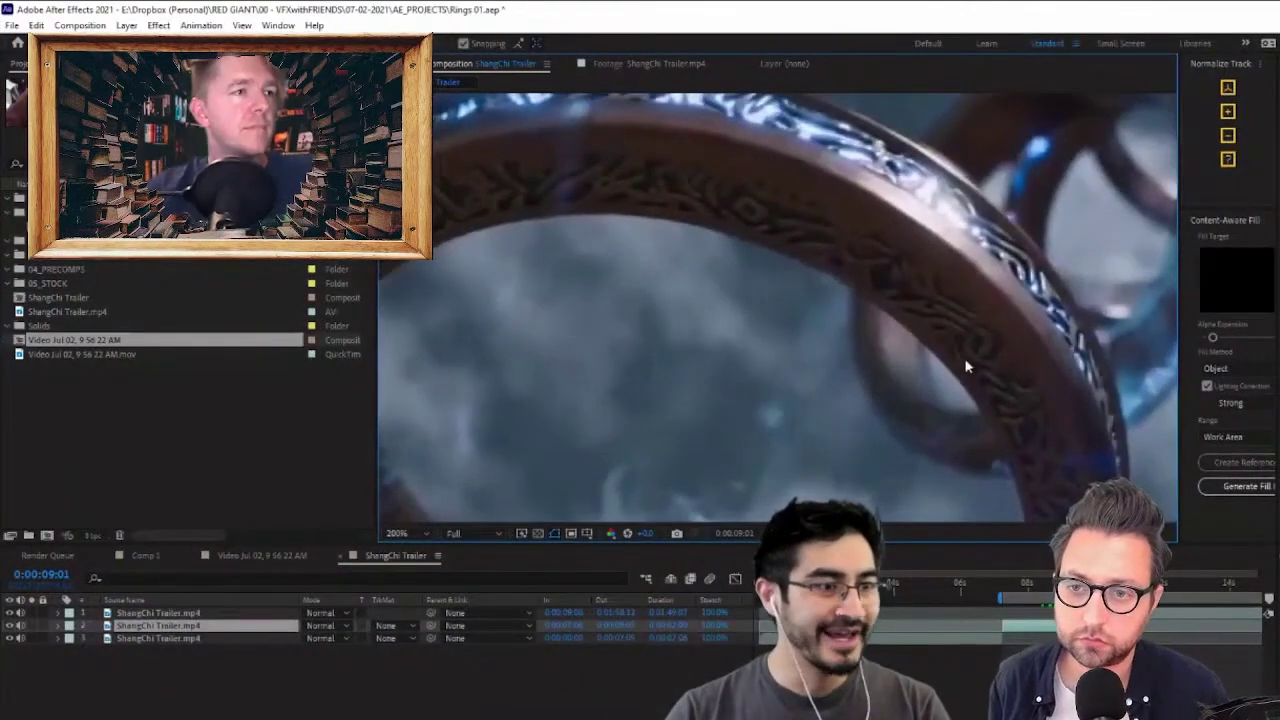
{"action": "scroll", "coordinate": [627, 231], "scroll_direction": "down", "scroll_amount": 4}
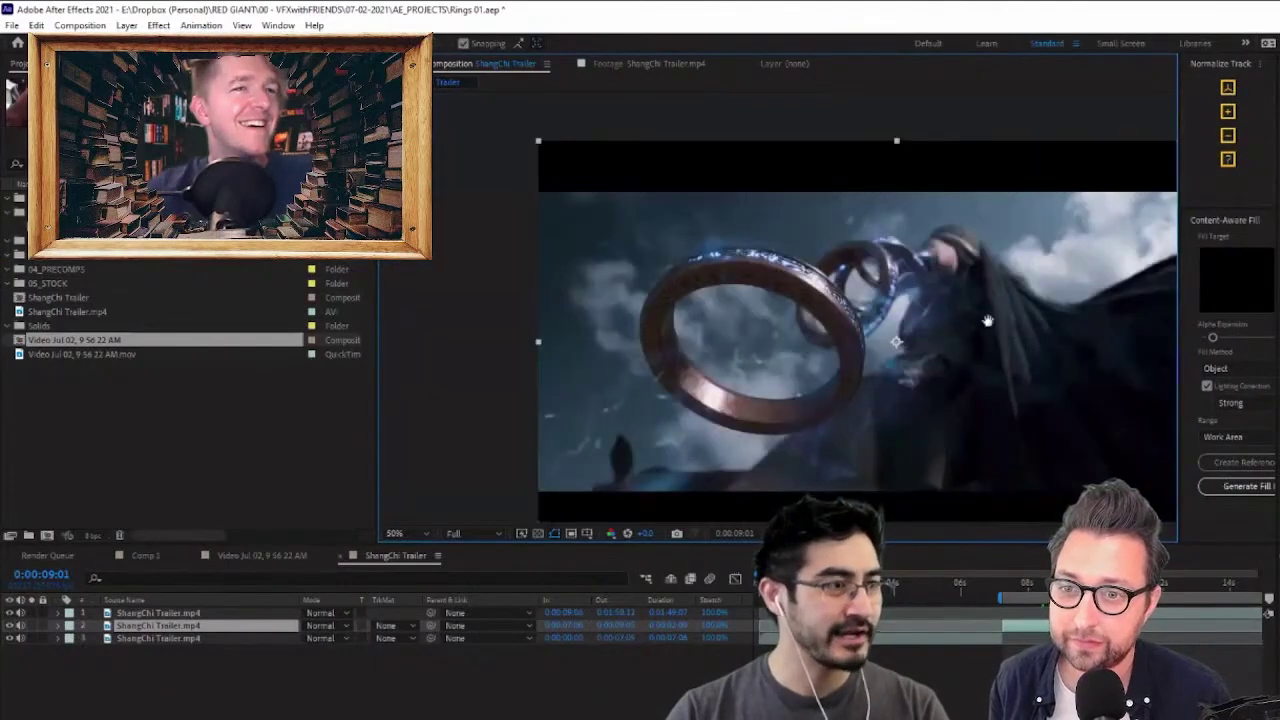
{"action": "left_click_drag", "start_coordinate": [987, 320], "coordinate": [869, 301]}
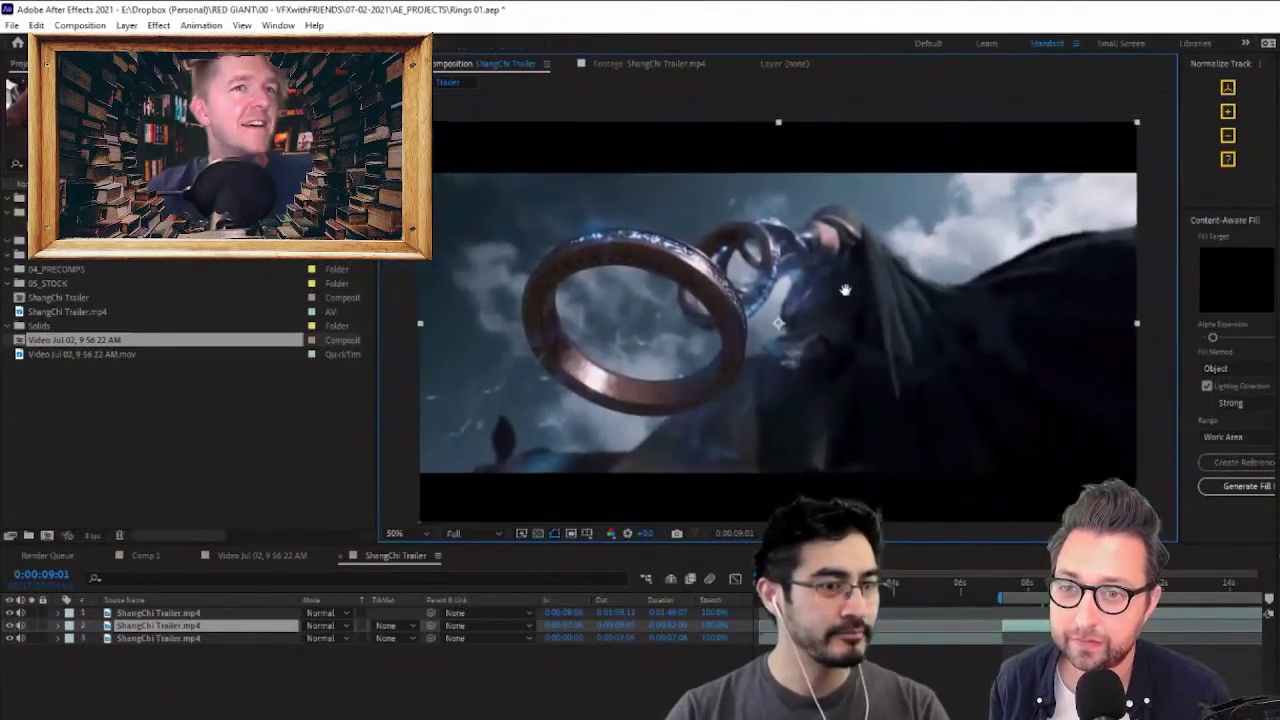
Add a text layer over the trailer frame containing shifted punctuation, capital letters, digits and lowercase letters as symbol-font glyphs
{"action": "left_click", "coordinate": [345, 43]}
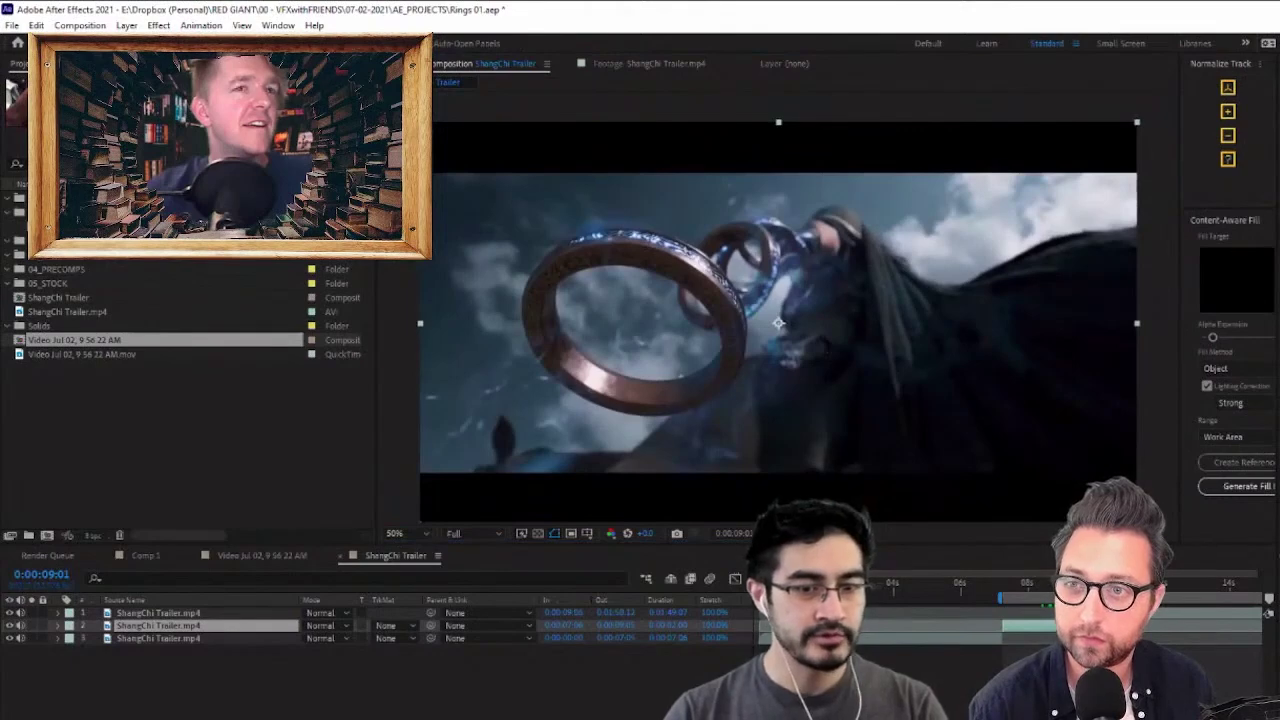
{"action": "left_click", "coordinate": [458, 173]}
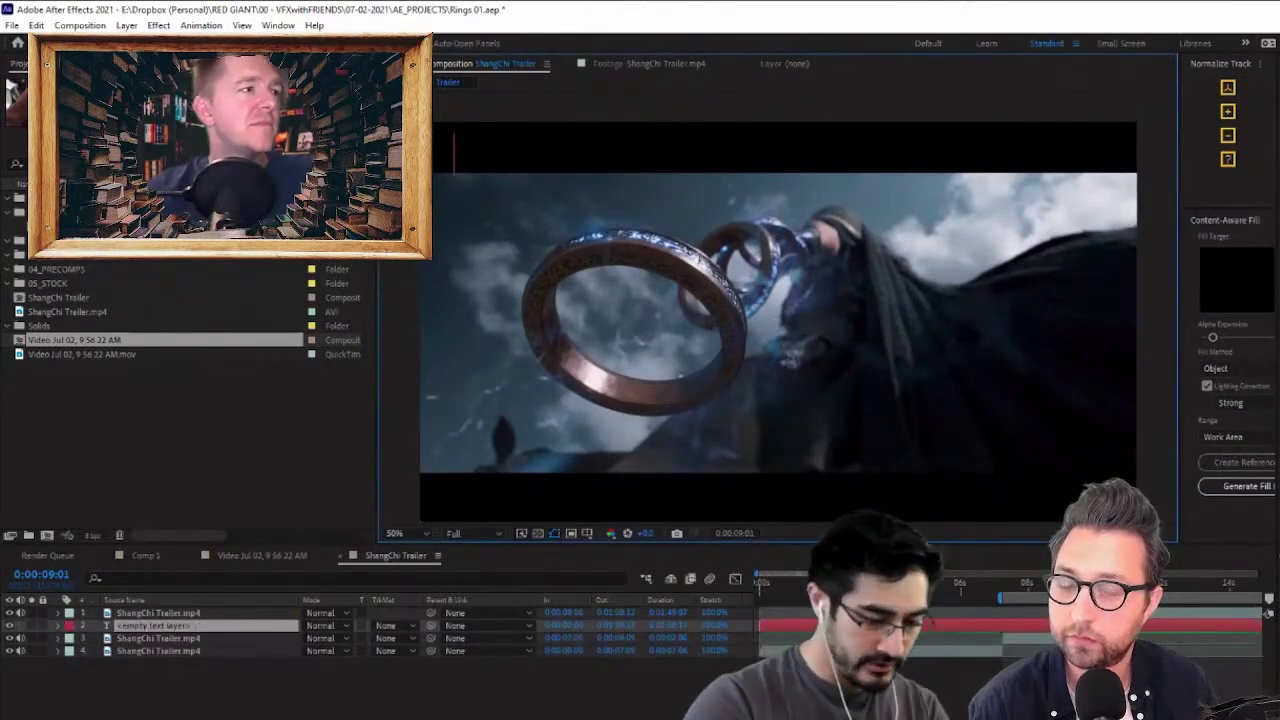
{"action": "type", "text": "^&*()_"}
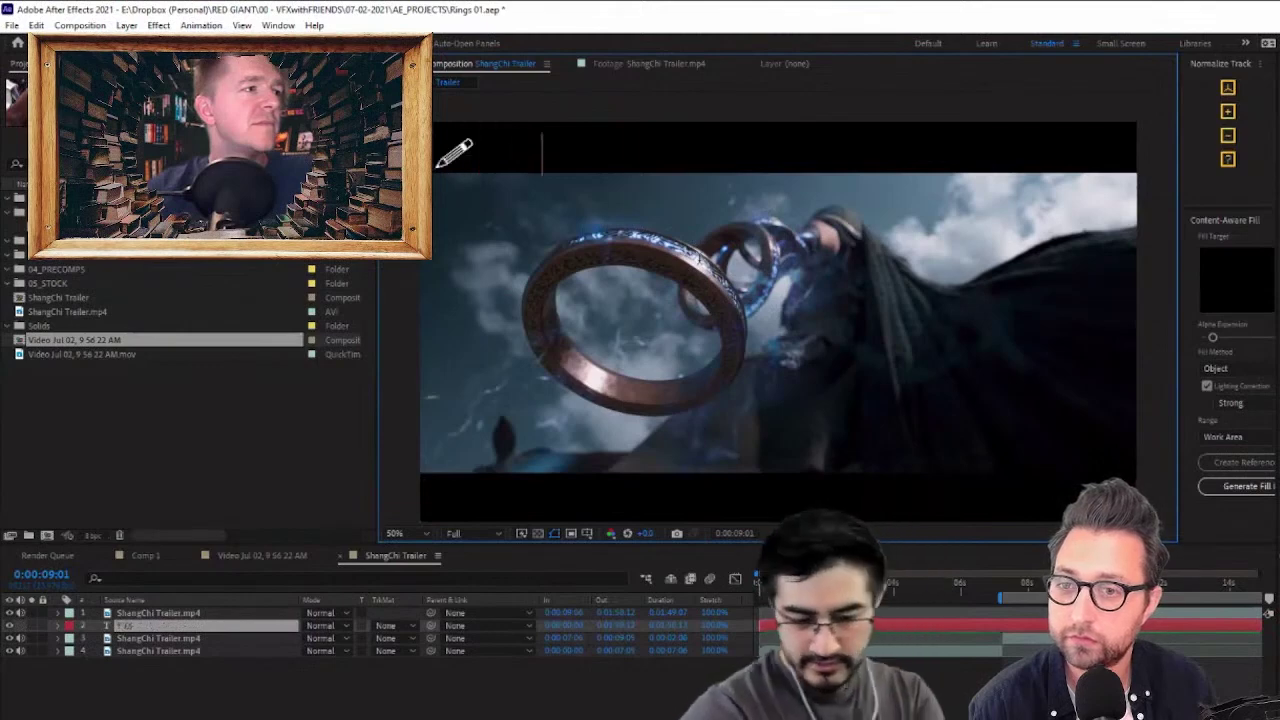
{"action": "type", "text": "QWERTYUIOP"}
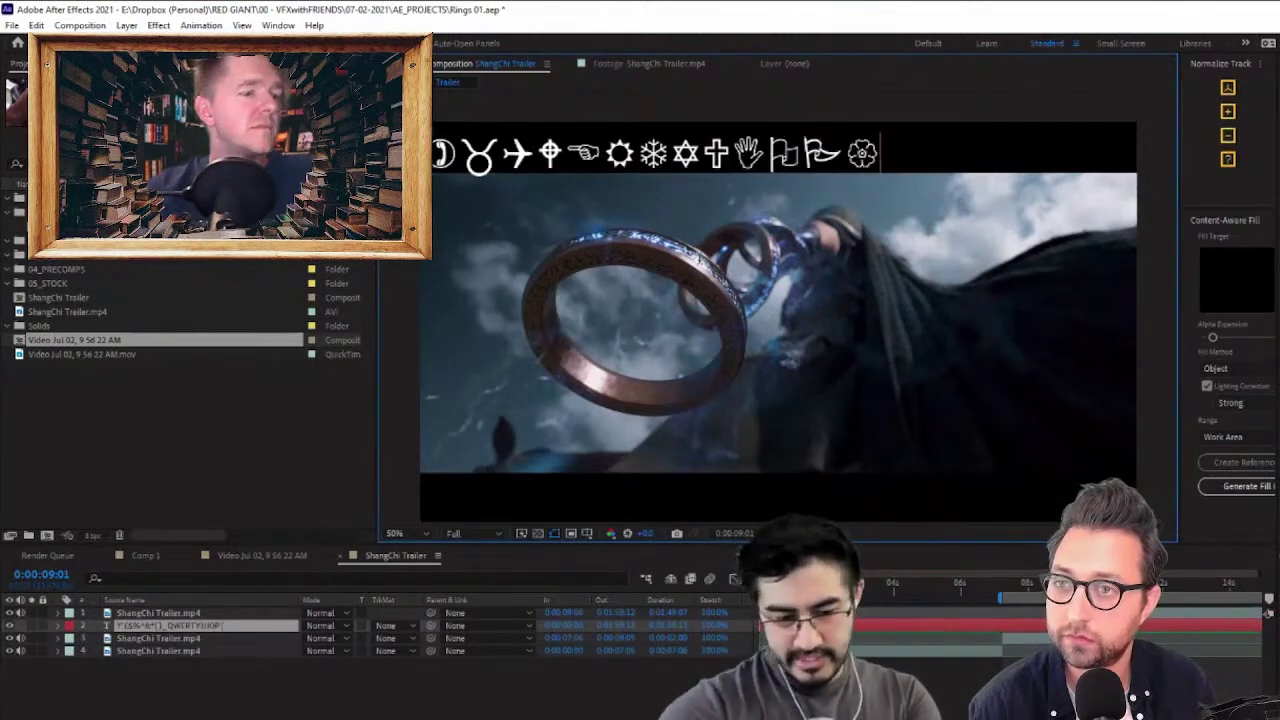
{"action": "type", "text": "{ASDFGHJKL:ZXCVBNM<>"}
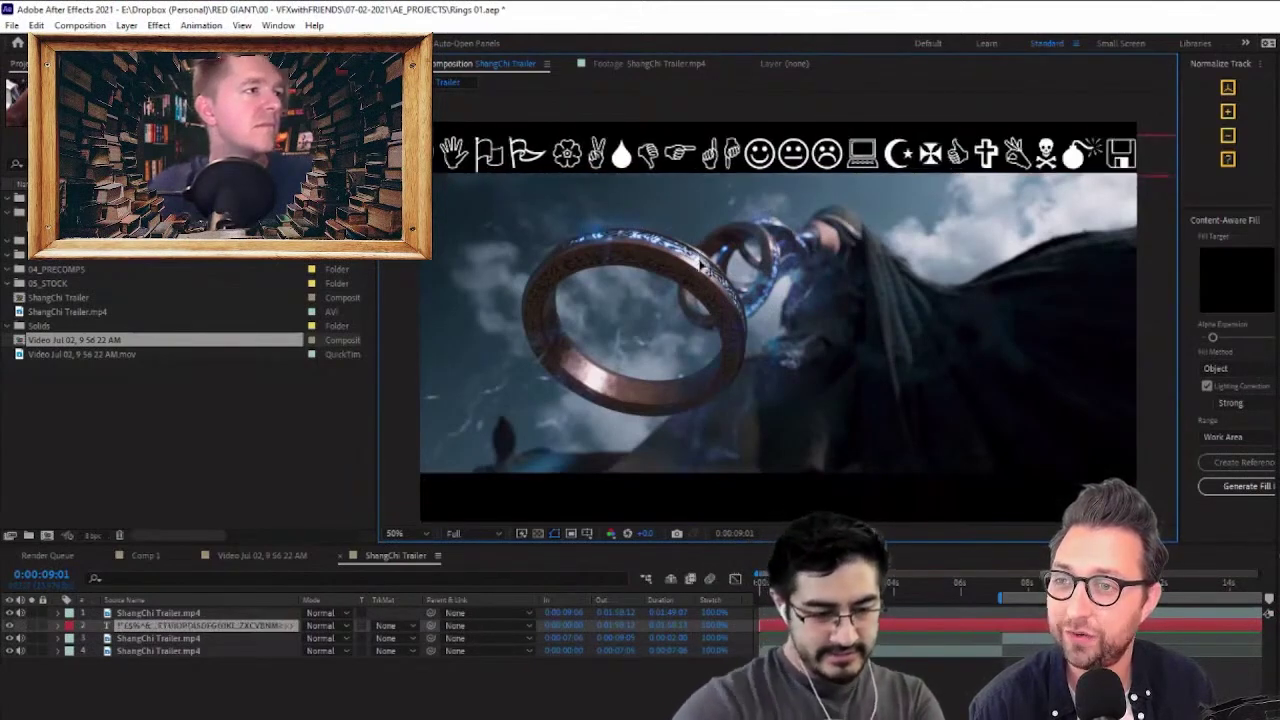
{"action": "type", "text": "1234567890-=wertyuiopasdfghjklzxcvbnm"}
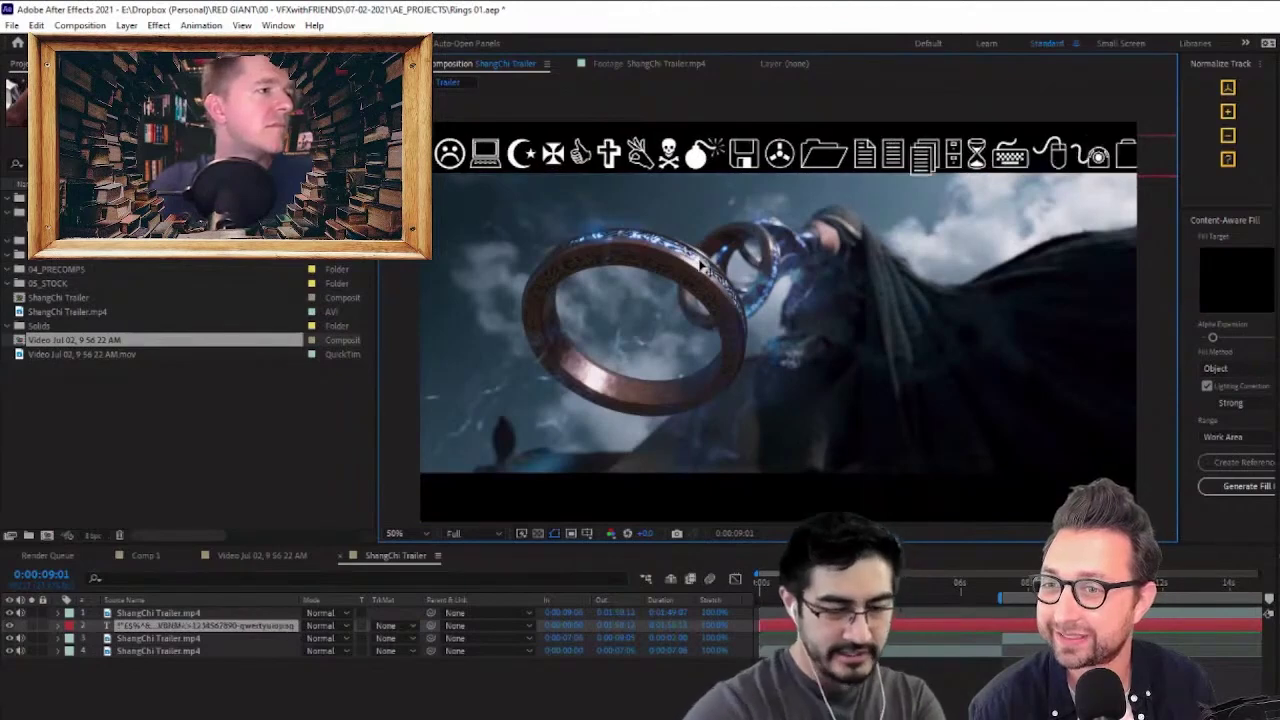
{"action": "type", "text": ","}
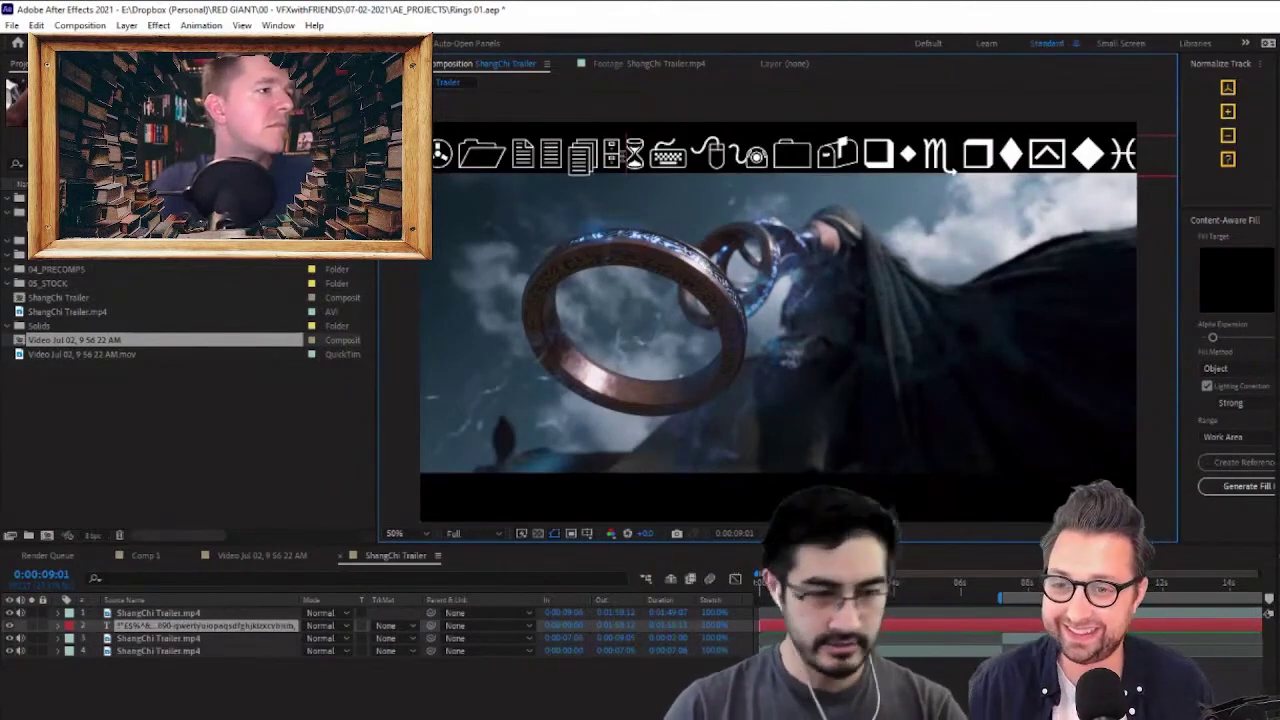
Break the glyph text into six lines and move the text block to the middle of the frame
{"action": "key", "text": "Return"}
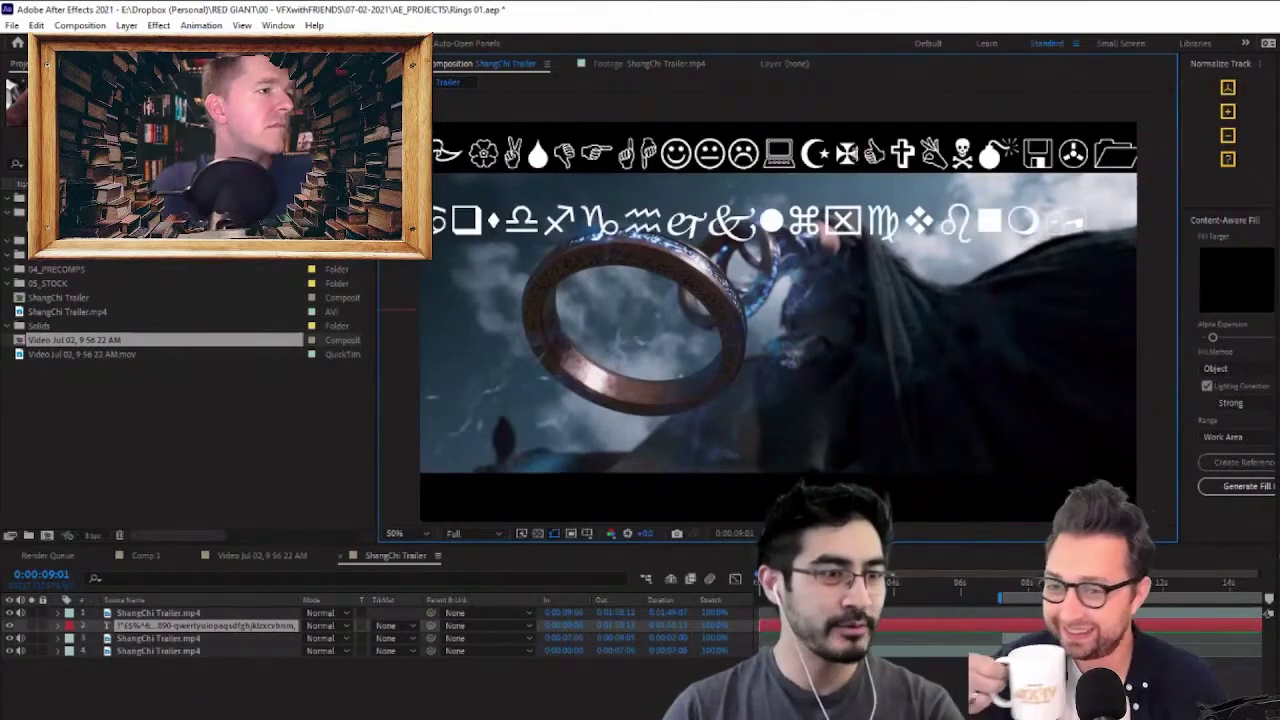
{"action": "key", "text": "Return"}
{"action": "key", "text": "Return"}
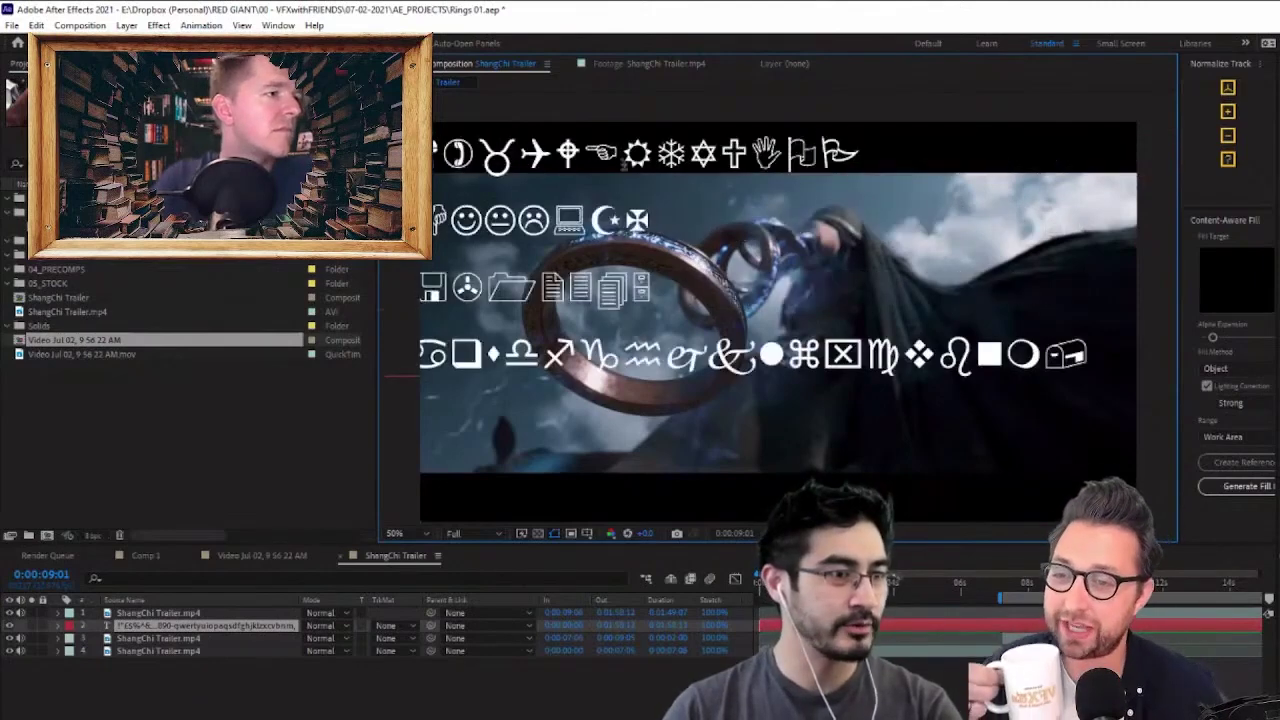
{"action": "key", "text": "Return"}
{"action": "key", "text": "Return"}
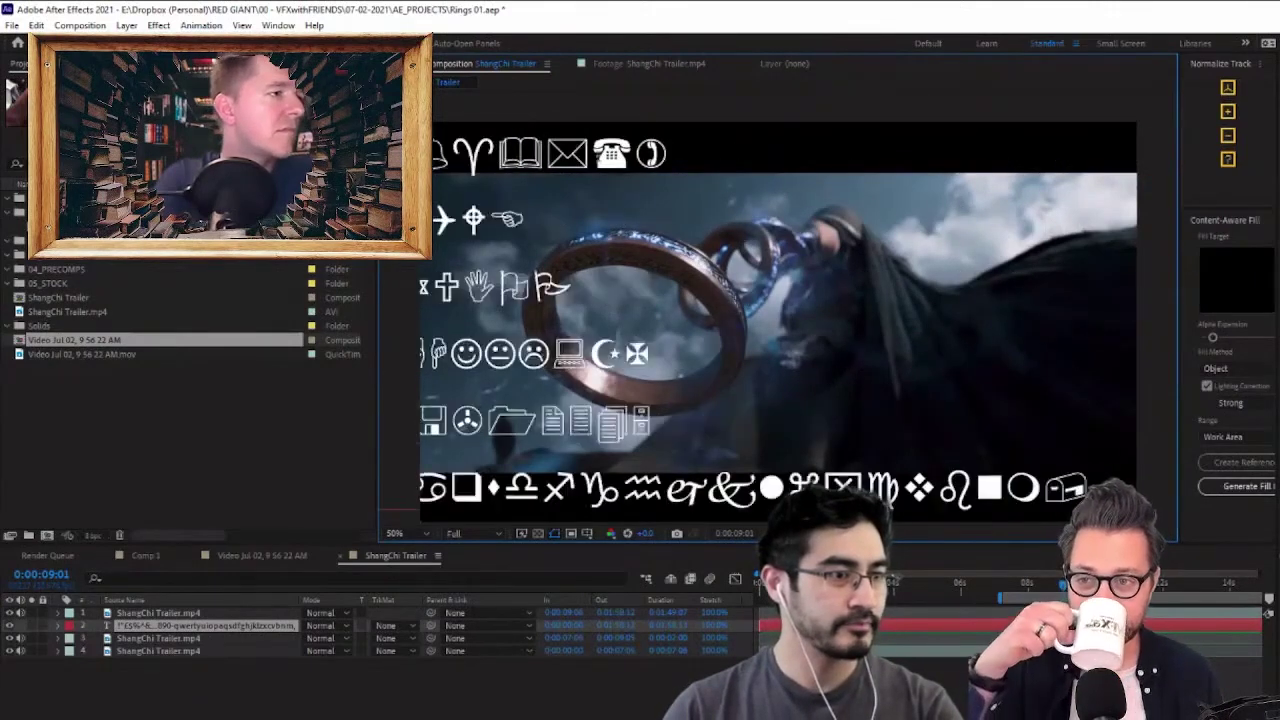
{"action": "left_click", "coordinate": [41, 43]}
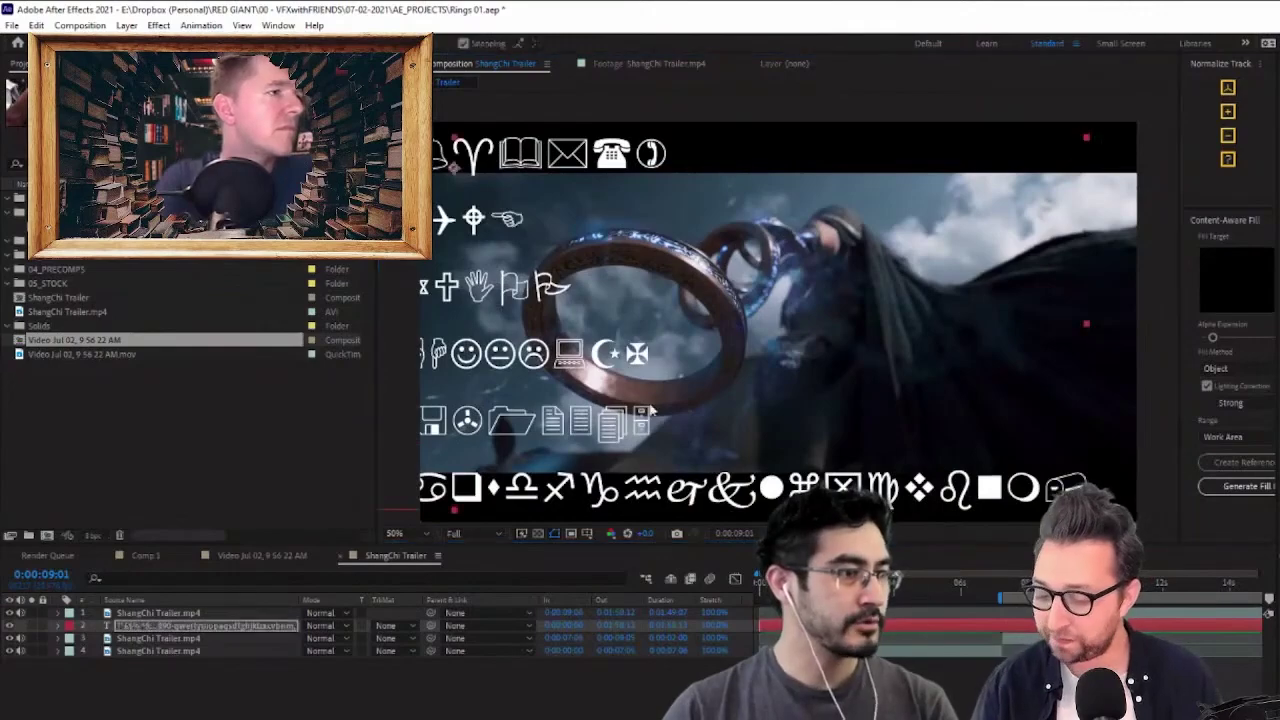
{"action": "left_click_drag", "start_coordinate": [512, 354], "coordinate": [924, 366]}
{"action": "left_click_drag", "start_coordinate": [789, 379], "coordinate": [828, 379]}
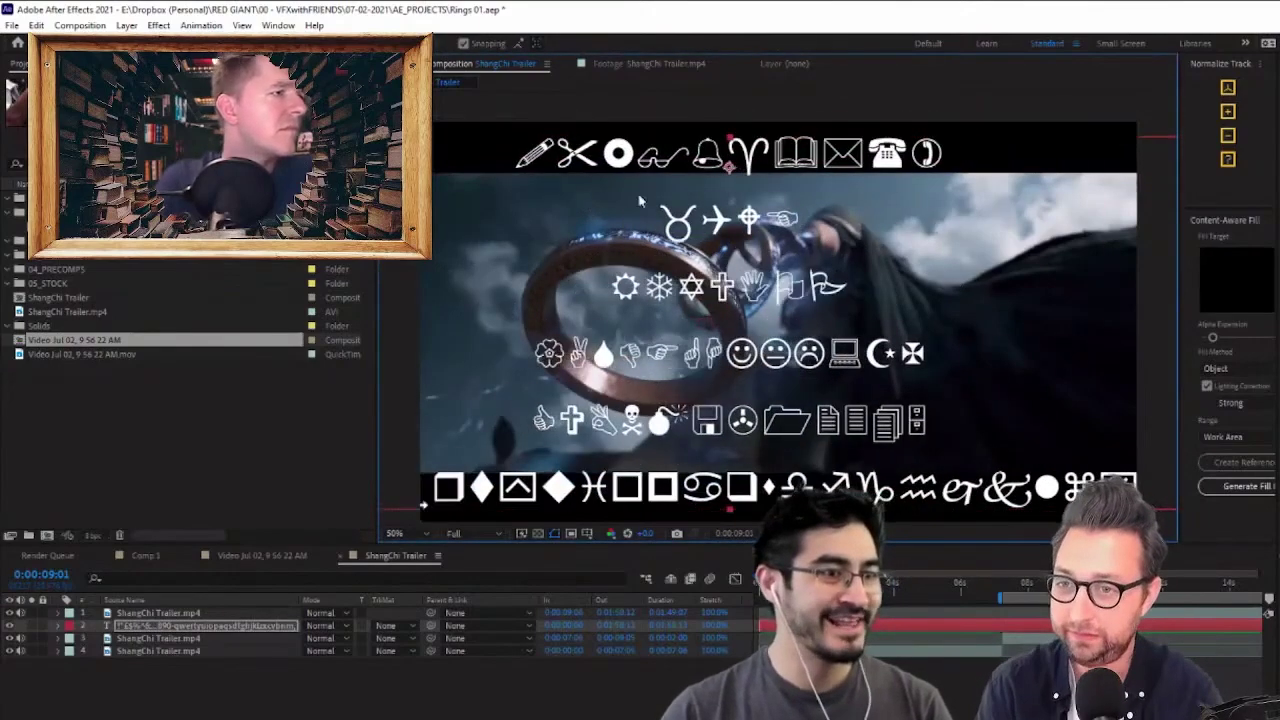
Delete the pictogram glyphs before the Scorpio symbol, keeping only Aries and Taurus, and join the remaining glyphs into one first line
{"action": "double_click", "coordinate": [828, 379]}
{"action": "left_click_drag", "start_coordinate": [514, 155], "coordinate": [944, 155]}
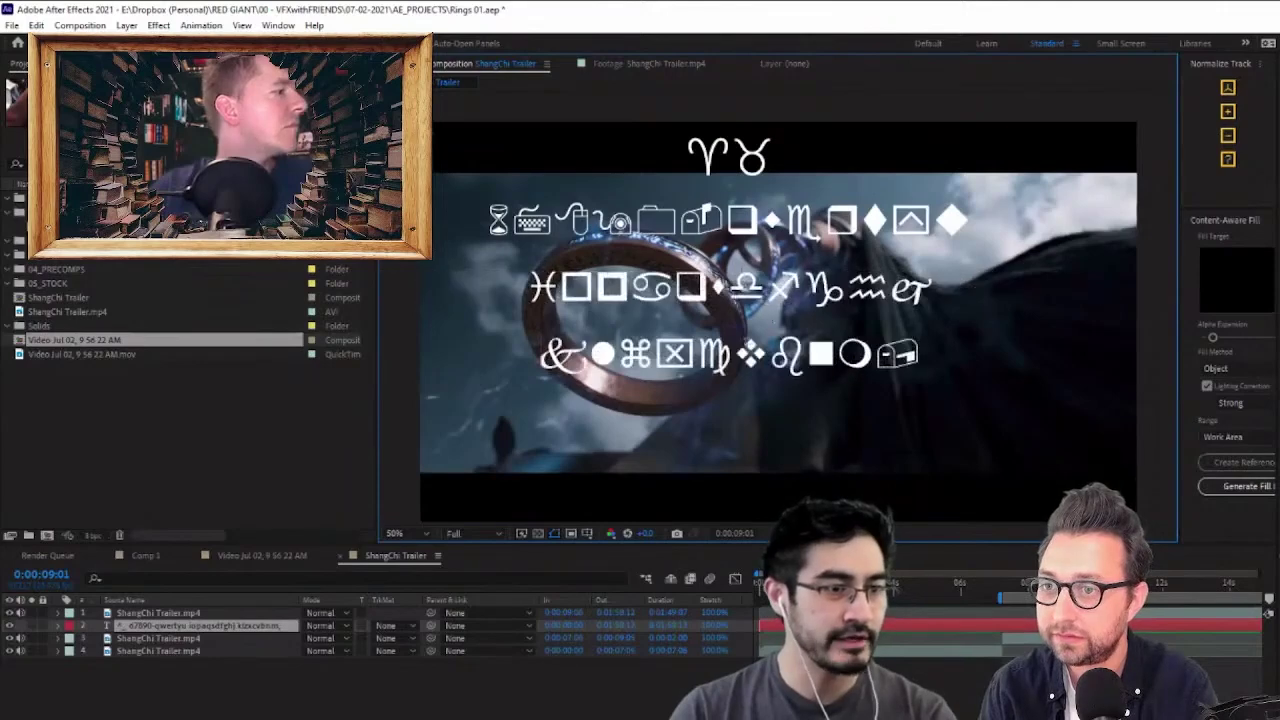
{"action": "left_click_drag", "start_coordinate": [784, 220], "coordinate": [513, 220]}
{"action": "key", "text": "BackSpace"}
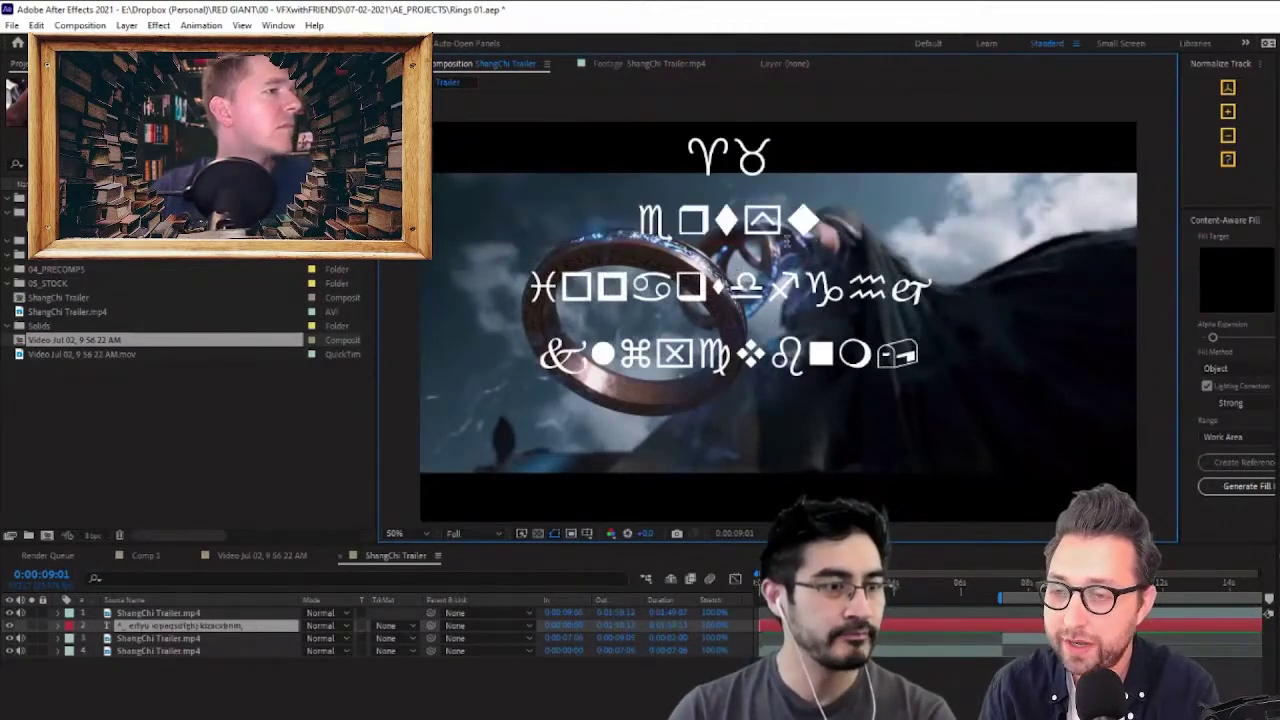
{"action": "key", "text": "BackSpace"}
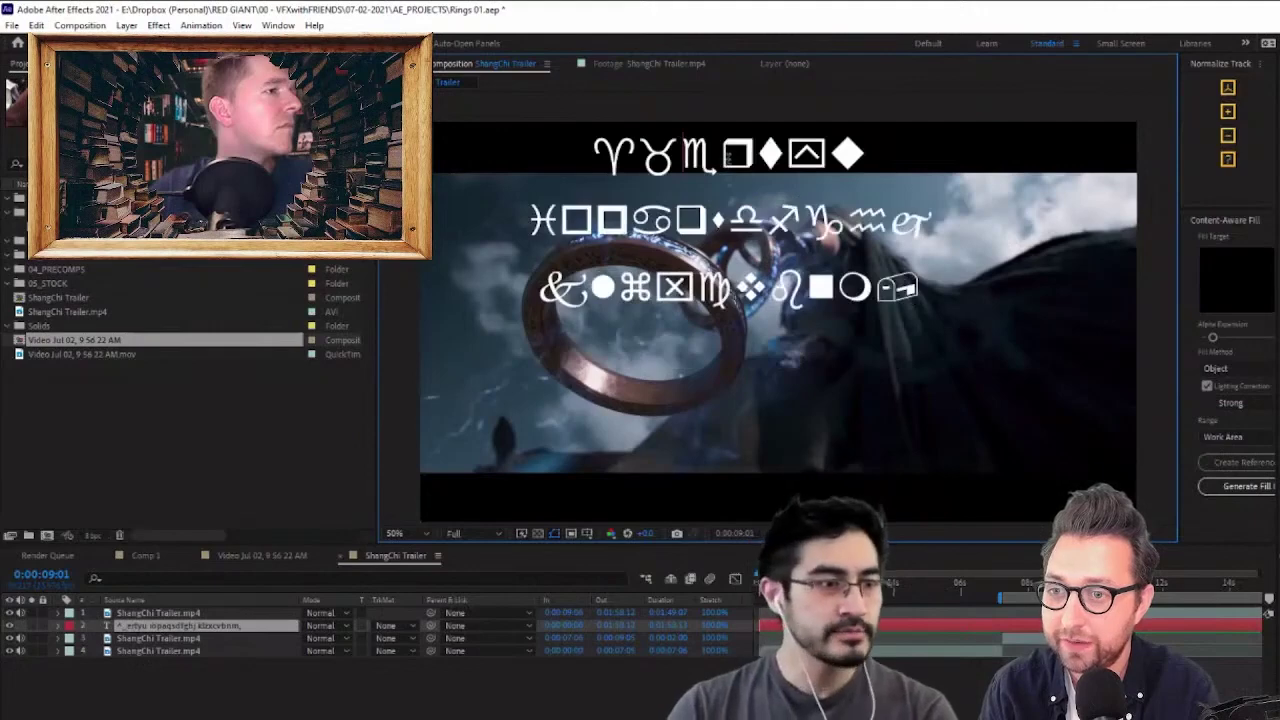
Delete the square and diamond glyphs after the Scorpio symbol and join that line with the one starting with Pisces
{"action": "key", "text": "shift+Right"}
{"action": "key", "text": "shift+Right"}
{"action": "key", "text": "shift+Right"}
{"action": "key", "text": "shift+Right"}
{"action": "key", "text": "BackSpace"}
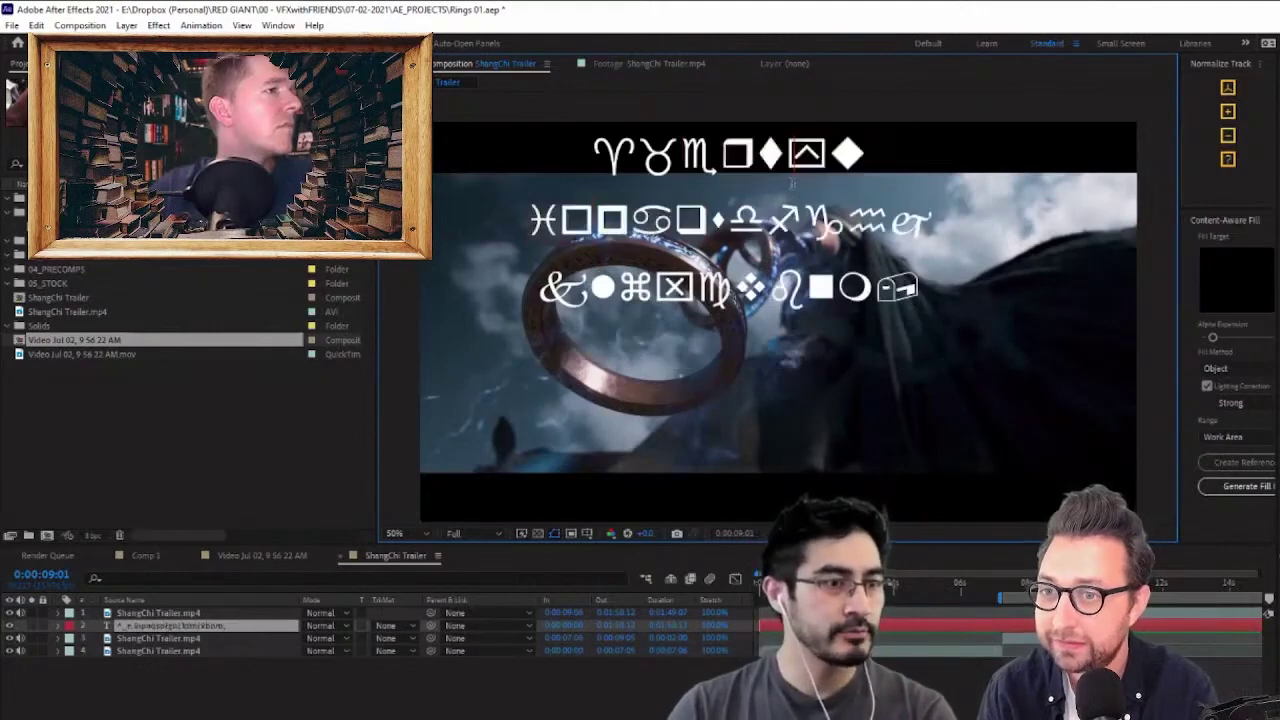
{"action": "key", "text": "Delete"}
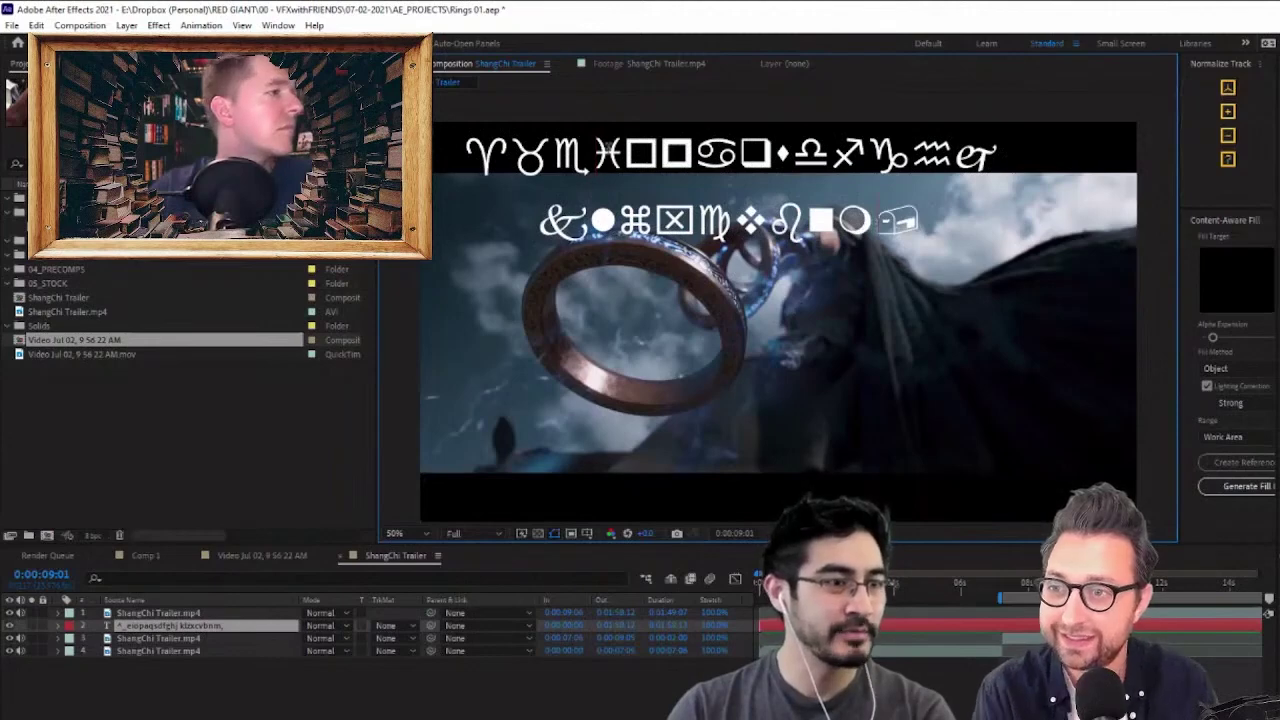
Delete the glyphs between the Pisces and Capricorn symbols, and remove the Aquarius symbol from the first line
{"action": "left_click_drag", "start_coordinate": [624, 155], "coordinate": [838, 155]}
{"action": "key", "text": "Delete"}
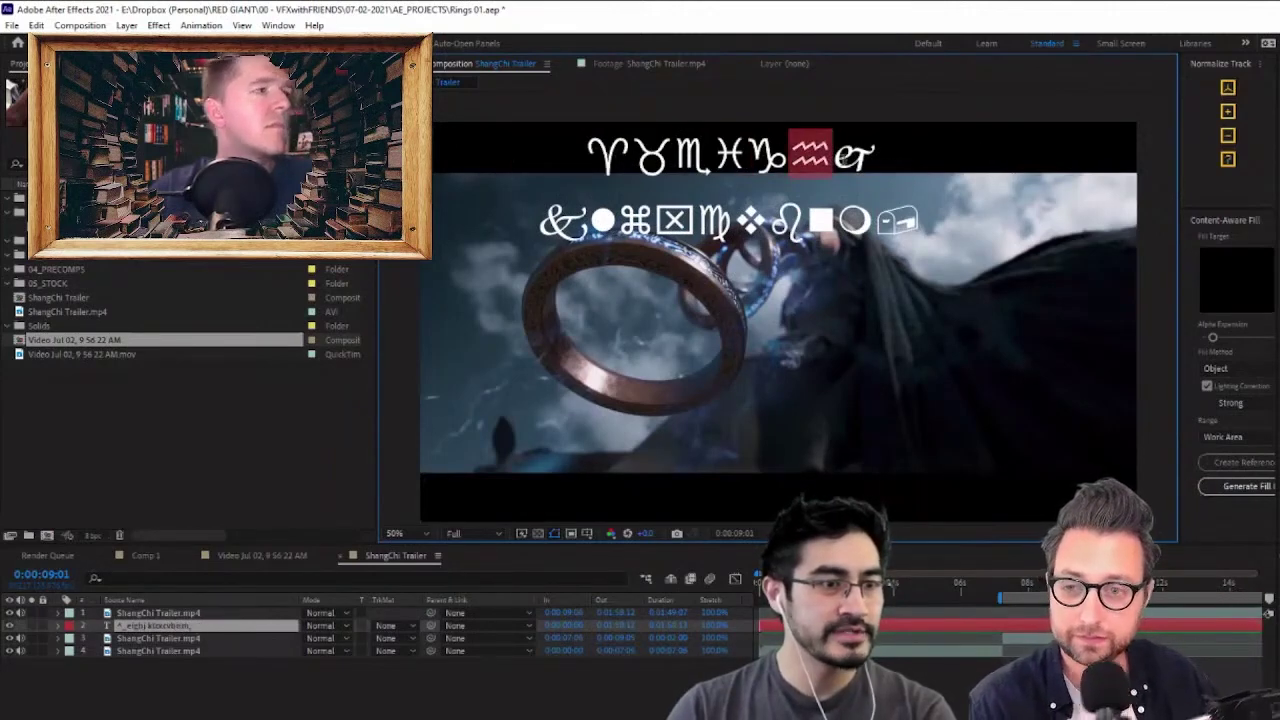
{"action": "key", "text": "Delete"}
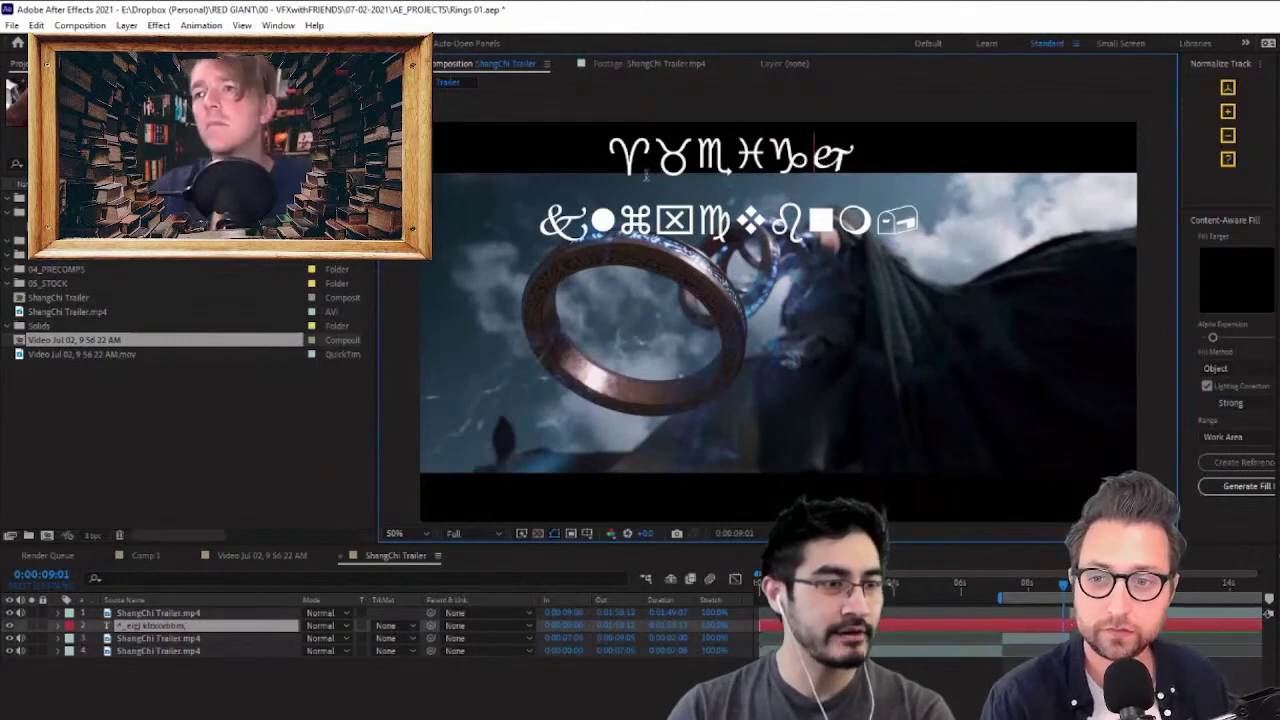
Delete the geometric glyphs after the ampersand and Leo symbols, then join the remaining glyphs with the first line and finish text editing
{"action": "left_click_drag", "start_coordinate": [586, 218], "coordinate": [699, 220]}
{"action": "key", "text": "Delete"}
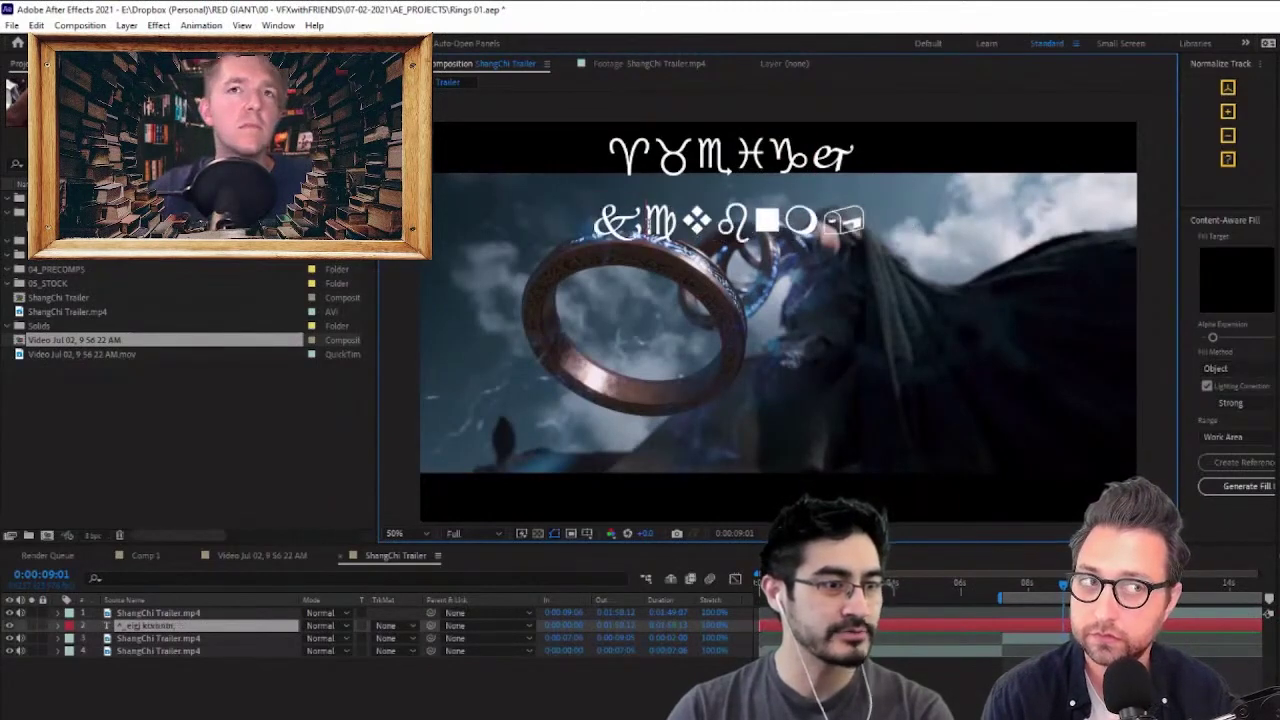
{"action": "key", "text": "BackSpace"}
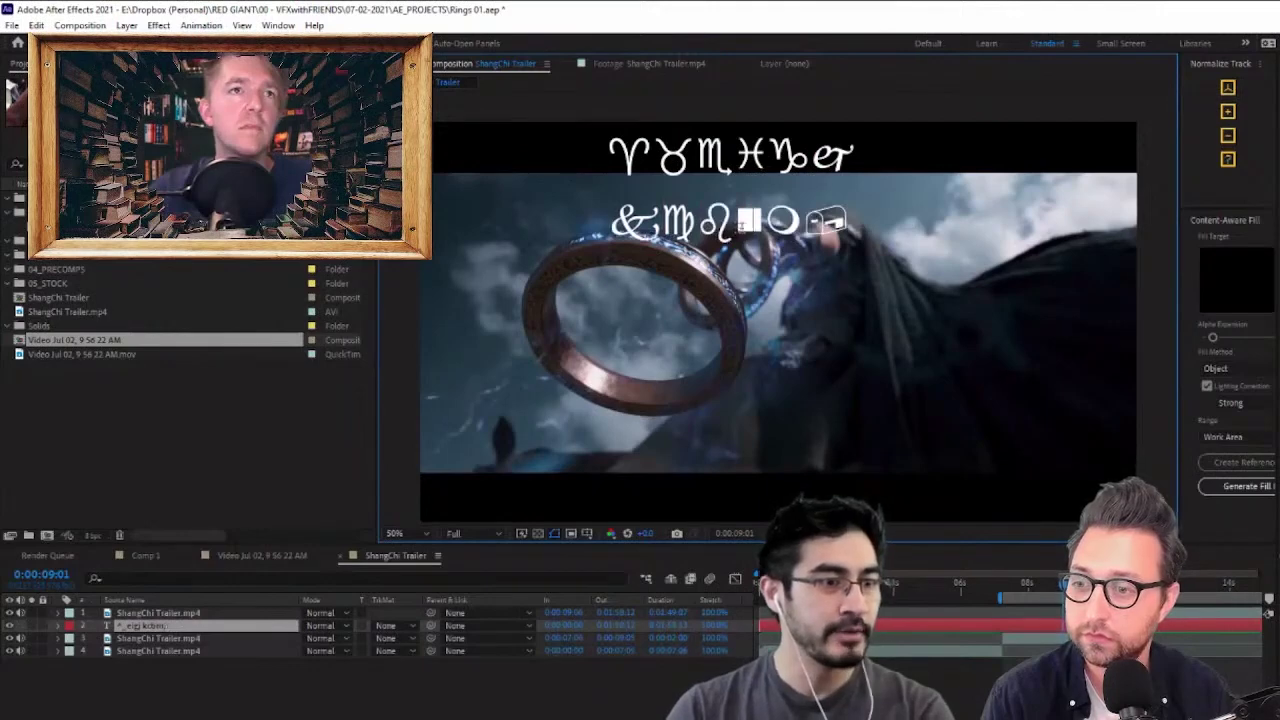
{"action": "key", "text": "BackSpace"}
{"action": "key", "text": "BackSpace"}
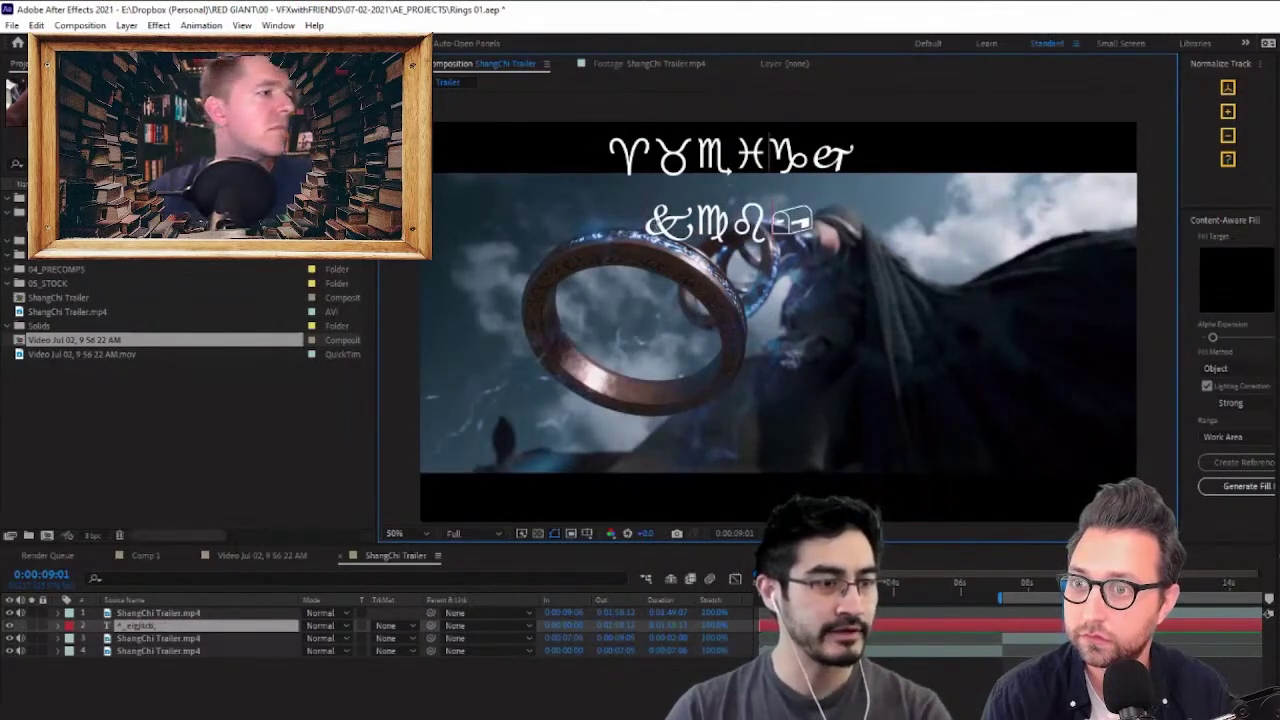
{"action": "key", "text": "BackSpace"}
{"action": "left_click", "coordinate": [984, 673]}
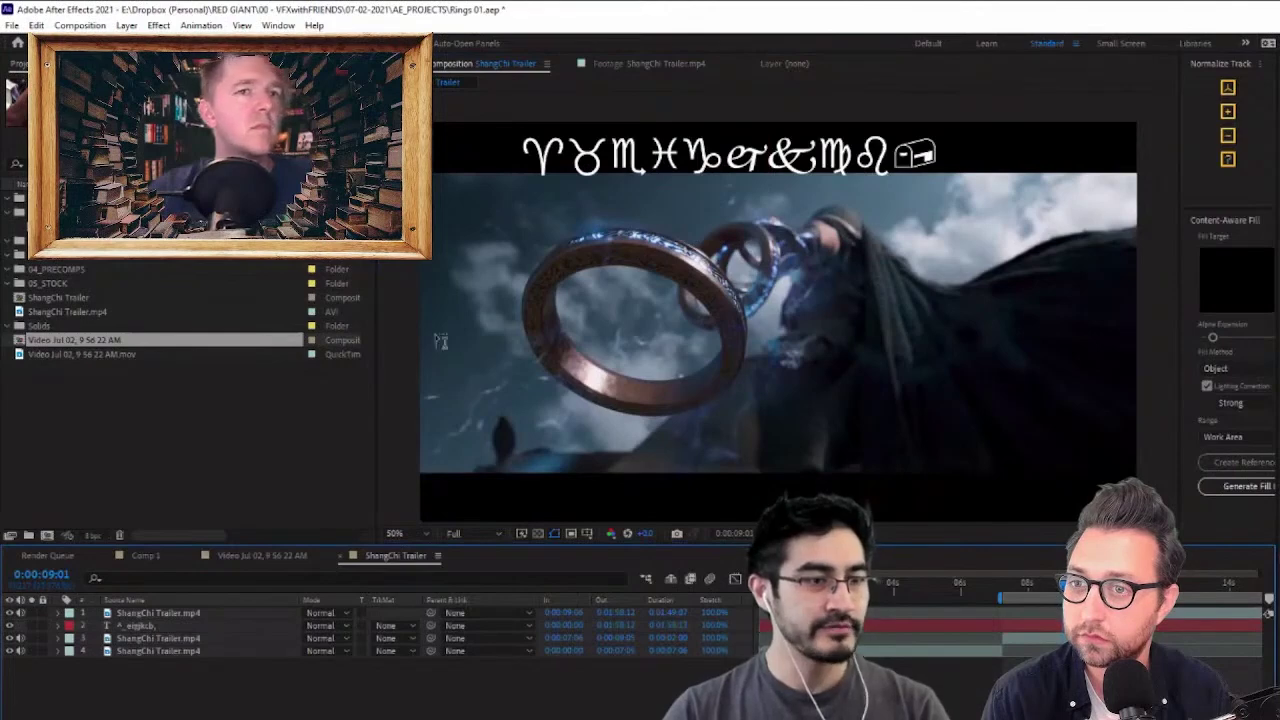
Select the whole glyph line in the text layer and copy it
{"action": "left_click", "coordinate": [165, 627]}
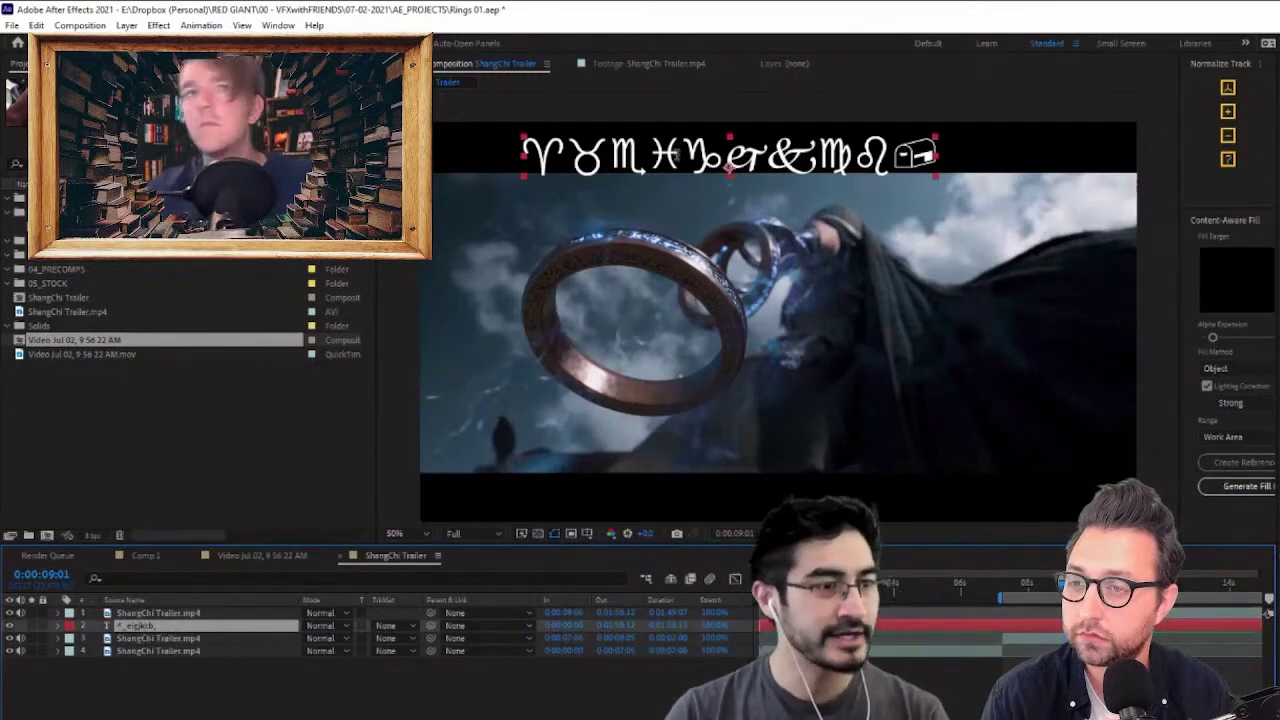
{"action": "left_click", "coordinate": [679, 157]}
{"action": "key", "text": "ctrl+a"}
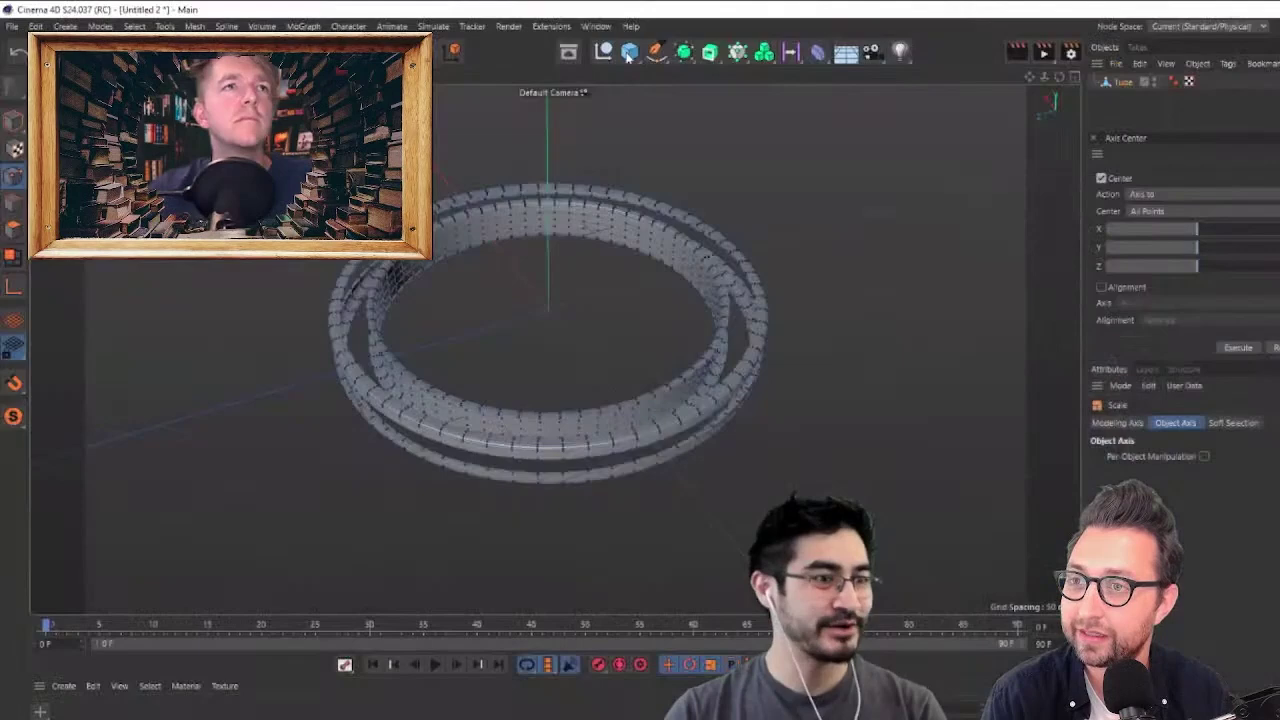
Switch to Cinema 4D, add a Text object and replace its text with the copied string "^_eigjkcb,"
{"action": "left_click", "coordinate": [628, 55]}
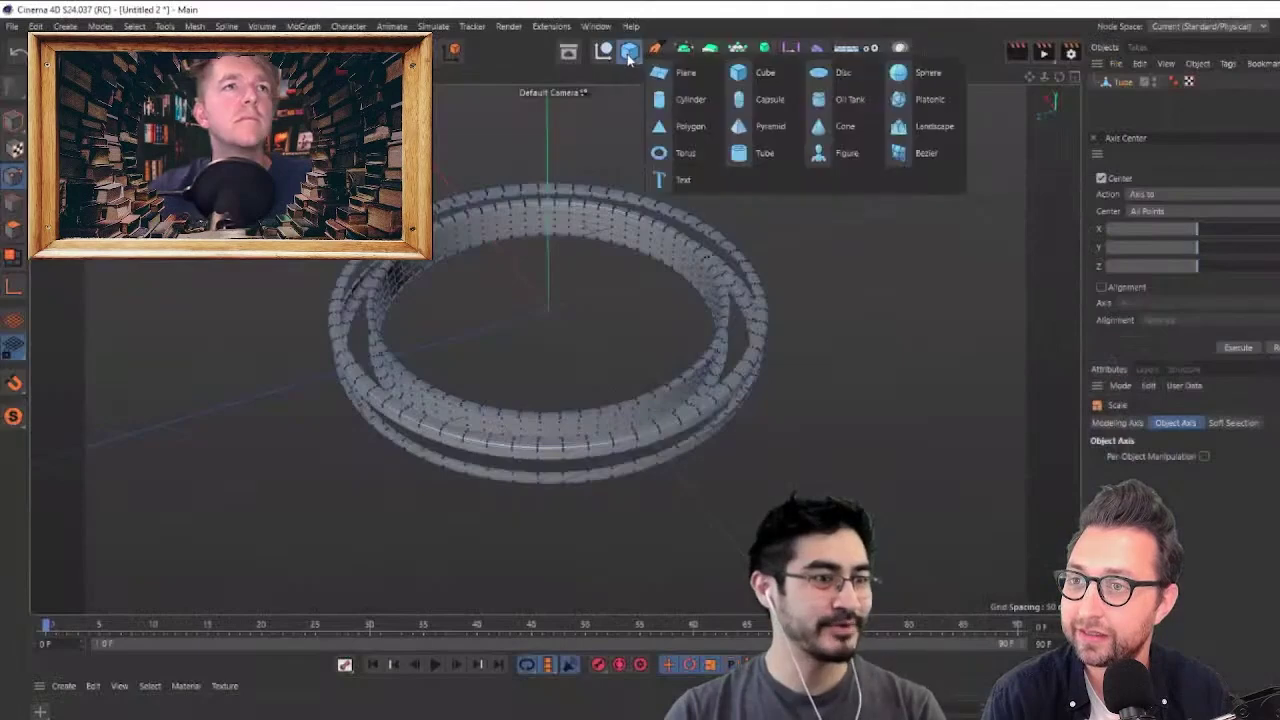
{"action": "left_click", "coordinate": [672, 182]}
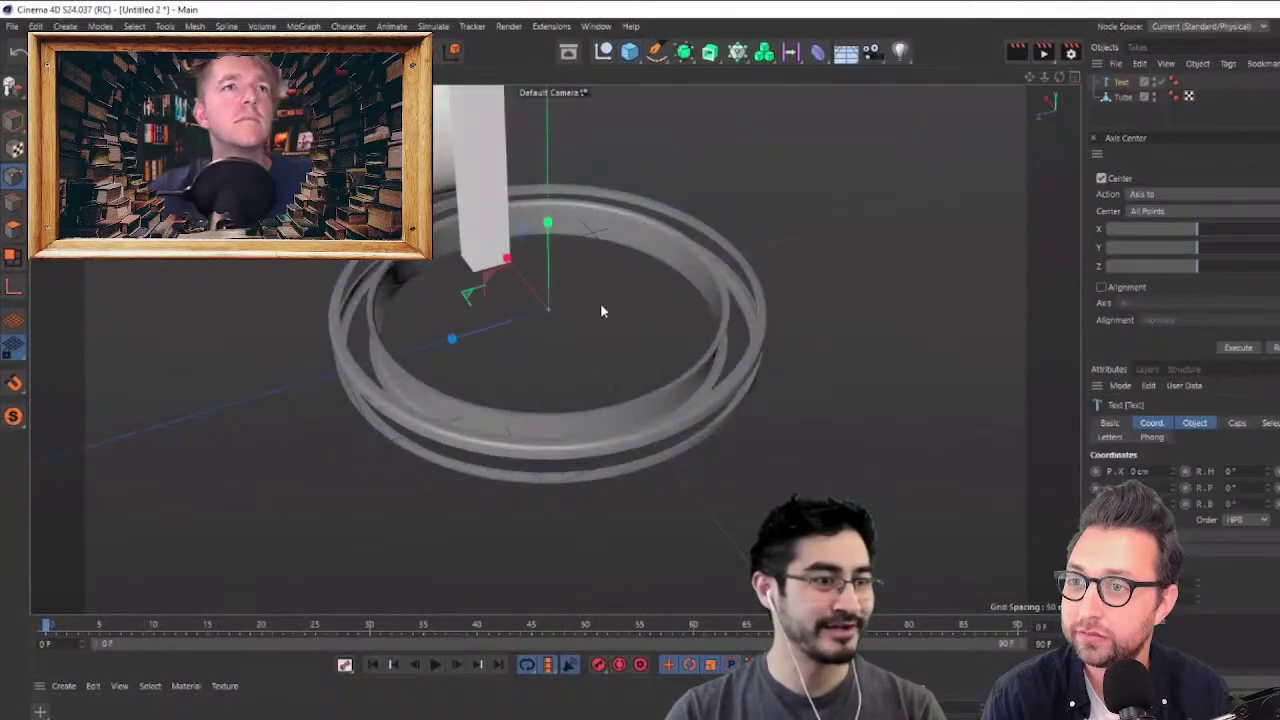
{"action": "scroll", "coordinate": [602, 311], "scroll_direction": "down", "scroll_amount": 2}
{"action": "left_click_drag", "start_coordinate": [745, 415], "coordinate": [465, 335], "text": "alt"}
{"action": "middle_click_drag", "start_coordinate": [470, 445], "coordinate": [110, 630], "text": "alt"}
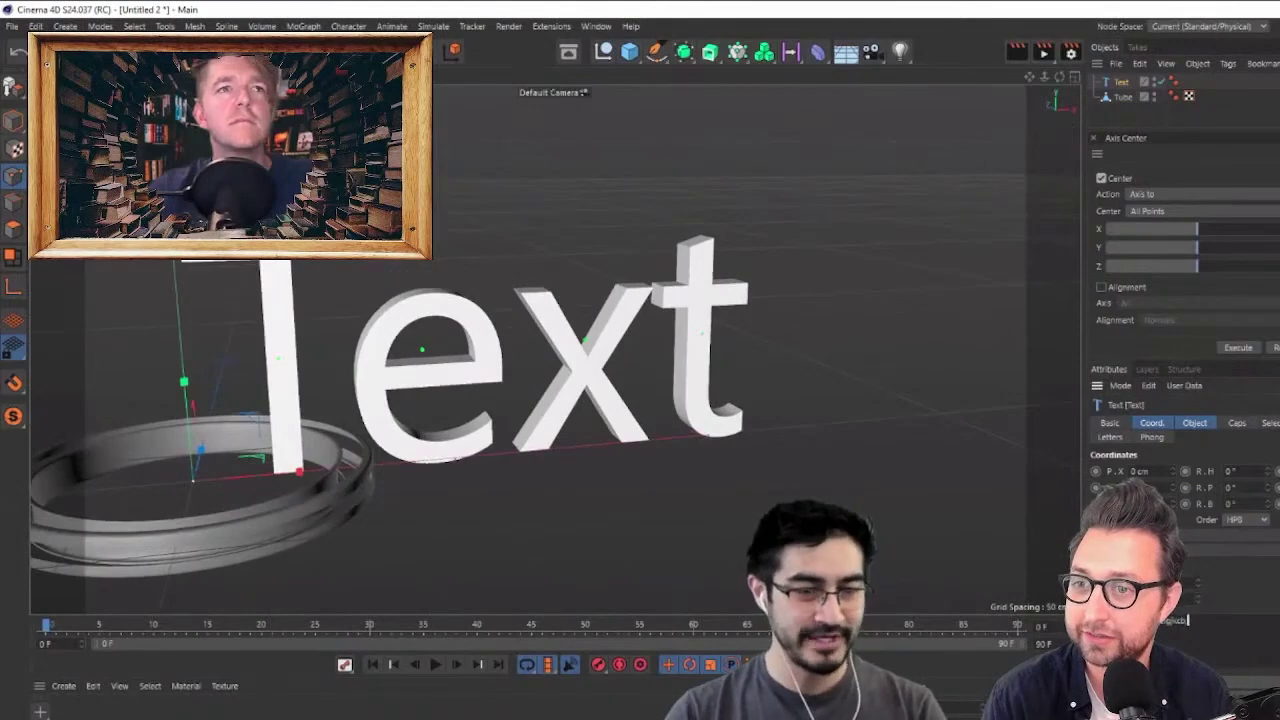
{"action": "key", "text": "ctrl+Return"}
{"action": "scroll", "coordinate": [808, 372], "scroll_direction": "down", "scroll_amount": 10}
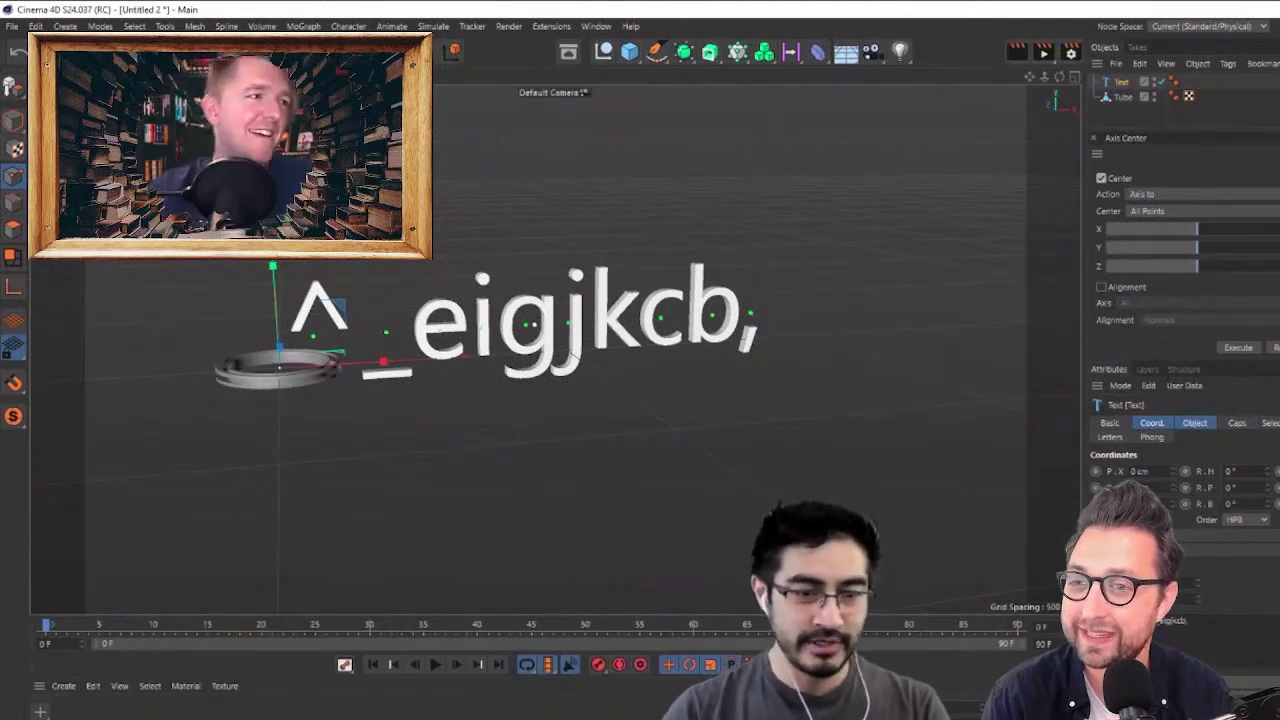
Set the Text object's font to Wingdings
{"action": "left_click", "coordinate": [1240, 682]}
{"action": "left_click", "coordinate": [1240, 682]}
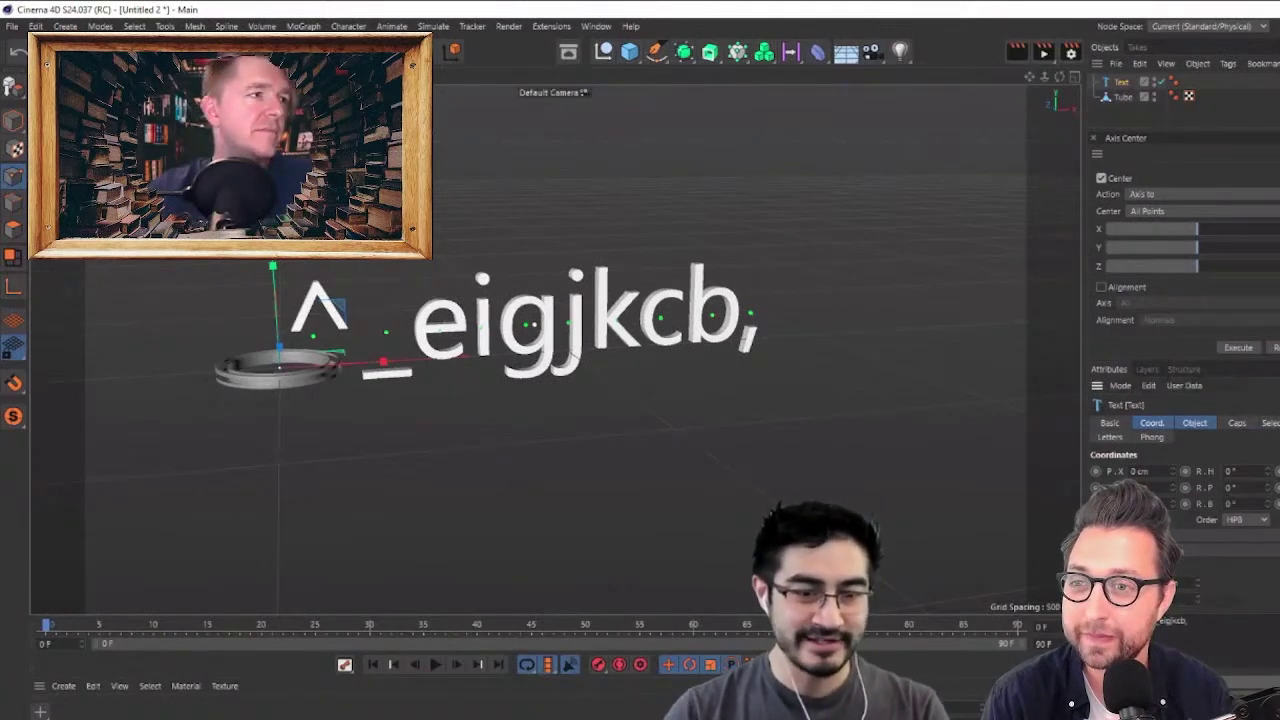
{"action": "left_click", "coordinate": [1240, 682]}
{"action": "scroll", "coordinate": [1200, 216], "scroll_direction": "down", "scroll_amount": 10}
{"action": "scroll", "coordinate": [1200, 216], "scroll_direction": "down", "scroll_amount": 15}
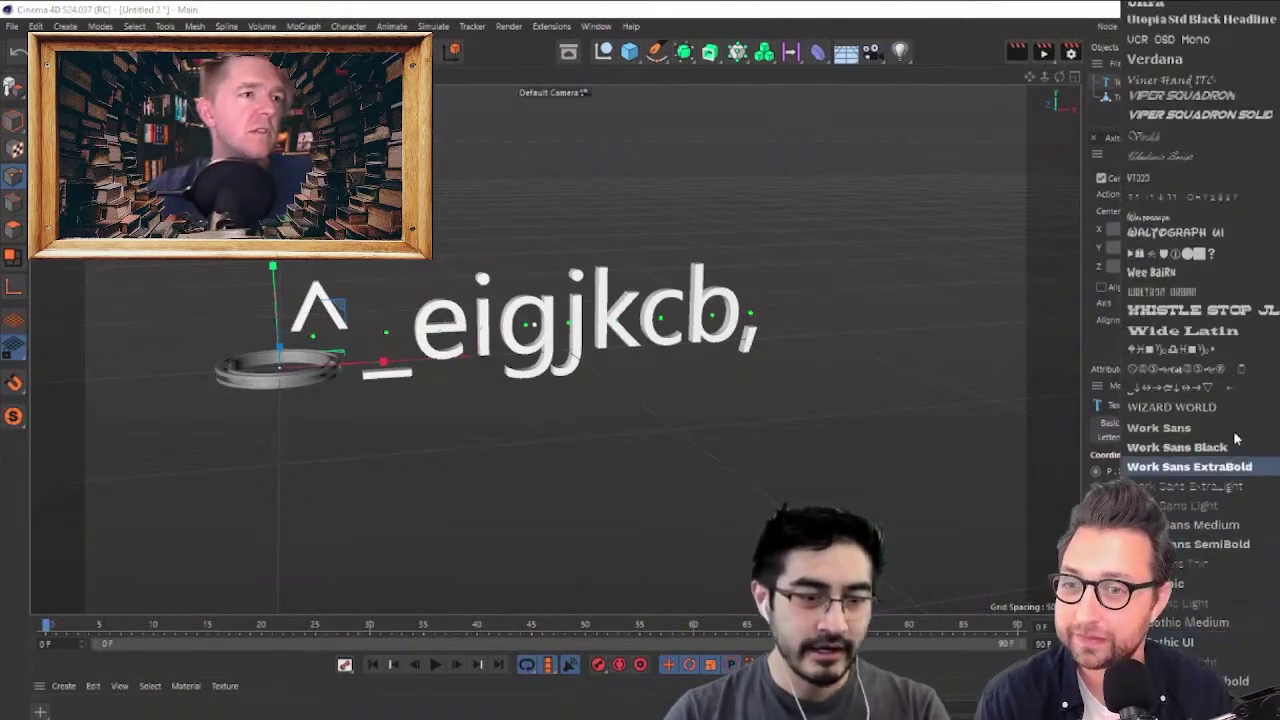
{"action": "left_click", "coordinate": [1170, 349]}
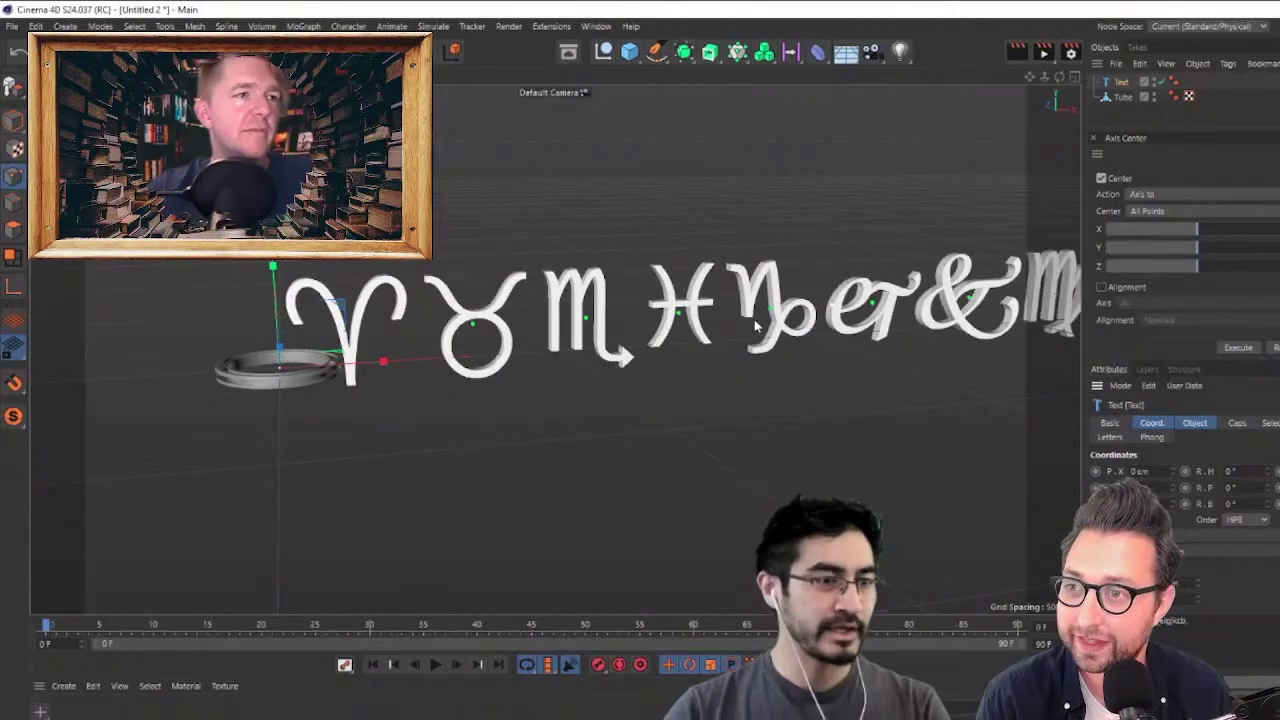
Append several repetitions of the glyph string to the Text object to form one long row of symbols
{"action": "scroll", "coordinate": [754, 320], "scroll_direction": "down", "scroll_amount": 4}
{"action": "middle_click_drag", "start_coordinate": [786, 374], "coordinate": [686, 390], "text": "alt"}
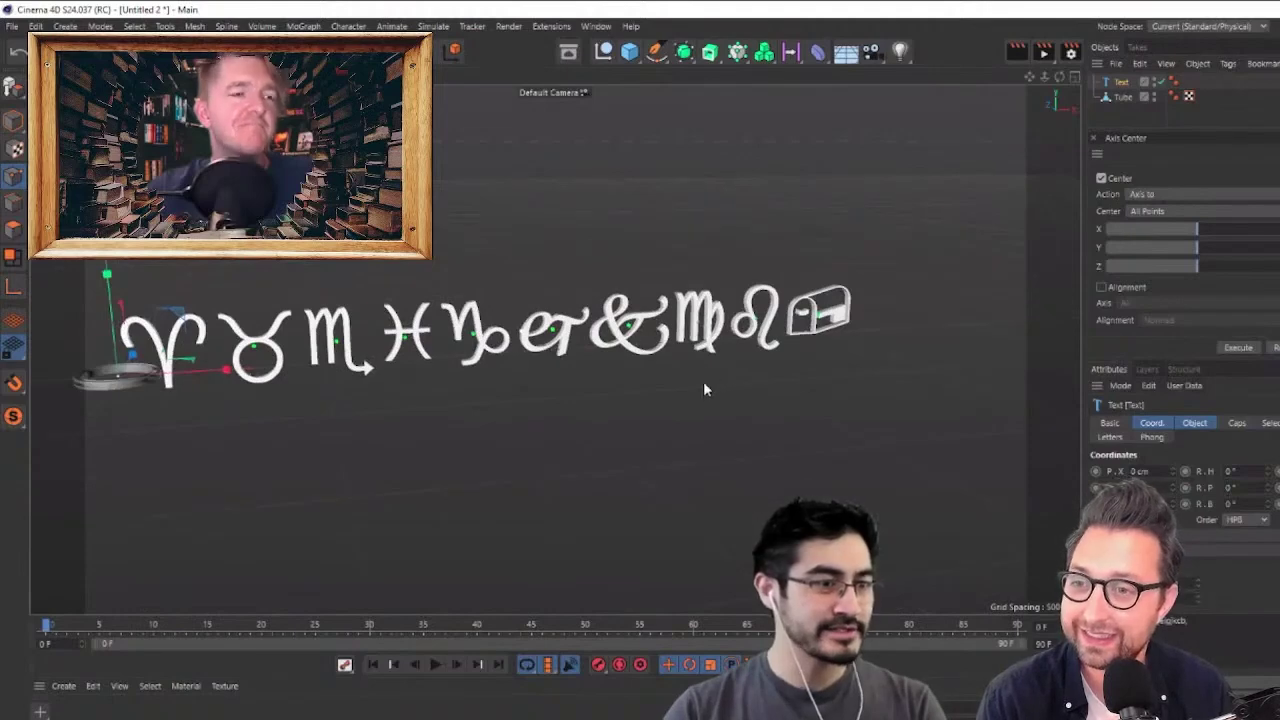
{"action": "left_click_drag", "start_coordinate": [704, 383], "coordinate": [656, 342], "text": "alt"}
{"action": "scroll", "coordinate": [656, 347], "scroll_direction": "down", "scroll_amount": 2}
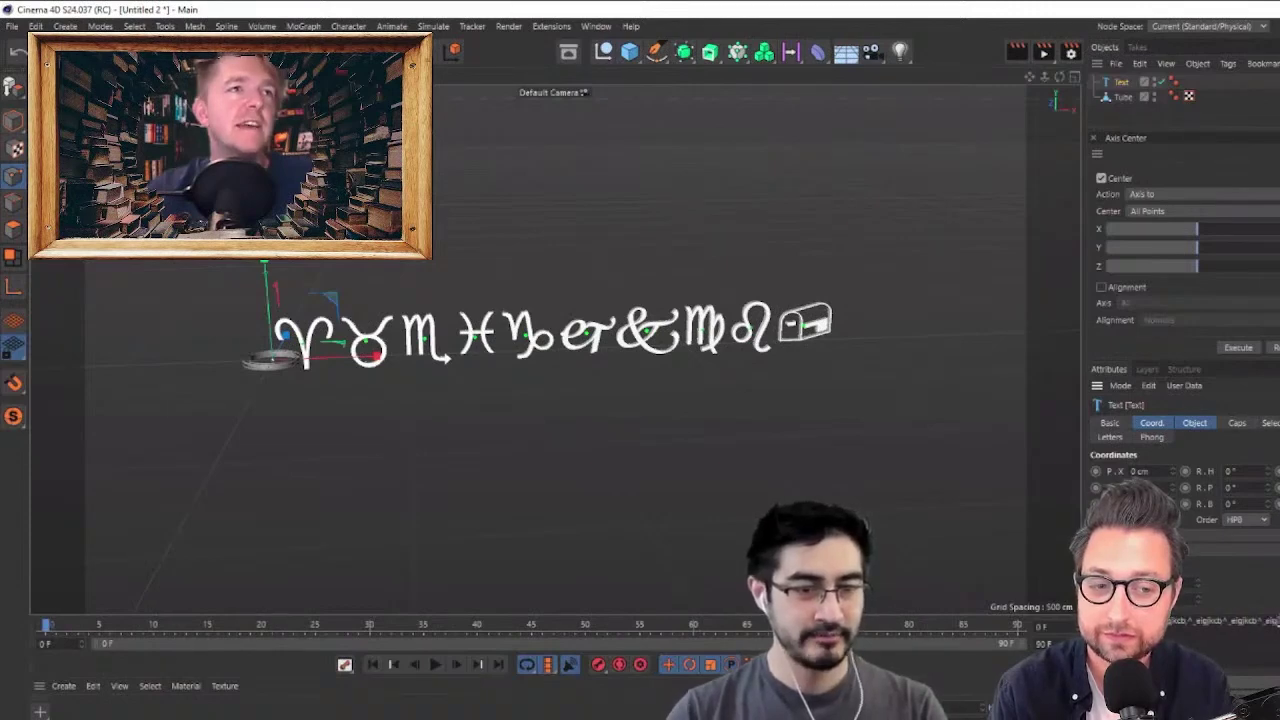
{"action": "left_click", "coordinate": [833, 481]}
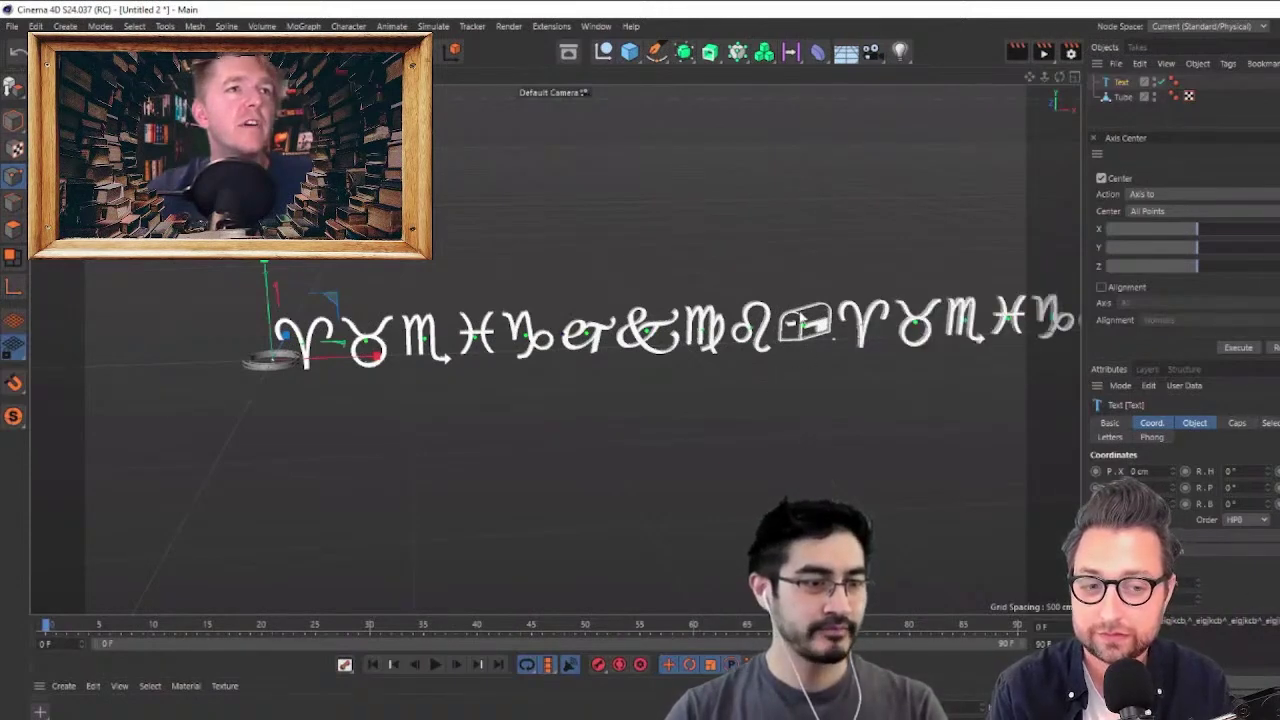
{"action": "scroll", "coordinate": [841, 308], "scroll_direction": "down", "scroll_amount": 8}
{"action": "scroll", "coordinate": [905, 325], "scroll_direction": "down", "scroll_amount": 2}
{"action": "middle_click_drag", "start_coordinate": [905, 325], "coordinate": [651, 363], "text": "alt"}
{"action": "left_click_drag", "start_coordinate": [650, 363], "coordinate": [929, 341], "text": "alt"}
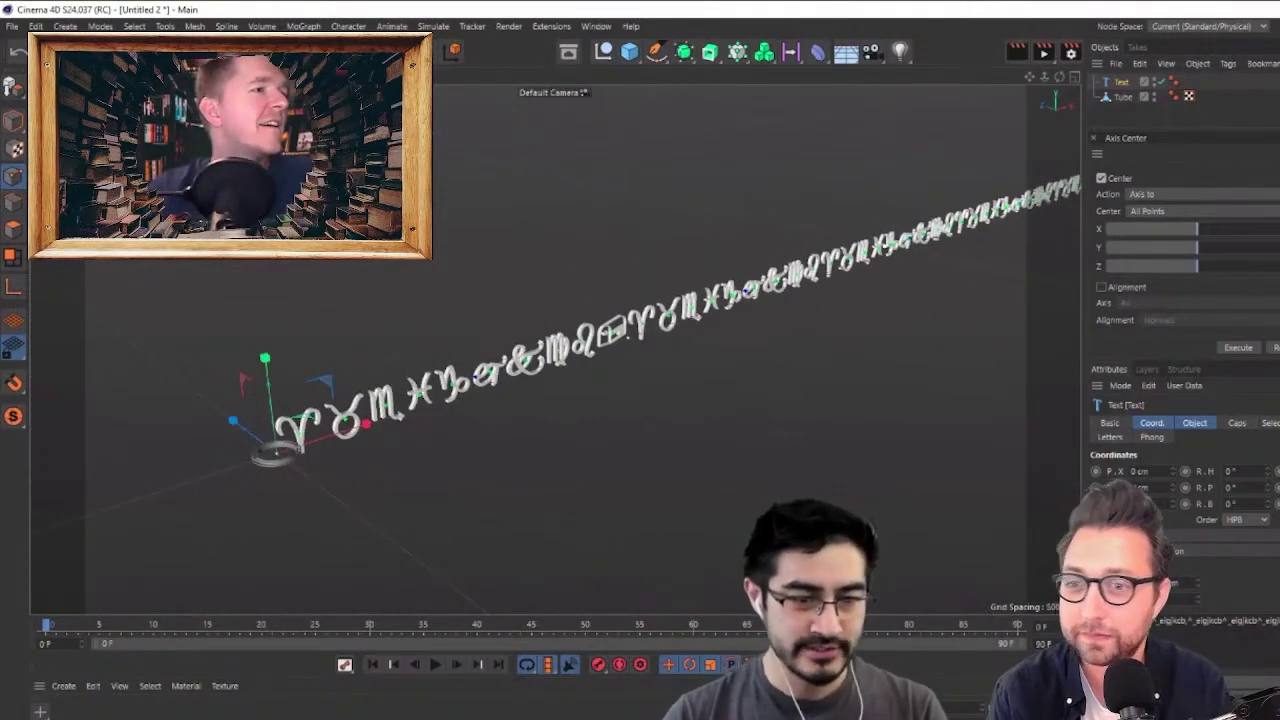
Reduce the Text object's horizontal spacing until the neighbouring symbols overlap into a continuous band
{"action": "left_click_drag", "start_coordinate": [1197, 700], "coordinate": [1197, 717]}
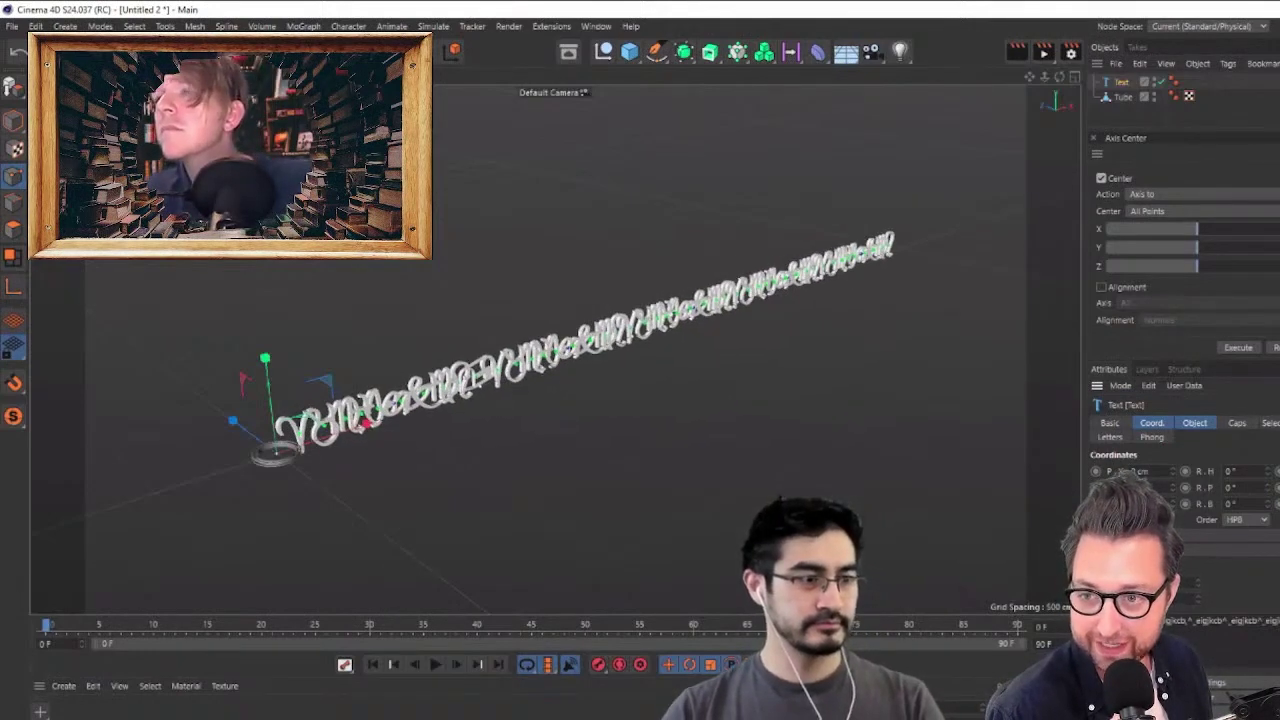
{"action": "left_click", "coordinate": [1117, 97]}
{"action": "scroll", "coordinate": [623, 346], "scroll_direction": "up", "scroll_amount": 4}
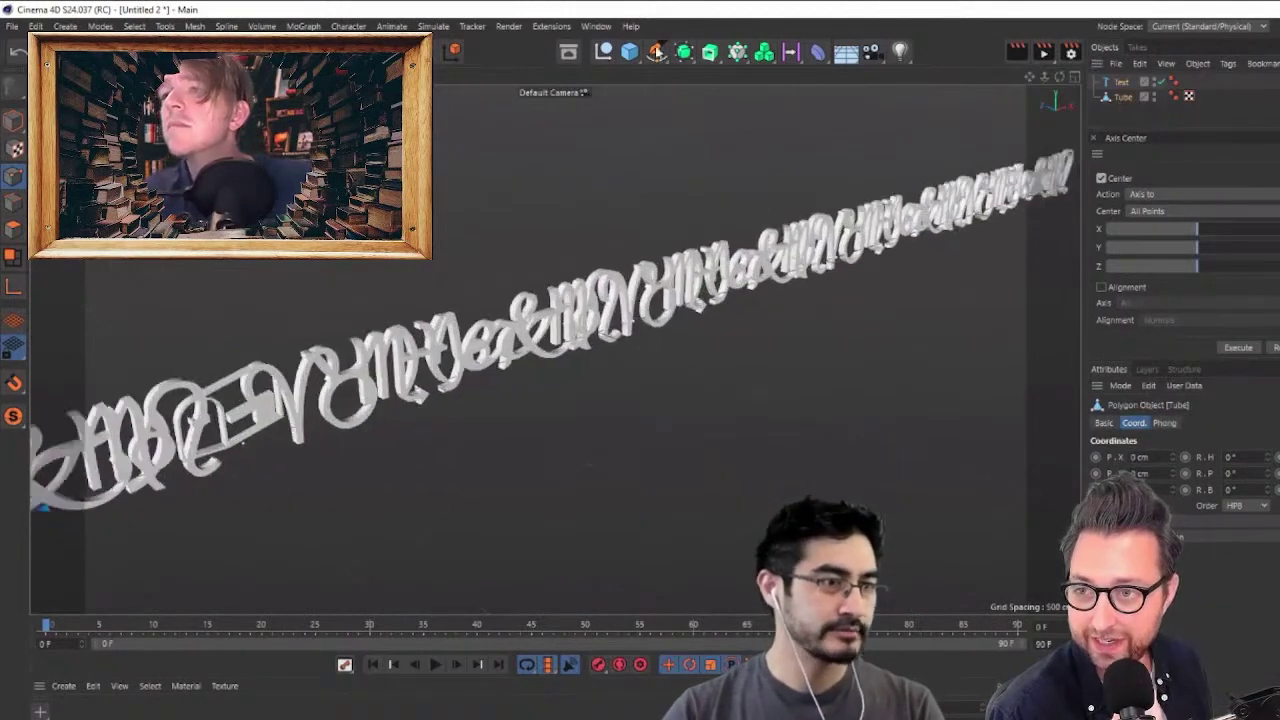
{"action": "left_click", "coordinate": [630, 54]}
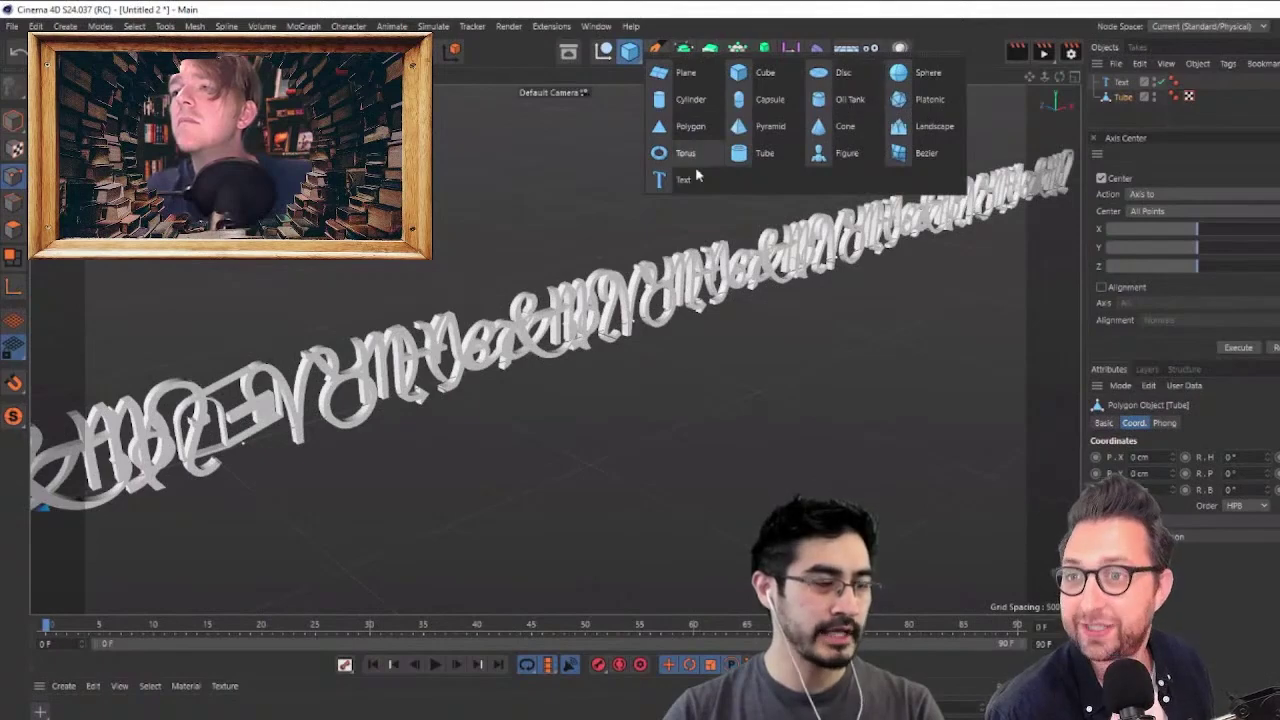
{"action": "left_click", "coordinate": [474, 97]}
{"action": "scroll", "coordinate": [567, 213], "scroll_direction": "down", "scroll_amount": 2}
{"action": "scroll", "coordinate": [669, 338], "scroll_direction": "up", "scroll_amount": 4}
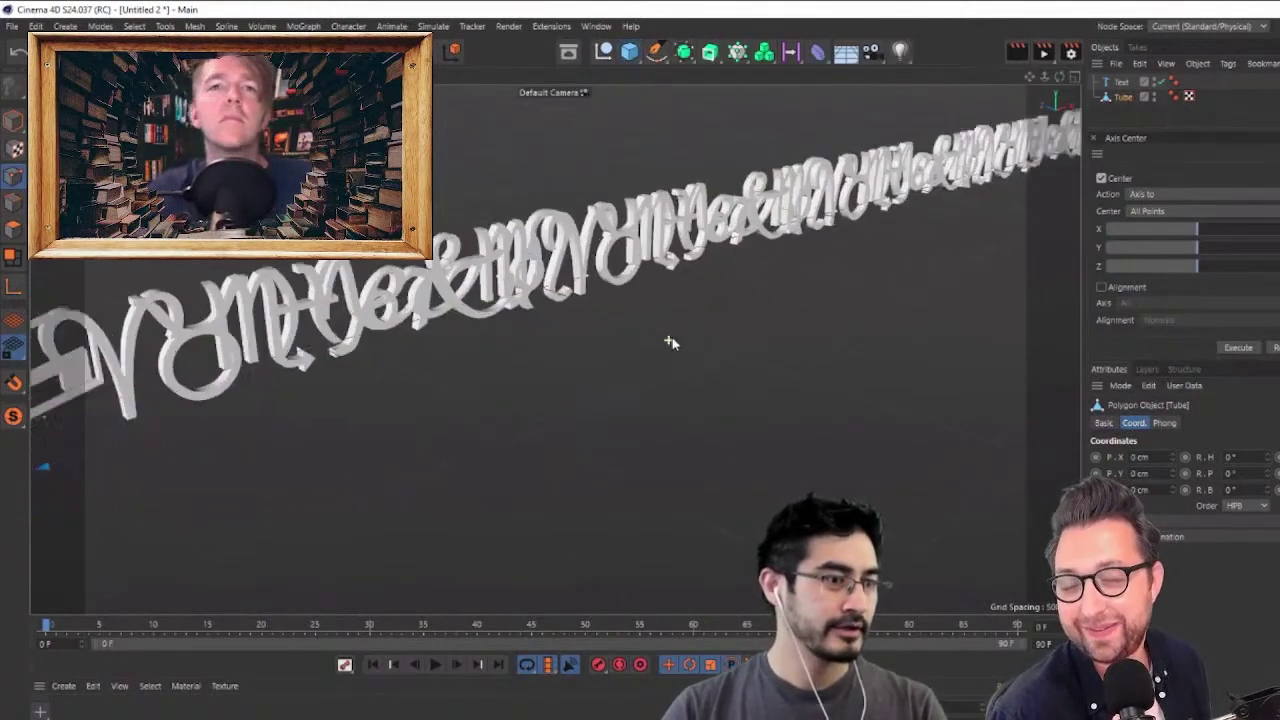
{"action": "left_click_drag", "start_coordinate": [669, 338], "coordinate": [760, 404], "text": "alt"}
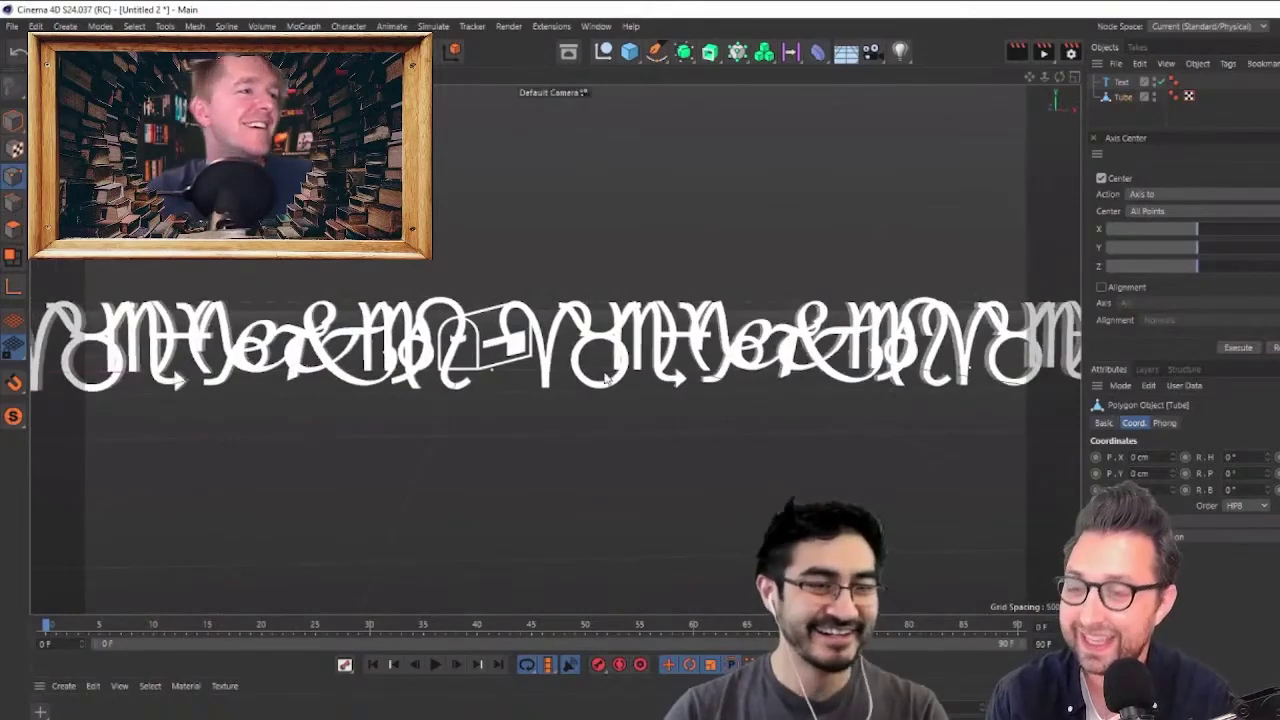
Inspect the full glyph row and compare it with the engravings on the trailer's foreground ring in After Effects
{"action": "left_click", "coordinate": [1122, 81]}
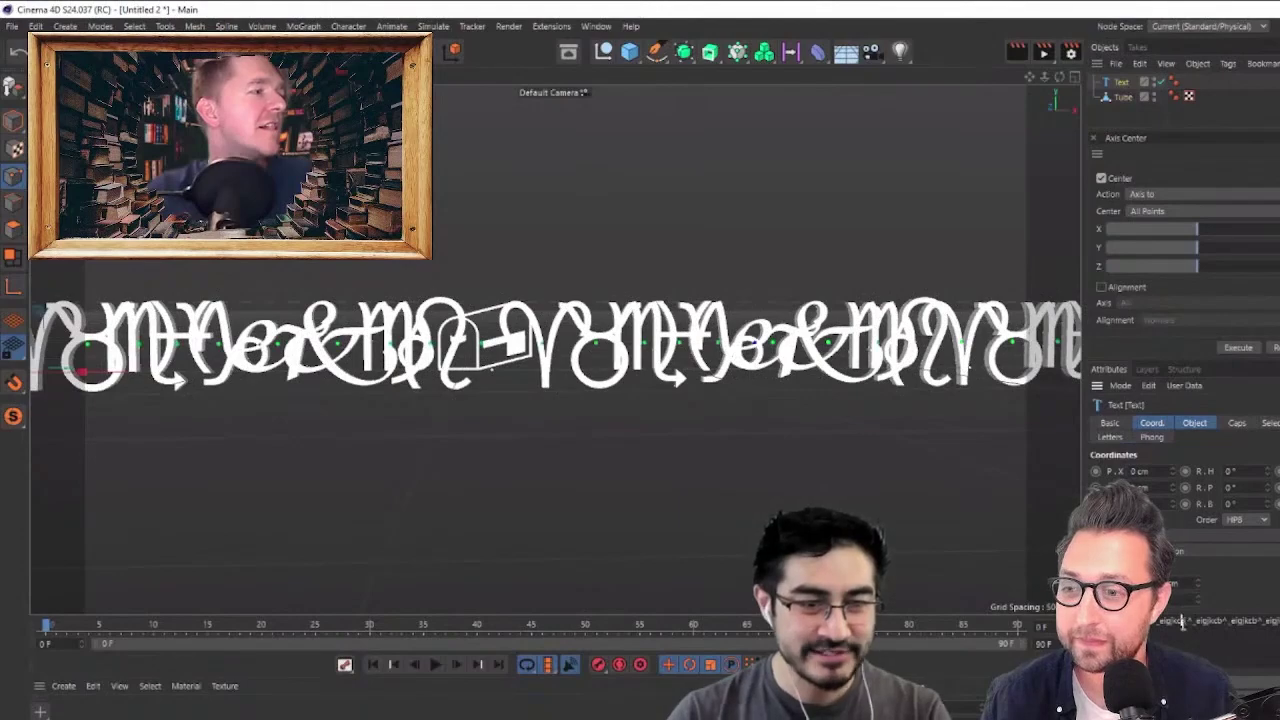
{"action": "scroll", "coordinate": [924, 434], "scroll_direction": "down", "scroll_amount": 3}
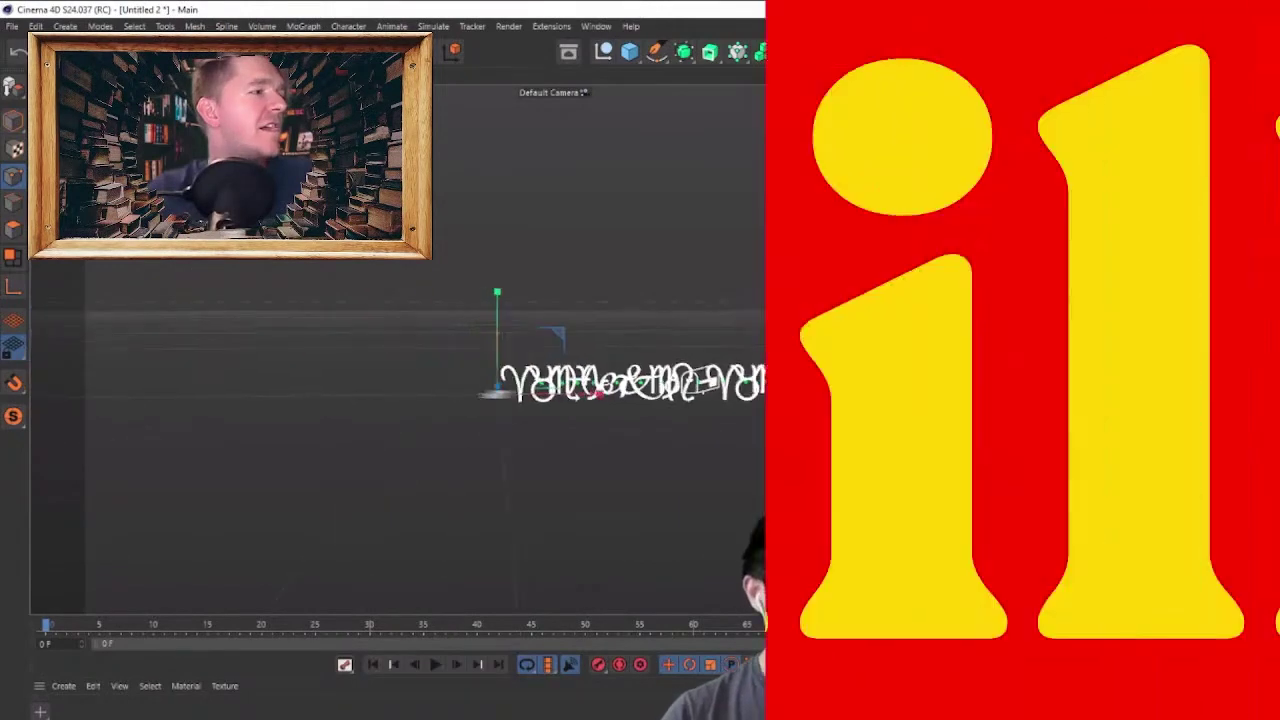
{"action": "middle_click_drag", "start_coordinate": [426, 322], "coordinate": [553, 355], "text": "alt"}
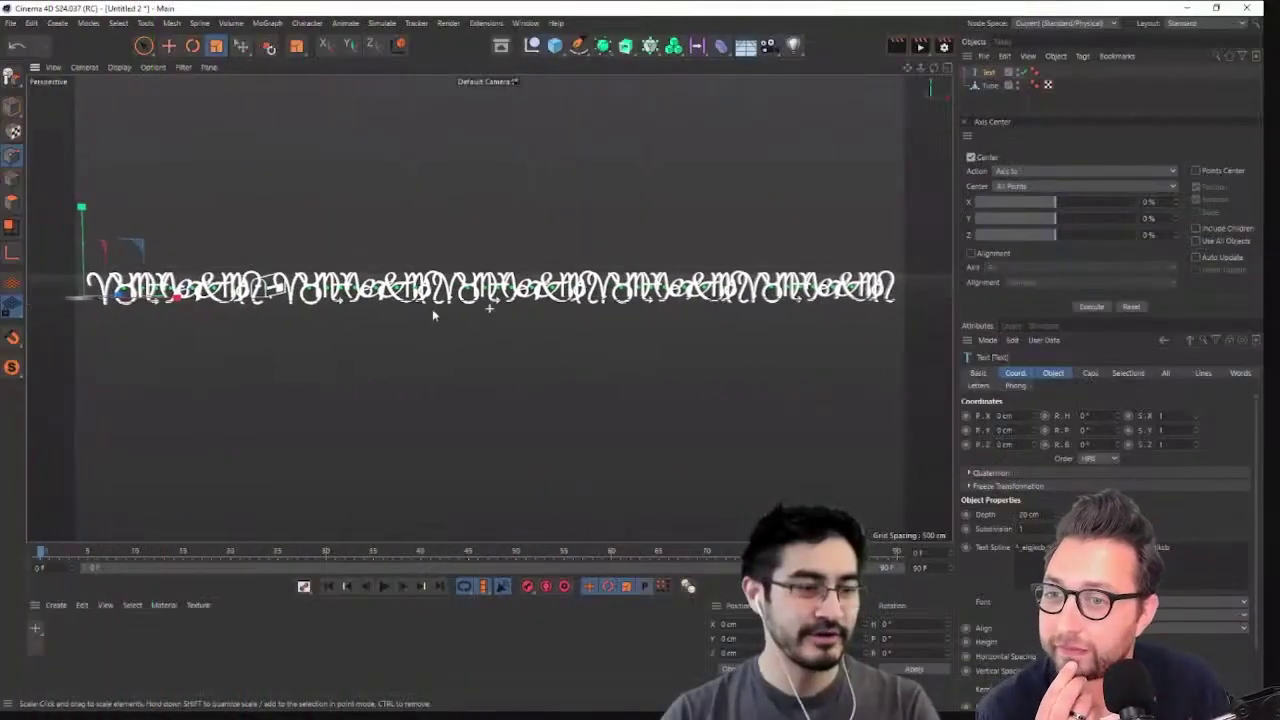
{"action": "scroll", "coordinate": [554, 354], "scroll_direction": "up", "scroll_amount": 3}
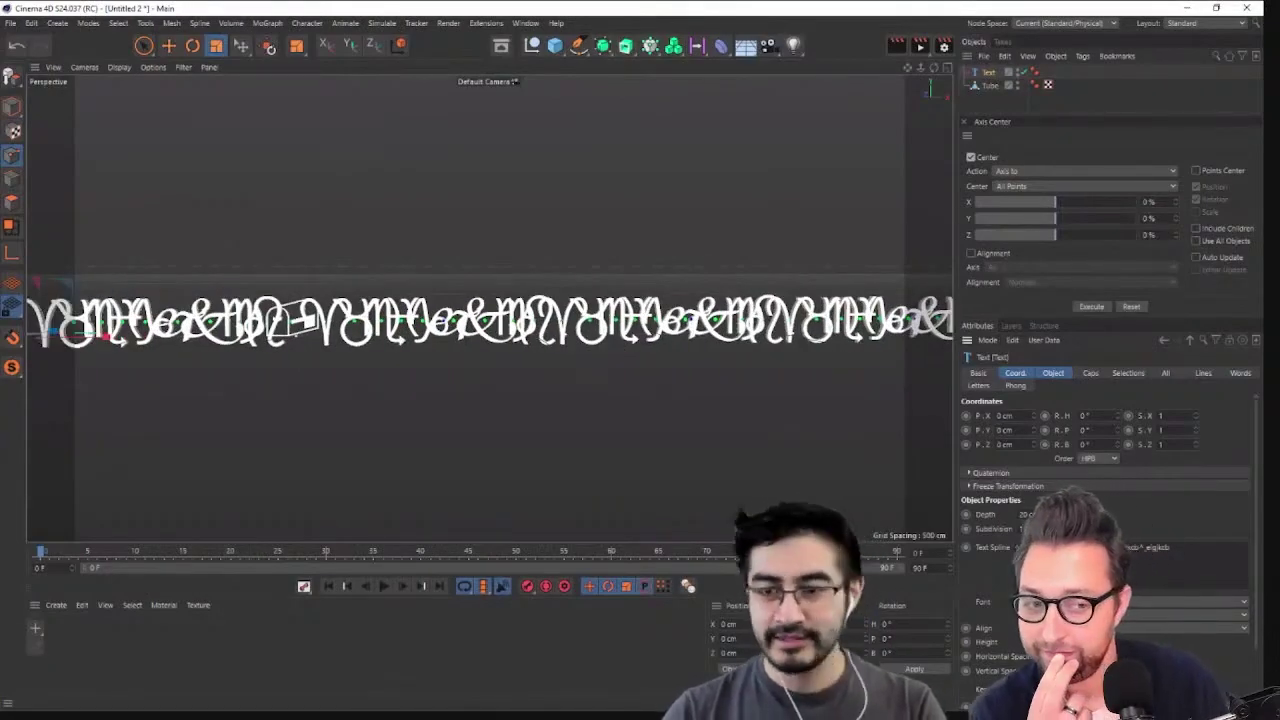
{"action": "key", "text": "alt+Tab"}
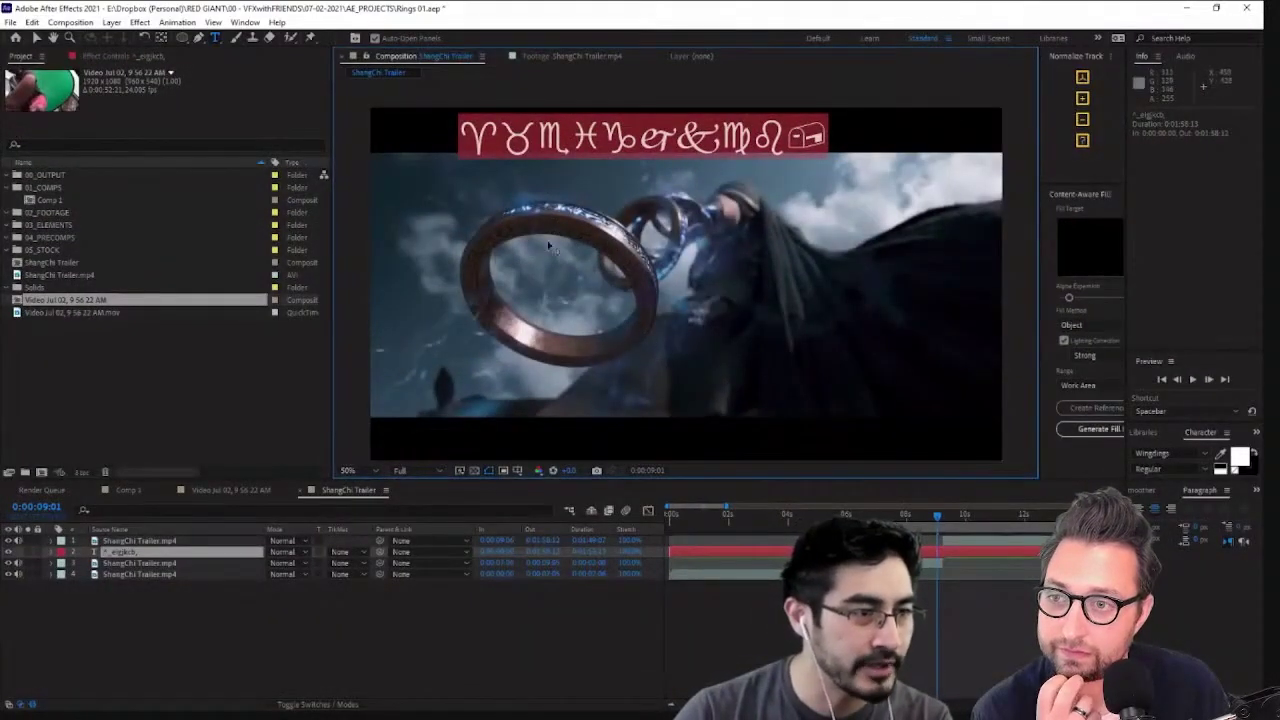
{"action": "scroll", "coordinate": [636, 281], "scroll_direction": "up", "scroll_amount": 4}
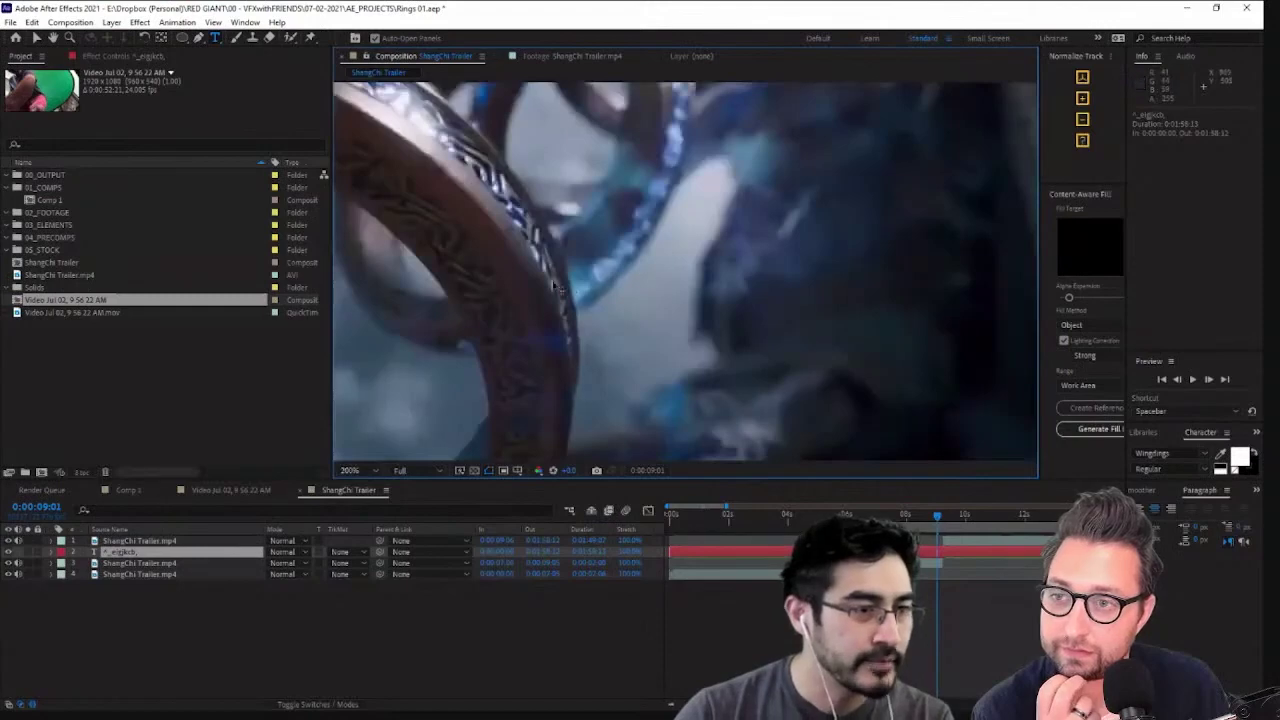
{"action": "scroll", "coordinate": [562, 382], "scroll_direction": "down", "scroll_amount": 1}
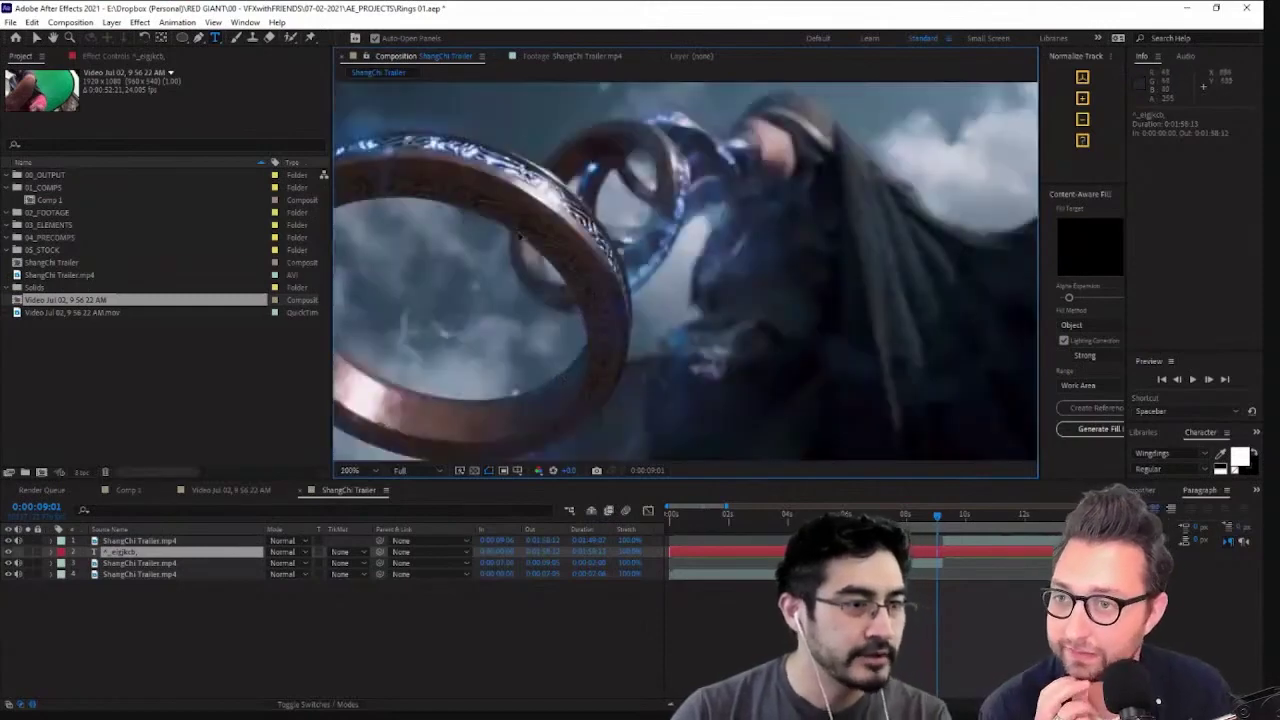
{"action": "left_click", "coordinate": [1187, 10]}
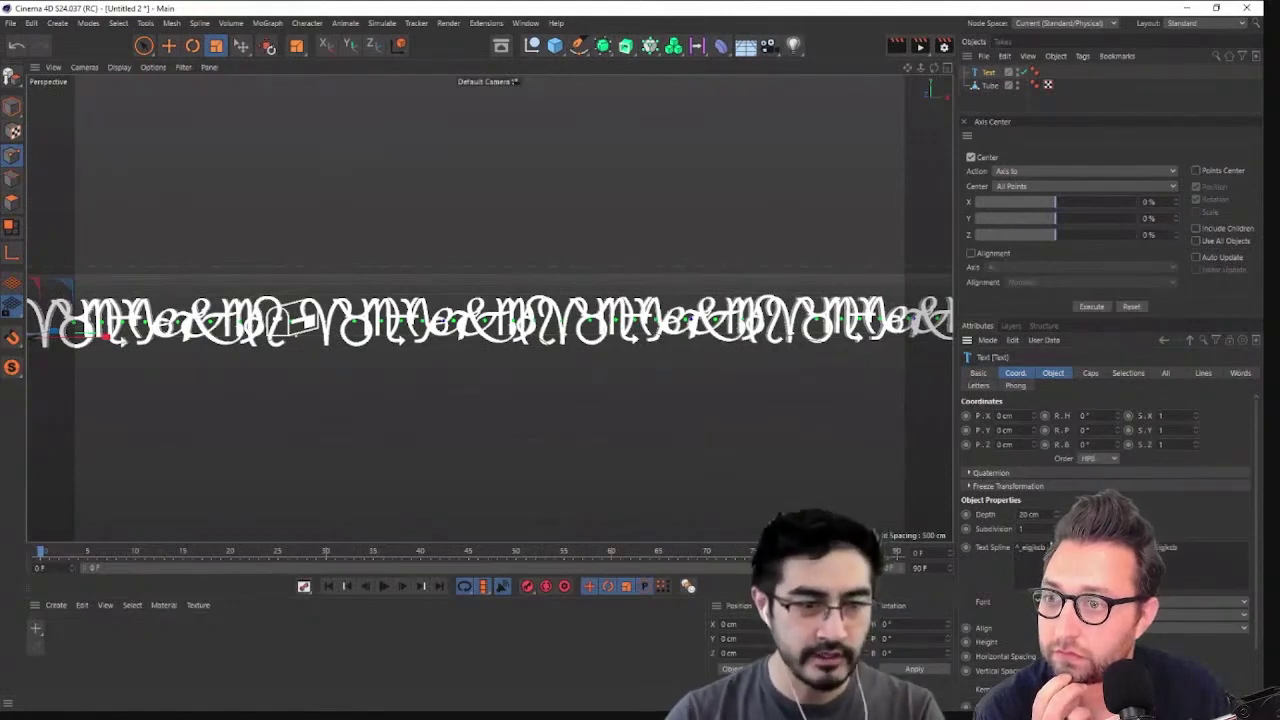
Insert spaces around the mailbox glyph and after the second Taurus symbol in the Text object, then deselect it
{"action": "left_click", "coordinate": [558, 417]}
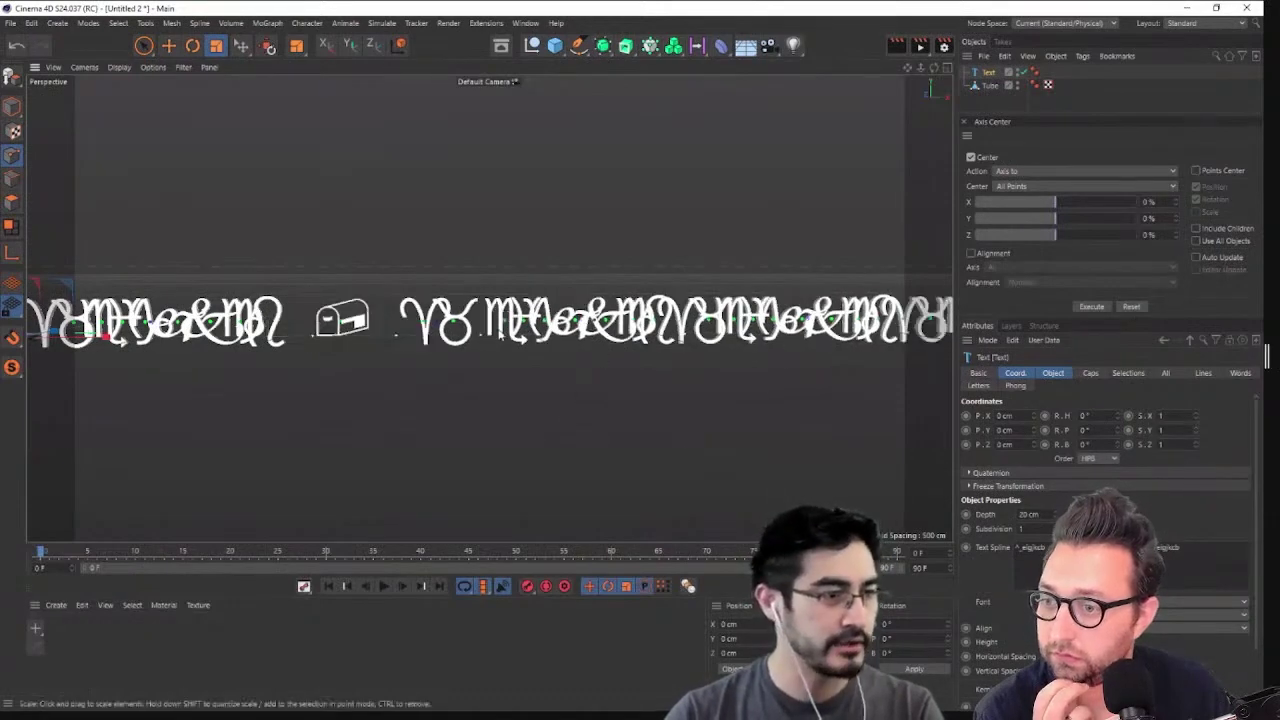
{"action": "left_click_drag", "start_coordinate": [479, 335], "coordinate": [578, 372], "text": "alt"}
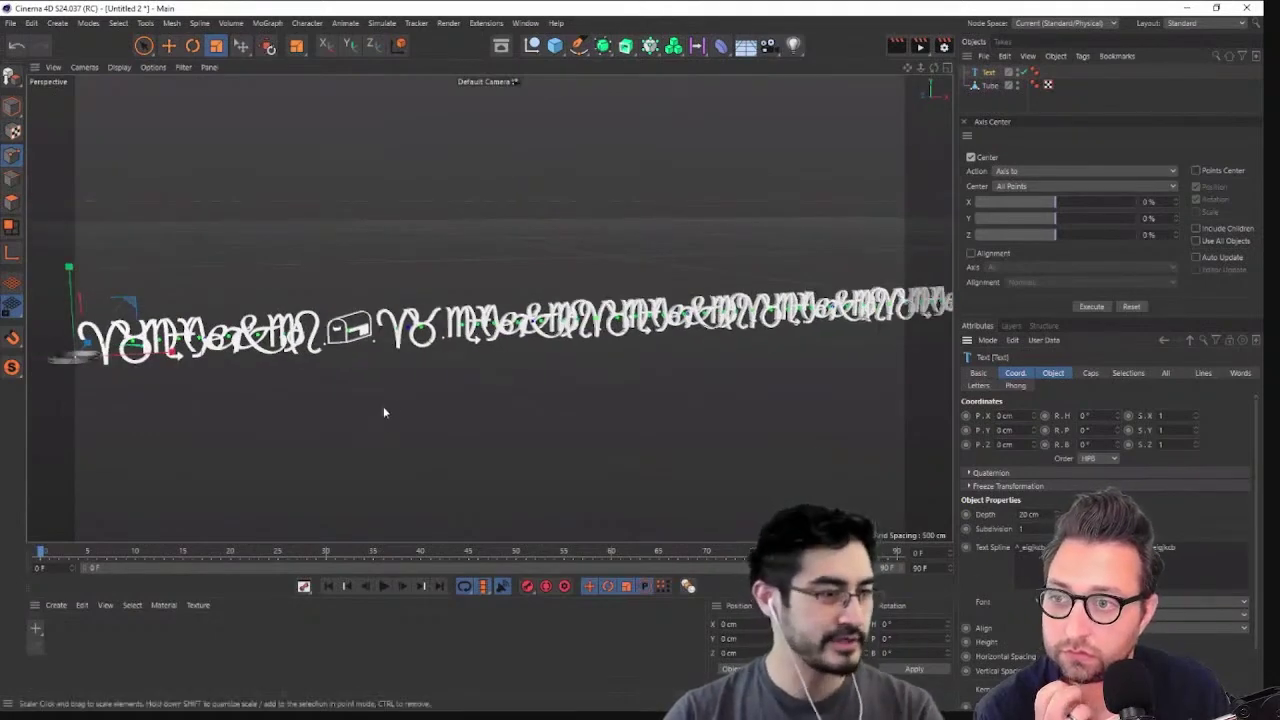
{"action": "left_click_drag", "start_coordinate": [383, 406], "coordinate": [575, 401], "text": "alt"}
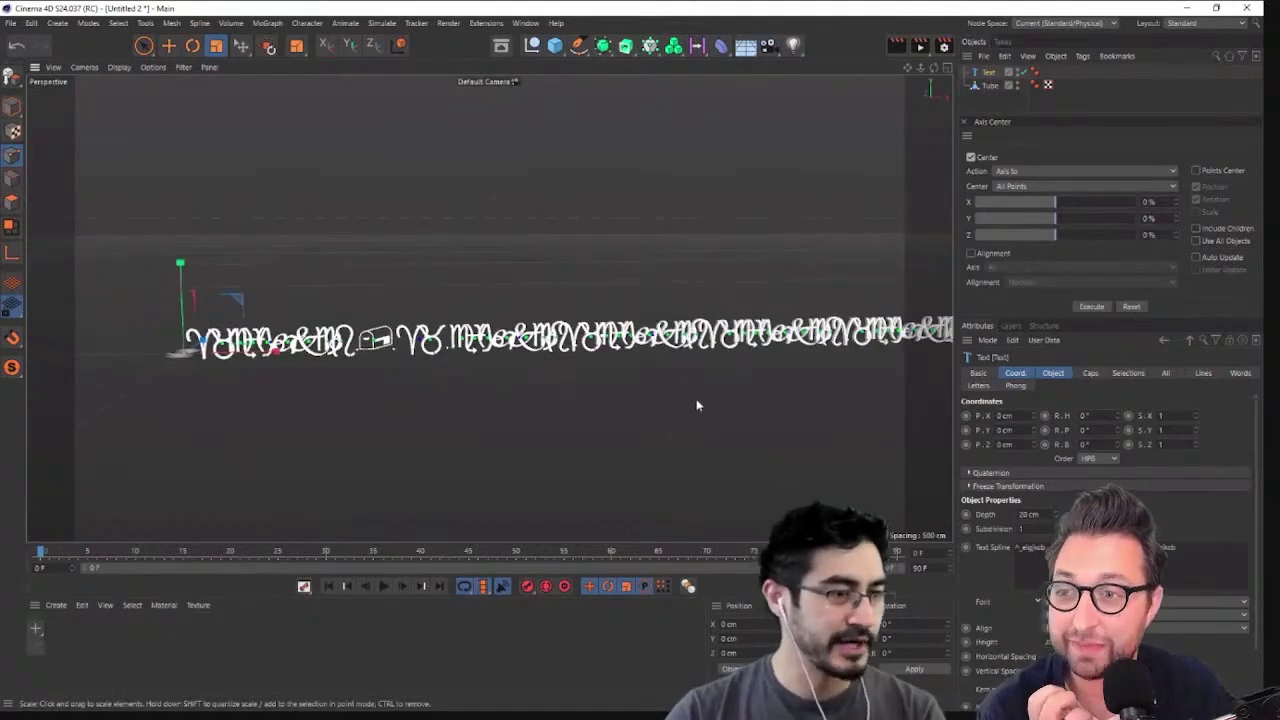
{"action": "left_click_drag", "start_coordinate": [697, 403], "coordinate": [600, 400], "text": "alt"}
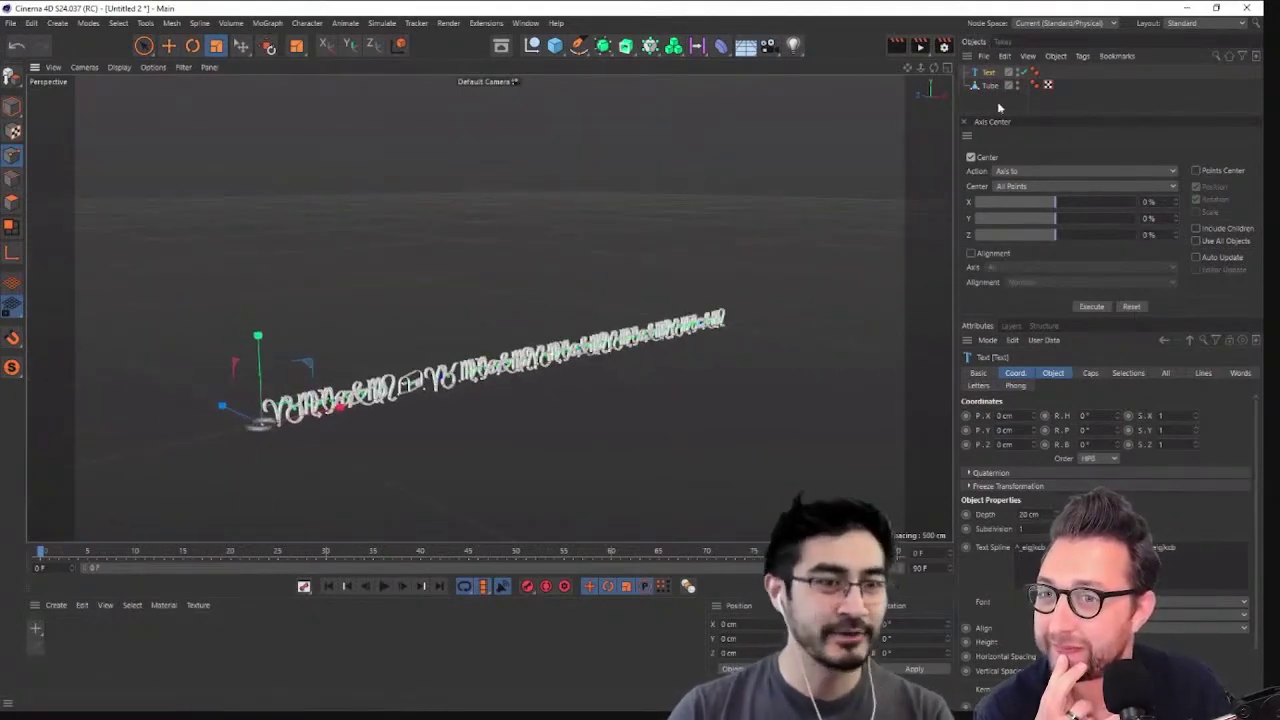
{"action": "left_click", "coordinate": [569, 157]}
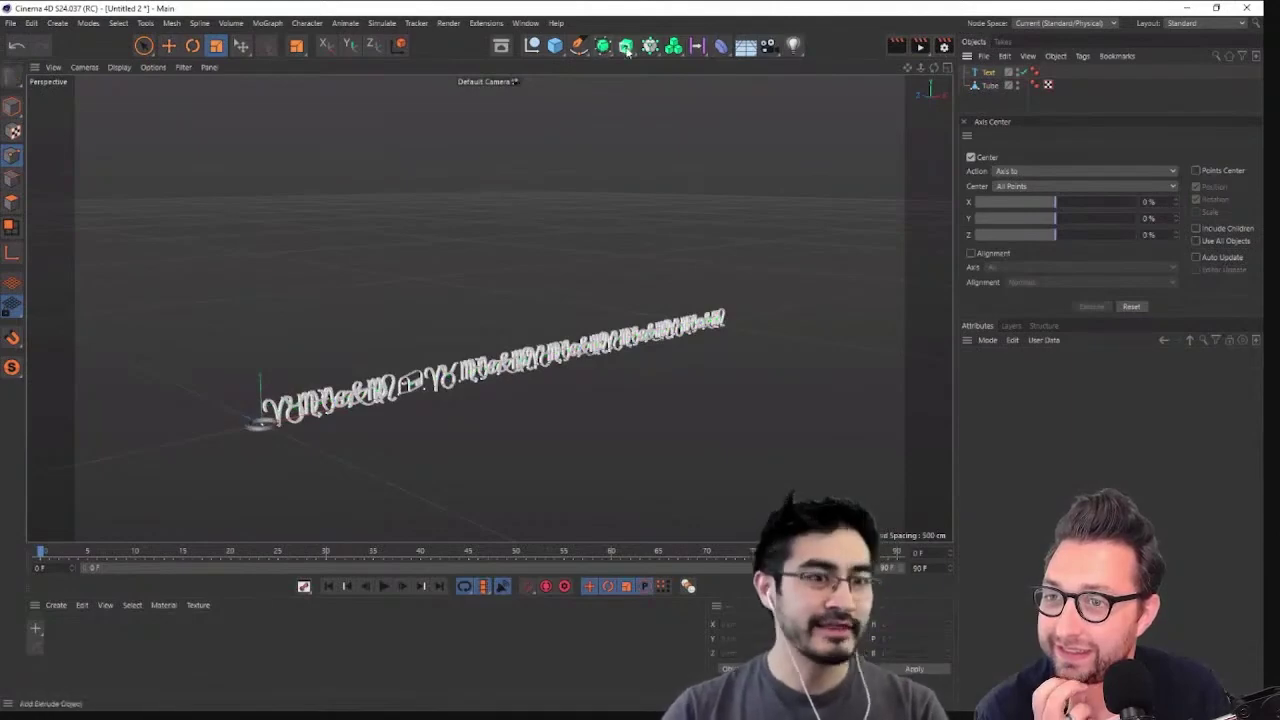
Scale the Text object down uniformly until its depth is about 2.87 cm
{"action": "right_click_drag", "start_coordinate": [371, 326], "coordinate": [470, 315], "text": "alt"}
{"action": "left_click_drag", "start_coordinate": [489, 308], "coordinate": [692, 335], "text": "alt"}
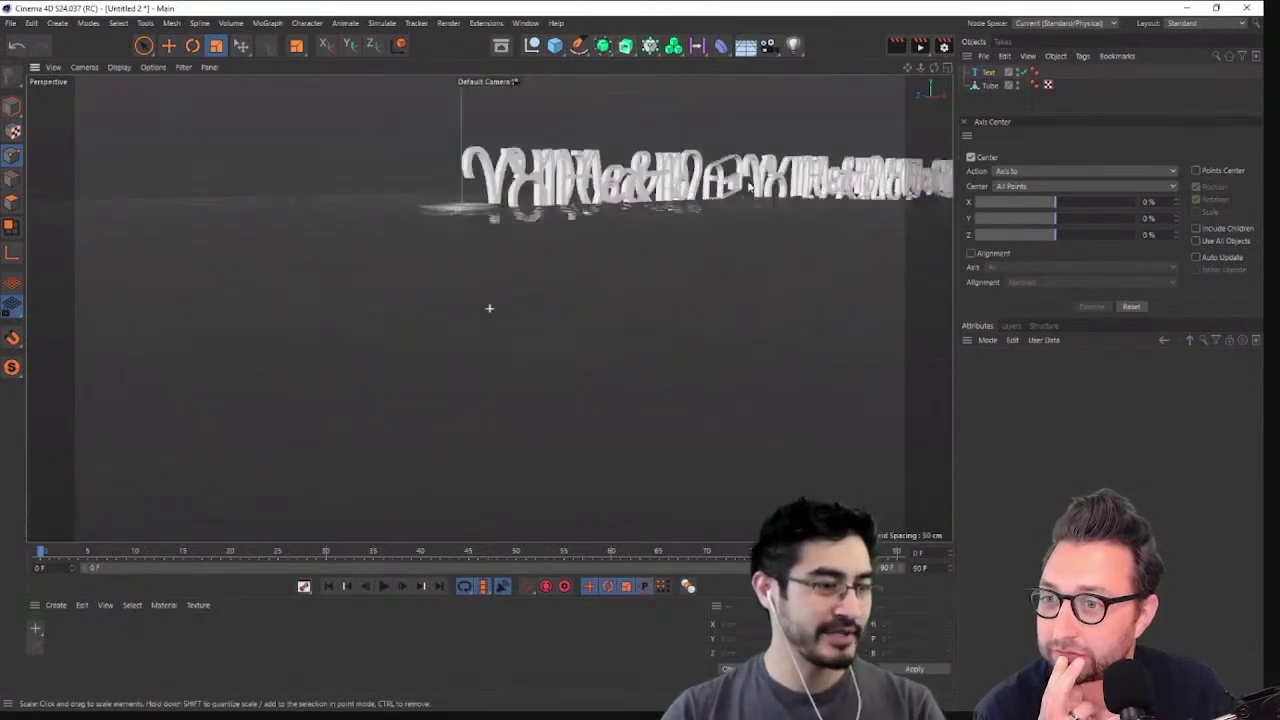
{"action": "scroll", "coordinate": [691, 335], "scroll_direction": "up", "scroll_amount": 3}
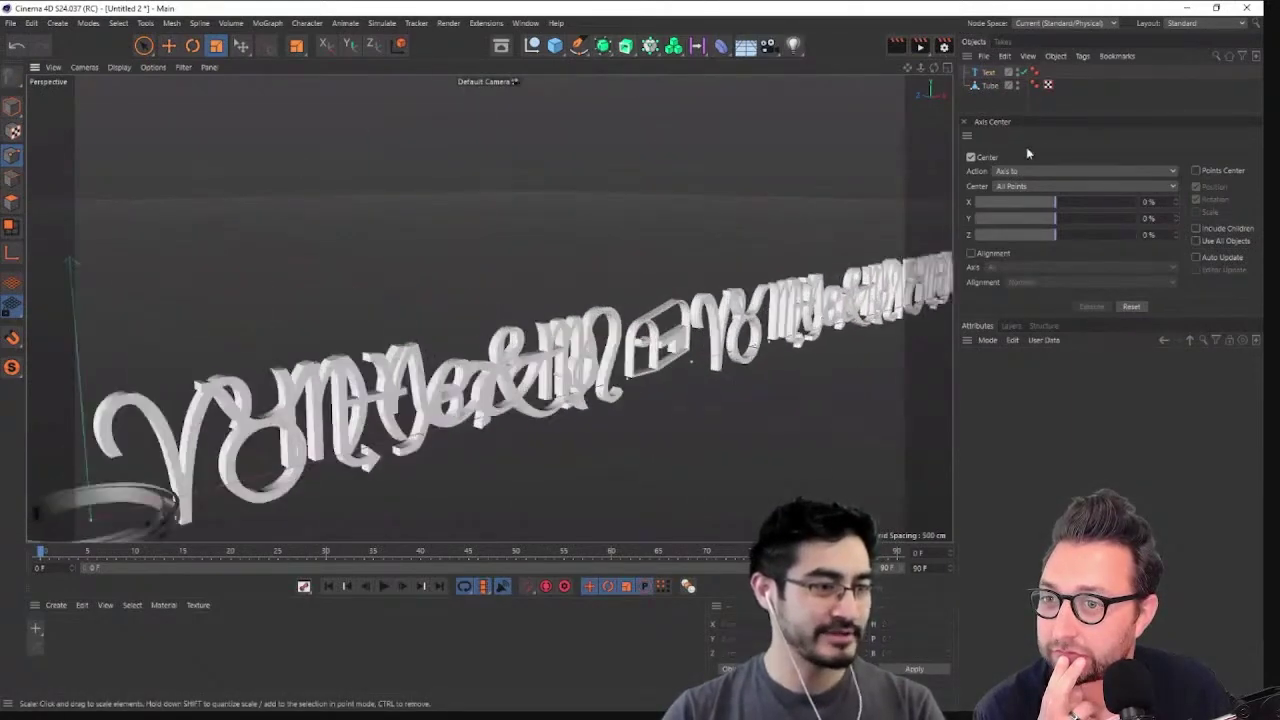
{"action": "left_click", "coordinate": [216, 47]}
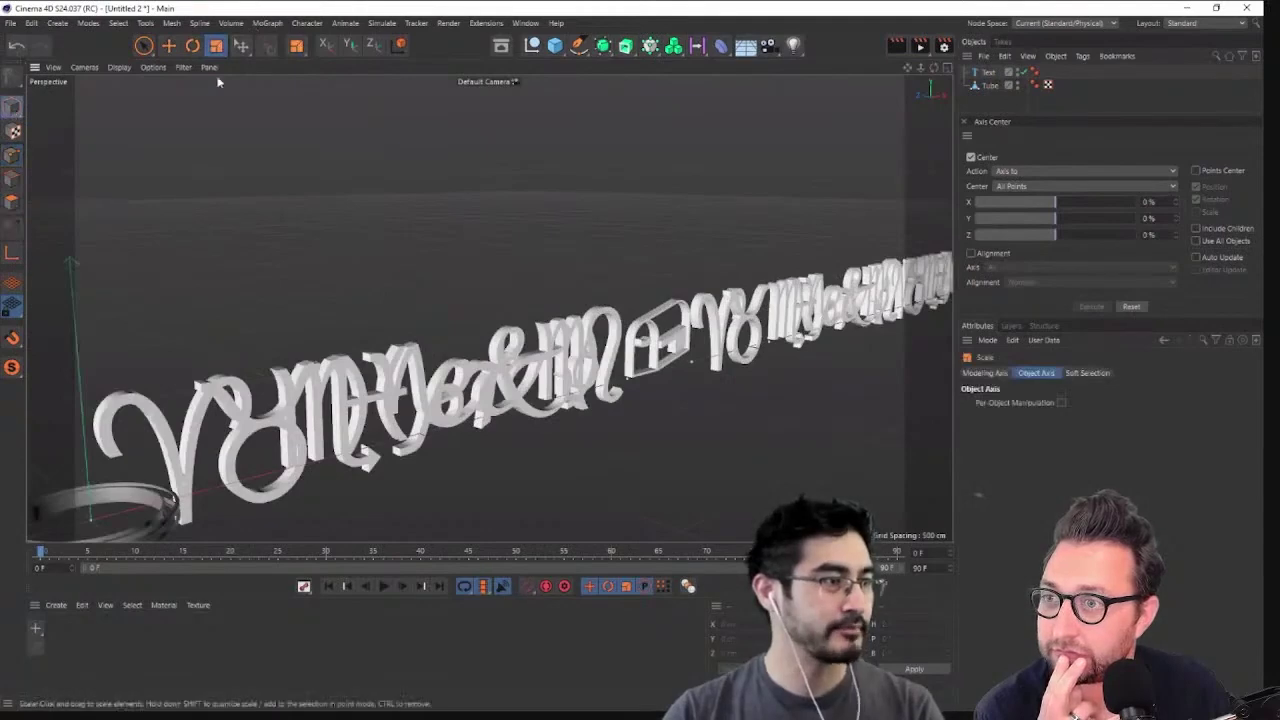
{"action": "left_click", "coordinate": [687, 339]}
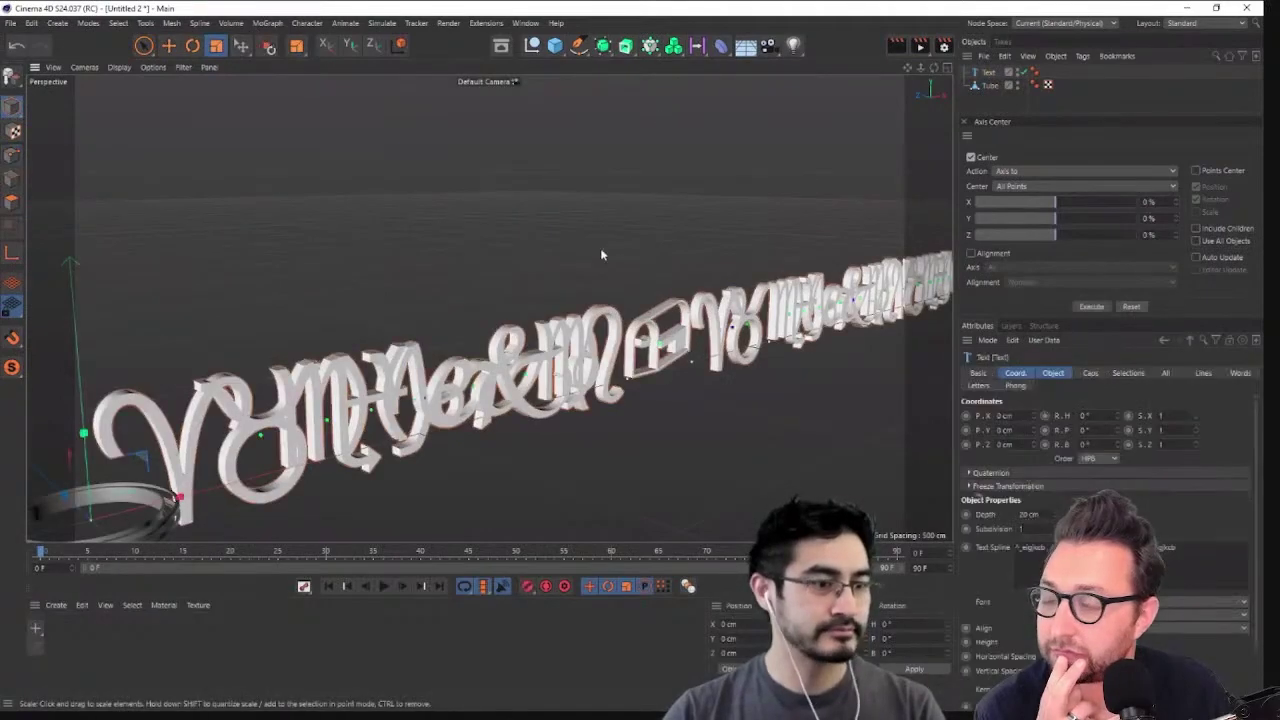
{"action": "left_click_drag", "start_coordinate": [600, 255], "coordinate": [157, 450]}
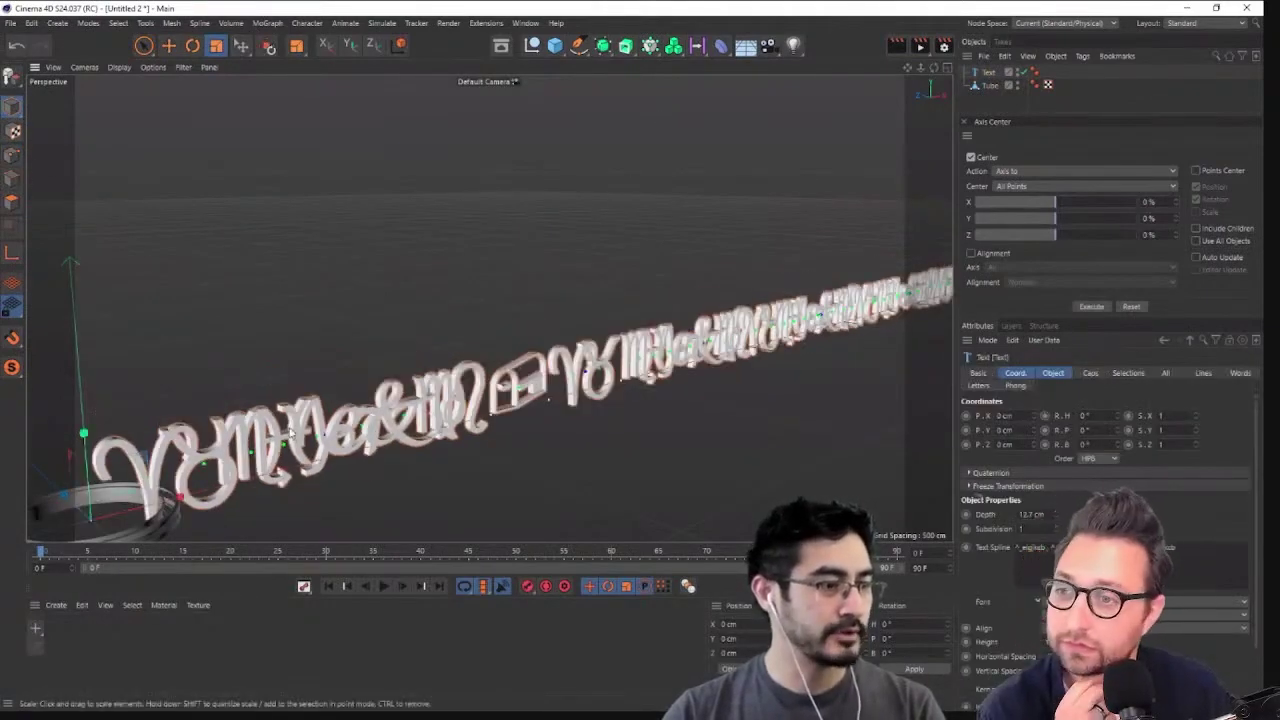
{"action": "left_click_drag", "start_coordinate": [534, 180], "coordinate": [200, 430]}
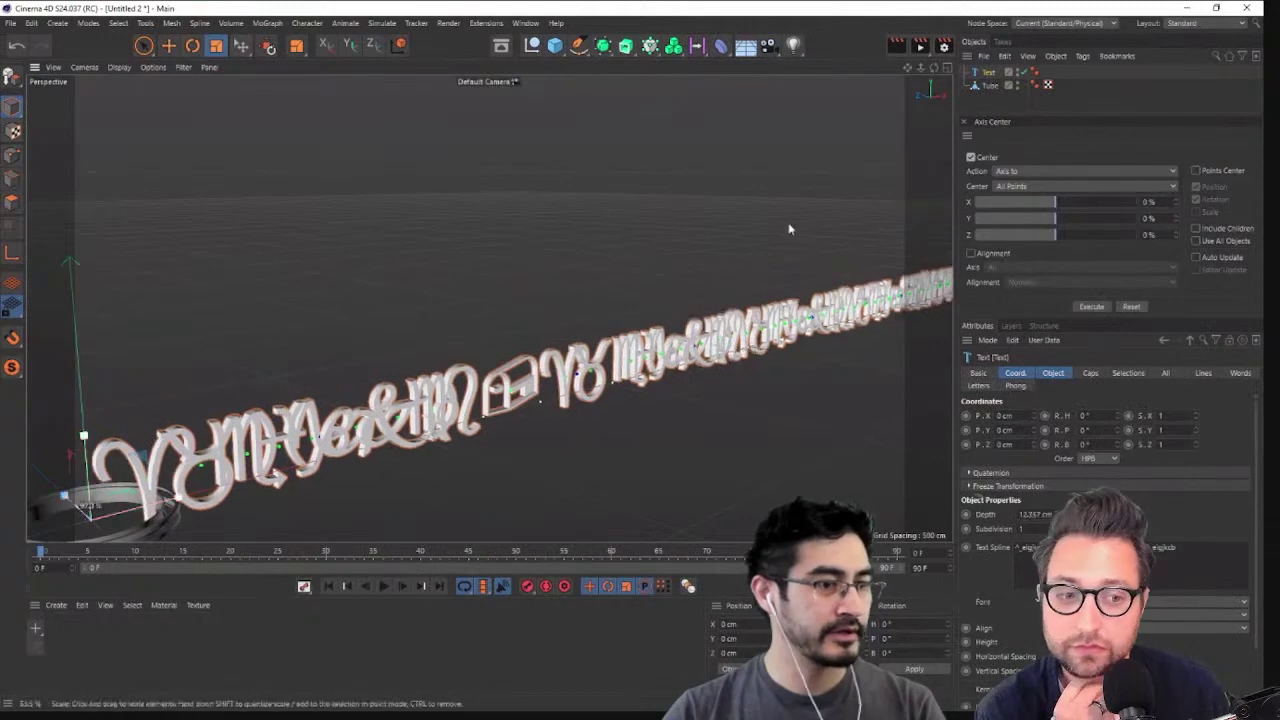
{"action": "middle_click_drag", "start_coordinate": [350, 393], "coordinate": [631, 296], "text": "alt"}
{"action": "left_click_drag", "start_coordinate": [654, 306], "coordinate": [450, 367]}
{"action": "scroll", "coordinate": [515, 300], "scroll_direction": "up", "scroll_amount": 6}
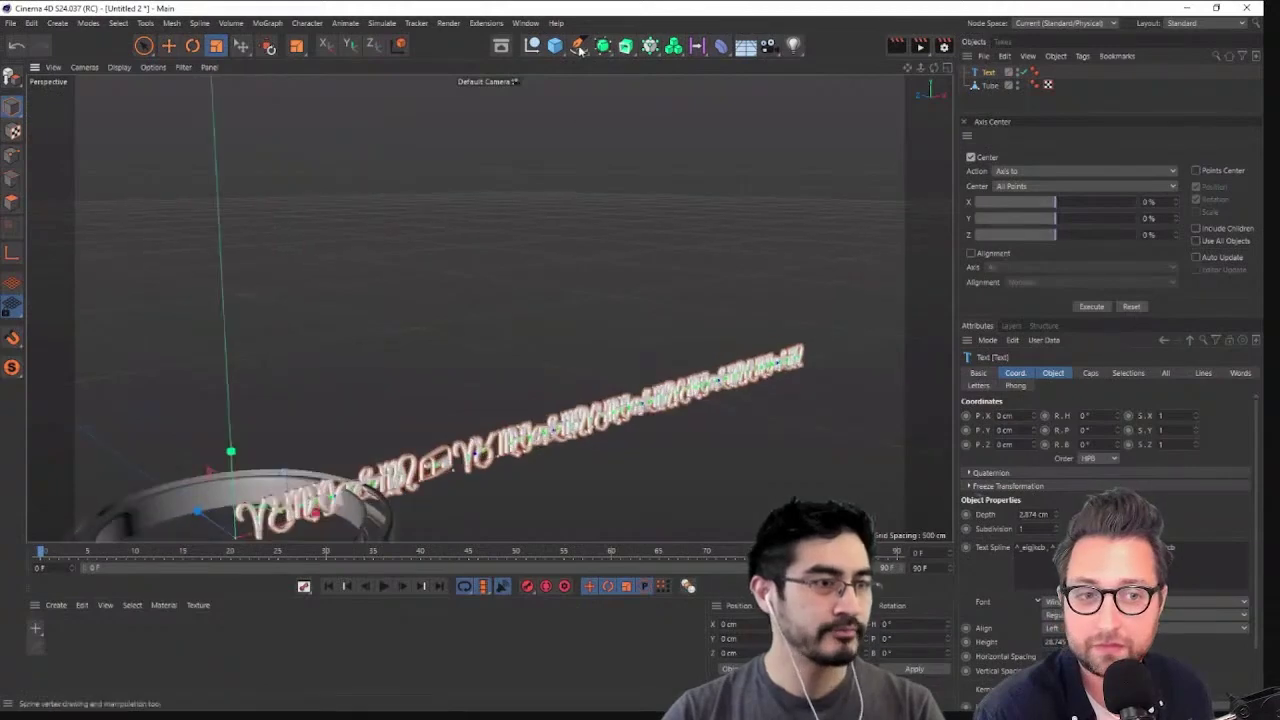
Wrap the glyph row into a ring with a Wrap deformer parented under Text, setting its longitude start to 162°
{"action": "left_click", "coordinate": [722, 47]}
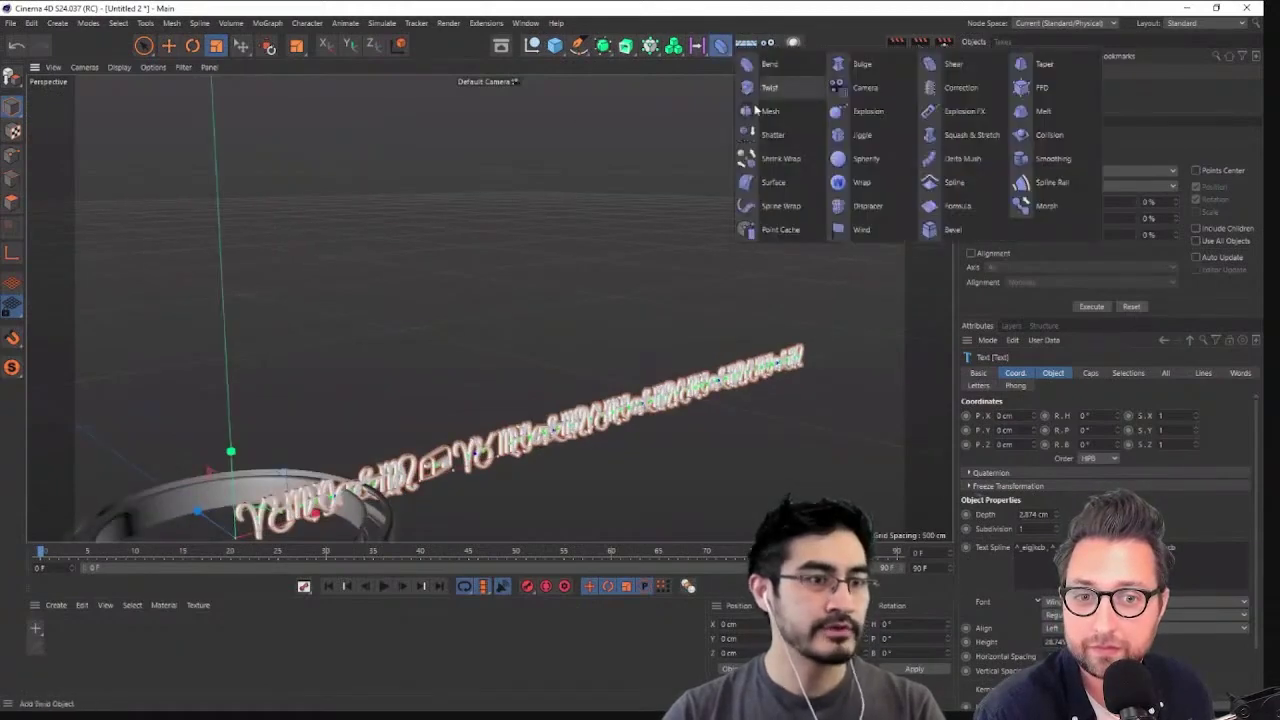
{"action": "left_click", "coordinate": [850, 185]}
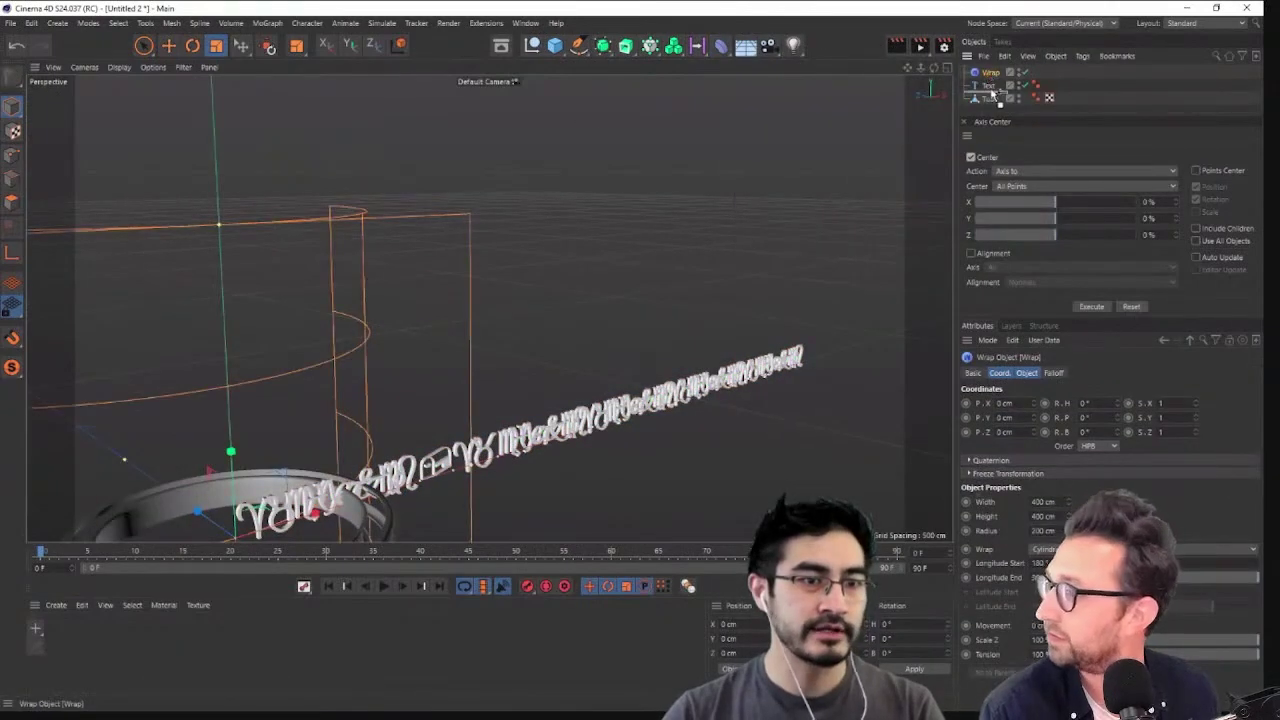
{"action": "left_click_drag", "start_coordinate": [989, 86], "coordinate": [989, 88]}
{"action": "left_click_drag", "start_coordinate": [402, 413], "coordinate": [620, 345], "text": "alt"}
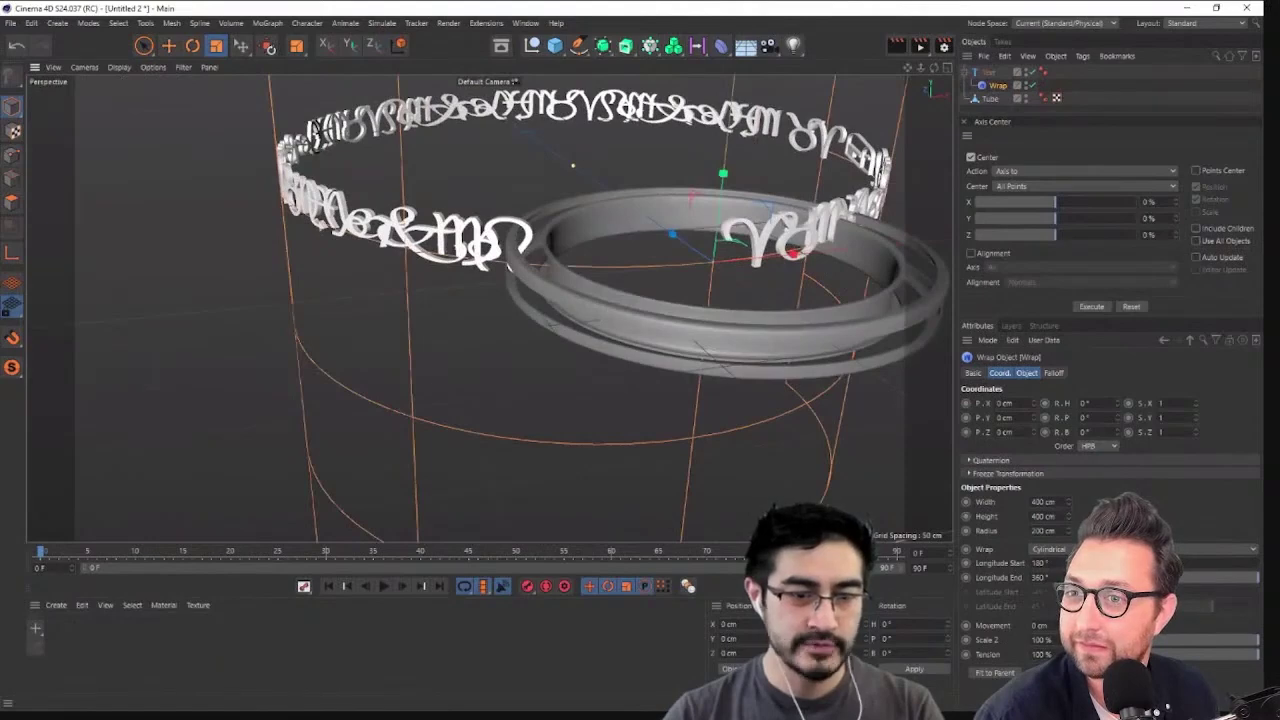
{"action": "mouse_move", "coordinate": [1069, 563]}
{"action": "left_mouse_down"}
{"action": "mouse_move", "coordinate": [1069, 576]}
{"action": "mouse_move", "coordinate": [1049, 563]}
{"action": "left_mouse_up"}
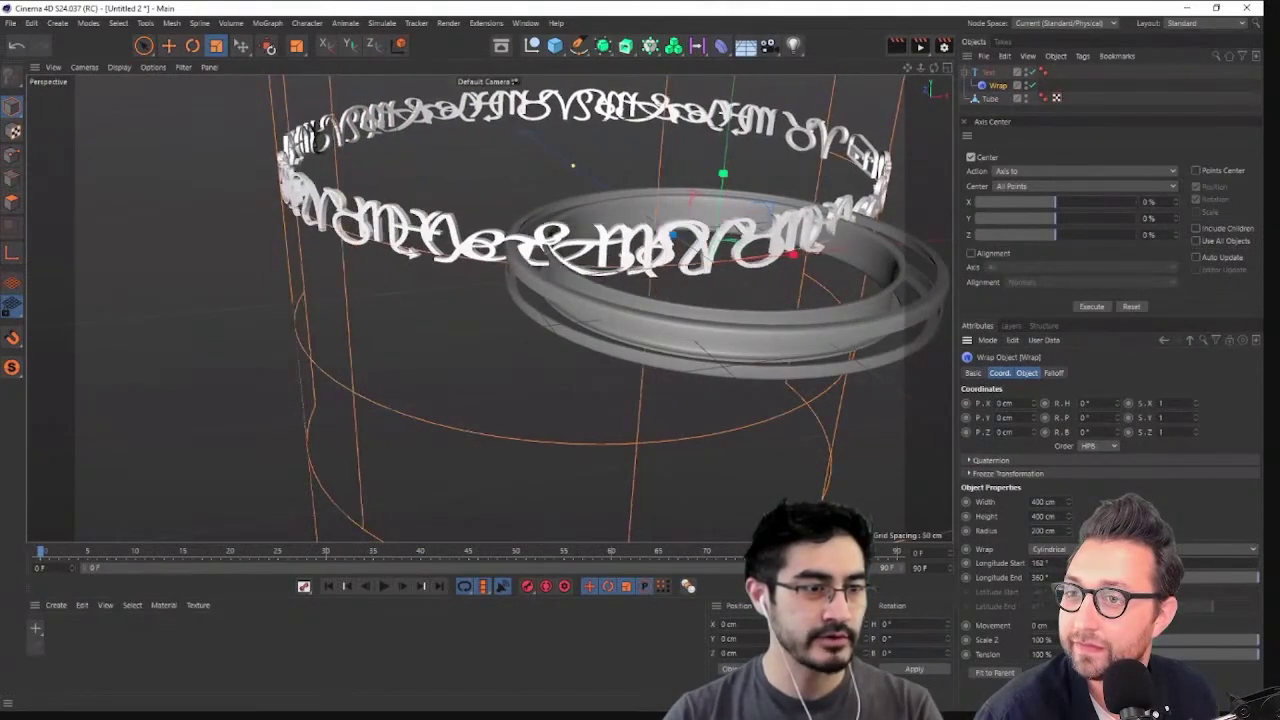
{"action": "right_click_drag", "start_coordinate": [711, 330], "coordinate": [741, 436], "text": "alt"}
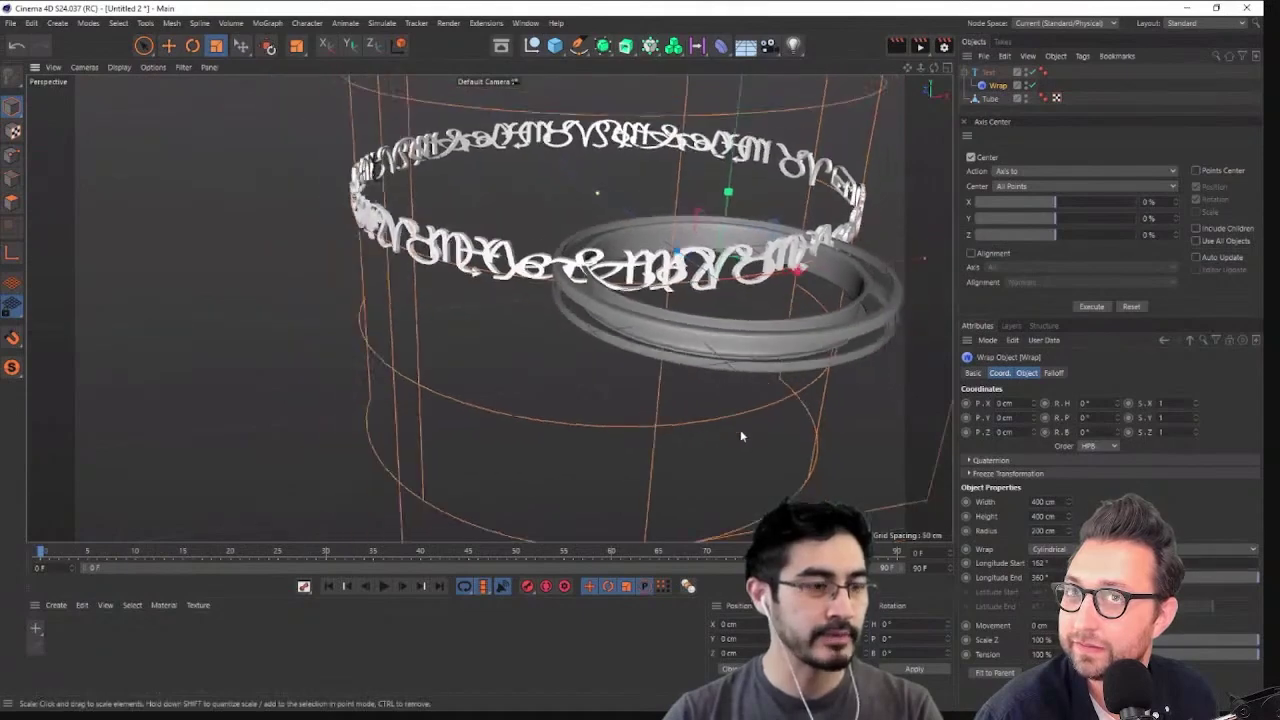
Convert the wrapped Text object's current state to a separate object and hide the original Text in the viewport
{"action": "right_click", "coordinate": [988, 76]}
{"action": "left_click", "coordinate": [988, 76]}
{"action": "right_click", "coordinate": [988, 73]}
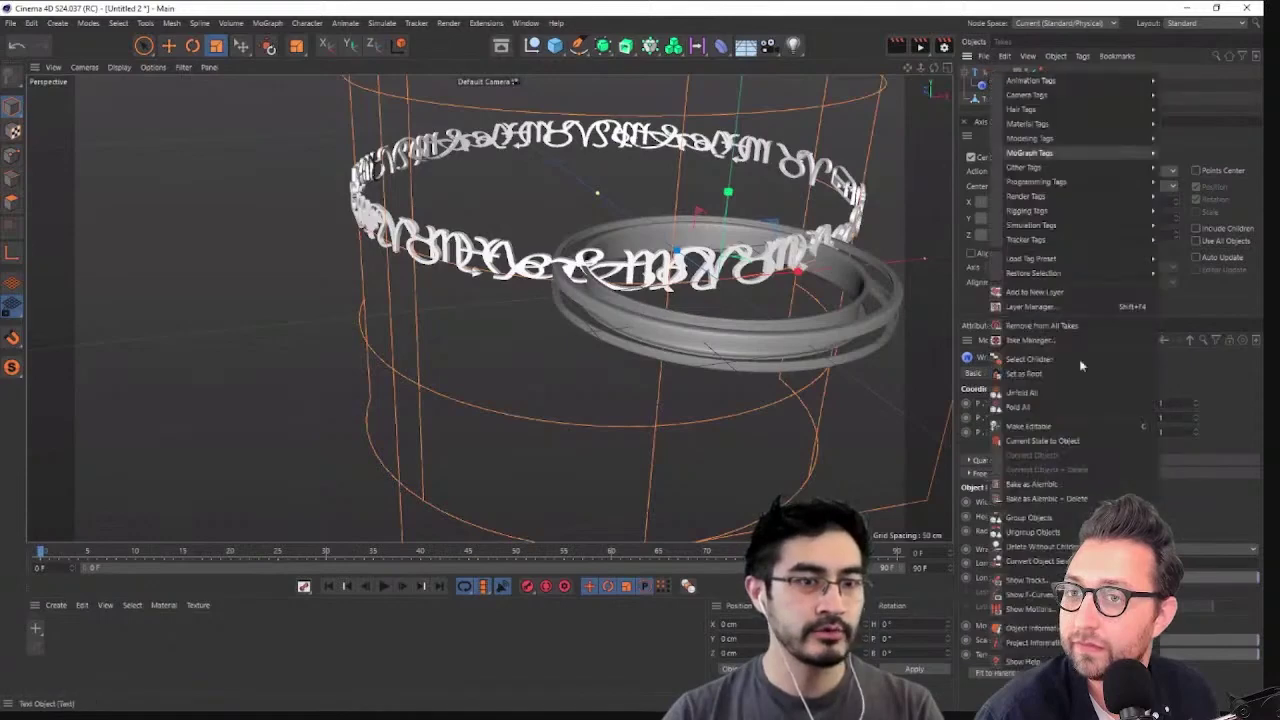
{"action": "left_click", "coordinate": [1062, 441]}
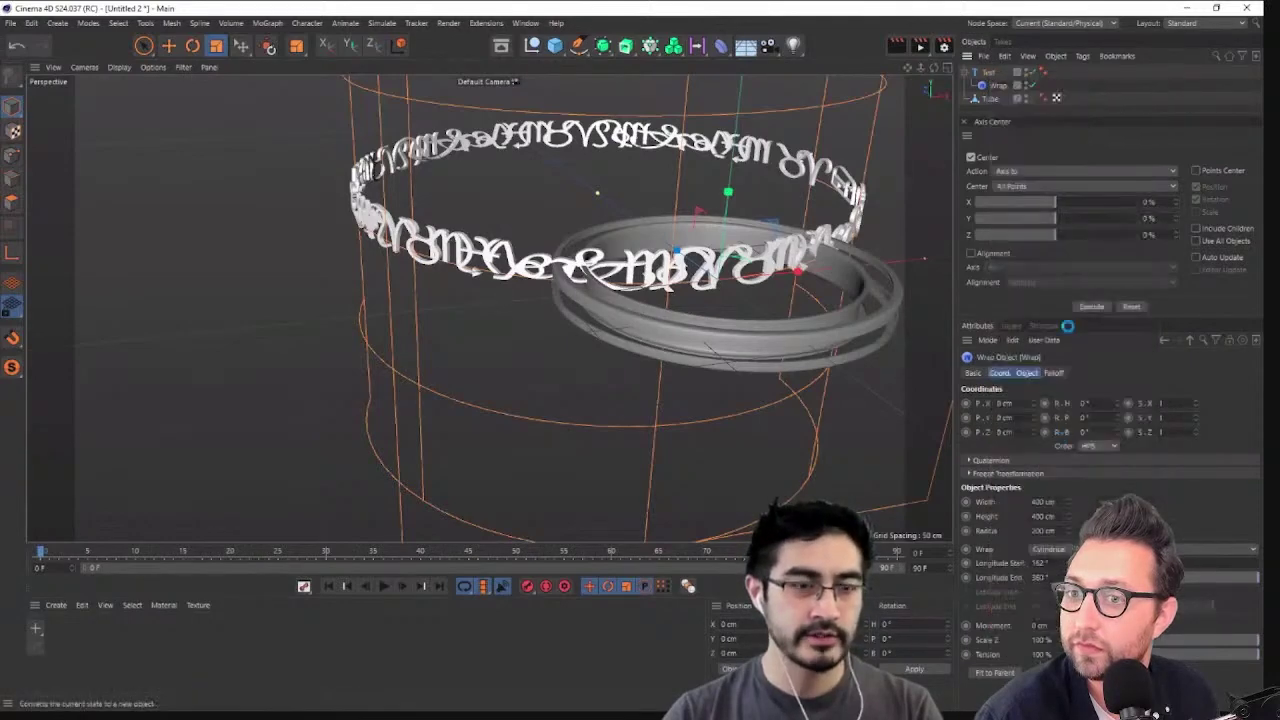
{"action": "left_click", "coordinate": [985, 95]}
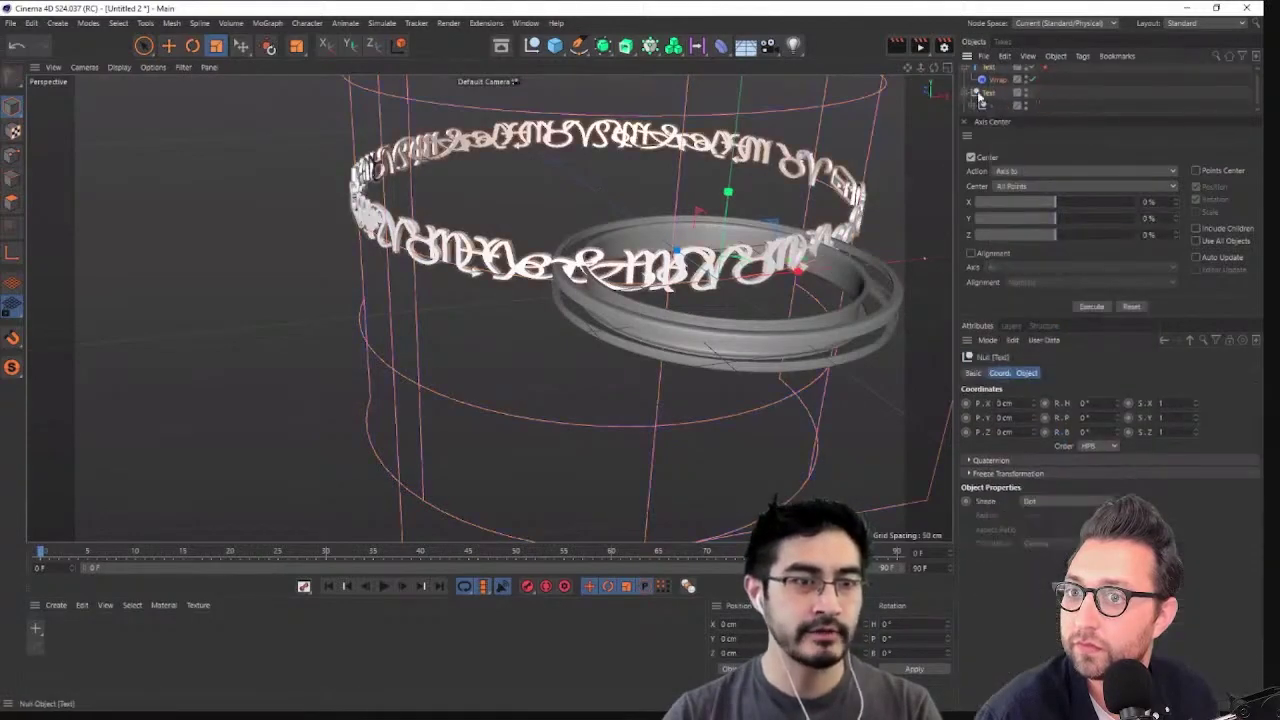
{"action": "scroll", "coordinate": [1010, 88], "scroll_direction": "up", "scroll_amount": 1}
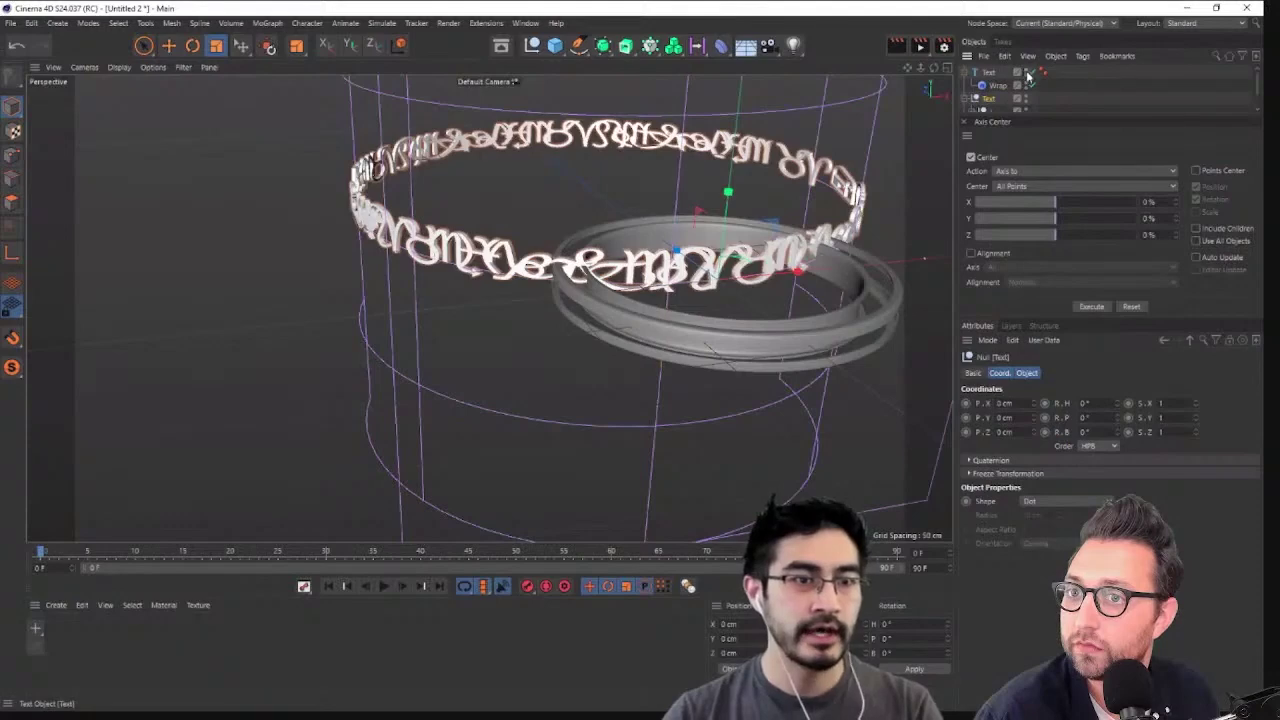
{"action": "left_click", "coordinate": [1028, 76]}
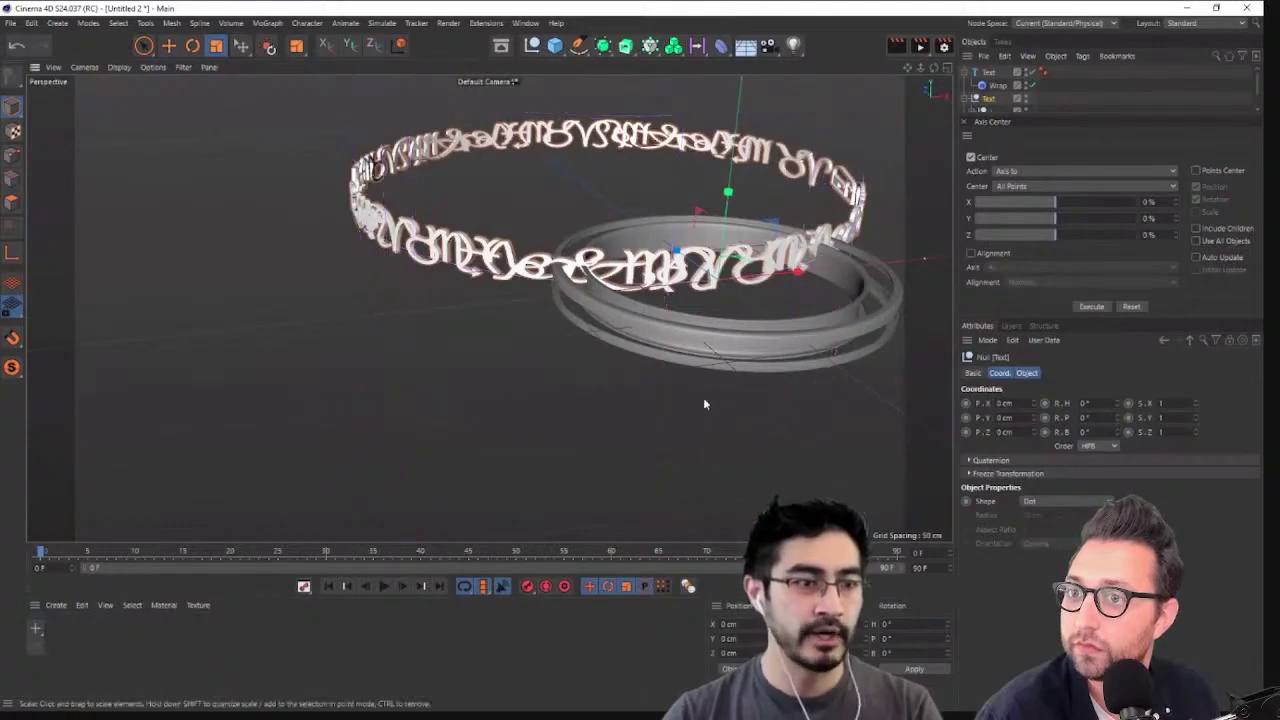
{"action": "left_click_drag", "start_coordinate": [705, 404], "coordinate": [790, 365], "text": "alt"}
{"action": "middle_click_drag", "start_coordinate": [557, 291], "coordinate": [622, 328], "text": "alt"}
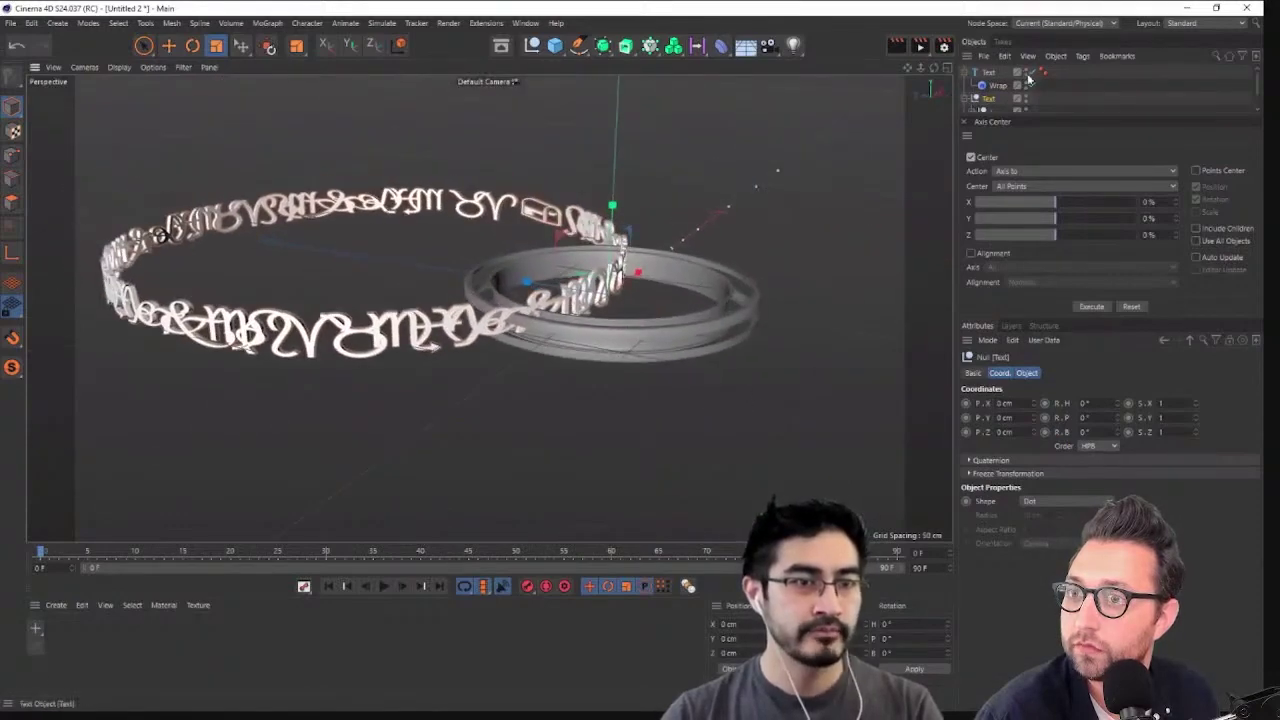
{"action": "scroll", "coordinate": [903, 196], "scroll_direction": "up", "scroll_amount": 3}
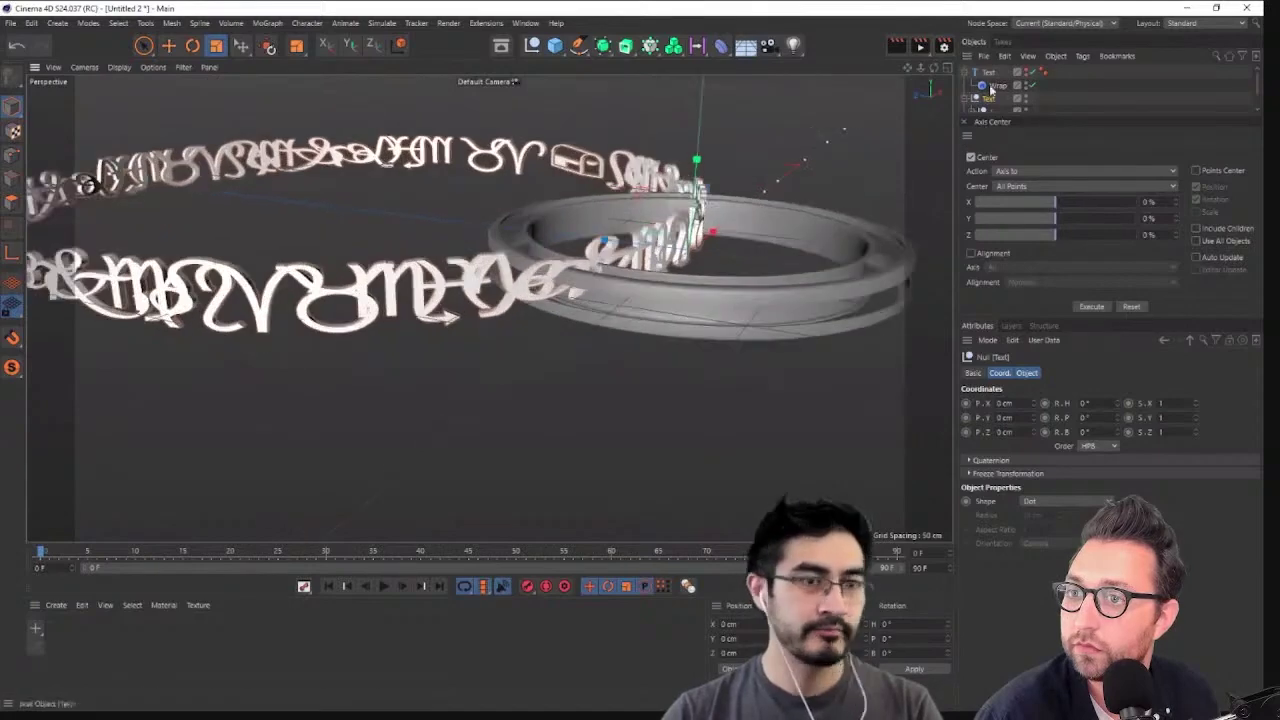
Expand the converted Text hierarchy and enlarge the object list to examine its nested nulls and glyph meshes
{"action": "scroll", "coordinate": [968, 107], "scroll_direction": "down", "scroll_amount": 1}
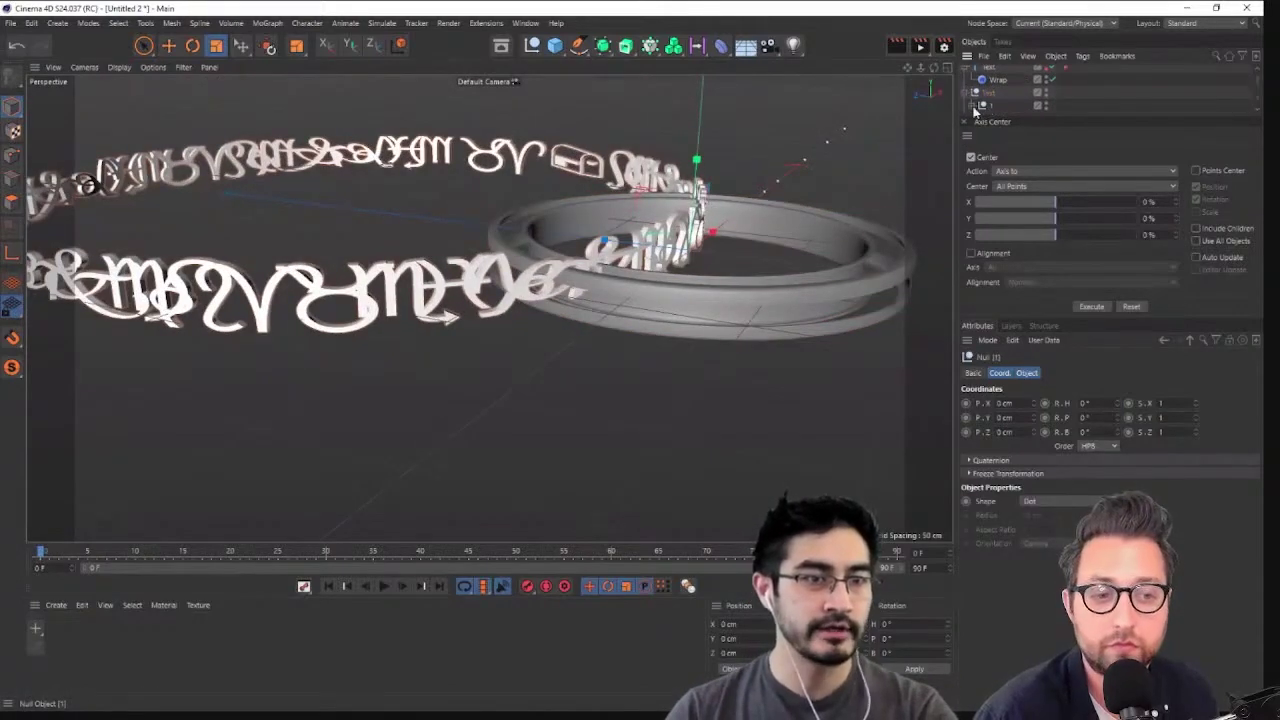
{"action": "scroll", "coordinate": [985, 108], "scroll_direction": "down", "scroll_amount": 2}
{"action": "left_click", "coordinate": [1014, 96]}
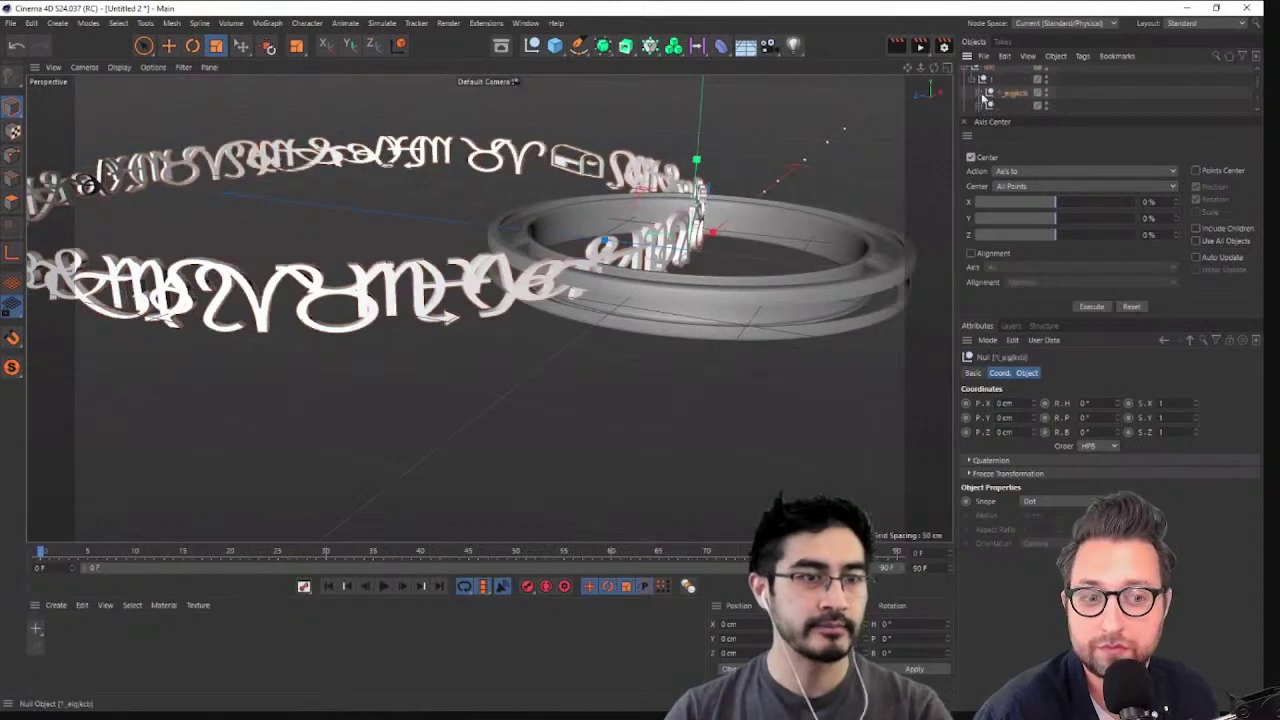
{"action": "scroll", "coordinate": [1035, 98], "scroll_direction": "down", "scroll_amount": 1}
{"action": "scroll", "coordinate": [1032, 97], "scroll_direction": "up", "scroll_amount": 2}
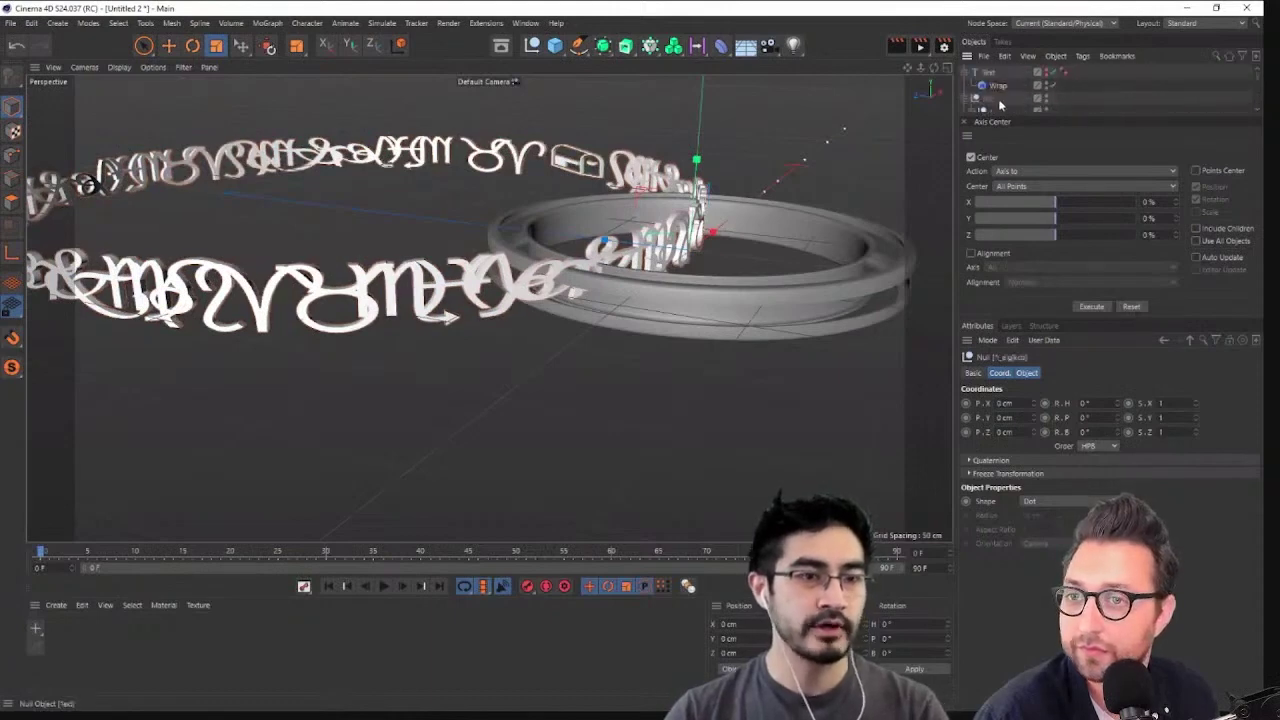
{"action": "left_click", "coordinate": [995, 100]}
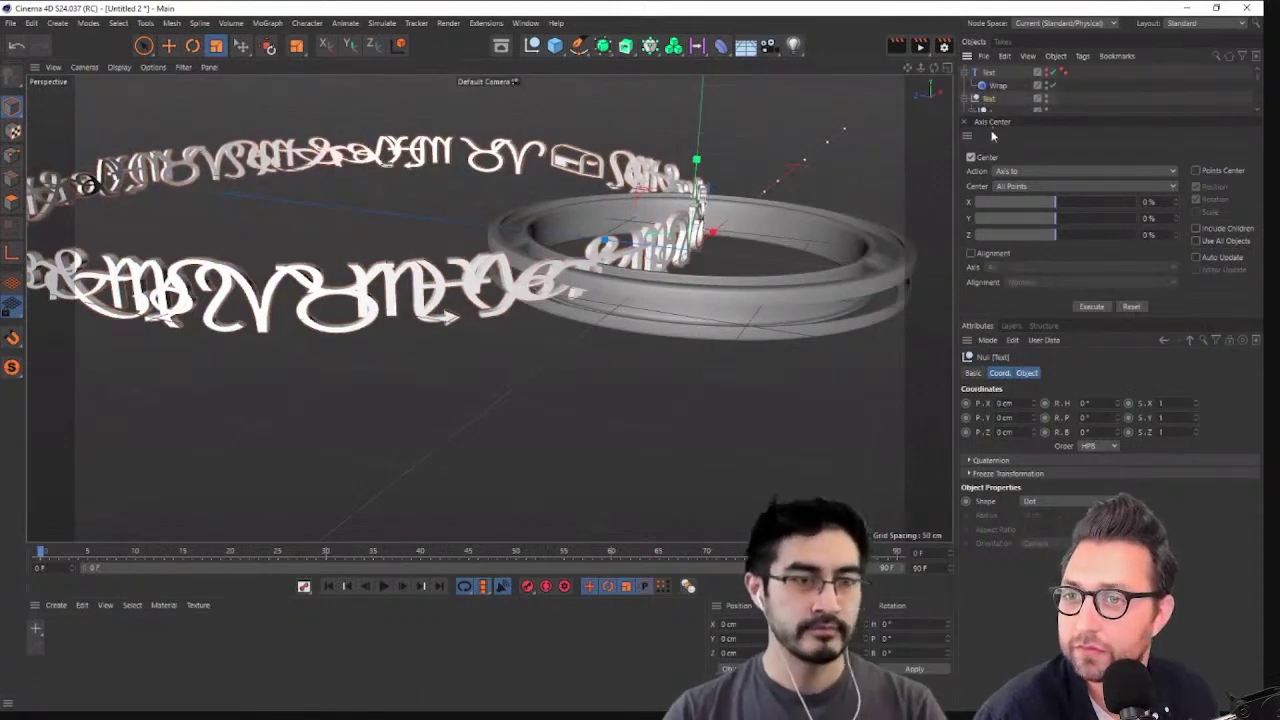
{"action": "left_click_drag", "start_coordinate": [993, 112], "coordinate": [996, 432]}
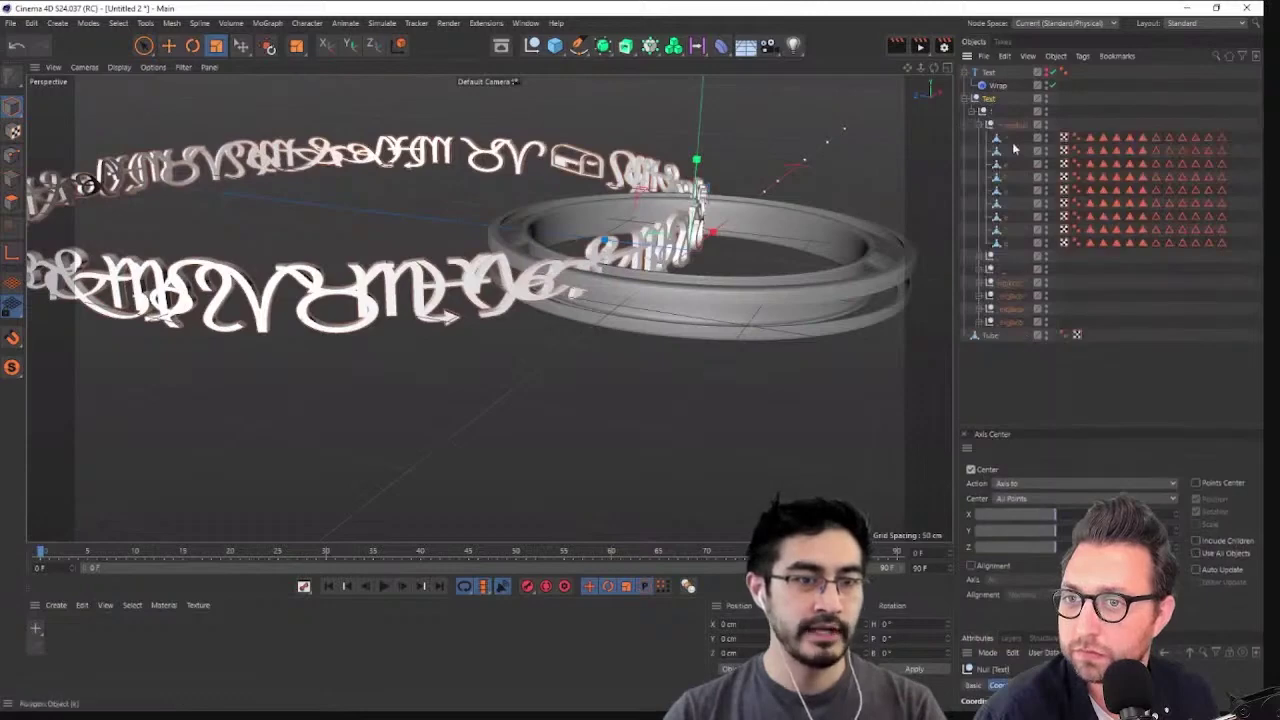
Delete the converted Text hierarchy and show the original wrapped Text object again
{"action": "key", "text": "Delete"}
{"action": "left_click", "coordinate": [996, 87]}
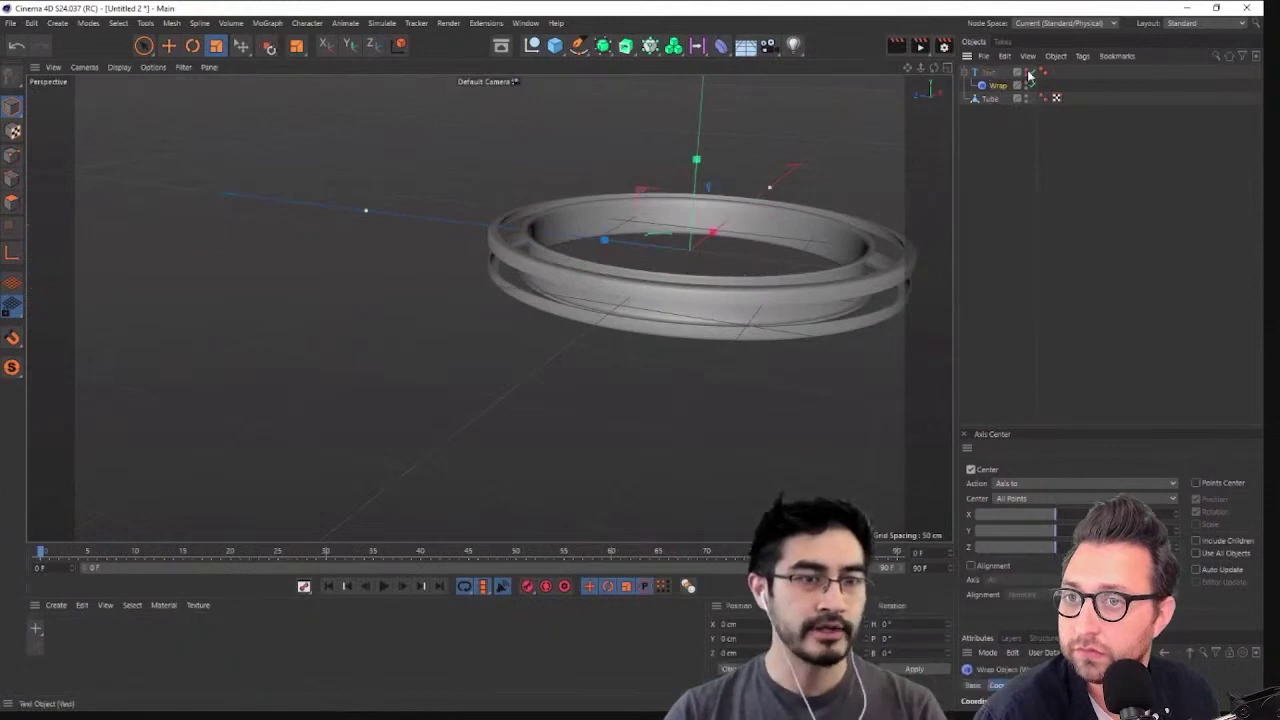
{"action": "left_click", "coordinate": [1029, 74]}
Try converting the Wrap deformer's current state to an object, moving the resulting null out of Text to below Tube
{"action": "right_click", "coordinate": [1027, 85]}
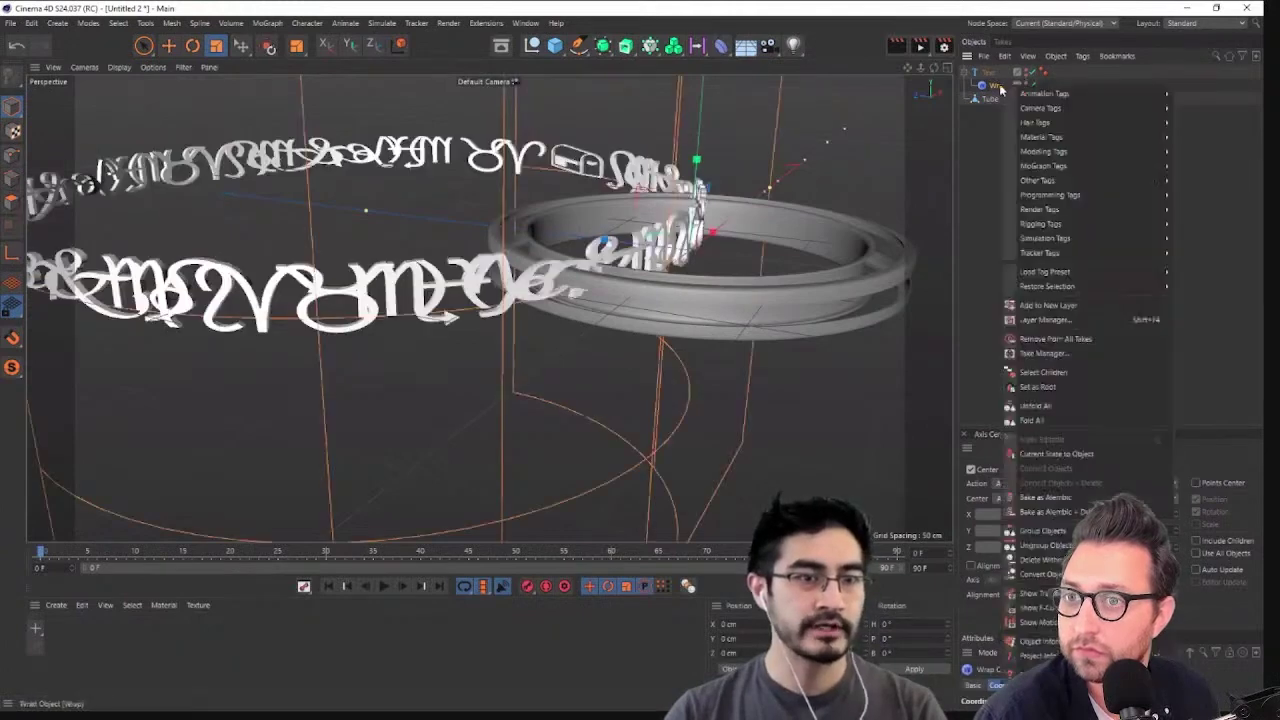
{"action": "left_click", "coordinate": [1065, 450]}
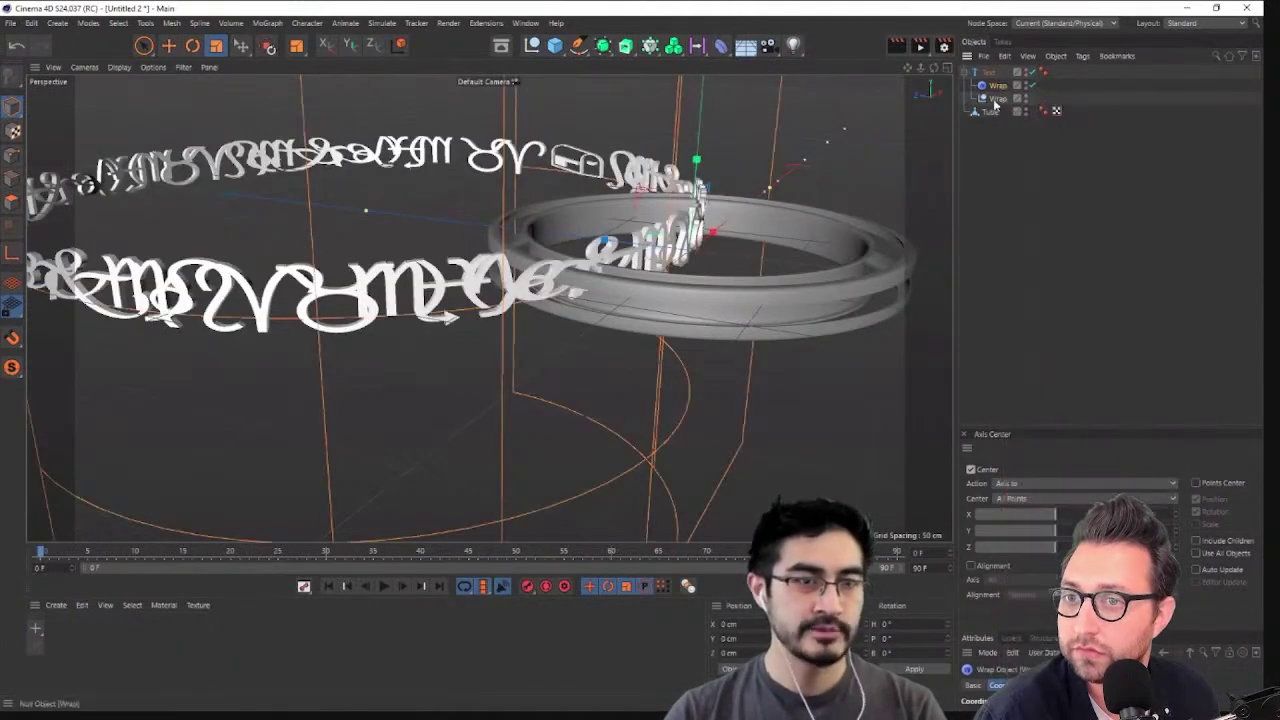
{"action": "left_click_drag", "start_coordinate": [996, 108], "coordinate": [990, 118]}
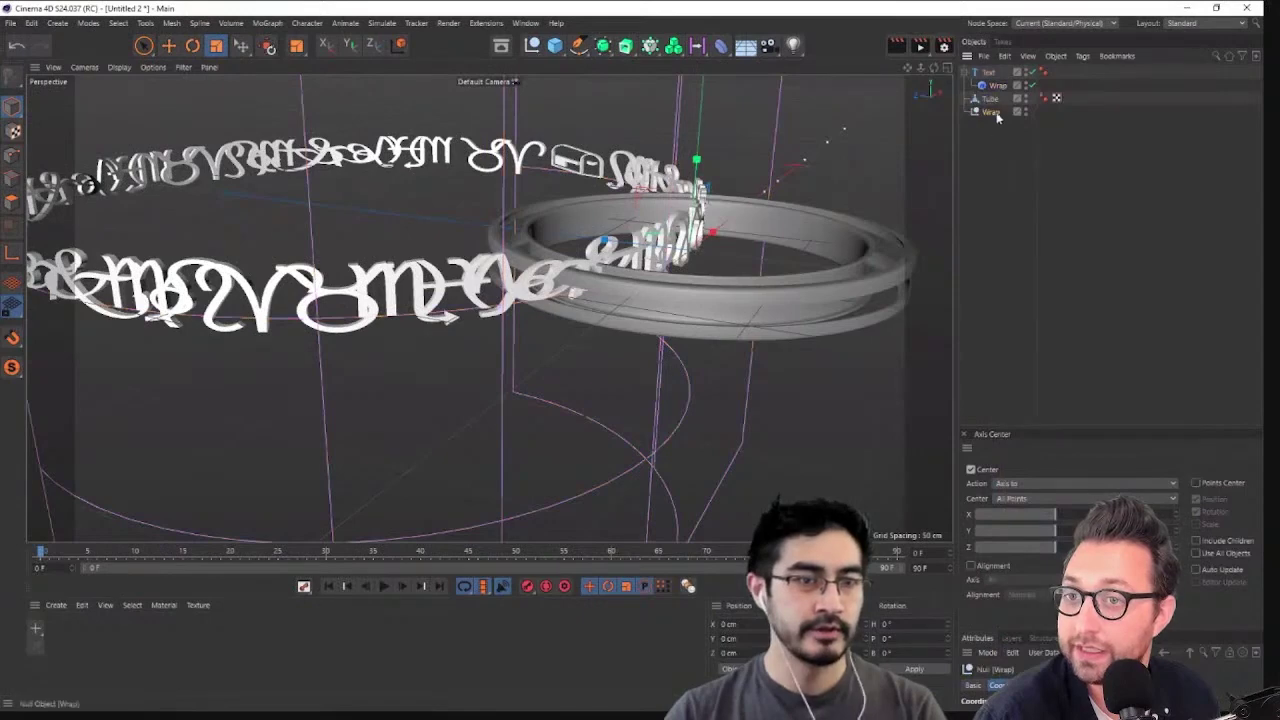
Toggle the Text object's visibility to check the converted Wrap null for geometry, and delete that null
{"action": "left_click", "coordinate": [744, 307]}
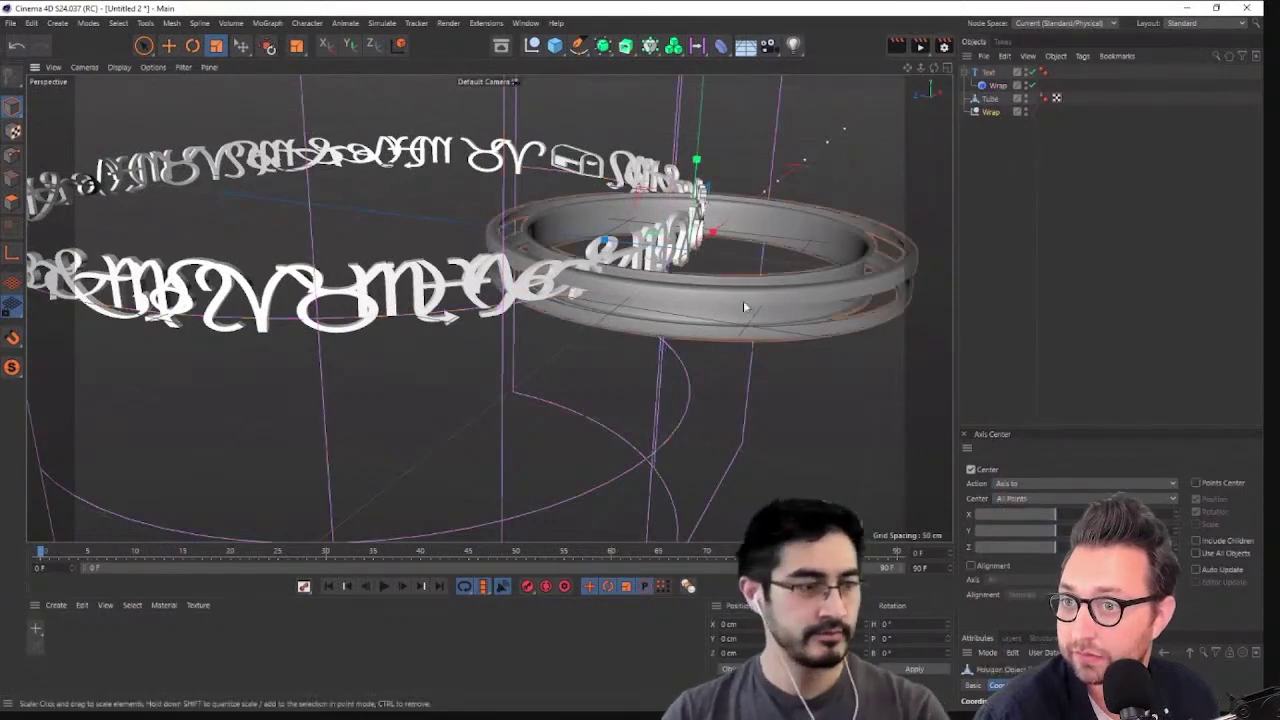
{"action": "left_click", "coordinate": [1019, 85]}
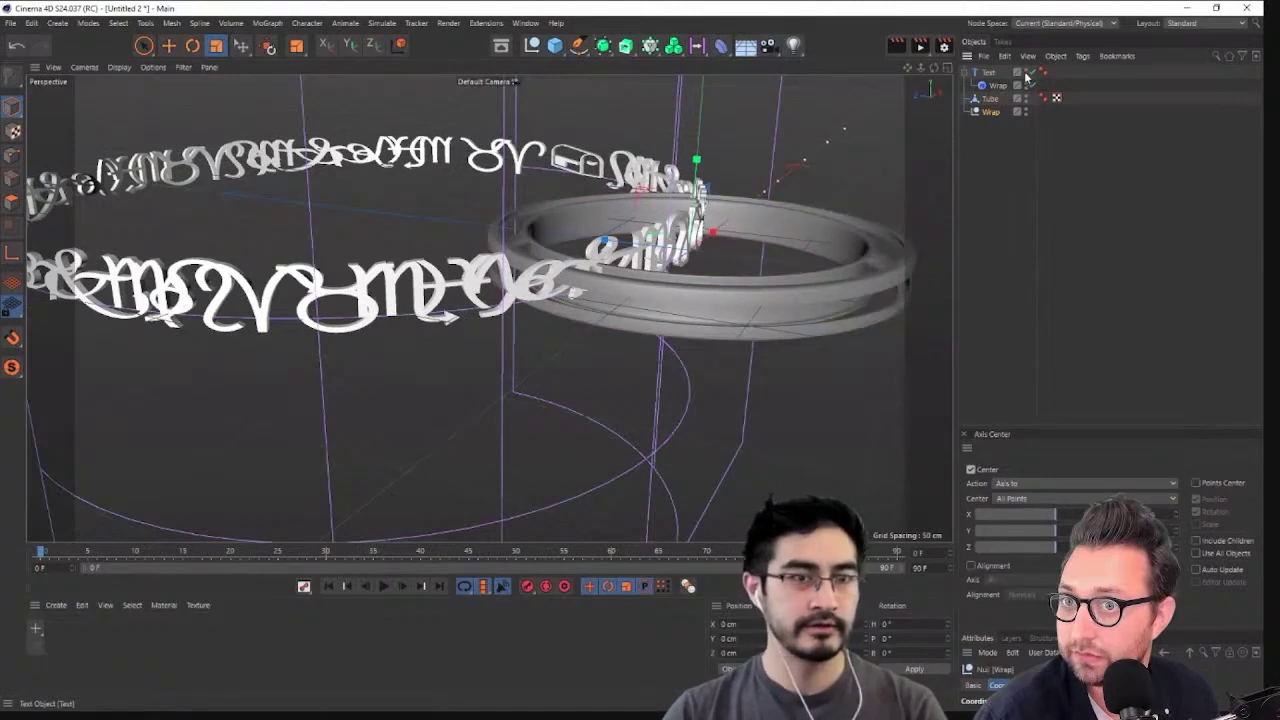
{"action": "left_click", "coordinate": [1027, 76]}
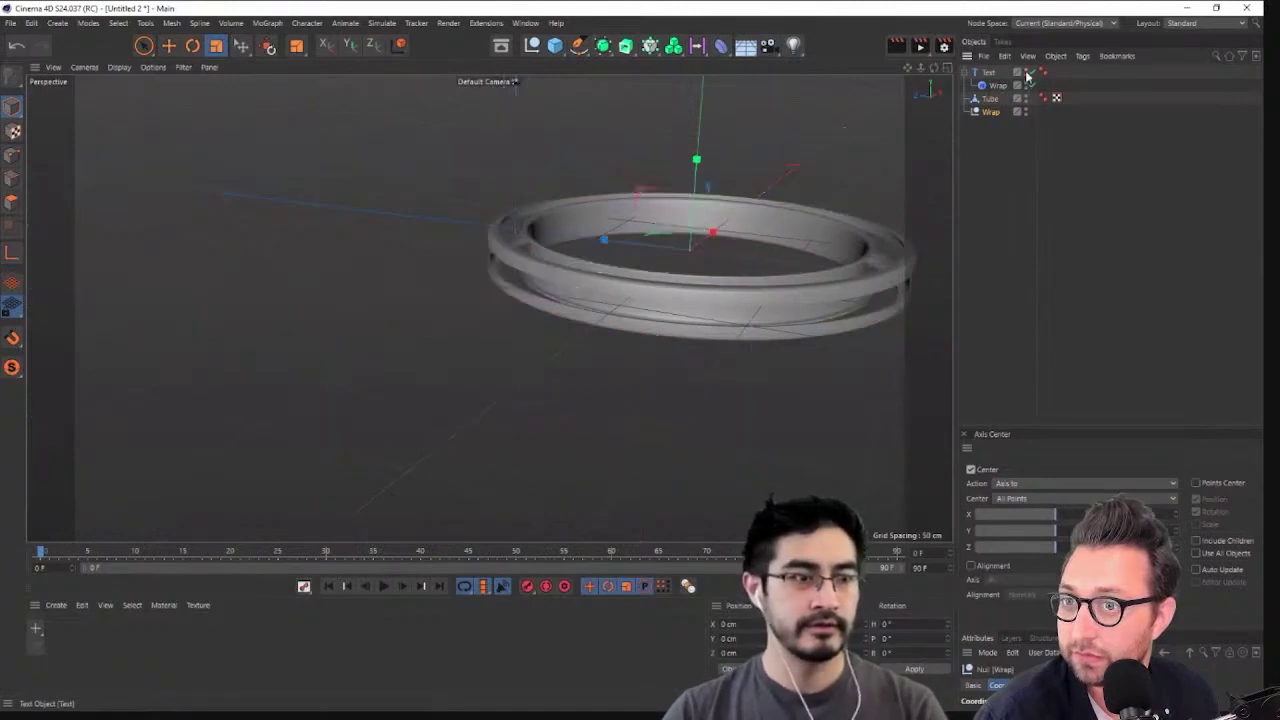
{"action": "left_click", "coordinate": [1028, 76]}
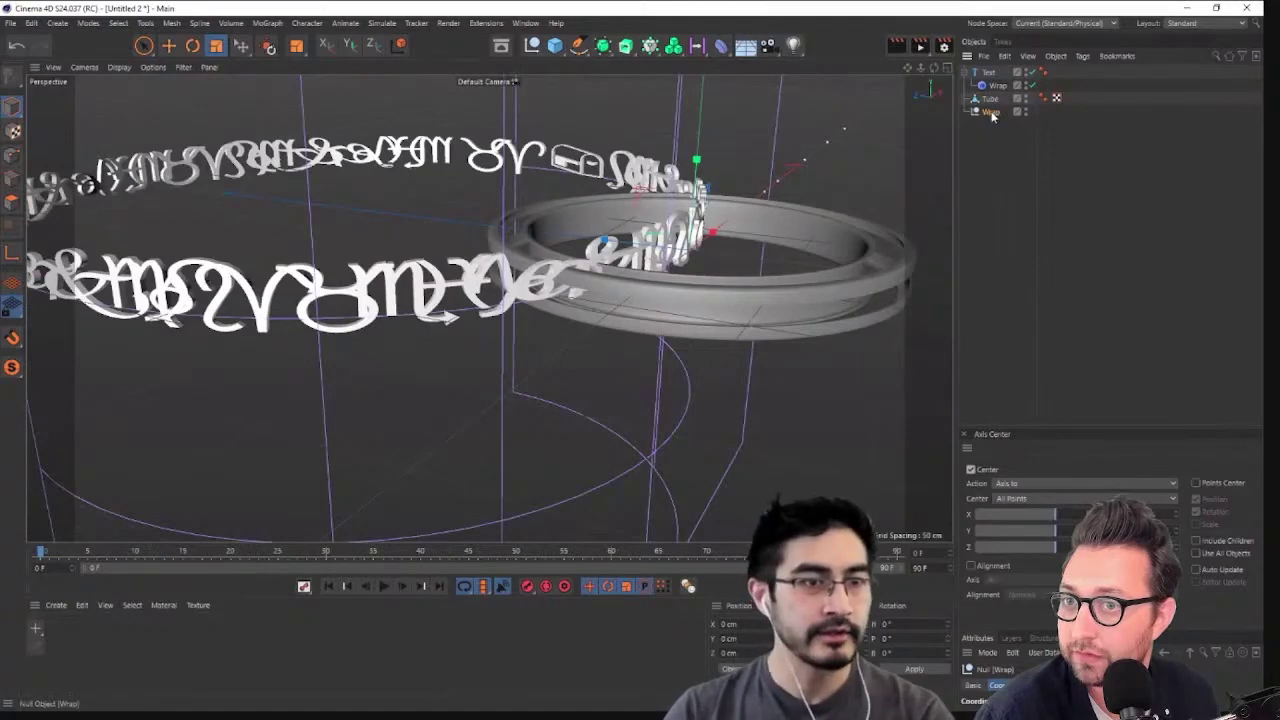
{"action": "key", "text": "Delete"}
Duplicate the Text object with its Wrap deformer, placing the copy below Tube in the object hierarchy
{"action": "right_click", "coordinate": [988, 72]}
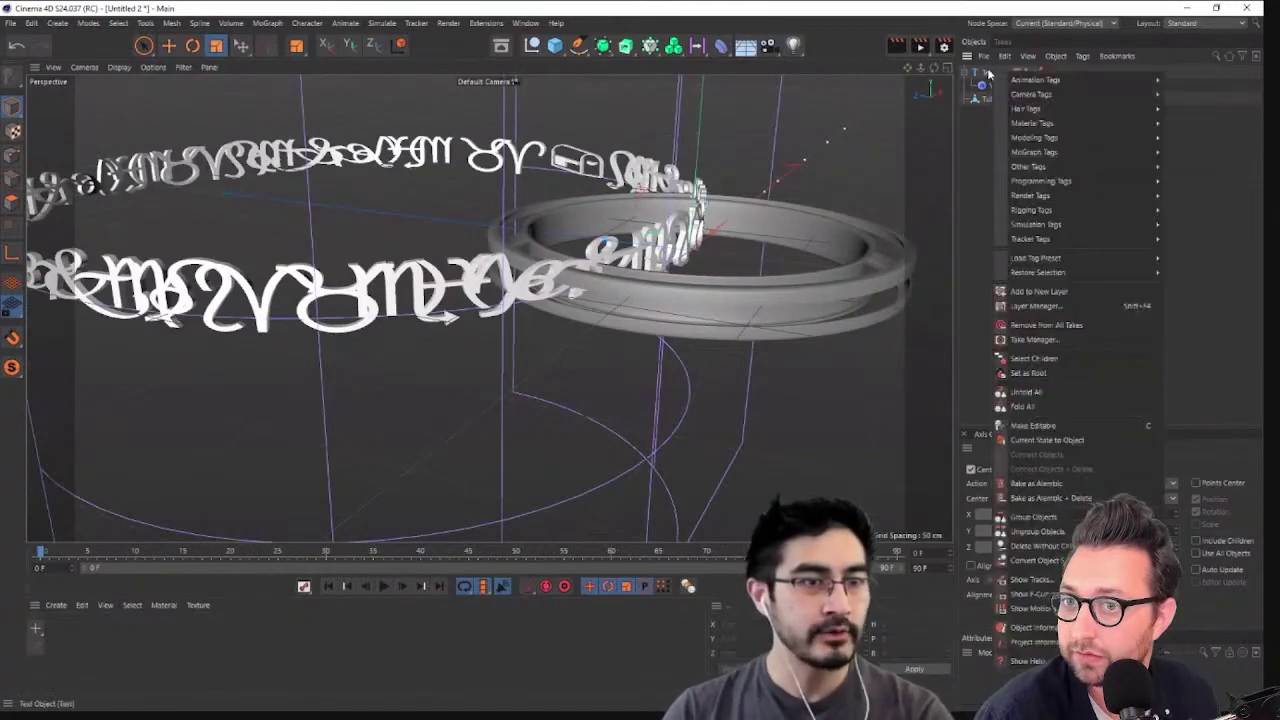
{"action": "left_click", "coordinate": [985, 73]}
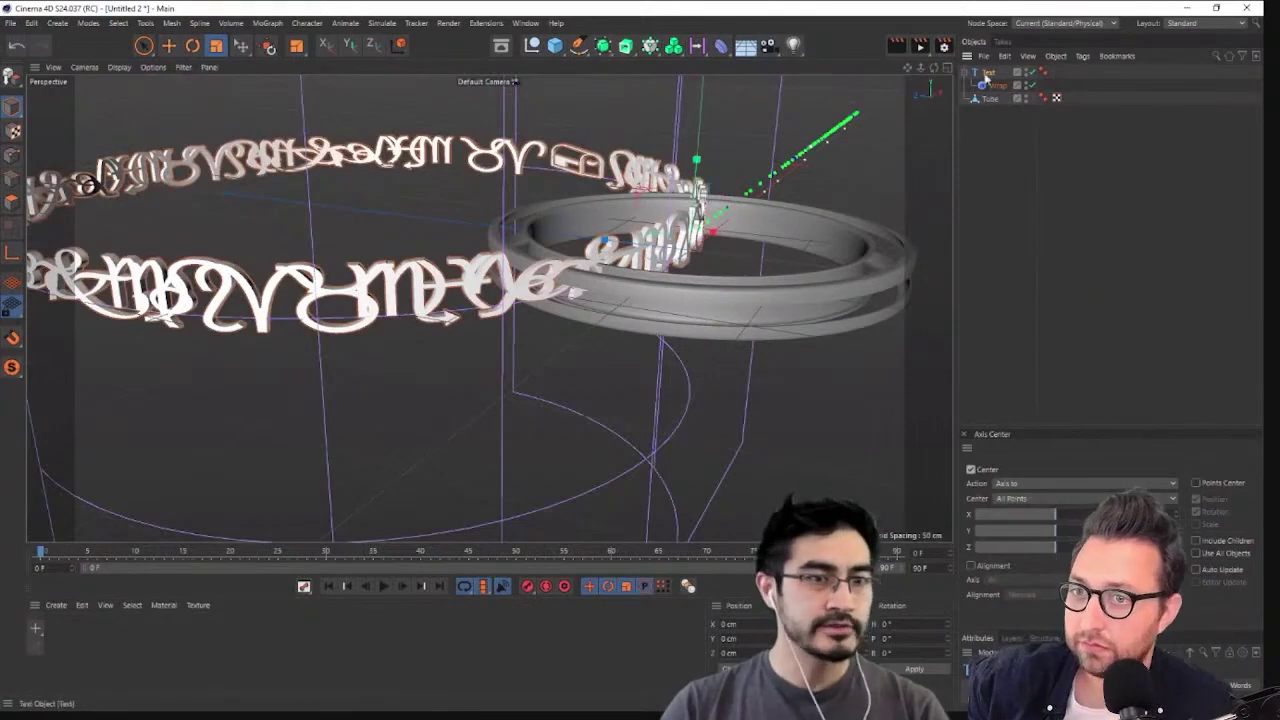
{"action": "left_click_drag", "start_coordinate": [986, 76], "coordinate": [984, 204], "text": "ctrl"}
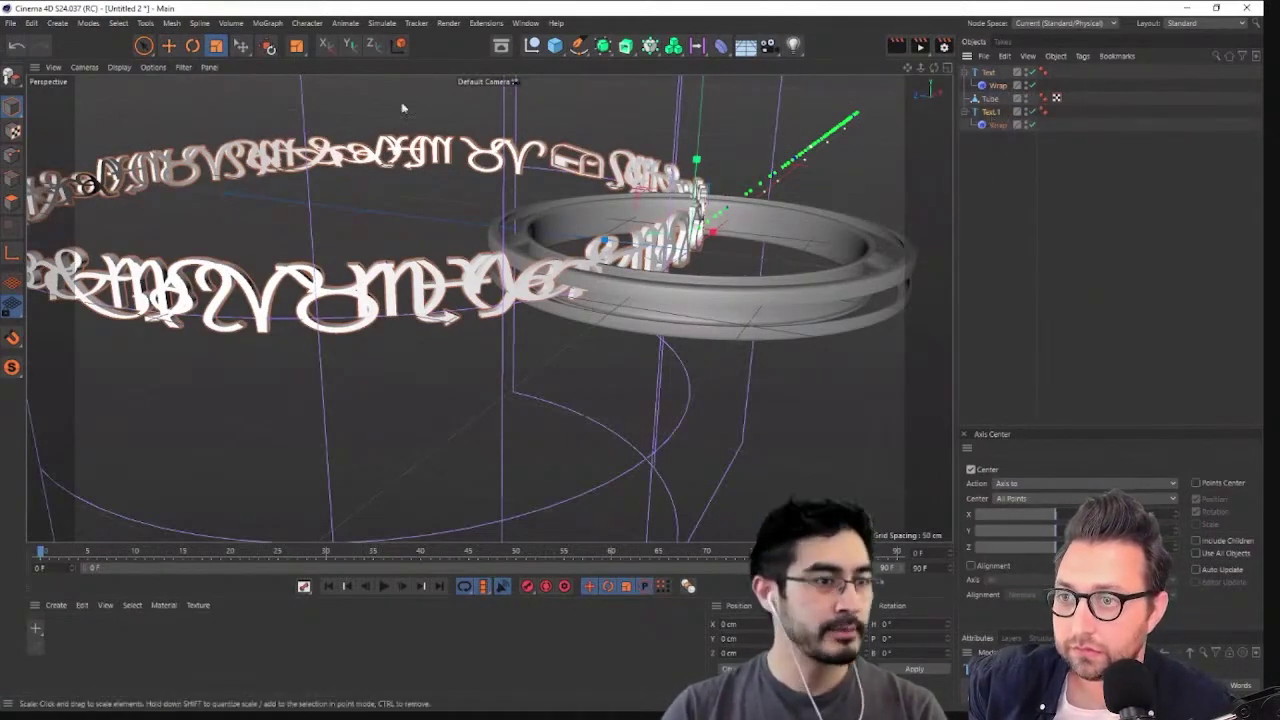
Rotate the copied Text.1 to a -90° pitch with its Wrap deformer moved out, and nest that Wrap back under it
{"action": "left_click", "coordinate": [994, 165]}
{"action": "left_click_drag", "start_coordinate": [1001, 127], "coordinate": [990, 148]}
{"action": "left_click", "coordinate": [989, 115], "text": "shift"}
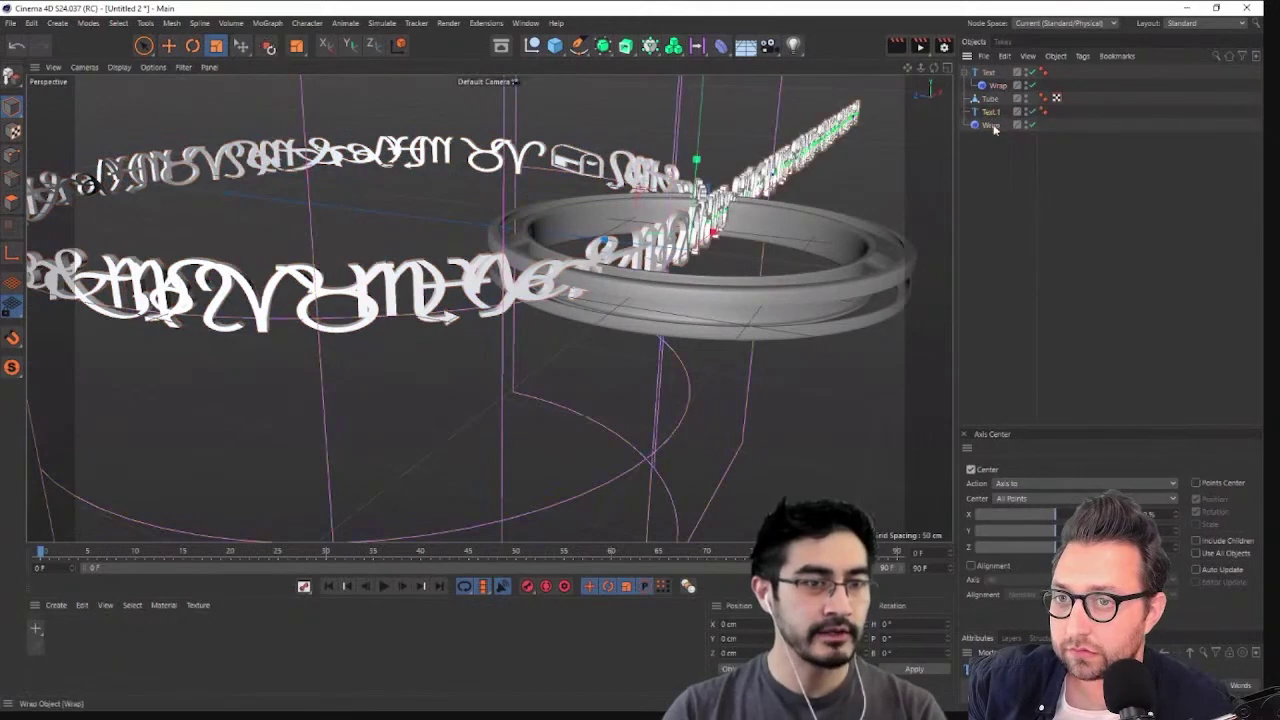
{"action": "left_click", "coordinate": [193, 53]}
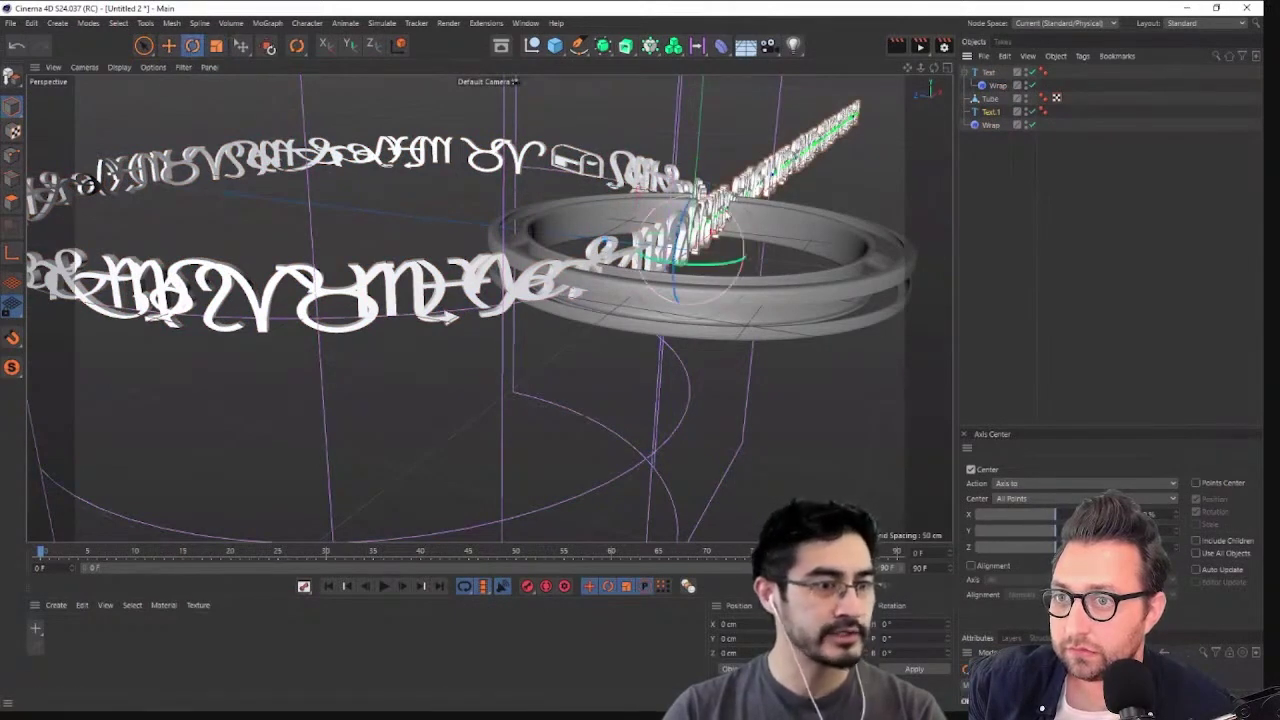
{"action": "left_click_drag", "start_coordinate": [716, 222], "coordinate": [606, 183]}
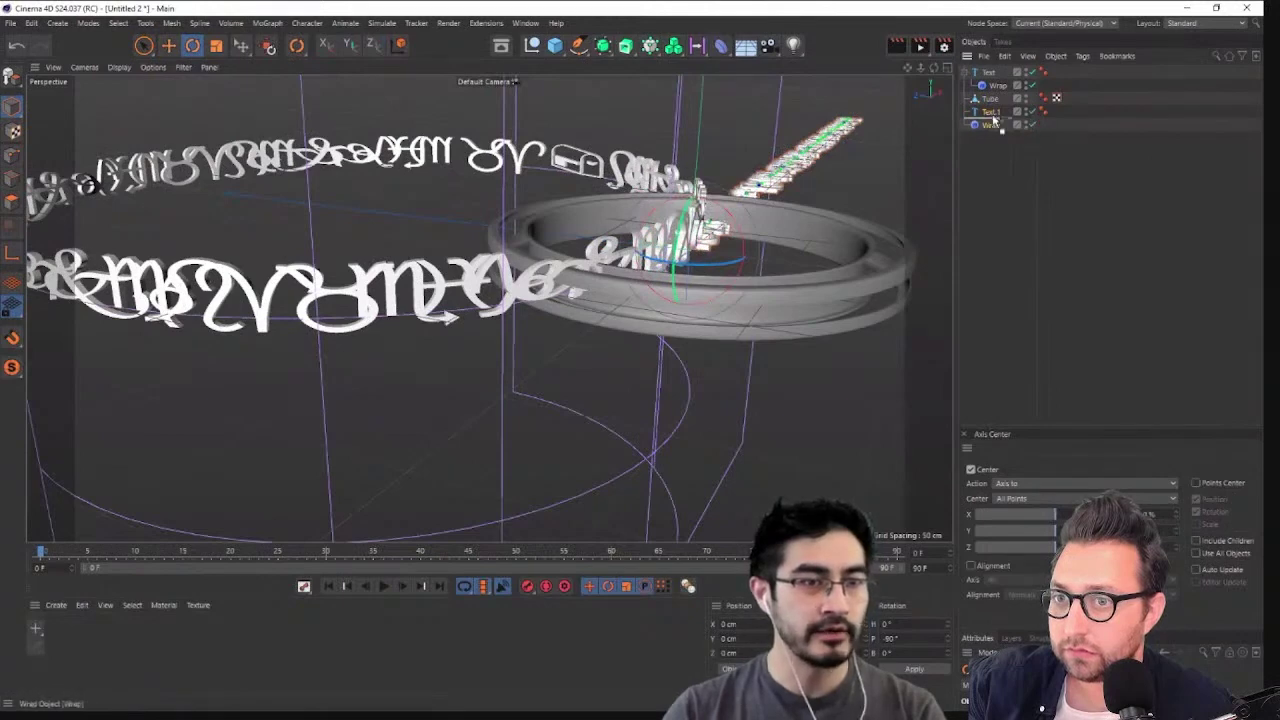
{"action": "left_click_drag", "start_coordinate": [991, 124], "coordinate": [992, 113]}
{"action": "scroll", "coordinate": [512, 338], "scroll_direction": "down", "scroll_amount": 4}
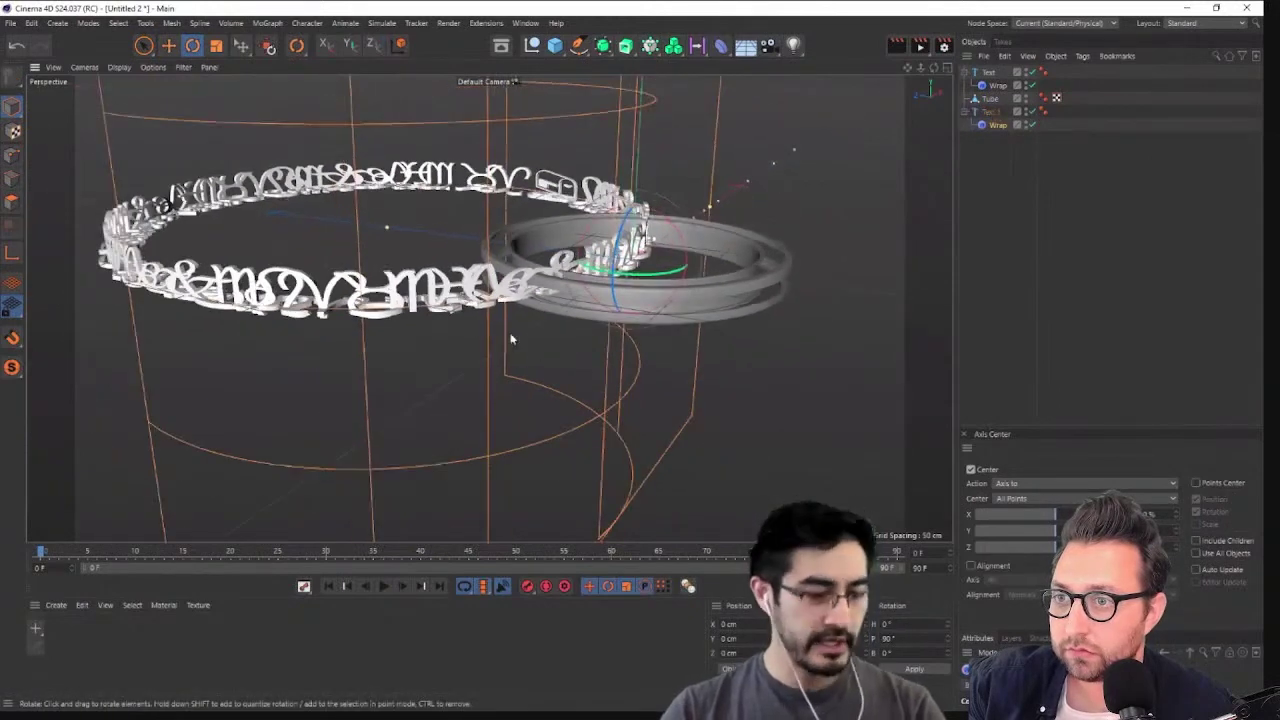
{"action": "left_click_drag", "start_coordinate": [511, 340], "coordinate": [175, 40], "text": "alt"}
{"action": "left_click", "coordinate": [168, 45]}
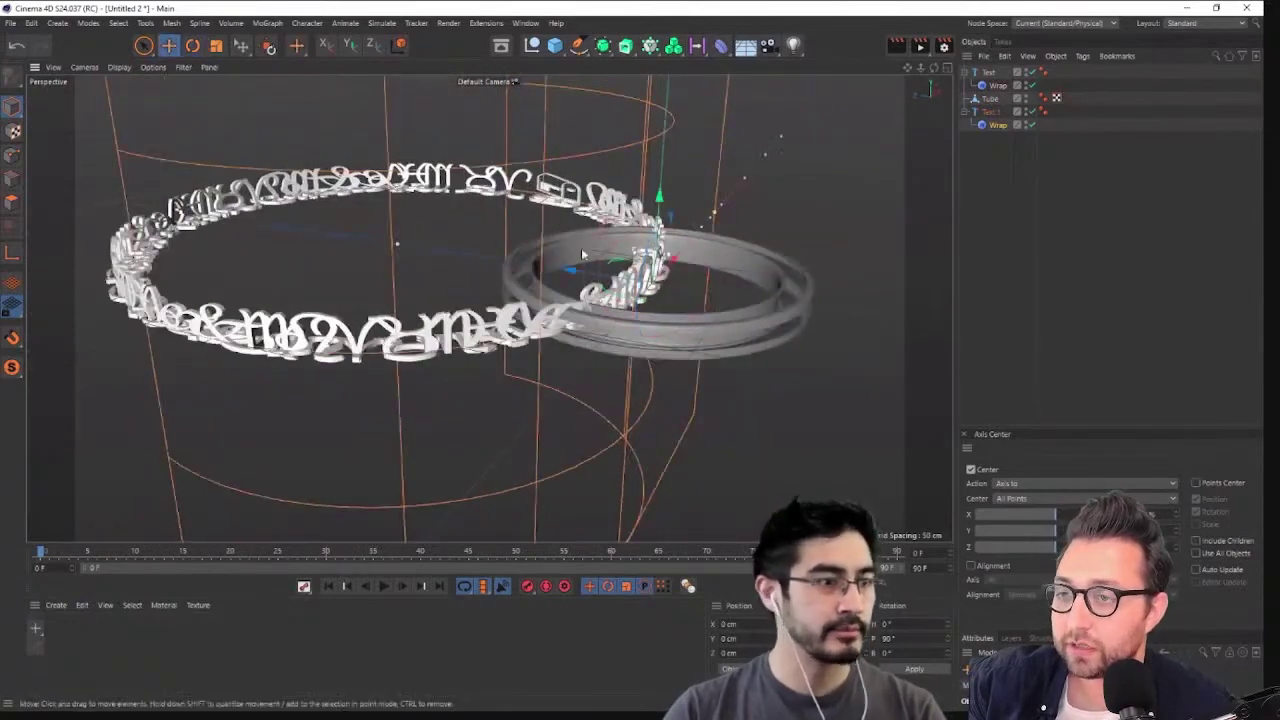
{"action": "left_click_drag", "start_coordinate": [658, 216], "coordinate": [662, 160]}
{"action": "key", "text": "ctrl+z"}
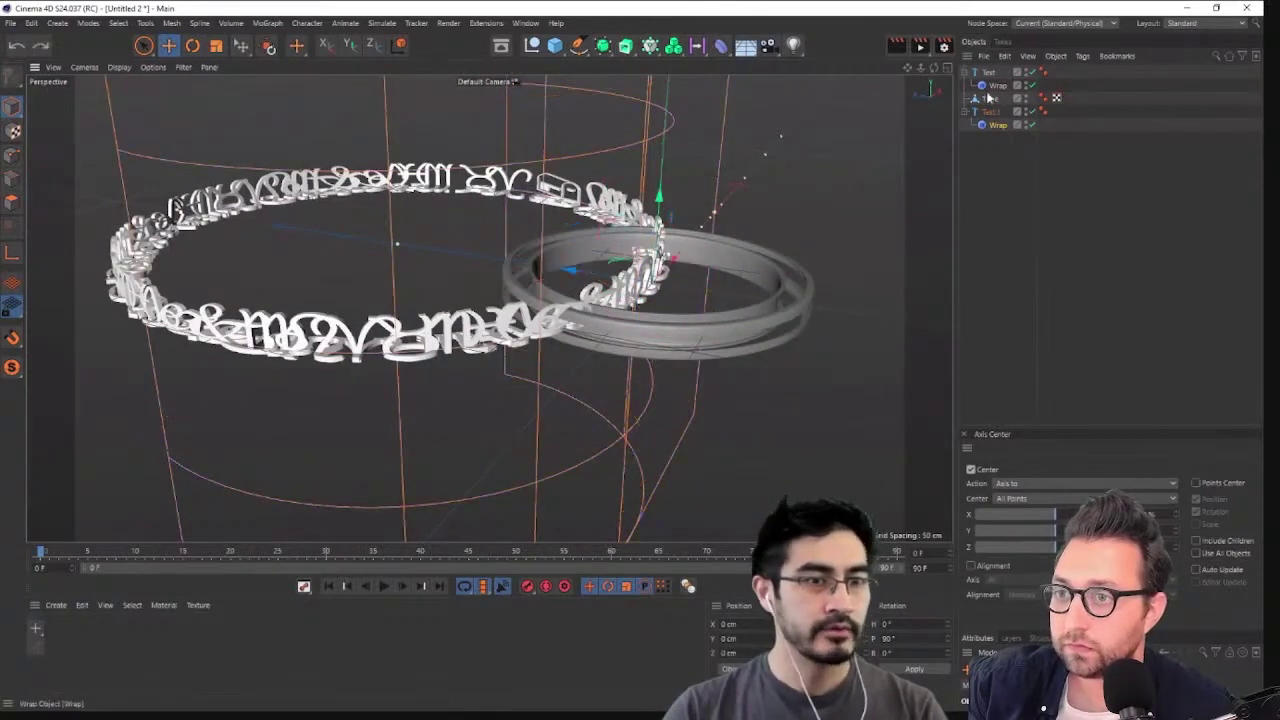
Move Text.1 up to about 48.4 cm in Y, above the original lettering ring
{"action": "left_click", "coordinate": [990, 113]}
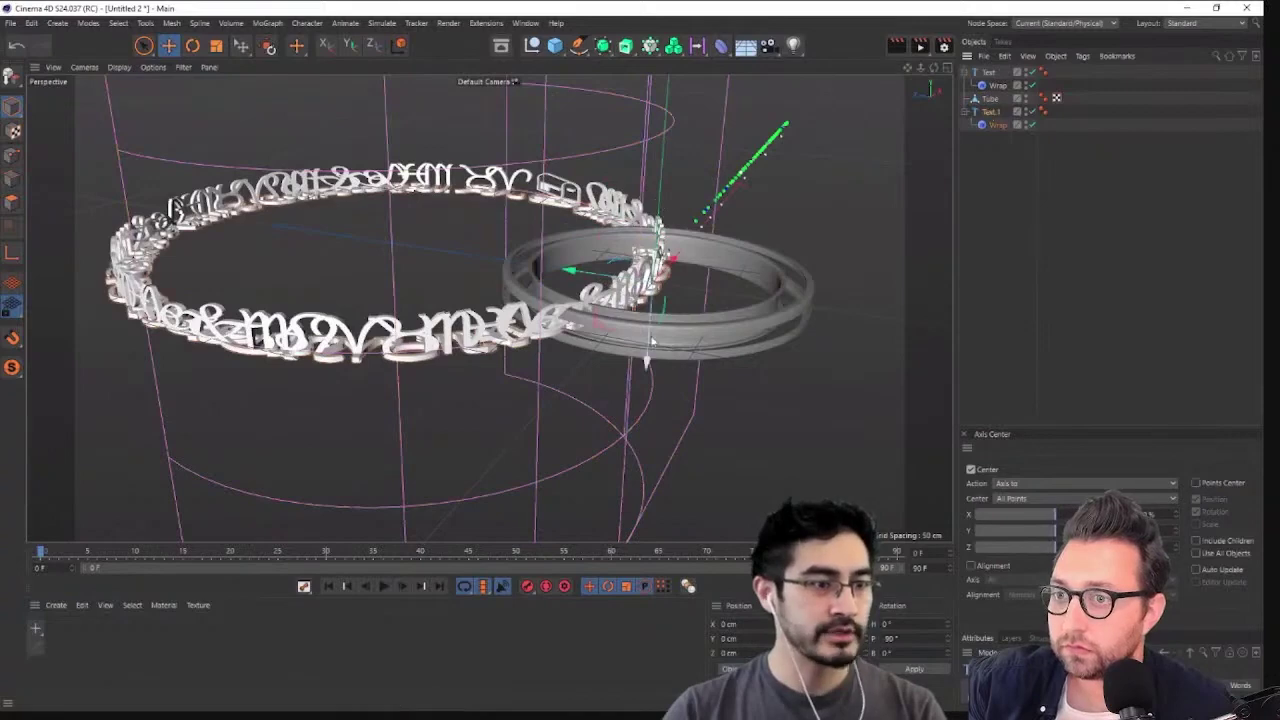
{"action": "left_click_drag", "start_coordinate": [650, 339], "coordinate": [654, 240]}
{"action": "right_click_drag", "start_coordinate": [560, 240], "coordinate": [650, 250], "text": "alt"}
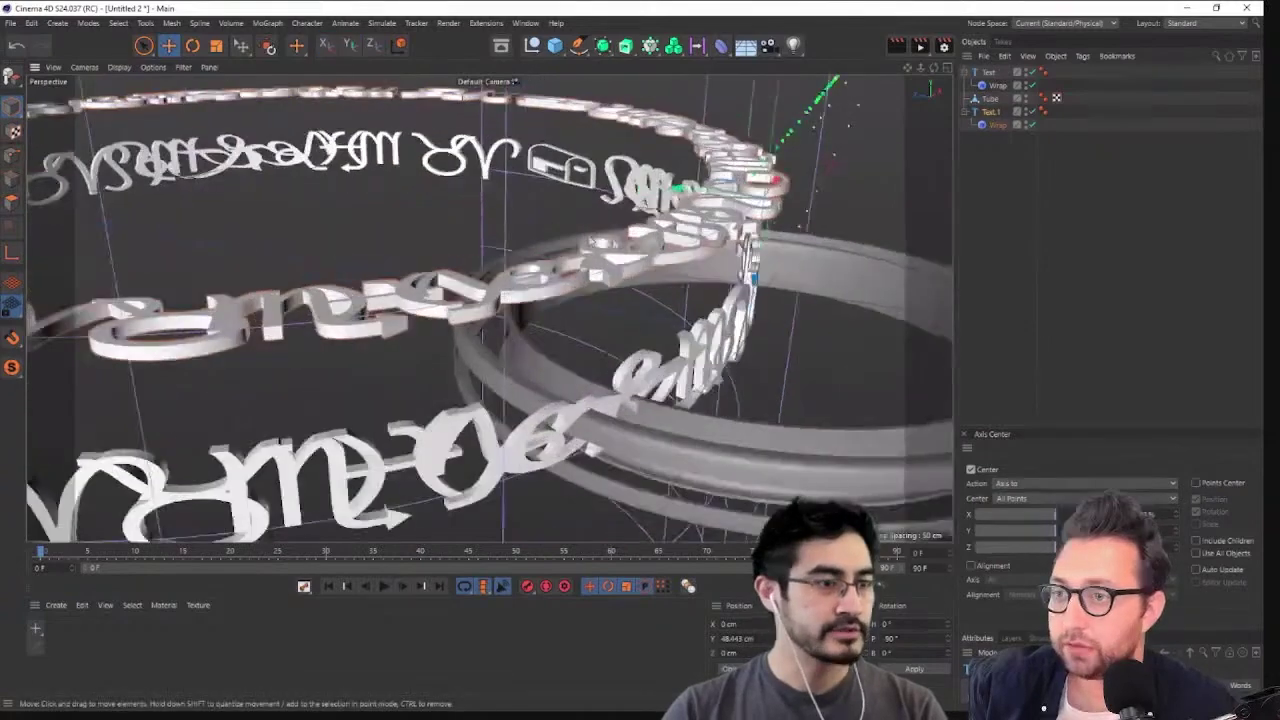
{"action": "left_click_drag", "start_coordinate": [650, 250], "coordinate": [686, 257], "text": "alt"}
{"action": "scroll", "coordinate": [686, 258], "scroll_direction": "down", "scroll_amount": 6}
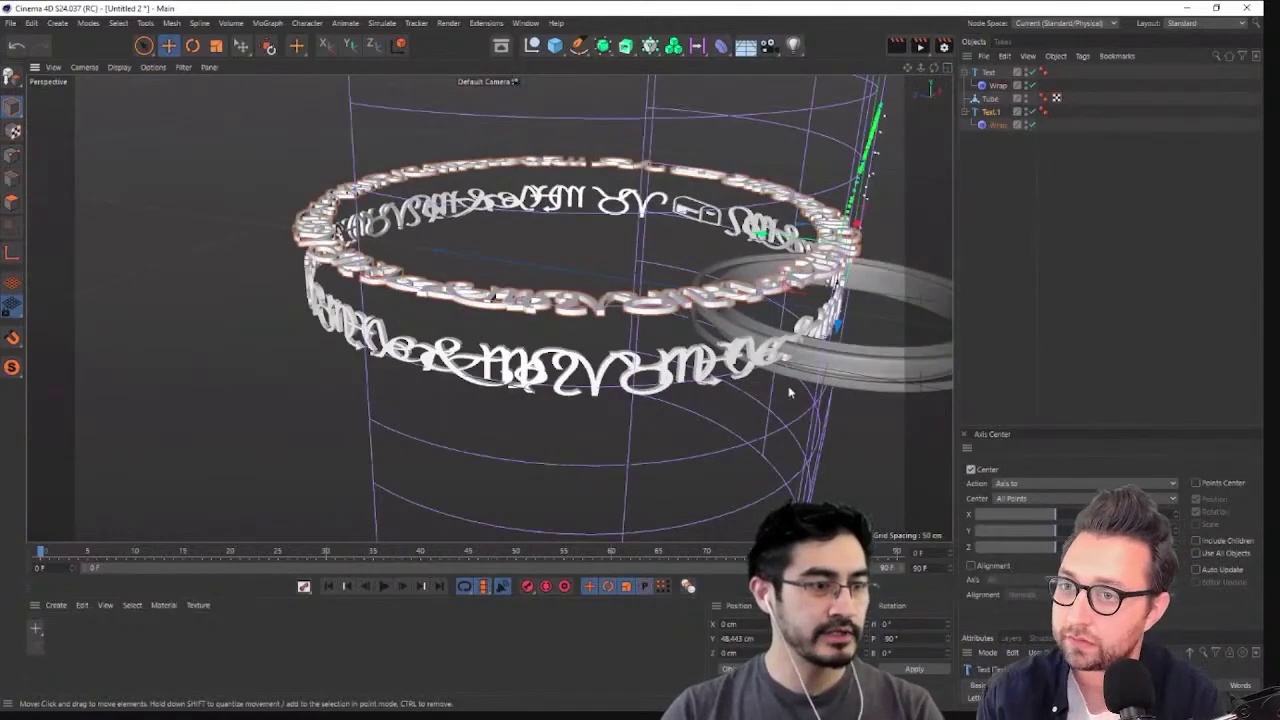
{"action": "scroll", "coordinate": [790, 393], "scroll_direction": "down", "scroll_amount": 3}
{"action": "left_click_drag", "start_coordinate": [803, 406], "coordinate": [1021, 75], "text": "alt"}
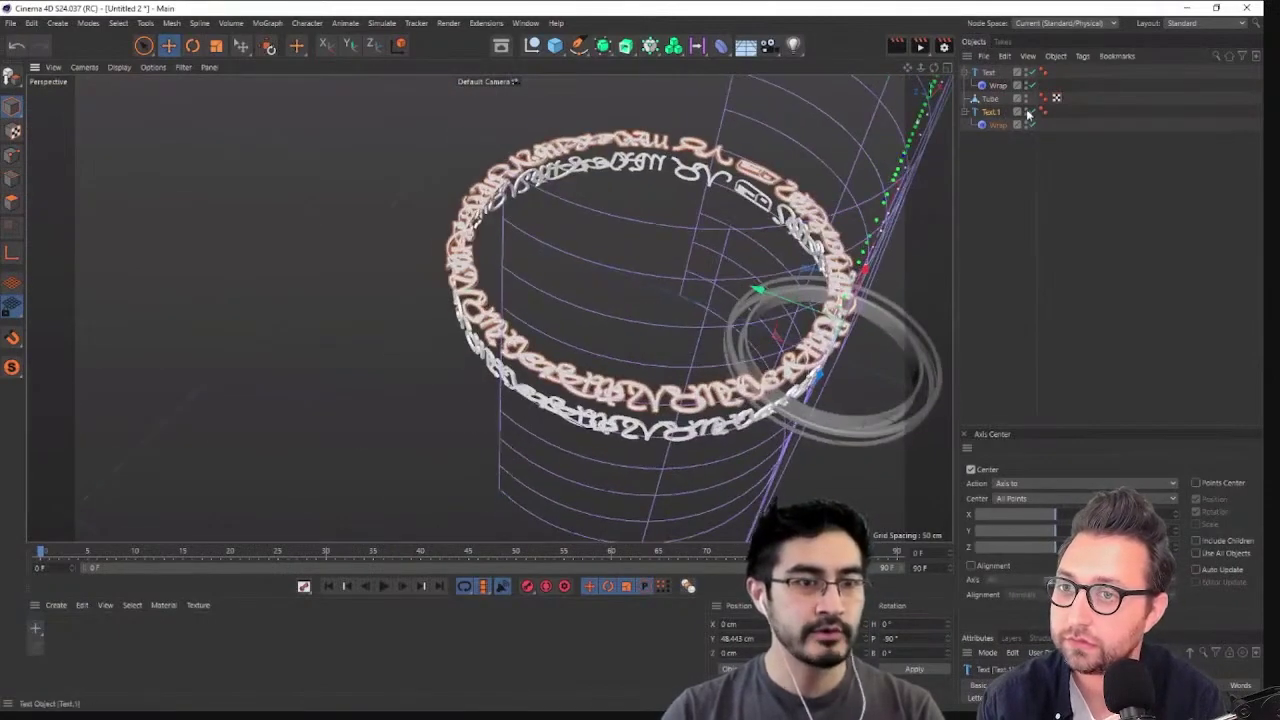
Hide Text.1 in the viewport and make the original Text object editable
{"action": "left_click", "coordinate": [1027, 112]}
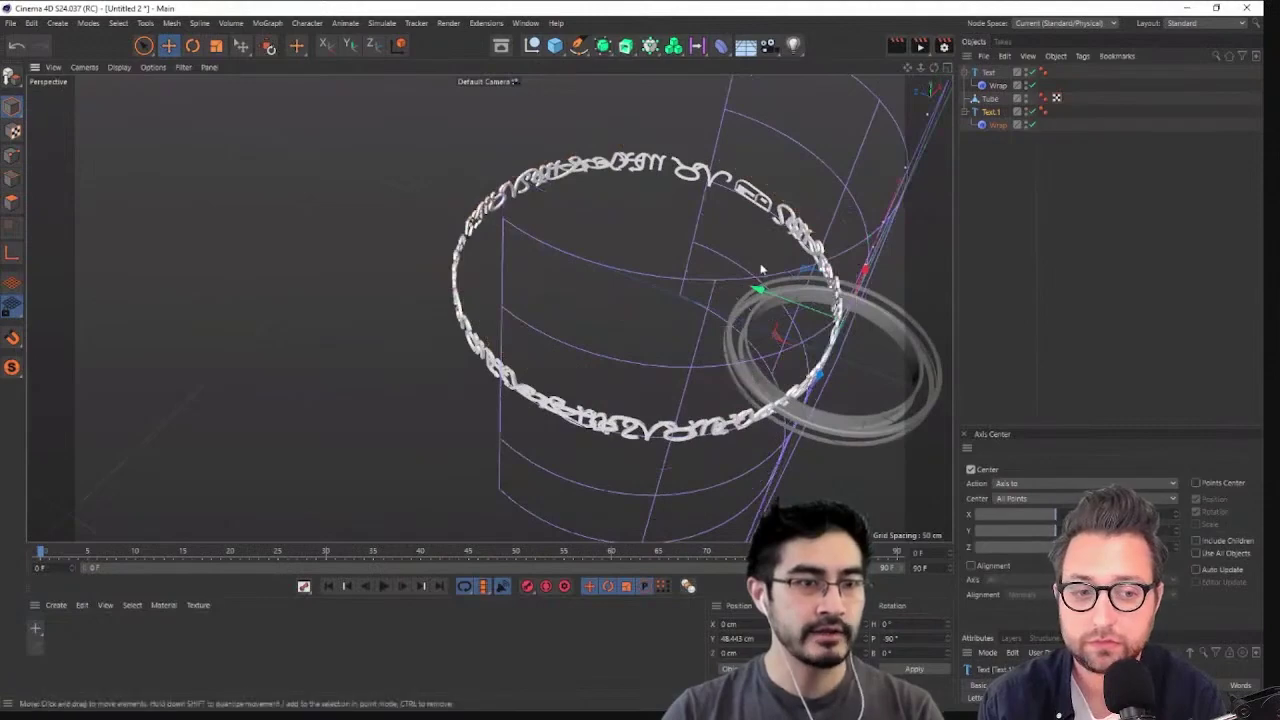
{"action": "left_click_drag", "start_coordinate": [760, 271], "coordinate": [996, 75], "text": "alt"}
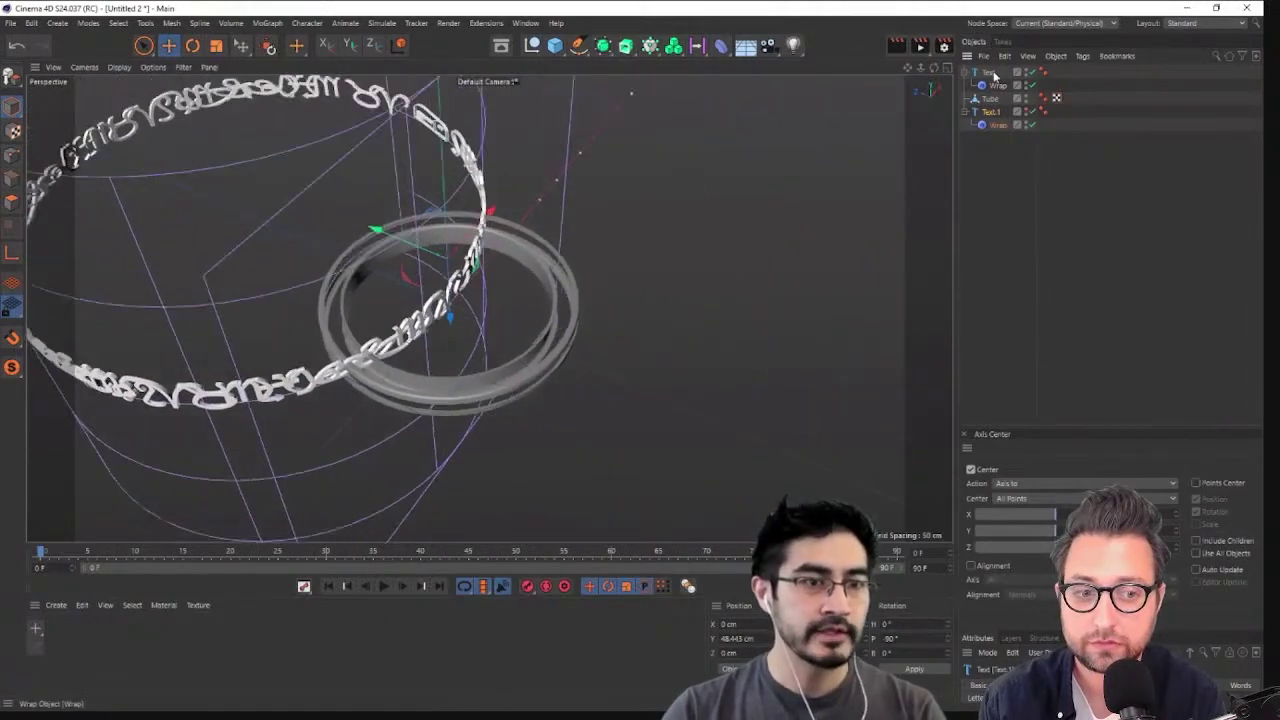
{"action": "right_click", "coordinate": [994, 72]}
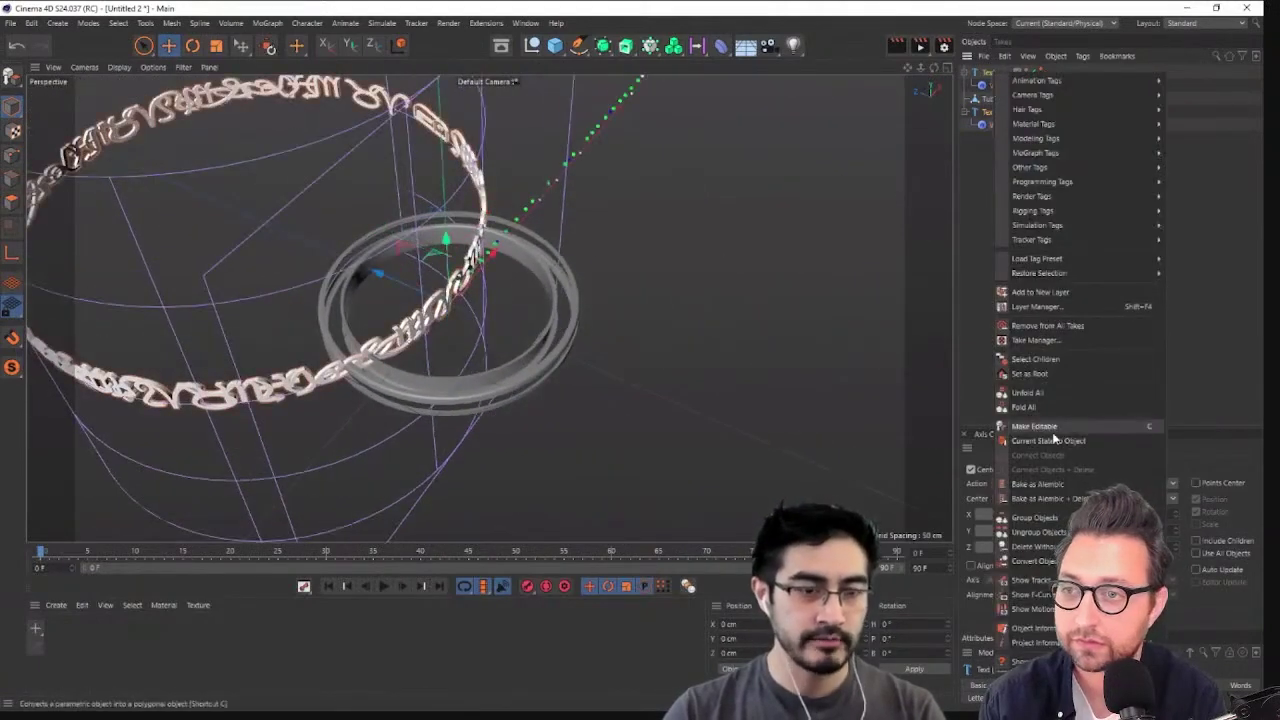
{"action": "left_click", "coordinate": [1050, 428]}
{"action": "left_click", "coordinate": [968, 73]}
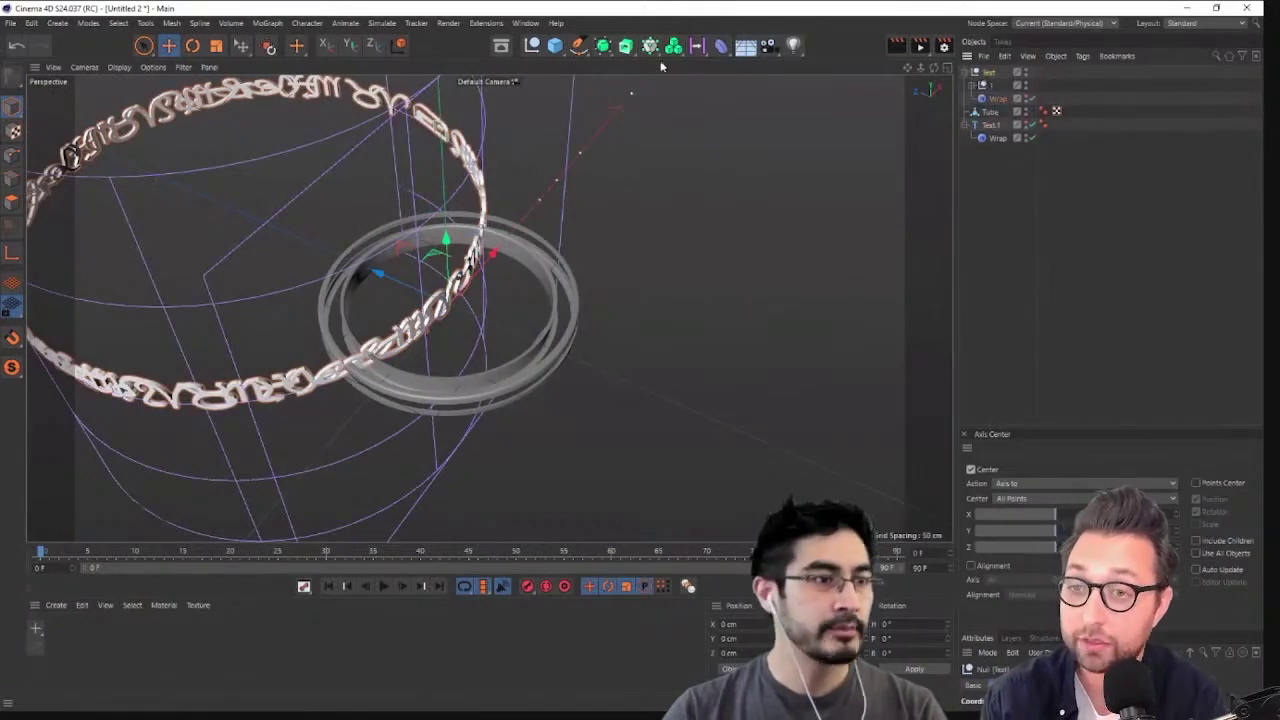
Add two Connect generators to the scene
{"action": "left_click", "coordinate": [626, 45]}
{"action": "left_click", "coordinate": [603, 45]}
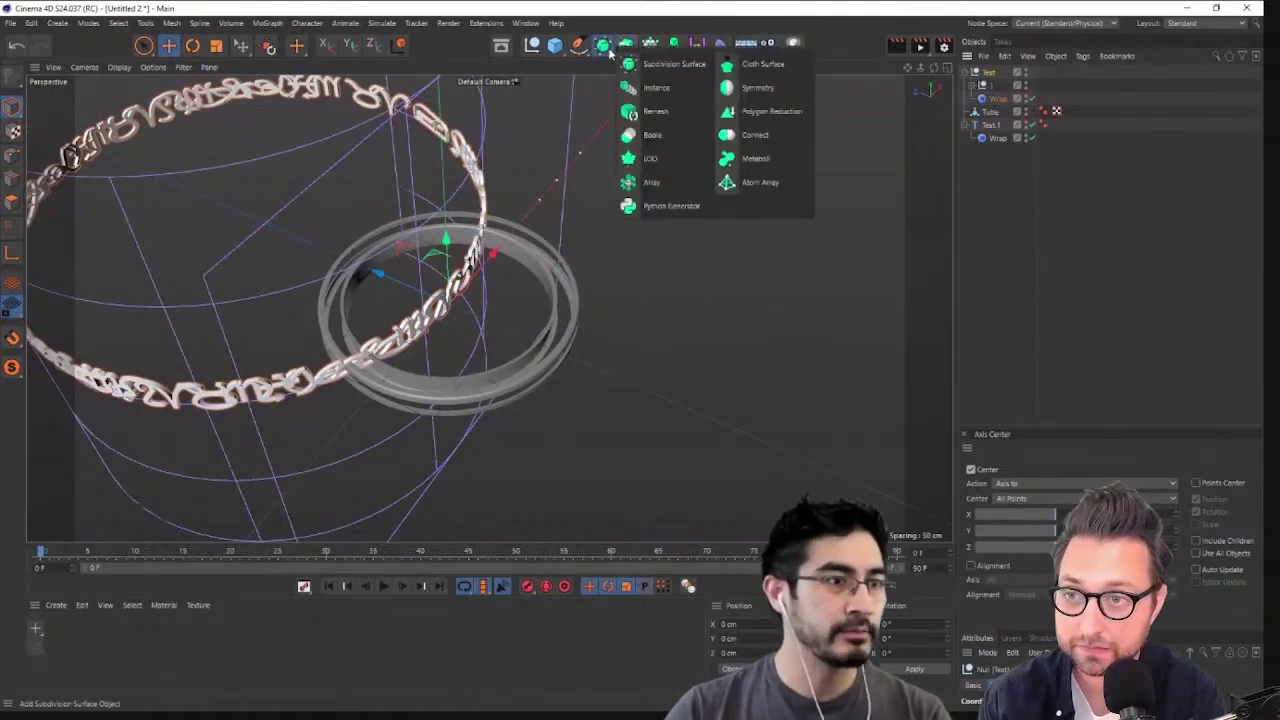
{"action": "left_click", "coordinate": [750, 135]}
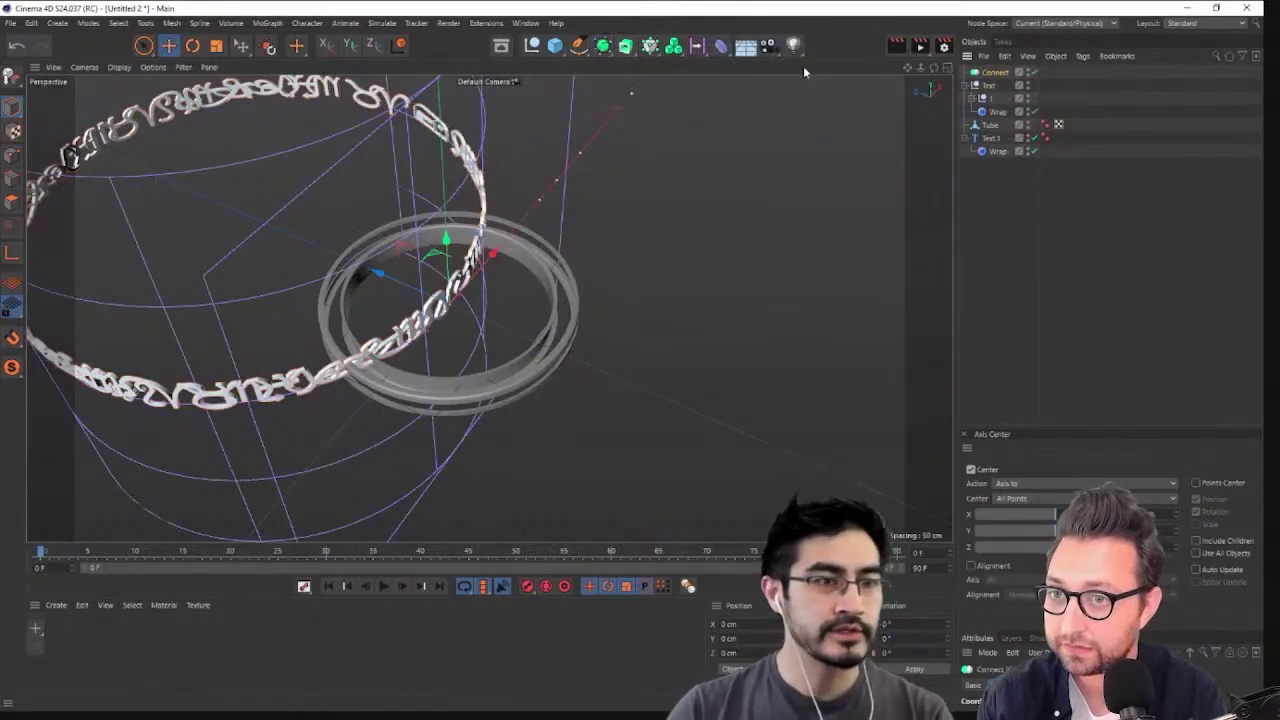
{"action": "left_click", "coordinate": [625, 45]}
{"action": "left_click", "coordinate": [603, 45]}
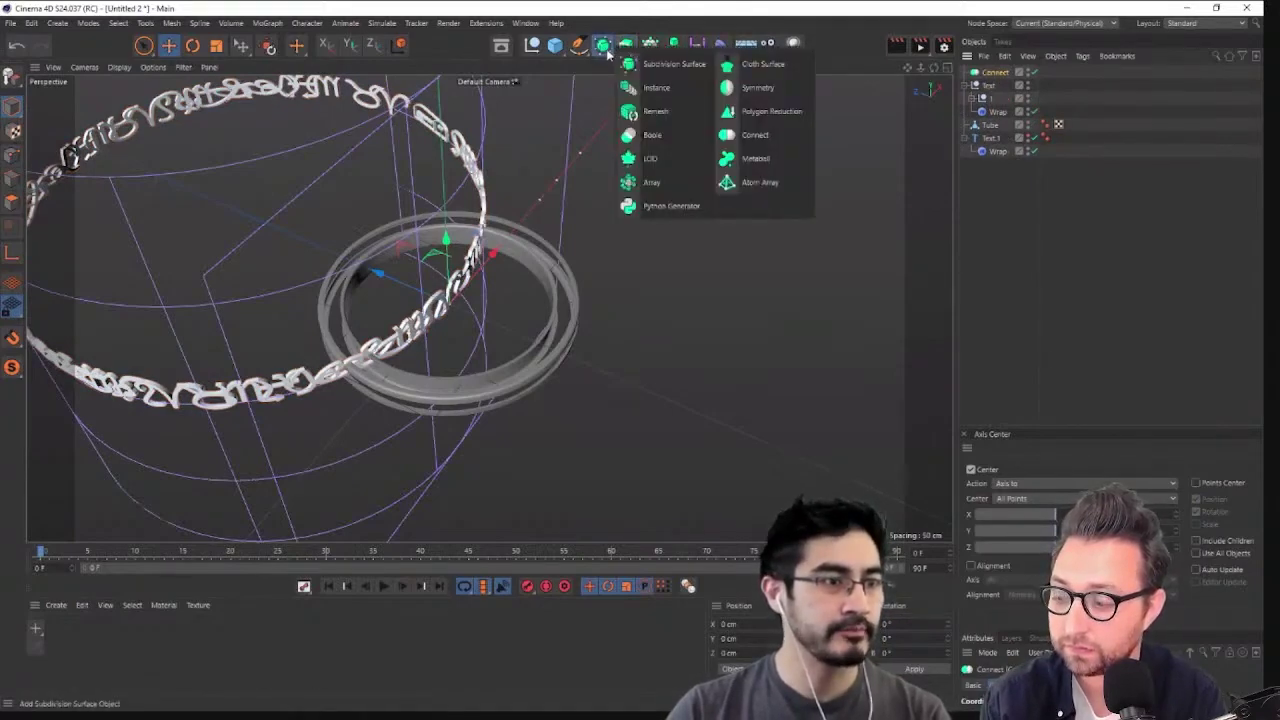
{"action": "left_click", "coordinate": [748, 135]}
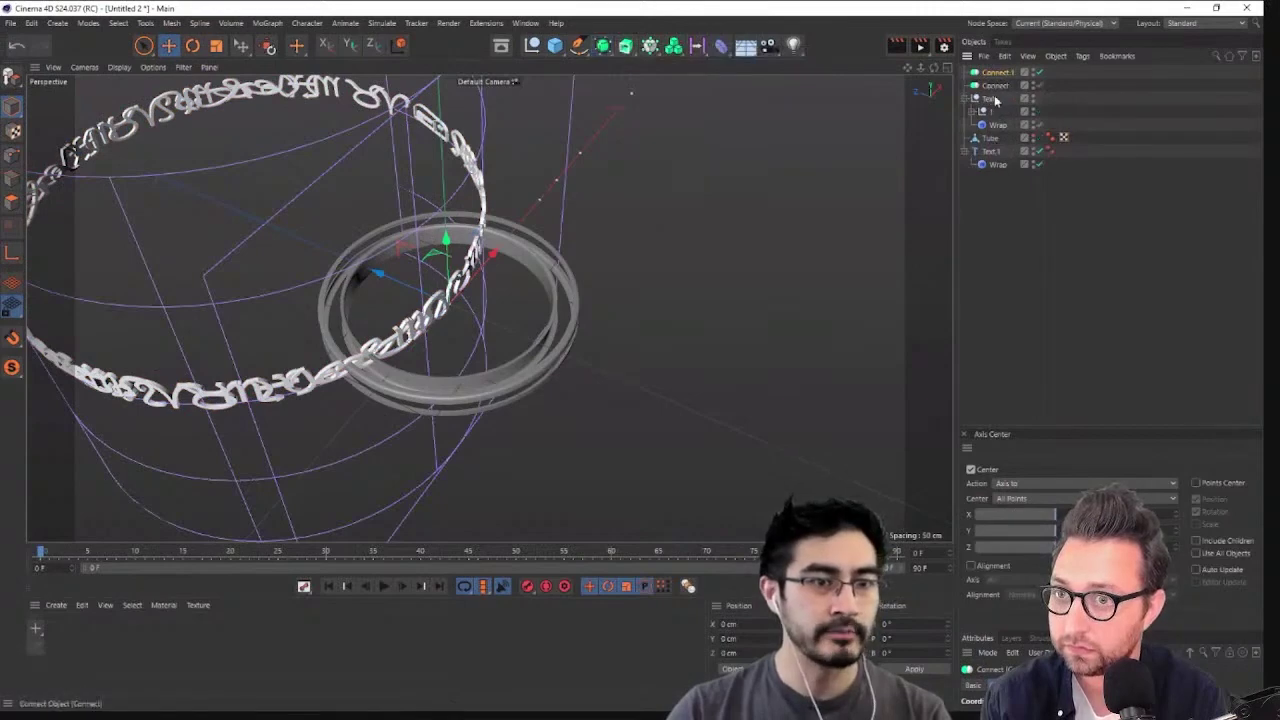
Nest the converted Text hierarchy in the first Connect generator and make that generator editable
{"action": "left_click_drag", "start_coordinate": [1000, 84], "coordinate": [1000, 86]}
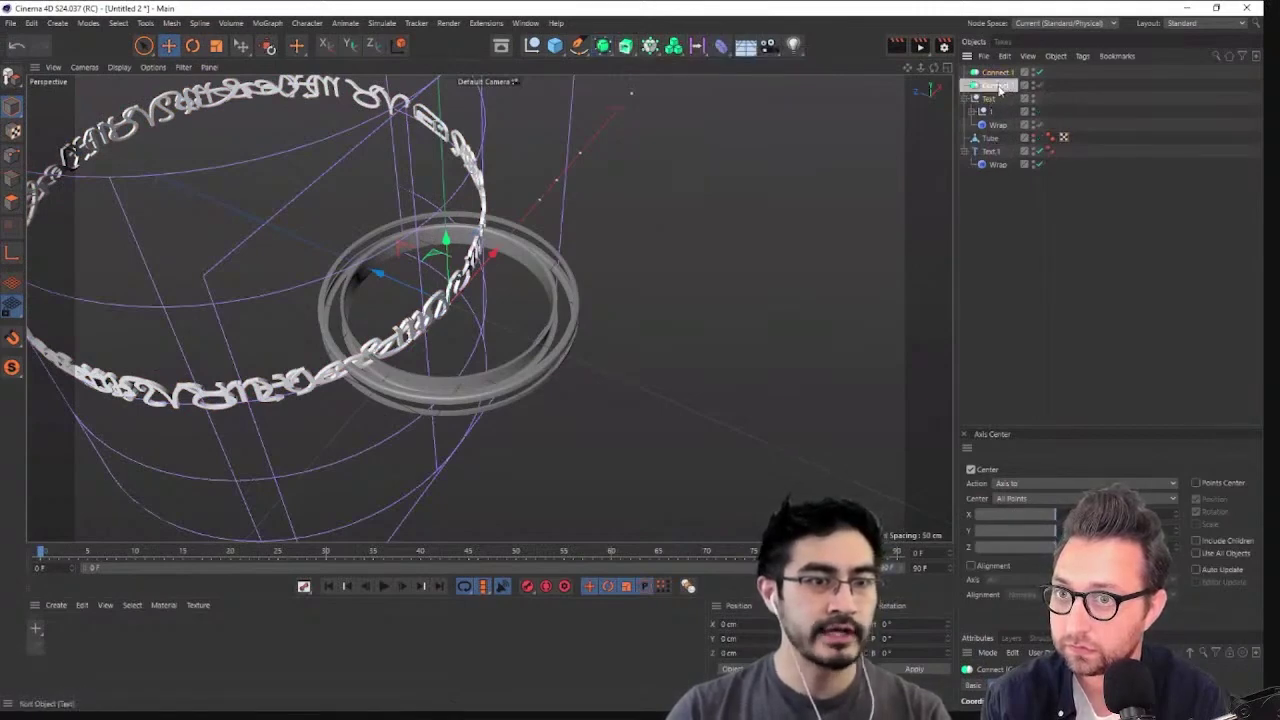
{"action": "right_click", "coordinate": [1000, 87]}
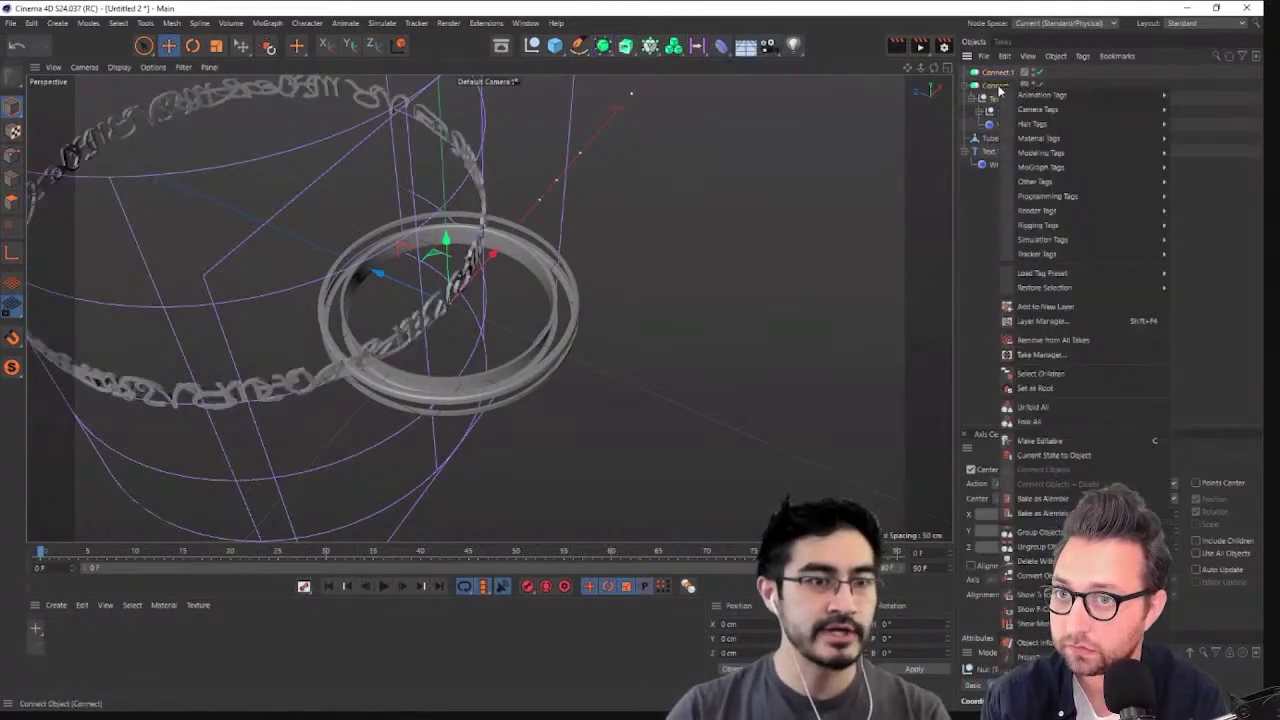
{"action": "left_click", "coordinate": [1037, 441]}
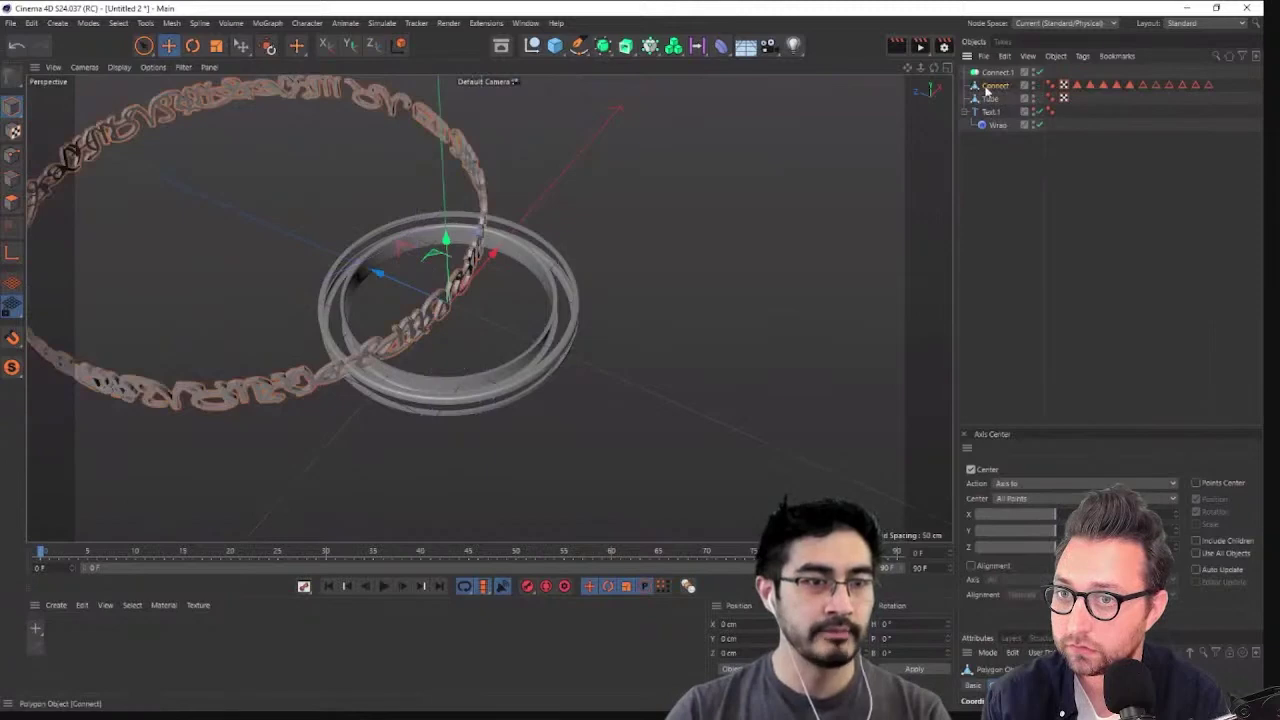
Rename the converted Connect mesh as Sides
{"action": "double_click", "coordinate": [996, 86]}
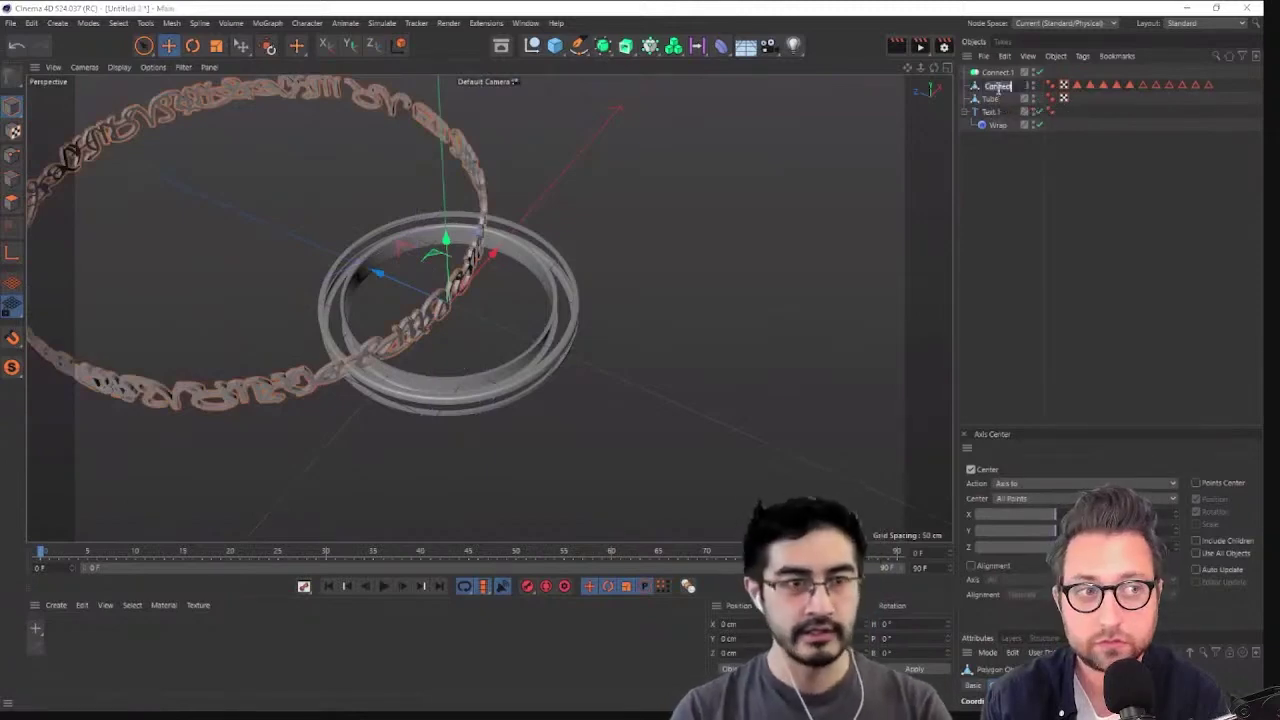
{"action": "type", "text": "Side"}
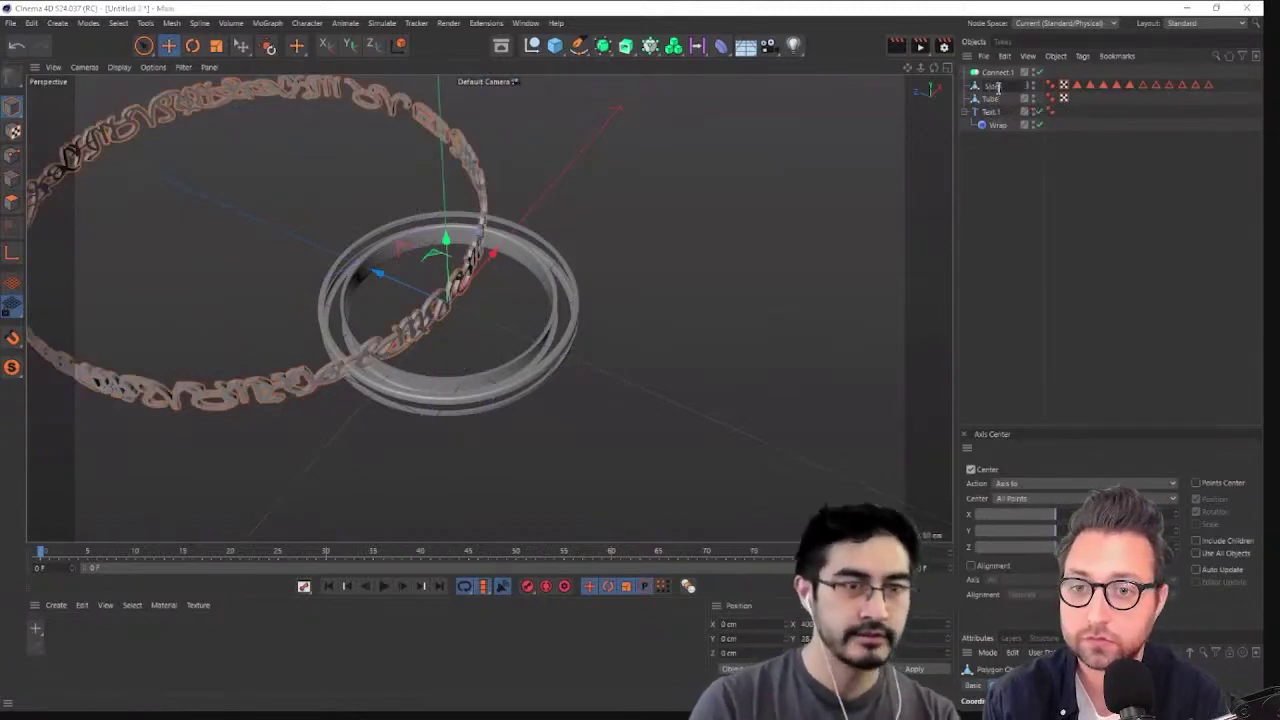
{"action": "type", "text": "s"}
{"action": "key", "text": "Return"}
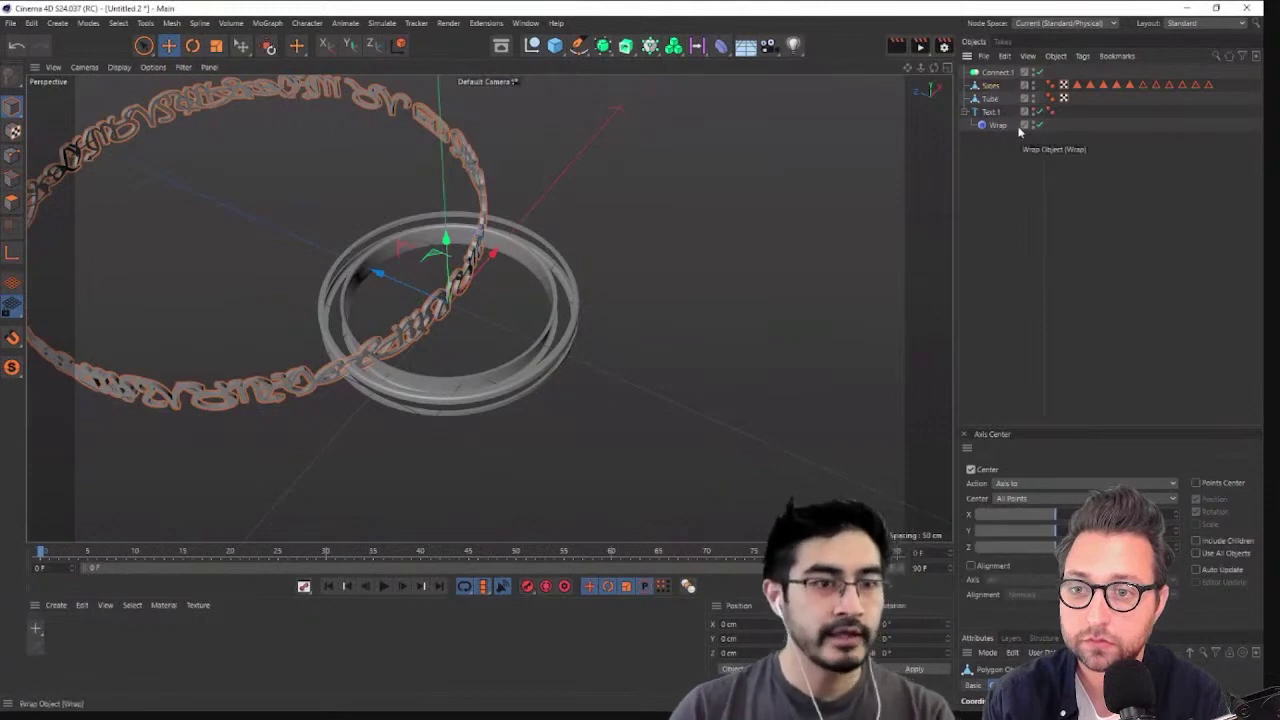
Nest Text.1 with its Wrap in Connect.1, try making the generator editable, and undo that conversion
{"action": "mouse_move", "coordinate": [1012, 79]}
{"action": "left_mouse_down"}
{"action": "mouse_move", "coordinate": [994, 114]}
{"action": "mouse_move", "coordinate": [1006, 74]}
{"action": "left_mouse_up"}
{"action": "right_click", "coordinate": [1003, 73]}
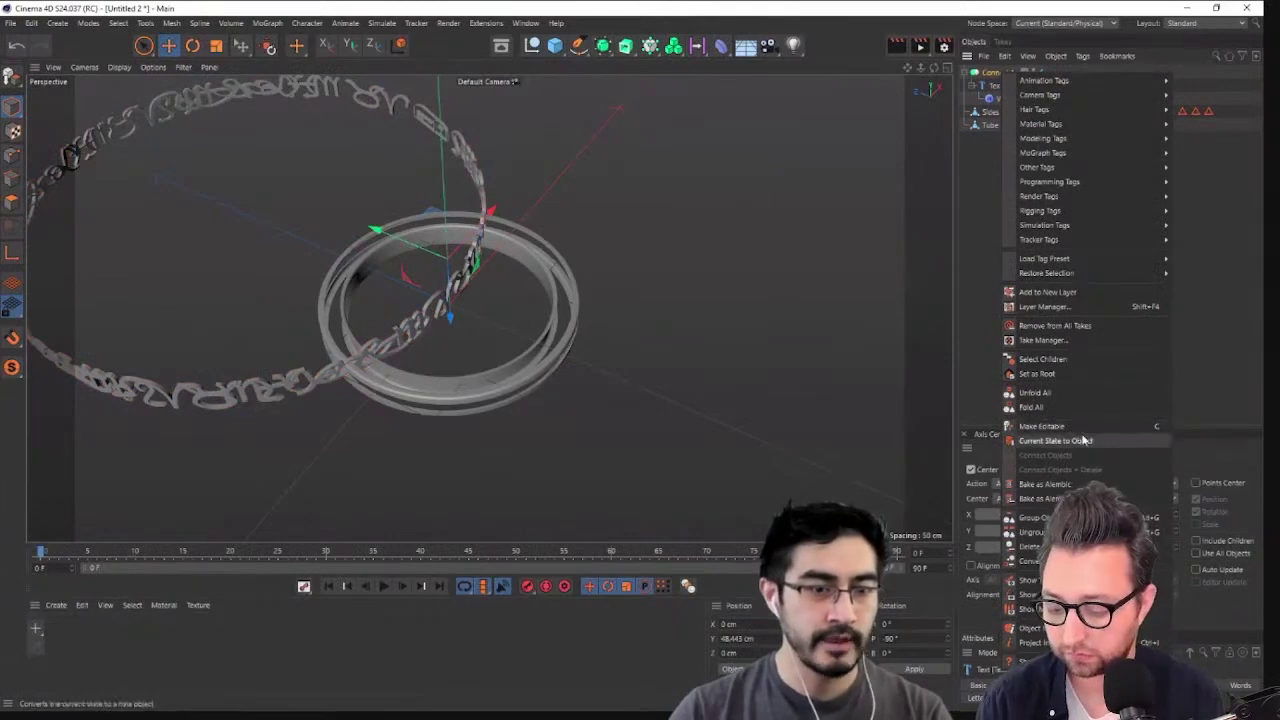
{"action": "left_click", "coordinate": [1155, 426]}
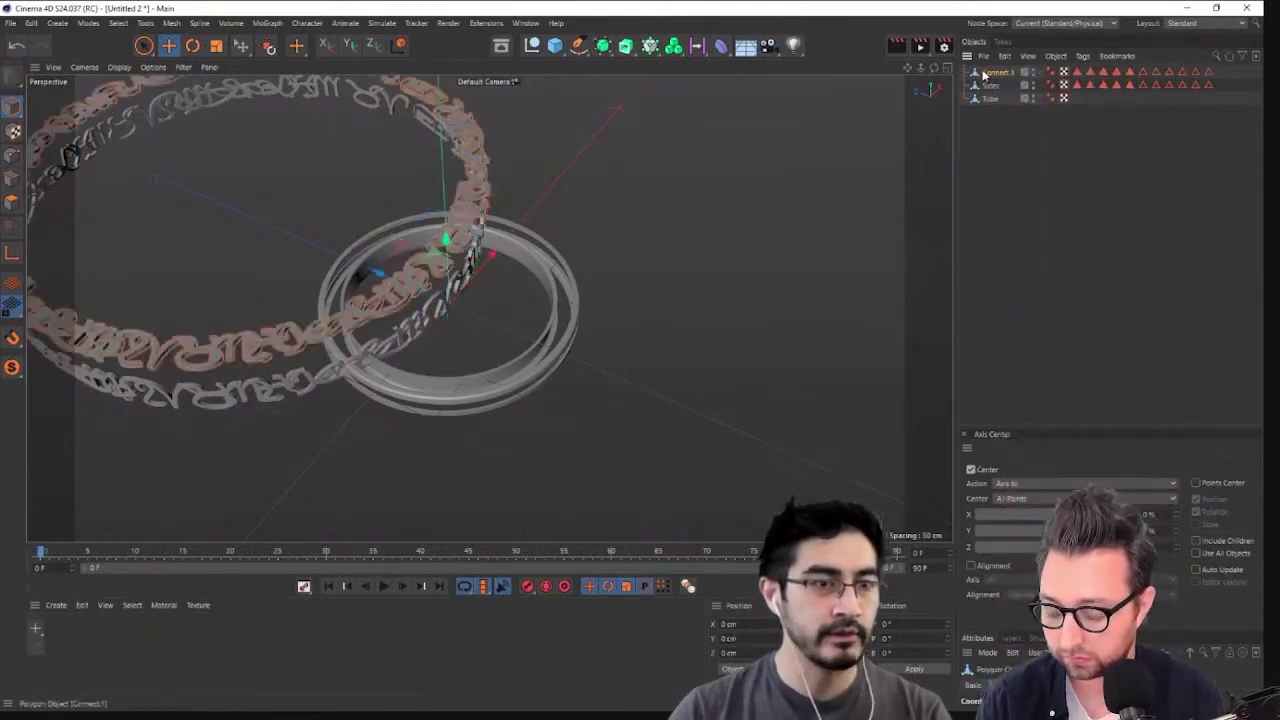
{"action": "left_click_drag", "start_coordinate": [453, 265], "coordinate": [566, 284], "text": "alt"}
{"action": "key", "text": "ctrl+z"}
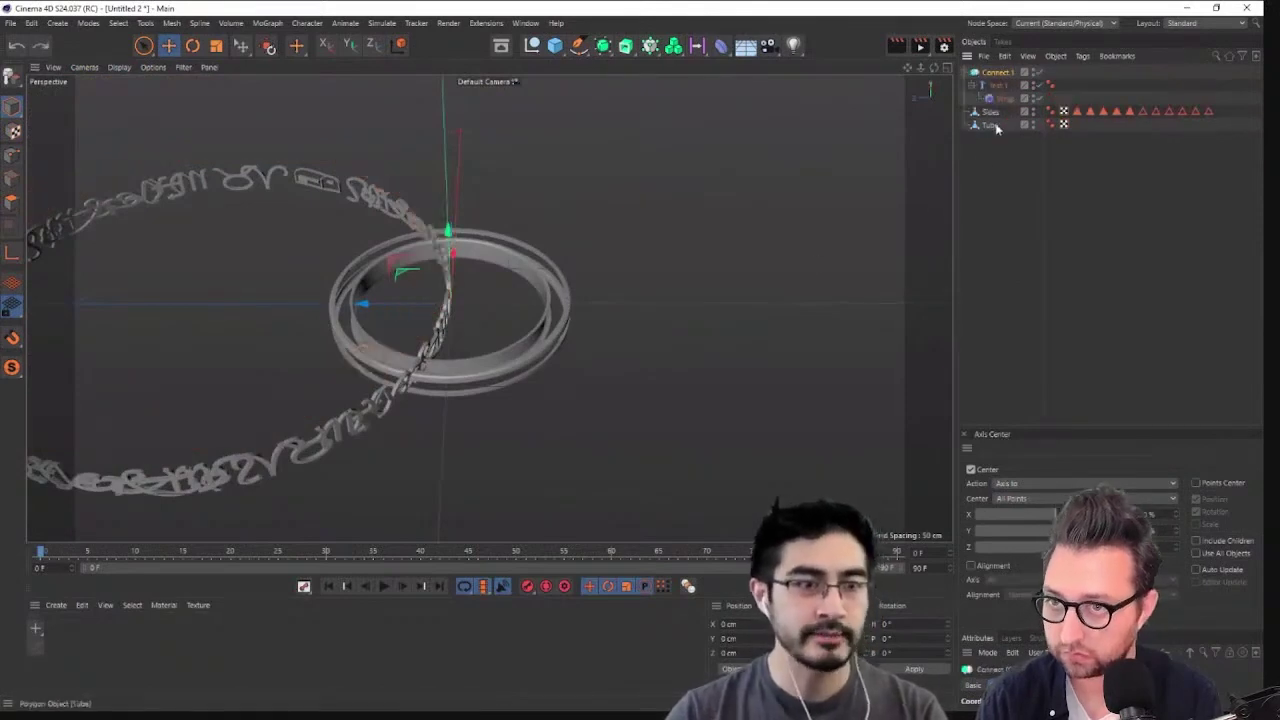
Center the Sides object's axis on its own geometry
{"action": "left_click", "coordinate": [991, 113]}
{"action": "left_click", "coordinate": [990, 126]}
{"action": "key", "text": "u"}
{"action": "key", "text": "b"}
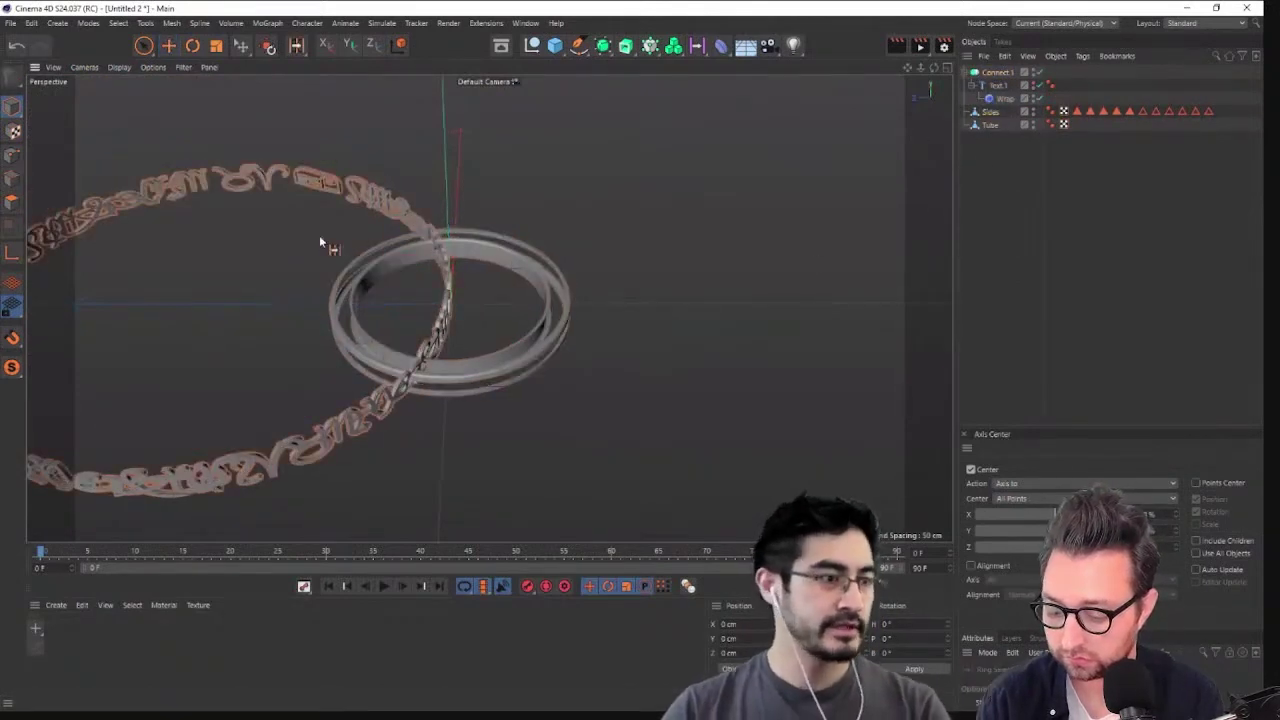
{"action": "middle_click_drag", "start_coordinate": [319, 235], "coordinate": [568, 235], "text": "alt"}
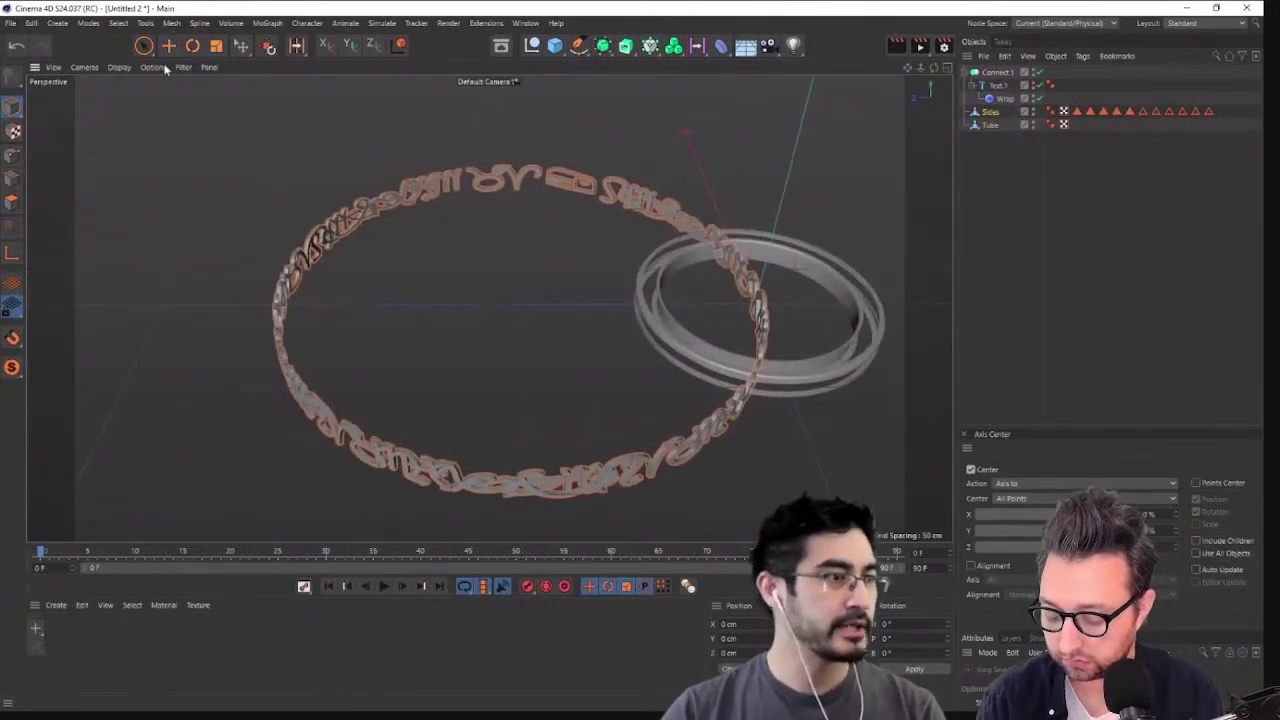
{"action": "right_click", "coordinate": [211, 280]}
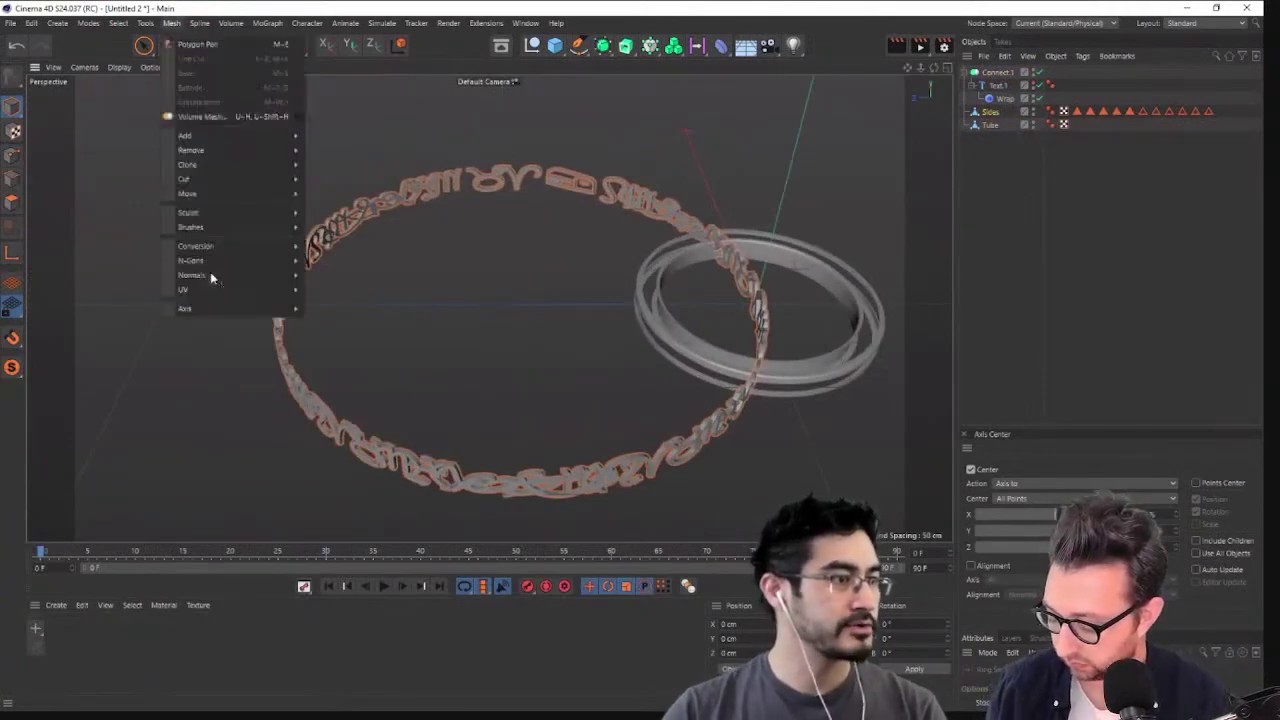
{"action": "left_click", "coordinate": [334, 314]}
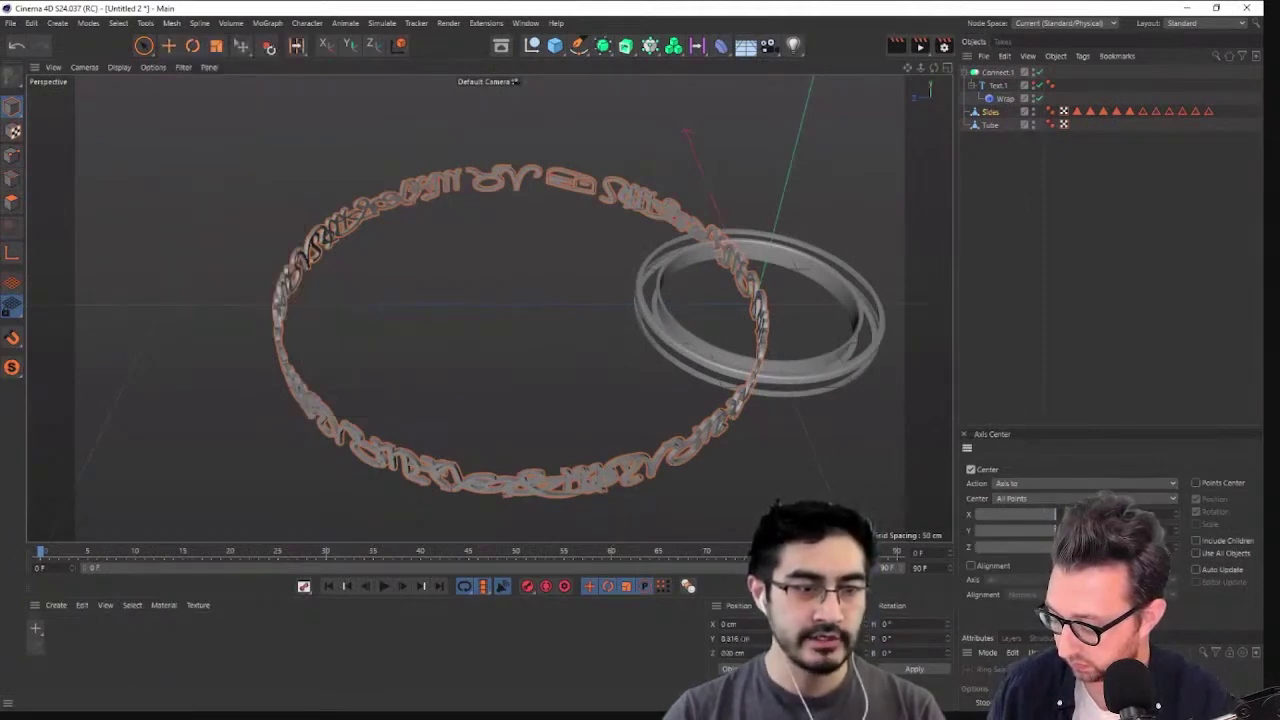
{"action": "left_click", "coordinate": [995, 117]}
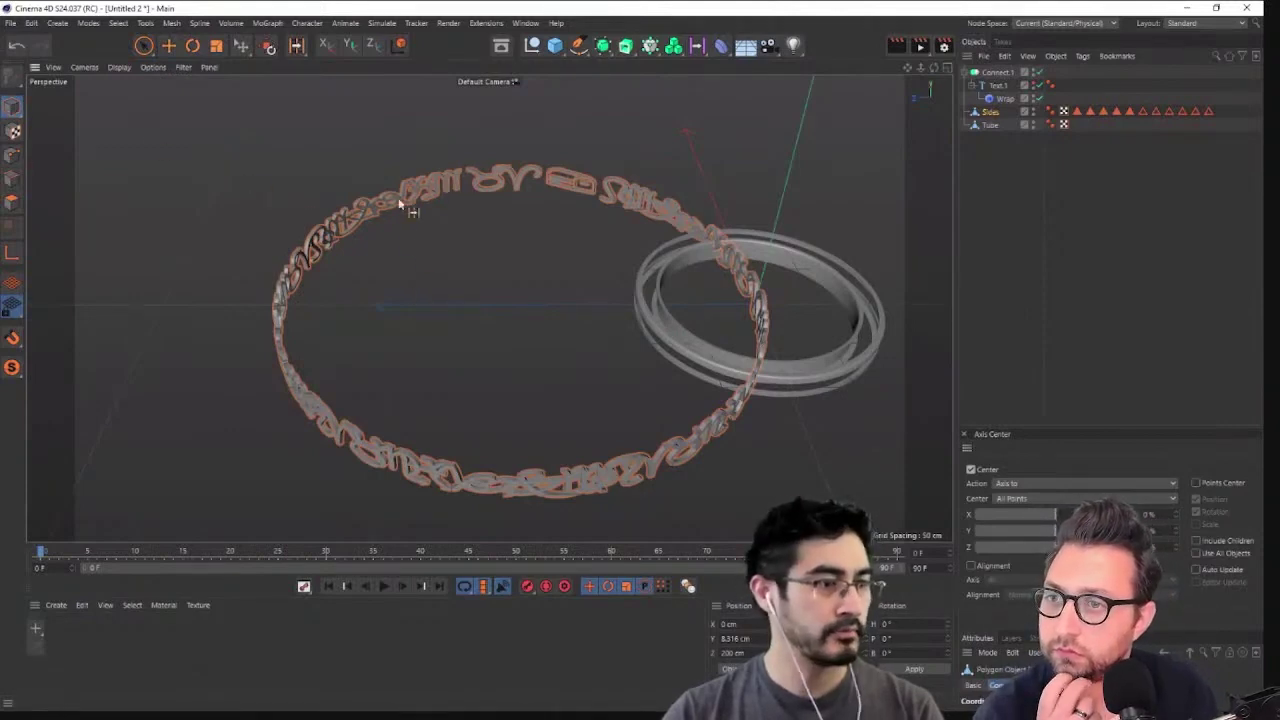
{"action": "left_click", "coordinate": [980, 125]}
{"action": "left_click", "coordinate": [990, 114]}
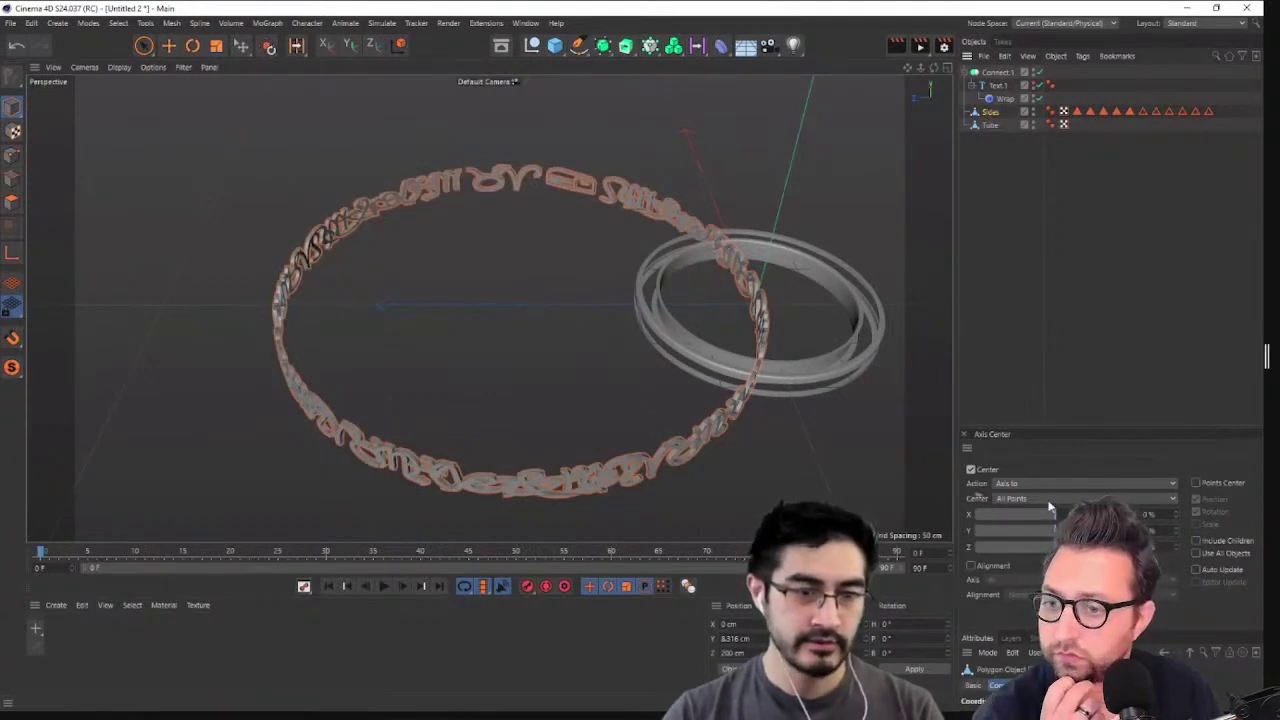
{"action": "left_click", "coordinate": [12, 156]}
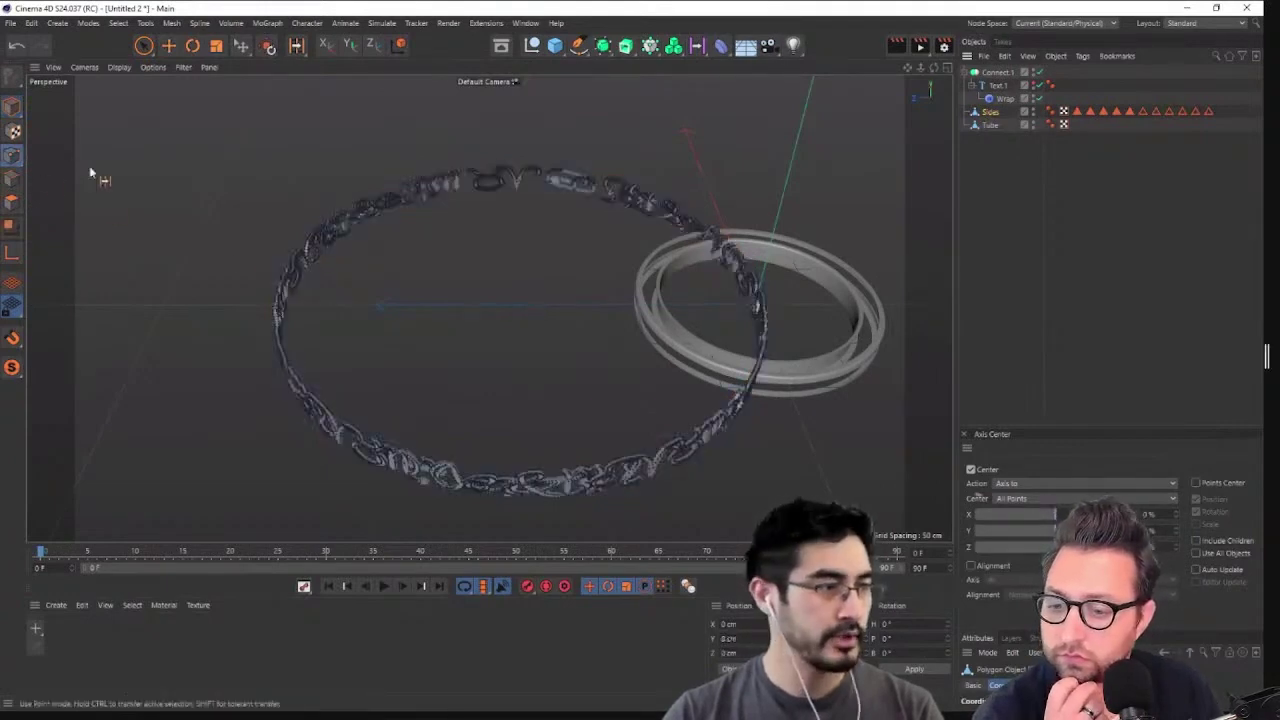
{"action": "left_click", "coordinate": [990, 125]}
{"action": "left_click", "coordinate": [993, 112]}
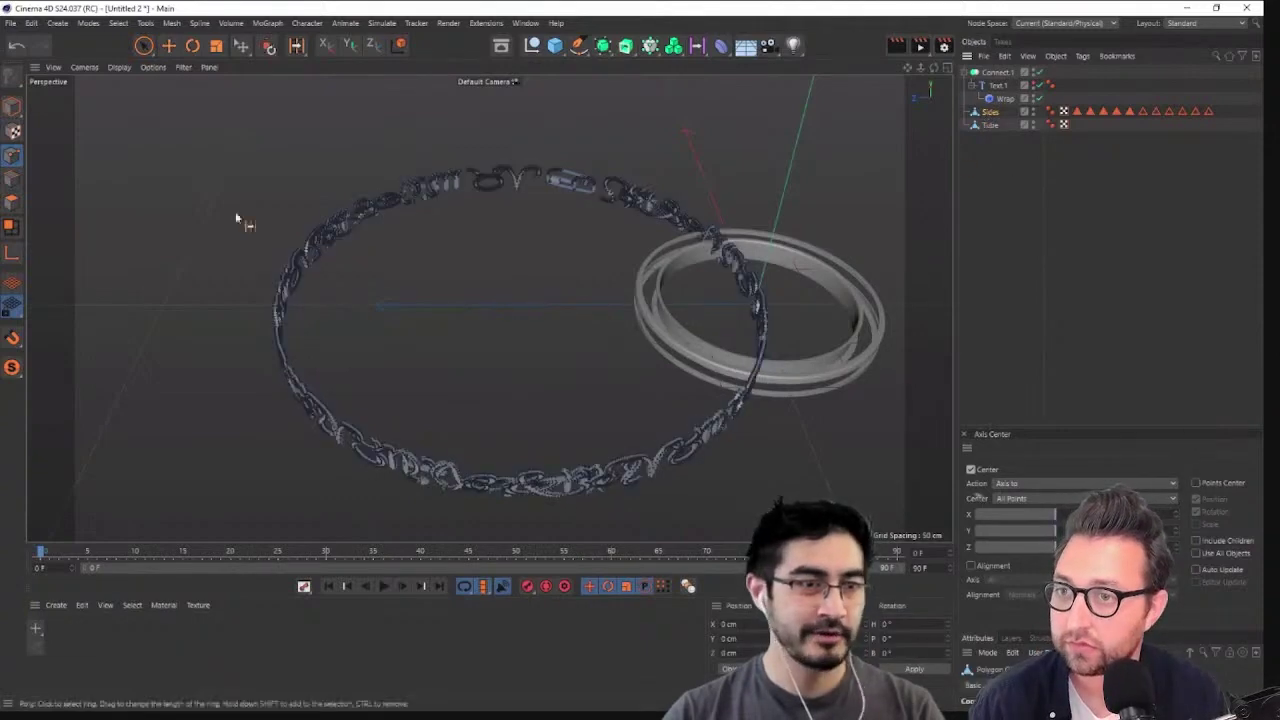
{"action": "left_click", "coordinate": [216, 54]}
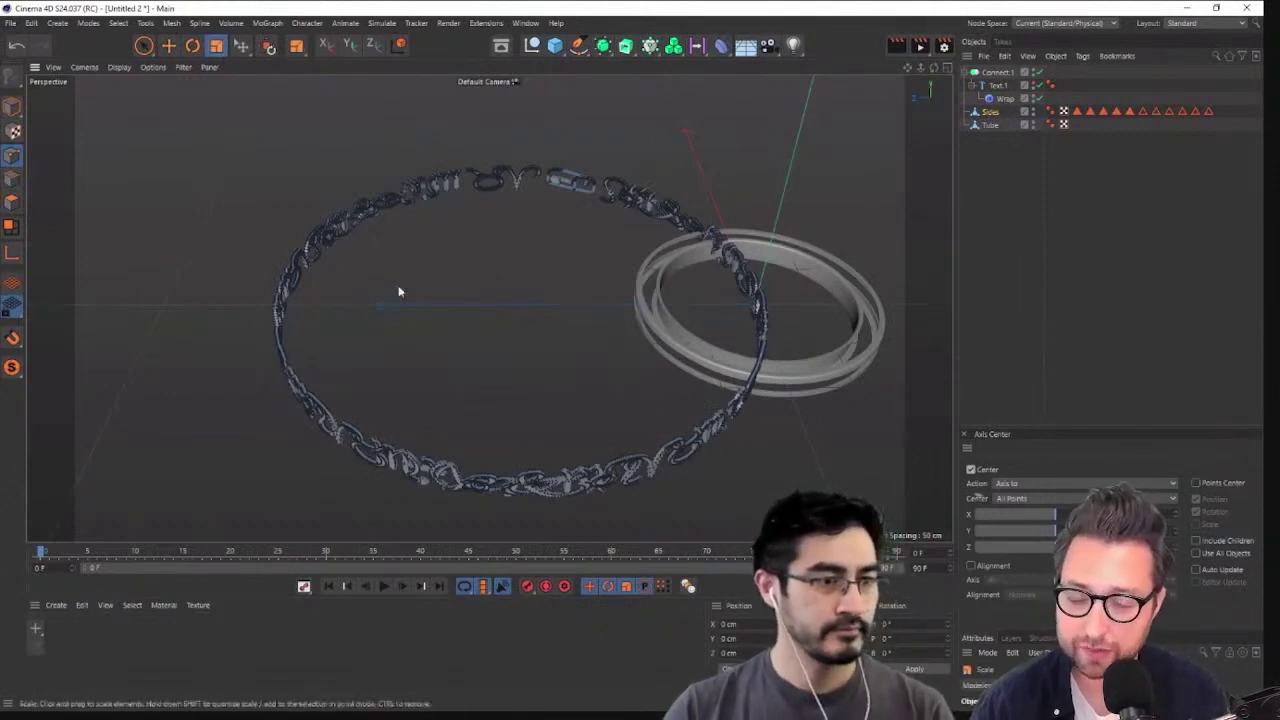
Move the Sides lettering along Z to about -19.8 cm and scale it down to roughly the tube's size
{"action": "left_click", "coordinate": [12, 107]}
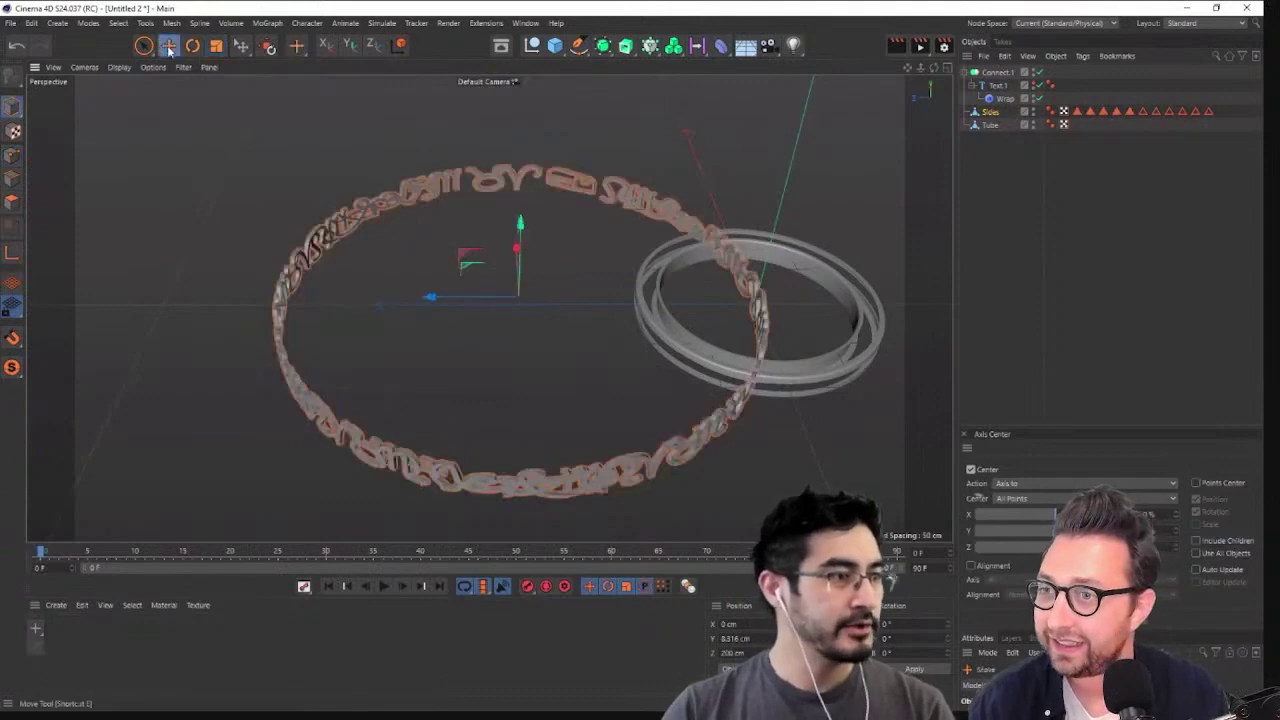
{"action": "key", "text": "e"}
{"action": "left_click_drag", "start_coordinate": [438, 297], "coordinate": [705, 305]}
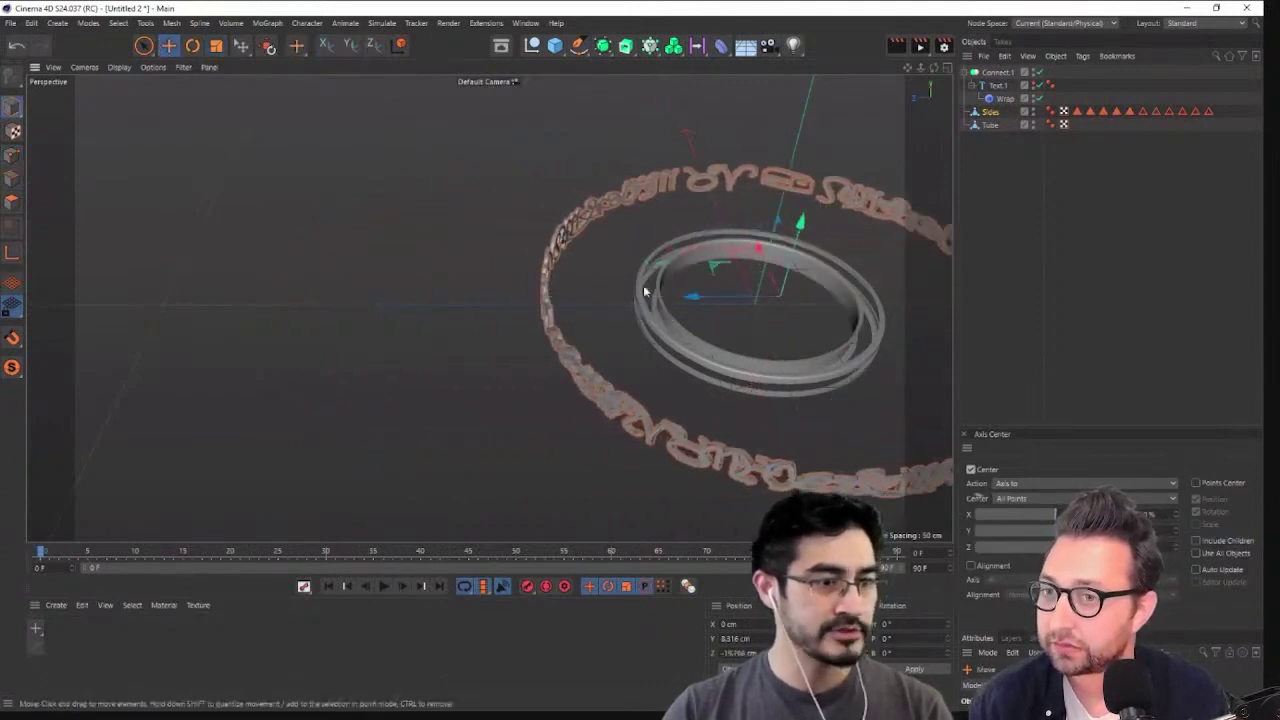
{"action": "left_click", "coordinate": [217, 47]}
{"action": "mouse_move", "coordinate": [849, 329]}
{"action": "left_mouse_down"}
{"action": "mouse_move", "coordinate": [568, 340]}
{"action": "mouse_move", "coordinate": [860, 335]}
{"action": "left_mouse_up"}
{"action": "right_click_drag", "start_coordinate": [860, 335], "coordinate": [877, 352], "text": "alt"}
{"action": "mouse_move", "coordinate": [655, 350]}
{"action": "middle_mouse_down", "text": "alt"}
{"action": "mouse_move", "coordinate": [569, 329]}
{"action": "mouse_move", "coordinate": [415, 335]}
{"action": "middle_mouse_up", "text": "alt"}
{"action": "right_click_drag", "start_coordinate": [580, 322], "coordinate": [639, 370], "text": "alt"}
{"action": "left_click_drag", "start_coordinate": [640, 370], "coordinate": [610, 205], "text": "alt"}
{"action": "left_click_drag", "start_coordinate": [455, 250], "coordinate": [1048, 463], "text": "alt"}
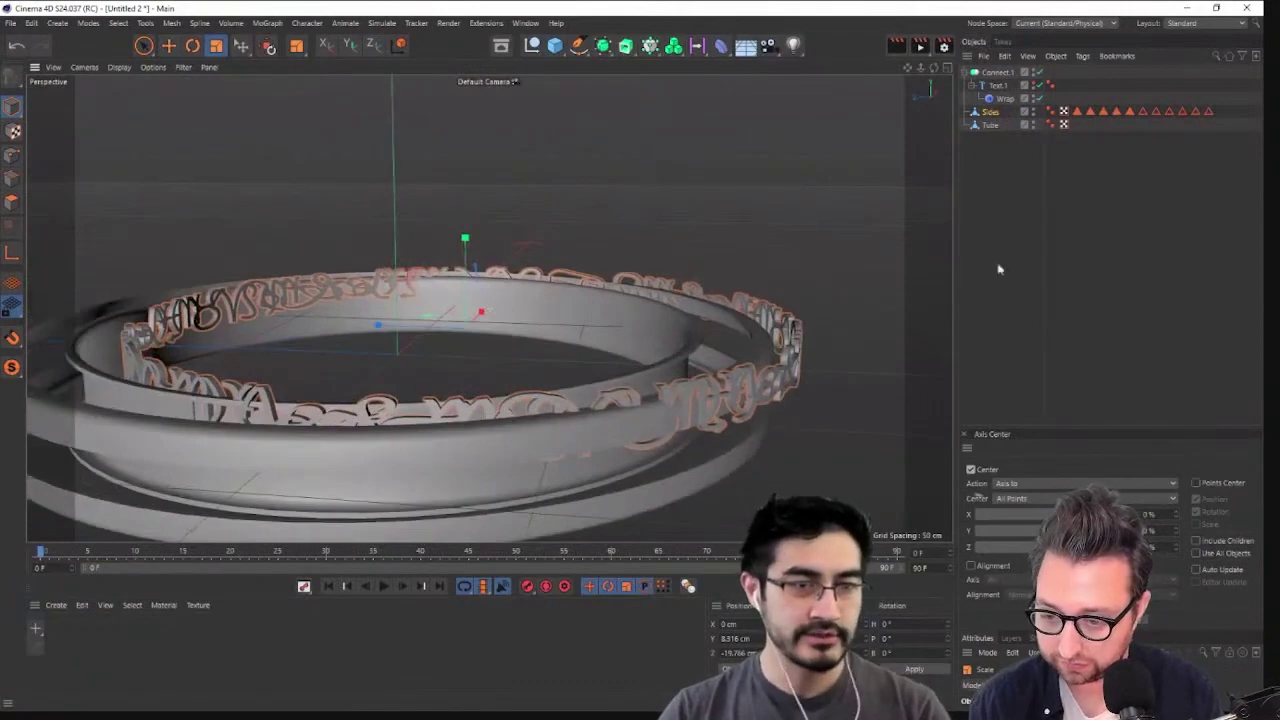
Enlarge the attributes area and compare the position coordinates of Tube and Sides
{"action": "left_click_drag", "start_coordinate": [985, 430], "coordinate": [980, 164]}
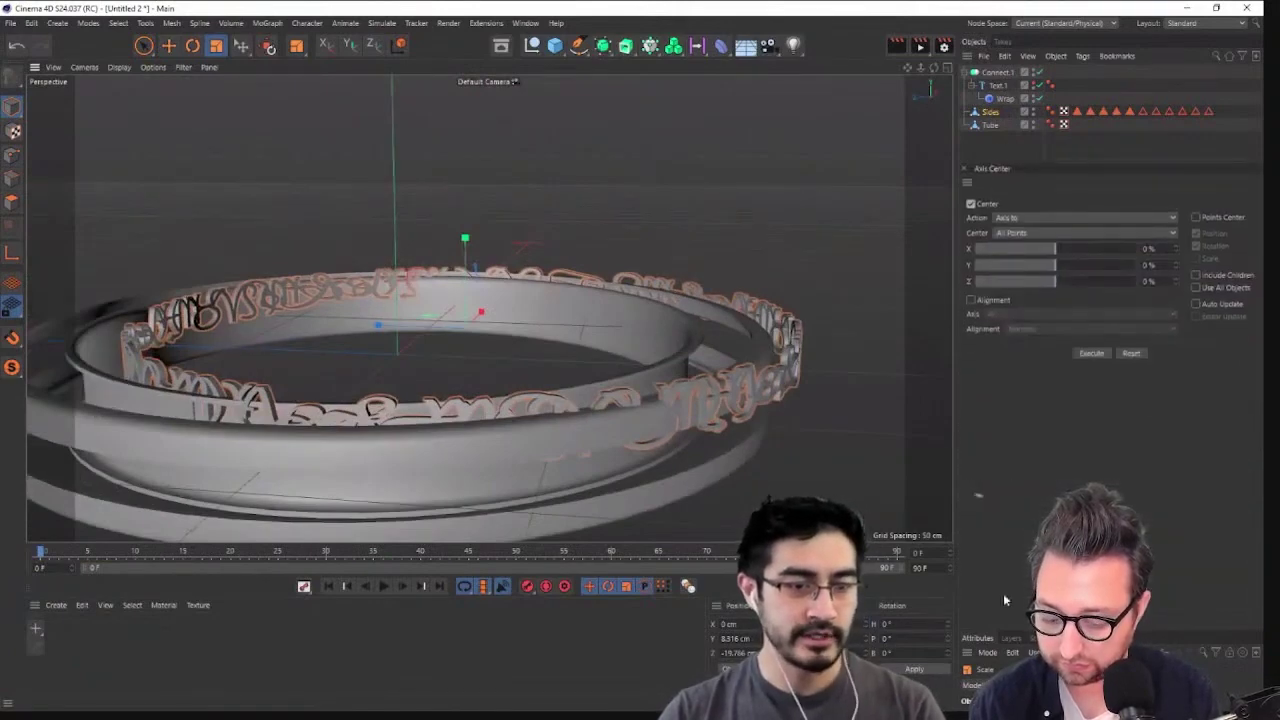
{"action": "left_click_drag", "start_coordinate": [1001, 630], "coordinate": [1000, 392]}
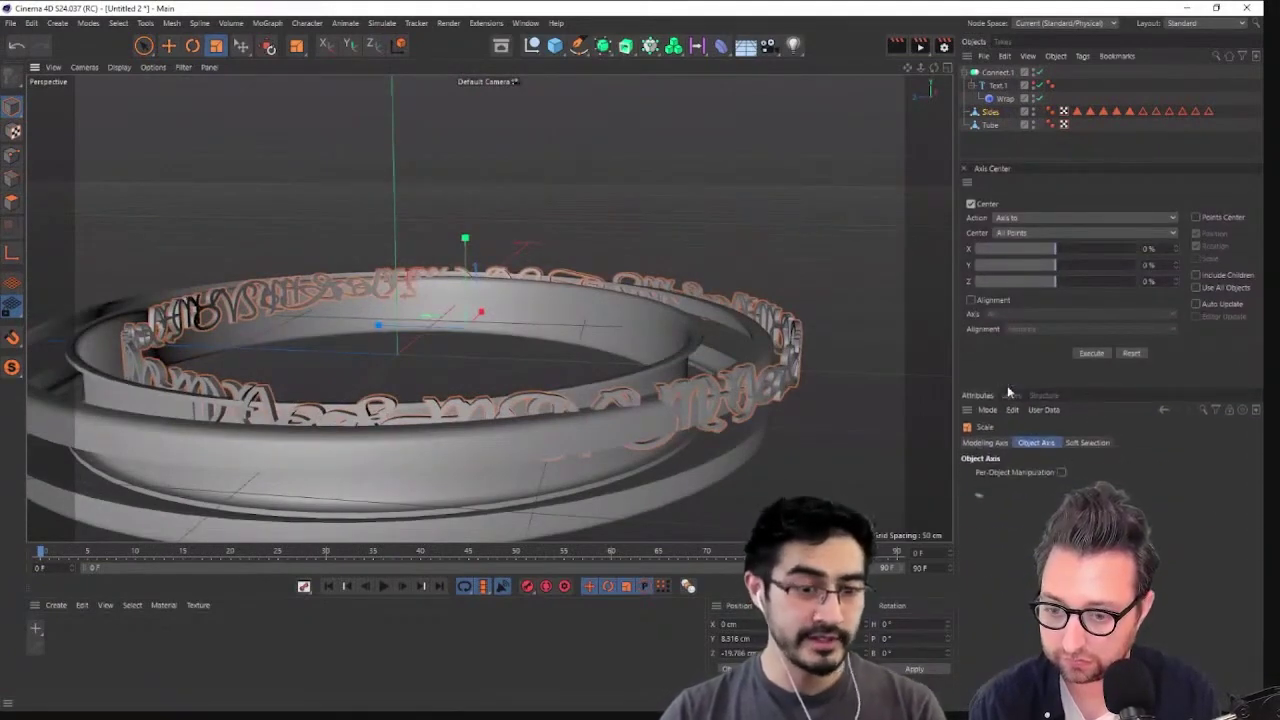
{"action": "left_click", "coordinate": [999, 125]}
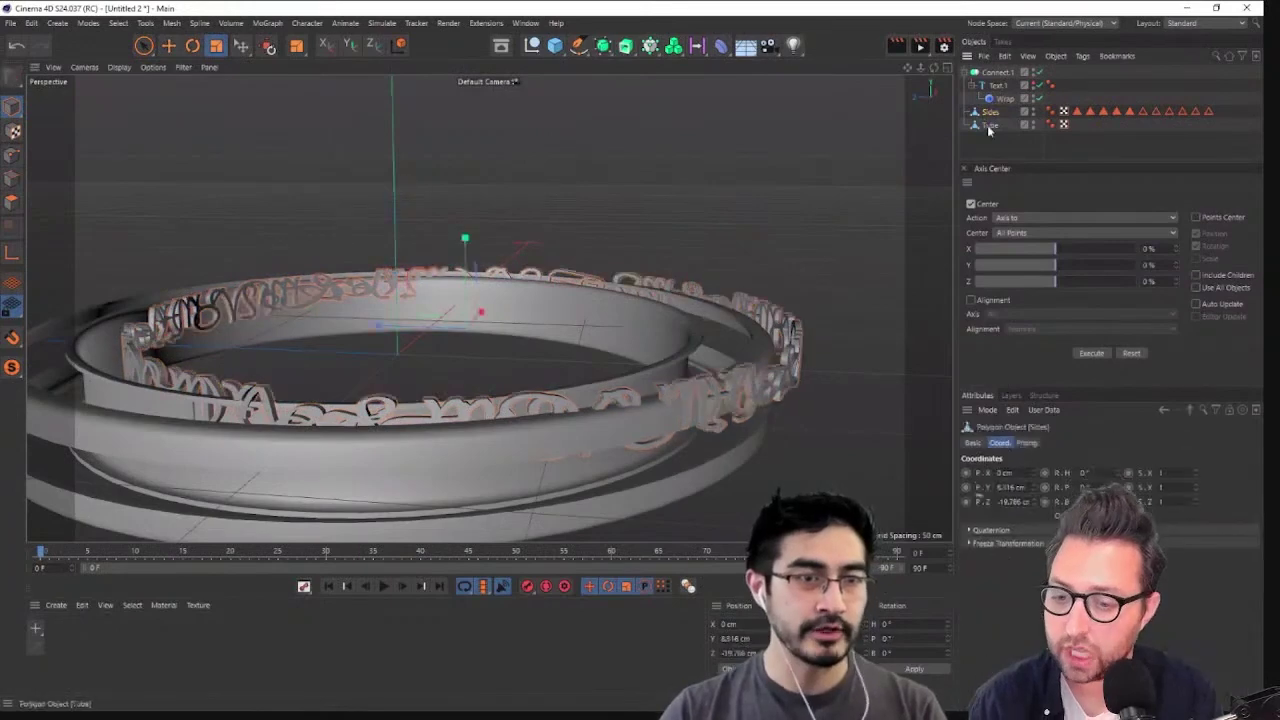
{"action": "left_click", "coordinate": [990, 111]}
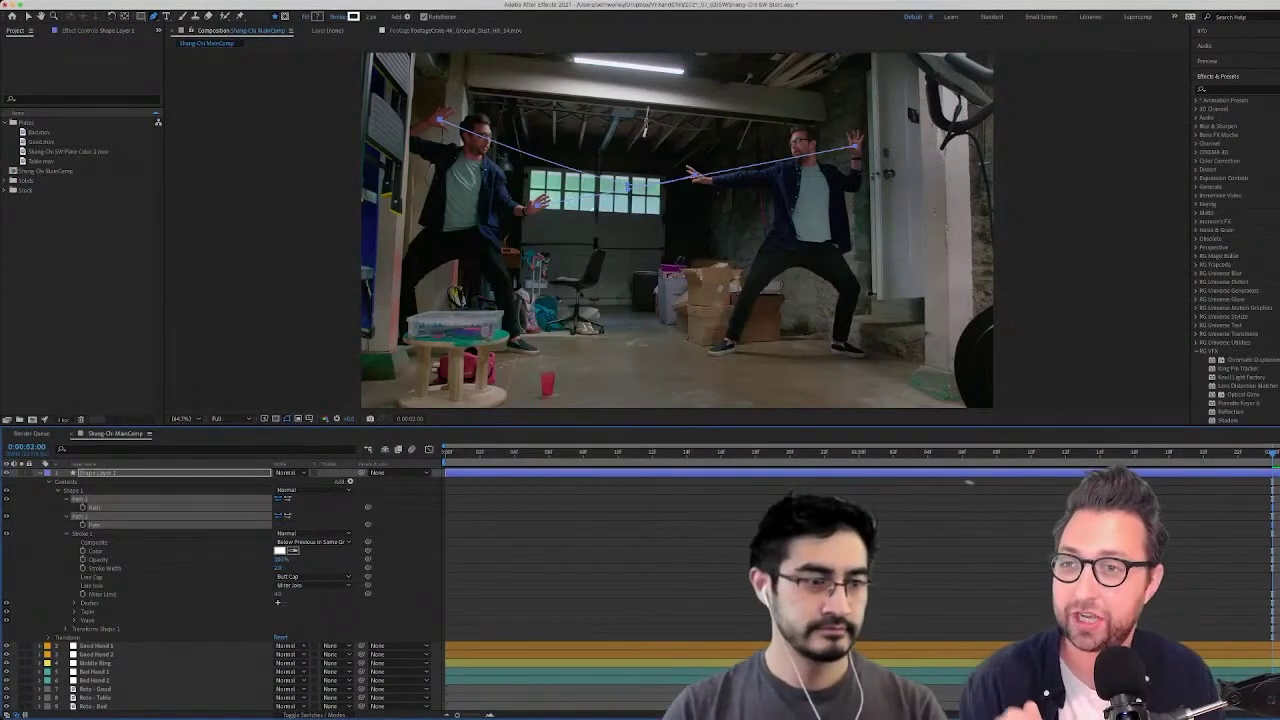
Switch back to Cinema 4D, examine how the Sides lettering fits around the ring, and clear the selection
{"action": "key", "text": "v"}
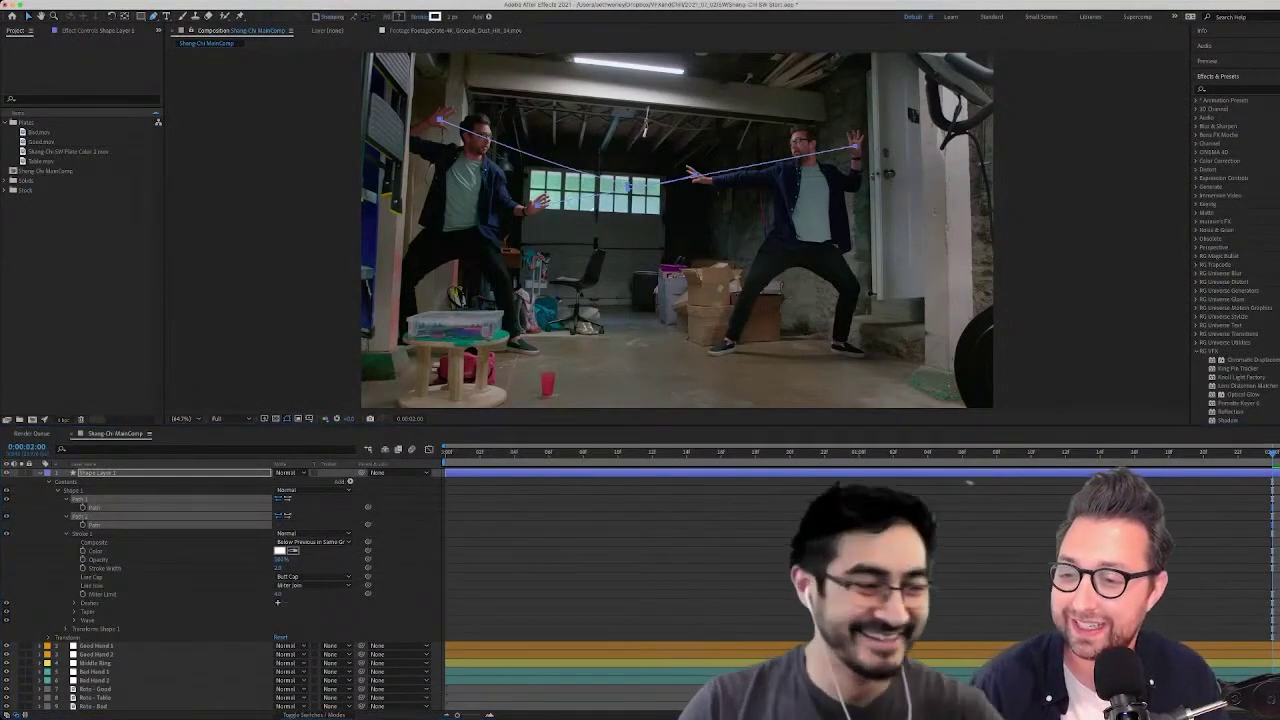
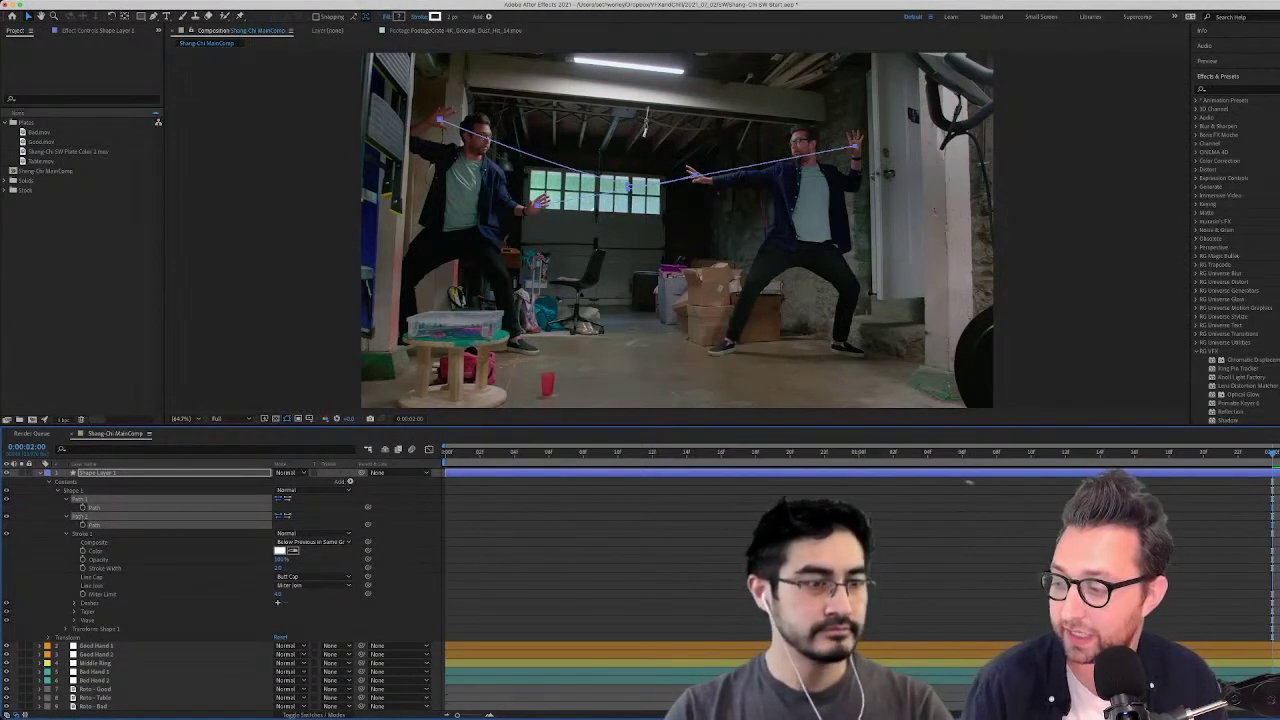
{"action": "key", "text": "super+Tab"}
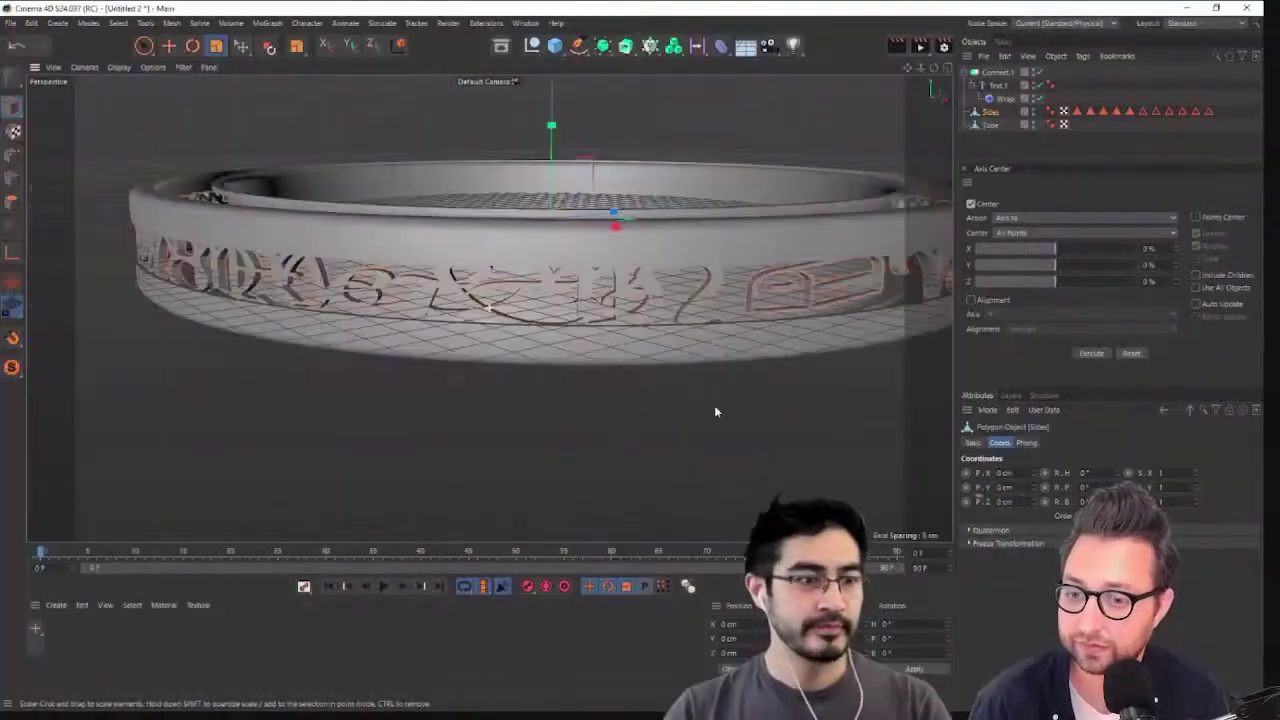
{"action": "left_click_drag", "start_coordinate": [714, 411], "coordinate": [655, 163], "text": "alt"}
{"action": "left_click", "coordinate": [795, 341]}
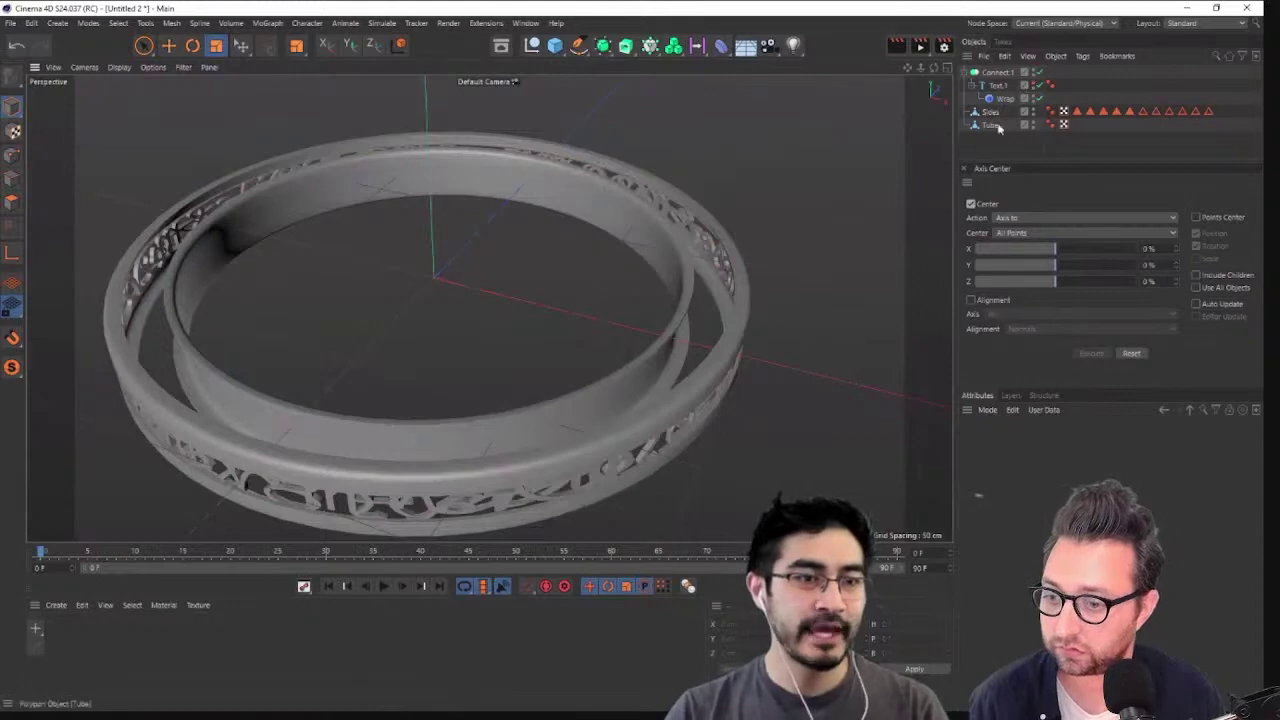
Make the Text.1 lettering and its Wrap deformer visible again and display the scene from the Top view
{"action": "left_click", "coordinate": [1035, 85]}
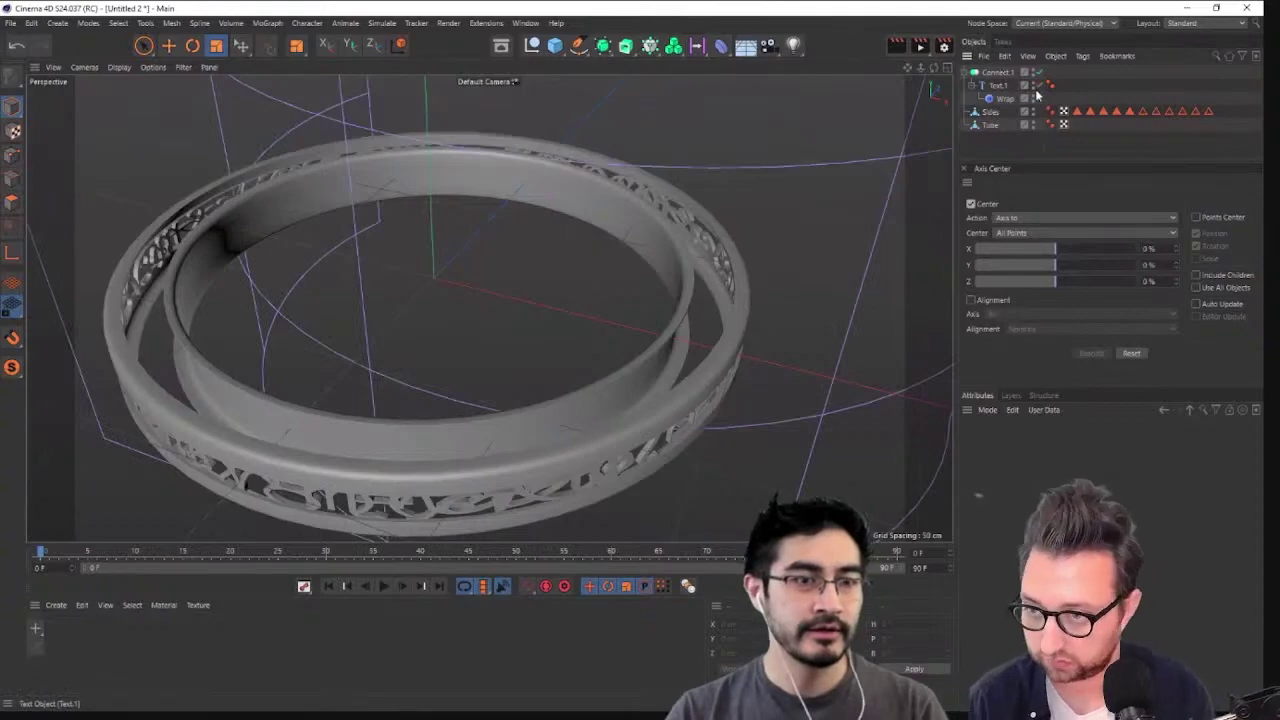
{"action": "left_click", "coordinate": [1039, 98]}
{"action": "right_click_drag", "start_coordinate": [686, 159], "coordinate": [605, 340], "text": "alt"}
{"action": "middle_click_drag", "start_coordinate": [605, 340], "coordinate": [502, 418], "text": "alt"}
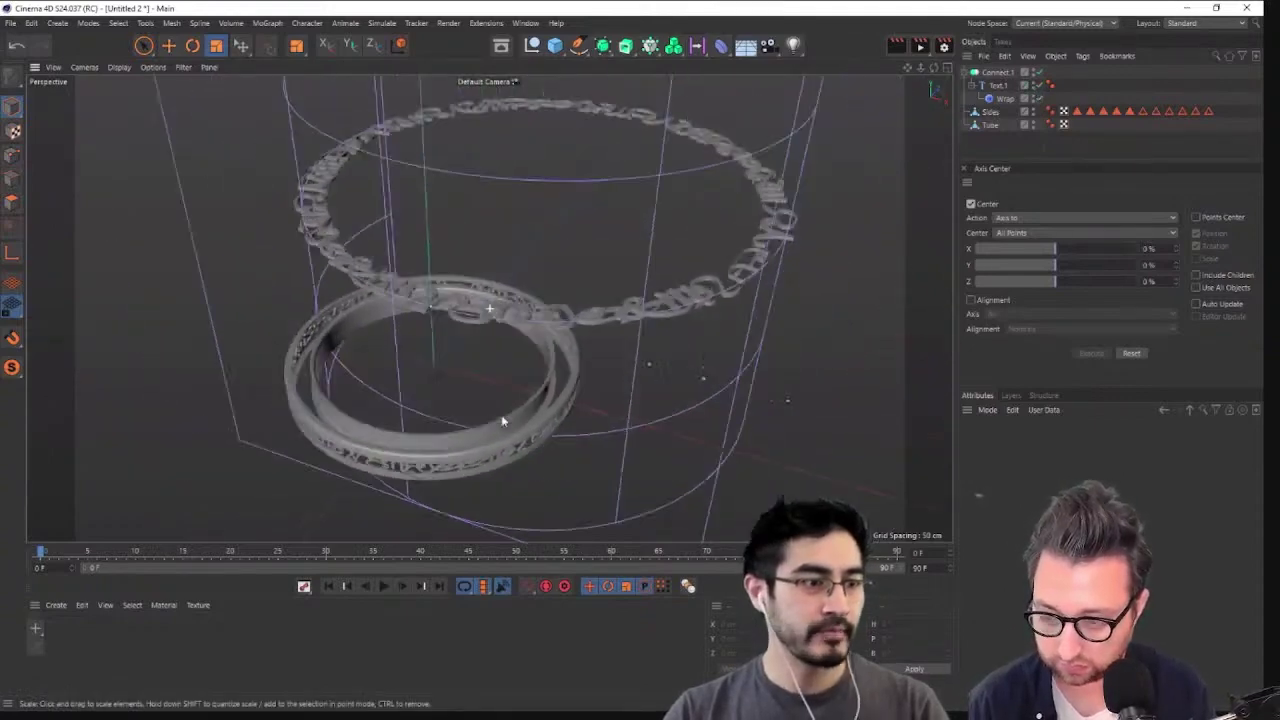
{"action": "left_click_drag", "start_coordinate": [503, 421], "coordinate": [752, 205], "text": "alt"}
{"action": "middle_click", "coordinate": [756, 175]}
{"action": "middle_click", "coordinate": [768, 232]}
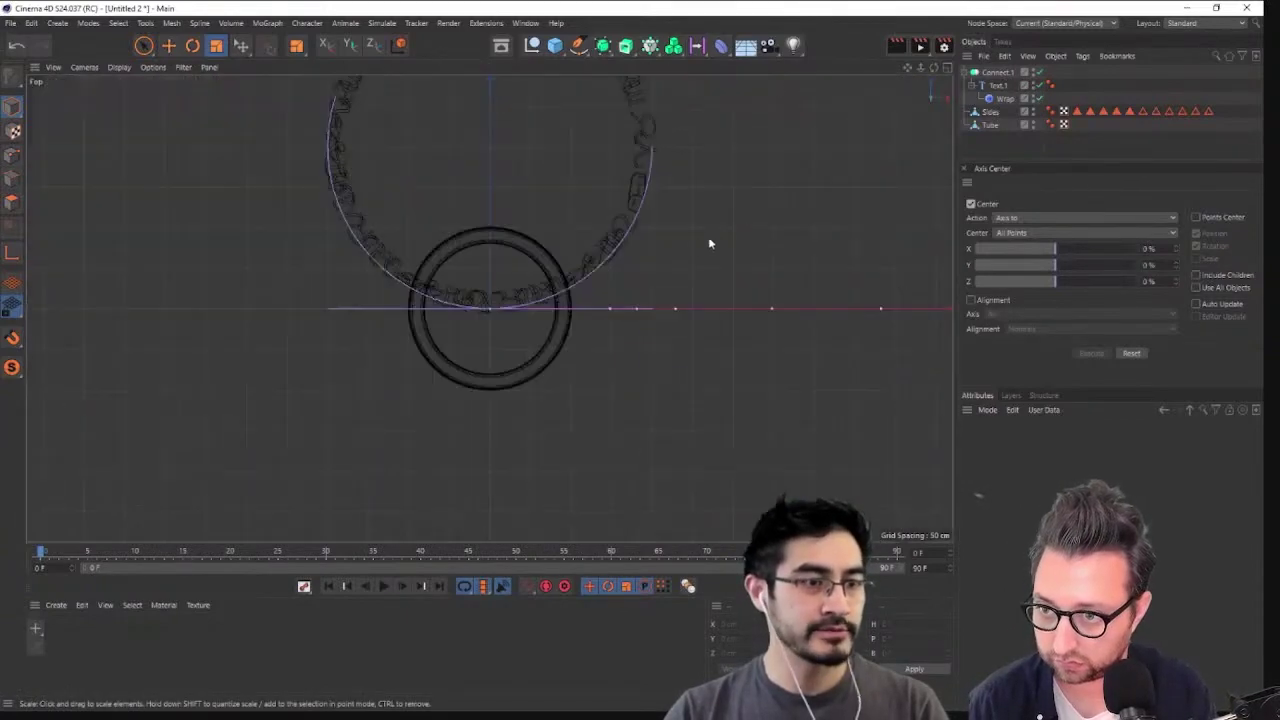
Move Text.1 along Z to about -202.8 cm so its wrapped lettering circle is centred around the ring
{"action": "right_click_drag", "start_coordinate": [710, 243], "coordinate": [837, 232], "text": "alt"}
{"action": "middle_click_drag", "start_coordinate": [665, 255], "coordinate": [877, 240], "text": "alt"}
{"action": "right_click_drag", "start_coordinate": [877, 240], "coordinate": [785, 242], "text": "alt"}
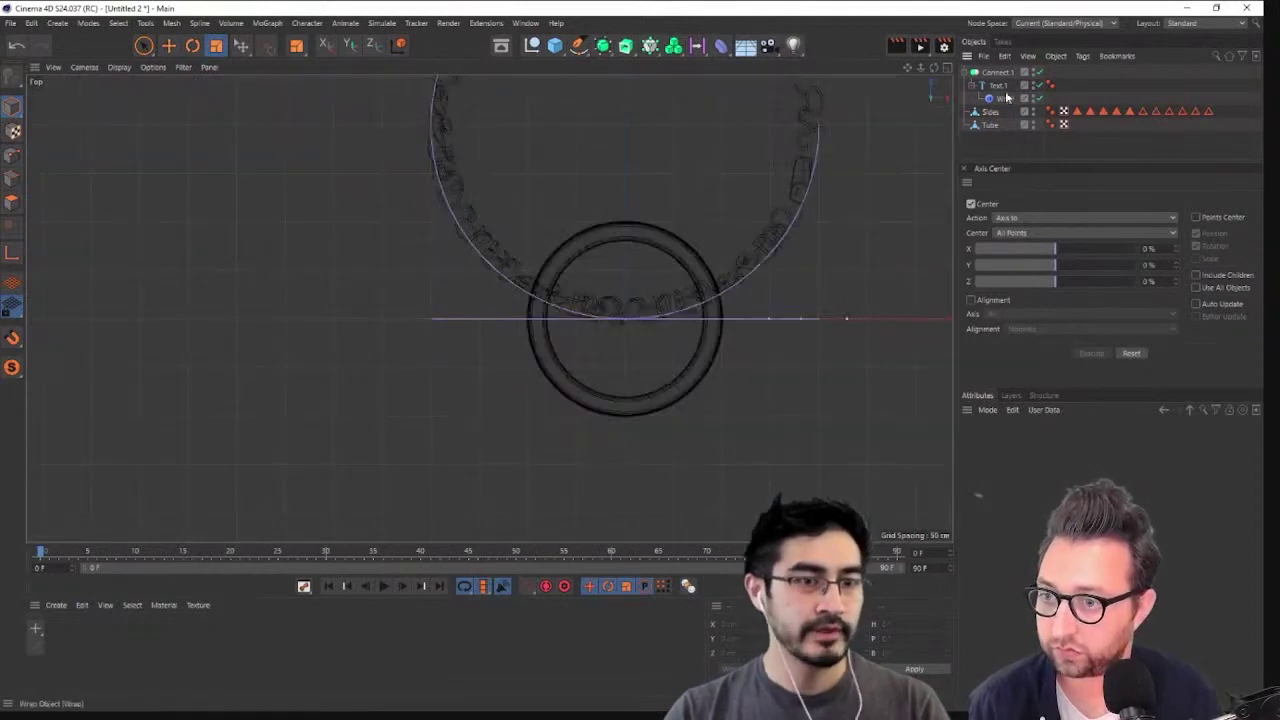
{"action": "left_click", "coordinate": [1001, 98]}
{"action": "left_click", "coordinate": [168, 45]}
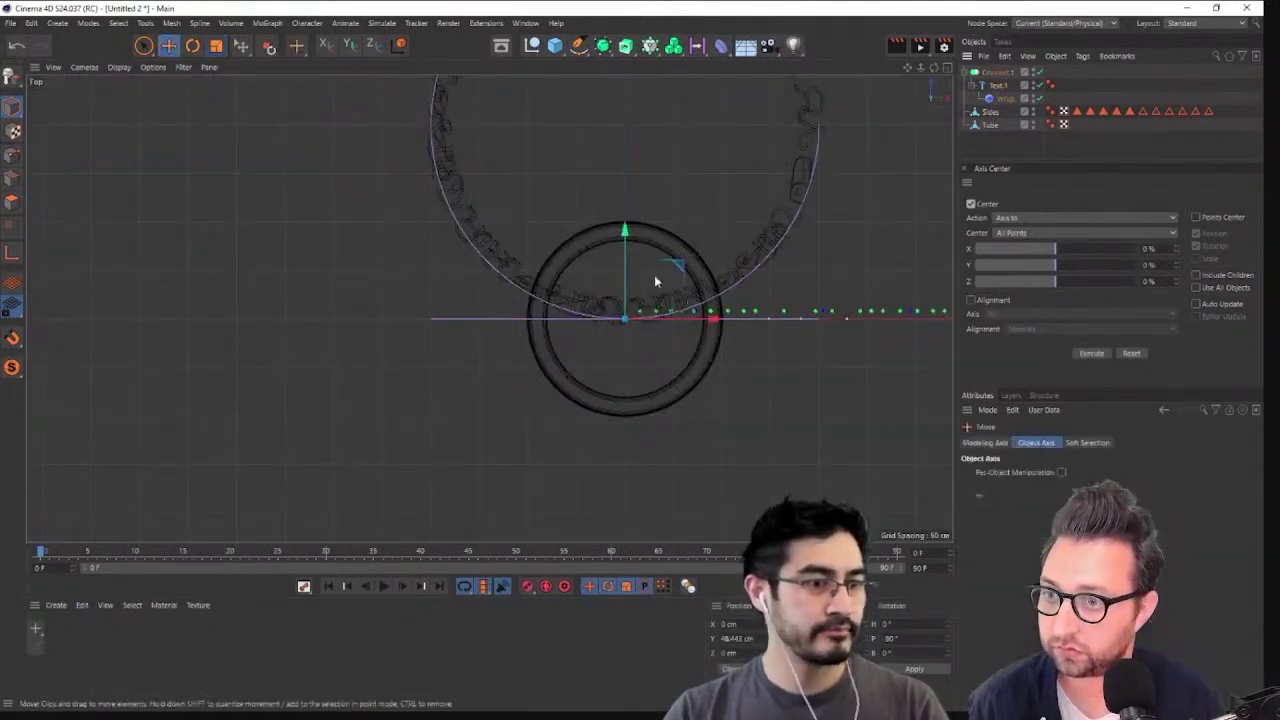
{"action": "left_click_drag", "start_coordinate": [626, 255], "coordinate": [639, 458]}
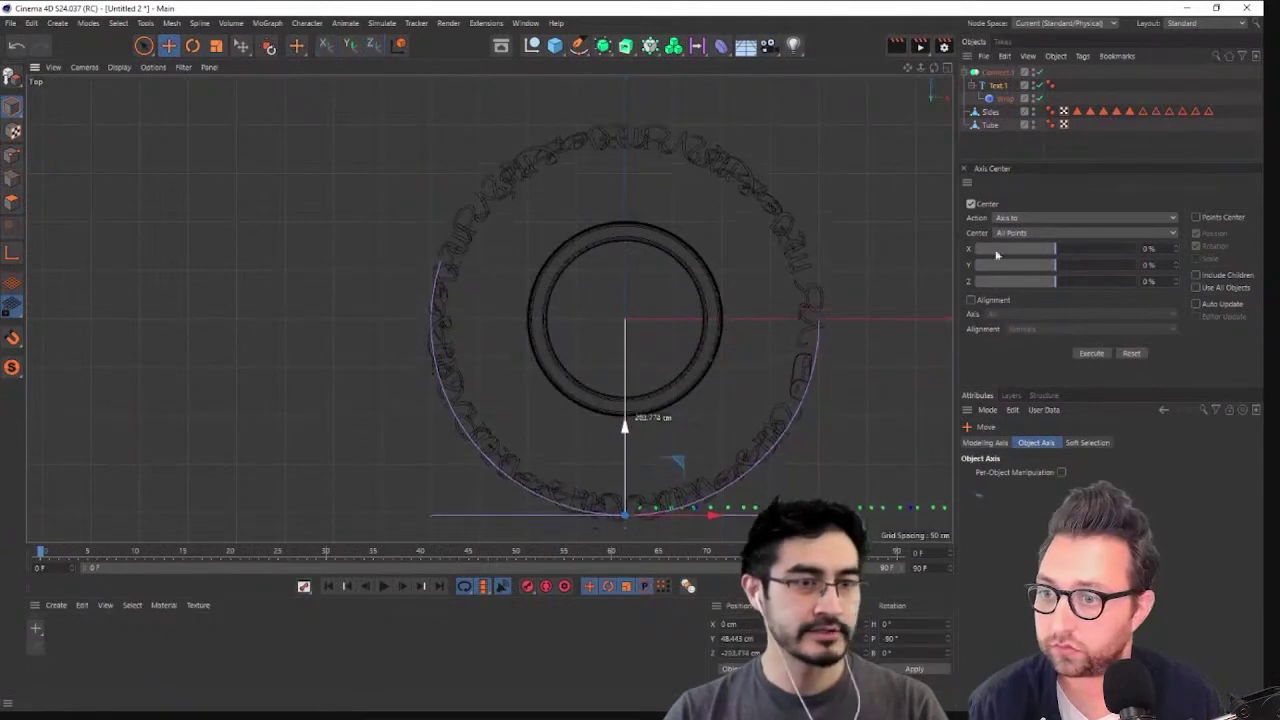
Try adjusting the Wrap deformer's dimensions, and undo the change
{"action": "left_click", "coordinate": [995, 97]}
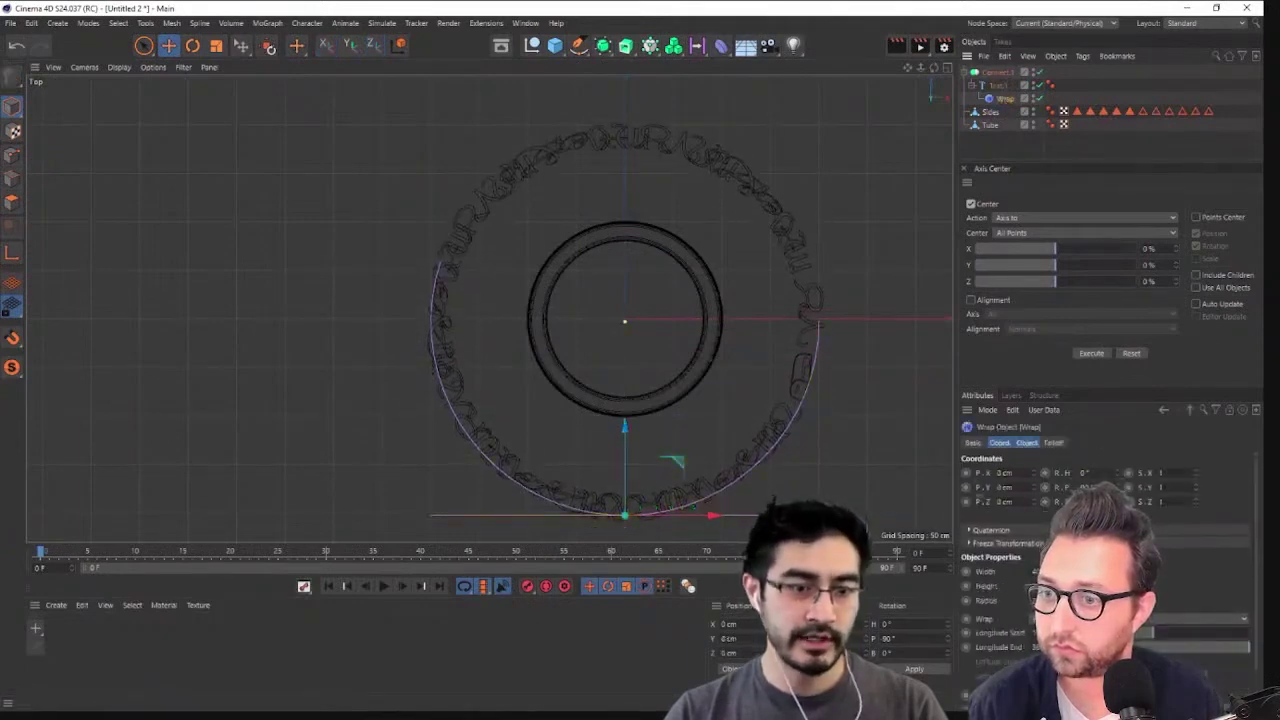
{"action": "mouse_move", "coordinate": [1086, 572]}
{"action": "left_mouse_down"}
{"action": "mouse_move", "coordinate": [1086, 596]}
{"action": "mouse_move", "coordinate": [1086, 584]}
{"action": "left_mouse_up"}
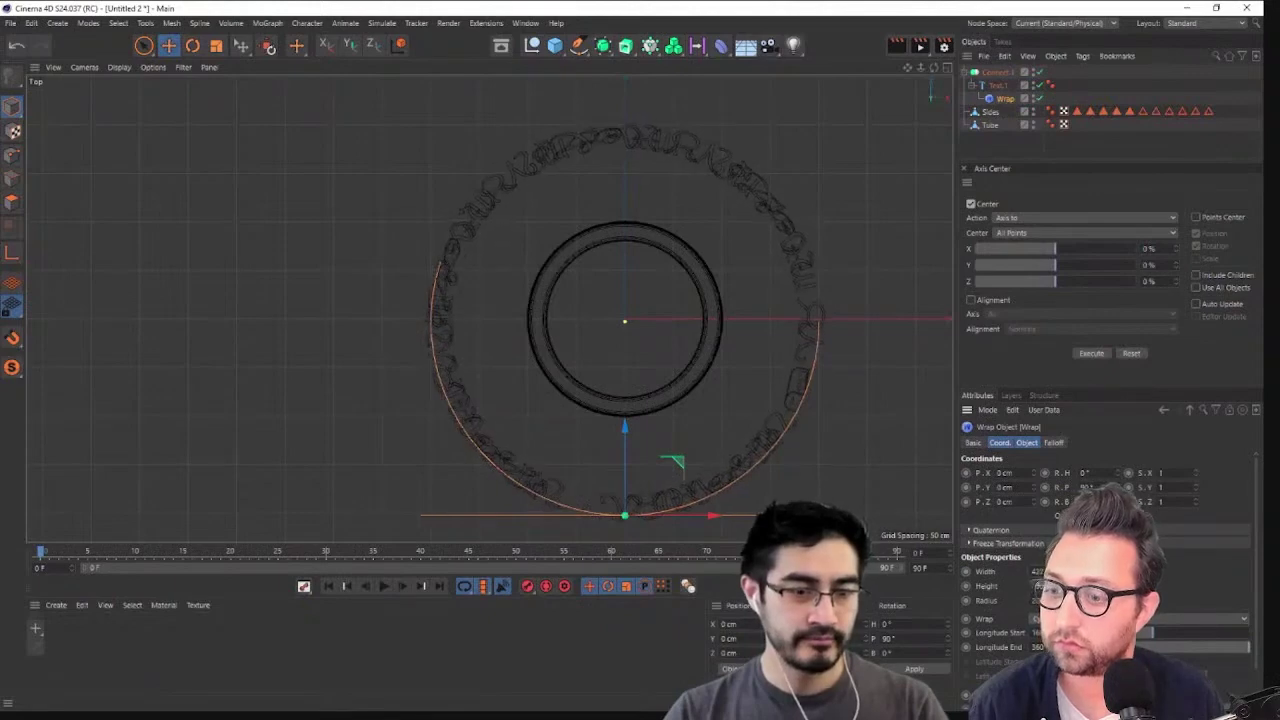
{"action": "key", "text": "ctrl+z"}
Scale Text.1 down to the ring's diameter and move it along Z to about -95.6 cm, centred on the ring
{"action": "key", "text": "t"}
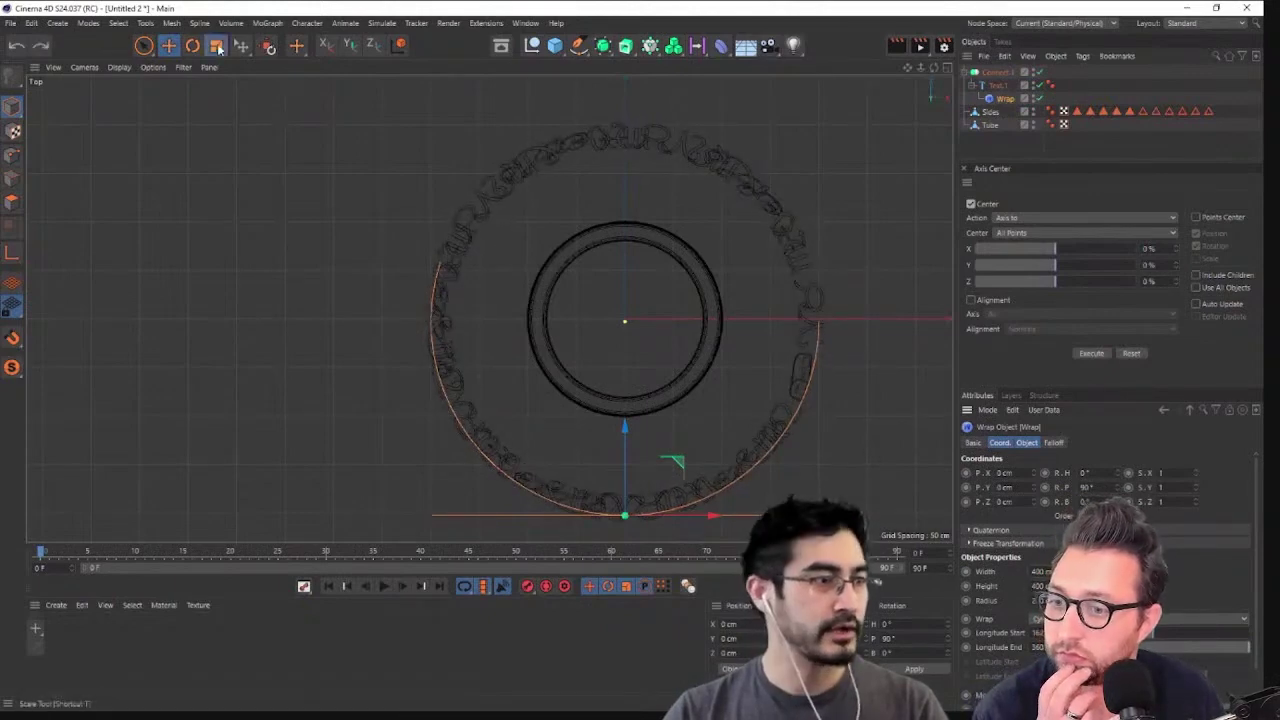
{"action": "left_click", "coordinate": [1000, 85]}
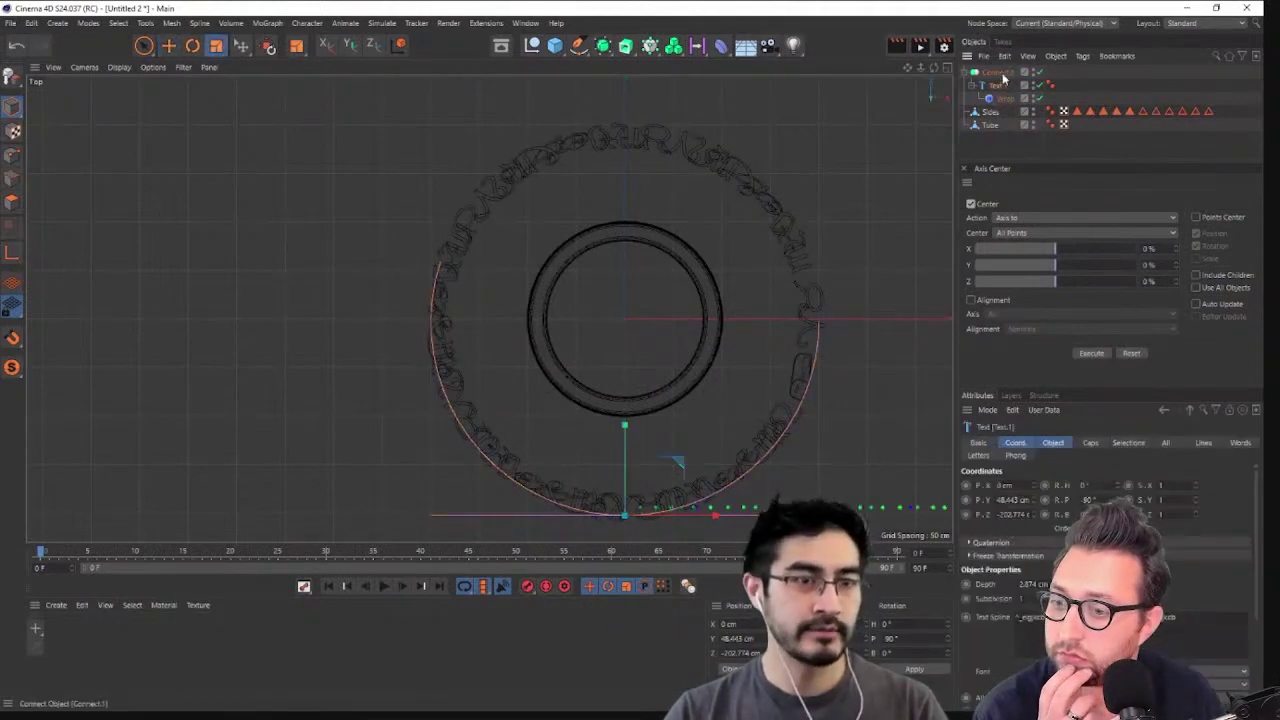
{"action": "left_click_drag", "start_coordinate": [820, 332], "coordinate": [642, 413]}
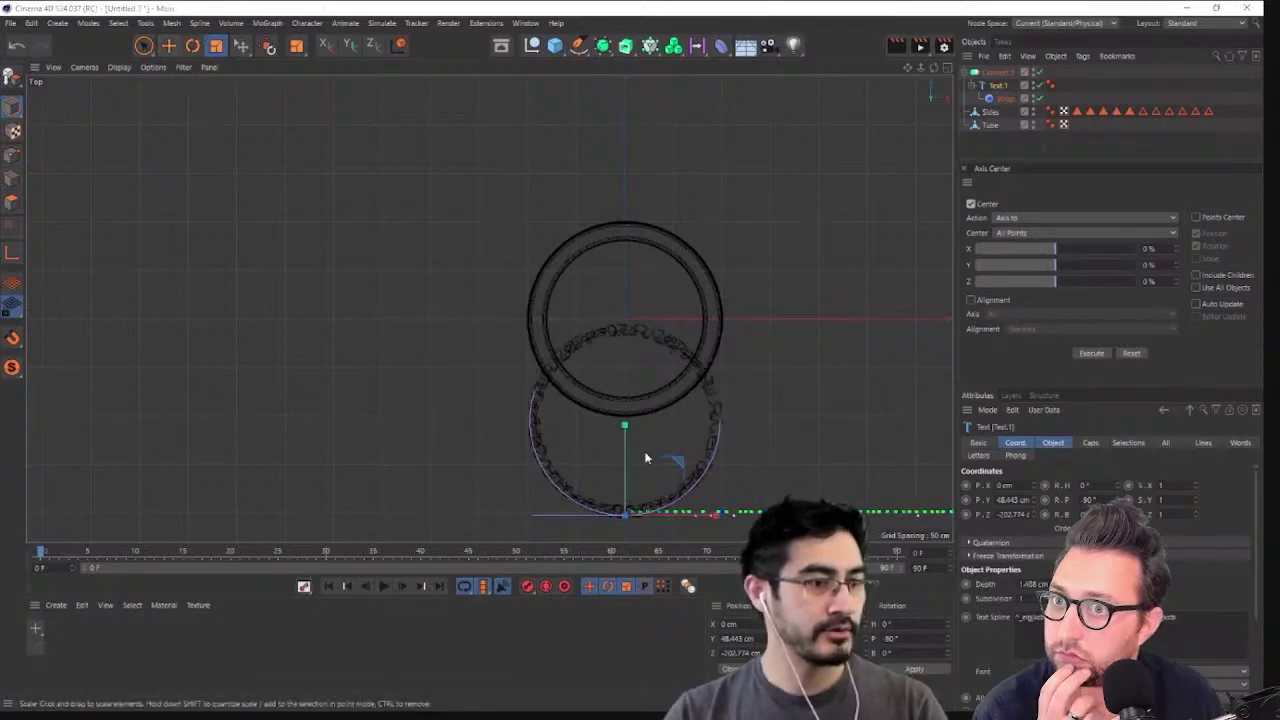
{"action": "key", "text": "e"}
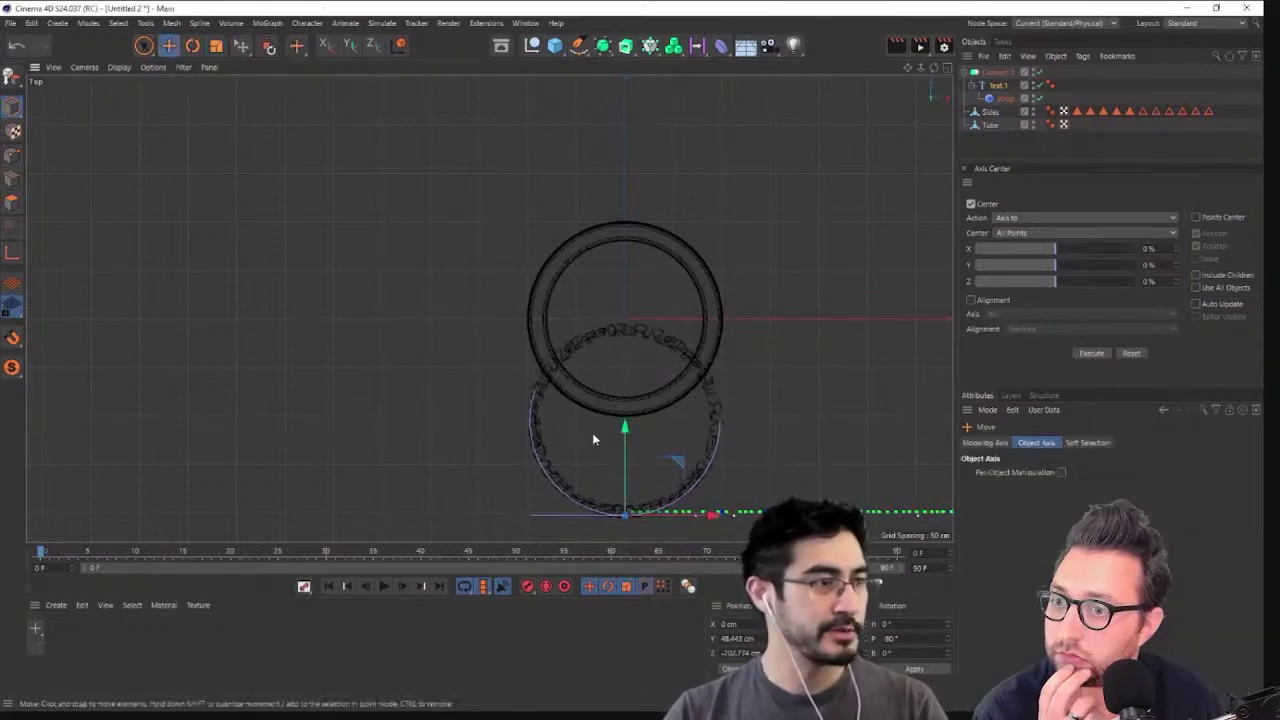
{"action": "left_click_drag", "start_coordinate": [623, 429], "coordinate": [626, 328]}
{"action": "scroll", "coordinate": [630, 334], "scroll_direction": "up", "scroll_amount": 8}
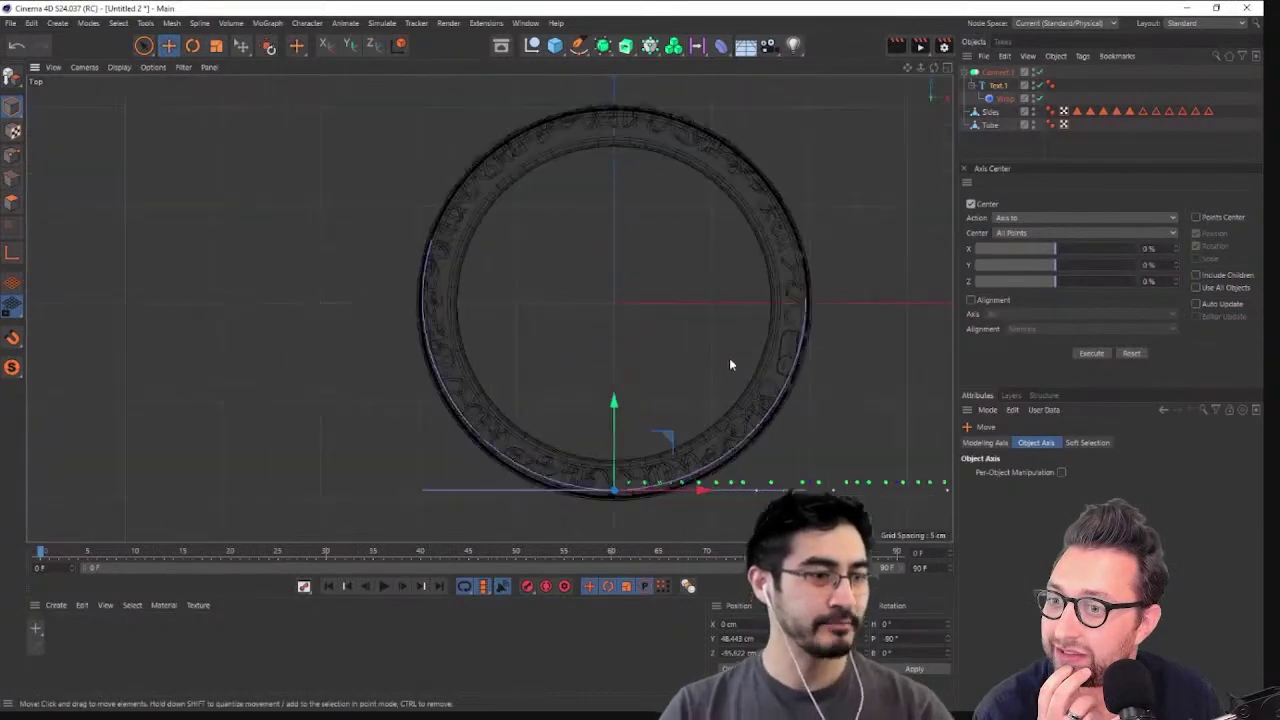
{"action": "scroll", "coordinate": [740, 370], "scroll_direction": "down", "scroll_amount": 3}
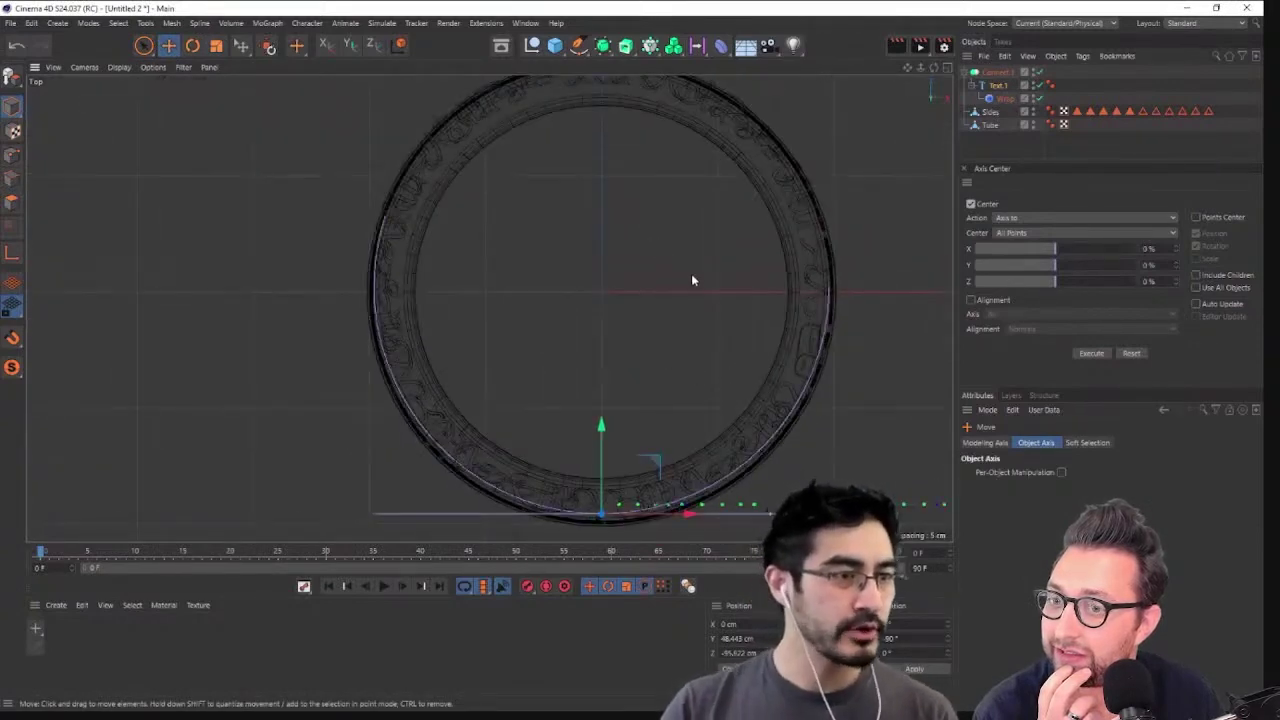
{"action": "middle_click_drag", "start_coordinate": [688, 290], "coordinate": [657, 318], "text": "alt"}
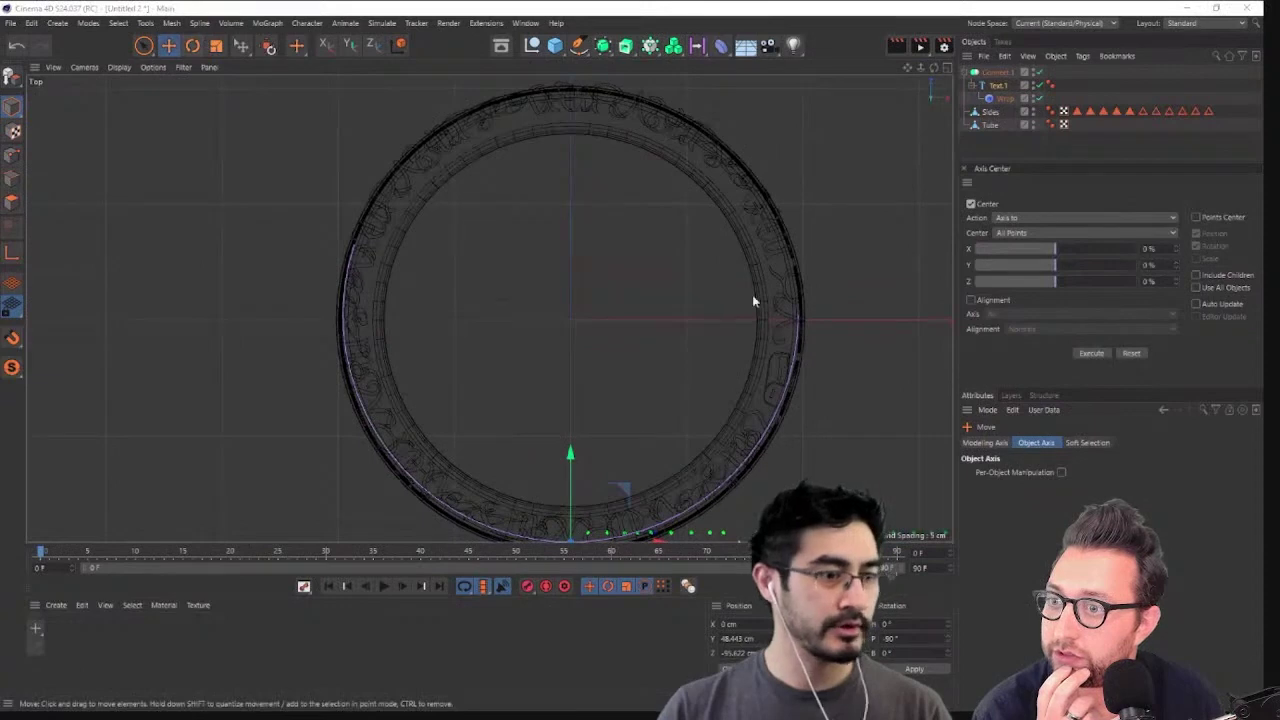
Undo the stray move and scale Text.1 down slightly so the lettering fits between the ring's inner and outer edges
{"action": "left_click_drag", "start_coordinate": [740, 297], "coordinate": [712, 297]}
{"action": "key", "text": "ctrl+z"}
{"action": "left_click", "coordinate": [215, 46]}
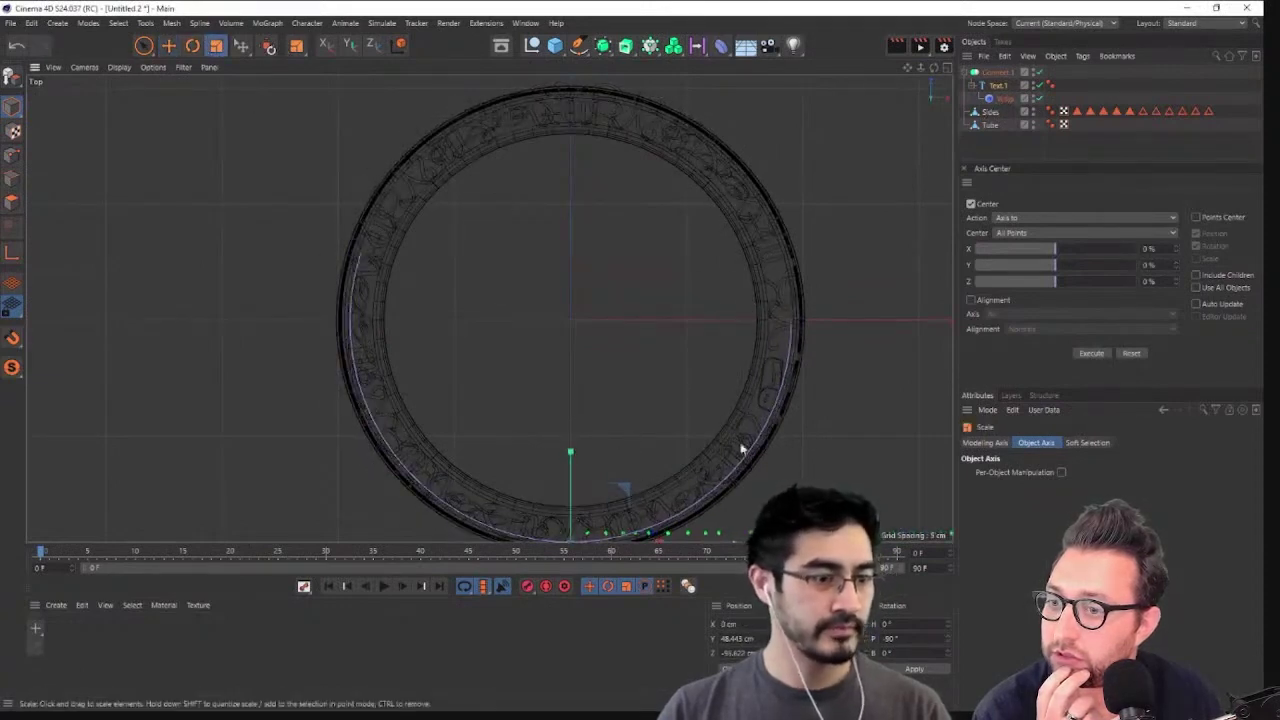
Lower Text.1 along Y to about 10.7 cm so its wrapped lettering sits in the ring's top groove
{"action": "left_click_drag", "start_coordinate": [640, 272], "coordinate": [657, 212], "text": "alt"}
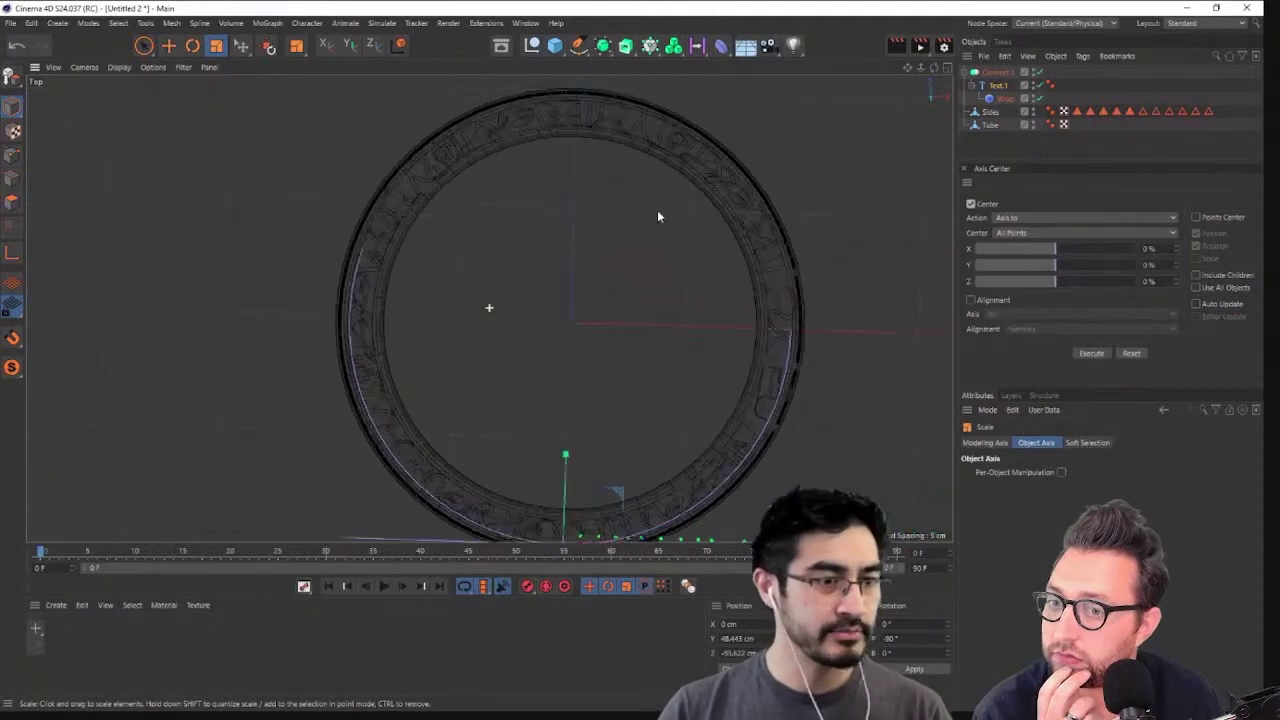
{"action": "middle_click", "coordinate": [657, 213]}
{"action": "scroll", "coordinate": [430, 212], "scroll_direction": "up", "scroll_amount": 5}
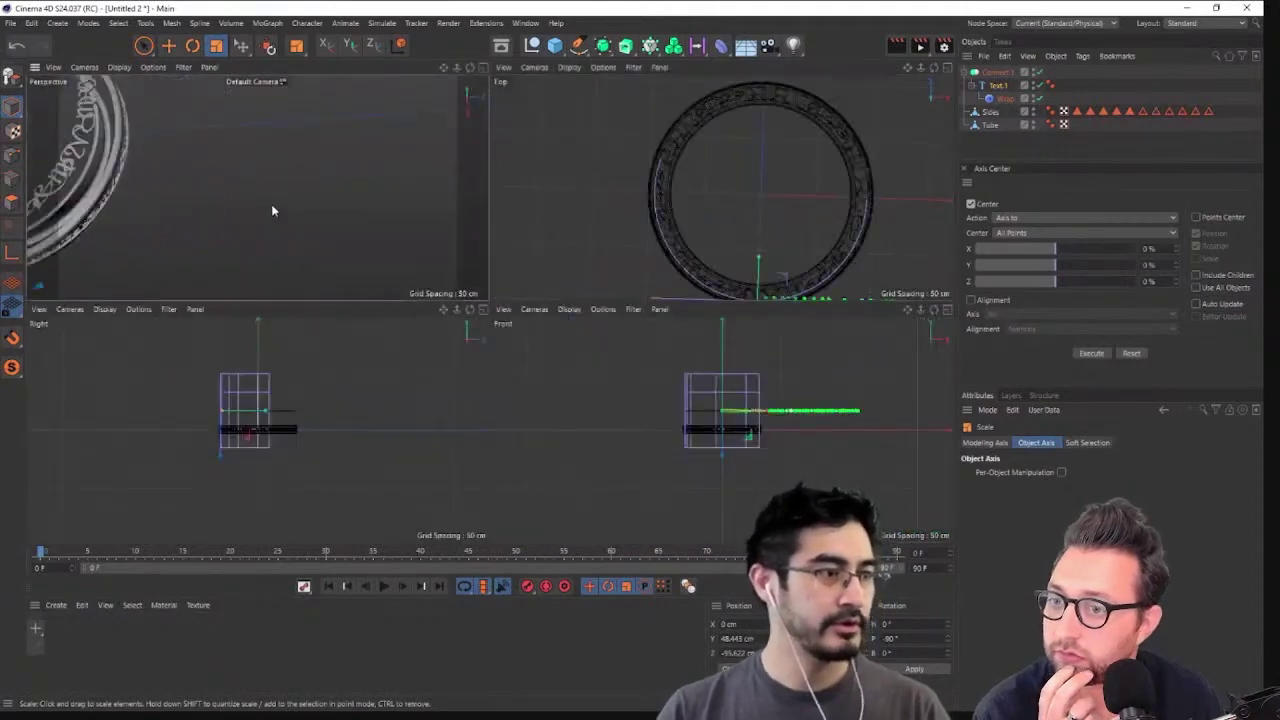
{"action": "middle_click", "coordinate": [317, 208]}
{"action": "left_click_drag", "start_coordinate": [437, 340], "coordinate": [206, 52], "text": "alt"}
{"action": "left_click", "coordinate": [168, 45]}
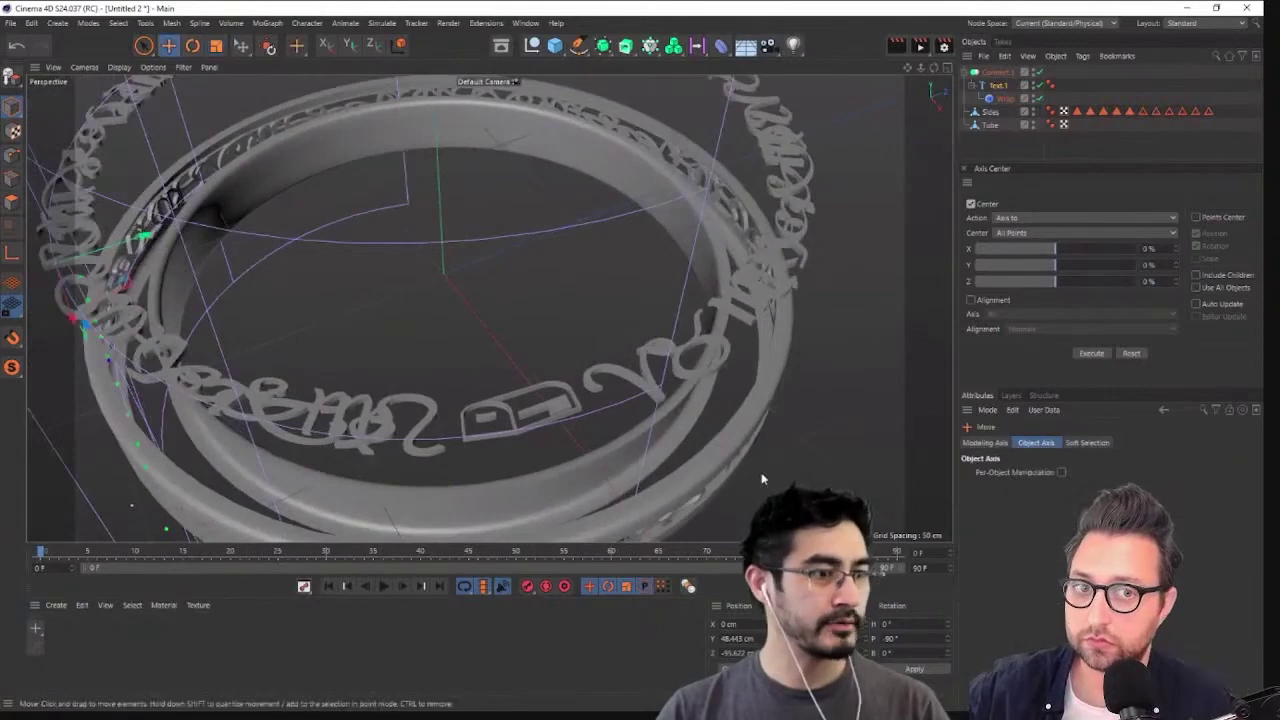
{"action": "scroll", "coordinate": [730, 455], "scroll_direction": "down", "scroll_amount": 5}
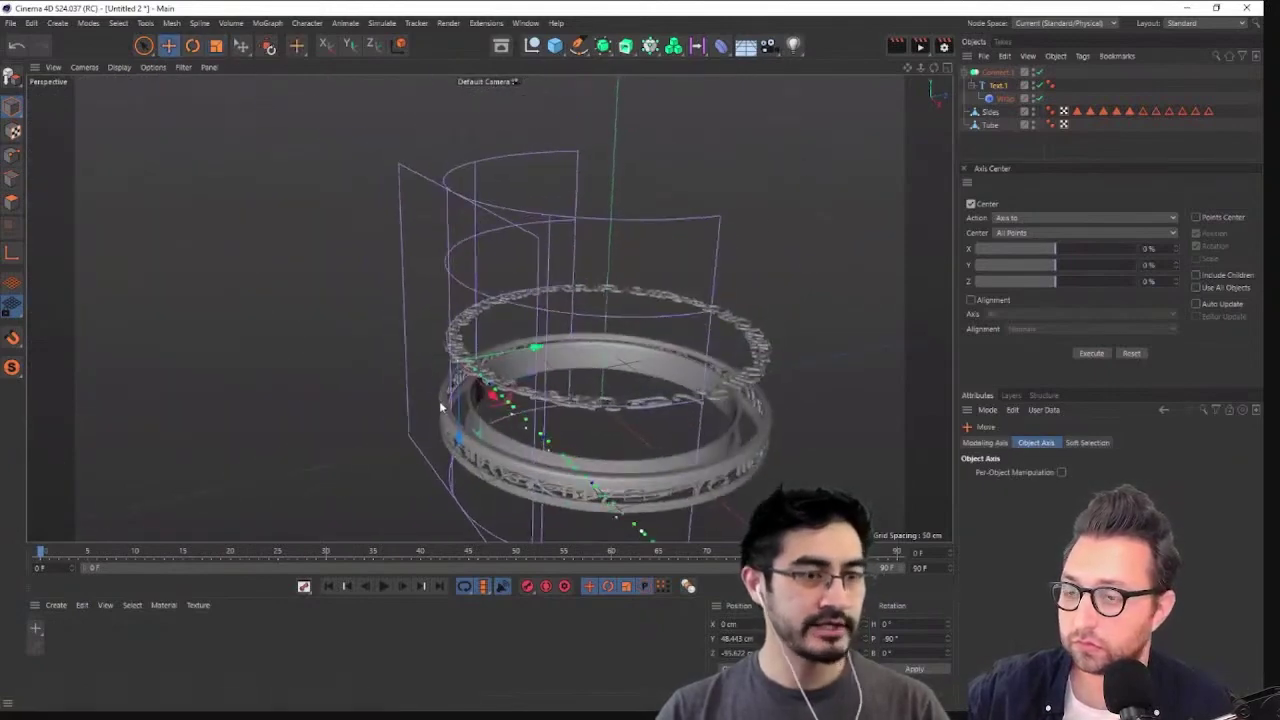
{"action": "left_click_drag", "start_coordinate": [456, 451], "coordinate": [456, 490]}
{"action": "scroll", "coordinate": [401, 432], "scroll_direction": "up", "scroll_amount": 8}
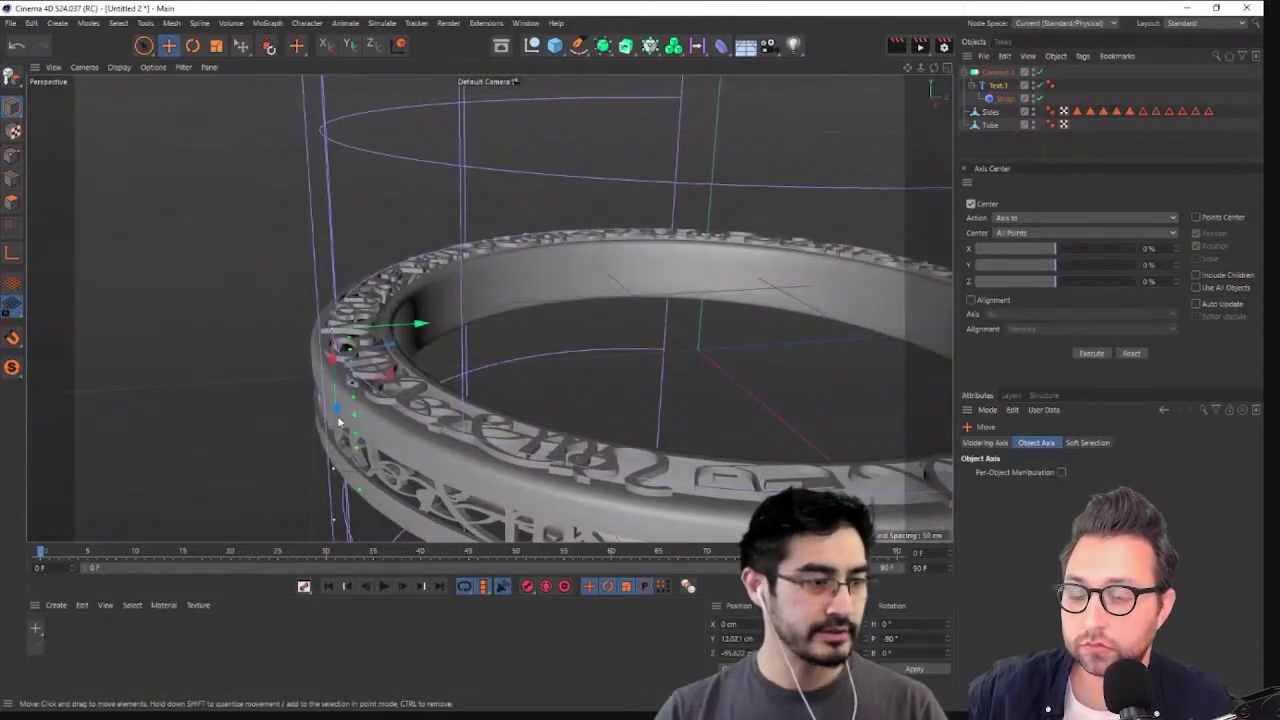
{"action": "mouse_move", "coordinate": [338, 422]}
{"action": "left_mouse_down"}
{"action": "mouse_move", "coordinate": [332, 410]}
{"action": "mouse_move", "coordinate": [350, 424]}
{"action": "left_mouse_up"}
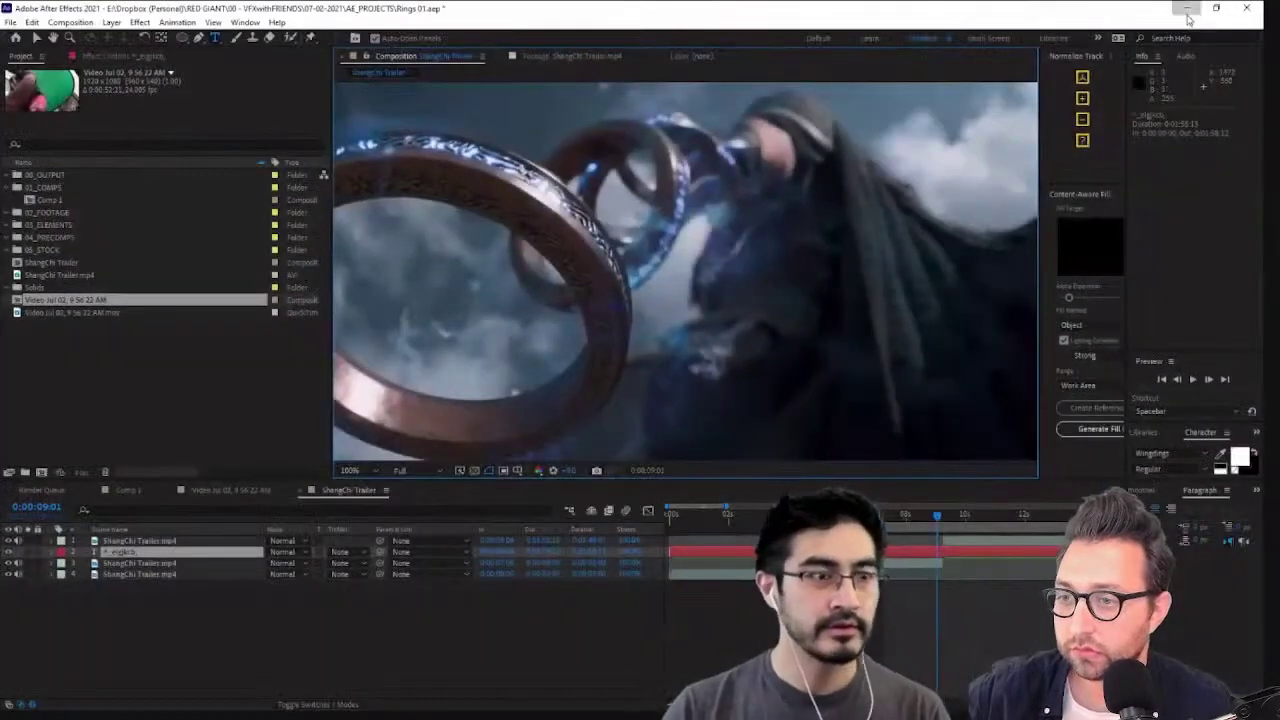
Switch back to Cinema 4D from the After Effects reference and inspect how the top lettering sits in the groove
{"action": "left_click", "coordinate": [1187, 8]}
{"action": "left_click_drag", "start_coordinate": [788, 412], "coordinate": [1090, 252], "text": "alt"}
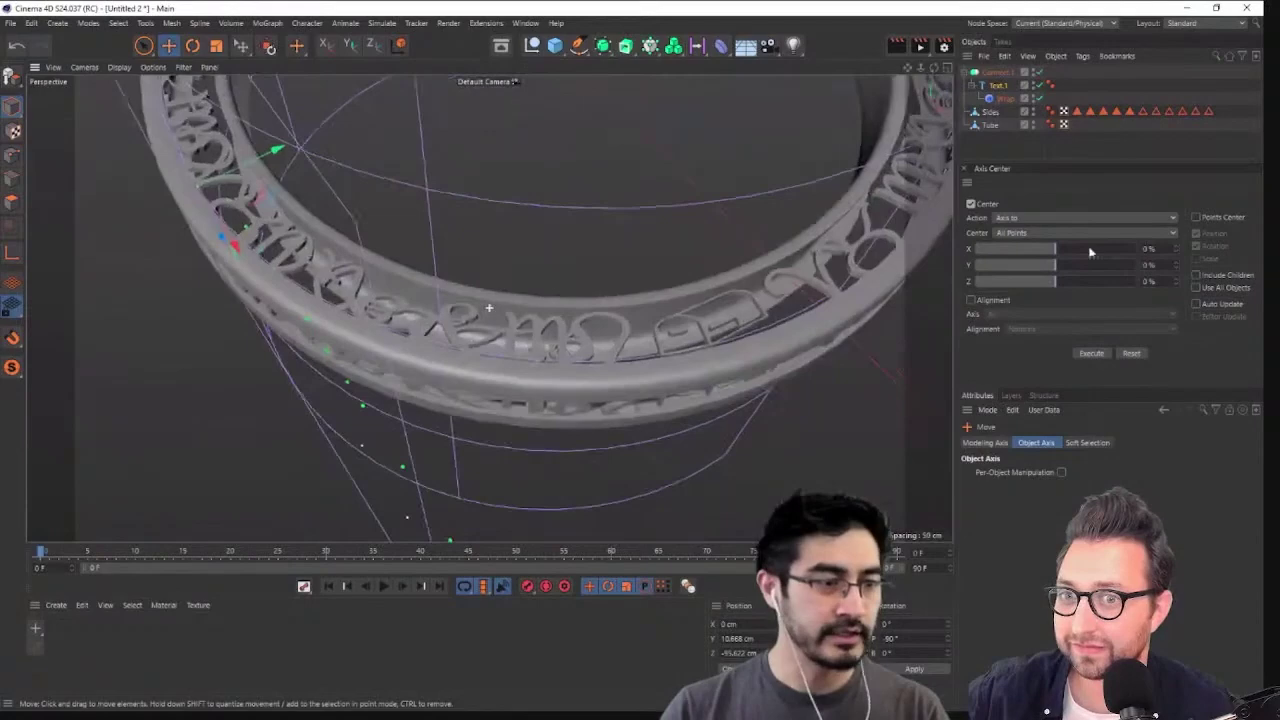
{"action": "right_click", "coordinate": [993, 76]}
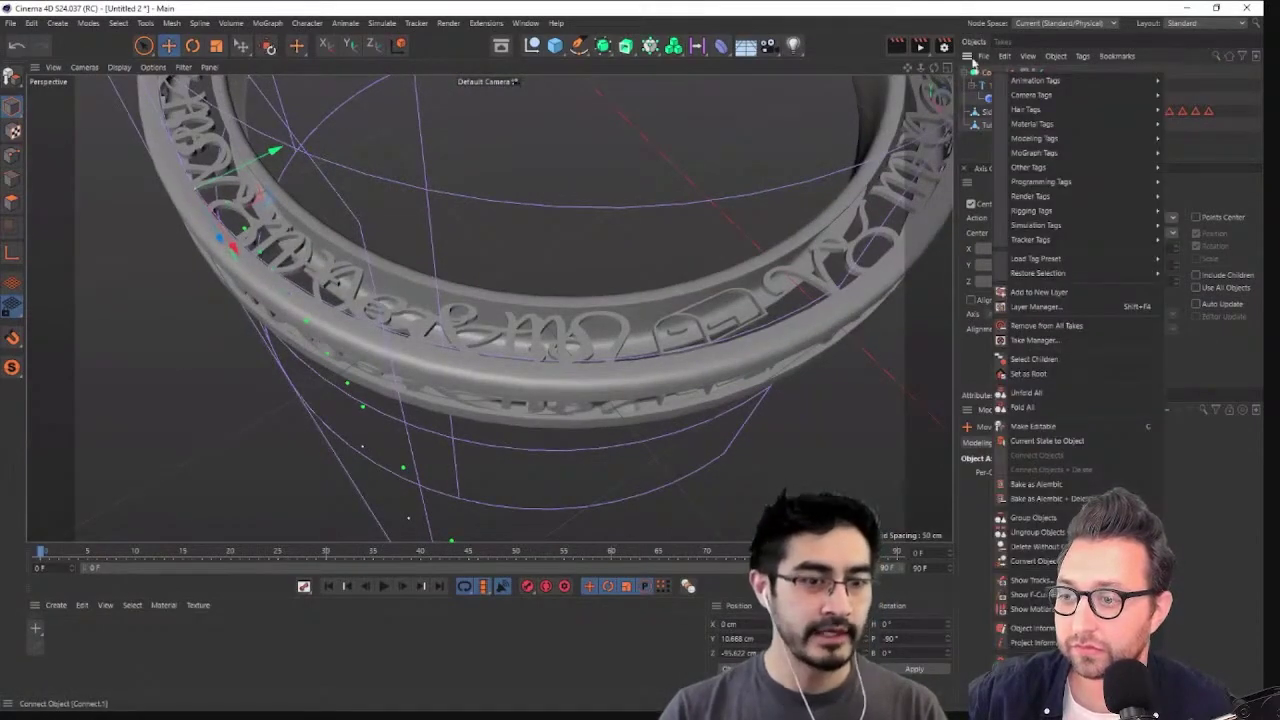
{"action": "left_click", "coordinate": [982, 76]}
Try adjusting the Wrap deformer's Scale Z, and undo the change
{"action": "left_click", "coordinate": [991, 99]}
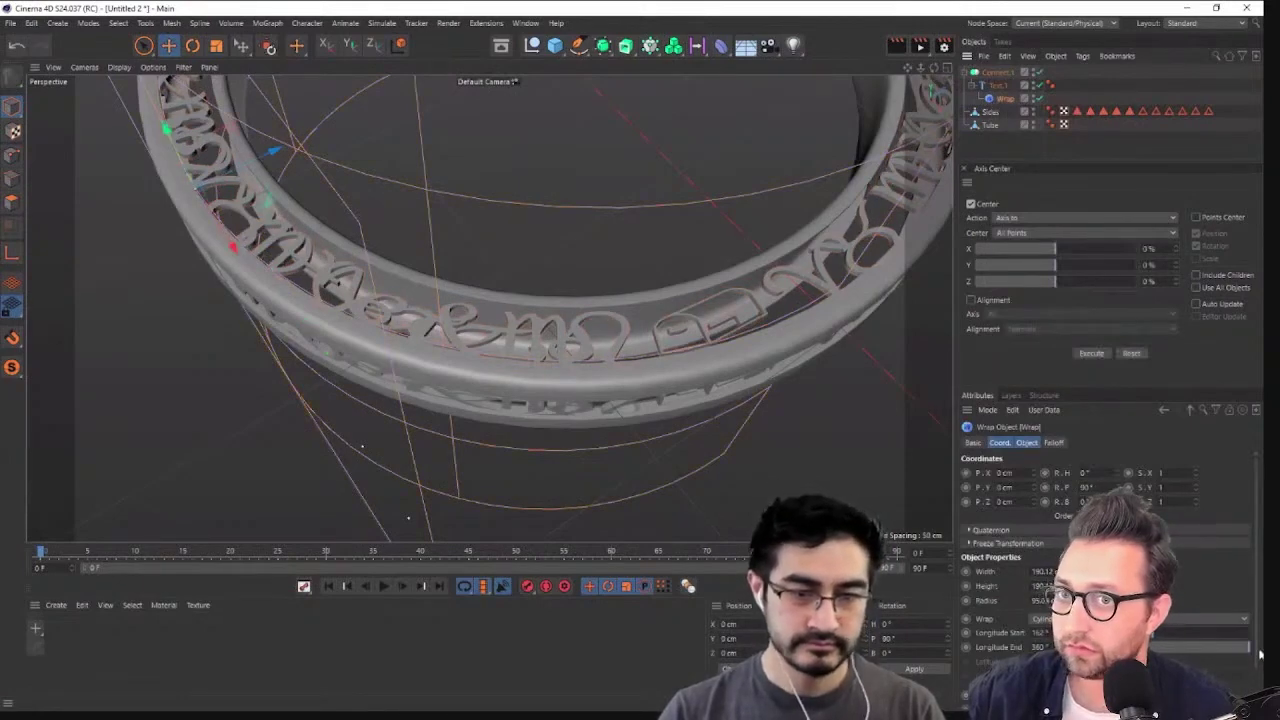
{"action": "scroll", "coordinate": [1255, 660], "scroll_direction": "down", "scroll_amount": 2}
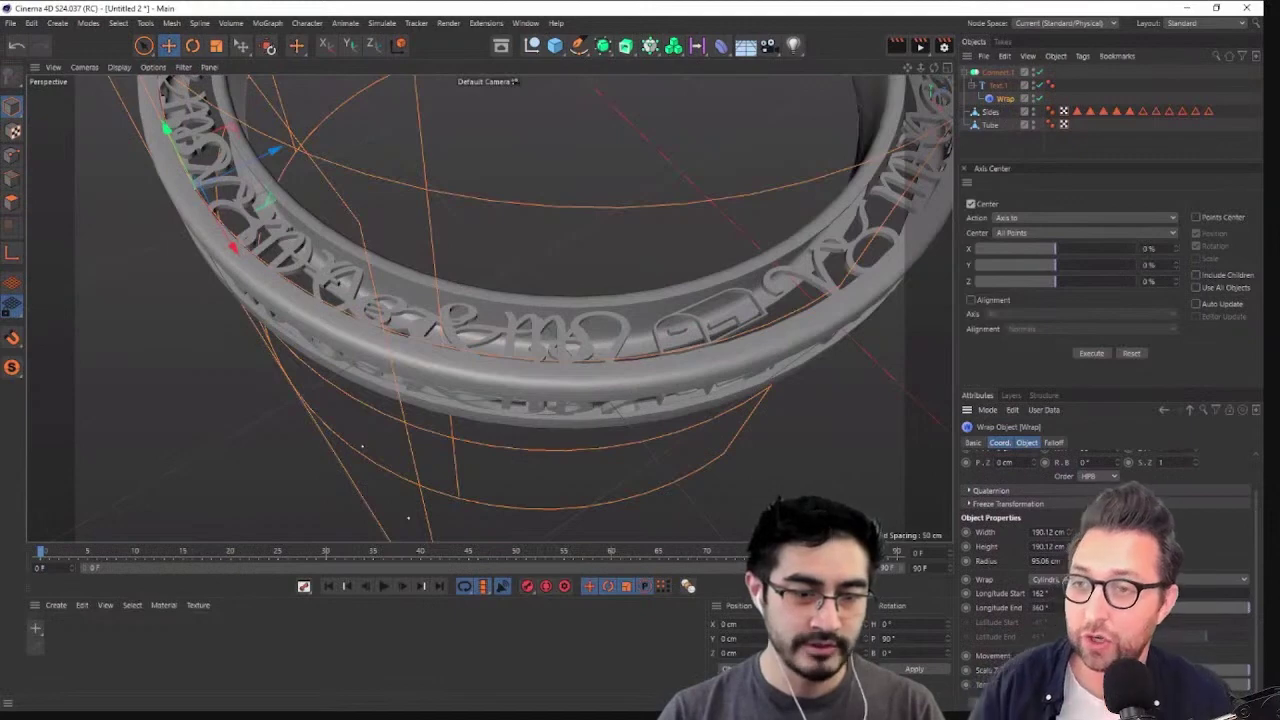
{"action": "left_click_drag", "start_coordinate": [1247, 672], "coordinate": [1220, 677]}
{"action": "key", "text": "ctrl+z"}
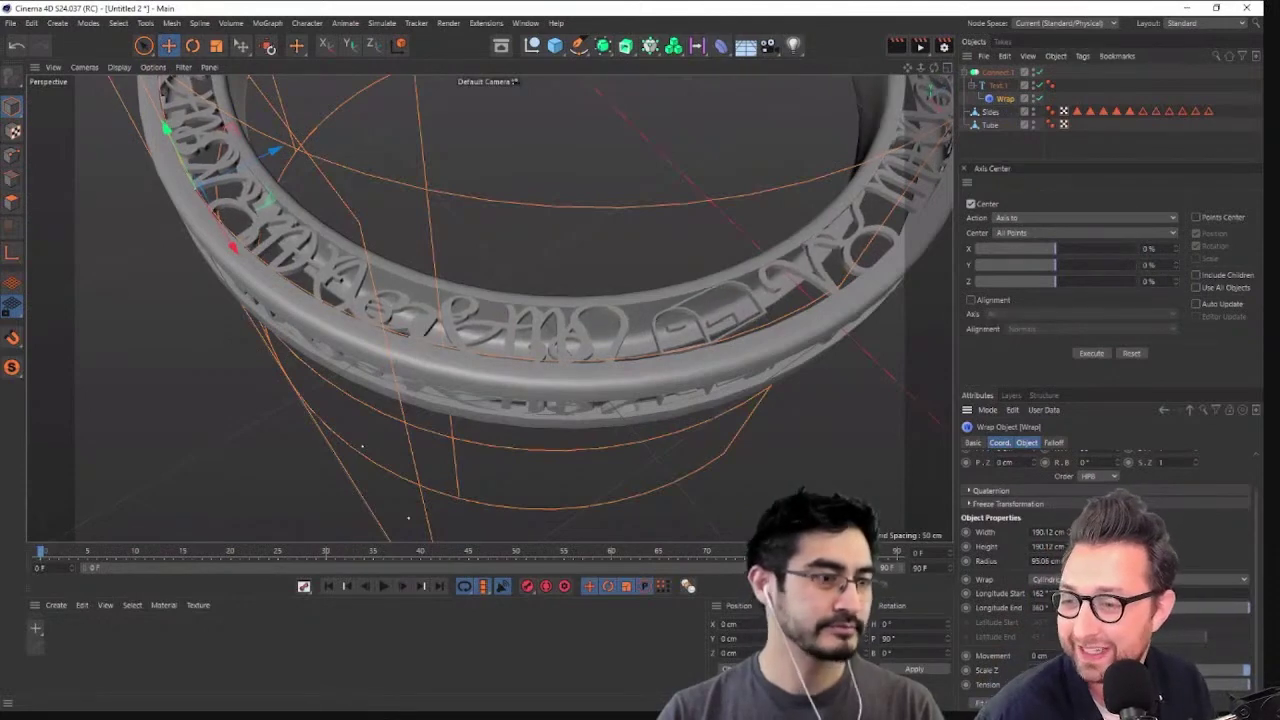
Make Connect.1 editable to convert the wrapped top lettering into a polygon object, and inspect it on the ring
{"action": "scroll", "coordinate": [766, 450], "scroll_direction": "down", "scroll_amount": 4}
{"action": "left_click_drag", "start_coordinate": [766, 442], "coordinate": [580, 230], "text": "alt"}
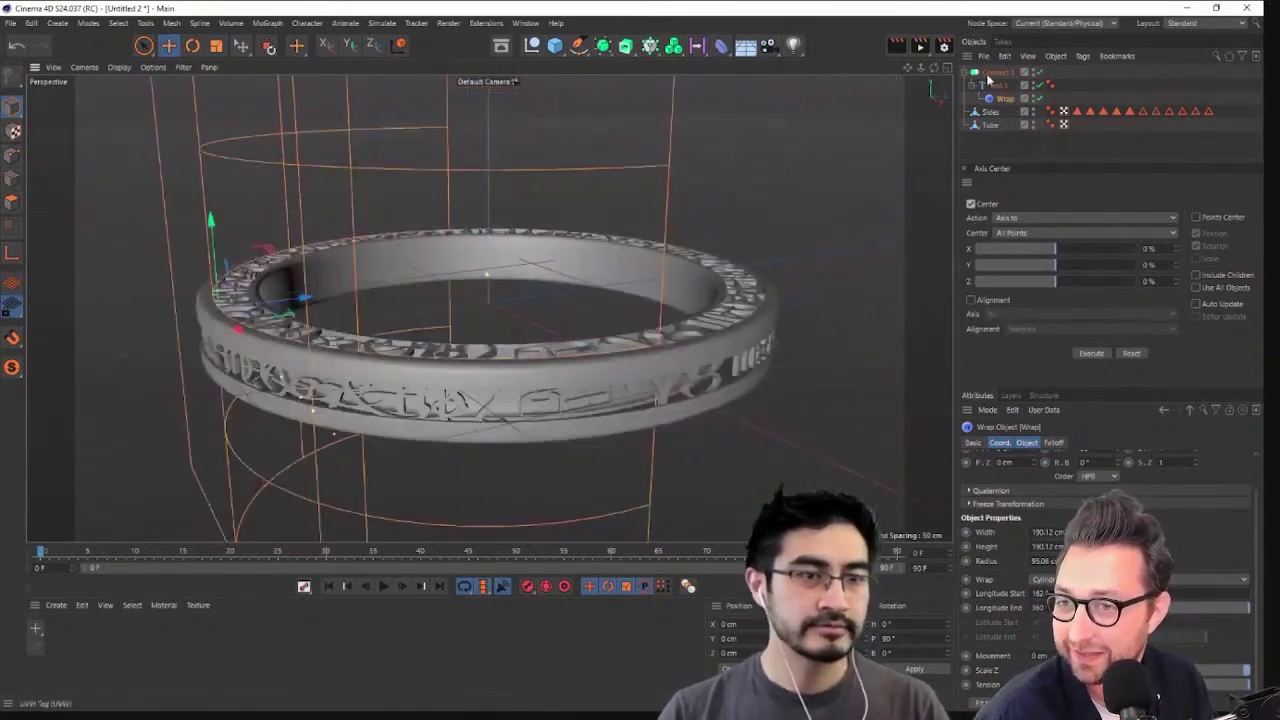
{"action": "right_click", "coordinate": [987, 84]}
{"action": "left_click", "coordinate": [1028, 429]}
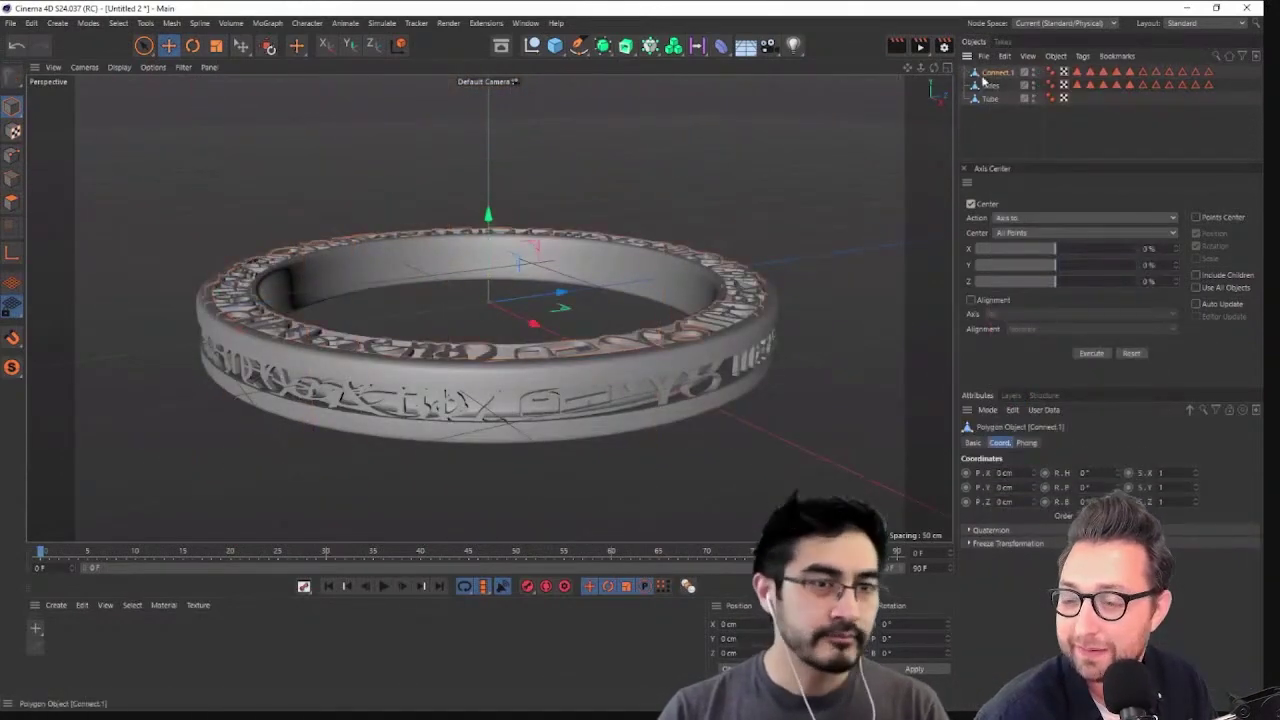
{"action": "scroll", "coordinate": [562, 285], "scroll_direction": "up", "scroll_amount": 3}
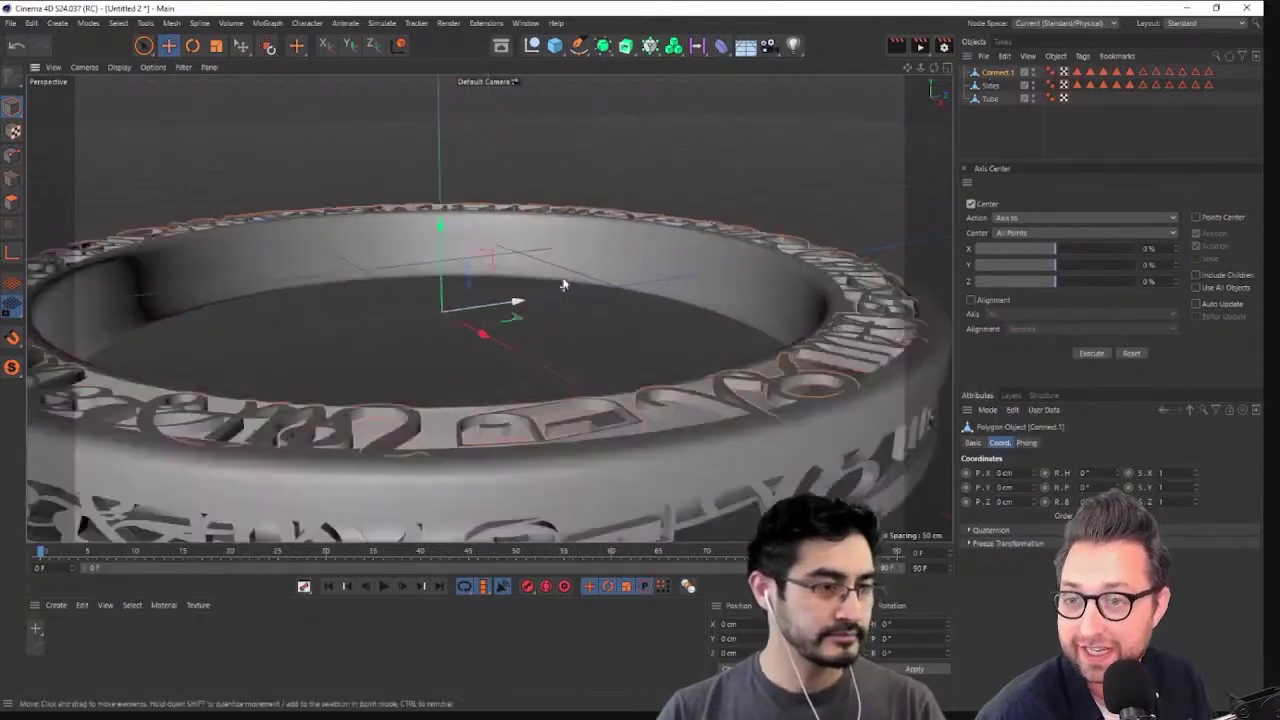
{"action": "left_click_drag", "start_coordinate": [563, 283], "coordinate": [626, 349], "text": "alt"}
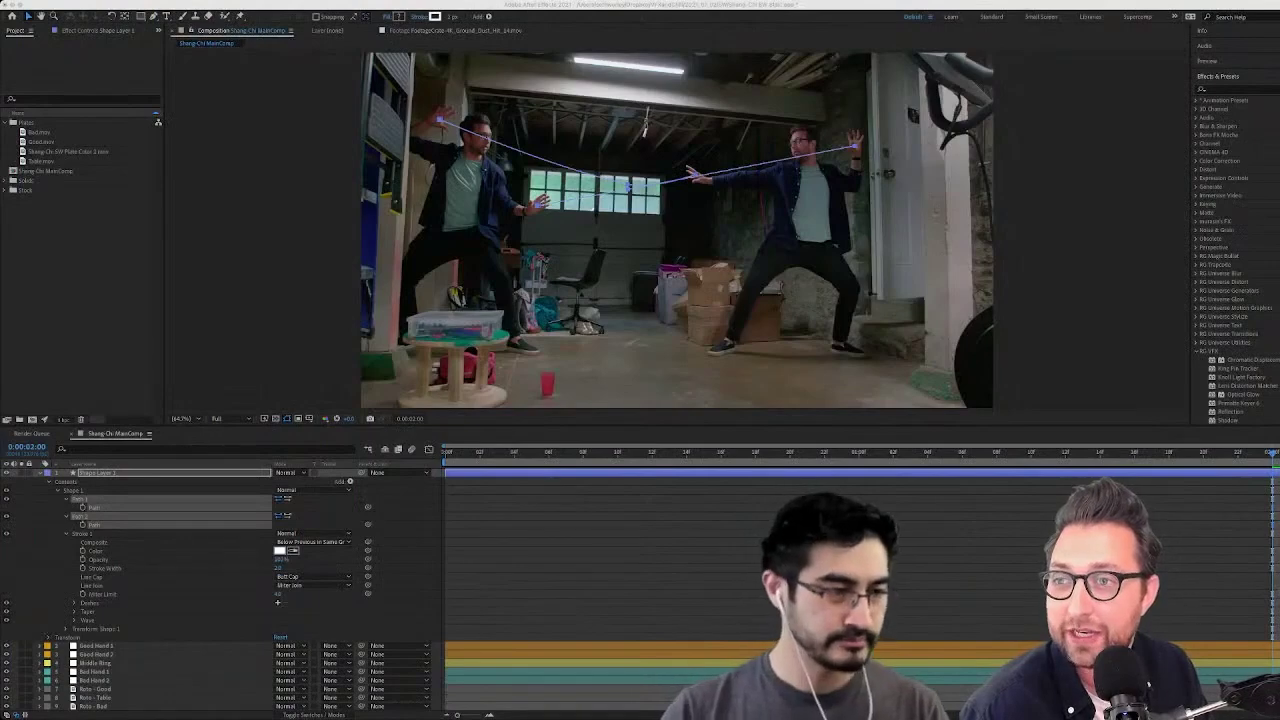
Switch to After Effects and bring up the Create Nulls From Paths panel for Shape Layer 1's two paths
{"action": "key", "text": "super+Tab"}
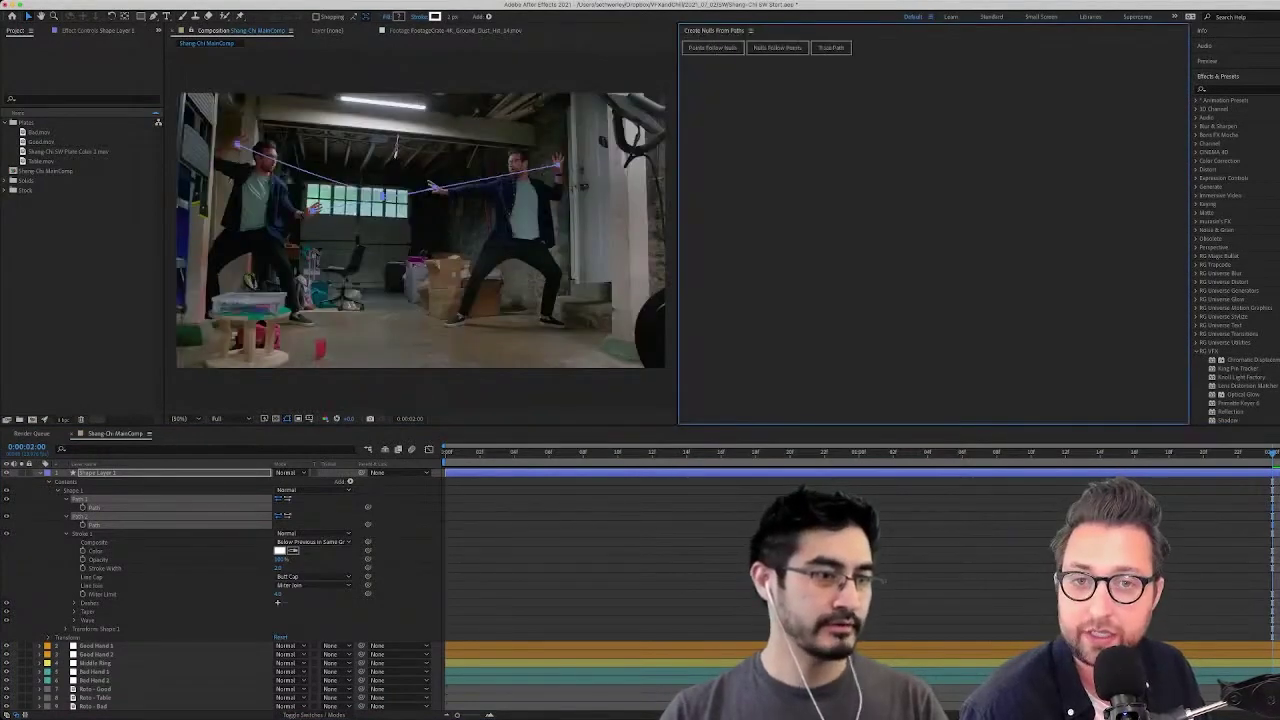
Dock the Create Nulls From Paths panel with the collapsed side panels and widen that column enough to reach its options
{"action": "left_click_drag", "start_coordinate": [677, 258], "coordinate": [1005, 258]}
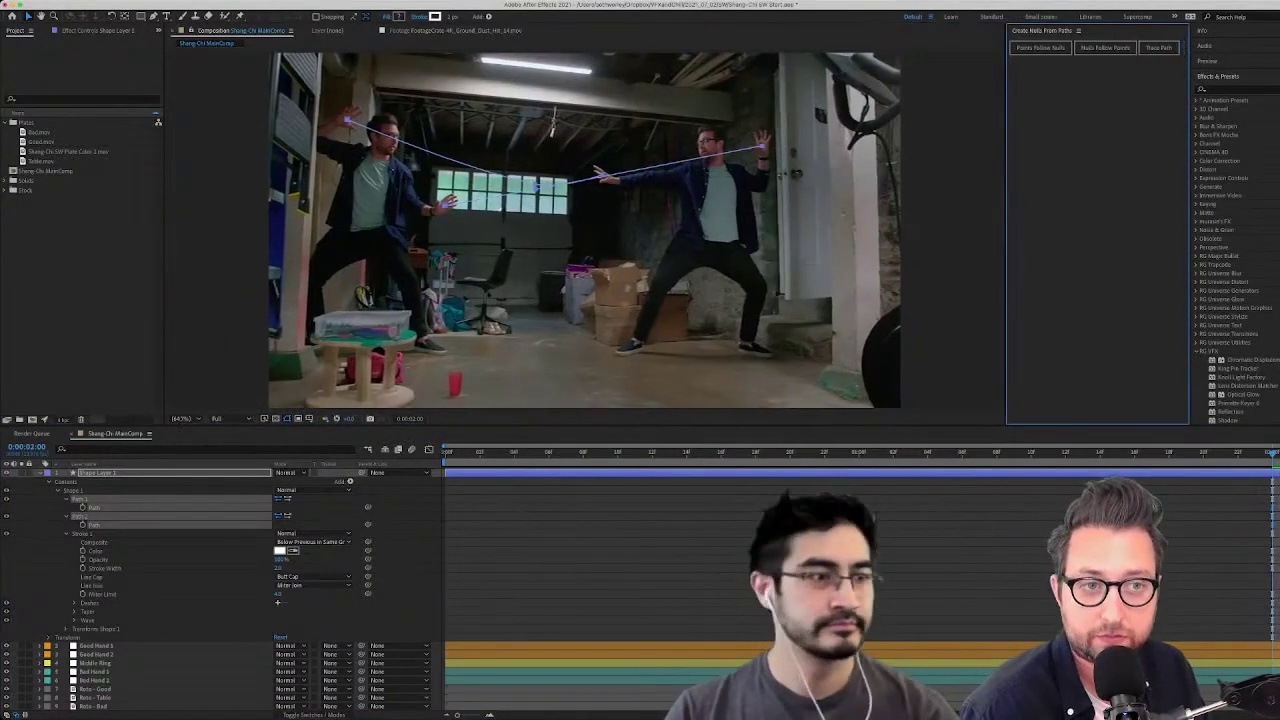
{"action": "left_click", "coordinate": [1040, 48]}
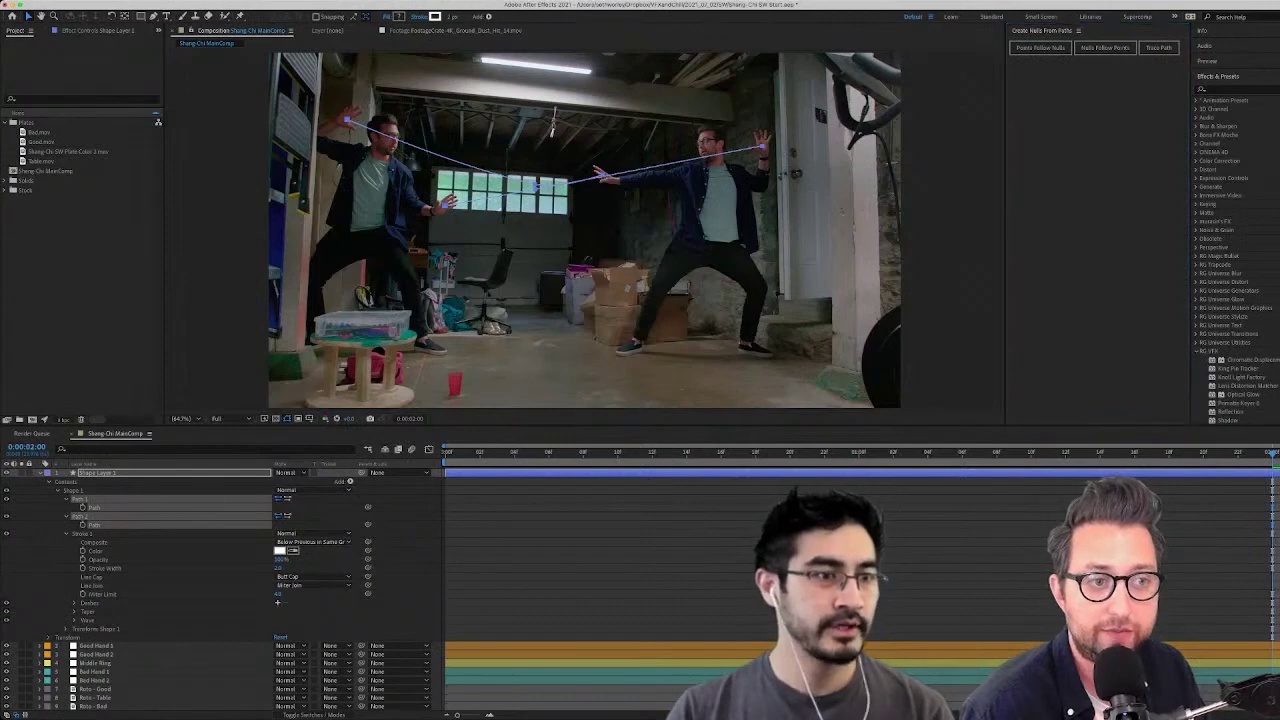
{"action": "left_click_drag", "start_coordinate": [1042, 31], "coordinate": [1228, 214]}
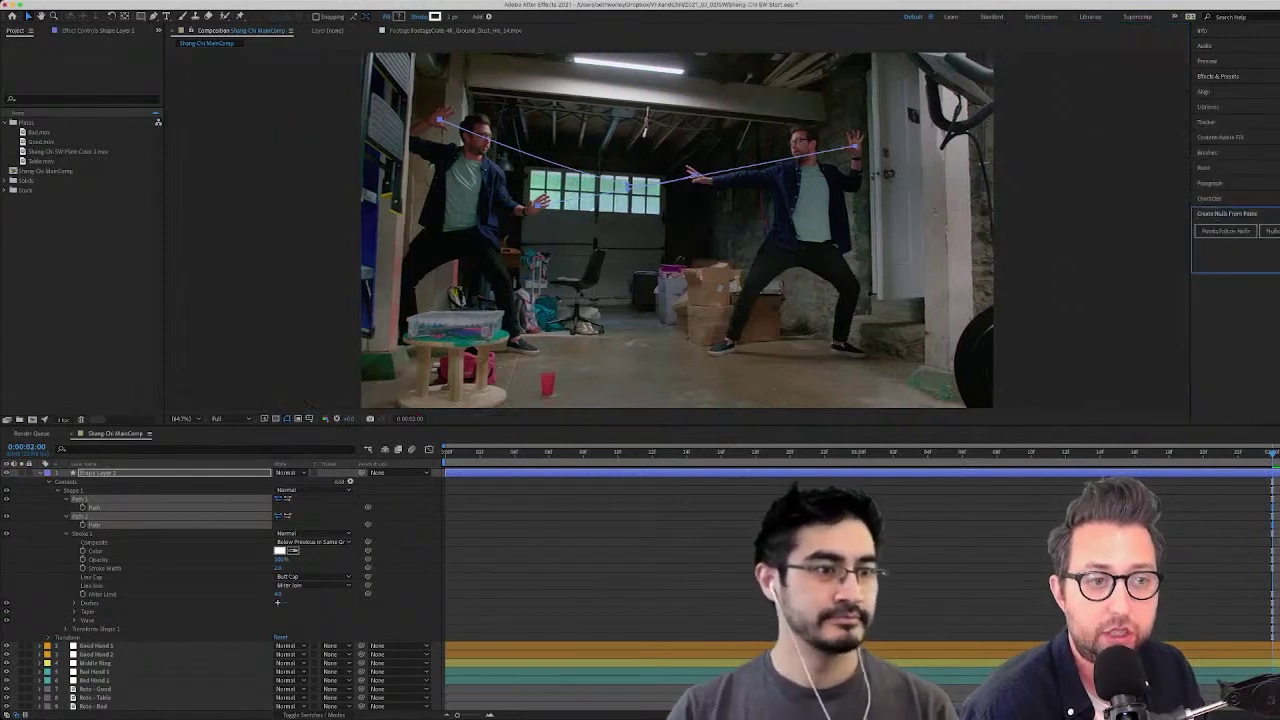
{"action": "left_click_drag", "start_coordinate": [1190, 300], "coordinate": [1110, 300]}
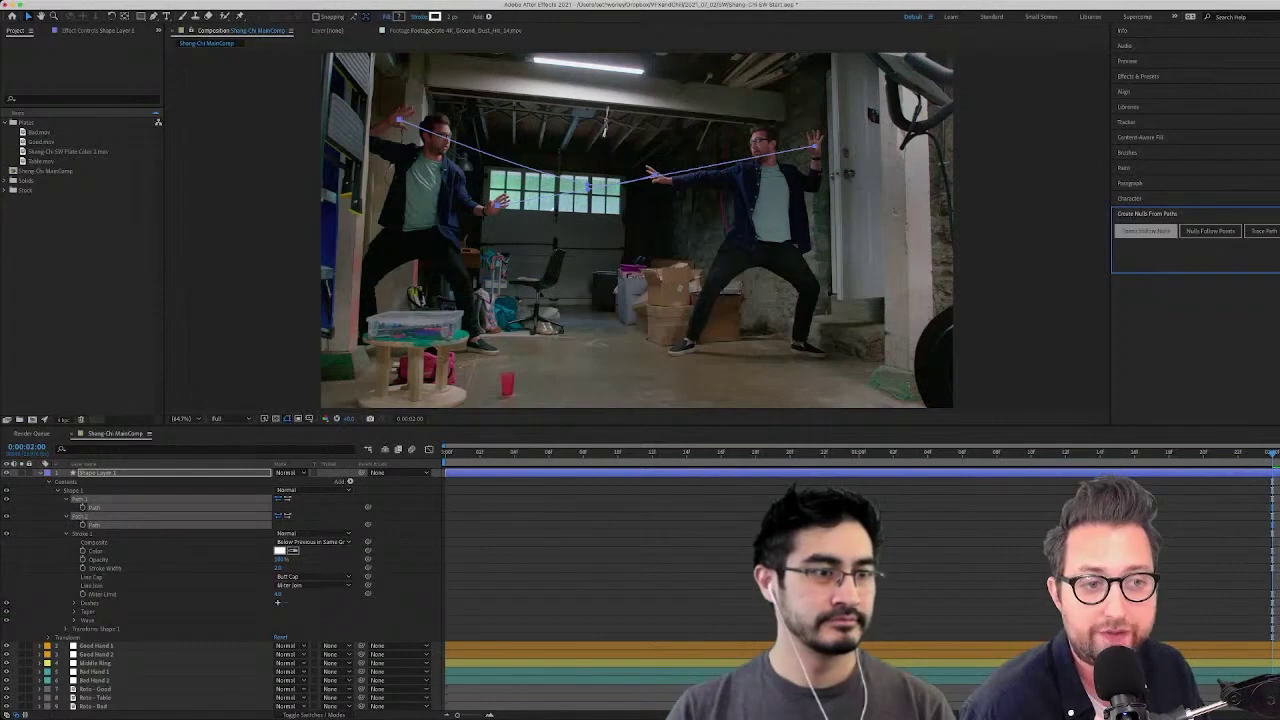
Run Points Follow Nulls on both selected paths of Shape Layer 1 to generate control nulls for their points
{"action": "left_click", "coordinate": [1145, 231]}
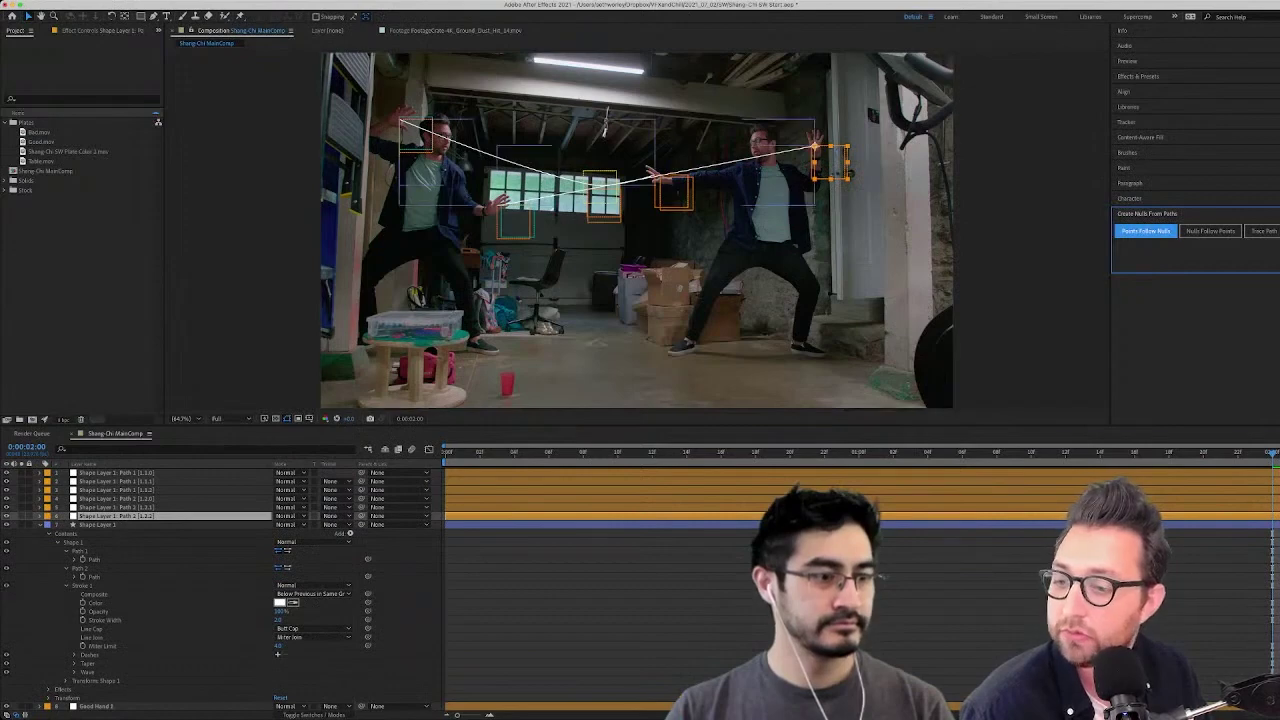
{"action": "left_click", "coordinate": [94, 577]}
{"action": "left_click", "coordinate": [98, 525]}
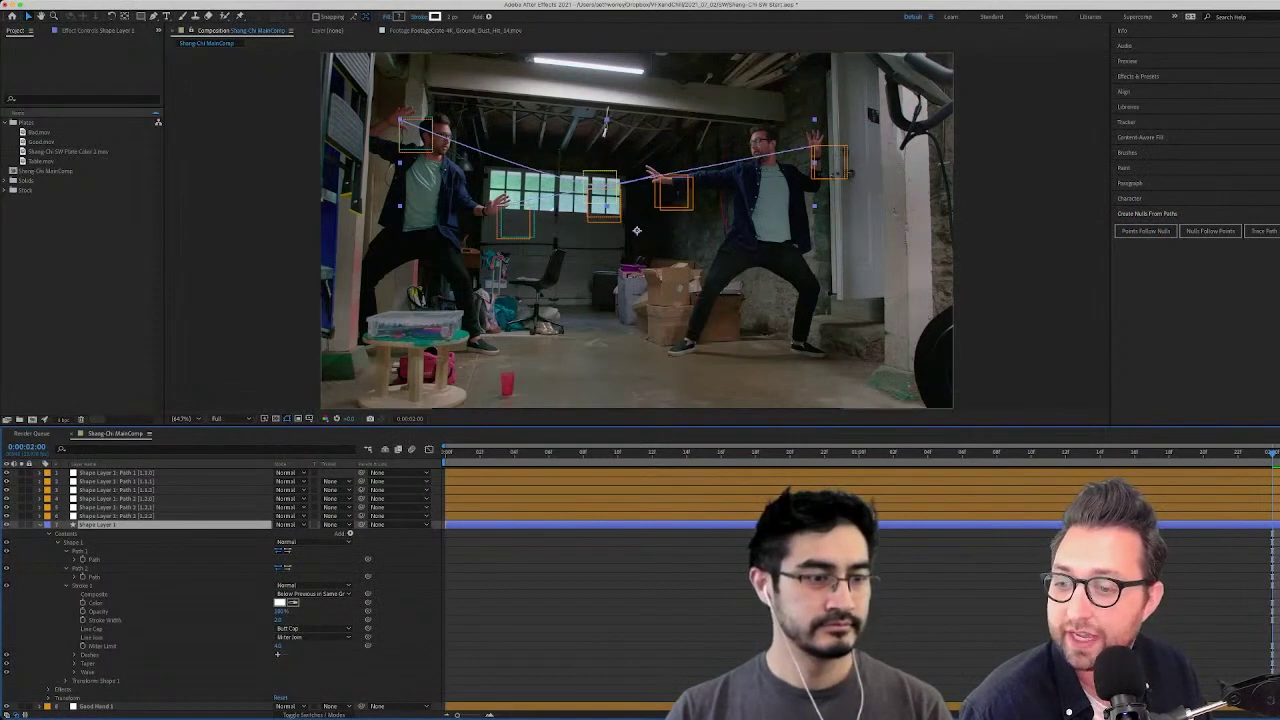
Reposition Path 1's middle null at the central ring point between the two performers
{"action": "left_click", "coordinate": [135, 482]}
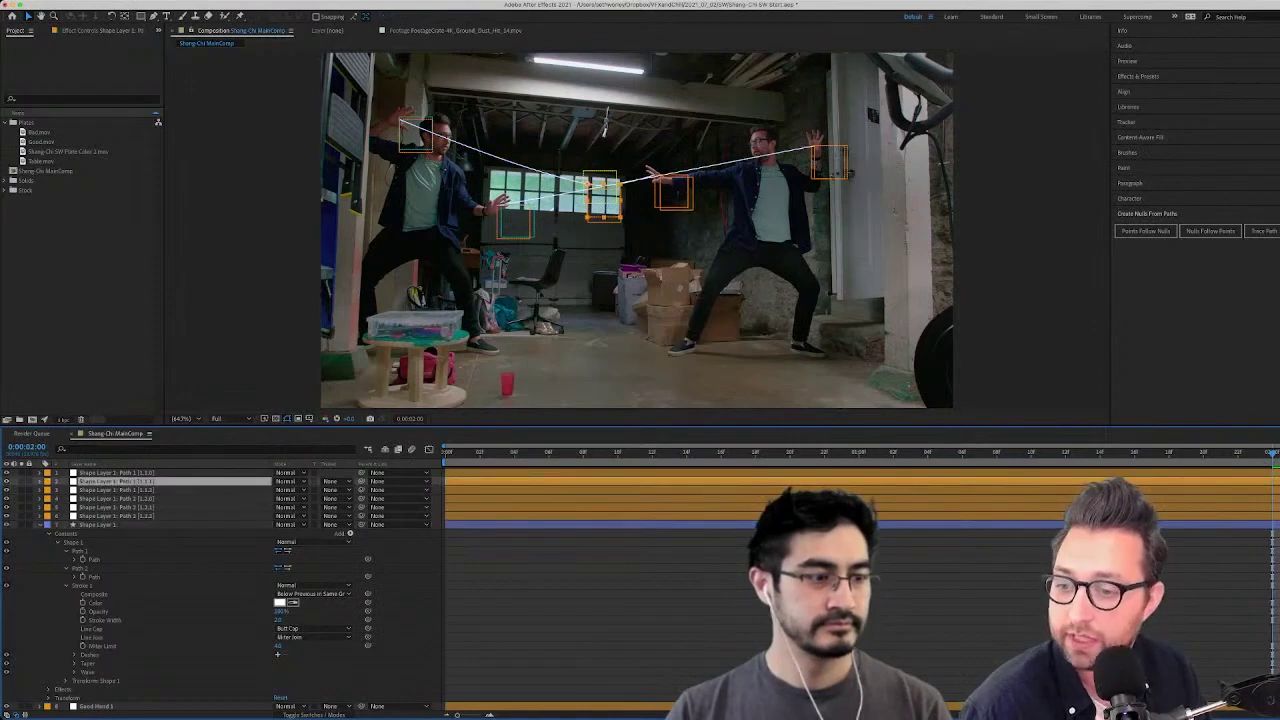
{"action": "key", "text": "p"}
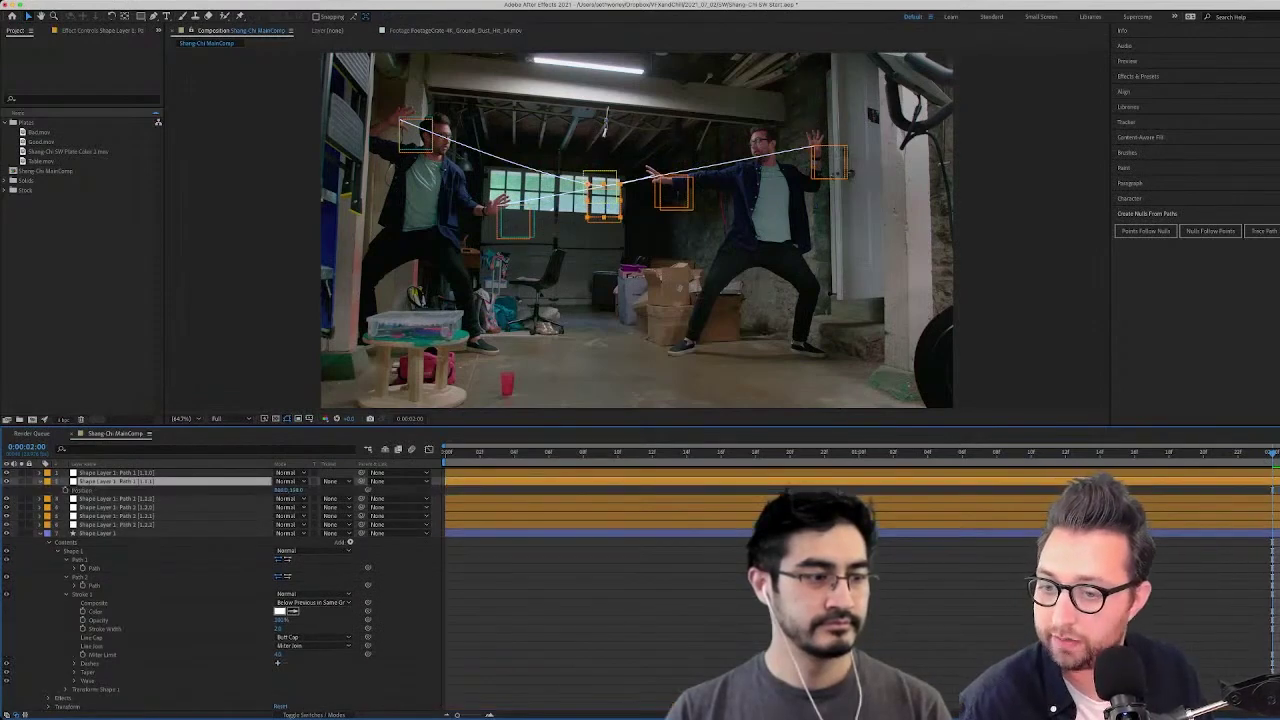
{"action": "left_click_drag", "start_coordinate": [296, 490], "coordinate": [251, 490]}
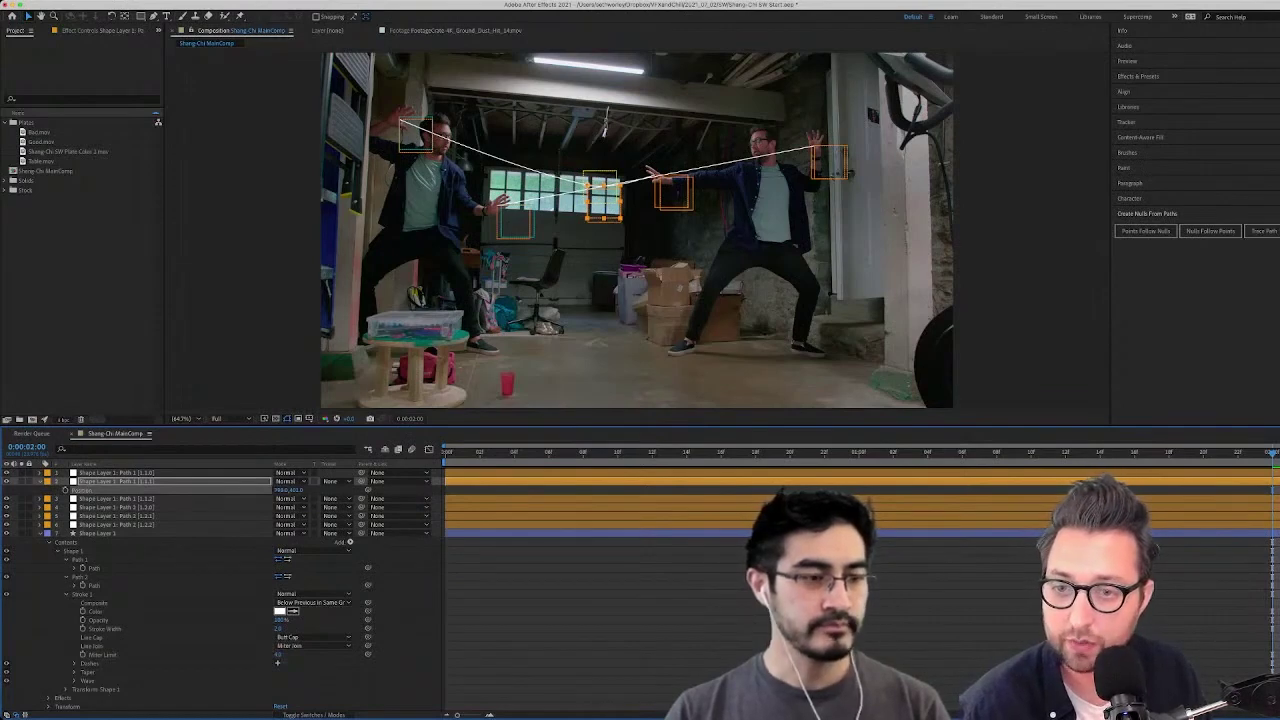
{"action": "left_click_drag", "start_coordinate": [281, 490], "coordinate": [206, 490]}
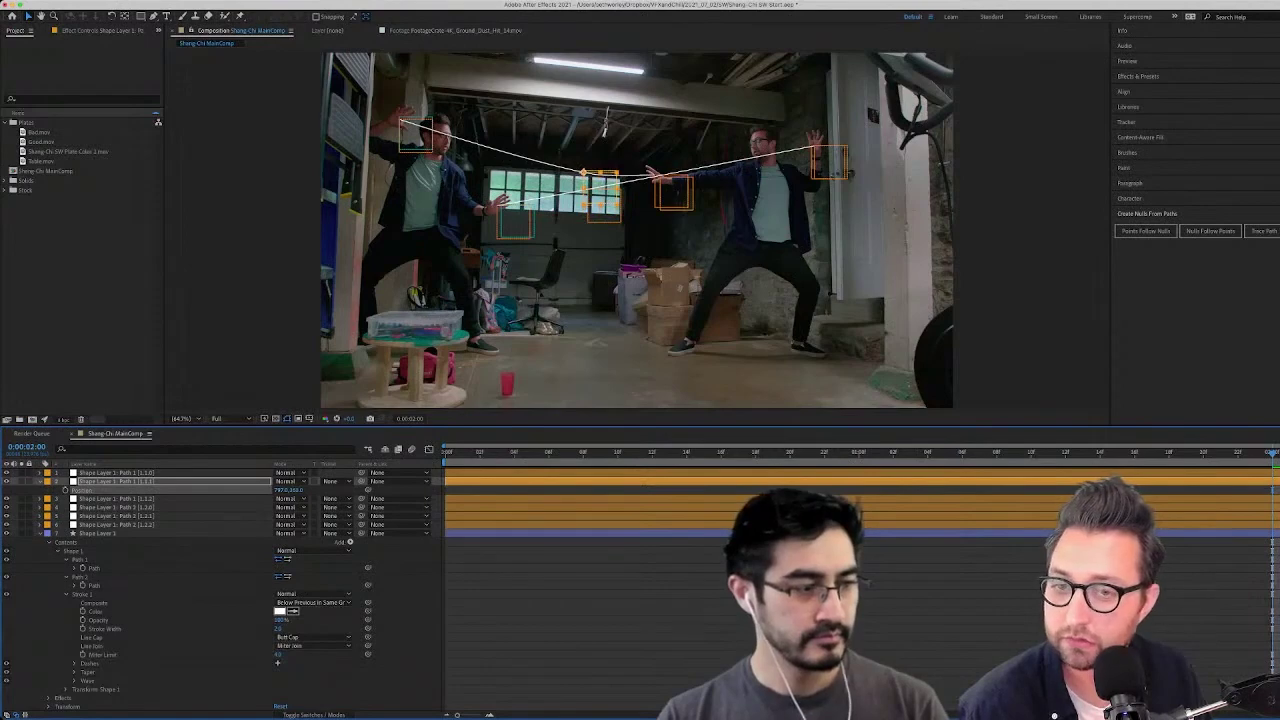
Reposition Path 2's middle null so it meets Path 1's middle point at the central ring
{"action": "left_click", "coordinate": [118, 473]}
{"action": "left_click", "coordinate": [118, 516]}
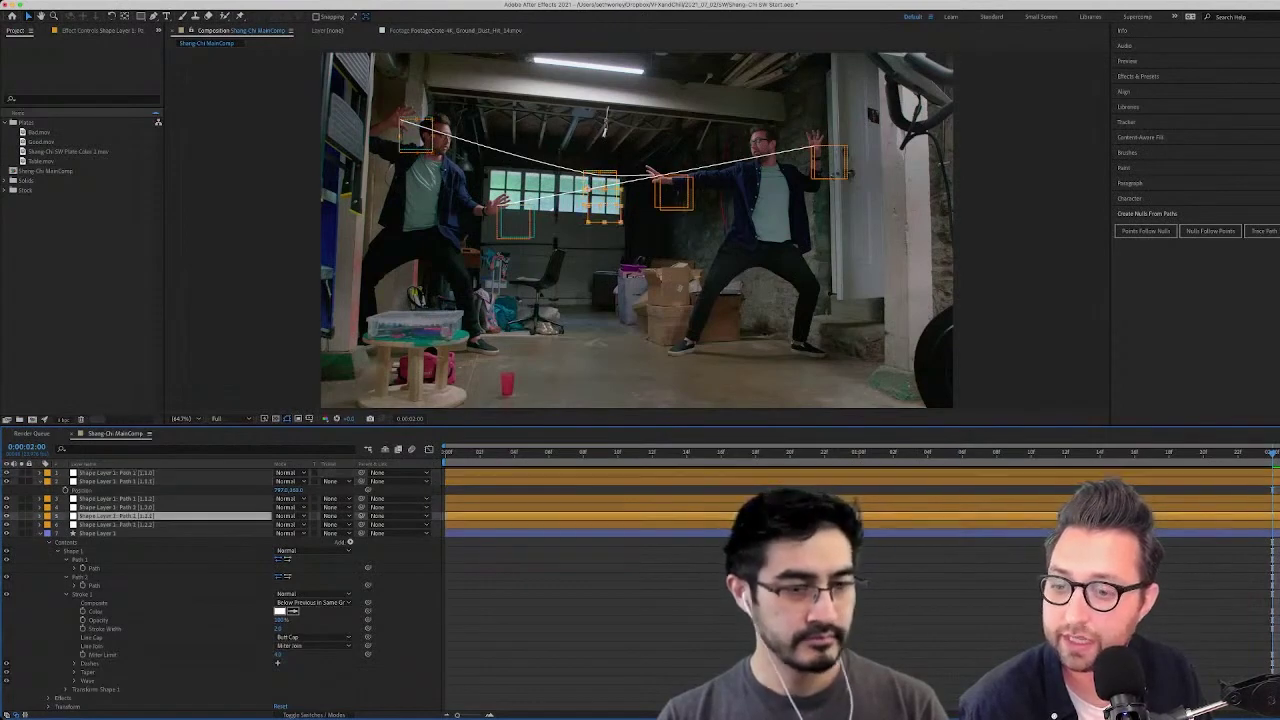
{"action": "key", "text": "p"}
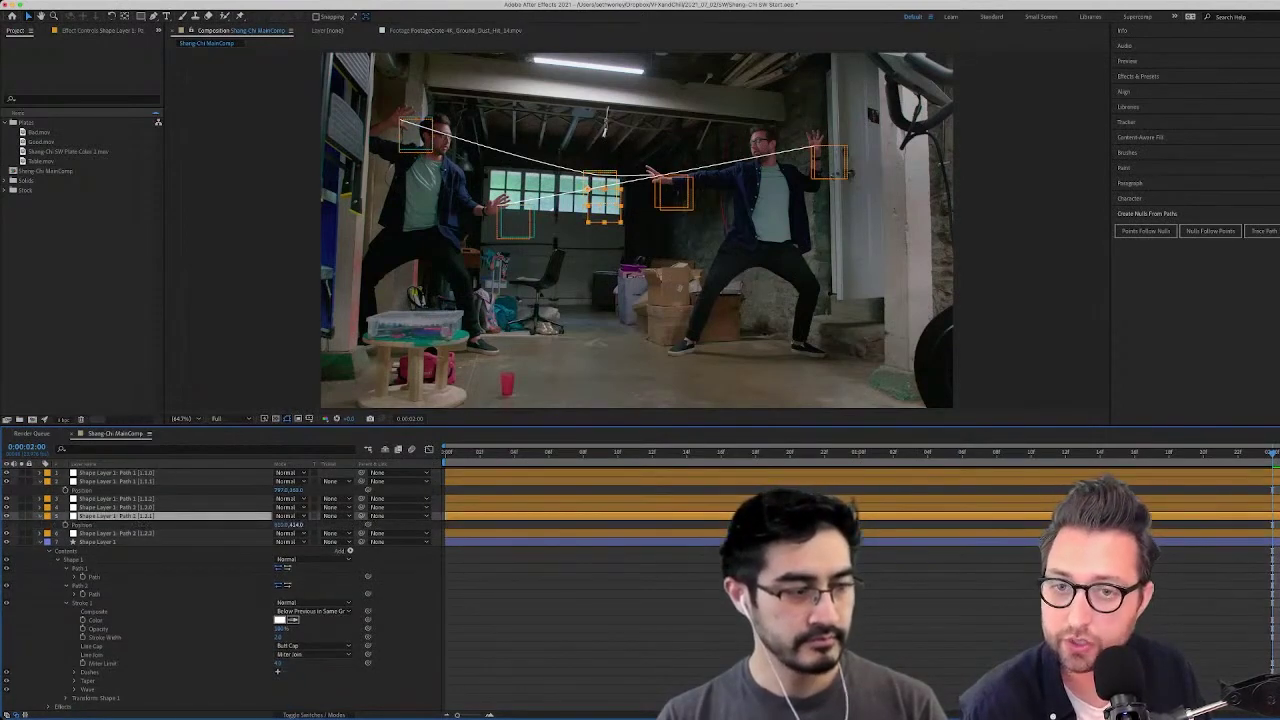
{"action": "left_click_drag", "start_coordinate": [297, 525], "coordinate": [275, 525]}
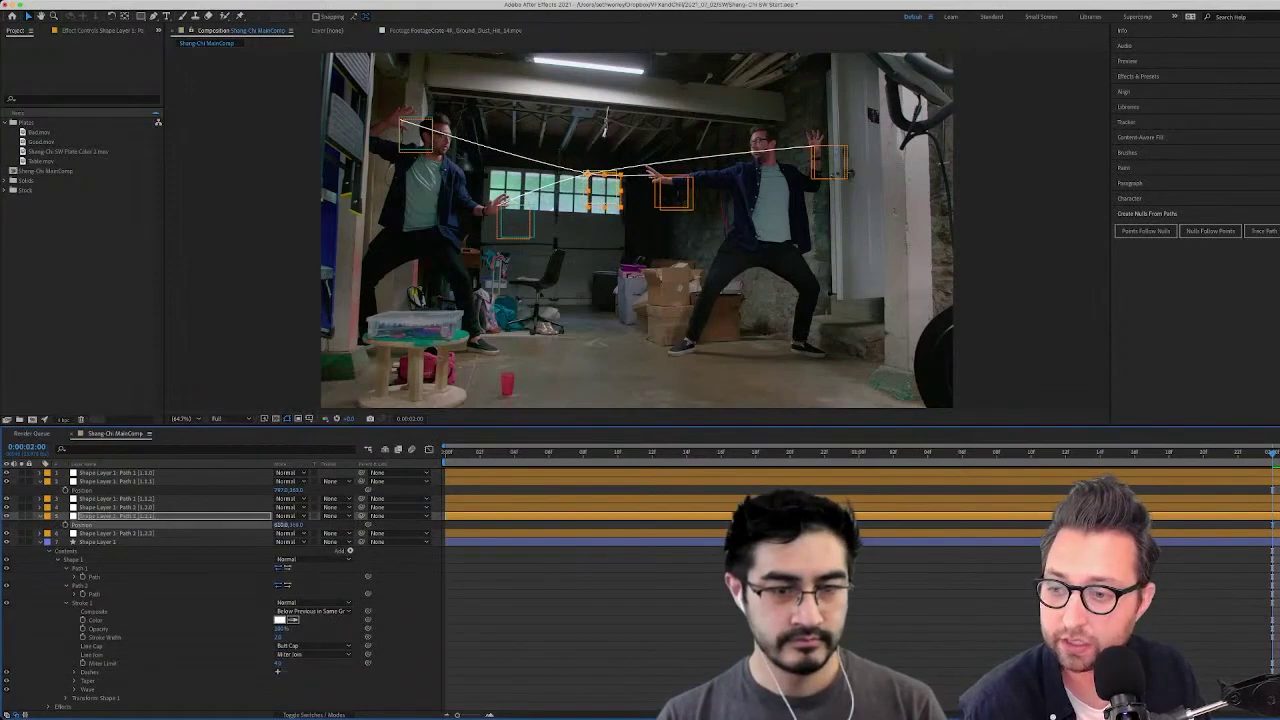
Parent Path 1's start, middle and end nulls to Bad Hand 1, Middle Ring and Good Hand 2 respectively
{"action": "left_click", "coordinate": [117, 473]}
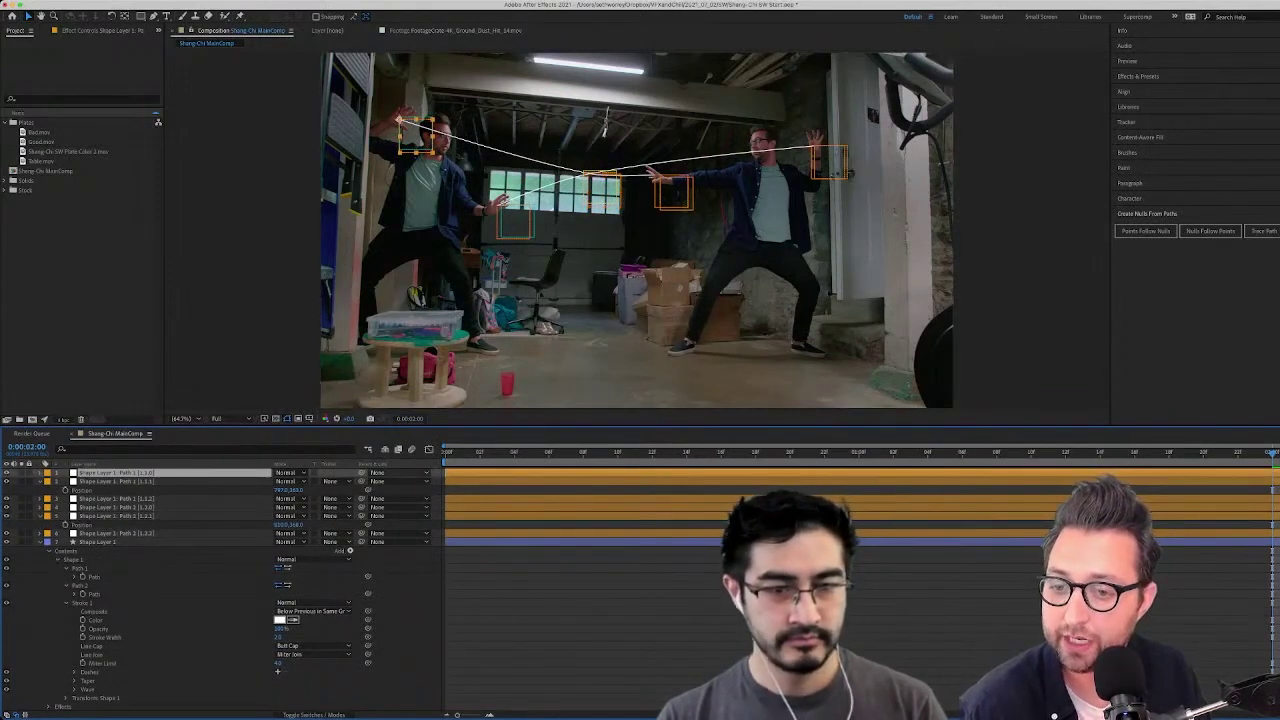
{"action": "left_click_drag", "start_coordinate": [361, 473], "coordinate": [361, 474]}
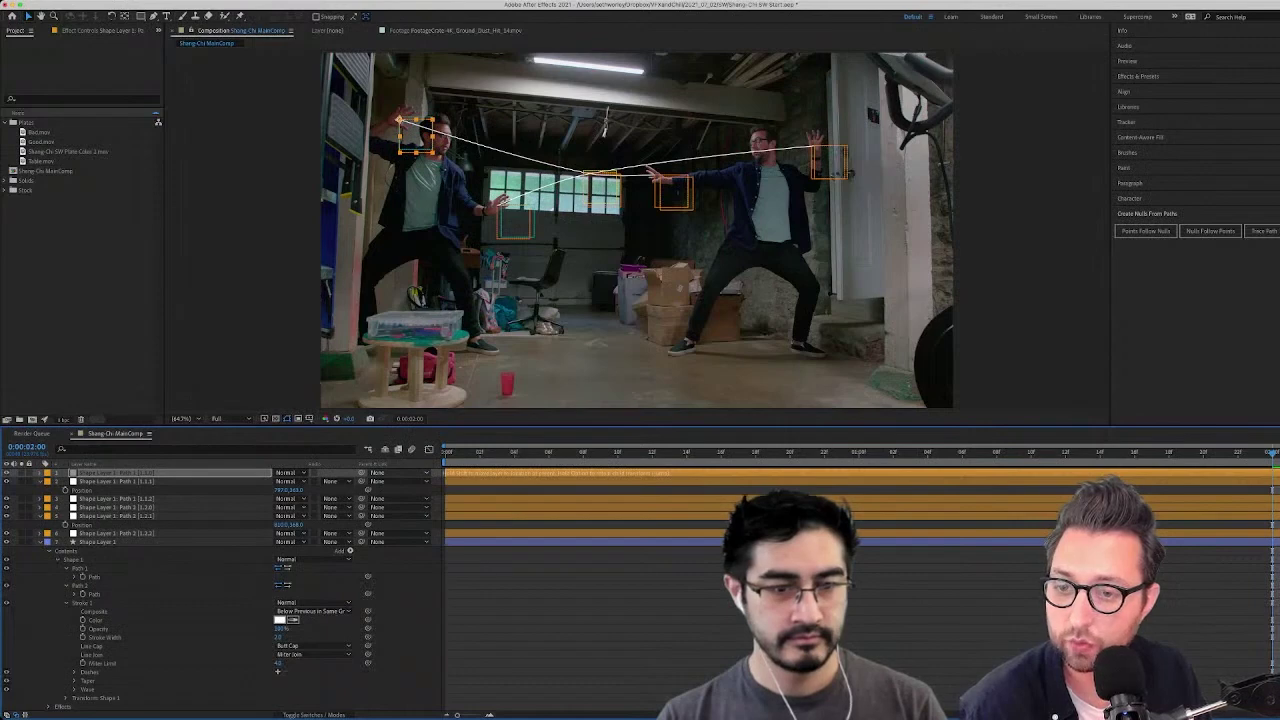
{"action": "left_click", "coordinate": [398, 583]}
{"action": "left_click", "coordinate": [117, 482]}
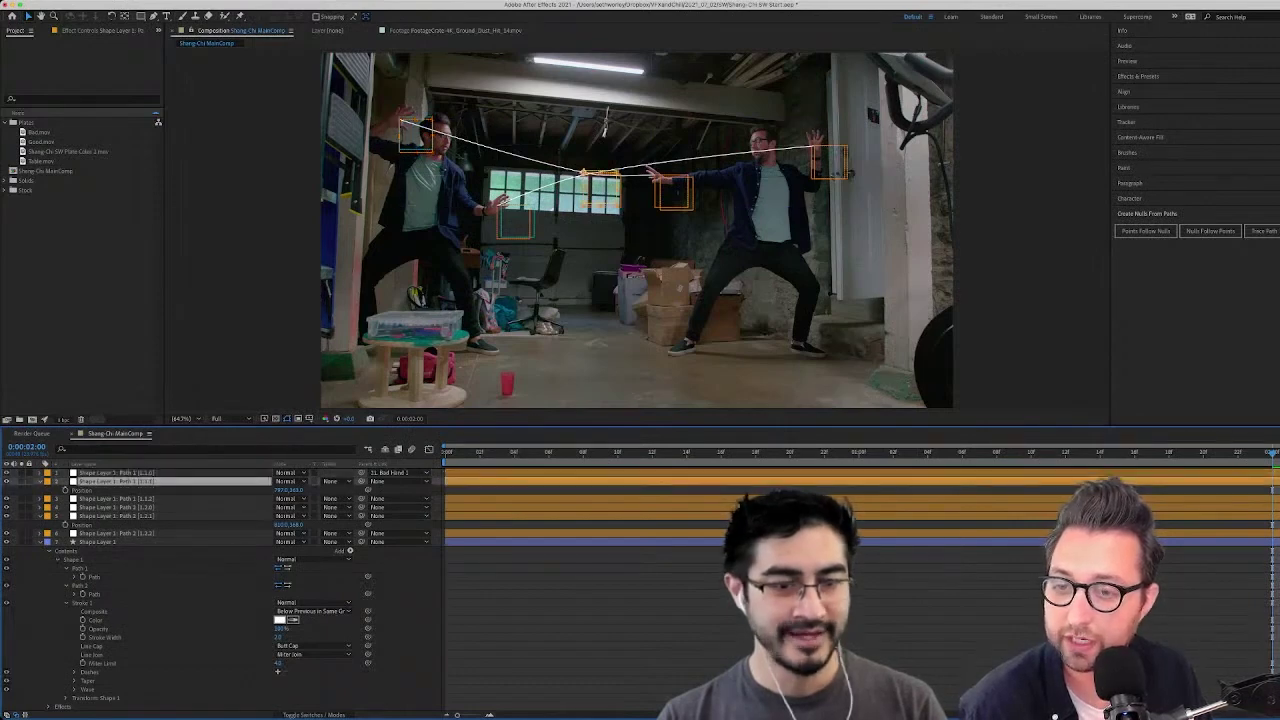
{"action": "key", "text": "Return"}
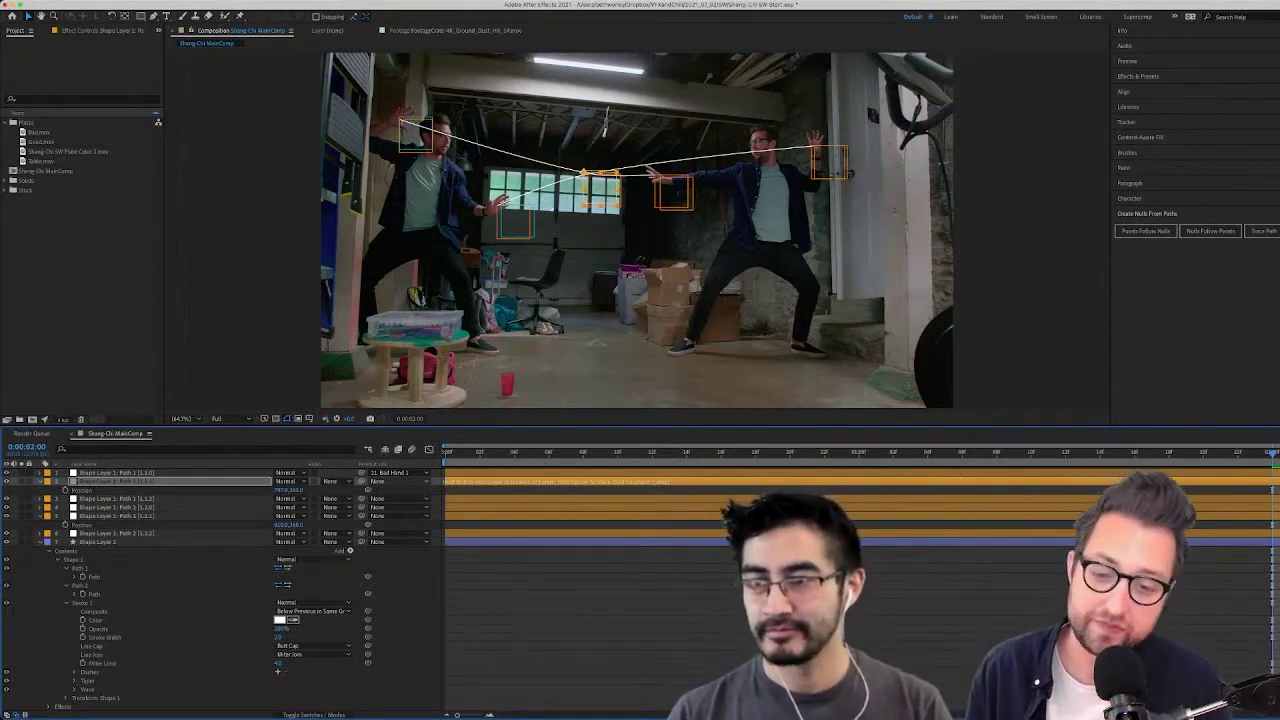
{"action": "left_click", "coordinate": [396, 565]}
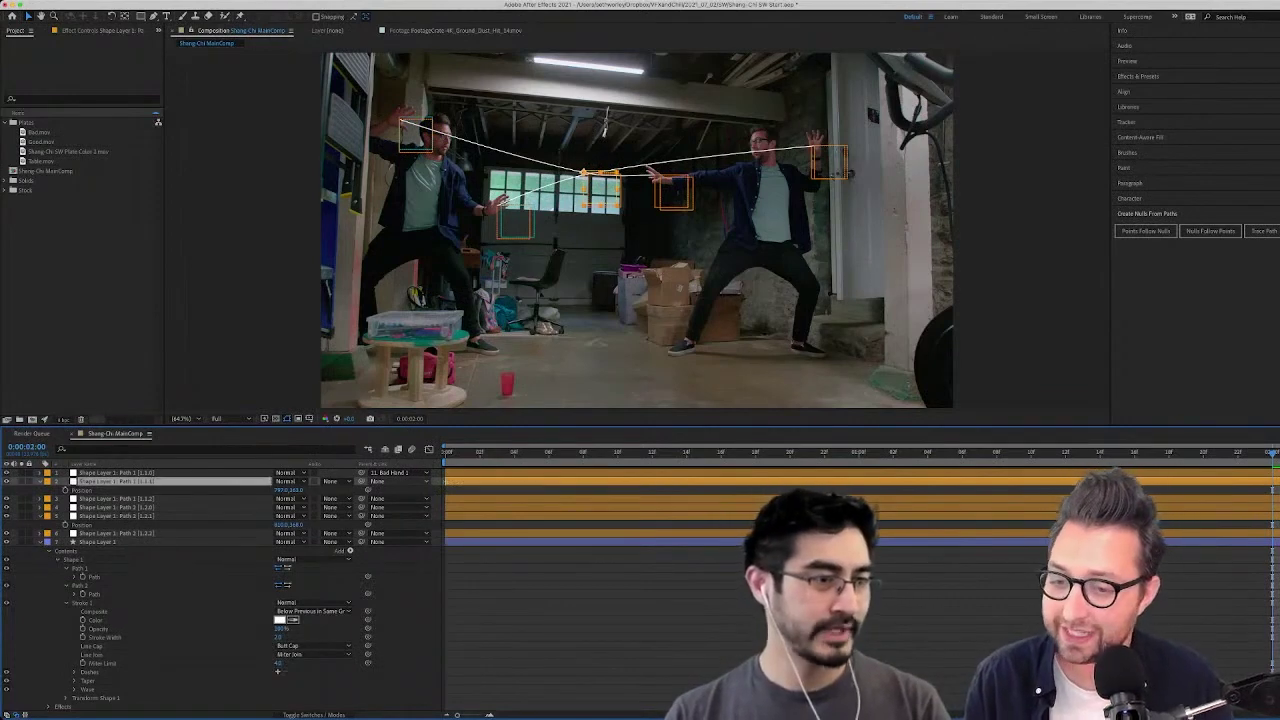
{"action": "left_click", "coordinate": [652, 174]}
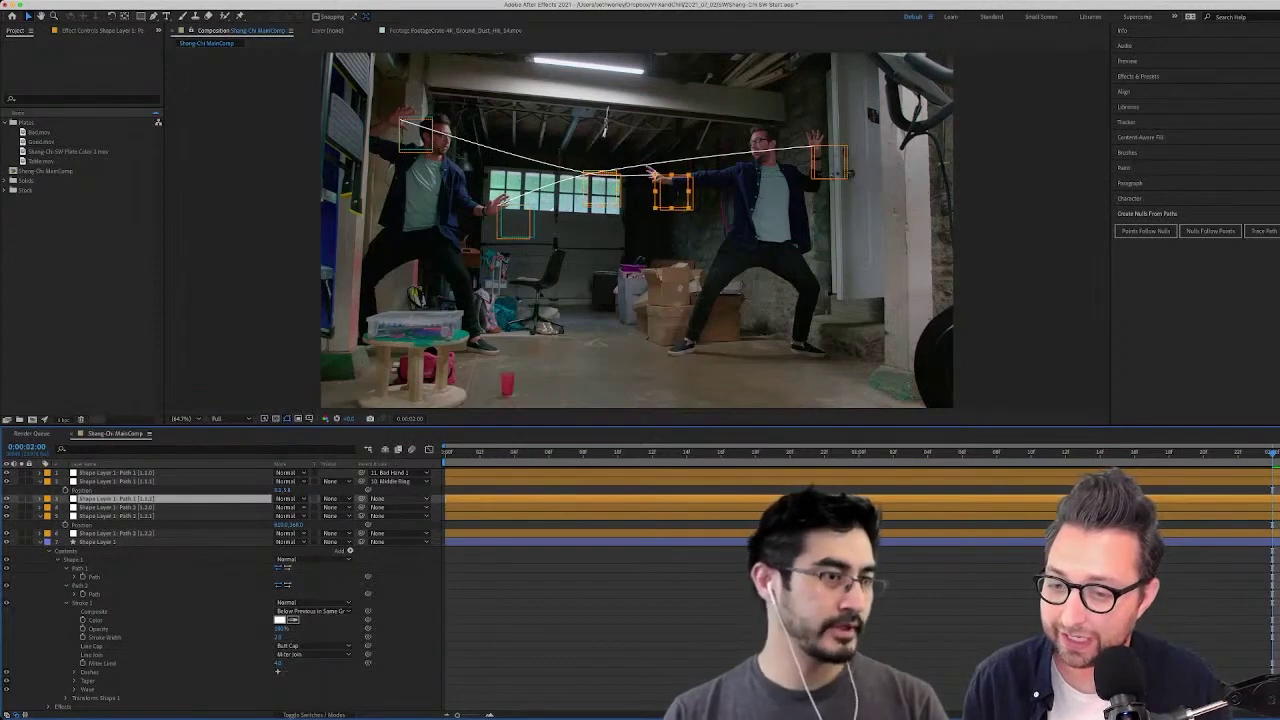
{"action": "left_click", "coordinate": [398, 499]}
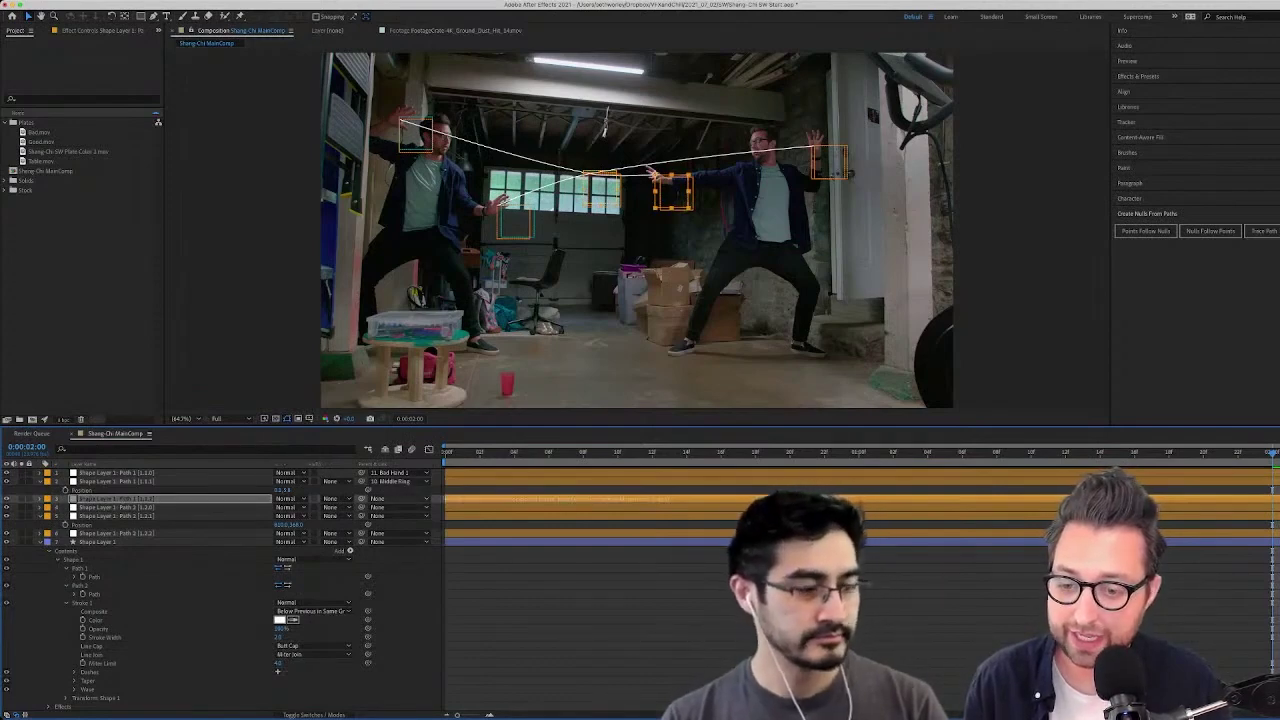
{"action": "left_click_drag", "start_coordinate": [651, 173], "coordinate": [651, 173]}
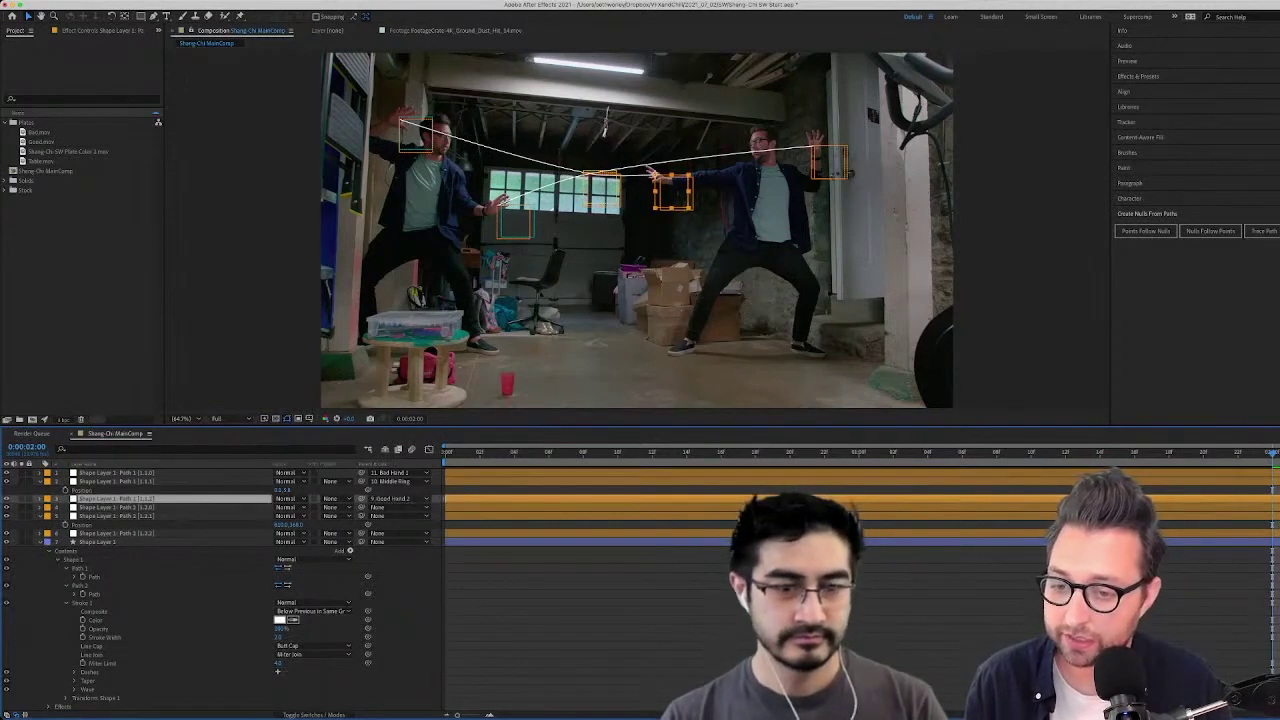
Parent Path 2's start, middle and end nulls to Bad Hand 2, Middle Ring and Good Hand 1 respectively, and preview the motion
{"action": "left_click", "coordinate": [505, 208]}
{"action": "left_click", "coordinate": [398, 507]}
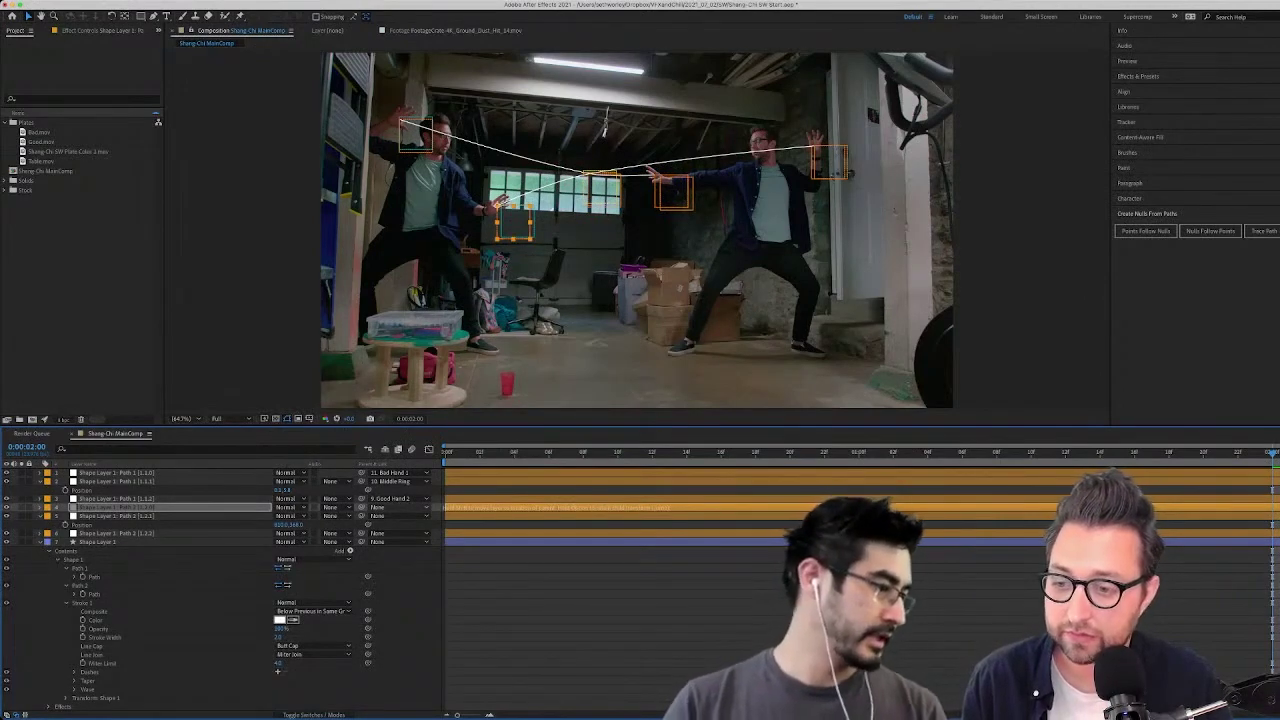
{"action": "left_click_drag", "start_coordinate": [500, 207], "coordinate": [500, 207]}
{"action": "left_click", "coordinate": [117, 516]}
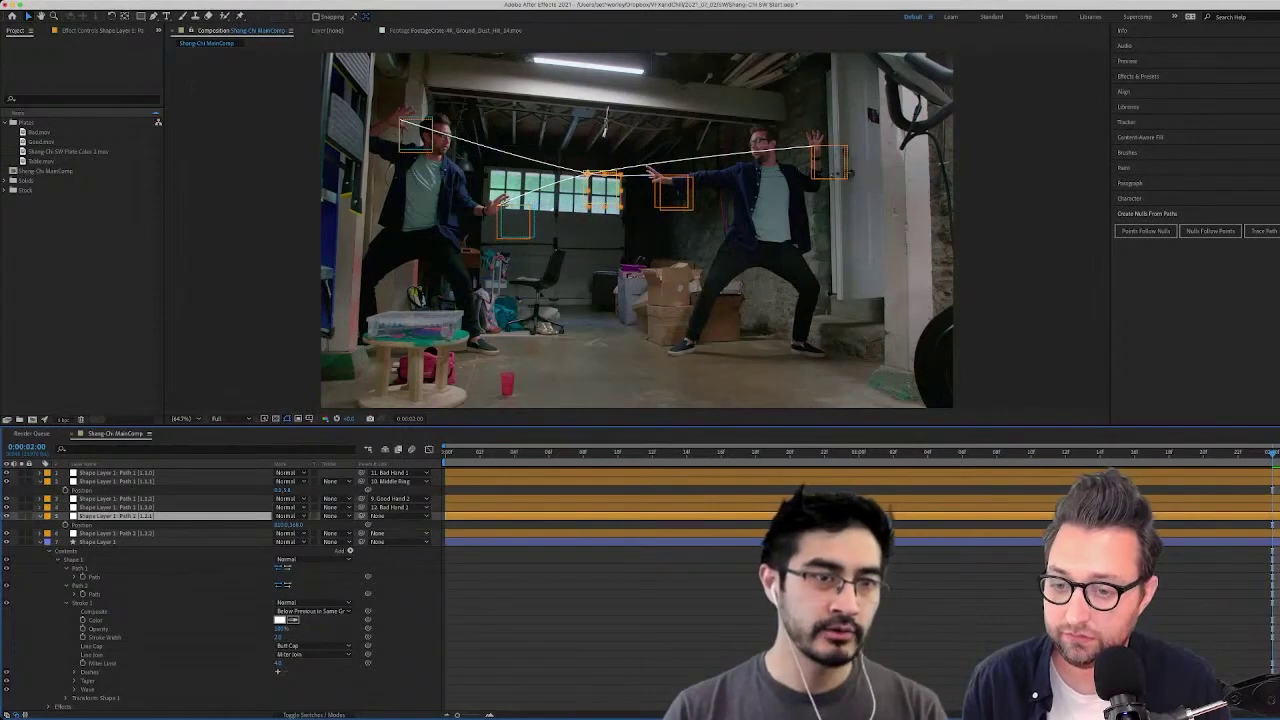
{"action": "left_click", "coordinate": [398, 516]}
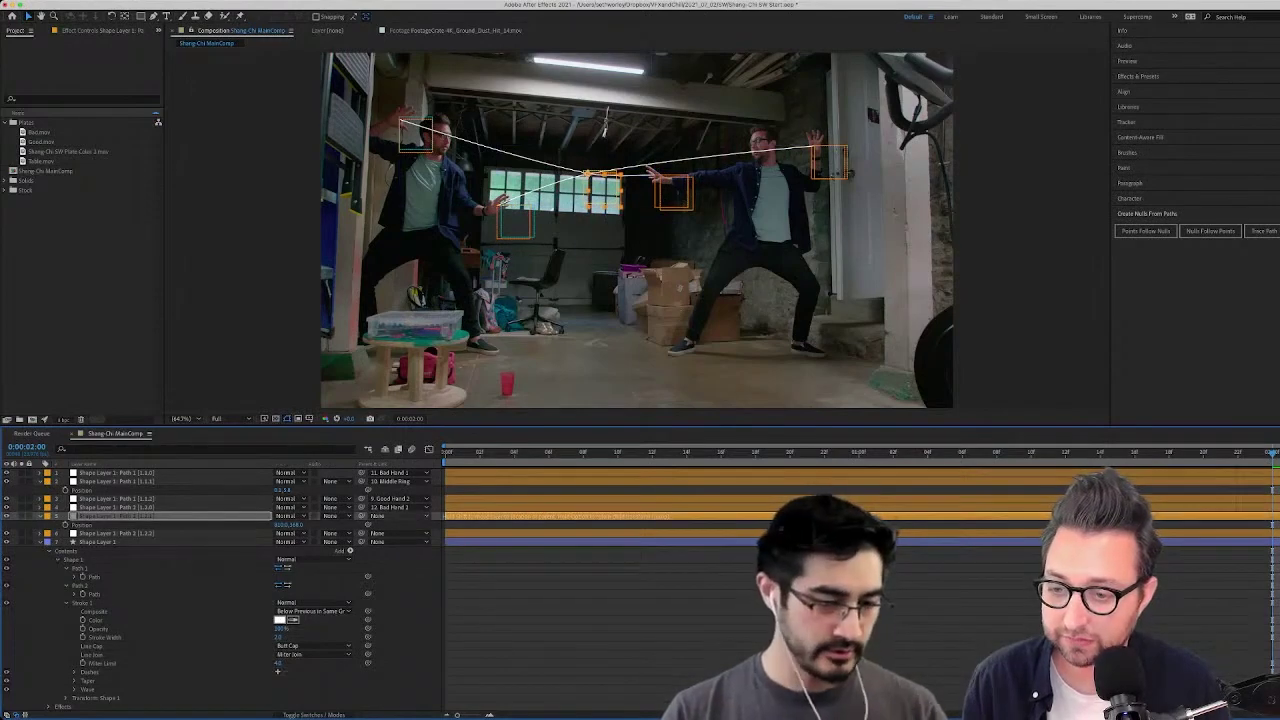
{"action": "left_click_drag", "start_coordinate": [589, 175], "coordinate": [589, 175]}
{"action": "left_click", "coordinate": [117, 533]}
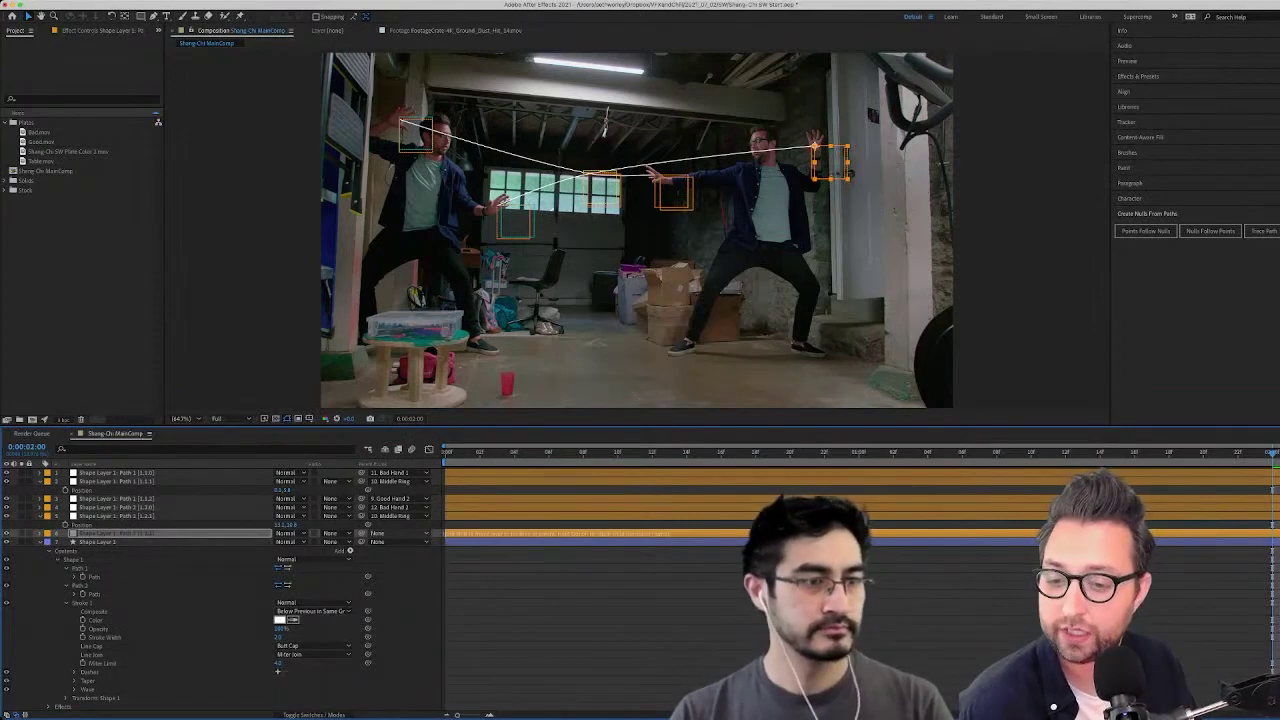
{"action": "left_click", "coordinate": [398, 610]}
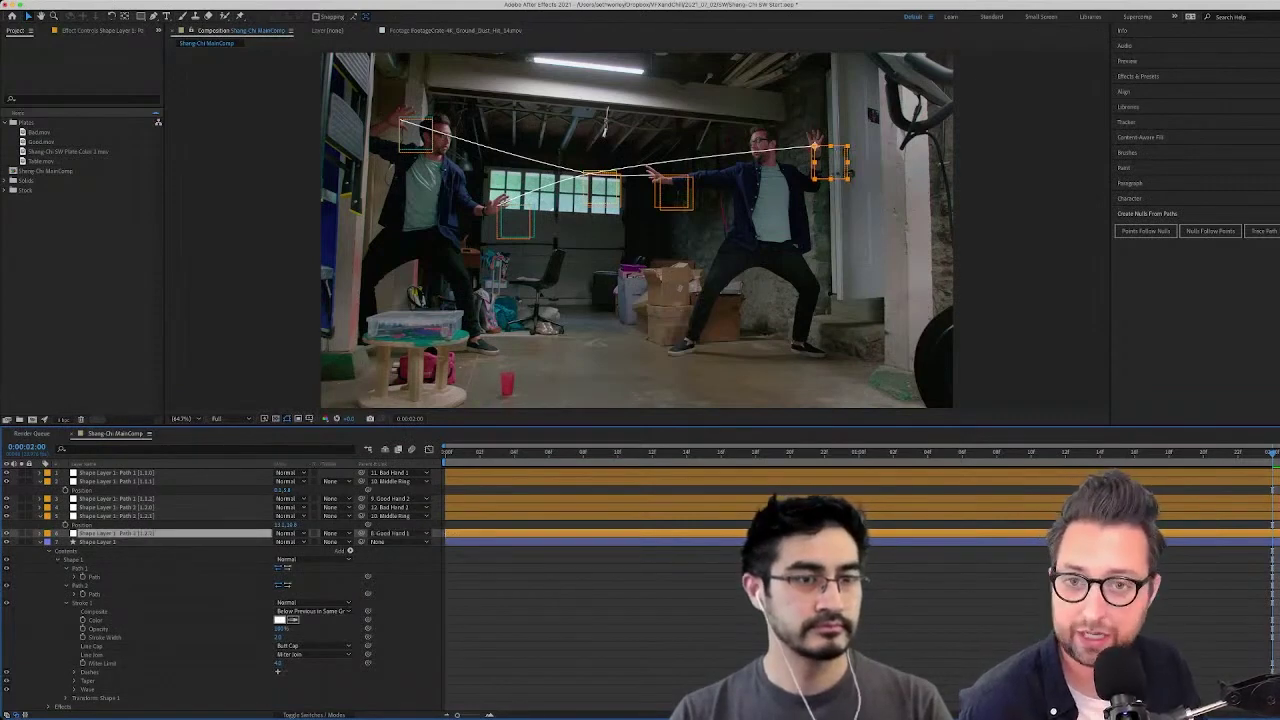
{"action": "key", "text": "space"}
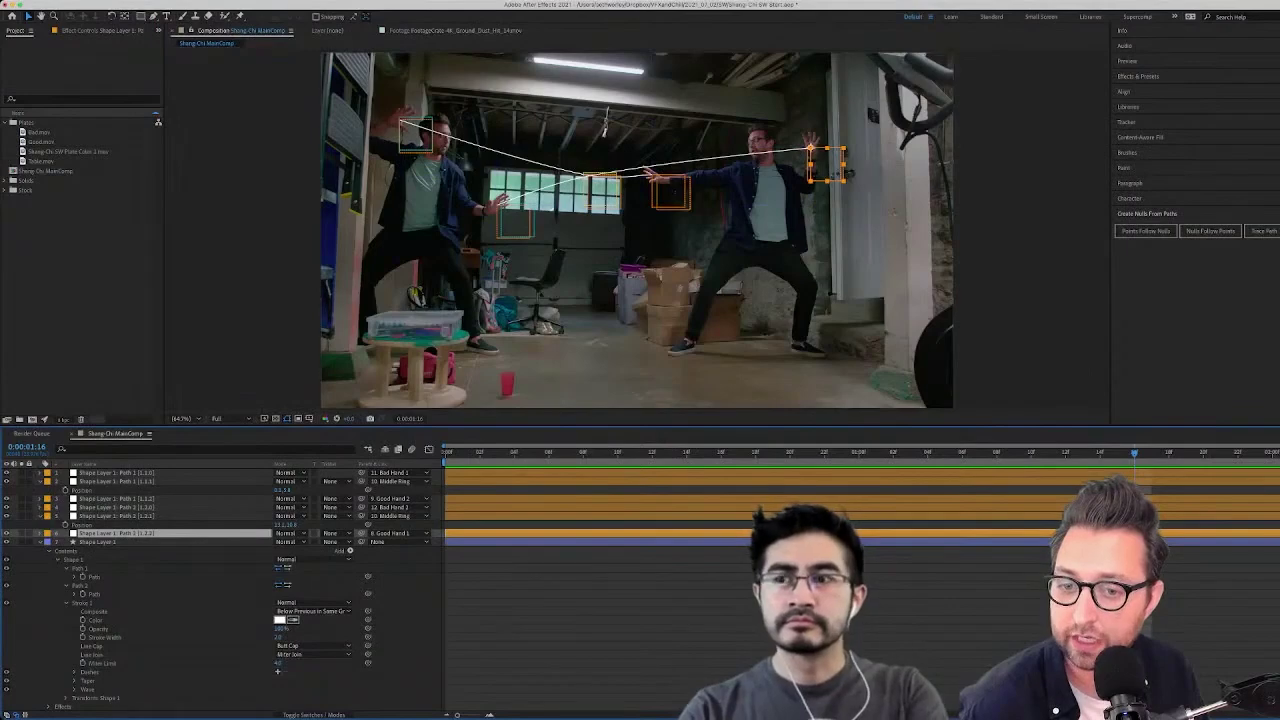
Collapse Shape Layer 1's properties and duplicate the layer
{"action": "left_click_drag", "start_coordinate": [600, 427], "coordinate": [600, 477]}
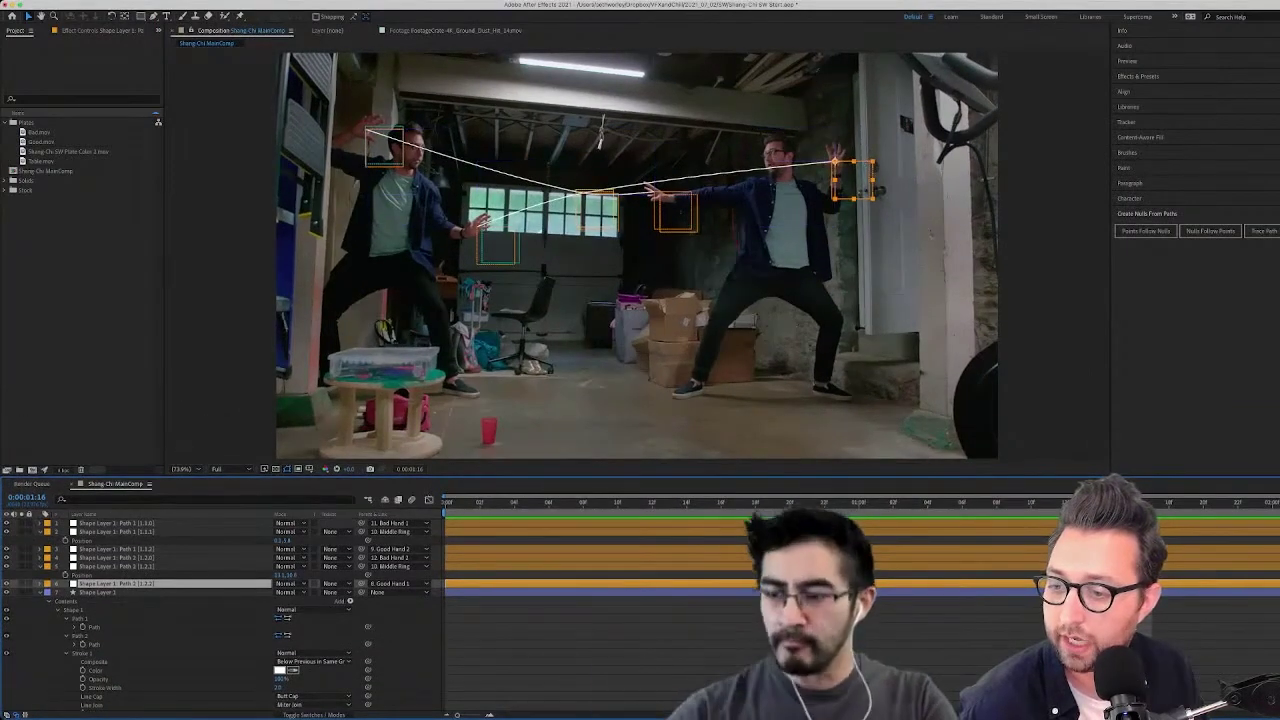
{"action": "left_click", "coordinate": [40, 592]}
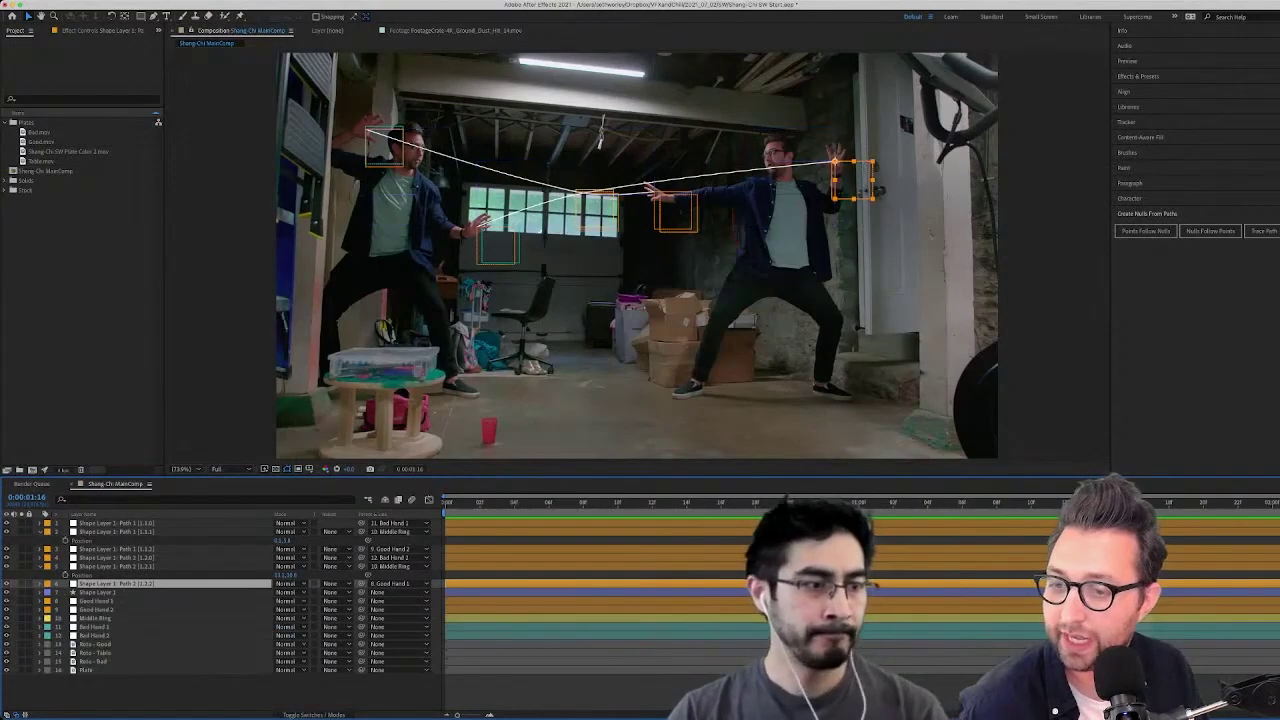
{"action": "left_click", "coordinate": [98, 592]}
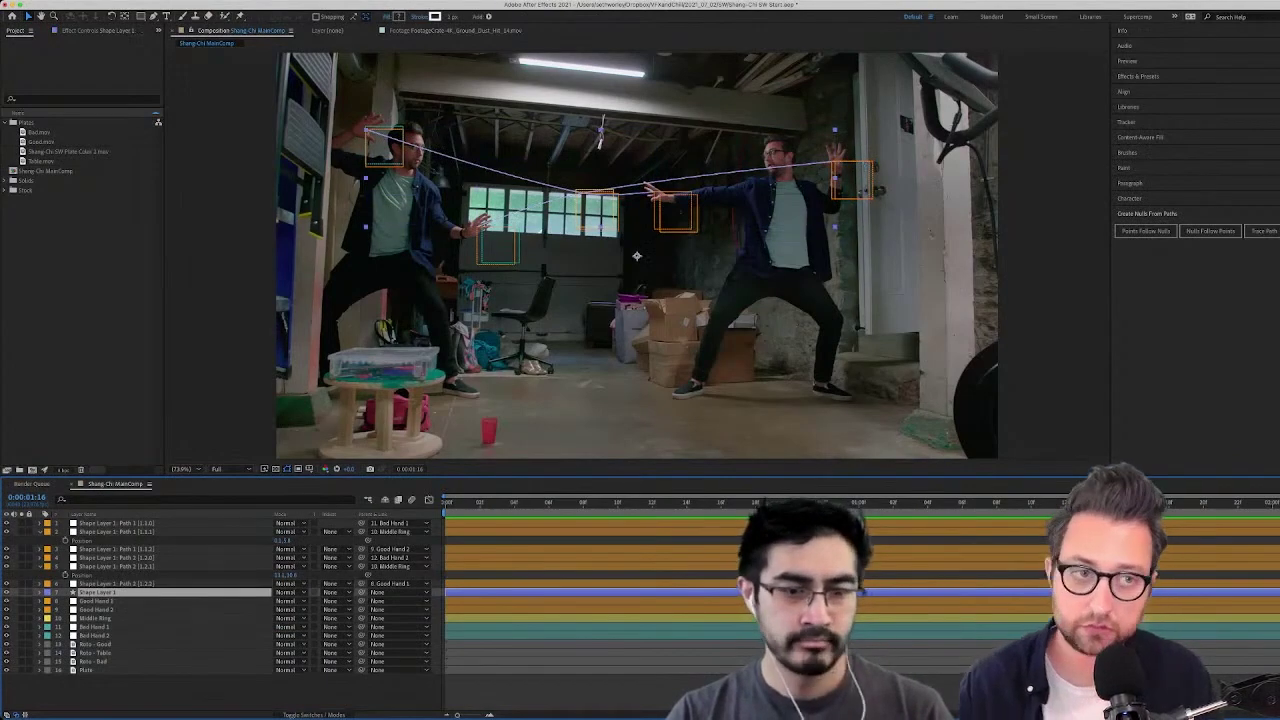
{"action": "key", "text": "ctrl+d"}
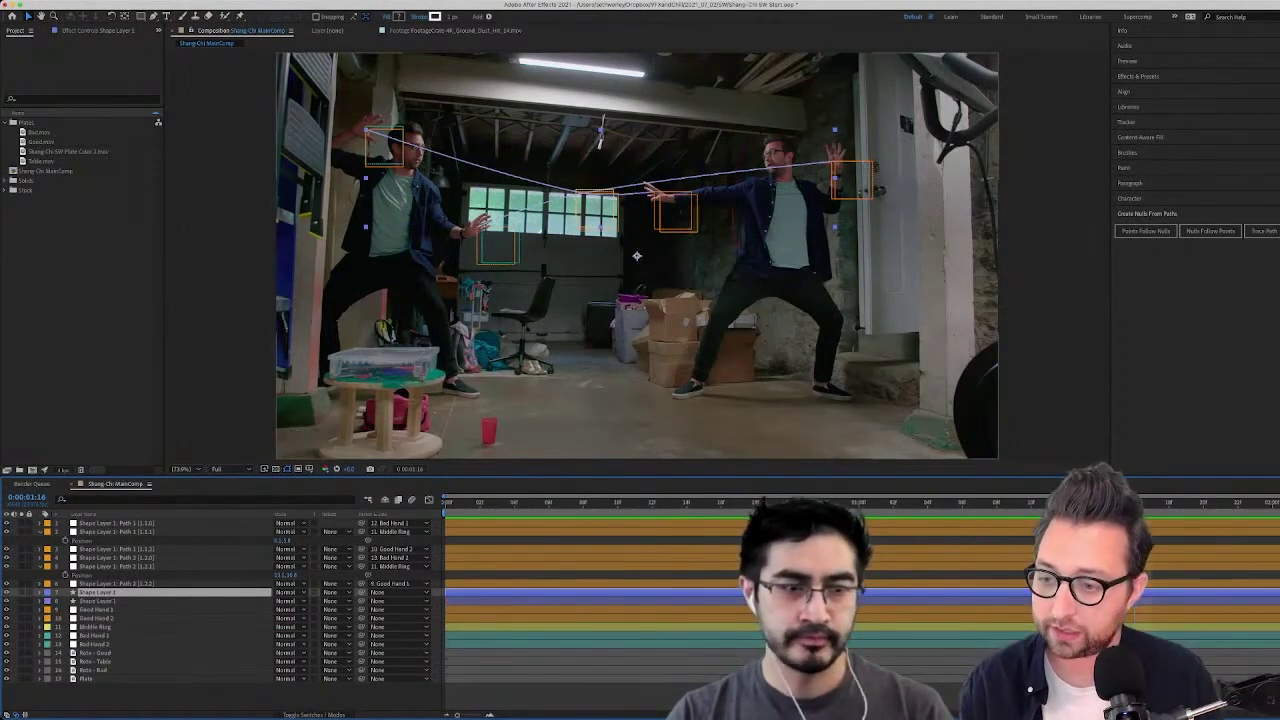
Find Turbulent Displace, apply it to the duplicated Shape Layer 2, and adjust the effect's displacement settings
{"action": "left_click", "coordinate": [1138, 76]}
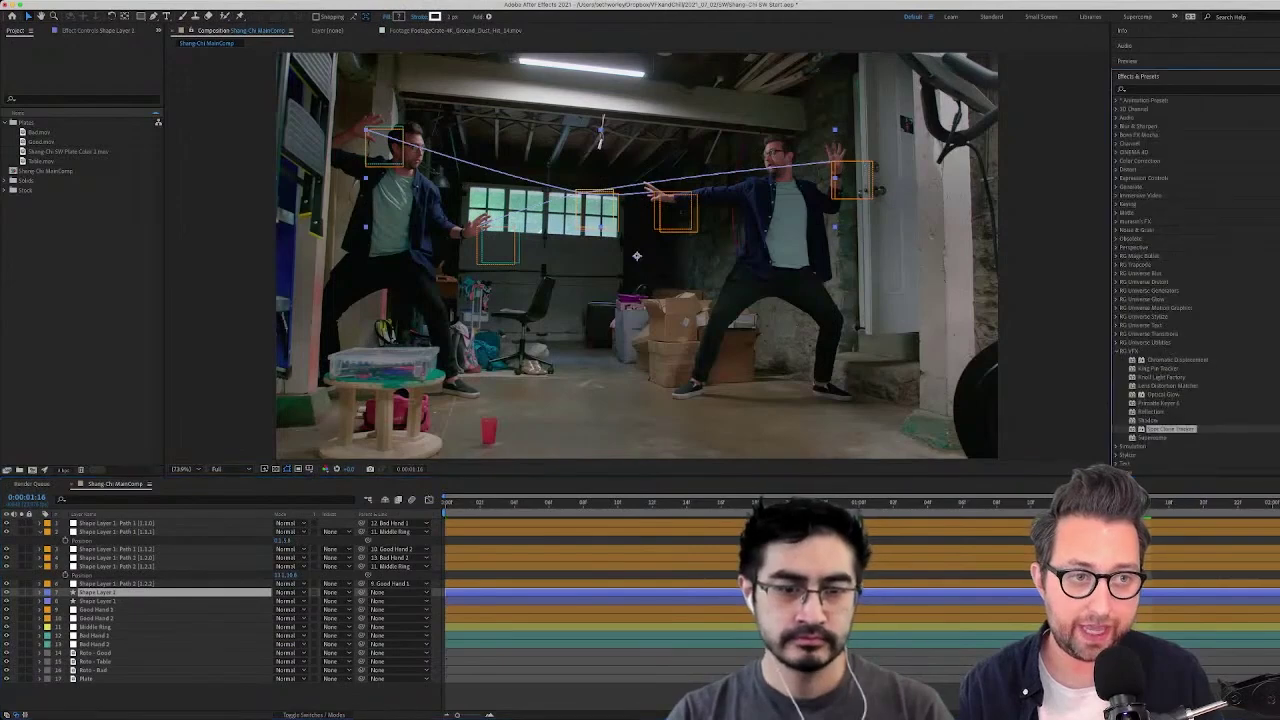
{"action": "left_click", "coordinate": [1190, 90]}
{"action": "type", "text": "tu"}
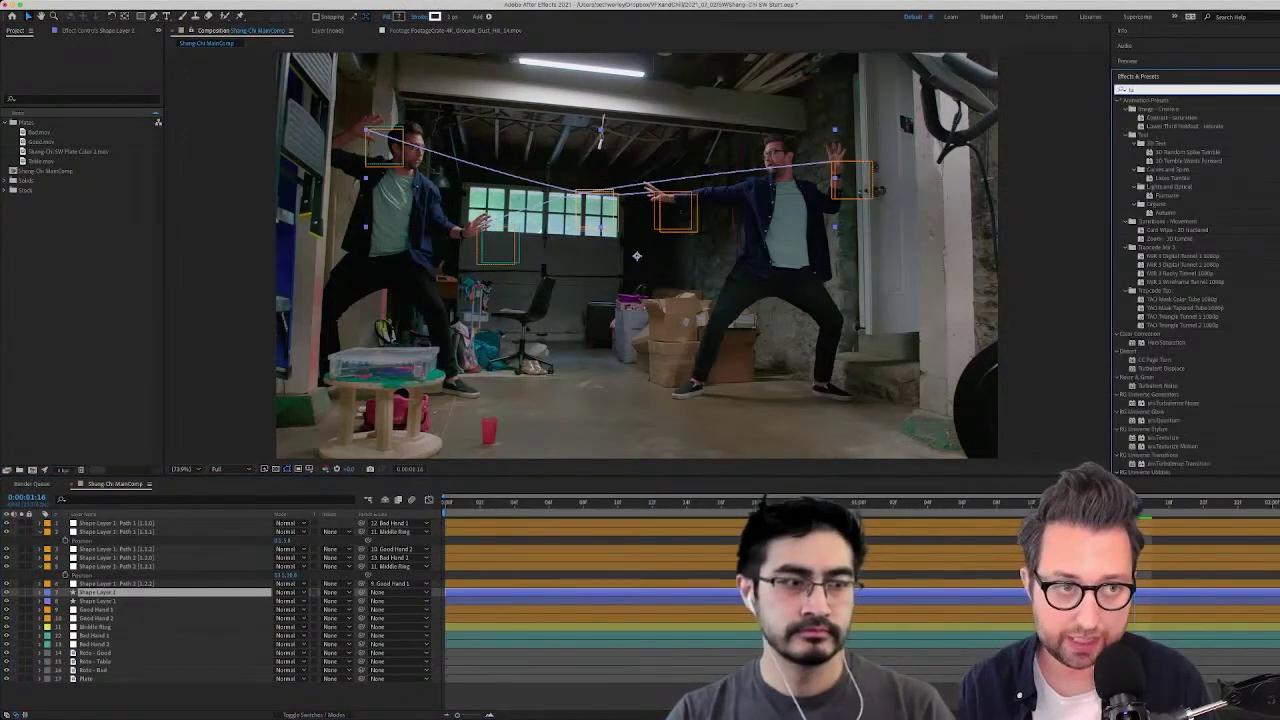
{"action": "type", "text": "rb"}
{"action": "left_click_drag", "start_coordinate": [1162, 109], "coordinate": [100, 592]}
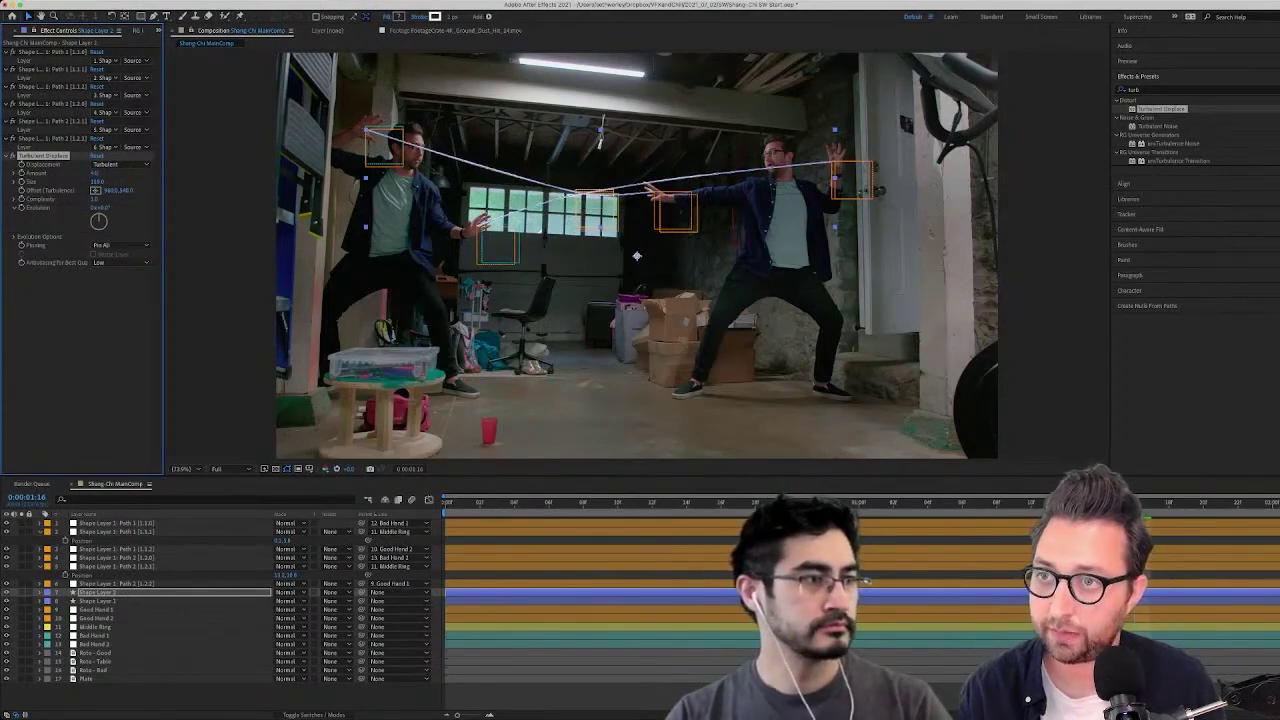
{"action": "left_click_drag", "start_coordinate": [95, 173], "coordinate": [100, 173]}
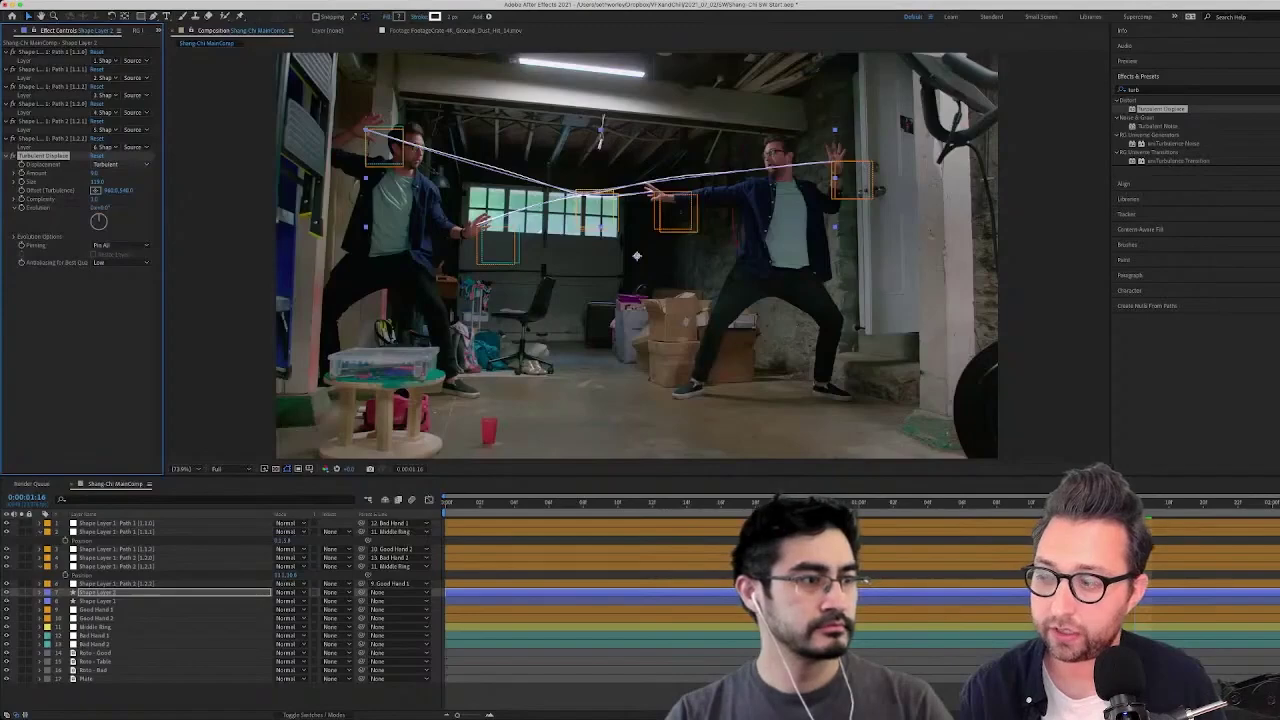
Hide the layer controls, fine-tune Shape Layer 2's Turbulent Displace settings and preview the beams close up
{"action": "key", "text": "super+shift+h"}
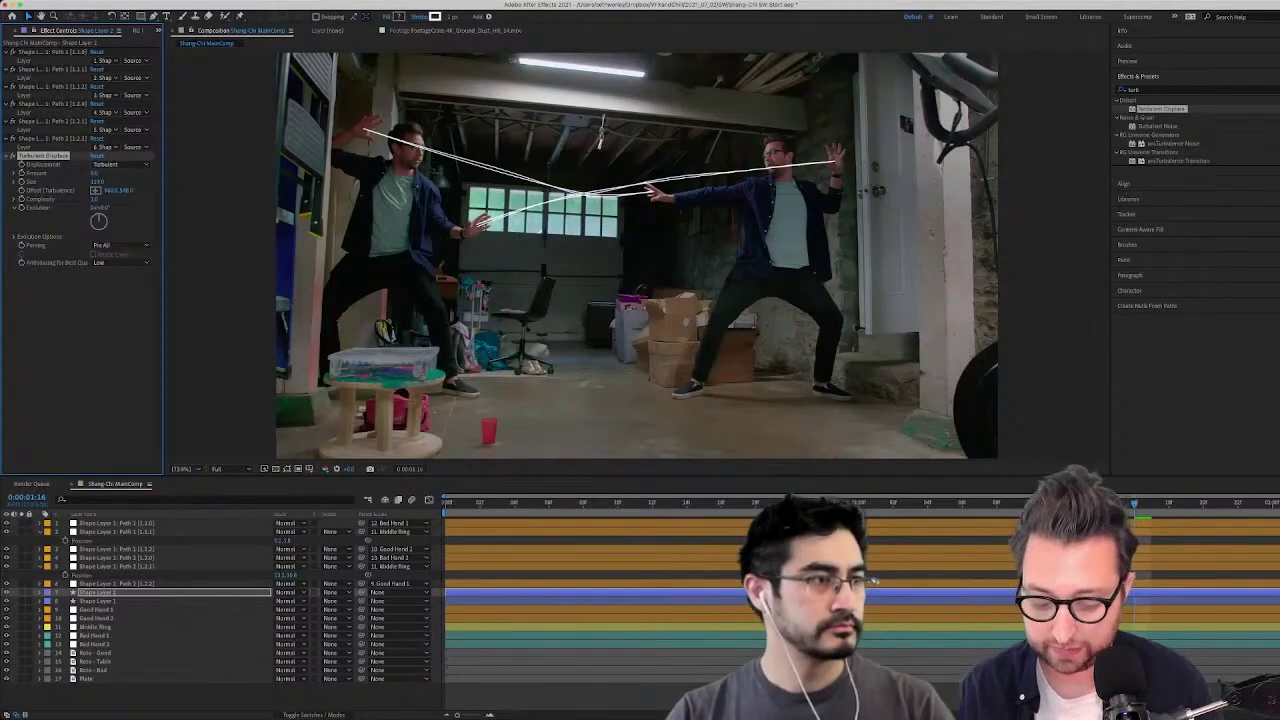
{"action": "key", "text": "period"}
{"action": "key", "text": "period"}
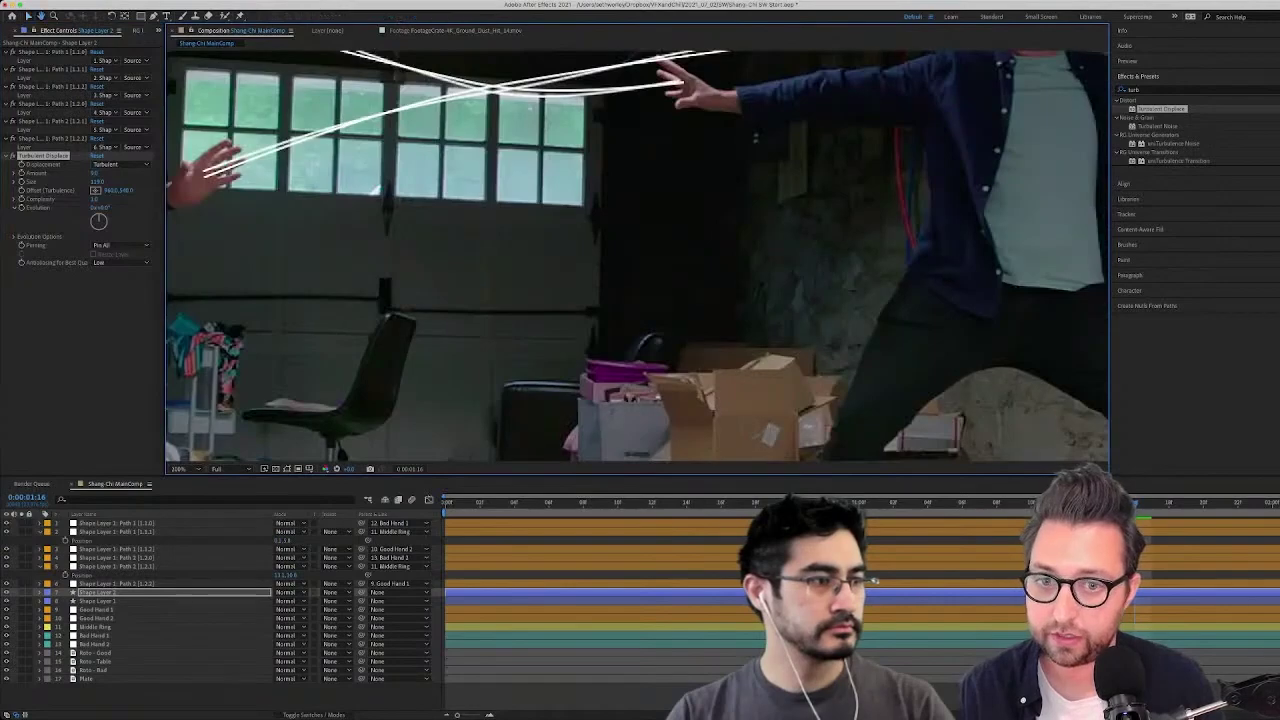
{"action": "left_click_drag", "start_coordinate": [755, 138], "coordinate": [929, 341]}
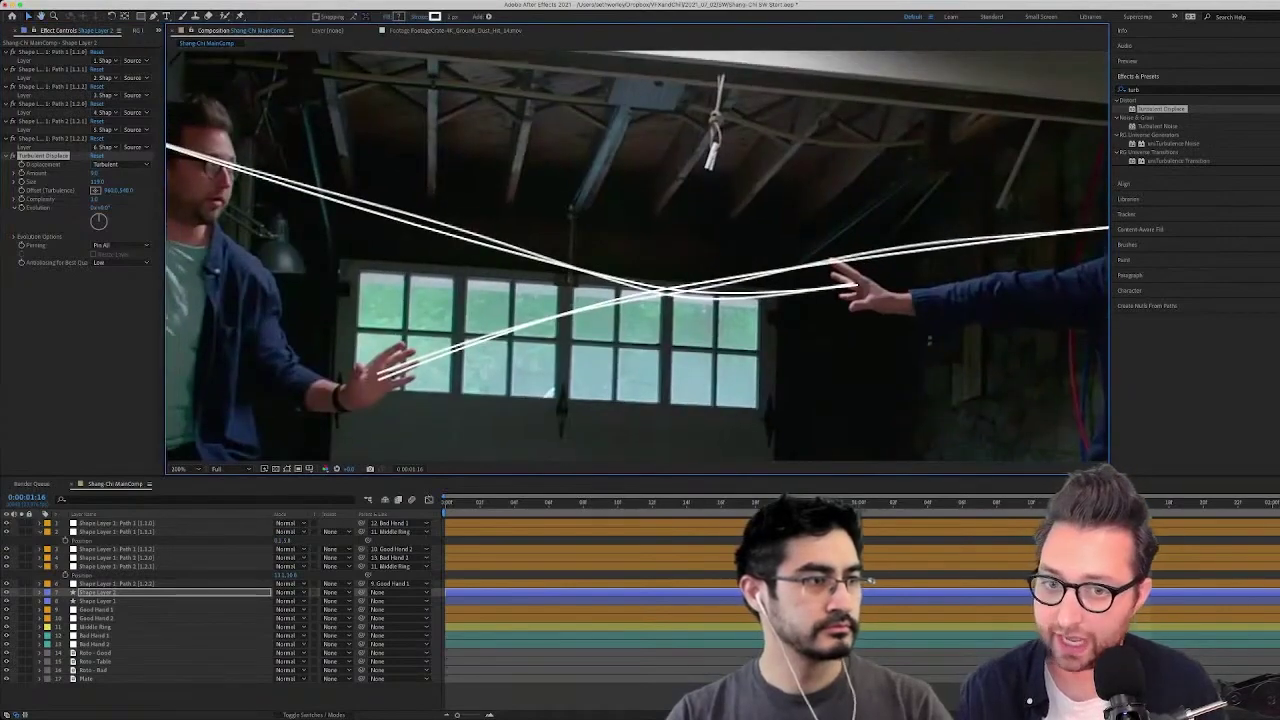
{"action": "left_click", "coordinate": [94, 173]}
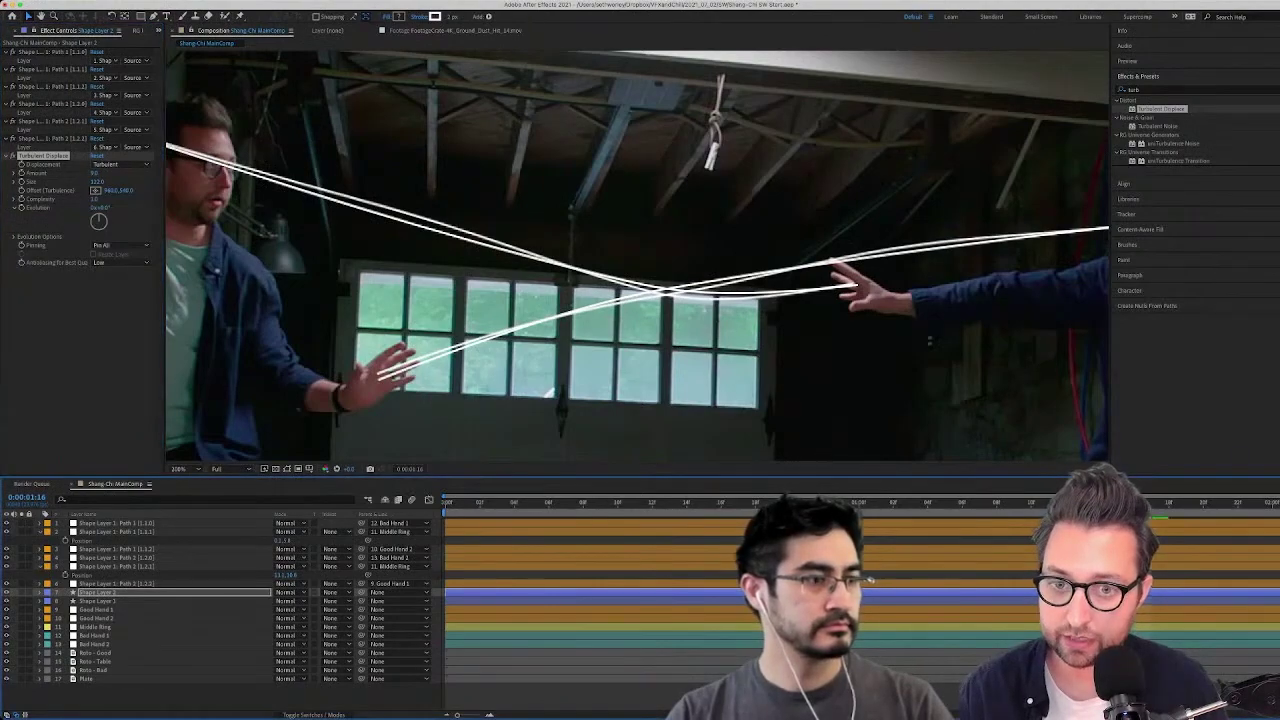
{"action": "key", "text": "space"}
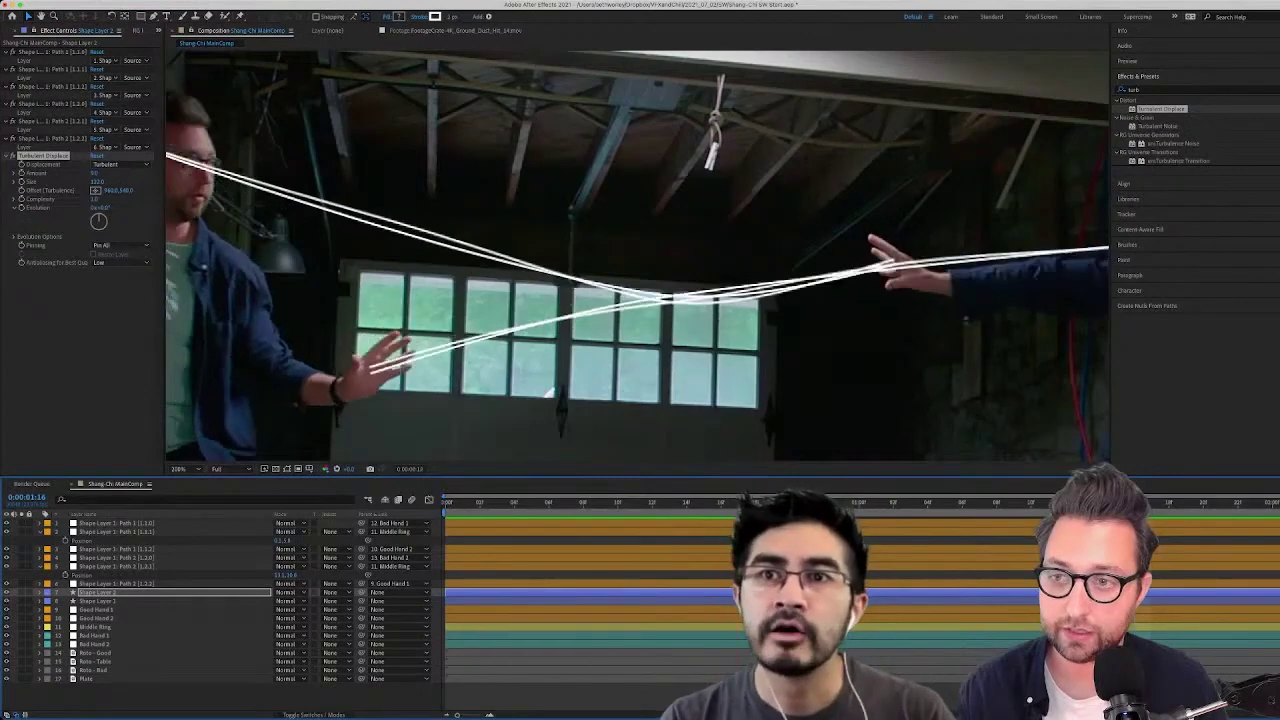
{"action": "key", "text": "space"}
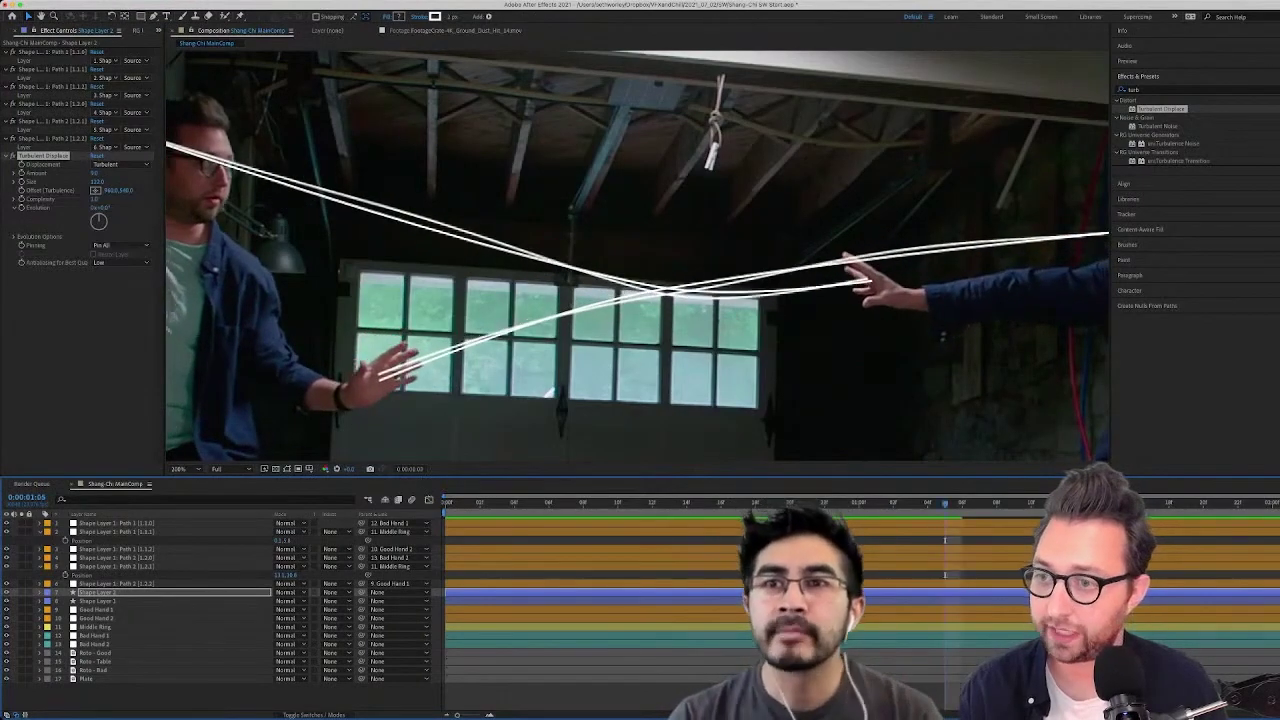
Duplicate Shape Layer 2 and change the copy's Turbulent Displace Random Seed to vary its beams
{"action": "key", "text": "ctrl+d"}
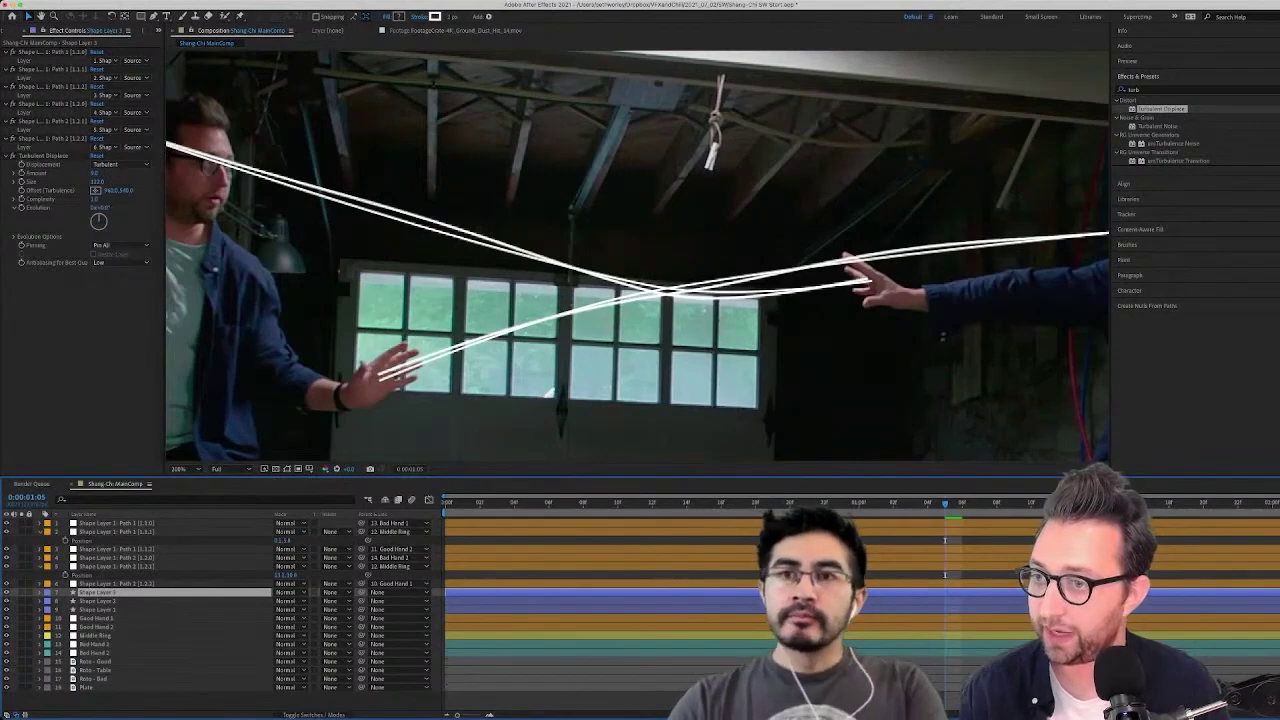
{"action": "left_click", "coordinate": [15, 236]}
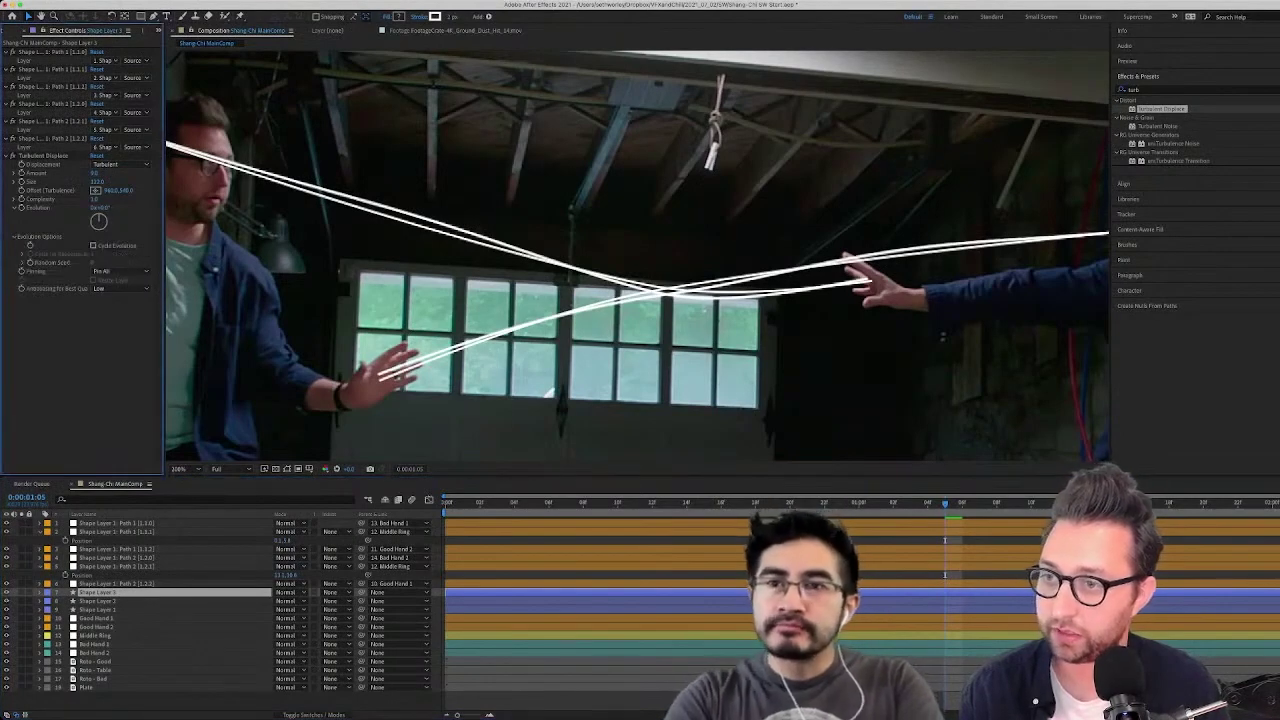
{"action": "left_click", "coordinate": [22, 254]}
{"action": "mouse_move", "coordinate": [95, 276]}
{"action": "left_mouse_down"}
{"action": "mouse_move", "coordinate": [300, 276]}
{"action": "mouse_move", "coordinate": [115, 276]}
{"action": "left_mouse_up"}
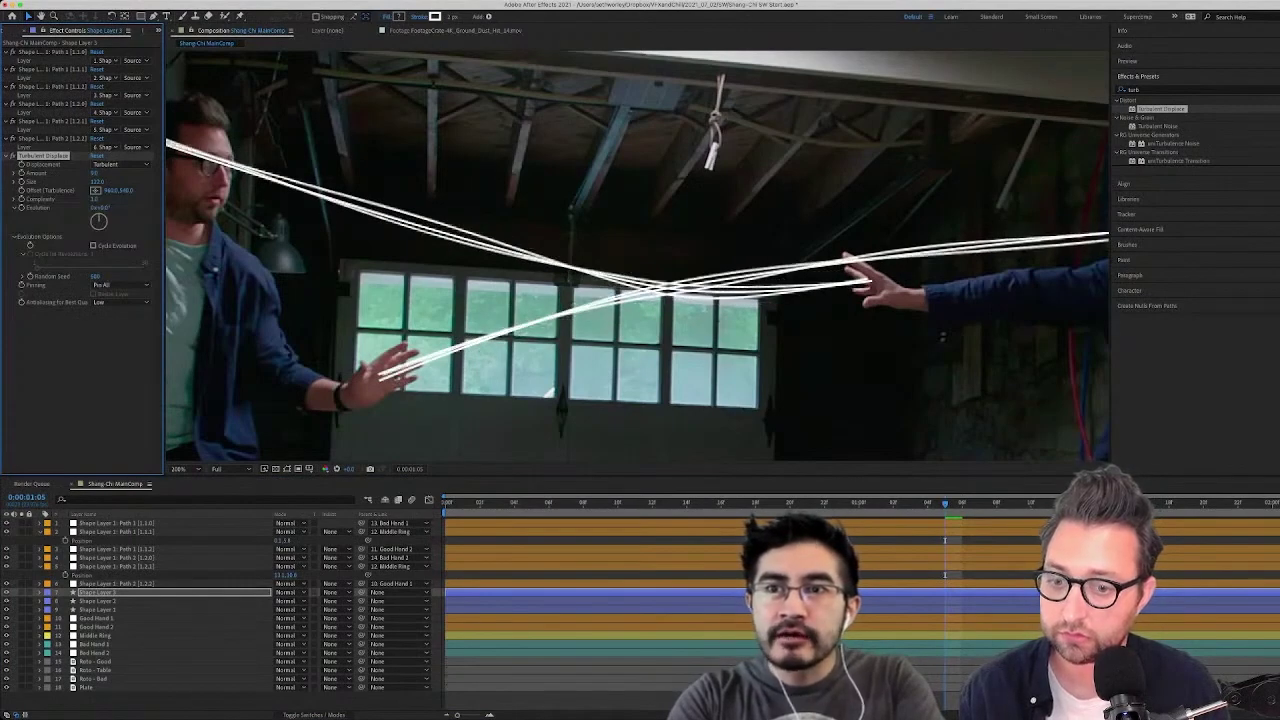
Play back the composition to check the layered beams' motion against the hands, close up and in the wider view
{"action": "key", "text": "space"}
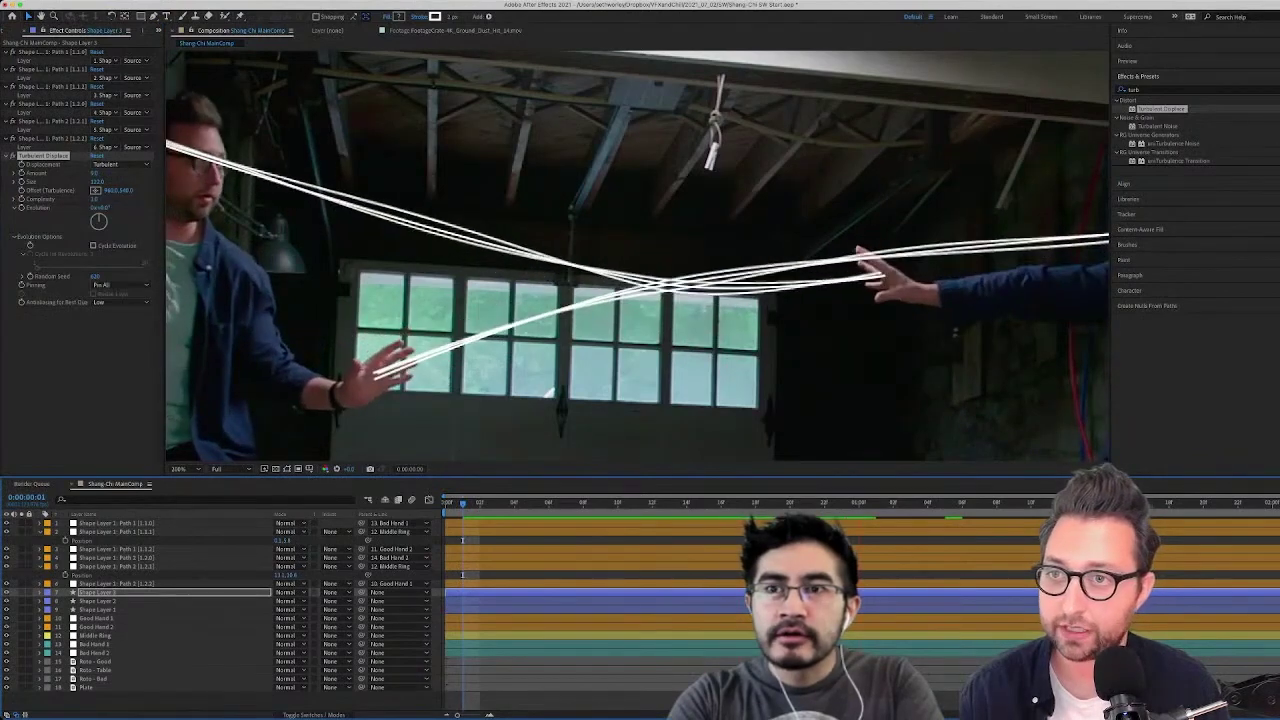
{"action": "key", "text": "space"}
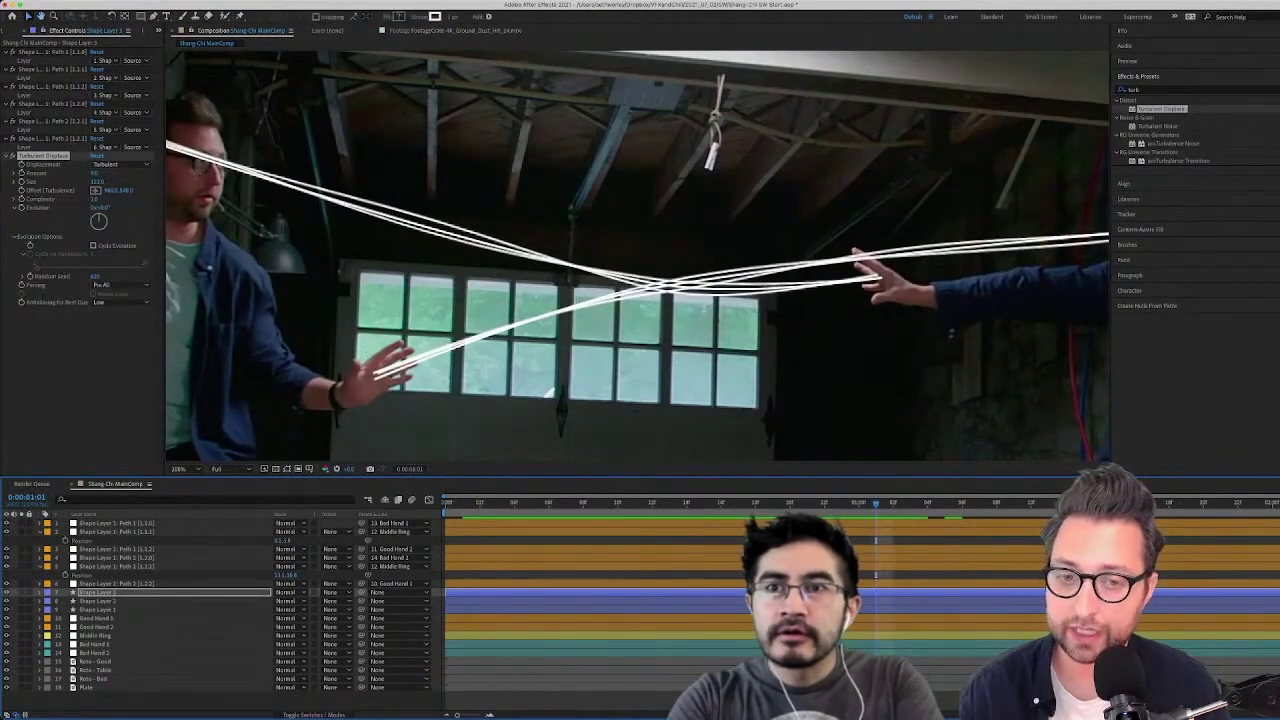
{"action": "key", "text": "space"}
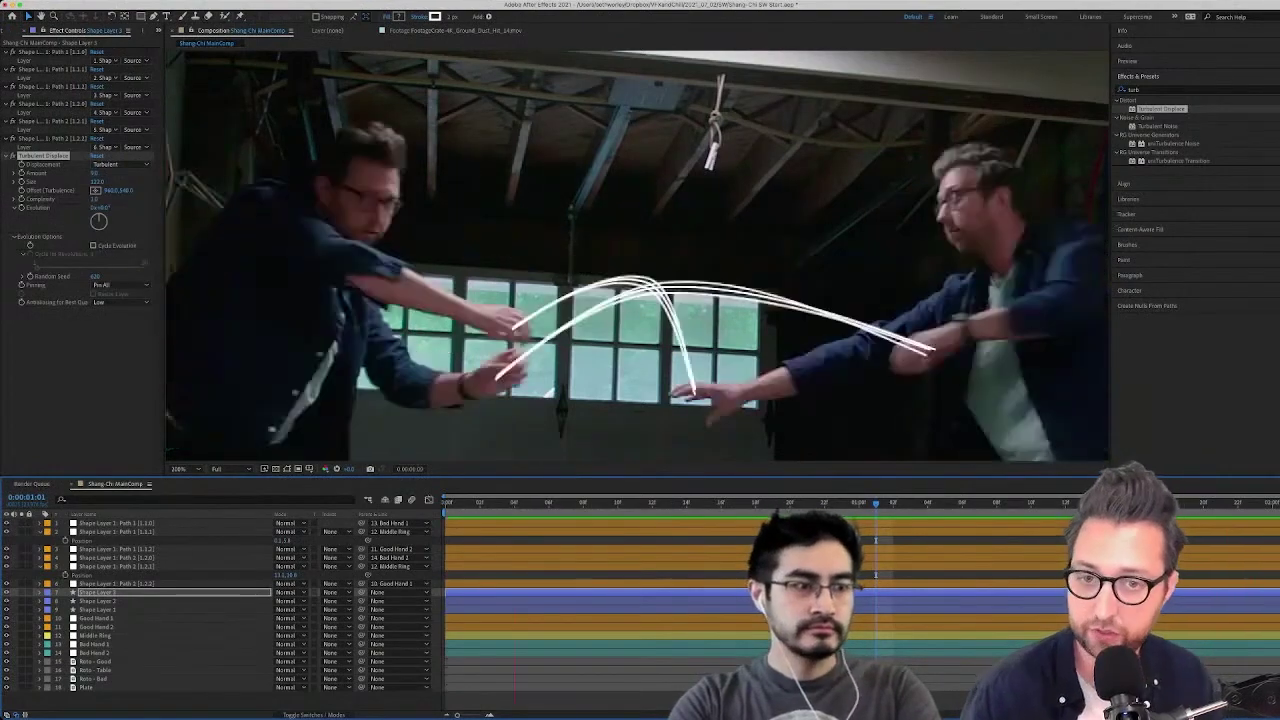
{"action": "key", "text": "comma"}
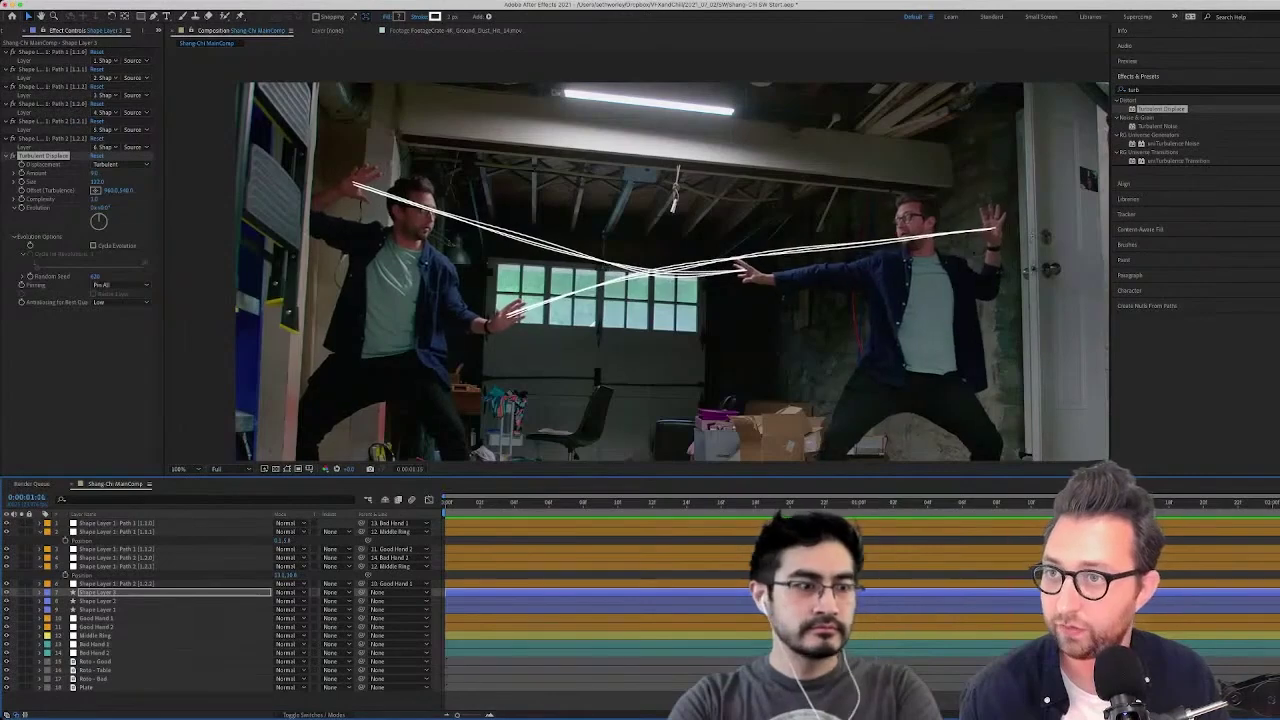
{"action": "key", "text": "g"}
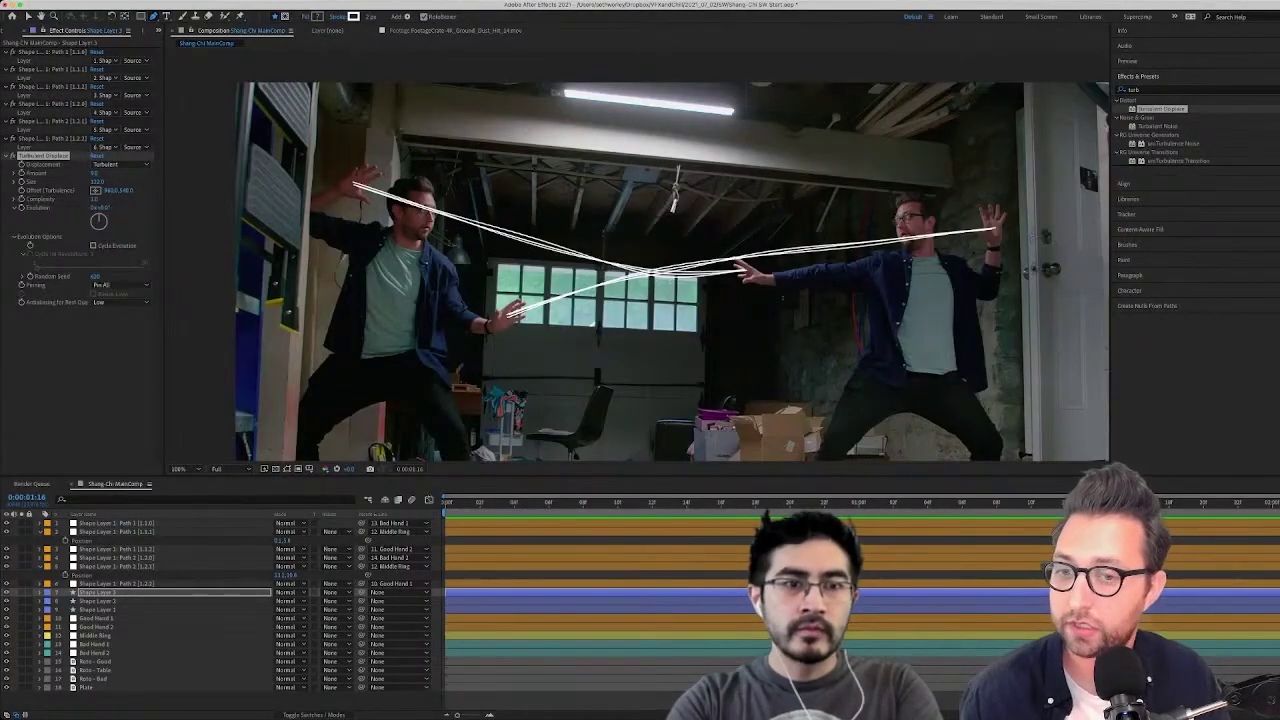
{"action": "left_click", "coordinate": [97, 618]}
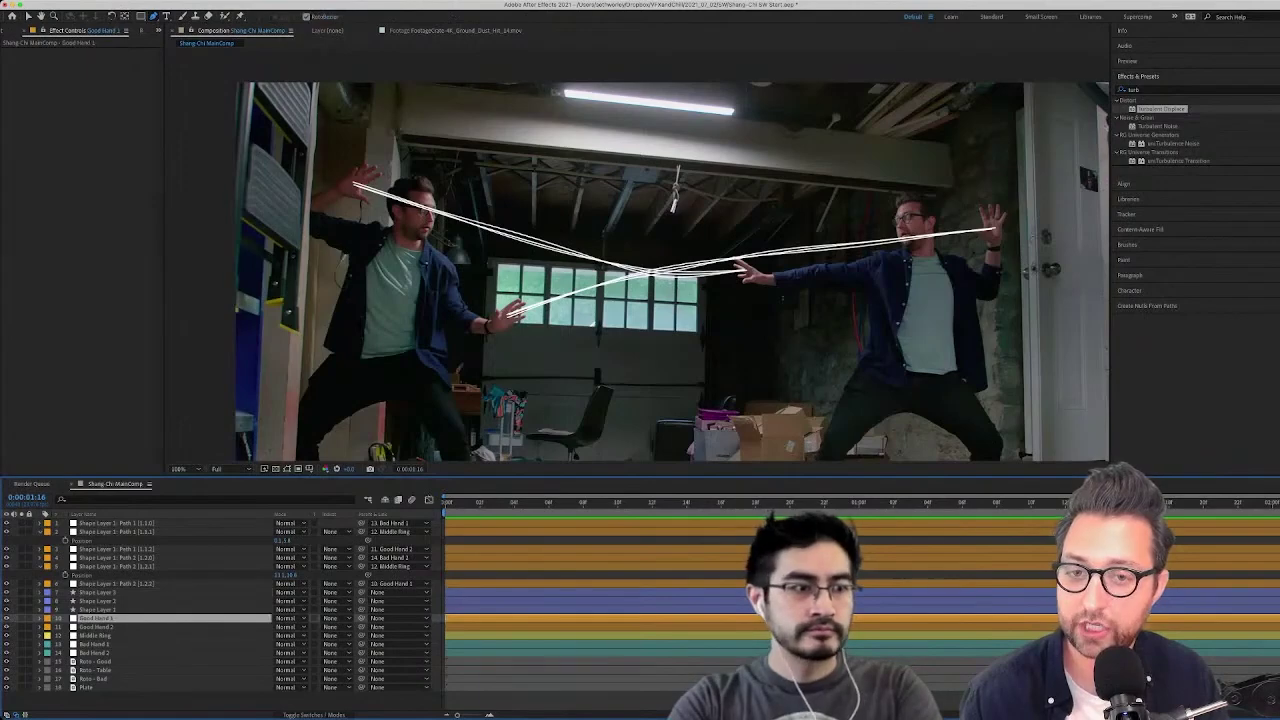
{"action": "key", "text": "Home"}
{"action": "key", "text": "space"}
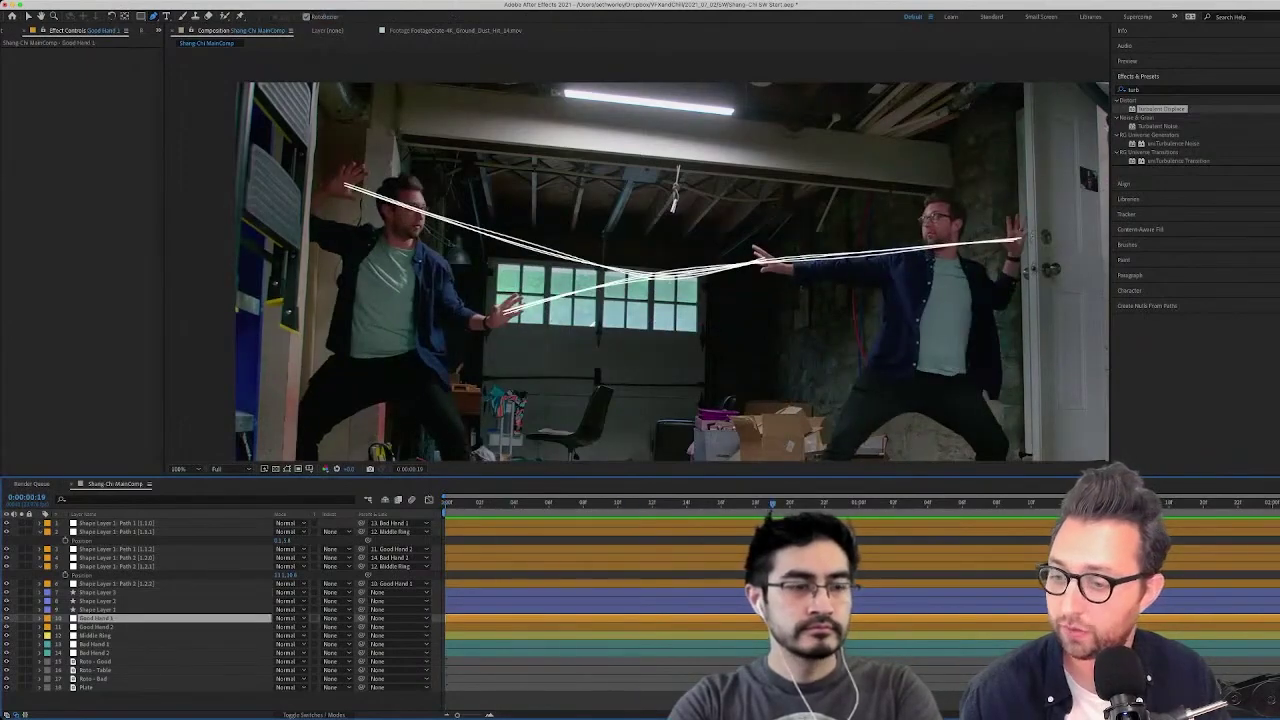
Precompose all path nulls, shape layers and tracking nulls above the roto layers into a composition named Strings
{"action": "left_click", "coordinate": [87, 687]}
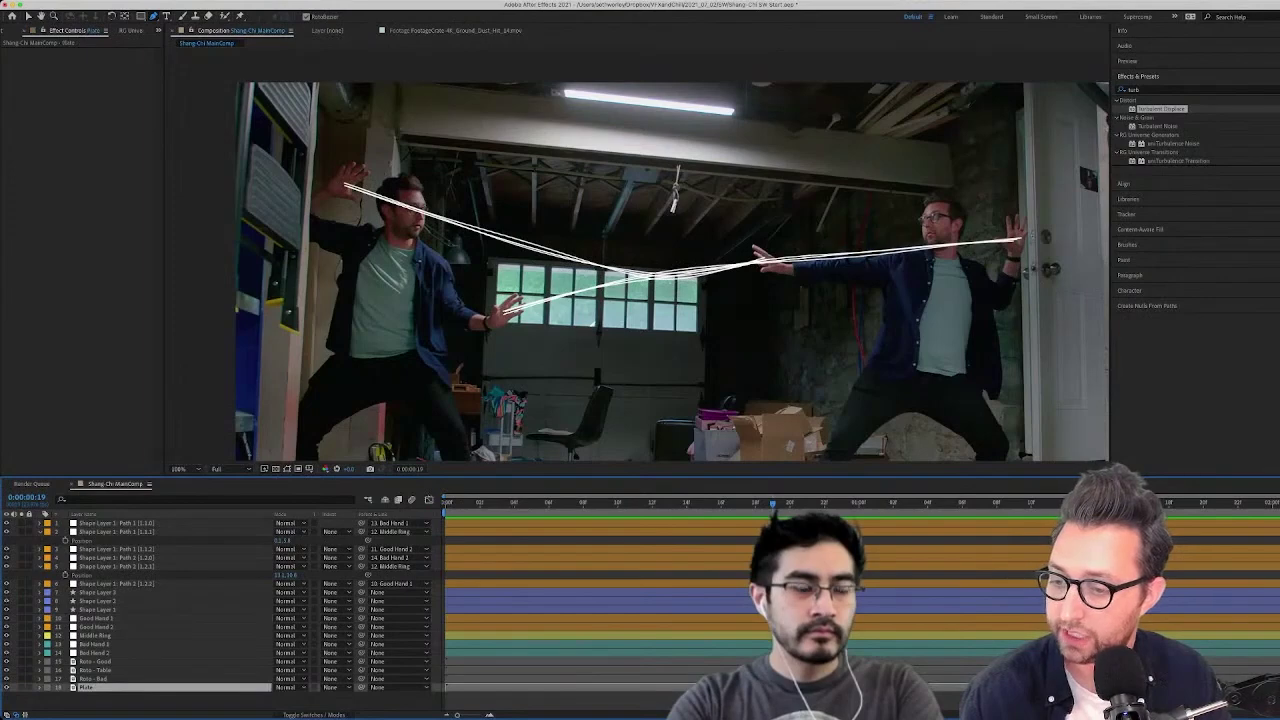
{"action": "left_click", "coordinate": [108, 610]}
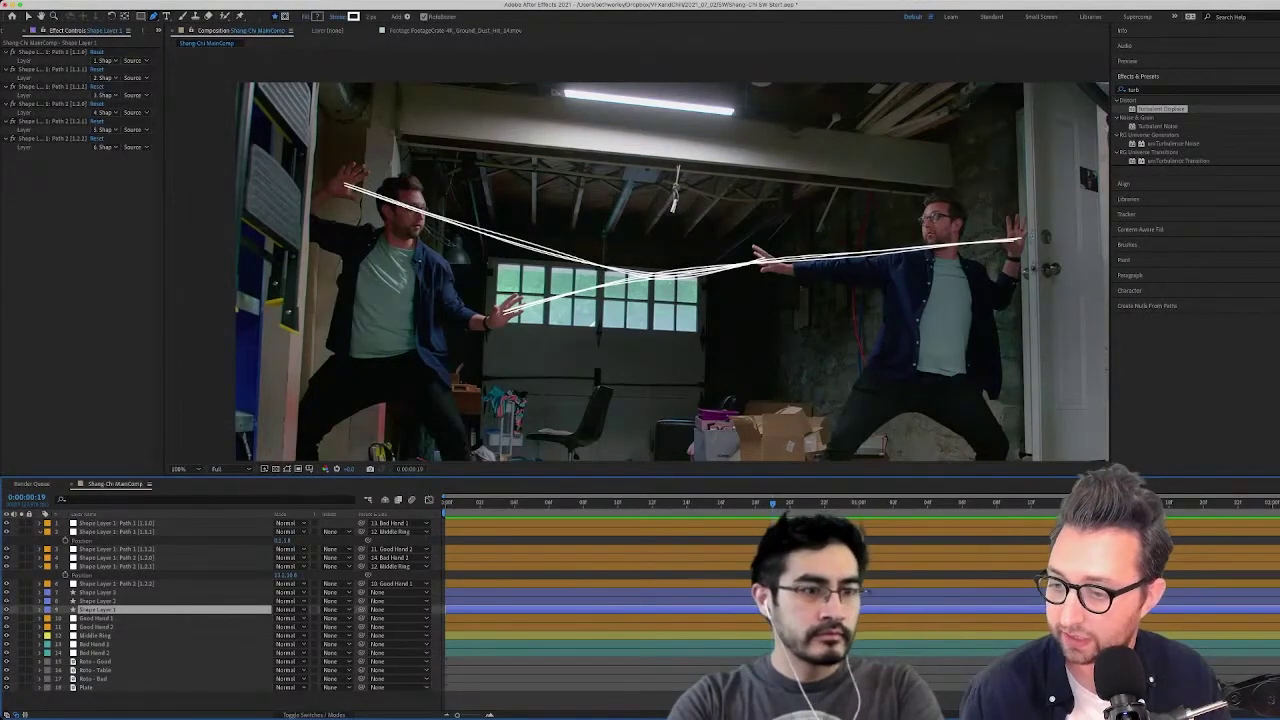
{"action": "left_click", "coordinate": [98, 592], "text": "shift"}
{"action": "left_click", "coordinate": [112, 523], "text": "shift"}
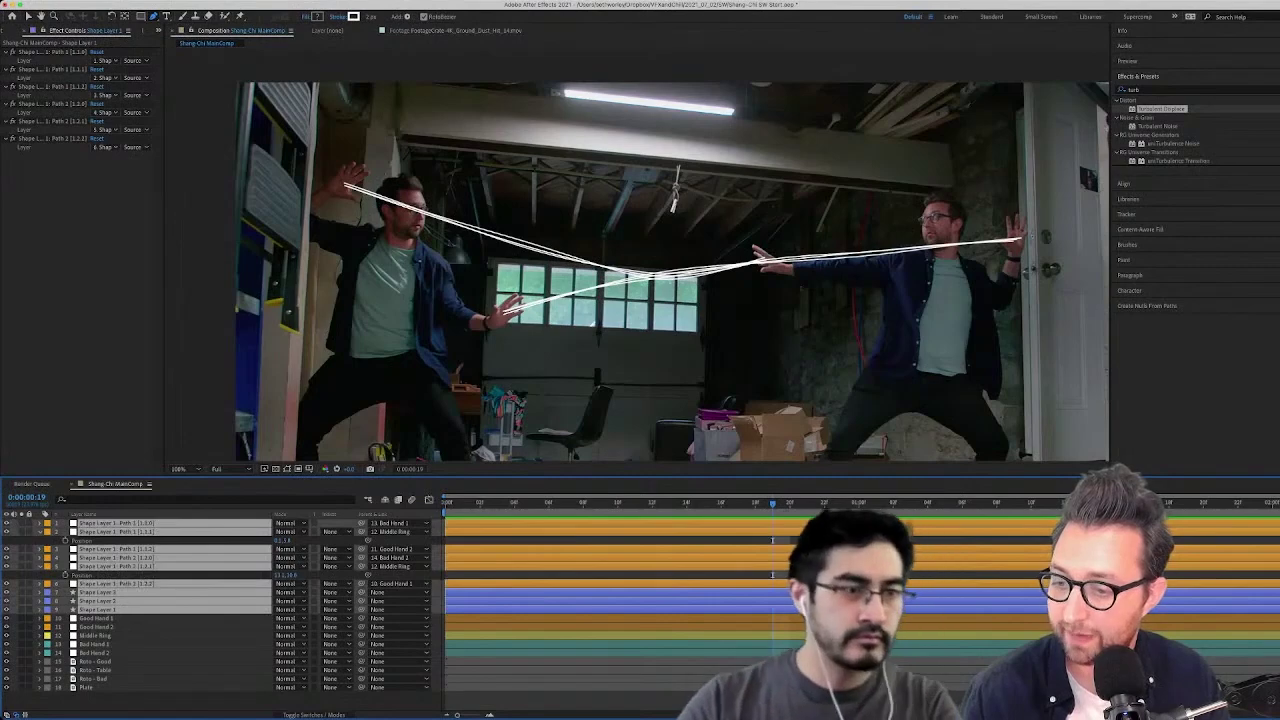
{"action": "left_click", "coordinate": [95, 653]}
{"action": "left_click", "coordinate": [112, 523], "text": "shift"}
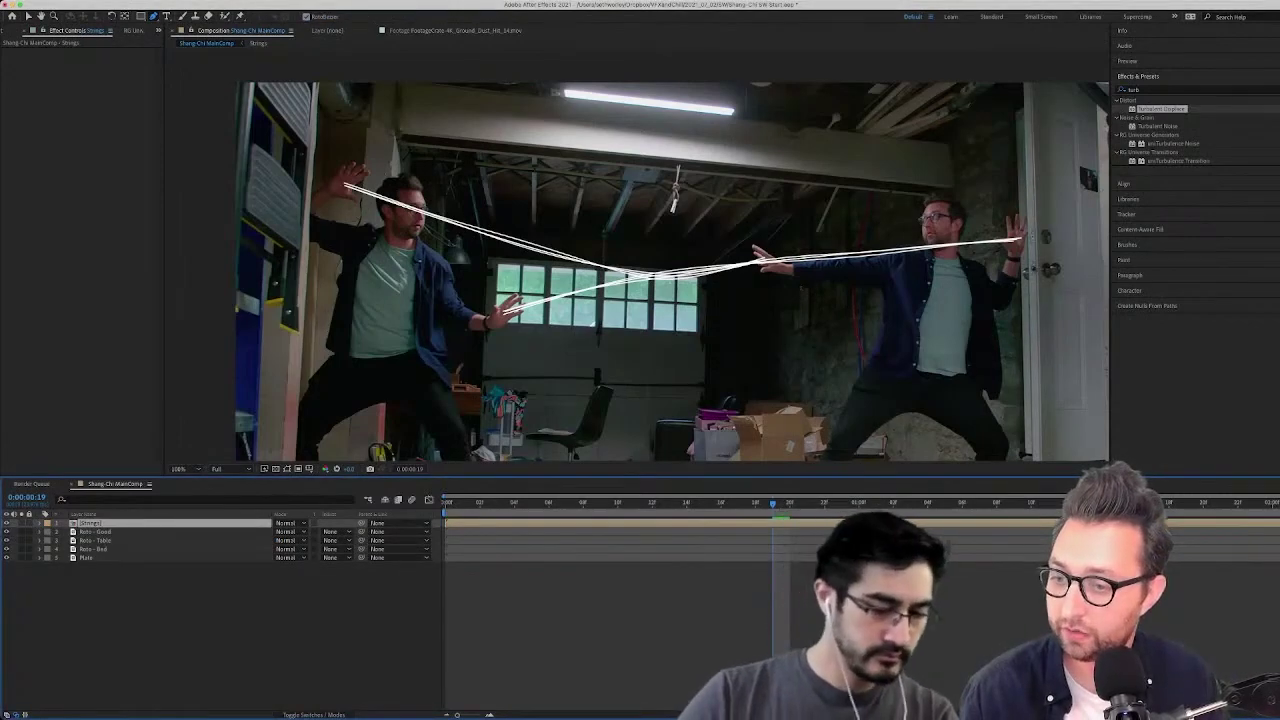
Copy the Middle Ring null from the Strings precomp into the main composition and preview from the start
{"action": "double_click", "coordinate": [91, 523]}
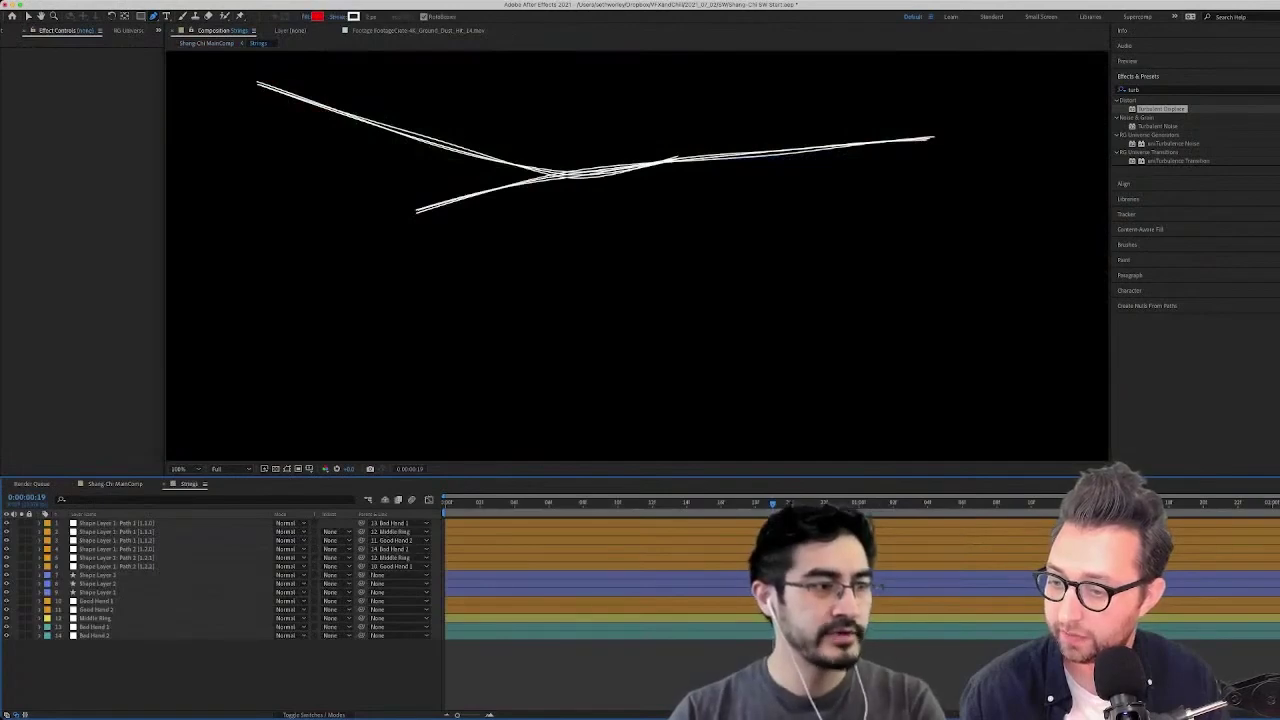
{"action": "left_click", "coordinate": [96, 618]}
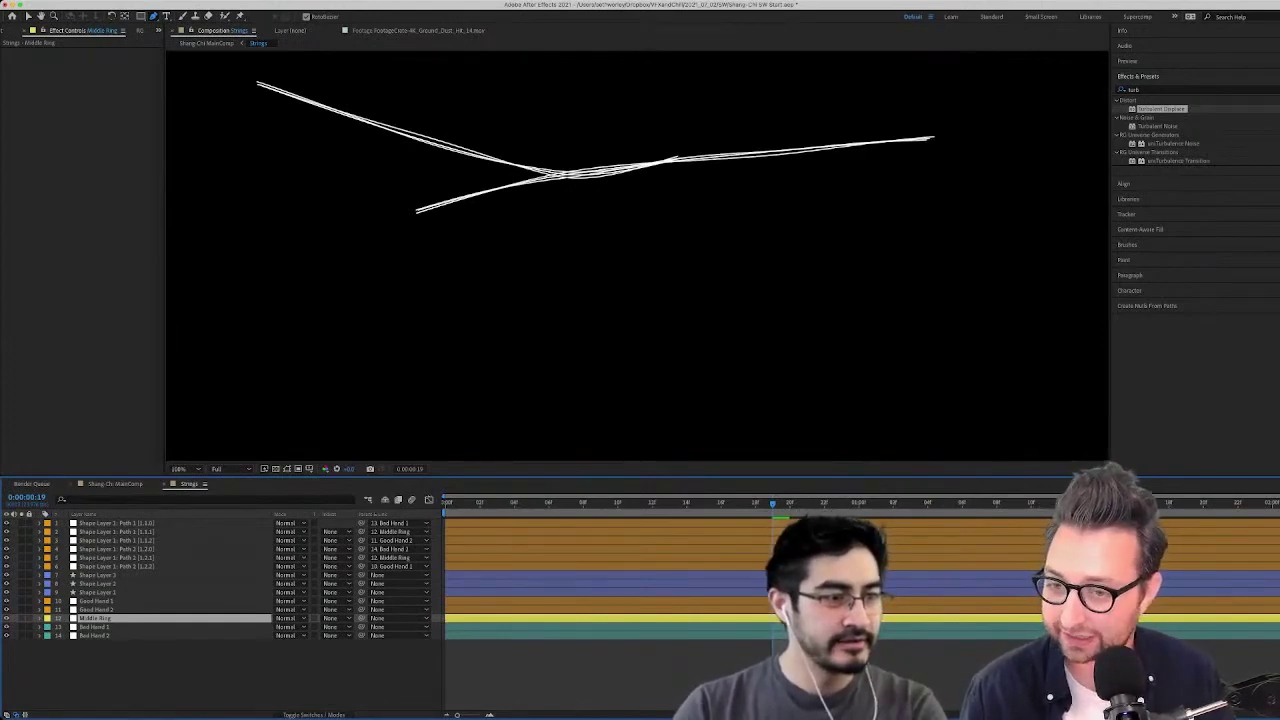
{"action": "key", "text": "shift+Escape"}
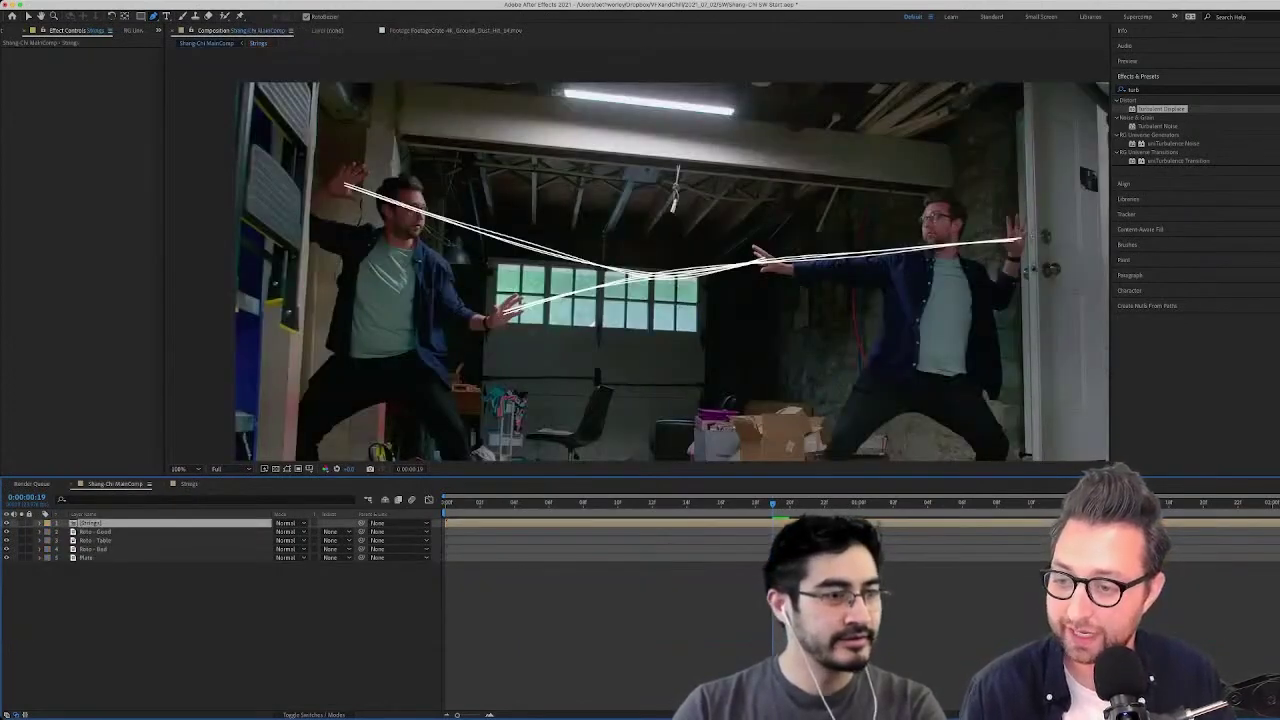
{"action": "key", "text": "super+v"}
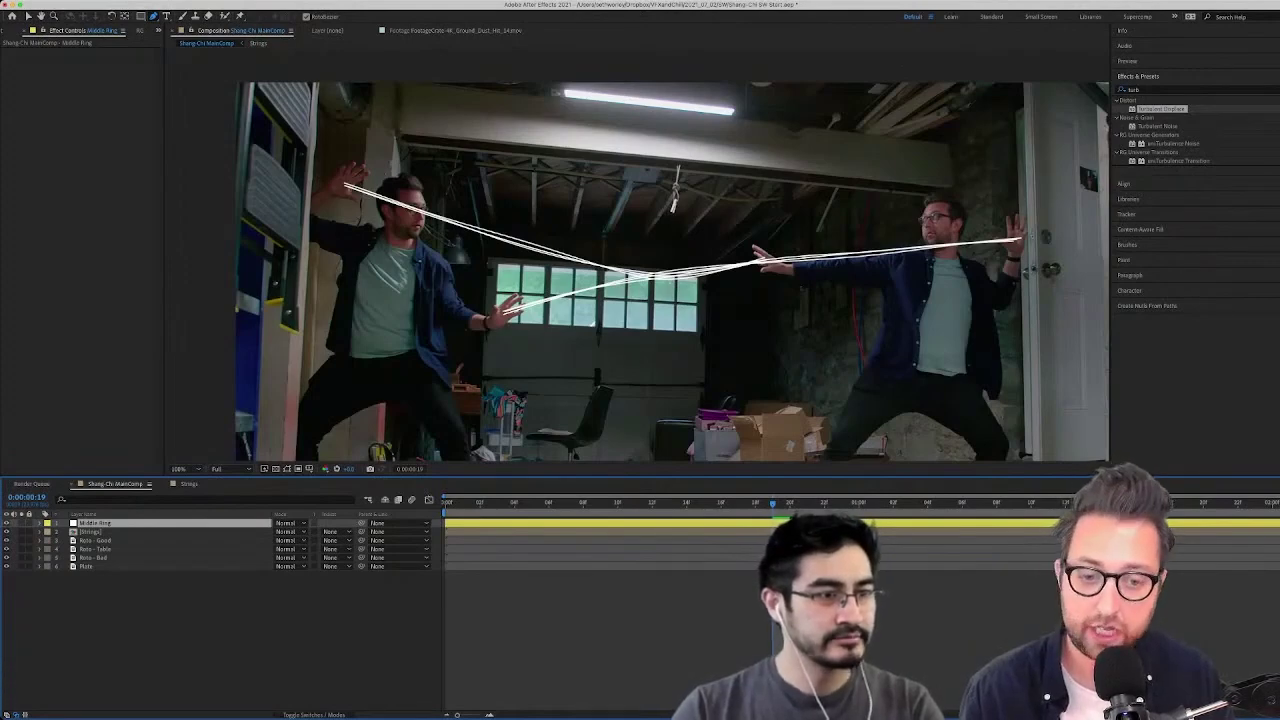
{"action": "left_click_drag", "start_coordinate": [738, 503], "coordinate": [445, 503]}
{"action": "key", "text": "space"}
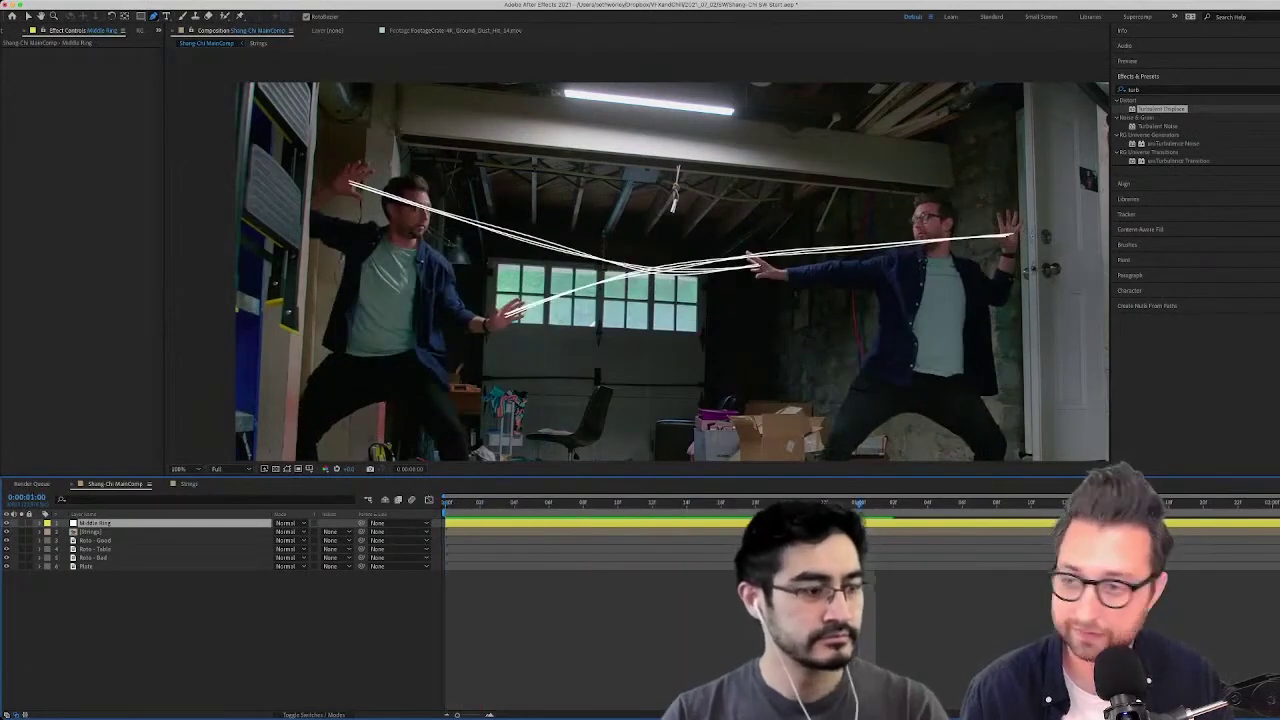
Switch to Cinema 4D with the ring model open
{"action": "key", "text": "super+Tab"}
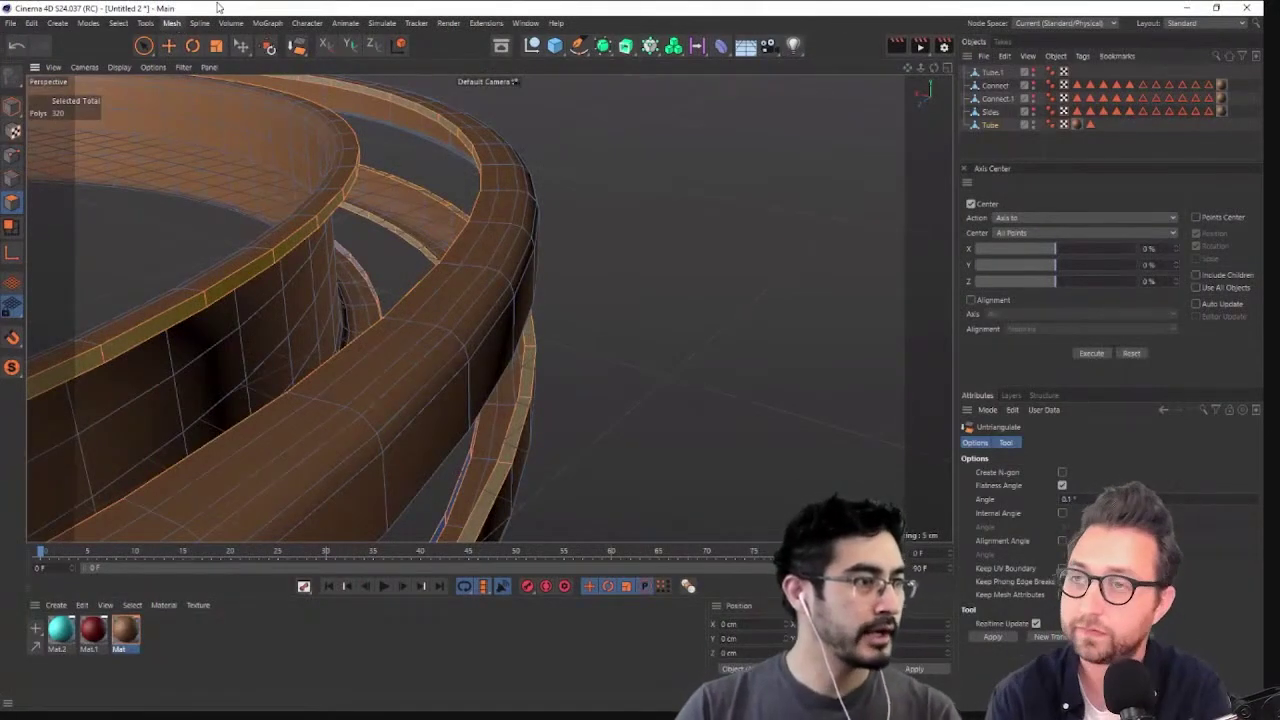
Try reversing the normals of the selected ring-edge polygons, and undo the reversal
{"action": "left_click", "coordinate": [267, 22]}
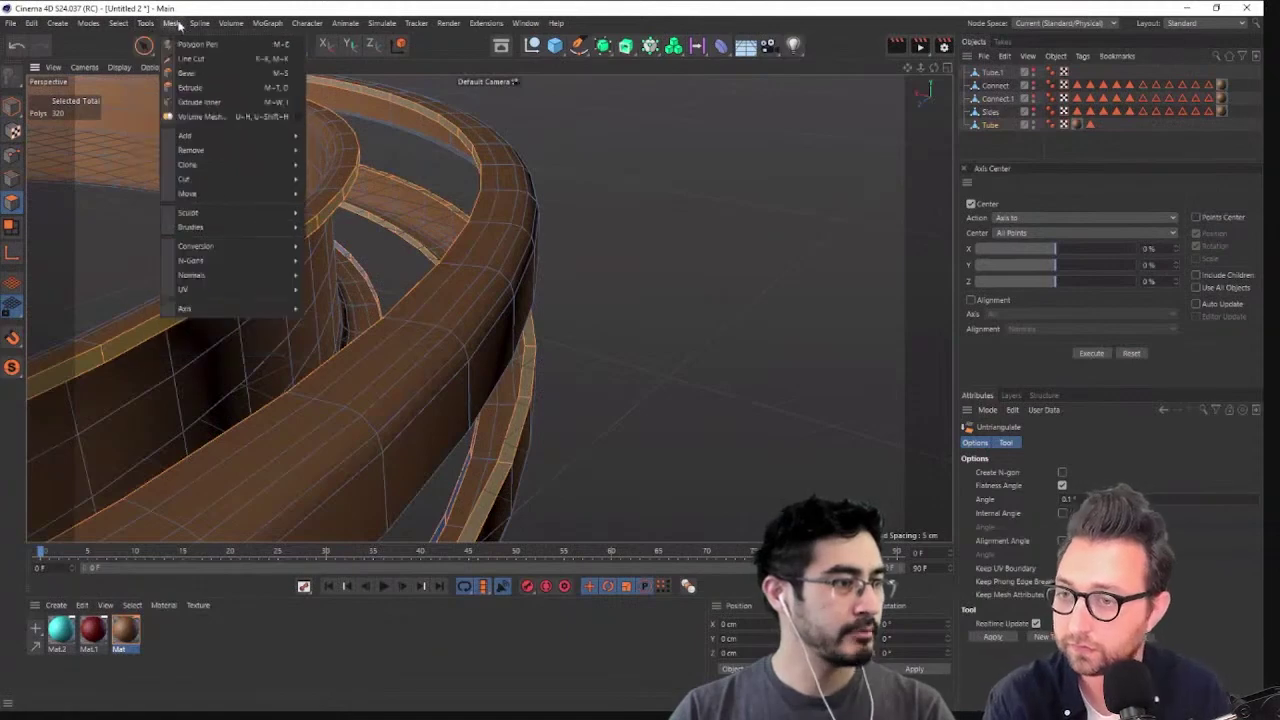
{"action": "mouse_move", "coordinate": [241, 274]}
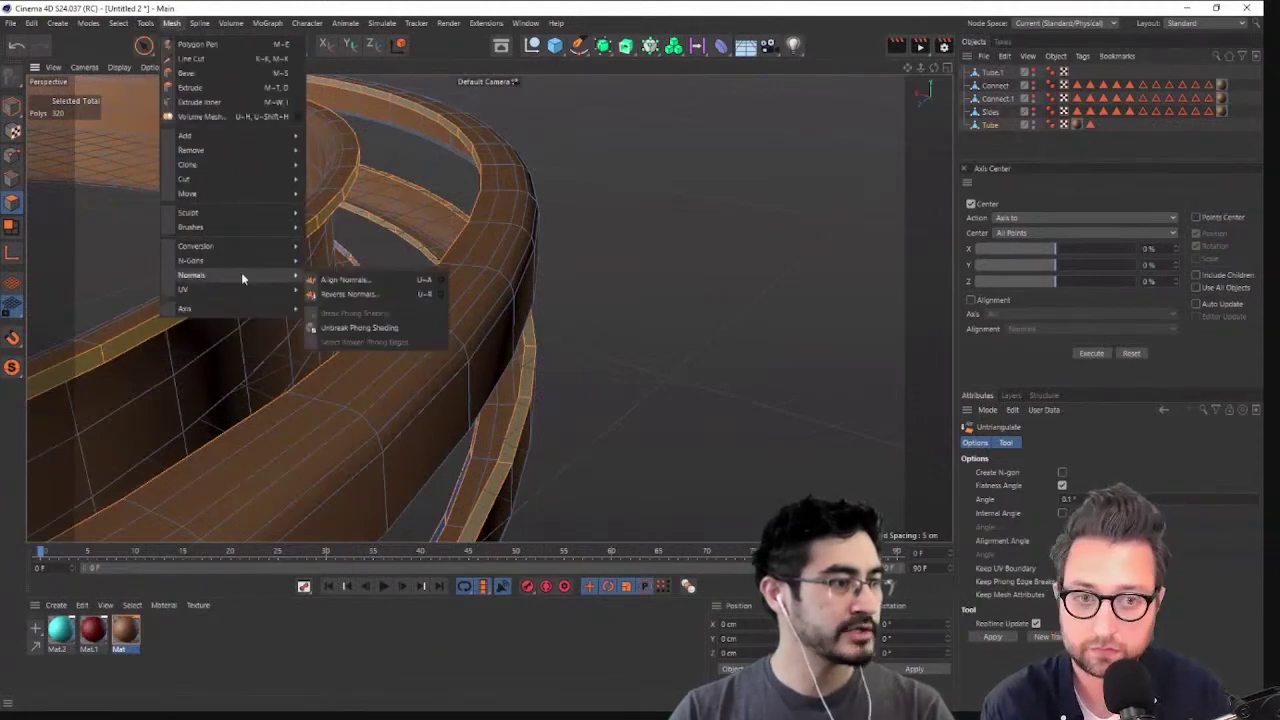
{"action": "left_click", "coordinate": [397, 292]}
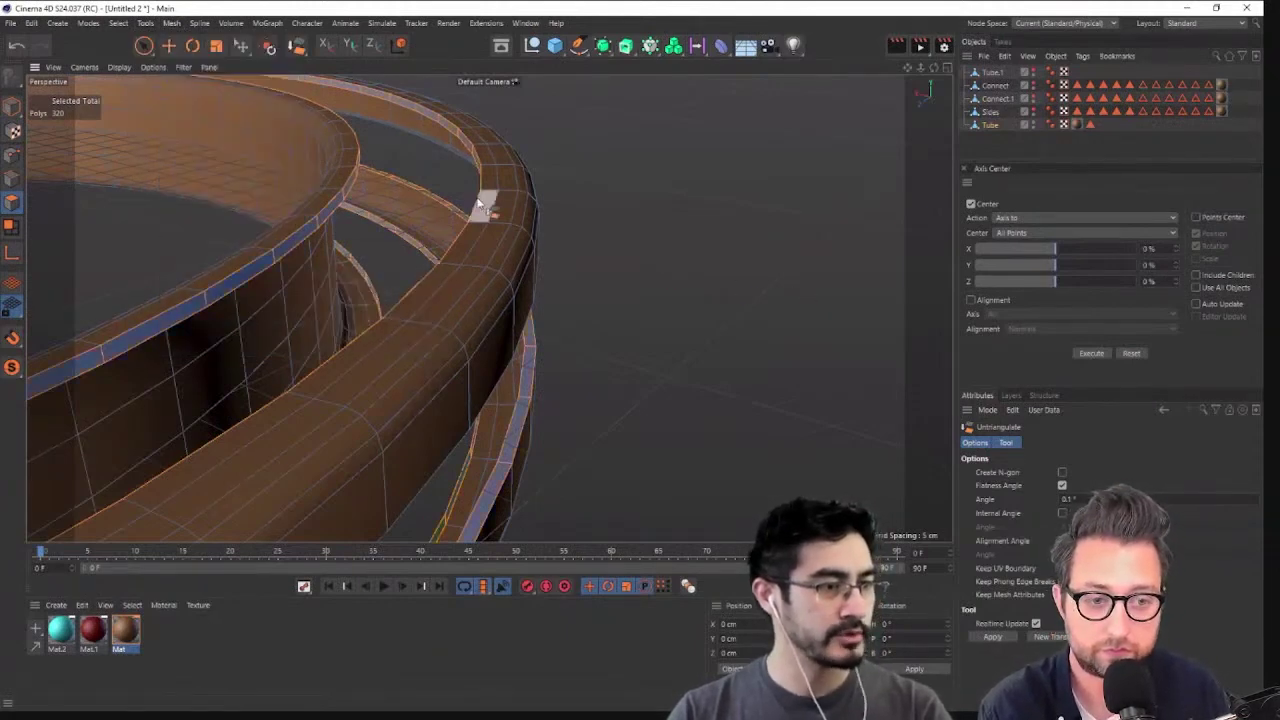
{"action": "key", "text": "ctrl+z"}
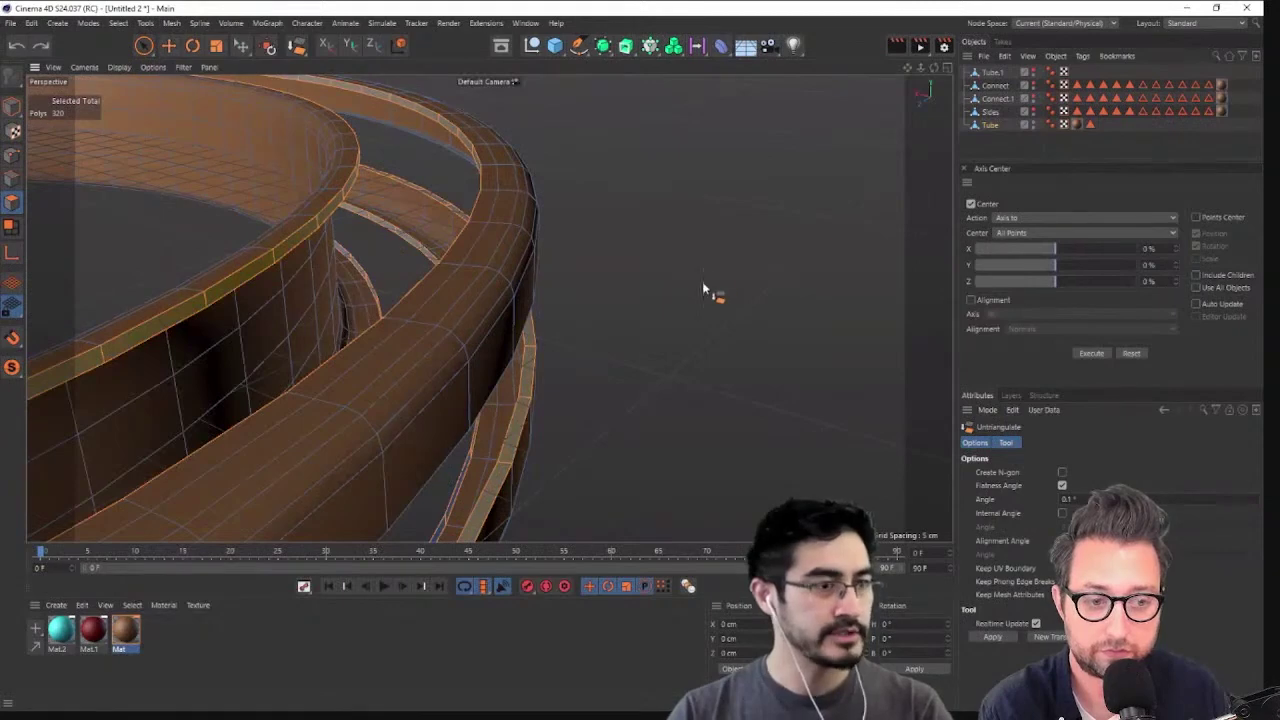
Make the hidden Sides, Connect, Connect.1 and Tube.1 objects visible, select Tube.1 and inspect the whole ring
{"action": "scroll", "coordinate": [702, 281], "scroll_direction": "down", "scroll_amount": 3}
{"action": "left_click", "coordinate": [998, 138]}
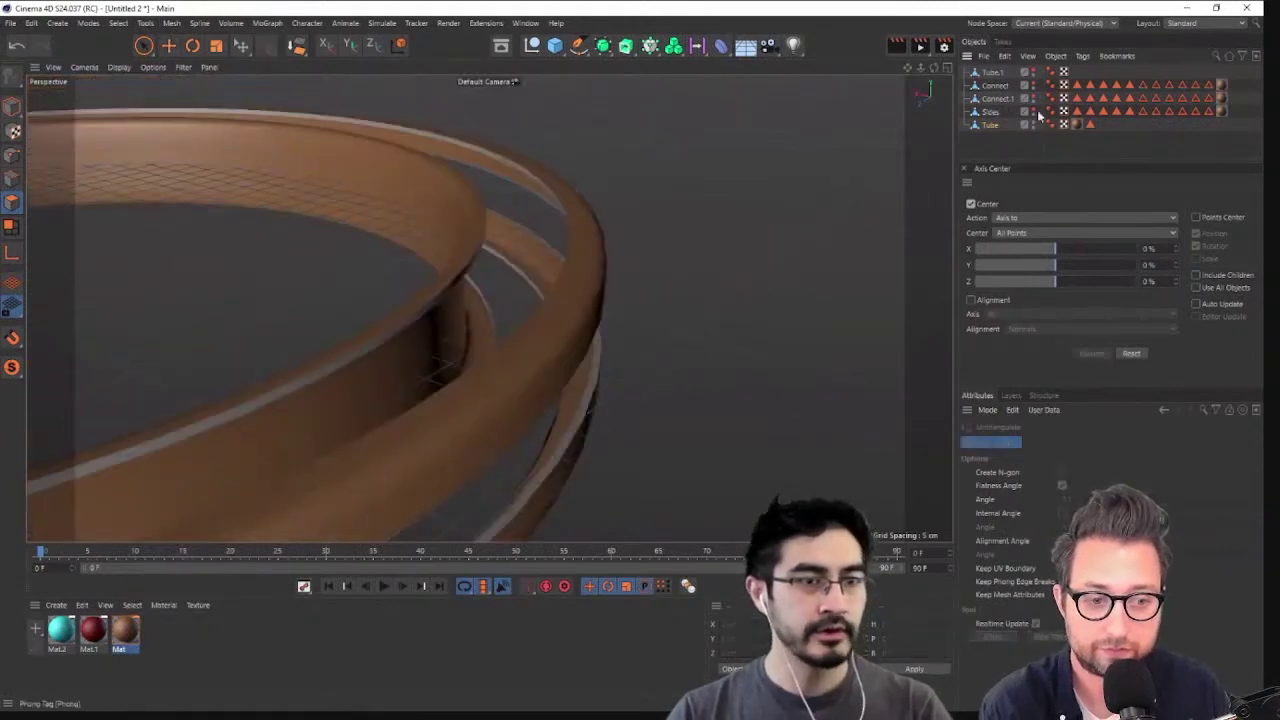
{"action": "left_click", "coordinate": [1033, 112]}
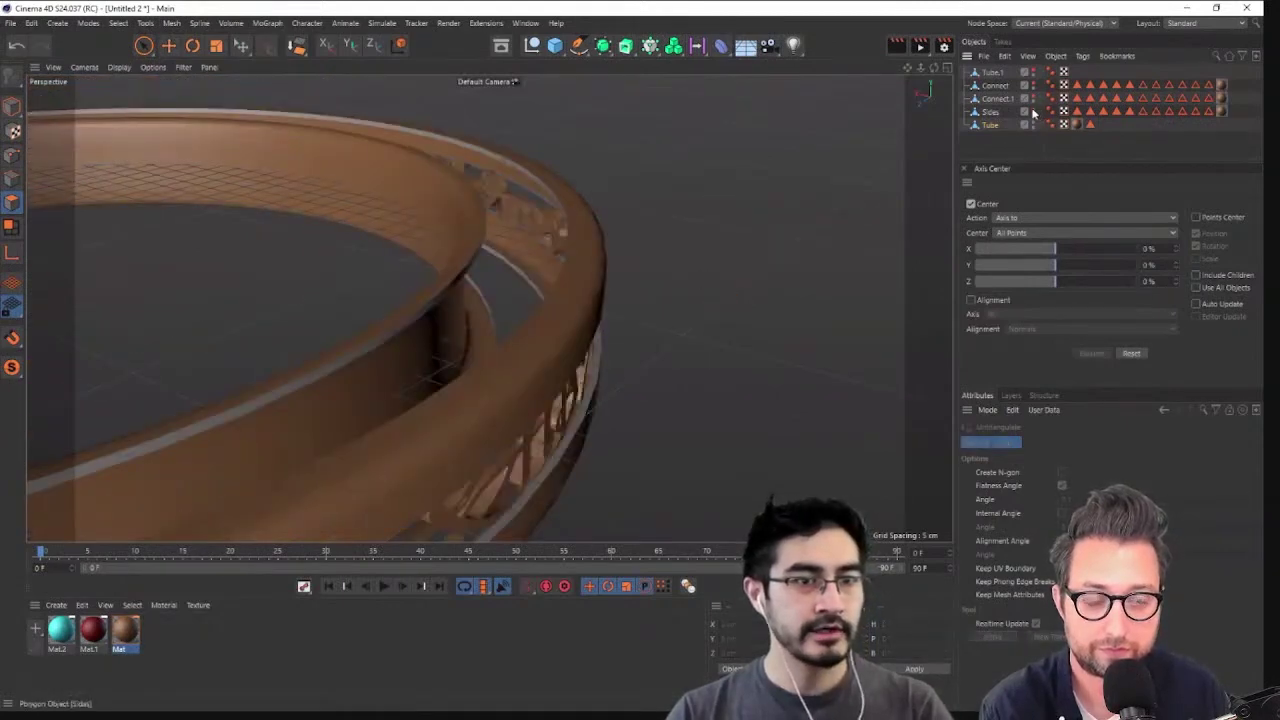
{"action": "left_click", "coordinate": [1034, 86]}
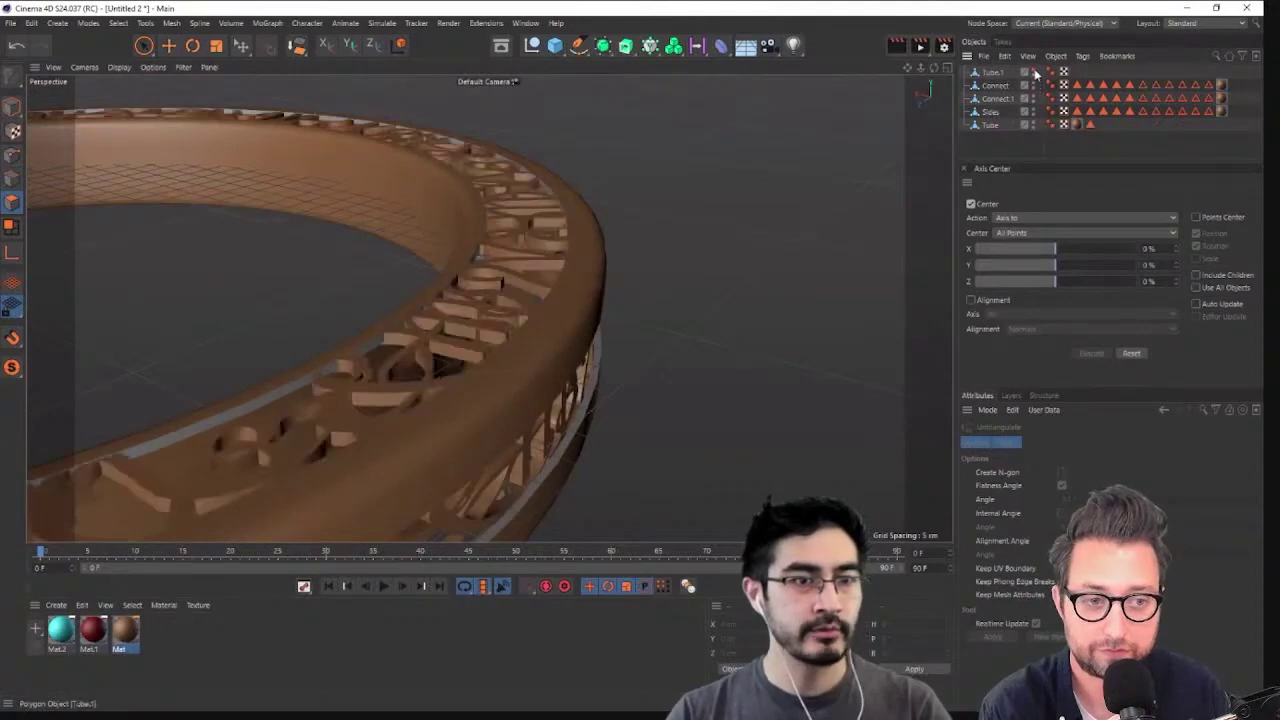
{"action": "left_click_drag", "start_coordinate": [800, 223], "coordinate": [489, 307], "text": "alt"}
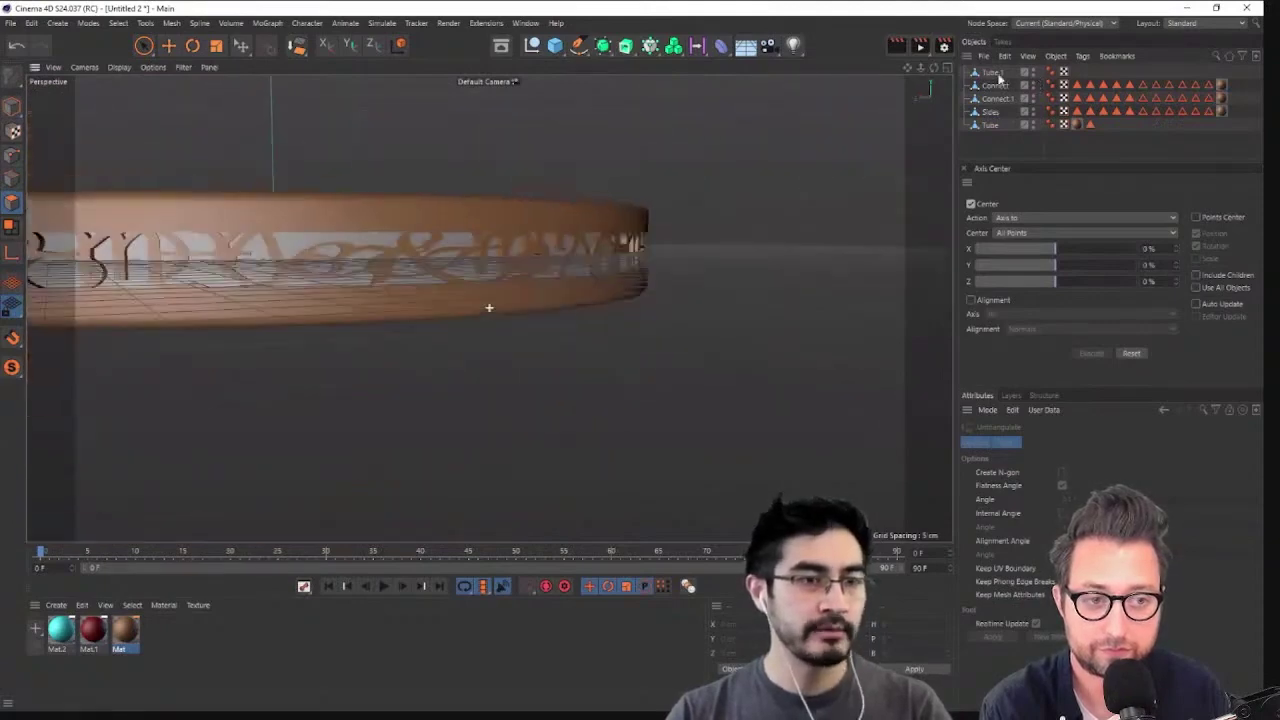
{"action": "left_click", "coordinate": [992, 73]}
{"action": "left_click_drag", "start_coordinate": [626, 317], "coordinate": [158, 86], "text": "alt"}
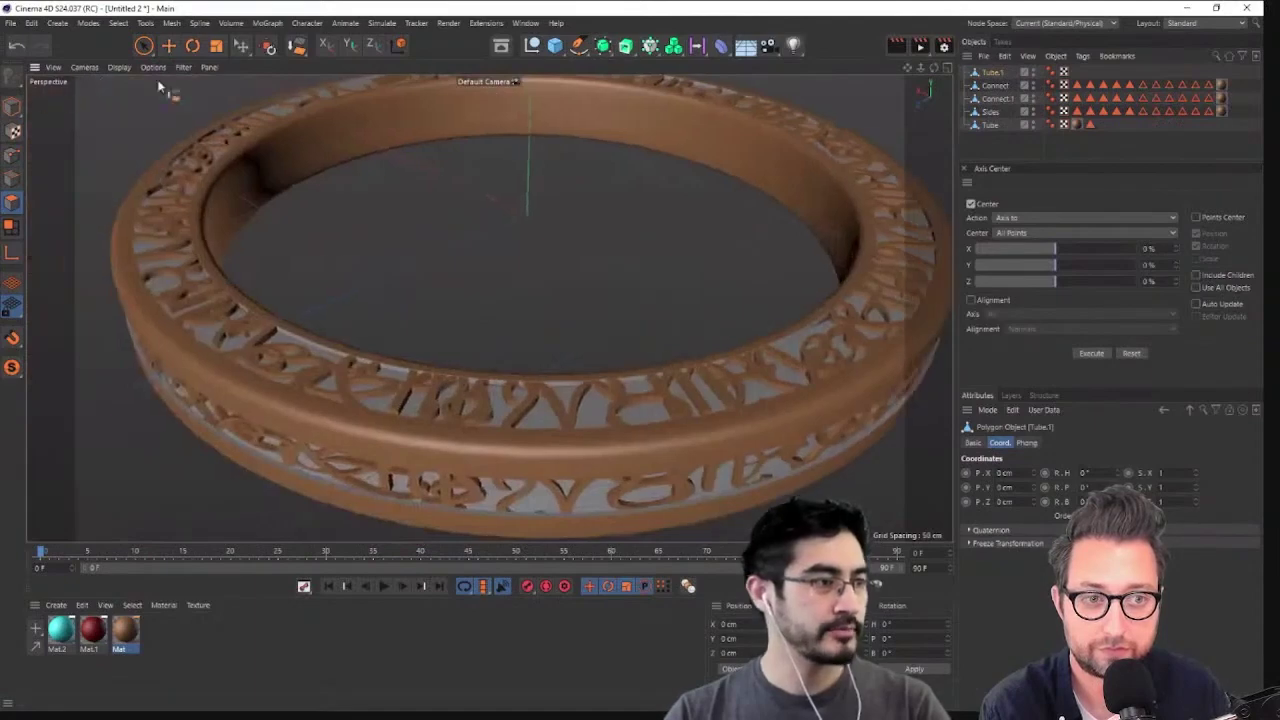
Raise Tube.1 about 51 cm along Y so it floats clear of the engraved ring
{"action": "left_click", "coordinate": [168, 45]}
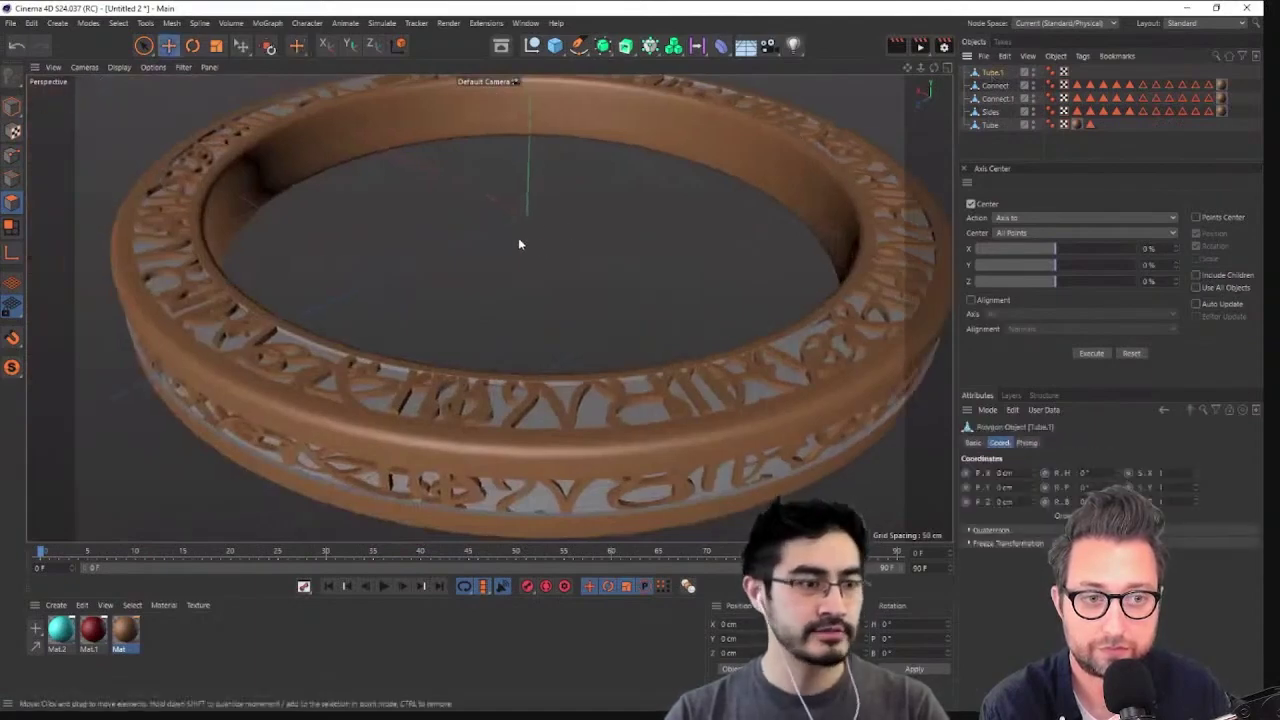
{"action": "scroll", "coordinate": [518, 243], "scroll_direction": "down", "scroll_amount": 6}
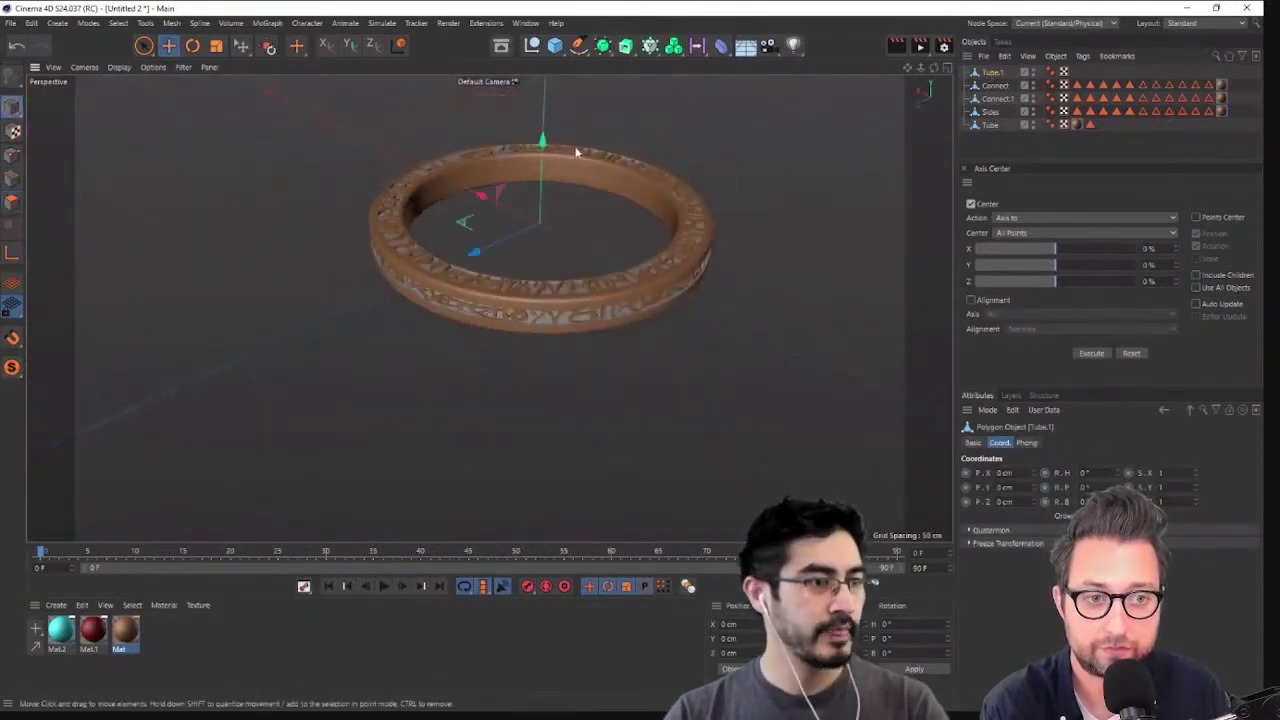
{"action": "left_click_drag", "start_coordinate": [541, 140], "coordinate": [585, 193]}
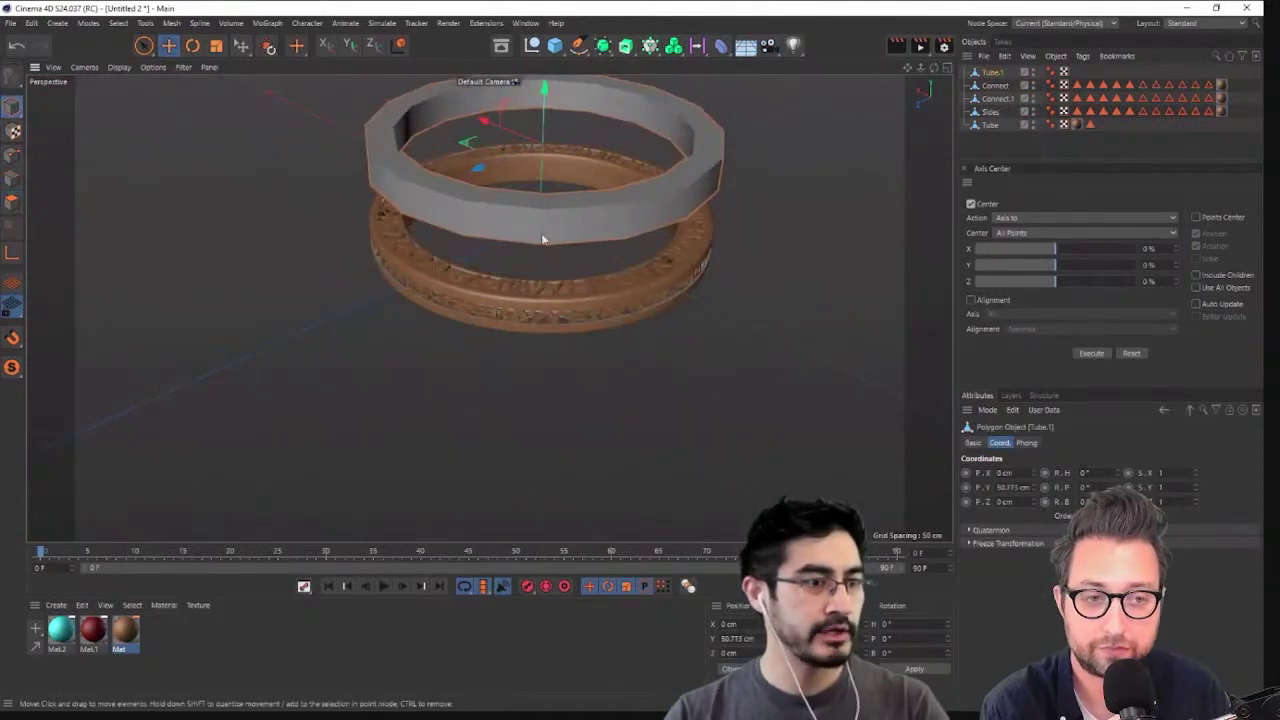
{"action": "left_click_drag", "start_coordinate": [724, 299], "coordinate": [649, 233], "text": "alt"}
{"action": "middle_click_drag", "start_coordinate": [649, 233], "coordinate": [603, 340], "text": "alt"}
{"action": "right_click_drag", "start_coordinate": [603, 340], "coordinate": [654, 291], "text": "alt"}
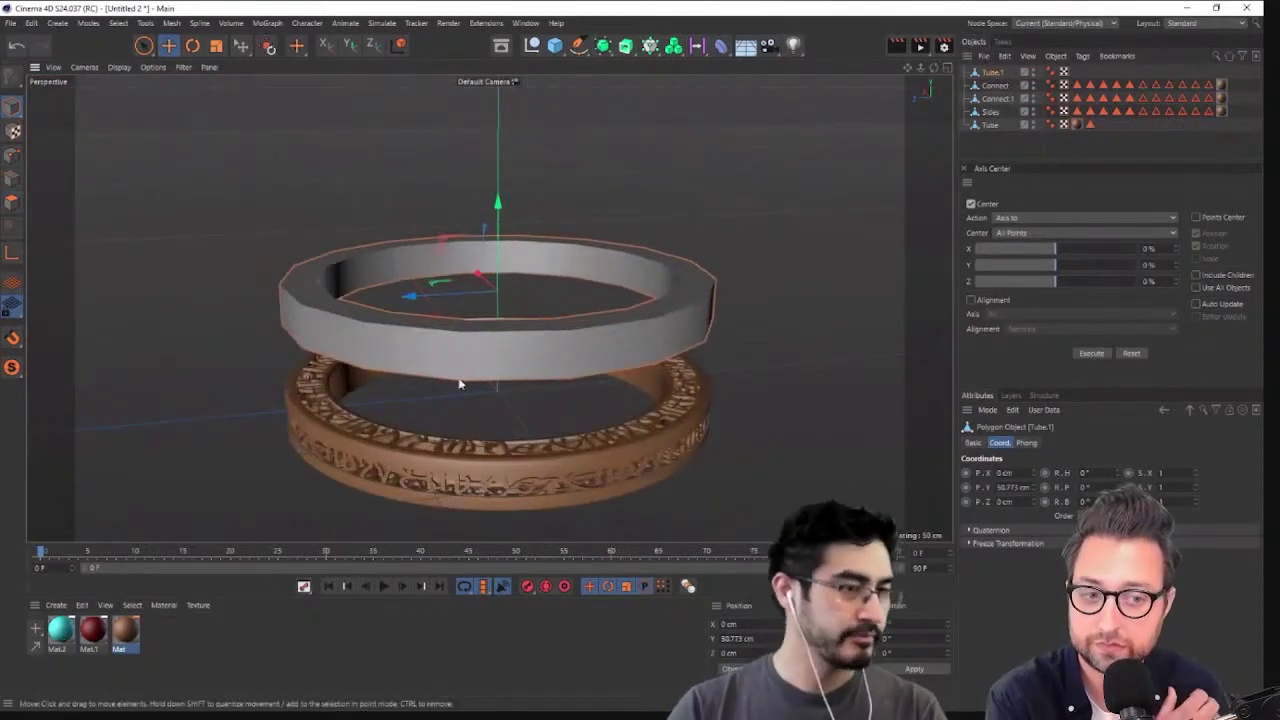
Apply the turquoise material Mat.2 to the whole Tube.1 object
{"action": "left_click_drag", "start_coordinate": [60, 628], "coordinate": [575, 362]}
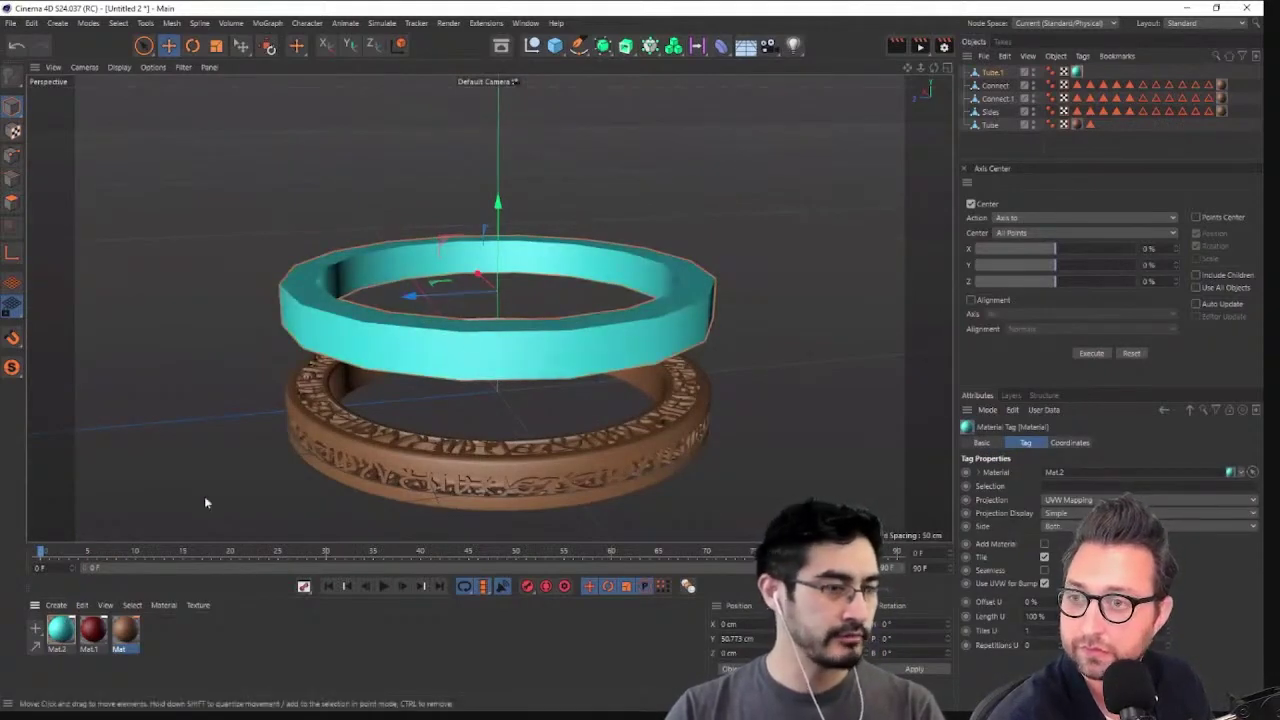
{"action": "right_click_drag", "start_coordinate": [552, 325], "coordinate": [609, 402], "text": "alt"}
{"action": "left_click_drag", "start_coordinate": [609, 402], "coordinate": [593, 440], "text": "alt"}
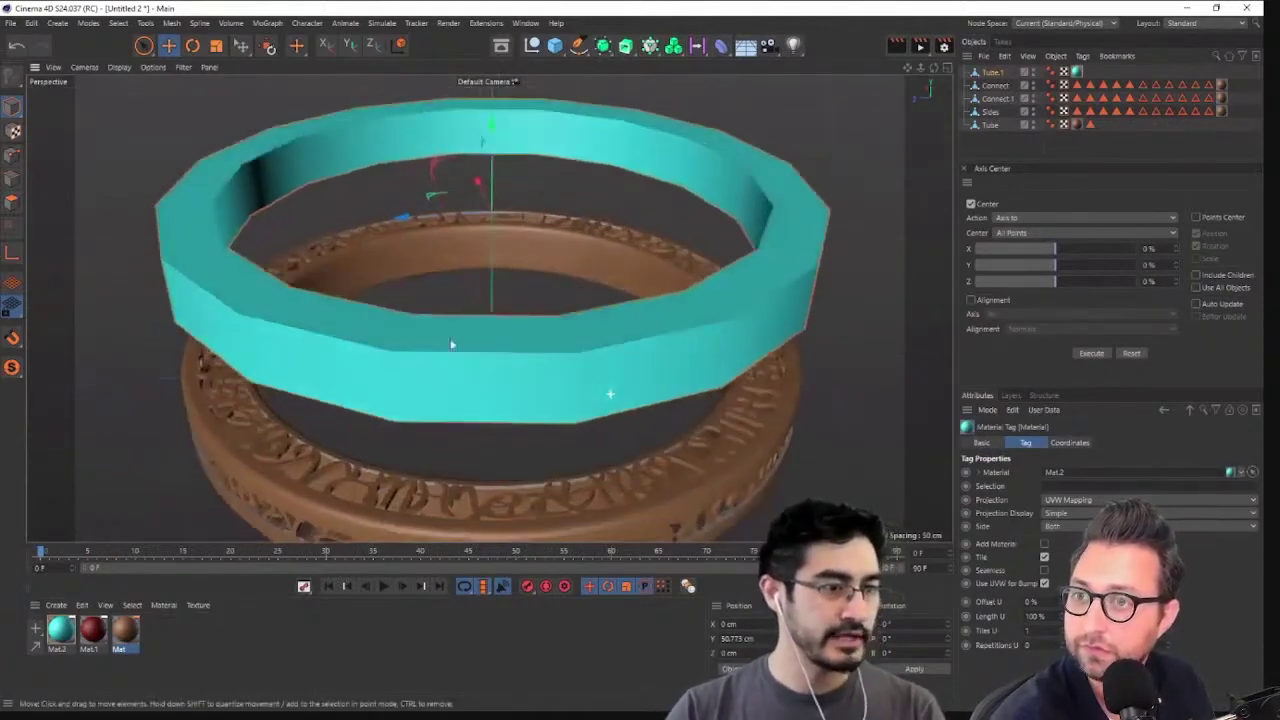
Ring-select all polygons of Tube.1's flat upper face in polygon mode
{"action": "left_click", "coordinate": [14, 206]}
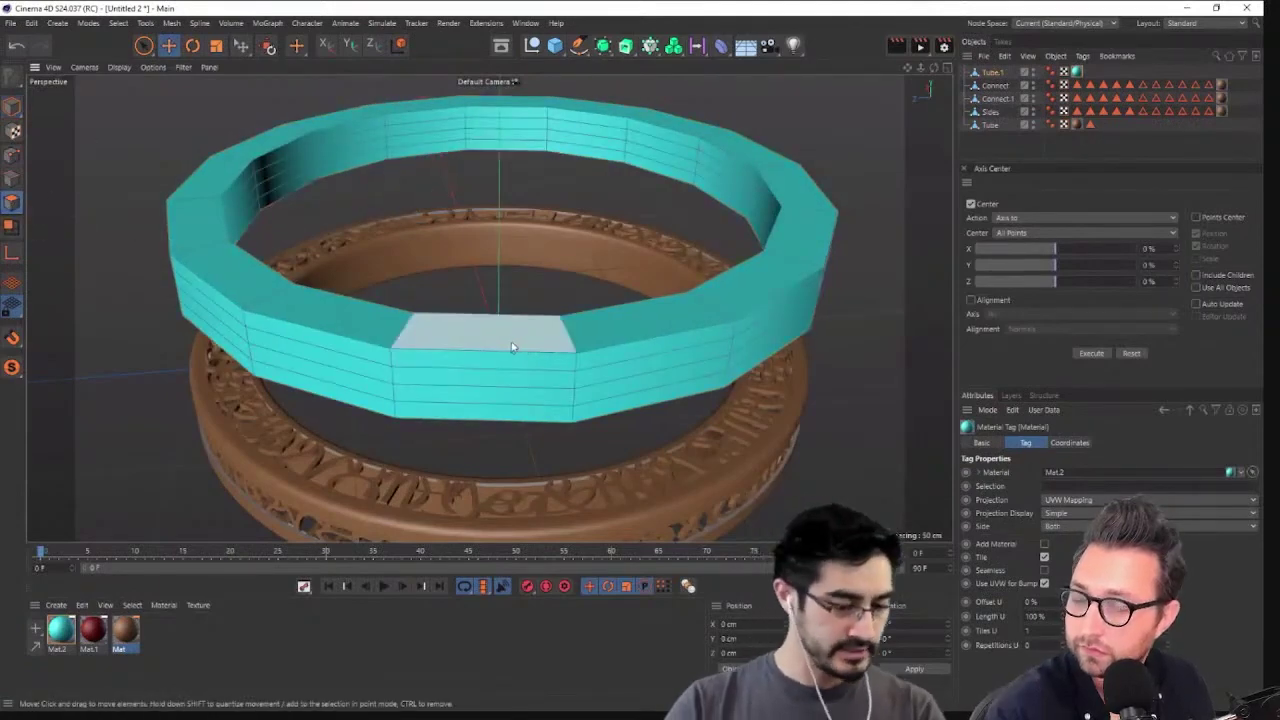
{"action": "key", "text": "u"}
{"action": "key", "text": "u"}
{"action": "key", "text": "b"}
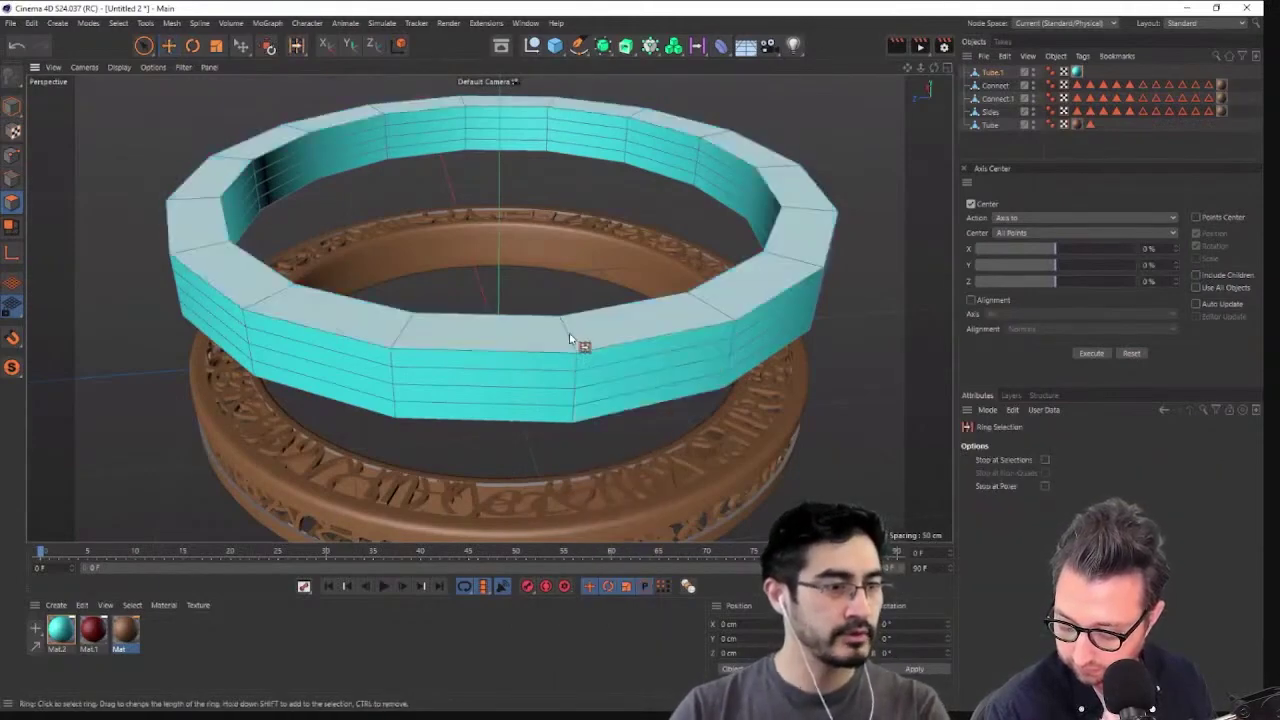
{"action": "left_click", "coordinate": [601, 410]}
{"action": "key", "text": "e"}
{"action": "left_click_drag", "start_coordinate": [647, 438], "coordinate": [586, 414], "text": "alt"}
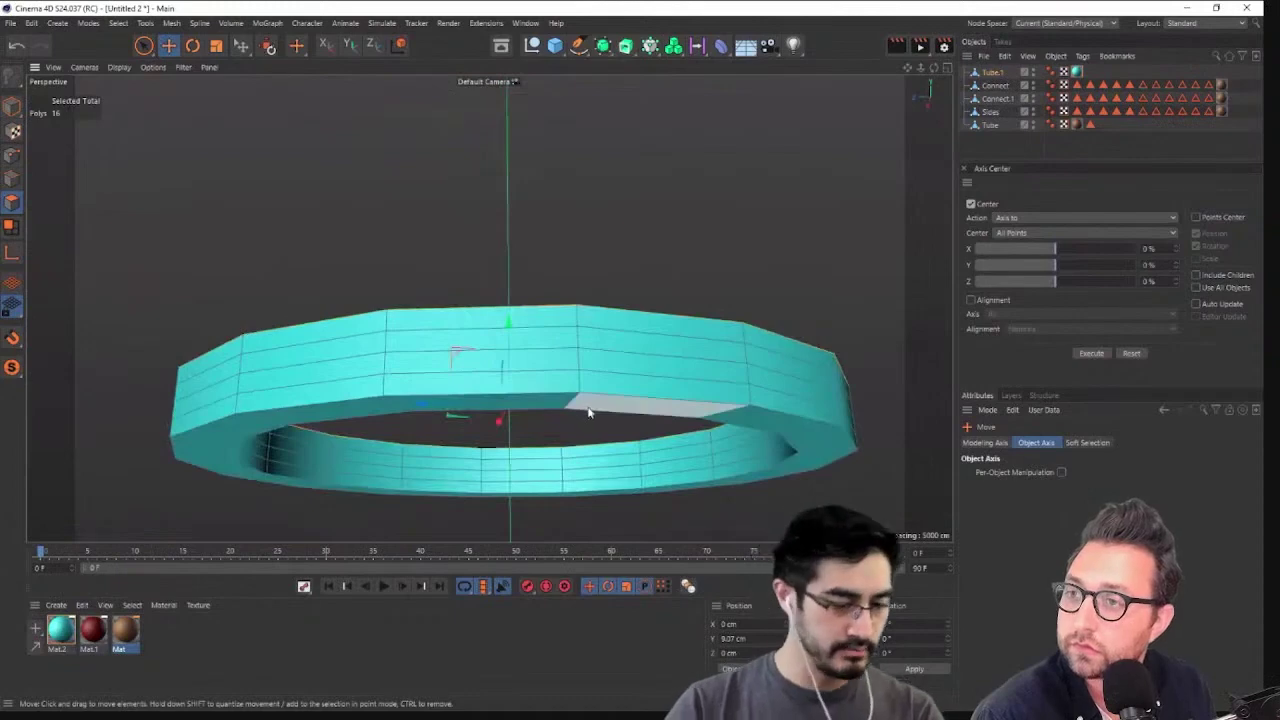
Add the ring of polygons on Tube.1's underside to the selection and apply the dark red material Mat.1 to both faces
{"action": "key", "text": "u"}
{"action": "key", "text": "b"}
{"action": "left_click", "coordinate": [571, 405], "text": "shift"}
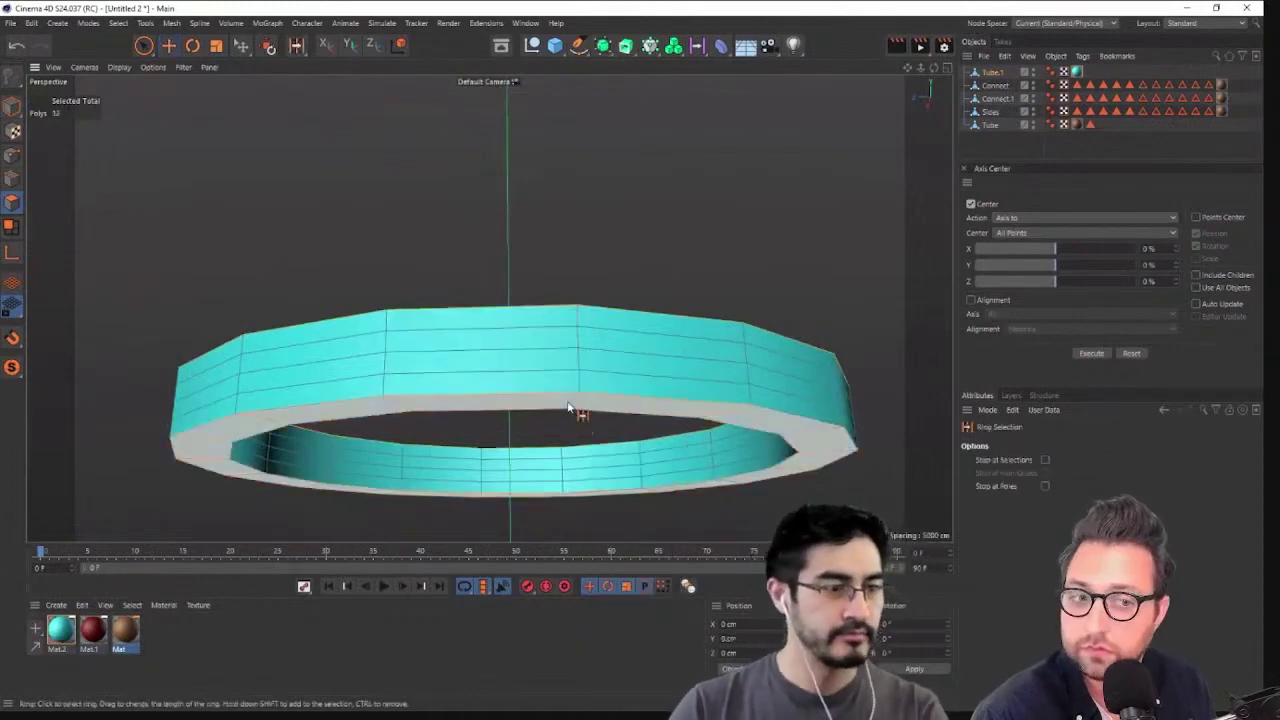
{"action": "key", "text": "e"}
{"action": "left_click_drag", "start_coordinate": [631, 433], "coordinate": [156, 285], "text": "alt"}
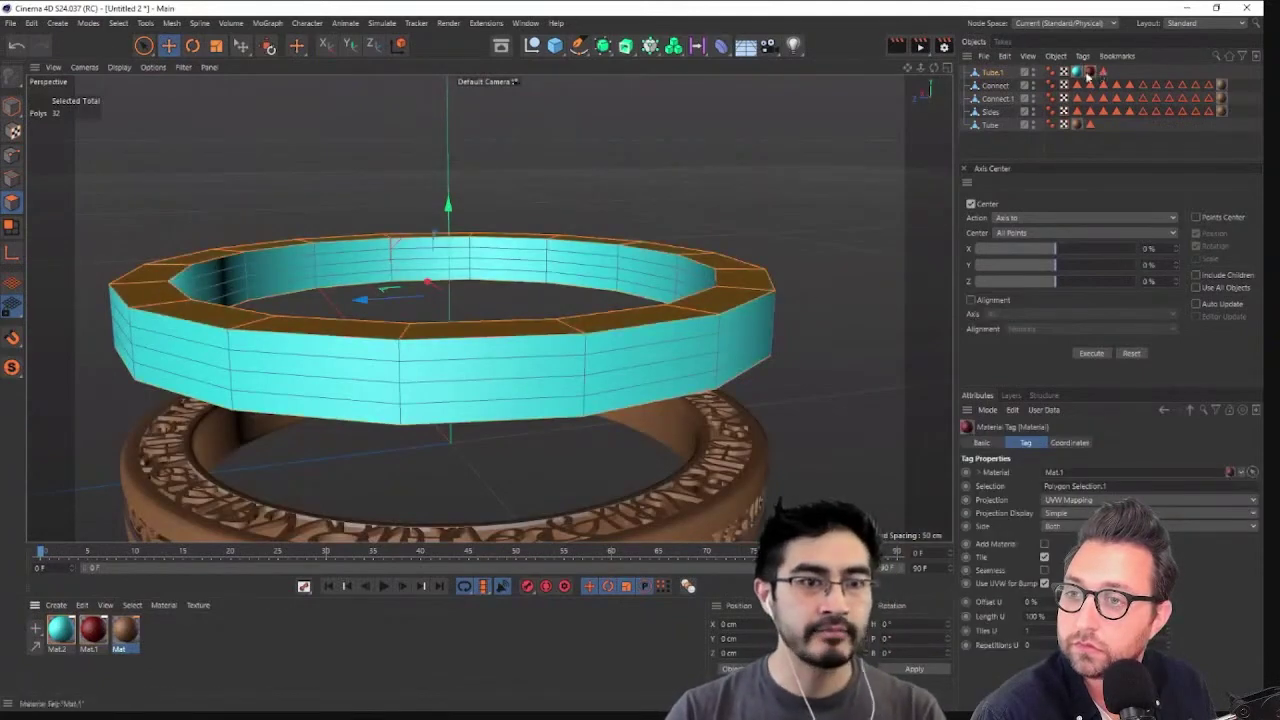
{"action": "left_click", "coordinate": [805, 372]}
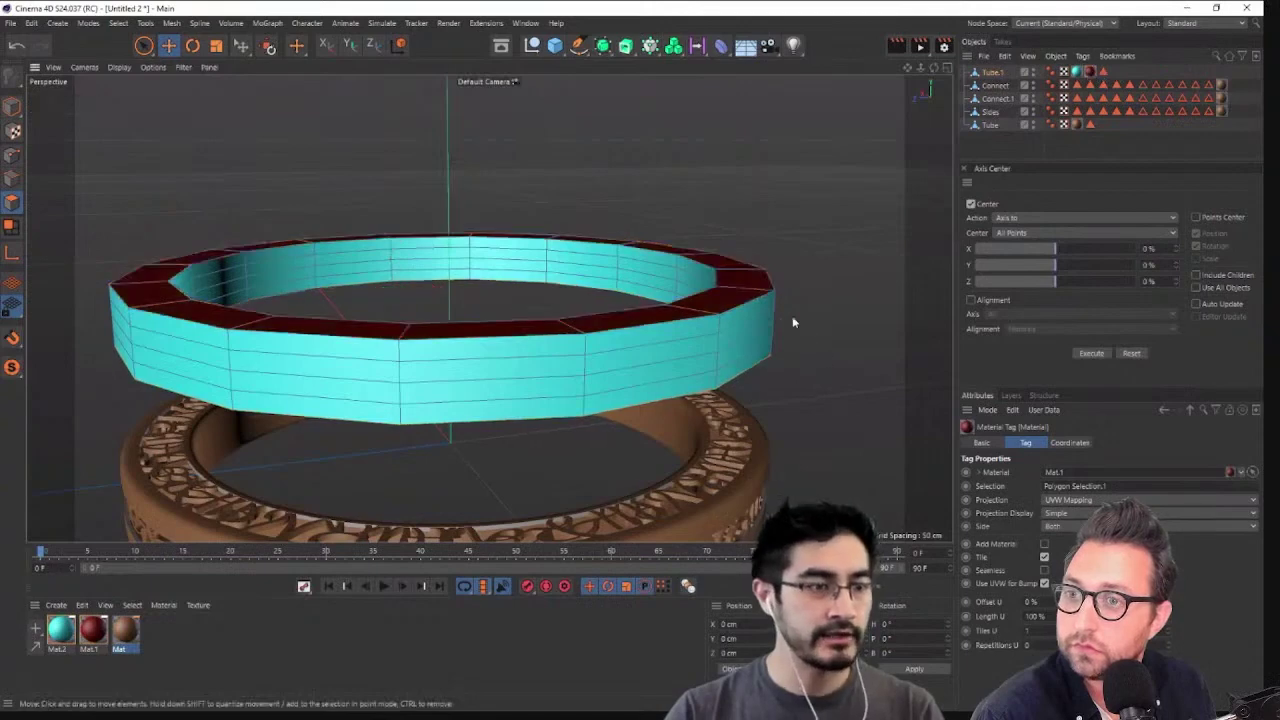
{"action": "scroll", "coordinate": [792, 326], "scroll_direction": "down", "scroll_amount": 3}
{"action": "left_click_drag", "start_coordinate": [780, 380], "coordinate": [750, 467], "text": "alt"}
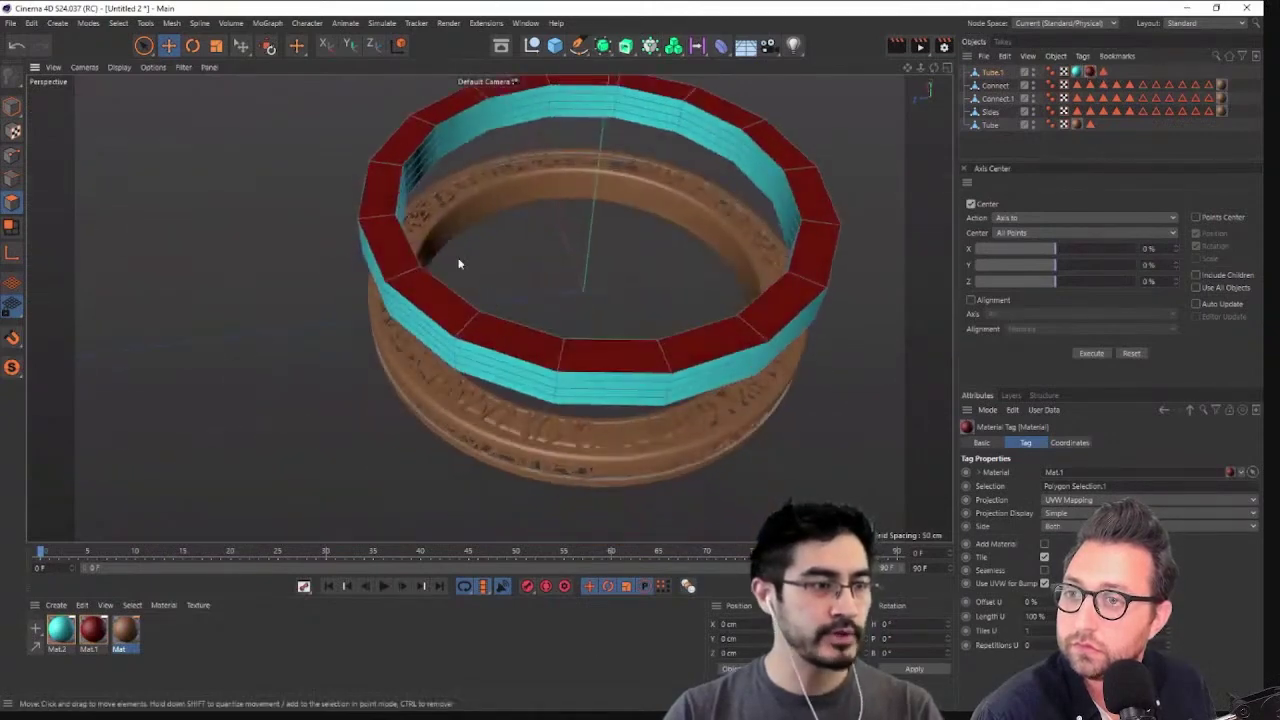
Move the whole Tube.1 object back down into the engraved ring, to about 0.74 cm in Y
{"action": "left_click", "coordinate": [602, 630]}
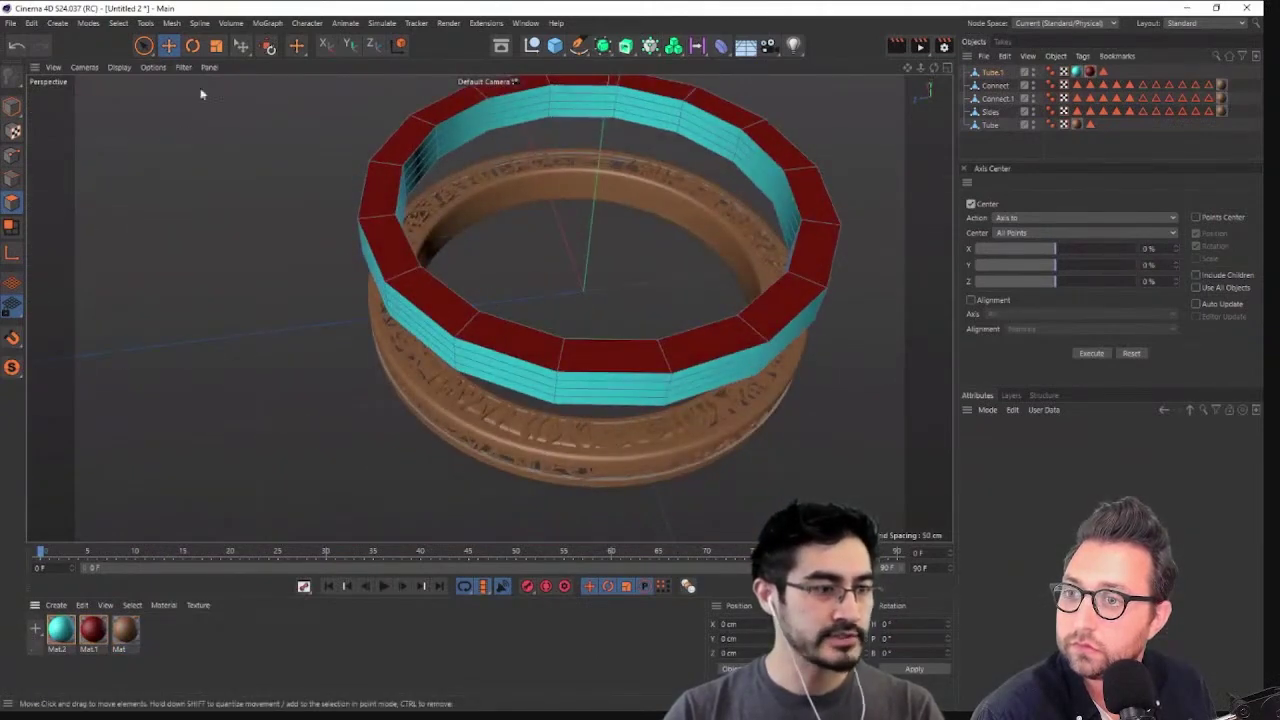
{"action": "left_click", "coordinate": [985, 73]}
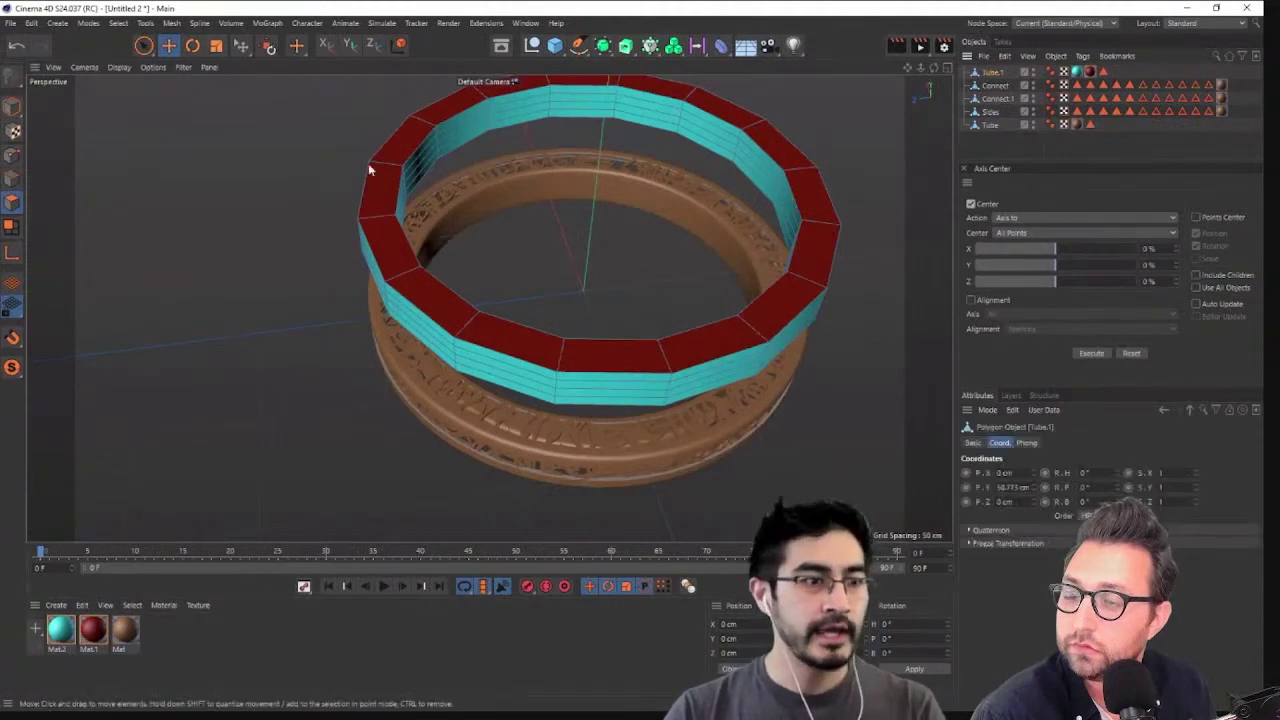
{"action": "left_click", "coordinate": [14, 107]}
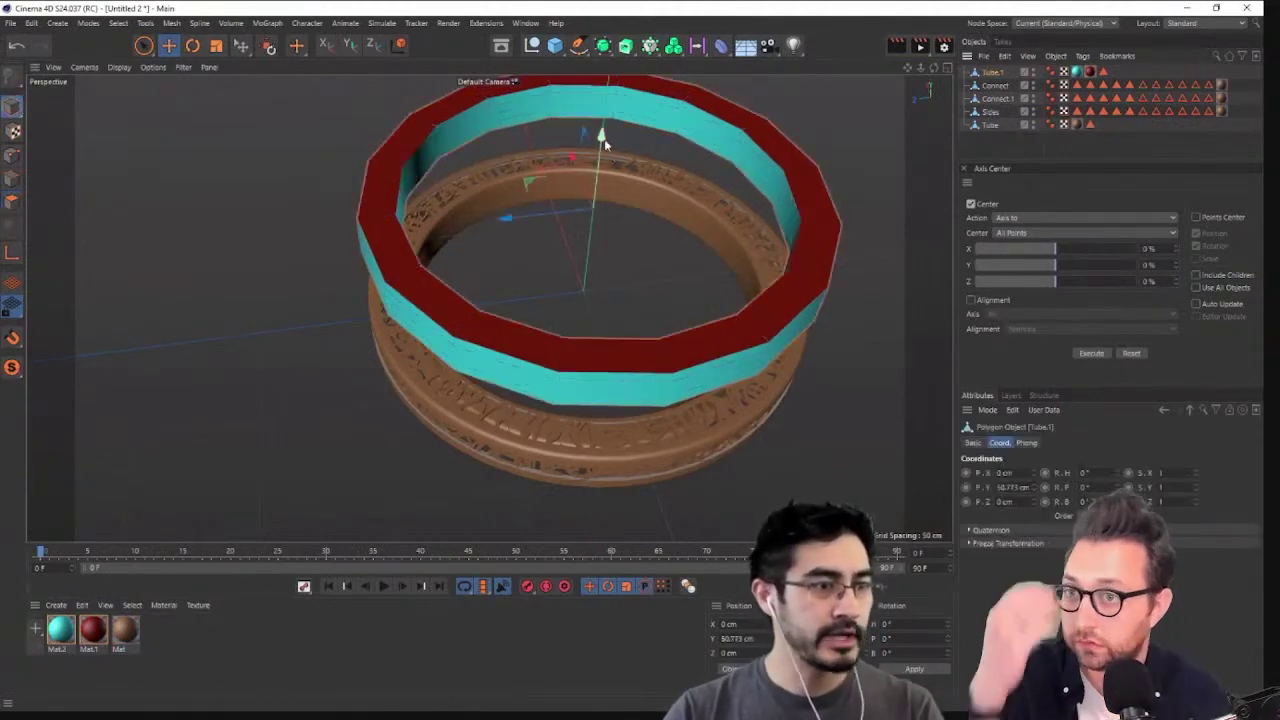
{"action": "left_click_drag", "start_coordinate": [601, 138], "coordinate": [573, 352]}
{"action": "scroll", "coordinate": [573, 352], "scroll_direction": "down", "scroll_amount": 4}
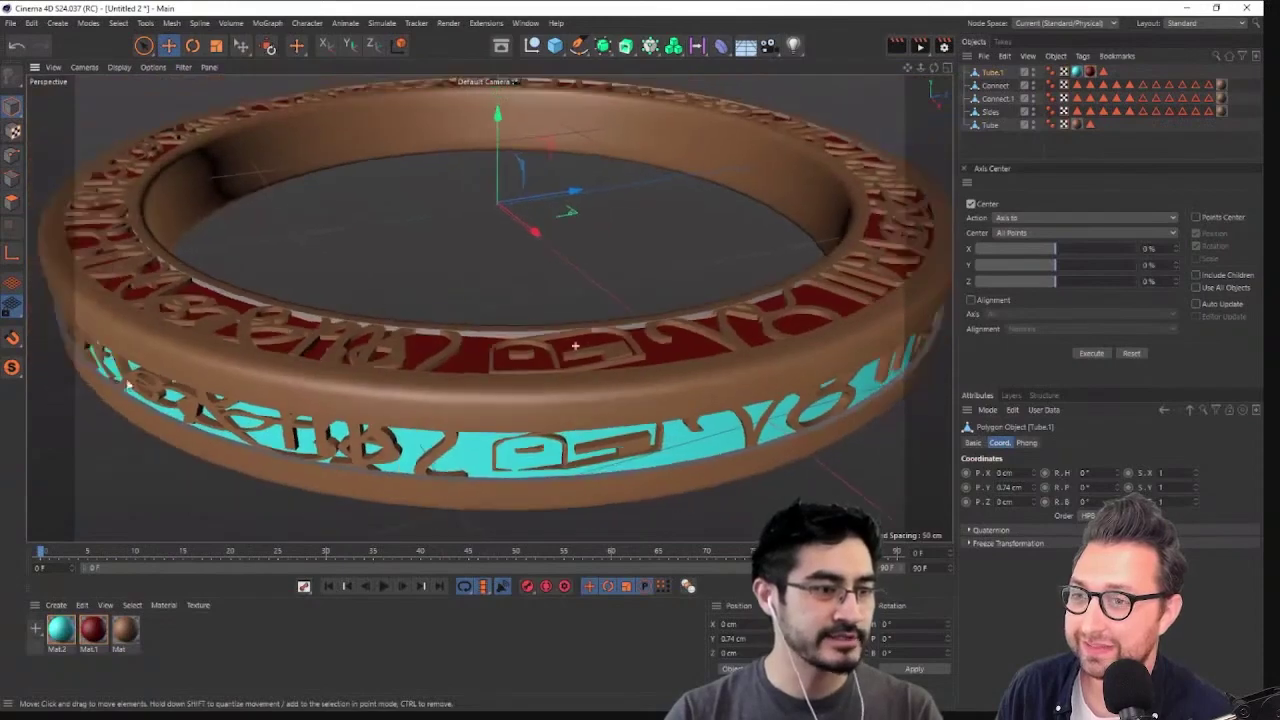
Try stretching Tube.1 vertically to about 110 % so its red faces rise within the engravings
{"action": "left_click_drag", "start_coordinate": [586, 424], "coordinate": [764, 320], "text": "alt"}
{"action": "scroll", "coordinate": [691, 324], "scroll_direction": "down", "scroll_amount": 4}
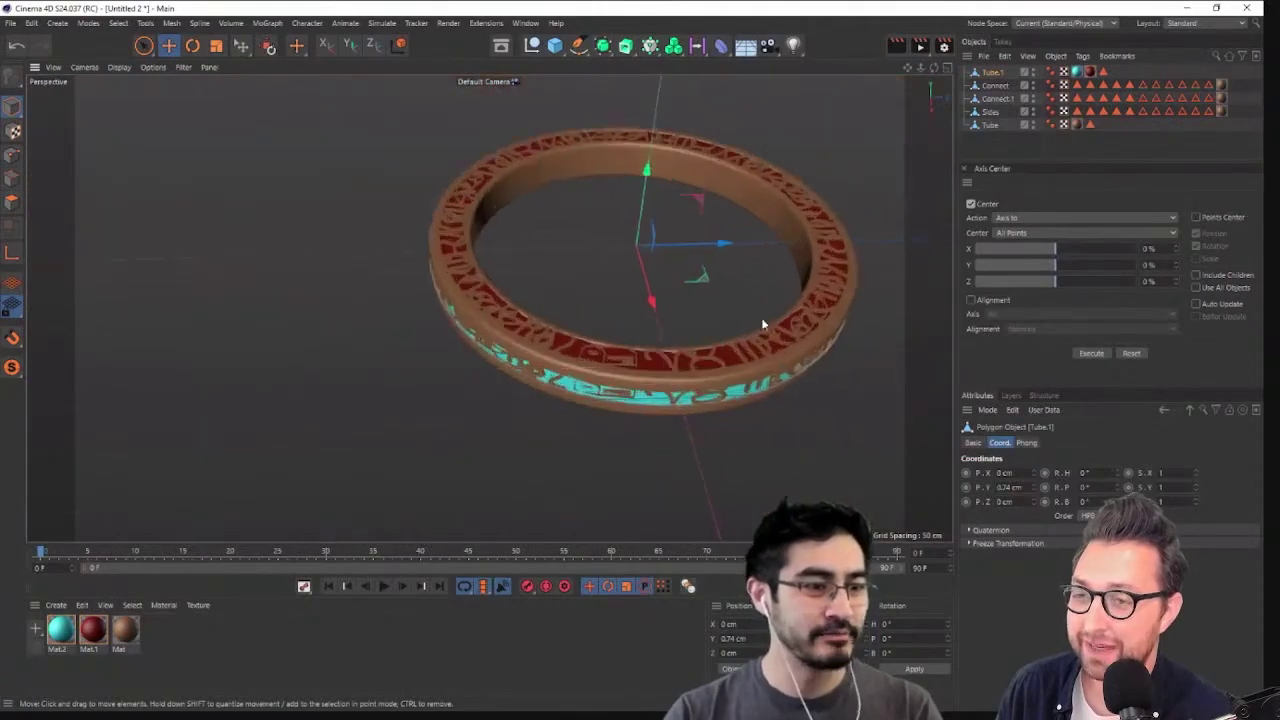
{"action": "scroll", "coordinate": [764, 319], "scroll_direction": "up", "scroll_amount": 6}
{"action": "scroll", "coordinate": [634, 273], "scroll_direction": "down", "scroll_amount": 4}
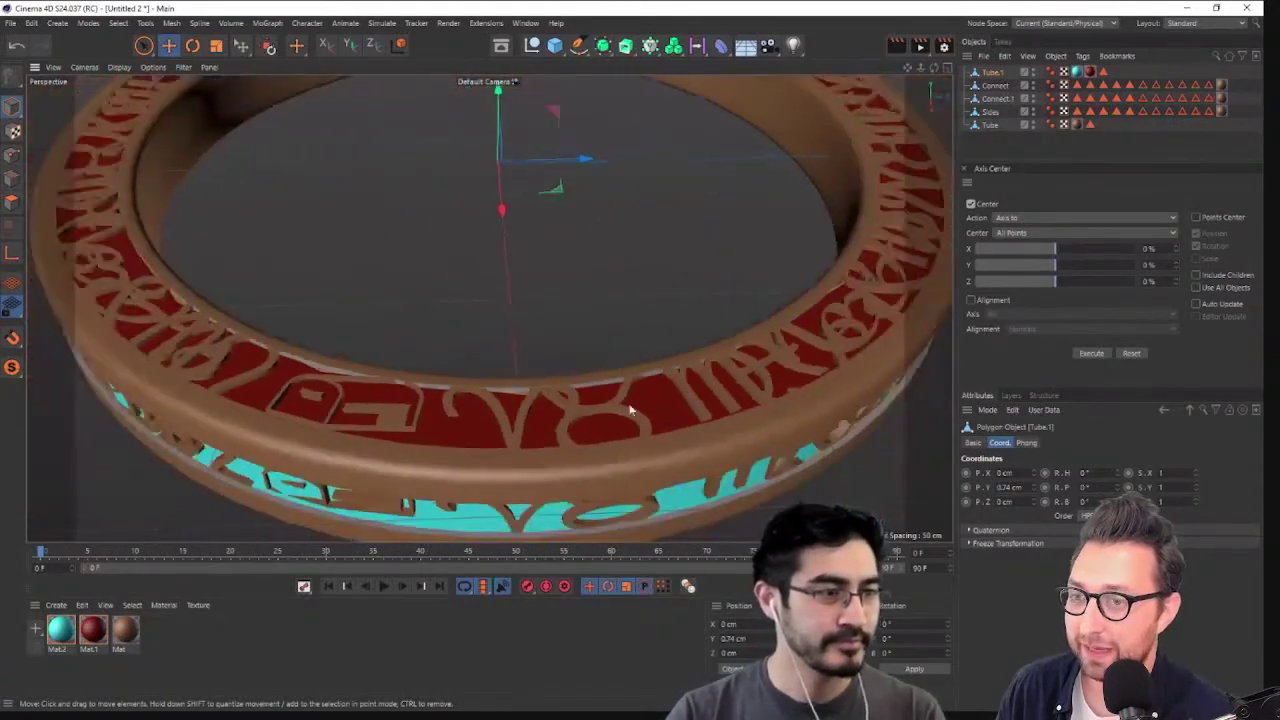
{"action": "mouse_move", "coordinate": [629, 404]}
{"action": "left_mouse_down", "text": "alt"}
{"action": "mouse_move", "coordinate": [616, 208]}
{"action": "mouse_move", "coordinate": [568, 372]}
{"action": "mouse_move", "coordinate": [651, 343]}
{"action": "mouse_move", "coordinate": [630, 385]}
{"action": "left_mouse_up", "text": "alt"}
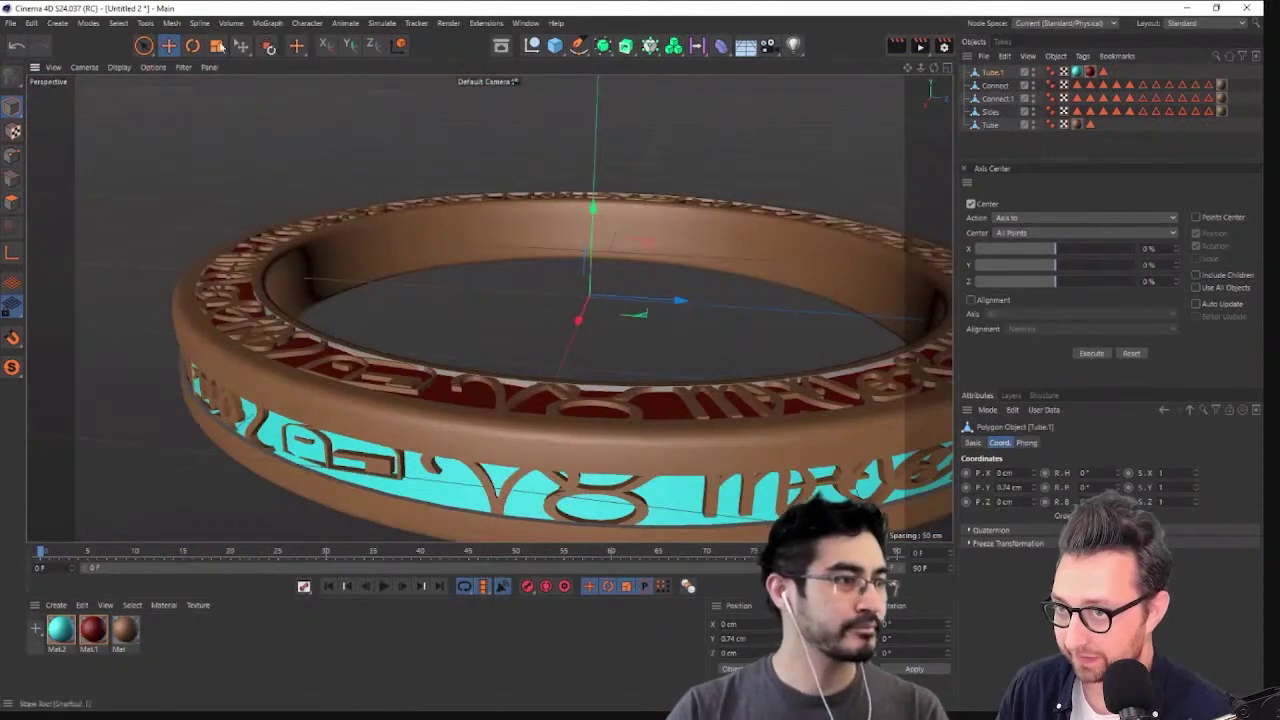
{"action": "left_click", "coordinate": [218, 46]}
{"action": "left_click_drag", "start_coordinate": [592, 208], "coordinate": [594, 201]}
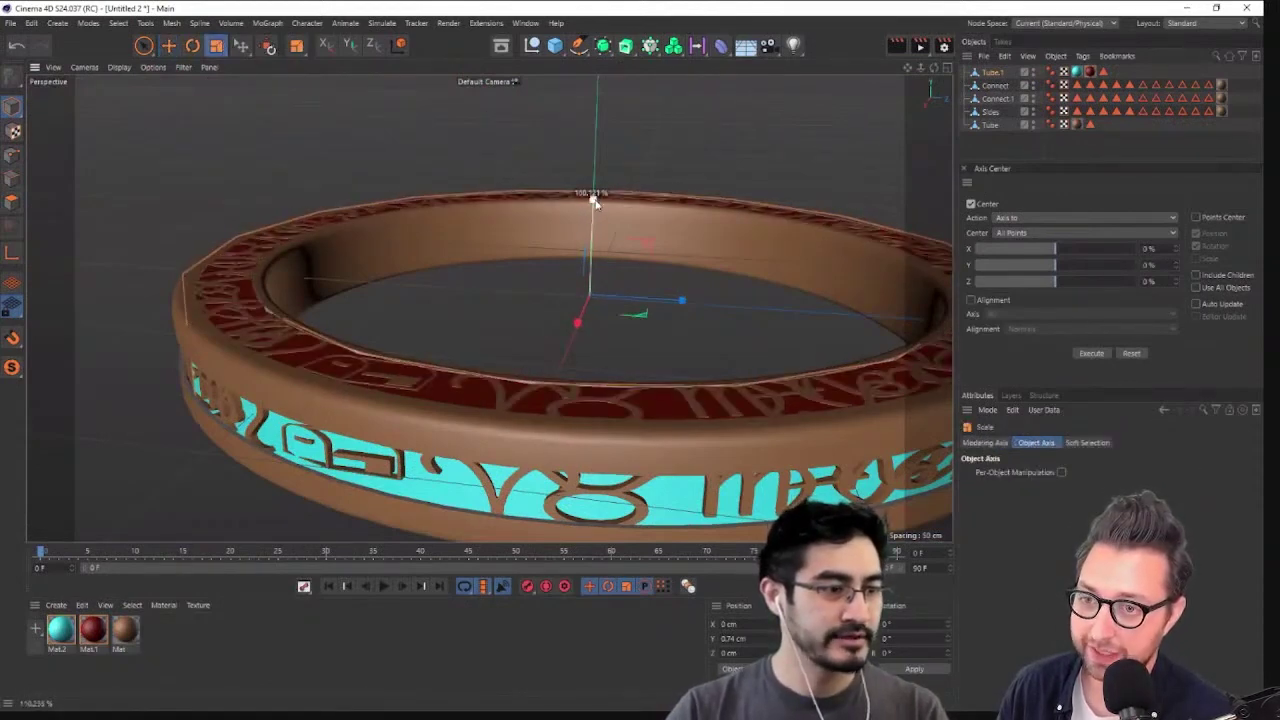
Lower Tube.1 to about 0.41 cm in Y and stretch it slightly along its vertical axis
{"action": "left_click_drag", "start_coordinate": [661, 316], "coordinate": [649, 166], "text": "alt"}
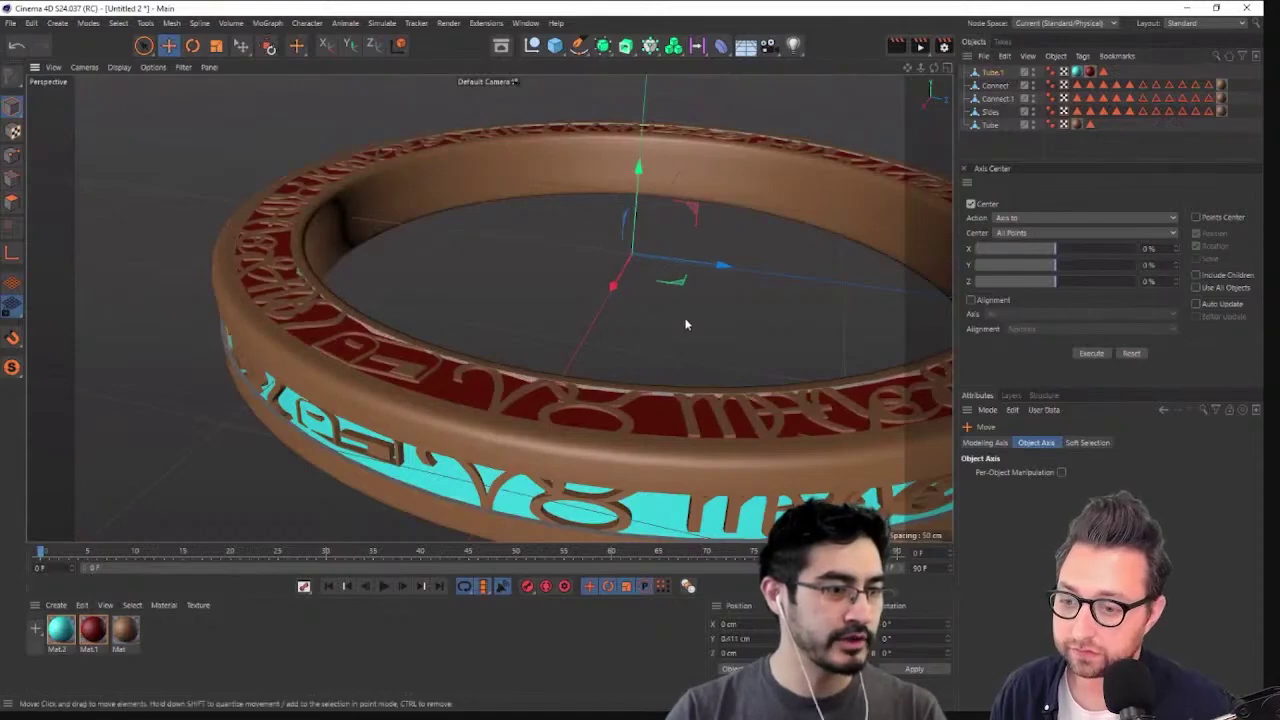
{"action": "left_click_drag", "start_coordinate": [686, 324], "coordinate": [566, 300], "text": "alt"}
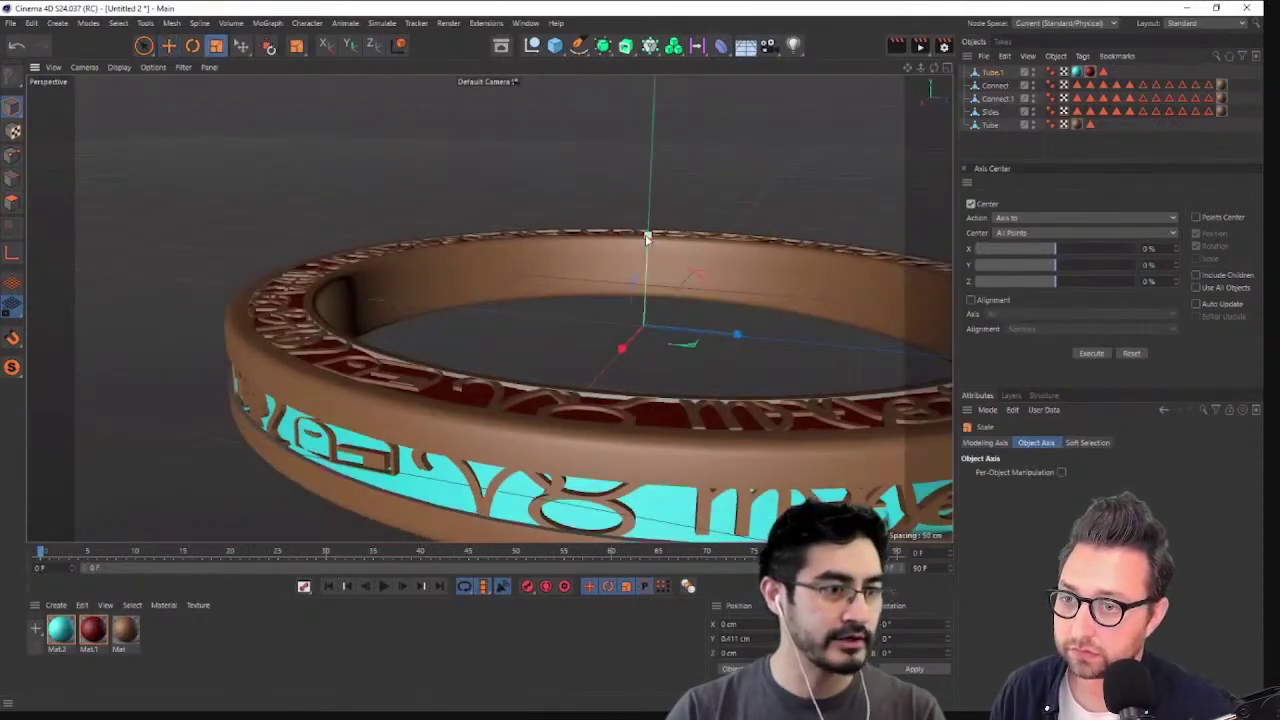
{"action": "mouse_move", "coordinate": [646, 237]}
{"action": "left_mouse_down"}
{"action": "mouse_move", "coordinate": [646, 224]}
{"action": "mouse_move", "coordinate": [648, 235]}
{"action": "left_mouse_up"}
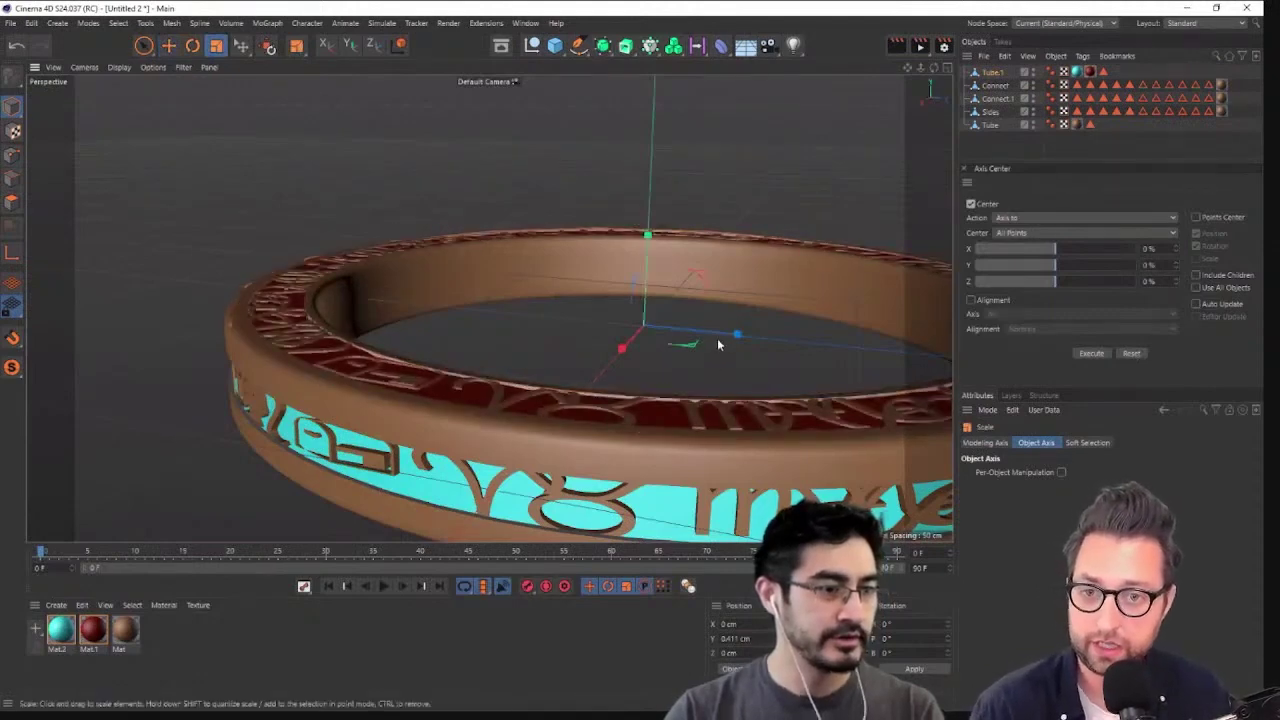
Examine up close how the coloured inlay sits beneath the engravings, select the Tube object and inspect the whole ring
{"action": "left_click_drag", "start_coordinate": [717, 344], "coordinate": [634, 391], "text": "alt"}
{"action": "scroll", "coordinate": [634, 391], "scroll_direction": "up", "scroll_amount": 6}
{"action": "left_click_drag", "start_coordinate": [640, 303], "coordinate": [620, 330], "text": "alt"}
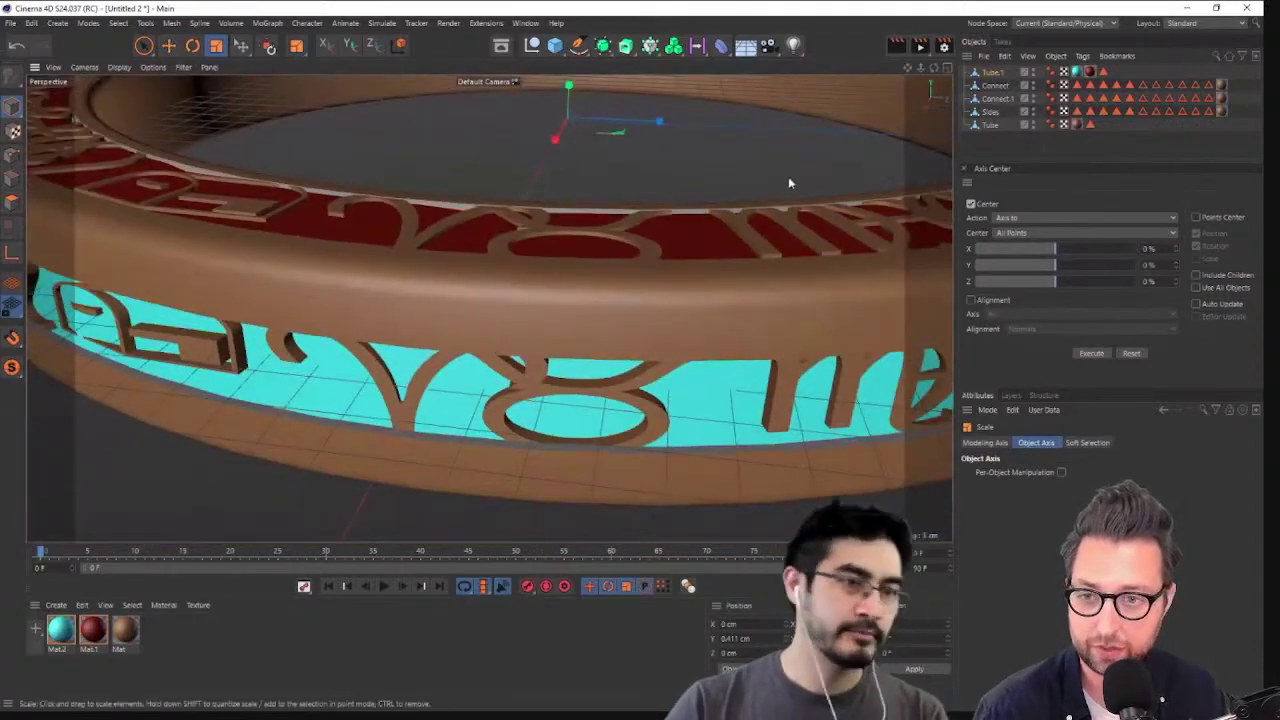
{"action": "left_click_drag", "start_coordinate": [788, 183], "coordinate": [800, 270], "text": "alt"}
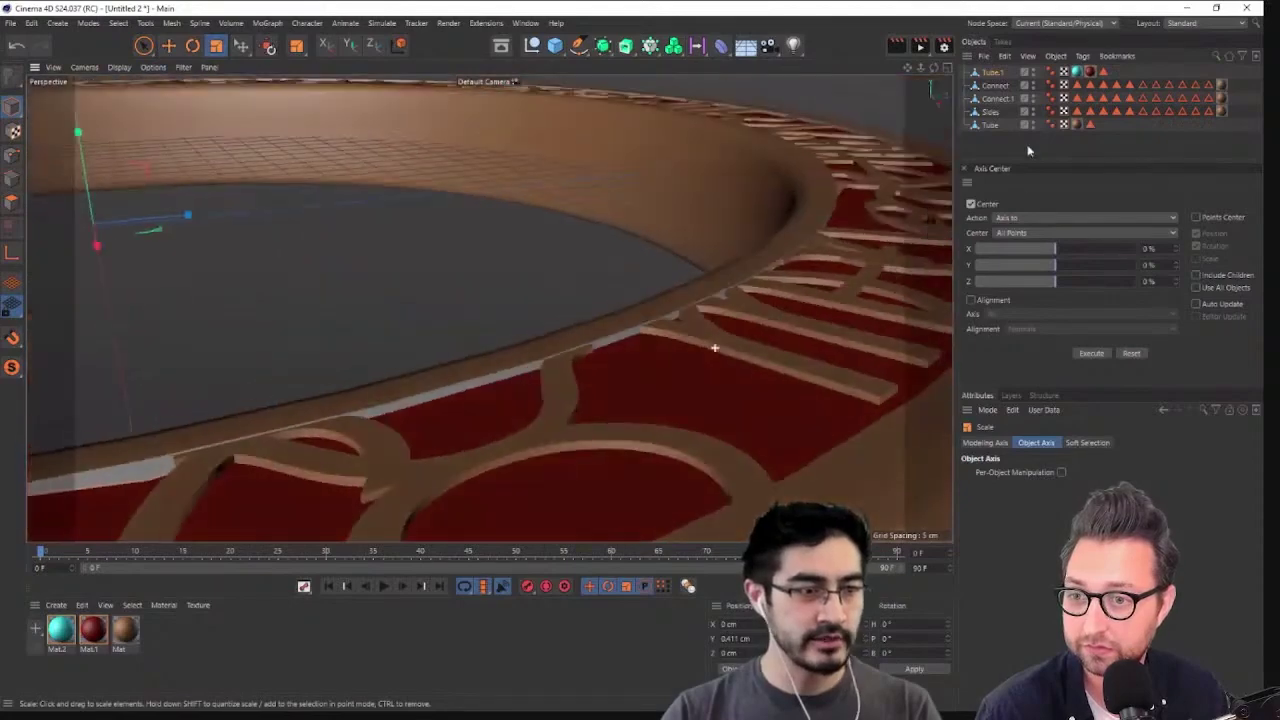
{"action": "left_click", "coordinate": [991, 126]}
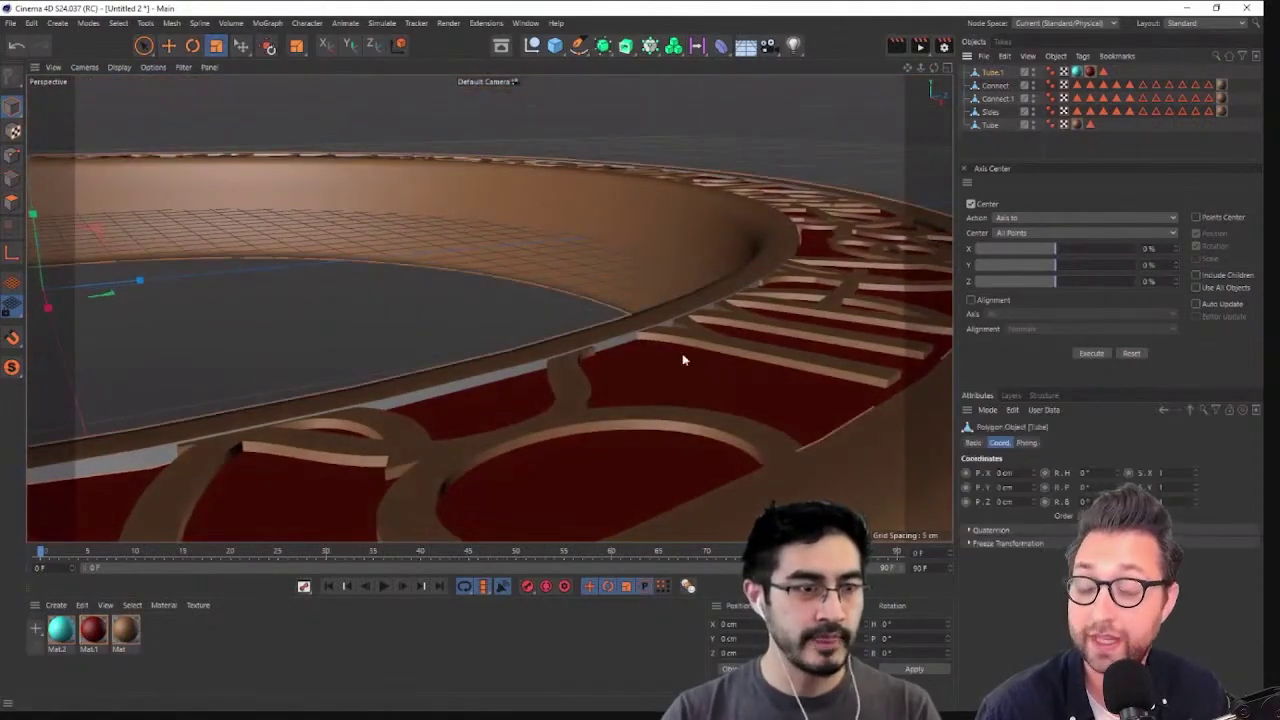
{"action": "scroll", "coordinate": [533, 337], "scroll_direction": "down", "scroll_amount": 12}
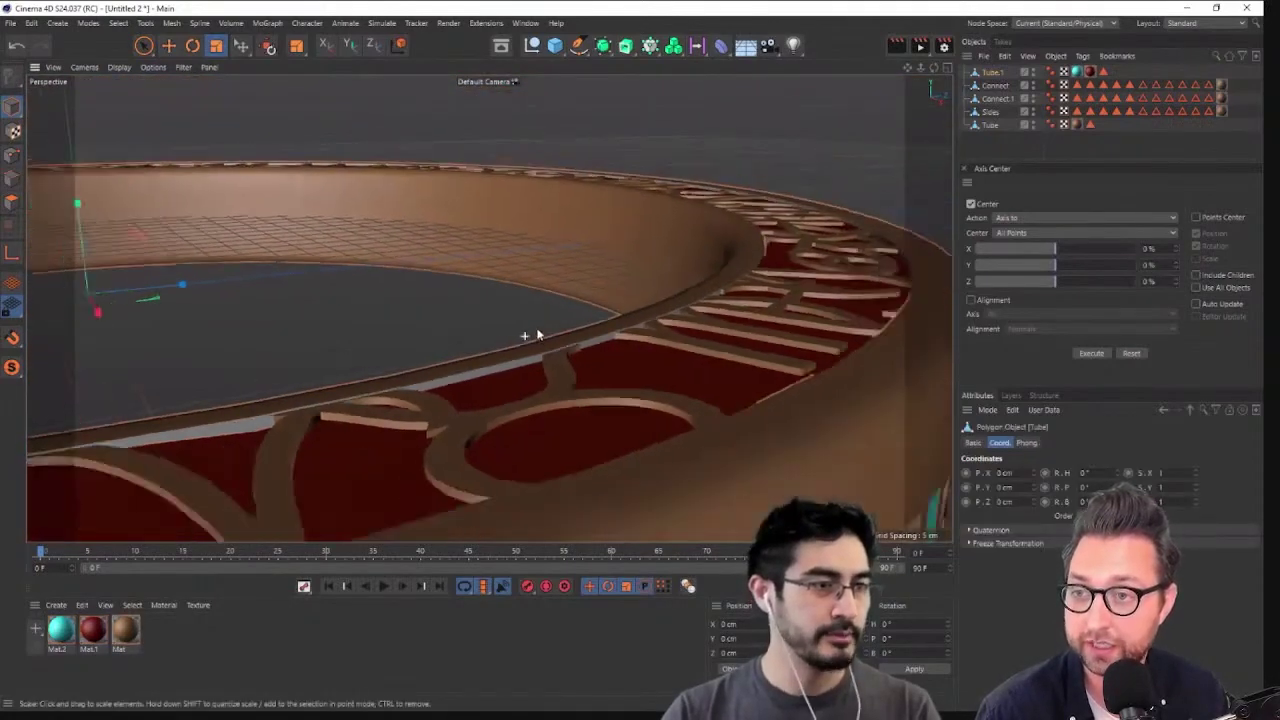
{"action": "left_click_drag", "start_coordinate": [437, 300], "coordinate": [530, 335], "text": "alt"}
{"action": "key", "text": "s"}
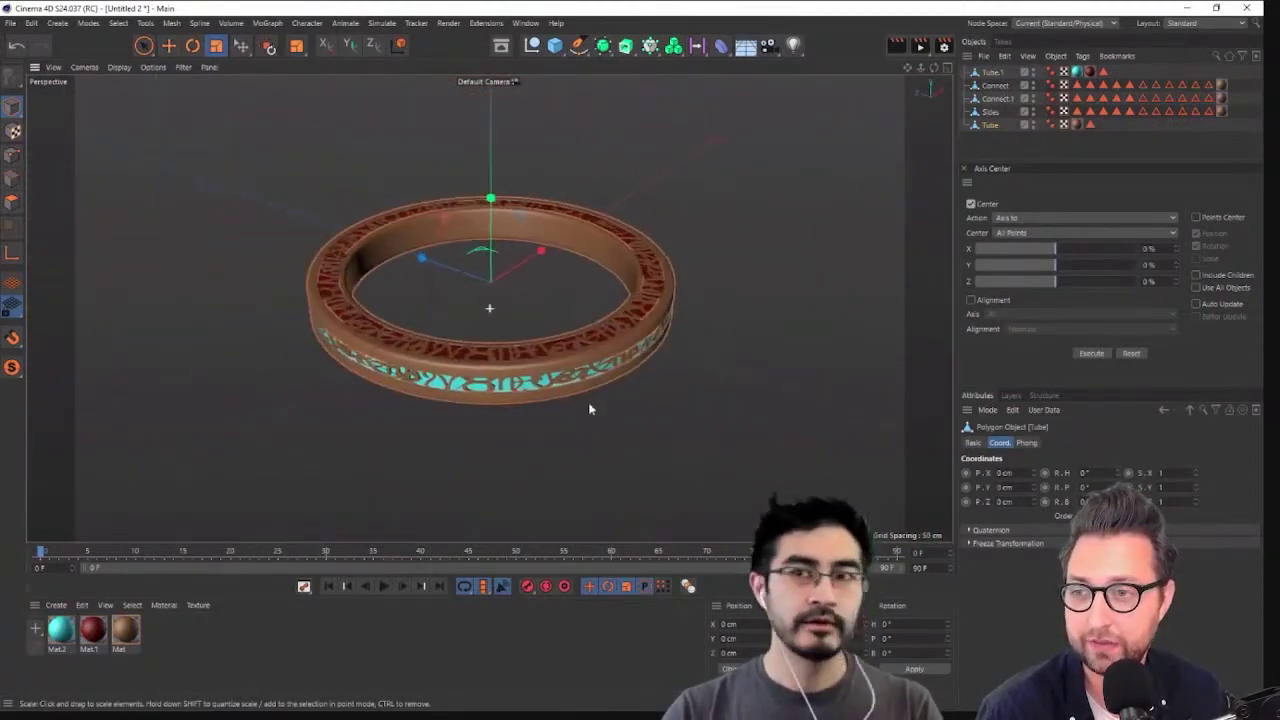
{"action": "left_click_drag", "start_coordinate": [588, 403], "coordinate": [592, 455], "text": "alt"}
{"action": "left_click_drag", "start_coordinate": [603, 366], "coordinate": [566, 262], "text": "alt"}
Save the project under the name Ring, overwriting the existing file
{"action": "left_click", "coordinate": [11, 24]}
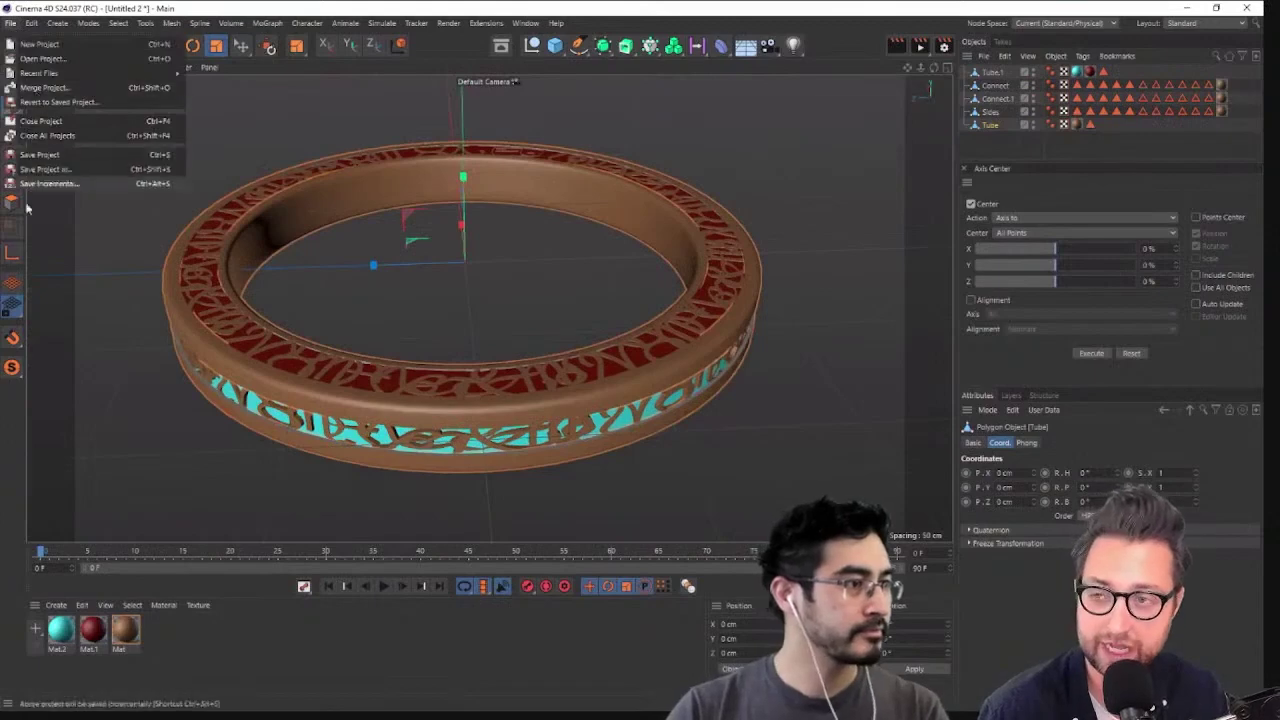
{"action": "left_click", "coordinate": [61, 171]}
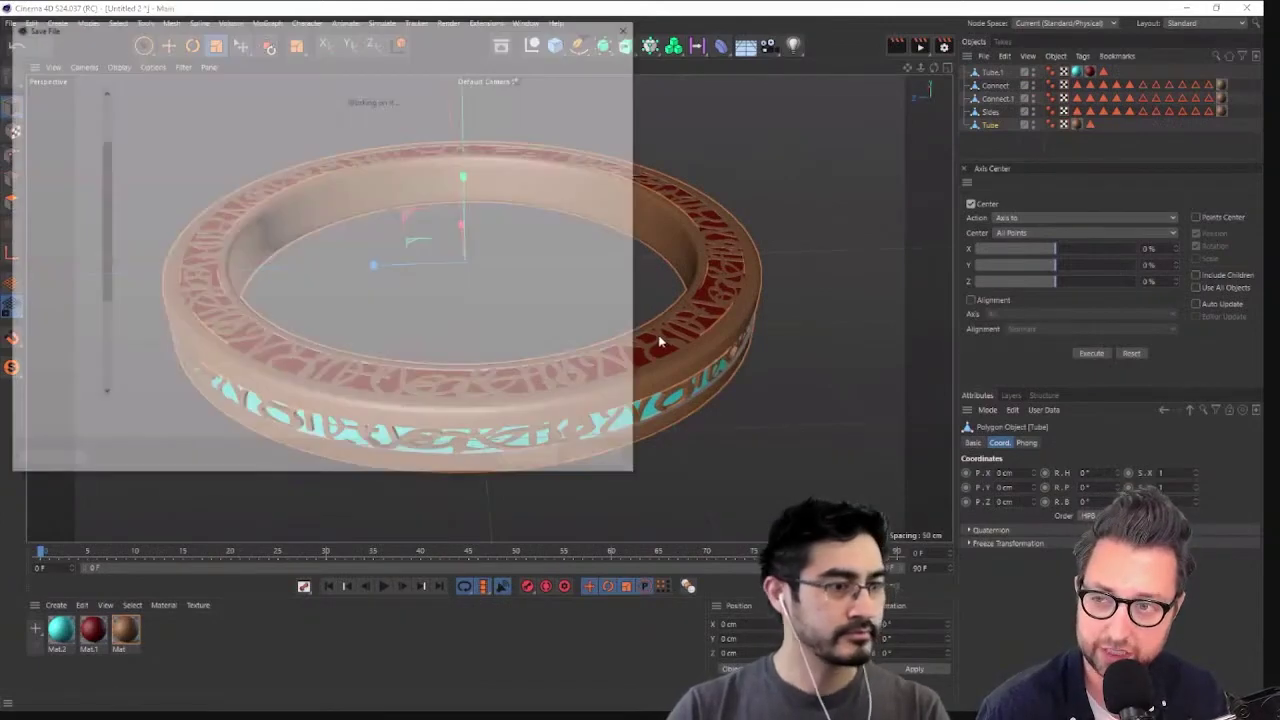
{"action": "type", "text": "Ring"}
{"action": "key", "text": "Return"}
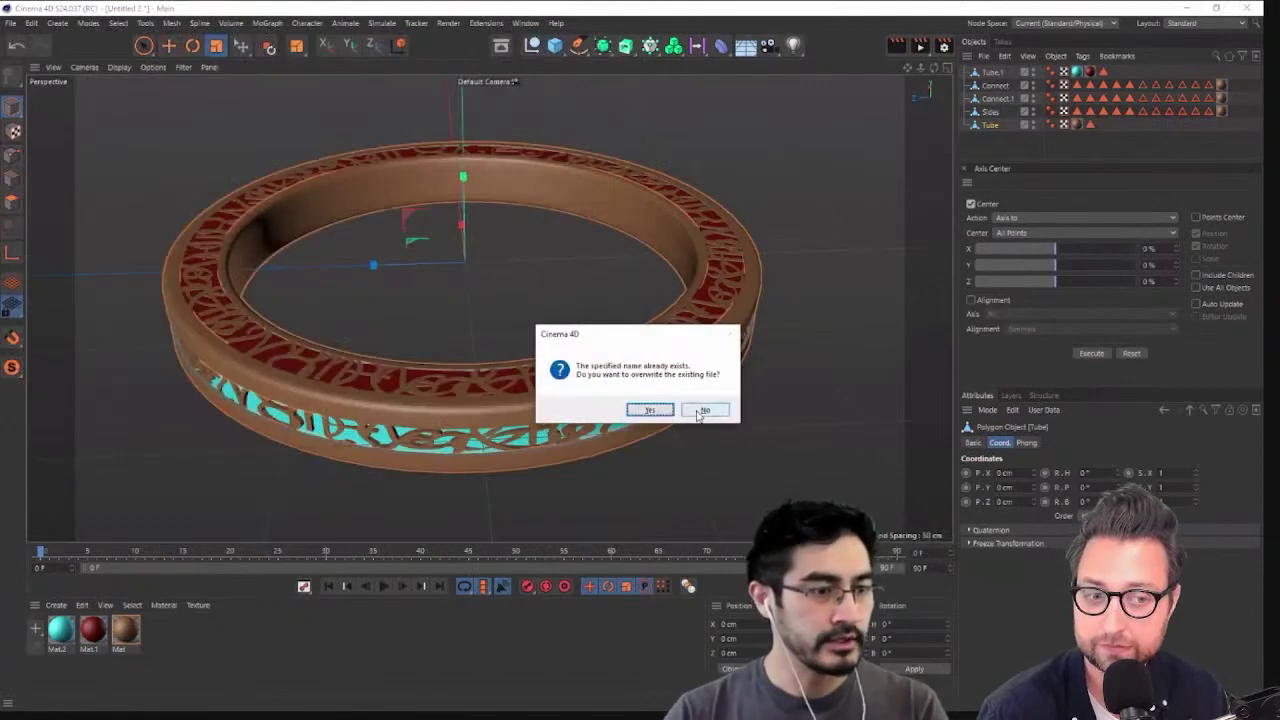
{"action": "key", "text": "Return"}
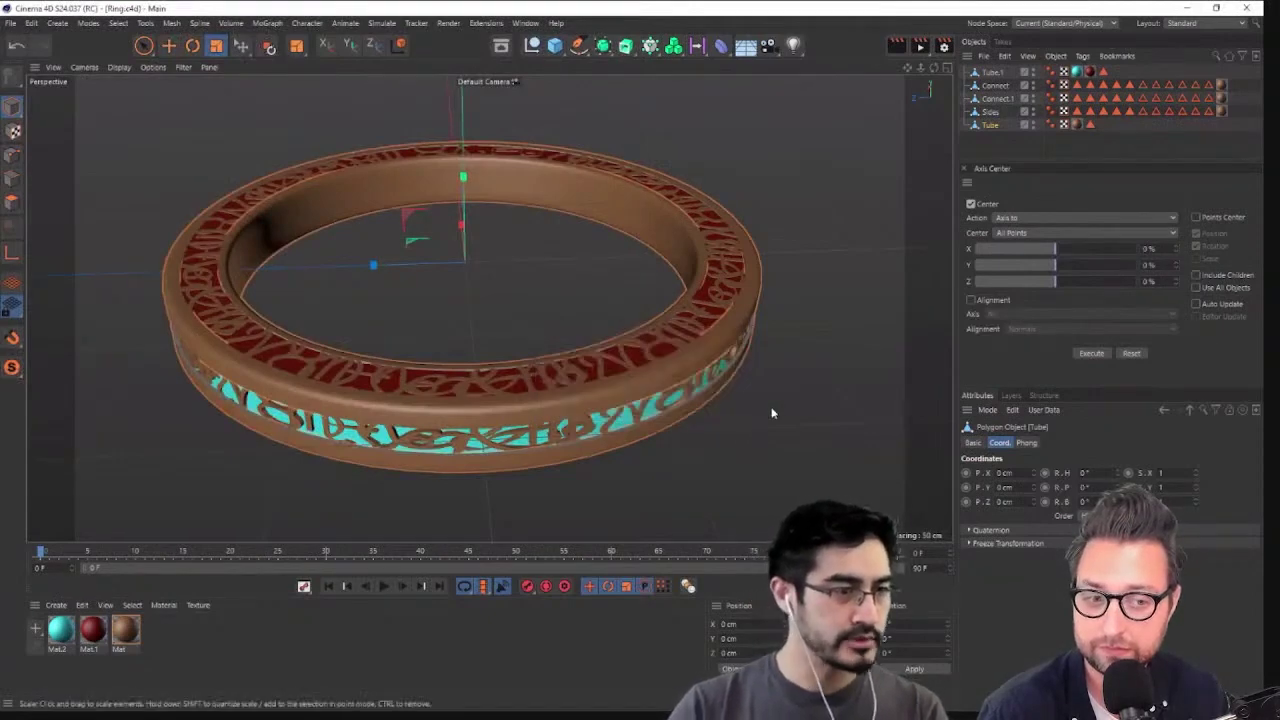
{"action": "scroll", "coordinate": [771, 412], "scroll_direction": "down", "scroll_amount": 3}
{"action": "middle_click_drag", "start_coordinate": [763, 405], "coordinate": [736, 343], "text": "alt"}
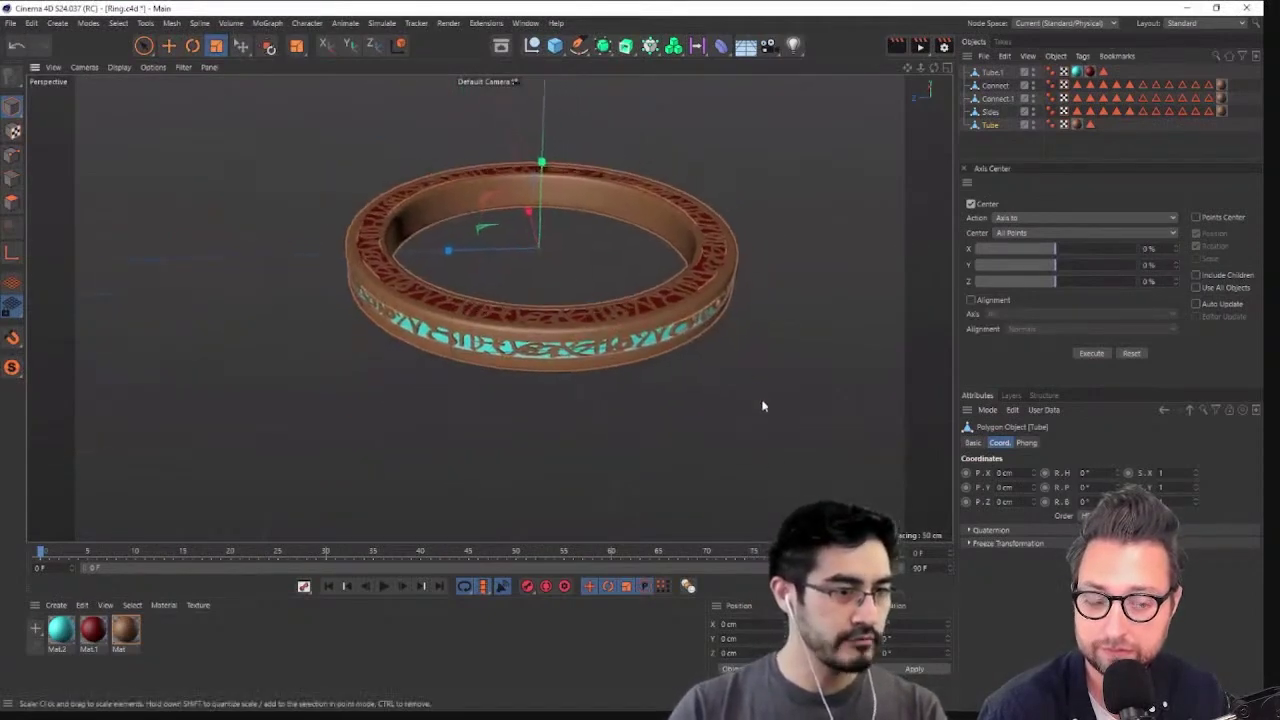
{"action": "right_click_drag", "start_coordinate": [594, 265], "coordinate": [654, 367], "text": "alt"}
{"action": "left_click_drag", "start_coordinate": [683, 415], "coordinate": [1195, 12], "text": "alt"}
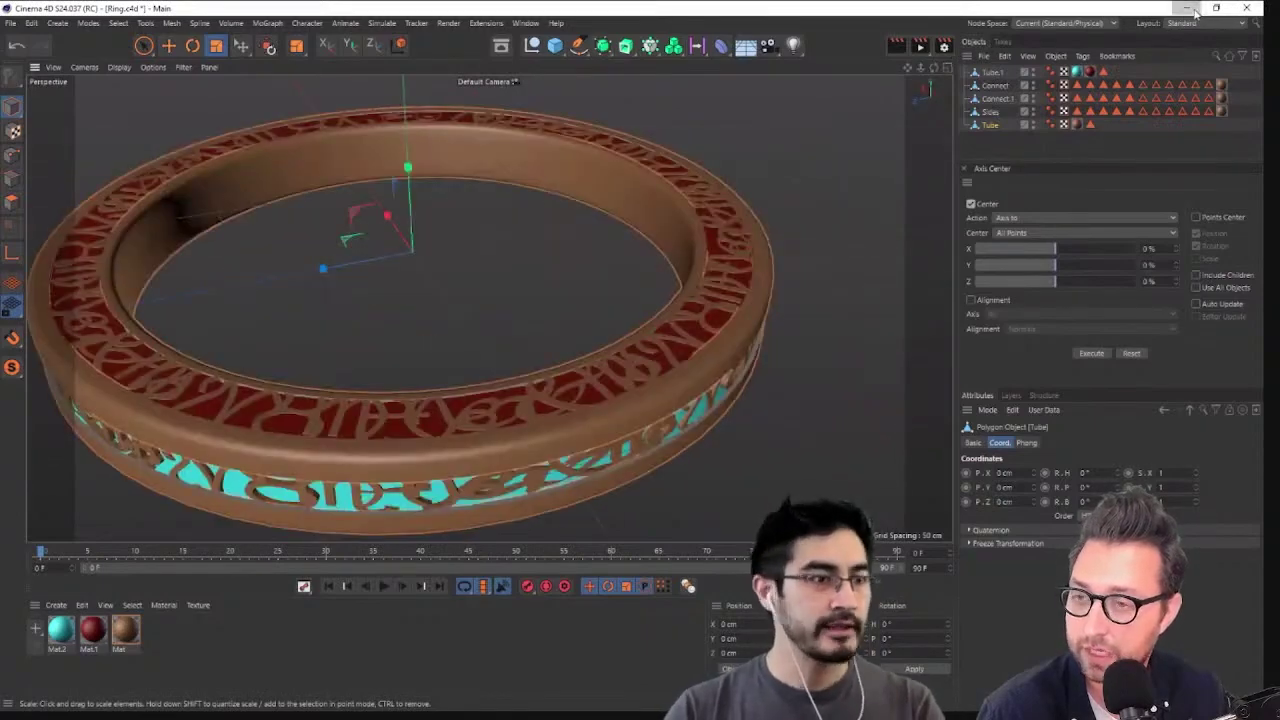
Switch to After Effects and scrub the ShangChi Trailer composition around the 8-second mark to review the flying rings
{"action": "left_click", "coordinate": [1192, 9]}
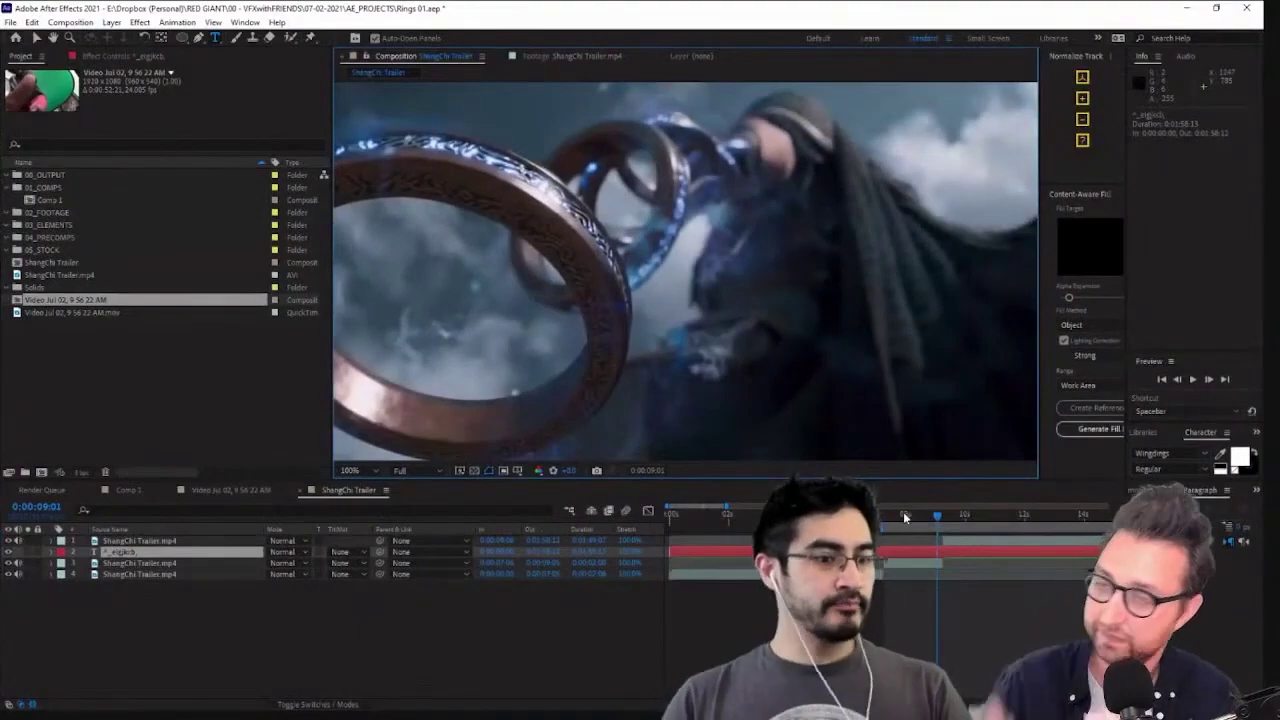
{"action": "left_click", "coordinate": [903, 514]}
{"action": "left_click_drag", "start_coordinate": [902, 527], "coordinate": [924, 525]}
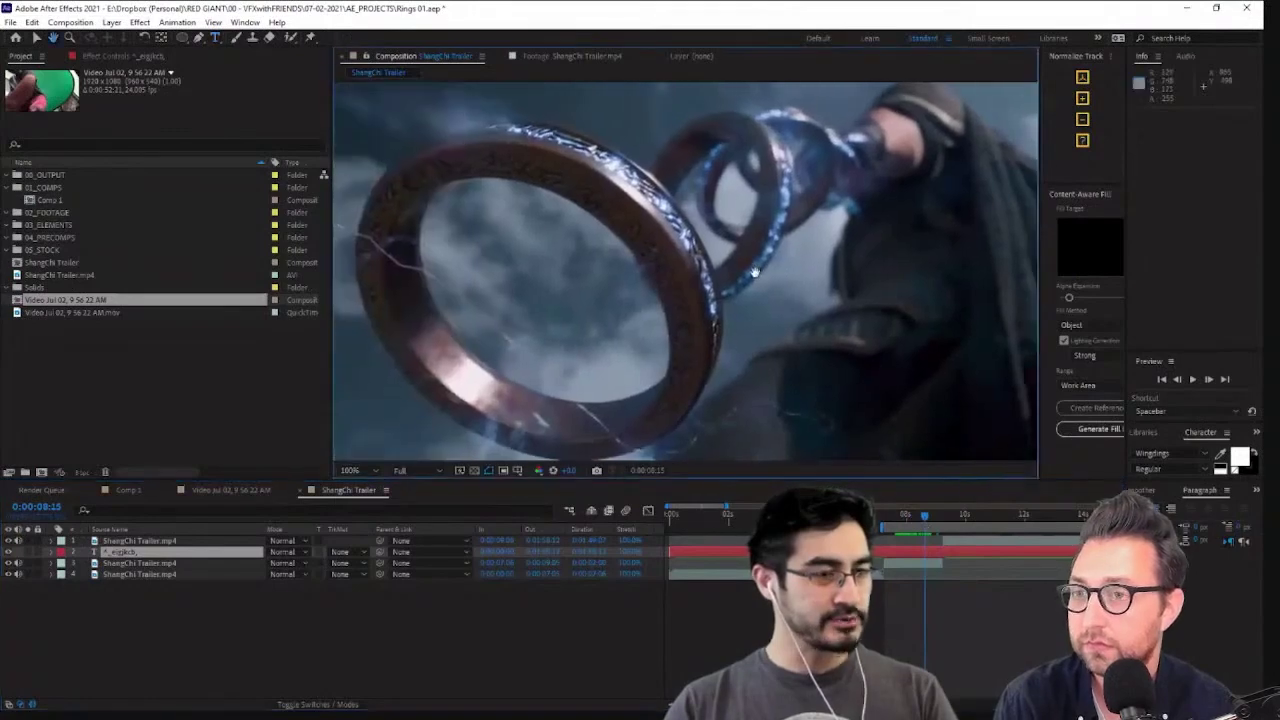
Open the green-screen footage composition and scrub through the arm takes to about 29 seconds
{"action": "left_click", "coordinate": [229, 491]}
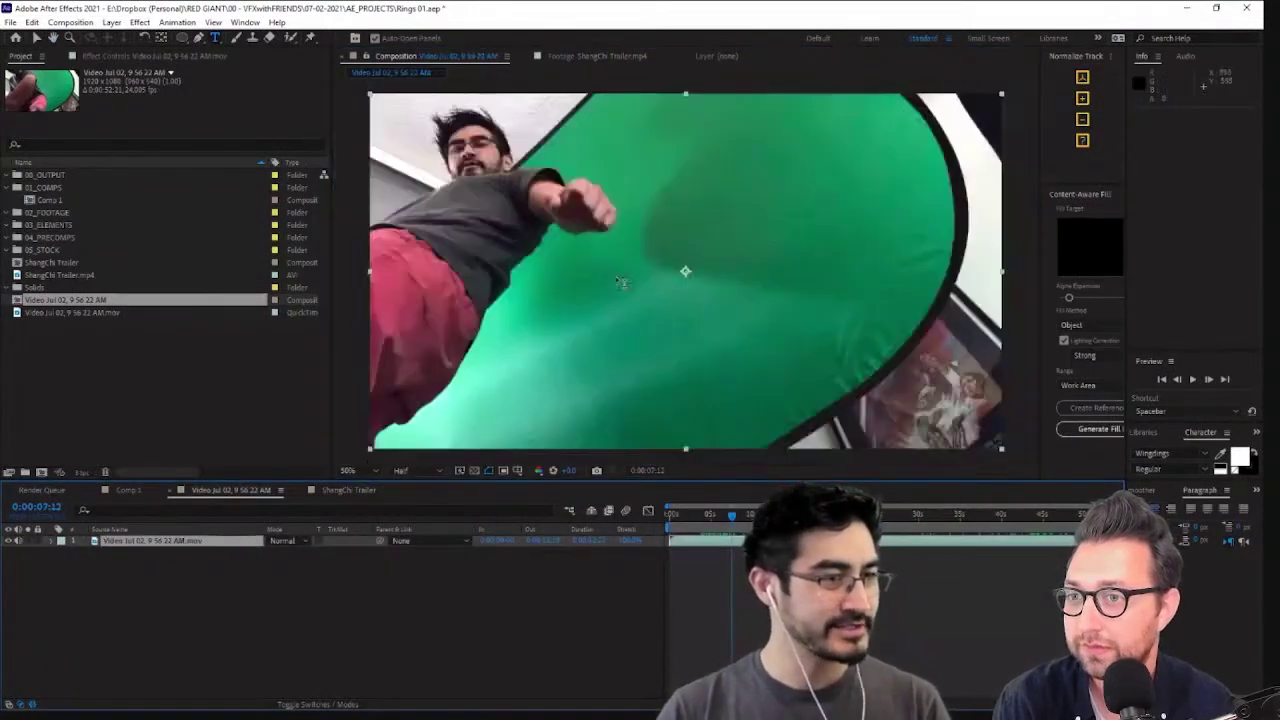
{"action": "scroll", "coordinate": [618, 295], "scroll_direction": "down", "scroll_amount": 1}
{"action": "scroll", "coordinate": [615, 311], "scroll_direction": "up", "scroll_amount": 1}
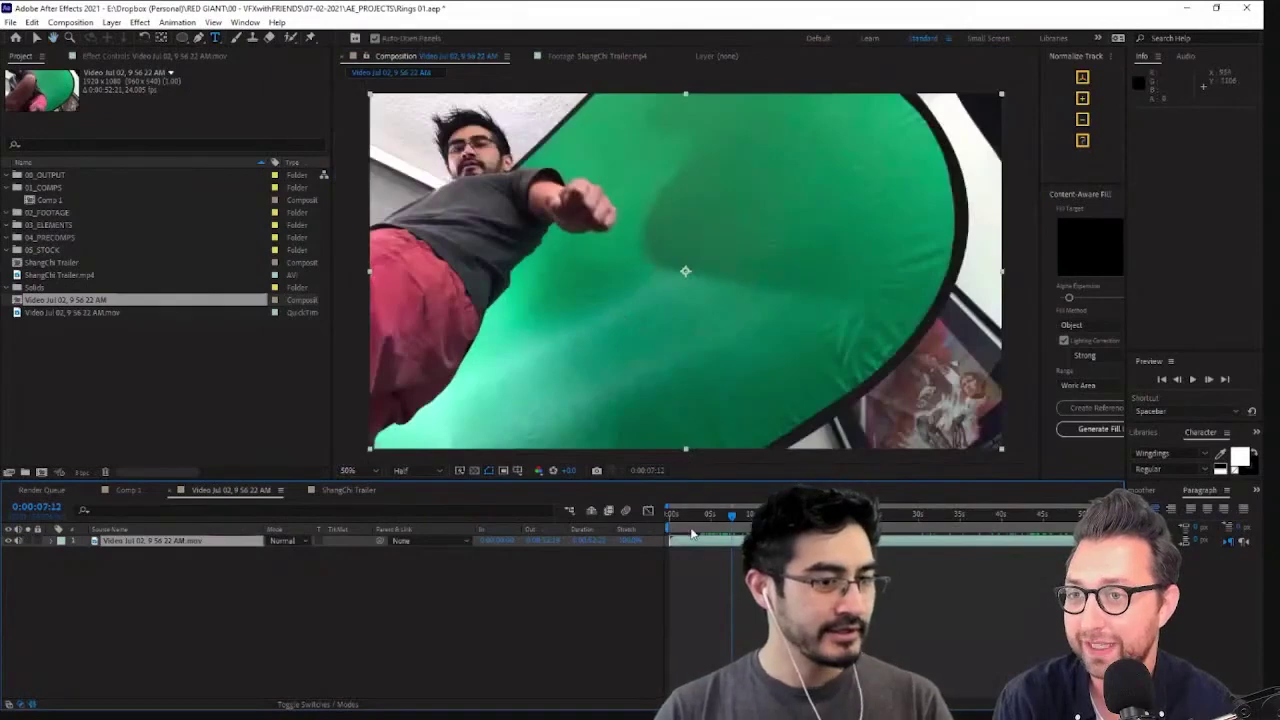
{"action": "left_click_drag", "start_coordinate": [680, 524], "coordinate": [742, 527]}
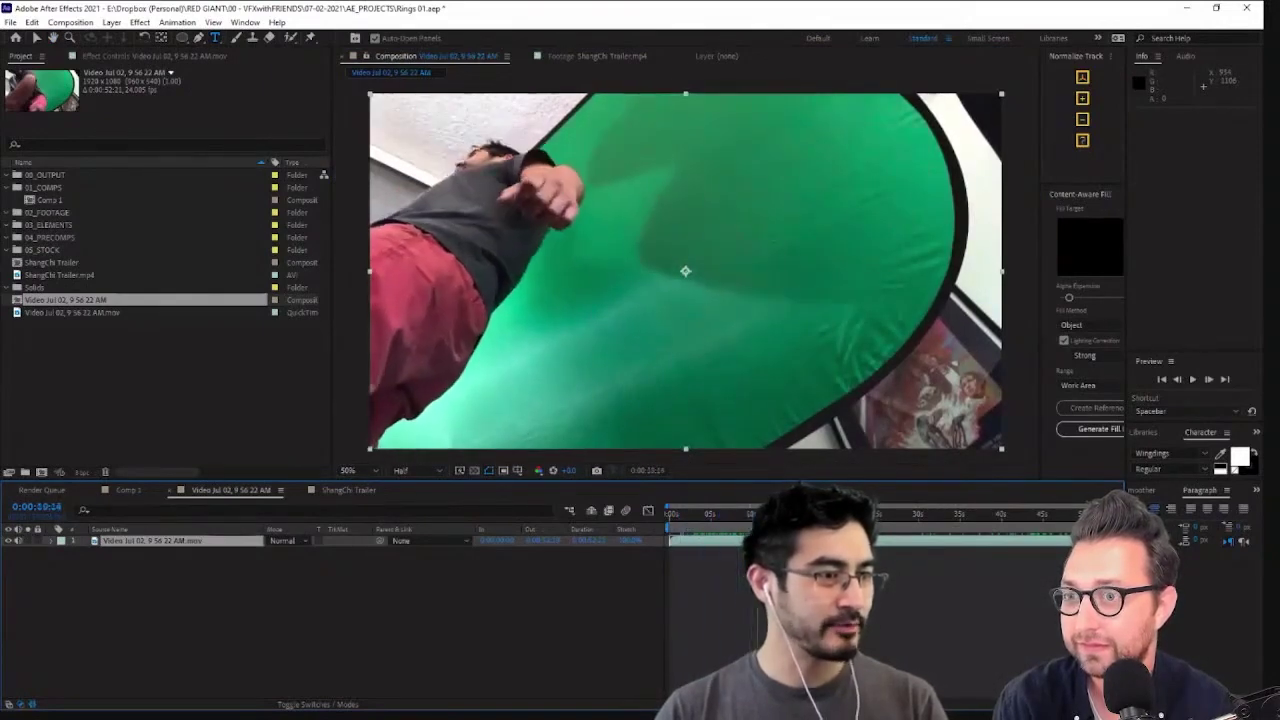
{"action": "left_click_drag", "start_coordinate": [898, 541], "coordinate": [880, 634]}
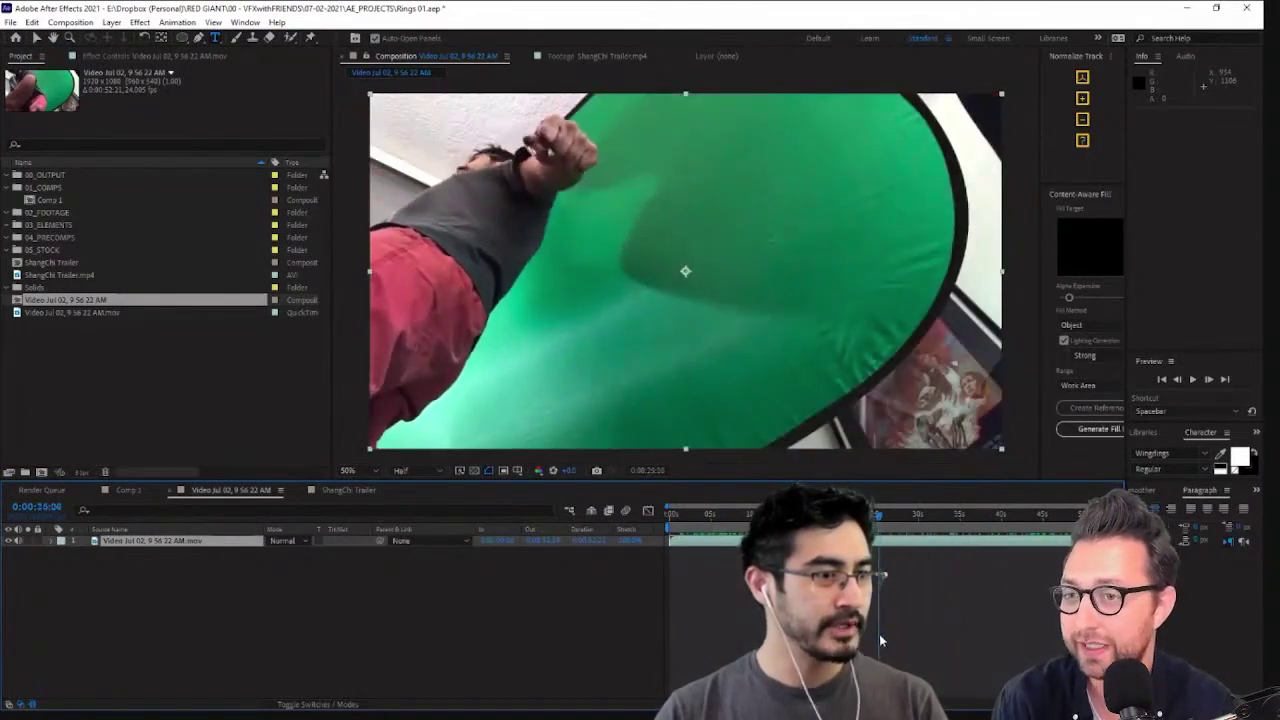
{"action": "left_click_drag", "start_coordinate": [881, 574], "coordinate": [911, 554]}
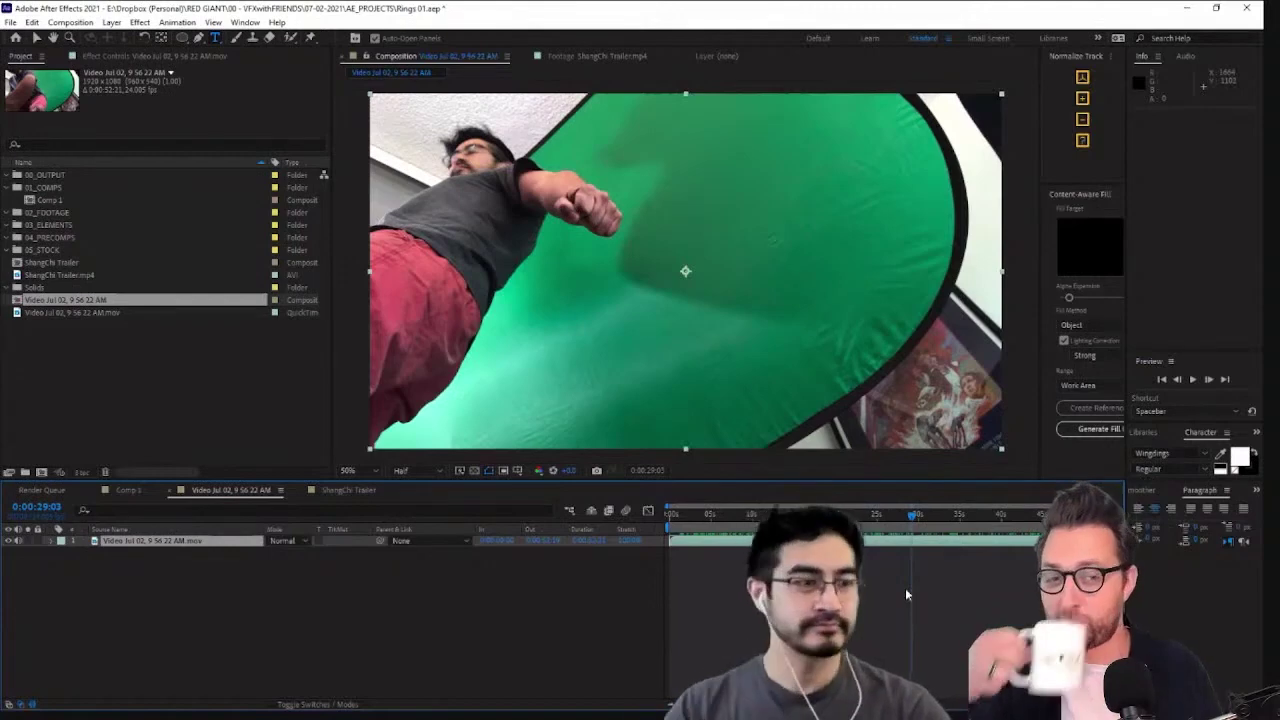
Return to the ShangChi Trailer composition and scrub between the rings on the forearm and the rings in flight
{"action": "left_click", "coordinate": [358, 489]}
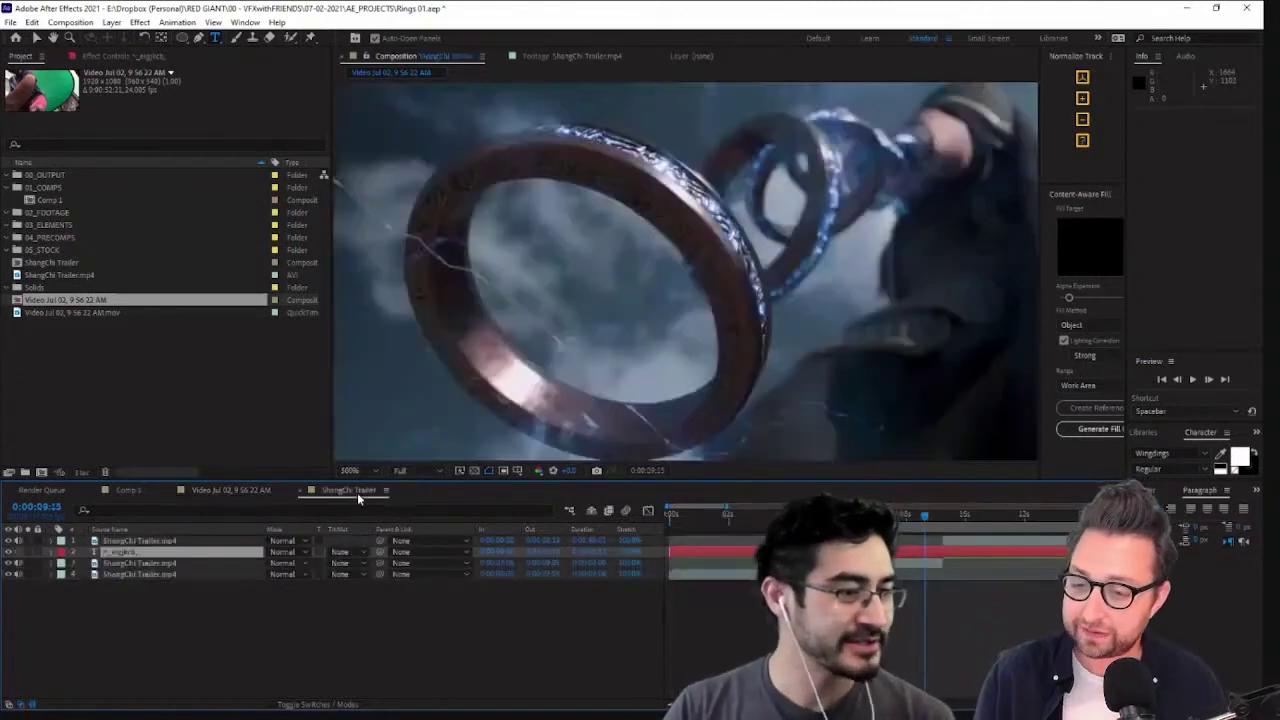
{"action": "left_click_drag", "start_coordinate": [907, 522], "coordinate": [893, 530]}
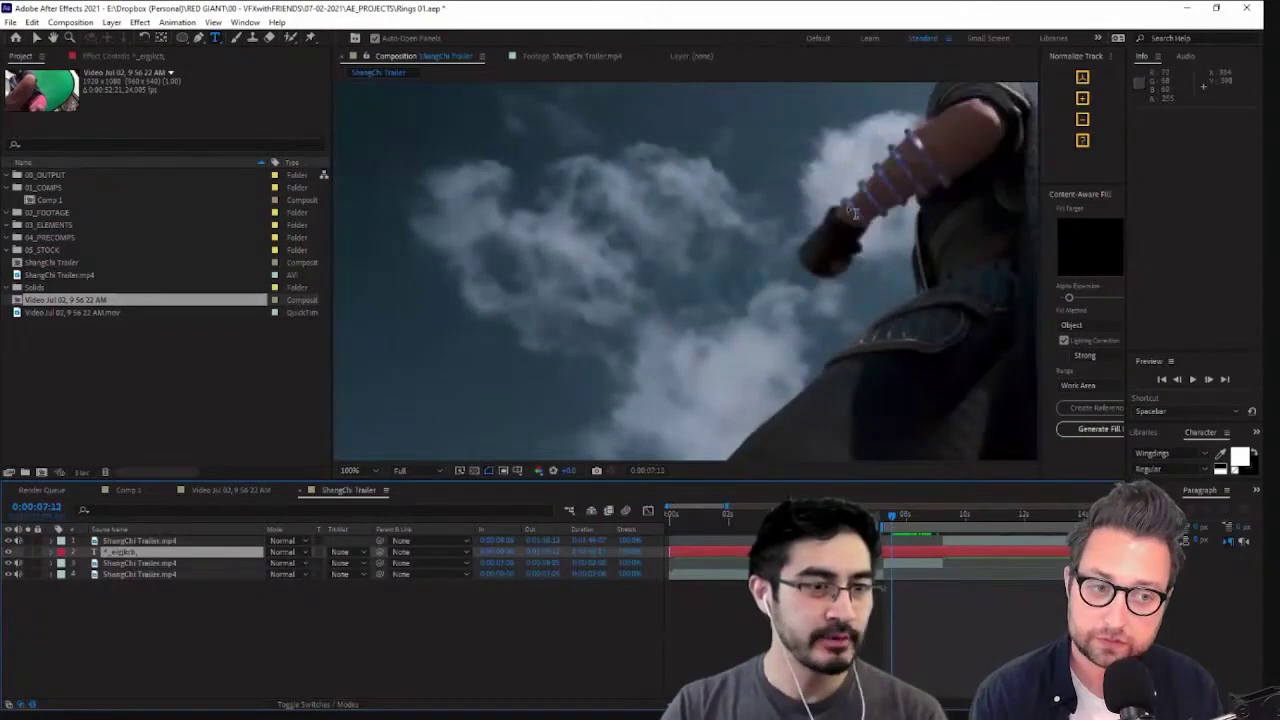
{"action": "left_click_drag", "start_coordinate": [915, 524], "coordinate": [934, 525]}
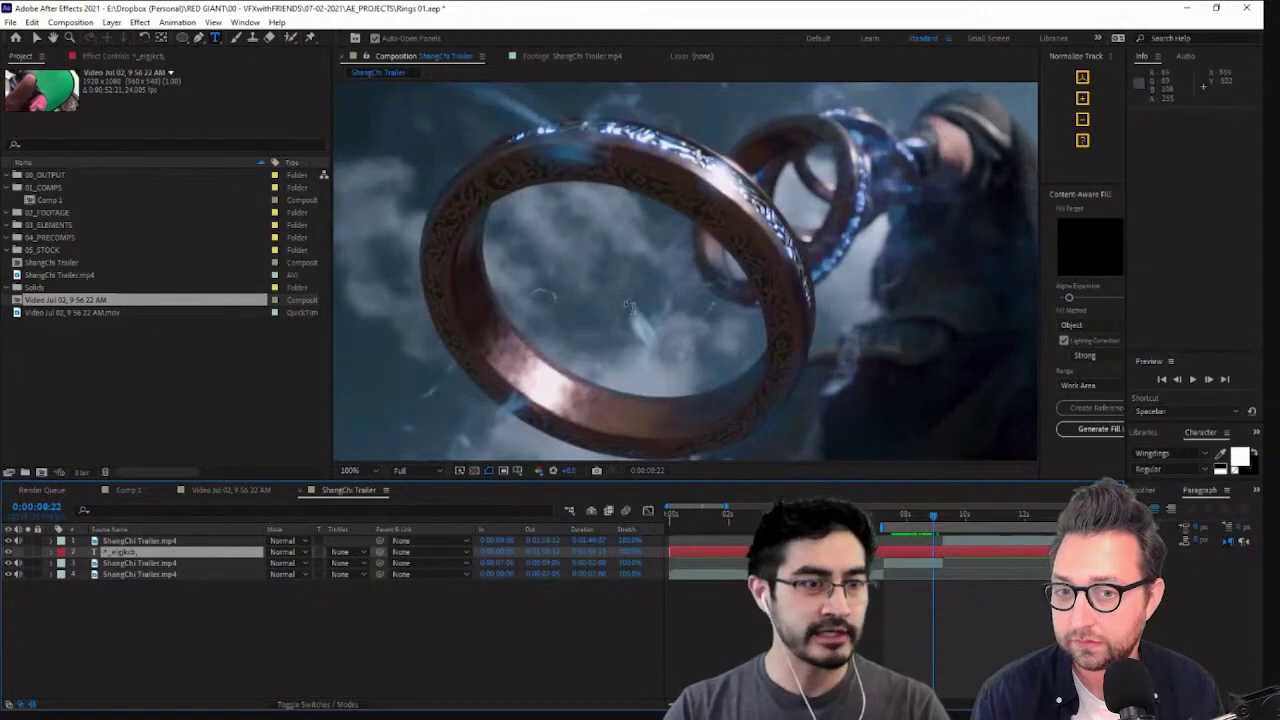
{"action": "left_click_drag", "start_coordinate": [931, 519], "coordinate": [889, 530]}
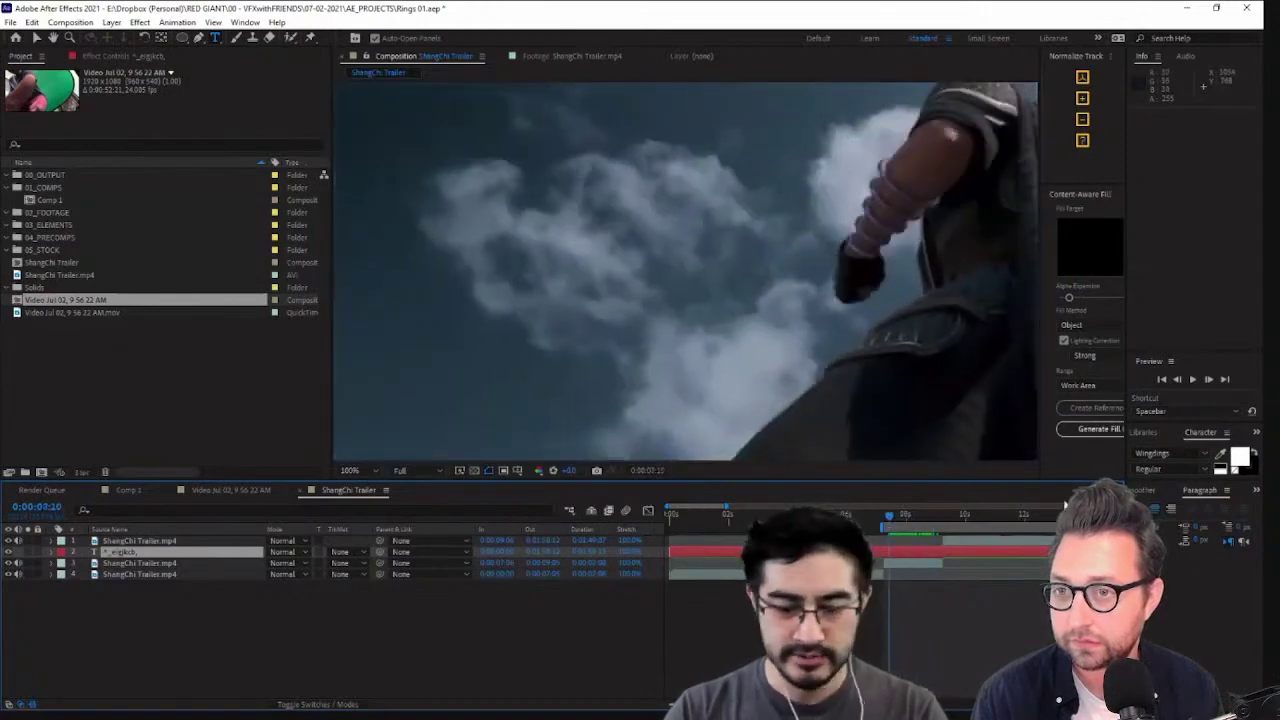
Step back and forth frame by frame through the moment the rings leave the forearm, around 0:00:07:14
{"action": "key", "text": "Page_Down"}
{"action": "key", "text": "Page_Down"}
{"action": "key", "text": "Page_Down"}
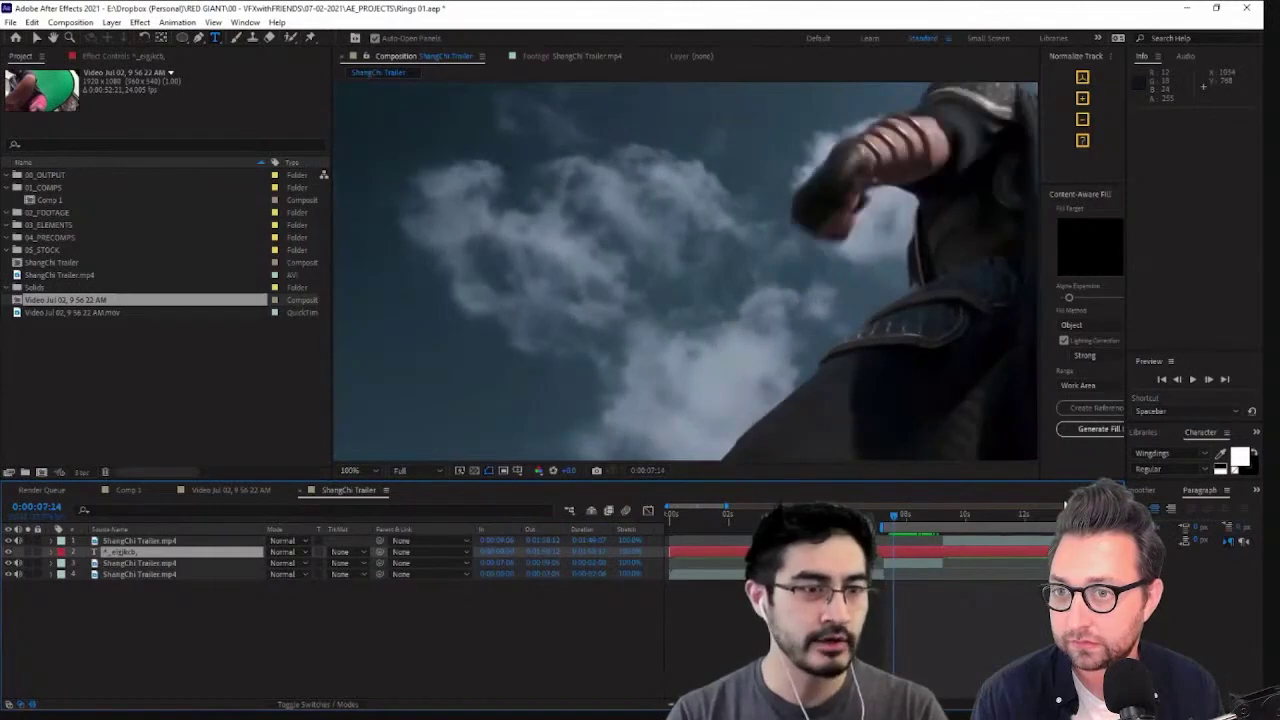
{"action": "key", "text": "Page_Down"}
{"action": "key", "text": "Page_Down"}
{"action": "key", "text": "Page_Down"}
{"action": "key", "text": "Page_Down"}
{"action": "key", "text": "Page_Down"}
{"action": "key", "text": "Page_Down"}
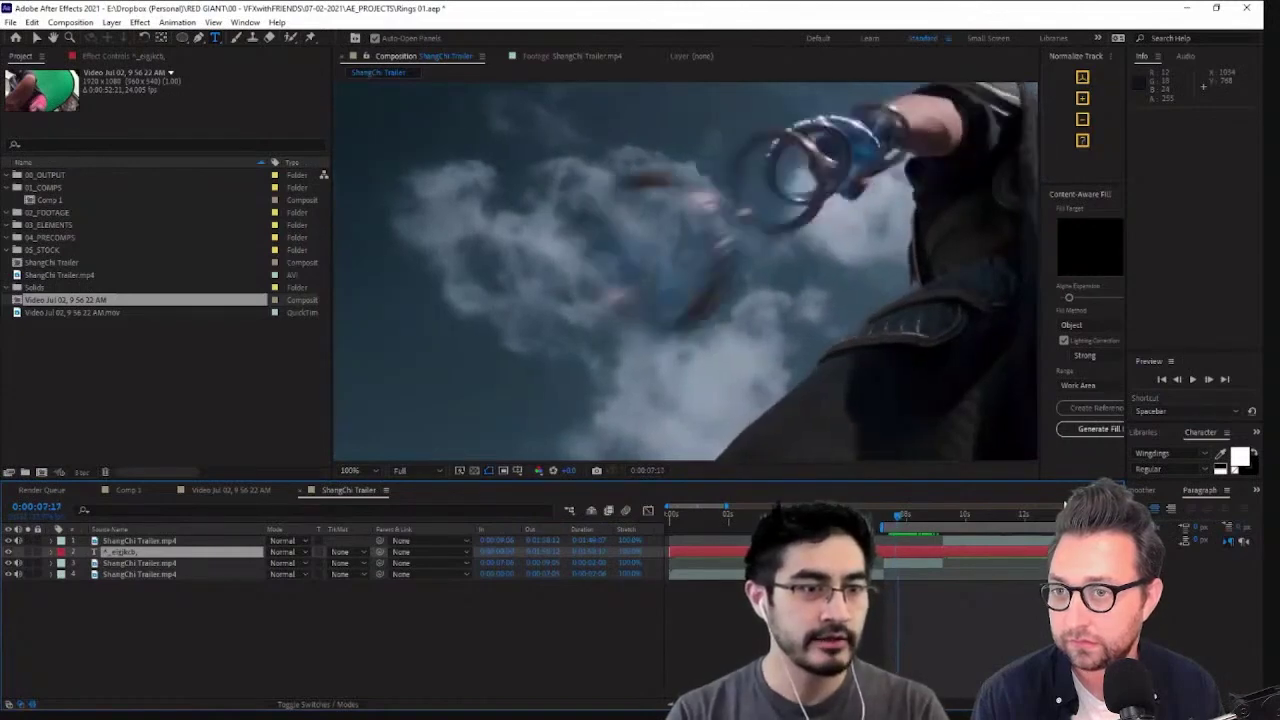
{"action": "key", "text": "Page_Up"}
{"action": "key", "text": "Page_Up"}
{"action": "key", "text": "Page_Up"}
{"action": "key", "text": "Page_Down"}
{"action": "key", "text": "Page_Down"}
{"action": "key", "text": "Page_Down"}
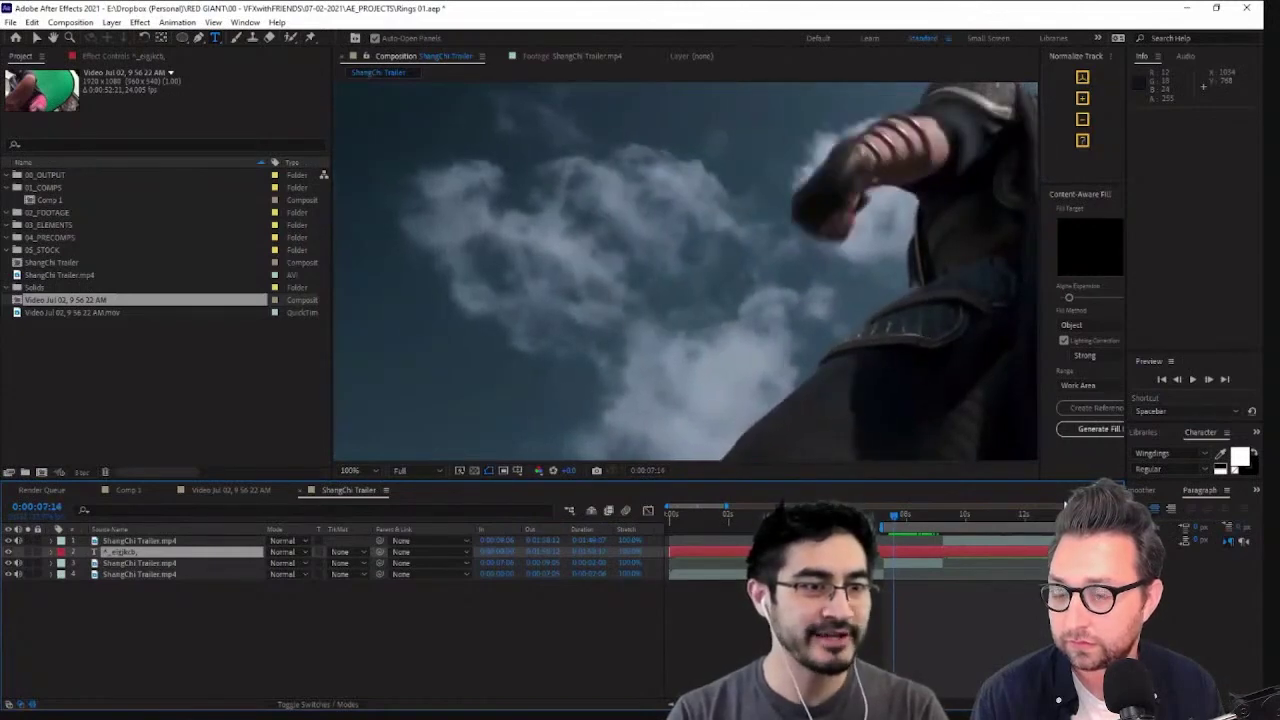
Examine the rings sliding over the fist at 400% magnification, frame by frame from 0:00:07:15 to 0:00:07:17
{"action": "key", "text": "Page_Down"}
{"action": "scroll", "coordinate": [763, 248], "scroll_direction": "up", "scroll_amount": 4}
{"action": "left_click_drag", "start_coordinate": [808, 249], "coordinate": [637, 447]}
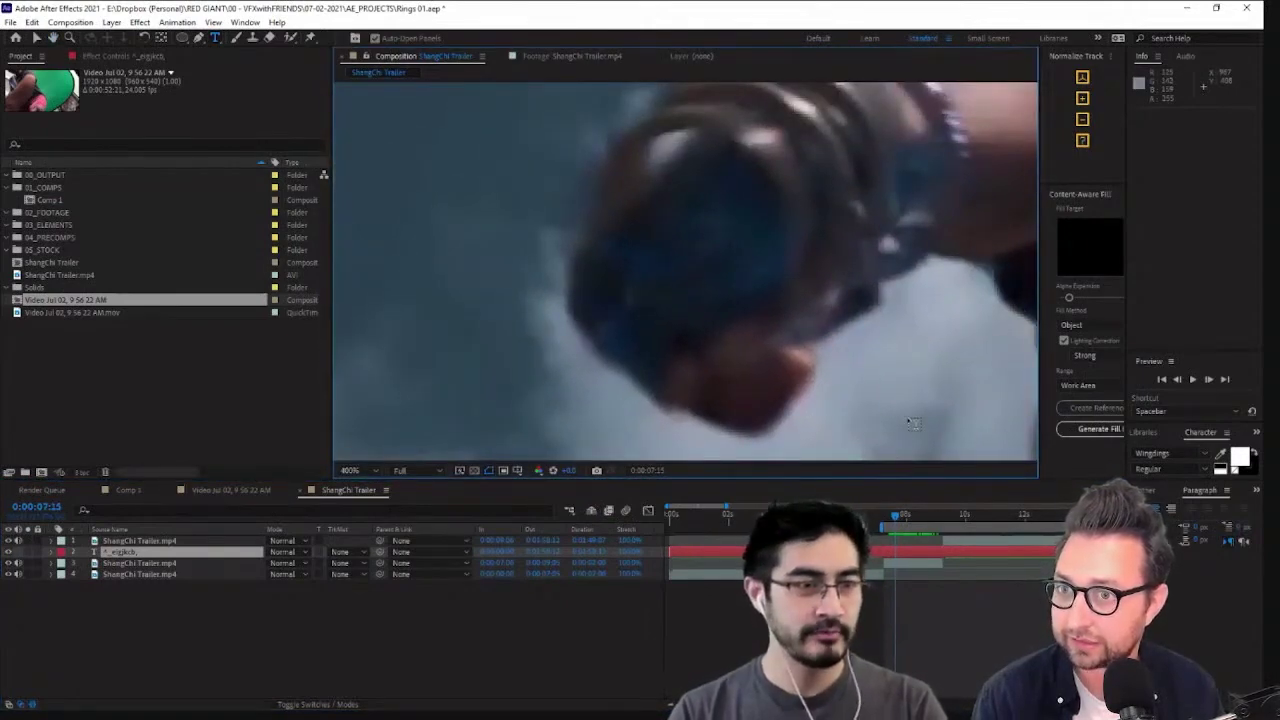
{"action": "left_click_drag", "start_coordinate": [785, 268], "coordinate": [727, 324]}
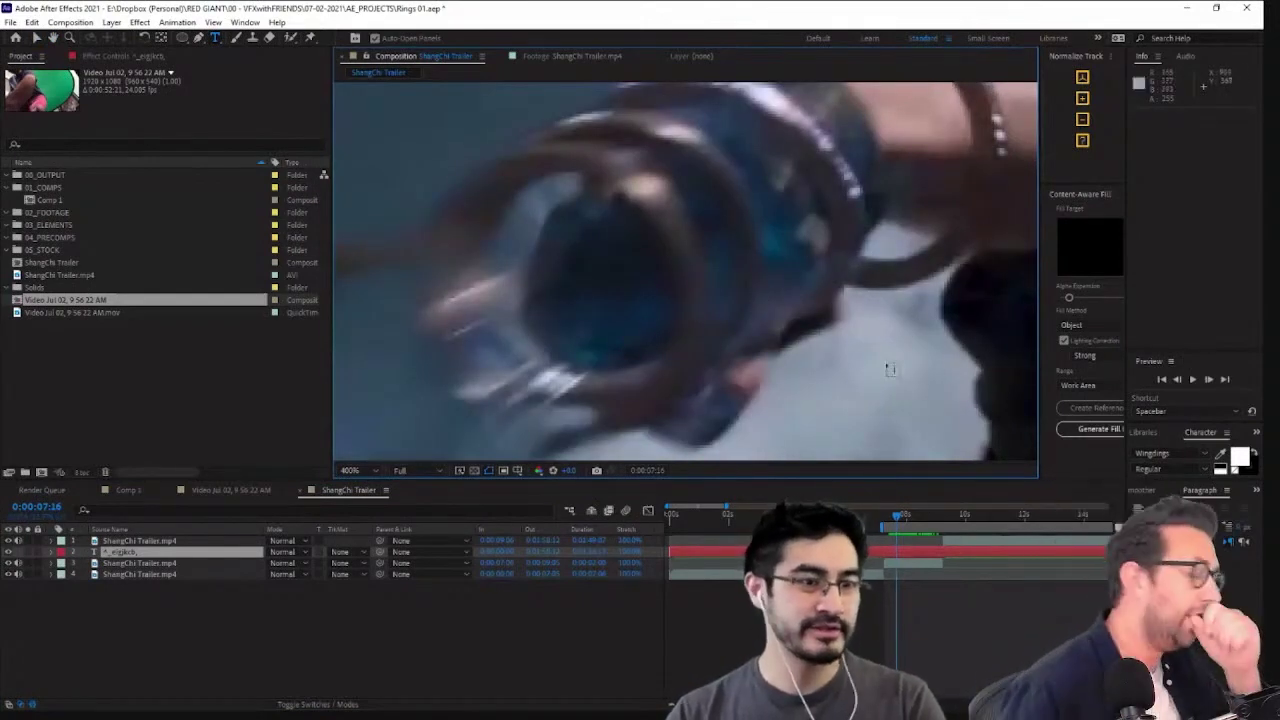
{"action": "key", "text": "ctrl+Right"}
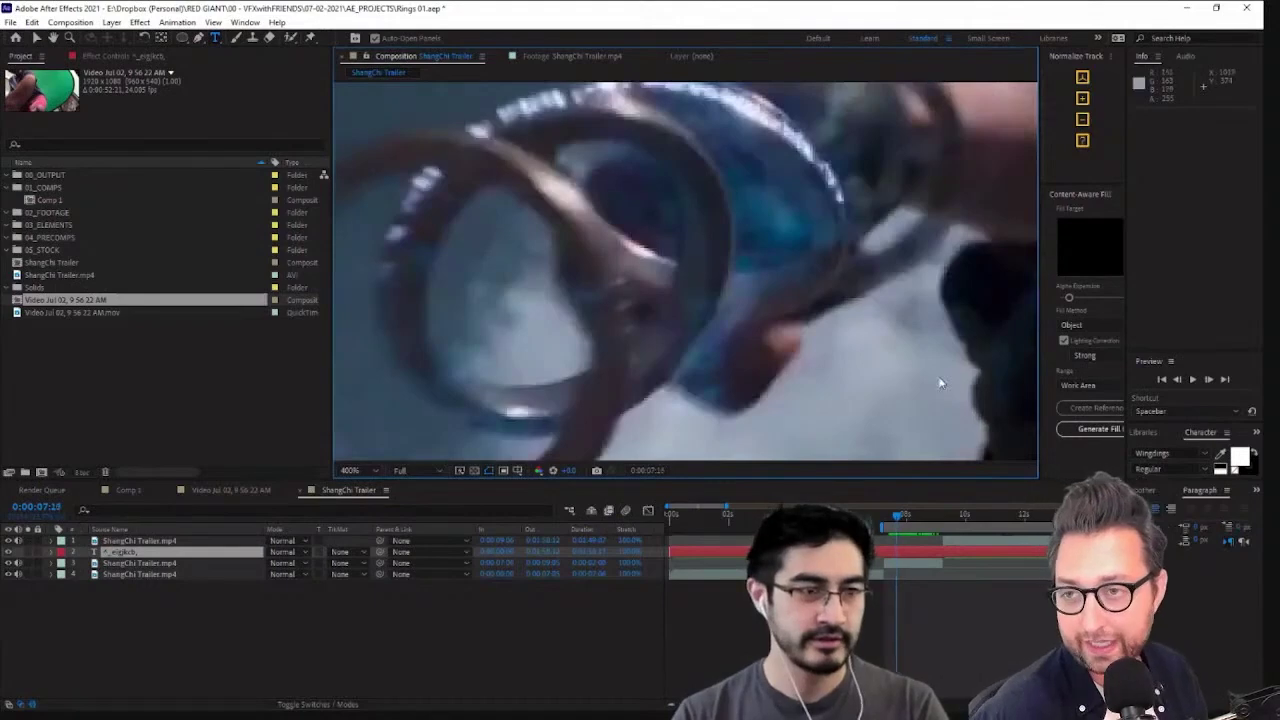
{"action": "key", "text": "Page_Up"}
{"action": "key", "text": "Page_Up"}
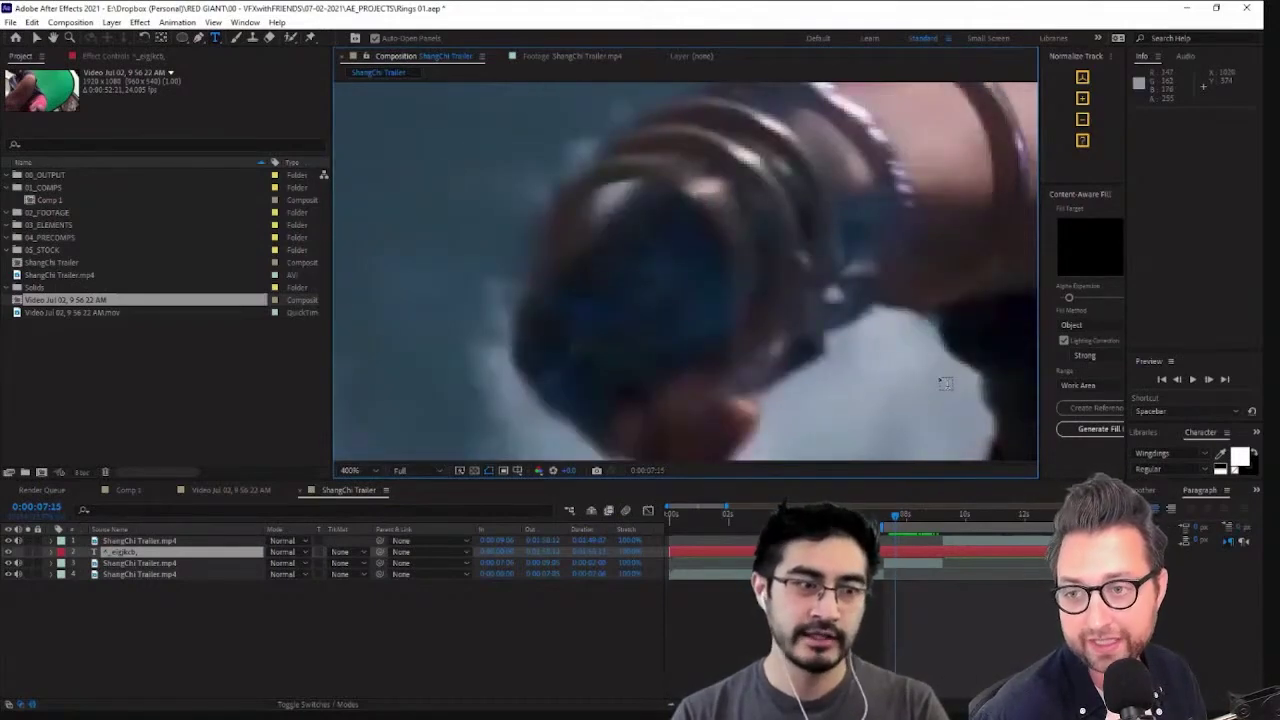
{"action": "key", "text": "Page_Down"}
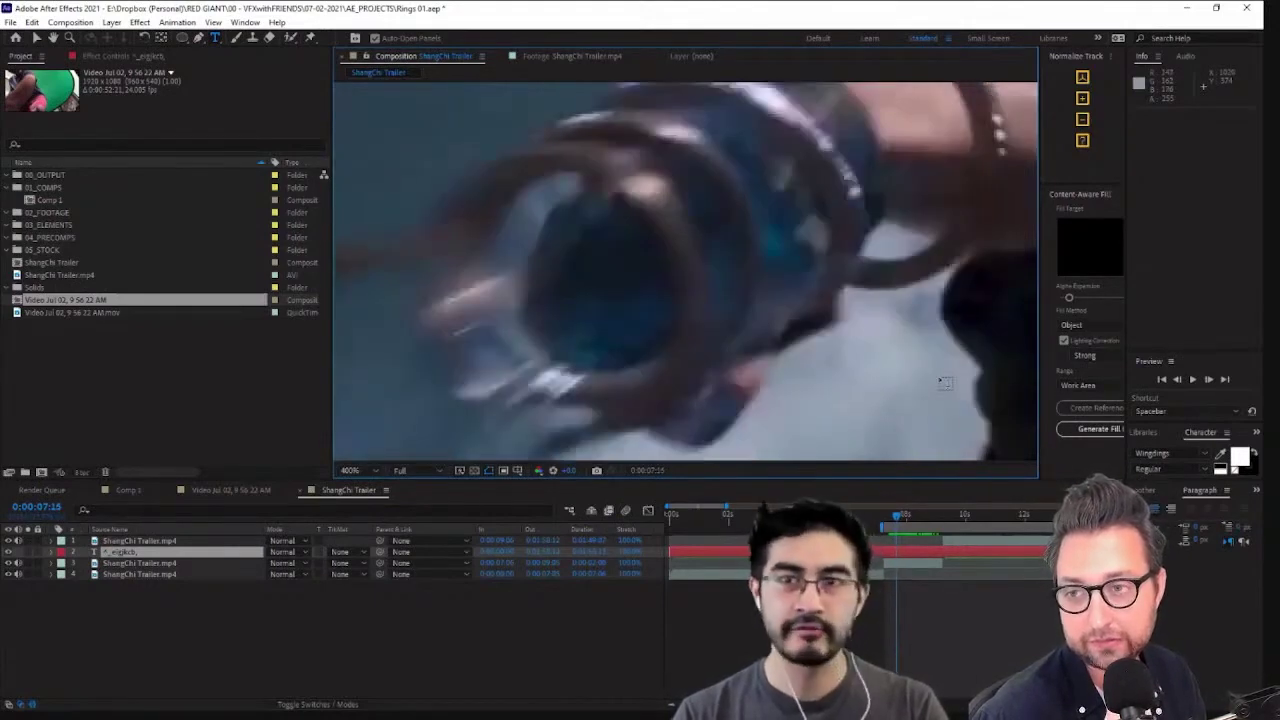
{"action": "key", "text": "Page_Down"}
{"action": "key", "text": "Page_Down"}
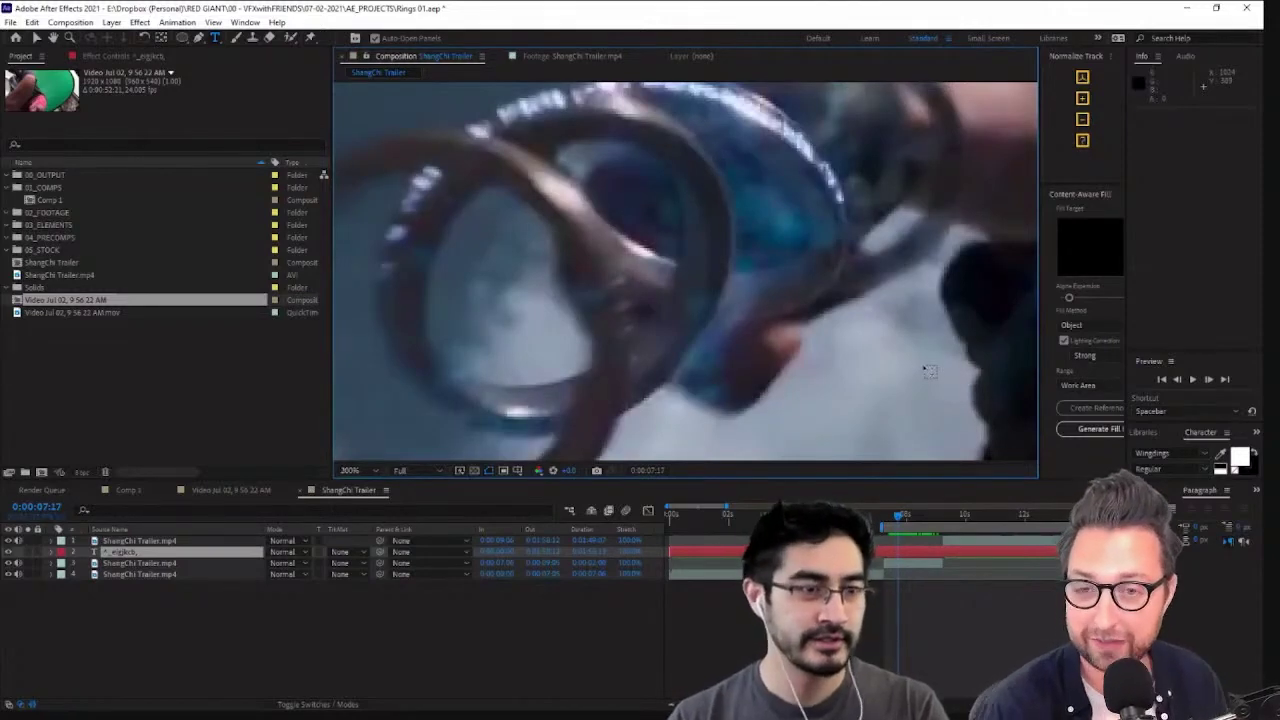
Review the ring launch at 200% magnification, going frame by frame from 0:00:07:16 to 0:00:08:00
{"action": "scroll", "coordinate": [932, 372], "scroll_direction": "down", "scroll_amount": 1}
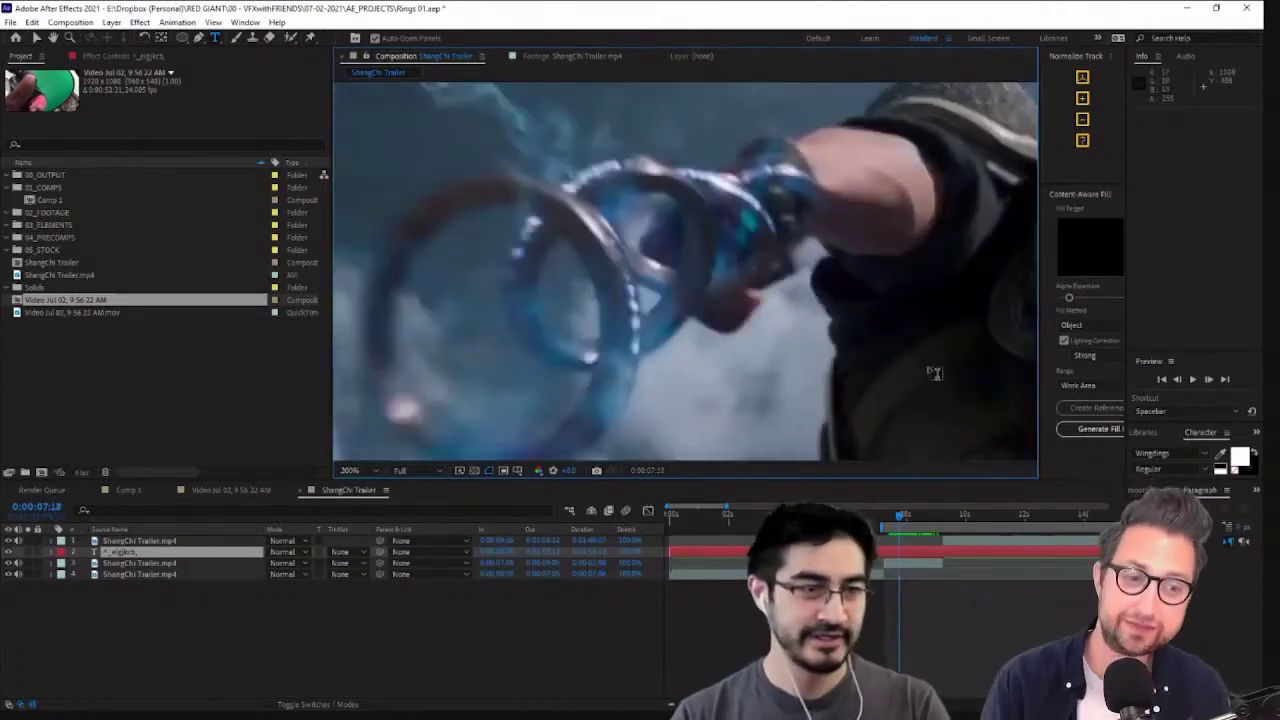
{"action": "key", "text": "Page_Up"}
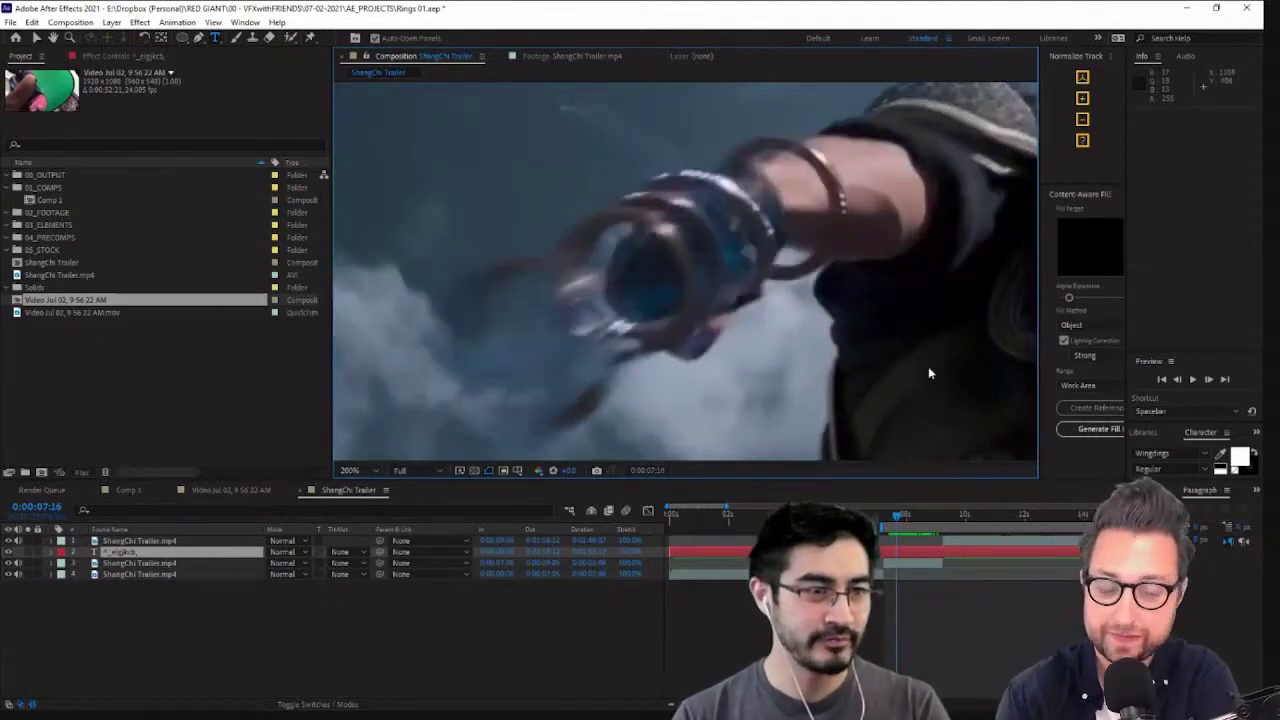
{"action": "key", "text": "Page_Up"}
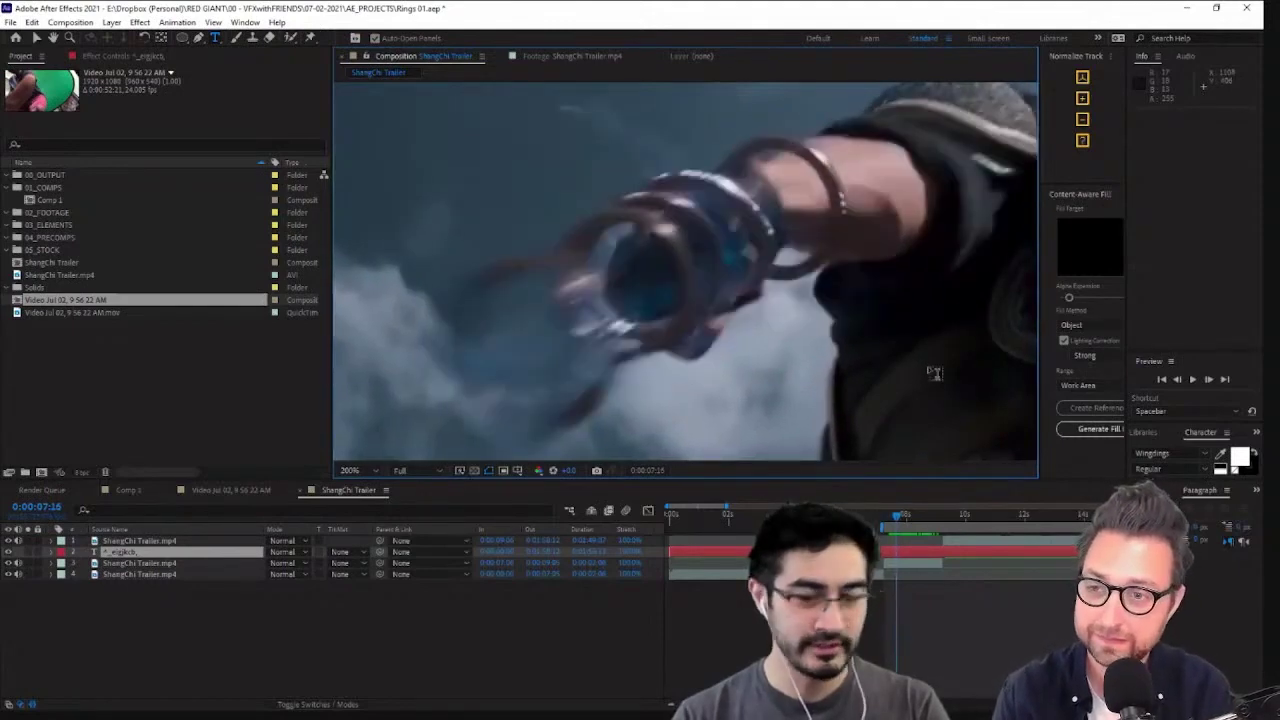
{"action": "key", "text": "Page_Down"}
{"action": "key", "text": "Page_Down"}
{"action": "key", "text": "Page_Down"}
{"action": "key", "text": "Page_Down"}
{"action": "key", "text": "Page_Down"}
{"action": "key", "text": "Page_Down"}
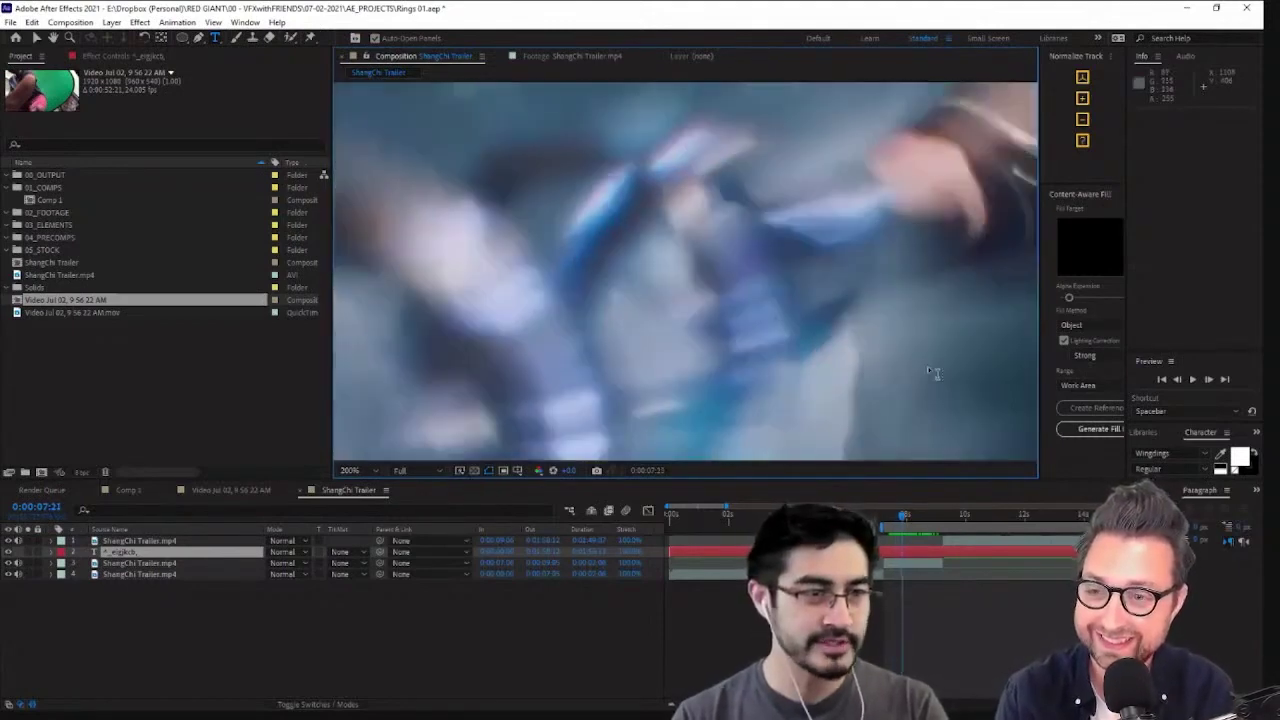
{"action": "key", "text": "Page_Down"}
{"action": "key", "text": "Page_Down"}
{"action": "key", "text": "Page_Down"}
Inspect the glowing engravings and the rings near the wrist in close-up, advancing frame by frame to 0:00:08:08
{"action": "scroll", "coordinate": [936, 353], "scroll_direction": "up", "scroll_amount": 2}
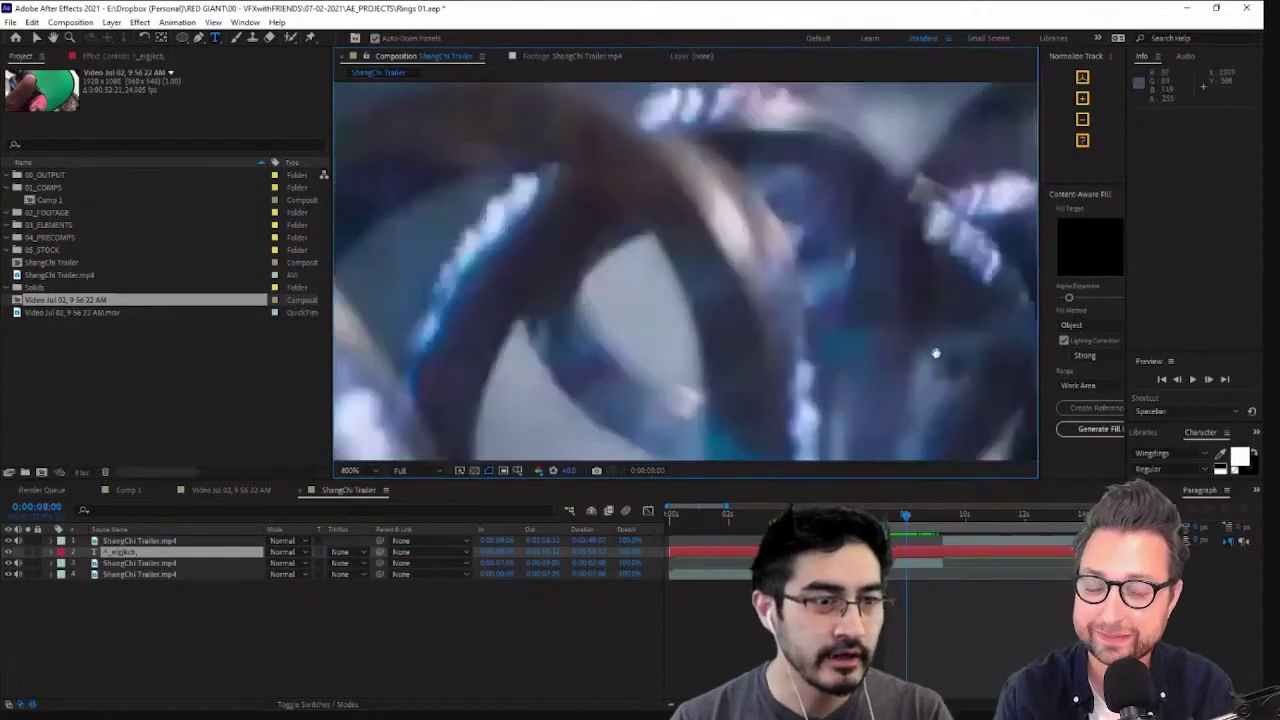
{"action": "left_click_drag", "start_coordinate": [936, 353], "coordinate": [580, 240]}
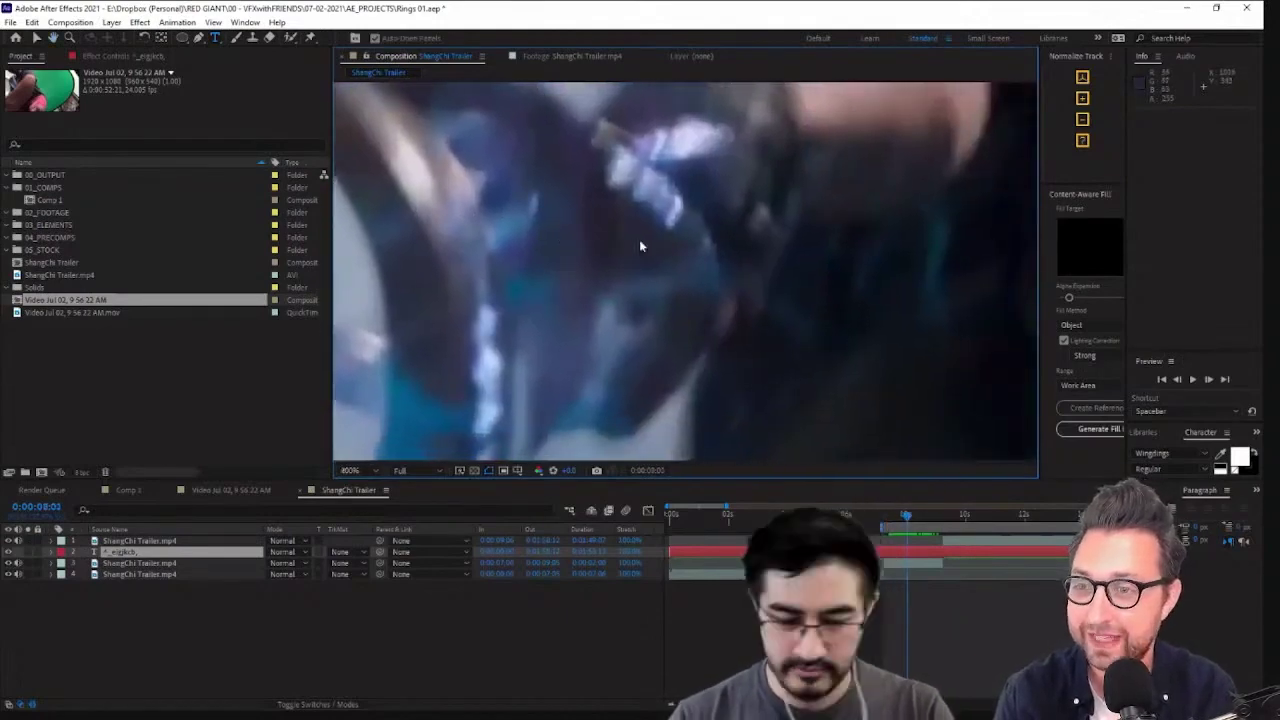
{"action": "key", "text": "Page_Down"}
{"action": "key", "text": "Page_Down"}
{"action": "key", "text": "Page_Down"}
{"action": "key", "text": "Page_Down"}
{"action": "key", "text": "Page_Down"}
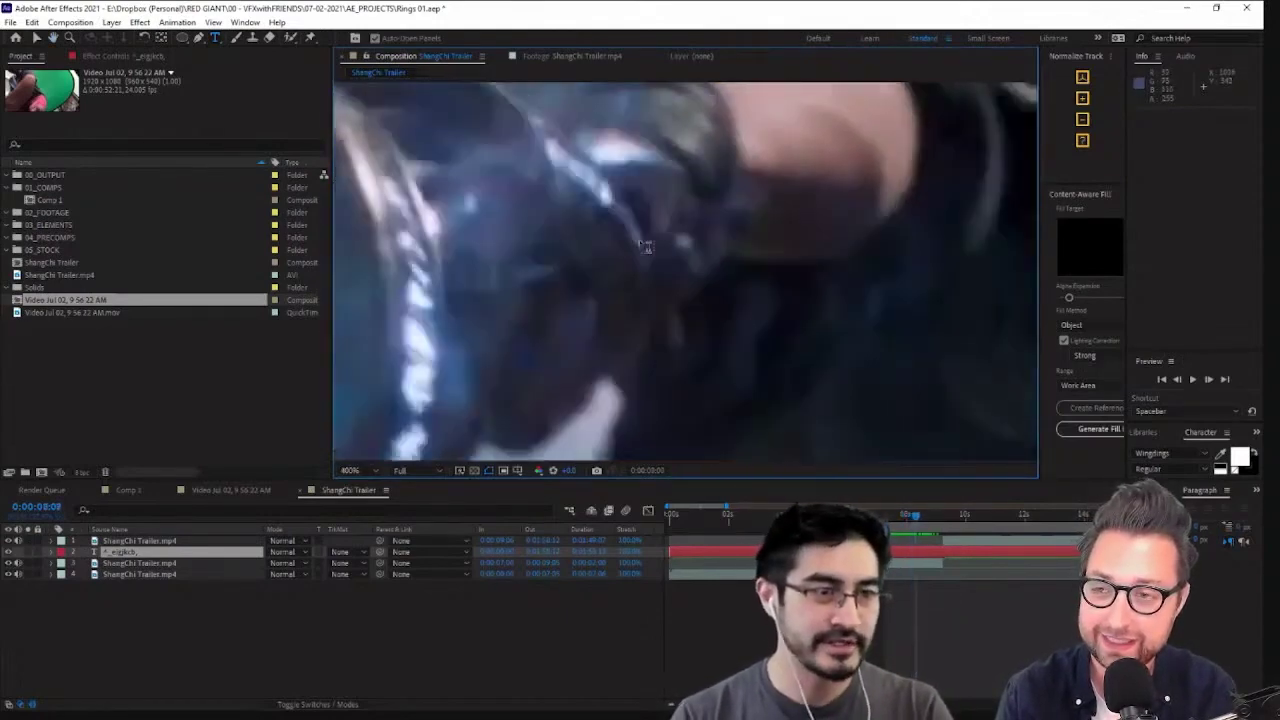
{"action": "scroll", "coordinate": [787, 225], "scroll_direction": "down", "scroll_amount": 1}
{"action": "left_click_drag", "start_coordinate": [778, 288], "coordinate": [855, 242]}
{"action": "scroll", "coordinate": [857, 248], "scroll_direction": "down", "scroll_amount": 1}
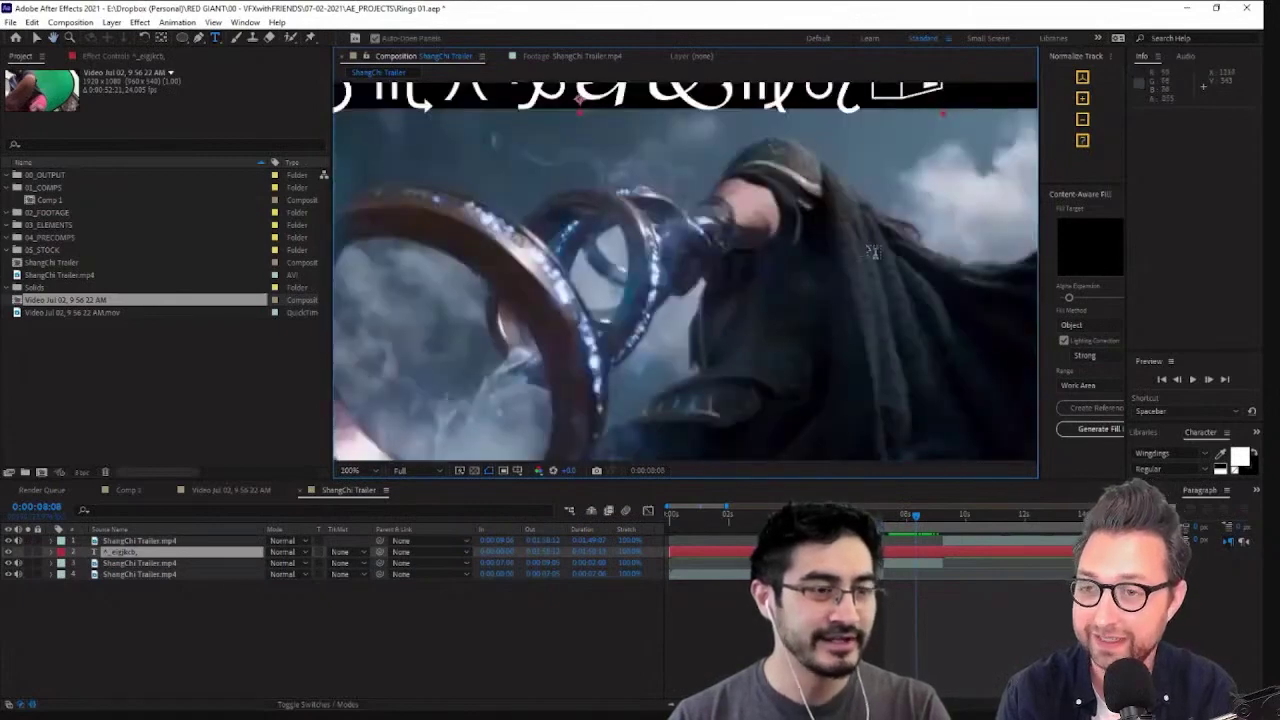
Advance frame by frame to 0:00:08:22 to study how the rings drift and spin in front of the arm
{"action": "key", "text": "Page_Down"}
{"action": "key", "text": "Page_Down"}
{"action": "key", "text": "Page_Down"}
{"action": "key", "text": "Page_Down"}
{"action": "key", "text": "Page_Down"}
{"action": "key", "text": "Page_Down"}
{"action": "key", "text": "Page_Down"}
{"action": "key", "text": "Page_Down"}
{"action": "key", "text": "Page_Down"}
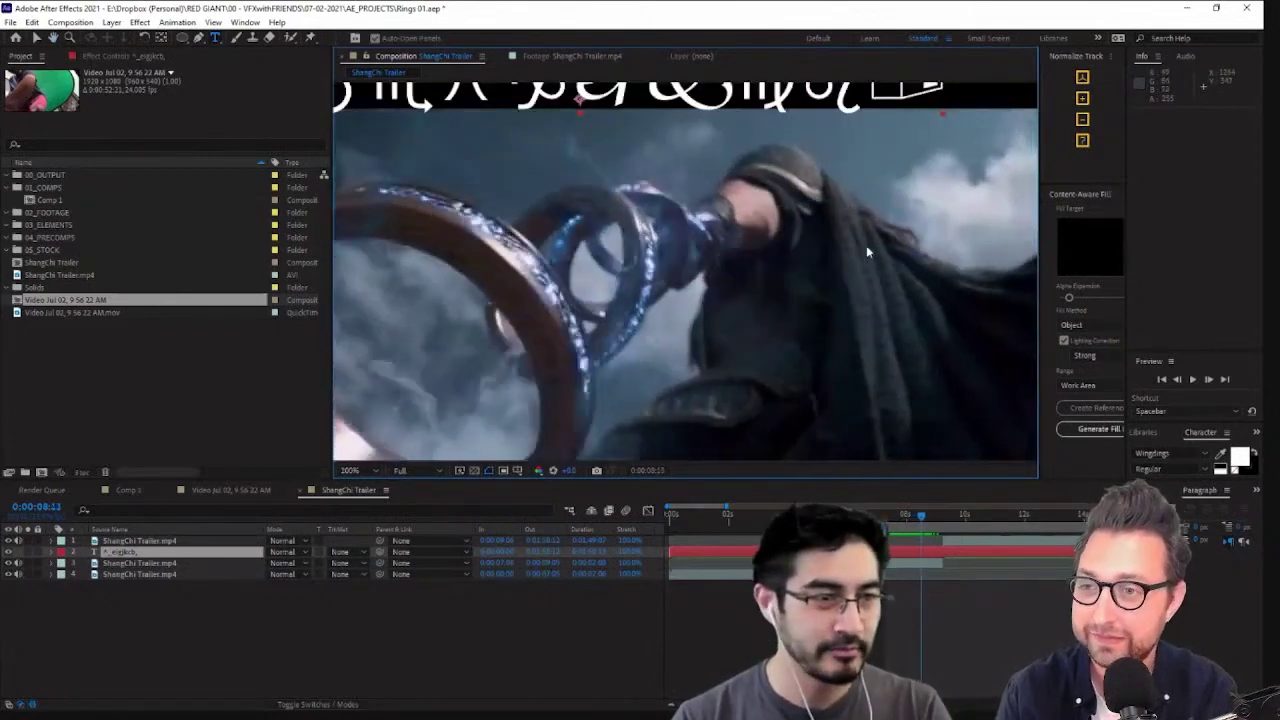
{"action": "key", "text": "Page_Down"}
{"action": "key", "text": "Page_Down"}
{"action": "key", "text": "Page_Down"}
{"action": "key", "text": "Page_Down"}
{"action": "key", "text": "Page_Down"}
{"action": "key", "text": "Page_Down"}
{"action": "key", "text": "Page_Down"}
{"action": "key", "text": "Page_Down"}
{"action": "key", "text": "Page_Down"}
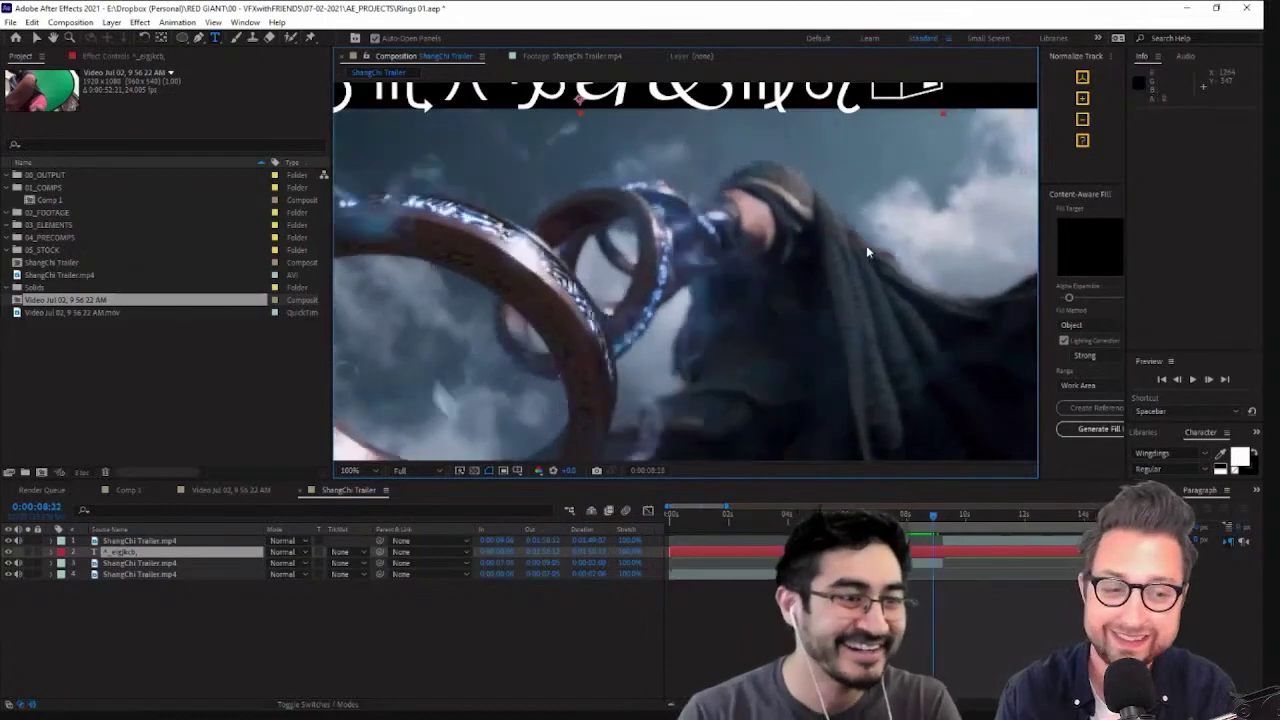
Scale the symbol text layer to about 125% and move it about 138 px to the right above the rings
{"action": "key", "text": "comma"}
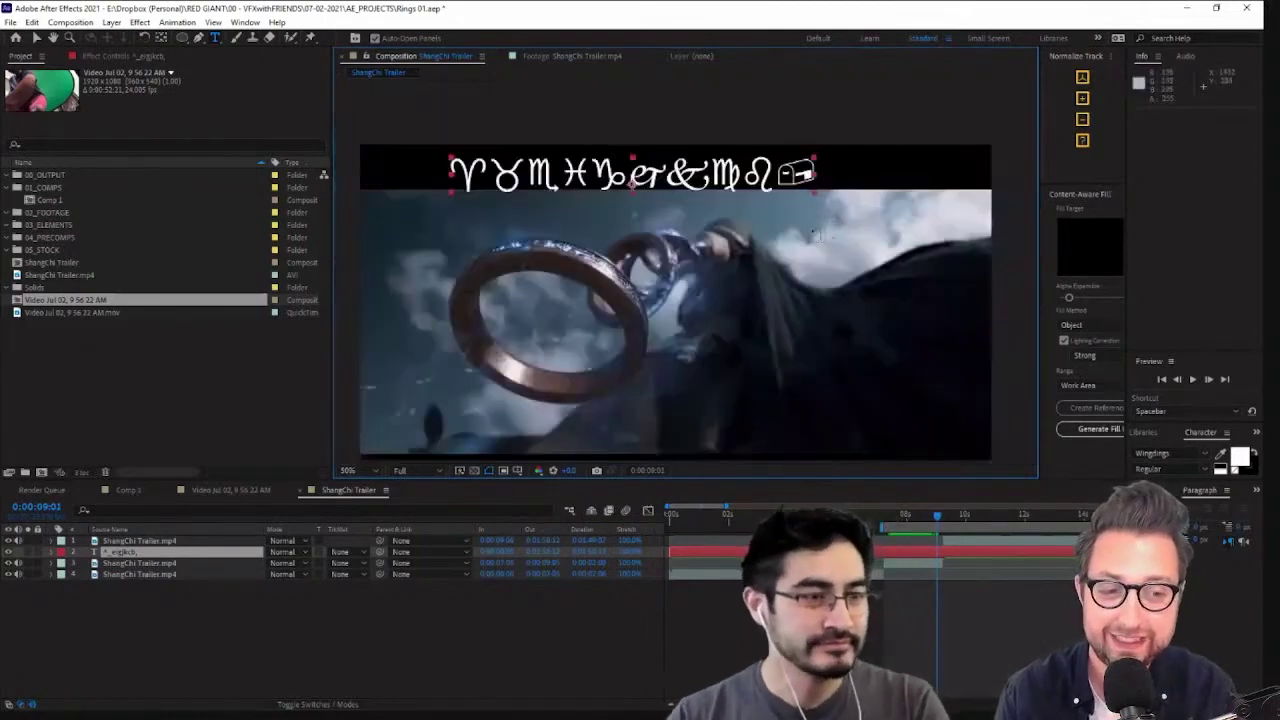
{"action": "key", "text": "v"}
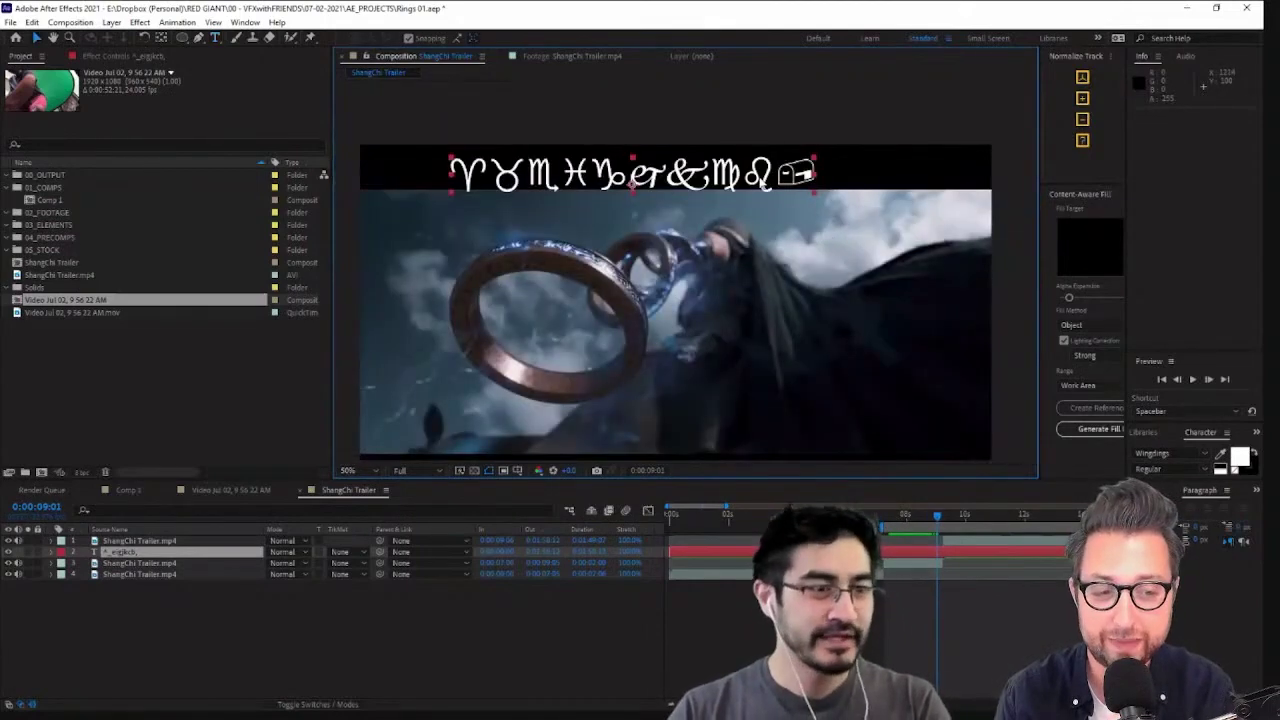
{"action": "left_click_drag", "start_coordinate": [762, 182], "coordinate": [850, 153]}
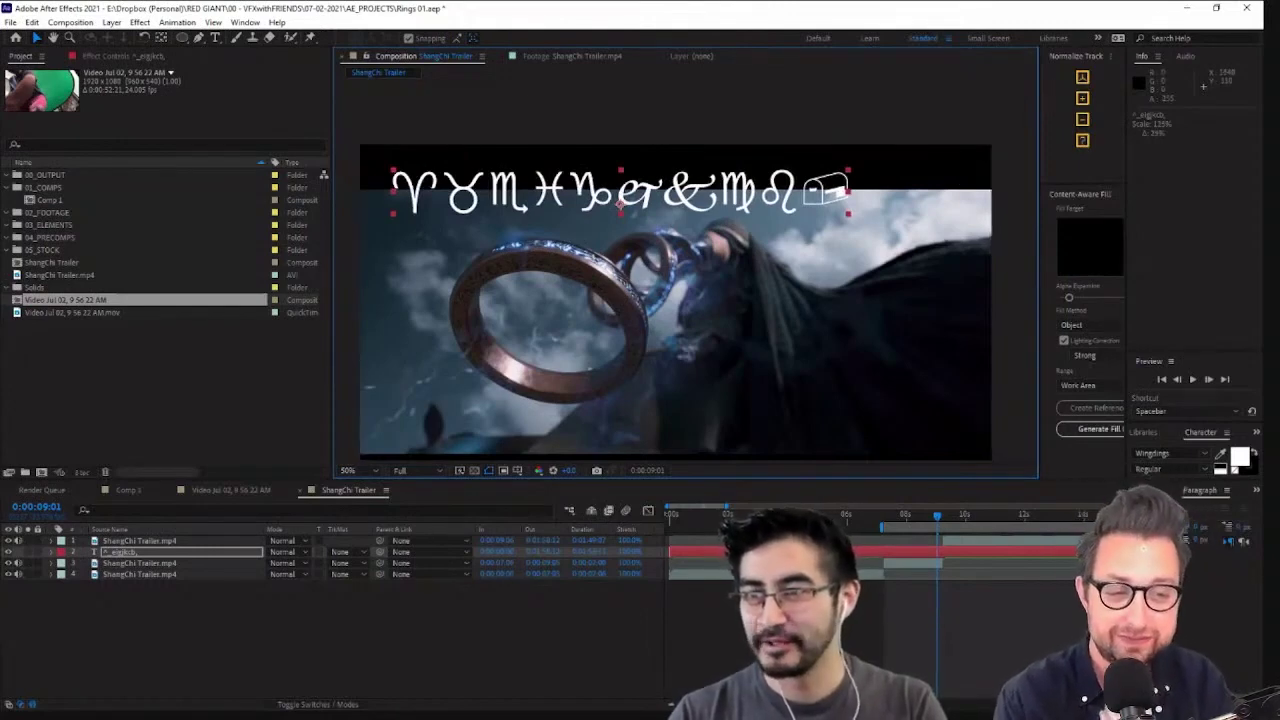
{"action": "left_click_drag", "start_coordinate": [765, 210], "coordinate": [809, 208]}
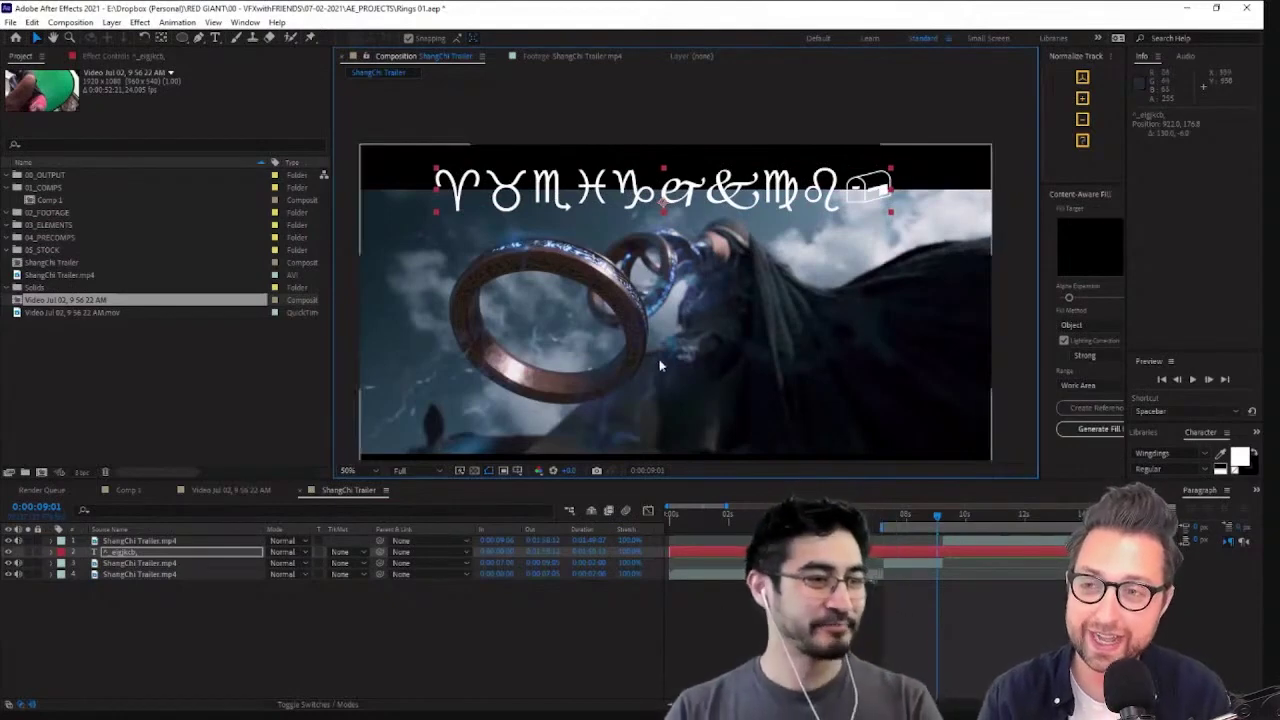
{"action": "left_click", "coordinate": [248, 369]}
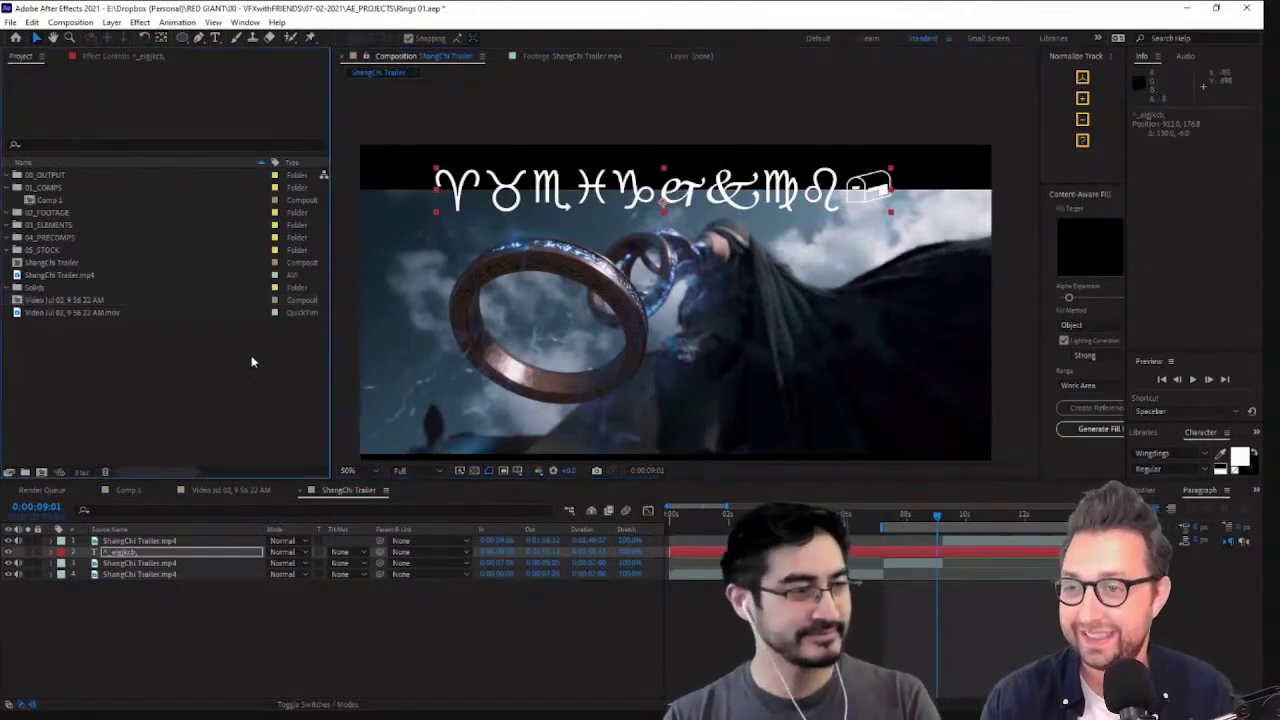
Switch to the green-screen arm footage composition, scrub forward past 0:00:45:22 to the raised fist, and start the work area there
{"action": "left_click", "coordinate": [230, 490]}
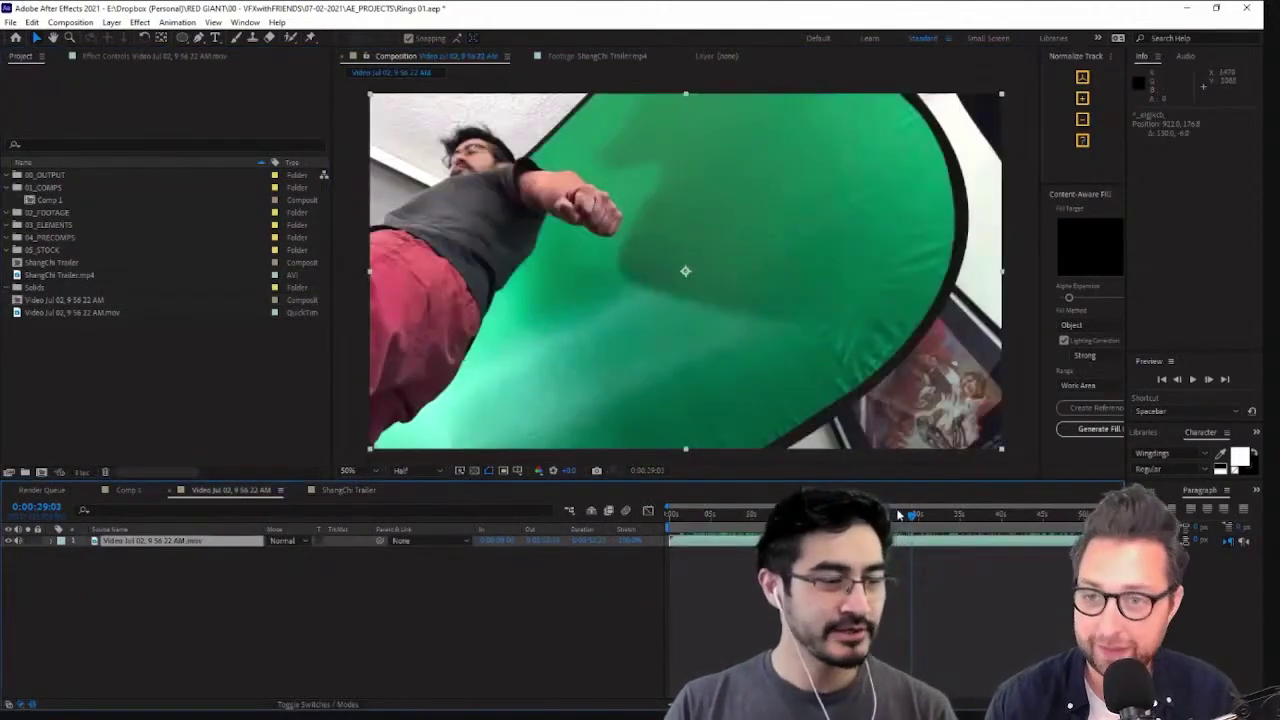
{"action": "left_click_drag", "start_coordinate": [908, 516], "coordinate": [1060, 606]}
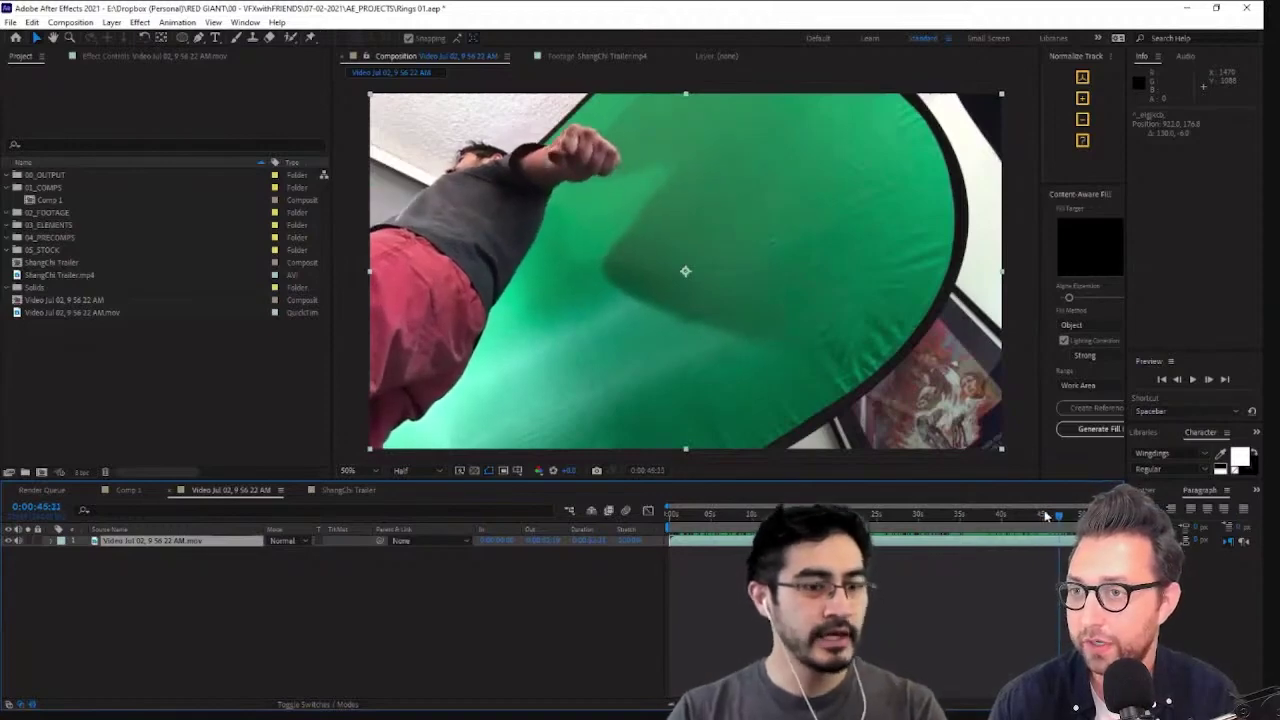
{"action": "left_click_drag", "start_coordinate": [1059, 517], "coordinate": [1088, 530]}
{"action": "key", "text": "b"}
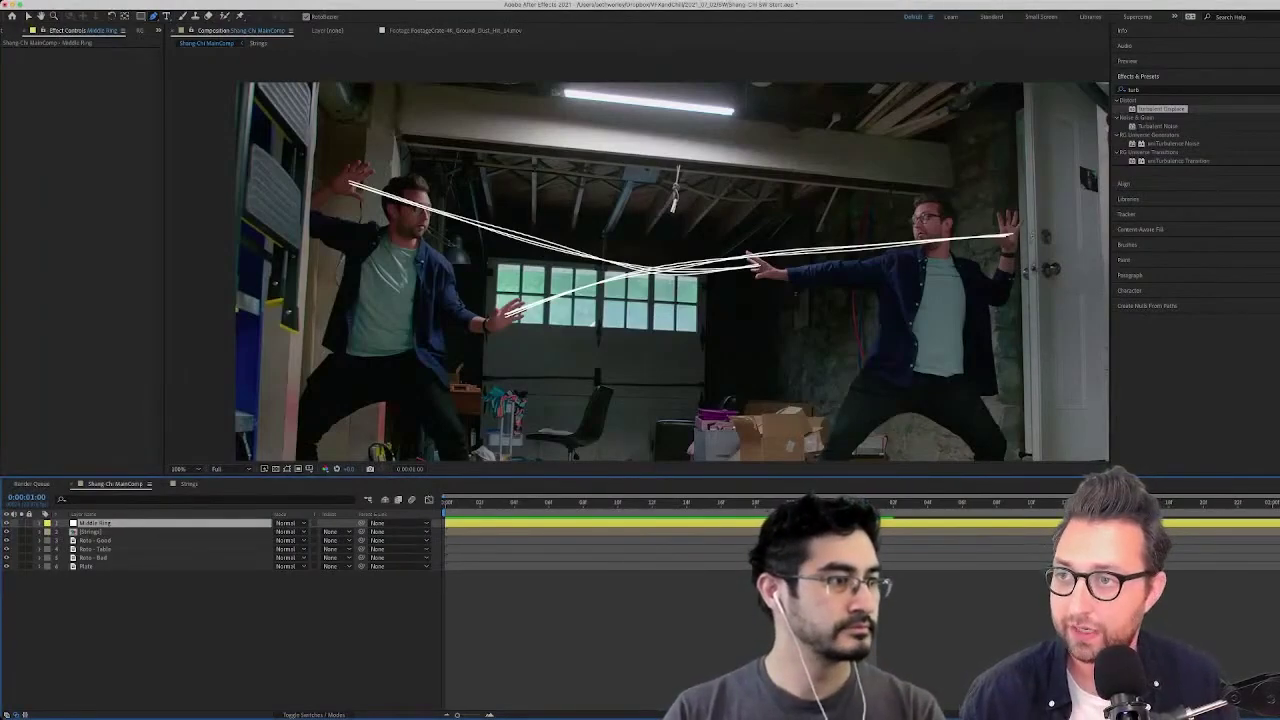
Find the Gradient Ramp effect and apply it to the Strings layer in the Shang-Chi MainComp
{"action": "key", "text": "v"}
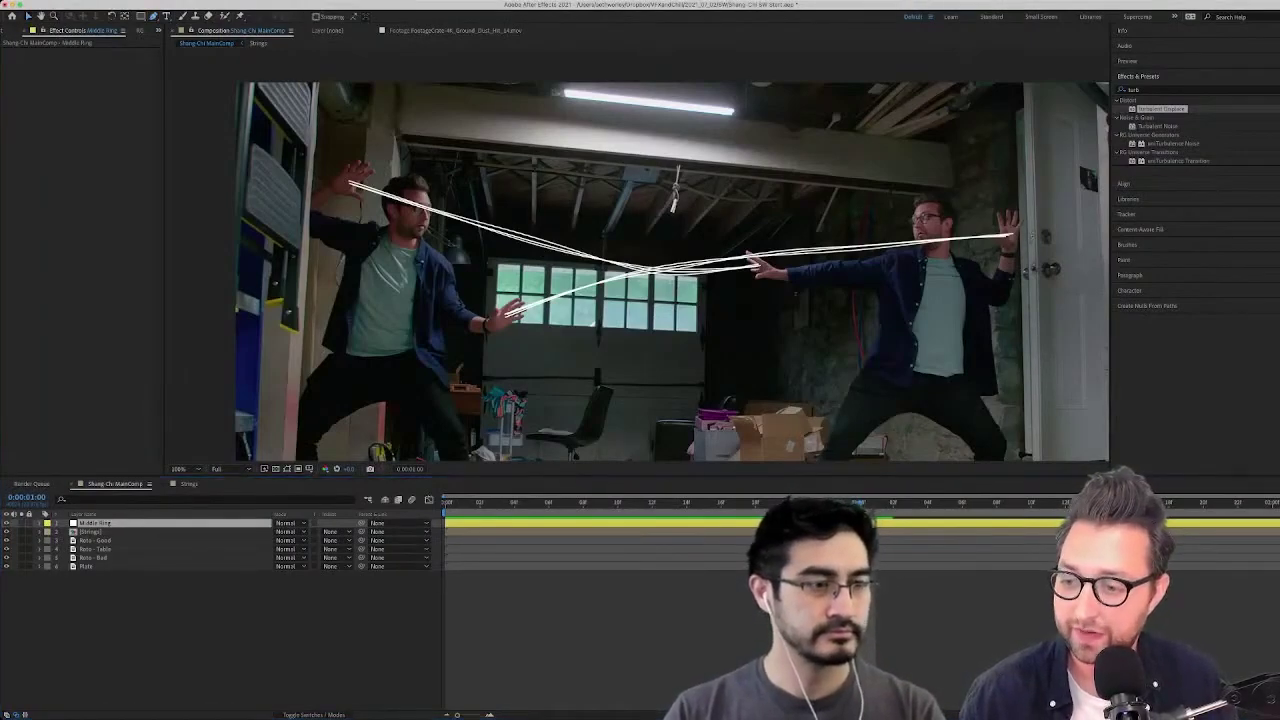
{"action": "left_click", "coordinate": [91, 532]}
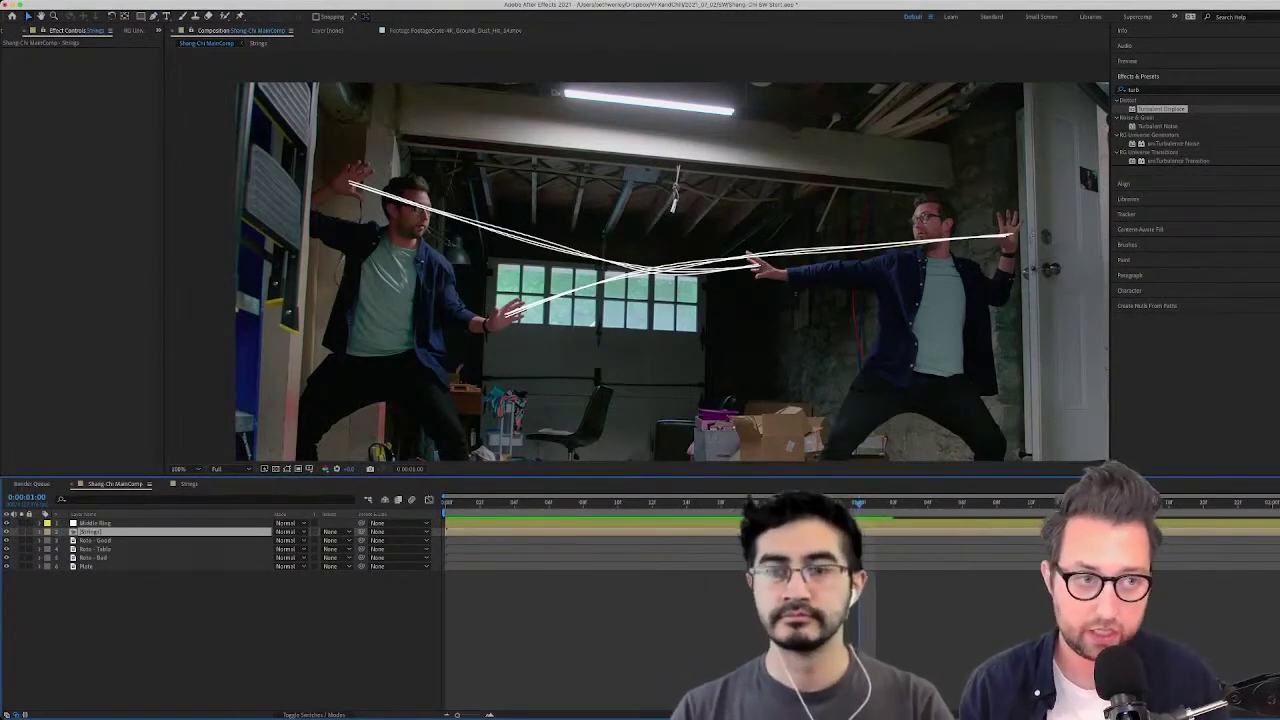
{"action": "left_click", "coordinate": [1150, 90]}
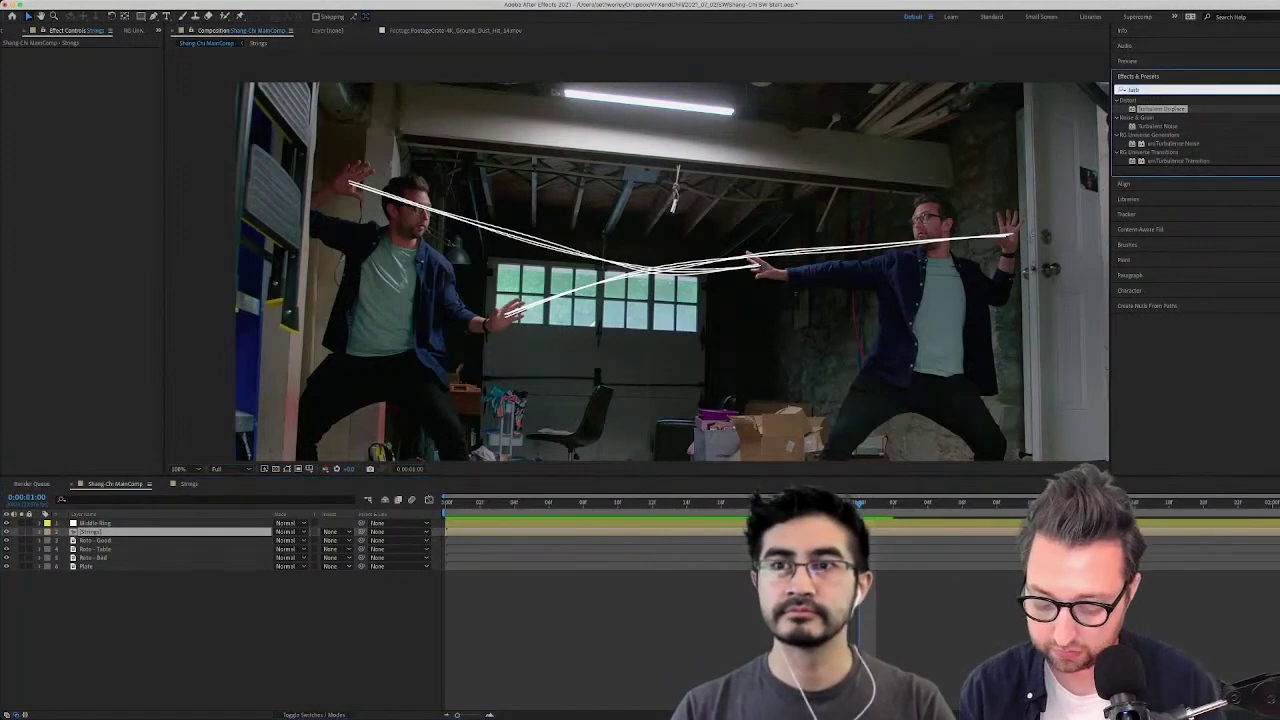
{"action": "type", "text": "gradient"}
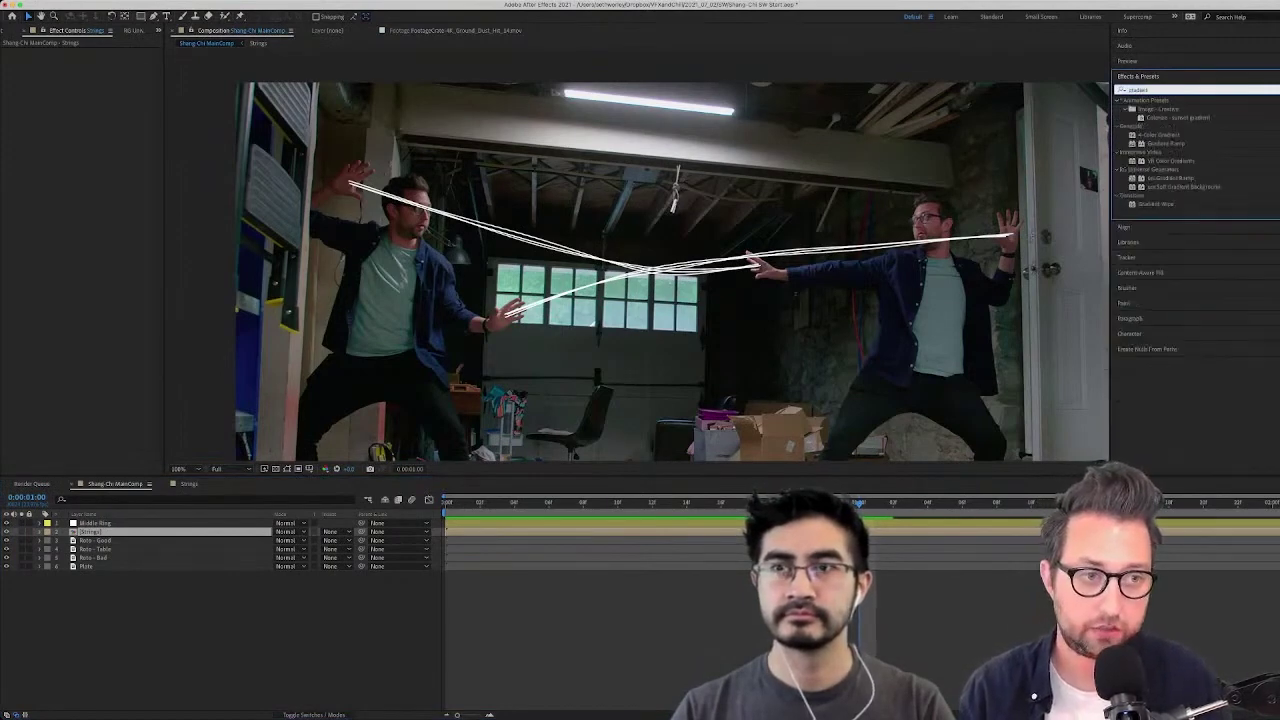
{"action": "left_click_drag", "start_coordinate": [1166, 143], "coordinate": [95, 531]}
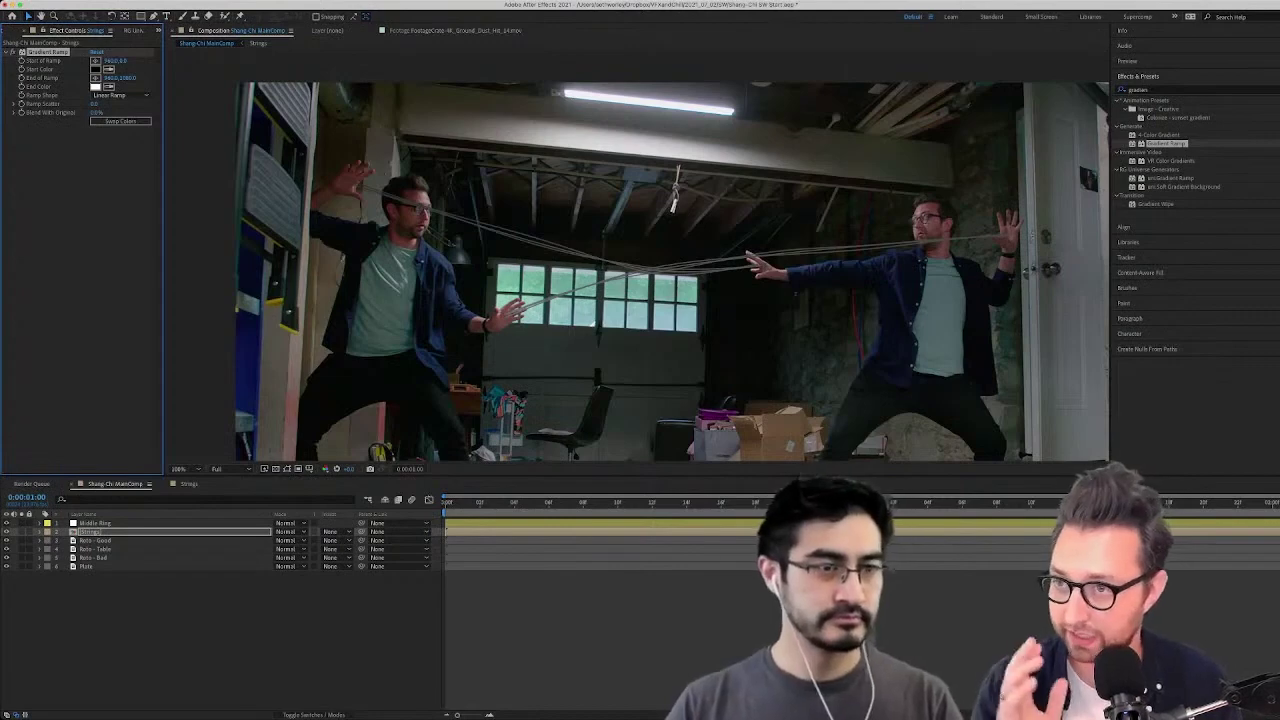
Reveal the Middle Ring layer's Position property and reselect the Gradient Ramp effect on the Strings layer
{"action": "left_click", "coordinate": [80, 200]}
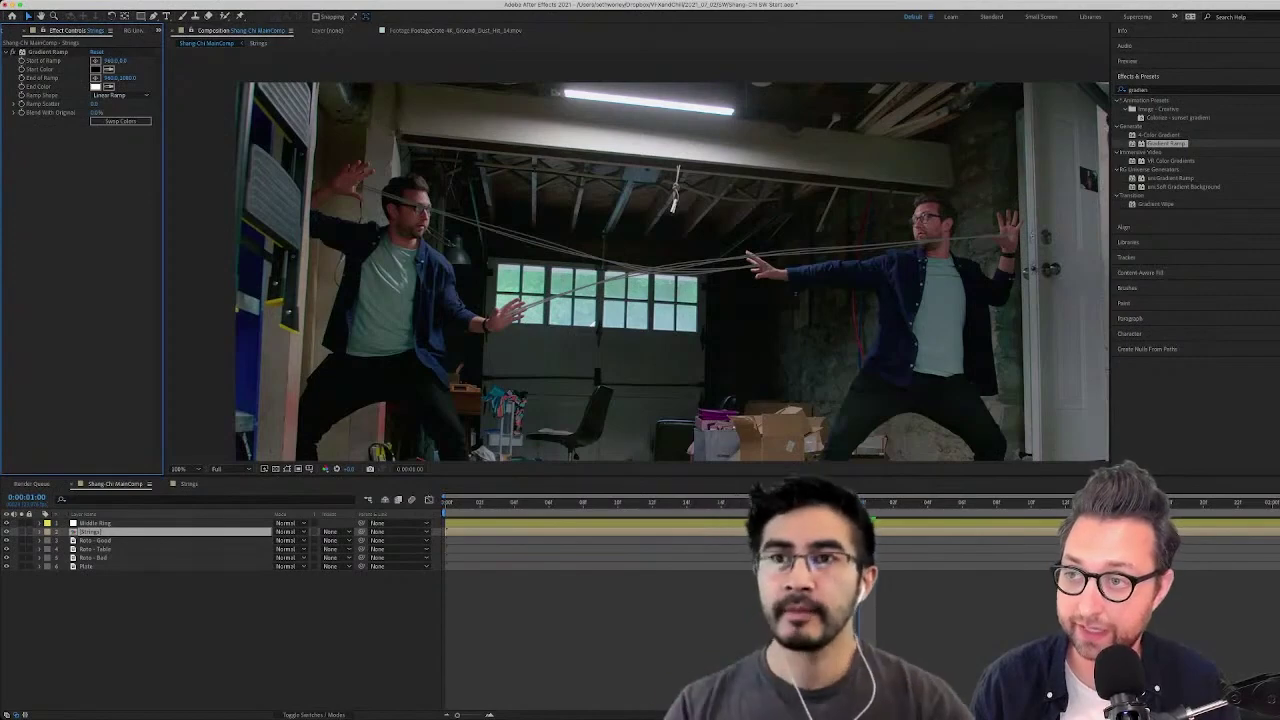
{"action": "left_click", "coordinate": [48, 52]}
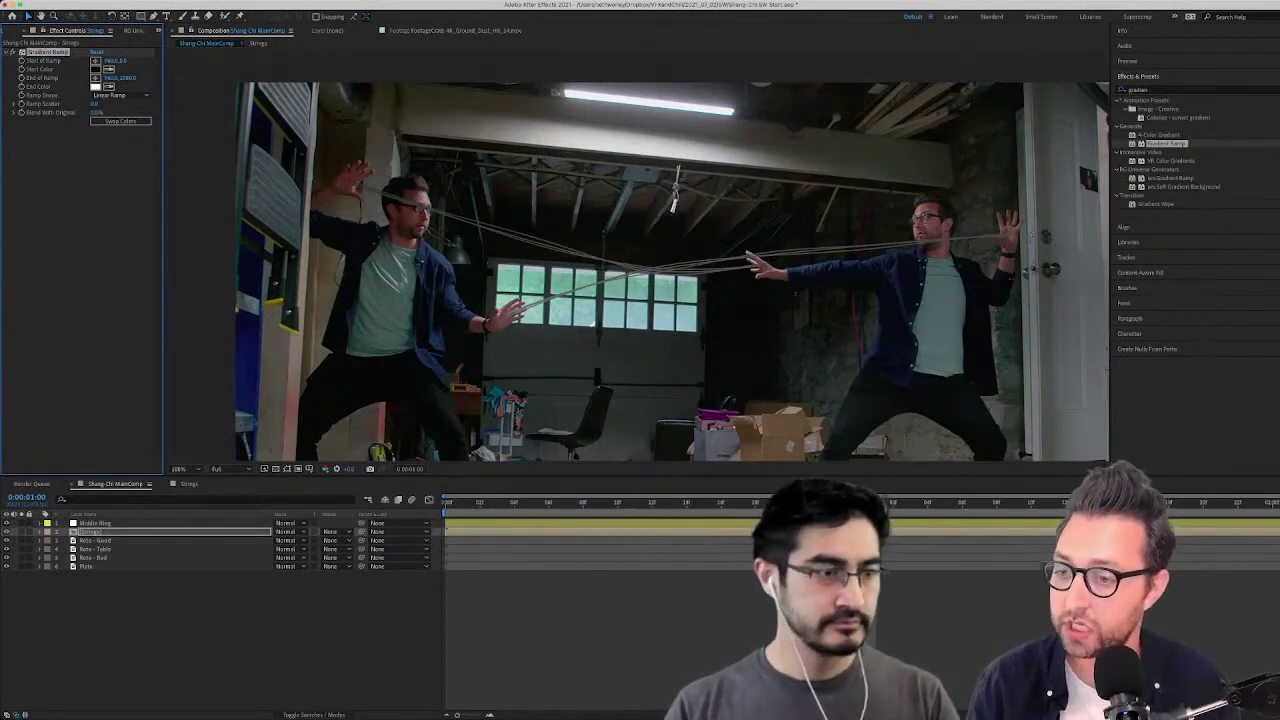
{"action": "left_click", "coordinate": [96, 523]}
{"action": "key", "text": "p"}
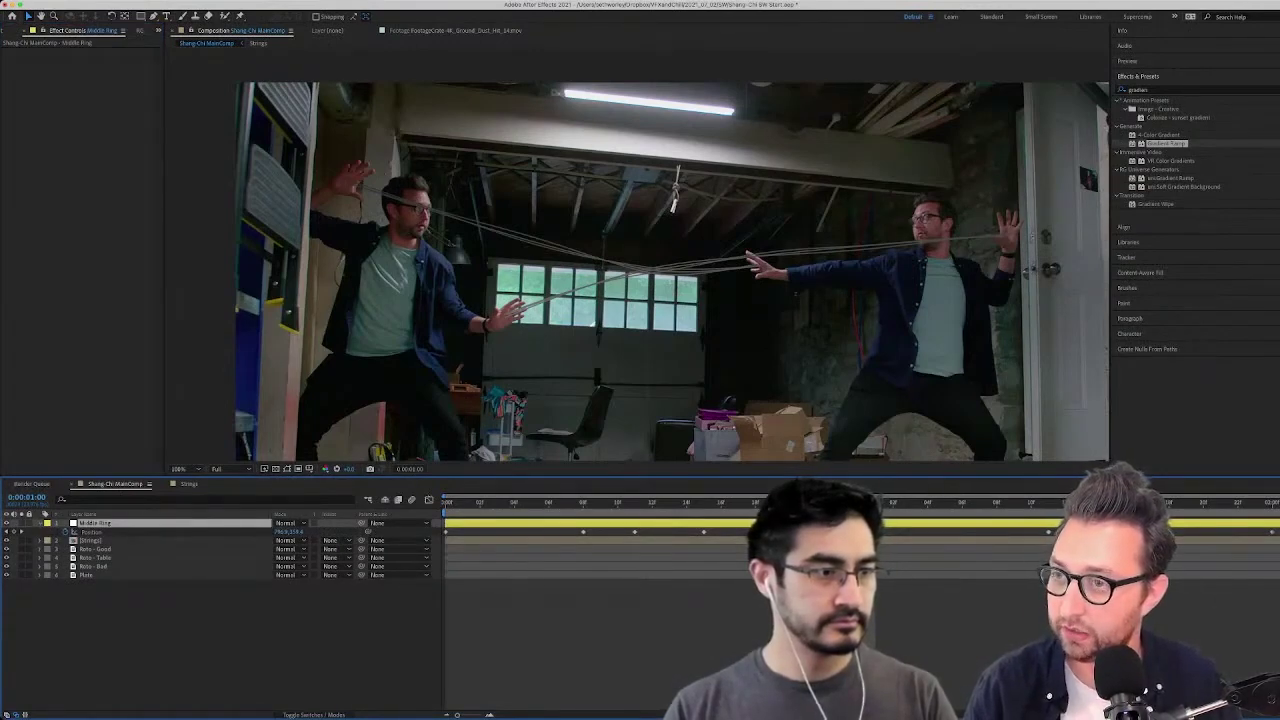
{"action": "left_click", "coordinate": [91, 541]}
{"action": "left_click", "coordinate": [48, 52]}
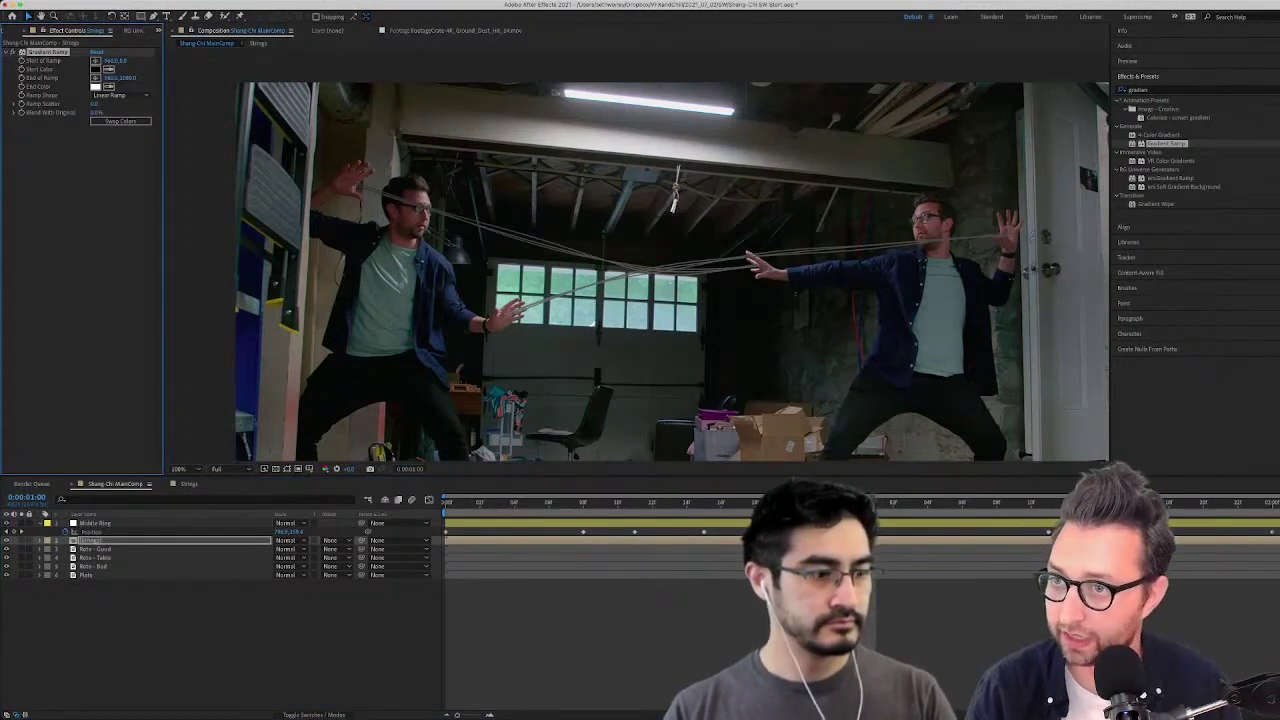
Add an expression to the ramp's start point, replacing the default code with the empty variable lines "xRing =" and "yRing ="
{"action": "left_click", "coordinate": [21, 61], "text": "alt"}
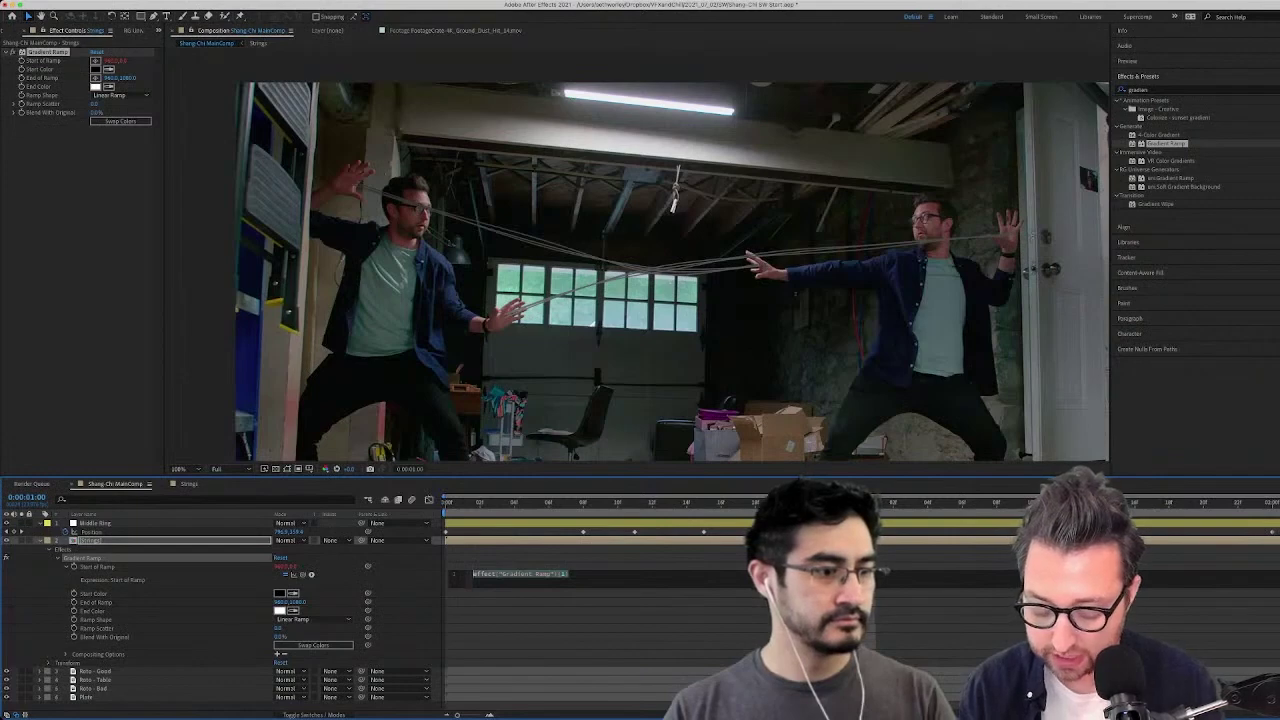
{"action": "key", "text": "BackSpace"}
{"action": "type", "text": "xRin"}
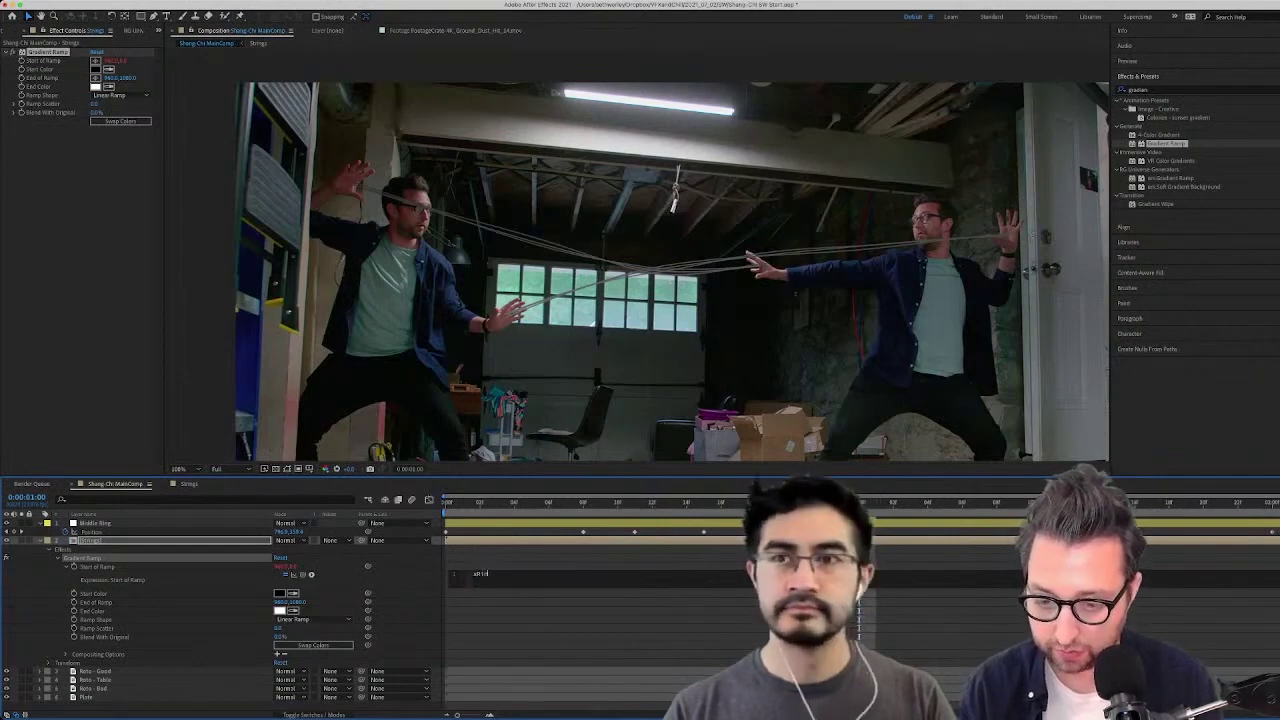
{"action": "type", "text": "g = "}
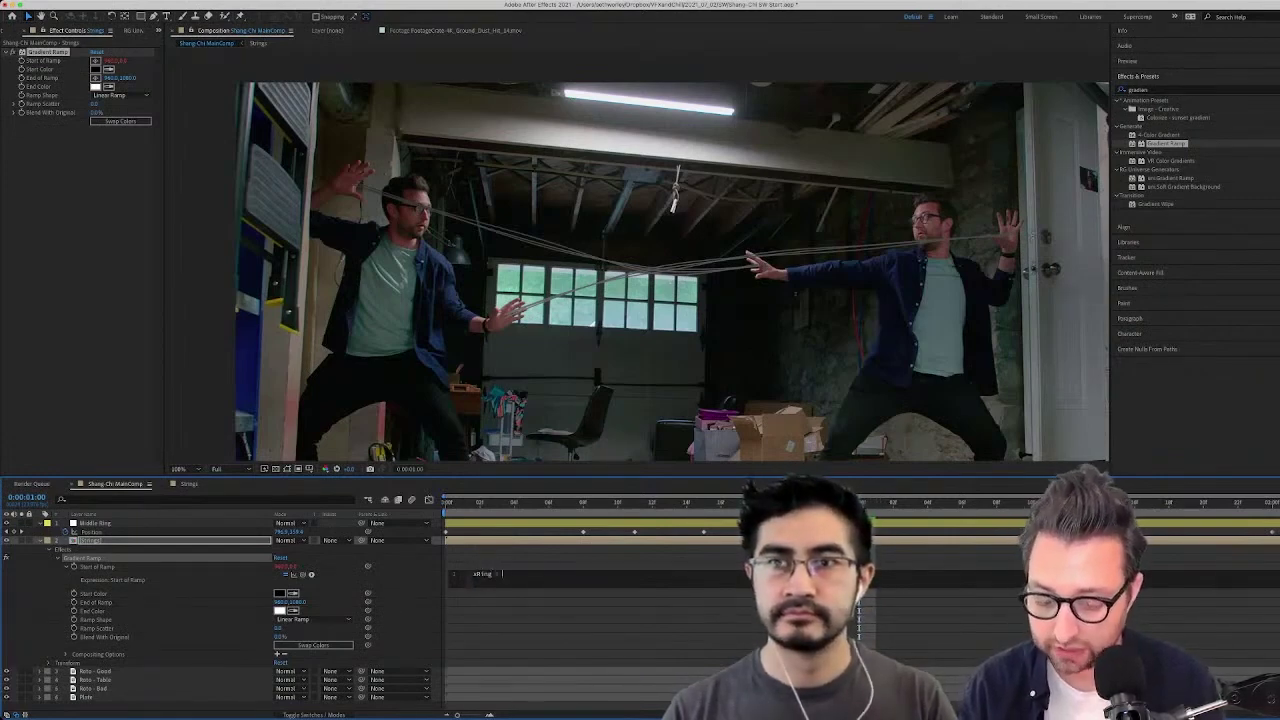
{"action": "type", "text": " ="}
{"action": "key", "text": "Return"}
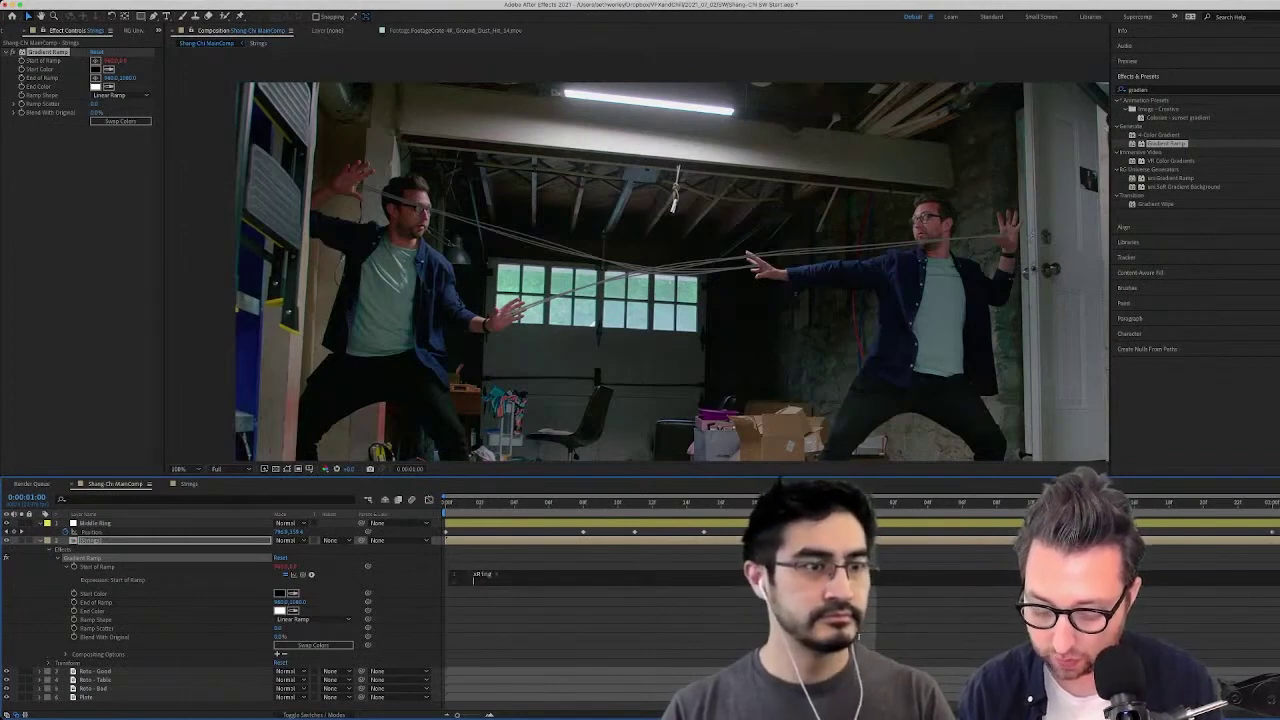
{"action": "type", "text": "yRing ="}
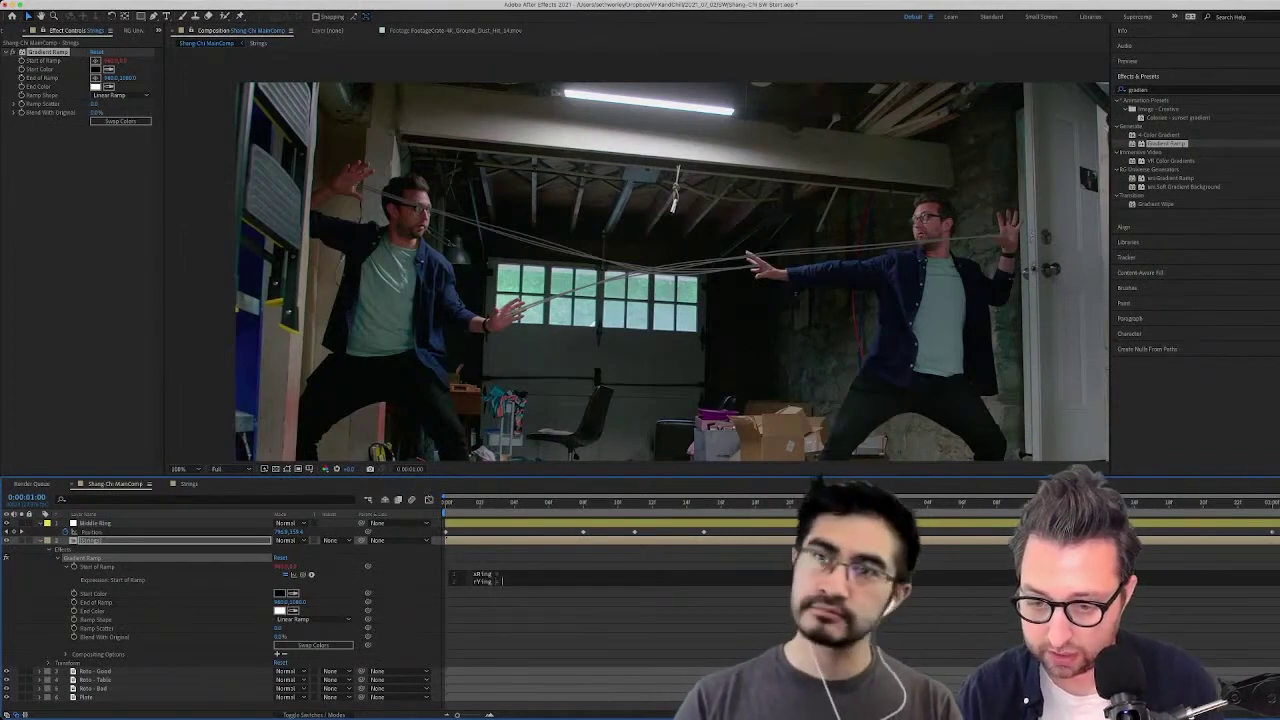
{"action": "key", "text": "Up"}
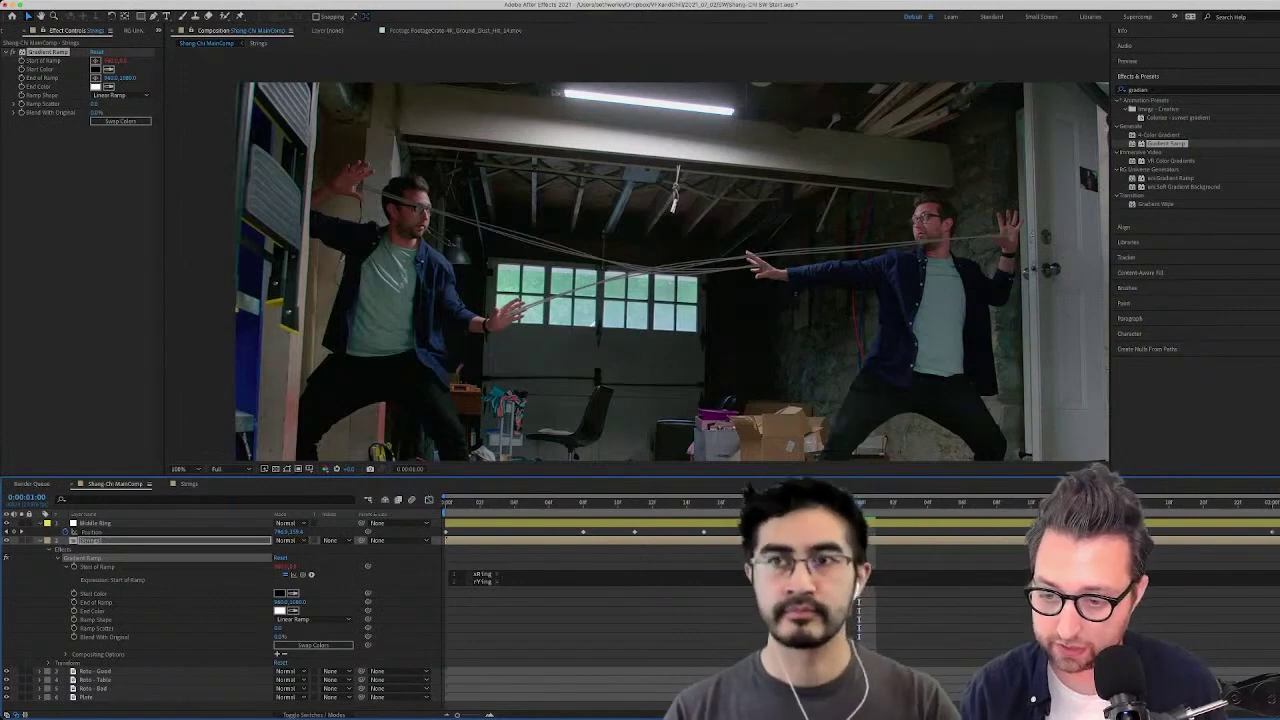
Link xRing to the Middle Ring layer's horizontal position, transform.position[0], and subtract a small offset from it
{"action": "left_click_drag", "start_coordinate": [302, 575], "coordinate": [86, 532]}
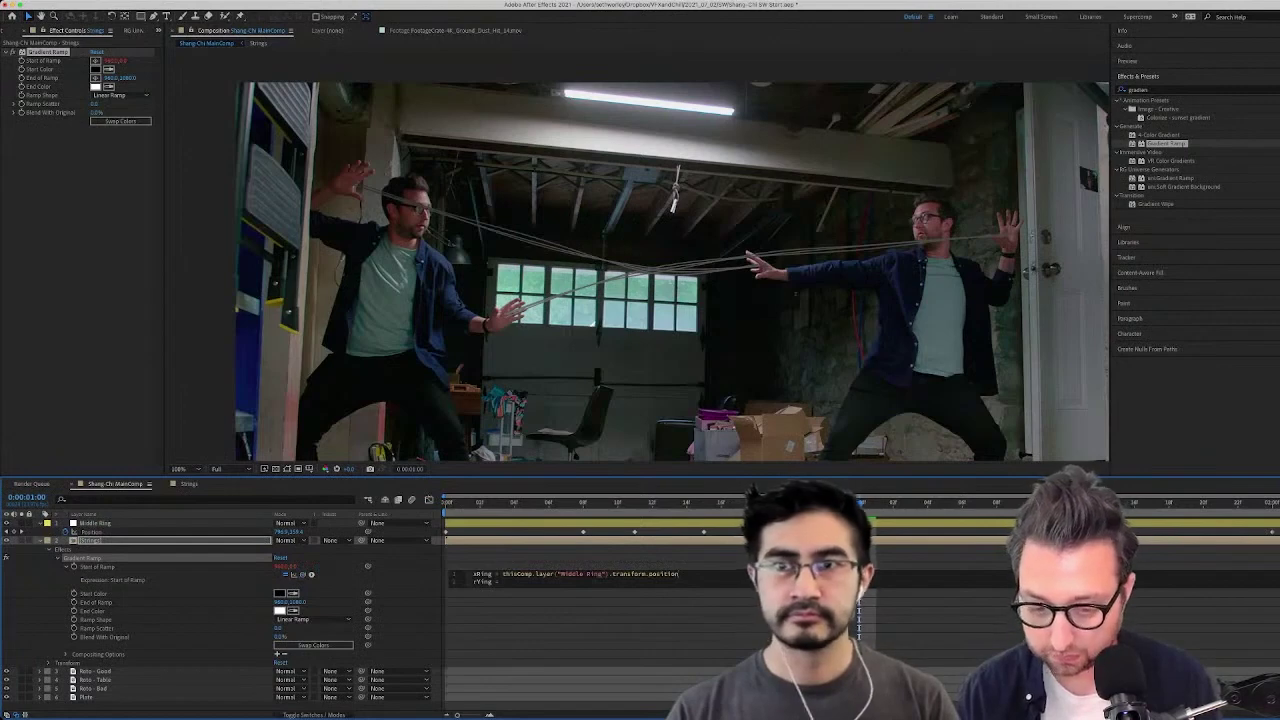
{"action": "type", "text": "[0"}
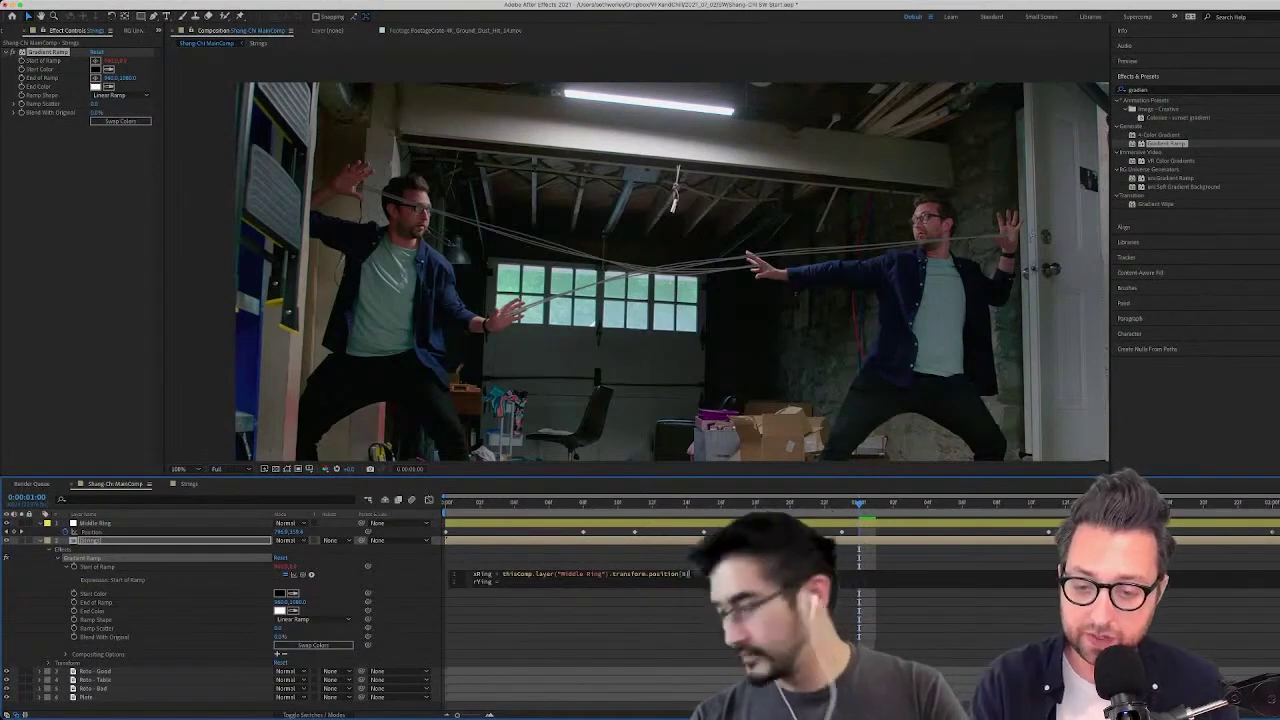
{"action": "type", "text": "]"}
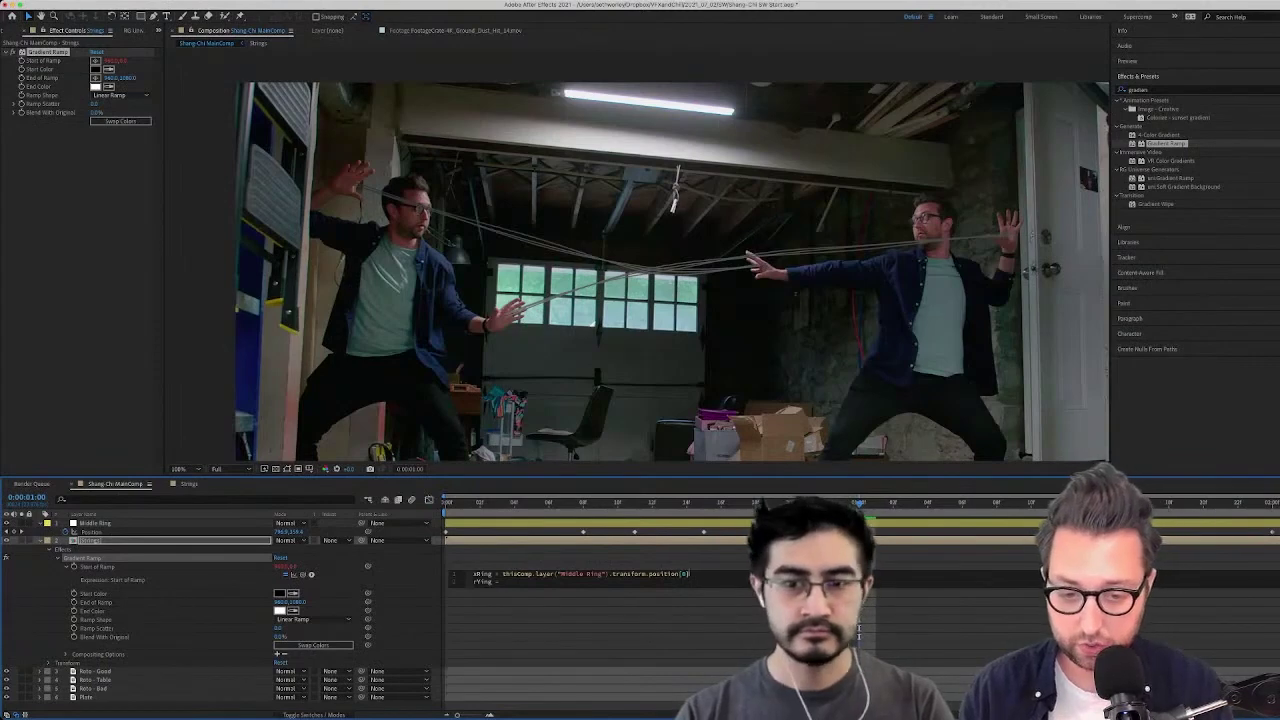
{"action": "type", "text": ";"}
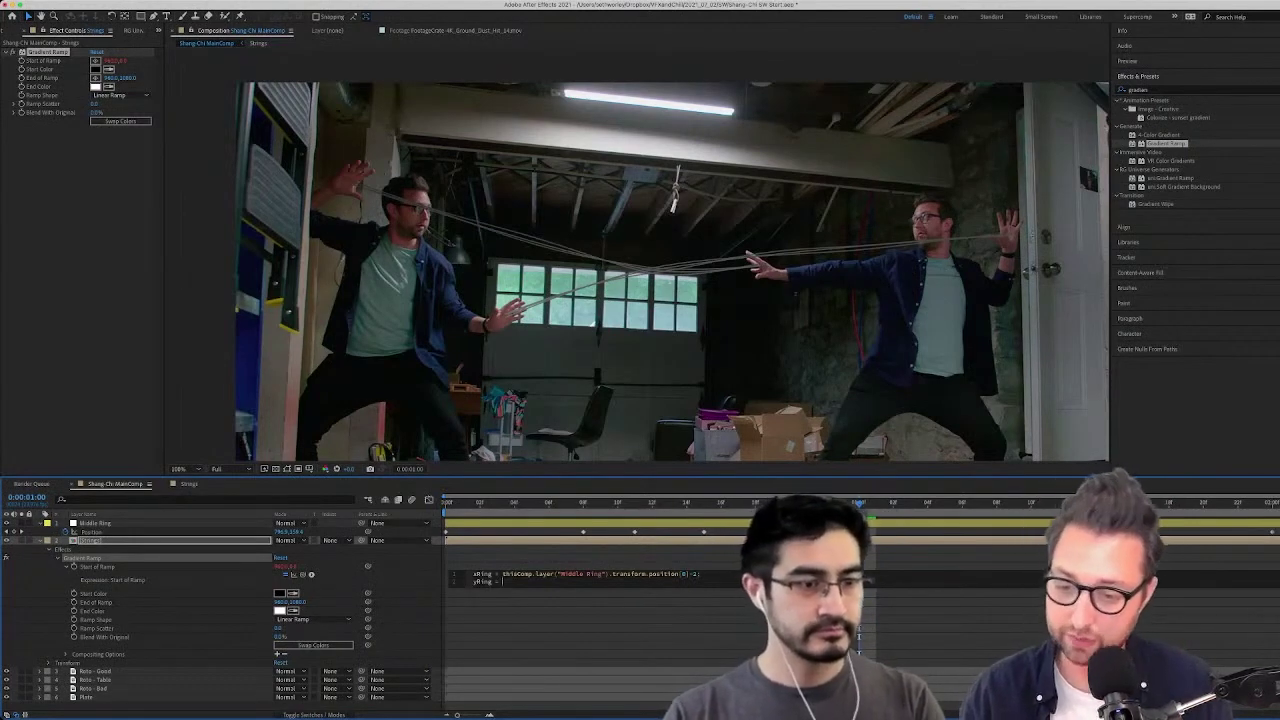
Link yRing to the Middle Ring's transform.position[1] and finish the start-point expression with the output [xRing,yRing]
{"action": "left_click_drag", "start_coordinate": [303, 575], "coordinate": [93, 532]}
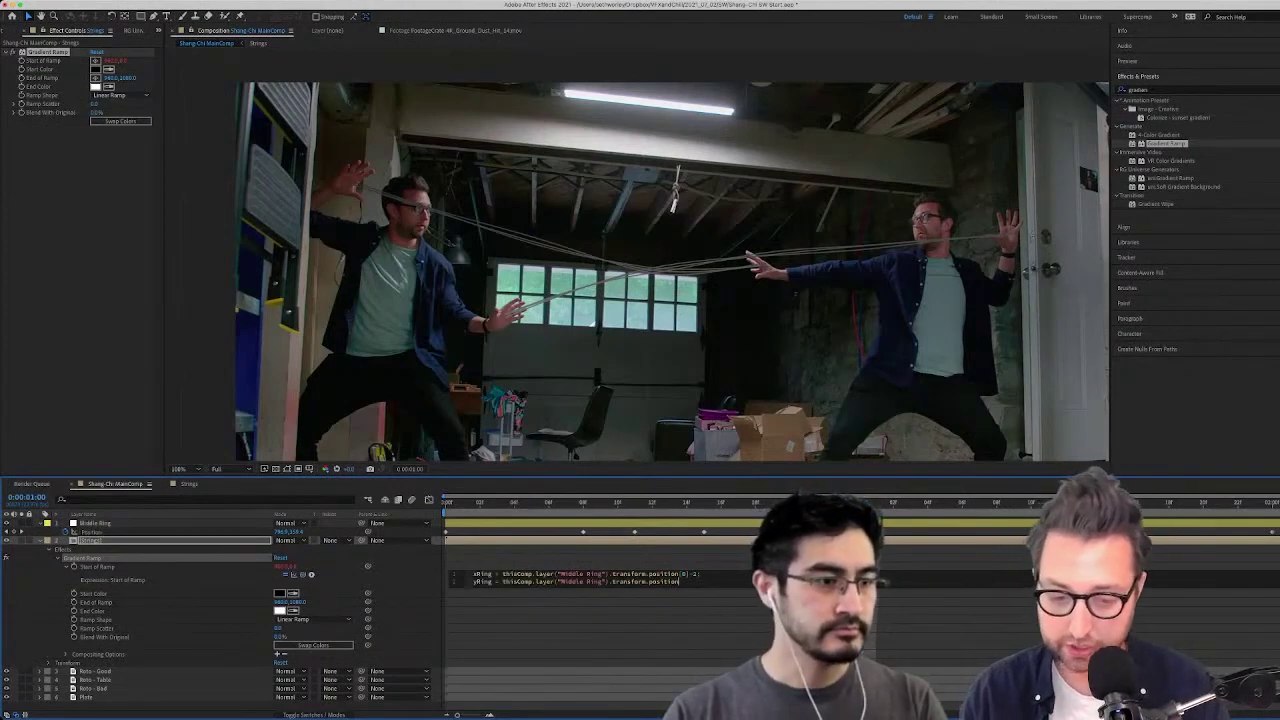
{"action": "type", "text": "[1];"}
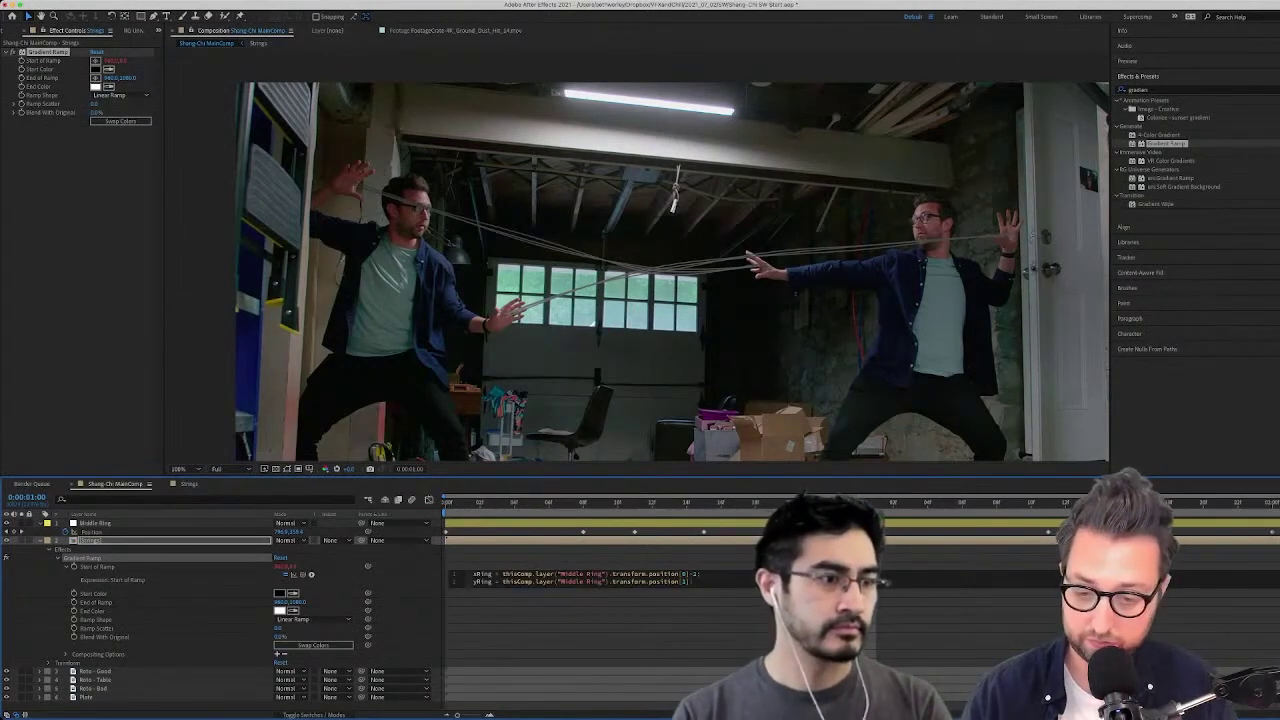
{"action": "key", "text": "Return"}
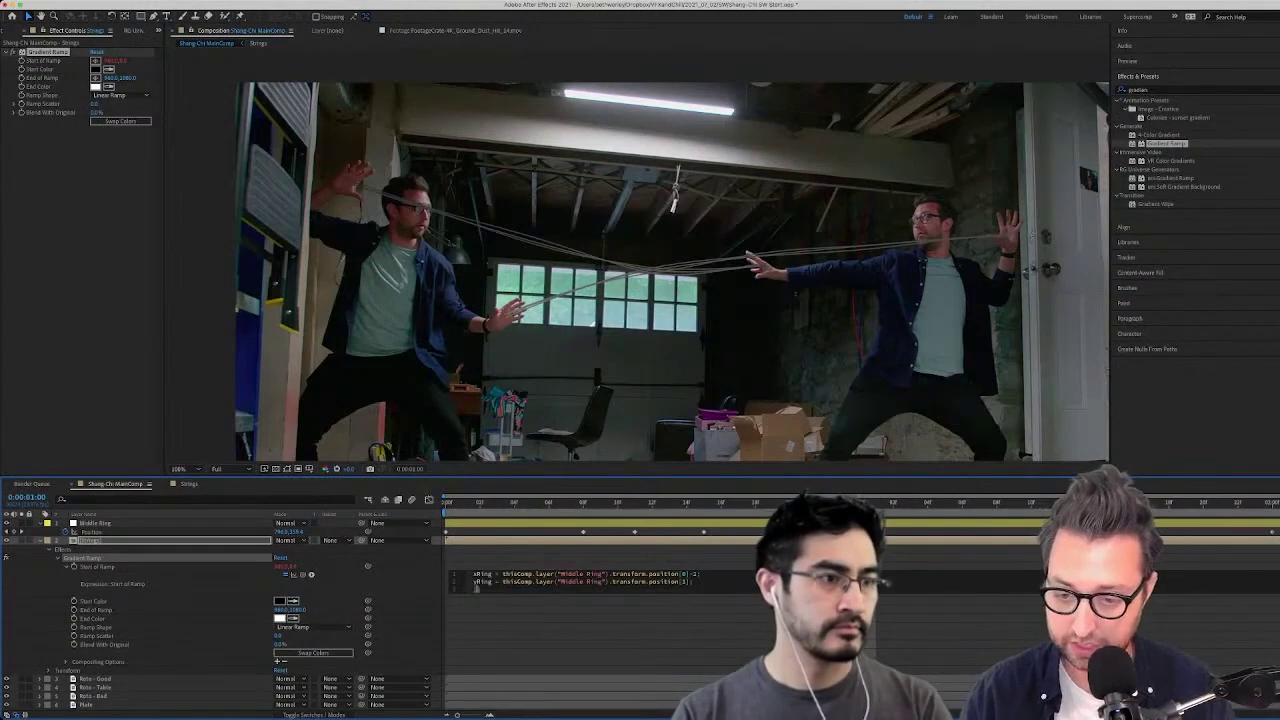
{"action": "type", "text": "zRing"}
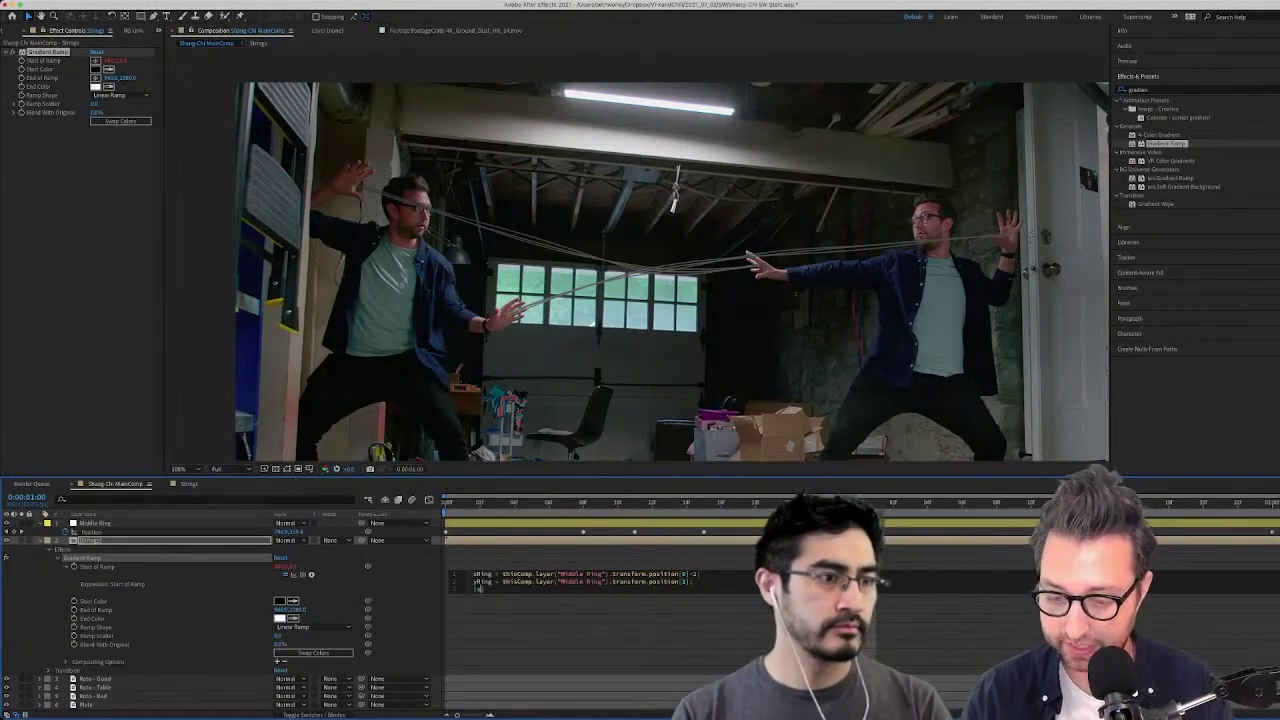
{"action": "type", "text": "yRing"}
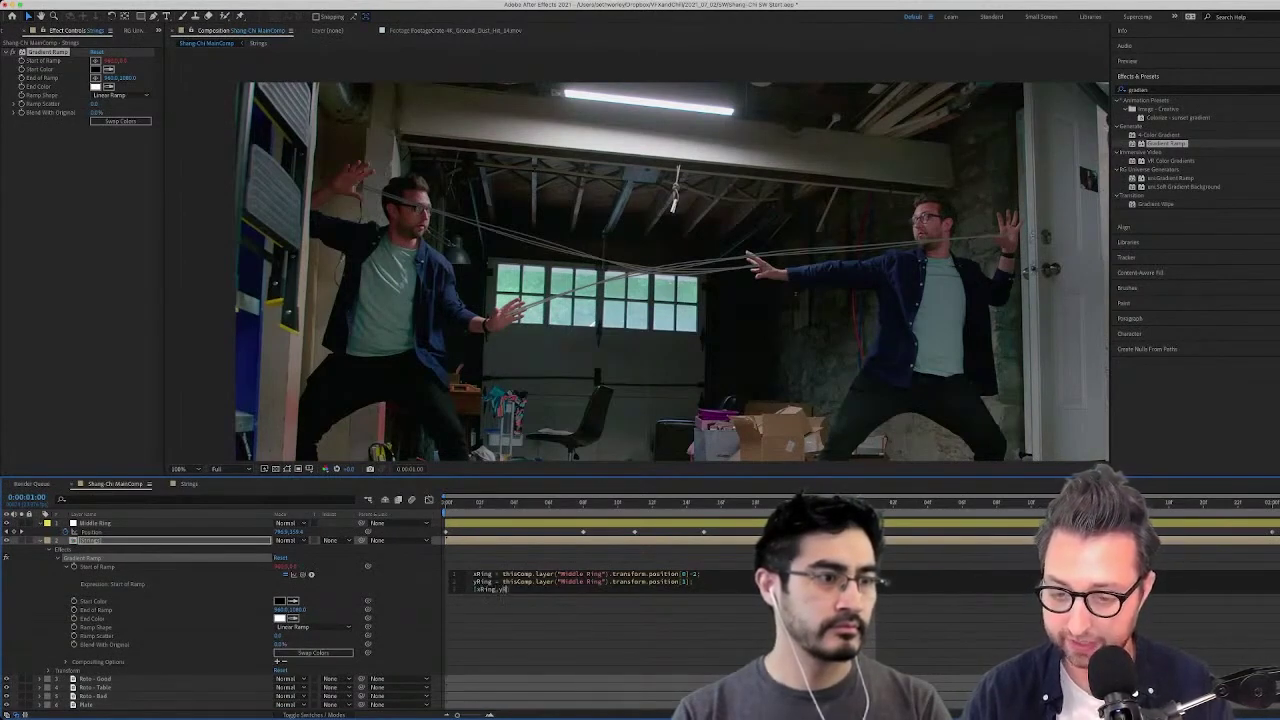
{"action": "left_click", "coordinate": [580, 627]}
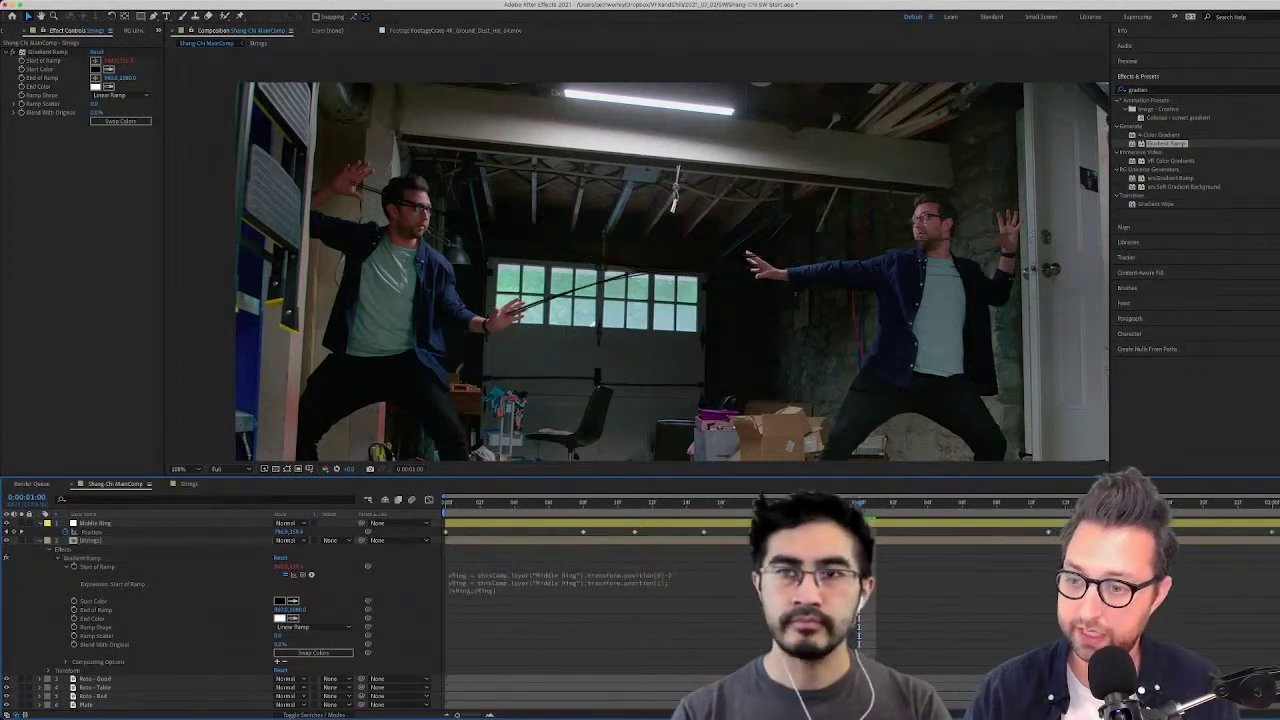
Solo the Strings layer and show the transparency grid behind the strings
{"action": "left_click", "coordinate": [48, 52]}
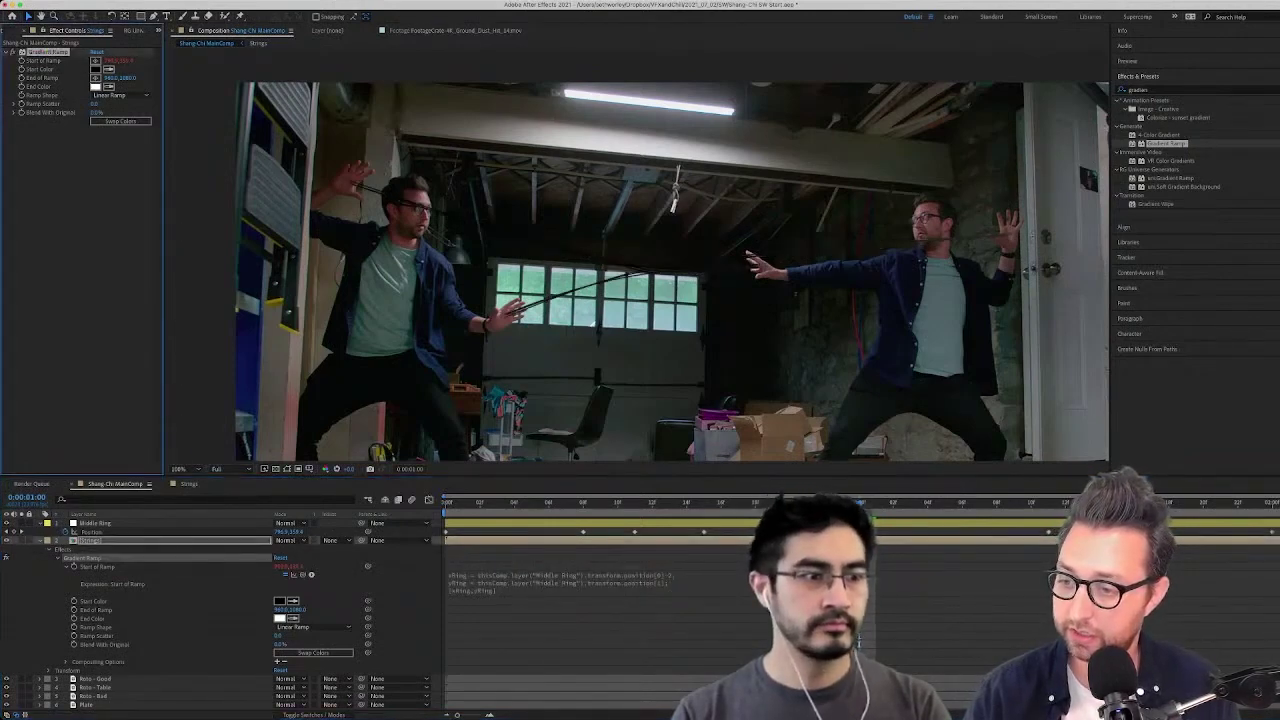
{"action": "left_click", "coordinate": [21, 540]}
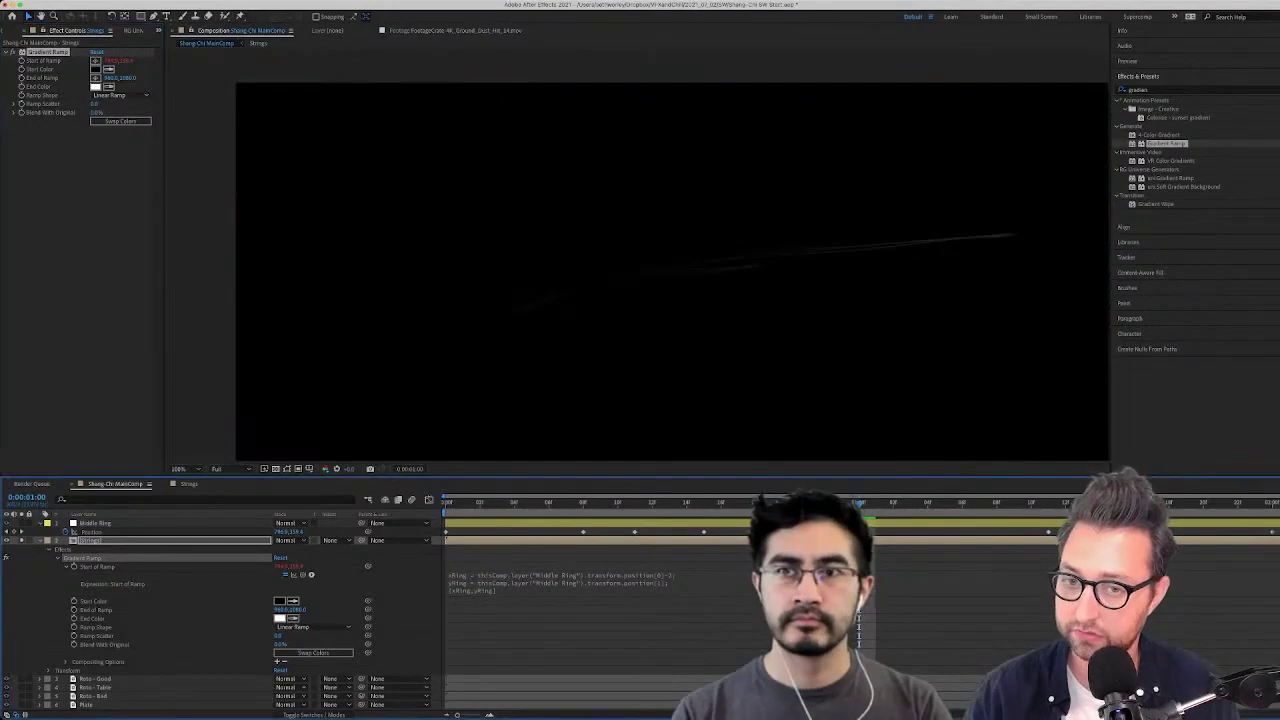
{"action": "left_click", "coordinate": [276, 469]}
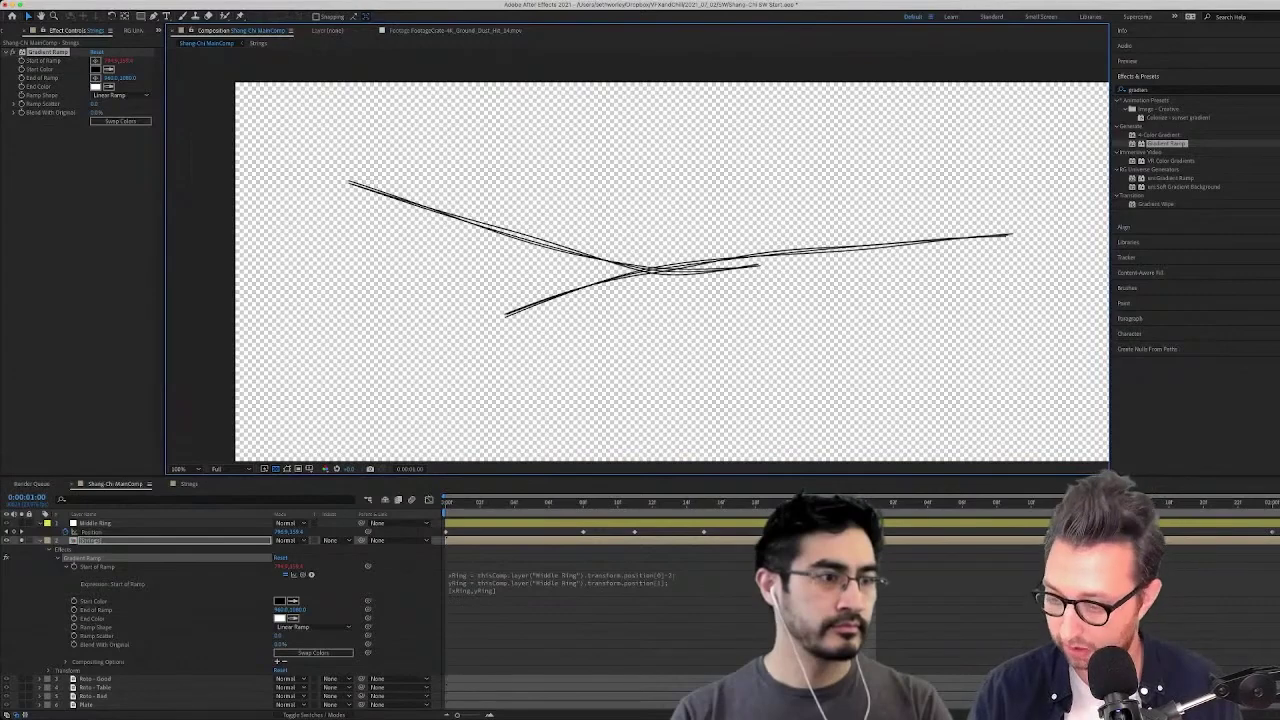
Reuse the start-point expression on the Gradient Ramp's end point, changing the xRing offset from minus to plus 2
{"action": "left_click", "coordinate": [74, 610], "text": "alt"}
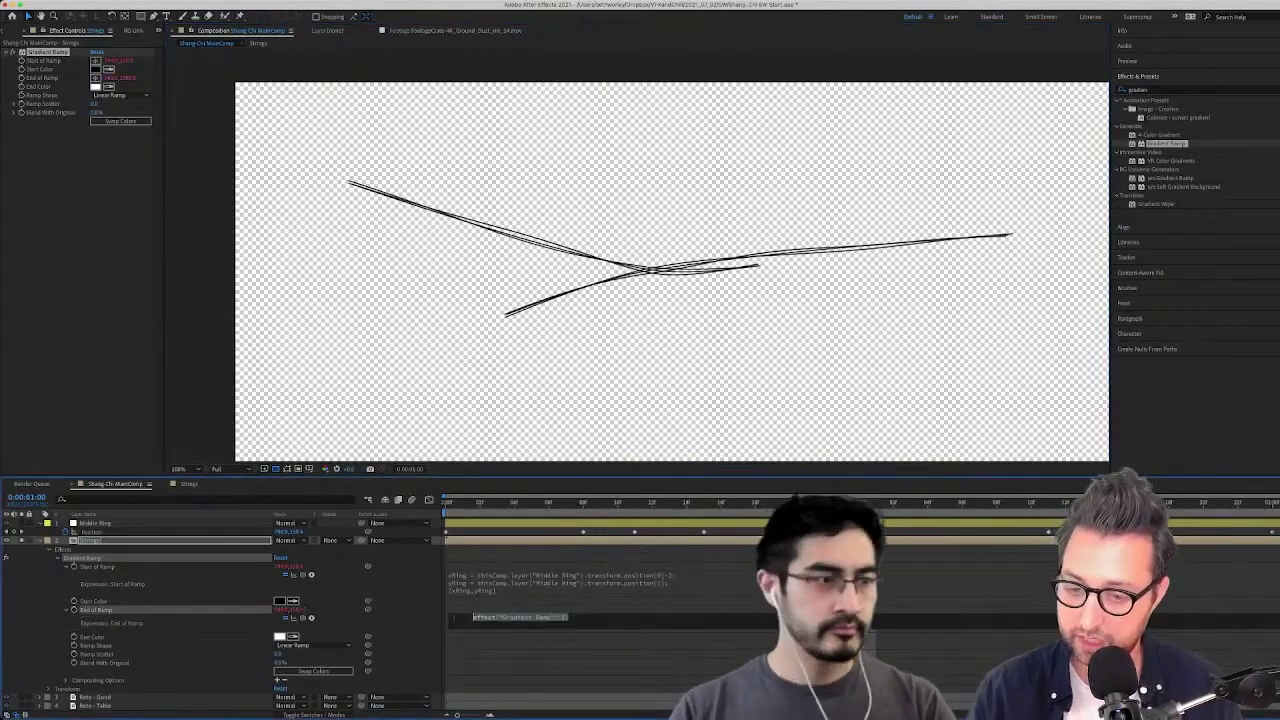
{"action": "left_click", "coordinate": [560, 583]}
{"action": "key", "text": "super+c"}
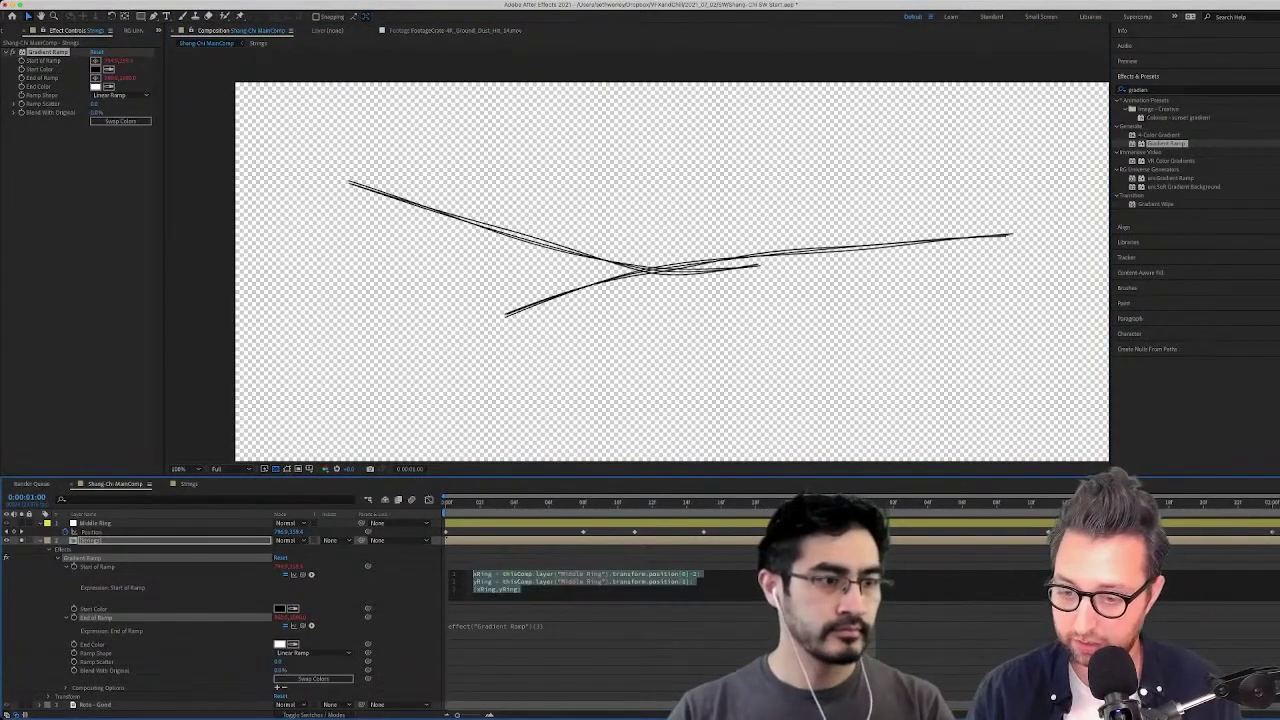
{"action": "left_click", "coordinate": [510, 627]}
{"action": "key", "text": "super+v"}
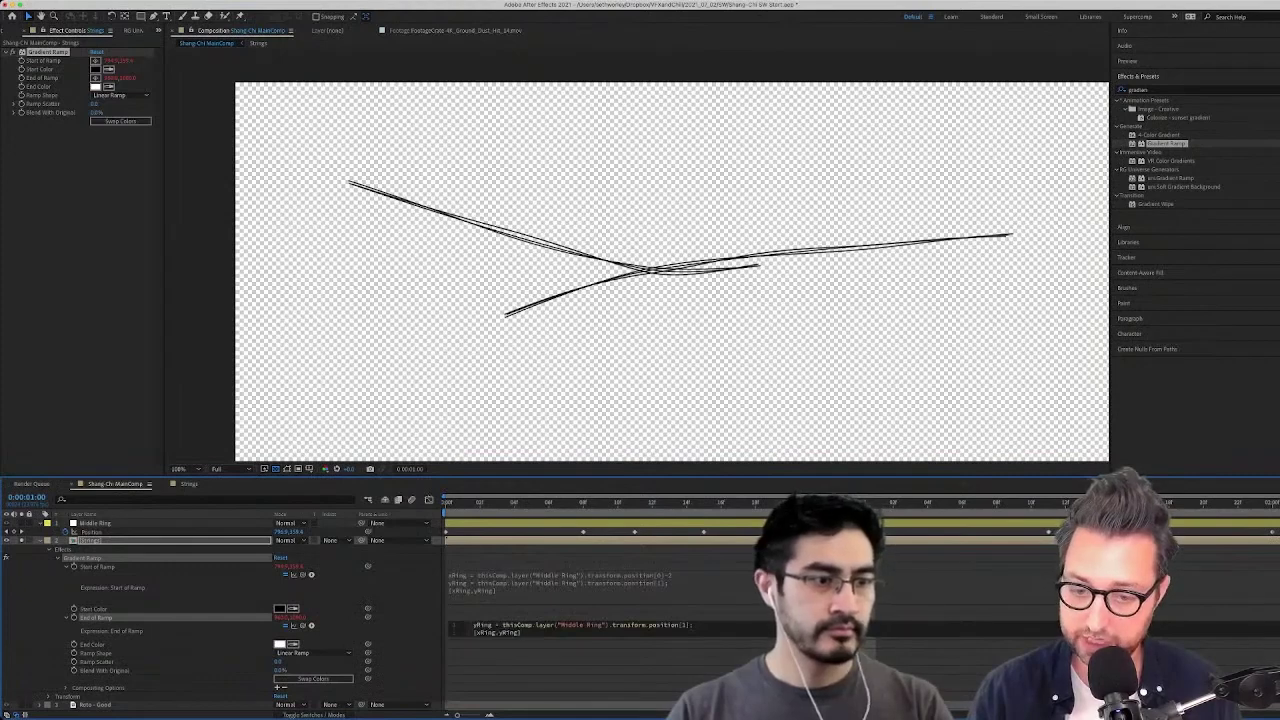
{"action": "key", "text": "Up"}
{"action": "key", "text": "Up"}
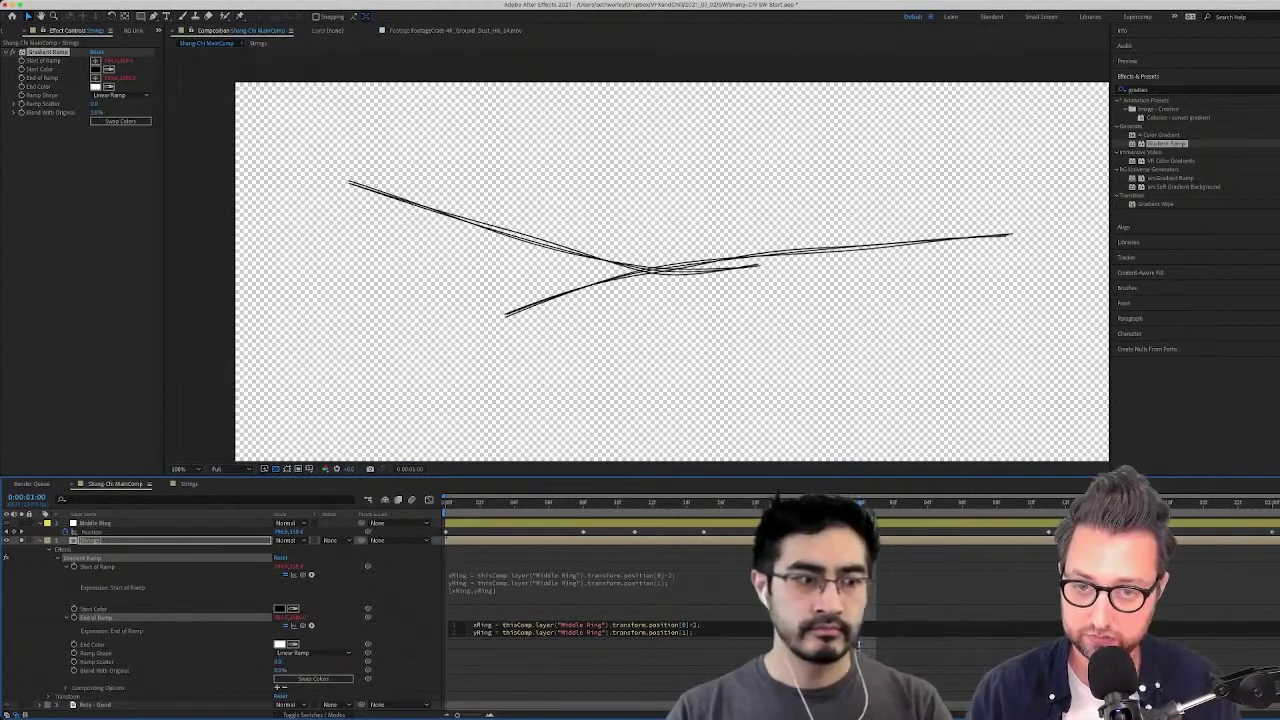
{"action": "key", "text": "KP_Enter"}
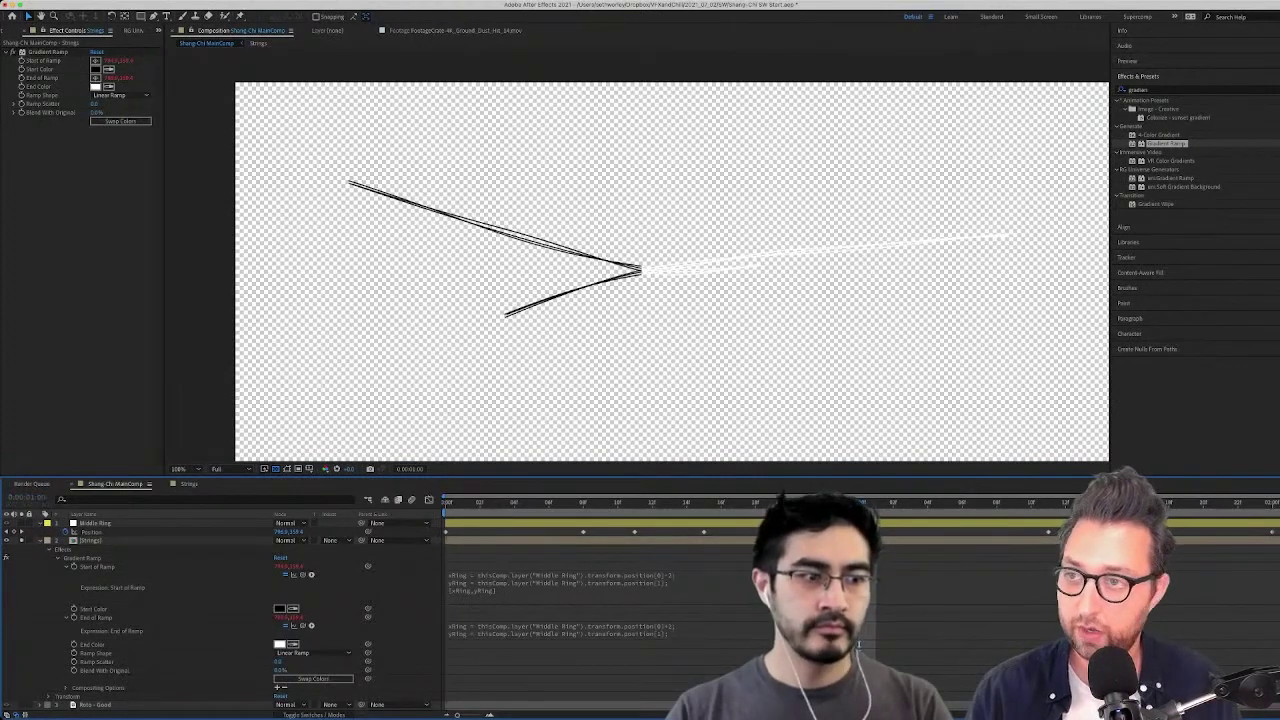
Set the Gradient Ramp's start colour to light blue and its end colour to orange
{"action": "left_click", "coordinate": [80, 300]}
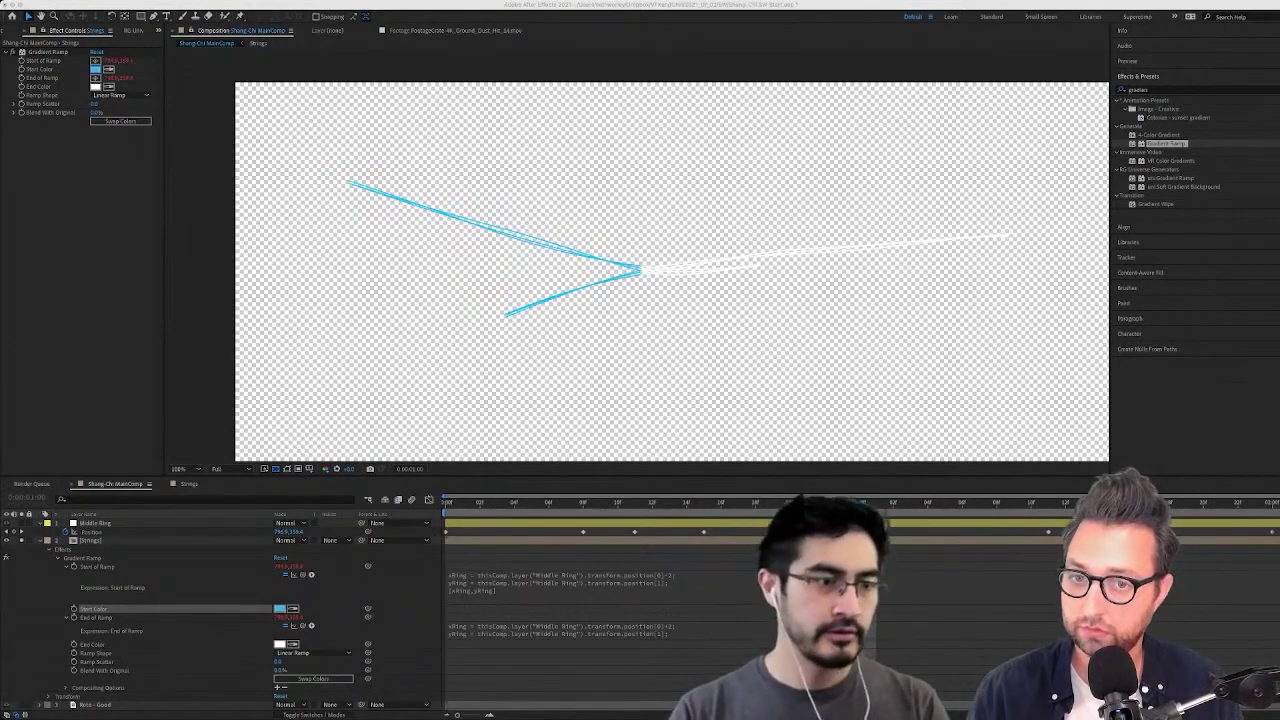
{"action": "key", "text": "Return"}
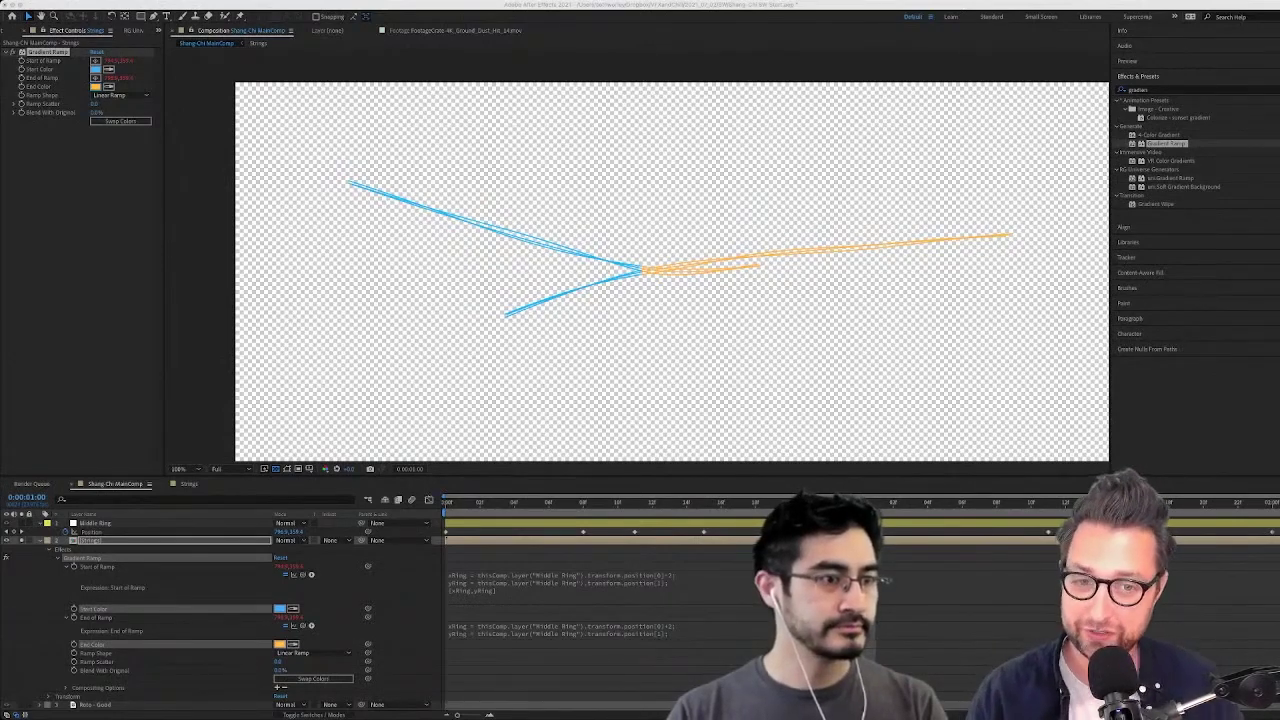
{"action": "key", "text": "Return"}
Hide the transparency grid and preview how the two-colour split follows the middle ring
{"action": "left_click", "coordinate": [276, 468]}
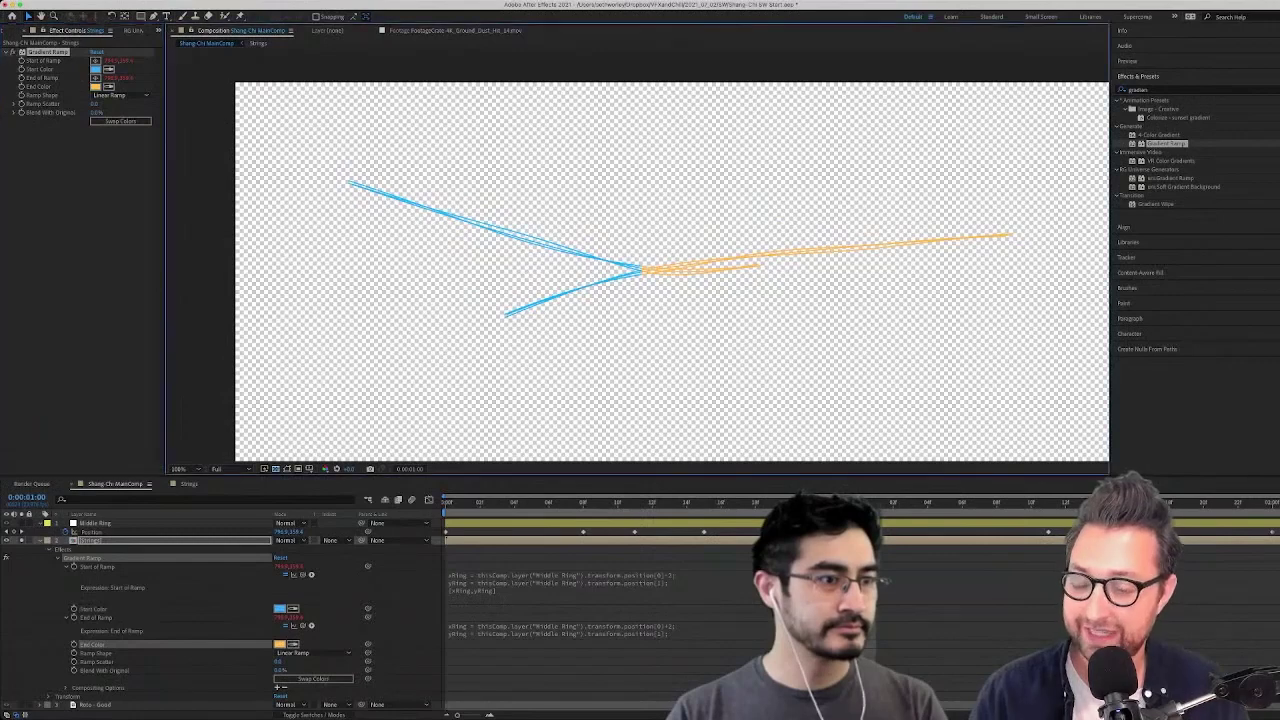
{"action": "left_click", "coordinate": [640, 665]}
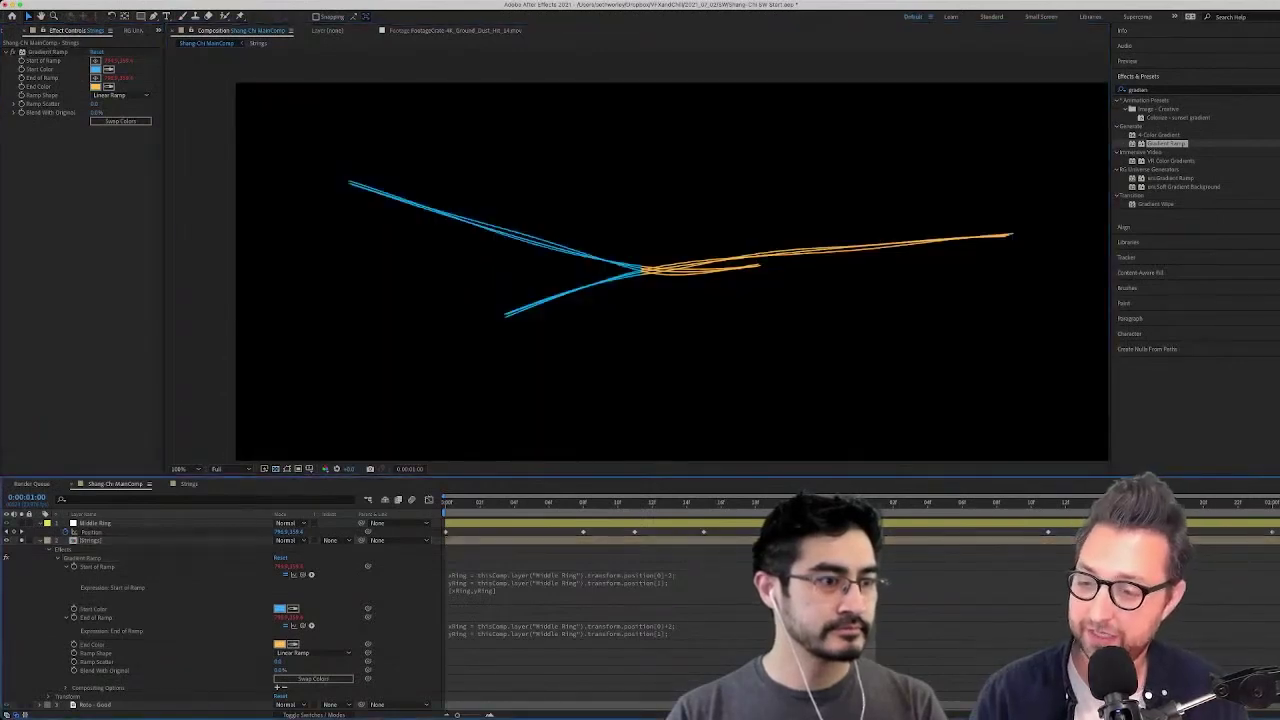
{"action": "left_click", "coordinate": [92, 540]}
{"action": "key", "text": "space"}
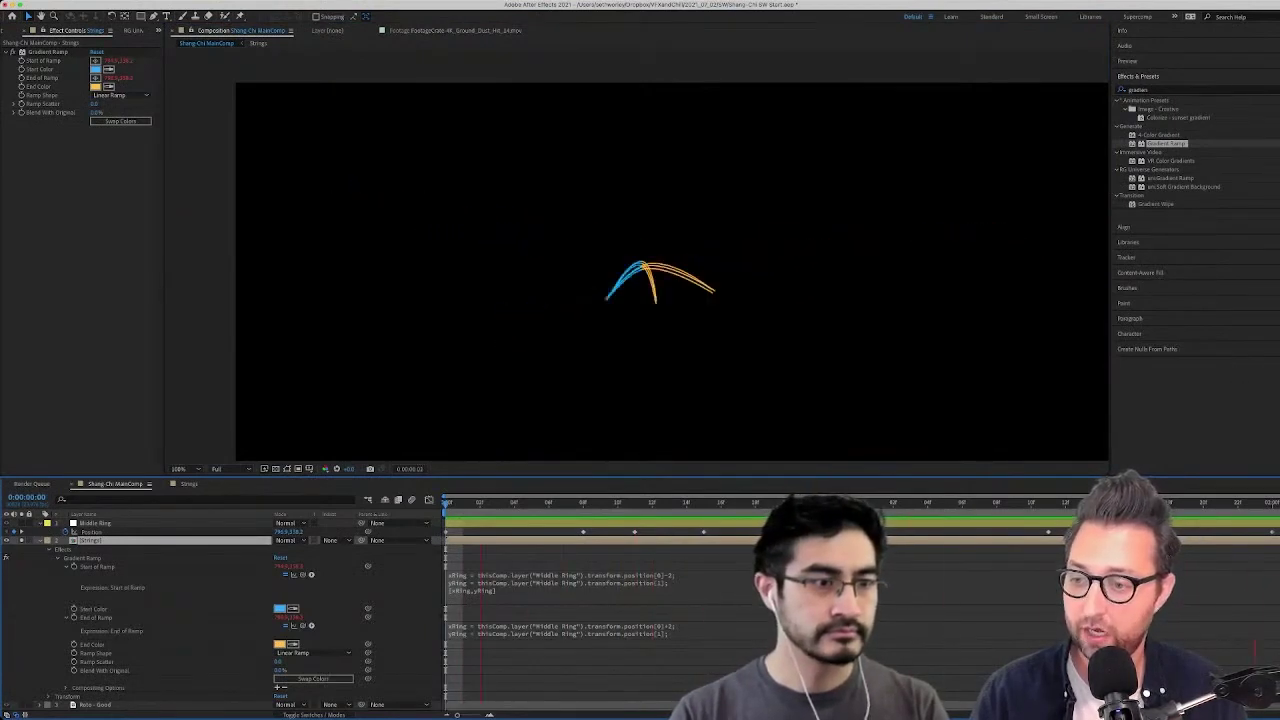
{"action": "key", "text": "u"}
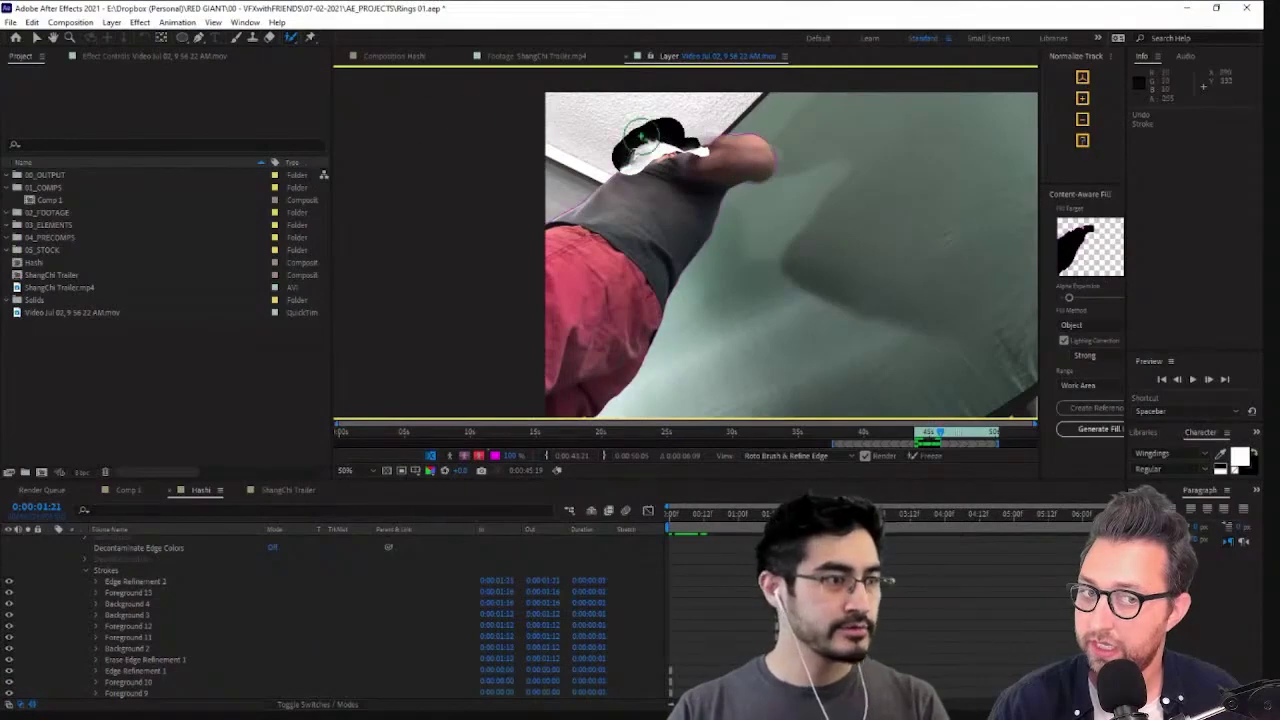
Try a Roto Brush foreground stroke over the shoulder edge beside the refined head area, and undo it
{"action": "scroll", "coordinate": [655, 137], "scroll_direction": "up", "scroll_amount": 1}
{"action": "middle_click_drag", "start_coordinate": [689, 143], "coordinate": [700, 307]}
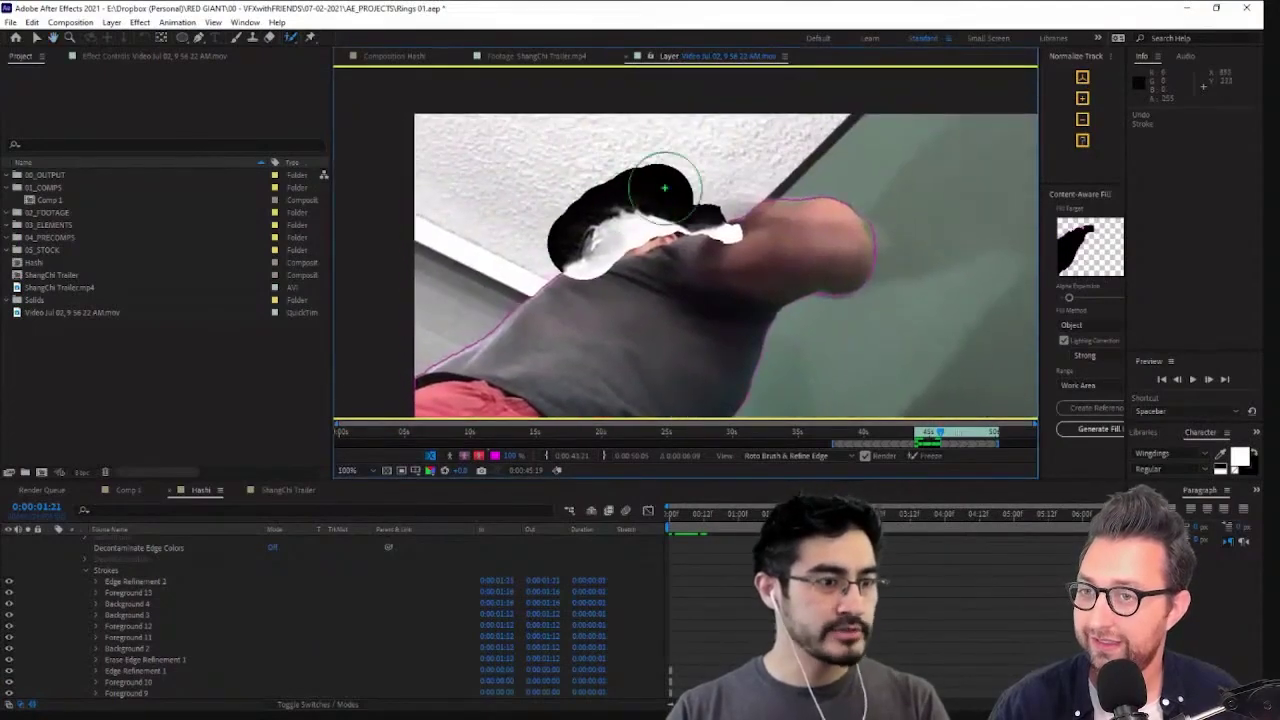
{"action": "scroll", "coordinate": [643, 214], "scroll_direction": "up", "scroll_amount": 2}
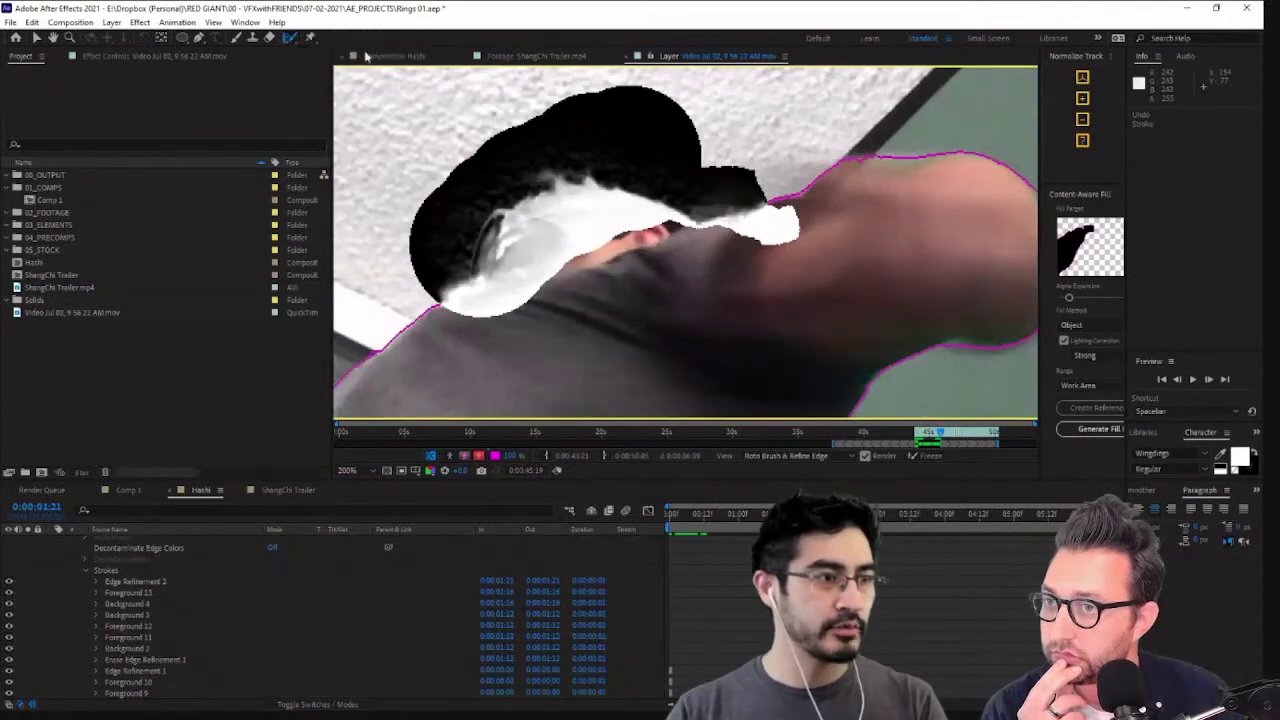
{"action": "left_click", "coordinate": [291, 37]}
{"action": "left_click", "coordinate": [531, 286]}
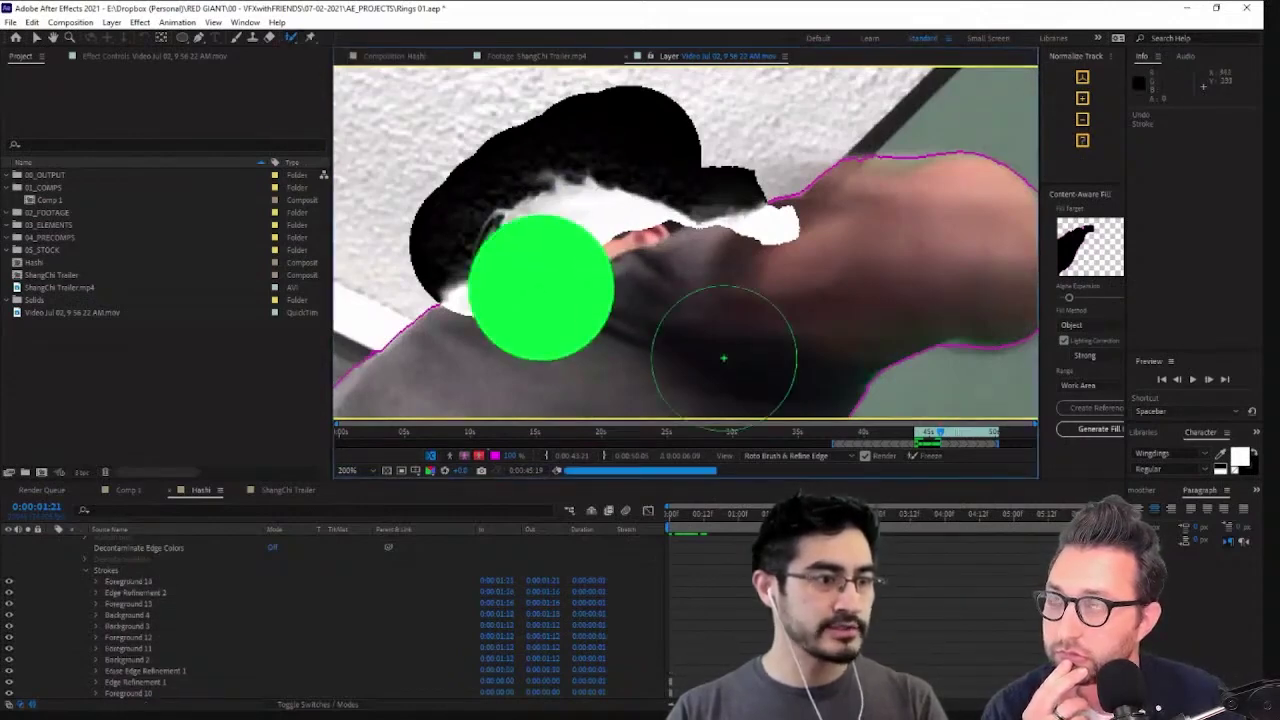
{"action": "key", "text": "ctrl+z"}
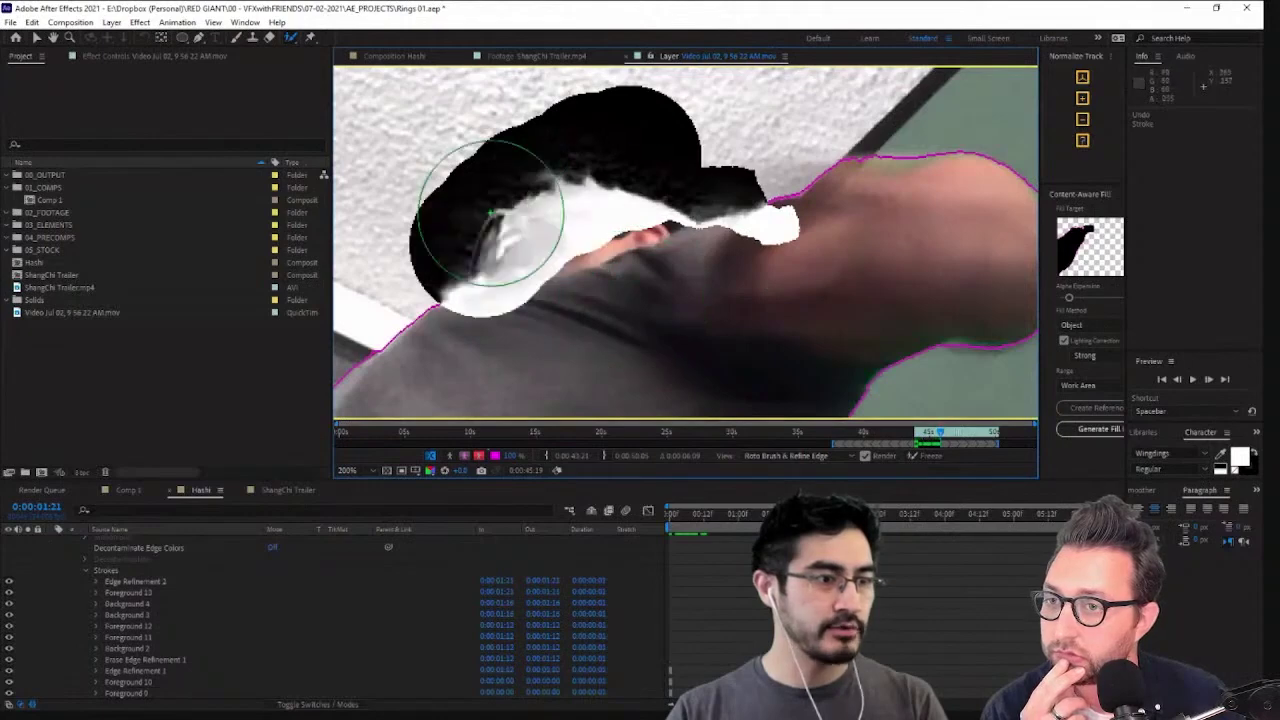
Examine the Refine Edge matte around the man's head up close and in the context of the whole figure
{"action": "scroll", "coordinate": [615, 214], "scroll_direction": "up", "scroll_amount": 3}
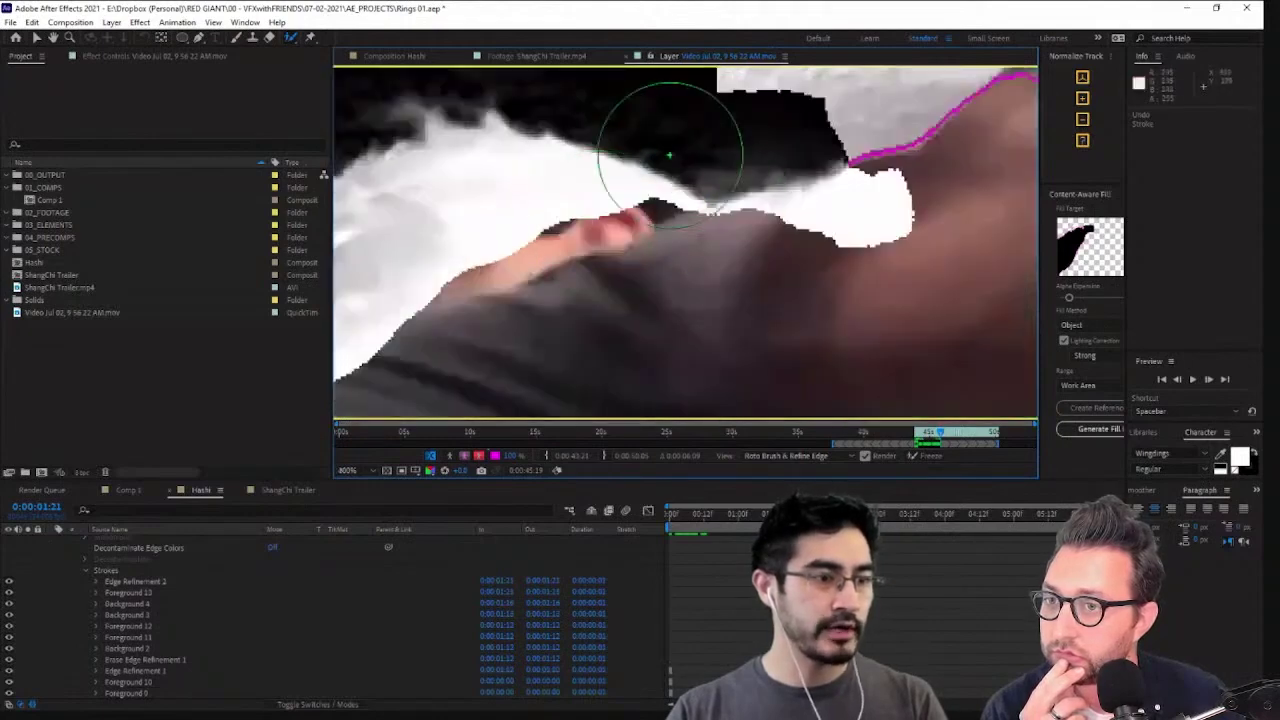
{"action": "left_click_drag", "start_coordinate": [628, 213], "coordinate": [842, 273]}
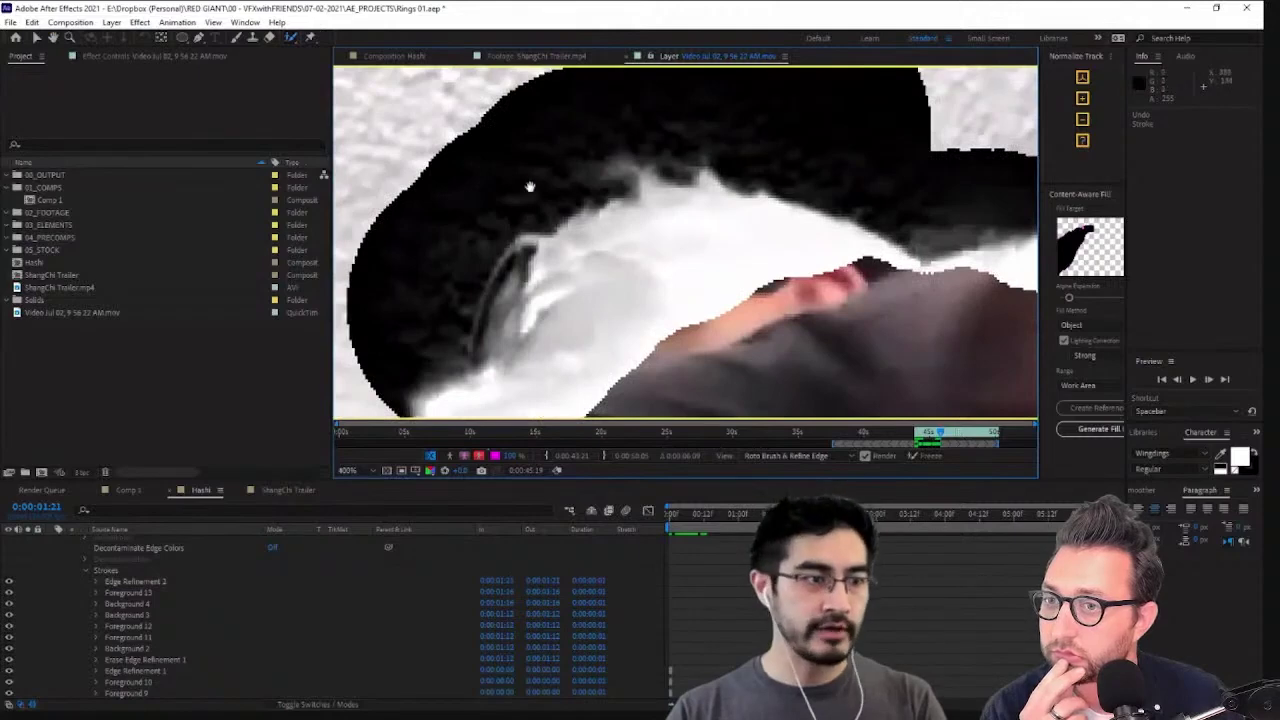
{"action": "scroll", "coordinate": [736, 172], "scroll_direction": "down", "scroll_amount": 2}
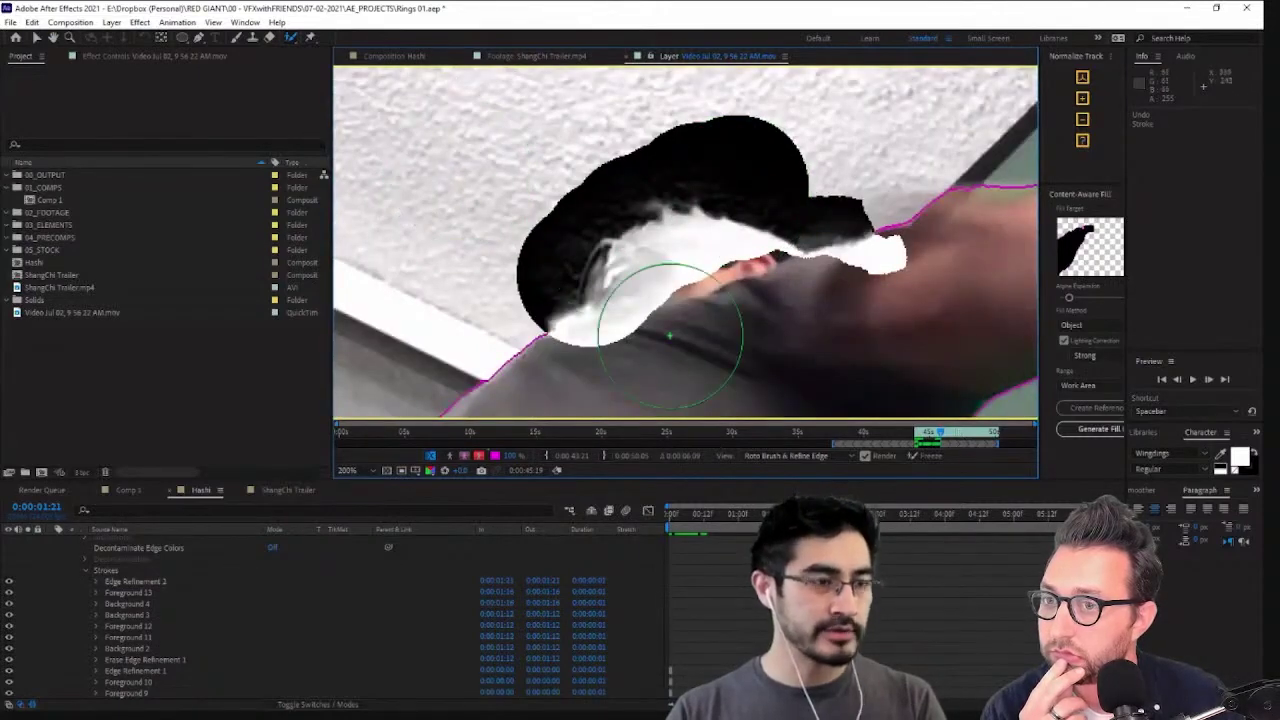
{"action": "scroll", "coordinate": [743, 267], "scroll_direction": "down", "scroll_amount": 2}
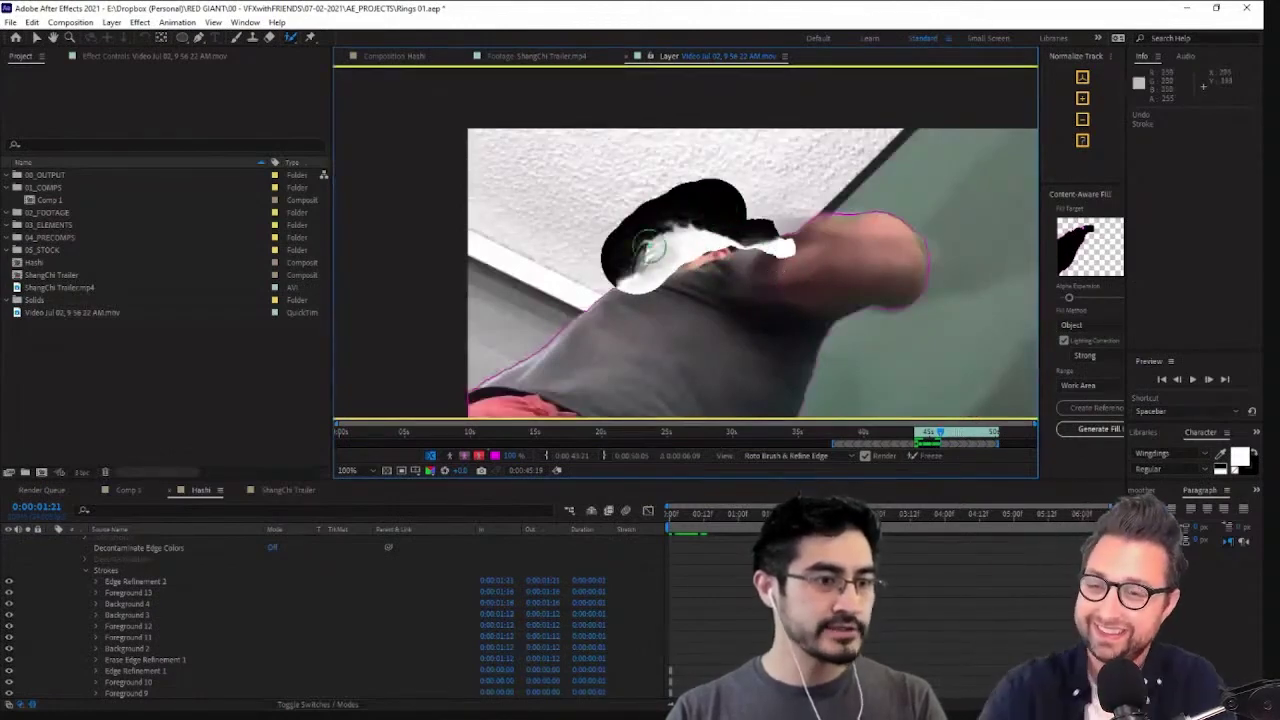
{"action": "scroll", "coordinate": [655, 245], "scroll_direction": "up", "scroll_amount": 2}
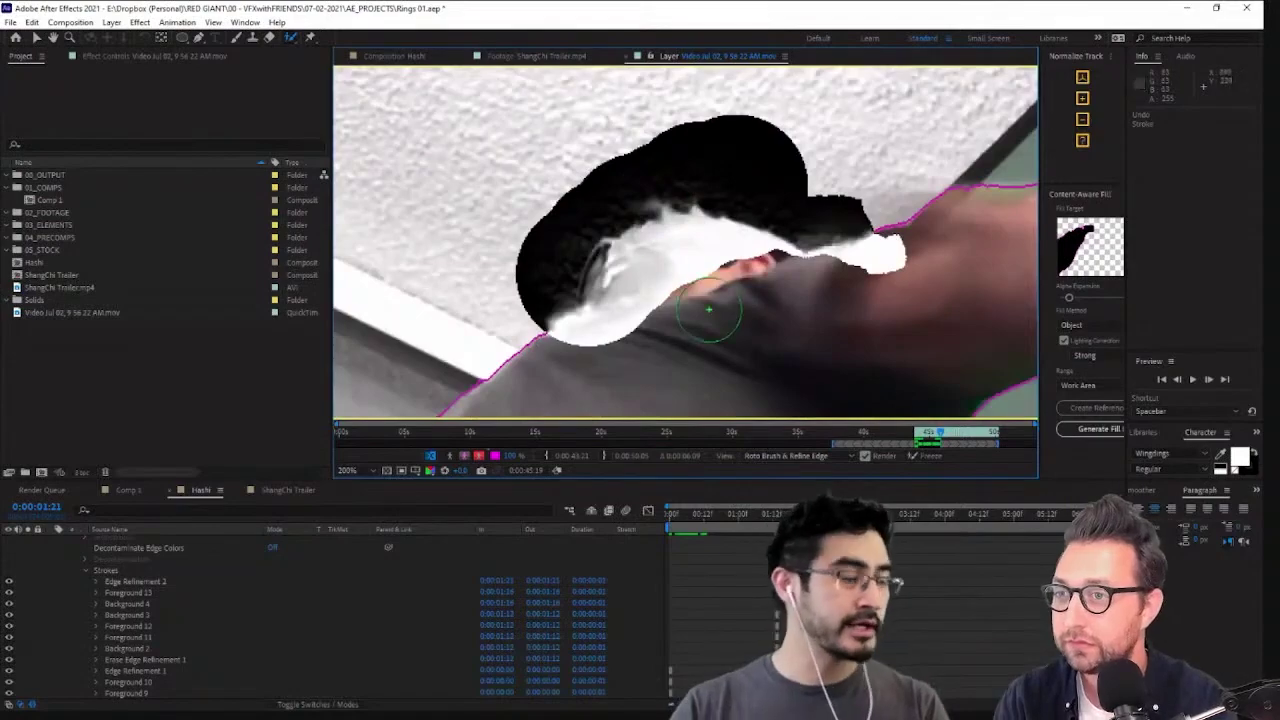
{"action": "left_click", "coordinate": [677, 280]}
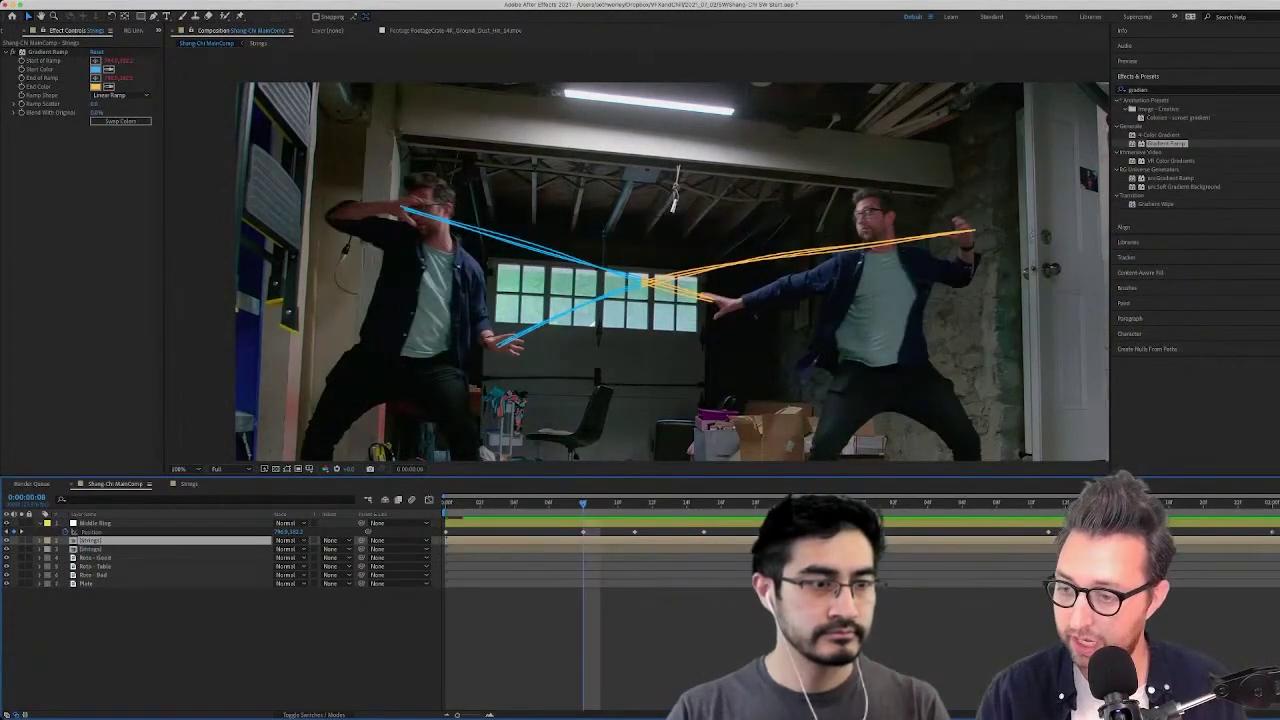
Hide the lower copy of the Strings layer and rename the upper copy Strings Good
{"action": "key", "text": "ctrl+d"}
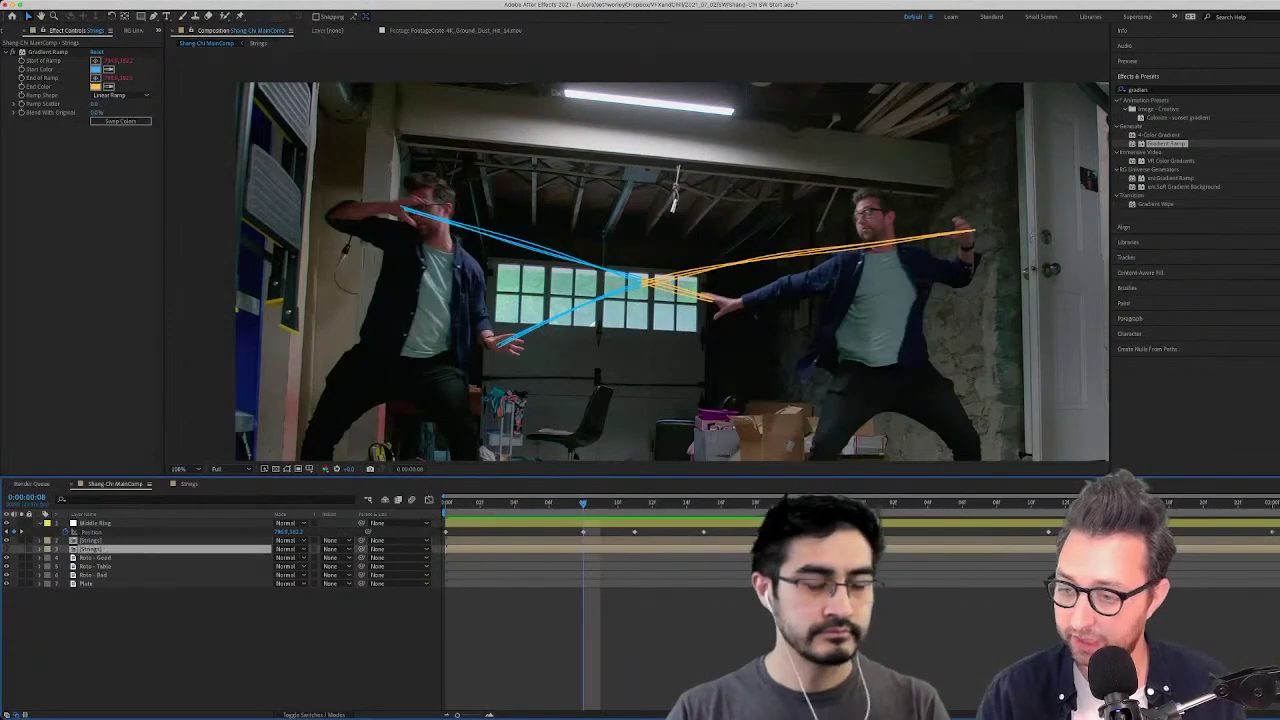
{"action": "left_click", "coordinate": [91, 540]}
{"action": "key", "text": "Return"}
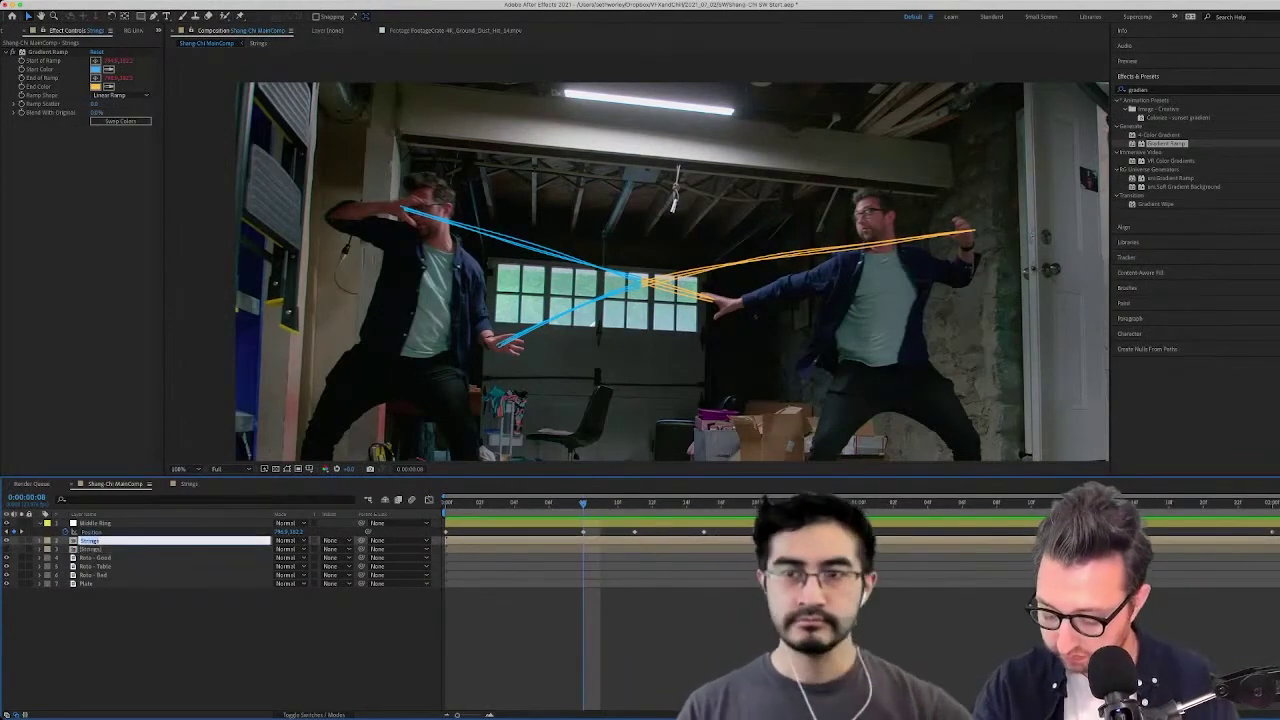
{"action": "type", "text": "Strings Good"}
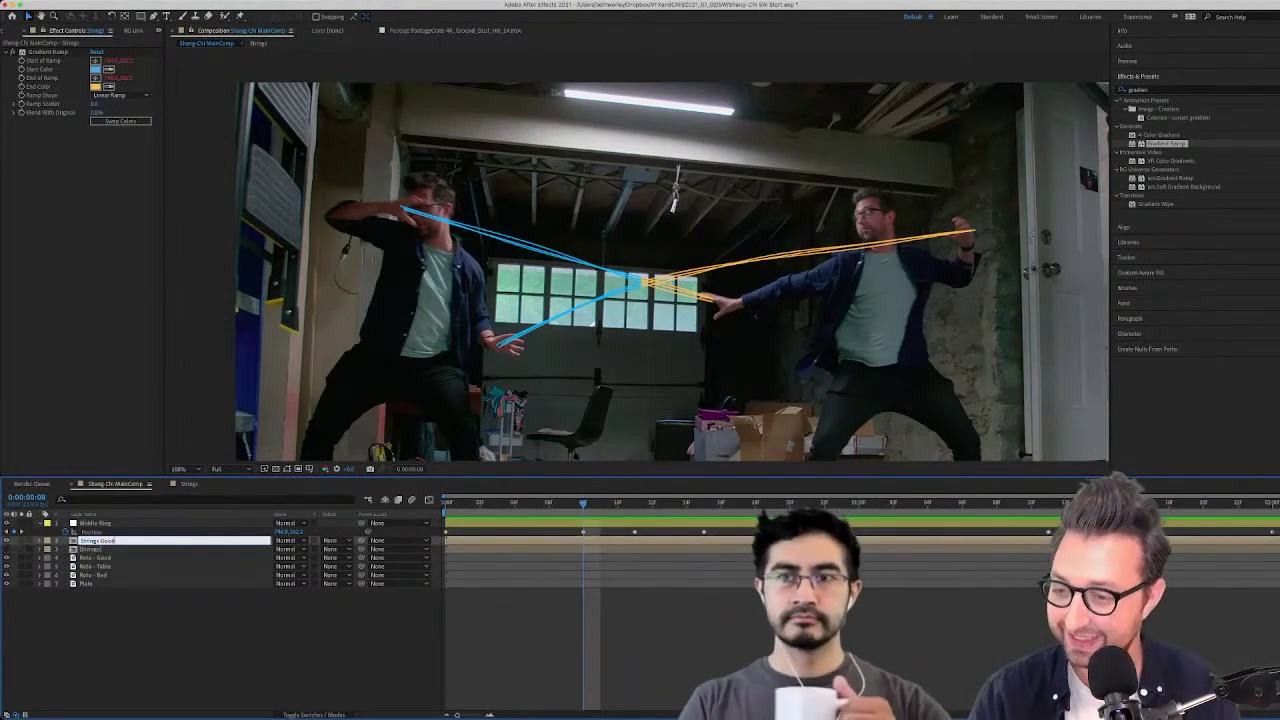
{"action": "key", "text": "Return"}
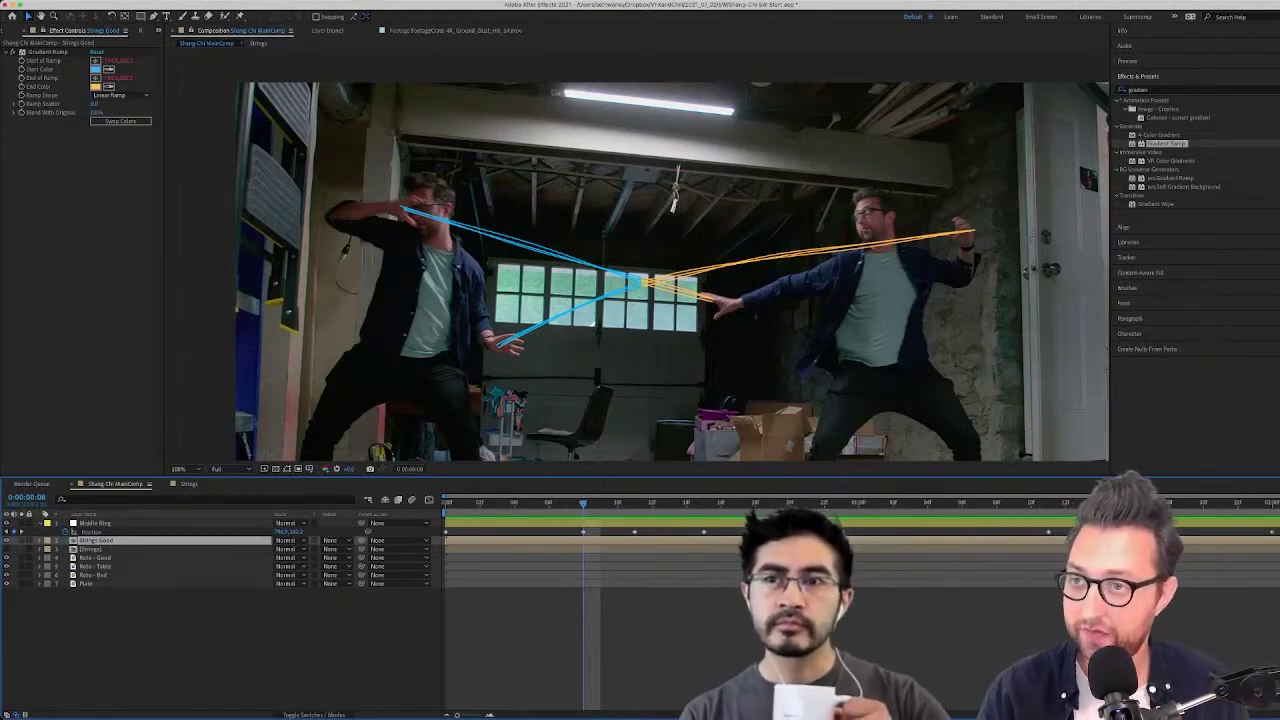
Change the start colour of the Strings Good layer's Gradient Ramp to black
{"action": "left_click", "coordinate": [48, 52]}
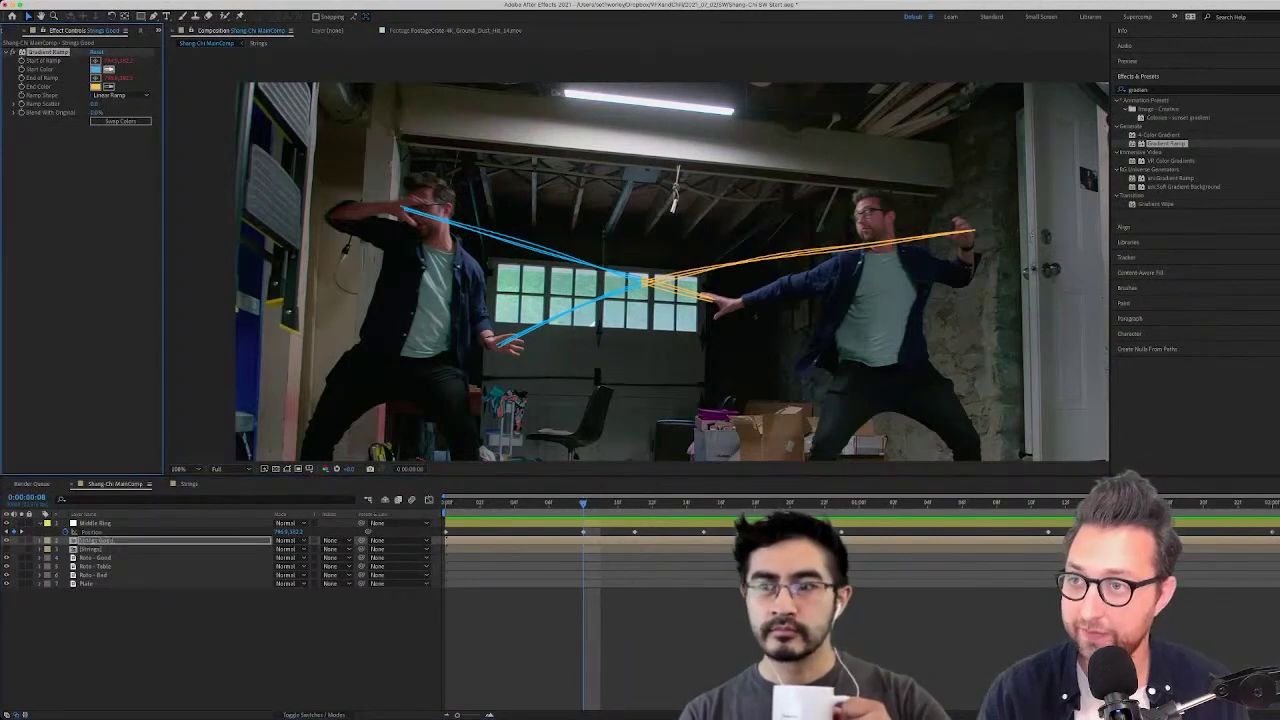
{"action": "key", "text": "super+Tab"}
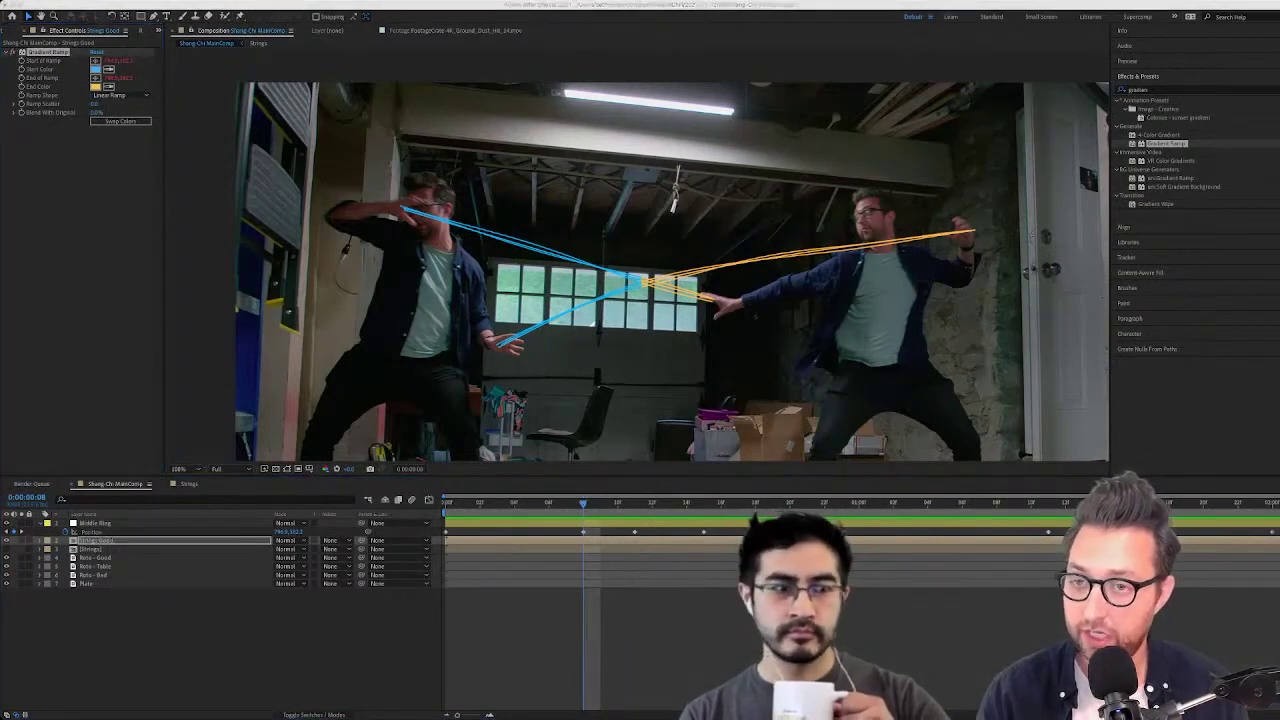
{"action": "key", "text": "super+z"}
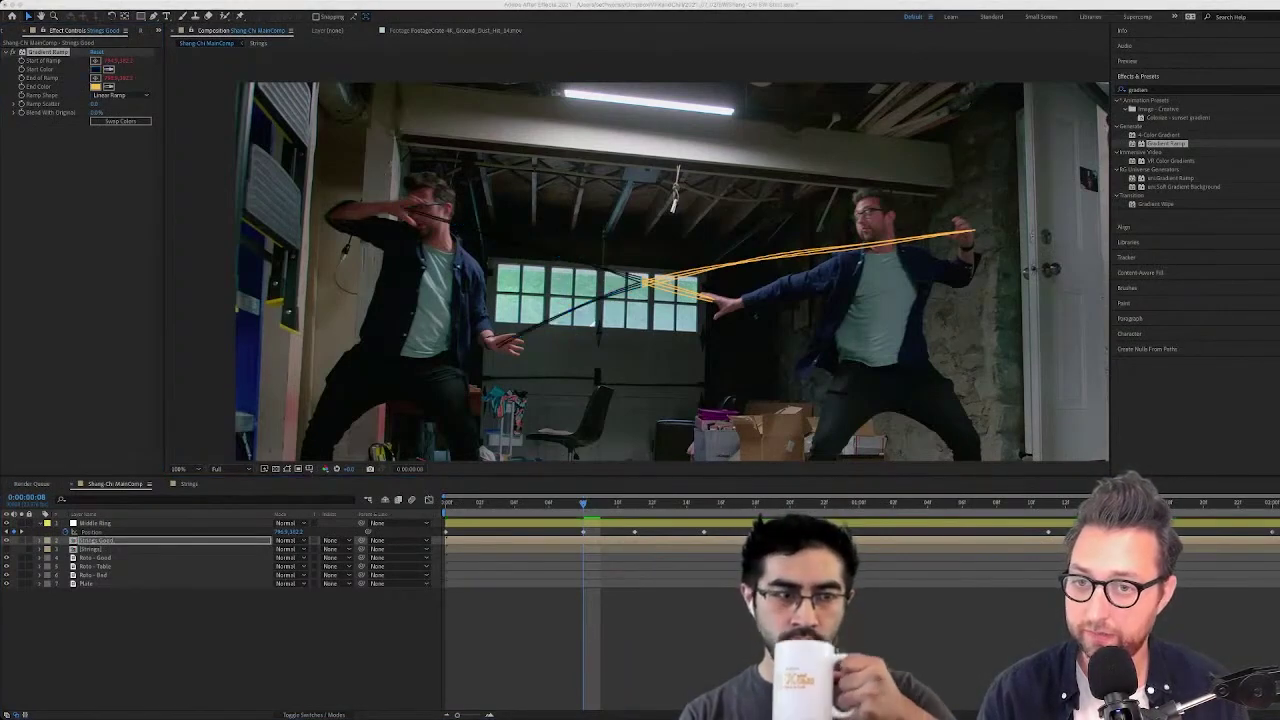
{"action": "key", "text": "Return"}
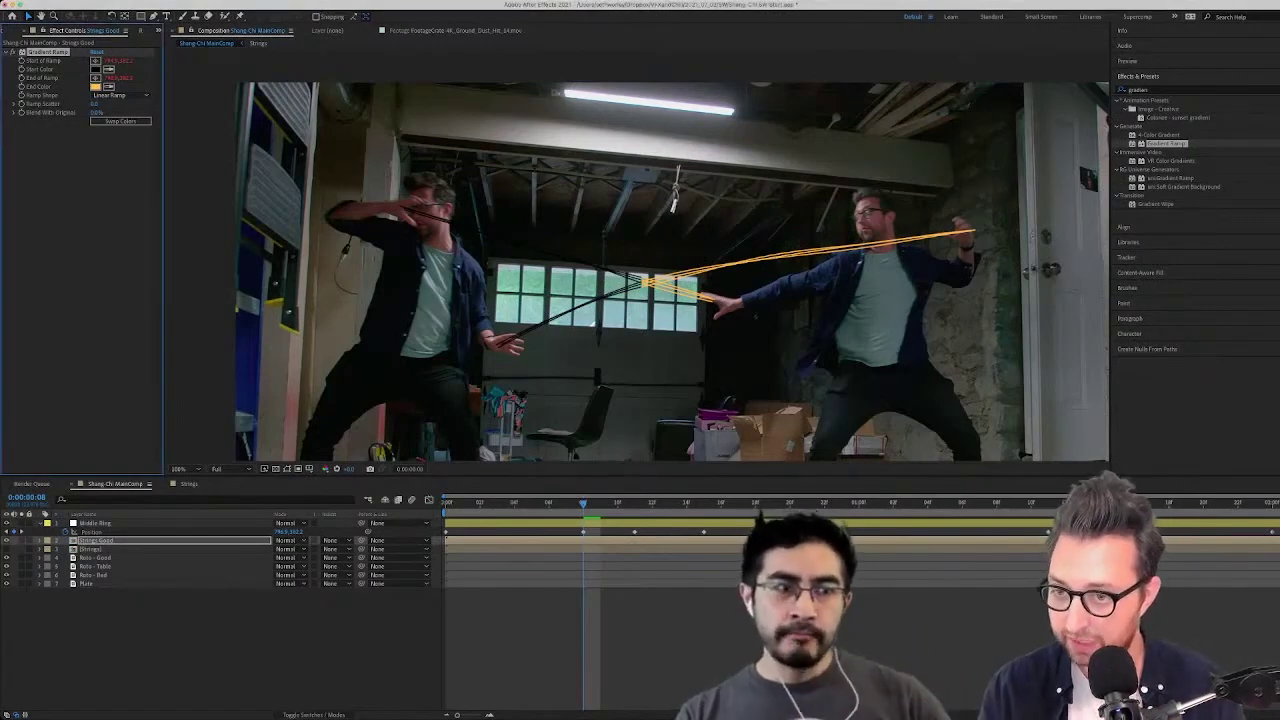
Apply Universe Unmult to Strings Good to key out the black half of the strings, and preview the animation
{"action": "key", "text": "super+Tab"}
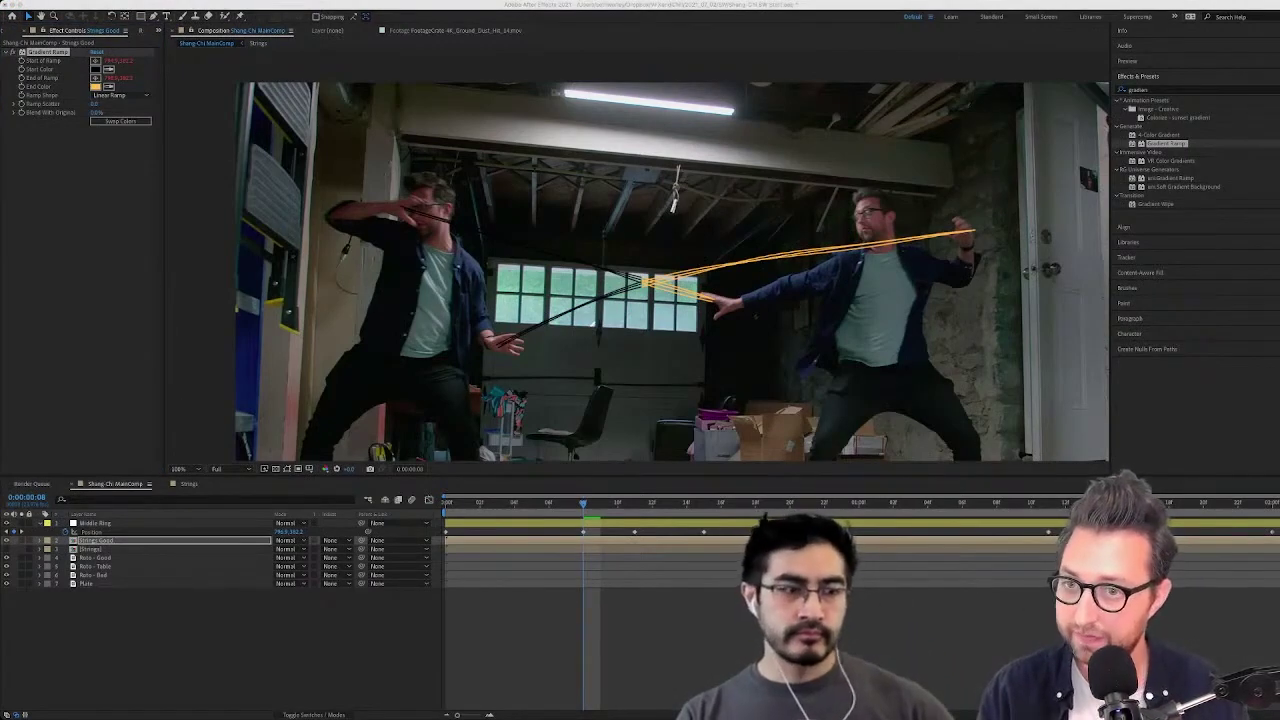
{"action": "key", "text": "Return"}
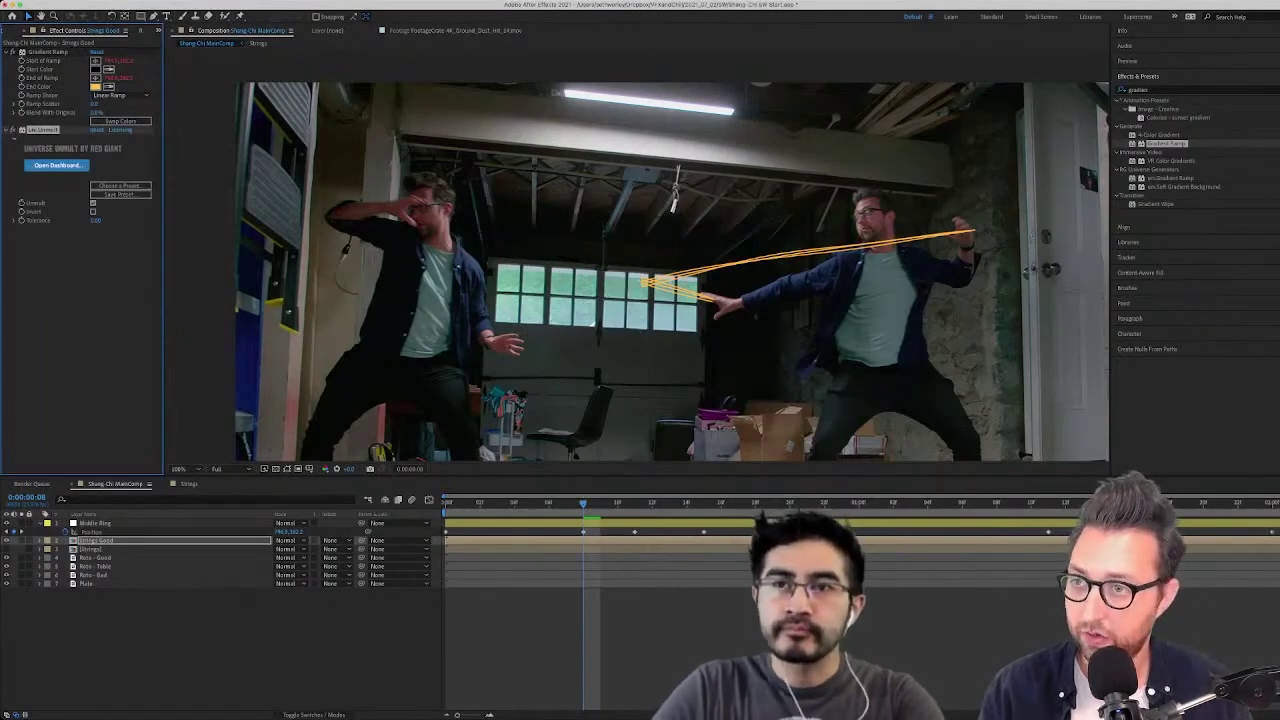
{"action": "left_click", "coordinate": [80, 330]}
{"action": "key", "text": "space"}
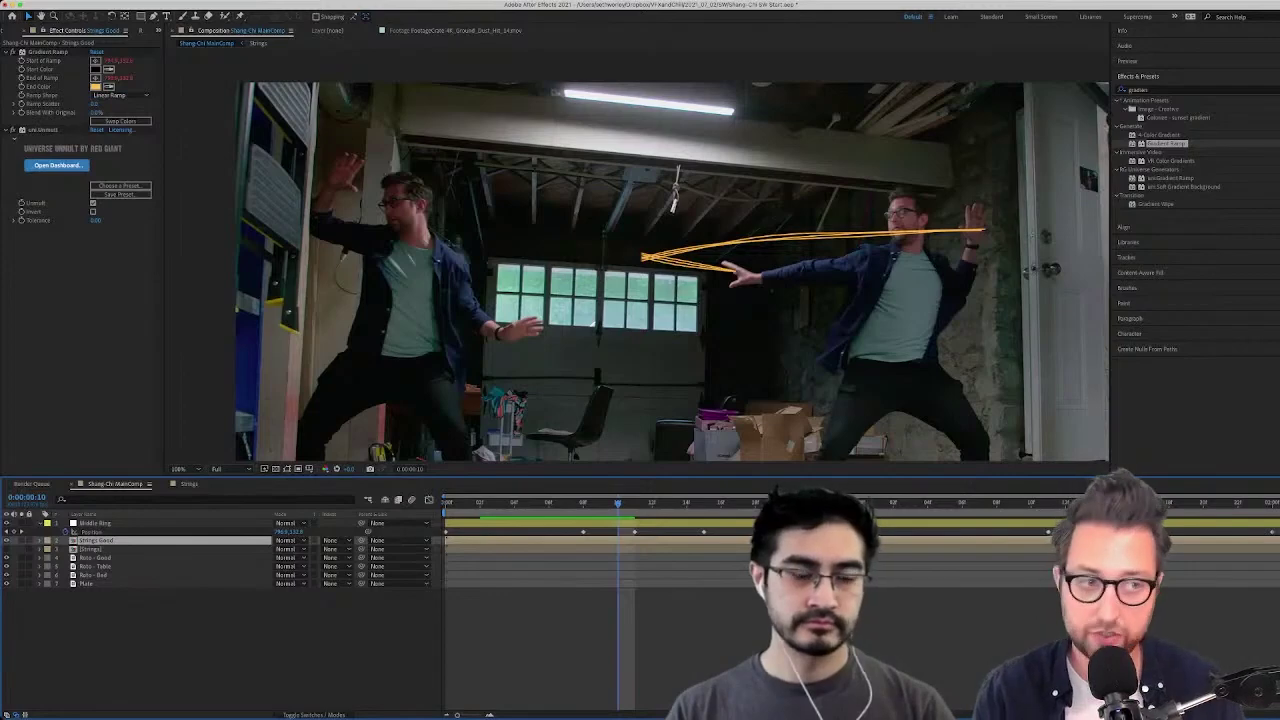
Search the effects for "ecto" and apply Universe Ecto to the Strings Good layer
{"action": "left_click", "coordinate": [1140, 90]}
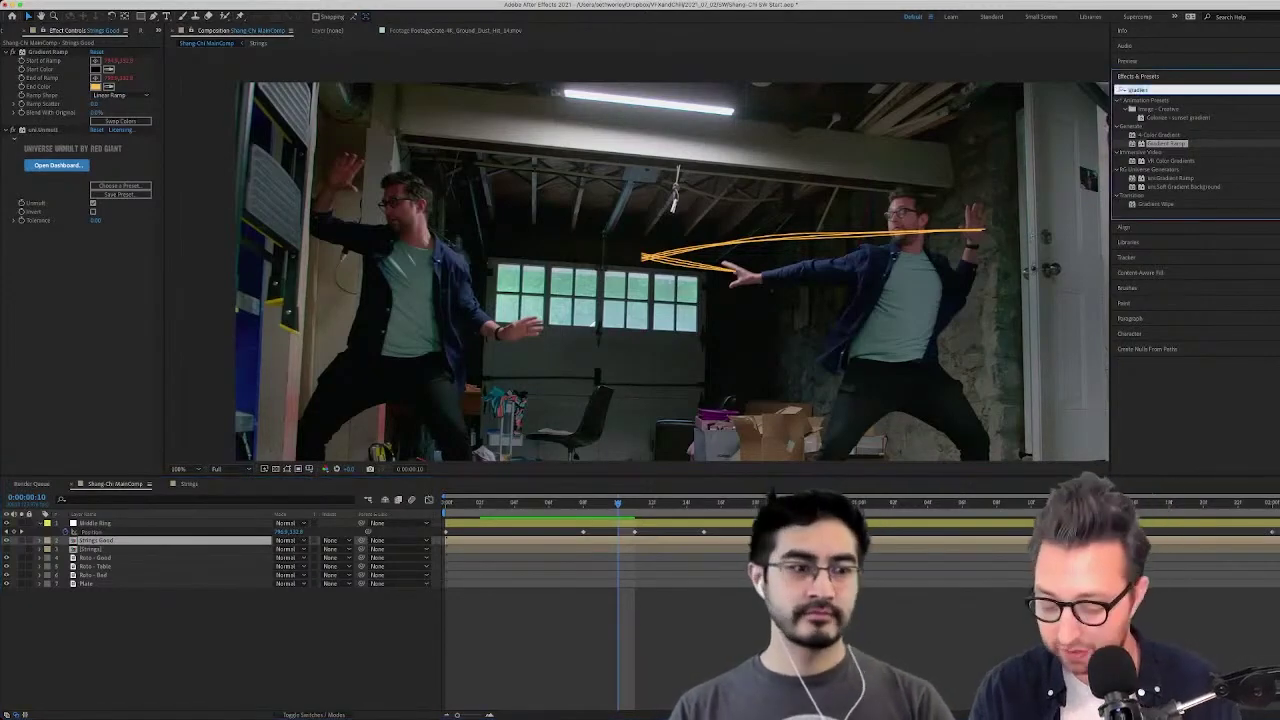
{"action": "type", "text": "ecto"}
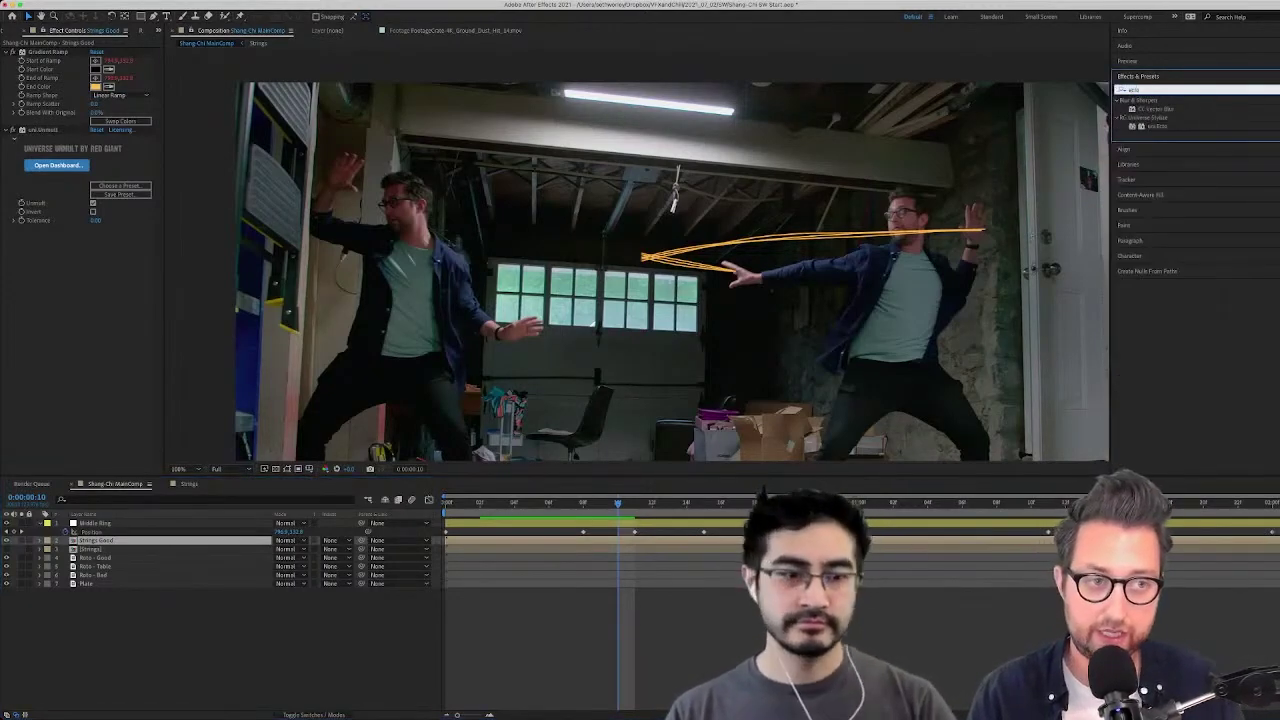
{"action": "double_click", "coordinate": [1157, 127]}
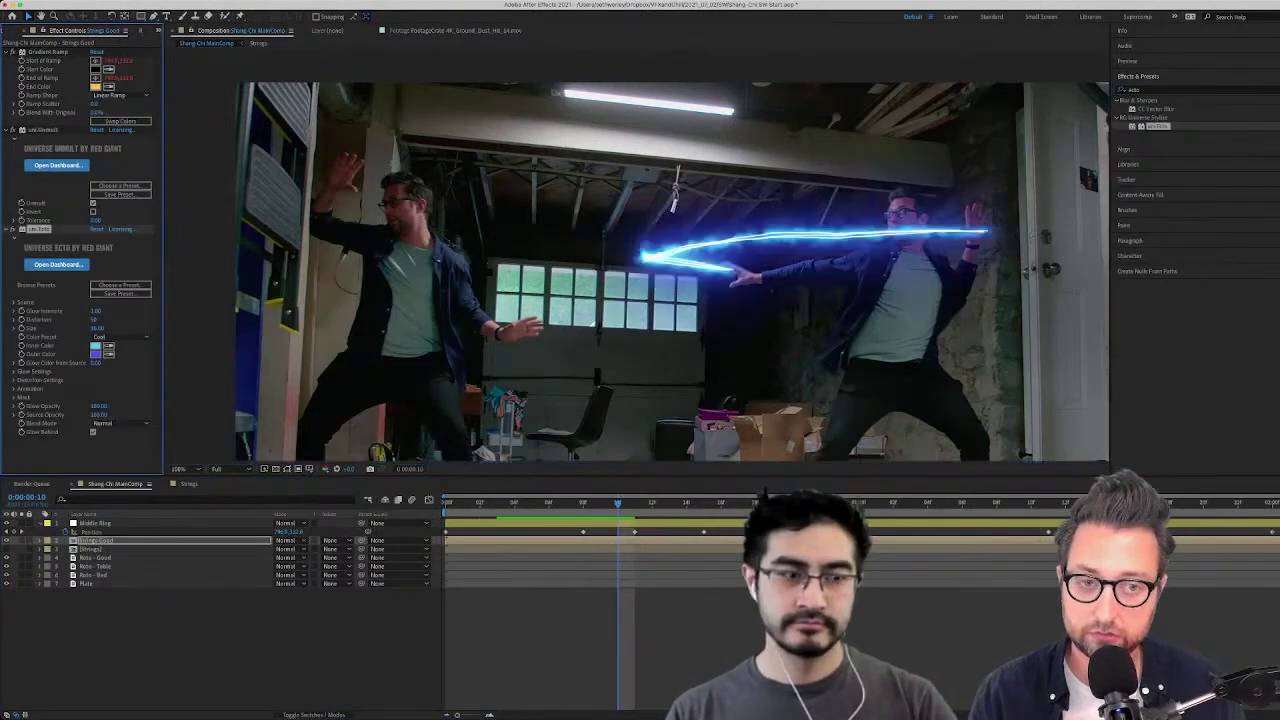
Preview the Ecto glow on the Strings Good layer from frame 5
{"action": "left_click", "coordinate": [531, 503]}
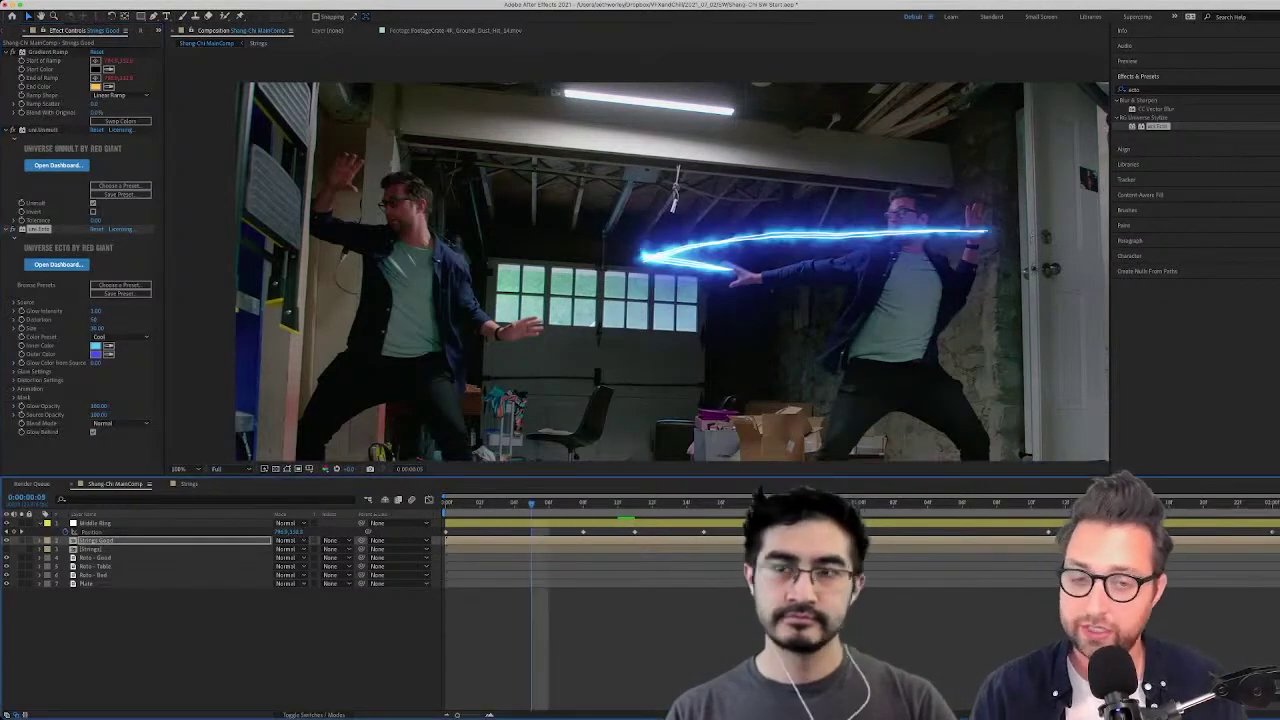
{"action": "key", "text": "space"}
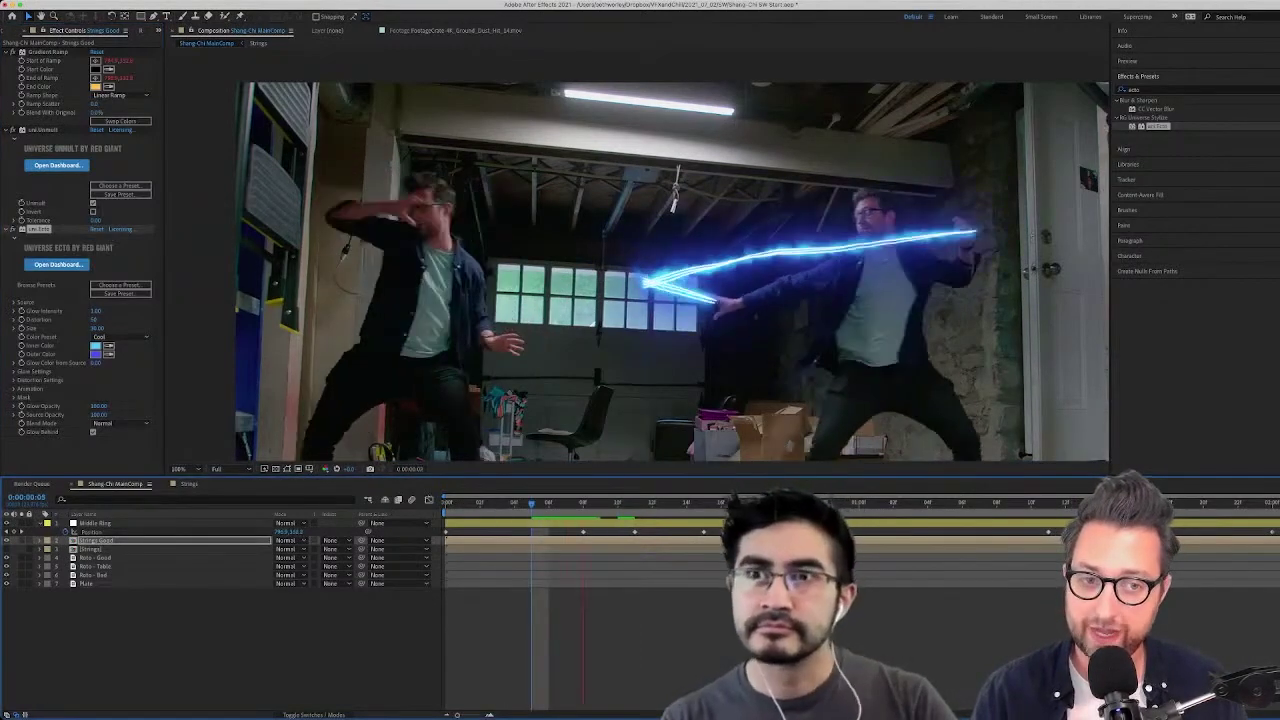
{"action": "key", "text": "space"}
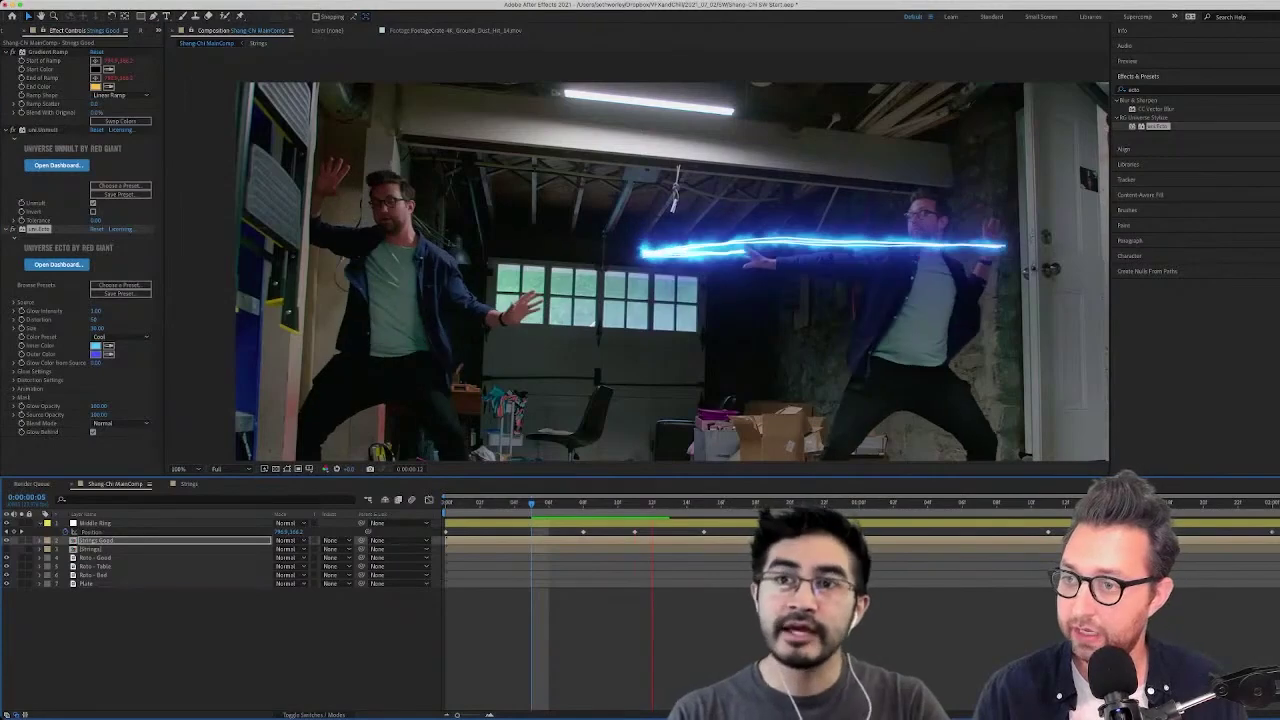
{"action": "key", "text": "space"}
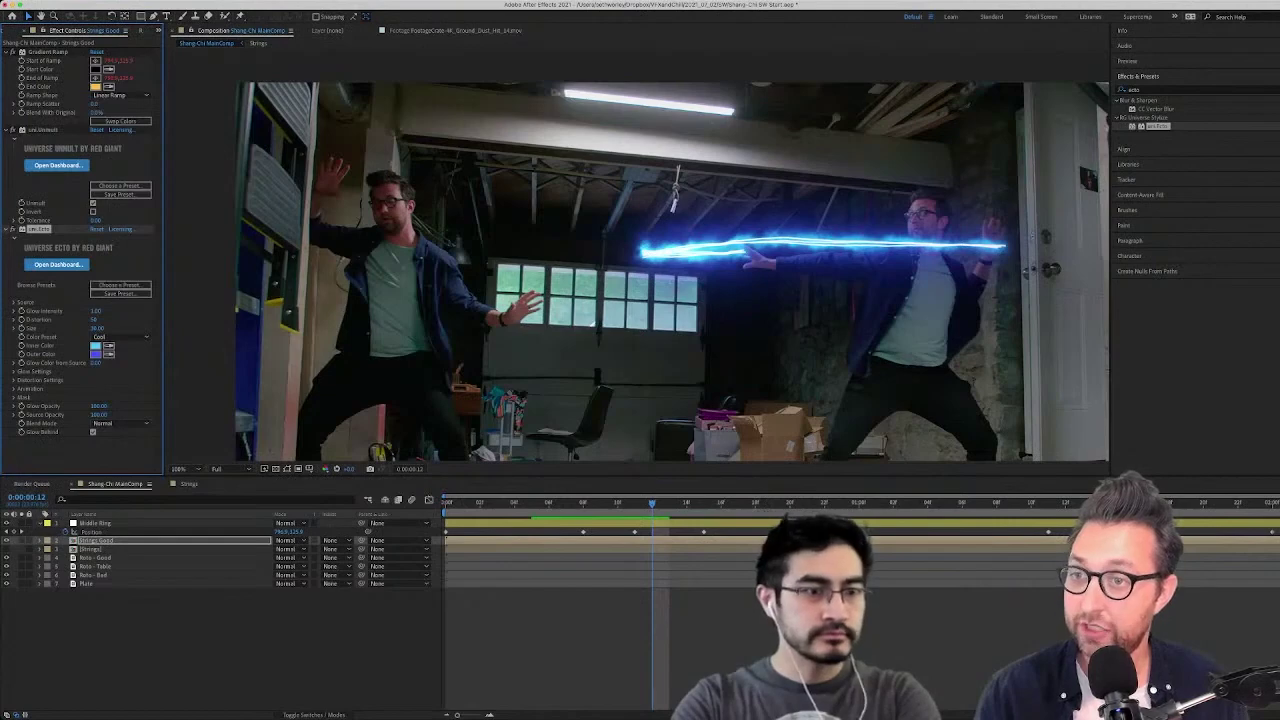
Widen the effect controls, open the Ecto presets and dock the Universe Dashboard between the effect controls and the composition view
{"action": "left_click_drag", "start_coordinate": [164, 270], "coordinate": [228, 270]}
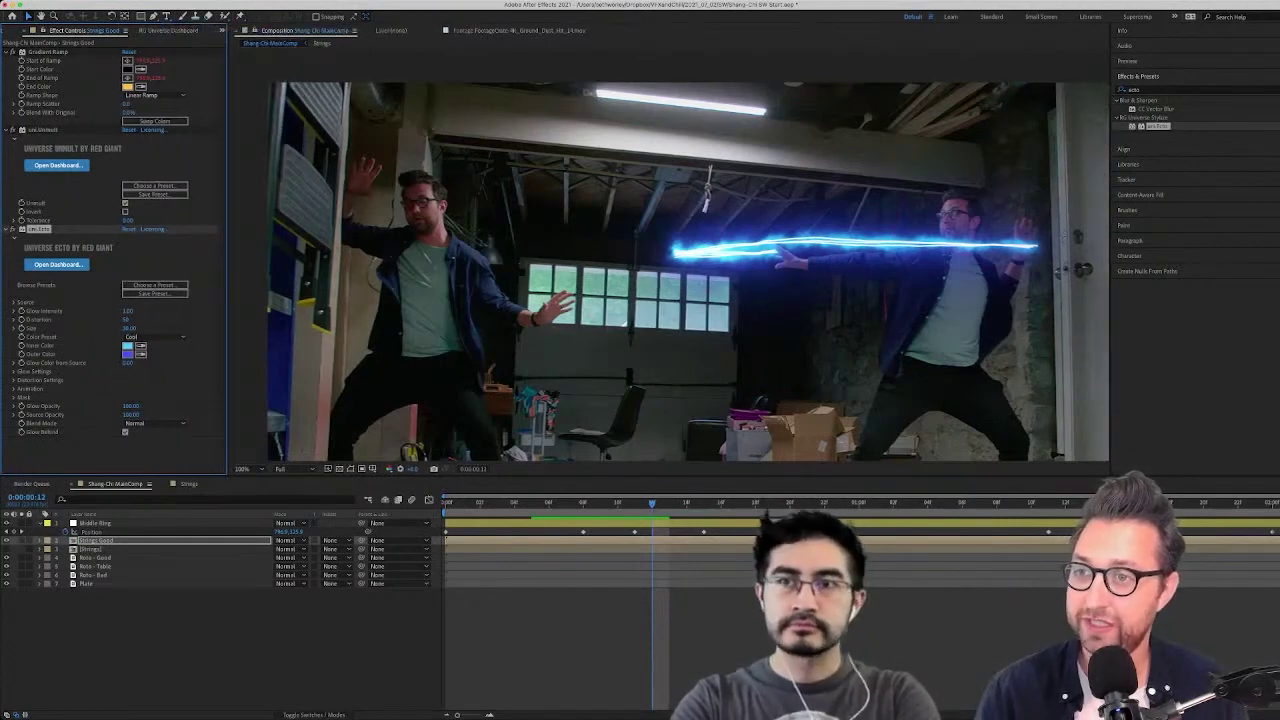
{"action": "left_click", "coordinate": [155, 285]}
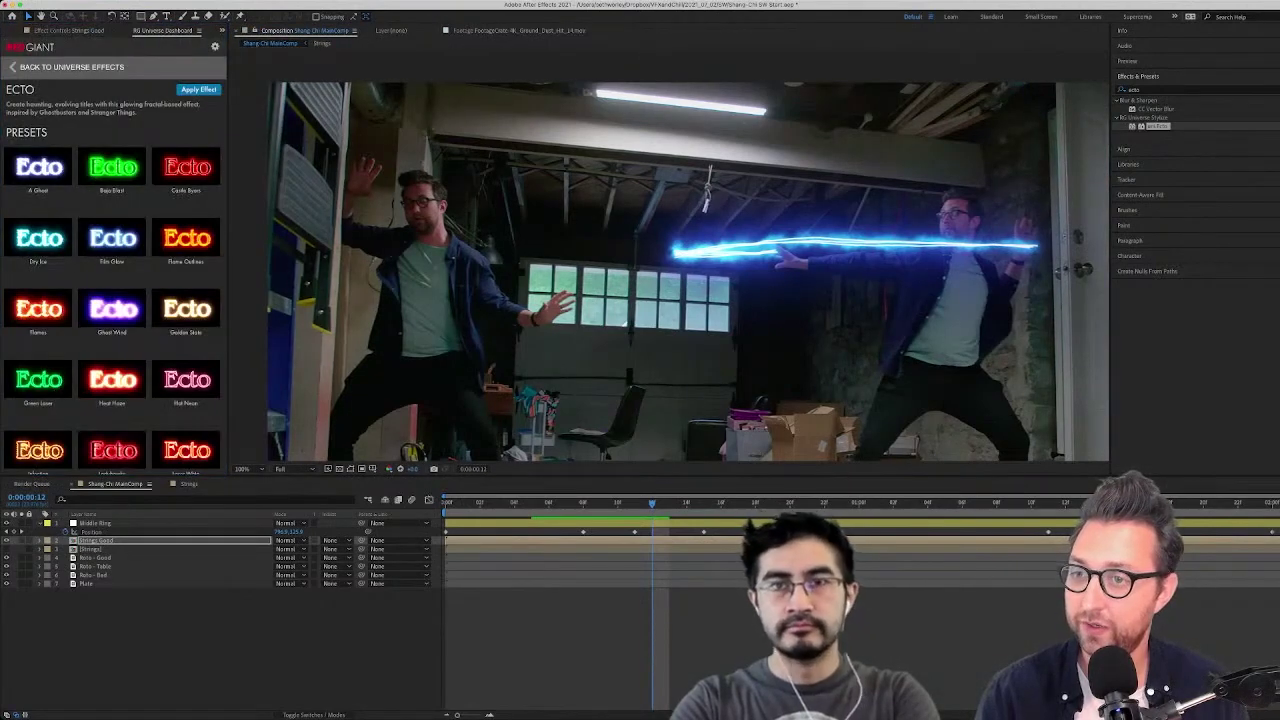
{"action": "left_click_drag", "start_coordinate": [162, 30], "coordinate": [477, 250]}
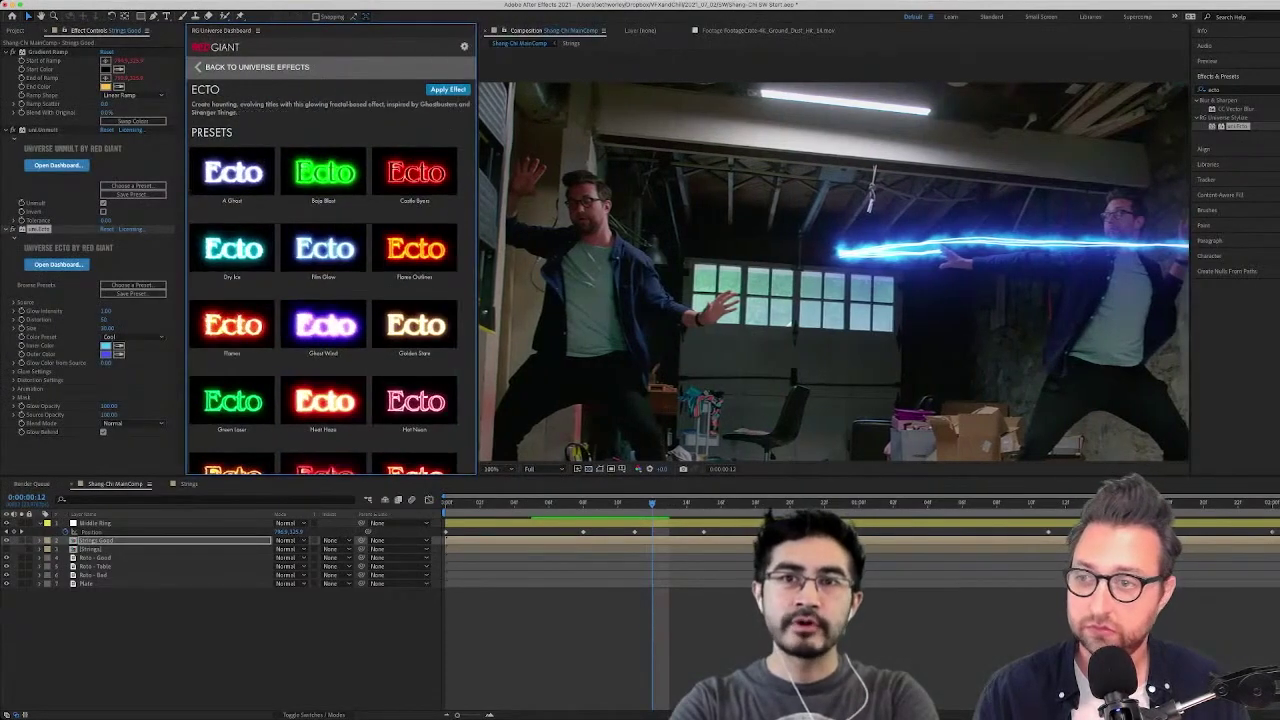
{"action": "left_click", "coordinate": [57, 165]}
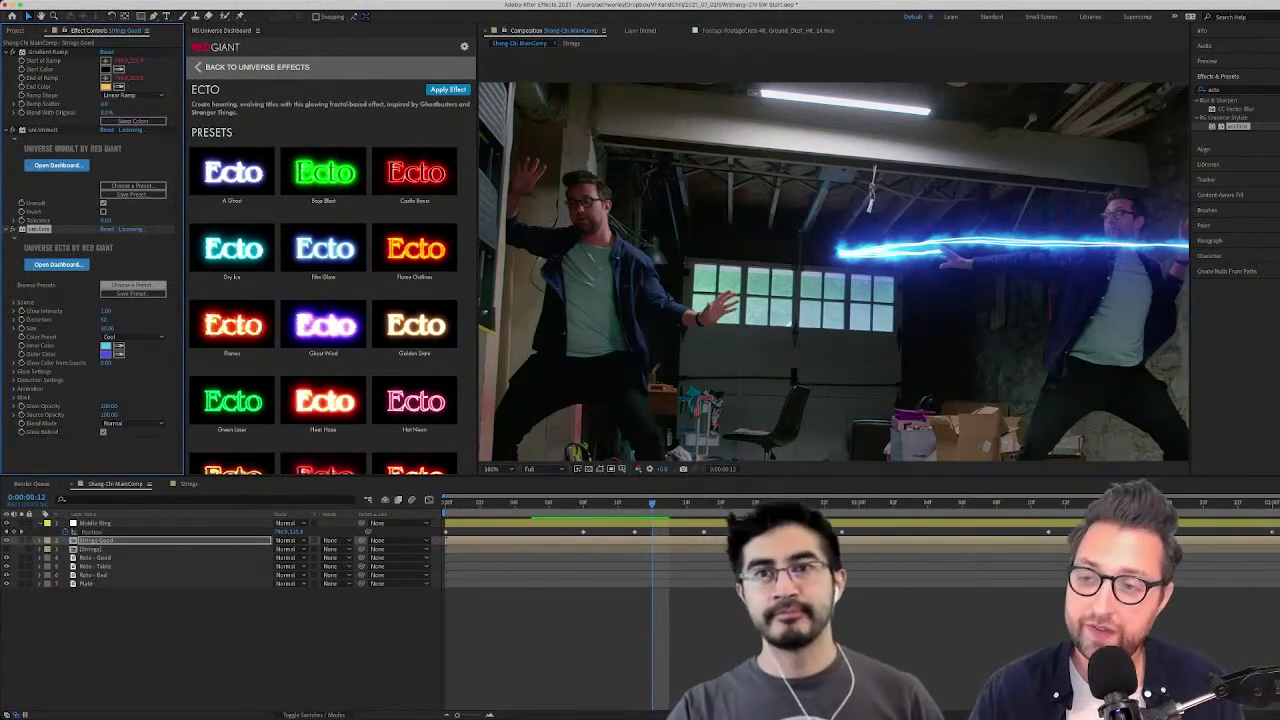
Apply the Heat Haze preset to Ecto on the Strings Good layer and inspect the glowing strings up close
{"action": "scroll", "coordinate": [331, 277], "scroll_direction": "down", "scroll_amount": 2}
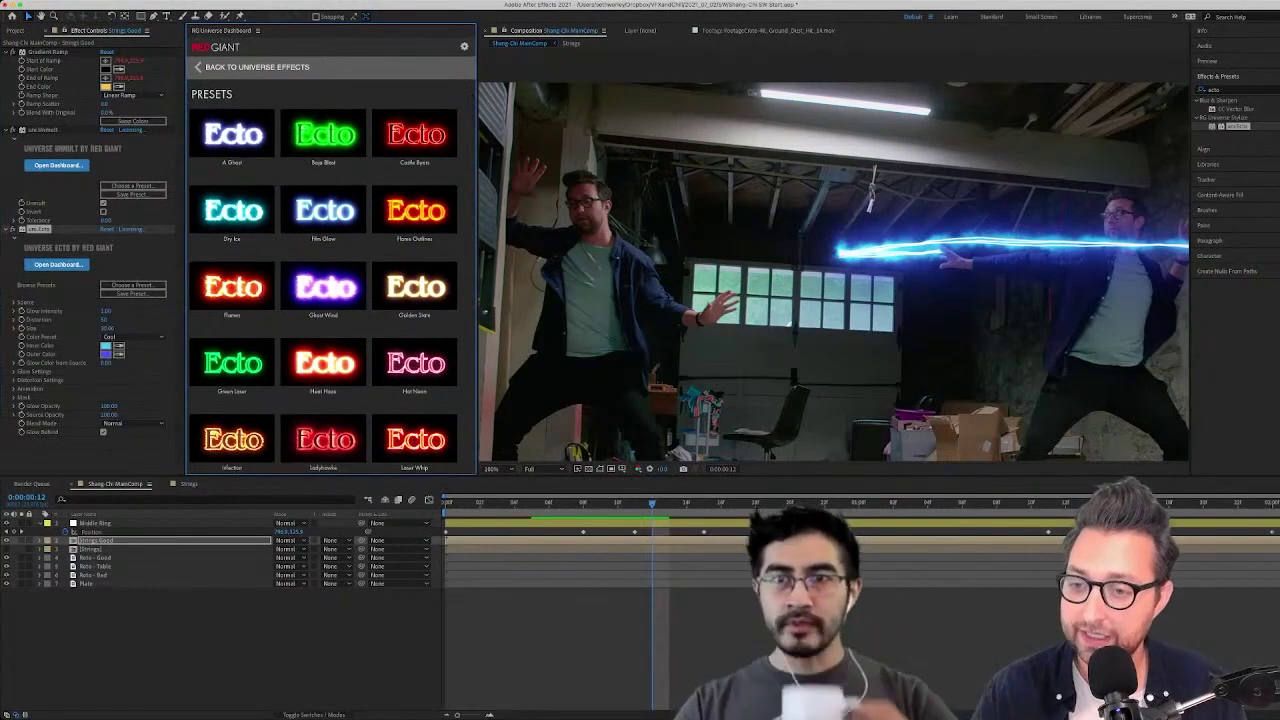
{"action": "mouse_move", "coordinate": [285, 344]}
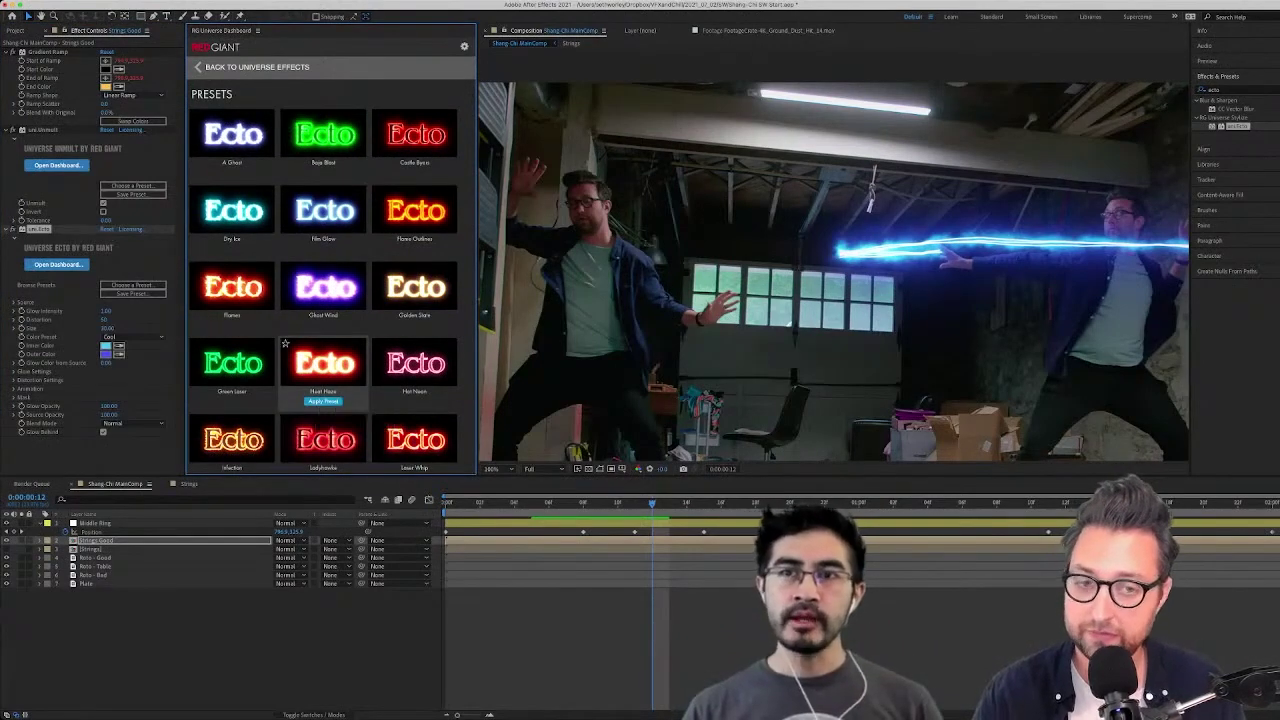
{"action": "left_click", "coordinate": [323, 401]}
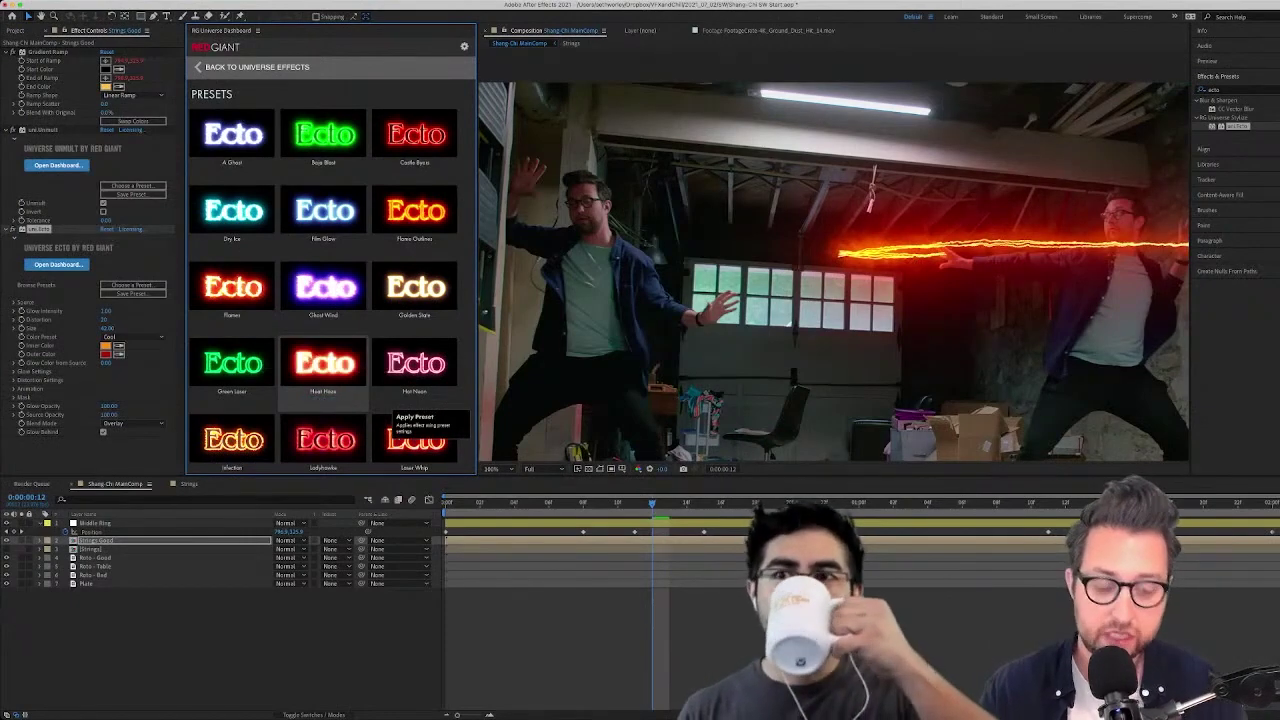
{"action": "key", "text": "period"}
{"action": "key", "text": "period"}
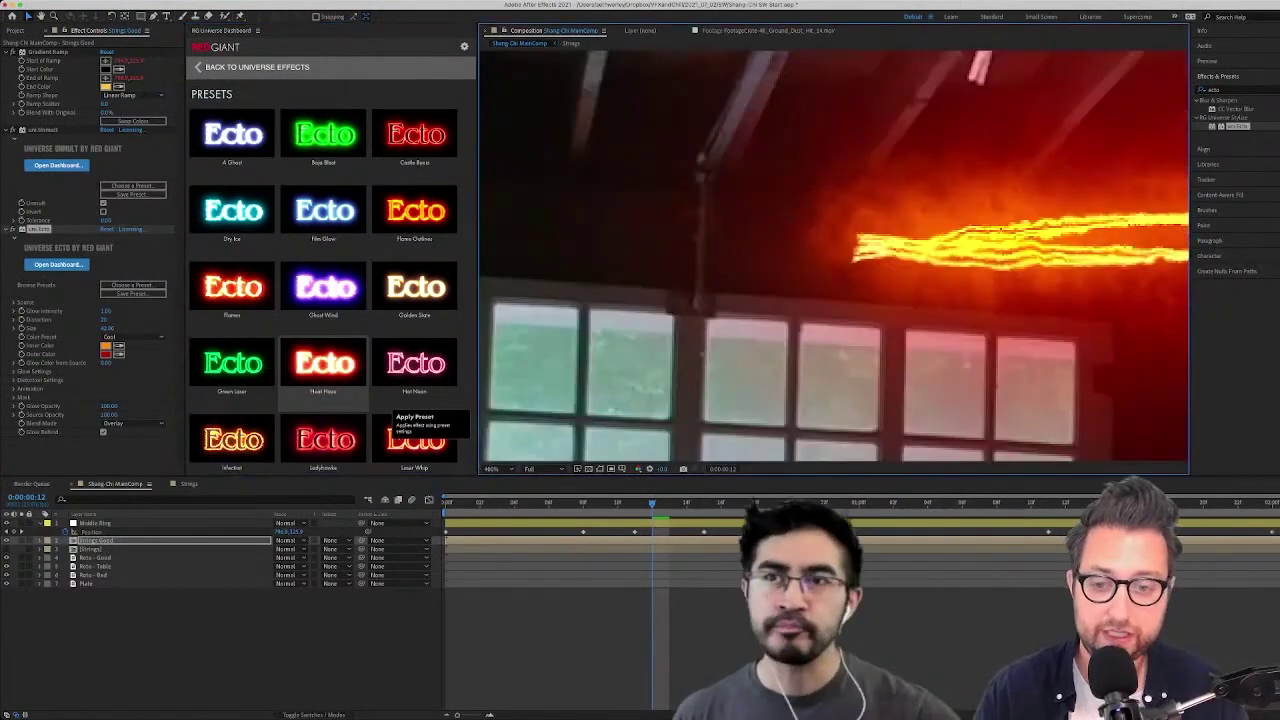
{"action": "left_click_drag", "start_coordinate": [1005, 245], "coordinate": [638, 262]}
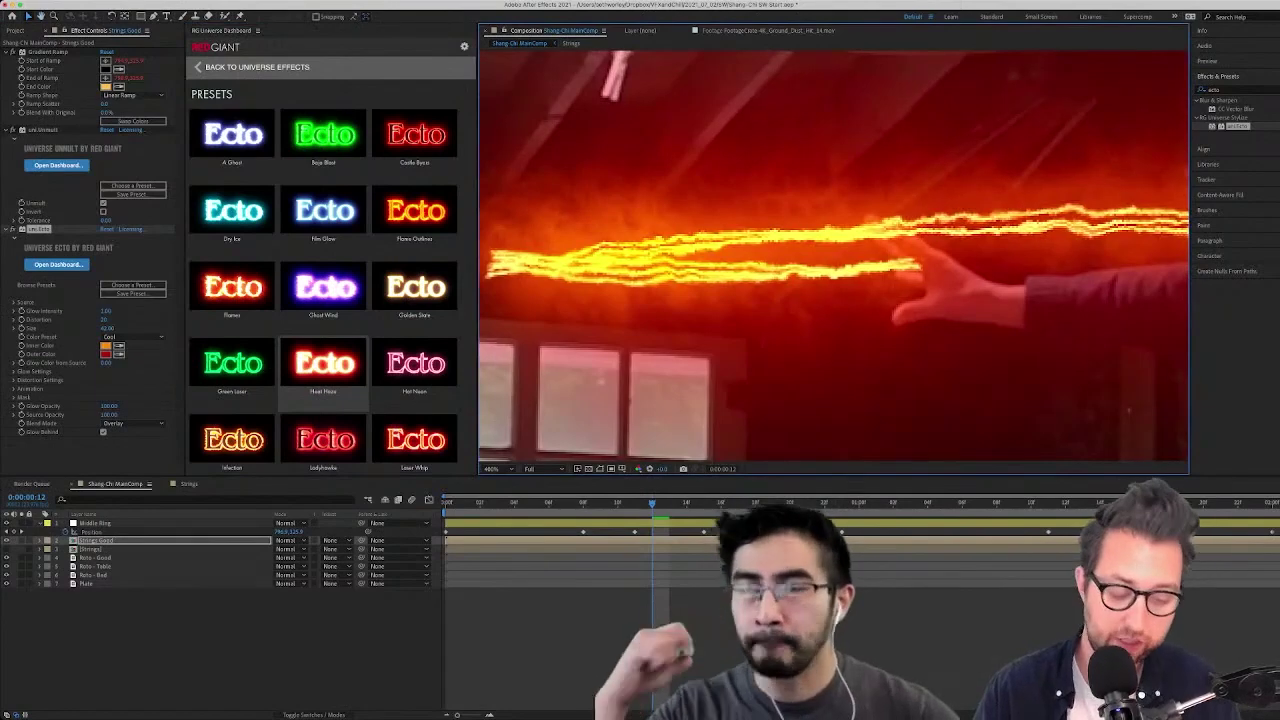
{"action": "key", "text": "comma"}
{"action": "key", "text": "comma"}
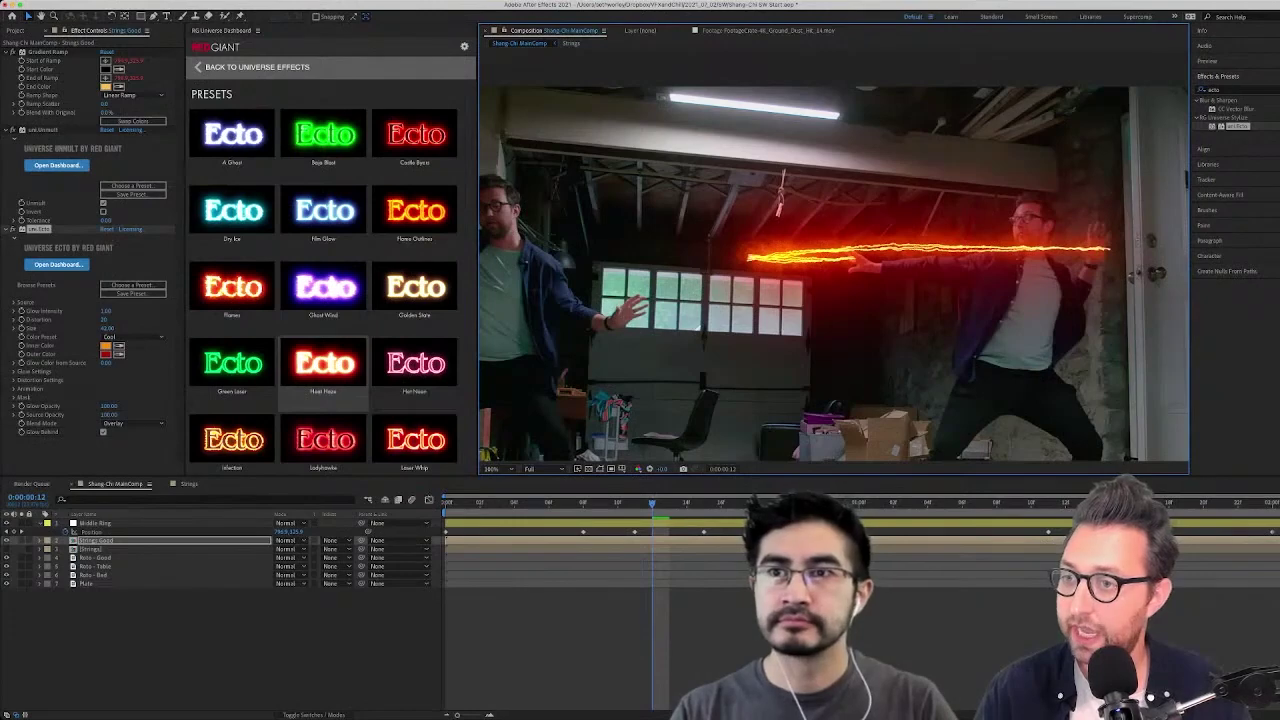
Set Ecto's Glow Color from Source to 100 on Strings Good and preview the animation from frame 9
{"action": "left_click", "coordinate": [106, 328]}
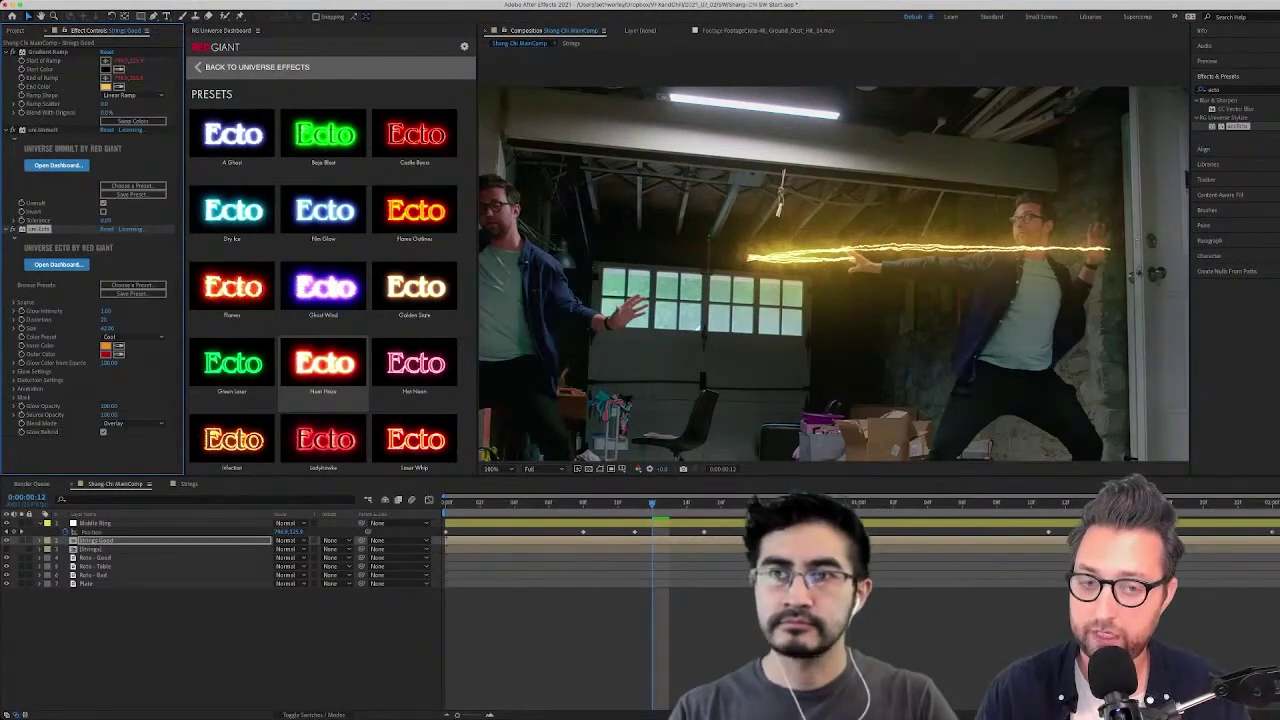
{"action": "left_click", "coordinate": [602, 503]}
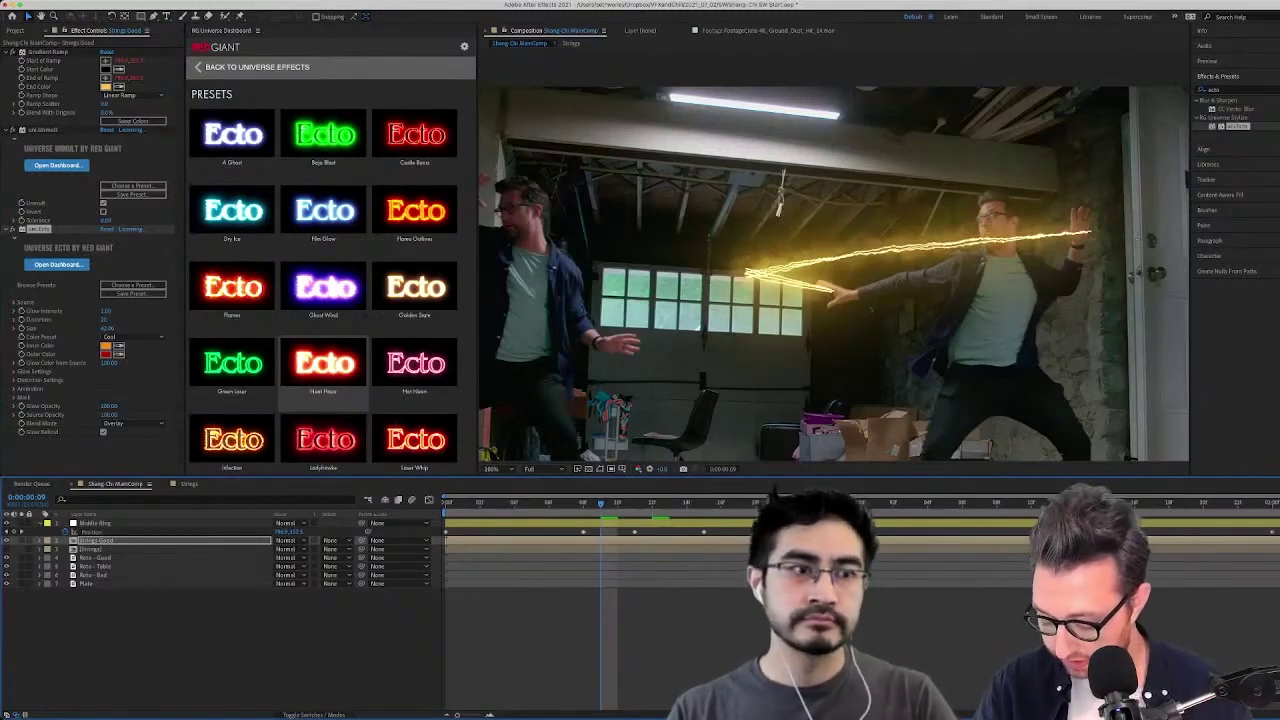
{"action": "key", "text": "space"}
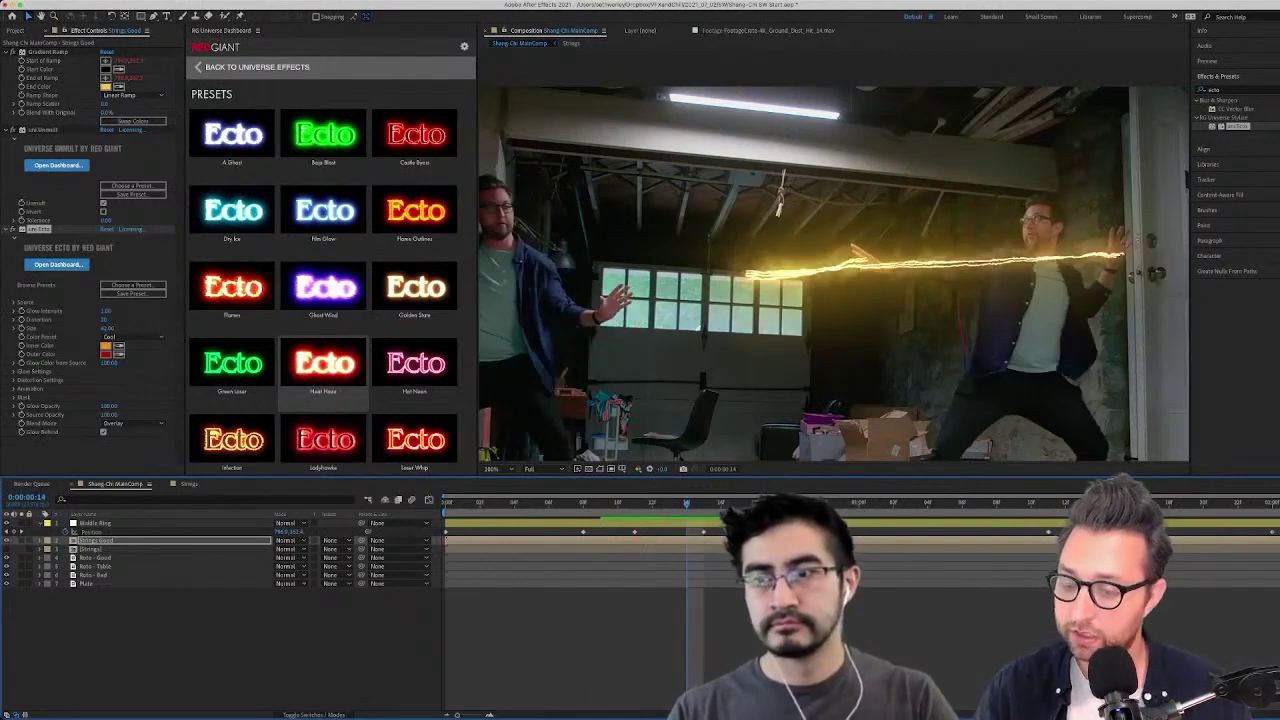
Duplicate the Strings Good layer and rename the copy Strings Good Particles
{"action": "left_click", "coordinate": [98, 540]}
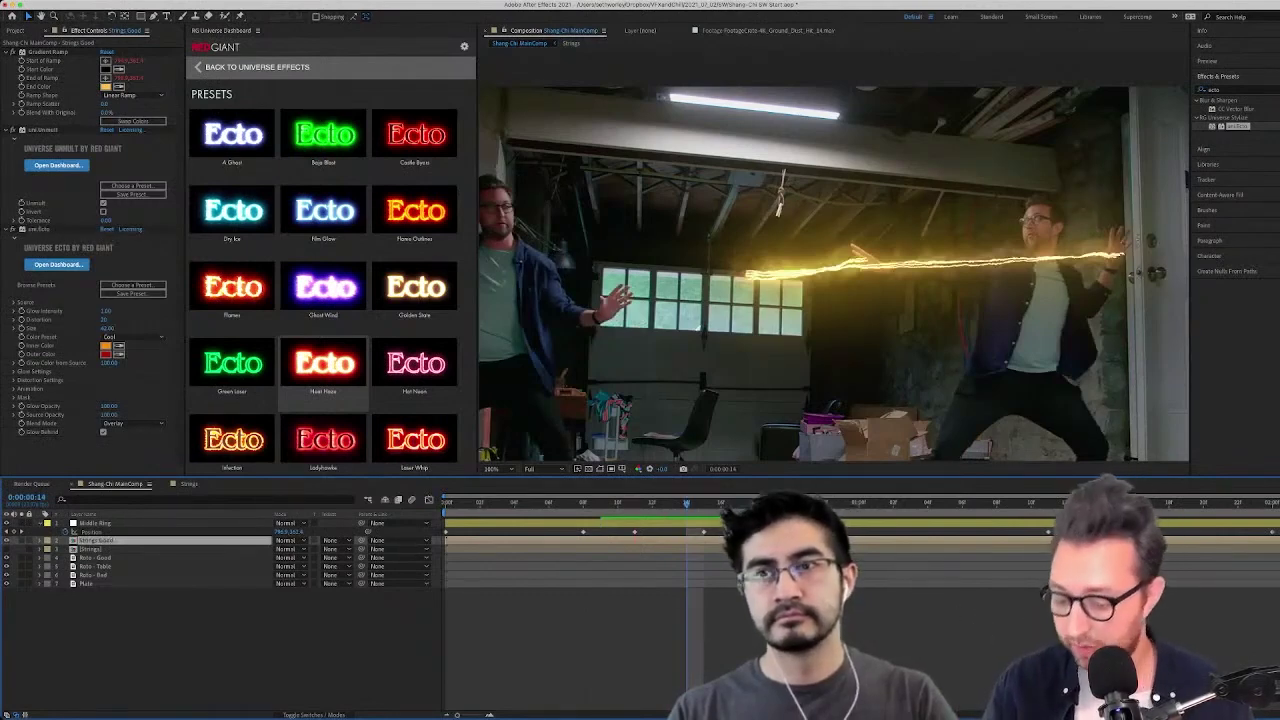
{"action": "key", "text": "super+d"}
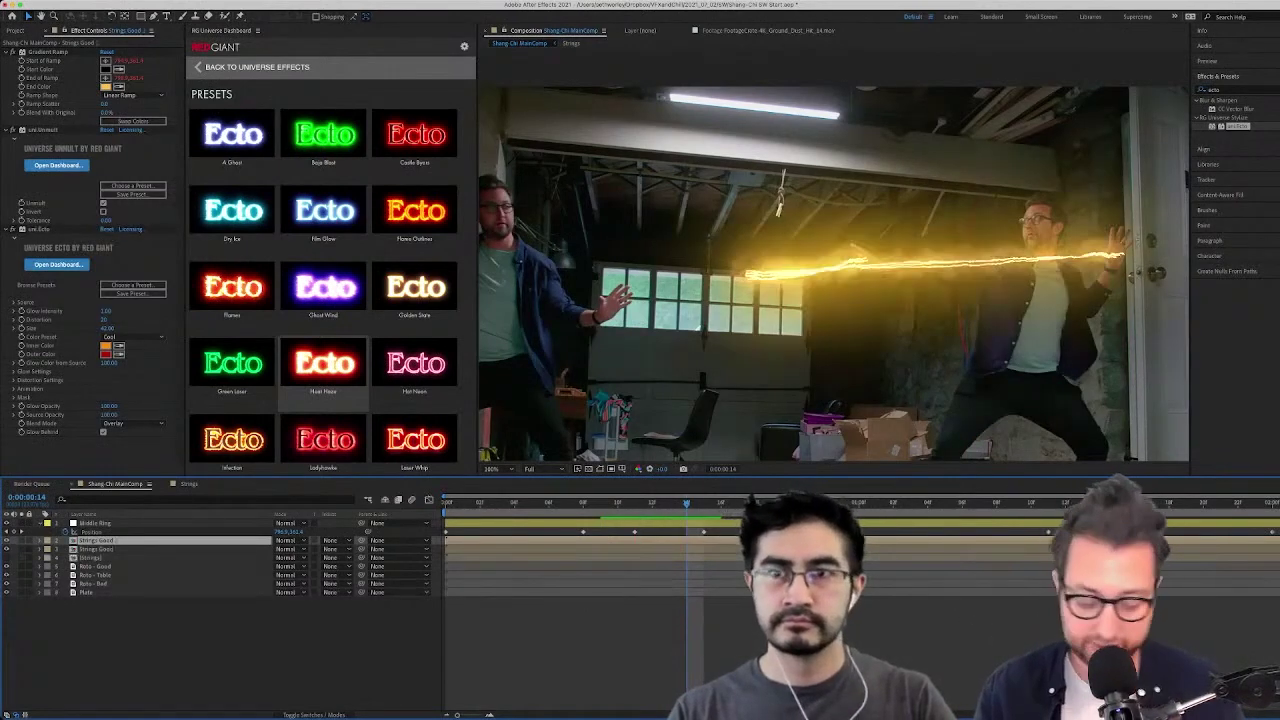
{"action": "key", "text": "Return"}
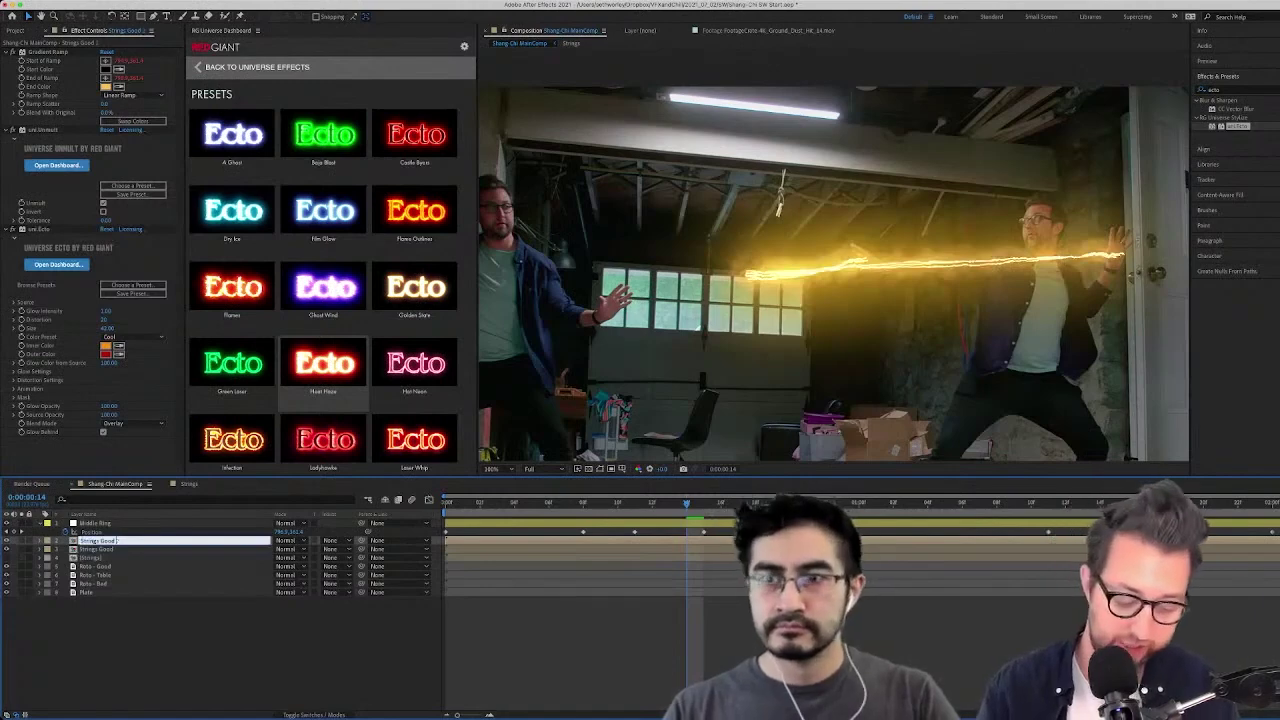
{"action": "type", "text": "Particles"}
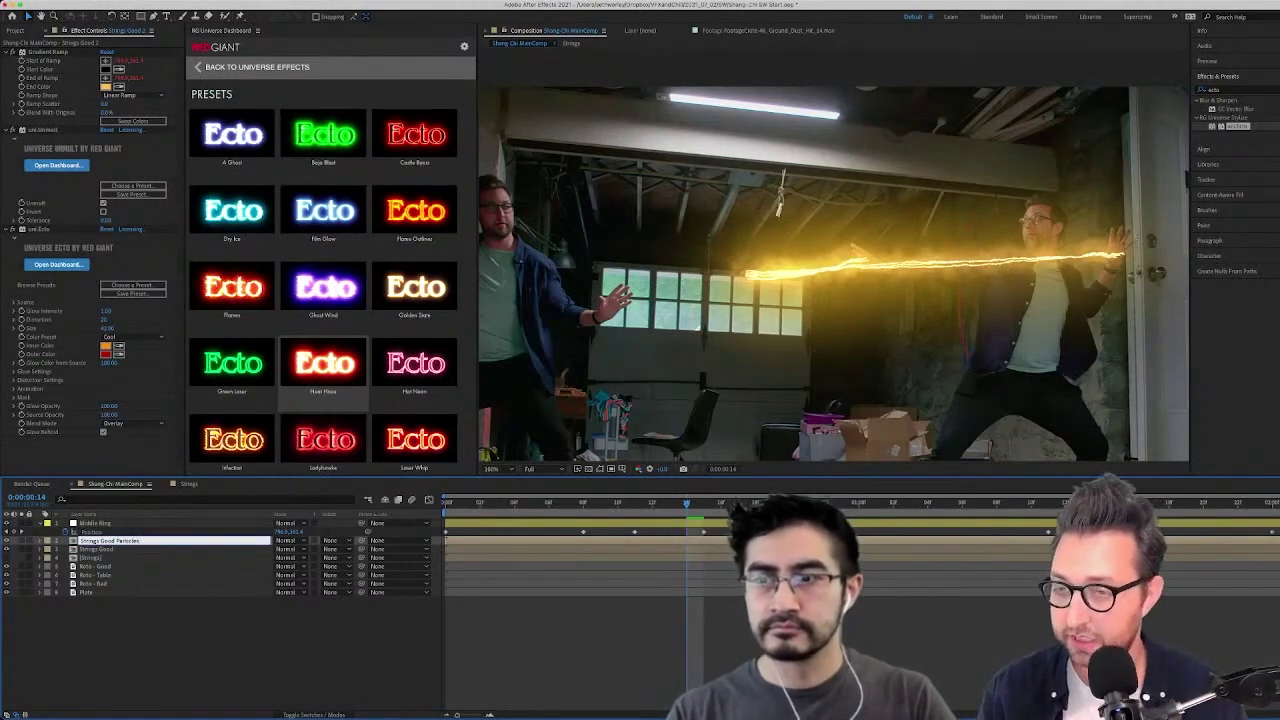
{"action": "key", "text": "Return"}
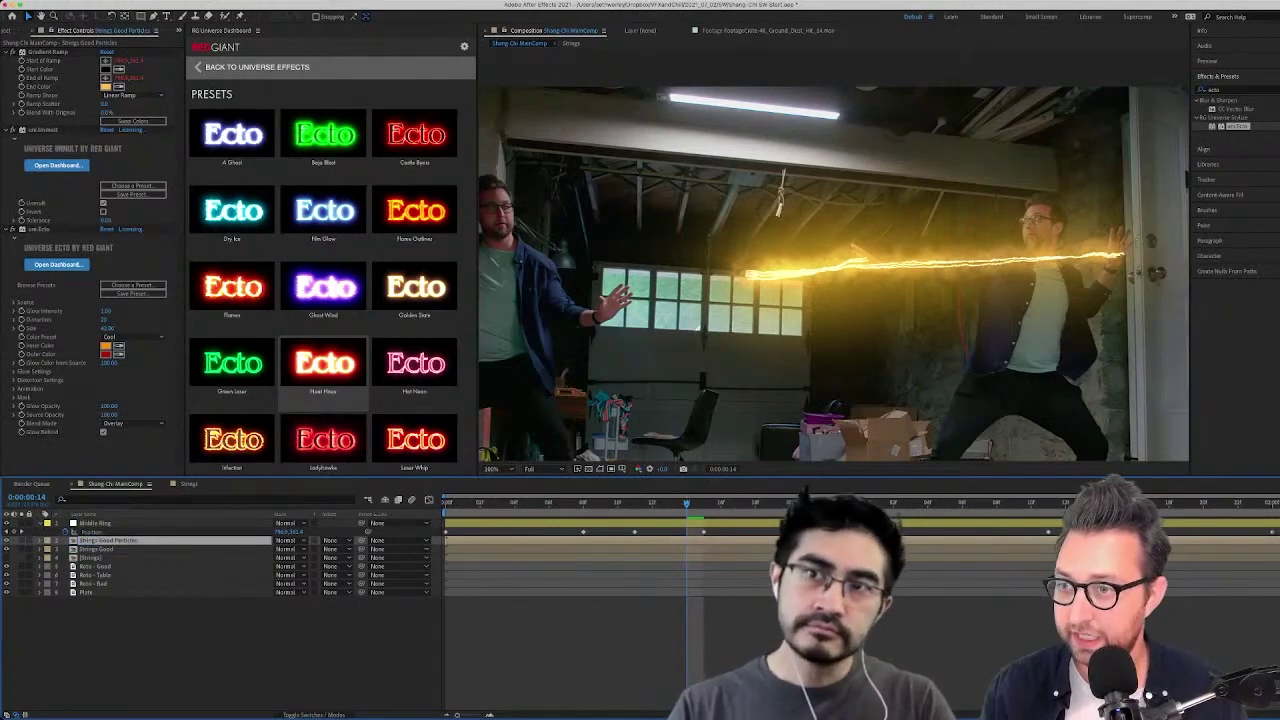
Disable Ecto on the Strings Good Particles layer and hide the original Strings Good layer
{"action": "left_click", "coordinate": [40, 229]}
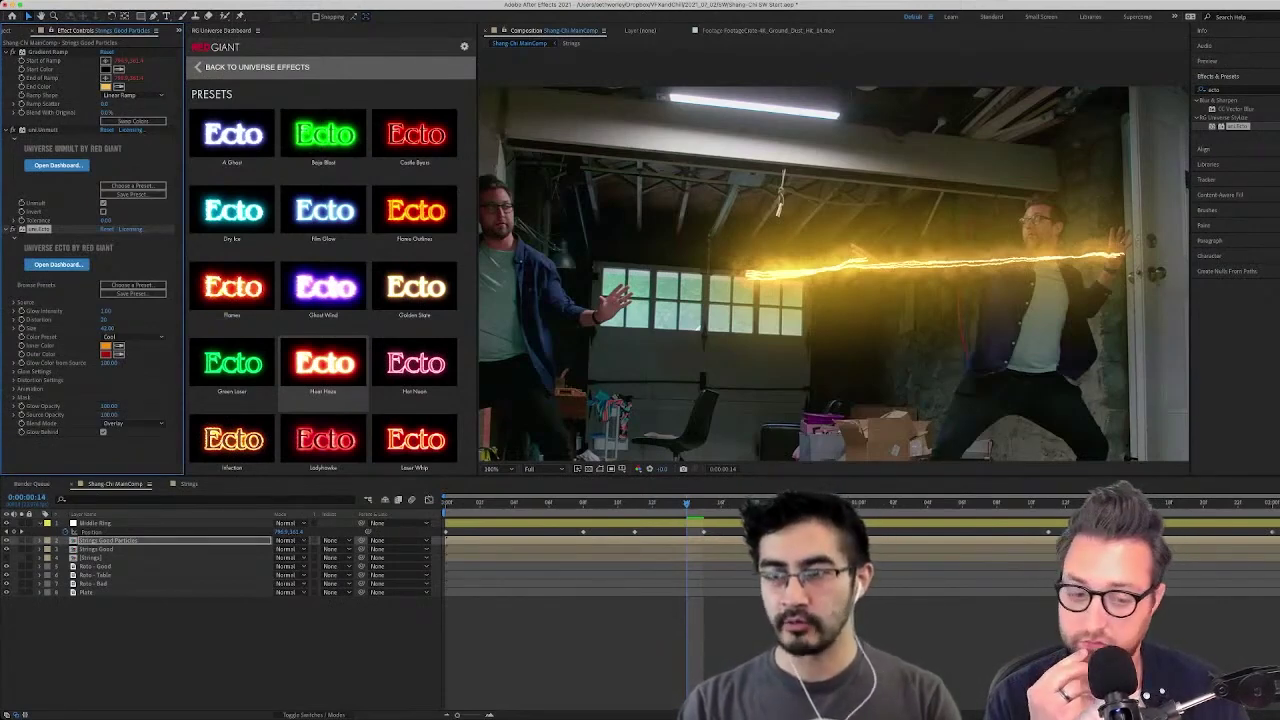
{"action": "key", "text": "super+Tab"}
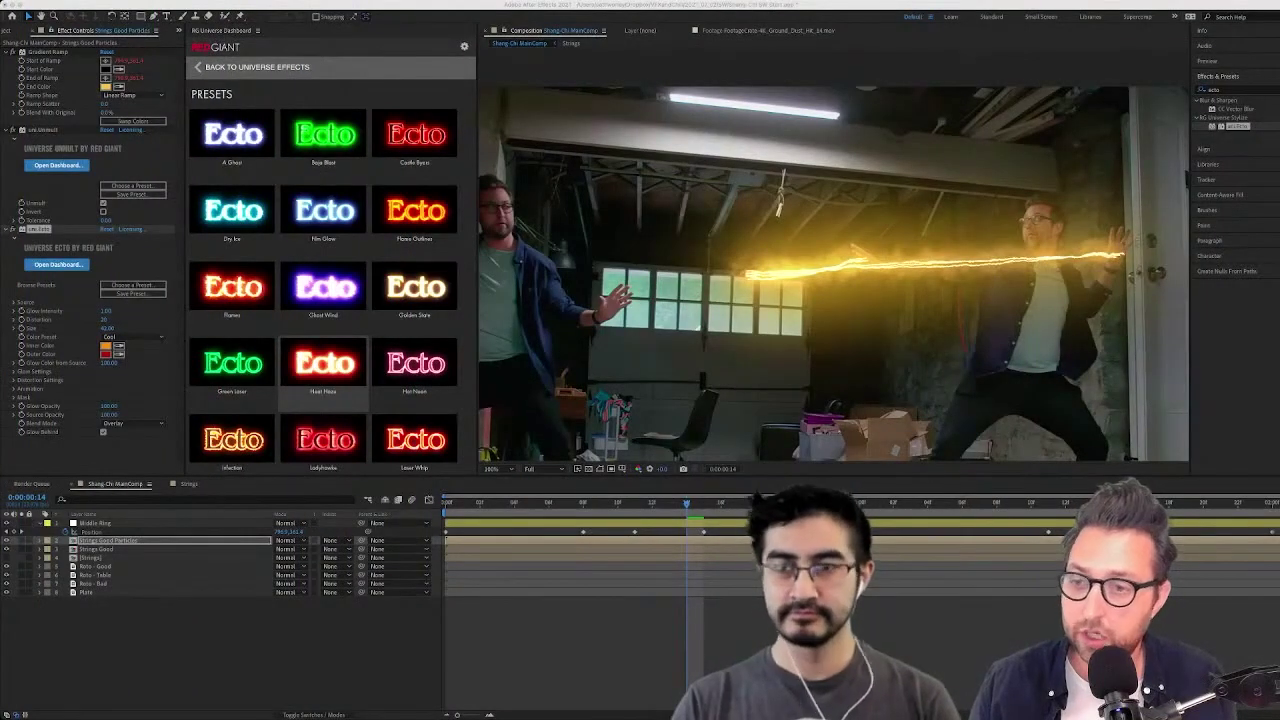
{"action": "left_click", "coordinate": [39, 229]}
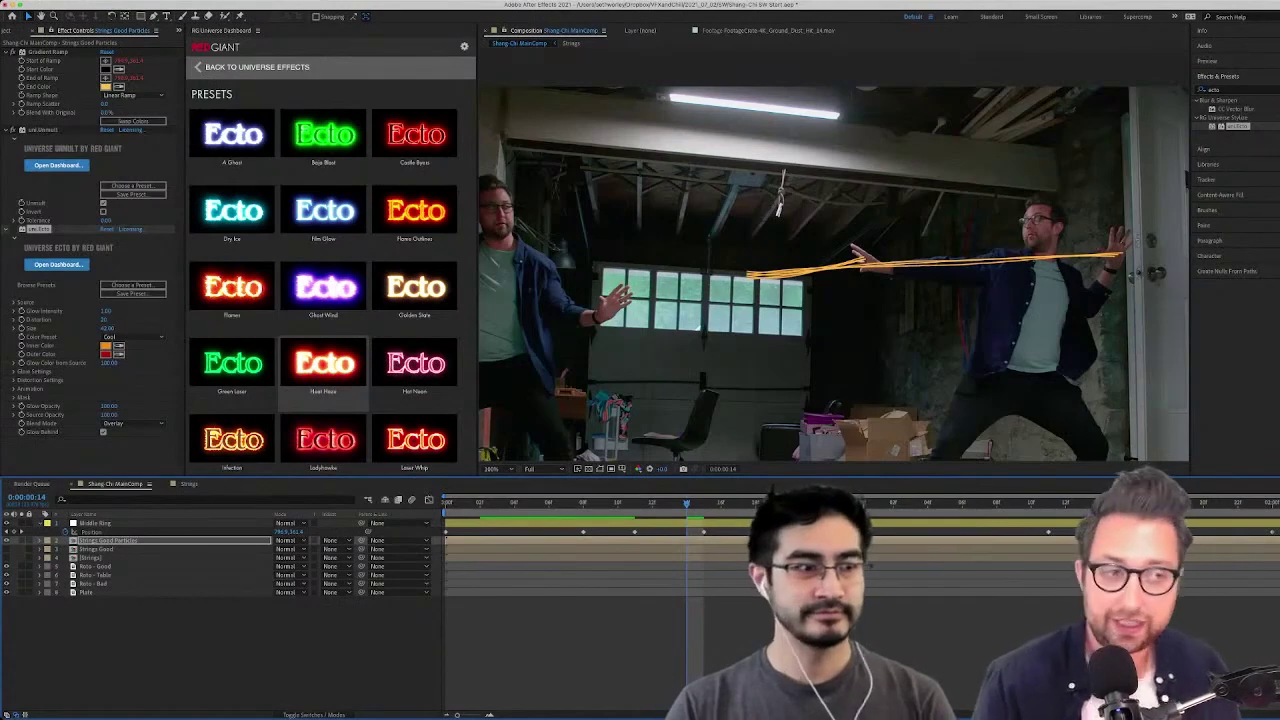
Search the effects for "scatter" and add Scatter to Strings Good Particles between Unmult and Ecto
{"action": "left_click", "coordinate": [1228, 90]}
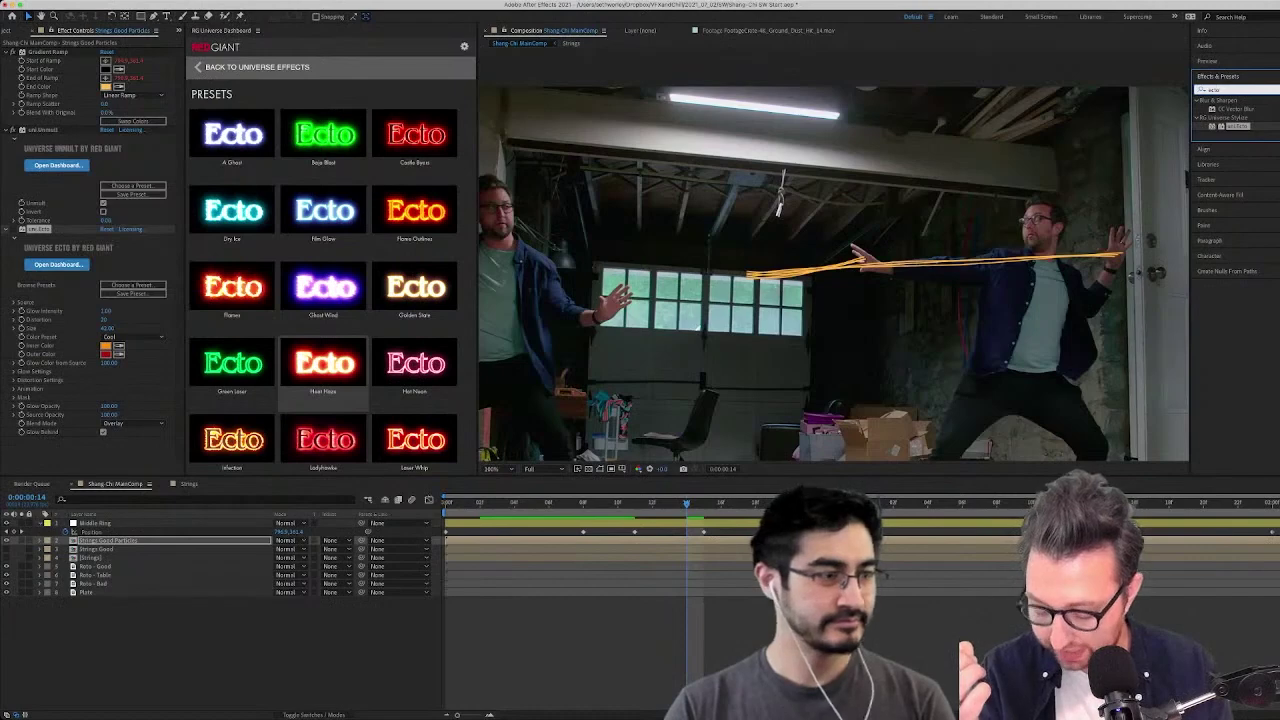
{"action": "key", "text": "BackSpace"}
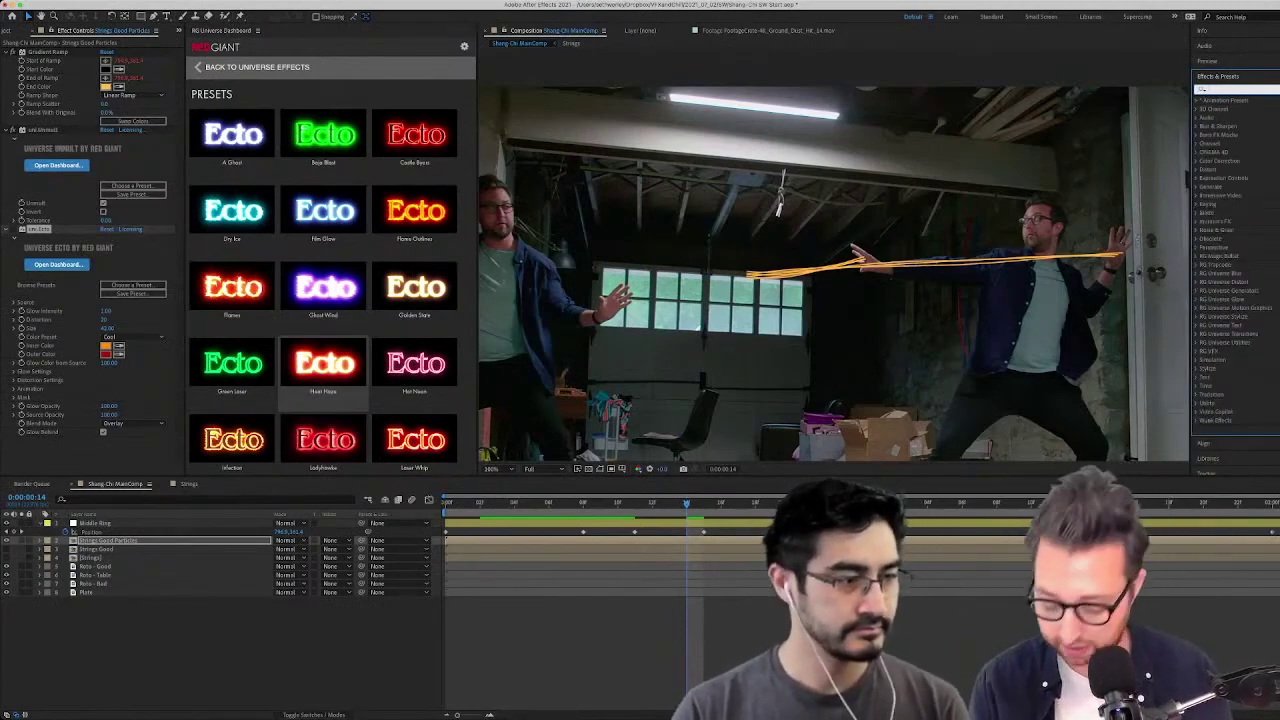
{"action": "type", "text": "s"}
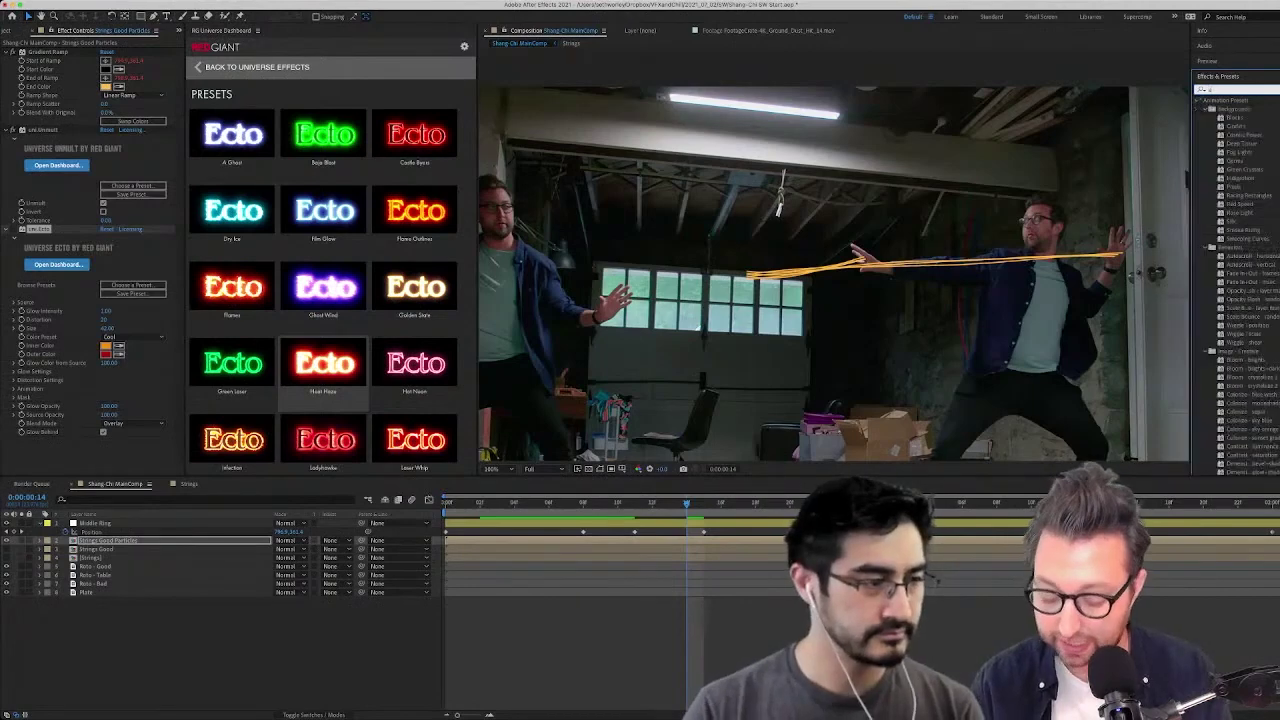
{"action": "type", "text": "catter"}
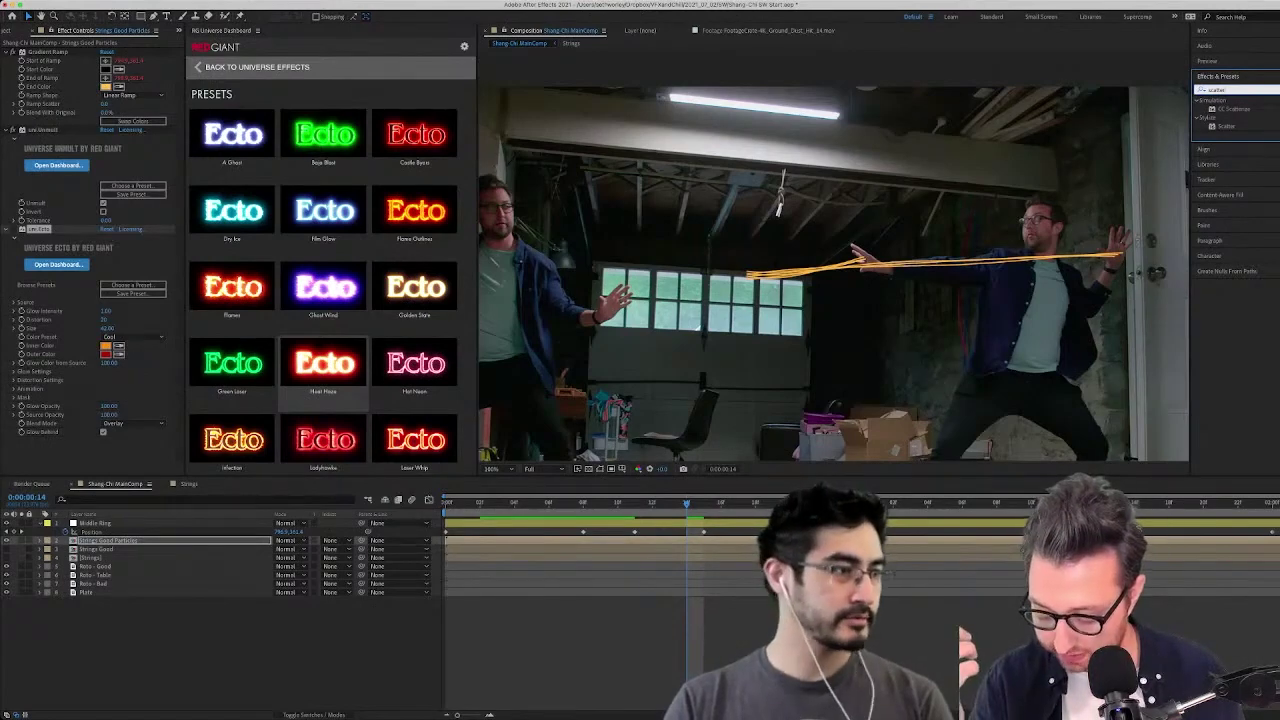
{"action": "left_click_drag", "start_coordinate": [1226, 126], "coordinate": [90, 434]}
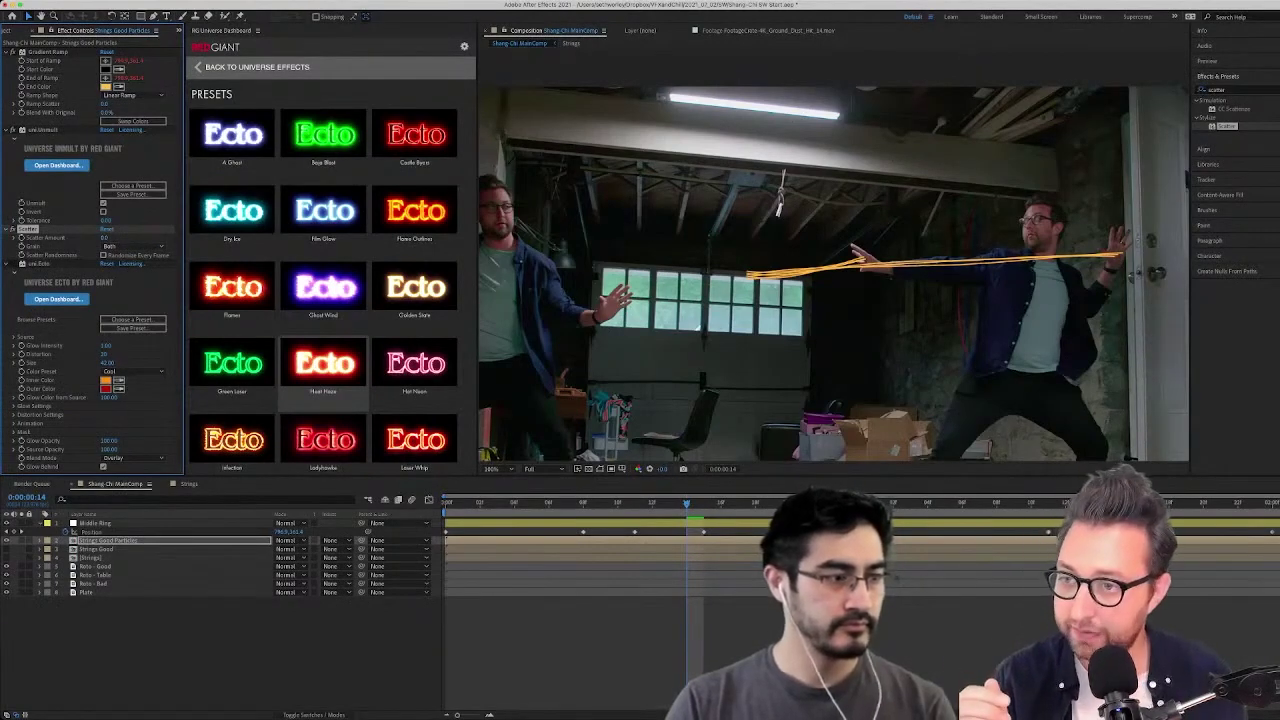
Set the Scatter Amount to 125 and the Grain direction to Vertical on Strings Good Particles
{"action": "left_click_drag", "start_coordinate": [104, 238], "coordinate": [163, 238]}
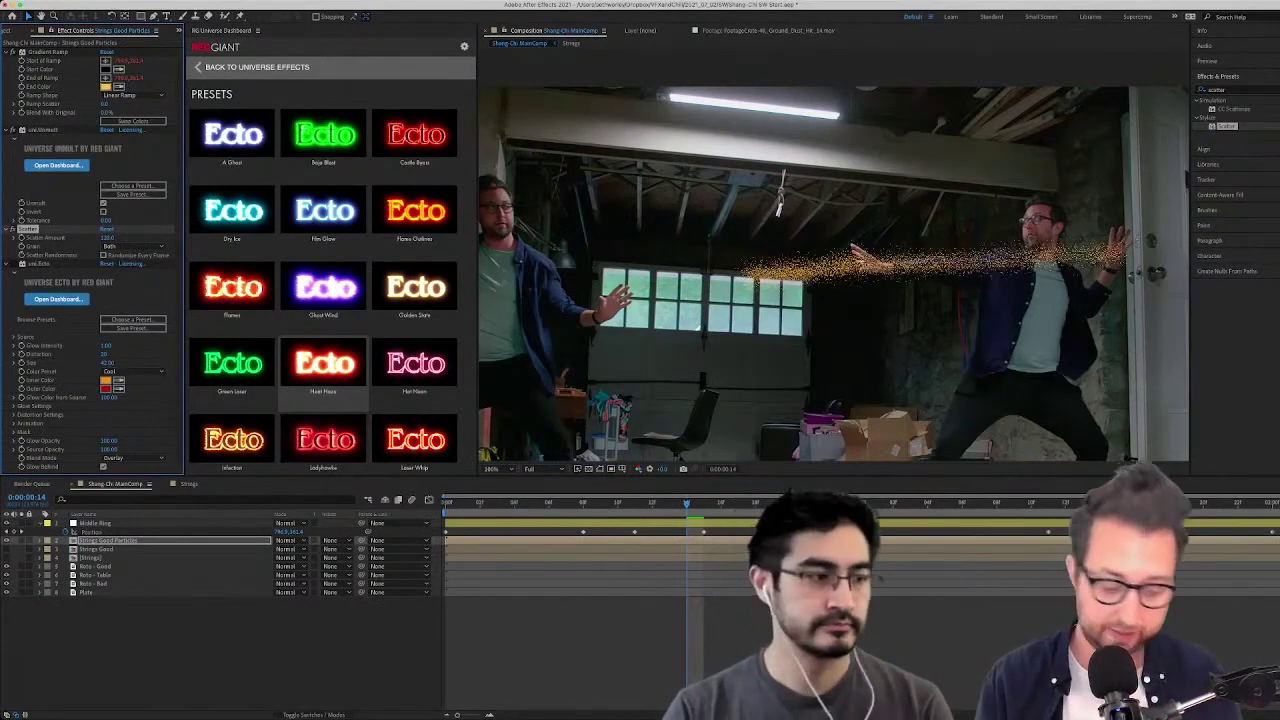
{"action": "scroll", "coordinate": [834, 260], "scroll_direction": "up", "scroll_amount": 3}
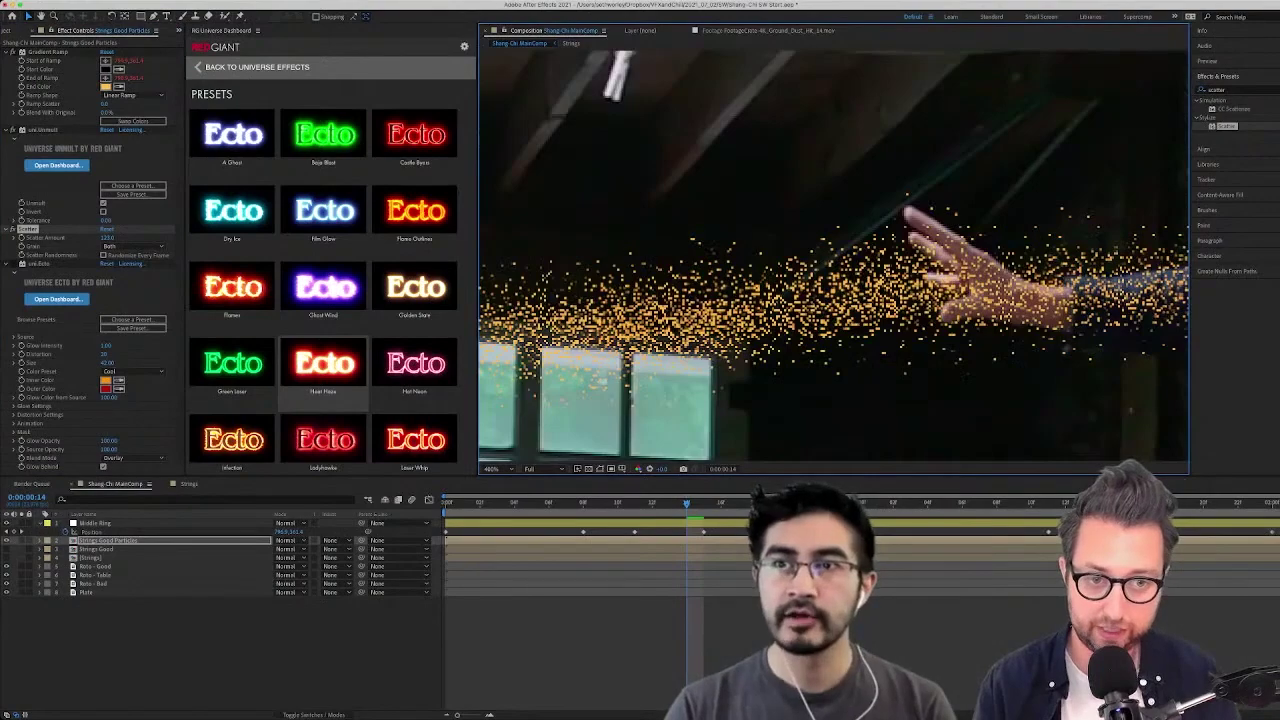
{"action": "left_click_drag", "start_coordinate": [602, 381], "coordinate": [530, 361]}
{"action": "mouse_move", "coordinate": [107, 238]}
{"action": "left_mouse_down"}
{"action": "mouse_move", "coordinate": [45, 238]}
{"action": "mouse_move", "coordinate": [89, 238]}
{"action": "left_mouse_up"}
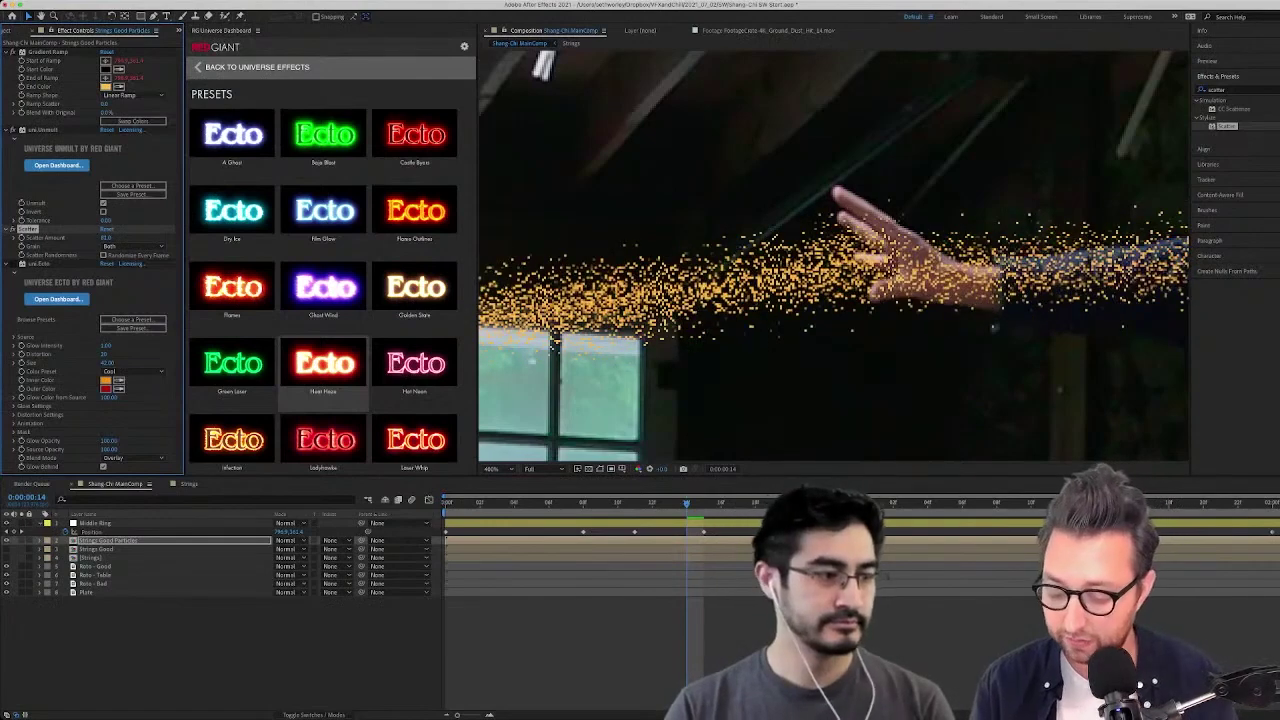
{"action": "left_click", "coordinate": [107, 238]}
{"action": "type", "text": "125"}
{"action": "key", "text": "Return"}
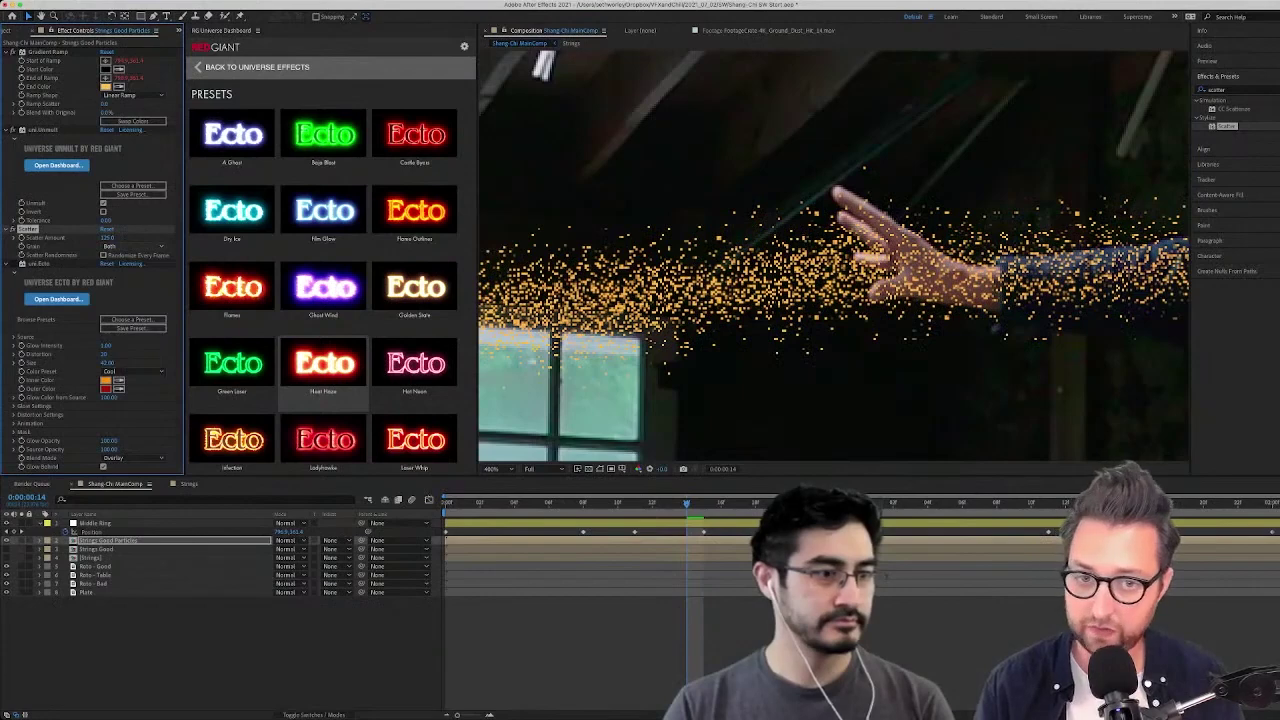
{"action": "left_click", "coordinate": [122, 265]}
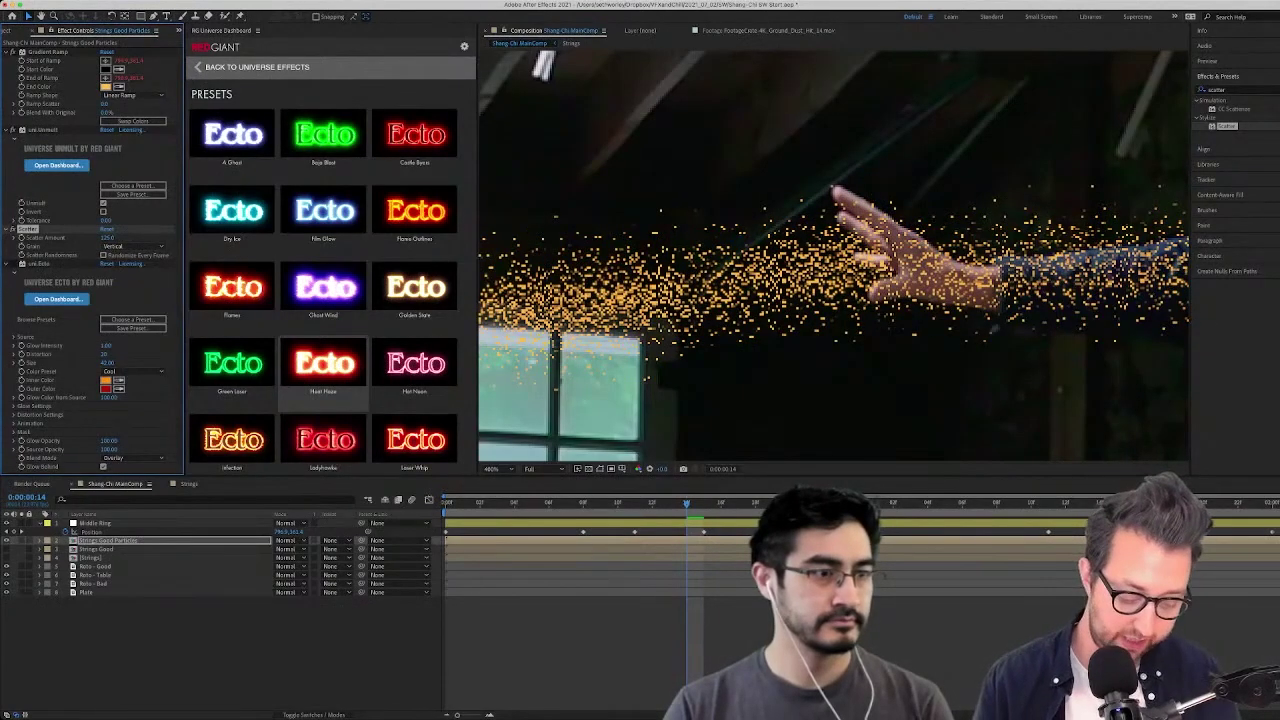
Review the combined Strings Good glow and scattered particles up close, at full frame and across several frames
{"action": "key", "text": "shift+slash"}
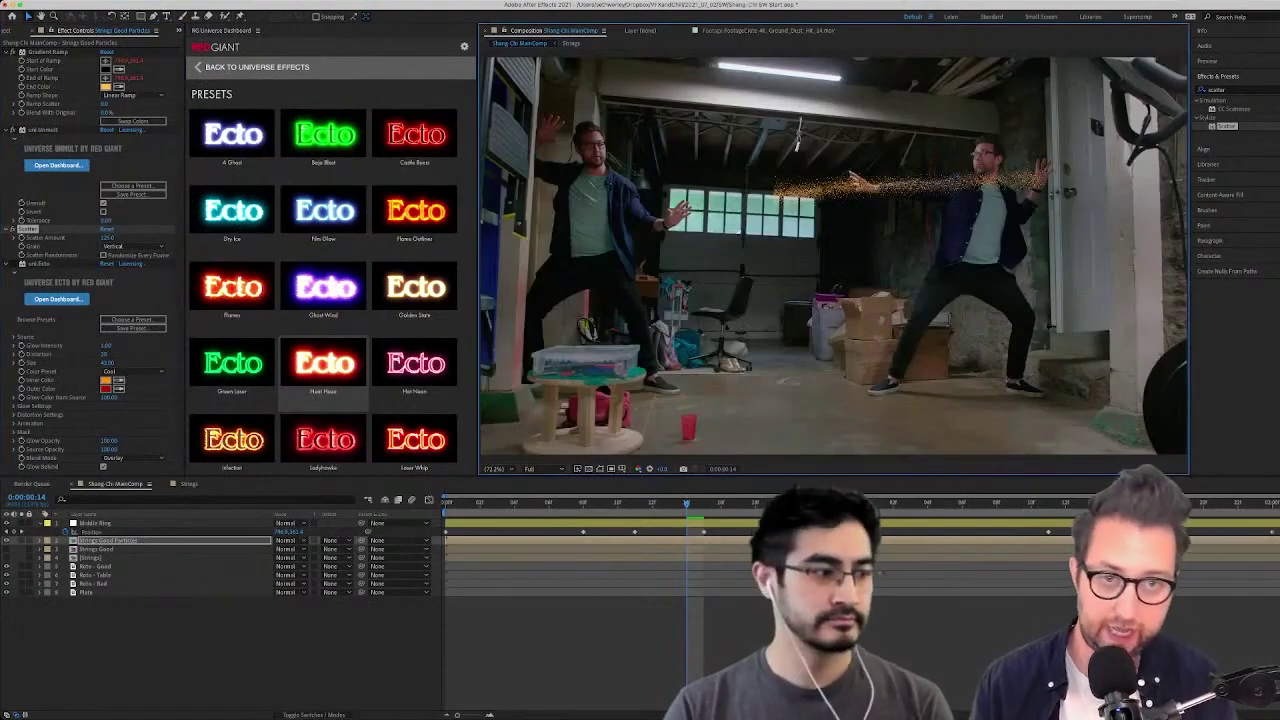
{"action": "key", "text": "period"}
{"action": "key", "text": "period"}
{"action": "middle_click_drag", "start_coordinate": [960, 150], "coordinate": [693, 315]}
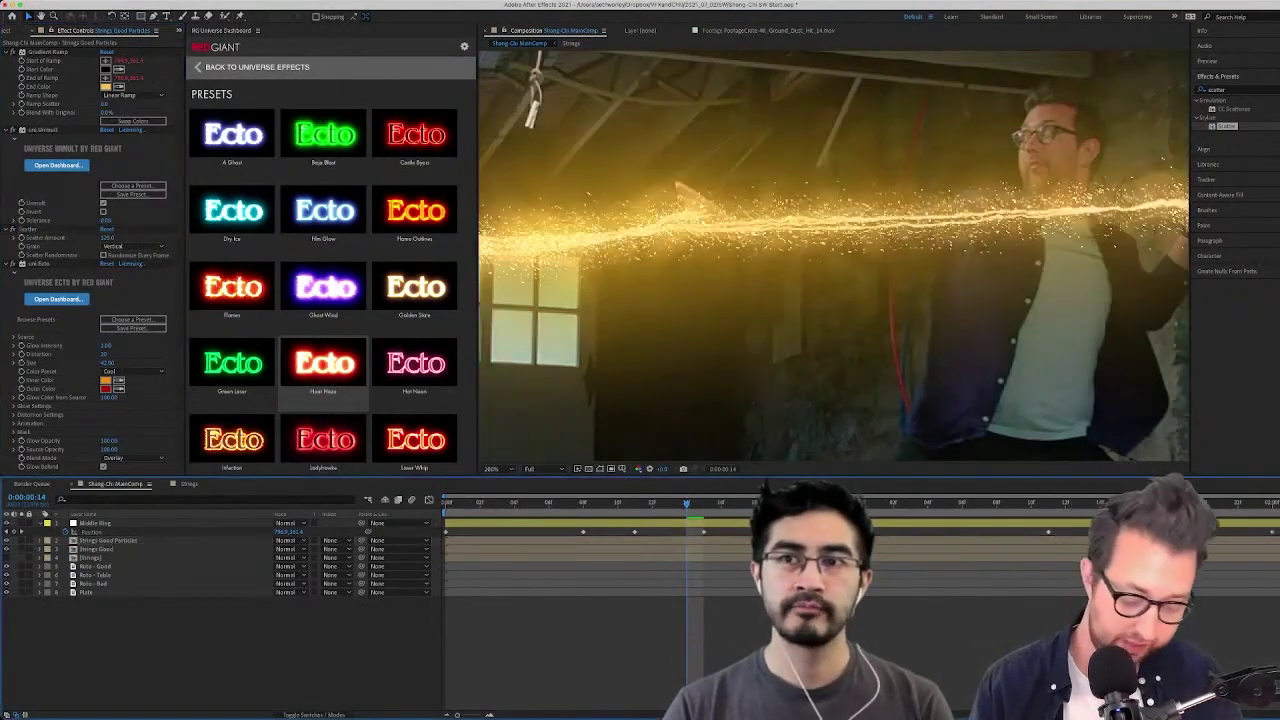
{"action": "left_click", "coordinate": [834, 230]}
{"action": "key", "text": "comma"}
{"action": "key", "text": "comma"}
{"action": "key", "text": "period"}
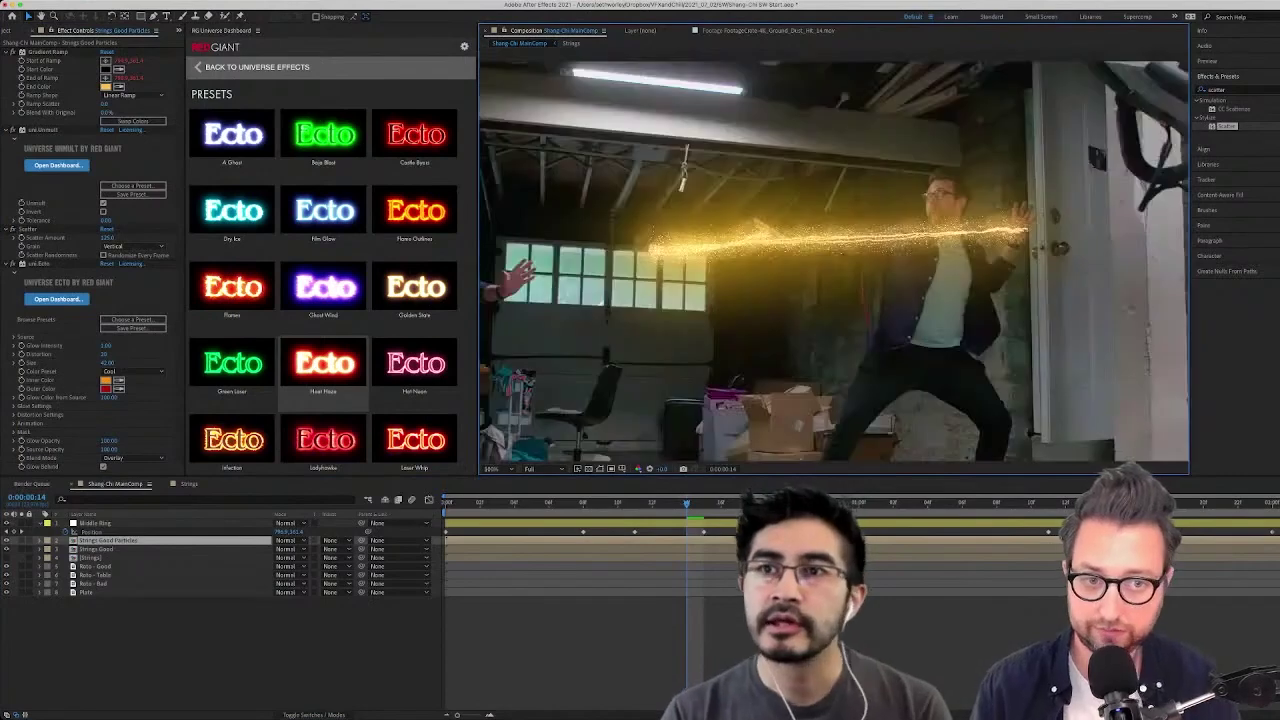
{"action": "left_click", "coordinate": [669, 503]}
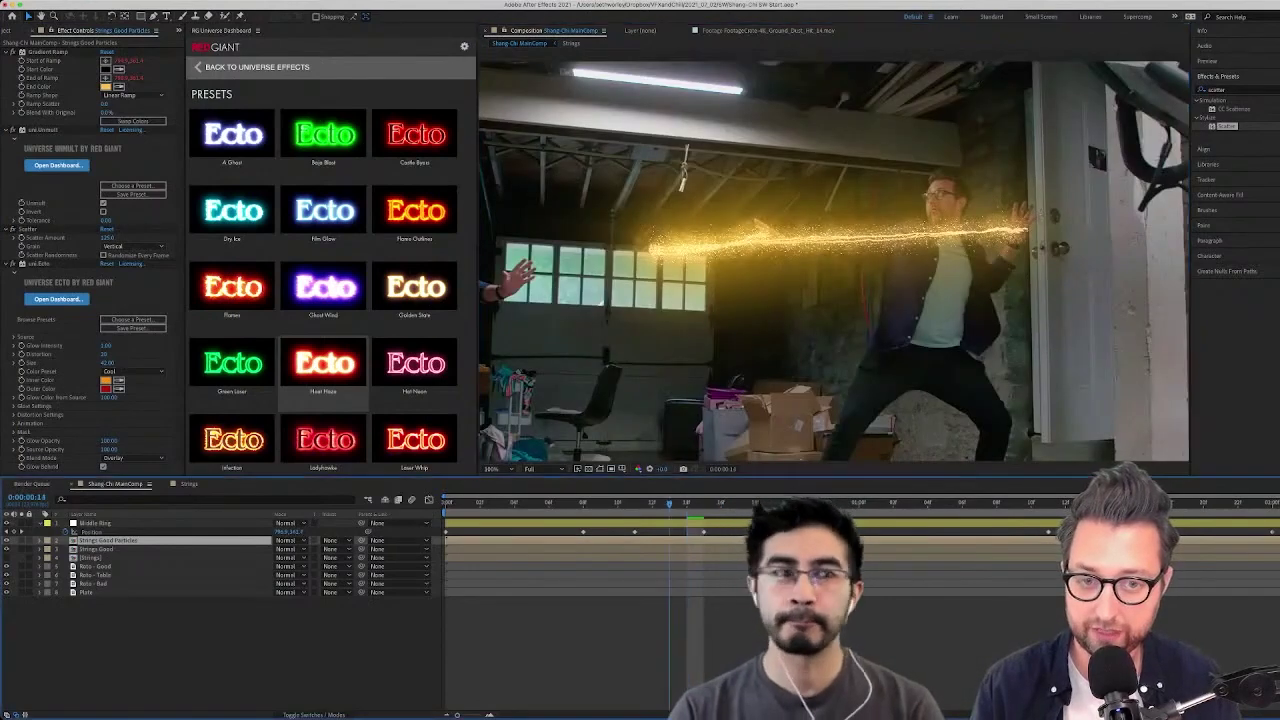
{"action": "key", "text": "Page_Up"}
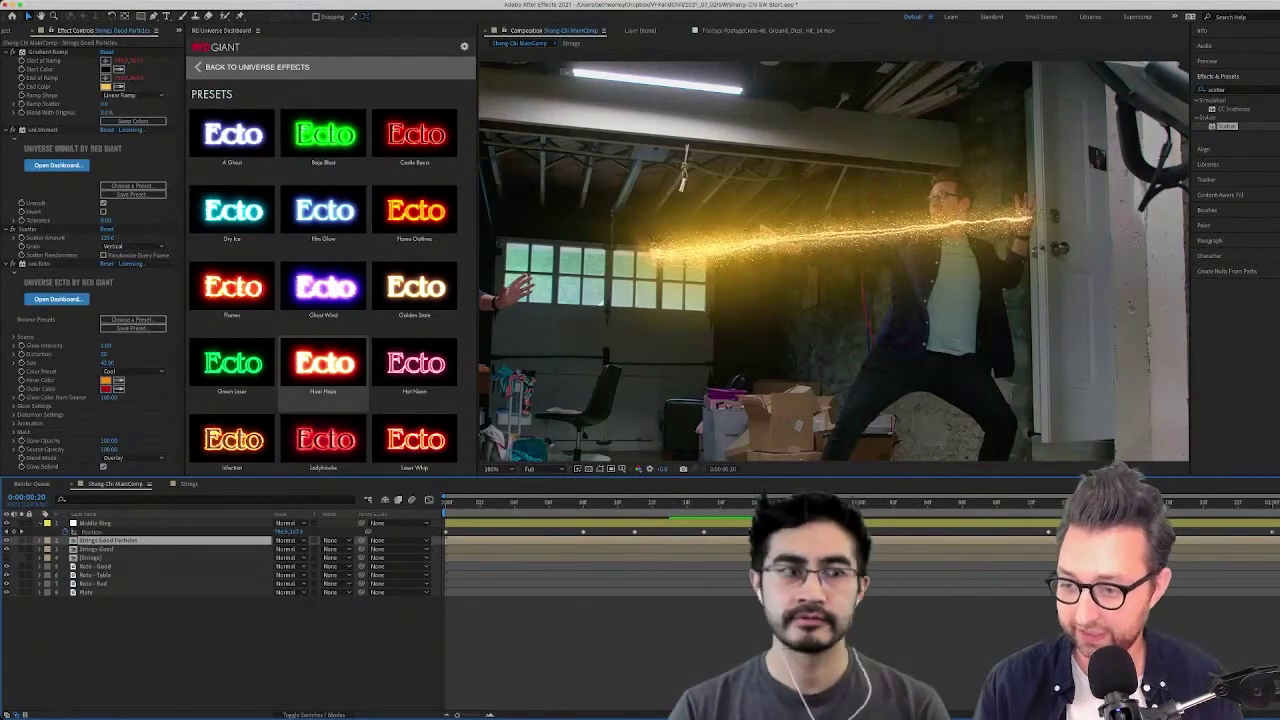
Hide the Strings Good layers, then duplicate the original Strings layer and rename the copy Strings Bad
{"action": "left_click", "coordinate": [92, 558]}
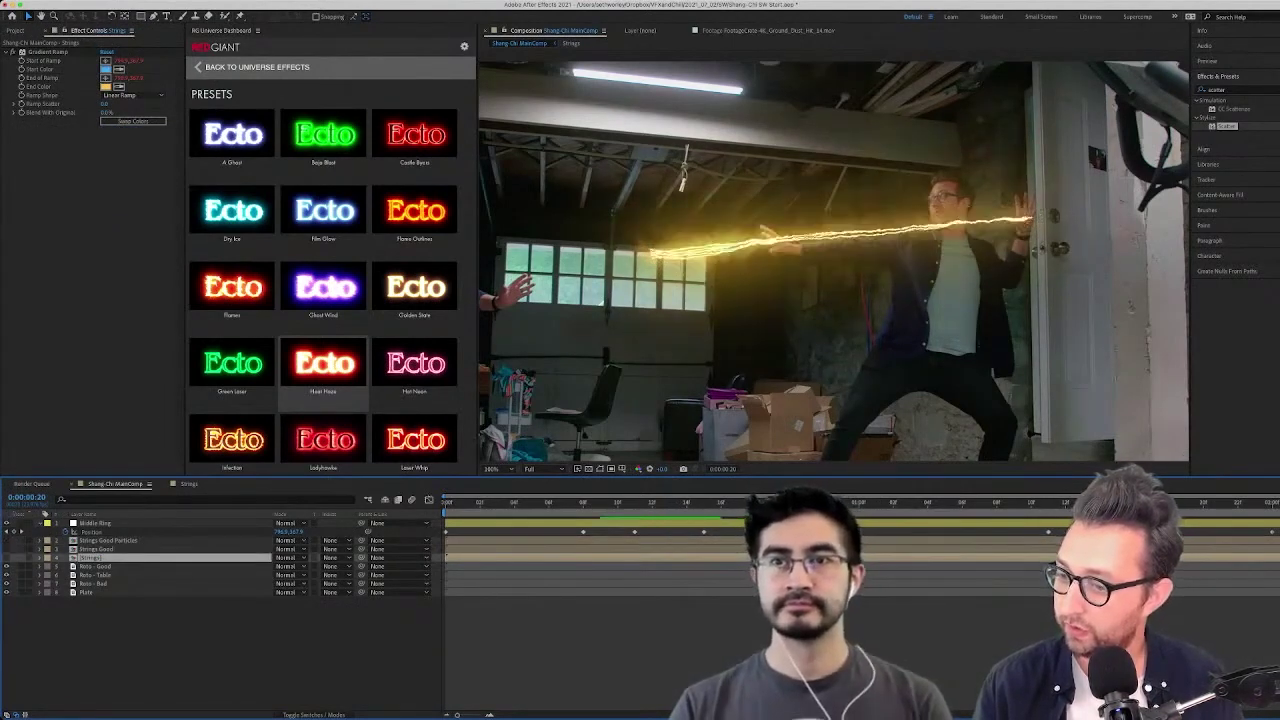
{"action": "left_click", "coordinate": [6, 549]}
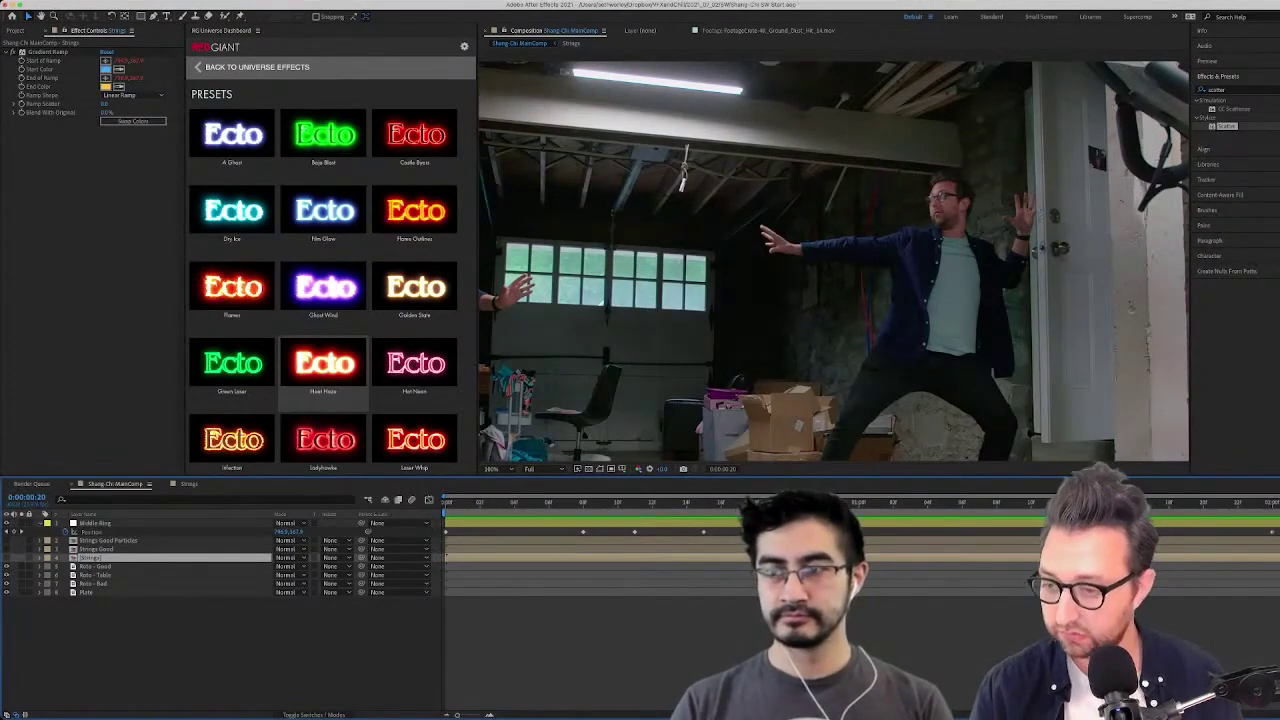
{"action": "key", "text": "ctrl+d"}
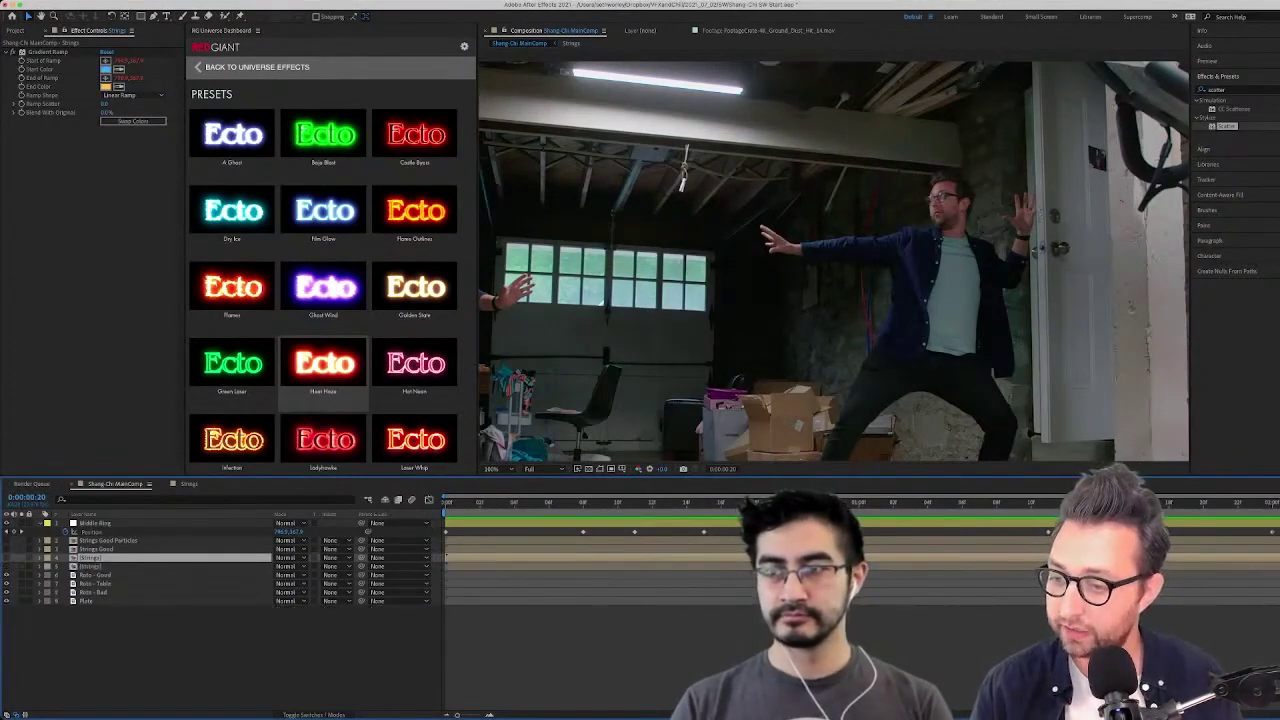
{"action": "key", "text": "Return"}
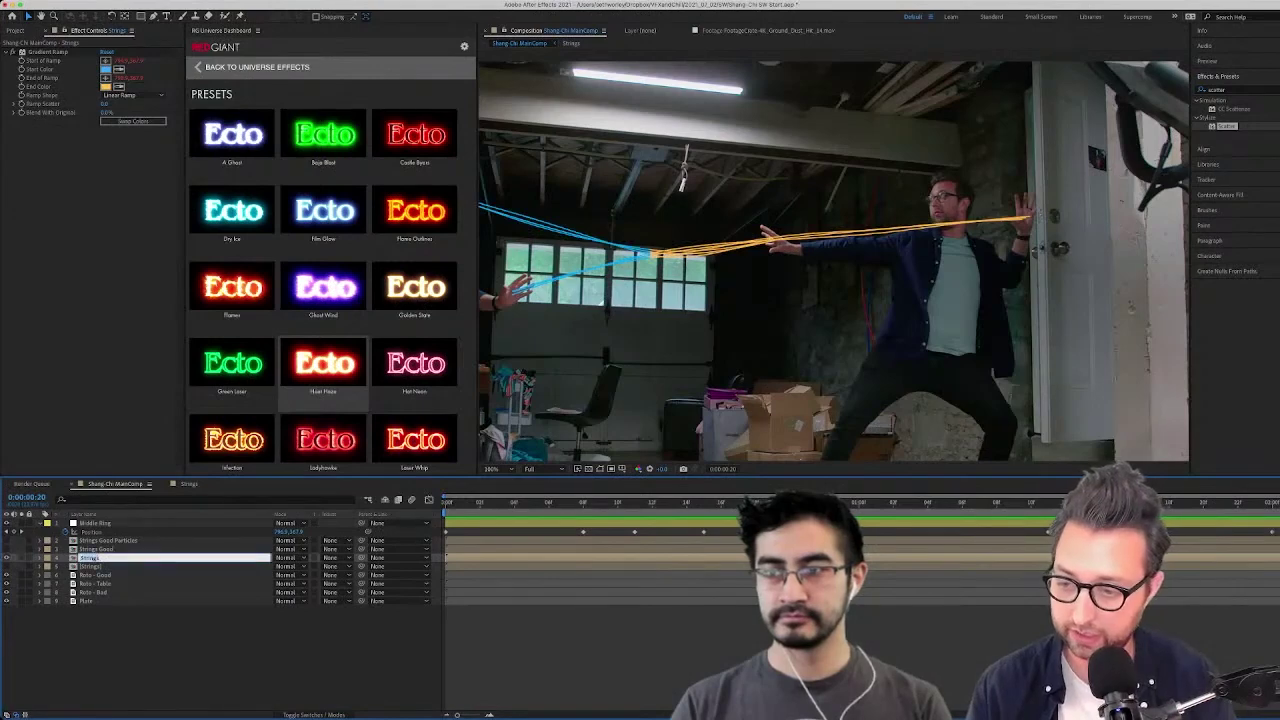
{"action": "type", "text": "Strings Bad"}
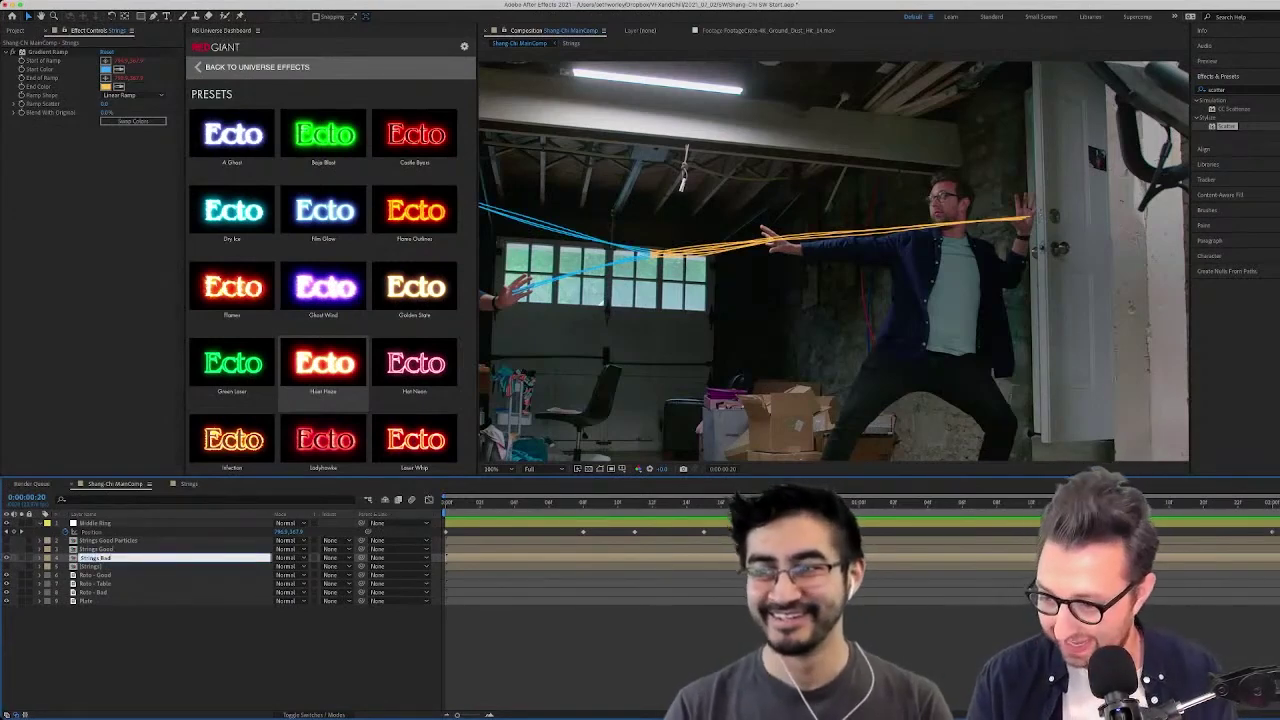
{"action": "key", "text": "Return"}
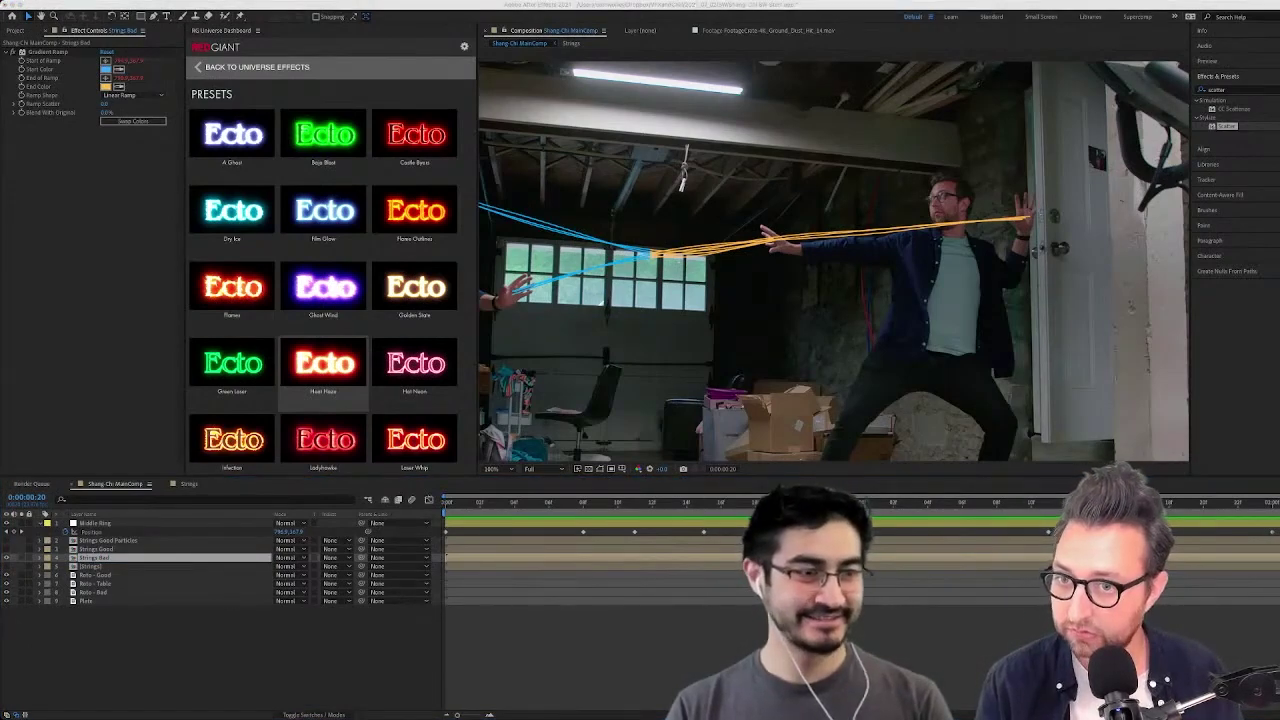
Set the Gradient Ramp's End Color to black on Strings Bad and add the Unmult effect after it
{"action": "key", "text": "ctrl+z"}
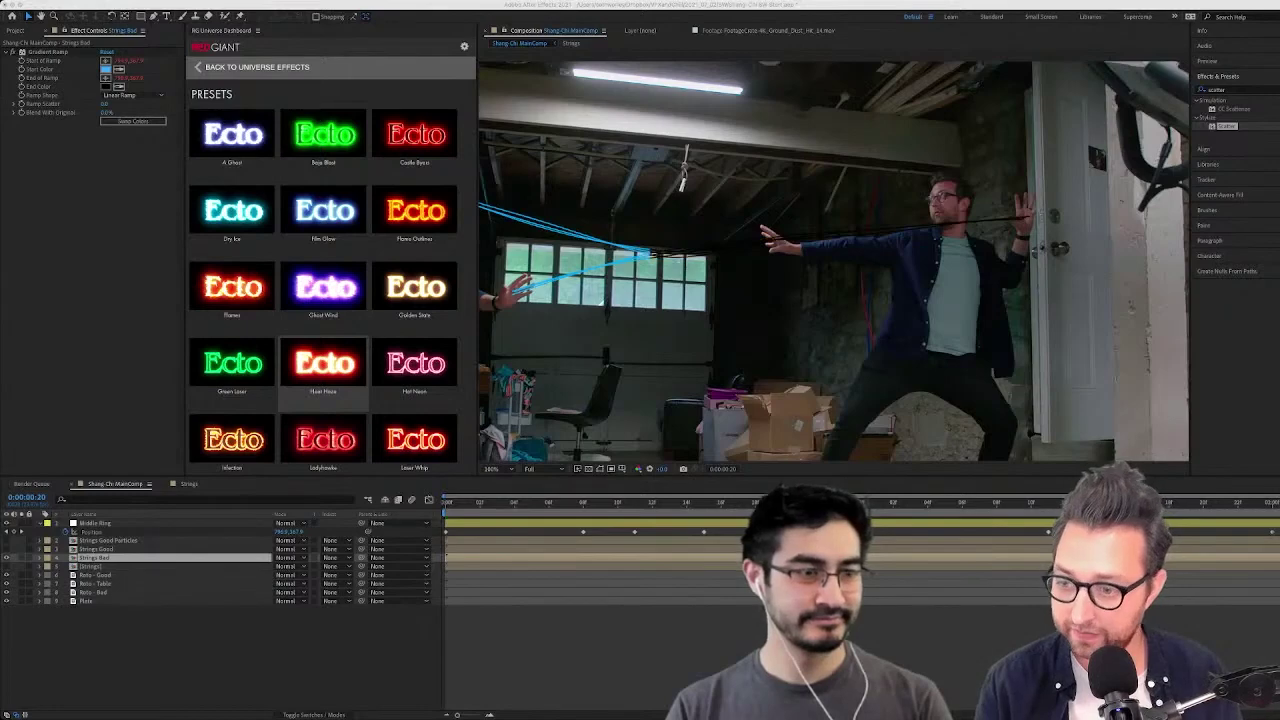
{"action": "left_click", "coordinate": [48, 52]}
{"action": "left_click", "coordinate": [1218, 90]}
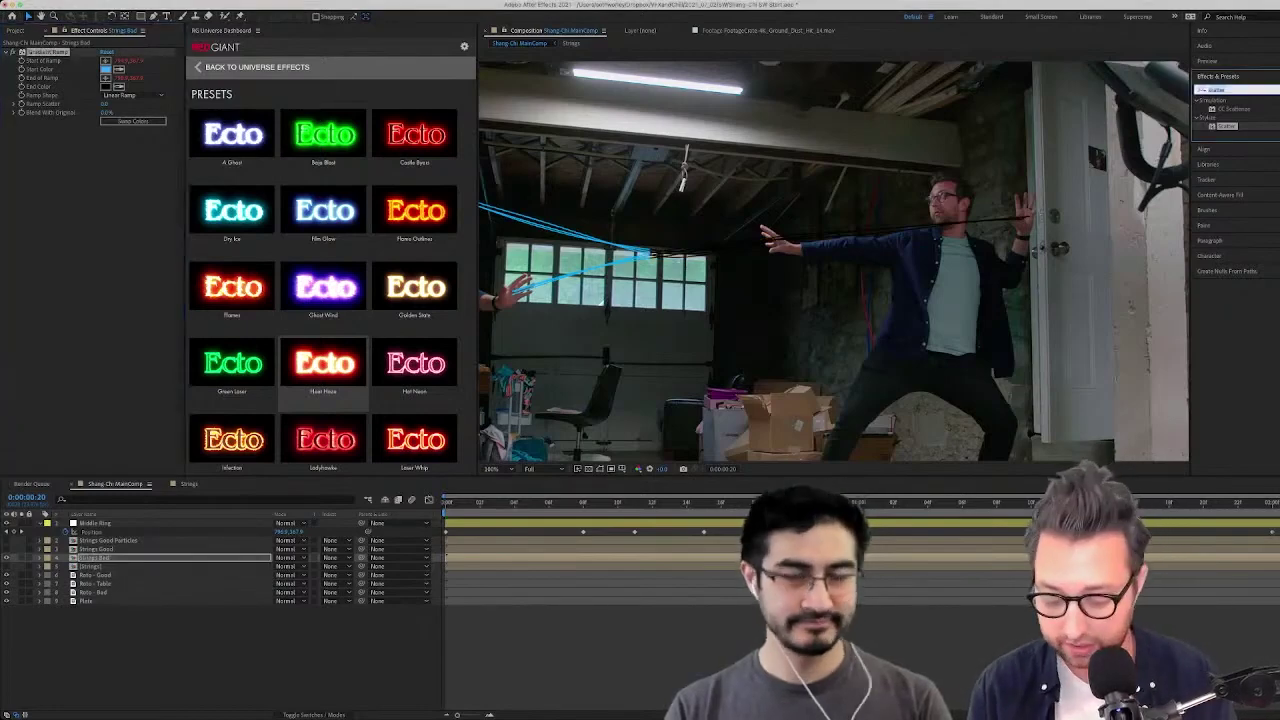
{"action": "type", "text": "unmult"}
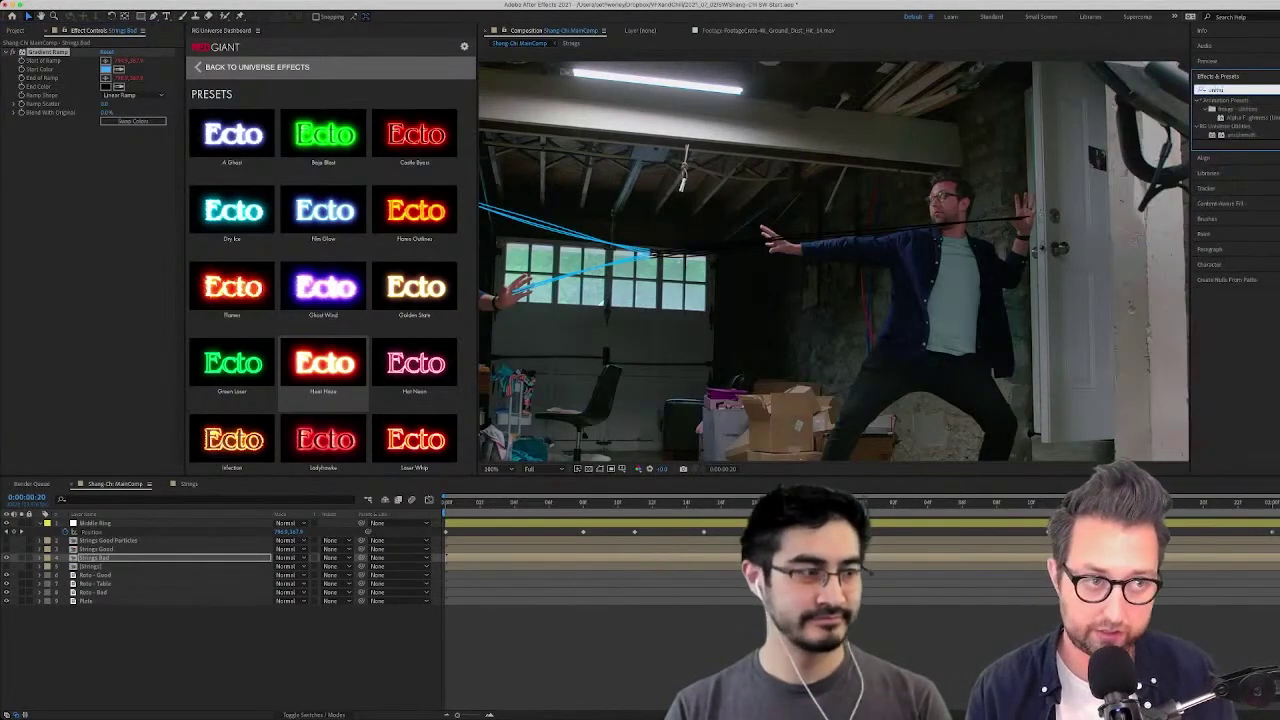
{"action": "double_click", "coordinate": [1241, 135]}
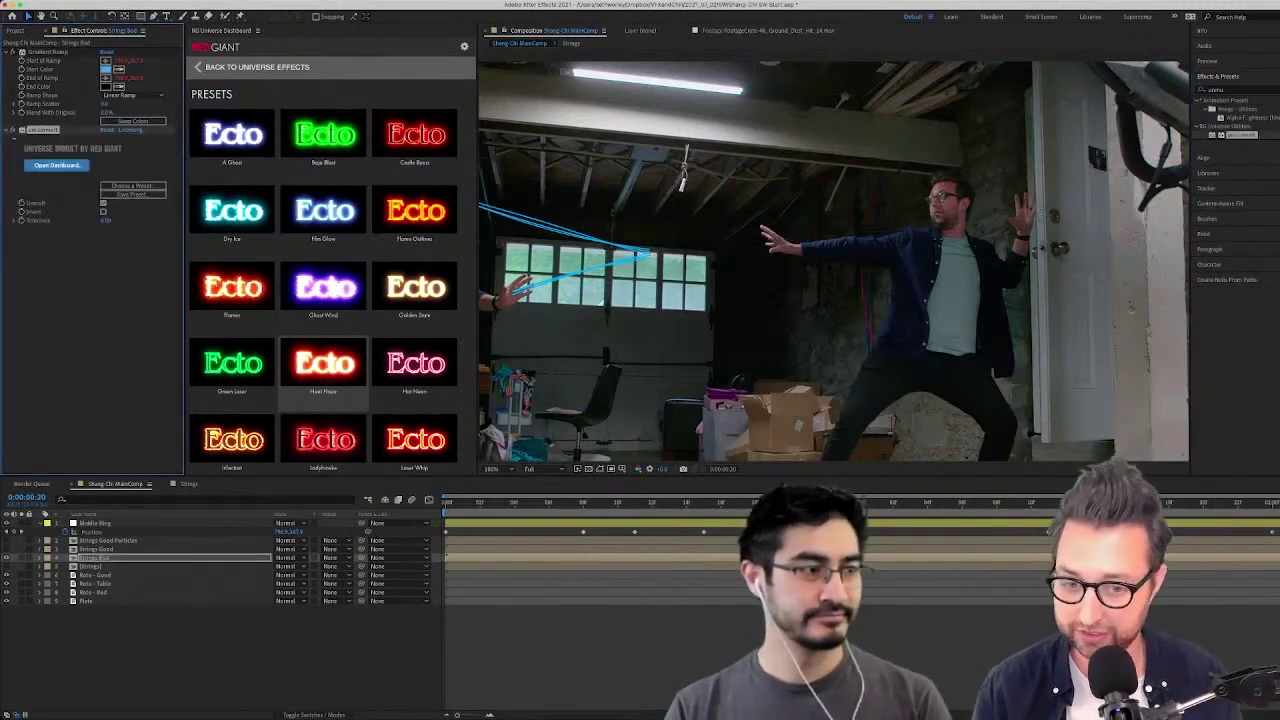
Preview the blue strings over several frames, solo and unsolo Strings Bad, and widen the composition view
{"action": "left_click", "coordinate": [721, 503]}
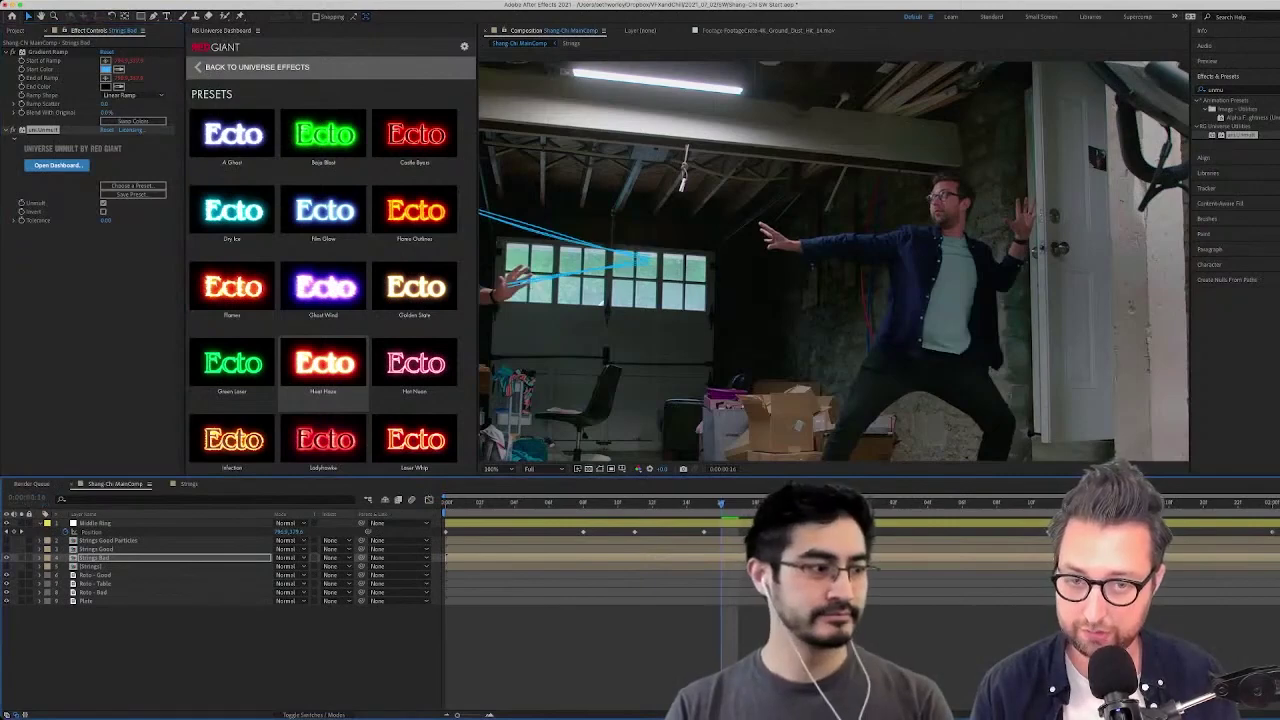
{"action": "left_click", "coordinate": [589, 469]}
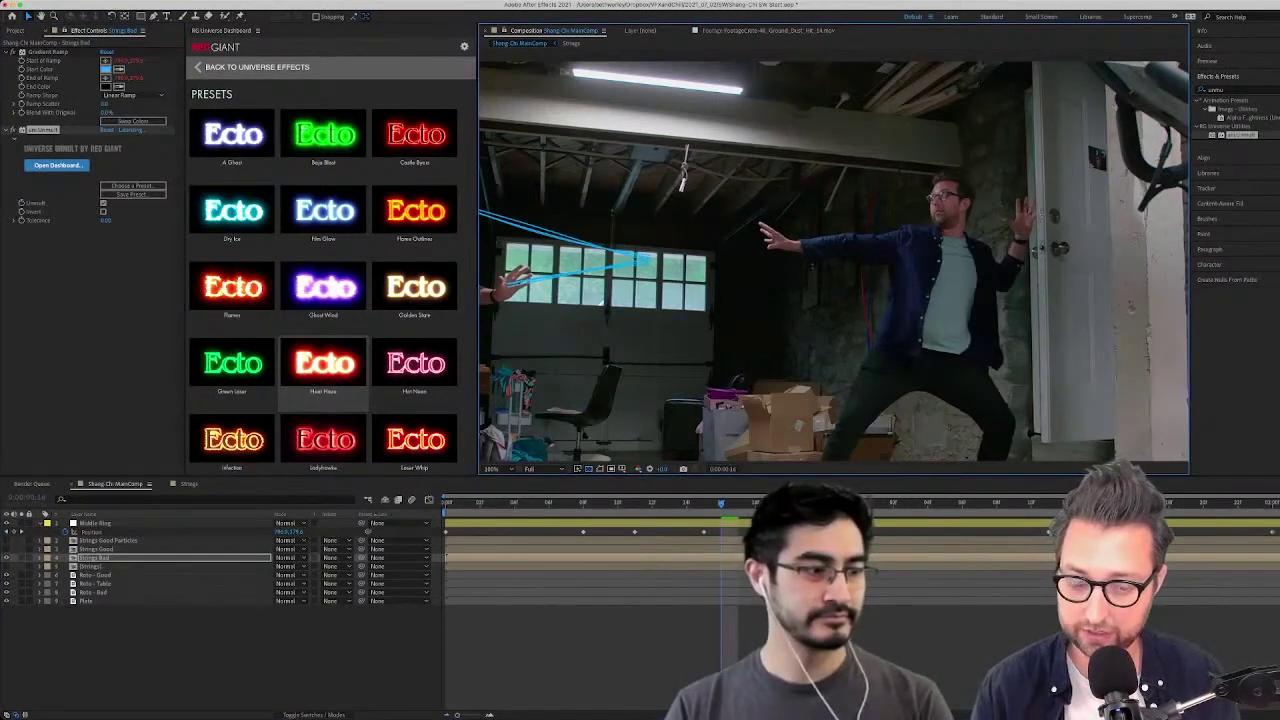
{"action": "key", "text": "space"}
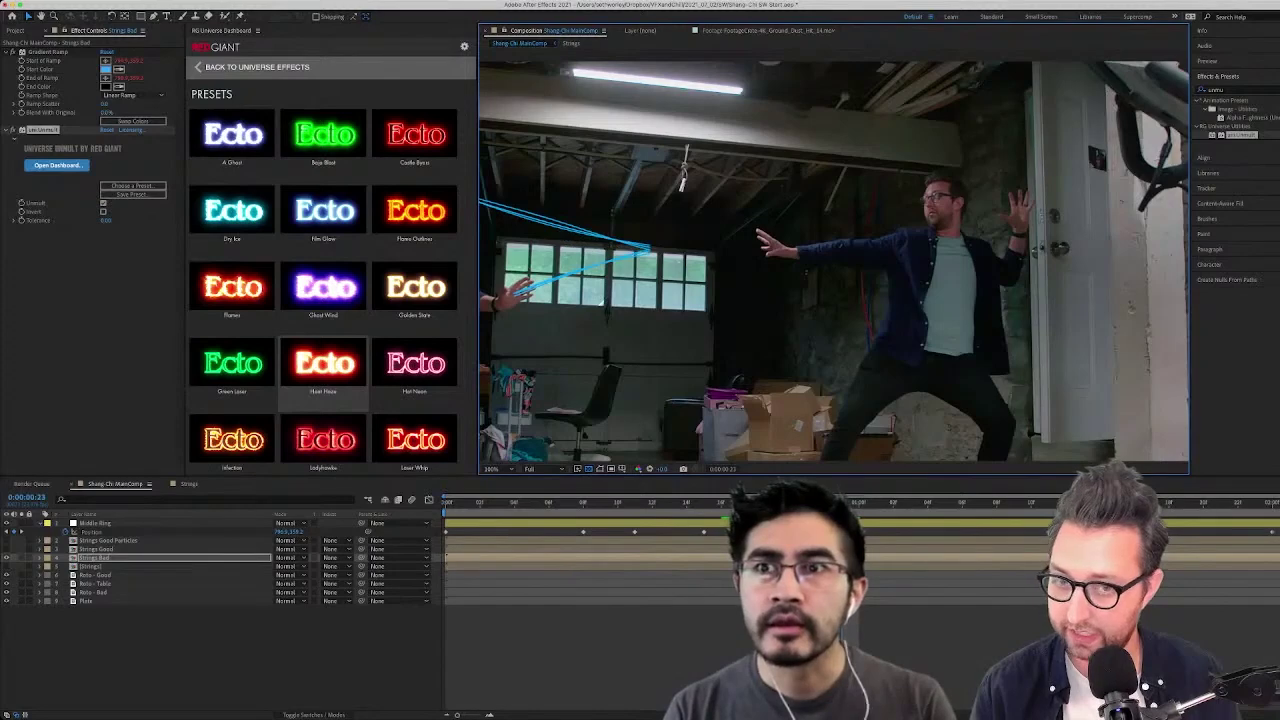
{"action": "left_click", "coordinate": [21, 558]}
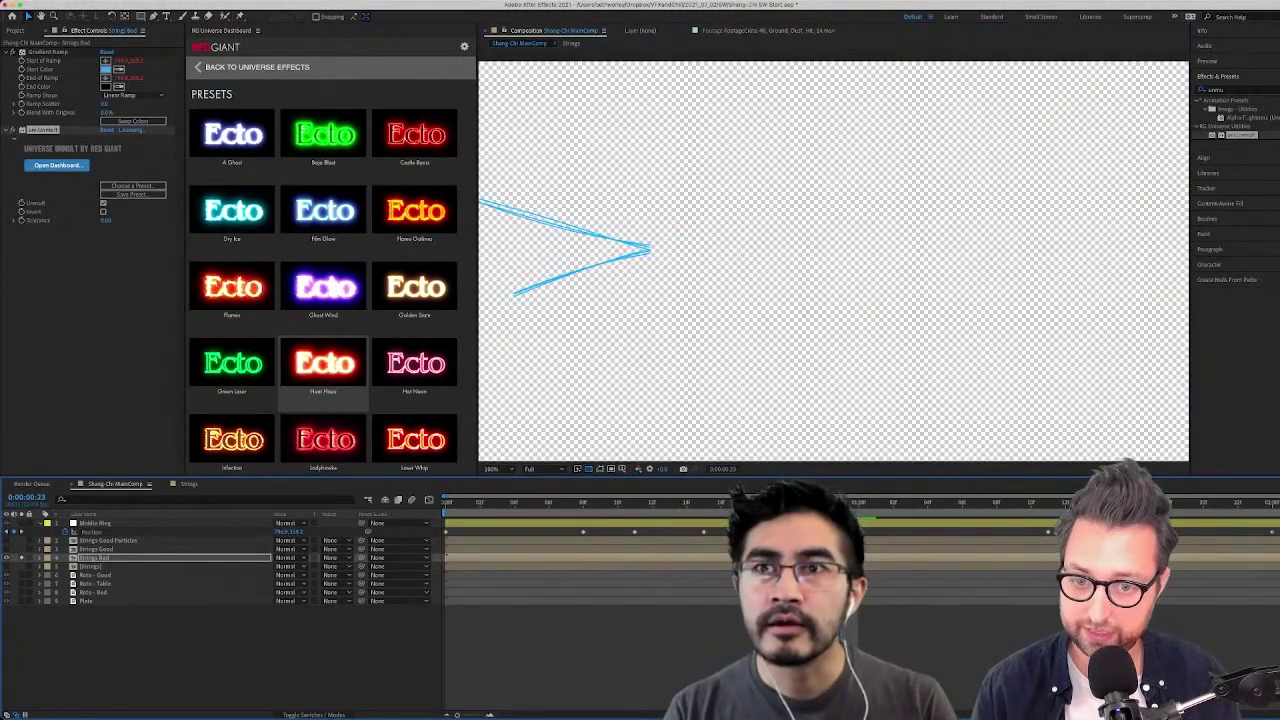
{"action": "left_click", "coordinate": [21, 558]}
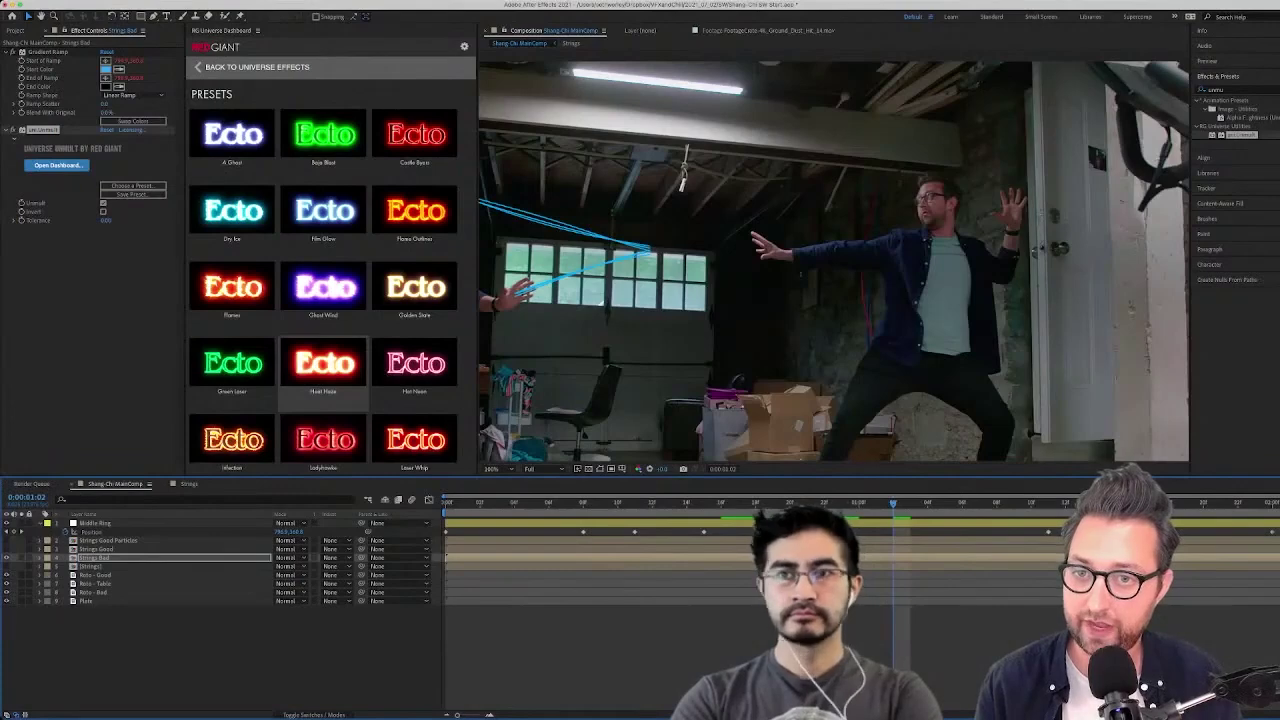
{"action": "left_click_drag", "start_coordinate": [477, 265], "coordinate": [322, 265]}
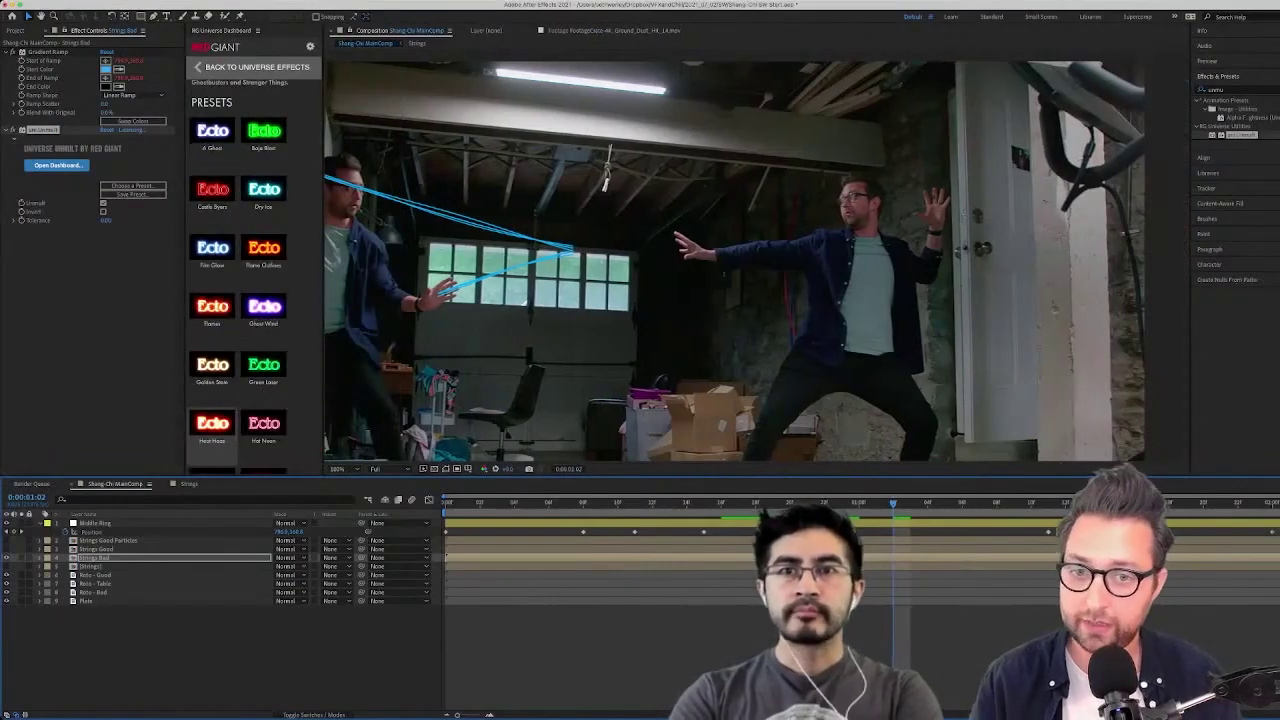
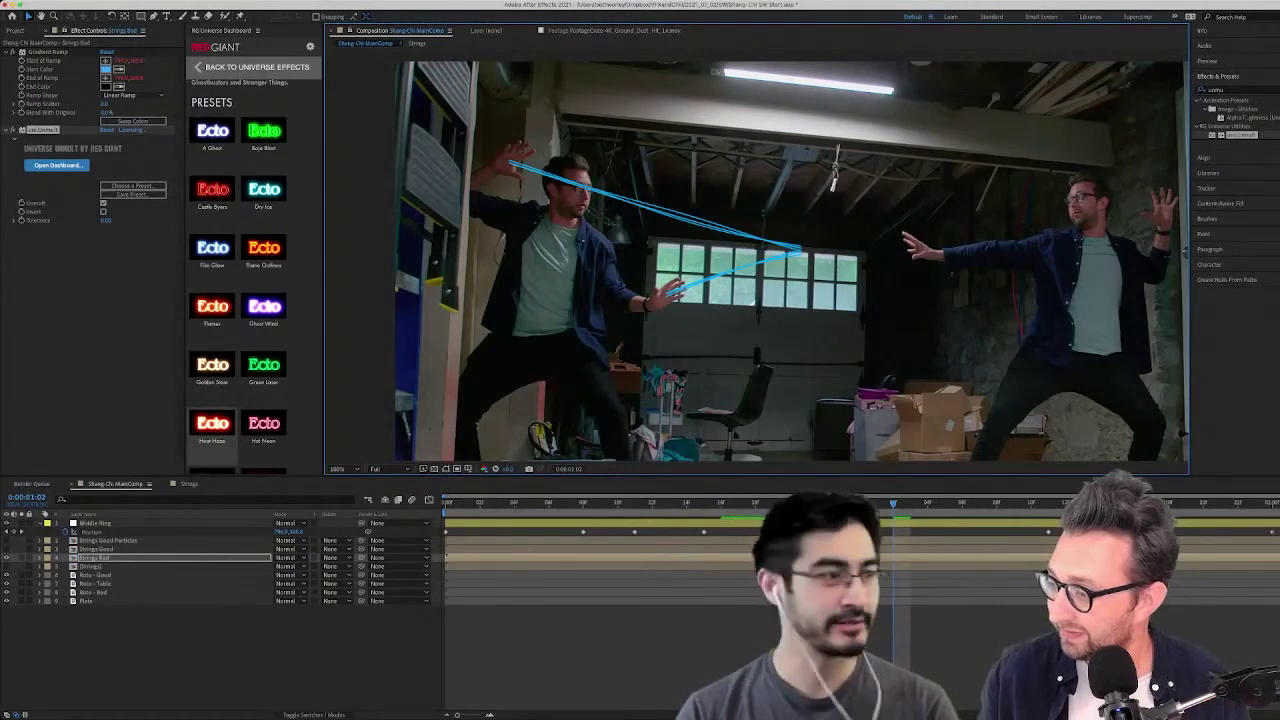
Search the effects for "scatterize" and add CC Scatterize to Strings Bad below Unmult
{"action": "left_click", "coordinate": [92, 320]}
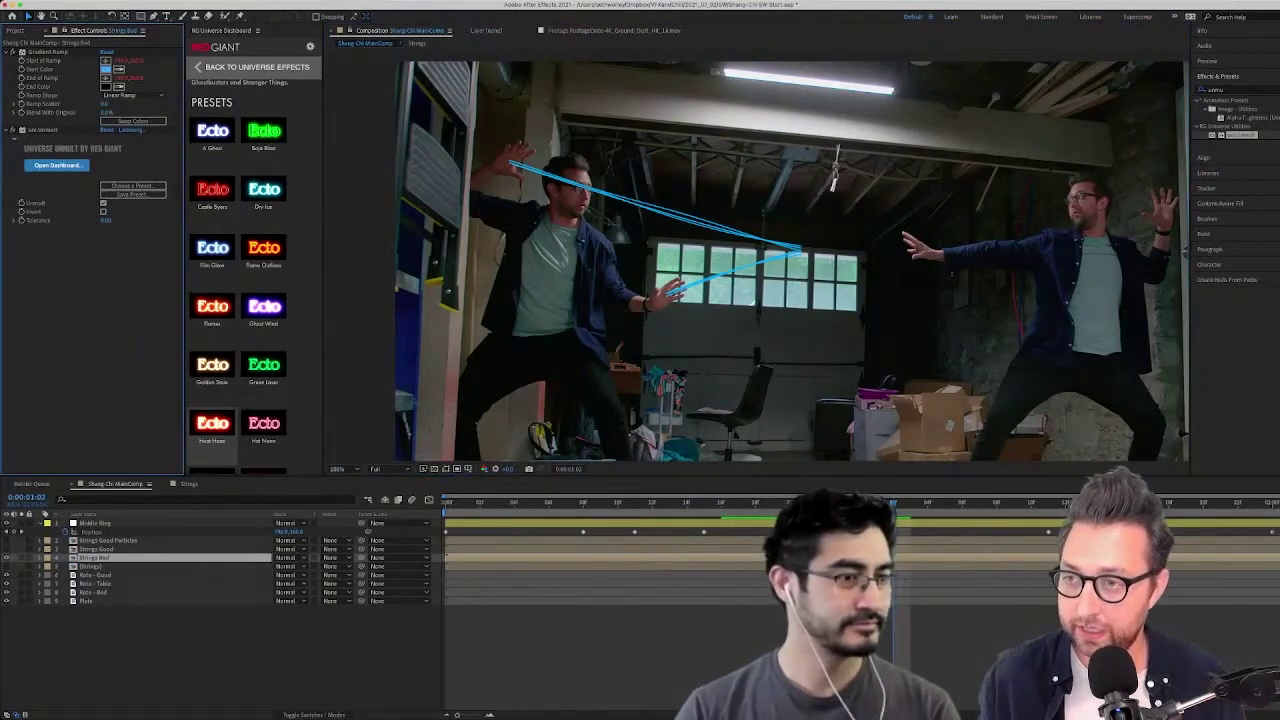
{"action": "left_click", "coordinate": [95, 558]}
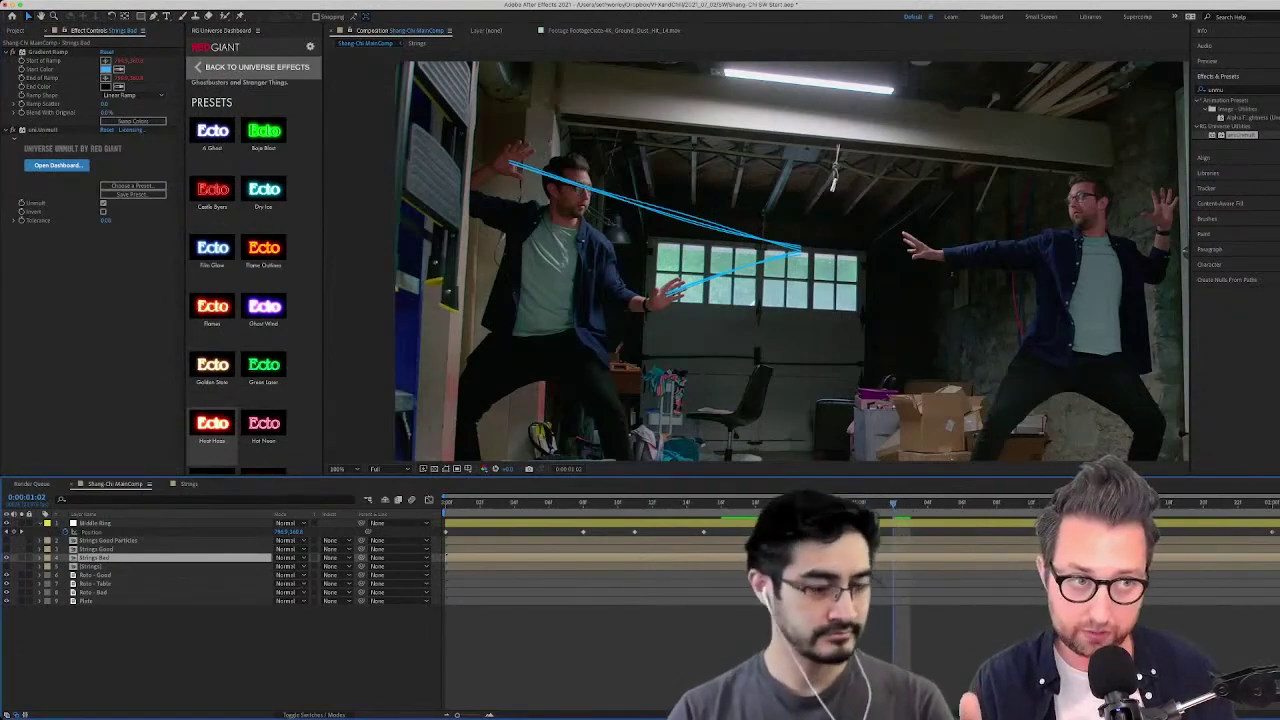
{"action": "left_click", "coordinate": [1216, 90]}
{"action": "type", "text": "scatter"}
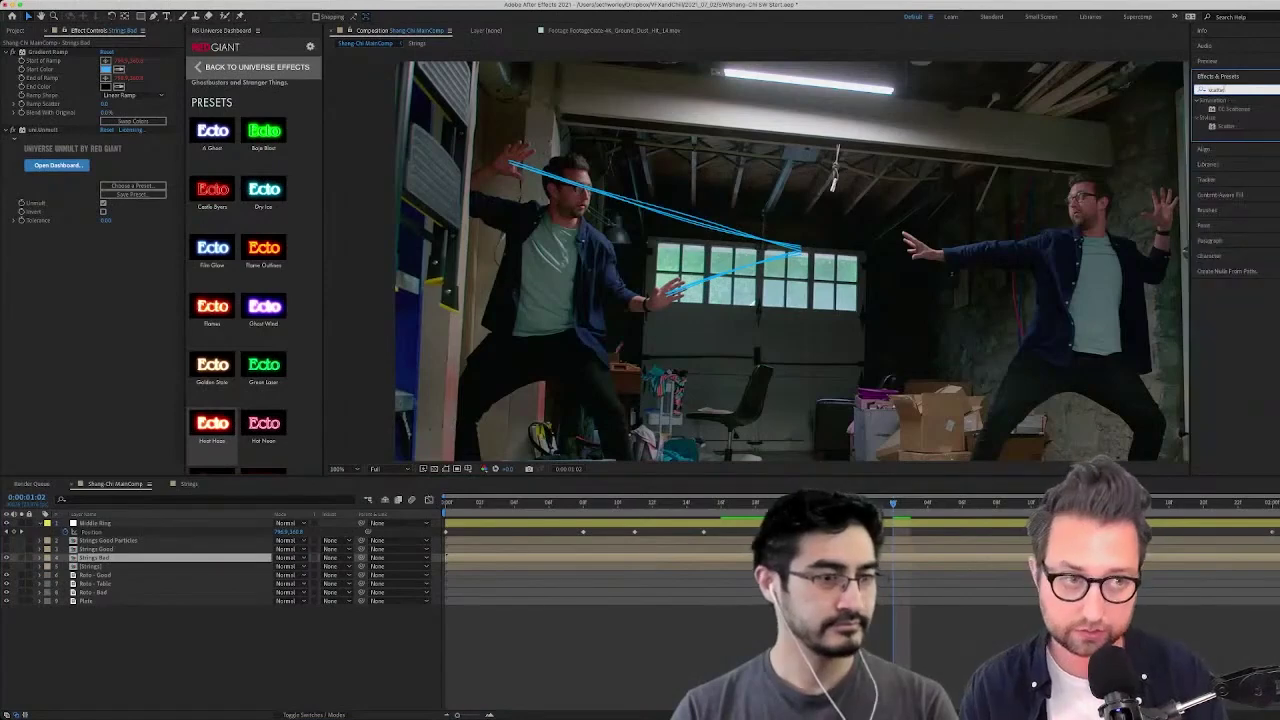
{"action": "type", "text": "ize"}
{"action": "left_click_drag", "start_coordinate": [1234, 109], "coordinate": [98, 248]}
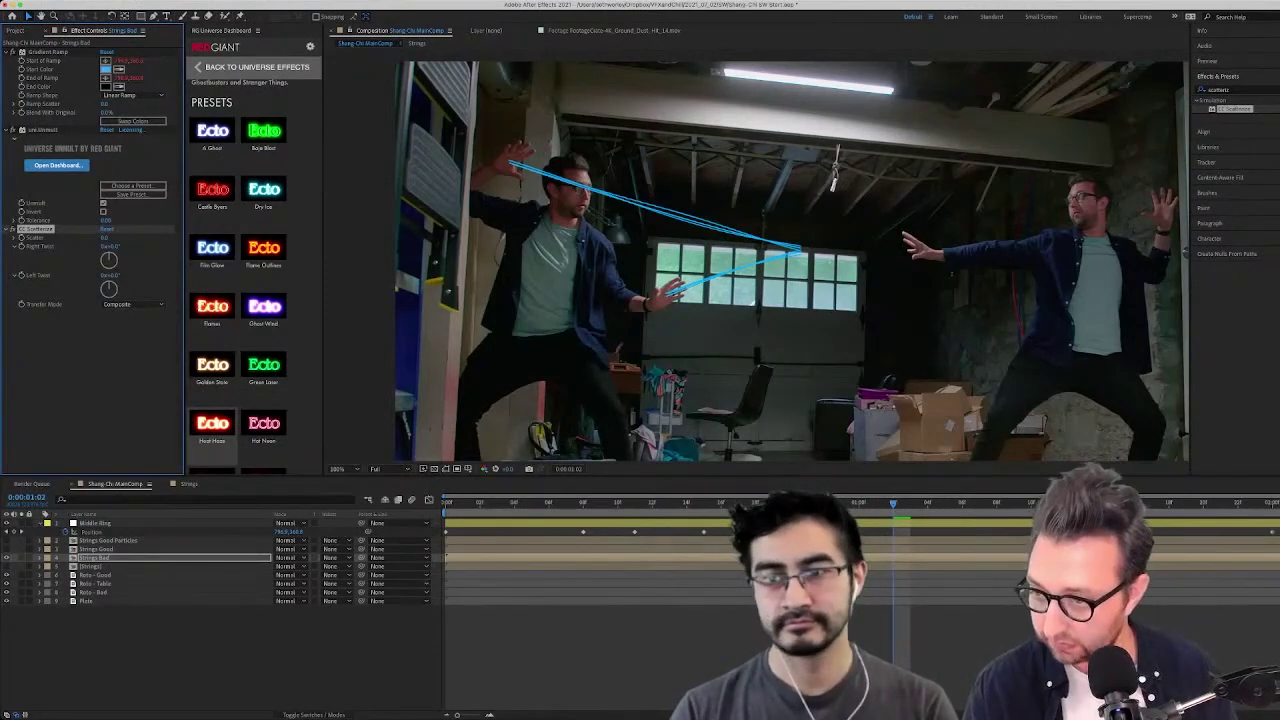
Try a Scatter value of 33 in CC Scatterize on Strings Bad, then remove the effect
{"action": "left_click", "coordinate": [105, 238]}
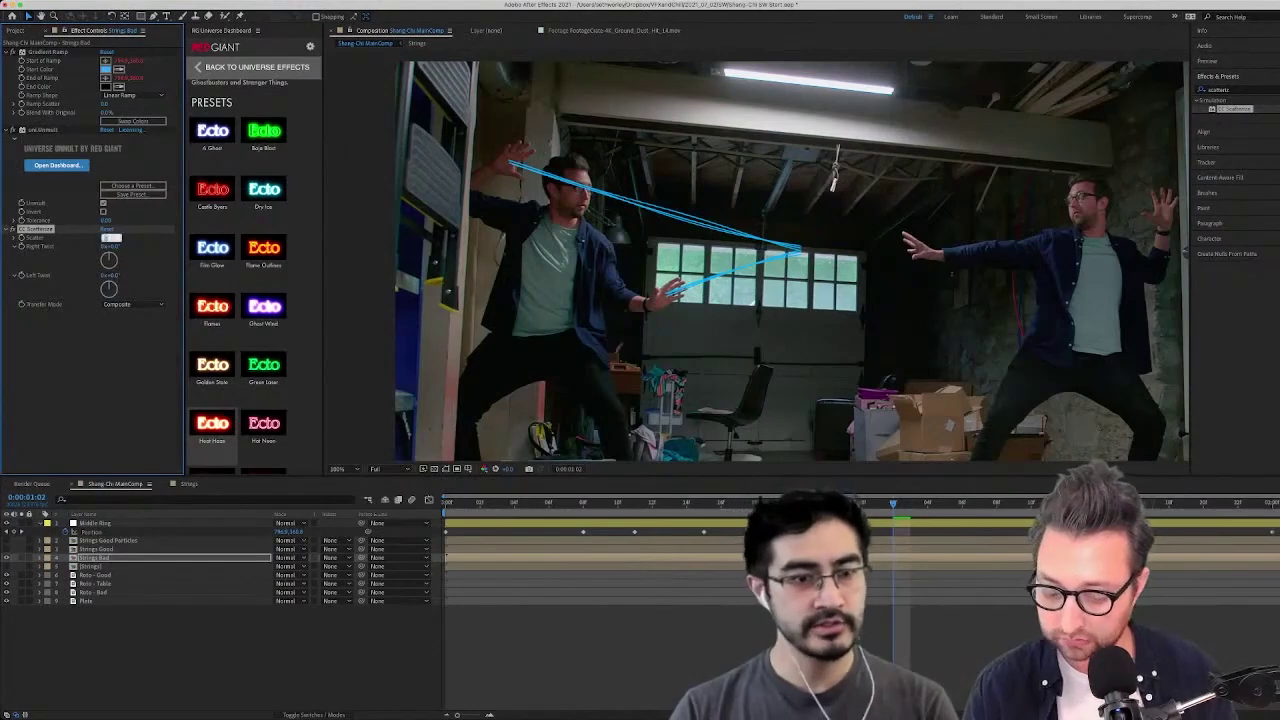
{"action": "type", "text": "33"}
{"action": "key", "text": "Return"}
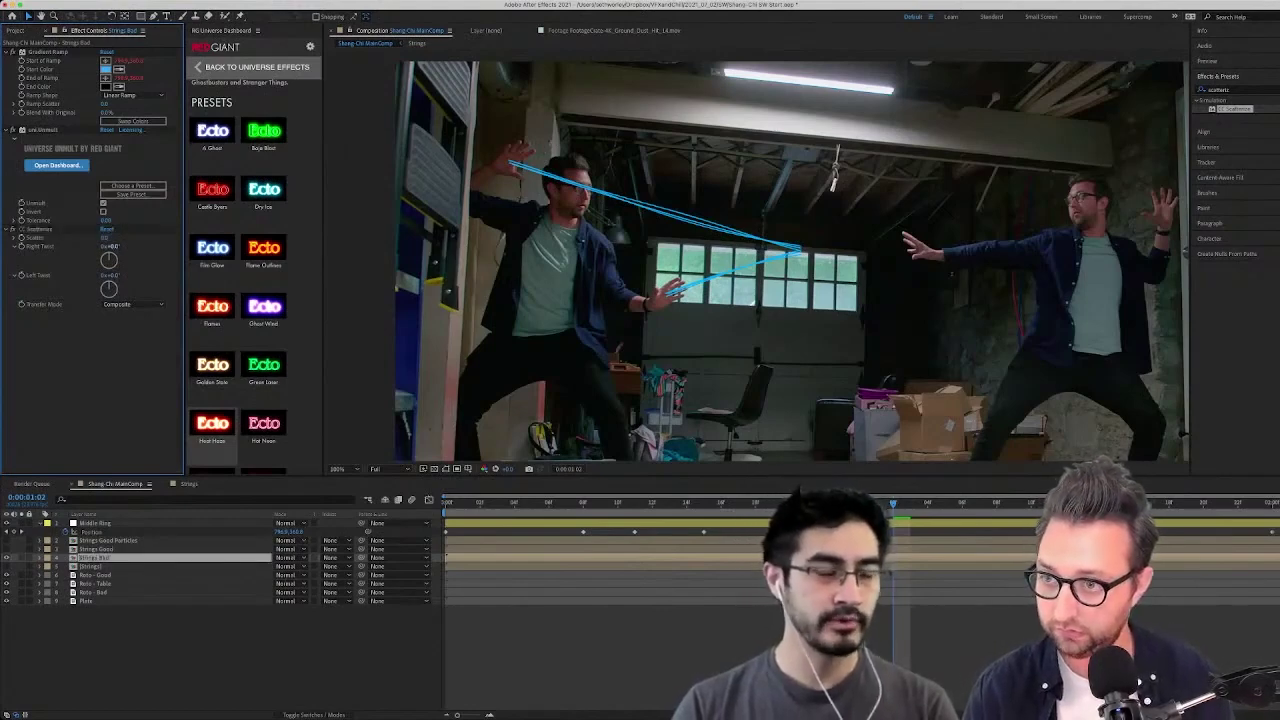
{"action": "left_click_drag", "start_coordinate": [105, 238], "coordinate": [175, 246]}
{"action": "key", "text": "super+z"}
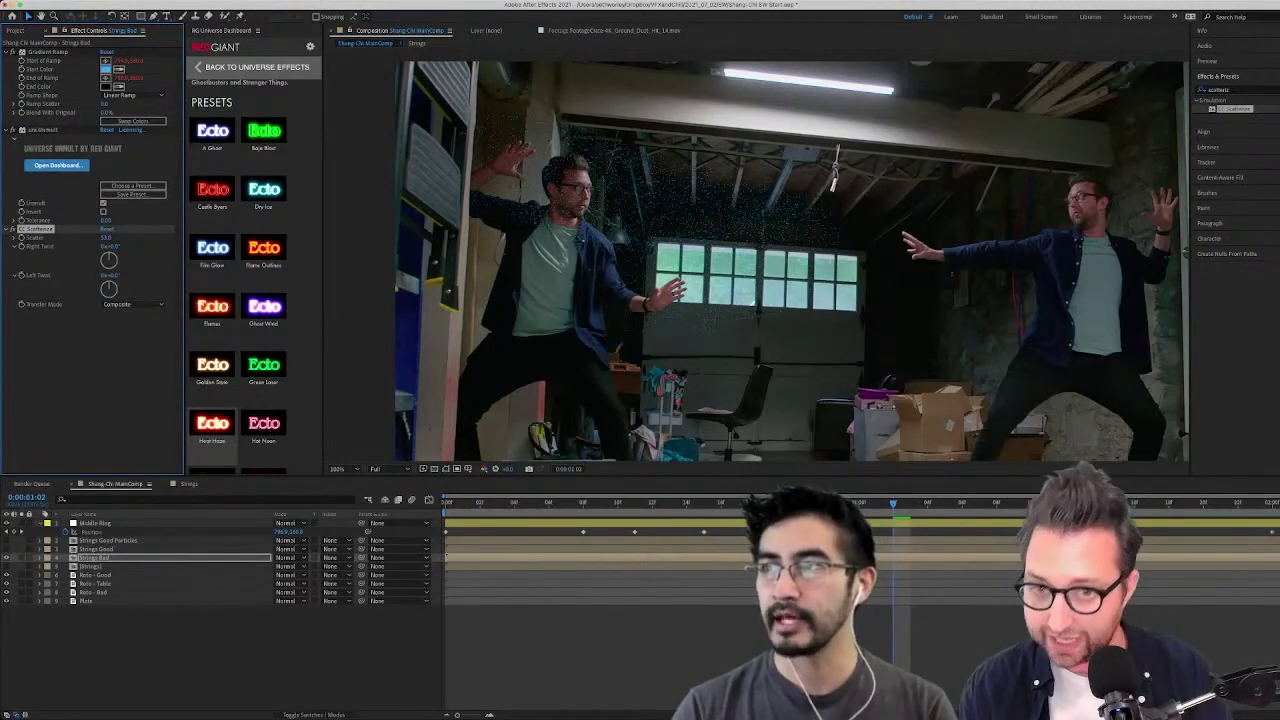
{"action": "key", "text": "Delete"}
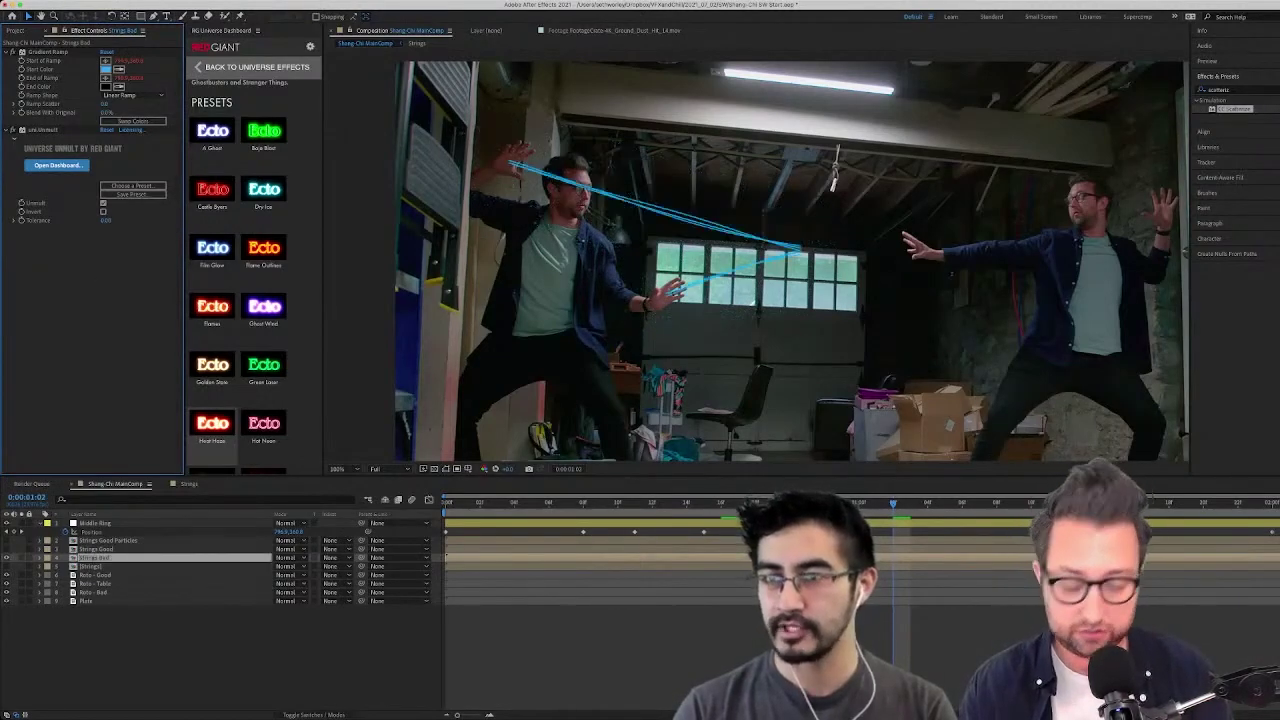
Search the effects for "scatter", add Scatter to Strings Bad below Unmult, and apply a small Scatter Amount with Grain on Both
{"action": "left_click", "coordinate": [1235, 90]}
{"action": "type", "text": "scatte"}
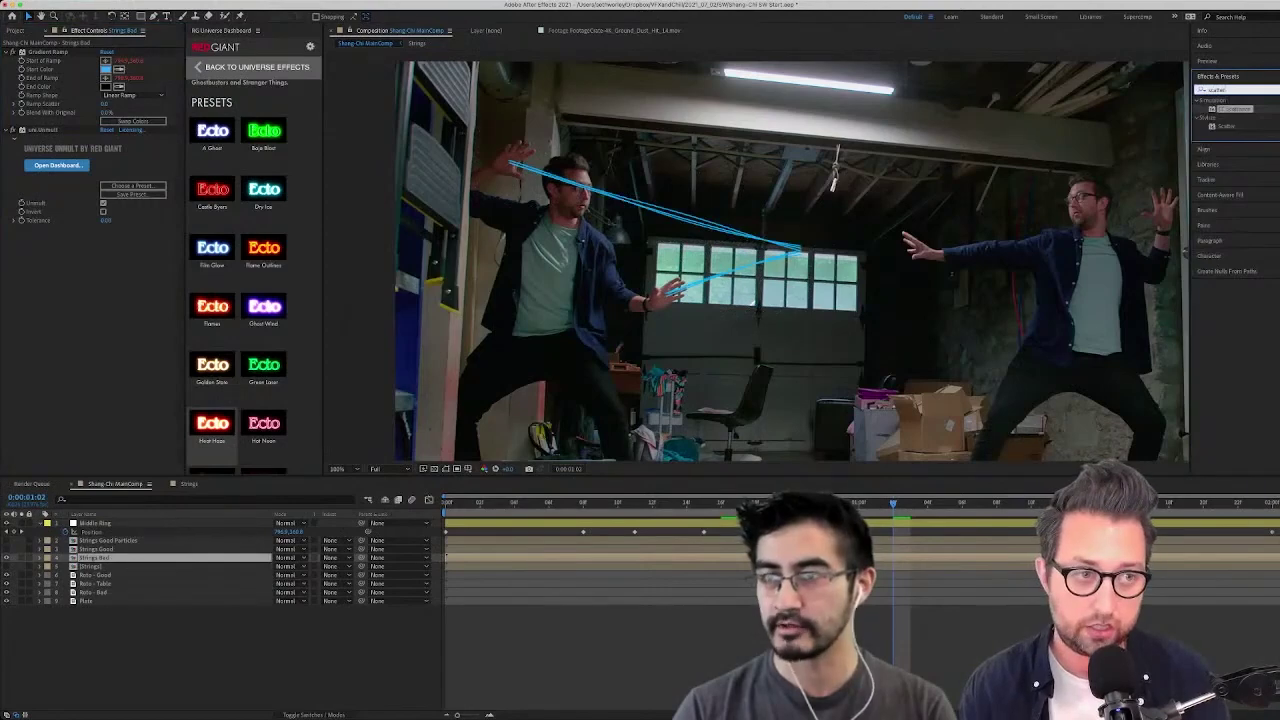
{"action": "left_click_drag", "start_coordinate": [1226, 126], "coordinate": [884, 335]}
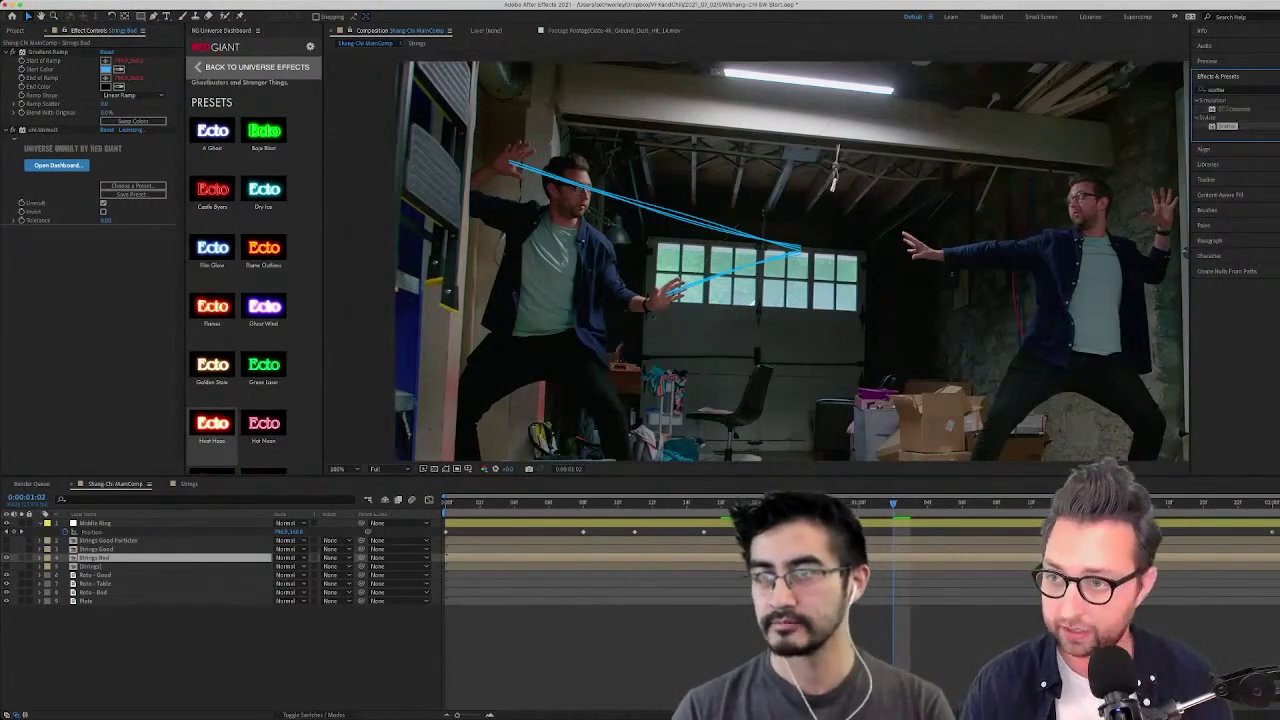
{"action": "left_click", "coordinate": [104, 238]}
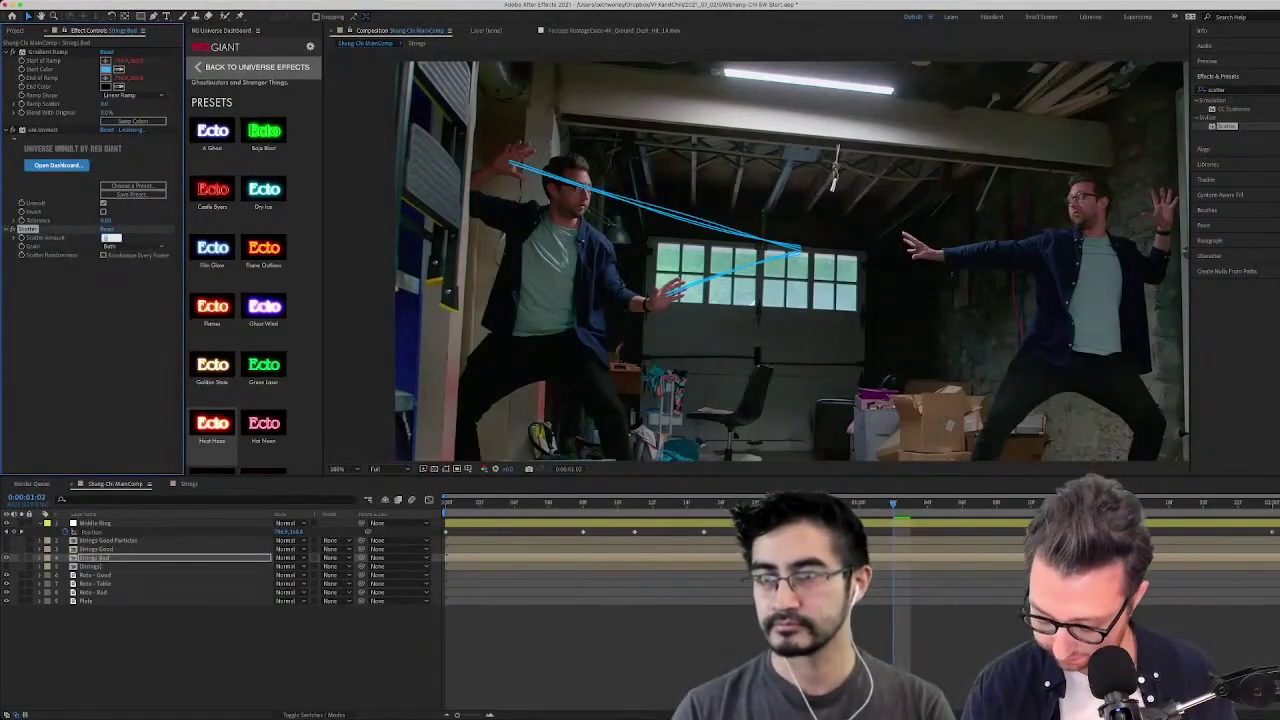
{"action": "key", "text": "Return"}
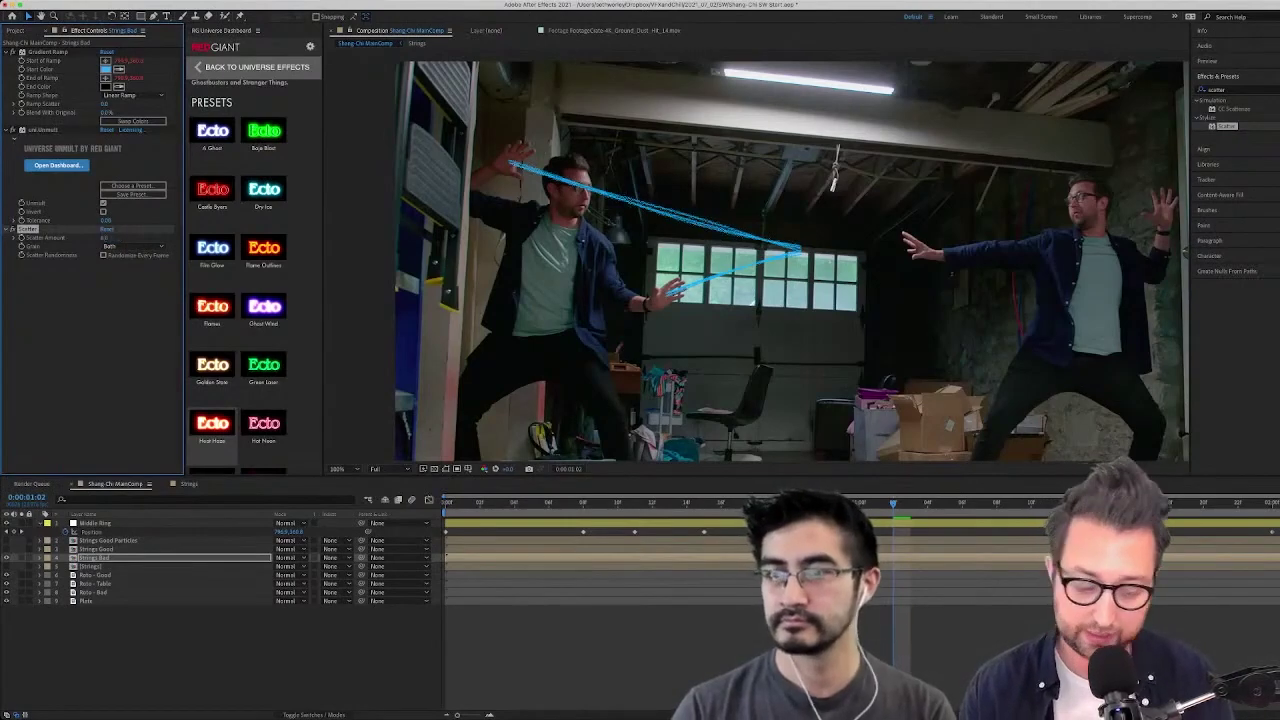
{"action": "key", "text": "period"}
{"action": "key", "text": "period"}
{"action": "key", "text": "period"}
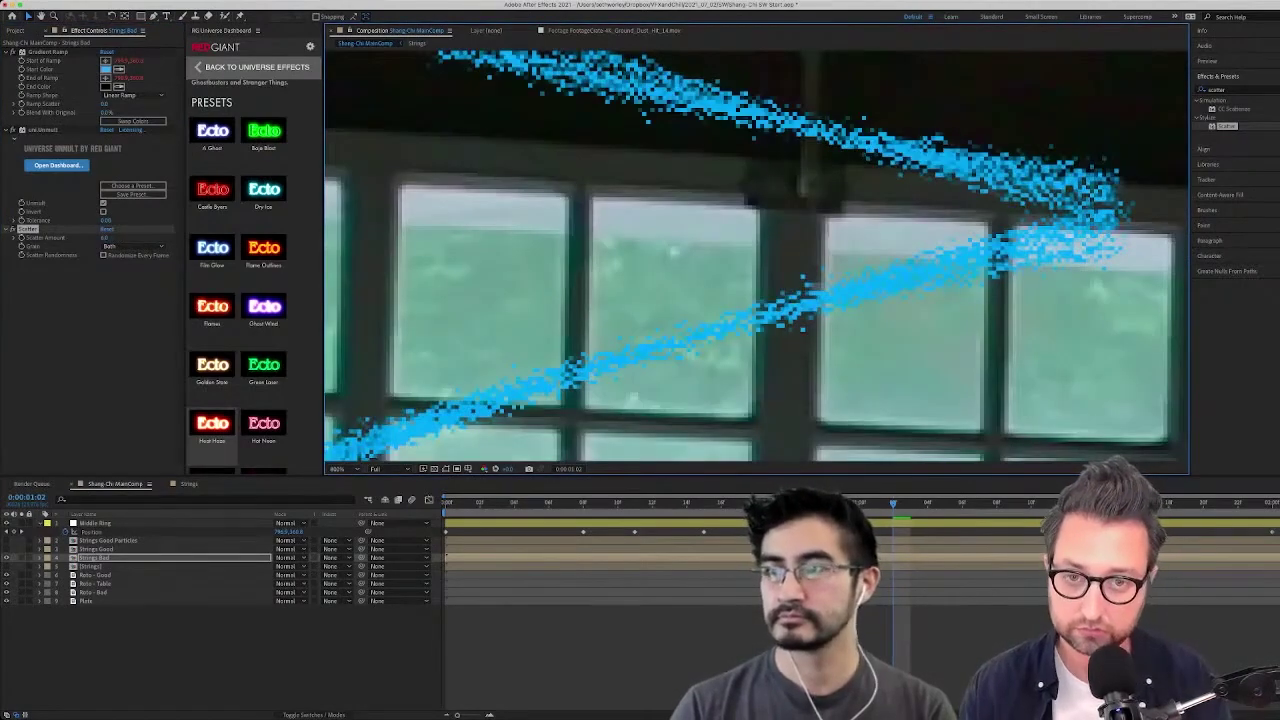
Try a different Scatter Amount on Strings Bad, then set it to 4
{"action": "key", "text": "comma"}
{"action": "key", "text": "space"}
{"action": "left_click_drag", "start_coordinate": [675, 207], "coordinate": [839, 306]}
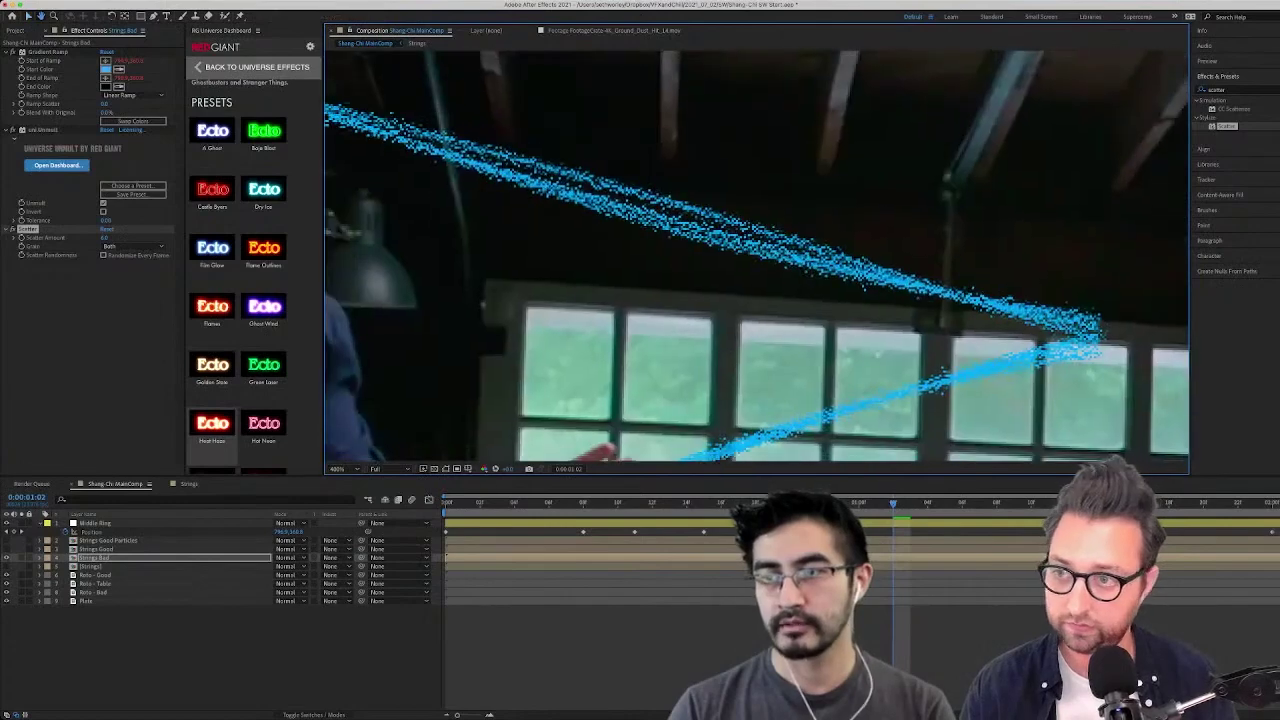
{"action": "left_click", "coordinate": [104, 238]}
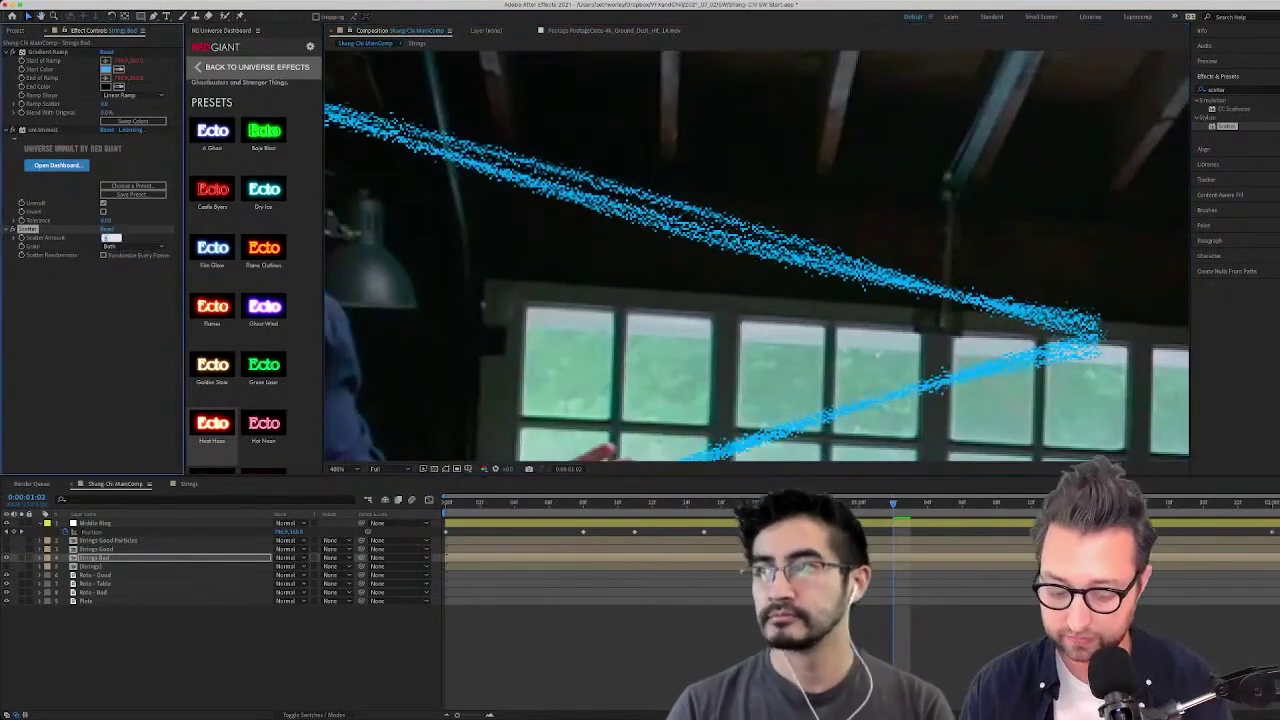
{"action": "key", "text": "Return"}
{"action": "left_click", "coordinate": [105, 238]}
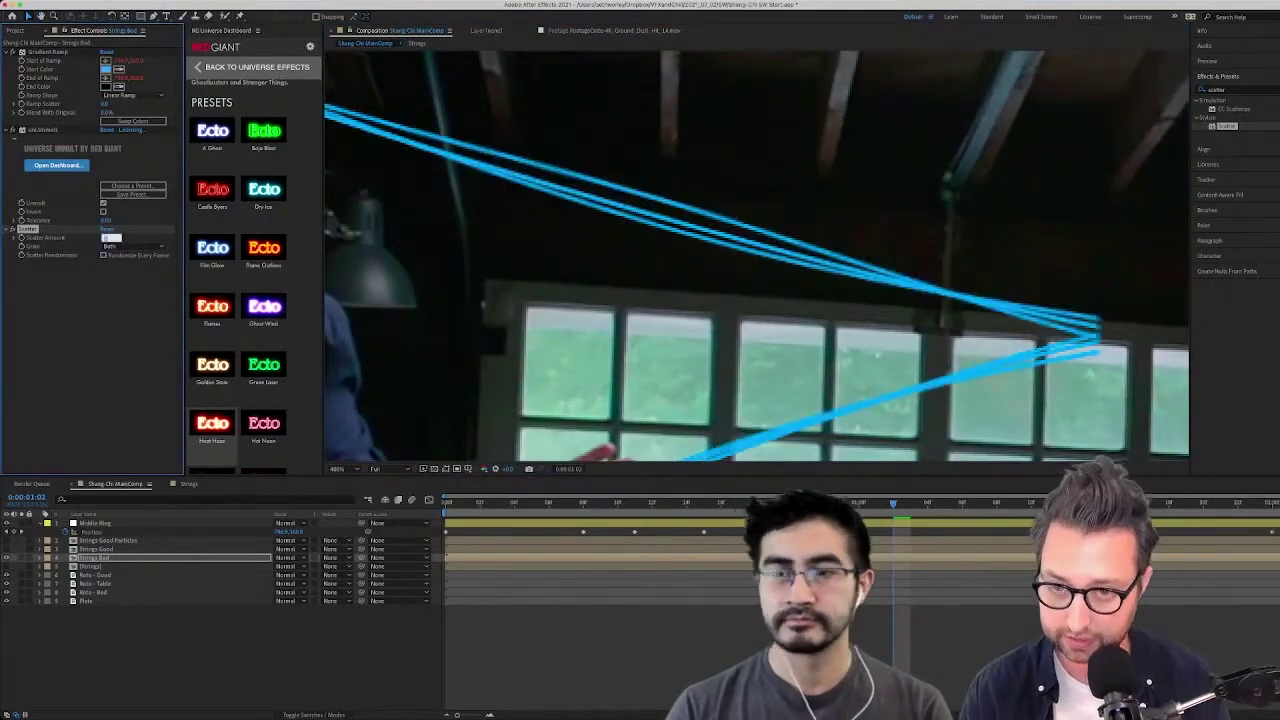
{"action": "type", "text": "4"}
{"action": "key", "text": "Return"}
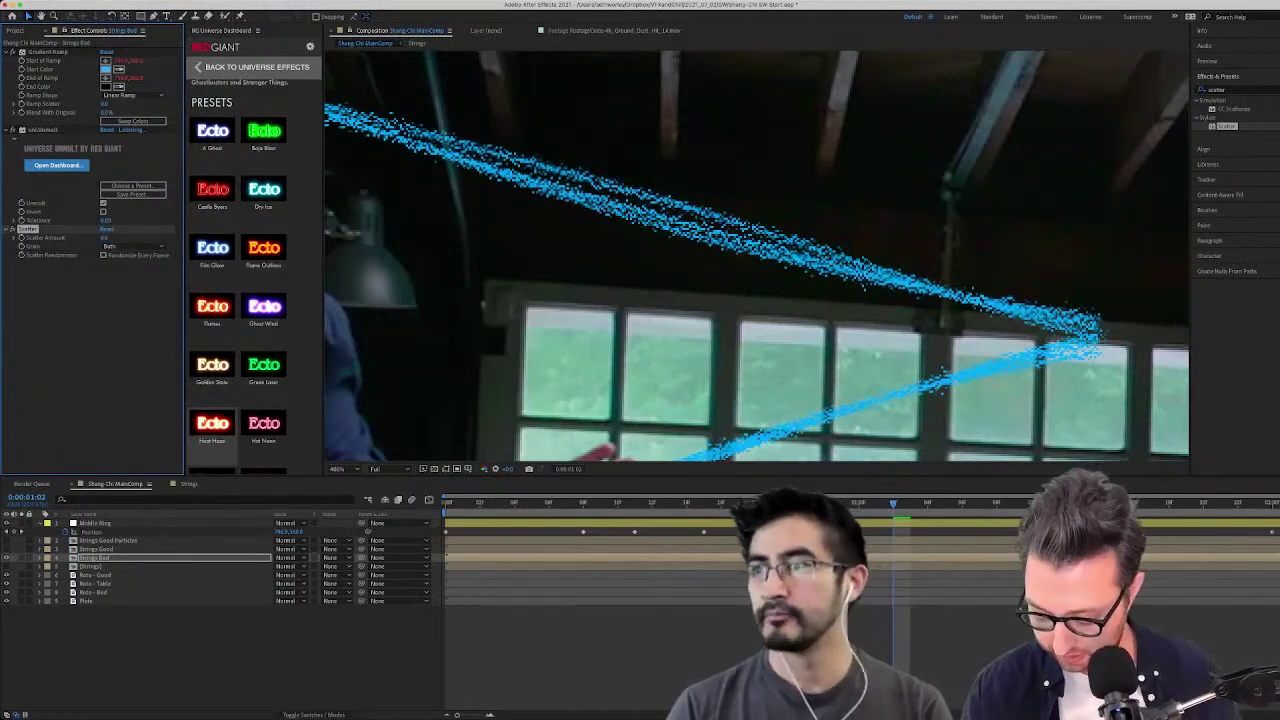
Search the effects for "fast box" and add Fast Box Blur to Strings Bad below Scatter
{"action": "double_click", "coordinate": [1217, 90]}
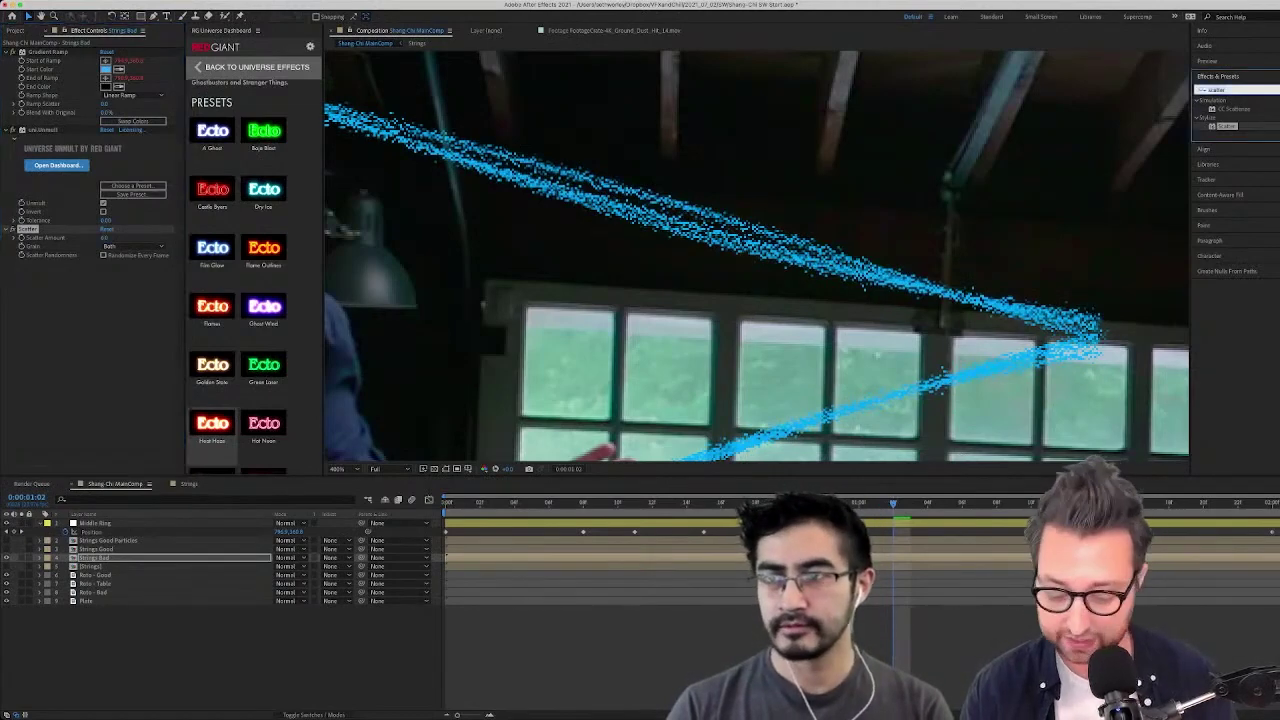
{"action": "type", "text": "fast box"}
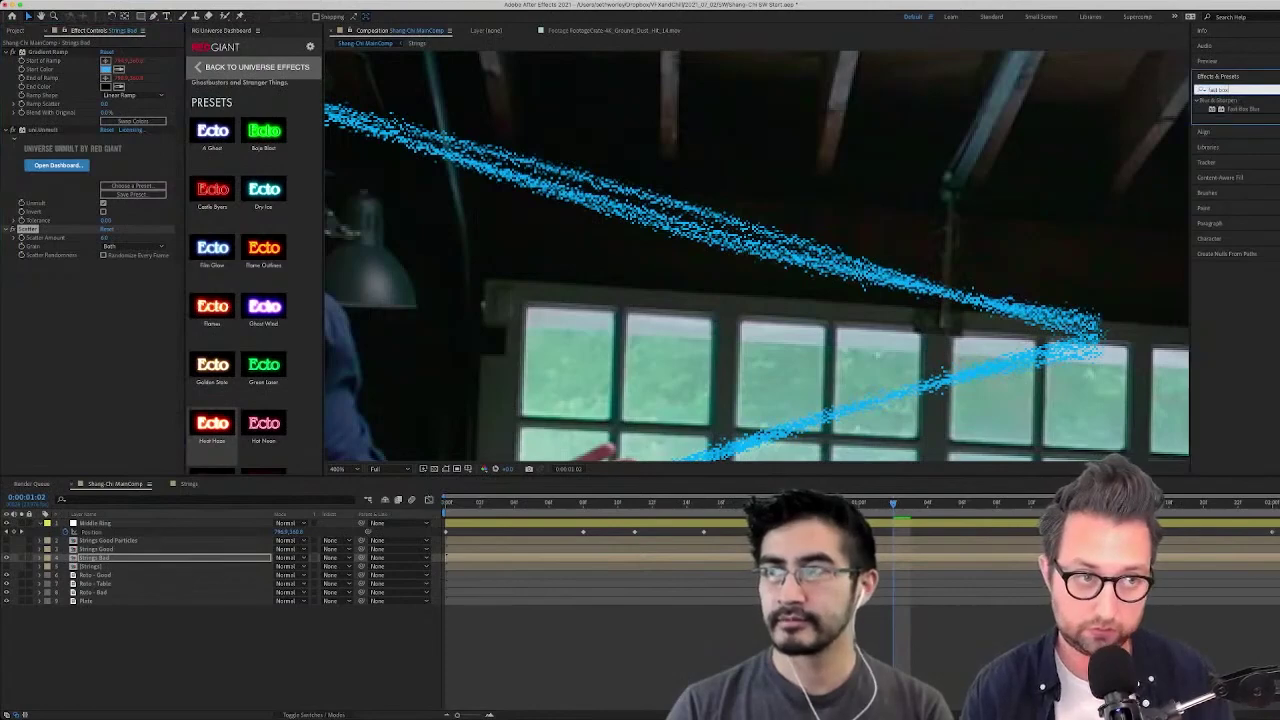
{"action": "left_click_drag", "start_coordinate": [1243, 109], "coordinate": [130, 558]}
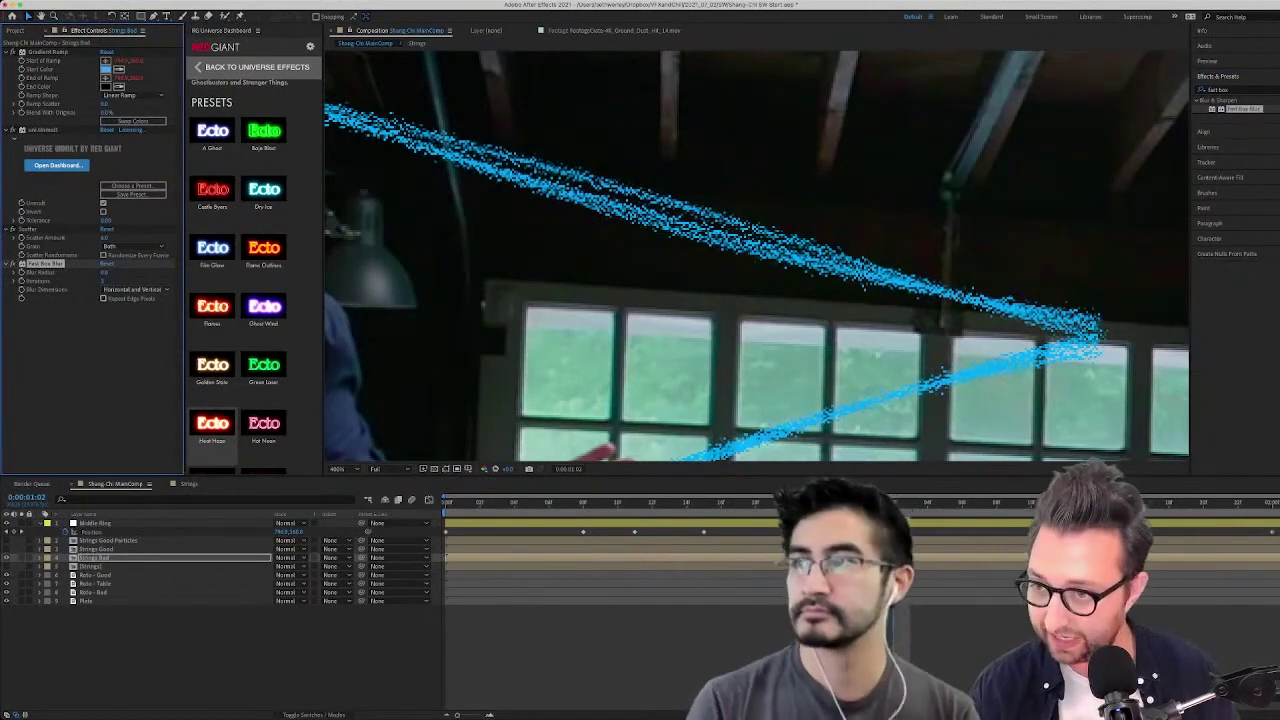
Try a Blur Radius of 1 in Fast Box Blur on Strings Bad, then apply a smaller radius
{"action": "left_click", "coordinate": [104, 272]}
{"action": "type", "text": "1"}
{"action": "key", "text": "Return"}
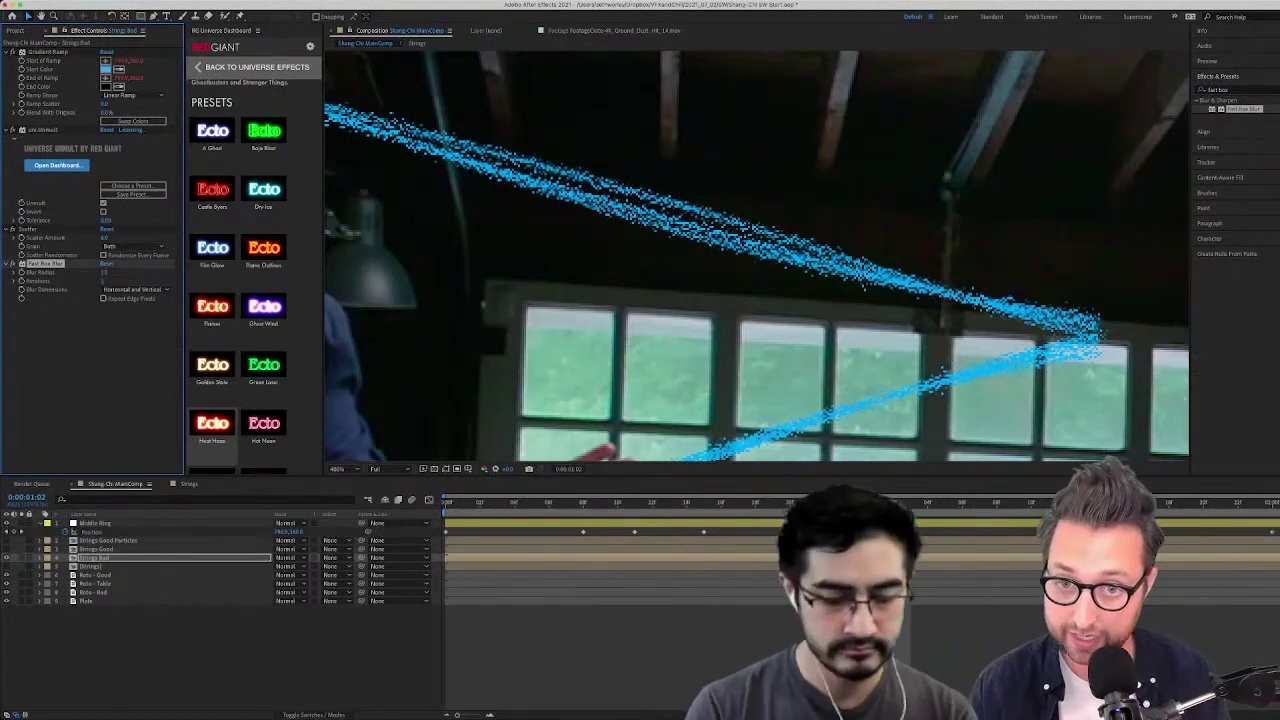
{"action": "left_click", "coordinate": [104, 272]}
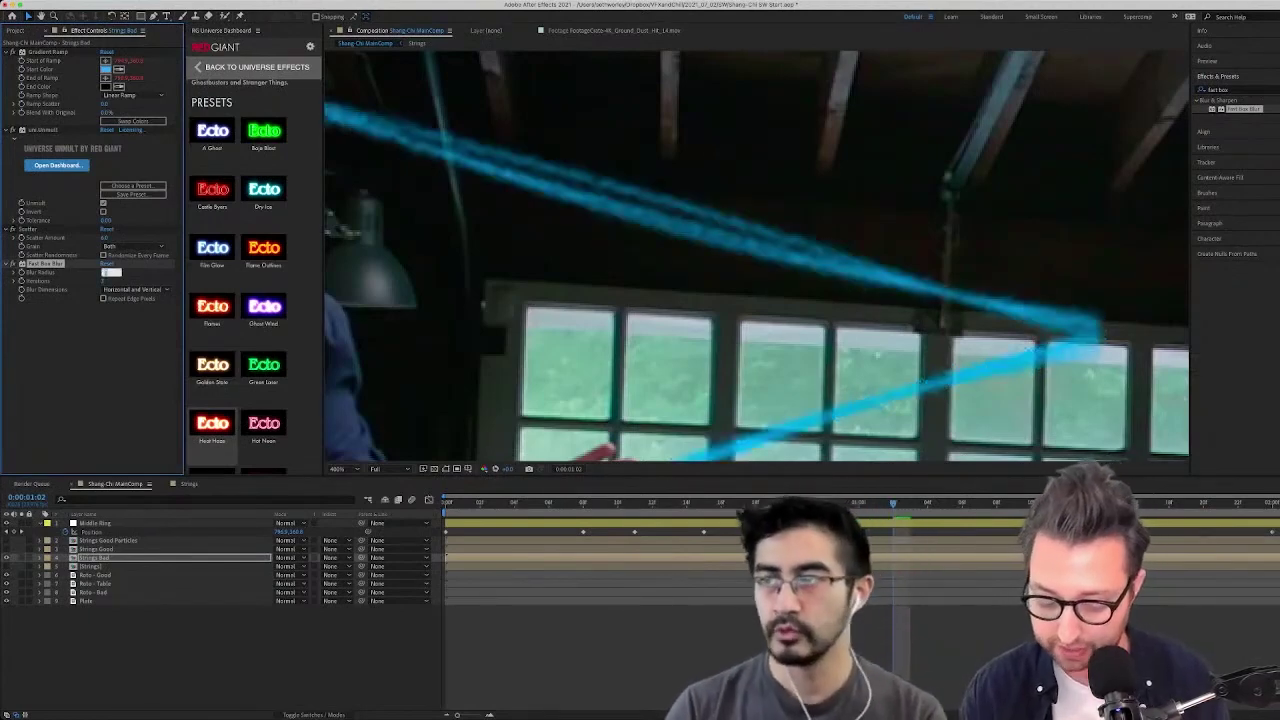
{"action": "key", "text": "Return"}
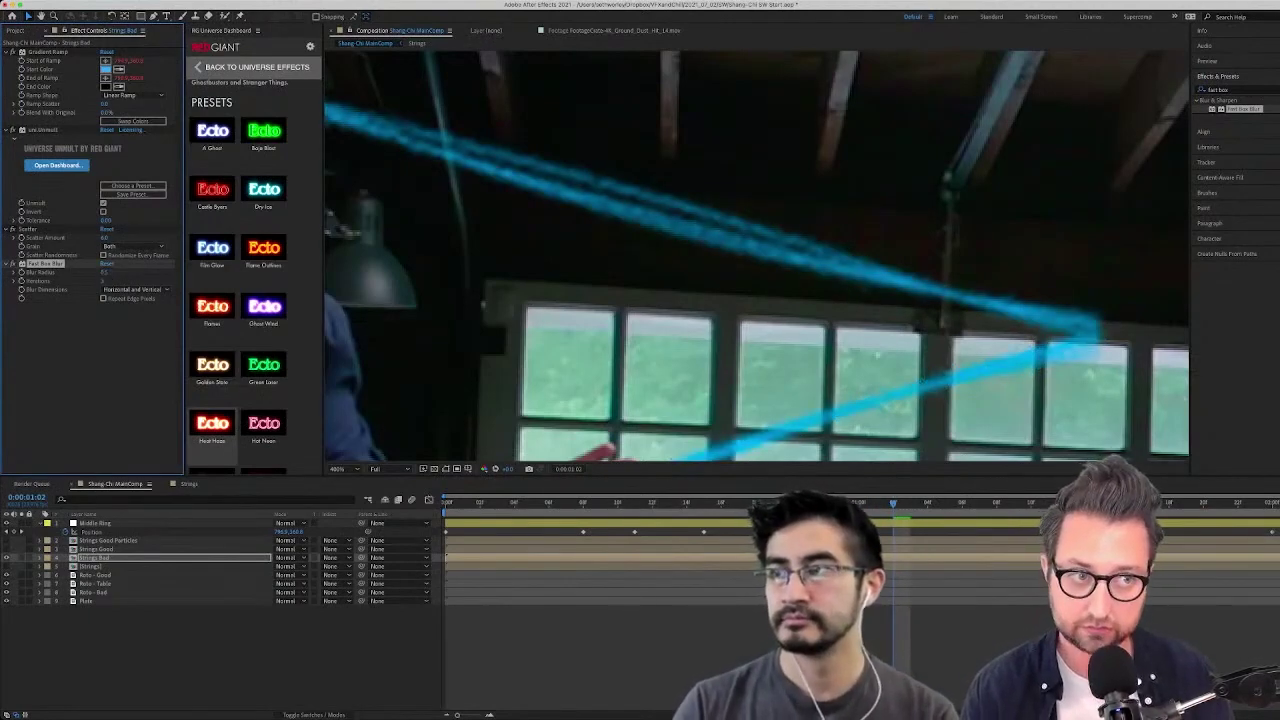
Search the effects for "vector" and add CC Vector Blur to Strings Bad below Fast Box Blur
{"action": "left_click", "coordinate": [1222, 90]}
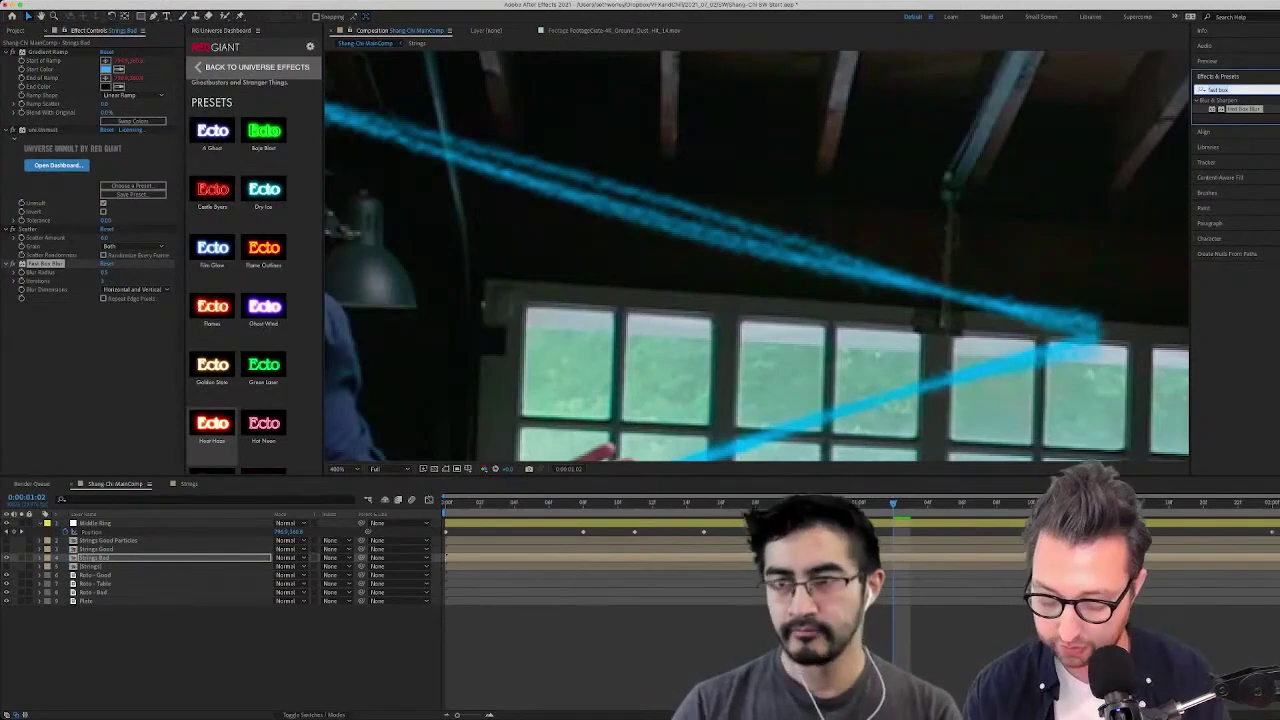
{"action": "key", "text": "BackSpace"}
{"action": "type", "text": "vector"}
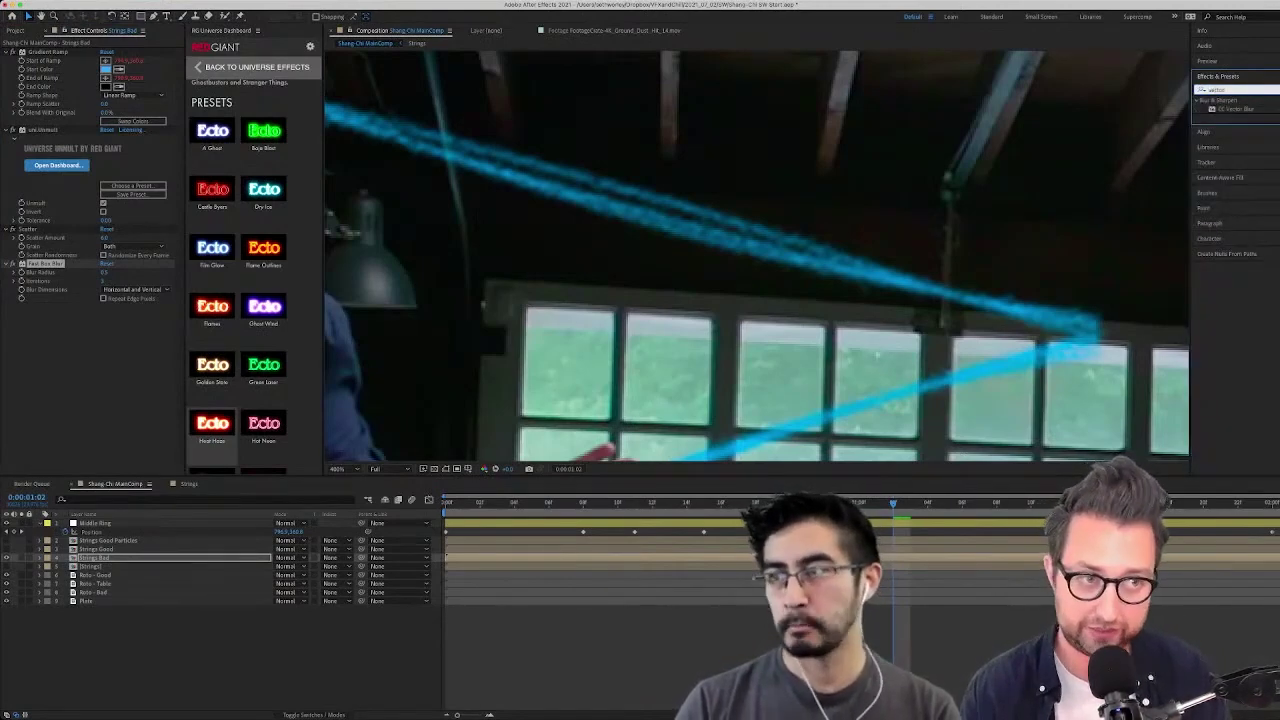
{"action": "double_click", "coordinate": [1236, 109]}
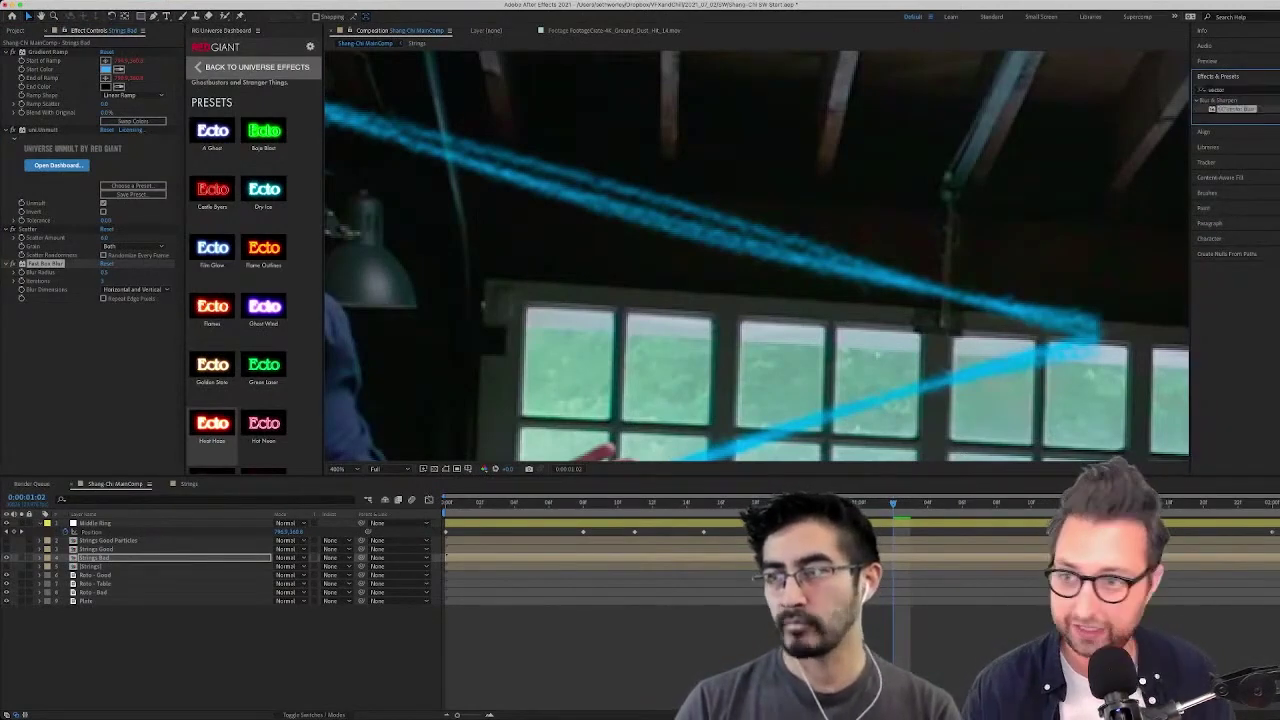
{"action": "double_click", "coordinate": [1236, 108]}
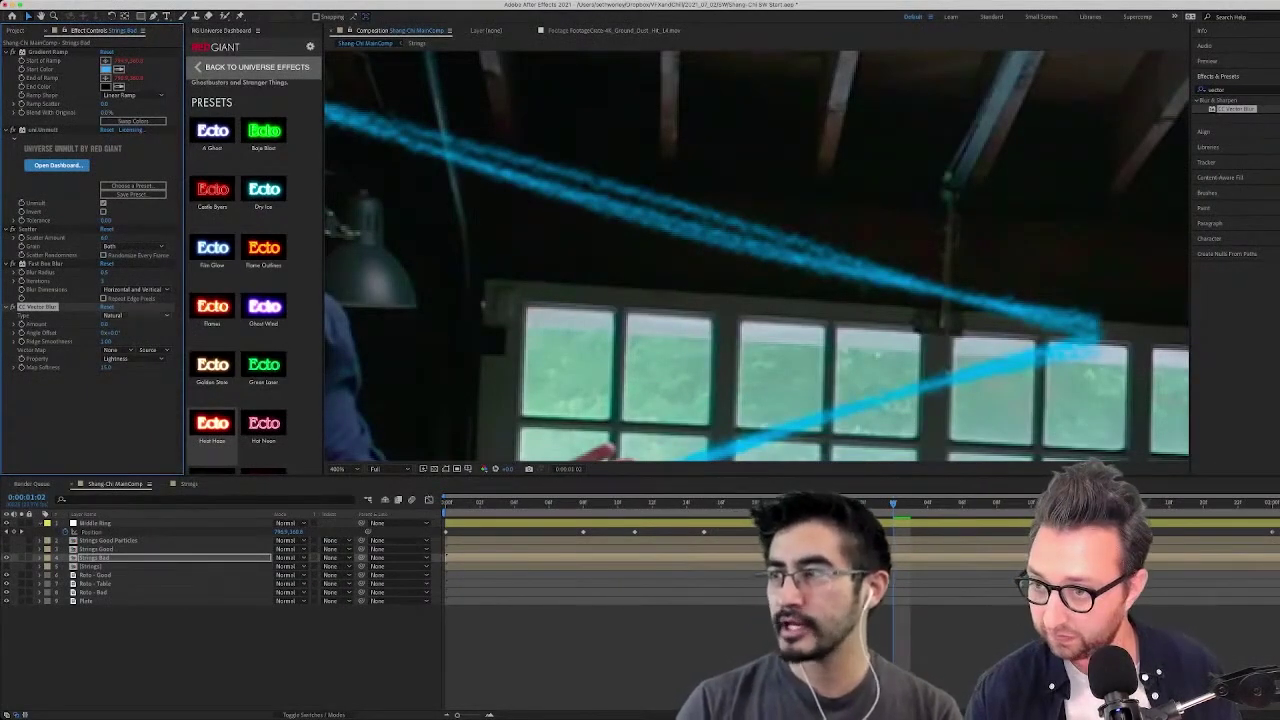
Try several CC Vector Blur Amounts on Strings Bad, then set the Amount to 3
{"action": "left_click", "coordinate": [105, 324]}
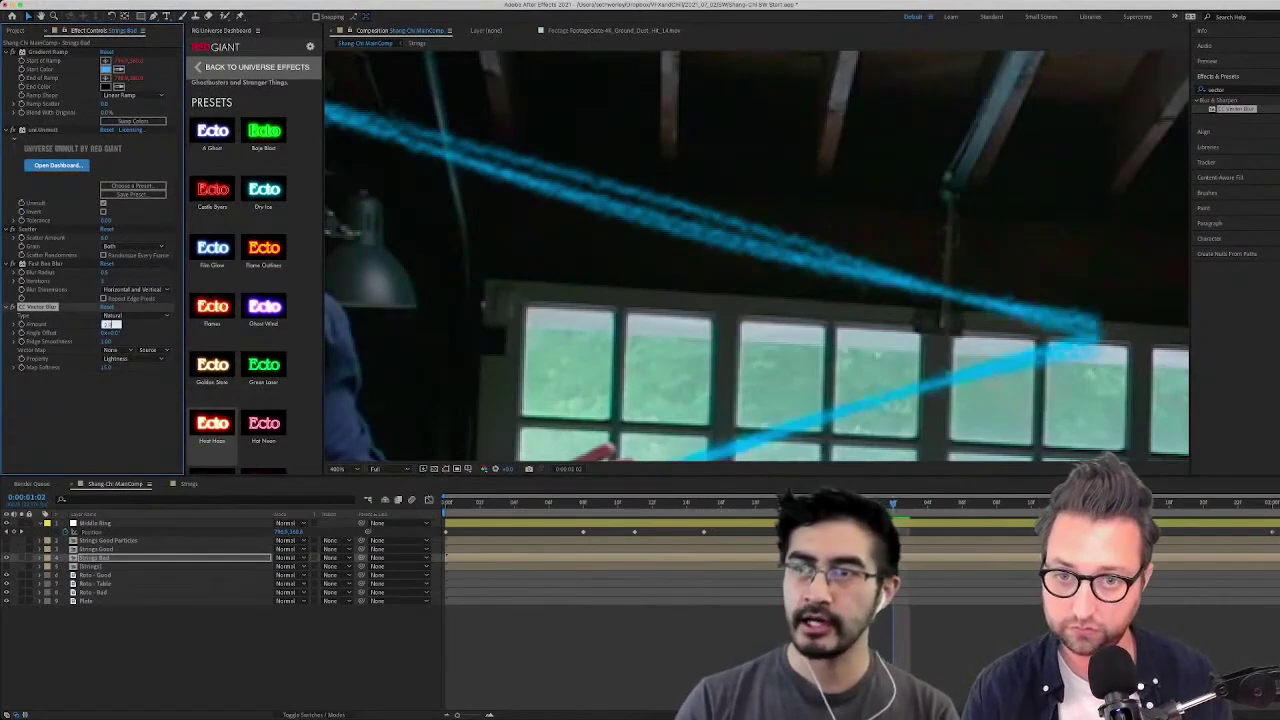
{"action": "key", "text": "Return"}
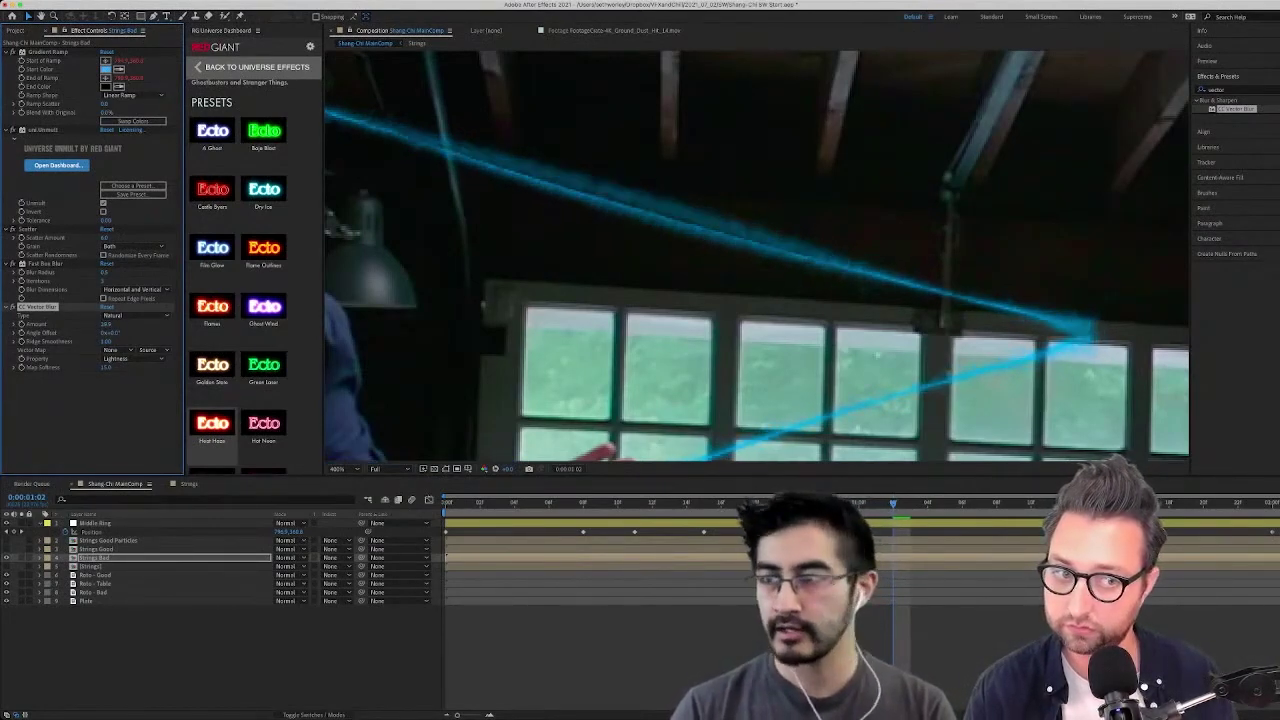
{"action": "left_click", "coordinate": [106, 324]}
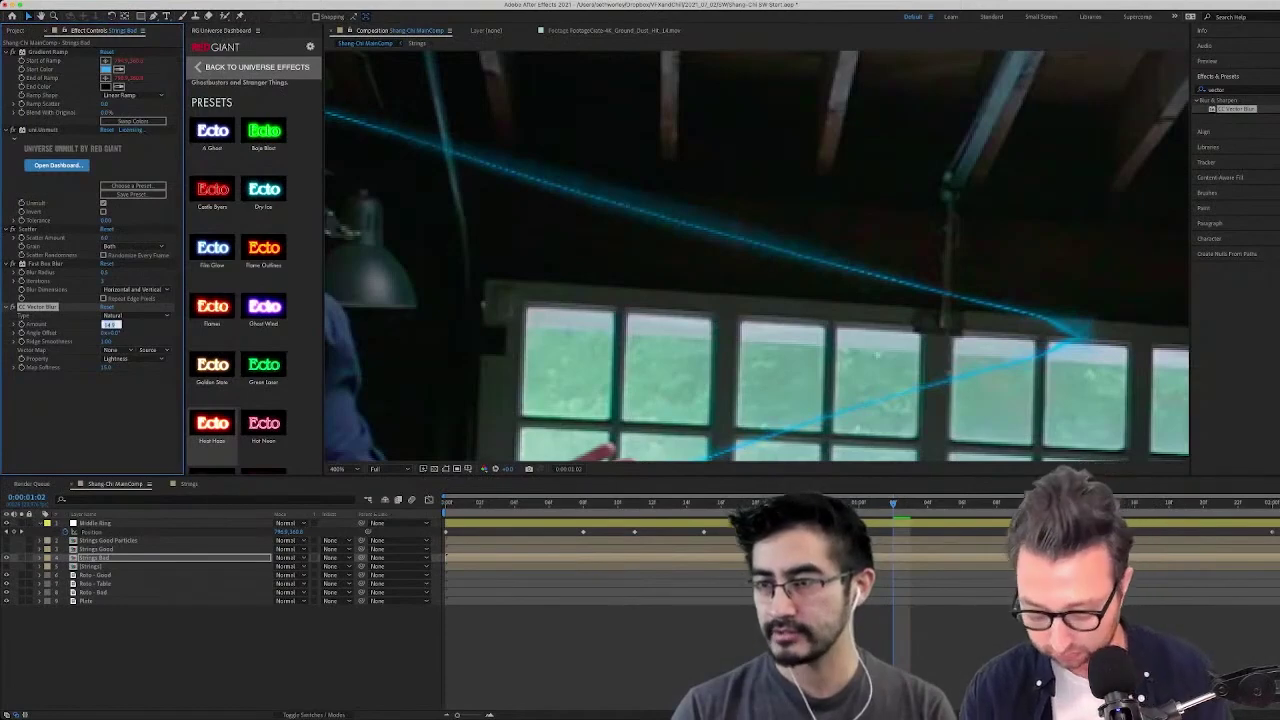
{"action": "type", "text": "22"}
{"action": "key", "text": "Return"}
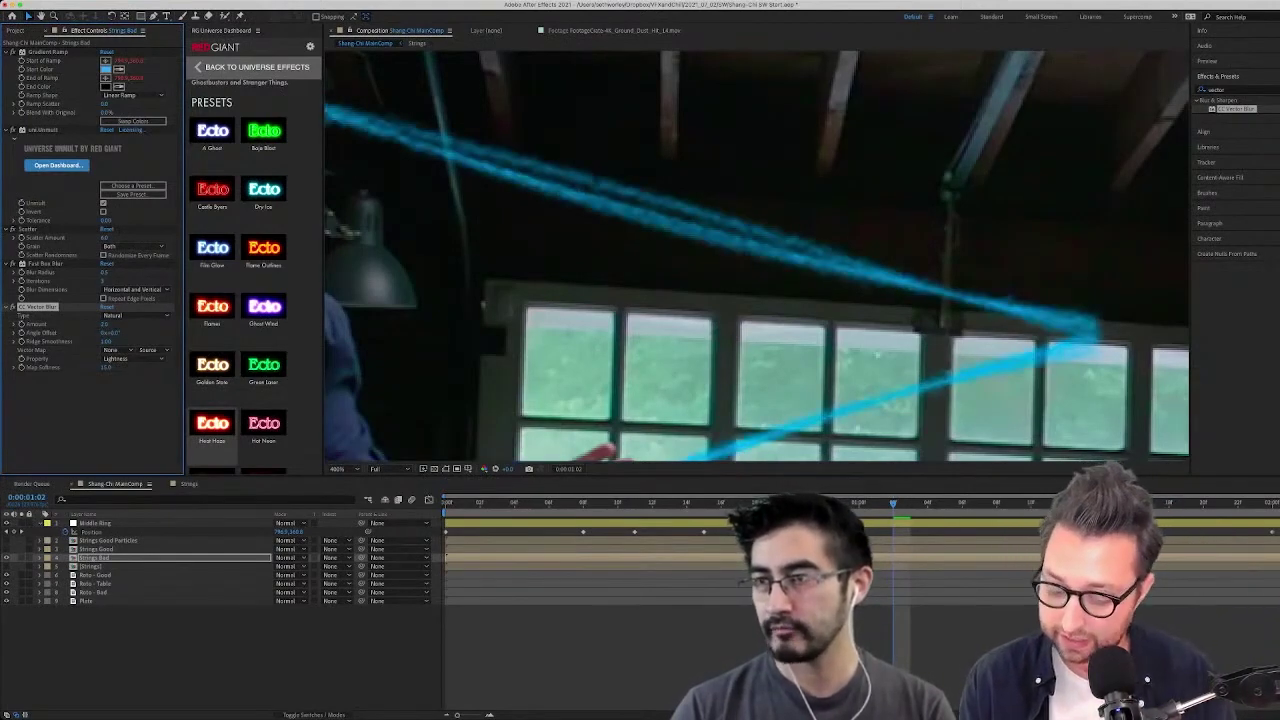
{"action": "left_click", "coordinate": [106, 324]}
{"action": "type", "text": "3"}
{"action": "key", "text": "Return"}
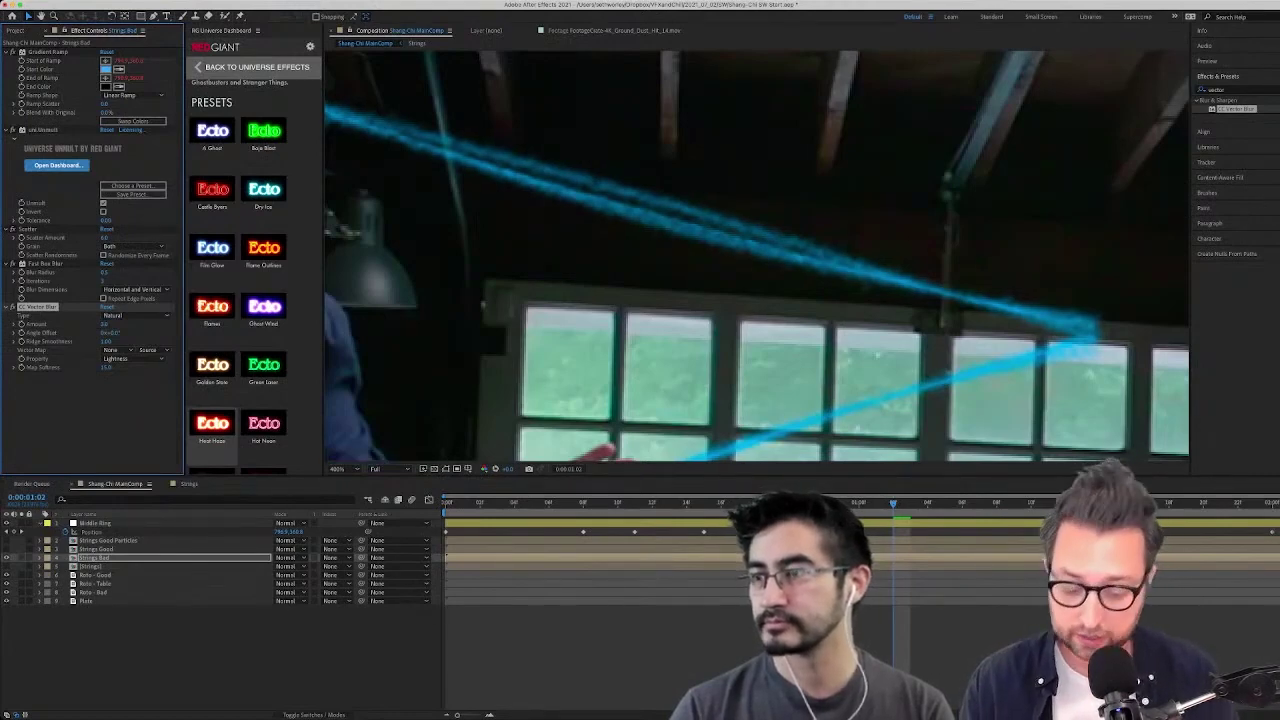
Examine the blurred blue strings in the full shot and highlight the Roto - Bad and Roto - Good layers
{"action": "key", "text": "comma"}
{"action": "key", "text": "comma"}
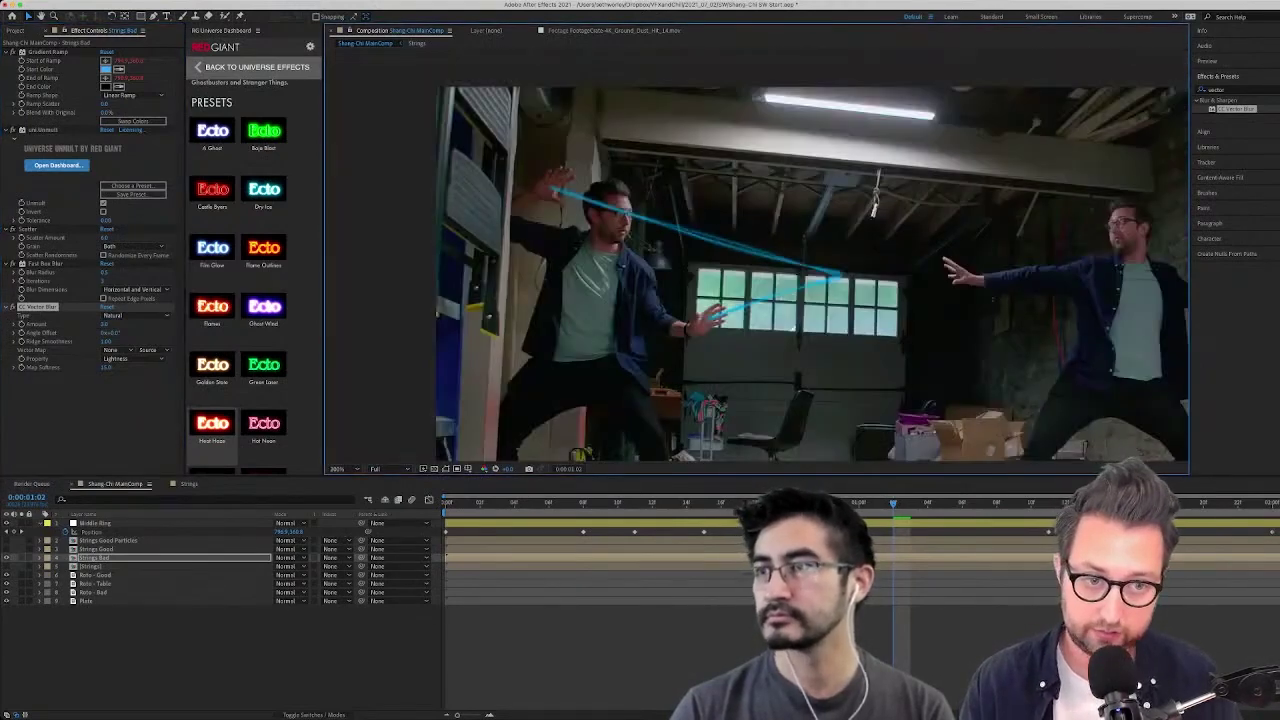
{"action": "key", "text": "space"}
{"action": "left_click_drag", "start_coordinate": [800, 290], "coordinate": [718, 268]}
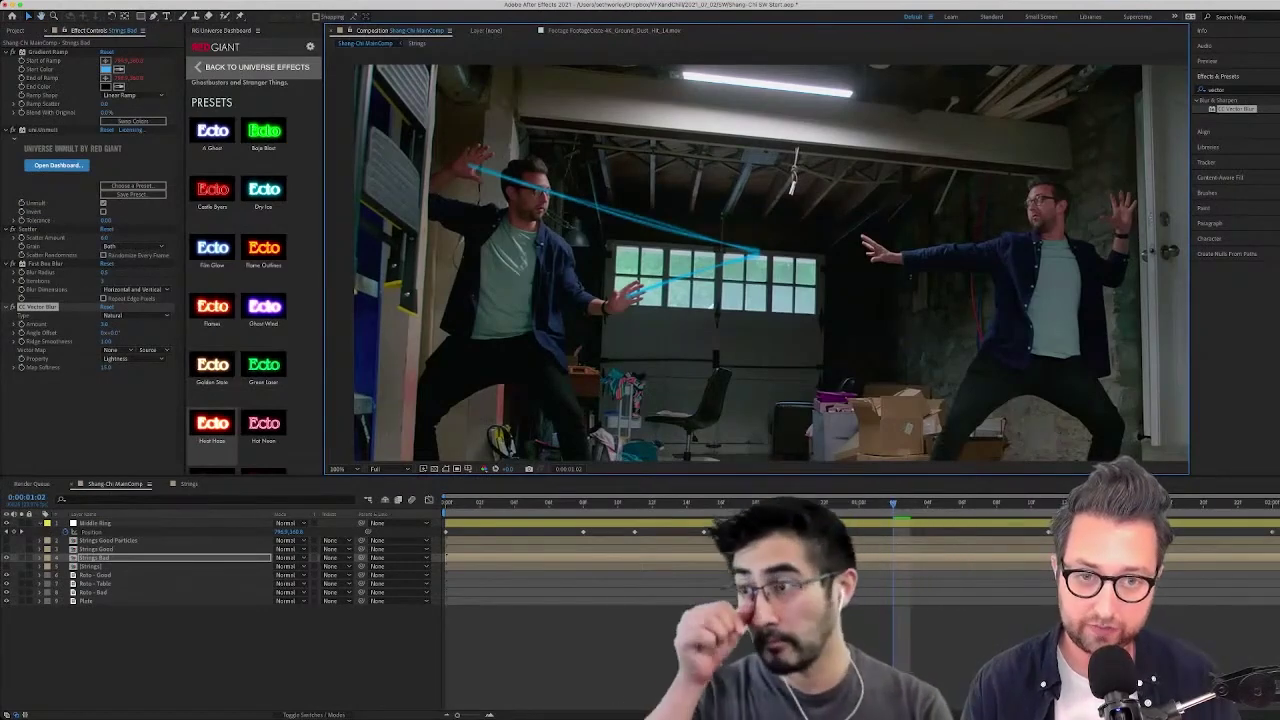
{"action": "key", "text": "space"}
{"action": "left_click_drag", "start_coordinate": [711, 304], "coordinate": [670, 278]}
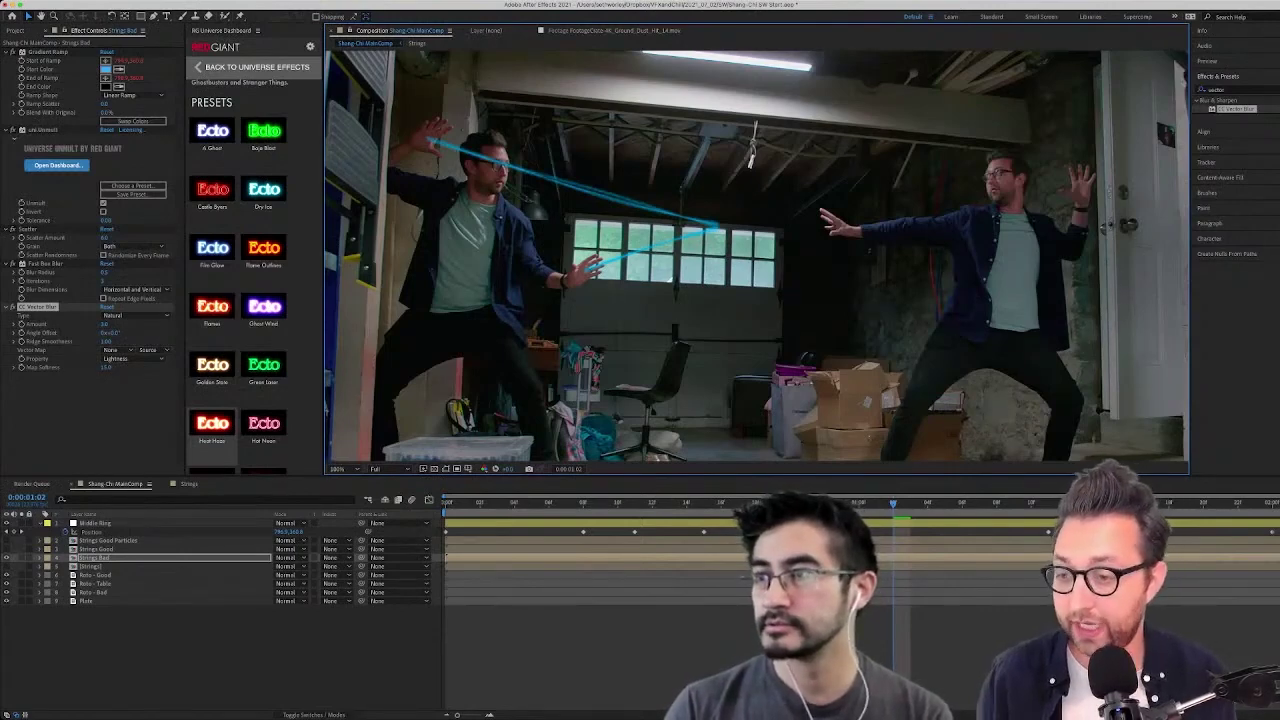
{"action": "left_click", "coordinate": [94, 592]}
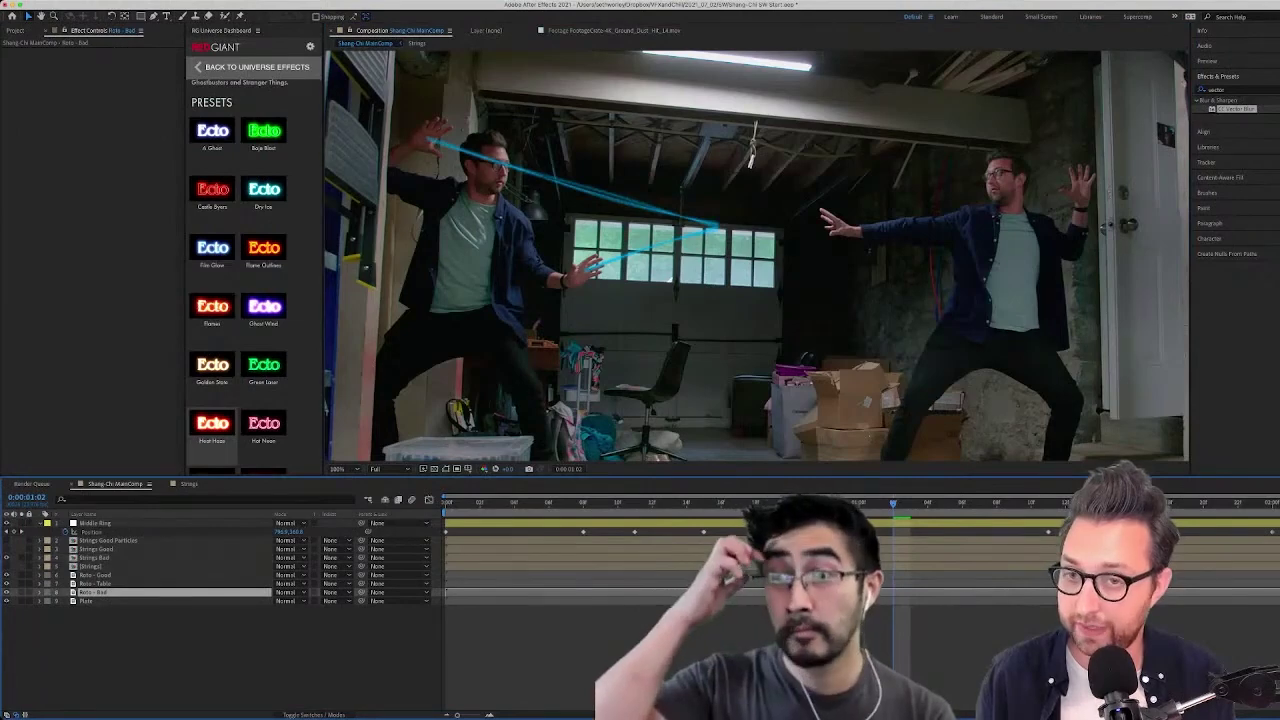
{"action": "left_click", "coordinate": [96, 575]}
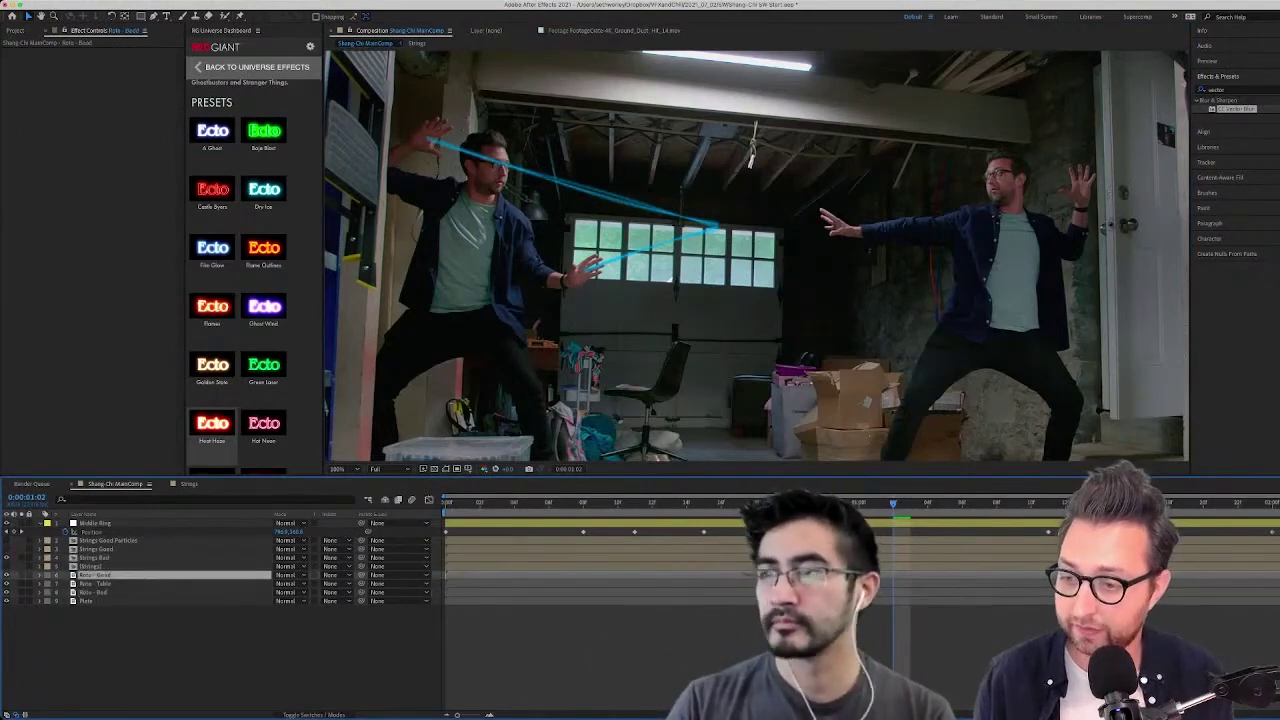
Duplicate the Strings Bad layer, rename the copy Light, and hide the original
{"action": "left_click", "coordinate": [95, 558]}
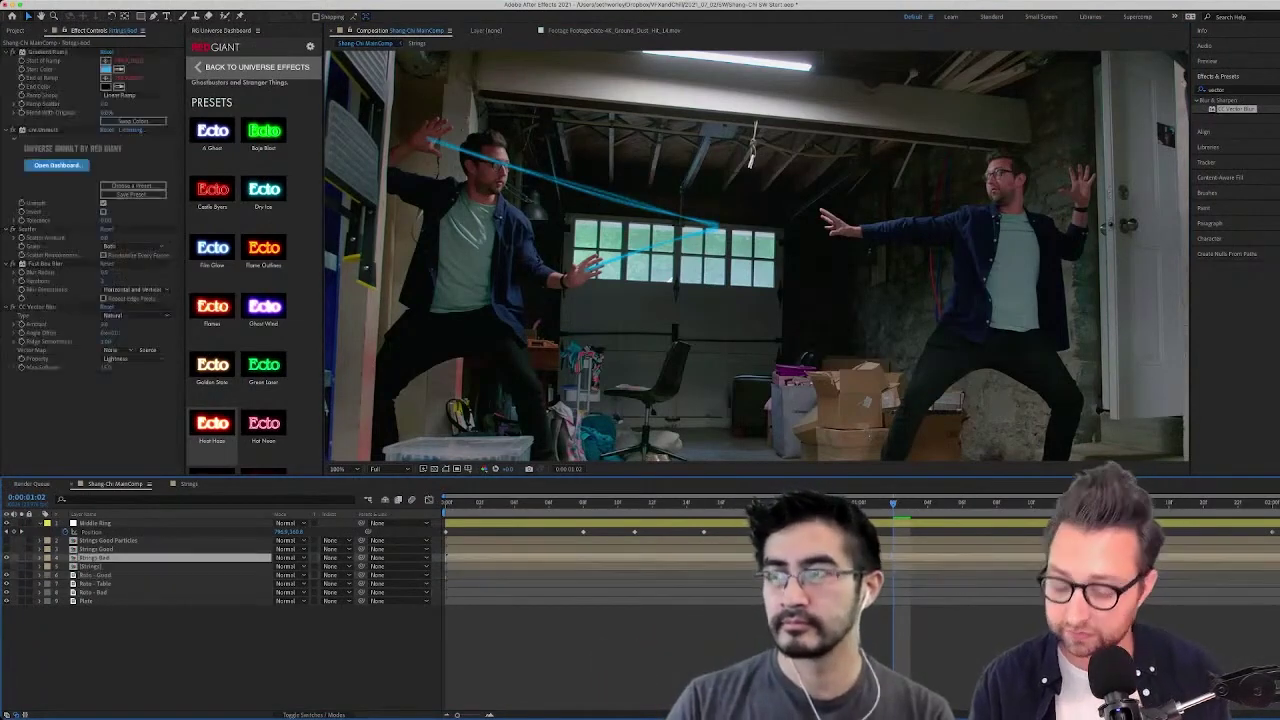
{"action": "key", "text": "super+d"}
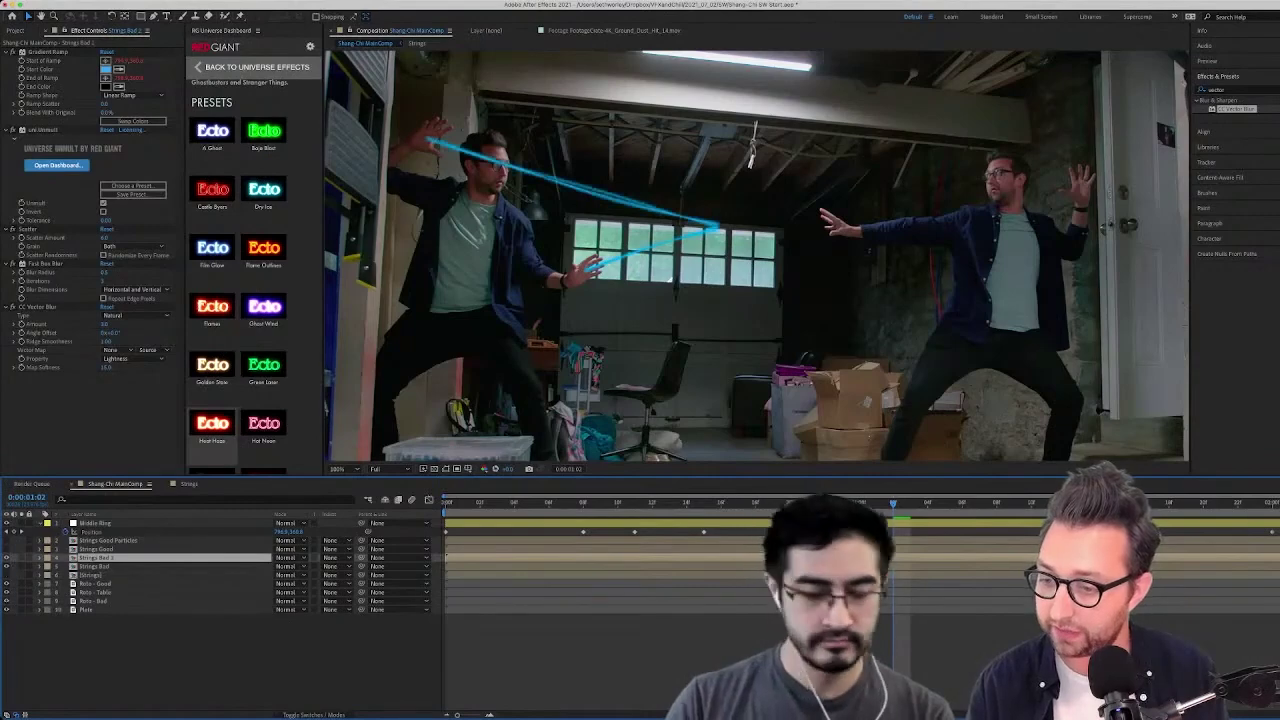
{"action": "mouse_move", "coordinate": [95, 558]}
{"action": "left_mouse_down"}
{"action": "mouse_move", "coordinate": [95, 597]}
{"action": "mouse_move", "coordinate": [95, 557]}
{"action": "left_mouse_up"}
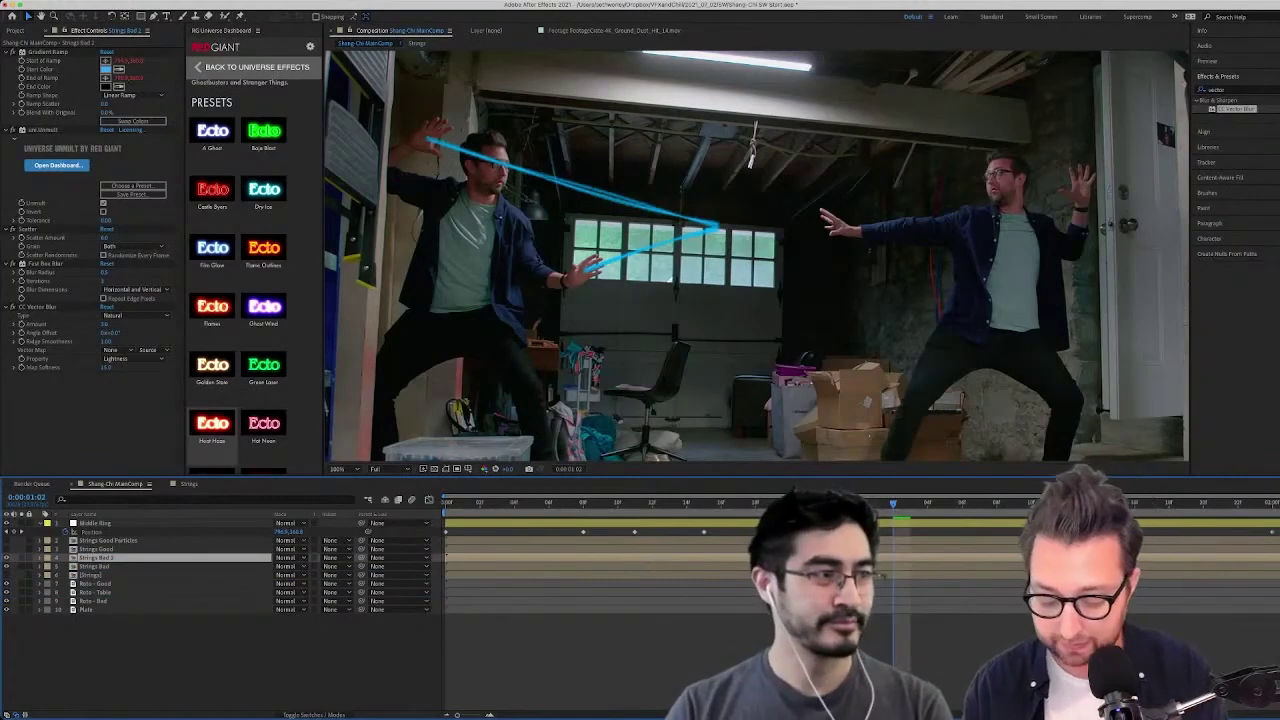
{"action": "key", "text": "Return"}
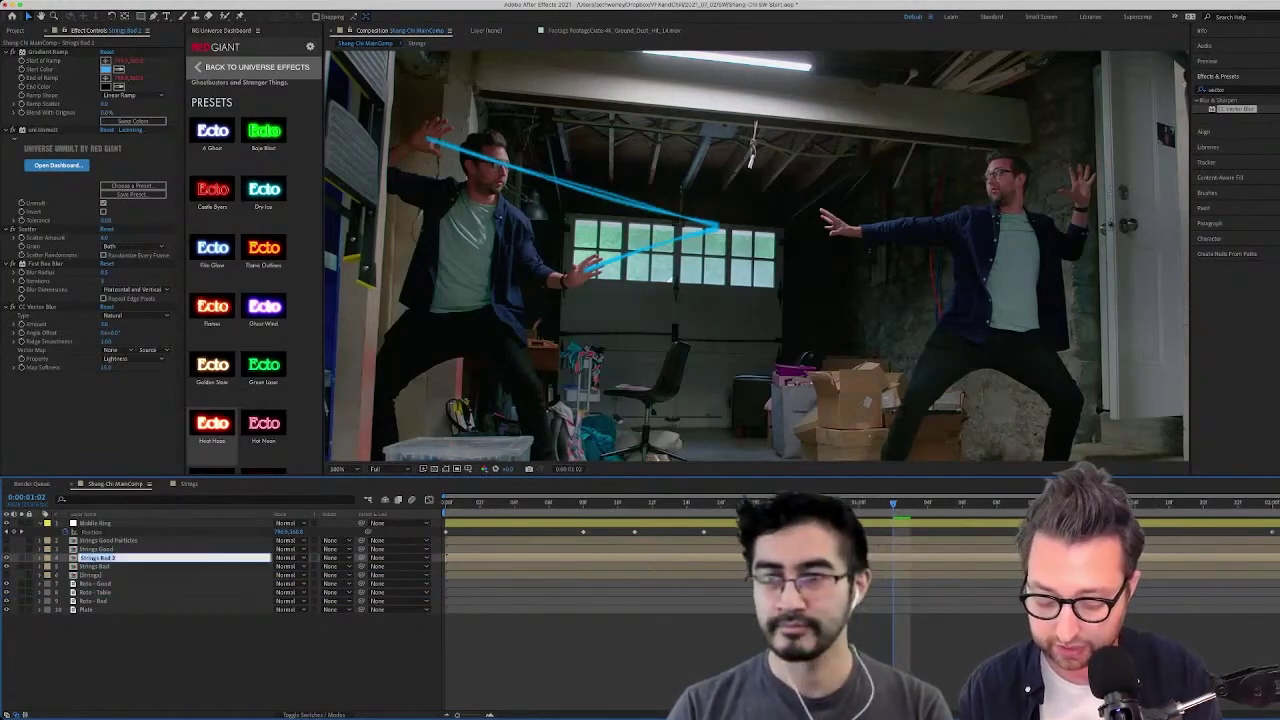
{"action": "type", "text": "Light"}
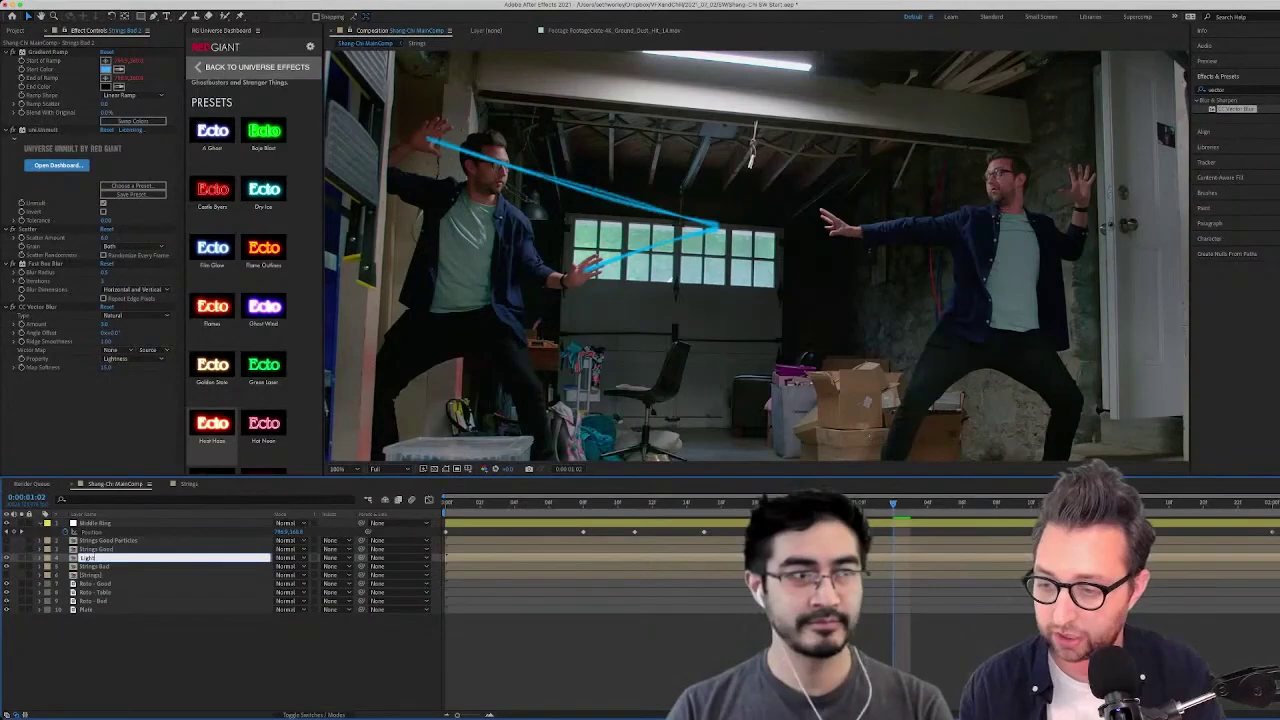
{"action": "key", "text": "Return"}
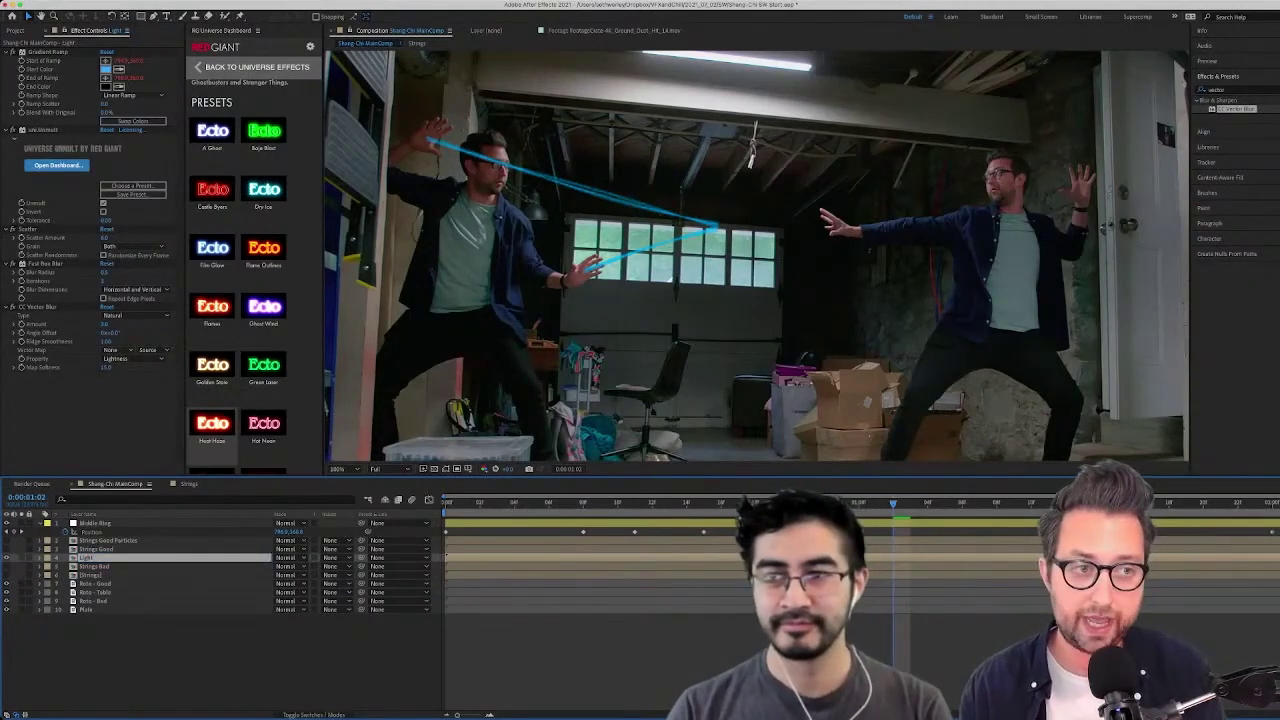
Search for "set ma", add Set Matte to Light with Roto - Bad as the matte layer, and move Fast Box Blur below it
{"action": "left_click", "coordinate": [1217, 90]}
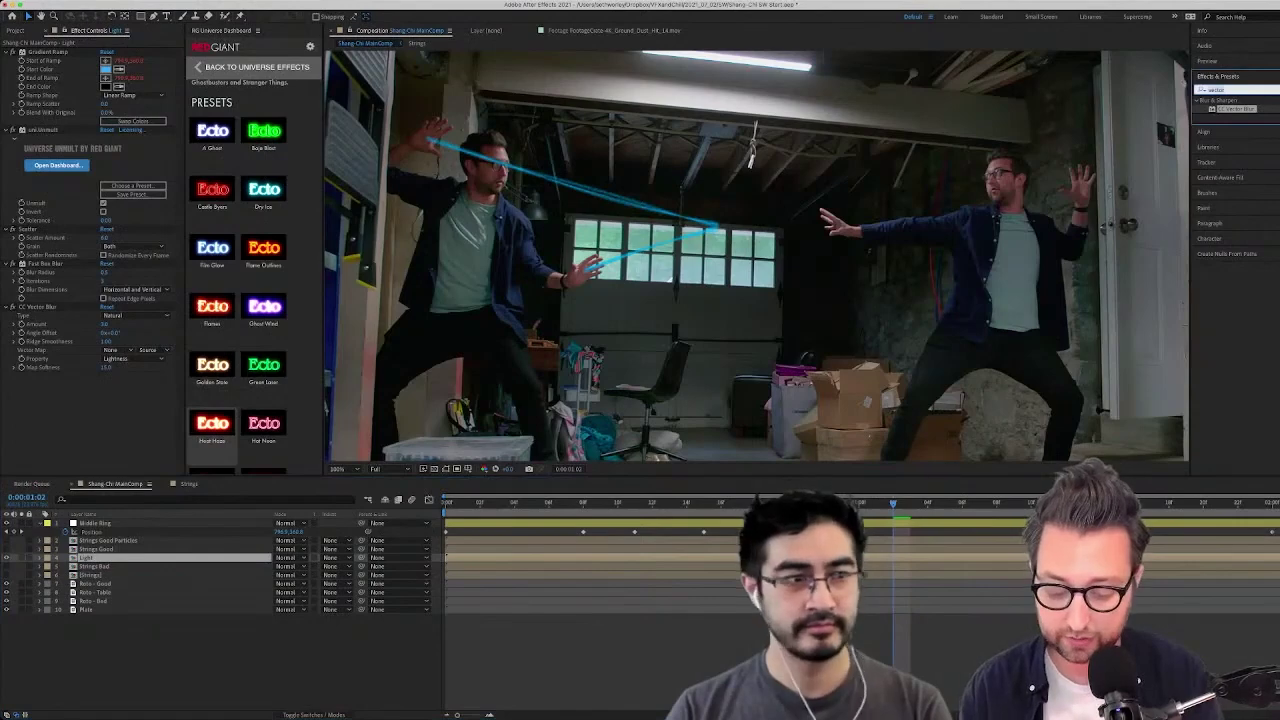
{"action": "type", "text": "seset ma"}
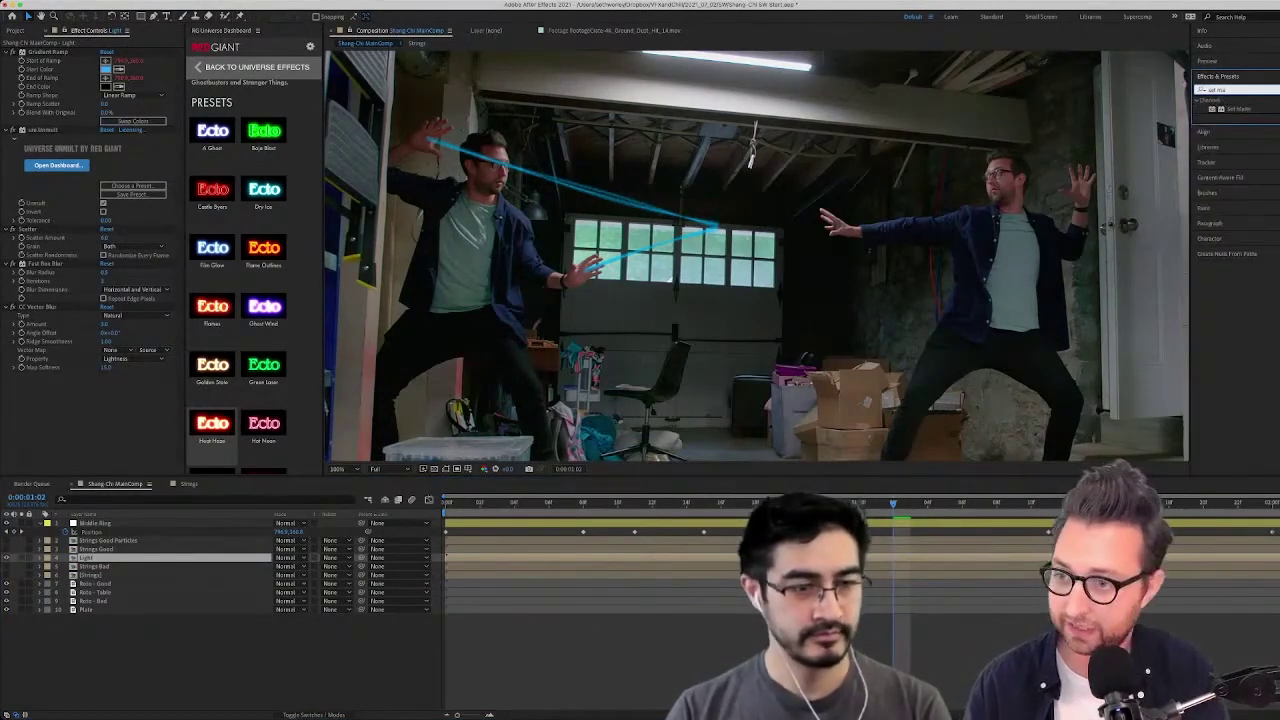
{"action": "left_click_drag", "start_coordinate": [1240, 109], "coordinate": [92, 400]}
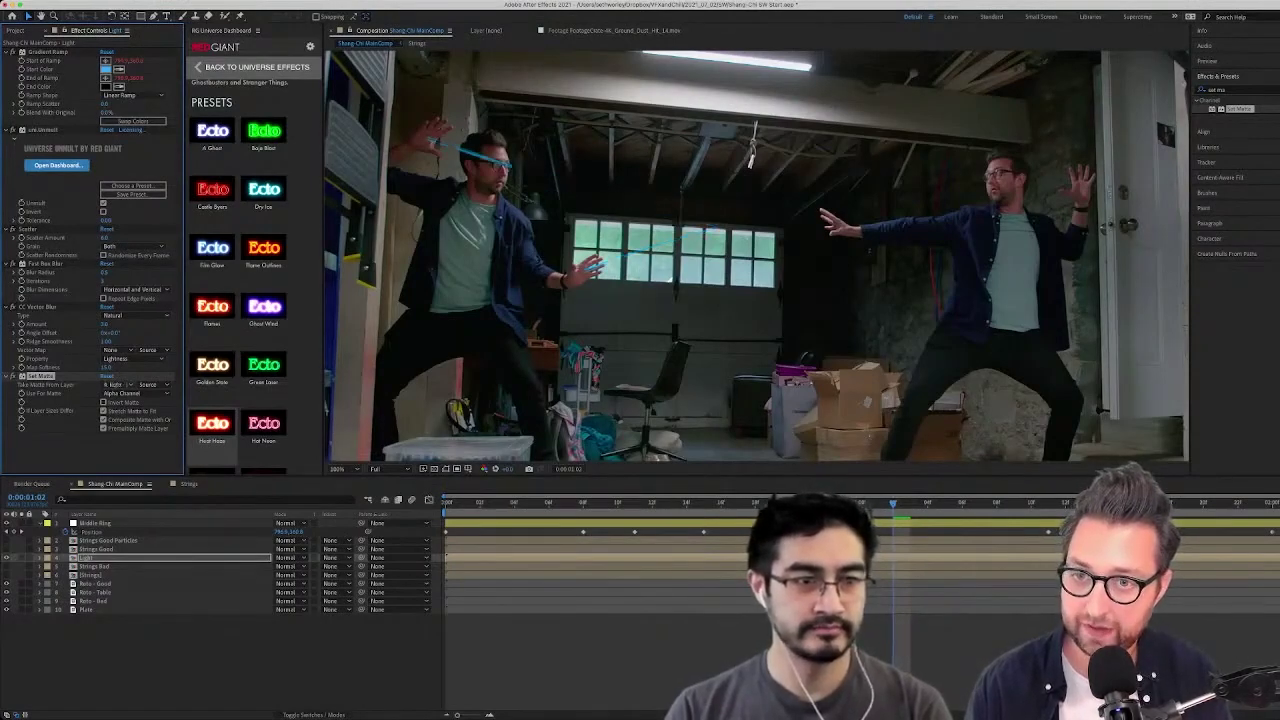
{"action": "key", "text": "super+shift+z"}
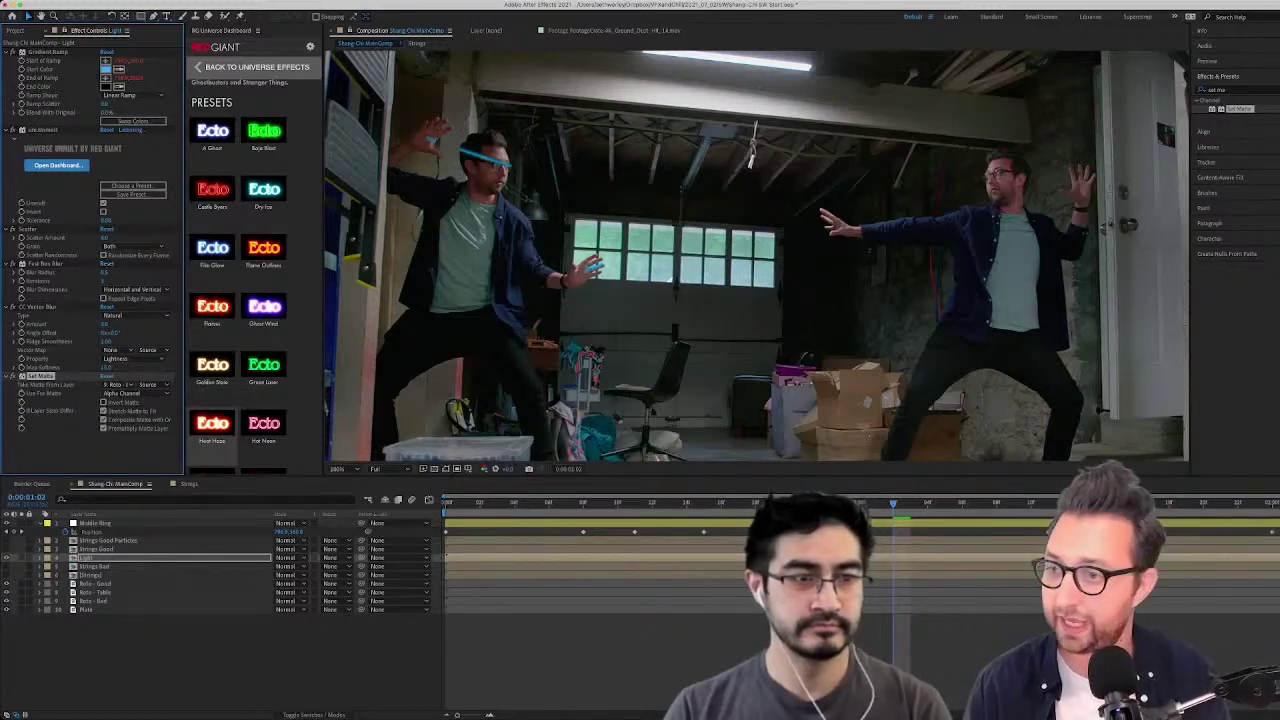
{"action": "left_click_drag", "start_coordinate": [46, 264], "coordinate": [48, 434]}
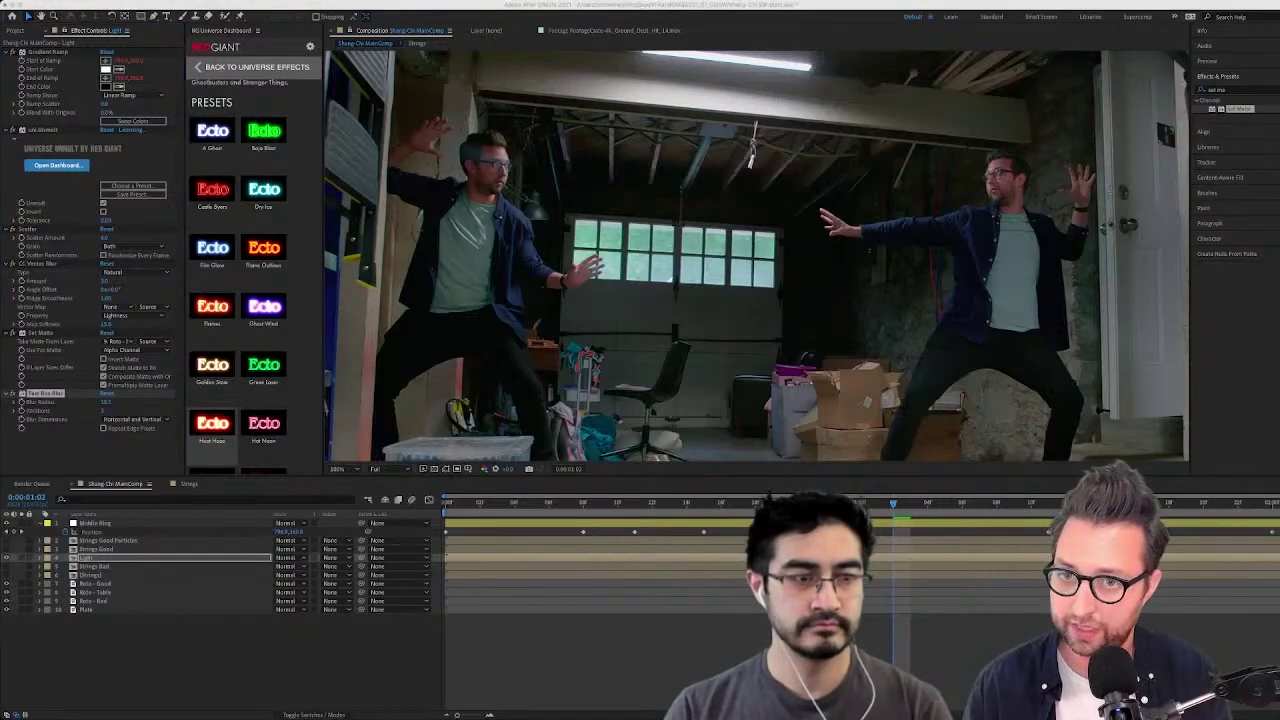
Search for "level", add Levels to the Light layer, and lower the Alpha channel's Input White to about 51
{"action": "left_click", "coordinate": [48, 52]}
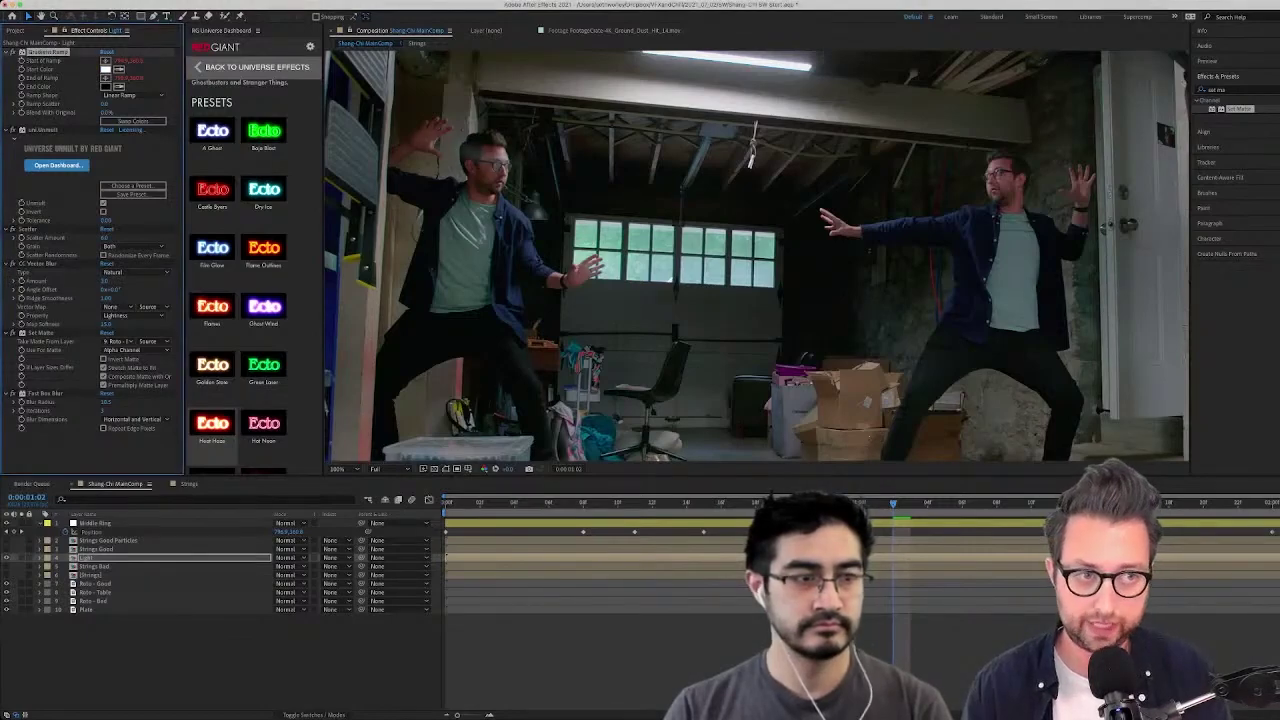
{"action": "left_click", "coordinate": [1217, 90]}
{"action": "type", "text": "level"}
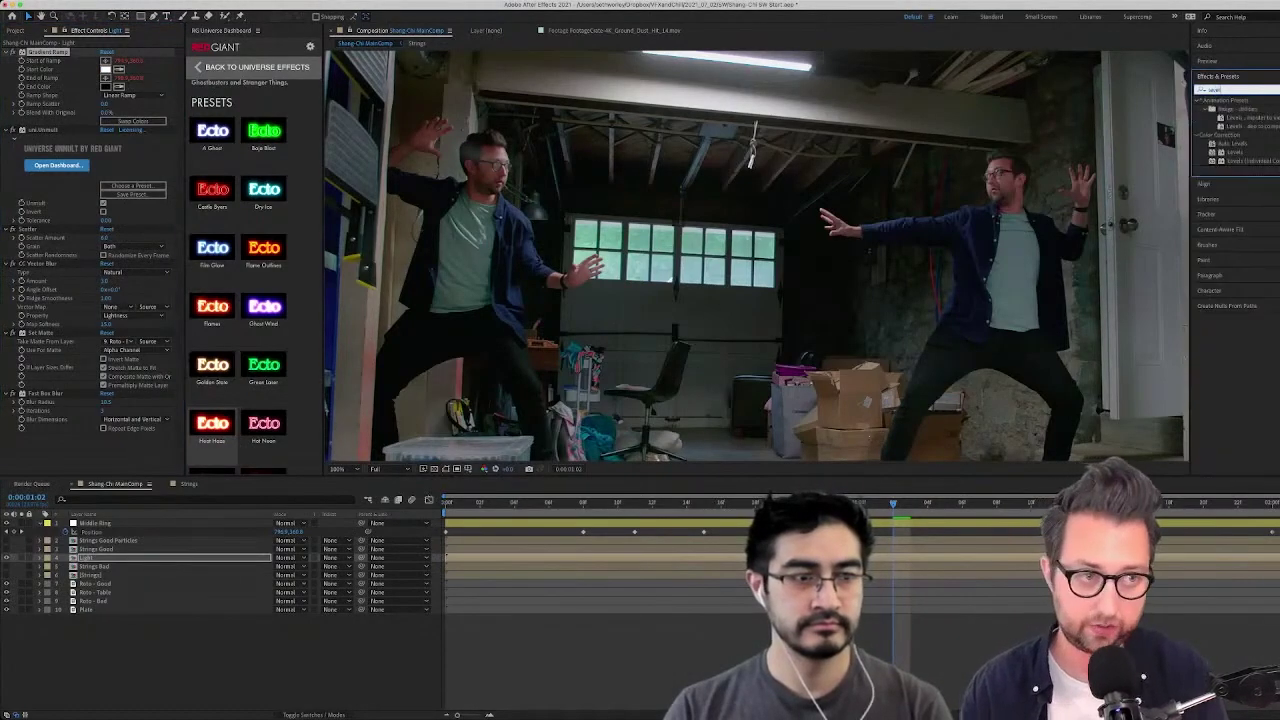
{"action": "double_click", "coordinate": [1235, 152]}
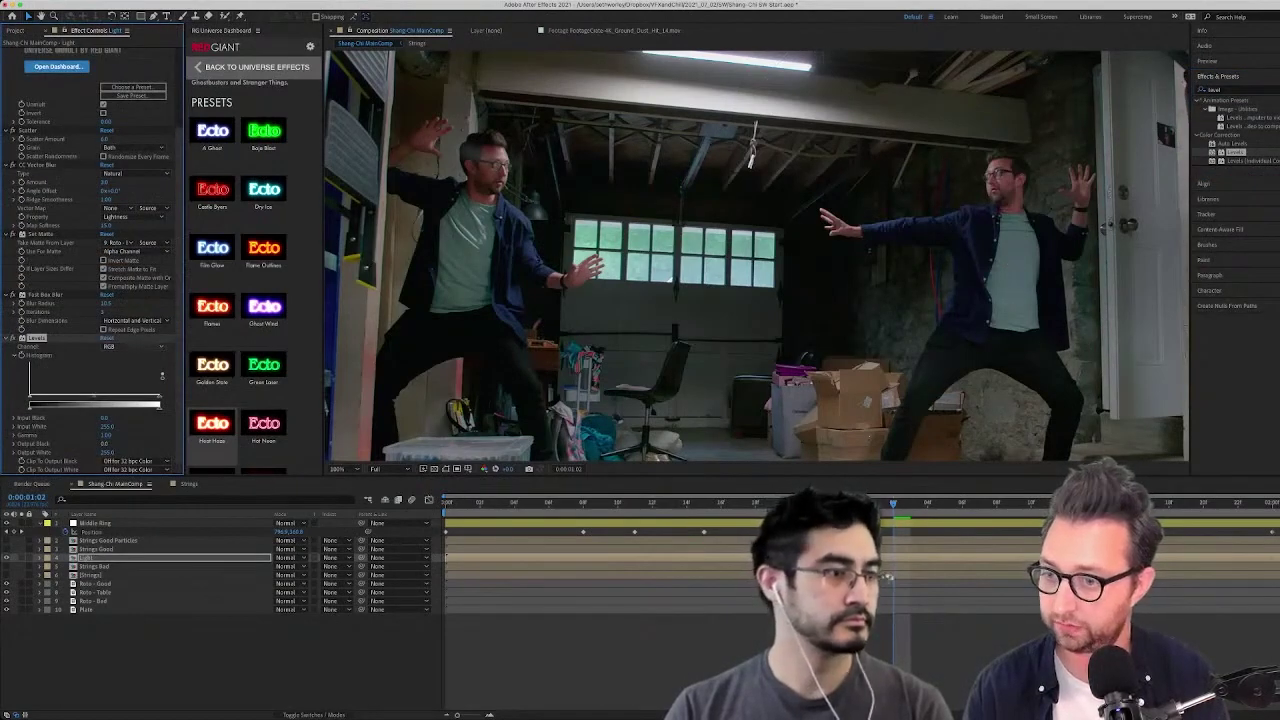
{"action": "left_click", "coordinate": [130, 390]}
{"action": "left_click_drag", "start_coordinate": [159, 397], "coordinate": [55, 397]}
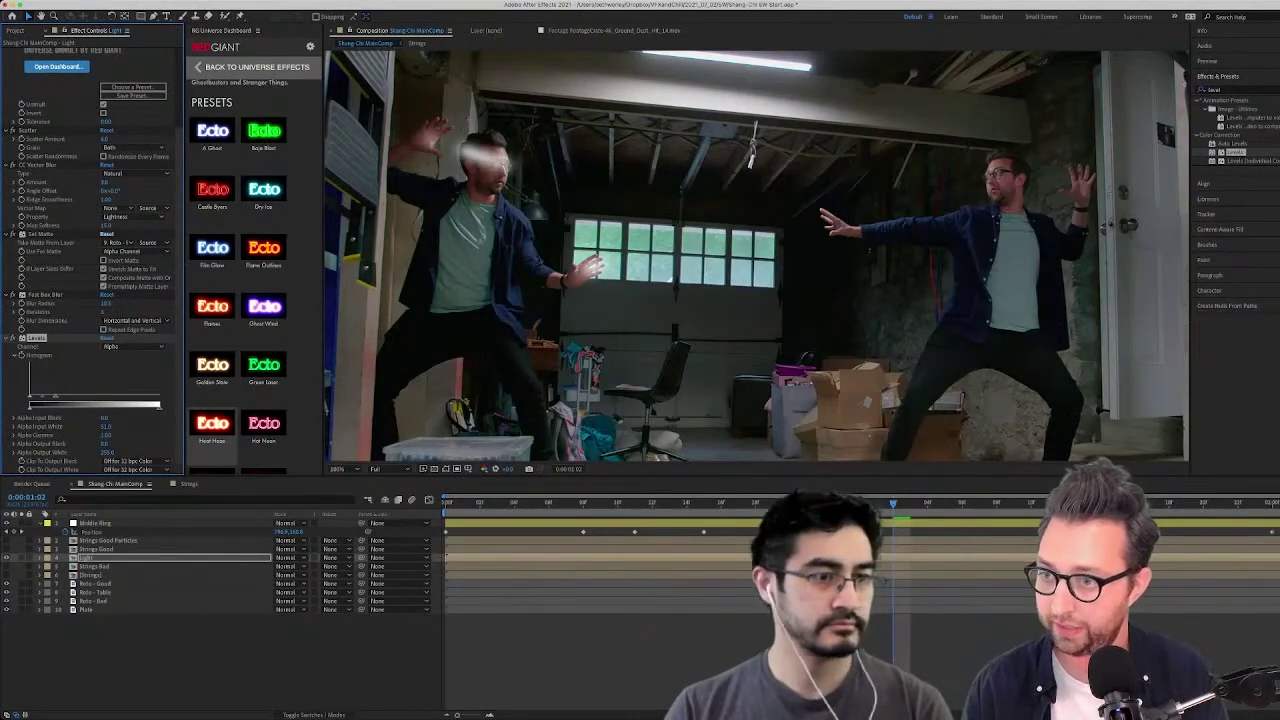
Increase the Fast Box Blur radius on Light, and move Fast Box Blur and Levels together above Set Matte
{"action": "left_click", "coordinate": [106, 302]}
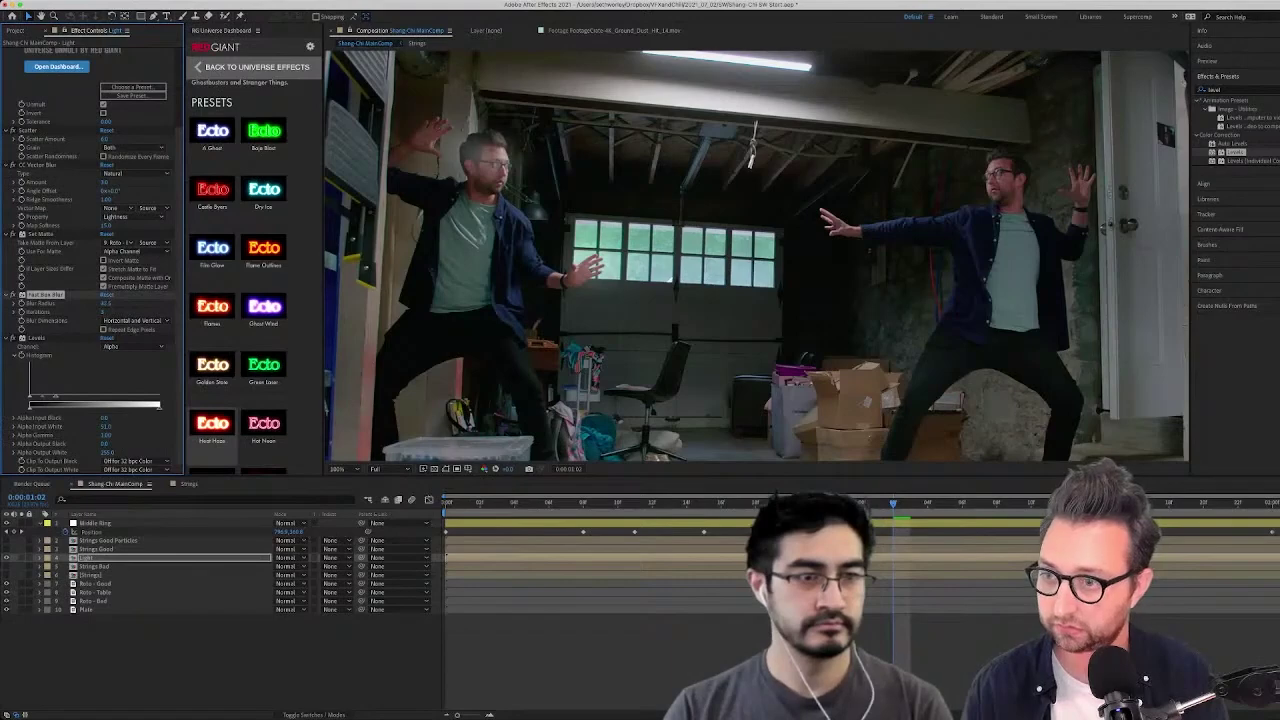
{"action": "left_click", "coordinate": [37, 338]}
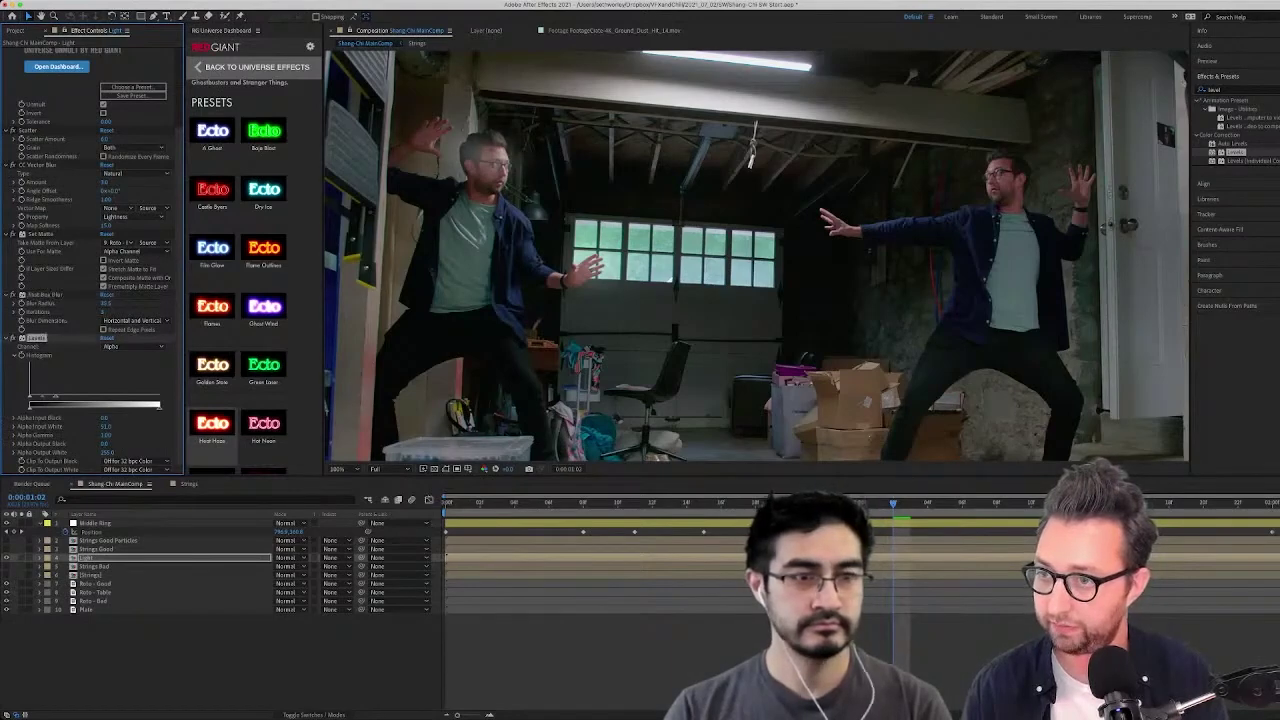
{"action": "left_click", "coordinate": [45, 295], "text": "shift"}
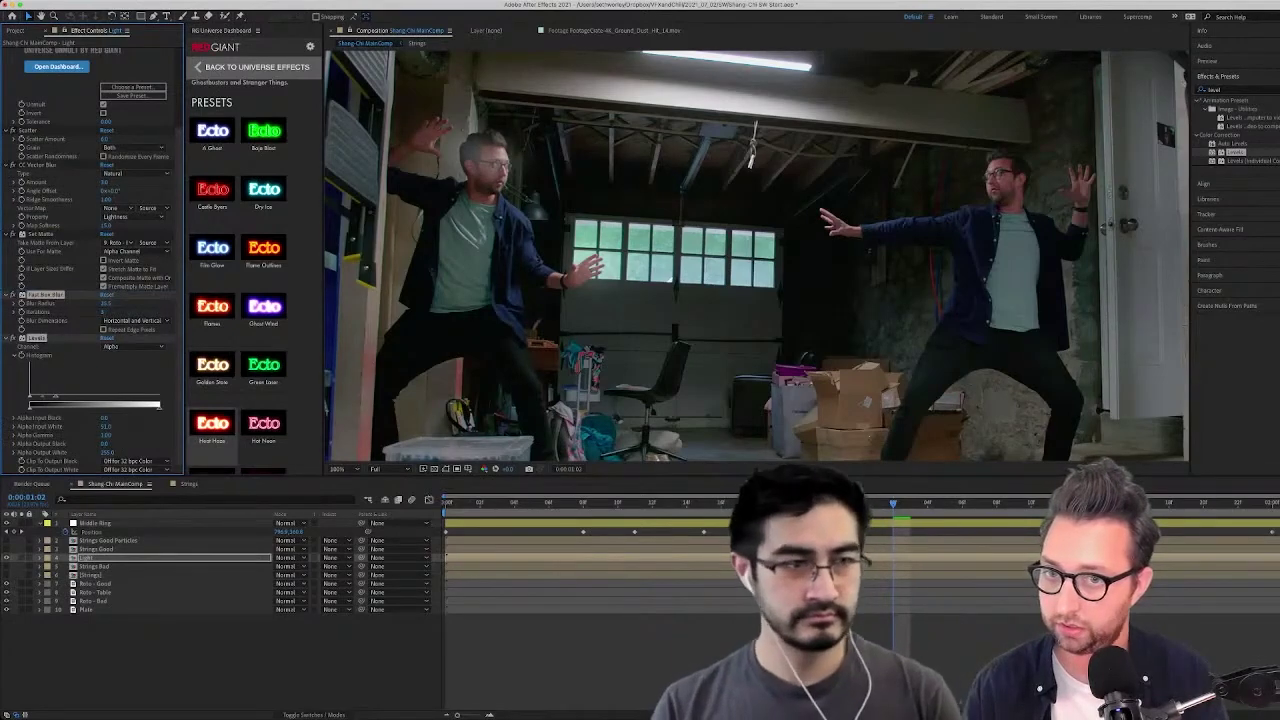
{"action": "left_click_drag", "start_coordinate": [45, 295], "coordinate": [45, 231]}
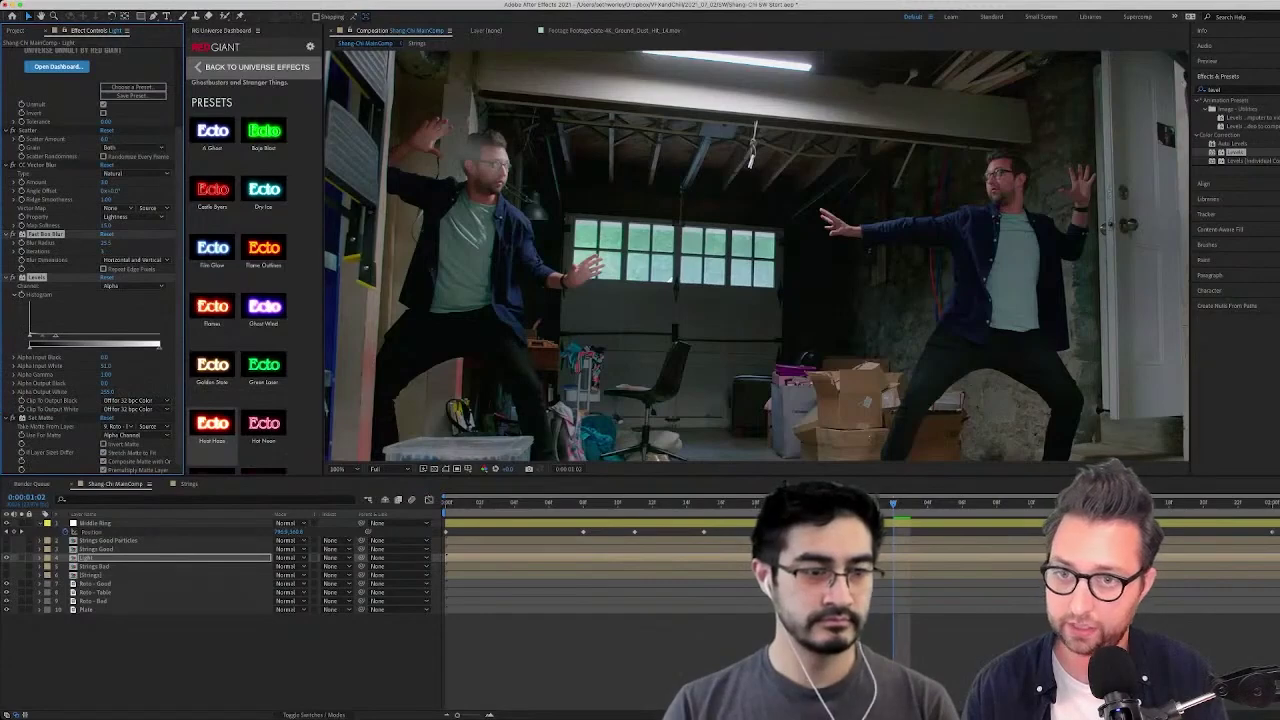
Search for "tint", add Tint after Set Matte on the Light layer, and map white to light cyan
{"action": "left_click", "coordinate": [170, 652]}
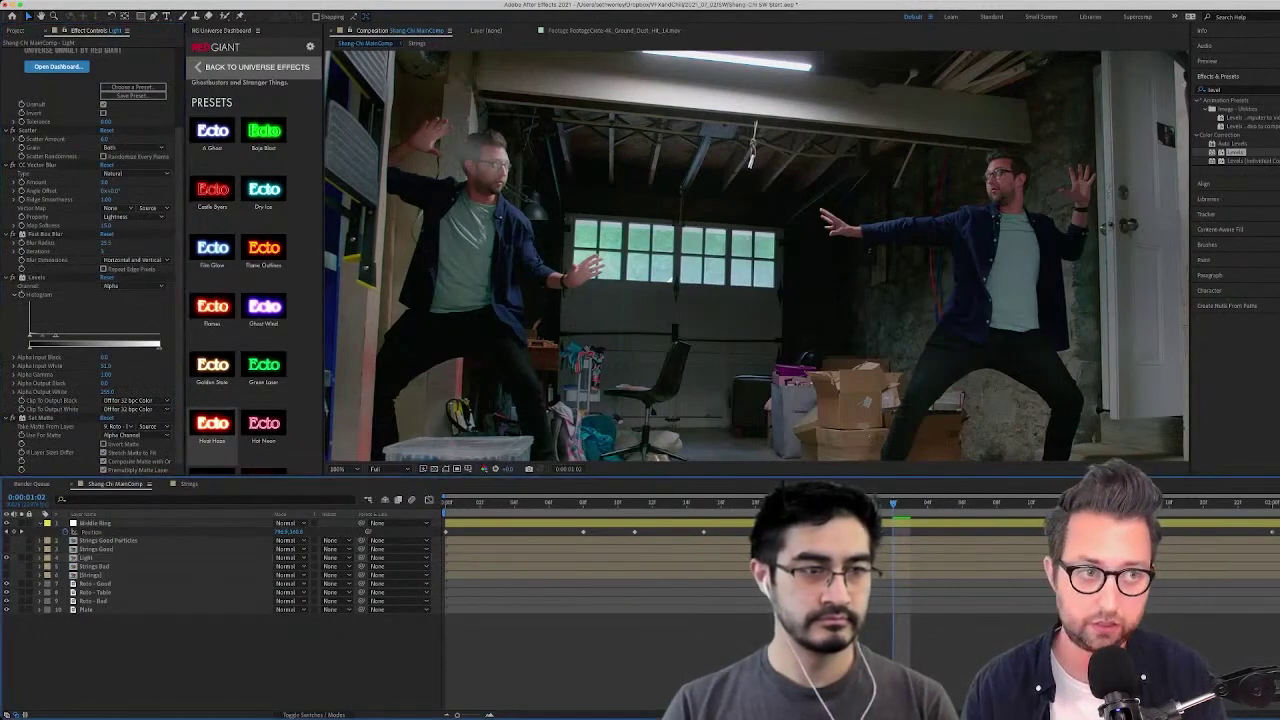
{"action": "left_click", "coordinate": [1221, 90]}
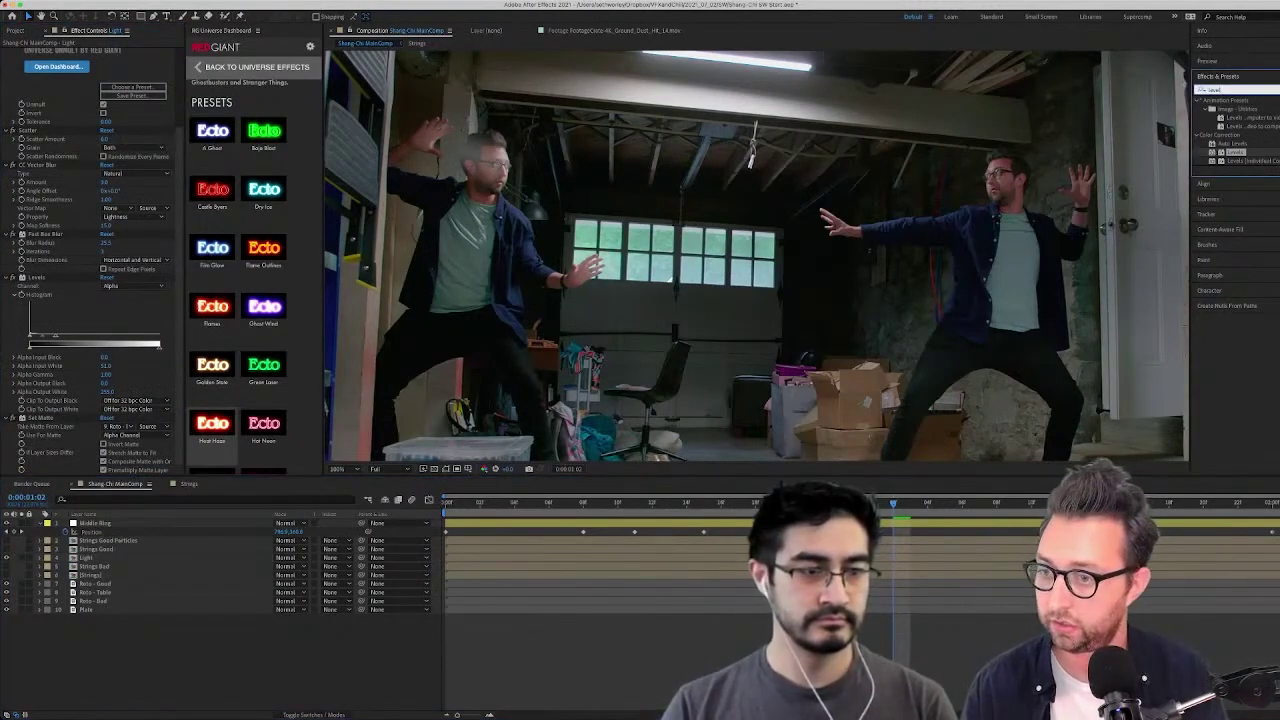
{"action": "left_click", "coordinate": [41, 418]}
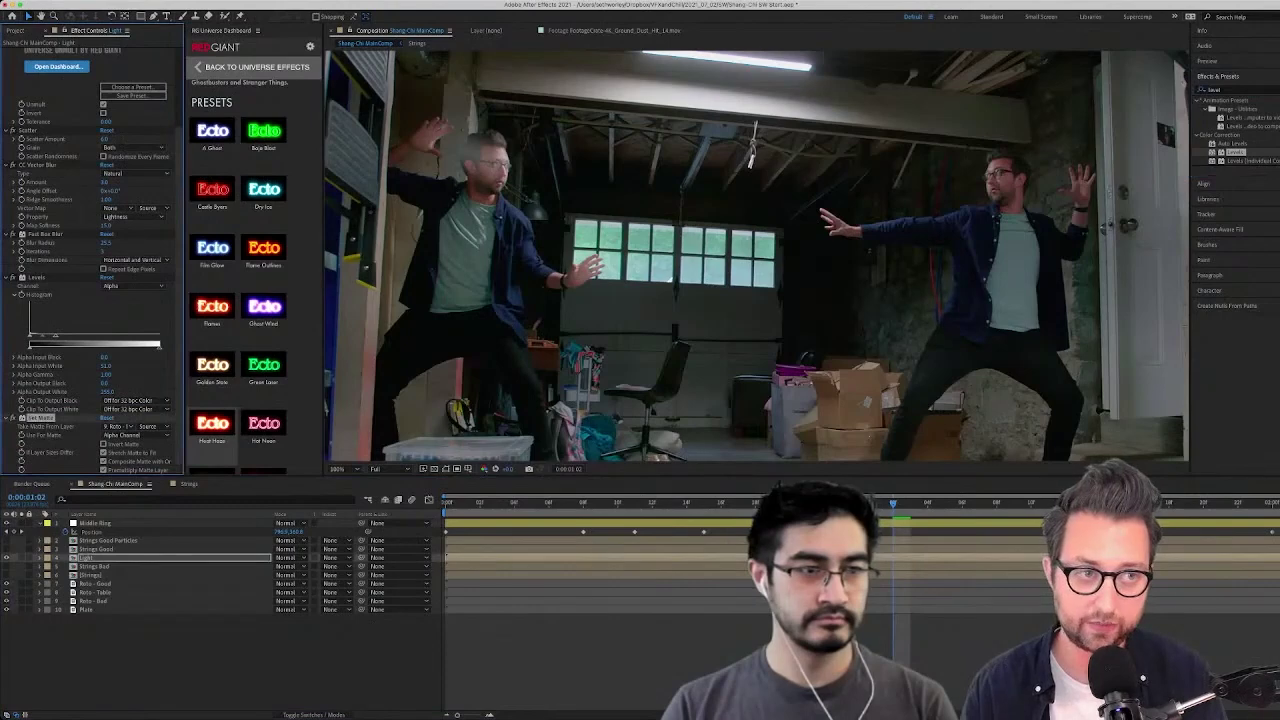
{"action": "key", "text": "super+5"}
{"action": "type", "text": "tint"}
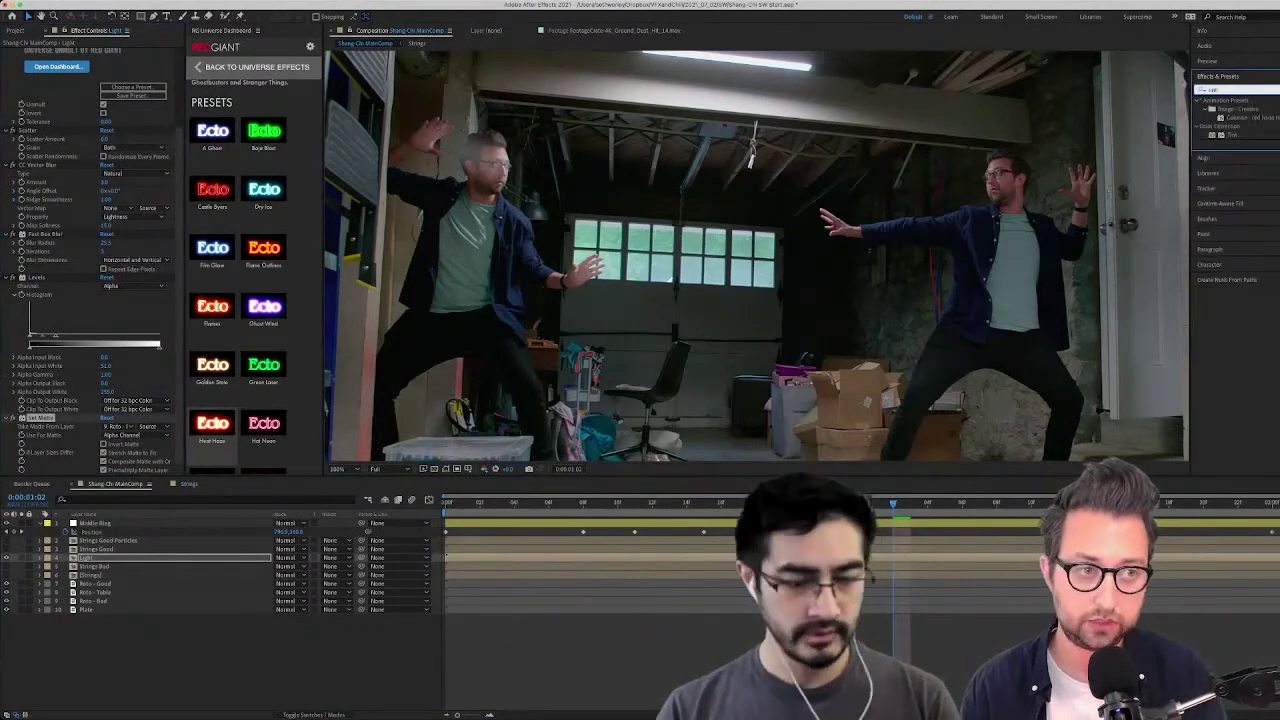
{"action": "double_click", "coordinate": [1232, 135]}
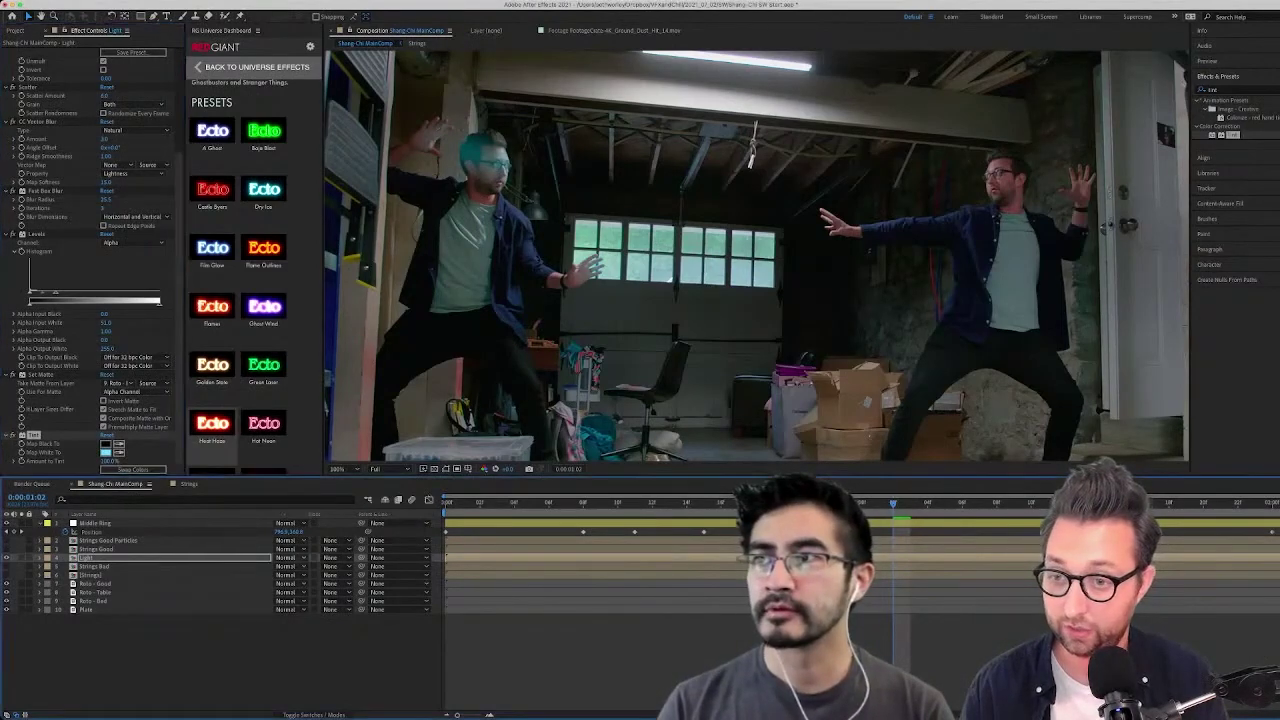
Set the Light layer's blending mode to Add and toggle its visibility to compare the face glow
{"action": "left_click", "coordinate": [290, 558]}
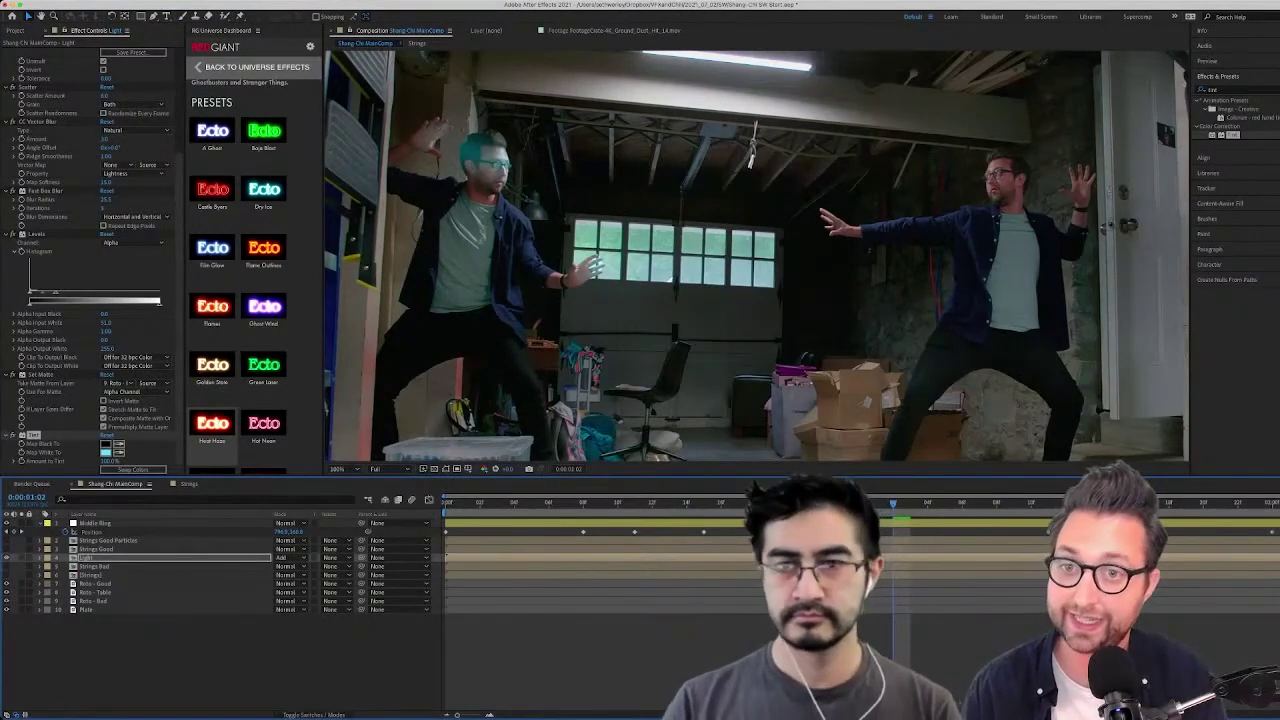
{"action": "left_click", "coordinate": [7, 558]}
{"action": "left_click", "coordinate": [7, 558]}
{"action": "left_click", "coordinate": [7, 558]}
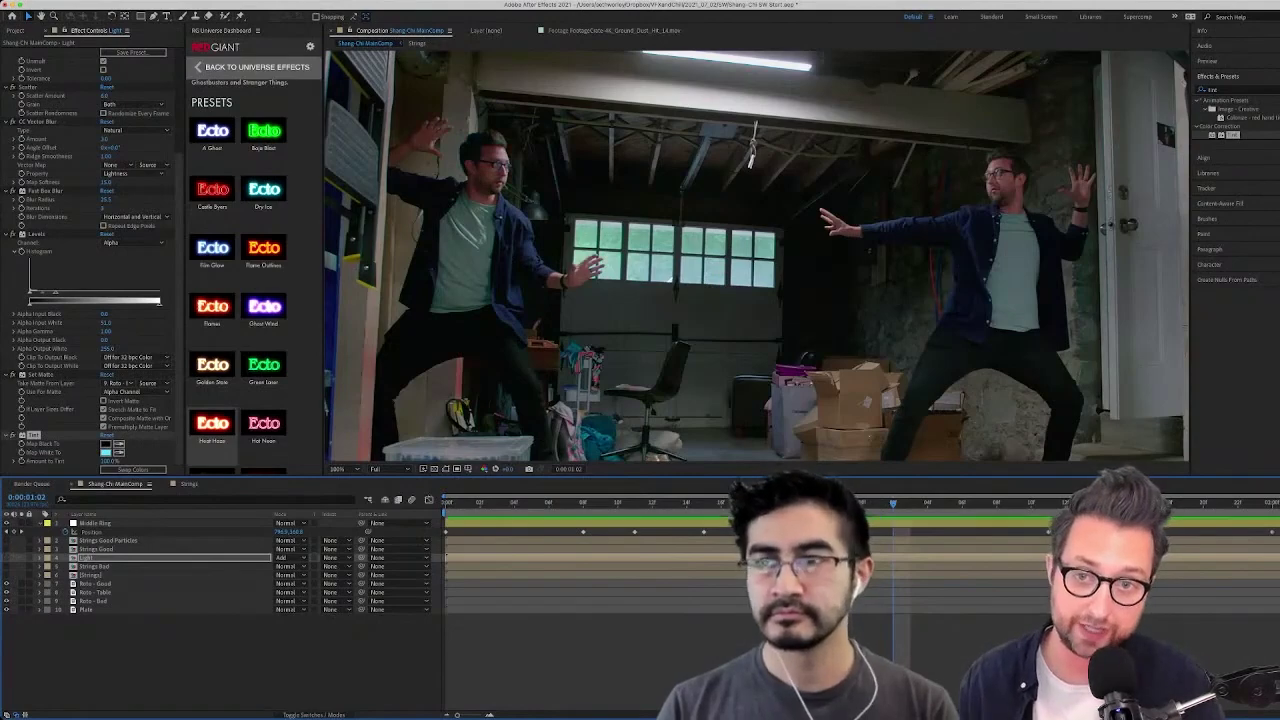
{"action": "left_click", "coordinate": [7, 558]}
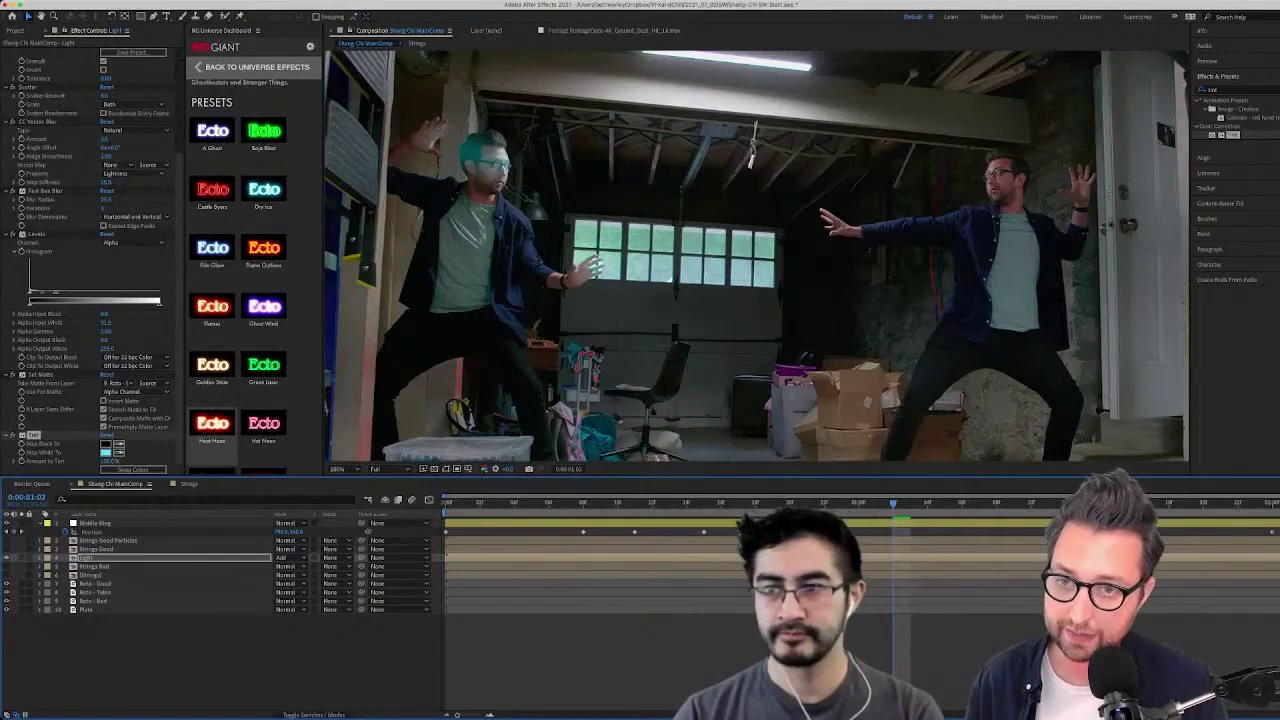
{"action": "left_click", "coordinate": [88, 558]}
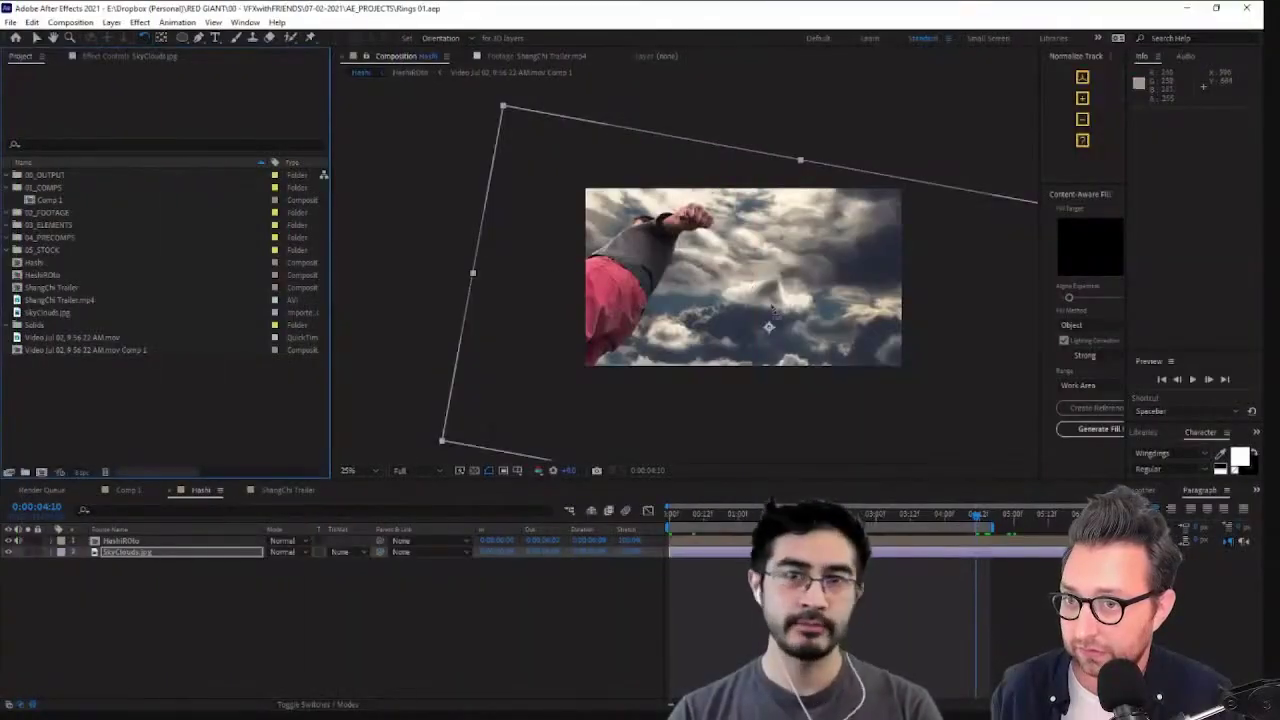
Check the SkyClouds.jpg layer's visibility, then enlarge it slightly and shift it down and left behind the flying figure
{"action": "left_click", "coordinate": [10, 552]}
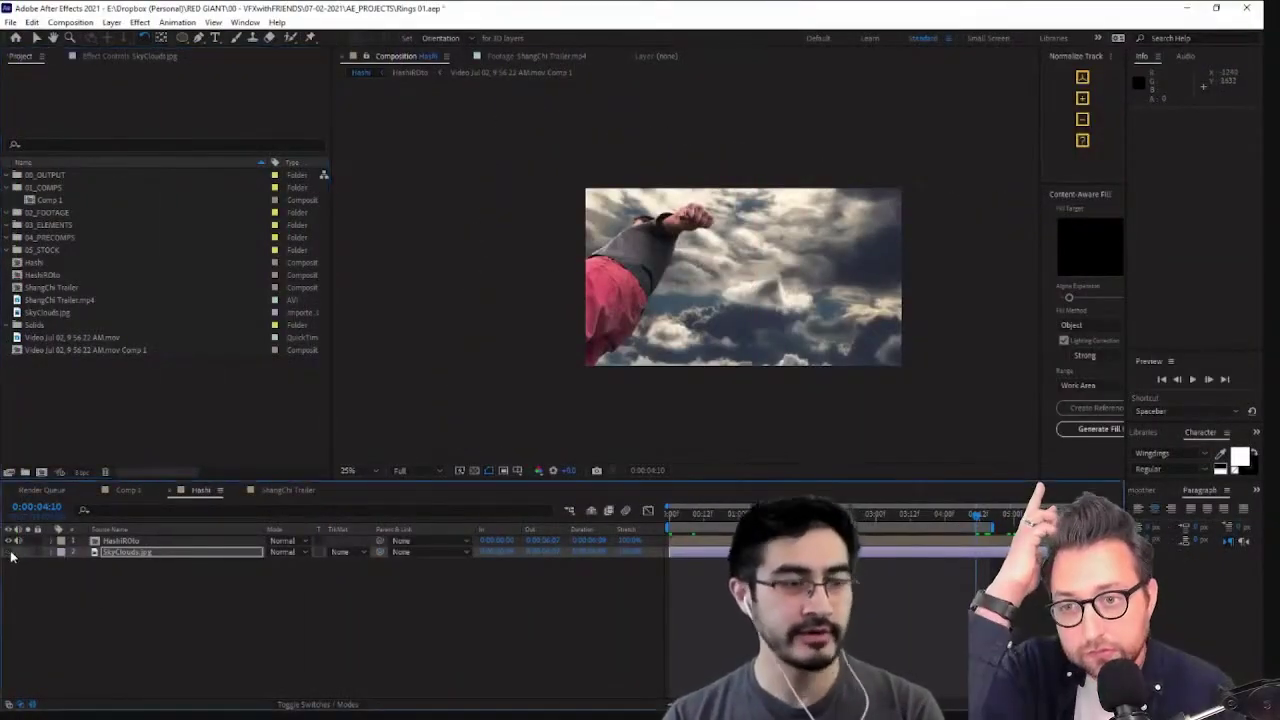
{"action": "left_click", "coordinate": [10, 552]}
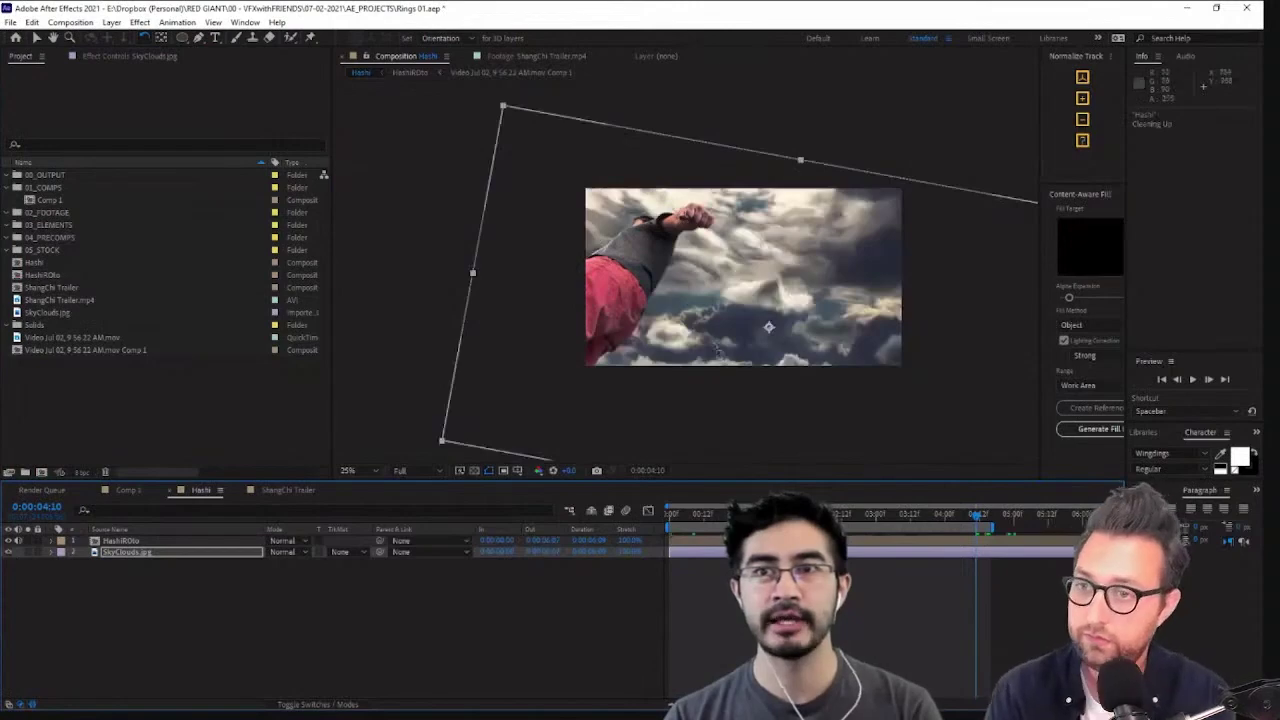
{"action": "scroll", "coordinate": [720, 380], "scroll_direction": "up", "scroll_amount": 2}
{"action": "left_click_drag", "start_coordinate": [809, 300], "coordinate": [795, 277]}
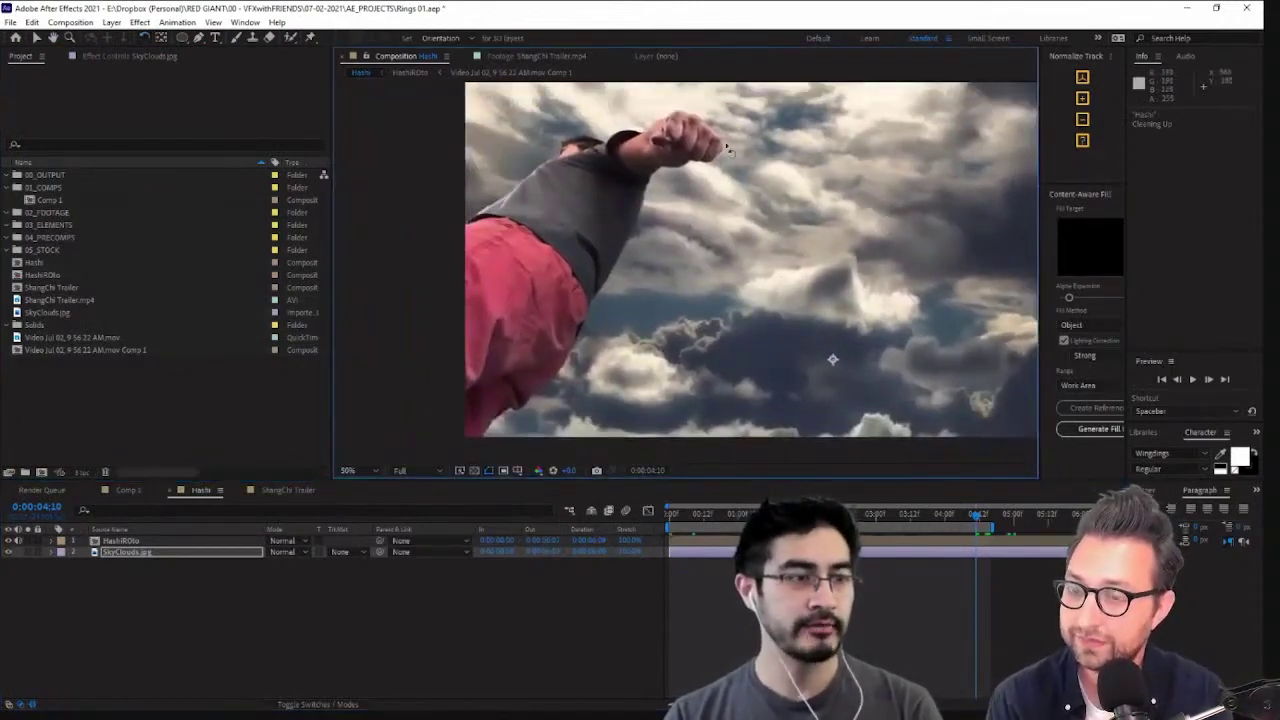
{"action": "middle_click_drag", "start_coordinate": [899, 162], "coordinate": [849, 234]}
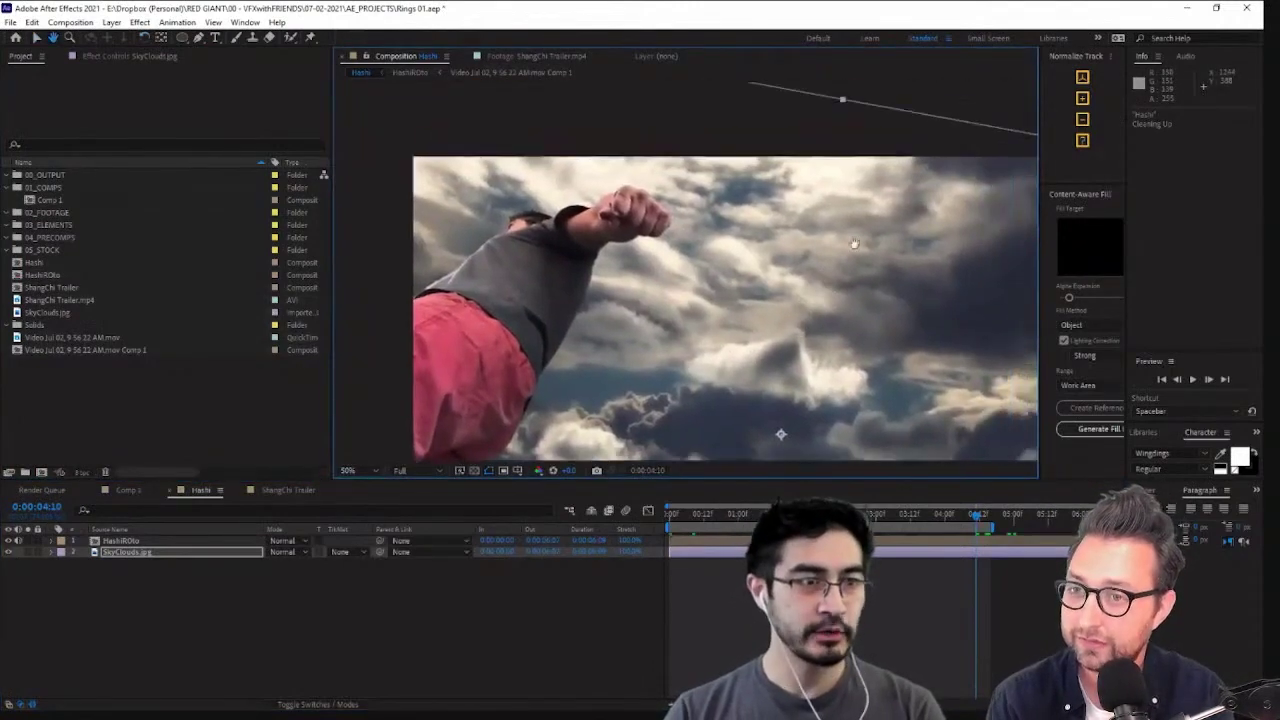
{"action": "key", "text": "v"}
{"action": "left_click_drag", "start_coordinate": [844, 97], "coordinate": [856, 72]}
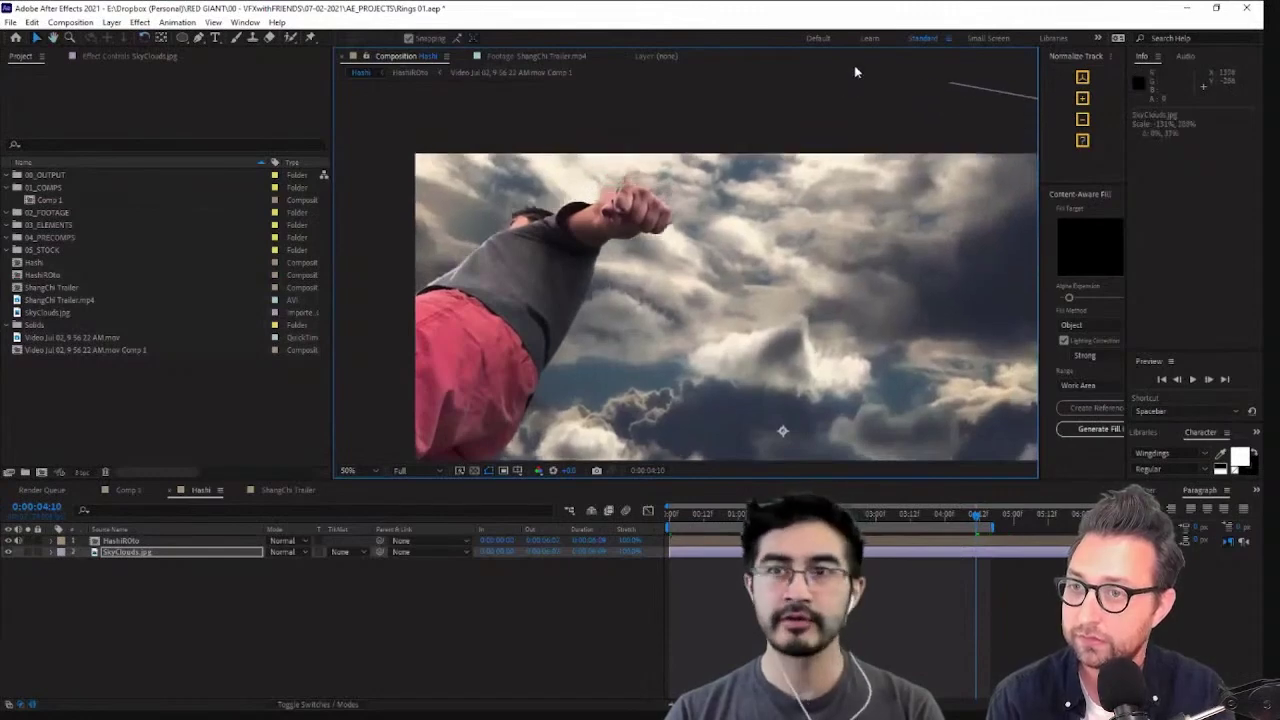
{"action": "left_click_drag", "start_coordinate": [842, 181], "coordinate": [816, 215]}
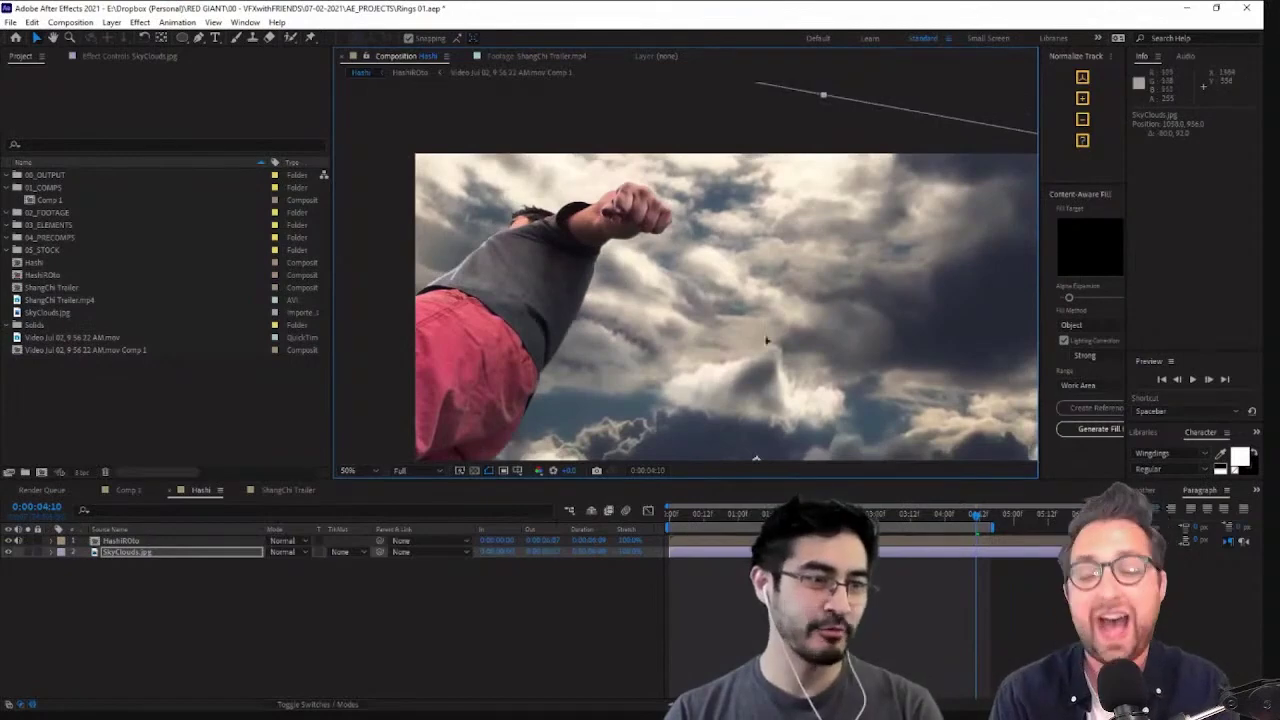
{"action": "left_click_drag", "start_coordinate": [766, 341], "coordinate": [767, 378]}
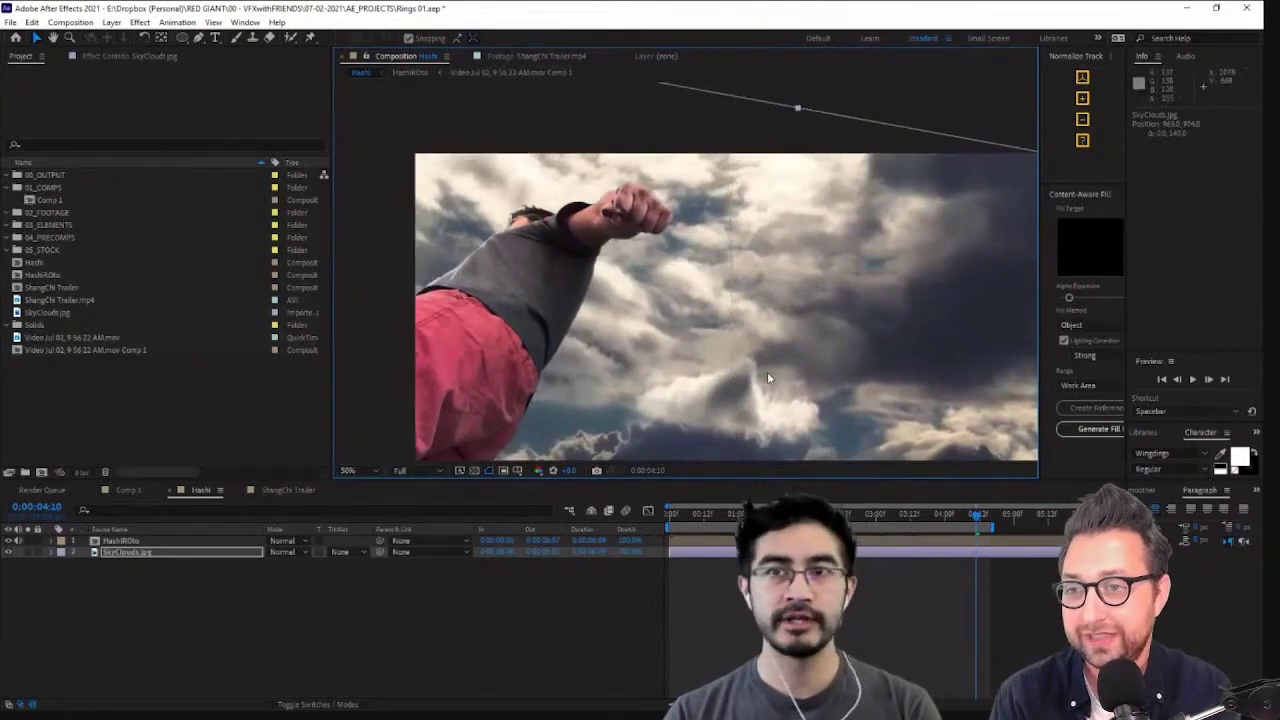
Create a black solid layer above the figure and sky layers in the Hashi composition
{"action": "left_click", "coordinate": [124, 541]}
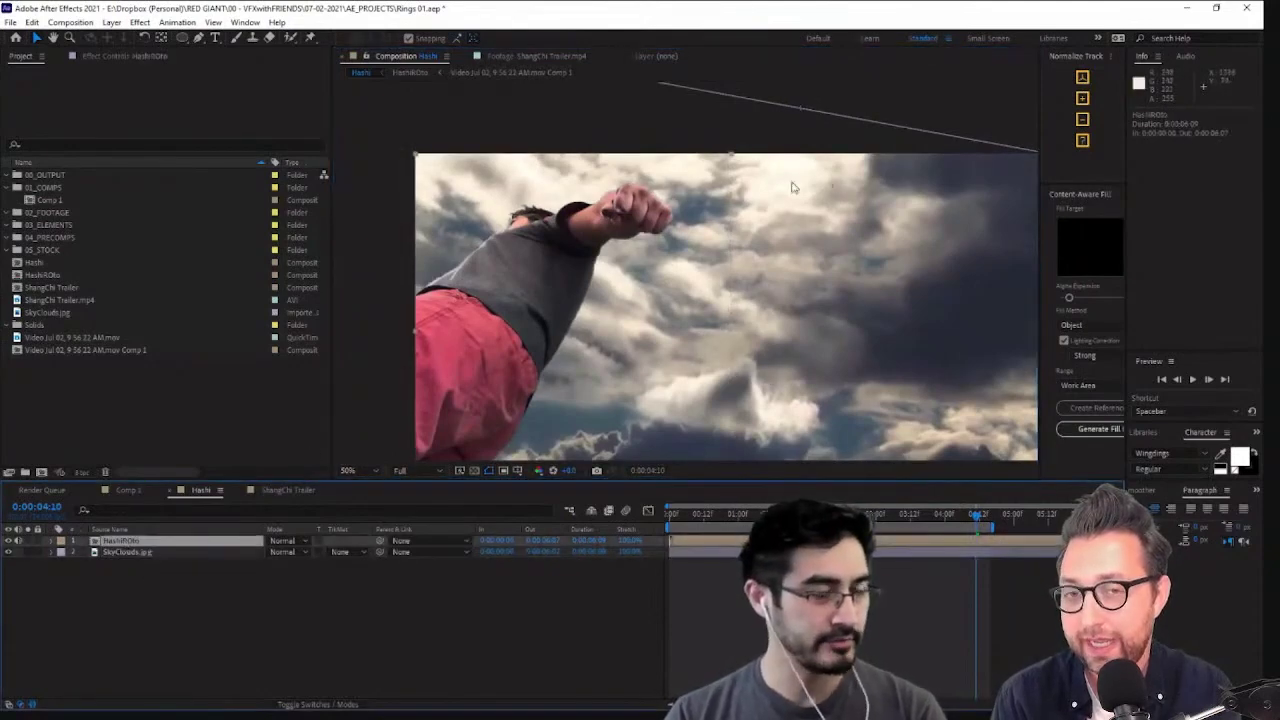
{"action": "middle_click_drag", "start_coordinate": [687, 350], "coordinate": [704, 305]}
{"action": "left_click_drag", "start_coordinate": [235, 621], "coordinate": [79, 537]}
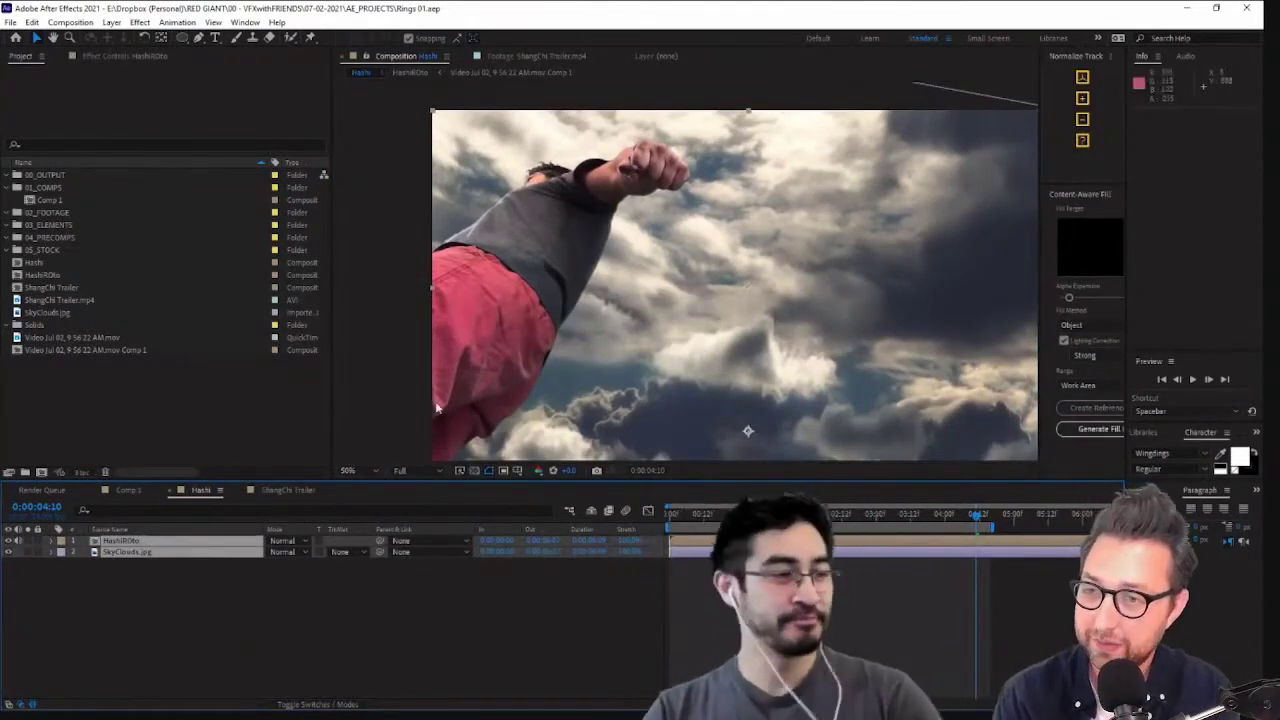
{"action": "left_click_drag", "start_coordinate": [879, 262], "coordinate": [805, 254]}
{"action": "left_click", "coordinate": [111, 22]}
{"action": "mouse_move", "coordinate": [128, 34]}
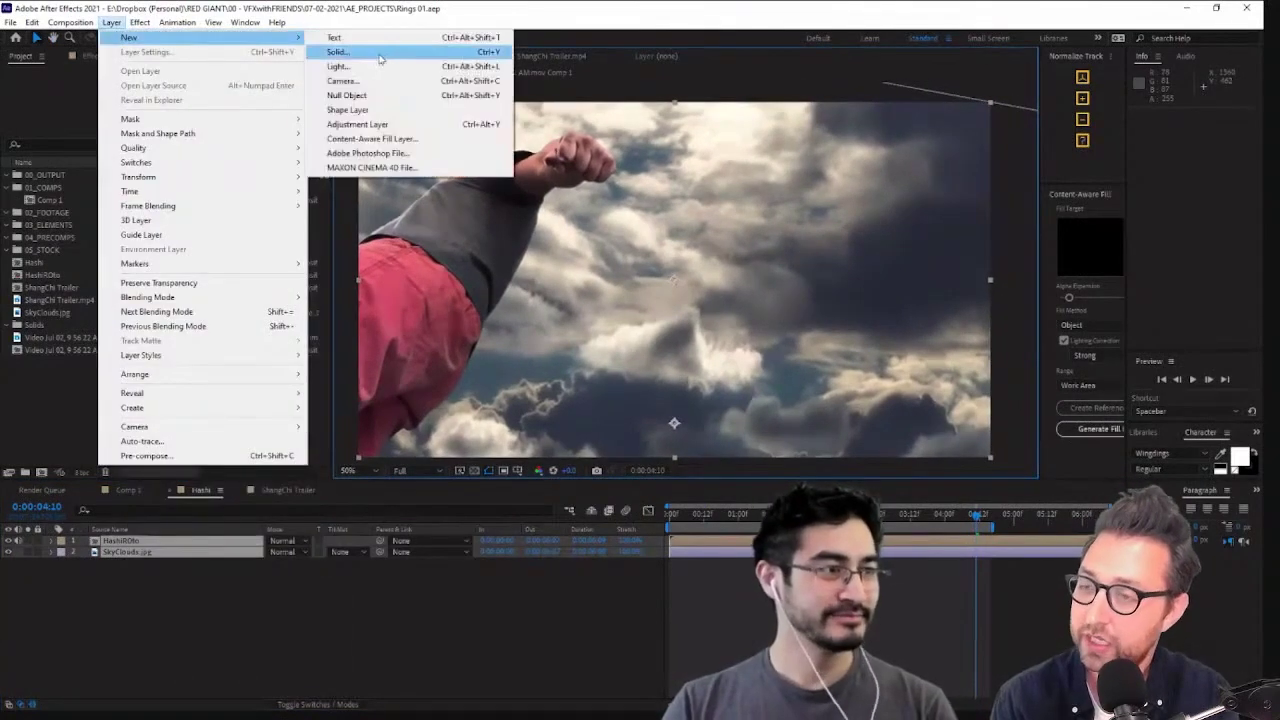
{"action": "left_click", "coordinate": [343, 49]}
{"action": "left_click", "coordinate": [899, 650]}
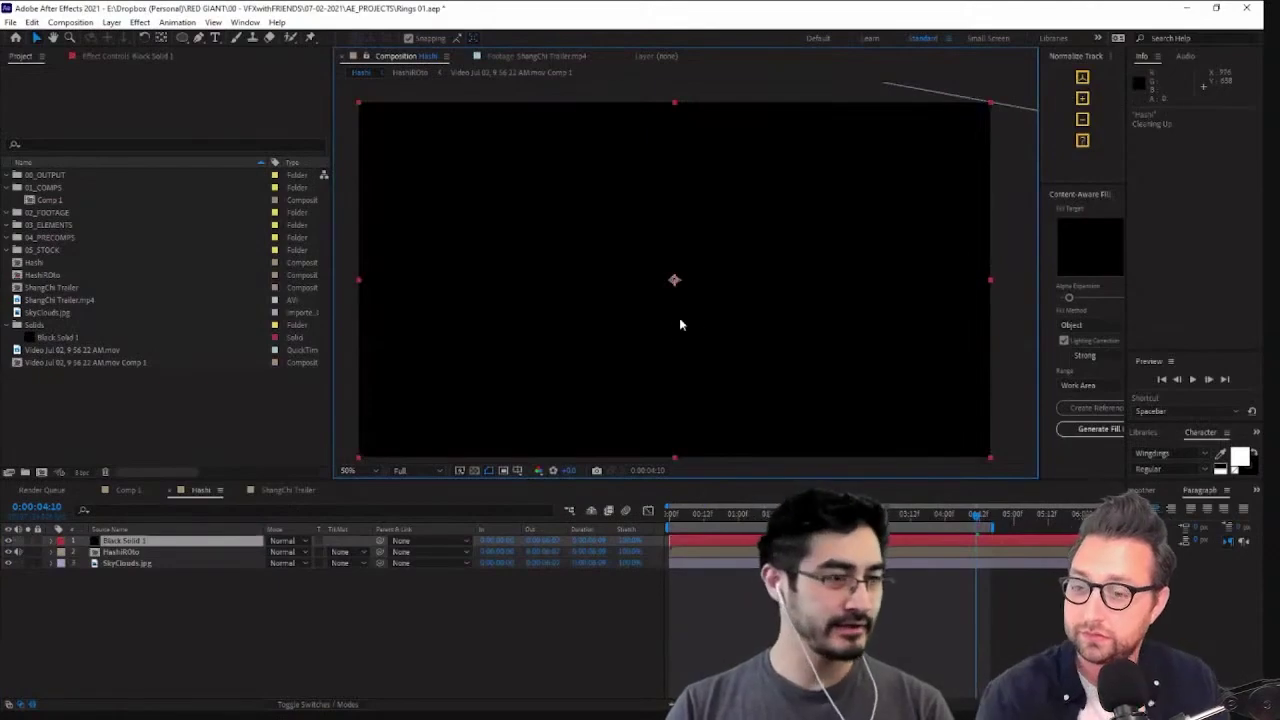
Apply the Element effect to the black solid and open its Scene Setup
{"action": "key", "text": "ctrl+space"}
{"action": "type", "text": "e"}
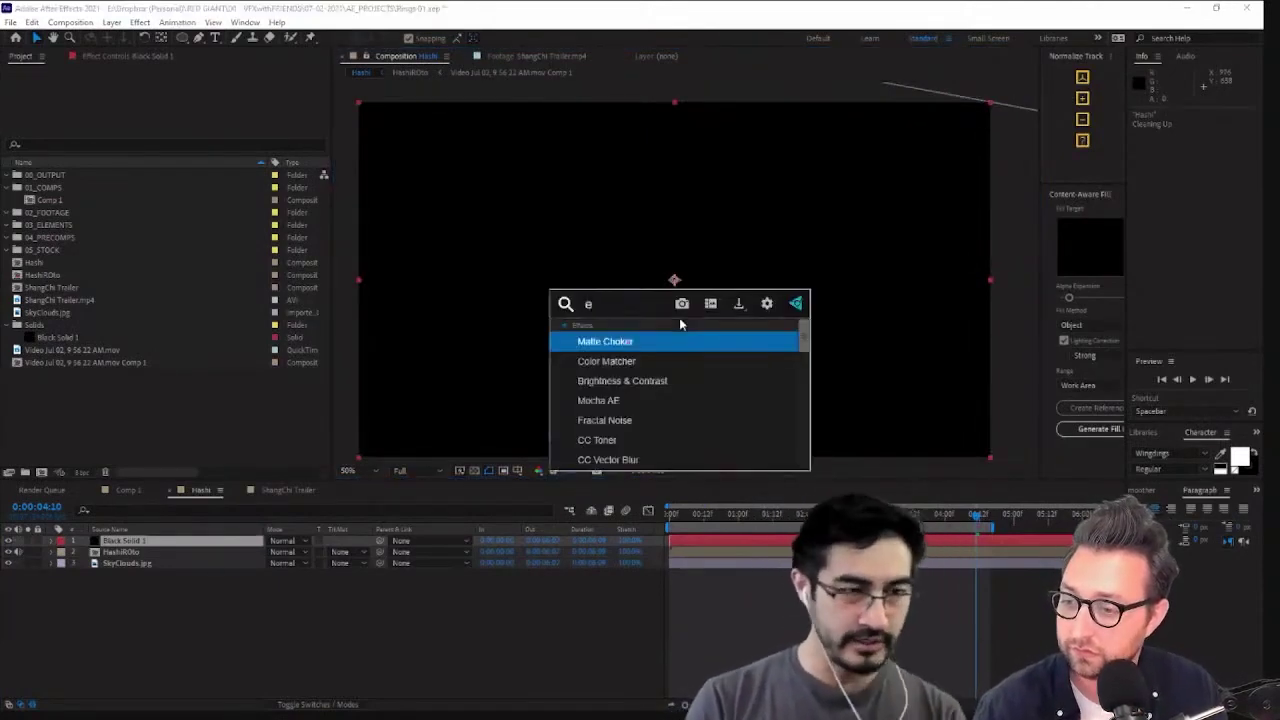
{"action": "type", "text": "lm"}
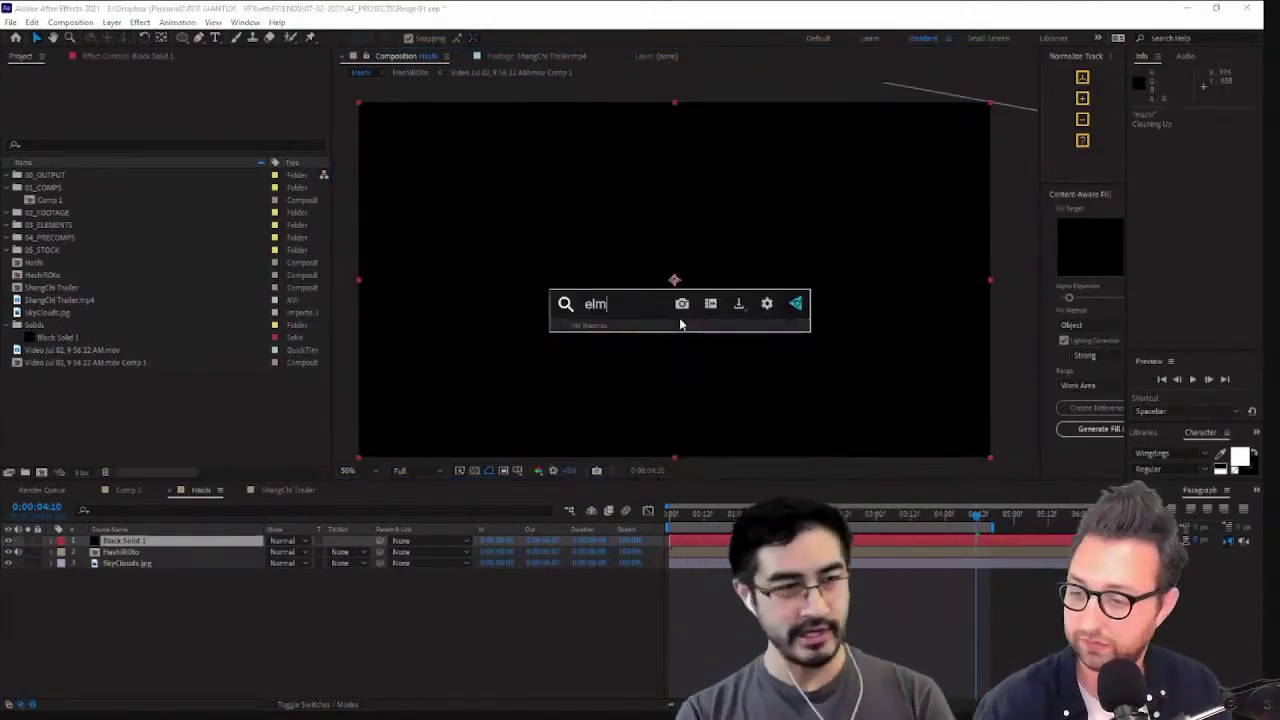
{"action": "key", "text": "BackSpace"}
{"action": "type", "text": "e"}
{"action": "key", "text": "Return"}
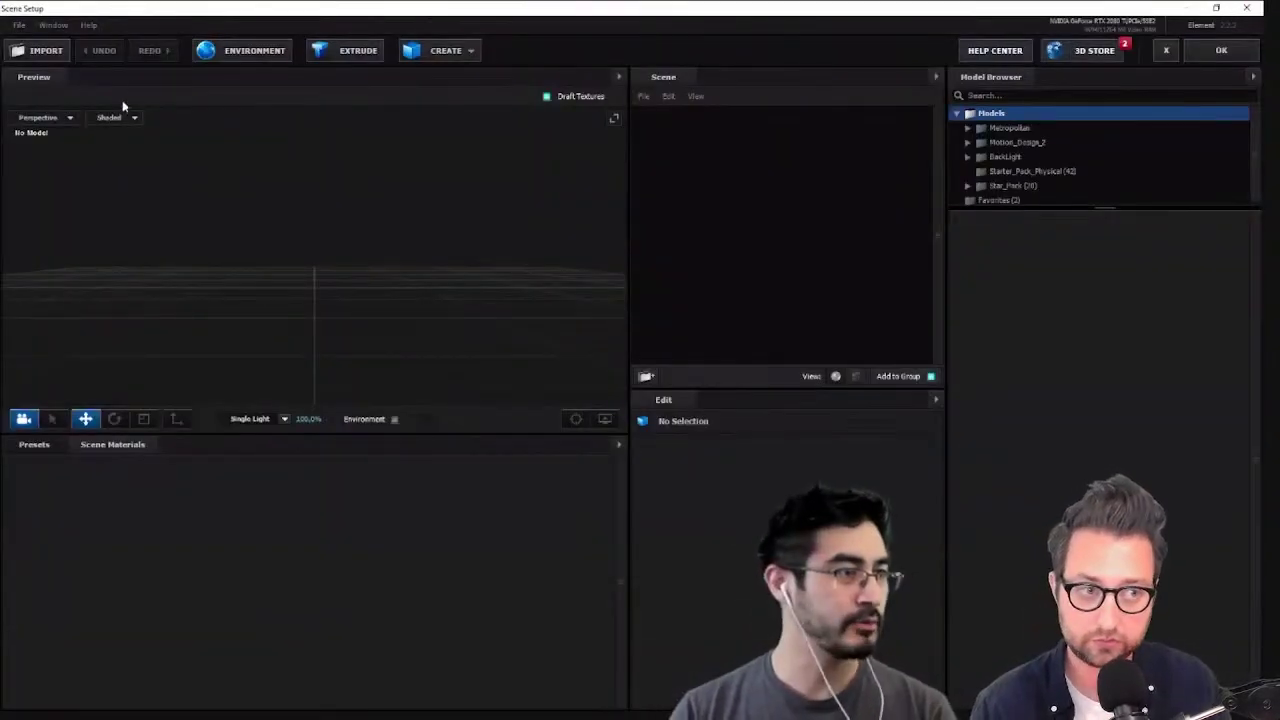
Import the 3D object Ring.c4d from the ELEMENTS folder into the scene
{"action": "left_click", "coordinate": [19, 24]}
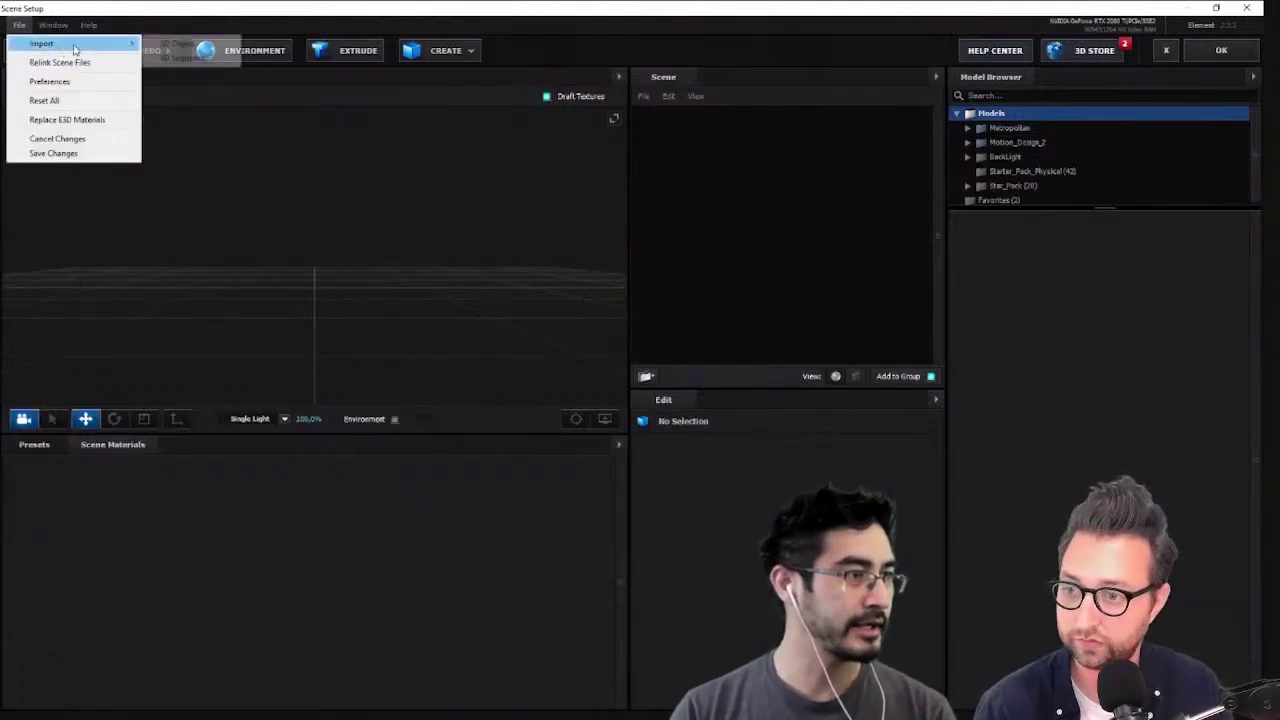
{"action": "mouse_move", "coordinate": [80, 43]}
{"action": "left_click", "coordinate": [175, 43]}
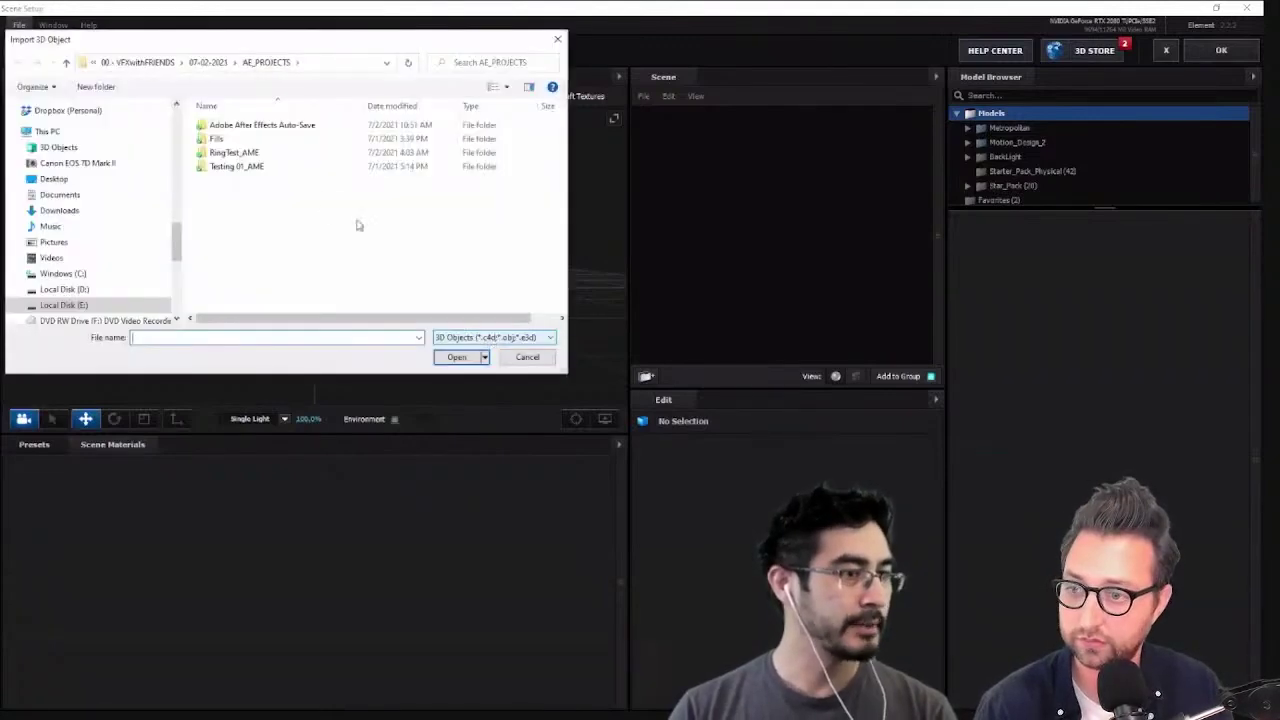
{"action": "left_click", "coordinate": [215, 63]}
{"action": "double_click", "coordinate": [228, 152]}
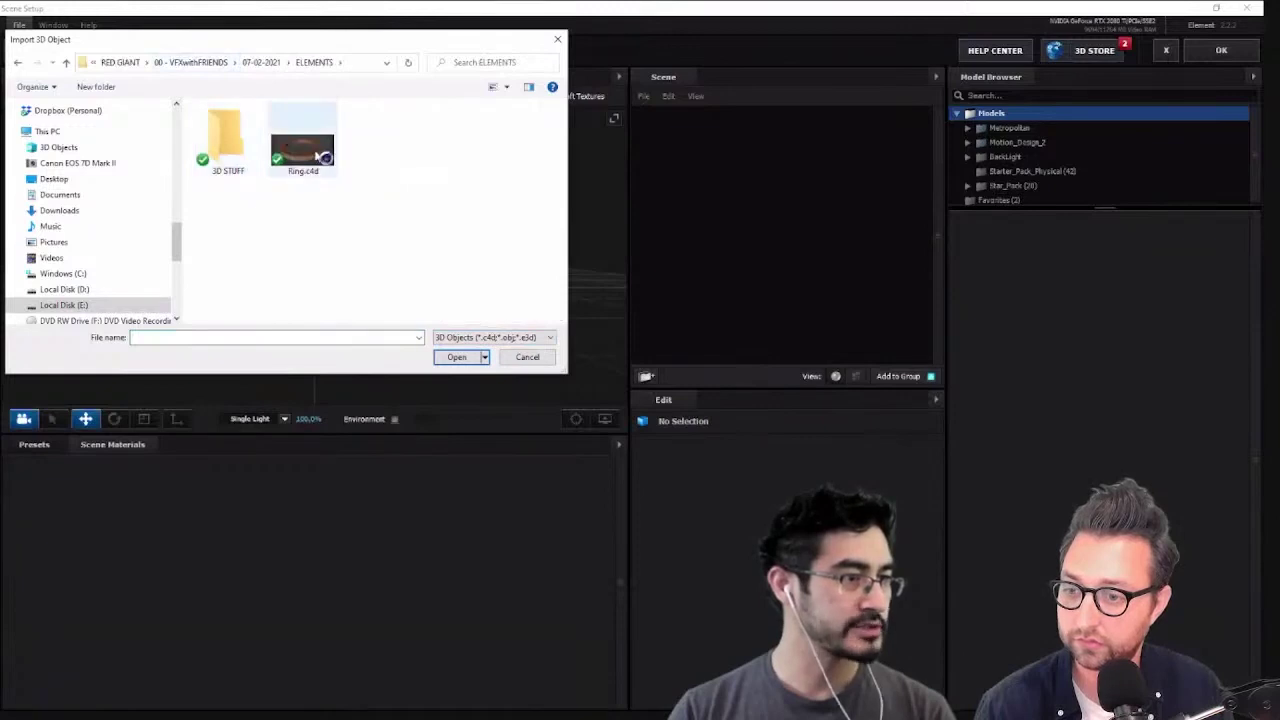
{"action": "double_click", "coordinate": [318, 157]}
{"action": "left_click", "coordinate": [728, 490]}
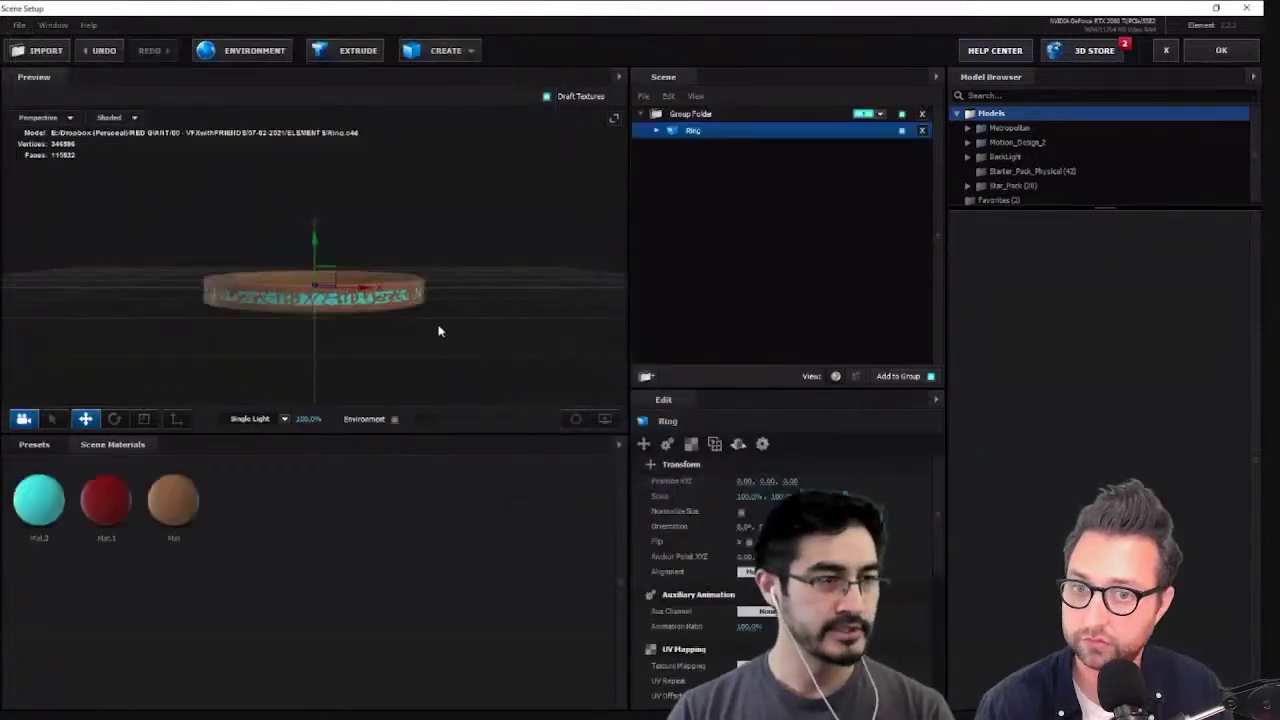
Examine the ring model's outer band, top face and engraved symbols from several angles and up close
{"action": "scroll", "coordinate": [460, 308], "scroll_direction": "up", "scroll_amount": 3}
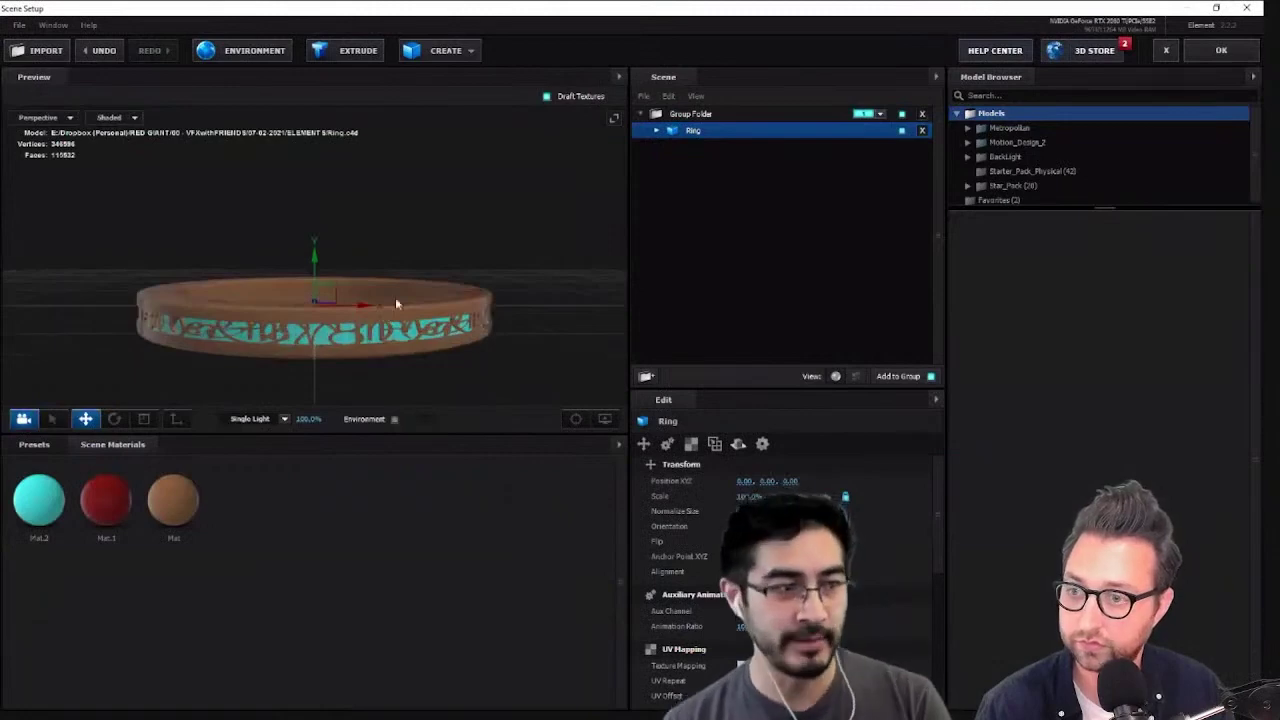
{"action": "scroll", "coordinate": [403, 292], "scroll_direction": "up", "scroll_amount": 4}
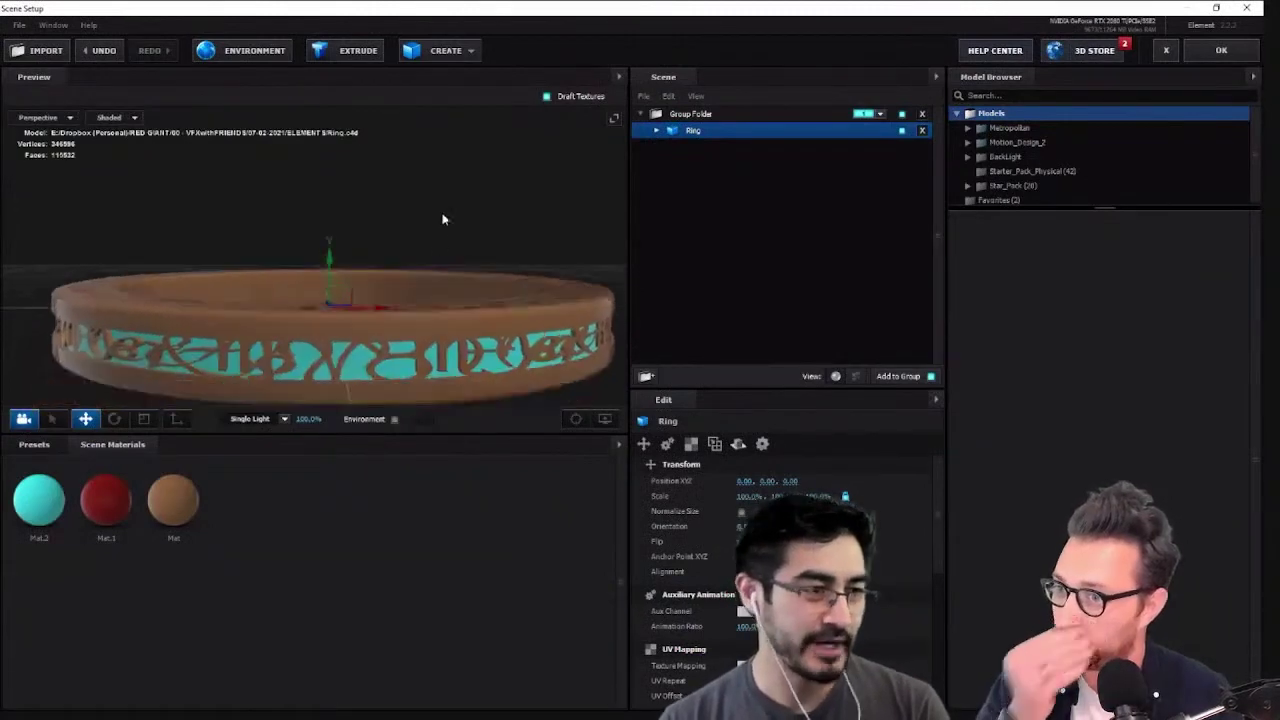
{"action": "middle_click_drag", "start_coordinate": [443, 216], "coordinate": [430, 225]}
{"action": "scroll", "coordinate": [431, 250], "scroll_direction": "down", "scroll_amount": 3}
{"action": "mouse_move", "coordinate": [431, 252]}
{"action": "left_mouse_down"}
{"action": "mouse_move", "coordinate": [431, 302]}
{"action": "mouse_move", "coordinate": [402, 310]}
{"action": "mouse_move", "coordinate": [404, 280]}
{"action": "mouse_move", "coordinate": [433, 241]}
{"action": "left_mouse_up"}
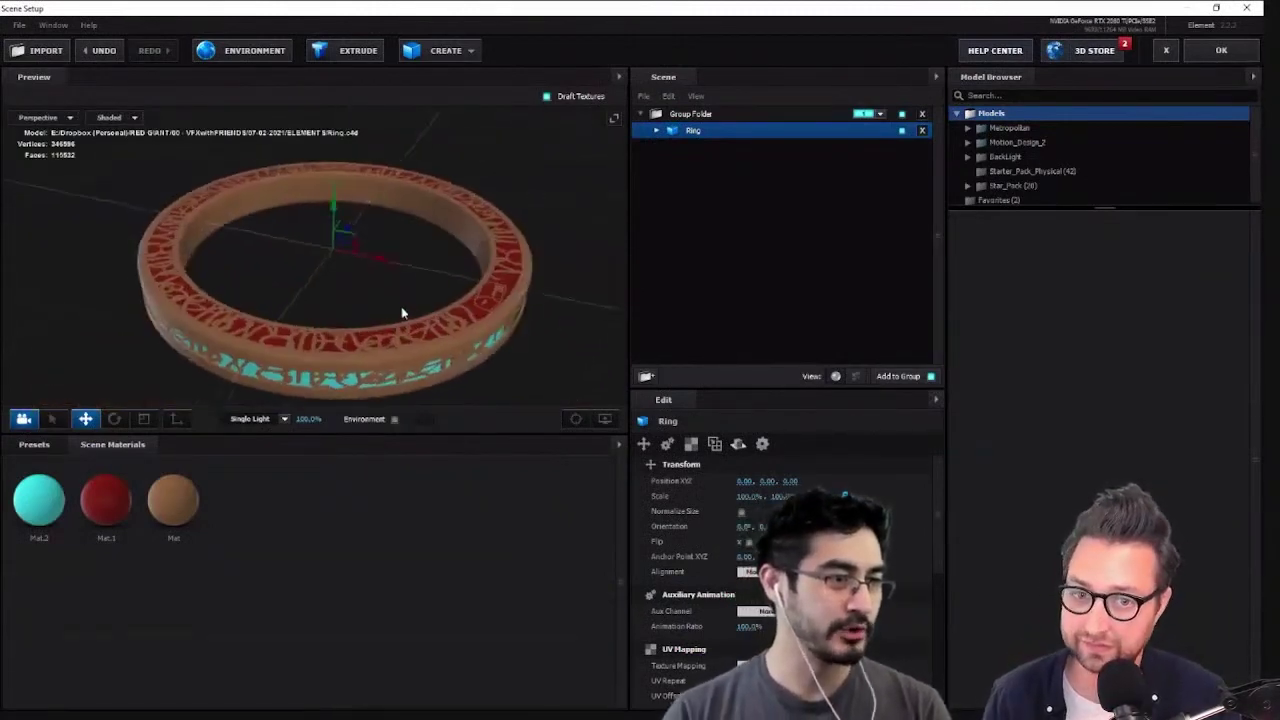
{"action": "scroll", "coordinate": [404, 280], "scroll_direction": "up", "scroll_amount": 3}
{"action": "scroll", "coordinate": [433, 241], "scroll_direction": "down", "scroll_amount": 2}
{"action": "middle_click_drag", "start_coordinate": [433, 241], "coordinate": [430, 183]}
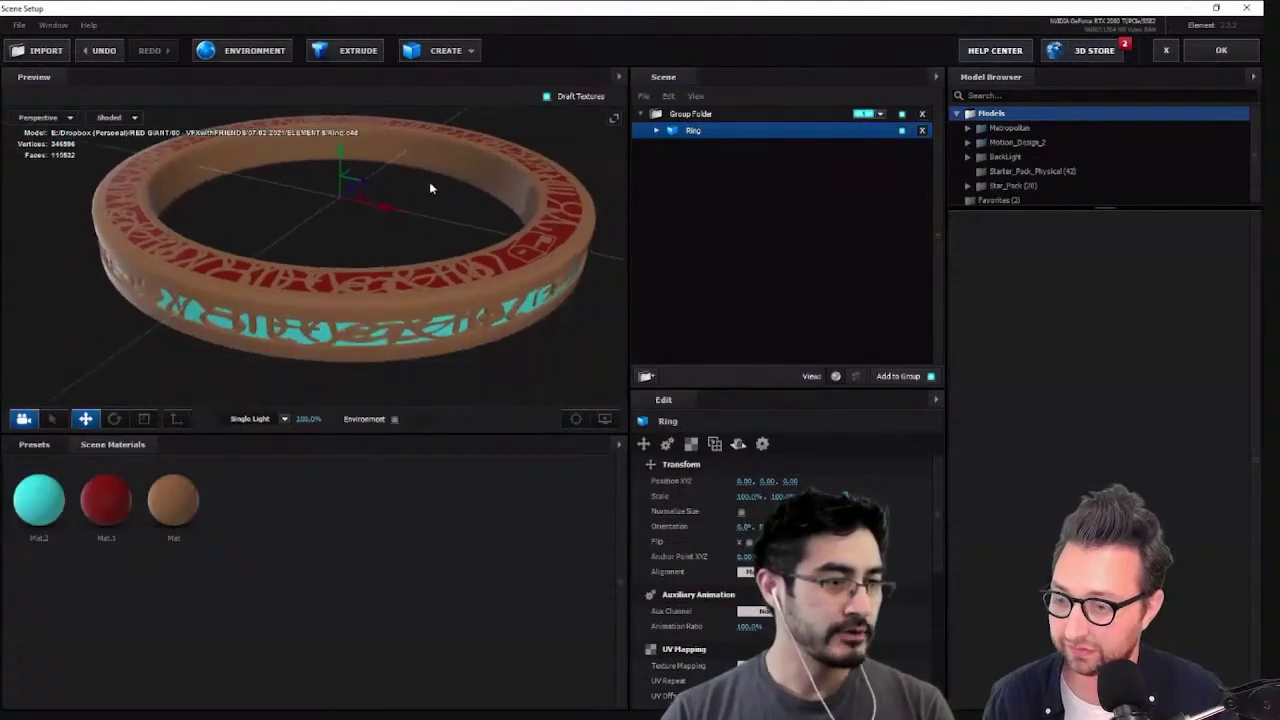
{"action": "left_click_drag", "start_coordinate": [429, 187], "coordinate": [419, 217]}
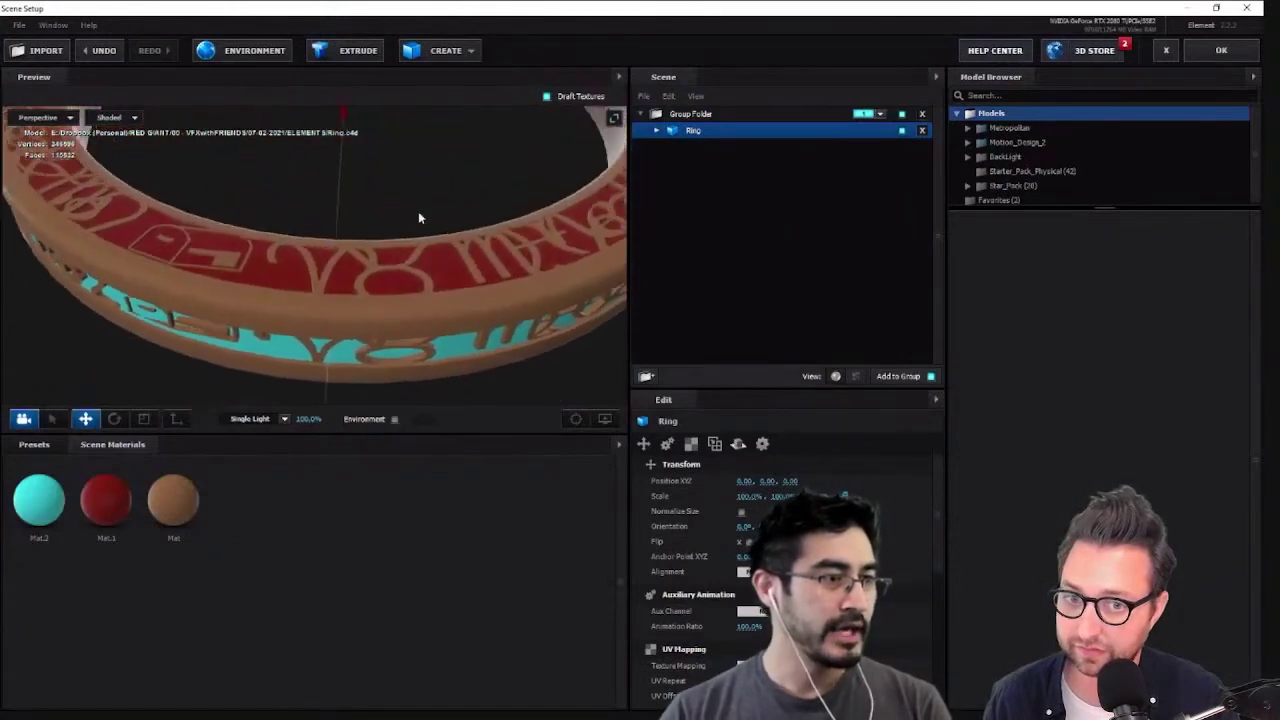
Open the scene's environment texture settings and start choosing a replacement image file
{"action": "left_click", "coordinate": [238, 51]}
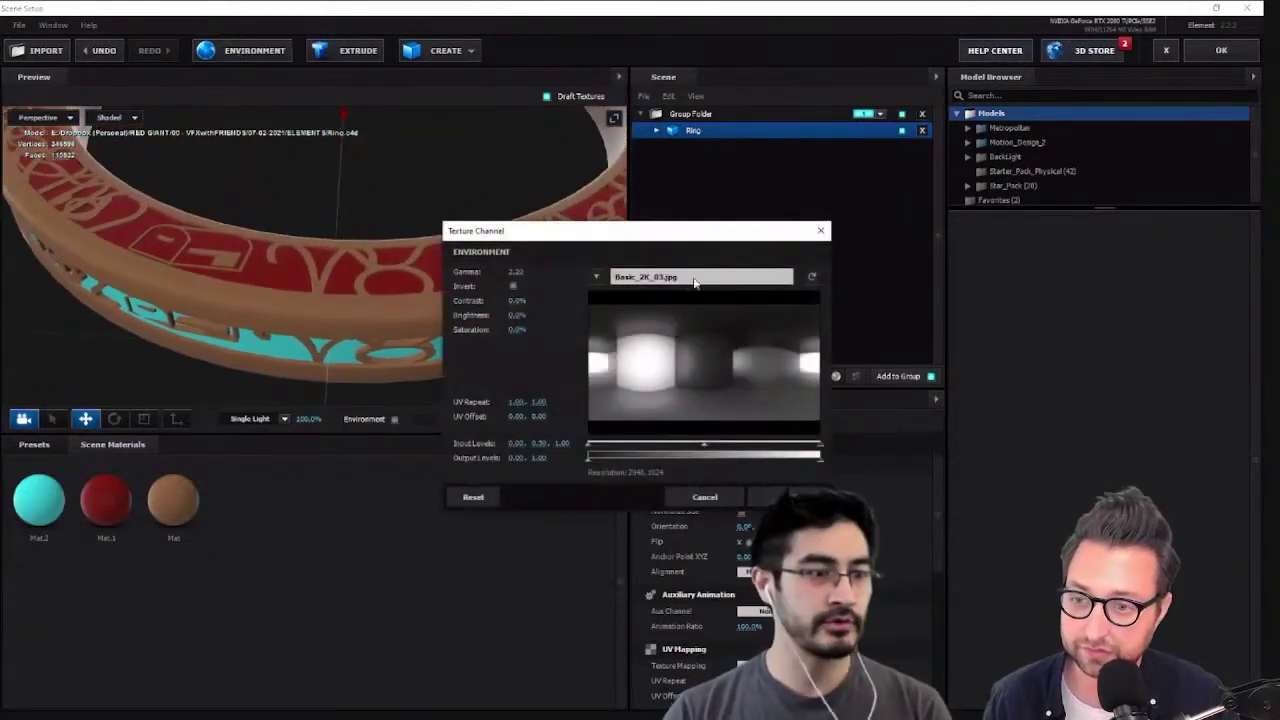
{"action": "left_click", "coordinate": [598, 277]}
{"action": "left_click", "coordinate": [622, 279]}
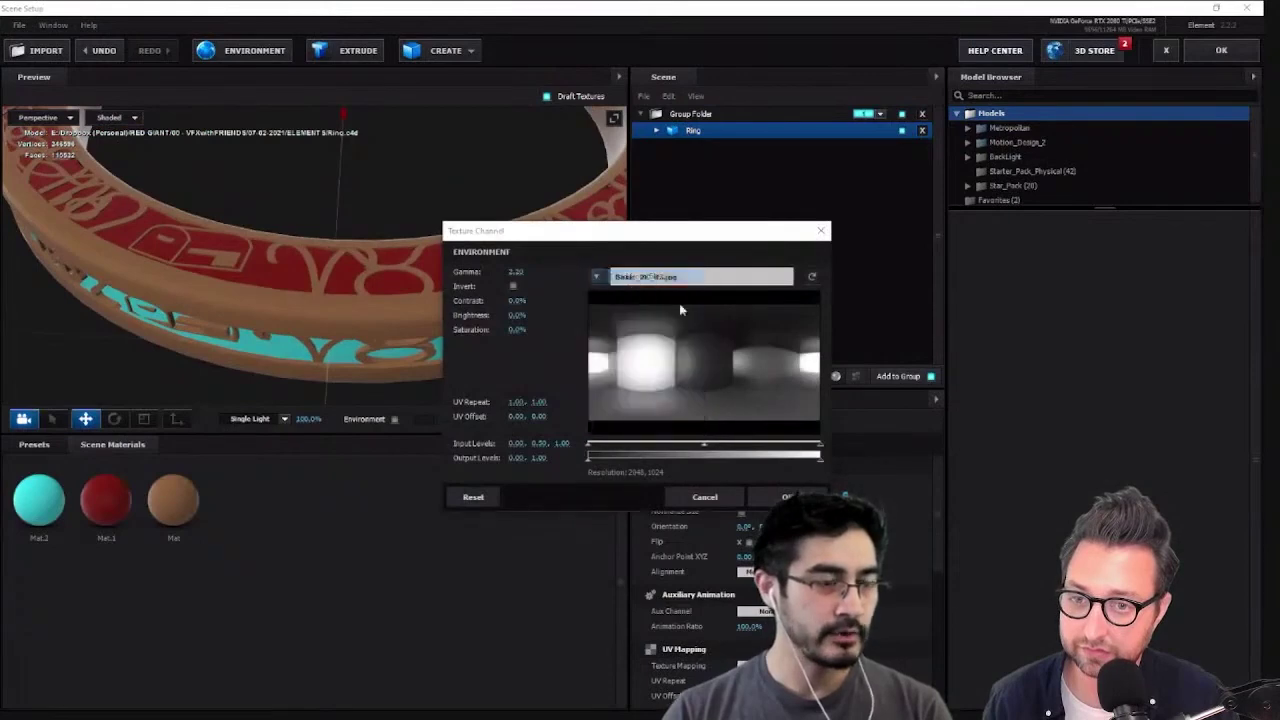
{"action": "scroll", "coordinate": [790, 487], "scroll_direction": "down", "scroll_amount": 1}
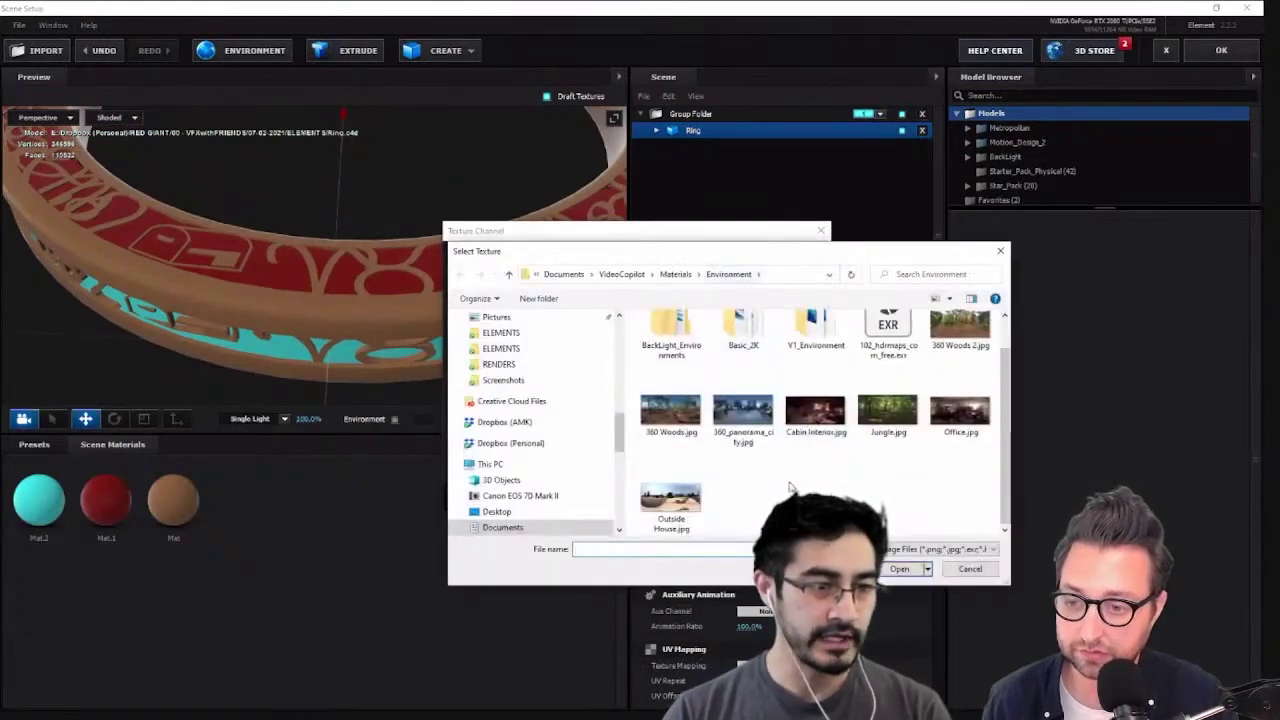
{"action": "scroll", "coordinate": [735, 370], "scroll_direction": "up", "scroll_amount": 1}
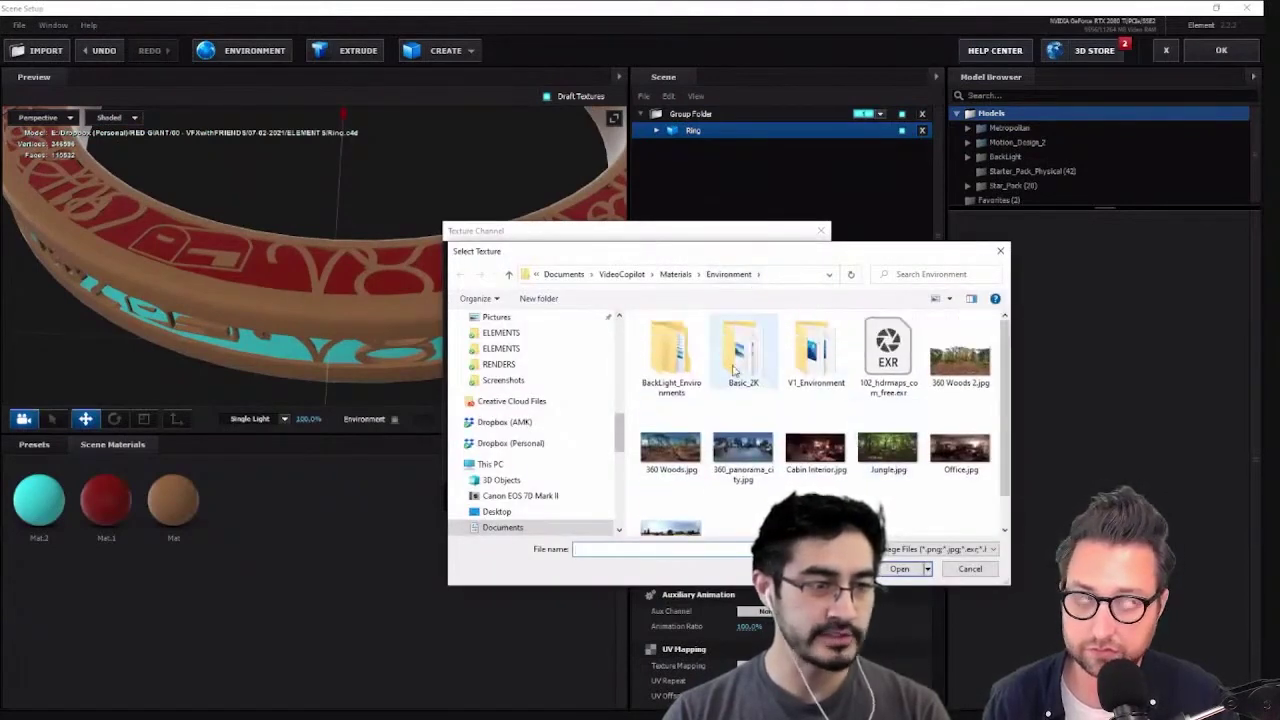
Look through the environment images in the BackLight_4K folder and return to the Environment folder
{"action": "double_click", "coordinate": [668, 355]}
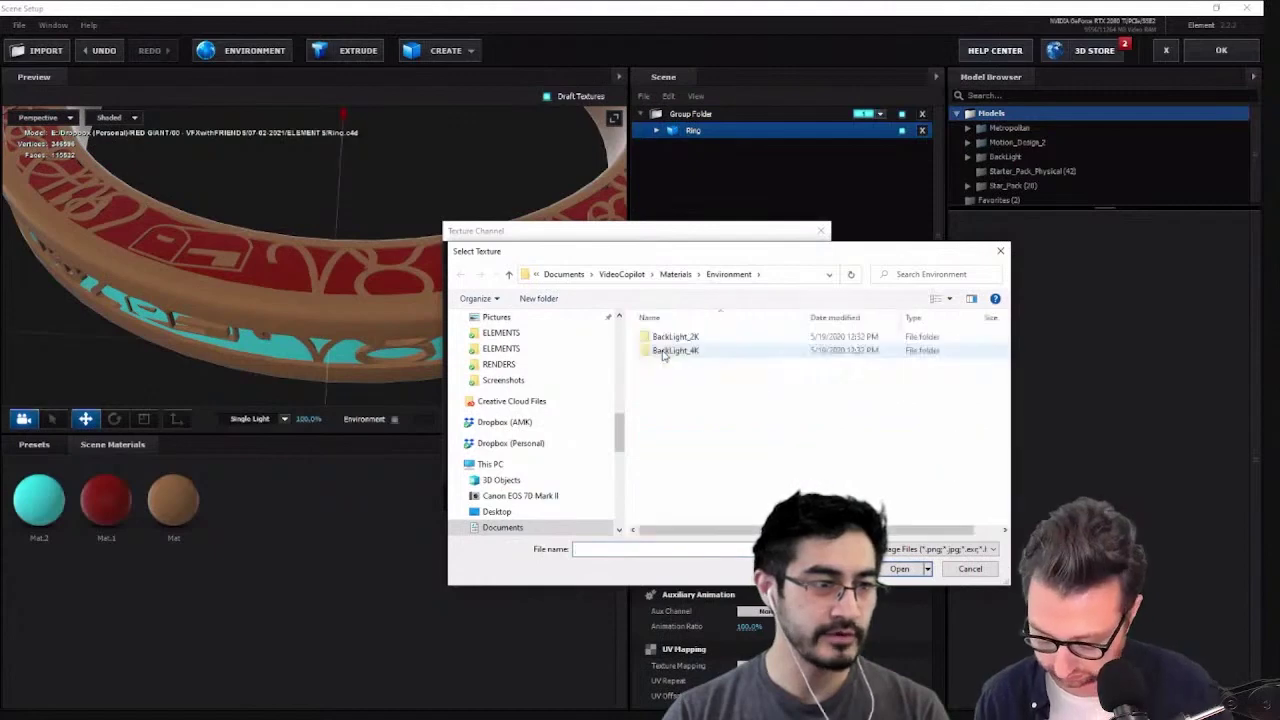
{"action": "double_click", "coordinate": [729, 351]}
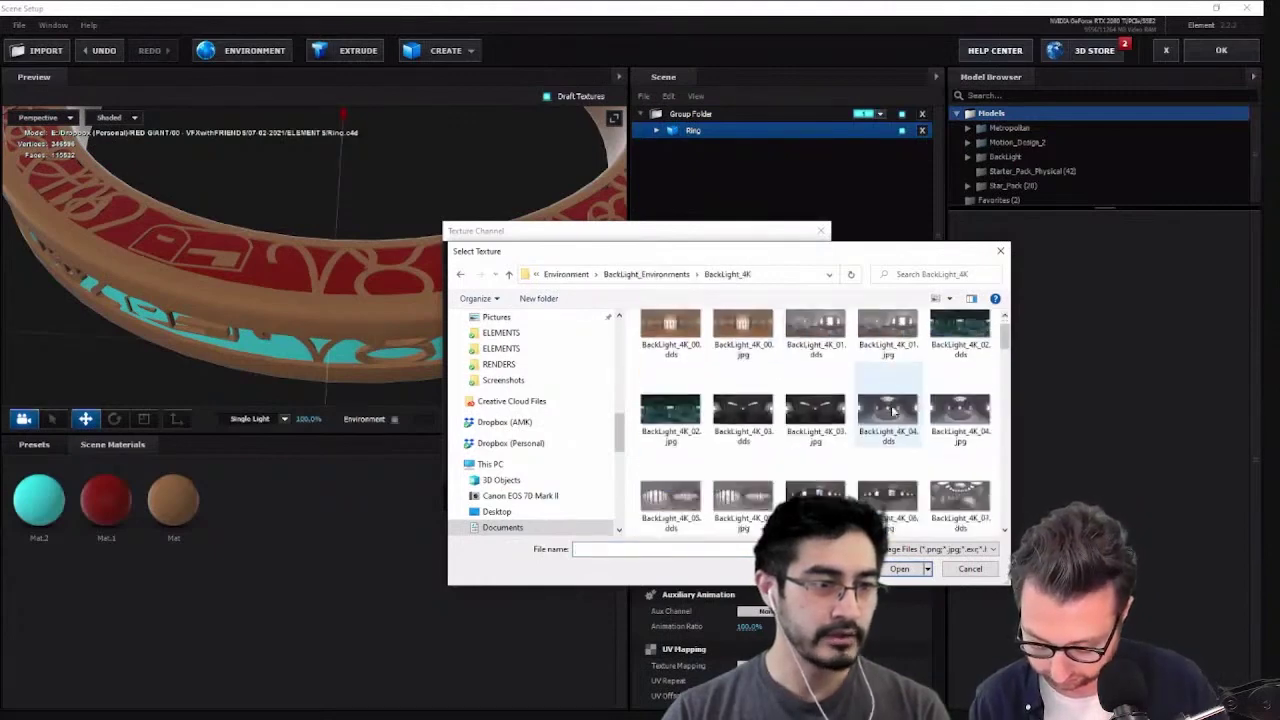
{"action": "scroll", "coordinate": [800, 360], "scroll_direction": "down", "scroll_amount": 3}
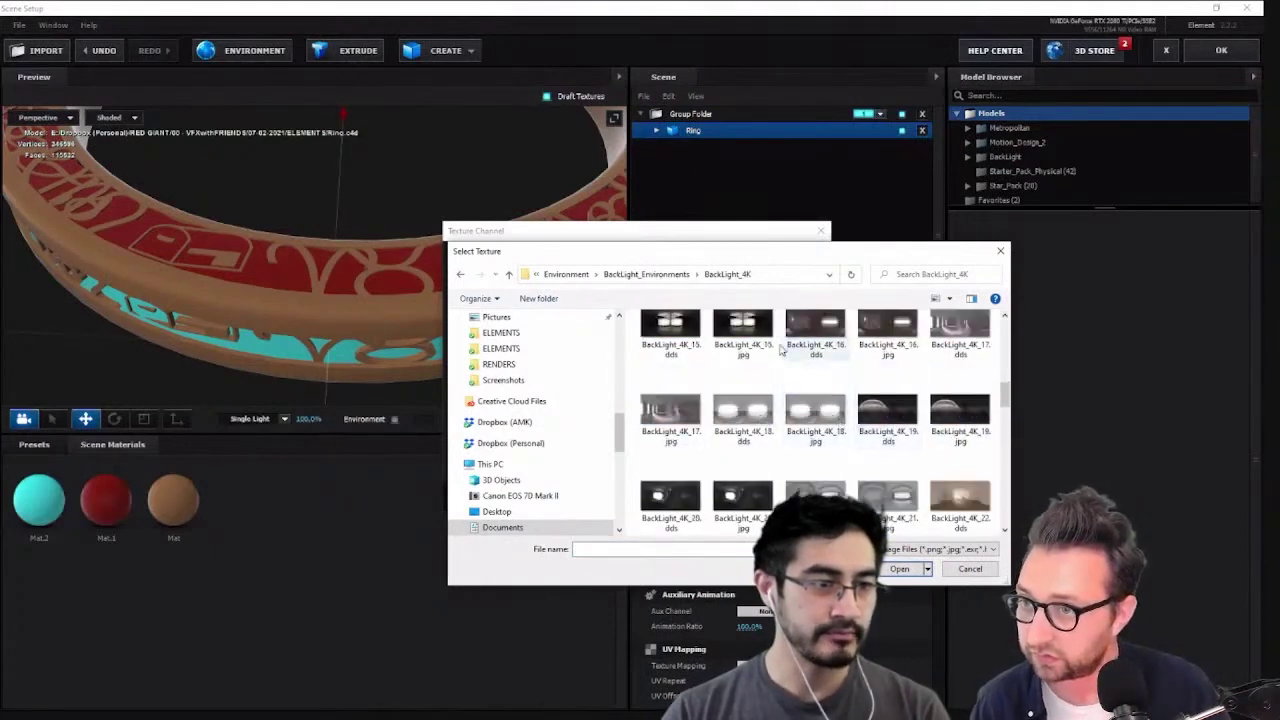
{"action": "scroll", "coordinate": [781, 348], "scroll_direction": "down", "scroll_amount": 3}
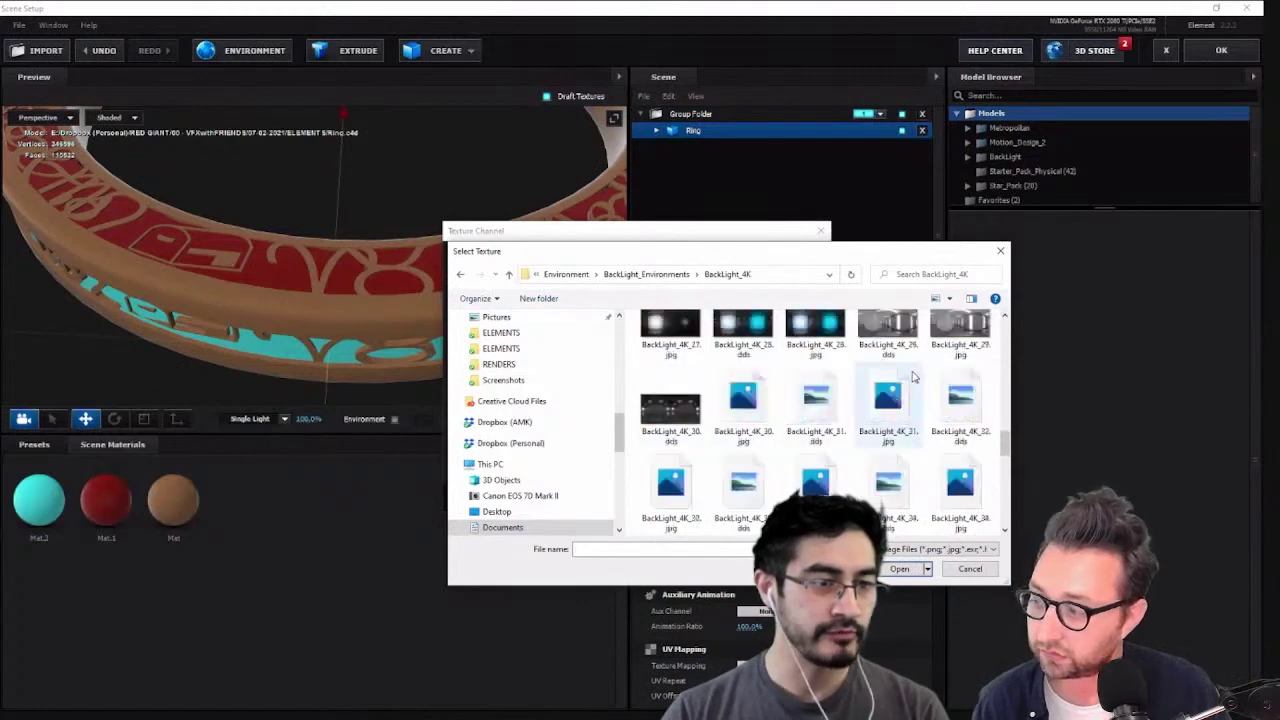
{"action": "scroll", "coordinate": [860, 400], "scroll_direction": "down", "scroll_amount": 2}
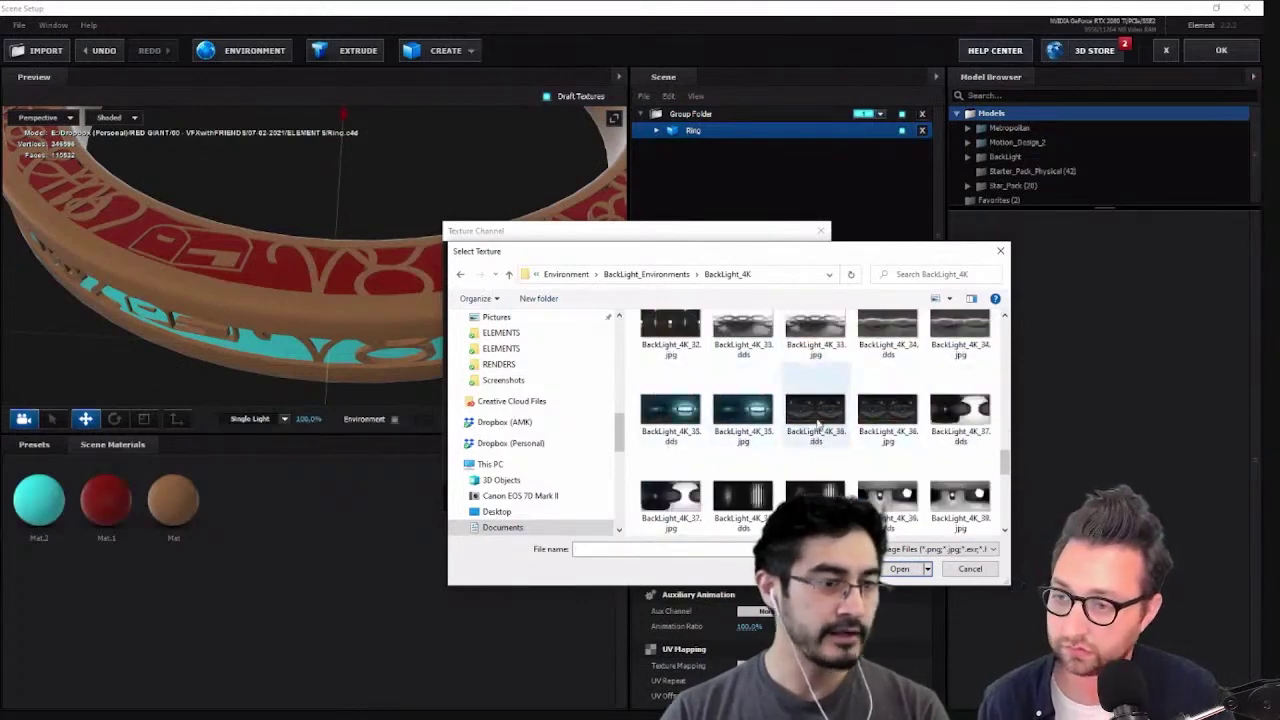
{"action": "scroll", "coordinate": [818, 425], "scroll_direction": "up", "scroll_amount": 4}
{"action": "scroll", "coordinate": [818, 414], "scroll_direction": "up", "scroll_amount": 3}
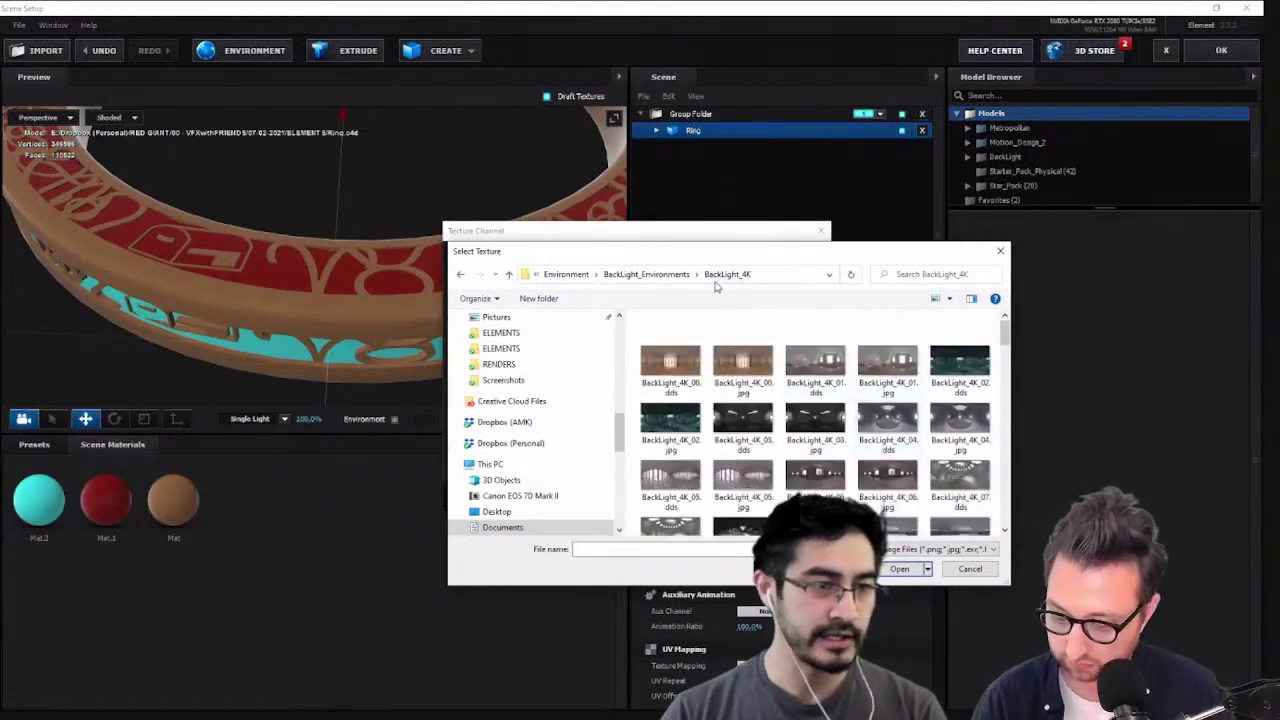
{"action": "left_click", "coordinate": [646, 274]}
{"action": "left_click", "coordinate": [620, 274]}
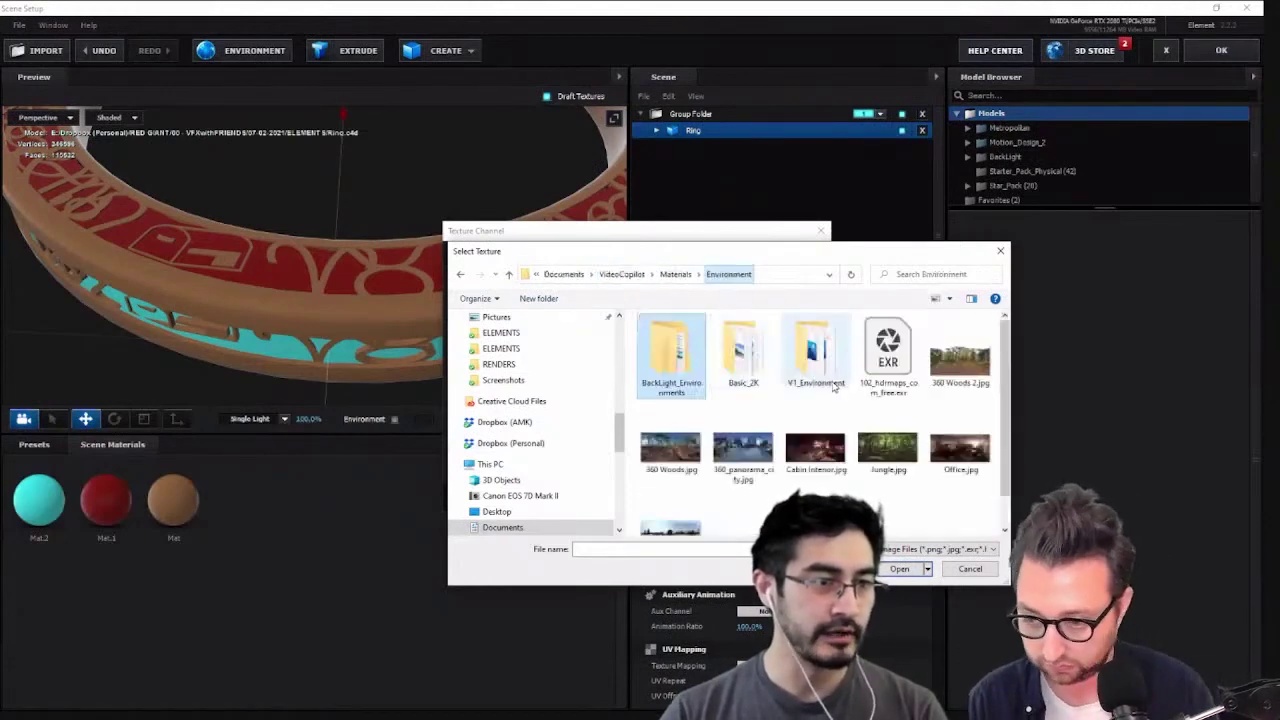
Load Roof.png from the V1_Environment folder as the scene's environment texture and confirm it
{"action": "double_click", "coordinate": [815, 355]}
{"action": "scroll", "coordinate": [785, 380], "scroll_direction": "down", "scroll_amount": 1}
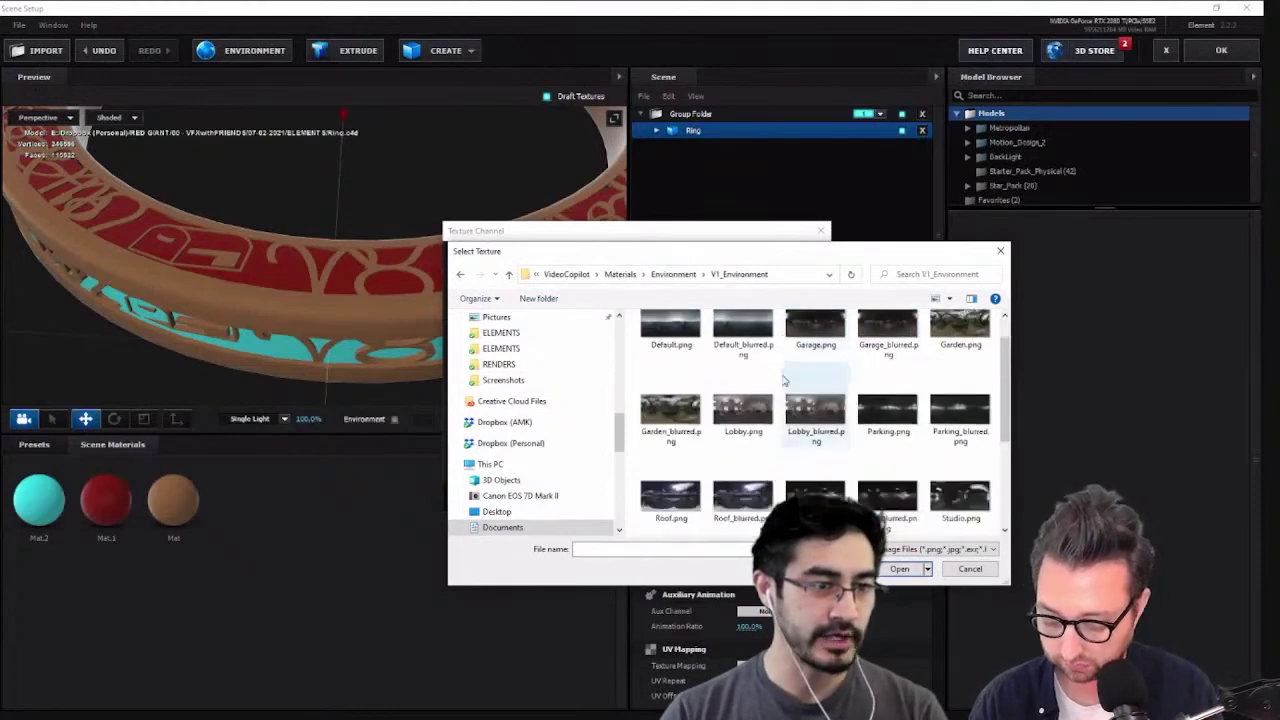
{"action": "scroll", "coordinate": [785, 382], "scroll_direction": "down", "scroll_amount": 1}
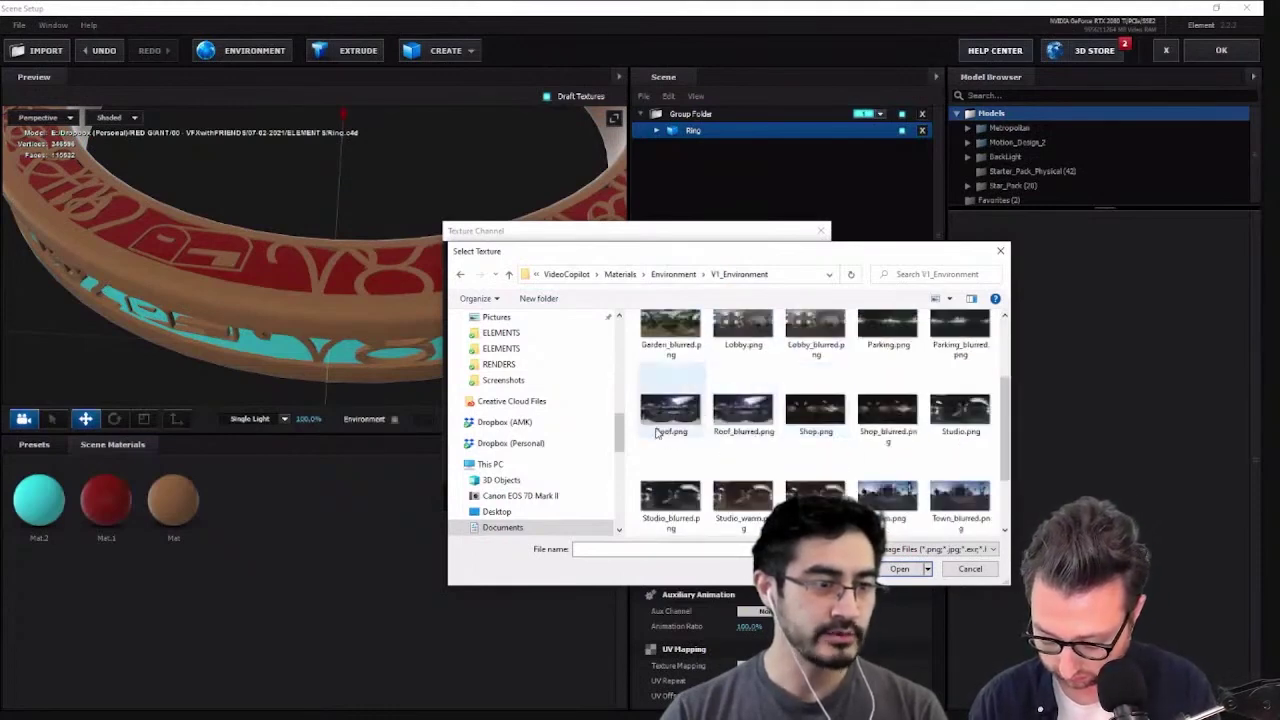
{"action": "left_click", "coordinate": [743, 410]}
{"action": "left_click", "coordinate": [670, 418]}
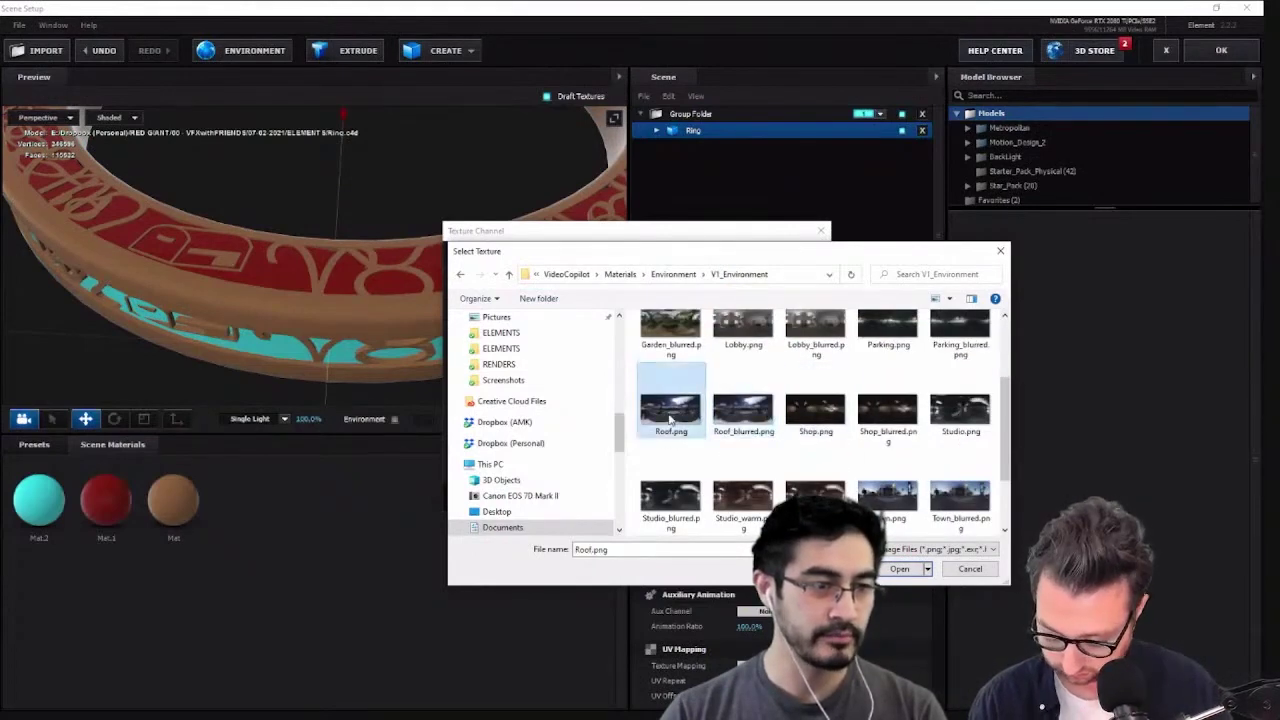
{"action": "double_click", "coordinate": [670, 415]}
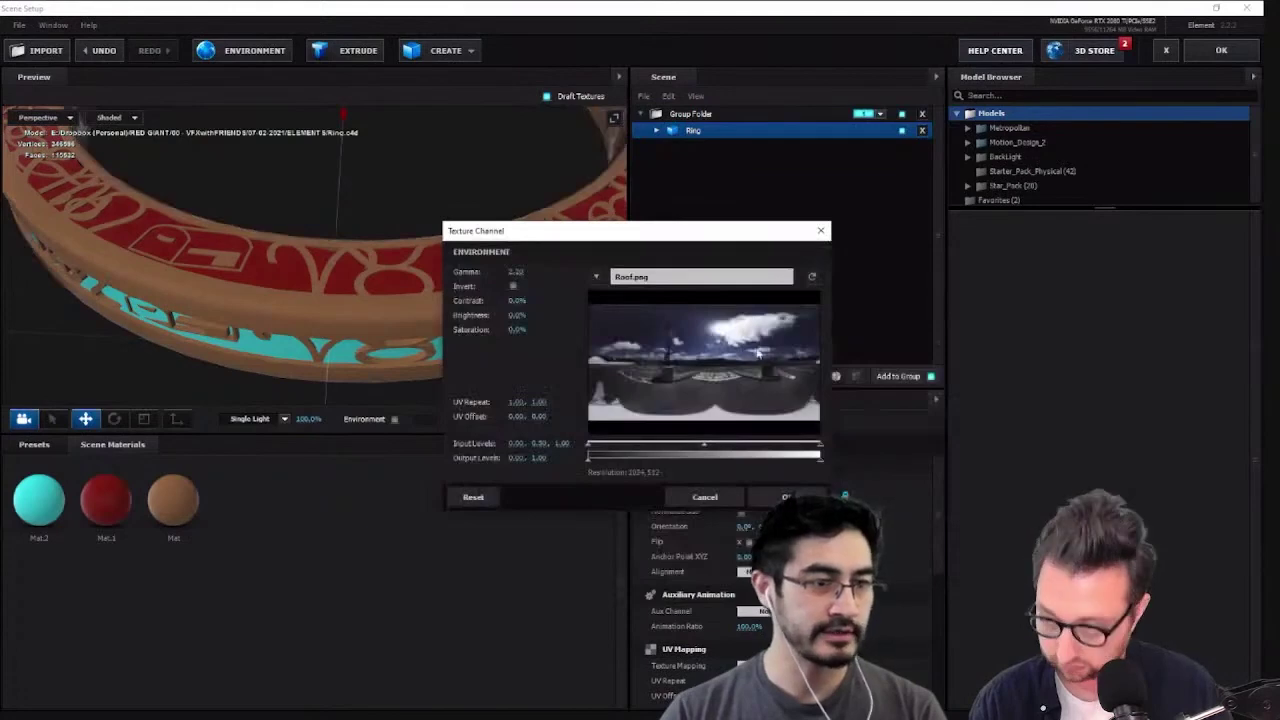
{"action": "left_click", "coordinate": [782, 496]}
Apply the metal_gold_dark preset from the Pro_Shaders_2 Metal materials to the brown body of the ring
{"action": "left_click_drag", "start_coordinate": [577, 373], "coordinate": [461, 257]}
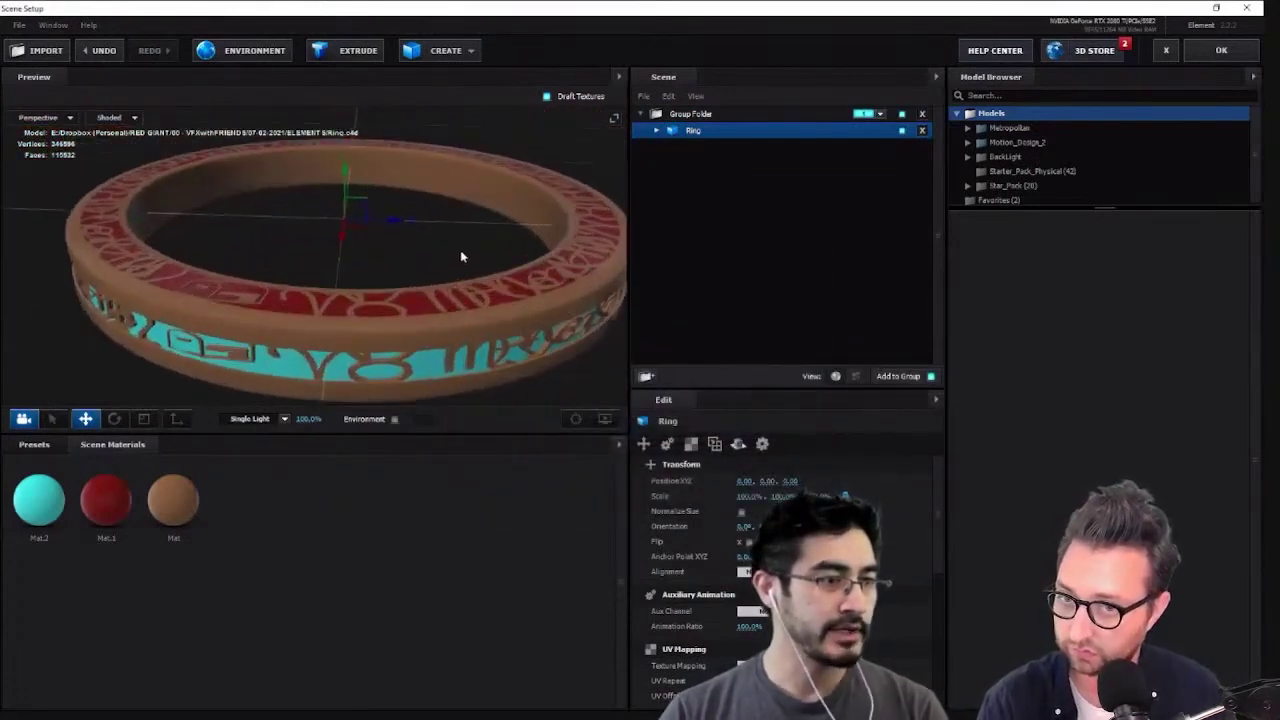
{"action": "left_click", "coordinate": [196, 509]}
{"action": "left_click", "coordinate": [36, 444]}
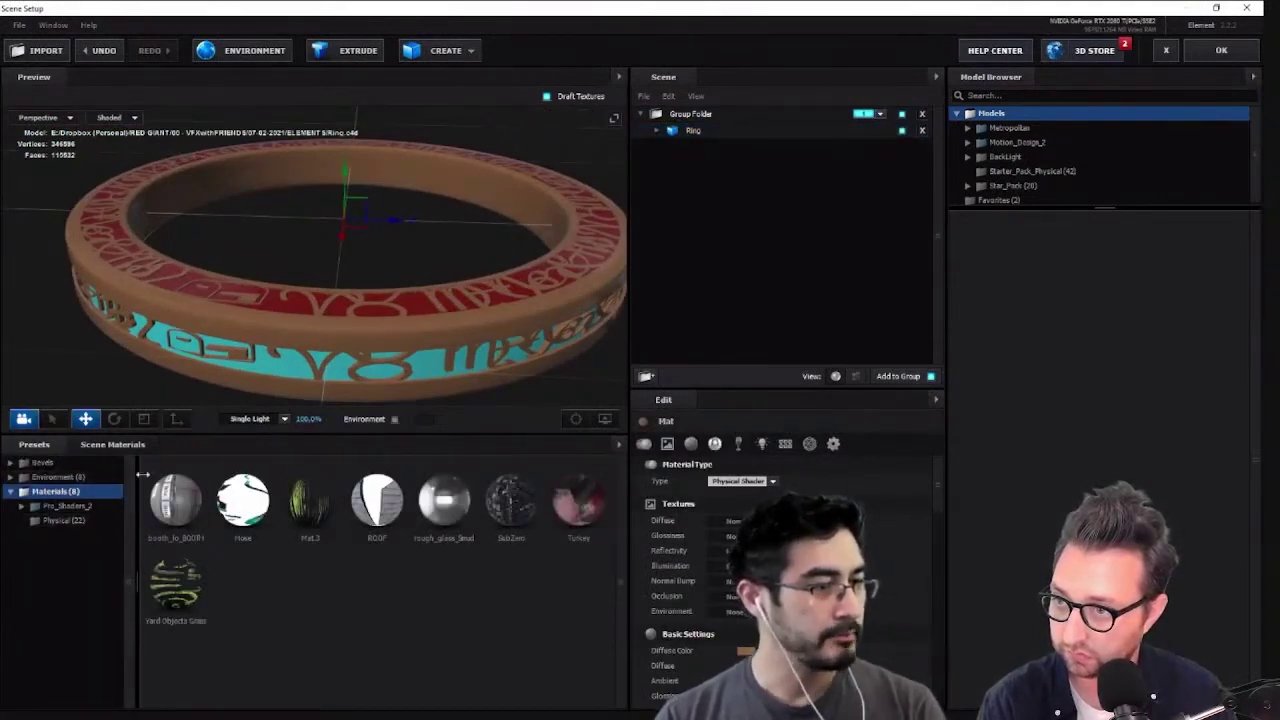
{"action": "left_click", "coordinate": [22, 506]}
{"action": "left_click", "coordinate": [68, 578]}
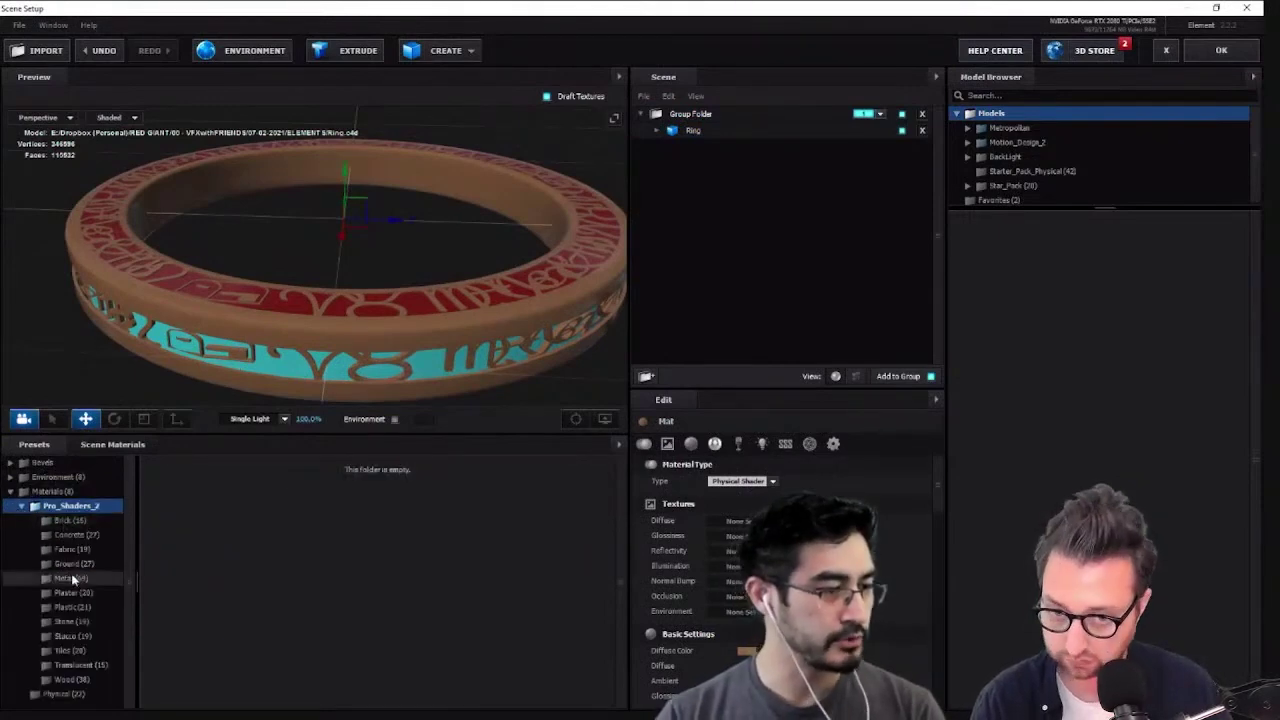
{"action": "scroll", "coordinate": [376, 538], "scroll_direction": "down", "scroll_amount": 5}
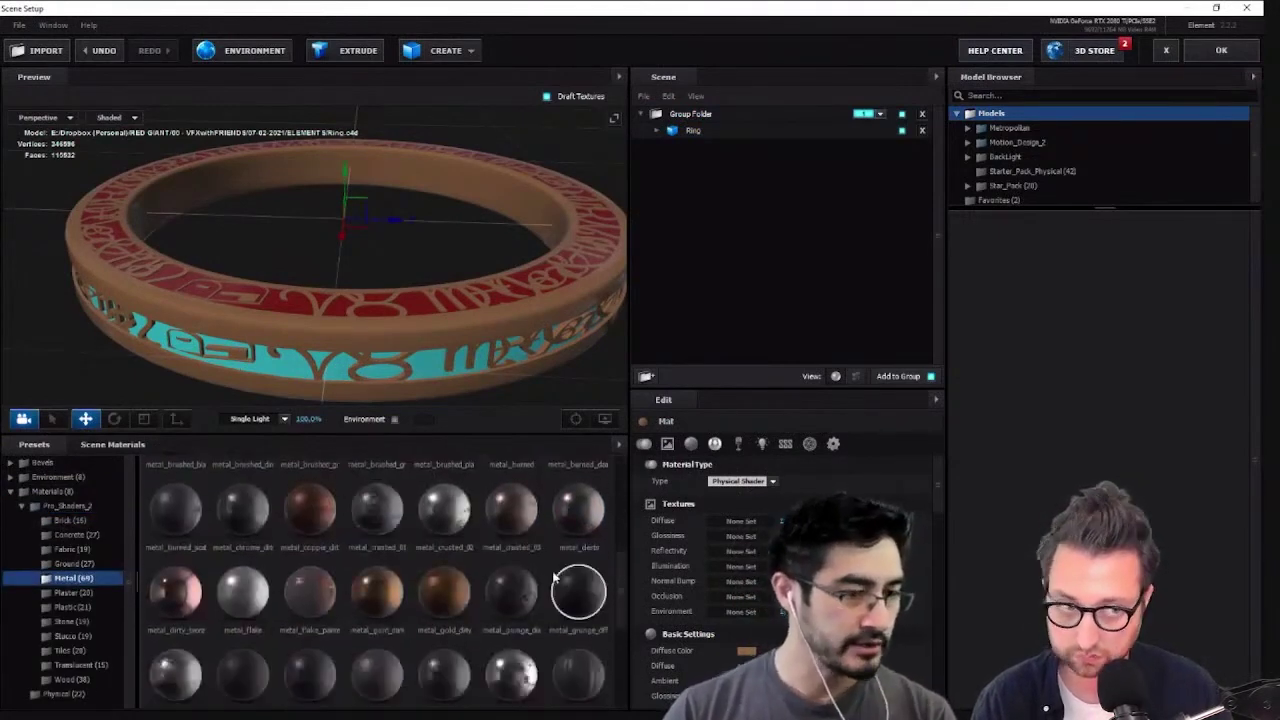
{"action": "scroll", "coordinate": [495, 556], "scroll_direction": "down", "scroll_amount": 5}
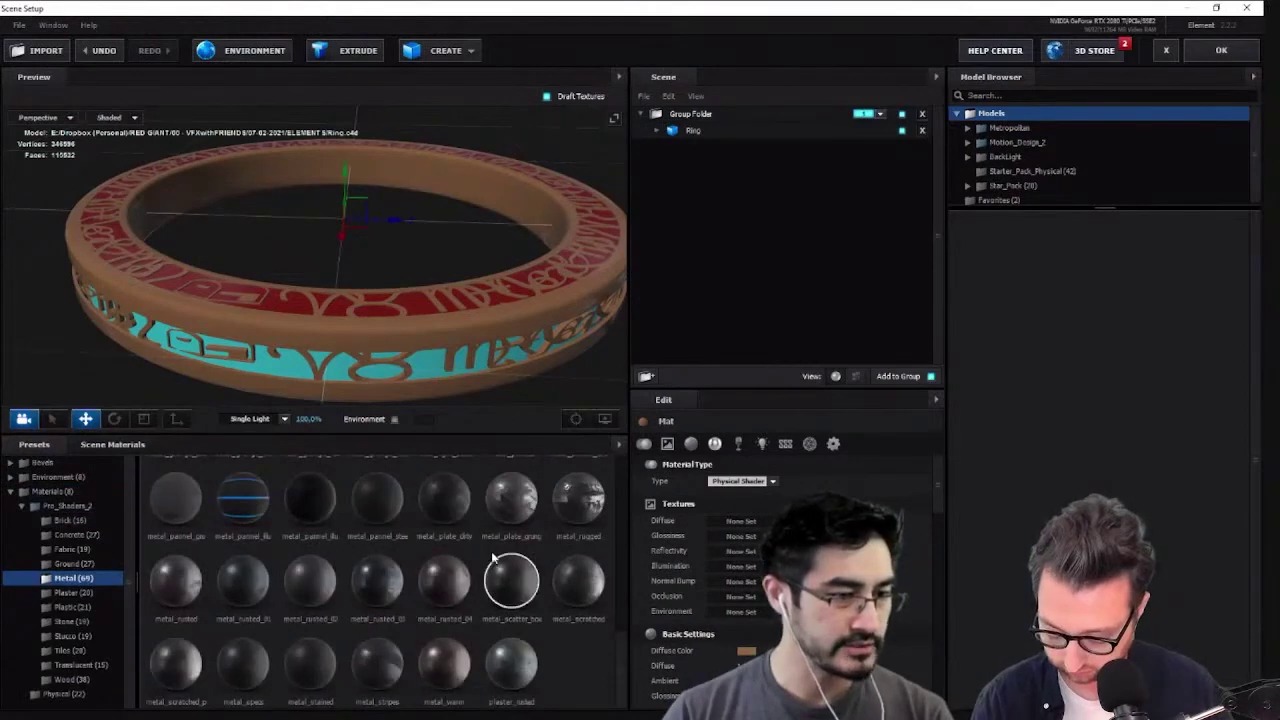
{"action": "scroll", "coordinate": [495, 558], "scroll_direction": "up", "scroll_amount": 4}
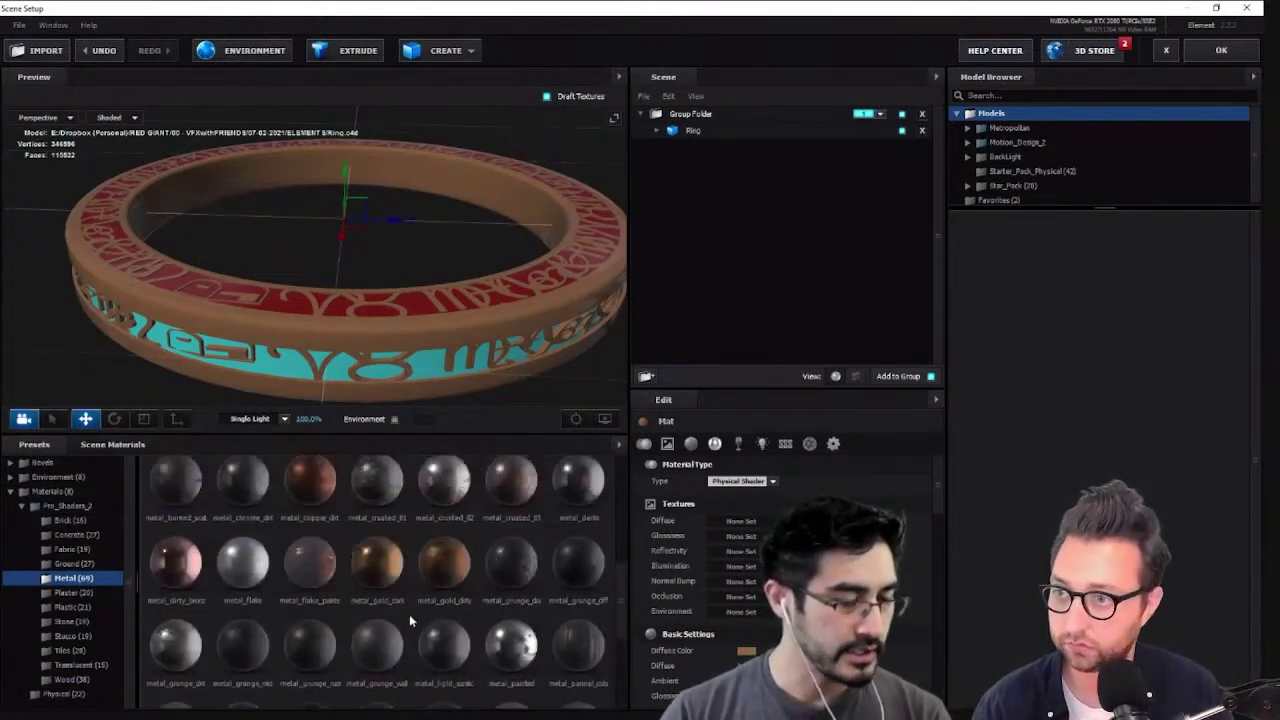
{"action": "left_click_drag", "start_coordinate": [387, 578], "coordinate": [486, 360]}
Change the diffuse color of the Mat material to a lighter, less saturated tan
{"action": "scroll", "coordinate": [500, 327], "scroll_direction": "up", "scroll_amount": 3}
{"action": "scroll", "coordinate": [482, 332], "scroll_direction": "down", "scroll_amount": 1}
{"action": "scroll", "coordinate": [790, 580], "scroll_direction": "down", "scroll_amount": 5}
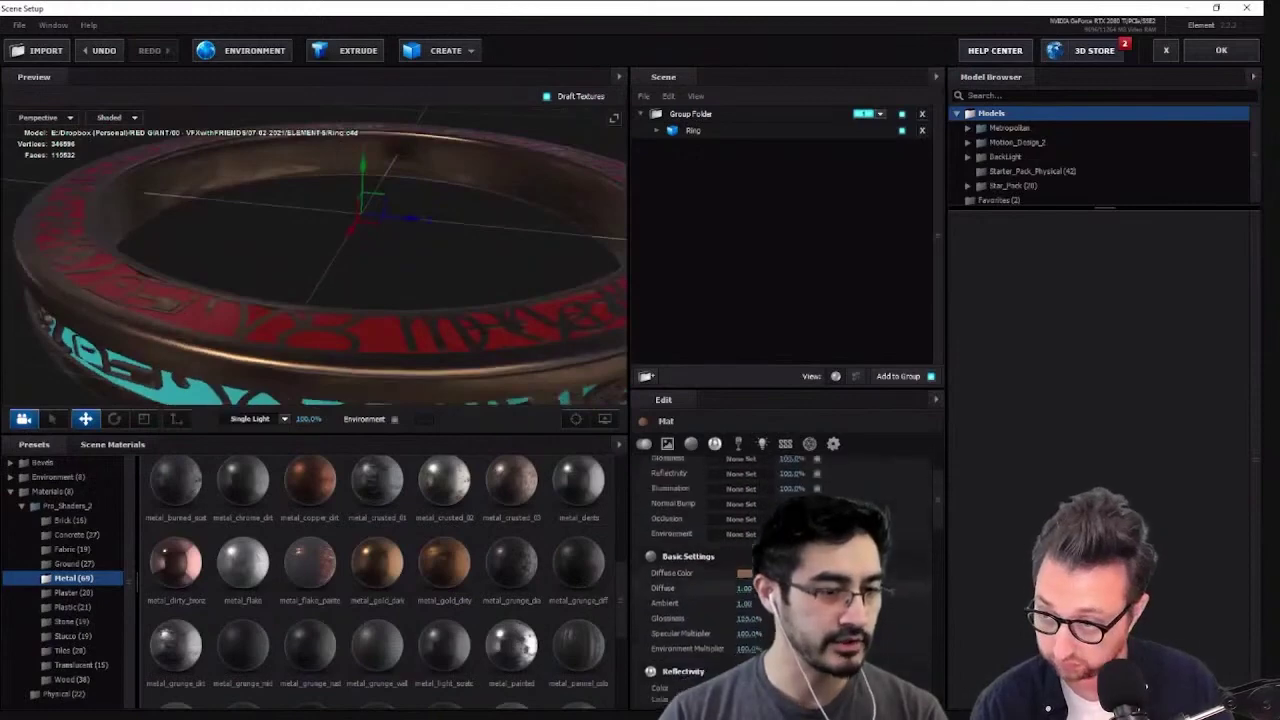
{"action": "scroll", "coordinate": [700, 560], "scroll_direction": "up", "scroll_amount": 5}
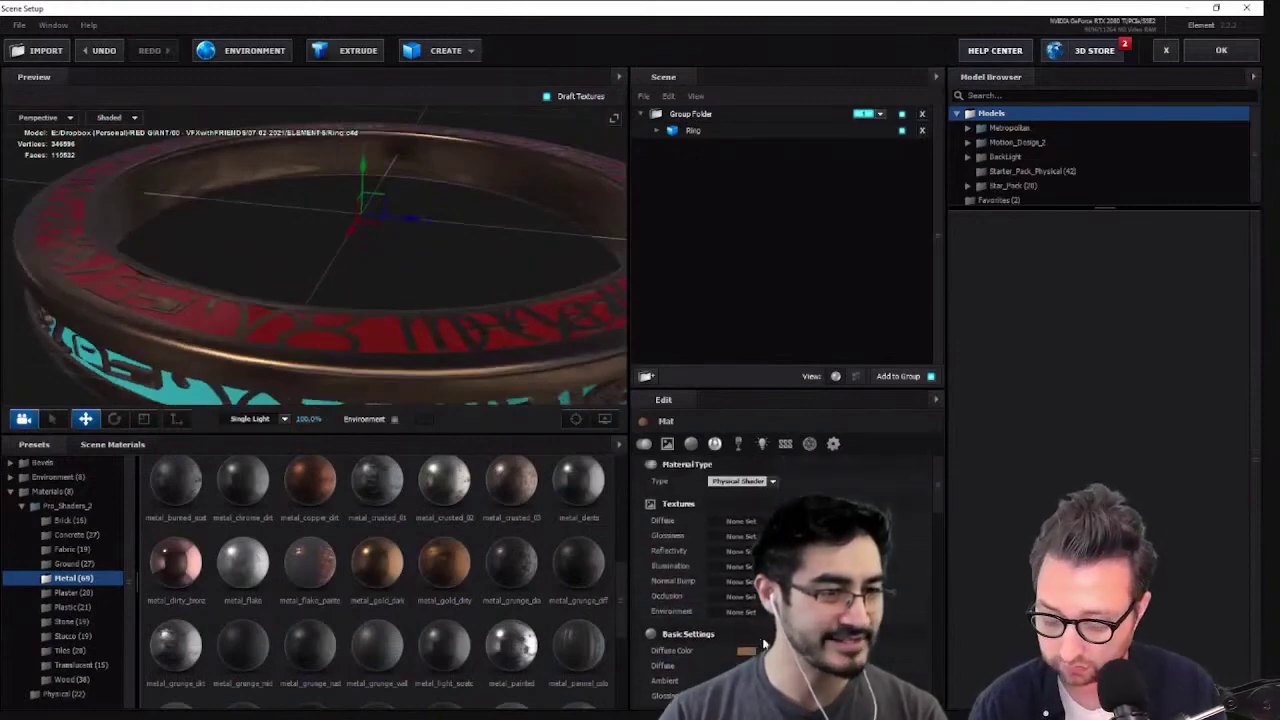
{"action": "left_click", "coordinate": [746, 650]}
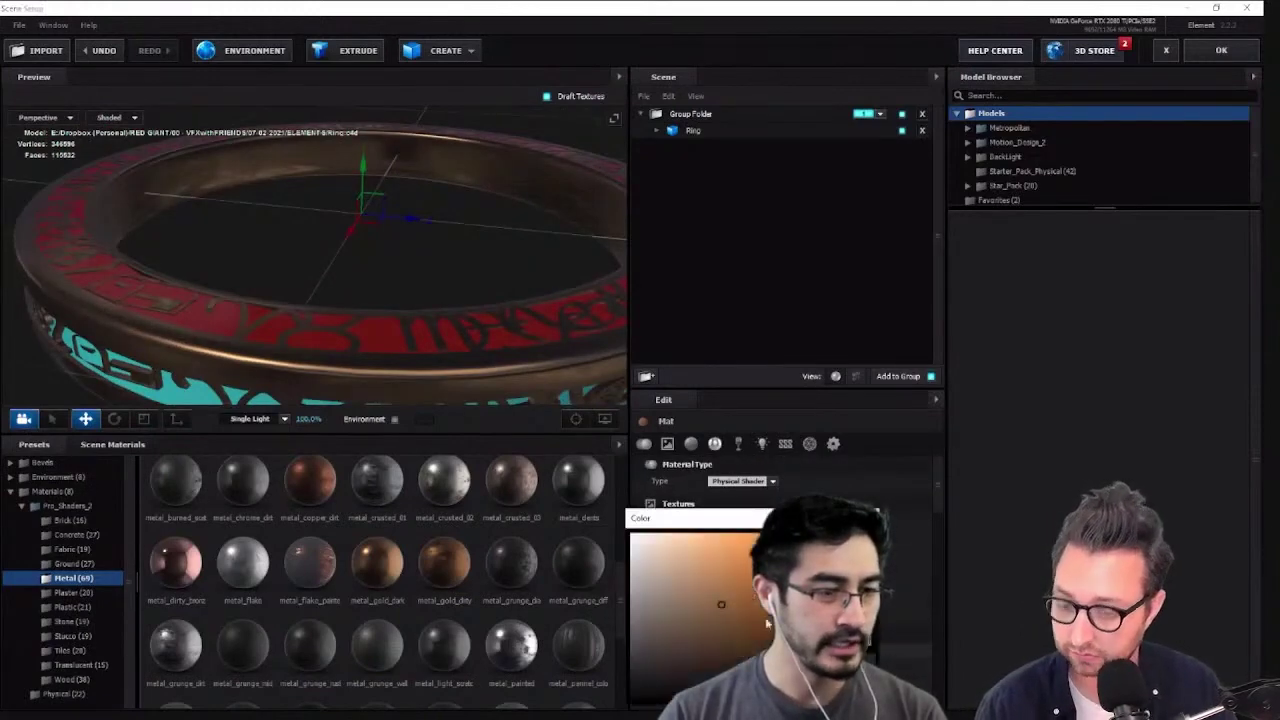
{"action": "left_click_drag", "start_coordinate": [702, 588], "coordinate": [690, 582]}
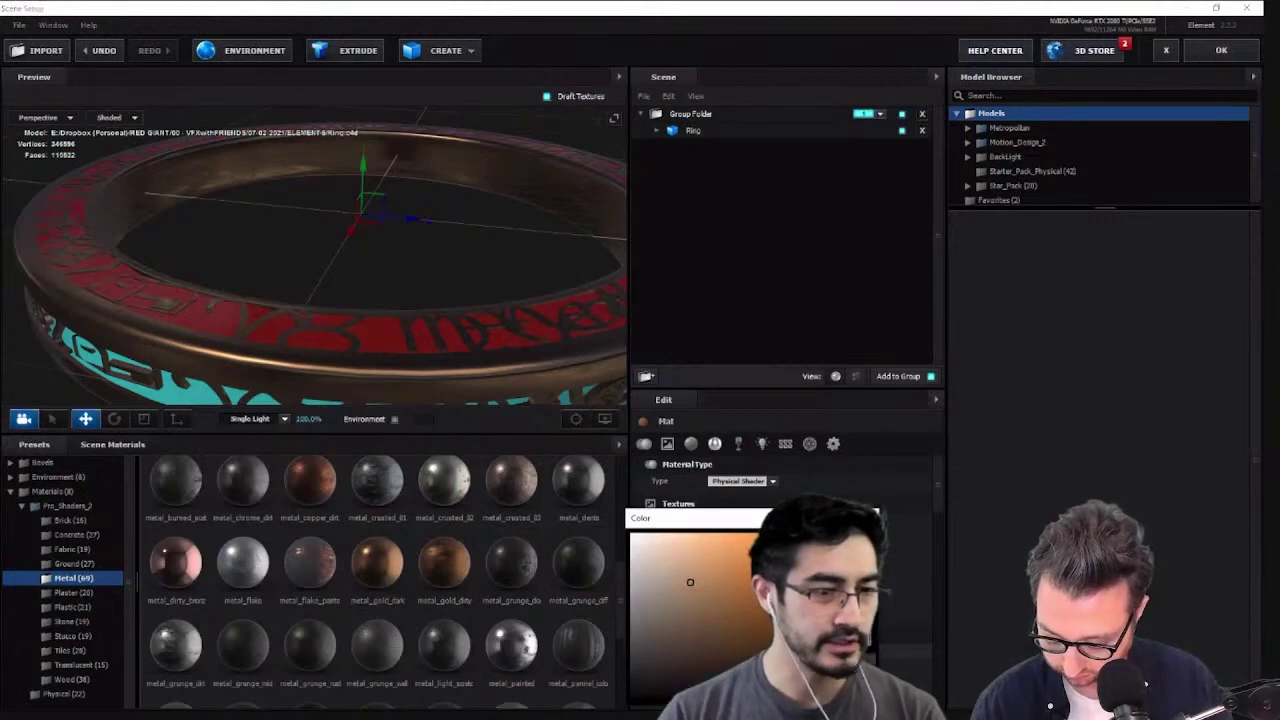
{"action": "left_click", "coordinate": [840, 685]}
Set the Mat material's reflectivity intensity to 27%
{"action": "scroll", "coordinate": [748, 628], "scroll_direction": "down", "scroll_amount": 5}
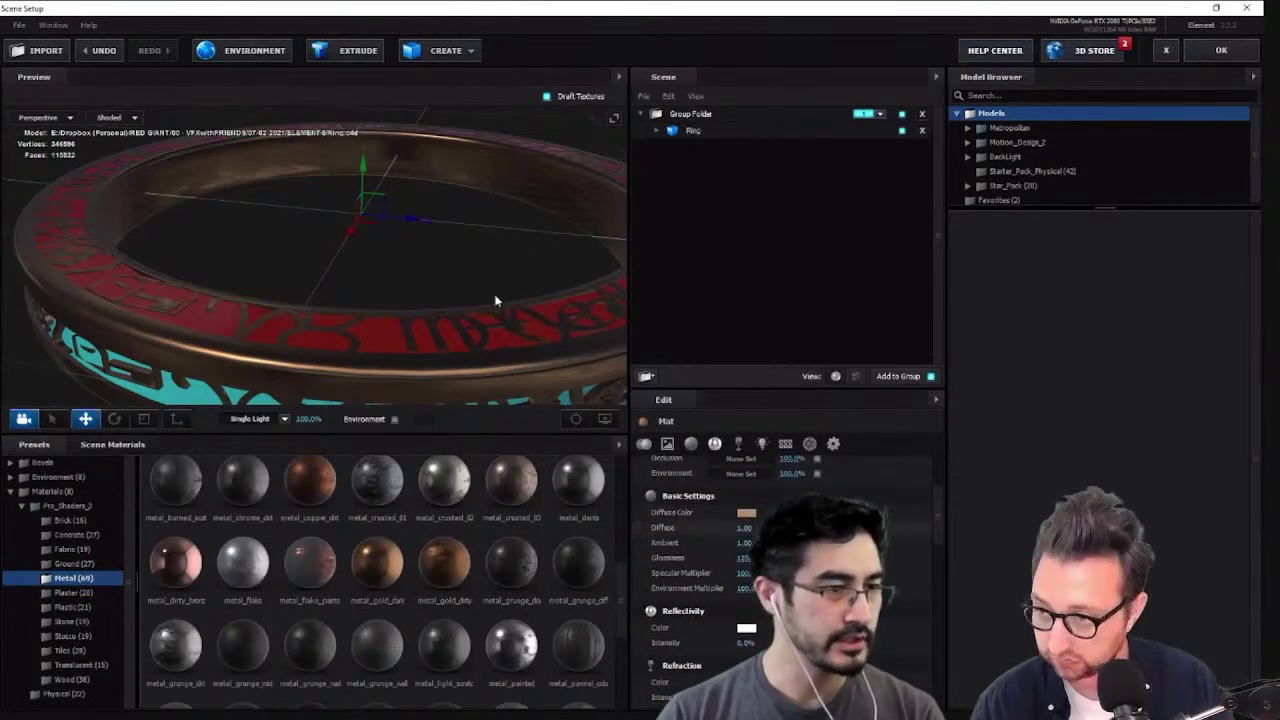
{"action": "left_click_drag", "start_coordinate": [494, 297], "coordinate": [496, 258]}
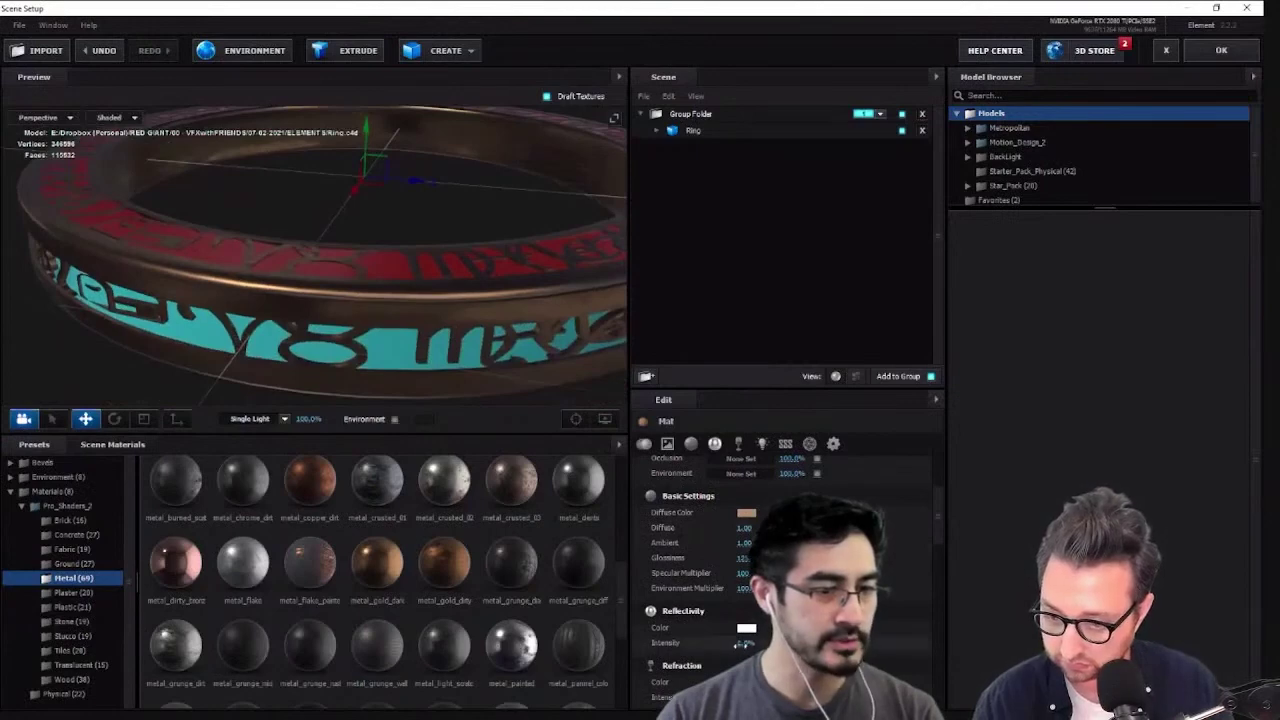
{"action": "left_click_drag", "start_coordinate": [748, 643], "coordinate": [765, 643]}
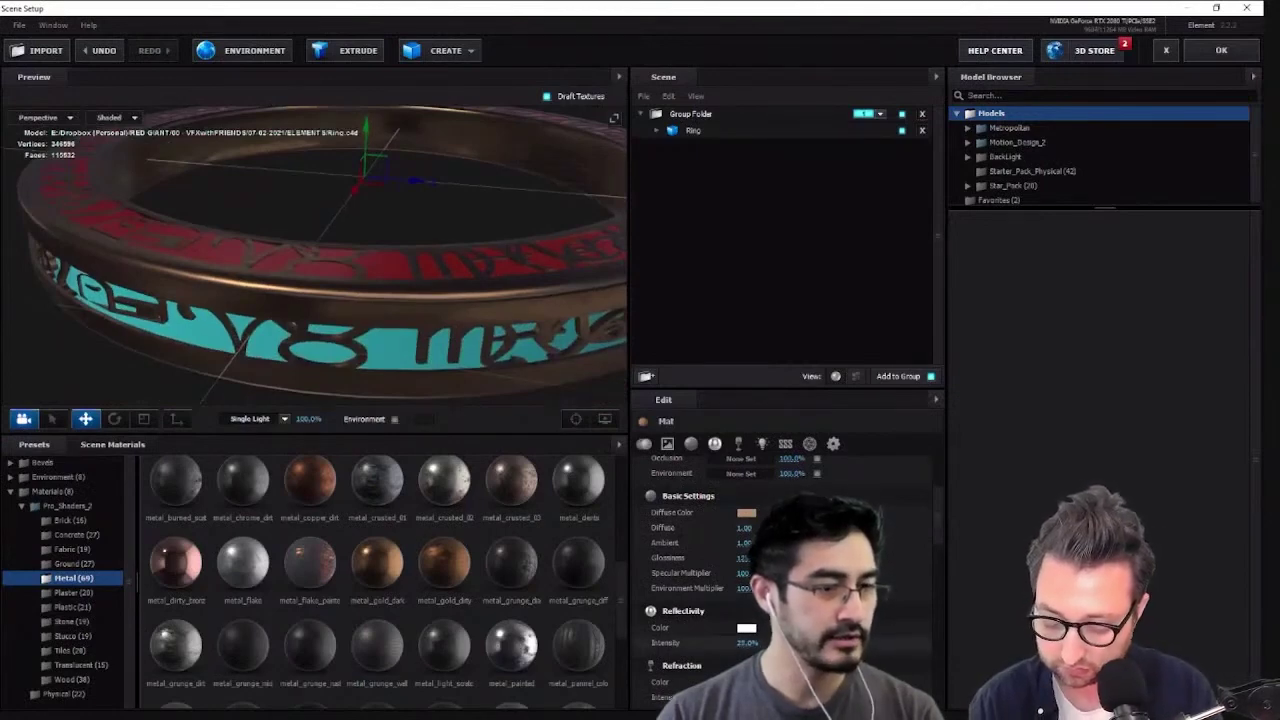
{"action": "scroll", "coordinate": [700, 560], "scroll_direction": "down", "scroll_amount": 3}
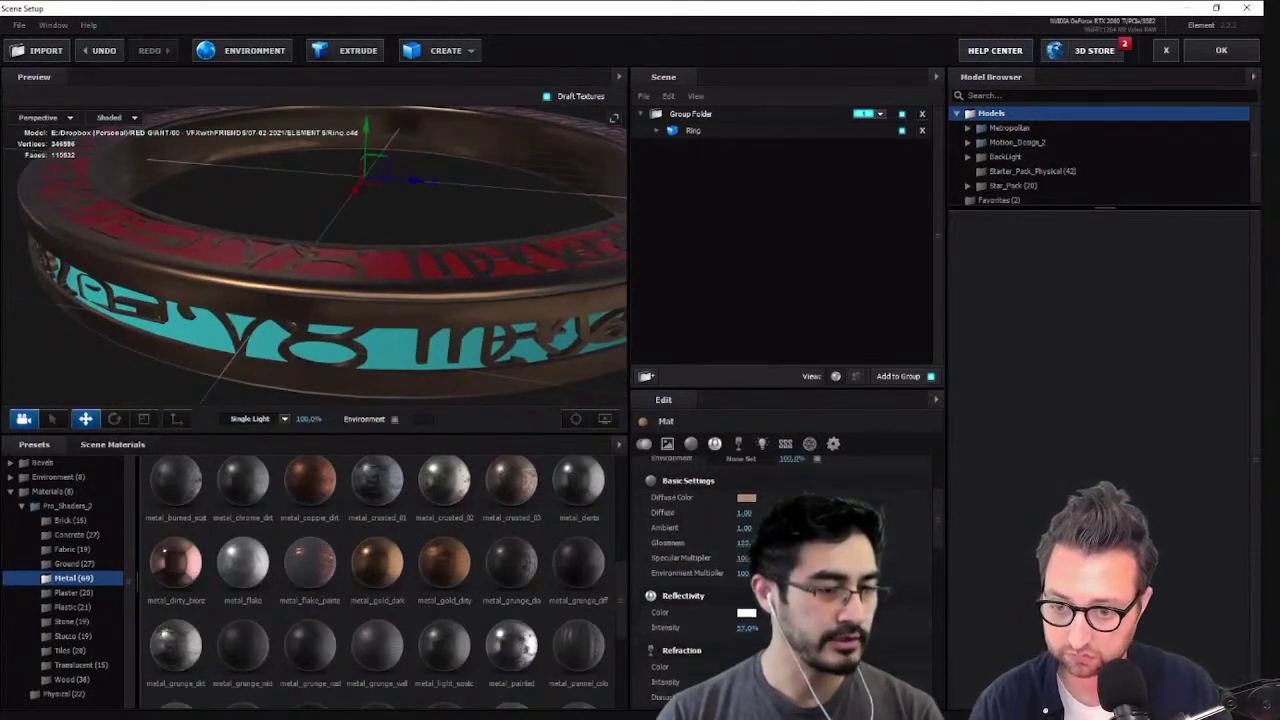
{"action": "scroll", "coordinate": [745, 510], "scroll_direction": "up", "scroll_amount": 8}
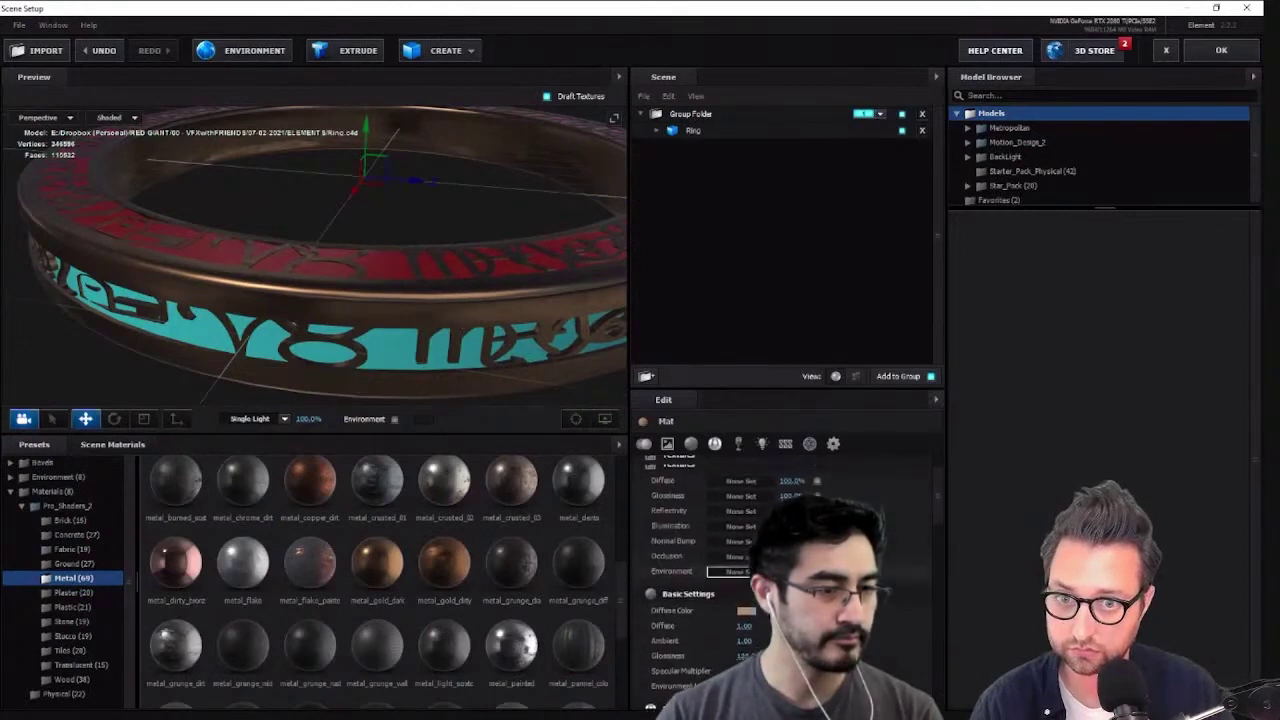
Select the metal_gold_dark scene material for editing, try it on the whole ring, and undo that assignment
{"action": "left_click", "coordinate": [110, 444]}
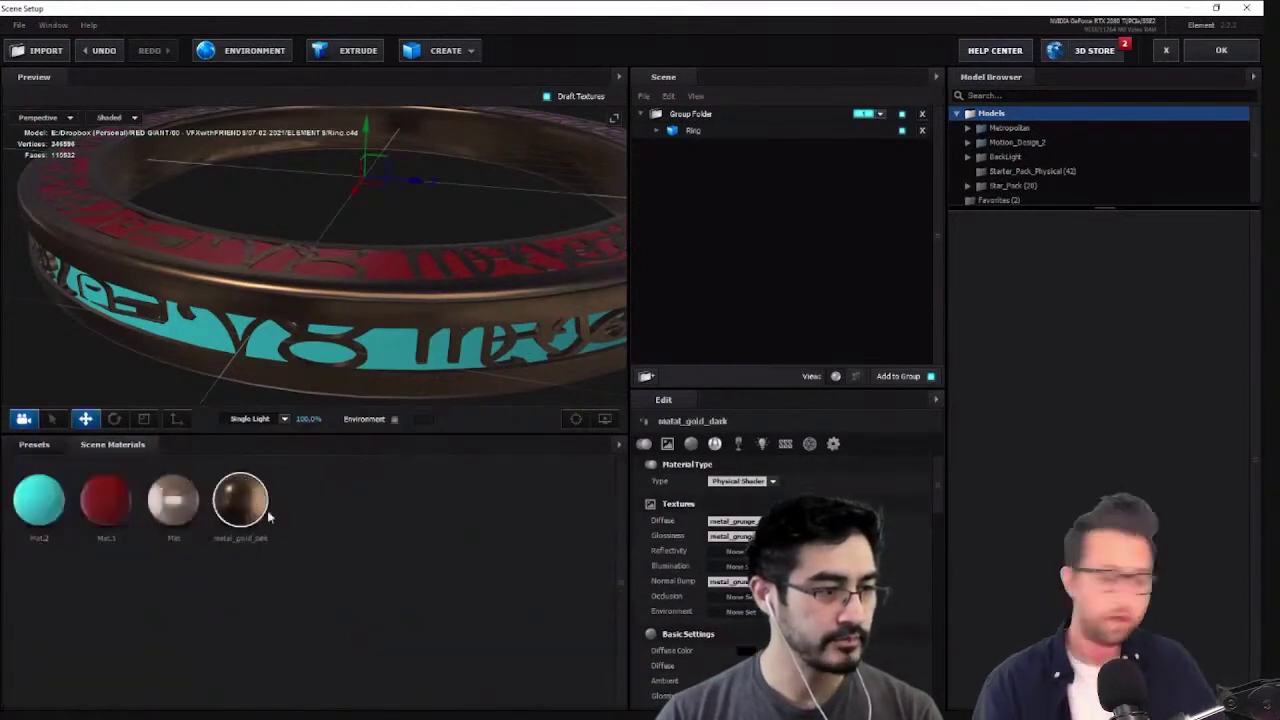
{"action": "double_click", "coordinate": [248, 500]}
{"action": "left_click", "coordinate": [382, 483]}
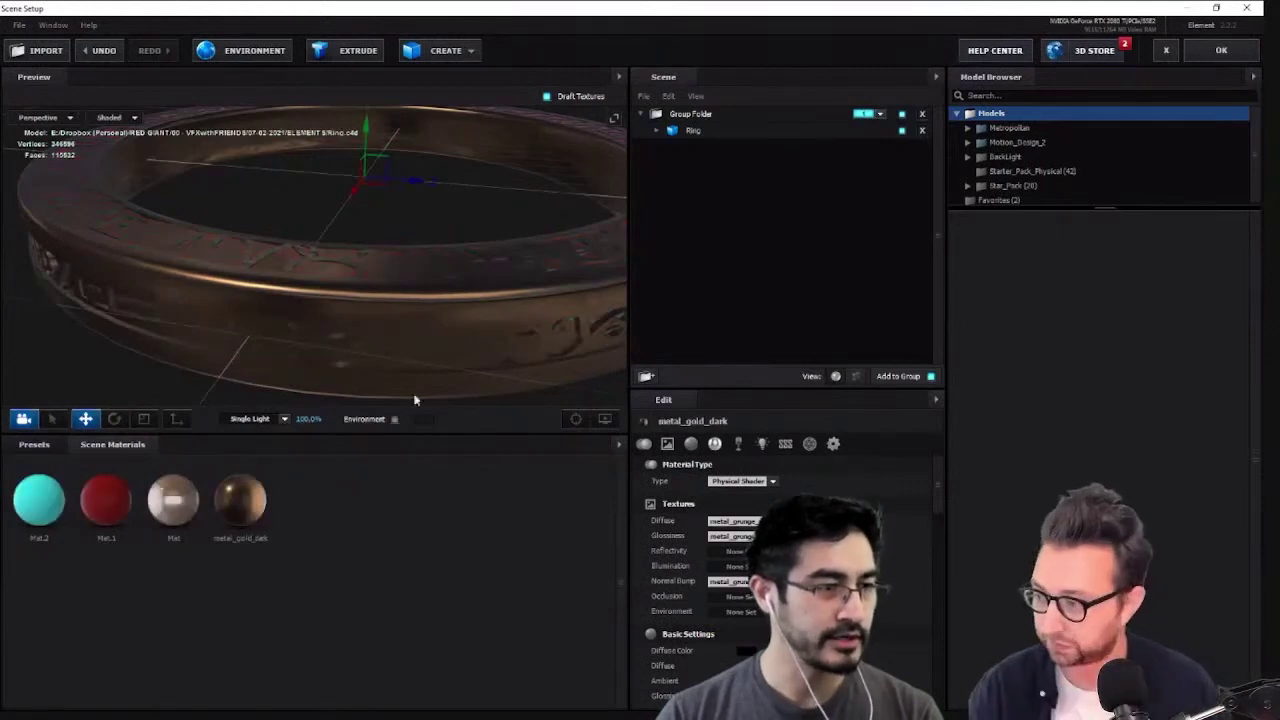
{"action": "key", "text": "ctrl+z"}
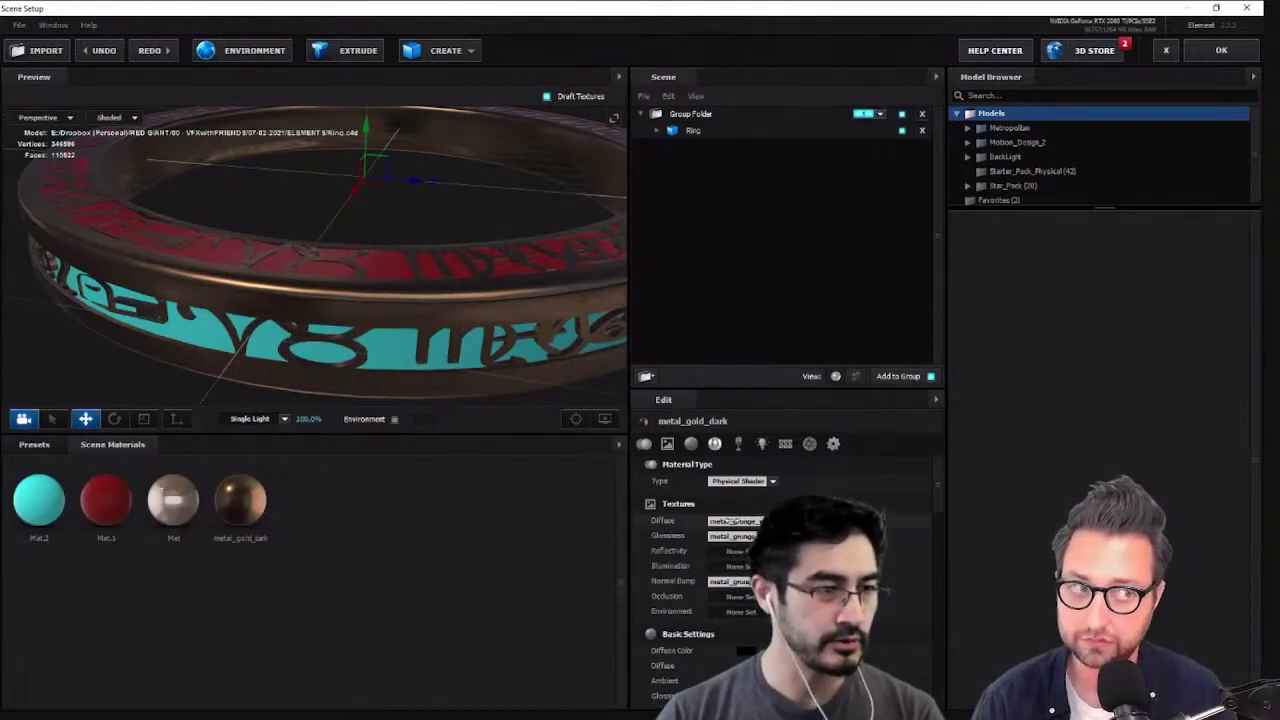
Change the diffuse color of the metal_gold_dark material to a dark, desaturated brownish gray
{"action": "scroll", "coordinate": [700, 560], "scroll_direction": "down", "scroll_amount": 3}
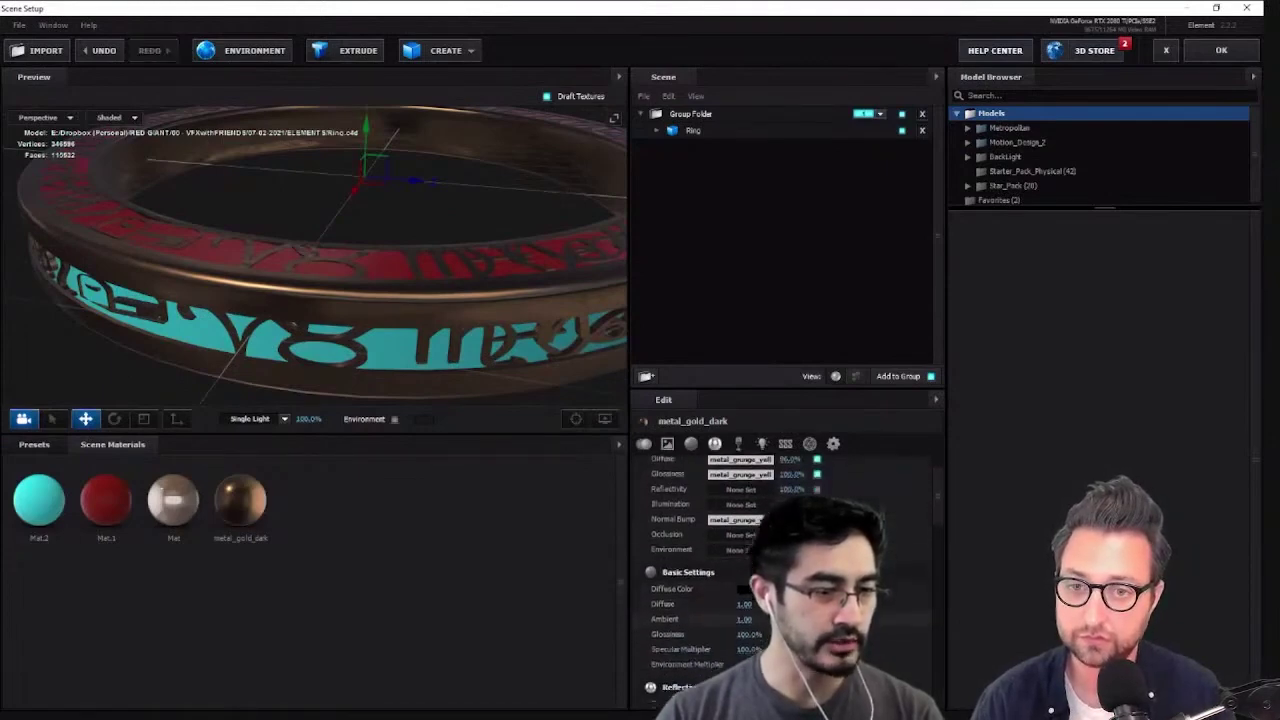
{"action": "left_click", "coordinate": [742, 559]}
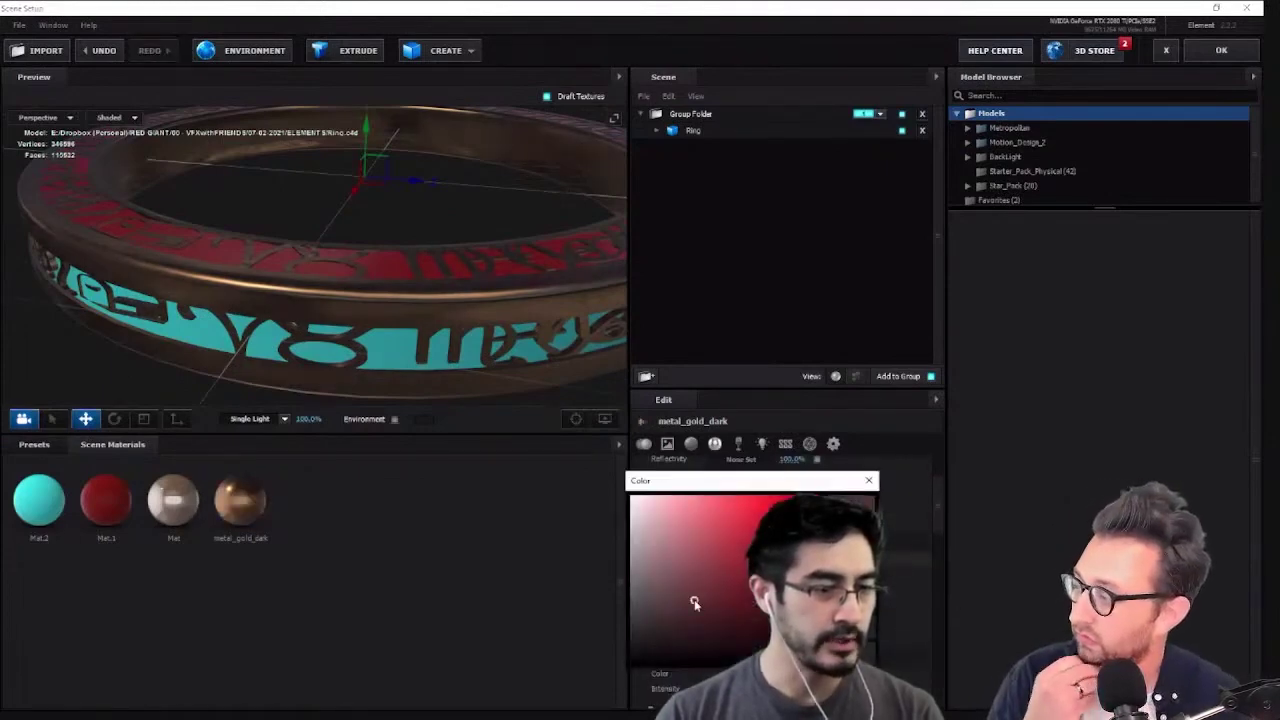
{"action": "left_click", "coordinate": [688, 552]}
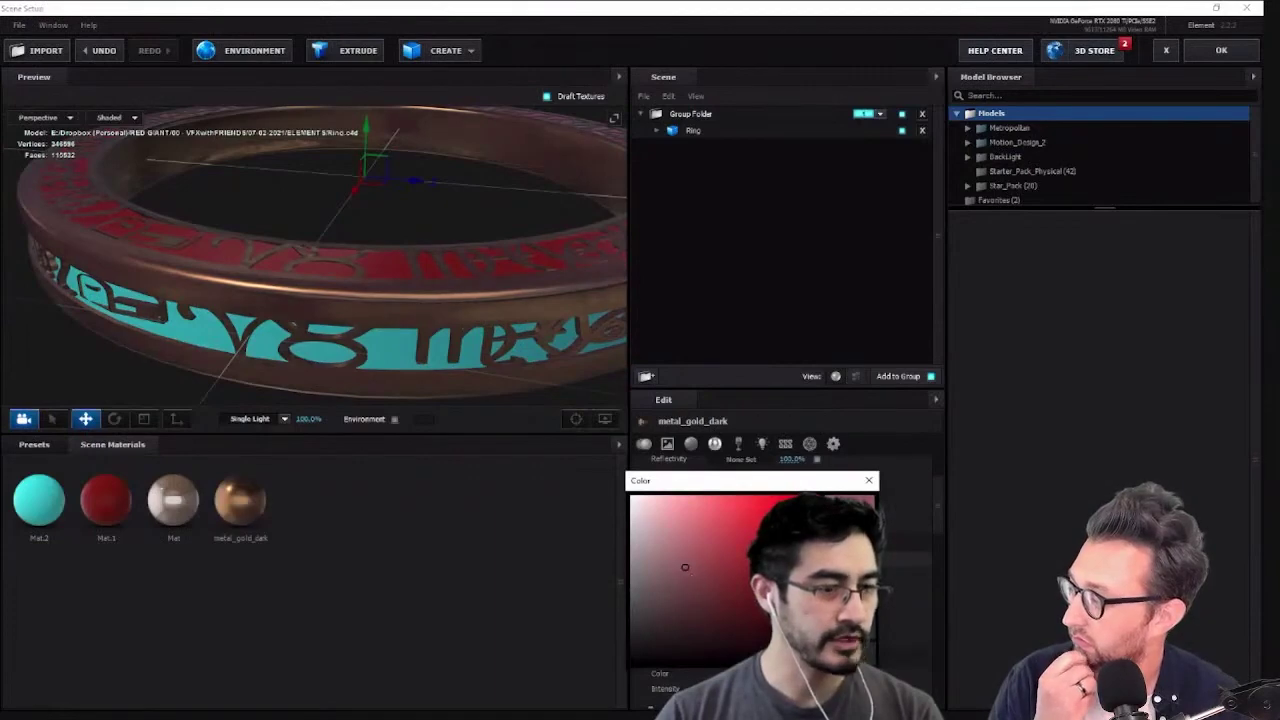
{"action": "mouse_move", "coordinate": [822, 660]}
{"action": "left_mouse_down"}
{"action": "mouse_move", "coordinate": [822, 639]}
{"action": "mouse_move", "coordinate": [822, 650]}
{"action": "left_mouse_up"}
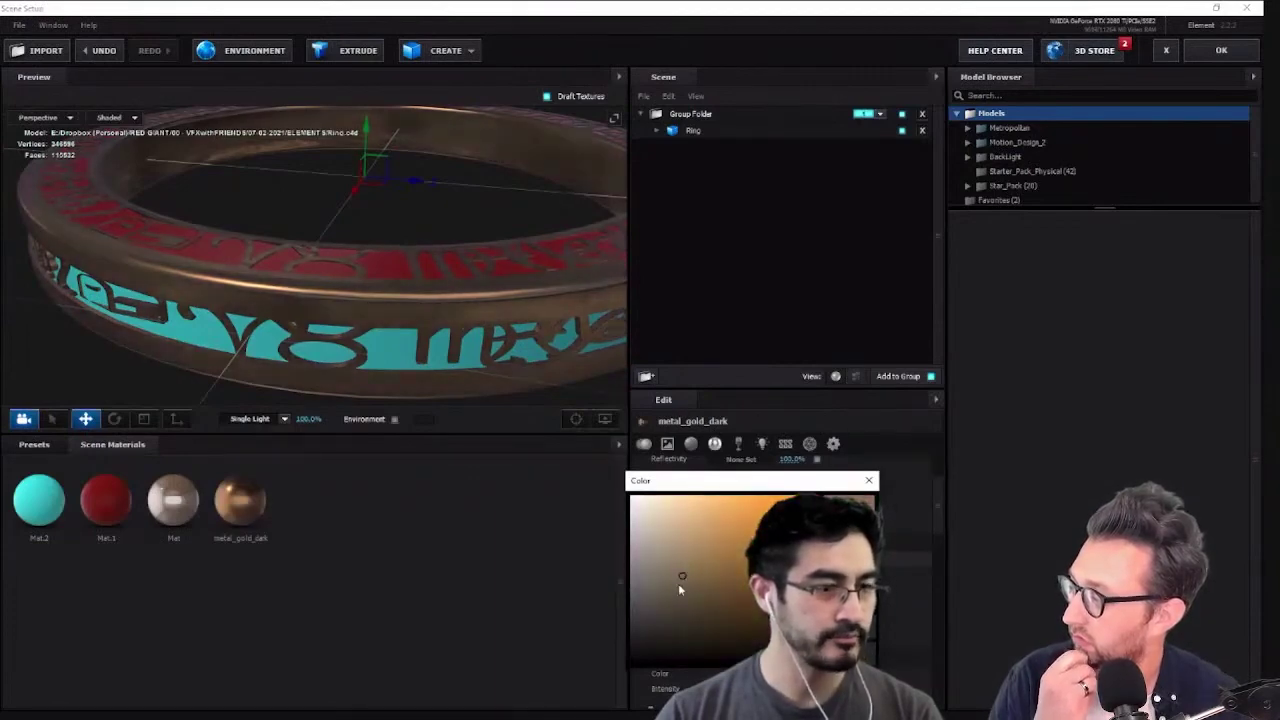
{"action": "left_click", "coordinate": [668, 610]}
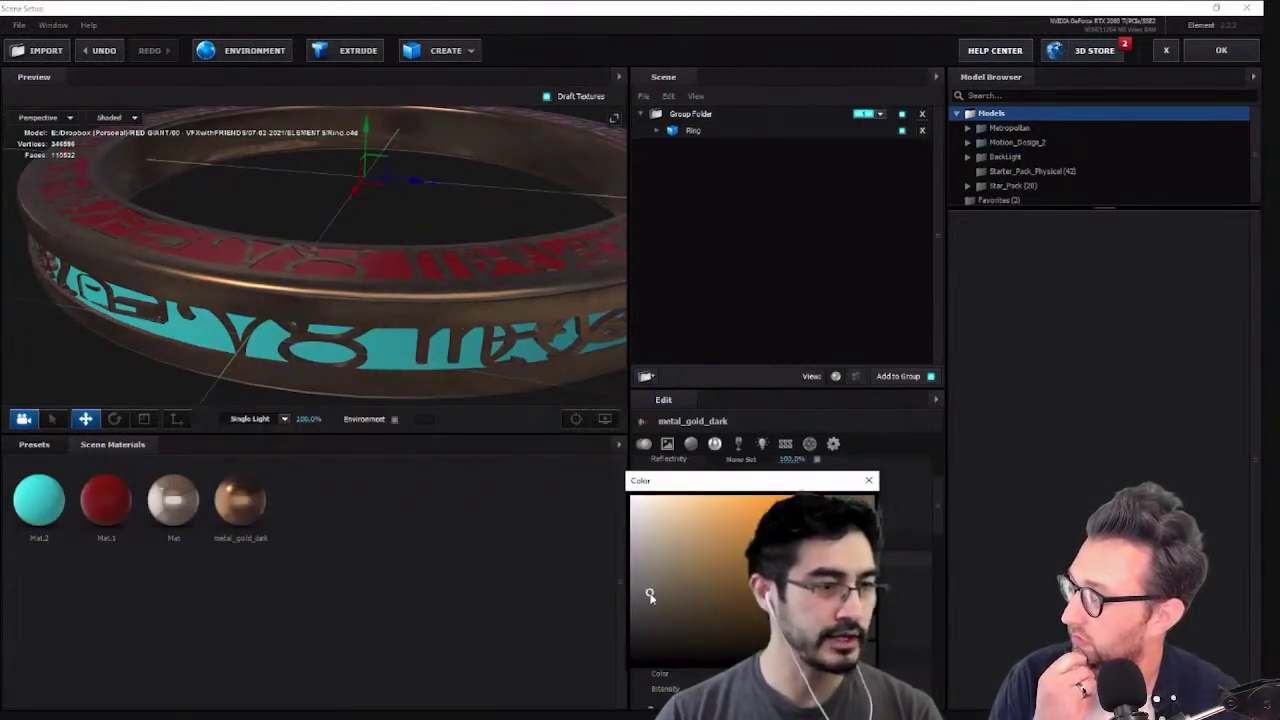
{"action": "left_click_drag", "start_coordinate": [650, 596], "coordinate": [656, 601]}
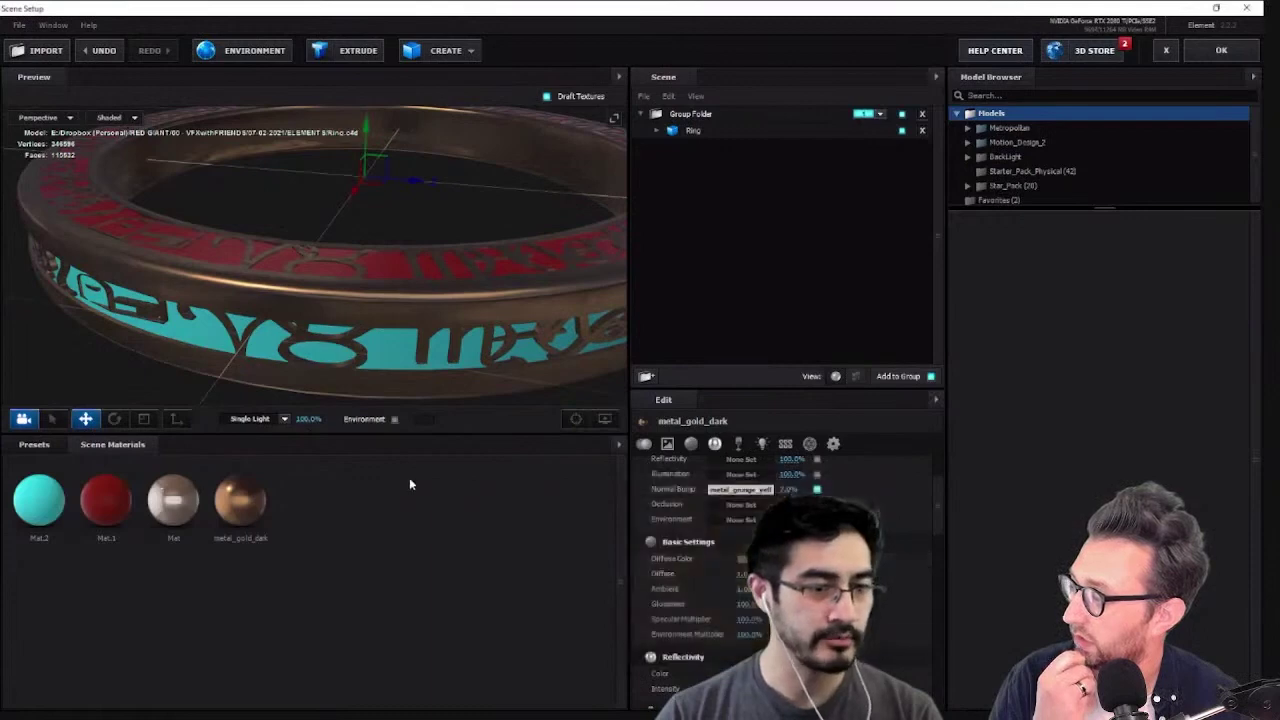
Browse the Pro_Shaders_2 Metal presets and apply metal_bronze_raw to the red inlay on the ring's upper face
{"action": "left_click", "coordinate": [33, 446]}
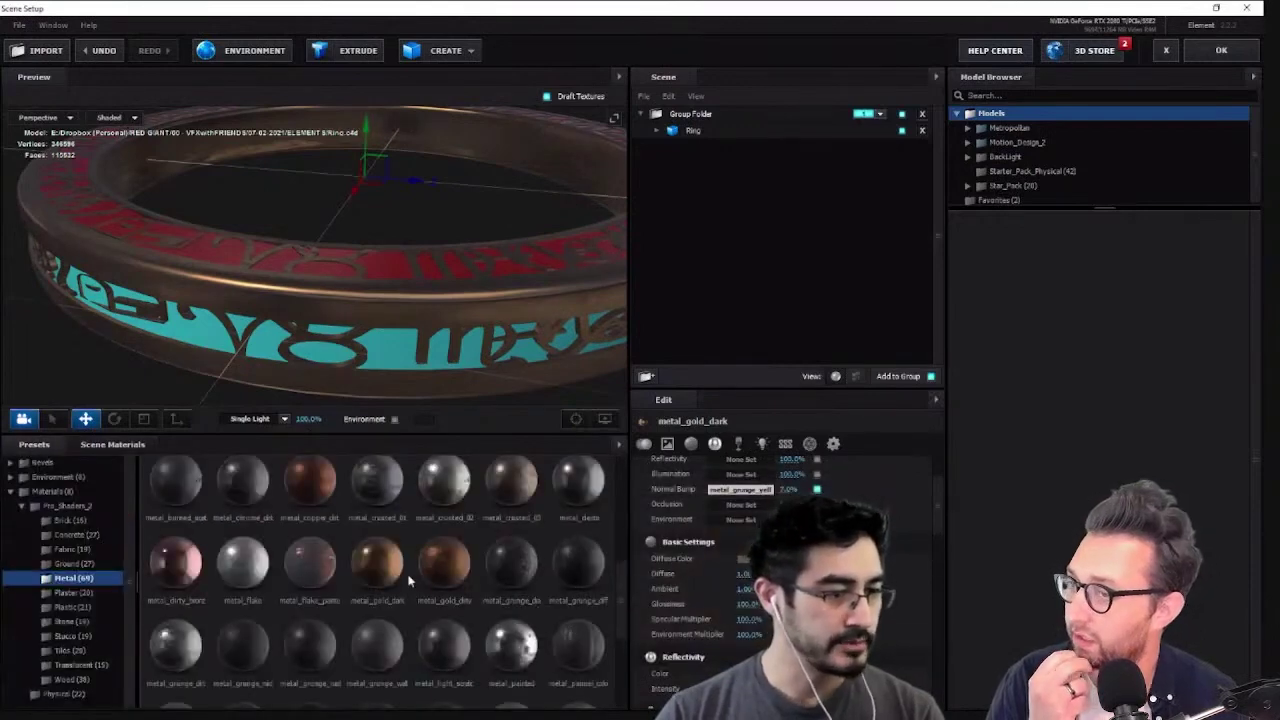
{"action": "scroll", "coordinate": [333, 575], "scroll_direction": "up", "scroll_amount": 1}
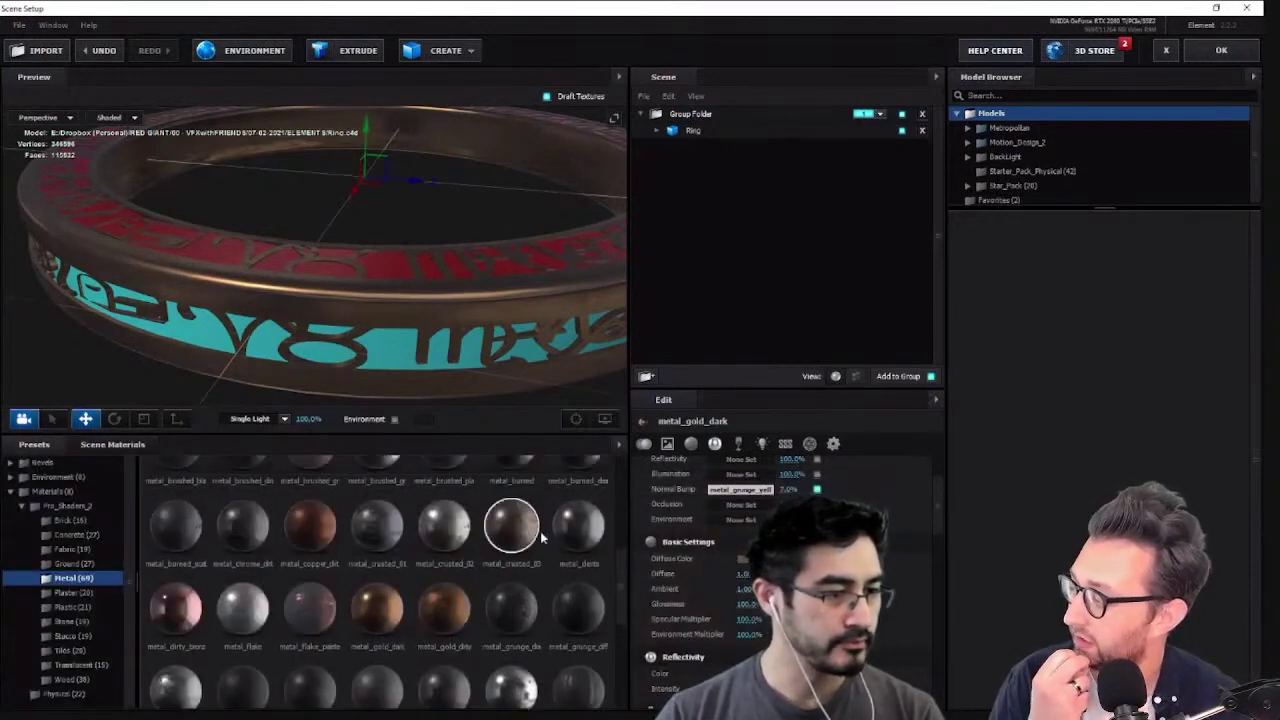
{"action": "scroll", "coordinate": [515, 560], "scroll_direction": "down", "scroll_amount": 1}
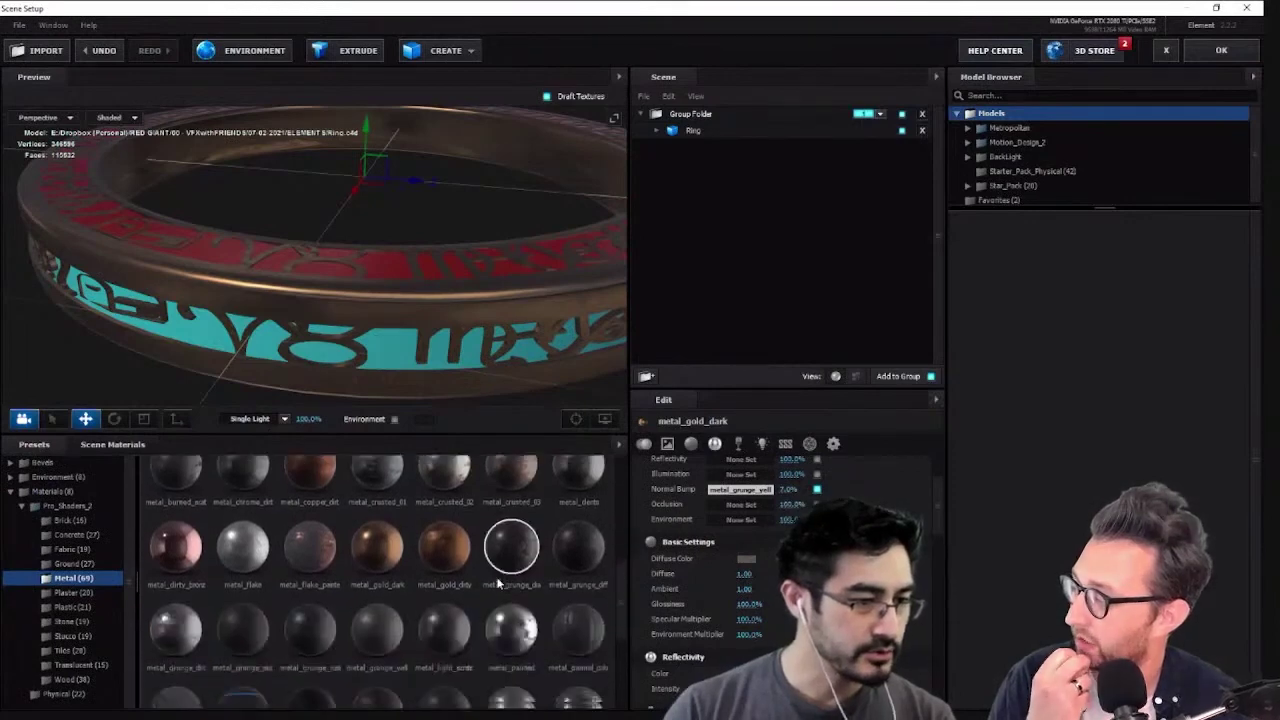
{"action": "scroll", "coordinate": [497, 584], "scroll_direction": "down", "scroll_amount": 5}
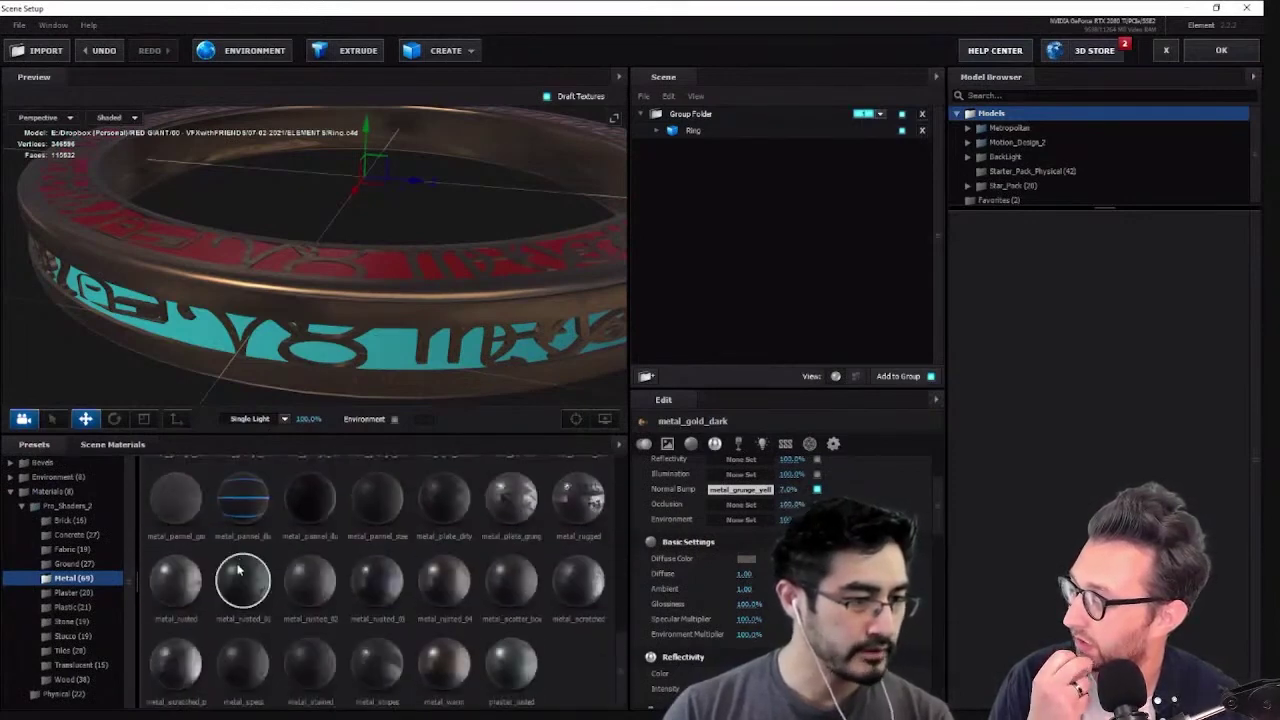
{"action": "scroll", "coordinate": [463, 600], "scroll_direction": "up", "scroll_amount": 5}
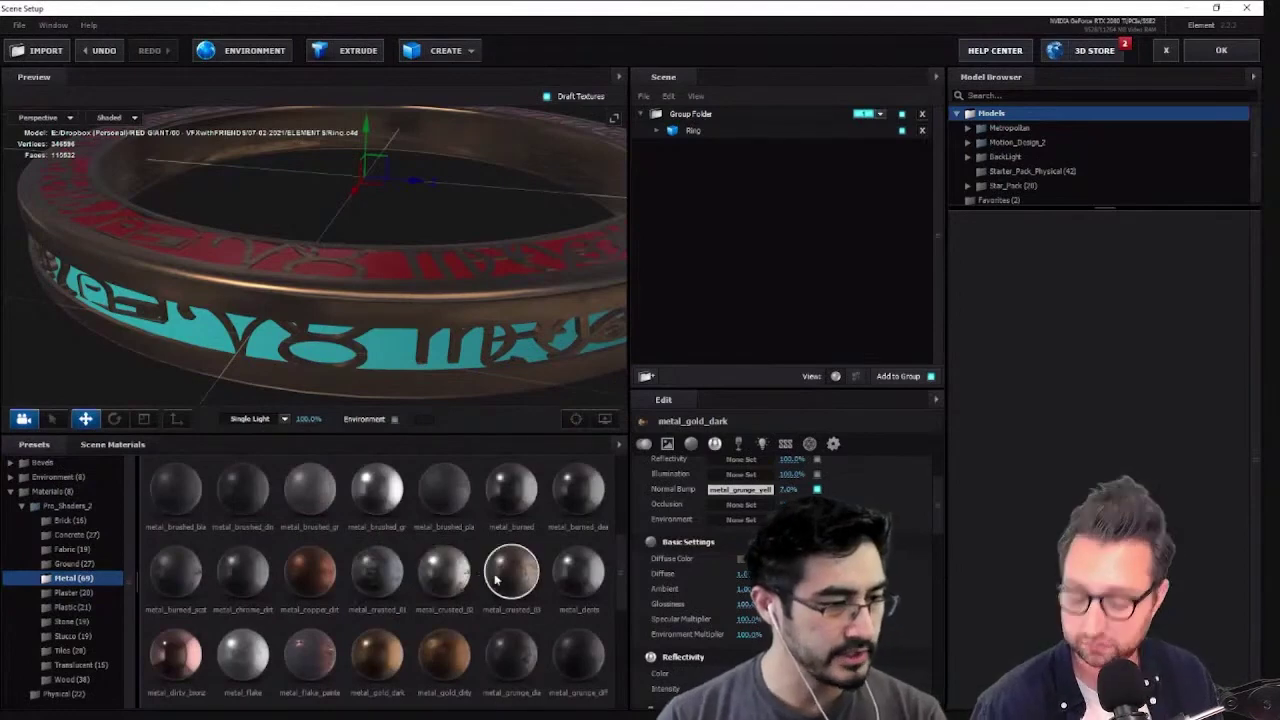
{"action": "scroll", "coordinate": [405, 585], "scroll_direction": "down", "scroll_amount": 1}
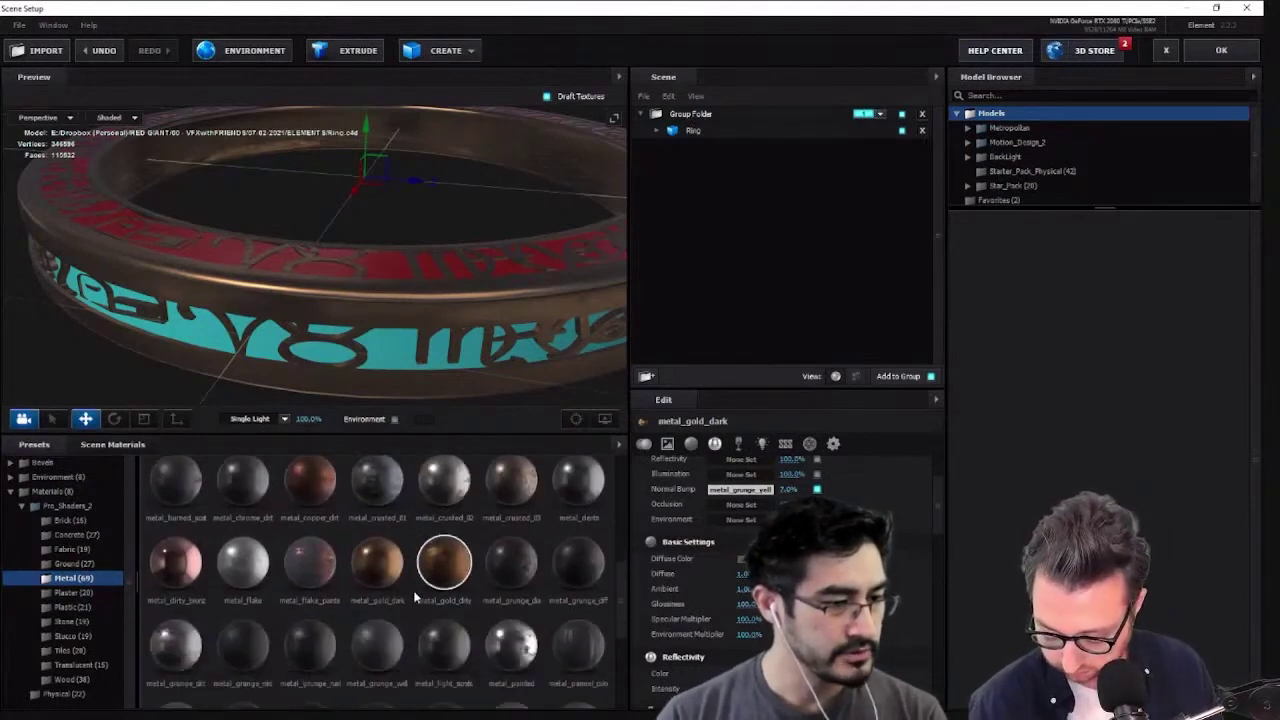
{"action": "scroll", "coordinate": [458, 572], "scroll_direction": "up", "scroll_amount": 2}
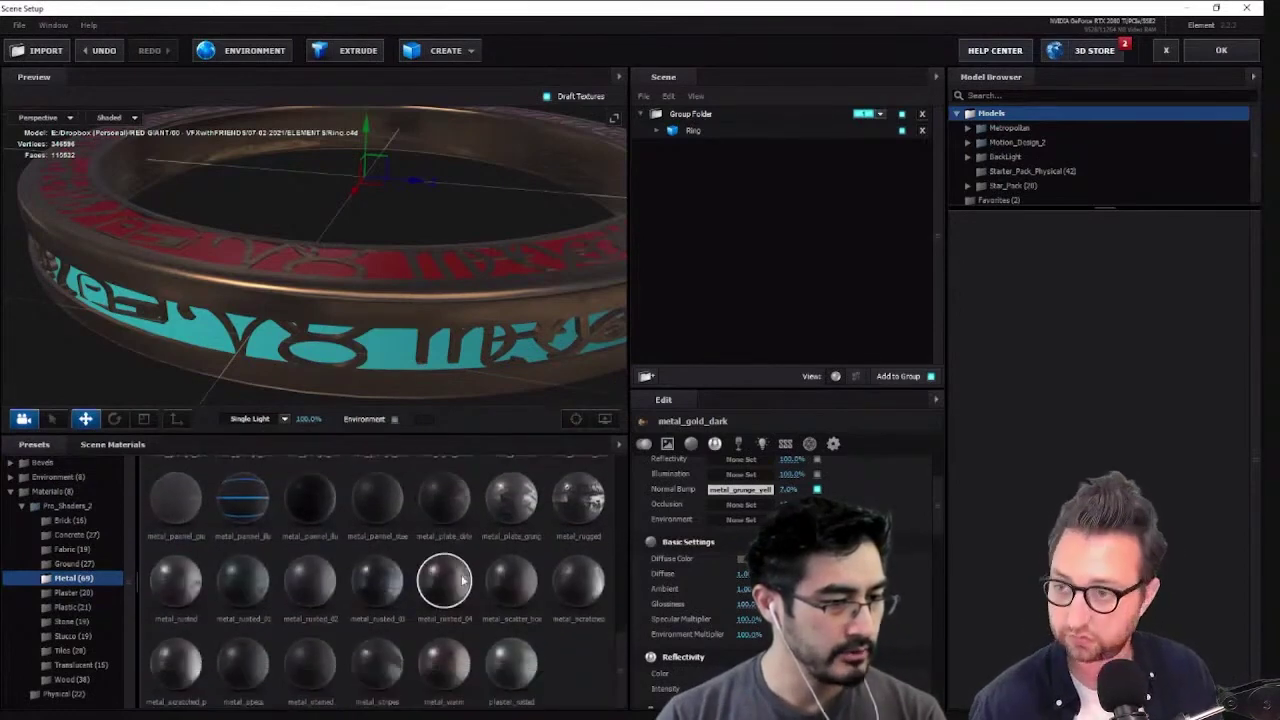
{"action": "scroll", "coordinate": [462, 580], "scroll_direction": "up", "scroll_amount": 1}
{"action": "left_click_drag", "start_coordinate": [516, 514], "coordinate": [297, 295]}
Turn off draft textures and inspect the bronze inlay of the ring up close
{"action": "scroll", "coordinate": [403, 282], "scroll_direction": "up", "scroll_amount": 1}
{"action": "scroll", "coordinate": [403, 282], "scroll_direction": "up", "scroll_amount": 2}
{"action": "scroll", "coordinate": [430, 314], "scroll_direction": "up", "scroll_amount": 2}
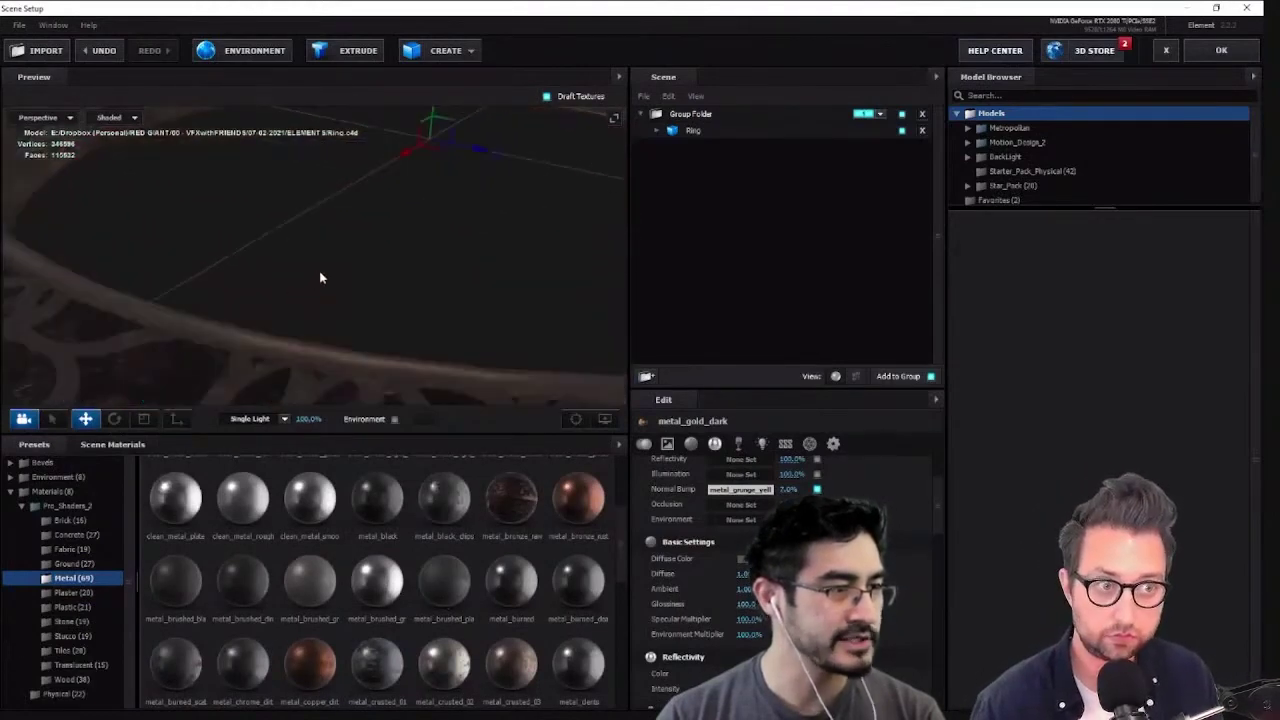
{"action": "middle_click_drag", "start_coordinate": [320, 278], "coordinate": [448, 227]}
{"action": "left_click_drag", "start_coordinate": [454, 242], "coordinate": [528, 127]}
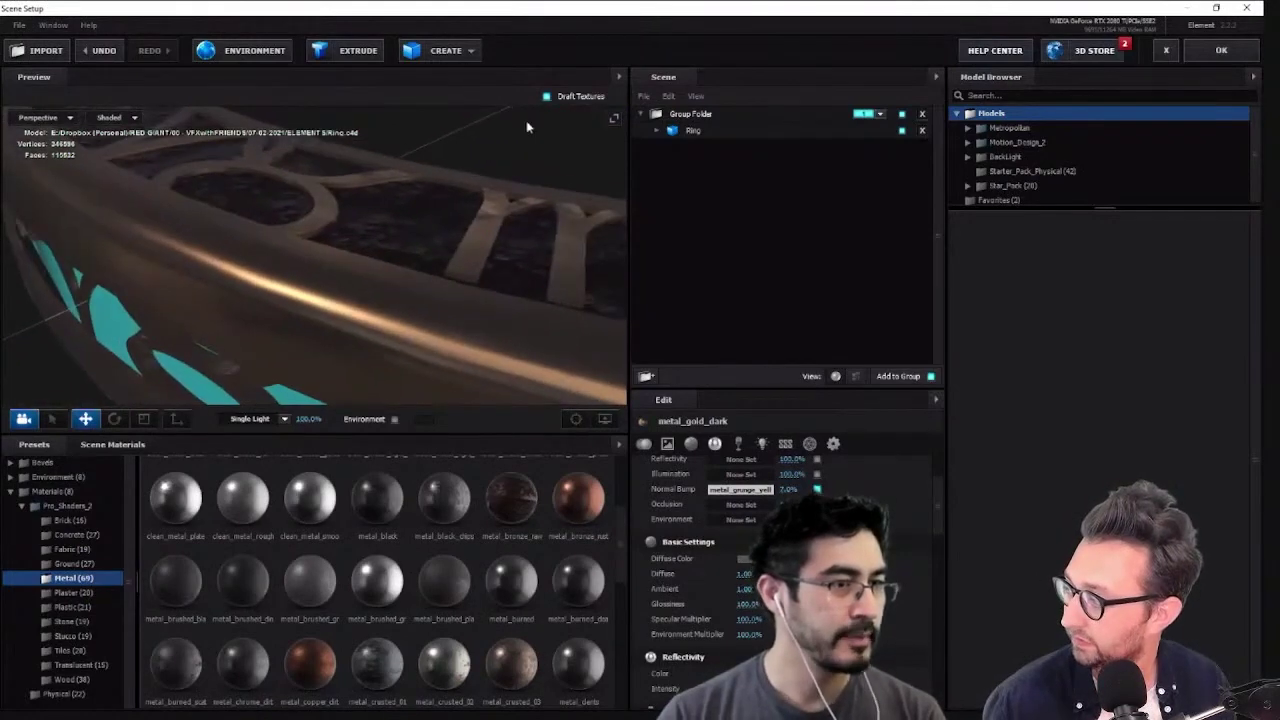
{"action": "left_click", "coordinate": [369, 251]}
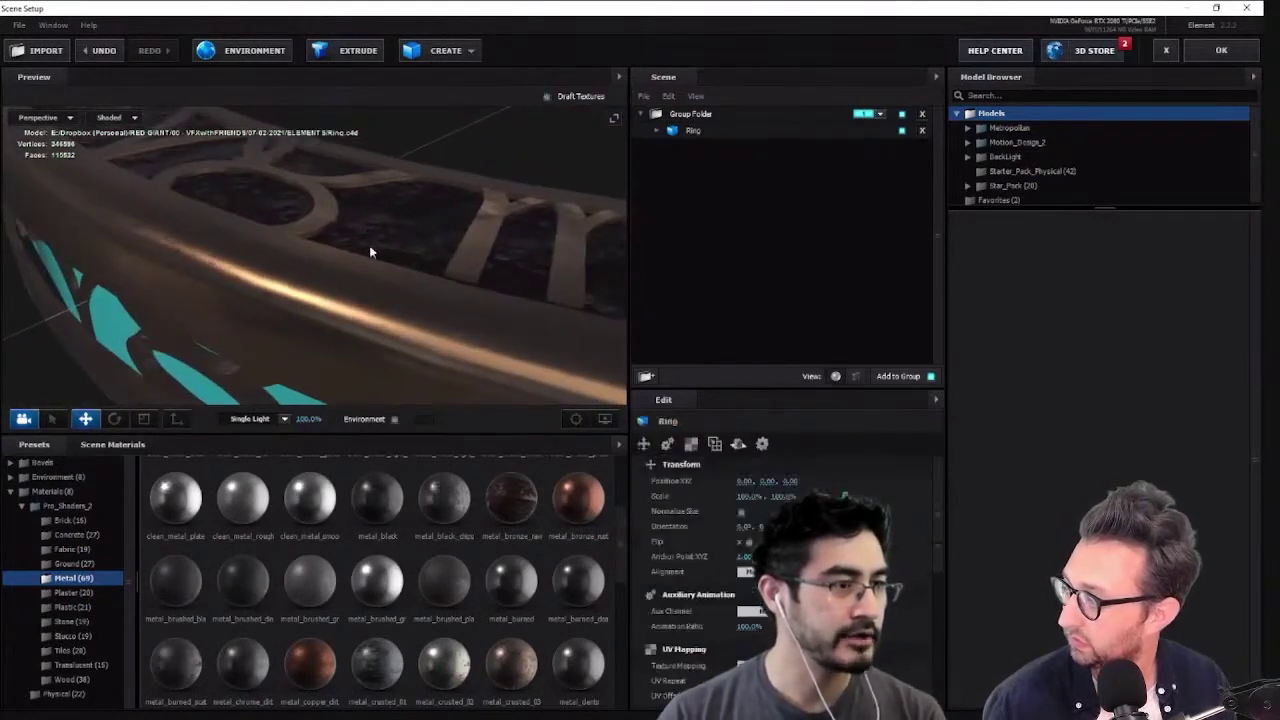
{"action": "scroll", "coordinate": [470, 237], "scroll_direction": "down", "scroll_amount": 6}
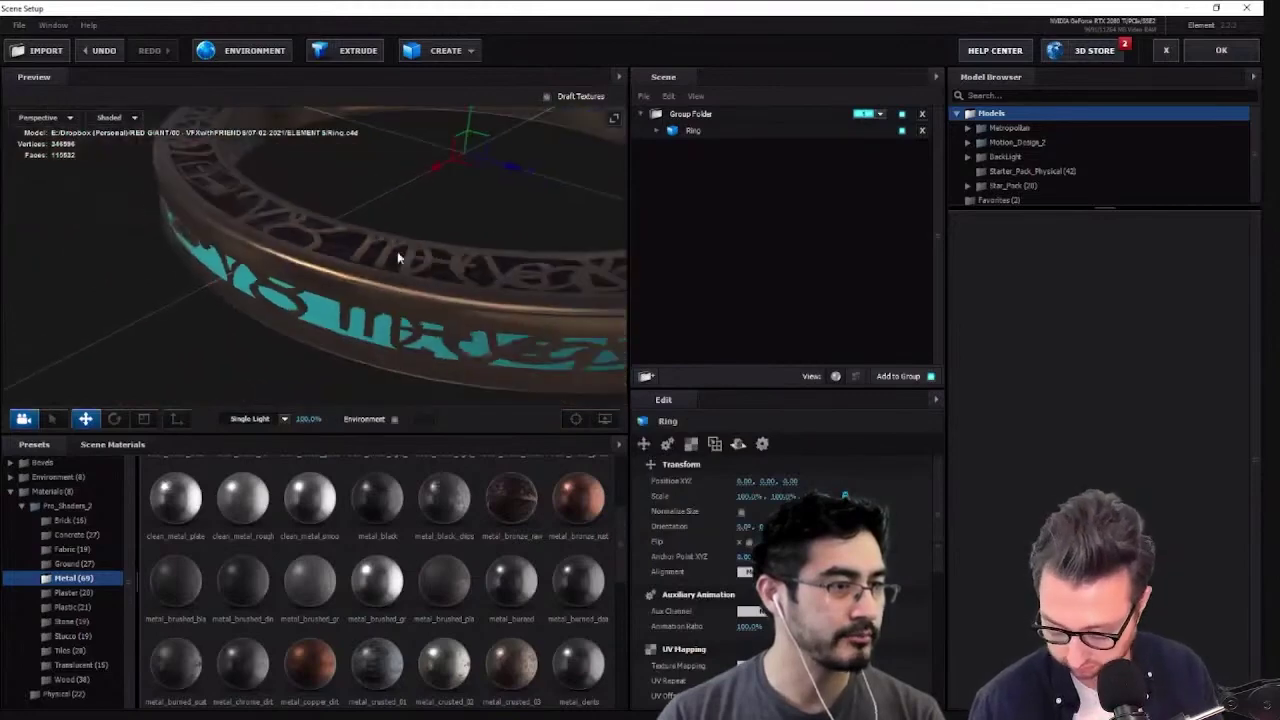
Apply the blue_glass preset from the Translucent materials to the cyan inlay around the ring's outer band
{"action": "left_click", "coordinate": [80, 665]}
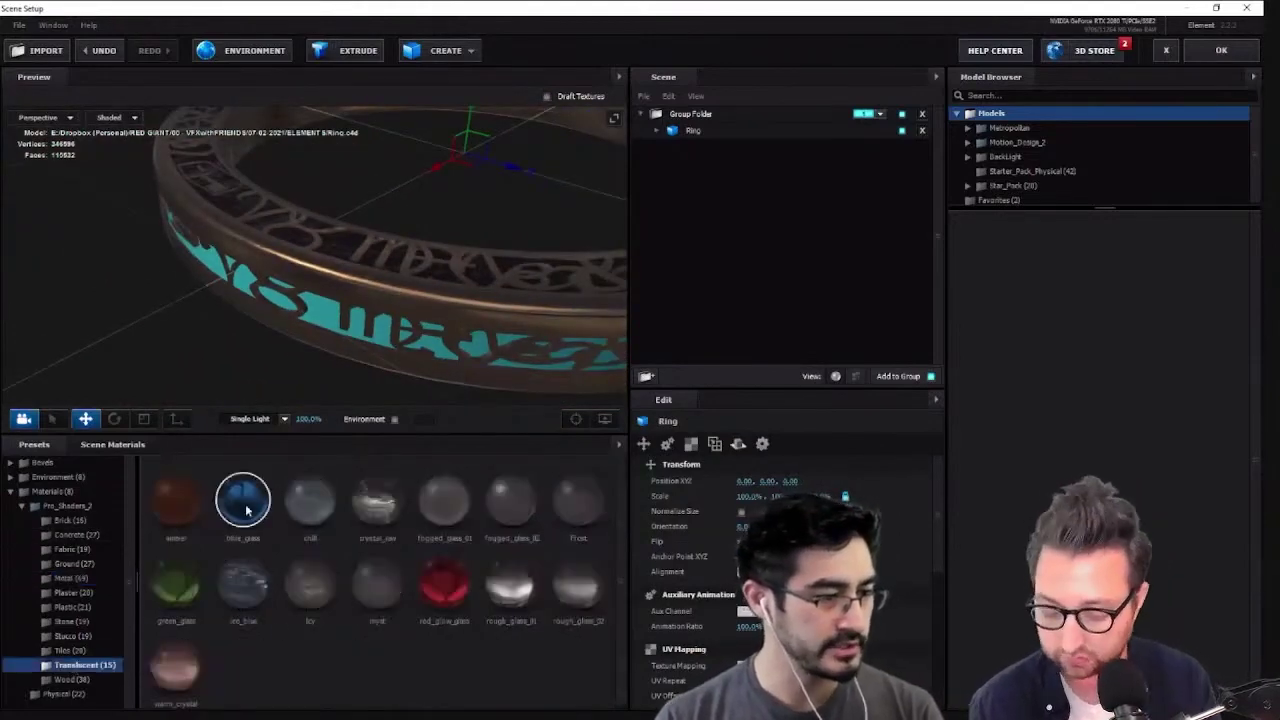
{"action": "left_click_drag", "start_coordinate": [247, 510], "coordinate": [319, 307]}
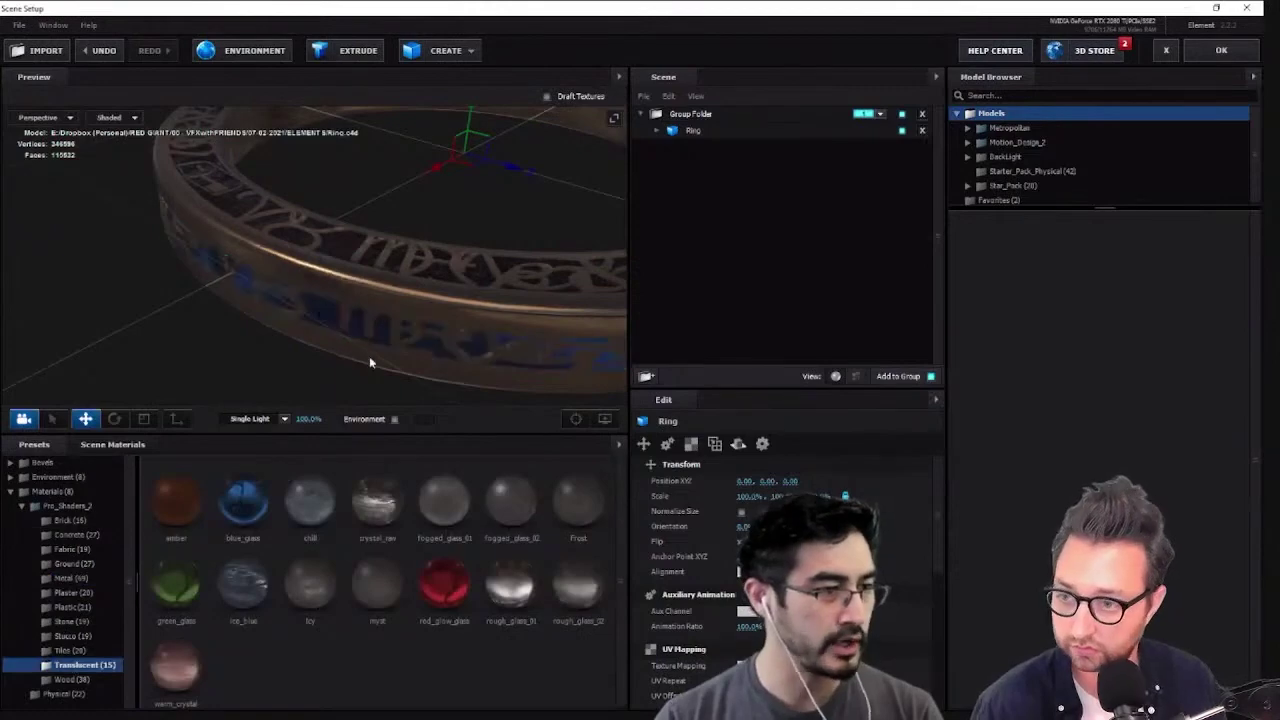
{"action": "scroll", "coordinate": [371, 350], "scroll_direction": "up", "scroll_amount": 4}
{"action": "scroll", "coordinate": [384, 344], "scroll_direction": "down", "scroll_amount": 4}
{"action": "left_click_drag", "start_coordinate": [418, 312], "coordinate": [405, 340]}
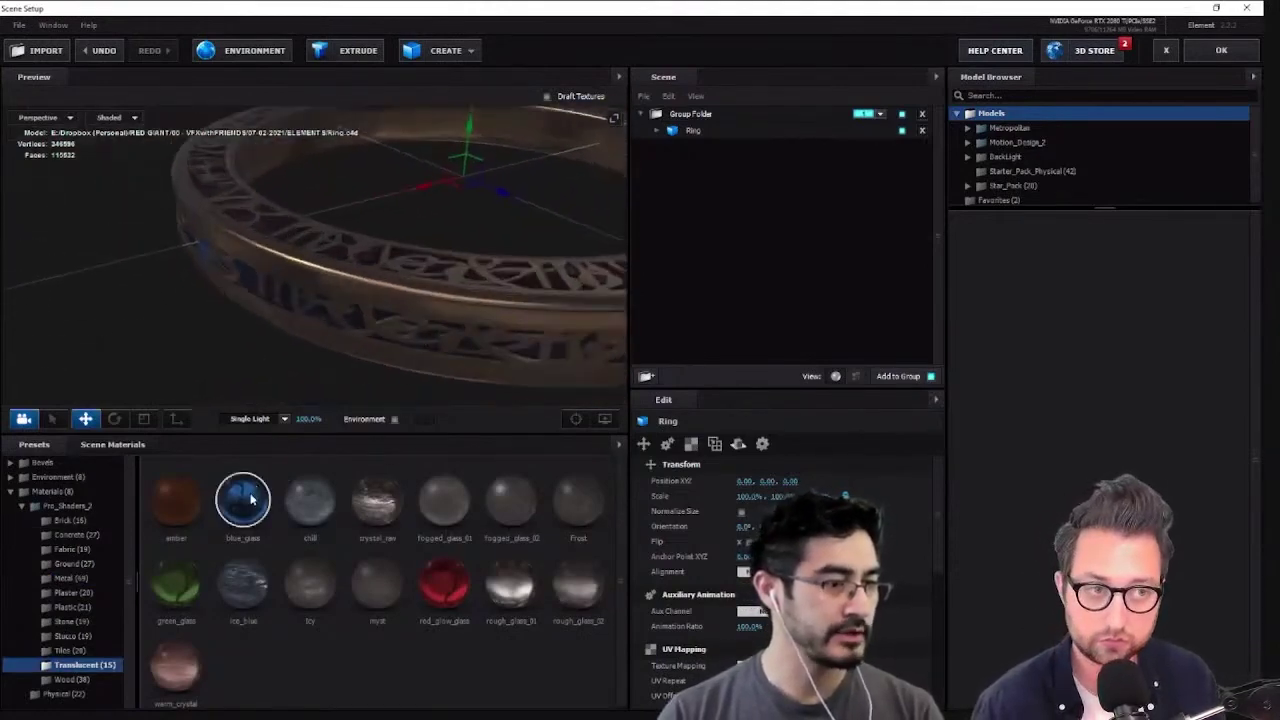
Select the blue_glass scene material for editing and remove the unused materials from the scene
{"action": "left_click", "coordinate": [112, 444]}
{"action": "left_click", "coordinate": [374, 500]}
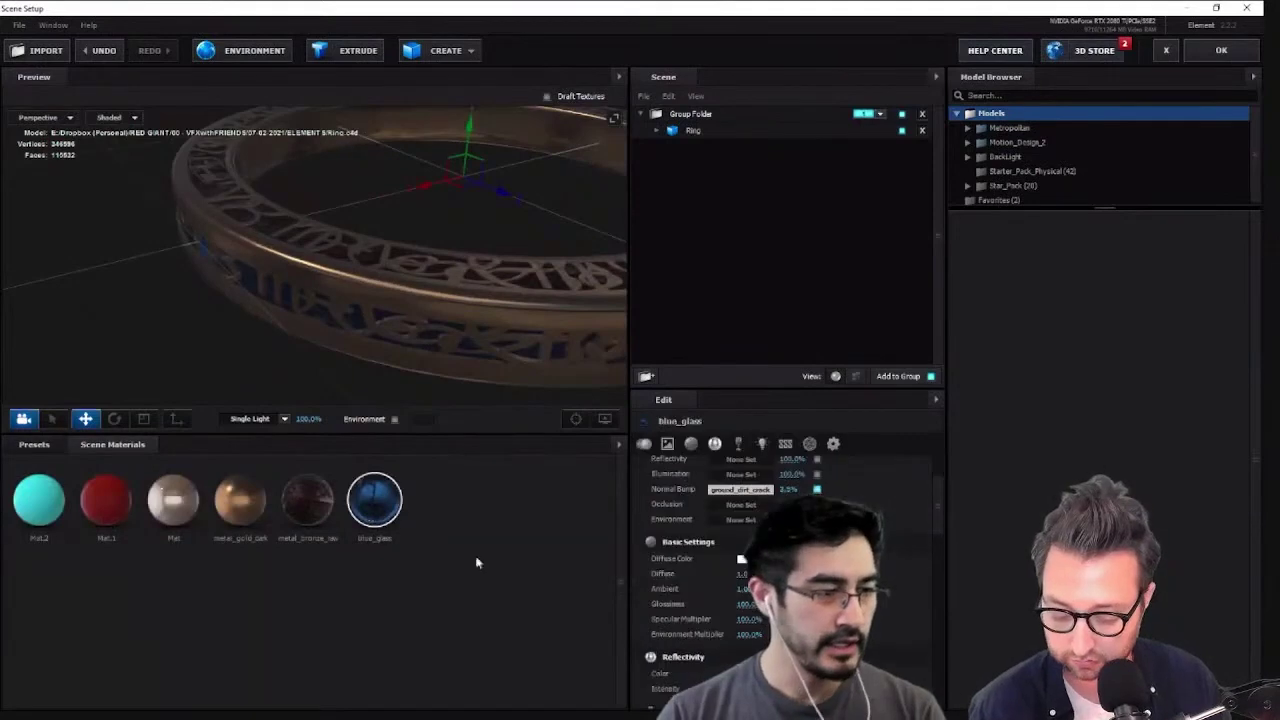
{"action": "right_click", "coordinate": [449, 555]}
{"action": "left_click", "coordinate": [505, 583]}
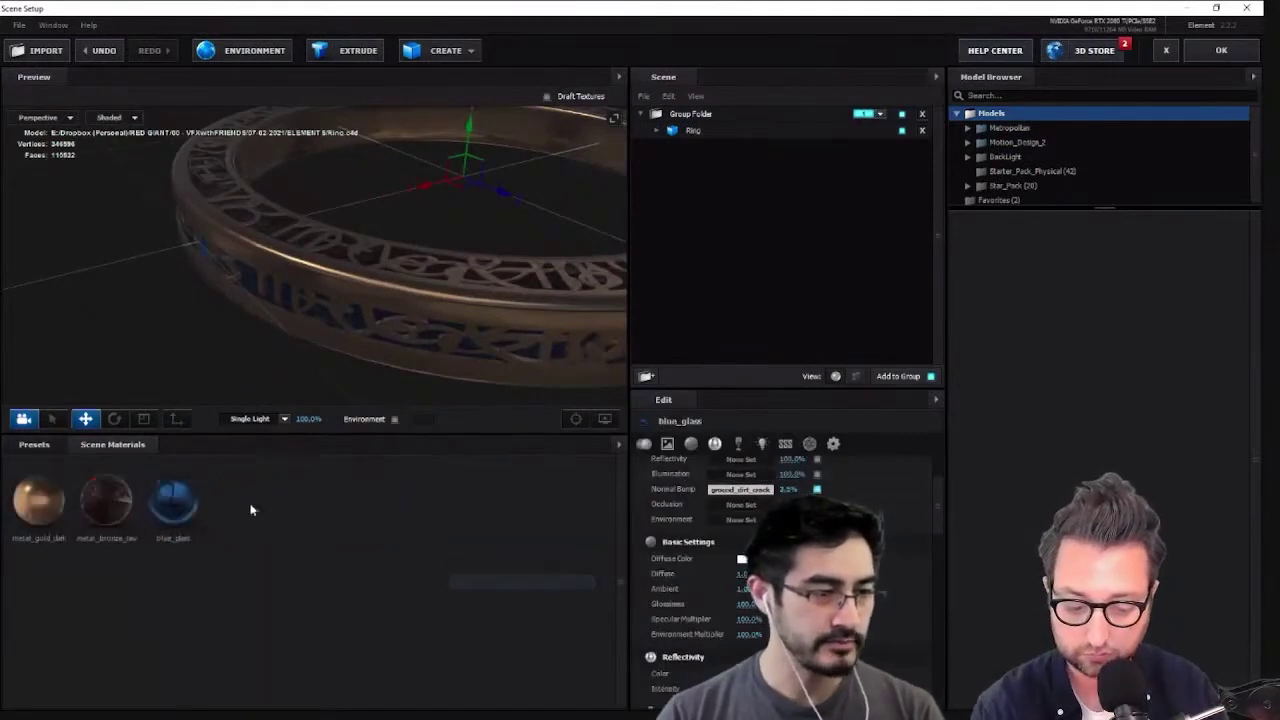
Raise the illumination intensity of the blue_glass material to 75%
{"action": "scroll", "coordinate": [737, 471], "scroll_direction": "up", "scroll_amount": 3}
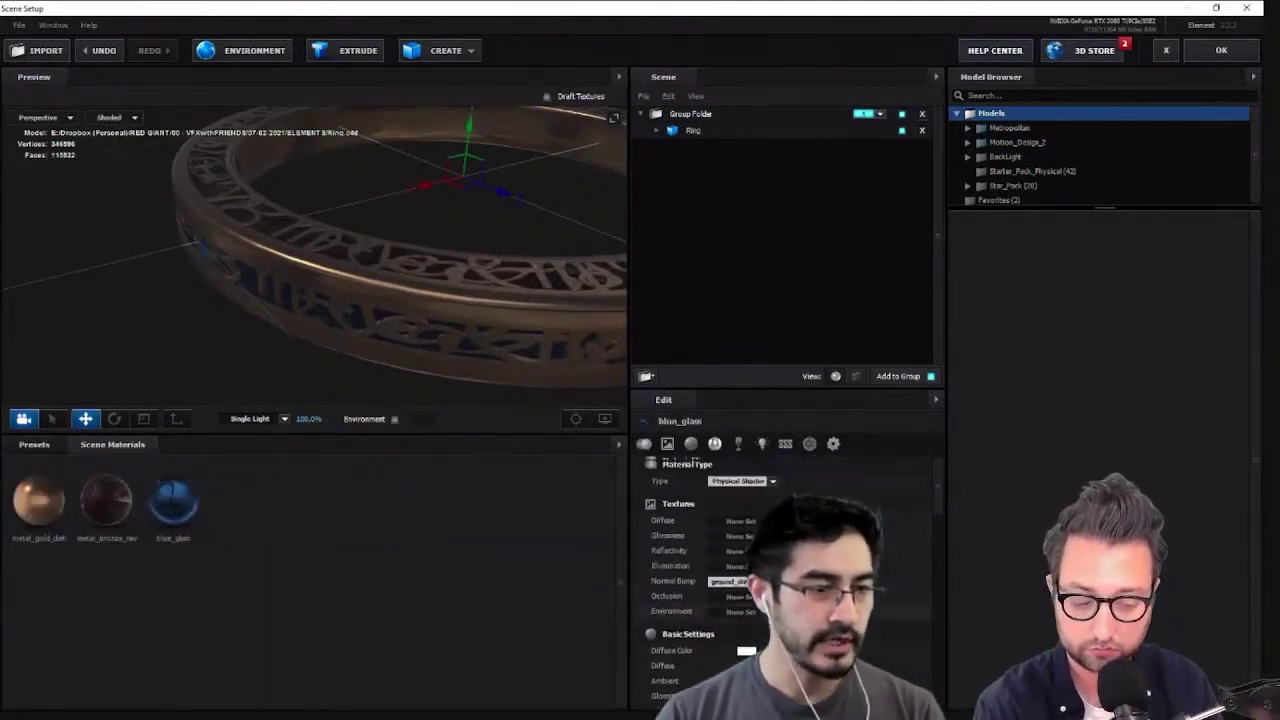
{"action": "scroll", "coordinate": [505, 368], "scroll_direction": "up", "scroll_amount": 4}
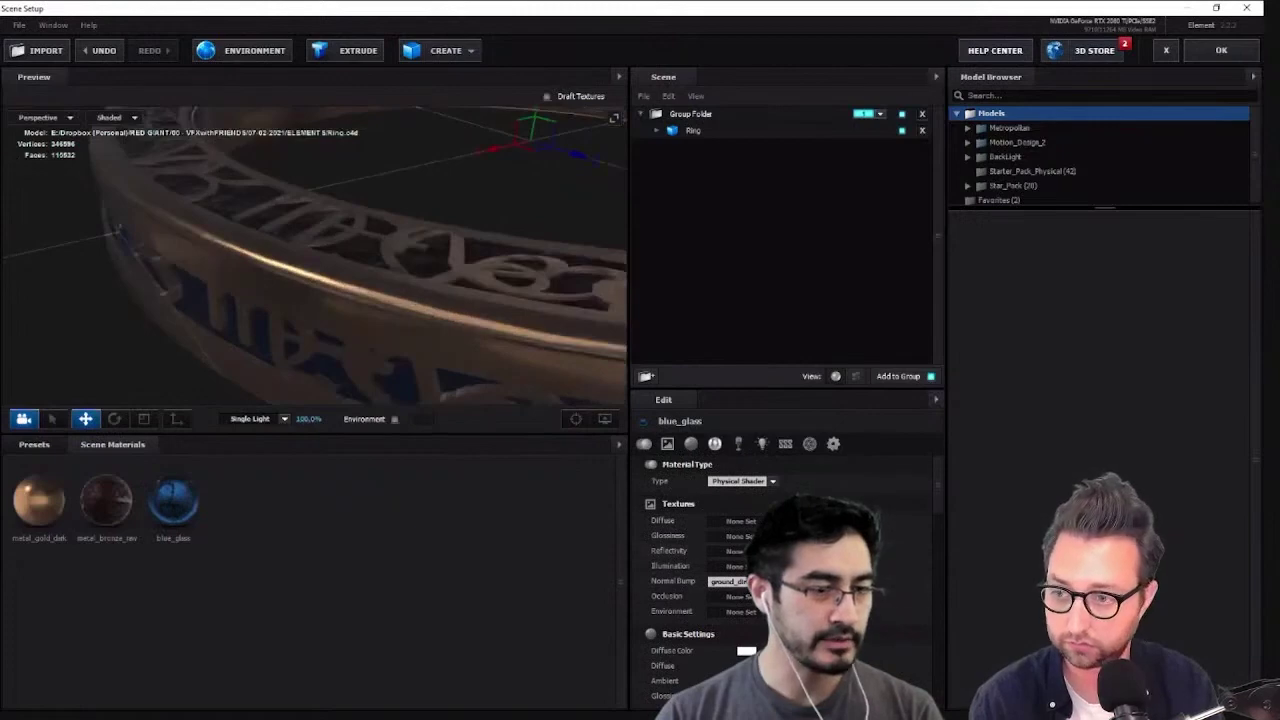
{"action": "scroll", "coordinate": [700, 560], "scroll_direction": "down", "scroll_amount": 10}
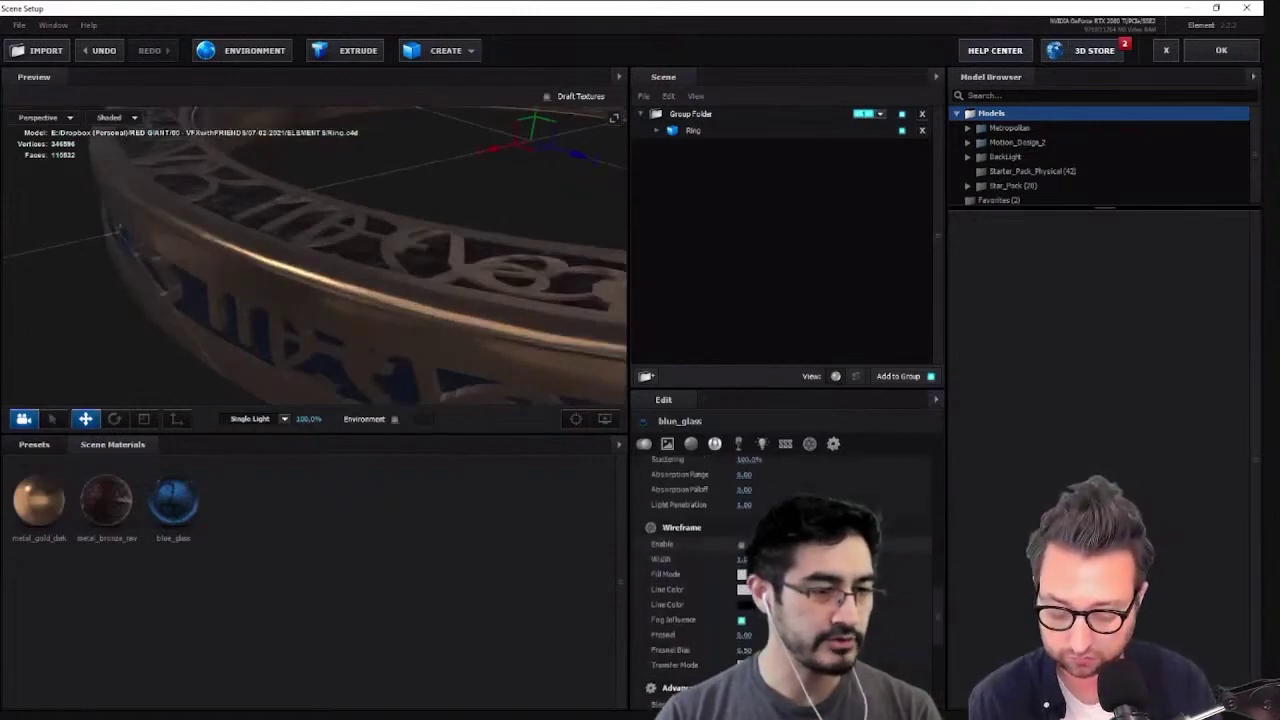
{"action": "scroll", "coordinate": [879, 574], "scroll_direction": "up", "scroll_amount": 6}
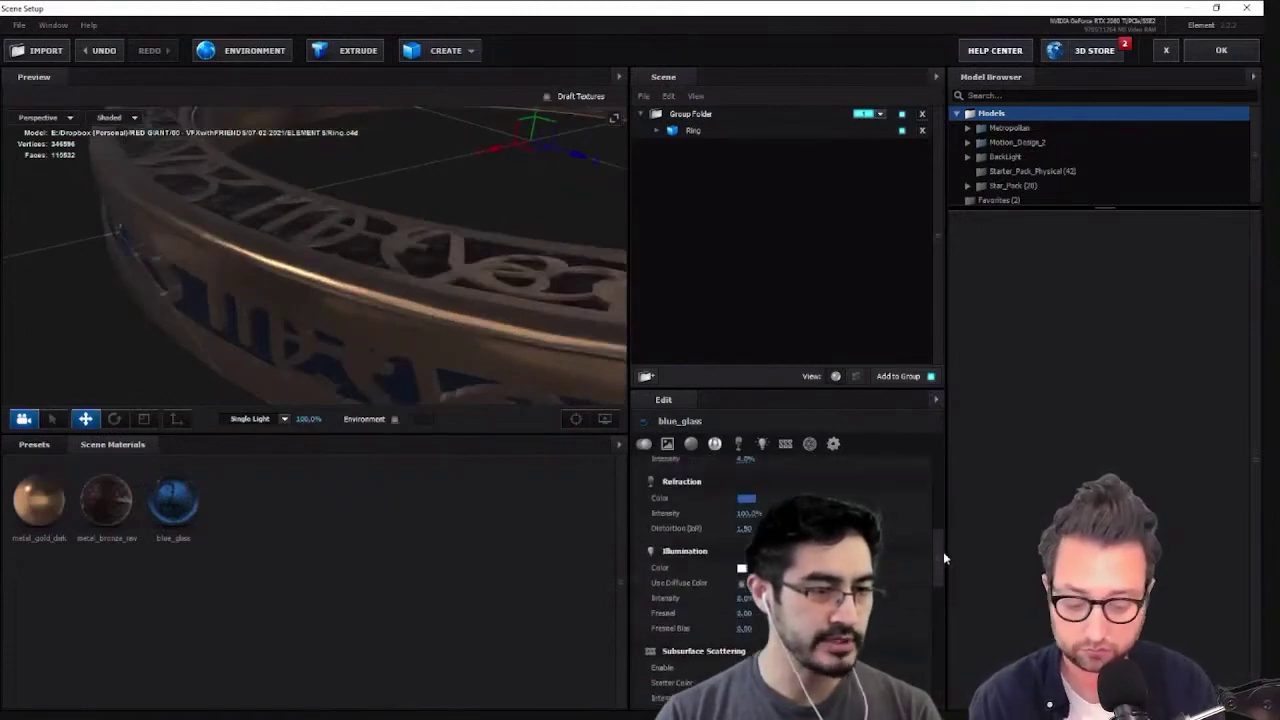
{"action": "scroll", "coordinate": [944, 558], "scroll_direction": "up", "scroll_amount": 4}
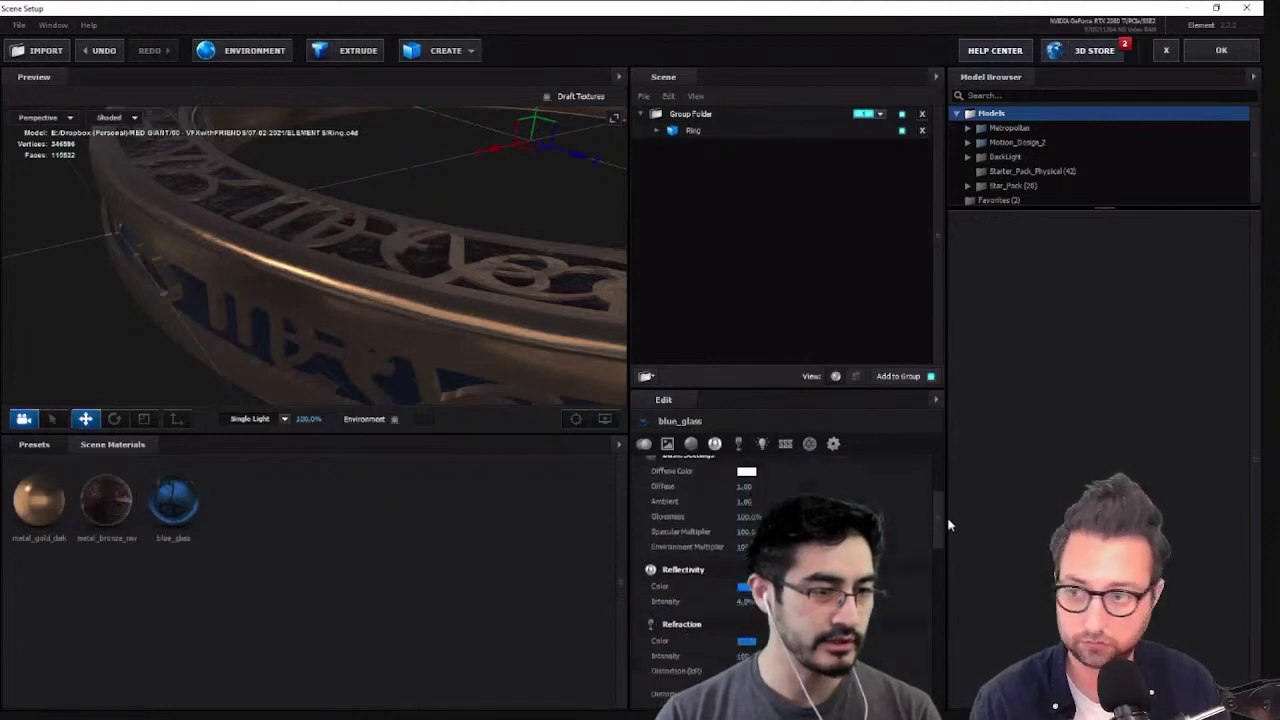
{"action": "left_click_drag", "start_coordinate": [950, 524], "coordinate": [947, 569]}
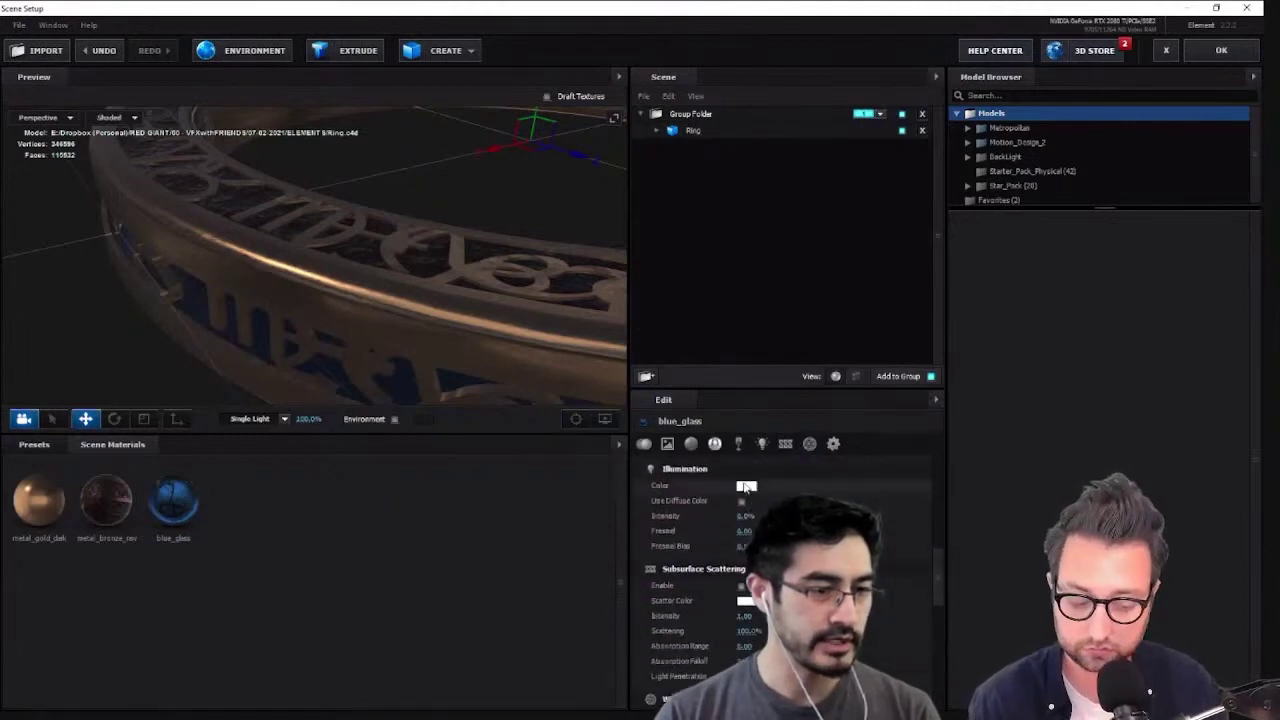
{"action": "left_click_drag", "start_coordinate": [745, 516], "coordinate": [755, 516]}
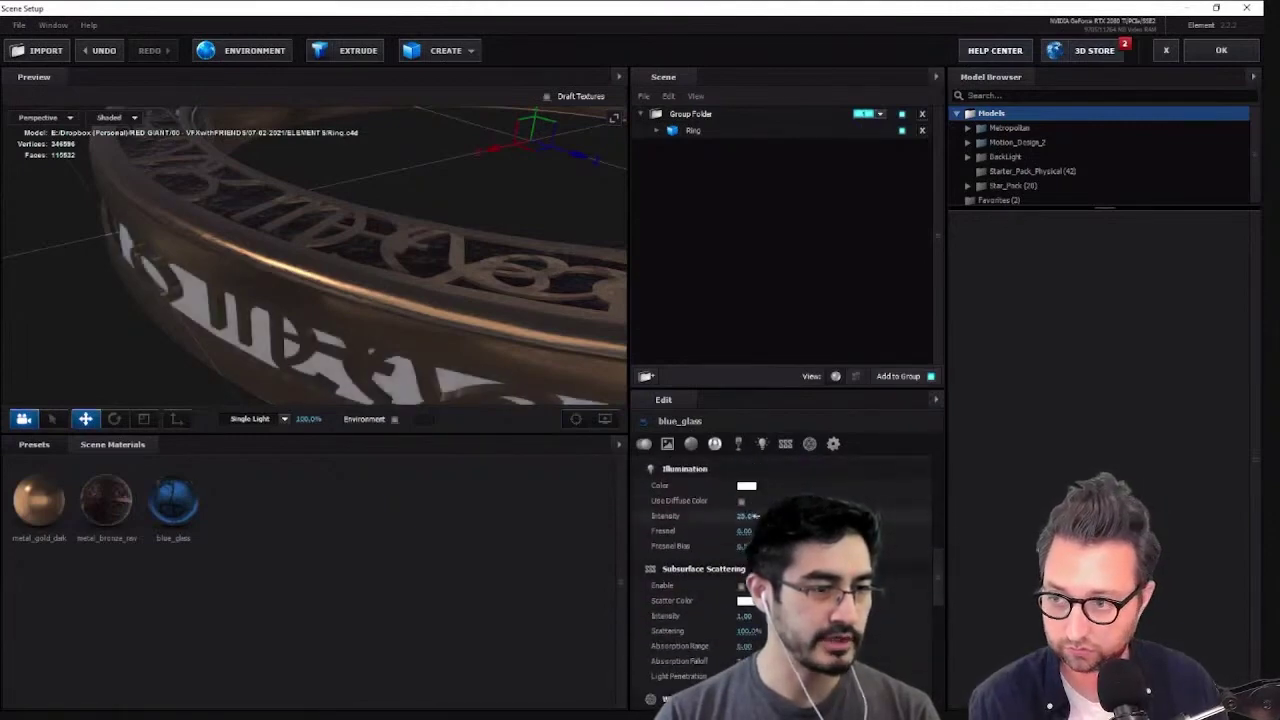
Set the blue_glass illumination color to a light blue and check the glowing inlay around the ring
{"action": "left_click", "coordinate": [747, 487]}
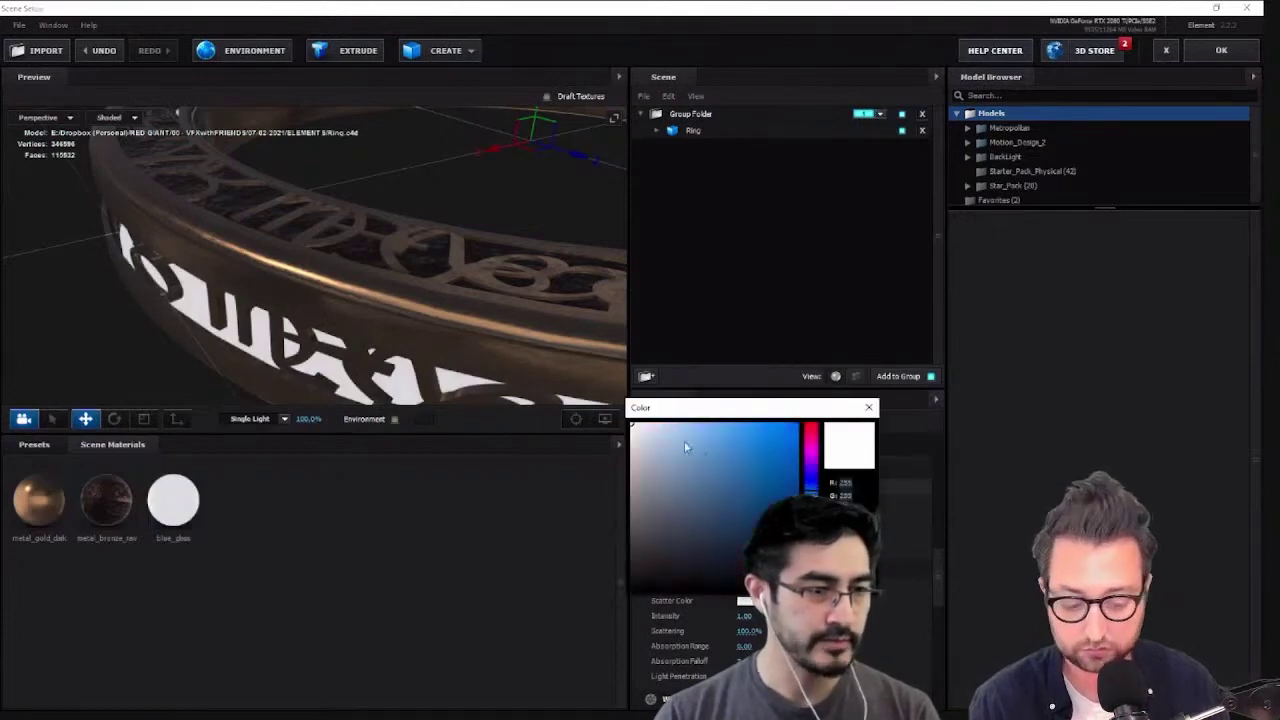
{"action": "left_click", "coordinate": [680, 423]}
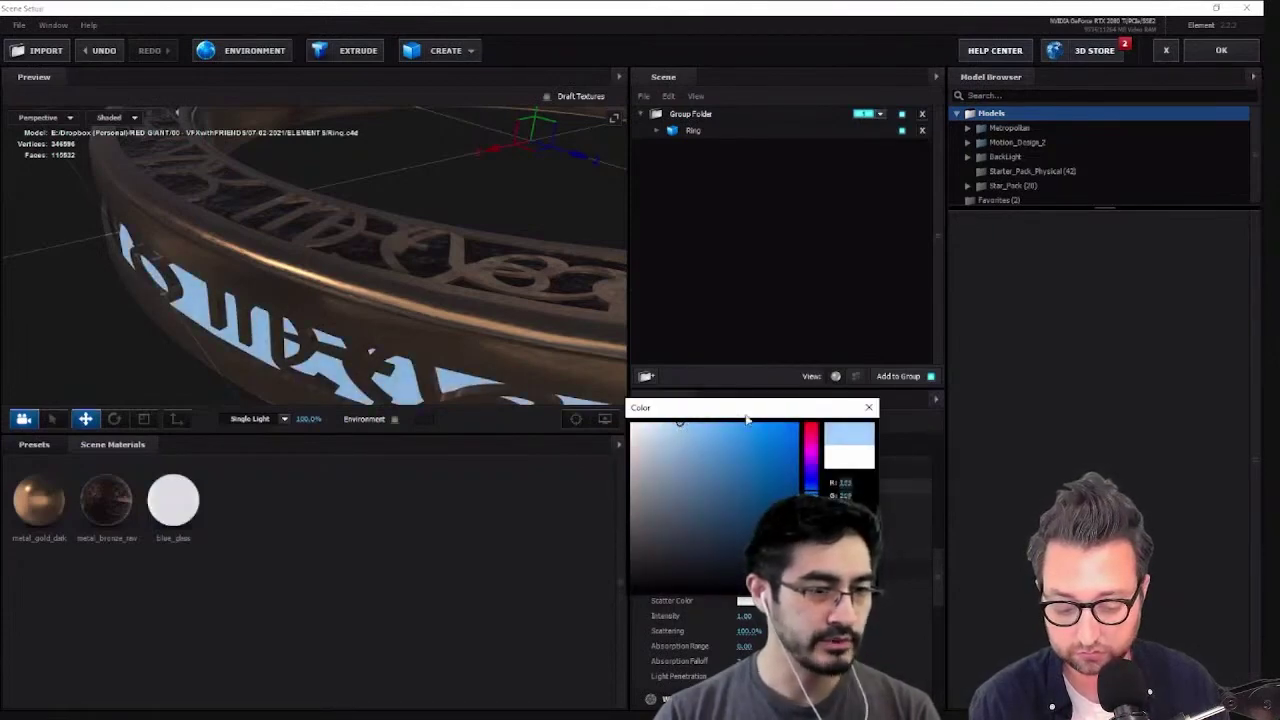
{"action": "left_click_drag", "start_coordinate": [747, 418], "coordinate": [987, 479]}
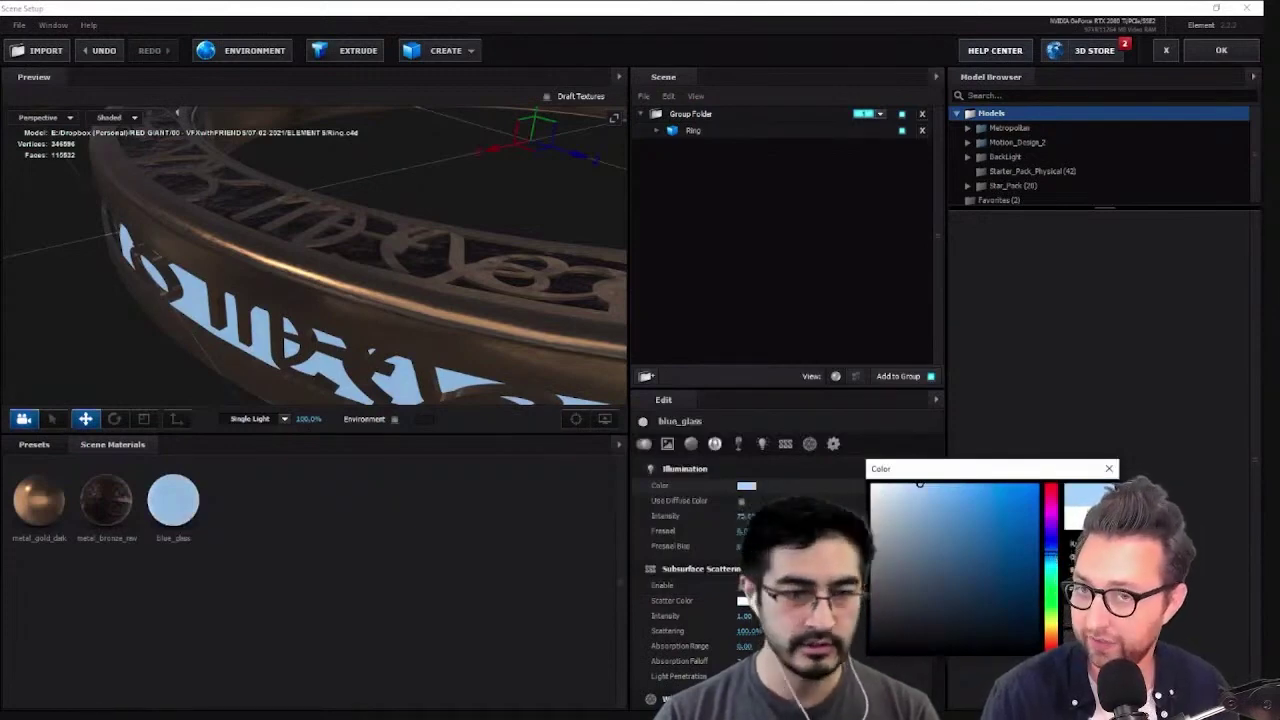
{"action": "left_click", "coordinate": [1088, 644]}
{"action": "scroll", "coordinate": [475, 334], "scroll_direction": "down", "scroll_amount": 4}
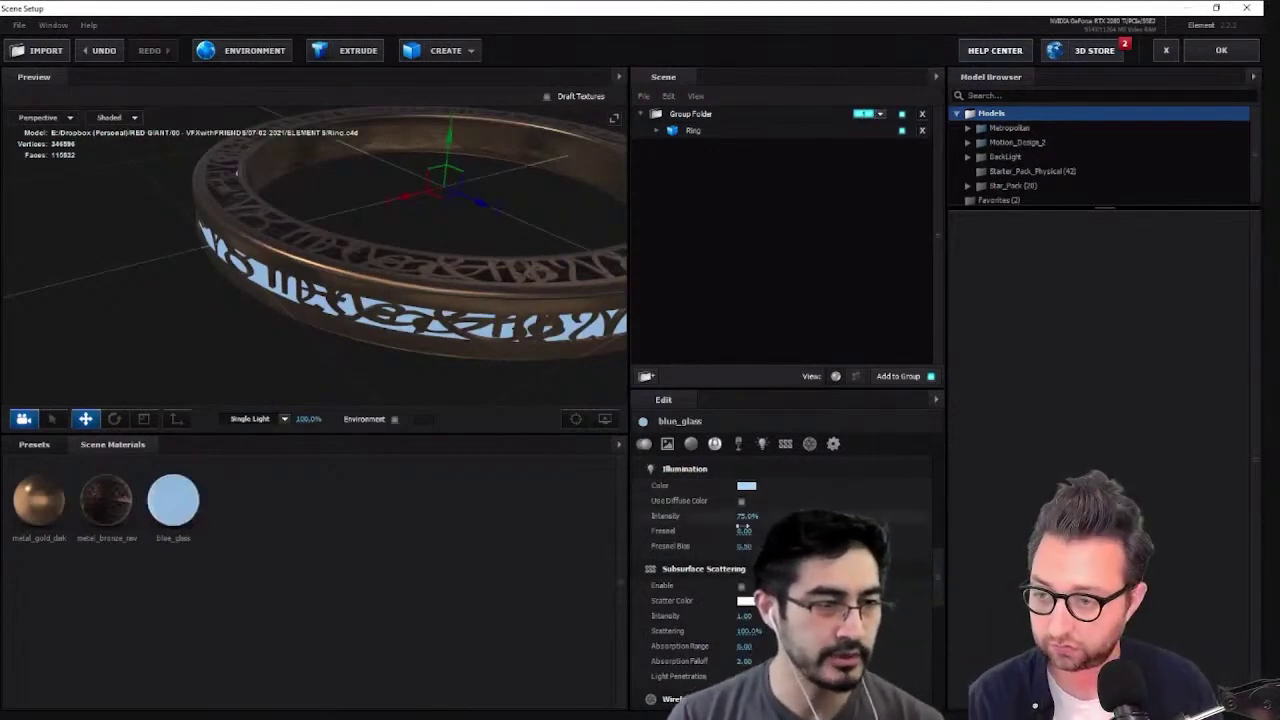
{"action": "scroll", "coordinate": [450, 355], "scroll_direction": "down", "scroll_amount": 4}
{"action": "left_click_drag", "start_coordinate": [454, 363], "coordinate": [438, 235]}
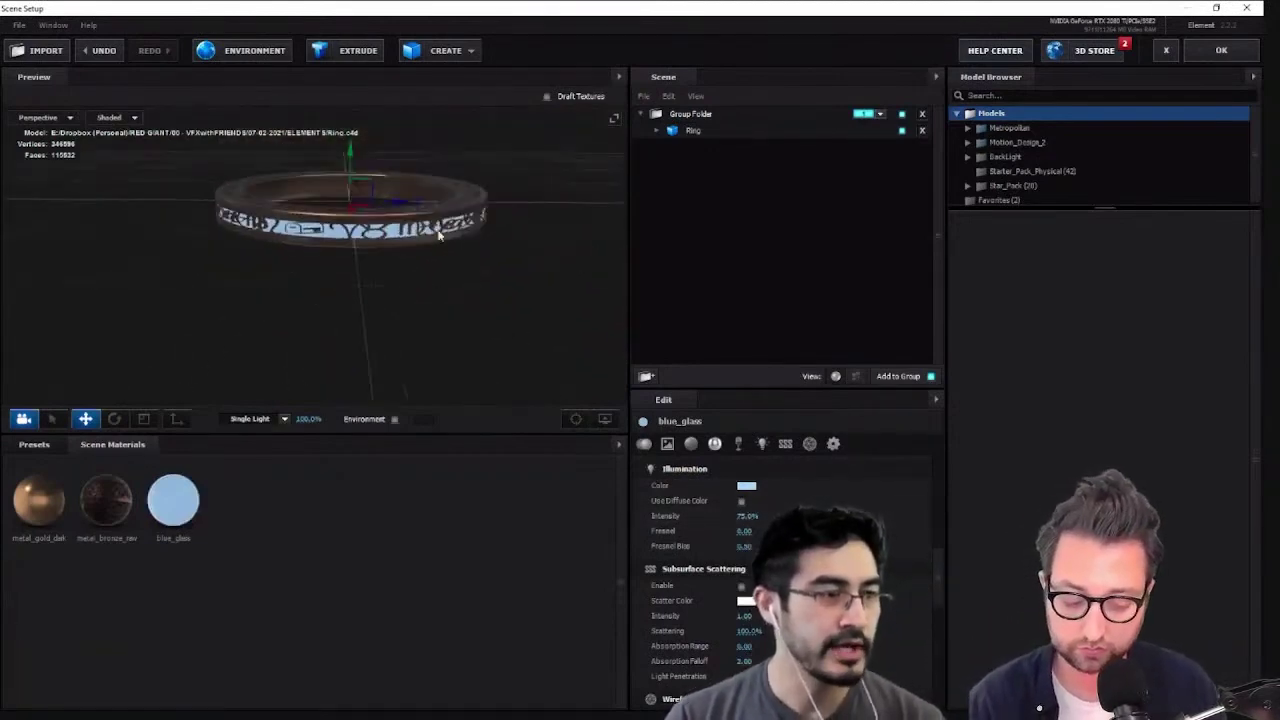
{"action": "scroll", "coordinate": [451, 241], "scroll_direction": "up", "scroll_amount": 4}
{"action": "middle_click_drag", "start_coordinate": [462, 216], "coordinate": [420, 320]}
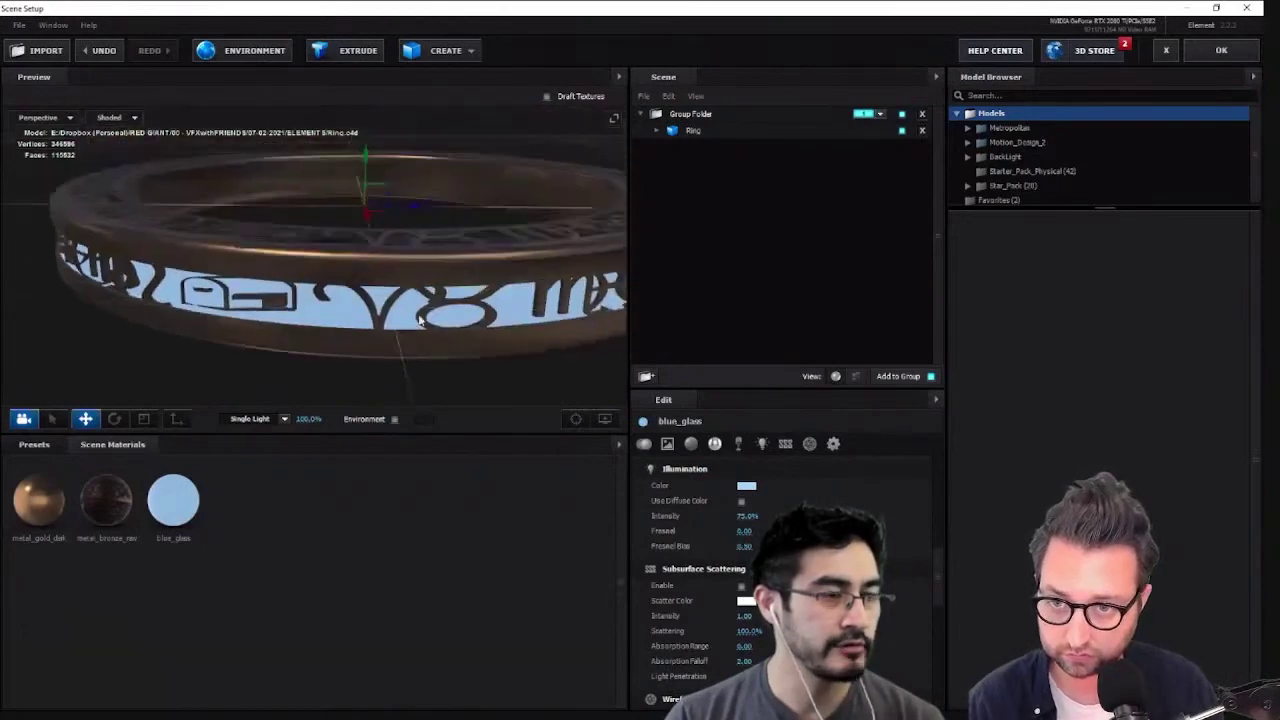
Inspect the textured ring from above, return to the composition and reveal the Create Group Null options for Element's Group 1
{"action": "left_click_drag", "start_coordinate": [418, 319], "coordinate": [425, 264]}
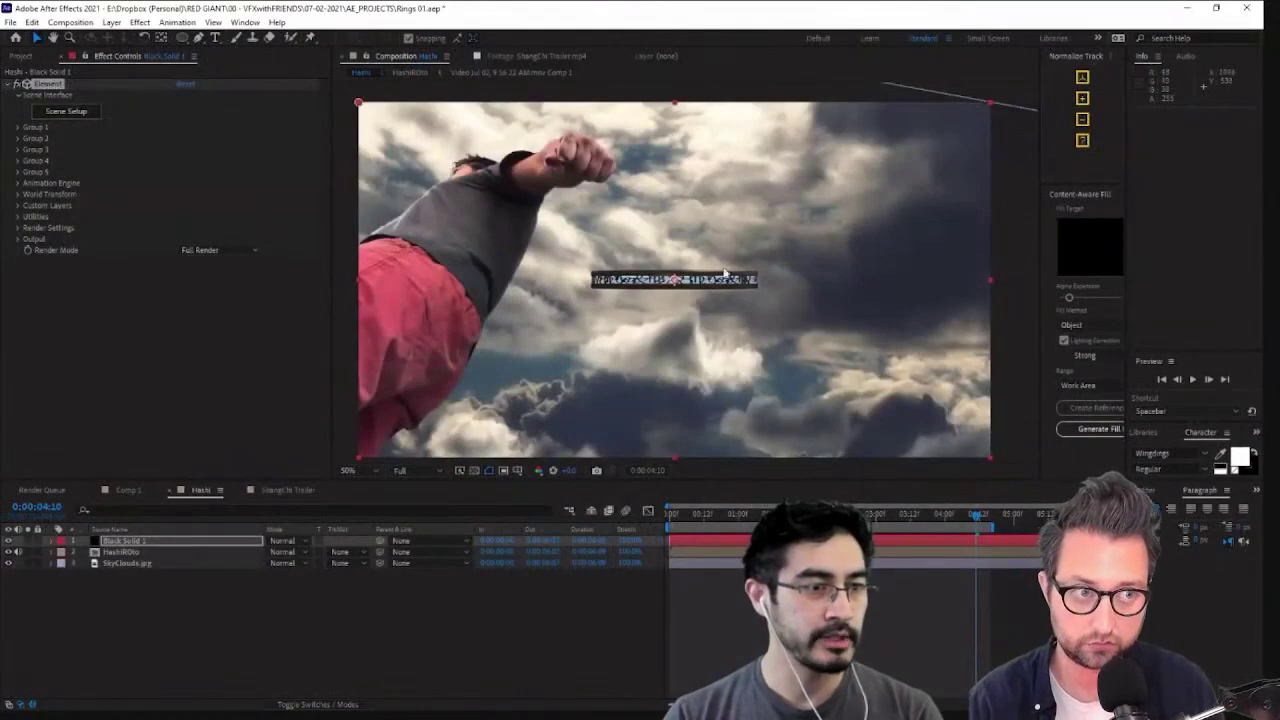
{"action": "left_click", "coordinate": [18, 128]}
{"action": "left_click", "coordinate": [39, 206]}
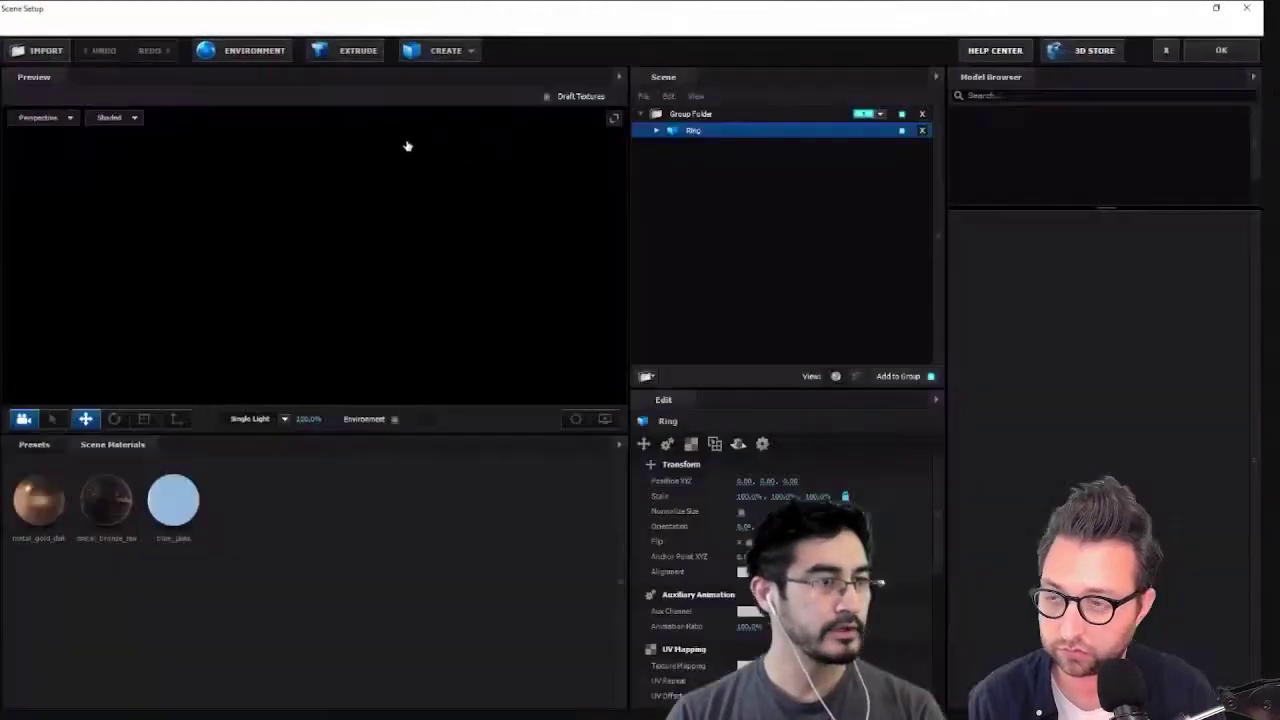
Remove the Group Folder's assignment to group 1 and assign it to group 1 again
{"action": "left_click", "coordinate": [871, 116]}
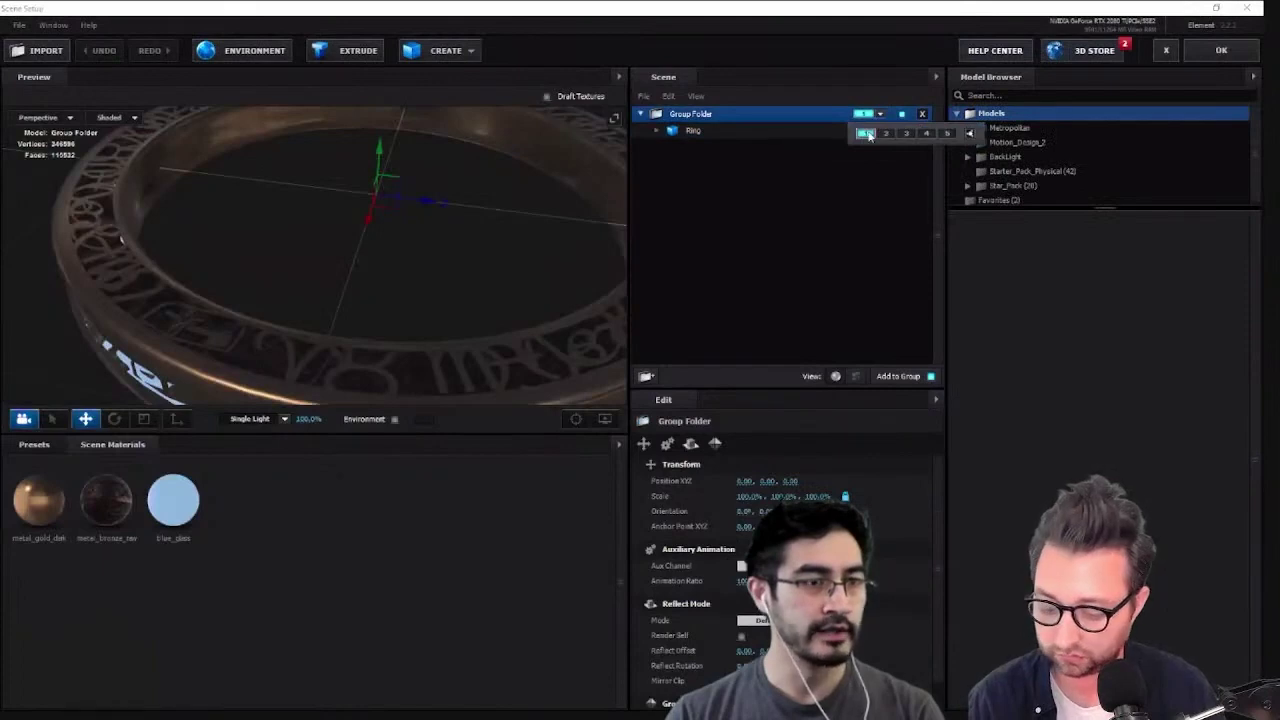
{"action": "left_click", "coordinate": [867, 133]}
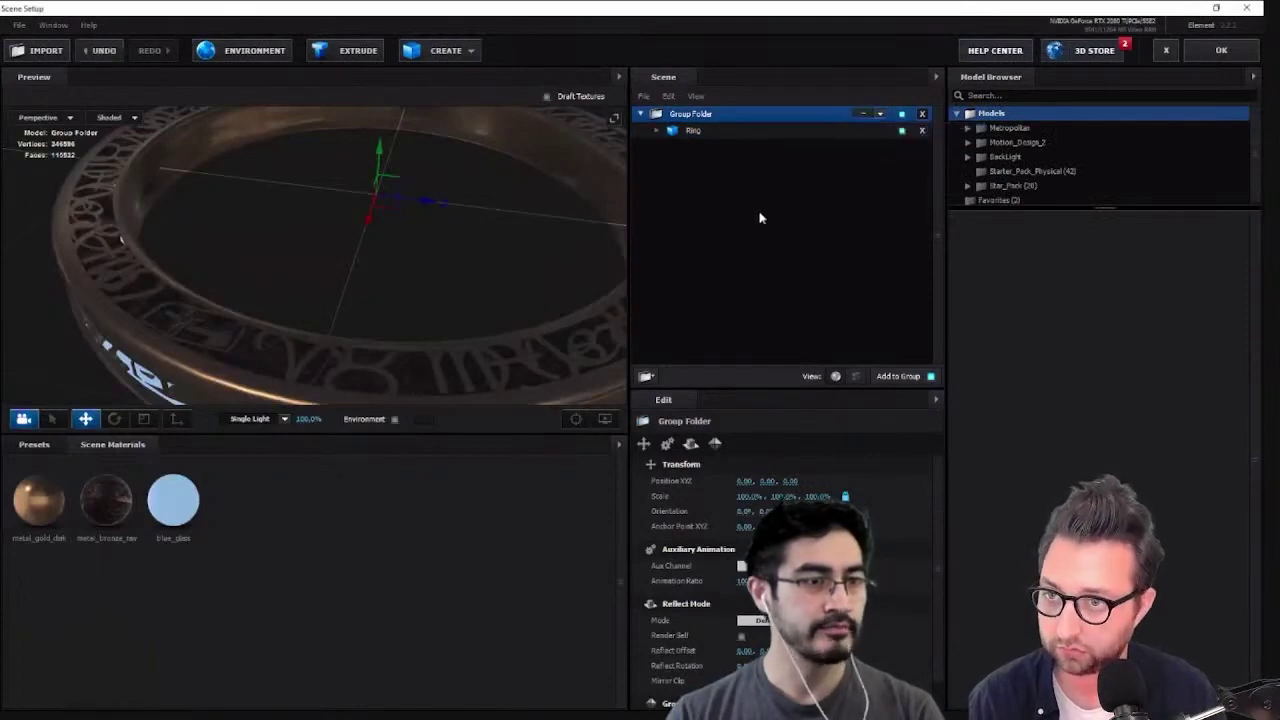
{"action": "left_click", "coordinate": [878, 116]}
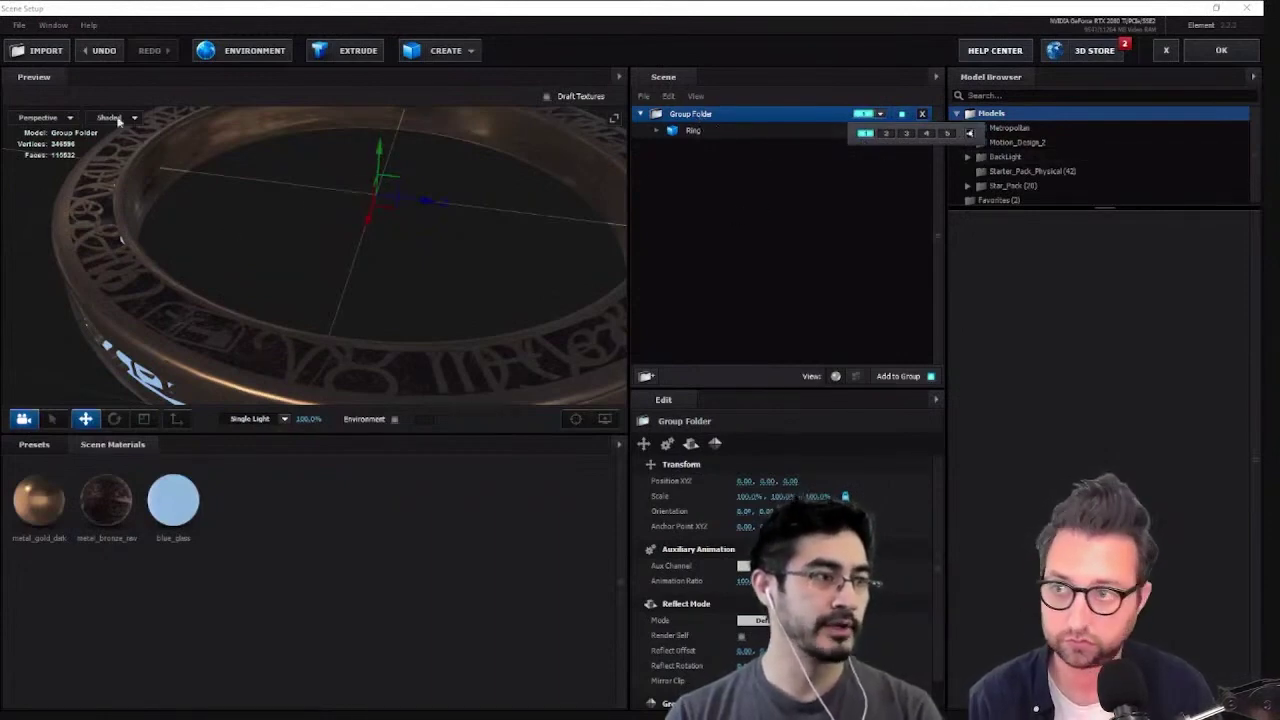
{"action": "left_click", "coordinate": [695, 135]}
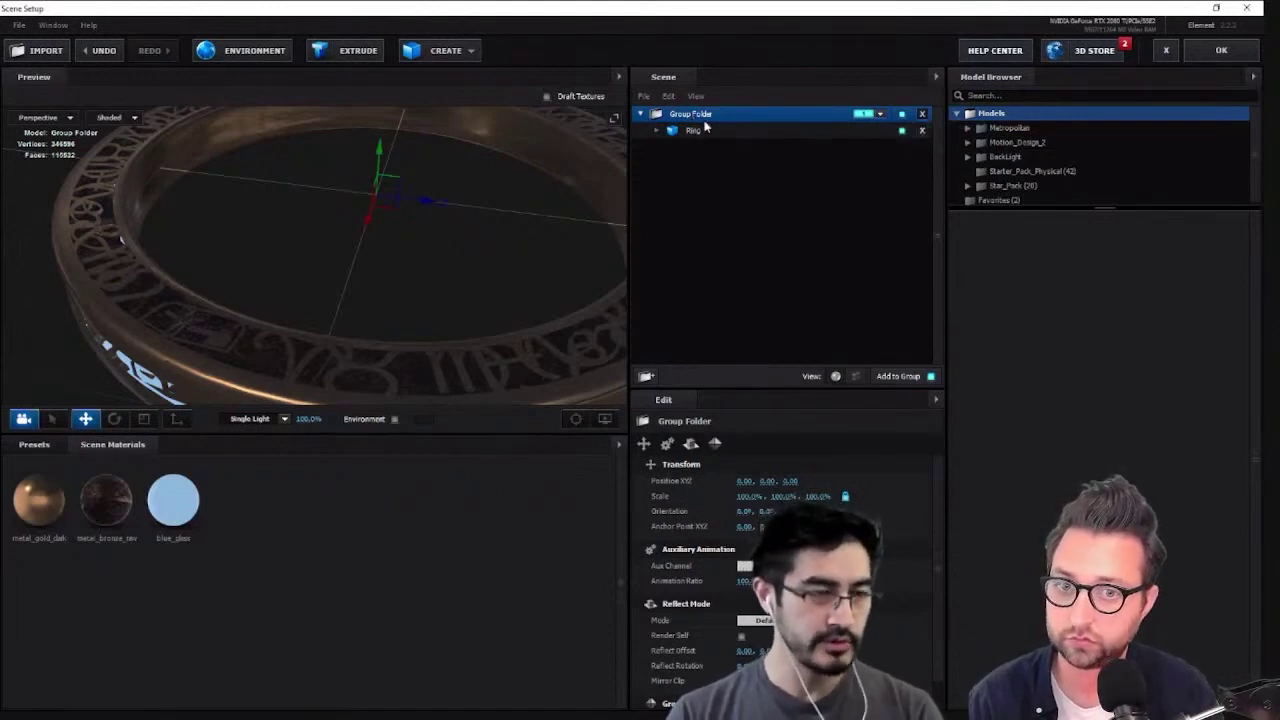
Duplicate the ring's Group Folder model four times in the scene
{"action": "right_click", "coordinate": [704, 119]}
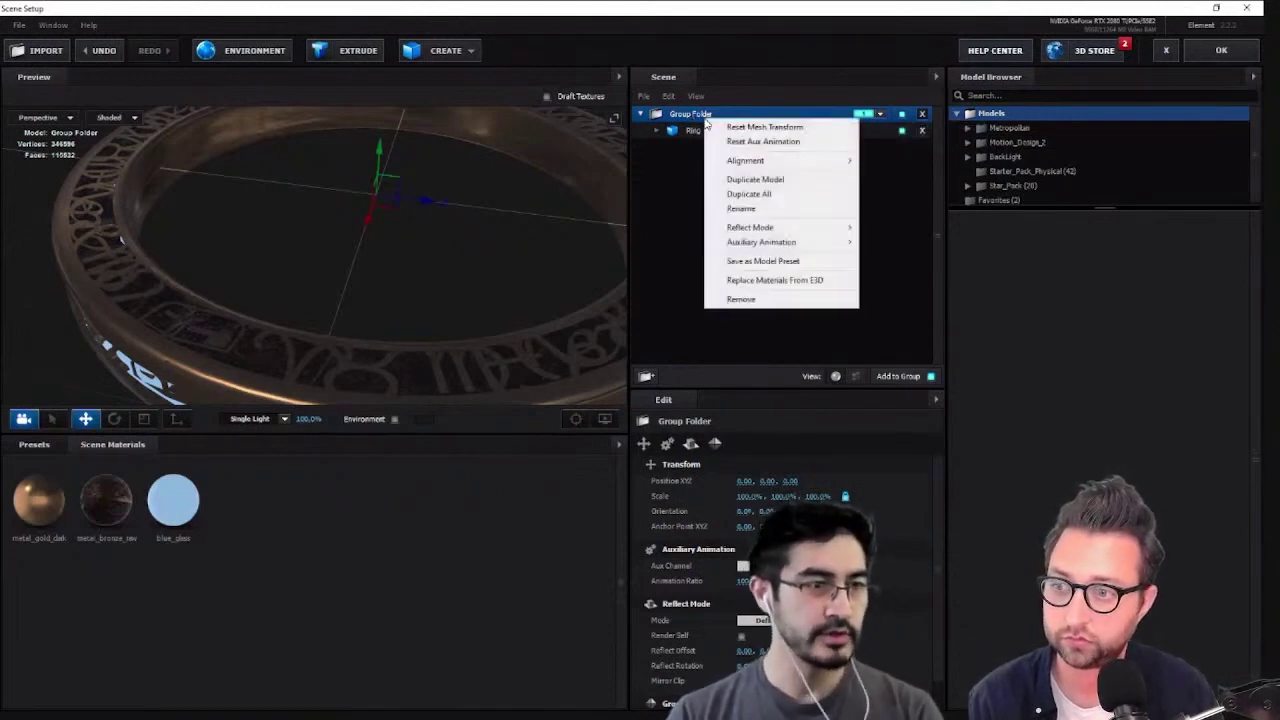
{"action": "left_click", "coordinate": [749, 180]}
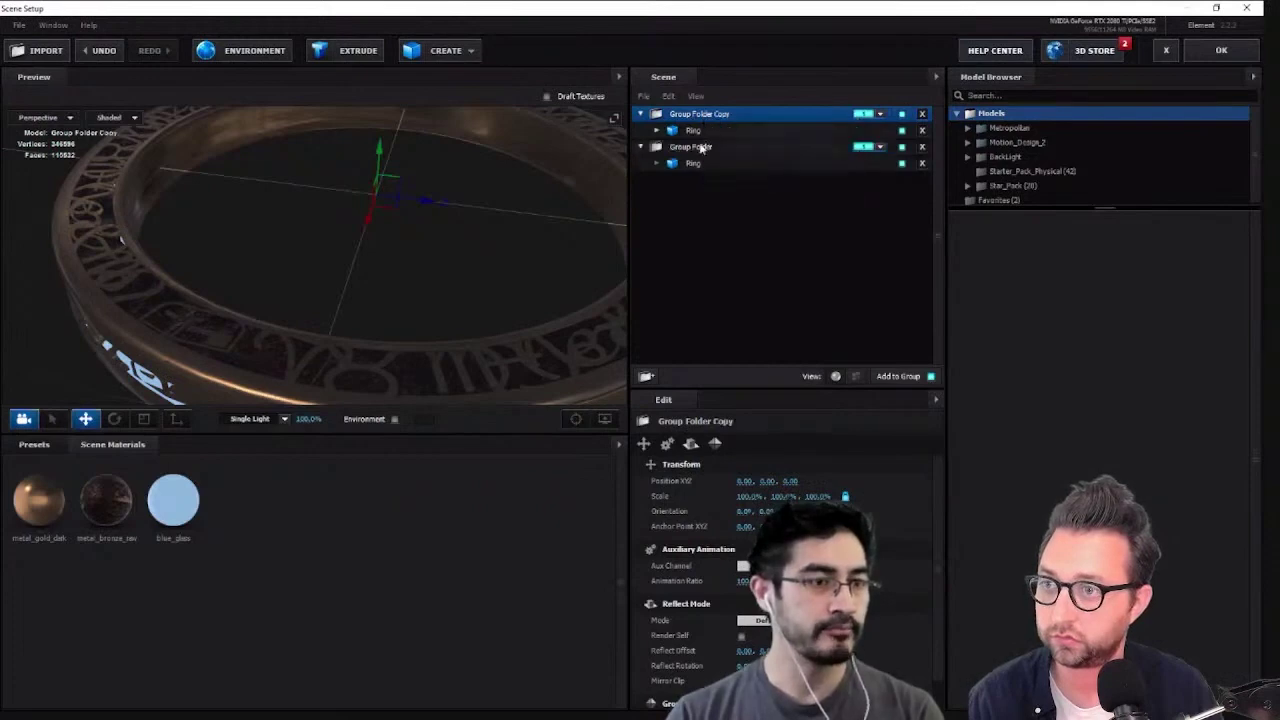
{"action": "right_click", "coordinate": [701, 147]}
{"action": "right_click", "coordinate": [711, 117]}
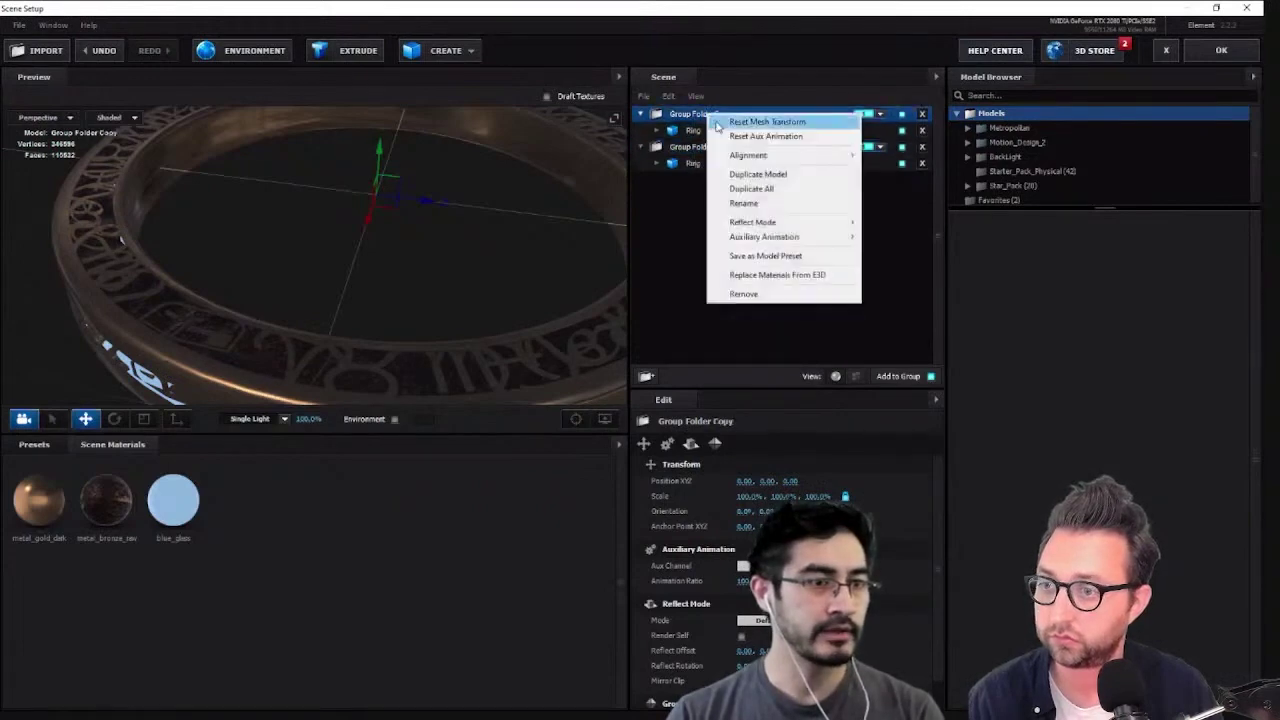
{"action": "left_click", "coordinate": [768, 175]}
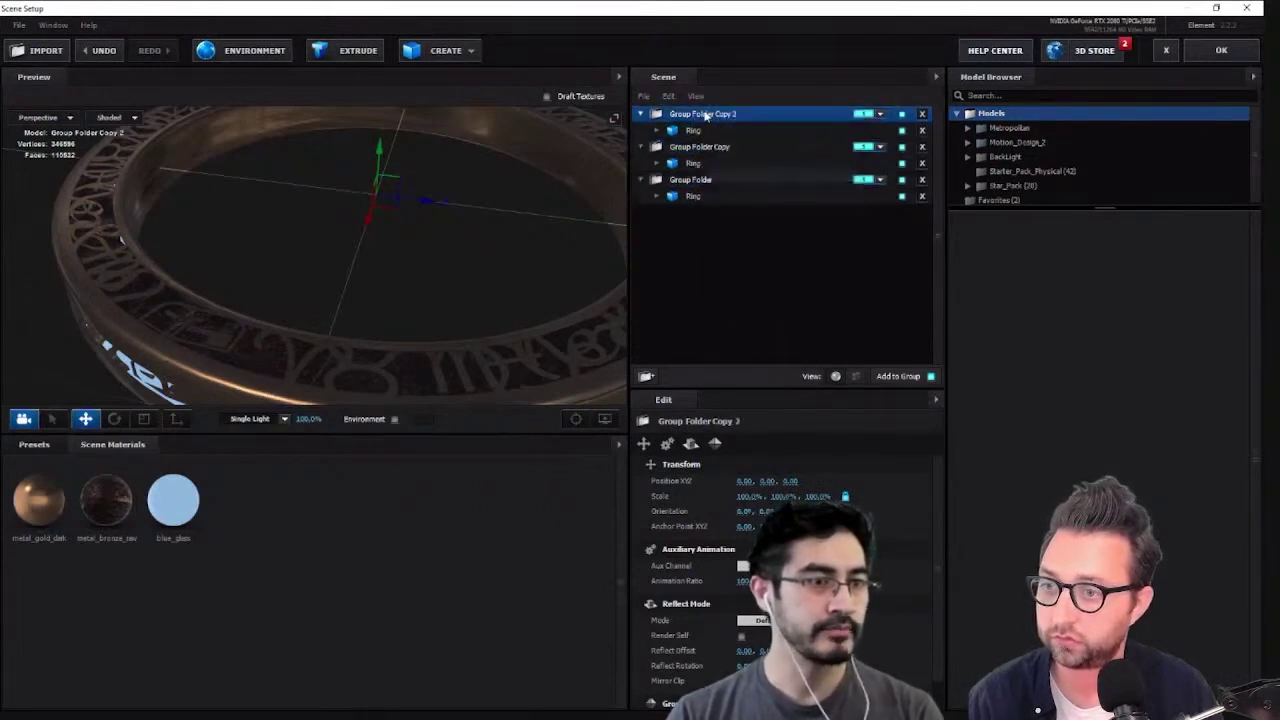
{"action": "right_click", "coordinate": [706, 116]}
{"action": "left_click", "coordinate": [768, 174]}
{"action": "right_click", "coordinate": [714, 117]}
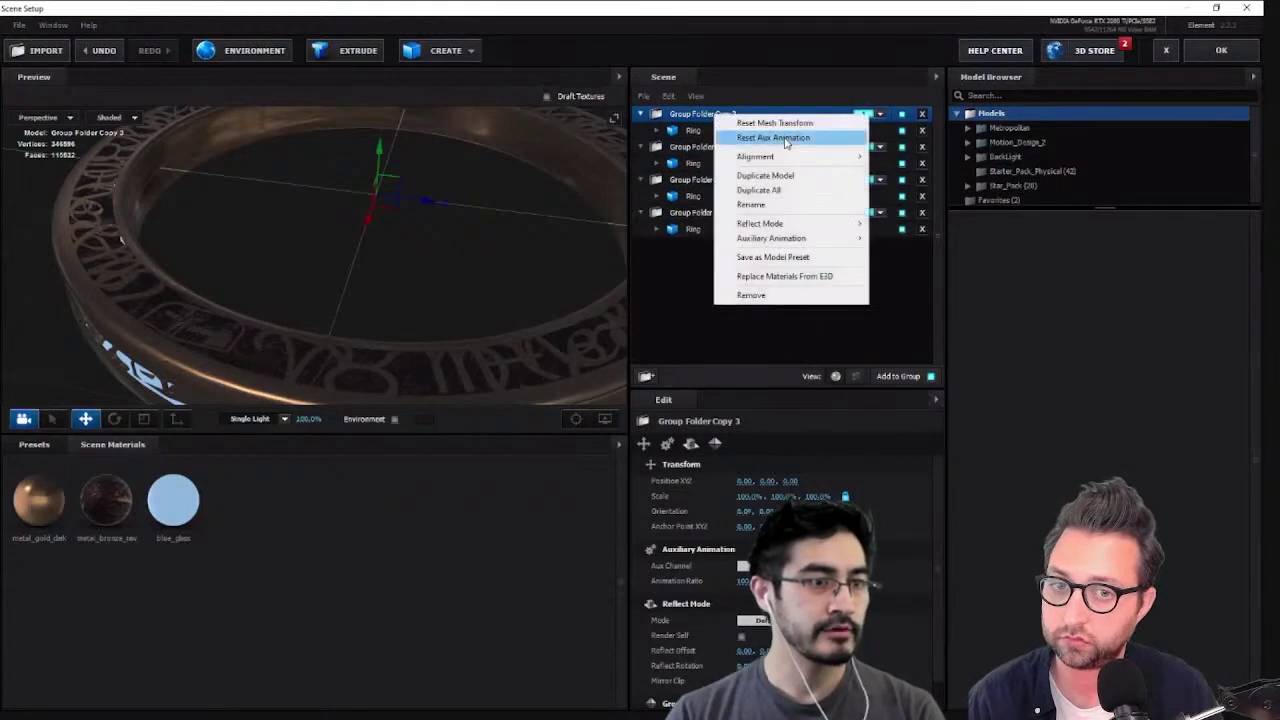
{"action": "left_click", "coordinate": [767, 173]}
Assign Group Folder Copy, Copy 2, Copy 3 and Copy 4 to groups 2, 3, 4 and 5 and accept the scene
{"action": "left_click", "coordinate": [880, 114]}
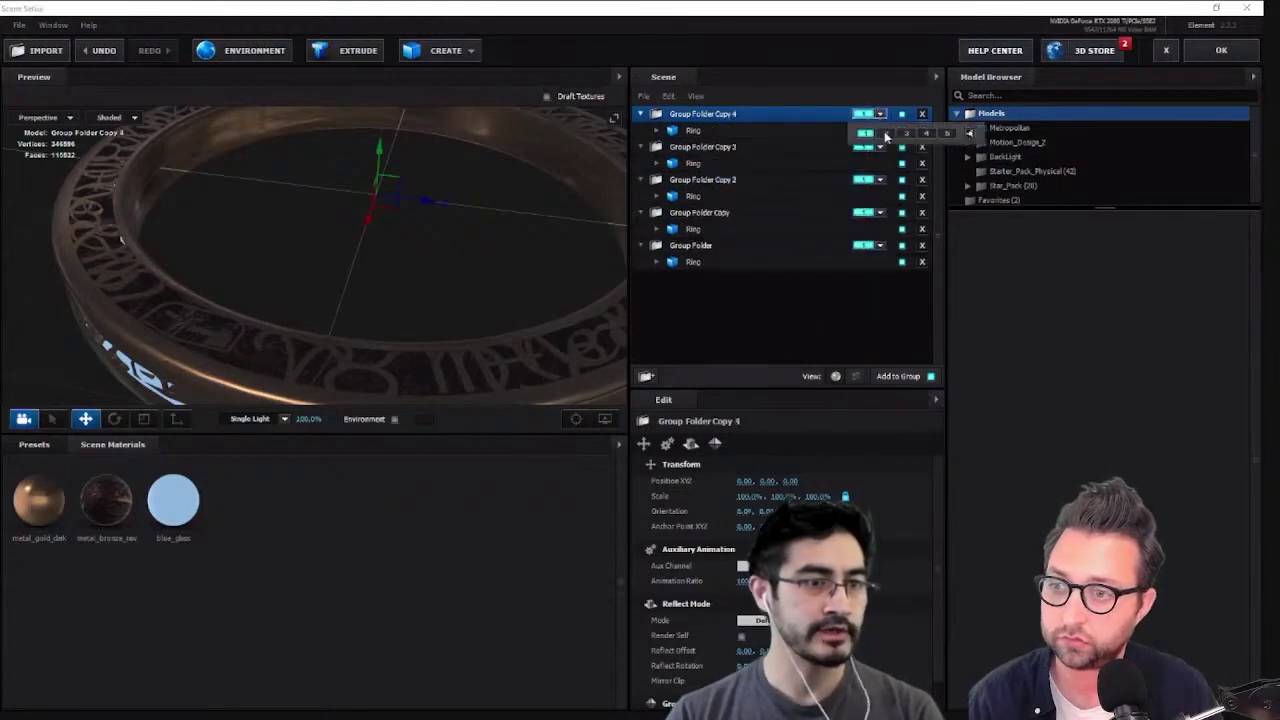
{"action": "left_click", "coordinate": [877, 147]}
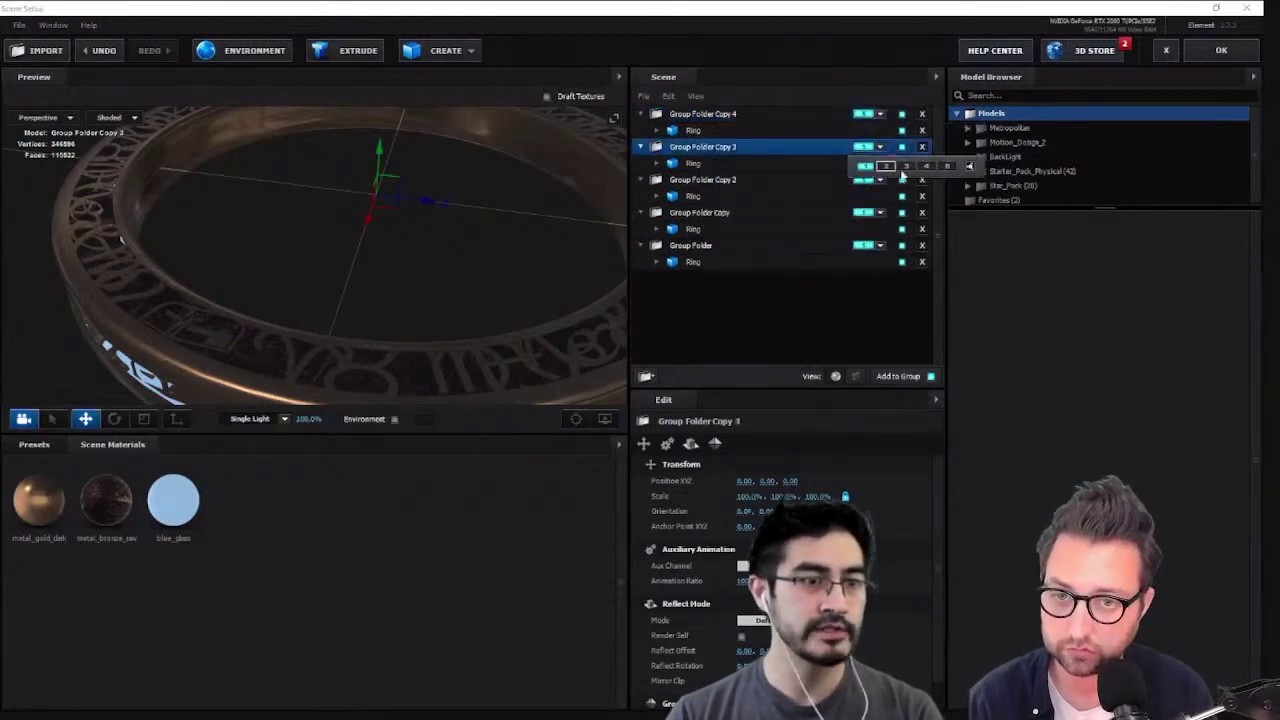
{"action": "left_click", "coordinate": [880, 181]}
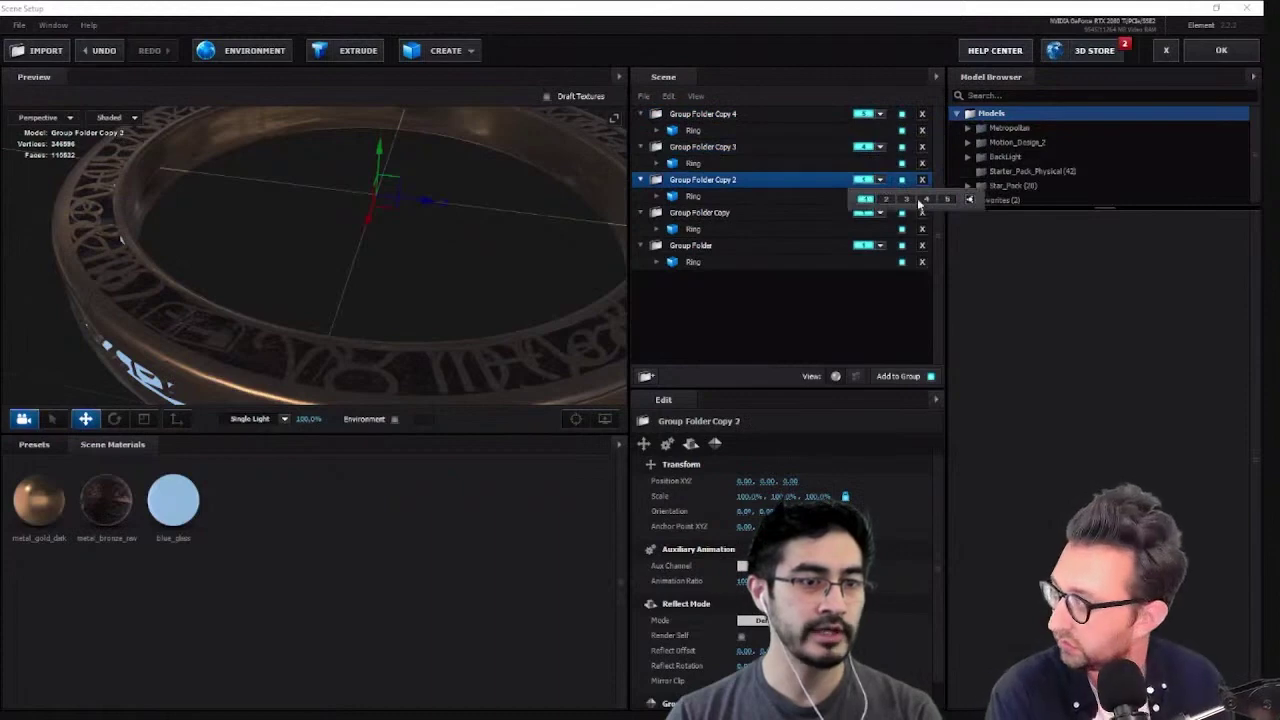
{"action": "left_click", "coordinate": [880, 213]}
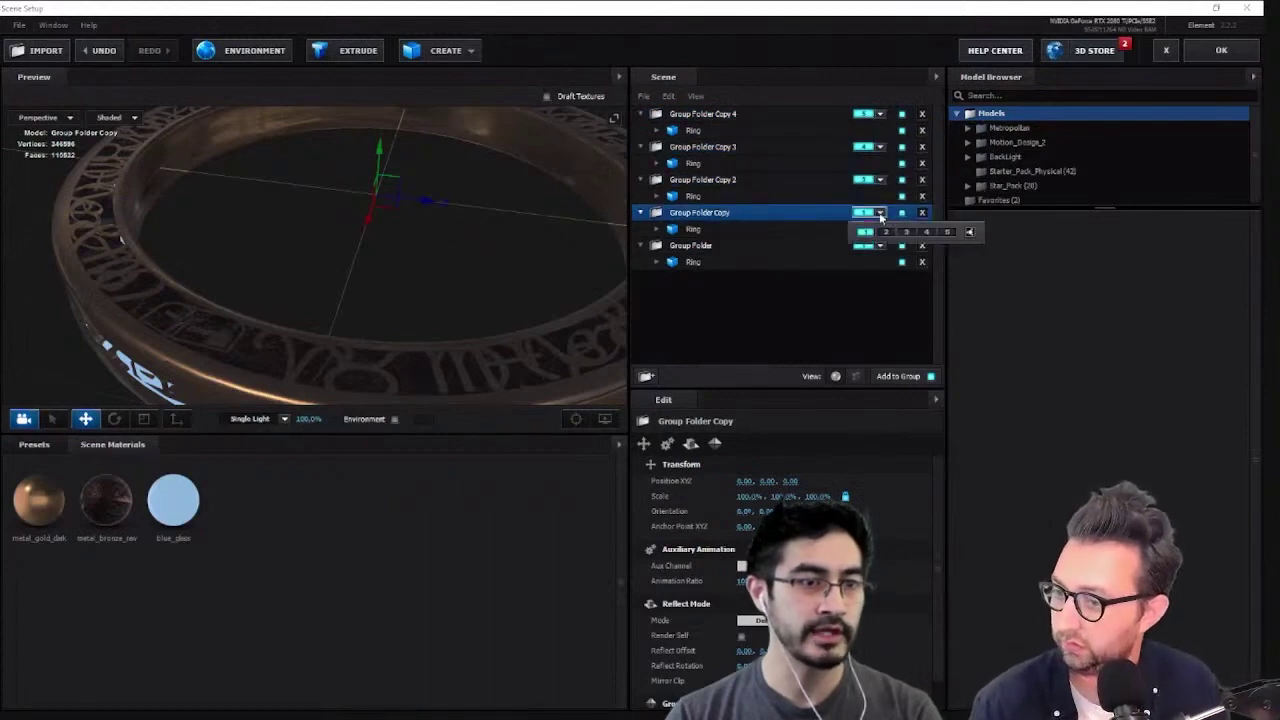
{"action": "left_click", "coordinate": [871, 309]}
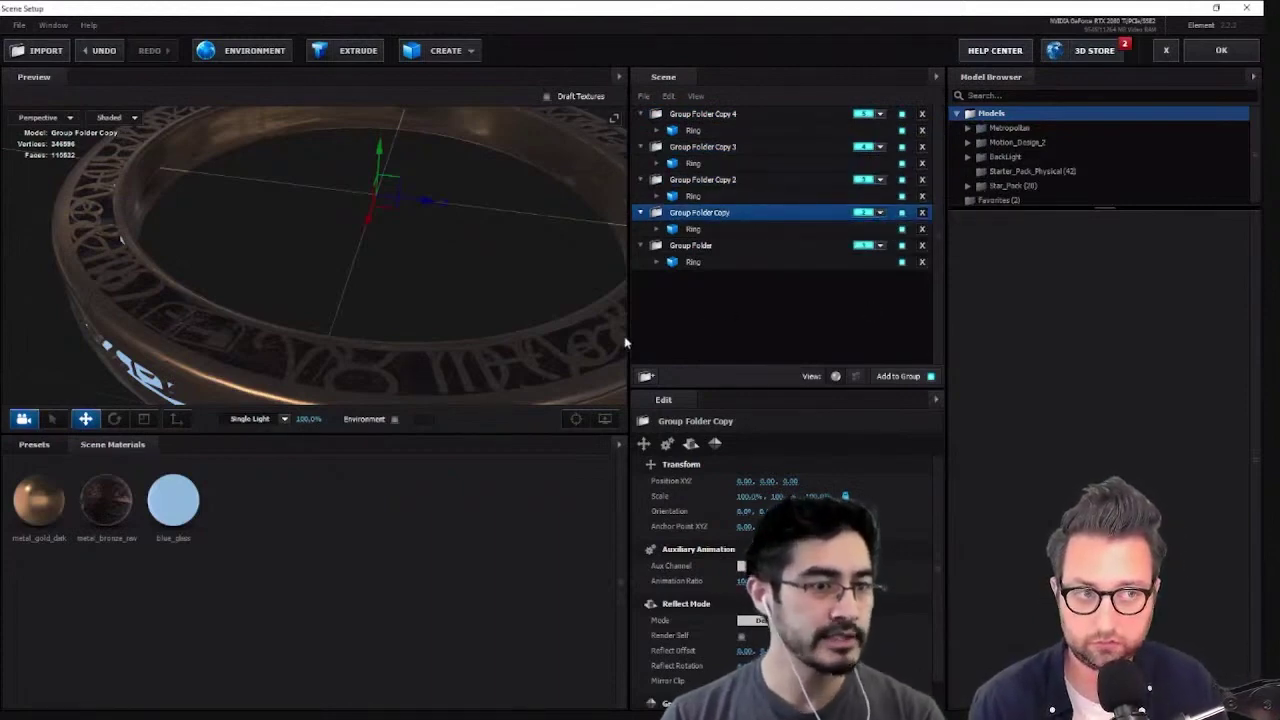
{"action": "left_click", "coordinate": [1218, 52]}
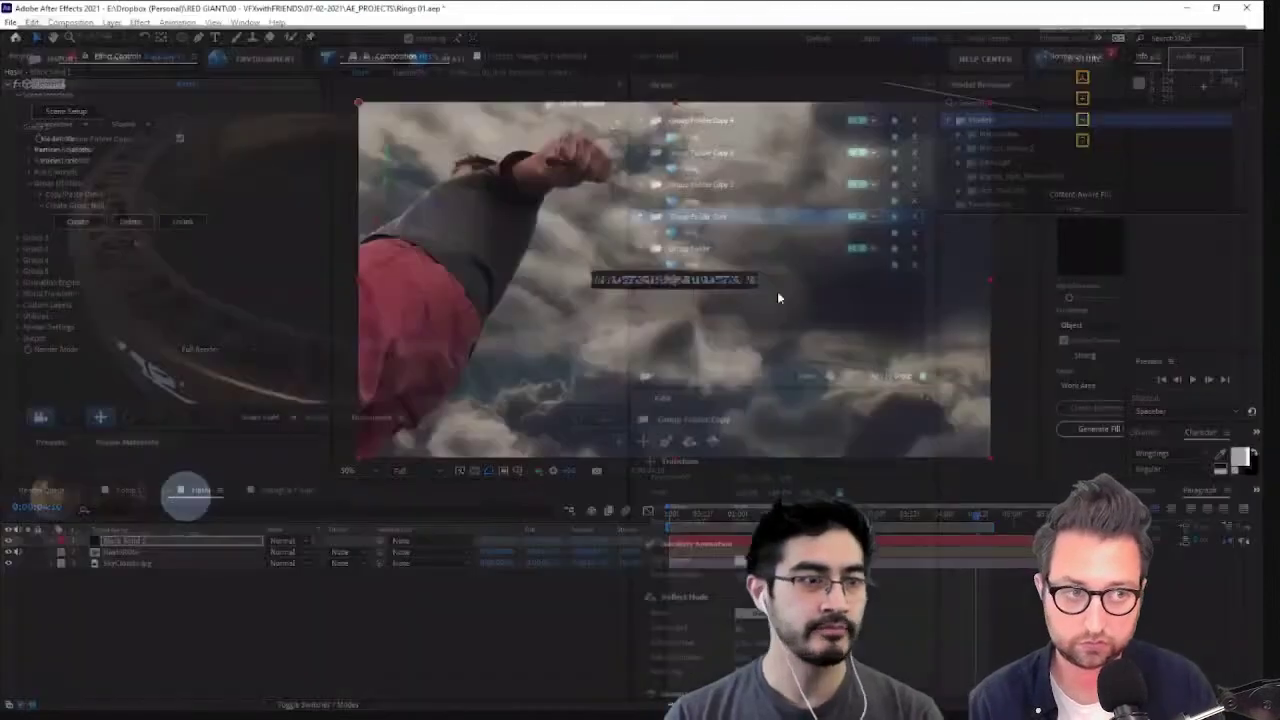
Create group nulls for Element's Group 5 and Group 4
{"action": "left_click", "coordinate": [18, 271]}
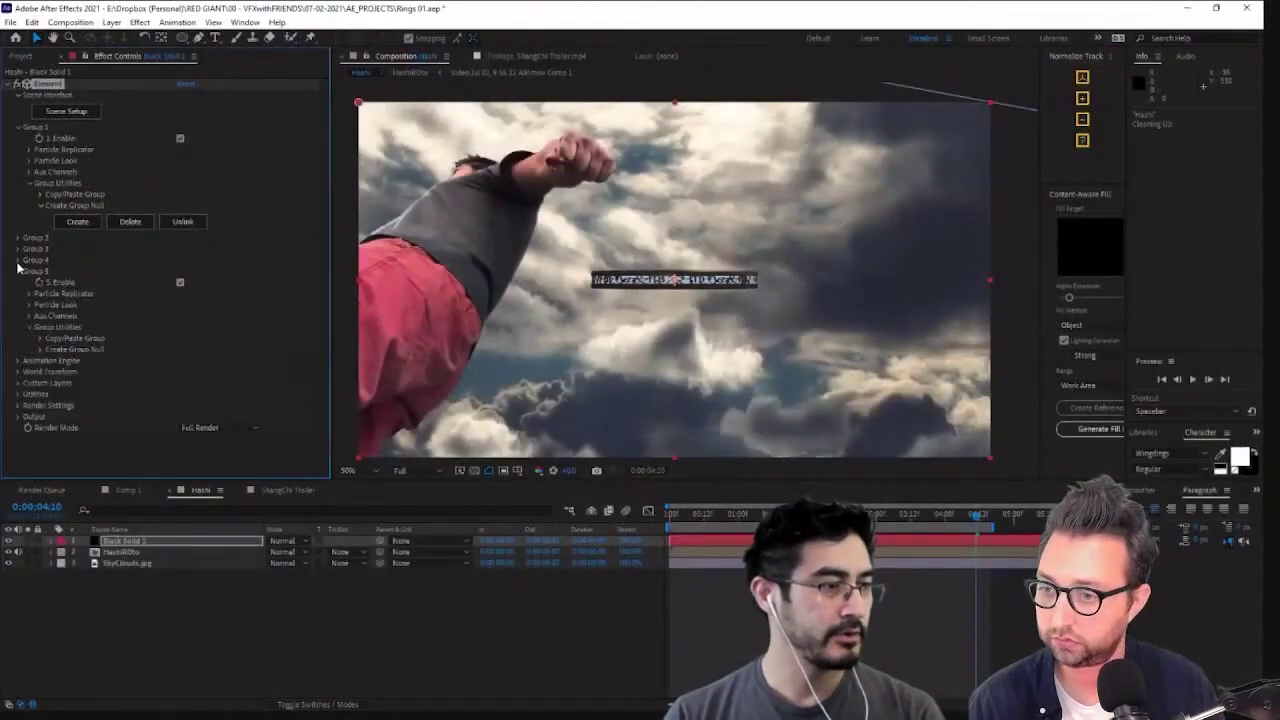
{"action": "left_click", "coordinate": [42, 350]}
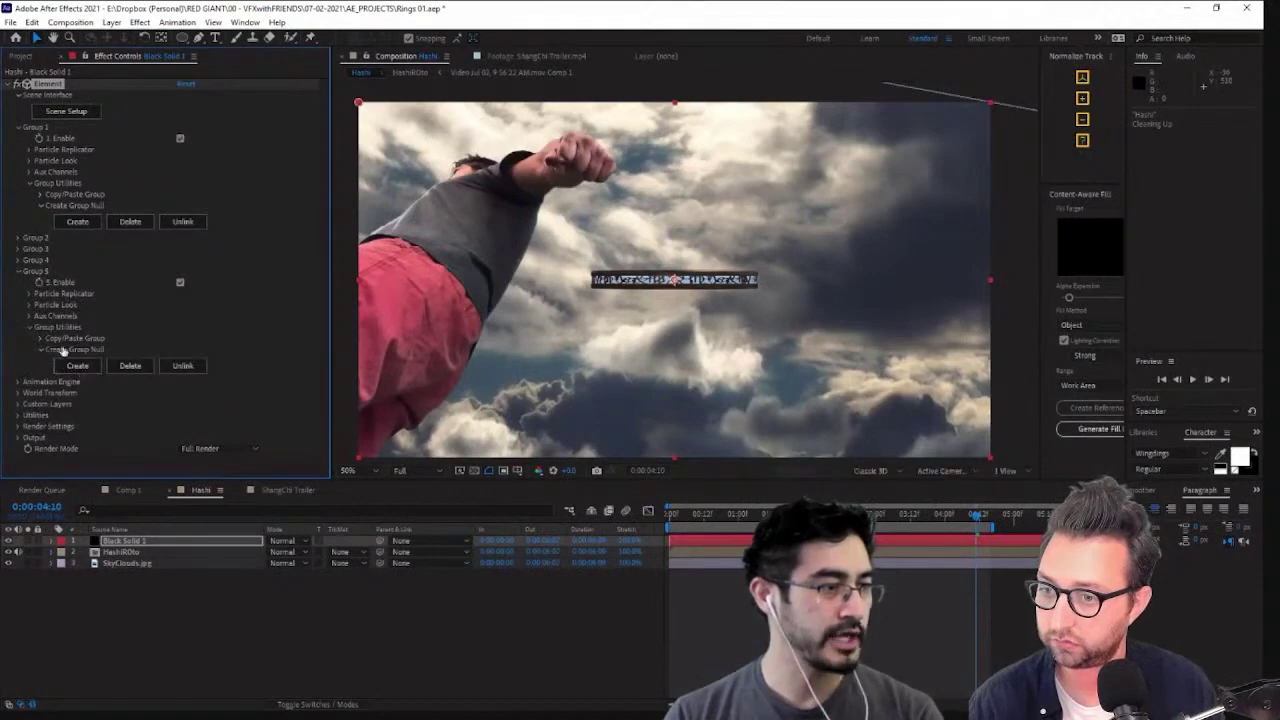
{"action": "left_click", "coordinate": [77, 365]}
{"action": "left_click", "coordinate": [18, 260]}
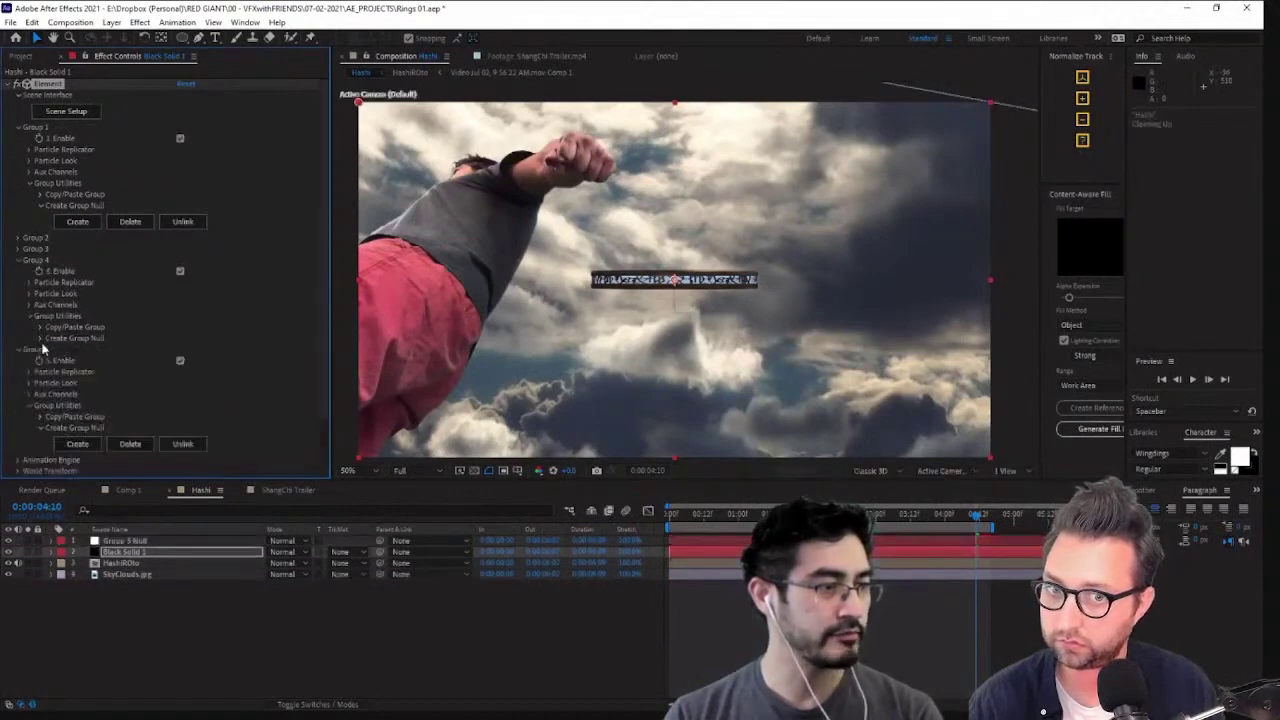
{"action": "left_click", "coordinate": [41, 339]}
{"action": "left_click", "coordinate": [78, 355]}
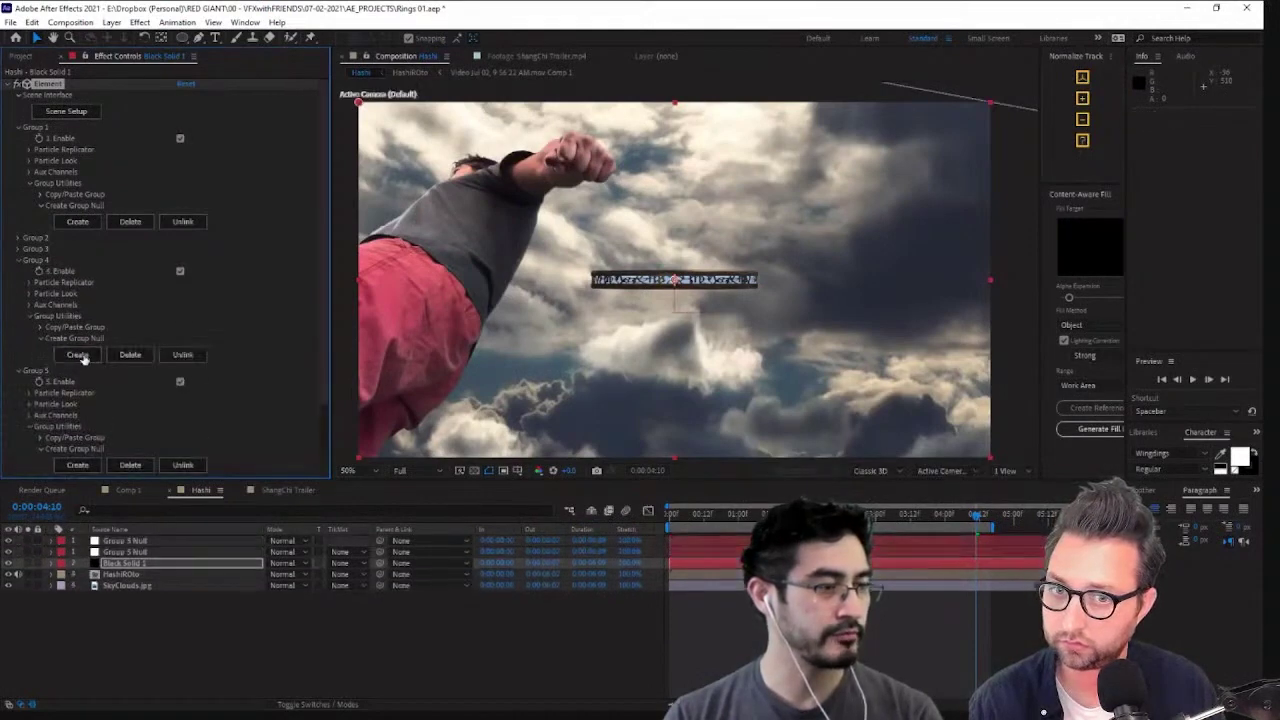
Create group nulls for Element's Group 3 and Group 2
{"action": "left_click", "coordinate": [18, 249]}
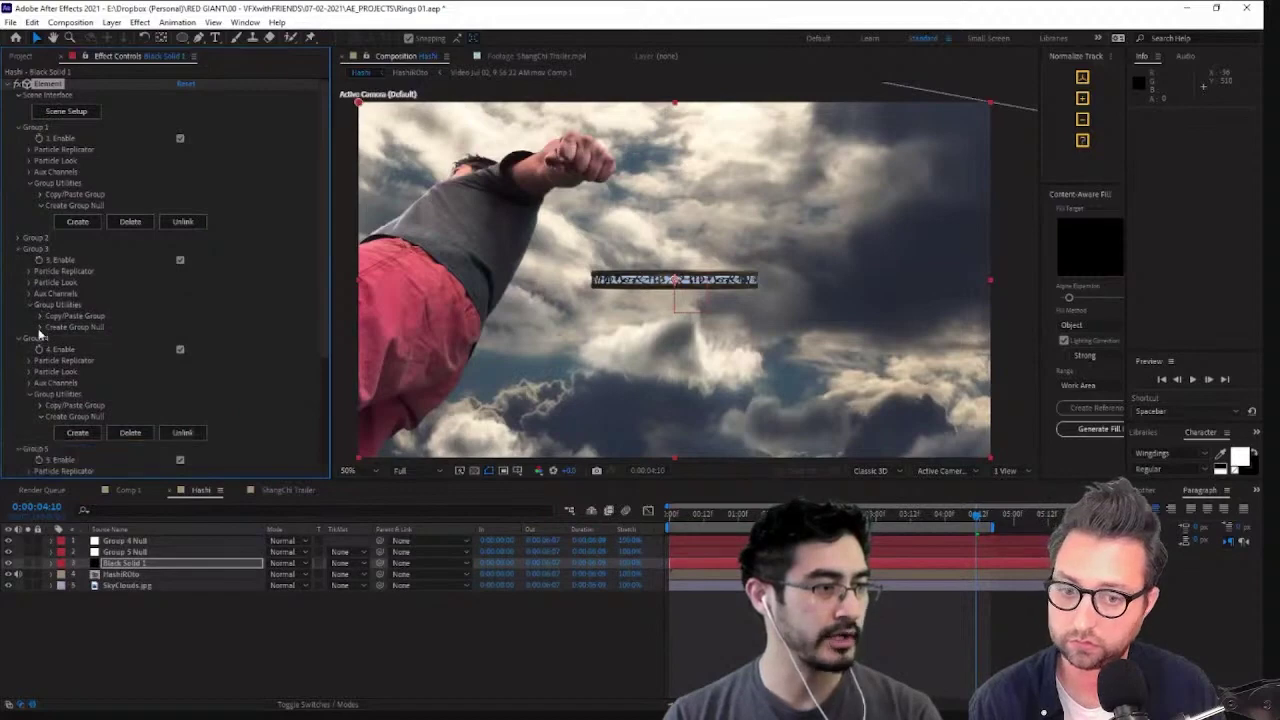
{"action": "left_click", "coordinate": [41, 327]}
{"action": "left_click", "coordinate": [78, 343]}
{"action": "left_click", "coordinate": [17, 239]}
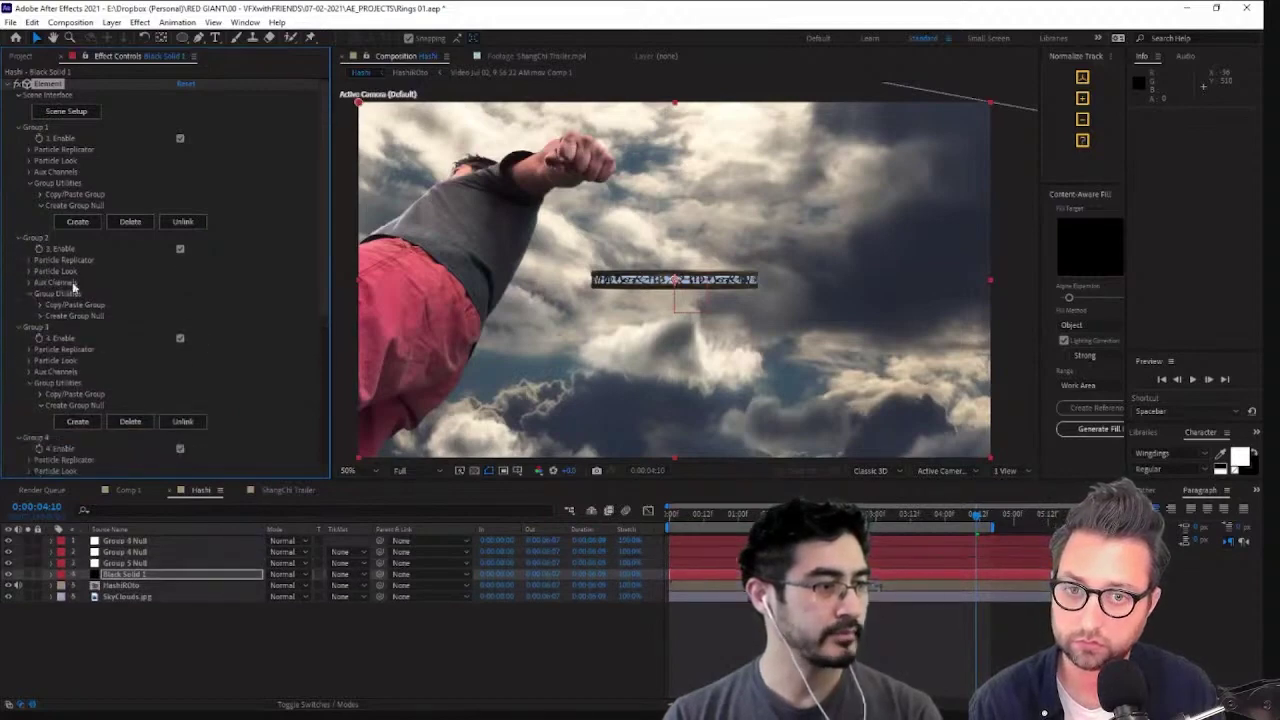
{"action": "left_click", "coordinate": [41, 316]}
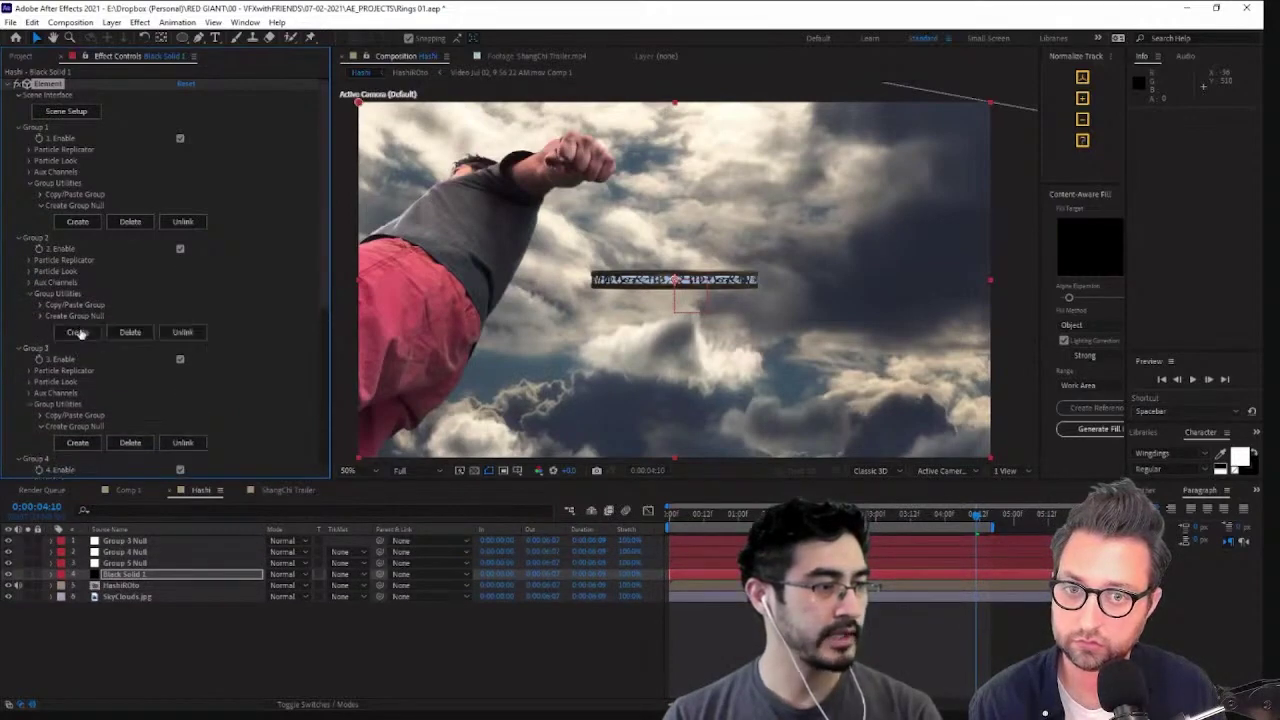
{"action": "left_click", "coordinate": [78, 332]}
Go through the new nulls in the layer stack and create the Group 1 null from the Black Solid 1 layer's Element effect
{"action": "left_click", "coordinate": [156, 574]}
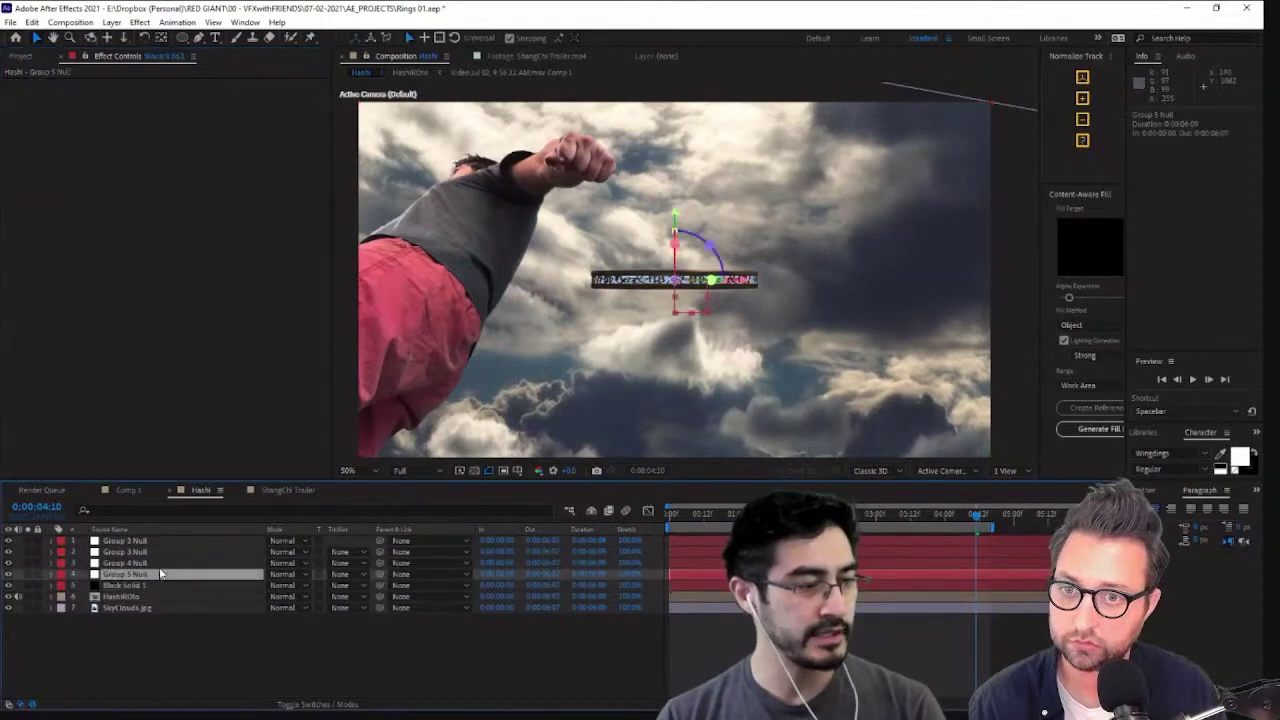
{"action": "left_click", "coordinate": [160, 563]}
{"action": "left_click", "coordinate": [167, 552]}
{"action": "left_click", "coordinate": [163, 541]}
{"action": "left_click", "coordinate": [157, 585]}
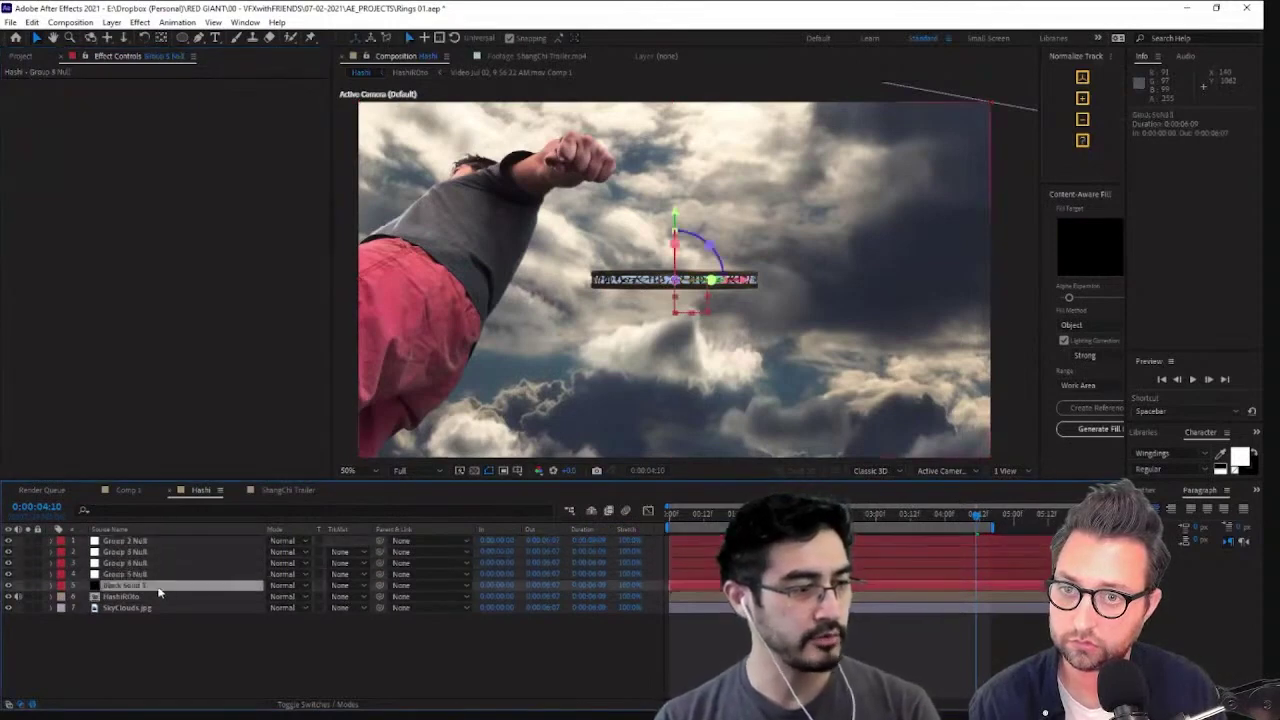
{"action": "left_click", "coordinate": [77, 221]}
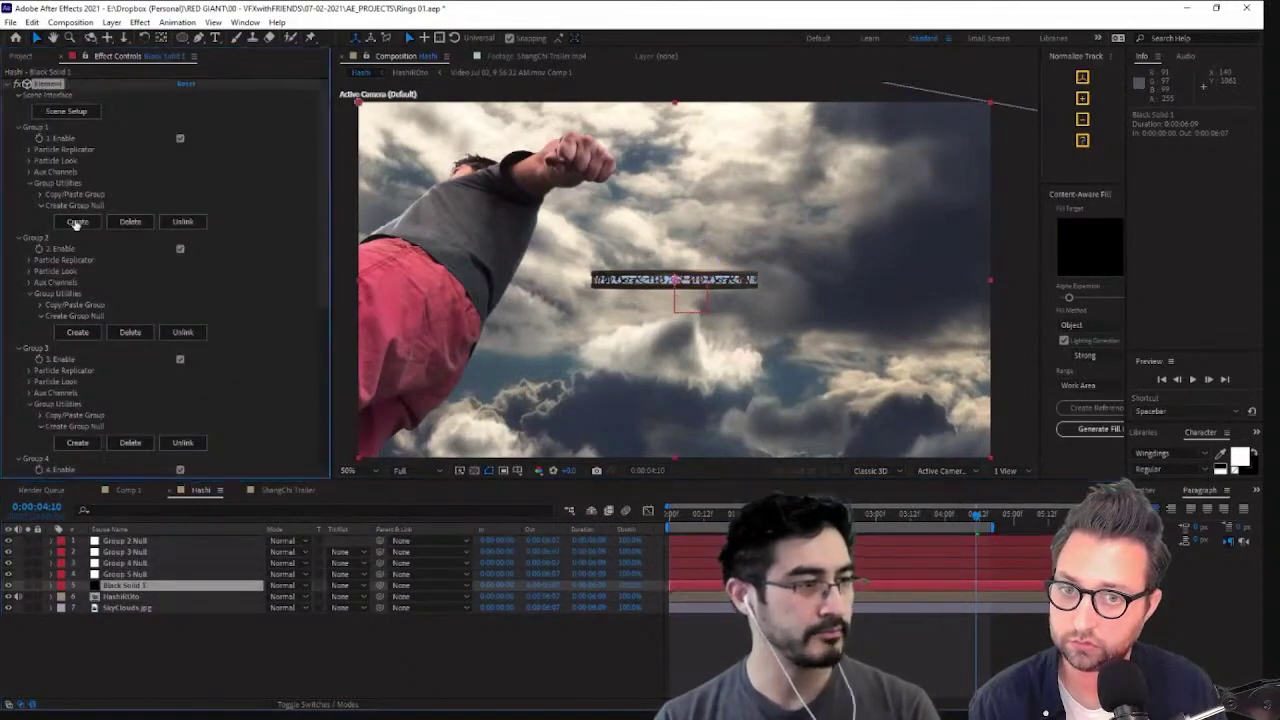
Rename the Group 1 and Group 2 null layers as RING 1 and RING 2
{"action": "left_click", "coordinate": [135, 543]}
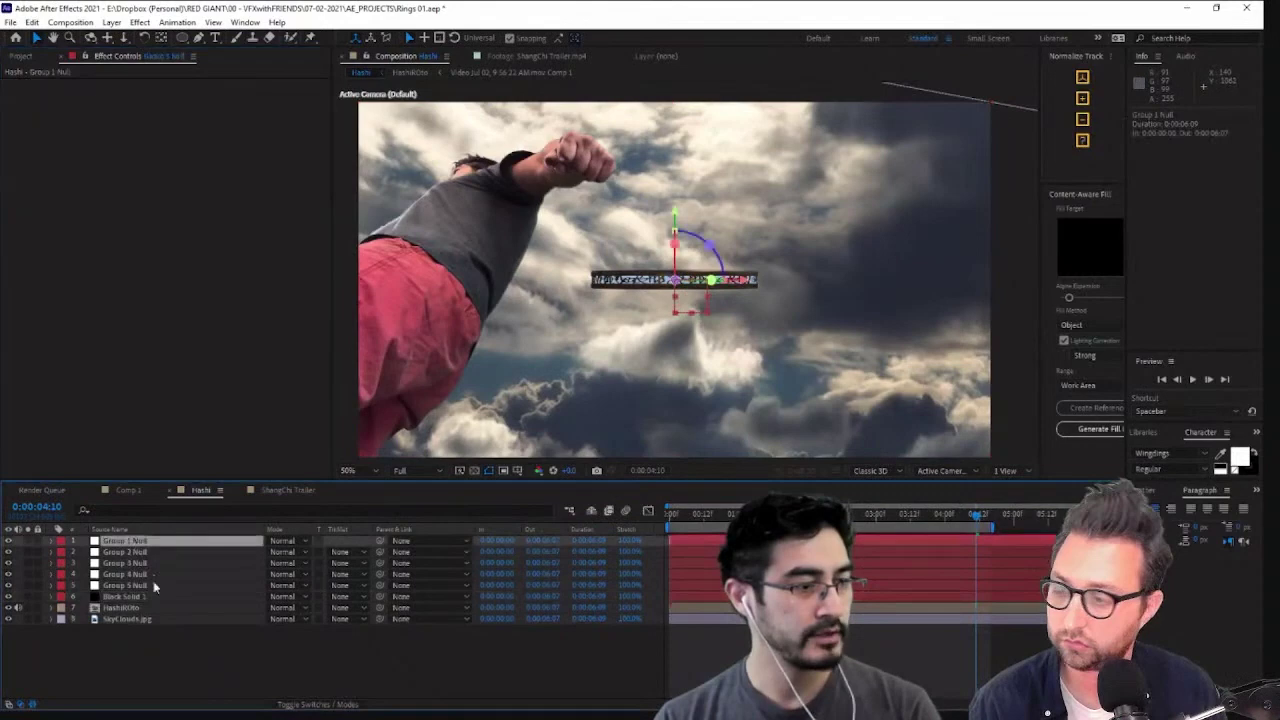
{"action": "left_click", "coordinate": [160, 528]}
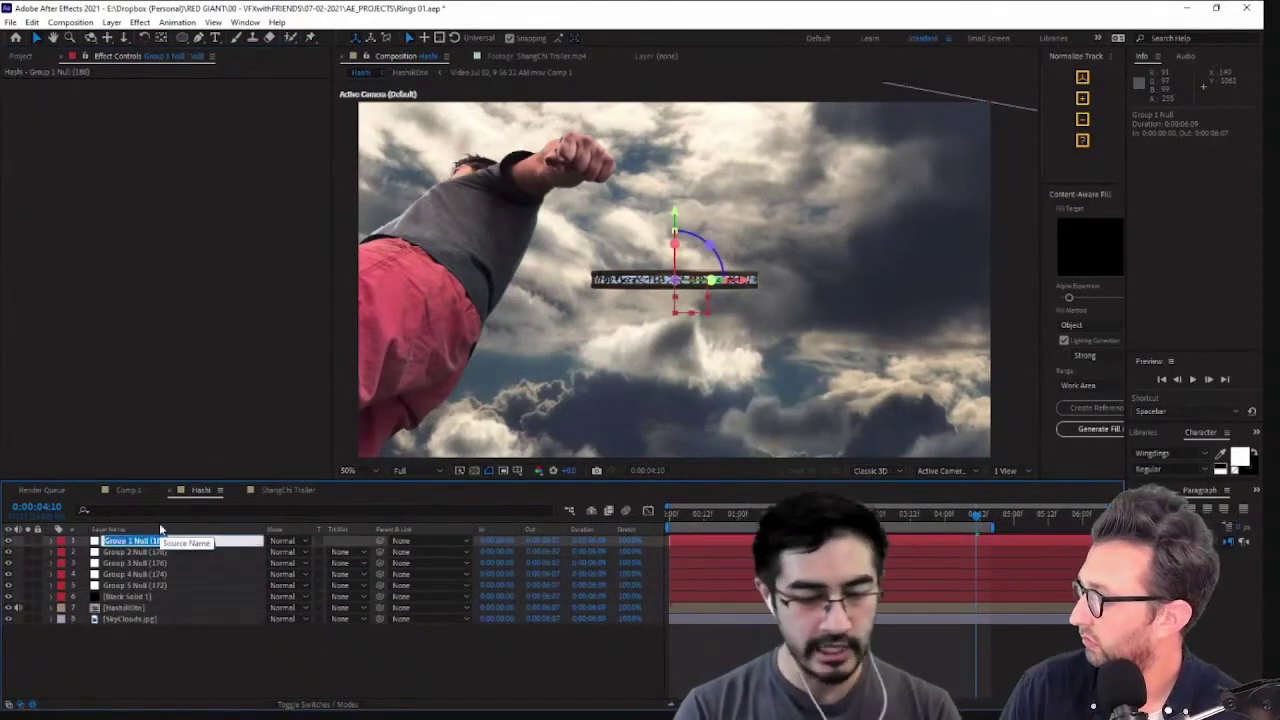
{"action": "type", "text": "RING 1"}
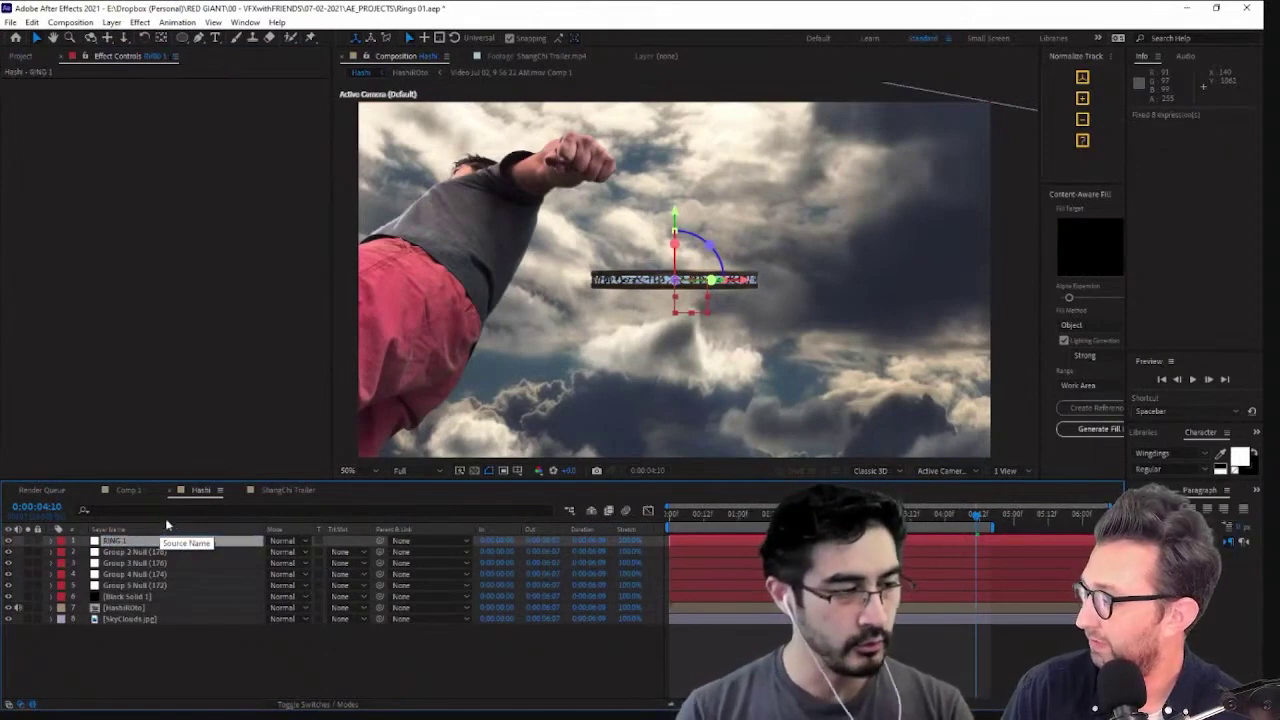
{"action": "left_click", "coordinate": [142, 554]}
{"action": "key", "text": "Return"}
{"action": "type", "text": "R"}
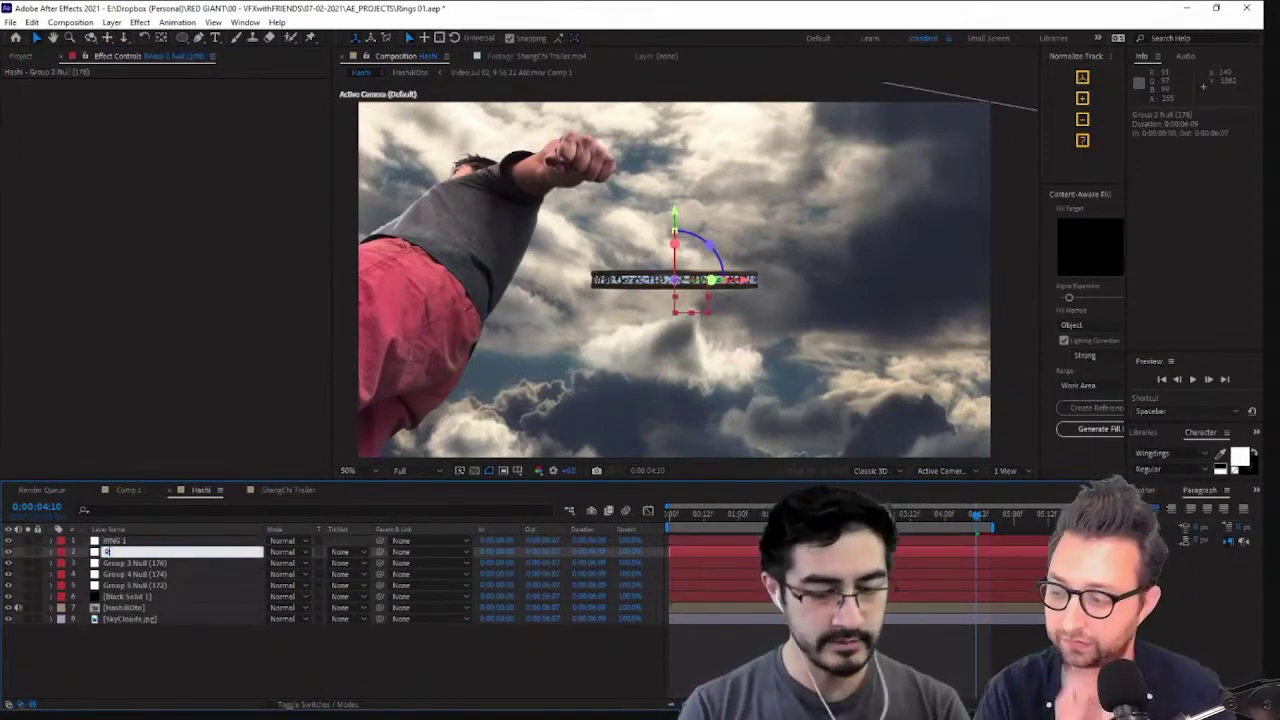
{"action": "type", "text": "ING 2"}
{"action": "key", "text": "Return"}
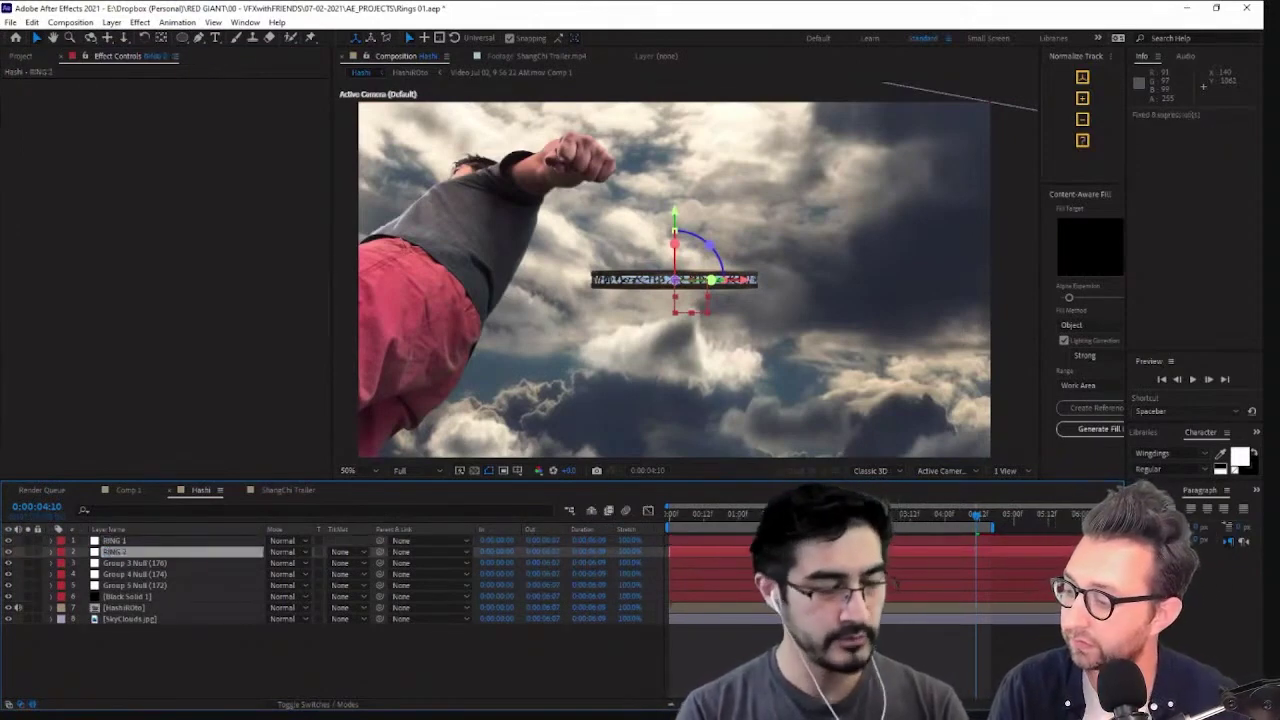
Rename the Group 3 null layer as RING 3
{"action": "left_click", "coordinate": [147, 562]}
{"action": "key", "text": "Return"}
{"action": "type", "text": "RING "}
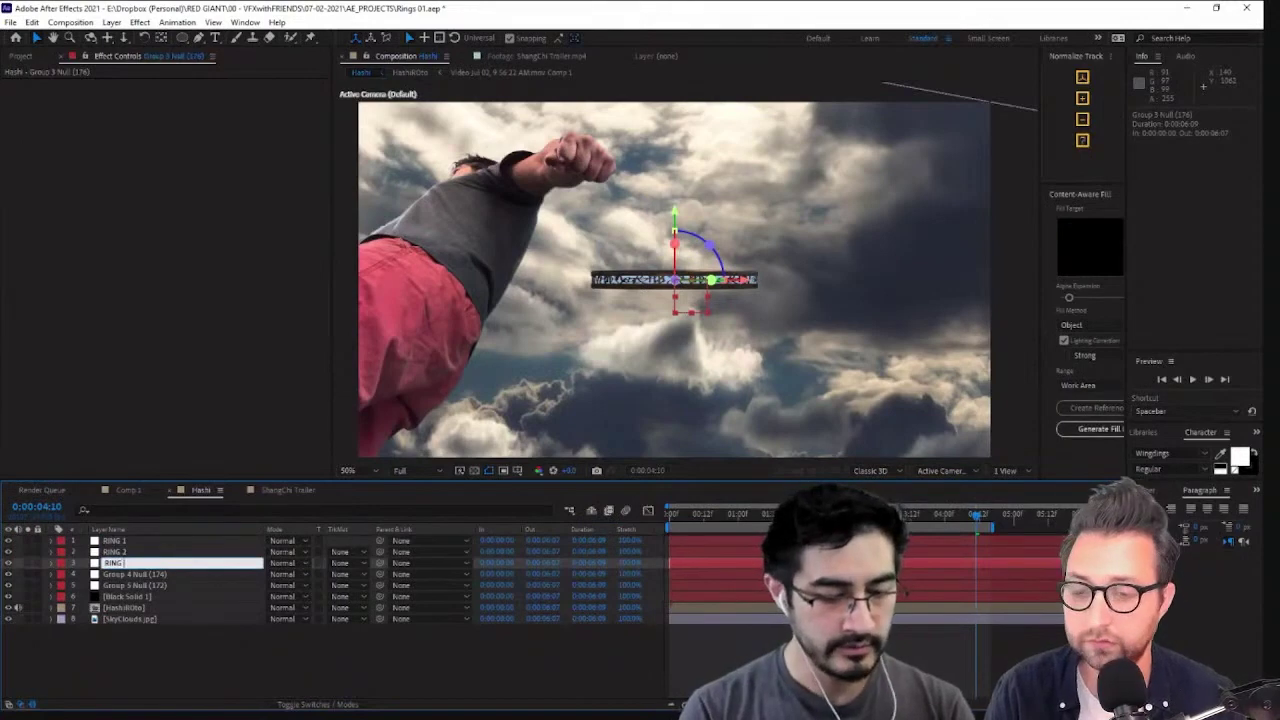
{"action": "type", "text": "3"}
{"action": "key", "text": "Return"}
Rename the Group 4 and Group 5 null layers as RING 4 and RING 5
{"action": "left_click", "coordinate": [170, 574]}
{"action": "key", "text": "Return"}
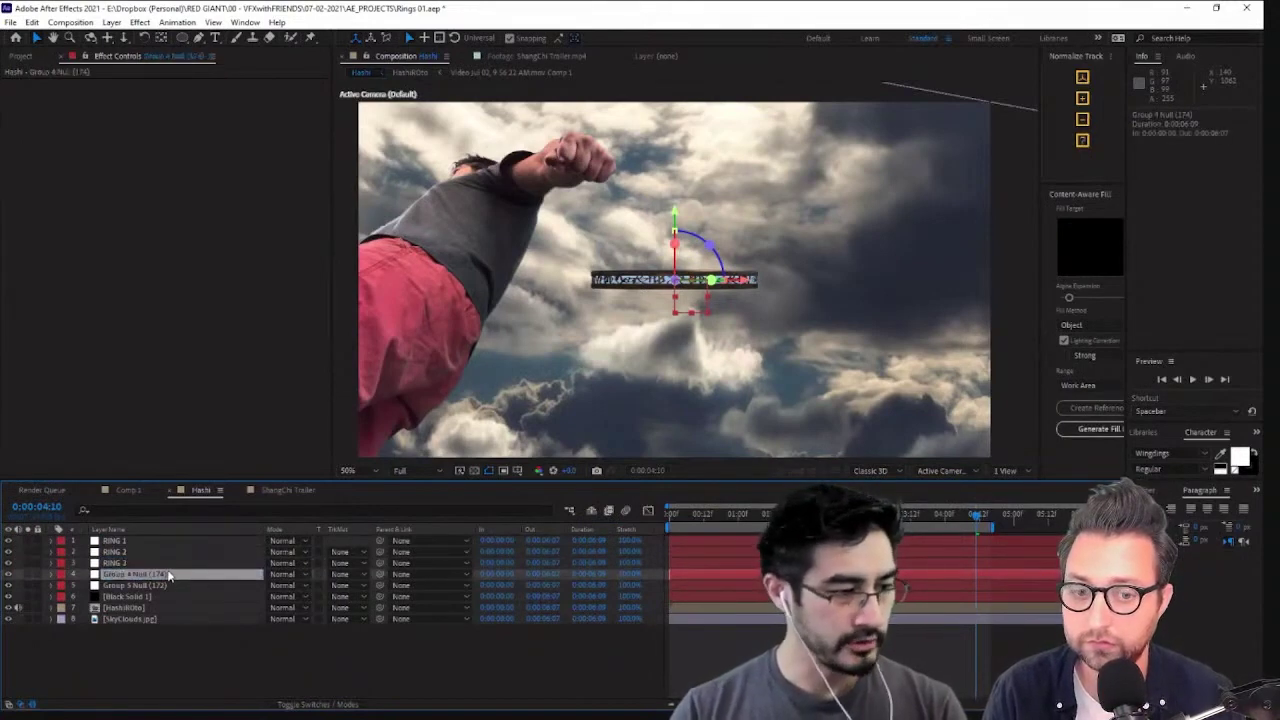
{"action": "type", "text": "RING"}
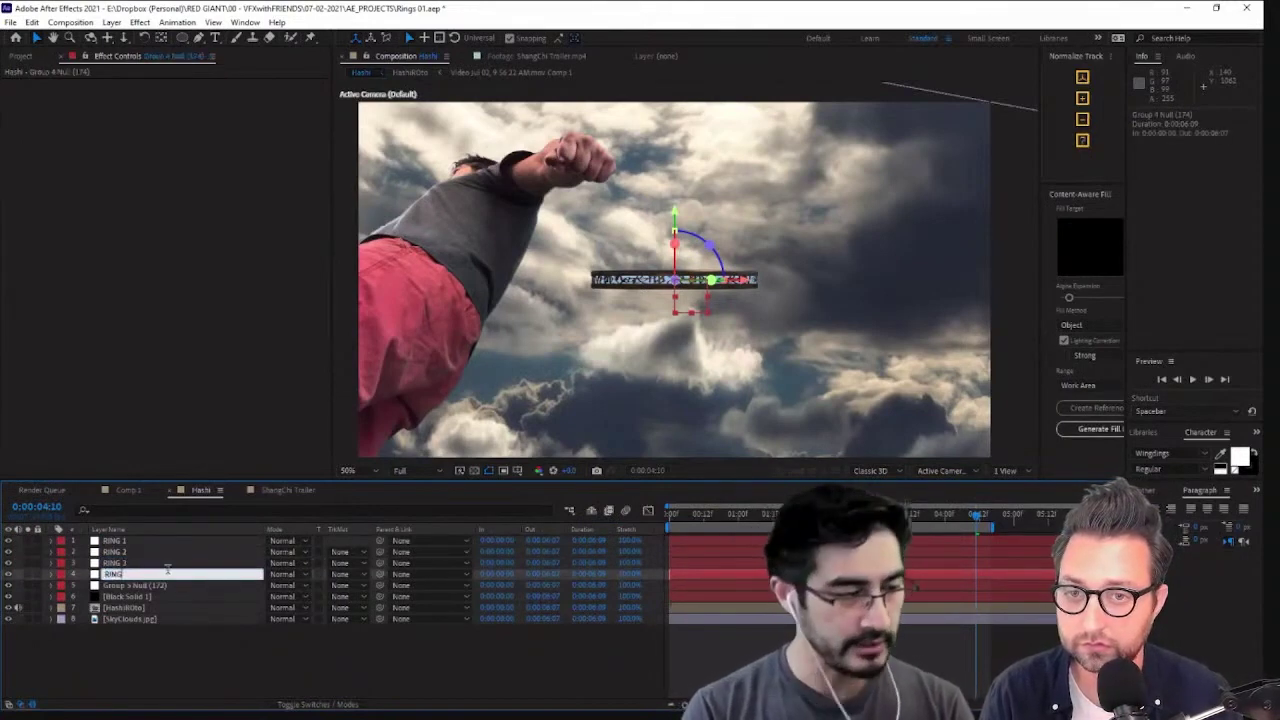
{"action": "type", "text": " 4"}
{"action": "key", "text": "Return"}
{"action": "left_click", "coordinate": [173, 586]}
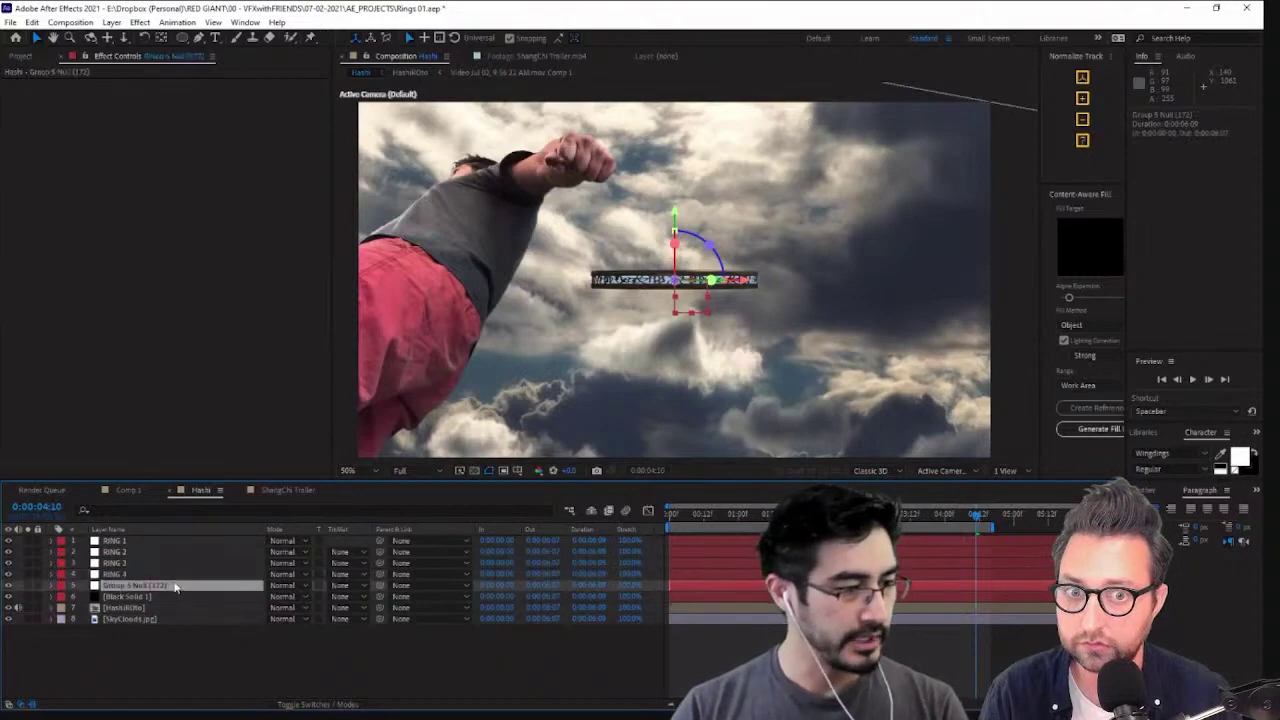
{"action": "key", "text": "Return"}
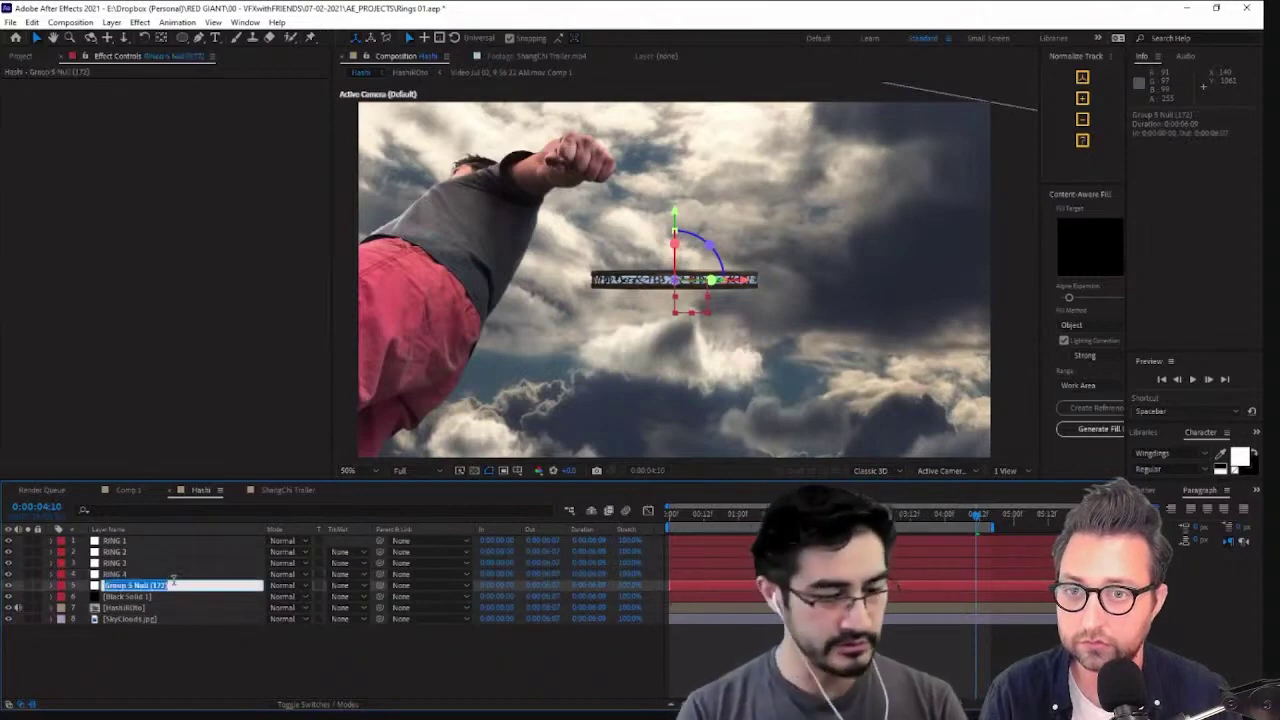
{"action": "type", "text": "RING 5"}
{"action": "key", "text": "Return"}
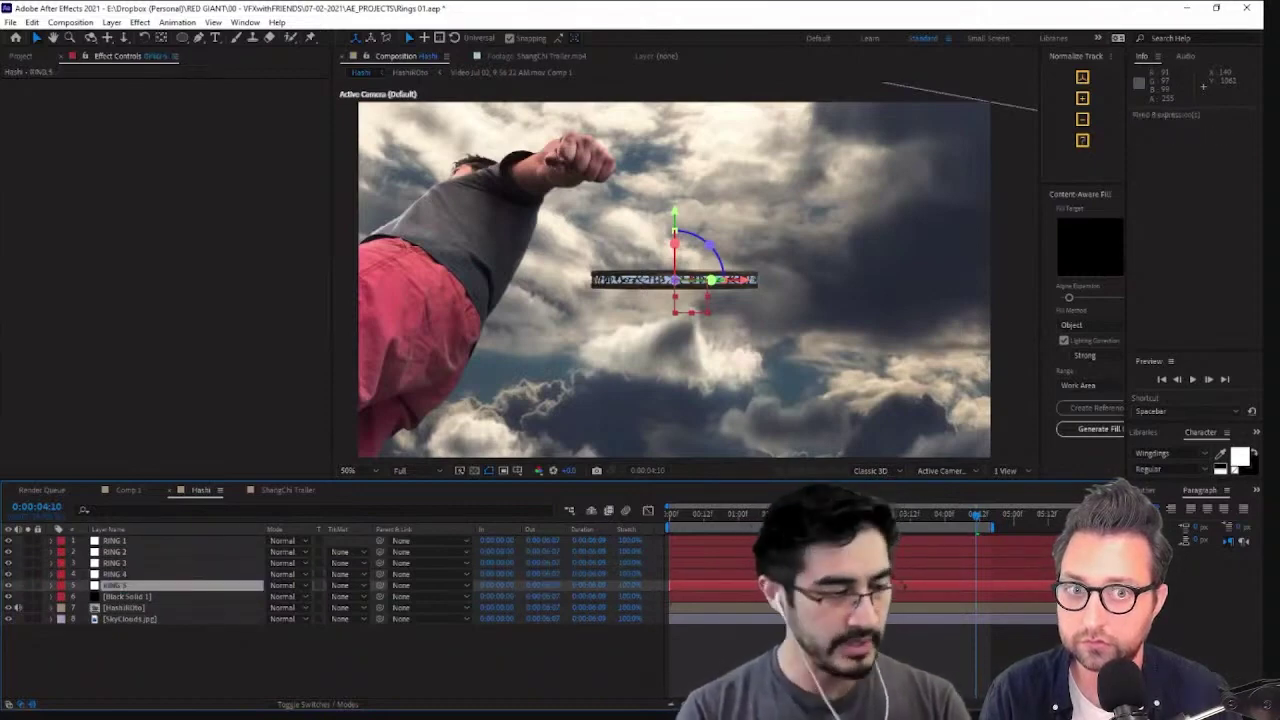
{"action": "left_click", "coordinate": [267, 656]}
Try rotating the RING 1 null freely in 3D, and undo the rotation
{"action": "left_click", "coordinate": [160, 585]}
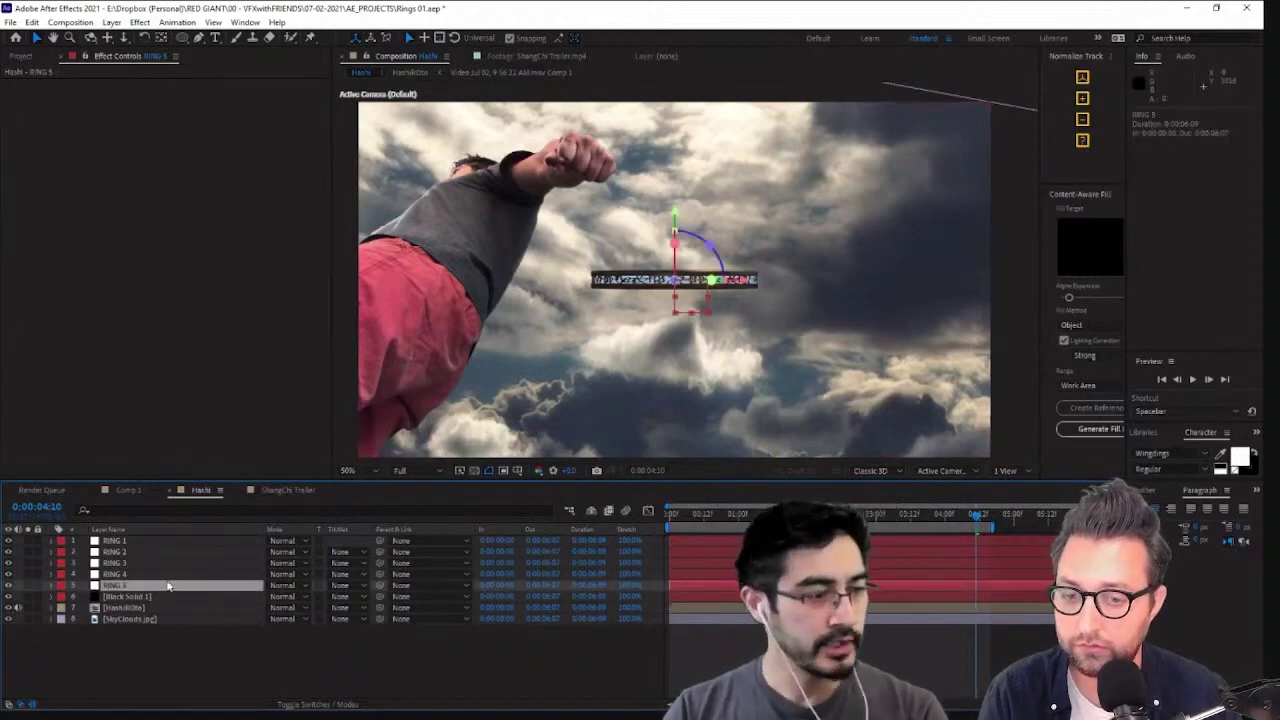
{"action": "left_click", "coordinate": [161, 540]}
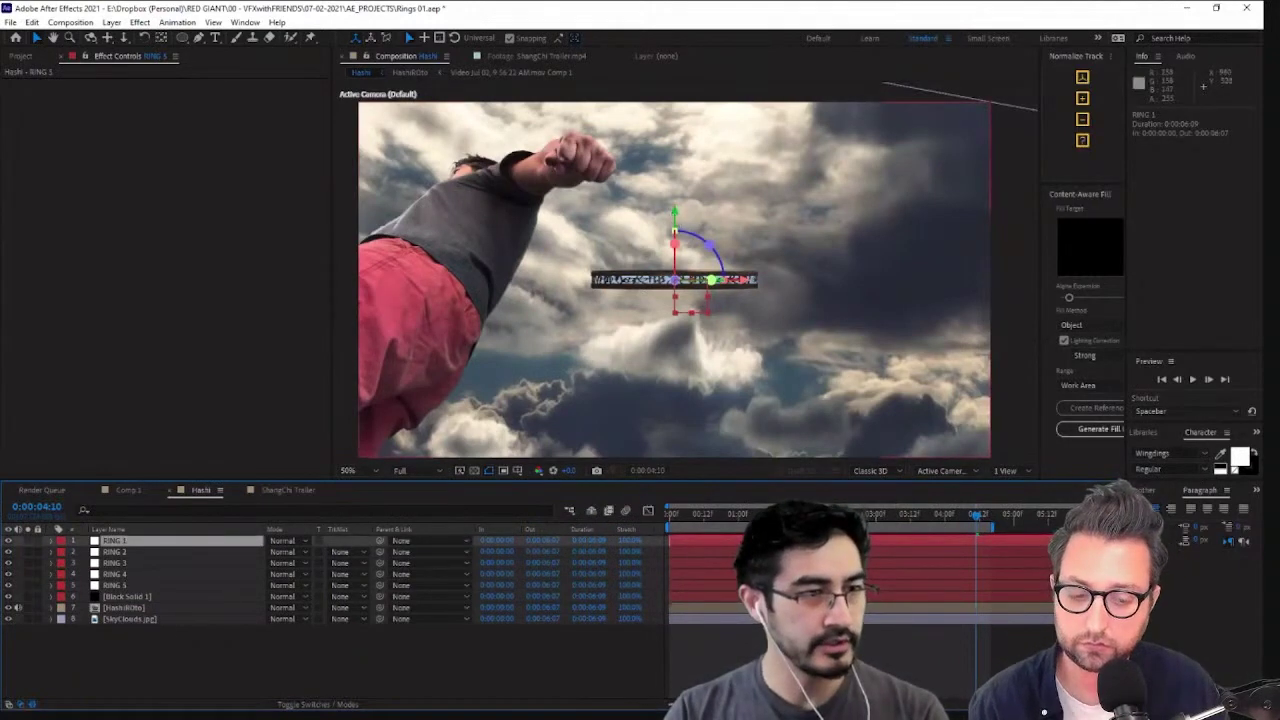
{"action": "scroll", "coordinate": [718, 356], "scroll_direction": "up", "scroll_amount": 5}
{"action": "scroll", "coordinate": [718, 356], "scroll_direction": "down", "scroll_amount": 2}
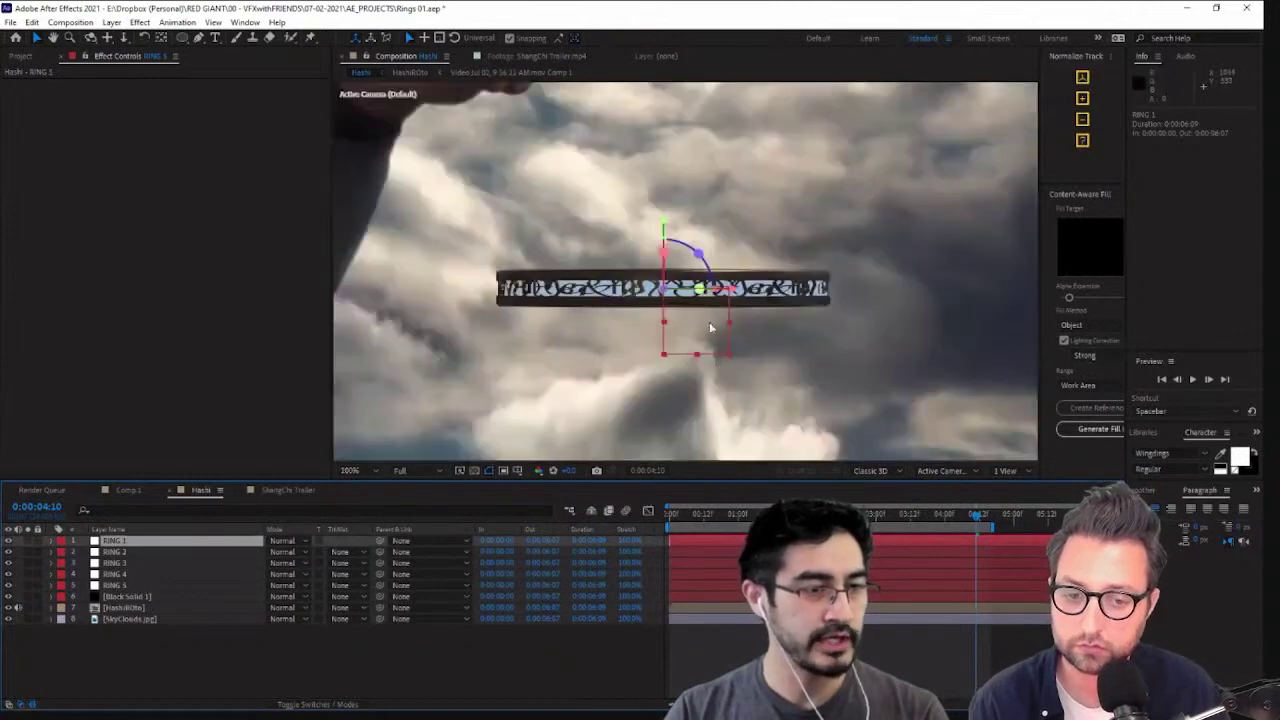
{"action": "key", "text": "w"}
{"action": "left_click_drag", "start_coordinate": [714, 334], "coordinate": [570, 255]}
{"action": "left_click_drag", "start_coordinate": [514, 225], "coordinate": [301, 261]}
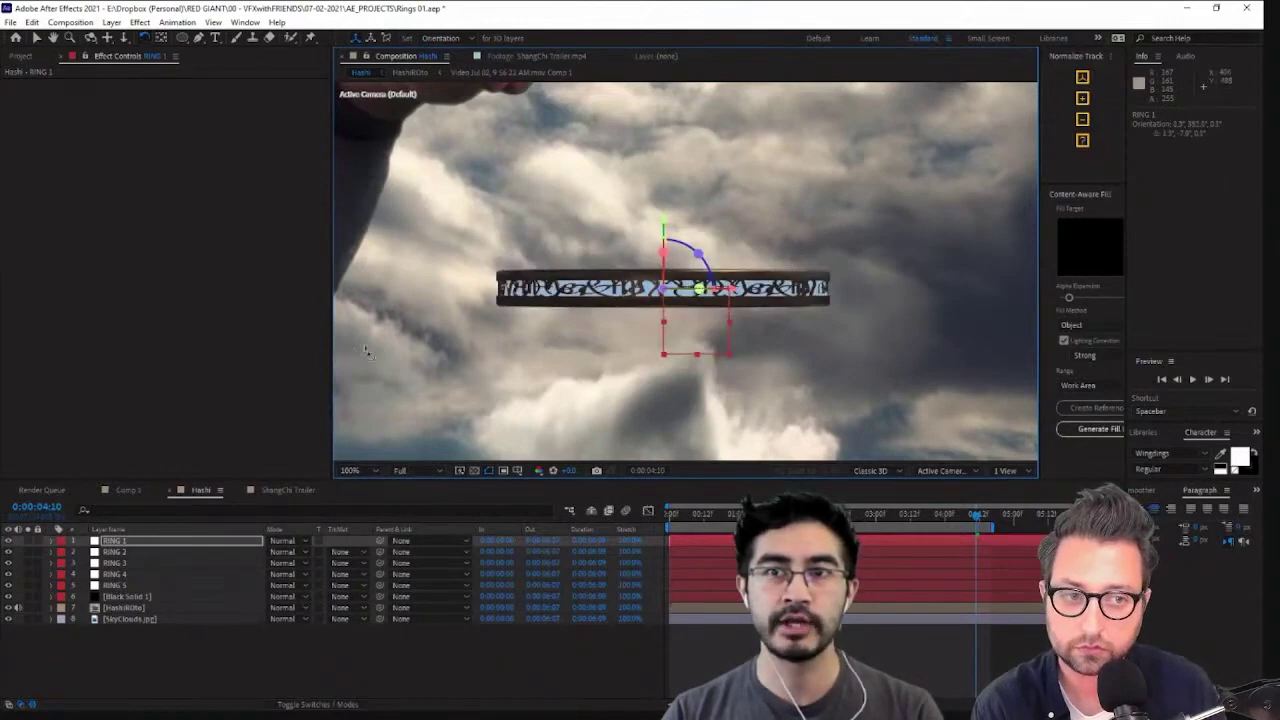
{"action": "left_click_drag", "start_coordinate": [368, 352], "coordinate": [671, 310]}
{"action": "key", "text": "ctrl+z"}
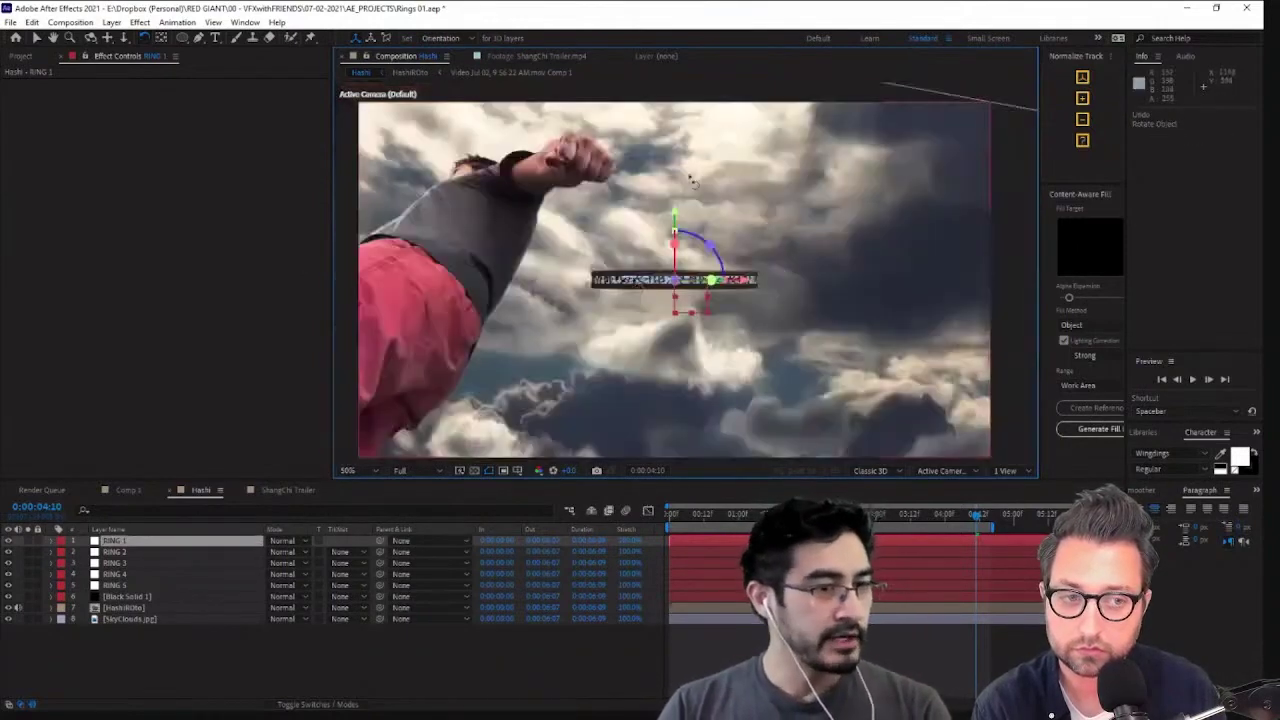
Stack the rings vertically: move RING 1 down about 110 pixels, RING 5 up about 110 pixels, and space RING 2 to RING 4 evenly between
{"action": "key", "text": "v"}
{"action": "left_click_drag", "start_coordinate": [675, 220], "coordinate": [681, 260]}
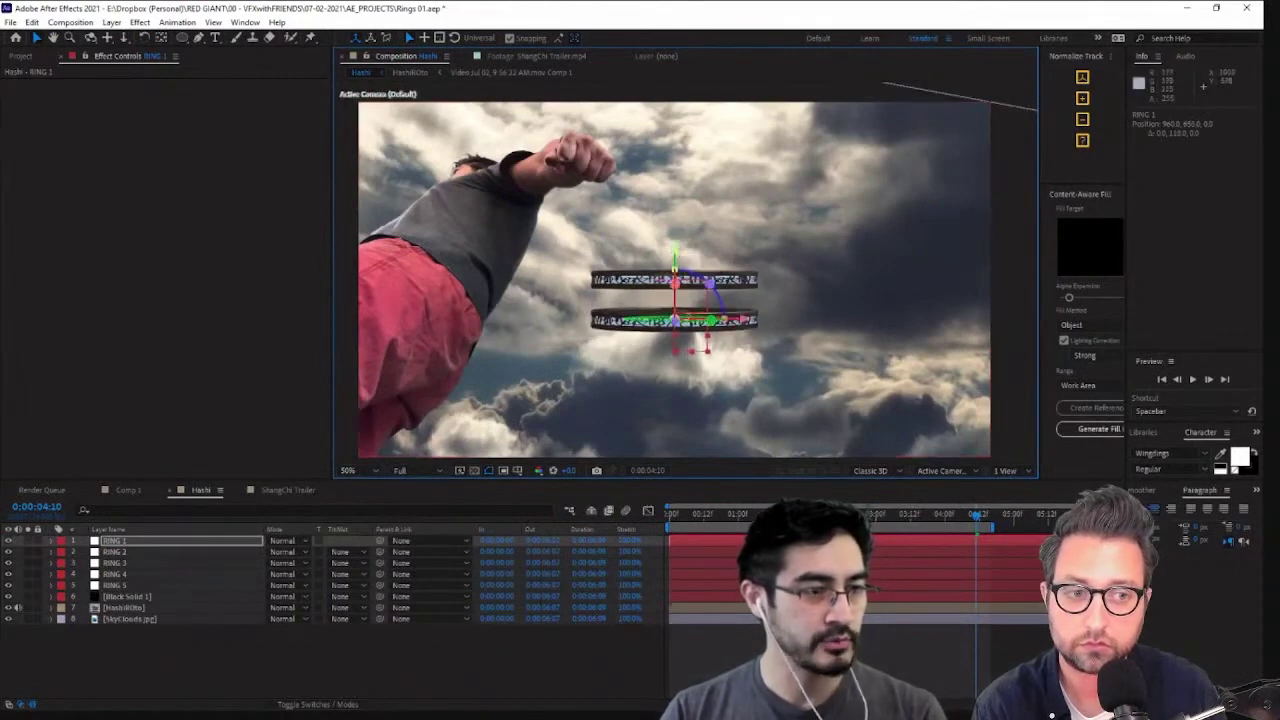
{"action": "left_click", "coordinate": [200, 552]}
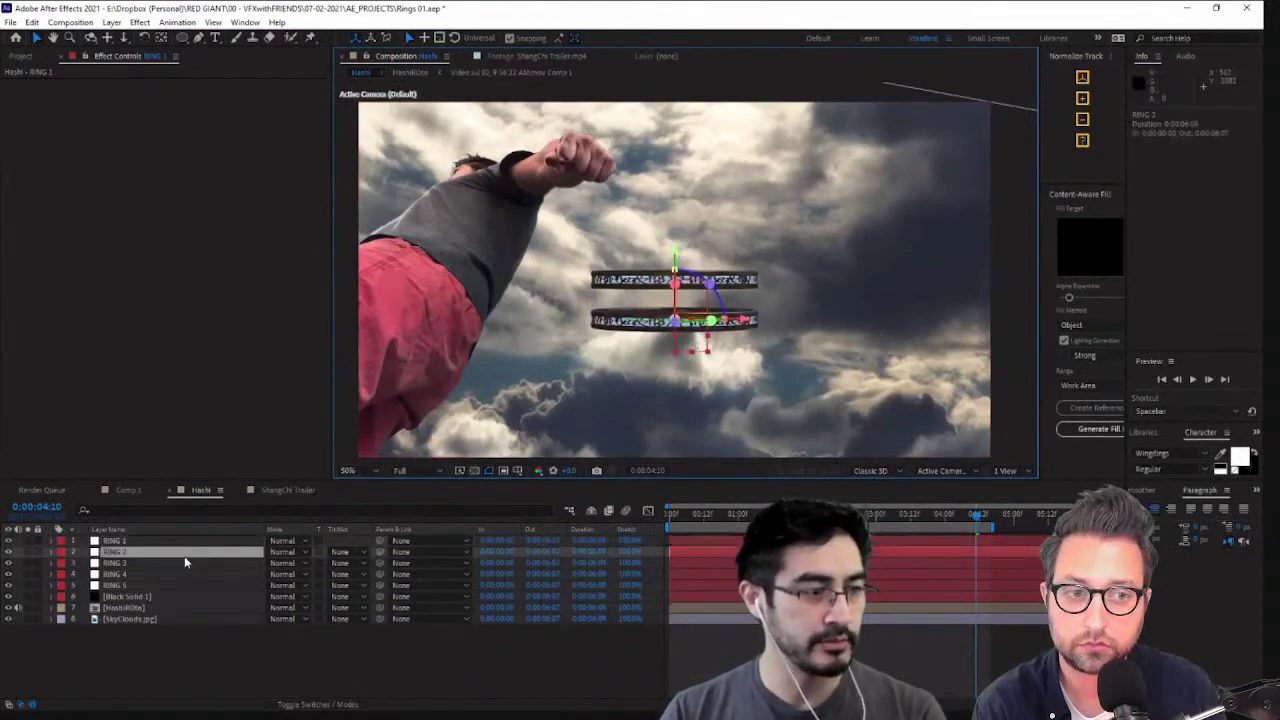
{"action": "left_click_drag", "start_coordinate": [672, 215], "coordinate": [674, 176]}
{"action": "left_click", "coordinate": [160, 563]}
{"action": "left_click", "coordinate": [157, 574]}
{"action": "left_click", "coordinate": [180, 585]}
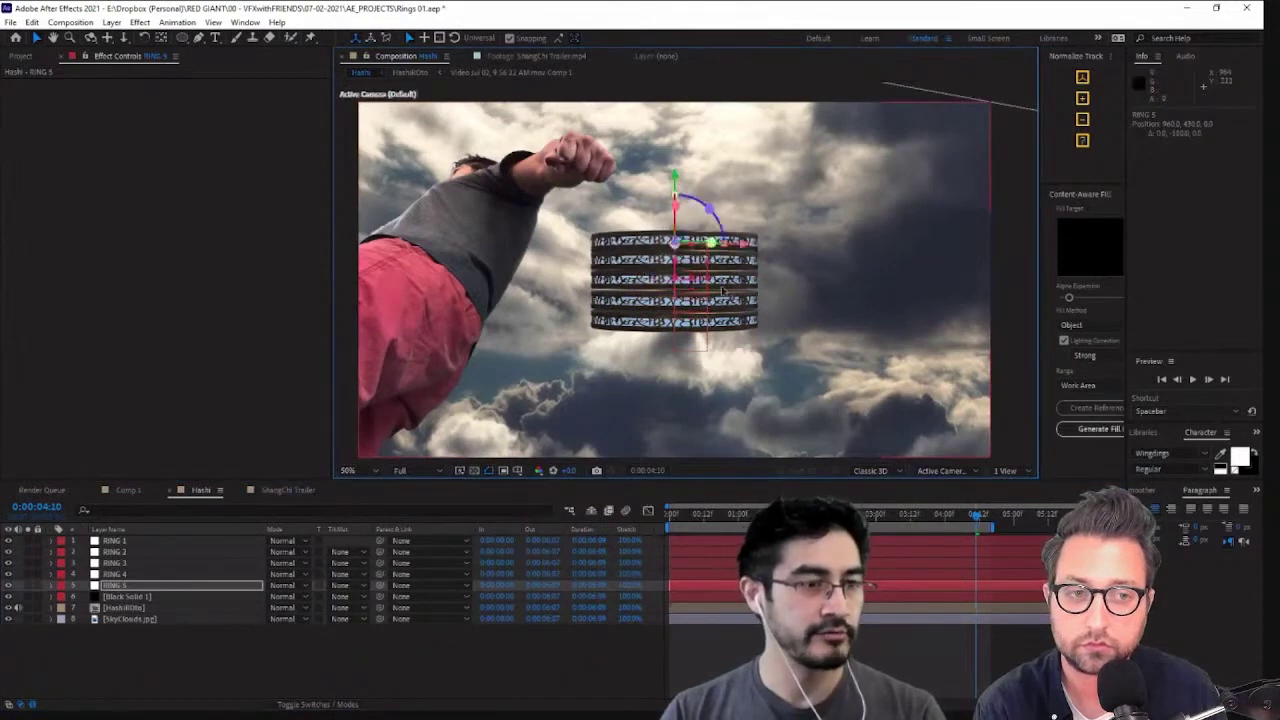
{"action": "key", "text": "slash"}
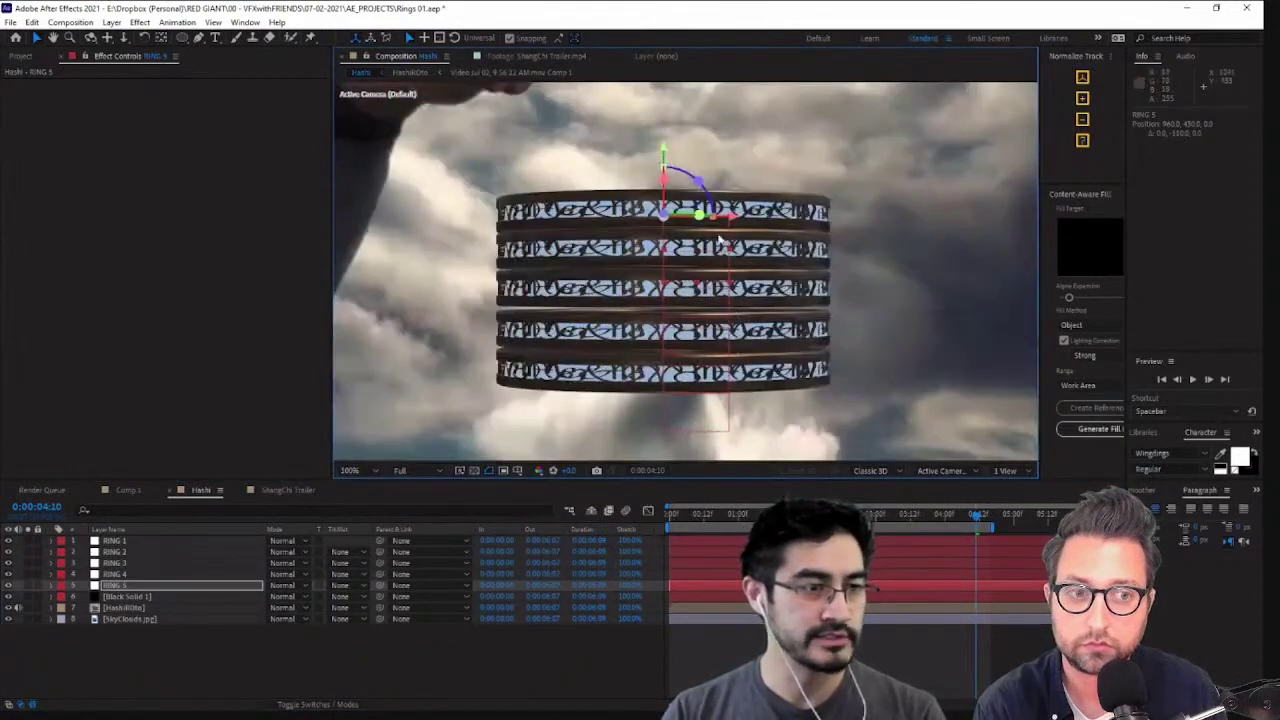
{"action": "scroll", "coordinate": [750, 308], "scroll_direction": "down", "scroll_amount": 1}
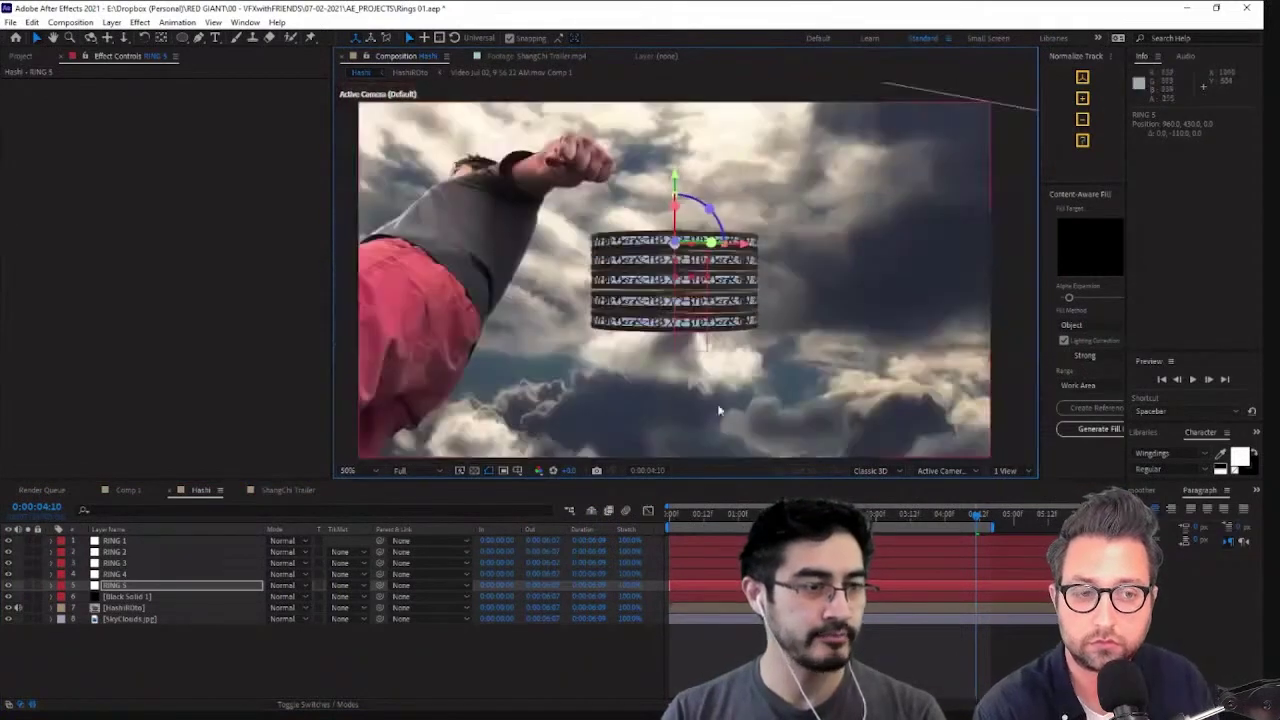
{"action": "left_click", "coordinate": [158, 673]}
{"action": "left_click", "coordinate": [677, 330]}
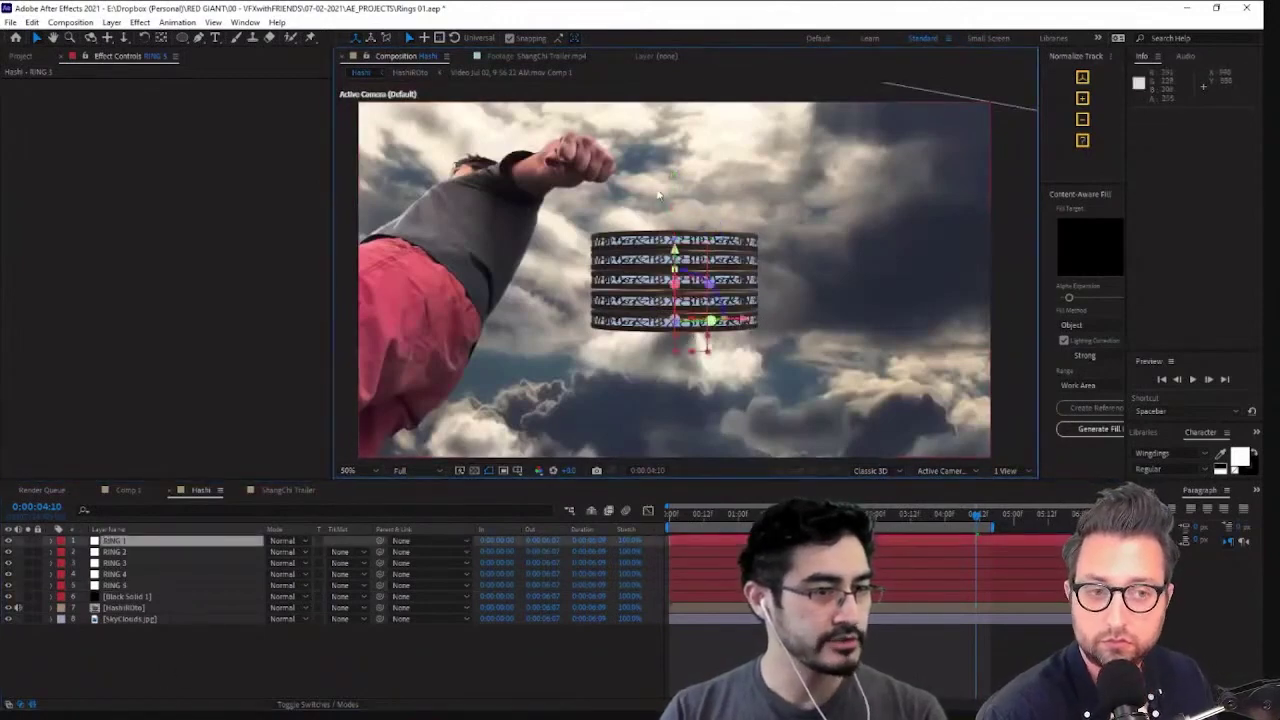
{"action": "left_click", "coordinate": [194, 585]}
{"action": "left_click", "coordinate": [191, 549]}
{"action": "left_click", "coordinate": [192, 530]}
{"action": "left_click", "coordinate": [194, 541]}
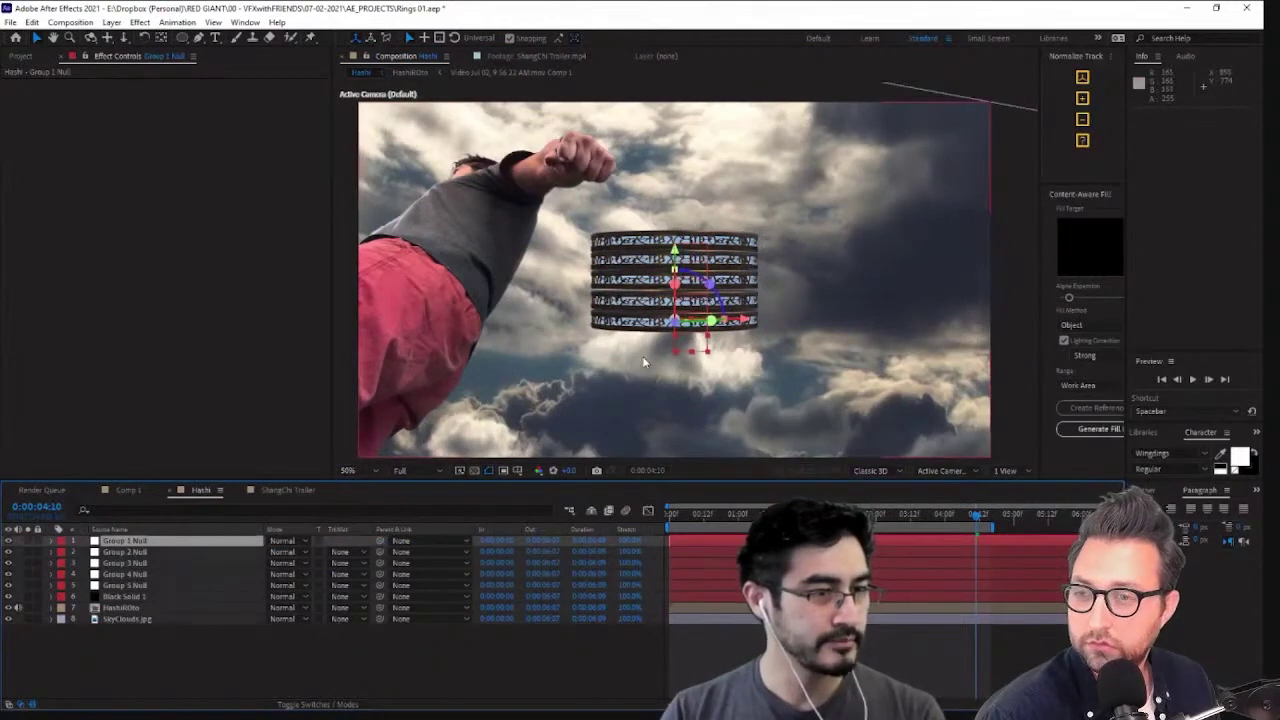
Create a new null object above the ring nulls and name it RING GROUP
{"action": "left_click", "coordinate": [110, 22]}
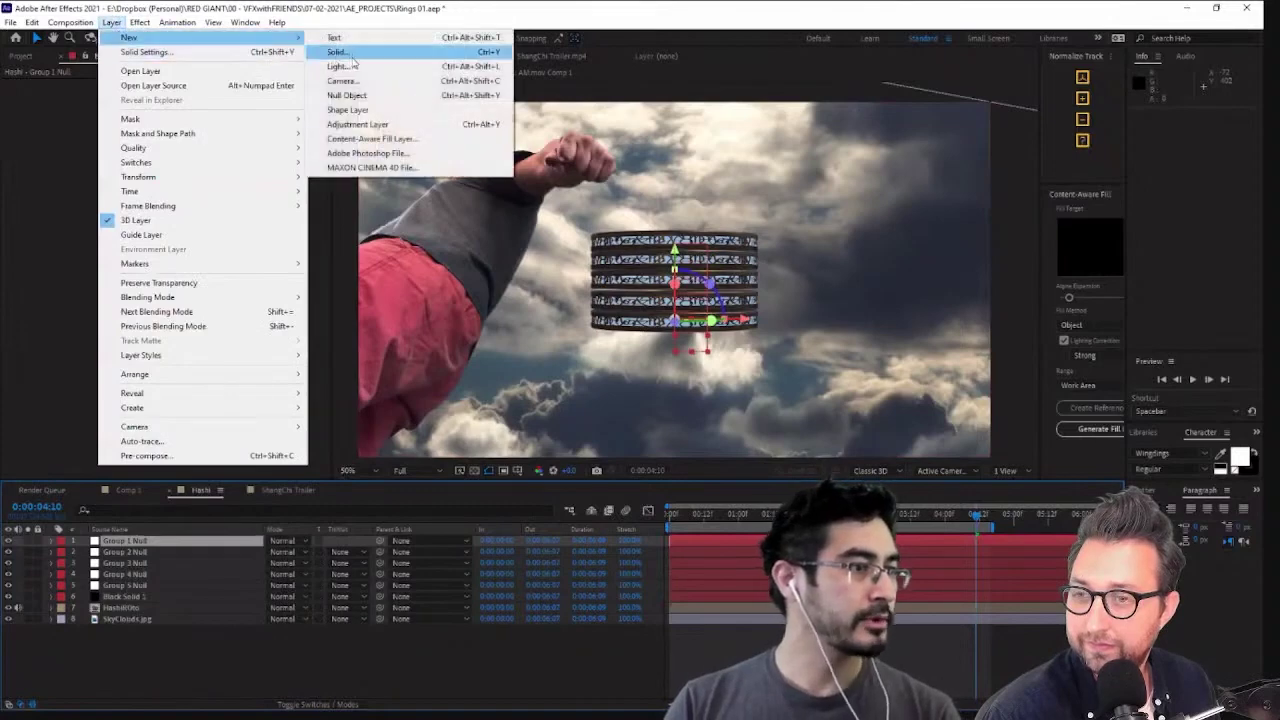
{"action": "left_click", "coordinate": [110, 22]}
{"action": "left_click", "coordinate": [110, 22]}
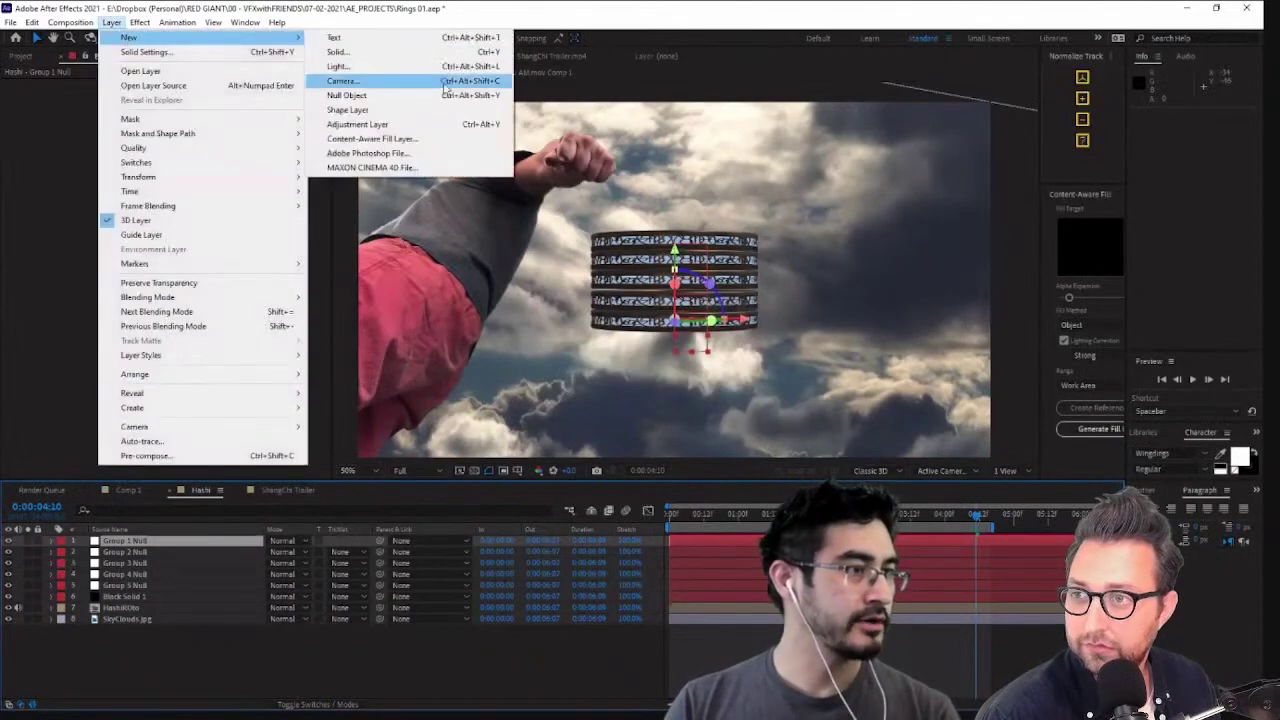
{"action": "left_click", "coordinate": [345, 95]}
{"action": "key", "text": "Return"}
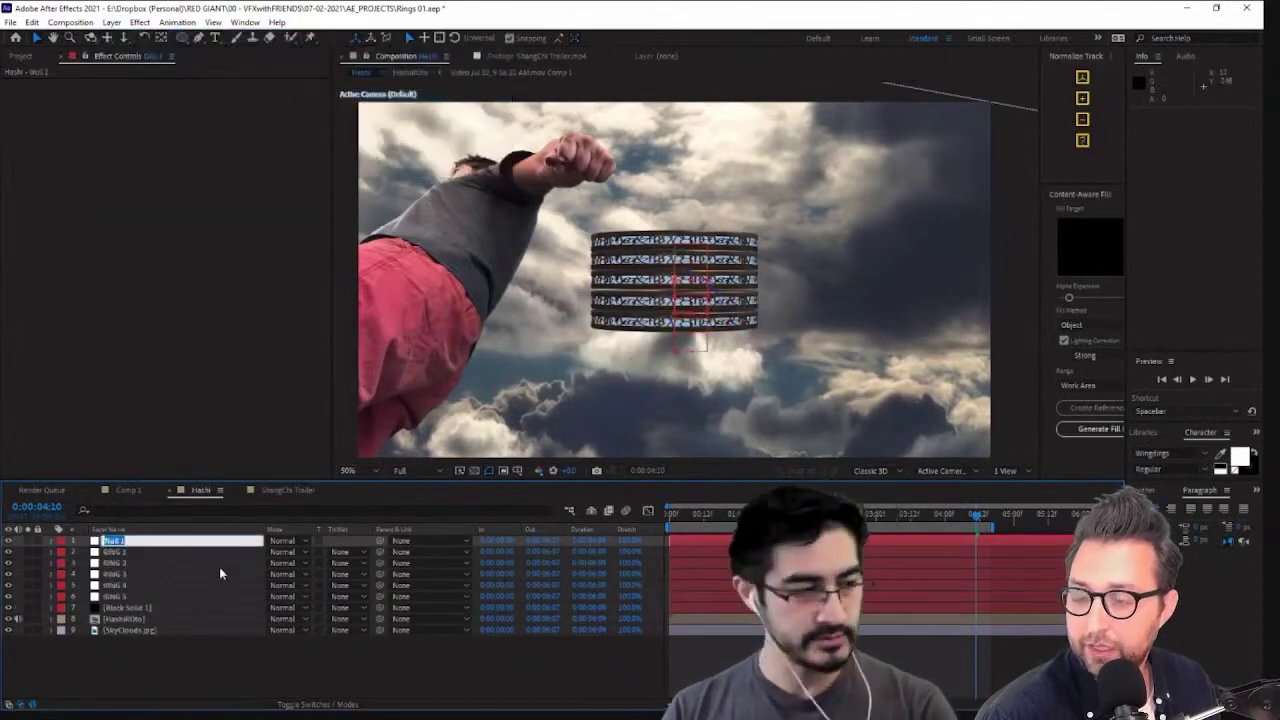
{"action": "type", "text": "RING"}
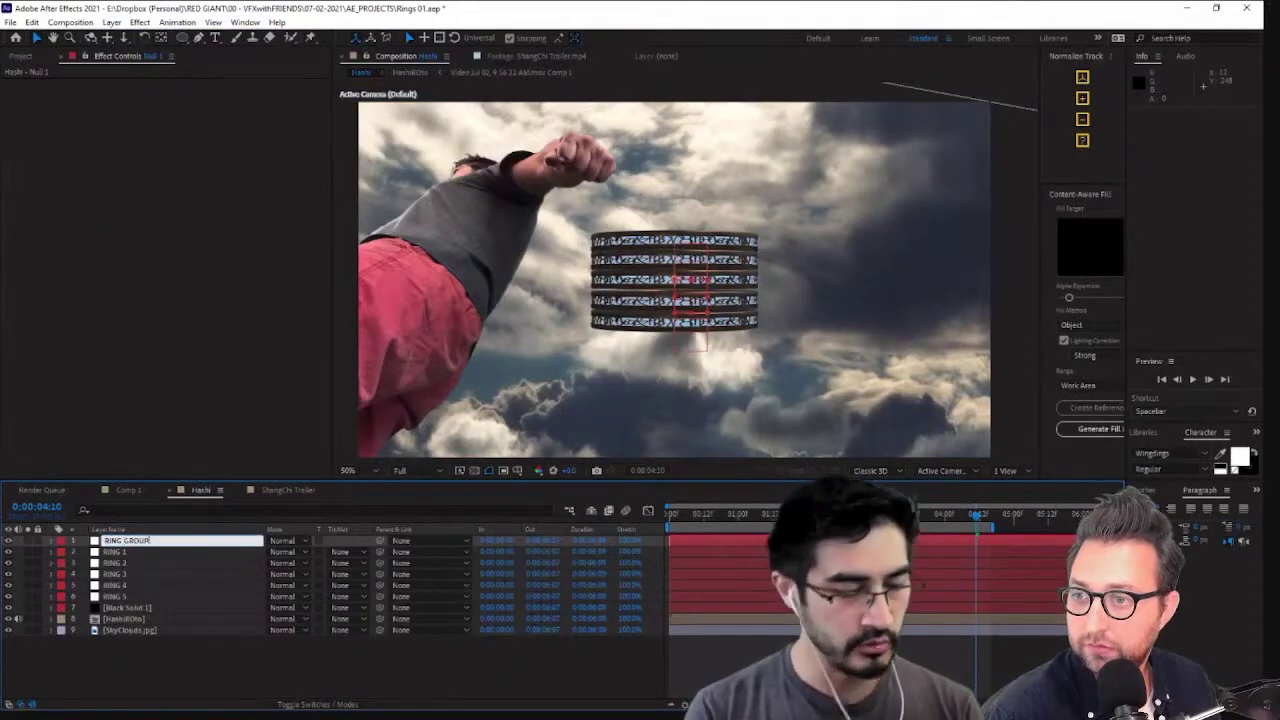
{"action": "type", "text": " GROUP"}
{"action": "key", "text": "Return"}
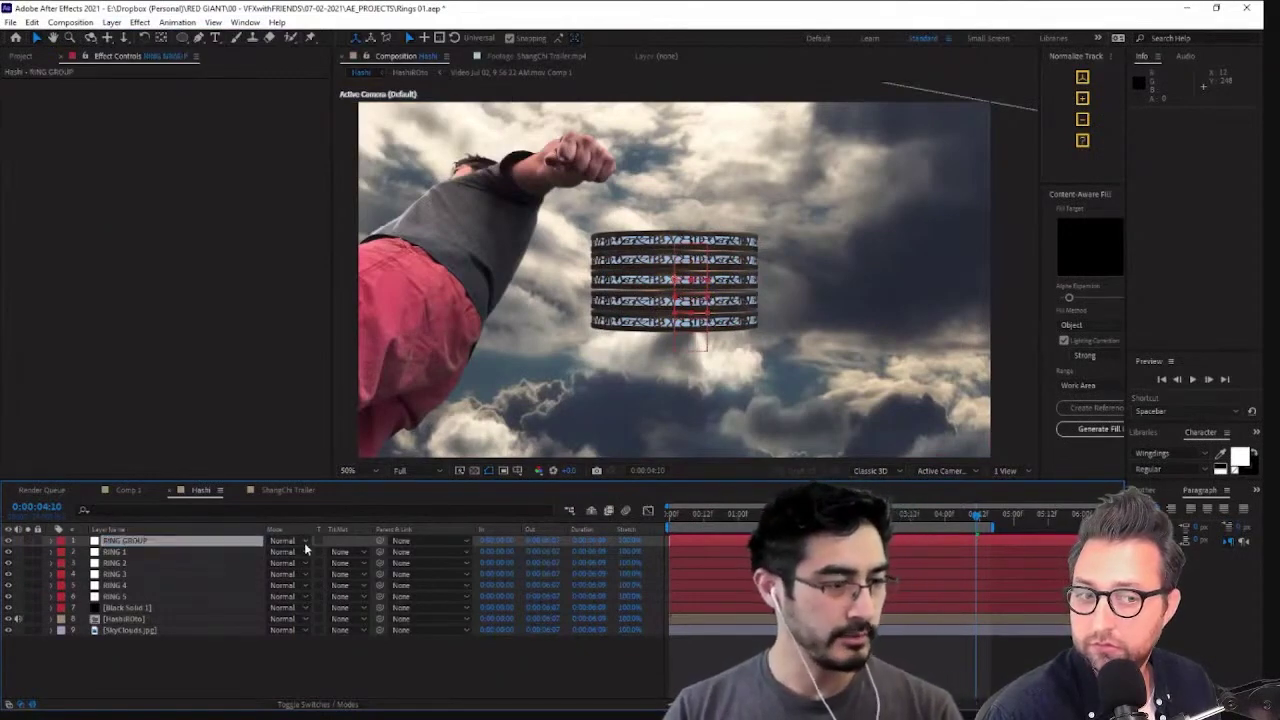
Parent the RING 1 to RING 5 nulls to RING GROUP and make RING GROUP a 3D layer
{"action": "key", "text": "F4"}
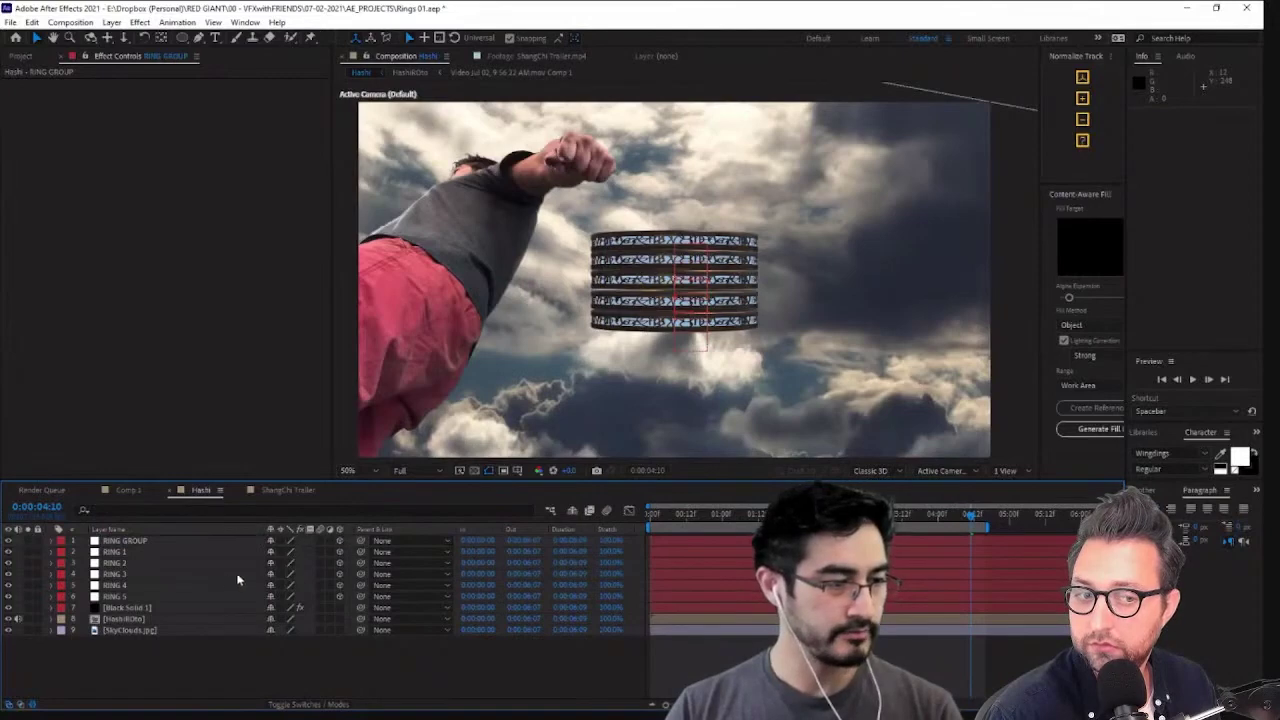
{"action": "left_click", "coordinate": [186, 553]}
{"action": "left_click", "coordinate": [194, 597], "text": "shift"}
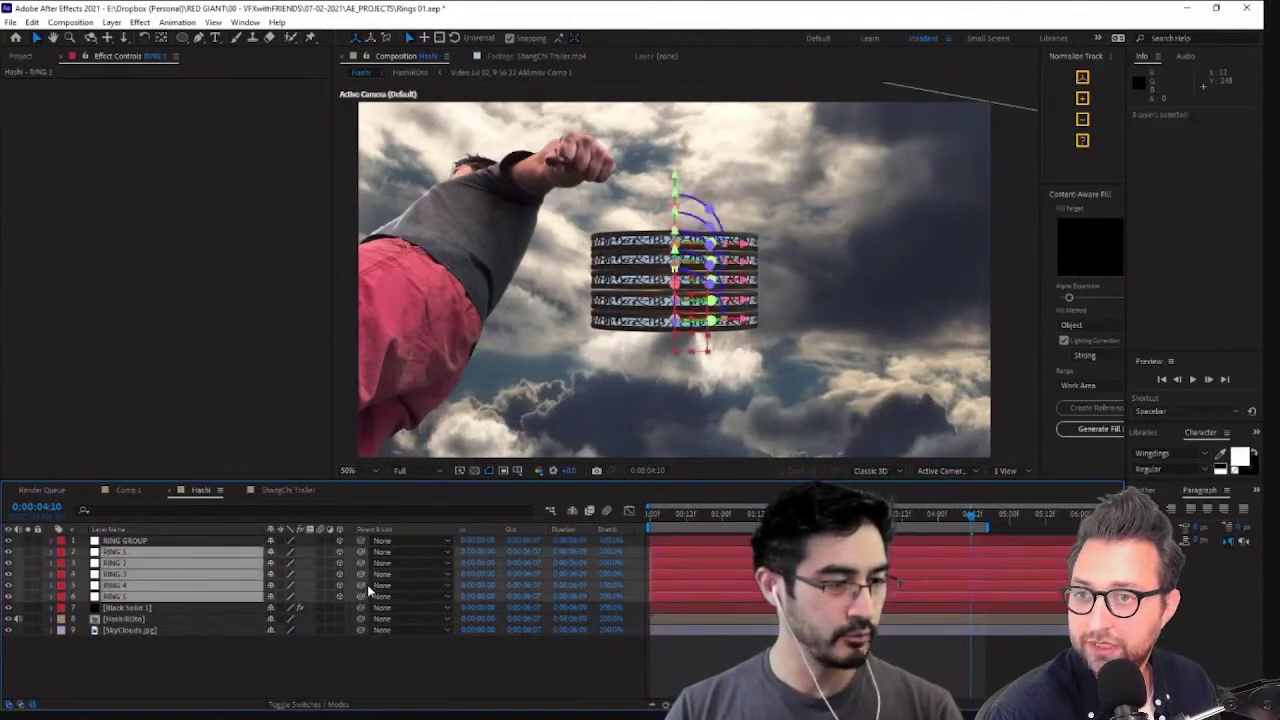
{"action": "left_click_drag", "start_coordinate": [361, 597], "coordinate": [176, 542]}
{"action": "left_click", "coordinate": [176, 542]}
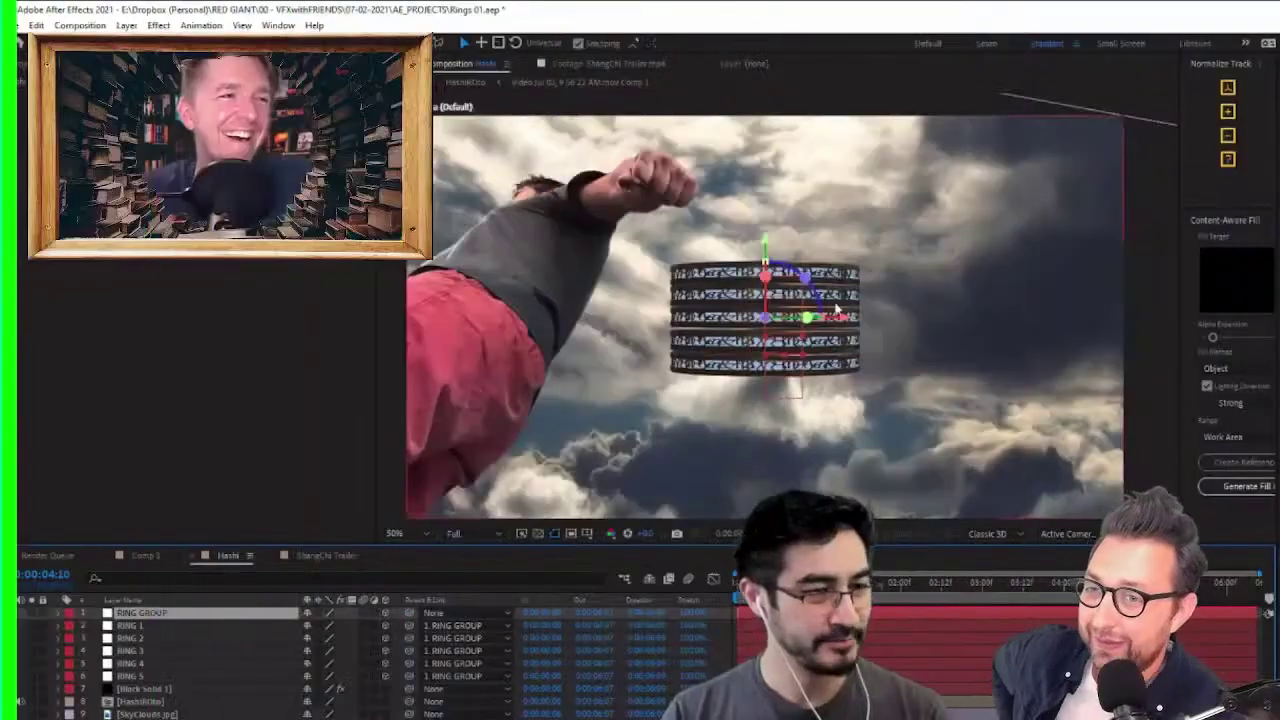
{"action": "left_click", "coordinate": [779, 353]}
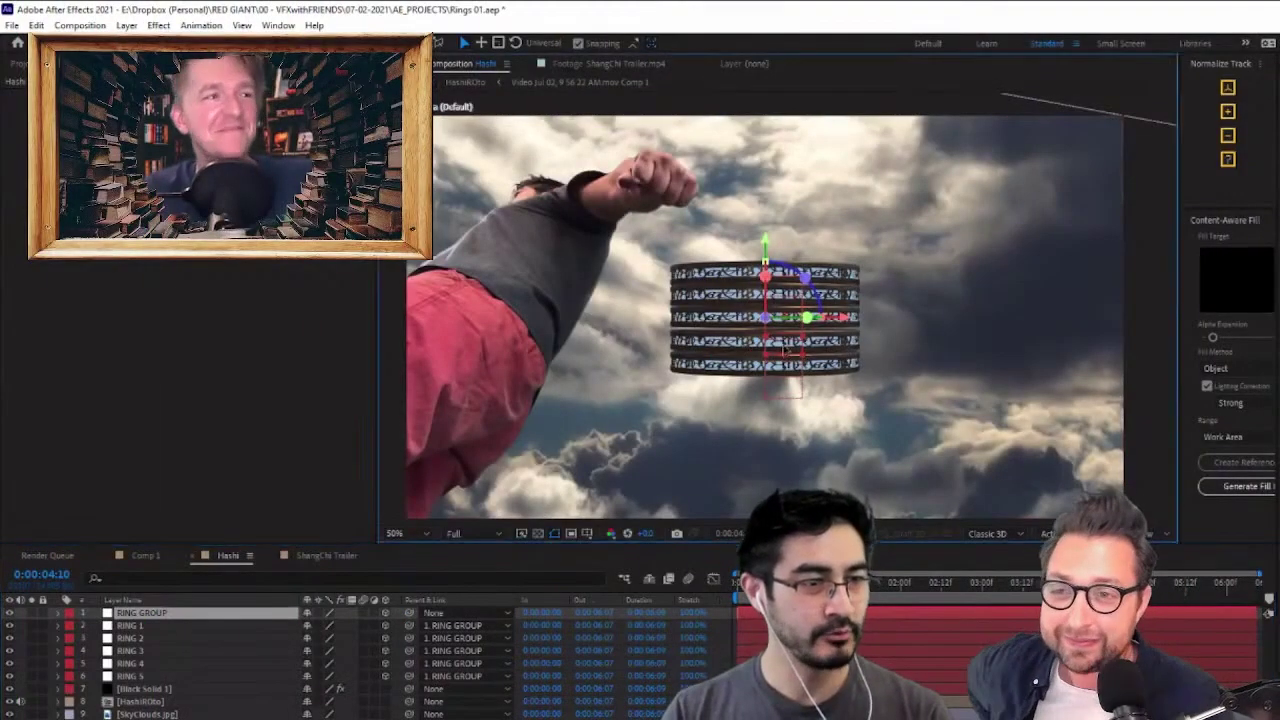
Add a camera with its default settings and lower its Zoom to a horizontal view angle of about 79°
{"action": "key", "text": "ctrl+alt+shift+c"}
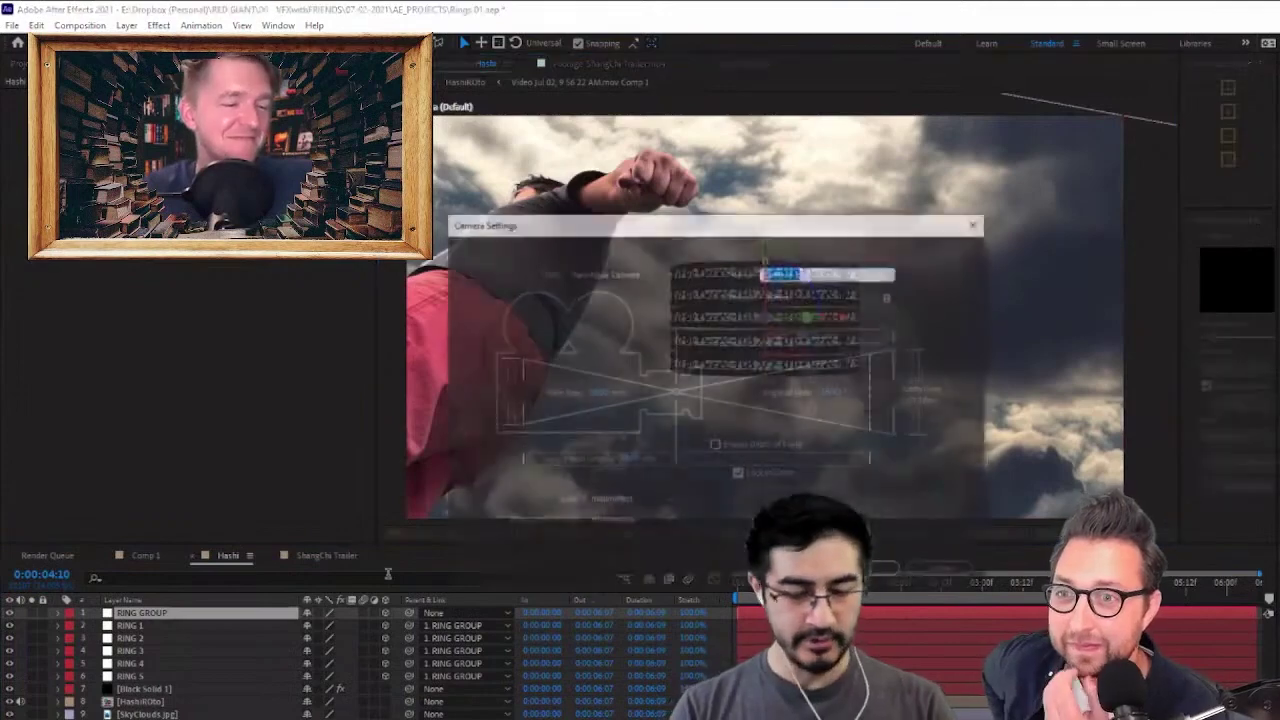
{"action": "key", "text": "Return"}
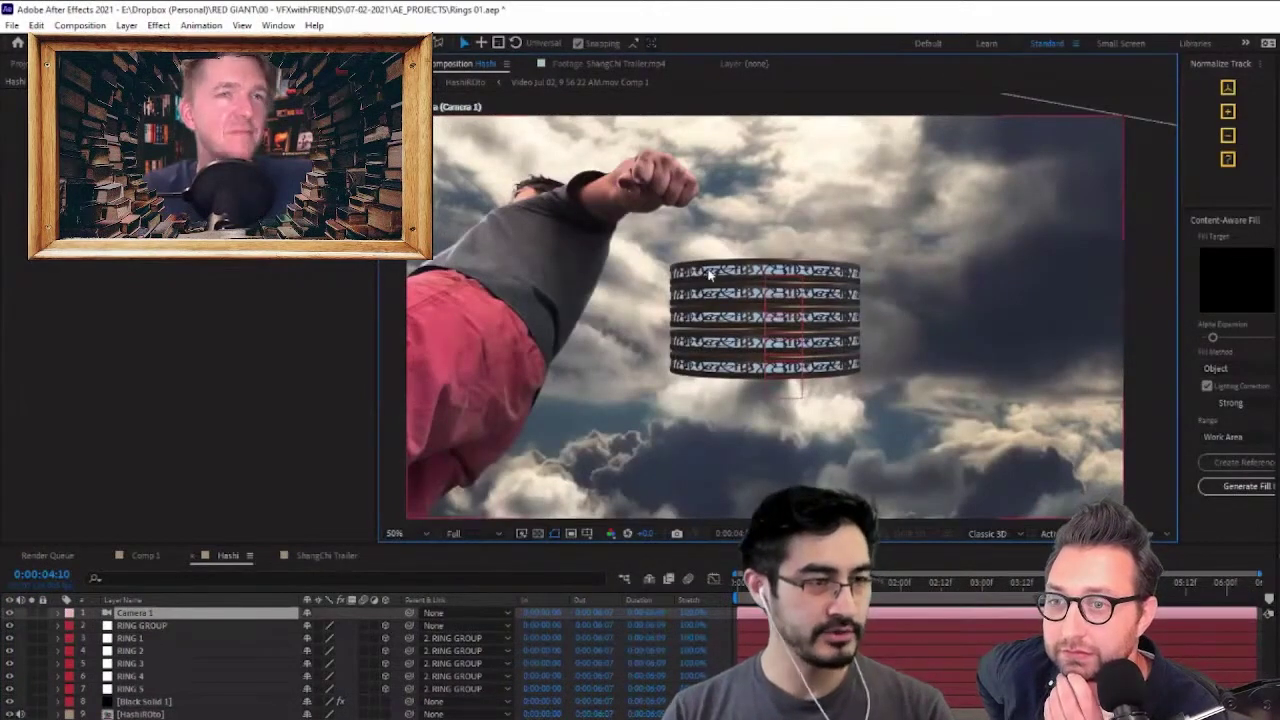
{"action": "key", "text": "a"}
{"action": "key", "text": "a"}
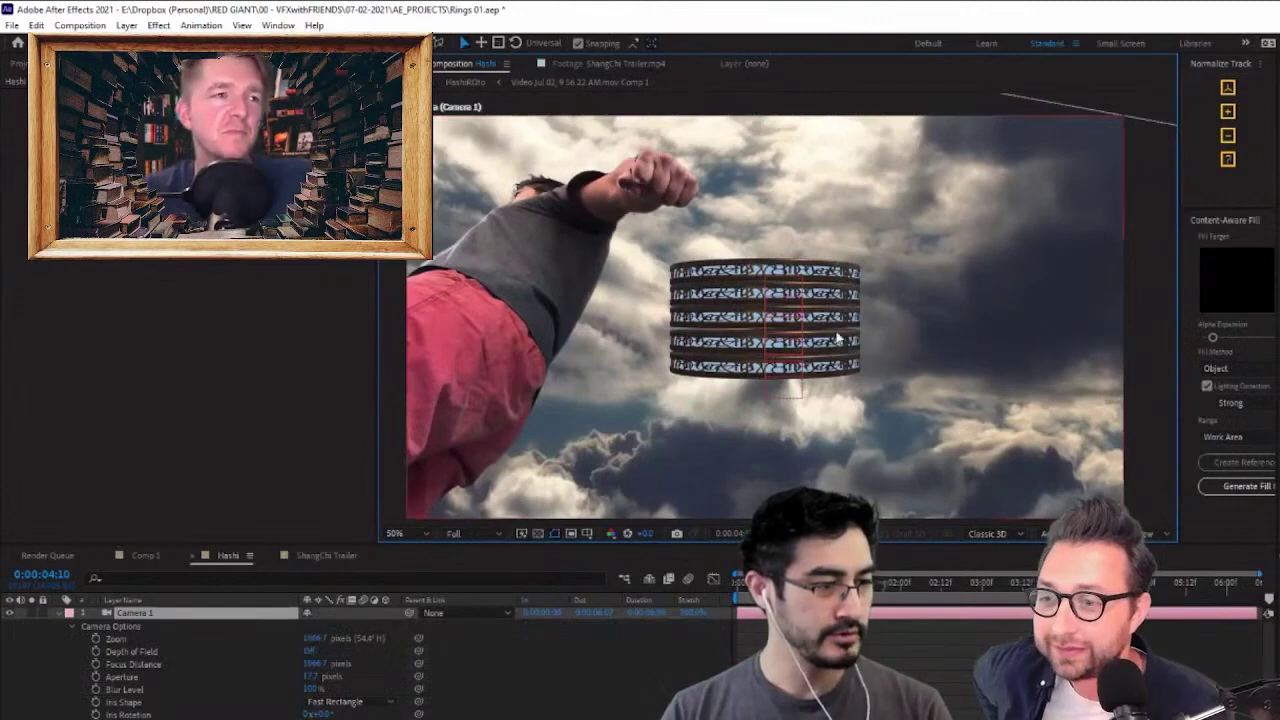
{"action": "left_click_drag", "start_coordinate": [327, 640], "coordinate": [287, 640]}
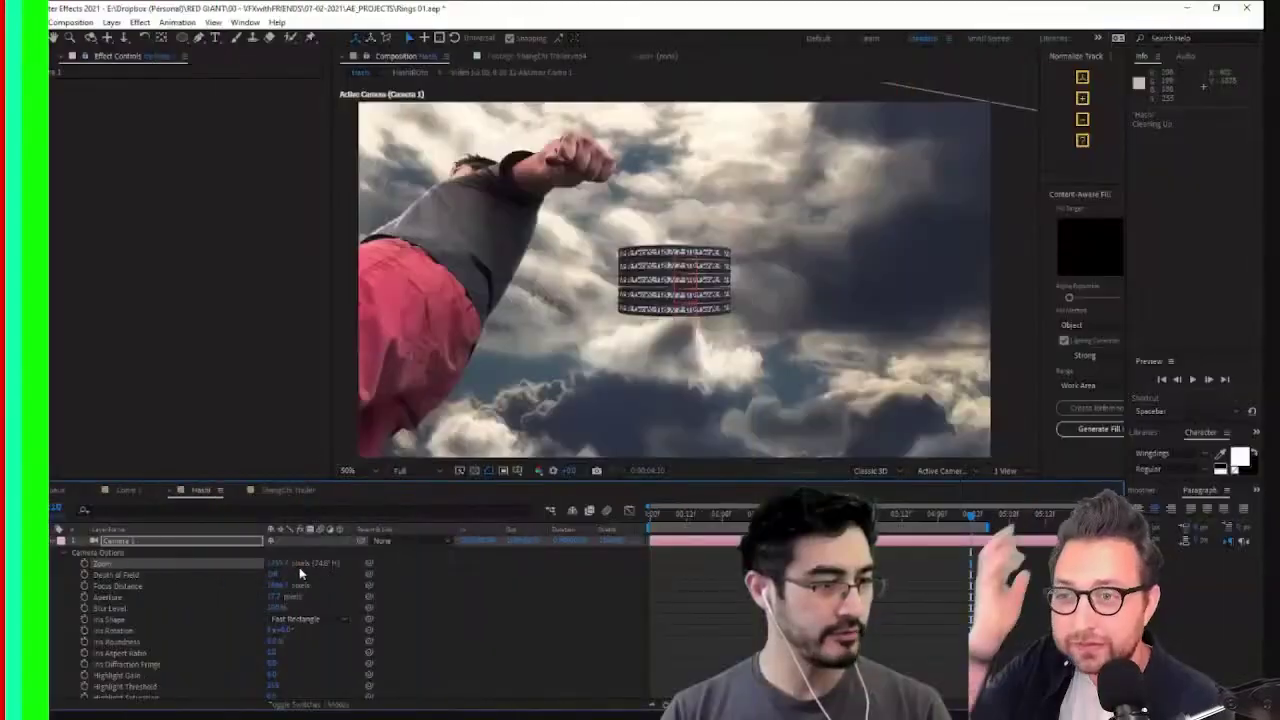
{"action": "left_click_drag", "start_coordinate": [272, 563], "coordinate": [291, 563]}
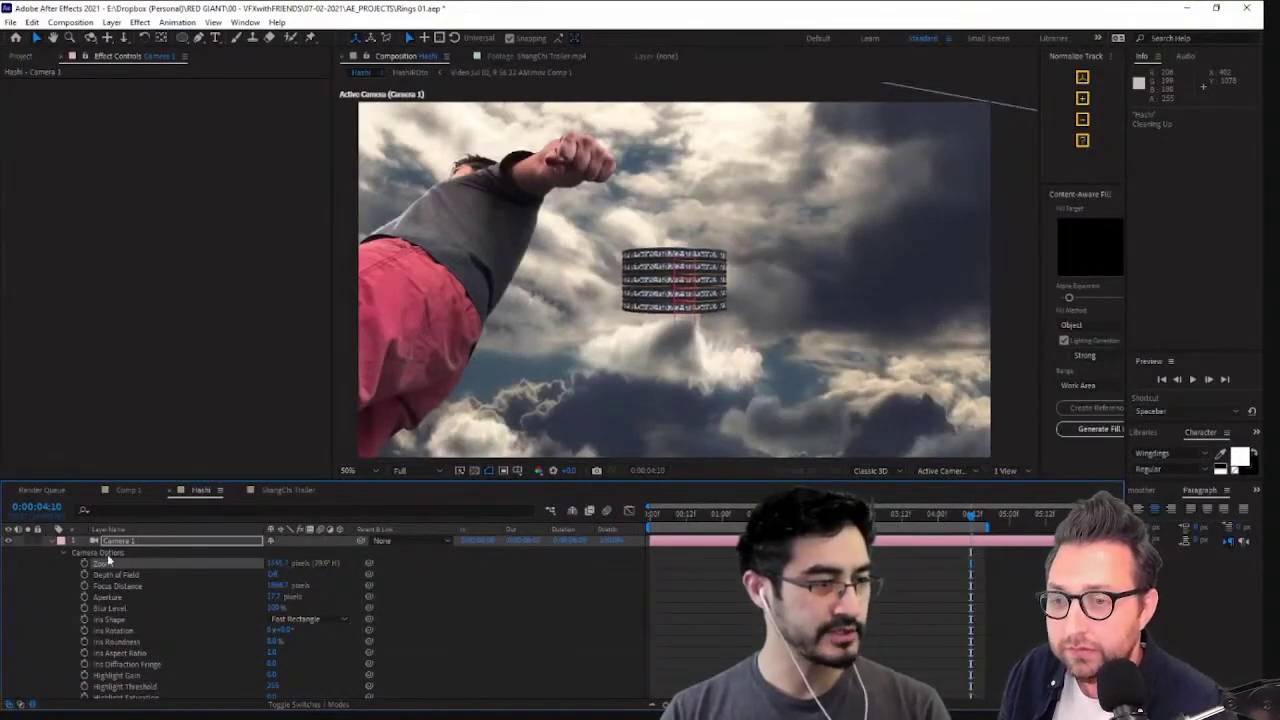
{"action": "left_click", "coordinate": [52, 541]}
Rotate the RING GROUP null freely to an orientation of about 279°, 328°, 332° so the whole ring stack tilts
{"action": "left_click", "coordinate": [130, 563]}
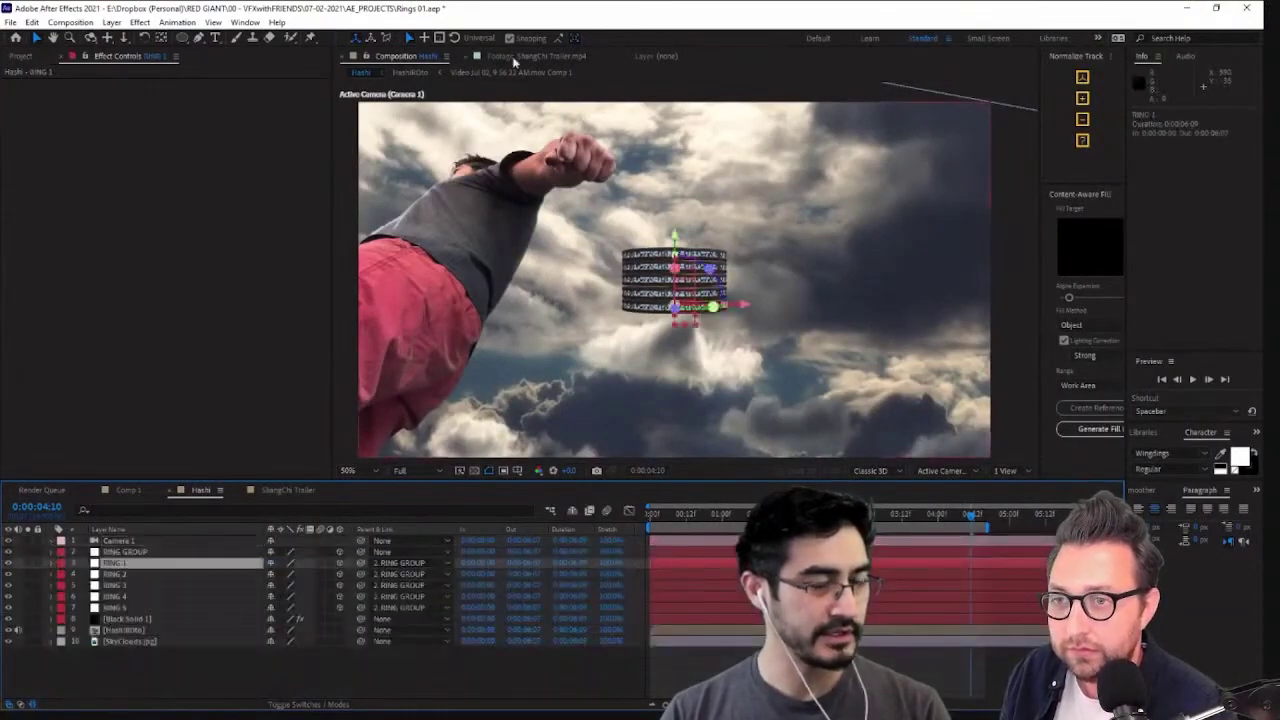
{"action": "scroll", "coordinate": [694, 380], "scroll_direction": "up", "scroll_amount": 2}
{"action": "scroll", "coordinate": [690, 380], "scroll_direction": "down", "scroll_amount": 1}
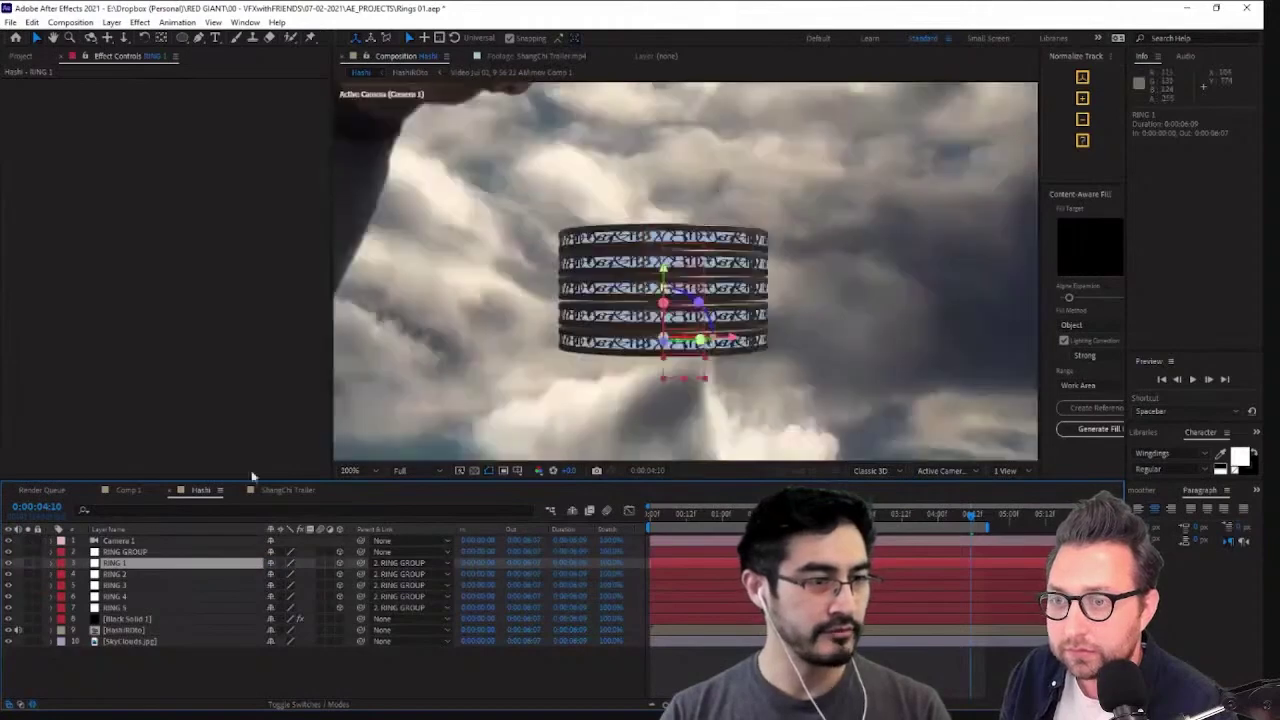
{"action": "left_click", "coordinate": [112, 586]}
{"action": "left_click", "coordinate": [128, 563]}
{"action": "left_click", "coordinate": [139, 554]}
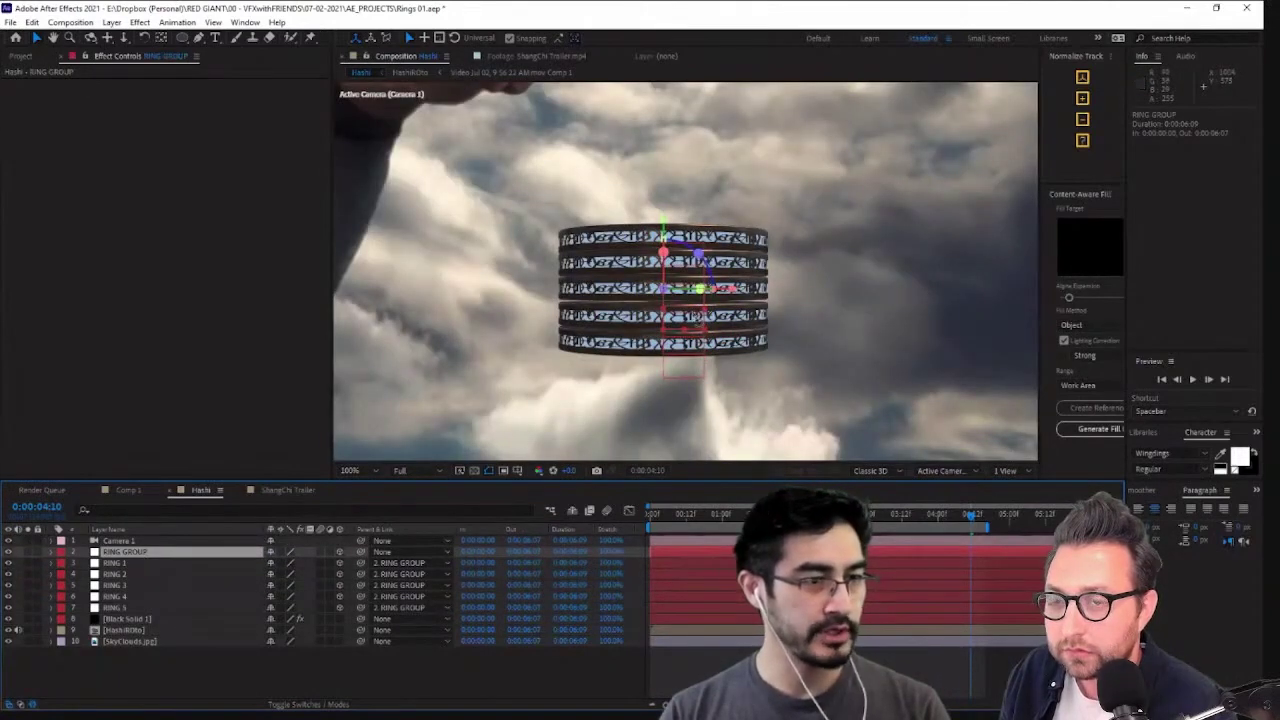
{"action": "key", "text": "w"}
{"action": "left_click_drag", "start_coordinate": [697, 317], "coordinate": [706, 288]}
{"action": "scroll", "coordinate": [706, 288], "scroll_direction": "down", "scroll_amount": 1}
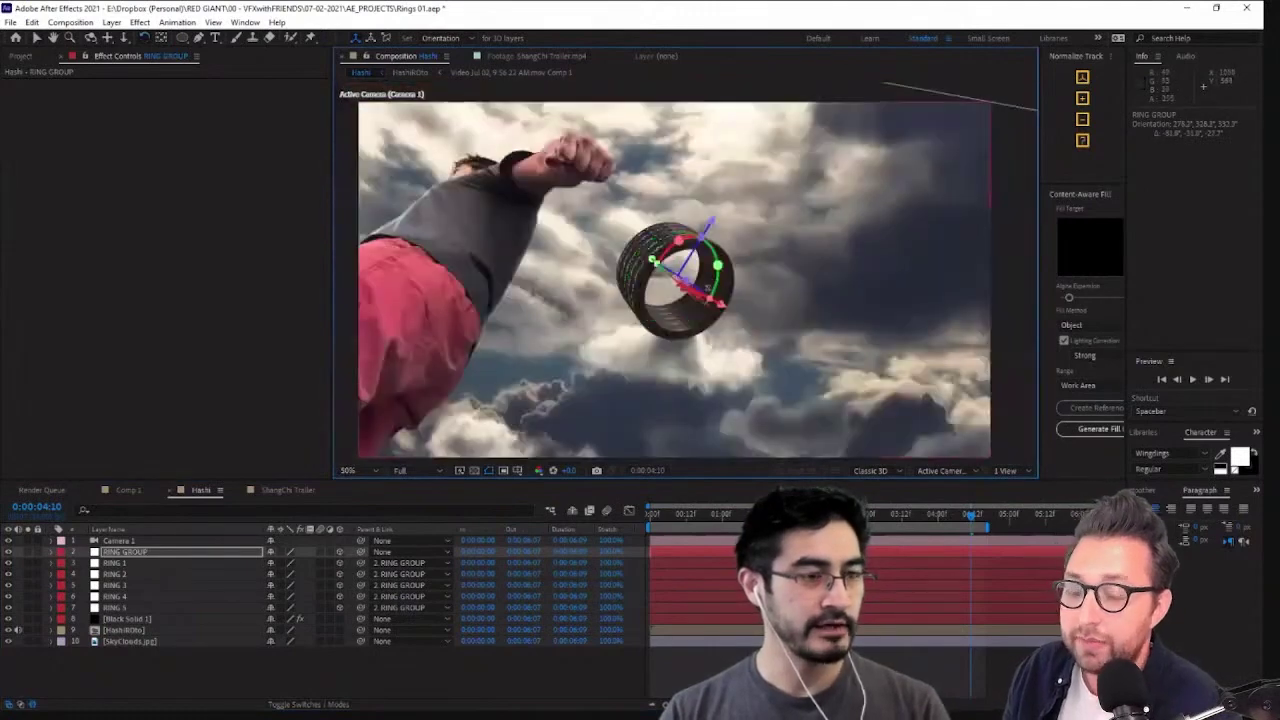
Check Camera 1's film size, focal length and angle of view in its camera settings
{"action": "left_click", "coordinate": [160, 541]}
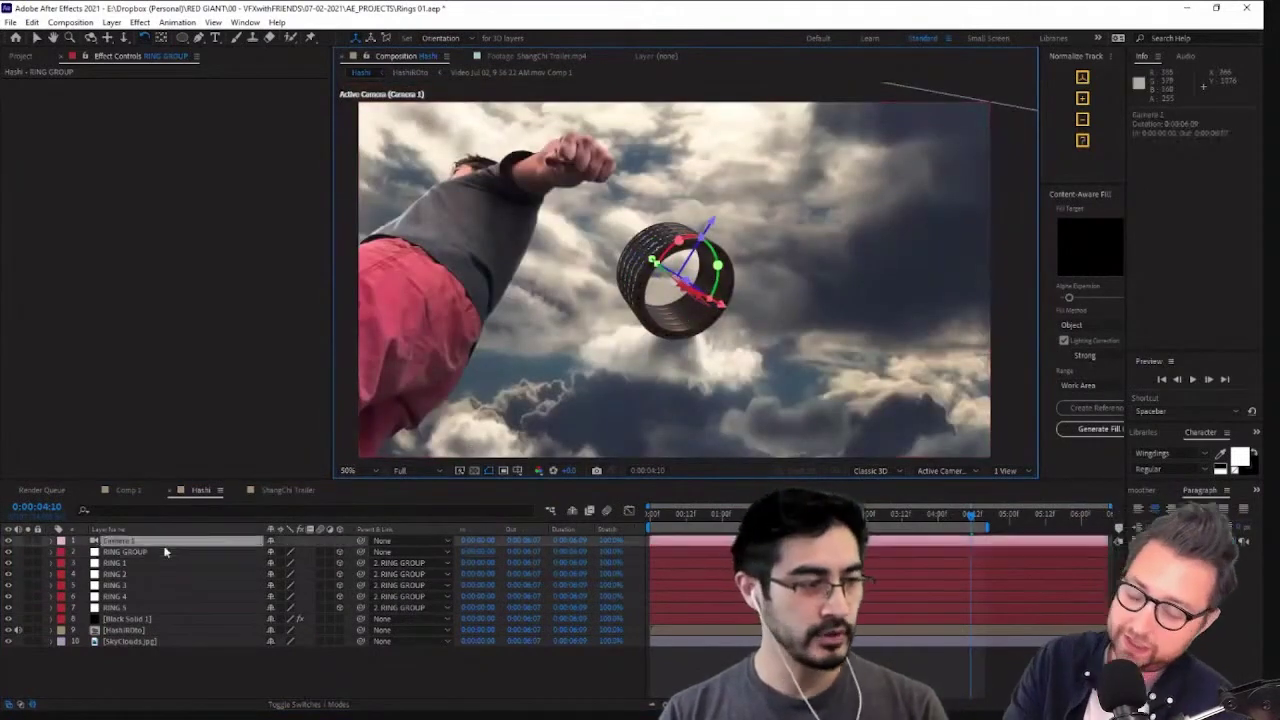
{"action": "double_click", "coordinate": [164, 543]}
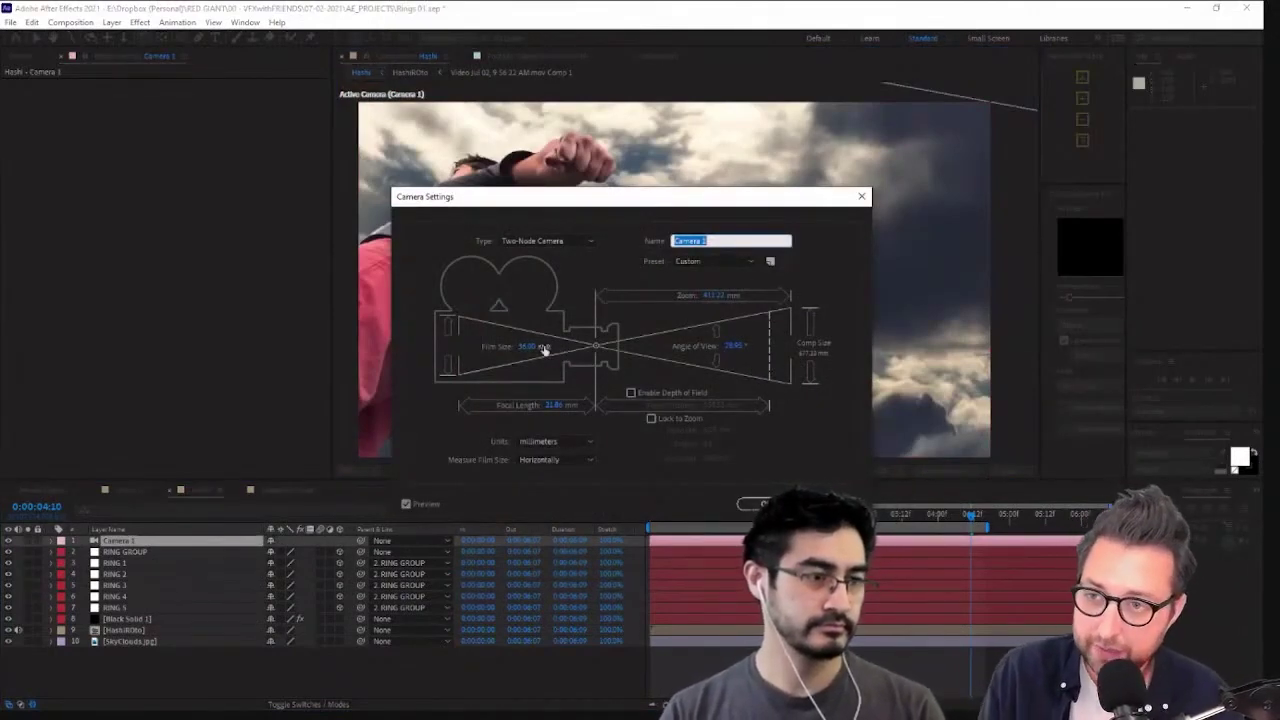
{"action": "left_click", "coordinate": [765, 503]}
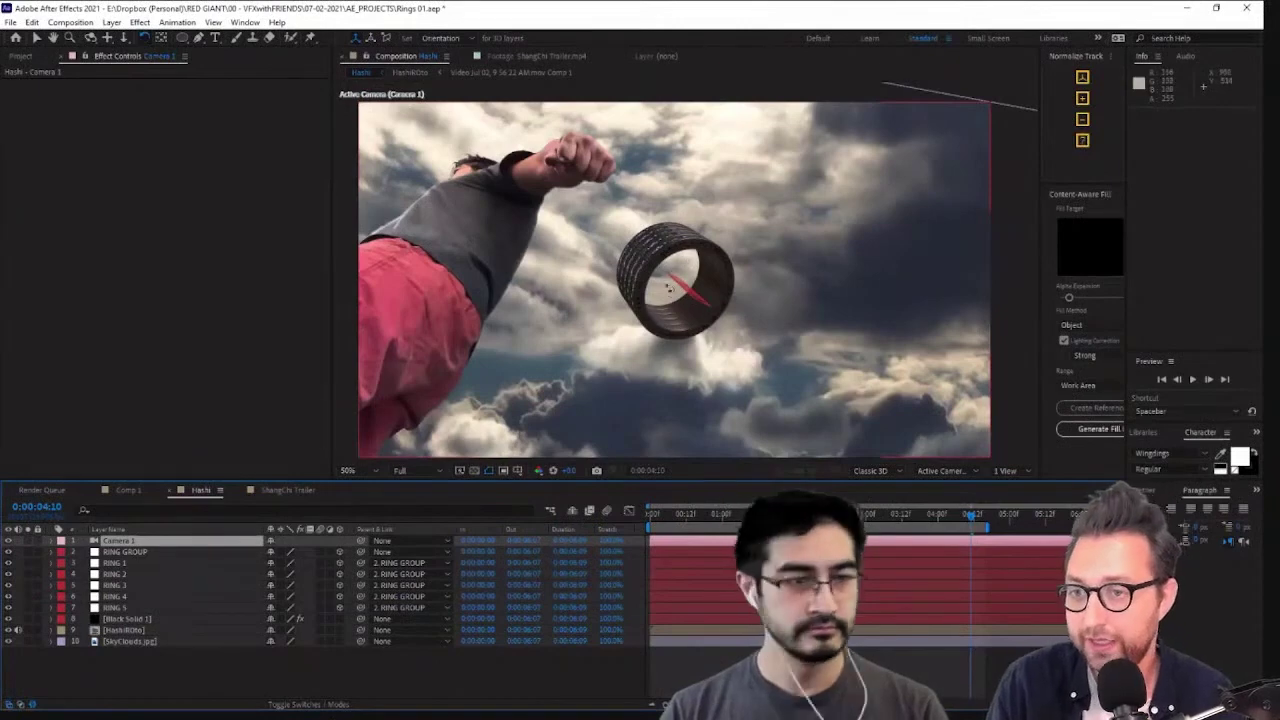
Look over the RING 1 to RING 5 nulls and the RING GROUP null, and save the project
{"action": "left_click", "coordinate": [685, 292]}
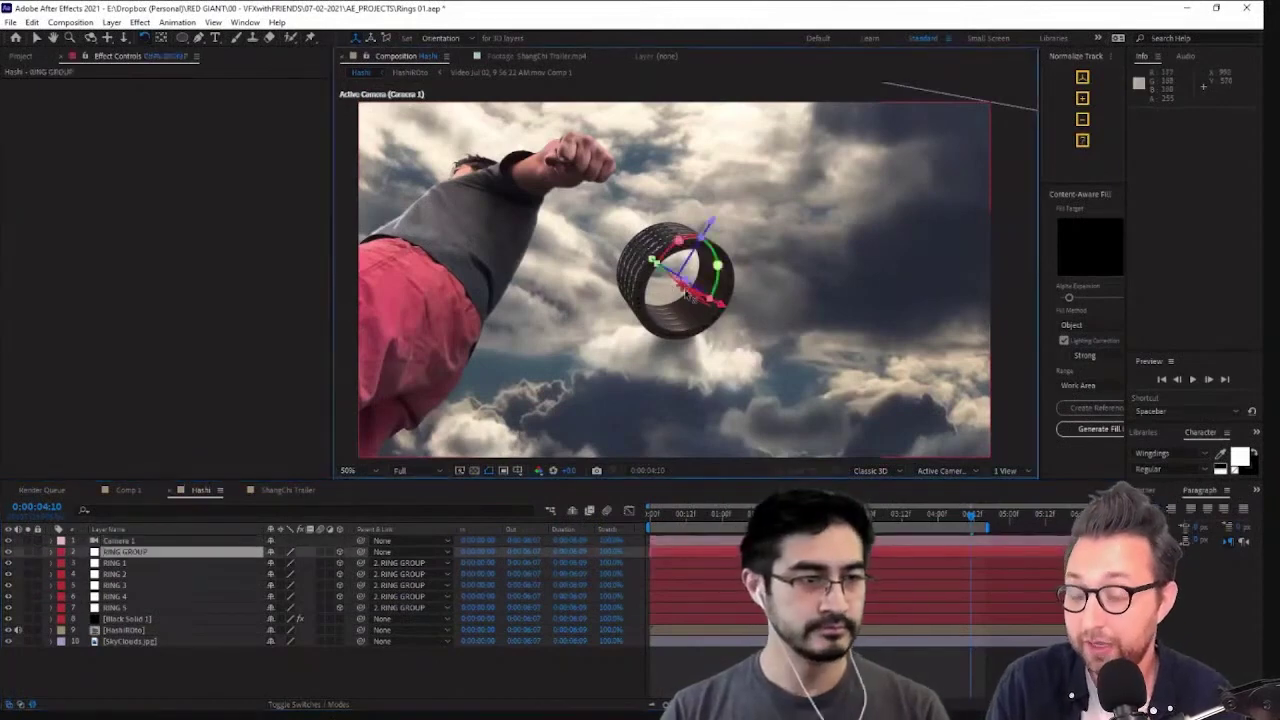
{"action": "left_click", "coordinate": [157, 564]}
{"action": "left_click", "coordinate": [154, 607], "text": "shift"}
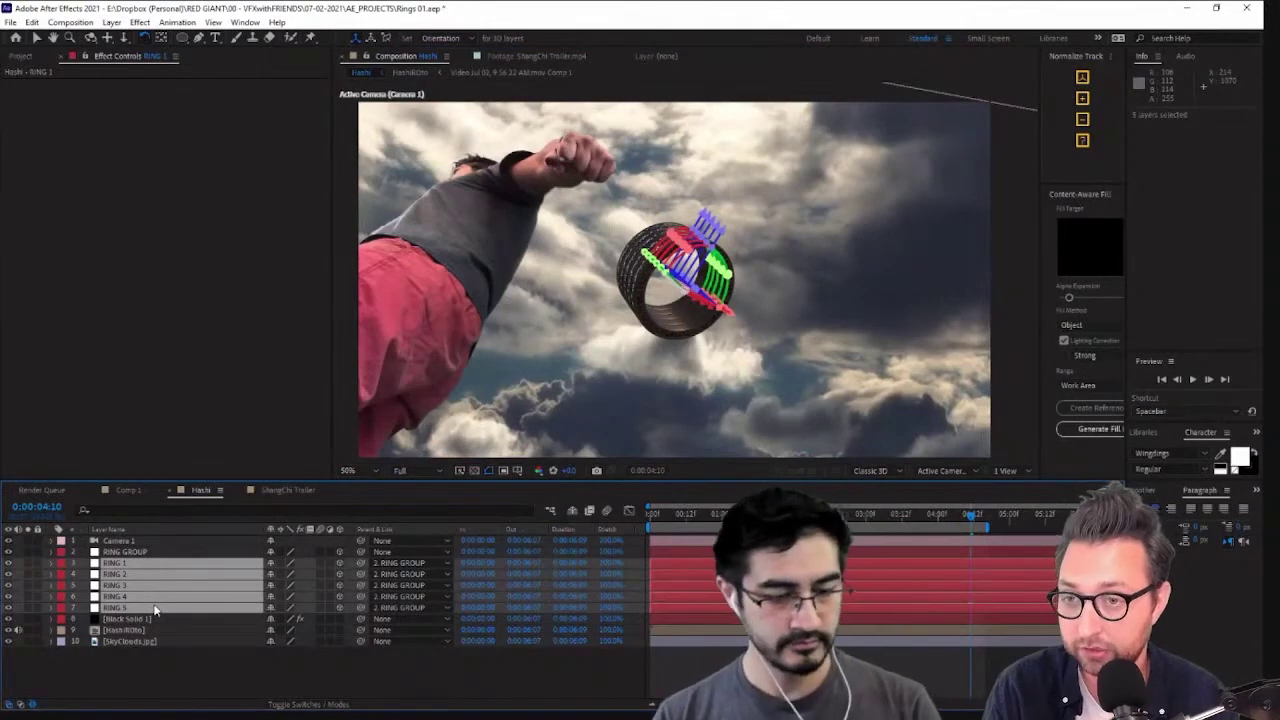
{"action": "key", "text": "ctrl+s"}
{"action": "left_click", "coordinate": [154, 552]}
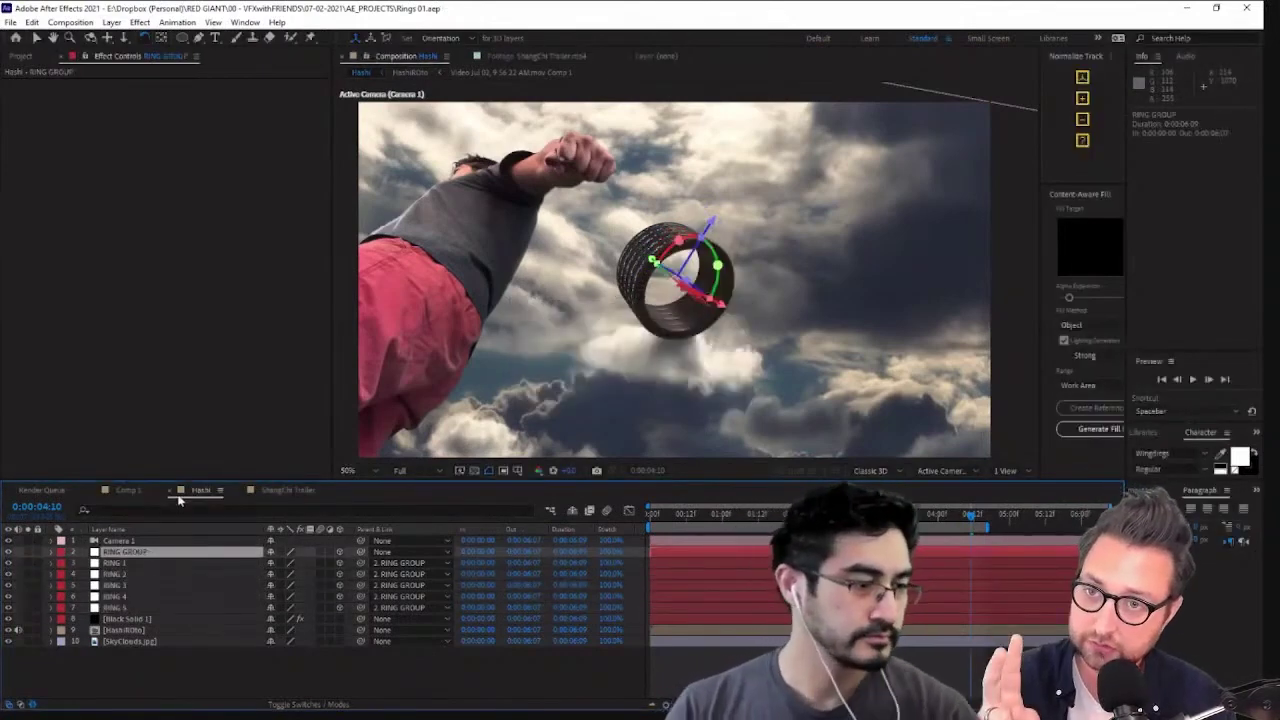
{"action": "scroll", "coordinate": [664, 332], "scroll_direction": "up", "scroll_amount": 1}
{"action": "scroll", "coordinate": [679, 322], "scroll_direction": "down", "scroll_amount": 1}
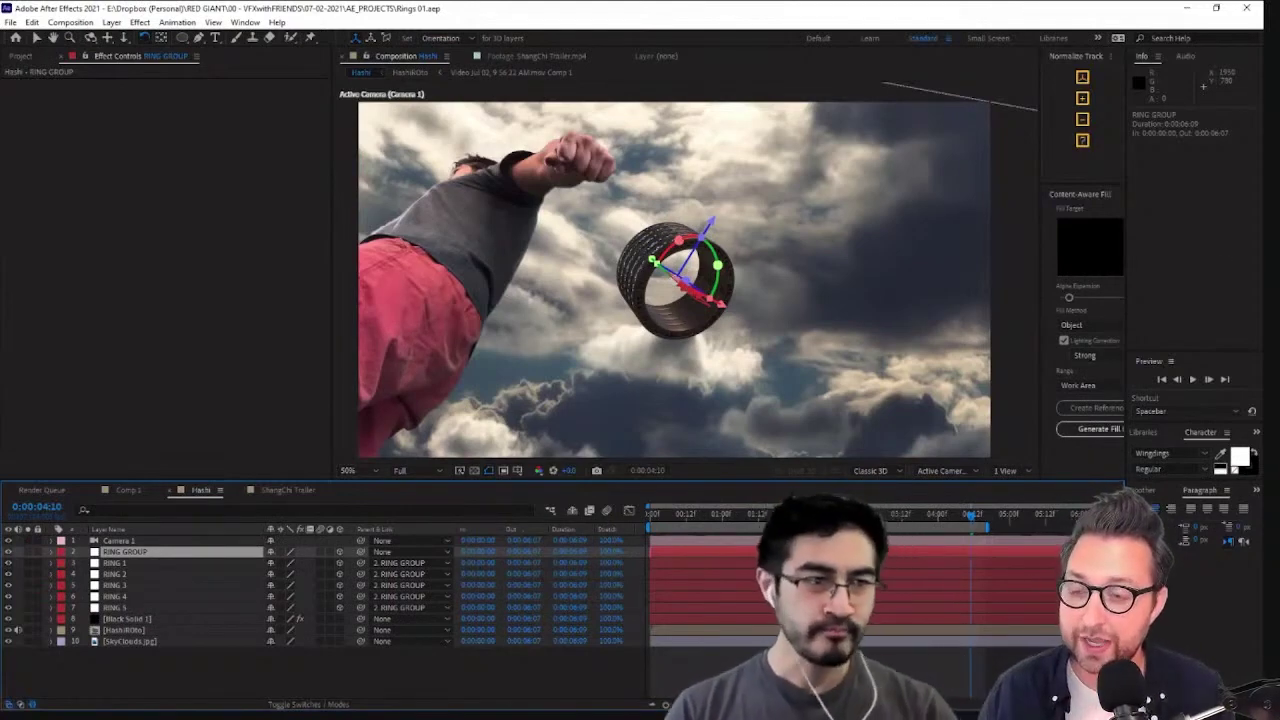
Reveal RING 1's Position and adjust Camera 1's Film Size to narrow its angle of view so the rings appear larger
{"action": "left_click", "coordinate": [163, 563]}
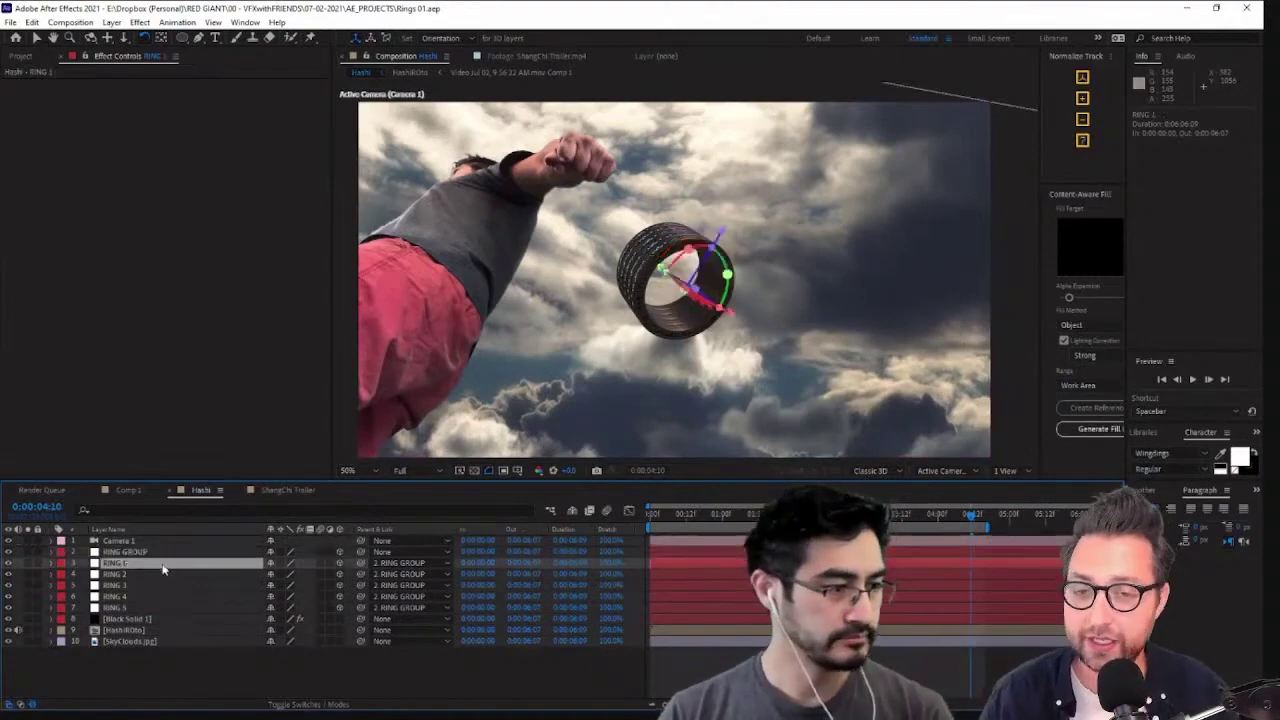
{"action": "left_click", "coordinate": [180, 552]}
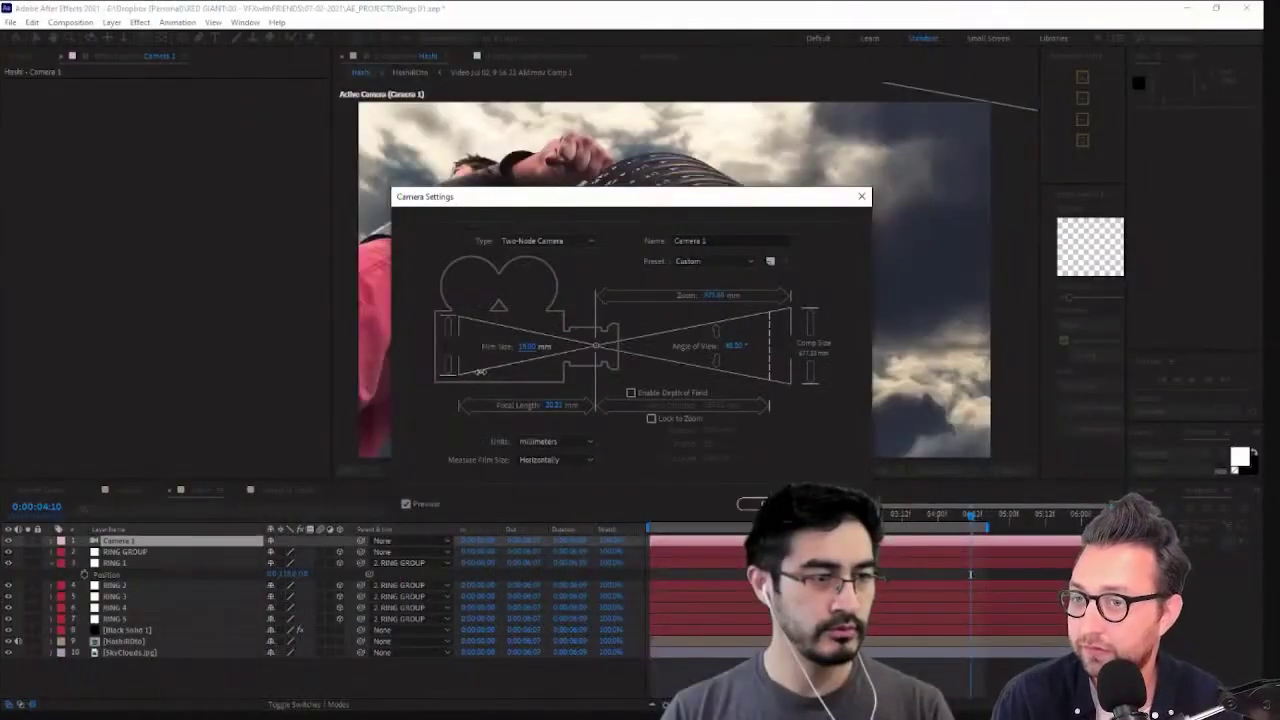
{"action": "left_click_drag", "start_coordinate": [480, 371], "coordinate": [484, 371]}
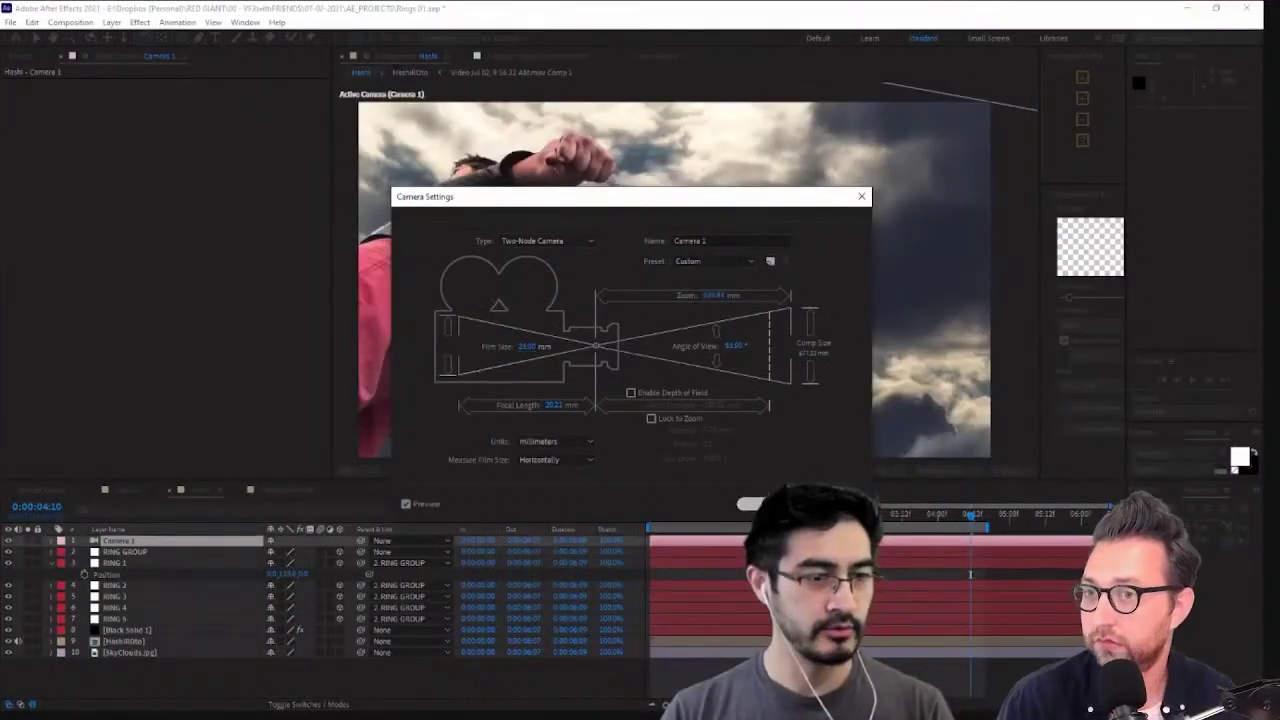
{"action": "left_click", "coordinate": [752, 503]}
Move the RING 1 null along its own Y axis, away from the stack, to a Y position of about 477
{"action": "left_click", "coordinate": [172, 576]}
{"action": "left_click", "coordinate": [176, 563]}
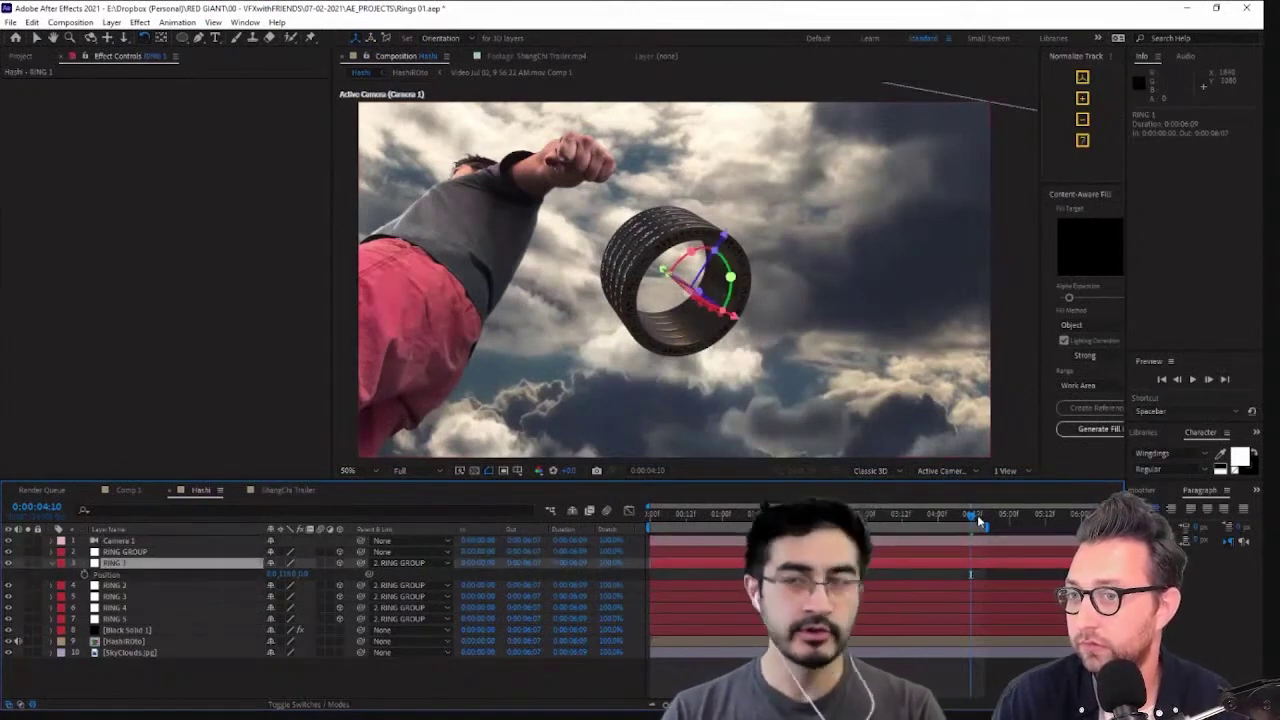
{"action": "key", "text": "v"}
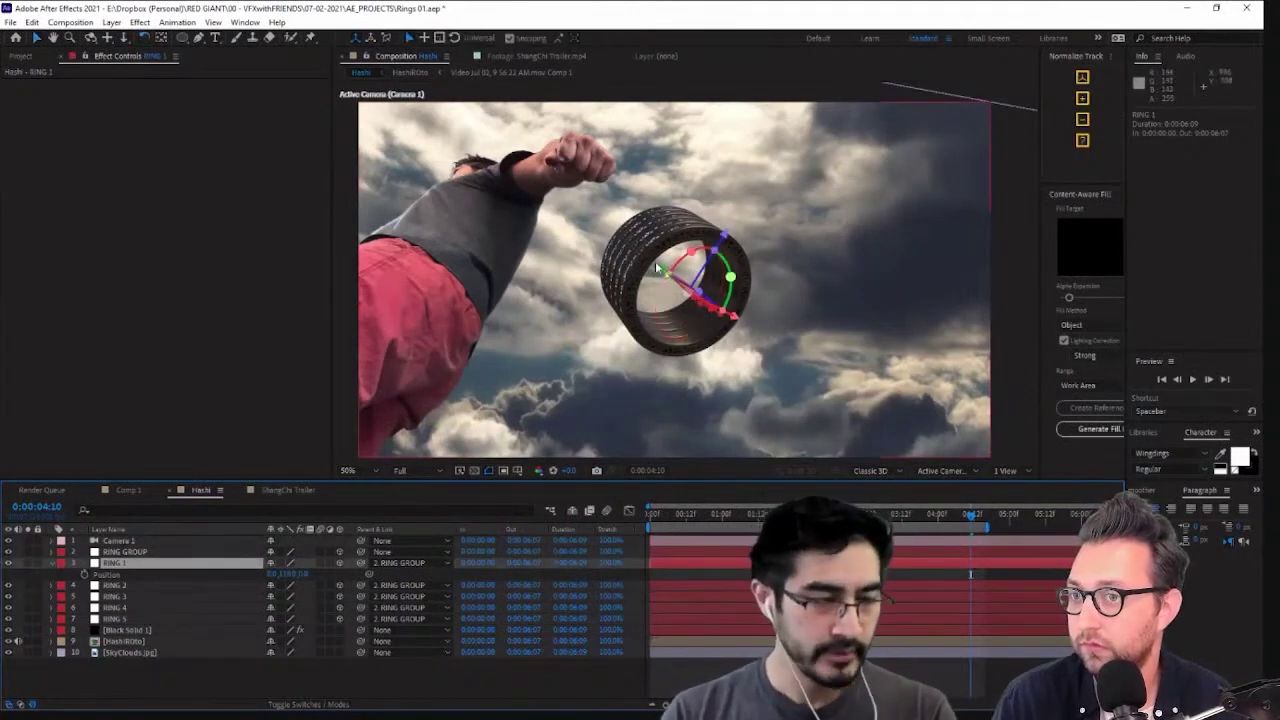
{"action": "left_click_drag", "start_coordinate": [658, 270], "coordinate": [785, 410]}
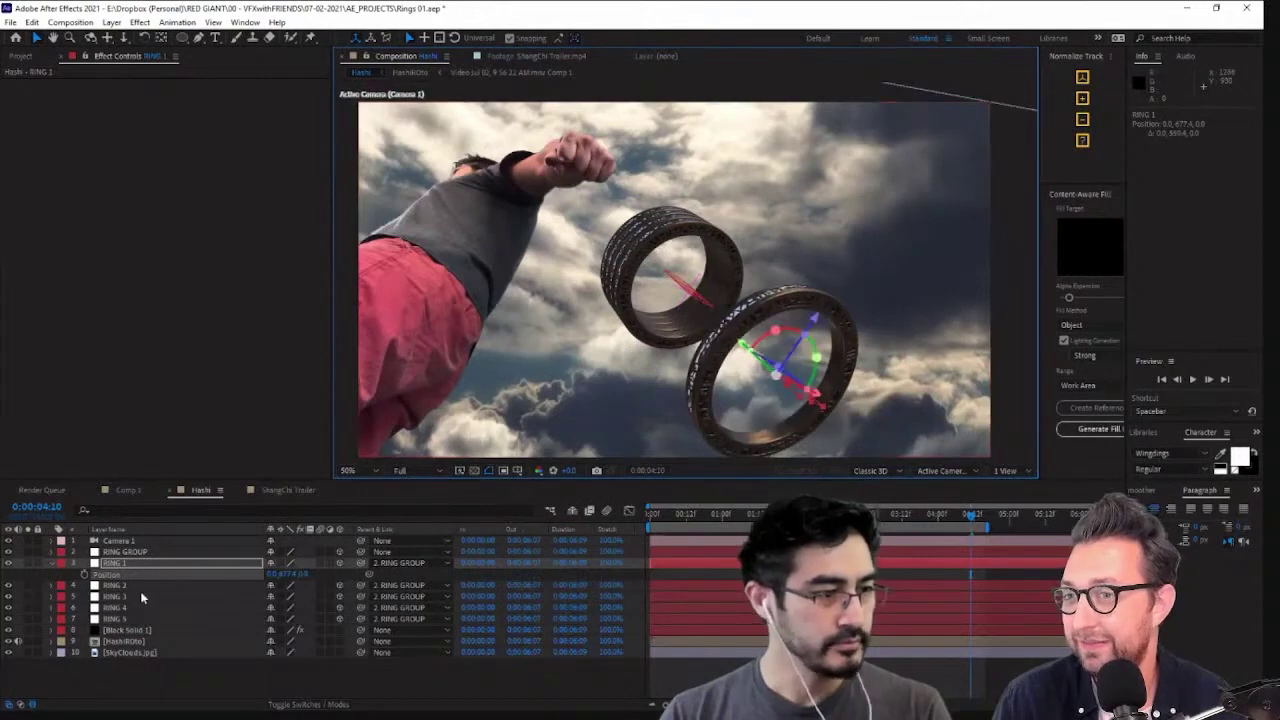
Reveal the Position of the RING 2 to RING 5 nulls and set RING 1's Y position to 0
{"action": "left_click", "coordinate": [140, 586]}
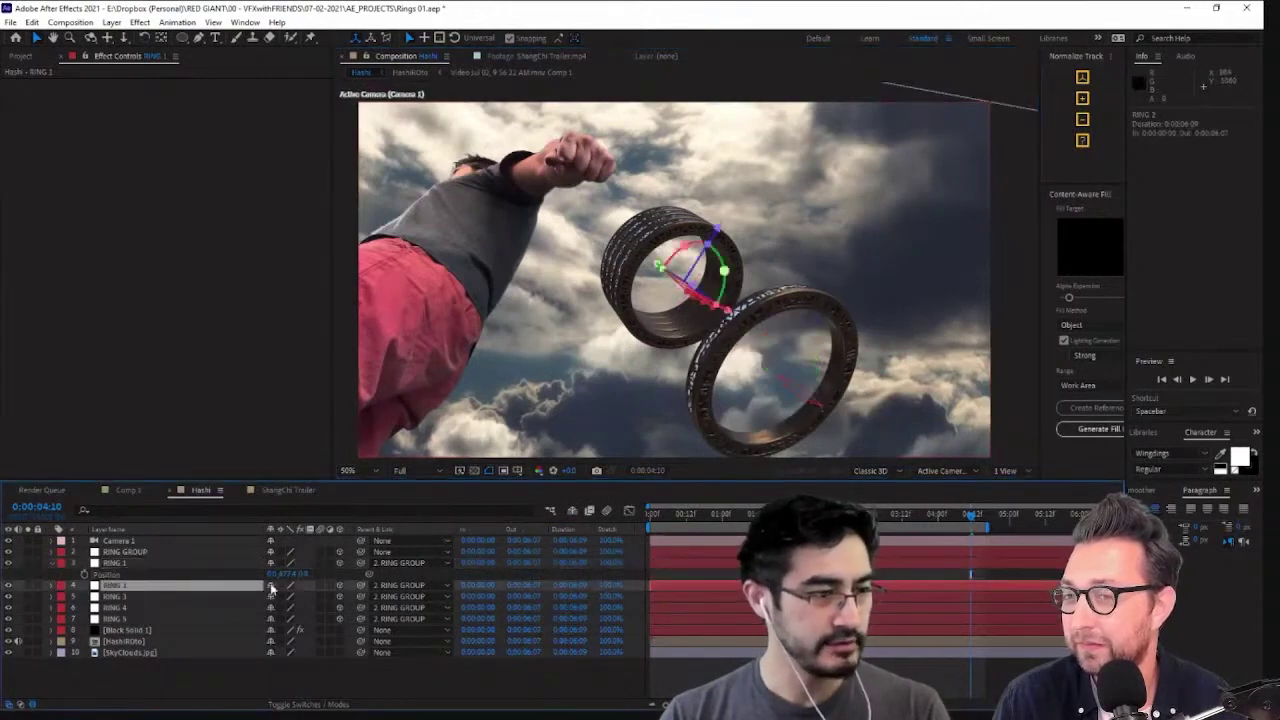
{"action": "left_click", "coordinate": [135, 618], "text": "shift"}
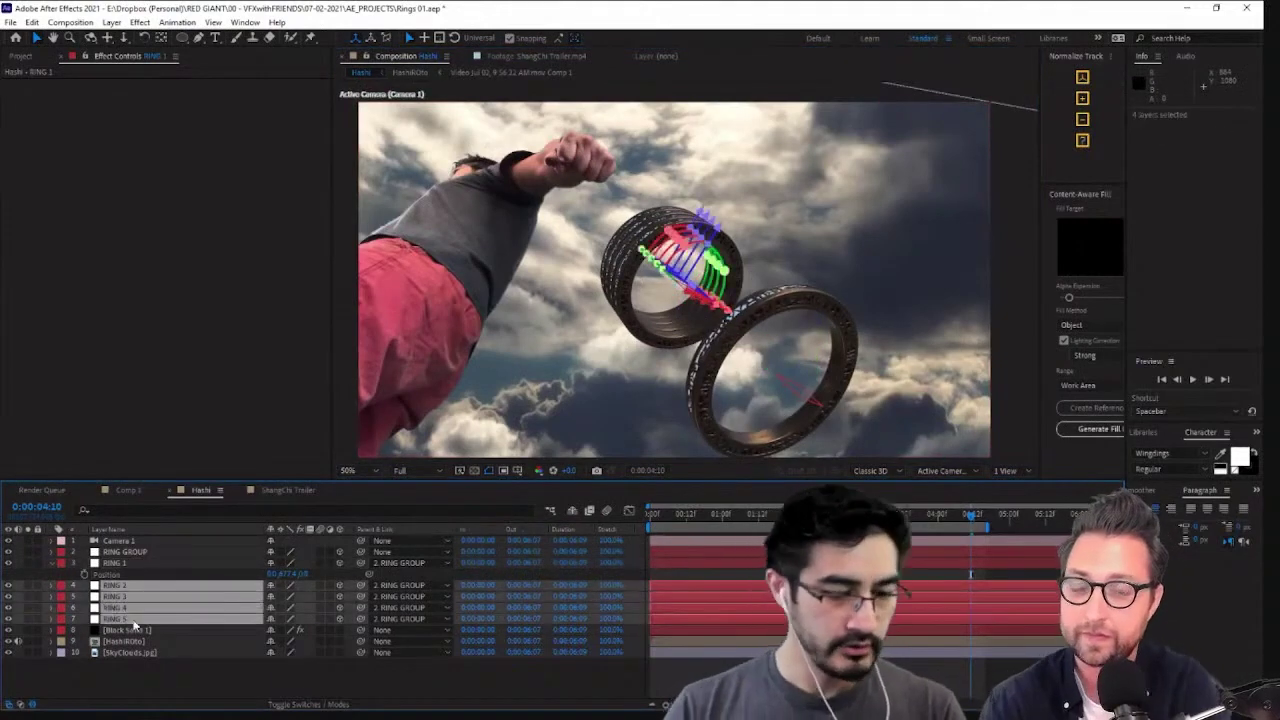
{"action": "key", "text": "p"}
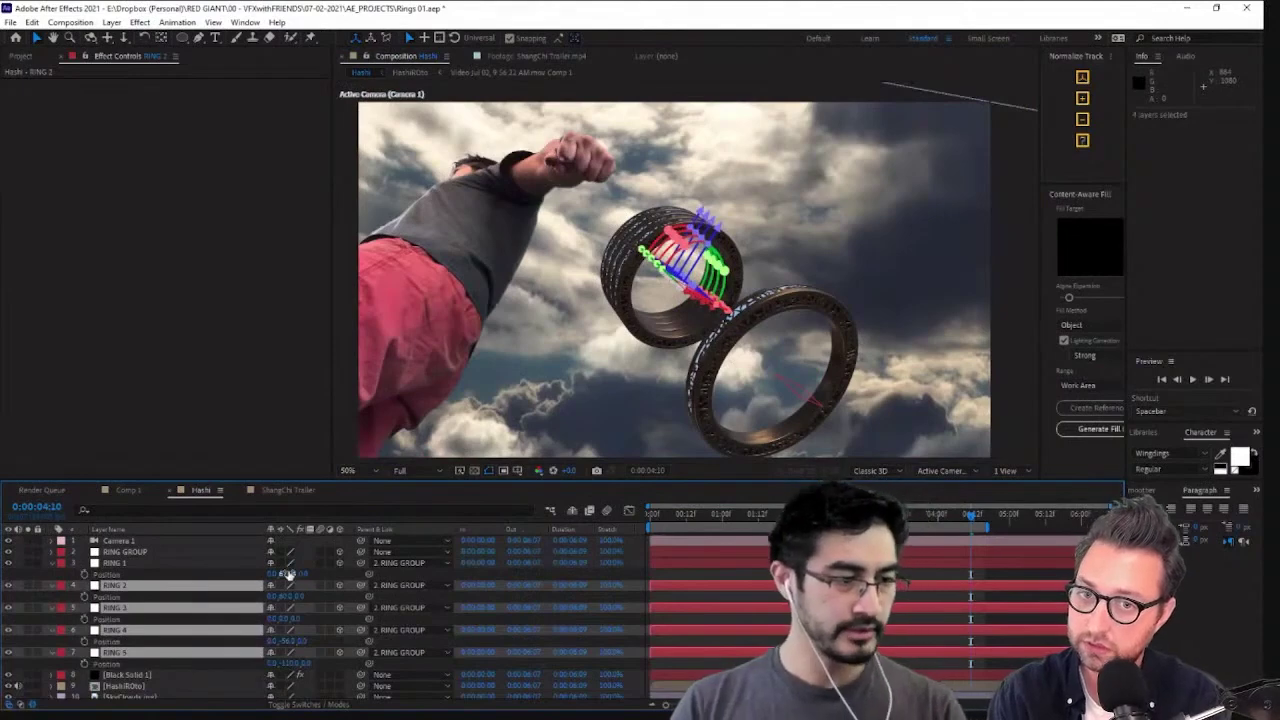
{"action": "left_click", "coordinate": [288, 573]}
{"action": "type", "text": "0"}
{"action": "key", "text": "Return"}
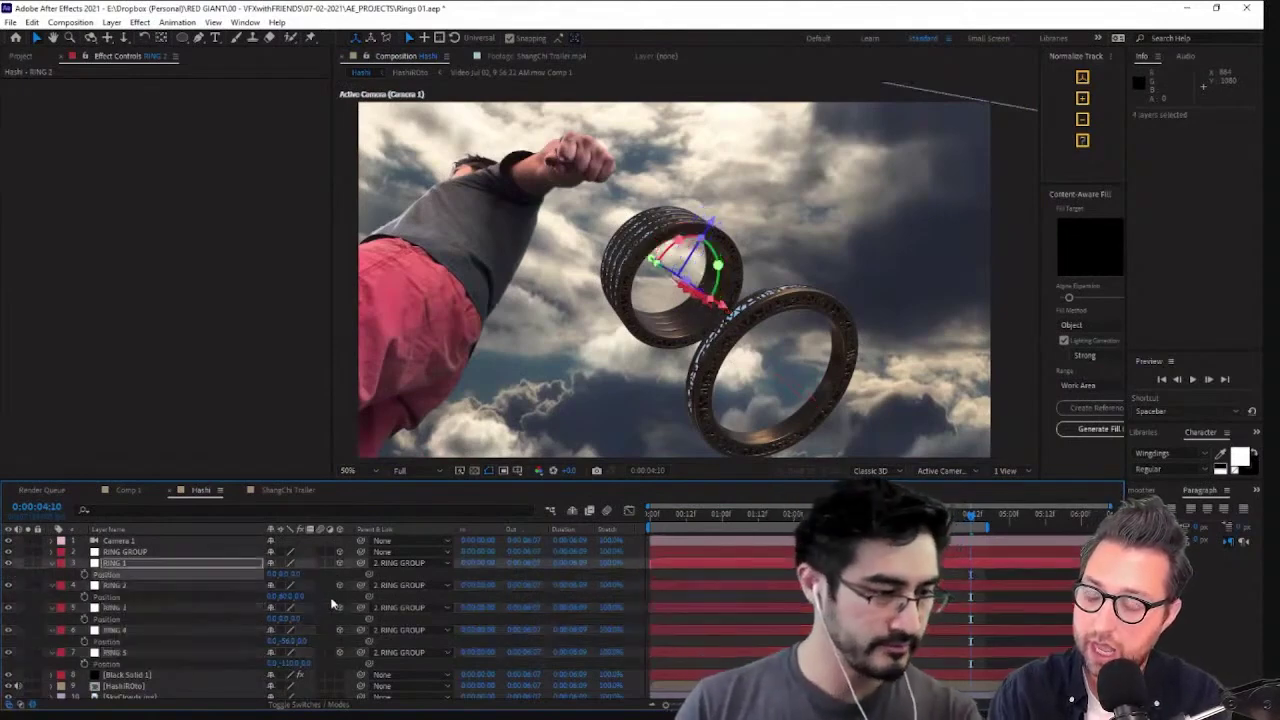
Set the Y position of the RING 2, RING 4 and RING 5 nulls to 0
{"action": "left_click", "coordinate": [286, 597]}
{"action": "type", "text": "0"}
{"action": "key", "text": "Return"}
{"action": "left_click", "coordinate": [288, 641]}
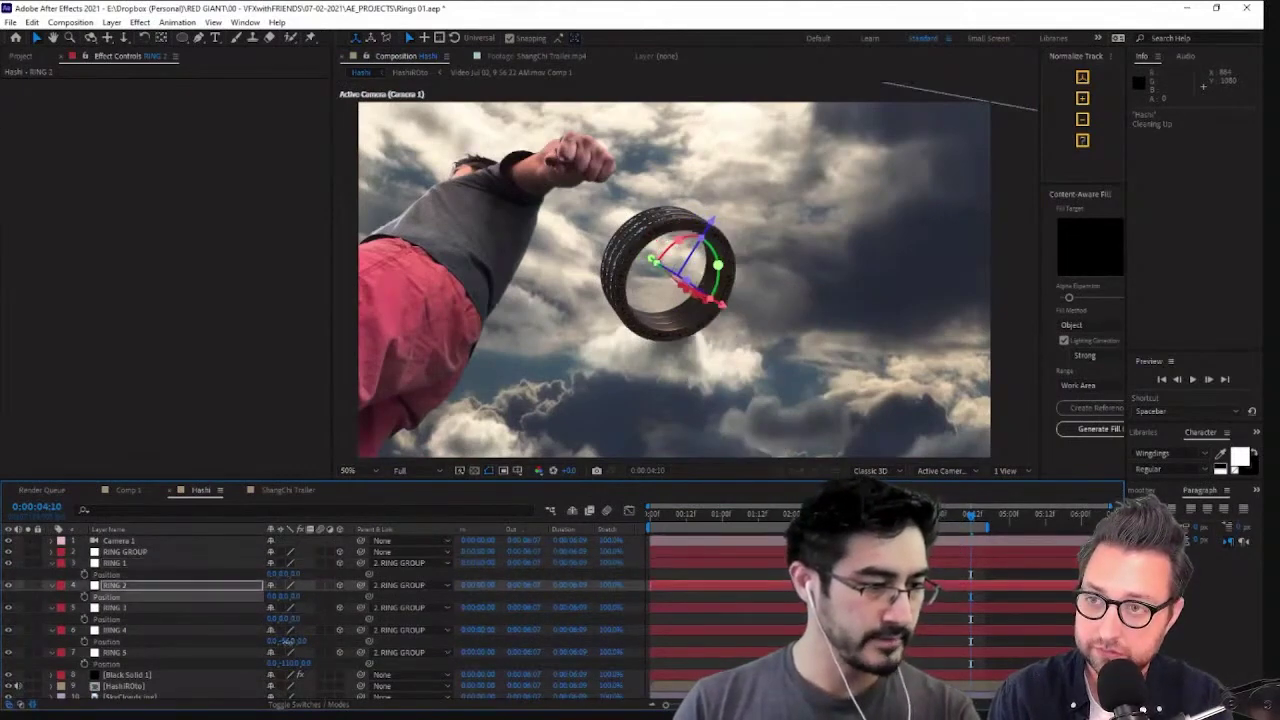
{"action": "type", "text": "0"}
{"action": "key", "text": "Return"}
{"action": "left_click", "coordinate": [291, 664]}
{"action": "type", "text": "0,"}
{"action": "key", "text": "Return"}
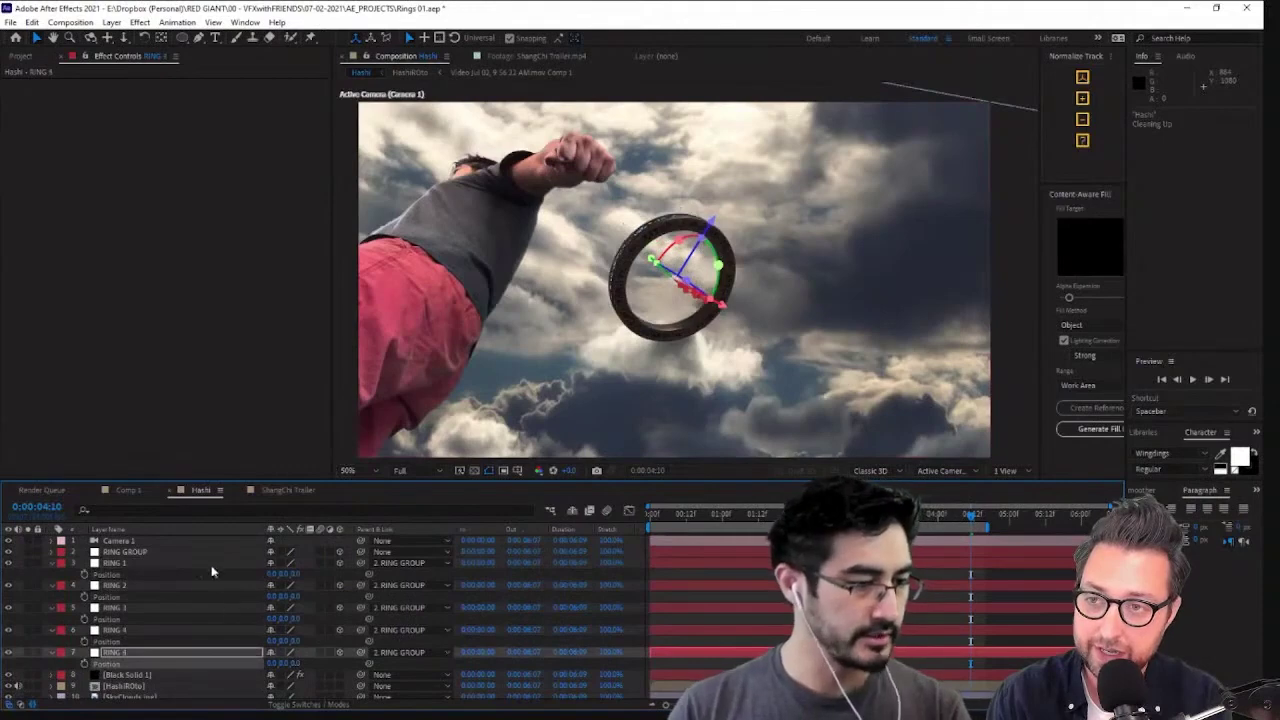
Rotate the RING GROUP null freely to an orientation of about 323° in Y and 340° in Z
{"action": "left_click", "coordinate": [197, 554]}
{"action": "left_click", "coordinate": [197, 563]}
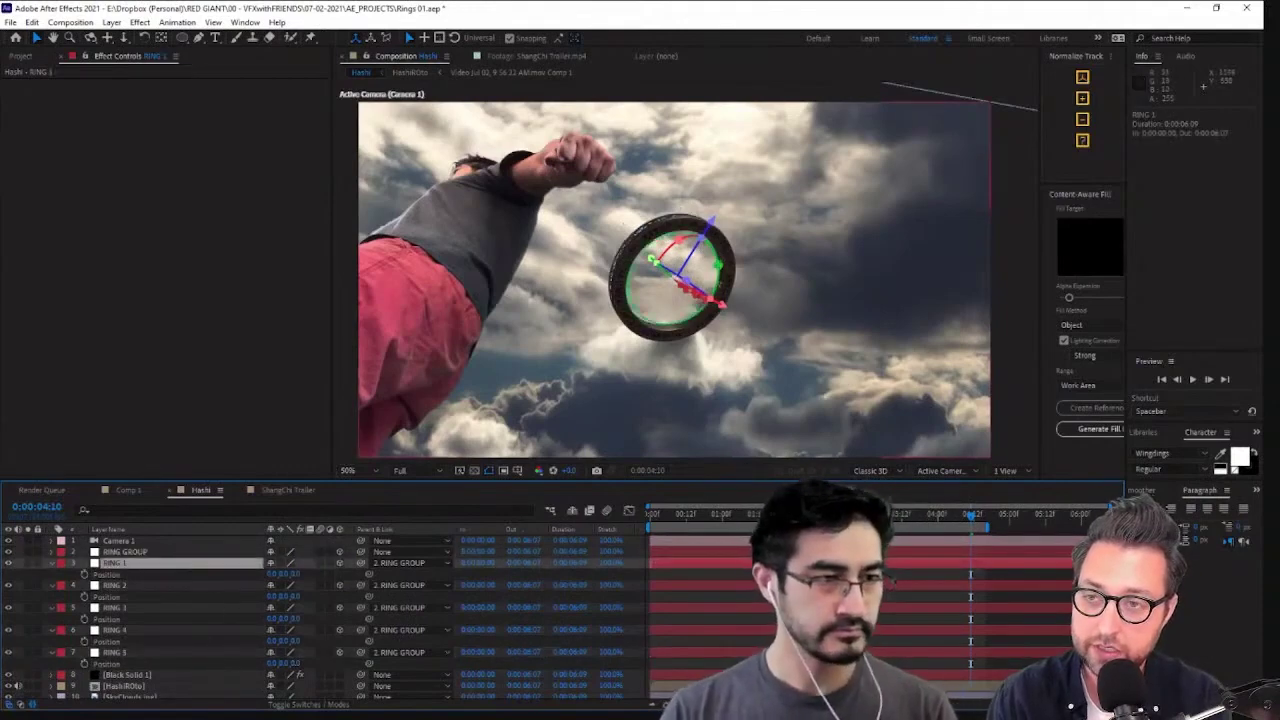
{"action": "left_click", "coordinate": [220, 552]}
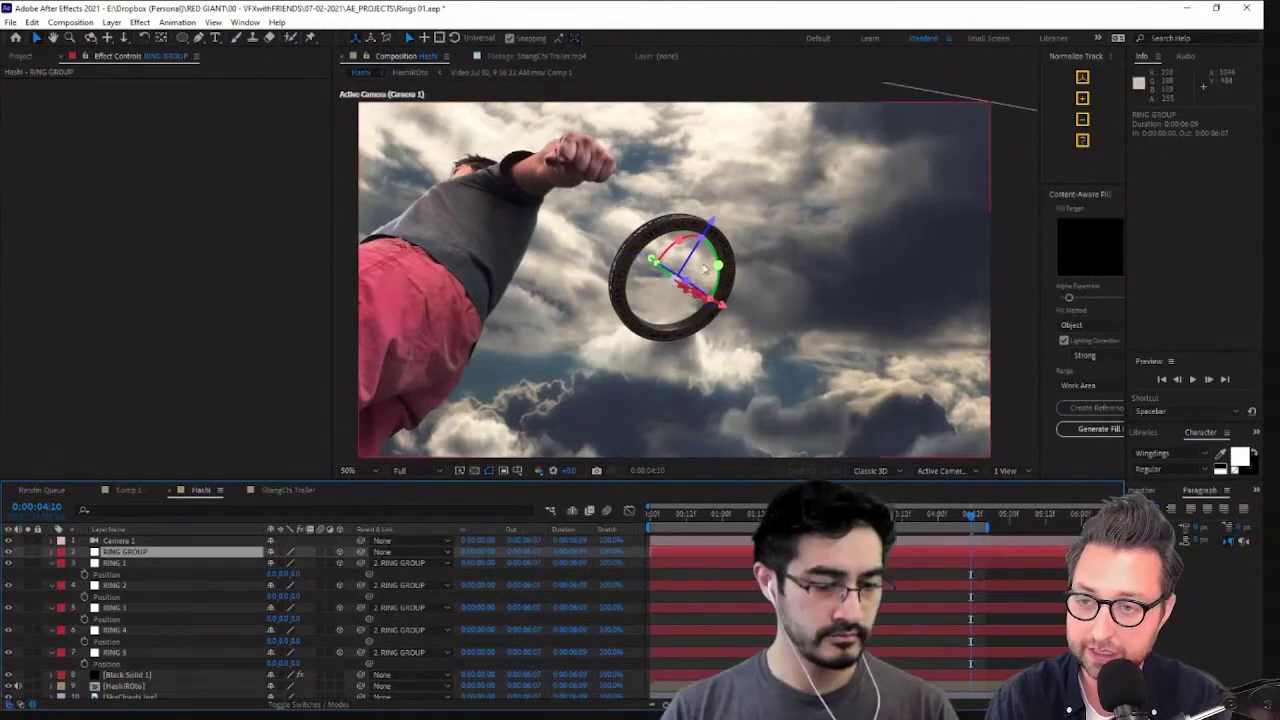
{"action": "left_click", "coordinate": [130, 675]}
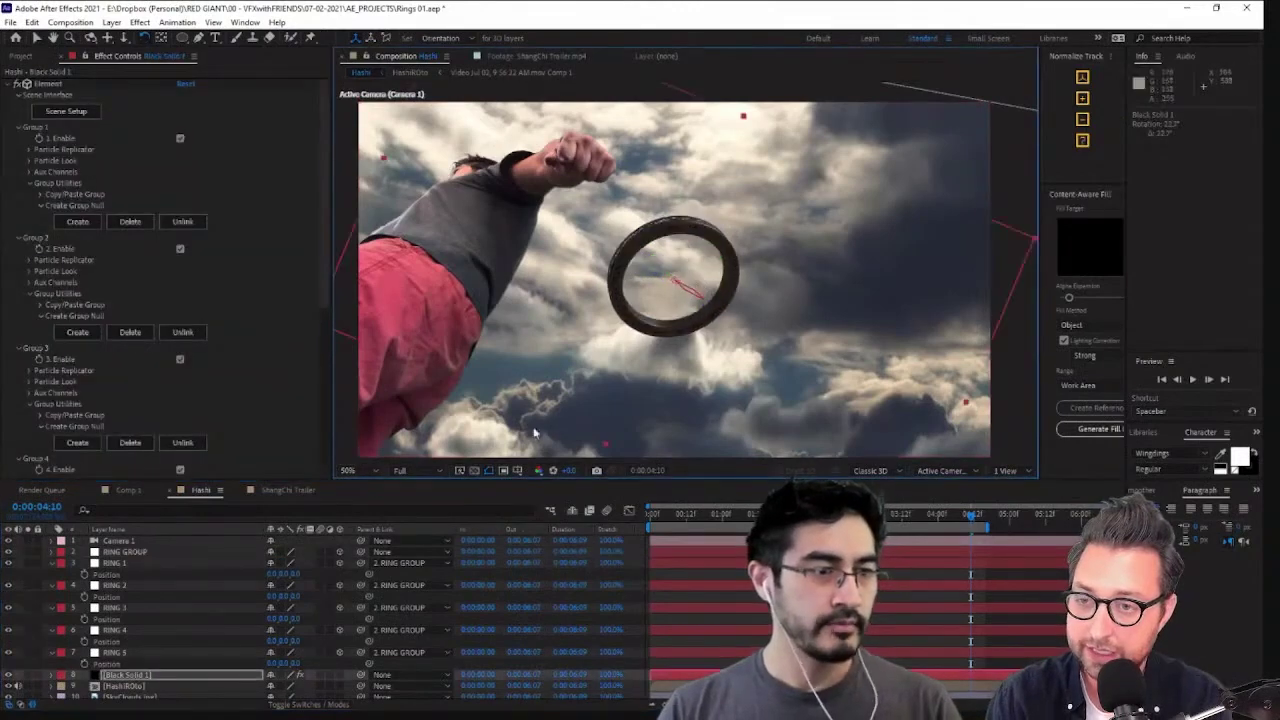
{"action": "left_click", "coordinate": [183, 549]}
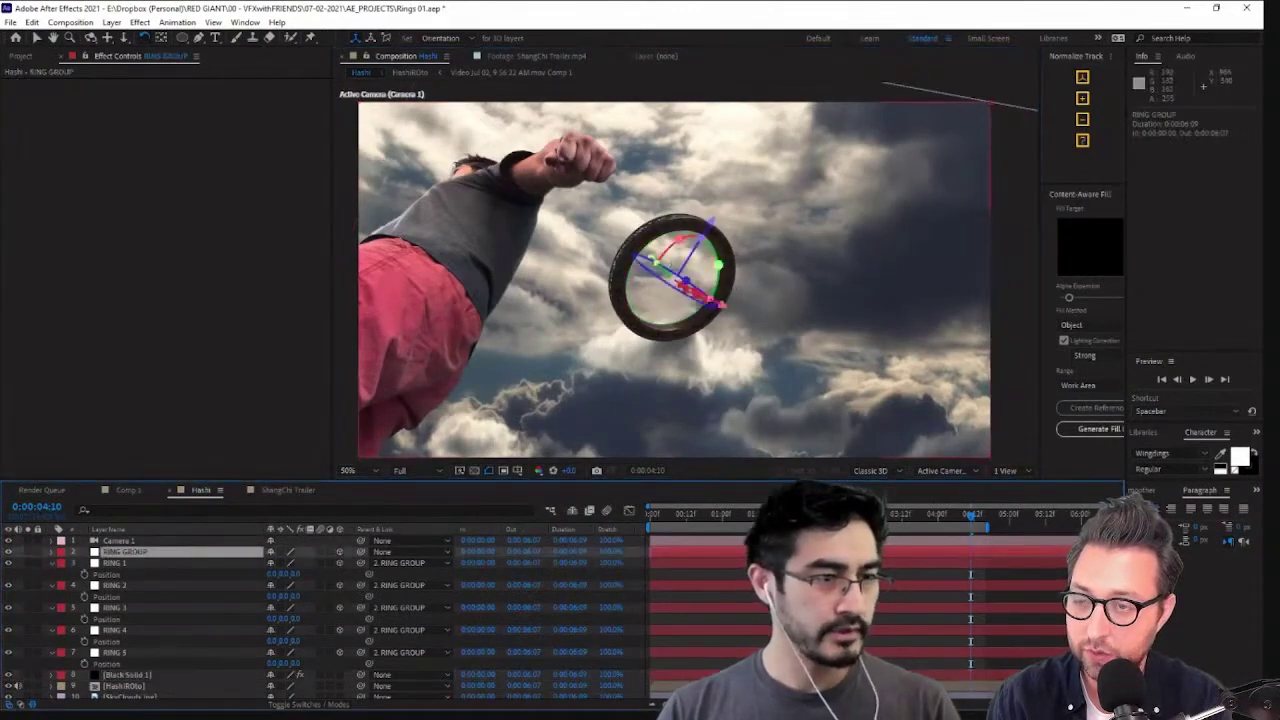
{"action": "mouse_move", "coordinate": [678, 241]}
{"action": "left_mouse_down"}
{"action": "mouse_move", "coordinate": [663, 250]}
{"action": "mouse_move", "coordinate": [683, 240]}
{"action": "left_mouse_up"}
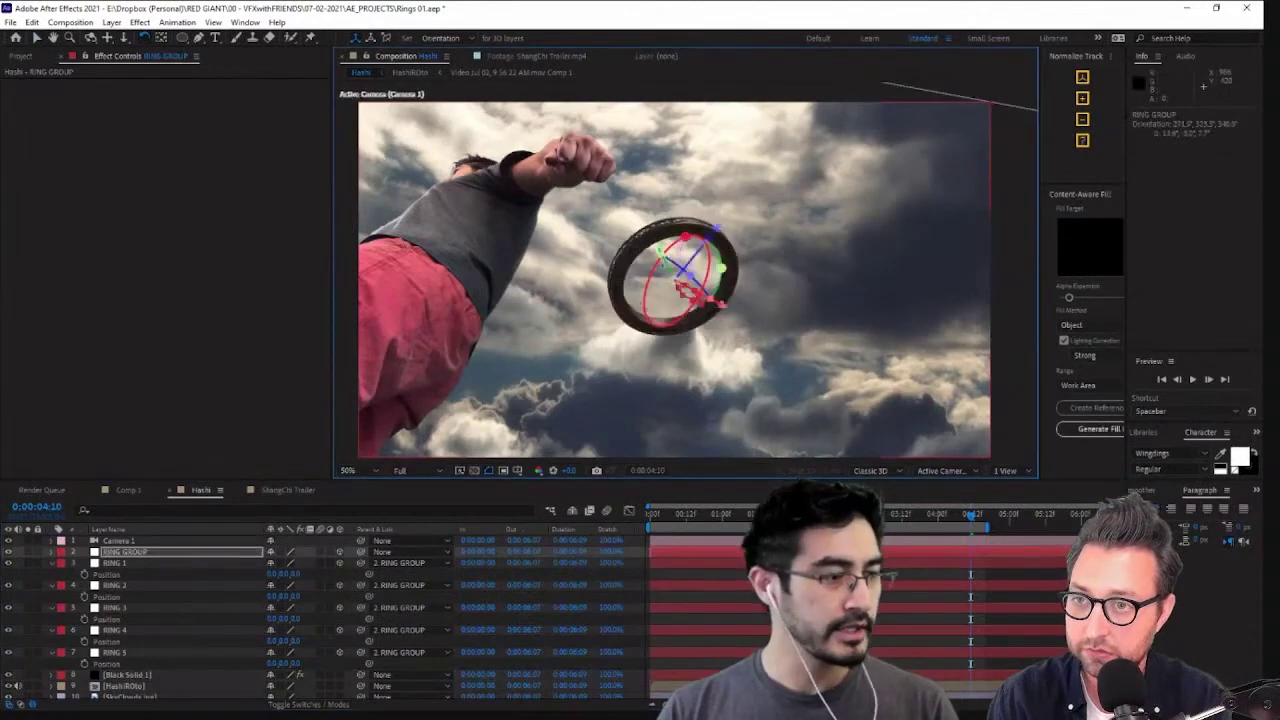
Disable Groups 2, 3 and 4 of the Element effect on Black Solid 1, keeping Group 1 enabled
{"action": "left_click", "coordinate": [140, 675]}
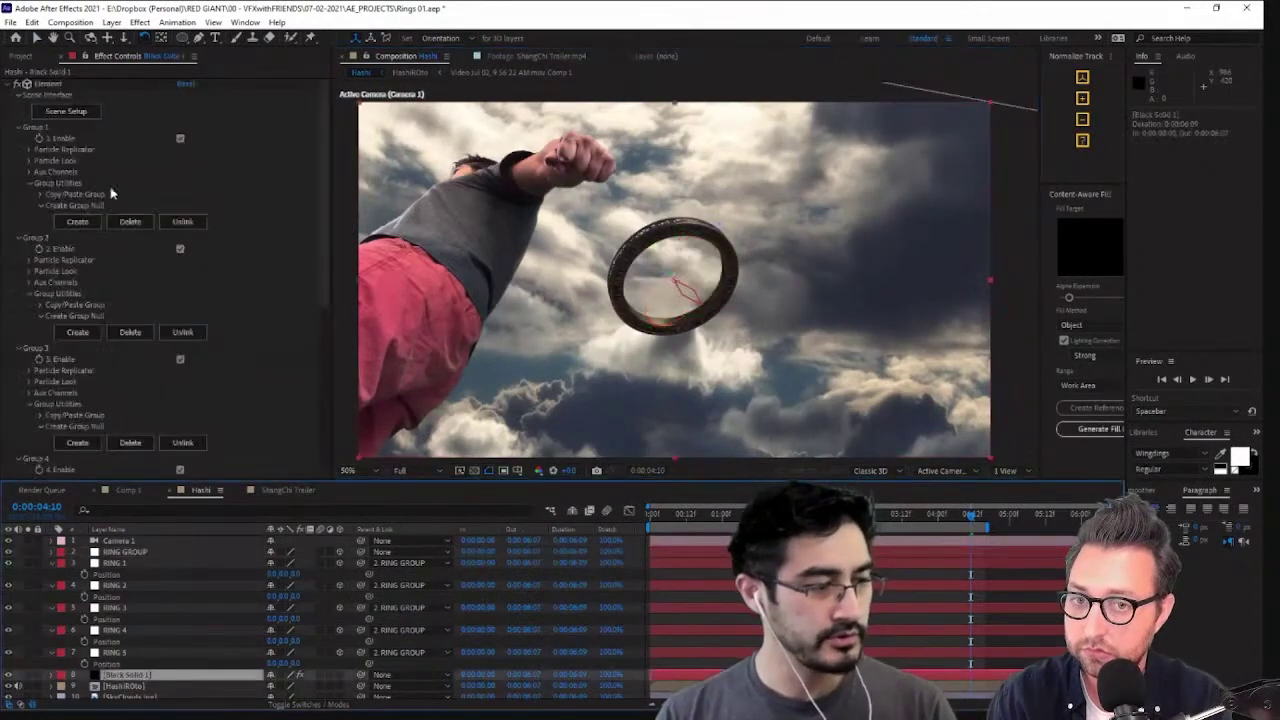
{"action": "left_click", "coordinate": [180, 249]}
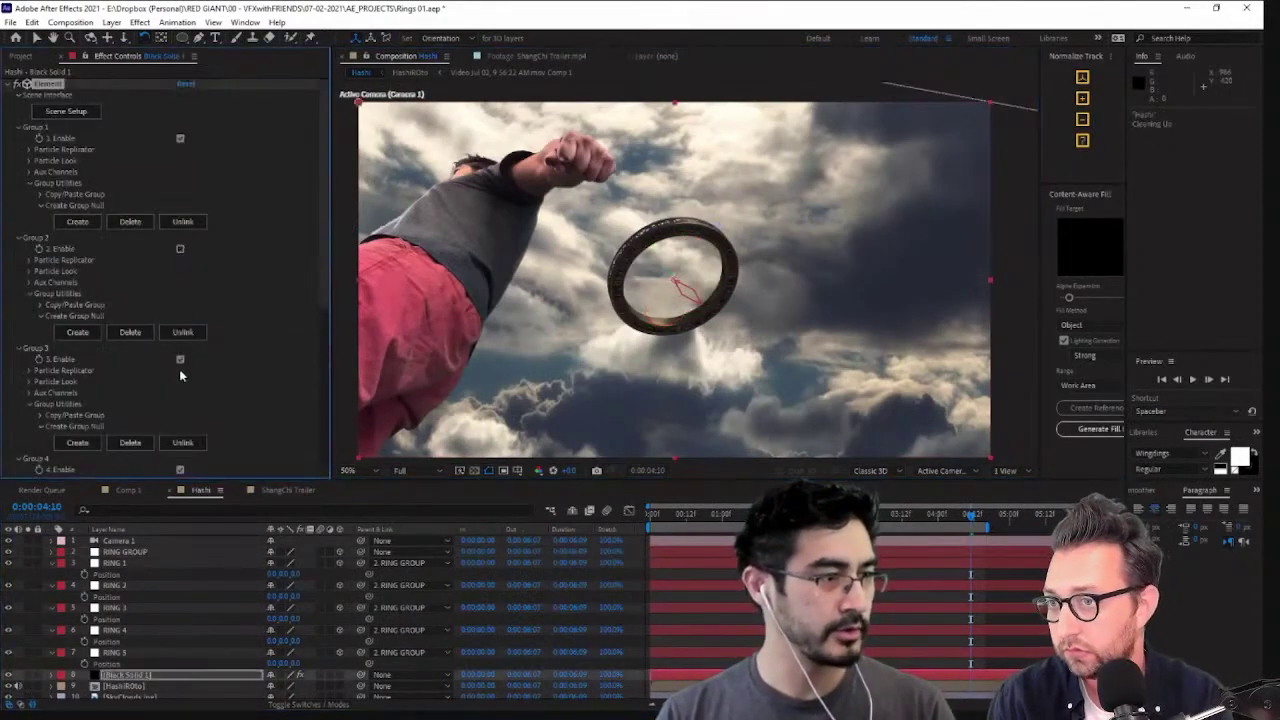
{"action": "scroll", "coordinate": [188, 324], "scroll_direction": "down", "scroll_amount": 3}
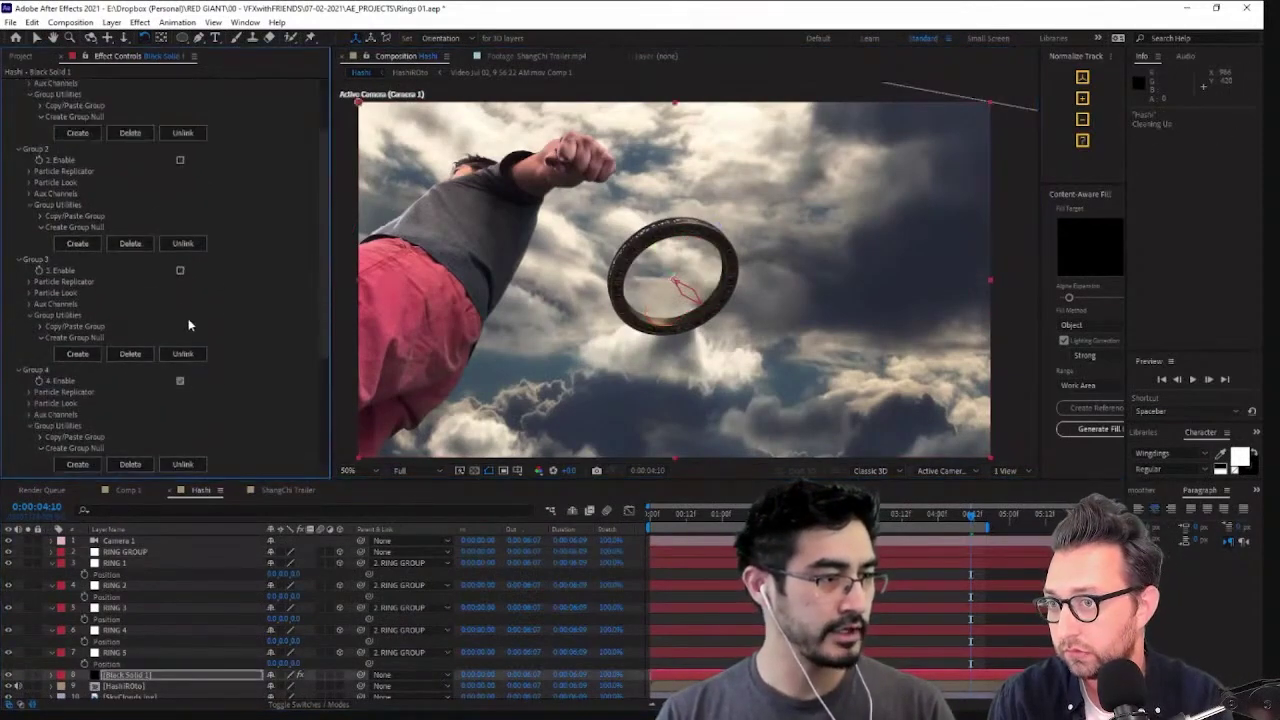
{"action": "left_click", "coordinate": [180, 381]}
{"action": "scroll", "coordinate": [195, 410], "scroll_direction": "down", "scroll_amount": 2}
{"action": "scroll", "coordinate": [188, 400], "scroll_direction": "up", "scroll_amount": 4}
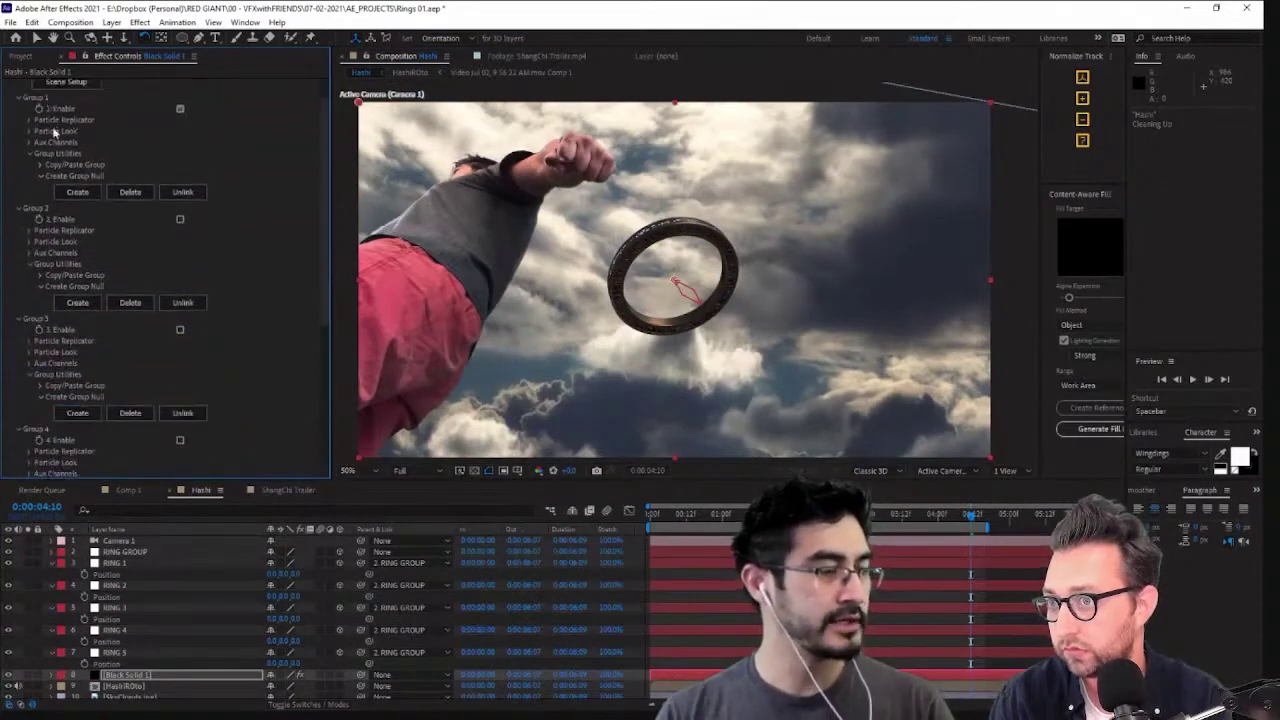
Expand Group 1's Particle Look and Particle Replicator settings and set its Replicator Shape to 3D Grid
{"action": "left_click", "coordinate": [29, 131]}
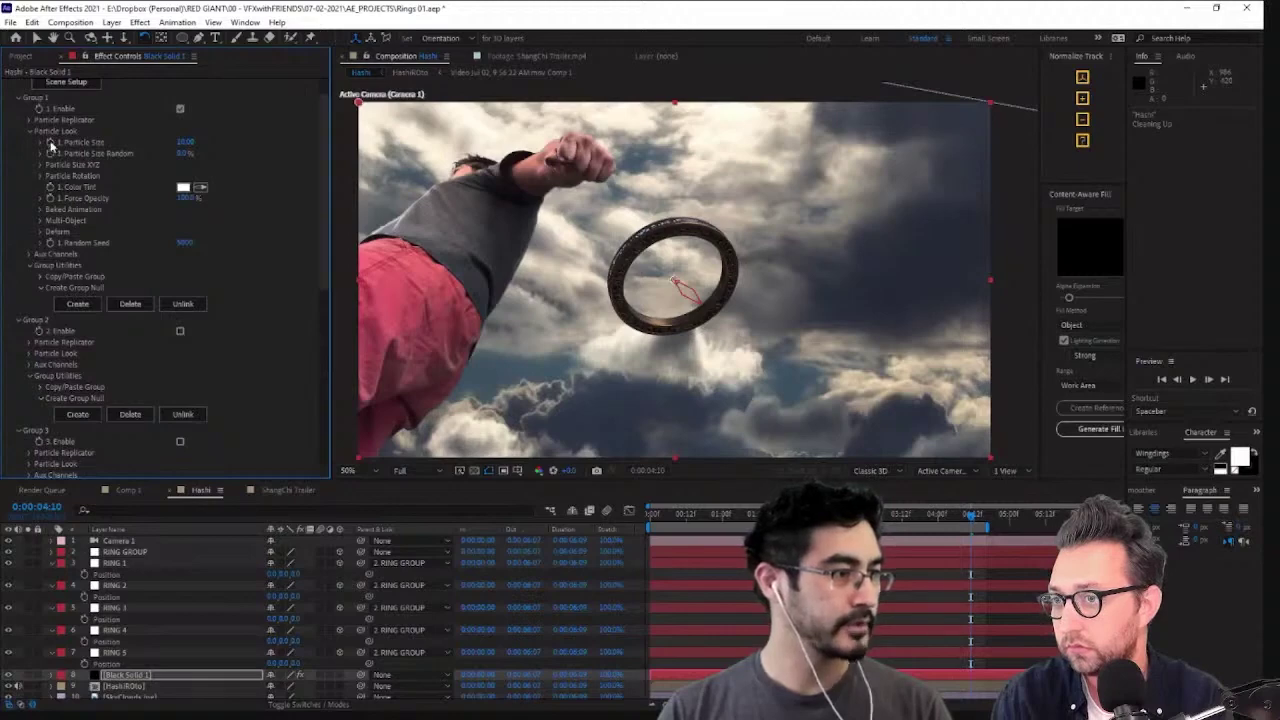
{"action": "left_click", "coordinate": [30, 119]}
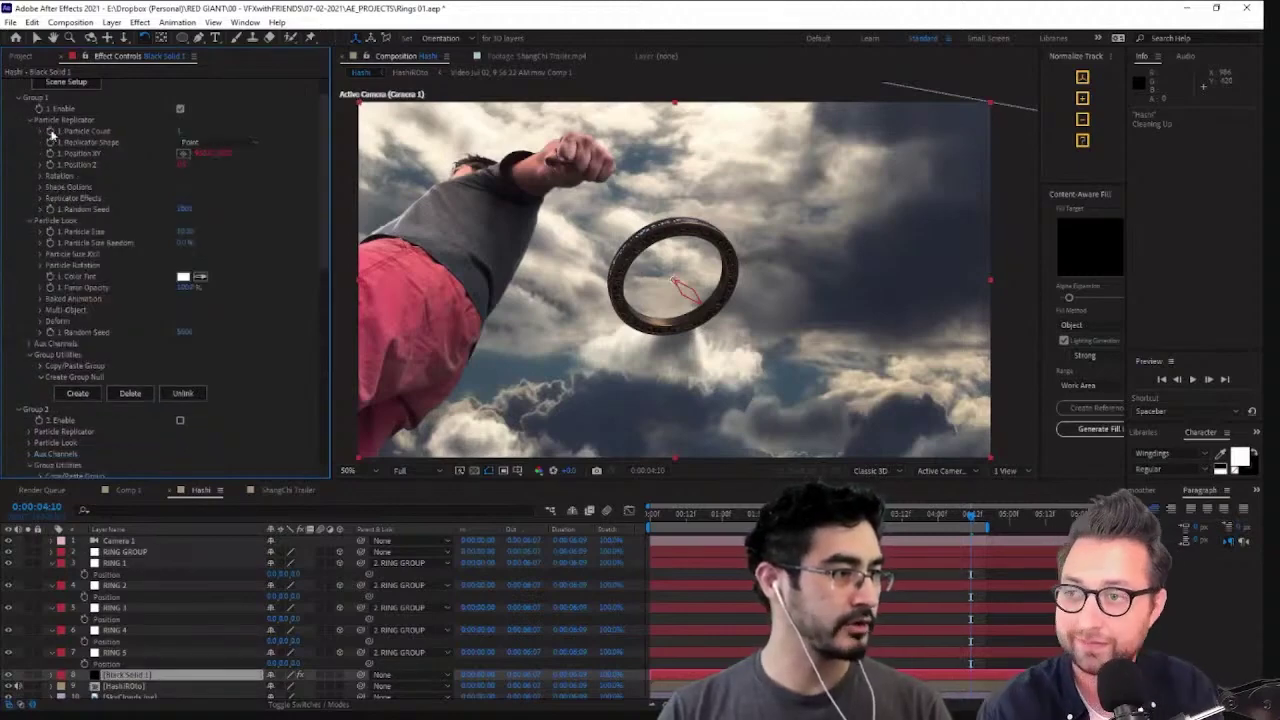
{"action": "left_click", "coordinate": [181, 131]}
{"action": "left_click", "coordinate": [207, 148]}
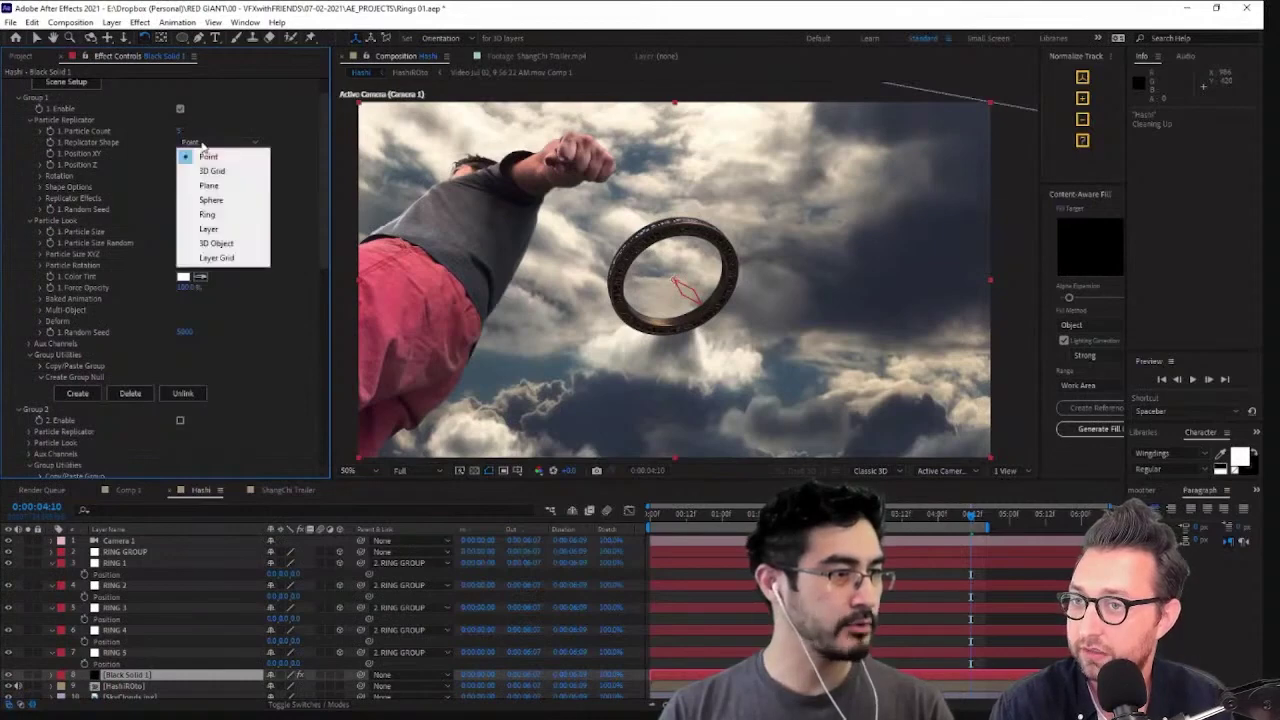
{"action": "left_click", "coordinate": [210, 182]}
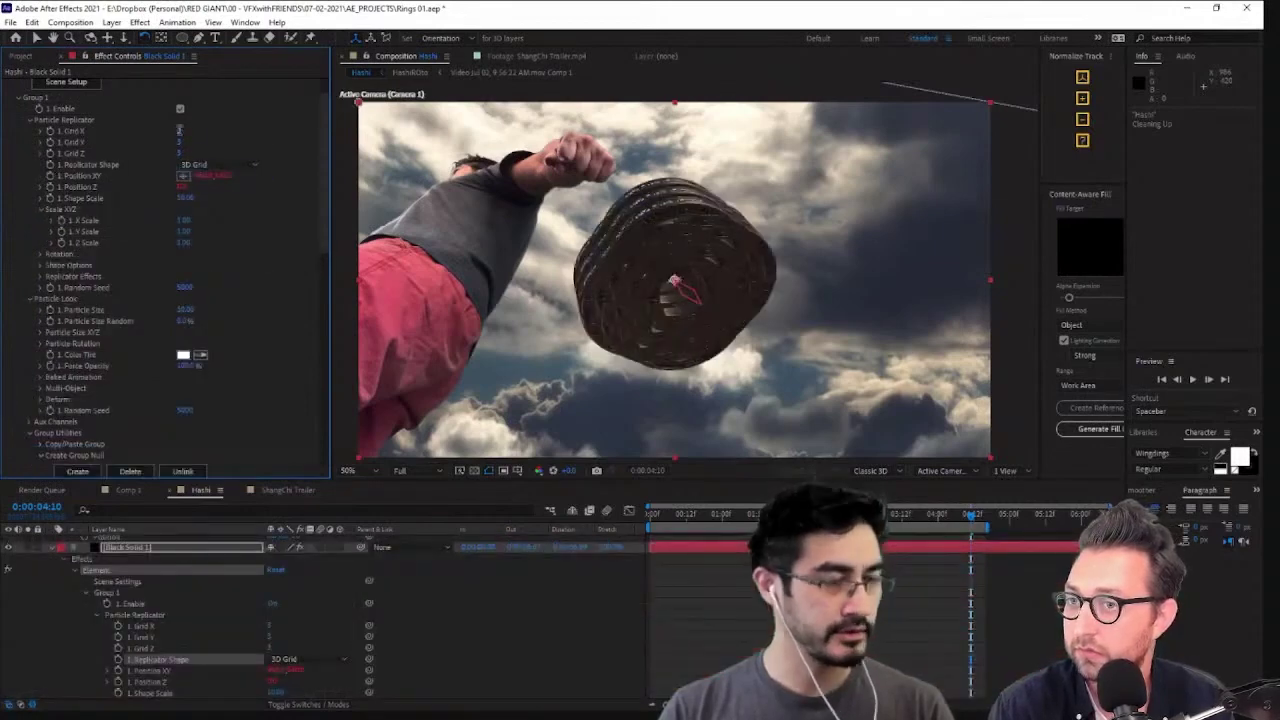
Set Group 1's replicator grid to 1 in X, 5 in Y and 1 in Z
{"action": "left_click", "coordinate": [180, 131]}
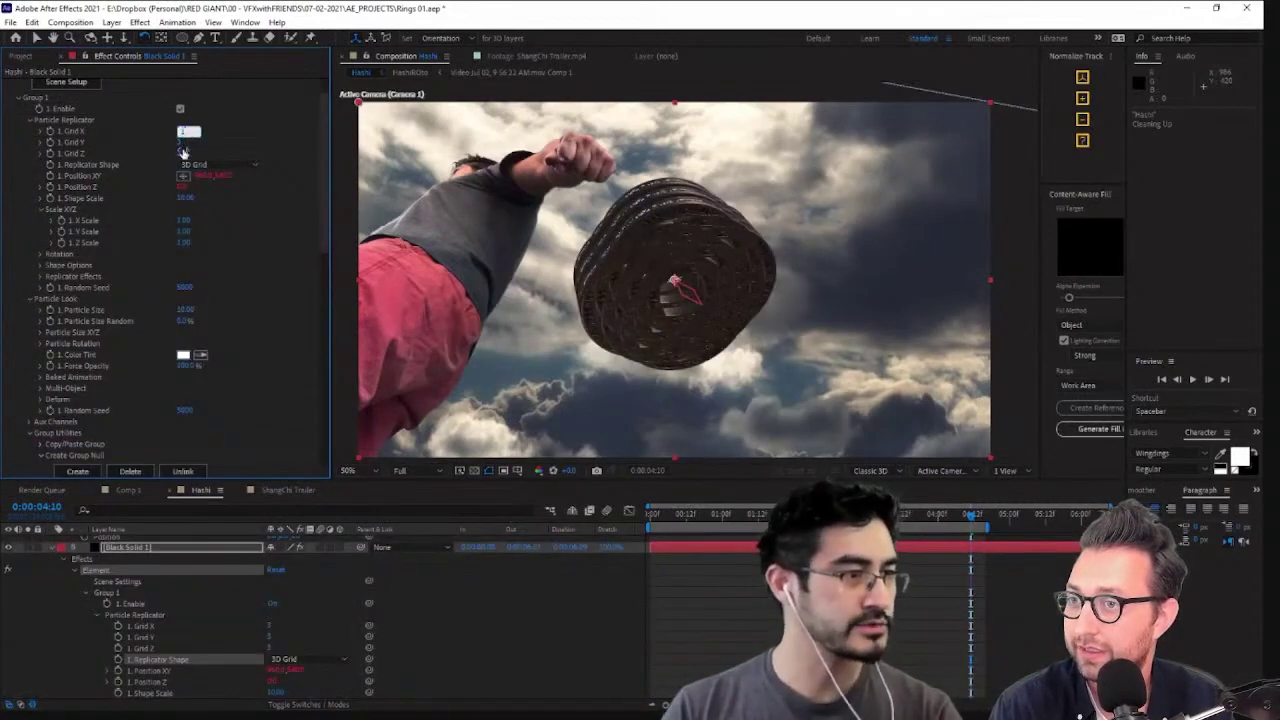
{"action": "left_click", "coordinate": [183, 153]}
{"action": "type", "text": "1"}
{"action": "left_click", "coordinate": [181, 143]}
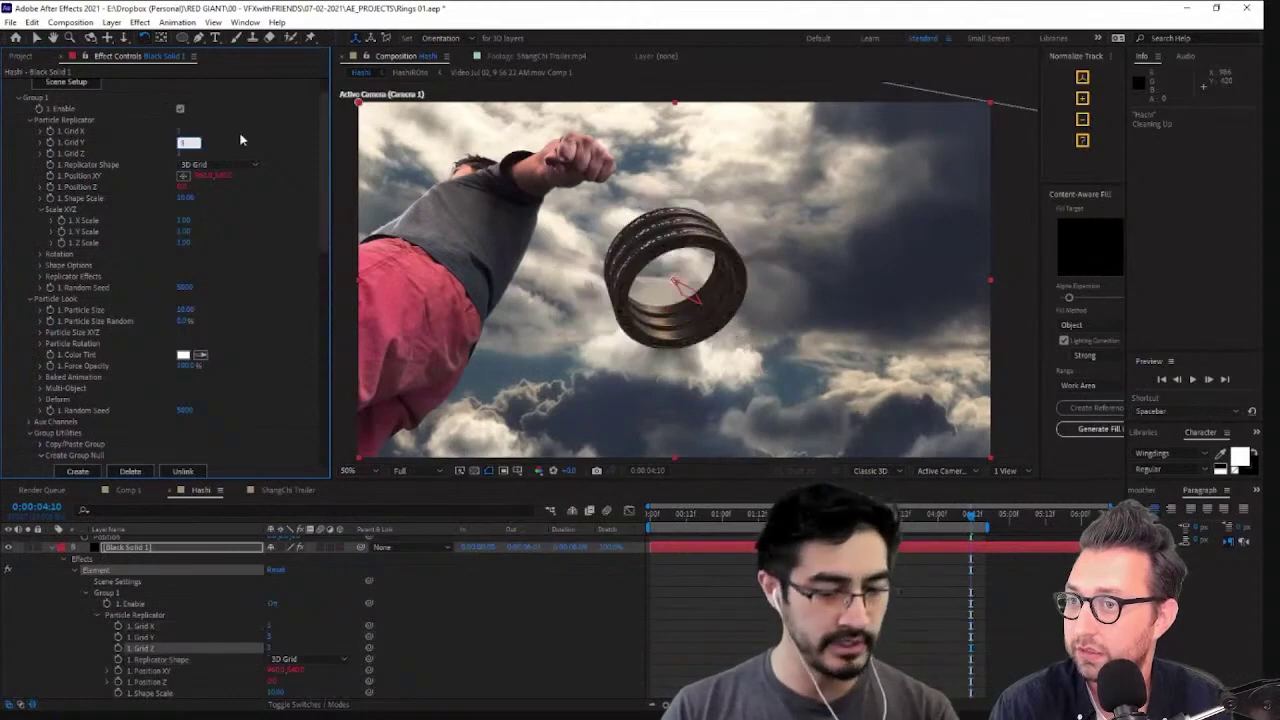
{"action": "type", "text": "5"}
{"action": "key", "text": "Return"}
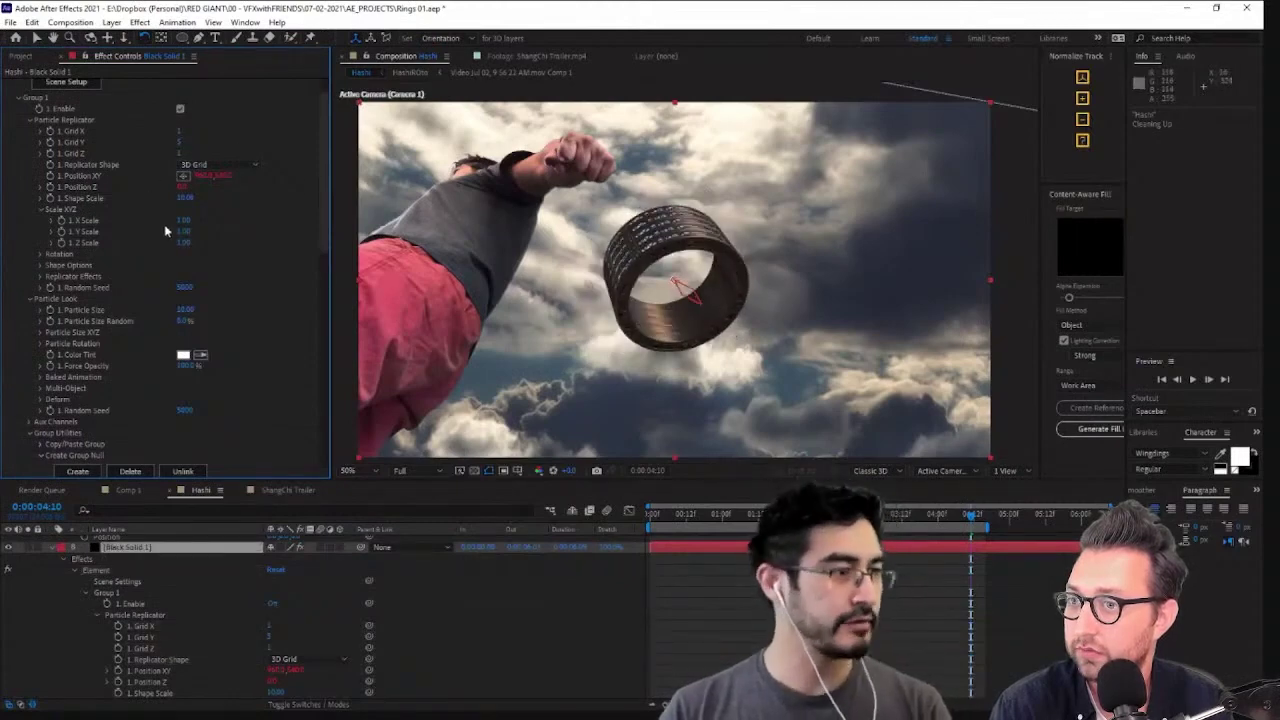
Set Group 1's replicator Y Scale to 9.50 so the five rings spread apart along the grid
{"action": "left_click_drag", "start_coordinate": [183, 231], "coordinate": [253, 246]}
{"action": "scroll", "coordinate": [215, 342], "scroll_direction": "down", "scroll_amount": 3}
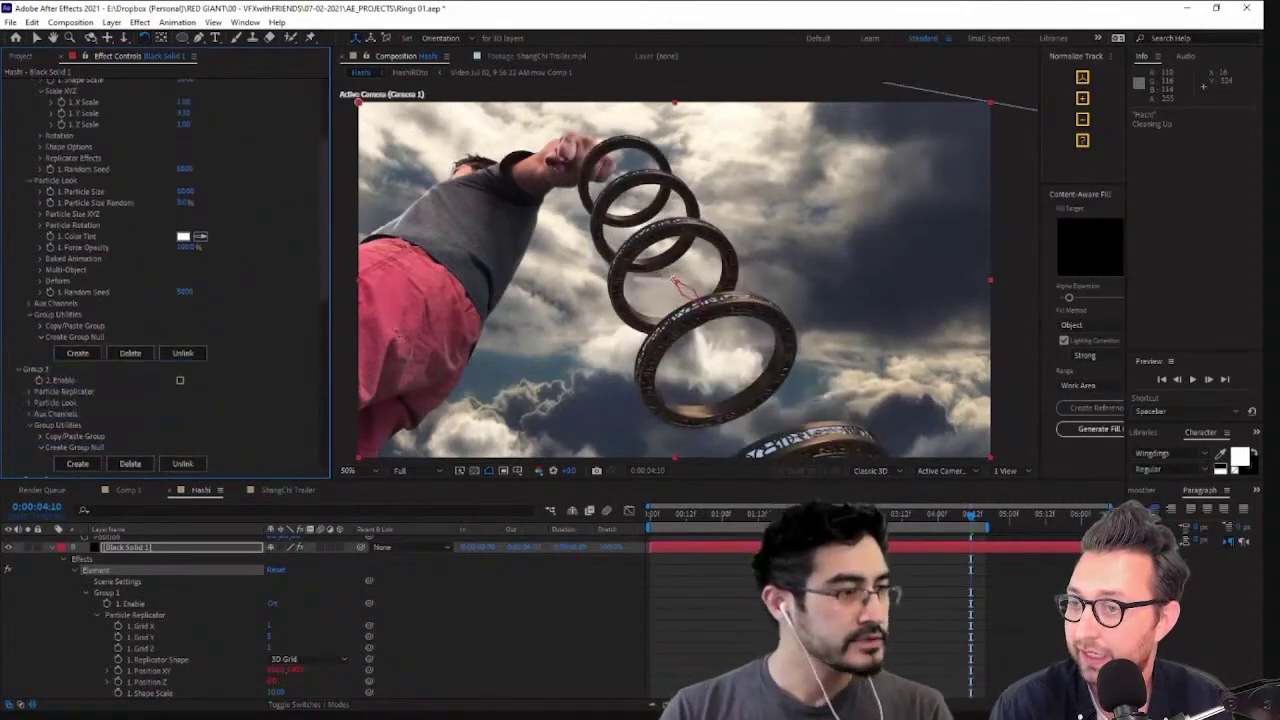
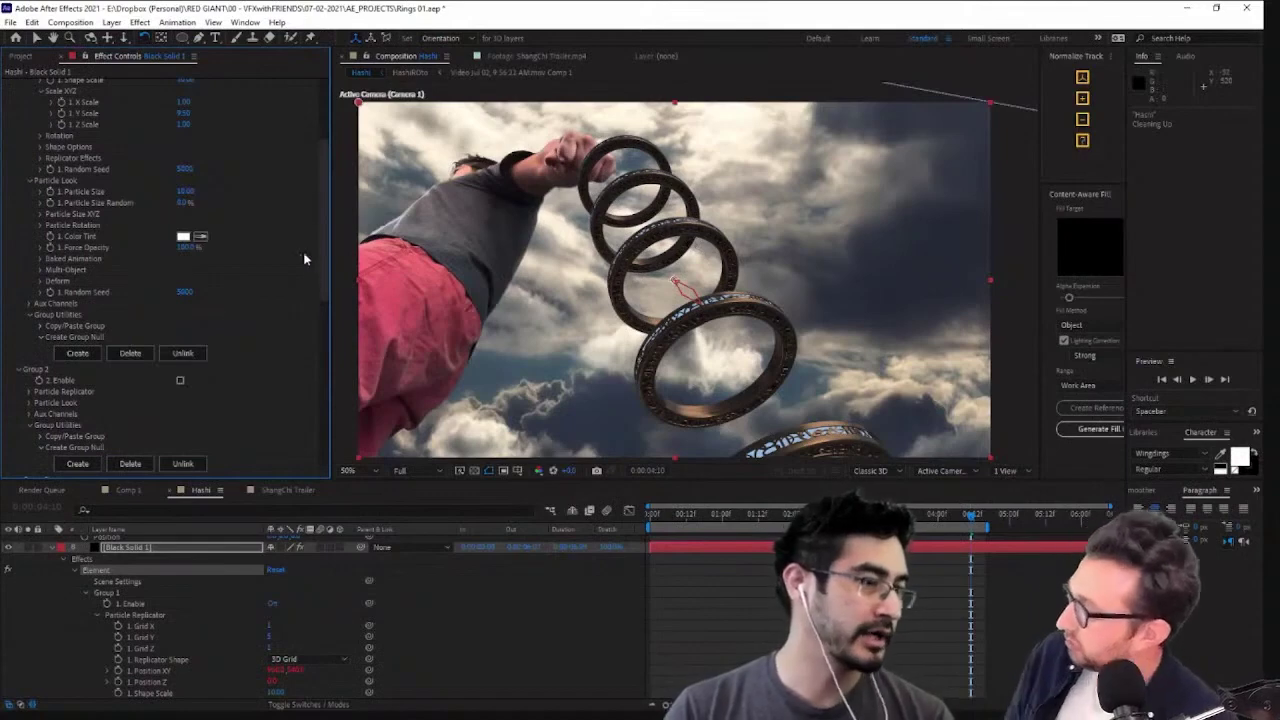
{"action": "left_click_drag", "start_coordinate": [325, 285], "coordinate": [326, 236]}
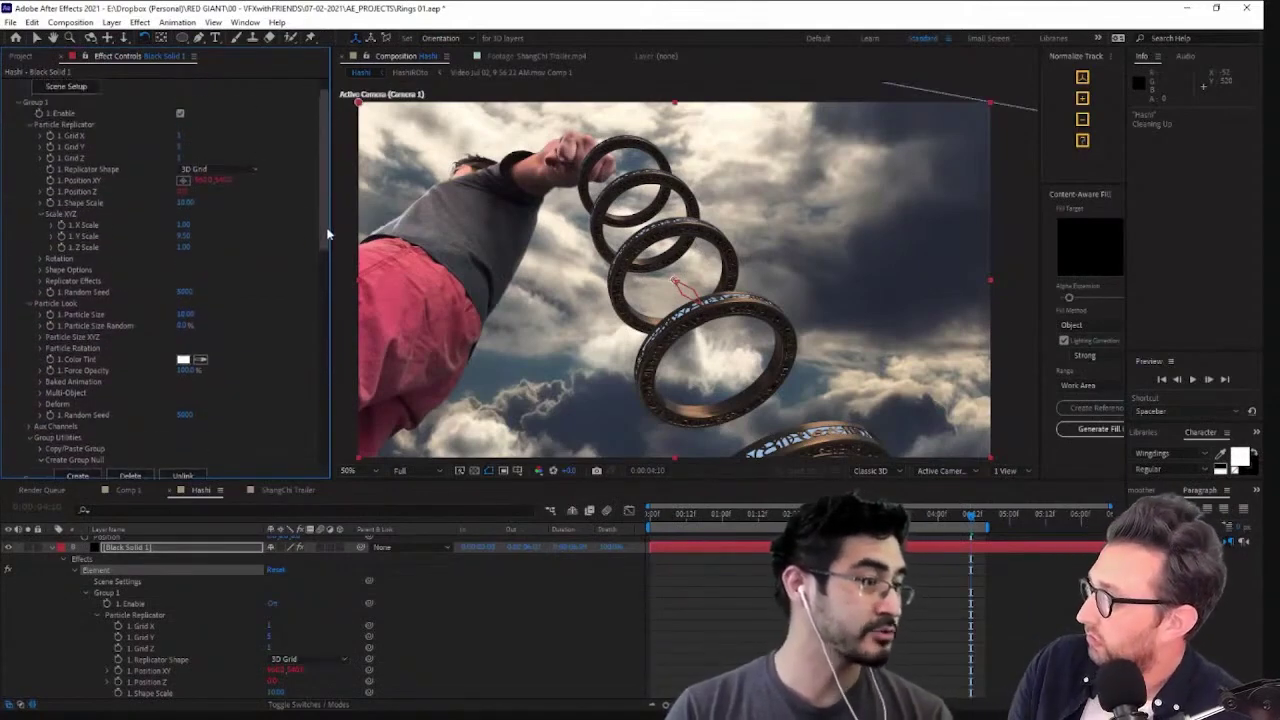
Expand Group 1's replicator Rotation, Shape Options and Replicator Effects settings and examine them for controls that vary the rings
{"action": "left_click", "coordinate": [41, 259]}
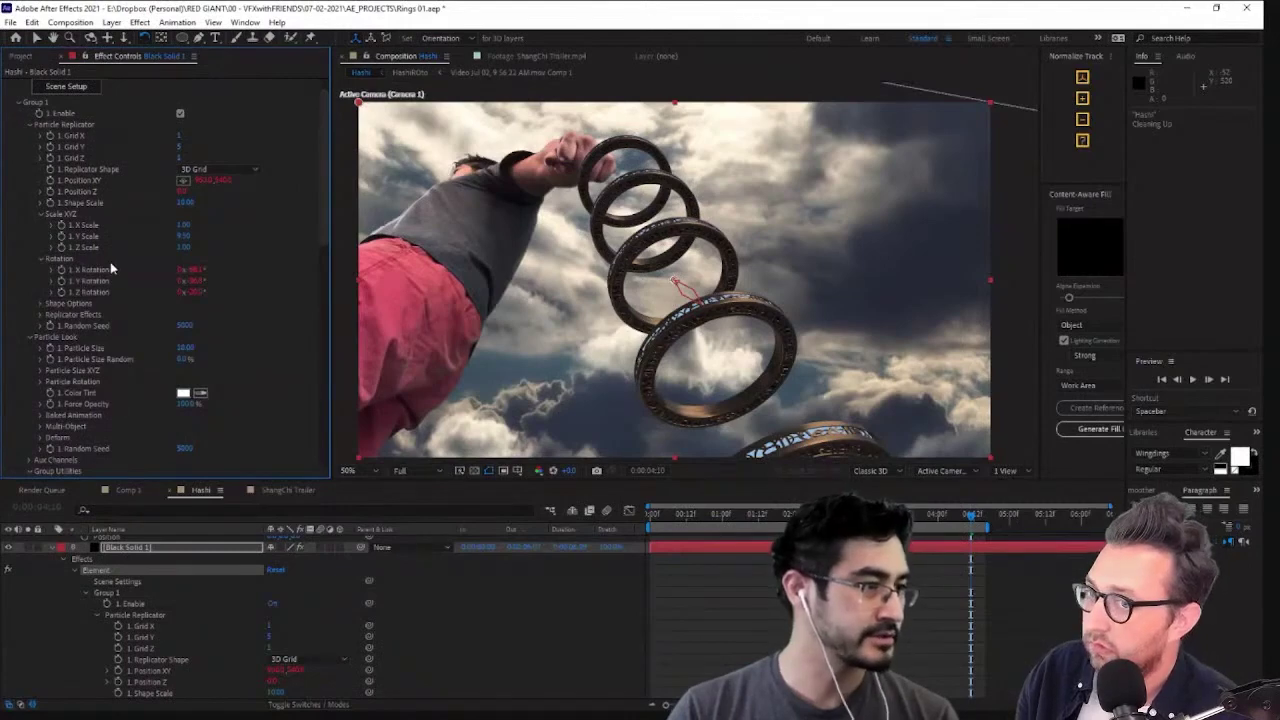
{"action": "scroll", "coordinate": [93, 295], "scroll_direction": "down", "scroll_amount": 1}
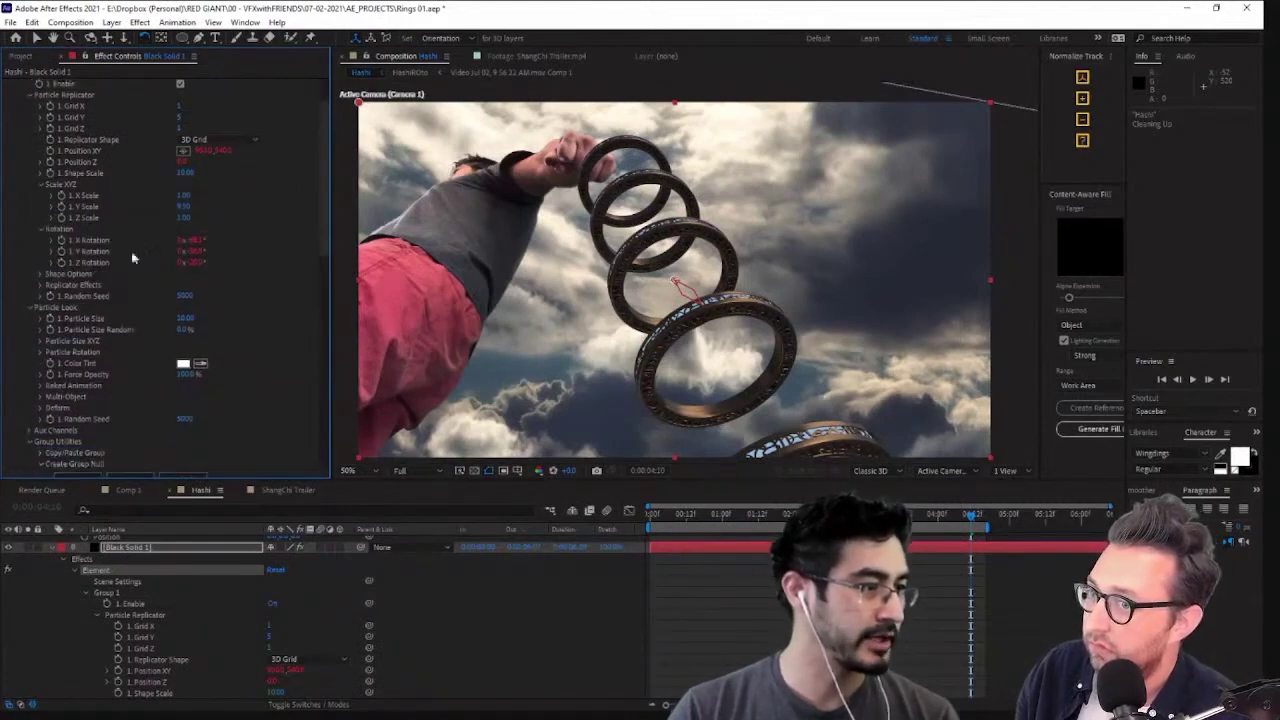
{"action": "left_click", "coordinate": [41, 285]}
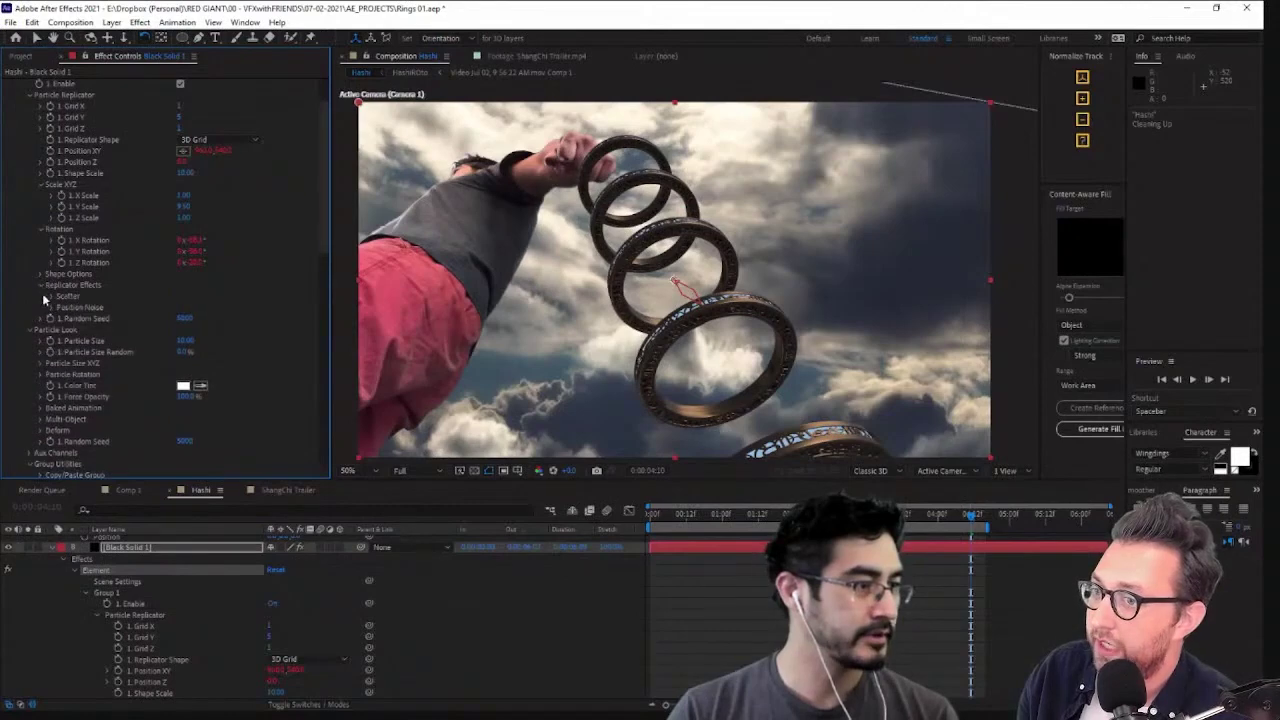
{"action": "left_click", "coordinate": [42, 274]}
{"action": "left_click", "coordinate": [50, 307]}
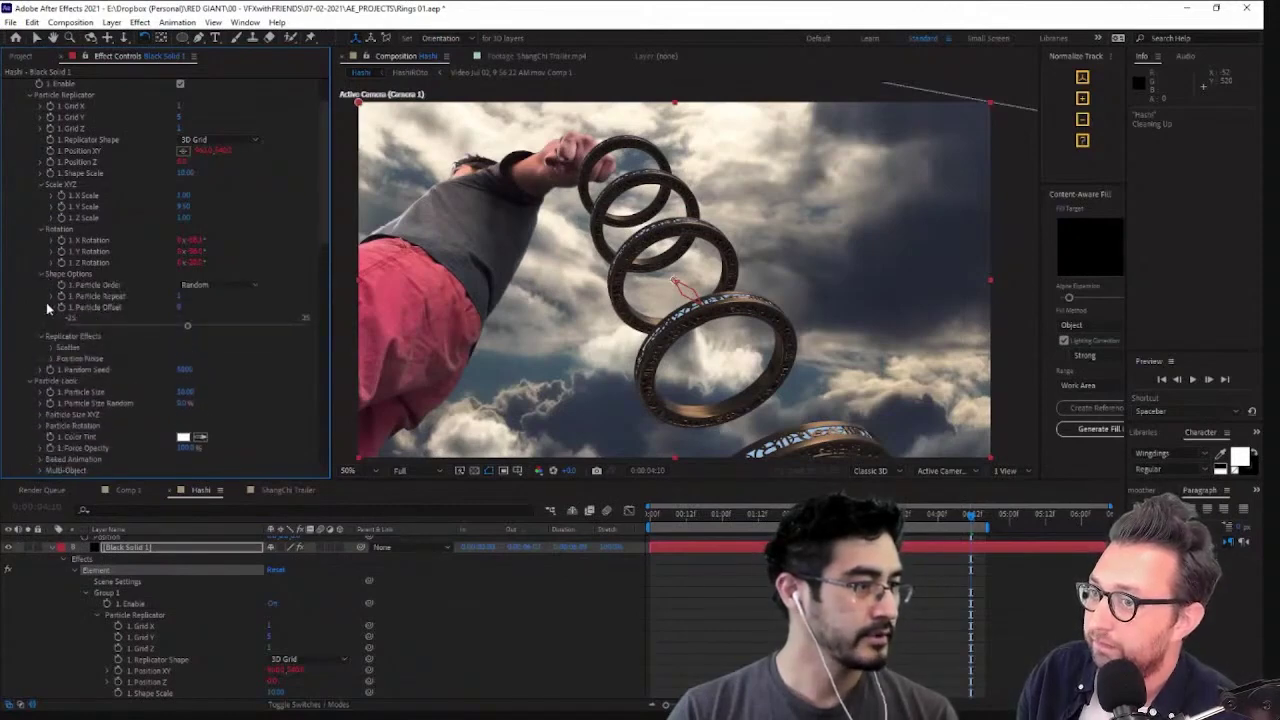
{"action": "left_click", "coordinate": [50, 295]}
{"action": "scroll", "coordinate": [58, 312], "scroll_direction": "down", "scroll_amount": 3}
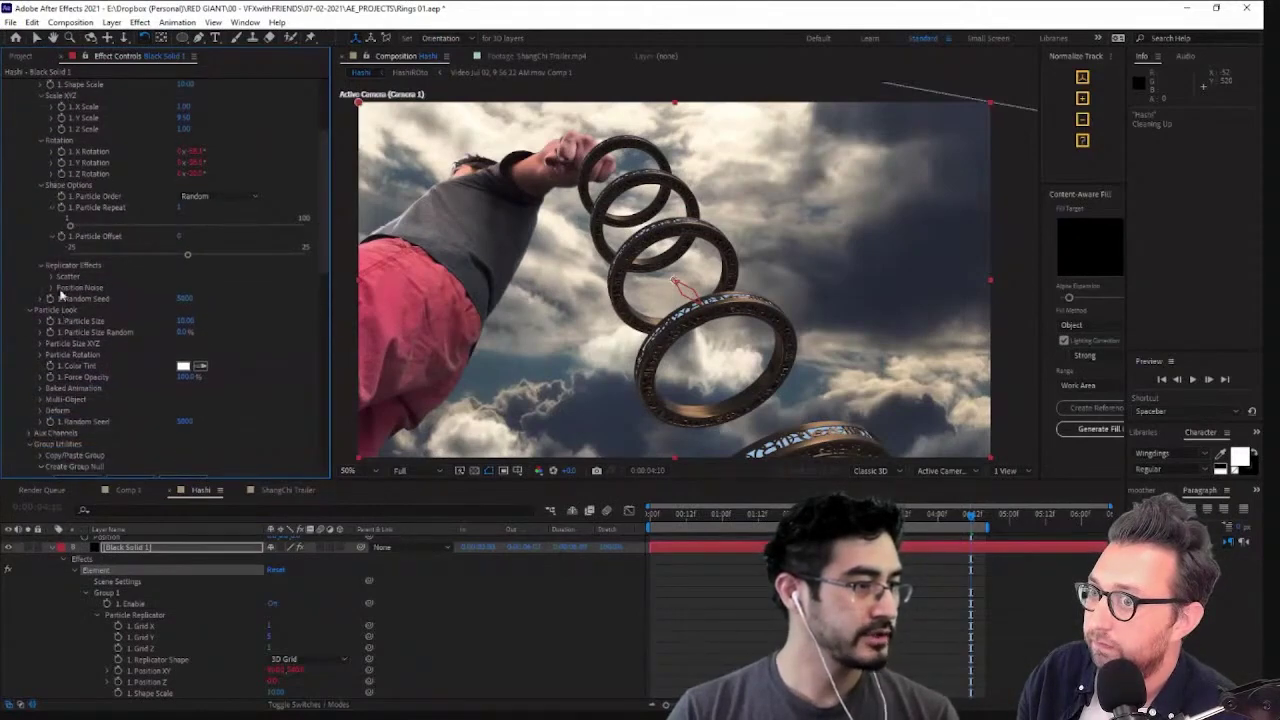
{"action": "scroll", "coordinate": [55, 330], "scroll_direction": "down", "scroll_amount": 4}
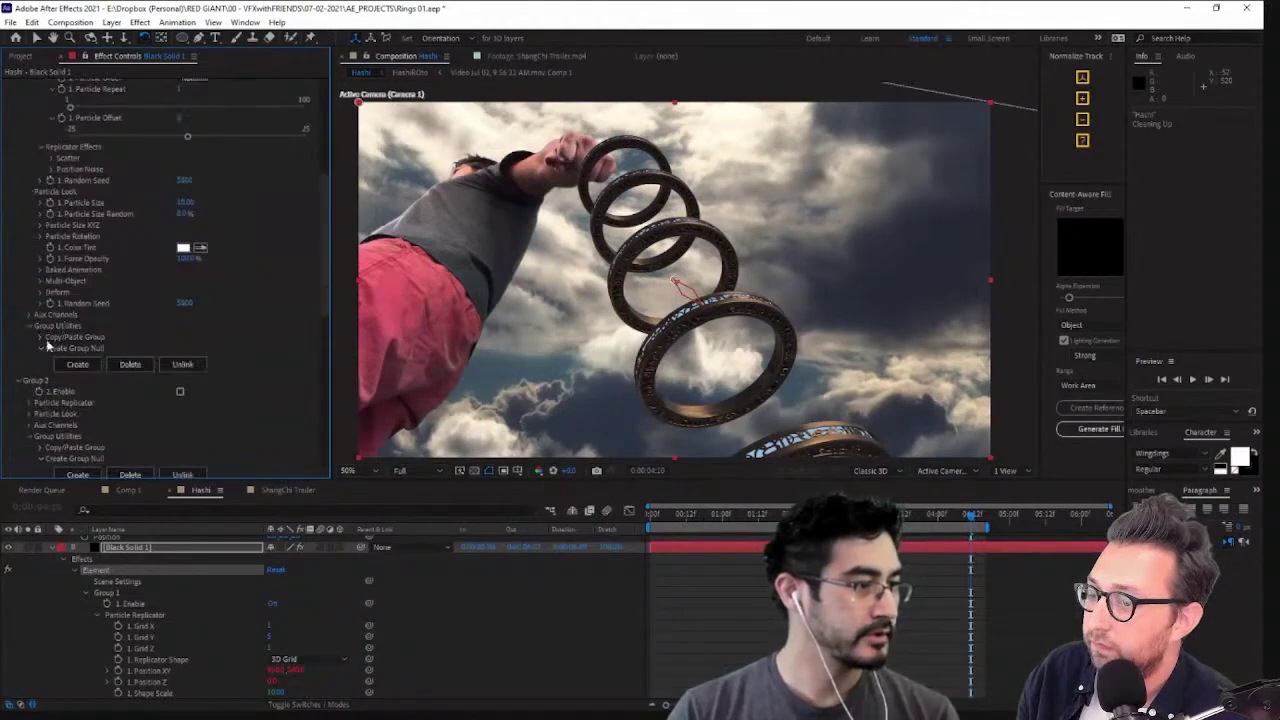
In Group 1's Particle Rotation settings, set Y Rotation Randomize to 75° and Y Rotation Random to 15°
{"action": "left_click", "coordinate": [41, 236]}
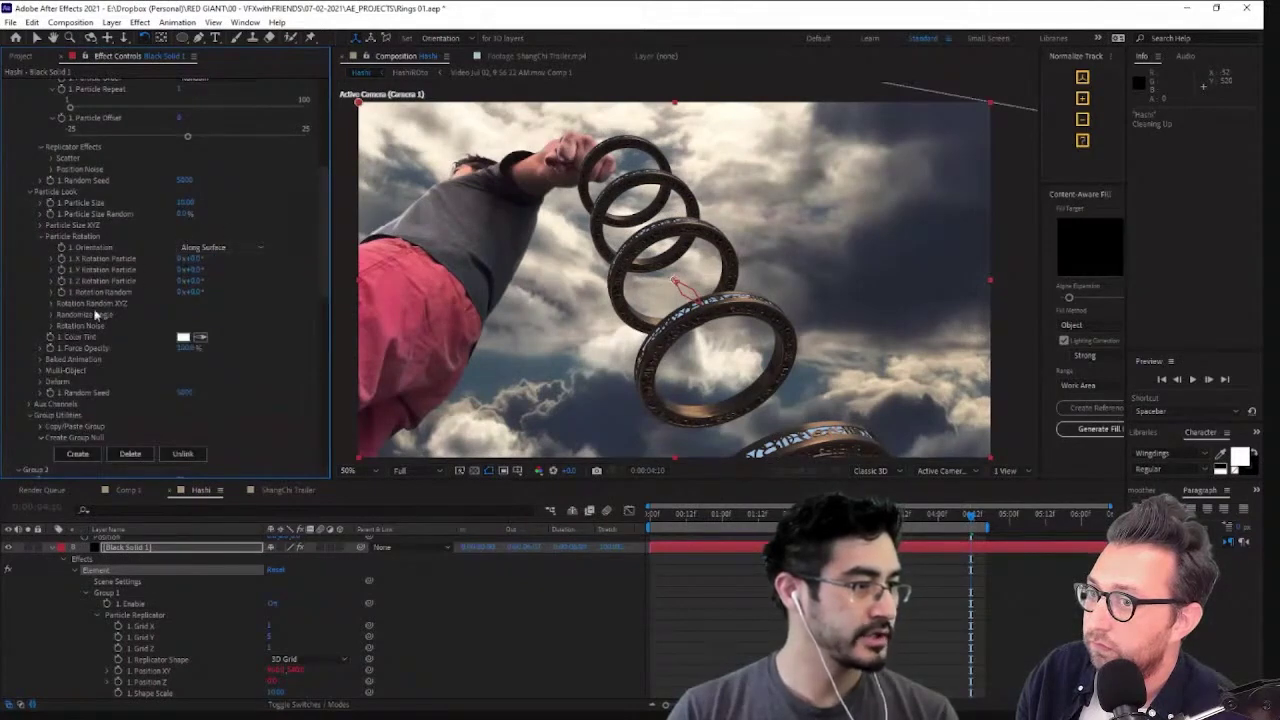
{"action": "left_click", "coordinate": [51, 304]}
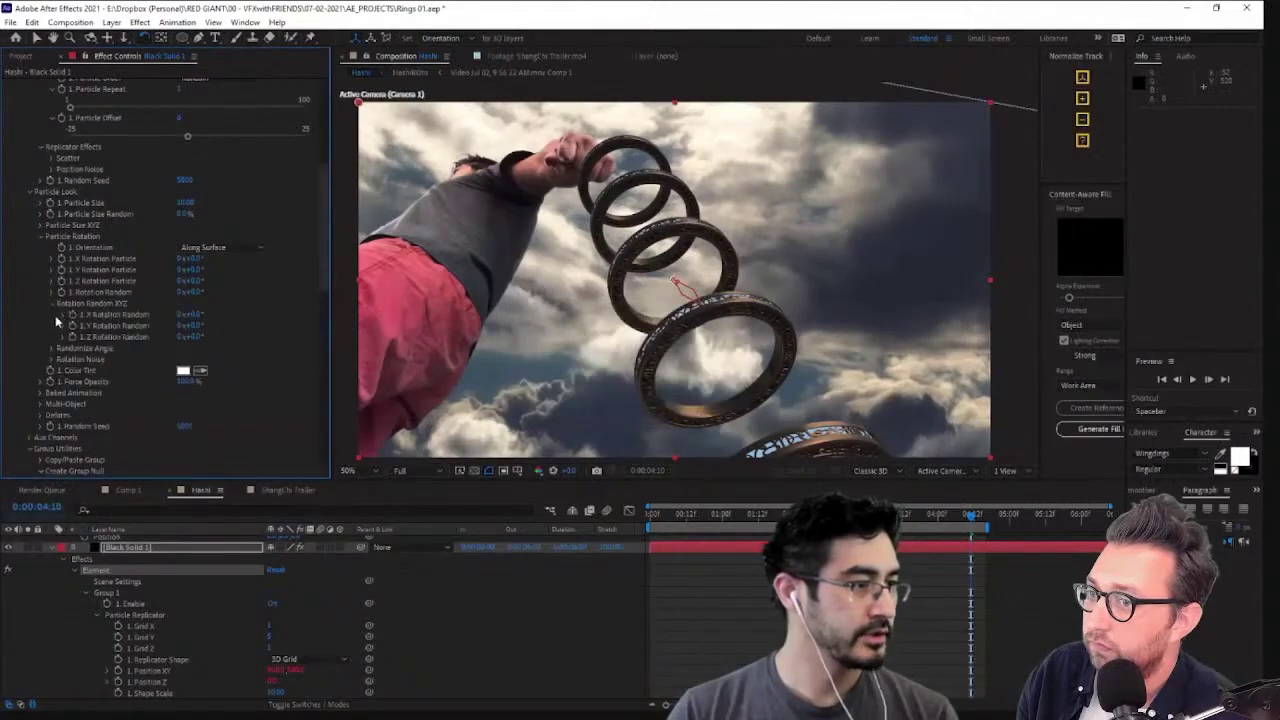
{"action": "left_click", "coordinate": [51, 348]}
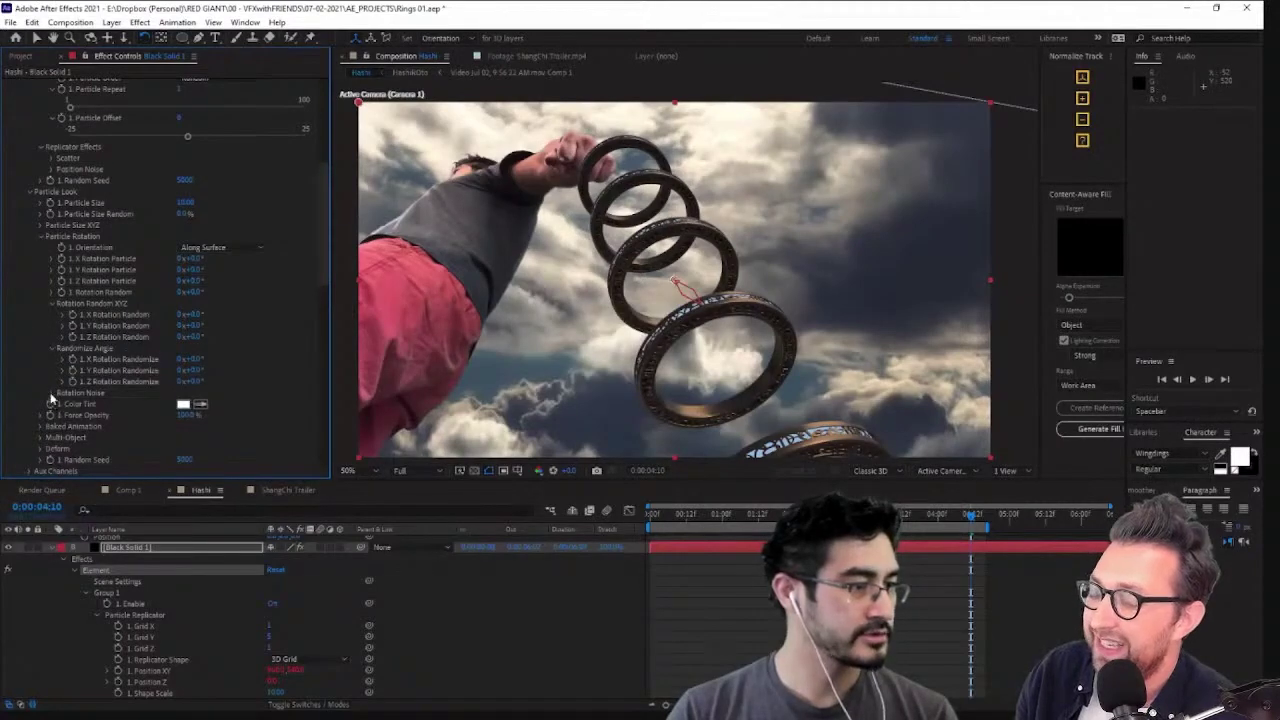
{"action": "left_click", "coordinate": [51, 394]}
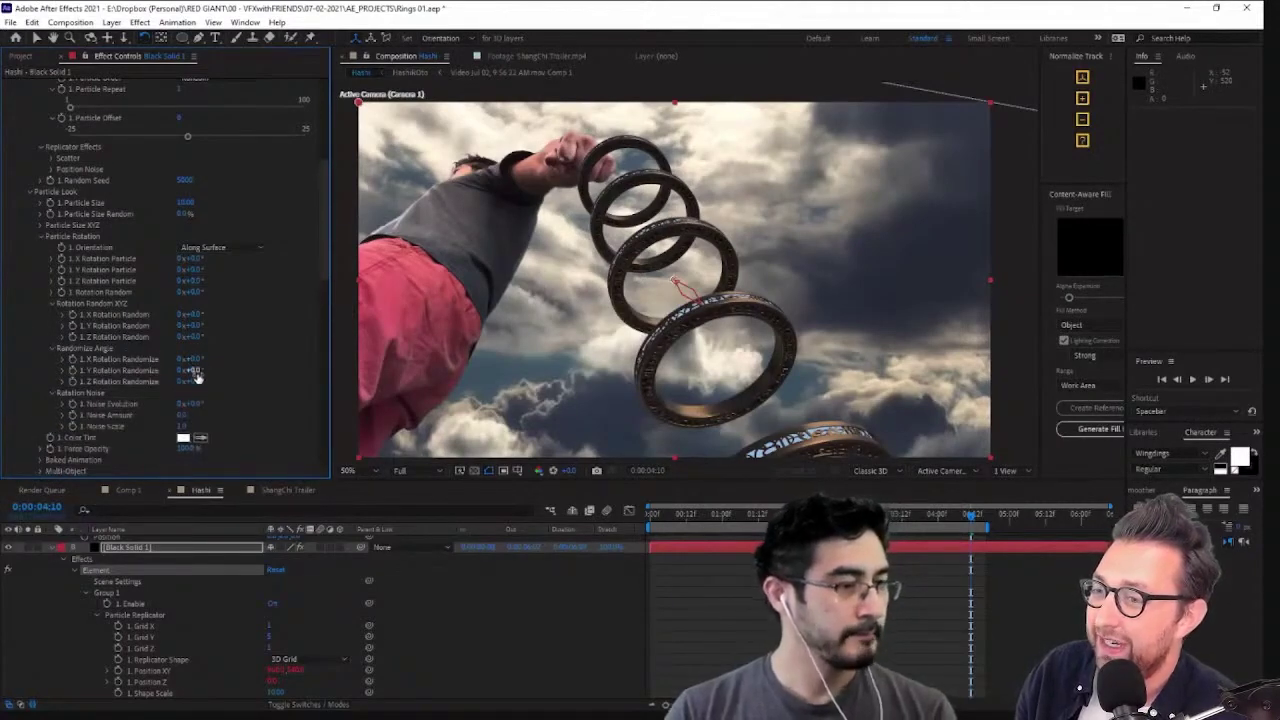
{"action": "left_click_drag", "start_coordinate": [201, 370], "coordinate": [241, 376]}
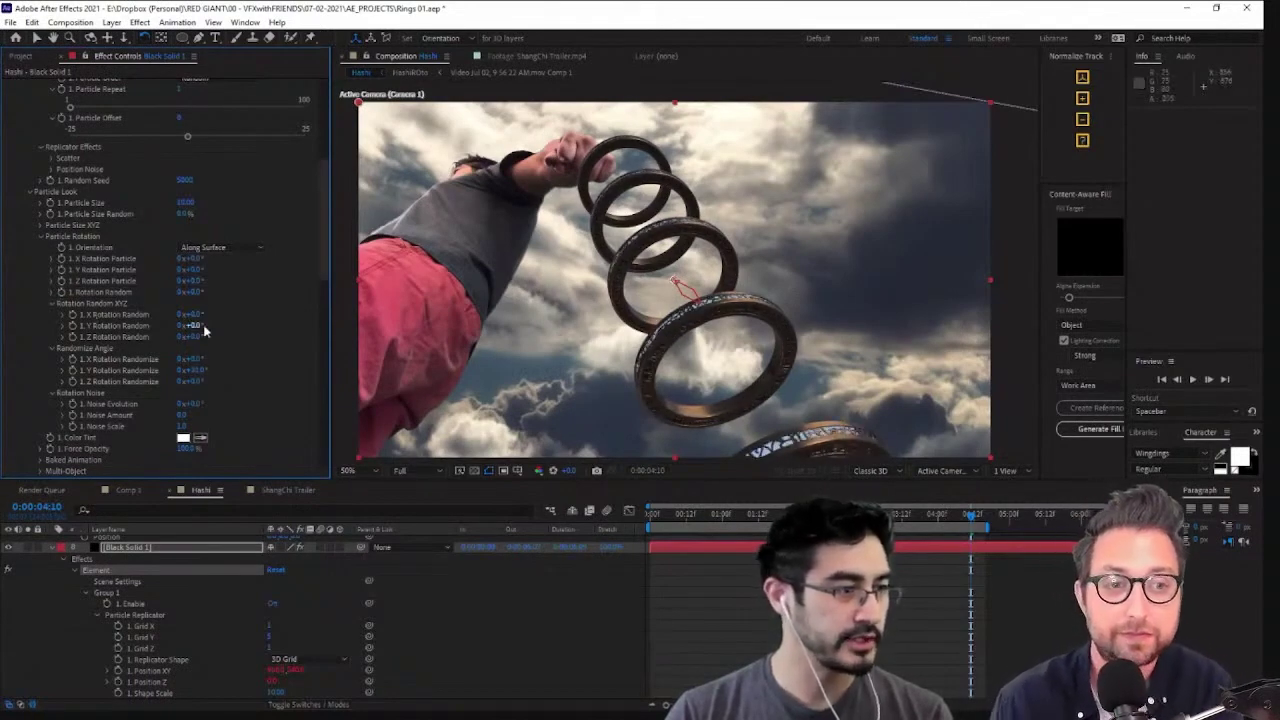
{"action": "left_click_drag", "start_coordinate": [200, 325], "coordinate": [214, 328]}
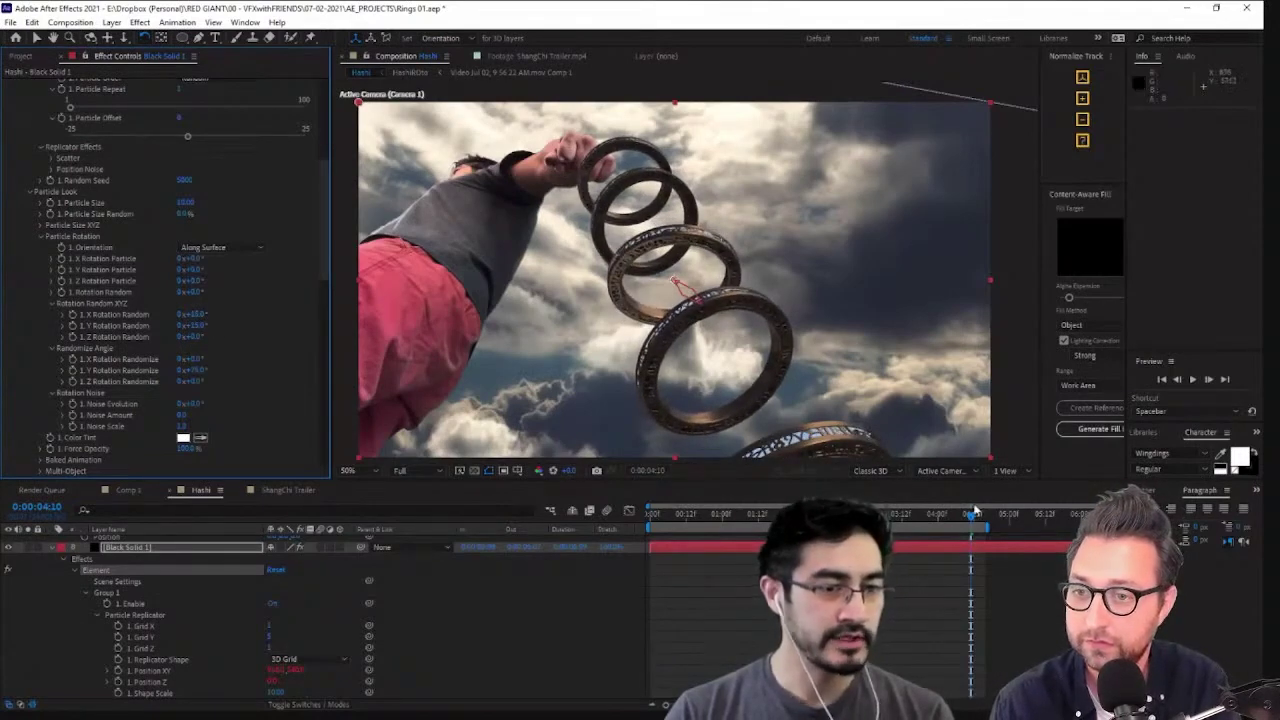
Go to the start of the composition and set Group 1's X Rotation Random to about 53°
{"action": "left_click_drag", "start_coordinate": [971, 516], "coordinate": [648, 520]}
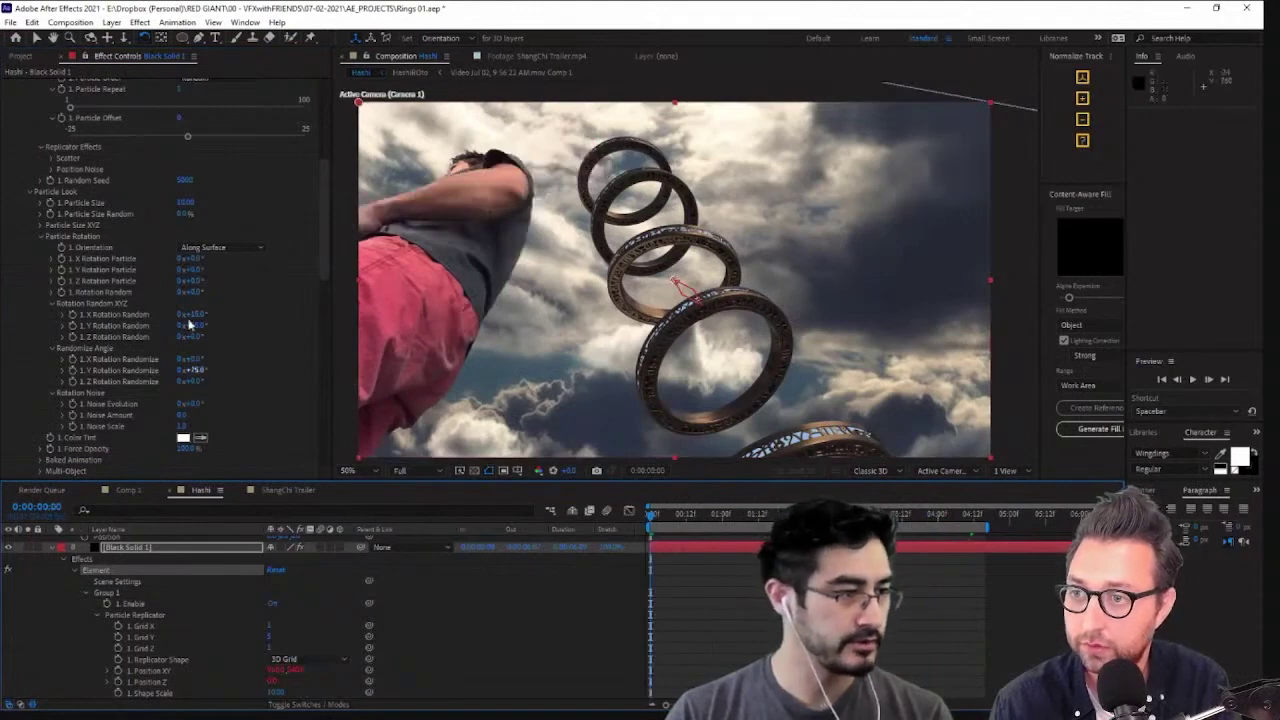
{"action": "left_click_drag", "start_coordinate": [190, 325], "coordinate": [457, 308]}
{"action": "scroll", "coordinate": [503, 436], "scroll_direction": "up", "scroll_amount": 1}
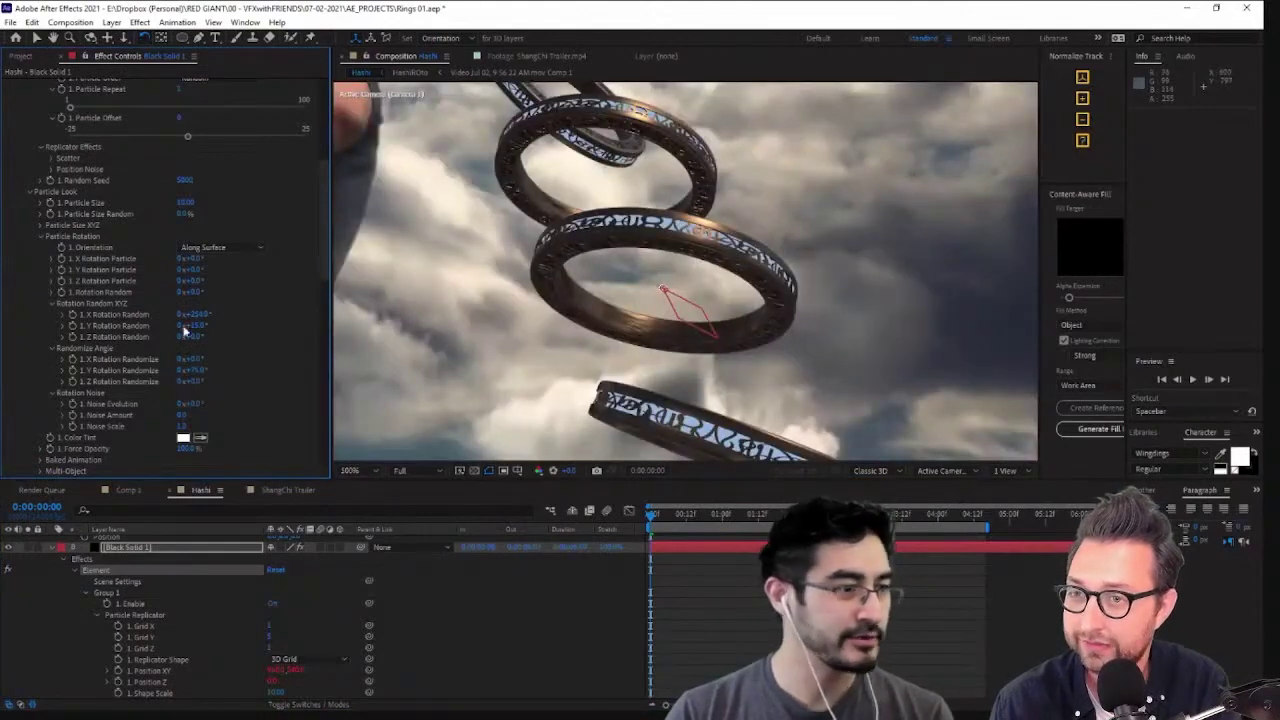
{"action": "left_click_drag", "start_coordinate": [200, 316], "coordinate": [150, 356]}
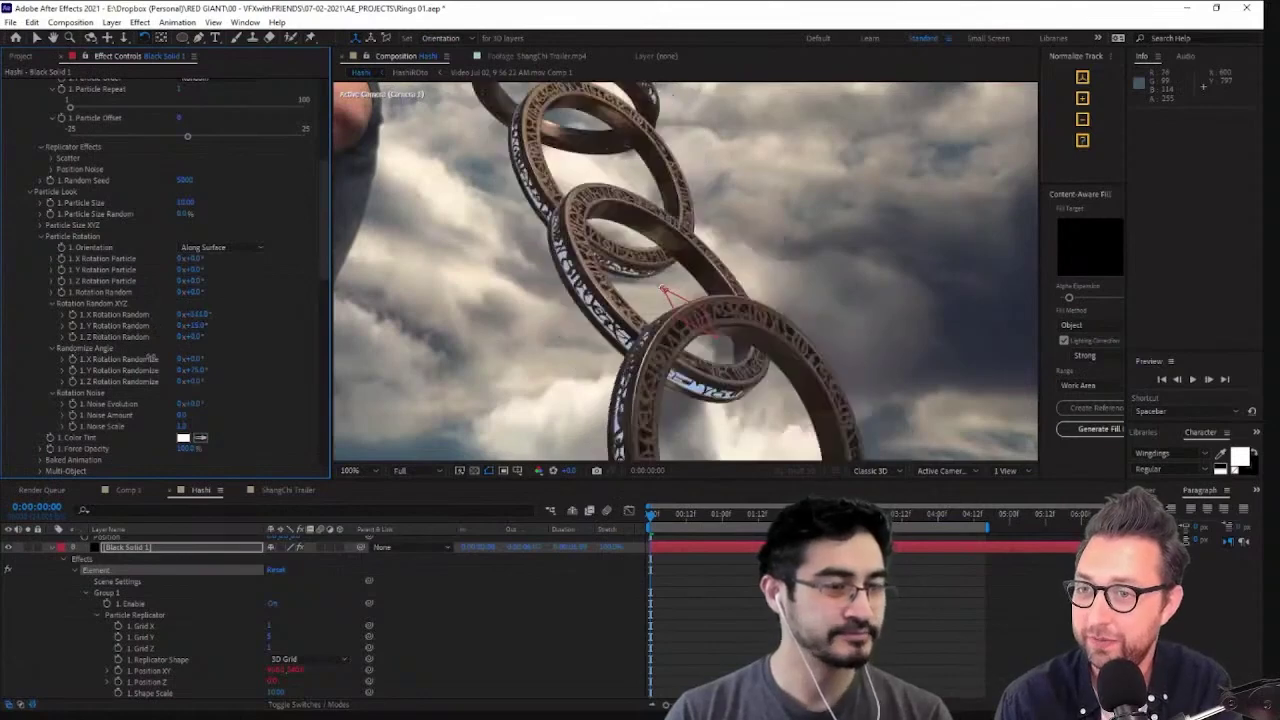
{"action": "key", "text": "comma"}
Collapse the Element effect on Black Solid 1 and apply Optical Glow to the layer
{"action": "scroll", "coordinate": [158, 170], "scroll_direction": "up", "scroll_amount": 8}
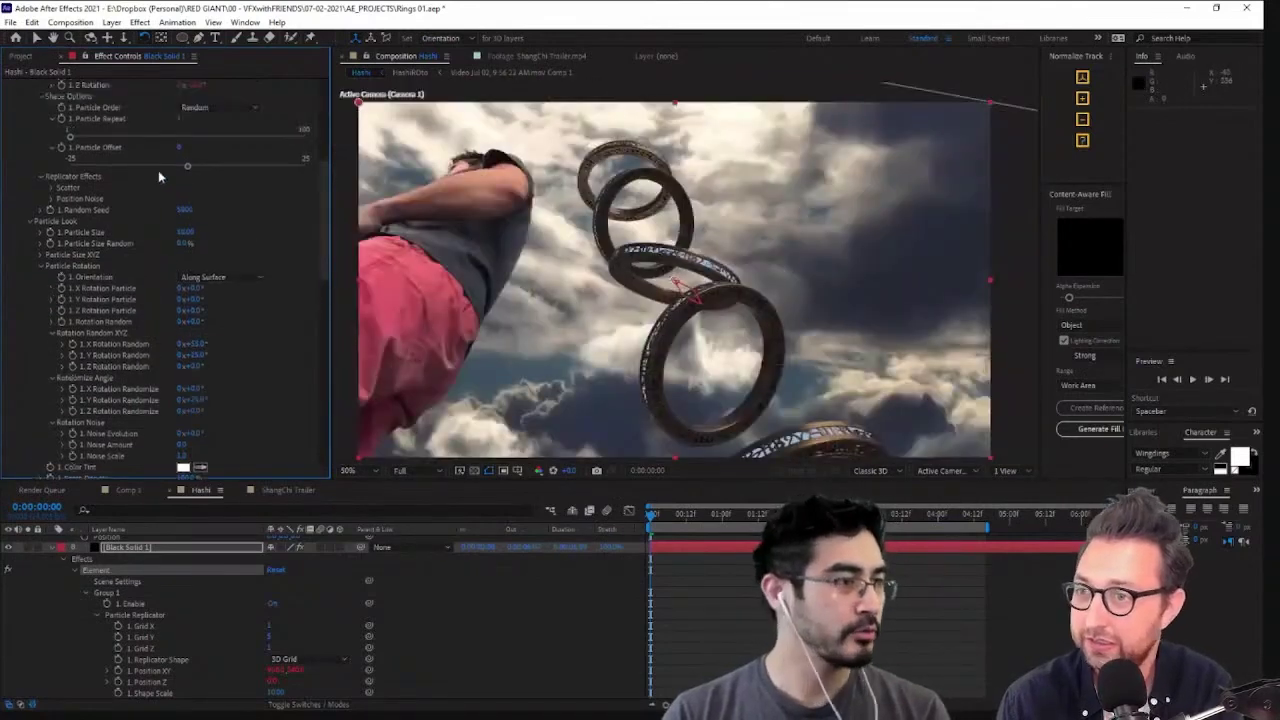
{"action": "left_click", "coordinate": [82, 112]}
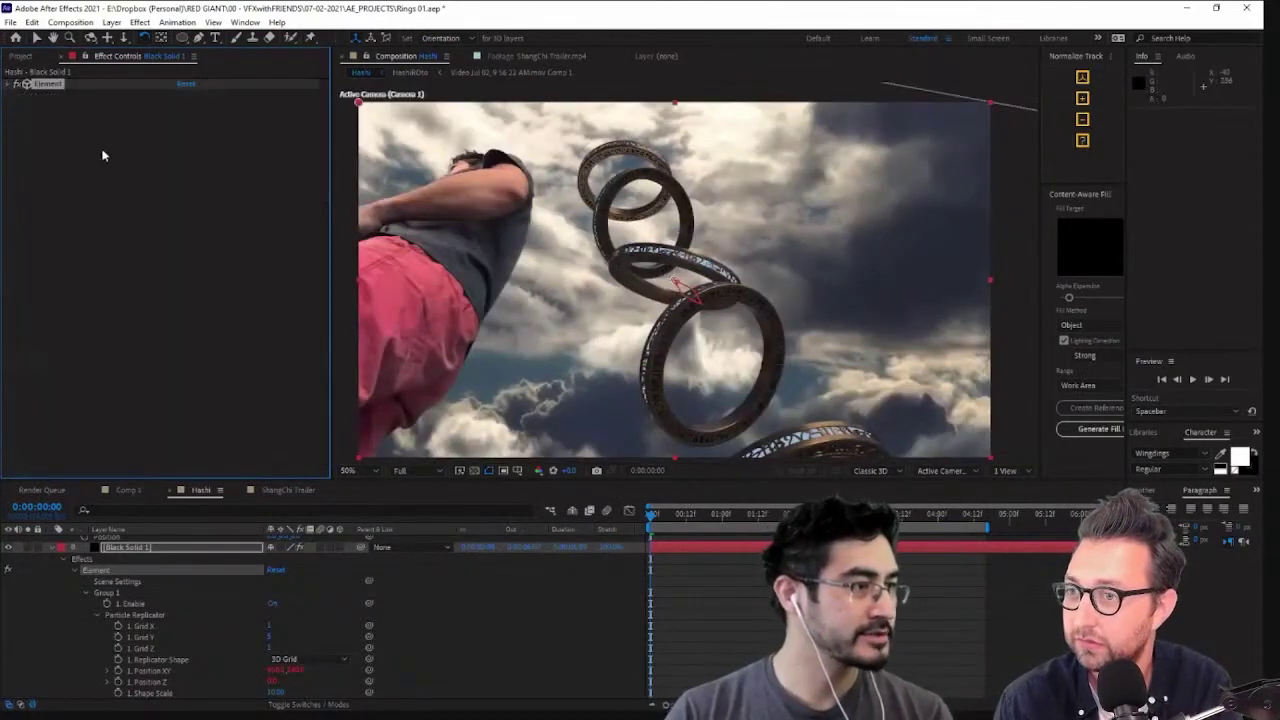
{"action": "type", "text": "op"}
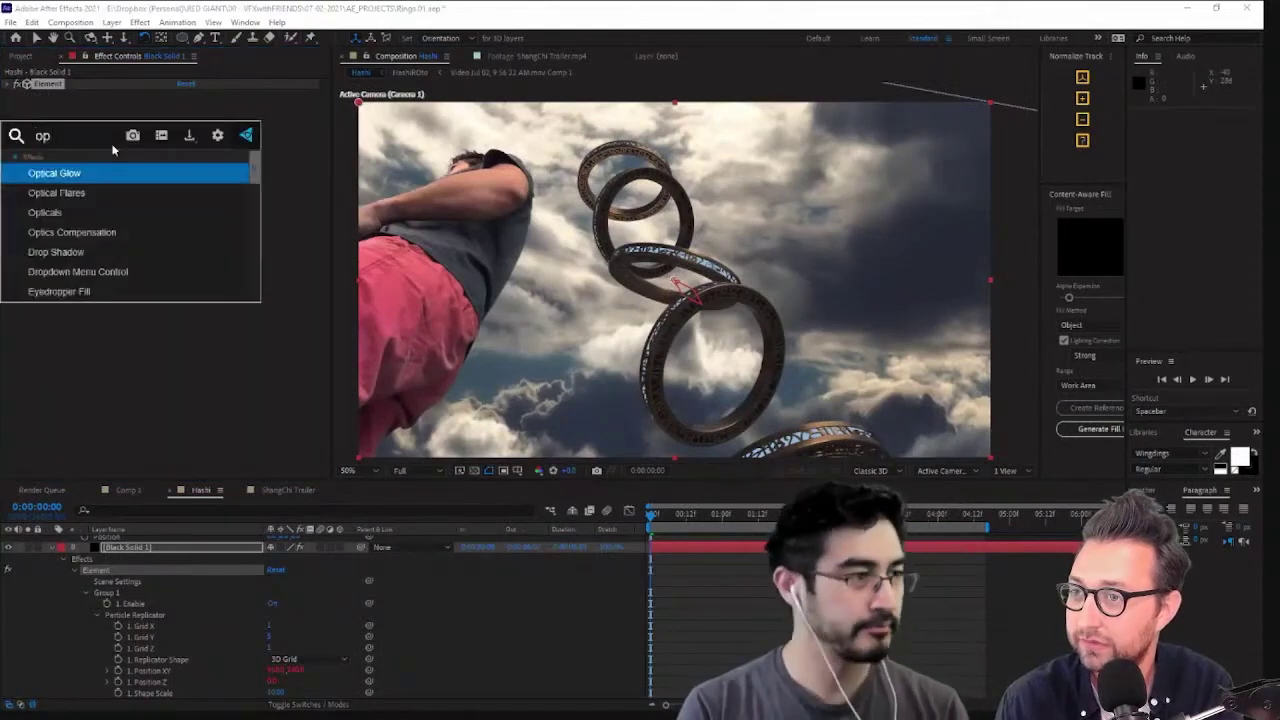
{"action": "key", "text": "Return"}
{"action": "key", "text": "v"}
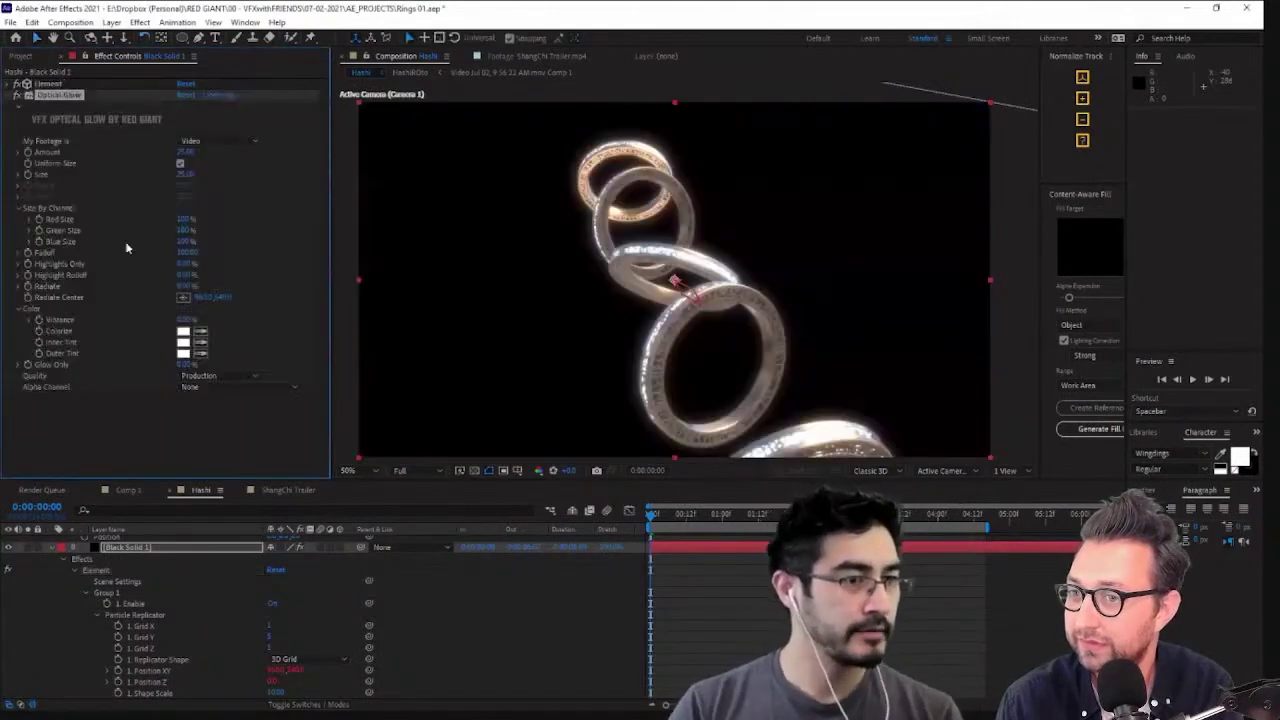
Set Optical Glow's Alpha Channel to Extend (Unmult) and its Highlights Only to 100%
{"action": "left_click", "coordinate": [212, 387]}
{"action": "left_click", "coordinate": [212, 387]}
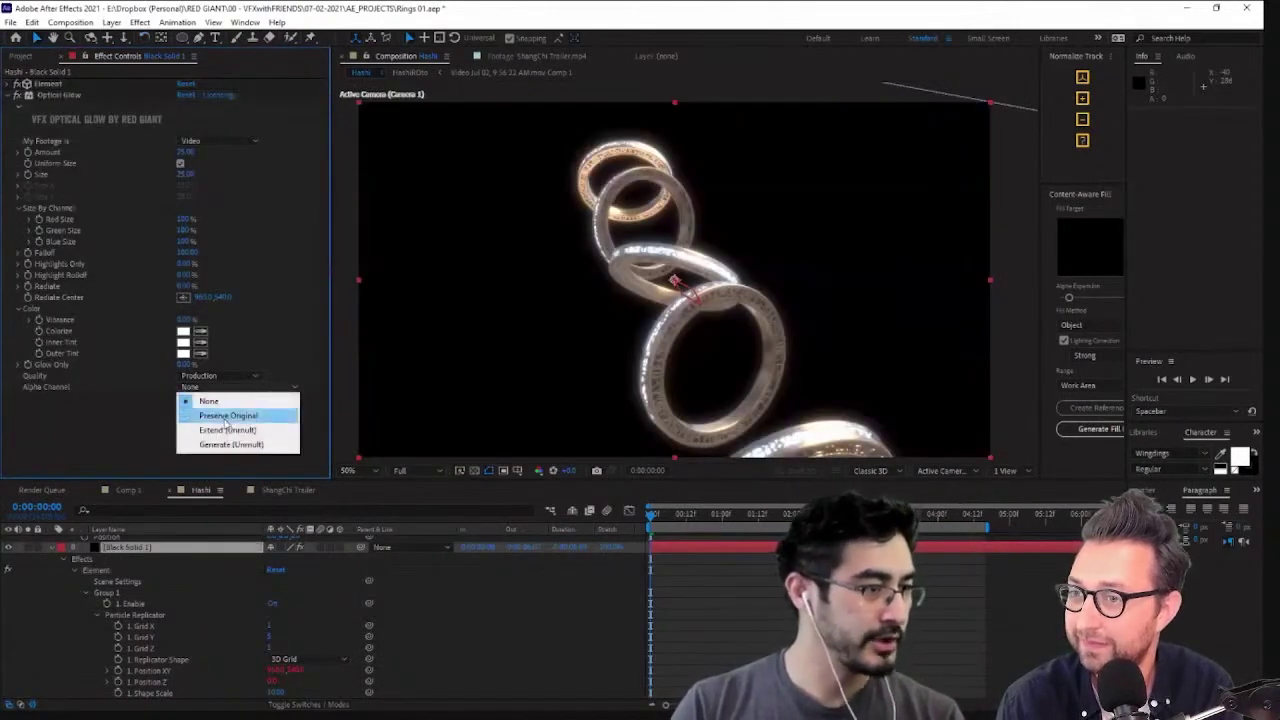
{"action": "left_click", "coordinate": [230, 430]}
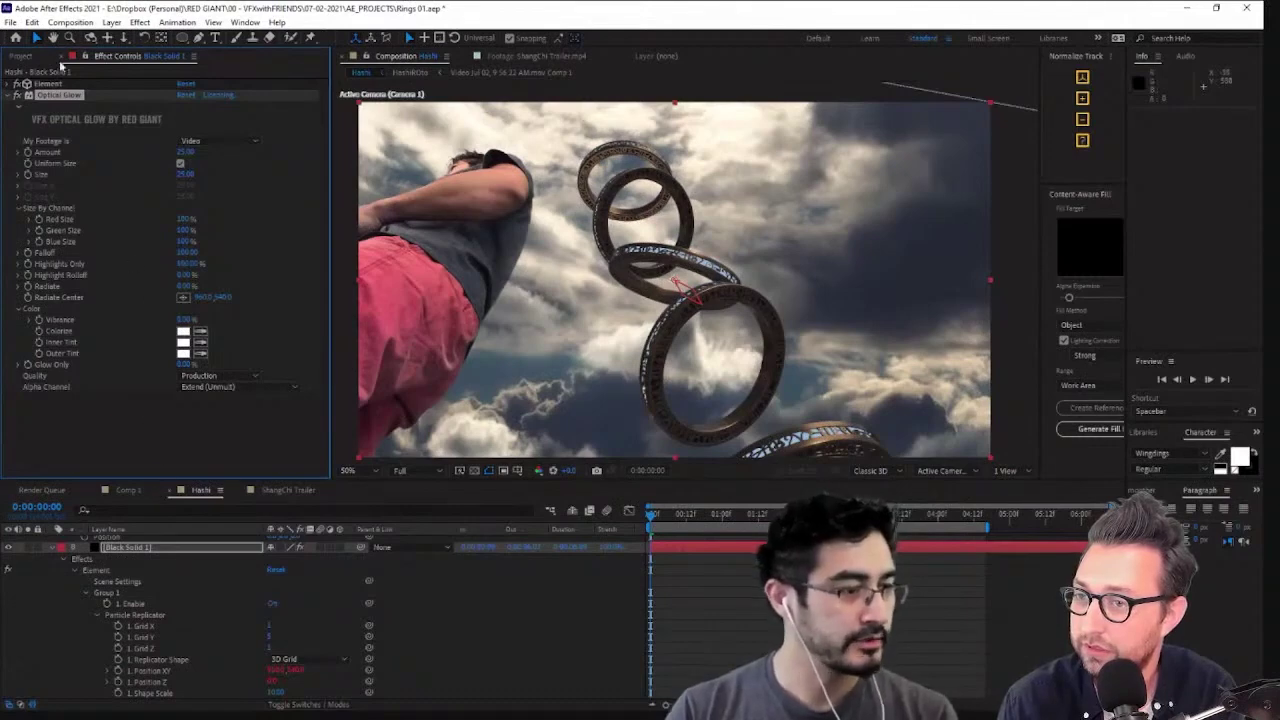
Enable Glow in the Element effect's Render Settings and inspect the glowing rings up close
{"action": "left_click", "coordinate": [9, 85]}
{"action": "left_click", "coordinate": [34, 85]}
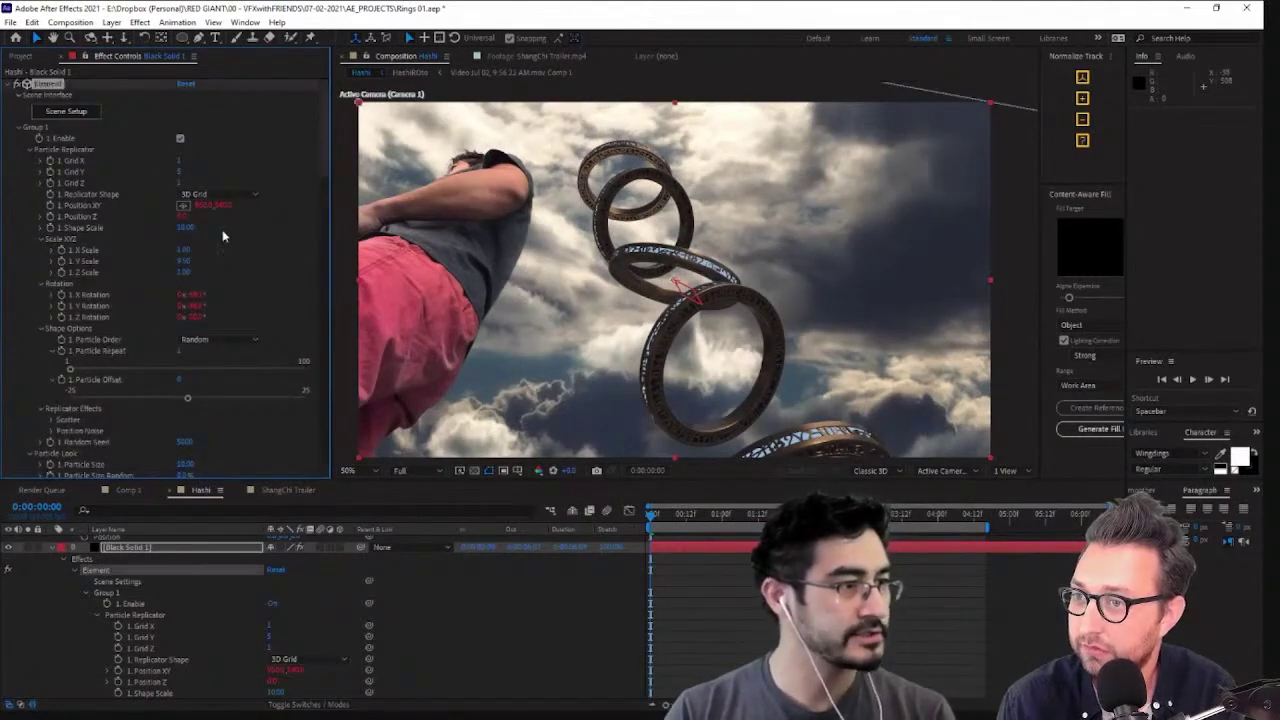
{"action": "scroll", "coordinate": [236, 276], "scroll_direction": "down", "scroll_amount": 3}
{"action": "scroll", "coordinate": [305, 280], "scroll_direction": "down", "scroll_amount": 5}
{"action": "left_click_drag", "start_coordinate": [320, 210], "coordinate": [331, 460]}
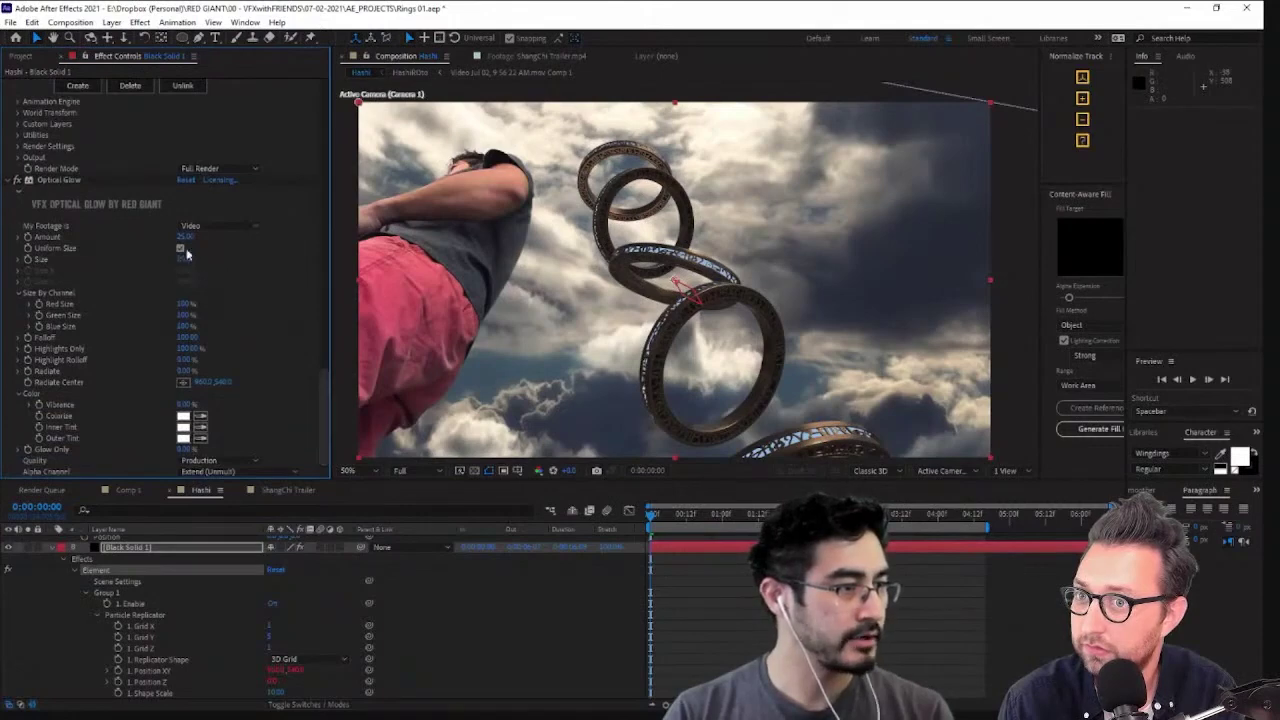
{"action": "scroll", "coordinate": [125, 200], "scroll_direction": "up", "scroll_amount": 5}
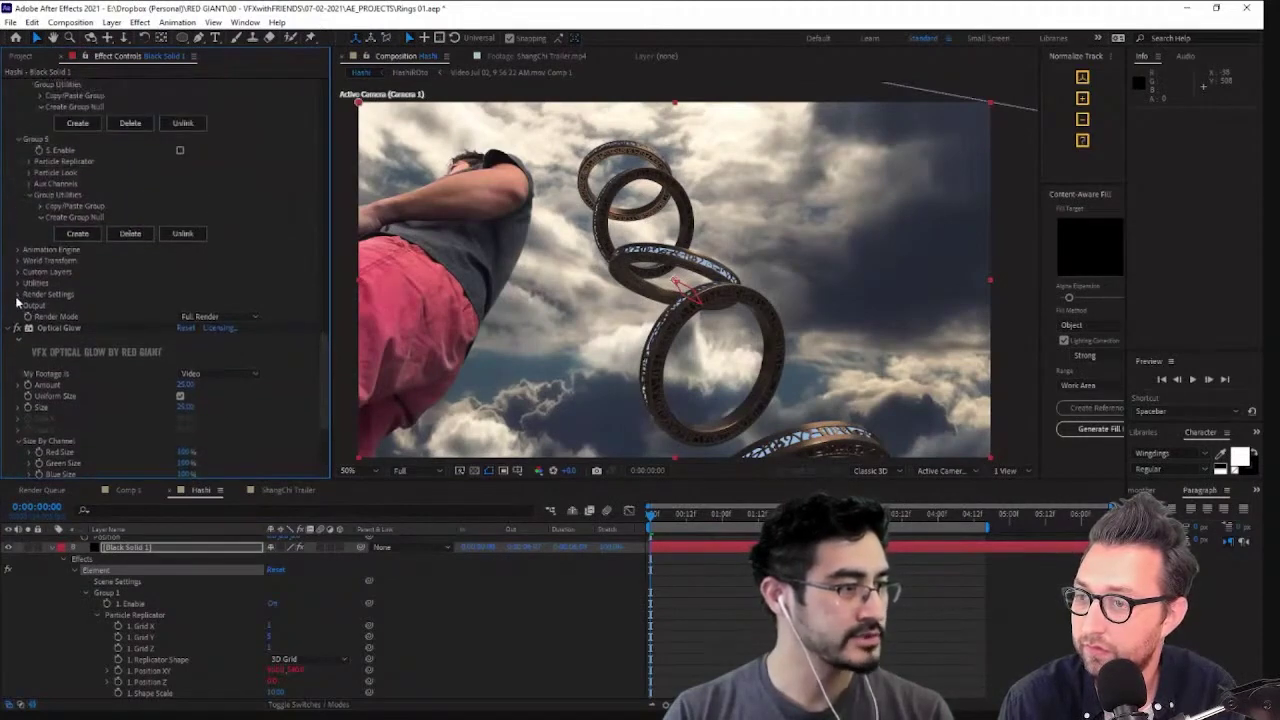
{"action": "left_click", "coordinate": [17, 295]}
{"action": "left_click", "coordinate": [29, 416]}
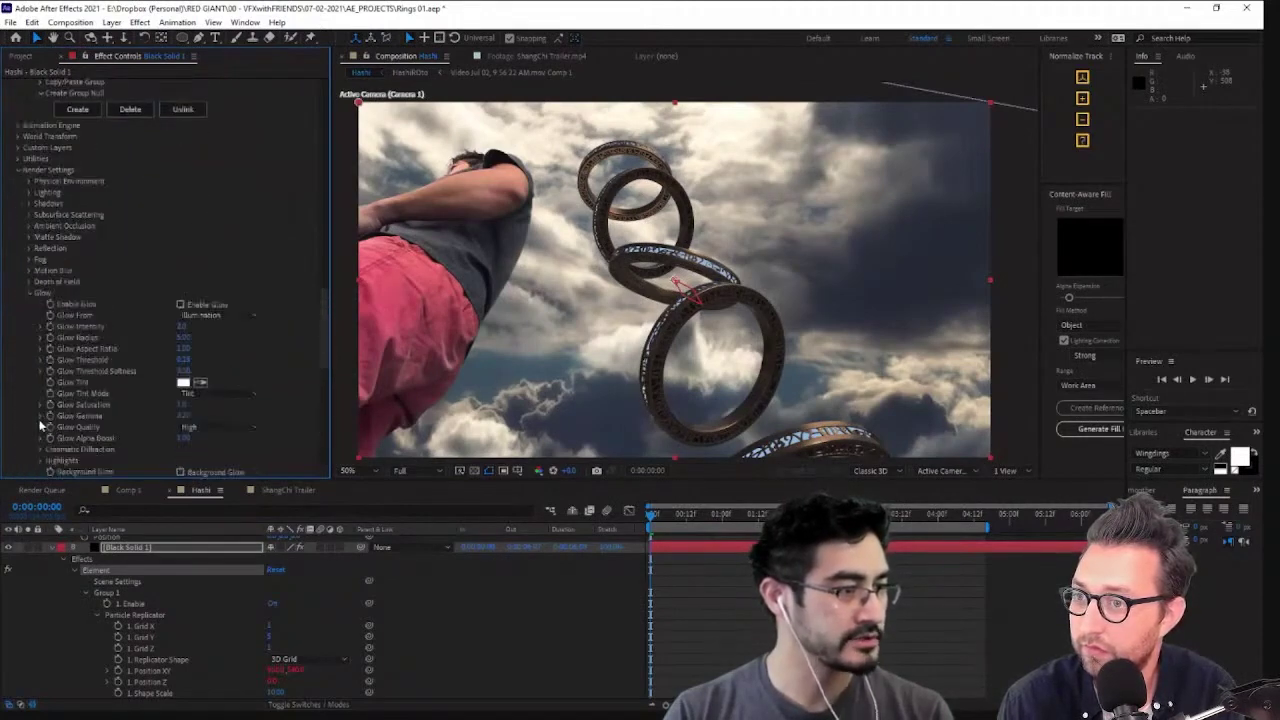
{"action": "left_click", "coordinate": [206, 307]}
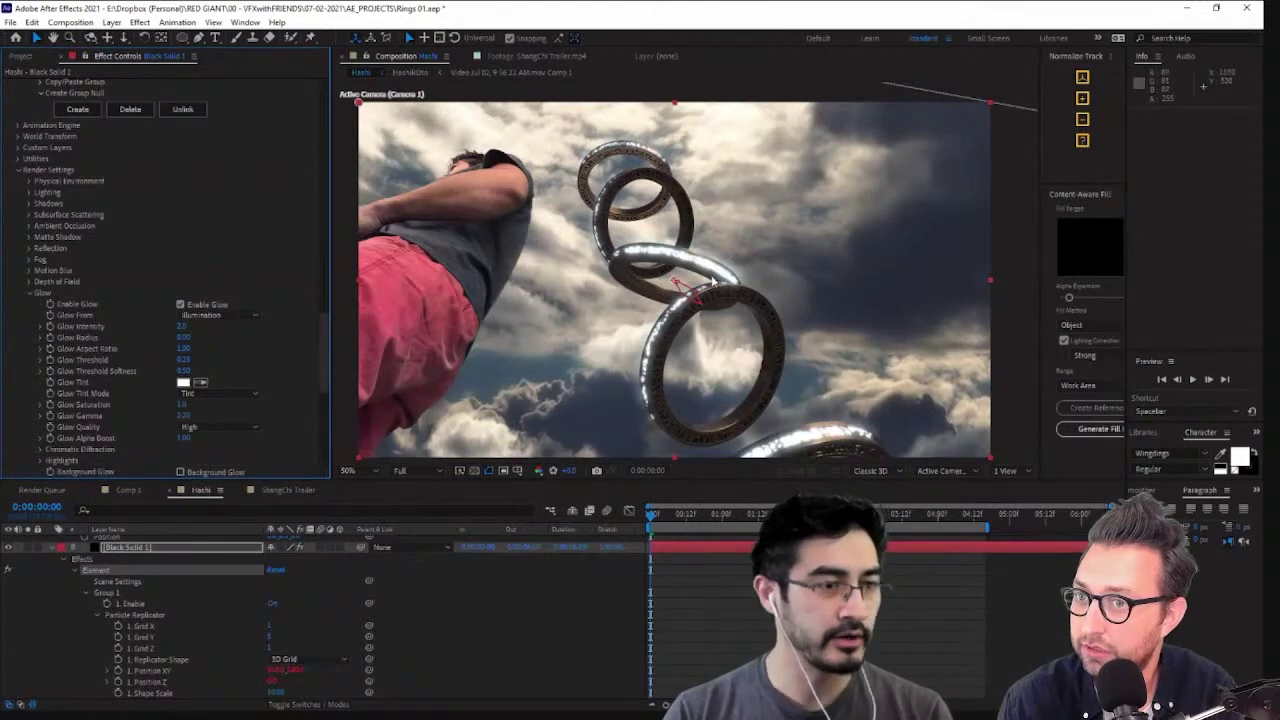
{"action": "scroll", "coordinate": [712, 281], "scroll_direction": "up", "scroll_amount": 5}
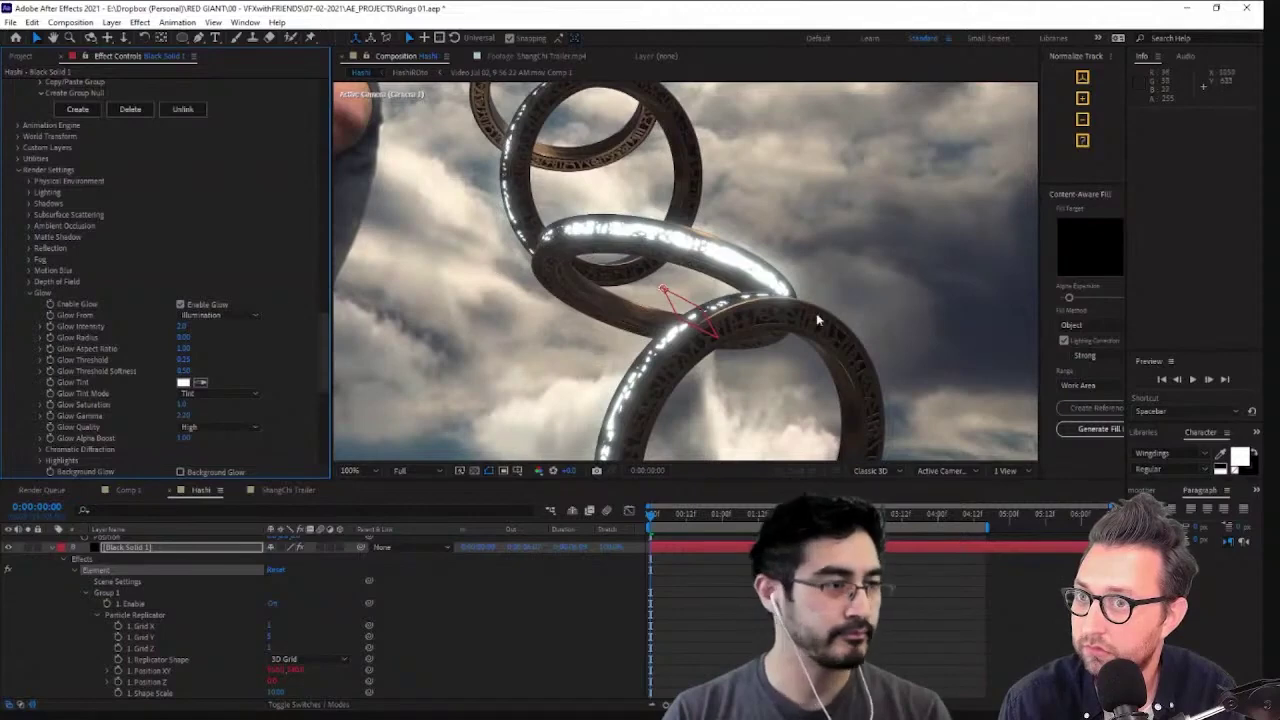
{"action": "scroll", "coordinate": [816, 320], "scroll_direction": "down", "scroll_amount": 2}
Return to Black Solid 1's effect settings and raise Optical Glow's Highlights Only slightly above 100%
{"action": "left_click", "coordinate": [28, 55]}
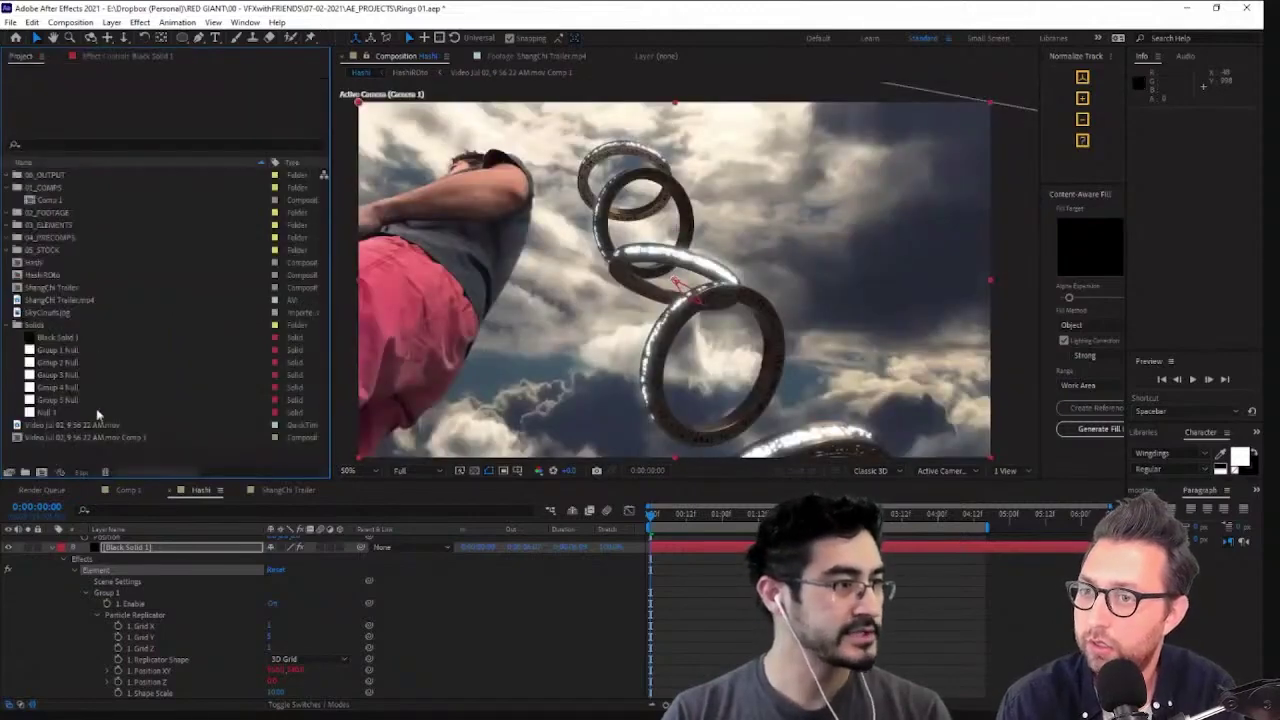
{"action": "left_click", "coordinate": [238, 546]}
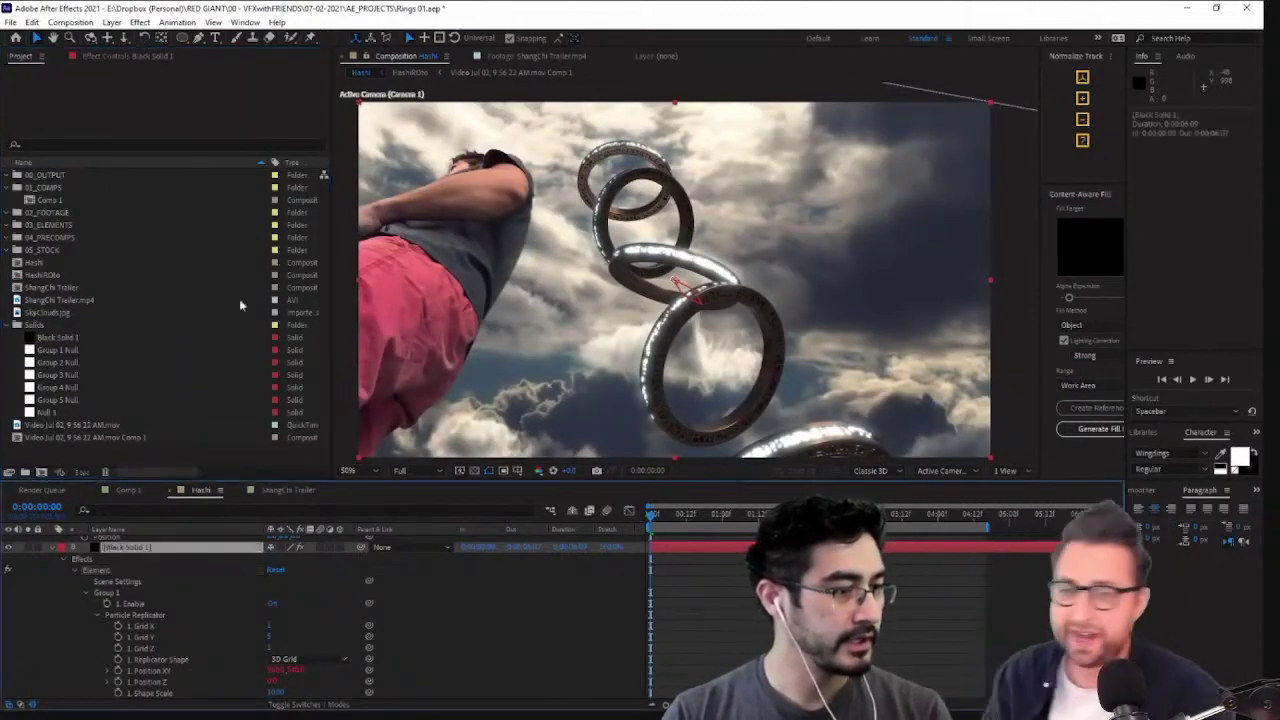
{"action": "left_click", "coordinate": [148, 57]}
{"action": "scroll", "coordinate": [203, 278], "scroll_direction": "down", "scroll_amount": 10}
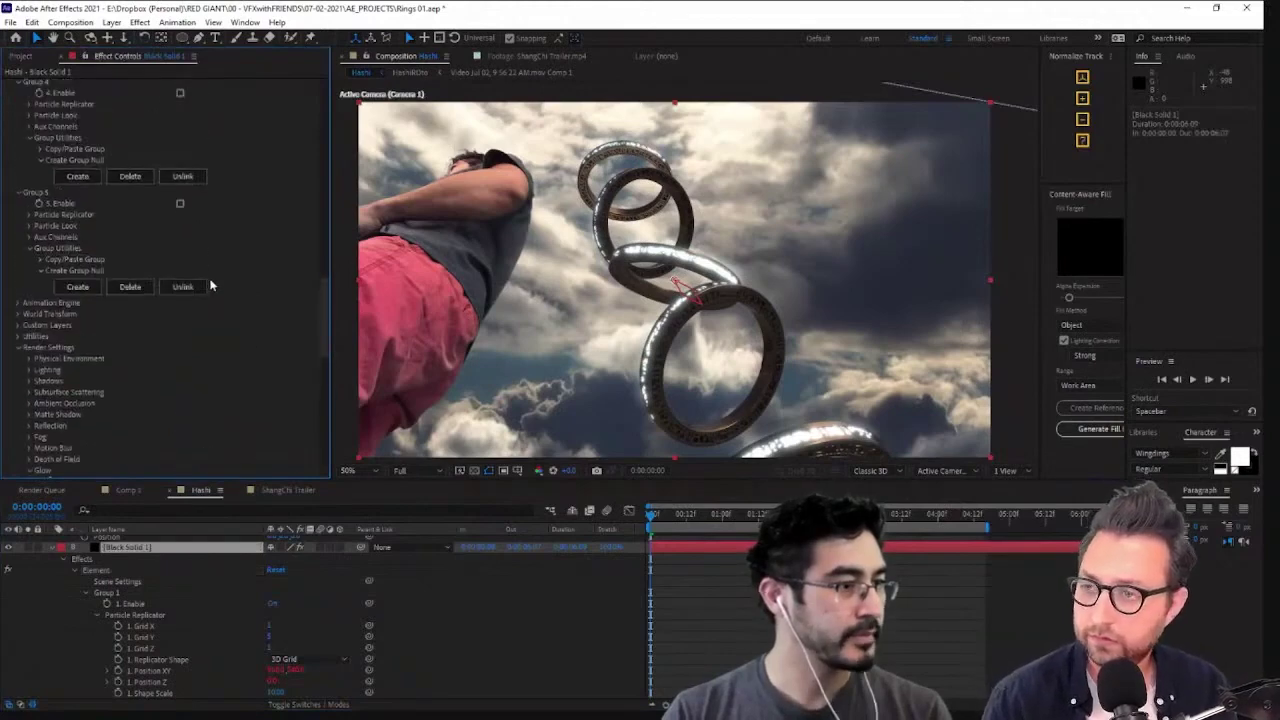
{"action": "scroll", "coordinate": [204, 278], "scroll_direction": "down", "scroll_amount": 15}
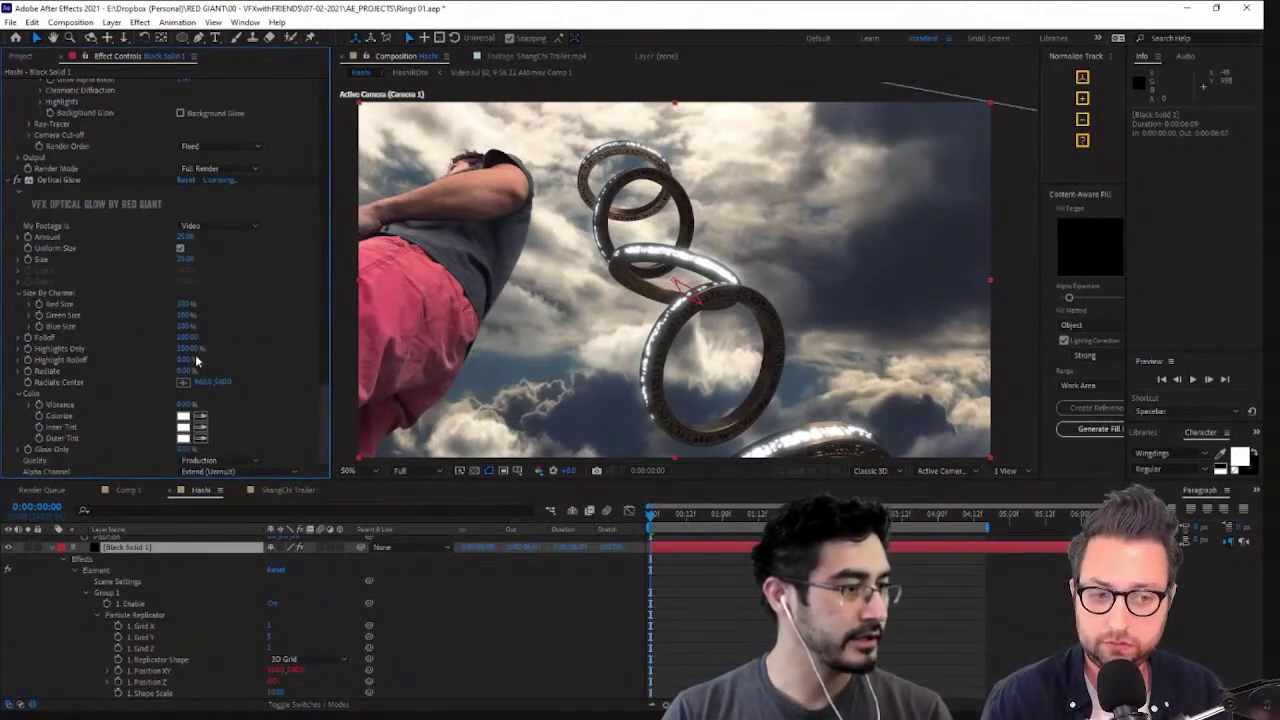
{"action": "left_click_drag", "start_coordinate": [187, 350], "coordinate": [192, 350]}
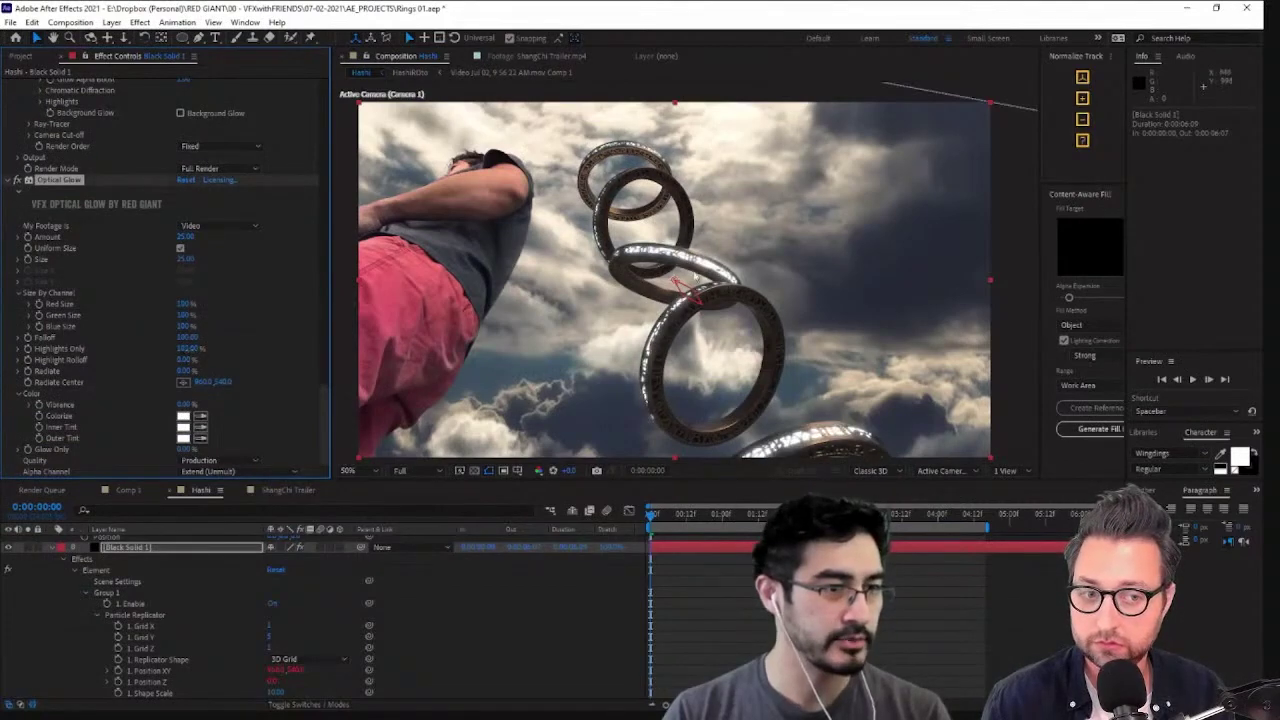
Inspect the glowing rings up close and set Optical Glow's Colorize color to a light blue
{"action": "scroll", "coordinate": [650, 228], "scroll_direction": "up", "scroll_amount": 4}
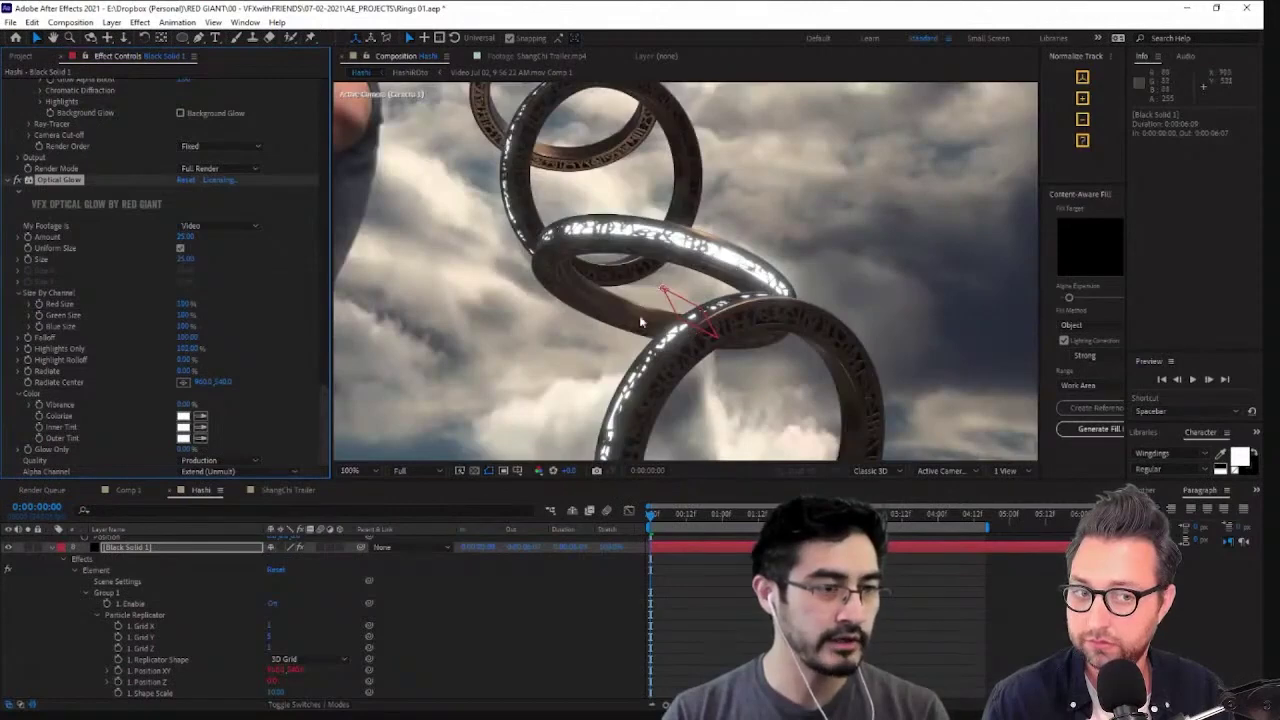
{"action": "scroll", "coordinate": [630, 293], "scroll_direction": "down", "scroll_amount": 2}
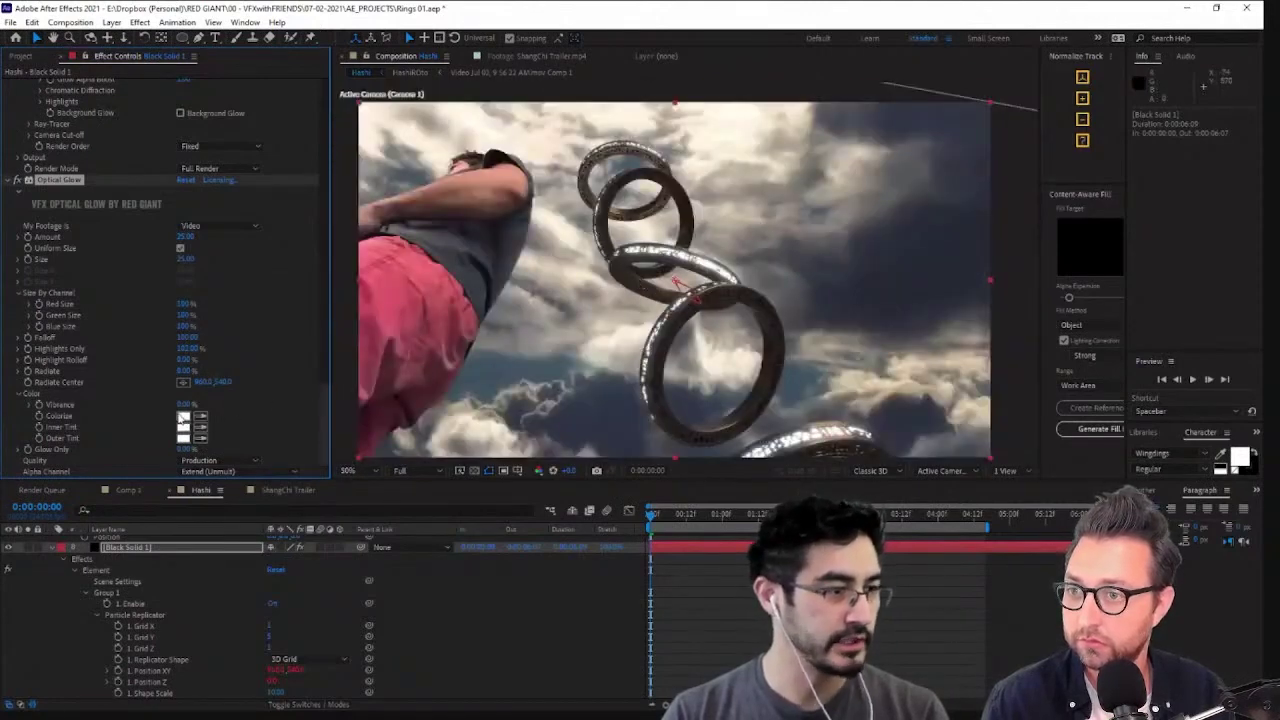
{"action": "left_click", "coordinate": [200, 418]}
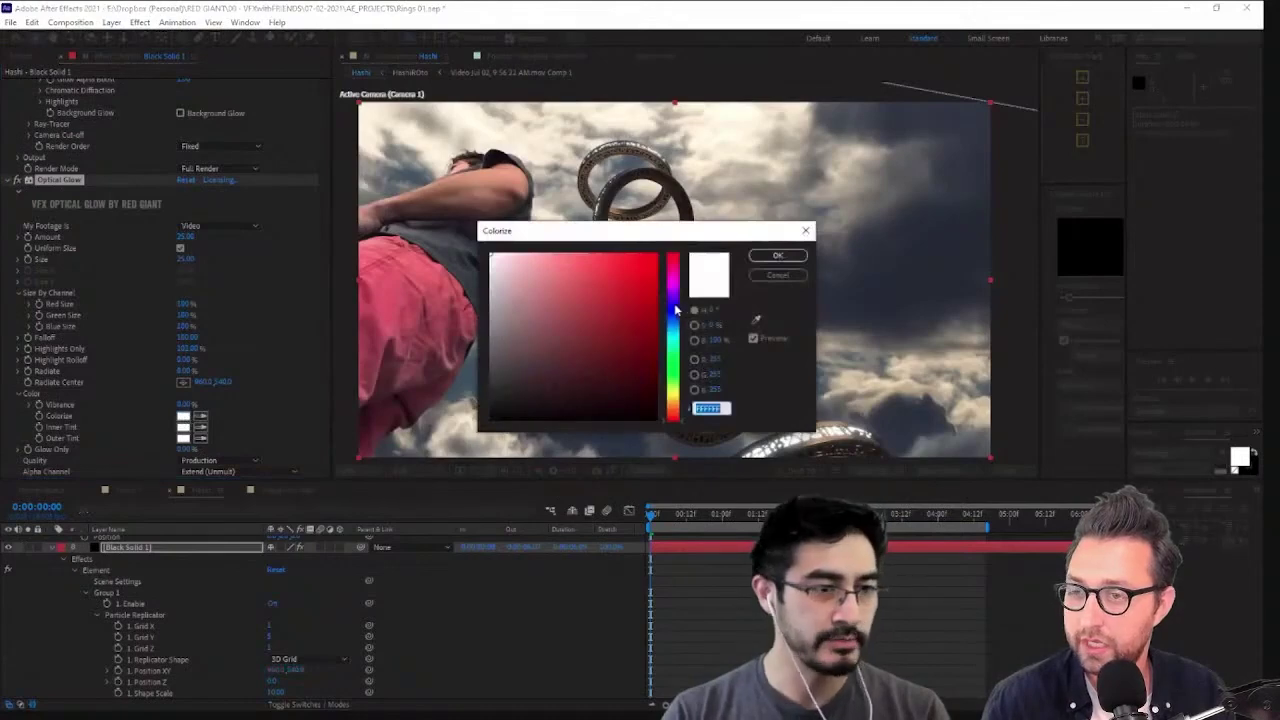
{"action": "left_click", "coordinate": [675, 306]}
{"action": "left_click_drag", "start_coordinate": [600, 260], "coordinate": [612, 275]}
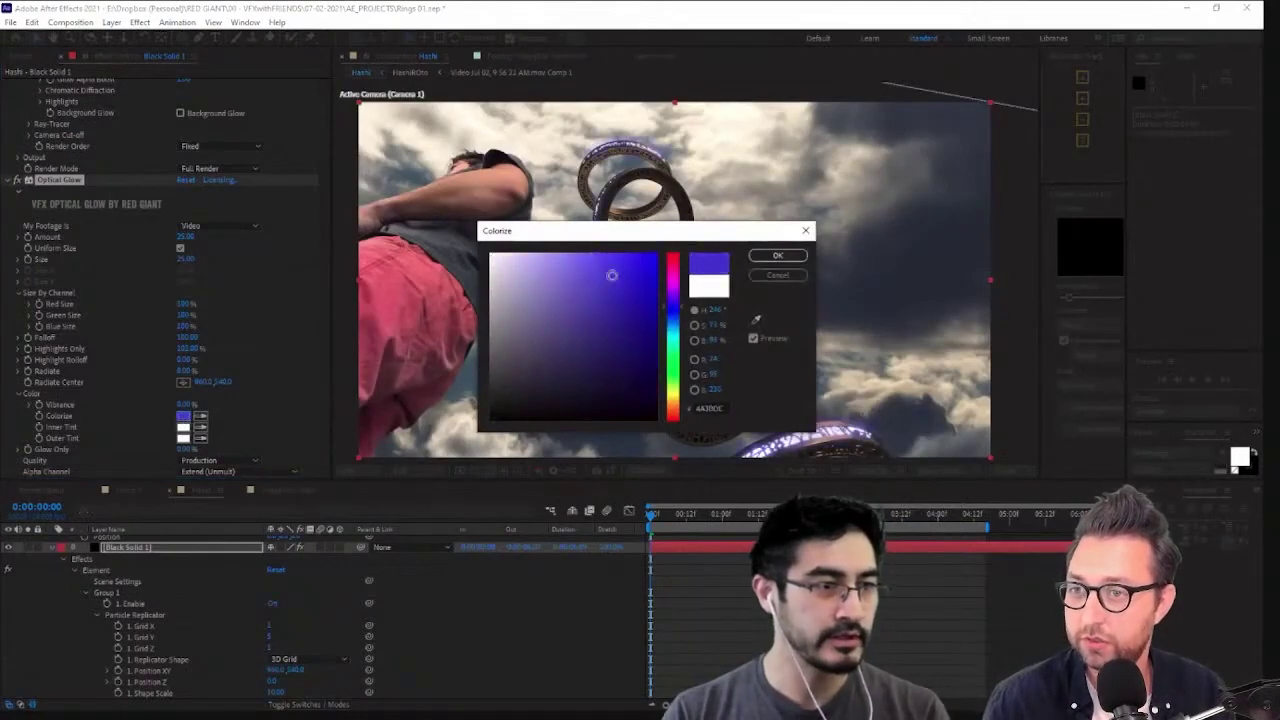
{"action": "left_click", "coordinate": [582, 282]}
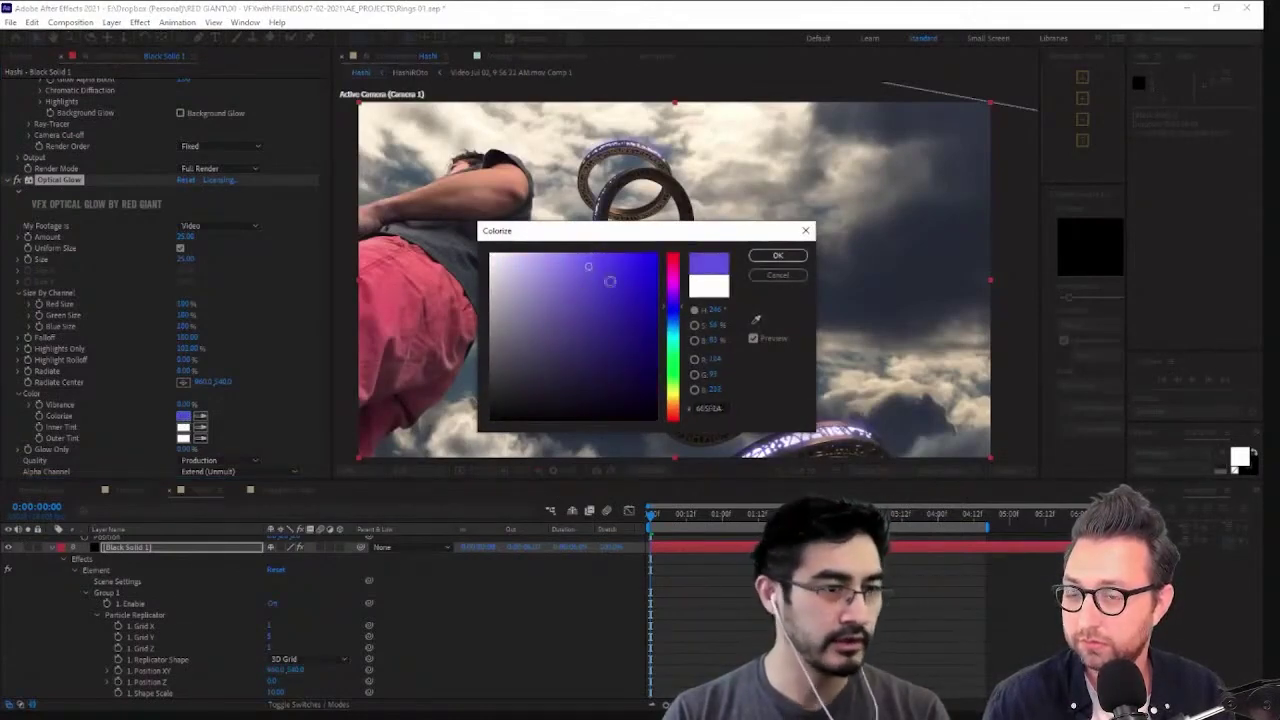
{"action": "left_click", "coordinate": [675, 318]}
{"action": "left_click_drag", "start_coordinate": [675, 322], "coordinate": [677, 327]}
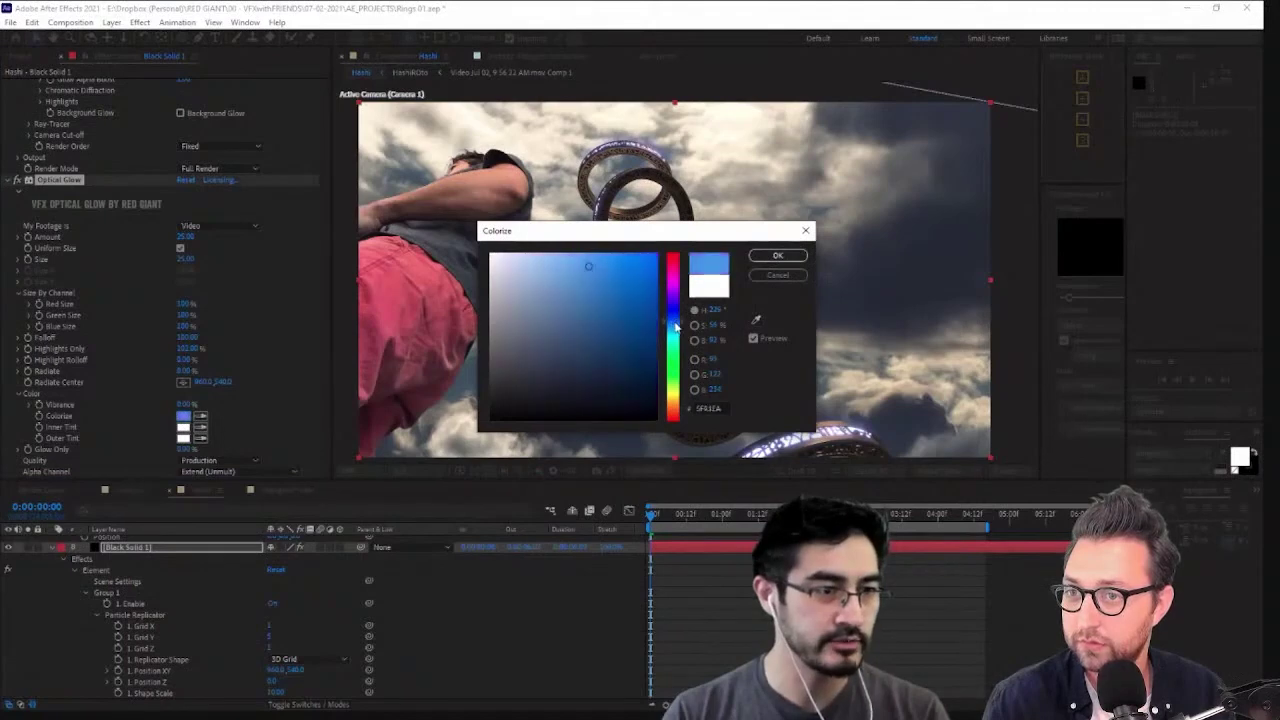
{"action": "left_click", "coordinate": [578, 259]}
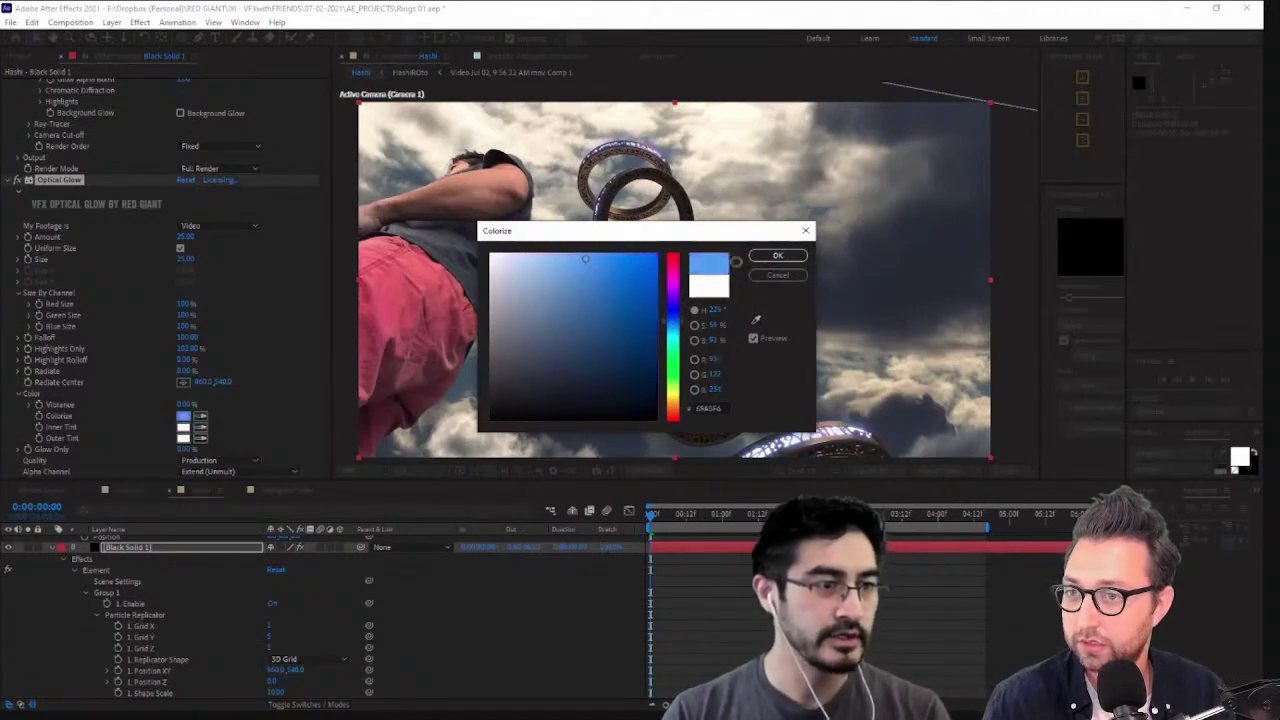
{"action": "left_click", "coordinate": [778, 255]}
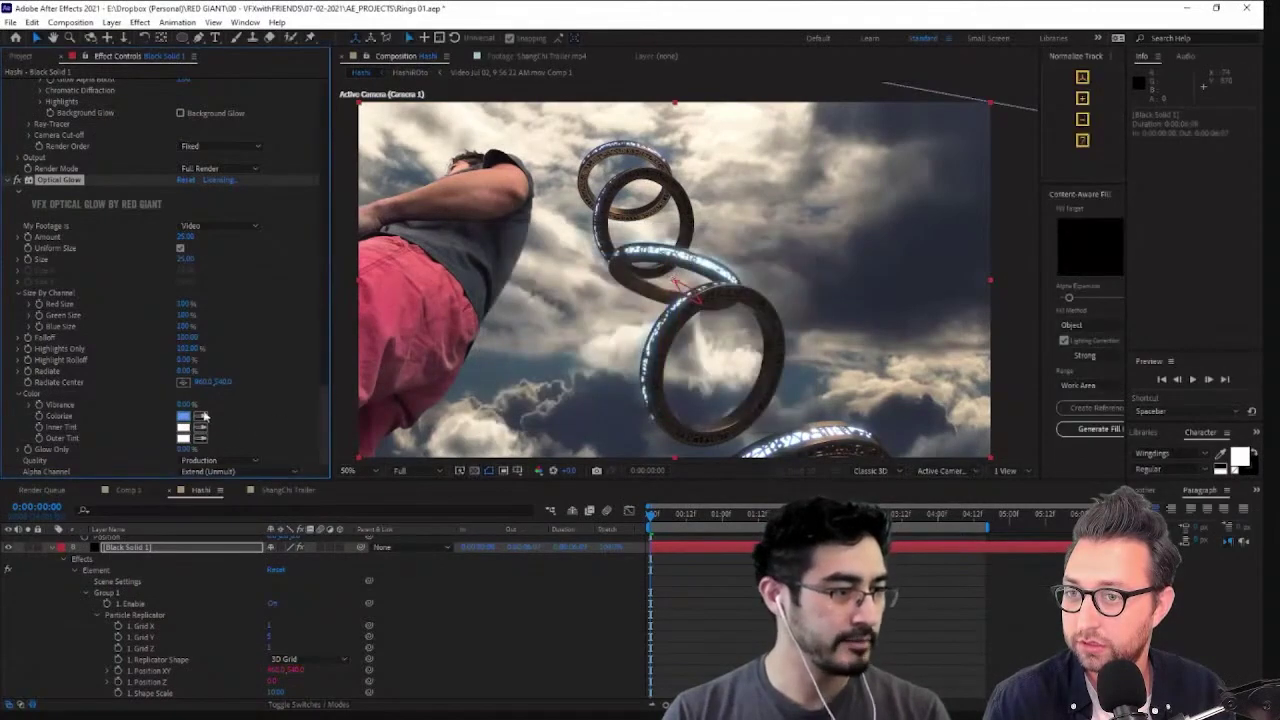
Raise Optical Glow's Vibrance to about 99% and check the blue glow on the rings up close
{"action": "left_click_drag", "start_coordinate": [205, 403], "coordinate": [229, 398]}
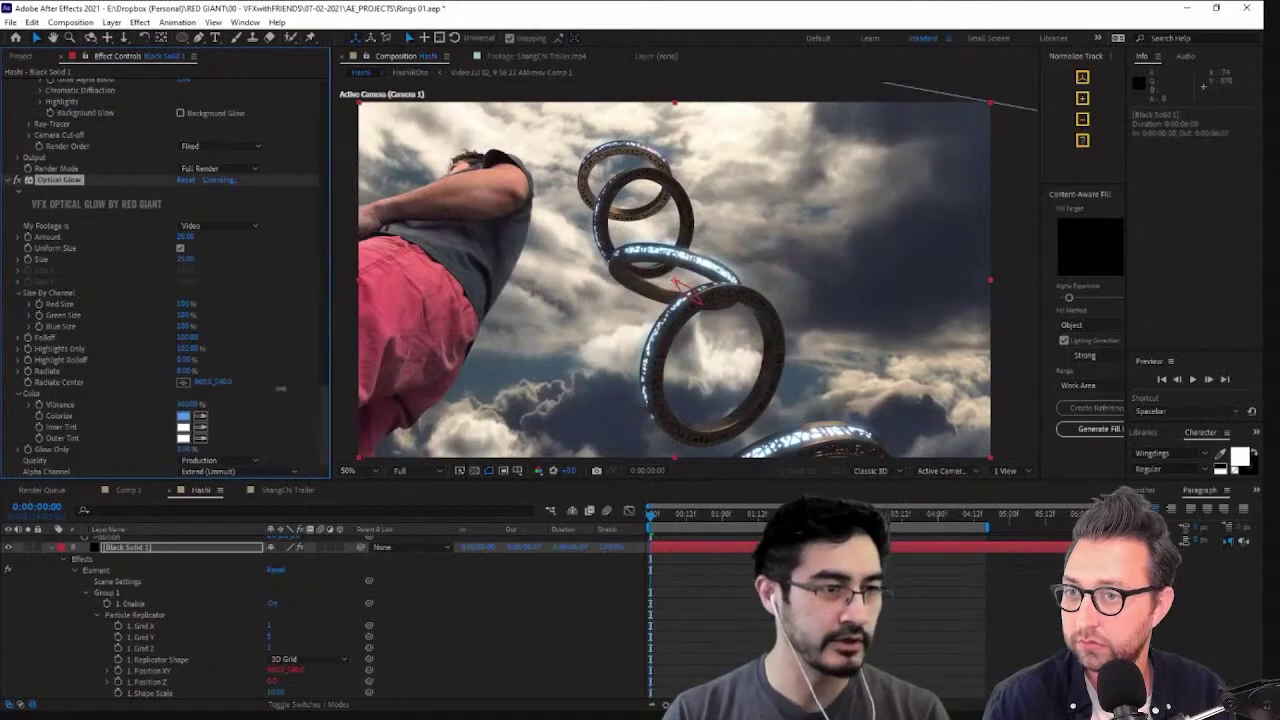
{"action": "scroll", "coordinate": [728, 333], "scroll_direction": "up", "scroll_amount": 1}
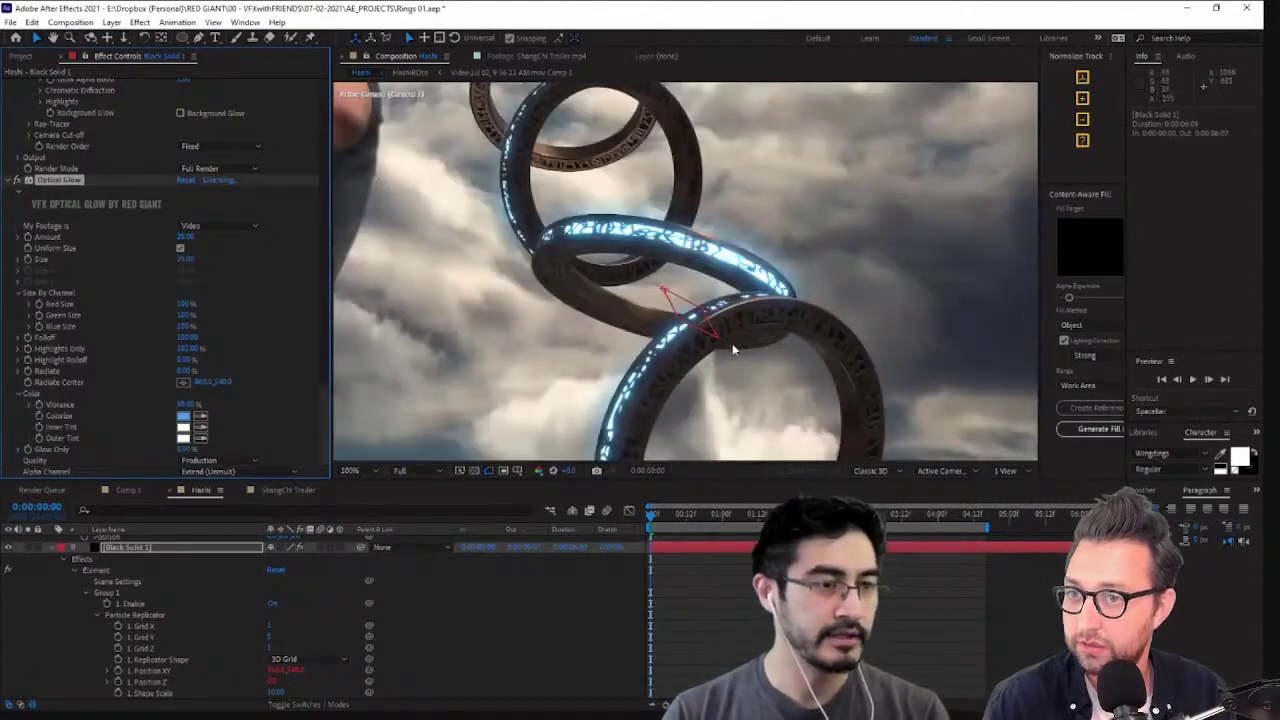
{"action": "scroll", "coordinate": [735, 348], "scroll_direction": "down", "scroll_amount": 1}
{"action": "left_click_drag", "start_coordinate": [672, 520], "coordinate": [734, 519]}
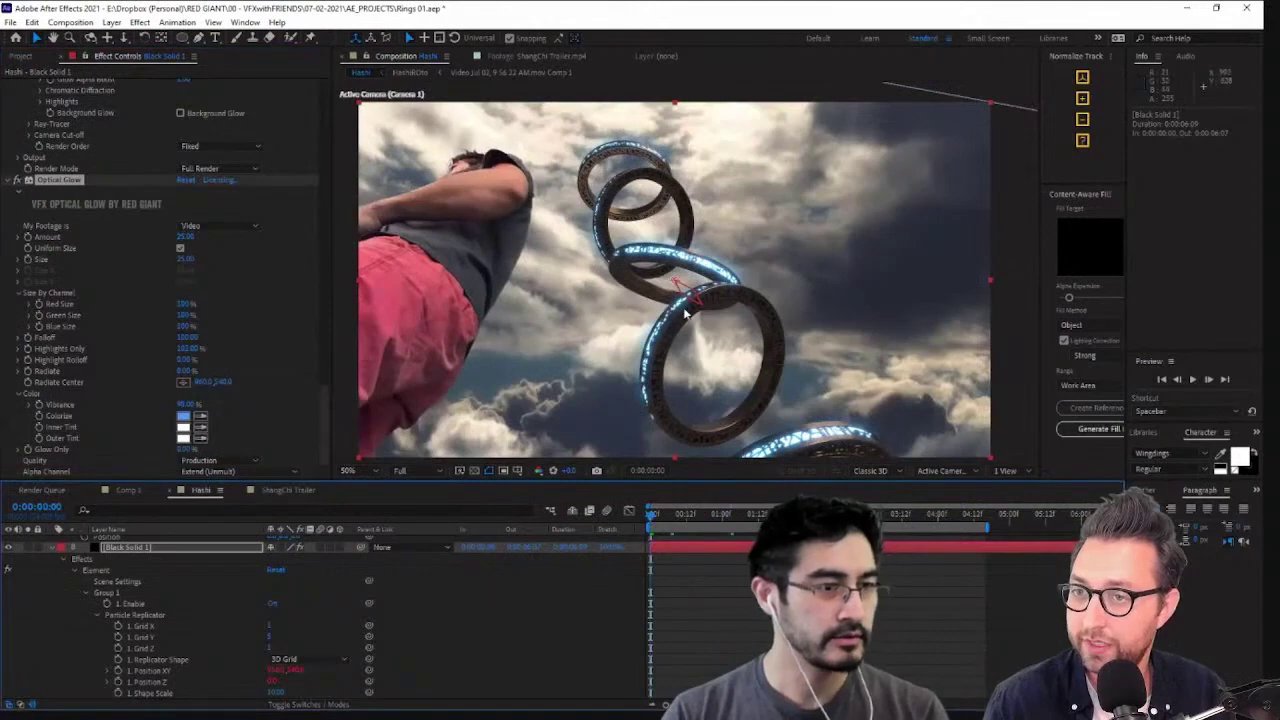
Select the RING GROUP null and move it slightly up and toward the man in the composition
{"action": "scroll", "coordinate": [58, 204], "scroll_direction": "up", "scroll_amount": 10}
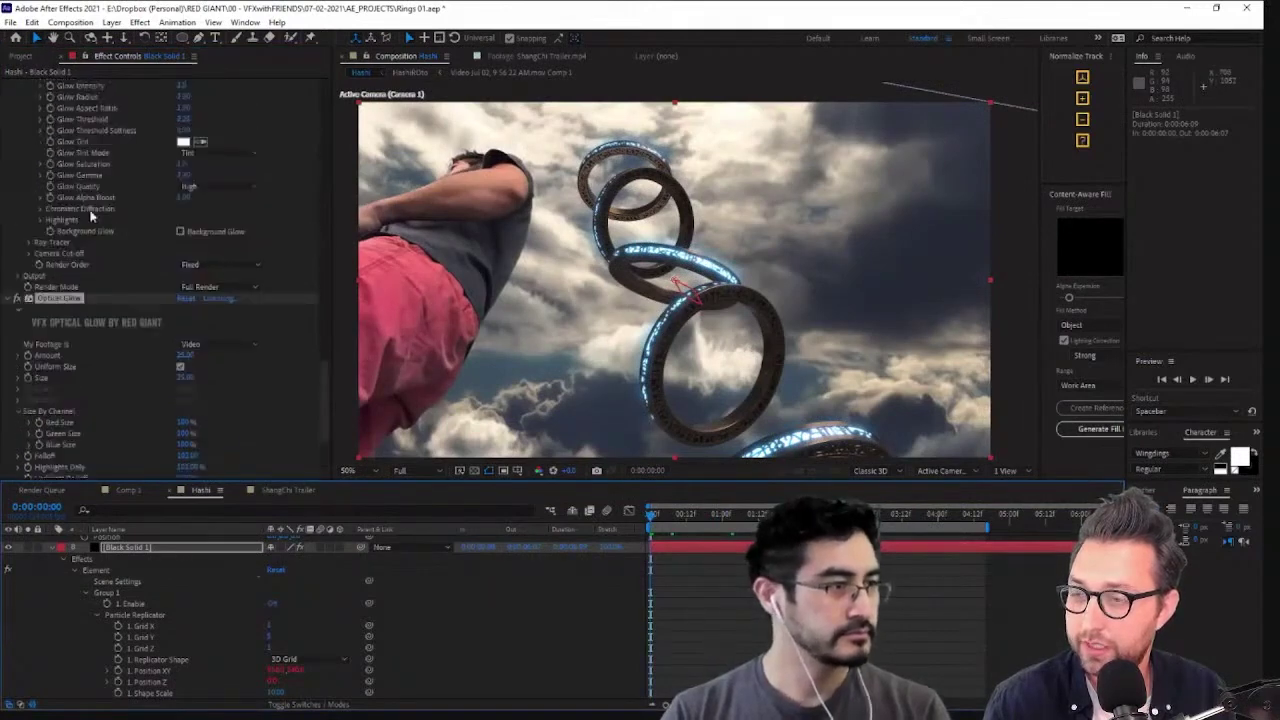
{"action": "scroll", "coordinate": [108, 231], "scroll_direction": "up", "scroll_amount": 15}
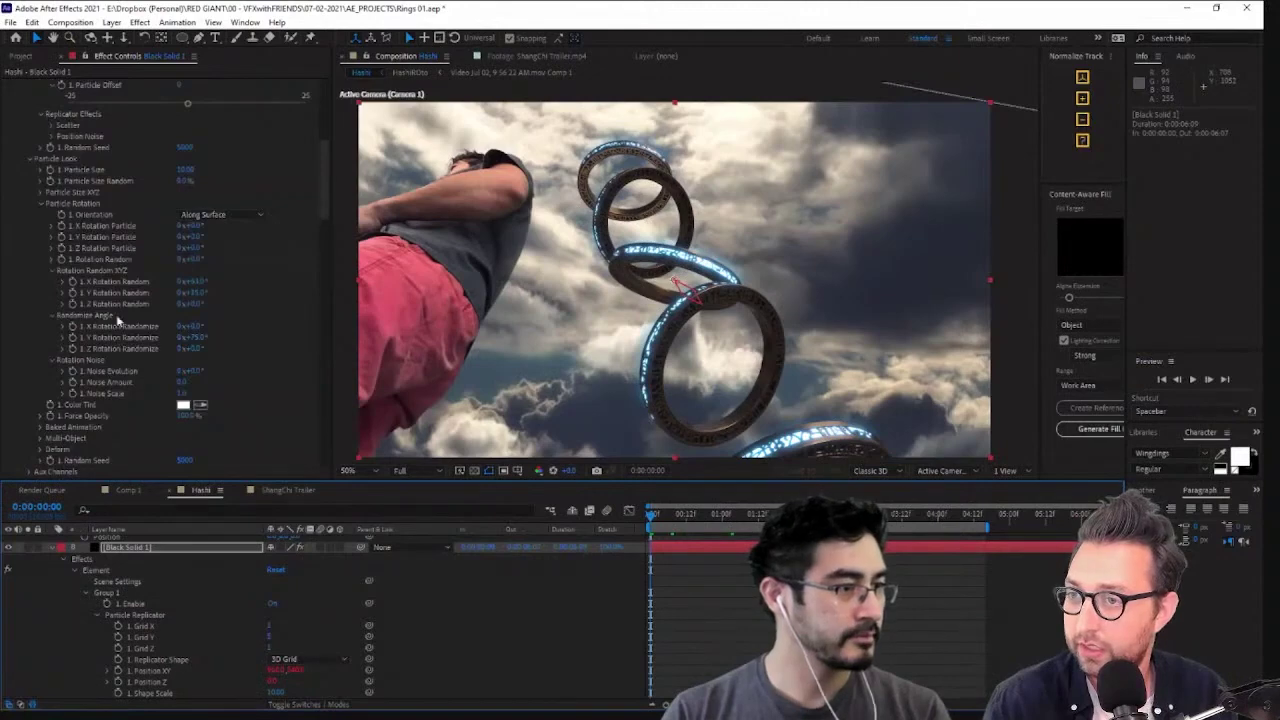
{"action": "scroll", "coordinate": [118, 280], "scroll_direction": "up", "scroll_amount": 5}
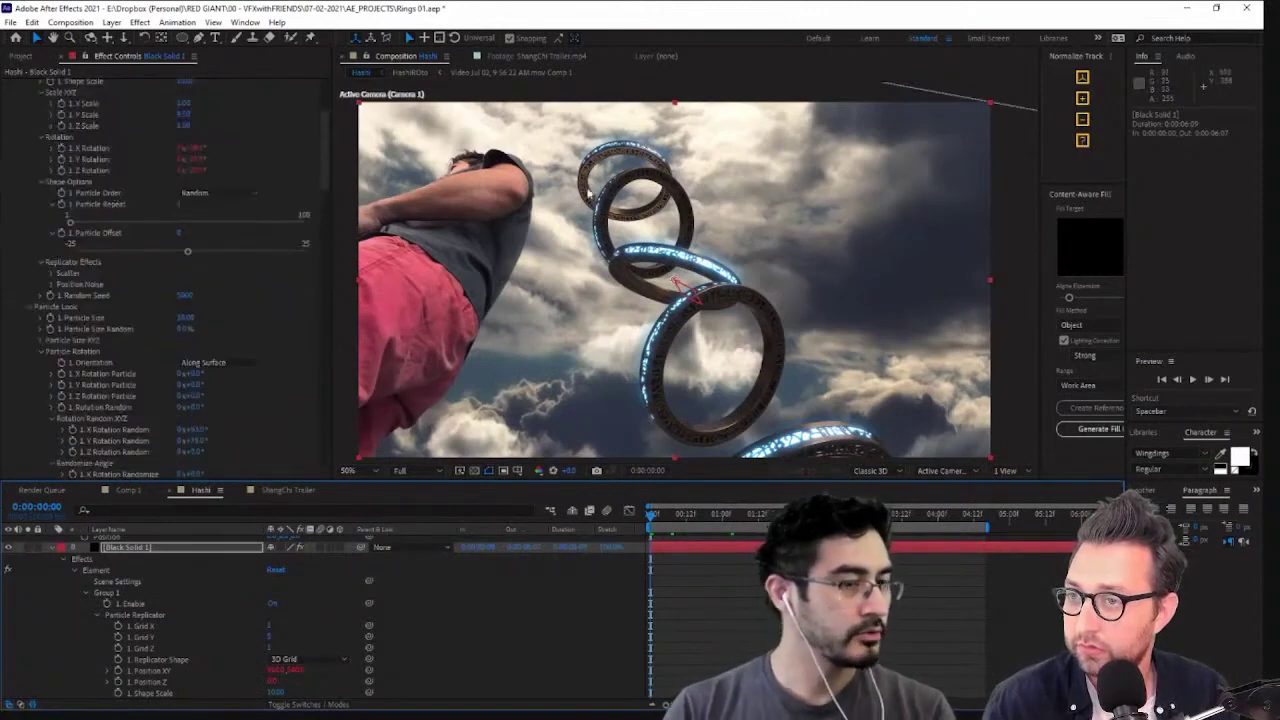
{"action": "scroll", "coordinate": [121, 207], "scroll_direction": "up", "scroll_amount": 3}
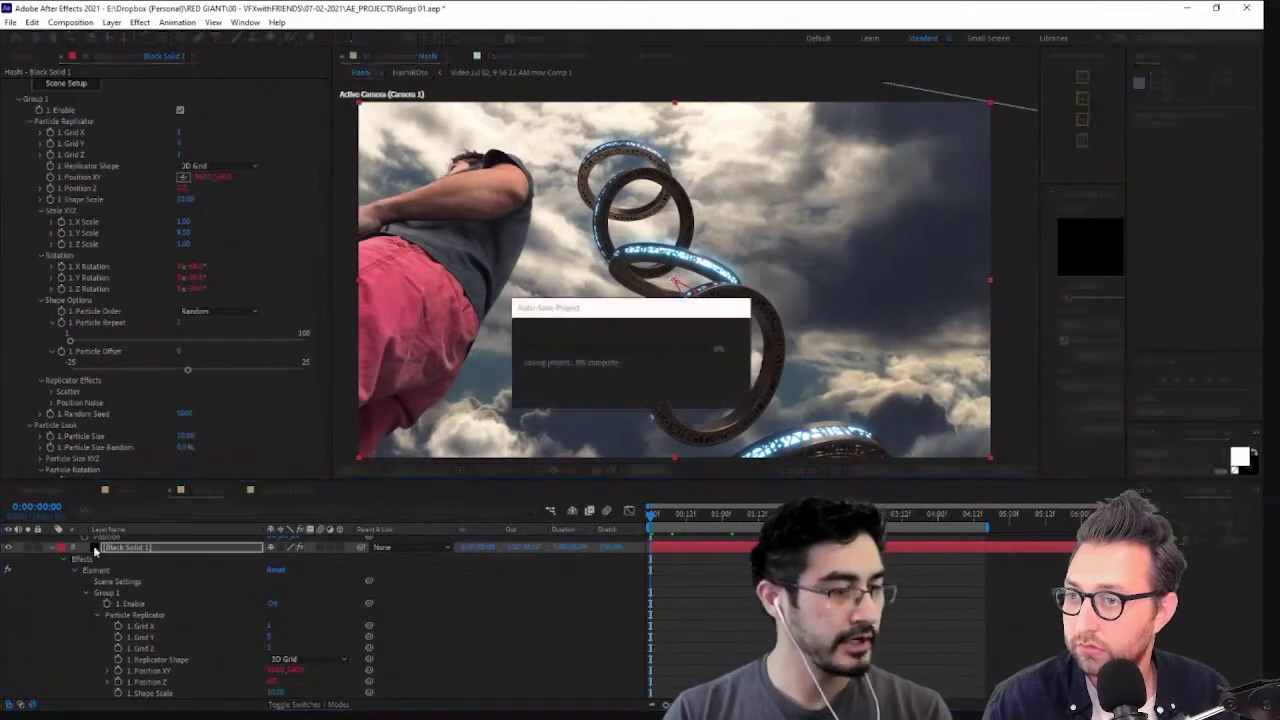
{"action": "scroll", "coordinate": [128, 547], "scroll_direction": "up", "scroll_amount": 5}
{"action": "left_click", "coordinate": [125, 552]}
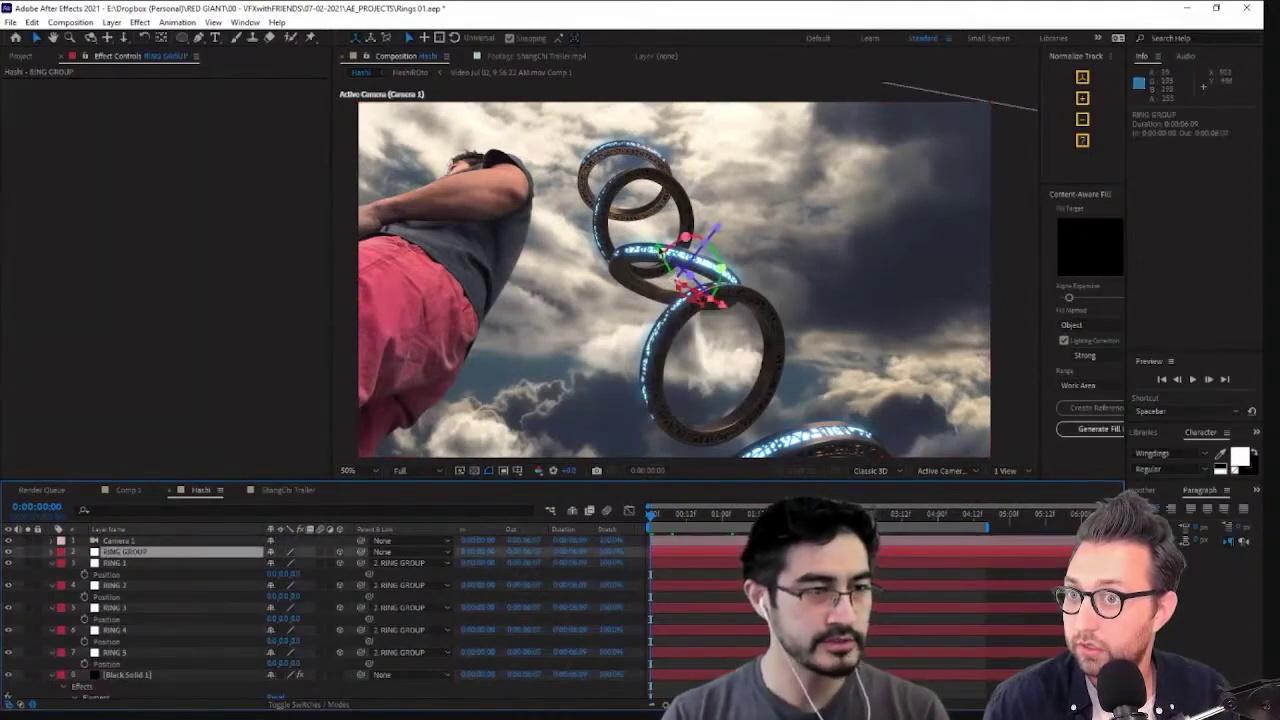
{"action": "left_click_drag", "start_coordinate": [665, 252], "coordinate": [575, 236]}
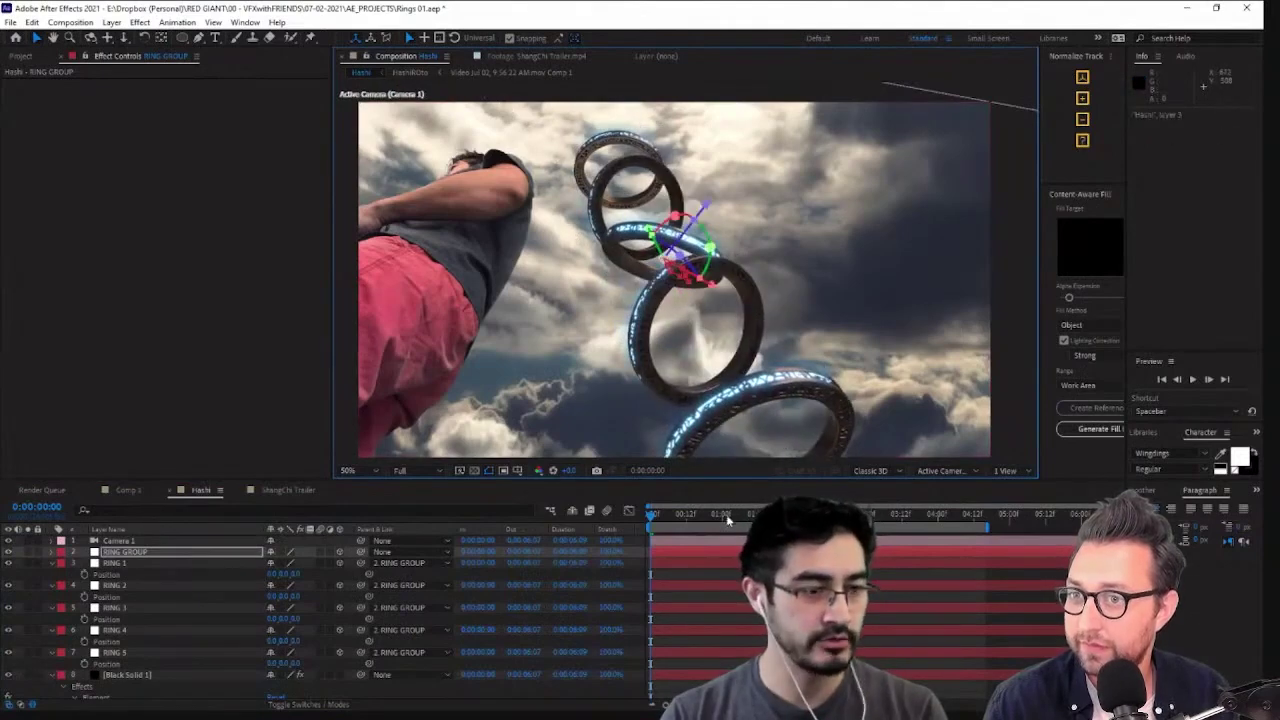
Go to 0:00:03:19 and examine Black Solid 1's Element replicator and particle rotation settings
{"action": "left_click", "coordinate": [926, 518]}
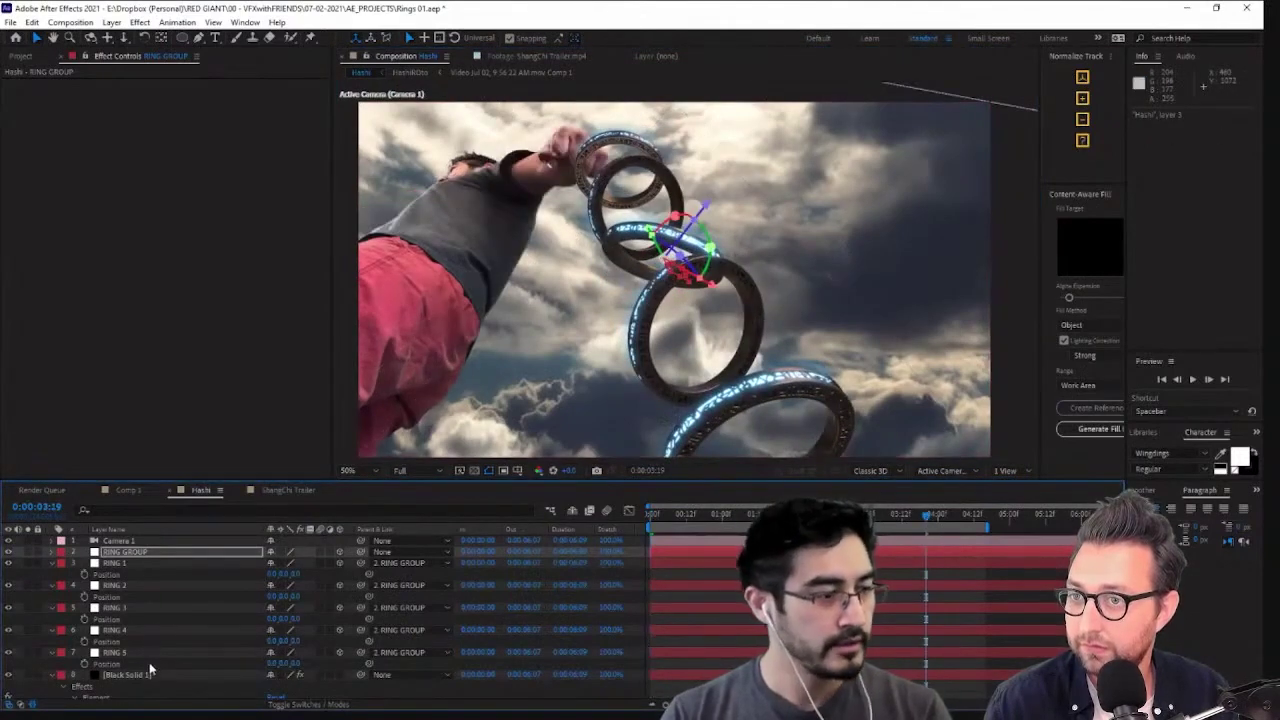
{"action": "left_click", "coordinate": [152, 672]}
{"action": "scroll", "coordinate": [178, 288], "scroll_direction": "down", "scroll_amount": 5}
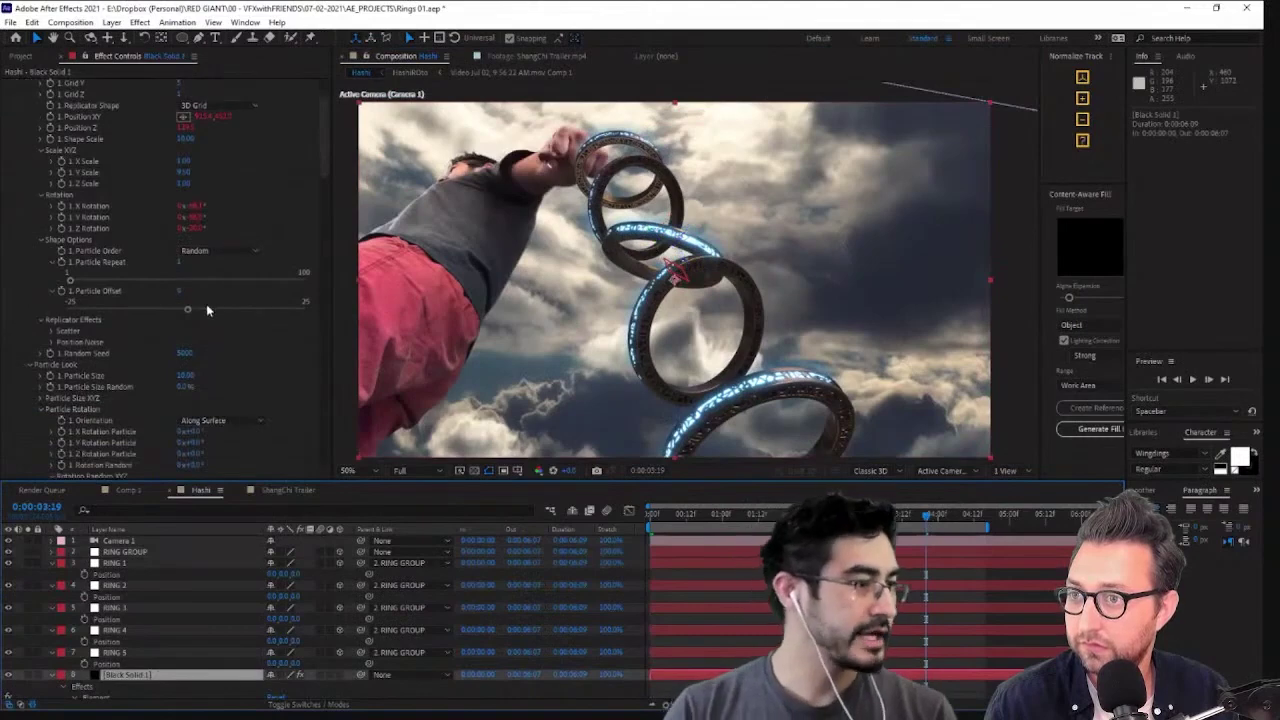
{"action": "scroll", "coordinate": [206, 305], "scroll_direction": "down", "scroll_amount": 3}
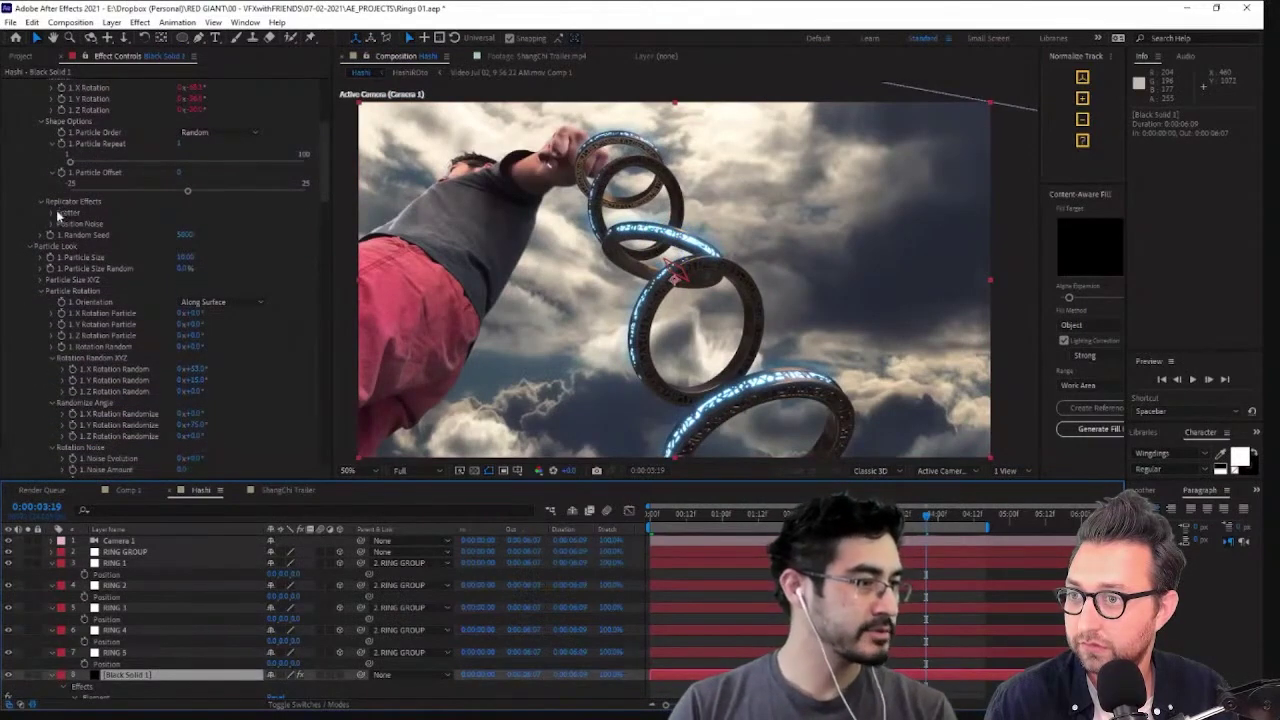
{"action": "scroll", "coordinate": [131, 312], "scroll_direction": "up", "scroll_amount": 4}
{"action": "scroll", "coordinate": [134, 311], "scroll_direction": "down", "scroll_amount": 5}
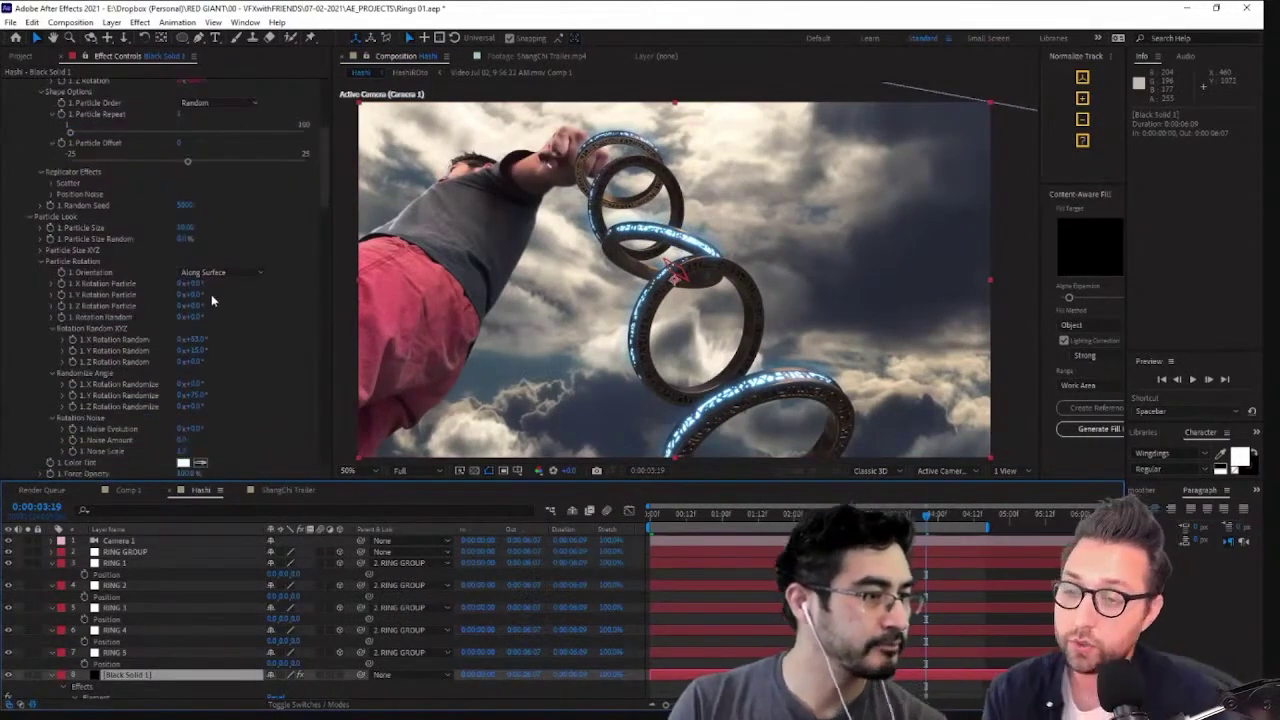
{"action": "scroll", "coordinate": [211, 299], "scroll_direction": "up", "scroll_amount": 5}
Select the RING 1 through RING 5 layers and collapse their Position properties
{"action": "left_click", "coordinate": [135, 552]}
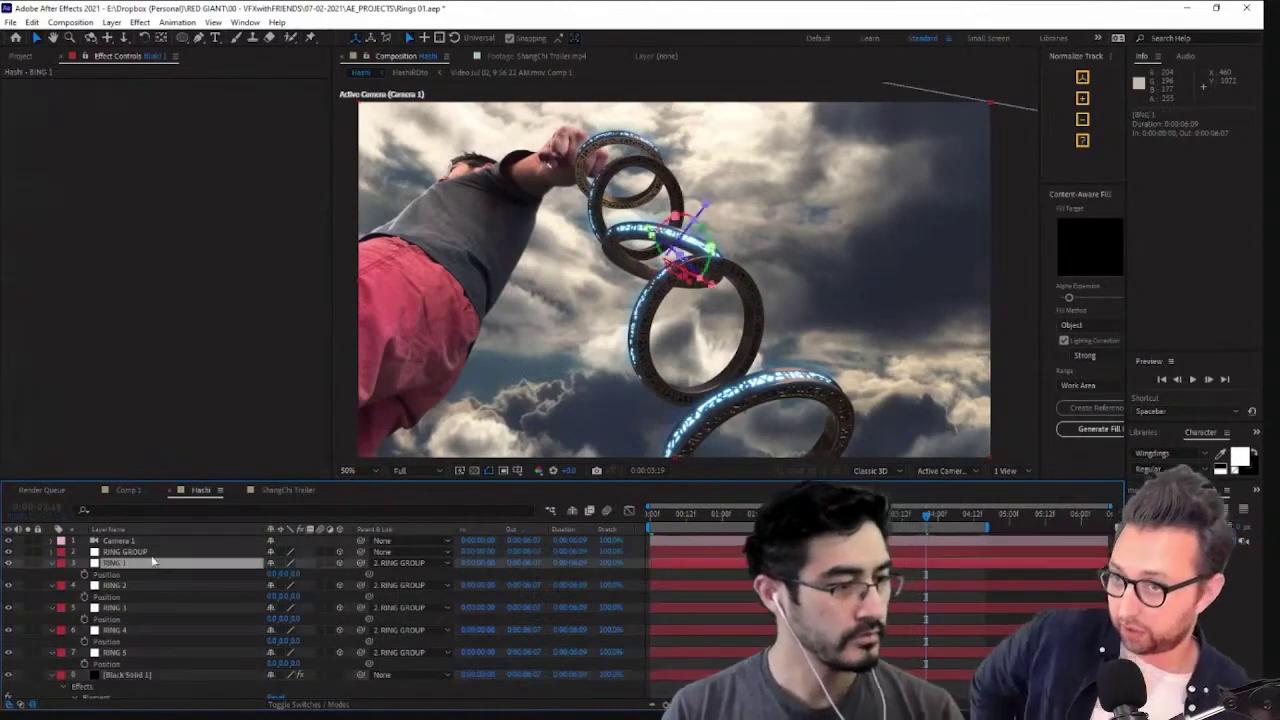
{"action": "left_click", "coordinate": [152, 565]}
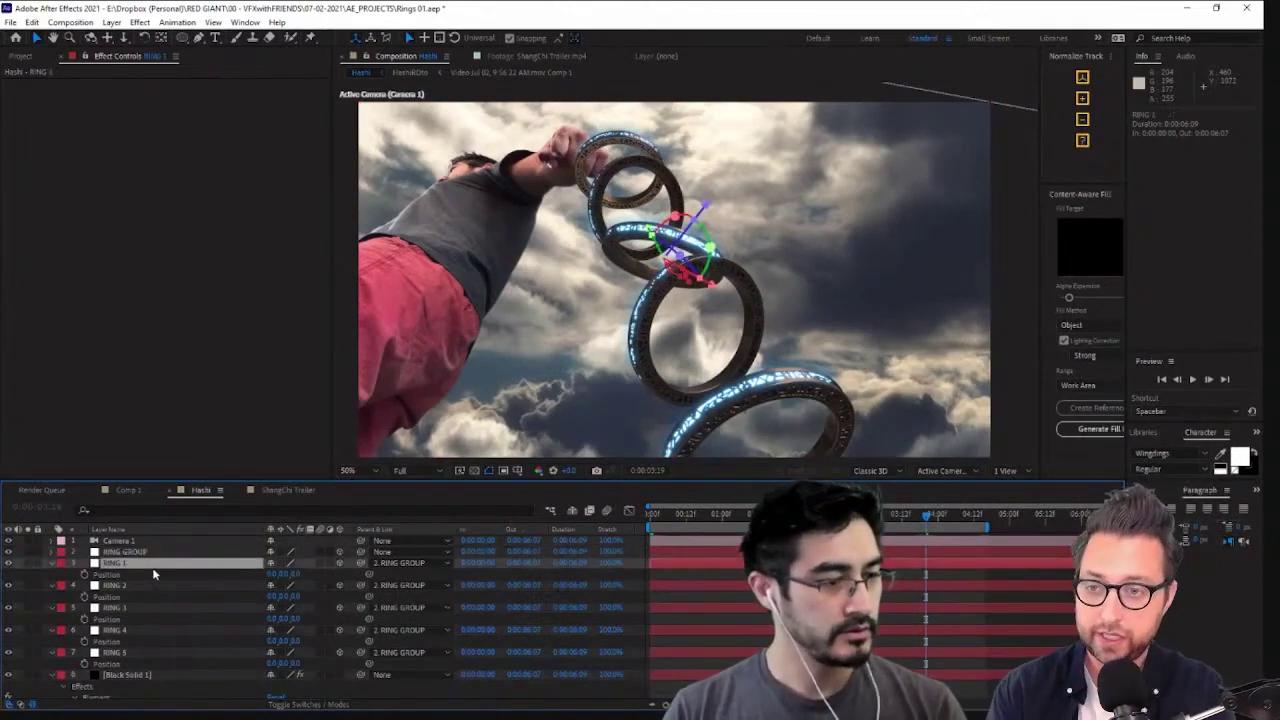
{"action": "left_click", "coordinate": [124, 652], "text": "shift"}
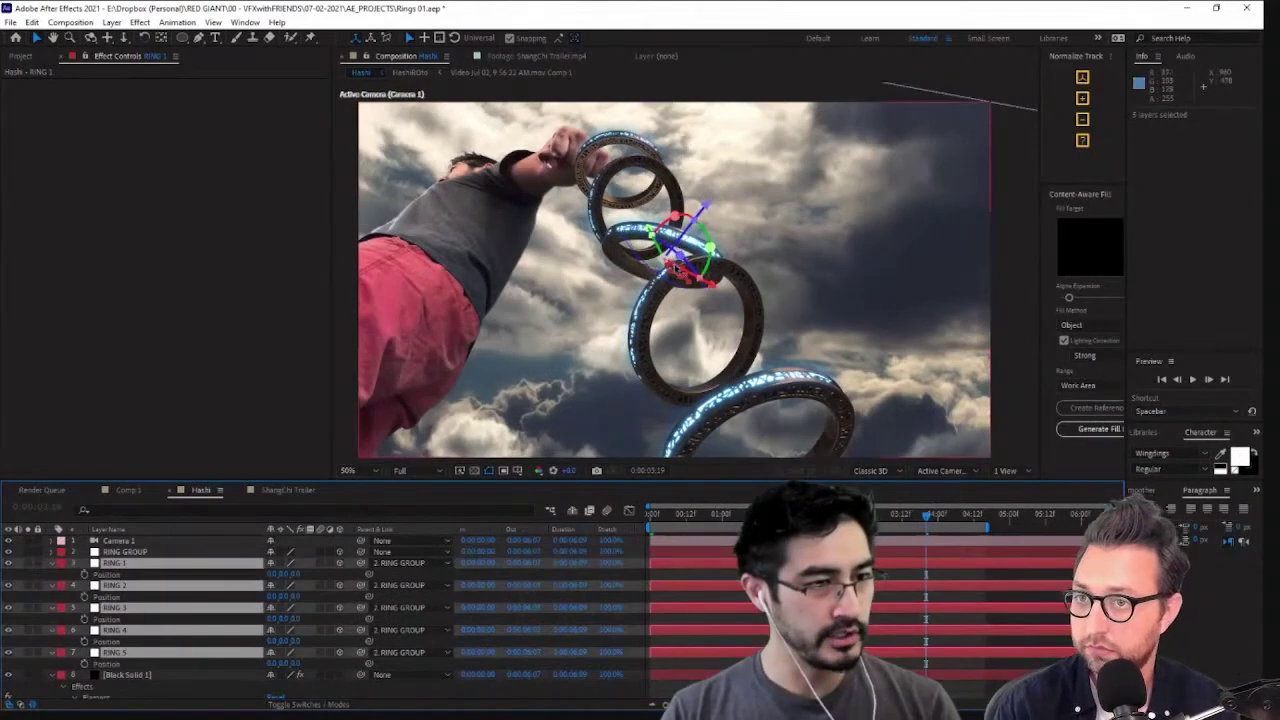
{"action": "key", "text": "p"}
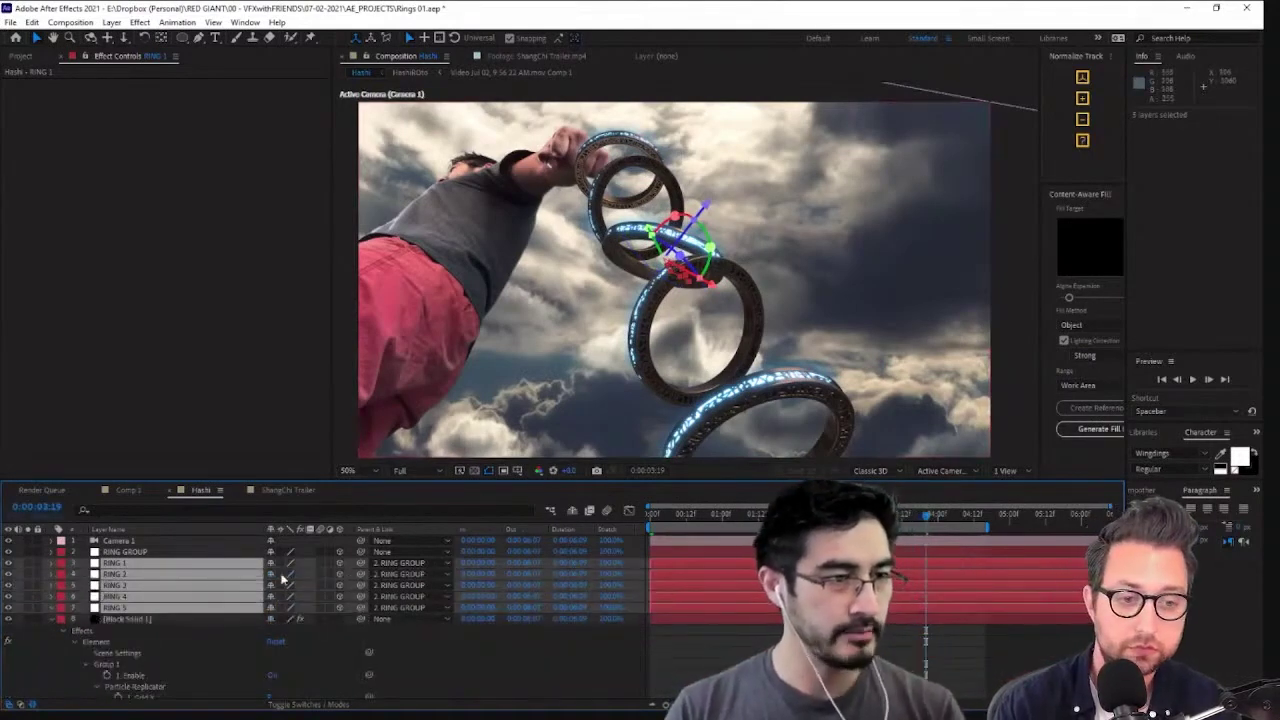
Reduce the Element replicator's Y Scale on Black Solid 1 to about 2.20 to bunch the rings together
{"action": "left_click", "coordinate": [233, 556]}
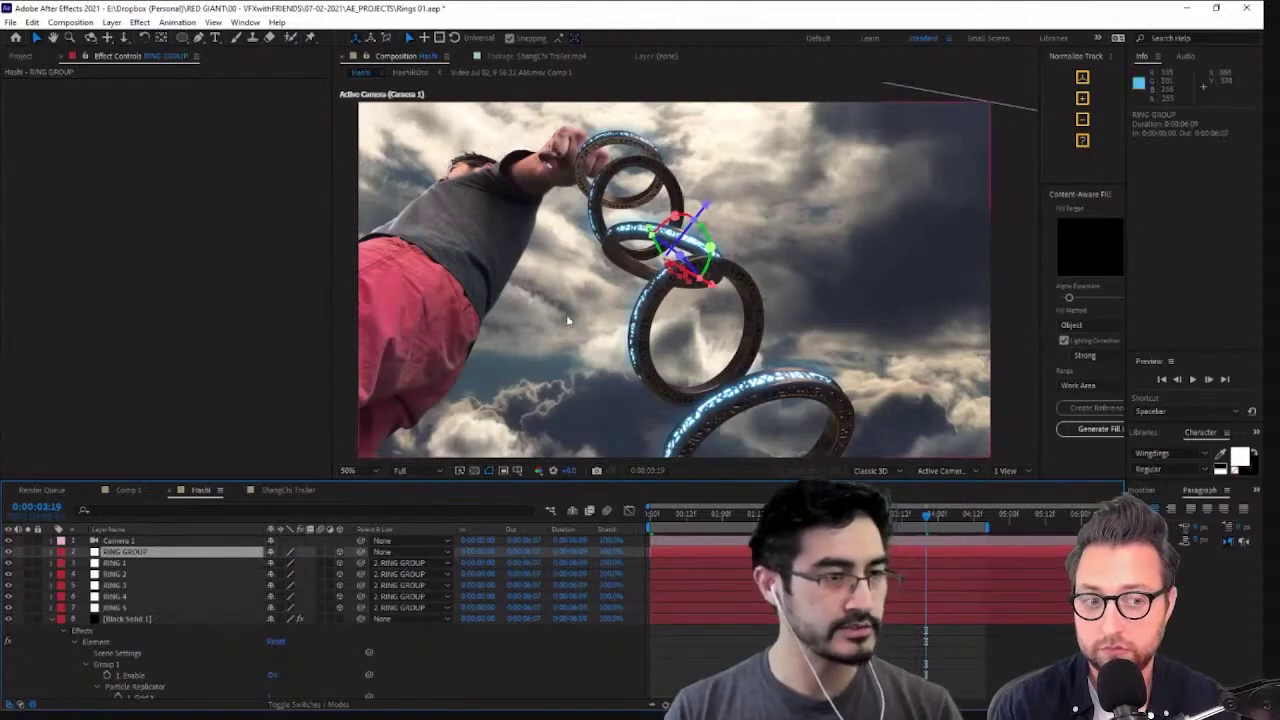
{"action": "left_click", "coordinate": [200, 574]}
{"action": "left_click", "coordinate": [182, 619]}
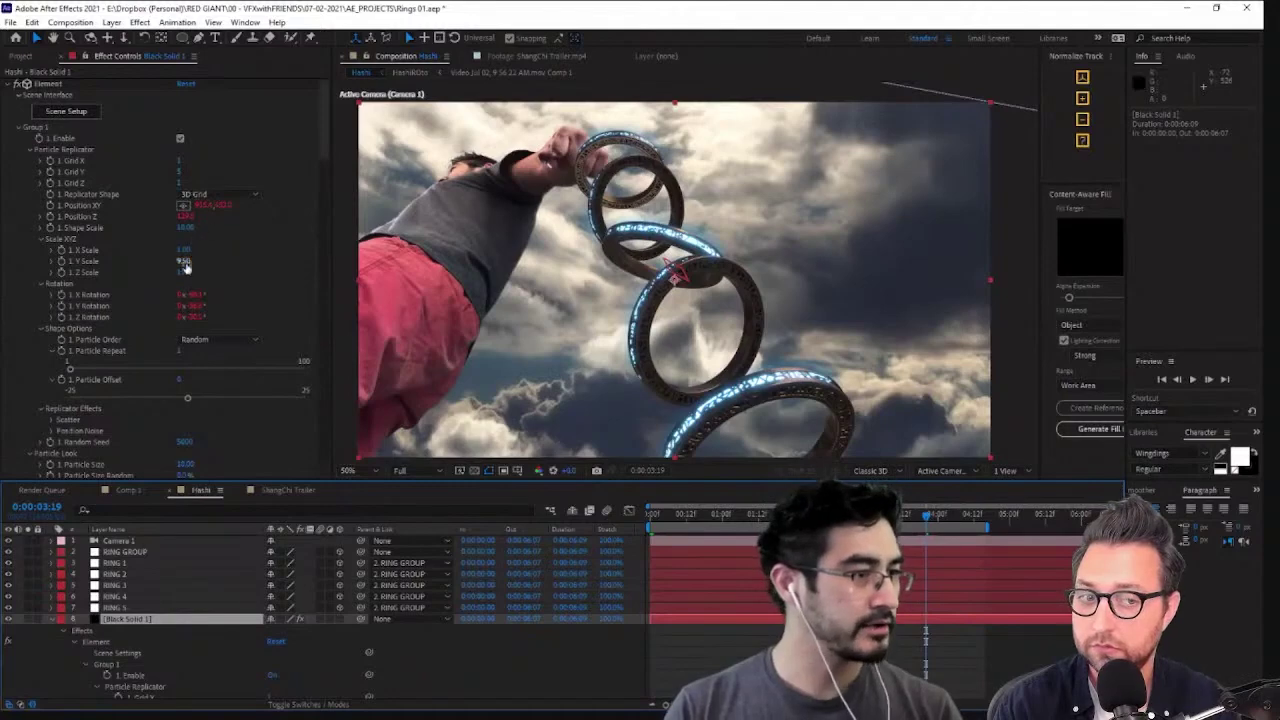
{"action": "left_click_drag", "start_coordinate": [185, 264], "coordinate": [186, 308]}
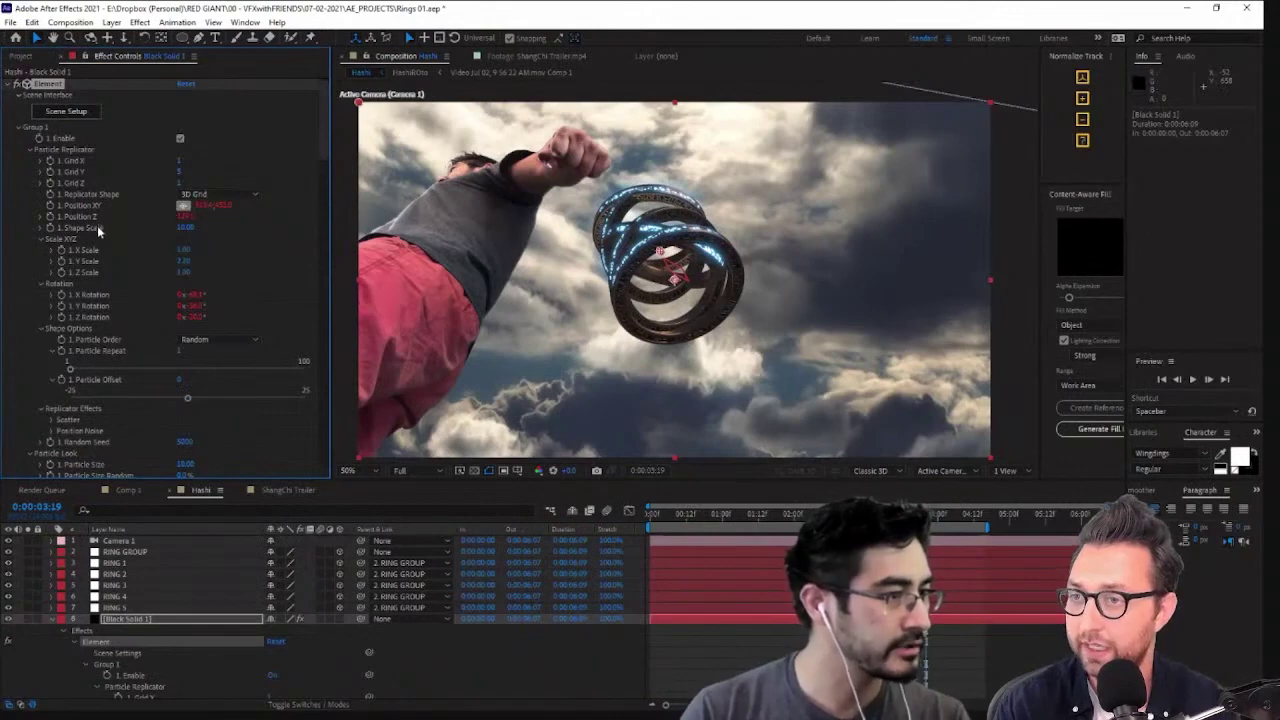
Review the Replicator Shape options without changing them and set Group 1's Particle Offset to 17
{"action": "scroll", "coordinate": [141, 349], "scroll_direction": "down", "scroll_amount": 2}
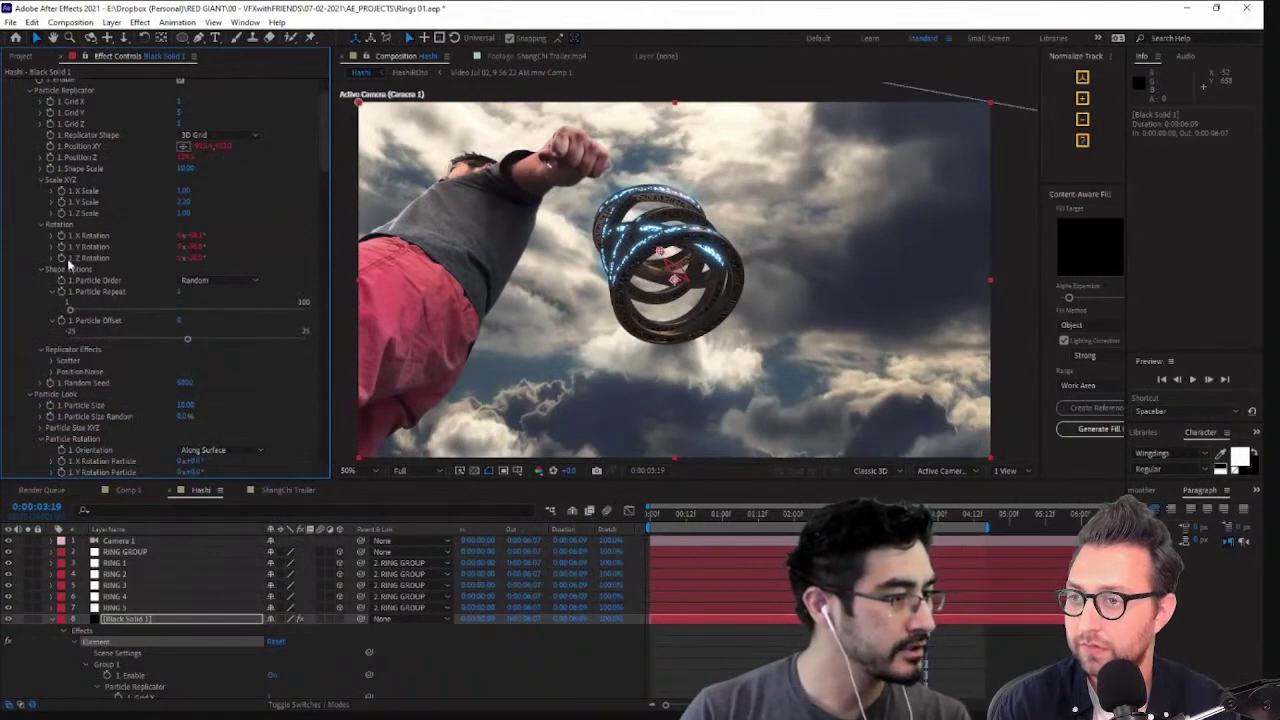
{"action": "scroll", "coordinate": [67, 216], "scroll_direction": "up", "scroll_amount": 2}
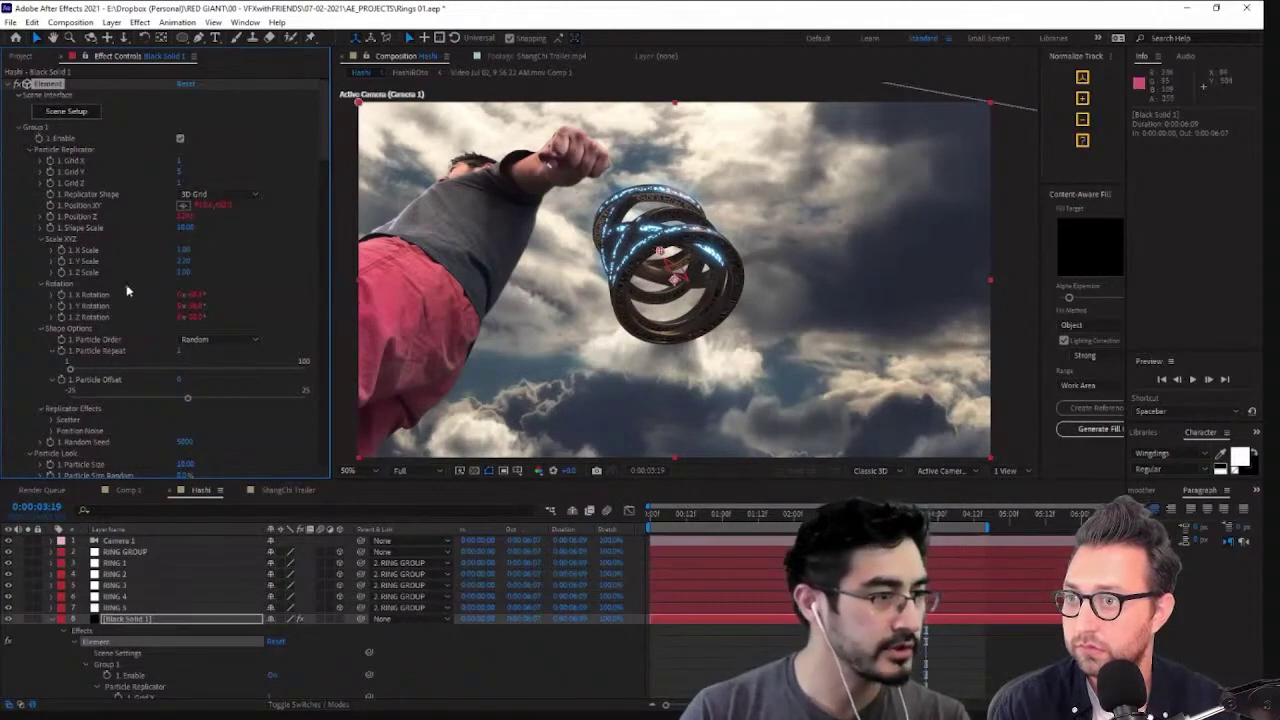
{"action": "left_click", "coordinate": [205, 194]}
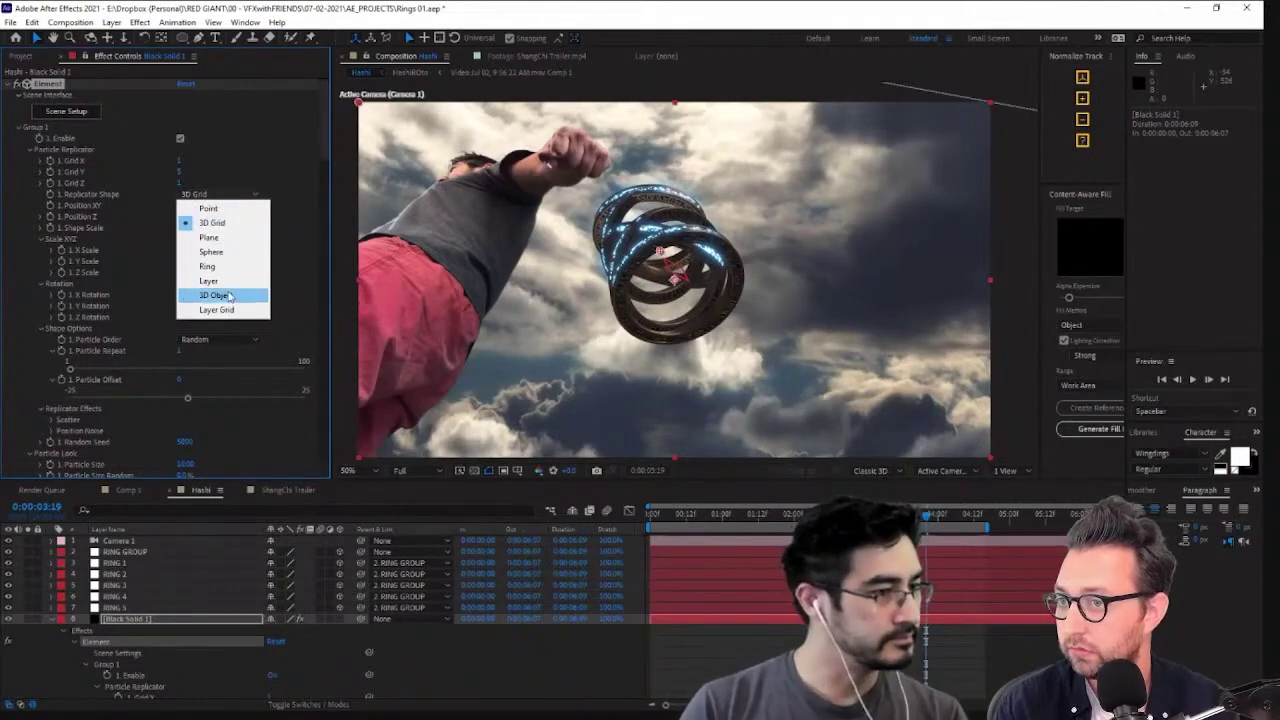
{"action": "left_click", "coordinate": [267, 395]}
{"action": "left_click", "coordinate": [269, 399]}
{"action": "scroll", "coordinate": [269, 401], "scroll_direction": "down", "scroll_amount": 1}
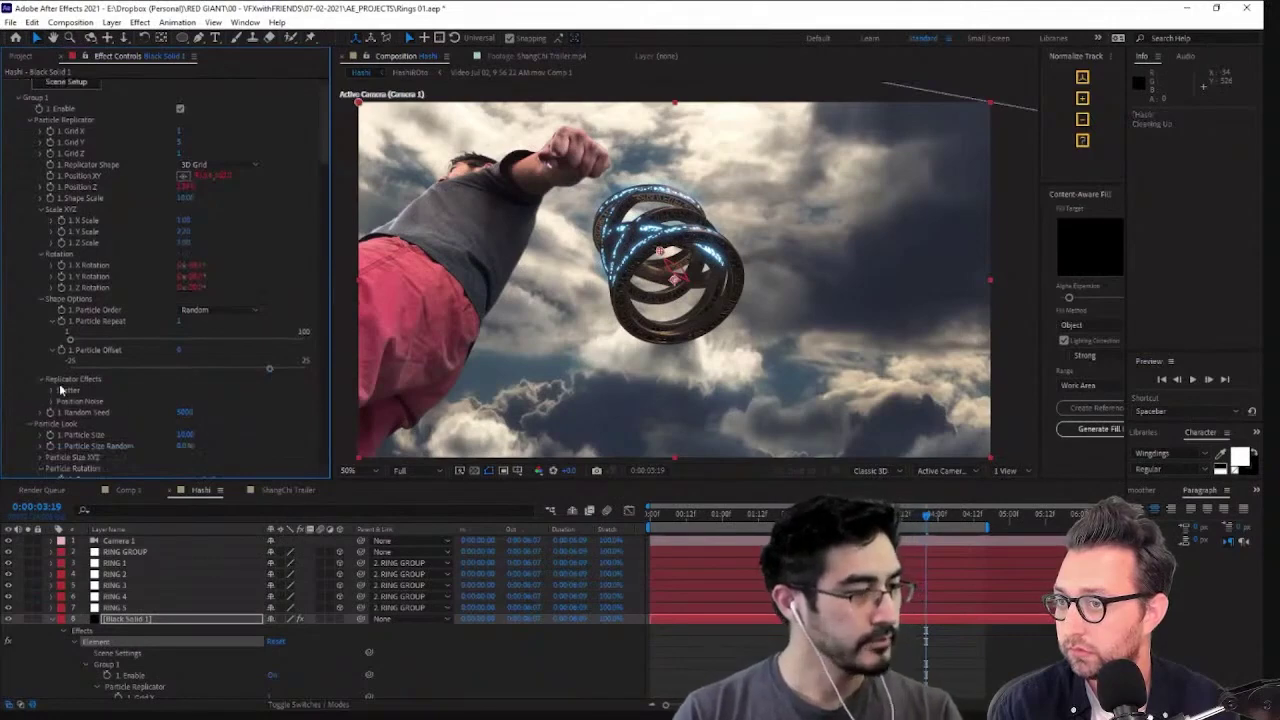
{"action": "scroll", "coordinate": [55, 400], "scroll_direction": "down", "scroll_amount": 1}
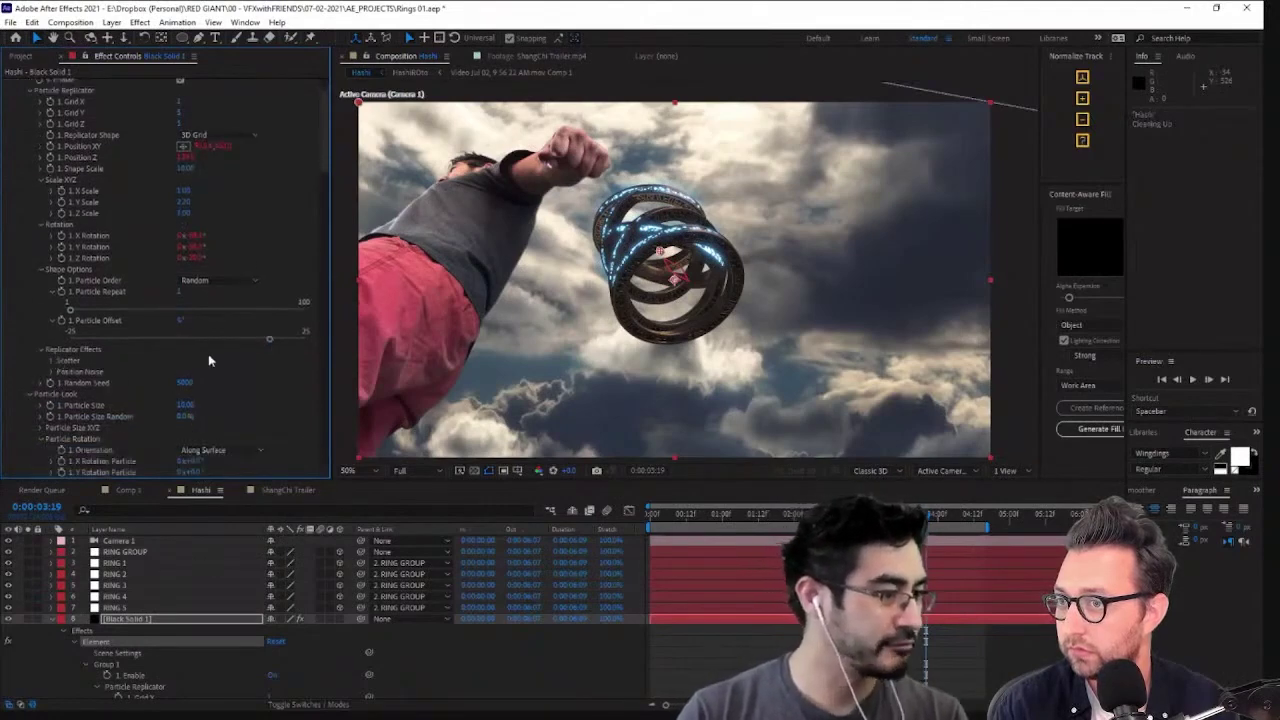
{"action": "scroll", "coordinate": [55, 365], "scroll_direction": "down", "scroll_amount": 1}
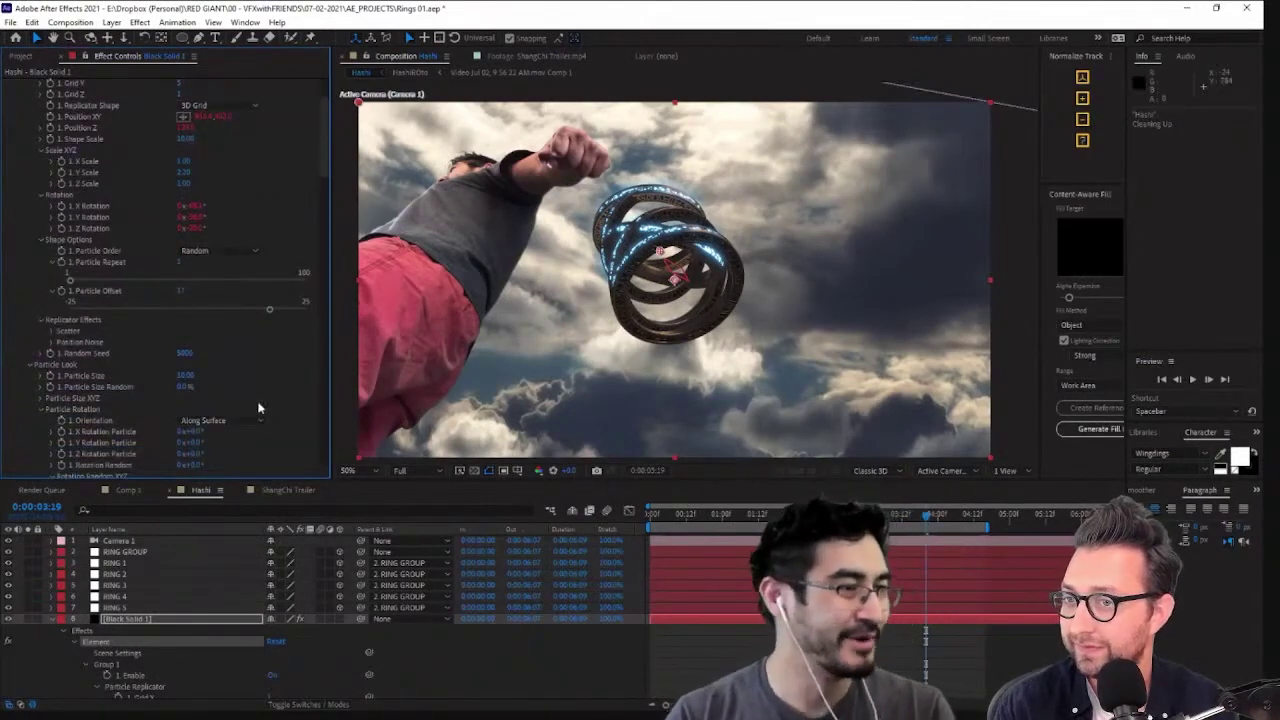
{"action": "scroll", "coordinate": [258, 407], "scroll_direction": "down", "scroll_amount": 1}
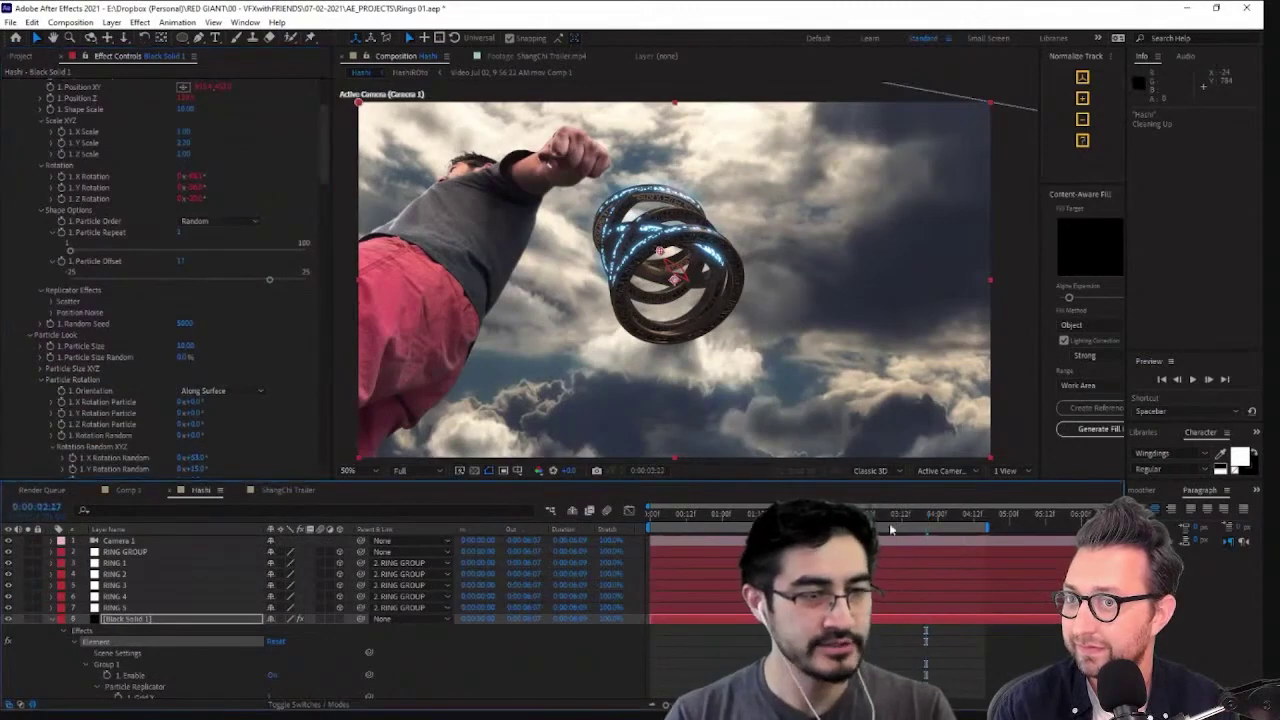
Go to 0:00:03:22 and set the Y Scale of Group 1's Element replicator on Black Solid 1 to 2.20
{"action": "left_click", "coordinate": [935, 528]}
{"action": "scroll", "coordinate": [242, 269], "scroll_direction": "up", "scroll_amount": 4}
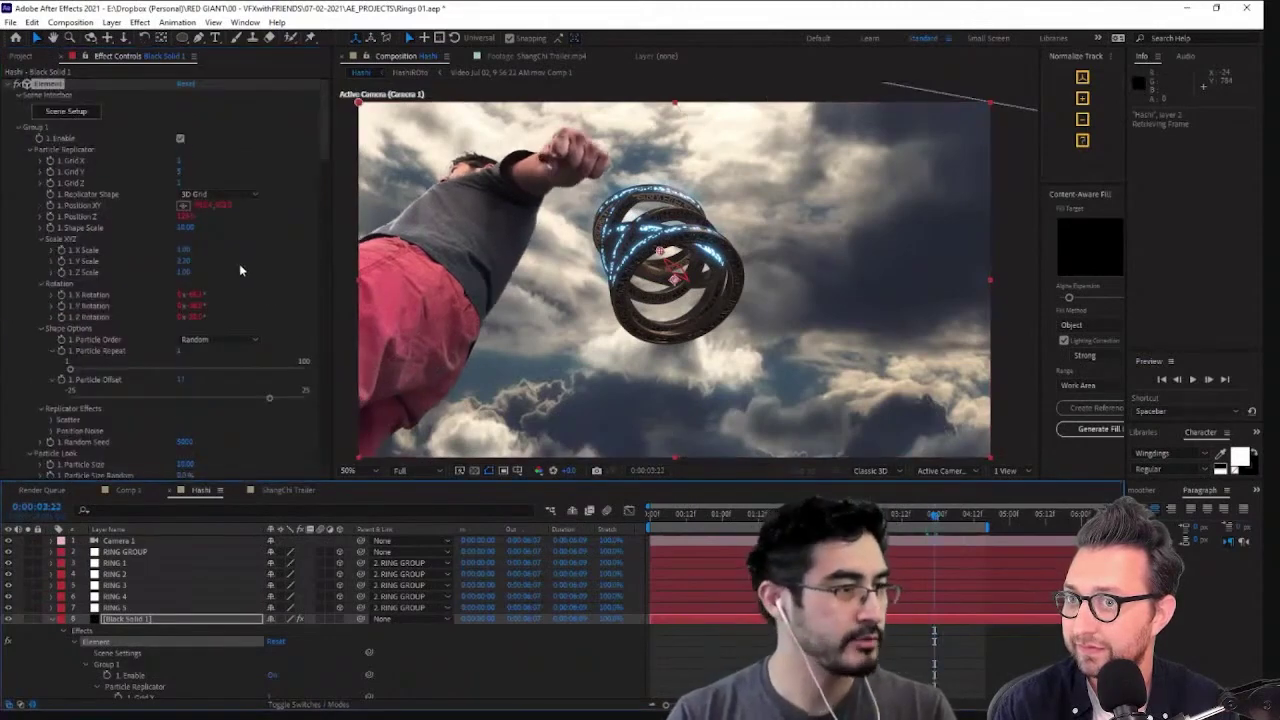
{"action": "left_click", "coordinate": [183, 260]}
{"action": "type", "text": "2.2"}
{"action": "key", "text": "Return"}
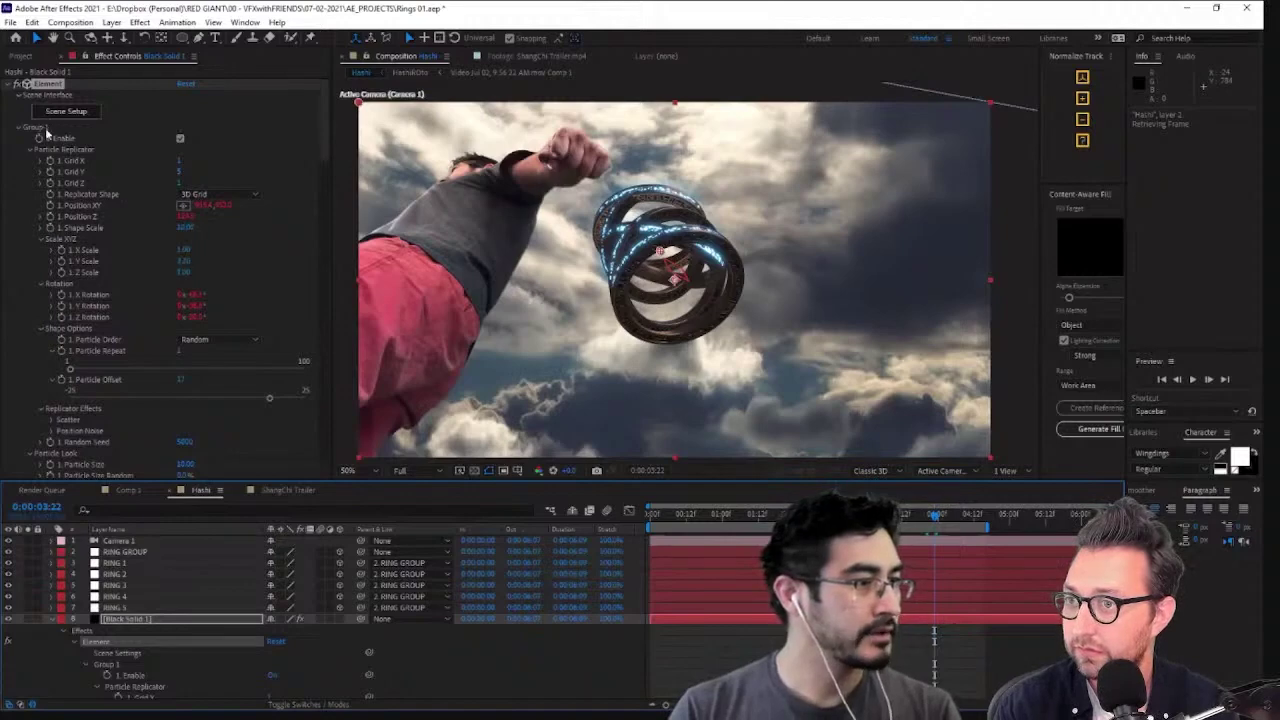
{"action": "left_click", "coordinate": [59, 134]}
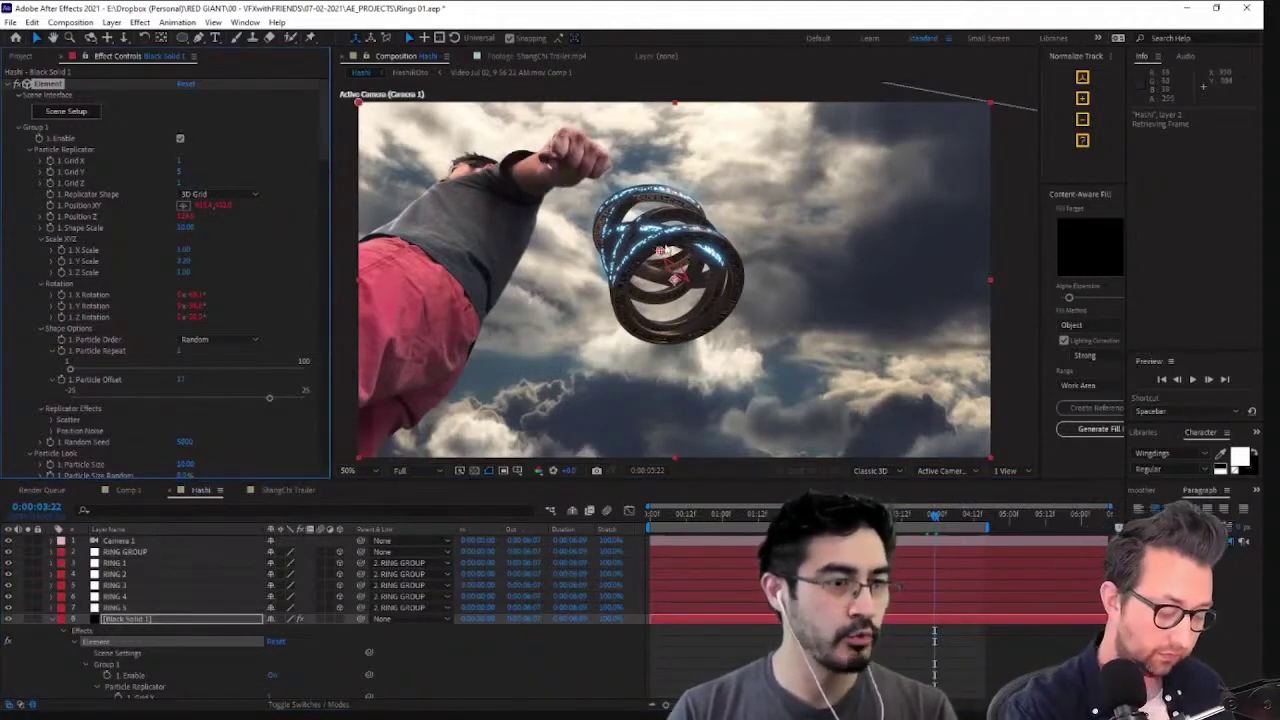
Turn off the visibility of the RING 1 through RING 5 layers and select RING GROUP
{"action": "left_click", "coordinate": [135, 563]}
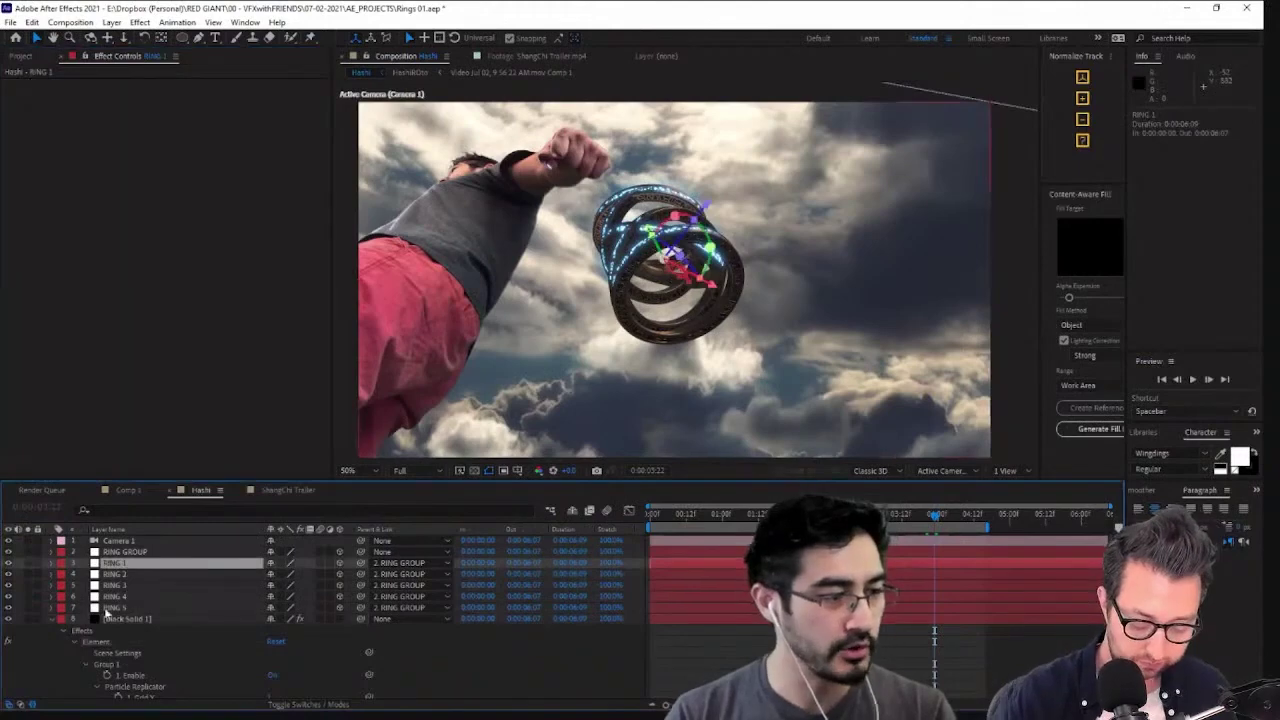
{"action": "left_click_drag", "start_coordinate": [9, 566], "coordinate": [9, 607]}
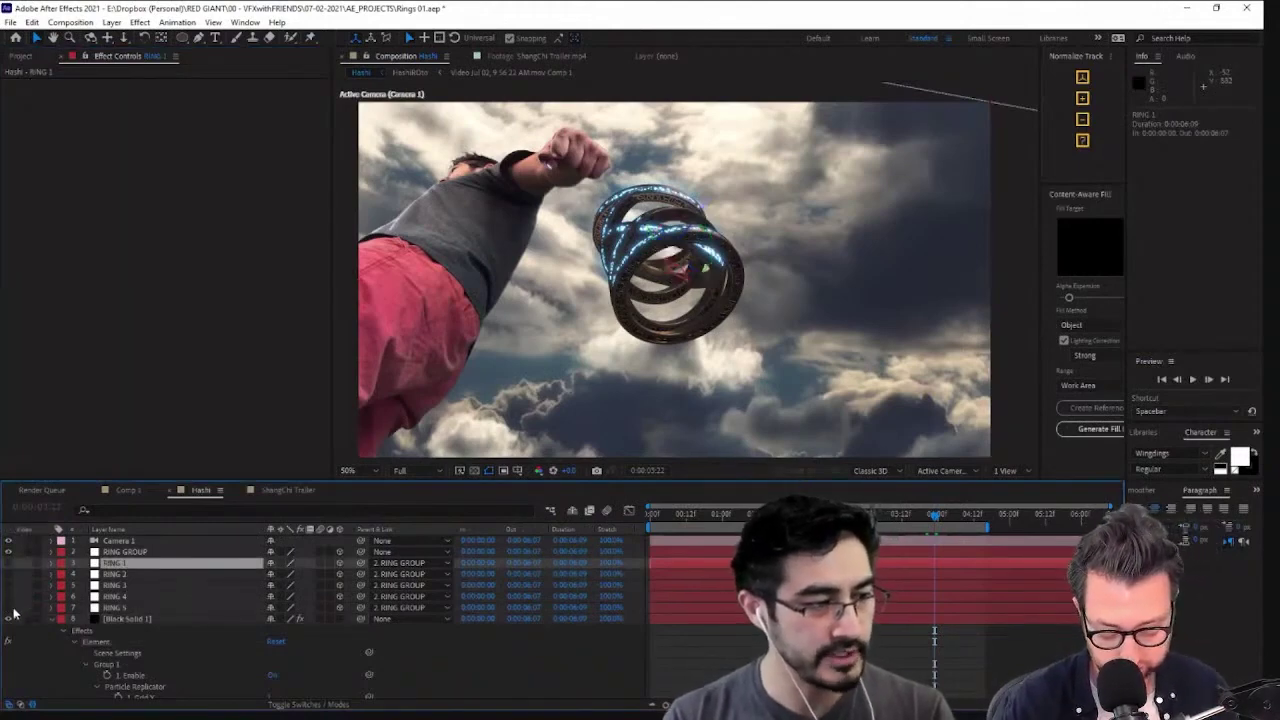
{"action": "left_click", "coordinate": [150, 551]}
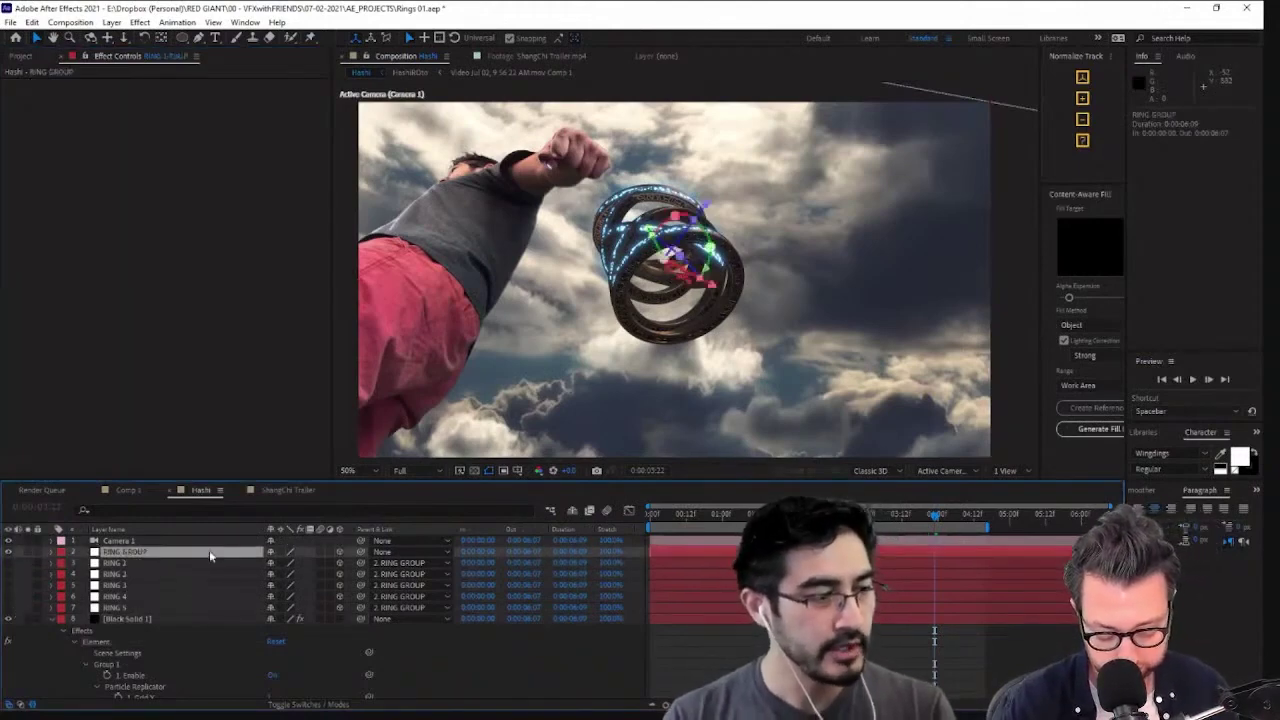
Spread the rings by raising Black Solid 1's replicator Y Scale to about 10, keyframe it at 0:00:03:22, and show the layer's keyframed properties
{"action": "left_click", "coordinate": [120, 621]}
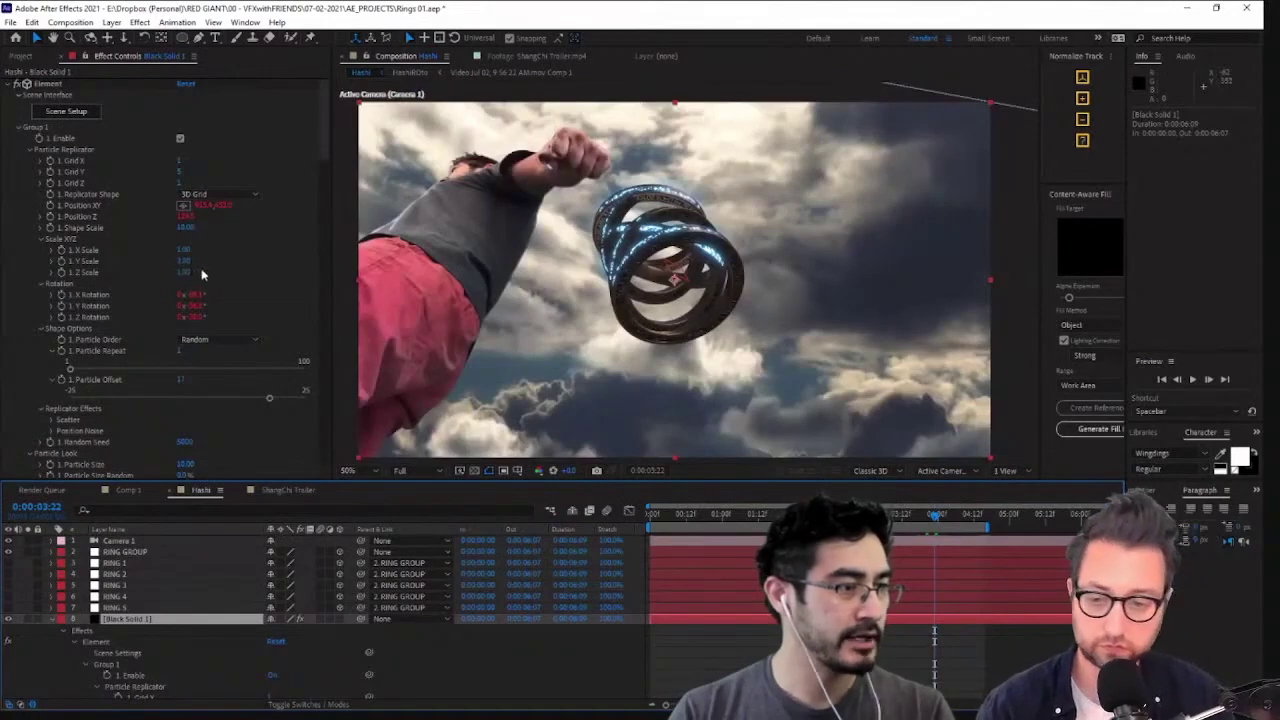
{"action": "left_click_drag", "start_coordinate": [184, 262], "coordinate": [252, 277]}
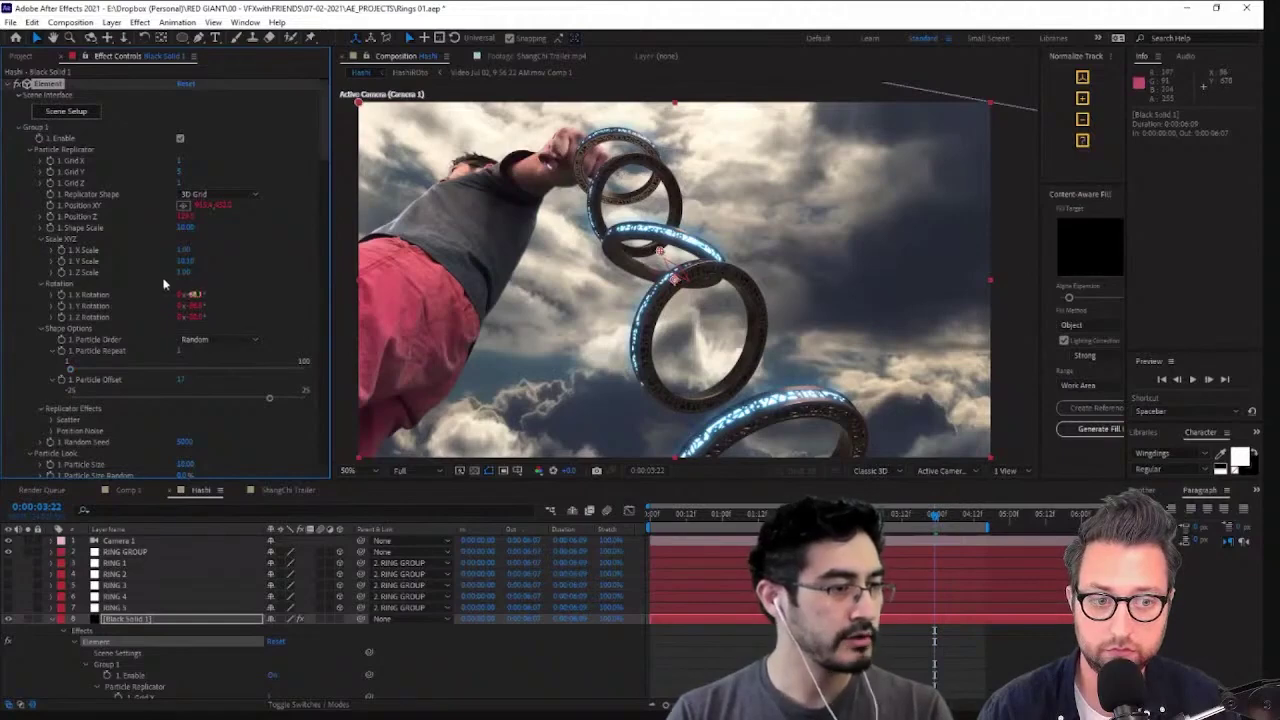
{"action": "left_click", "coordinate": [61, 261]}
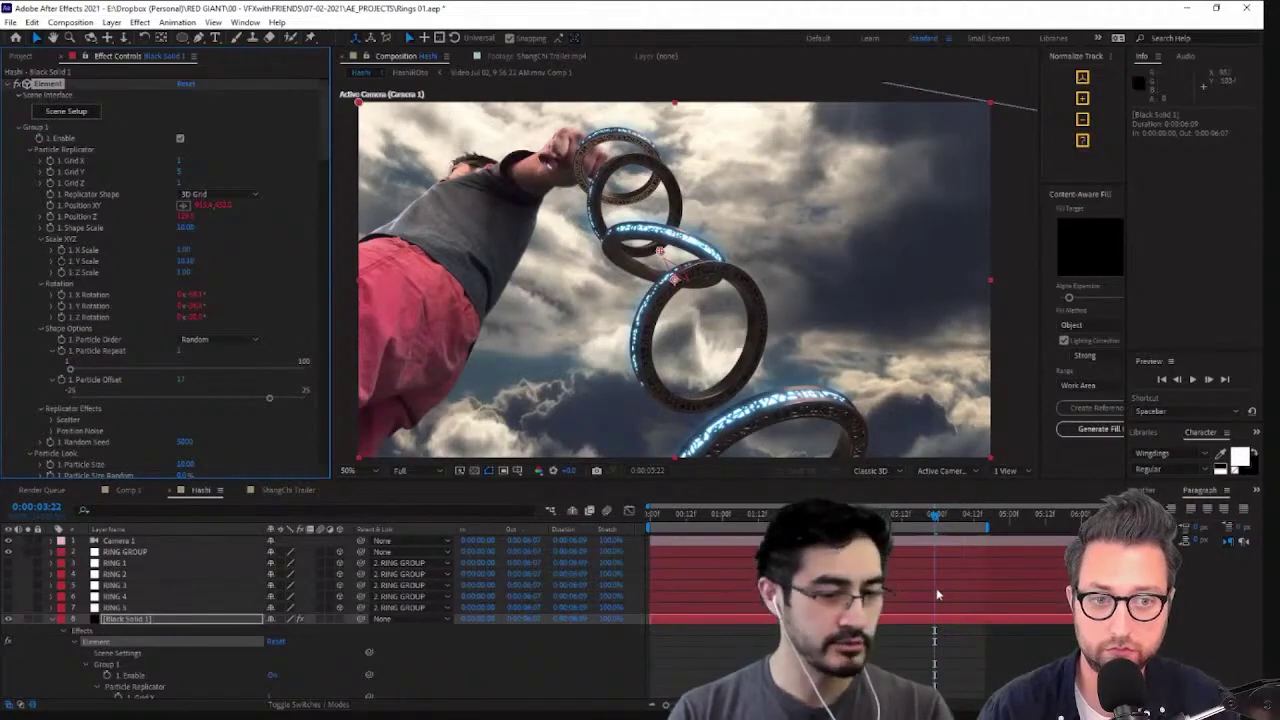
{"action": "key", "text": "u"}
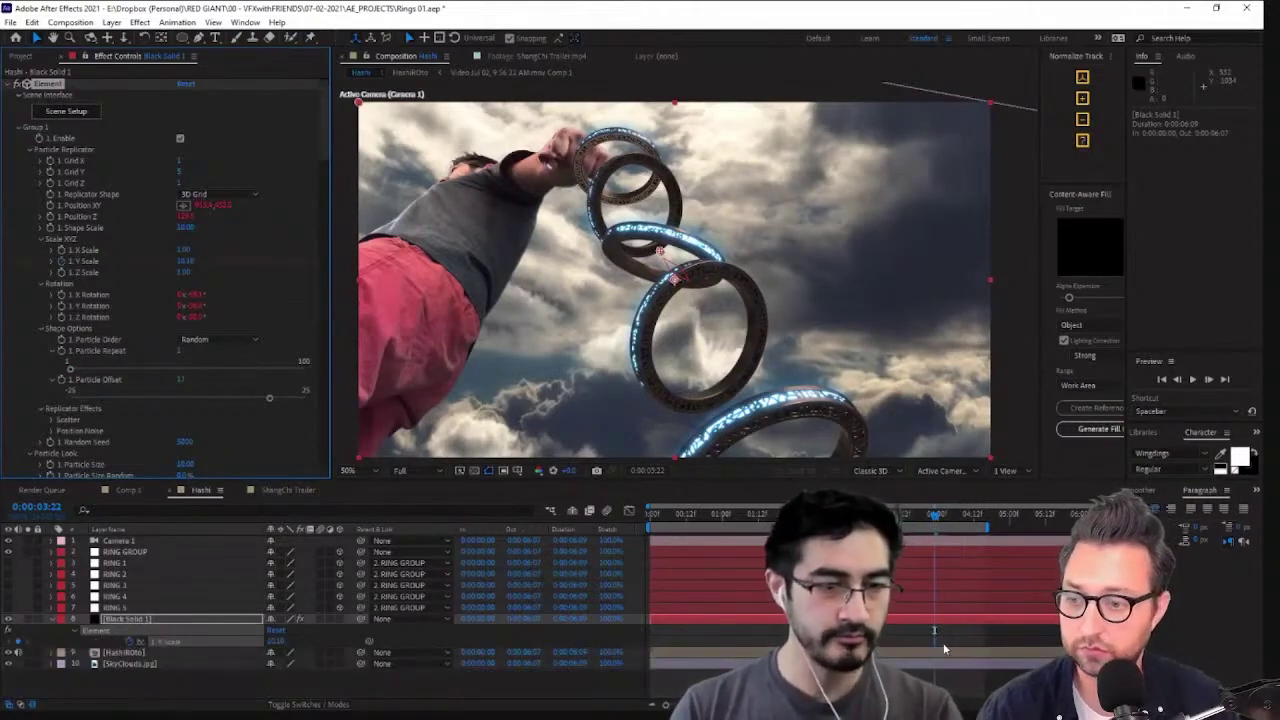
Go to 0:00:01:22 and lower the keyframed replicator Y Scale to about 1.80 to bunch the rings together
{"action": "left_click_drag", "start_coordinate": [731, 515], "coordinate": [767, 517]}
{"action": "key", "text": "space"}
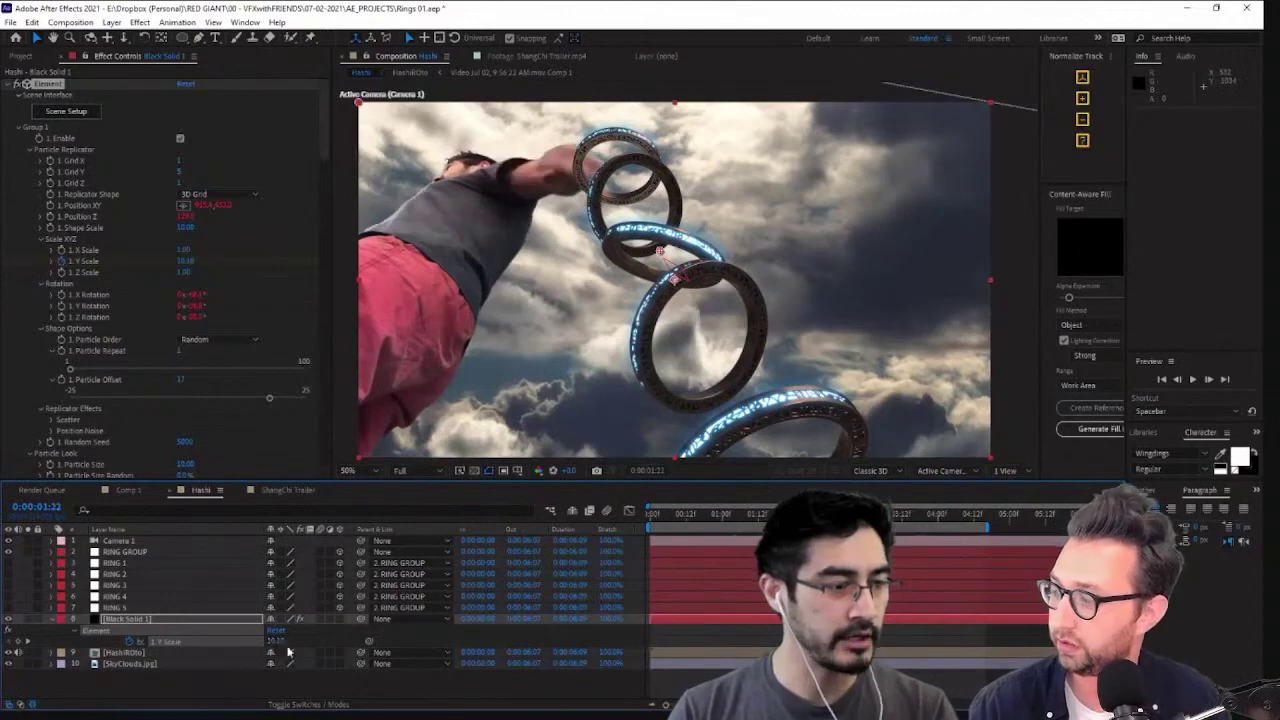
{"action": "left_click_drag", "start_coordinate": [273, 641], "coordinate": [246, 657]}
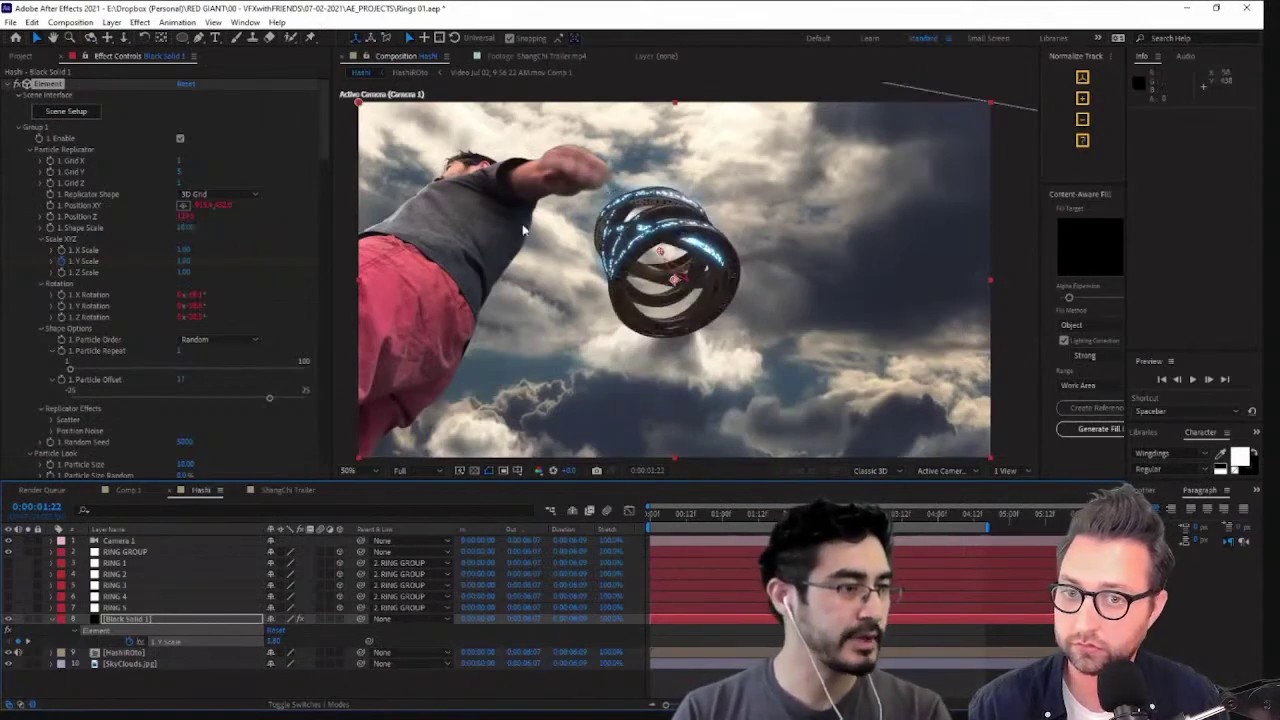
Show RING GROUP's Position and move the group up above the man's outstretched hand at 0:00:01:22
{"action": "left_click", "coordinate": [165, 562]}
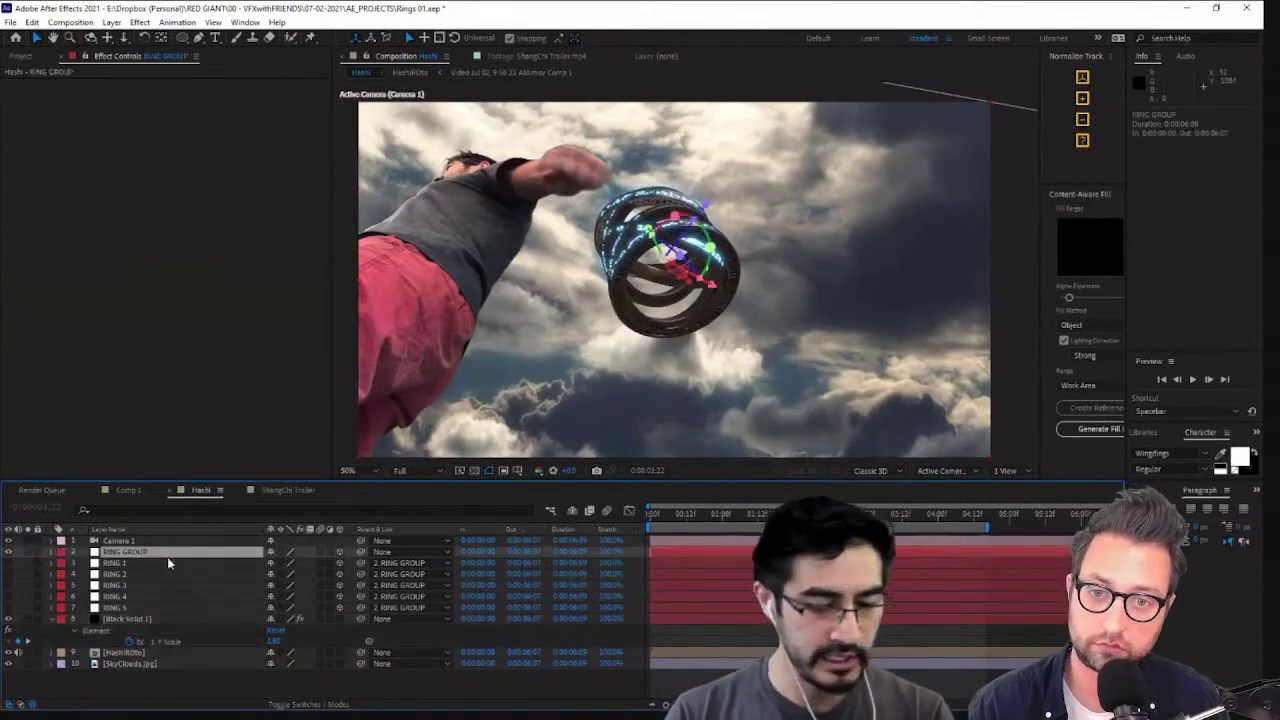
{"action": "key", "text": "p"}
{"action": "key", "text": "r"}
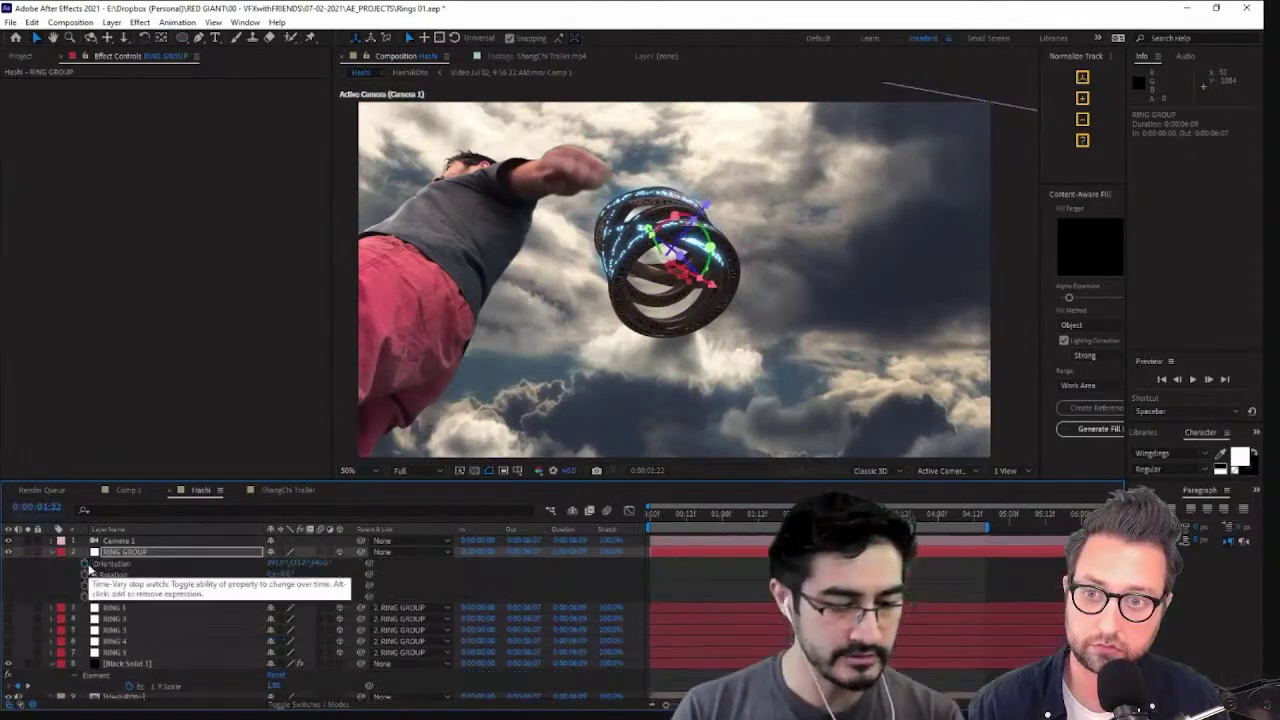
{"action": "key", "text": "p"}
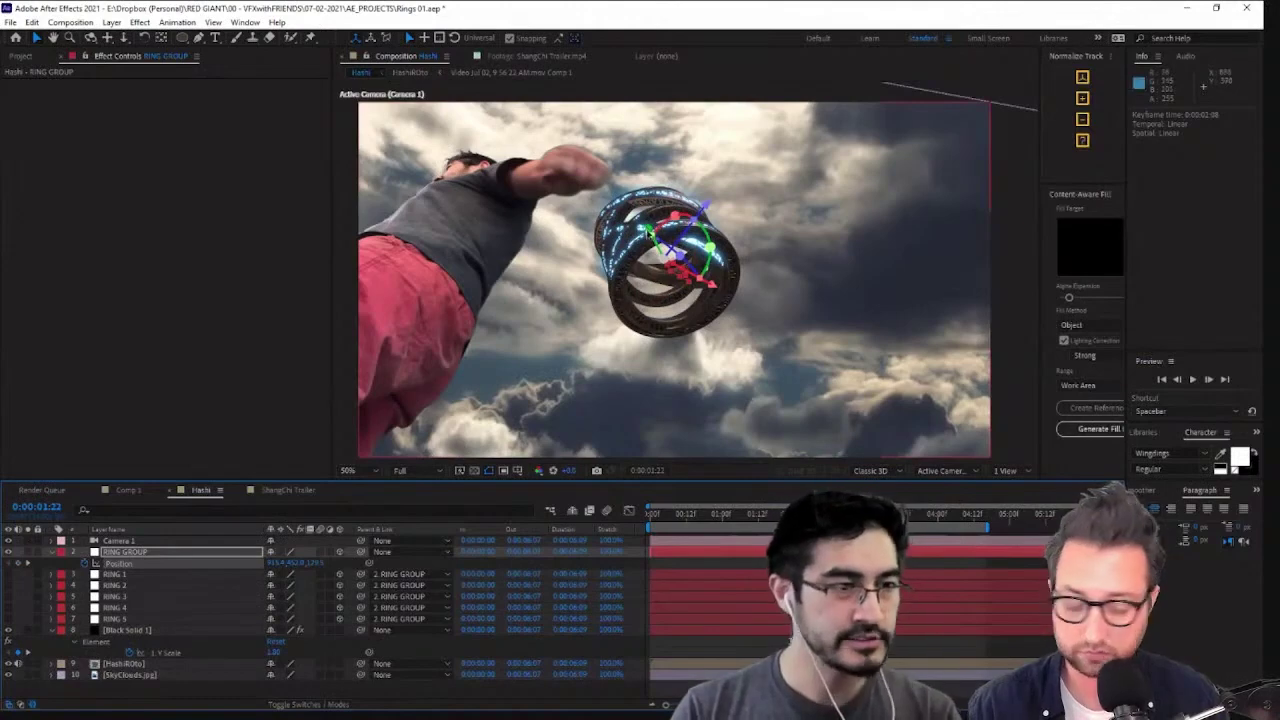
{"action": "left_click_drag", "start_coordinate": [648, 233], "coordinate": [2, 2]}
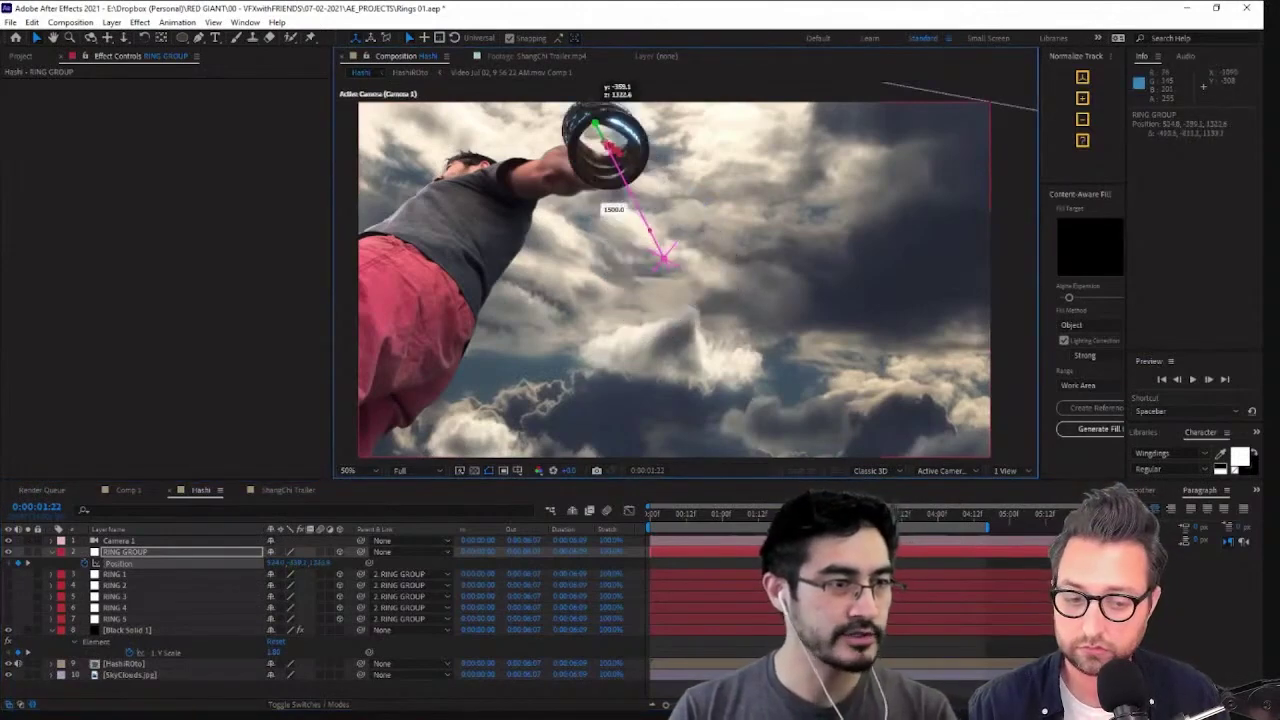
{"action": "left_click_drag", "start_coordinate": [607, 143], "coordinate": [607, 143]}
{"action": "left_click_drag", "start_coordinate": [684, 108], "coordinate": [732, 247]}
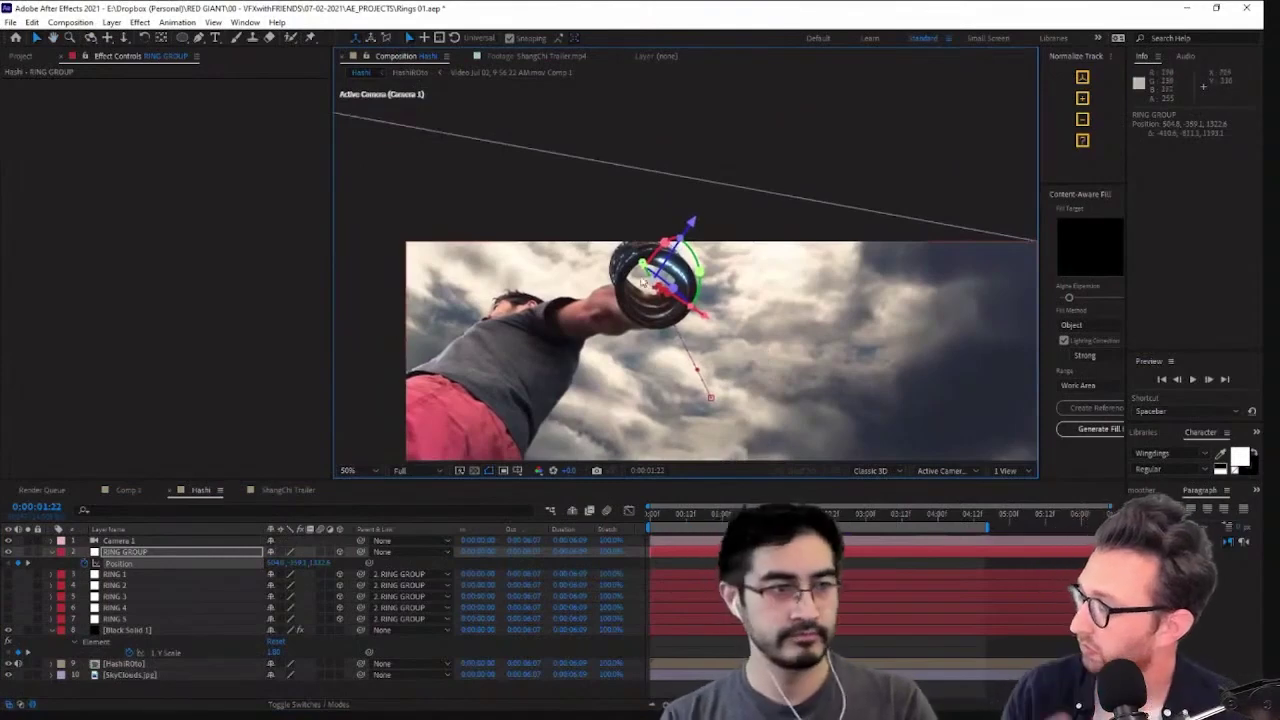
{"action": "left_click_drag", "start_coordinate": [643, 266], "coordinate": [436, 155]}
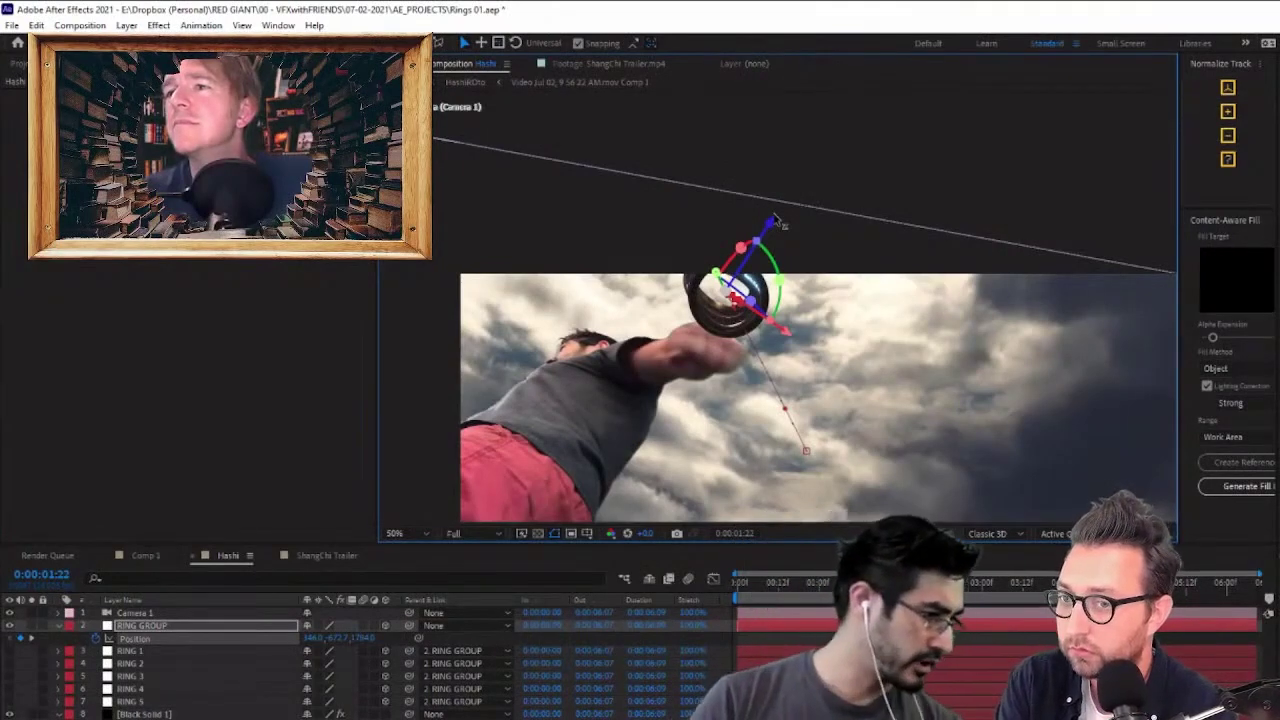
Examine the Scatter settings under Replicator Effects in Black Solid 1's Element effect
{"action": "left_click", "coordinate": [143, 714]}
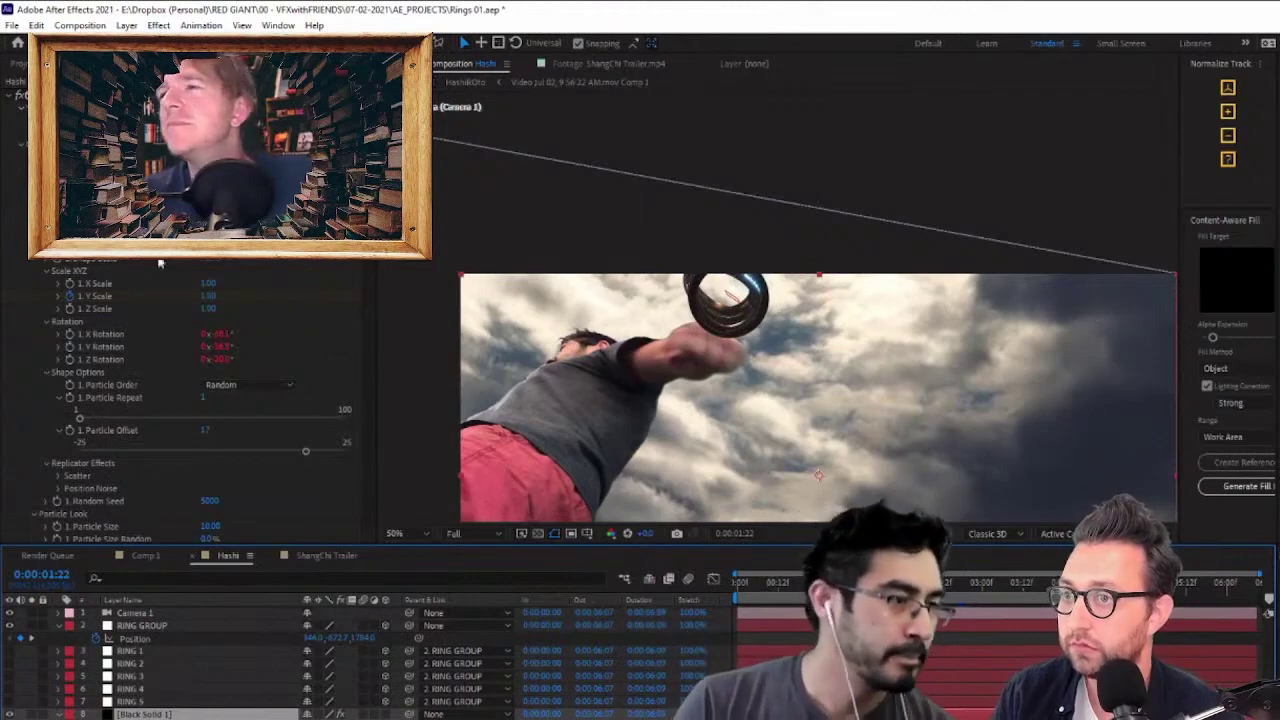
{"action": "scroll", "coordinate": [228, 287], "scroll_direction": "down", "scroll_amount": 3}
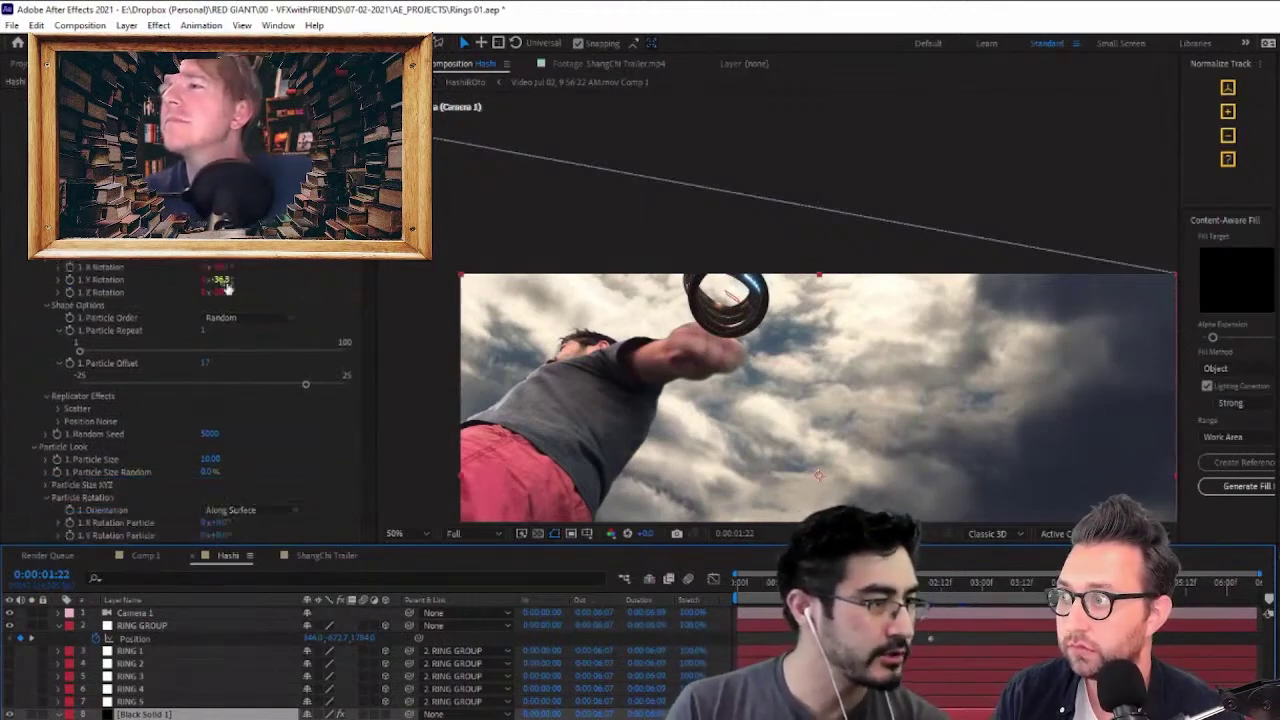
{"action": "left_click", "coordinate": [62, 408]}
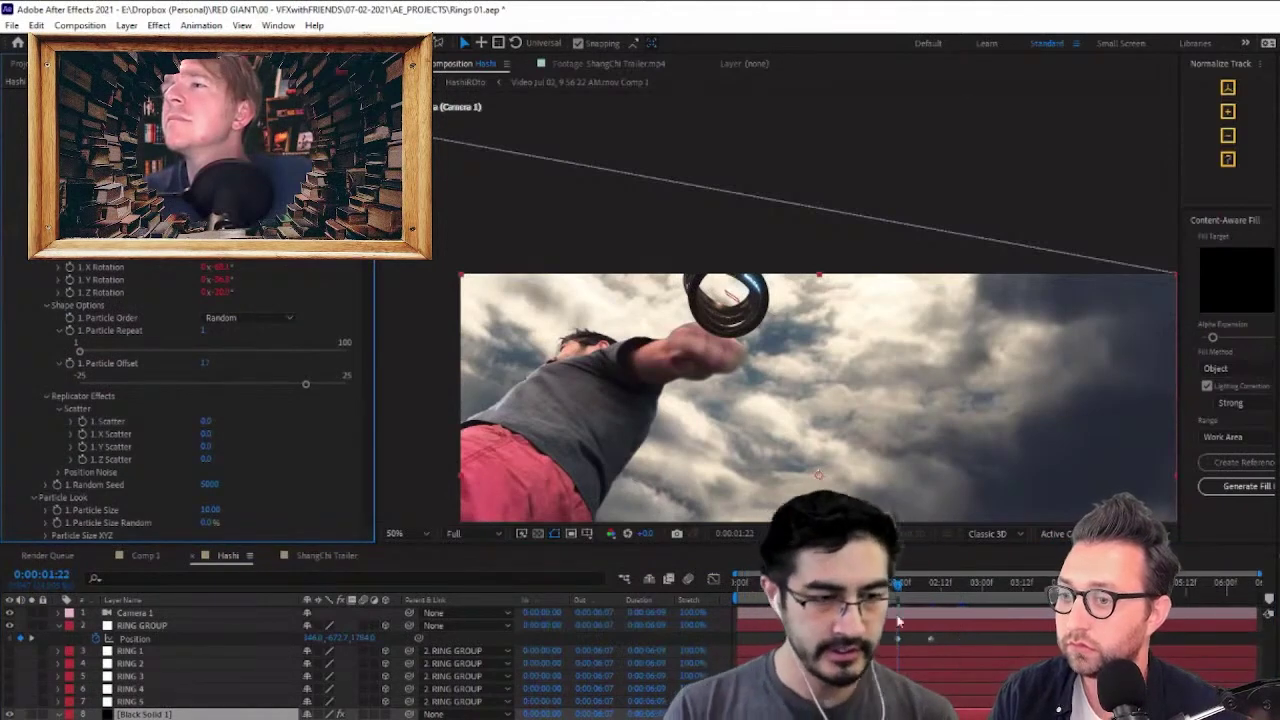
Shift RING GROUP's second Position keyframe earlier on the timeline and go to 0:00:01:15
{"action": "middle_click_drag", "start_coordinate": [940, 401], "coordinate": [909, 234]}
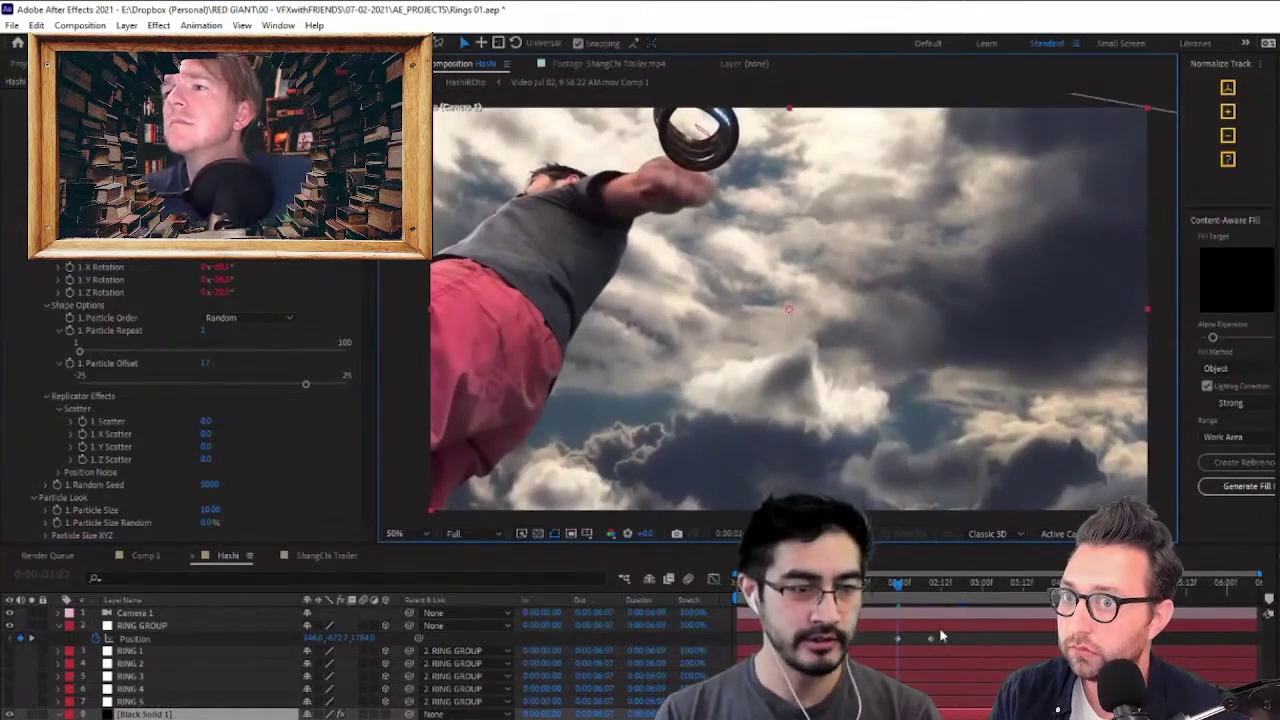
{"action": "key", "text": "equal"}
{"action": "key", "text": "equal"}
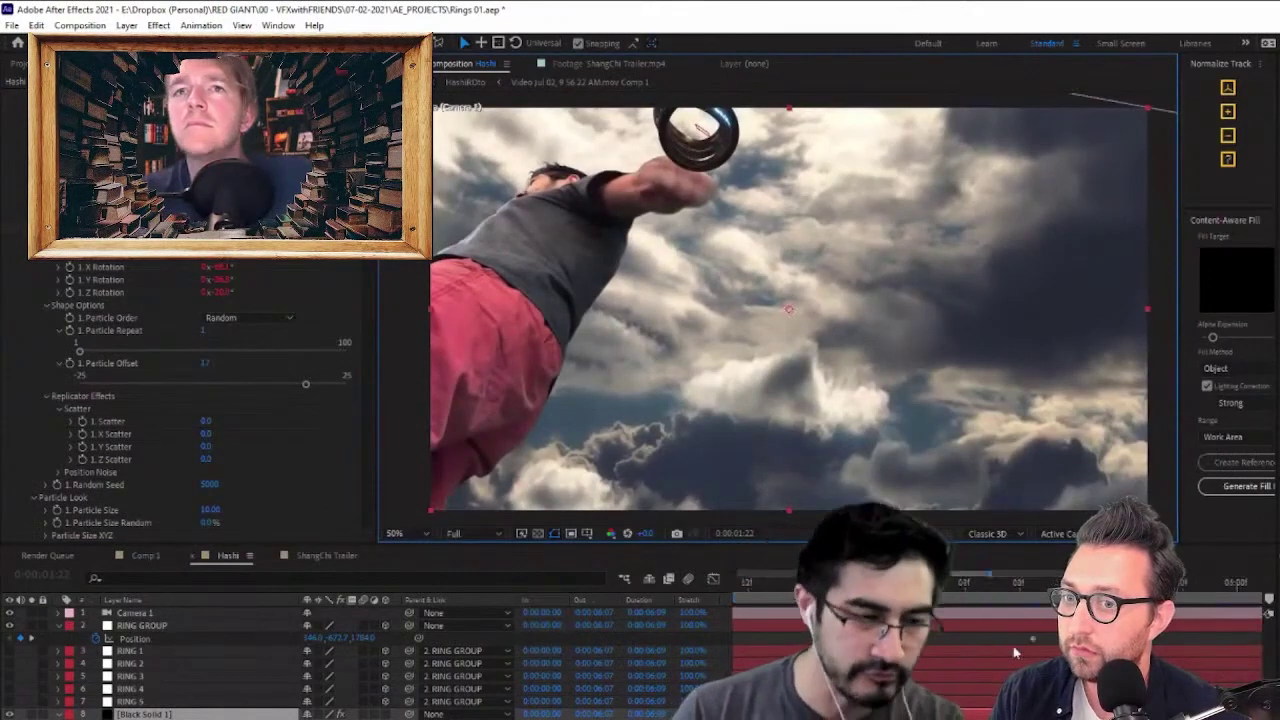
{"action": "left_click_drag", "start_coordinate": [1003, 636], "coordinate": [1060, 688]}
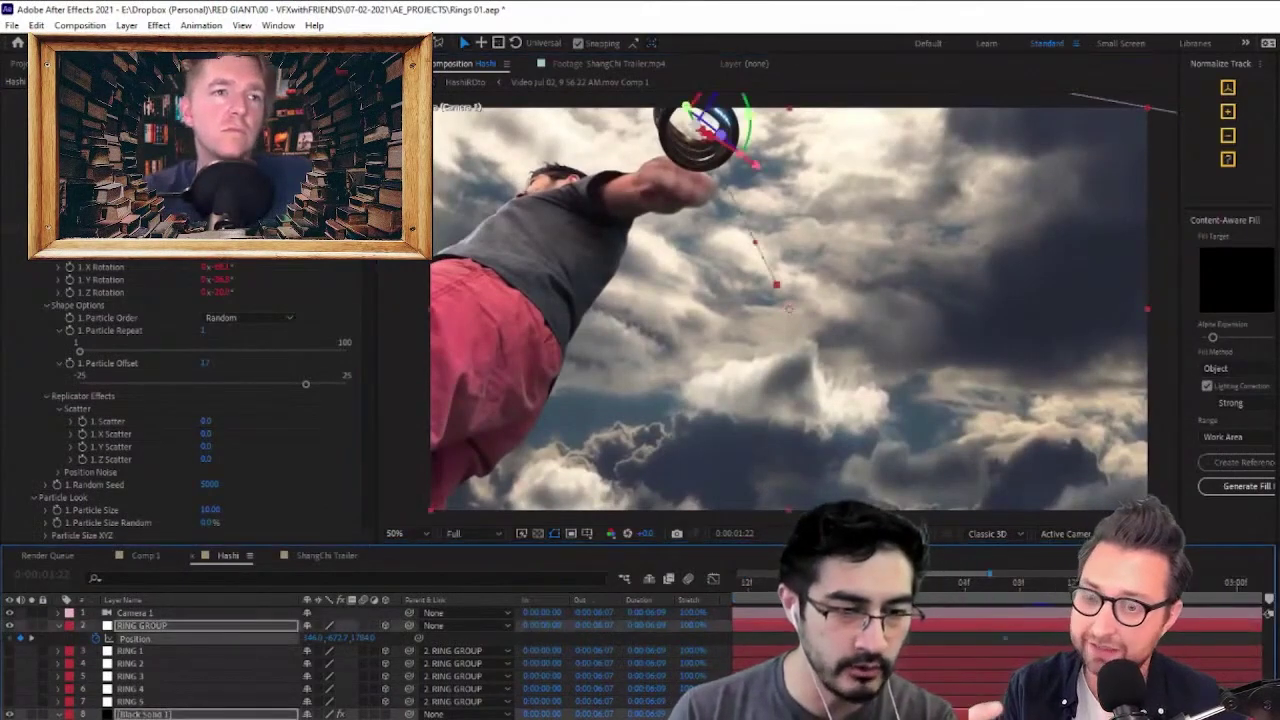
{"action": "key", "text": "space"}
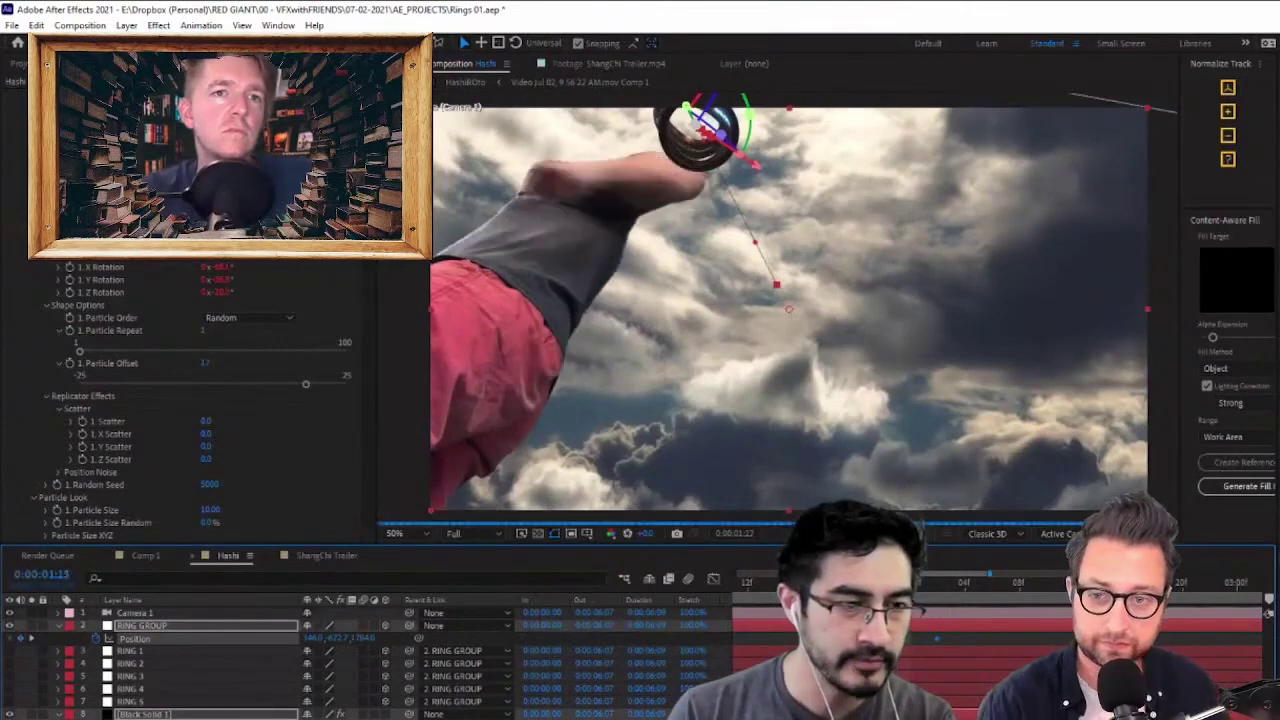
{"action": "scroll", "coordinate": [883, 331], "scroll_direction": "up", "scroll_amount": 2}
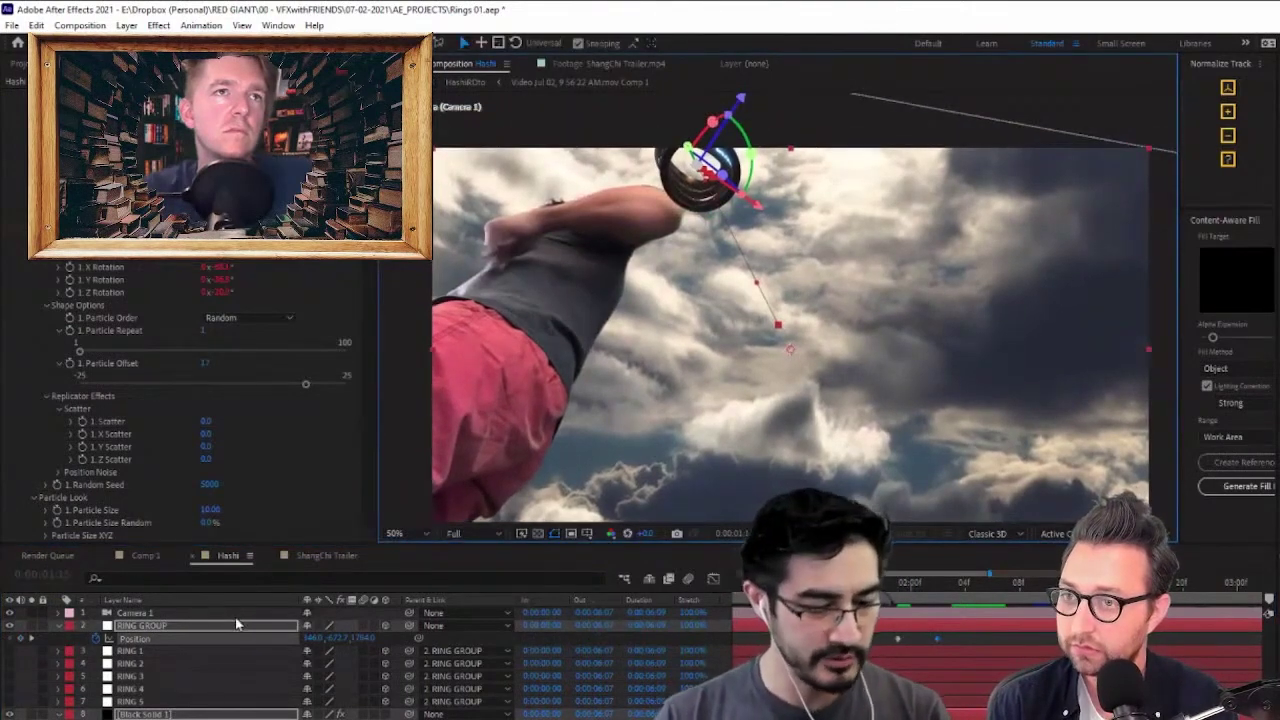
Start keyframing RING GROUP's Orientation at 0:00:01:15 and show its keyframed Position and Orientation together
{"action": "key", "text": "u"}
{"action": "key", "text": "r"}
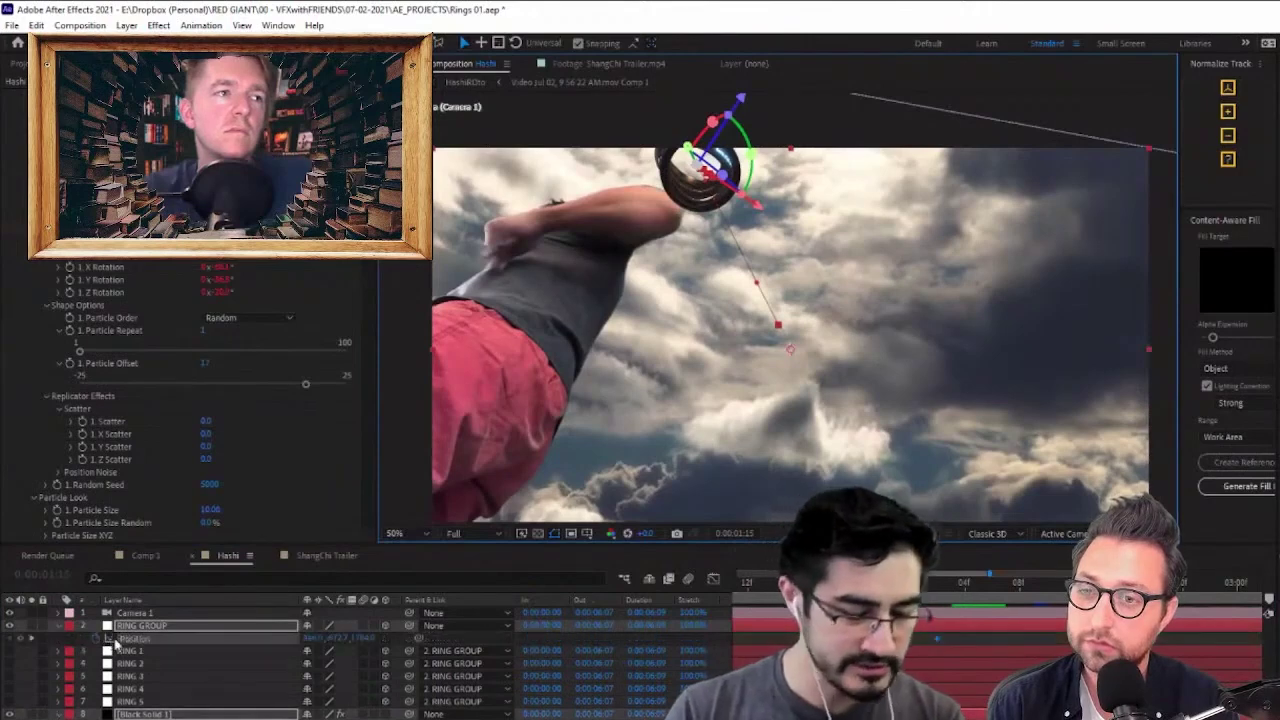
{"action": "left_click", "coordinate": [97, 640]}
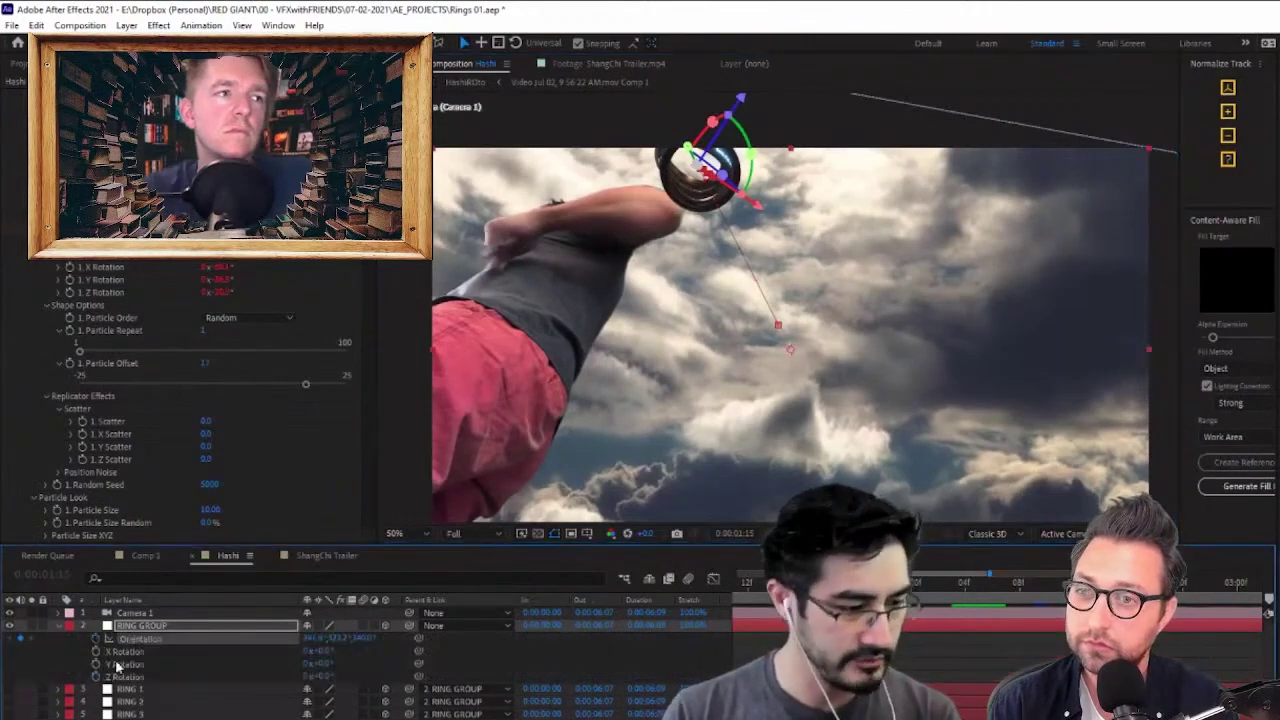
{"action": "key", "text": "u"}
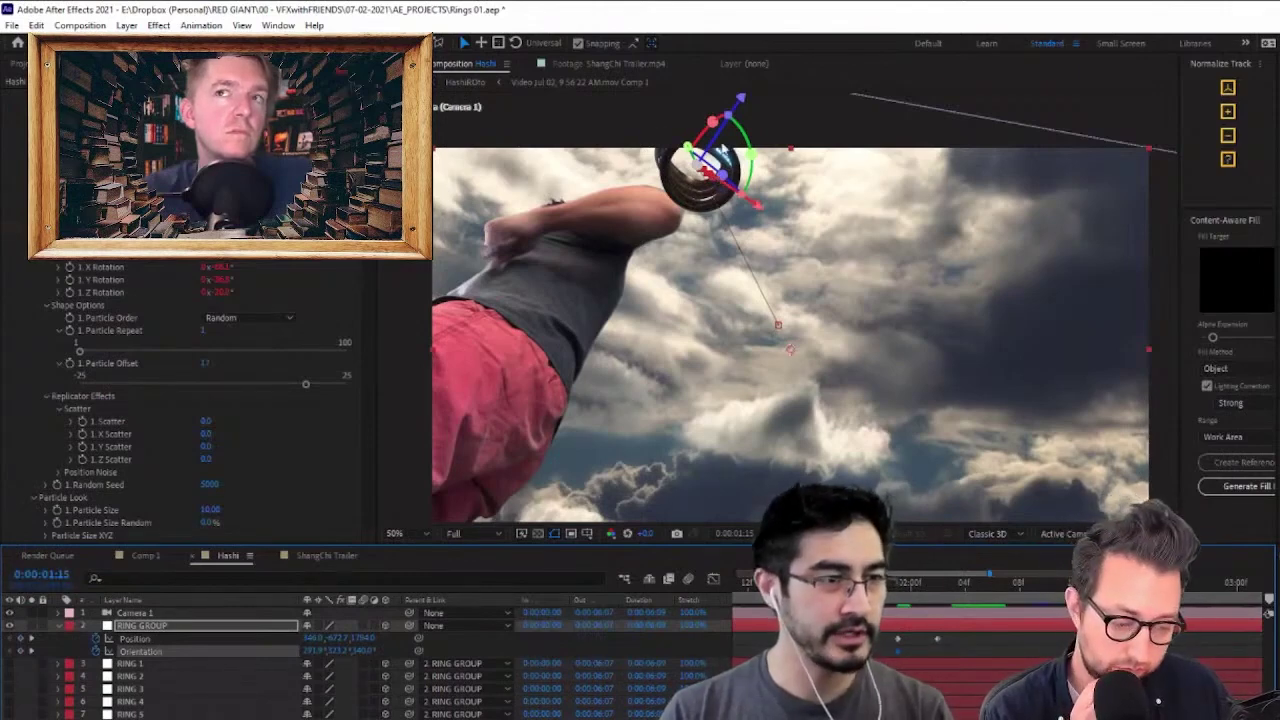
Rotate RING GROUP at 0:00:01:15 so the bunched rings turn side-on with their glowing blue bands facing the camera
{"action": "left_click_drag", "start_coordinate": [735, 139], "coordinate": [706, 170]}
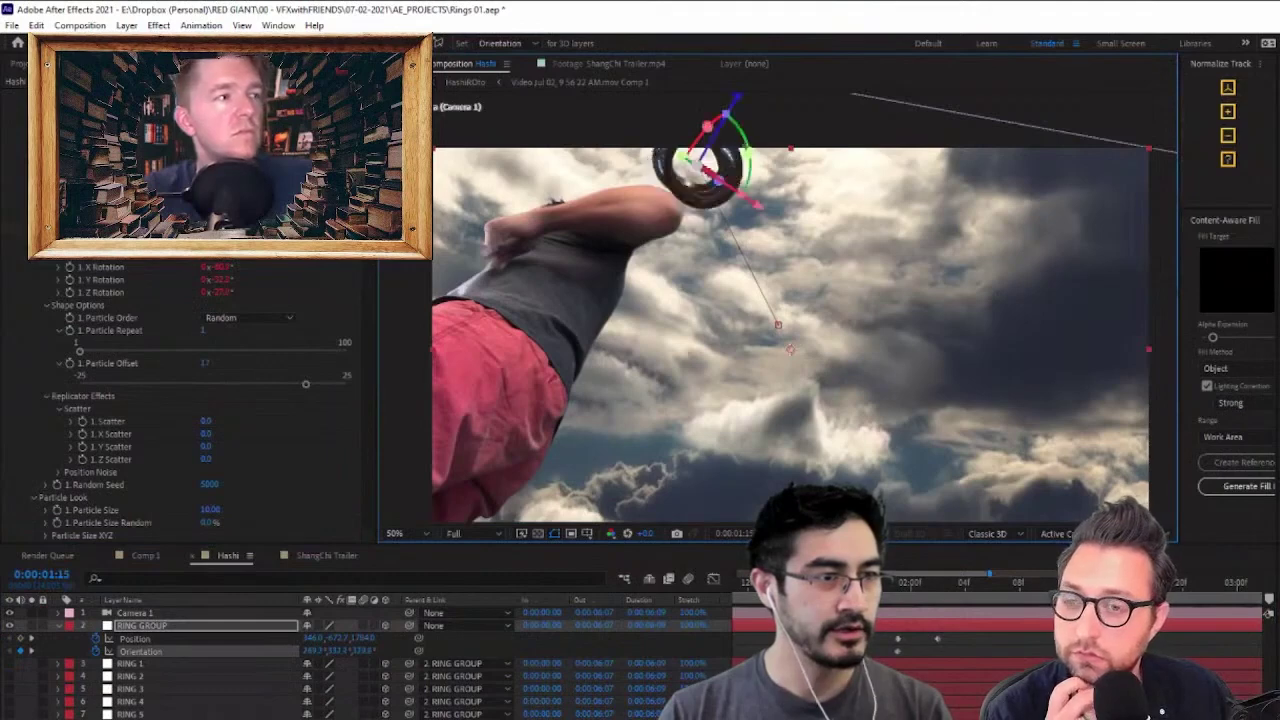
{"action": "key", "text": "ctrl+z"}
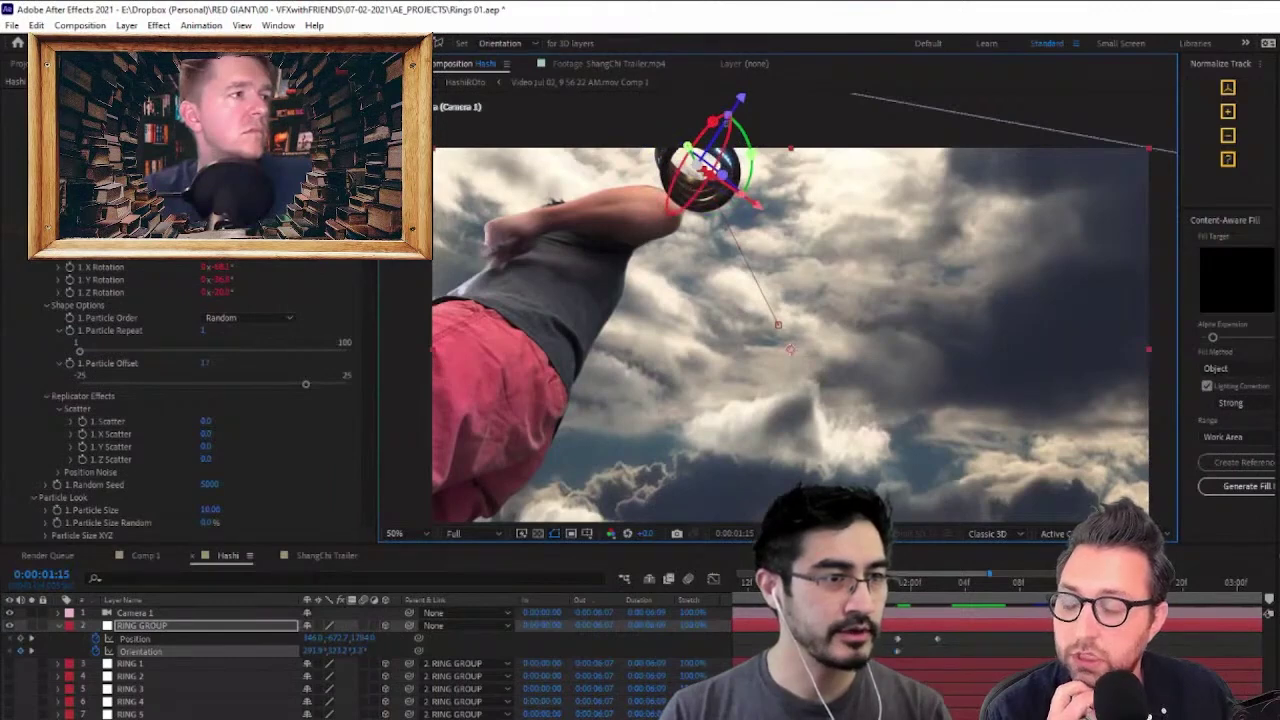
{"action": "left_click_drag", "start_coordinate": [712, 121], "coordinate": [741, 131]}
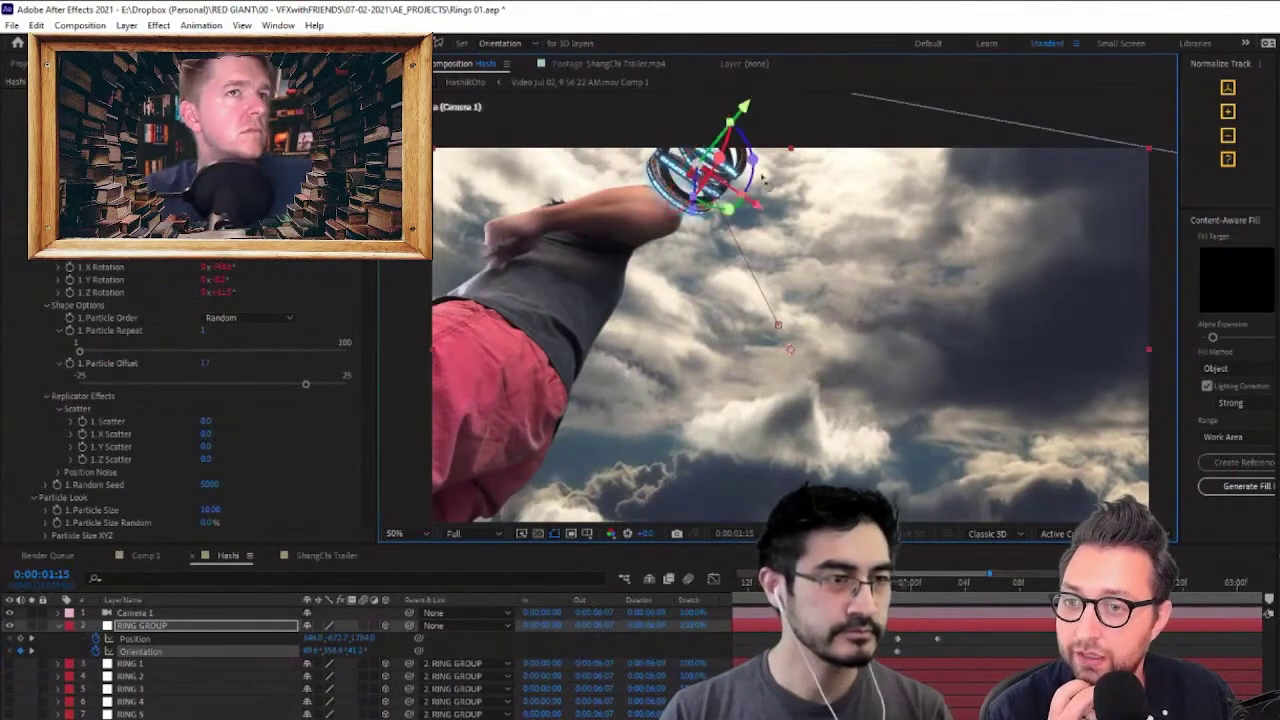
{"action": "left_click_drag", "start_coordinate": [781, 167], "coordinate": [730, 163]}
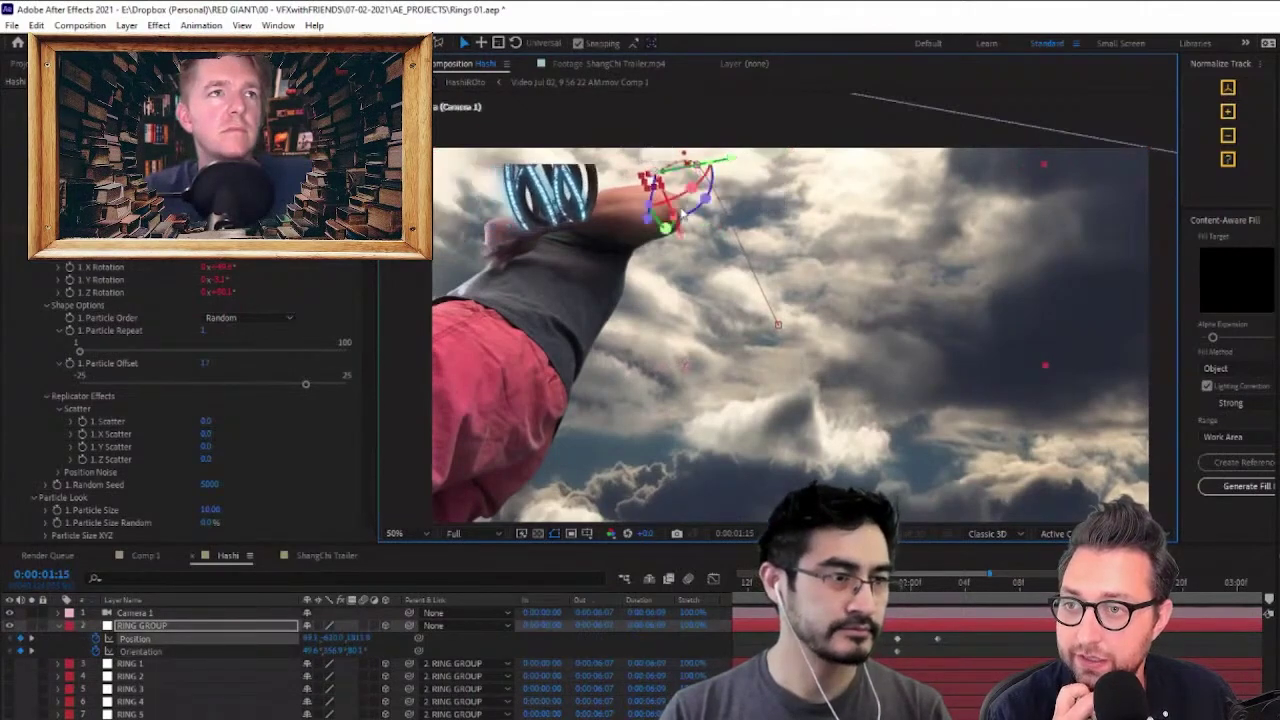
{"action": "left_click_drag", "start_coordinate": [681, 213], "coordinate": [783, 157]}
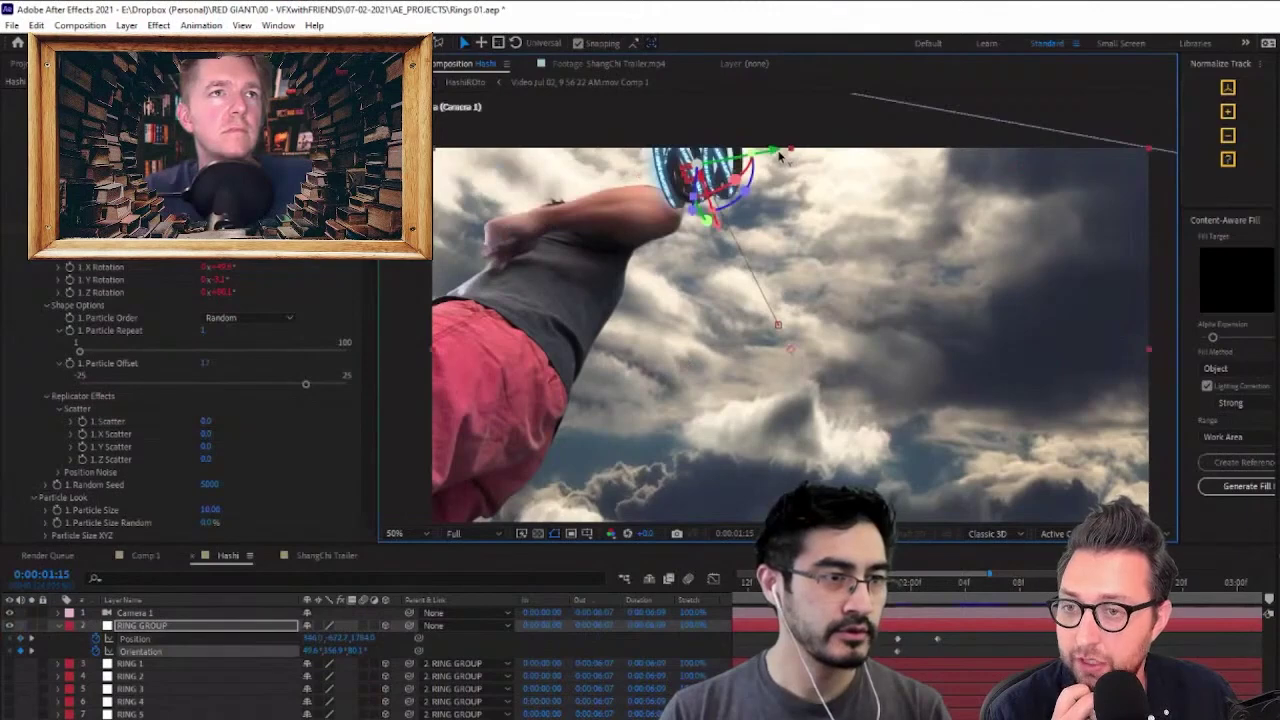
{"action": "left_click", "coordinate": [230, 714]}
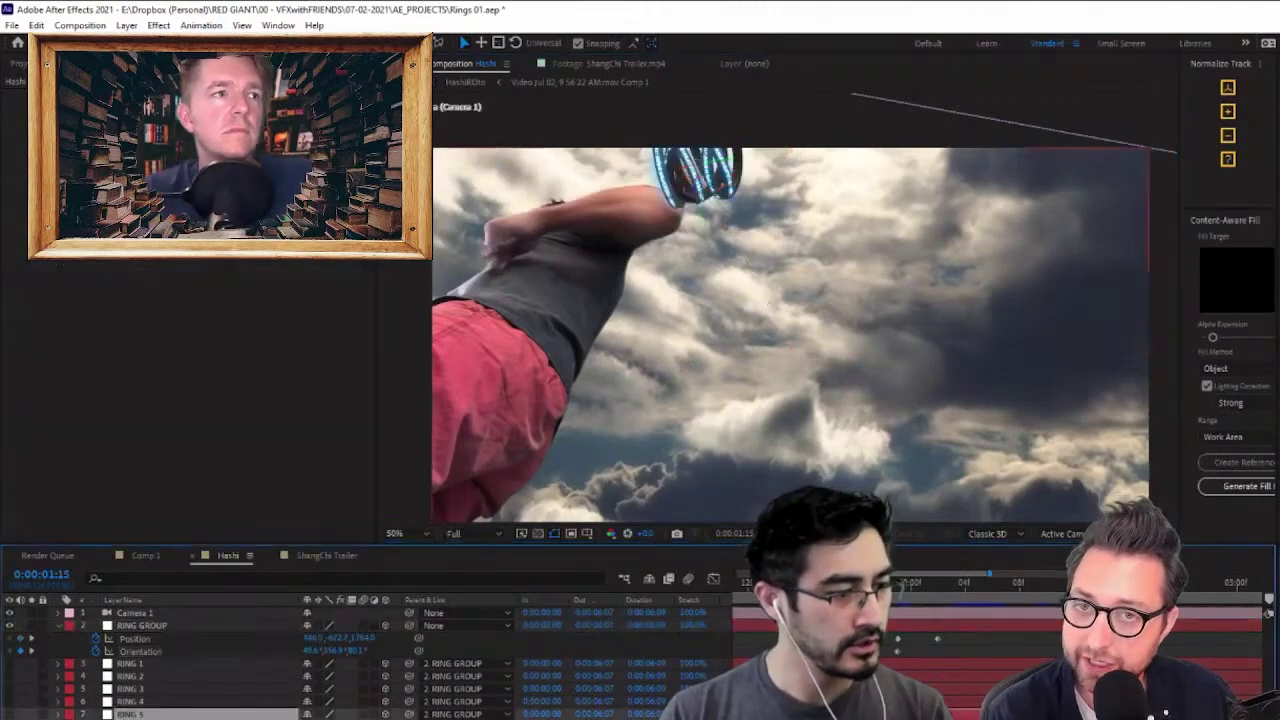
Move RING GROUP at 0:00:01:15 so the bunched rings sit around the man's forearm
{"action": "left_click", "coordinate": [201, 626]}
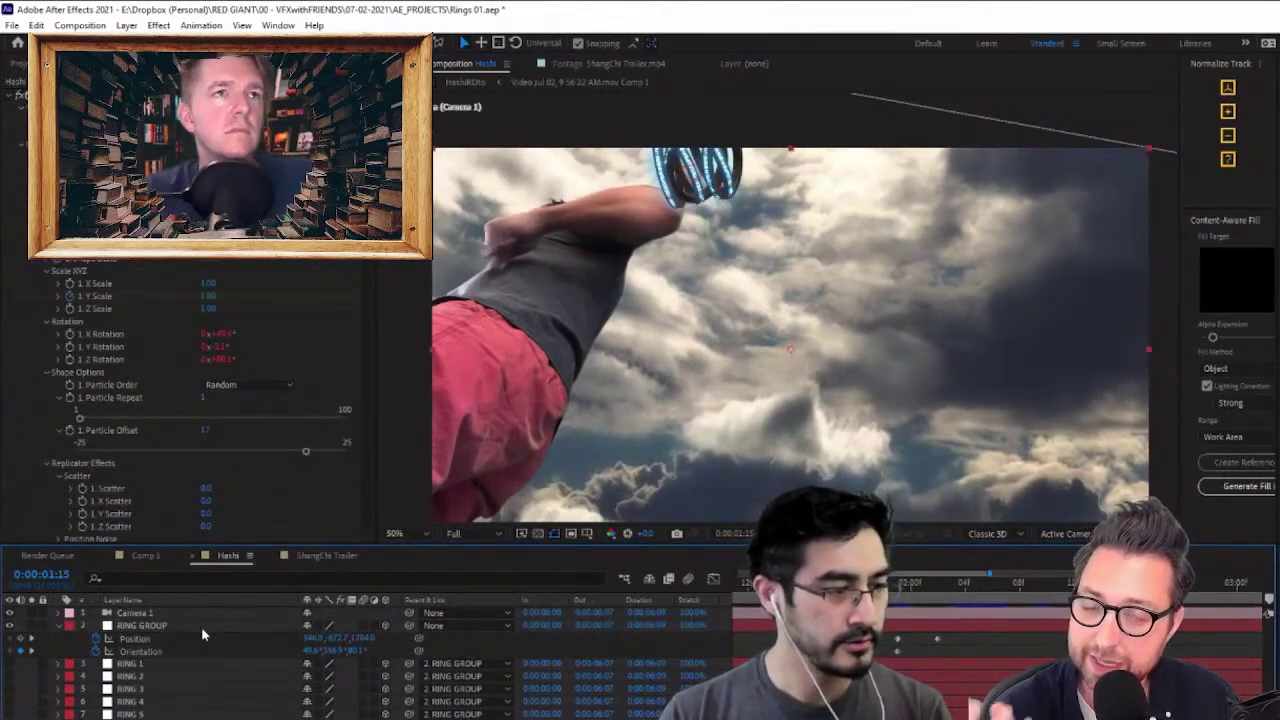
{"action": "key", "text": "Return"}
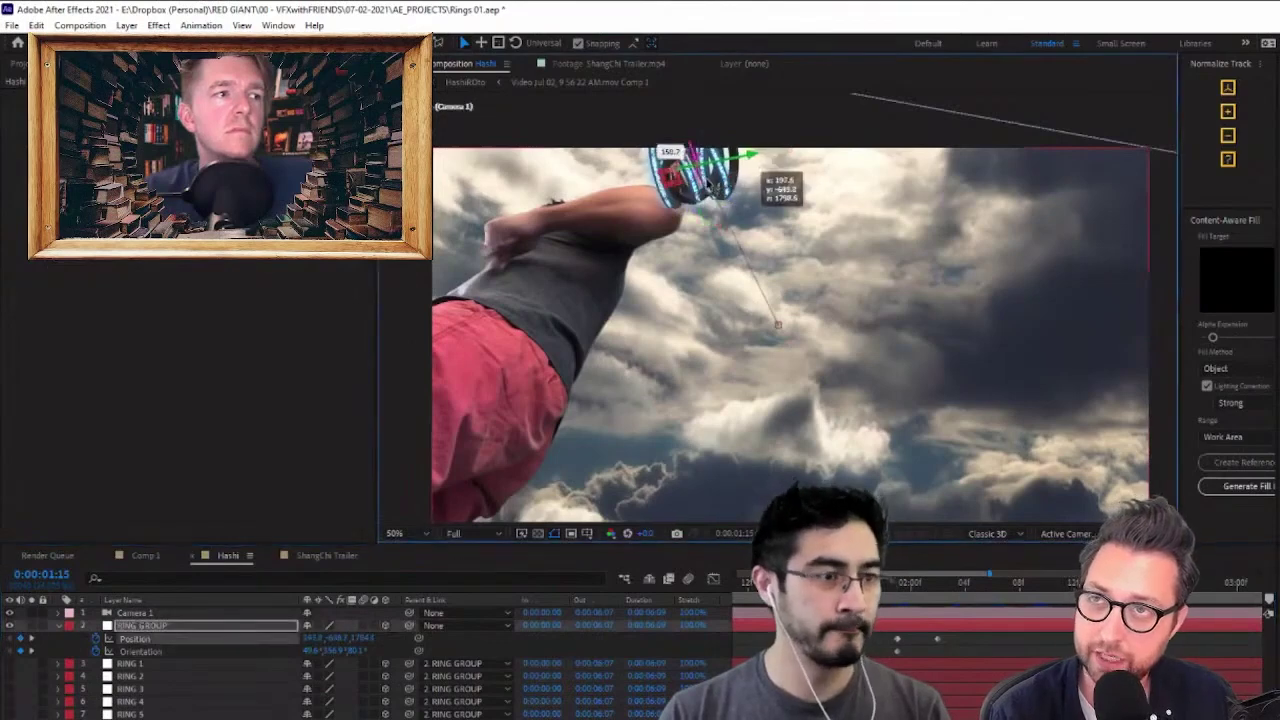
{"action": "left_click_drag", "start_coordinate": [708, 185], "coordinate": [465, 302]}
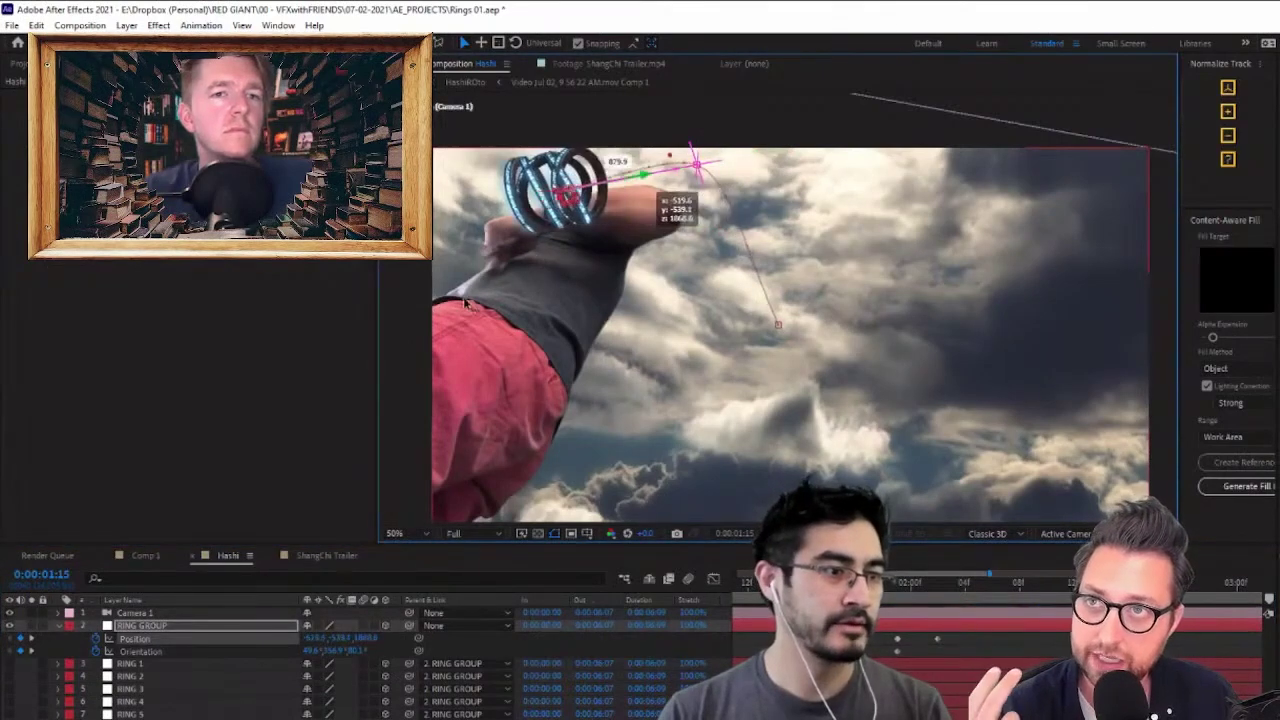
{"action": "left_click_drag", "start_coordinate": [658, 200], "coordinate": [626, 327]}
Keyframe RING GROUP at 0:00:01:21, moving the bunched rings down so they encircle the man's outstretched hand
{"action": "left_click", "coordinate": [815, 583]}
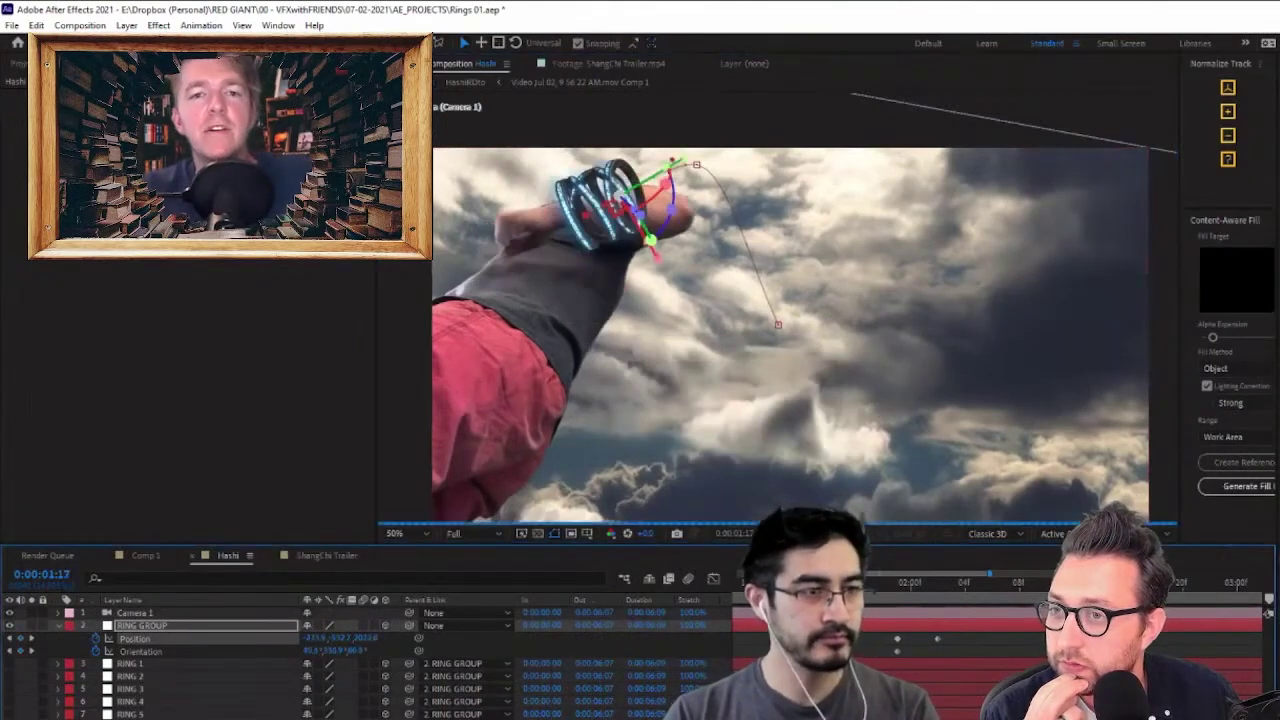
{"action": "key", "text": "Page_Down"}
{"action": "key", "text": "Page_Down"}
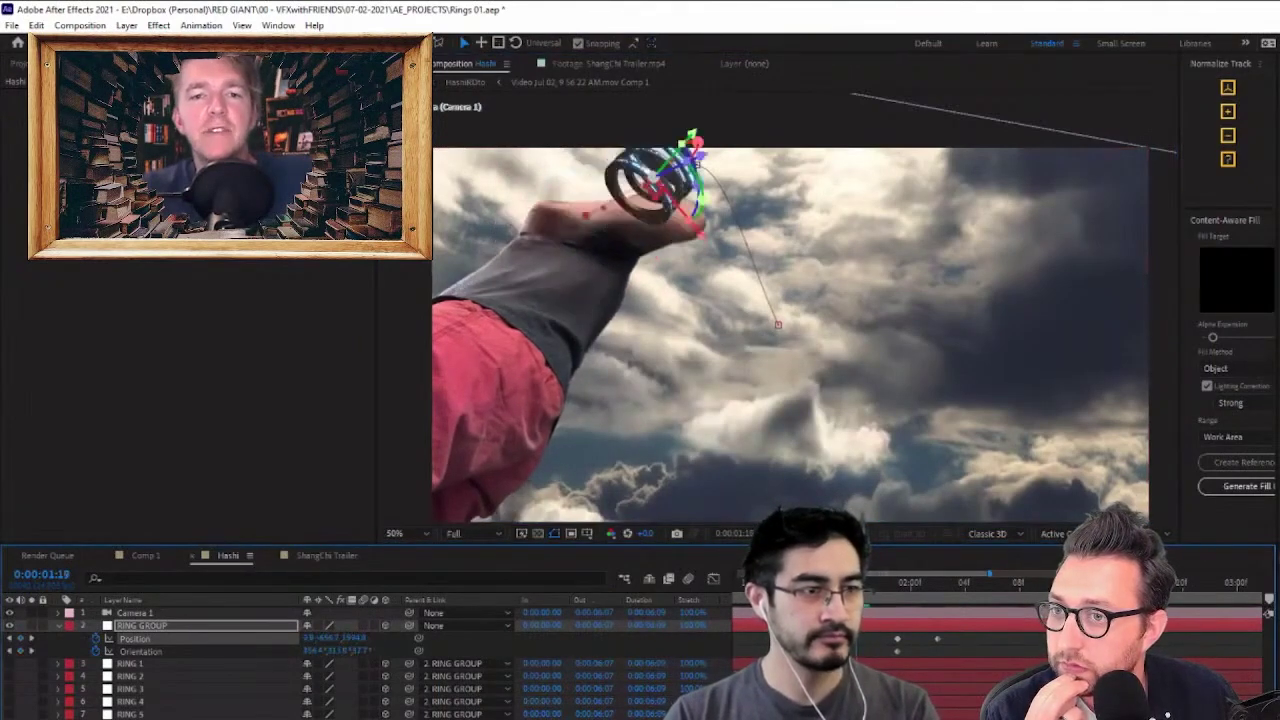
{"action": "left_click_drag", "start_coordinate": [691, 226], "coordinate": [691, 286]}
{"action": "key", "text": "w"}
{"action": "left_click", "coordinate": [870, 592]}
{"action": "left_click", "coordinate": [878, 591]}
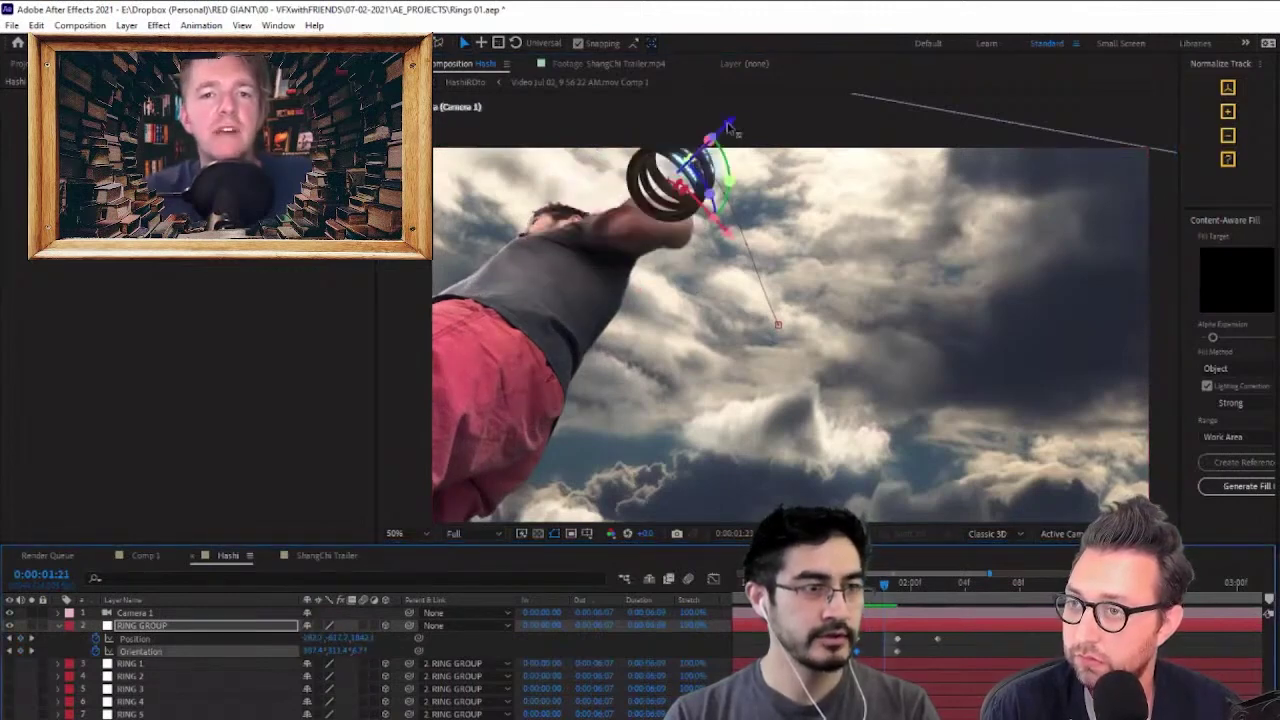
{"action": "left_click_drag", "start_coordinate": [729, 127], "coordinate": [700, 251]}
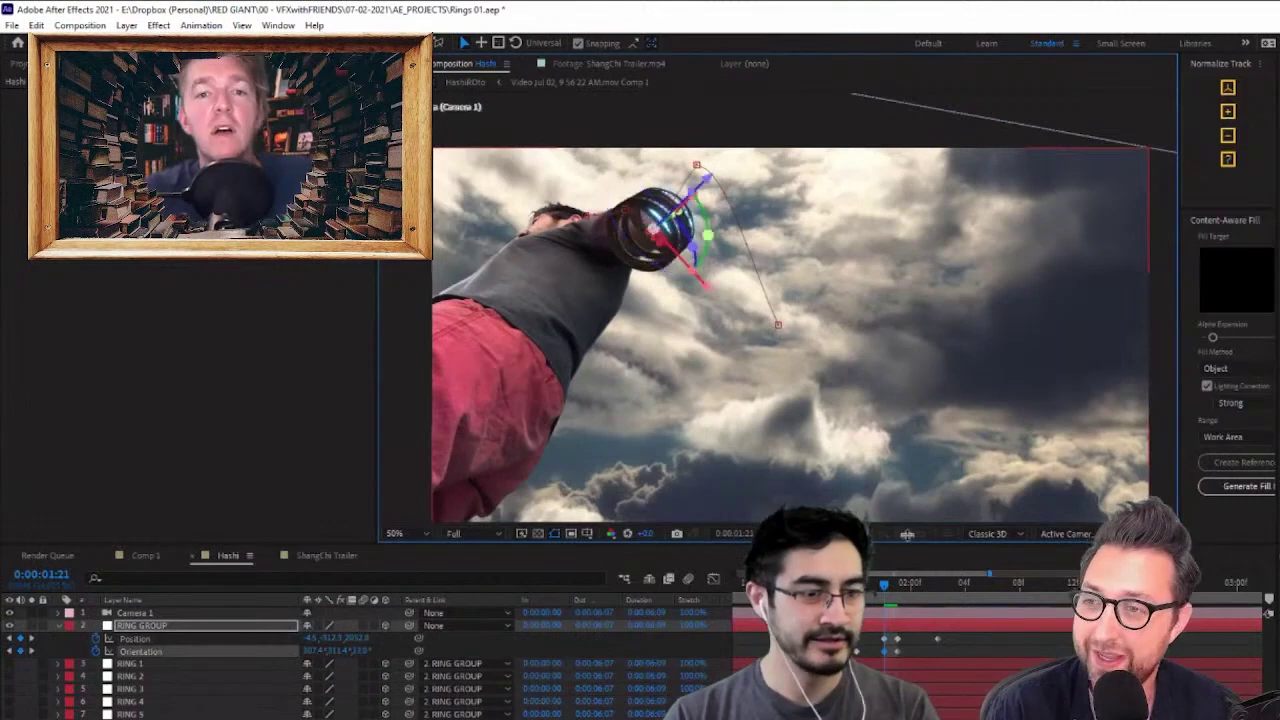
At 0:00:01:22, move RING GROUP onto the man's hand and rotate it so the rings wrap around the fist
{"action": "left_click", "coordinate": [898, 590]}
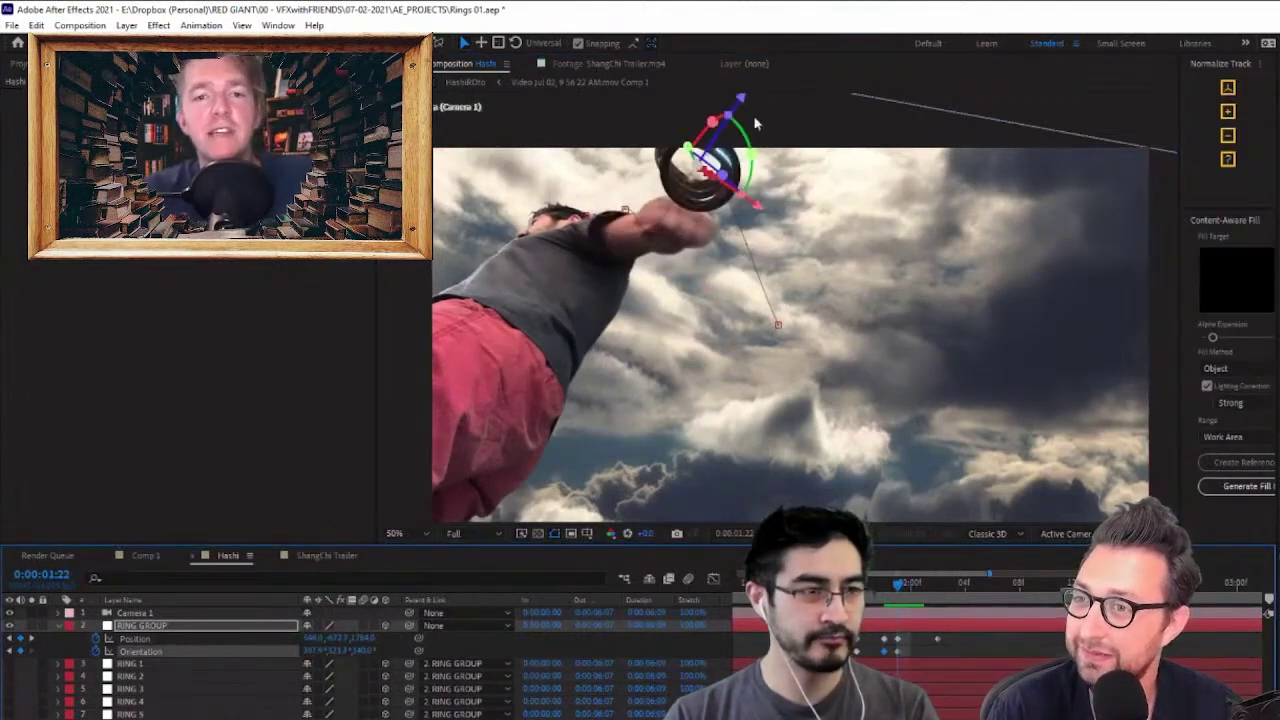
{"action": "left_click_drag", "start_coordinate": [730, 192], "coordinate": [699, 261]}
{"action": "key", "text": "w"}
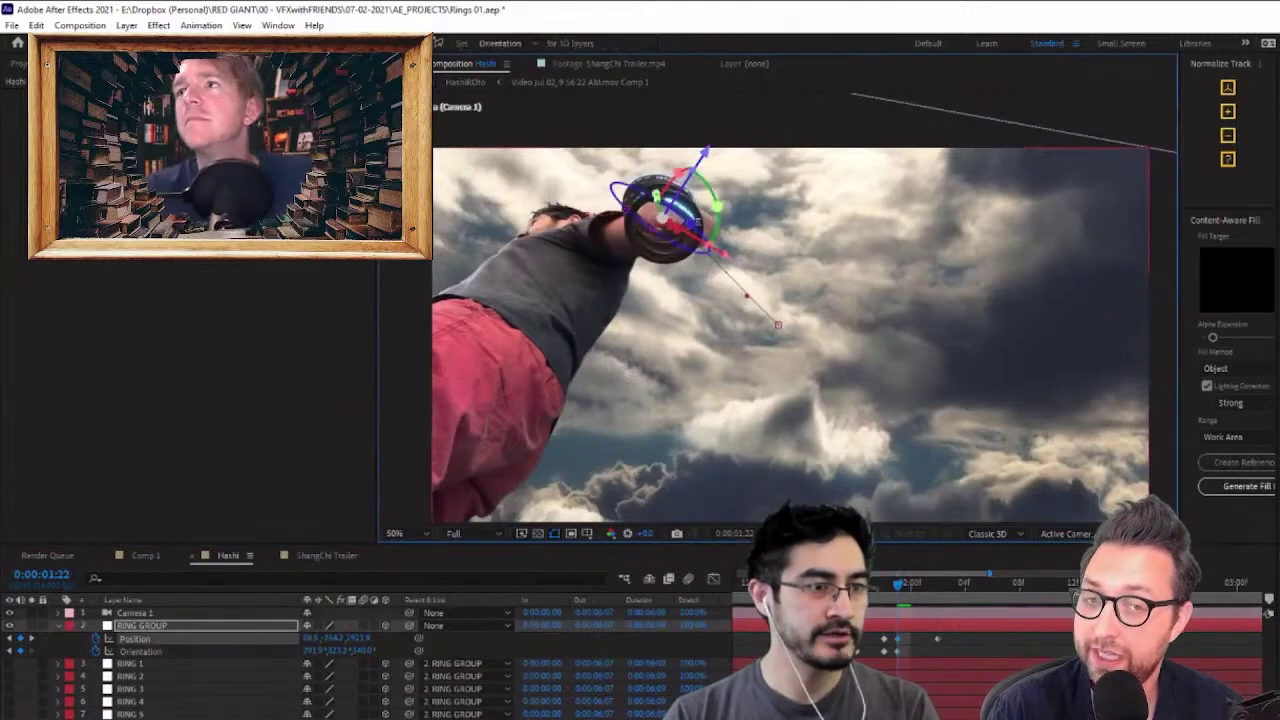
{"action": "left_click_drag", "start_coordinate": [676, 226], "coordinate": [675, 223]}
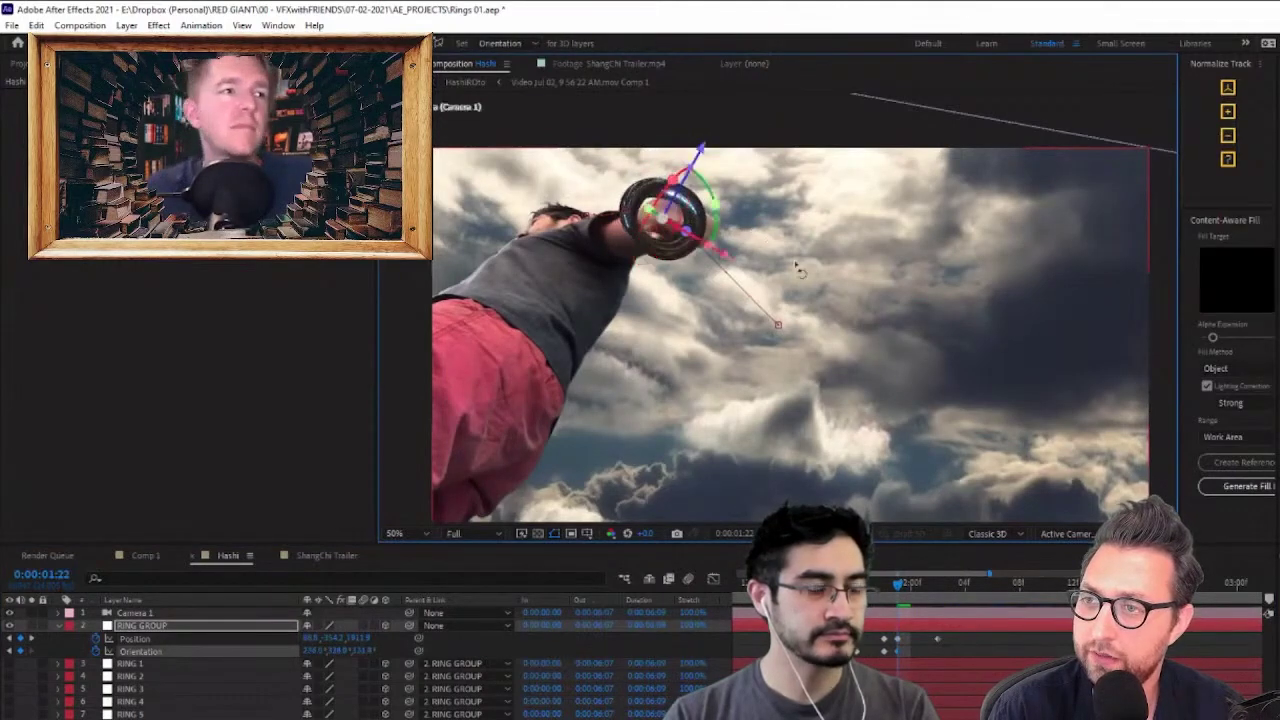
Review the ring launch by scrubbing back from around 0:00:02:01 to 0:00:01:16
{"action": "left_click", "coordinate": [935, 491]}
{"action": "left_click", "coordinate": [935, 585]}
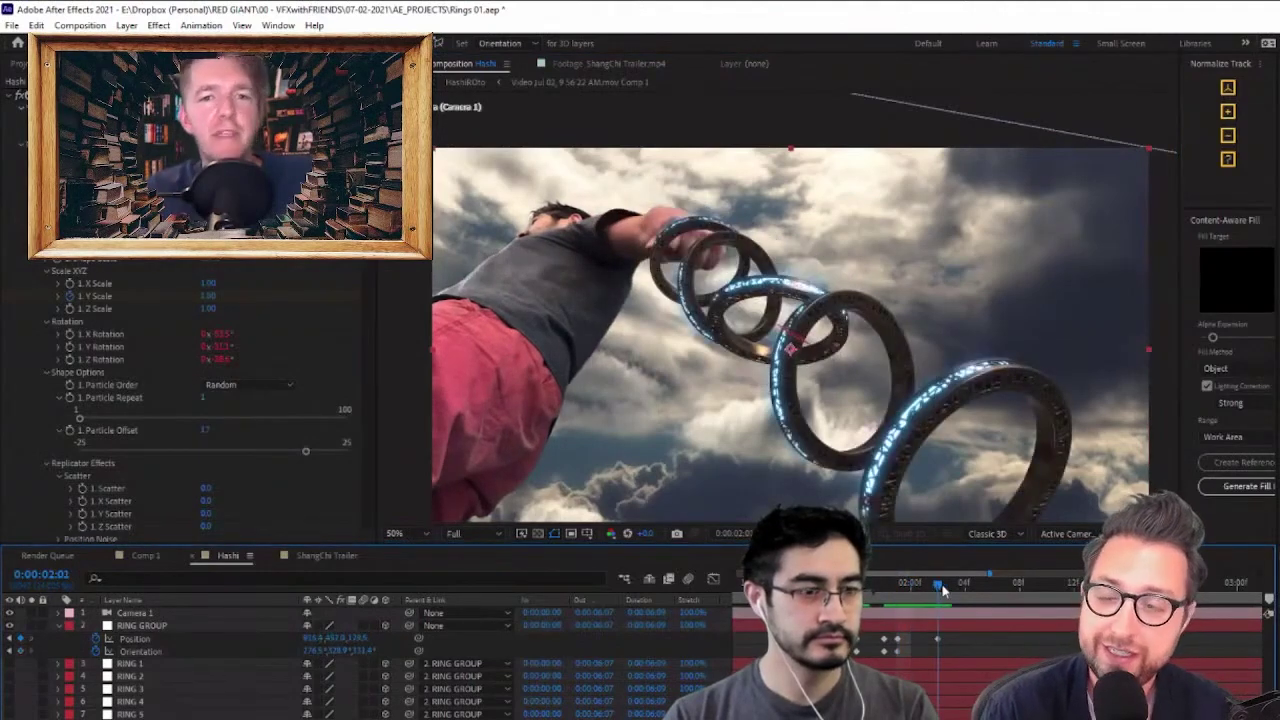
{"action": "left_click_drag", "start_coordinate": [957, 591], "coordinate": [820, 598]}
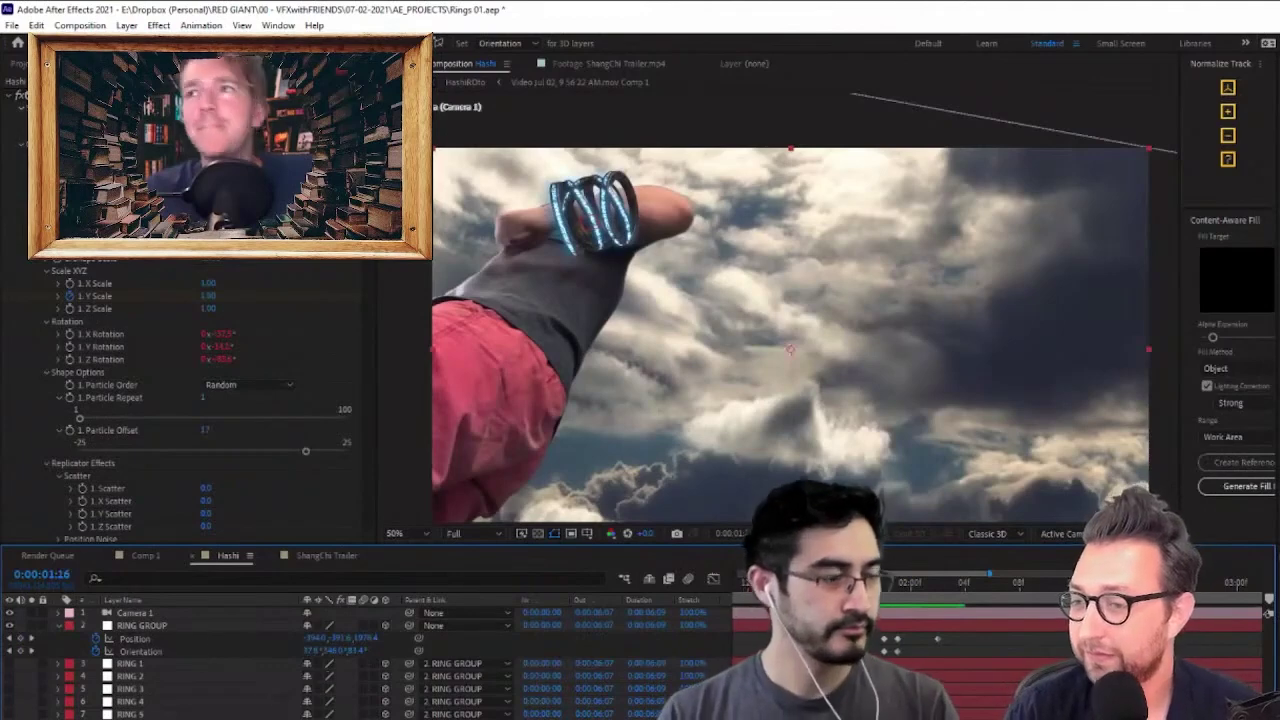
Add the RSMB motion blur effect to the Element rings solid with a Blur Amount of 0.2, and save the project
{"action": "left_click", "coordinate": [9, 96]}
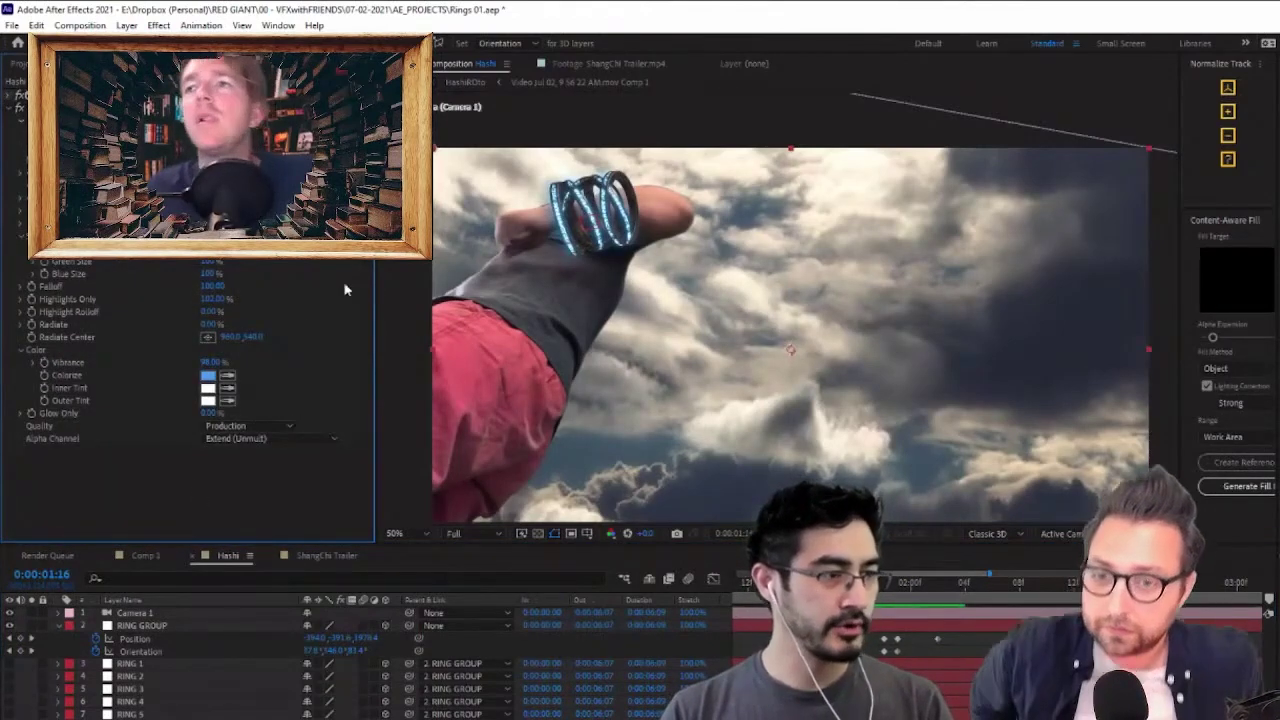
{"action": "key", "text": "ctrl+space"}
{"action": "type", "text": "rsm"}
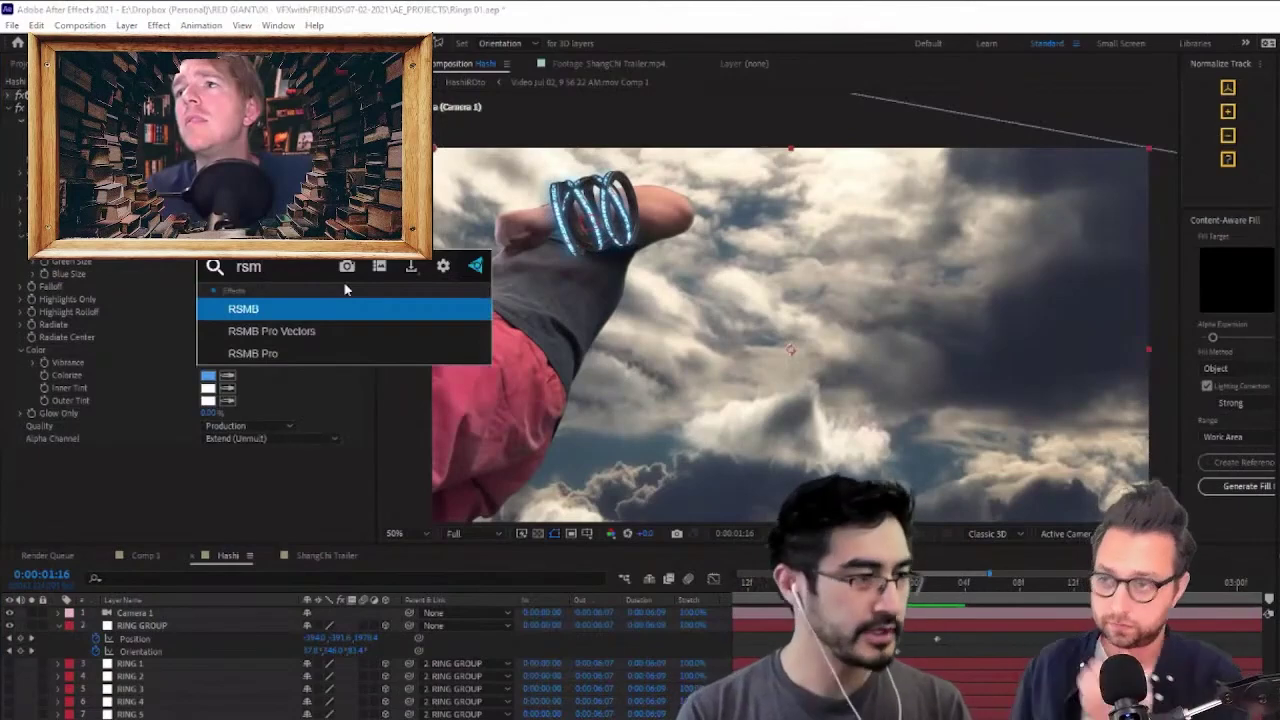
{"action": "key", "text": "Return"}
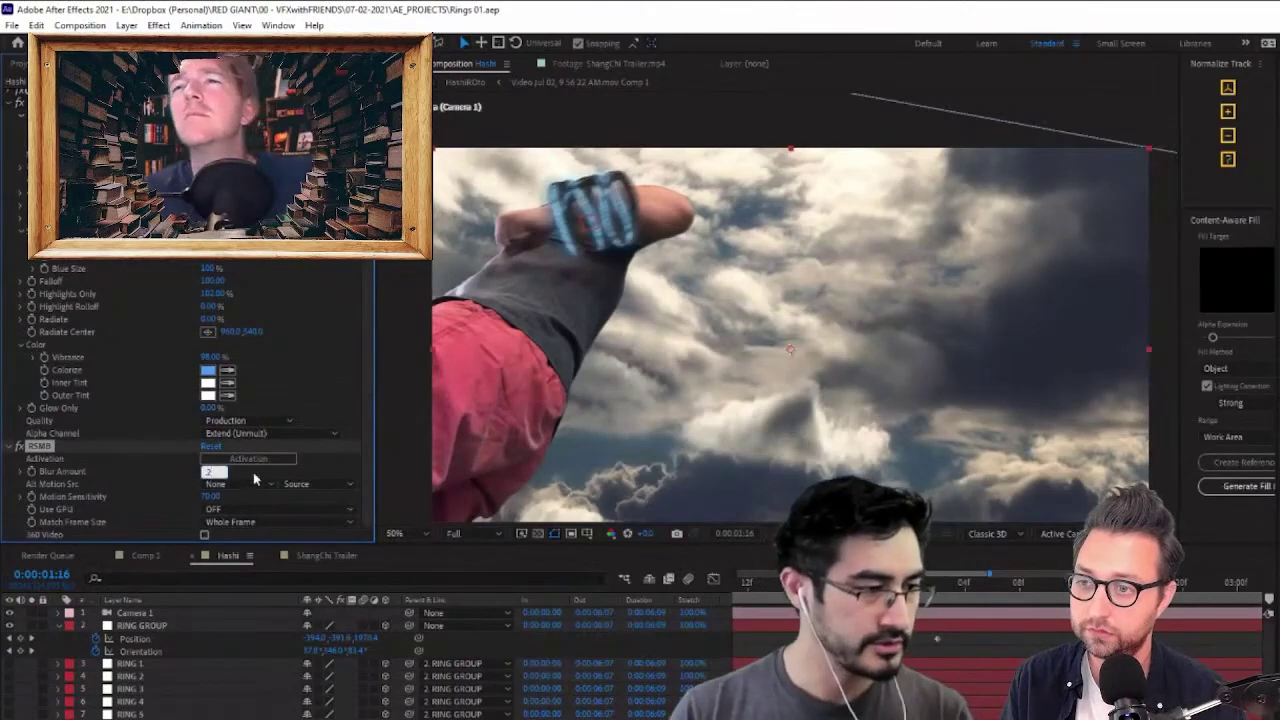
{"action": "key", "text": "Return"}
{"action": "left_click_drag", "start_coordinate": [870, 313], "coordinate": [845, 270]}
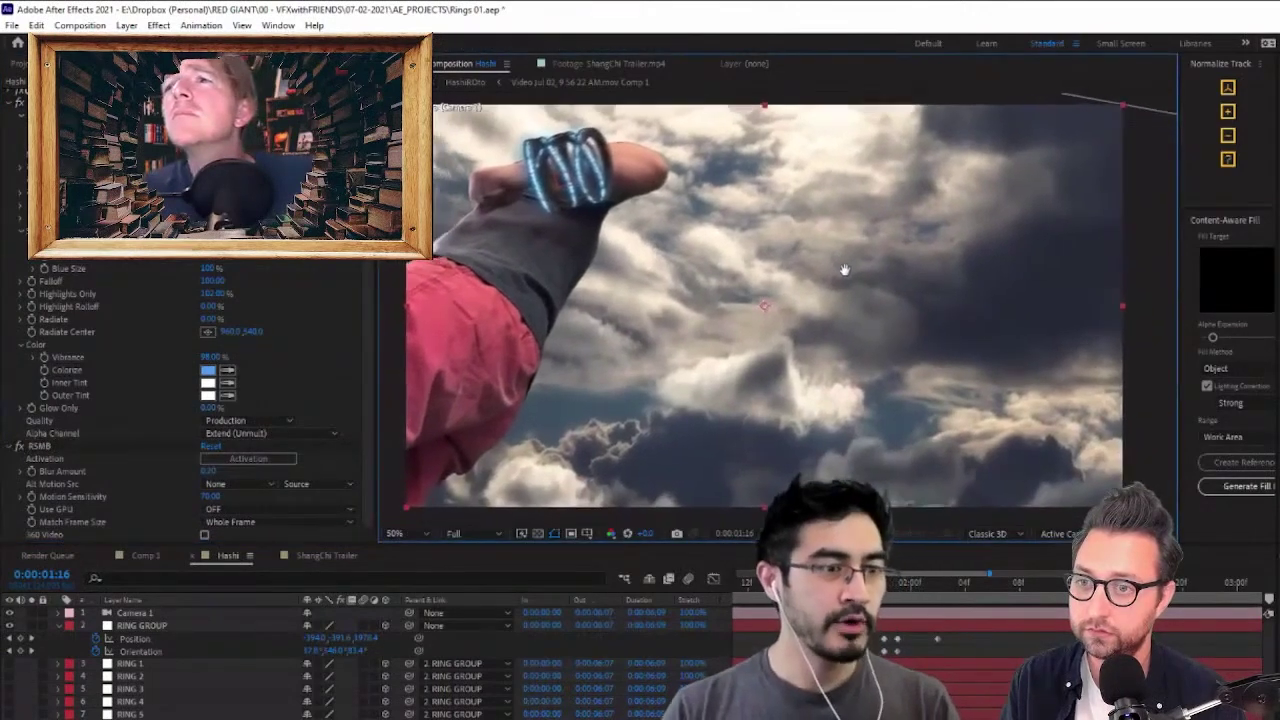
{"action": "key", "text": "ctrl+s"}
Preview the motion-blurred ring launch from 0:00:01:15 and scrub through to the spread rings at 0:00:02:03
{"action": "key", "text": "Page_Up"}
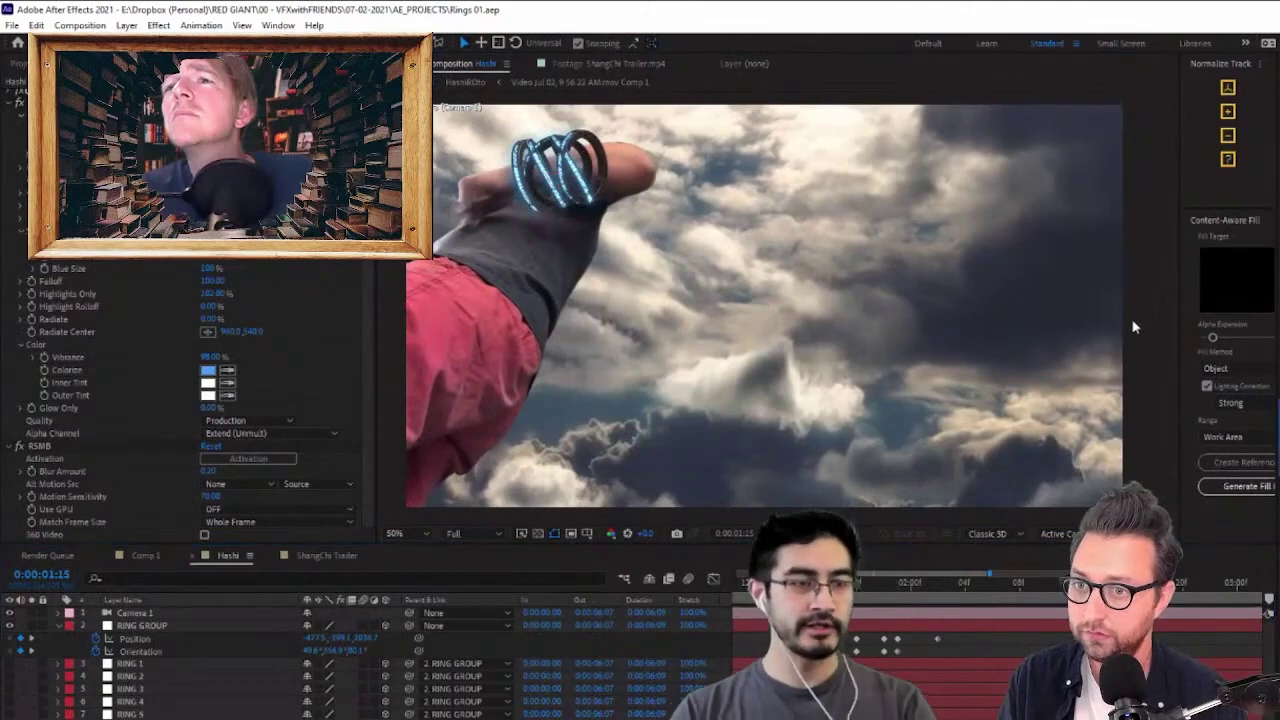
{"action": "key", "text": "space"}
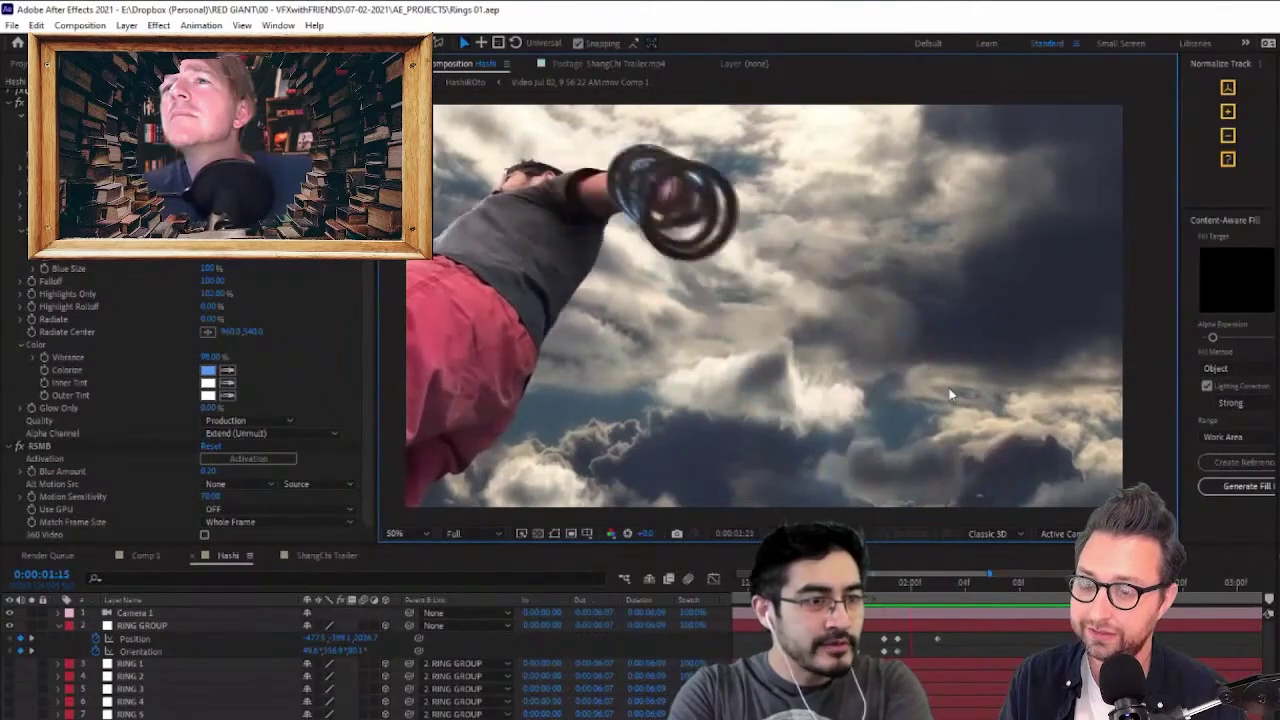
{"action": "key", "text": "space"}
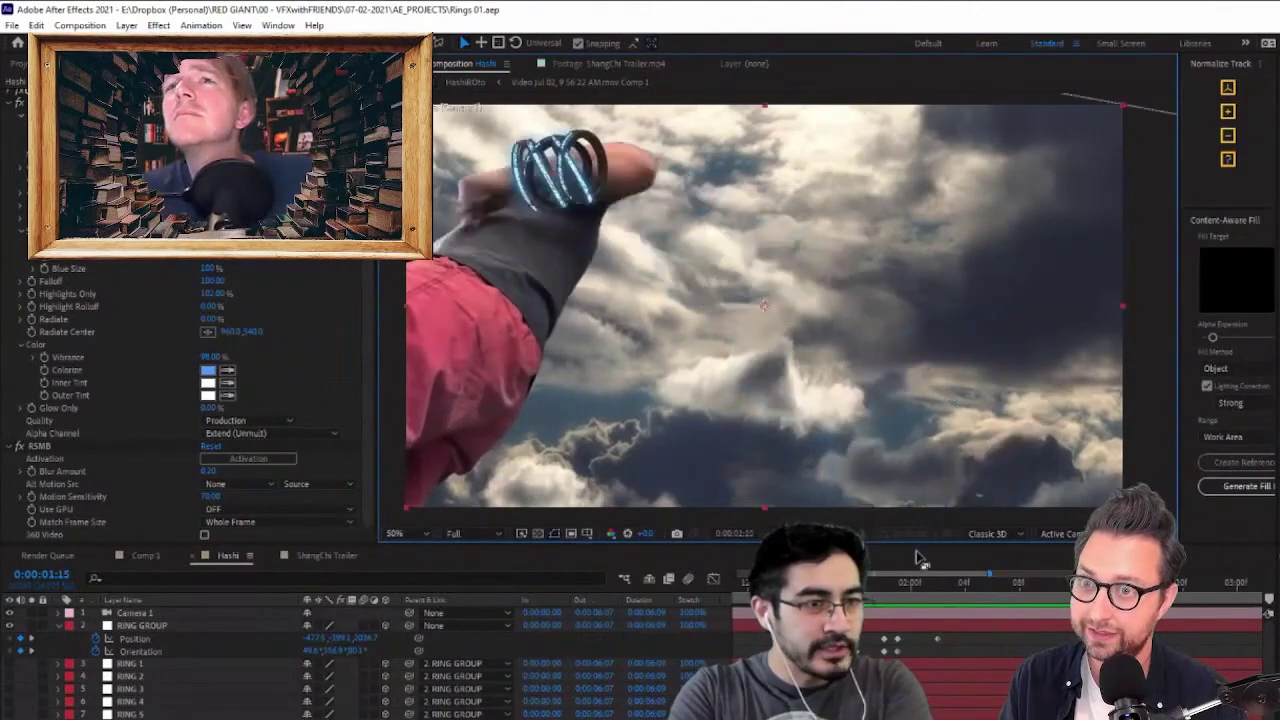
{"action": "left_click_drag", "start_coordinate": [790, 585], "coordinate": [966, 594]}
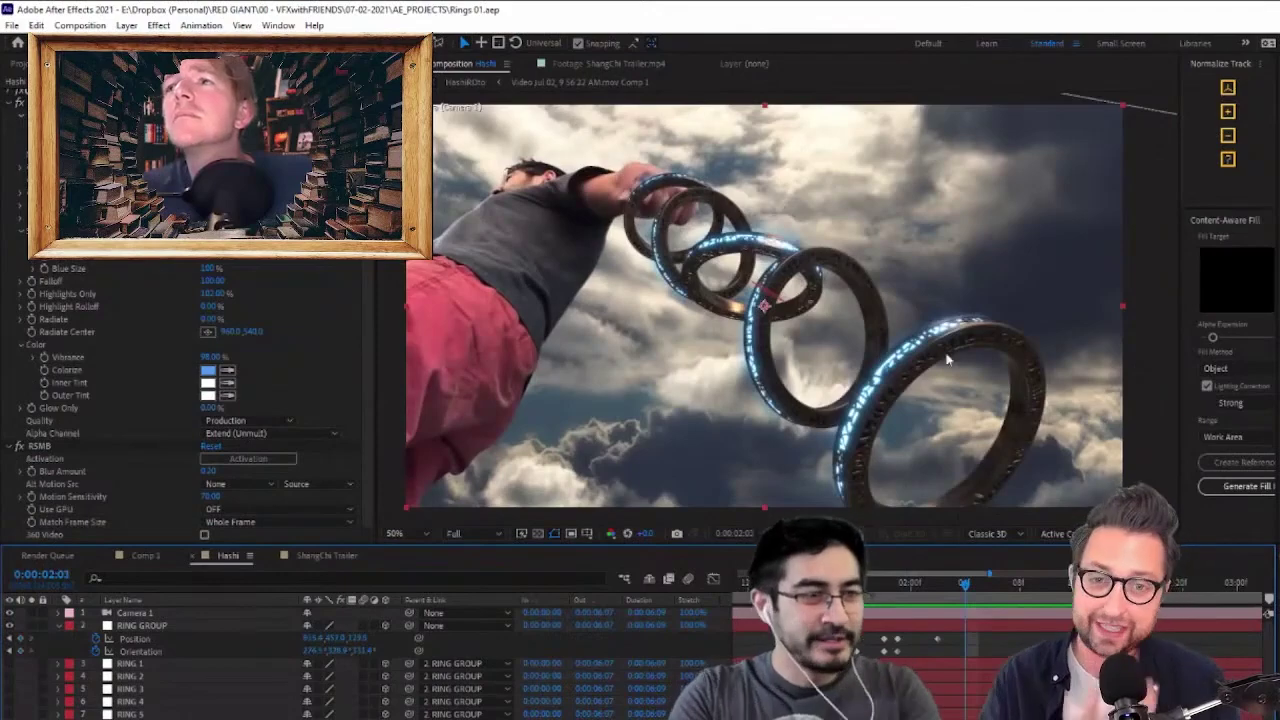
{"action": "left_click_drag", "start_coordinate": [953, 294], "coordinate": [948, 430]}
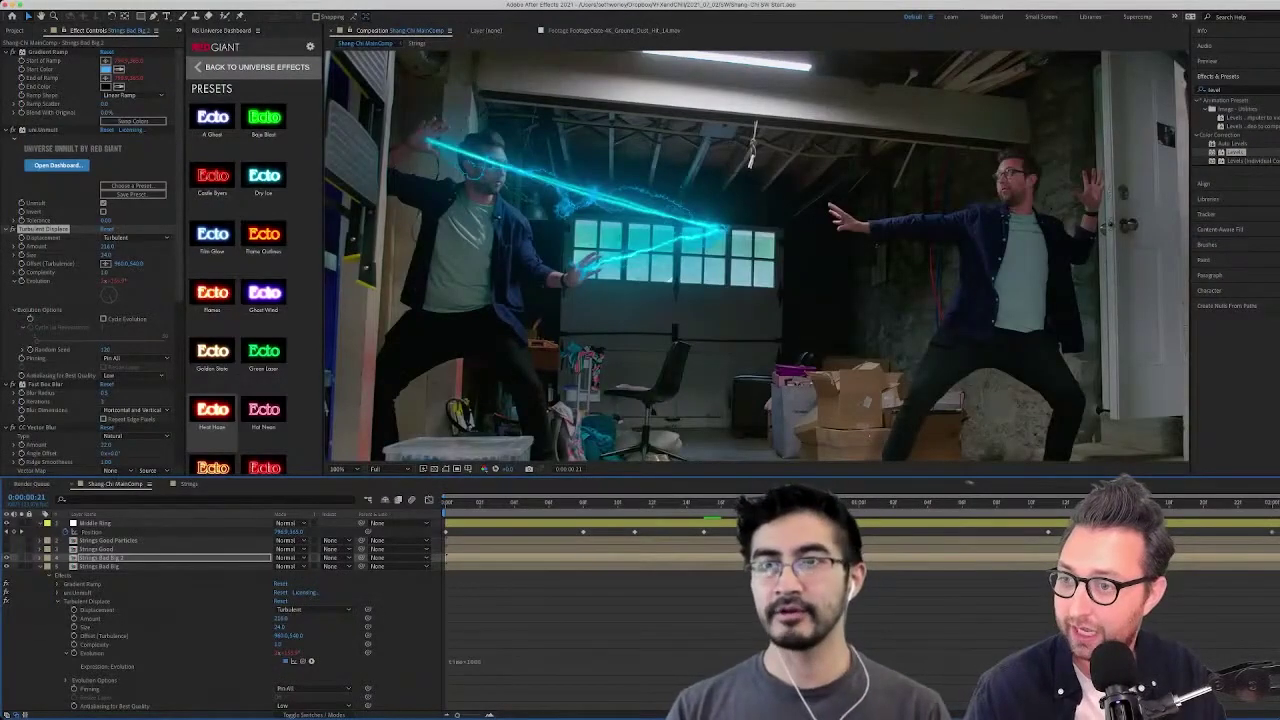
Examine the Turbulent Displace, CC Vector Blur and Levels settings on the Strings Bad Big 2 layer in Shang-Chi MainComp
{"action": "scroll", "coordinate": [90, 260], "scroll_direction": "down", "scroll_amount": 10}
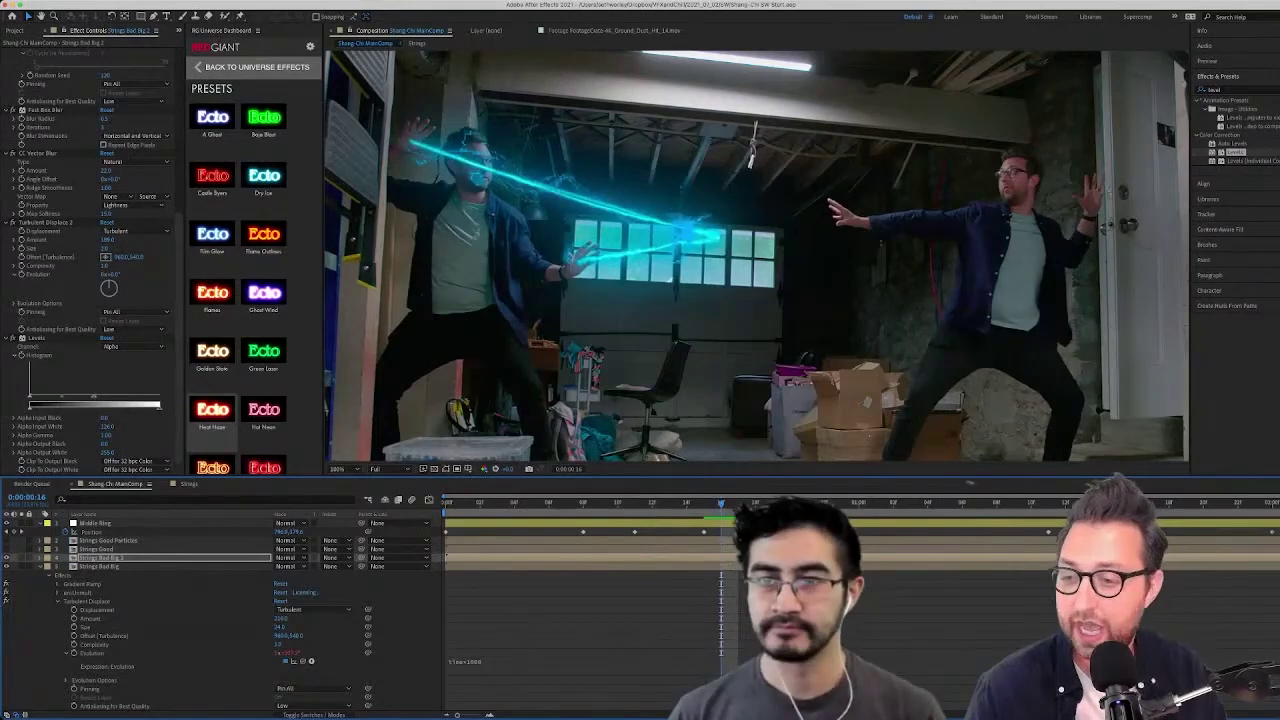
Collapse the expanded effect properties of the Strings Bad Big layer in the timeline
{"action": "left_click", "coordinate": [102, 558]}
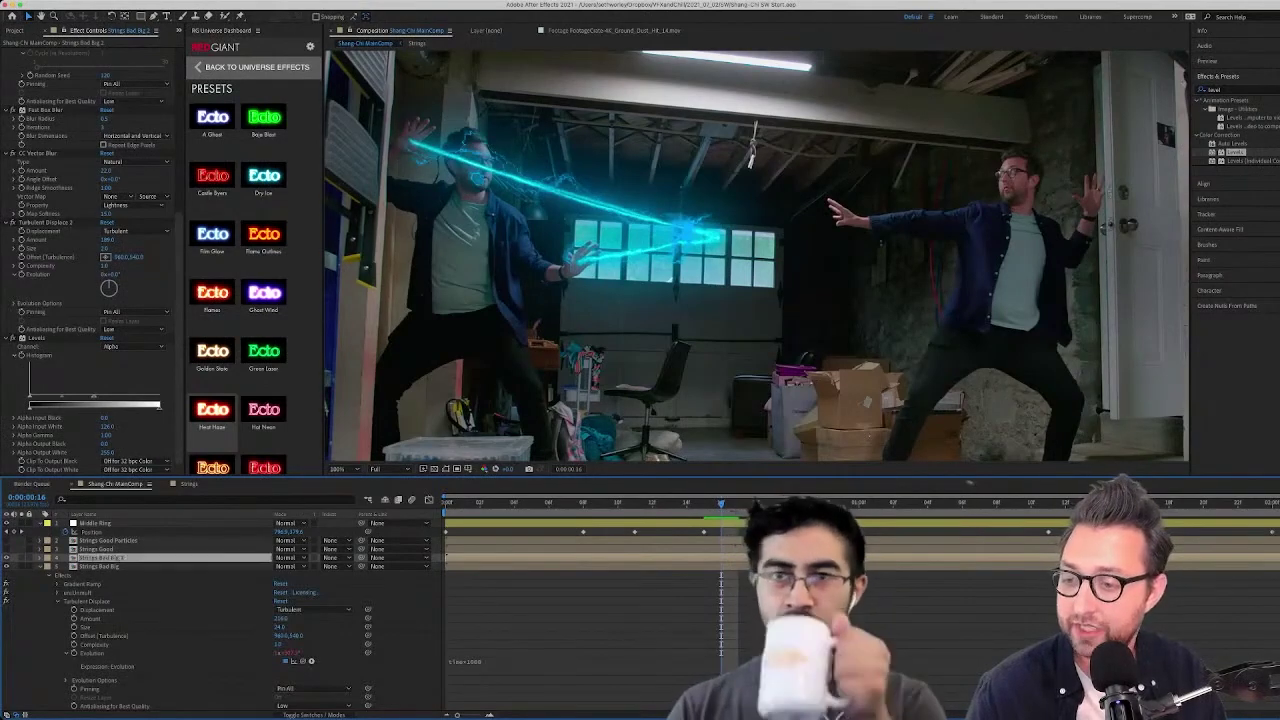
{"action": "left_click", "coordinate": [100, 567]}
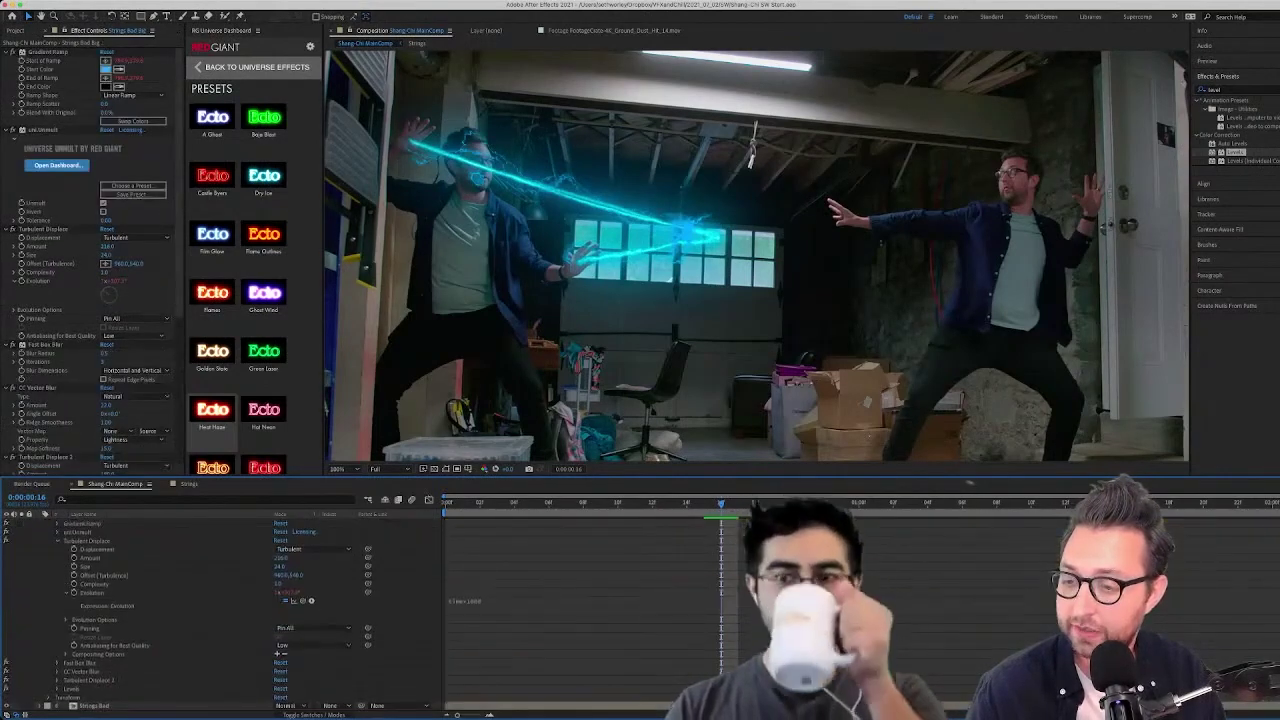
{"action": "scroll", "coordinate": [220, 600], "scroll_direction": "down", "scroll_amount": 1}
{"action": "key", "text": "u"}
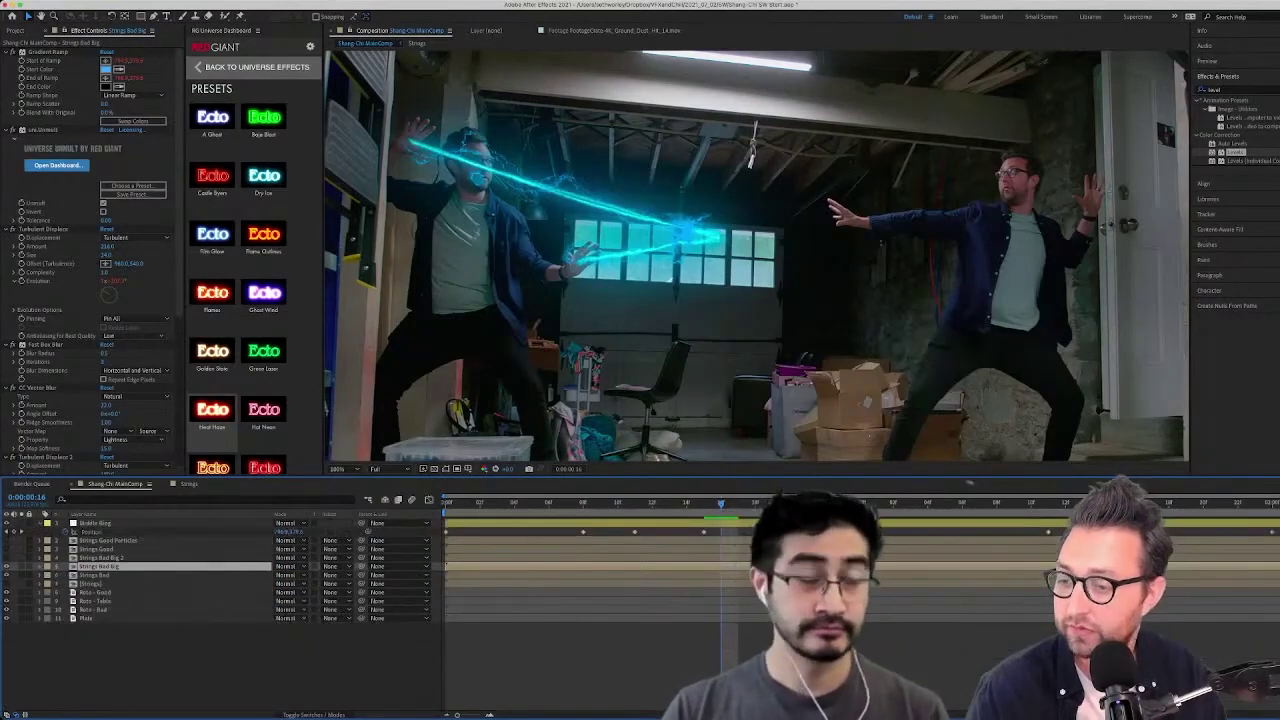
Examine the effect stack on the Strings Bad layer with both Strings Bad Big layers hidden
{"action": "left_click", "coordinate": [108, 575]}
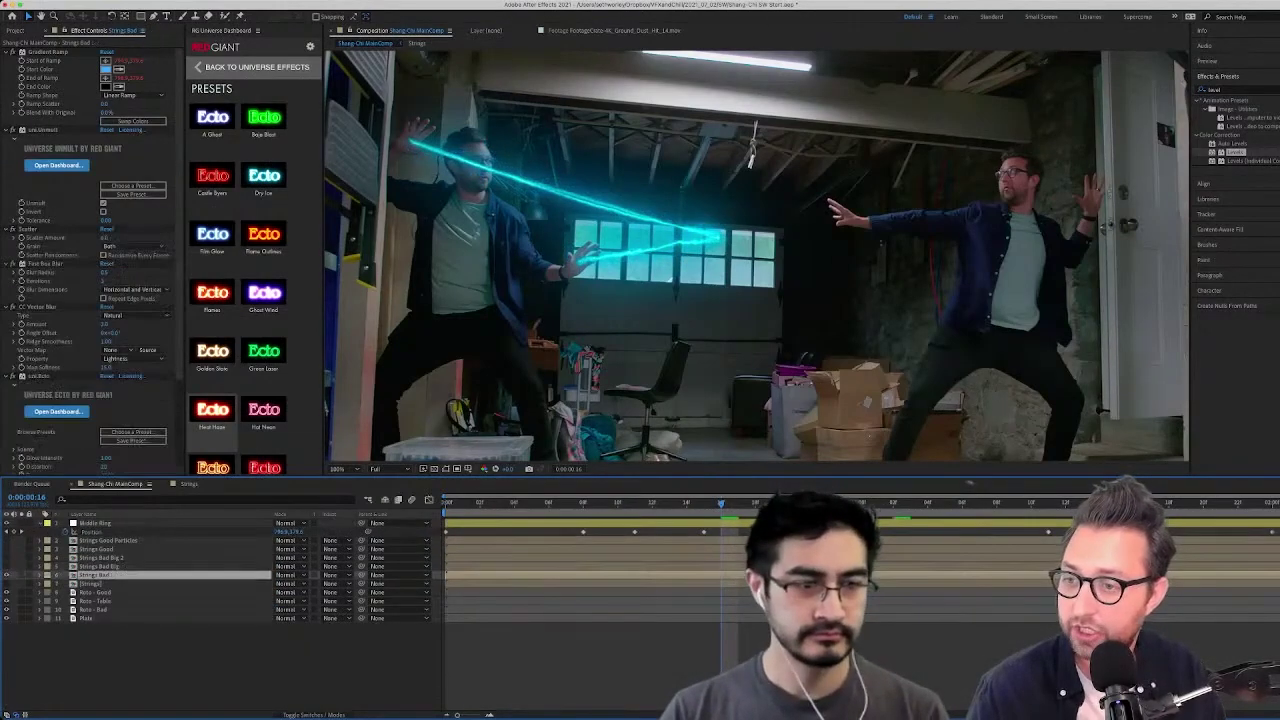
{"action": "scroll", "coordinate": [90, 250], "scroll_direction": "down", "scroll_amount": 4}
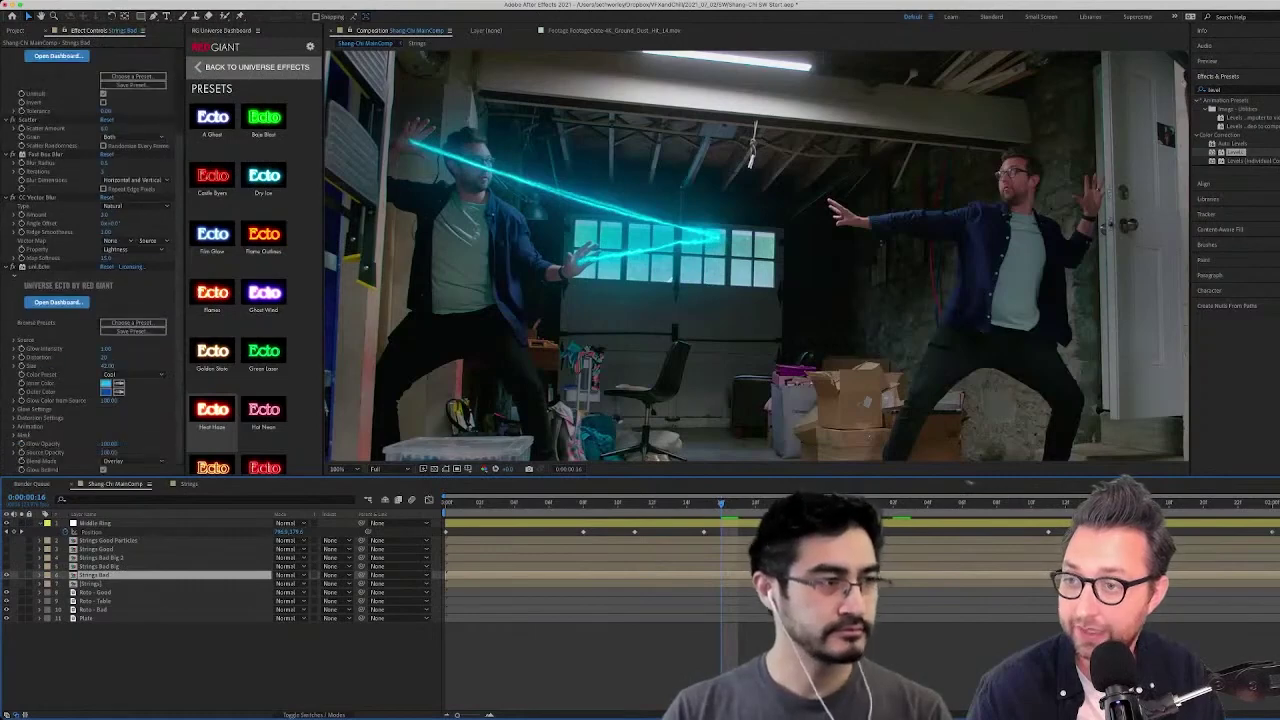
{"action": "scroll", "coordinate": [90, 260], "scroll_direction": "up", "scroll_amount": 3}
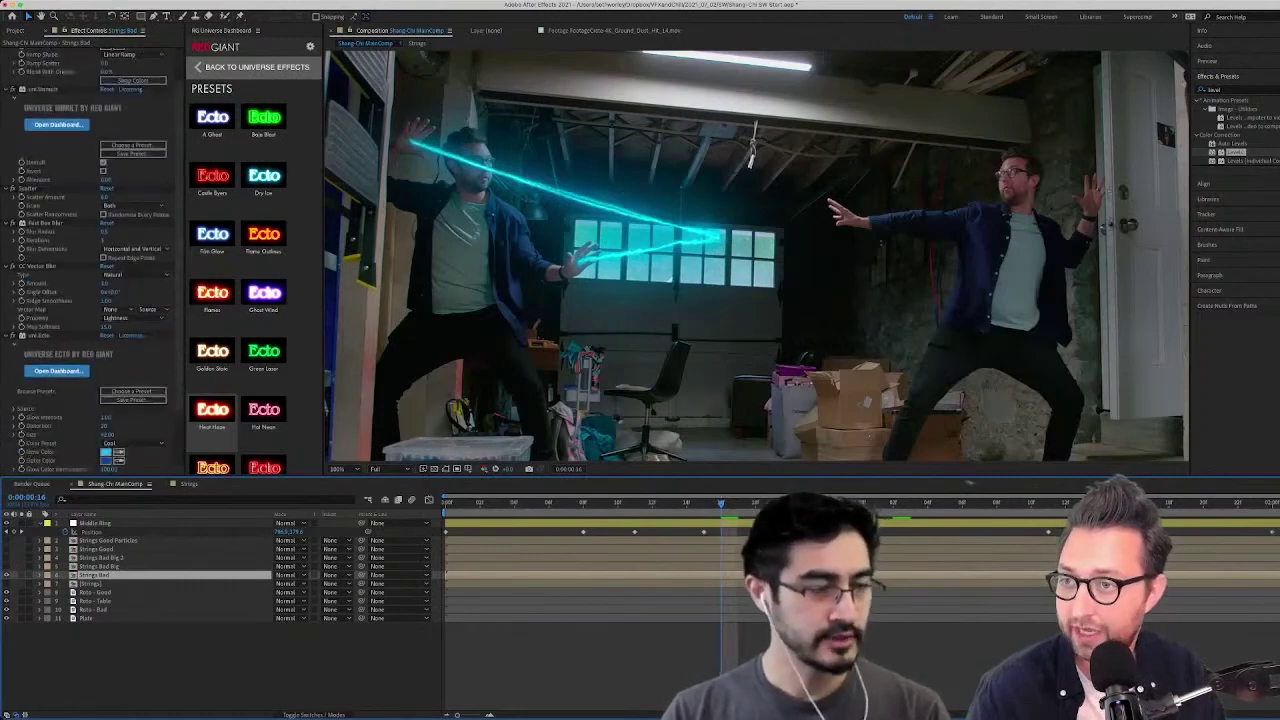
{"action": "scroll", "coordinate": [90, 260], "scroll_direction": "down", "scroll_amount": 3}
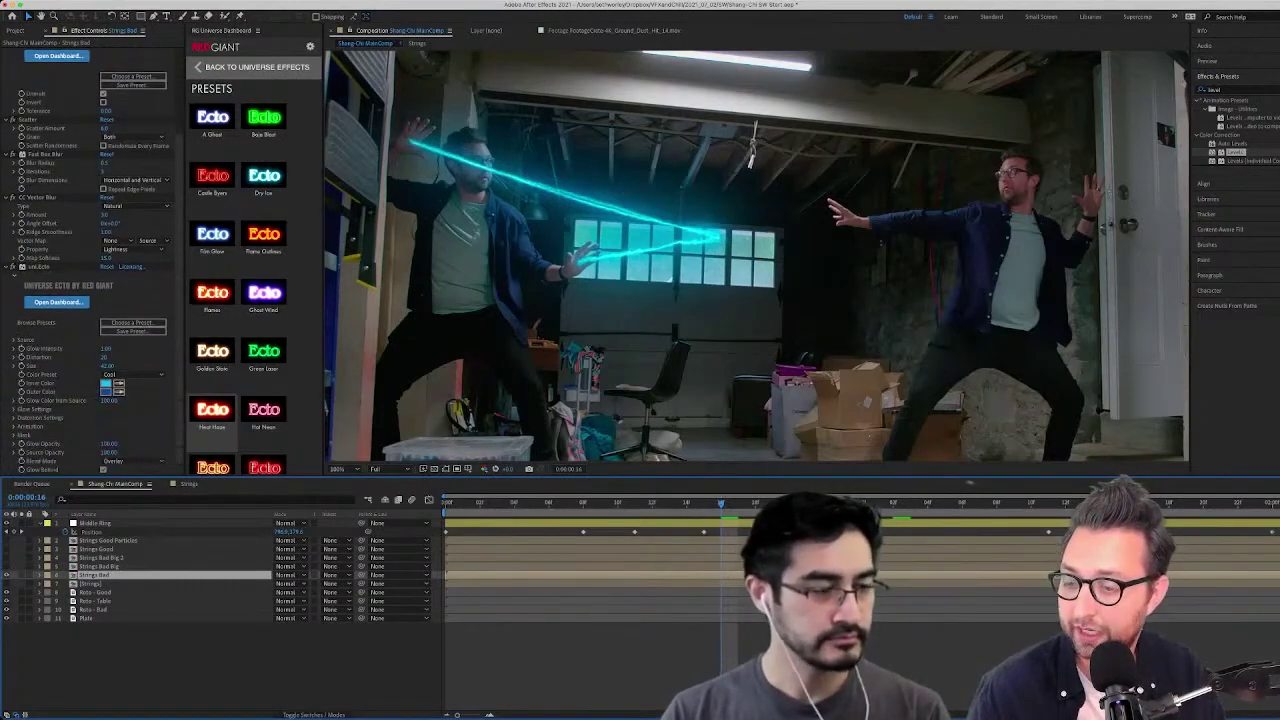
Make the Strings Bad Big layer visible, hide Strings Bad, and look through the Strings Bad Big effects
{"action": "left_click", "coordinate": [99, 566]}
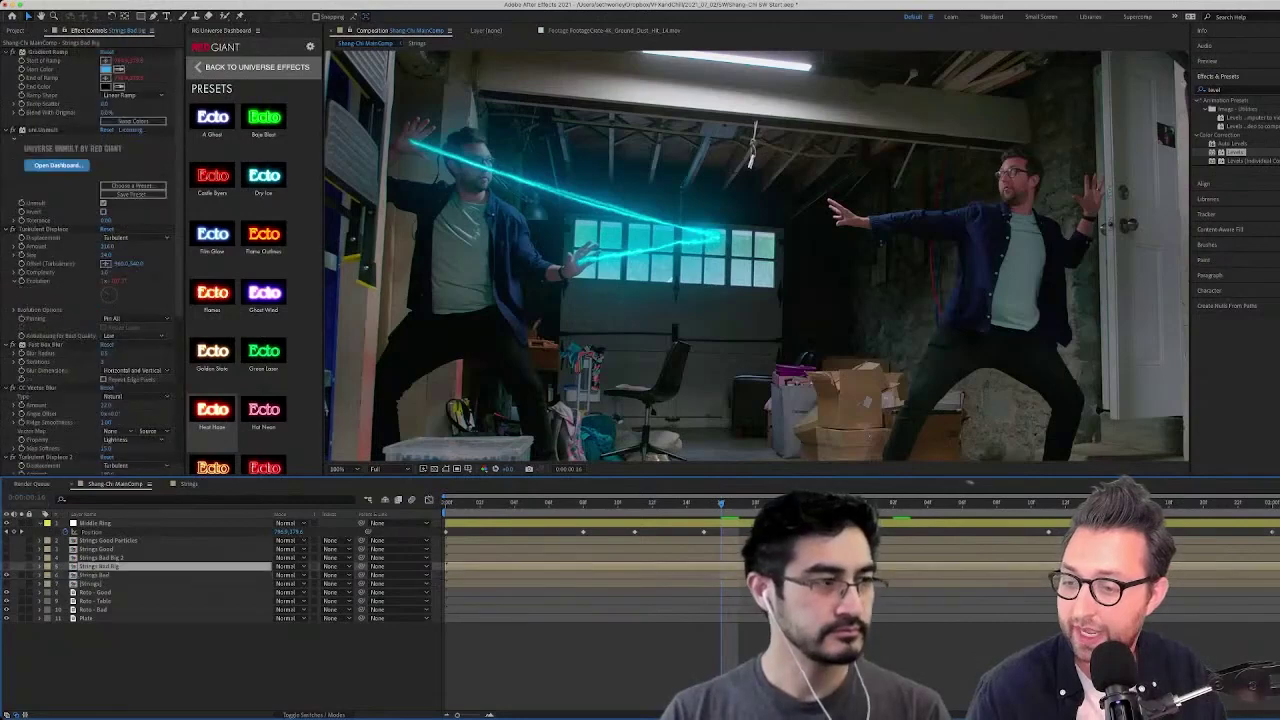
{"action": "left_click", "coordinate": [6, 566]}
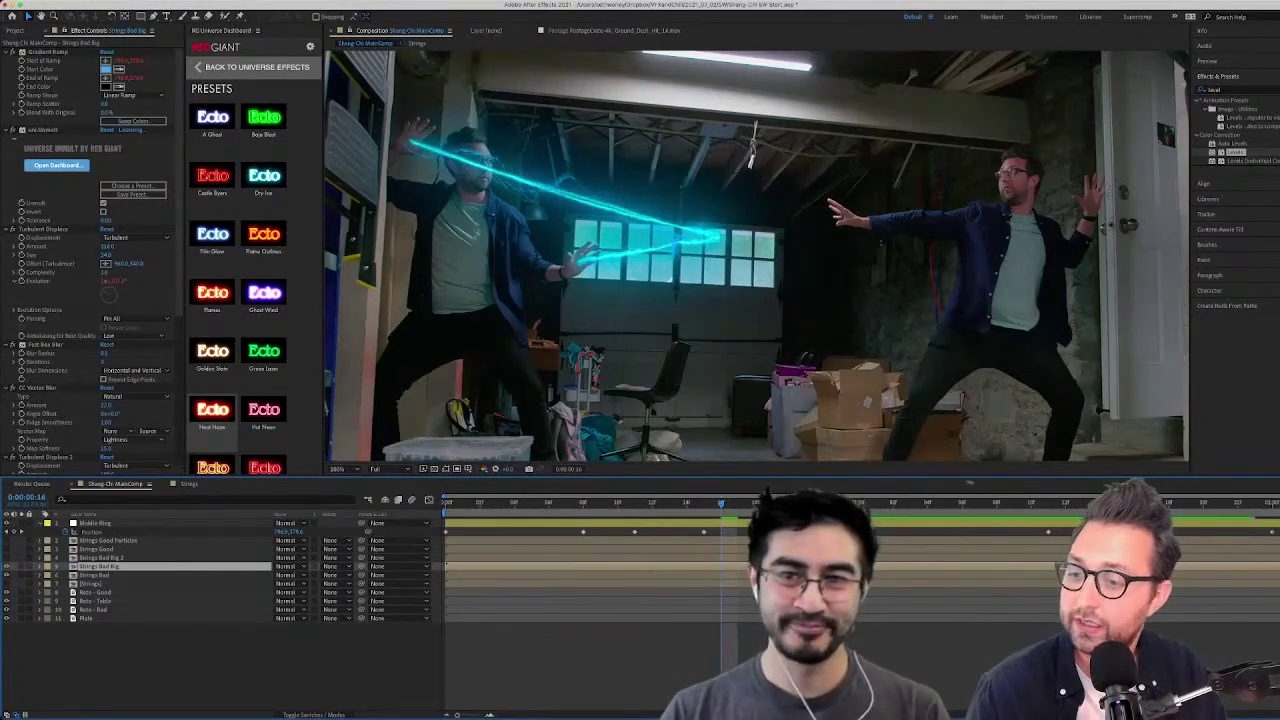
{"action": "scroll", "coordinate": [90, 260], "scroll_direction": "down", "scroll_amount": 3}
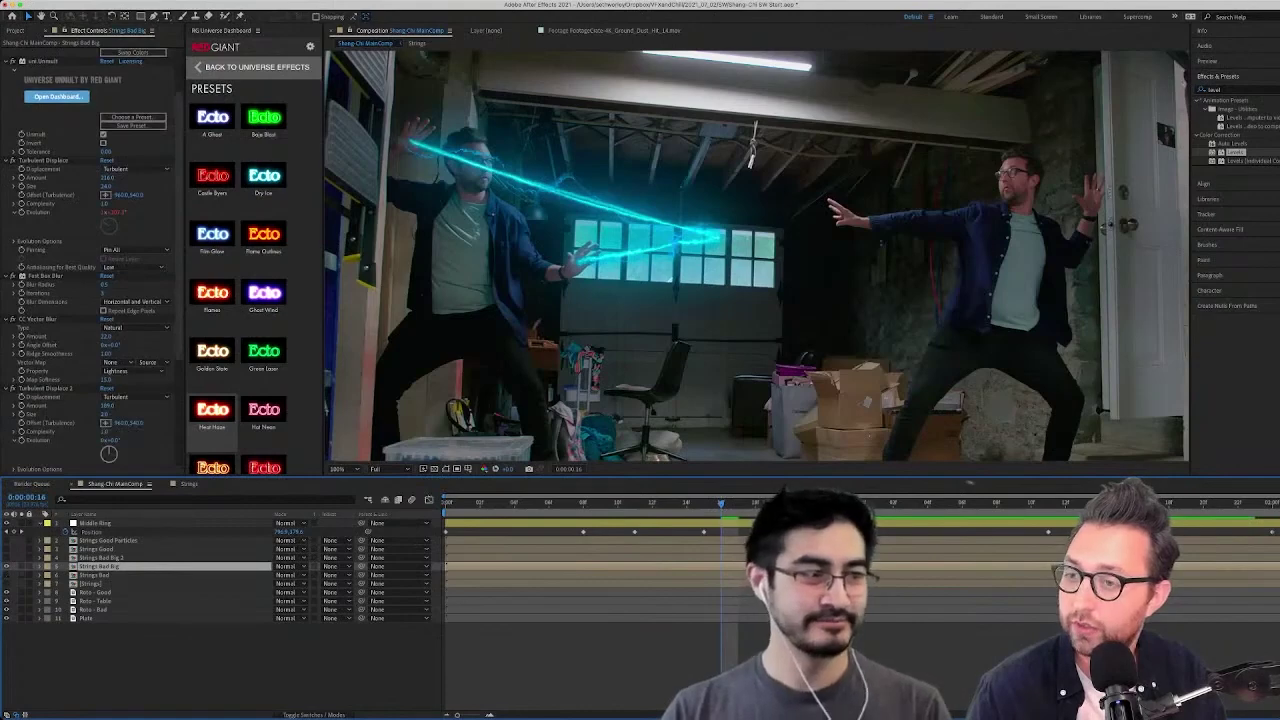
{"action": "left_click", "coordinate": [6, 575]}
{"action": "scroll", "coordinate": [90, 260], "scroll_direction": "down", "scroll_amount": 7}
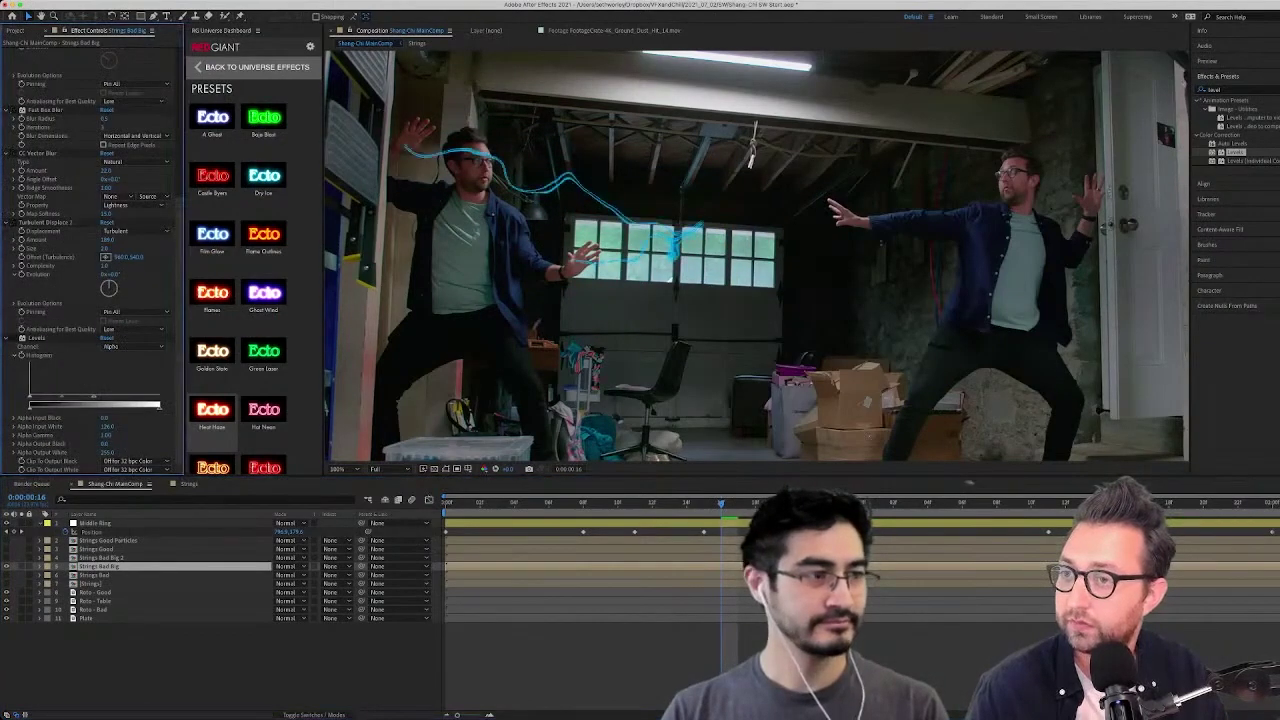
{"action": "scroll", "coordinate": [90, 260], "scroll_direction": "up", "scroll_amount": 8}
{"action": "scroll", "coordinate": [90, 260], "scroll_direction": "up", "scroll_amount": 1}
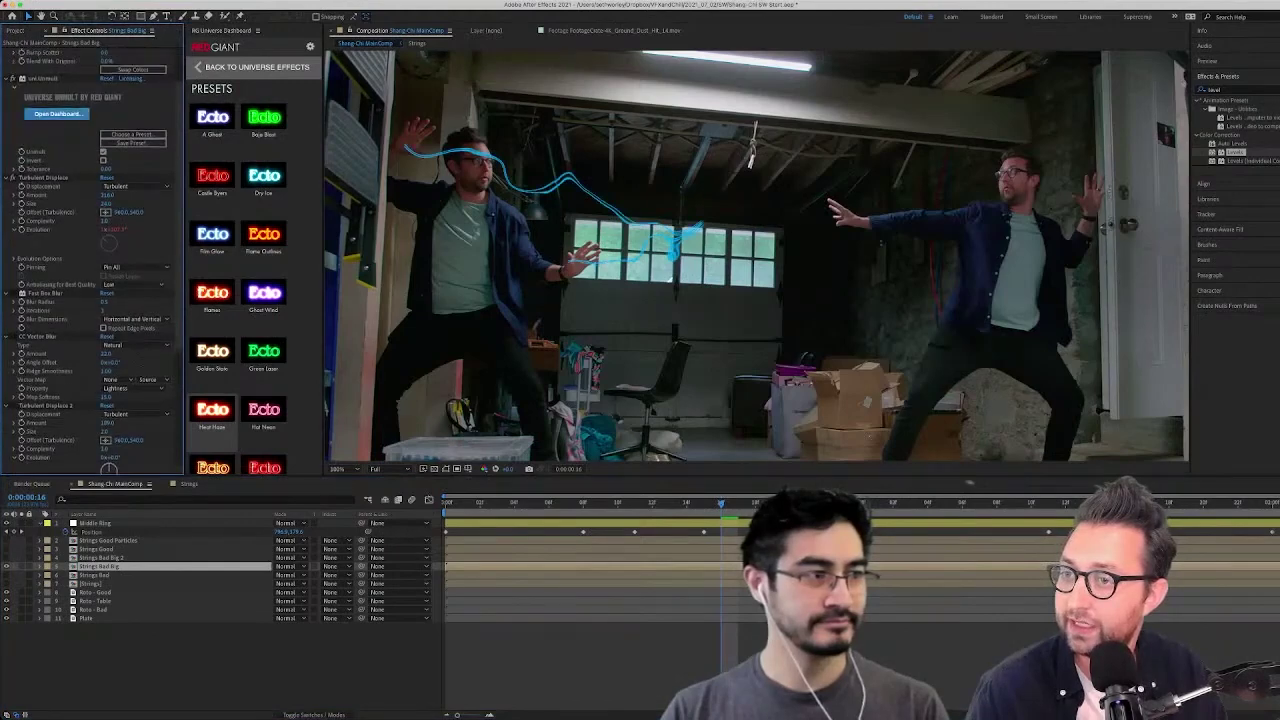
Compare the Strings Bad Big layer with its first Turbulent Displace effect switched off and back on
{"action": "left_click", "coordinate": [45, 192]}
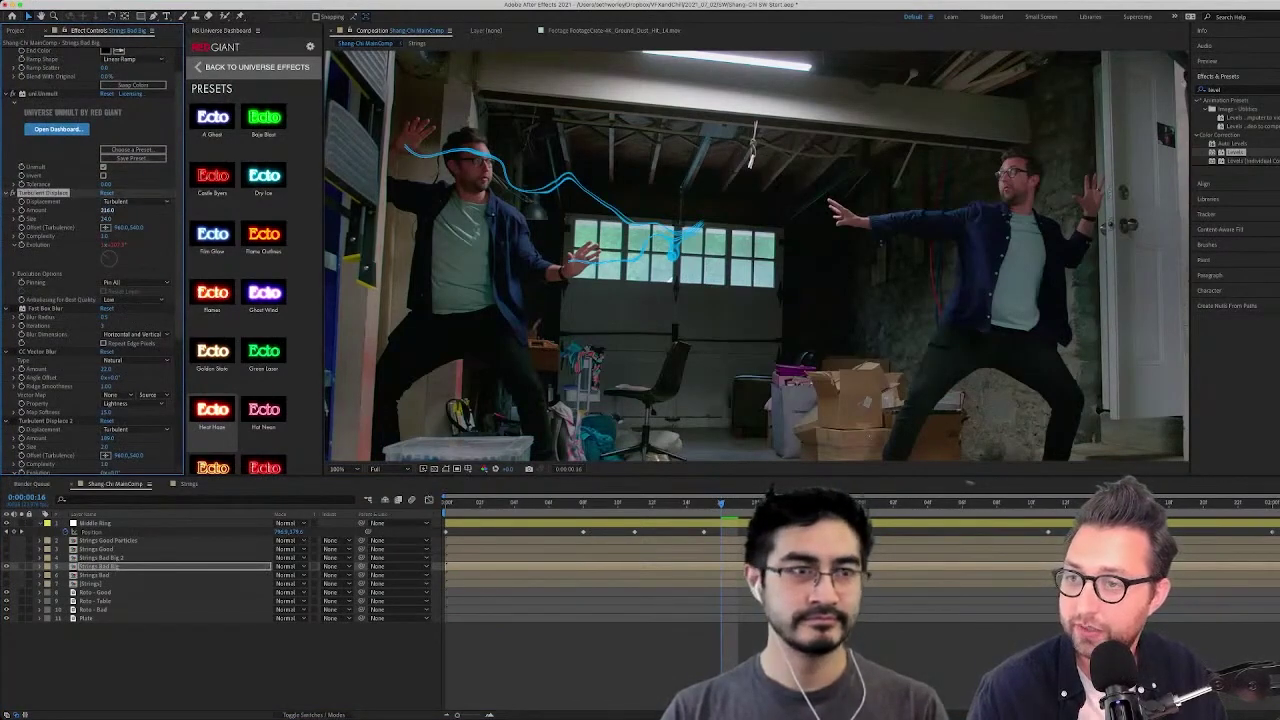
{"action": "left_click", "coordinate": [13, 193]}
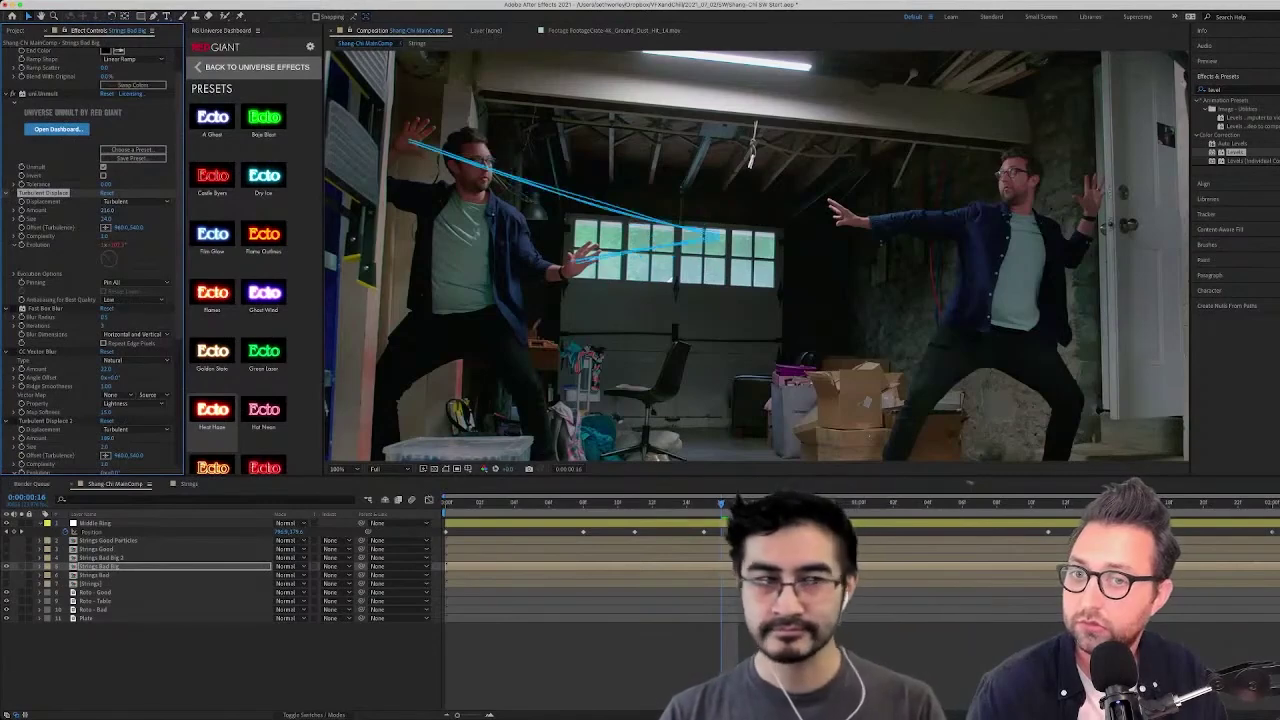
{"action": "left_click", "coordinate": [13, 193]}
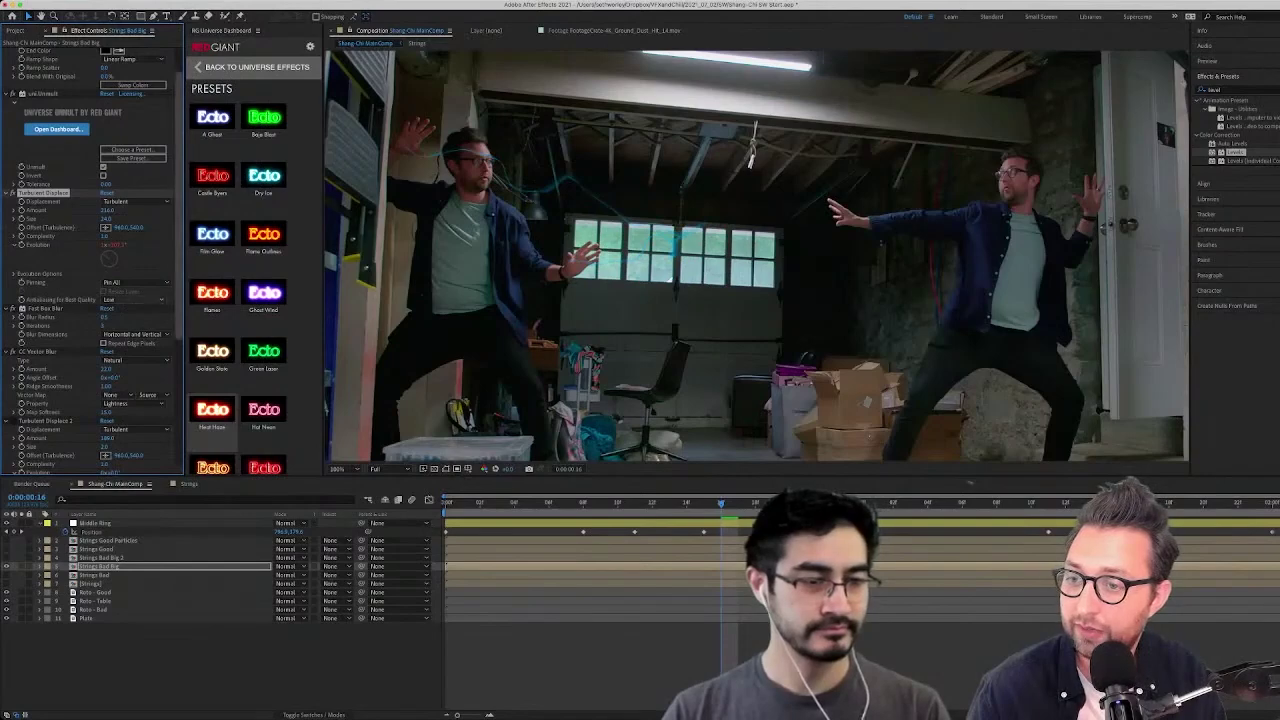
Lower the CC Vector Blur amount on the Strings Bad Big layer and review its effect stack
{"action": "left_click_drag", "start_coordinate": [106, 369], "coordinate": [96, 369]}
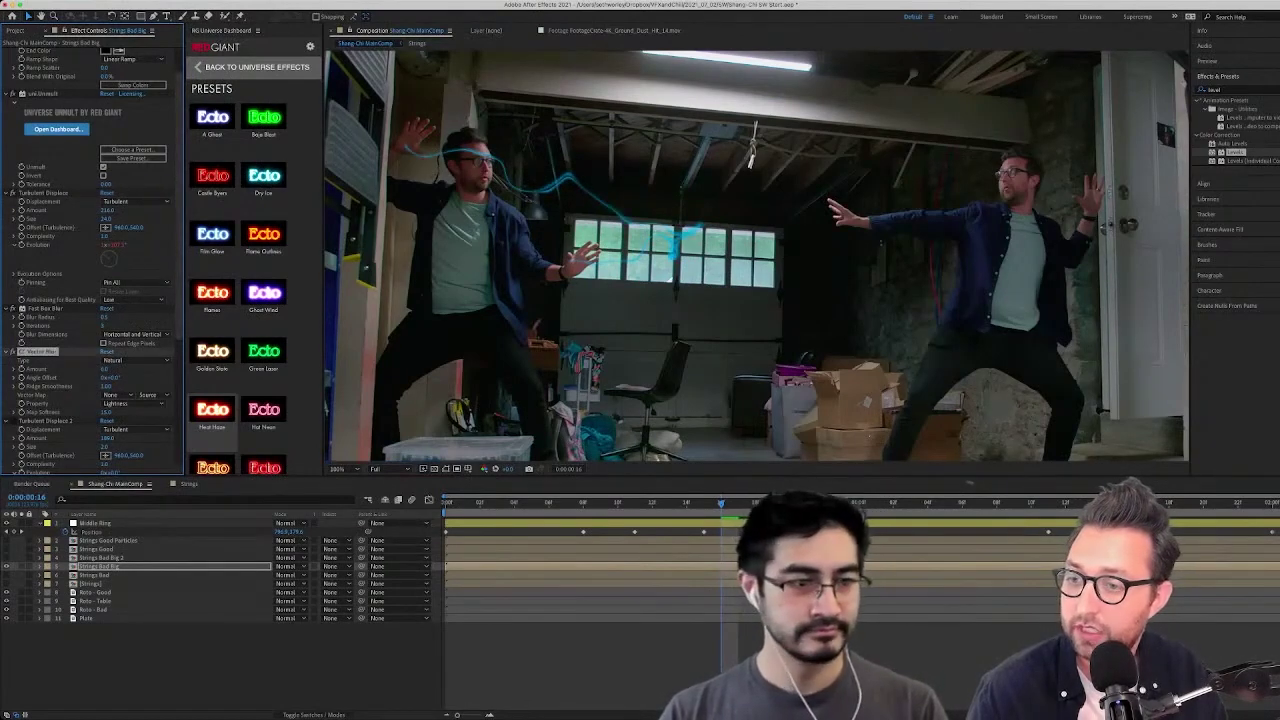
{"action": "scroll", "coordinate": [93, 262], "scroll_direction": "down", "scroll_amount": 2}
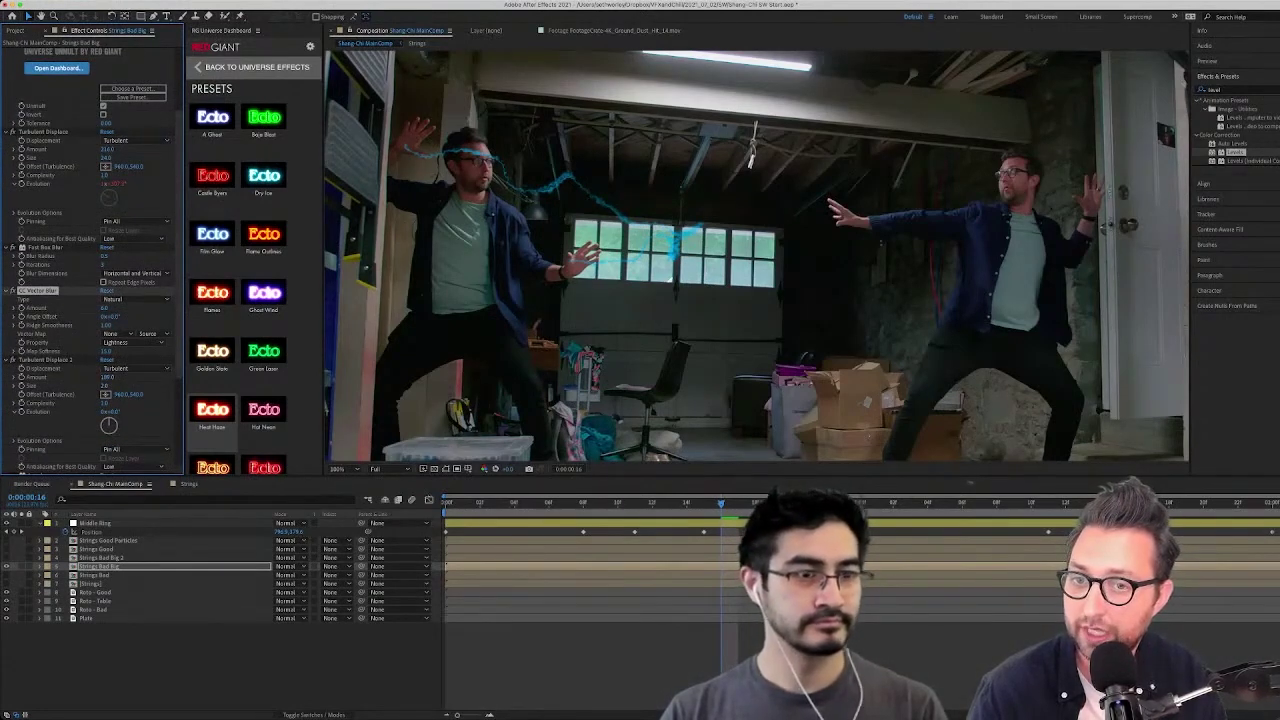
{"action": "scroll", "coordinate": [90, 262], "scroll_direction": "down", "scroll_amount": 5}
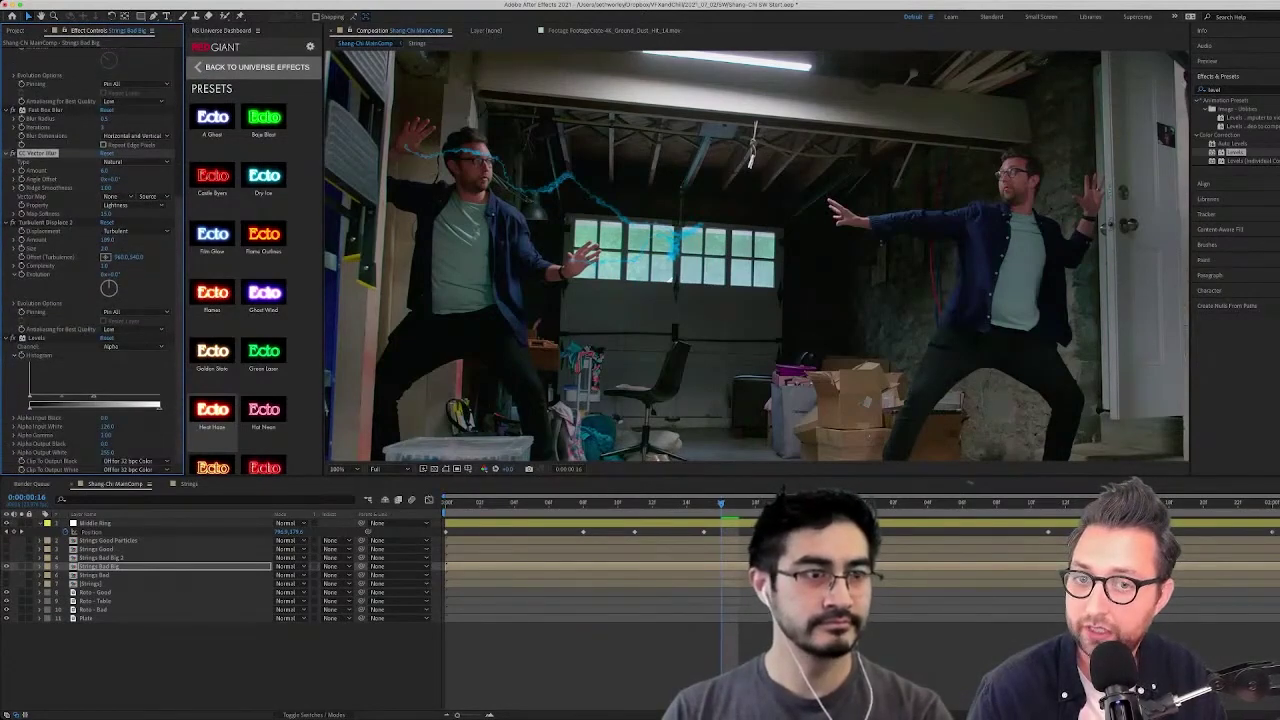
{"action": "scroll", "coordinate": [90, 260], "scroll_direction": "up", "scroll_amount": 4}
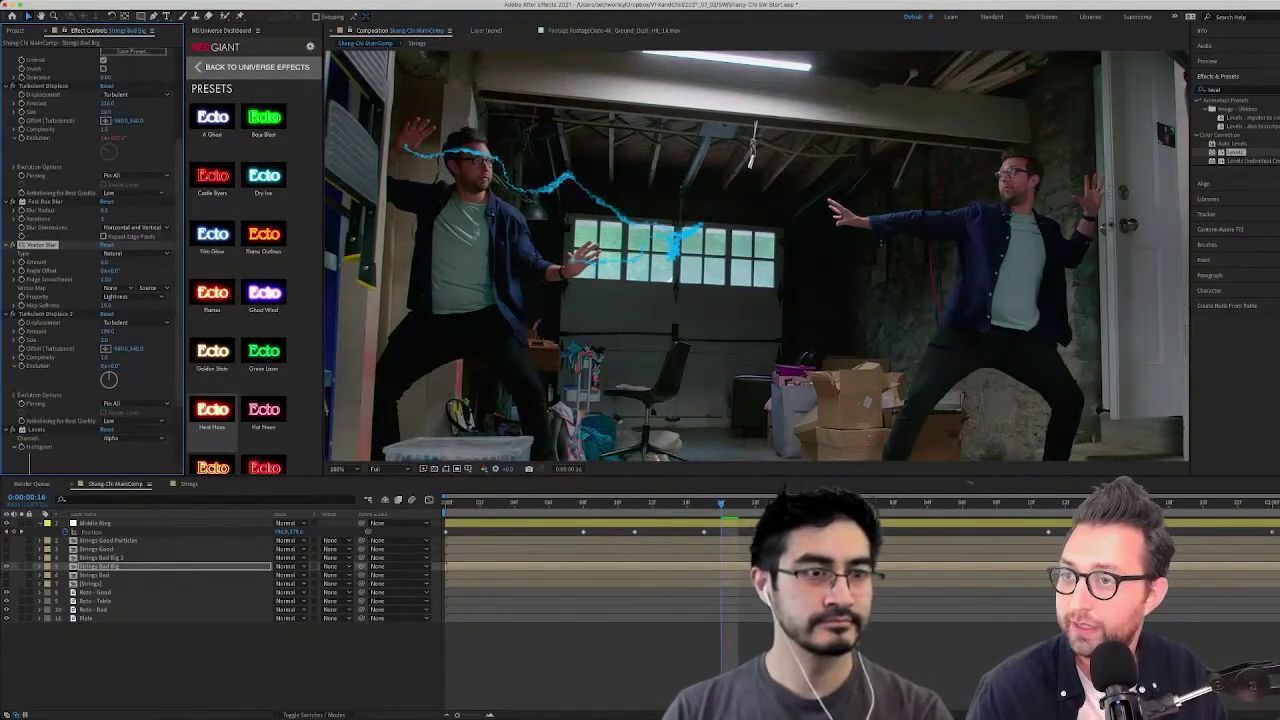
{"action": "scroll", "coordinate": [90, 260], "scroll_direction": "up", "scroll_amount": 4}
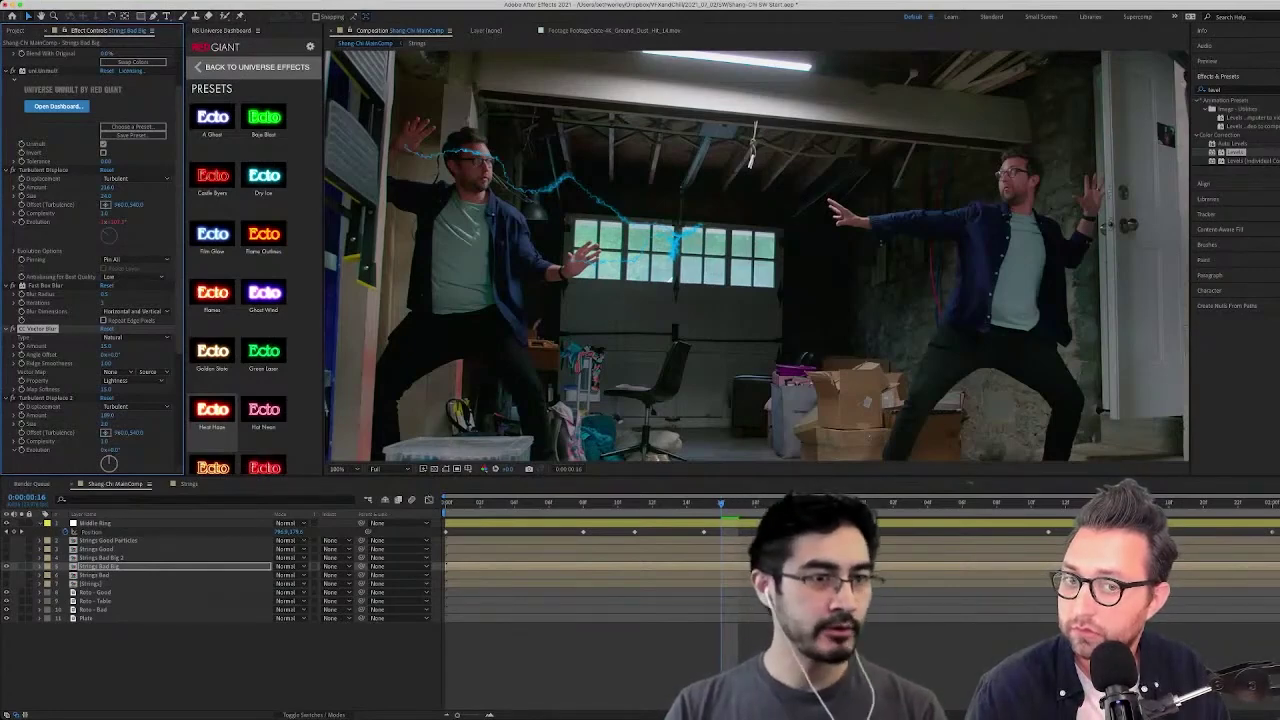
Make the Strings Bad Big 2 and Strings Bad layers visible again and view the combined strings at frame 18
{"action": "left_click", "coordinate": [102, 558]}
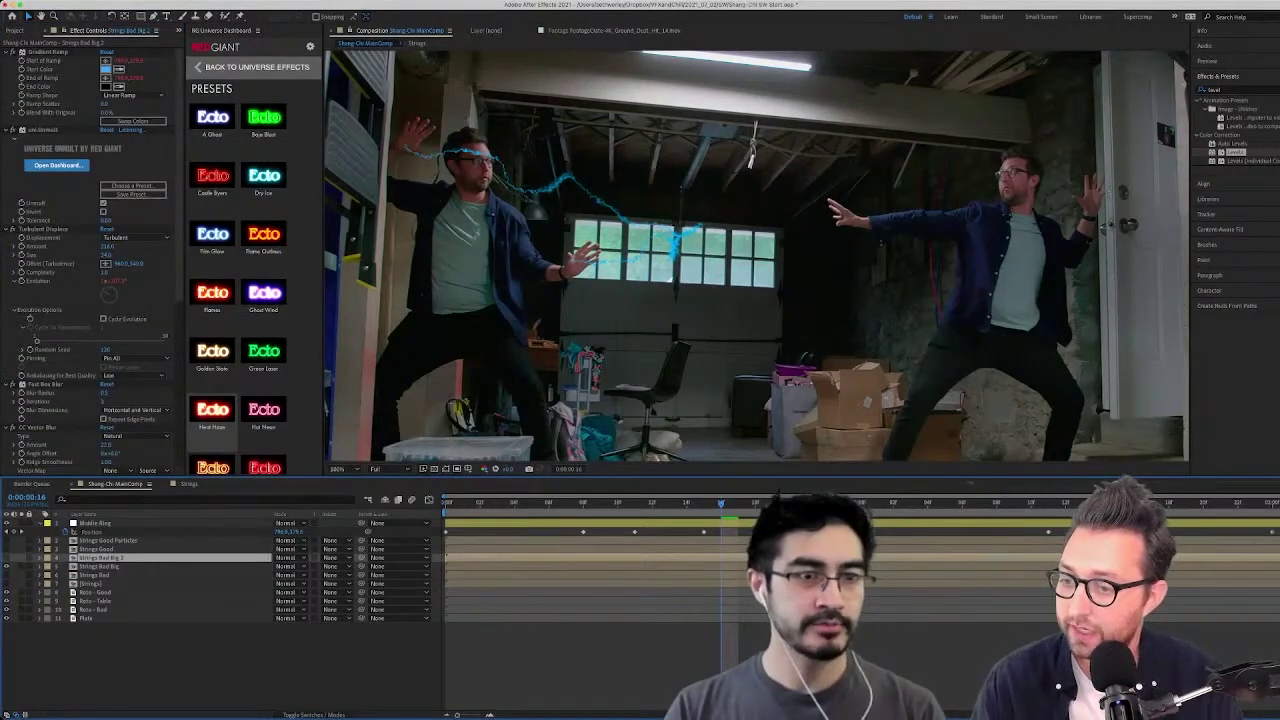
{"action": "key", "text": "super+shift+a"}
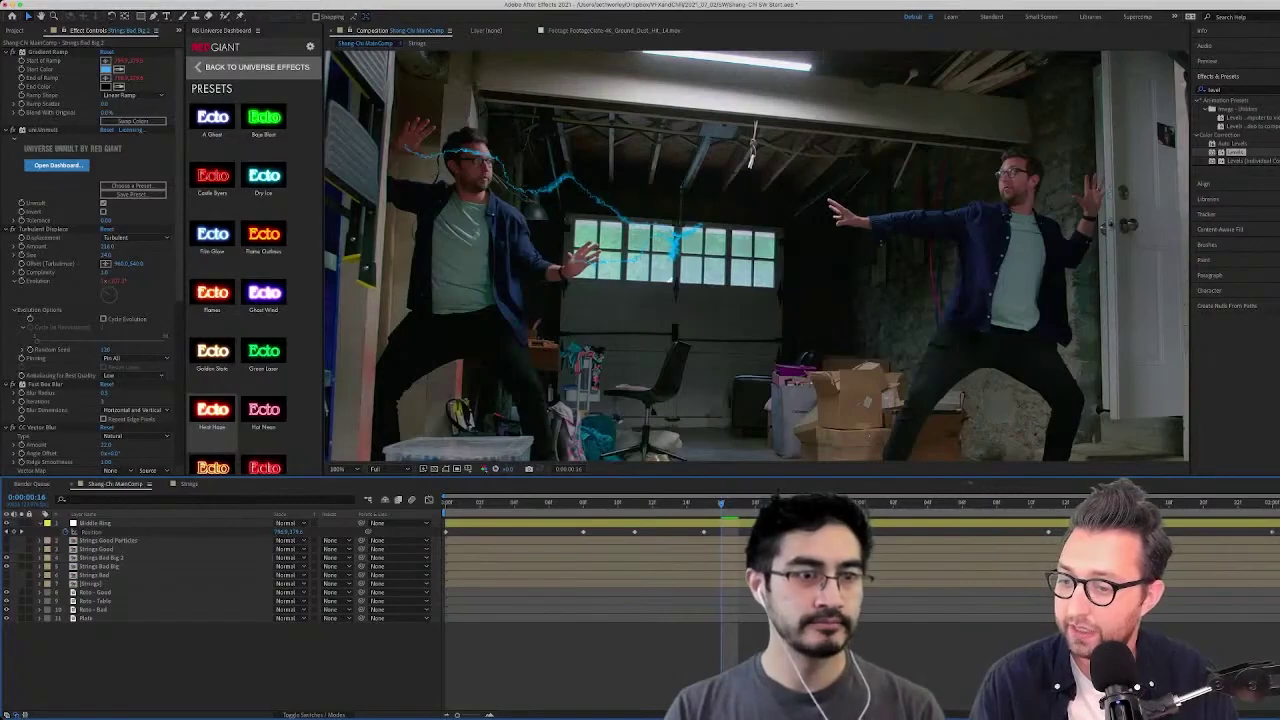
{"action": "left_click", "coordinate": [102, 558]}
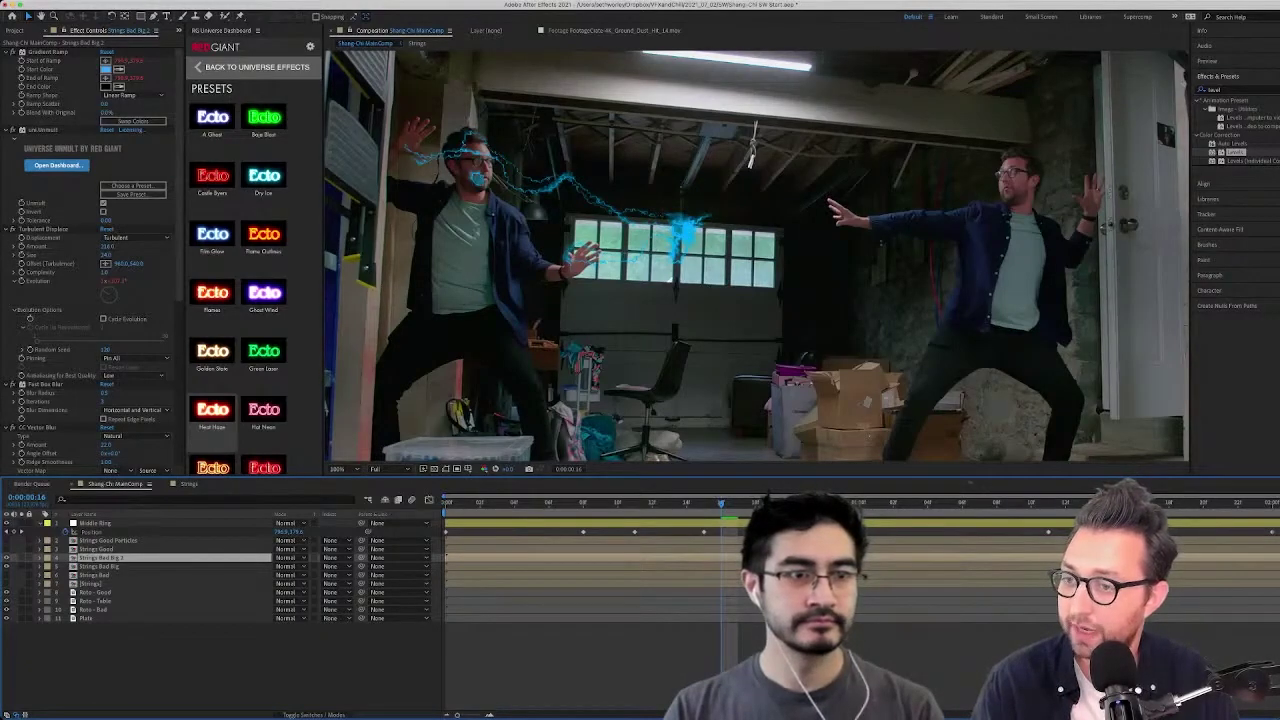
{"action": "left_click", "coordinate": [44, 229]}
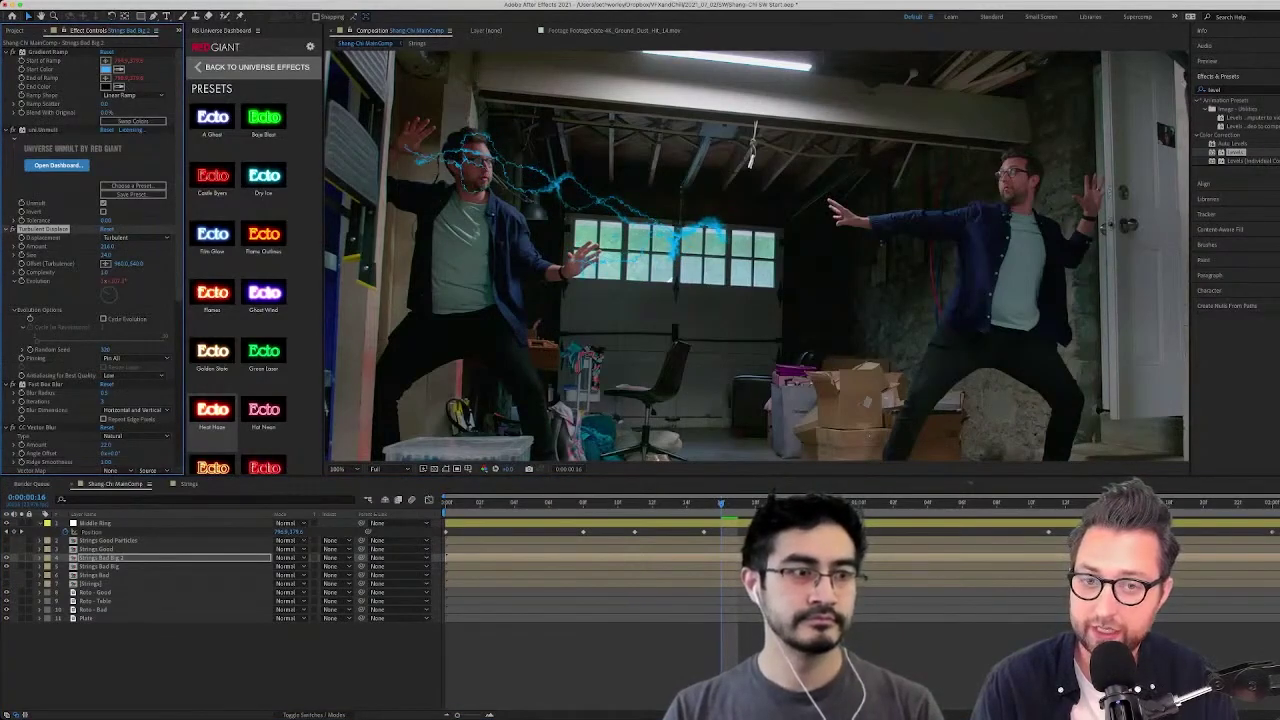
{"action": "left_click", "coordinate": [755, 503]}
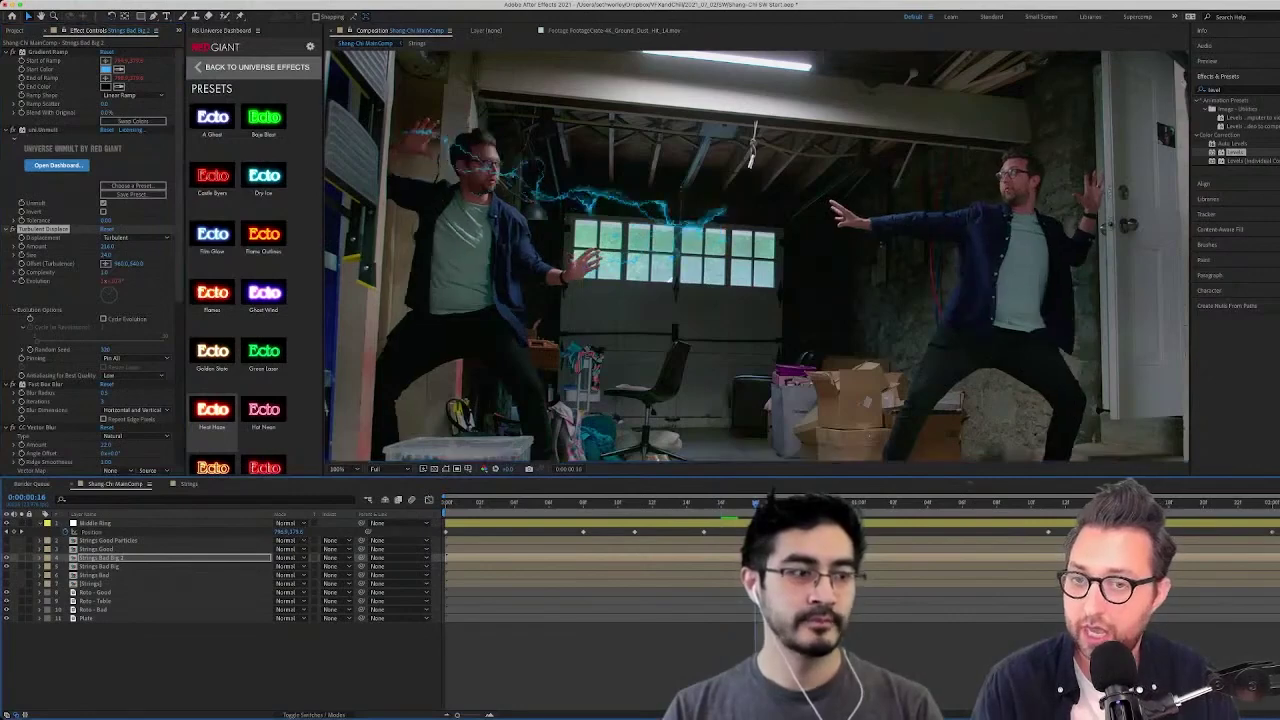
{"action": "left_click", "coordinate": [7, 575]}
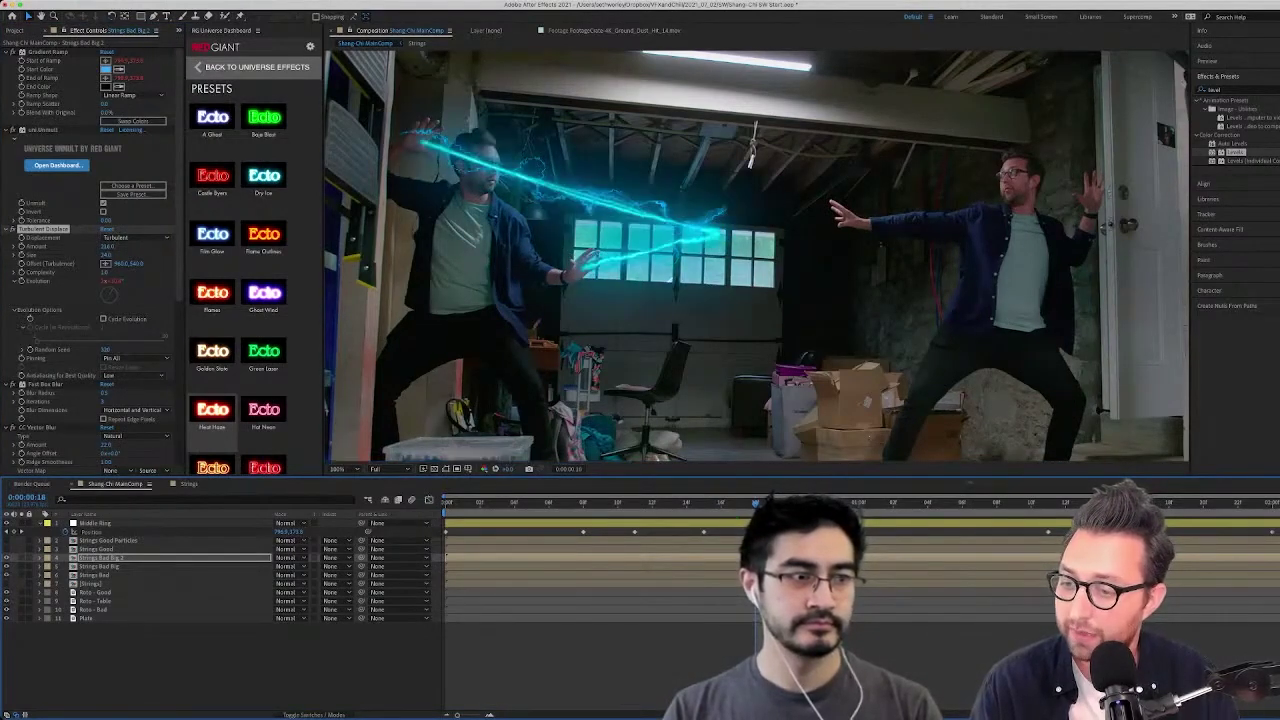
Set the blending mode of all layers from Strings Good Particles down to Strings to Screen, and deselect them
{"action": "left_click", "coordinate": [95, 583]}
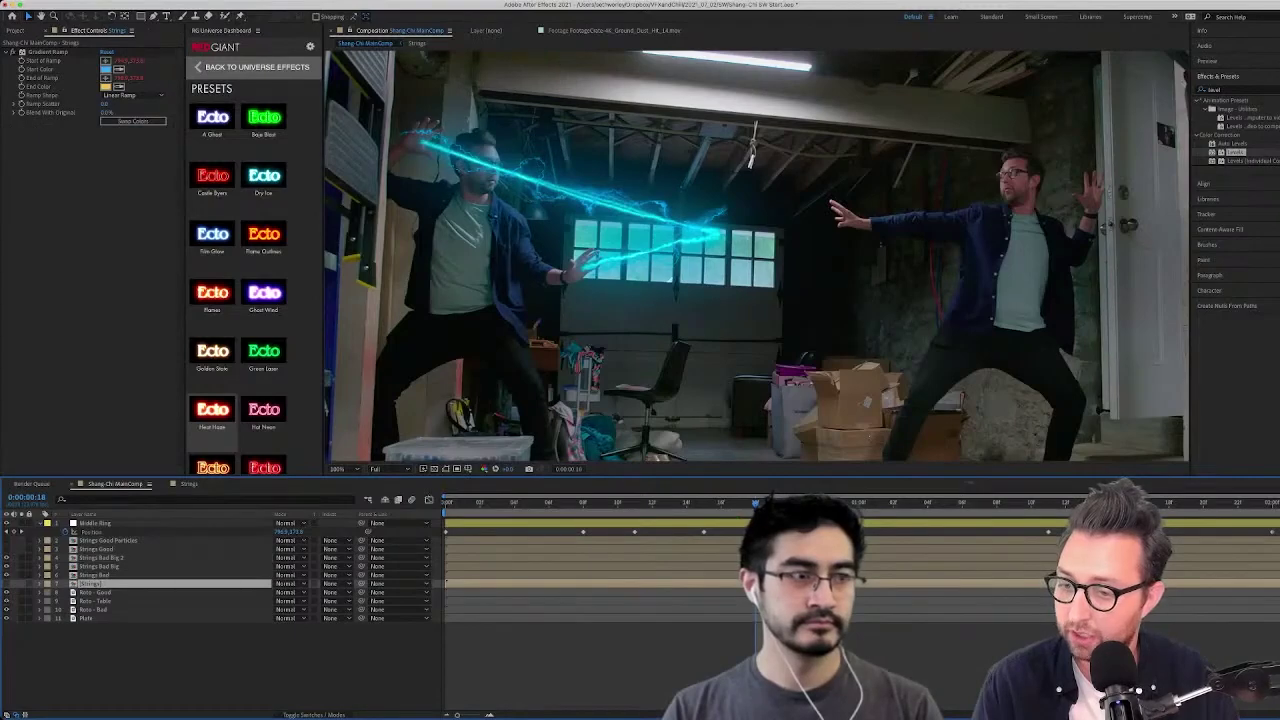
{"action": "left_click", "coordinate": [108, 541], "text": "shift"}
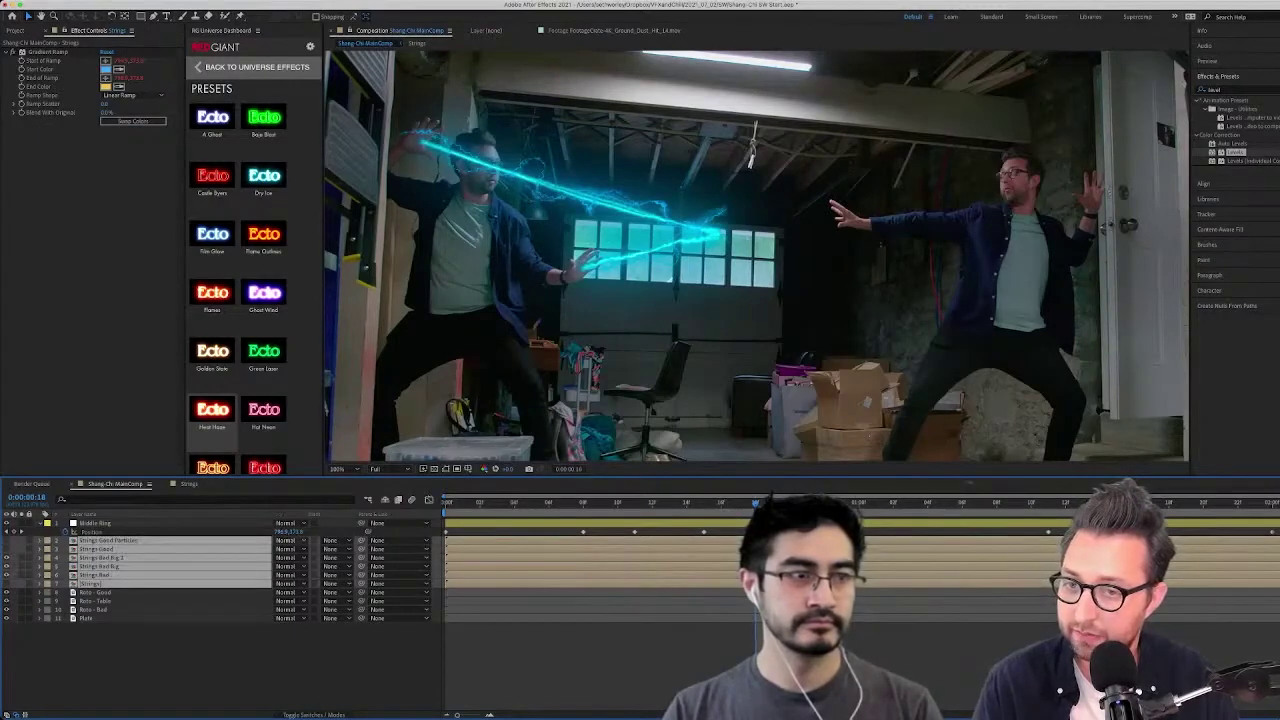
{"action": "key", "text": "alt+shift+s"}
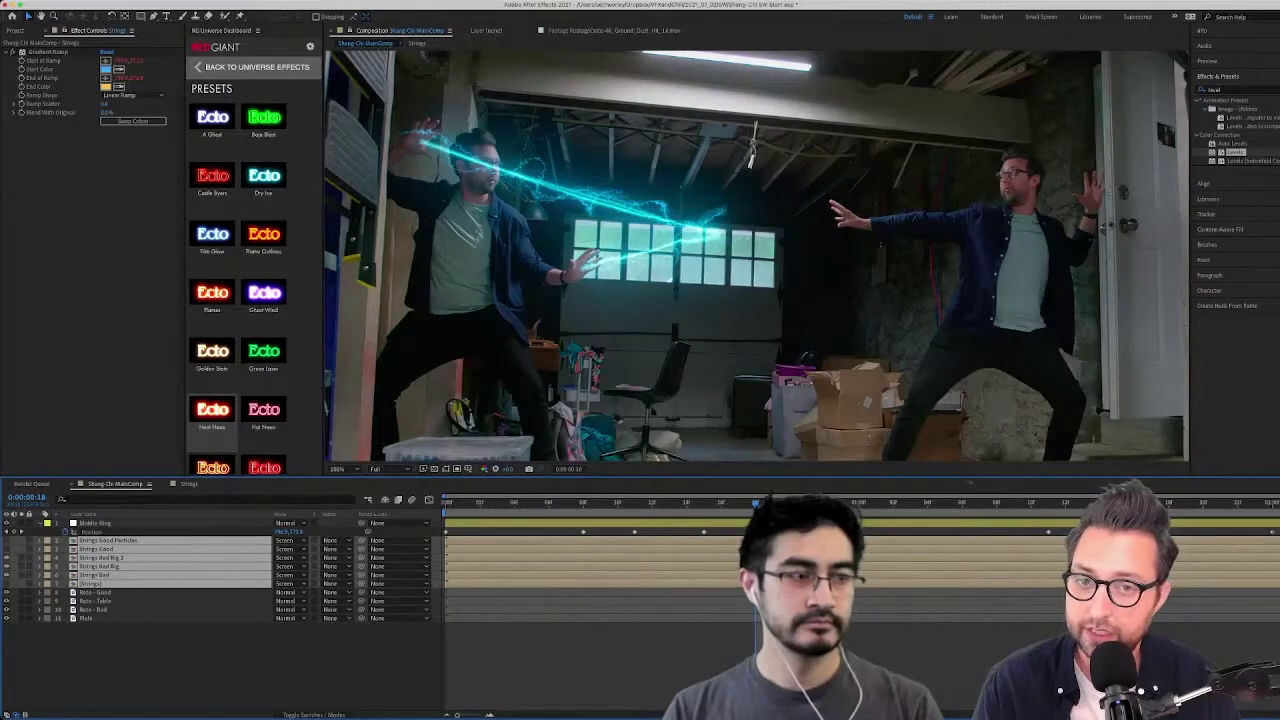
{"action": "key", "text": "F2"}
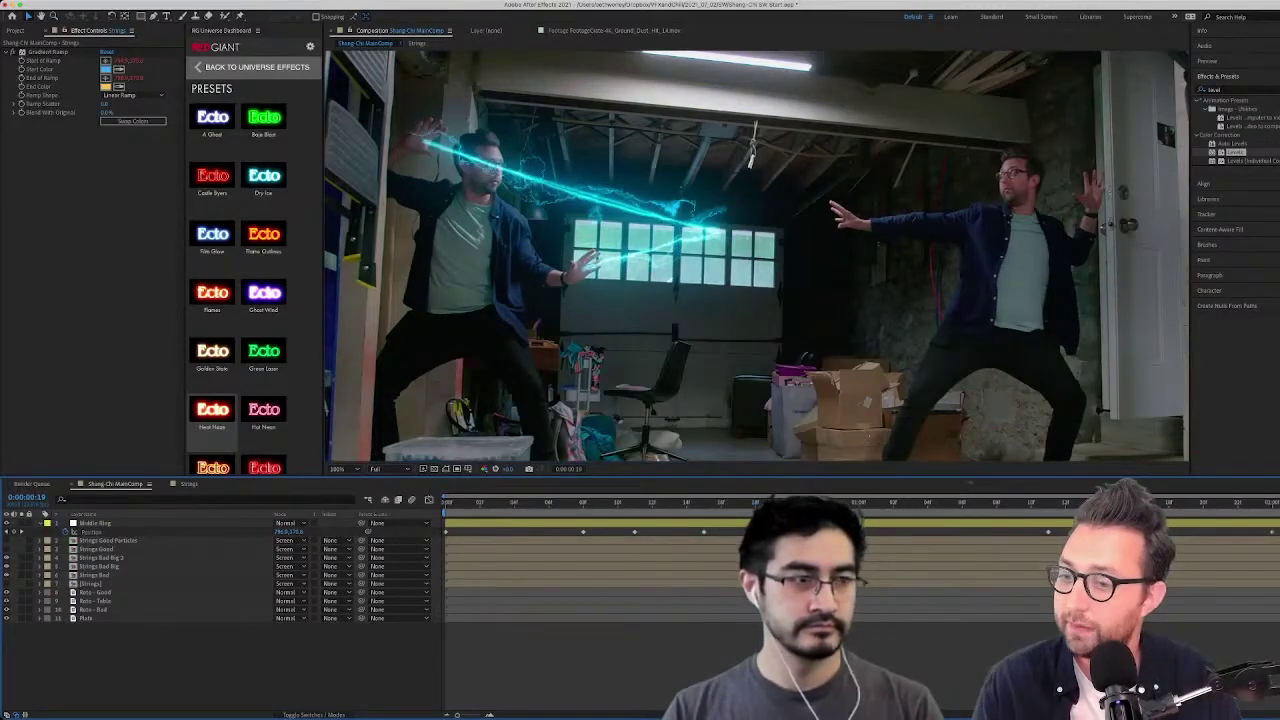
Duplicate the Strings Bad layer and place the copy directly above Strings Bad Big 2
{"action": "left_click", "coordinate": [101, 558]}
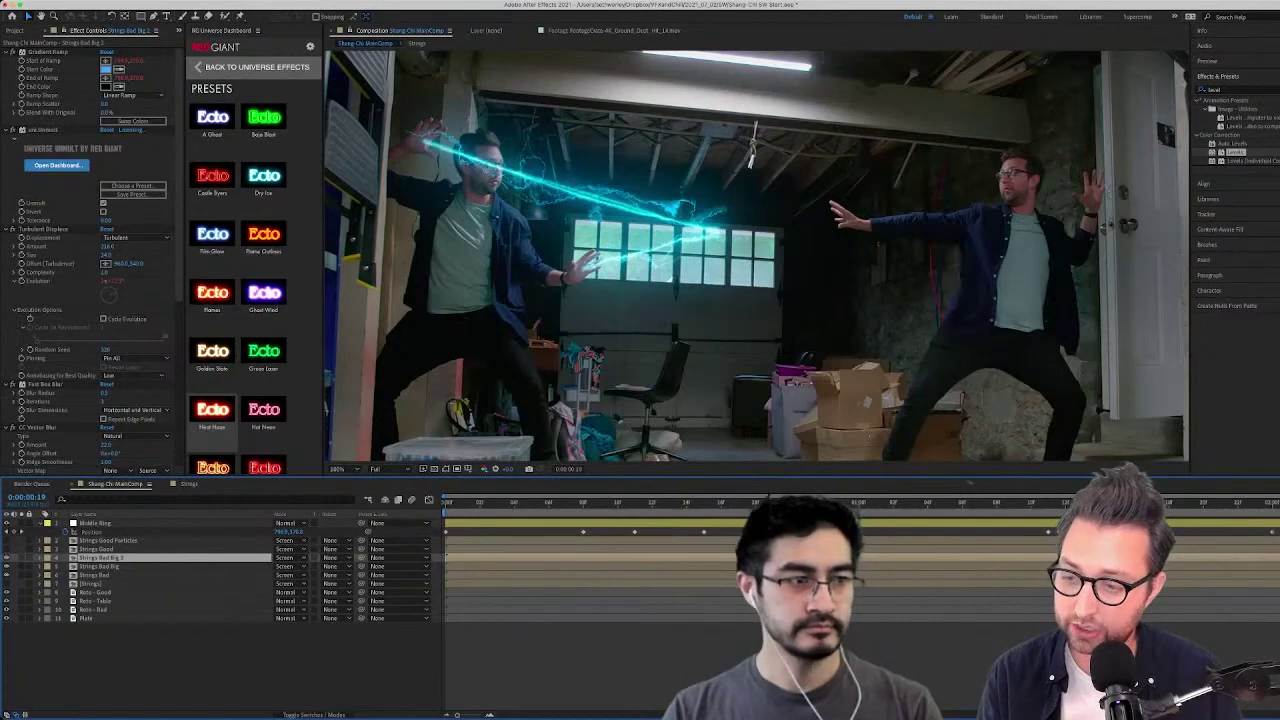
{"action": "left_click", "coordinate": [104, 575]}
{"action": "key", "text": "super+d"}
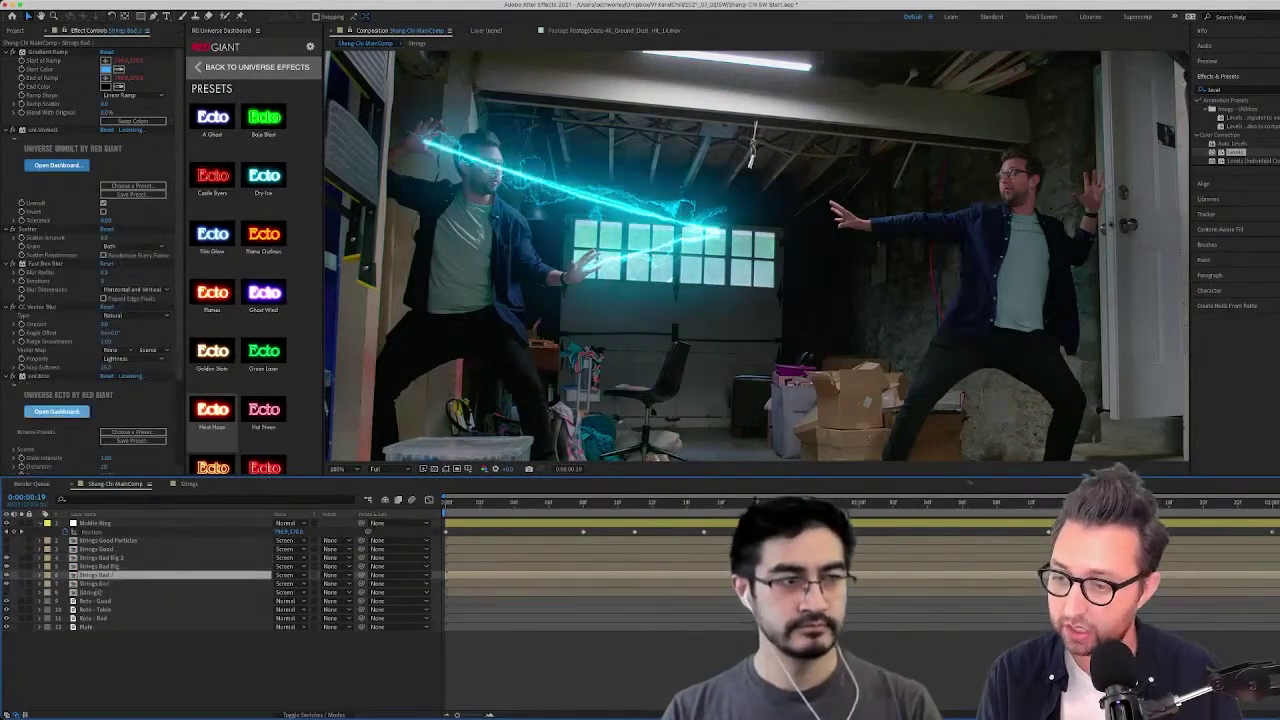
{"action": "left_click_drag", "start_coordinate": [108, 577], "coordinate": [114, 553]}
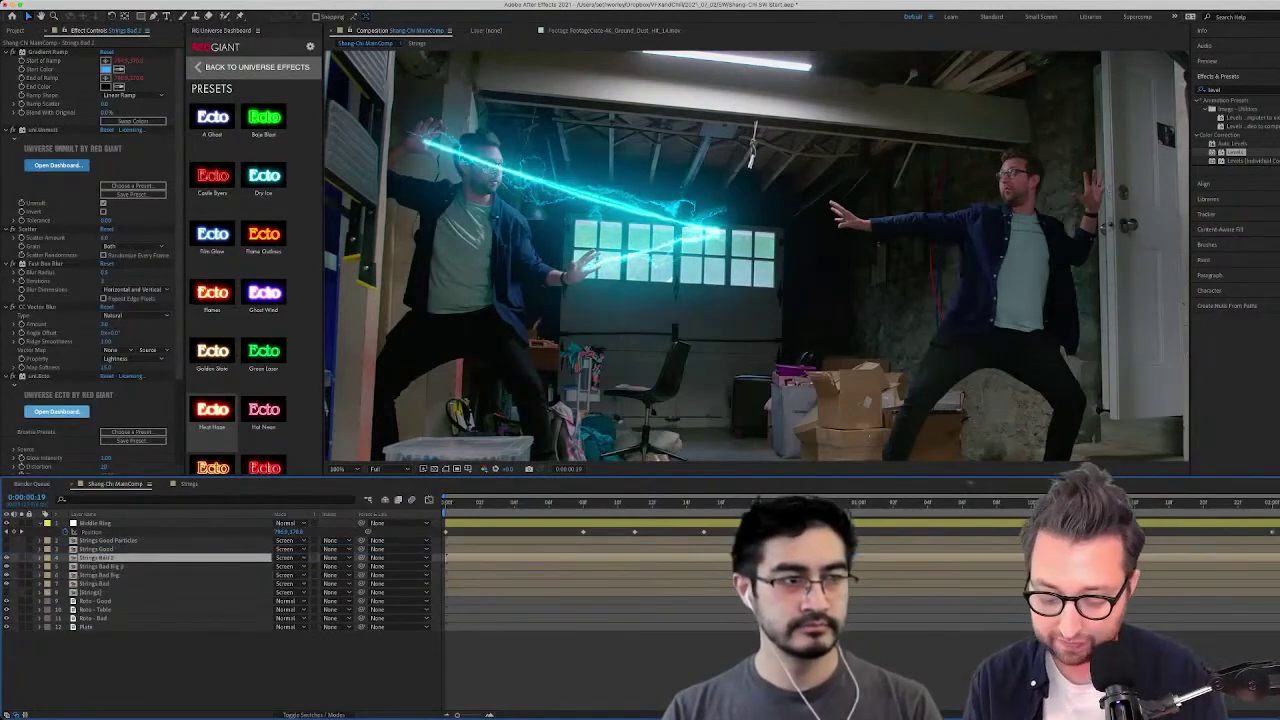
Rename the duplicated Strings Bad layer as String Bad Fat
{"action": "key", "text": "Return"}
{"action": "type", "text": "String Ba"}
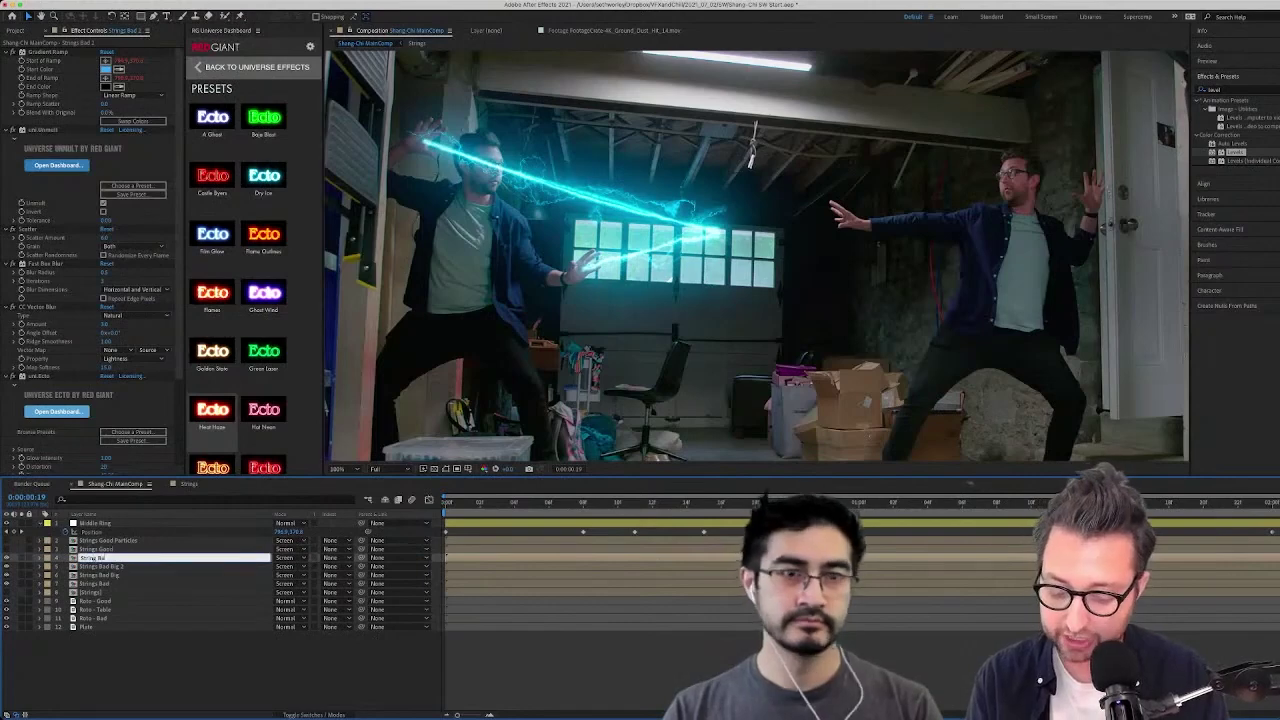
{"action": "type", "text": "d Fat"}
{"action": "key", "text": "Return"}
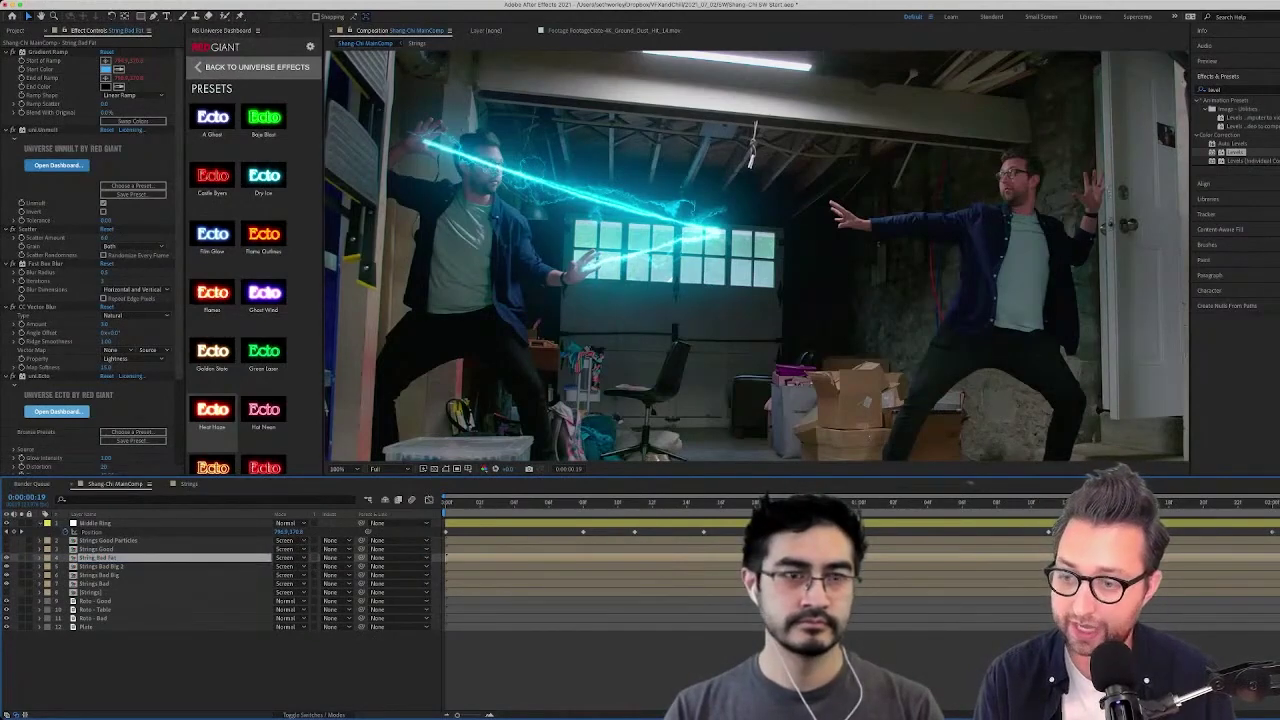
Duplicate the Strings composition in the project and rename the copy Strings Bad Fat
{"action": "key", "text": "super+0"}
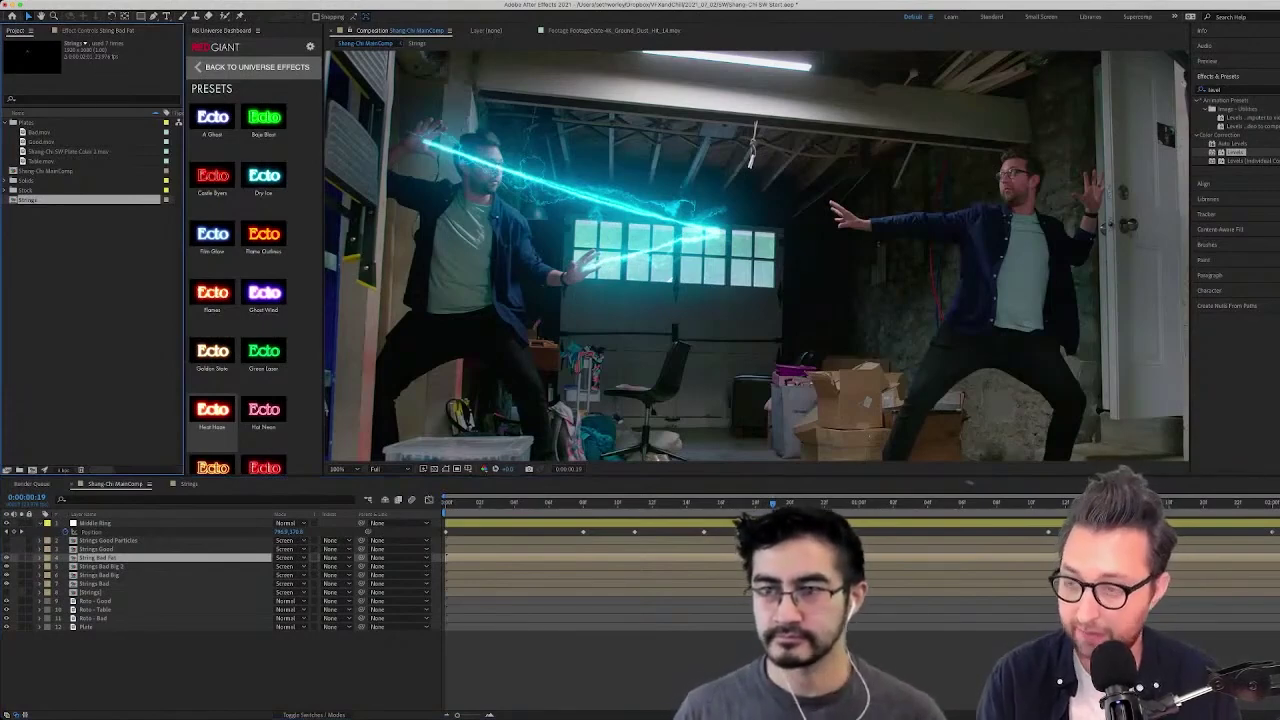
{"action": "key", "text": "super+d"}
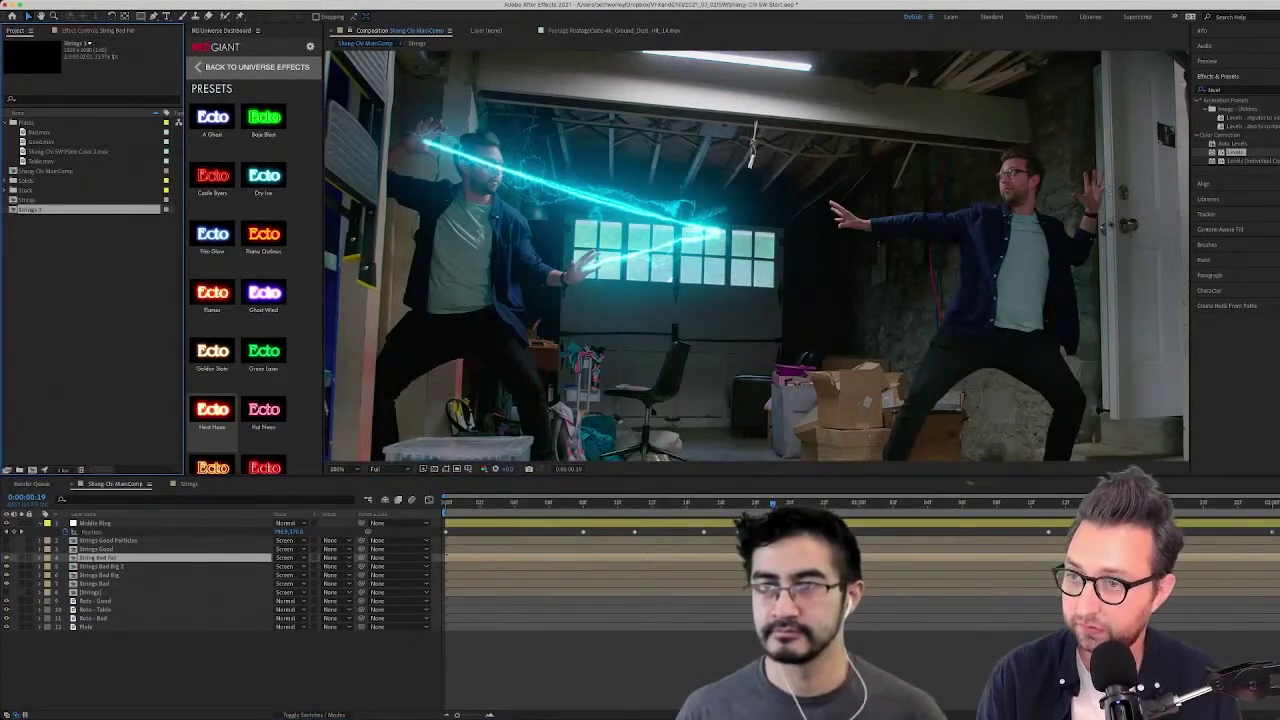
{"action": "key", "text": "Return"}
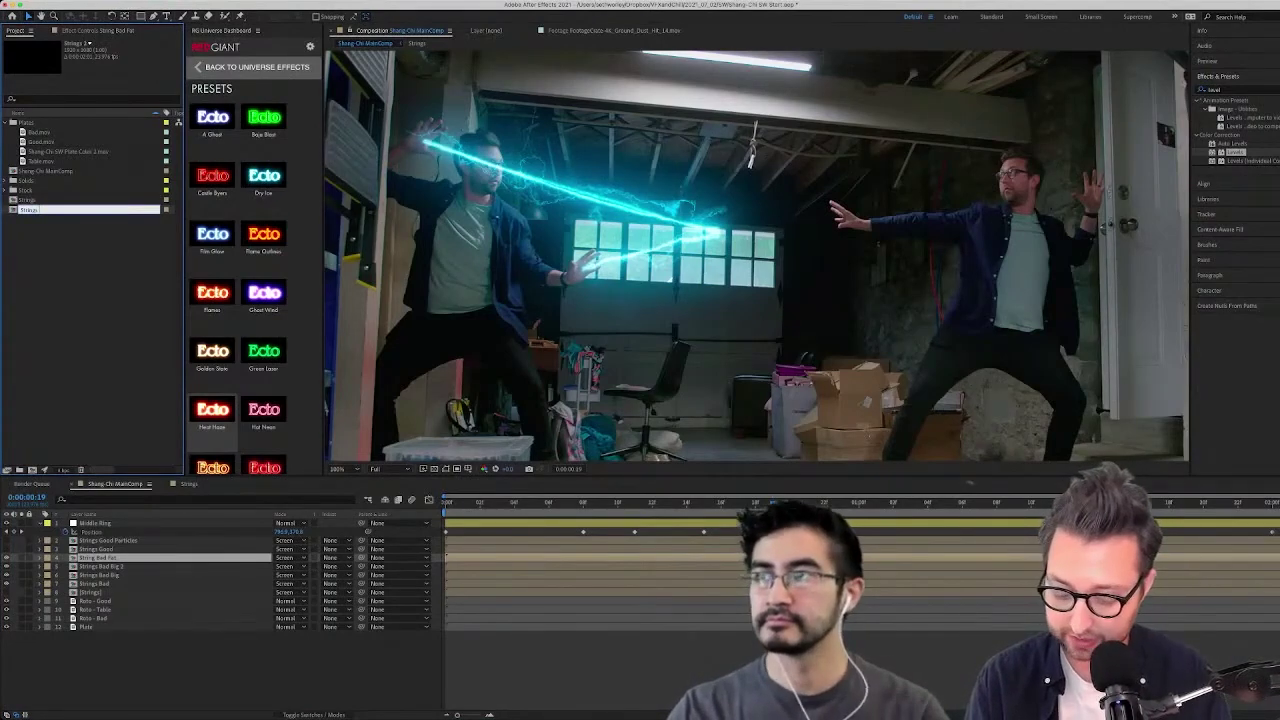
{"action": "type", "text": "Strings Bad Fill"}
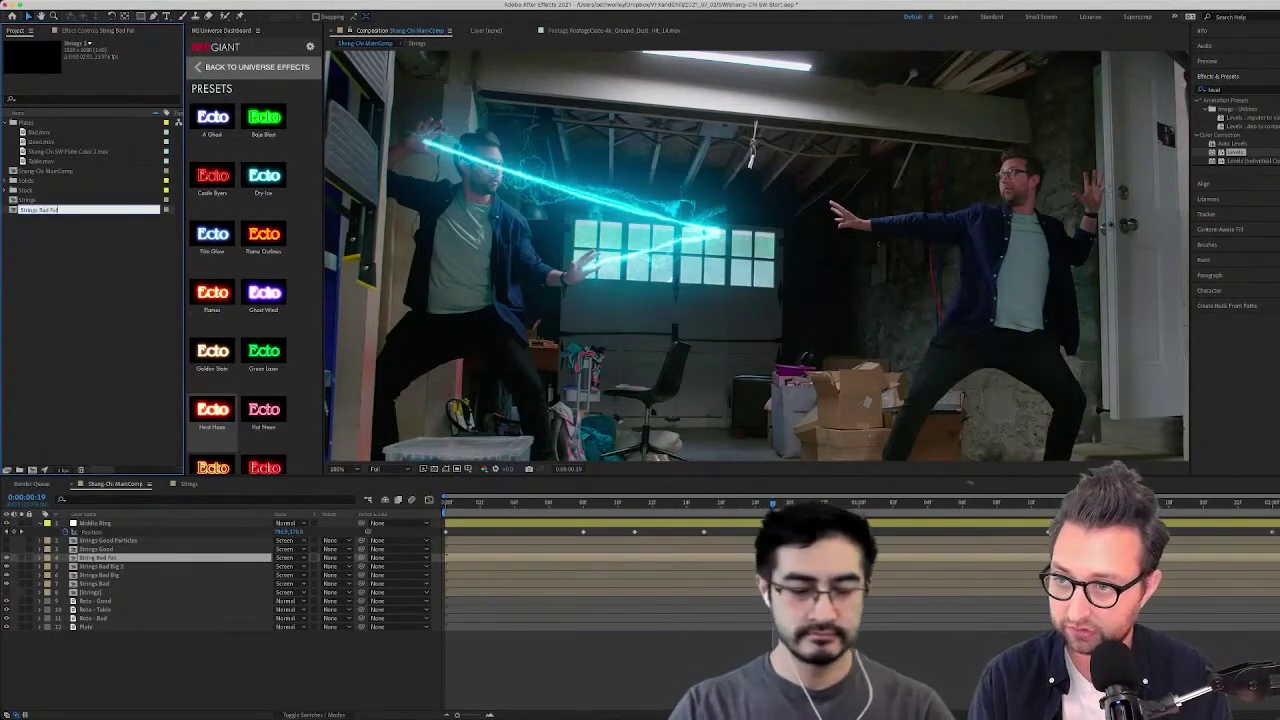
{"action": "key", "text": "Return"}
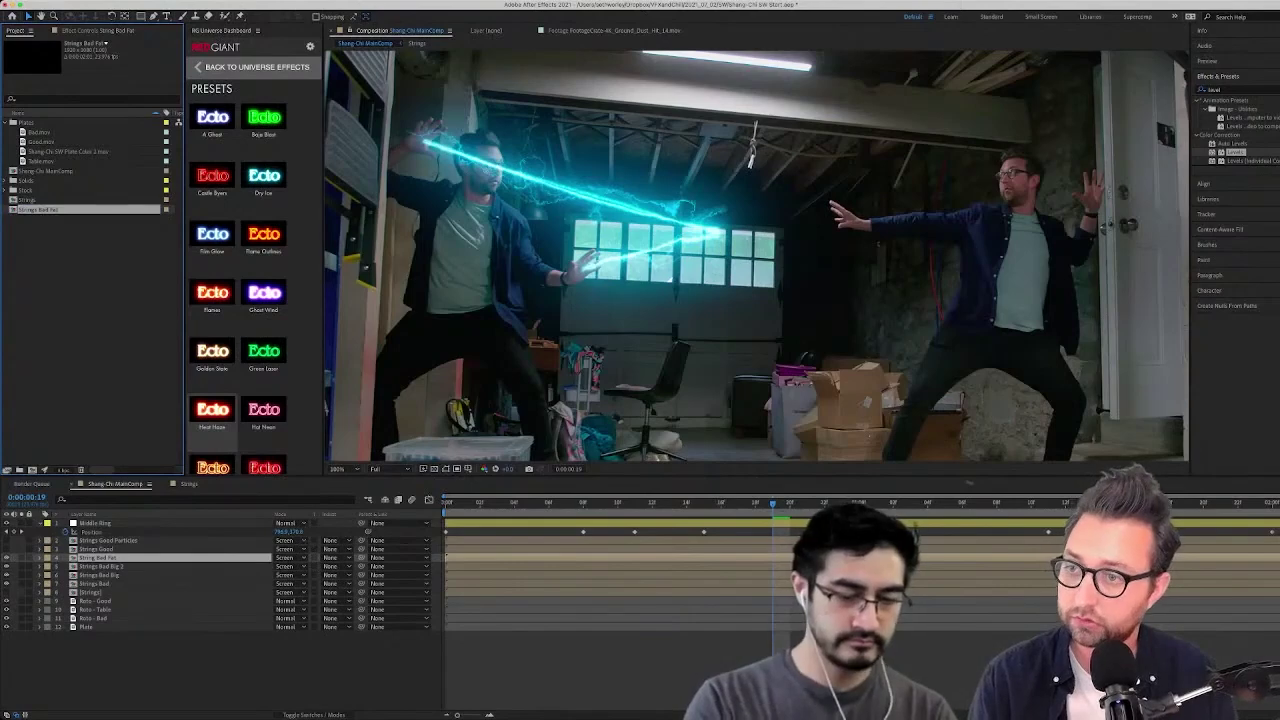
In the Strings Bad Fat composition, greatly widen the stroke of Shape Layer 2 and set its line cap to Round Cap
{"action": "double_click", "coordinate": [40, 210]}
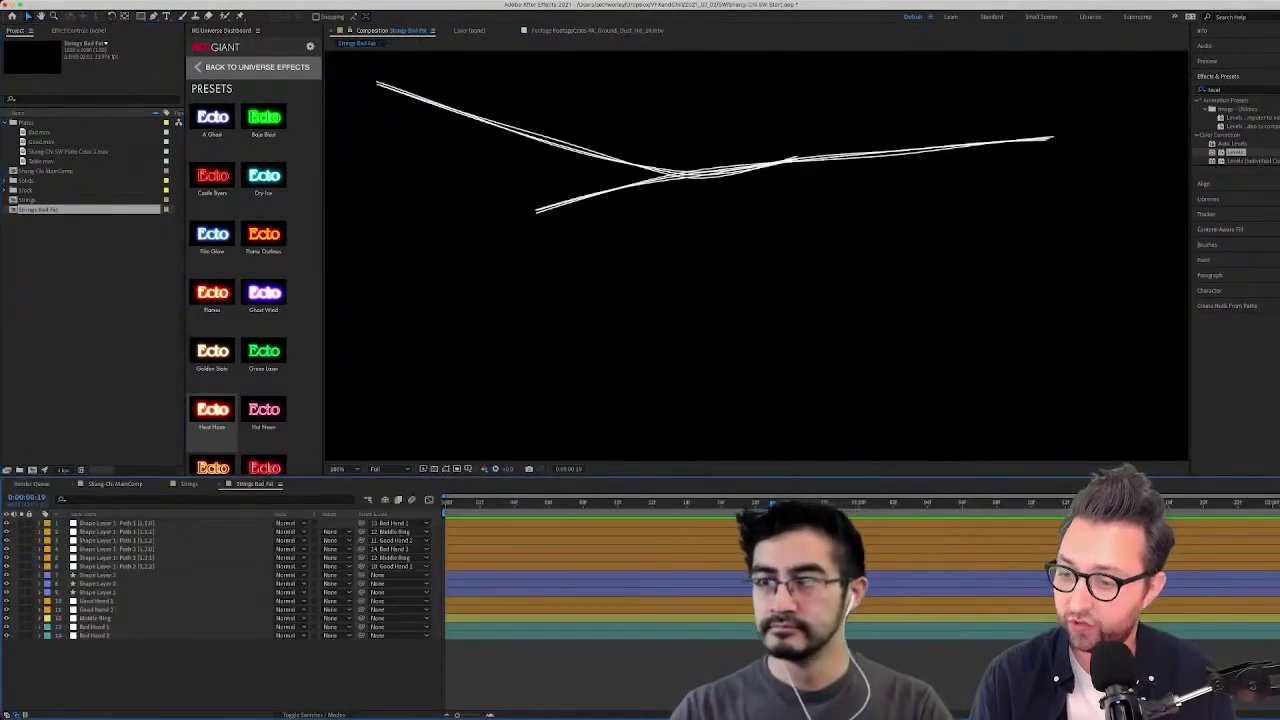
{"action": "left_click", "coordinate": [98, 584]}
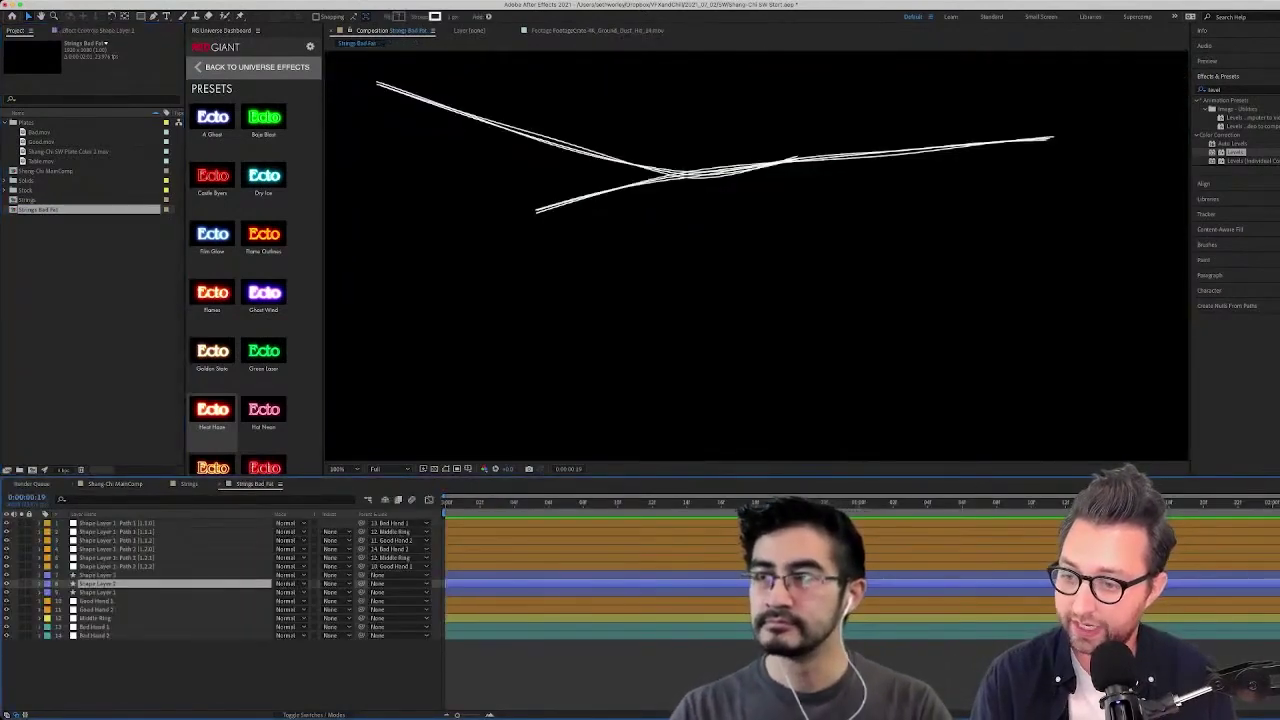
{"action": "left_click", "coordinate": [39, 583]}
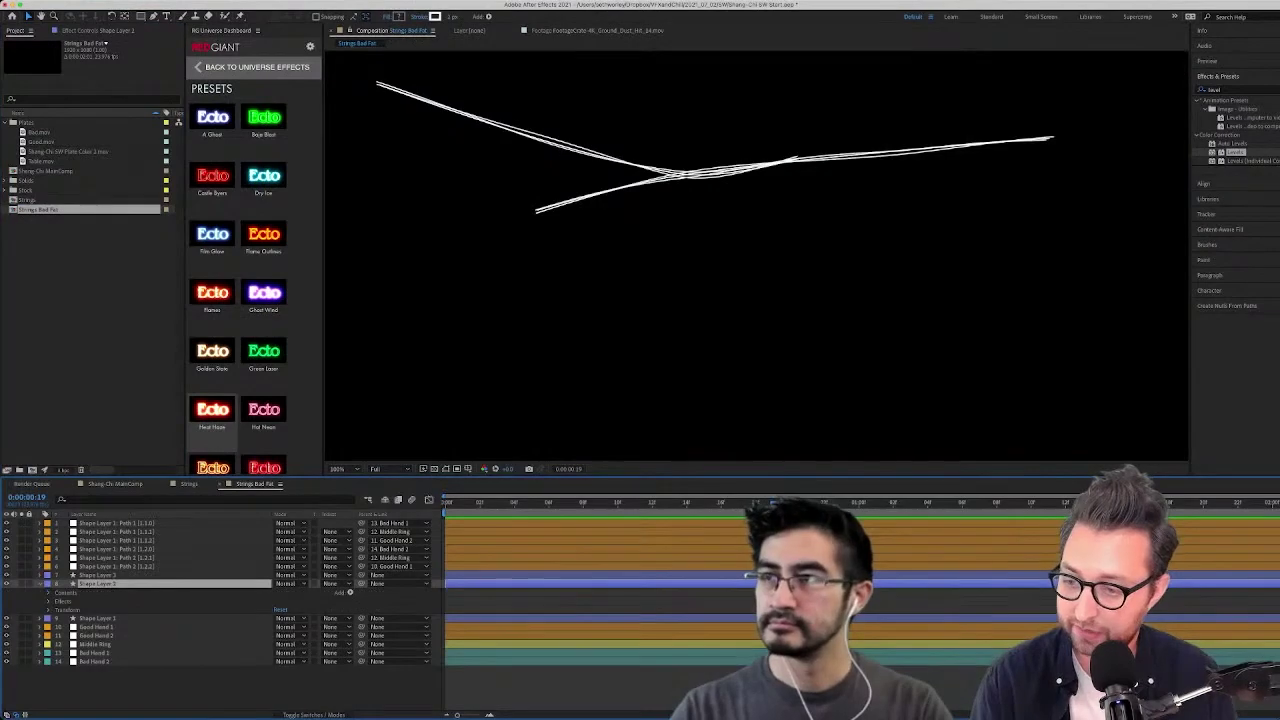
{"action": "left_click", "coordinate": [48, 601]}
{"action": "left_click", "coordinate": [48, 601]}
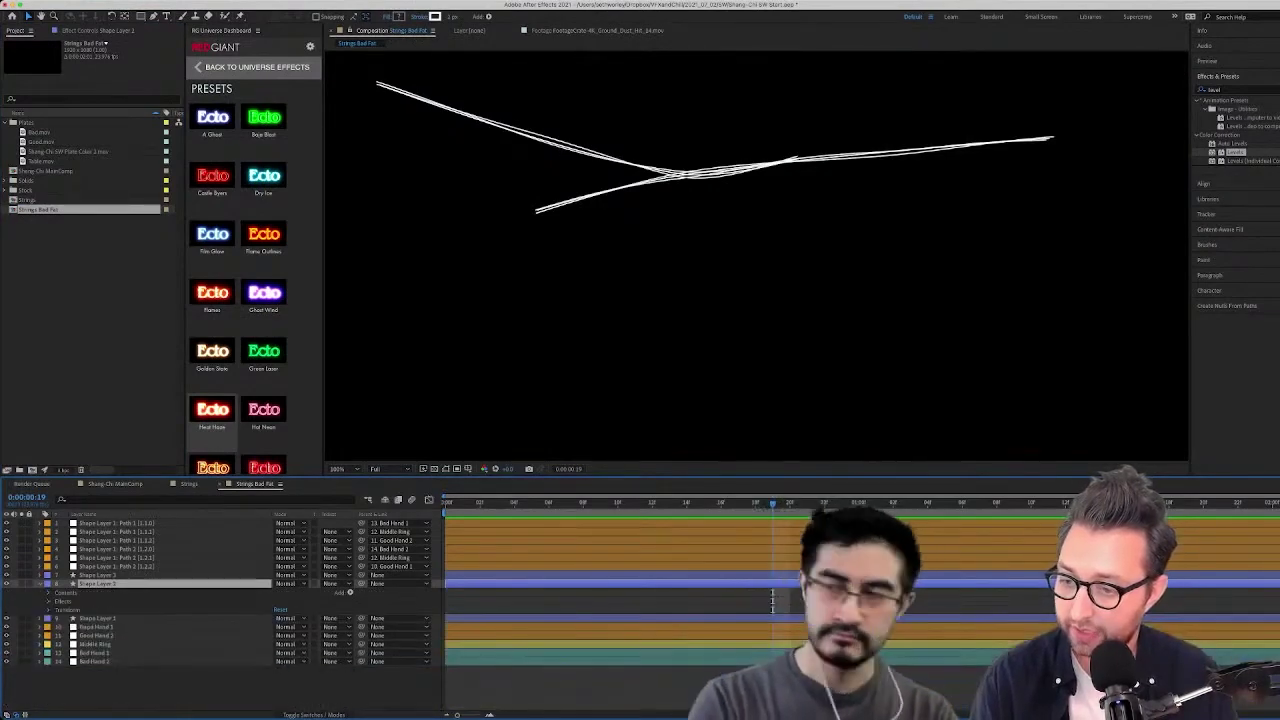
{"action": "left_click", "coordinate": [48, 593]}
{"action": "left_click", "coordinate": [57, 601]}
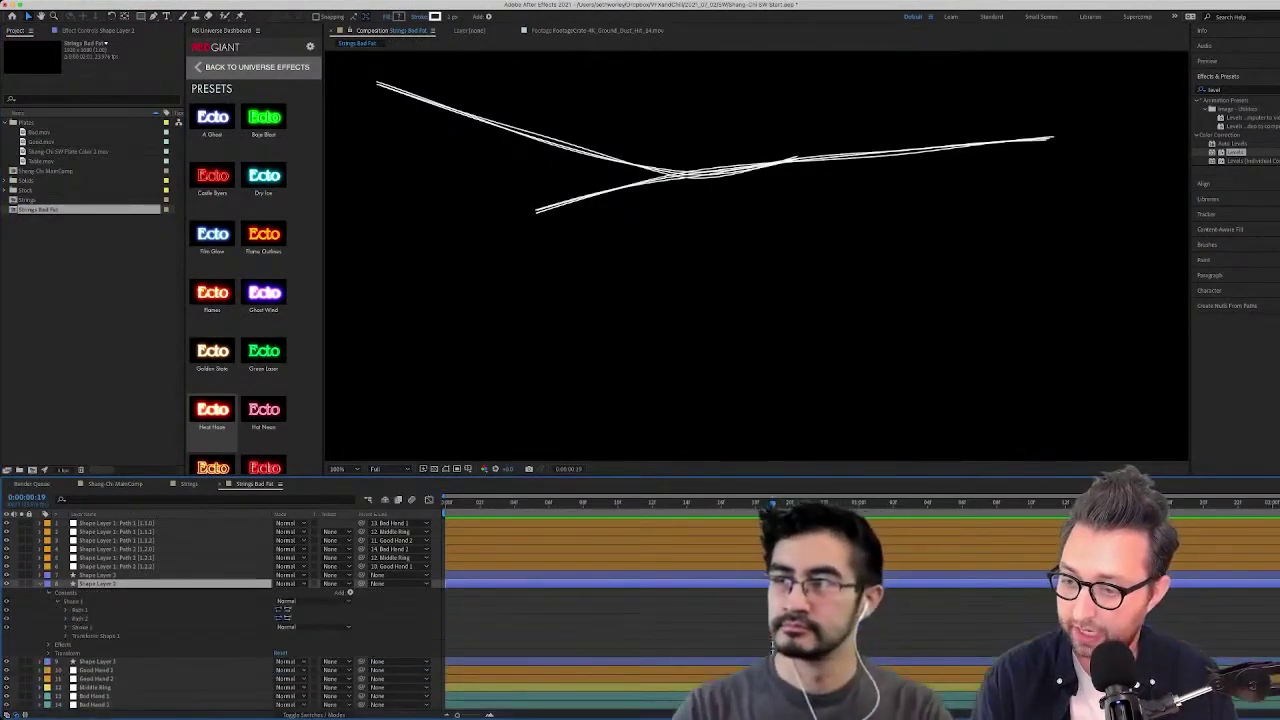
{"action": "left_click", "coordinate": [66, 627]}
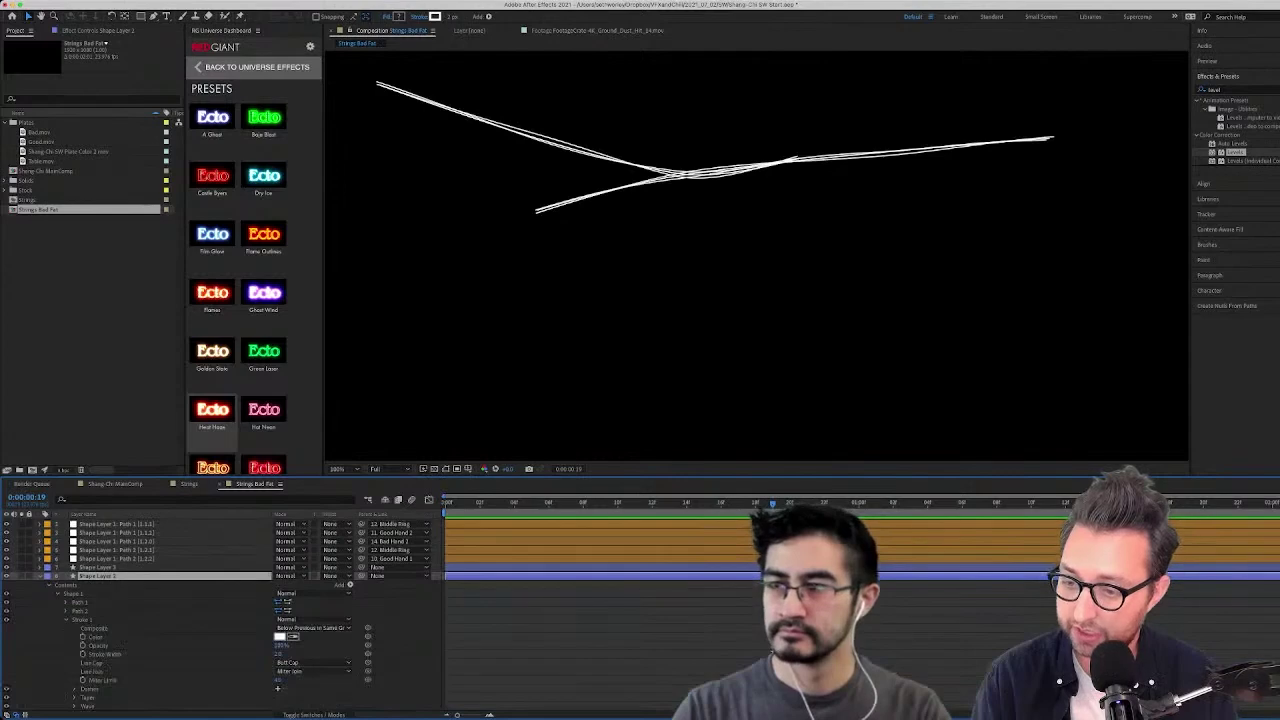
{"action": "left_click_drag", "start_coordinate": [278, 654], "coordinate": [331, 654]}
{"action": "key", "text": "Return"}
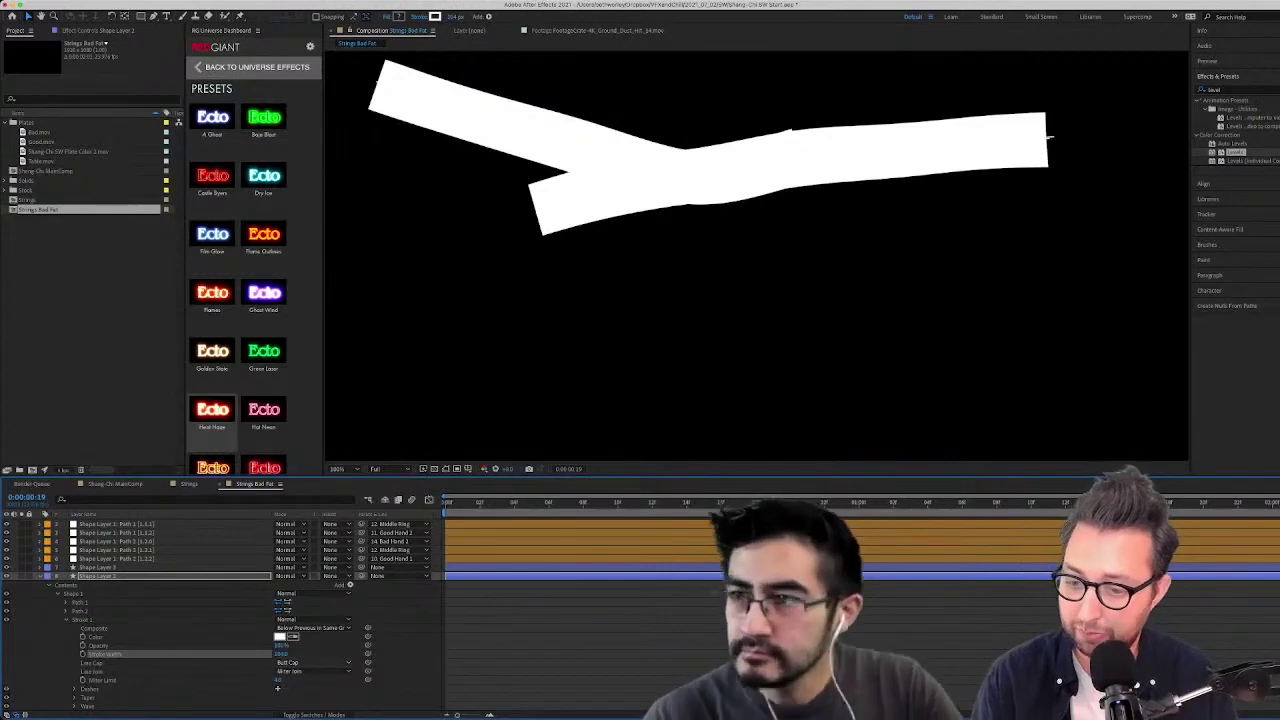
{"action": "left_click", "coordinate": [312, 663]}
{"action": "left_click", "coordinate": [304, 672]}
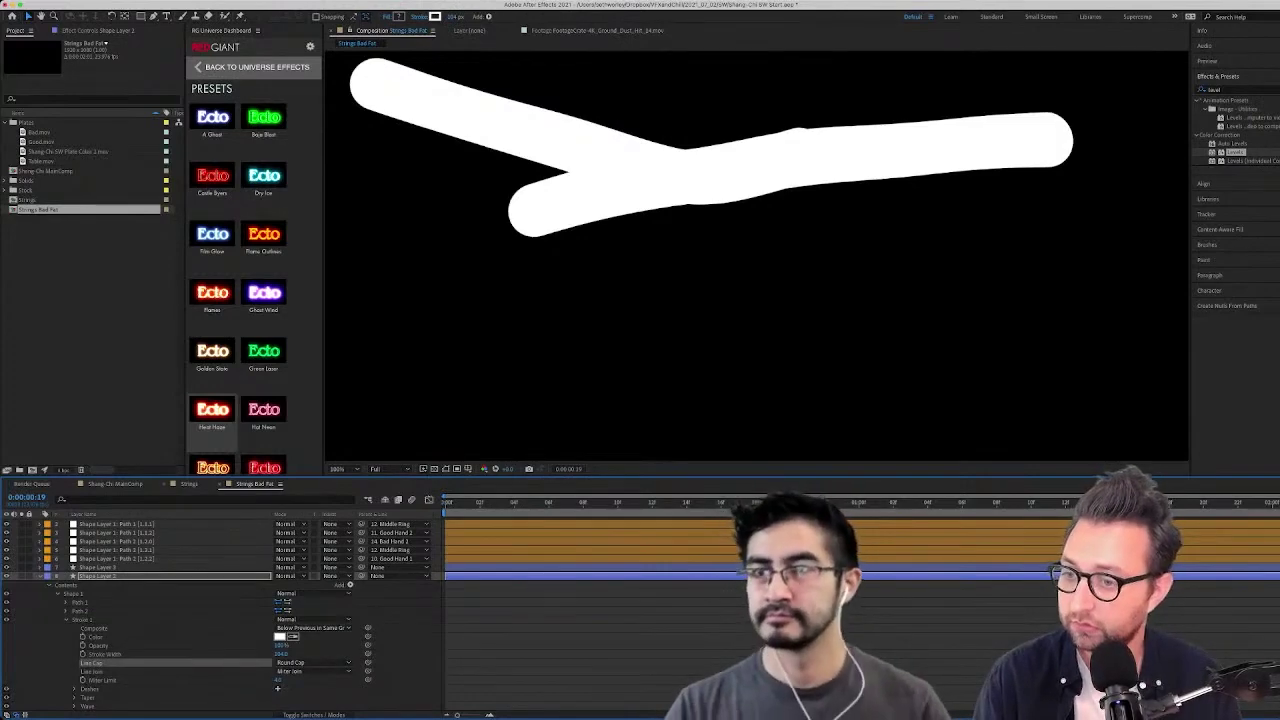
Return to the Shang-Chi MainComp with the Strings Bad Fat composition as the source of the String Bad Fat layer
{"action": "left_click", "coordinate": [189, 484]}
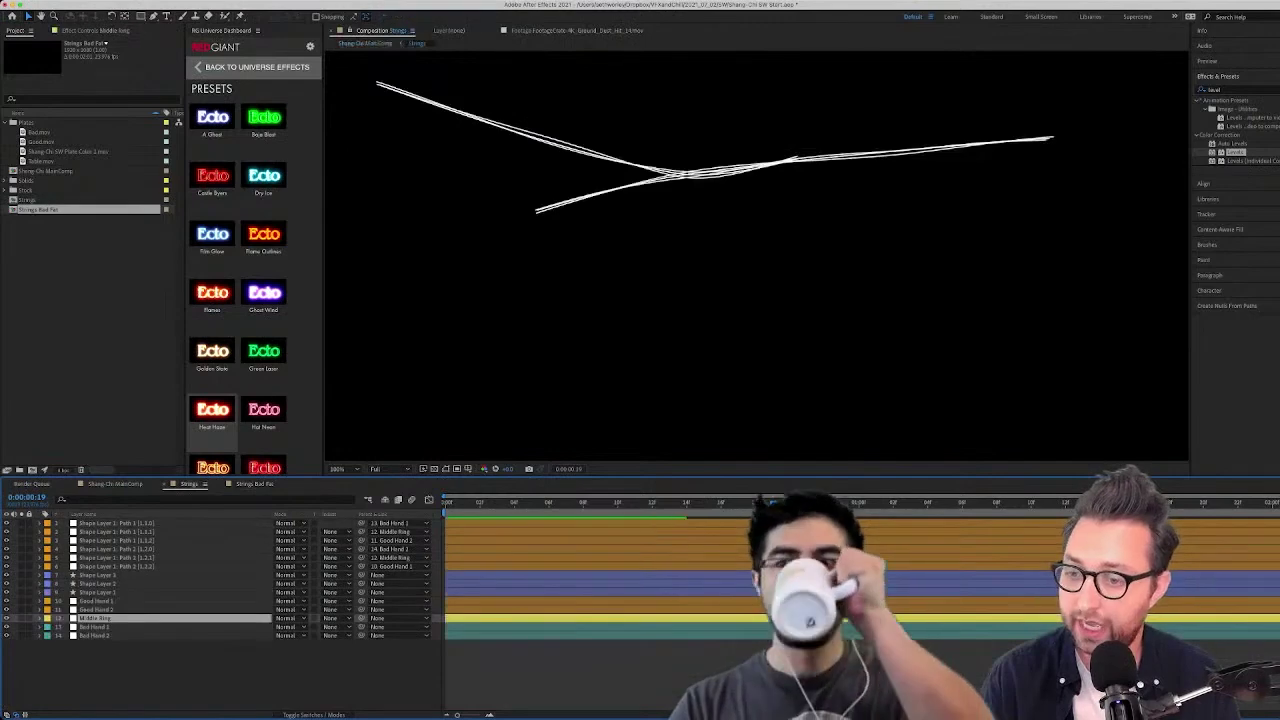
{"action": "left_click", "coordinate": [115, 484]}
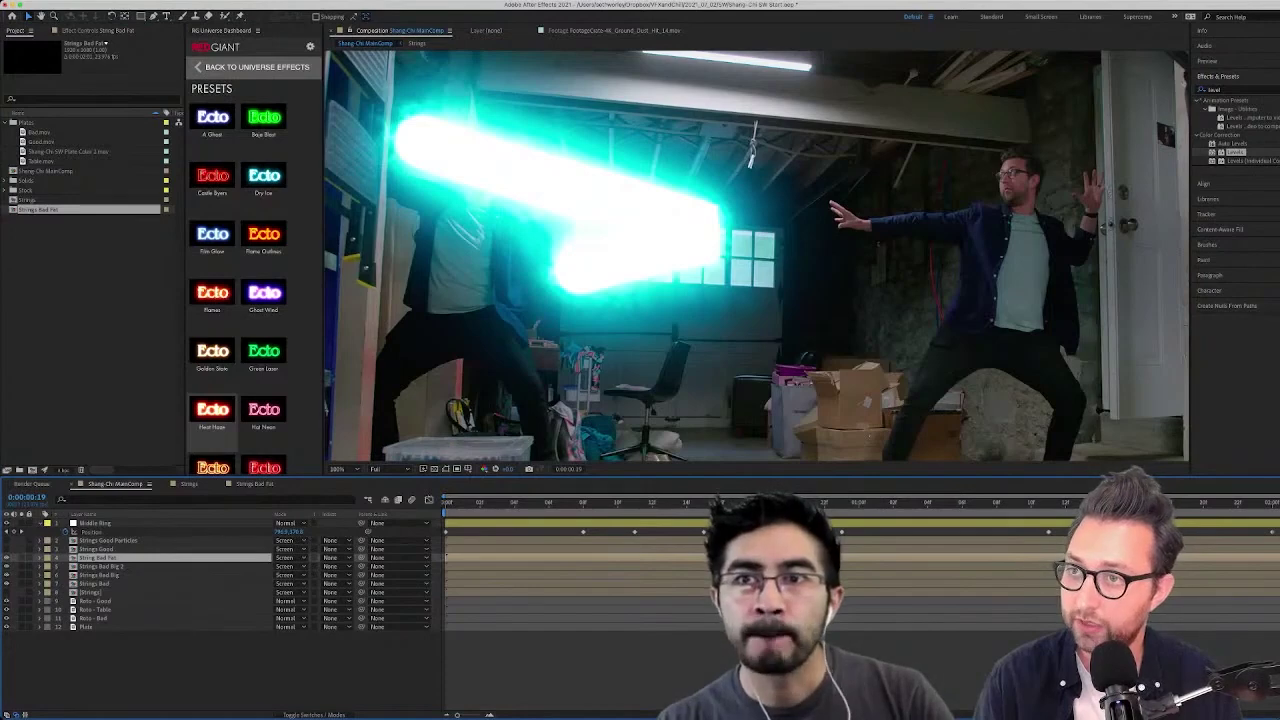
Remove the Scatter, Fast Box Blur, CC Vector Blur and Ecto effects from the String Bad Fat layer
{"action": "key", "text": "F3"}
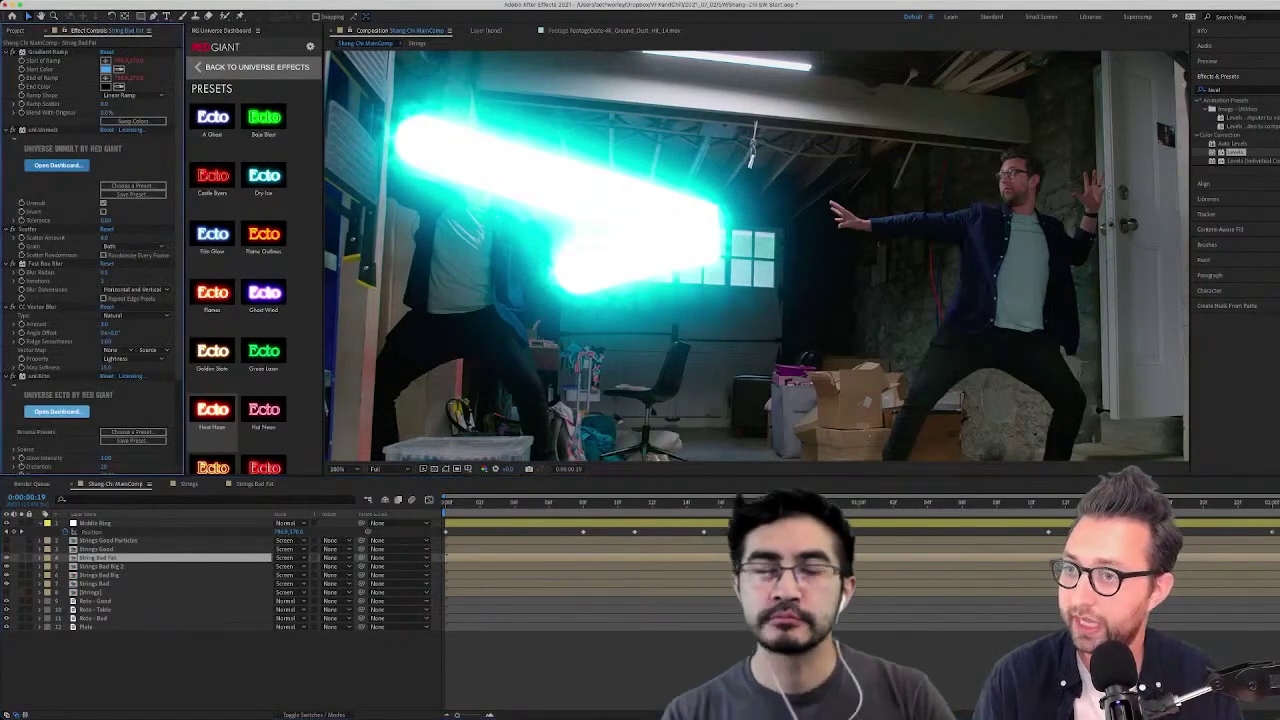
{"action": "left_click", "coordinate": [28, 229]}
{"action": "scroll", "coordinate": [28, 229], "scroll_direction": "down", "scroll_amount": 5}
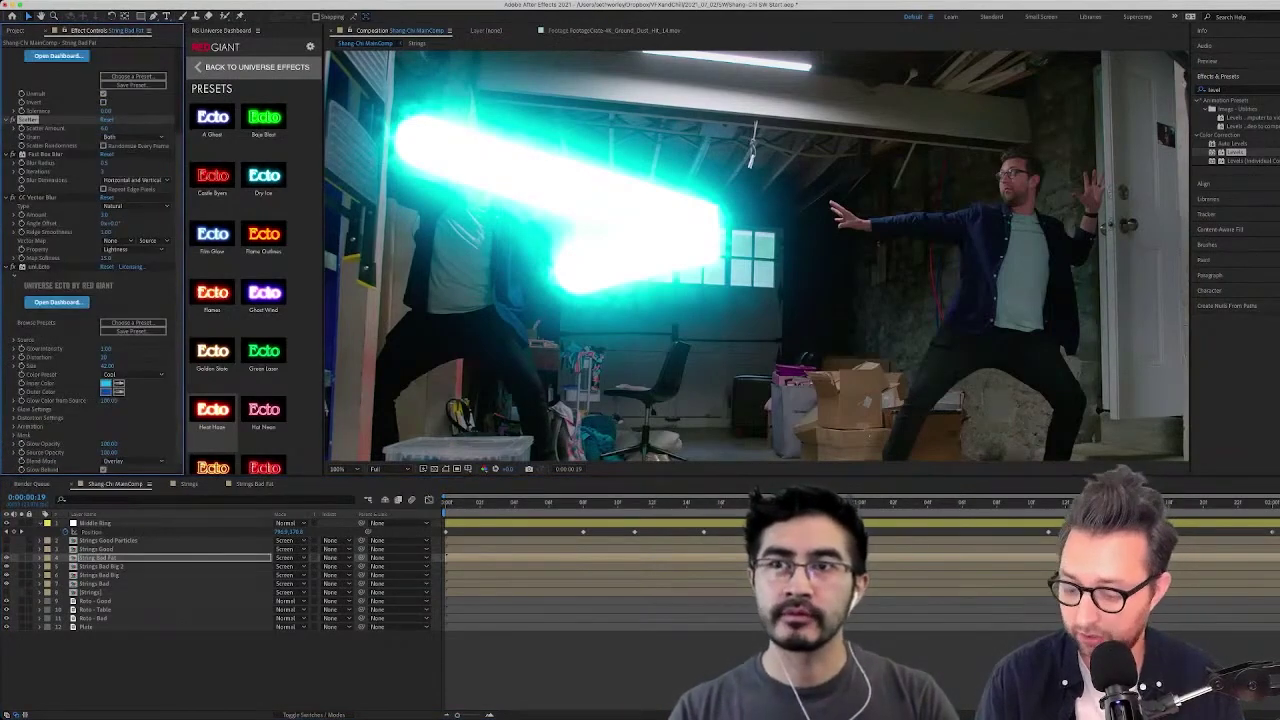
{"action": "key", "text": "ctrl+a"}
{"action": "key", "text": "Delete"}
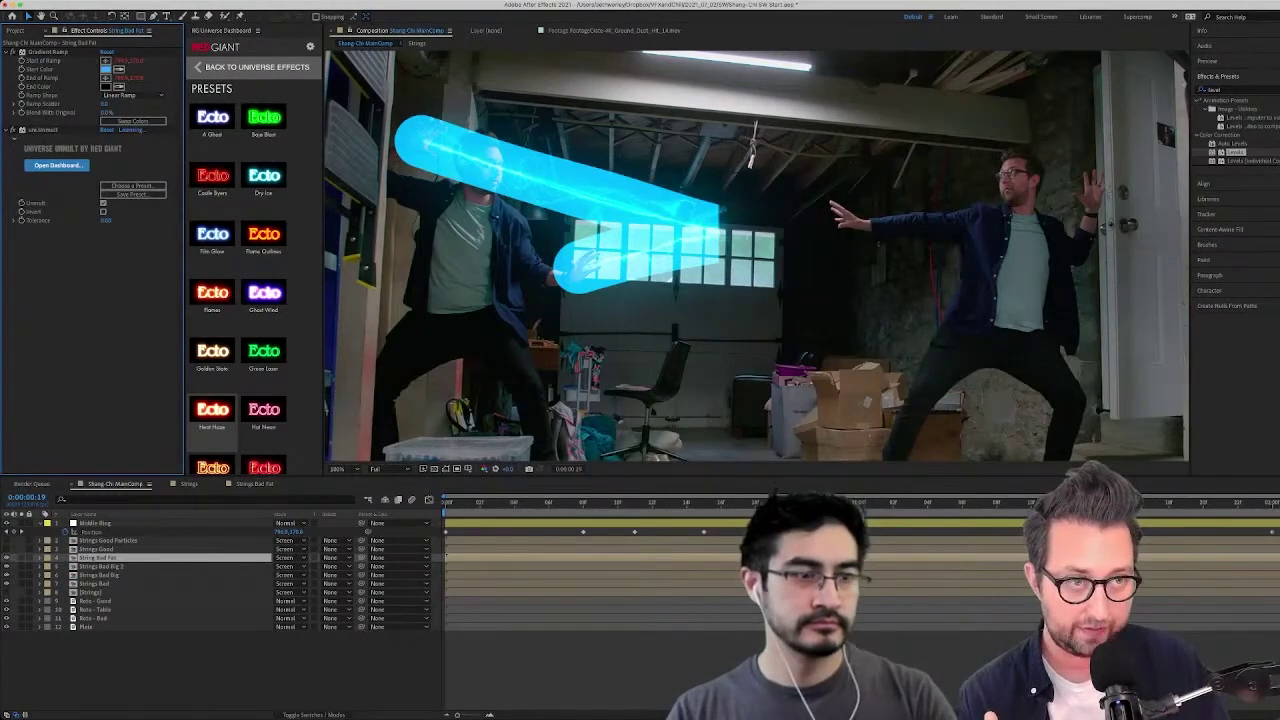
Apply a Fast Box Blur to the String Bad Fat layer with a blur radius of 55
{"action": "double_click", "coordinate": [1215, 90]}
{"action": "type", "text": "fasat b"}
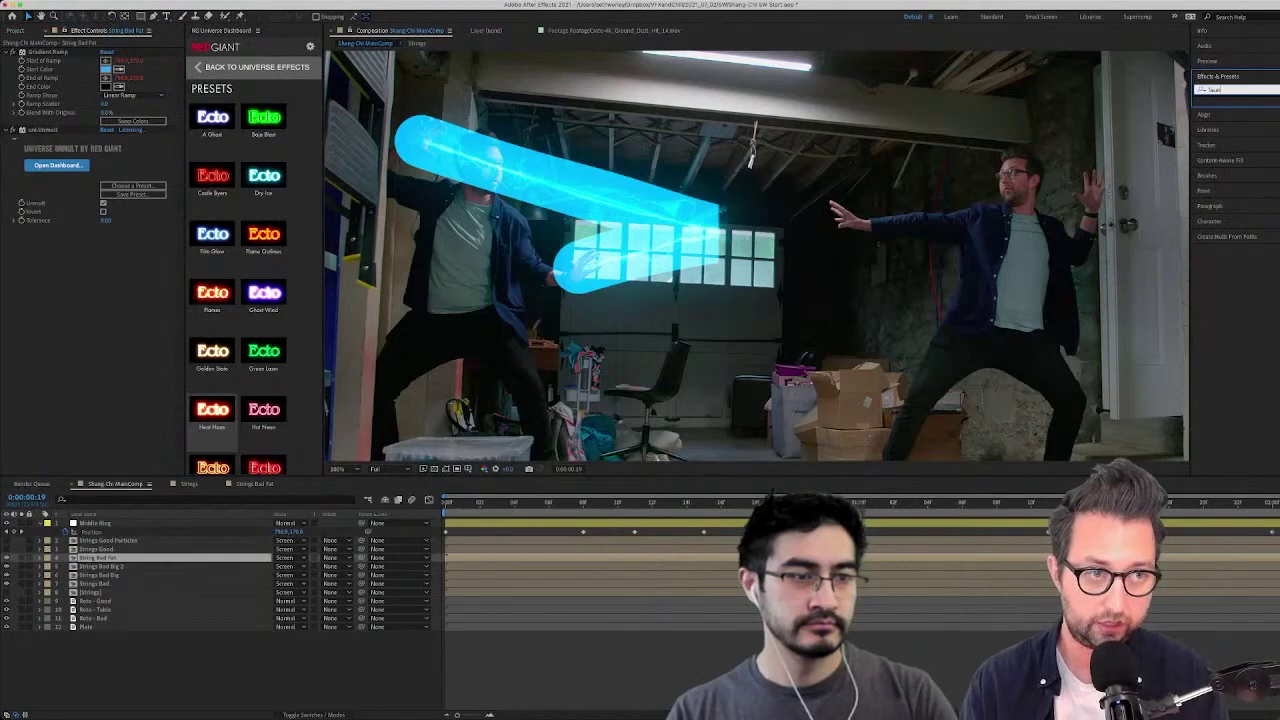
{"action": "key", "text": "BackSpace"}
{"action": "double_click", "coordinate": [1243, 152]}
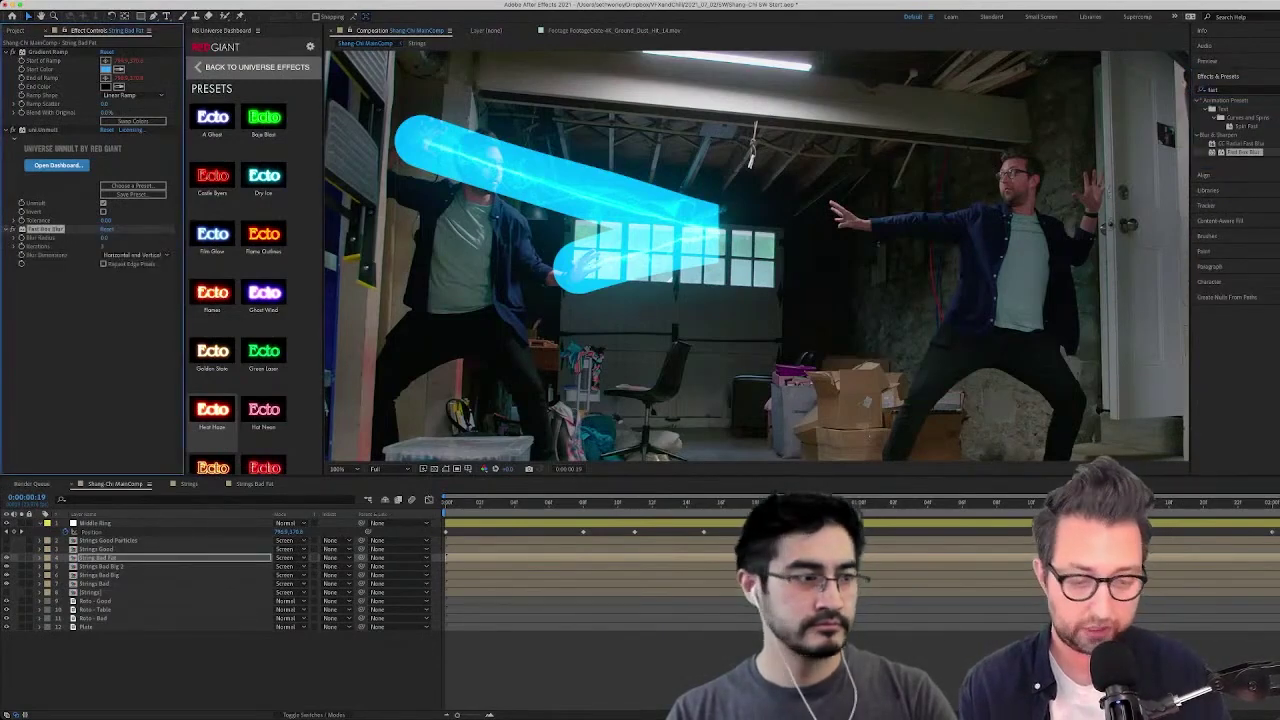
{"action": "left_click", "coordinate": [104, 238]}
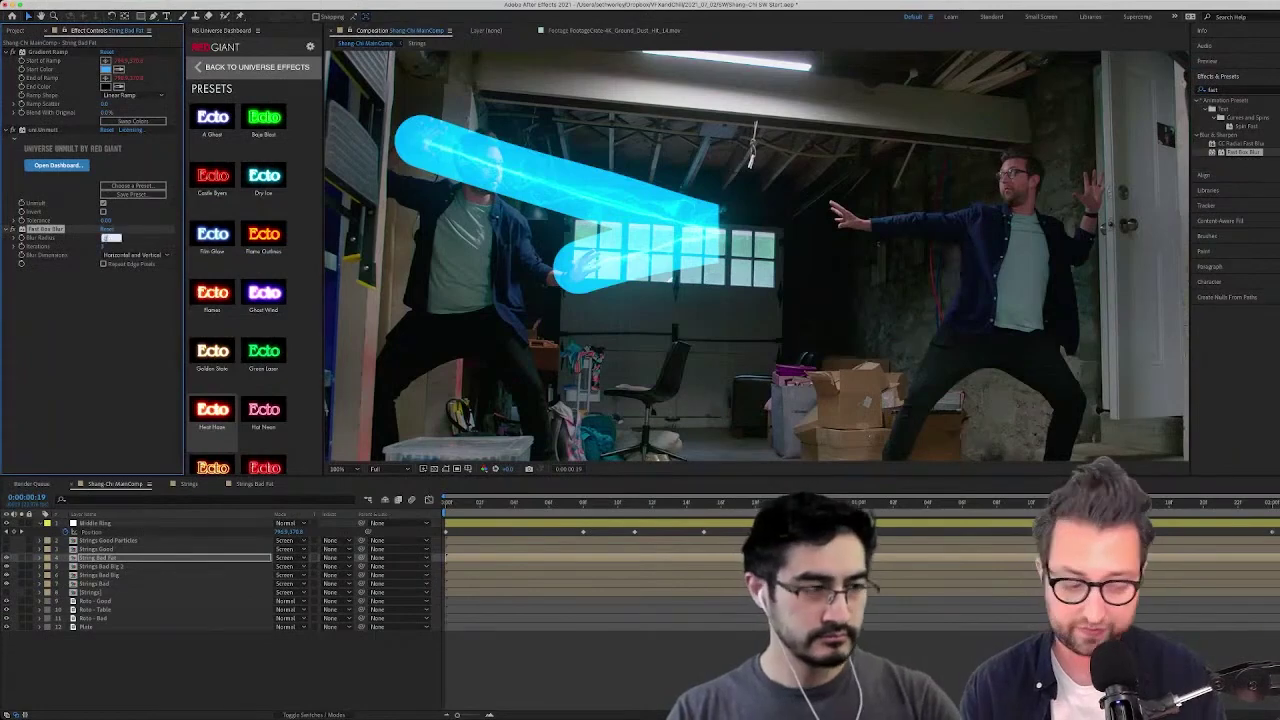
{"action": "type", "text": "55"}
{"action": "key", "text": "Return"}
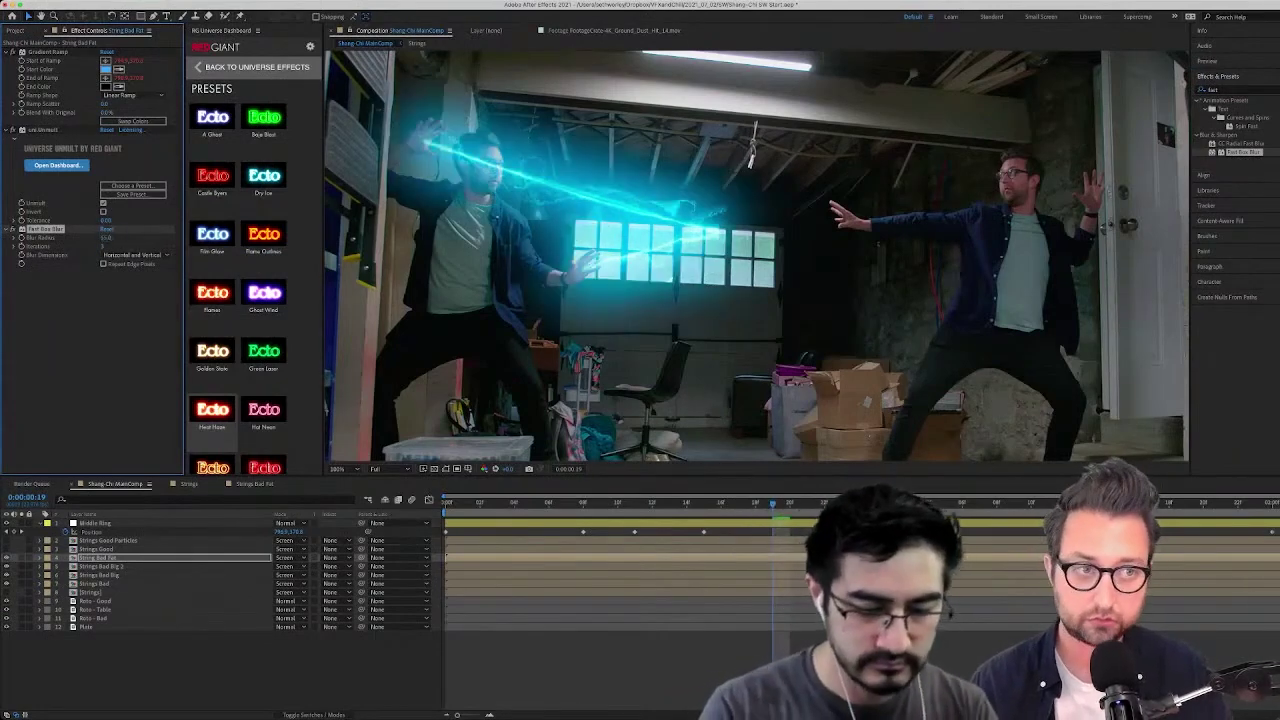
Find the Universe Electrify effect and apply it to the String Bad Fat layer
{"action": "left_click", "coordinate": [1238, 90]}
{"action": "type", "text": "e"}
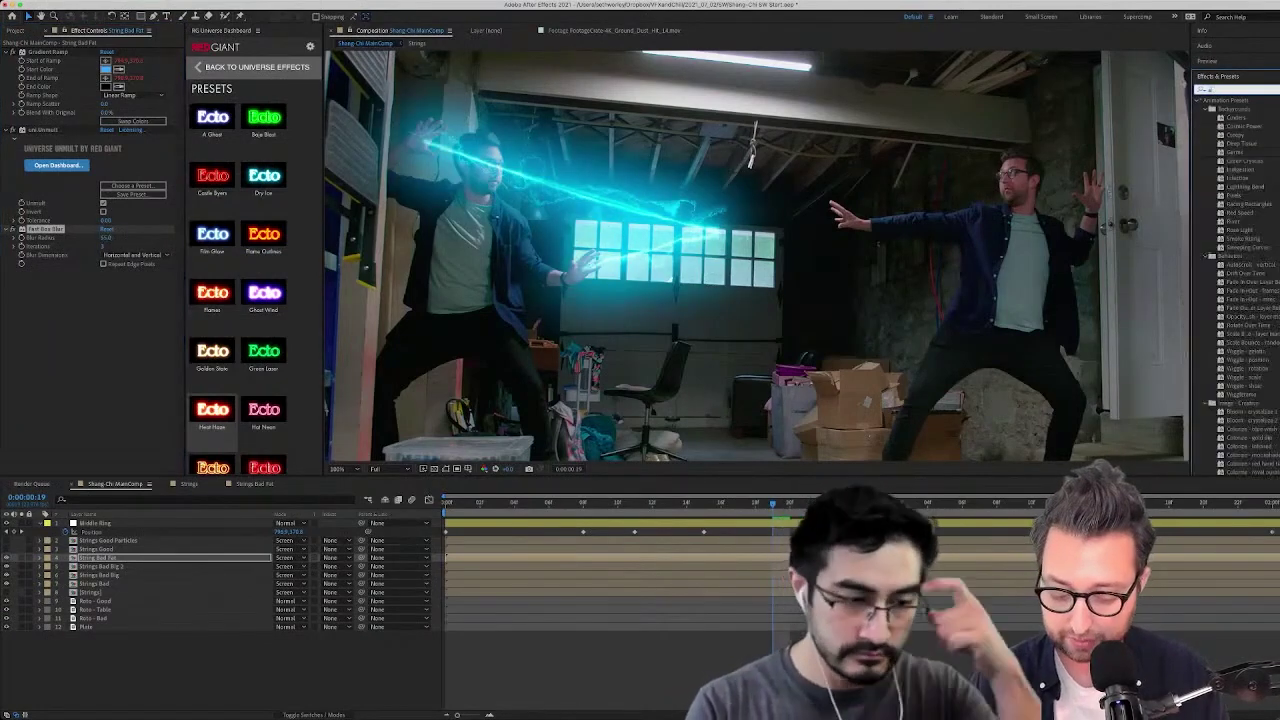
{"action": "type", "text": "electri"}
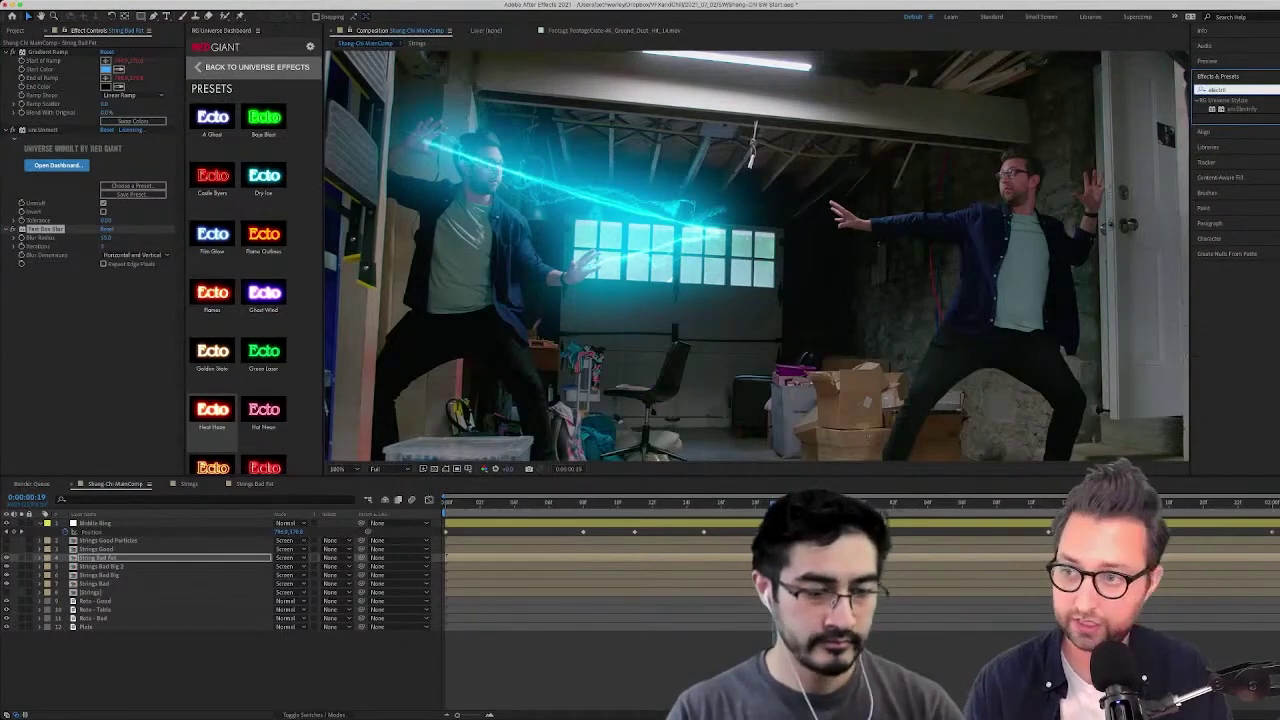
{"action": "double_click", "coordinate": [1242, 109]}
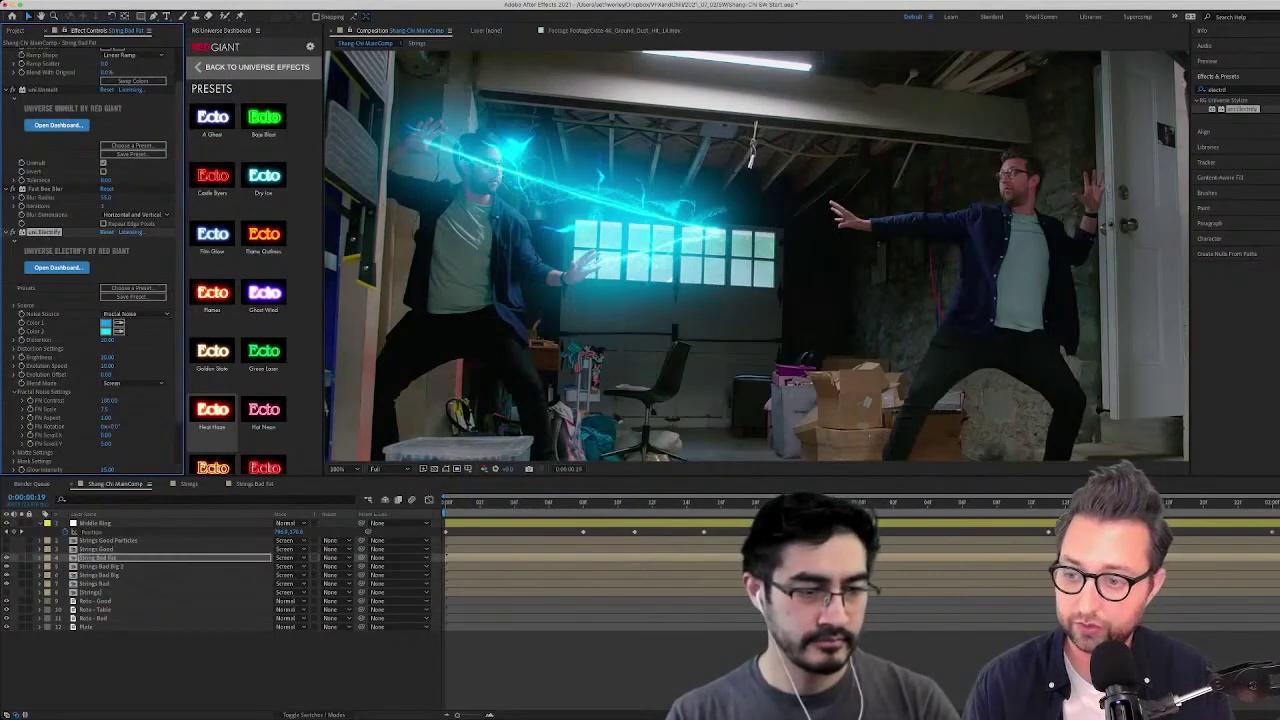
Solo the String Bad Fat layer, preview its electricity, and inspect the Electrify distortion settings
{"action": "left_click", "coordinate": [22, 558]}
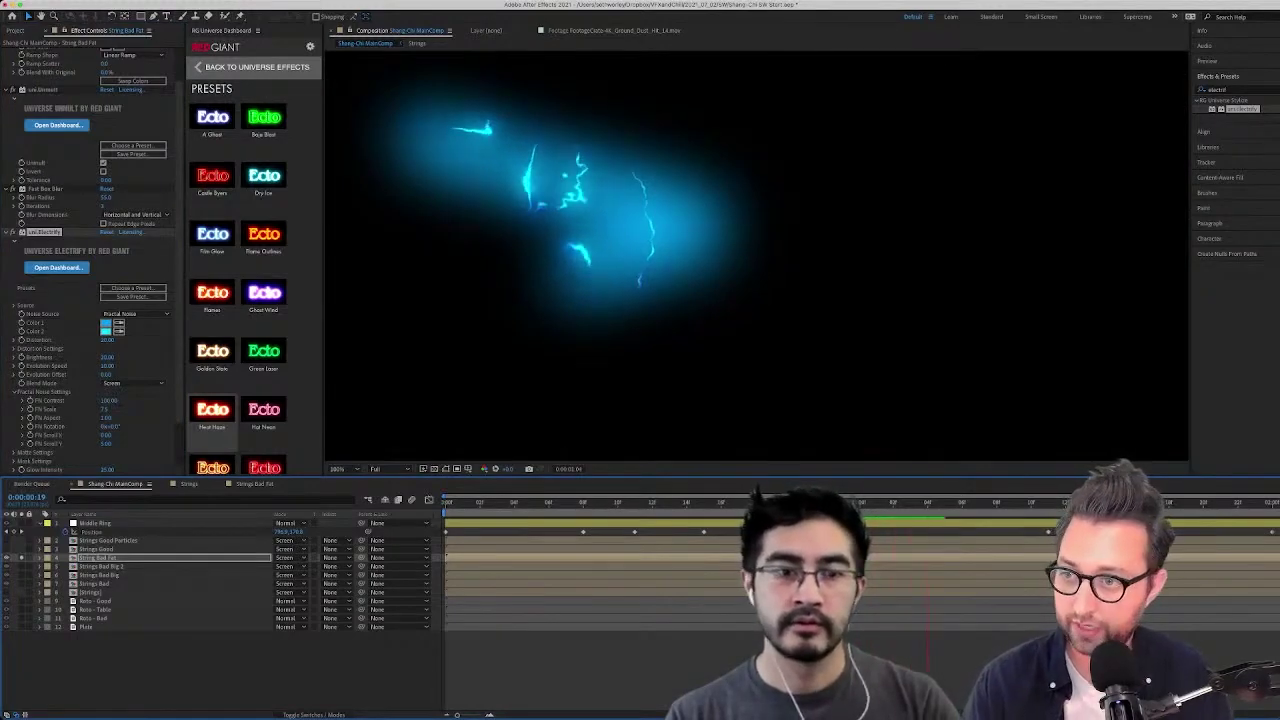
{"action": "scroll", "coordinate": [90, 260], "scroll_direction": "down", "scroll_amount": 3}
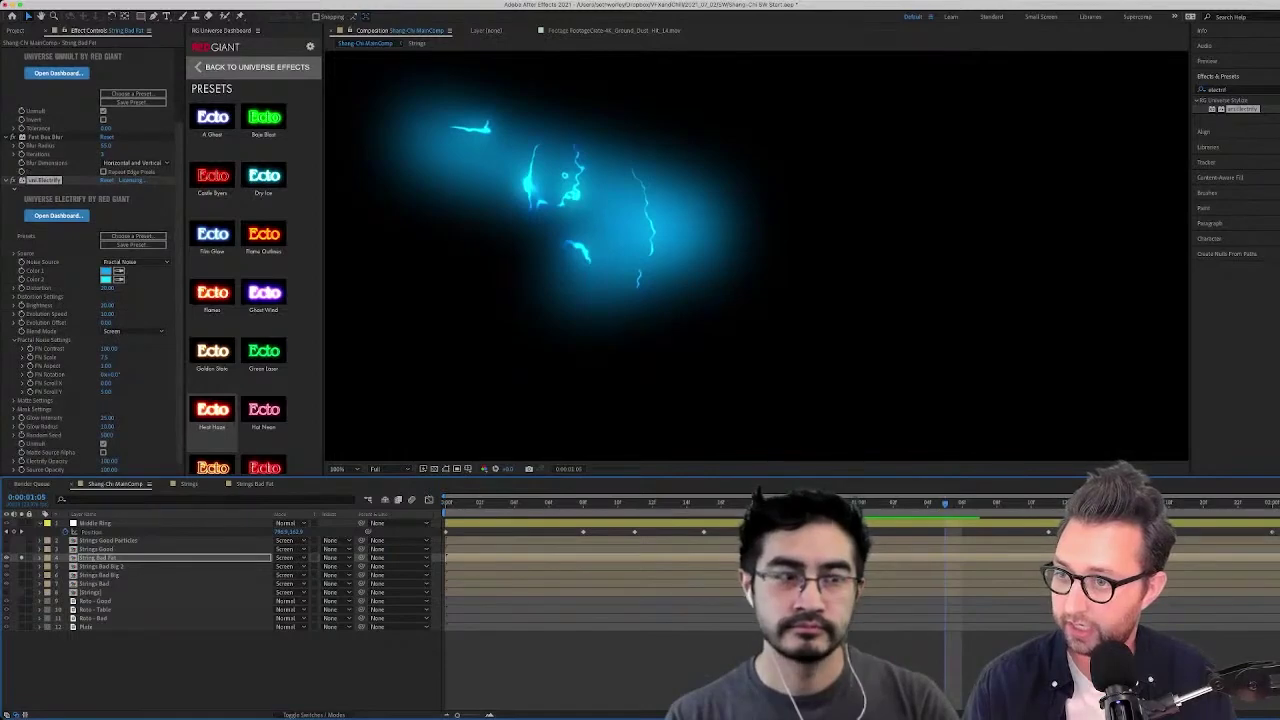
{"action": "left_click", "coordinate": [14, 297]}
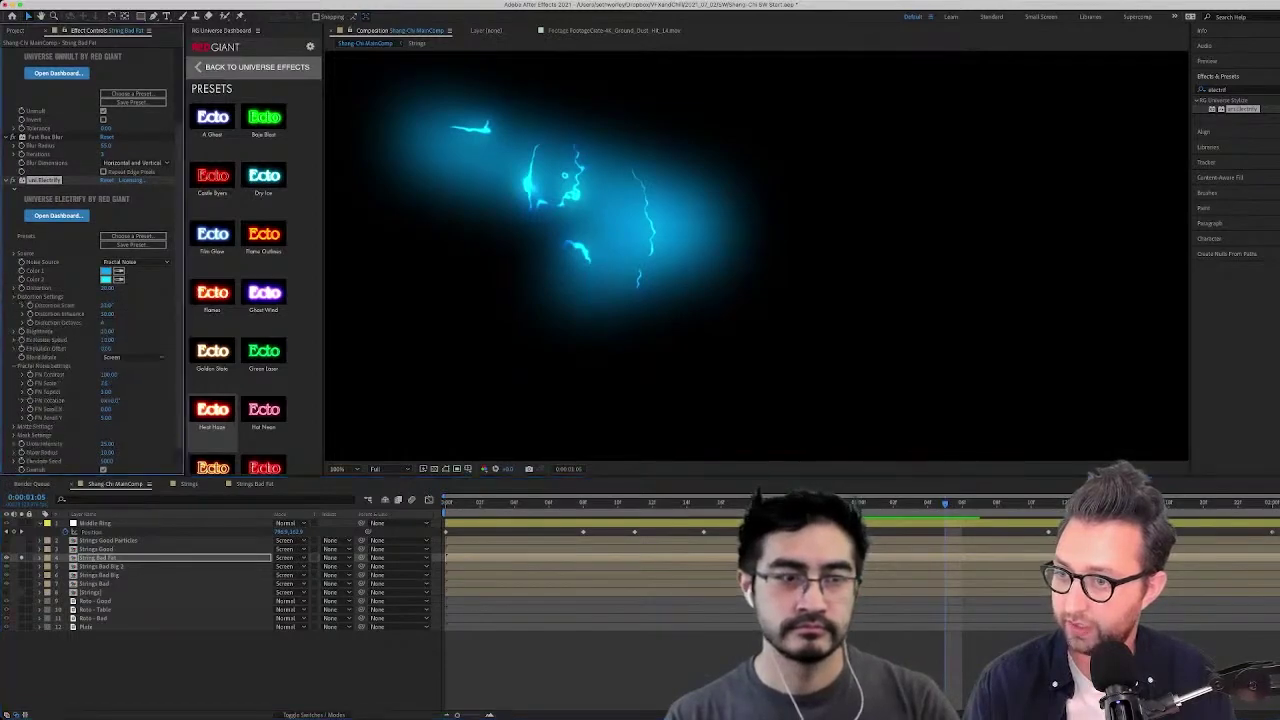
{"action": "left_click", "coordinate": [15, 297]}
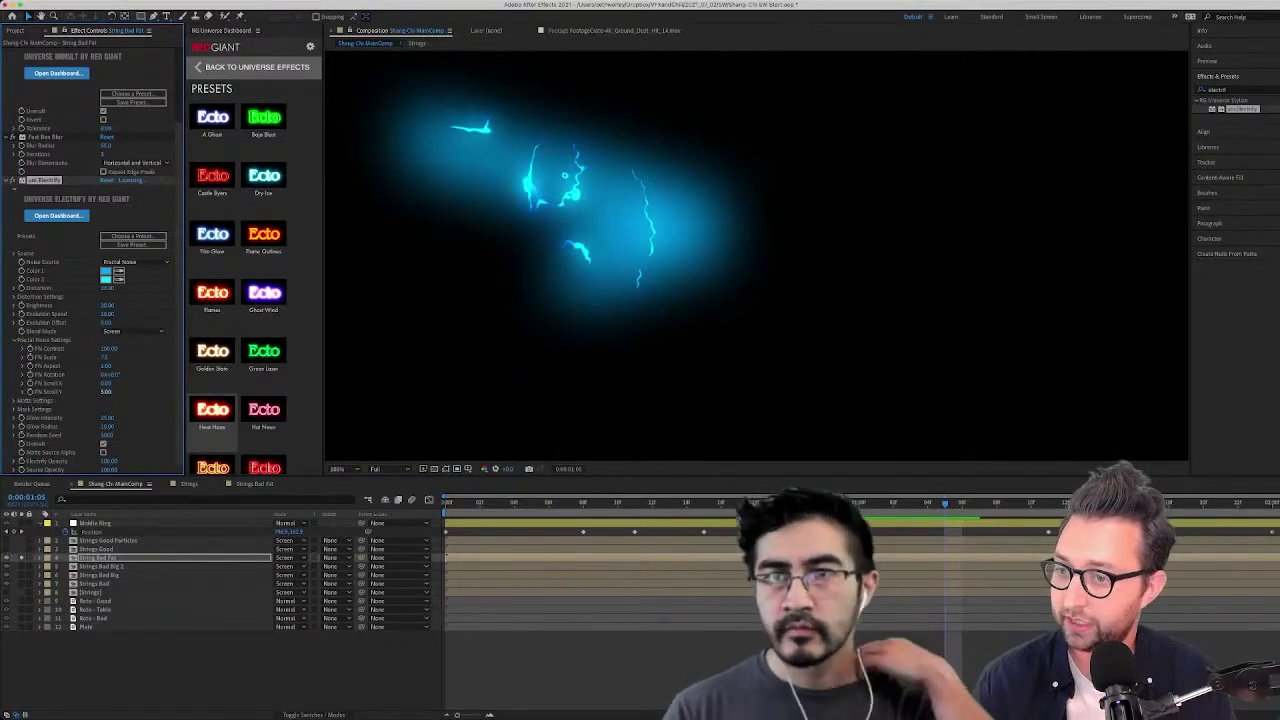
Try an FN Scroll X of 20 in the Electrify fractal noise settings and preview the motion
{"action": "left_click", "coordinate": [106, 384]}
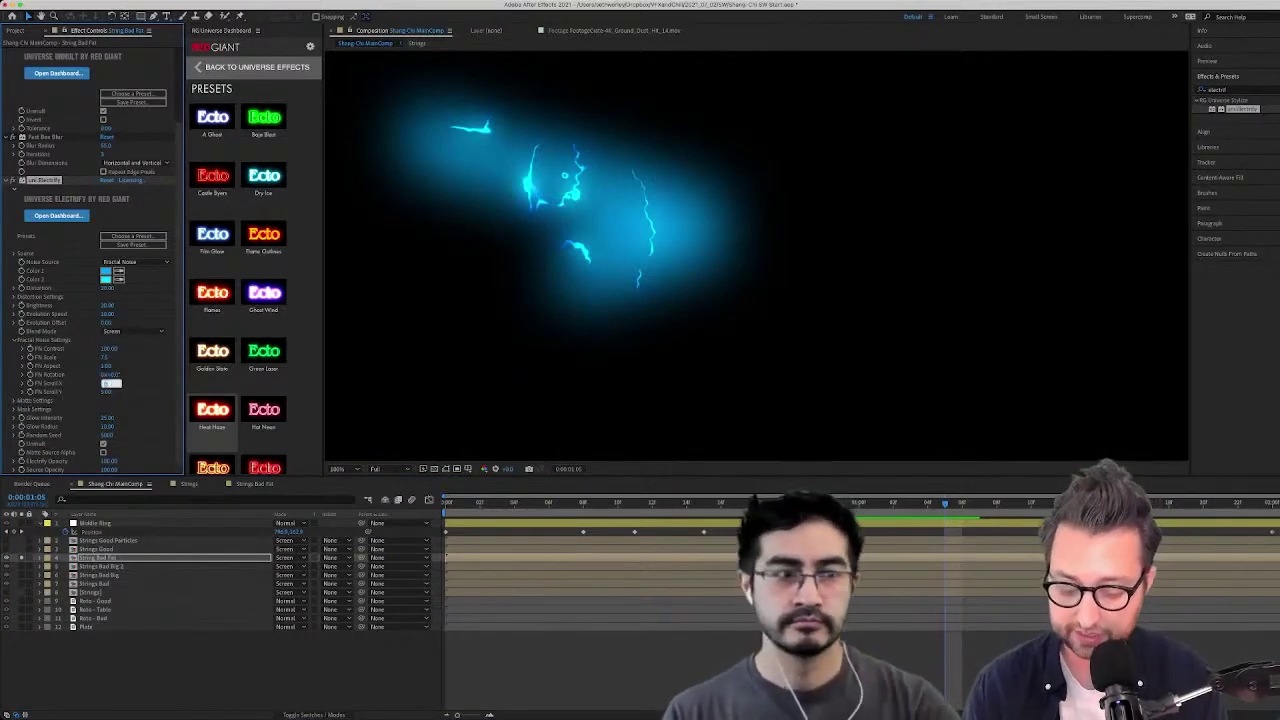
{"action": "type", "text": "20"}
{"action": "key", "text": "Return"}
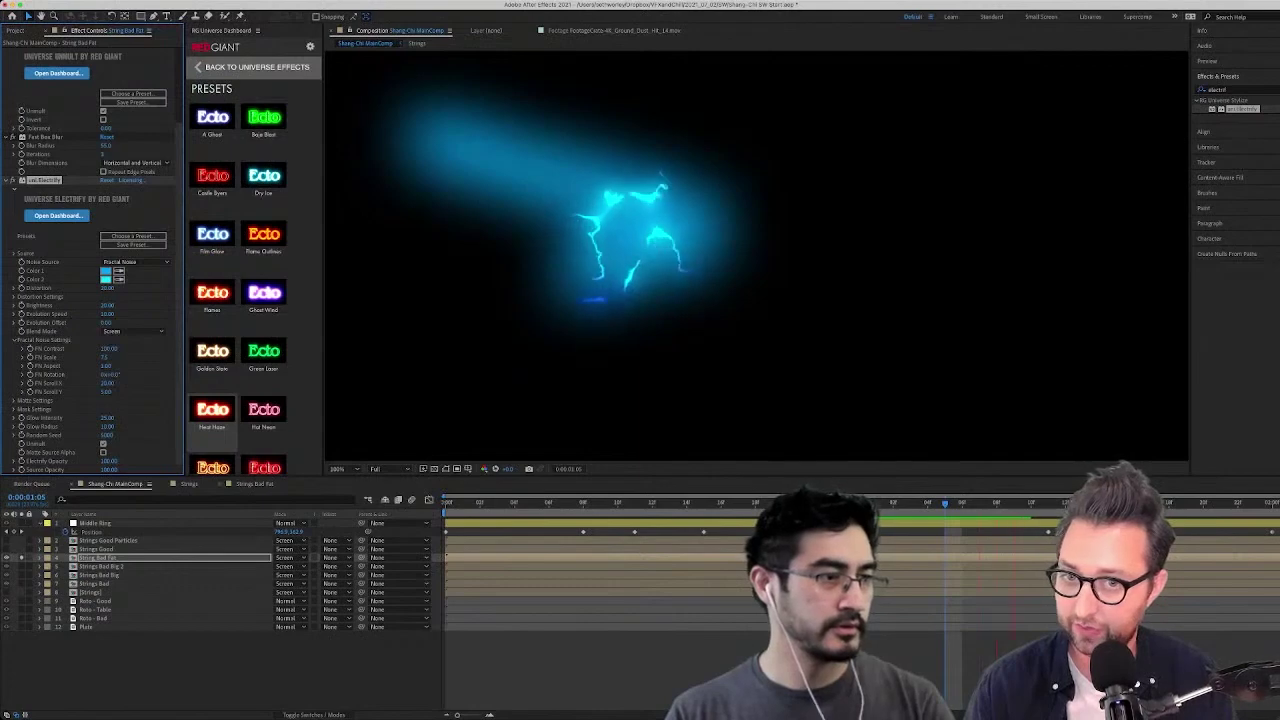
{"action": "key", "text": "space"}
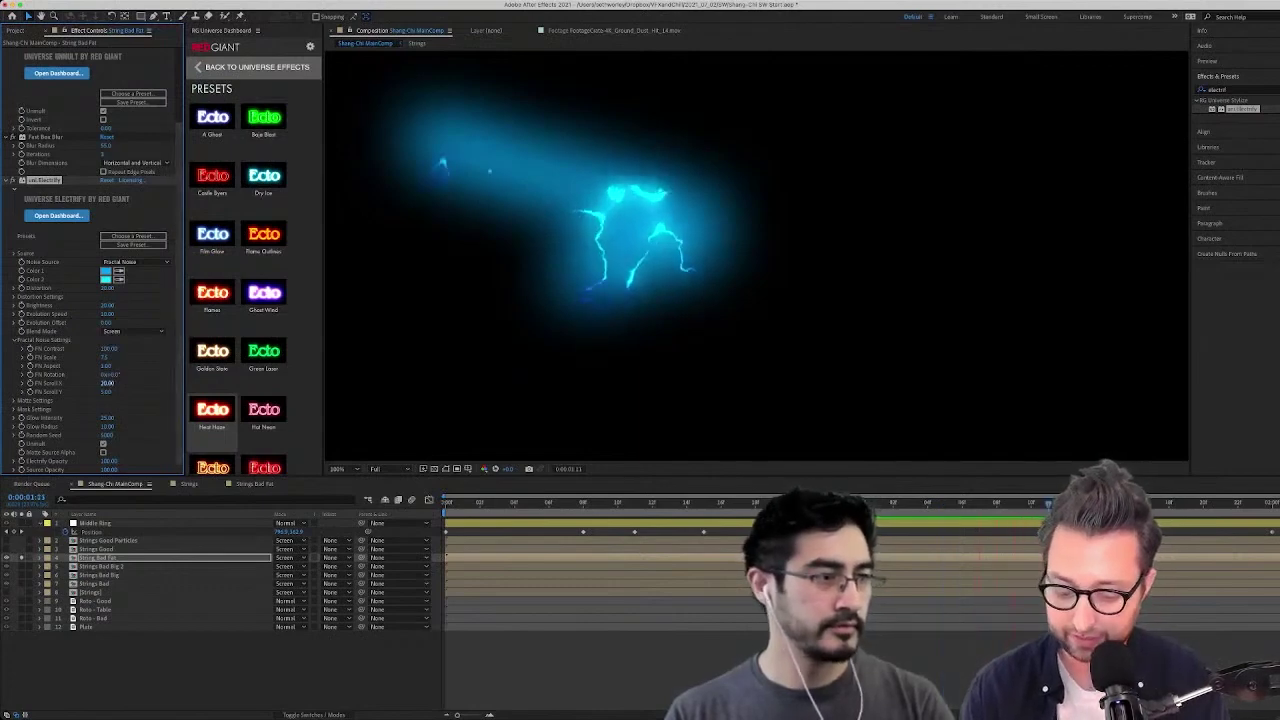
Set the Electrify effect's FN Scroll X to 50
{"action": "left_click", "coordinate": [107, 384]}
{"action": "type", "text": "50"}
{"action": "key", "text": "Return"}
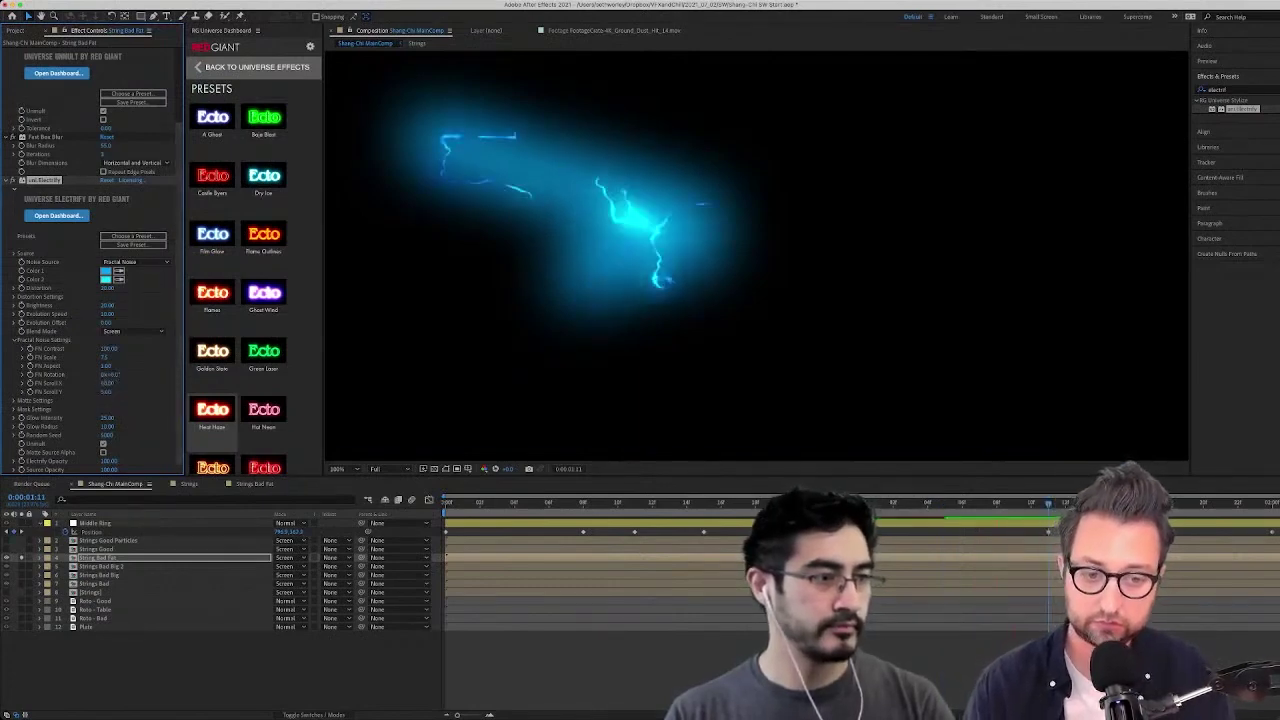
Set the Electrify source opacity to 0, turn off the layer's solo to view the full shot, and deselect everything
{"action": "left_click", "coordinate": [859, 503]}
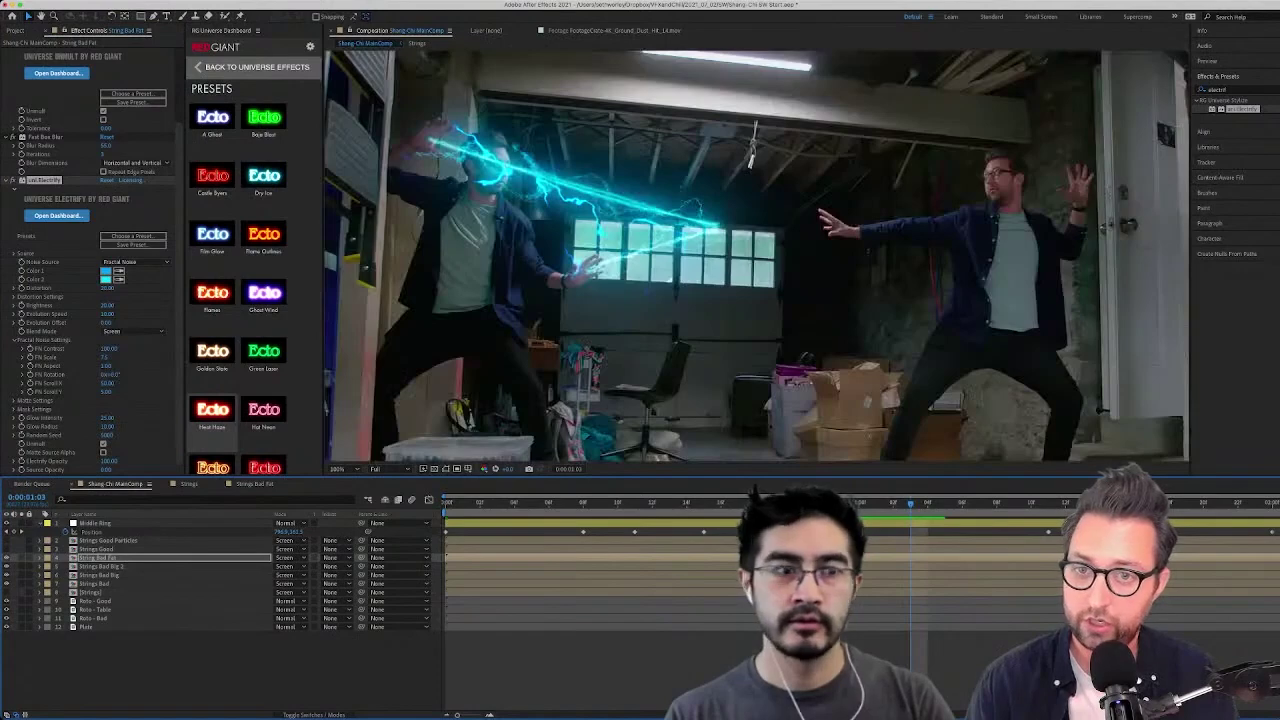
{"action": "key", "text": "super+shift+a"}
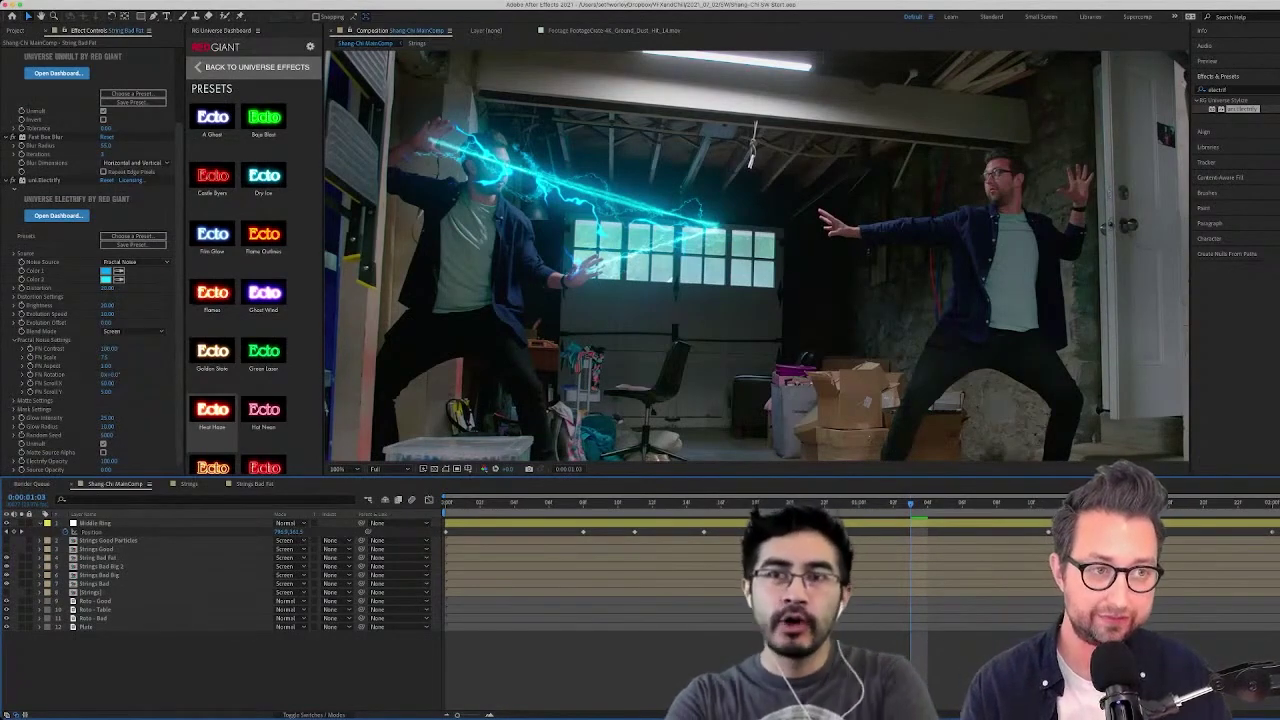
Add Turbulent Displace after Electrify on the String Bad Fat layer, raise its amount, and reduce its size
{"action": "left_click", "coordinate": [1225, 90]}
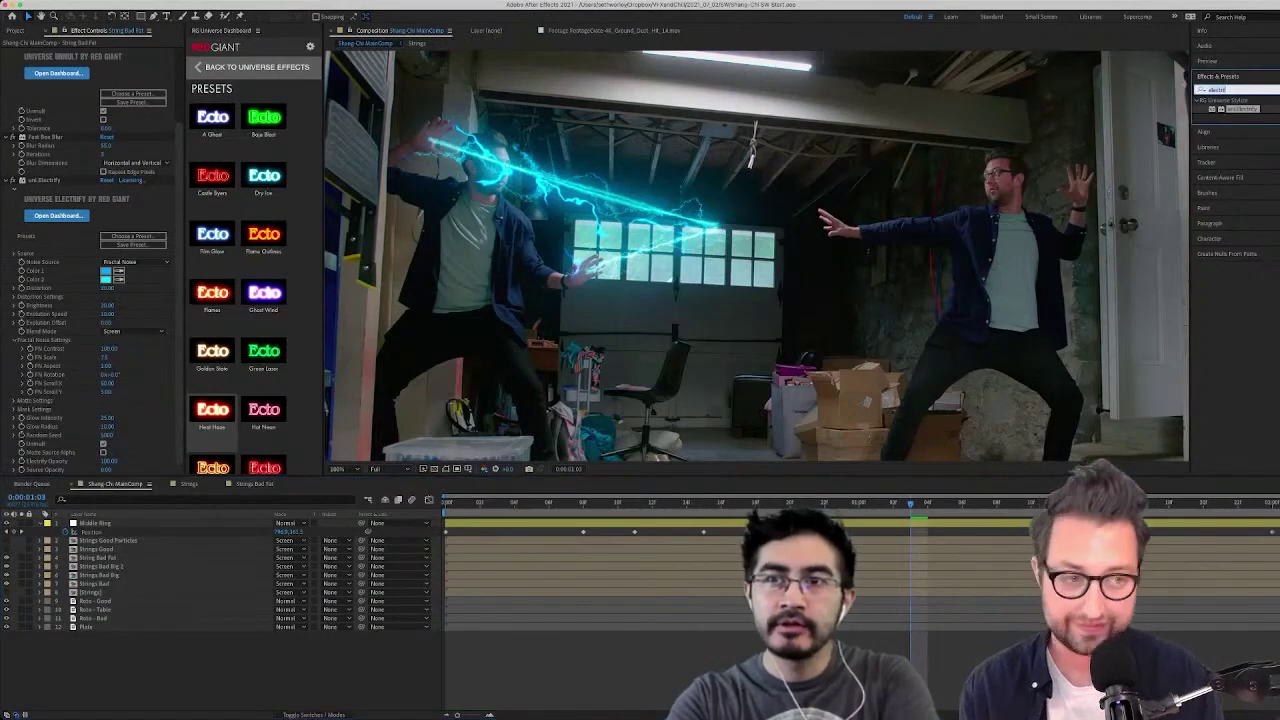
{"action": "type", "text": "turbu"}
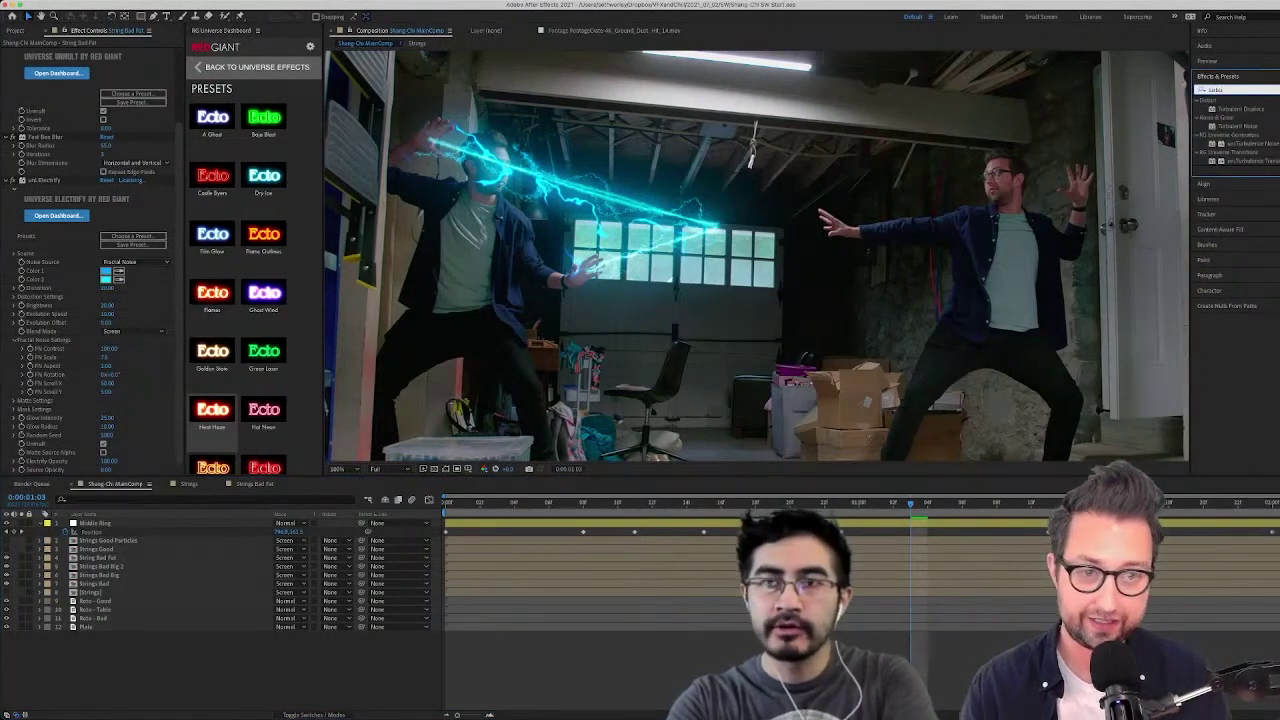
{"action": "left_click_drag", "start_coordinate": [1241, 109], "coordinate": [100, 440]}
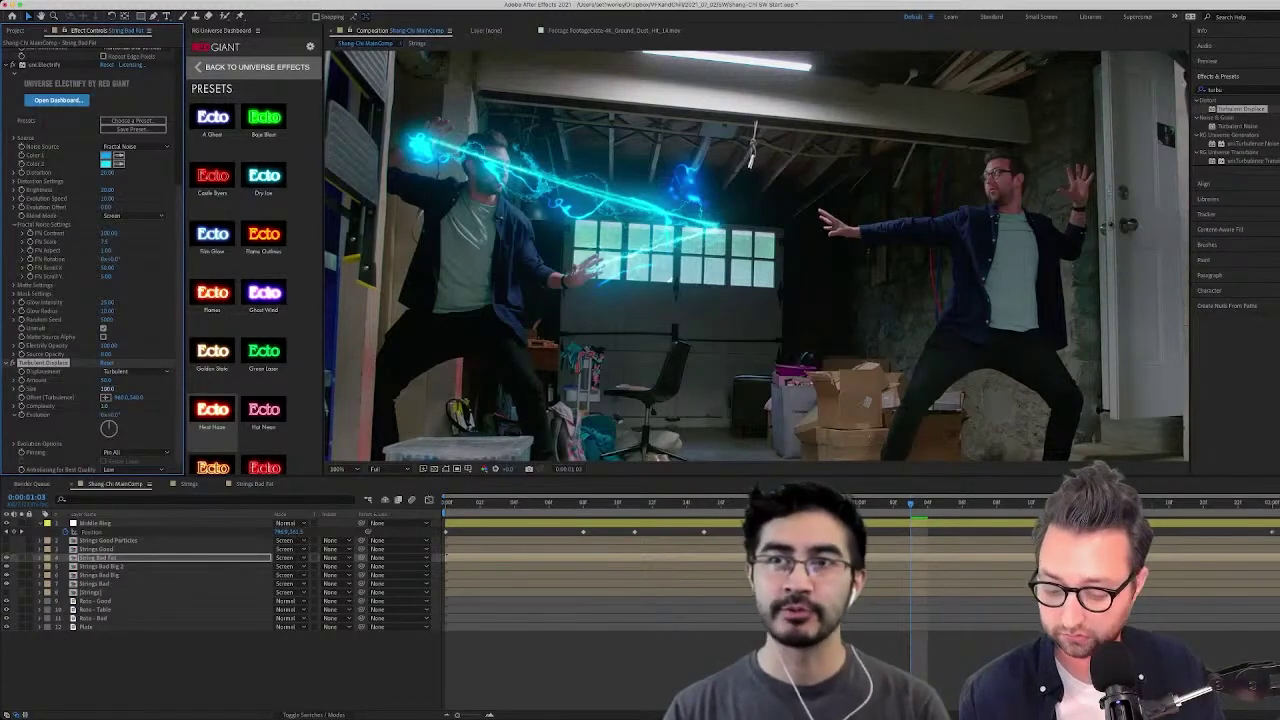
{"action": "left_click", "coordinate": [106, 380]}
{"action": "type", "text": "20"}
{"action": "key", "text": "Return"}
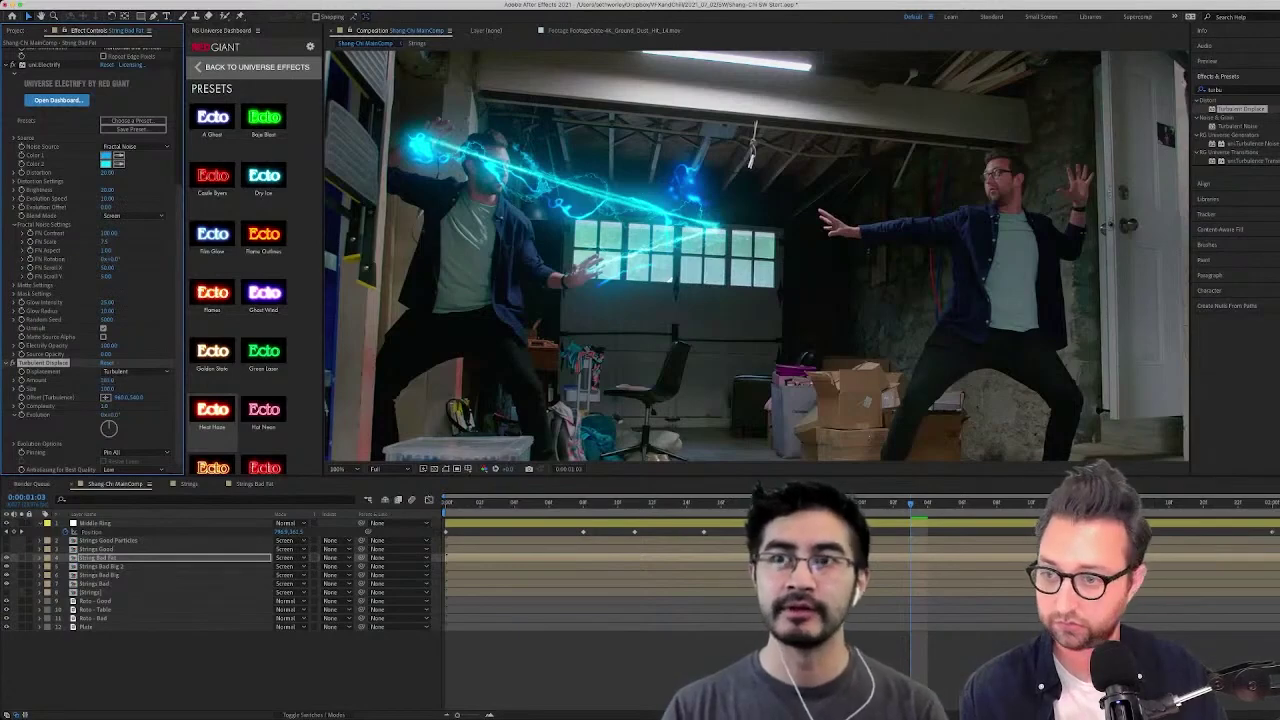
{"action": "left_click", "coordinate": [107, 389]}
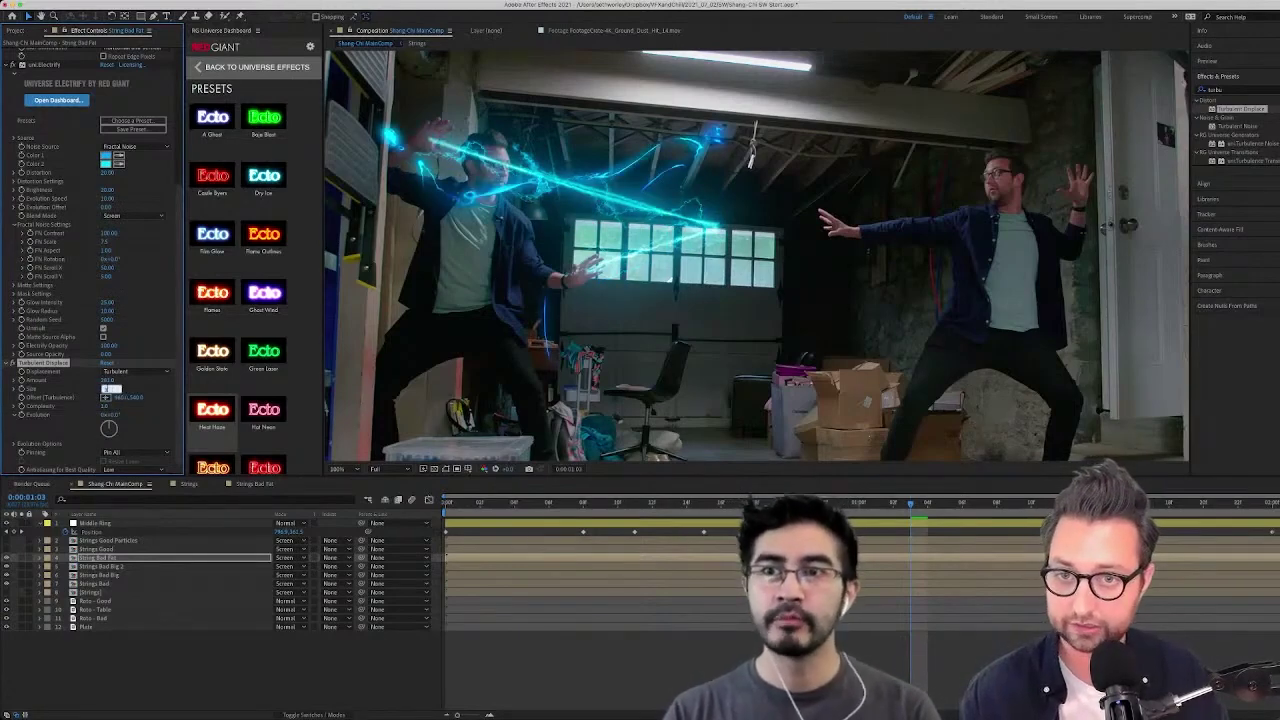
{"action": "type", "text": "3"}
{"action": "key", "text": "Return"}
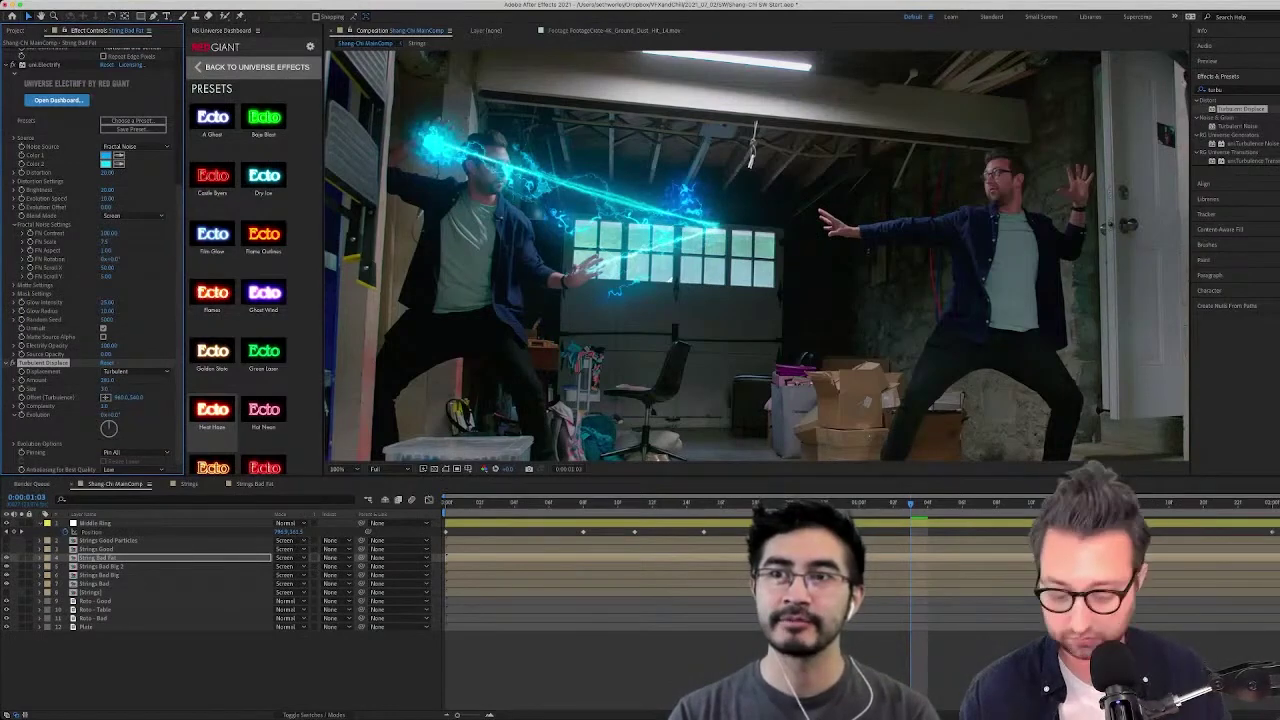
Add CC Vector Blur to the String Bad Fat layer and set its amount to 22
{"action": "left_click", "coordinate": [1226, 90]}
{"action": "type", "text": "vector"}
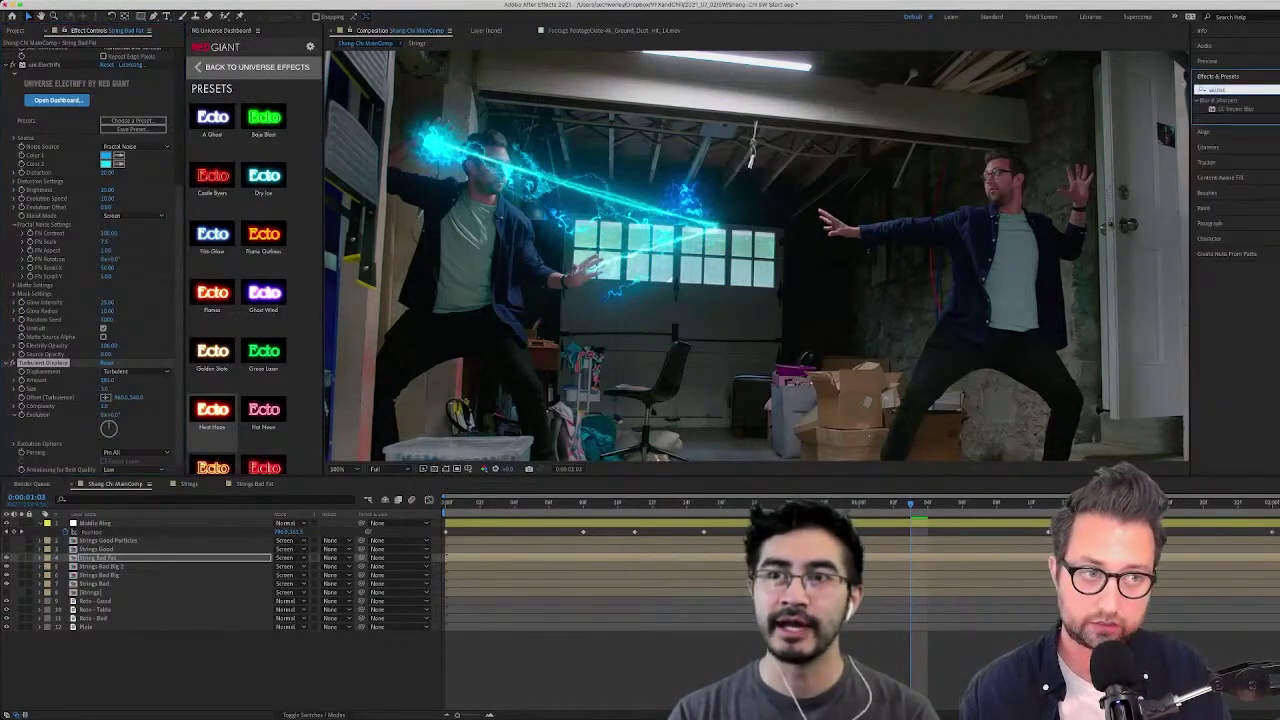
{"action": "double_click", "coordinate": [1236, 109]}
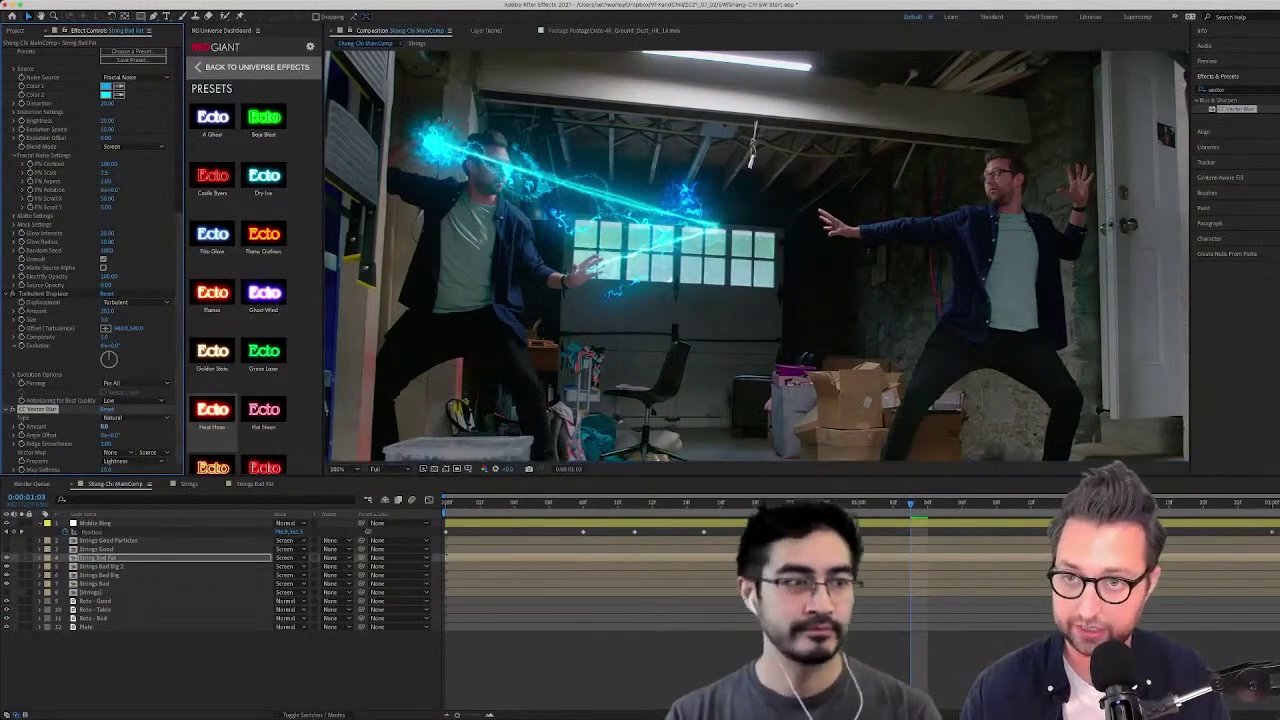
{"action": "left_click", "coordinate": [105, 427]}
{"action": "type", "text": "22"}
{"action": "key", "text": "Return"}
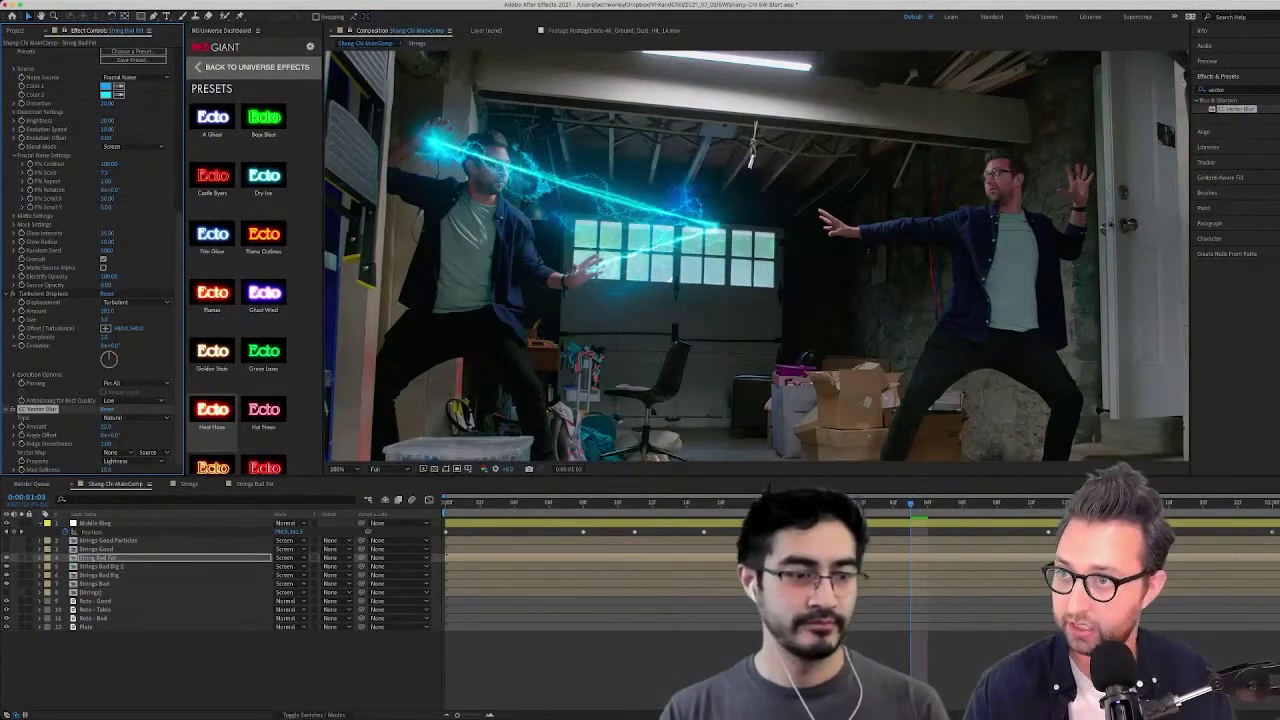
Review the Electrify, Turbulent Displace and CC Vector Blur stack, and preview the String Bad Fat layer soloed
{"action": "scroll", "coordinate": [92, 260], "scroll_direction": "up", "scroll_amount": 3}
{"action": "scroll", "coordinate": [92, 260], "scroll_direction": "up", "scroll_amount": 3}
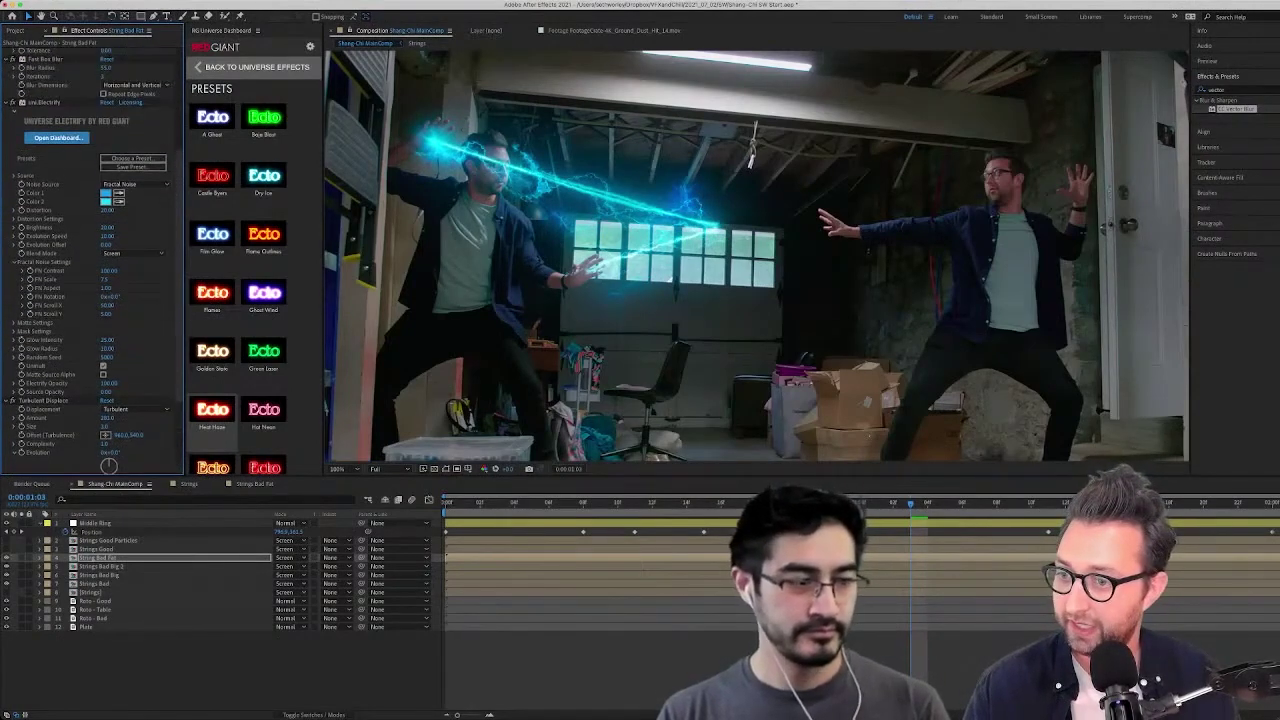
{"action": "scroll", "coordinate": [92, 260], "scroll_direction": "down", "scroll_amount": 6}
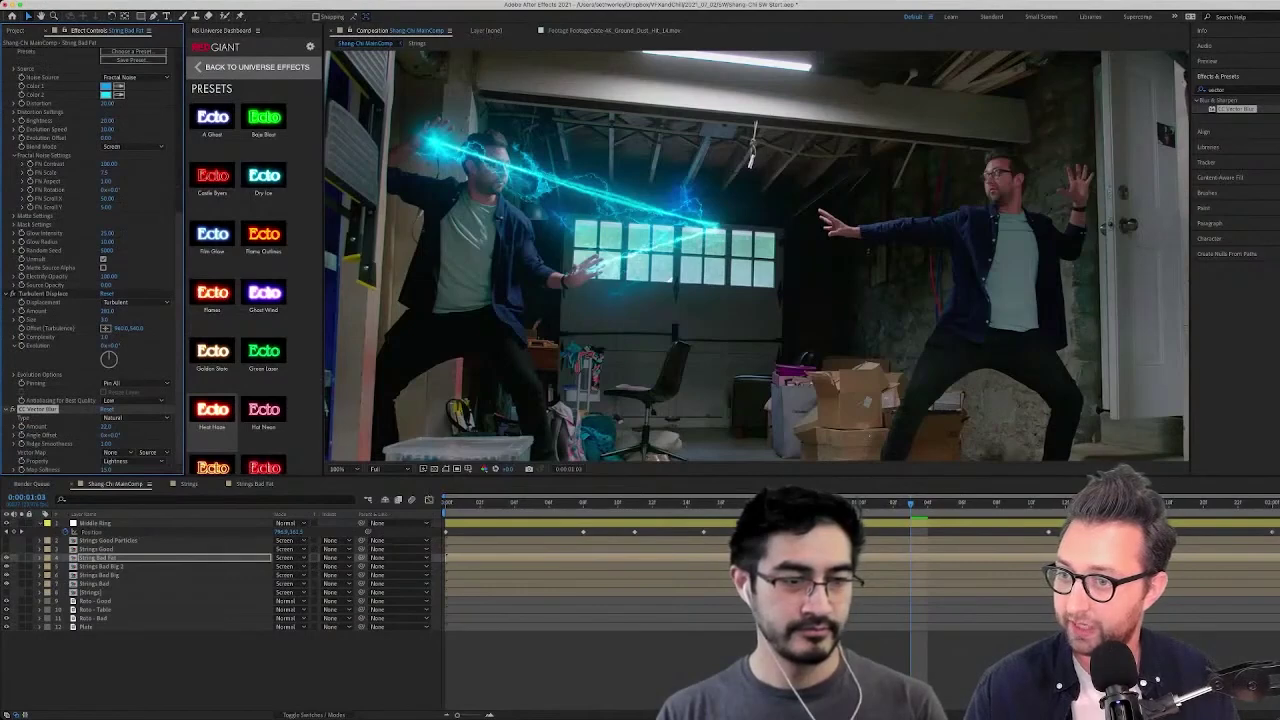
{"action": "left_click", "coordinate": [44, 294]}
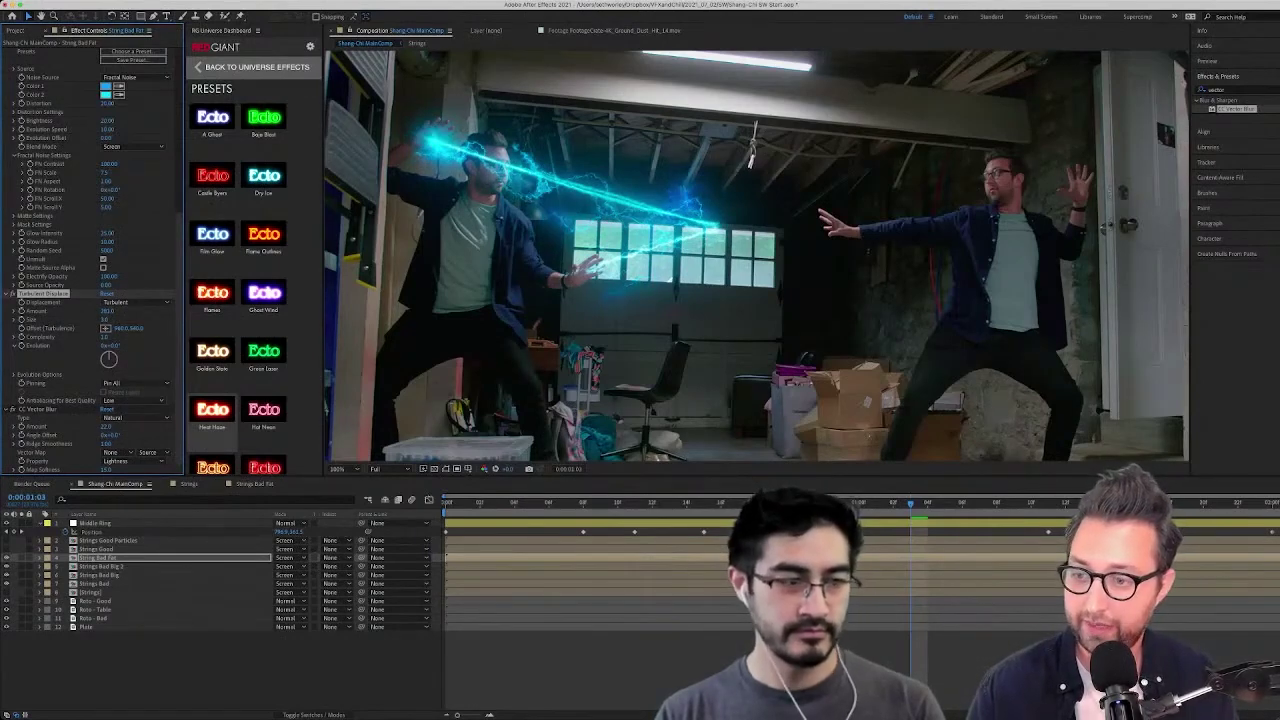
{"action": "left_click", "coordinate": [42, 409]}
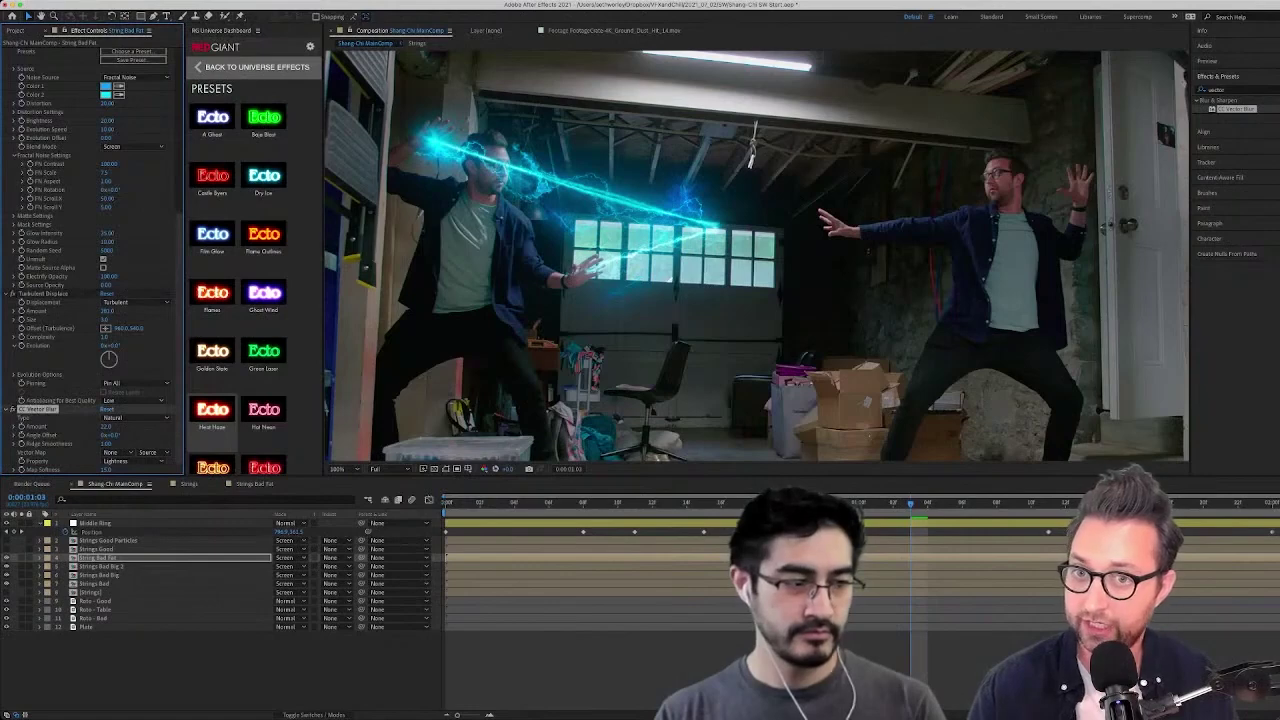
{"action": "left_click", "coordinate": [21, 558]}
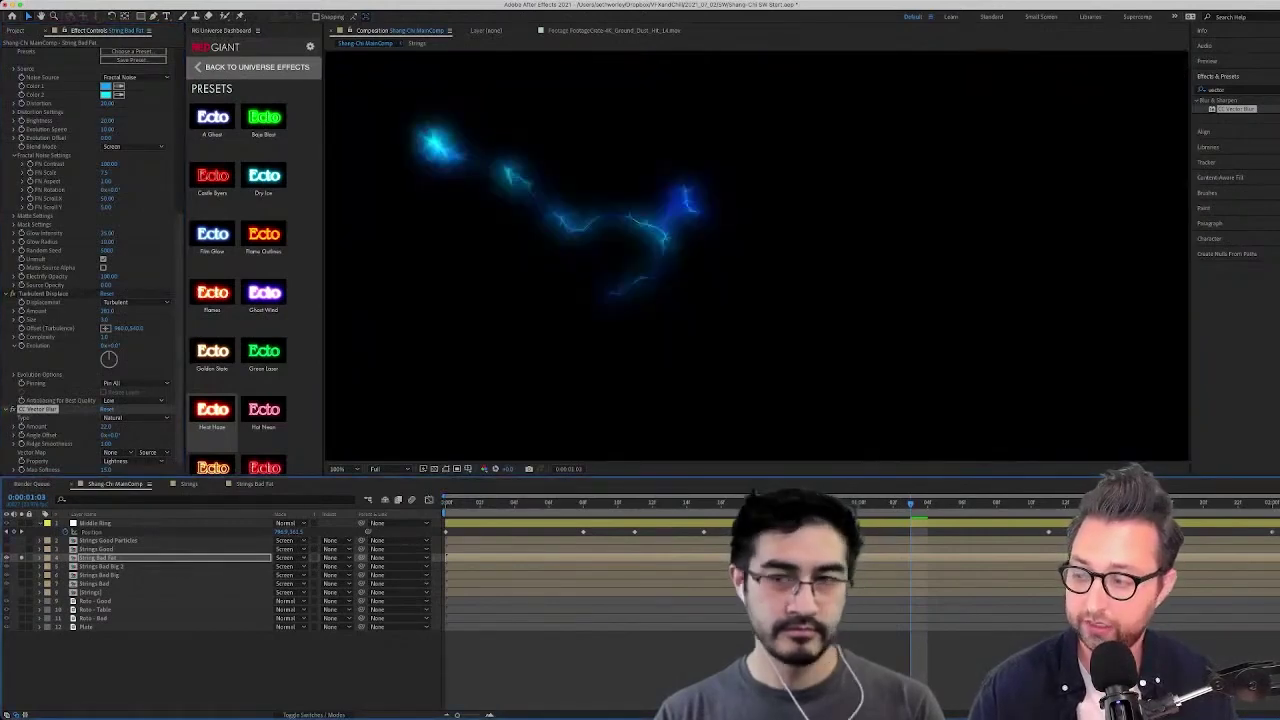
{"action": "left_click", "coordinate": [790, 503]}
{"action": "key", "text": "space"}
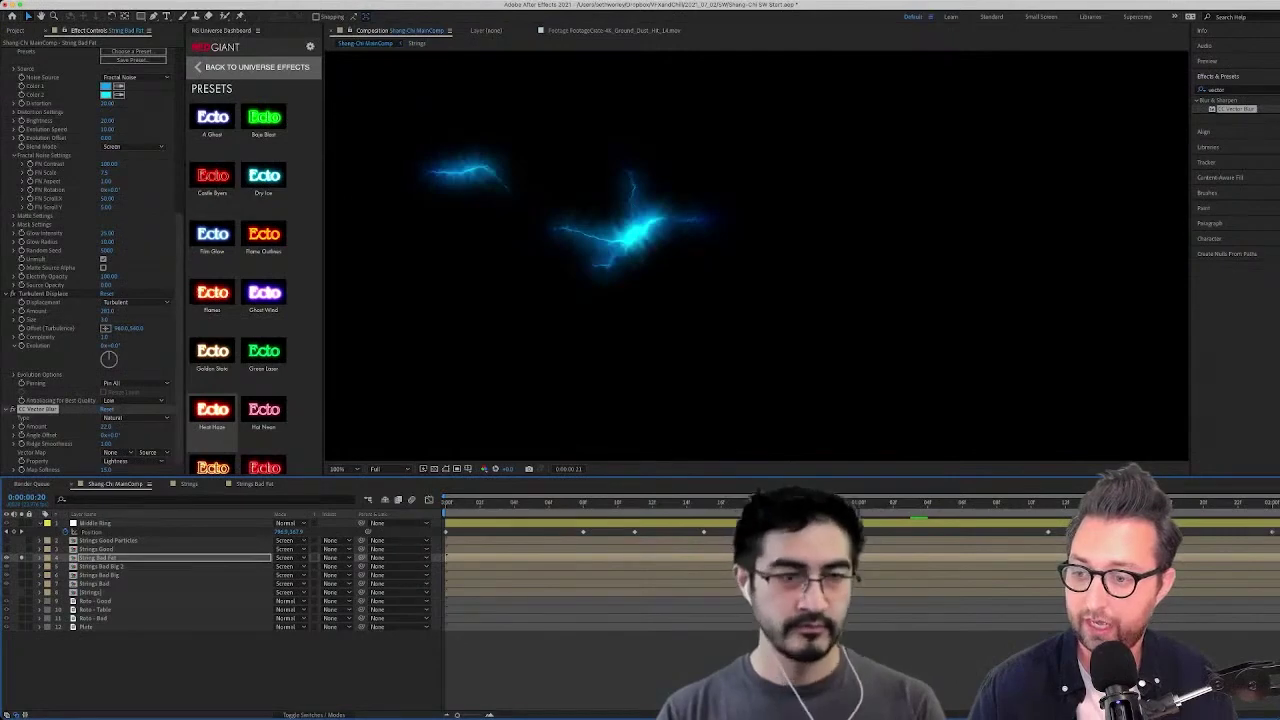
Turn off the String Bad Fat solo and show the gold Strings Good layers with the whole shot fitted in view
{"action": "key", "text": "Page_Down"}
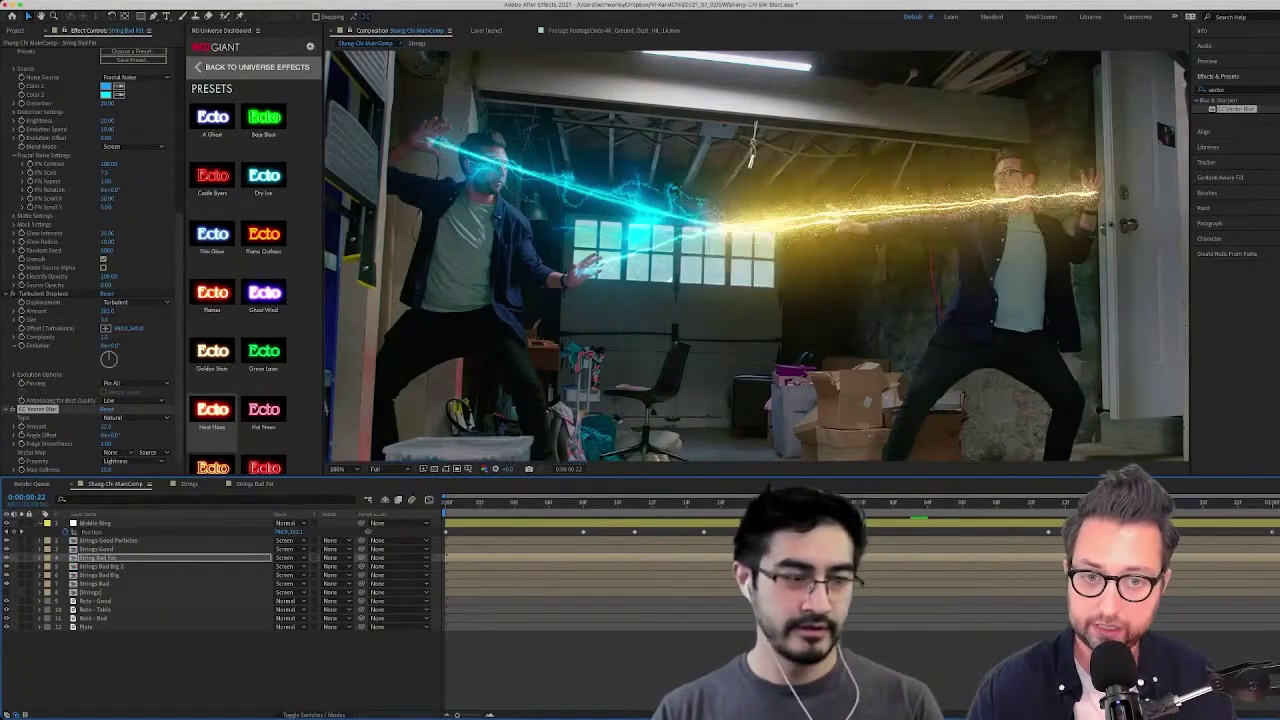
{"action": "key", "text": "shift+slash"}
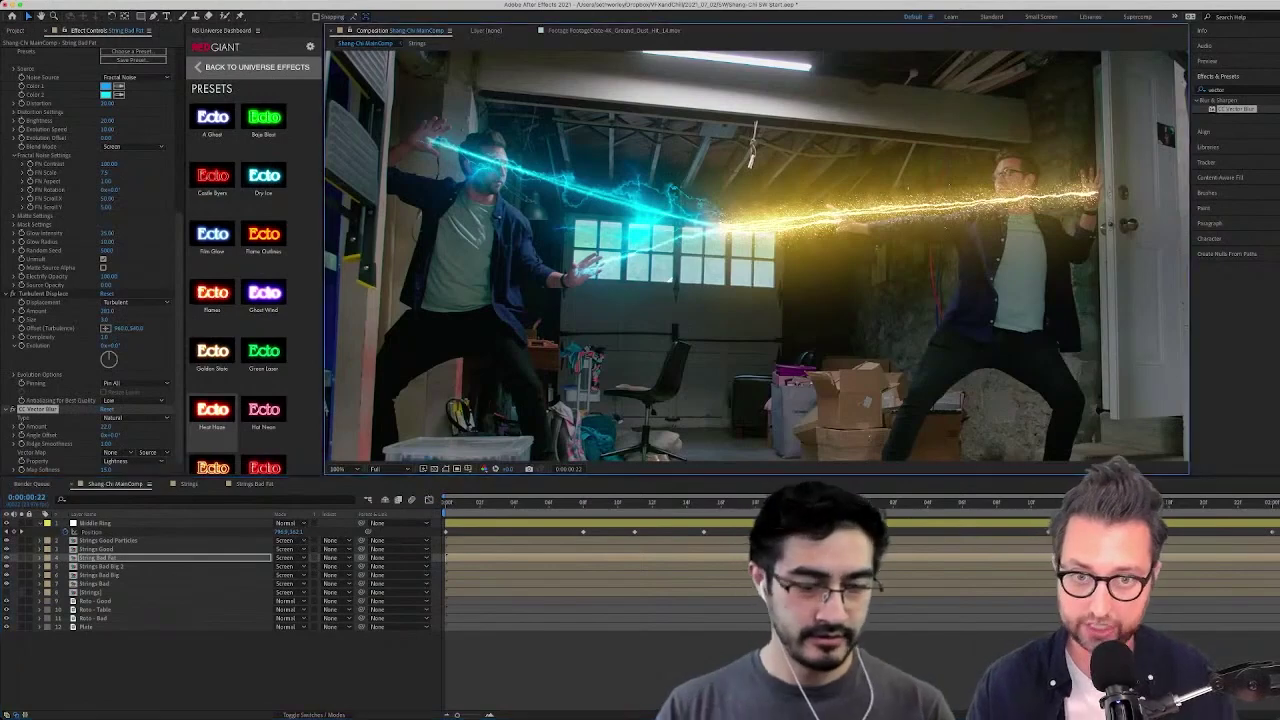
{"action": "left_click", "coordinate": [240, 668]}
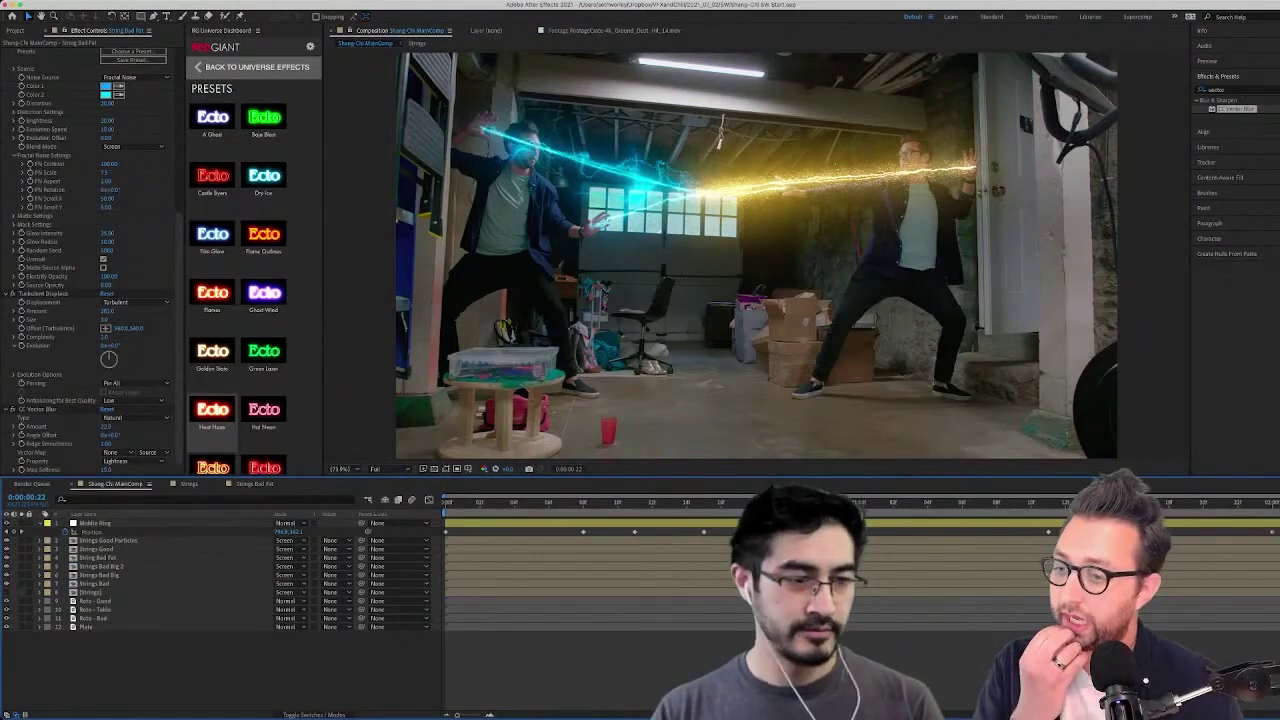
{"action": "left_click", "coordinate": [108, 540]}
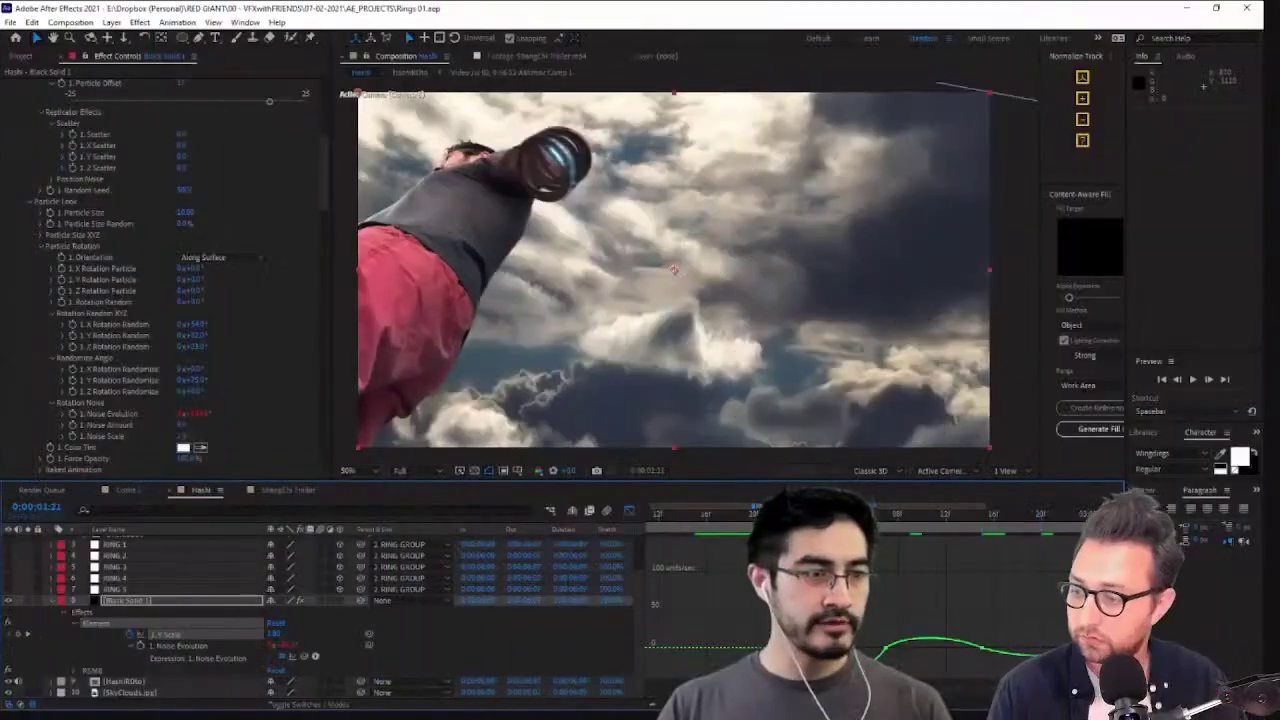
Examine the Element effect's Y Scale keyframes and speed graph on Black Solid 1 in the Rings 01 project
{"action": "left_click_drag", "start_coordinate": [766, 541], "coordinate": [778, 518]}
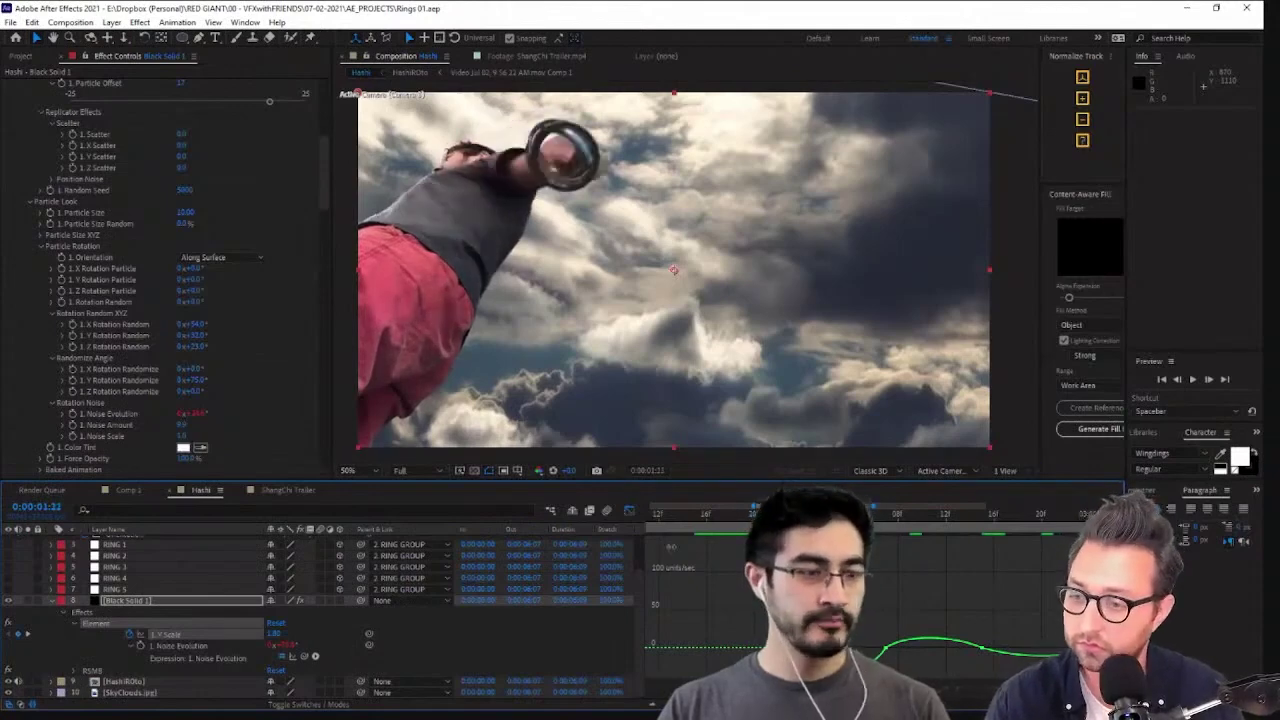
{"action": "left_click", "coordinate": [629, 510]}
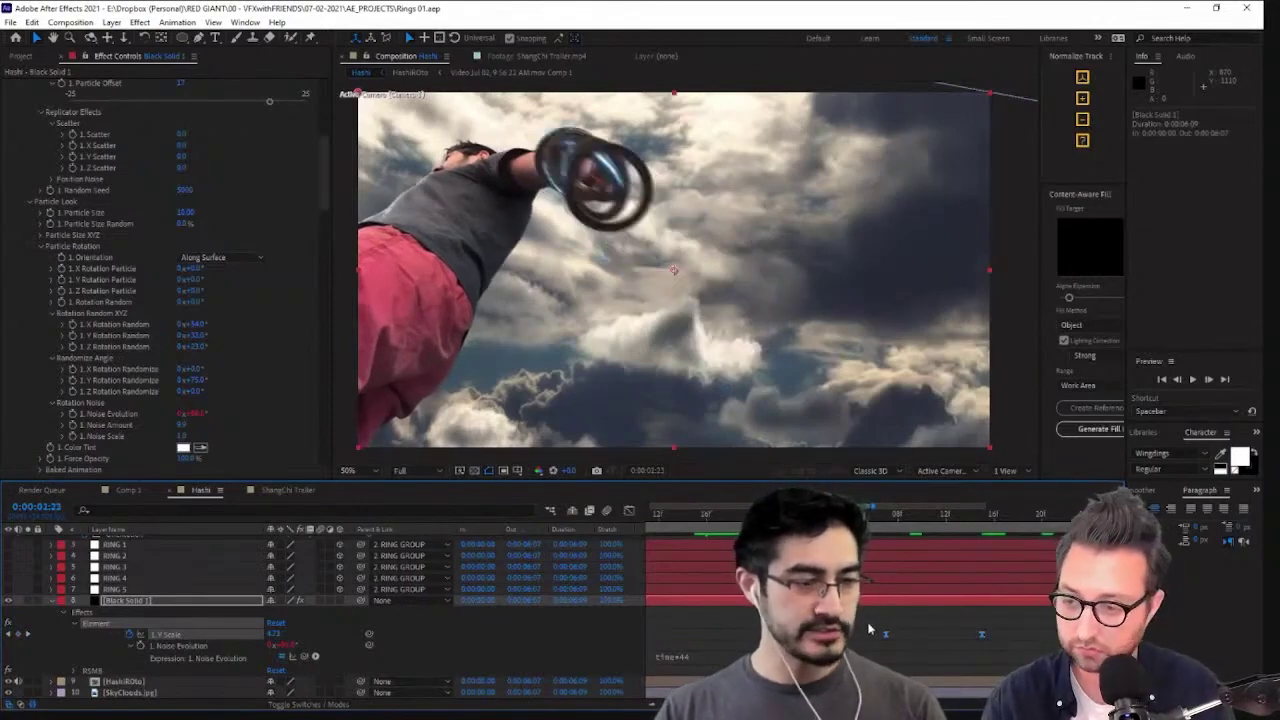
{"action": "left_click", "coordinate": [629, 510]}
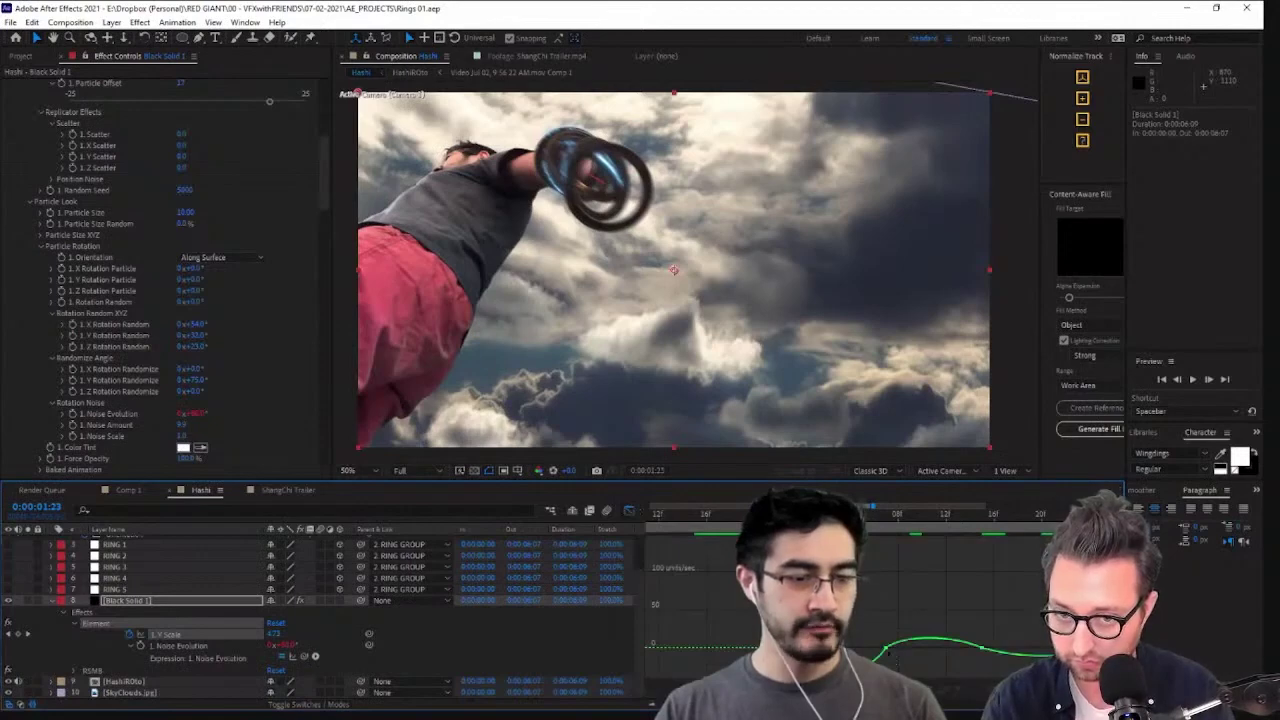
{"action": "mouse_move", "coordinate": [888, 650]}
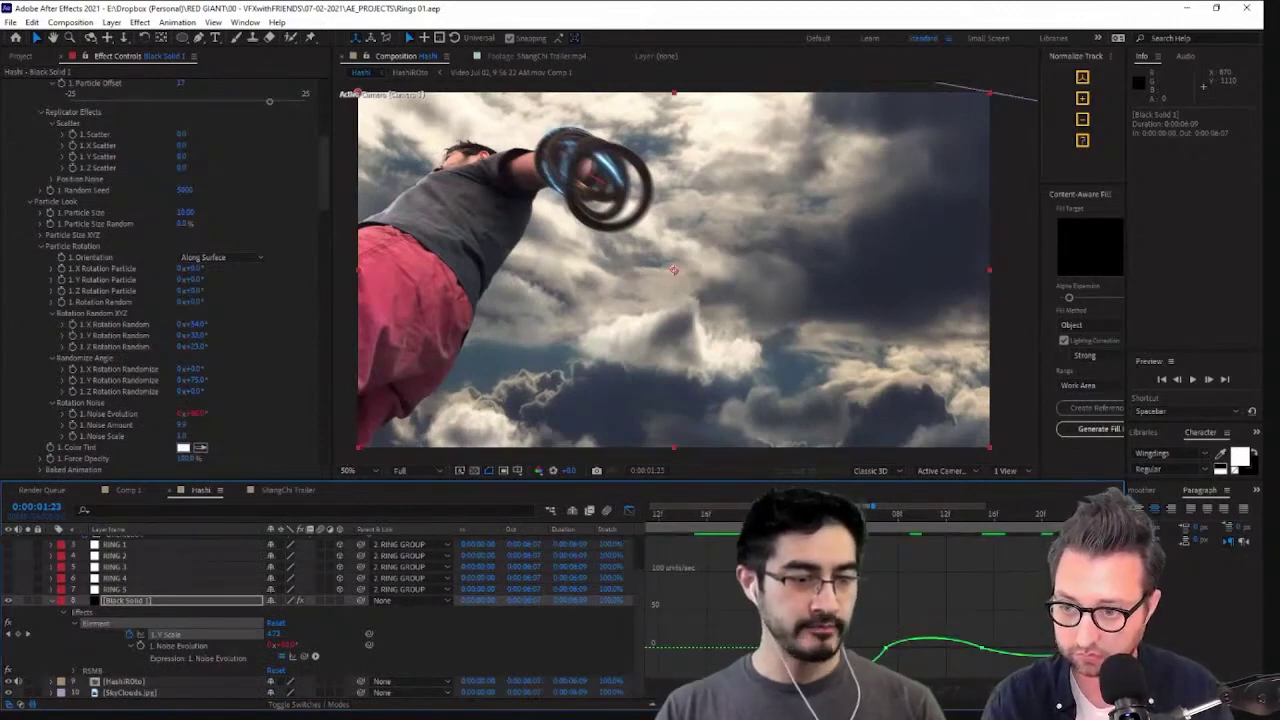
Preview the ring animation in the Hashi composition from 0:00:01:16
{"action": "left_click_drag", "start_coordinate": [789, 515], "coordinate": [718, 516]}
{"action": "left_click", "coordinate": [1192, 381]}
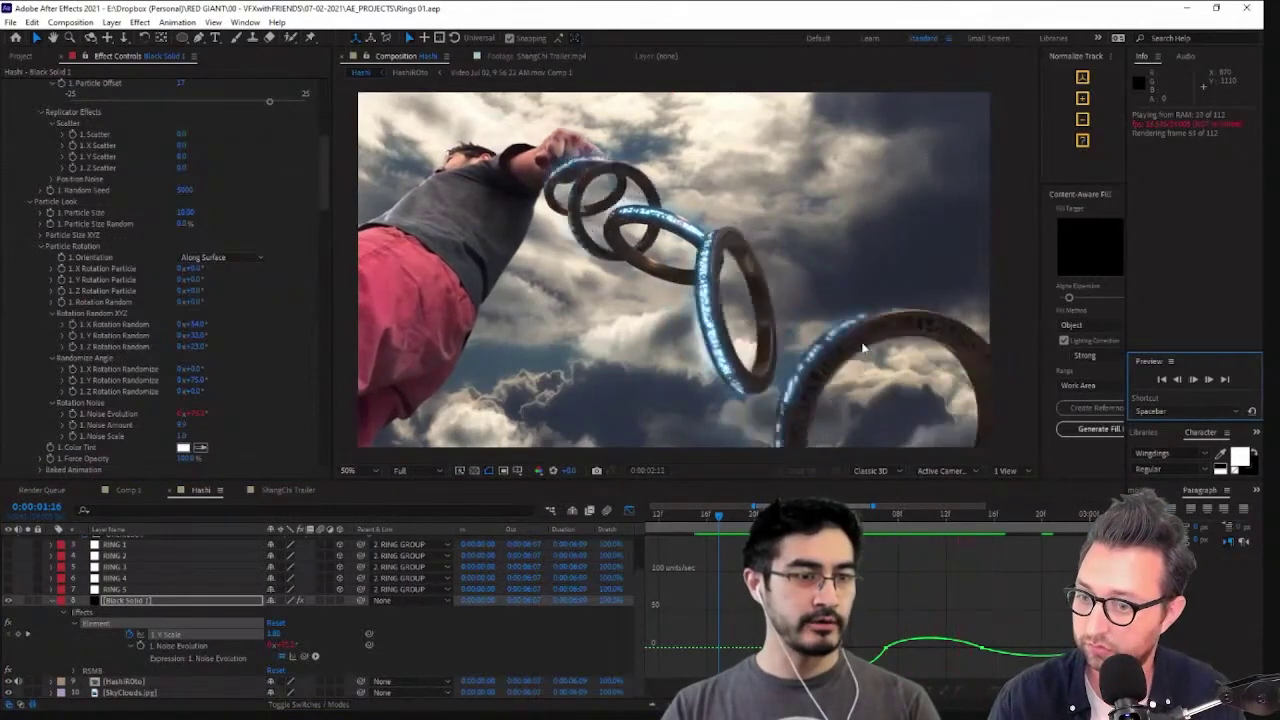
{"action": "left_click", "coordinate": [1017, 421]}
{"action": "key", "text": "space"}
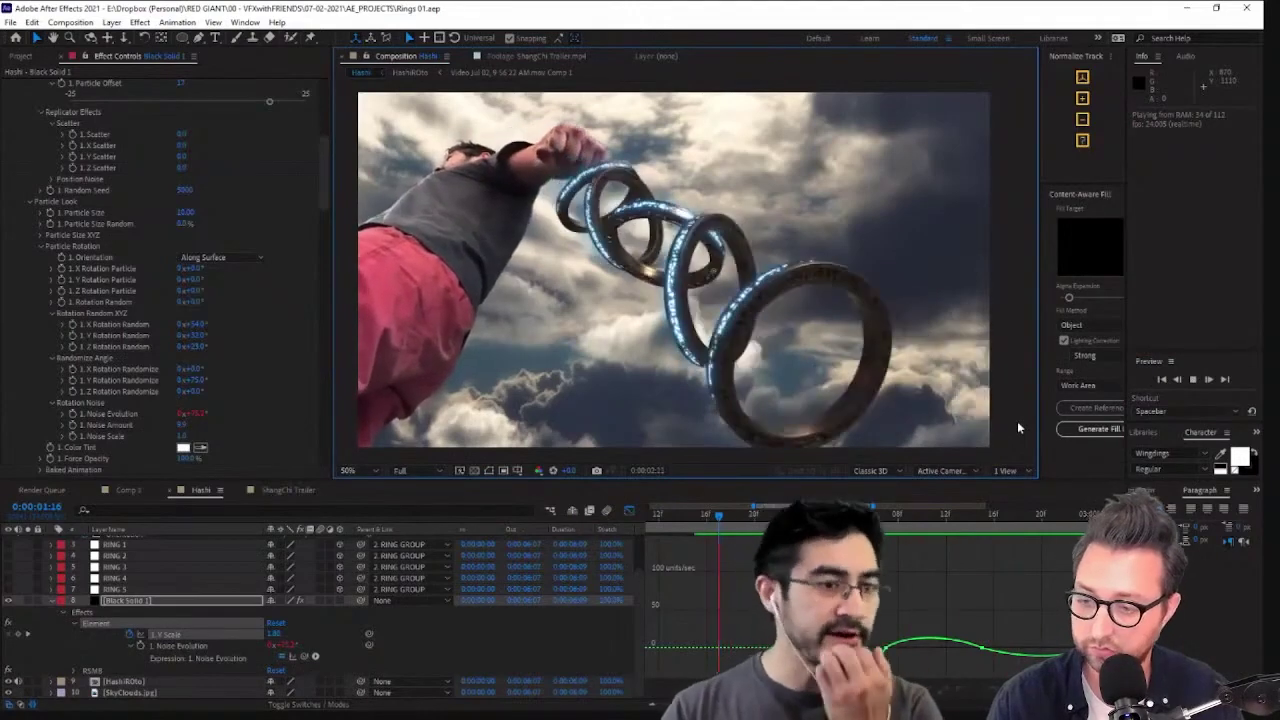
{"action": "key", "text": "space"}
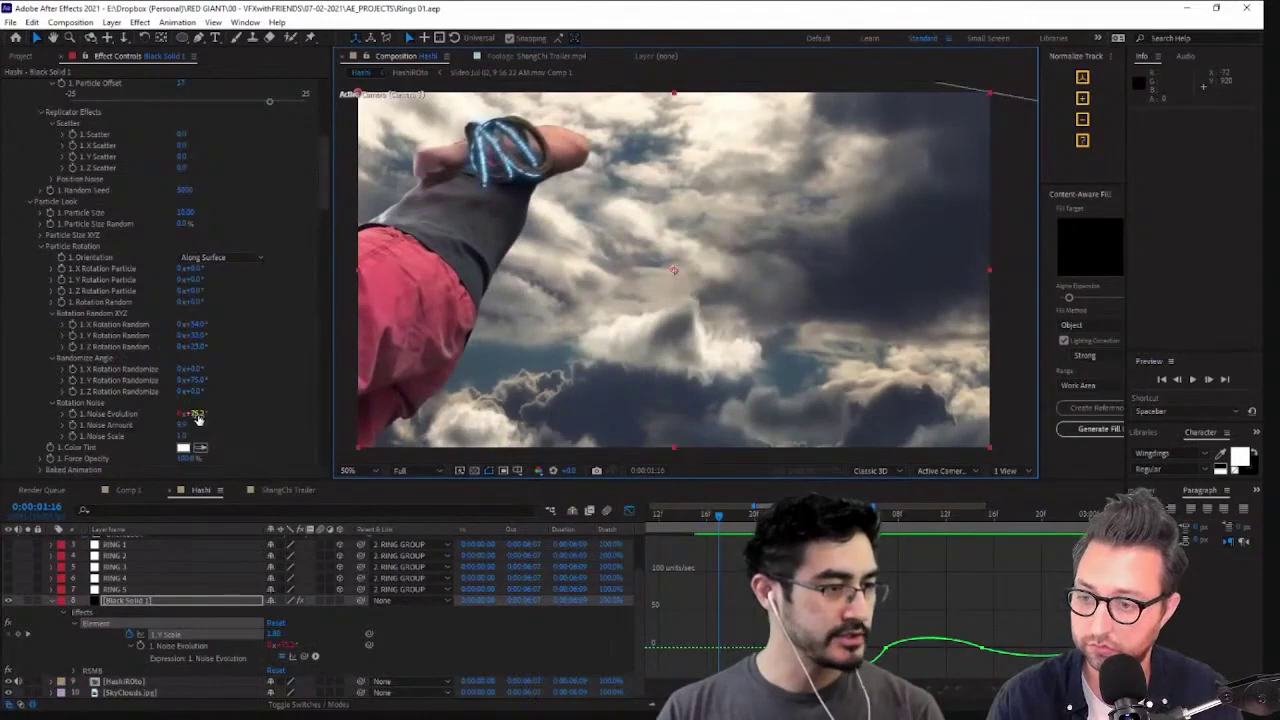
Raise the Noise Scale of the Element effect's Rotation Noise at 0:00:02:09 and preview the rings from 0:00:01:19
{"action": "left_click", "coordinate": [907, 515]}
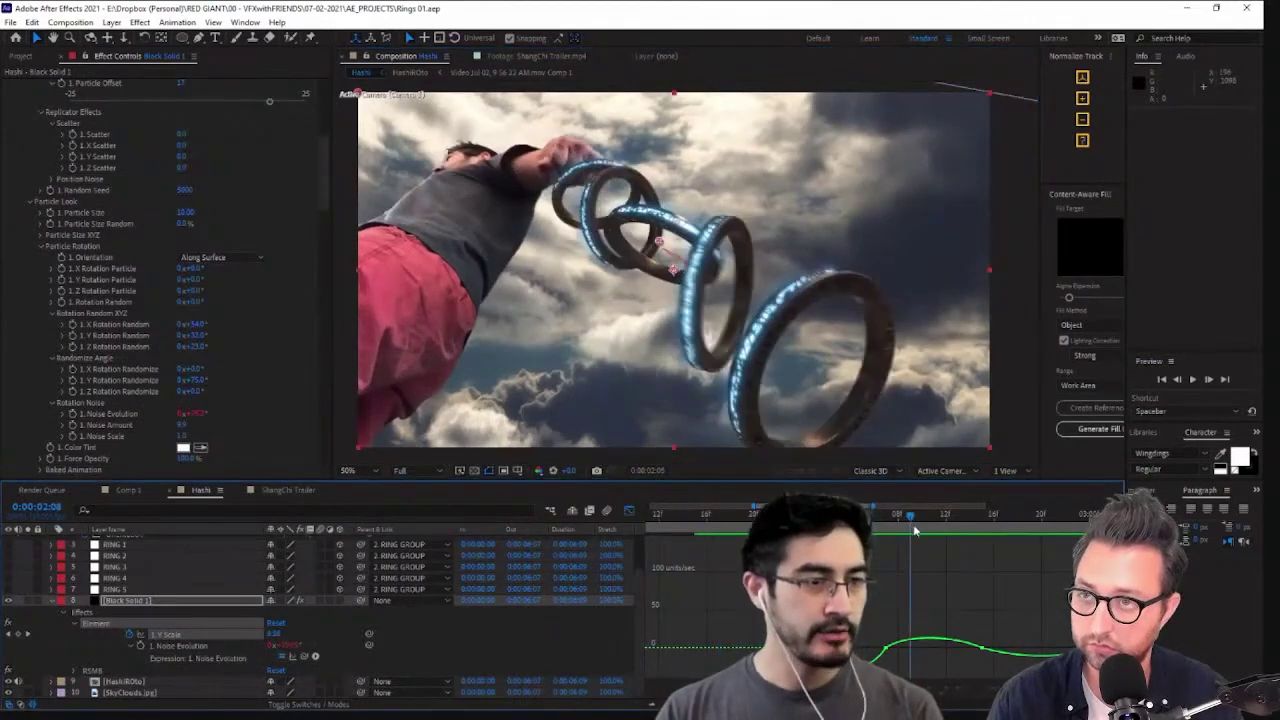
{"action": "left_click_drag", "start_coordinate": [913, 531], "coordinate": [927, 533]}
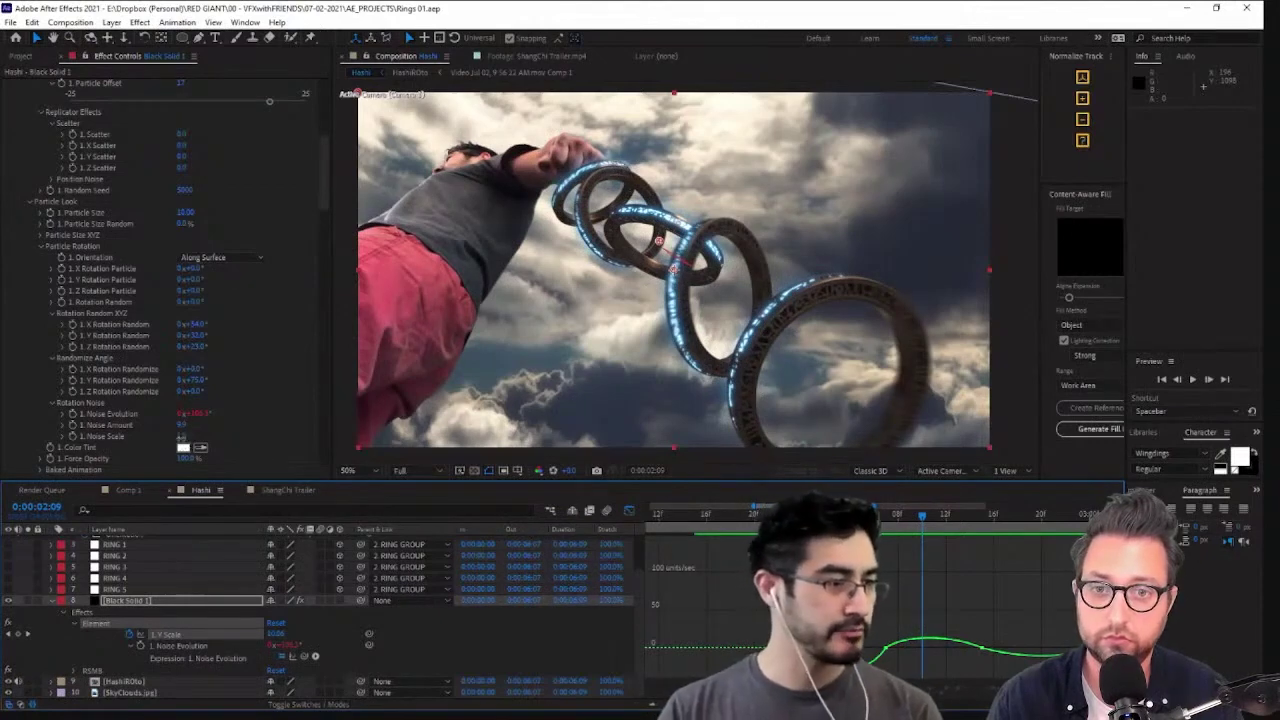
{"action": "left_click_drag", "start_coordinate": [182, 437], "coordinate": [200, 437]}
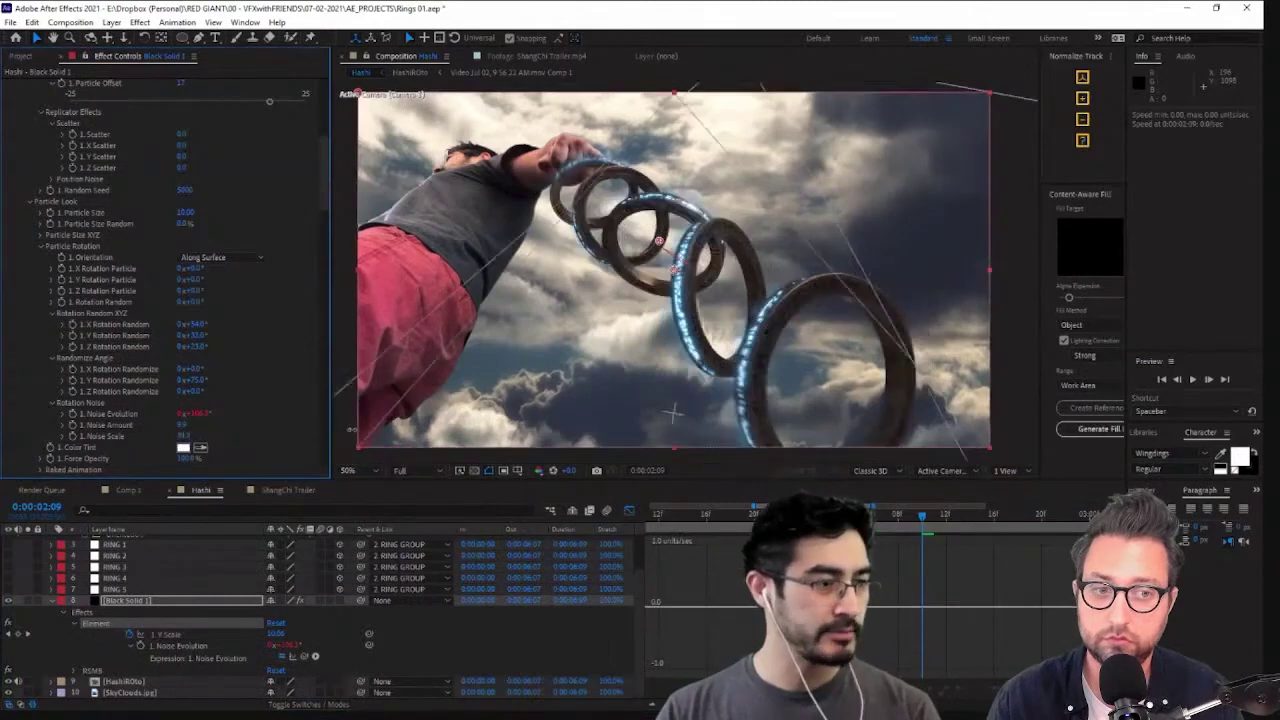
{"action": "left_click", "coordinate": [755, 515]}
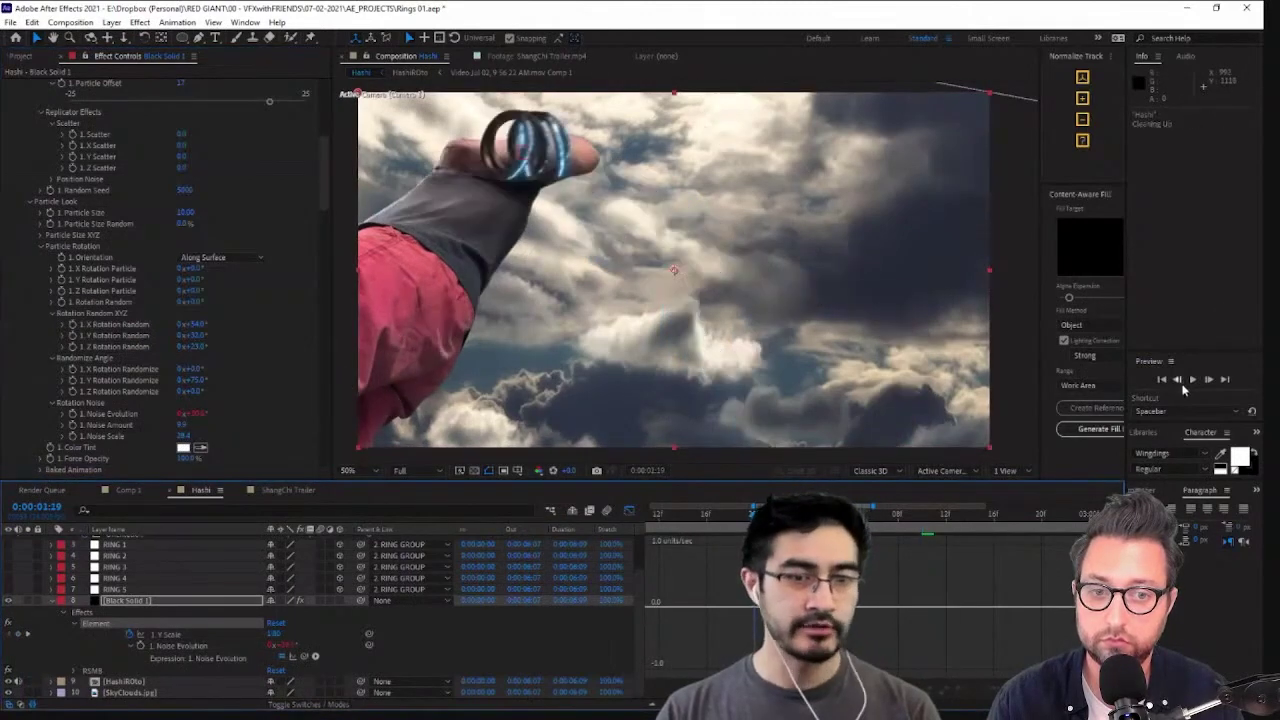
{"action": "left_click", "coordinate": [1192, 380]}
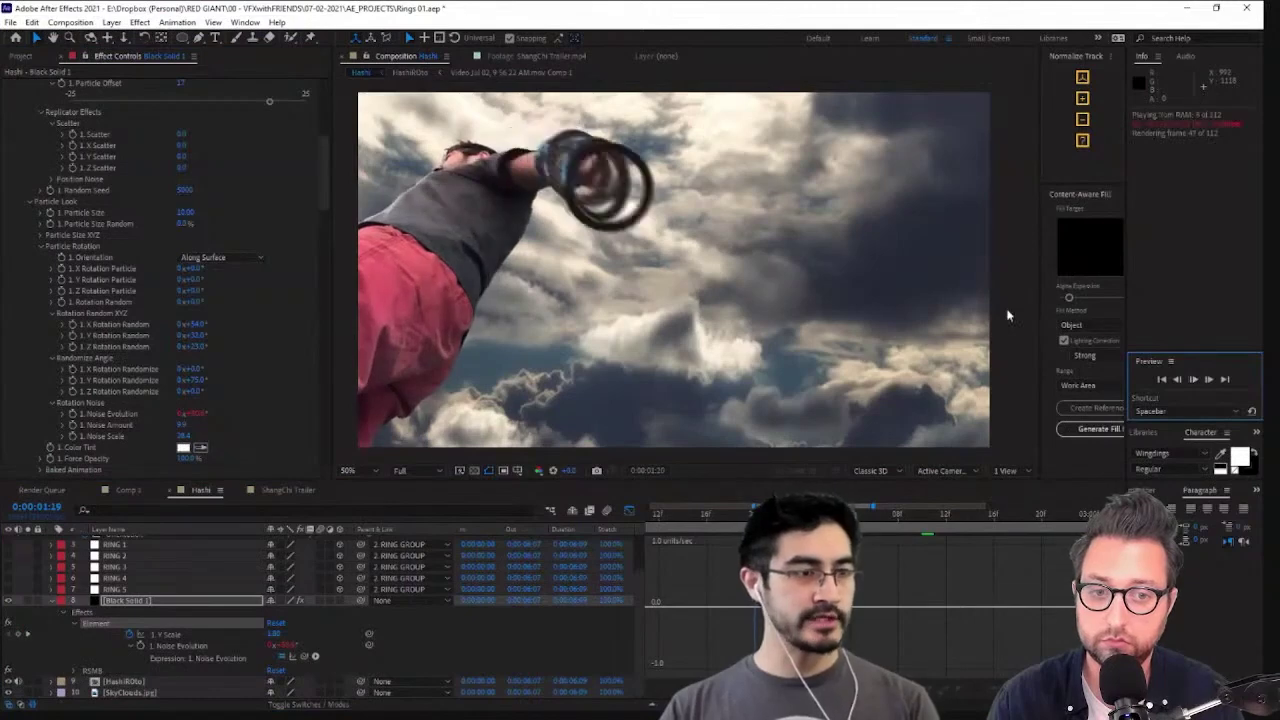
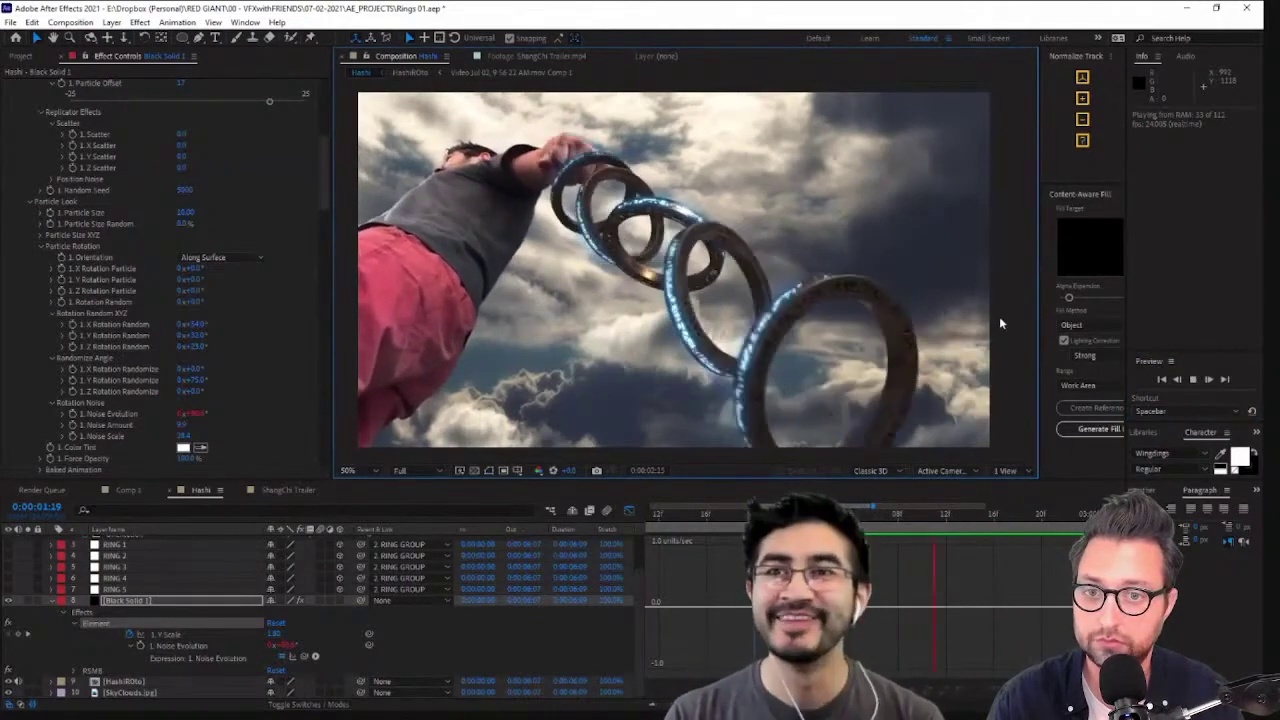
{"action": "key", "text": "space"}
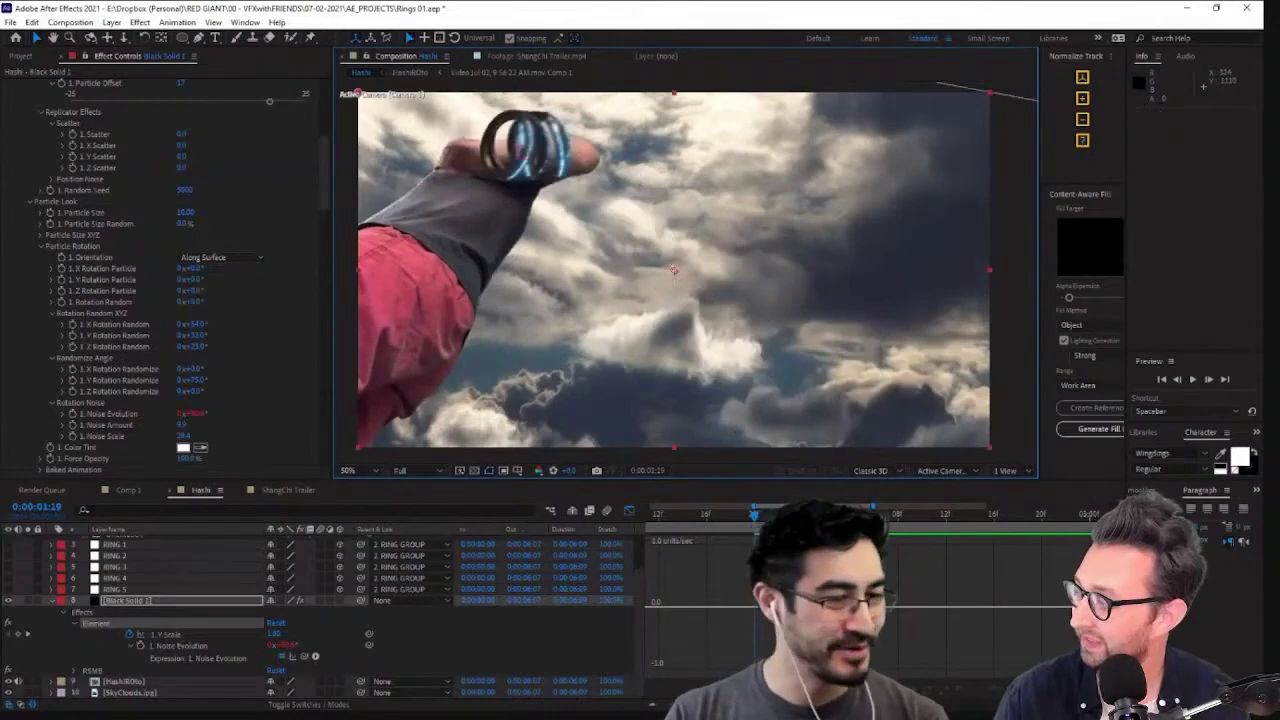
Stop on the extended rings at 0:00:02:04 and reveal all modified properties of the layers in the timeline
{"action": "key", "text": "space"}
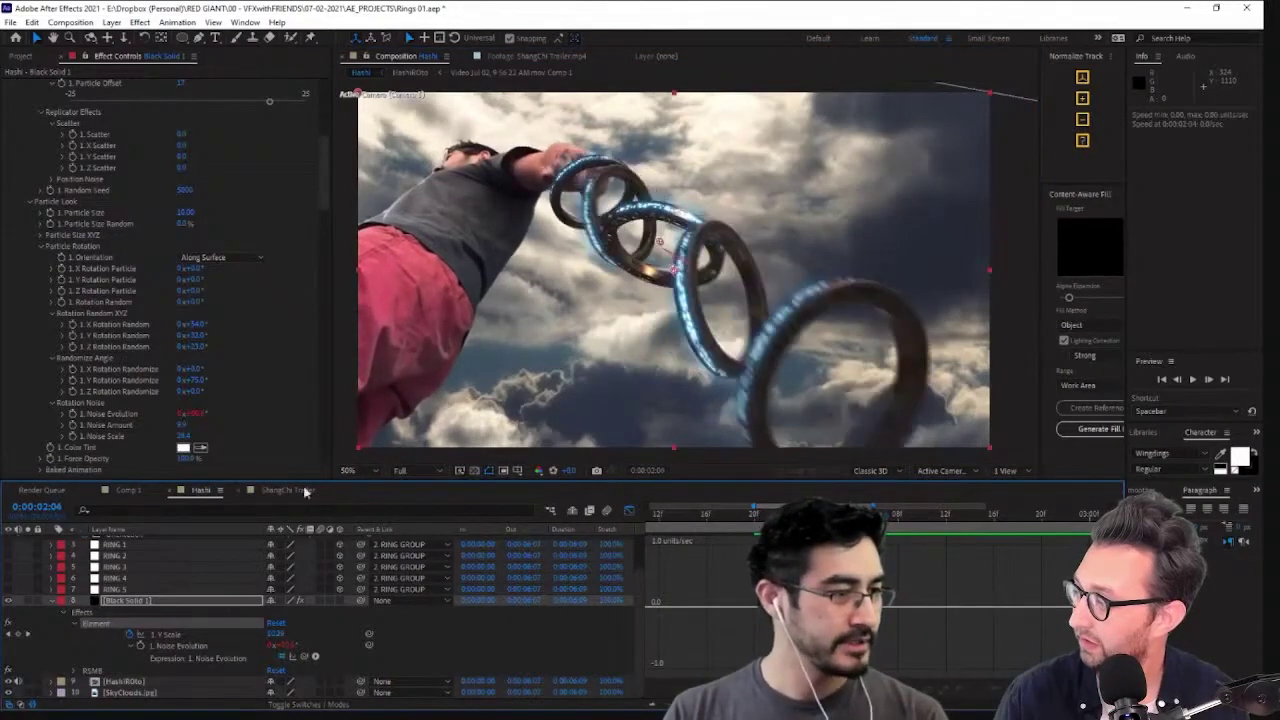
{"action": "key", "text": "u"}
{"action": "key", "text": "u"}
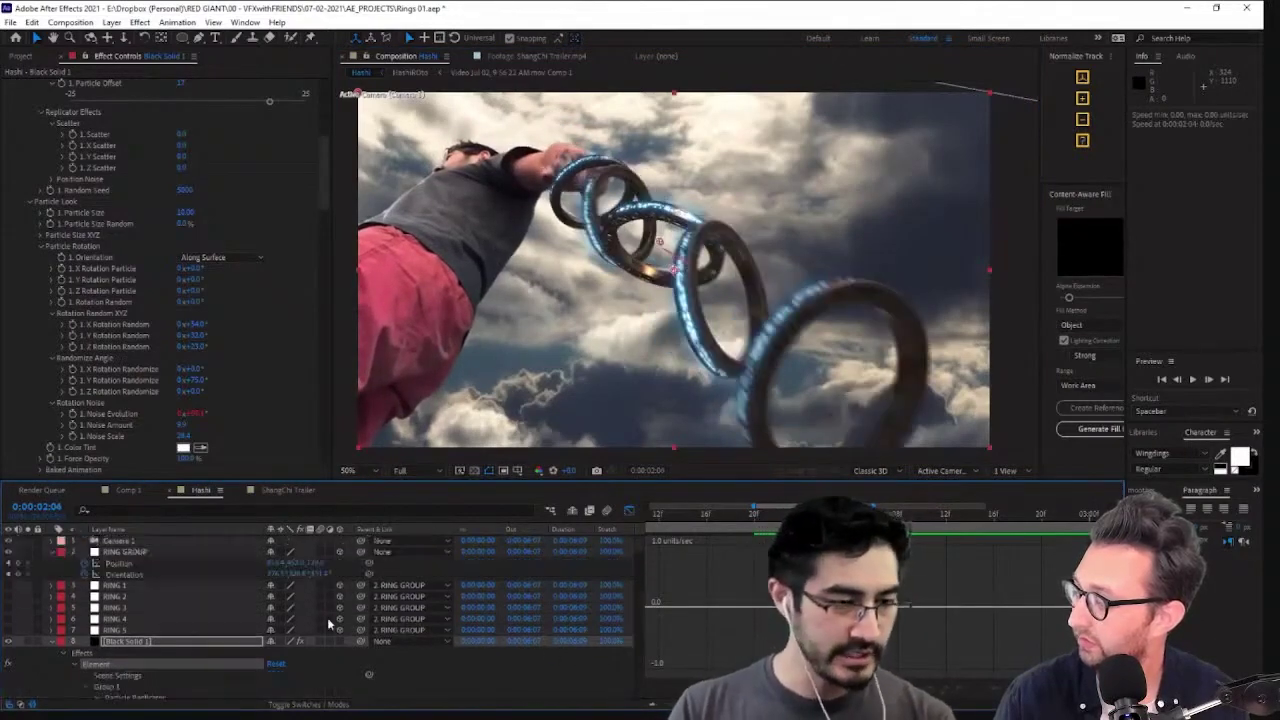
Switch the timeline from the graph to layer view and examine the Element effect's expressions on Black Solid 1
{"action": "left_click", "coordinate": [630, 512]}
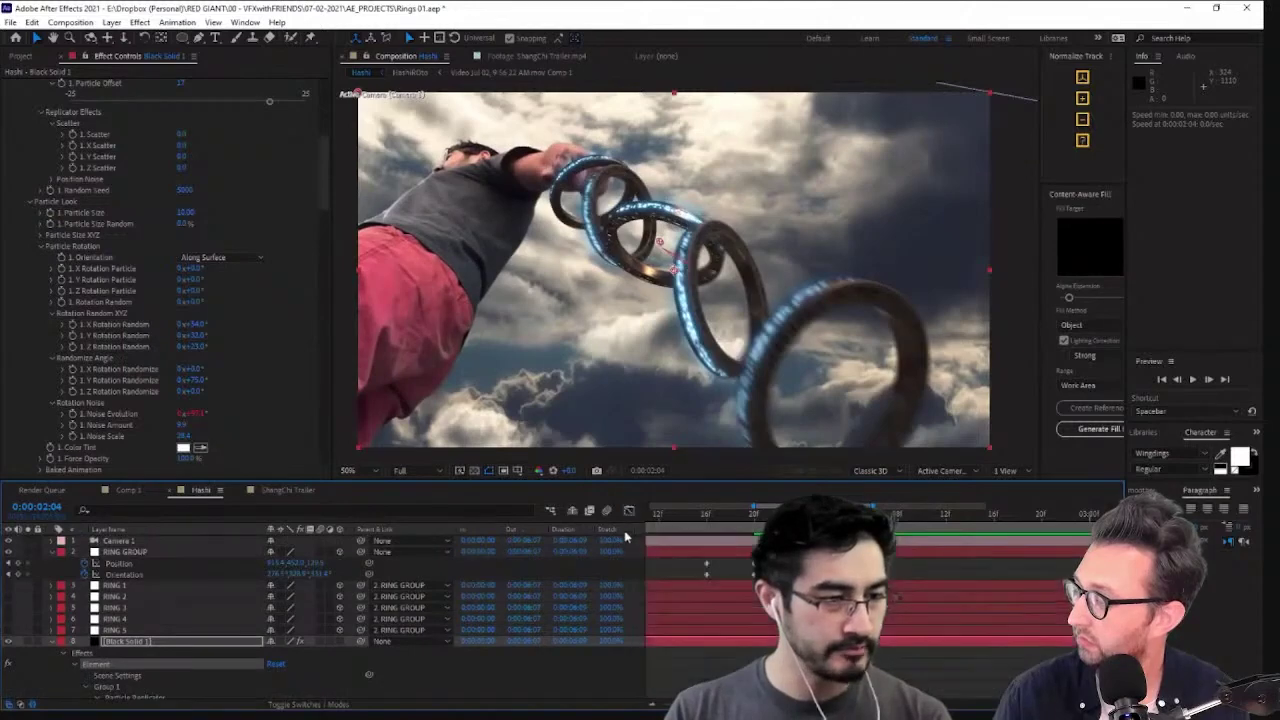
{"action": "key", "text": "e"}
{"action": "key", "text": "e"}
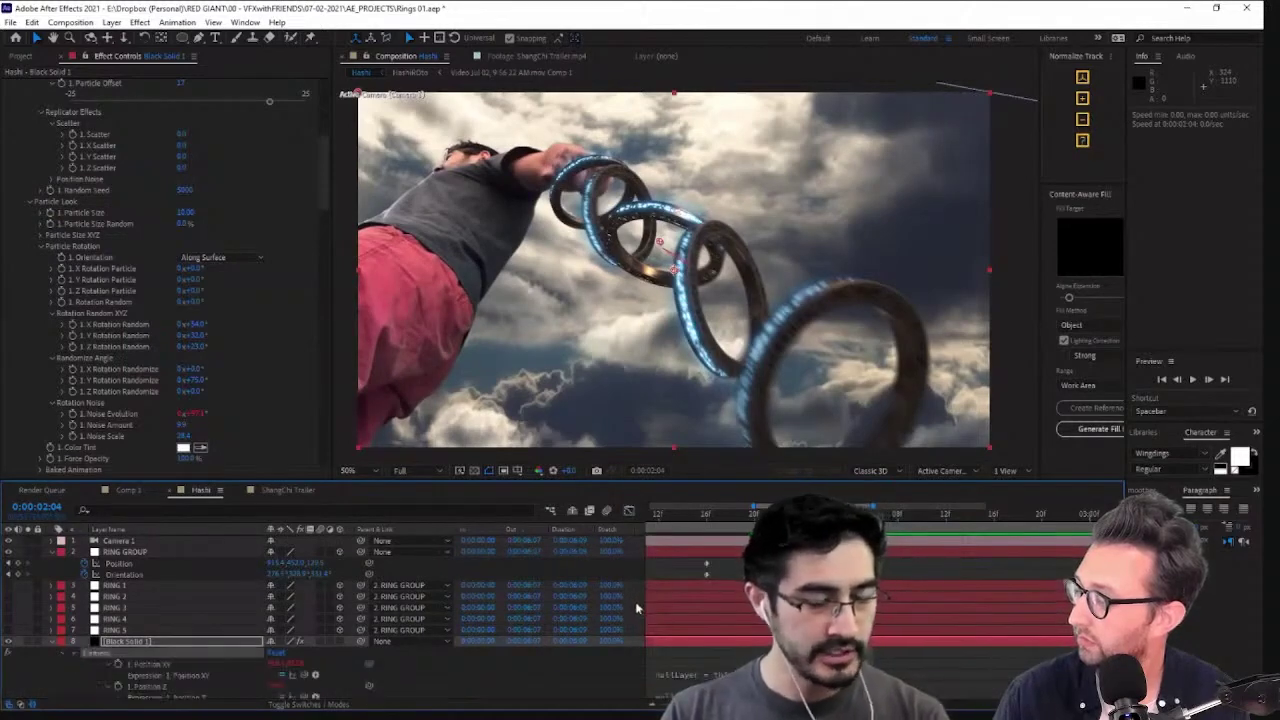
{"action": "scroll", "coordinate": [686, 615], "scroll_direction": "down", "scroll_amount": 3}
{"action": "scroll", "coordinate": [589, 645], "scroll_direction": "down", "scroll_amount": 5}
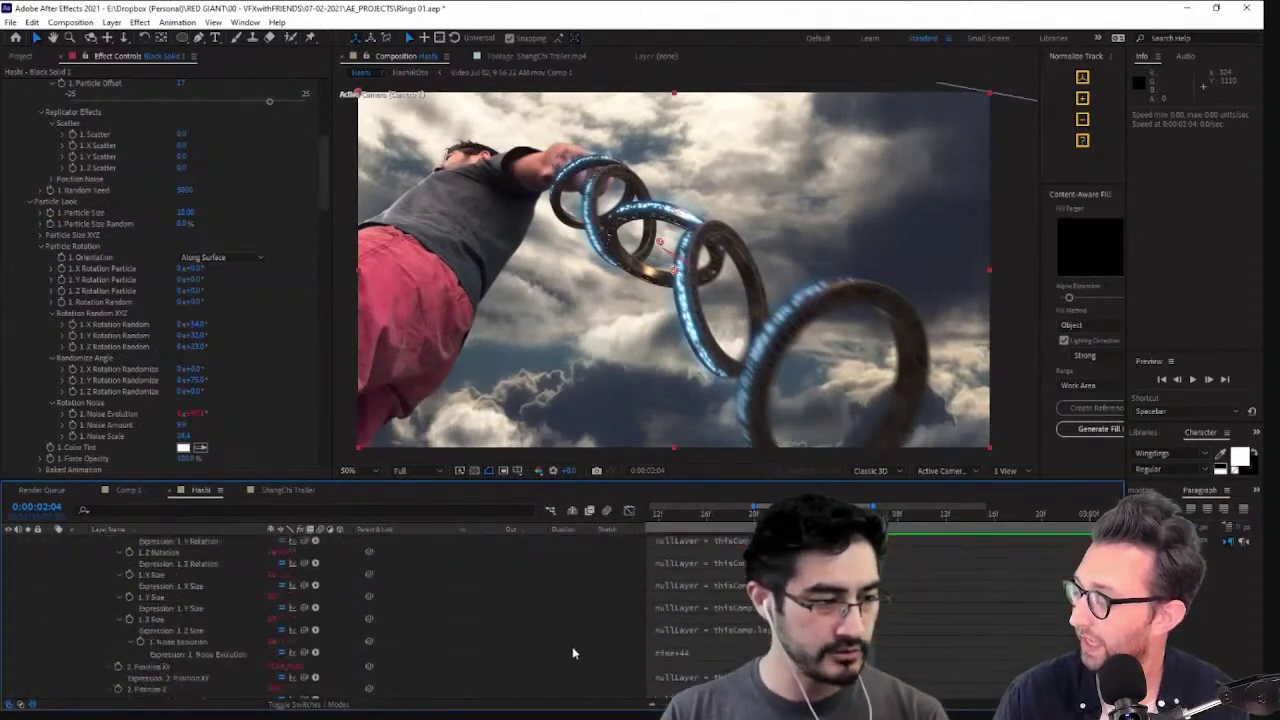
{"action": "scroll", "coordinate": [724, 637], "scroll_direction": "down", "scroll_amount": 4}
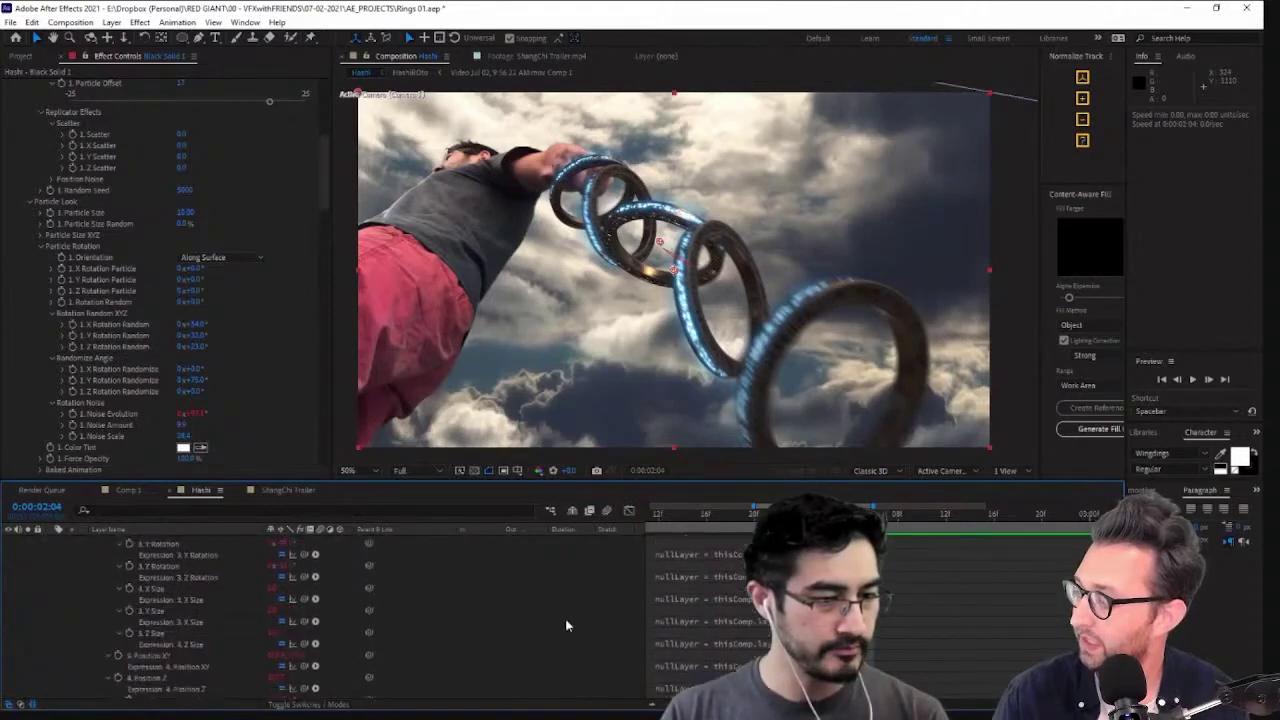
Lower the X Rotation Random and set the Y Rotation Random to -33° in the Element effect on Black Solid 1
{"action": "scroll", "coordinate": [412, 605], "scroll_direction": "up", "scroll_amount": 15}
{"action": "key", "text": "u"}
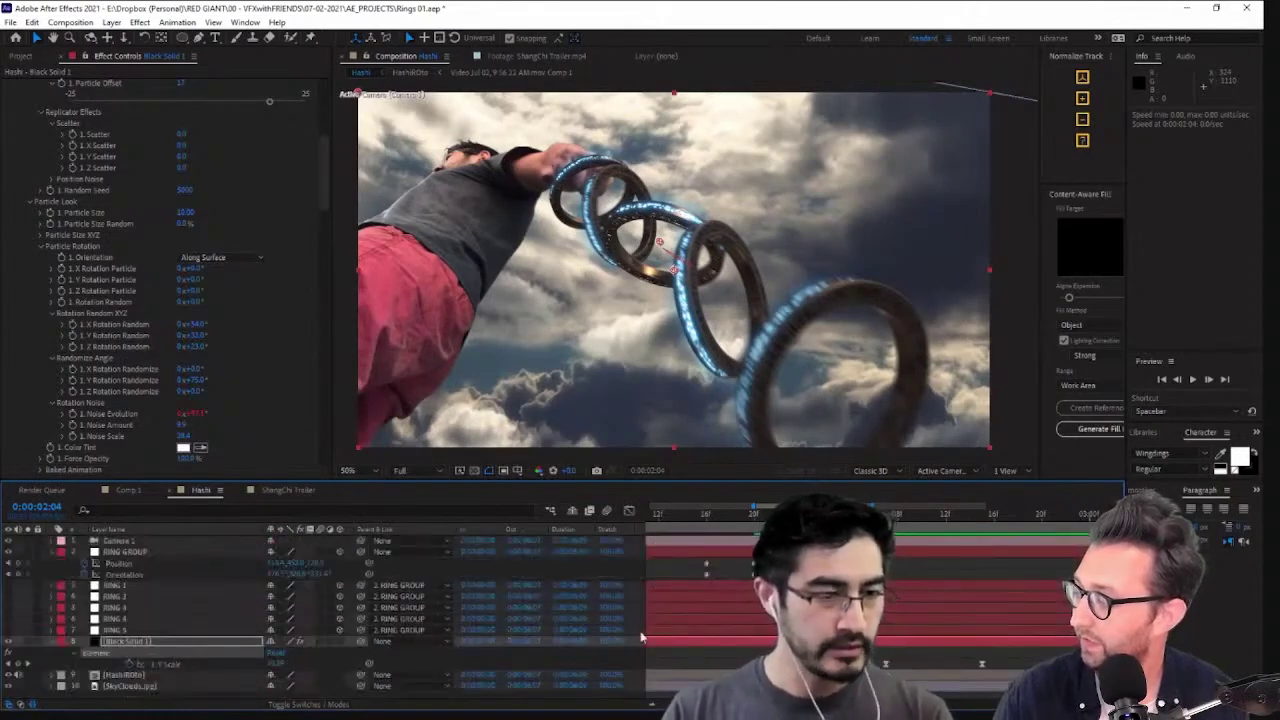
{"action": "left_click", "coordinate": [240, 645]}
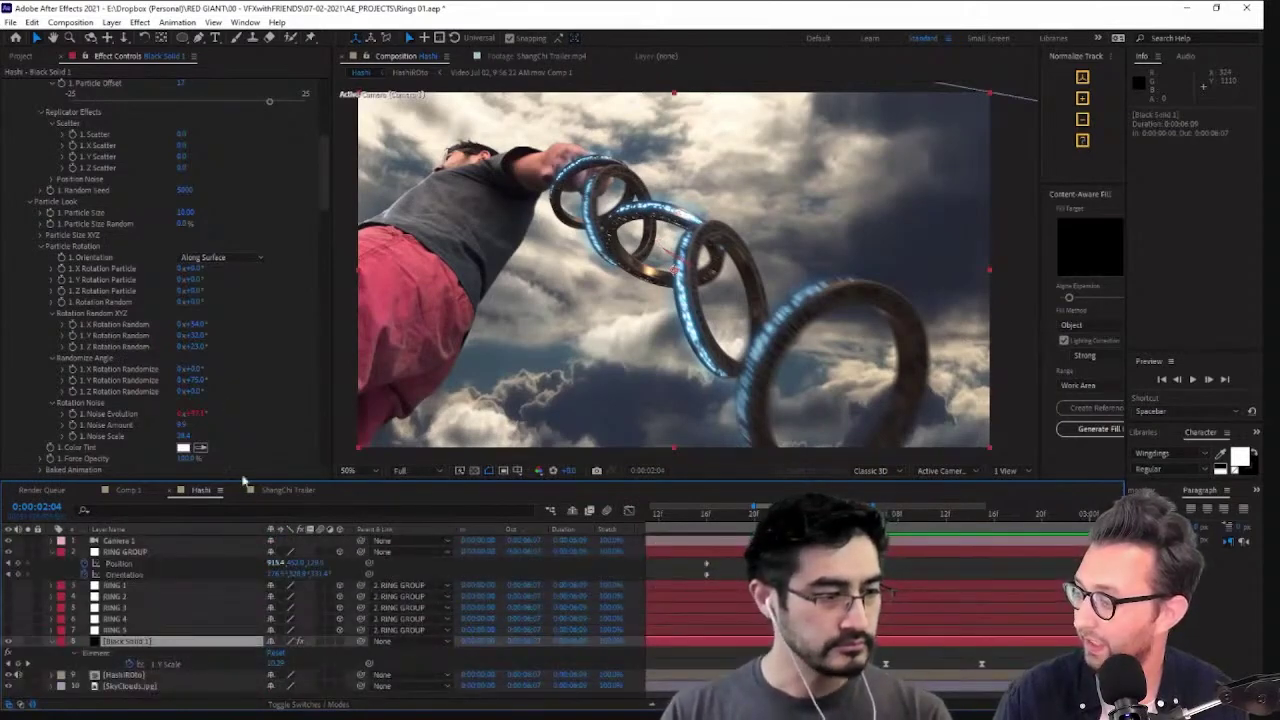
{"action": "left_click_drag", "start_coordinate": [199, 341], "coordinate": [176, 357]}
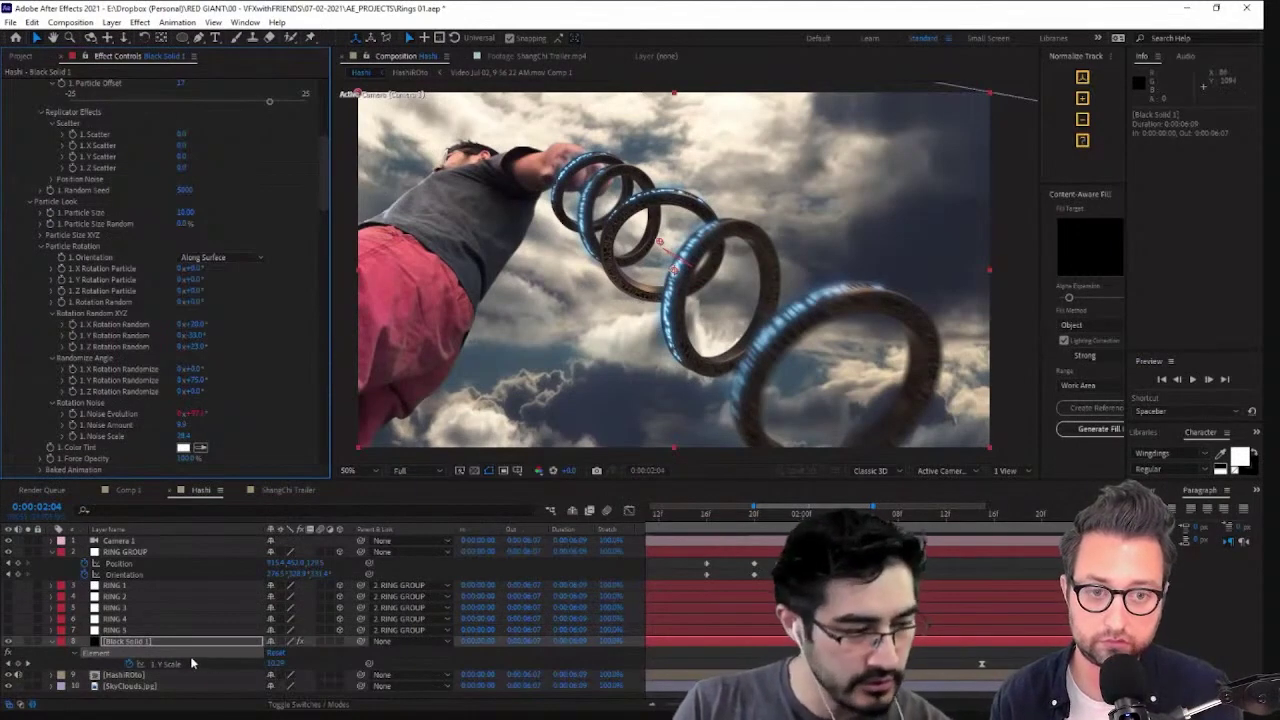
Change the Group 1 Noise Evolution expression of the Element effect to time*4
{"action": "key", "text": "e"}
{"action": "key", "text": "u"}
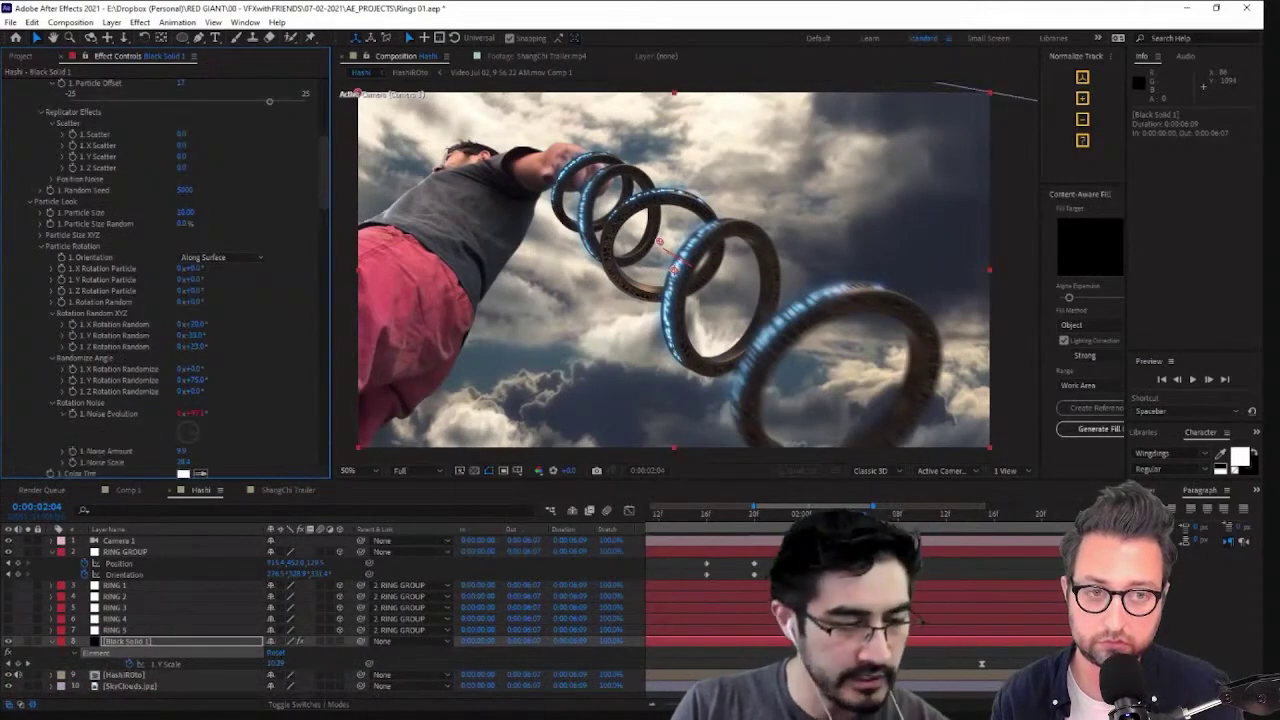
{"action": "left_click", "coordinate": [72, 413], "text": "alt"}
{"action": "scroll", "coordinate": [693, 623], "scroll_direction": "down", "scroll_amount": 3}
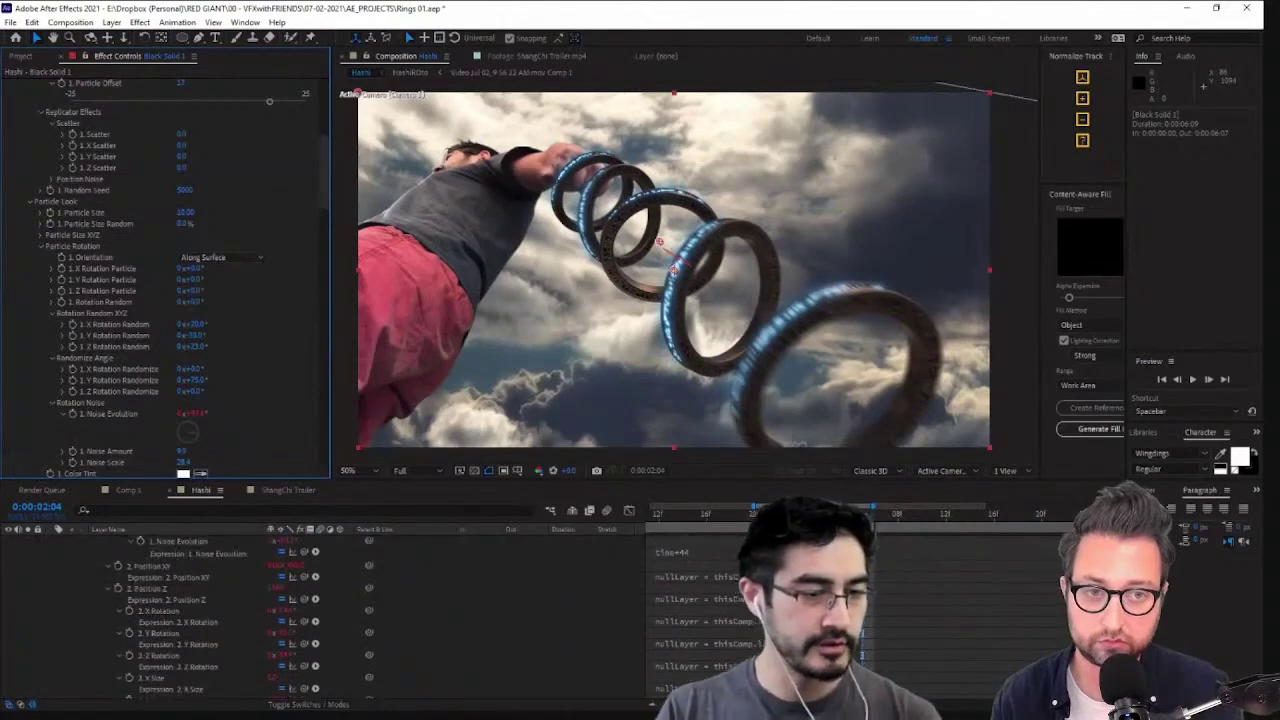
{"action": "left_click", "coordinate": [710, 621]}
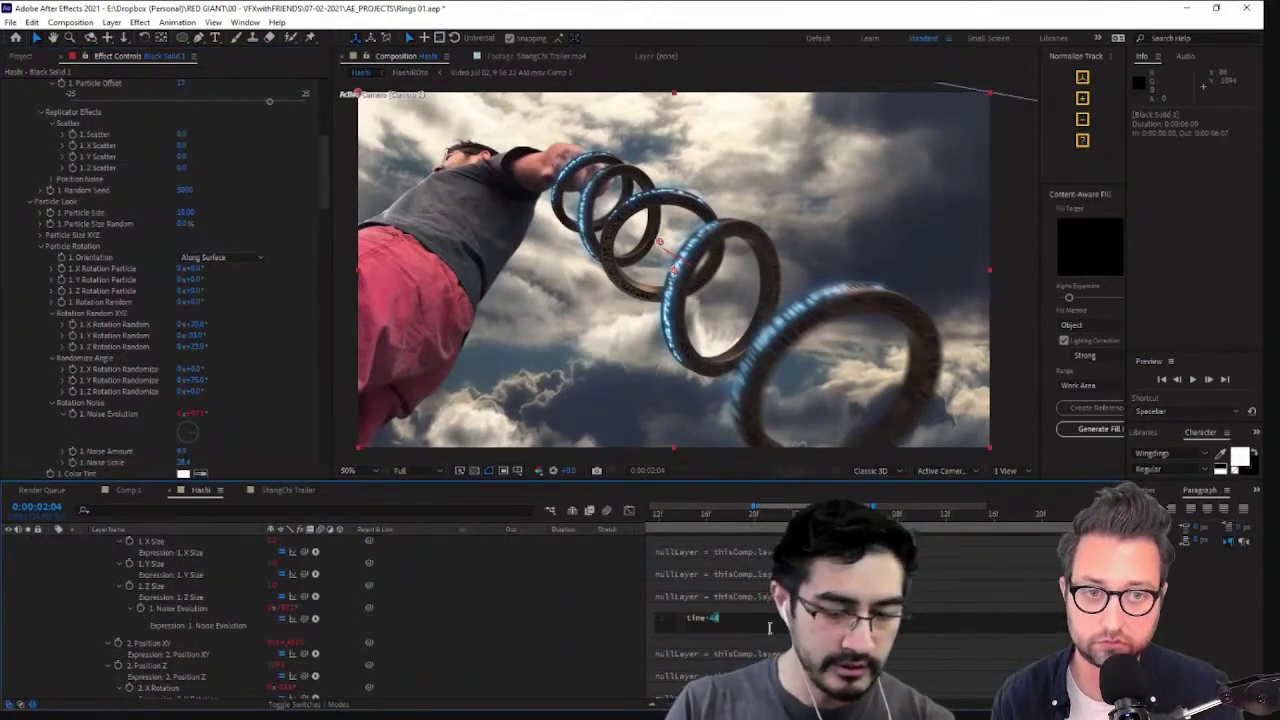
{"action": "type", "text": "4"}
{"action": "key", "text": "KP_Enter"}
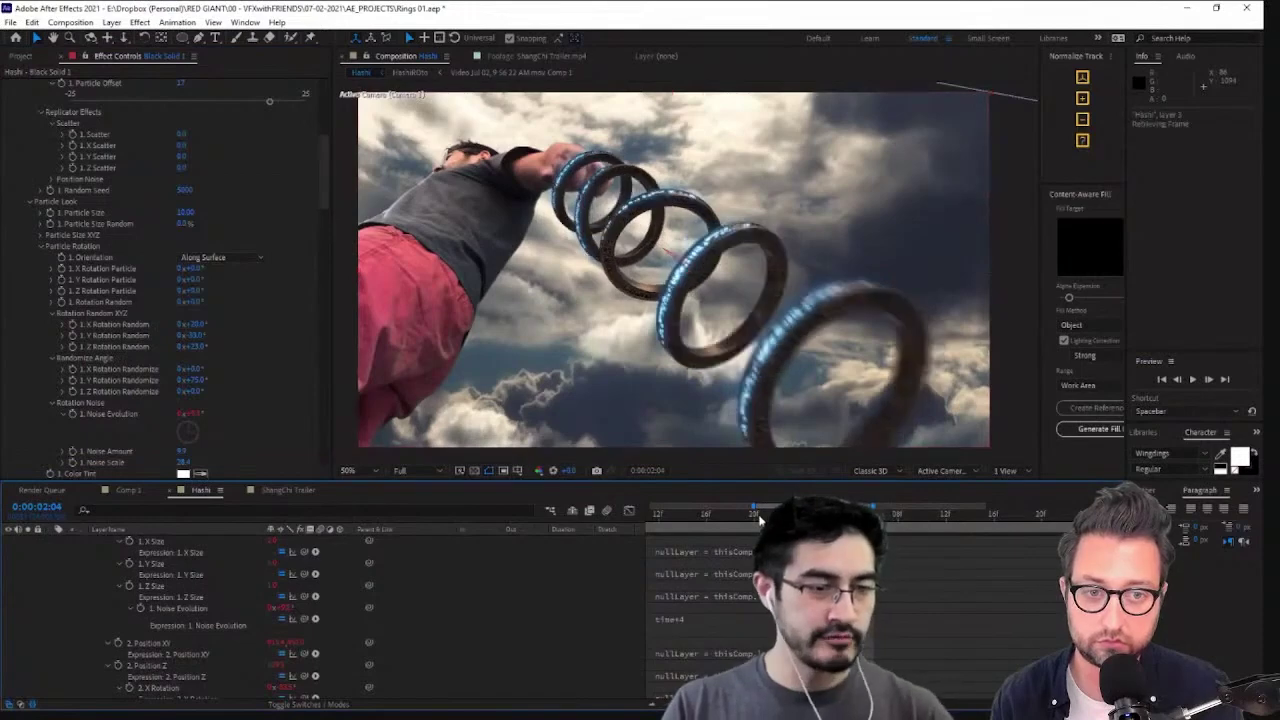
Preview the ring animation from 0:00:01:13 and scrub to the extended rings at 0:00:02:02
{"action": "left_click", "coordinate": [683, 518]}
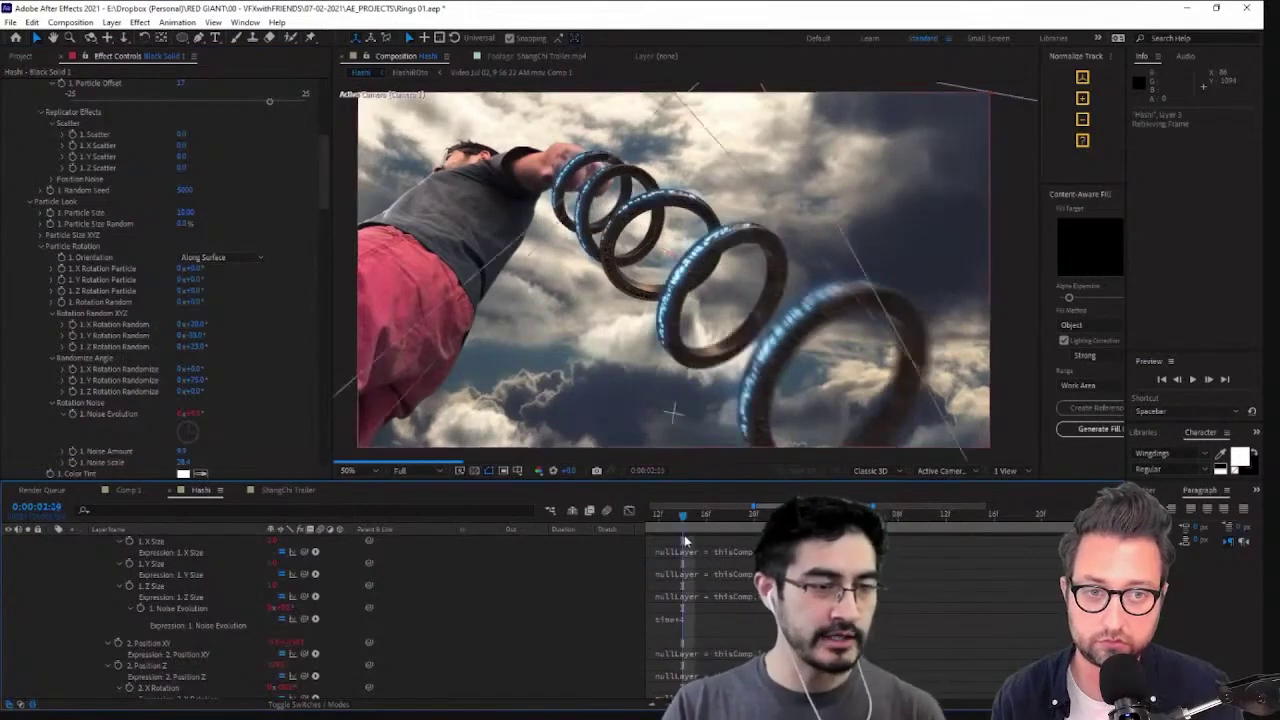
{"action": "left_click", "coordinate": [1193, 381]}
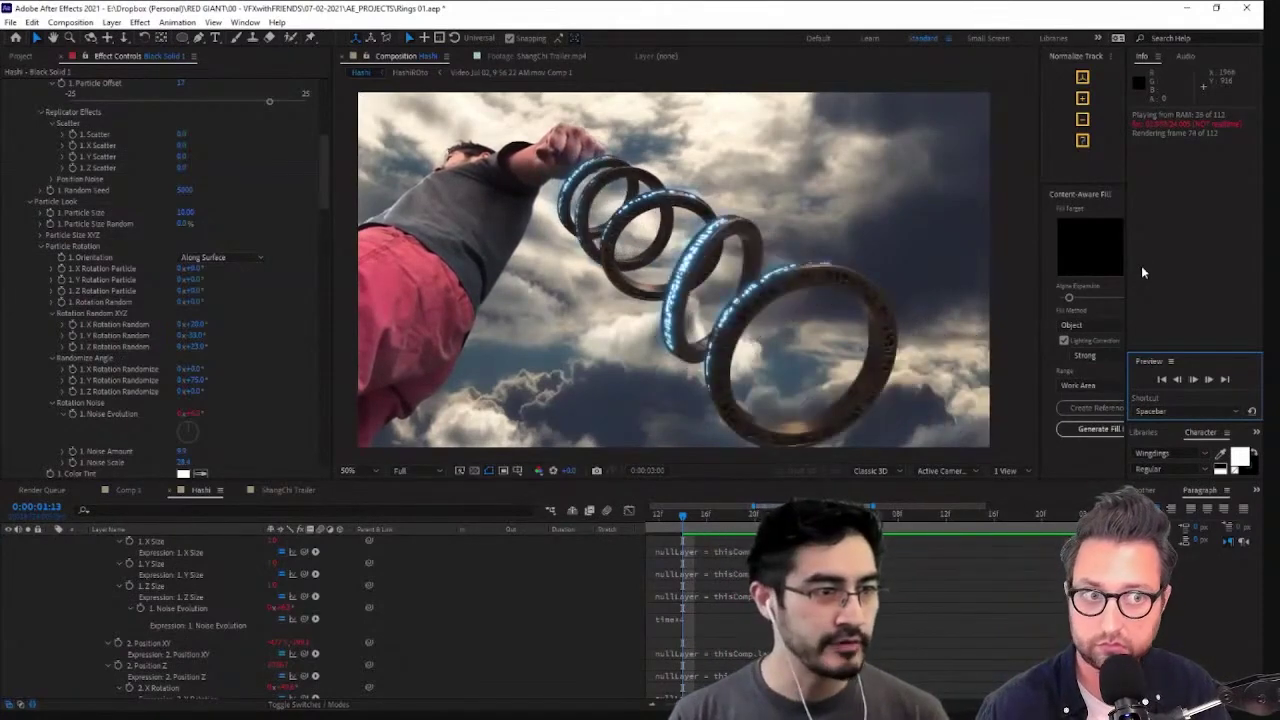
{"action": "key", "text": "space"}
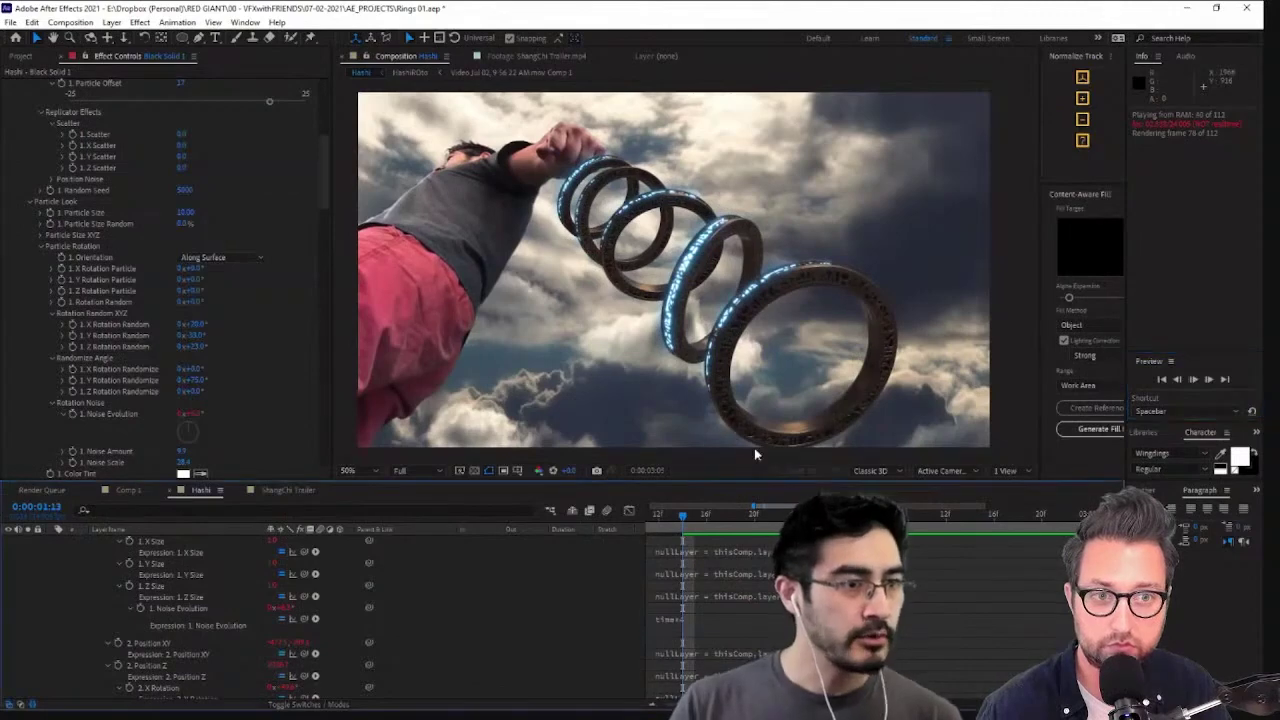
{"action": "left_click", "coordinate": [1000, 281]}
{"action": "key", "text": "space"}
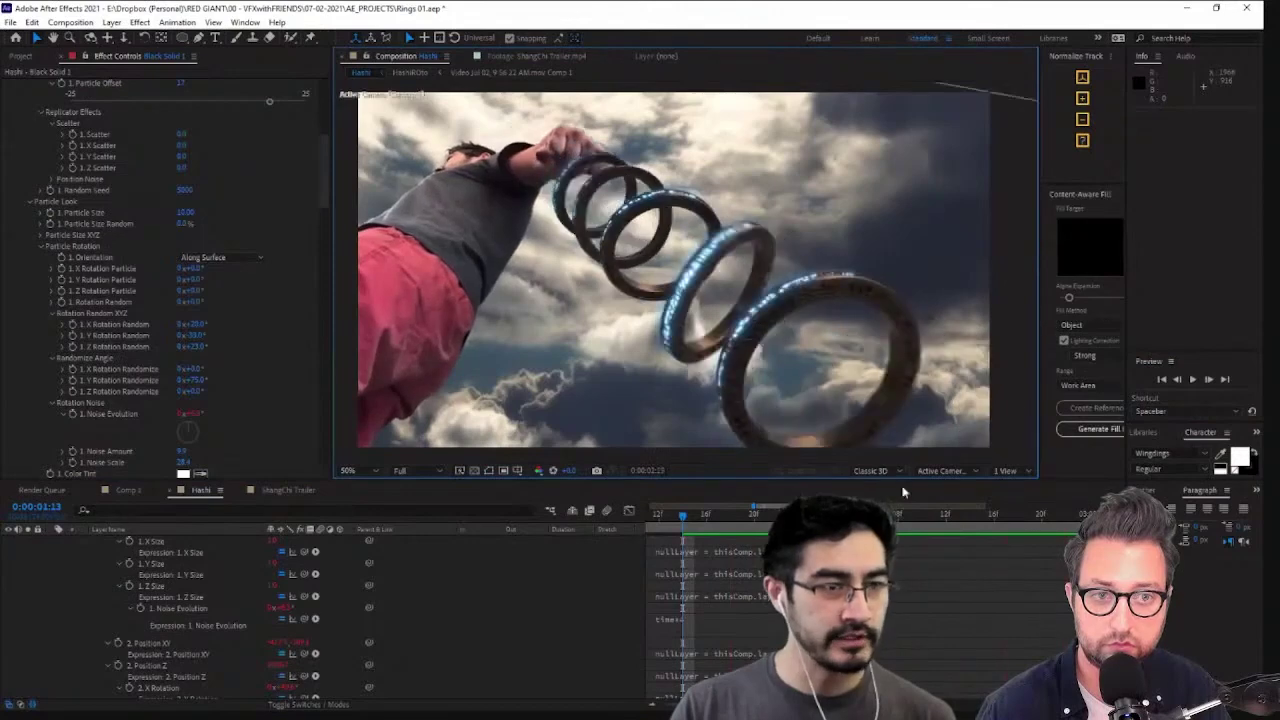
{"action": "key", "text": "space"}
{"action": "left_click_drag", "start_coordinate": [707, 520], "coordinate": [846, 573]}
{"action": "mouse_move", "coordinate": [862, 515]}
{"action": "left_mouse_down"}
{"action": "mouse_move", "coordinate": [778, 515]}
{"action": "mouse_move", "coordinate": [840, 515]}
{"action": "left_mouse_up"}
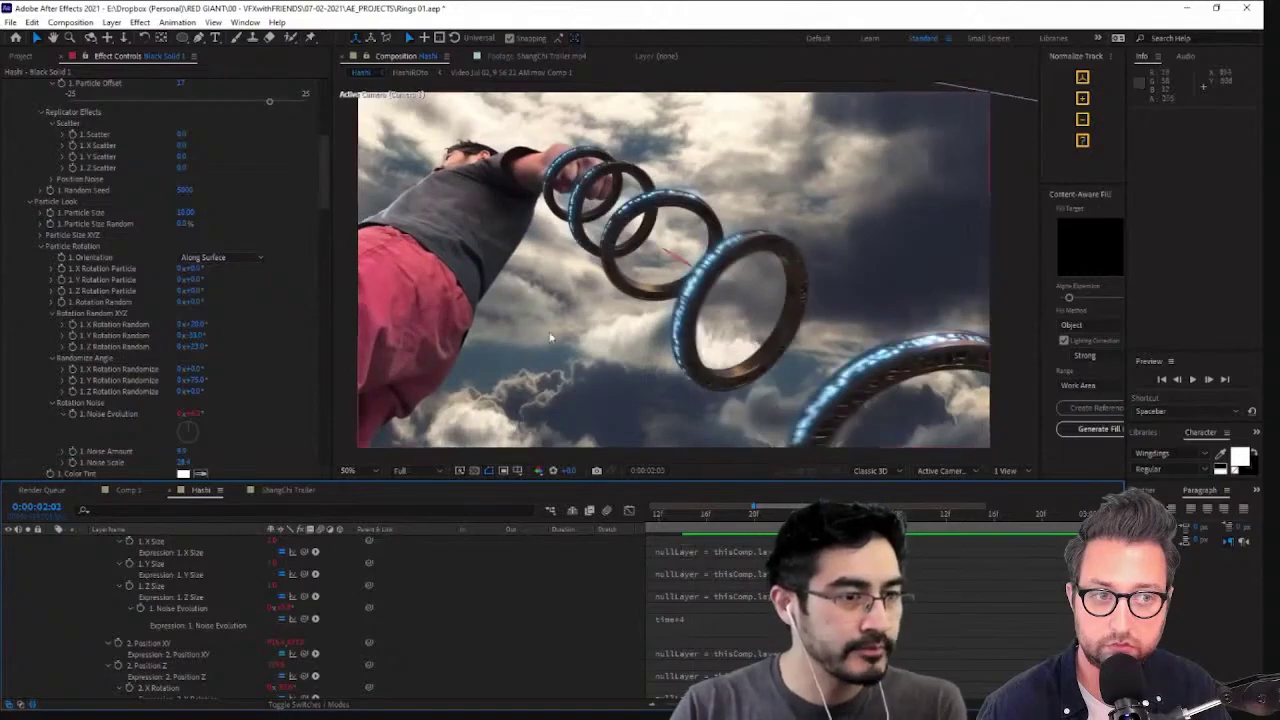
Lower the Group 1 Rotation Noise's Noise Scale to 0.2 and start a preview from the beginning of the Hashi composition
{"action": "scroll", "coordinate": [320, 190], "scroll_direction": "up", "scroll_amount": 10}
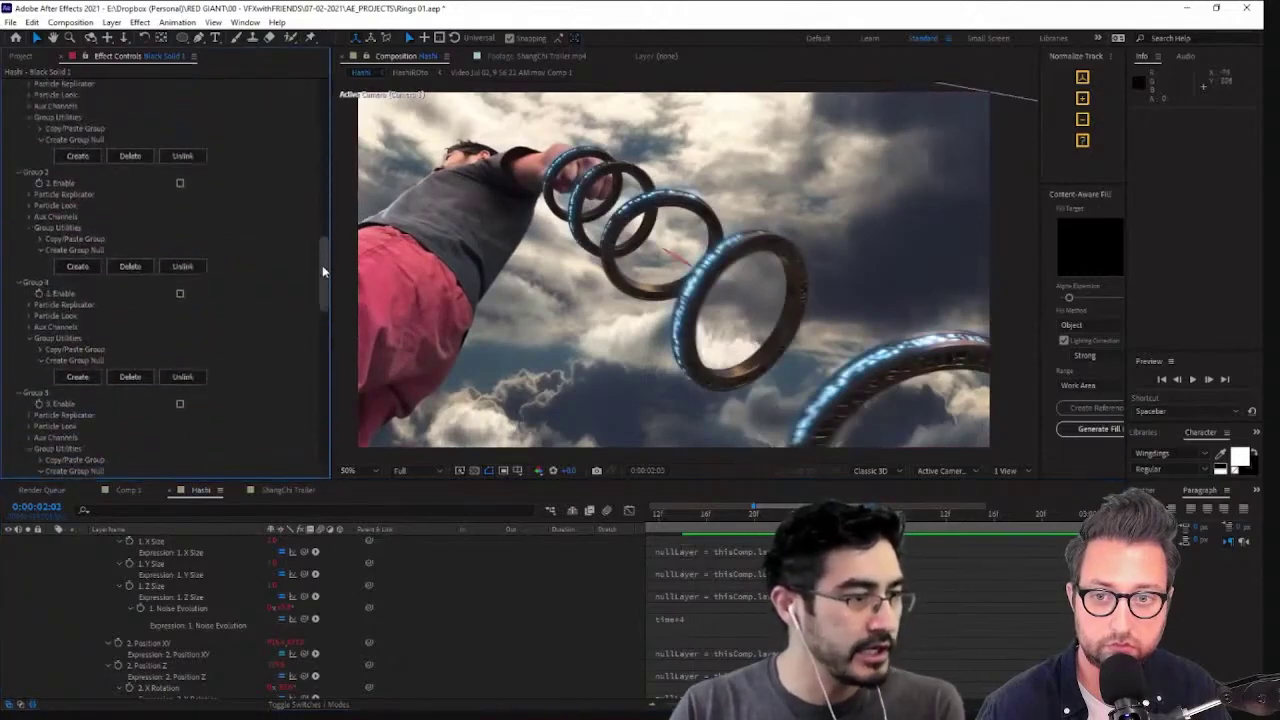
{"action": "left_click_drag", "start_coordinate": [316, 118], "coordinate": [313, 203]}
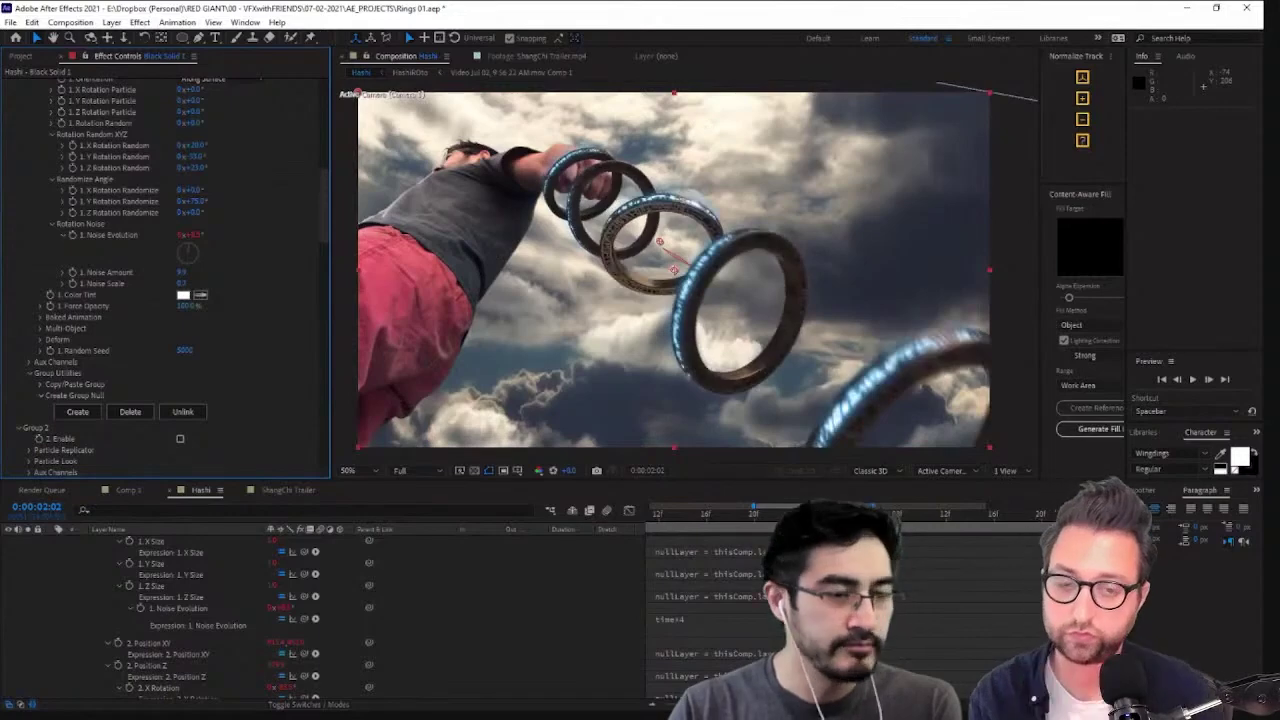
{"action": "left_click_drag", "start_coordinate": [822, 517], "coordinate": [747, 528]}
{"action": "key", "text": "minus"}
{"action": "key", "text": "minus"}
{"action": "key", "text": "Home"}
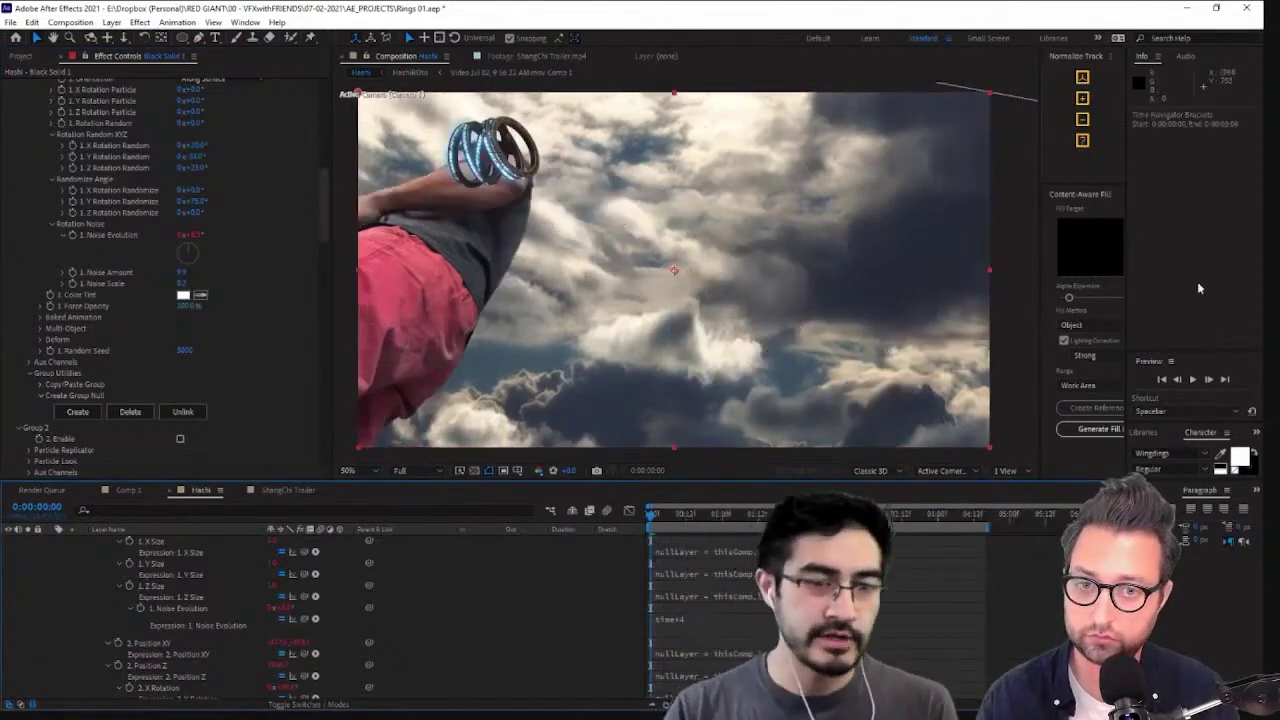
{"action": "left_click", "coordinate": [1192, 379]}
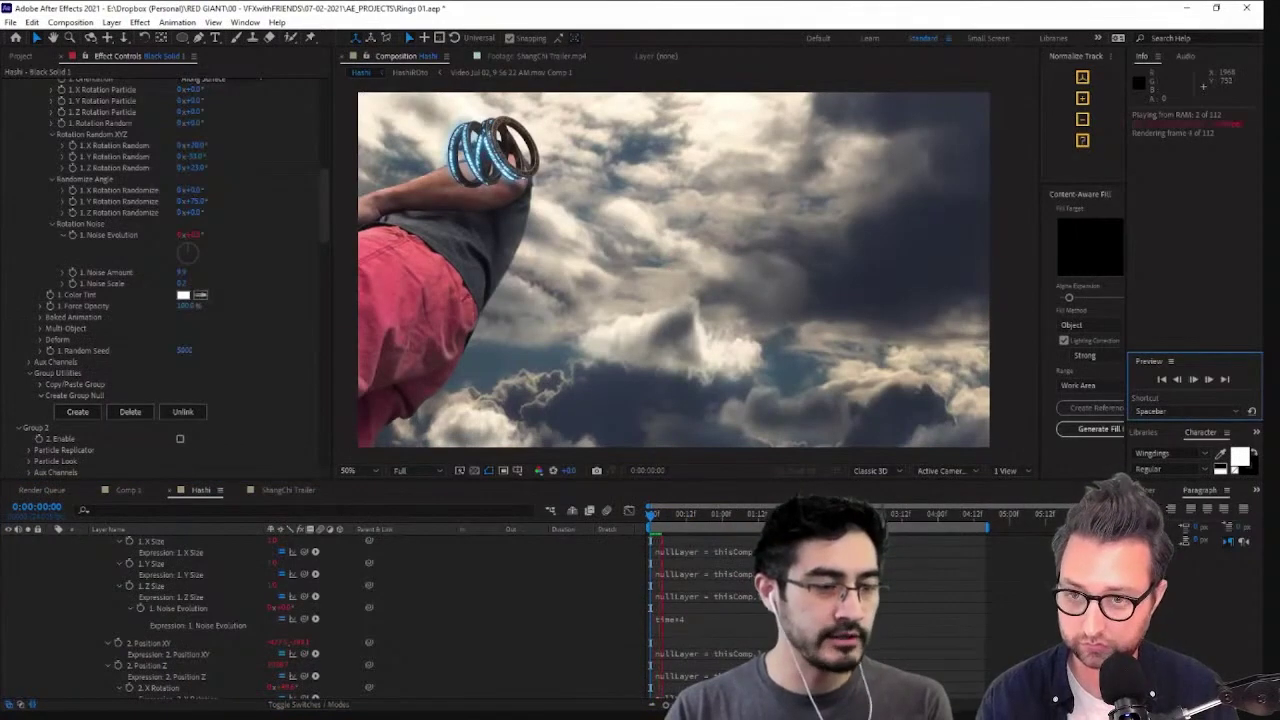
Show only the keyframed properties, start the work area at 0:00:01:12, and preview the rings
{"action": "key", "text": "u"}
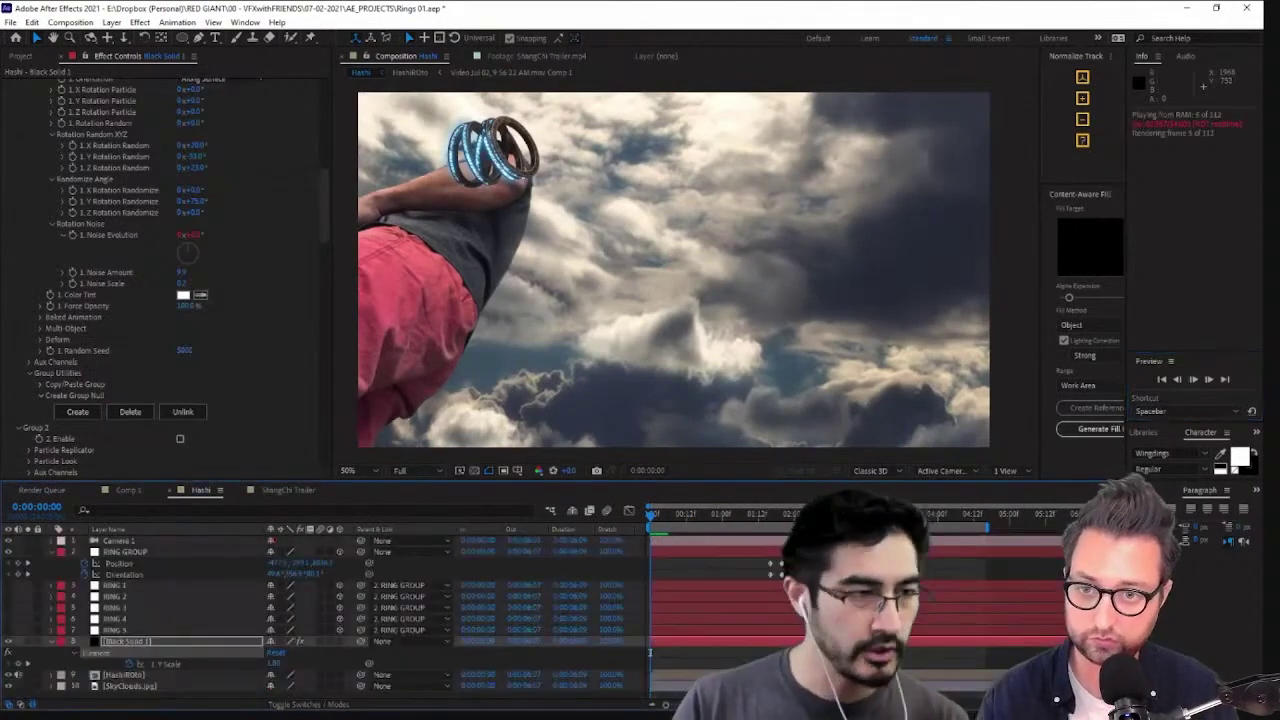
{"action": "left_click", "coordinate": [760, 515]}
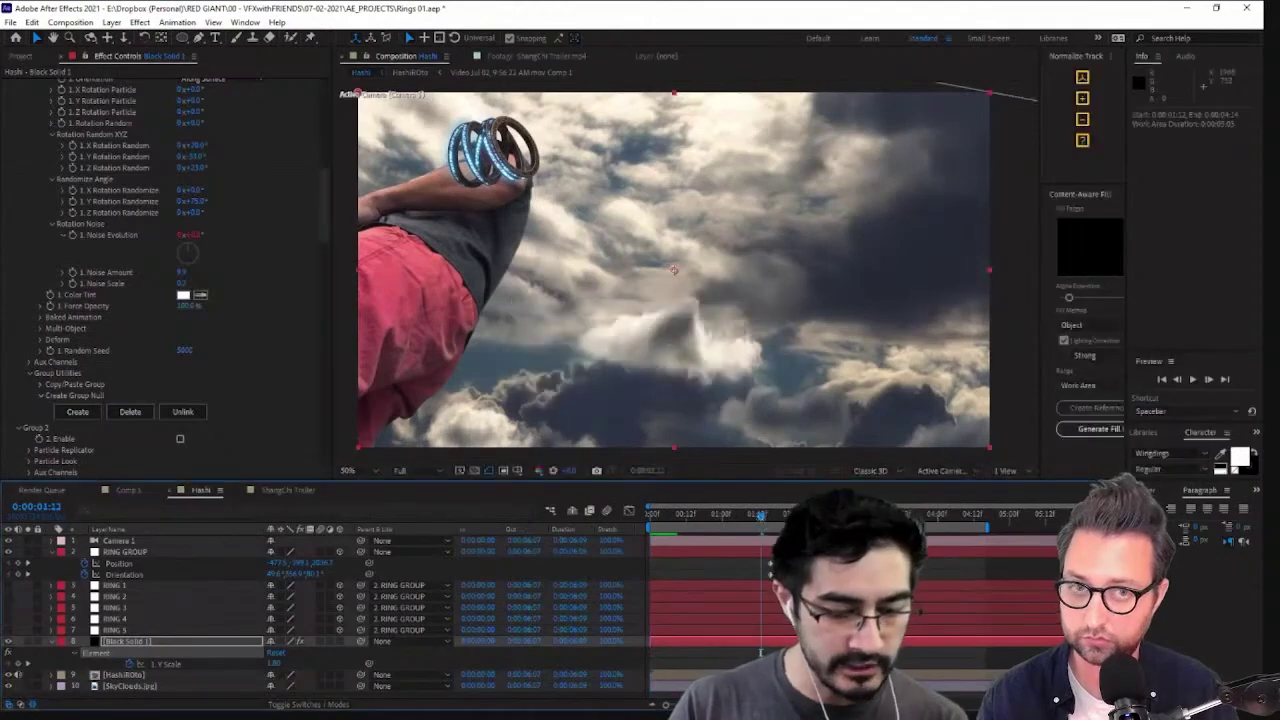
{"action": "key", "text": "b"}
{"action": "left_click", "coordinate": [1192, 379]}
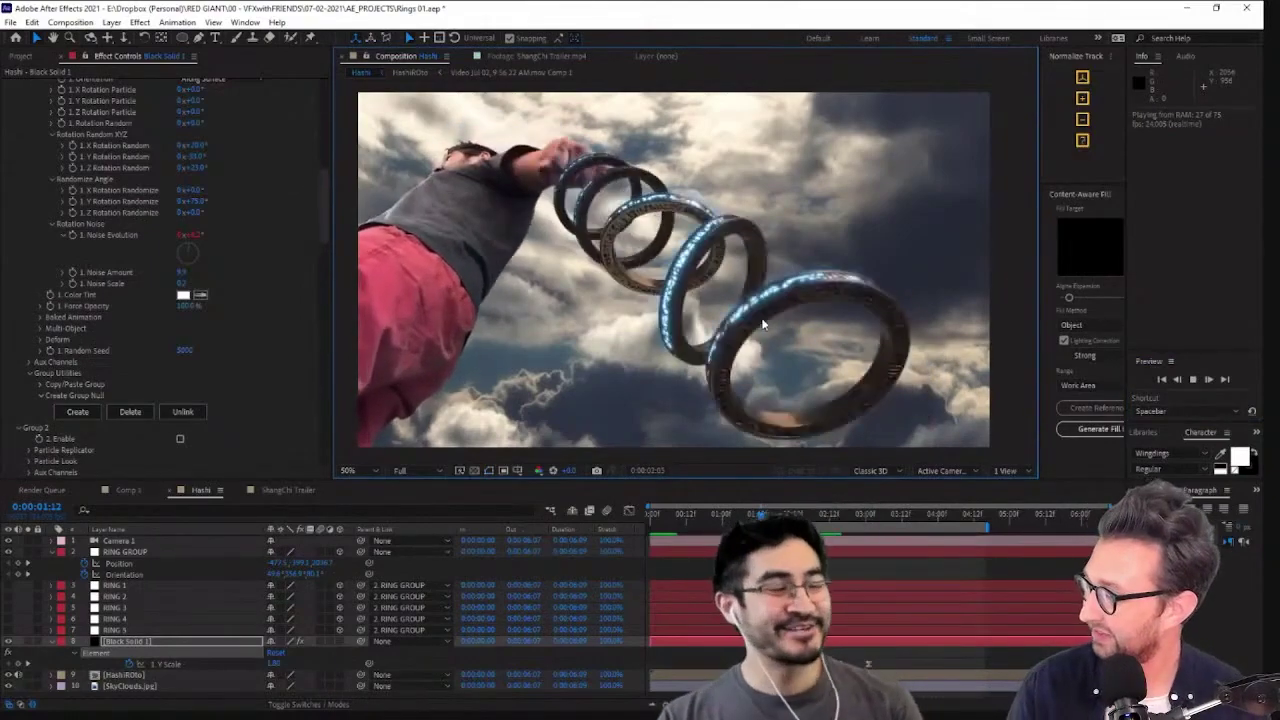
{"action": "key", "text": "space"}
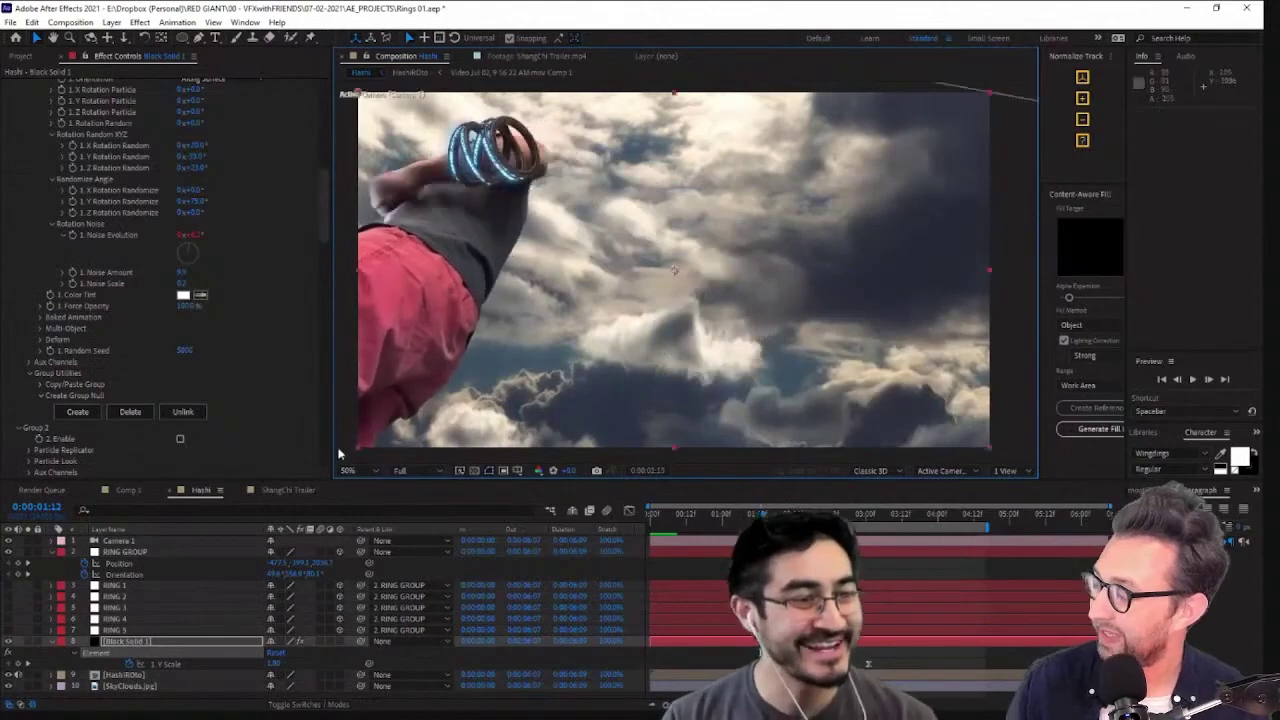
Remove the time-based expression from the Element effect's Group 1 Noise Evolution on Black Solid 1
{"action": "scroll", "coordinate": [291, 407], "scroll_direction": "down", "scroll_amount": 1}
{"action": "scroll", "coordinate": [232, 391], "scroll_direction": "down", "scroll_amount": 3}
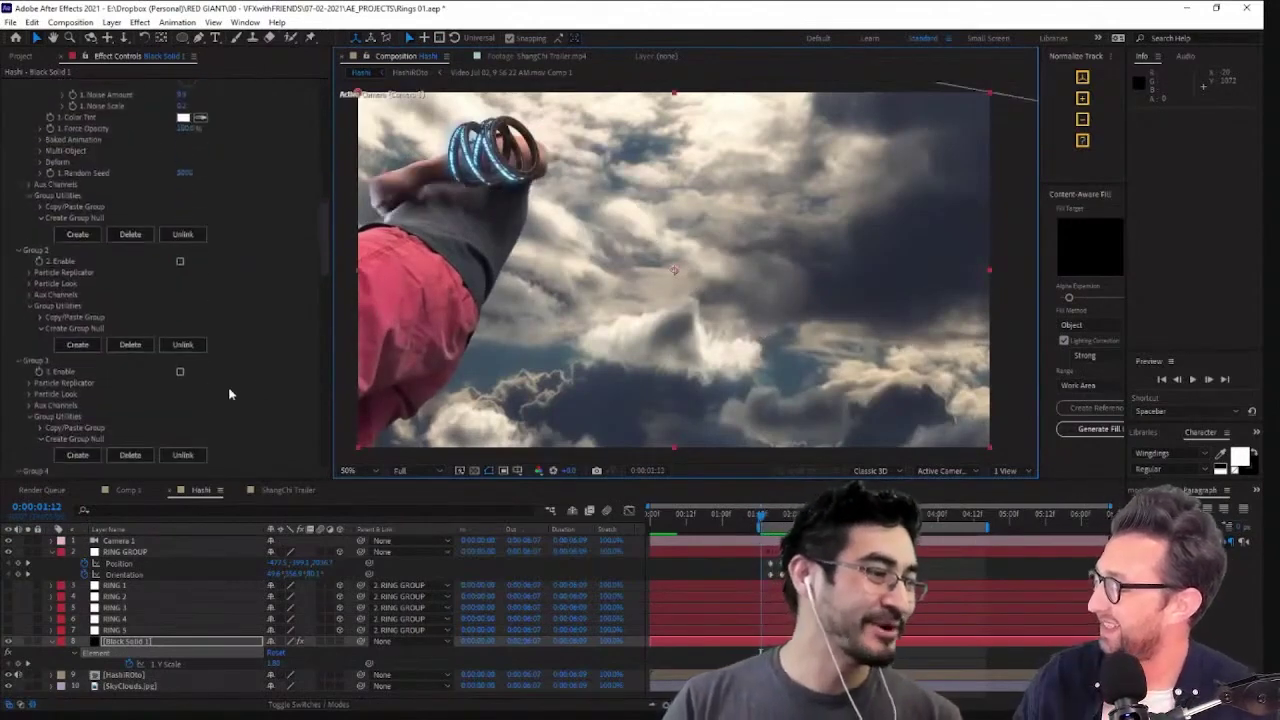
{"action": "scroll", "coordinate": [171, 307], "scroll_direction": "up", "scroll_amount": 8}
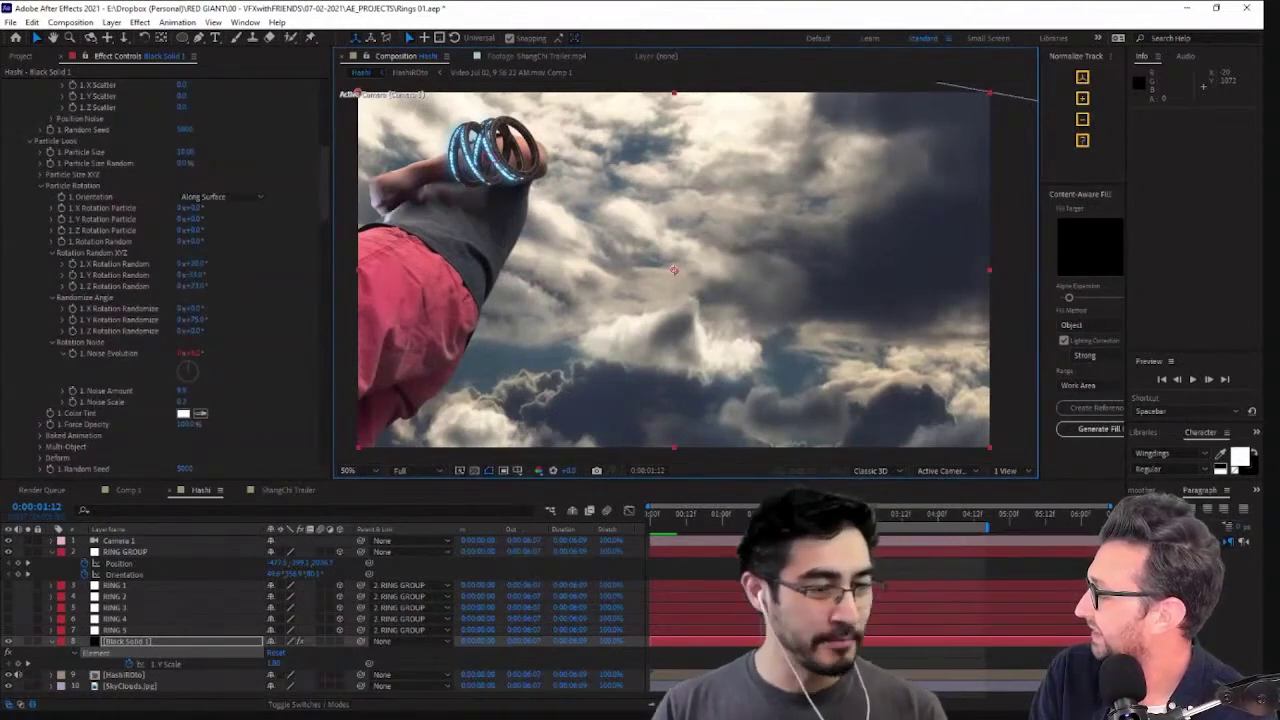
{"action": "key", "text": "e"}
{"action": "key", "text": "e"}
{"action": "scroll", "coordinate": [712, 628], "scroll_direction": "down", "scroll_amount": 5}
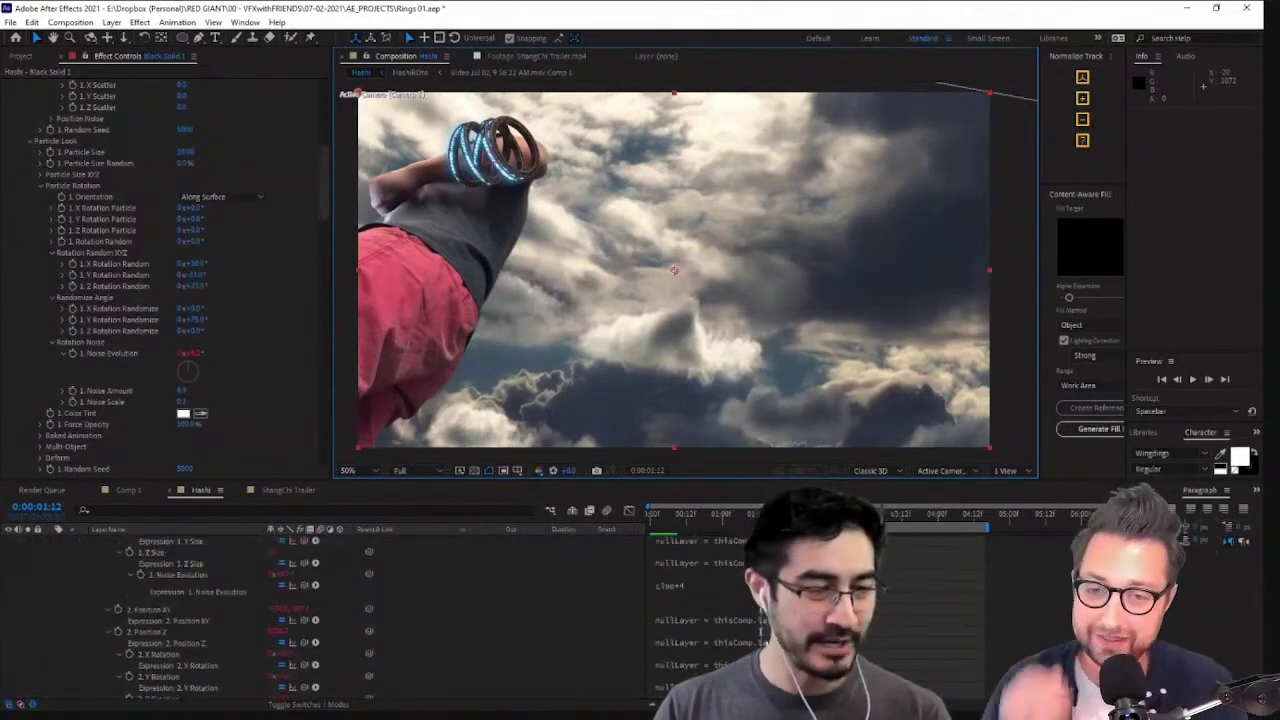
{"action": "left_click", "coordinate": [710, 621]}
{"action": "key", "text": "BackSpace"}
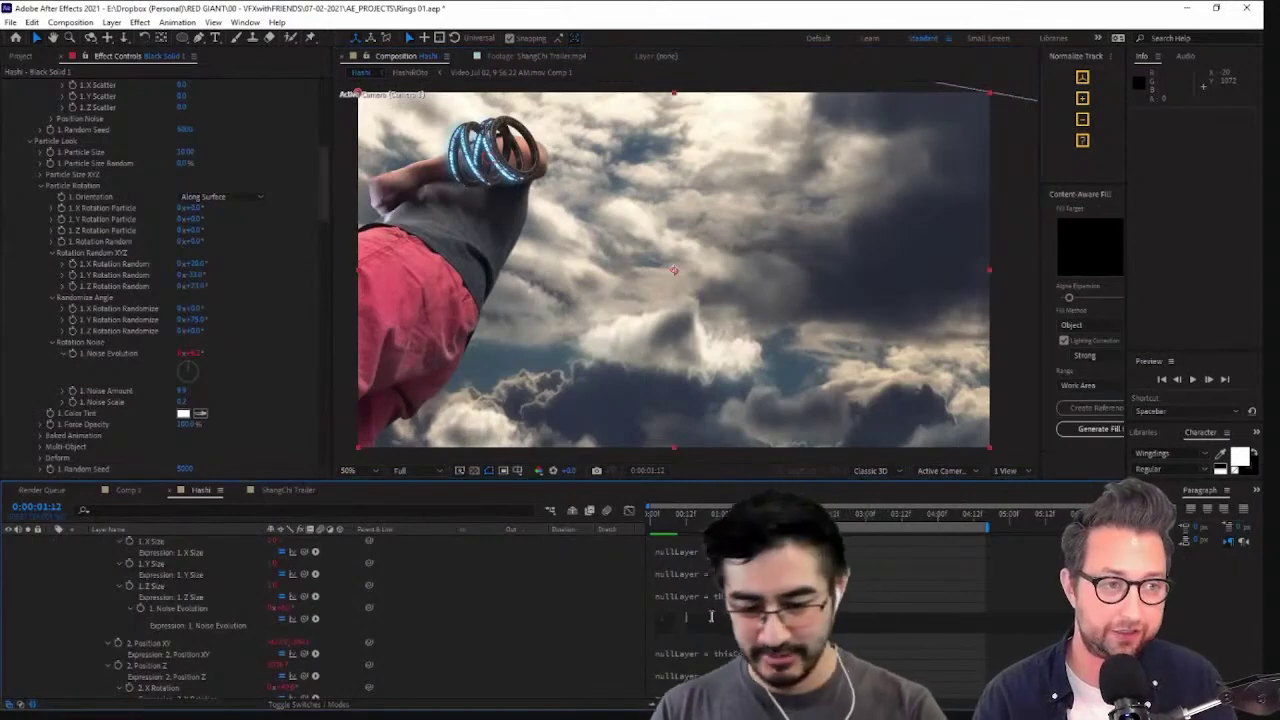
{"action": "left_click", "coordinate": [708, 606]}
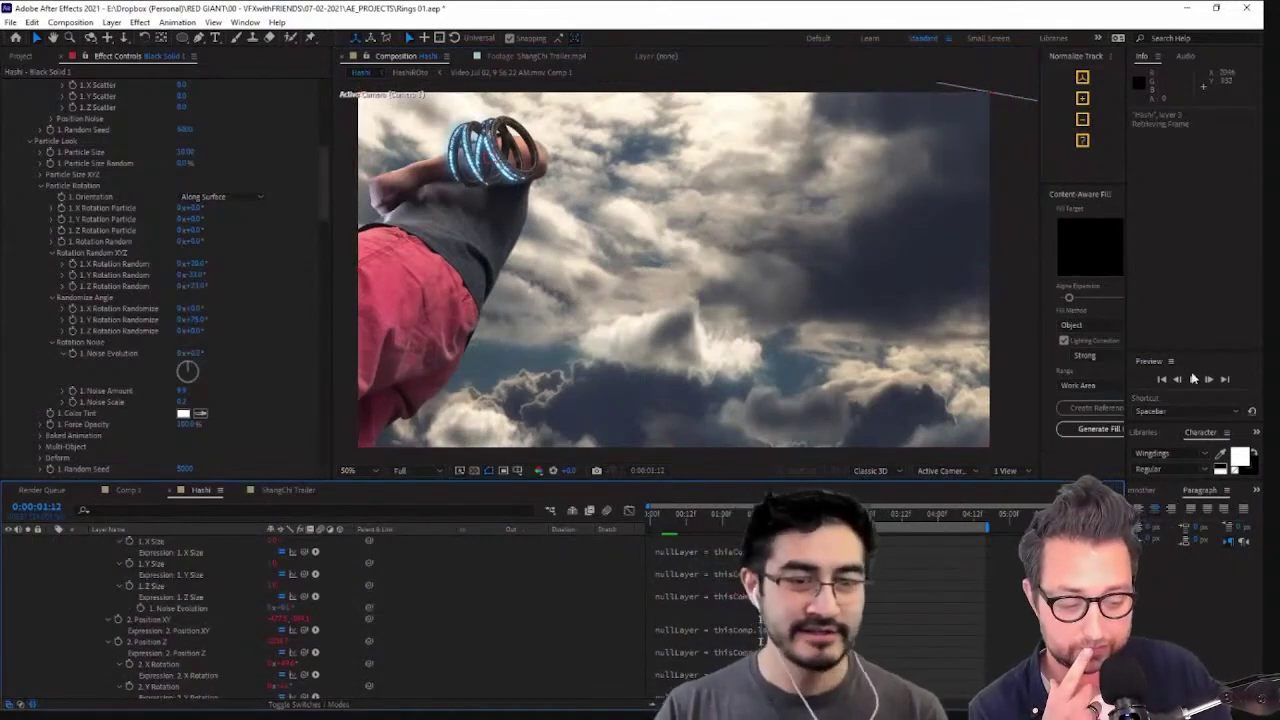
Preview the ring animation from 0:00:01:12, stop on the extended rings at 0:00:02:09, and view them at 100%
{"action": "left_click", "coordinate": [1191, 381]}
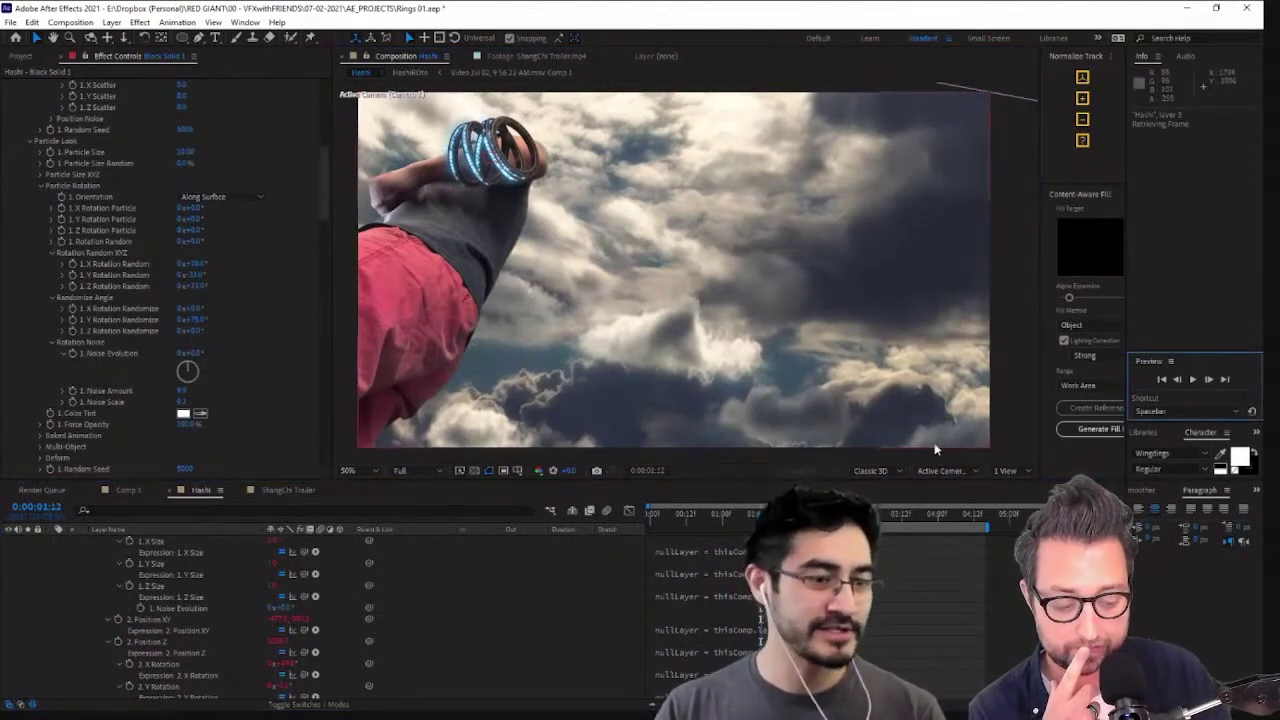
{"action": "left_click", "coordinate": [1191, 381]}
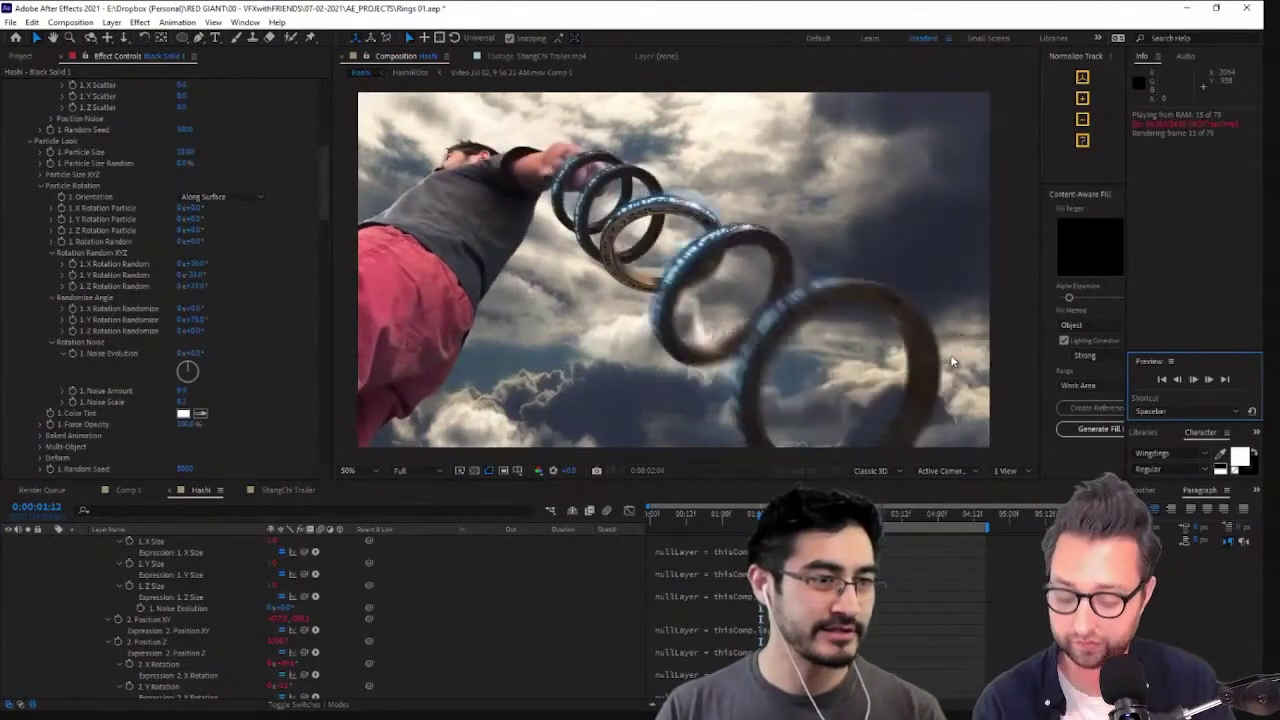
{"action": "left_click", "coordinate": [909, 343]}
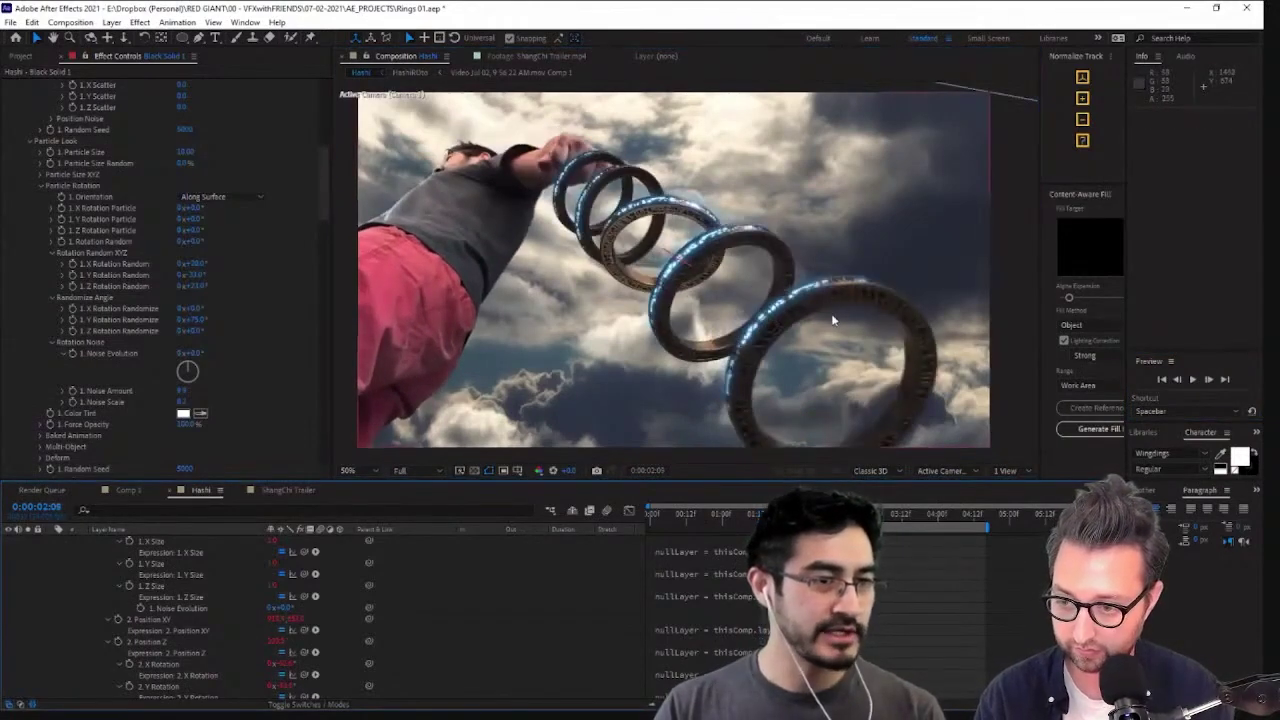
{"action": "scroll", "coordinate": [820, 312], "scroll_direction": "up", "scroll_amount": 1}
Enable Multi-Object under Group 1's Particle Look and bring its rotation, displace and scatter settings into view
{"action": "scroll", "coordinate": [190, 300], "scroll_direction": "down", "scroll_amount": 3}
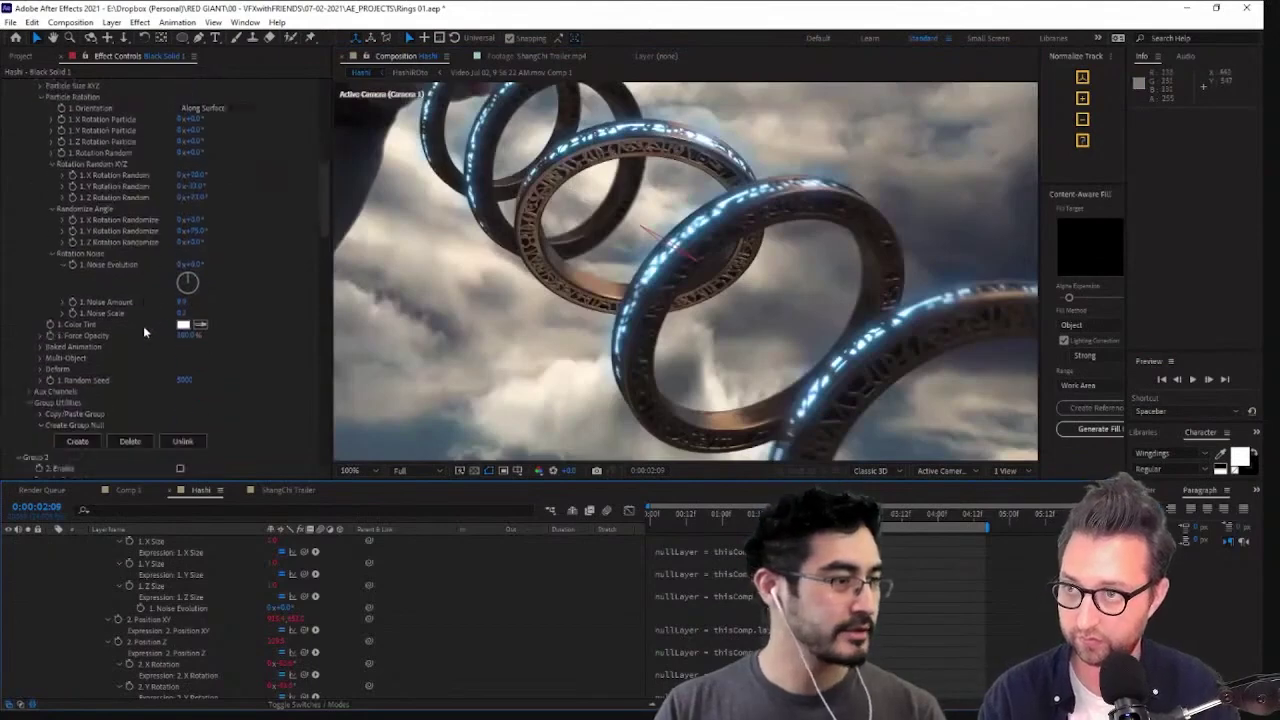
{"action": "left_click", "coordinate": [40, 358]}
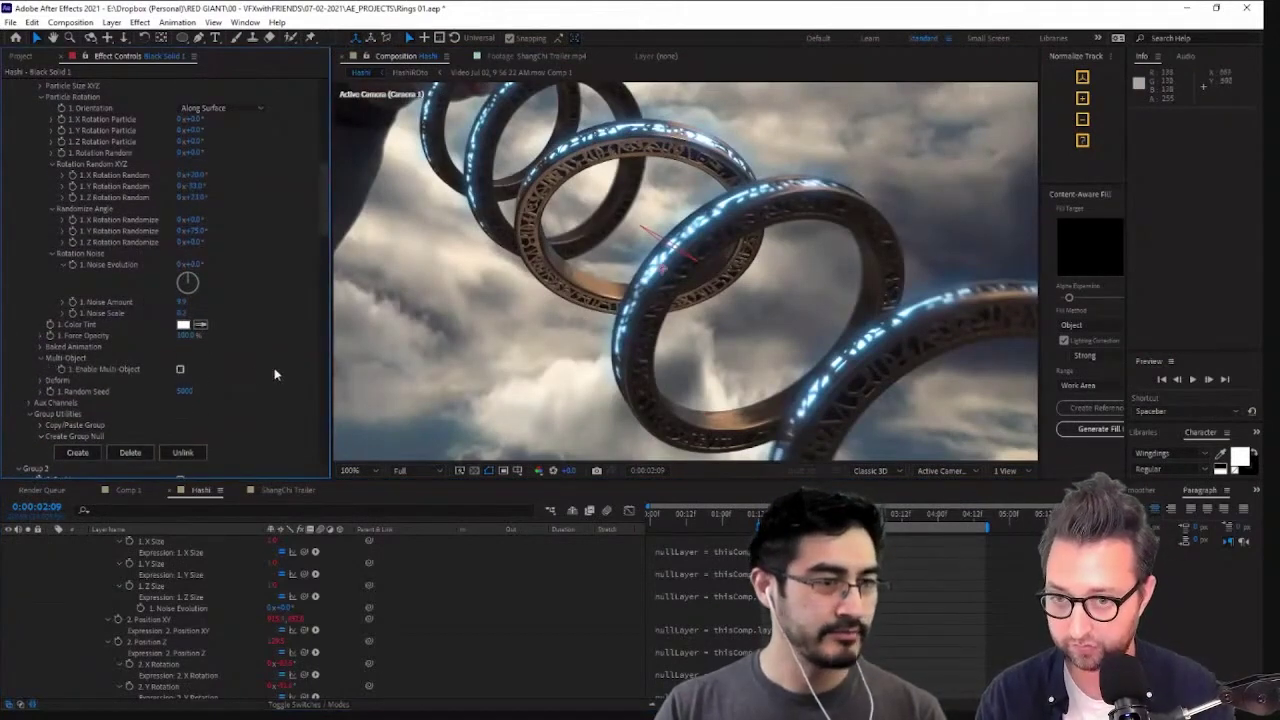
{"action": "left_click", "coordinate": [181, 371]}
{"action": "scroll", "coordinate": [190, 375], "scroll_direction": "down", "scroll_amount": 5}
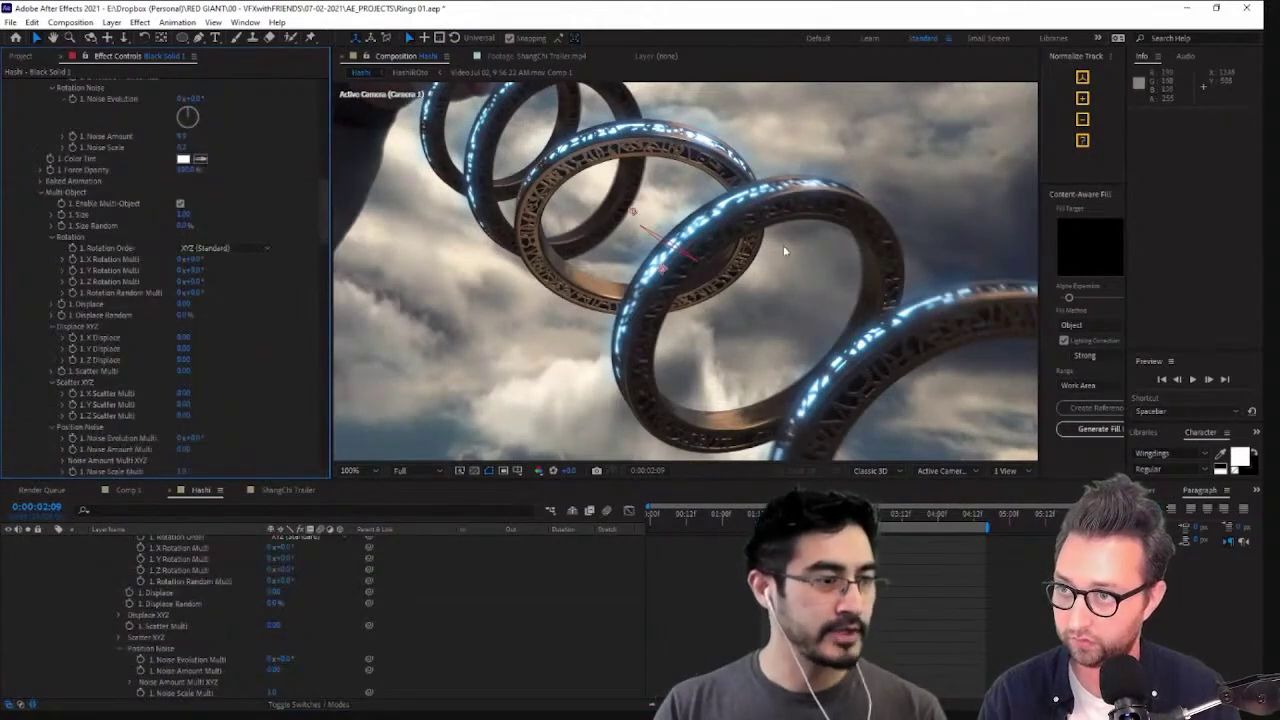
Set Group 1's Multi-Object Displace to about 4.8 and Displace Random to about 51%, and inspect the engravings around the rings
{"action": "scroll", "coordinate": [212, 402], "scroll_direction": "down", "scroll_amount": 4}
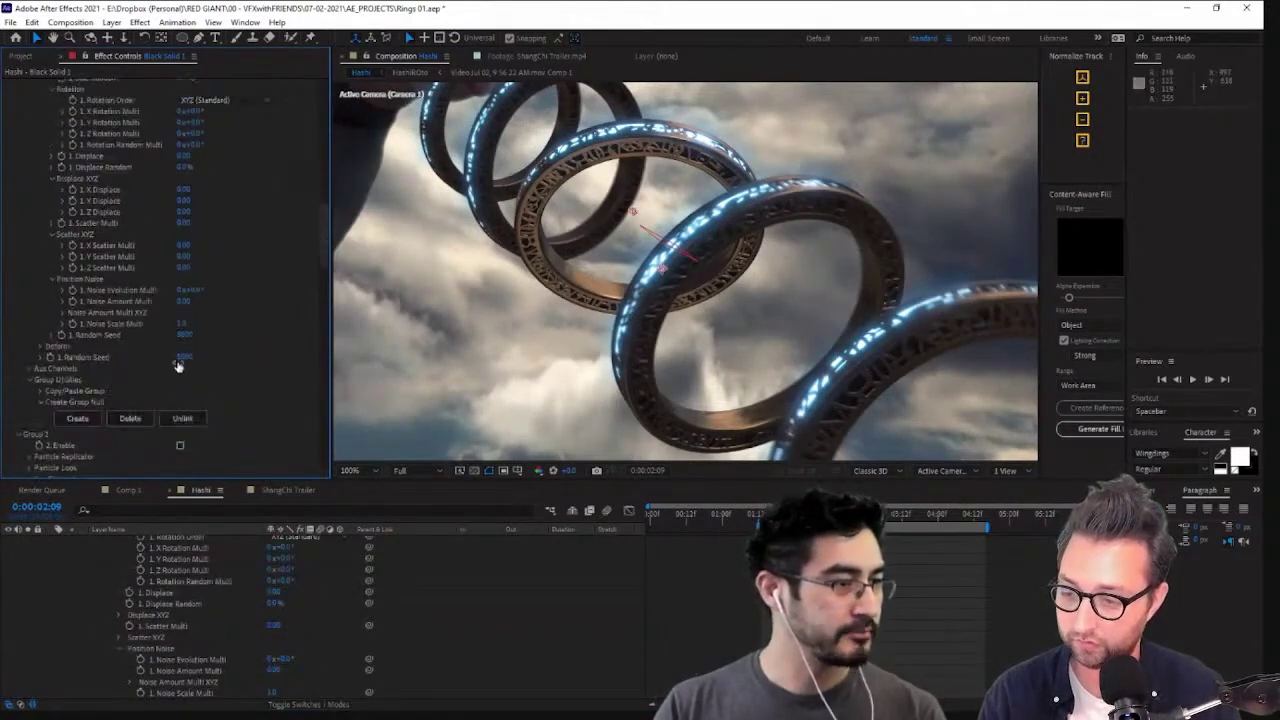
{"action": "scroll", "coordinate": [177, 366], "scroll_direction": "down", "scroll_amount": 2}
{"action": "scroll", "coordinate": [55, 318], "scroll_direction": "up", "scroll_amount": 4}
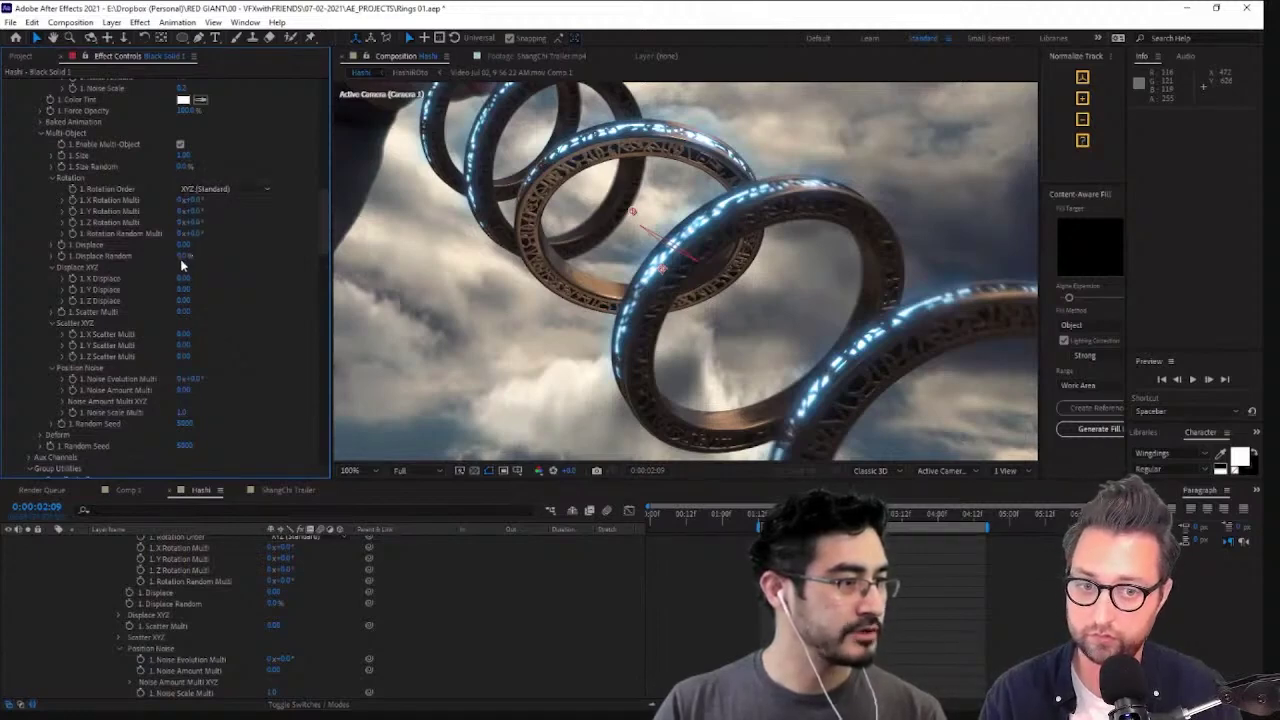
{"action": "left_click_drag", "start_coordinate": [187, 256], "coordinate": [277, 250]}
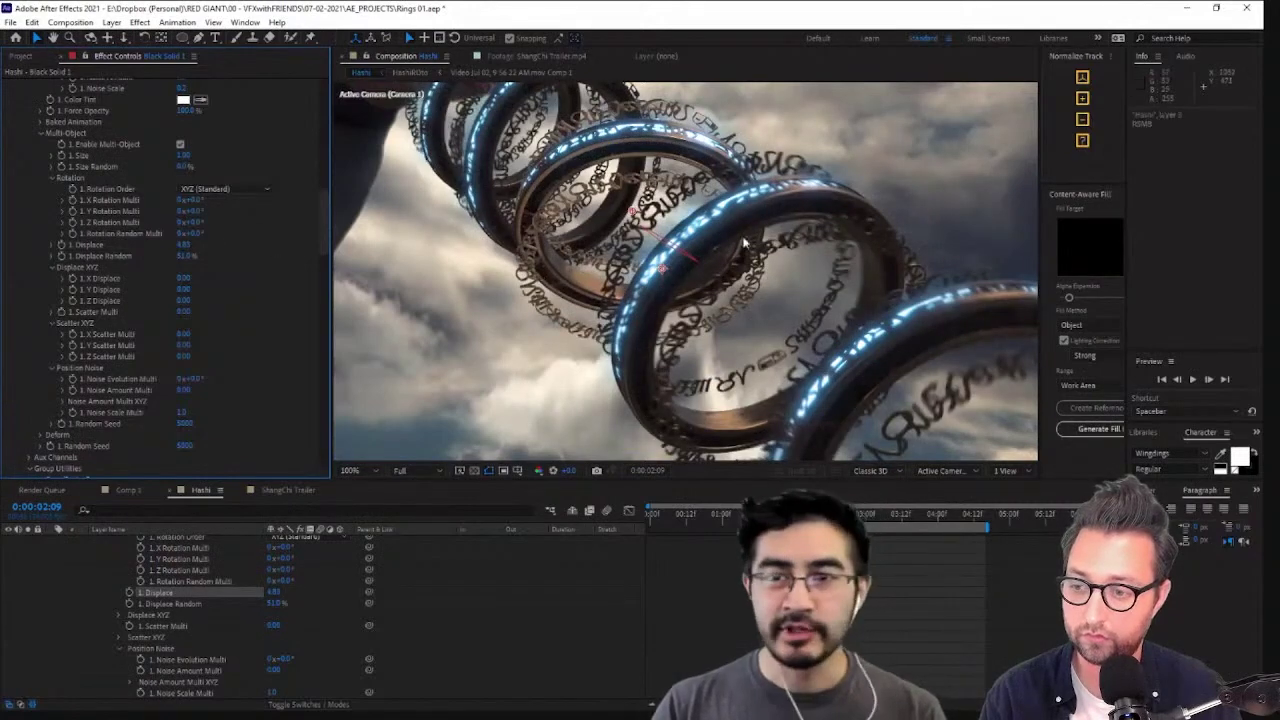
{"action": "scroll", "coordinate": [693, 250], "scroll_direction": "down", "scroll_amount": 4}
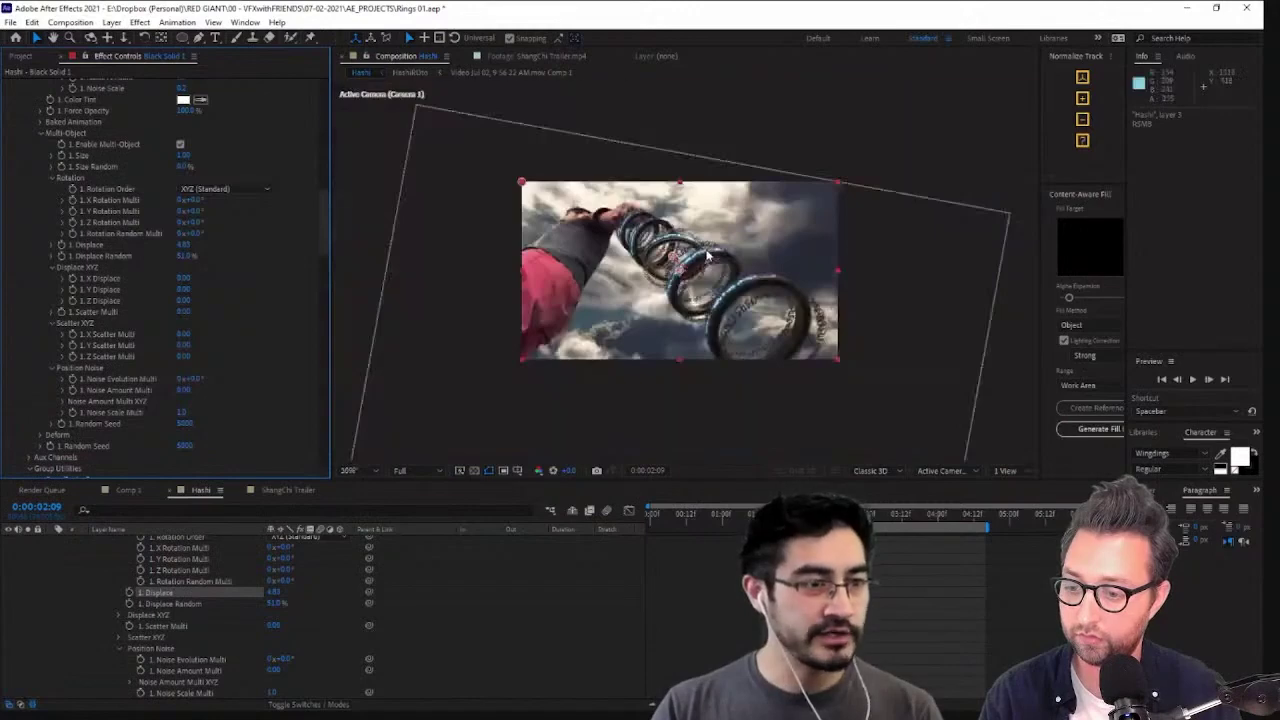
{"action": "scroll", "coordinate": [707, 256], "scroll_direction": "up", "scroll_amount": 4}
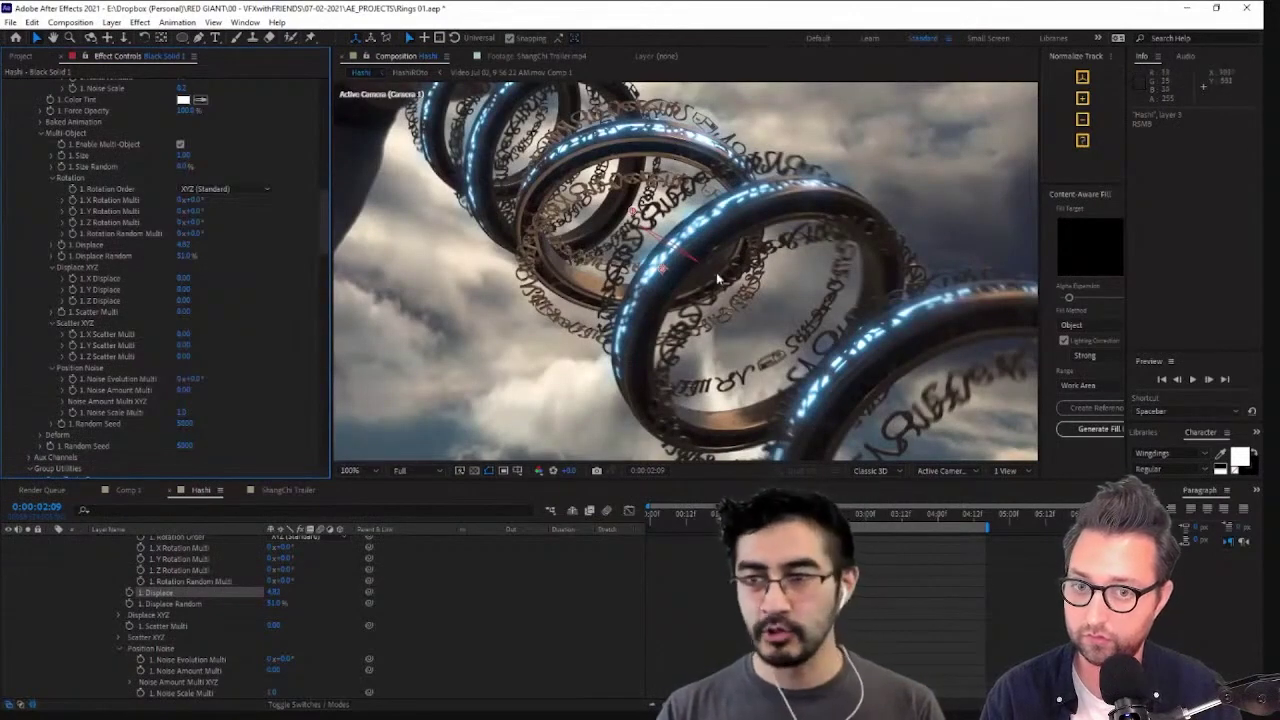
Set Group 1's Multi-Object Displace to 0 and its Rotation Noise amount to 0
{"action": "type", "text": "0"}
{"action": "key", "text": "Tab"}
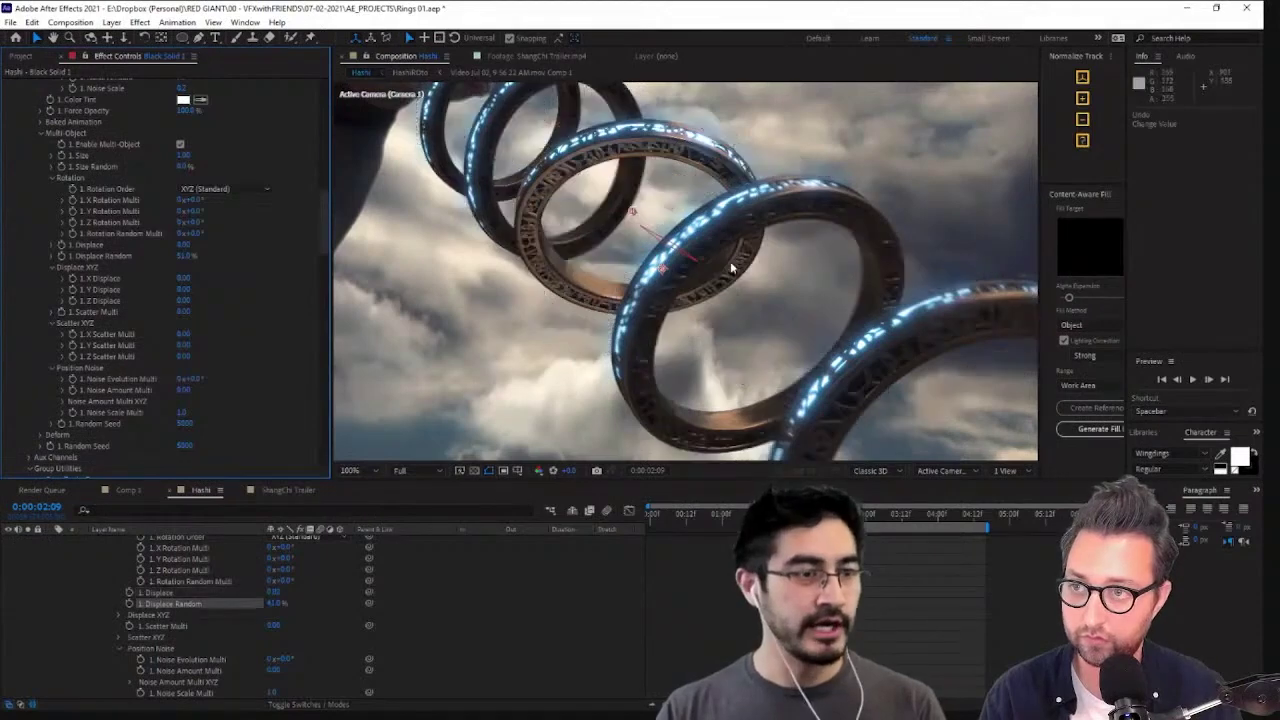
{"action": "scroll", "coordinate": [706, 277], "scroll_direction": "down", "scroll_amount": 2}
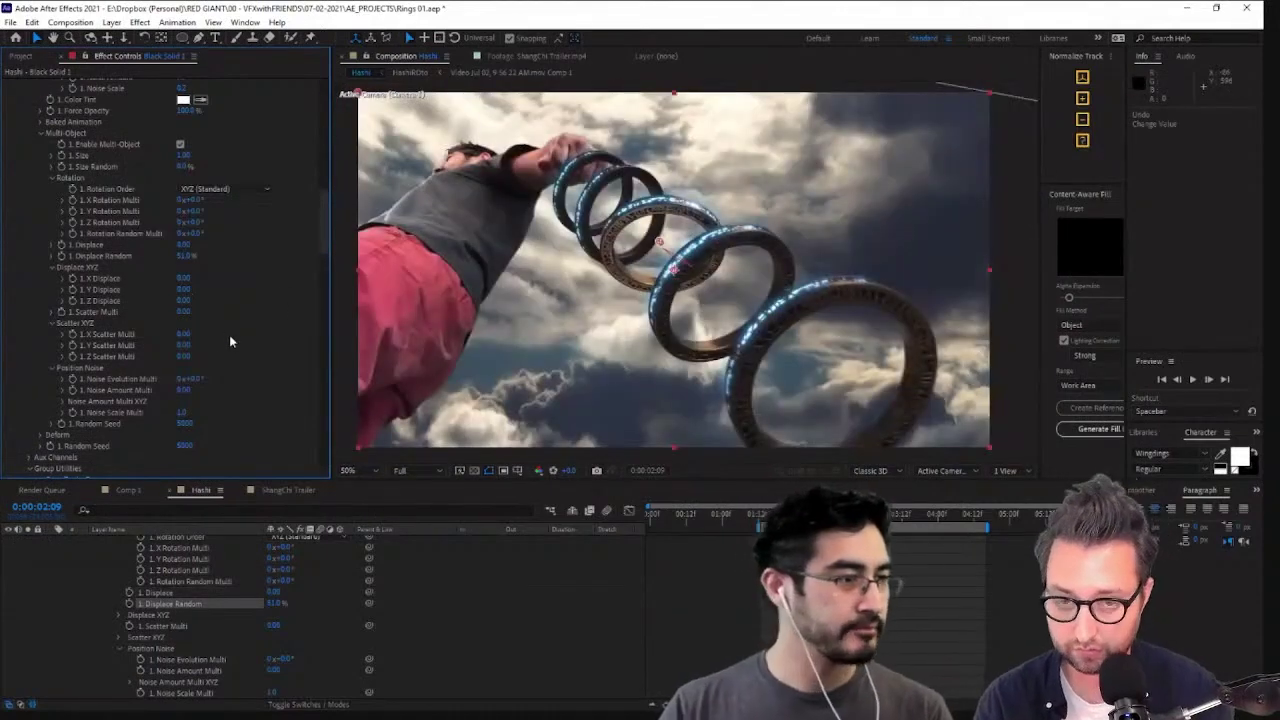
{"action": "scroll", "coordinate": [229, 330], "scroll_direction": "up", "scroll_amount": 6}
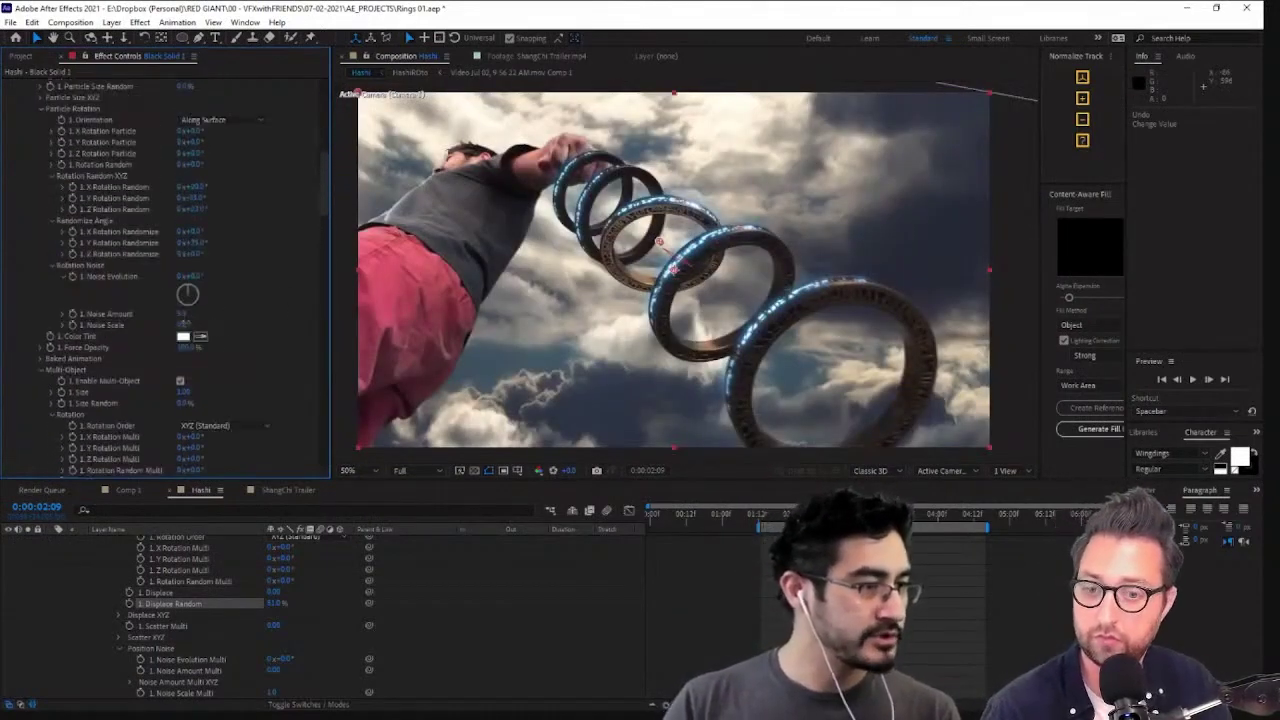
{"action": "type", "text": "0"}
{"action": "key", "text": "Return"}
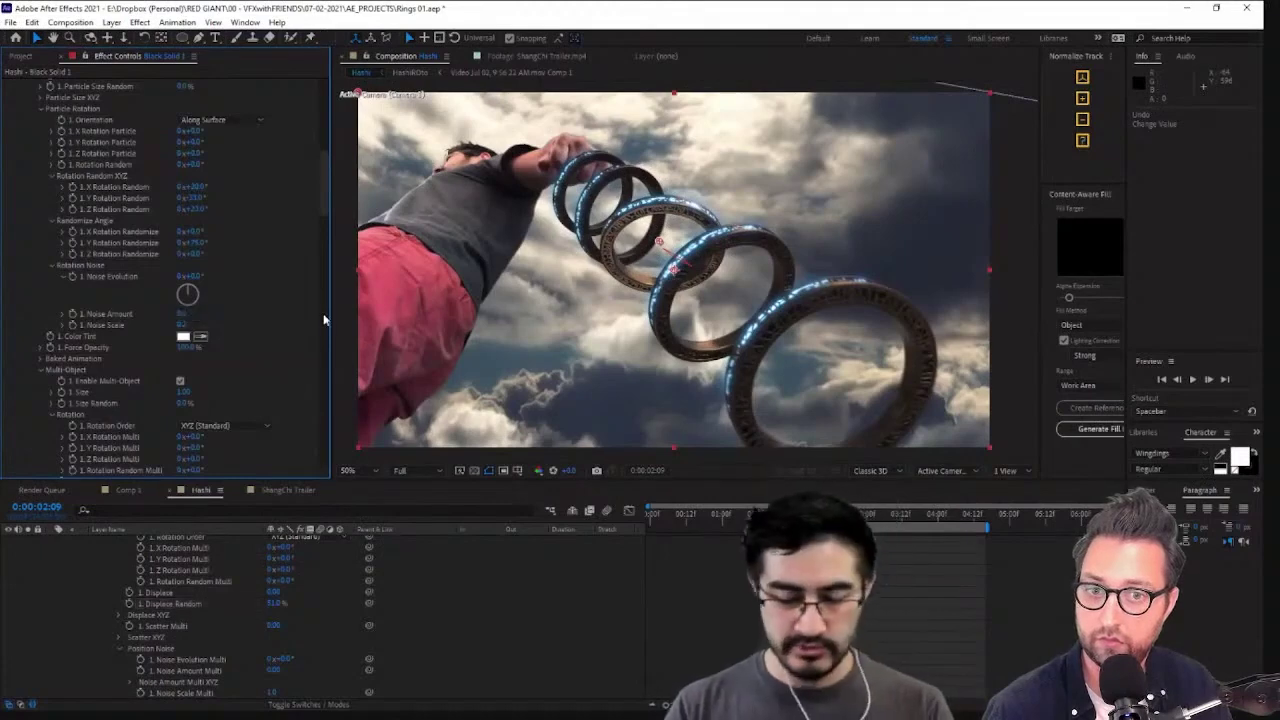
Adjust Group 1's Rotation Random to about 37° on X and -14° on Y
{"action": "scroll", "coordinate": [234, 575], "scroll_direction": "up", "scroll_amount": 5}
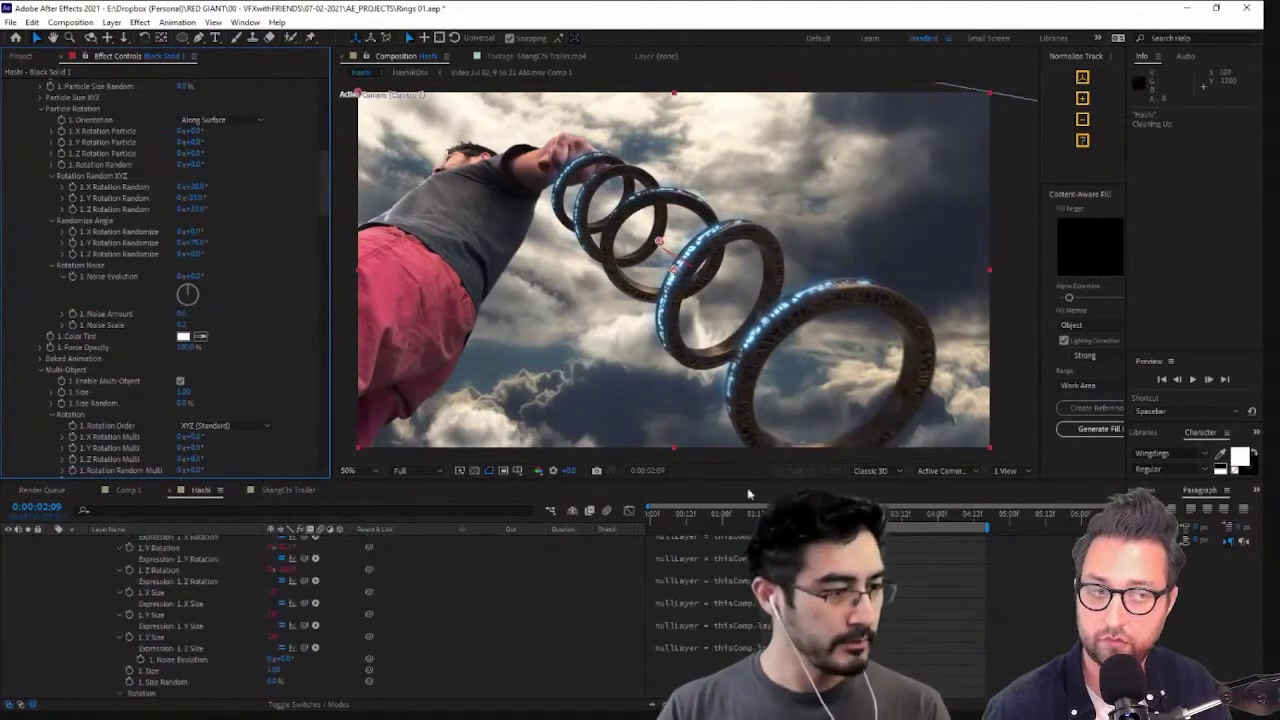
{"action": "left_click", "coordinate": [190, 153]}
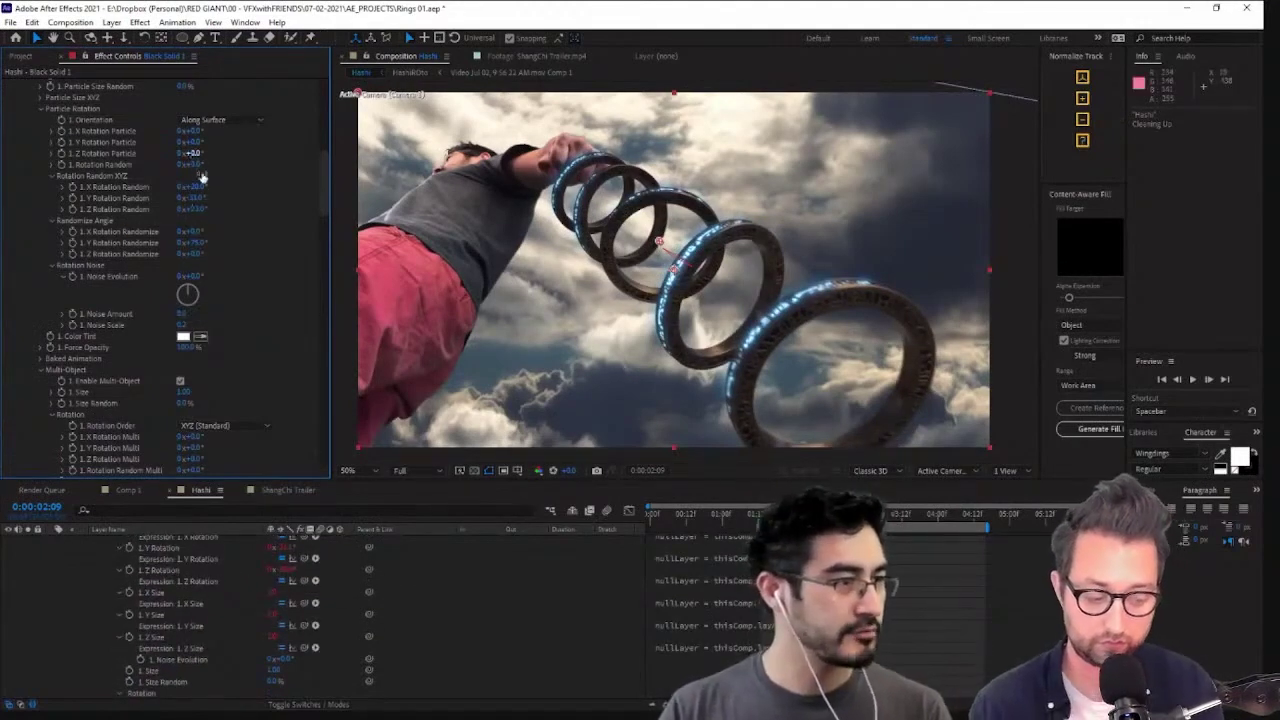
{"action": "left_click_drag", "start_coordinate": [215, 197], "coordinate": [200, 188]}
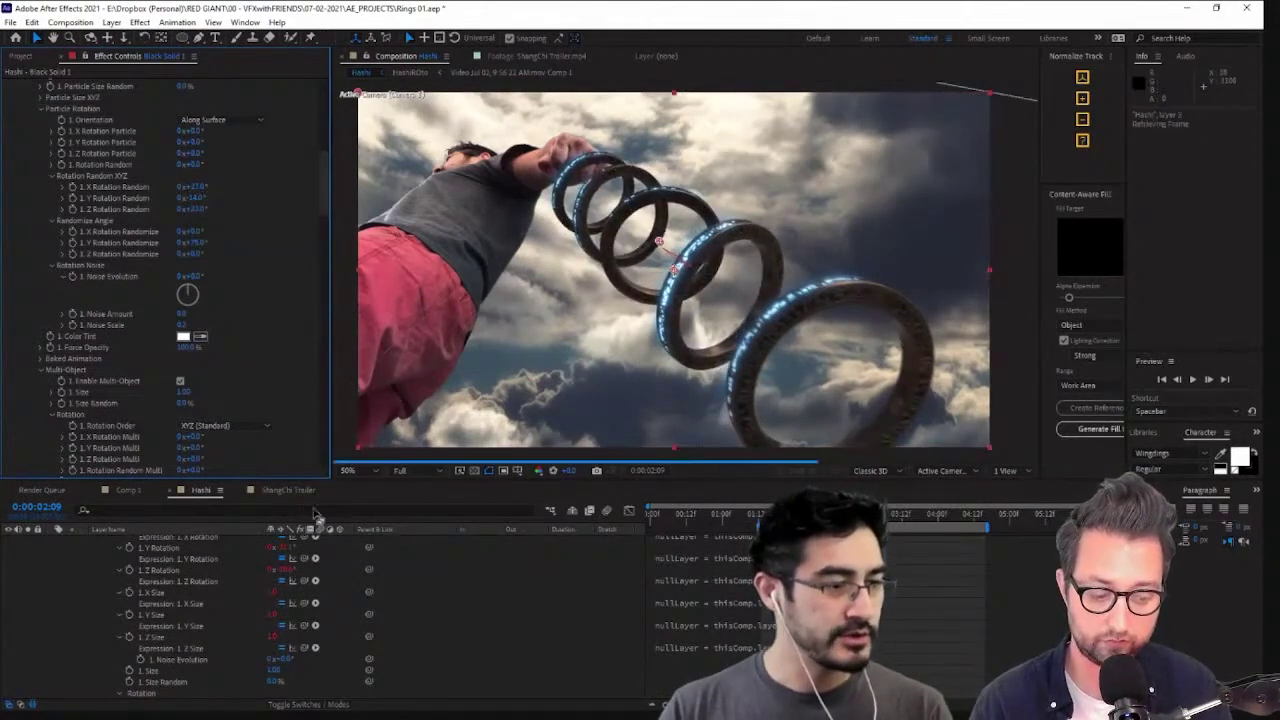
Animate the Y Rotation of the RING GROUP layer with keyframes, placing the end keyframe at about 0:00:04:19
{"action": "scroll", "coordinate": [266, 578], "scroll_direction": "up", "scroll_amount": 6}
{"action": "left_click", "coordinate": [165, 542]}
{"action": "left_click", "coordinate": [167, 552]}
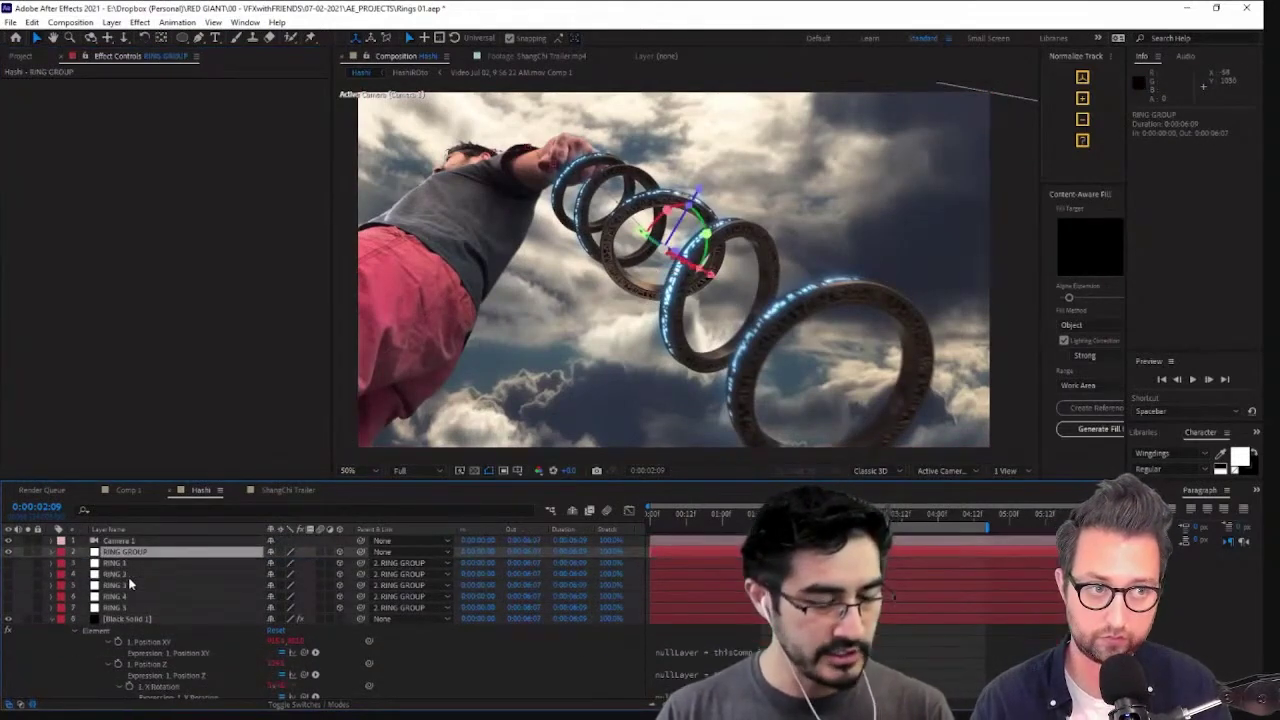
{"action": "key", "text": "r"}
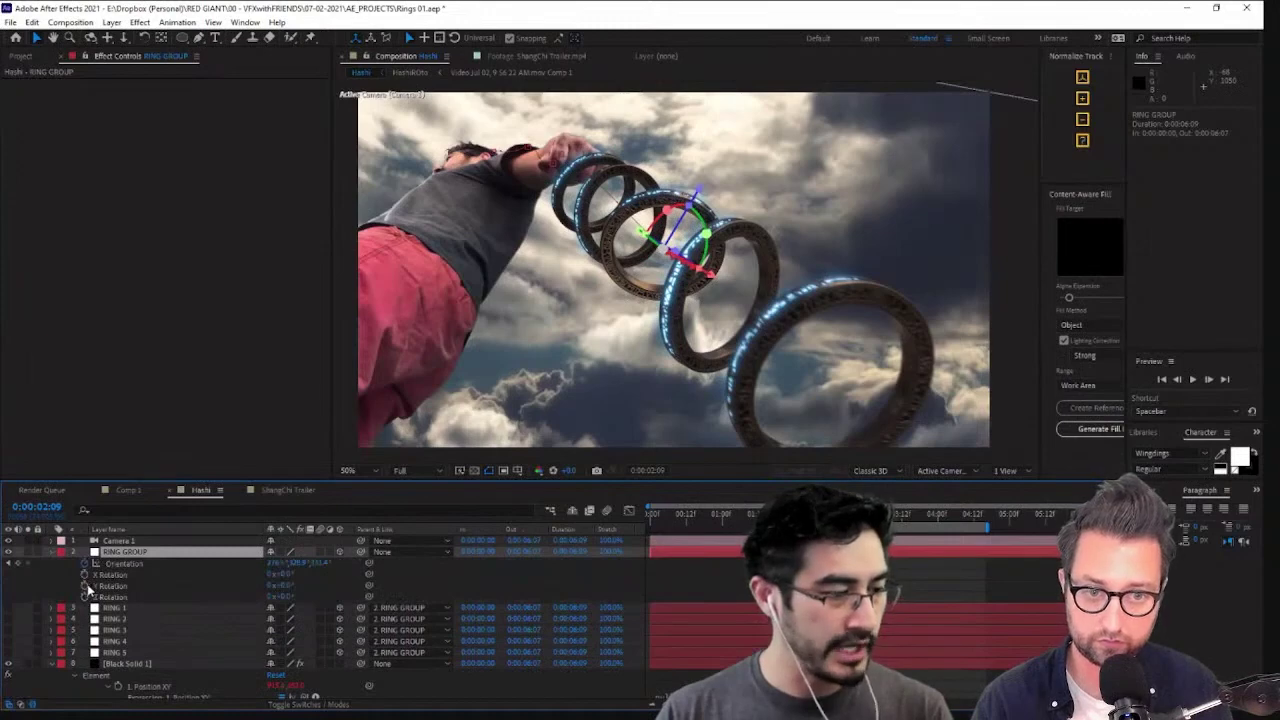
{"action": "left_click", "coordinate": [84, 586]}
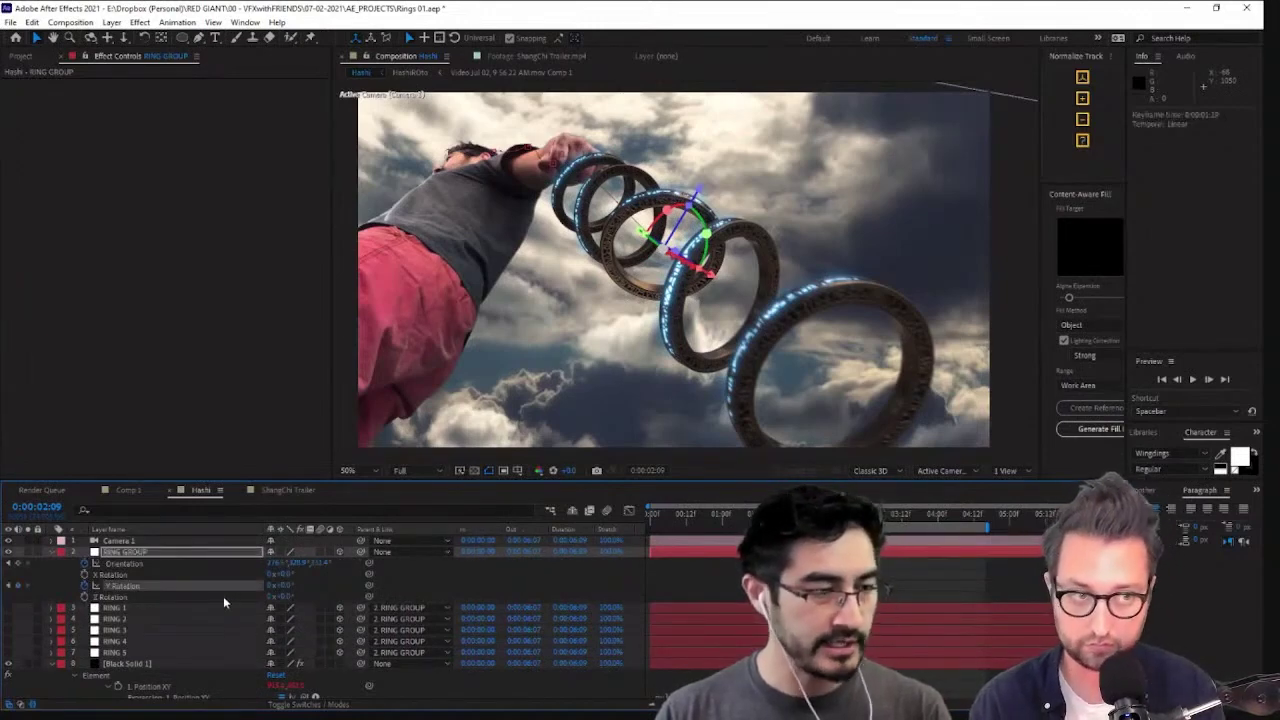
{"action": "left_click_drag", "start_coordinate": [287, 587], "coordinate": [992, 588]}
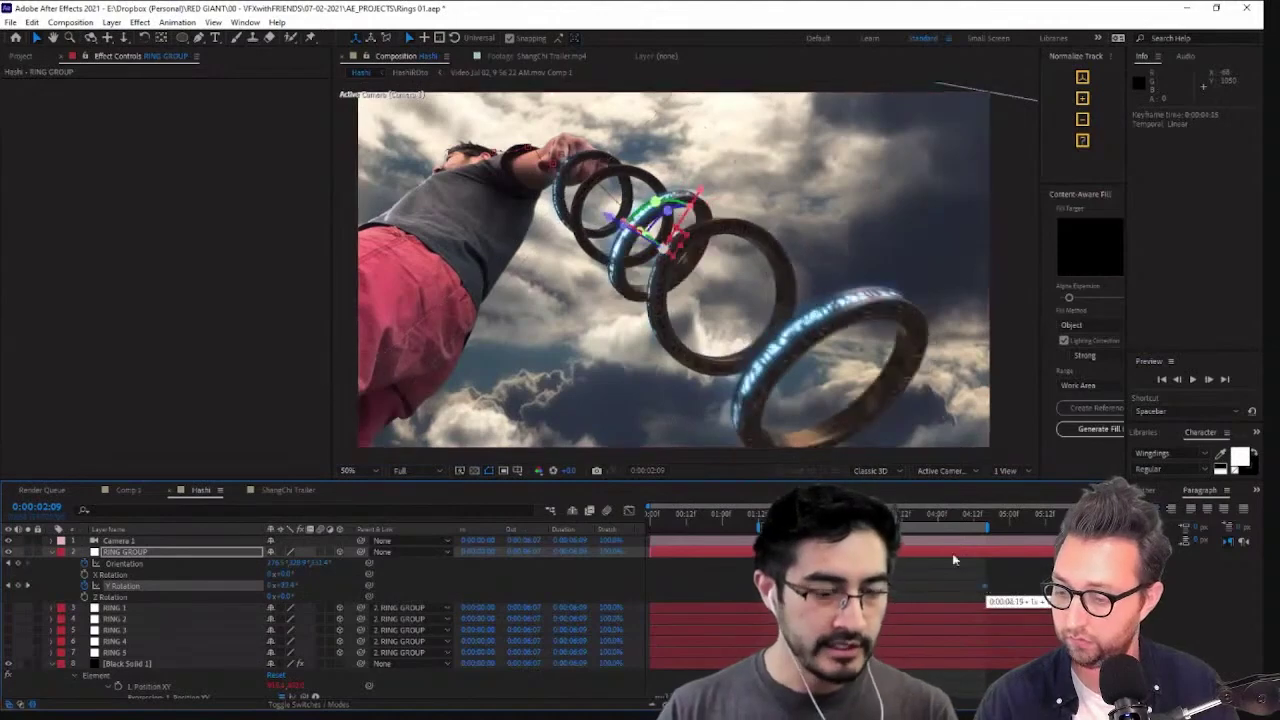
Save the project and preview the rotating rings in the Hashi composition
{"action": "key", "text": "ctrl+s"}
{"action": "key", "text": "space"}
{"action": "key", "text": "space"}
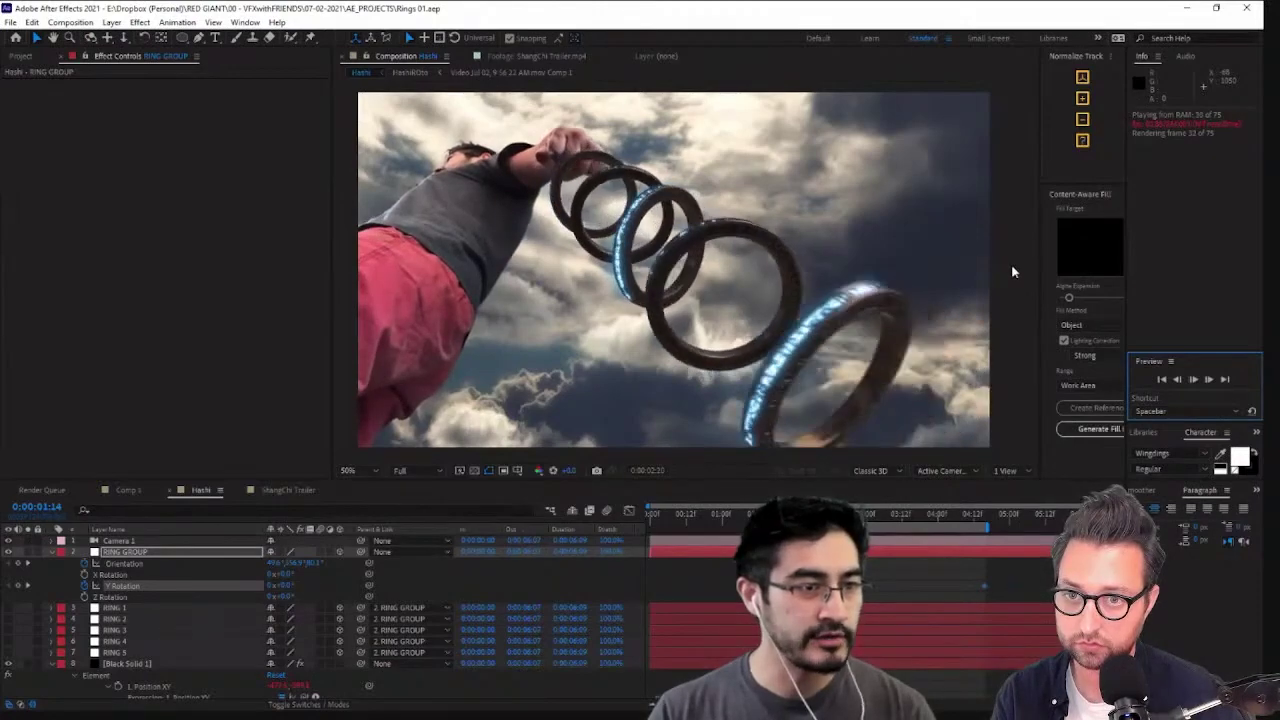
{"action": "key", "text": "space"}
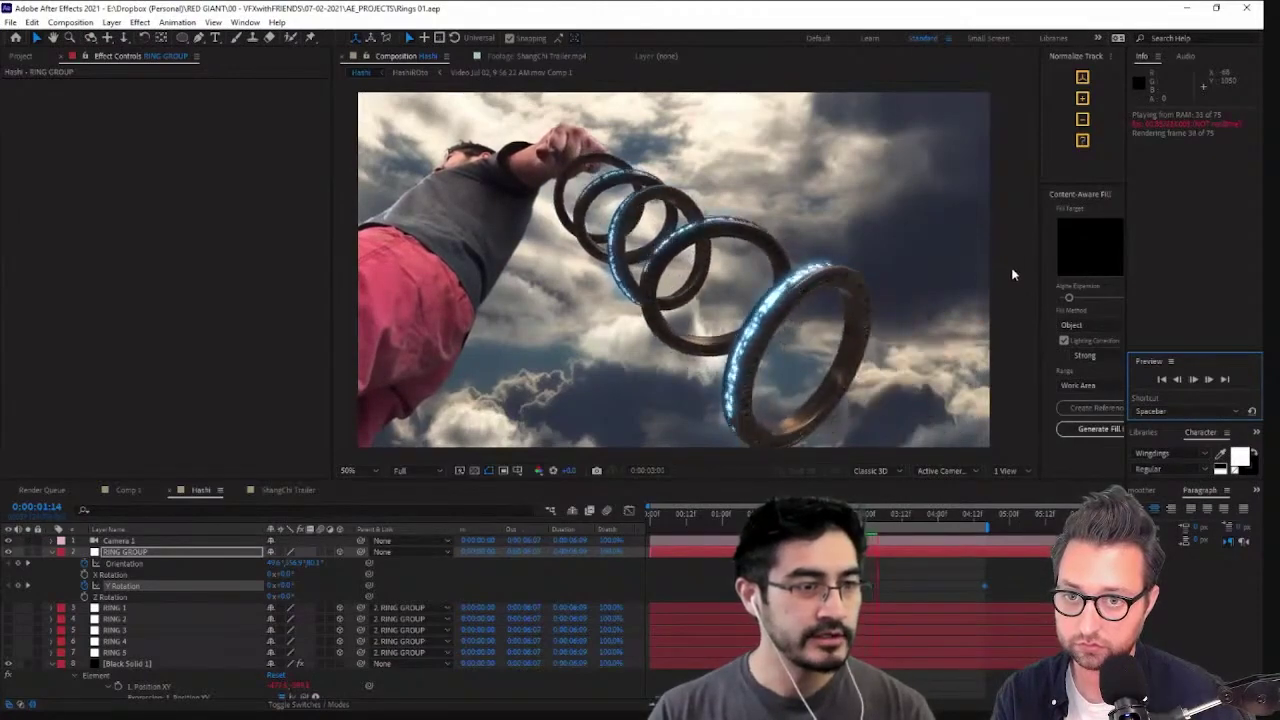
{"action": "key", "text": "space"}
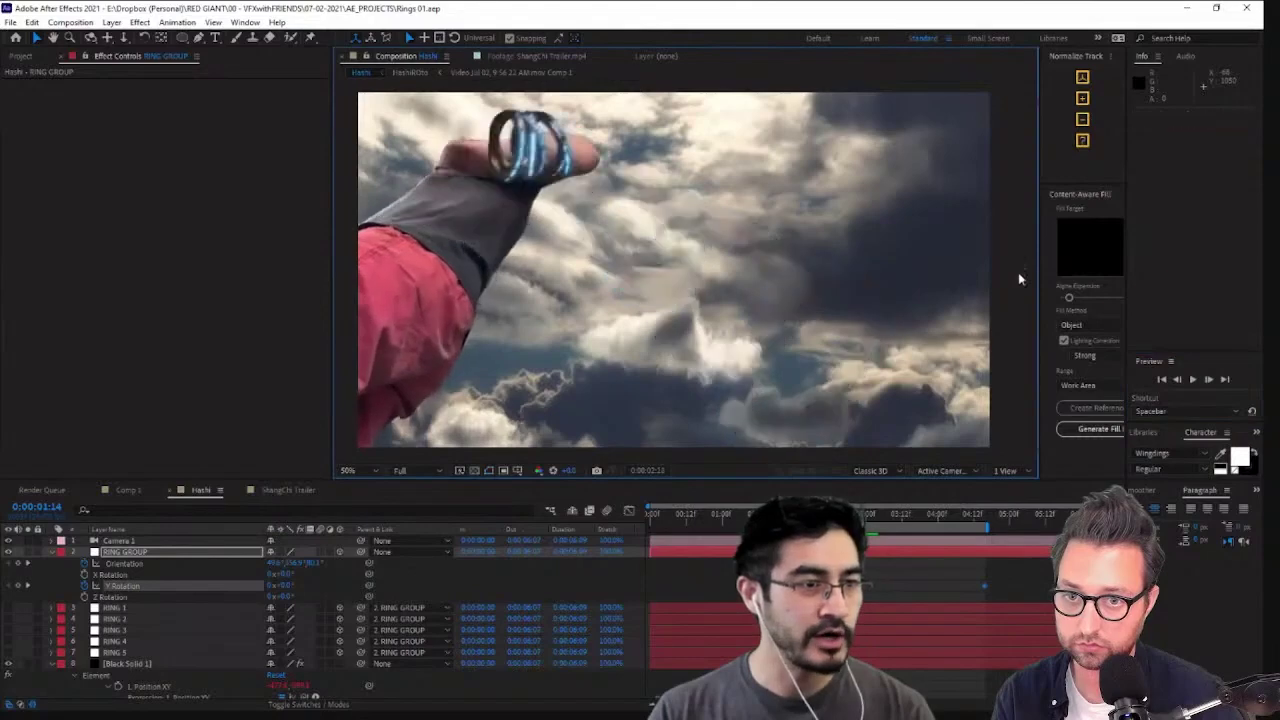
{"action": "key", "text": "space"}
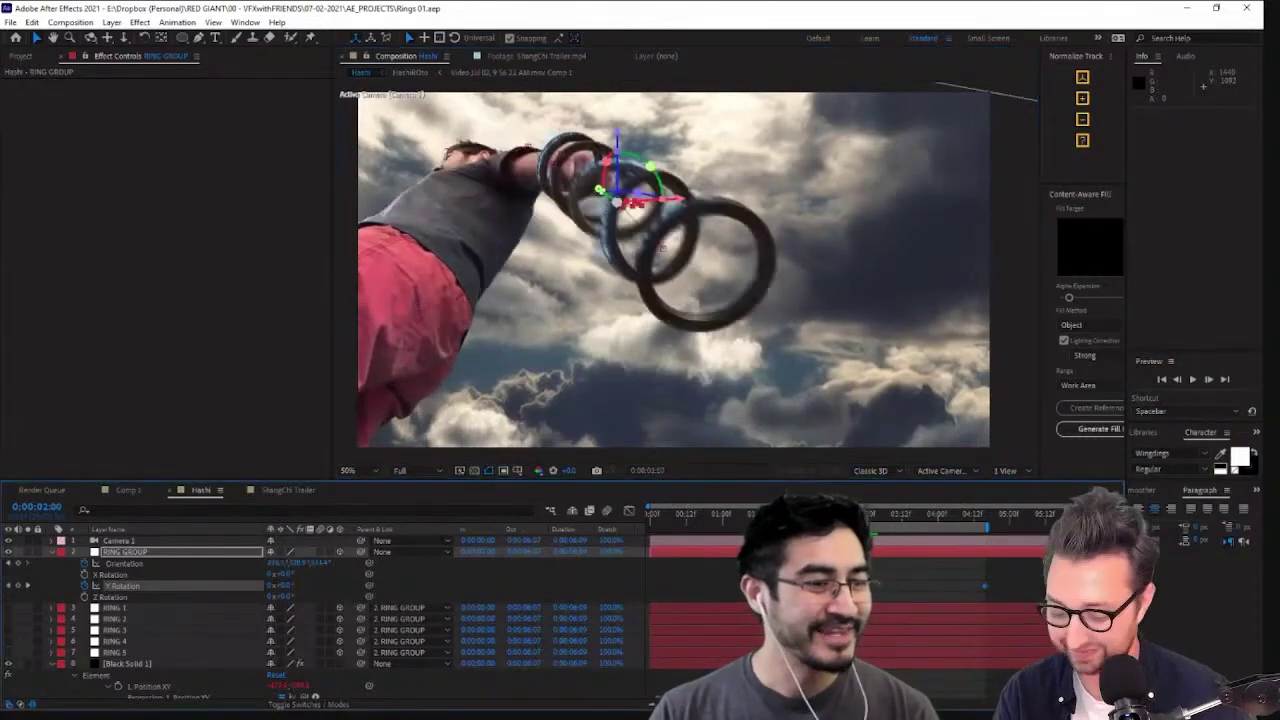
{"action": "key", "text": "space"}
Go to 0:00:01:22 for a closer look at the rings around the fist, and collapse the RING GROUP properties
{"action": "left_click_drag", "start_coordinate": [862, 514], "coordinate": [772, 514]}
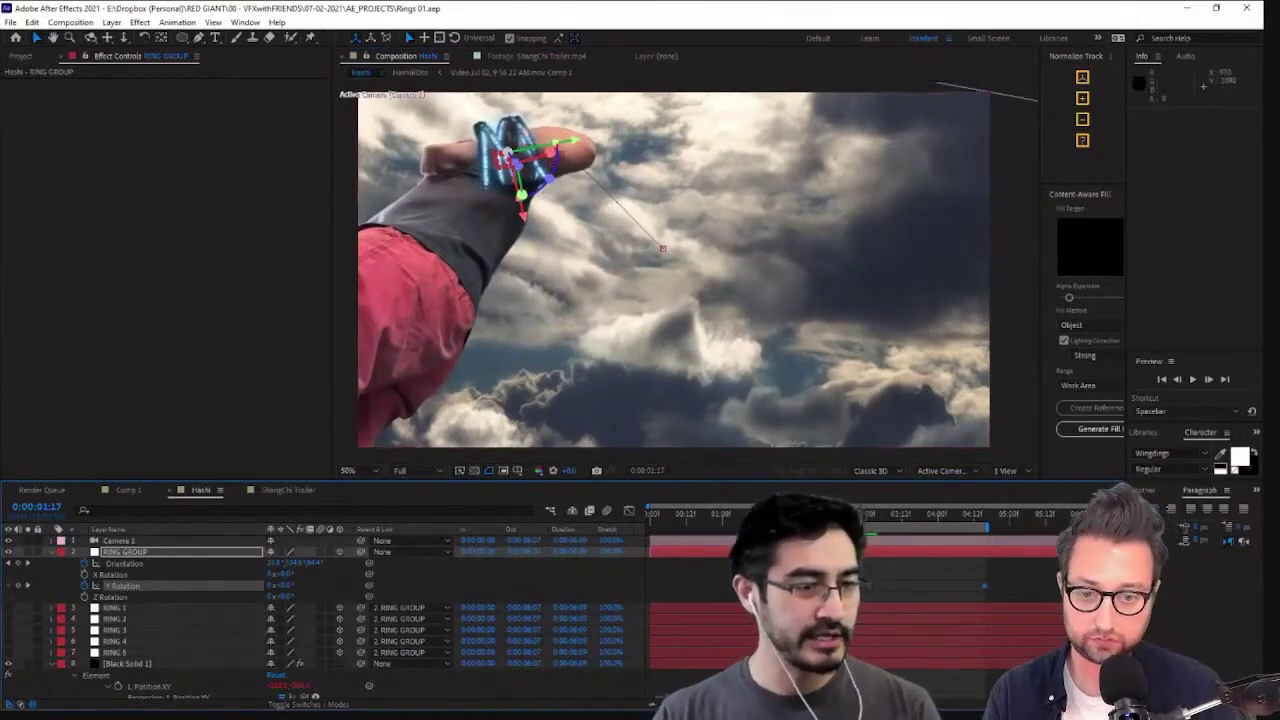
{"action": "left_click_drag", "start_coordinate": [773, 514], "coordinate": [791, 514]}
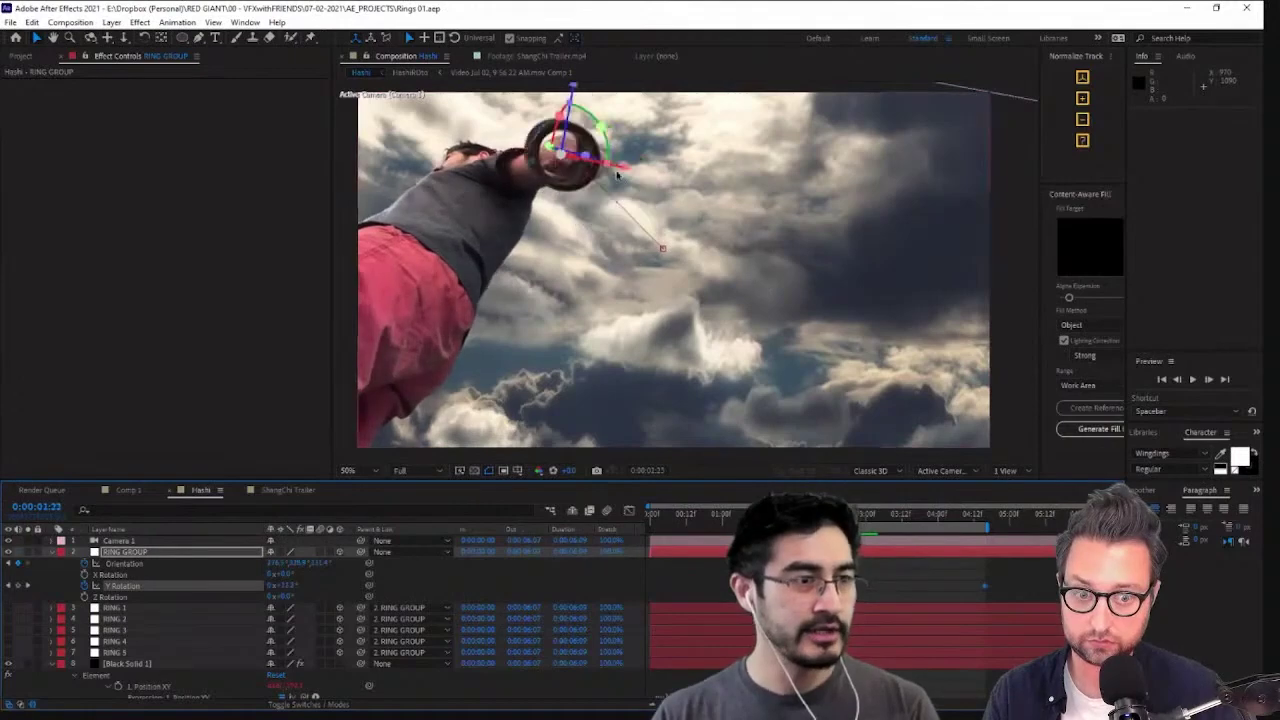
{"action": "scroll", "coordinate": [610, 167], "scroll_direction": "up", "scroll_amount": 1}
{"action": "middle_click_drag", "start_coordinate": [610, 167], "coordinate": [826, 405]}
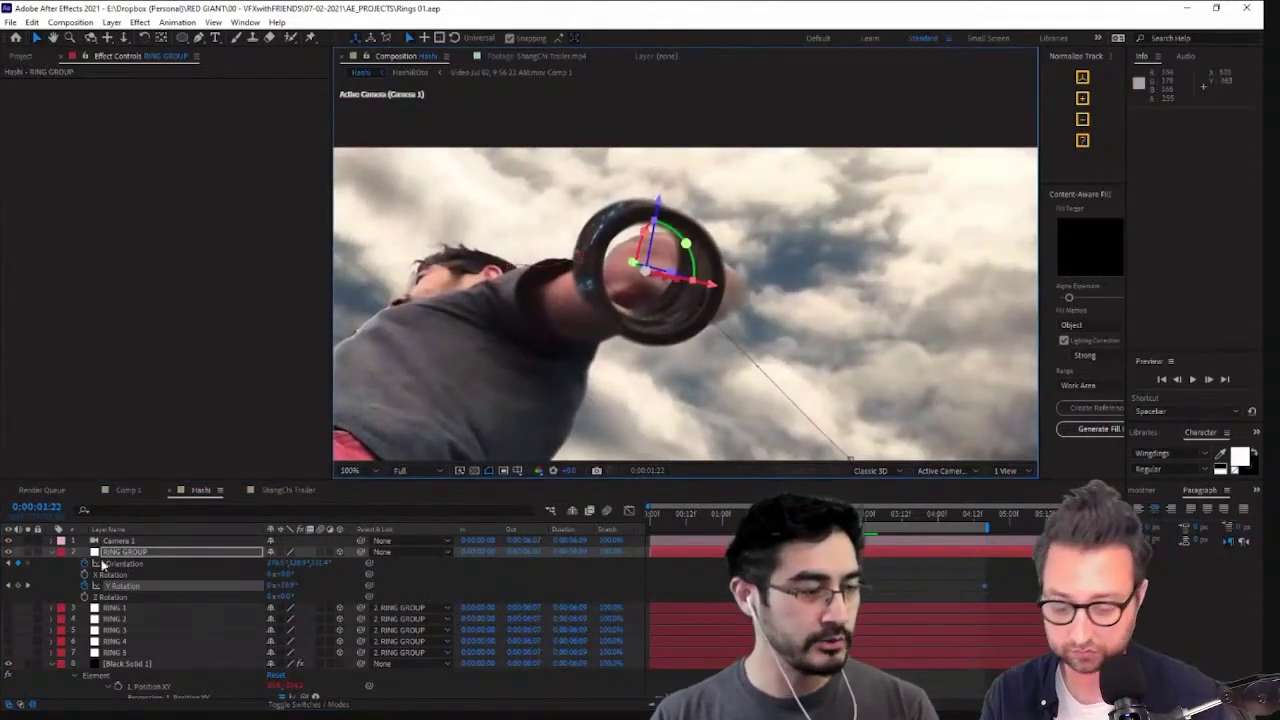
{"action": "left_click", "coordinate": [52, 552]}
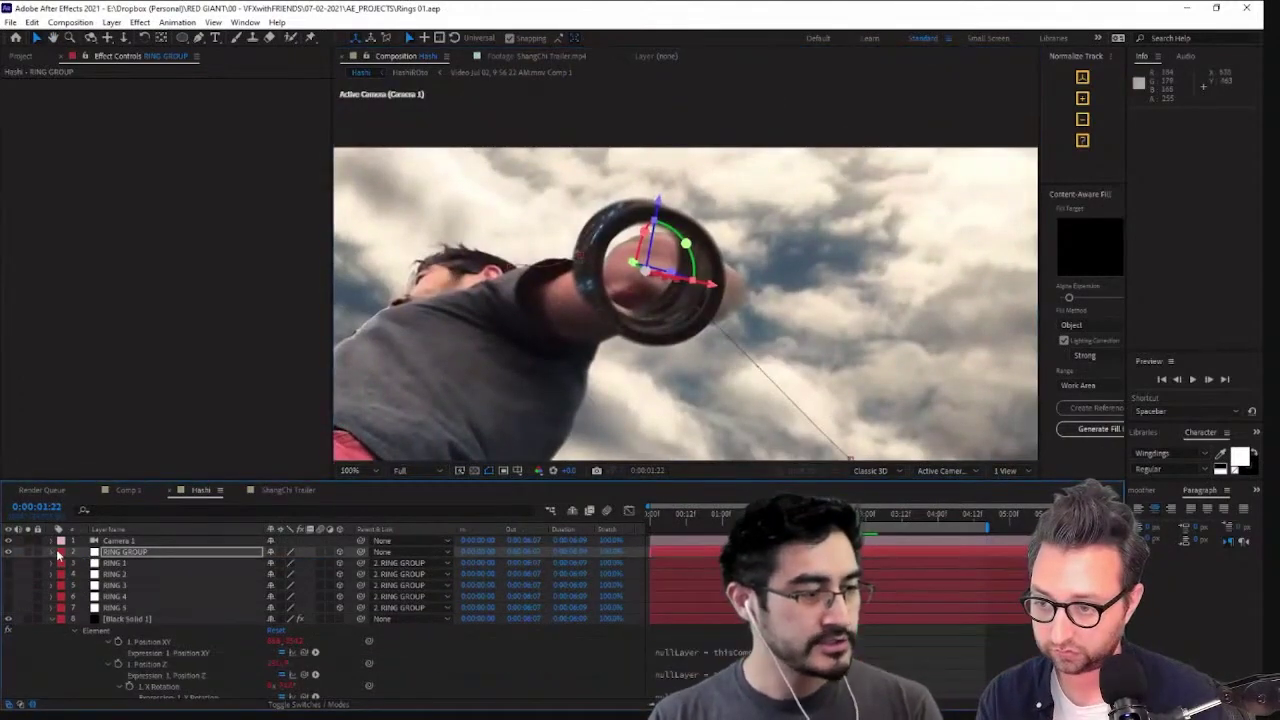
Open the Element scene setup of Black Solid 1, inspect the group of two capsule models from another angle, and accept the scene
{"action": "left_click", "coordinate": [151, 622]}
{"action": "left_click", "coordinate": [68, 112]}
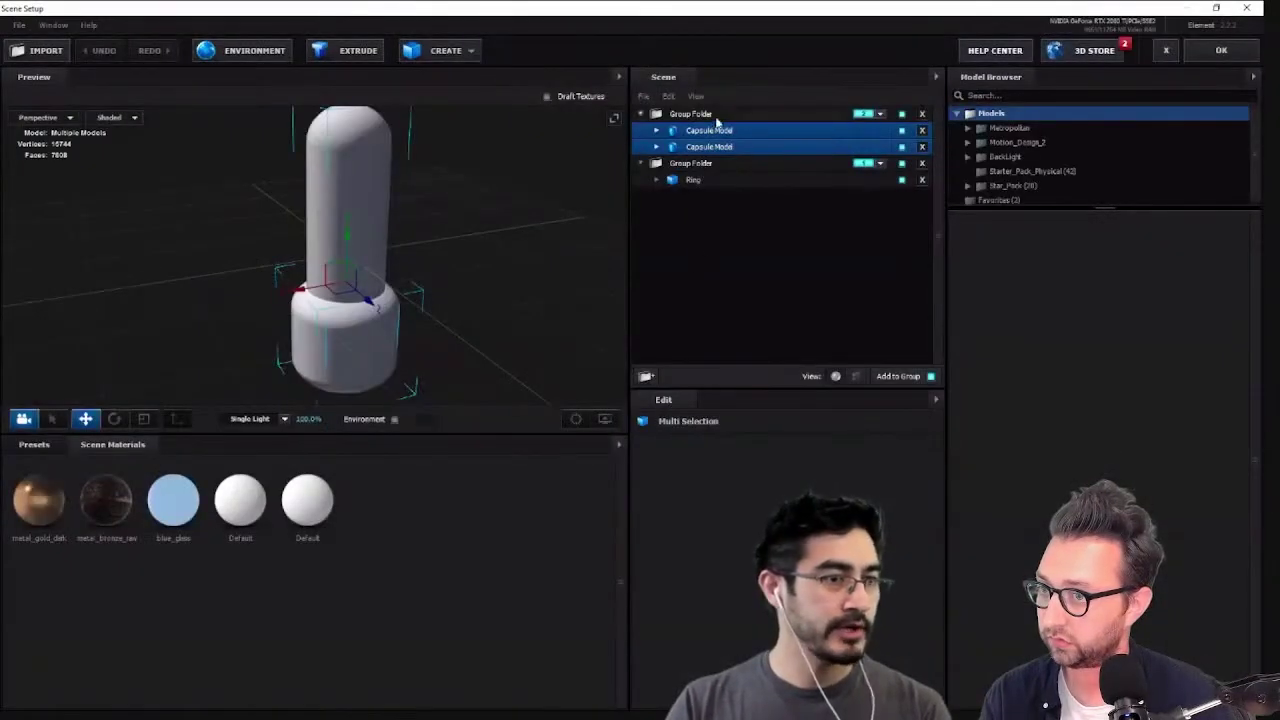
{"action": "left_click", "coordinate": [750, 117]}
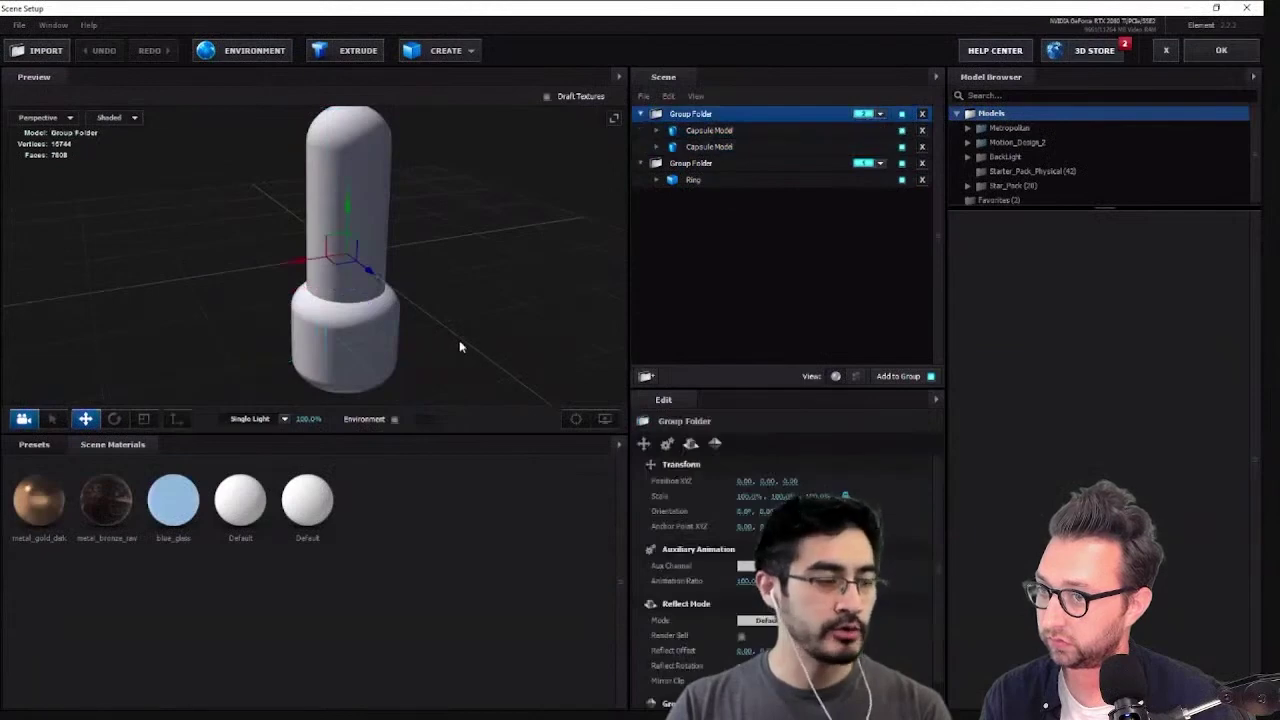
{"action": "left_click_drag", "start_coordinate": [463, 308], "coordinate": [505, 192]}
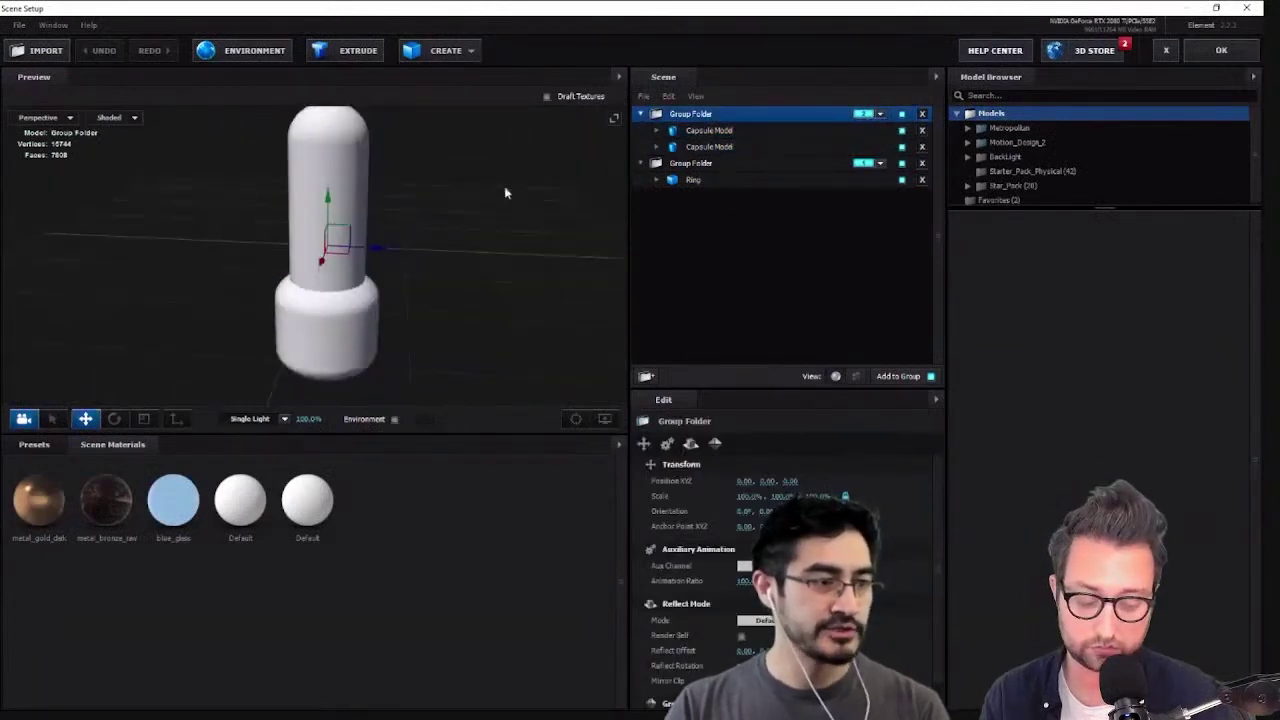
{"action": "left_click", "coordinate": [1220, 52]}
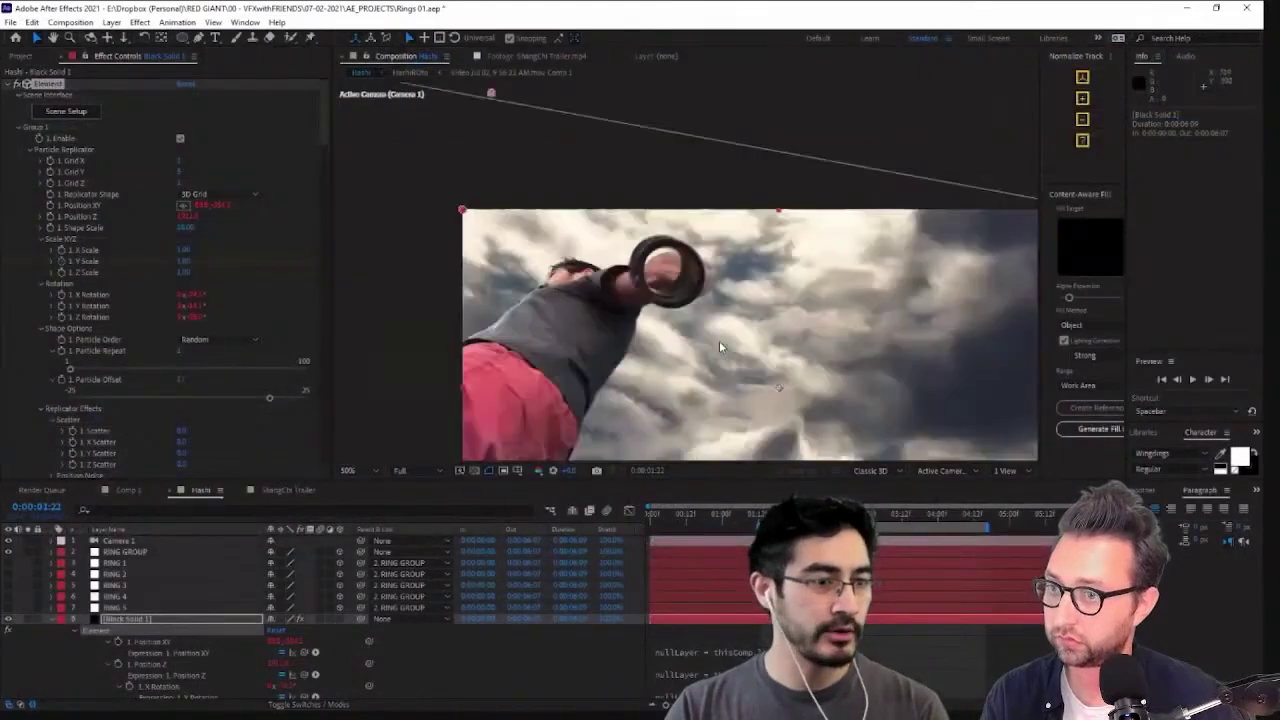
Collapse Element's Group 1 settings, make the RING 2 null visible, and set its parent to None
{"action": "left_click", "coordinate": [22, 128]}
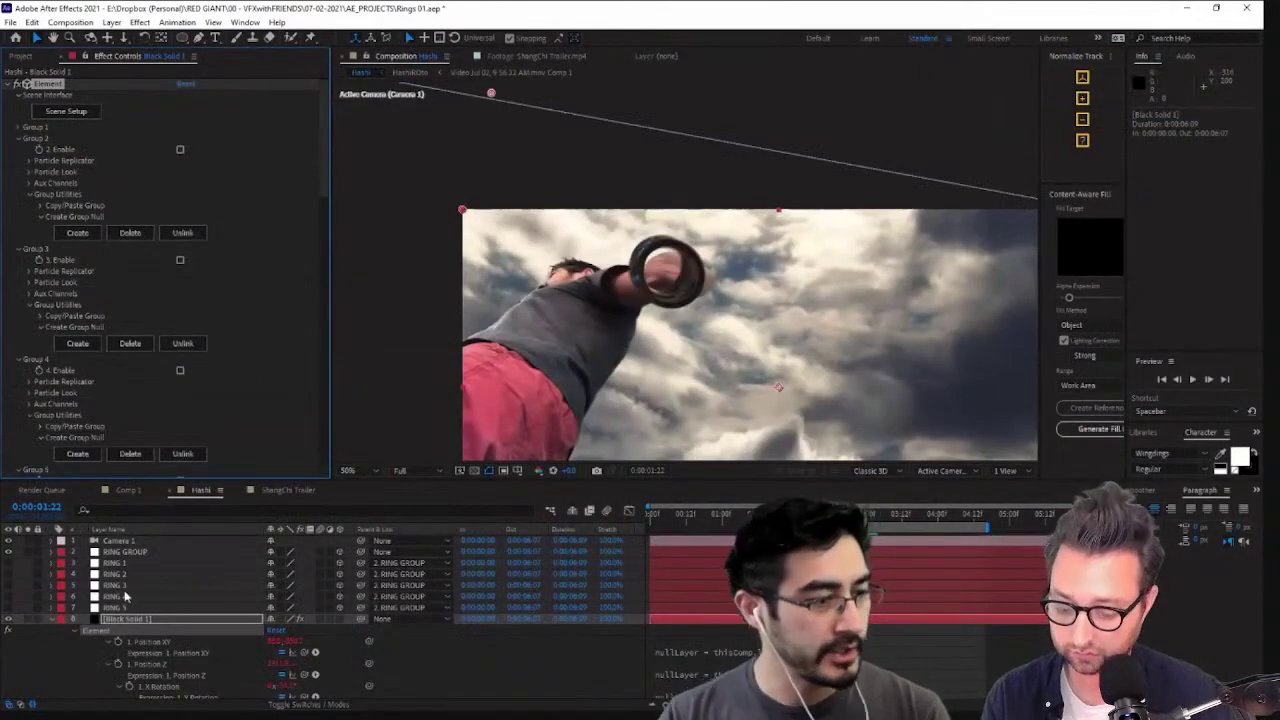
{"action": "left_click", "coordinate": [112, 563]}
{"action": "left_click", "coordinate": [145, 576]}
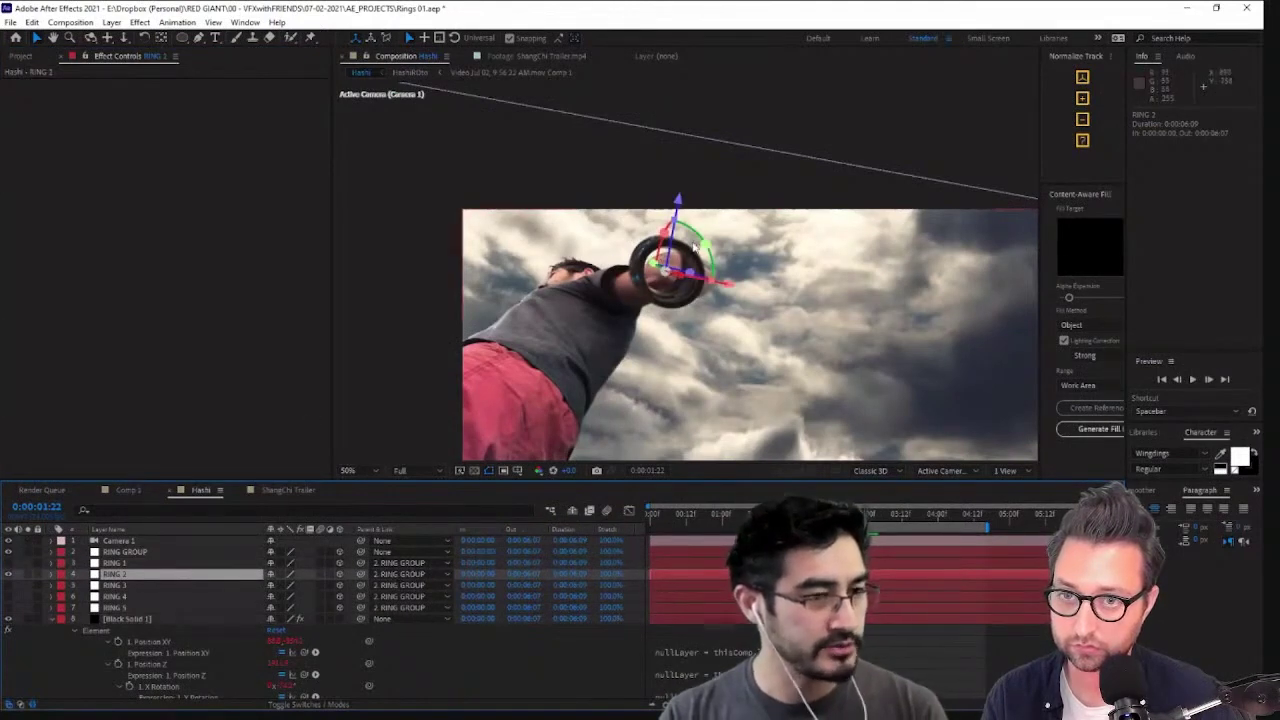
{"action": "left_click", "coordinate": [428, 577]}
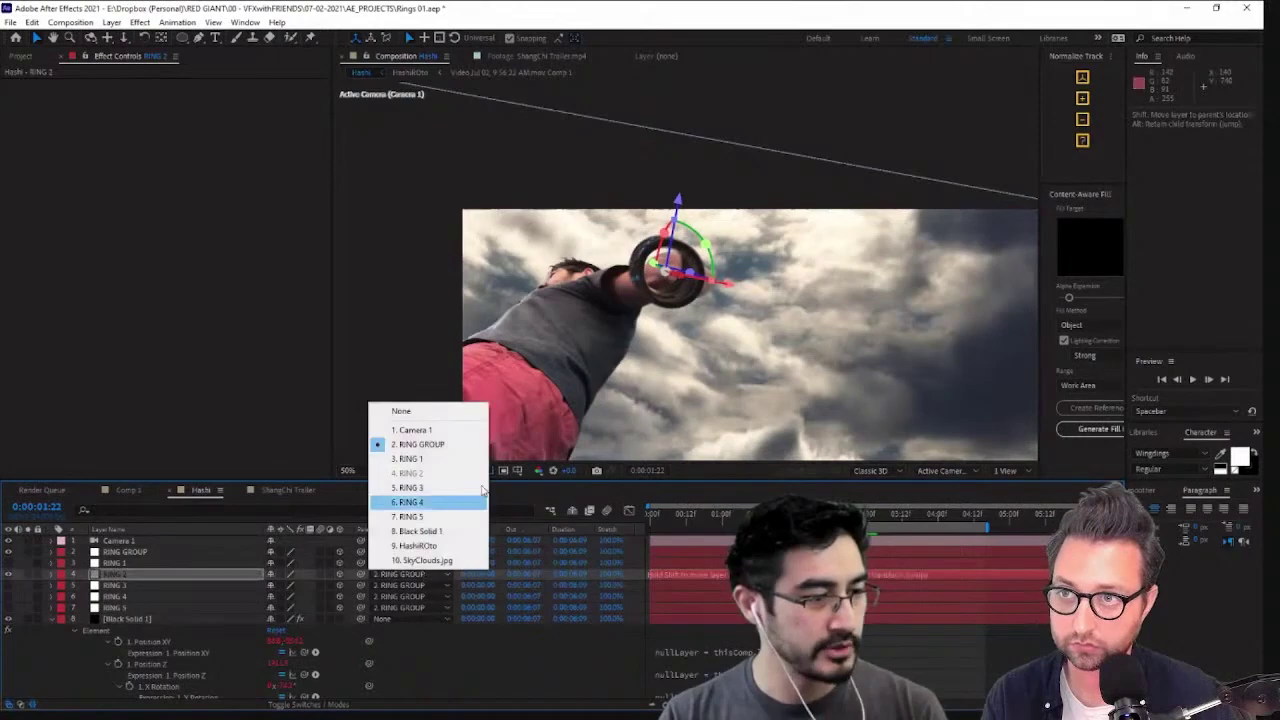
{"action": "left_click", "coordinate": [420, 411]}
Enable Group 2 in Black Solid 1's Element effect, select RING 2 for a close view of the capsules in the ring, and save
{"action": "left_click", "coordinate": [127, 618]}
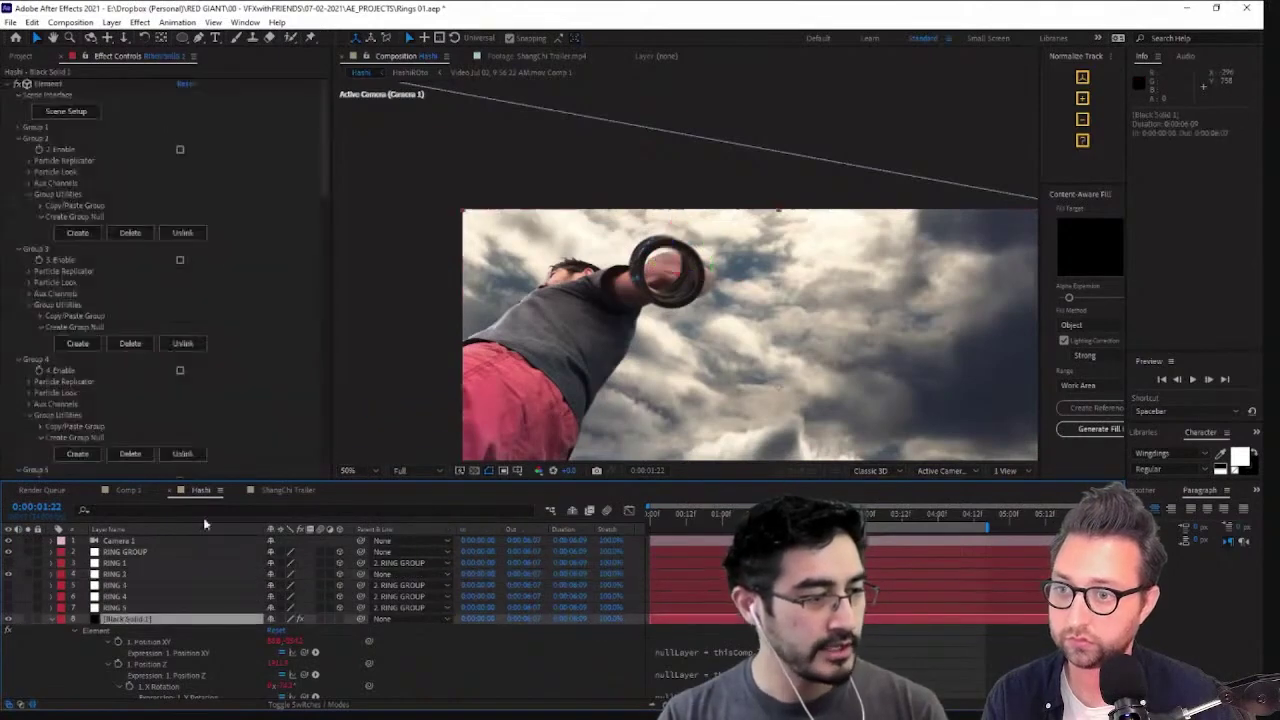
{"action": "left_click", "coordinate": [180, 151]}
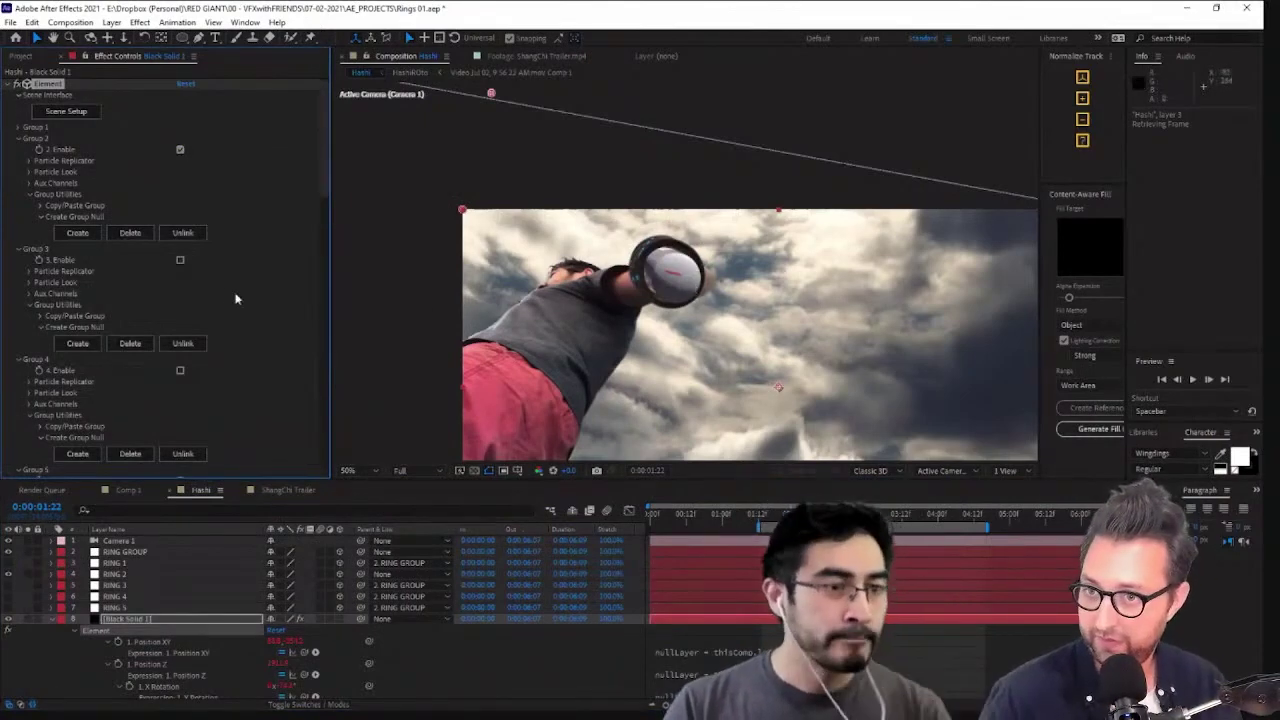
{"action": "left_click", "coordinate": [132, 570]}
{"action": "scroll", "coordinate": [708, 307], "scroll_direction": "up", "scroll_amount": 2}
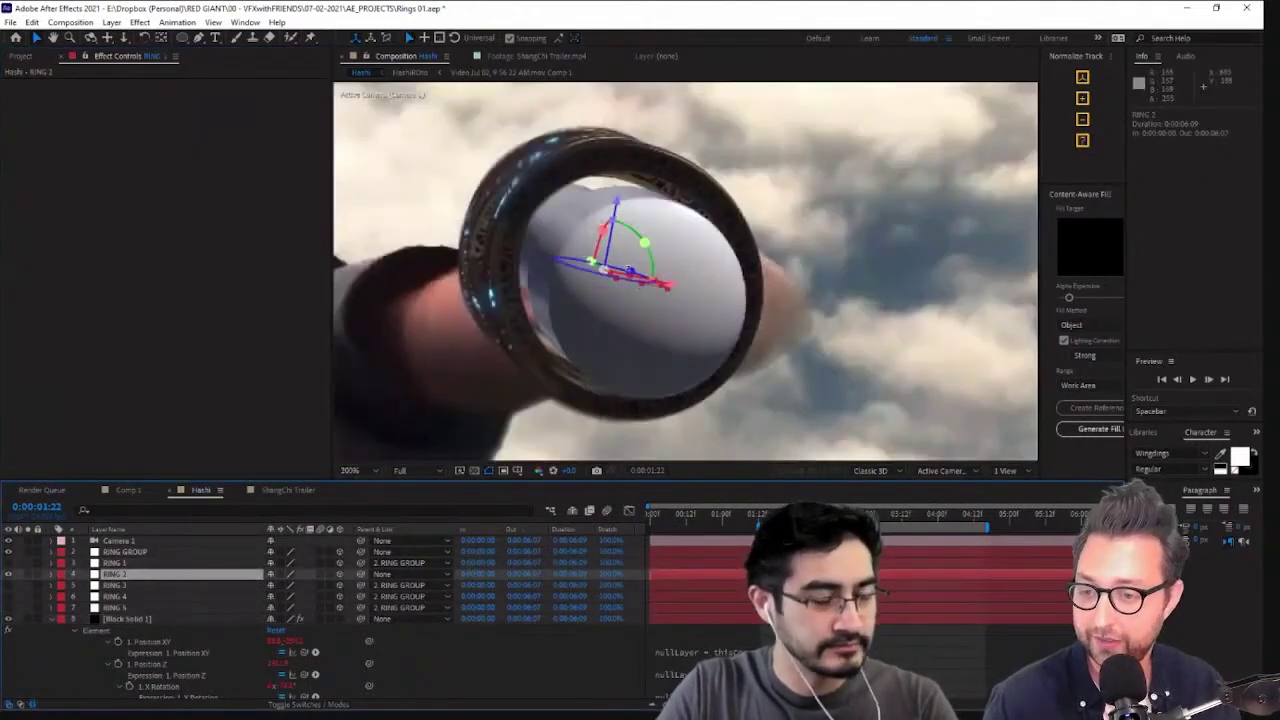
{"action": "key", "text": "ctrl+s"}
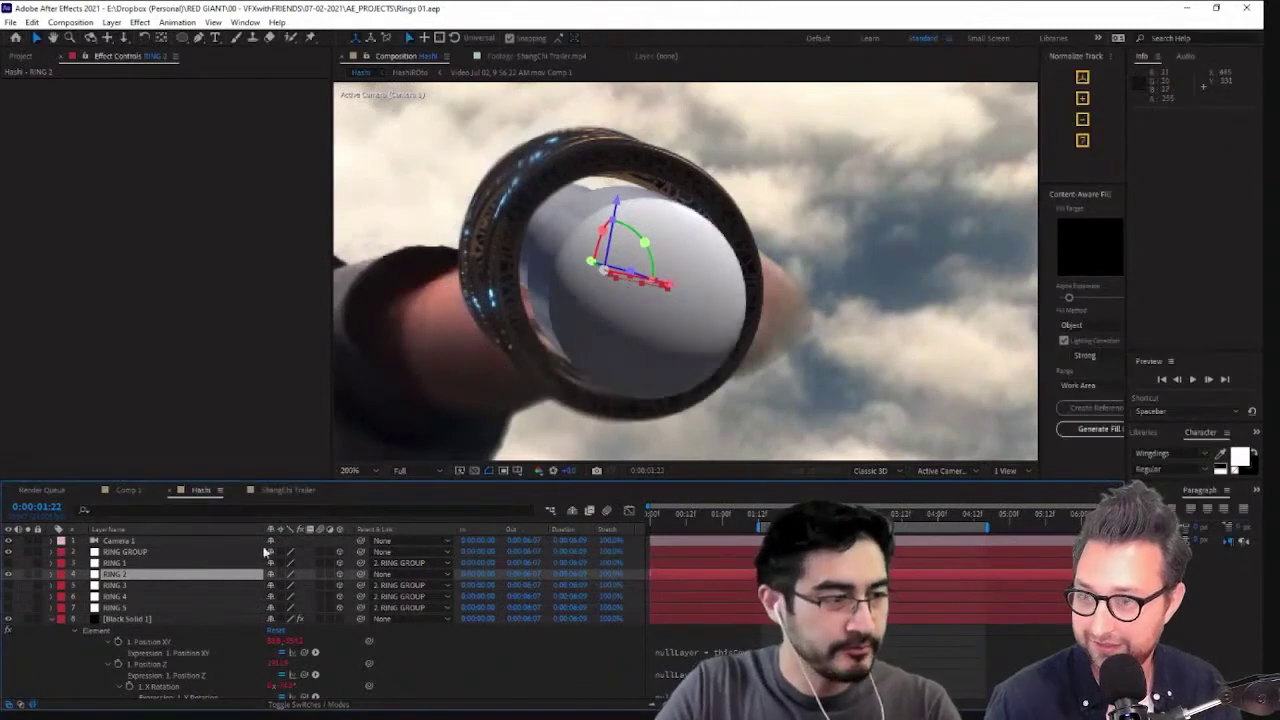
Reveal RING GROUP's keyframed properties and try to slide the group forward along its X axis
{"action": "left_click", "coordinate": [185, 552]}
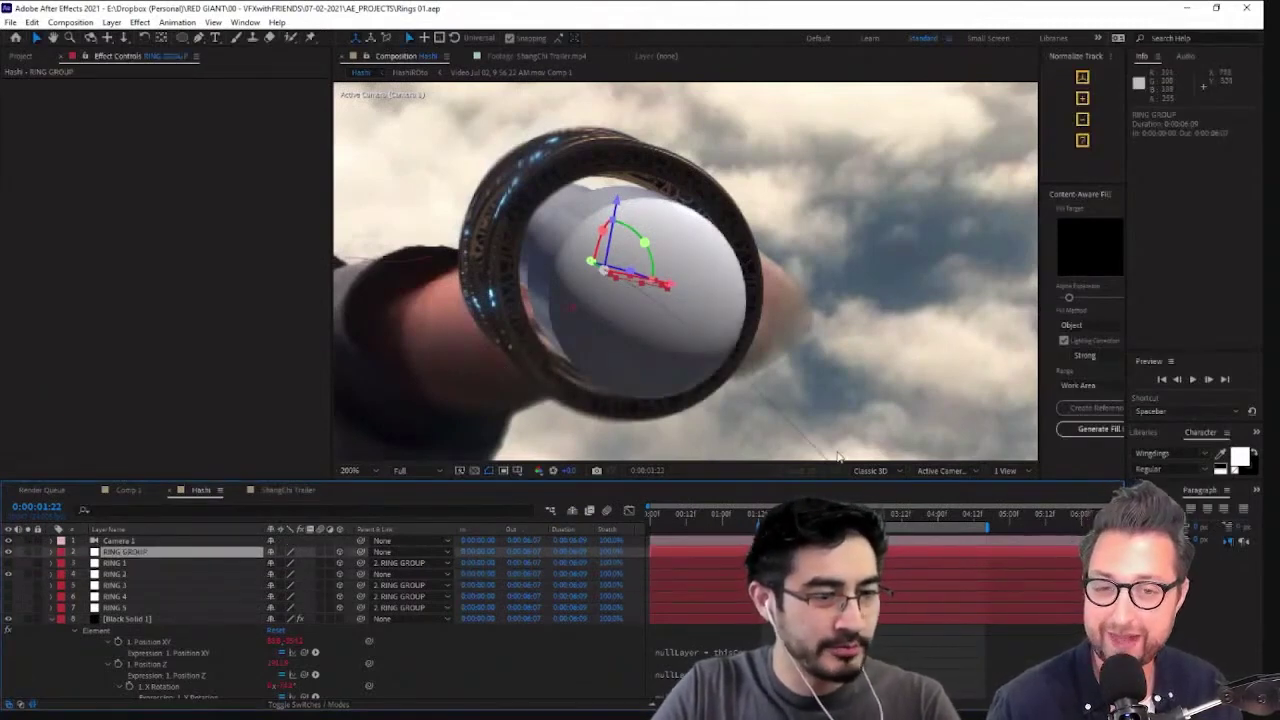
{"action": "key", "text": "u"}
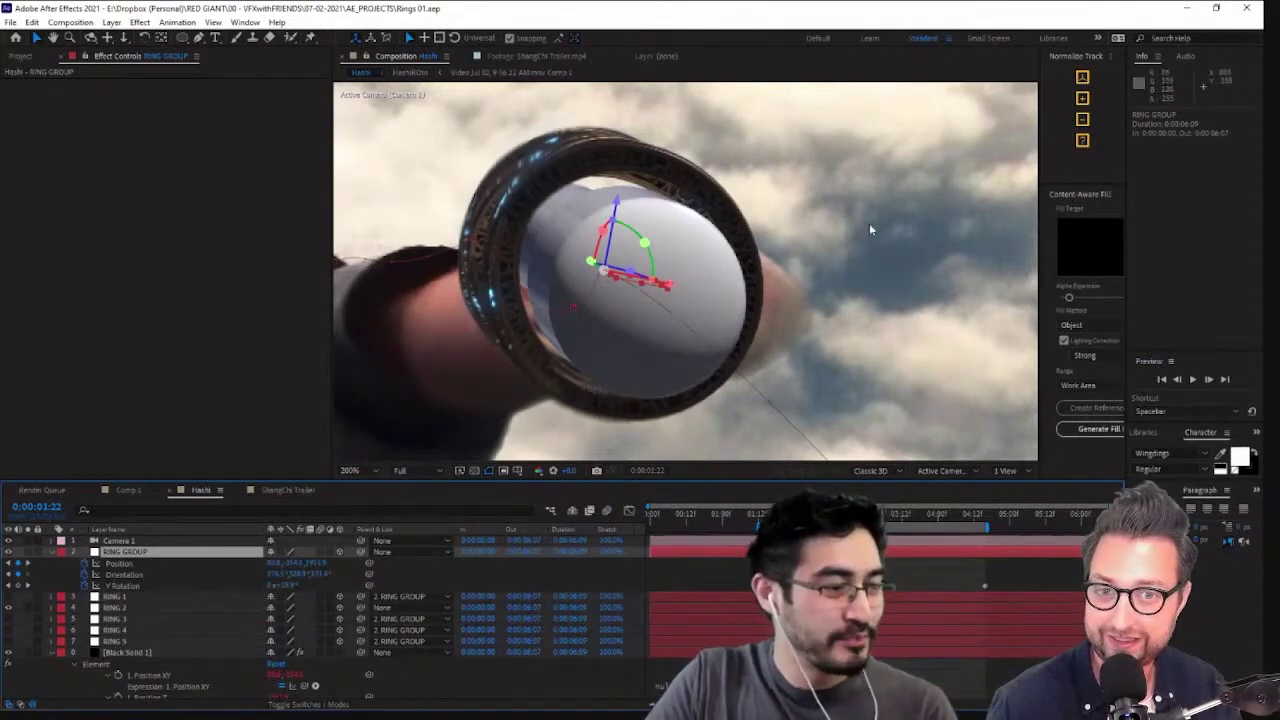
{"action": "left_click_drag", "start_coordinate": [669, 286], "coordinate": [702, 290]}
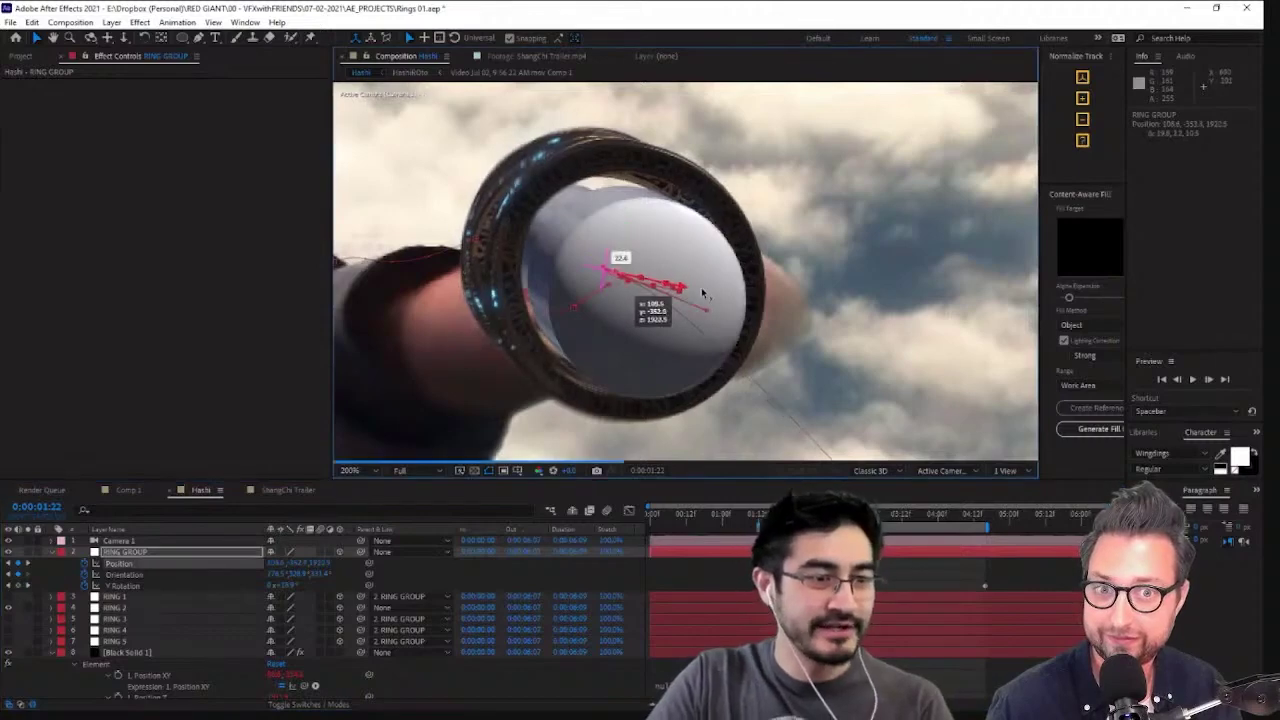
Add Position and Orientation keyframes to RING 2 at 0:00:01:22 and show its keyframed properties
{"action": "left_click", "coordinate": [168, 608]}
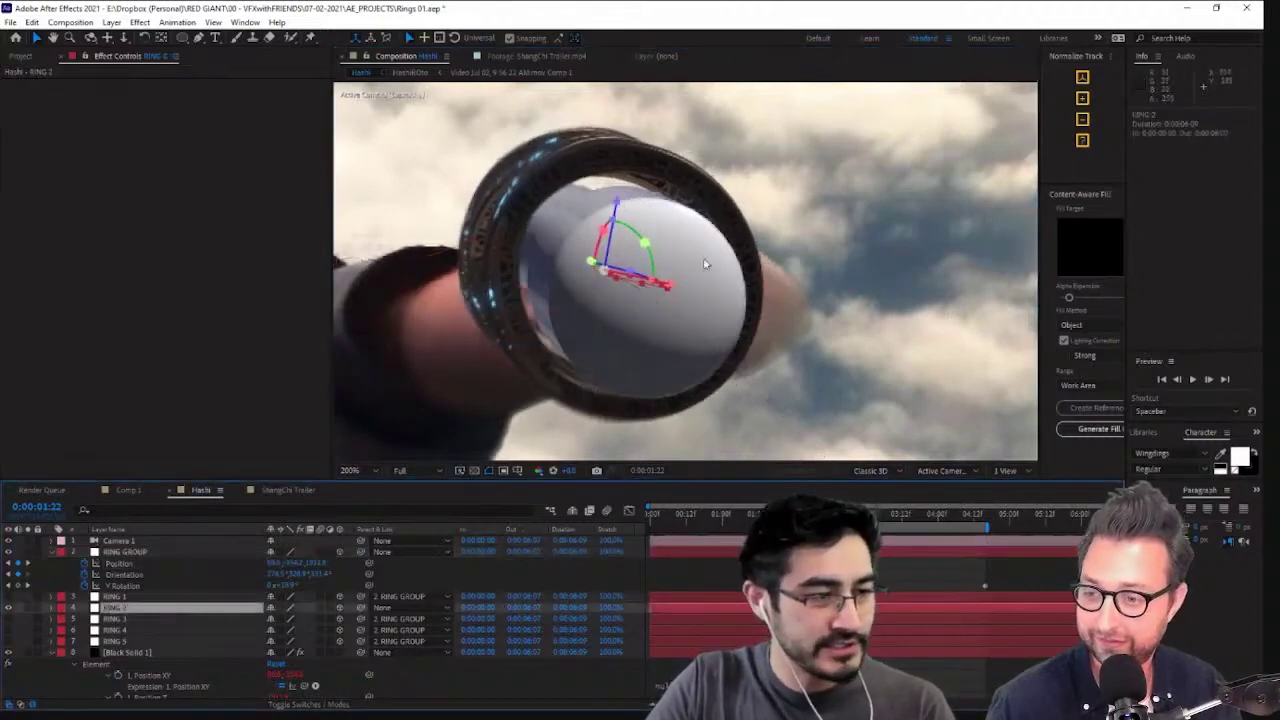
{"action": "key", "text": "p"}
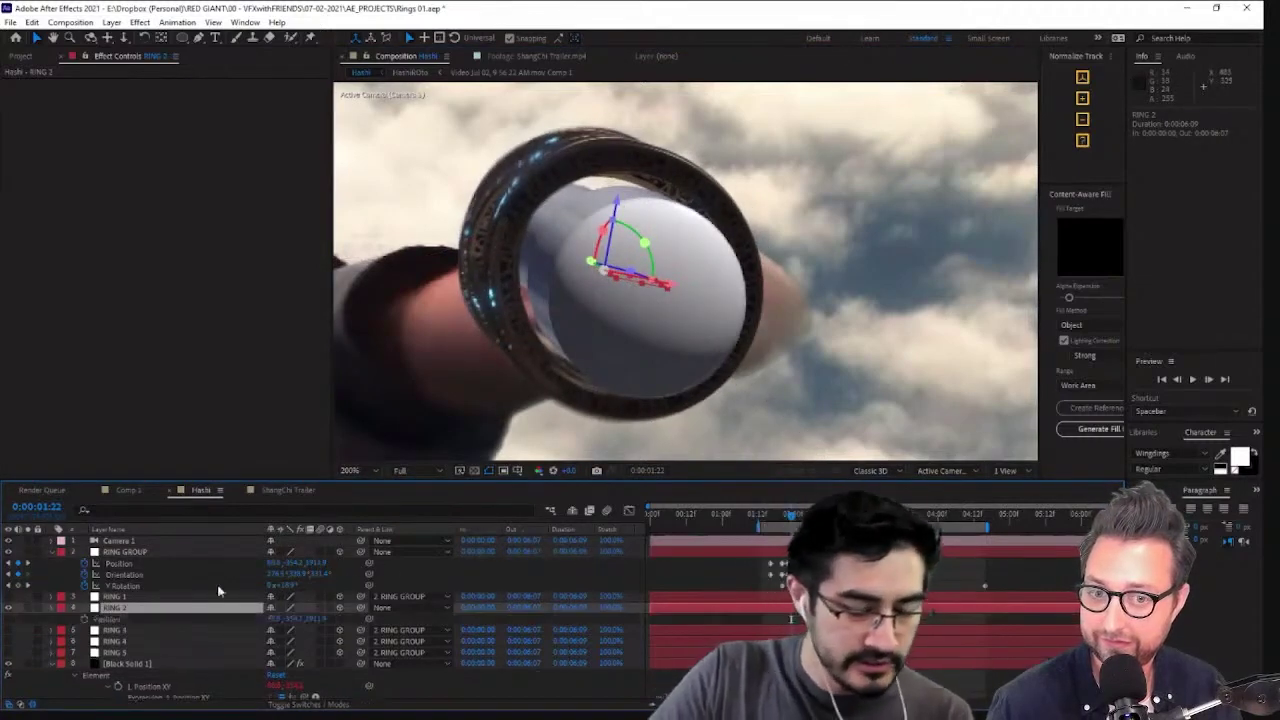
{"action": "left_click", "coordinate": [84, 621]}
{"action": "key", "text": "r"}
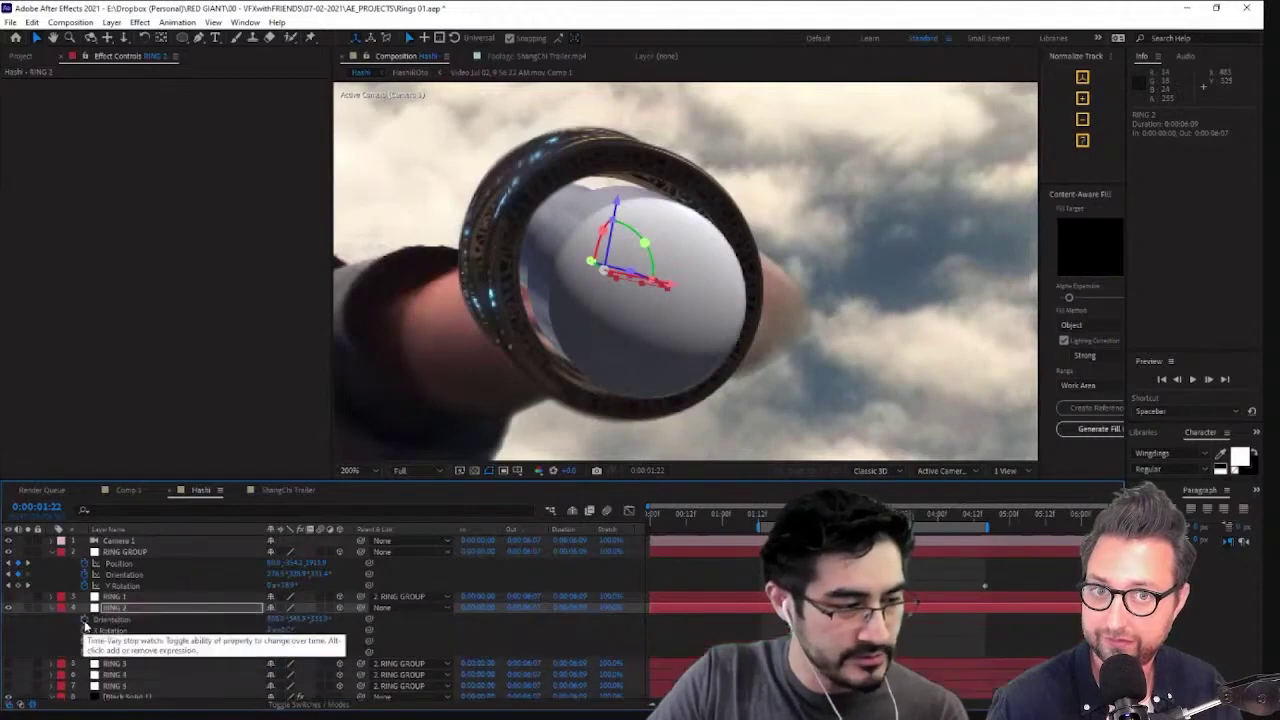
{"action": "left_click", "coordinate": [84, 621]}
{"action": "key", "text": "u"}
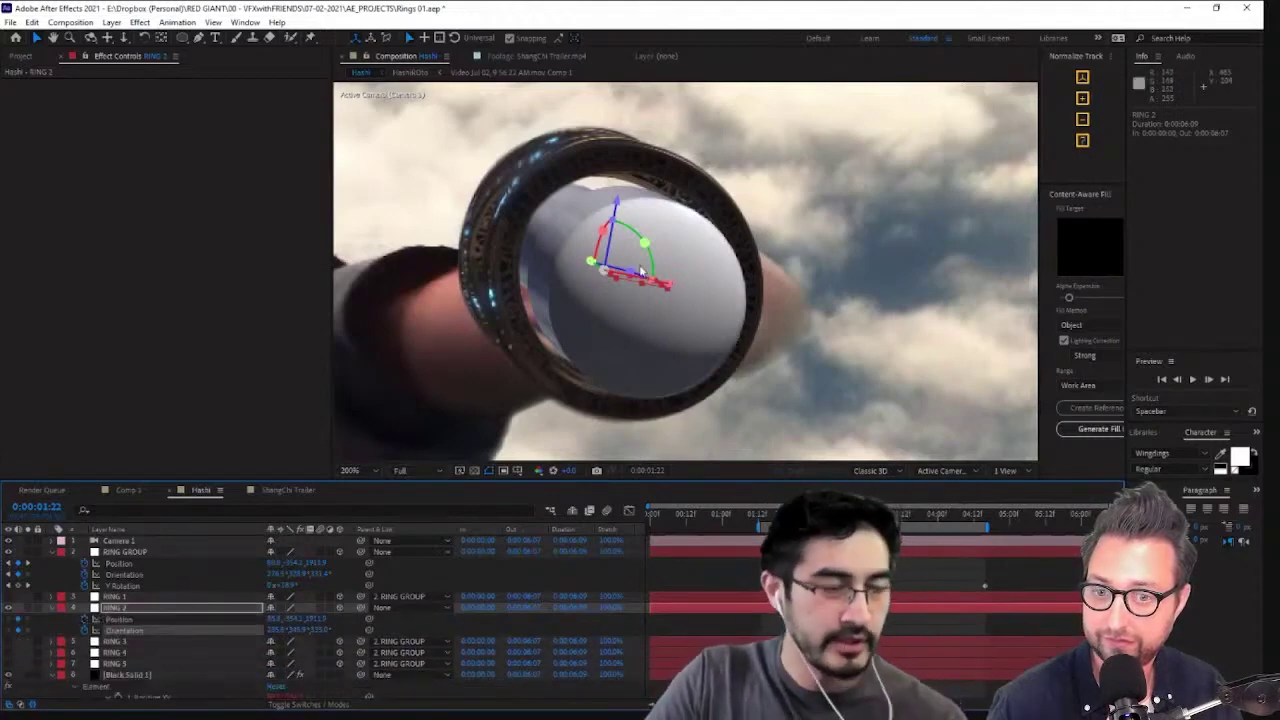
Move RING 2 outward along its X axis and tilt its orientation about 13° so the capsules follow the arm
{"action": "left_click_drag", "start_coordinate": [673, 286], "coordinate": [742, 310]}
{"action": "key", "text": "w"}
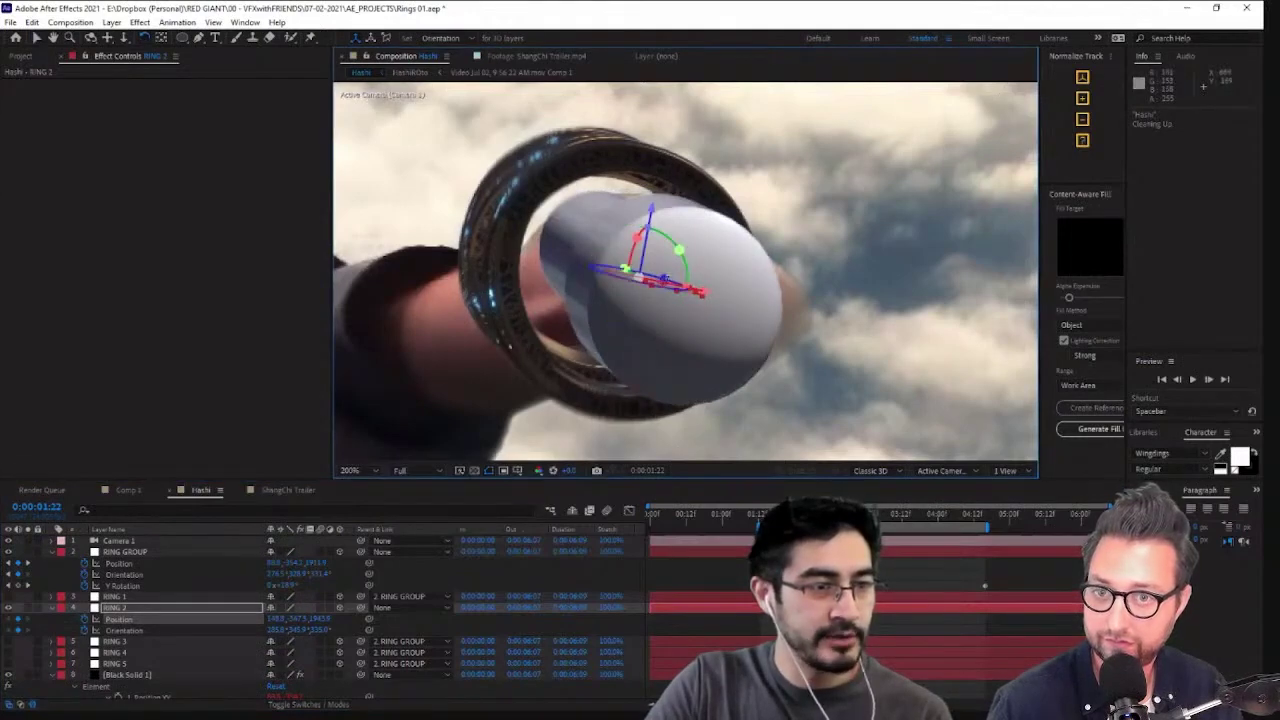
{"action": "left_click_drag", "start_coordinate": [637, 280], "coordinate": [688, 266]}
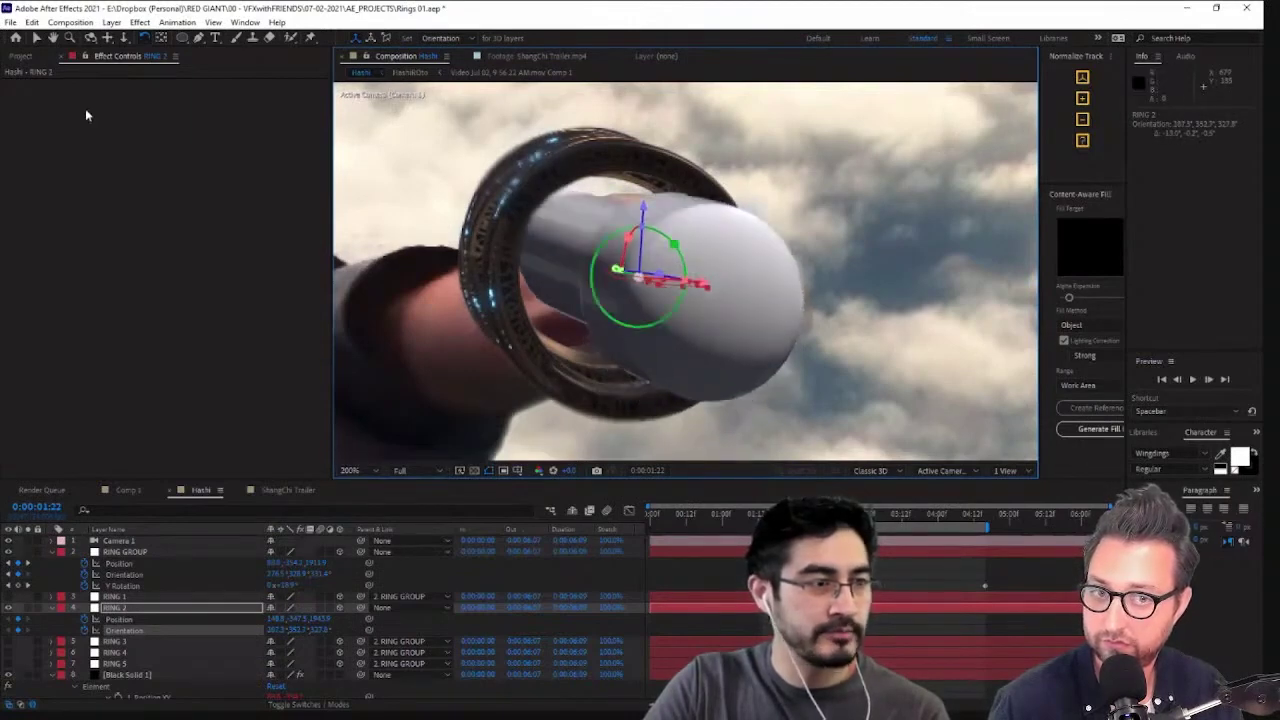
Open the Element scene setup of Black Solid 1, delete the second capsule model from its group, and accept the scene
{"action": "left_click", "coordinate": [19, 57]}
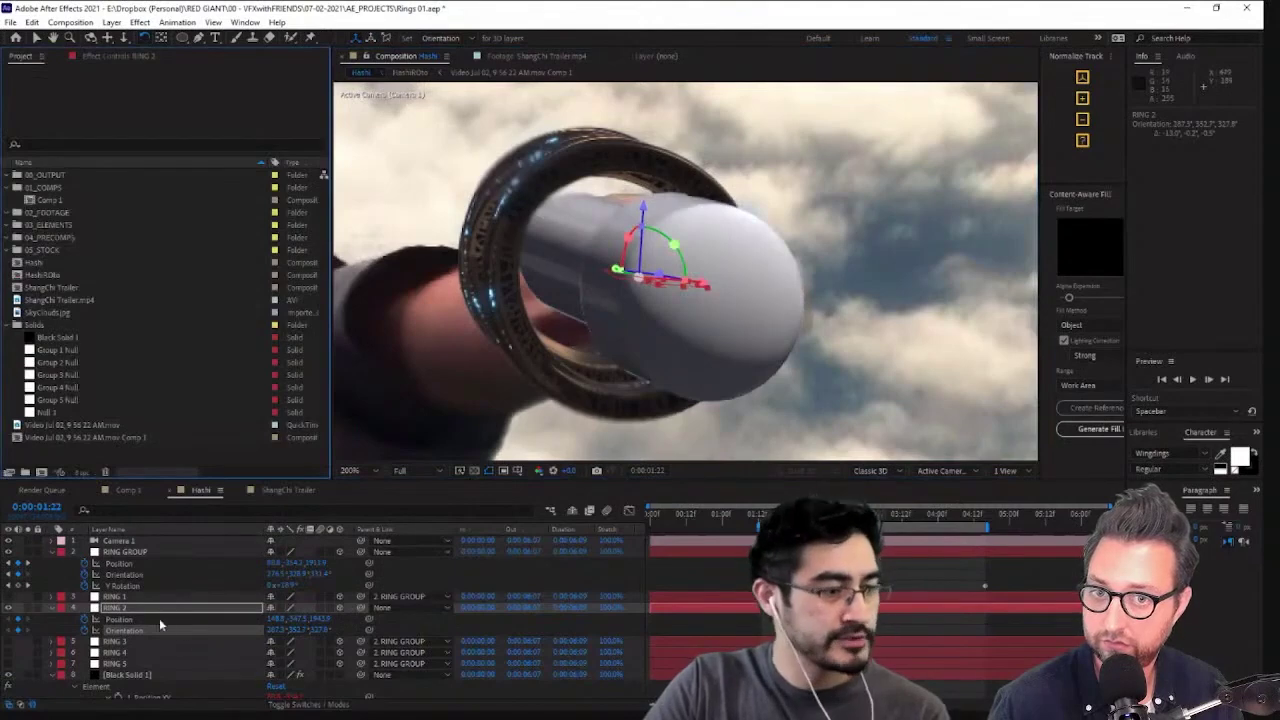
{"action": "left_click", "coordinate": [127, 674]}
{"action": "left_click", "coordinate": [96, 58]}
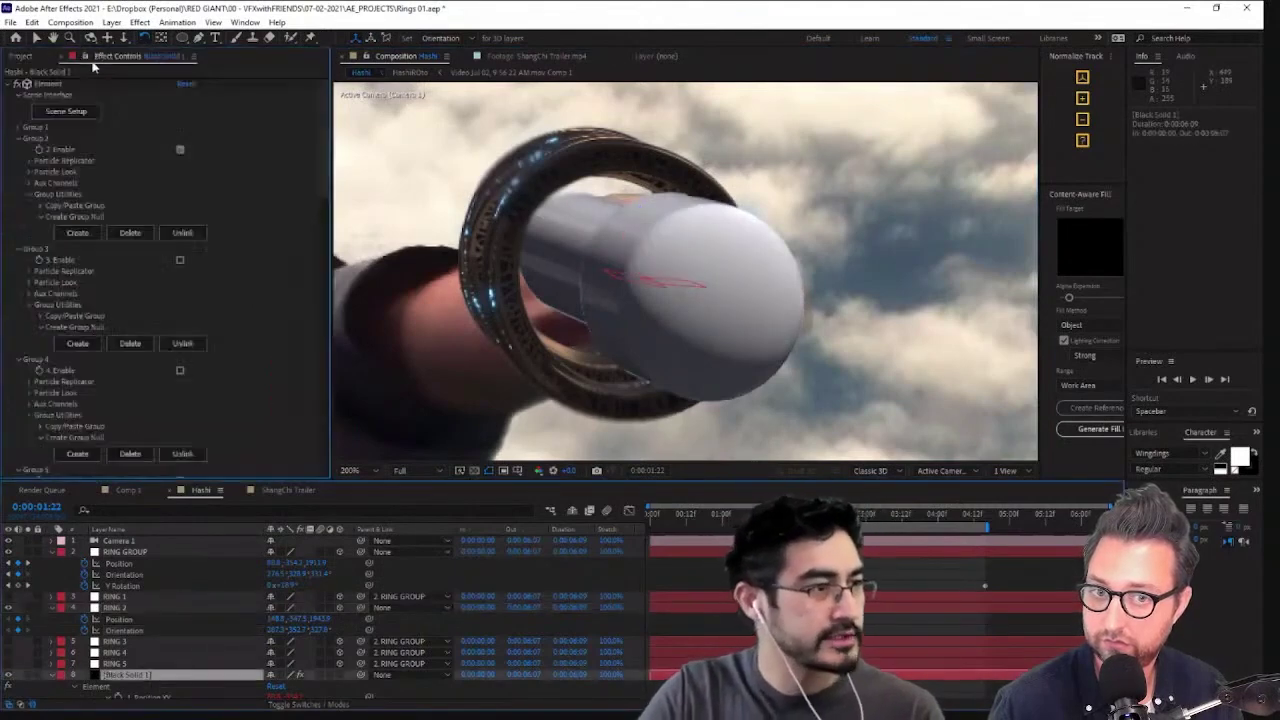
{"action": "left_click", "coordinate": [63, 112]}
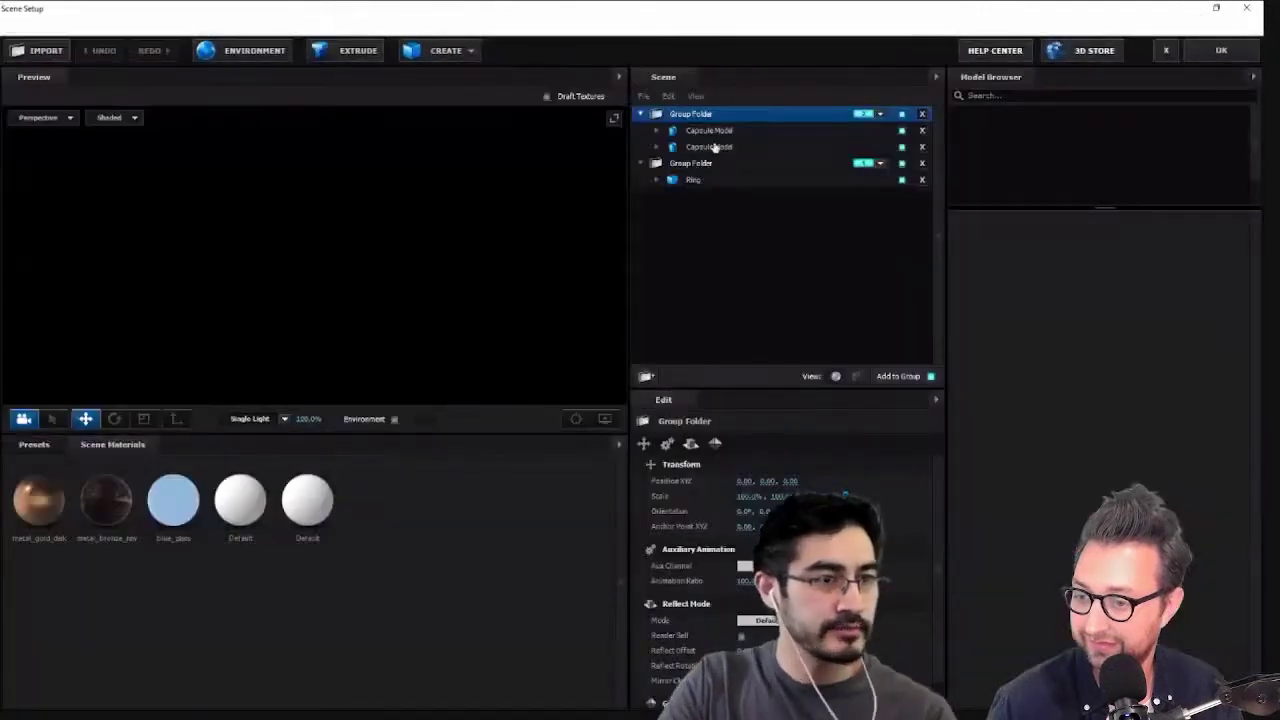
{"action": "left_click", "coordinate": [713, 147]}
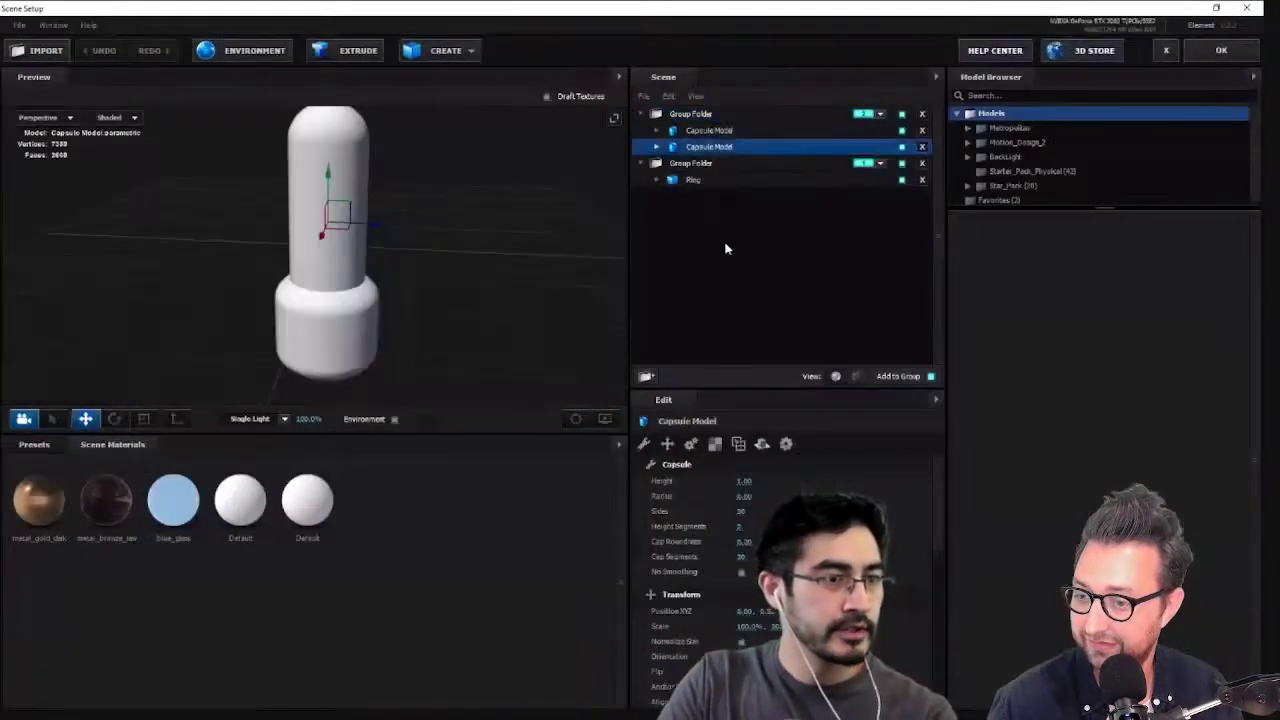
{"action": "key", "text": "Delete"}
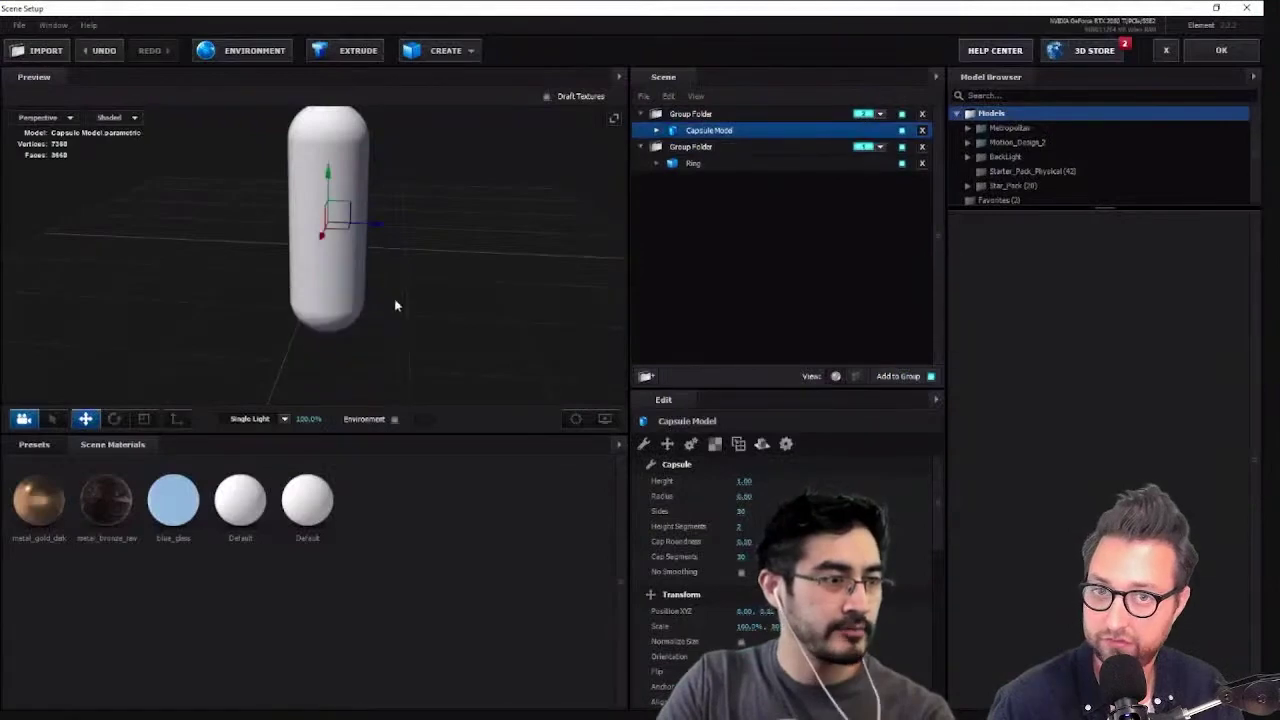
{"action": "left_click", "coordinate": [1219, 51]}
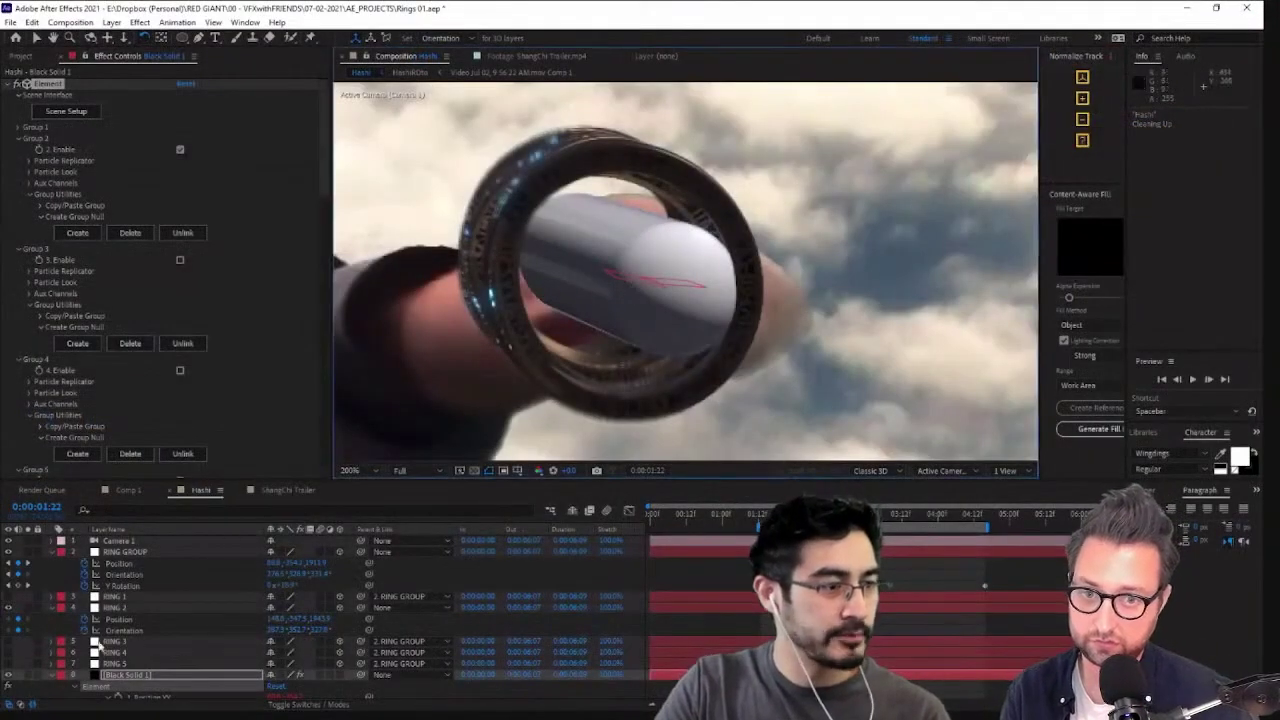
Scale RING 2 to about 108% and nudge it so the remaining capsule fits over the fist inside the rings
{"action": "left_click", "coordinate": [116, 607]}
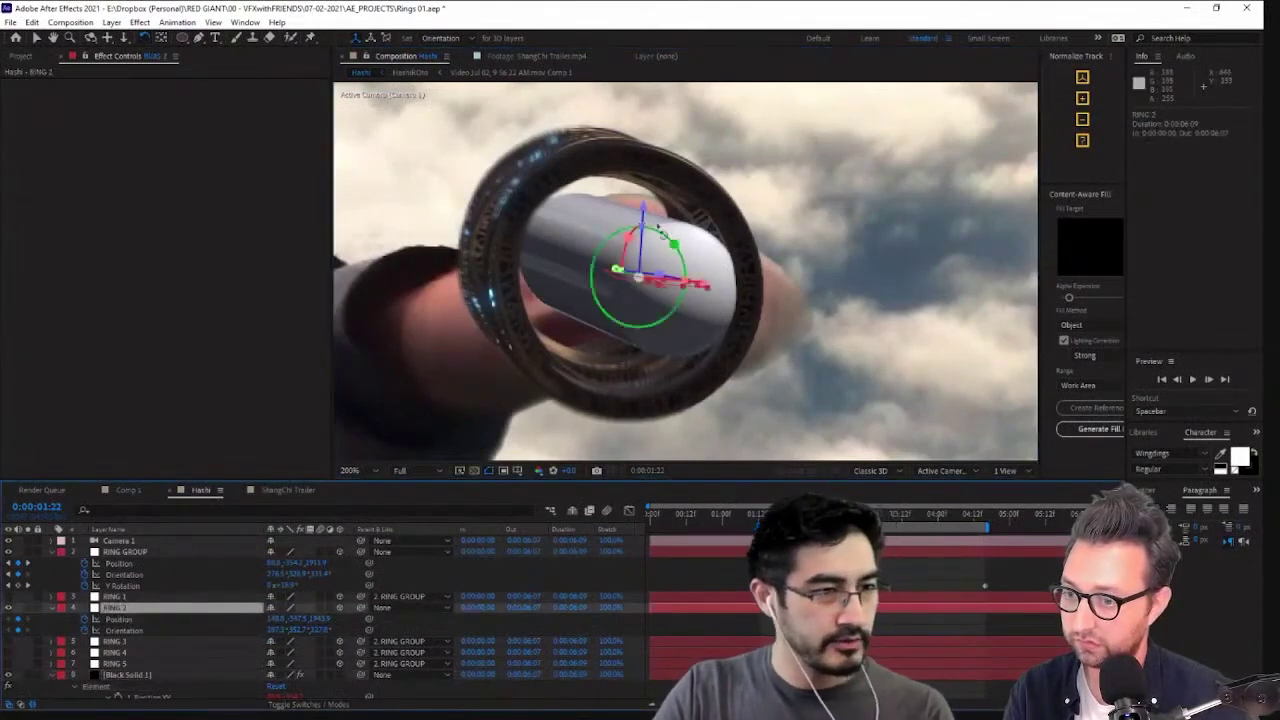
{"action": "key", "text": "v"}
{"action": "left_click_drag", "start_coordinate": [709, 287], "coordinate": [722, 290]}
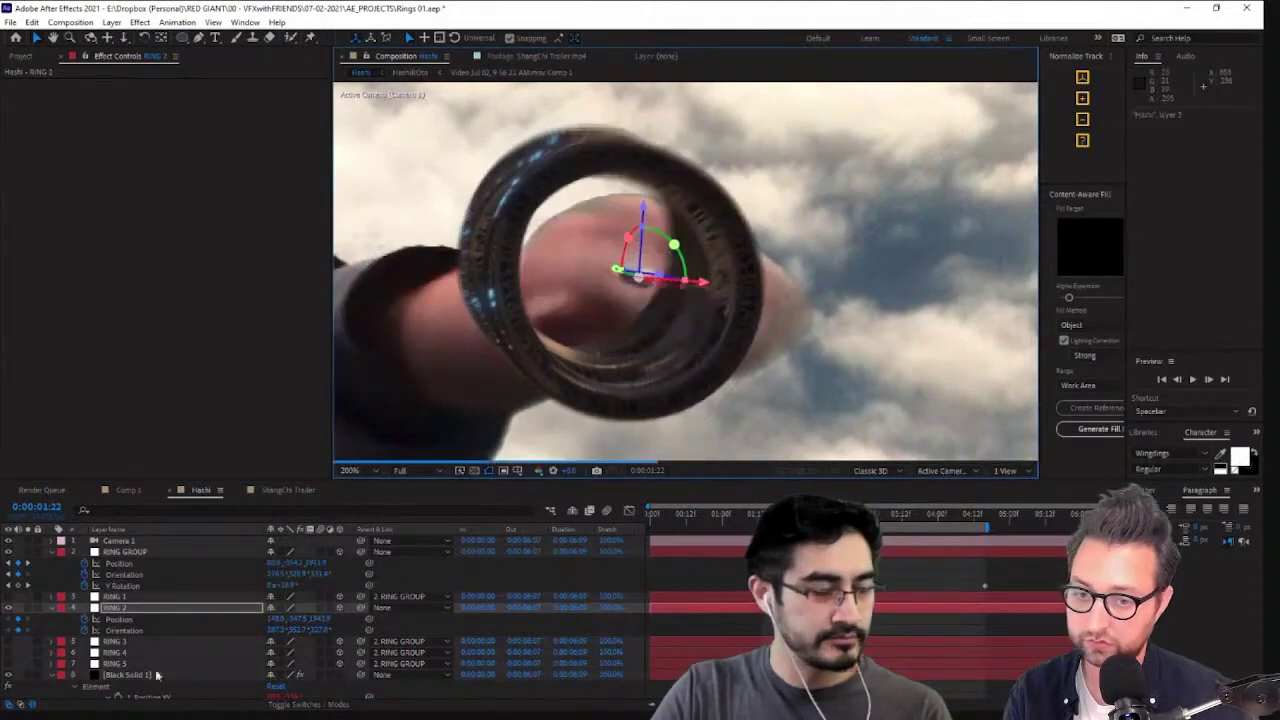
{"action": "key", "text": "s"}
{"action": "left_click_drag", "start_coordinate": [314, 619], "coordinate": [339, 617]}
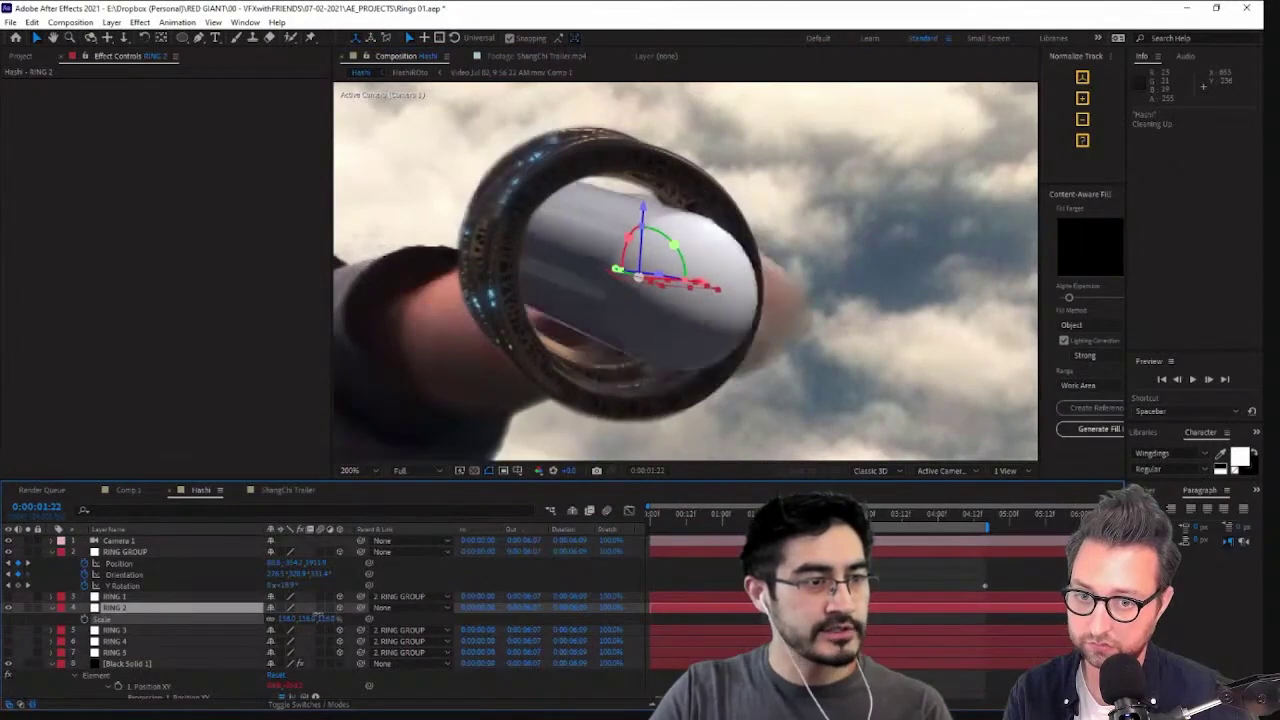
{"action": "left_click_drag", "start_coordinate": [311, 616], "coordinate": [342, 617]}
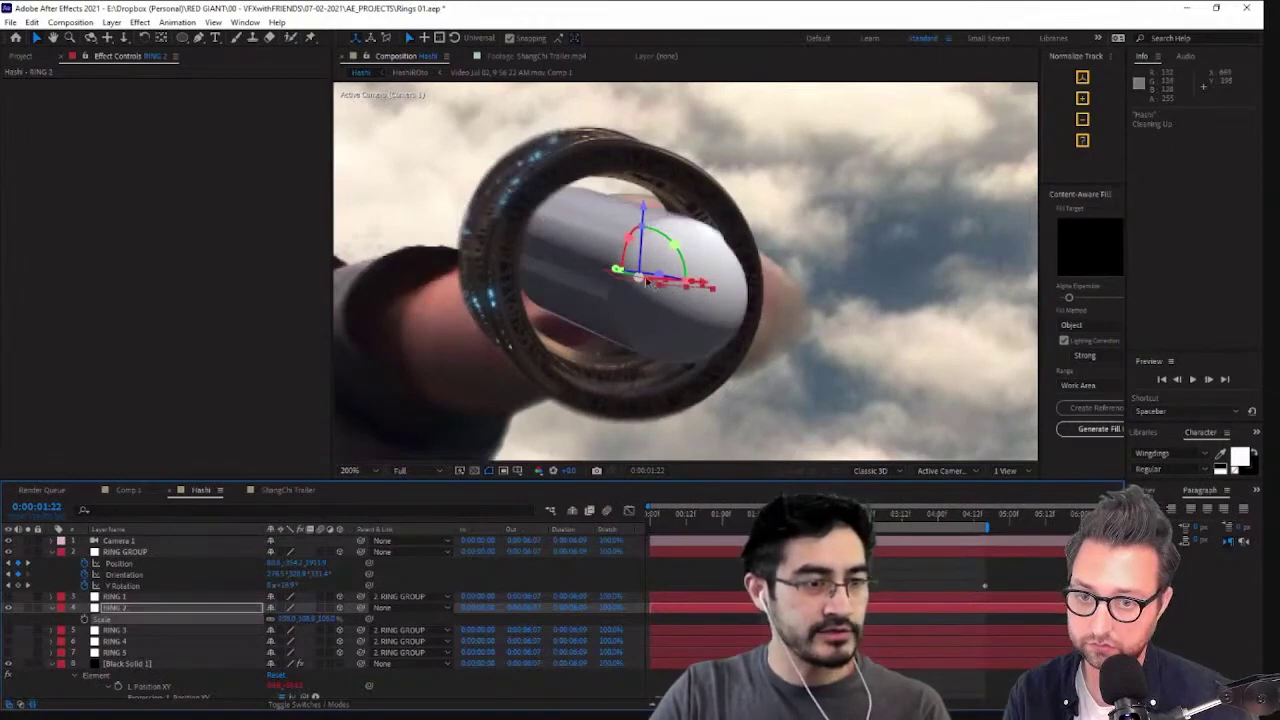
{"action": "left_click_drag", "start_coordinate": [616, 272], "coordinate": [626, 275]}
Go to 0:00:03:22 and examine the engraving and shading of the foreground rings up close and in the full frame
{"action": "left_click", "coordinate": [176, 664]}
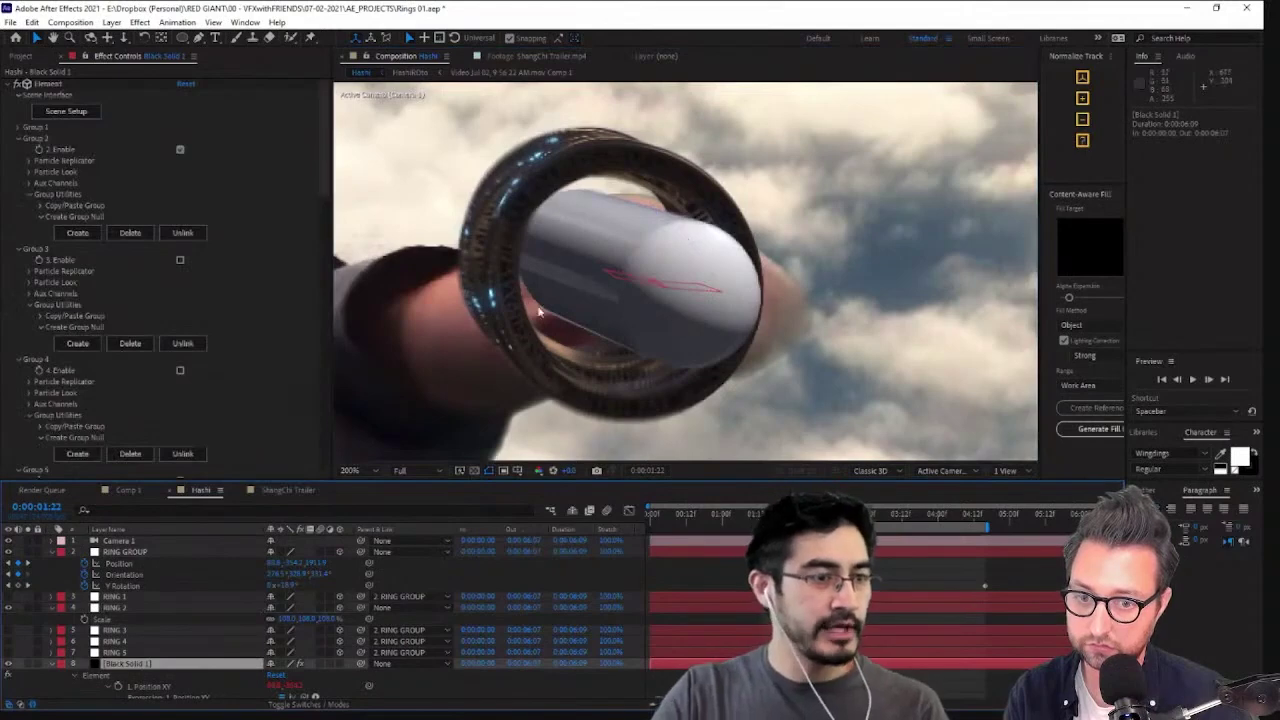
{"action": "scroll", "coordinate": [727, 288], "scroll_direction": "down", "scroll_amount": 4}
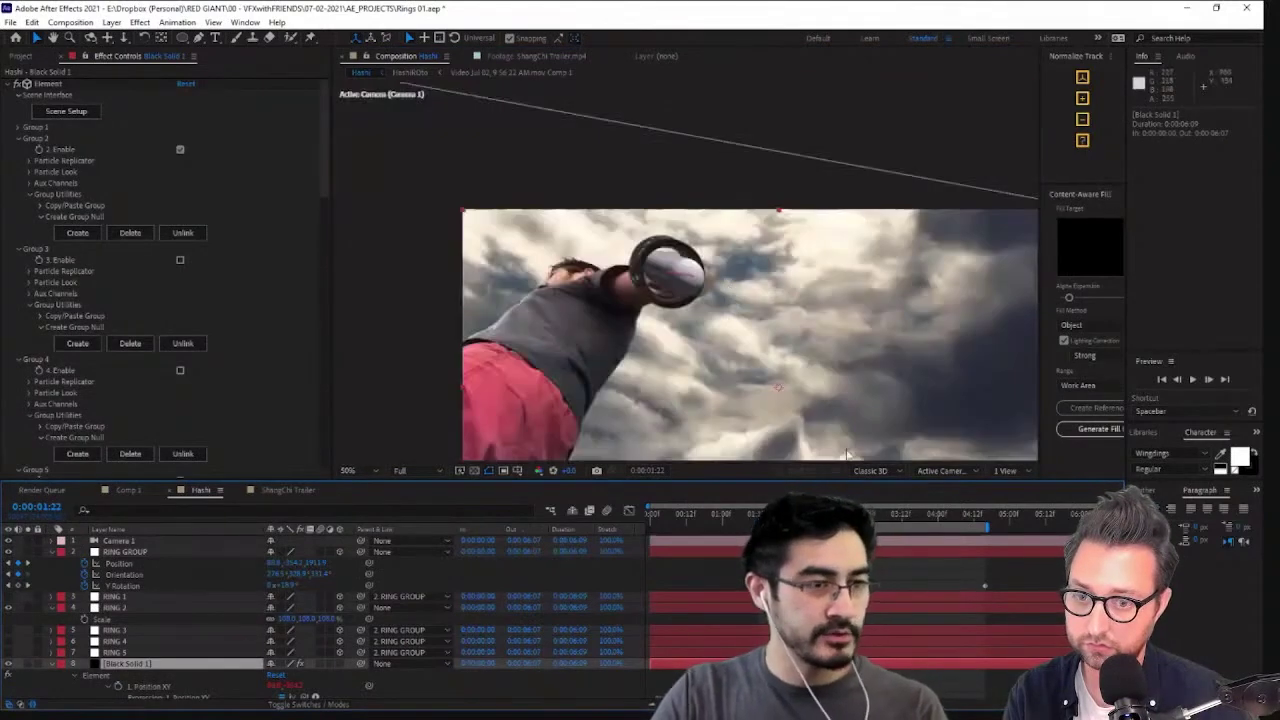
{"action": "left_click", "coordinate": [935, 515]}
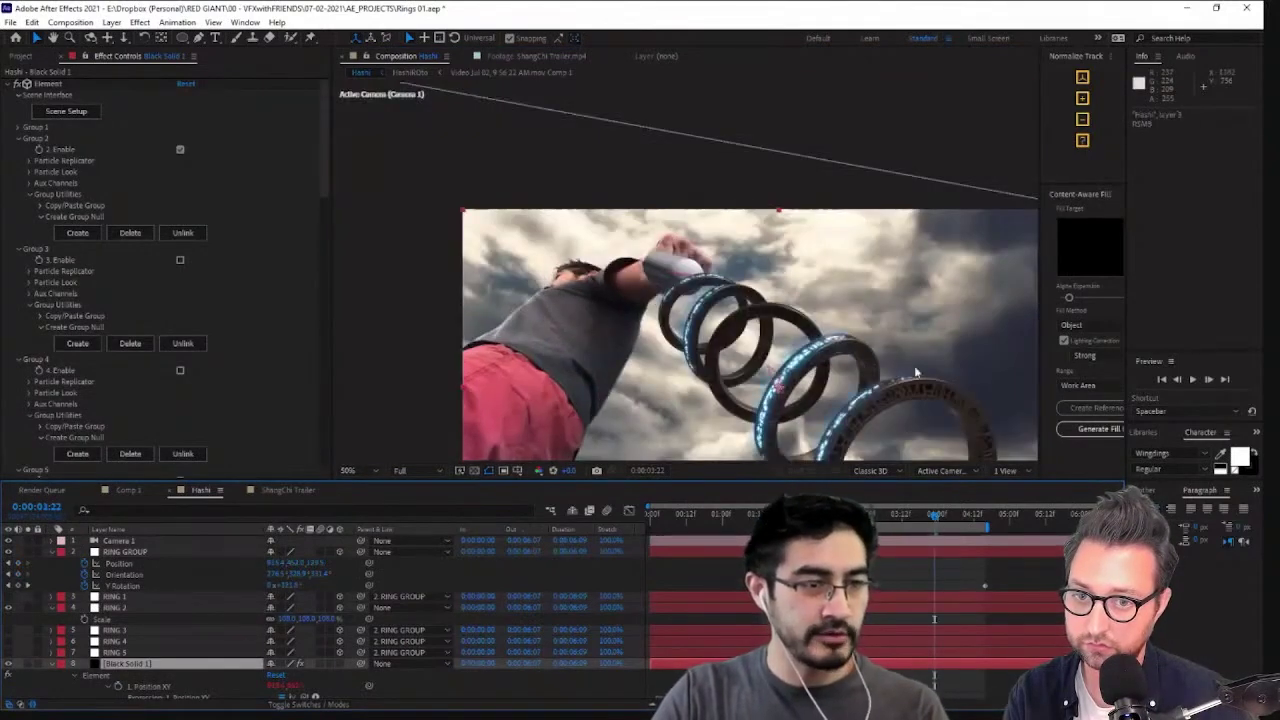
{"action": "scroll", "coordinate": [914, 370], "scroll_direction": "up", "scroll_amount": 3}
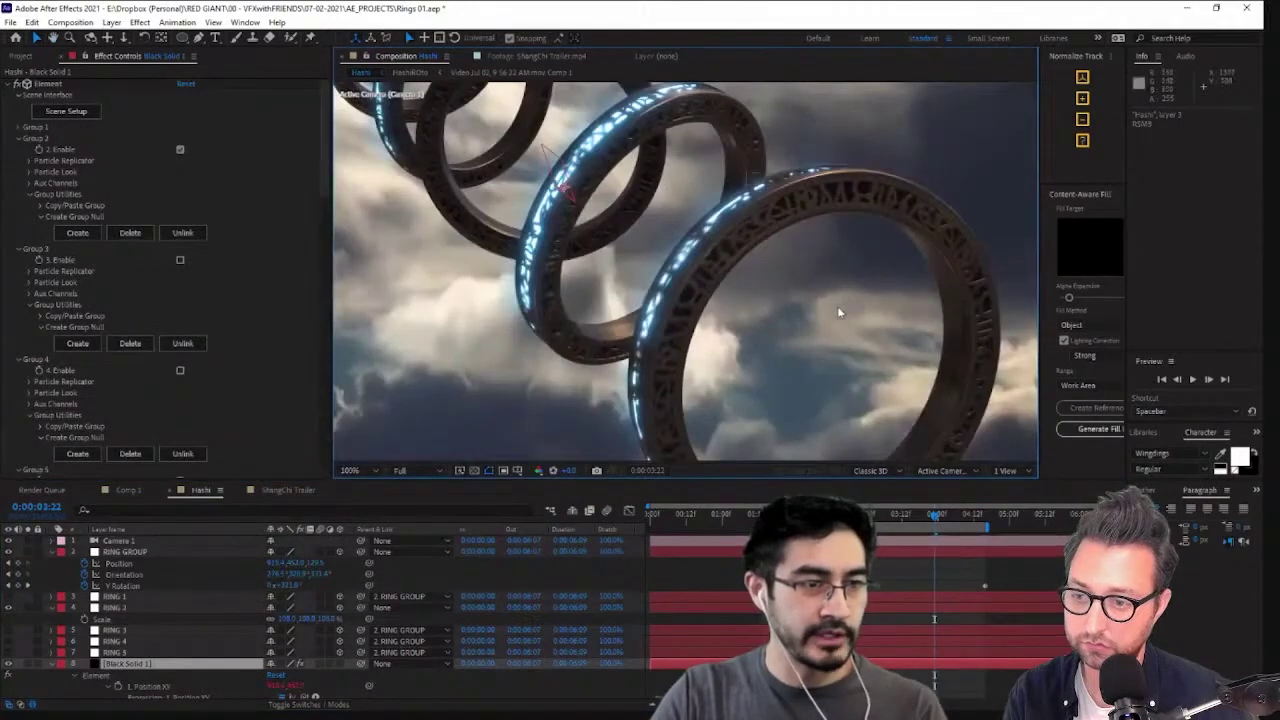
{"action": "scroll", "coordinate": [892, 317], "scroll_direction": "up", "scroll_amount": 3}
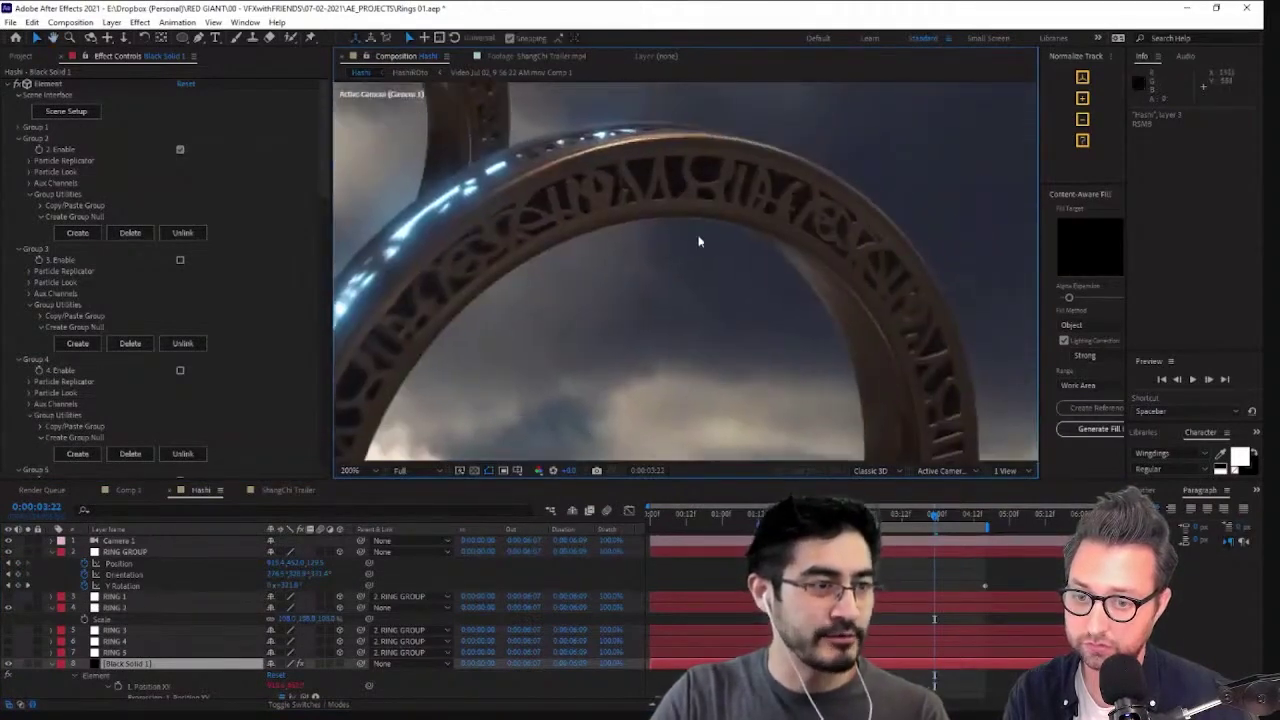
{"action": "scroll", "coordinate": [683, 333], "scroll_direction": "down", "scroll_amount": 4}
{"action": "scroll", "coordinate": [678, 339], "scroll_direction": "up", "scroll_amount": 2}
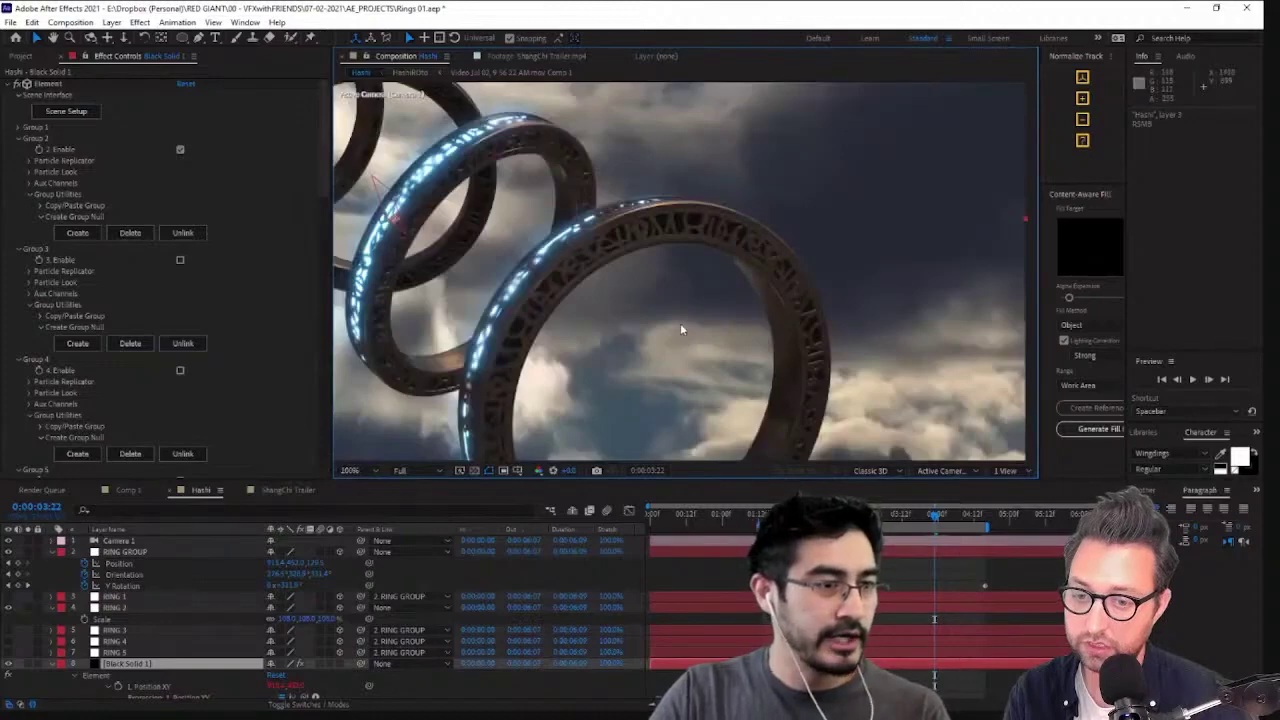
{"action": "left_click_drag", "start_coordinate": [629, 277], "coordinate": [840, 353]}
{"action": "scroll", "coordinate": [637, 274], "scroll_direction": "down", "scroll_amount": 3}
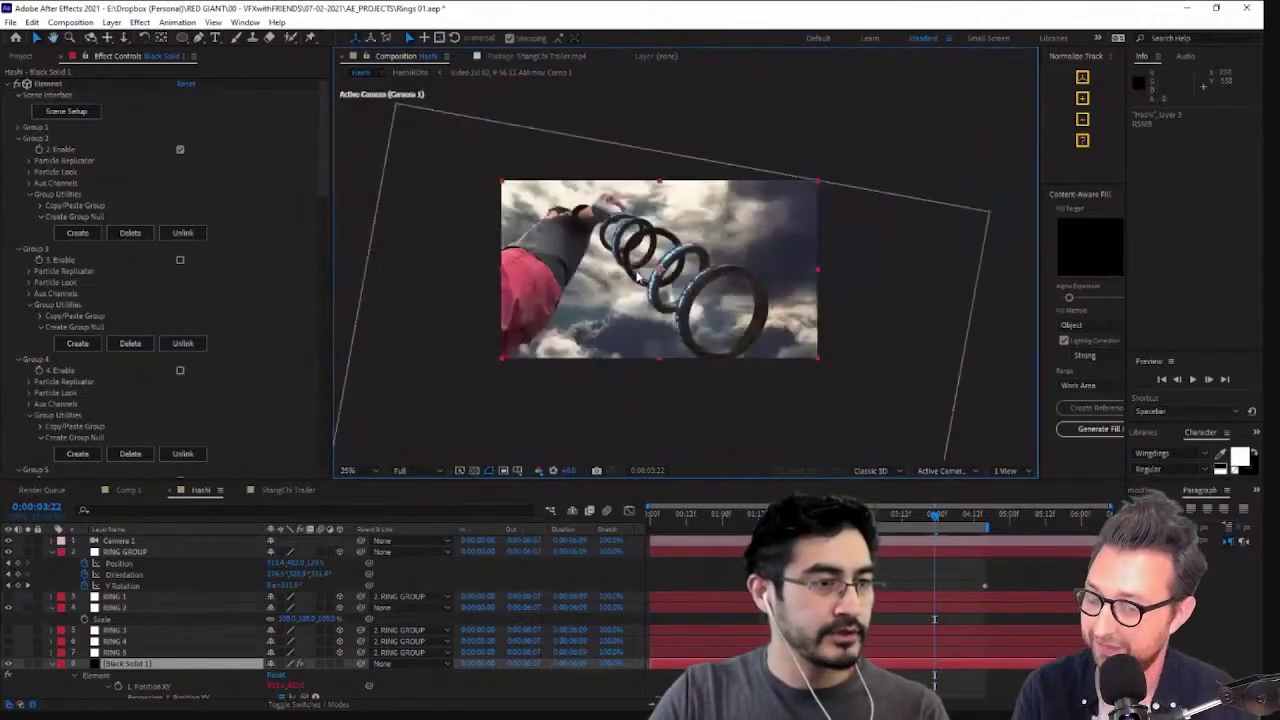
{"action": "scroll", "coordinate": [638, 276], "scroll_direction": "up", "scroll_amount": 2}
Add a new Spot light to the composition with the offered settings
{"action": "left_click", "coordinate": [111, 22]}
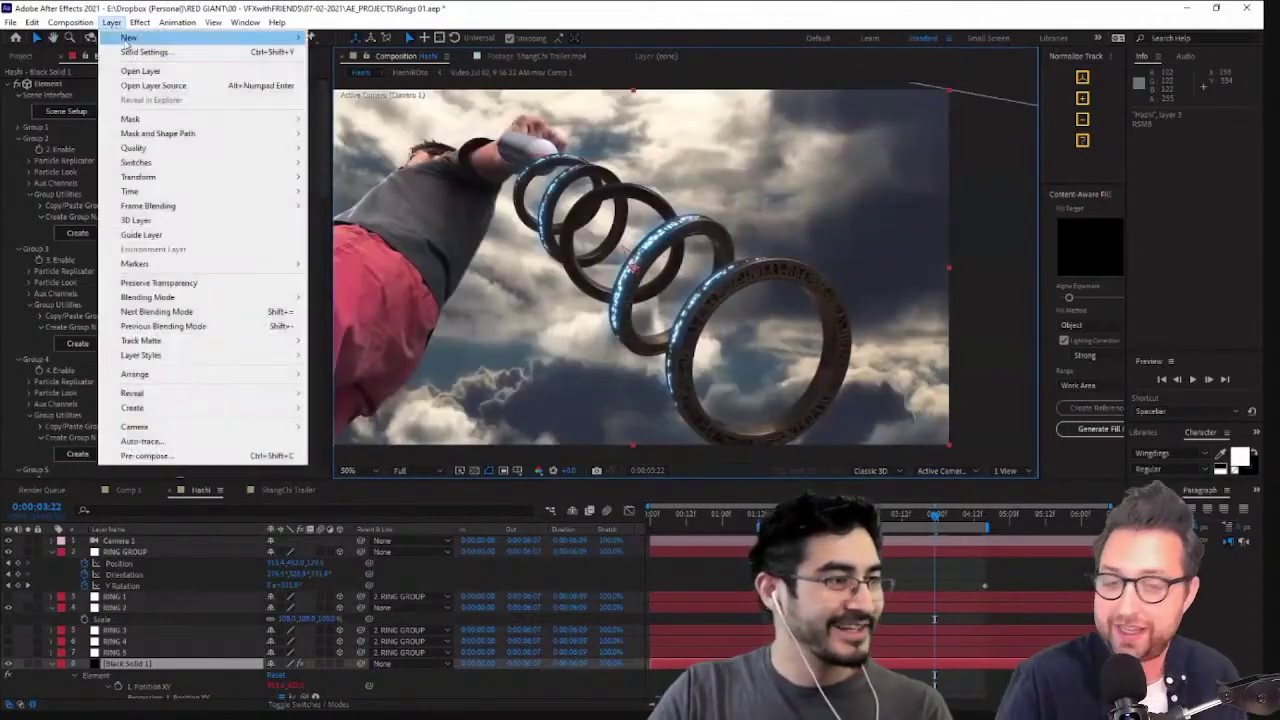
{"action": "mouse_move", "coordinate": [130, 30]}
{"action": "left_click", "coordinate": [340, 66]}
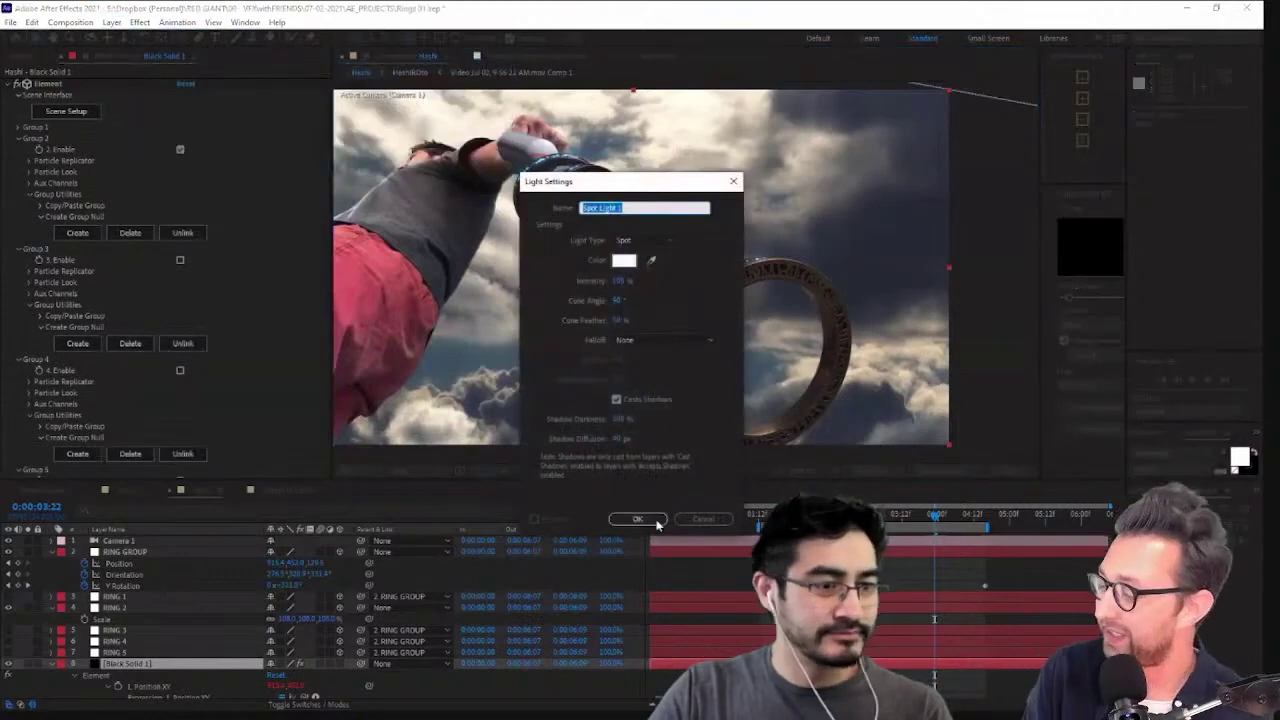
{"action": "left_click", "coordinate": [655, 521]}
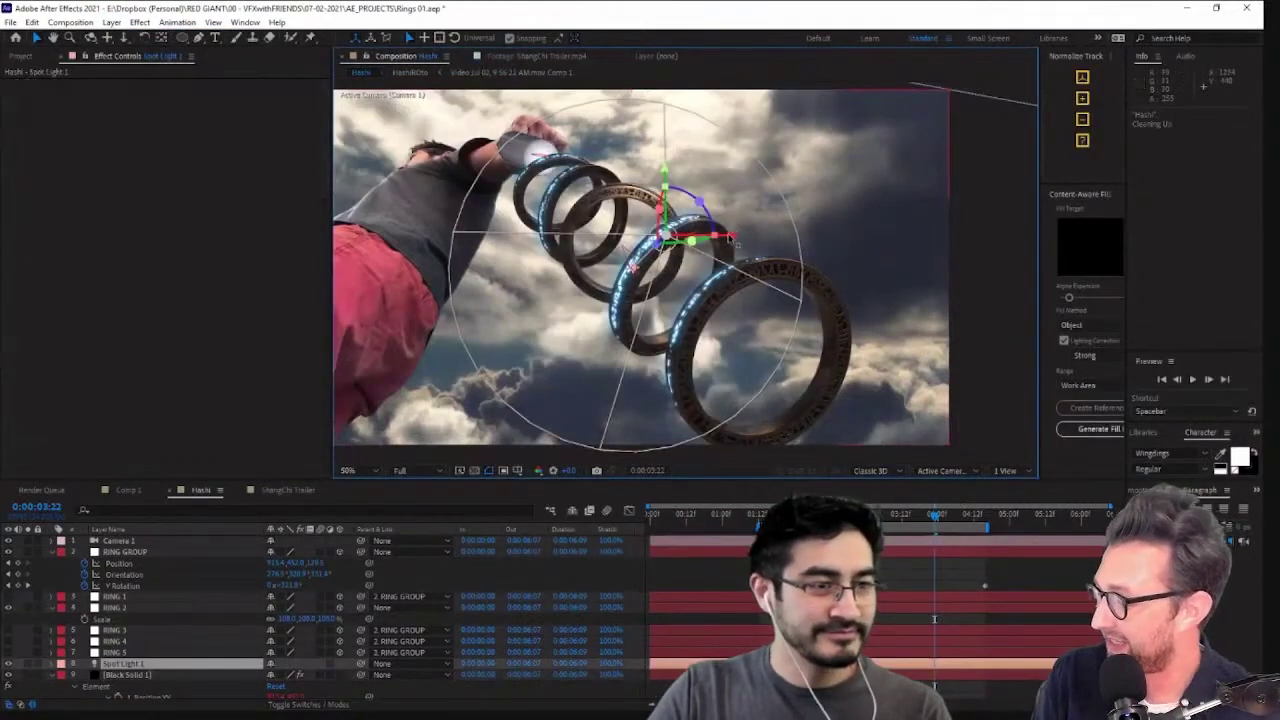
Move Spot Light 1 up and away from the rings, and push it in depth to the frame edge beside the figure
{"action": "left_click_drag", "start_coordinate": [728, 237], "coordinate": [525, 320]}
{"action": "scroll", "coordinate": [516, 228], "scroll_direction": "down", "scroll_amount": 2}
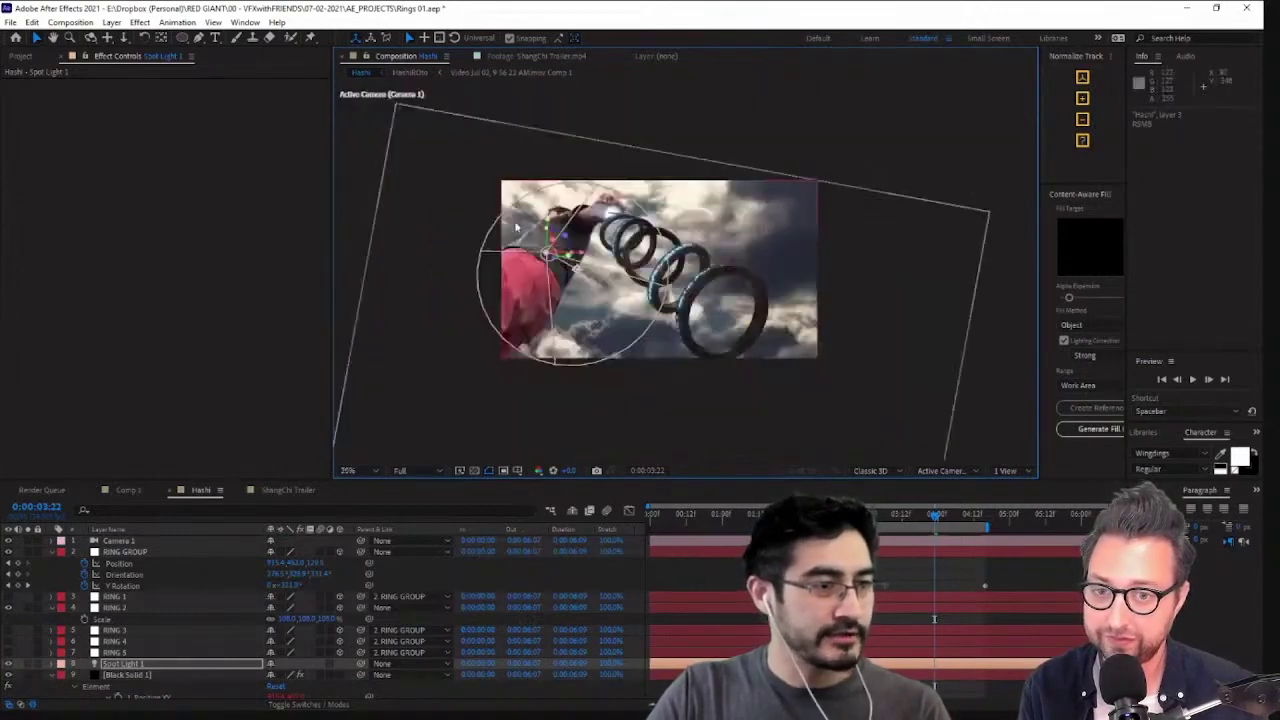
{"action": "left_click_drag", "start_coordinate": [554, 189], "coordinate": [554, 101]}
{"action": "left_click_drag", "start_coordinate": [590, 140], "coordinate": [400, 125]}
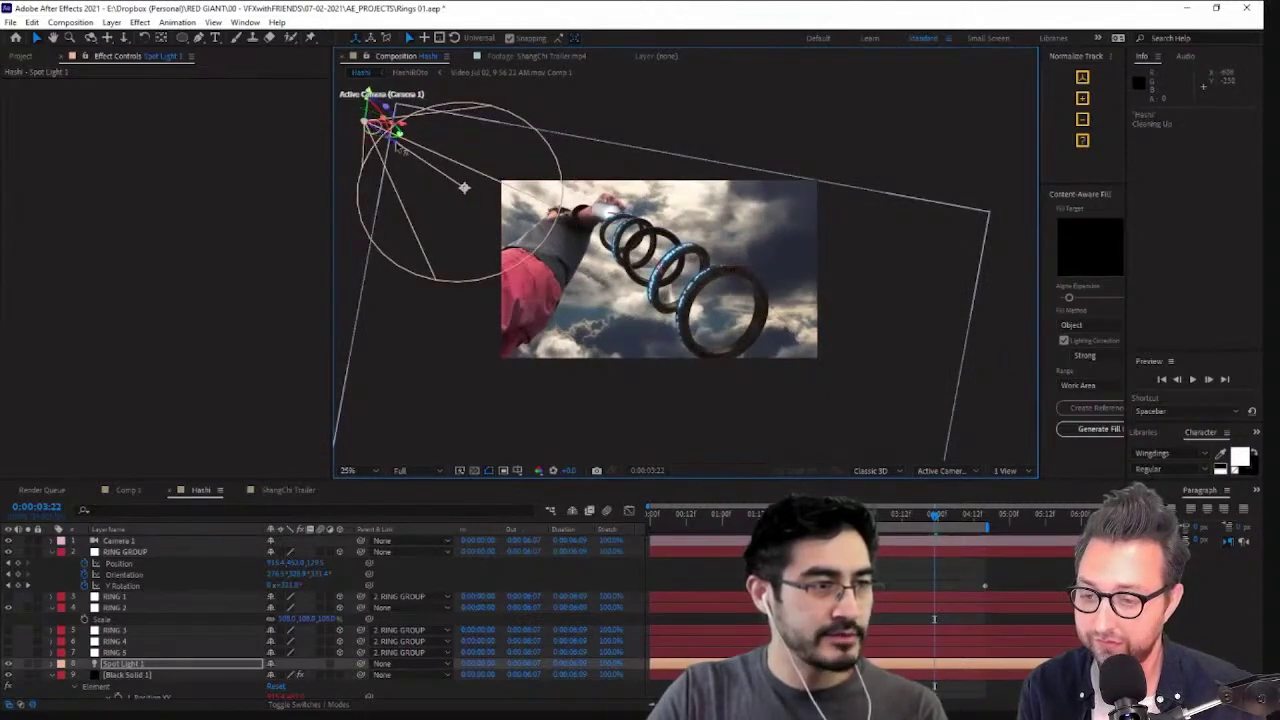
{"action": "left_click_drag", "start_coordinate": [404, 150], "coordinate": [519, 226]}
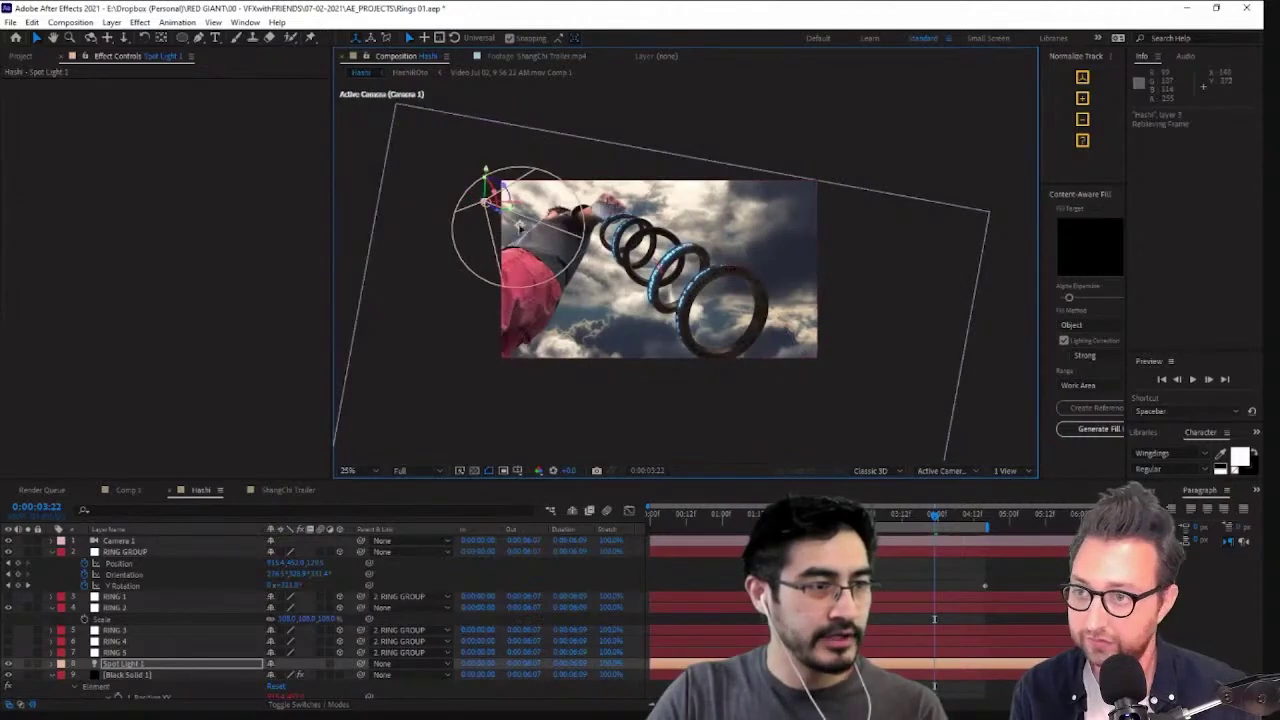
Shift Spot Light 1's Point of Interest in space so the light aims across the foreground rings
{"action": "key", "text": "a"}
{"action": "scroll", "coordinate": [330, 637], "scroll_direction": "down", "scroll_amount": 3}
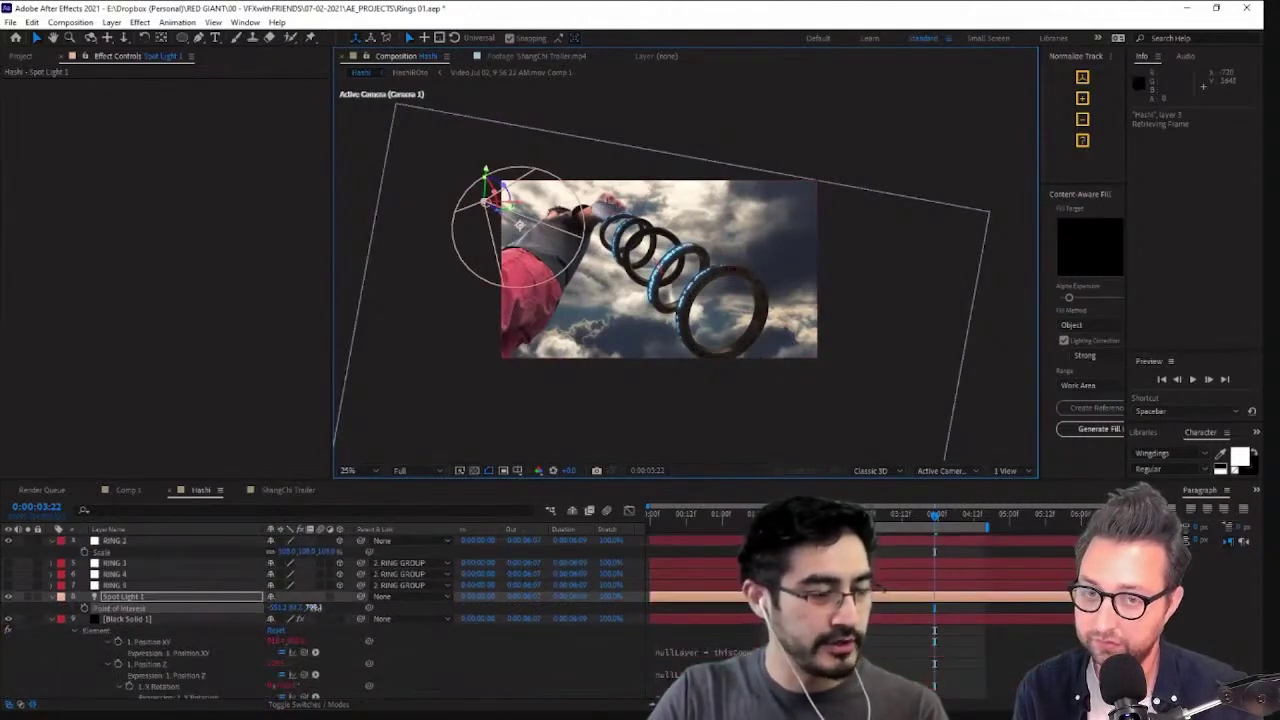
{"action": "left_click_drag", "start_coordinate": [313, 607], "coordinate": [1129, 422]}
{"action": "scroll", "coordinate": [802, 318], "scroll_direction": "up", "scroll_amount": 2}
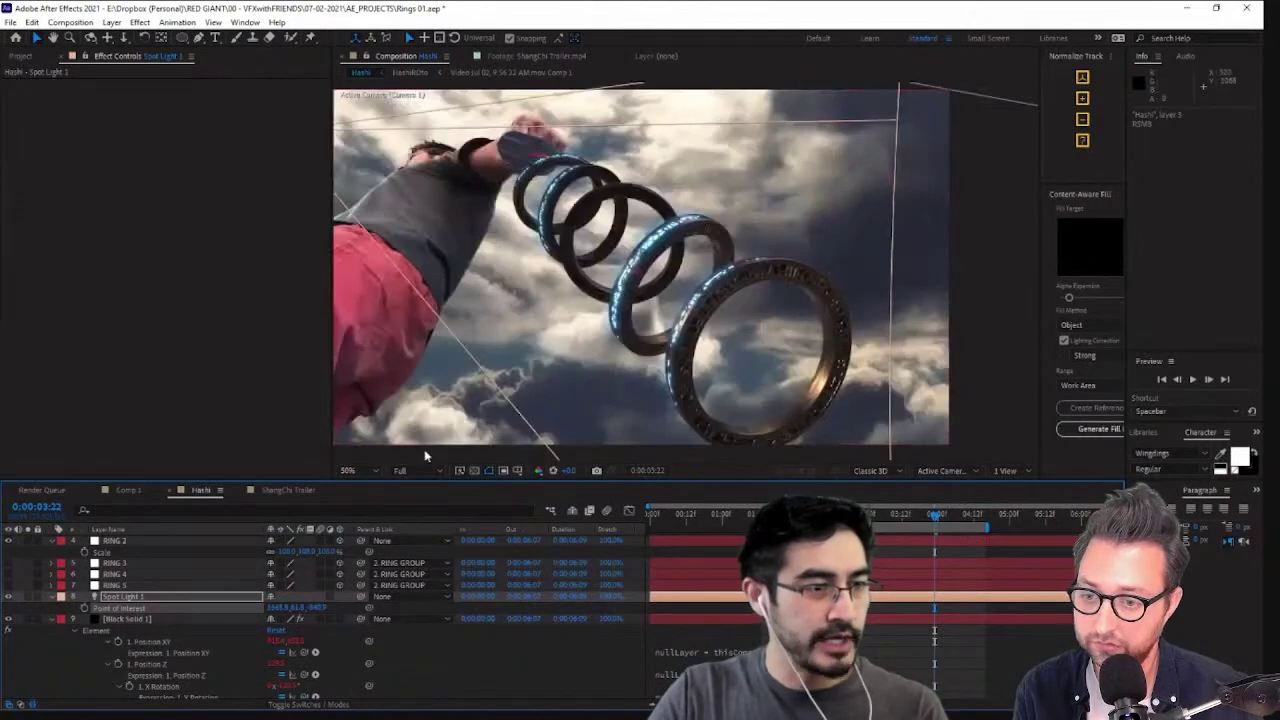
Raise Spot Light 1's Intensity to about 297%
{"action": "key", "text": "a"}
{"action": "key", "text": "a"}
{"action": "left_click_drag", "start_coordinate": [278, 620], "coordinate": [380, 618]}
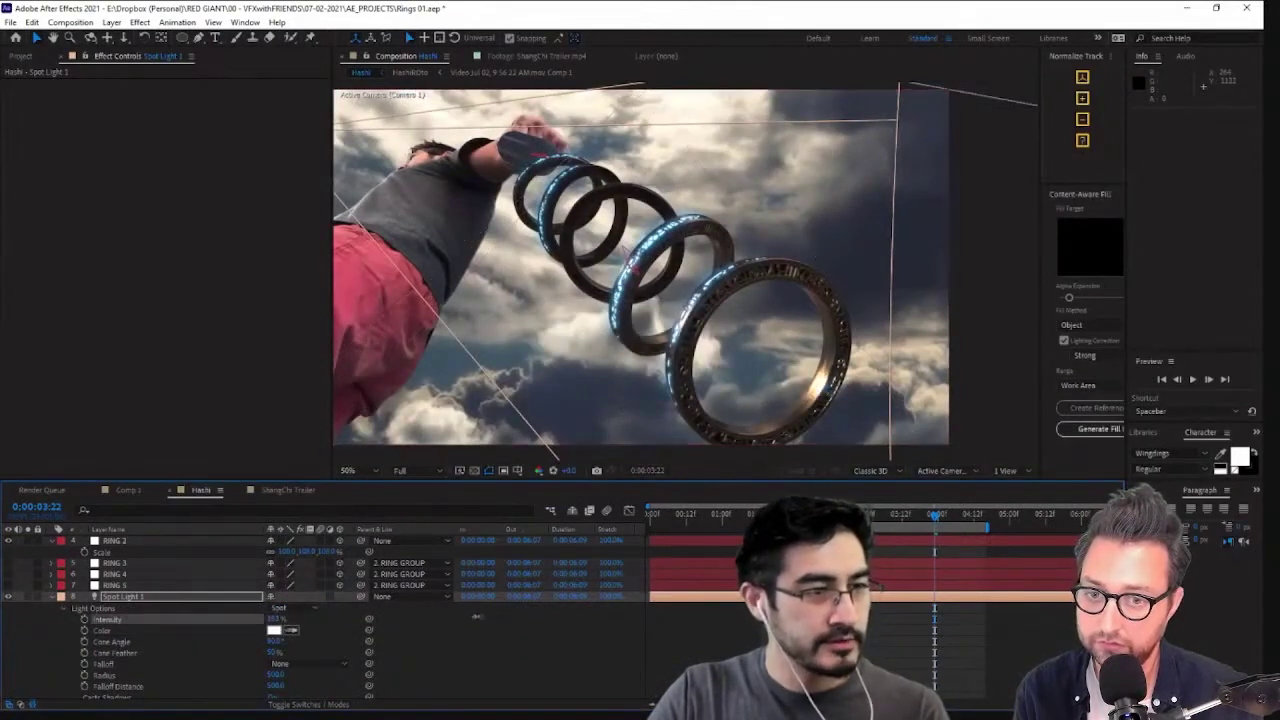
{"action": "left_click_drag", "start_coordinate": [478, 617], "coordinate": [416, 629]}
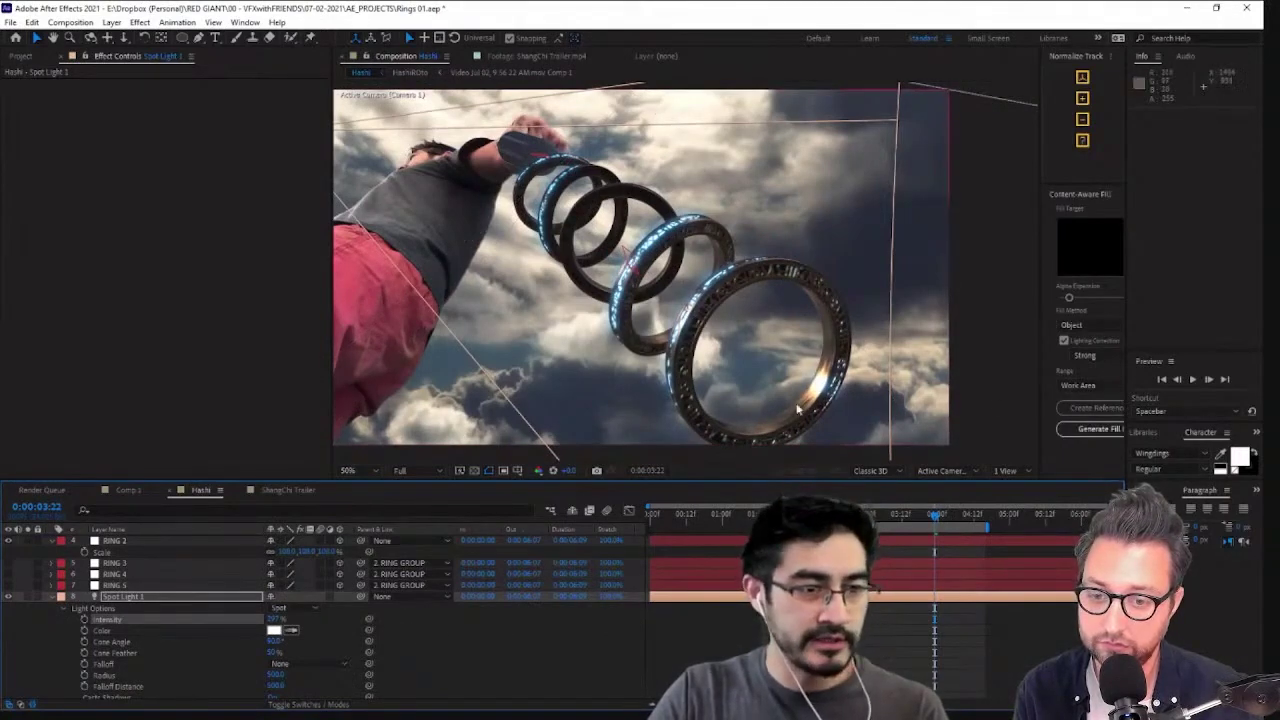
Pull Spot Light 1 much farther out beyond the frame edge on the figure's side and check the shading on the rings
{"action": "key", "text": "comma"}
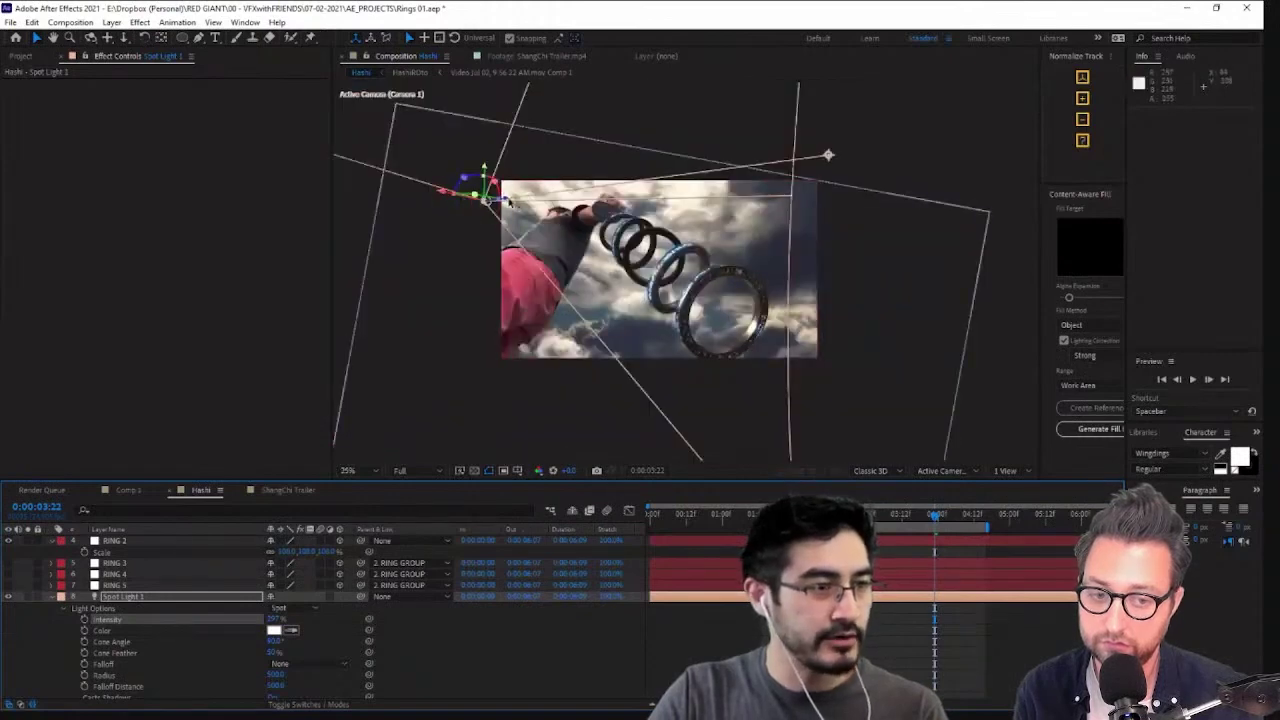
{"action": "left_click_drag", "start_coordinate": [507, 200], "coordinate": [110, 280]}
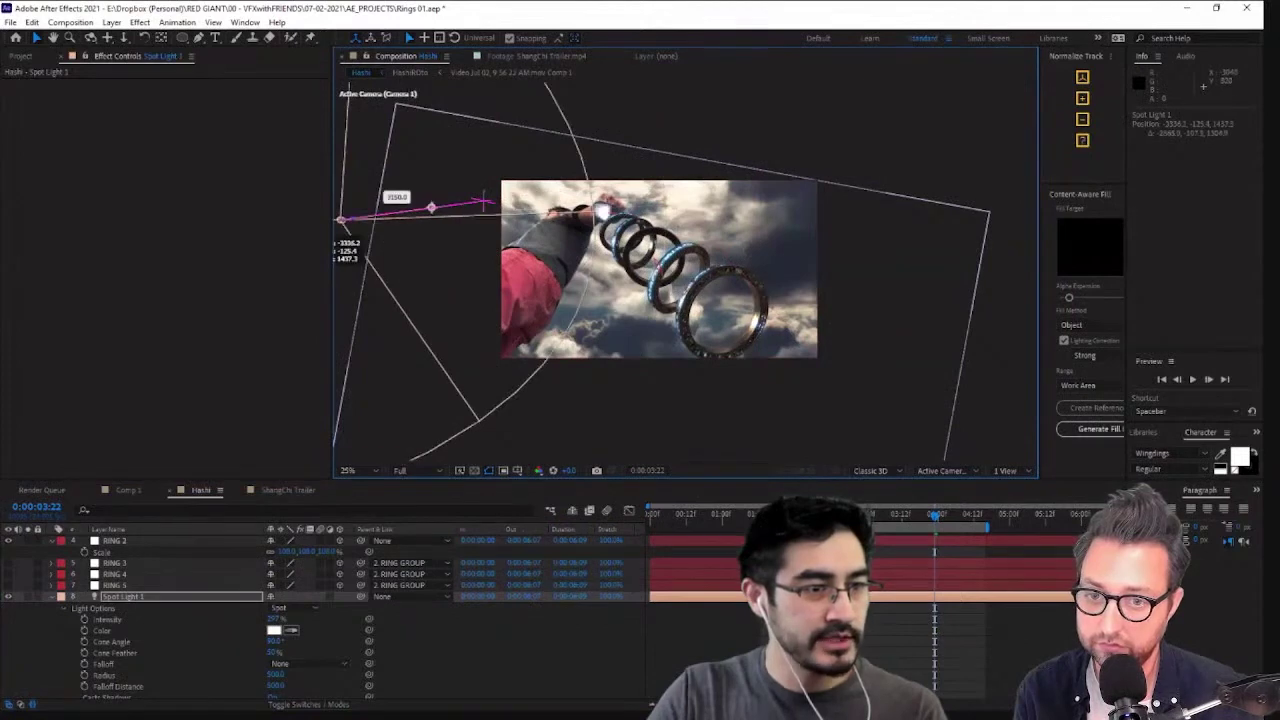
{"action": "left_click_drag", "start_coordinate": [38, 316], "coordinate": [263, 313]}
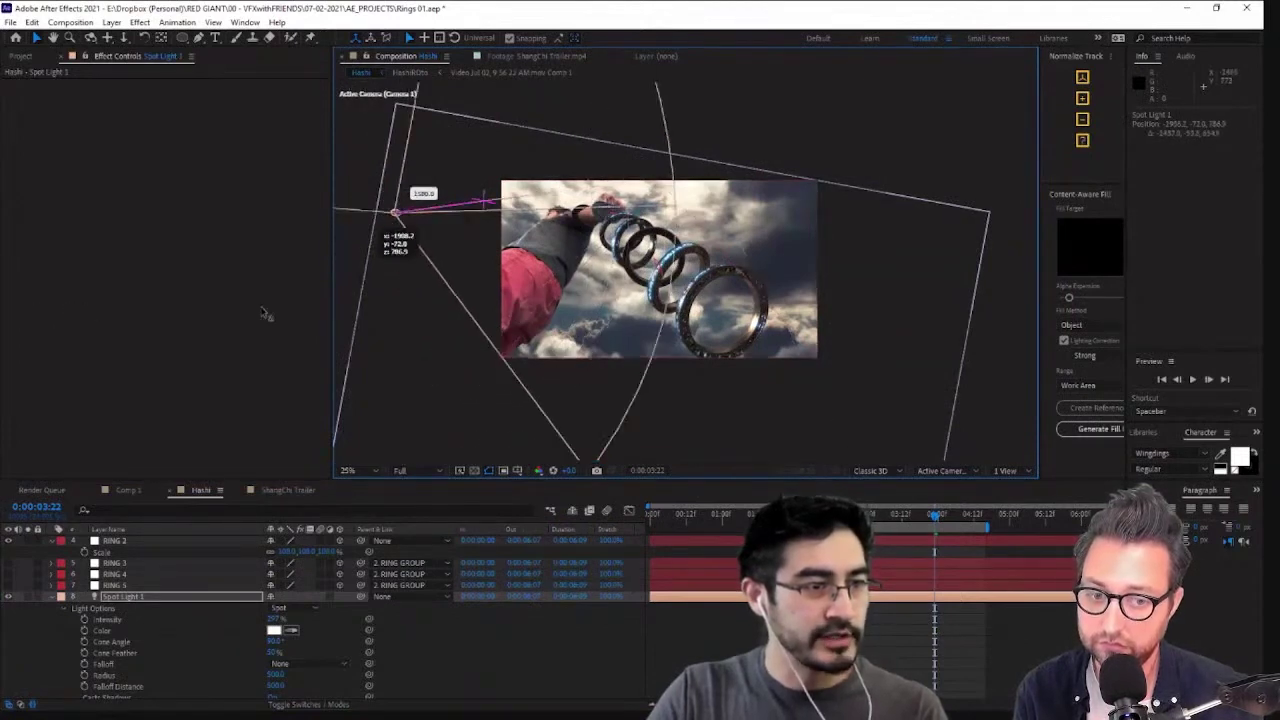
{"action": "left_click_drag", "start_coordinate": [186, 340], "coordinate": [176, 340]}
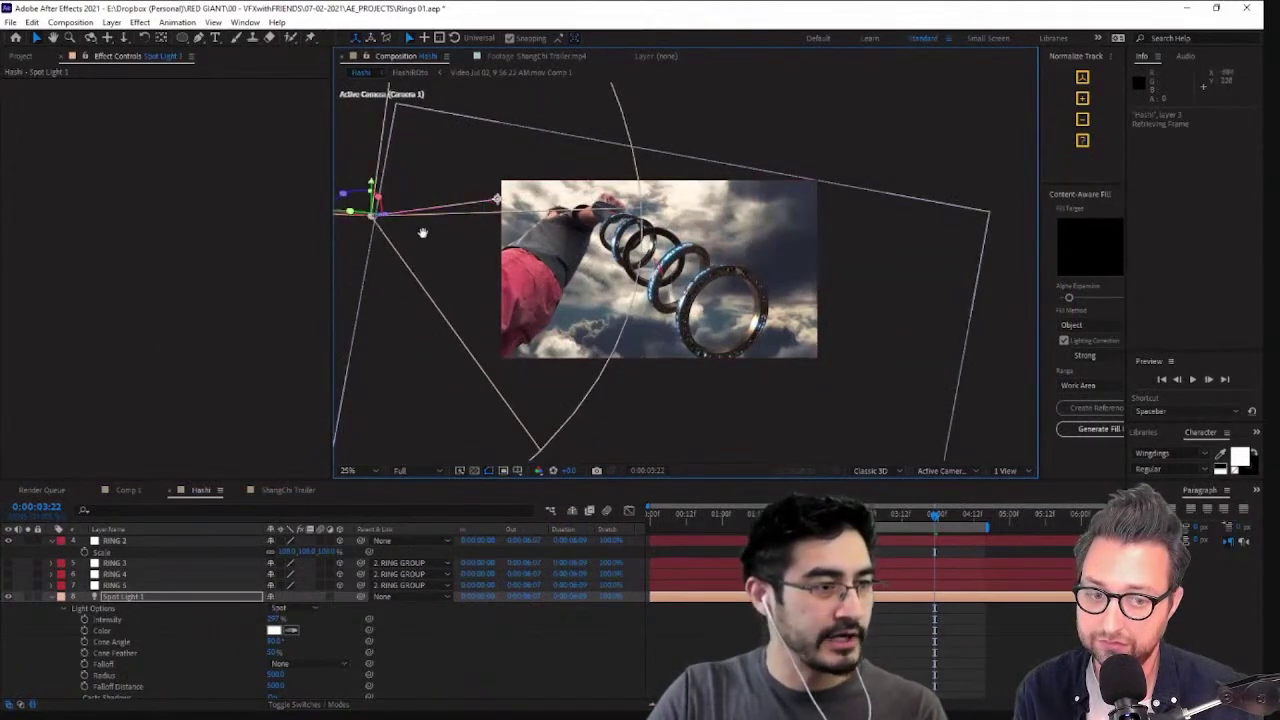
{"action": "left_click_drag", "start_coordinate": [423, 233], "coordinate": [530, 317]}
{"action": "left_click_drag", "start_coordinate": [428, 290], "coordinate": [93, 362]}
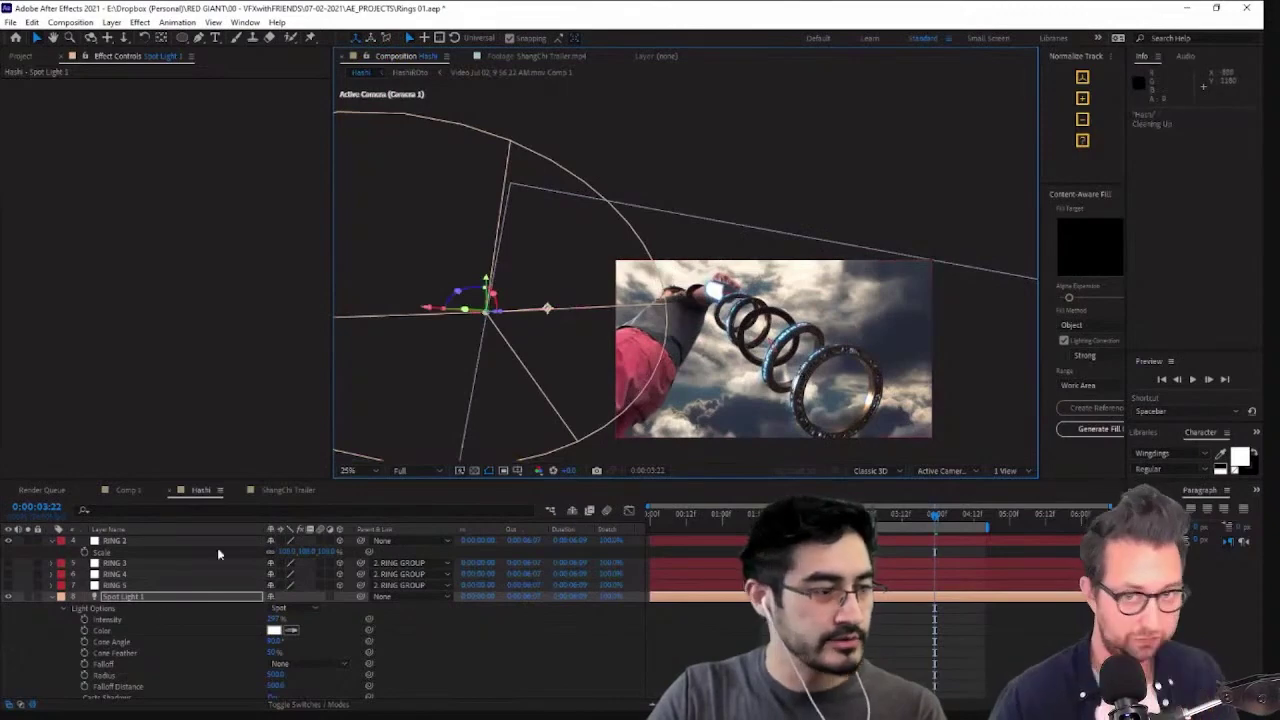
{"action": "scroll", "coordinate": [877, 229], "scroll_direction": "down", "scroll_amount": 2}
{"action": "scroll", "coordinate": [877, 229], "scroll_direction": "up", "scroll_amount": 4}
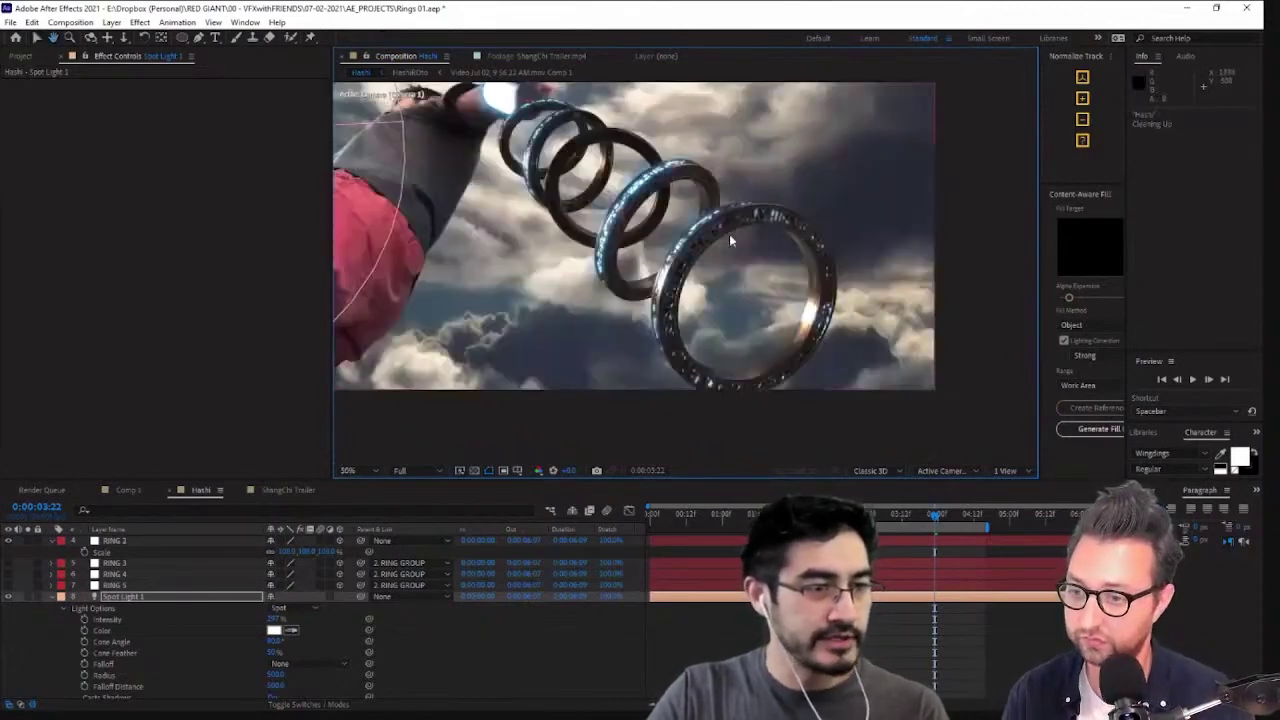
{"action": "scroll", "coordinate": [730, 240], "scroll_direction": "up", "scroll_amount": 2}
{"action": "scroll", "coordinate": [731, 244], "scroll_direction": "down", "scroll_amount": 2}
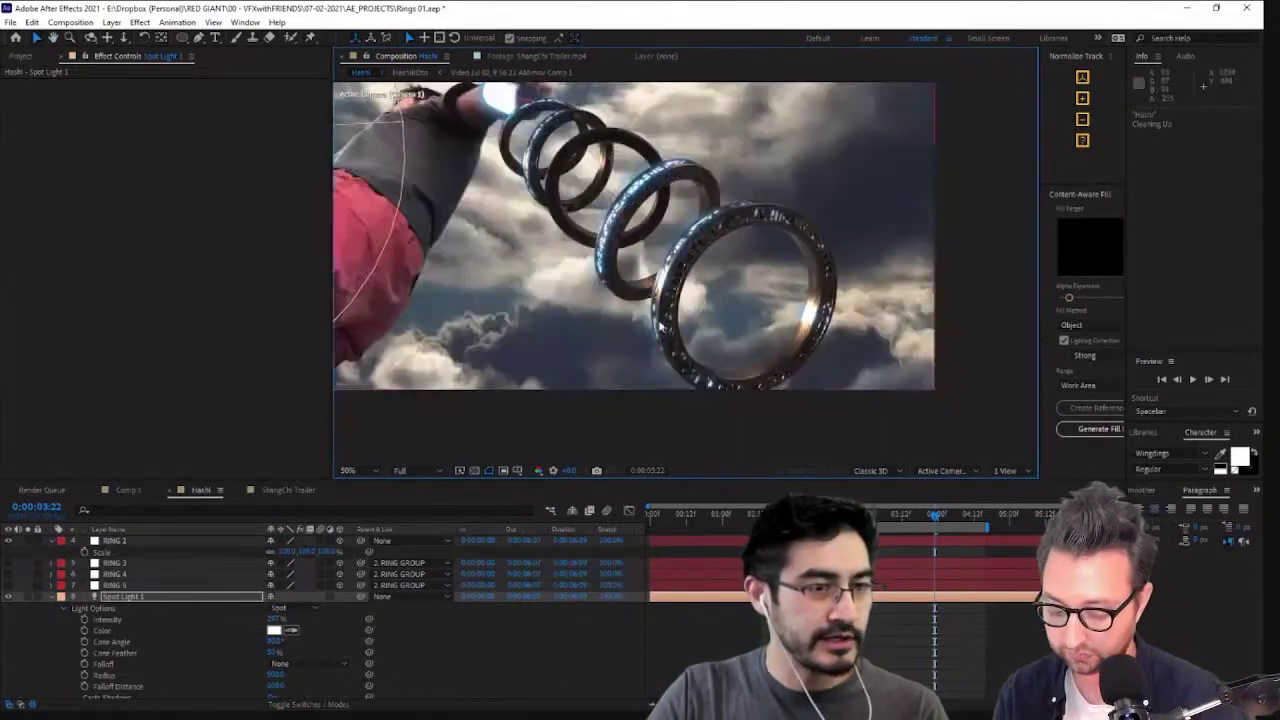
Set Add Lighting to Dramatic in the Lighting render settings of the Element effect on Black Solid 1
{"action": "left_click", "coordinate": [52, 597]}
{"action": "scroll", "coordinate": [149, 600], "scroll_direction": "down", "scroll_amount": 3}
{"action": "scroll", "coordinate": [150, 571], "scroll_direction": "up", "scroll_amount": 1}
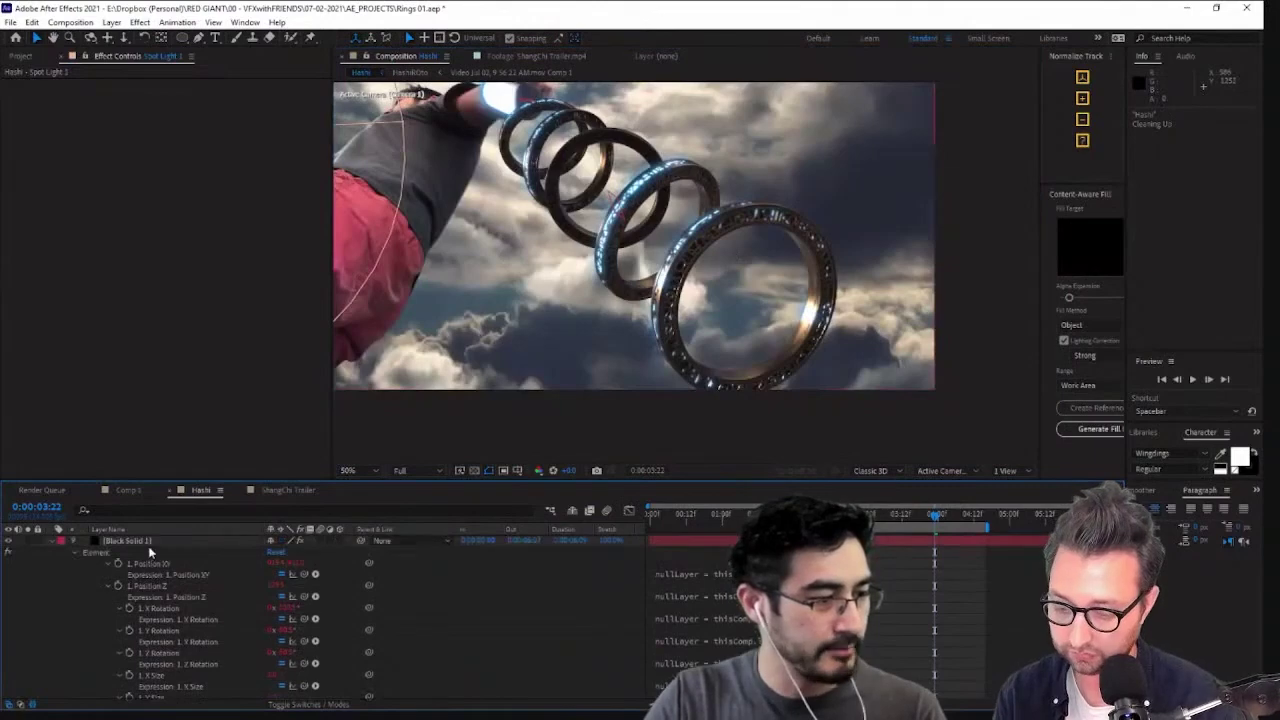
{"action": "left_click", "coordinate": [148, 542]}
{"action": "scroll", "coordinate": [78, 220], "scroll_direction": "down", "scroll_amount": 5}
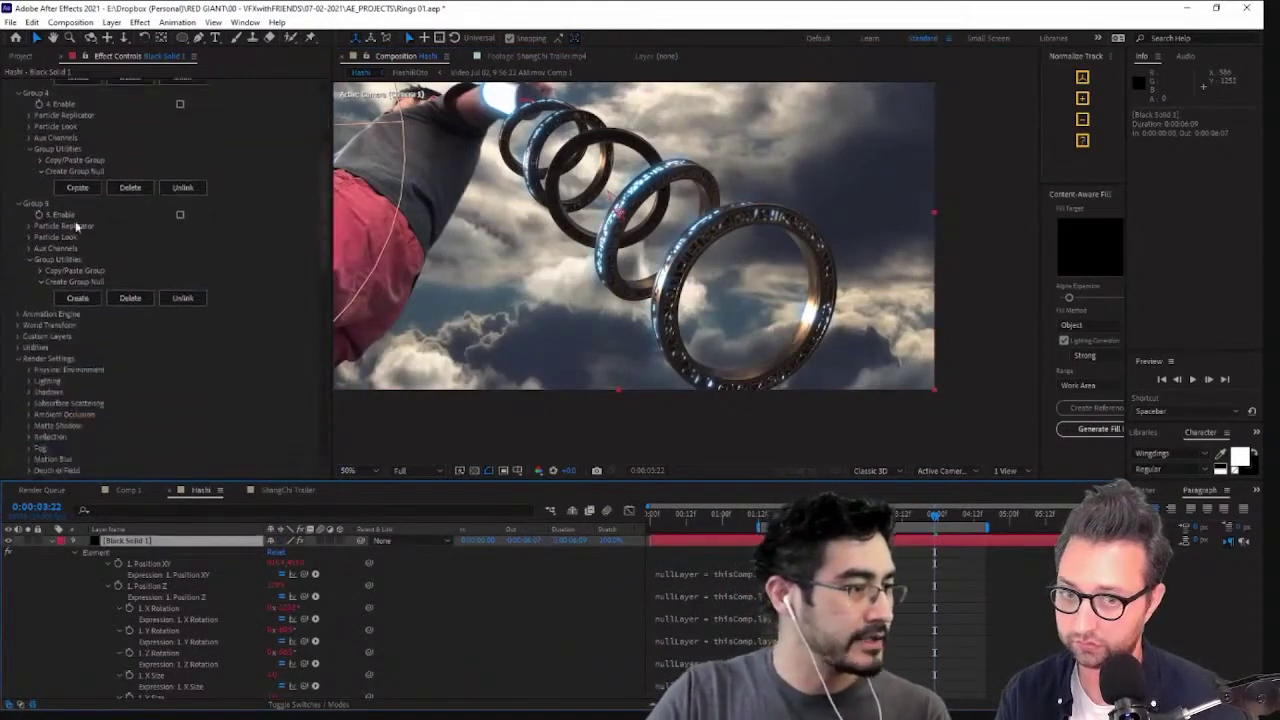
{"action": "scroll", "coordinate": [74, 240], "scroll_direction": "down", "scroll_amount": 5}
{"action": "left_click", "coordinate": [30, 176]}
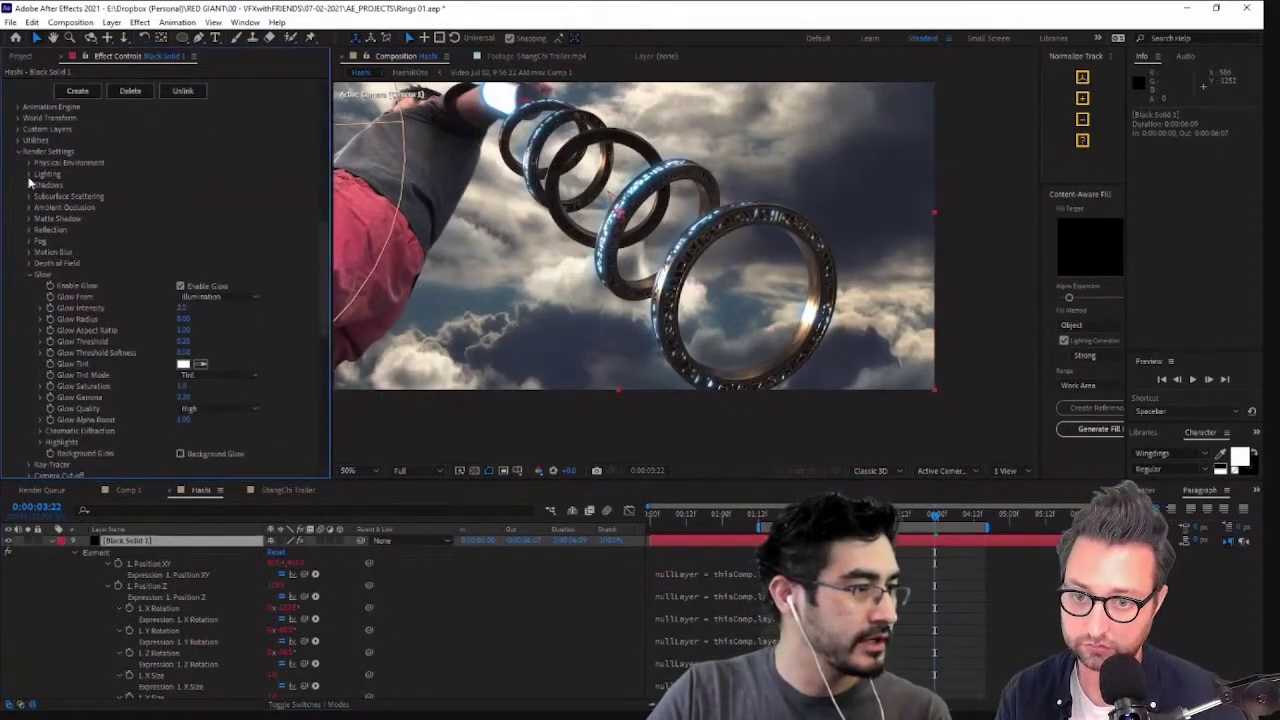
{"action": "left_click", "coordinate": [40, 219]}
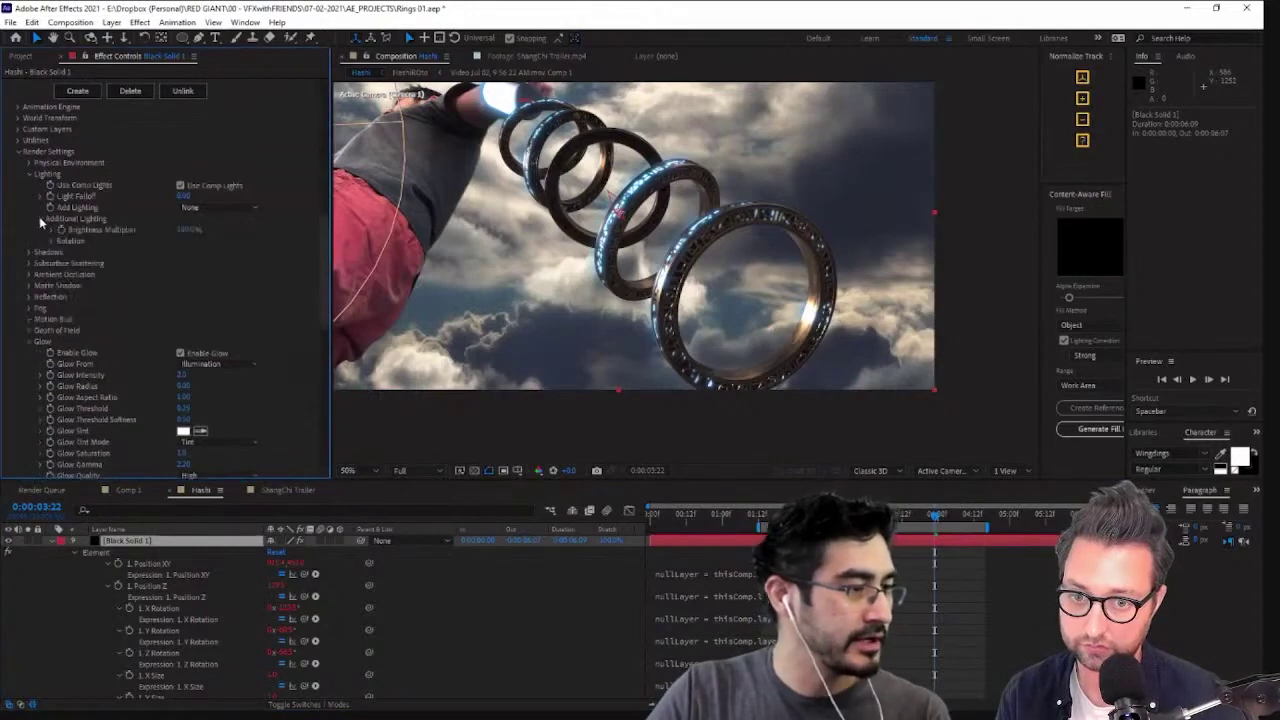
{"action": "left_click", "coordinate": [250, 210]}
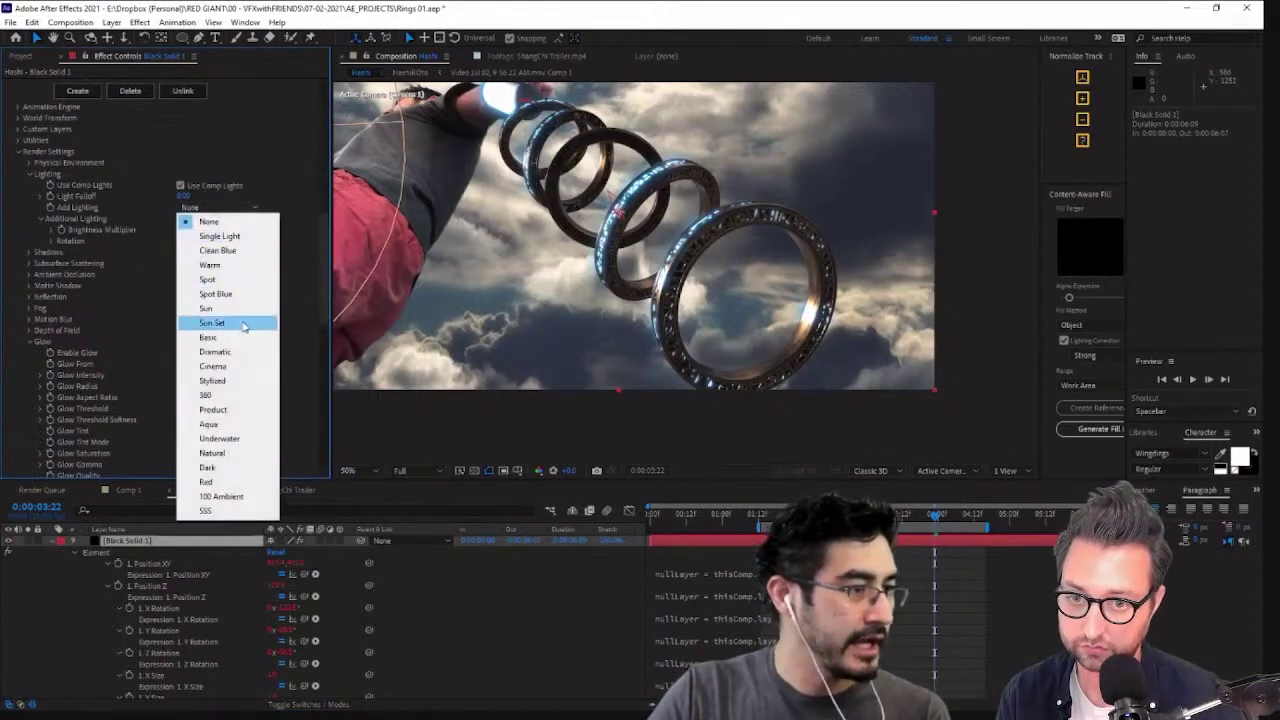
{"action": "left_click", "coordinate": [236, 356]}
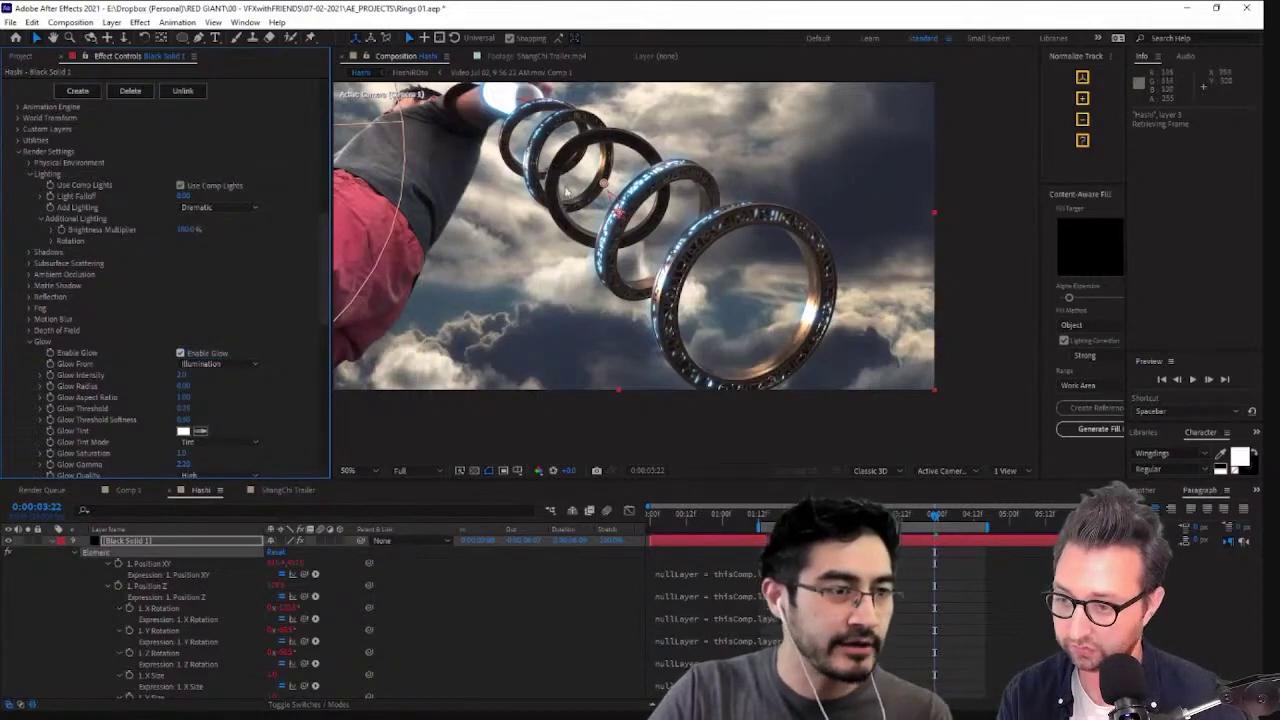
Try turning Element's additional lighting on Z, and set its X Rotation Lighting to about 44°
{"action": "scroll", "coordinate": [750, 215], "scroll_direction": "up", "scroll_amount": 1}
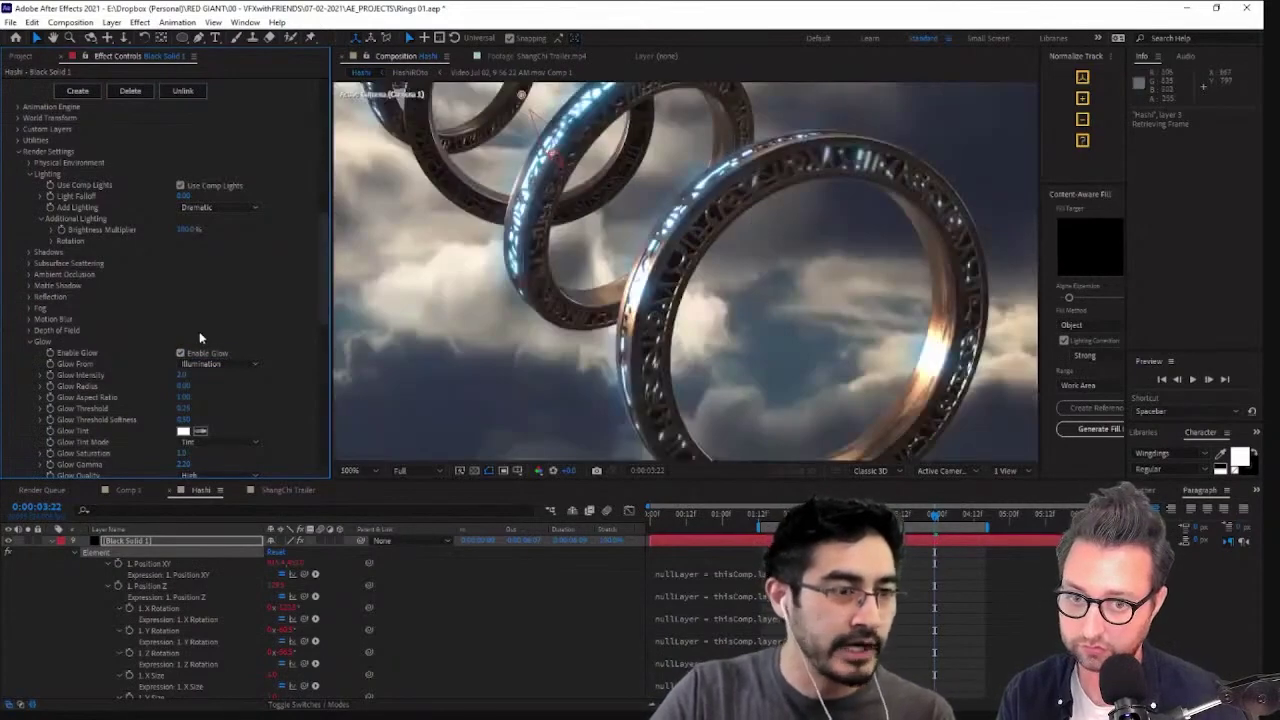
{"action": "left_click", "coordinate": [53, 240]}
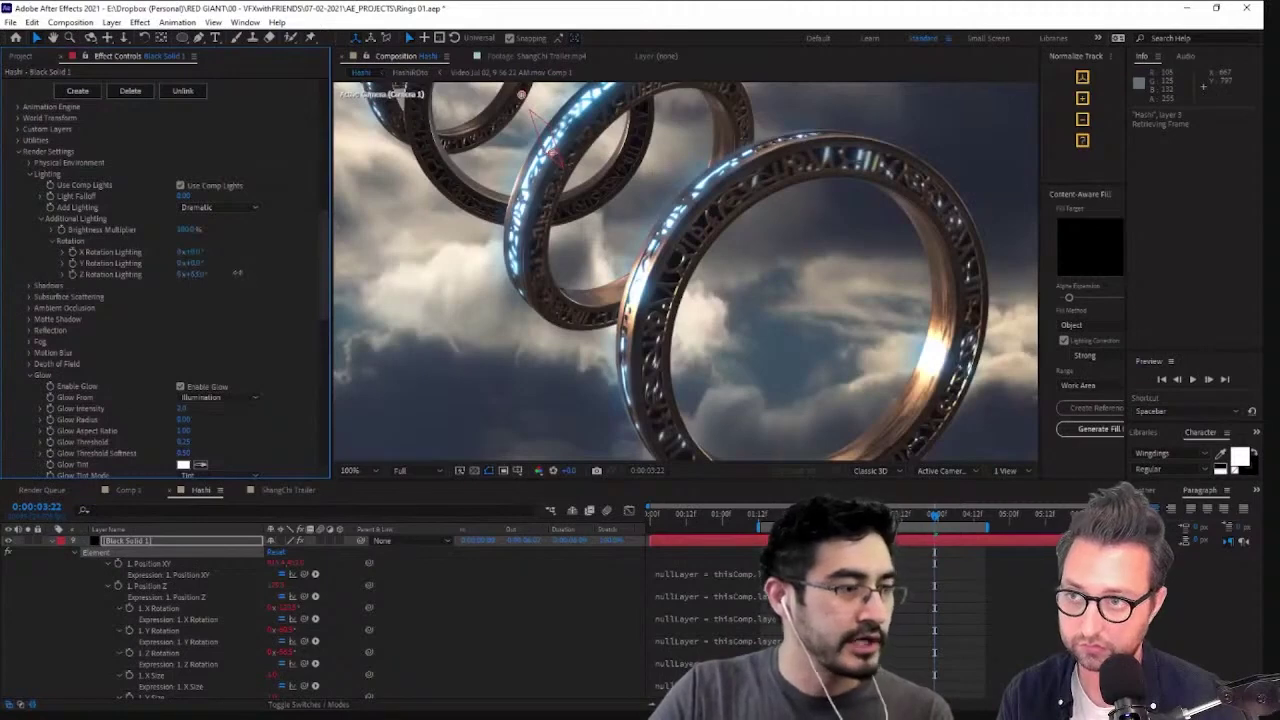
{"action": "left_click_drag", "start_coordinate": [283, 272], "coordinate": [238, 283]}
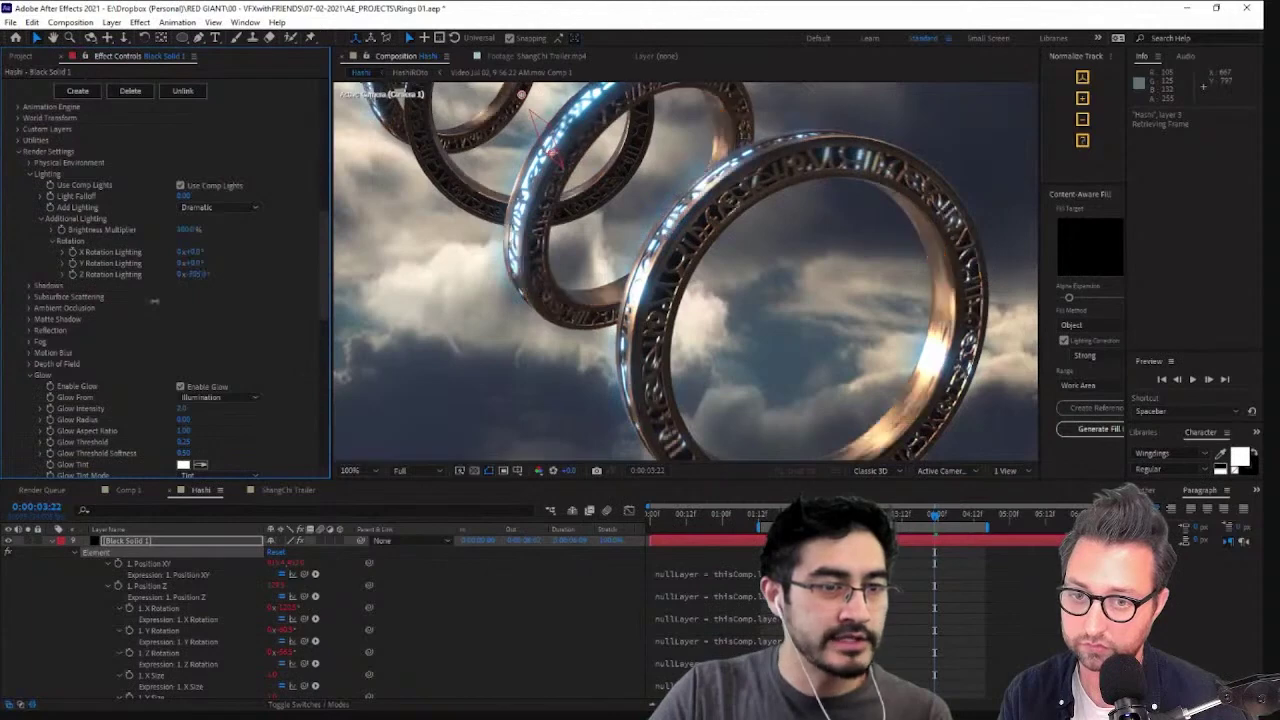
{"action": "left_click_drag", "start_coordinate": [193, 256], "coordinate": [171, 261]}
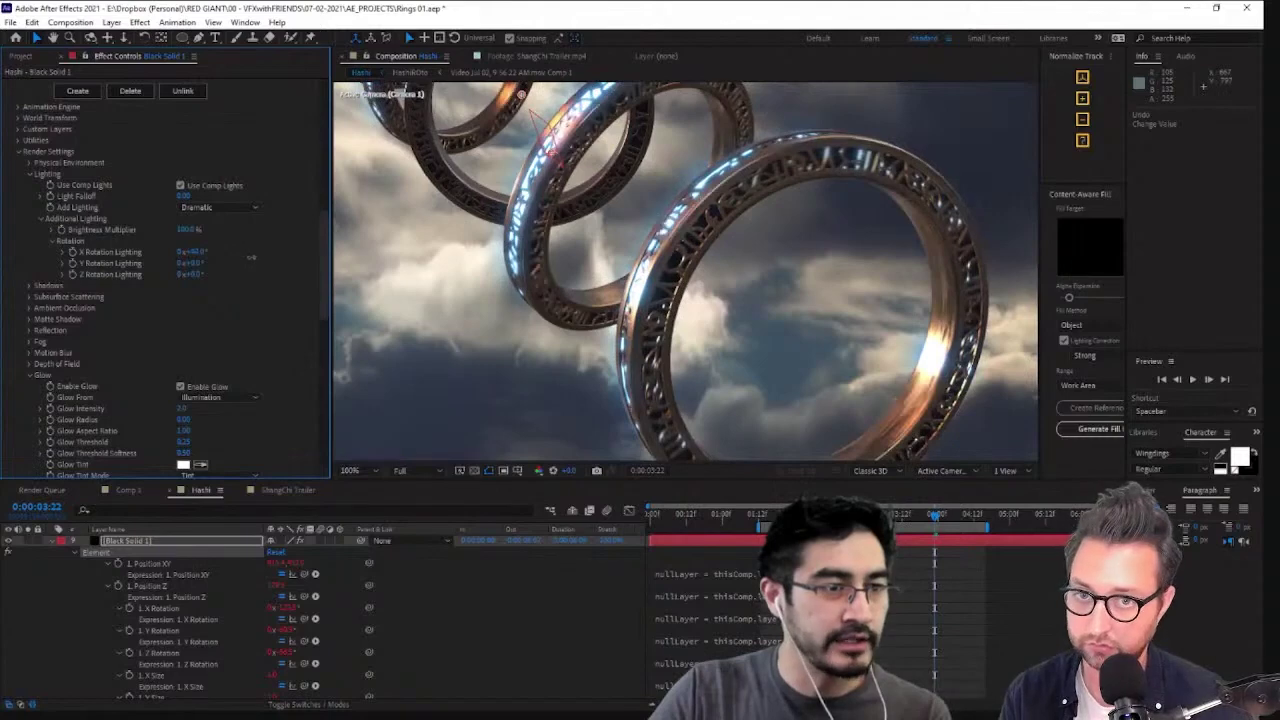
{"action": "scroll", "coordinate": [746, 245], "scroll_direction": "down", "scroll_amount": 1}
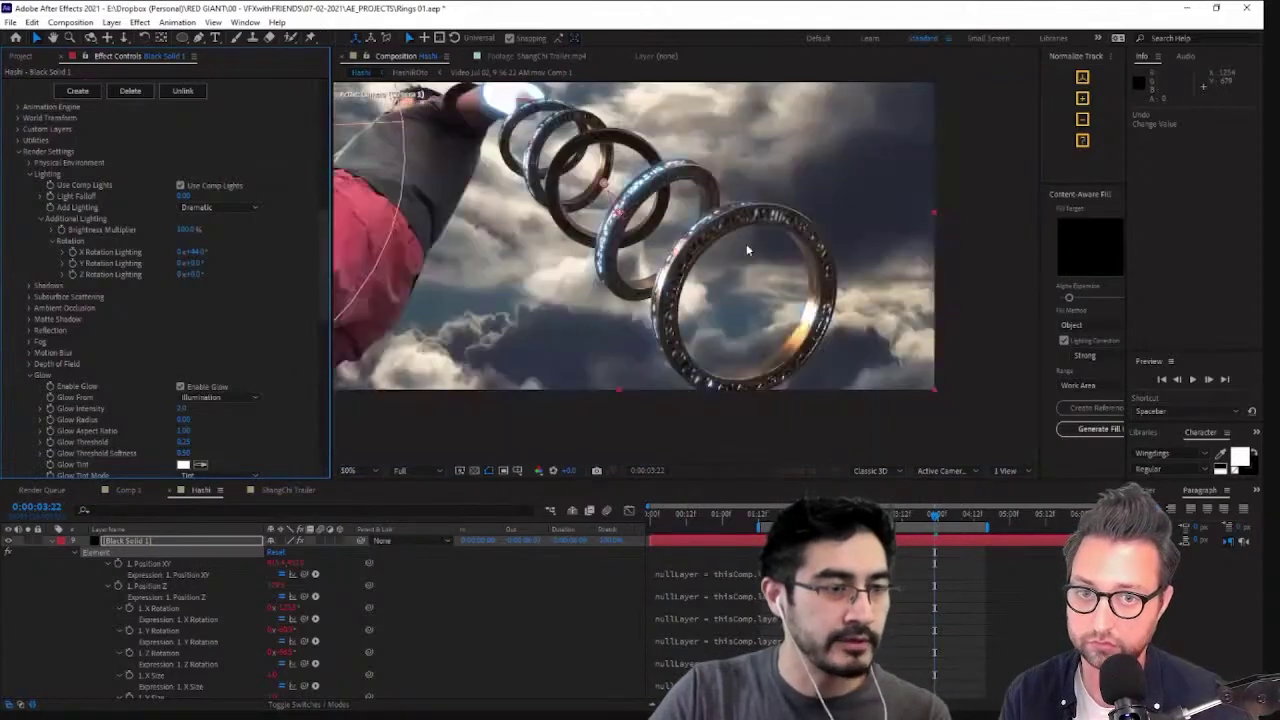
{"action": "middle_click_drag", "start_coordinate": [785, 250], "coordinate": [843, 290]}
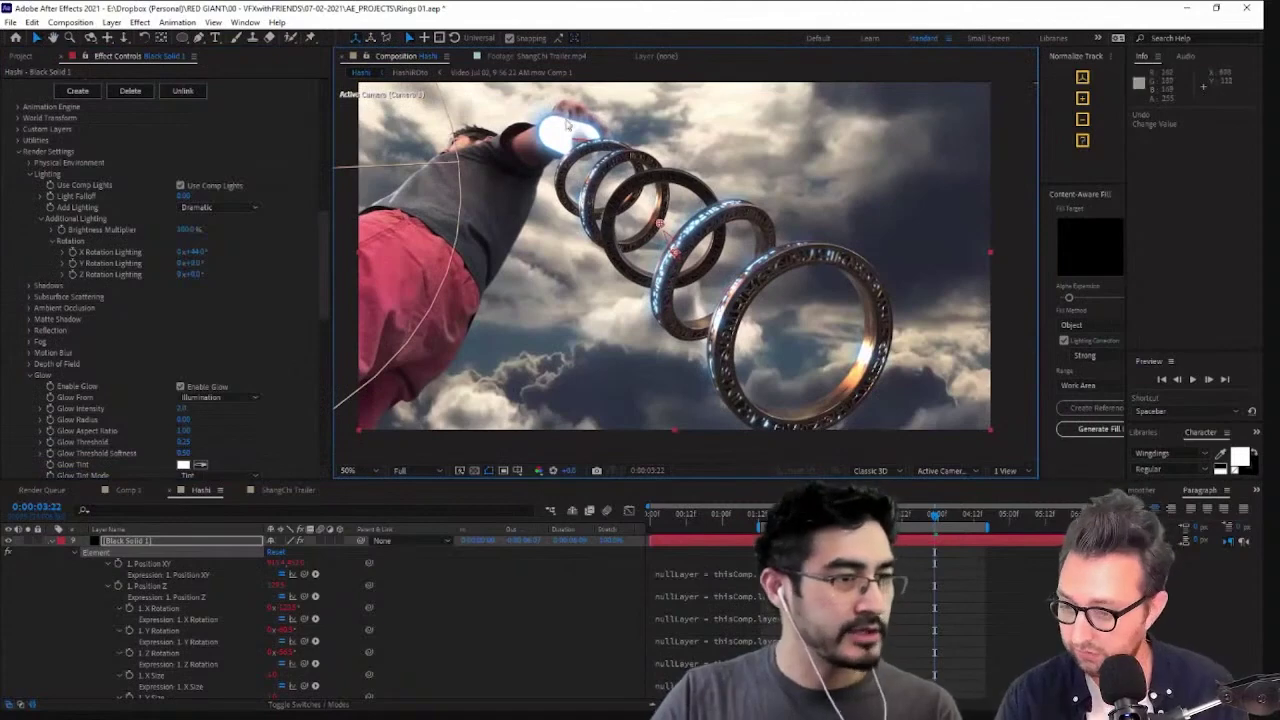
Go back to 0:00:01:22, display RING 2's position and rotation properties, and frame the capsule on the arm up close
{"action": "left_click", "coordinate": [51, 541]}
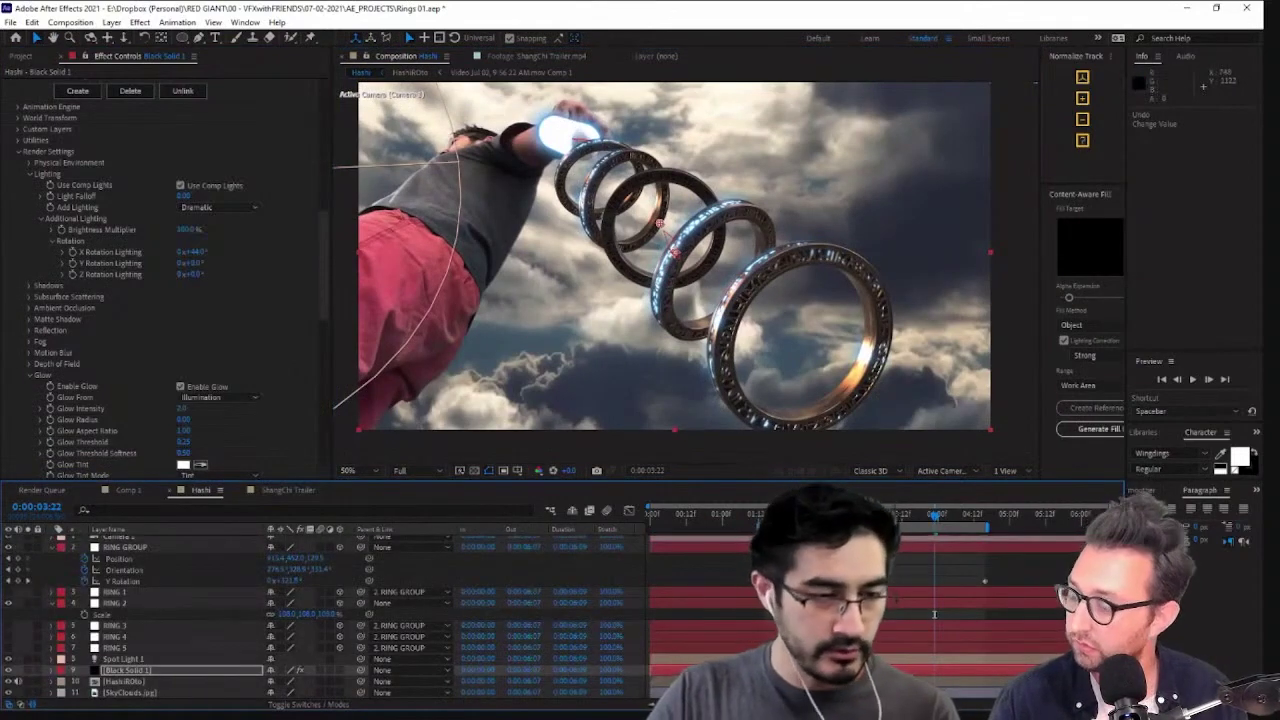
{"action": "key", "text": "Page_Up"}
{"action": "key", "text": "Page_Up"}
{"action": "key", "text": "Page_Up"}
{"action": "key", "text": "Page_Up"}
{"action": "key", "text": "Page_Up"}
{"action": "key", "text": "Page_Up"}
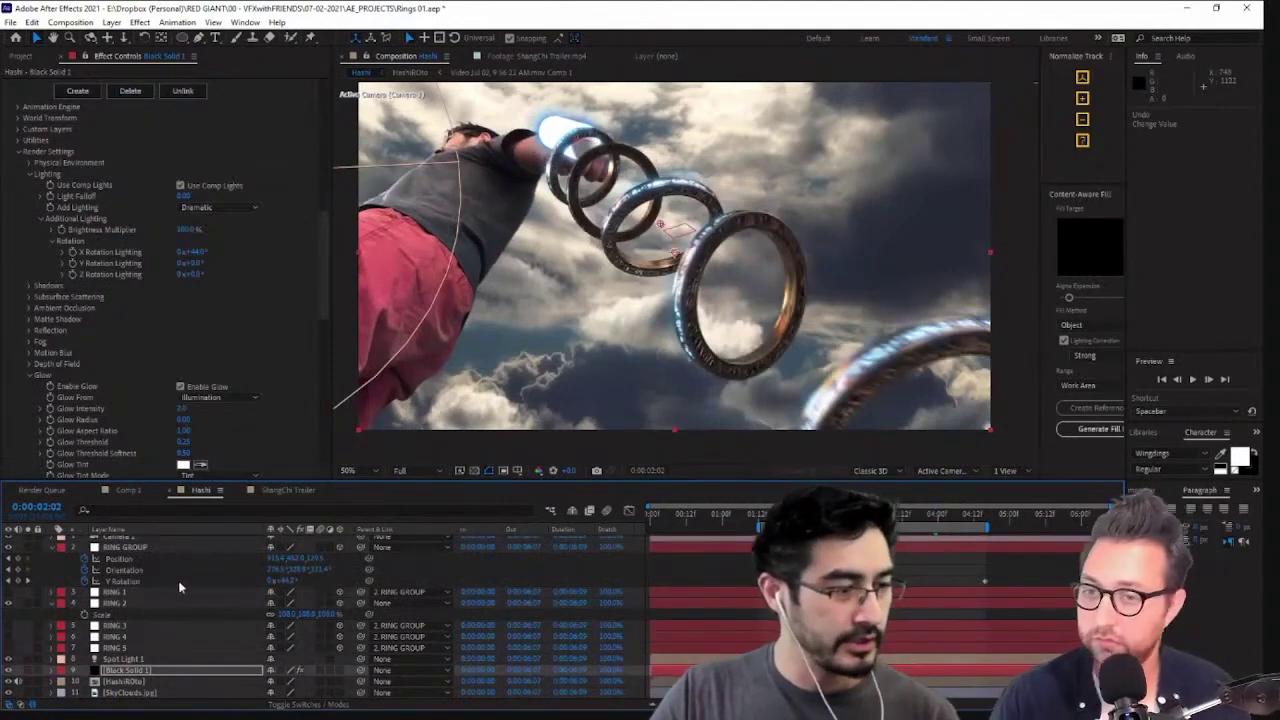
{"action": "left_click", "coordinate": [174, 592]}
{"action": "left_click", "coordinate": [171, 604]}
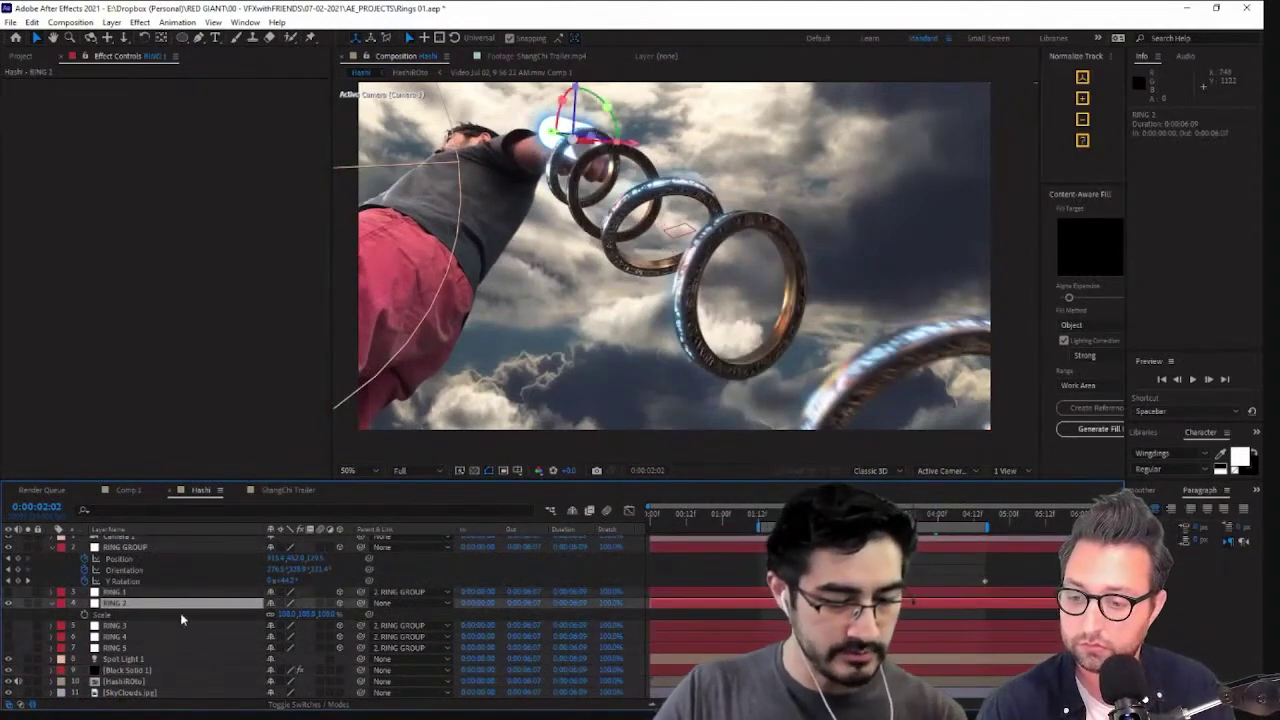
{"action": "key", "text": "p"}
{"action": "key", "text": "shift+r"}
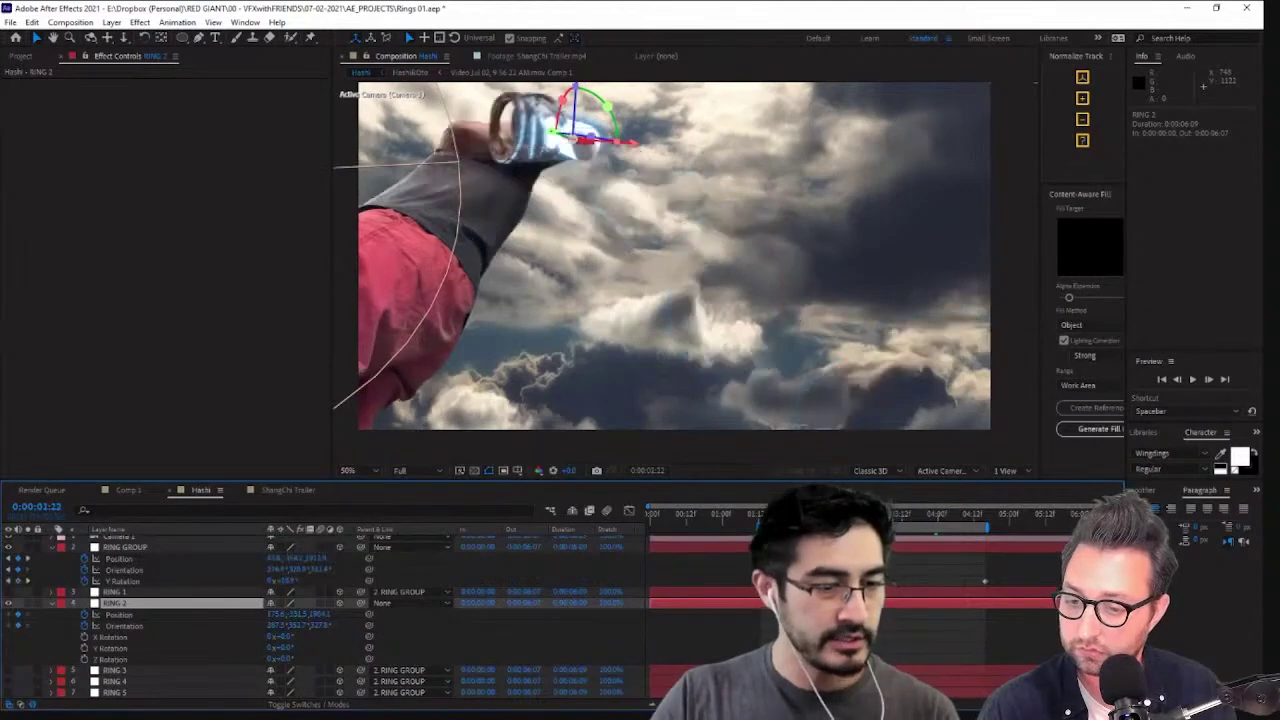
{"action": "scroll", "coordinate": [620, 167], "scroll_direction": "up", "scroll_amount": 1}
{"action": "middle_click_drag", "start_coordinate": [690, 202], "coordinate": [994, 371]}
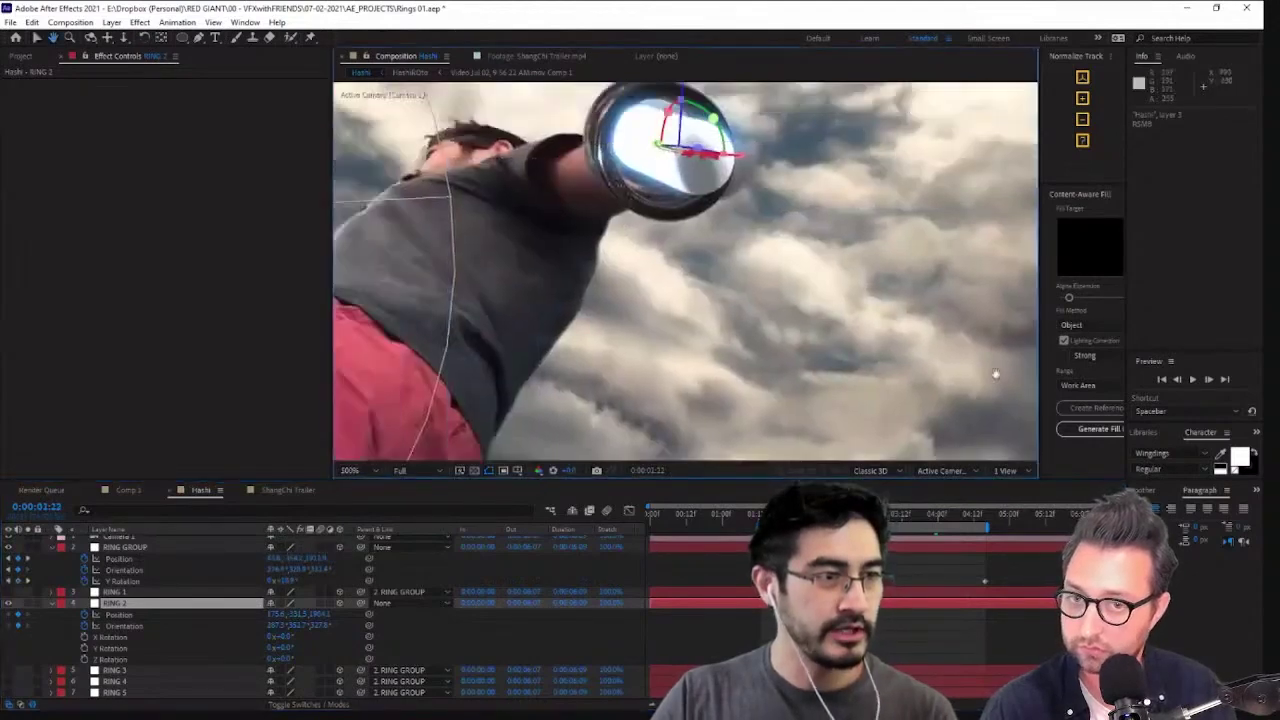
{"action": "middle_click_drag", "start_coordinate": [725, 287], "coordinate": [680, 333]}
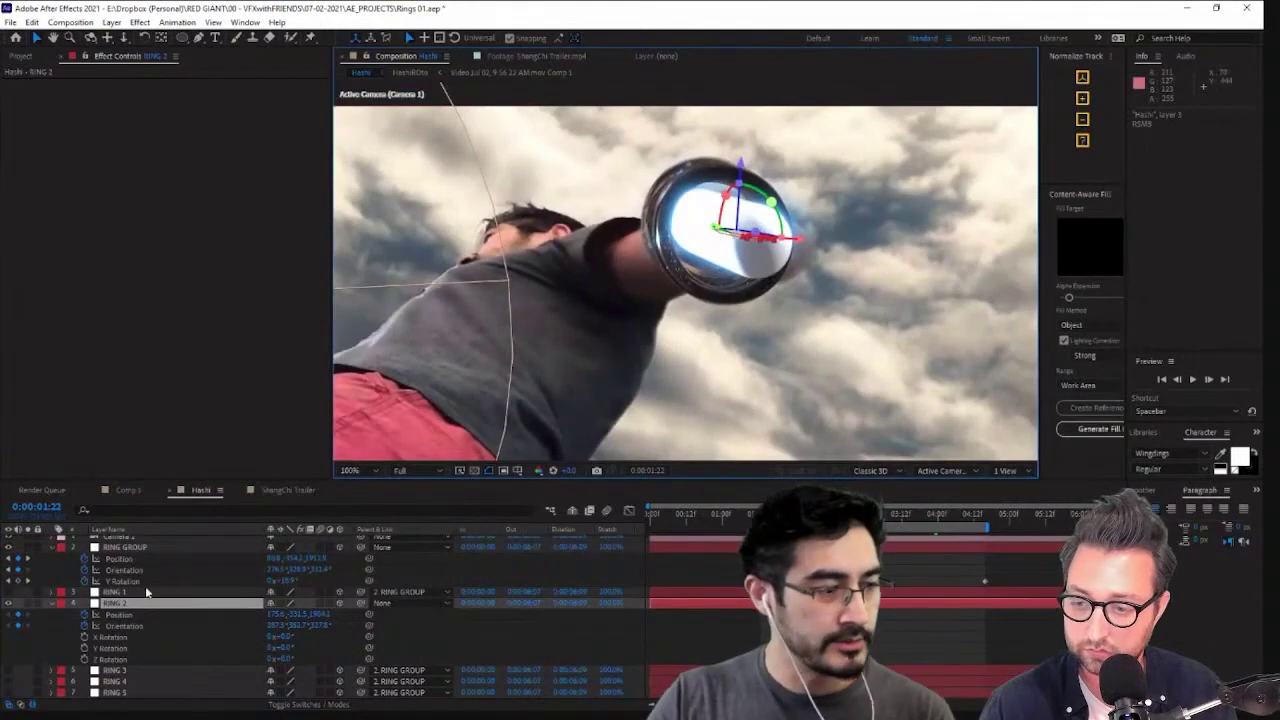
Collapse the Element effect on Black Solid 1 and disable its Optical Glow effect
{"action": "scroll", "coordinate": [146, 600], "scroll_direction": "down", "scroll_amount": 3}
{"action": "left_click", "coordinate": [130, 670]}
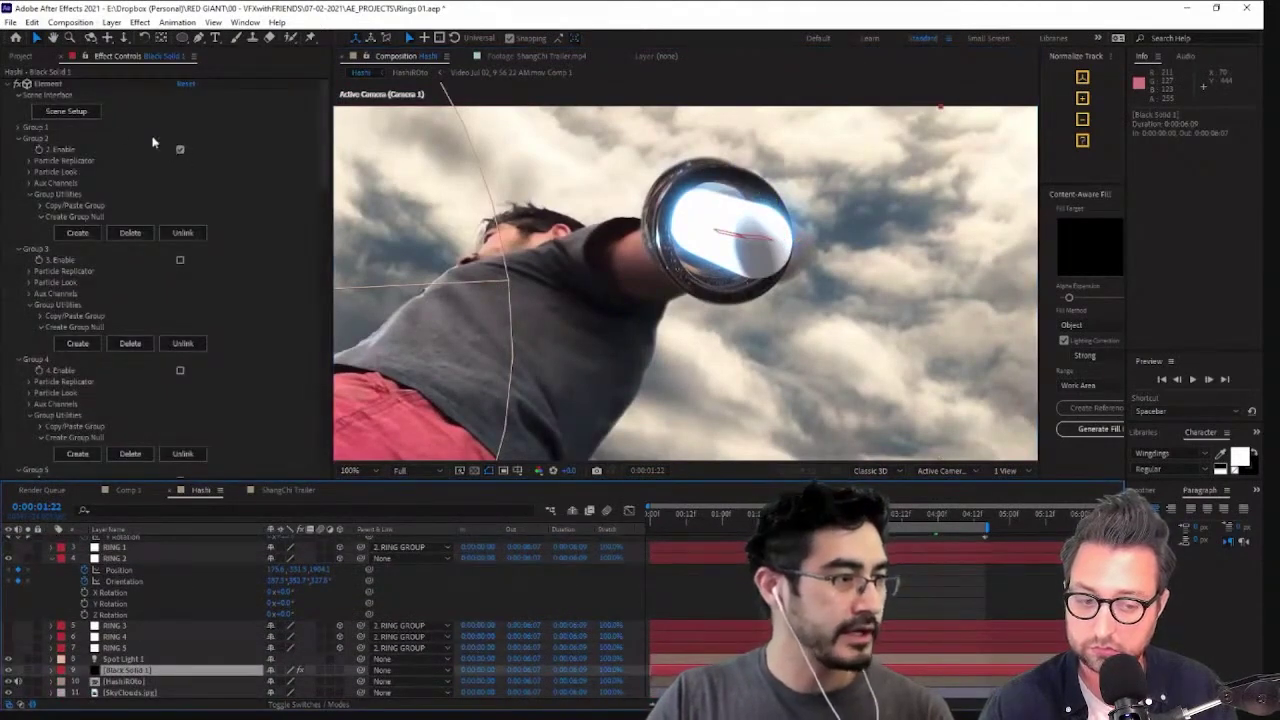
{"action": "left_click", "coordinate": [18, 84]}
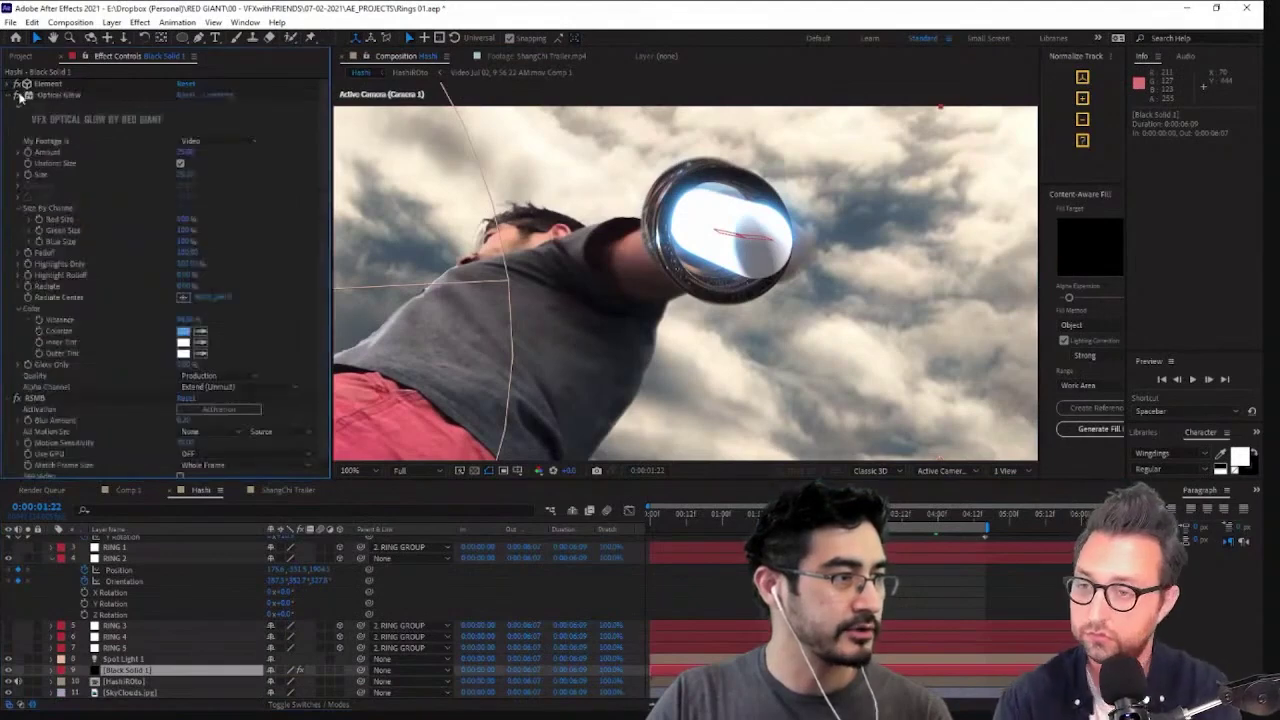
At 0:00:01:19, move and rotate RING 2 so its capsule lies along the forearm through the bracelets
{"action": "left_click", "coordinate": [180, 558]}
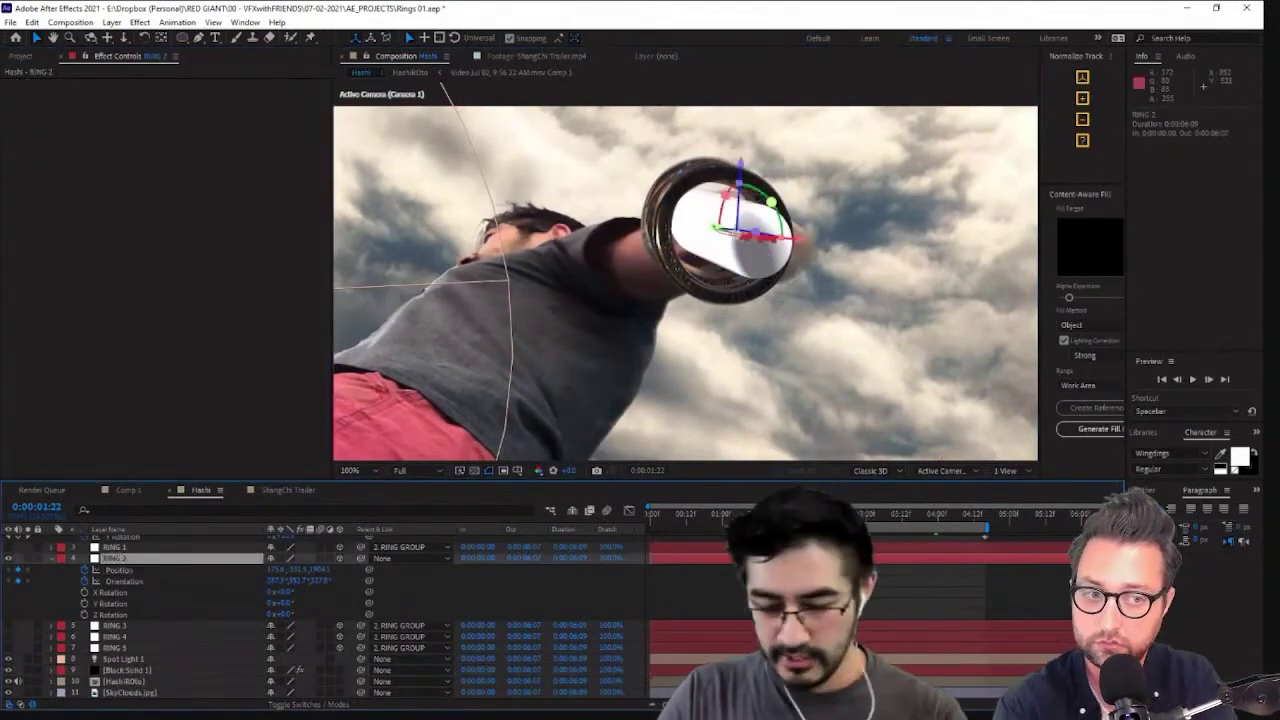
{"action": "key", "text": "Page_Up"}
{"action": "key", "text": "Page_Up"}
{"action": "key", "text": "Page_Up"}
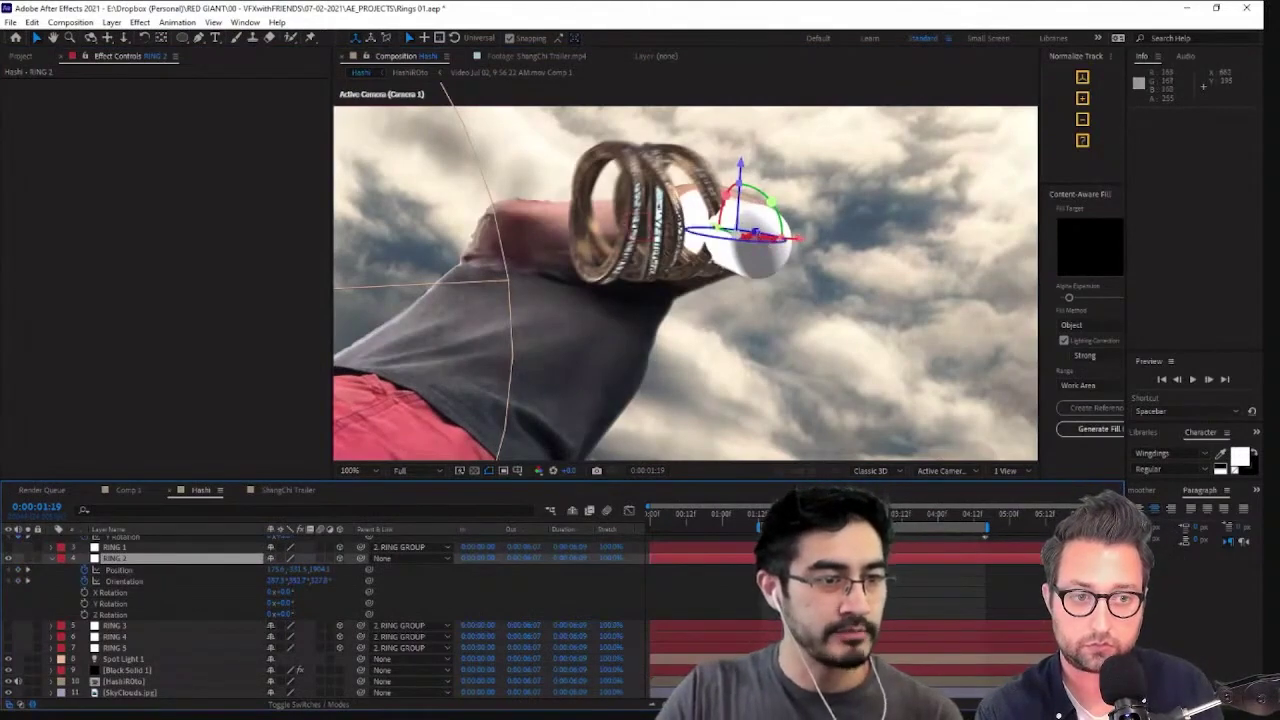
{"action": "left_click_drag", "start_coordinate": [757, 234], "coordinate": [706, 243]}
{"action": "left_click_drag", "start_coordinate": [801, 246], "coordinate": [686, 236]}
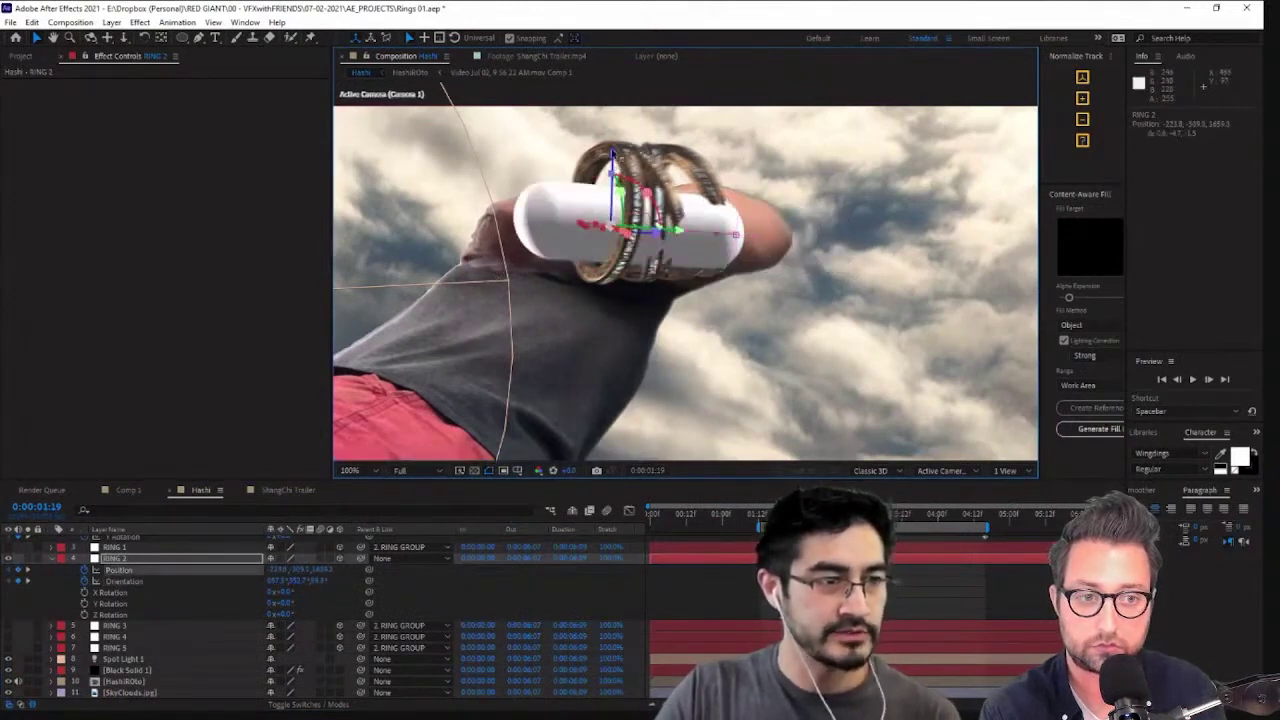
Refine RING 2's position and orientation at 0:00:01:19, and move and rotate its capsule onto the forearm at 0:00:01:16
{"action": "left_click_drag", "start_coordinate": [613, 154], "coordinate": [613, 146]}
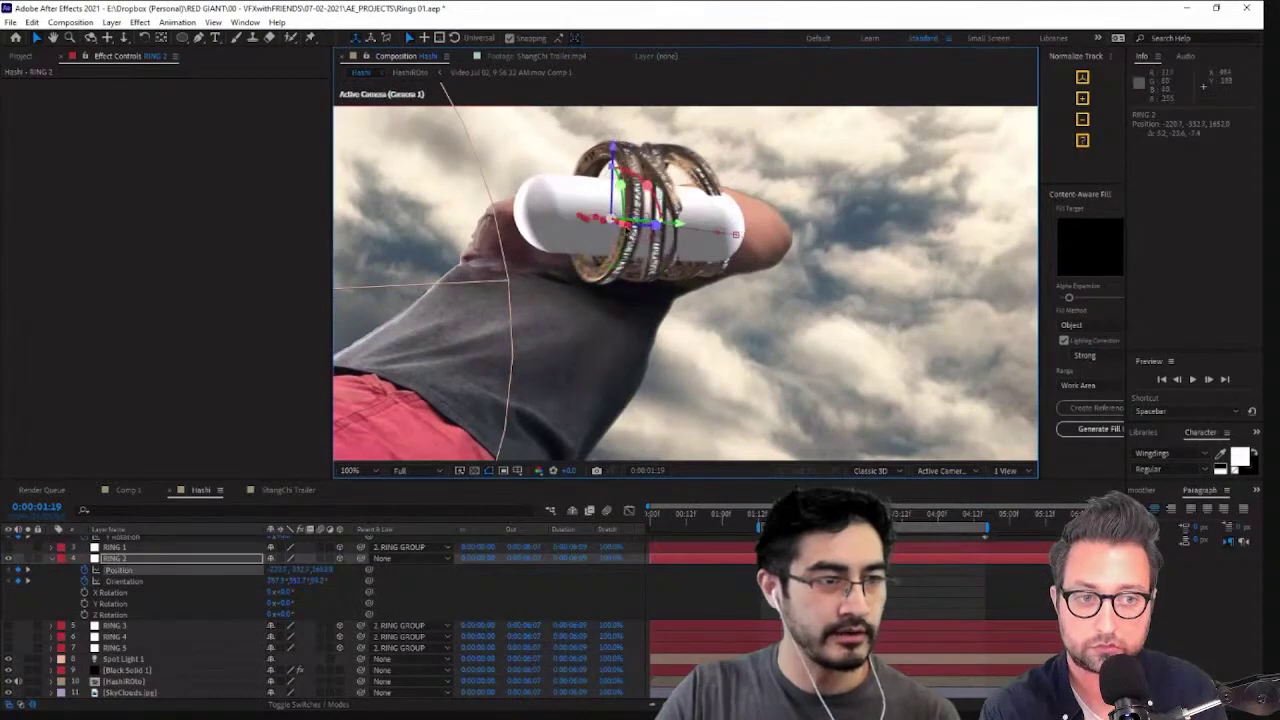
{"action": "left_click_drag", "start_coordinate": [627, 232], "coordinate": [470, 218]}
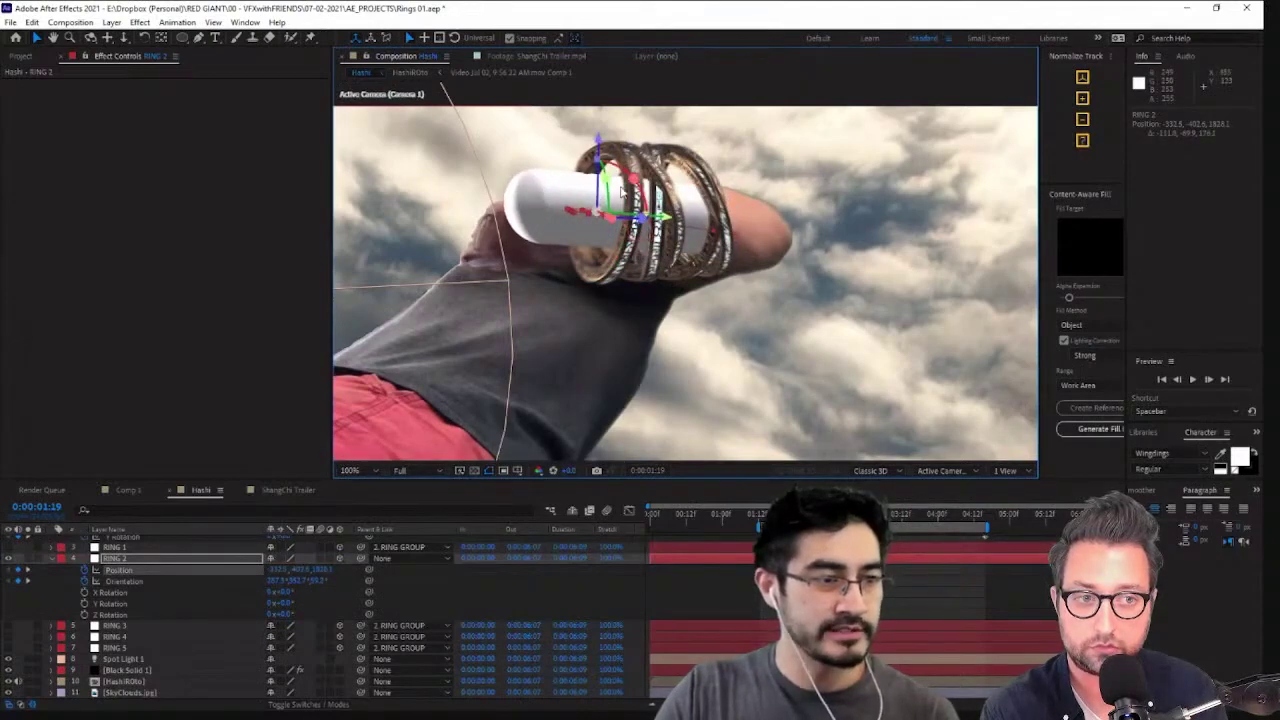
{"action": "left_click_drag", "start_coordinate": [598, 172], "coordinate": [598, 131]}
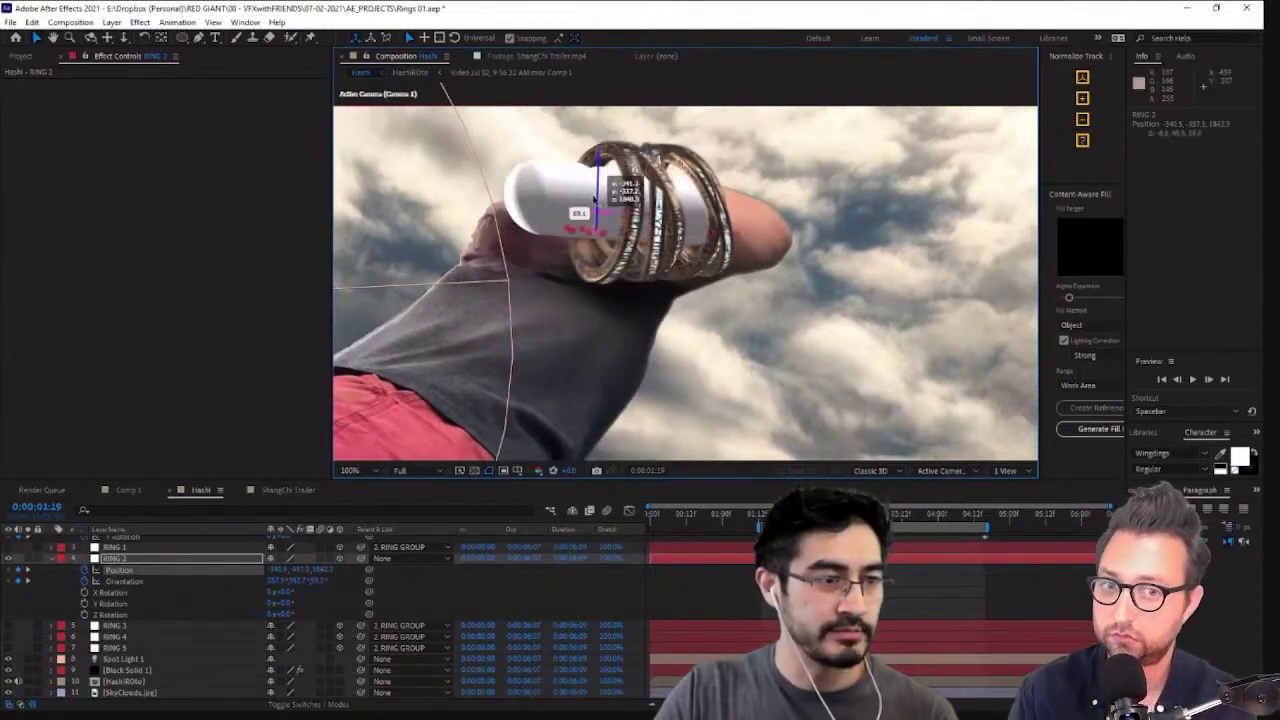
{"action": "left_click_drag", "start_coordinate": [594, 200], "coordinate": [626, 191]}
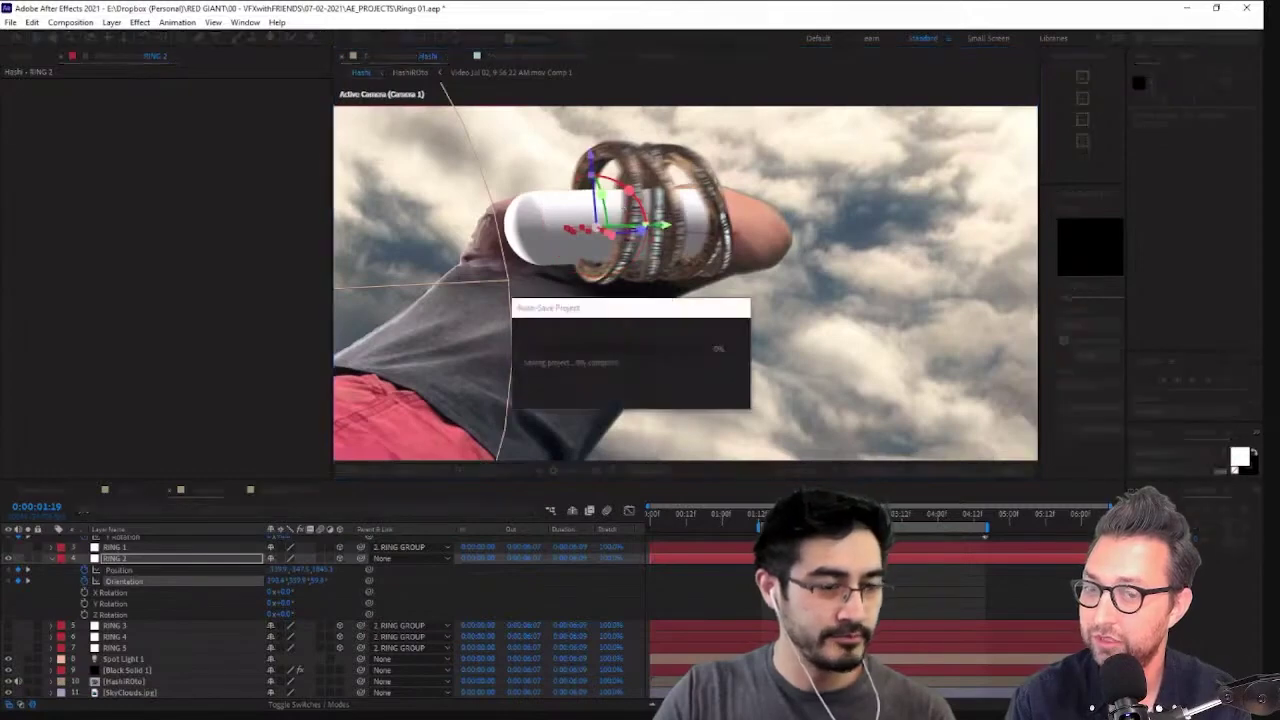
{"action": "key", "text": "space"}
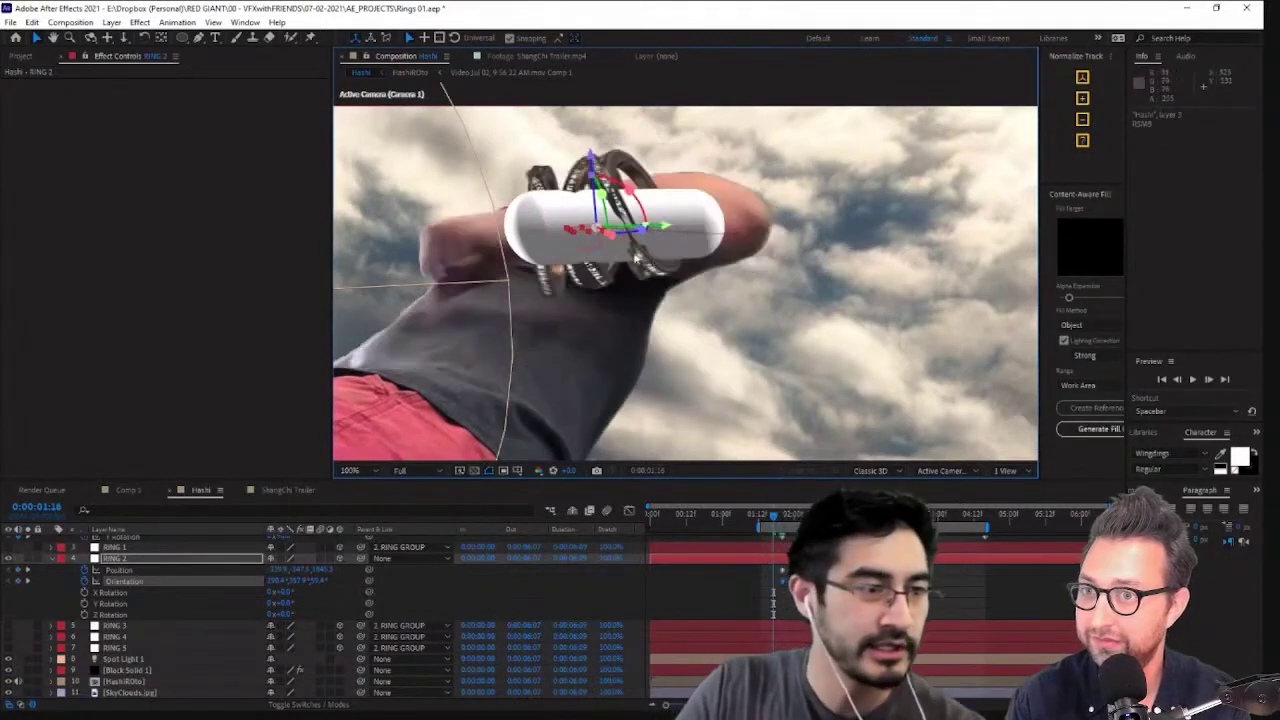
{"action": "left_click_drag", "start_coordinate": [612, 241], "coordinate": [612, 188]}
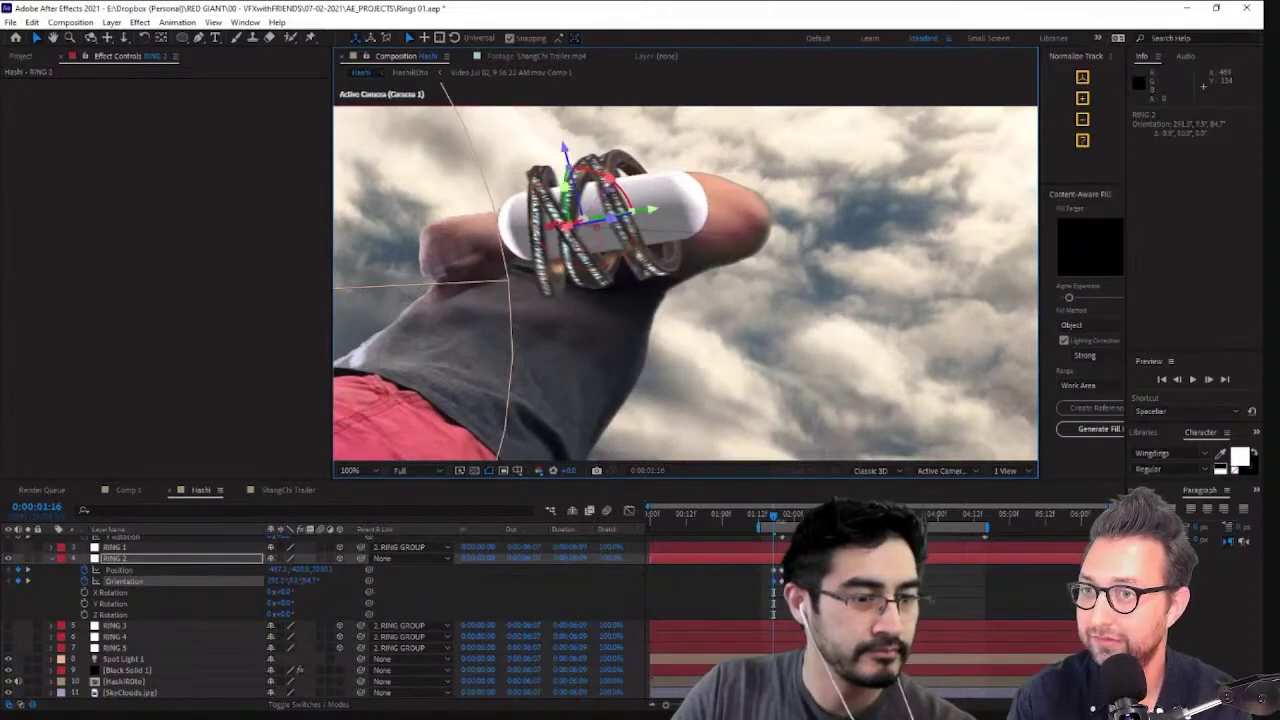
At 0:00:01:13, reposition RING 2 so its capsule follows the forearm, and add an Orientation keyframe
{"action": "mouse_move", "coordinate": [596, 236]}
{"action": "left_mouse_down"}
{"action": "mouse_move", "coordinate": [632, 236]}
{"action": "mouse_move", "coordinate": [633, 218]}
{"action": "mouse_move", "coordinate": [572, 238]}
{"action": "left_mouse_up"}
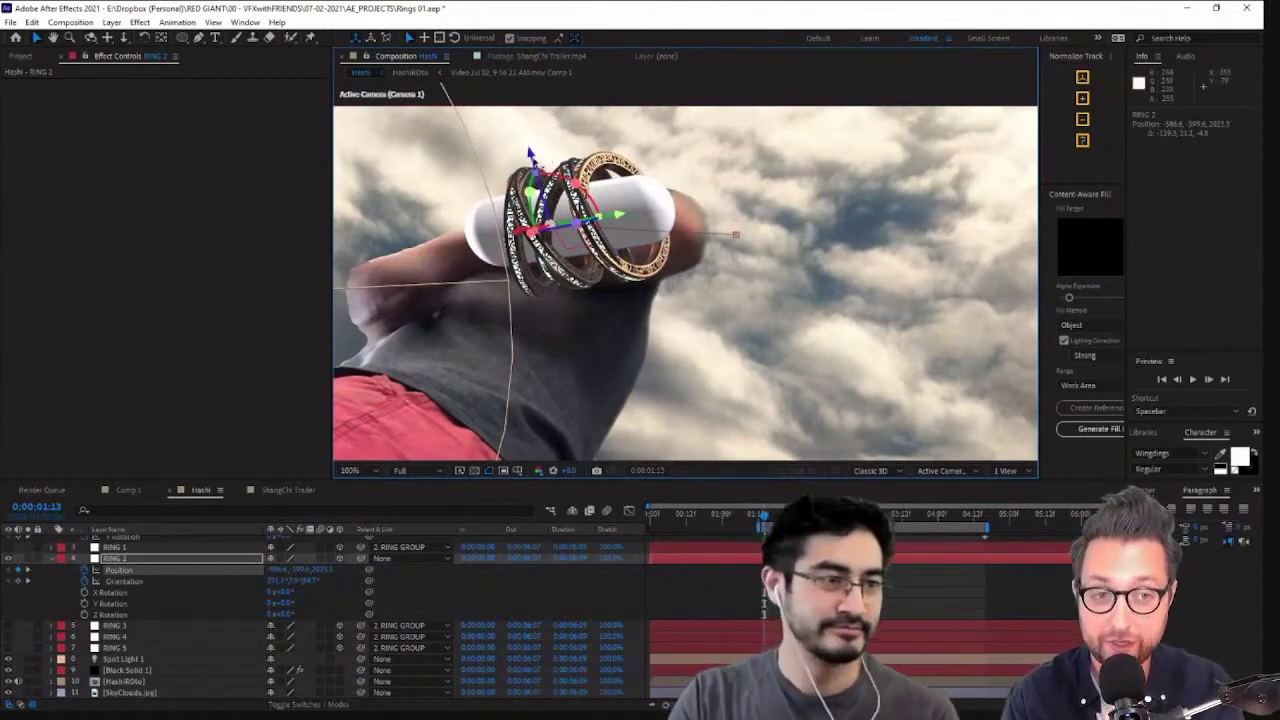
{"action": "mouse_move", "coordinate": [530, 155]}
{"action": "left_mouse_down"}
{"action": "mouse_move", "coordinate": [545, 150]}
{"action": "mouse_move", "coordinate": [533, 165]}
{"action": "left_mouse_up"}
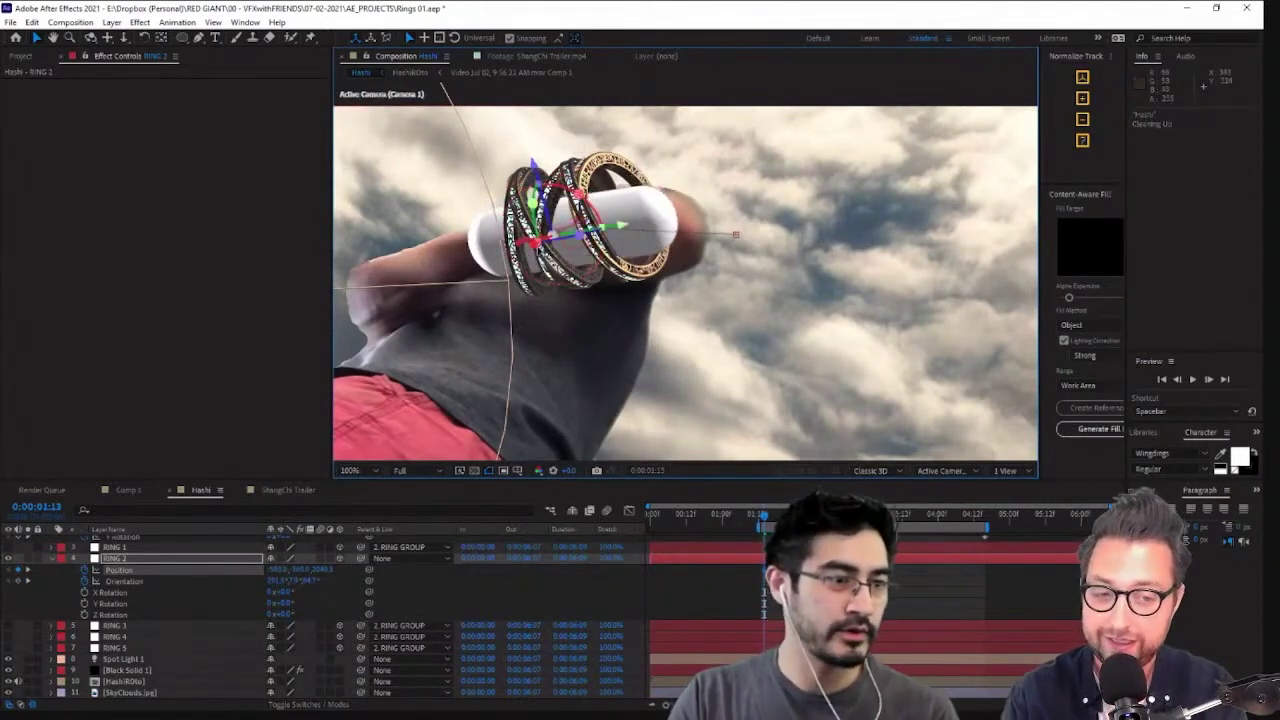
{"action": "left_click_drag", "start_coordinate": [536, 244], "coordinate": [543, 240]}
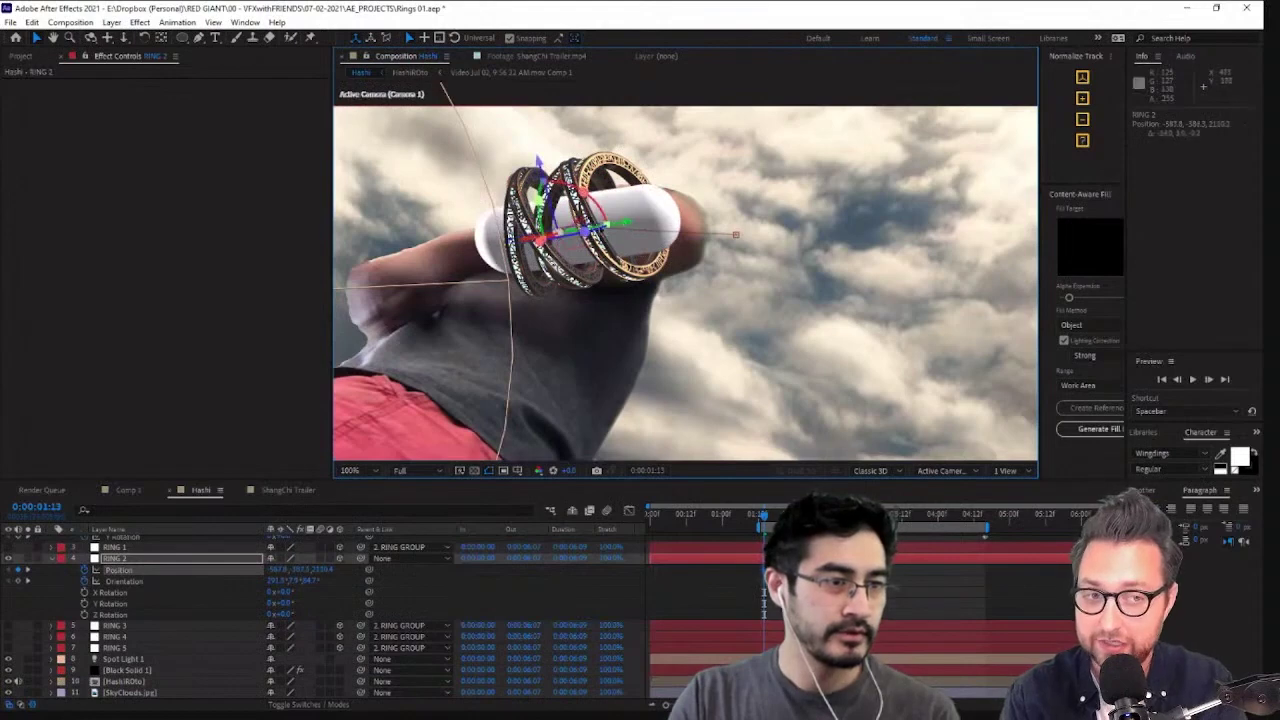
{"action": "left_click_drag", "start_coordinate": [627, 228], "coordinate": [614, 228]}
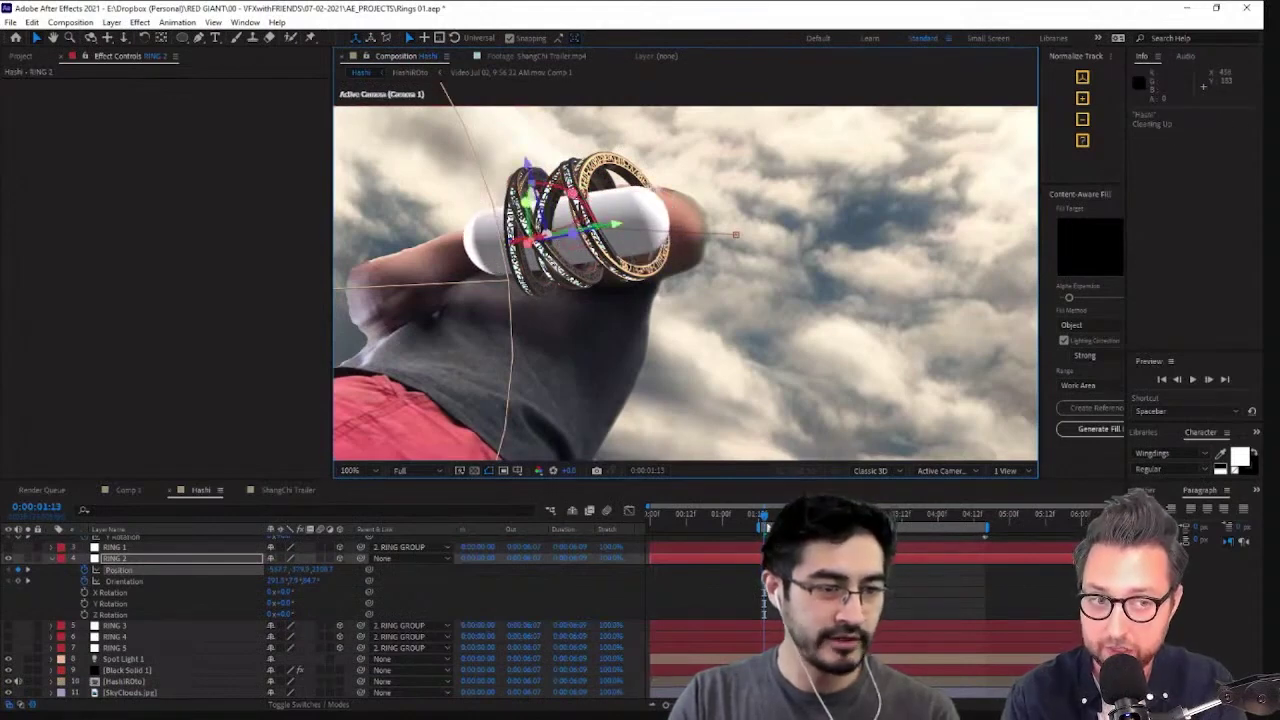
{"action": "left_click", "coordinate": [18, 581]}
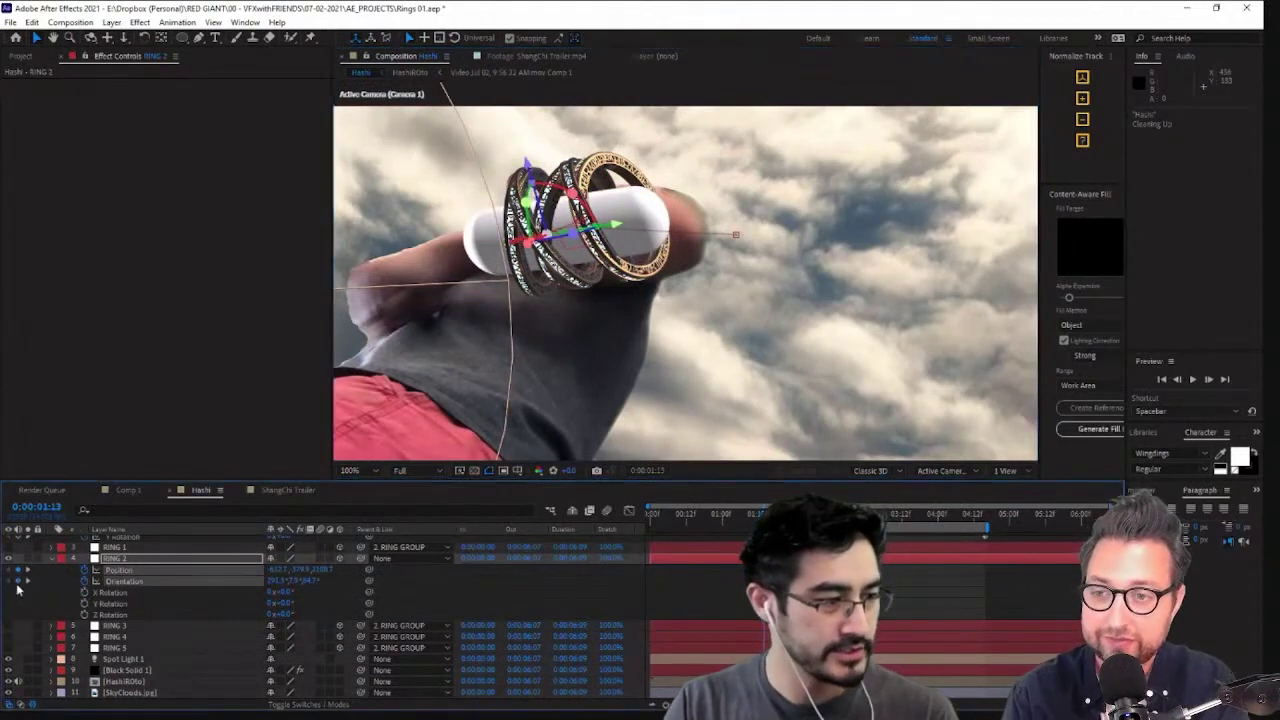
At 0:00:01:12, move RING 2 further toward the hand so its capsule lies inside the bracelets, and select RING 1
{"action": "left_click", "coordinate": [757, 516]}
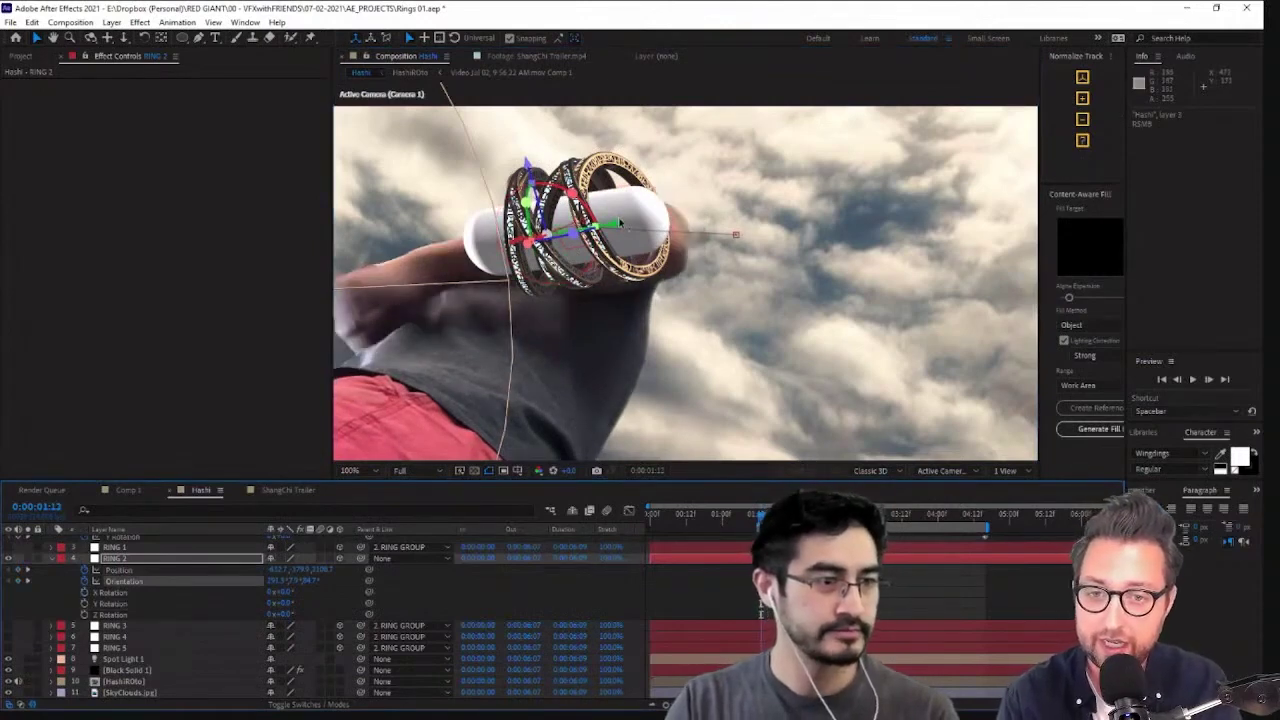
{"action": "left_click_drag", "start_coordinate": [620, 224], "coordinate": [592, 228]}
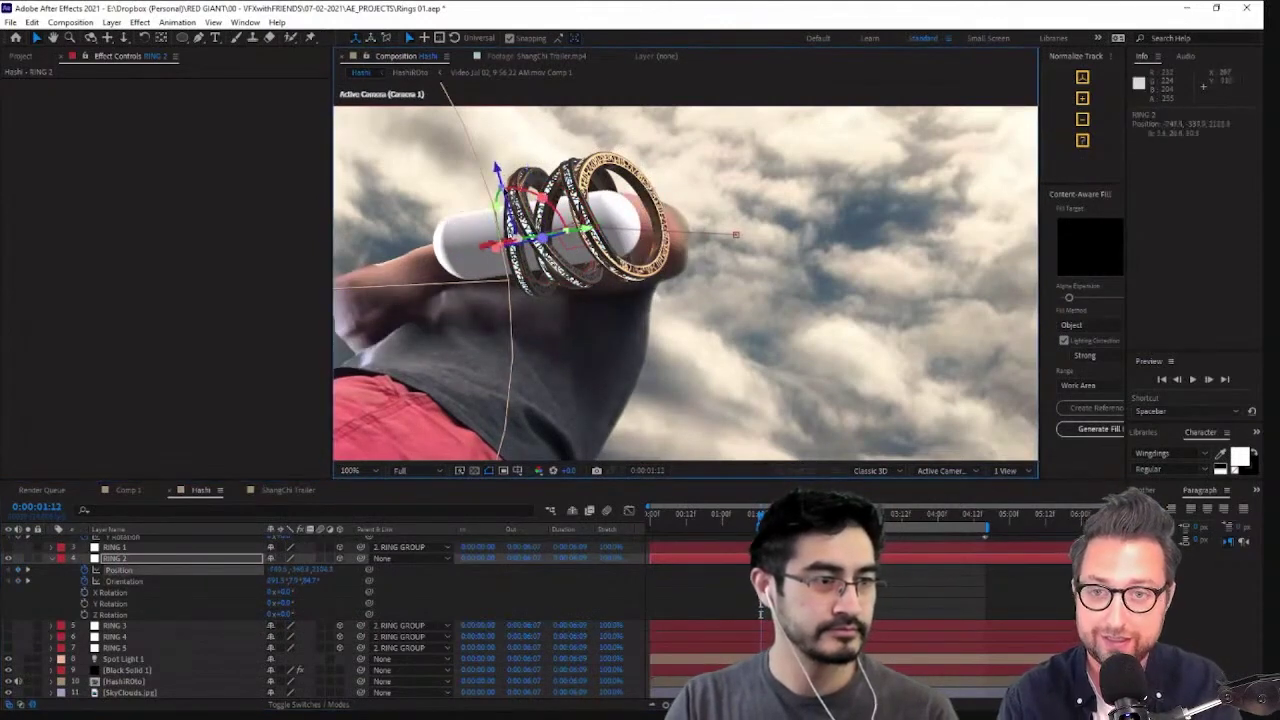
{"action": "left_click_drag", "start_coordinate": [492, 245], "coordinate": [503, 251]}
{"action": "left_click", "coordinate": [140, 548]}
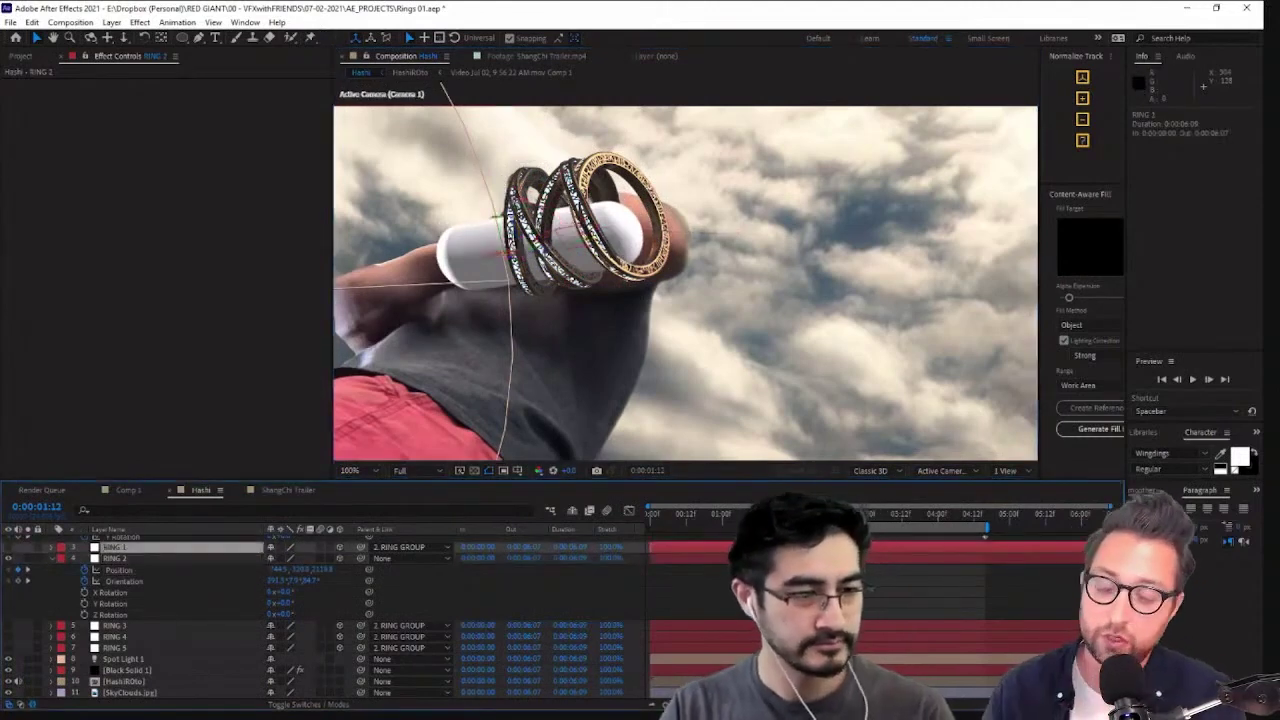
{"action": "key", "text": "space"}
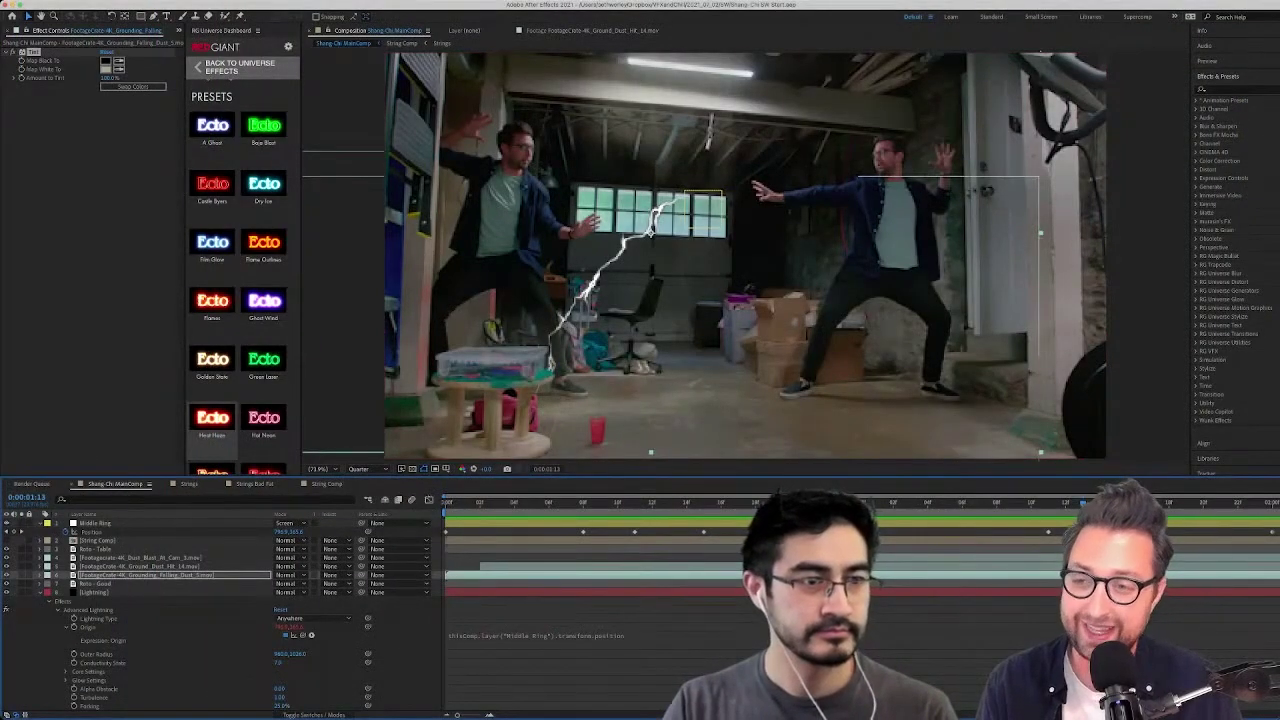
In Shang-Chi MainComp, select the Lightning layer and preview its animation from an early frame
{"action": "left_click", "coordinate": [744, 256]}
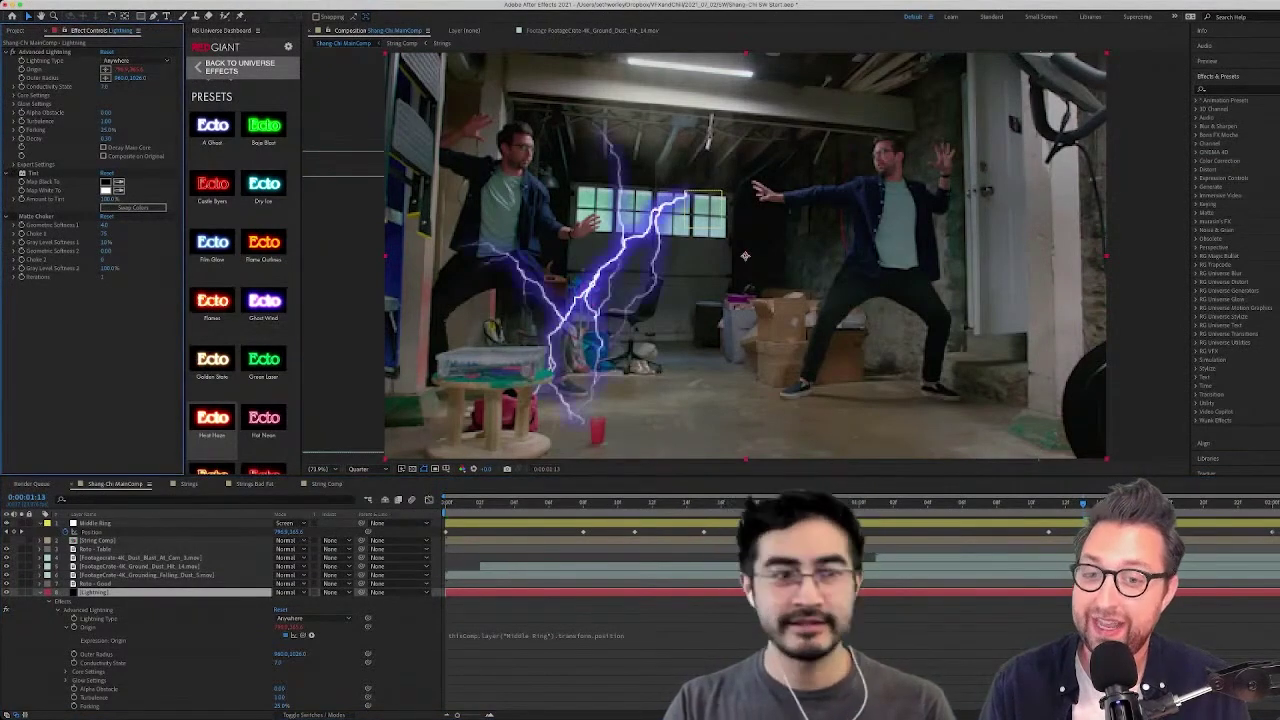
{"action": "left_click", "coordinate": [566, 503]}
{"action": "key", "text": "space"}
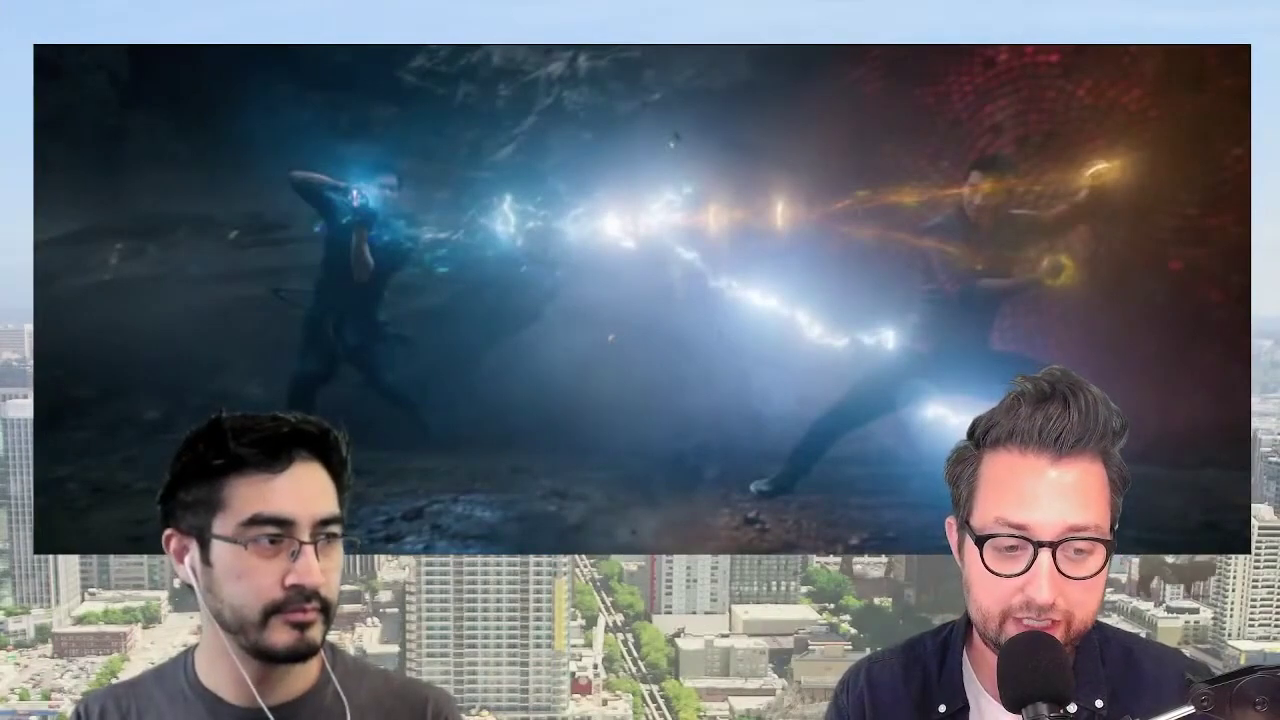
Step through the trailer's ring fight shot frame by frame and scrub back to examine its lightning strikes
{"action": "key", "text": "Right"}
{"action": "key", "text": "Right"}
{"action": "key", "text": "Right"}
{"action": "key", "text": "Right"}
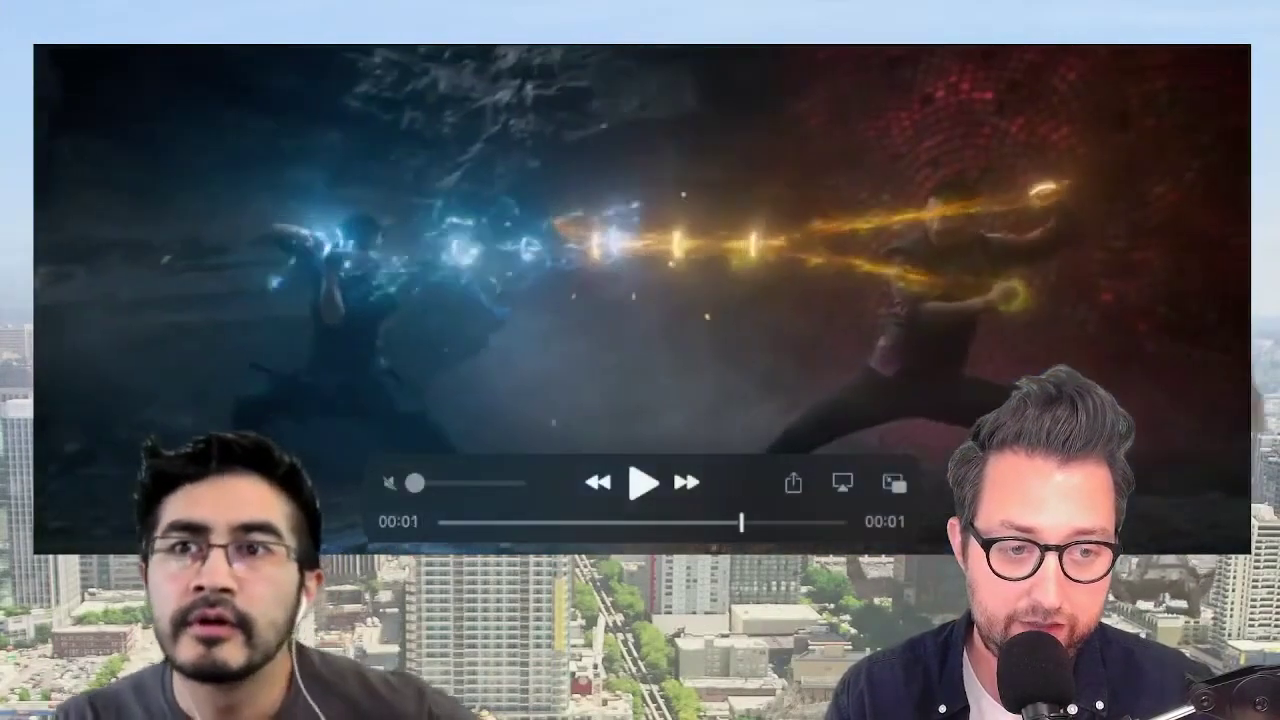
{"action": "key", "text": "Right"}
{"action": "key", "text": "Right"}
{"action": "key", "text": "Right"}
{"action": "key", "text": "Right"}
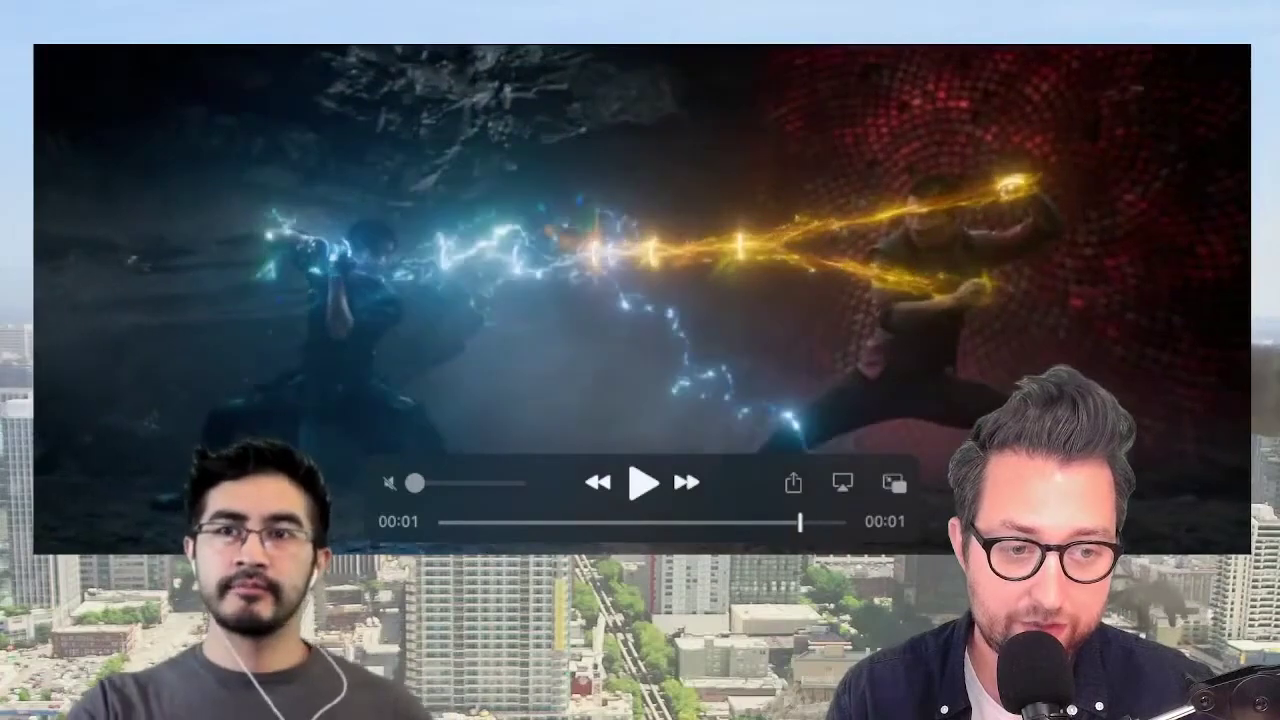
{"action": "key", "text": "Left"}
{"action": "key", "text": "Right"}
{"action": "key", "text": "Left"}
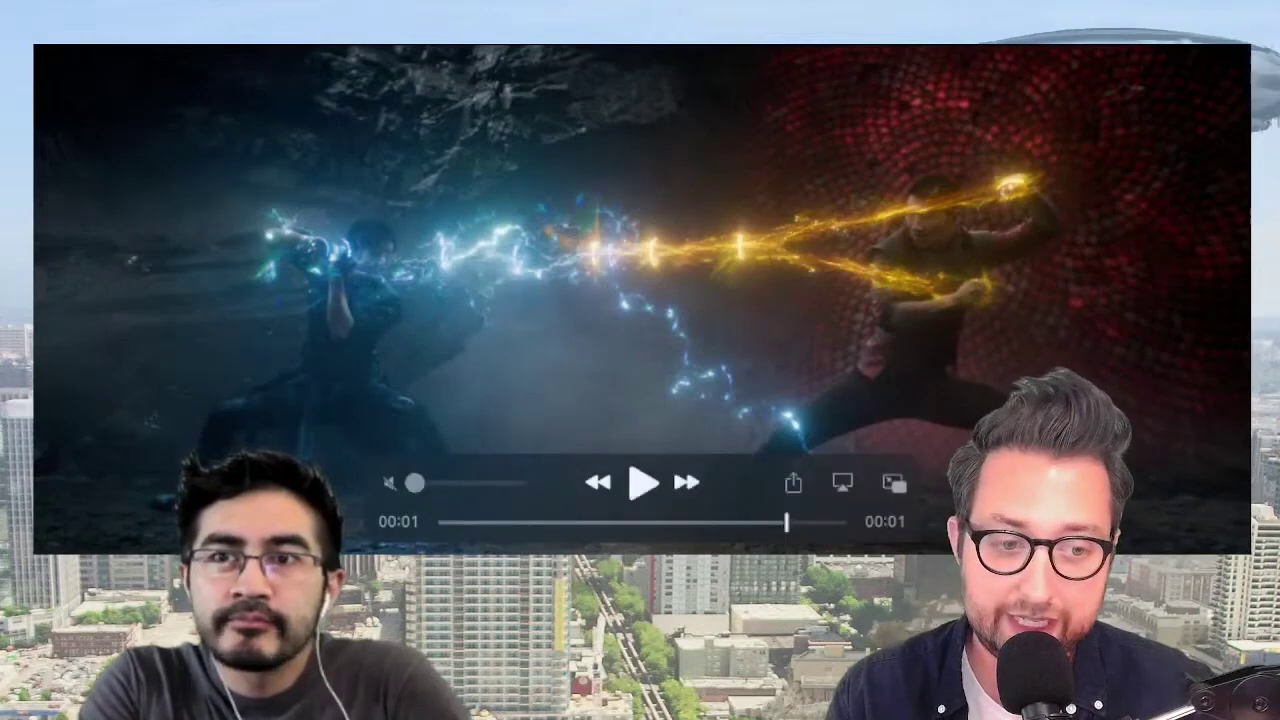
{"action": "left_click_drag", "start_coordinate": [787, 522], "coordinate": [577, 522]}
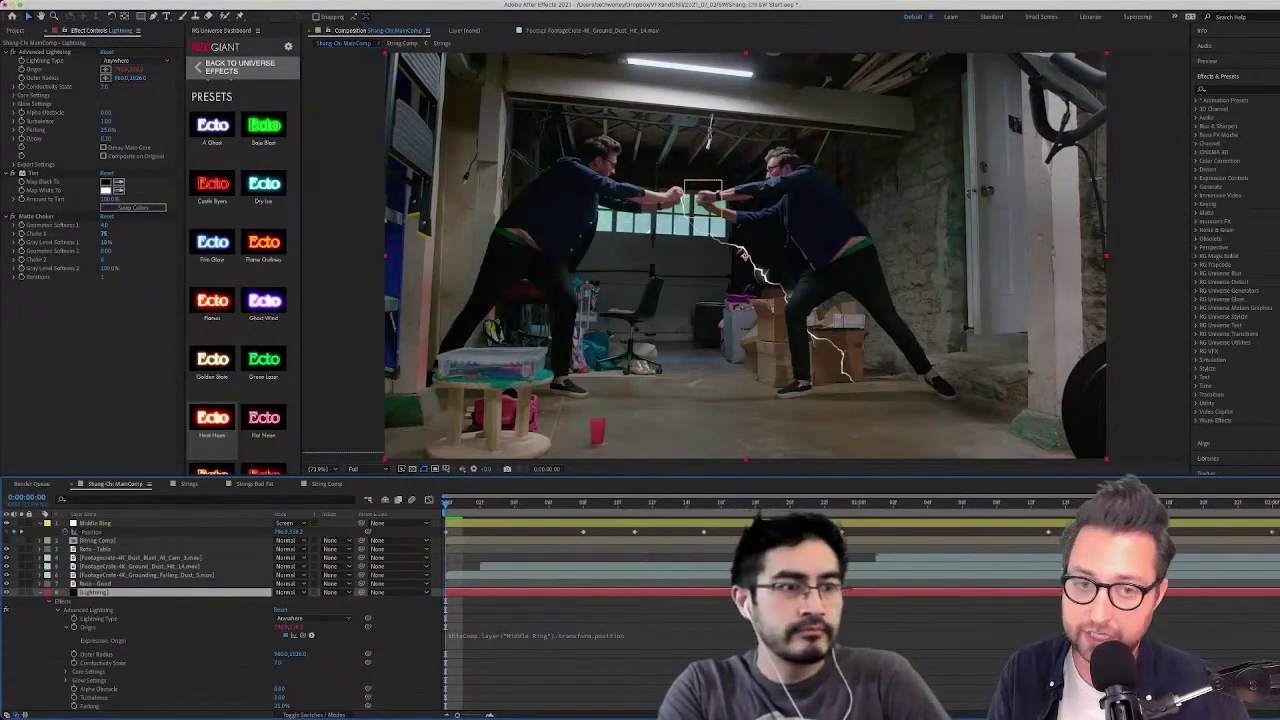
Select the Lightning layer's Matte Choker effect, preview the lightning, and select the Grounding Falling Dust layer
{"action": "left_click", "coordinate": [37, 216]}
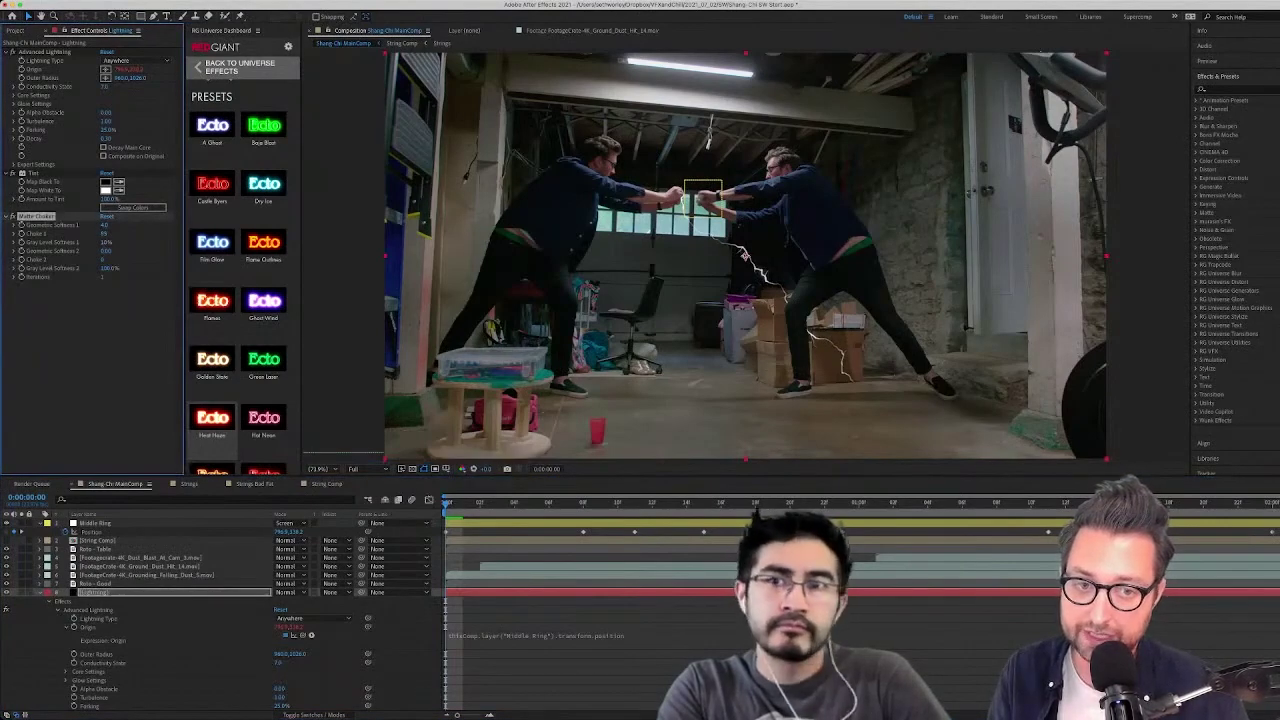
{"action": "key", "text": "space"}
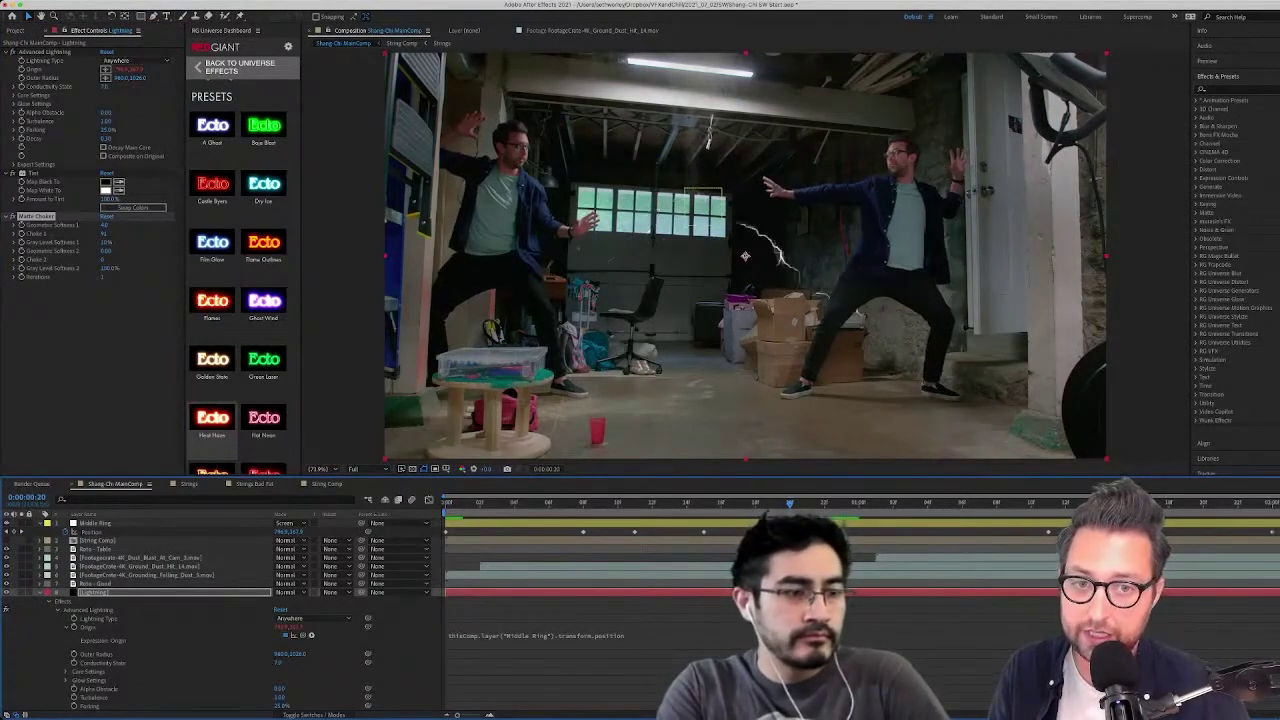
{"action": "key", "text": "space"}
{"action": "left_click", "coordinate": [147, 575]}
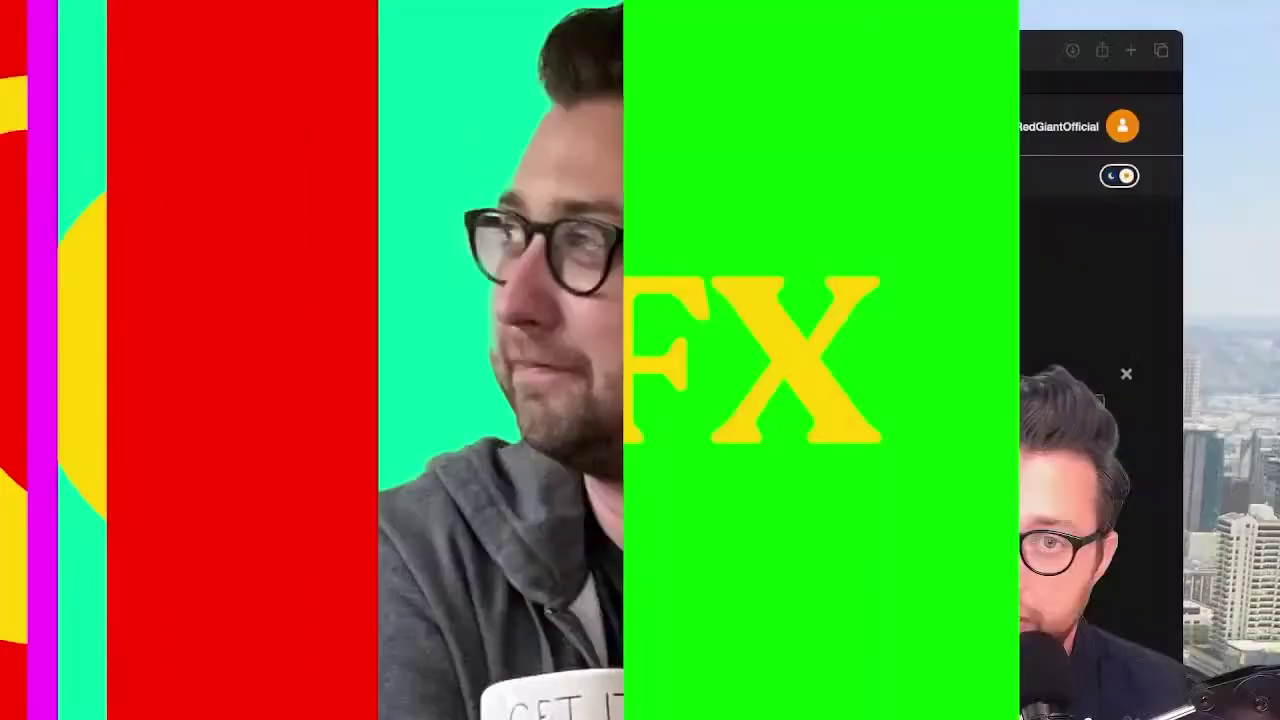
Switch to the browser and look through ProductionCrate's clips in the Live Action Dust and Dirt category
{"action": "scroll", "coordinate": [500, 380], "scroll_direction": "down", "scroll_amount": 15}
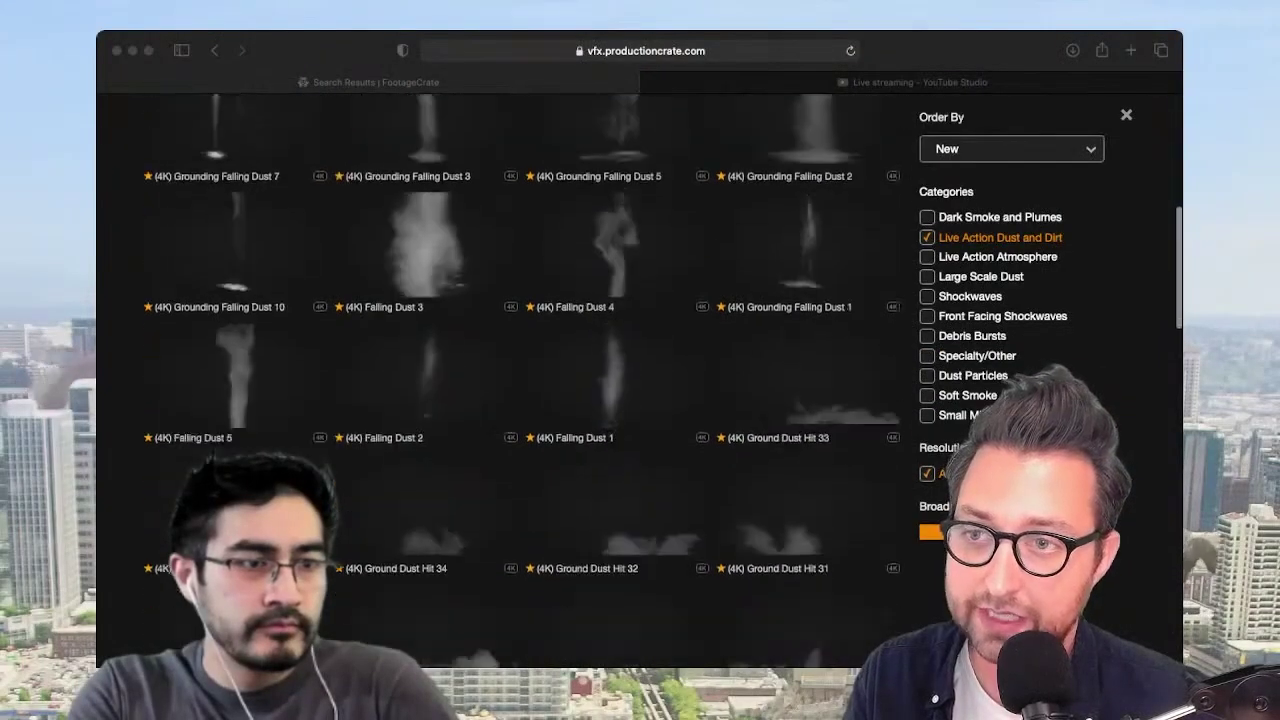
{"action": "scroll", "coordinate": [500, 380], "scroll_direction": "down", "scroll_amount": 12}
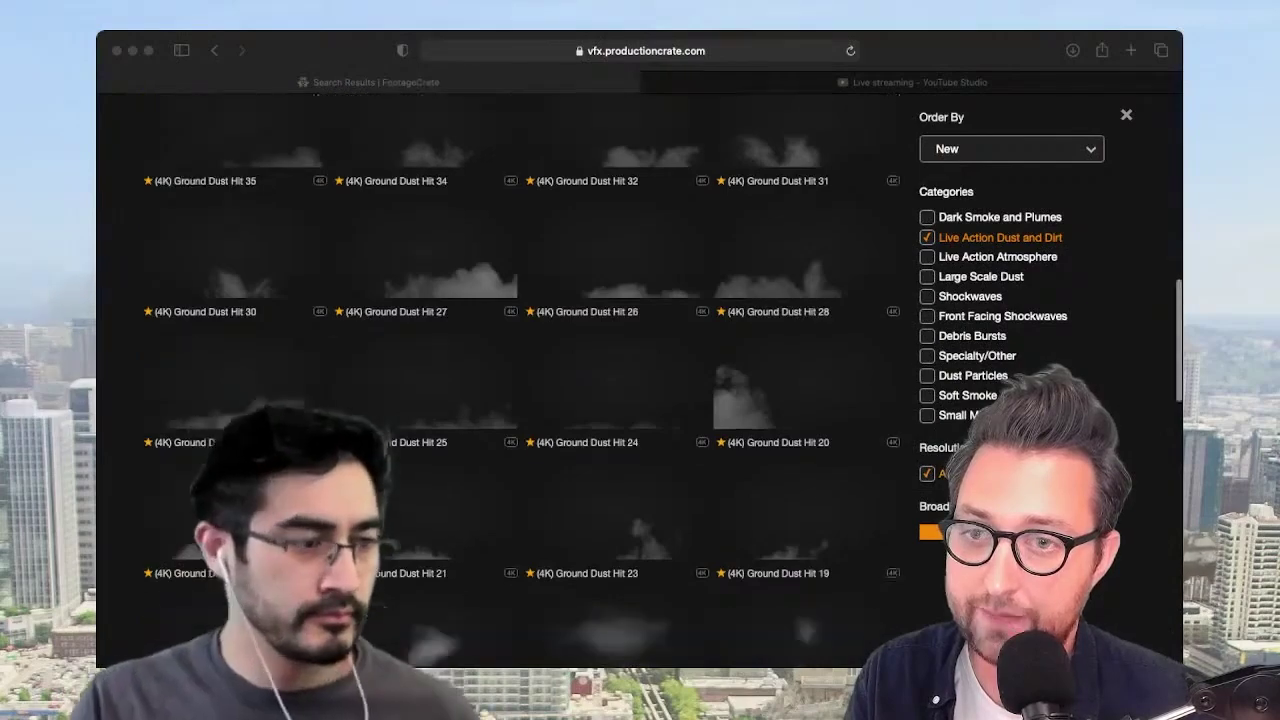
{"action": "scroll", "coordinate": [806, 420], "scroll_direction": "up", "scroll_amount": 15}
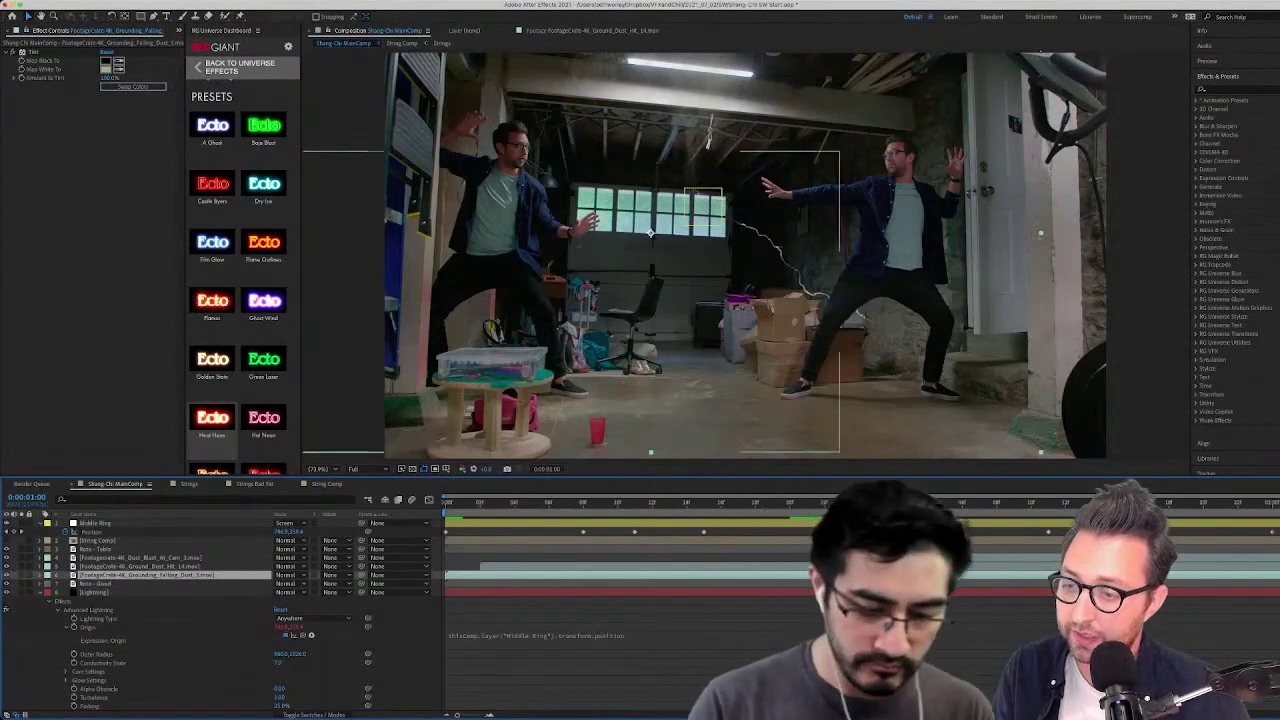
Solo and preview the Grounding Falling Dust, Ground Dust Hit and Dust Blast At Cam layers one after another
{"action": "left_click", "coordinate": [21, 575]}
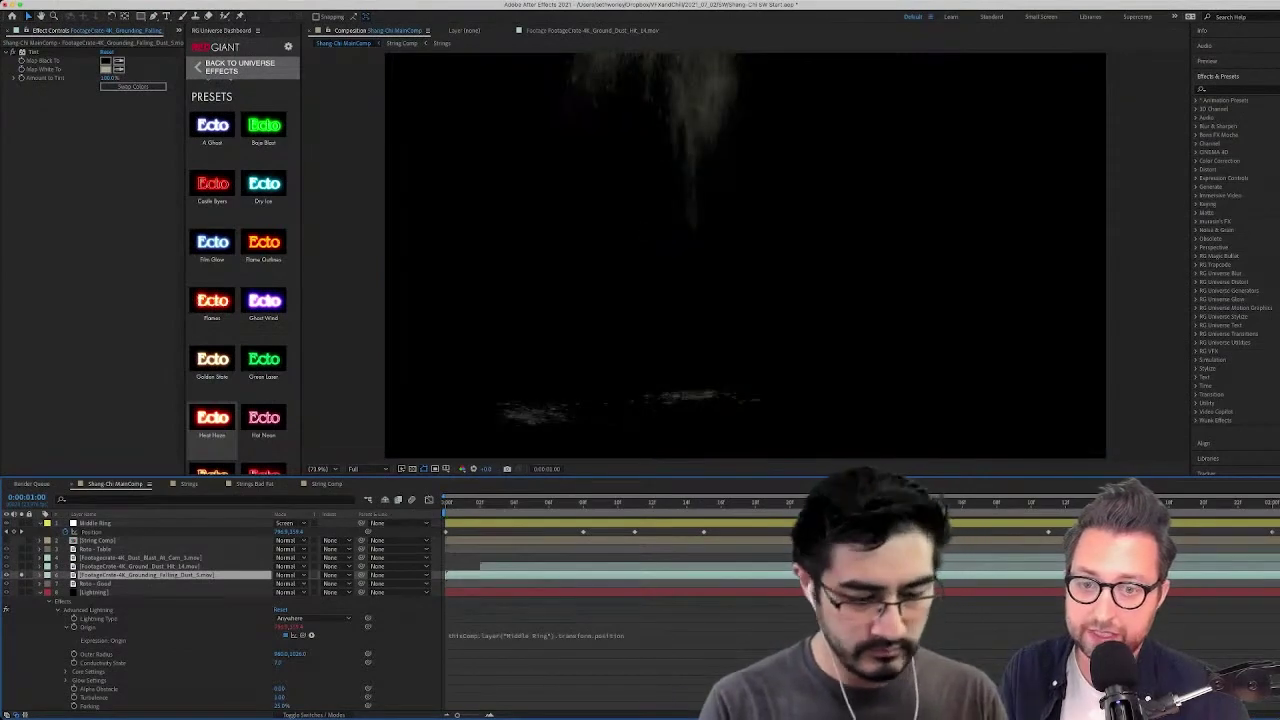
{"action": "key", "text": "space"}
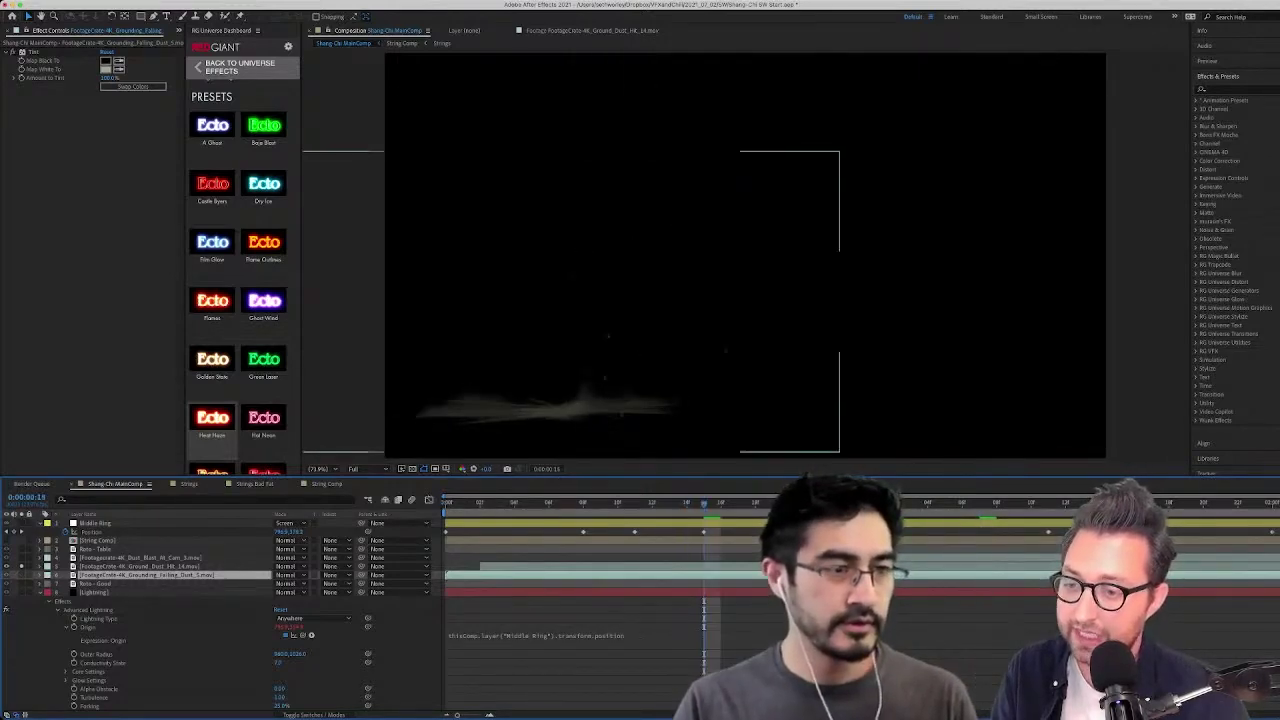
{"action": "left_click", "coordinate": [21, 575]}
{"action": "left_click", "coordinate": [21, 558]}
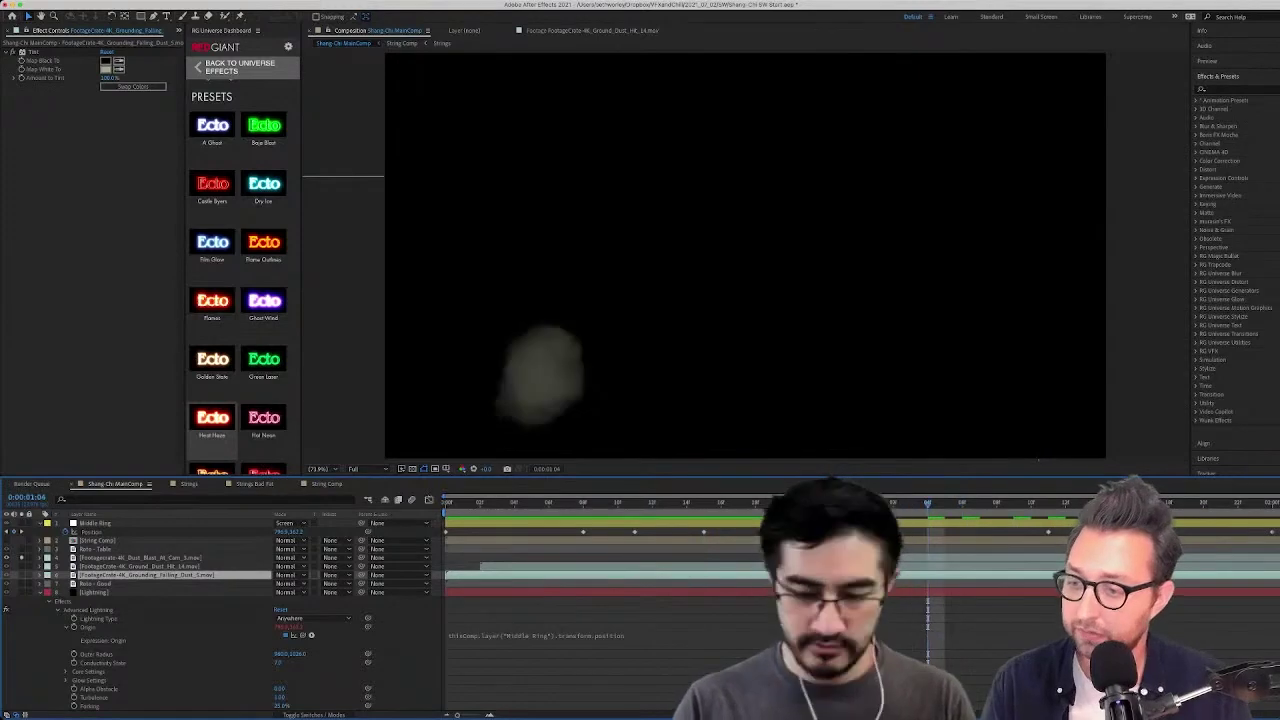
{"action": "key", "text": "space"}
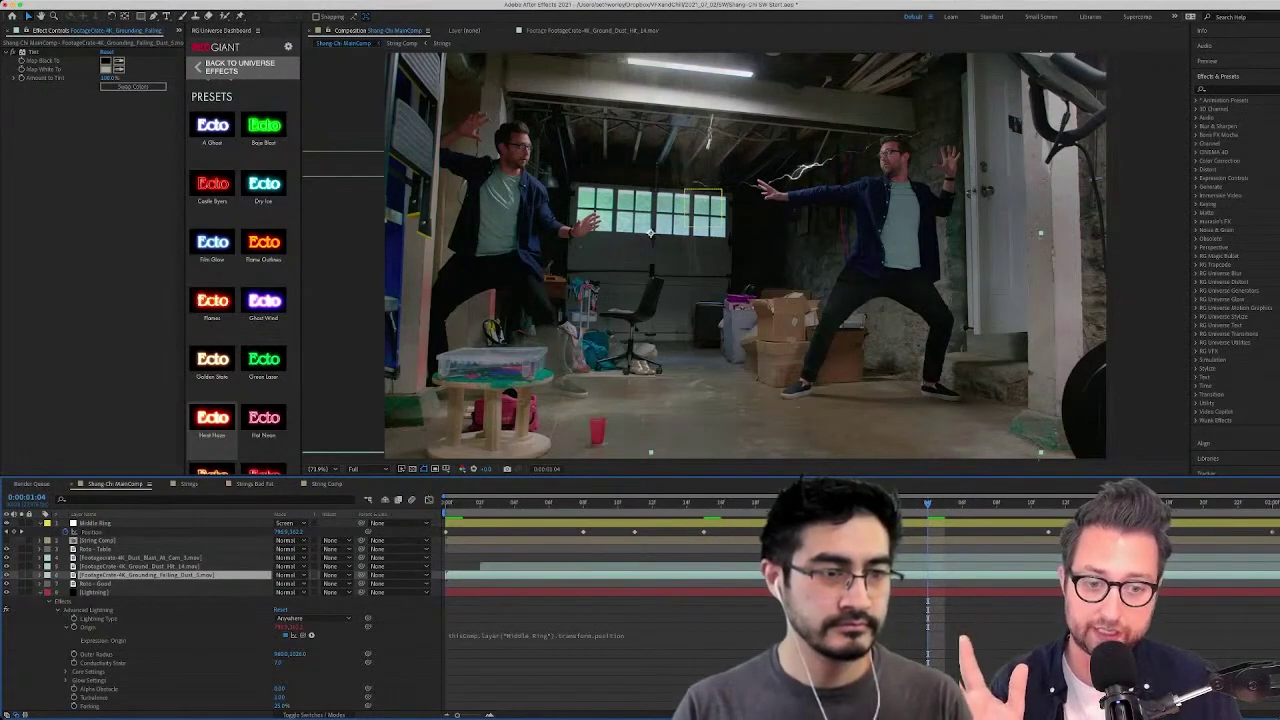
Scrub and replay the full garage composite to examine the dust and lightning, and collapse the Lightning layer
{"action": "left_click_drag", "start_coordinate": [928, 503], "coordinate": [1099, 503]}
{"action": "key", "text": "space"}
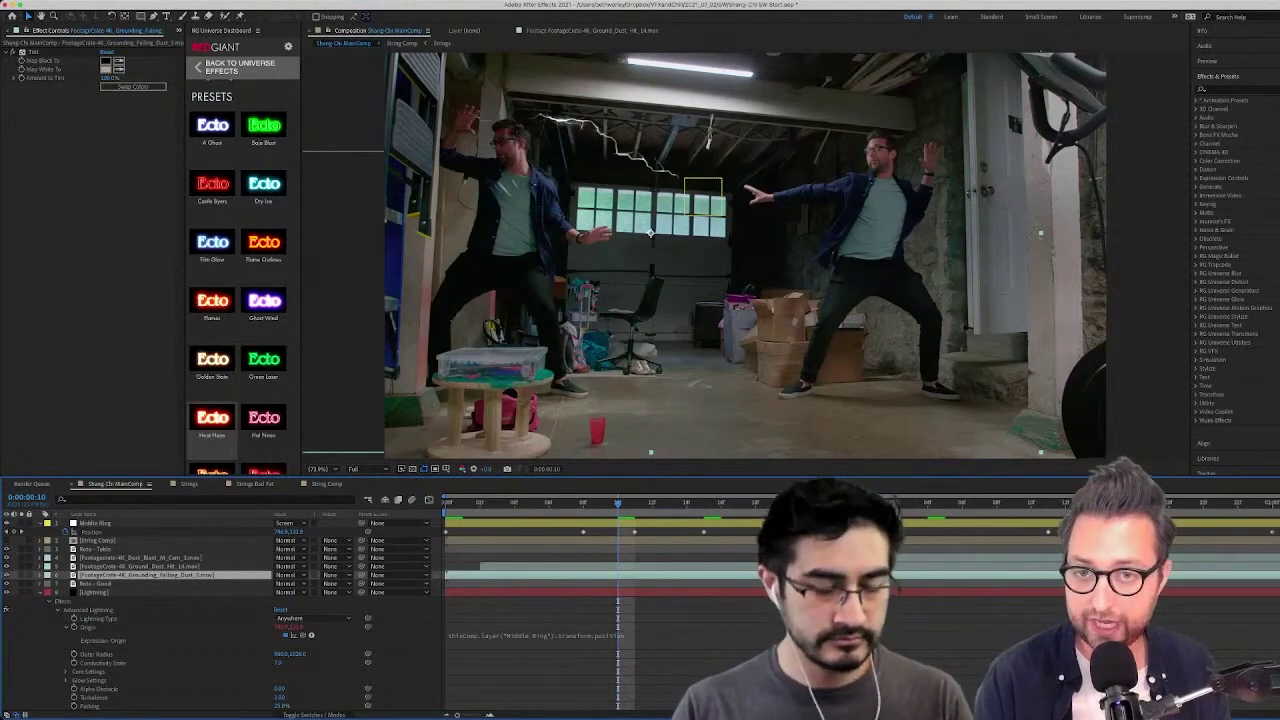
{"action": "left_click", "coordinate": [548, 503]}
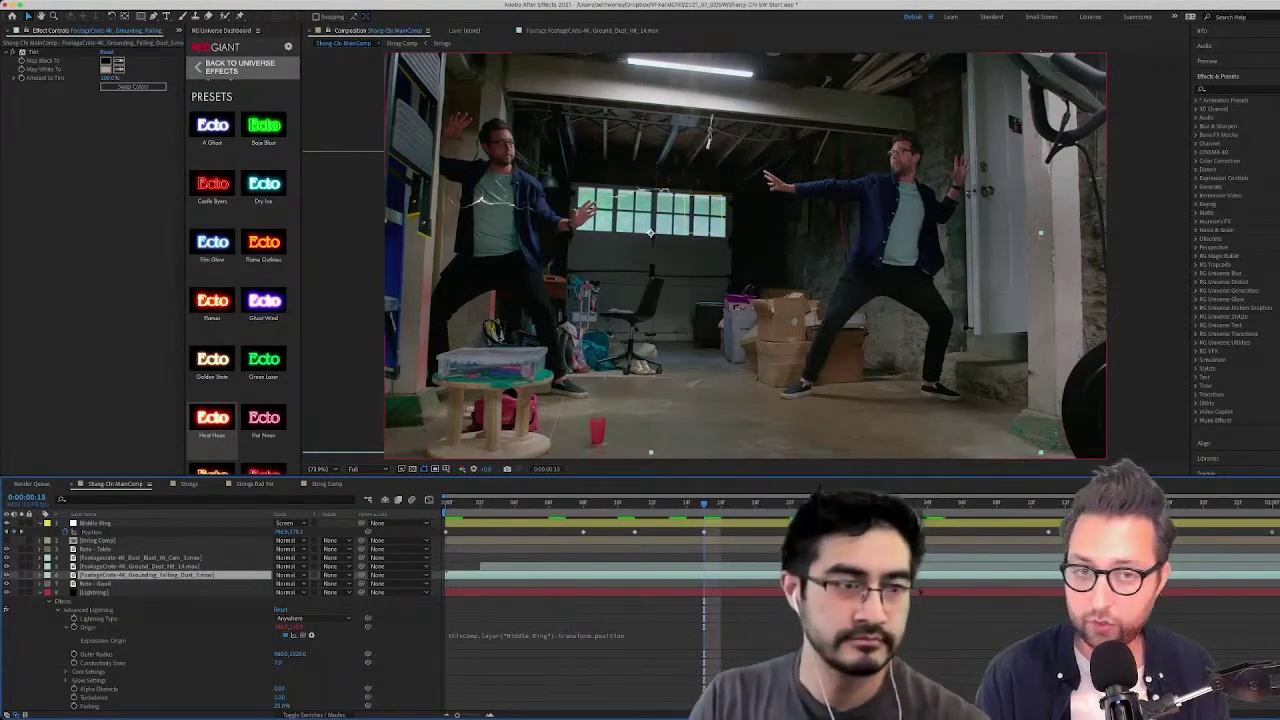
{"action": "left_click", "coordinate": [40, 592]}
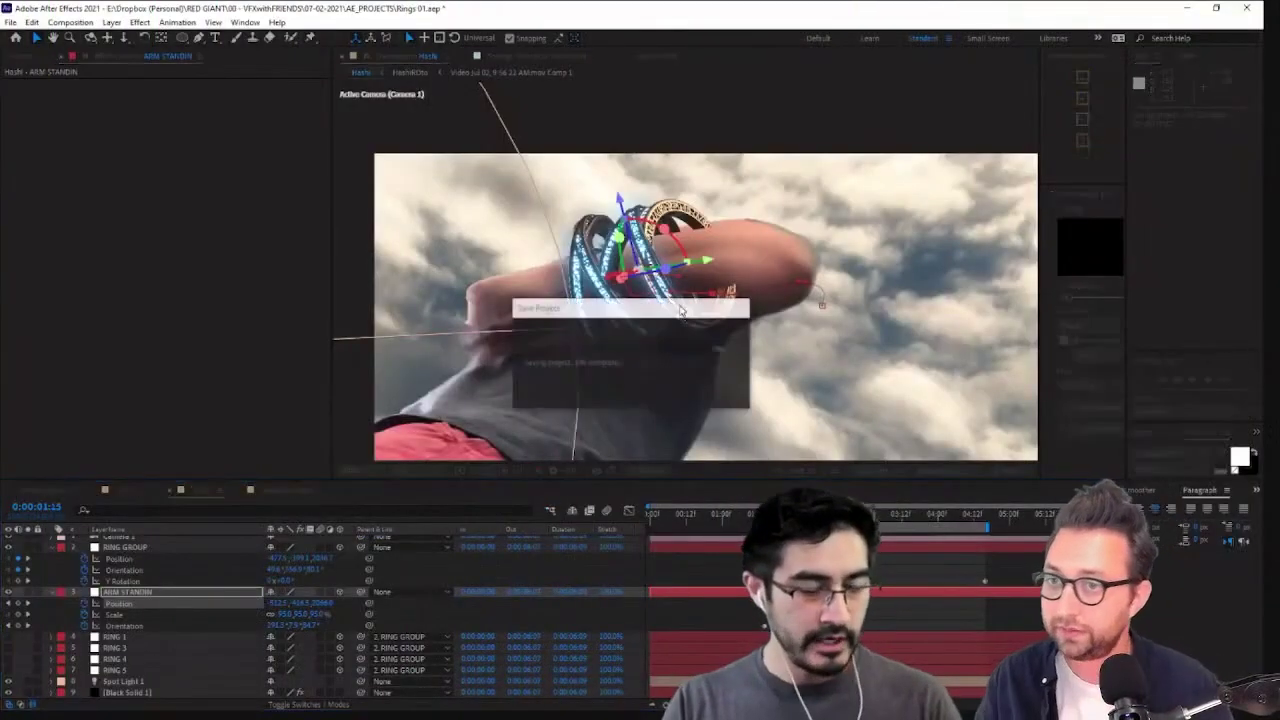
{"action": "scroll", "coordinate": [729, 309], "scroll_direction": "down", "scroll_amount": 1}
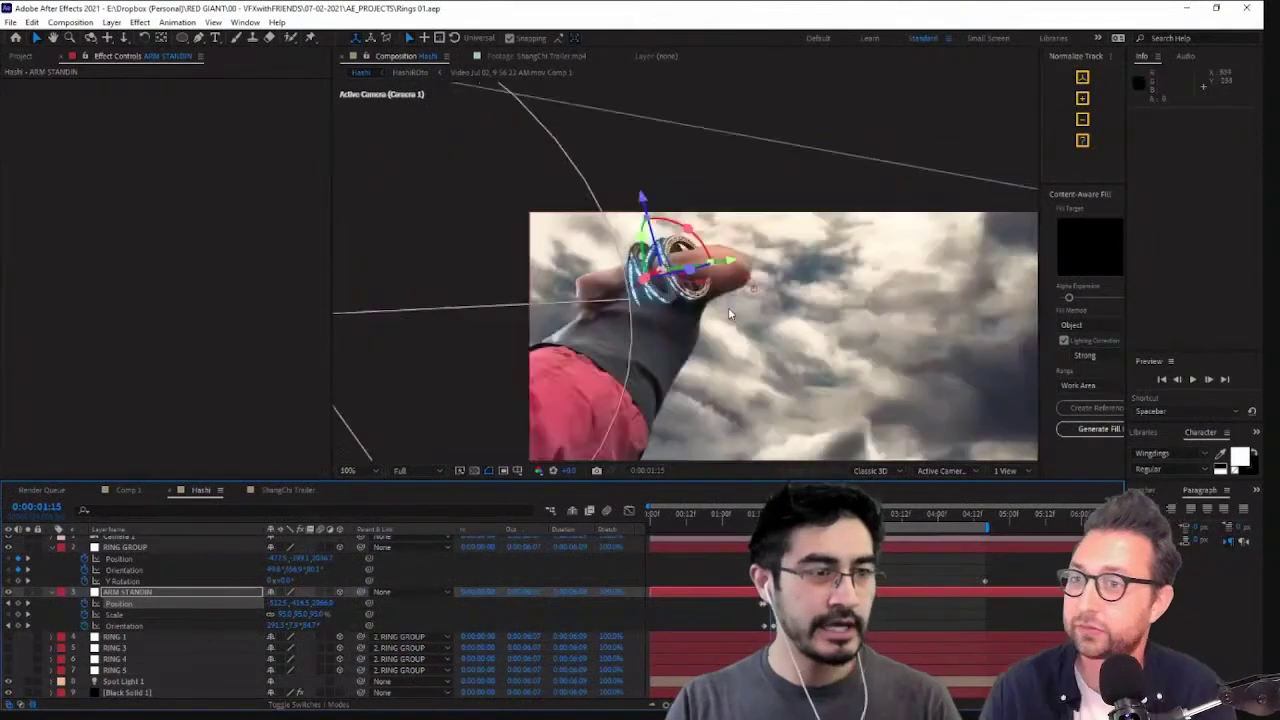
Open the Element scene setup on Black Solid 1 and enable Matte Shadow for the capsule's Default material
{"action": "left_click", "coordinate": [159, 592]}
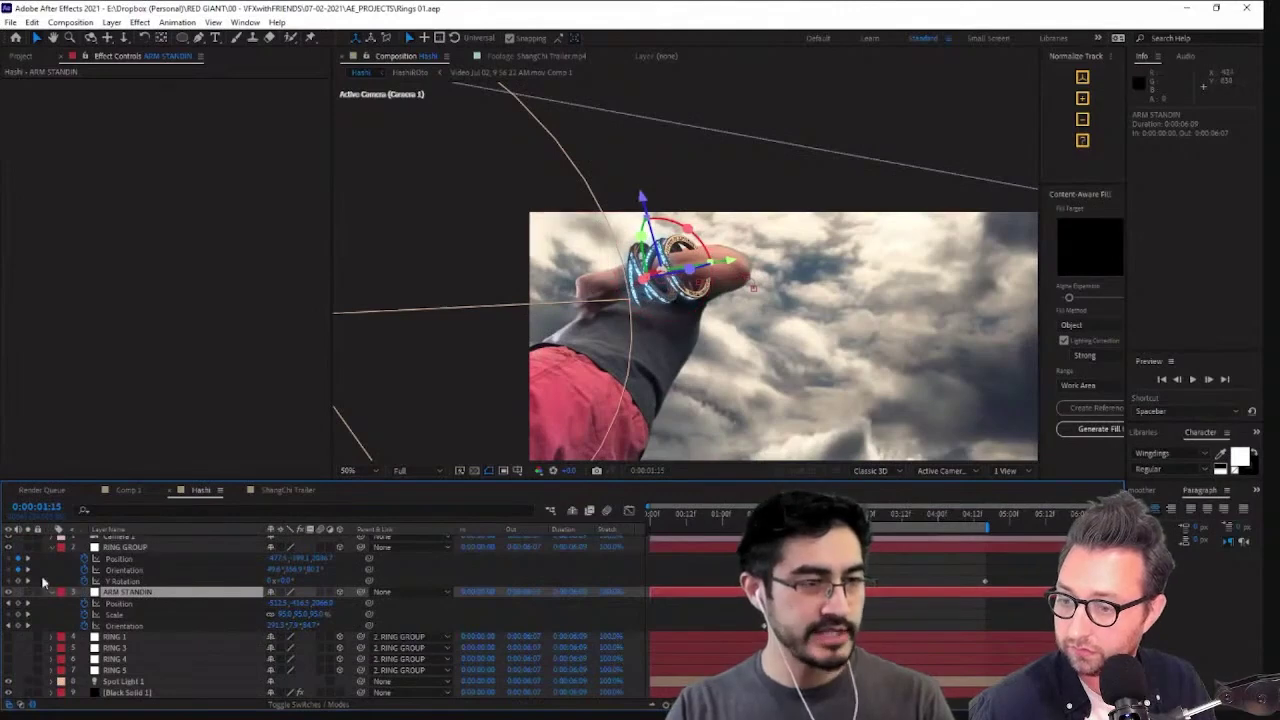
{"action": "left_click", "coordinate": [138, 691]}
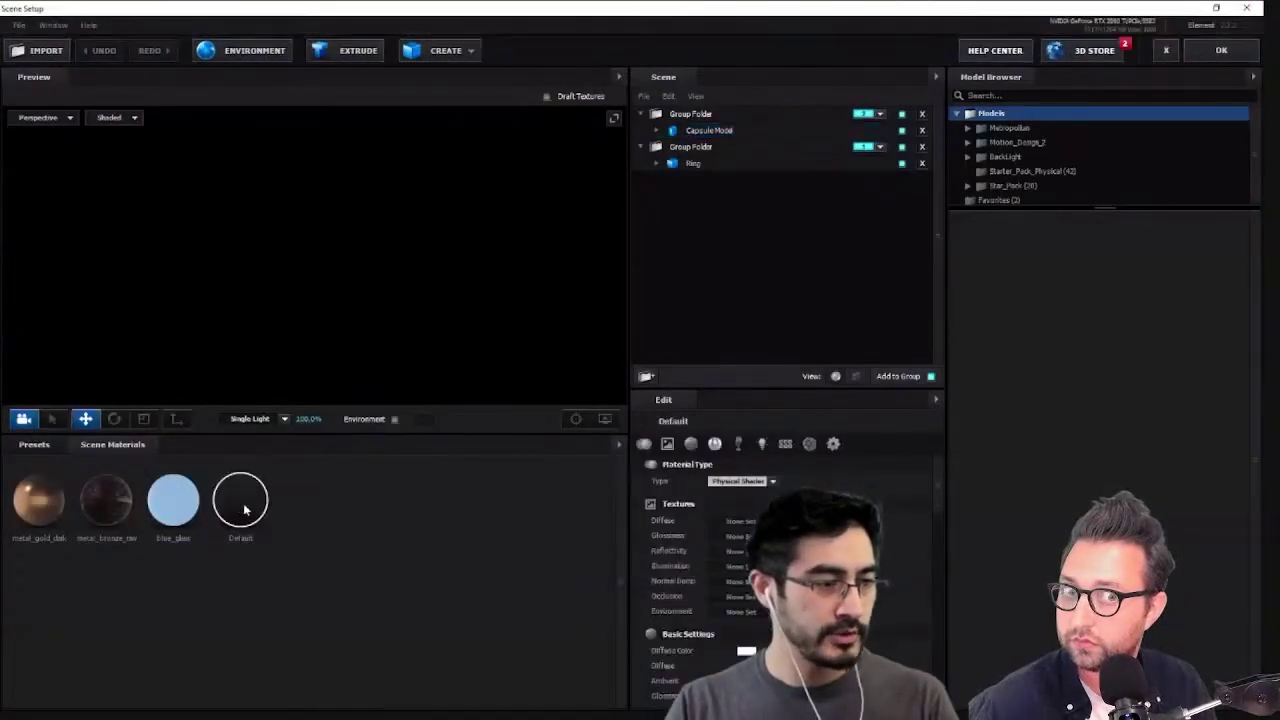
{"action": "scroll", "coordinate": [760, 635], "scroll_direction": "down", "scroll_amount": 10}
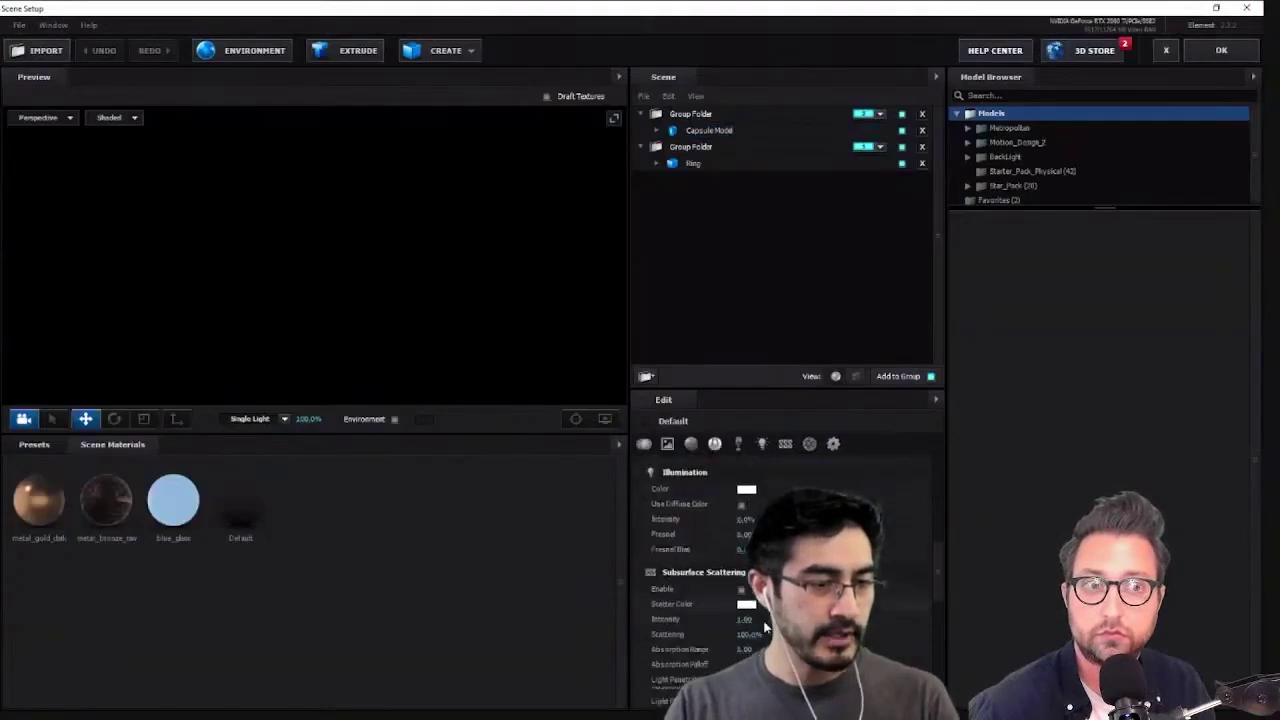
{"action": "scroll", "coordinate": [760, 635], "scroll_direction": "down", "scroll_amount": 5}
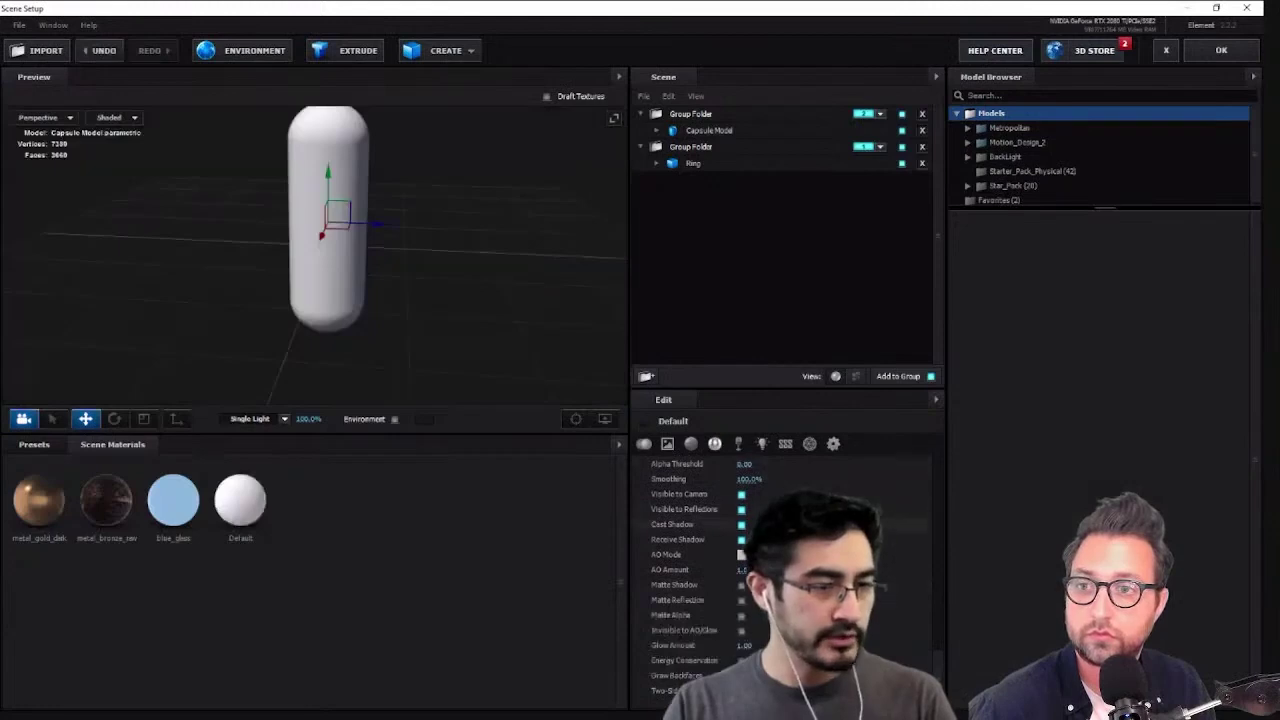
{"action": "mouse_move", "coordinate": [926, 654]}
{"action": "left_mouse_down"}
{"action": "mouse_move", "coordinate": [928, 435]}
{"action": "mouse_move", "coordinate": [936, 668]}
{"action": "left_mouse_up"}
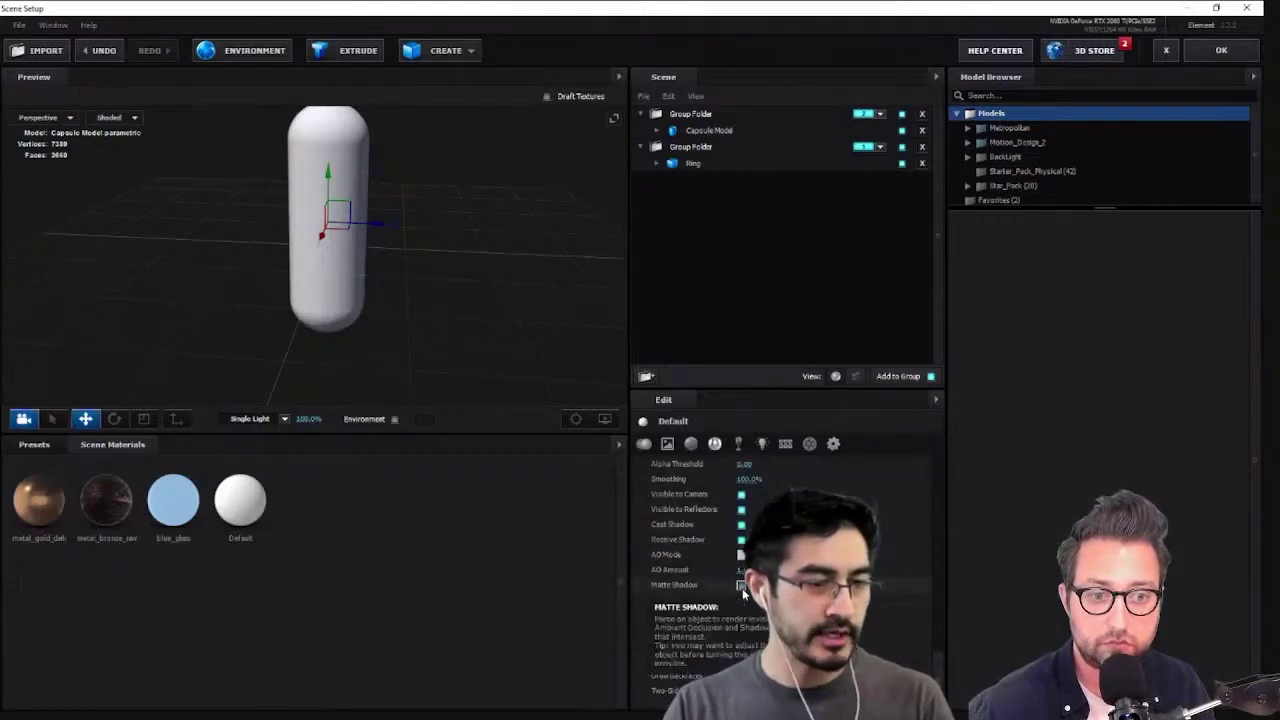
{"action": "left_click", "coordinate": [741, 585]}
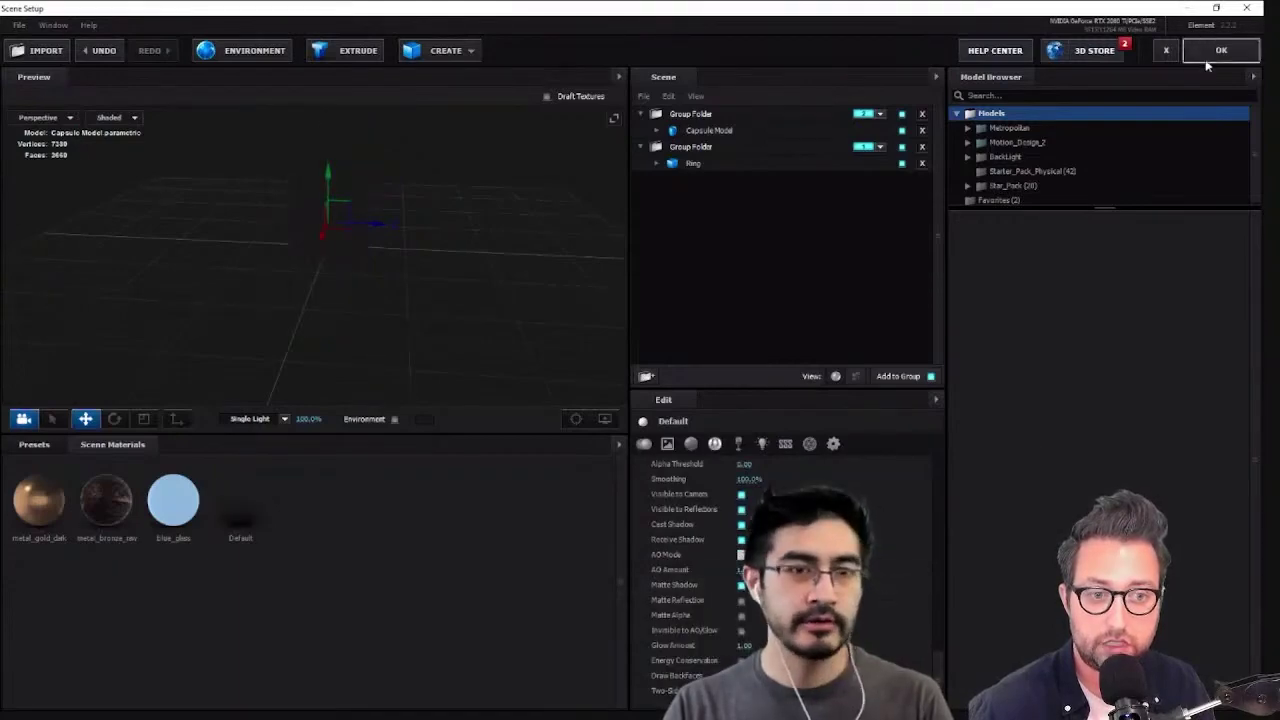
{"action": "left_click", "coordinate": [1221, 50]}
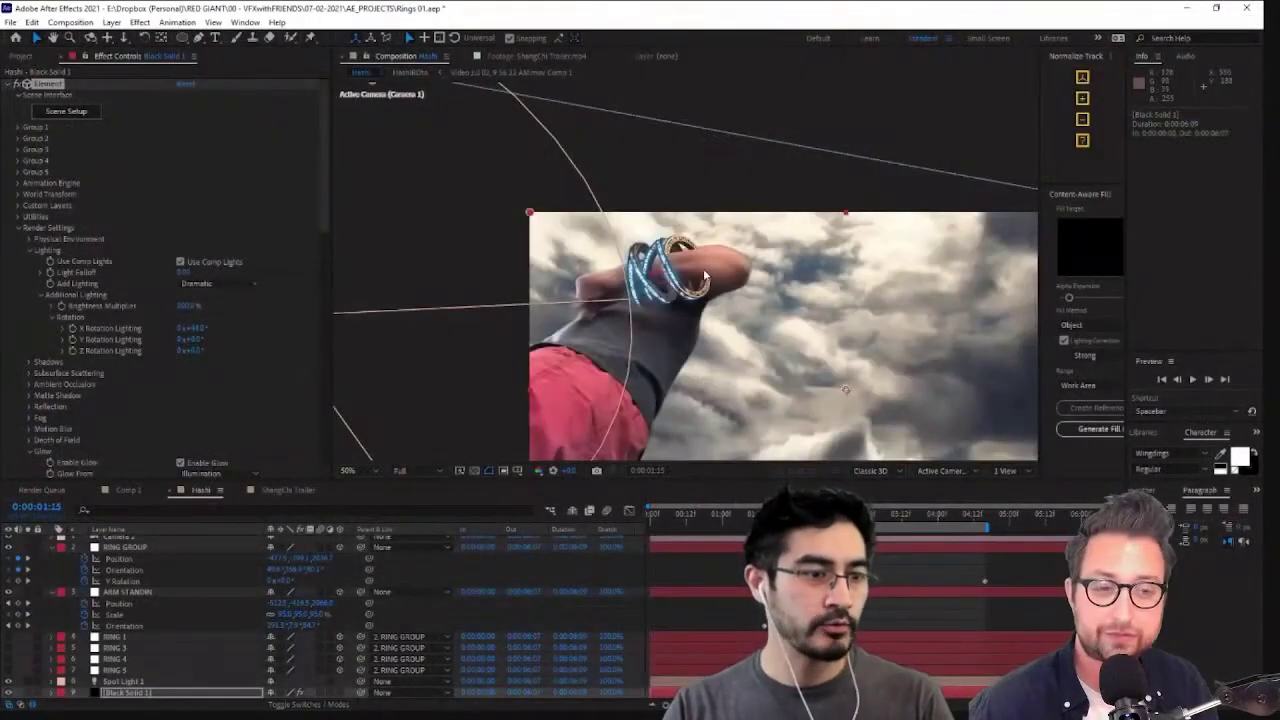
Scale up and reposition the ARM STANDIN null at 0:00:01:15 so the capsule fits the forearm, and save the project
{"action": "scroll", "coordinate": [712, 286], "scroll_direction": "up", "scroll_amount": 2}
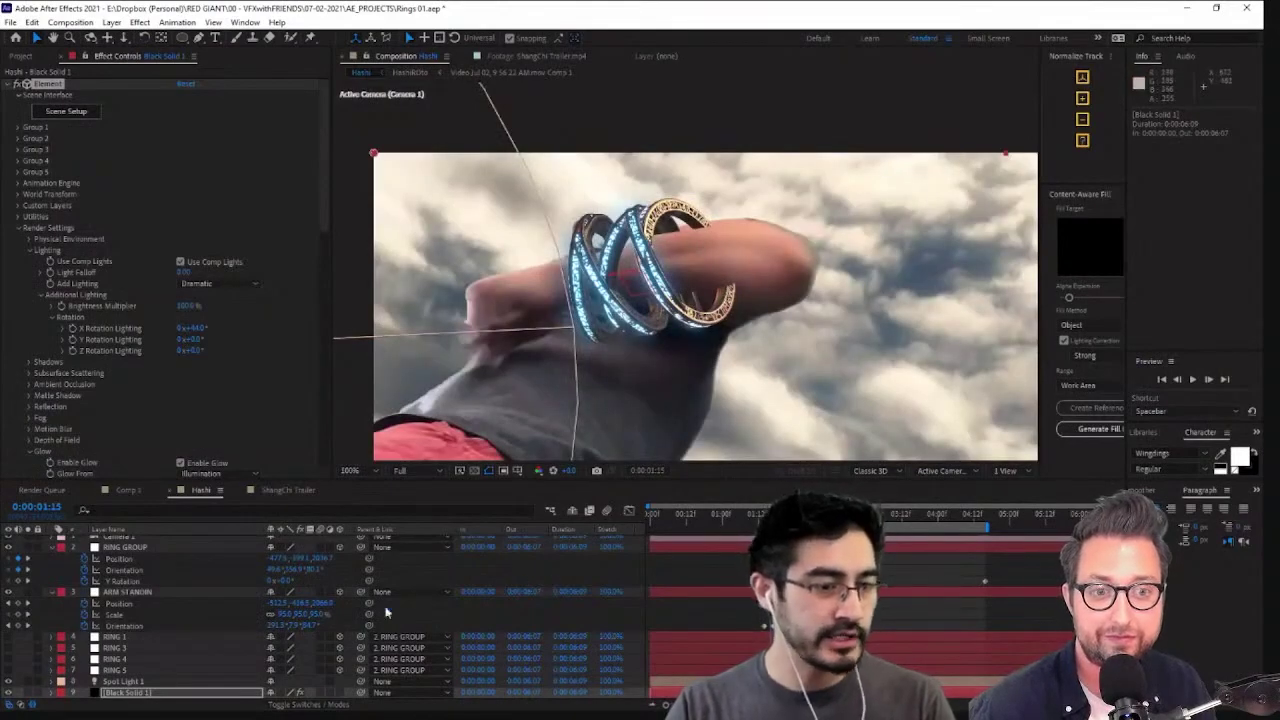
{"action": "left_click_drag", "start_coordinate": [319, 615], "coordinate": [334, 615]}
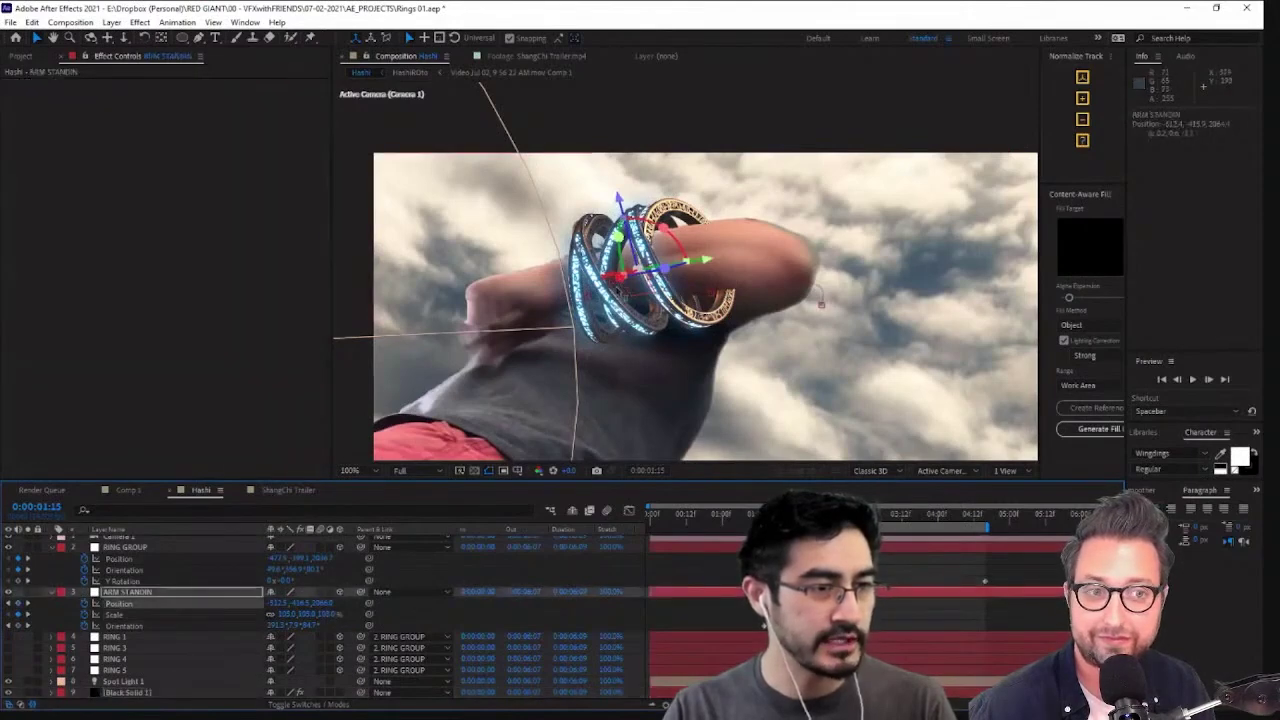
{"action": "left_click_drag", "start_coordinate": [620, 282], "coordinate": [562, 343]}
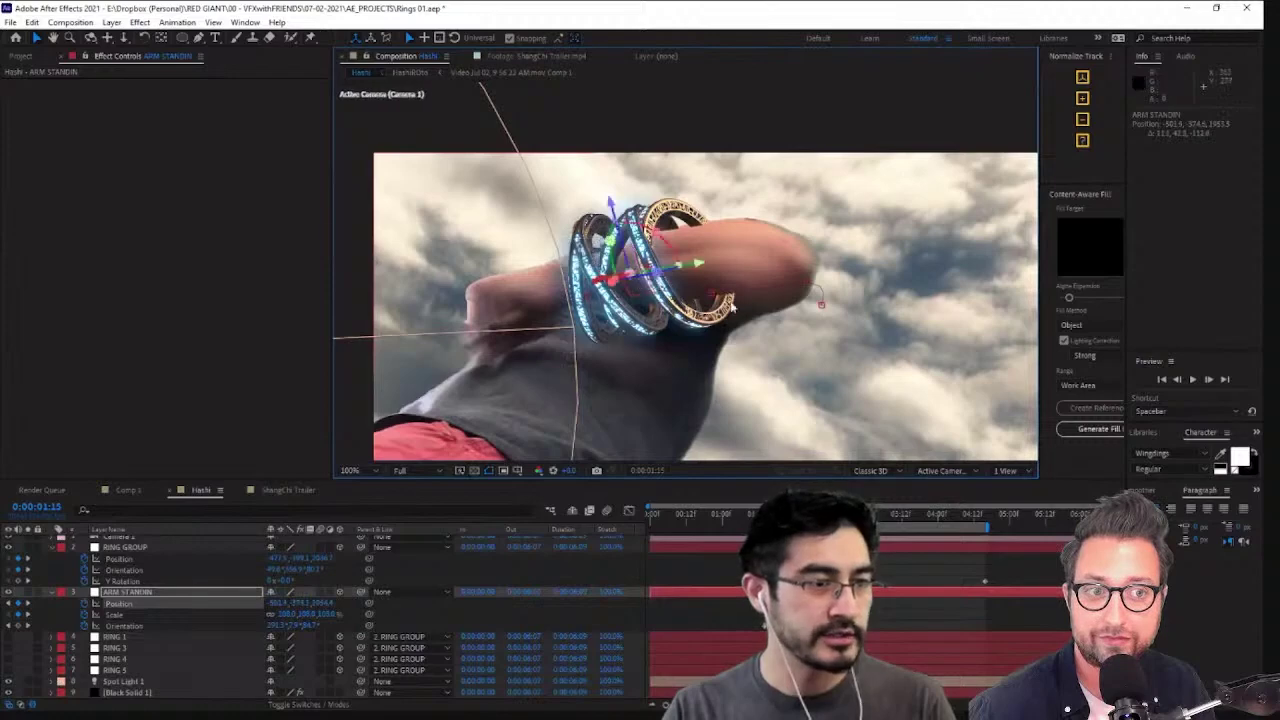
{"action": "left_click", "coordinate": [794, 330]}
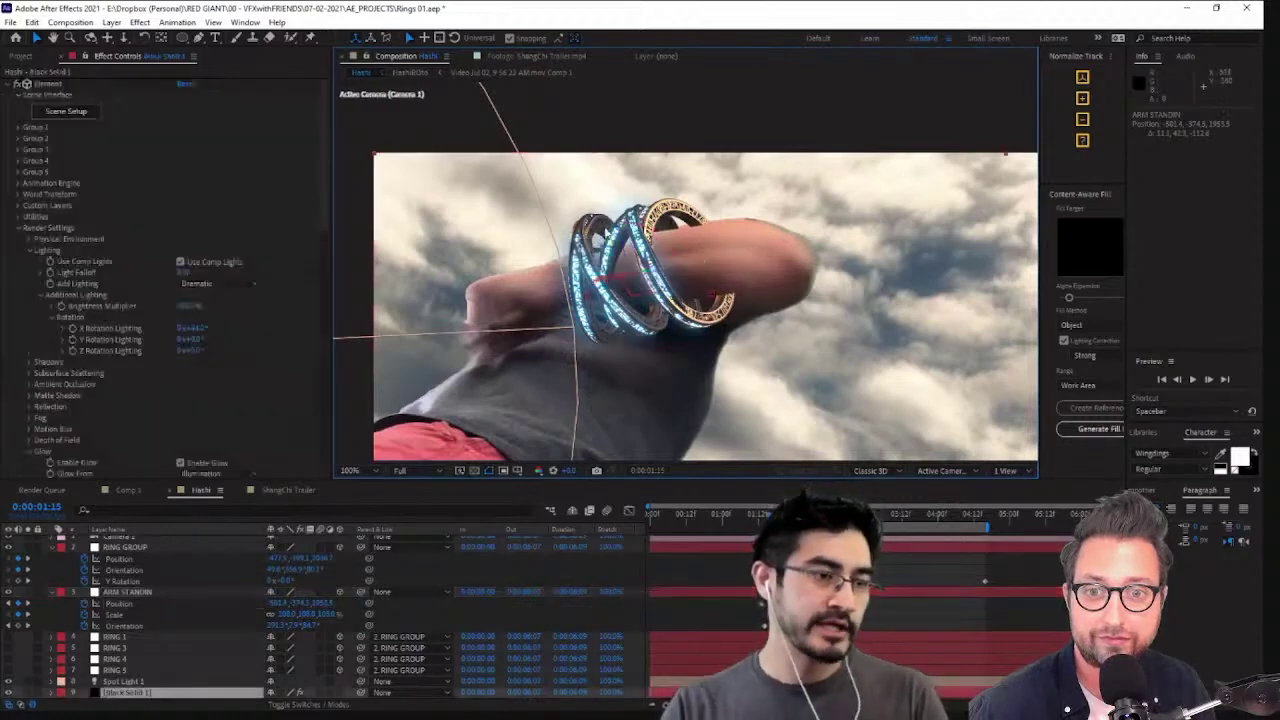
{"action": "scroll", "coordinate": [800, 262], "scroll_direction": "down", "scroll_amount": 1}
{"action": "middle_click_drag", "start_coordinate": [852, 383], "coordinate": [696, 262]}
{"action": "key", "text": "ctrl+s"}
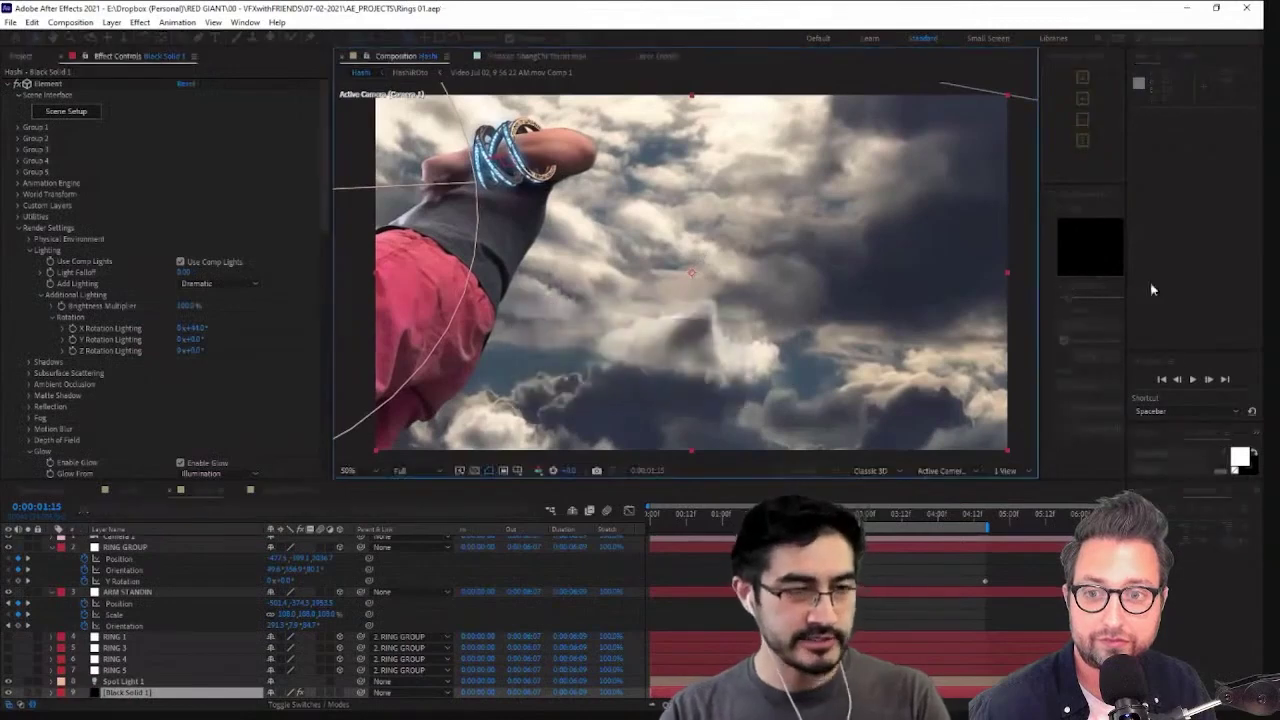
Start Position keyframing on the SkyClouds.jpg layer at 0:00:01:15
{"action": "scroll", "coordinate": [233, 651], "scroll_direction": "down", "scroll_amount": 2}
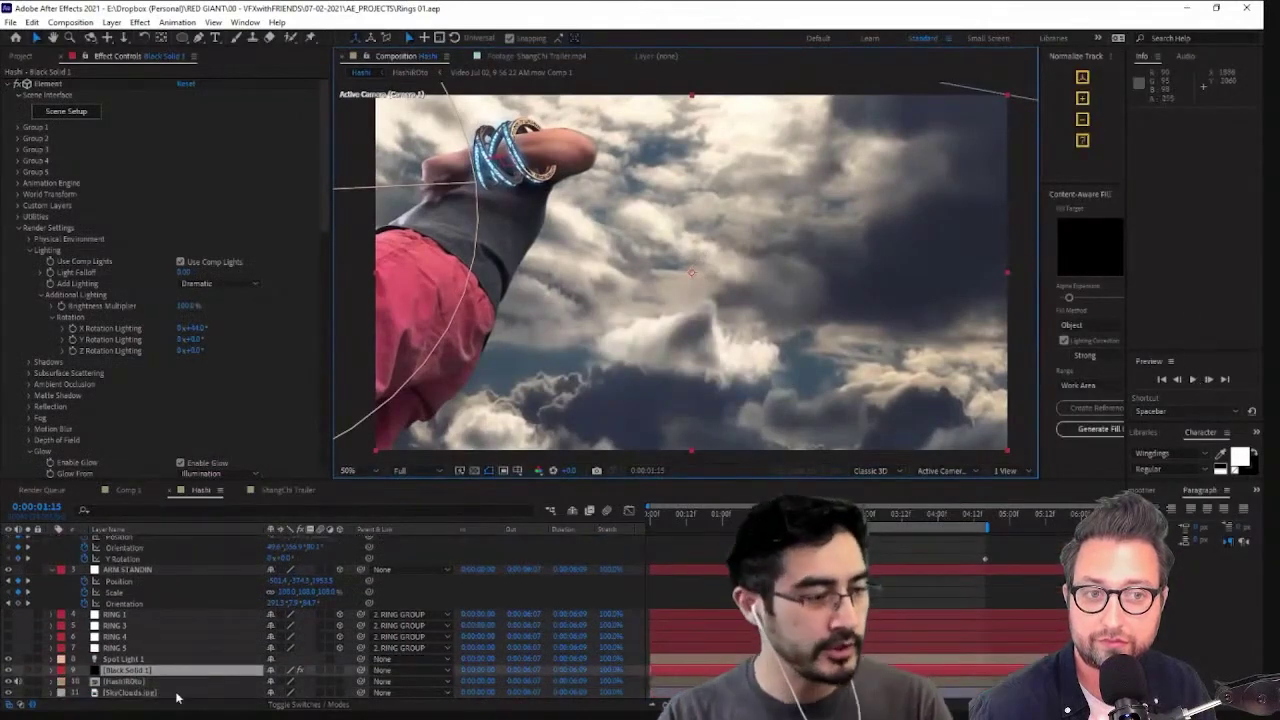
{"action": "left_click", "coordinate": [140, 692]}
{"action": "scroll", "coordinate": [113, 695], "scroll_direction": "down", "scroll_amount": 1}
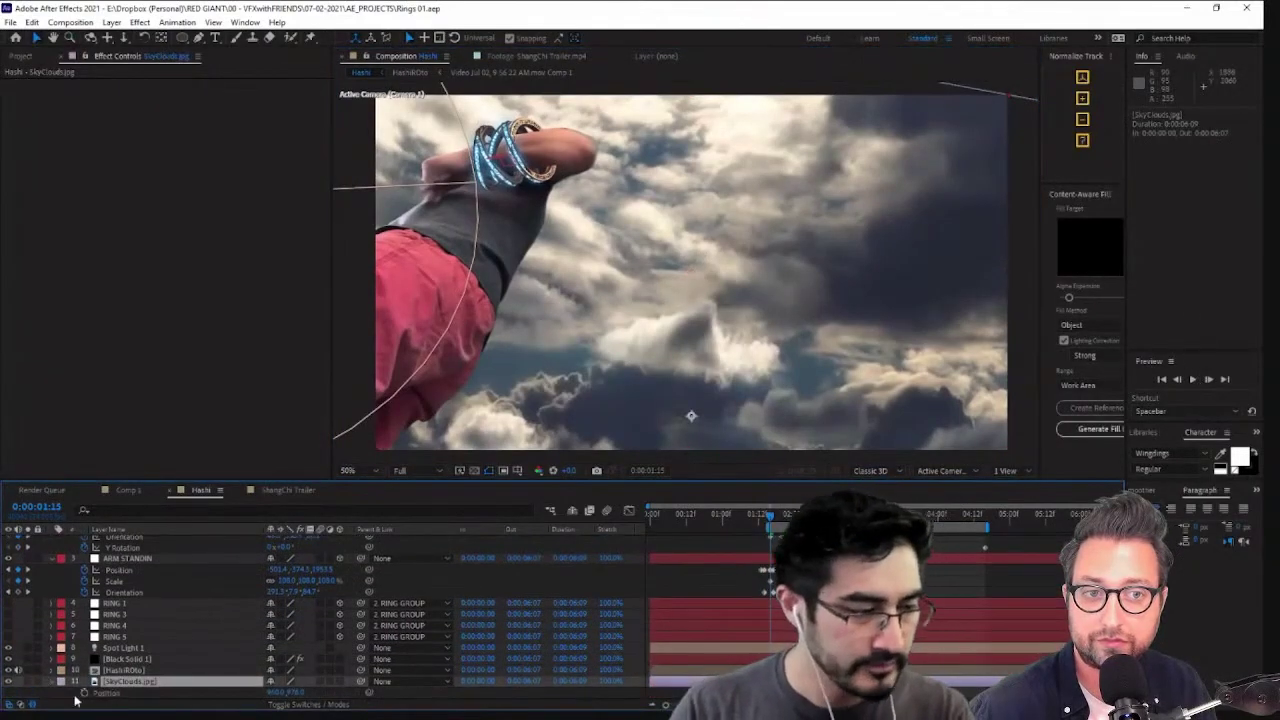
{"action": "left_click", "coordinate": [85, 693]}
Keyframe SkyClouds.jpg at 0:00:04:14 with a Position of about 1052, 990, and save the project
{"action": "left_click", "coordinate": [984, 514]}
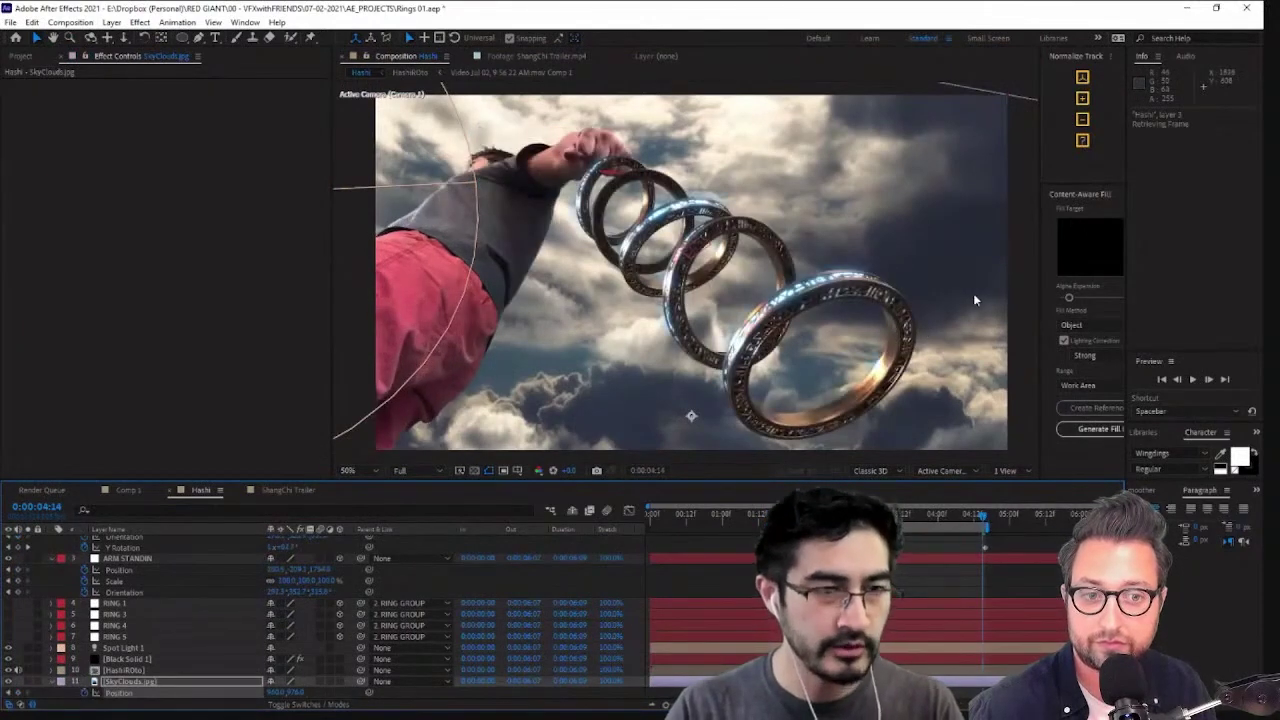
{"action": "left_click_drag", "start_coordinate": [971, 297], "coordinate": [864, 236]}
{"action": "key", "text": "comma"}
{"action": "key", "text": "comma"}
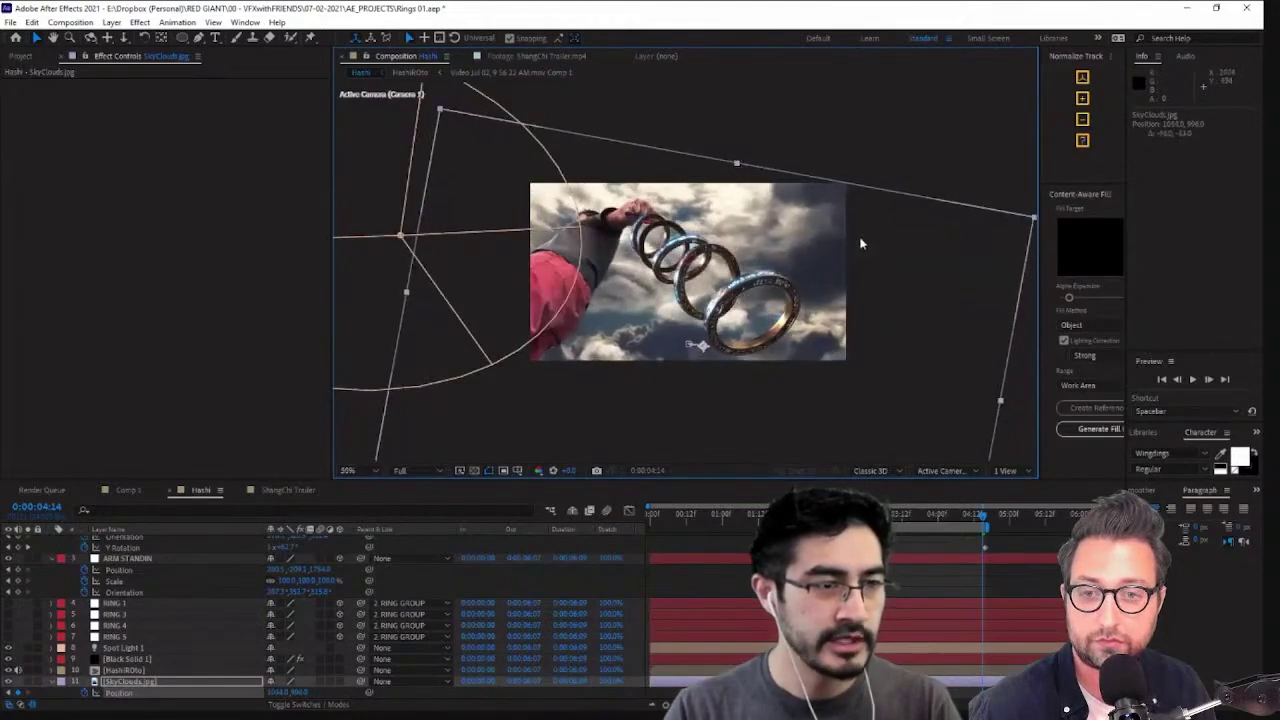
{"action": "key", "text": "period"}
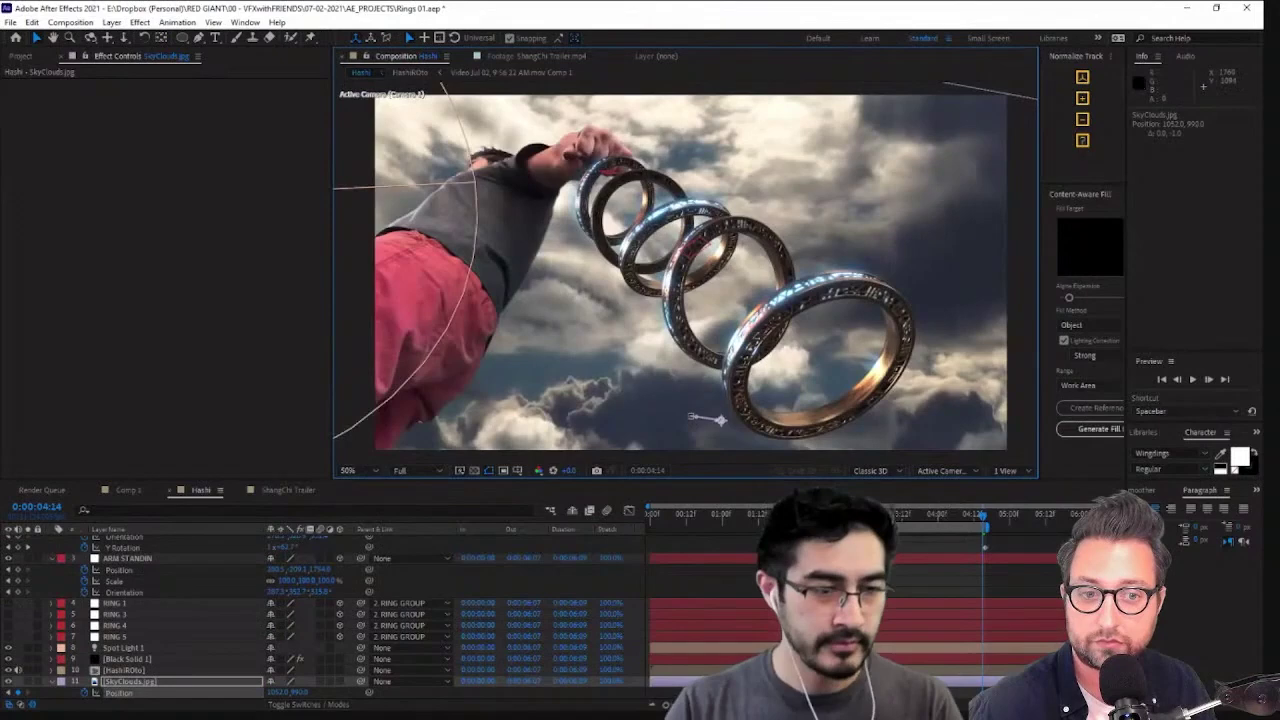
{"action": "left_click_drag", "start_coordinate": [770, 514], "coordinate": [783, 514]}
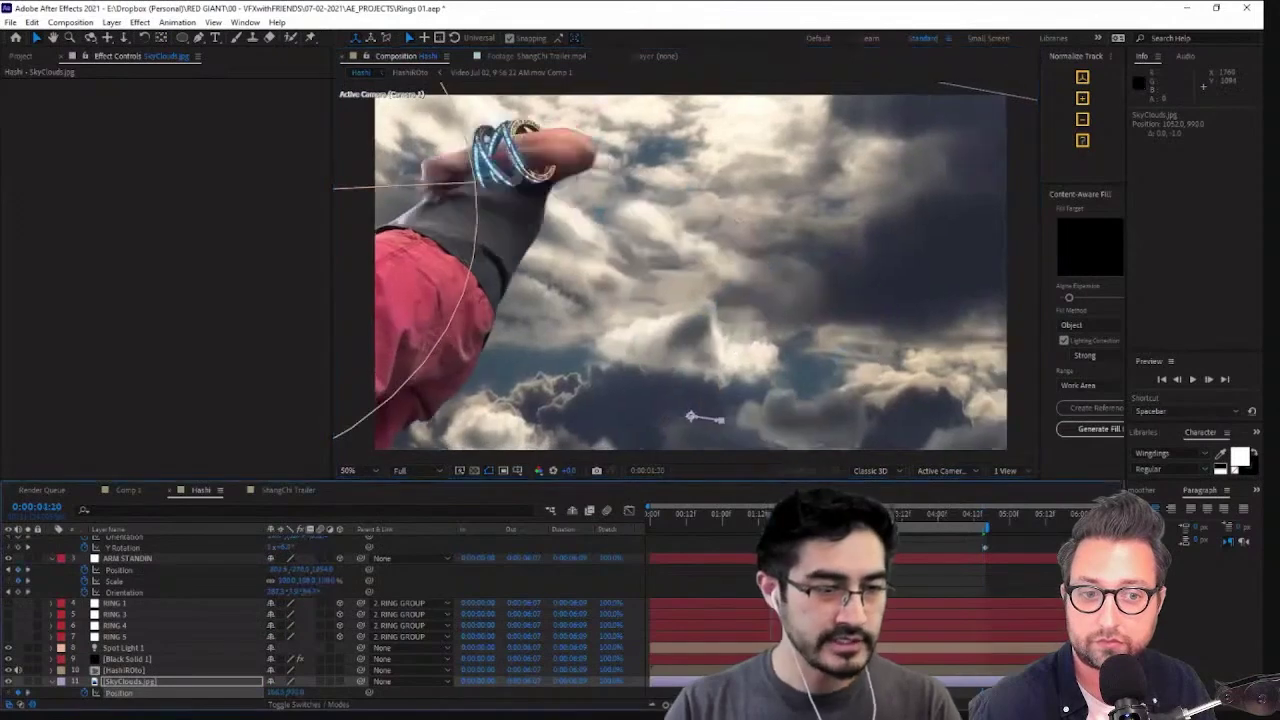
{"action": "key", "text": "ctrl+s"}
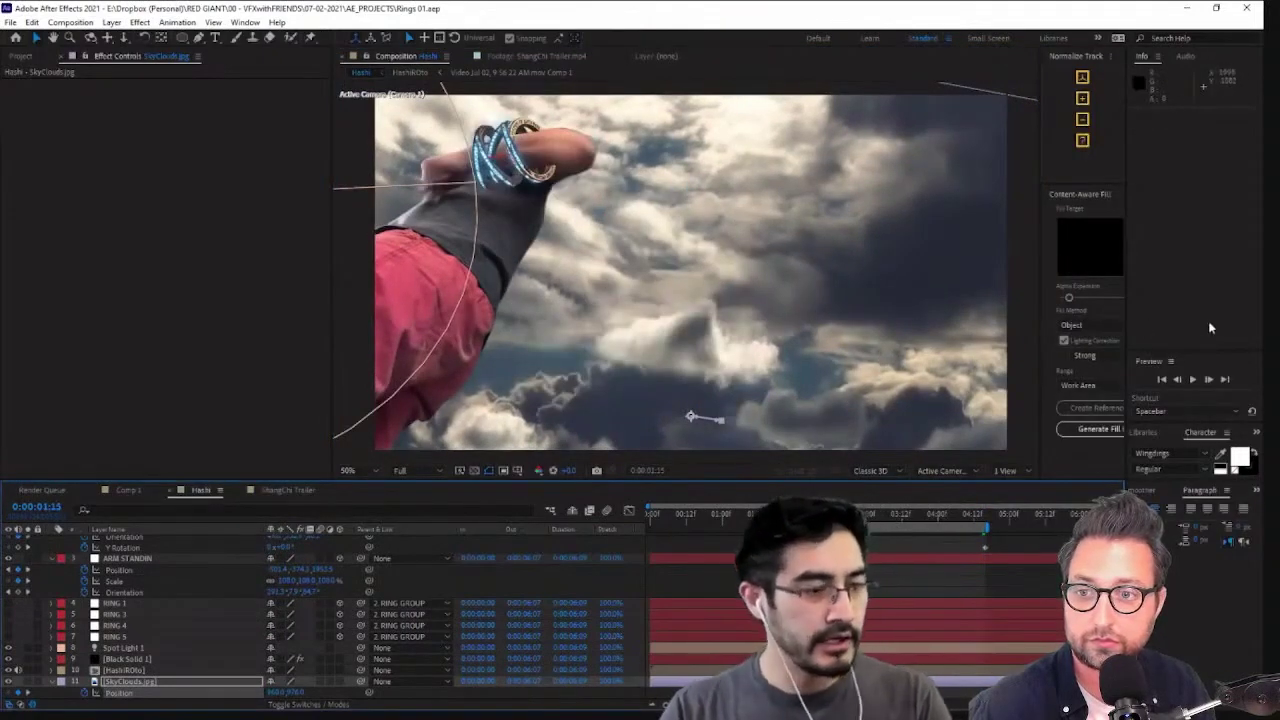
Preview the work area to check the rings against the drifting clouds
{"action": "left_click", "coordinate": [1193, 380]}
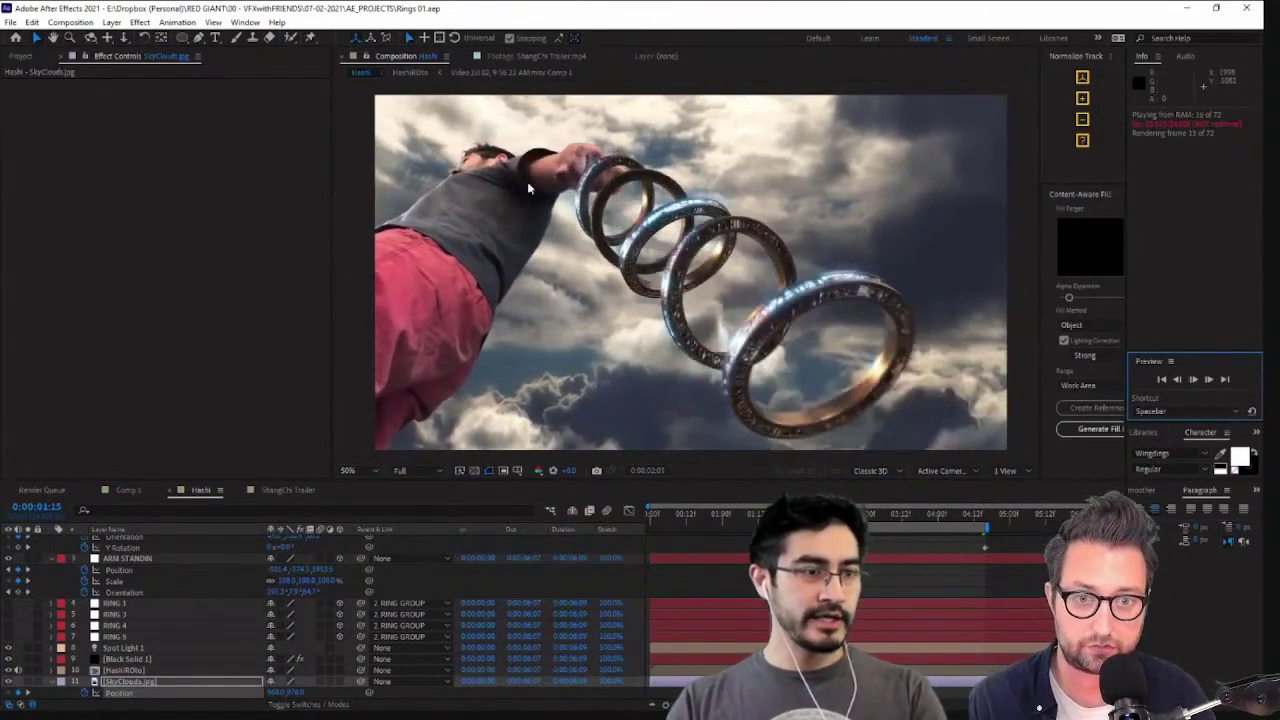
{"action": "left_click", "coordinate": [1022, 281]}
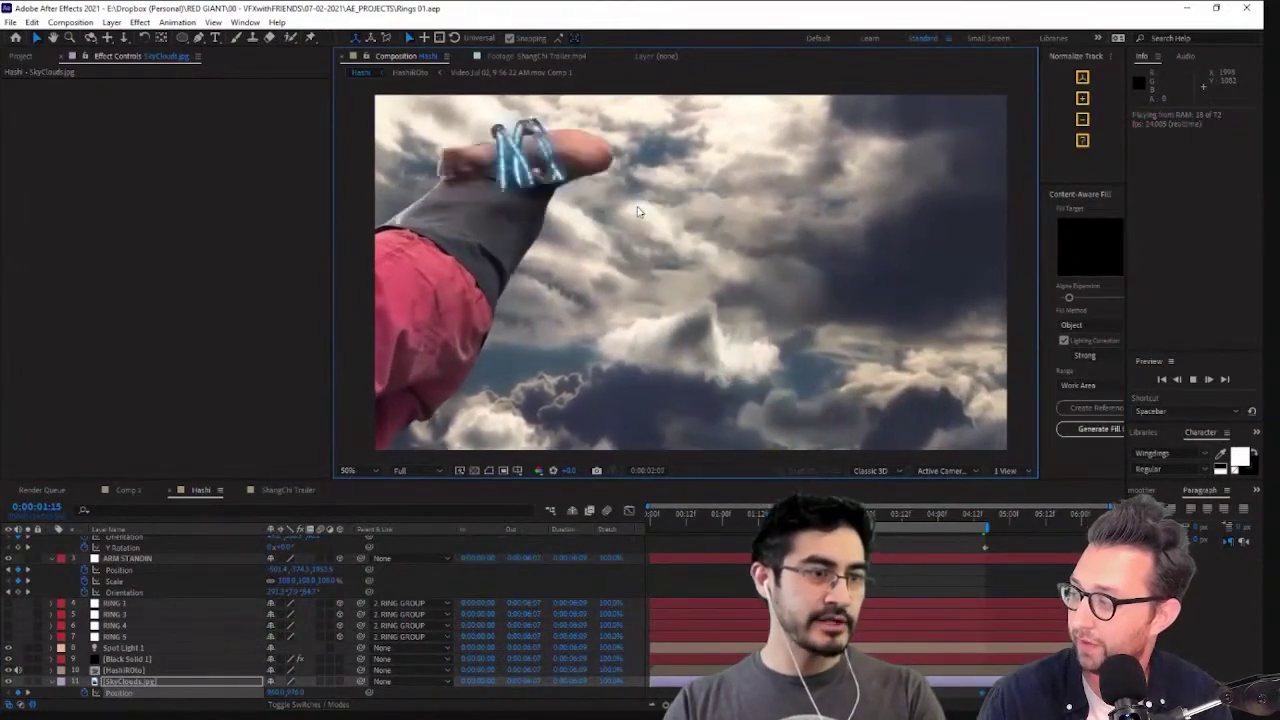
{"action": "key", "text": "space"}
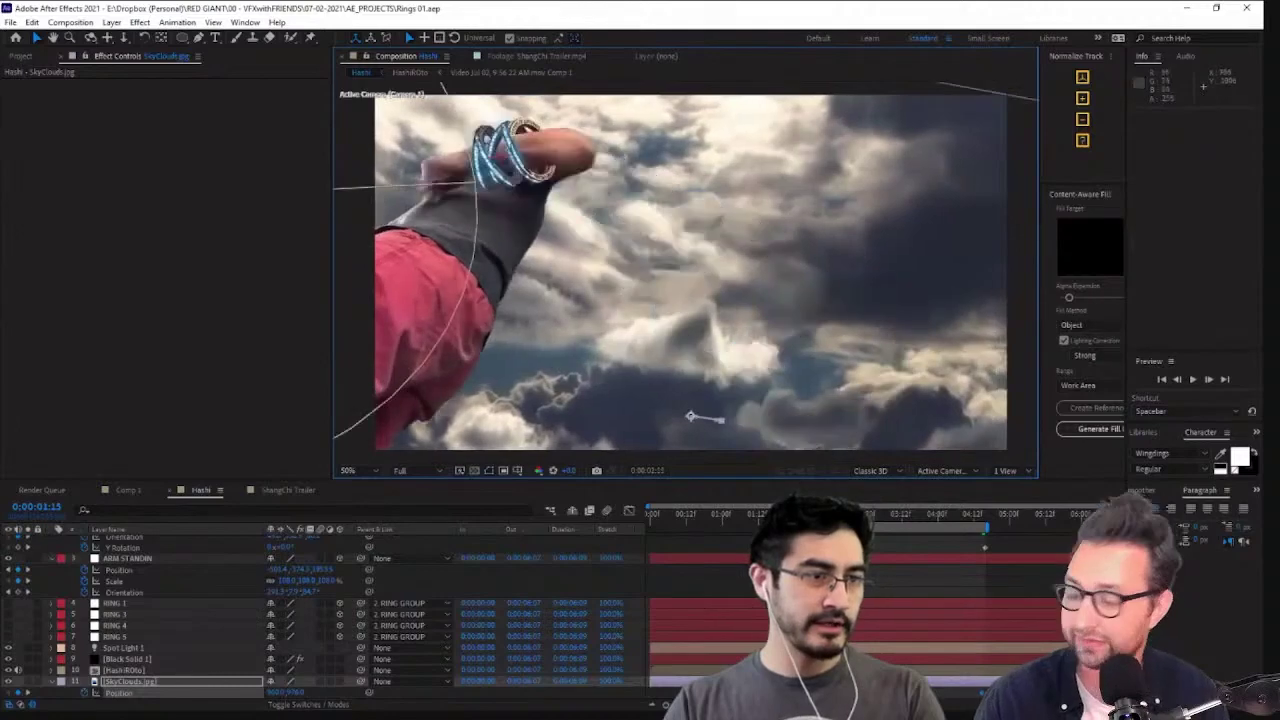
Step frame by frame between 0:00:01:15 and 0:00:01:22 to examine how the rings wrap around the arm
{"action": "key", "text": "Page_Down"}
{"action": "key", "text": "Page_Down"}
{"action": "scroll", "coordinate": [606, 242], "scroll_direction": "up", "scroll_amount": 1}
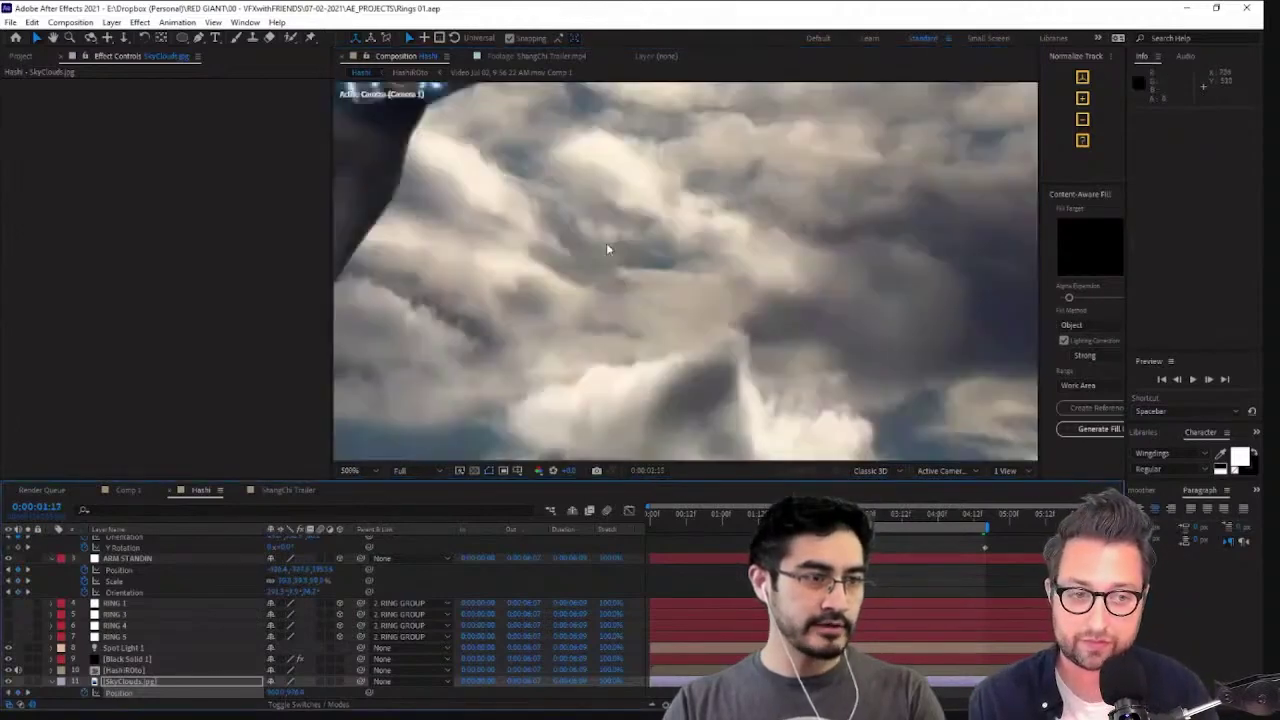
{"action": "middle_click_drag", "start_coordinate": [584, 151], "coordinate": [879, 364]}
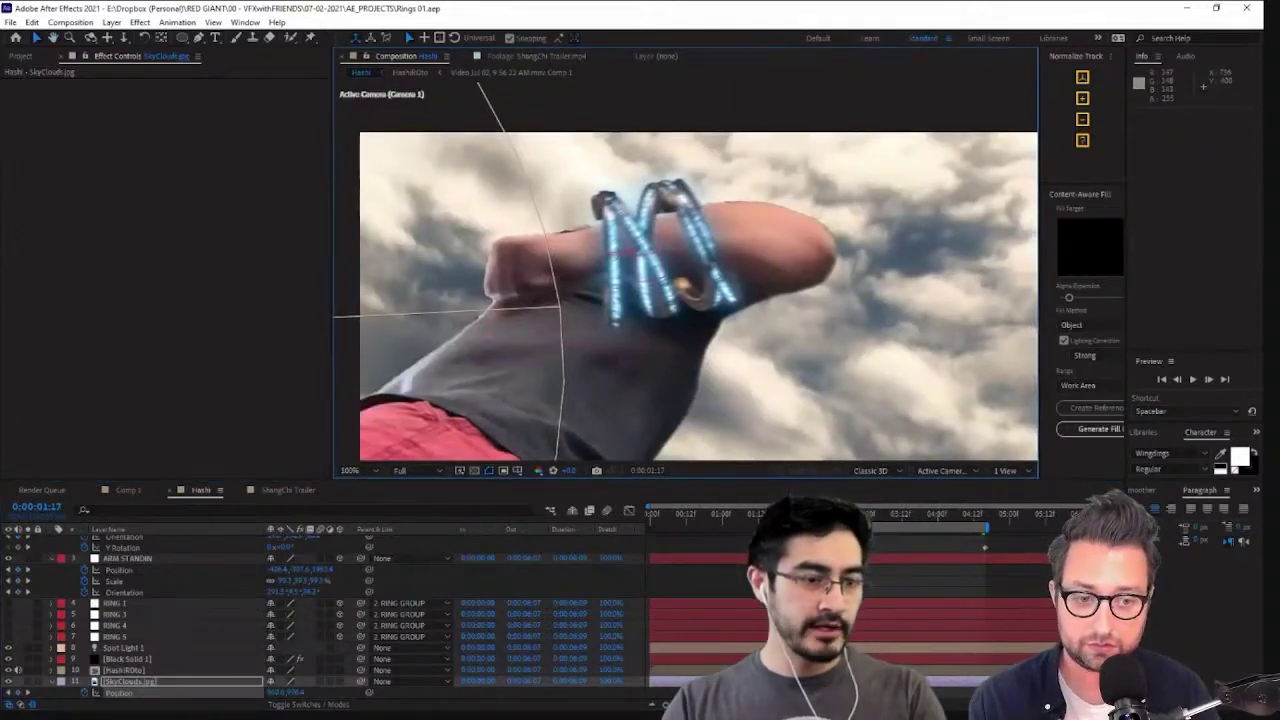
{"action": "key", "text": "Page_Down"}
{"action": "key", "text": "Page_Down"}
{"action": "key", "text": "Page_Down"}
{"action": "key", "text": "Page_Down"}
{"action": "key", "text": "Page_Down"}
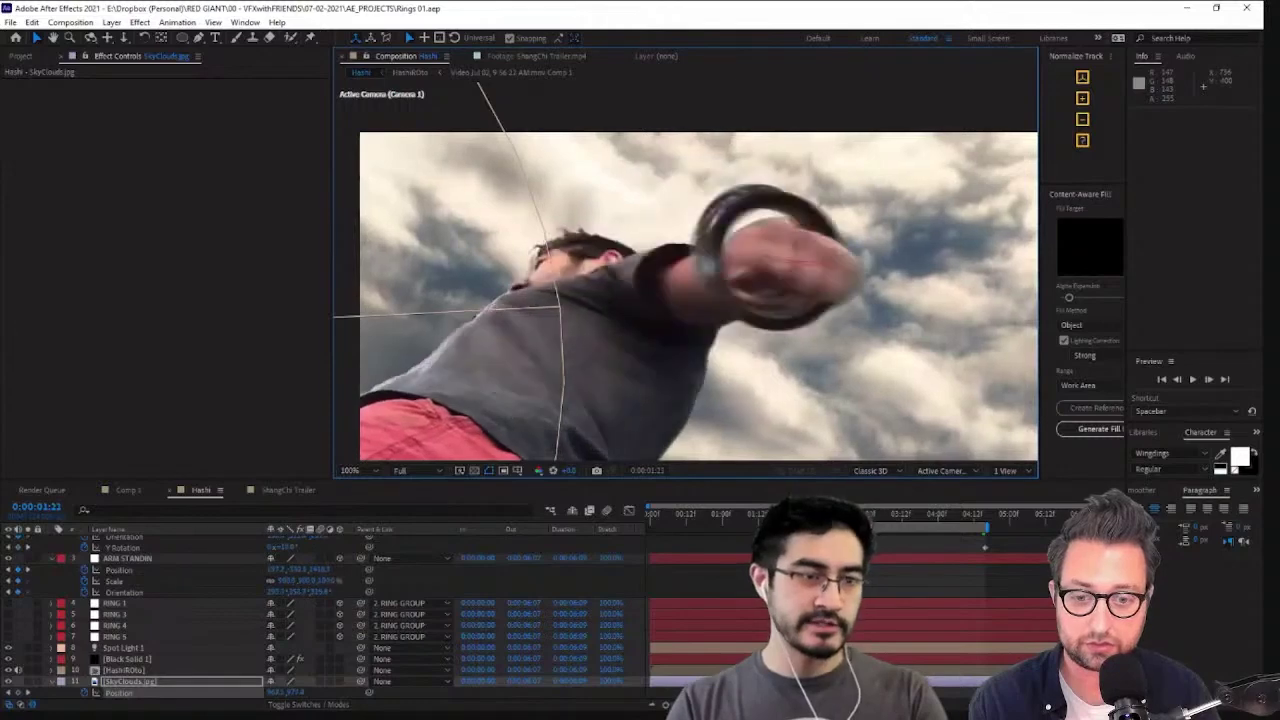
{"action": "key", "text": "Page_Up"}
{"action": "key", "text": "Page_Up"}
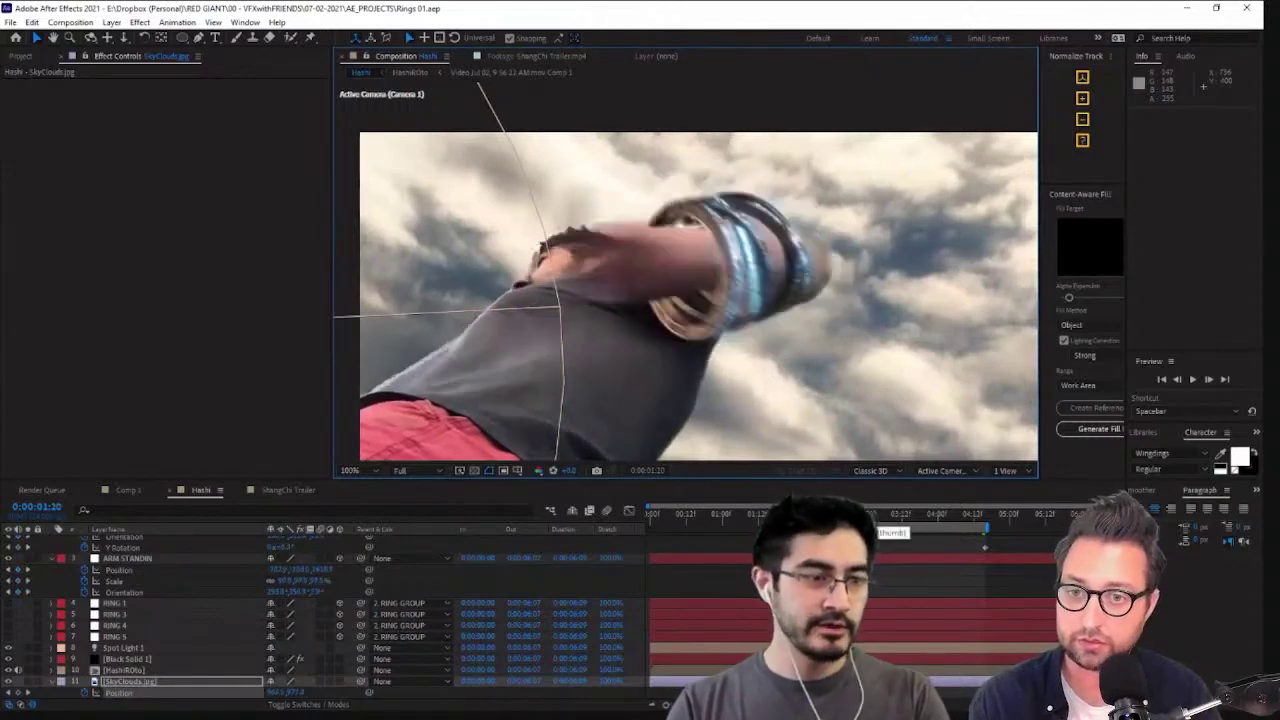
{"action": "key", "text": "Page_Up"}
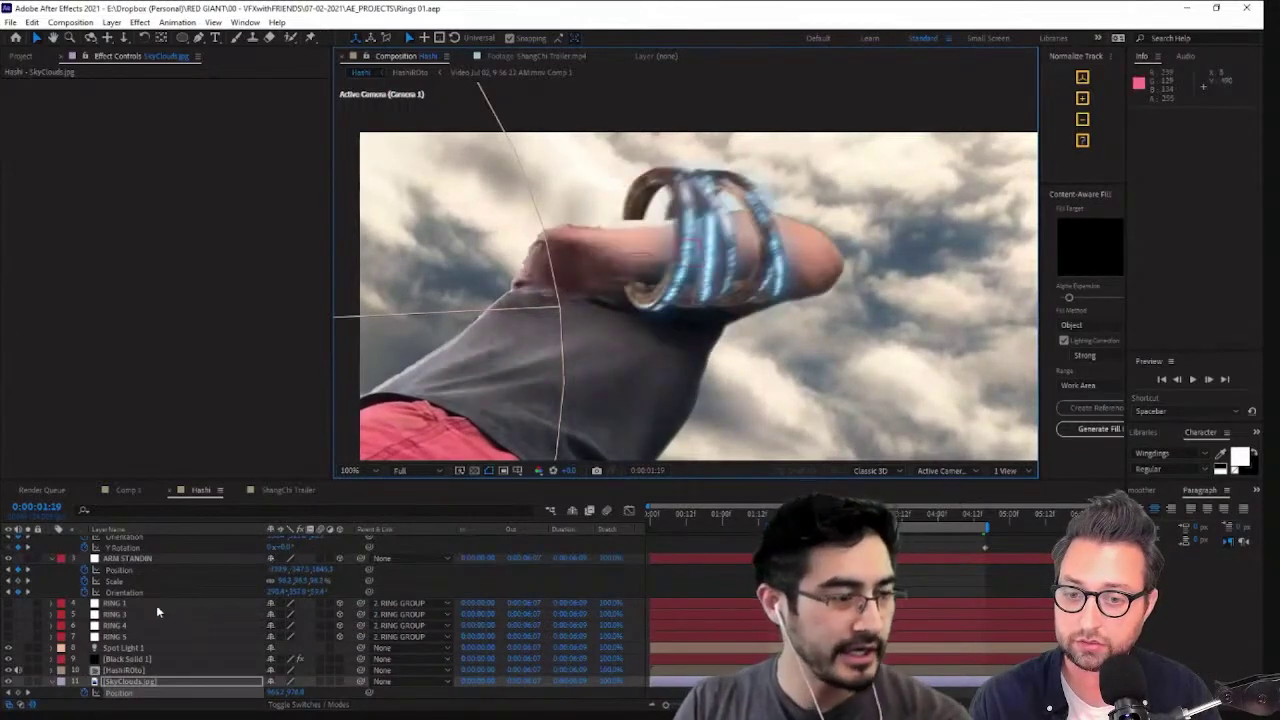
Shift the ARM STANDIN null slightly at 0:00:01:19 to match the forearm, check the following frames, and save the project
{"action": "left_click", "coordinate": [155, 559]}
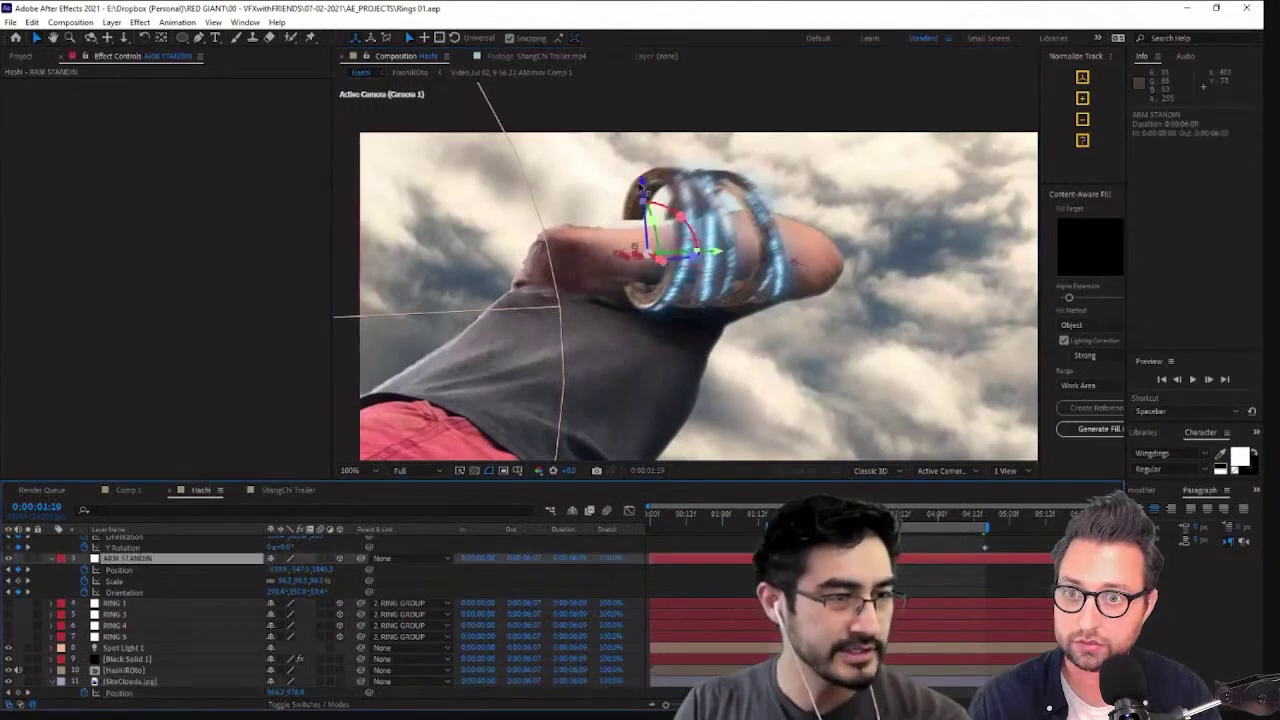
{"action": "left_click_drag", "start_coordinate": [641, 185], "coordinate": [649, 203]}
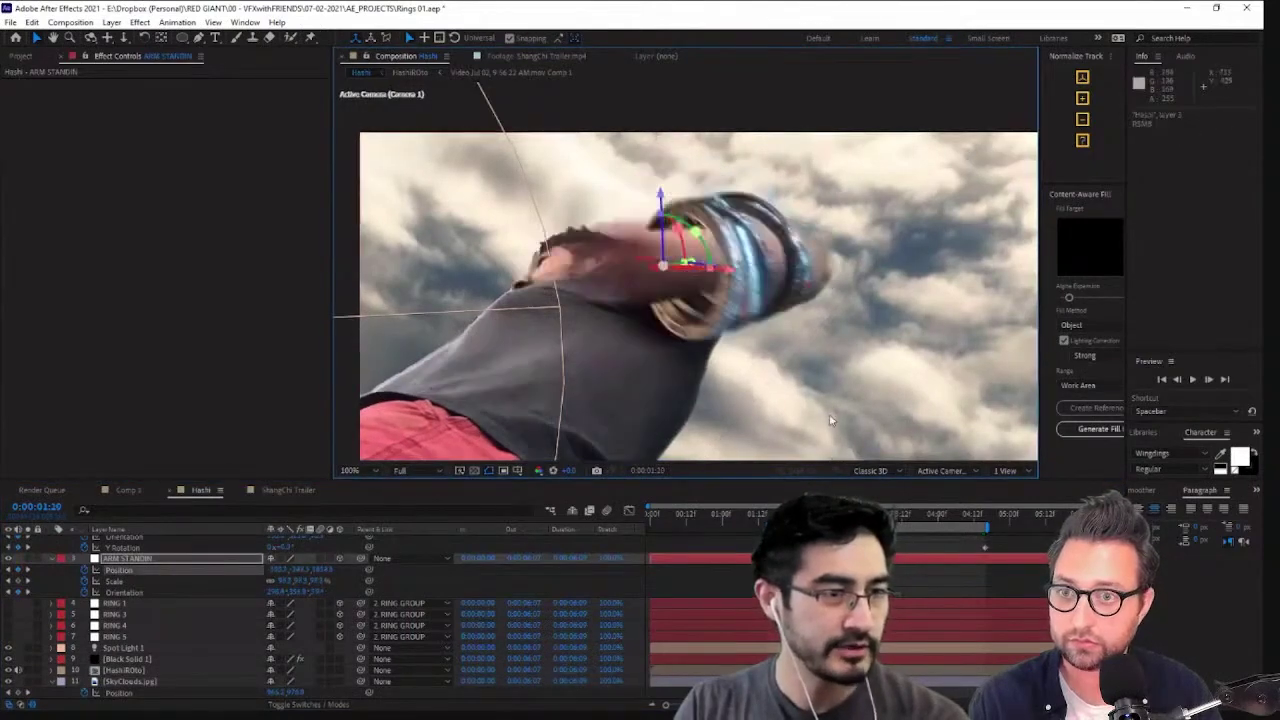
{"action": "scroll", "coordinate": [830, 421], "scroll_direction": "down", "scroll_amount": 2}
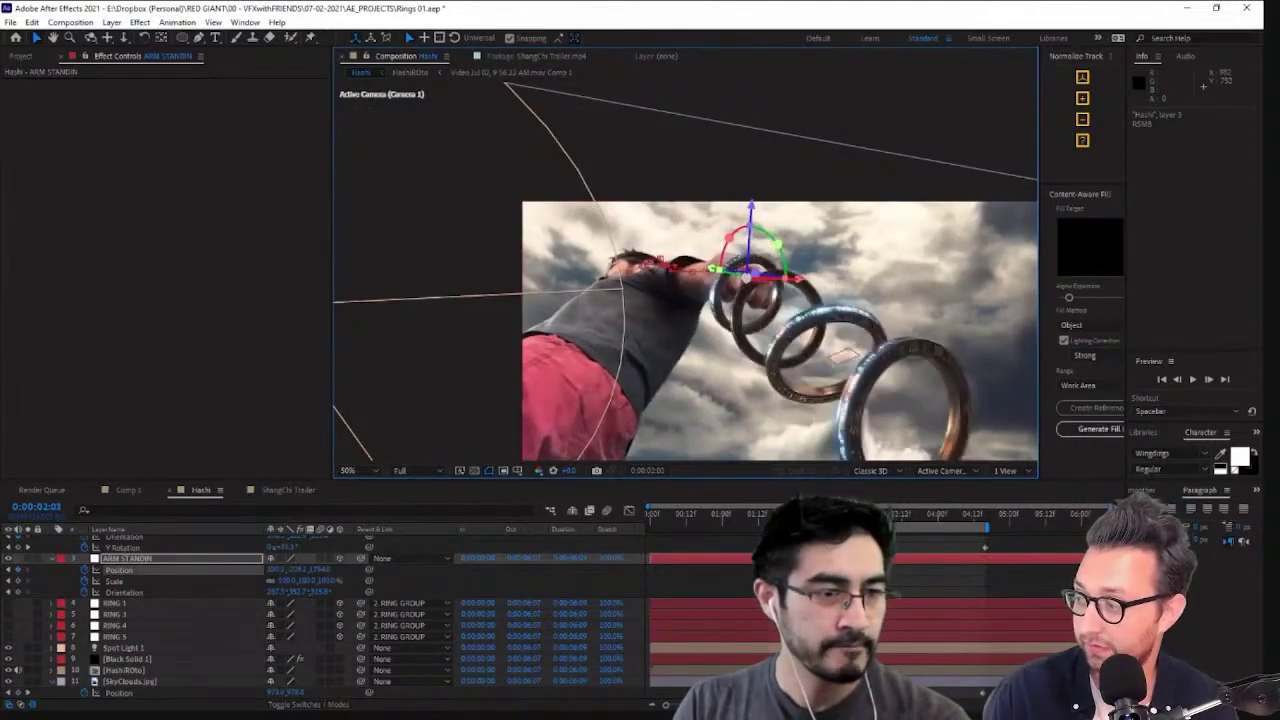
{"action": "middle_click_drag", "start_coordinate": [875, 317], "coordinate": [733, 216]}
{"action": "key", "text": "ctrl+s"}
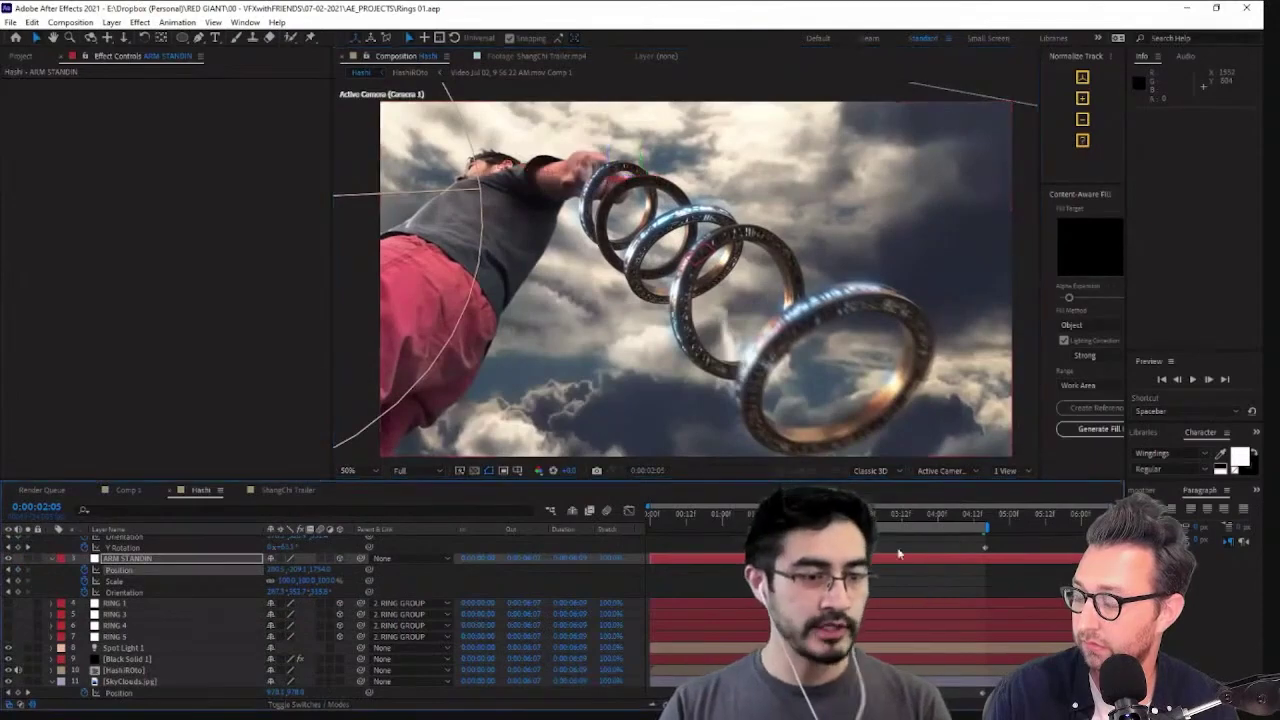
Add a new black solid named Mir to the Hashi composition
{"action": "left_click", "coordinate": [118, 23]}
{"action": "mouse_move", "coordinate": [150, 37]}
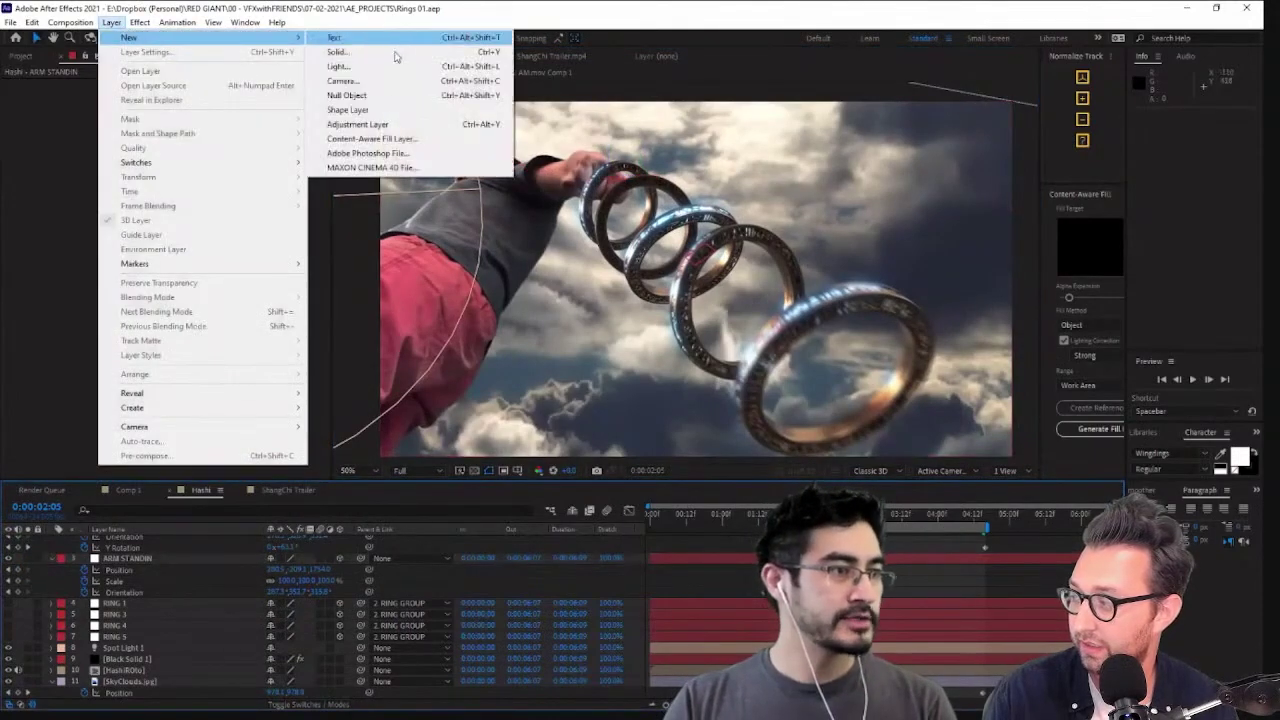
{"action": "left_click", "coordinate": [395, 52]}
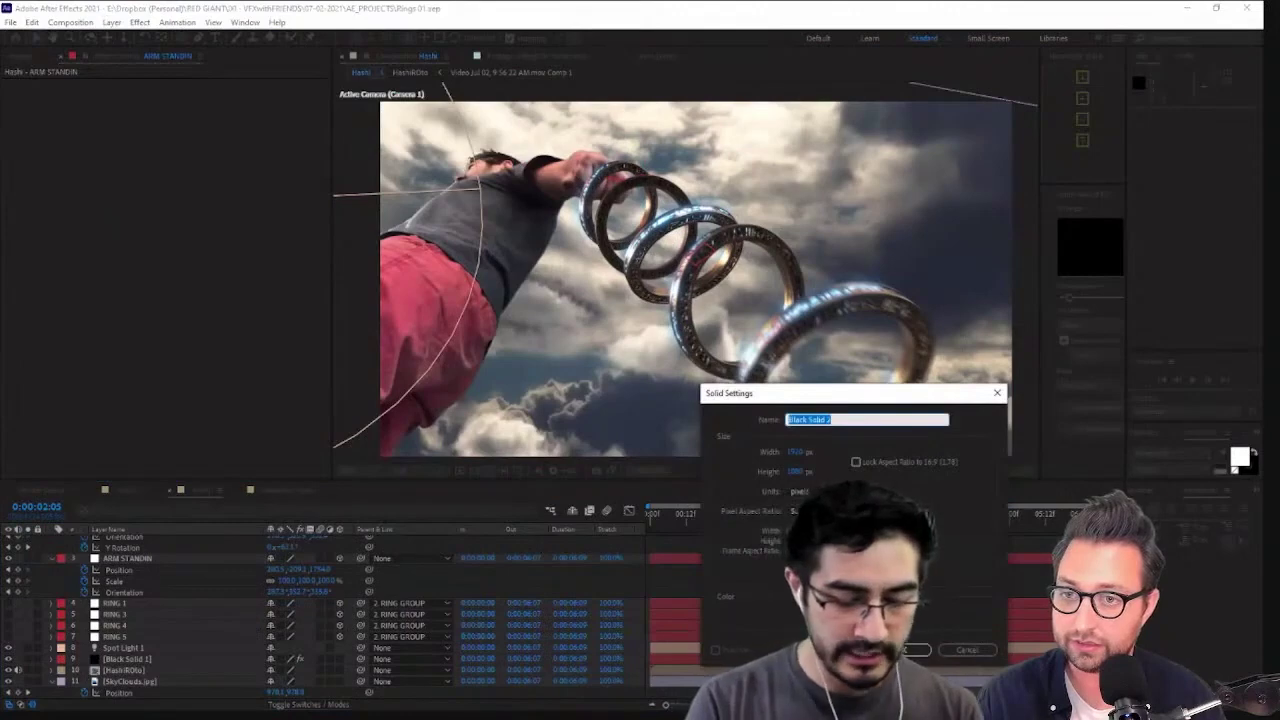
{"action": "type", "text": "Mi"}
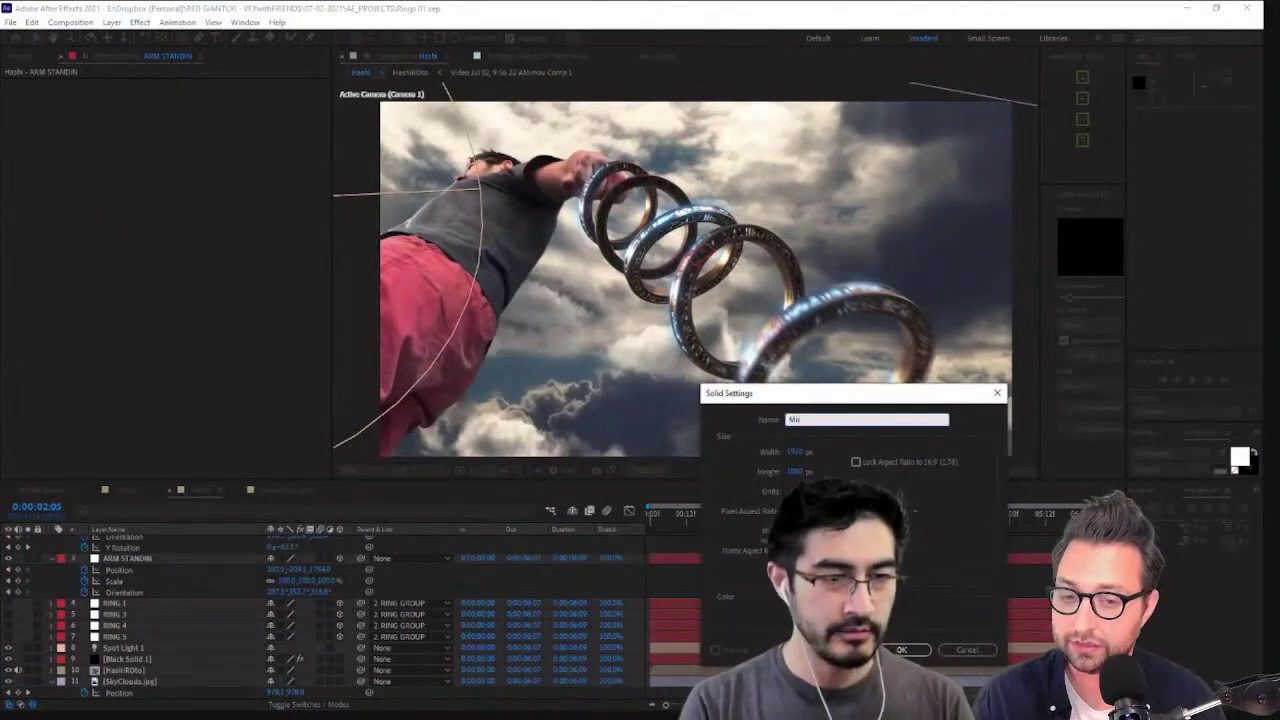
{"action": "key", "text": "Return"}
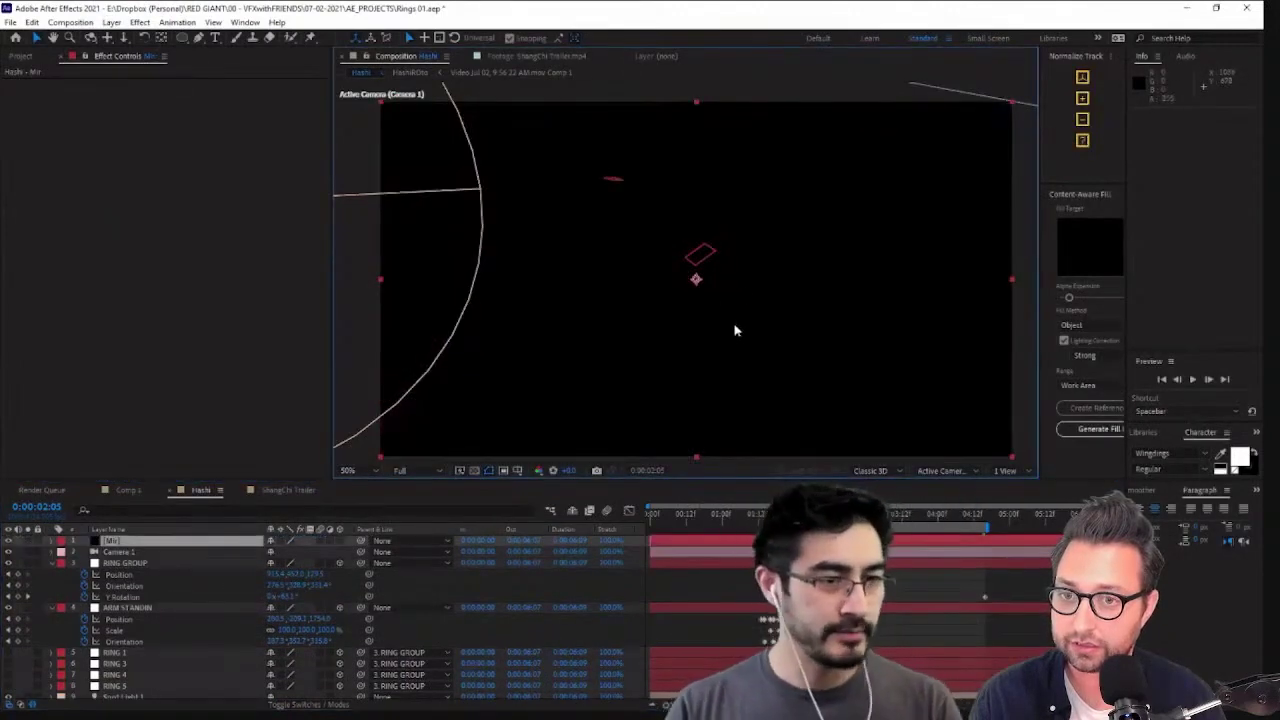
Apply the Mir 3 effect to the Mir solid and inspect the generated mesh up close against the rings
{"action": "key", "text": "ctrl+space"}
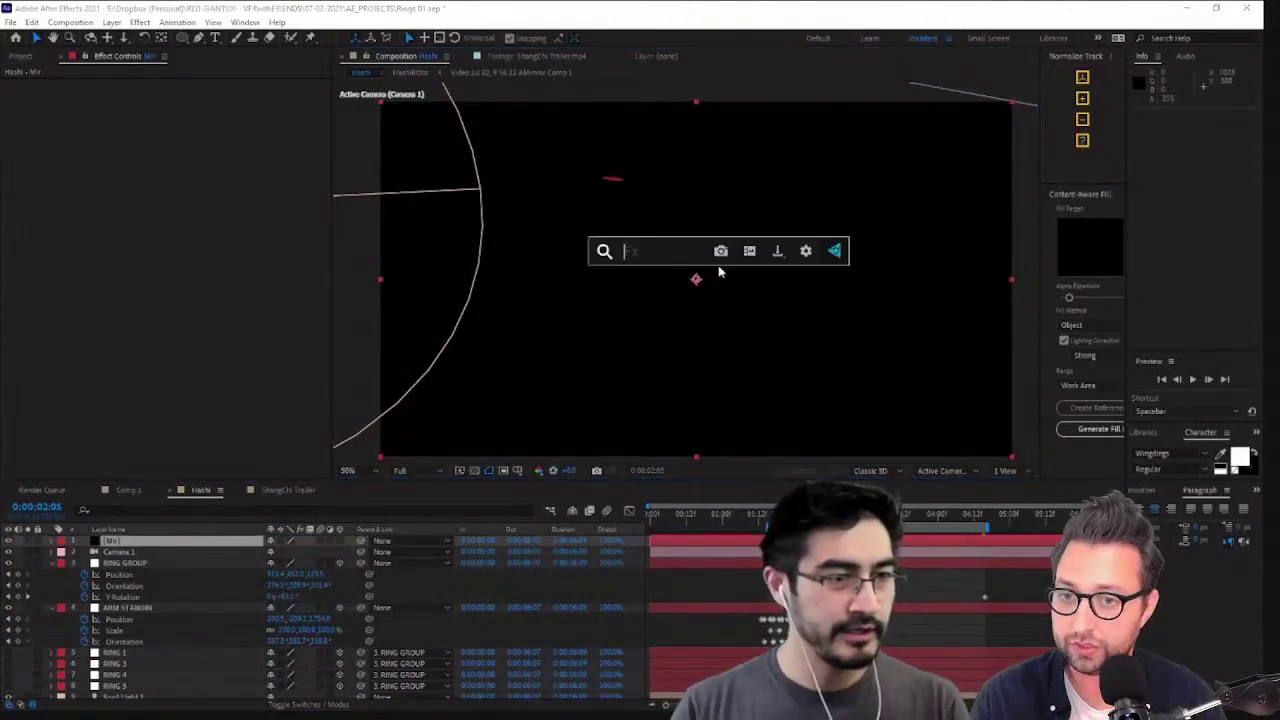
{"action": "type", "text": "mir"}
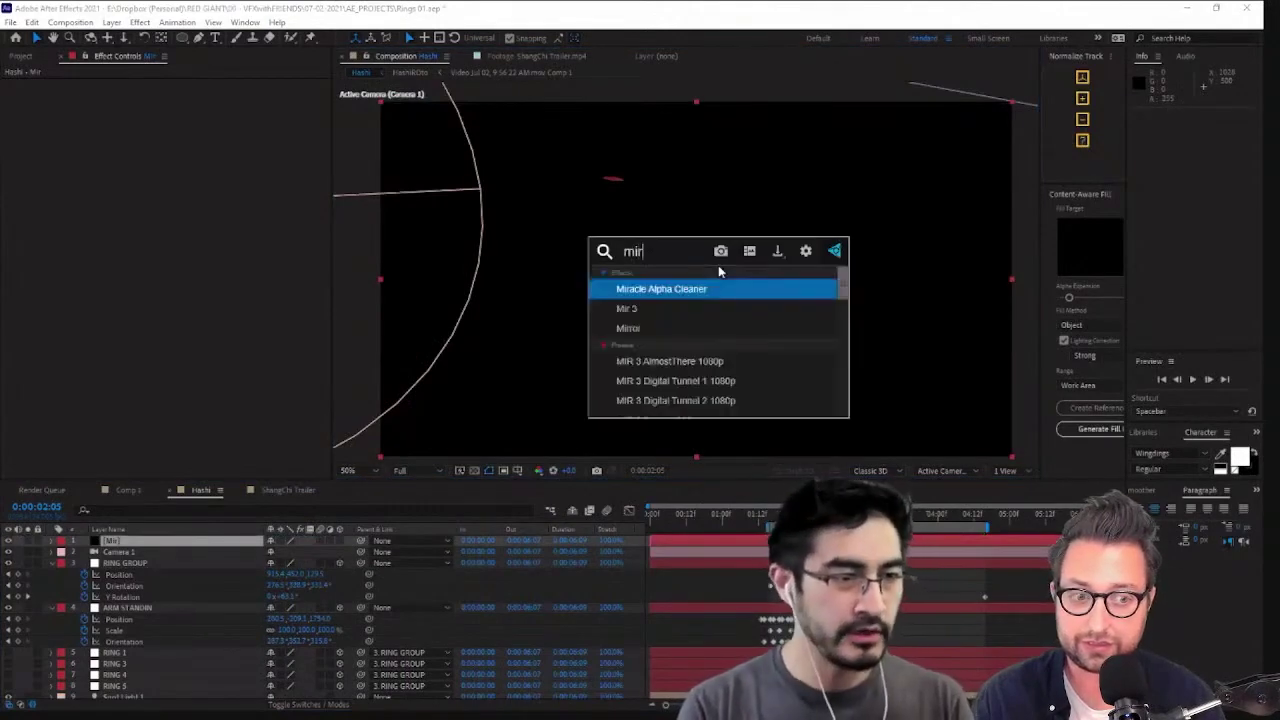
{"action": "key", "text": "Down"}
{"action": "key", "text": "Return"}
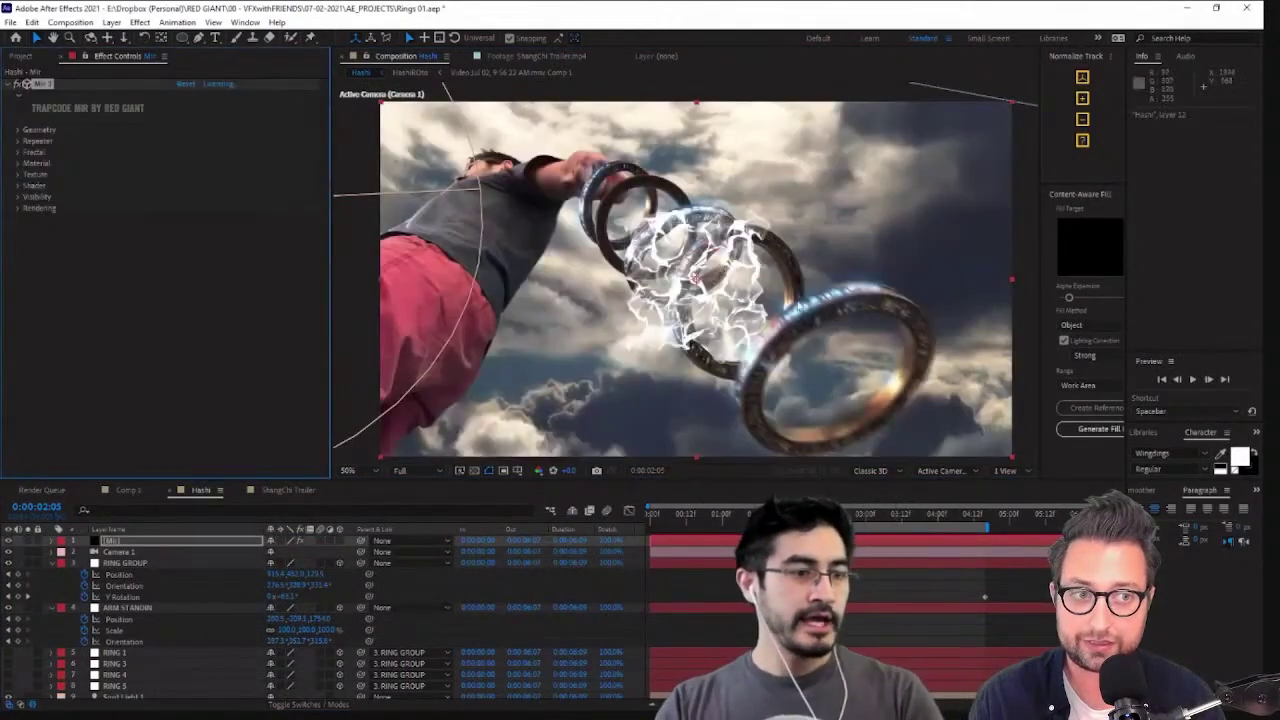
{"action": "scroll", "coordinate": [722, 272], "scroll_direction": "up", "scroll_amount": 1}
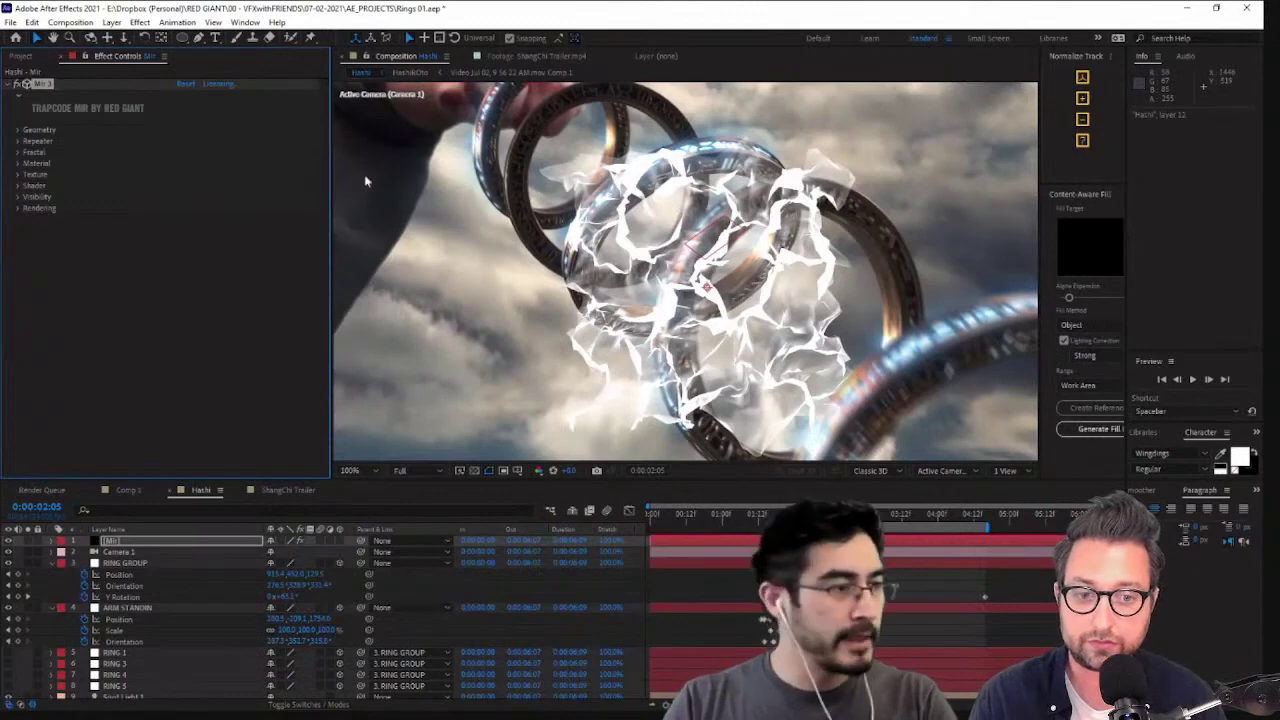
{"action": "scroll", "coordinate": [364, 174], "scroll_direction": "down", "scroll_amount": 3}
{"action": "scroll", "coordinate": [443, 198], "scroll_direction": "up", "scroll_amount": 3}
{"action": "scroll", "coordinate": [750, 230], "scroll_direction": "down", "scroll_amount": 1}
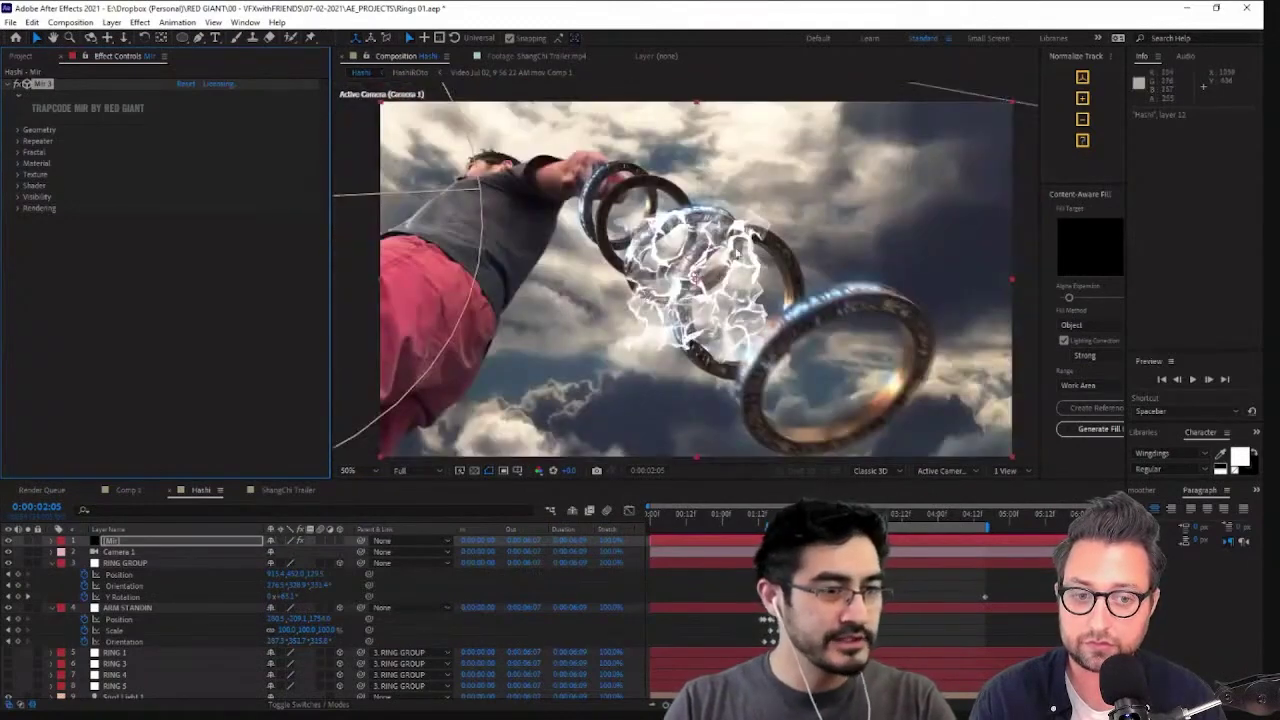
Delete the symbol text layer from the ShangChi Trailer composition, with the current time at 0:00:07:17
{"action": "left_click", "coordinate": [288, 490]}
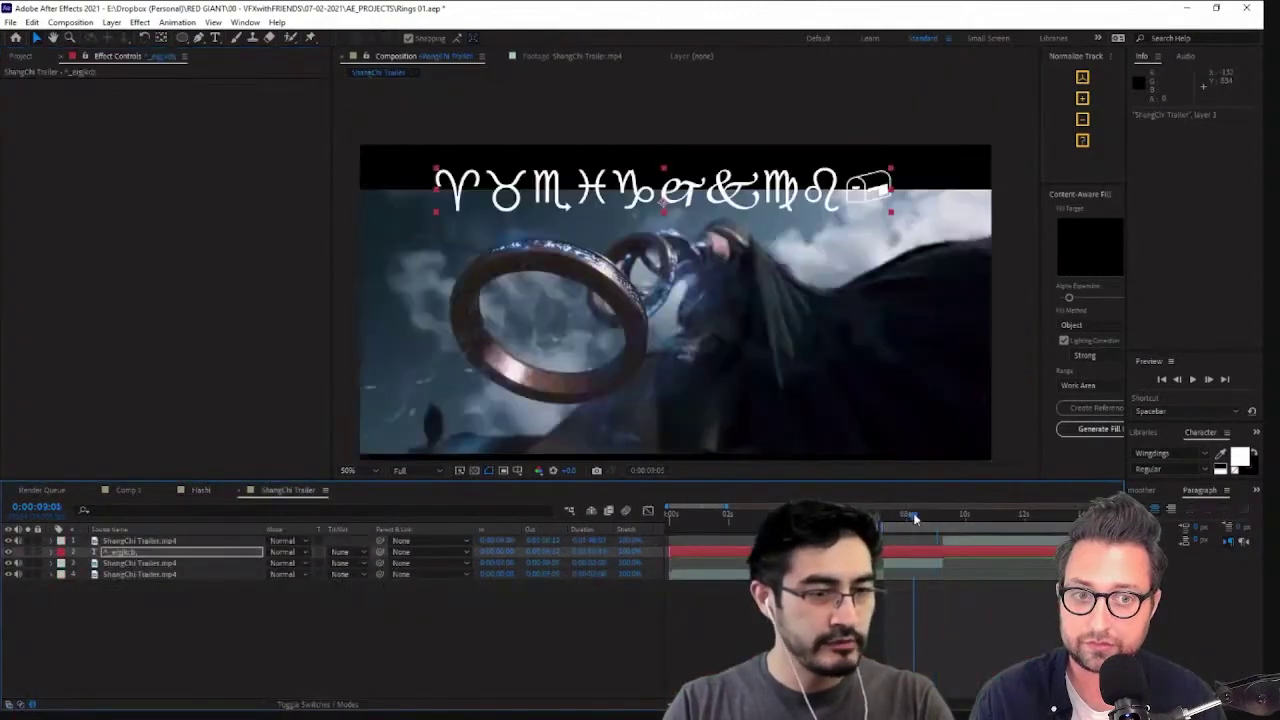
{"action": "left_click_drag", "start_coordinate": [913, 517], "coordinate": [898, 525]}
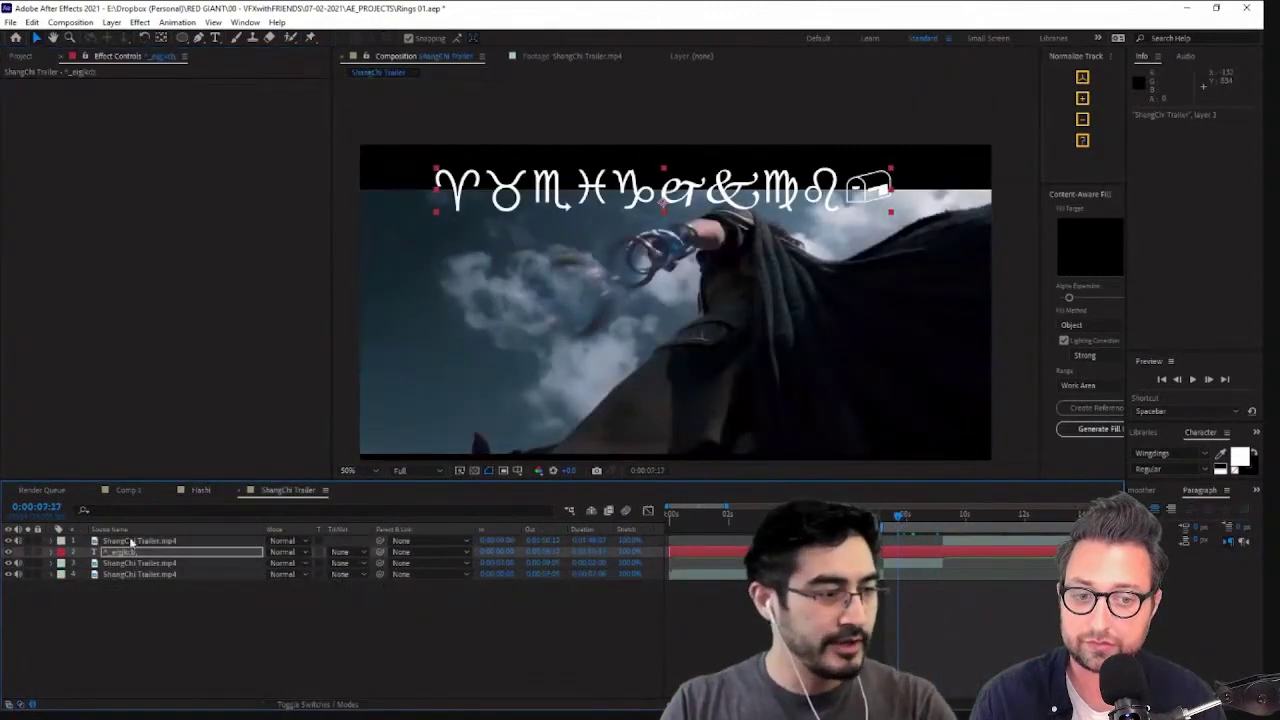
{"action": "key", "text": "Delete"}
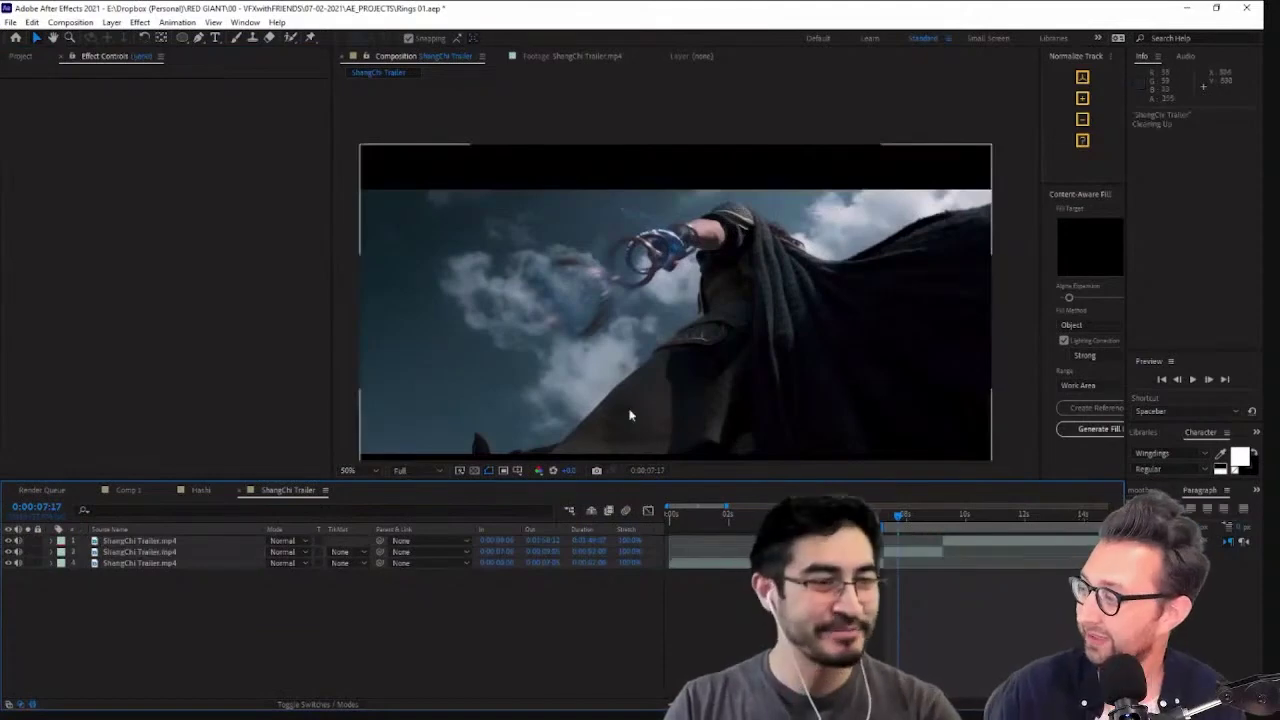
Scrub the trailer shot around 0:00:08:03 to 0:00:08:11 to study the energy near the rings, comparing it with the Hashi composition
{"action": "left_click", "coordinate": [905, 517]}
{"action": "left_click_drag", "start_coordinate": [906, 519], "coordinate": [908, 529]}
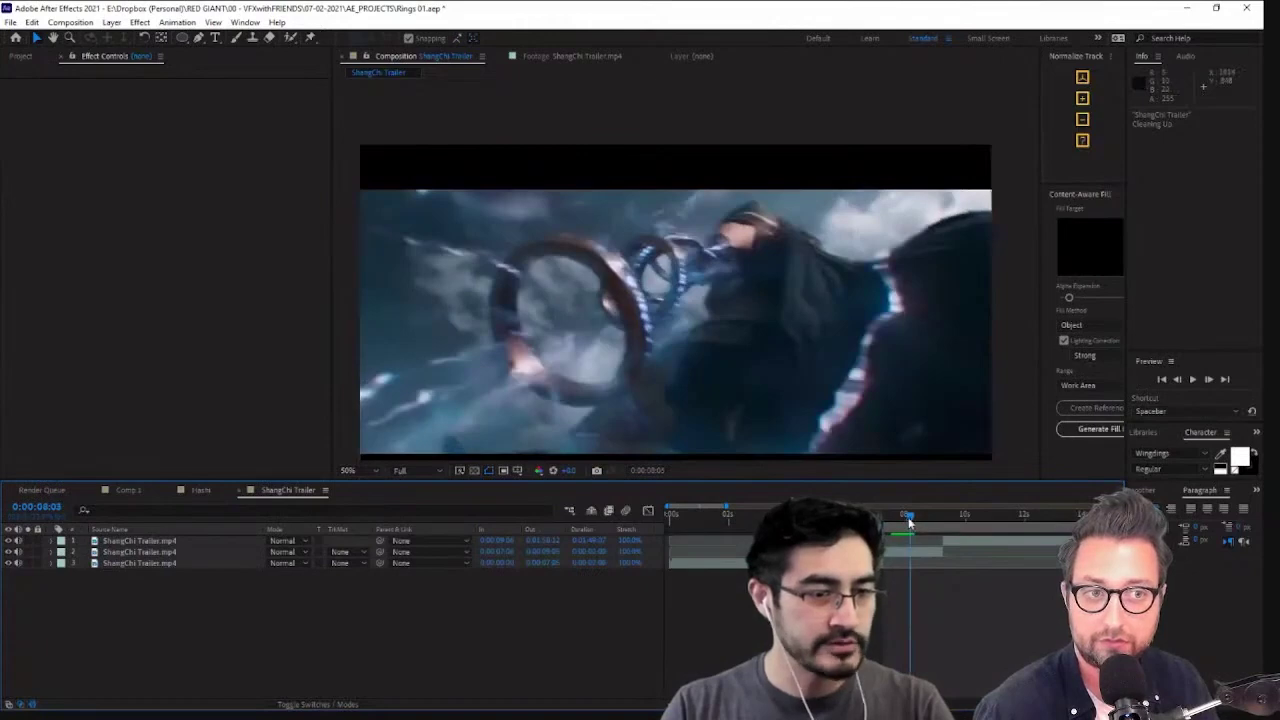
{"action": "left_click_drag", "start_coordinate": [908, 520], "coordinate": [921, 520]}
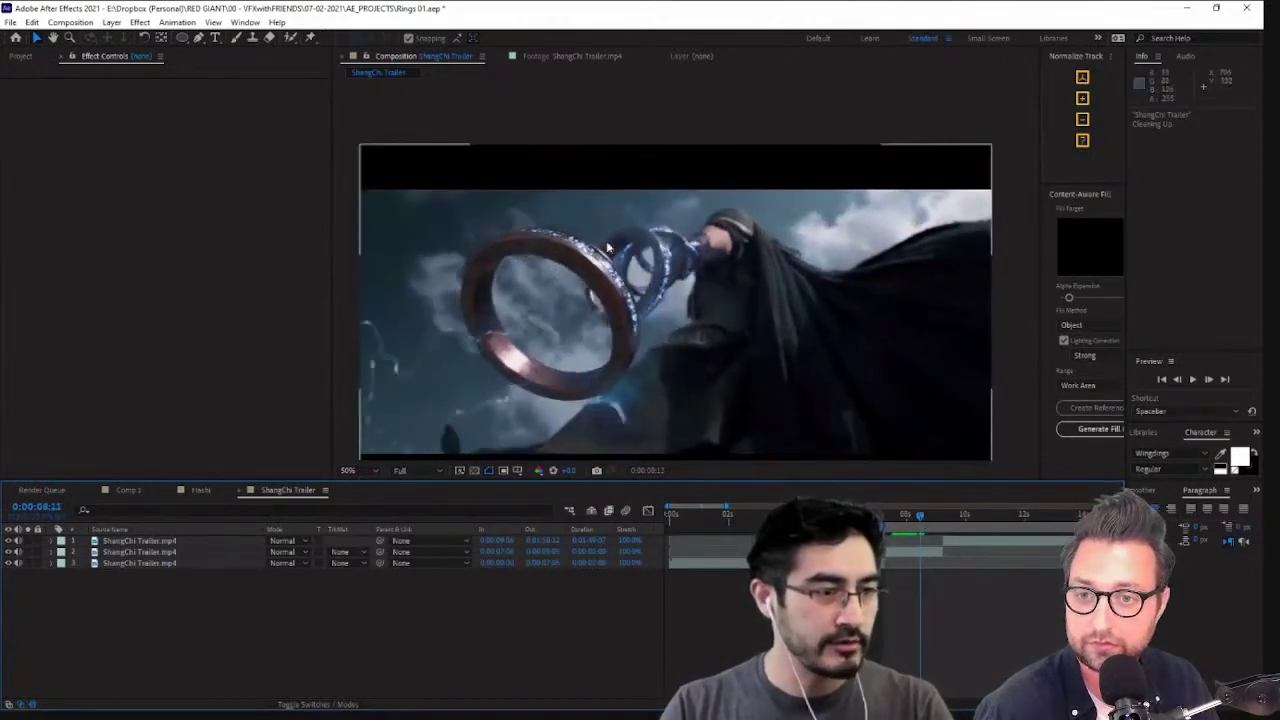
{"action": "mouse_move", "coordinate": [920, 518]}
{"action": "left_mouse_down"}
{"action": "mouse_move", "coordinate": [938, 520]}
{"action": "mouse_move", "coordinate": [917, 532]}
{"action": "left_mouse_up"}
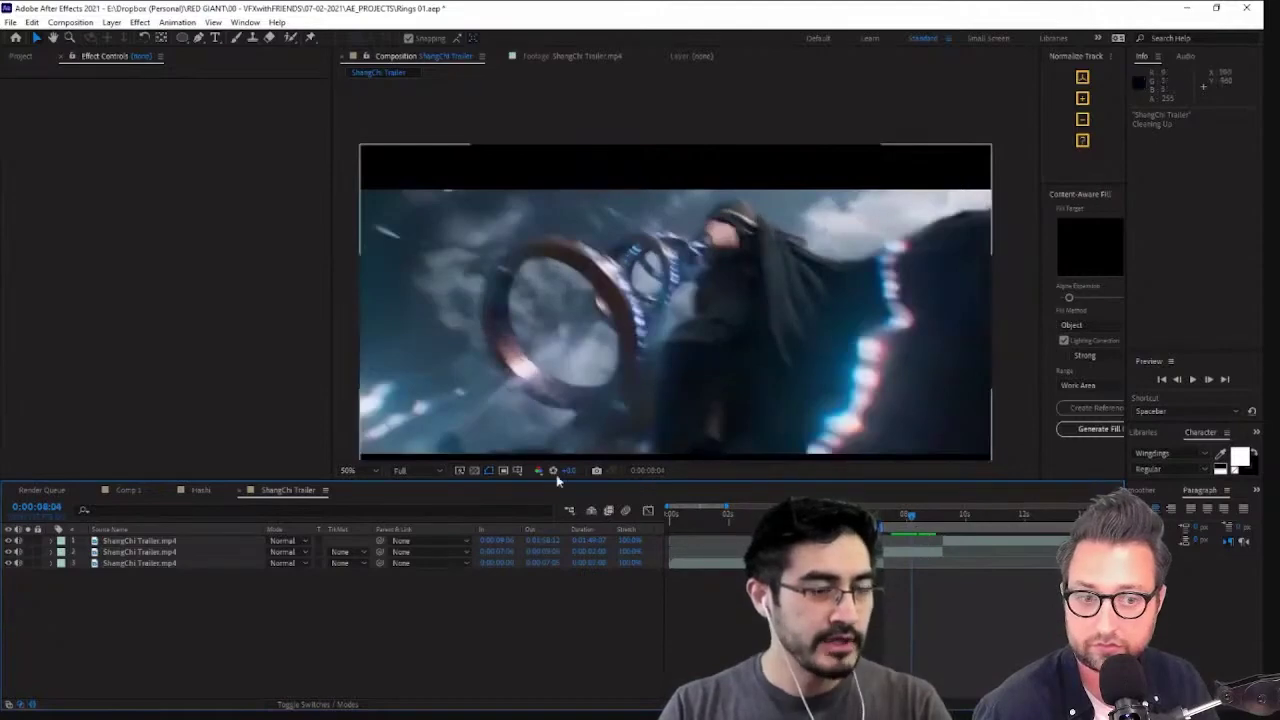
{"action": "left_click", "coordinate": [208, 490]}
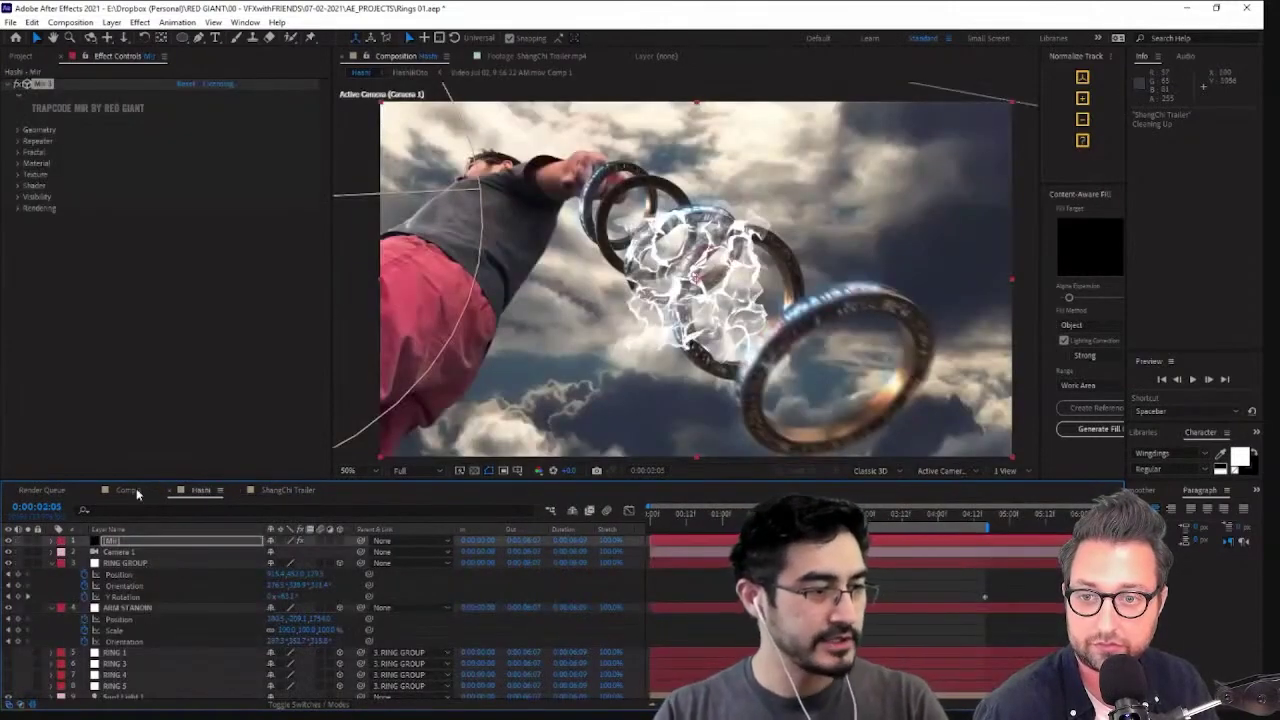
{"action": "left_click", "coordinate": [288, 490]}
{"action": "left_click", "coordinate": [200, 490]}
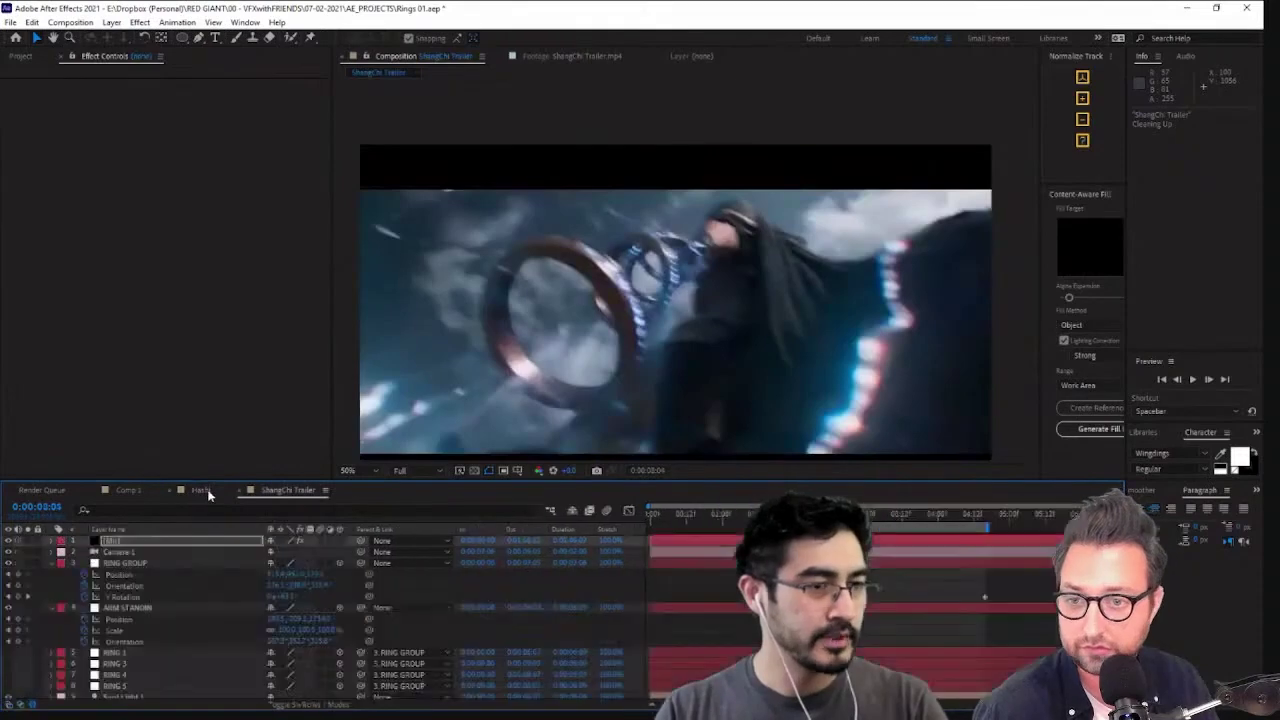
Switch to the Hashi composition and select the Mir layer
{"action": "left_click", "coordinate": [288, 490]}
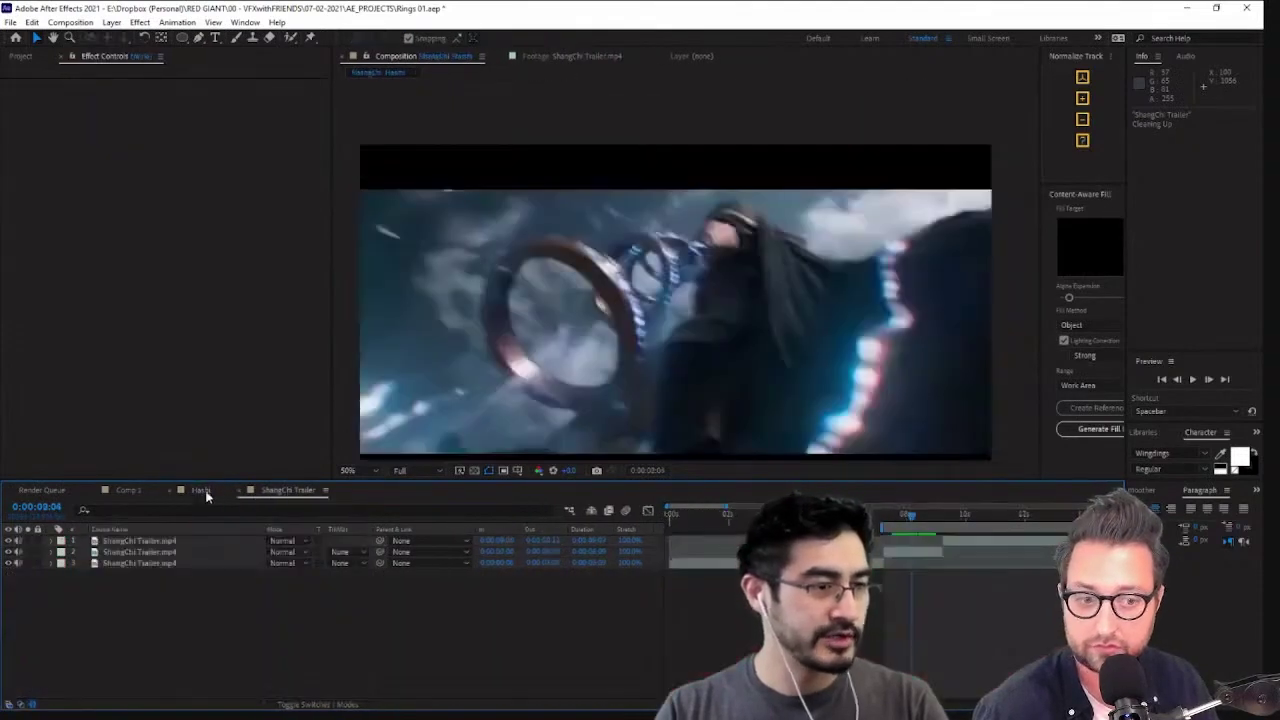
{"action": "left_click", "coordinate": [203, 490]}
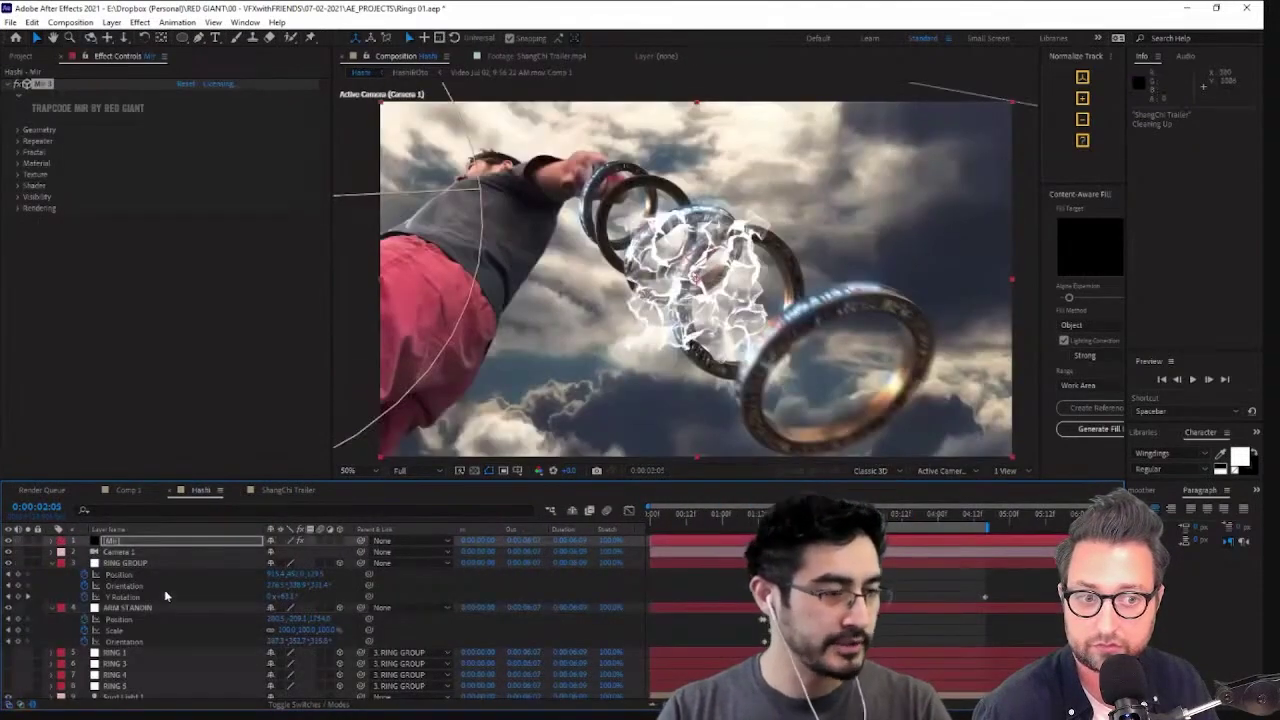
{"action": "left_click", "coordinate": [156, 563]}
{"action": "left_click", "coordinate": [152, 541]}
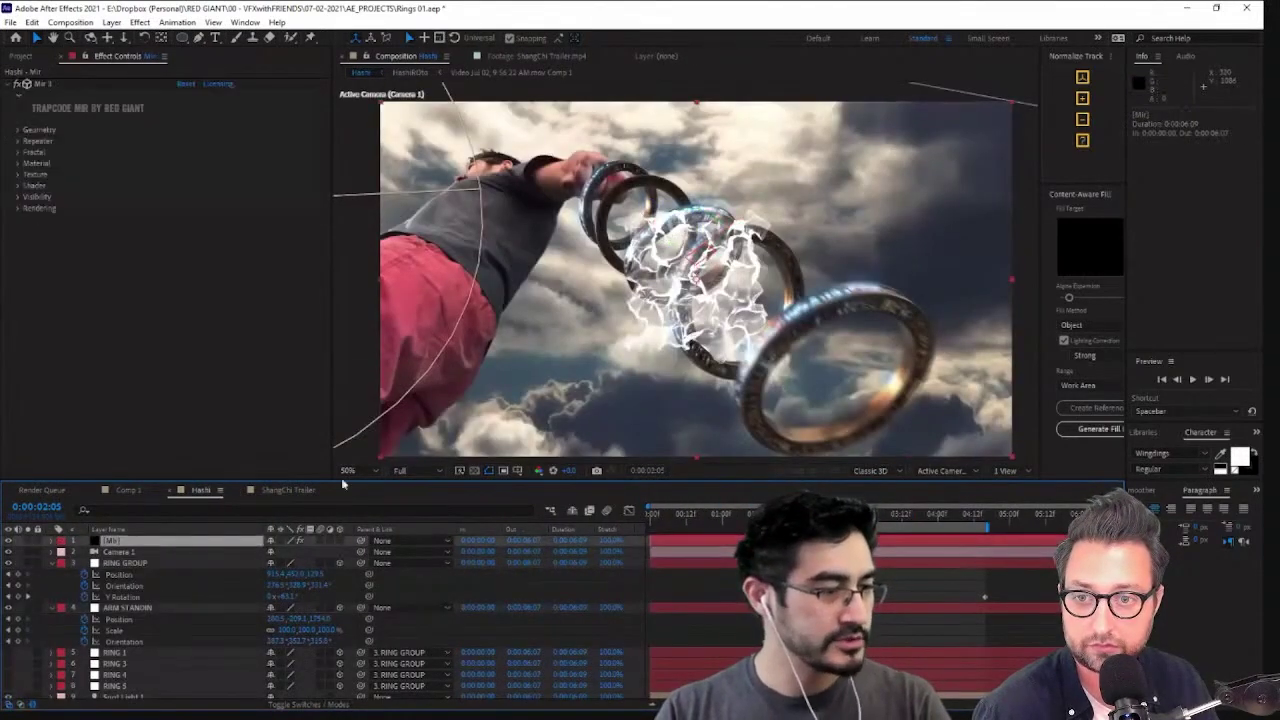
In the Mir geometry settings, make the plane's size XYZ Individual and set Size Y to about 2960
{"action": "left_click", "coordinate": [17, 130]}
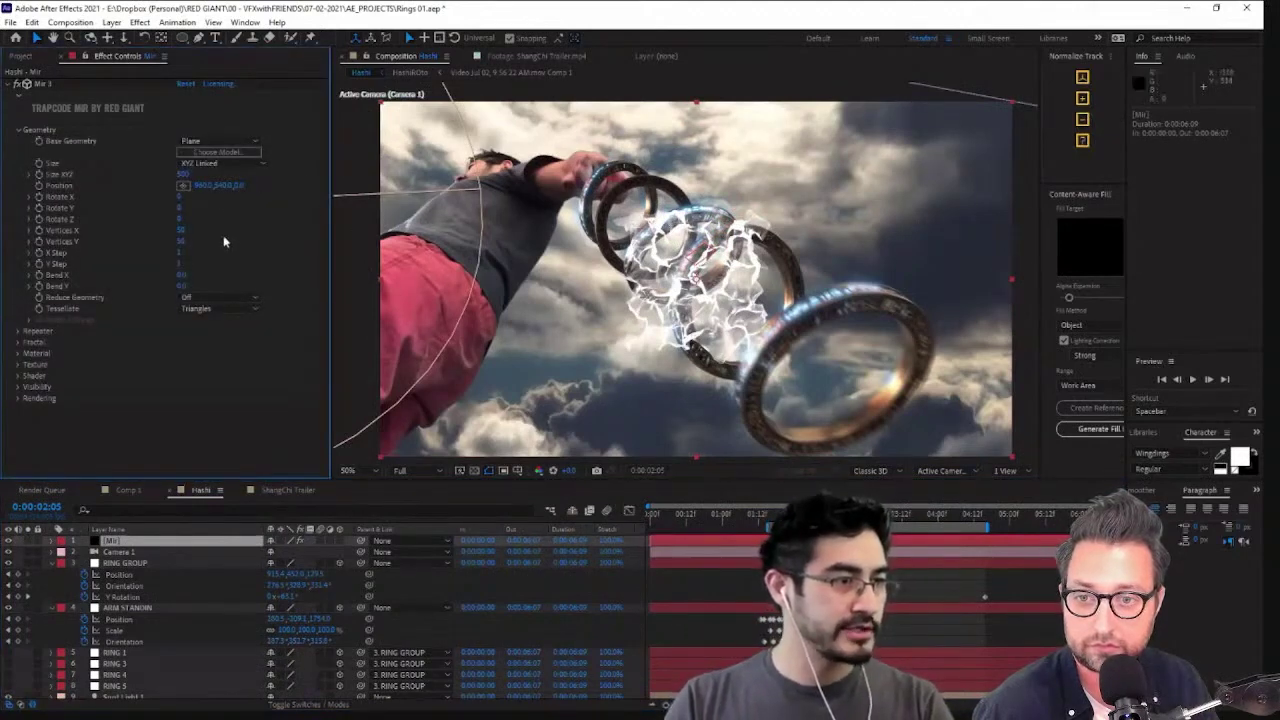
{"action": "left_click", "coordinate": [236, 163]}
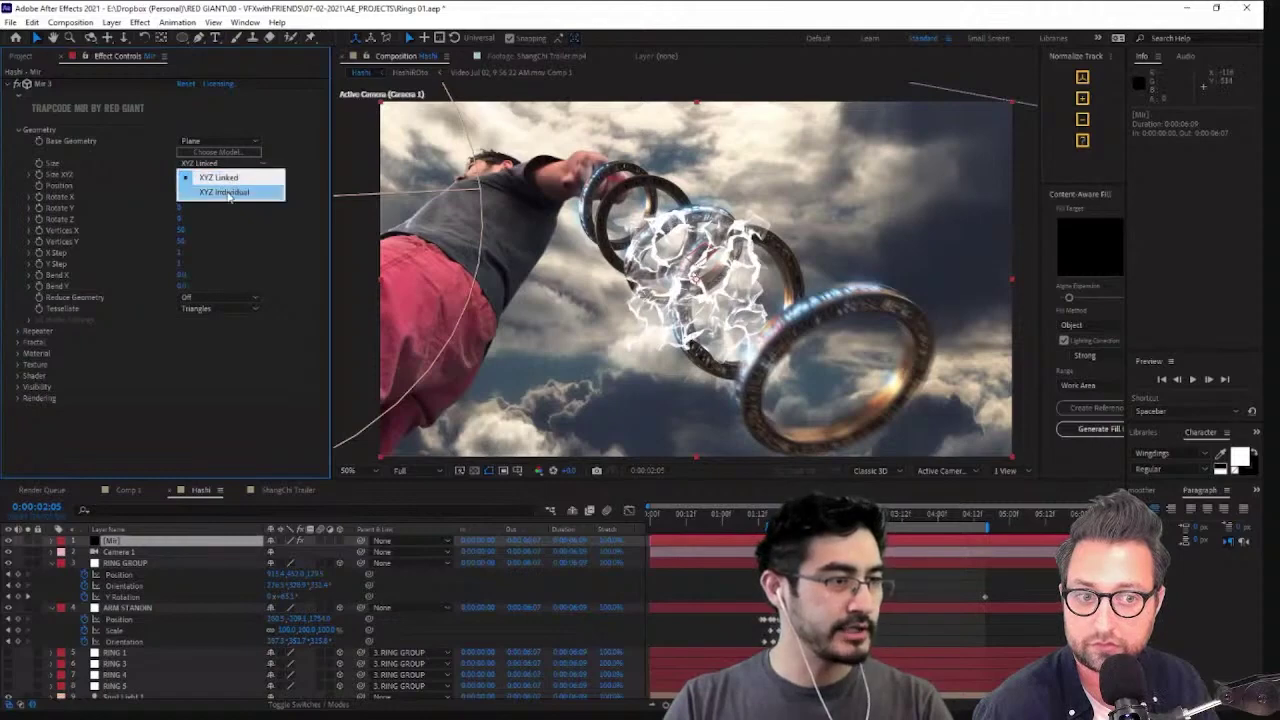
{"action": "left_click", "coordinate": [230, 192]}
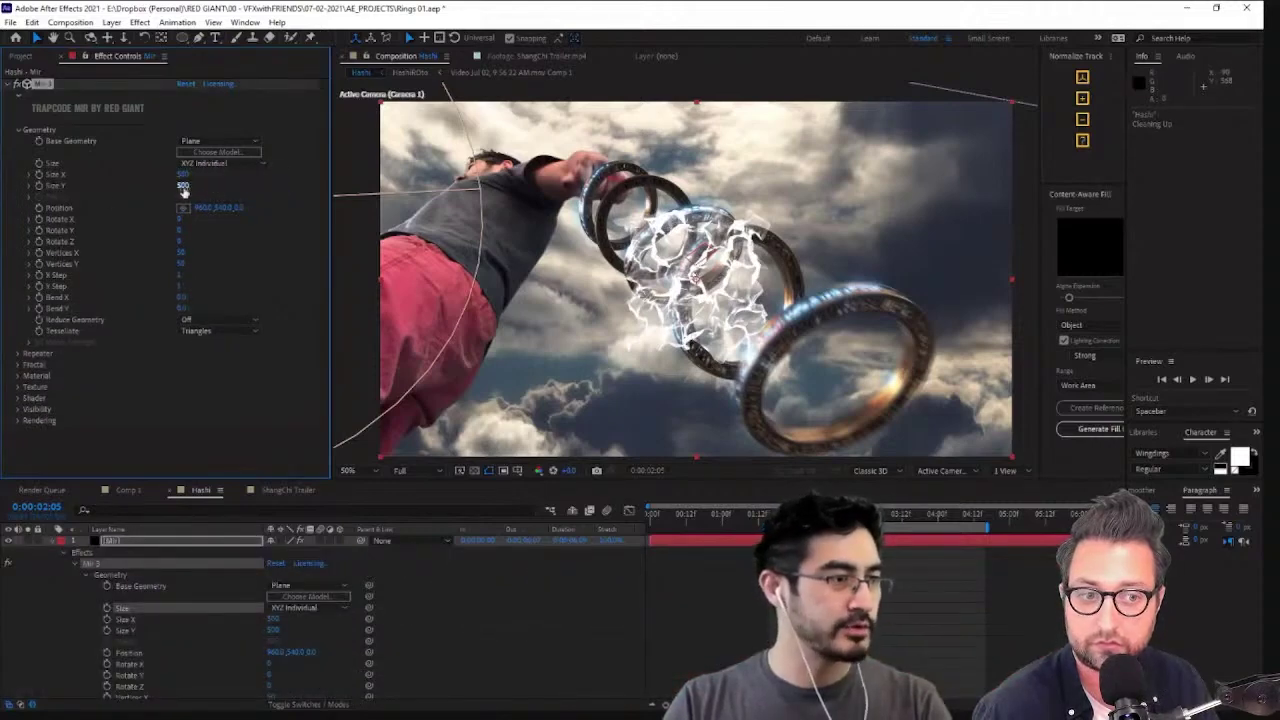
{"action": "type", "text": "2000"}
{"action": "key", "text": "Return"}
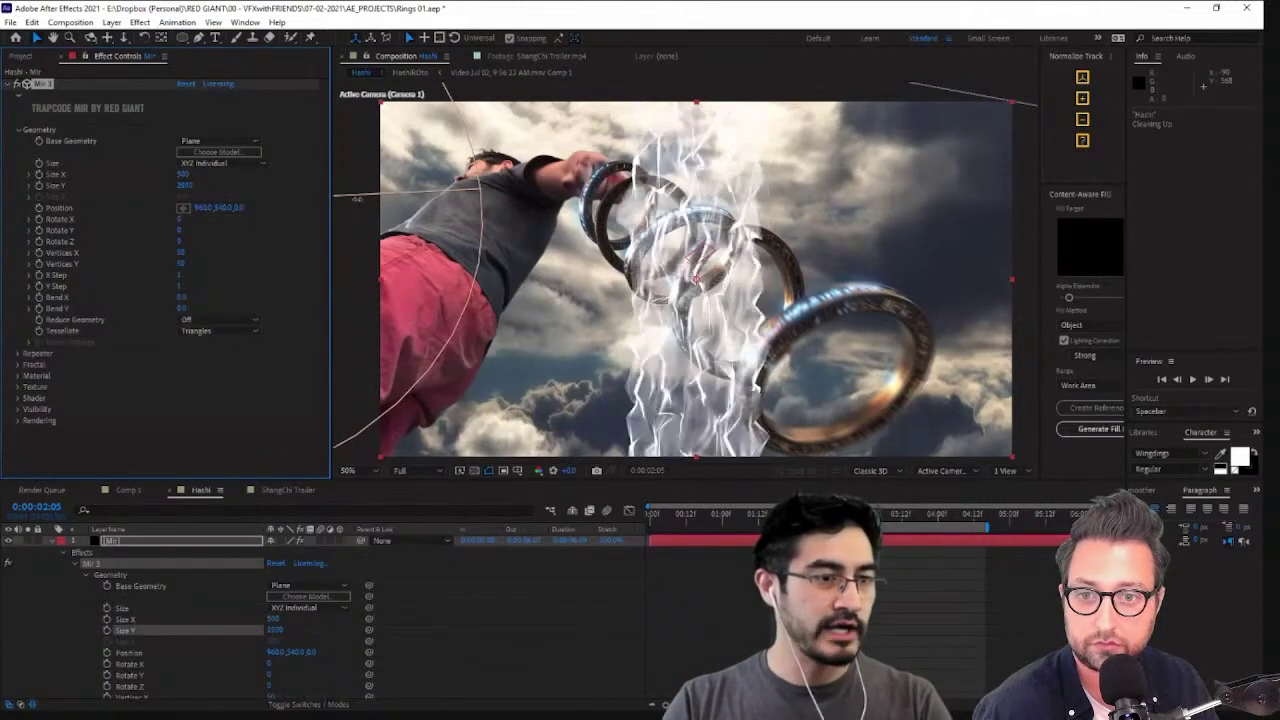
{"action": "left_click", "coordinate": [190, 238]}
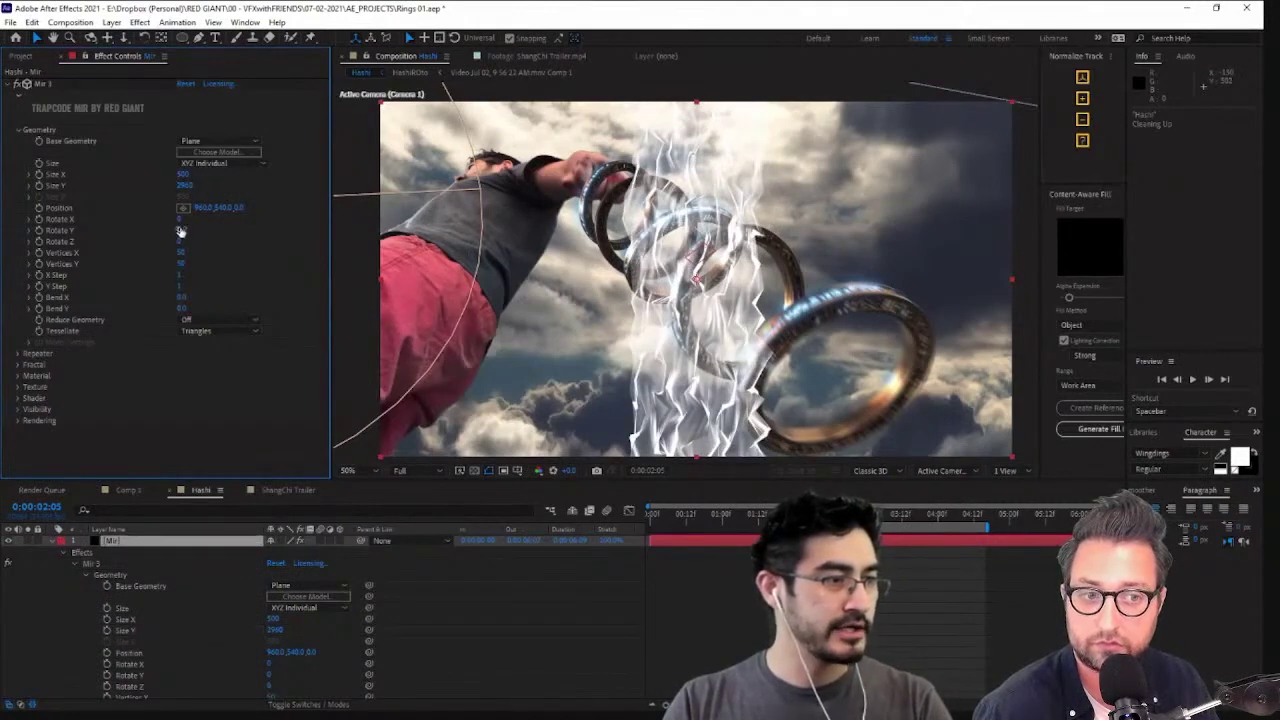
Create a geometry control null for Mir and rotate it so the plane runs diagonally along the line of rings
{"action": "left_click", "coordinate": [27, 343]}
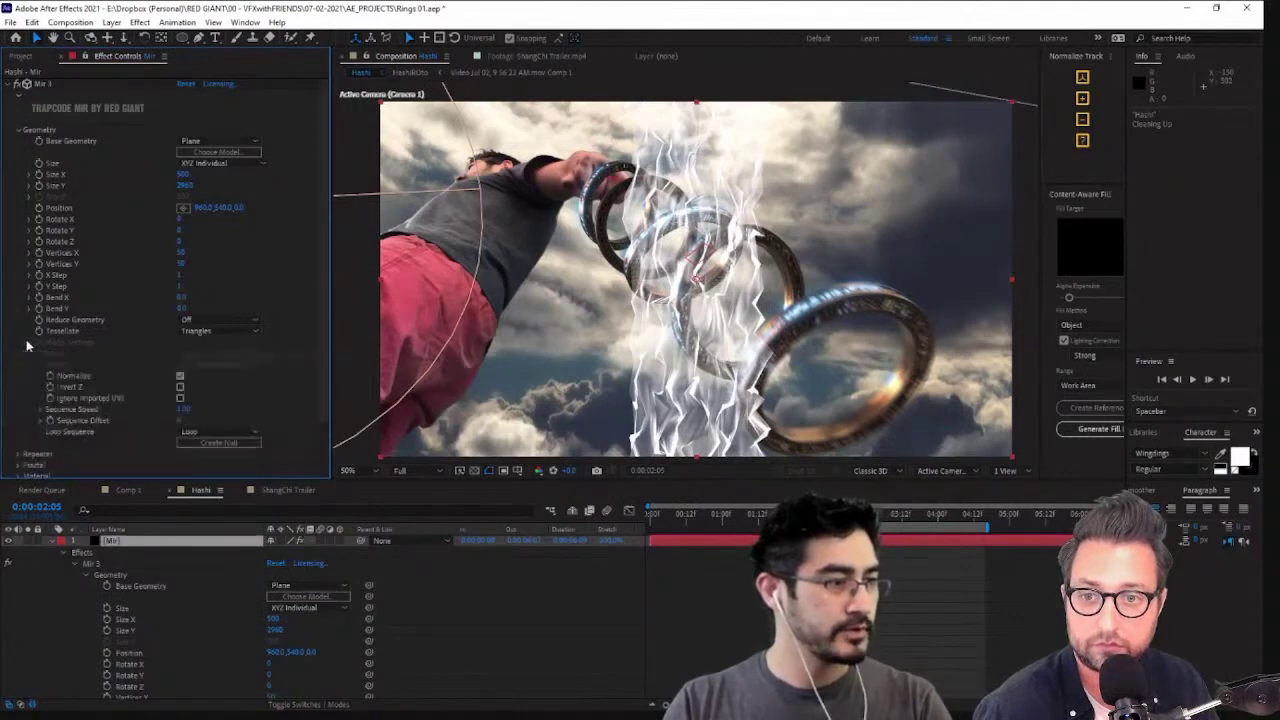
{"action": "left_click", "coordinate": [218, 443]}
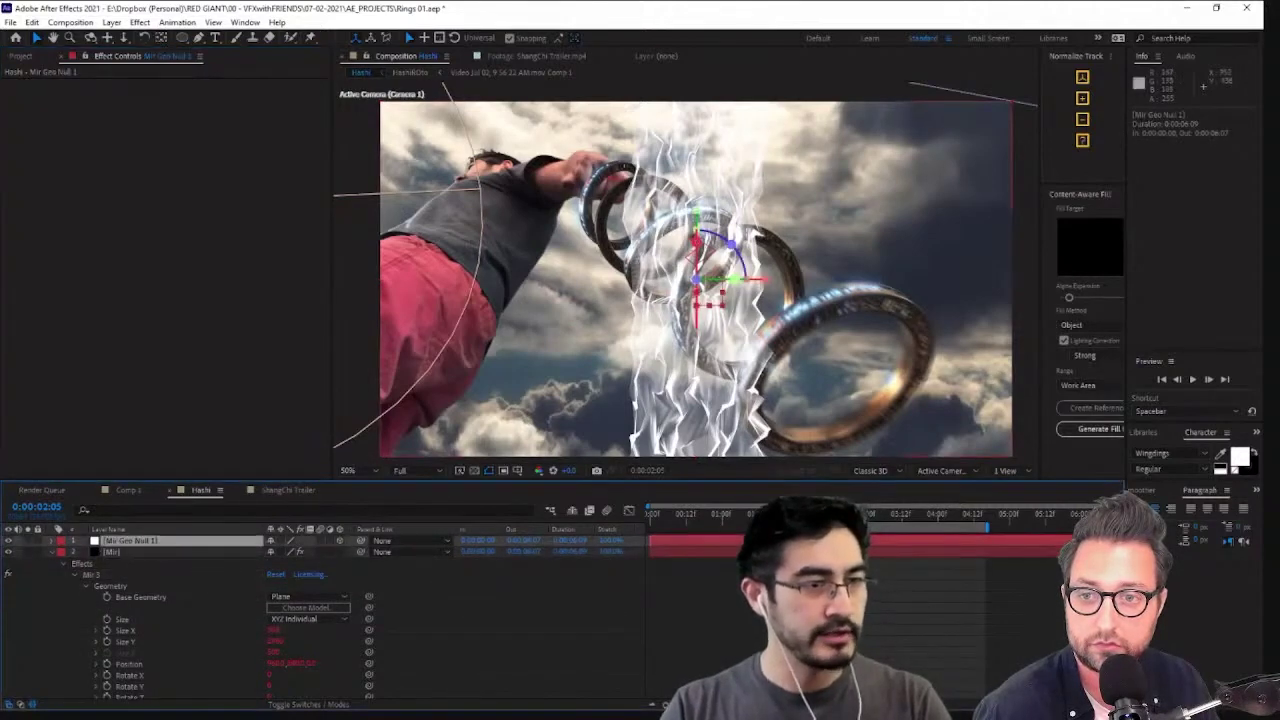
{"action": "mouse_move", "coordinate": [696, 244]}
{"action": "left_mouse_down"}
{"action": "mouse_move", "coordinate": [696, 277]}
{"action": "mouse_move", "coordinate": [741, 270]}
{"action": "mouse_move", "coordinate": [752, 292]}
{"action": "mouse_move", "coordinate": [752, 250]}
{"action": "mouse_move", "coordinate": [736, 261]}
{"action": "mouse_move", "coordinate": [910, 228]}
{"action": "mouse_move", "coordinate": [785, 263]}
{"action": "mouse_move", "coordinate": [920, 255]}
{"action": "mouse_move", "coordinate": [826, 262]}
{"action": "left_mouse_up"}
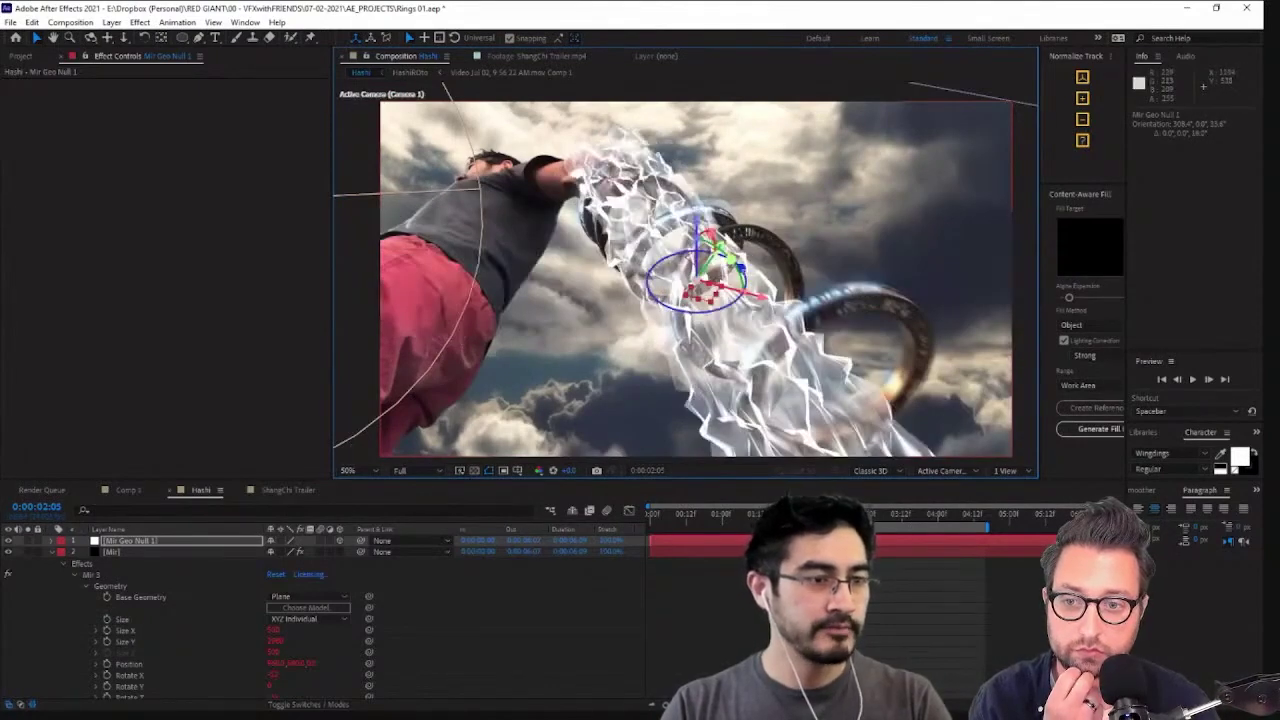
{"action": "left_click_drag", "start_coordinate": [739, 267], "coordinate": [745, 274]}
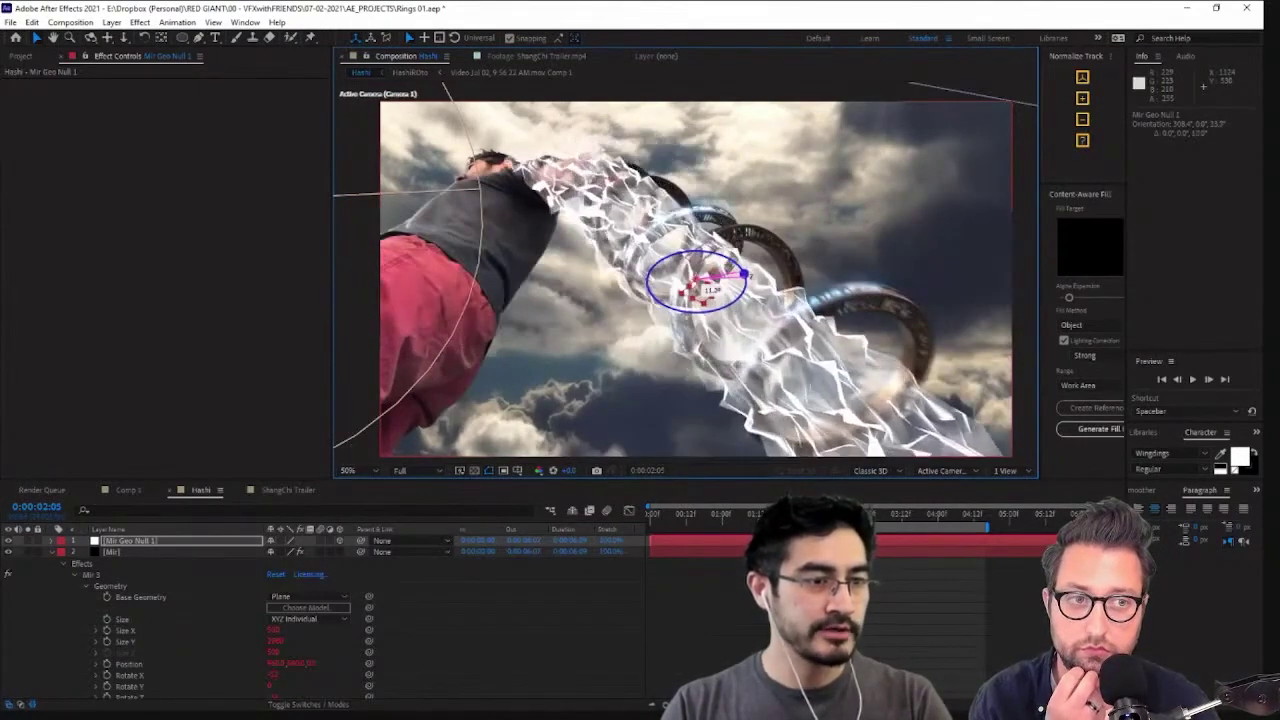
Widen the Mir plane to a Size X of about 1470 and raise its vertices to about 140 in X and 513 in Y
{"action": "left_click", "coordinate": [203, 551]}
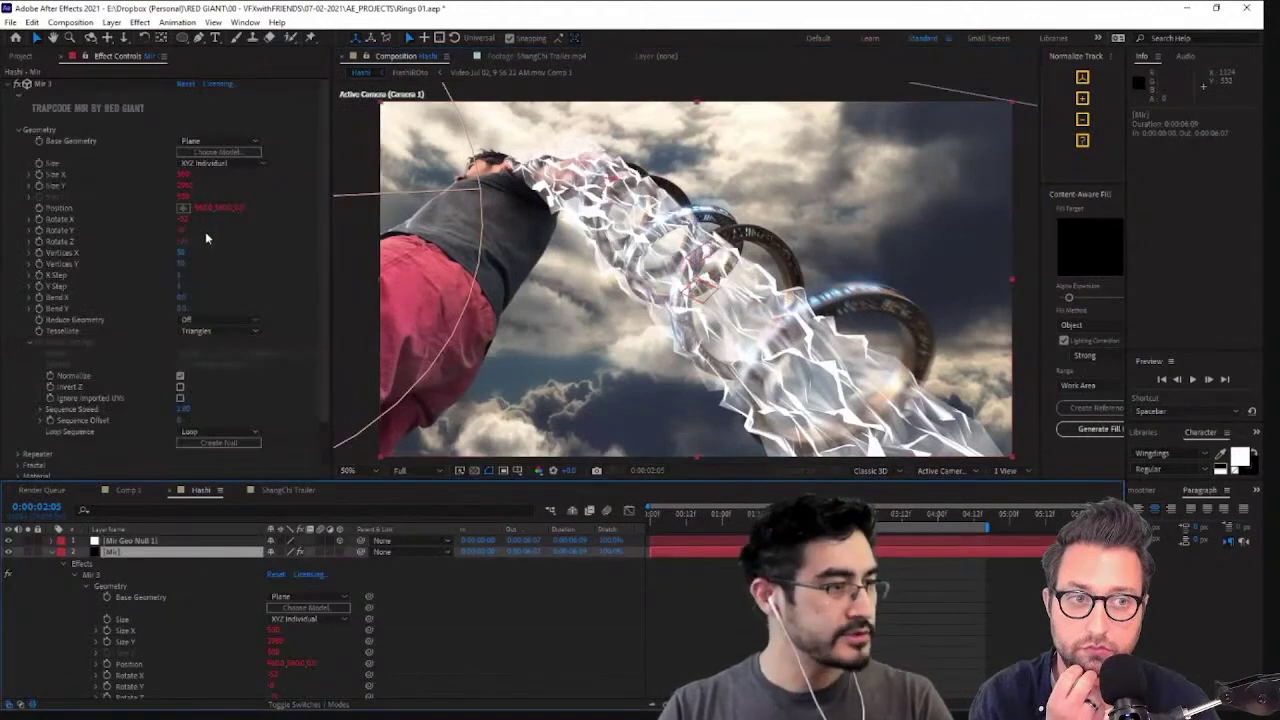
{"action": "left_click_drag", "start_coordinate": [182, 177], "coordinate": [247, 176]}
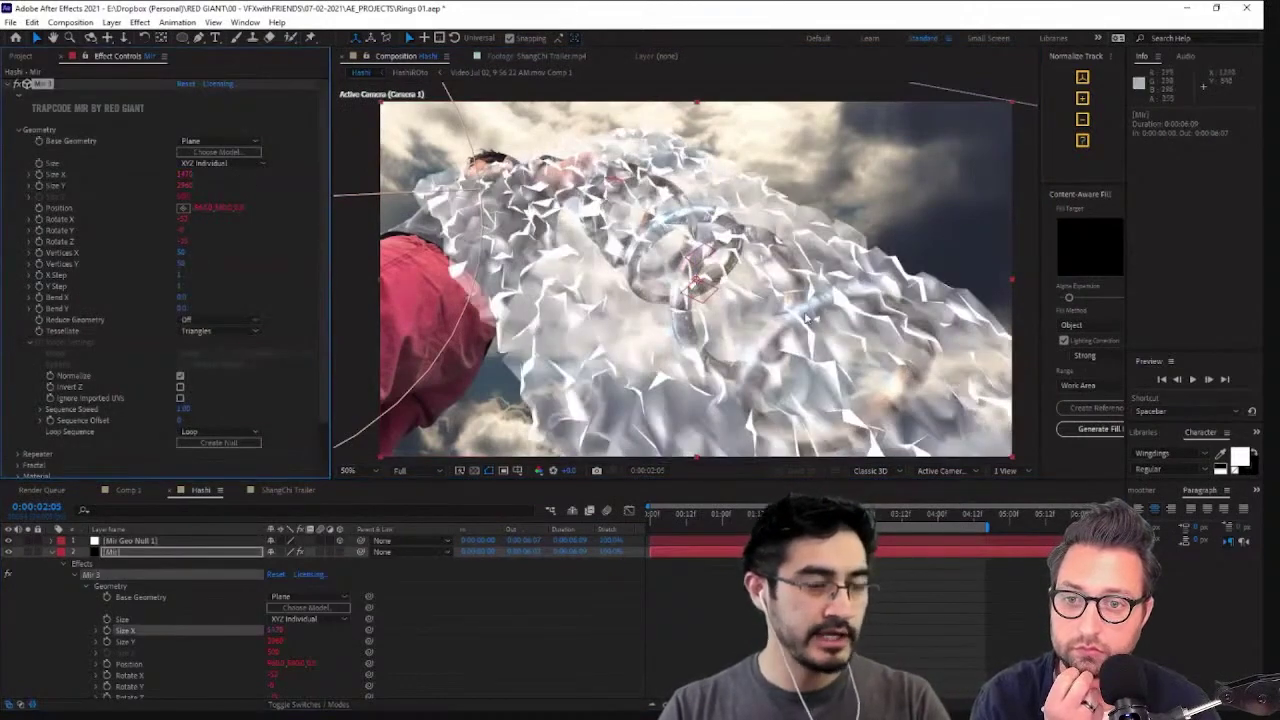
{"action": "scroll", "coordinate": [807, 316], "scroll_direction": "up", "scroll_amount": 2}
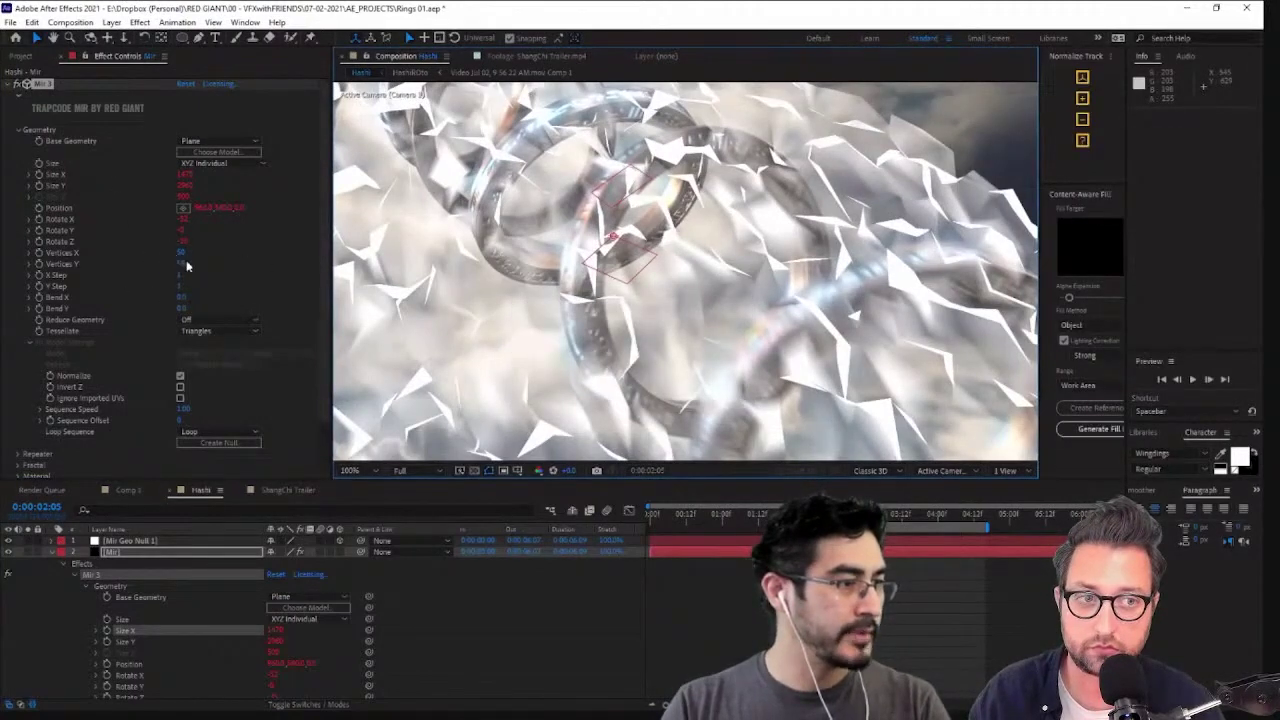
{"action": "left_click_drag", "start_coordinate": [188, 256], "coordinate": [306, 260]}
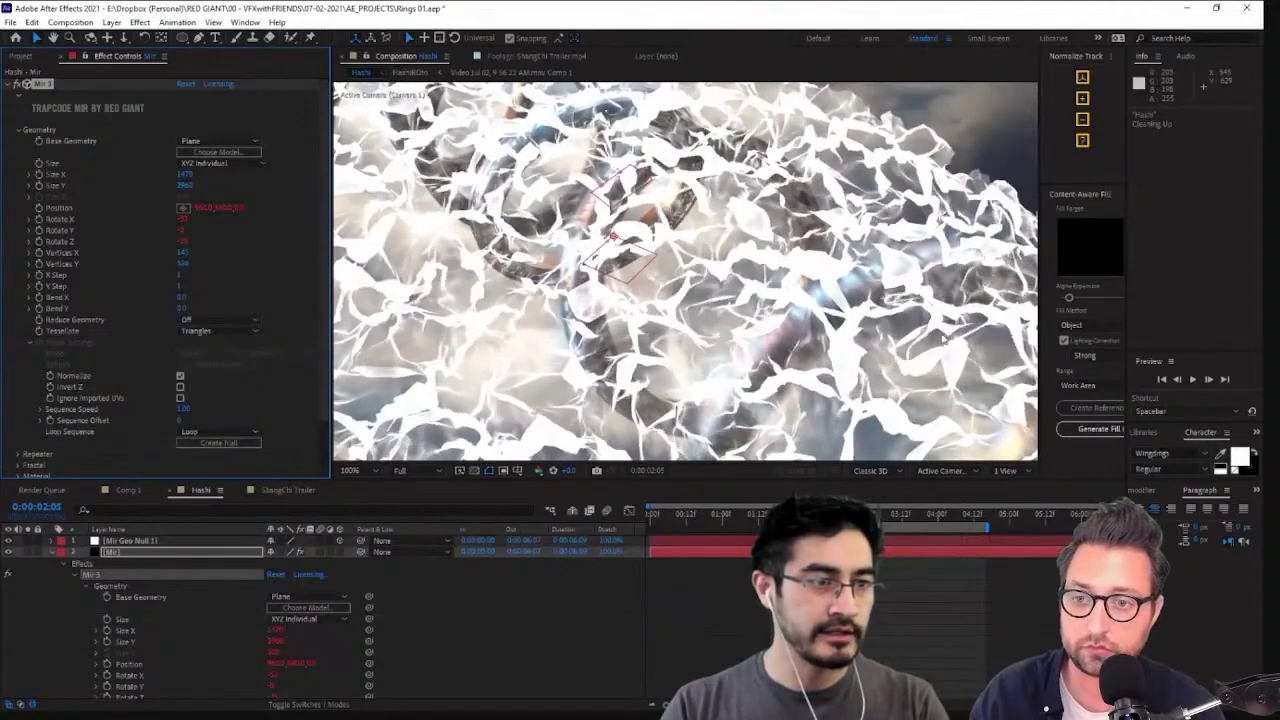
{"action": "scroll", "coordinate": [942, 340], "scroll_direction": "down", "scroll_amount": 2}
{"action": "scroll", "coordinate": [810, 308], "scroll_direction": "up", "scroll_amount": 2}
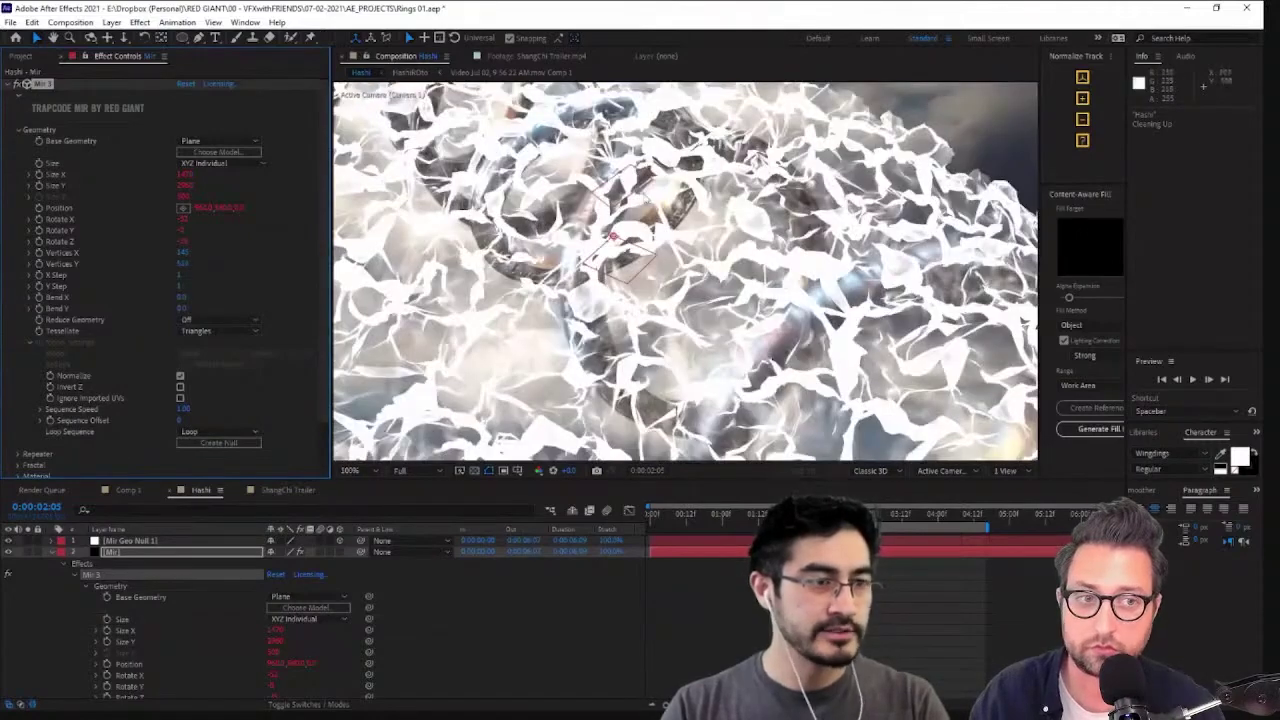
Show the Mir effect's Material settings and look through the available surface presets
{"action": "scroll", "coordinate": [166, 320], "scroll_direction": "down", "scroll_amount": 2}
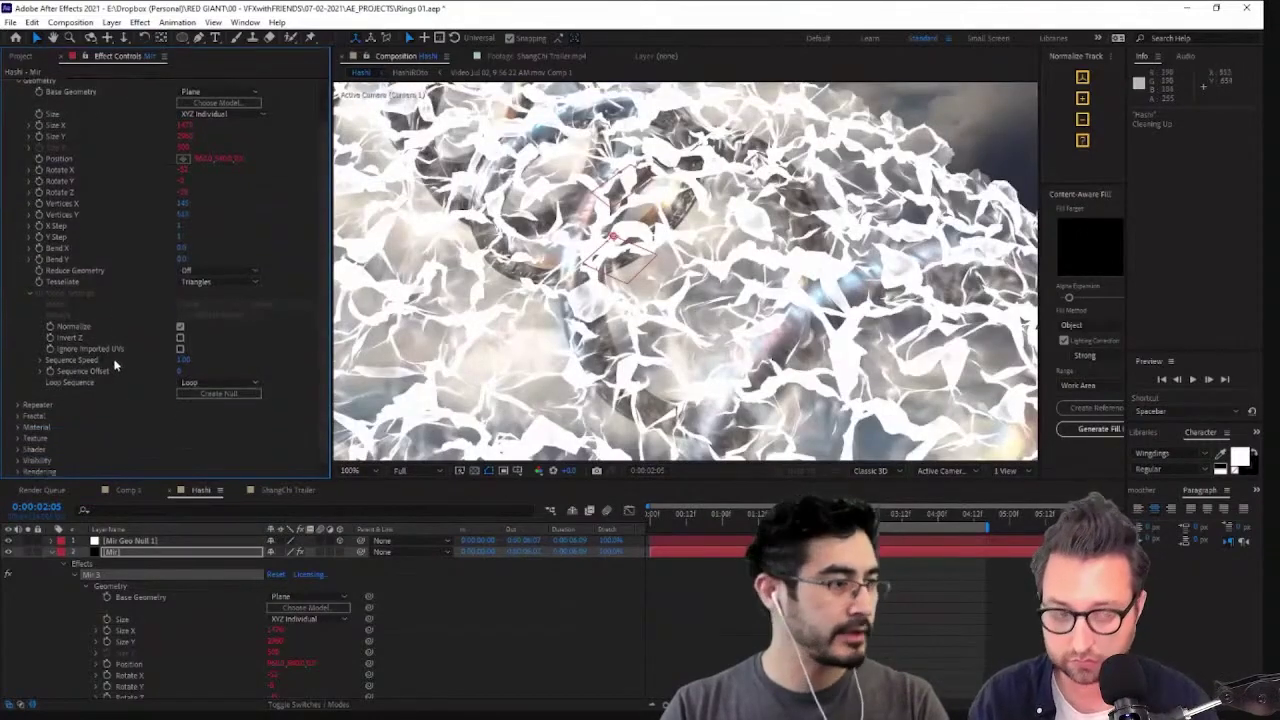
{"action": "left_click", "coordinate": [19, 427]}
{"action": "scroll", "coordinate": [33, 437], "scroll_direction": "down", "scroll_amount": 4}
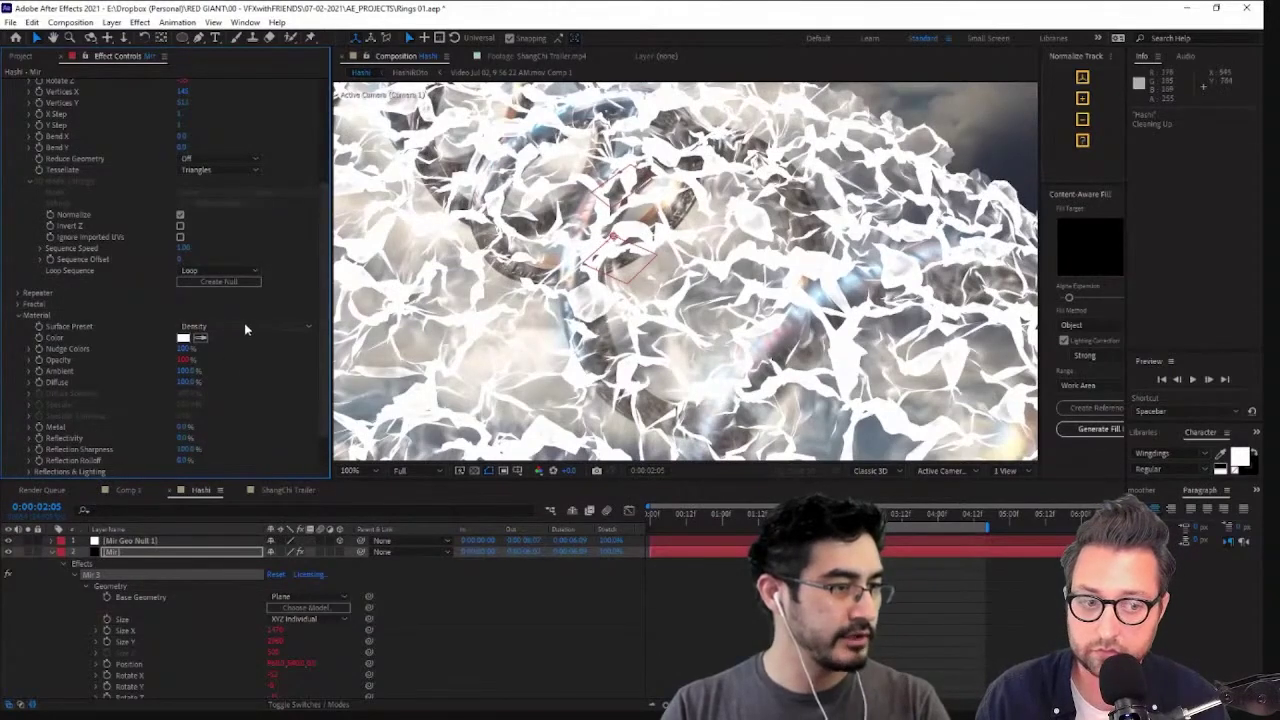
{"action": "left_click", "coordinate": [245, 328]}
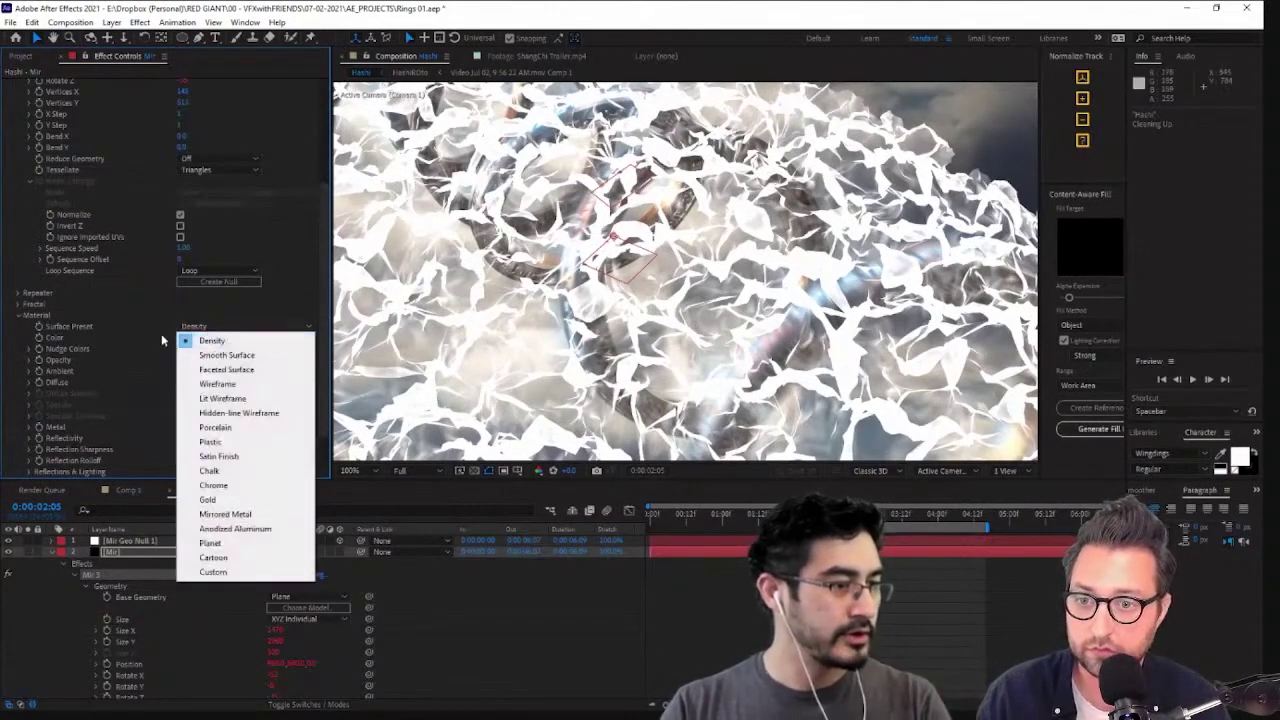
{"action": "left_click", "coordinate": [832, 207]}
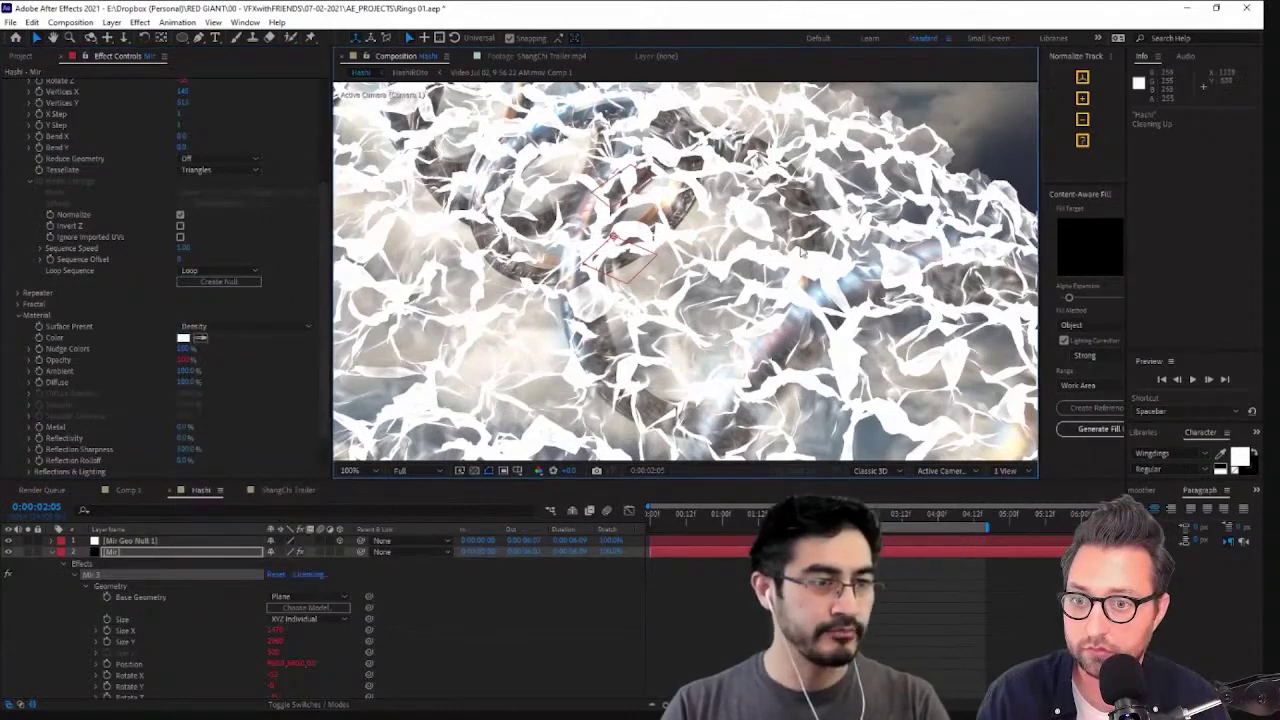
Change the Mir material color from white to a deep, saturated blue
{"action": "scroll", "coordinate": [212, 398], "scroll_direction": "down", "scroll_amount": 2}
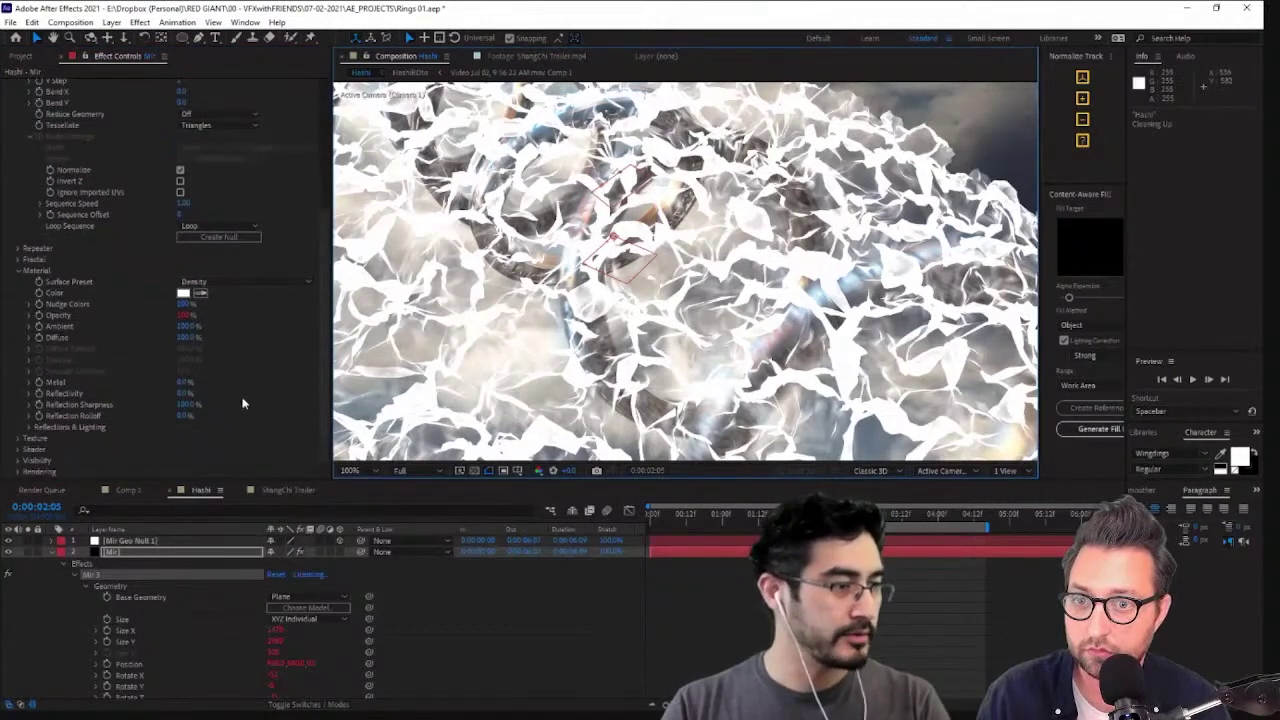
{"action": "left_click", "coordinate": [183, 293]}
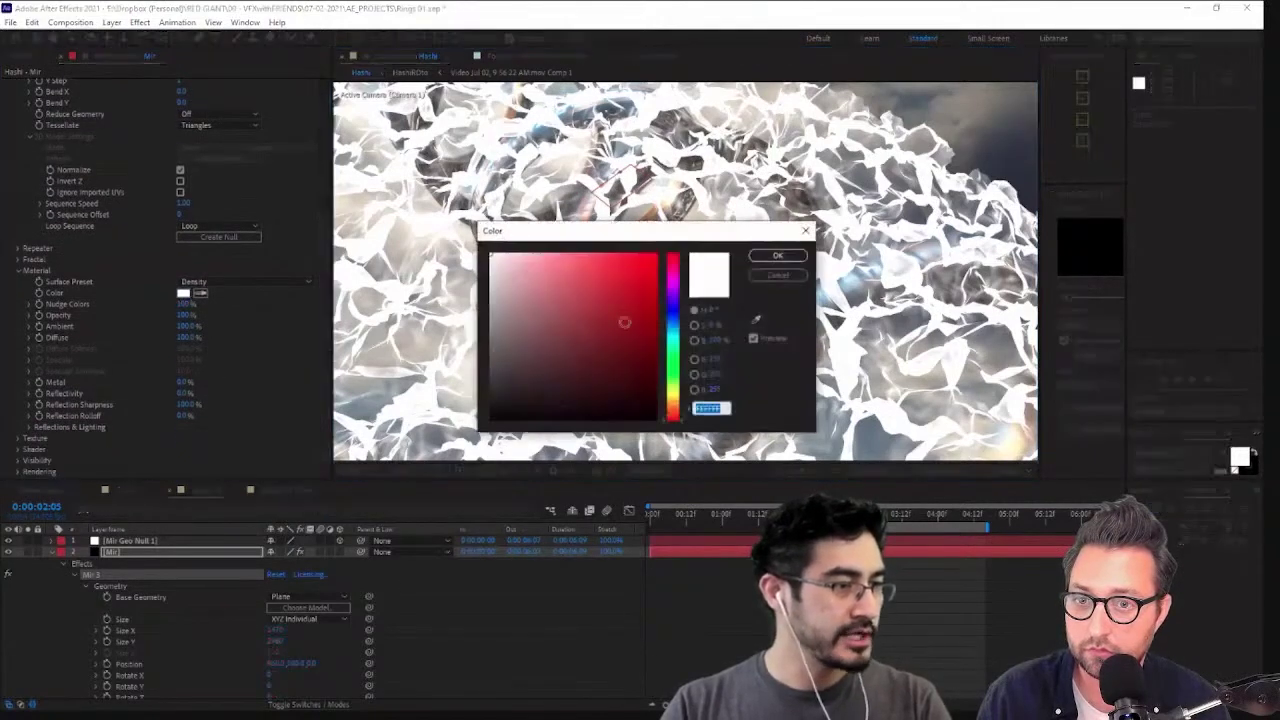
{"action": "left_click", "coordinate": [677, 311]}
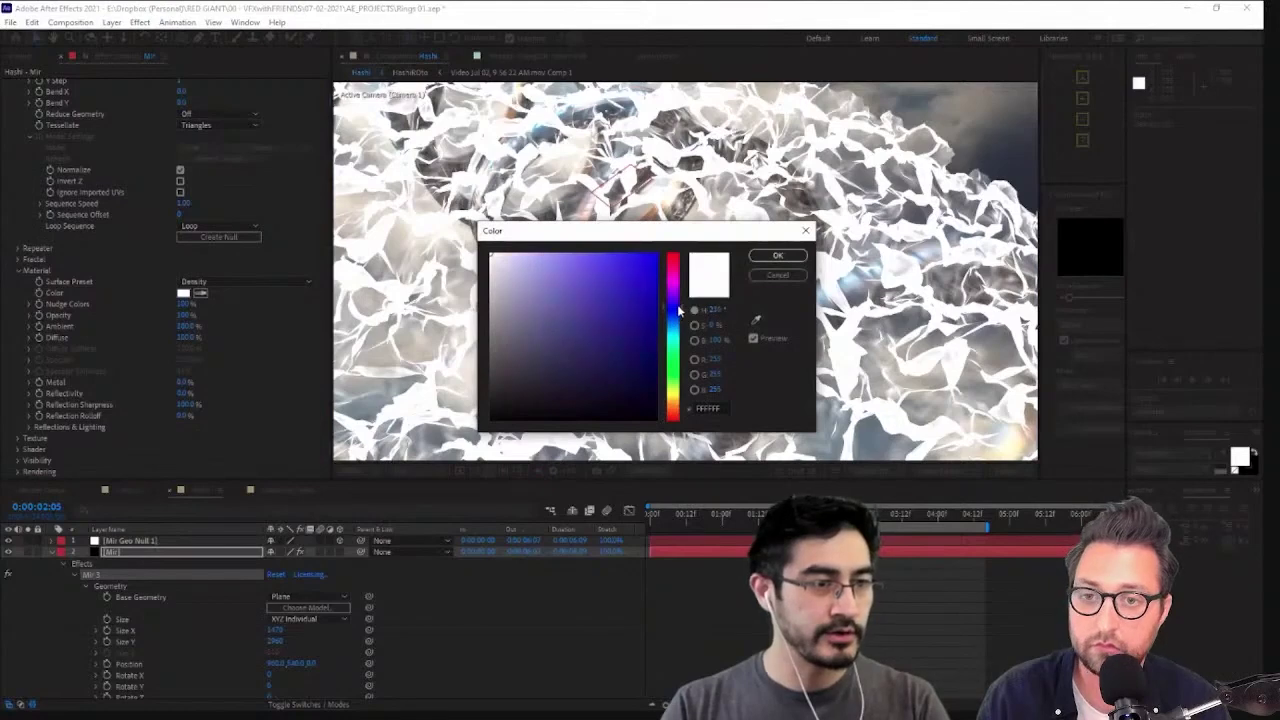
{"action": "left_click_drag", "start_coordinate": [678, 308], "coordinate": [677, 315]}
{"action": "mouse_move", "coordinate": [559, 256]}
{"action": "left_mouse_down"}
{"action": "mouse_move", "coordinate": [604, 262]}
{"action": "mouse_move", "coordinate": [765, 392]}
{"action": "mouse_move", "coordinate": [780, 462]}
{"action": "left_mouse_up"}
{"action": "left_click", "coordinate": [629, 271]}
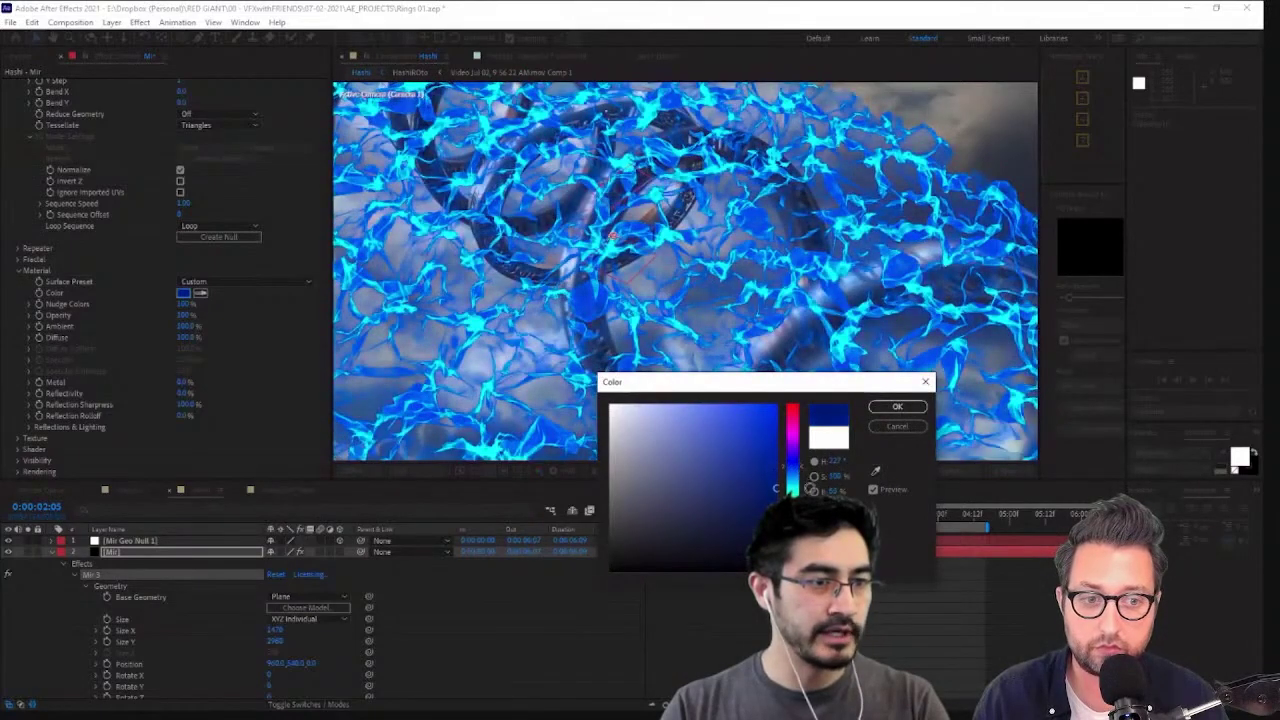
{"action": "left_click_drag", "start_coordinate": [824, 479], "coordinate": [843, 471]}
{"action": "left_click", "coordinate": [897, 406]}
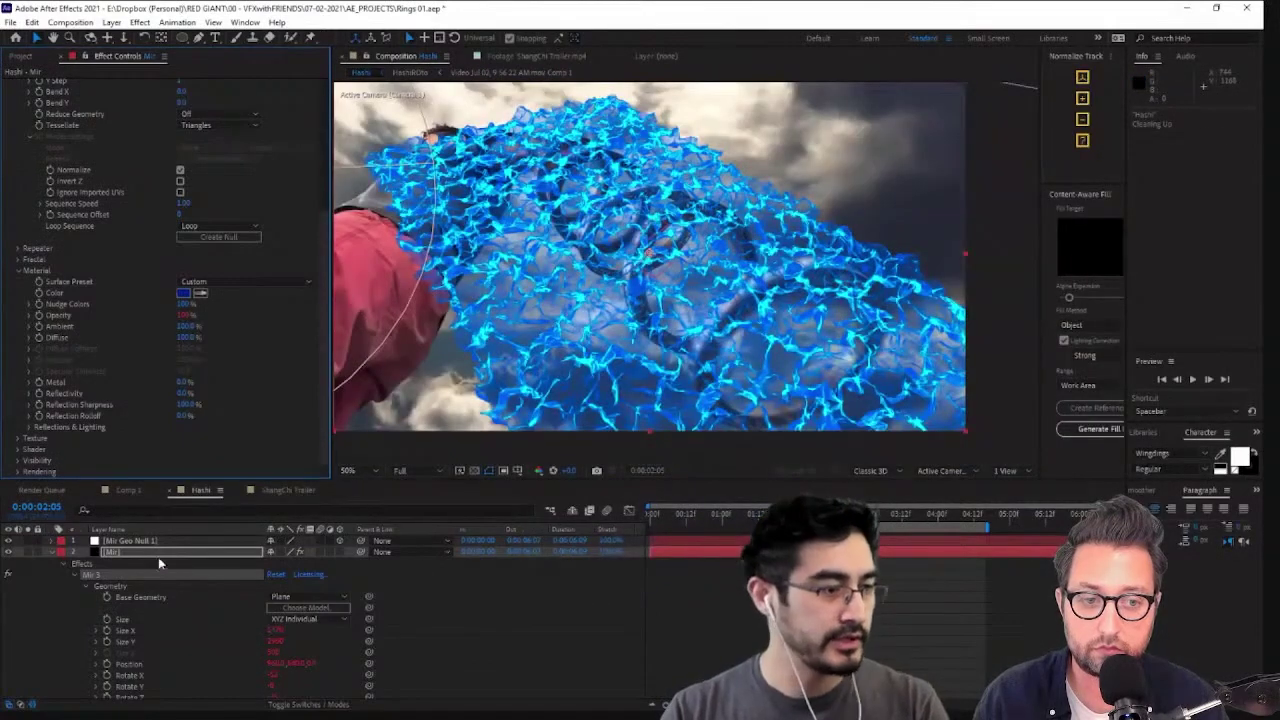
Set the Mir layer's blending mode to Screen and check the blend over the rings up close
{"action": "right_click", "coordinate": [158, 553]}
{"action": "mouse_move", "coordinate": [285, 333]}
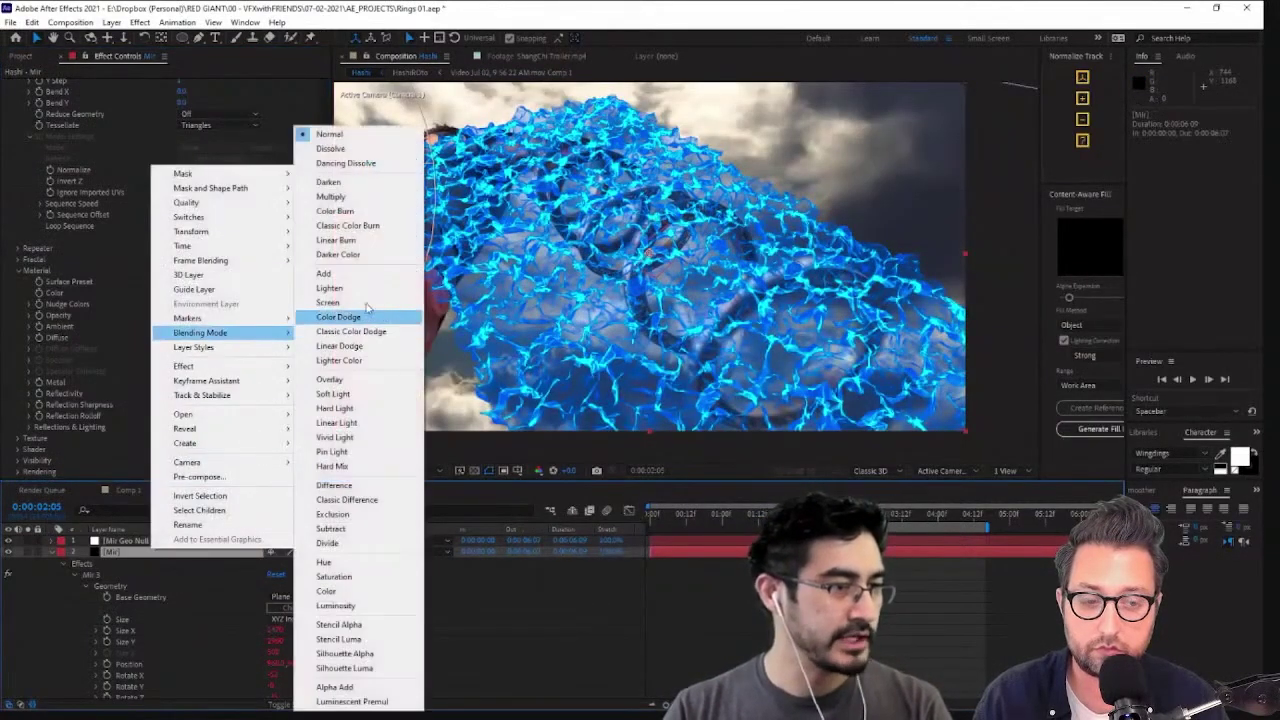
{"action": "left_click", "coordinate": [330, 302]}
{"action": "scroll", "coordinate": [773, 298], "scroll_direction": "up", "scroll_amount": 3}
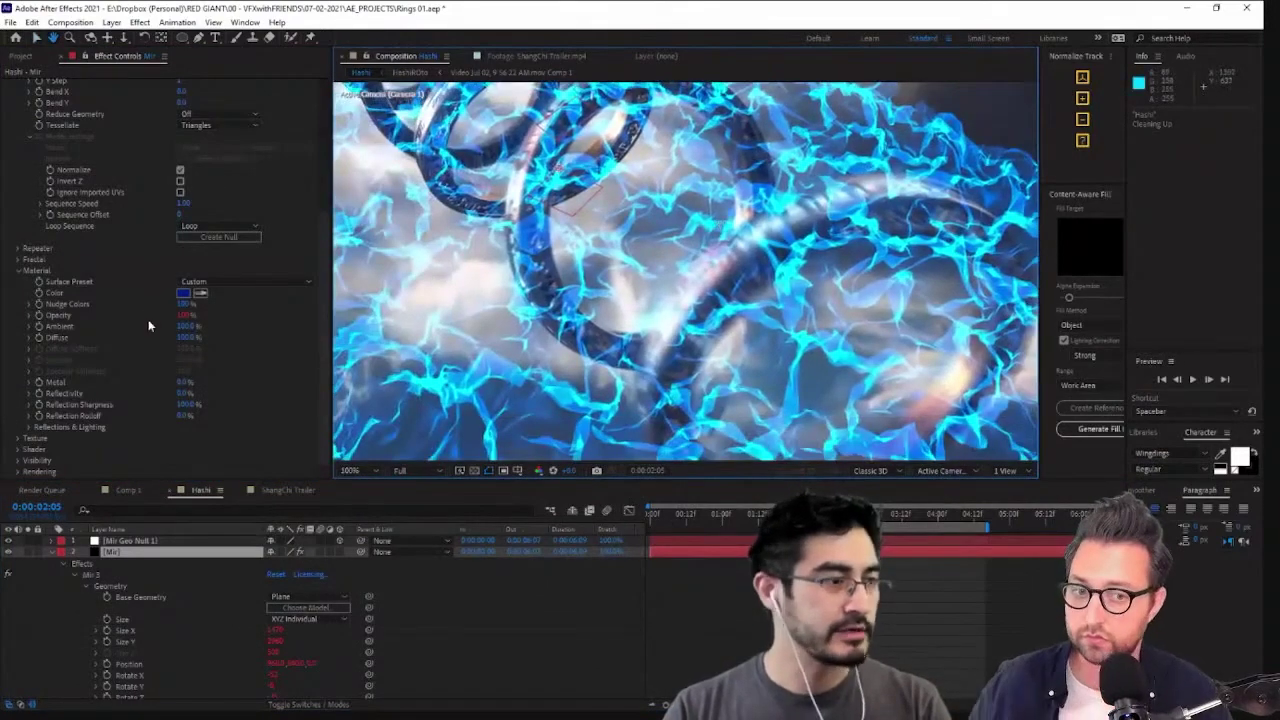
Lower the Mir fractal amplitude to about 33 to flatten the electric surface
{"action": "scroll", "coordinate": [228, 326], "scroll_direction": "up", "scroll_amount": 4}
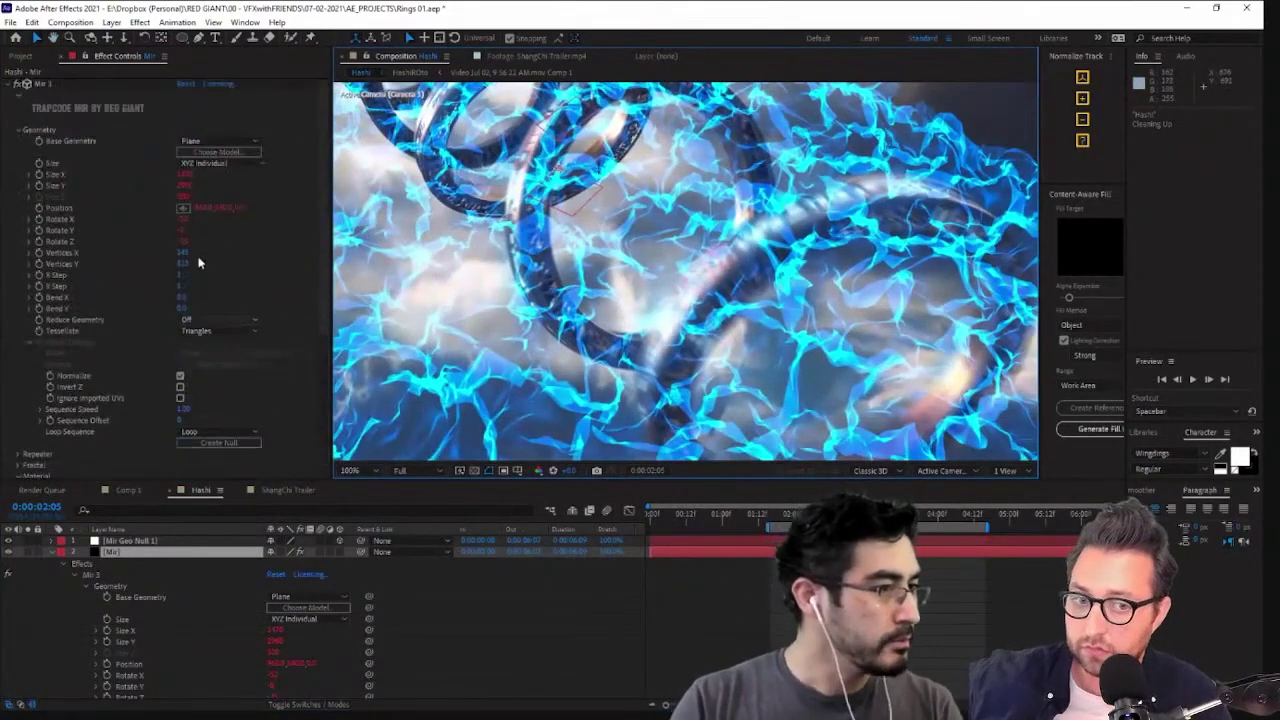
{"action": "scroll", "coordinate": [157, 343], "scroll_direction": "down", "scroll_amount": 4}
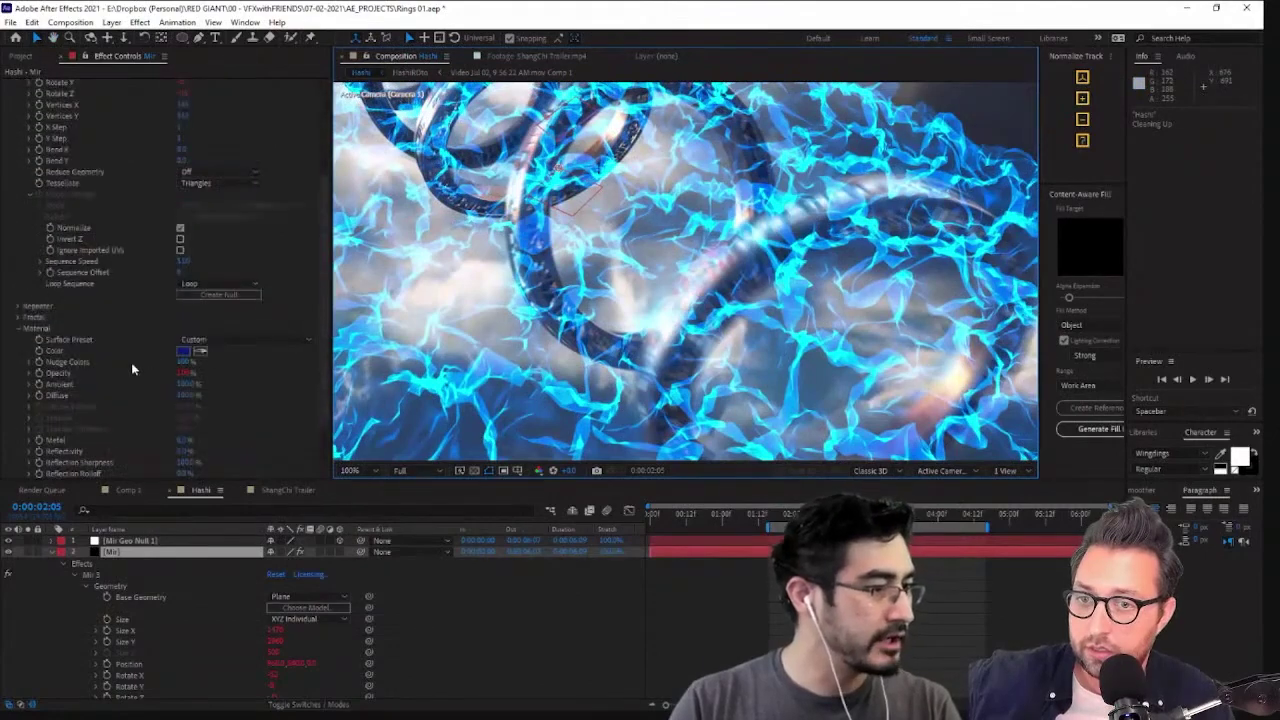
{"action": "left_click", "coordinate": [20, 259]}
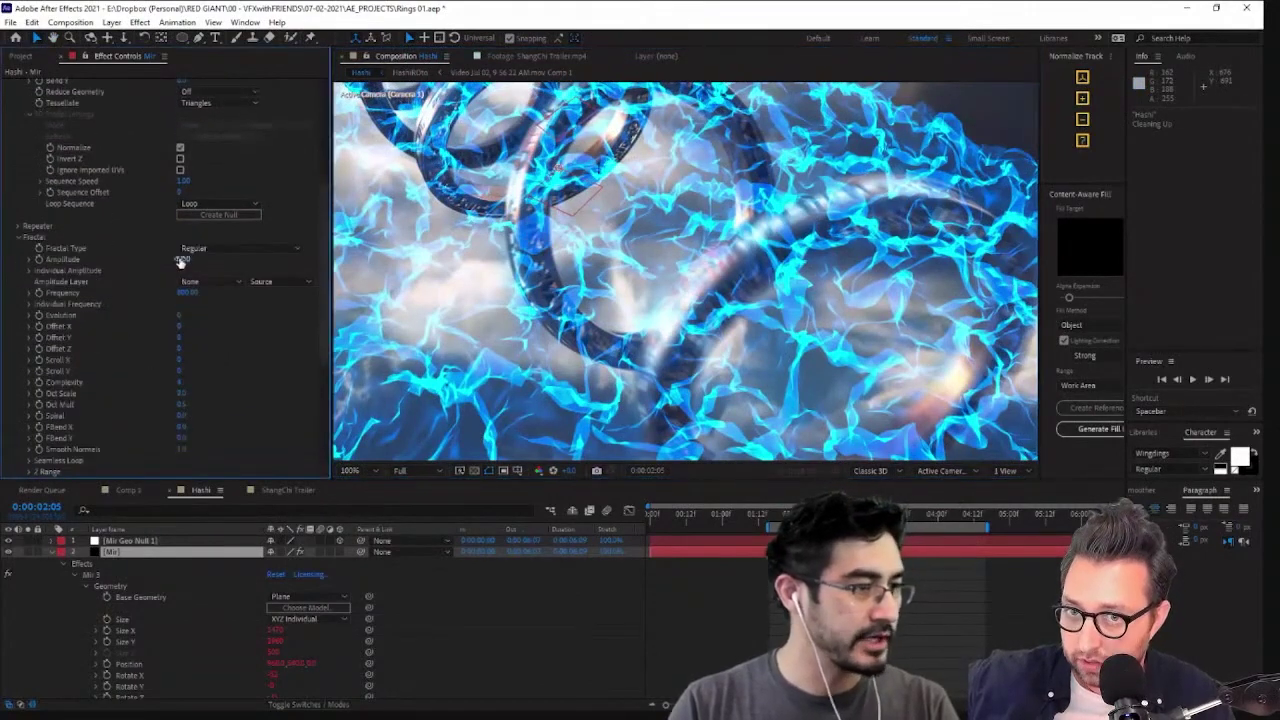
{"action": "mouse_move", "coordinate": [187, 261]}
{"action": "left_mouse_down"}
{"action": "mouse_move", "coordinate": [203, 263]}
{"action": "mouse_move", "coordinate": [176, 277]}
{"action": "mouse_move", "coordinate": [188, 277]}
{"action": "left_mouse_up"}
{"action": "scroll", "coordinate": [647, 227], "scroll_direction": "down", "scroll_amount": 2}
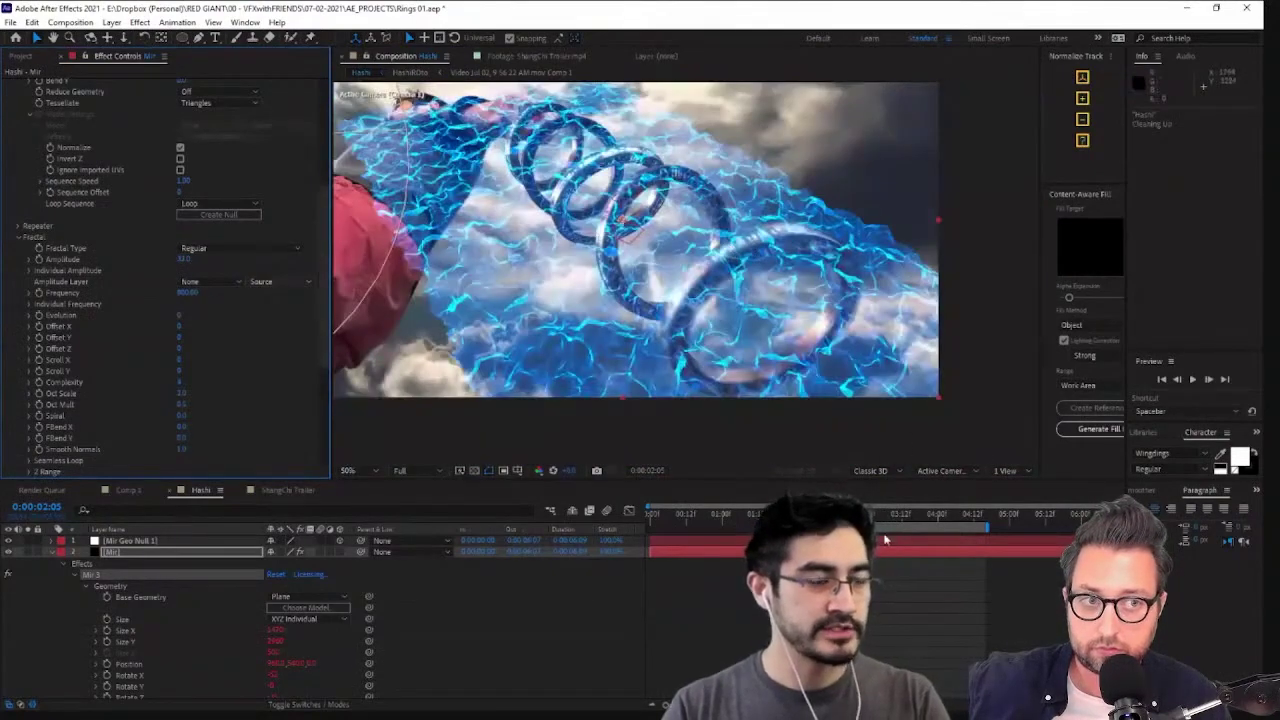
Check the energy surface against the moving rings at other frames, ending at 0:00:02:12
{"action": "mouse_move", "coordinate": [808, 514]}
{"action": "left_mouse_down"}
{"action": "mouse_move", "coordinate": [774, 514]}
{"action": "mouse_move", "coordinate": [832, 514]}
{"action": "left_mouse_up"}
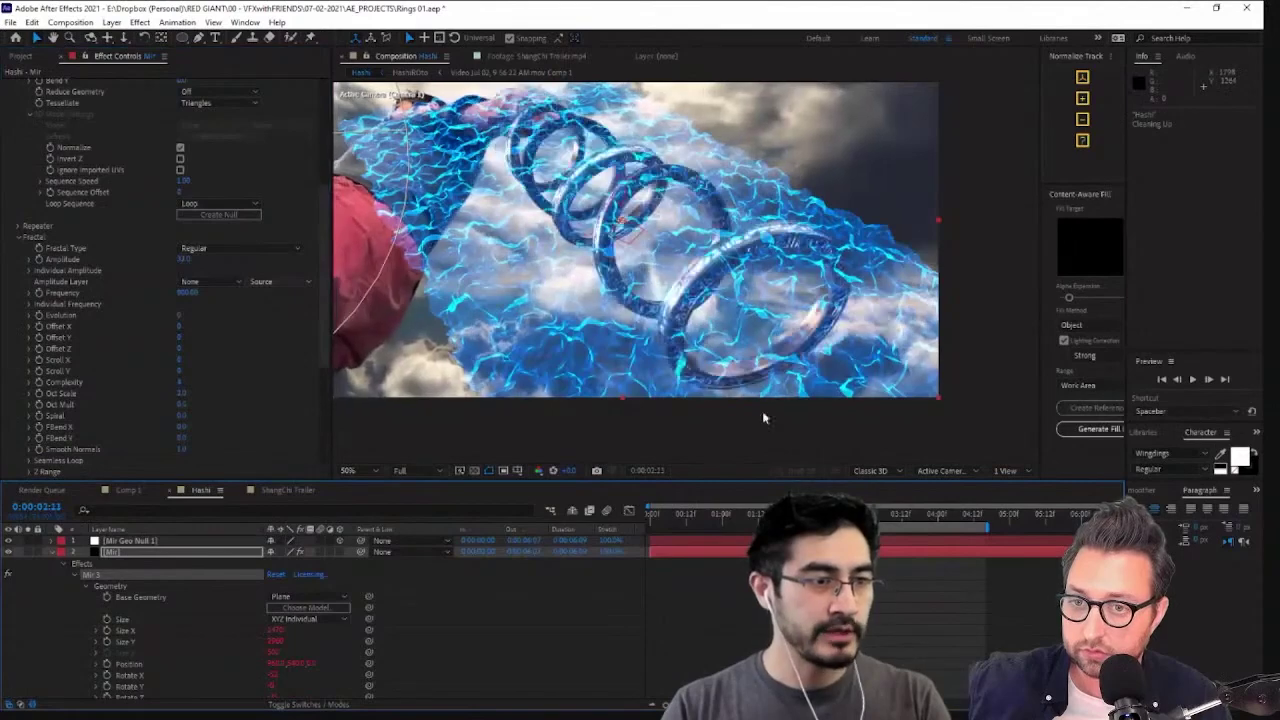
{"action": "key", "text": "Page_Up"}
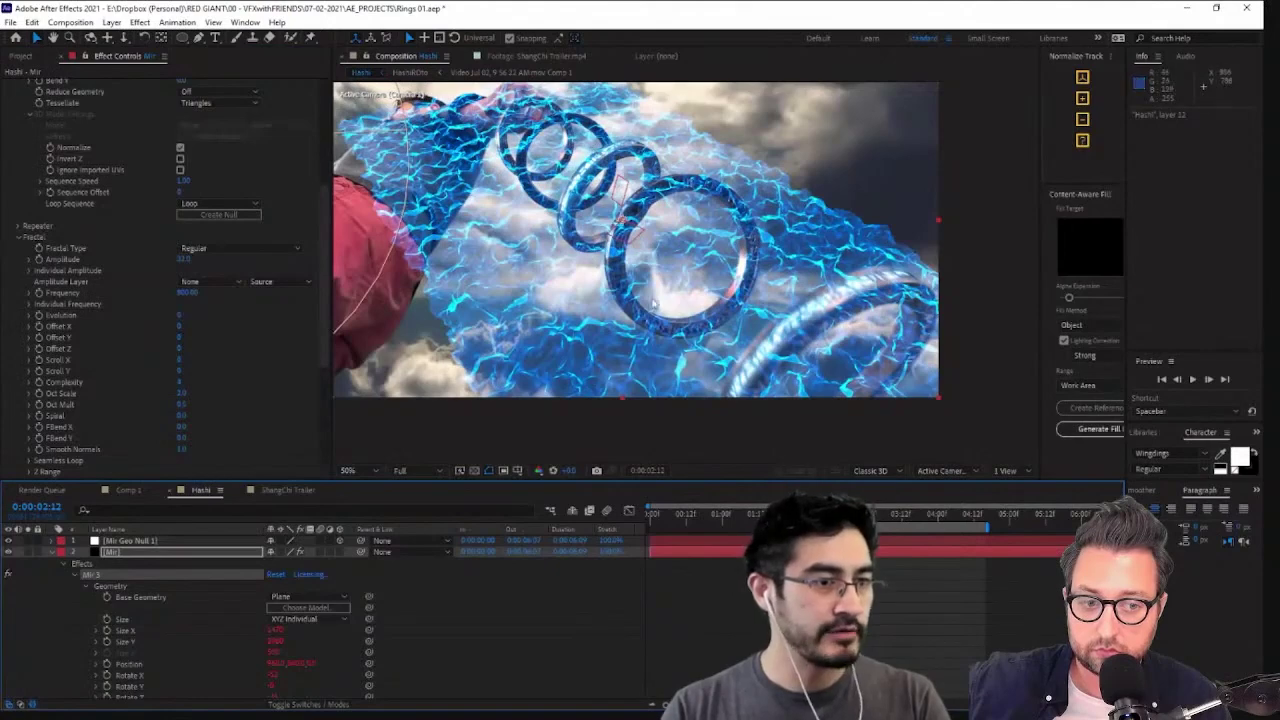
{"action": "scroll", "coordinate": [209, 240], "scroll_direction": "up", "scroll_amount": 3}
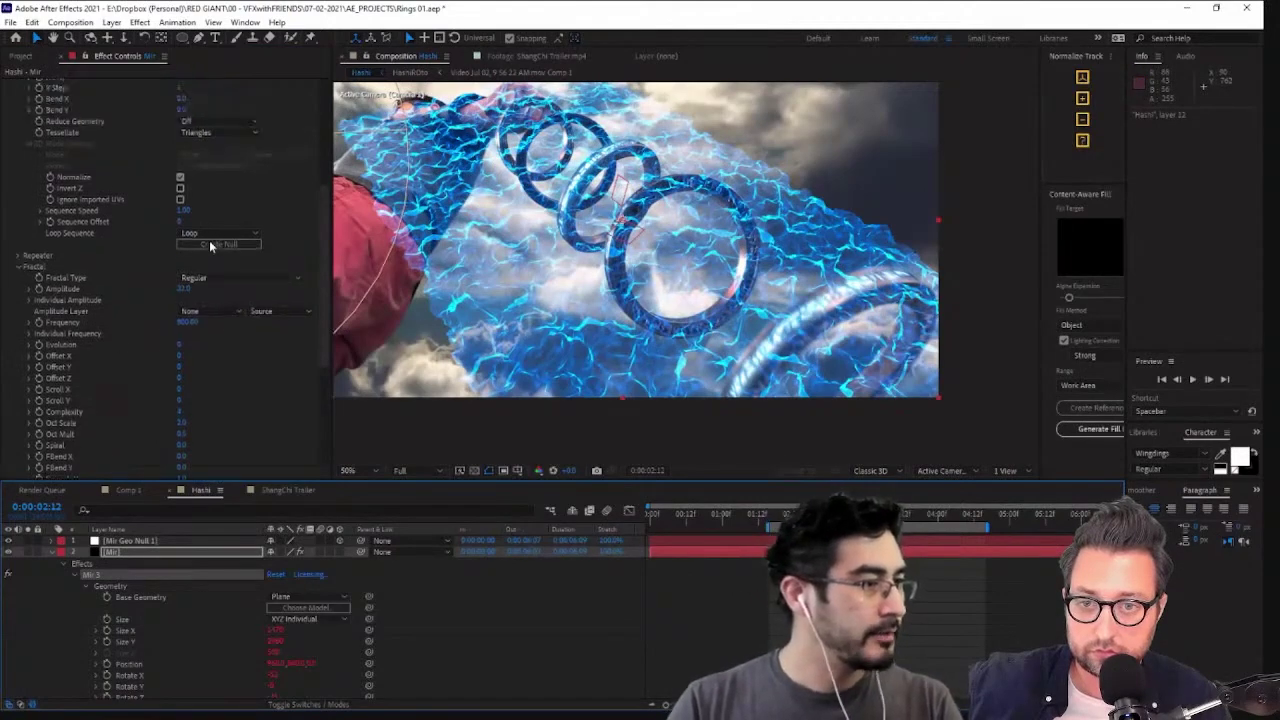
Lower the Mir material's opacity to about 37%
{"action": "scroll", "coordinate": [762, 212], "scroll_direction": "down", "scroll_amount": 2}
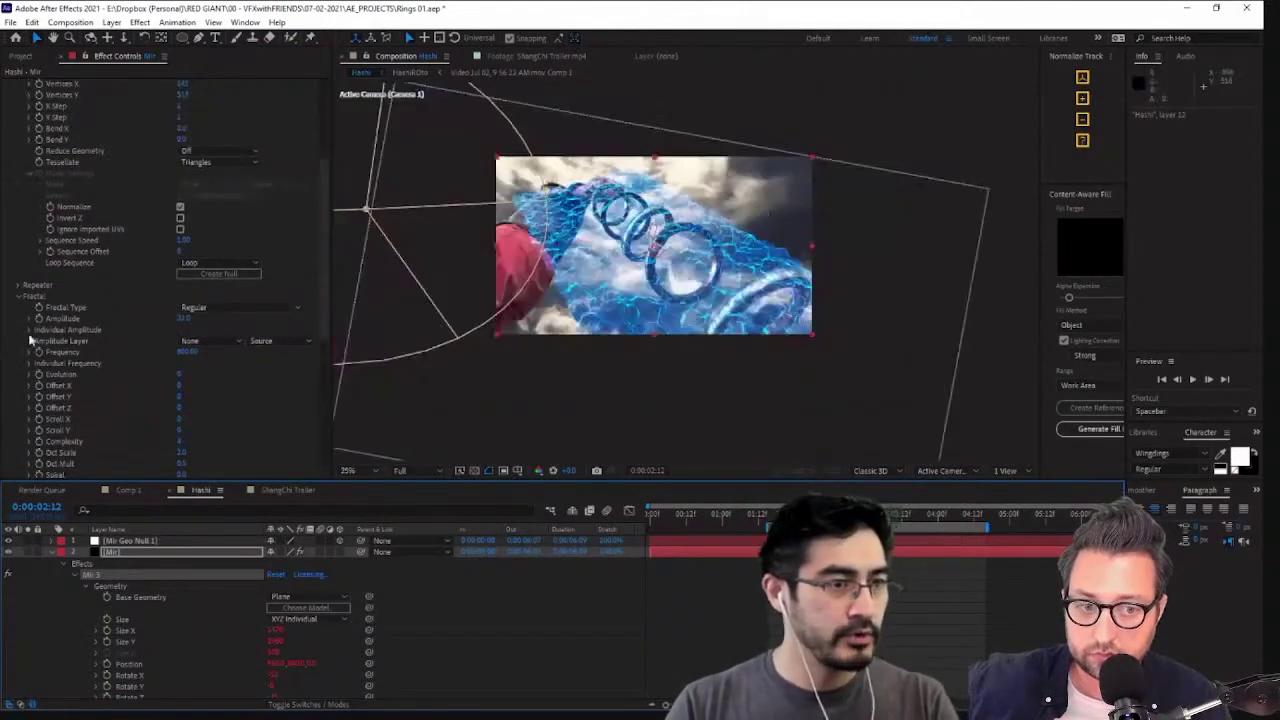
{"action": "scroll", "coordinate": [143, 314], "scroll_direction": "up", "scroll_amount": 2}
{"action": "scroll", "coordinate": [204, 265], "scroll_direction": "down", "scroll_amount": 6}
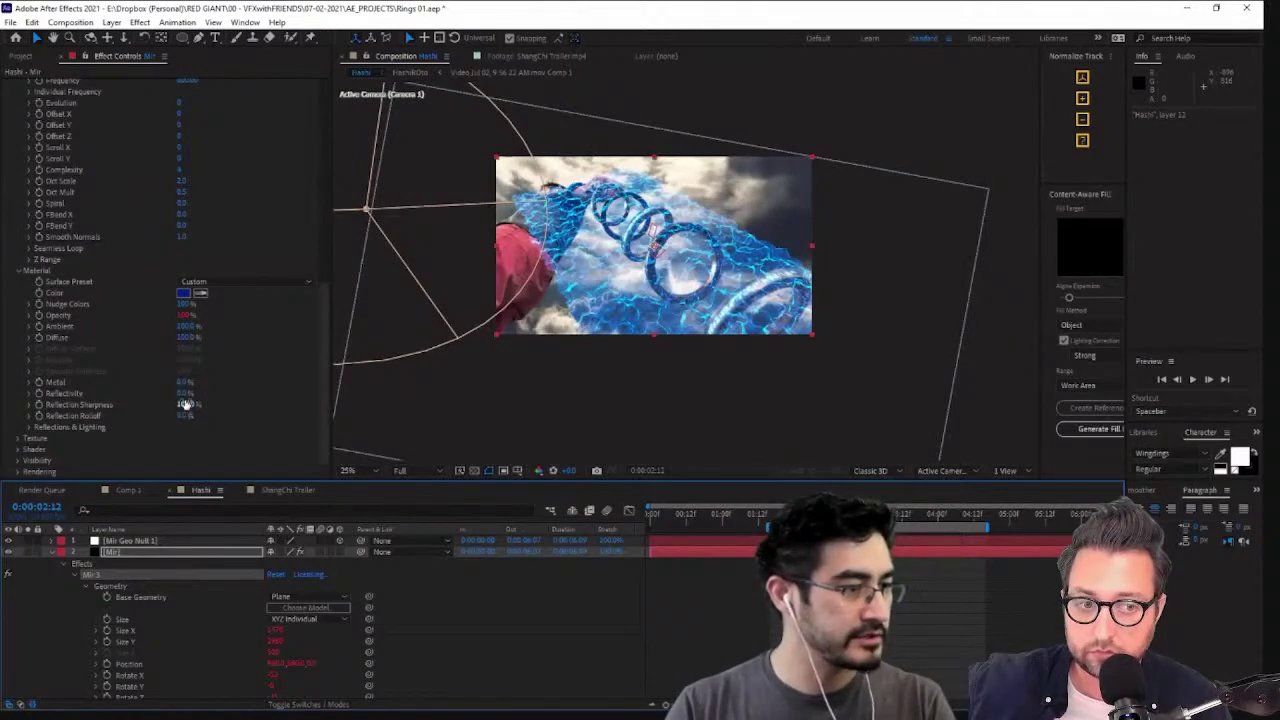
{"action": "left_click_drag", "start_coordinate": [184, 382], "coordinate": [207, 383]}
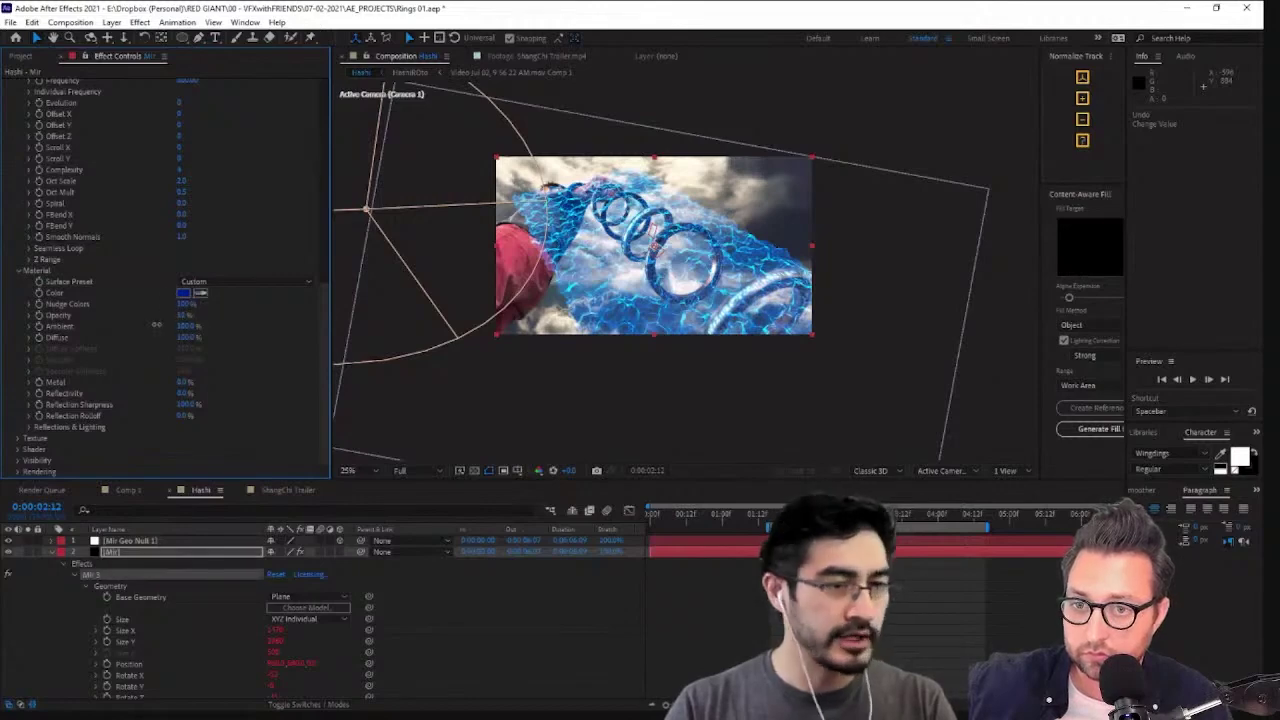
{"action": "key", "text": "period"}
{"action": "key", "text": "period"}
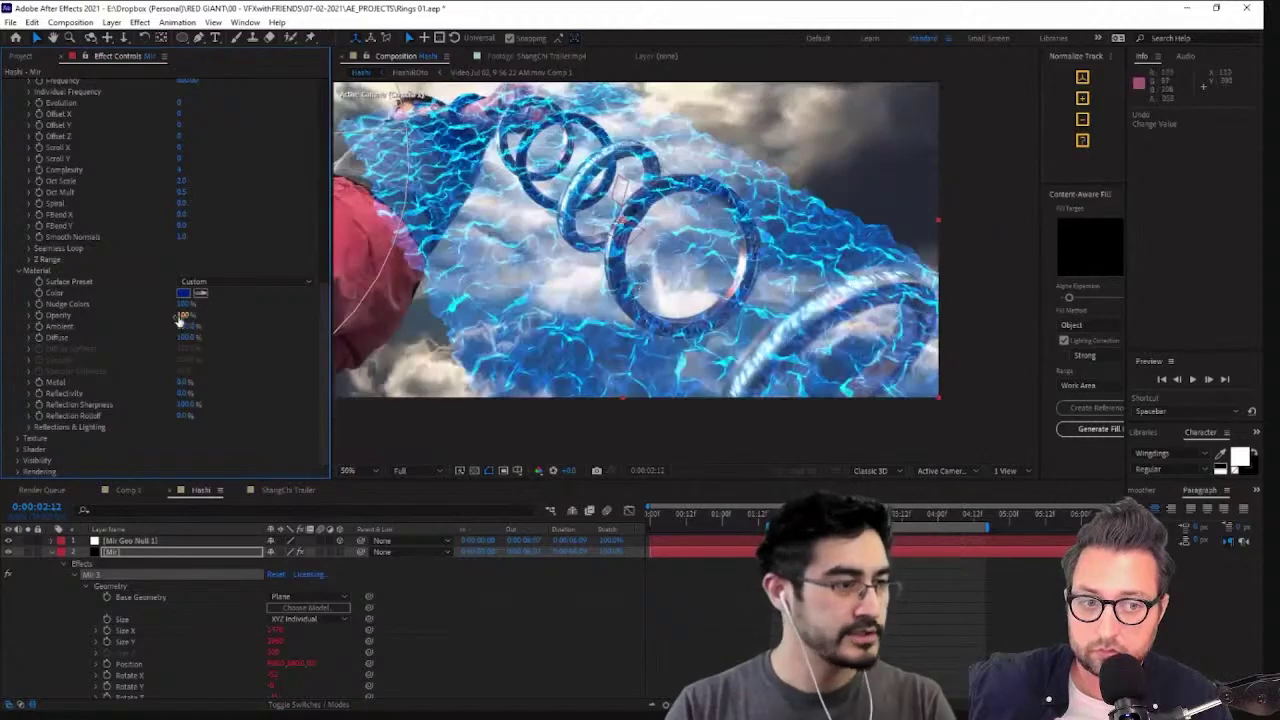
Reveal the Mir layer's expressions and delete the one controlling Opacity so the manual value applies
{"action": "left_click", "coordinate": [169, 548]}
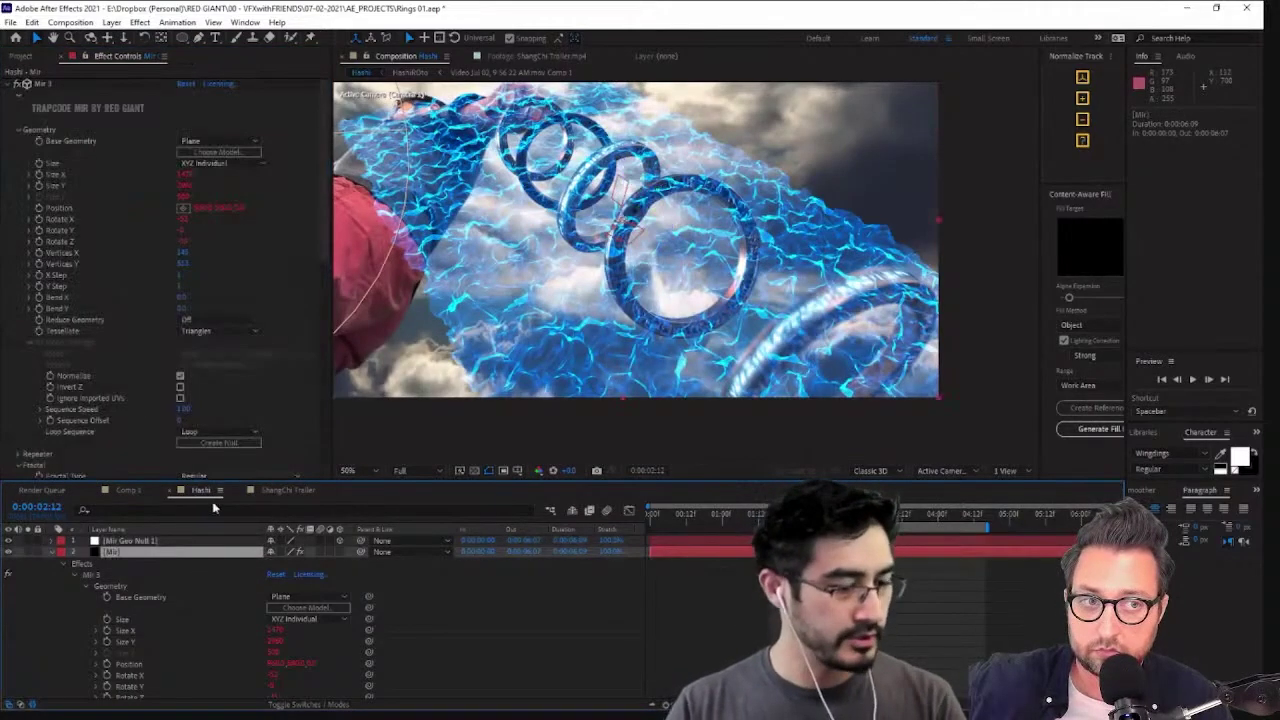
{"action": "key", "text": "u"}
{"action": "scroll", "coordinate": [370, 584], "scroll_direction": "down", "scroll_amount": 5}
{"action": "scroll", "coordinate": [340, 600], "scroll_direction": "up", "scroll_amount": 3}
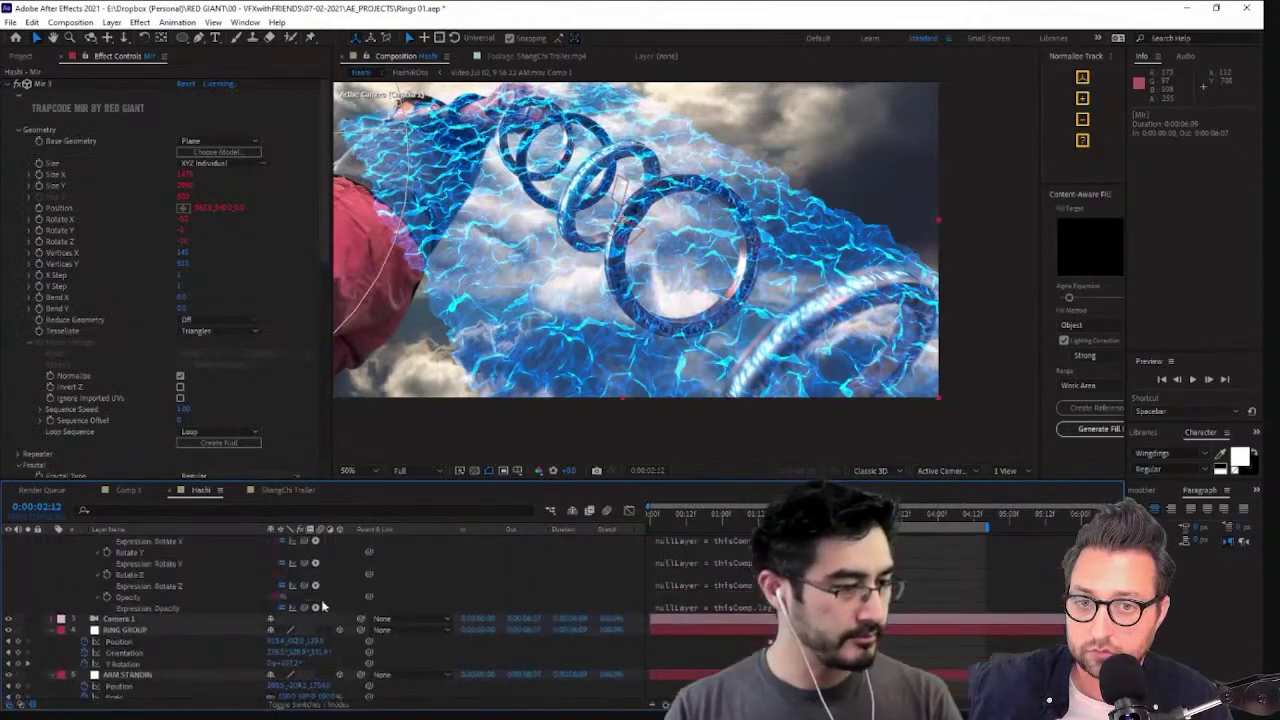
{"action": "scroll", "coordinate": [280, 617], "scroll_direction": "up", "scroll_amount": 3}
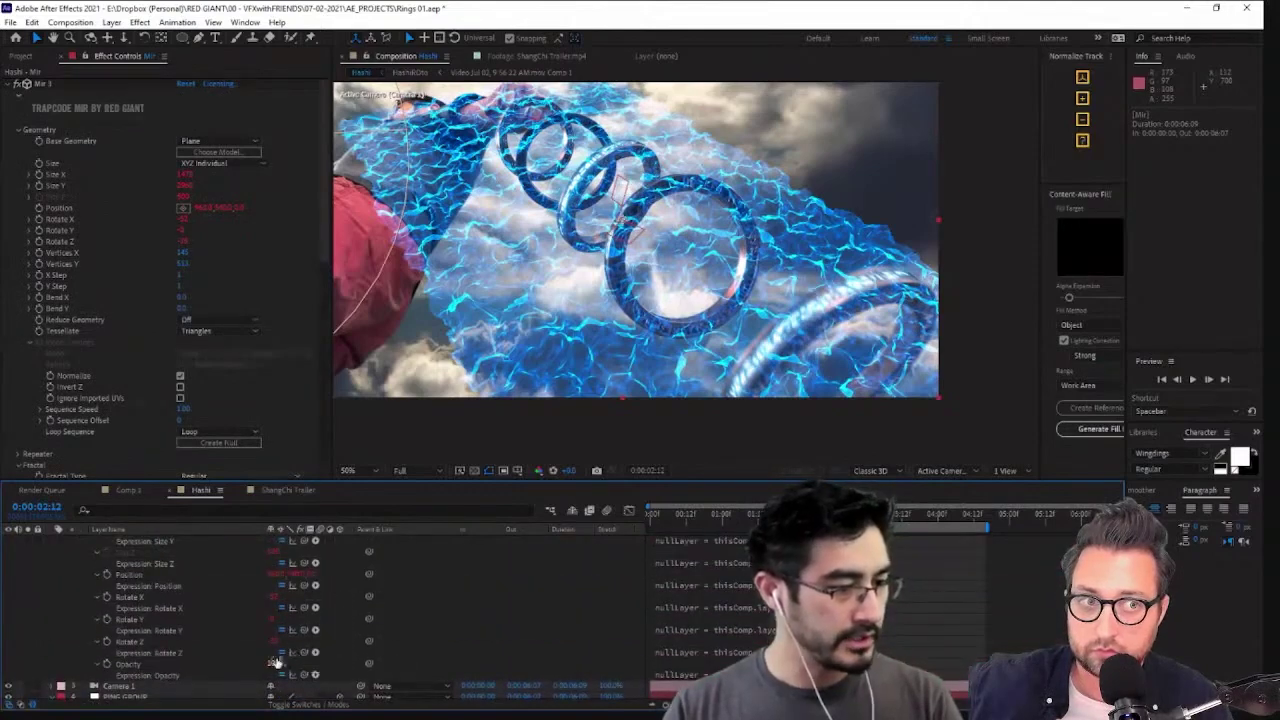
{"action": "left_click", "coordinate": [664, 677]}
{"action": "key", "text": "Delete"}
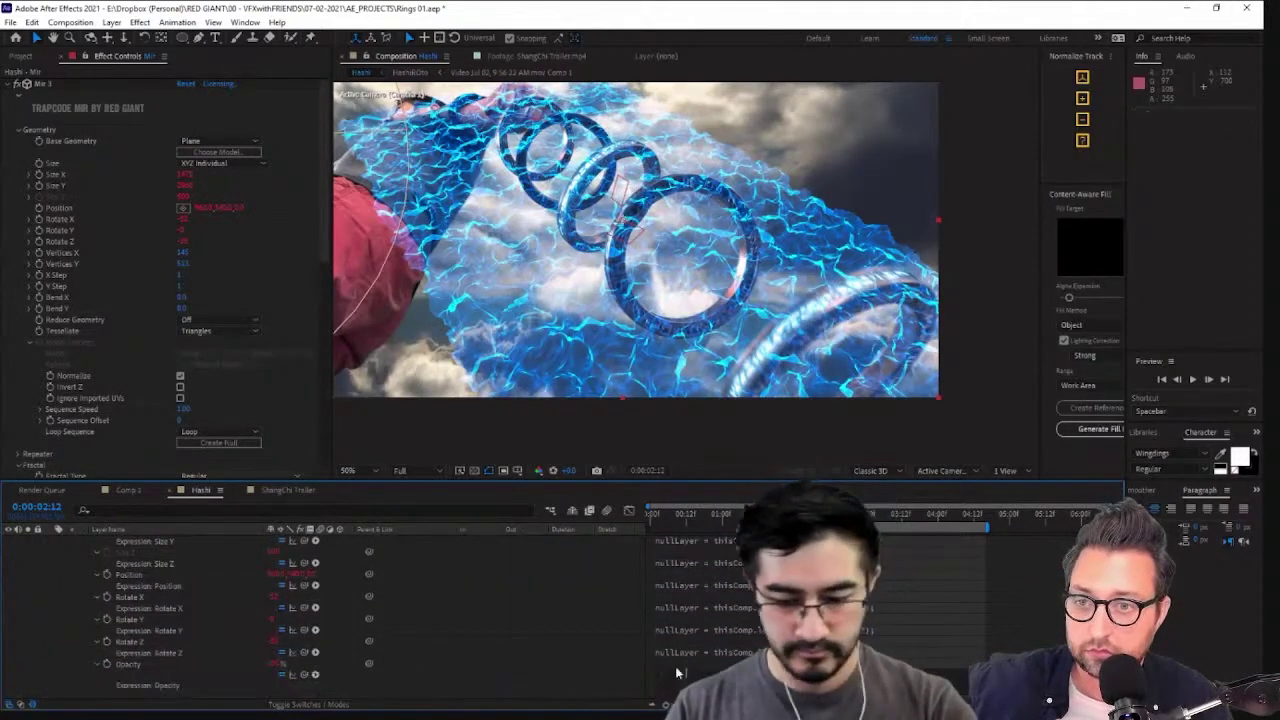
{"action": "left_click", "coordinate": [675, 667]}
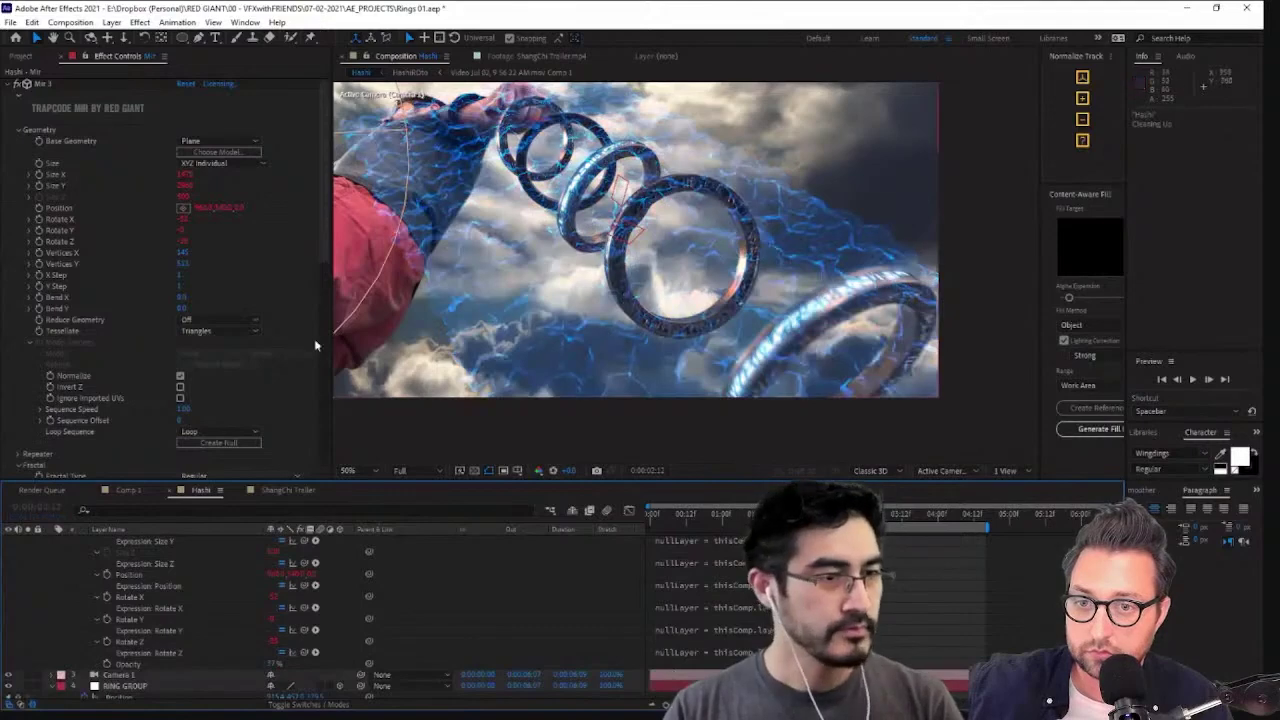
{"action": "scroll", "coordinate": [277, 375], "scroll_direction": "down", "scroll_amount": 3}
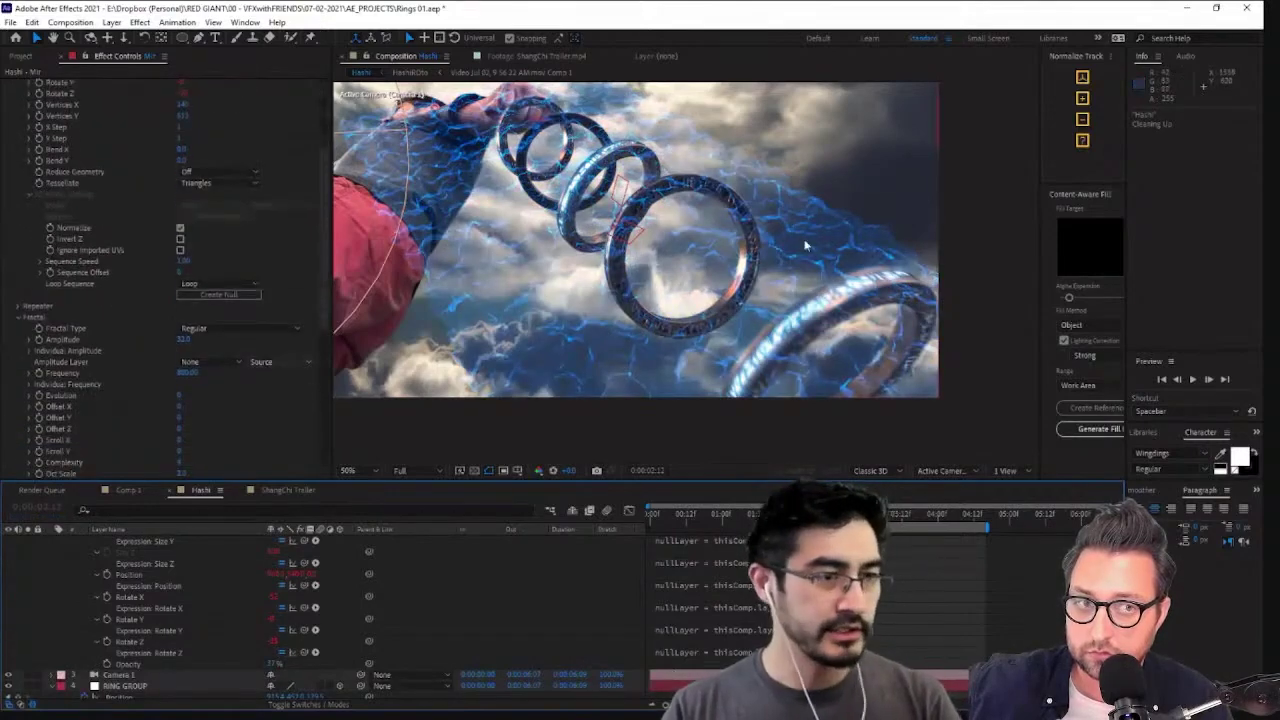
Check the ring energy in the ShangChi Trailer reference composition around 0:00:08:19, then return to the Hashi composition
{"action": "left_click", "coordinate": [289, 489]}
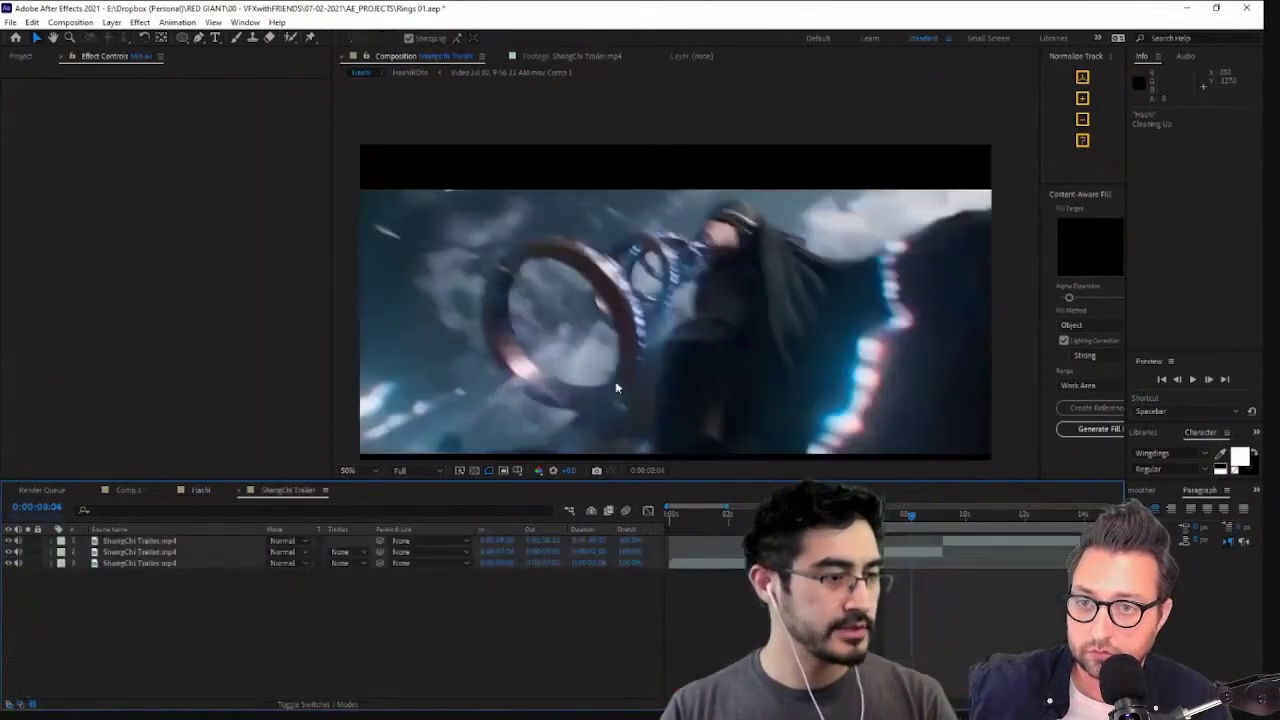
{"action": "left_click_drag", "start_coordinate": [912, 521], "coordinate": [928, 524]}
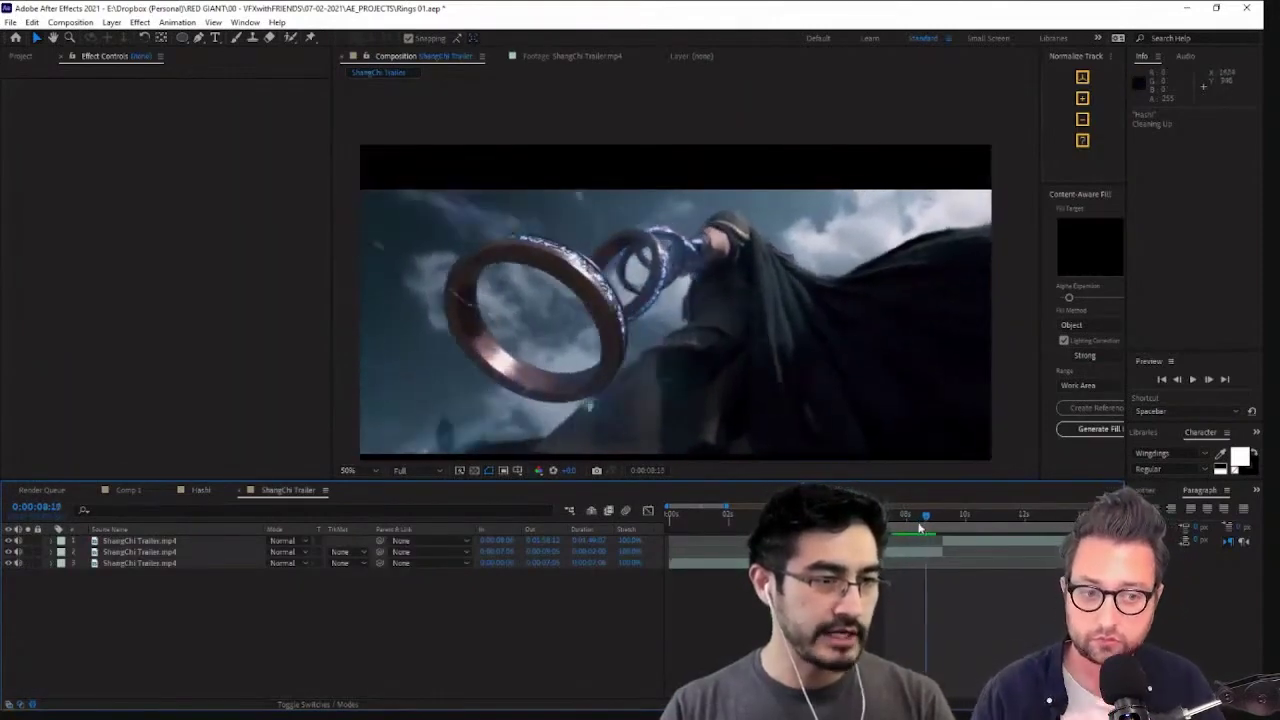
{"action": "left_click", "coordinate": [200, 490]}
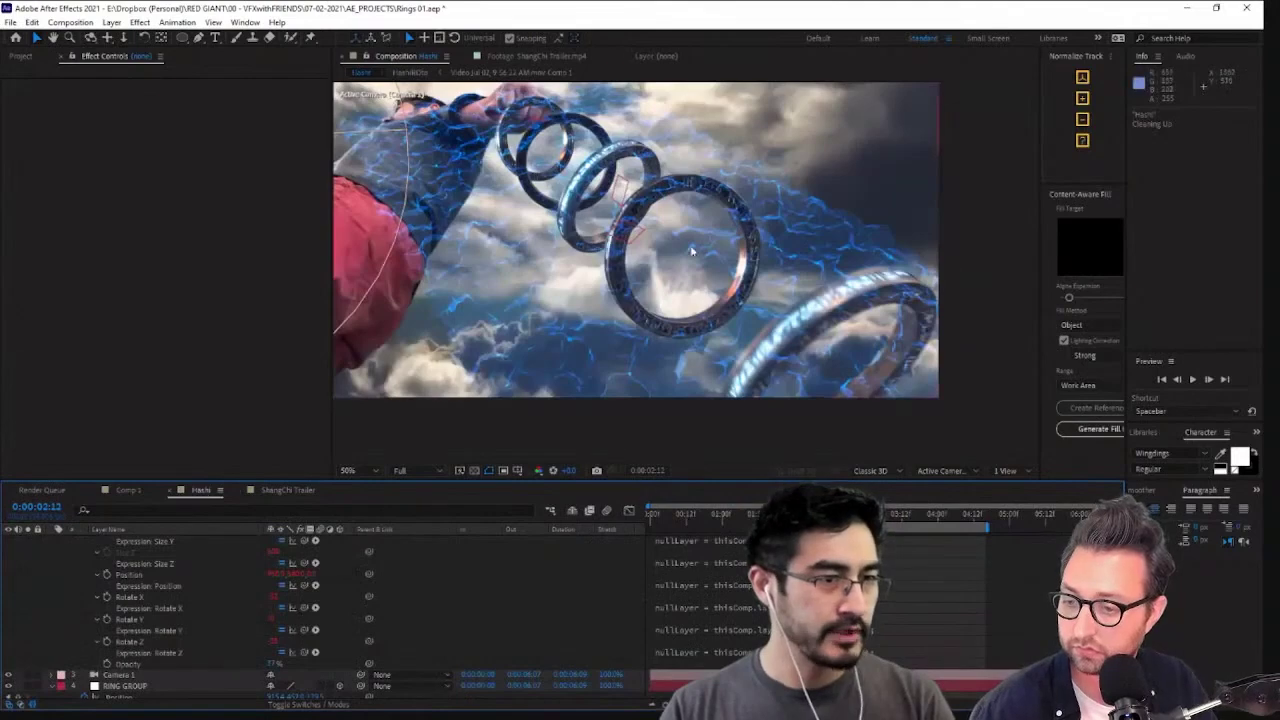
Try shifting the Mir layer's fractal pattern with its Scroll Y value
{"action": "left_click", "coordinate": [640, 245]}
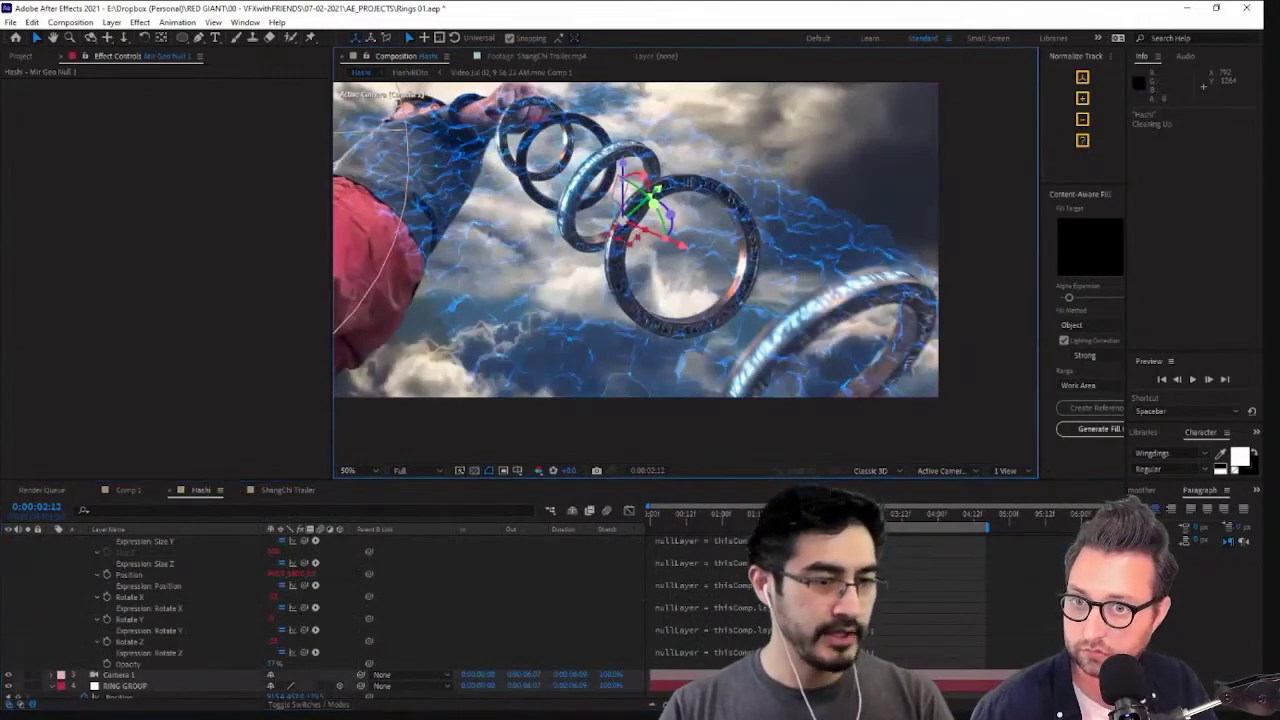
{"action": "scroll", "coordinate": [124, 624], "scroll_direction": "up", "scroll_amount": 2}
{"action": "left_click", "coordinate": [123, 564]}
{"action": "left_click", "coordinate": [124, 552]}
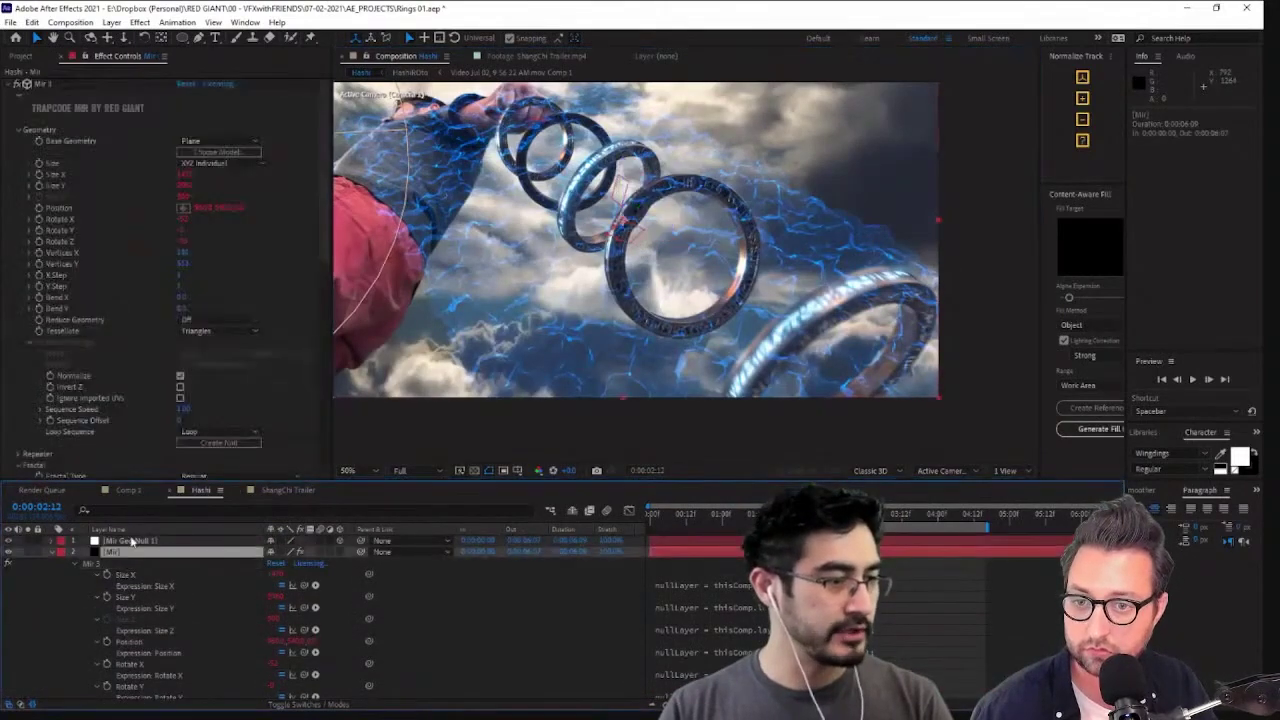
{"action": "left_click", "coordinate": [18, 130]}
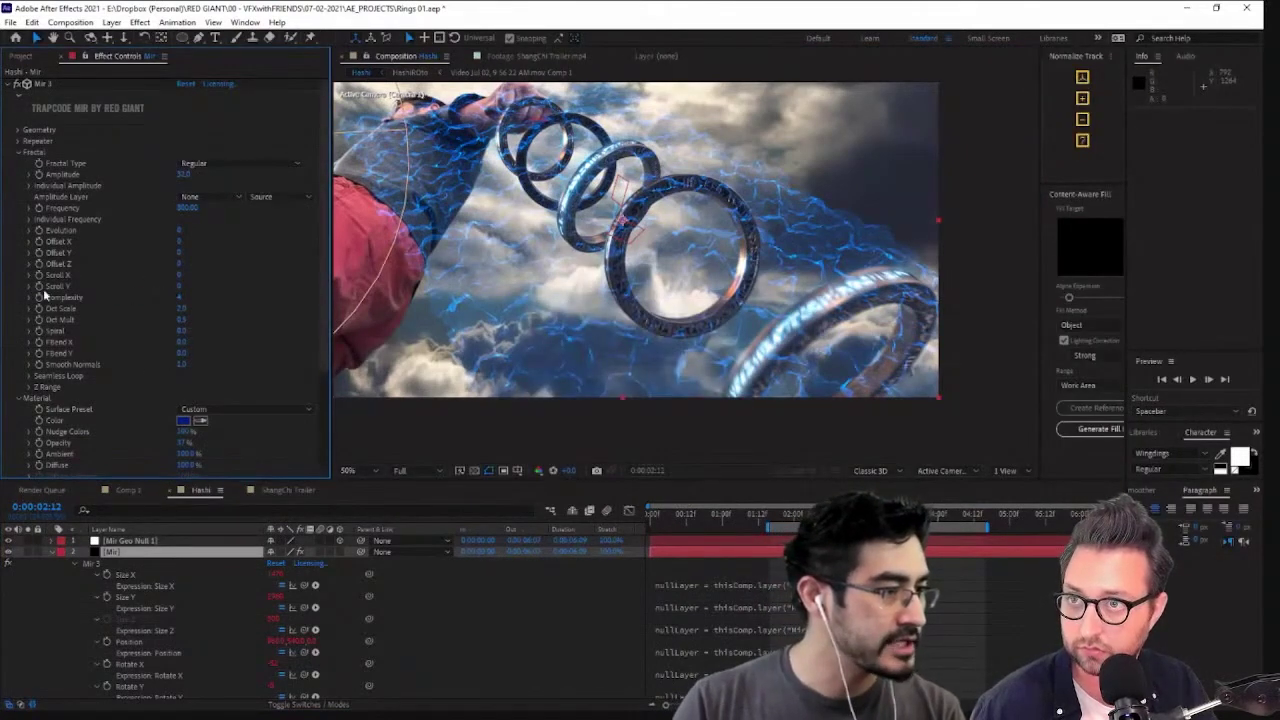
{"action": "left_click_drag", "start_coordinate": [181, 286], "coordinate": [219, 286]}
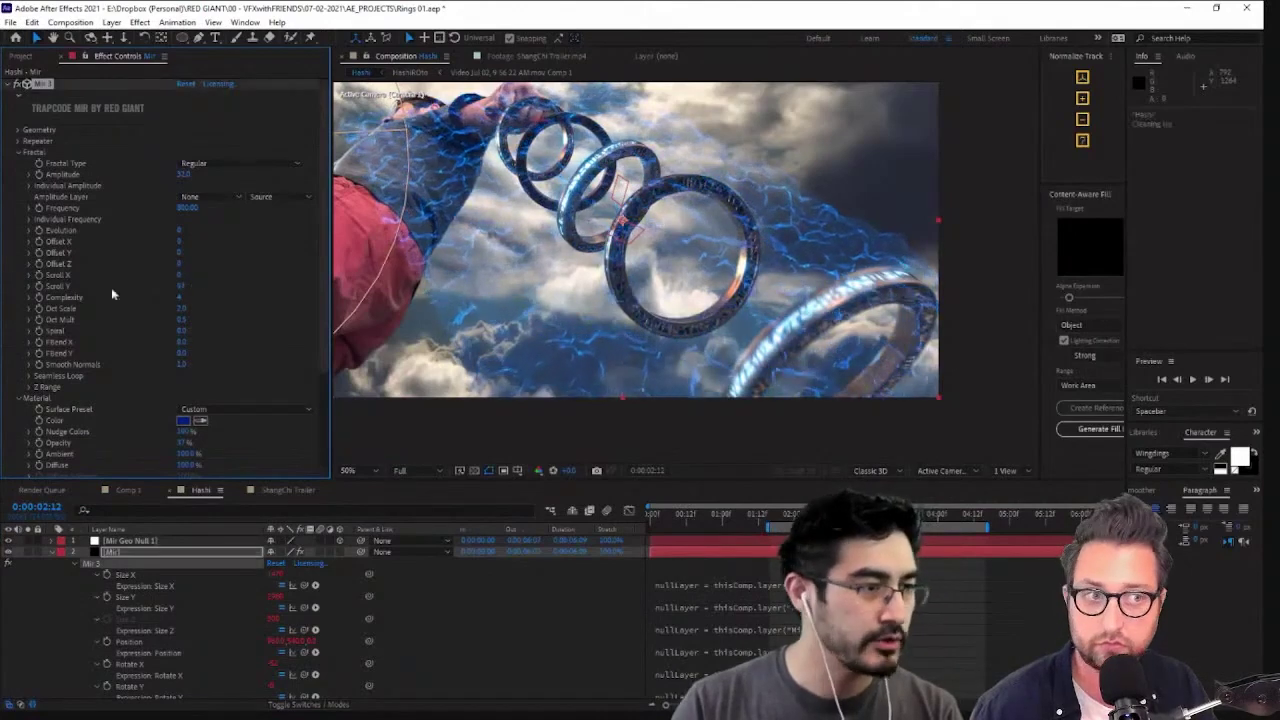
Animate the Mir fractal's Scroll Y with the expression time*100
{"action": "left_click", "coordinate": [39, 286], "text": "alt"}
{"action": "type", "text": "t"}
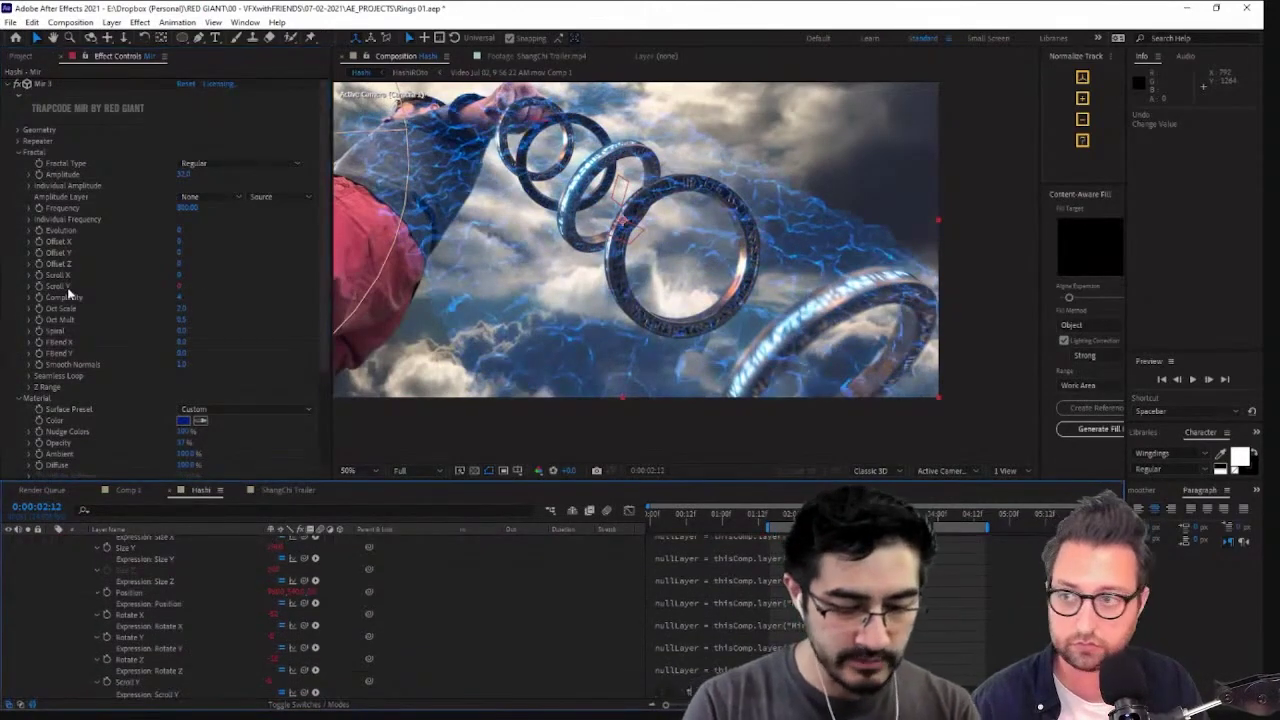
{"action": "type", "text": "im"}
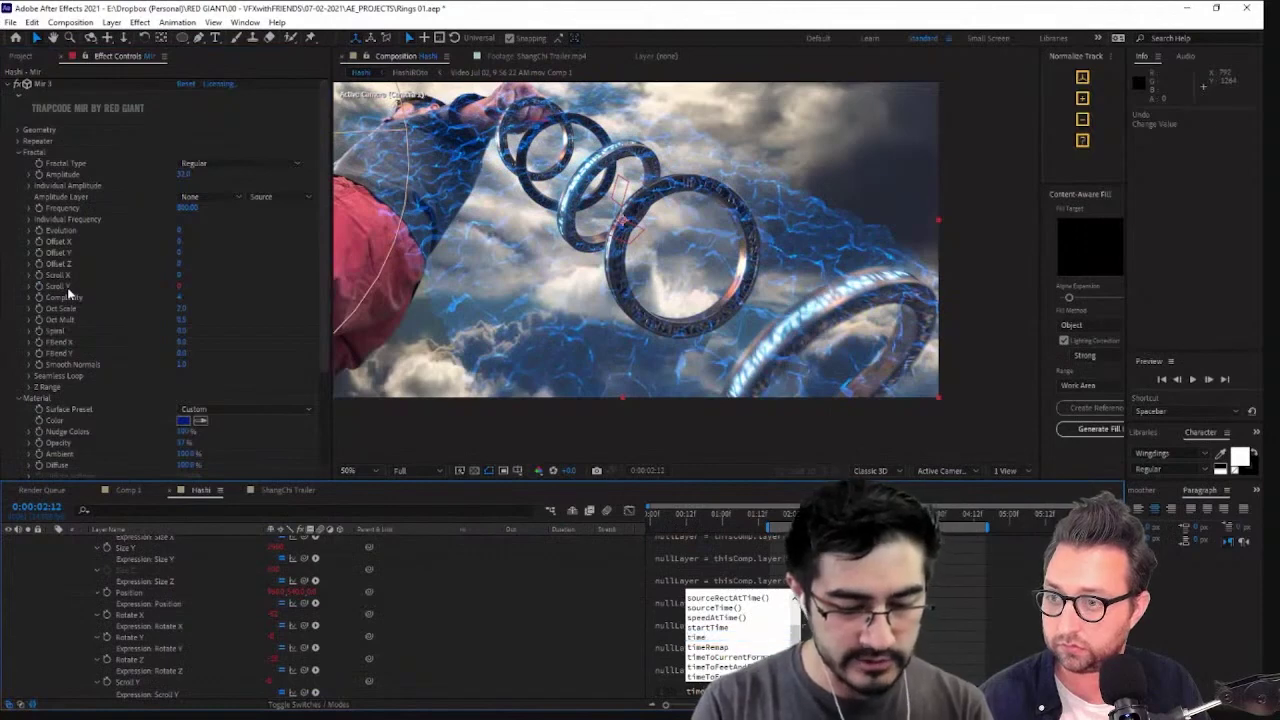
{"action": "type", "text": "*"}
{"action": "key", "text": "BackSpace"}
{"action": "type", "text": "*"}
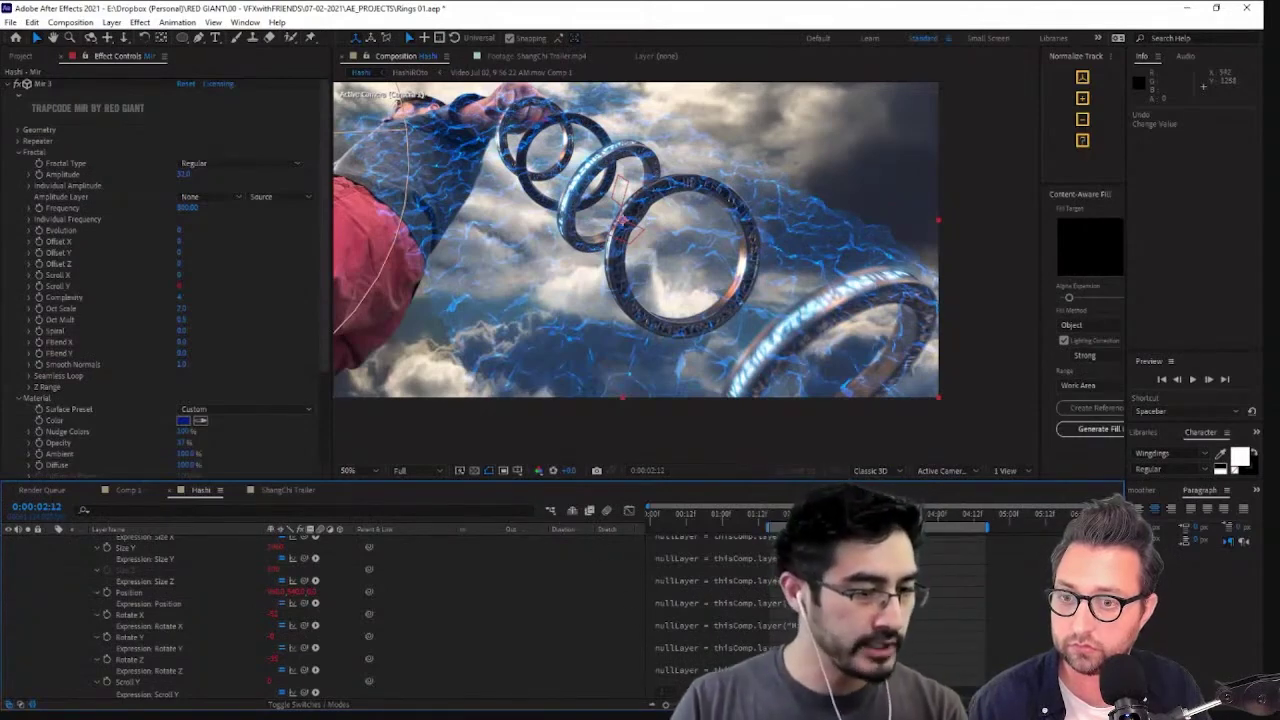
{"action": "left_click", "coordinate": [820, 640]}
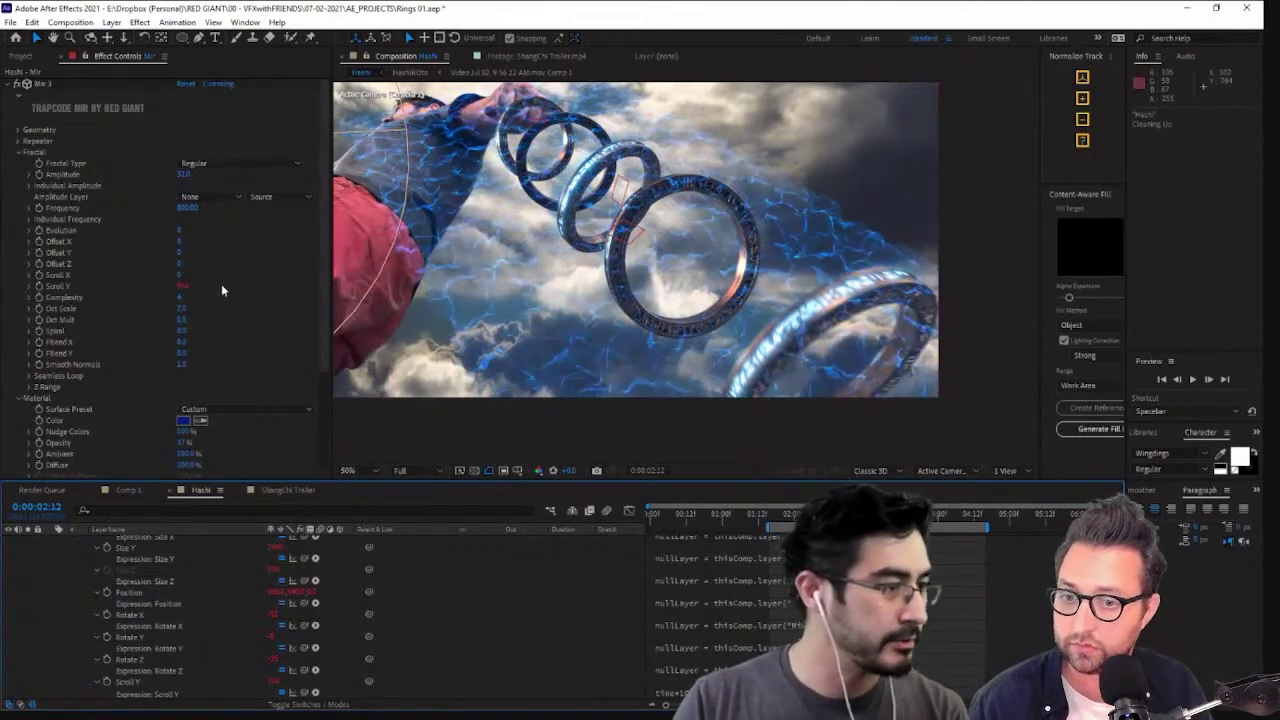
Open the Mir fractal's Complexity value for editing
{"action": "scroll", "coordinate": [221, 284], "scroll_direction": "down", "scroll_amount": 1}
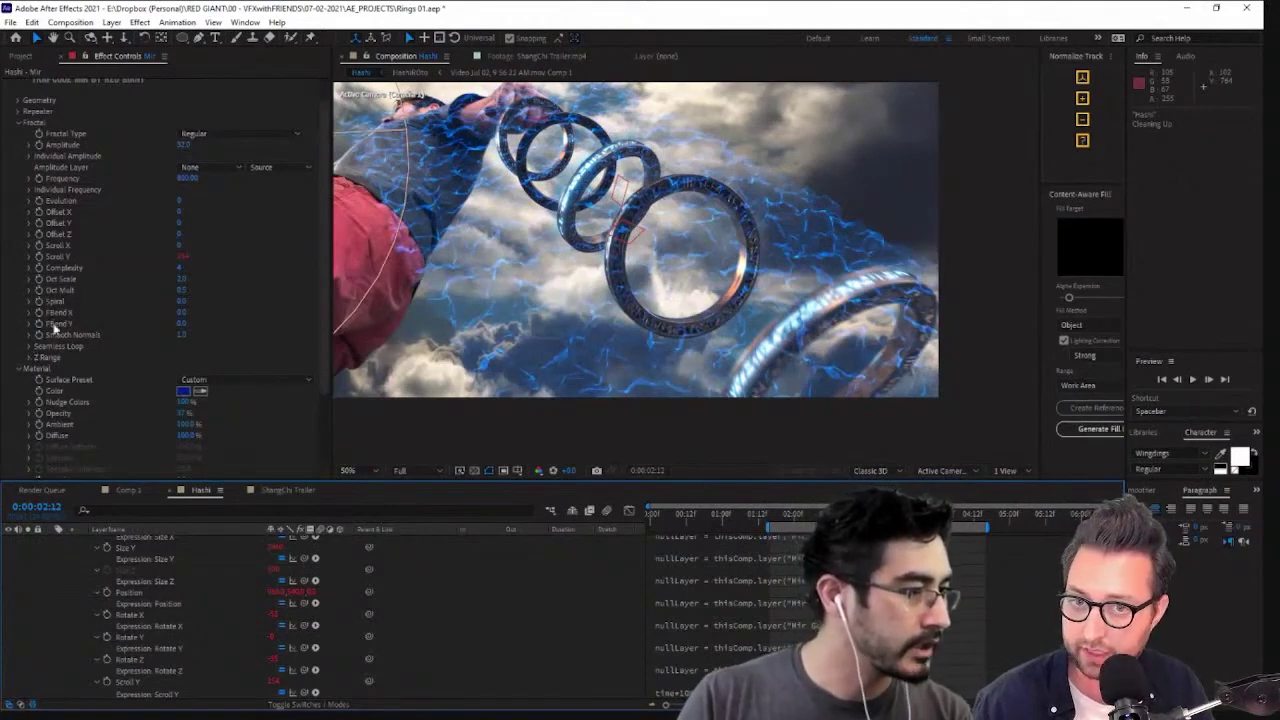
{"action": "left_click", "coordinate": [180, 270]}
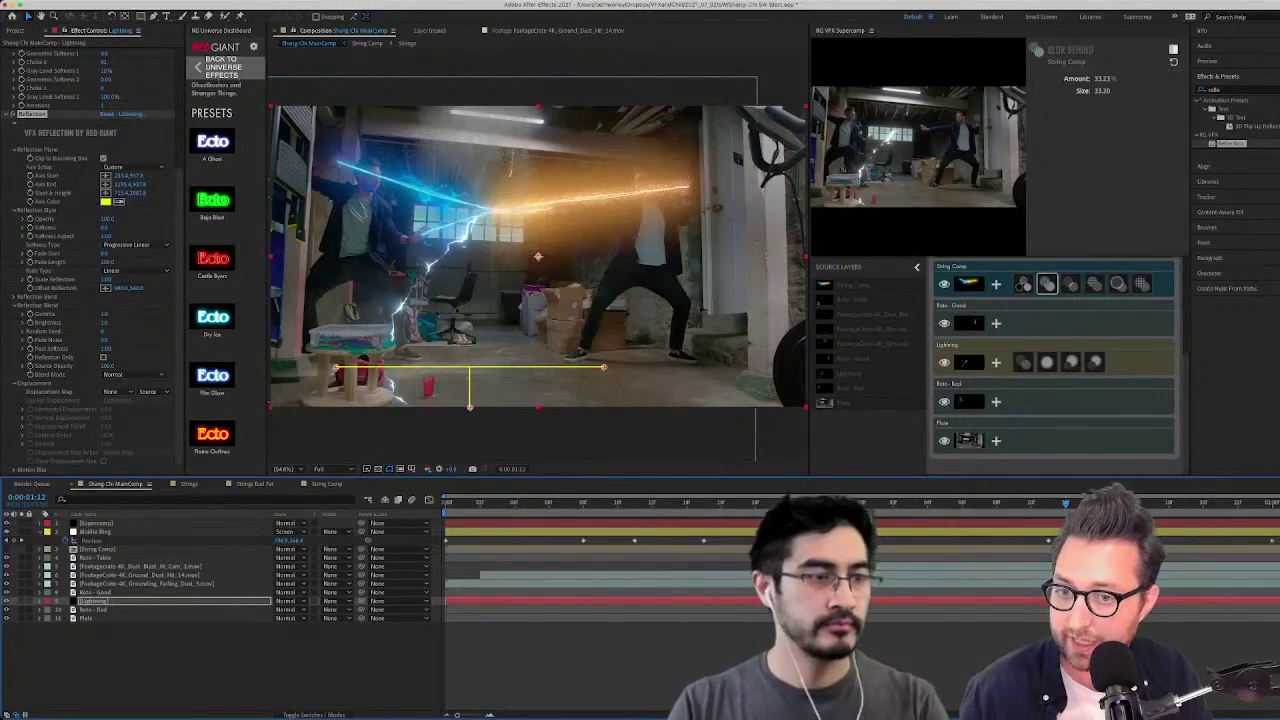
{"action": "key", "text": "space"}
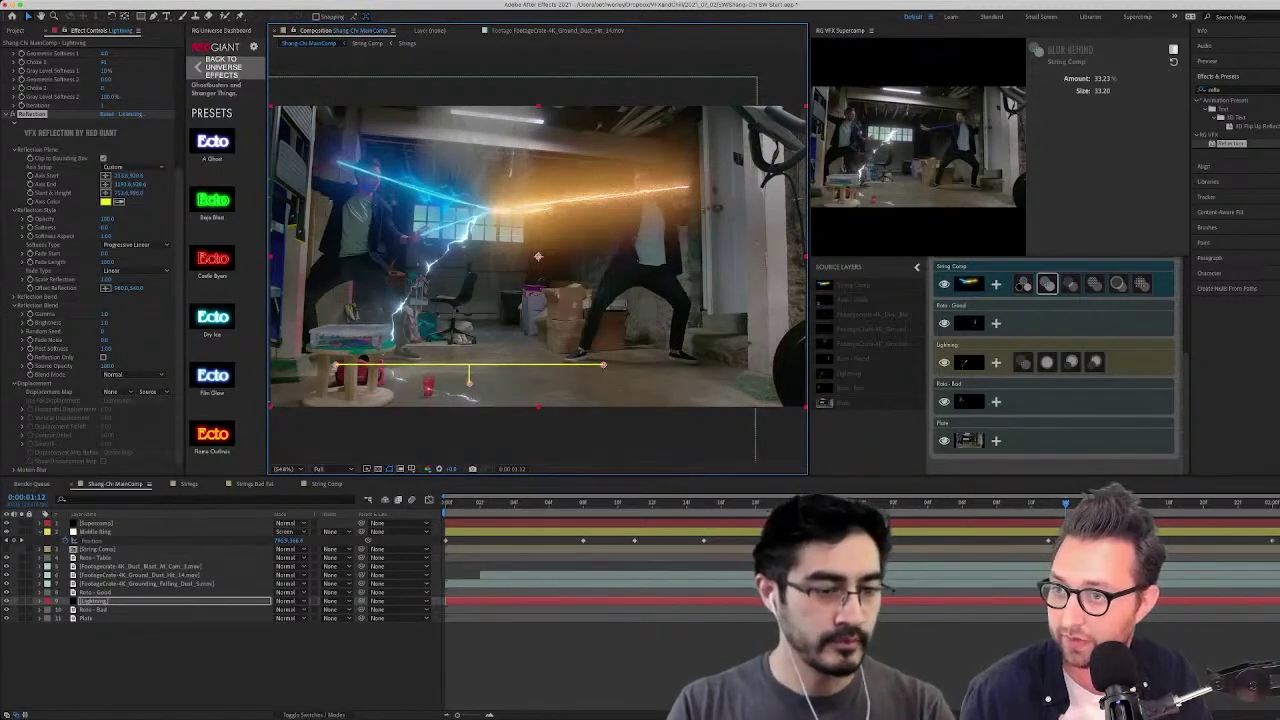
{"action": "left_click", "coordinate": [32, 114]}
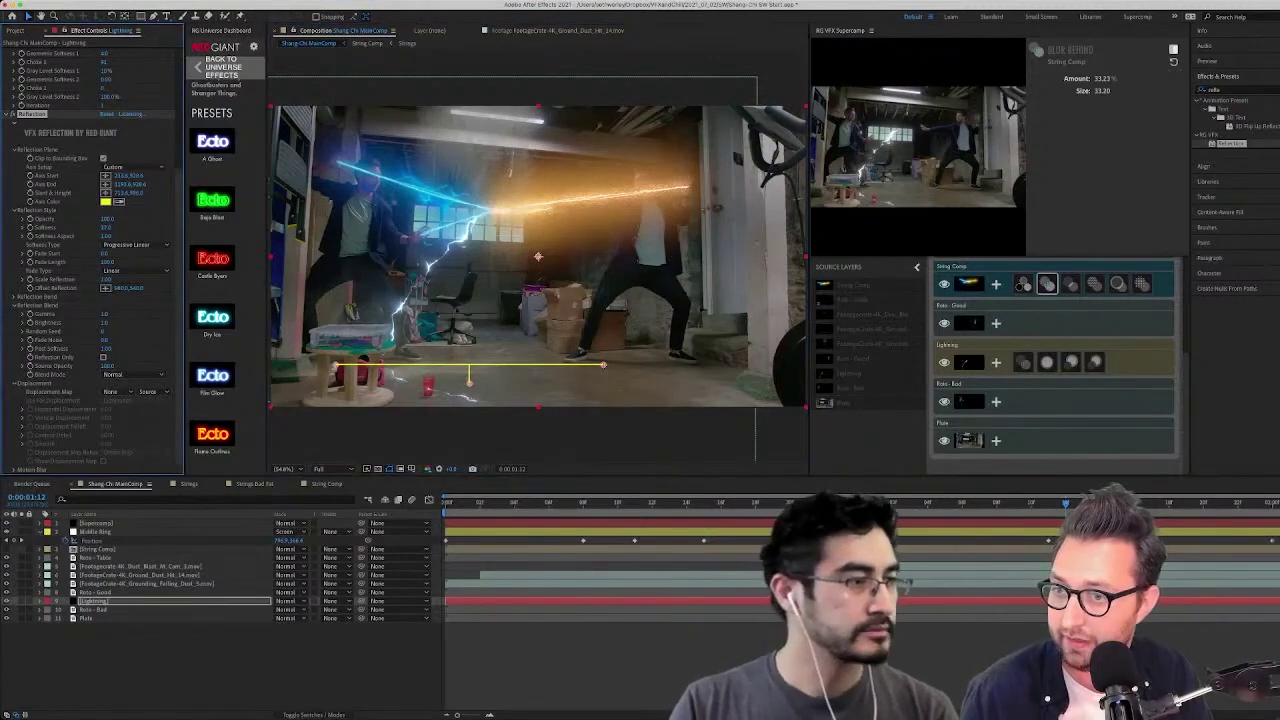
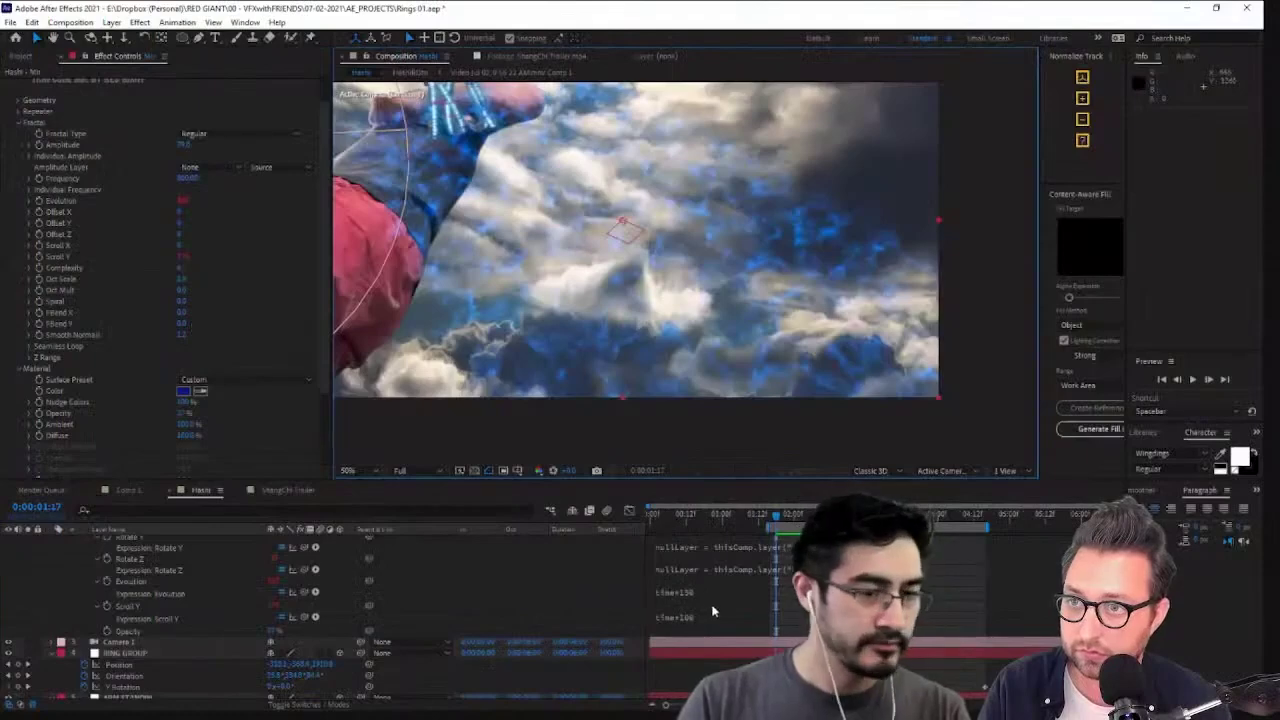
Change the Mir fractal's Evolution expression to time*50 and preview the animation over the rings
{"action": "left_click", "coordinate": [709, 598]}
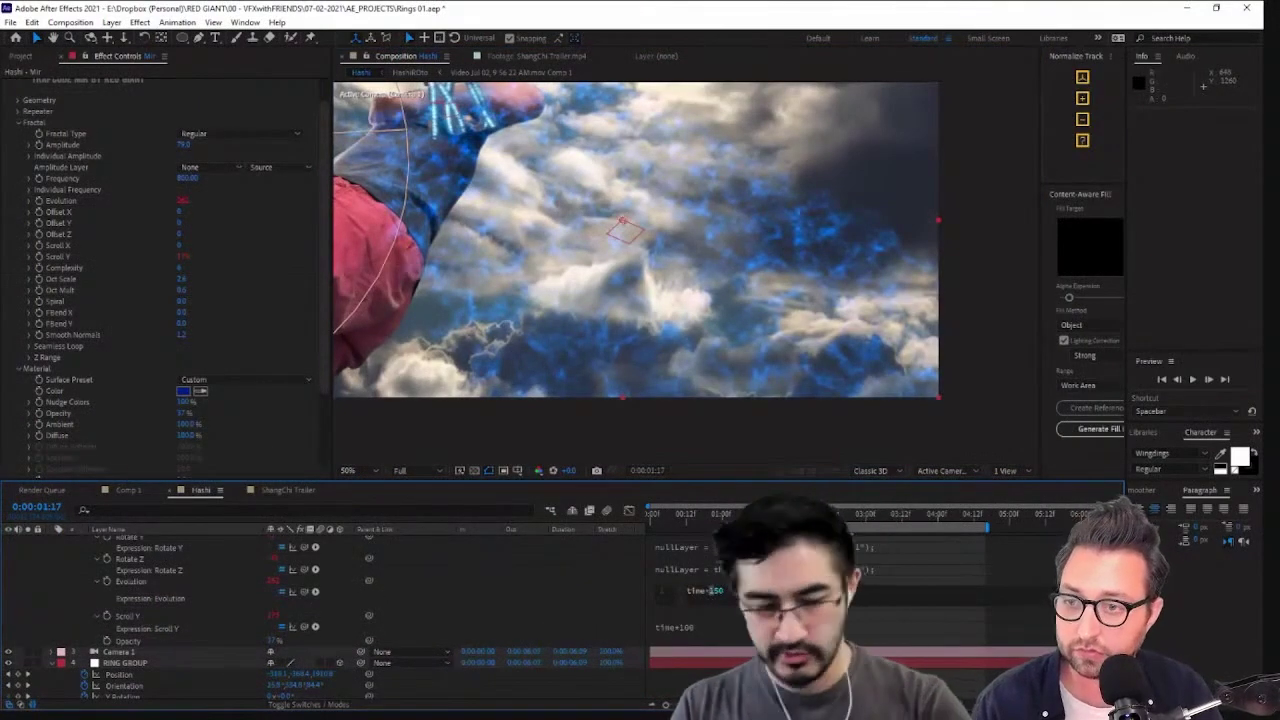
{"action": "left_click", "coordinate": [708, 612]}
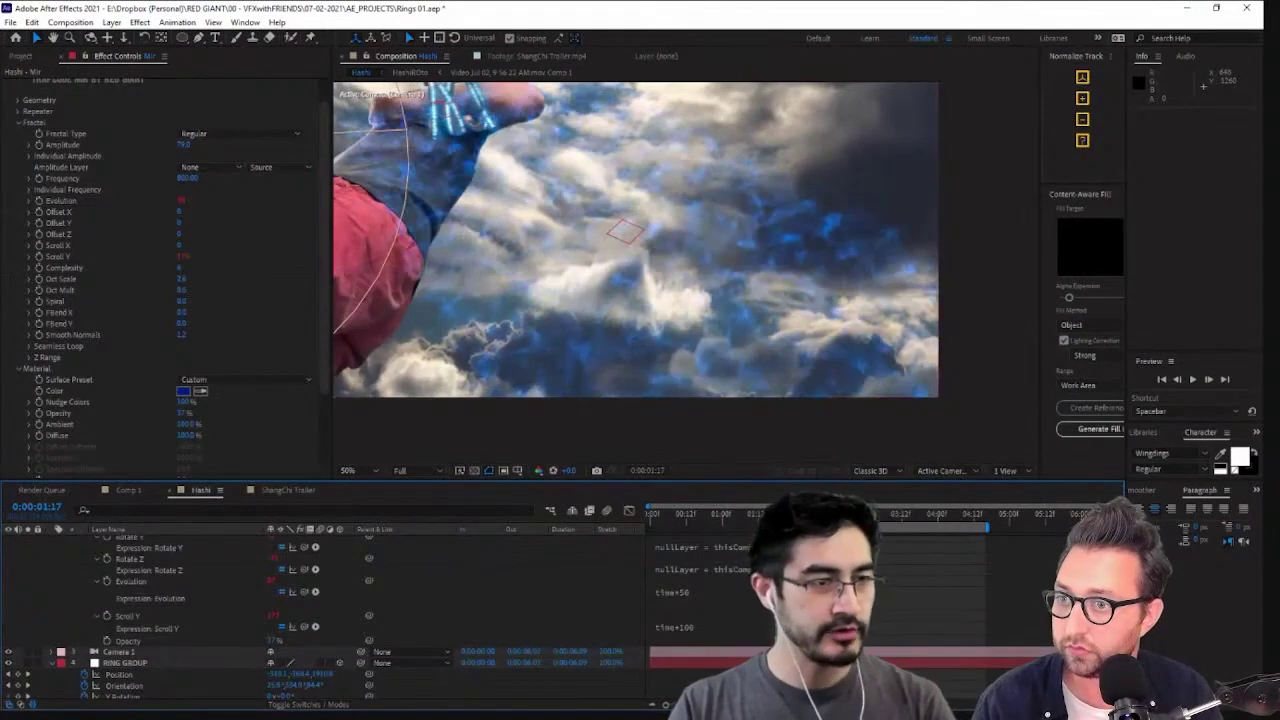
{"action": "scroll", "coordinate": [251, 600], "scroll_direction": "up", "scroll_amount": 4}
{"action": "left_click", "coordinate": [140, 562]}
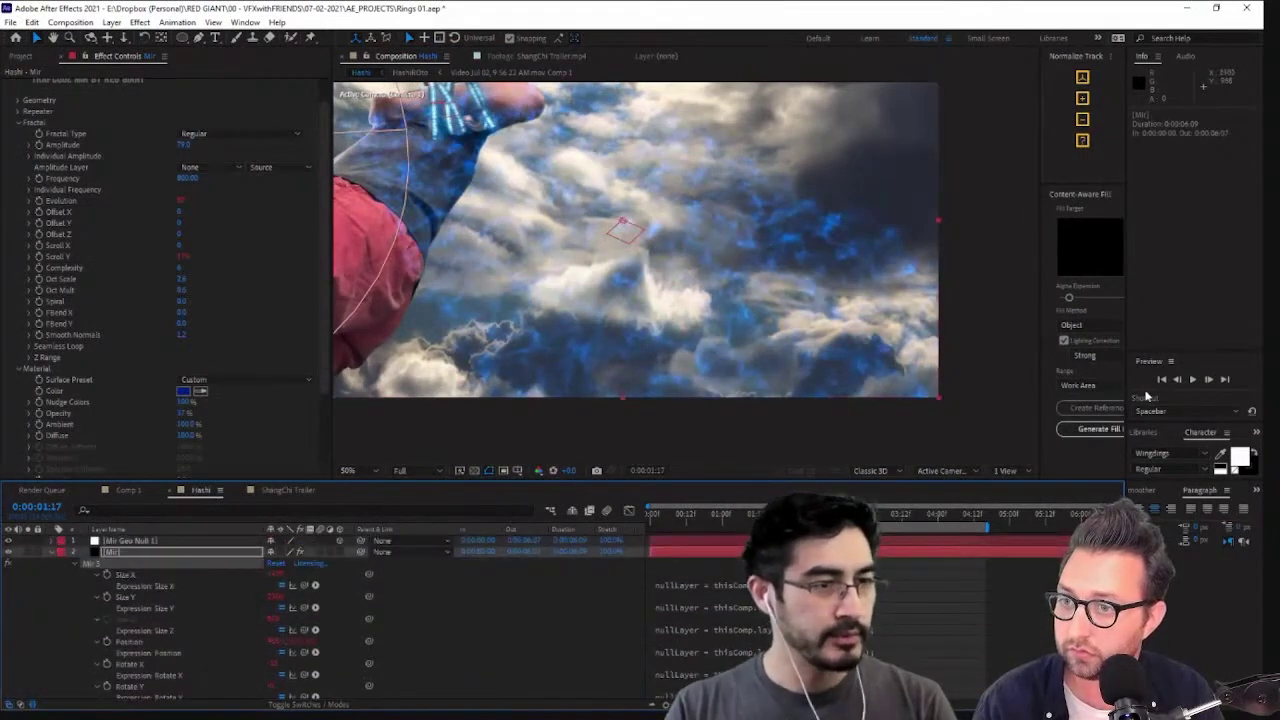
{"action": "left_click", "coordinate": [1194, 381]}
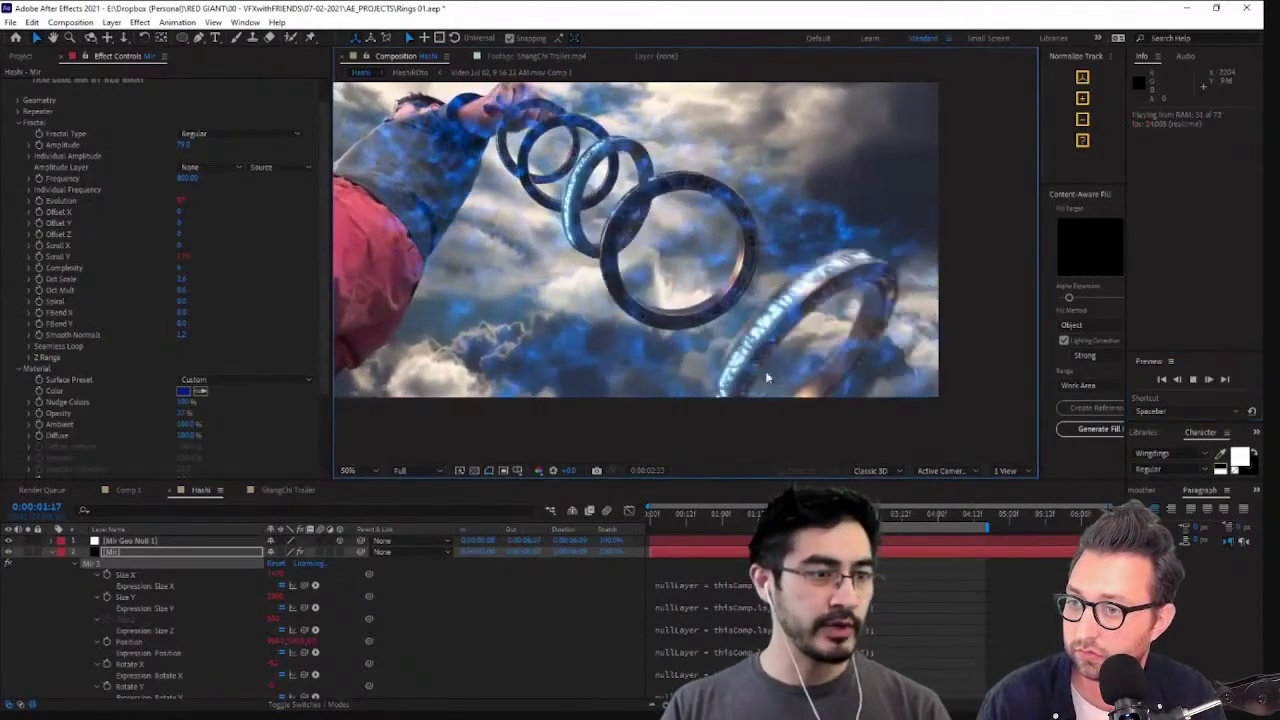
{"action": "key", "text": "space"}
Change the Mir fractal's Scroll Y expression to time*300 and preview the energy flow across the whole frame
{"action": "scroll", "coordinate": [700, 620], "scroll_direction": "down", "scroll_amount": 5}
{"action": "left_click", "coordinate": [705, 641]}
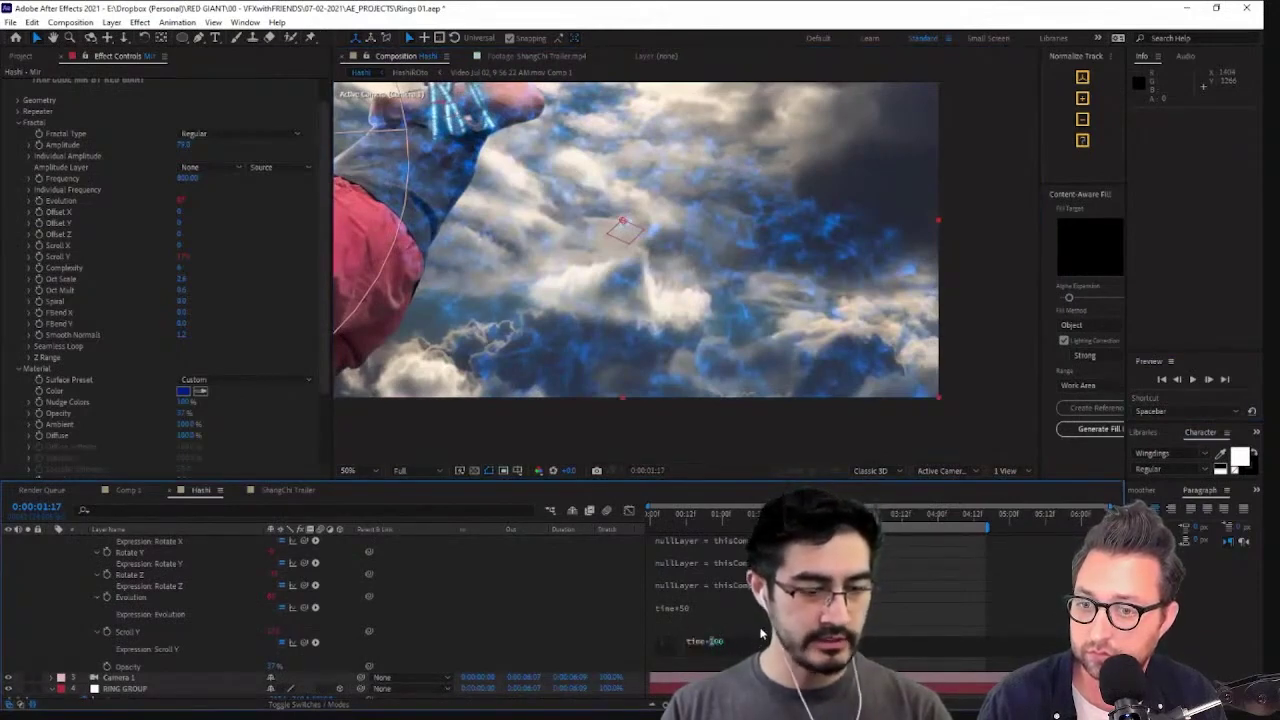
{"action": "type", "text": "300"}
{"action": "key", "text": "KP_Enter"}
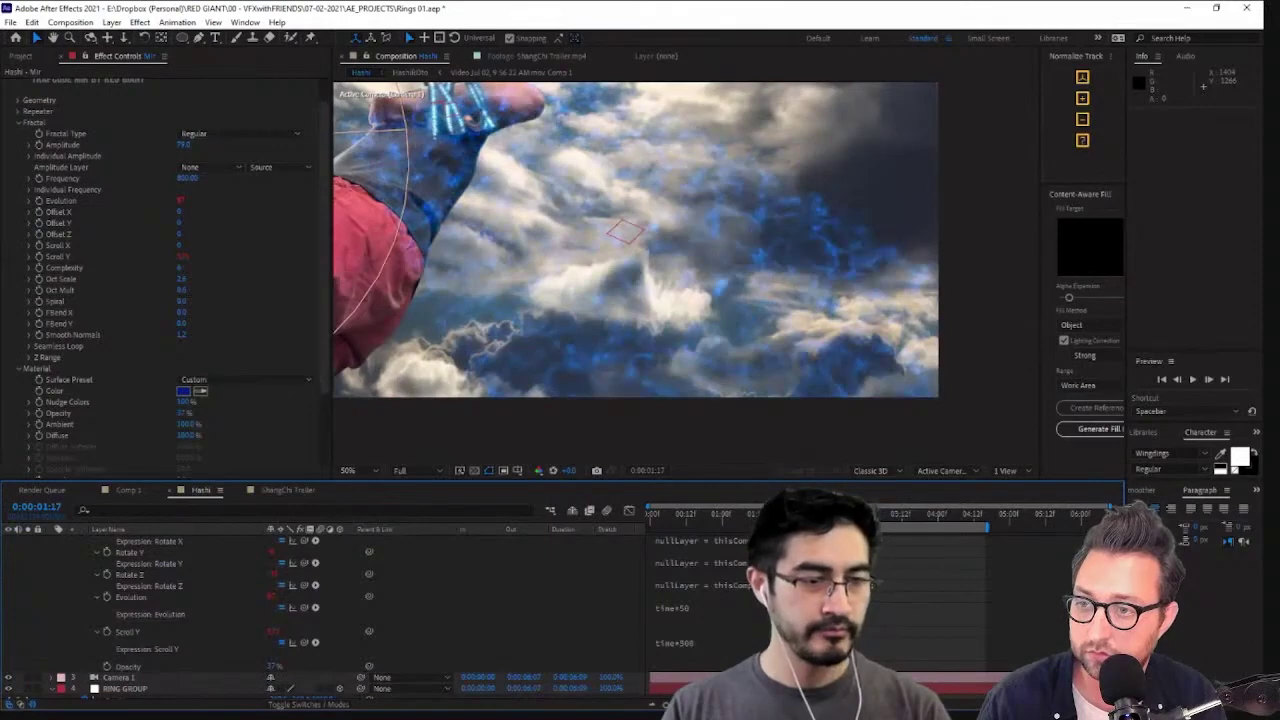
{"action": "key", "text": "space"}
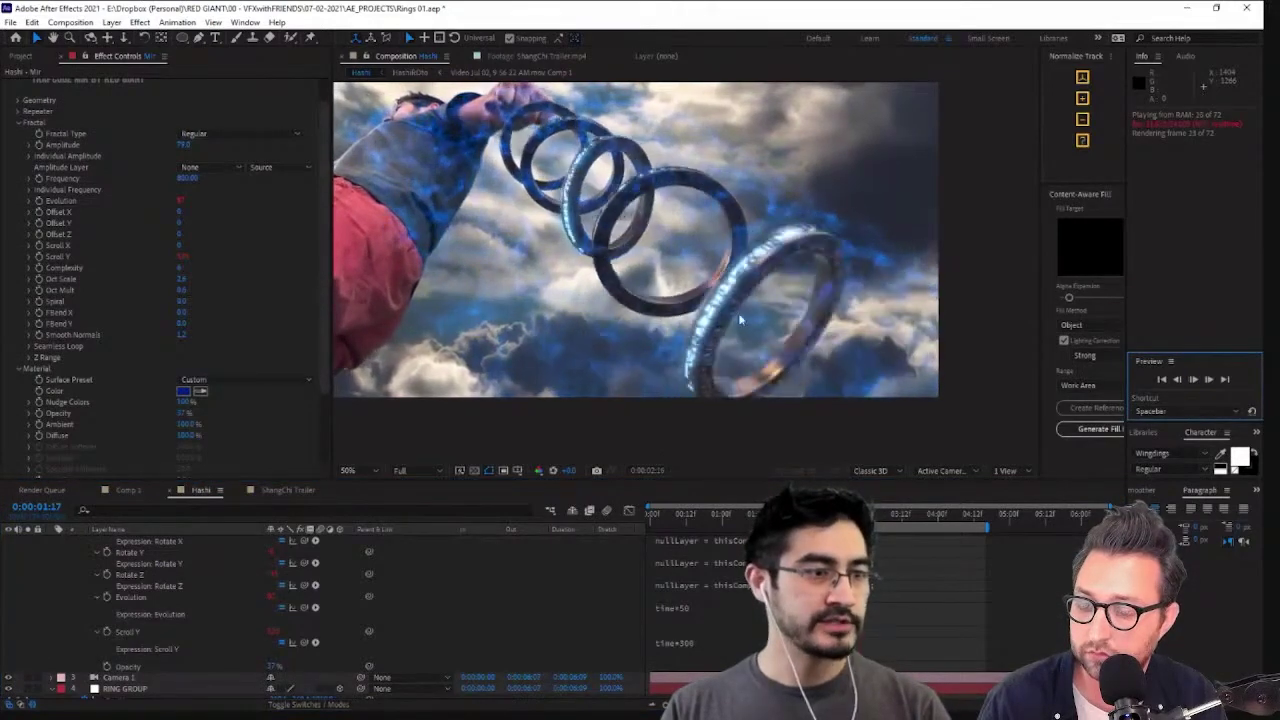
{"action": "scroll", "coordinate": [704, 236], "scroll_direction": "down", "scroll_amount": 2}
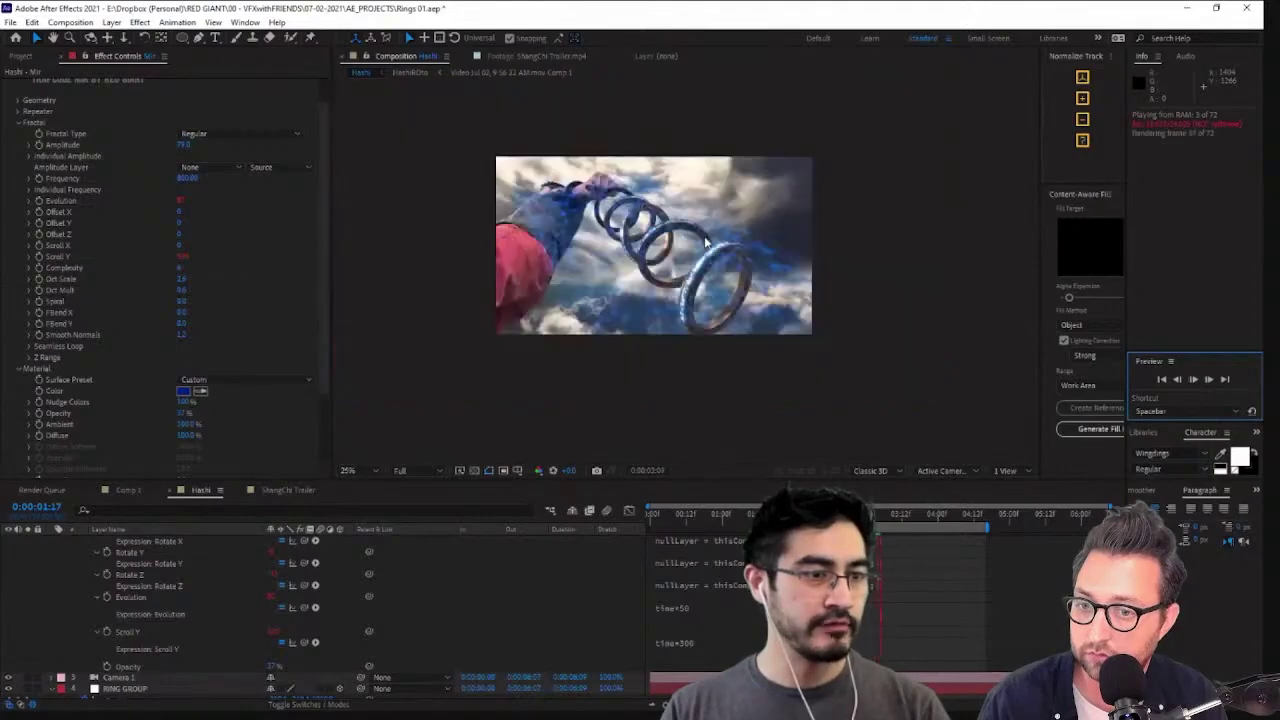
{"action": "left_click", "coordinate": [748, 379]}
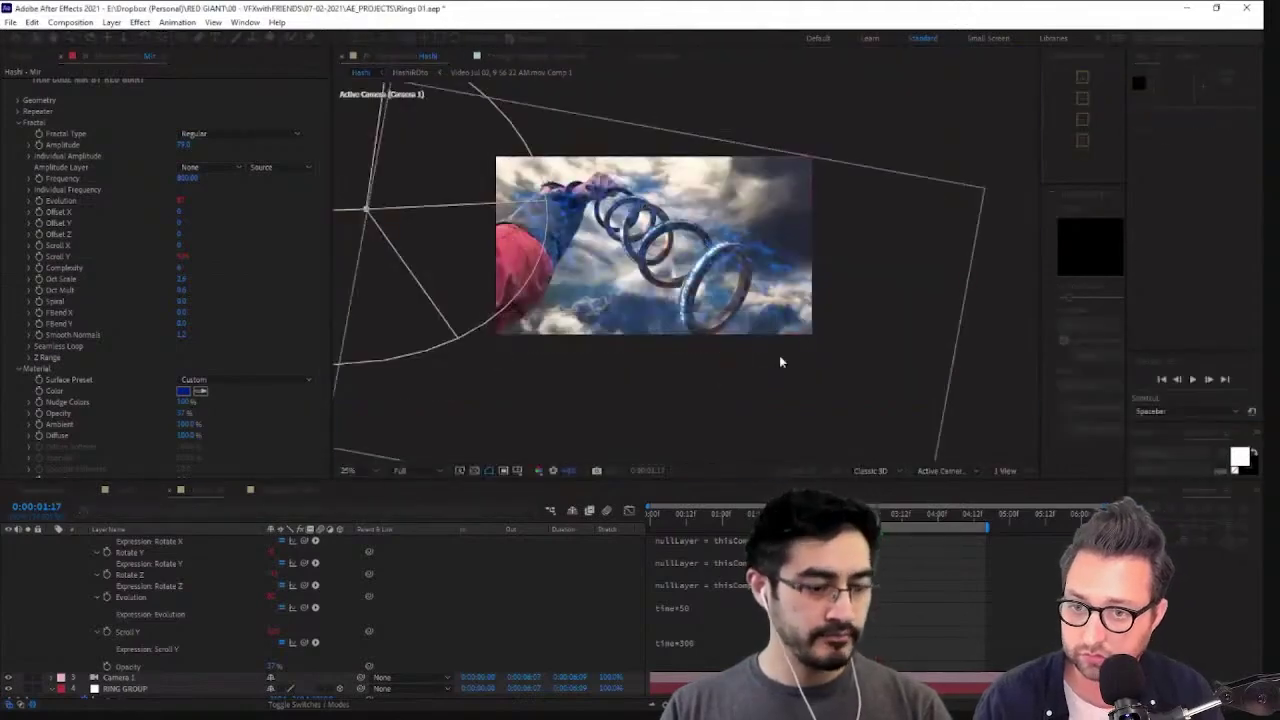
Save the project and check the energy around the rings at 0:00:02:17
{"action": "key", "text": "ctrl+s"}
{"action": "left_click", "coordinate": [814, 514]}
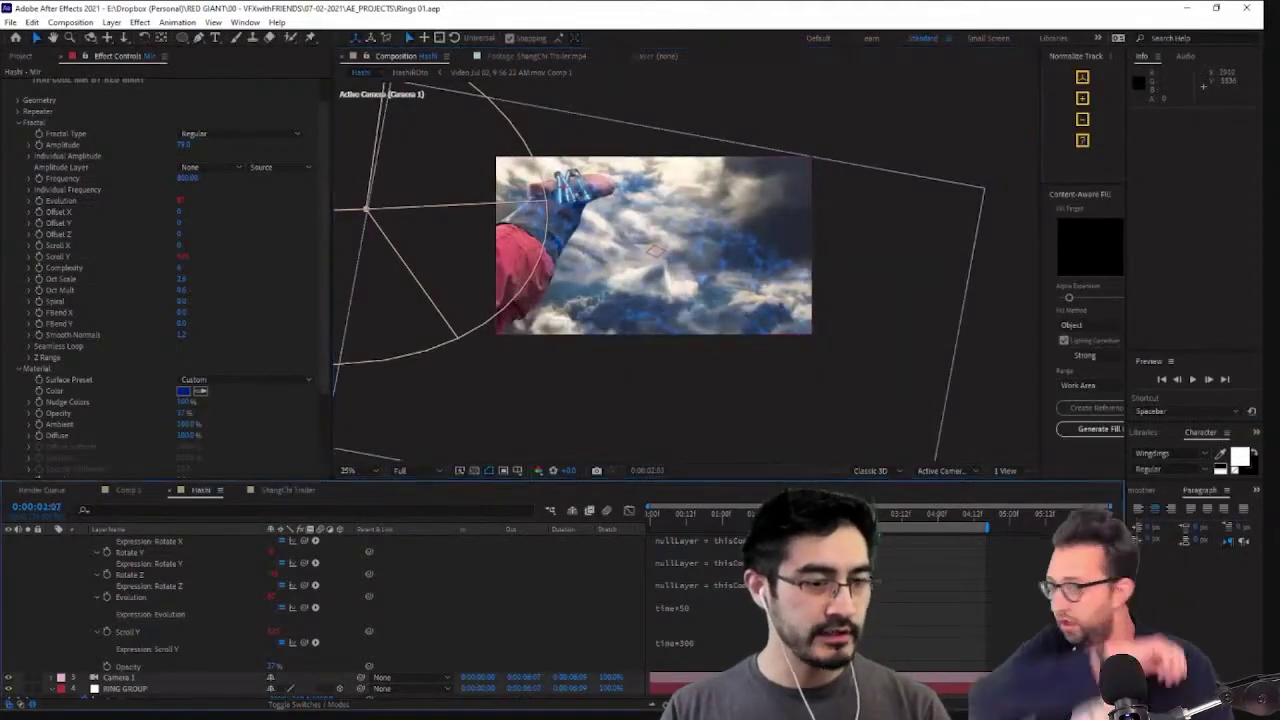
{"action": "scroll", "coordinate": [778, 402], "scroll_direction": "up", "scroll_amount": 4}
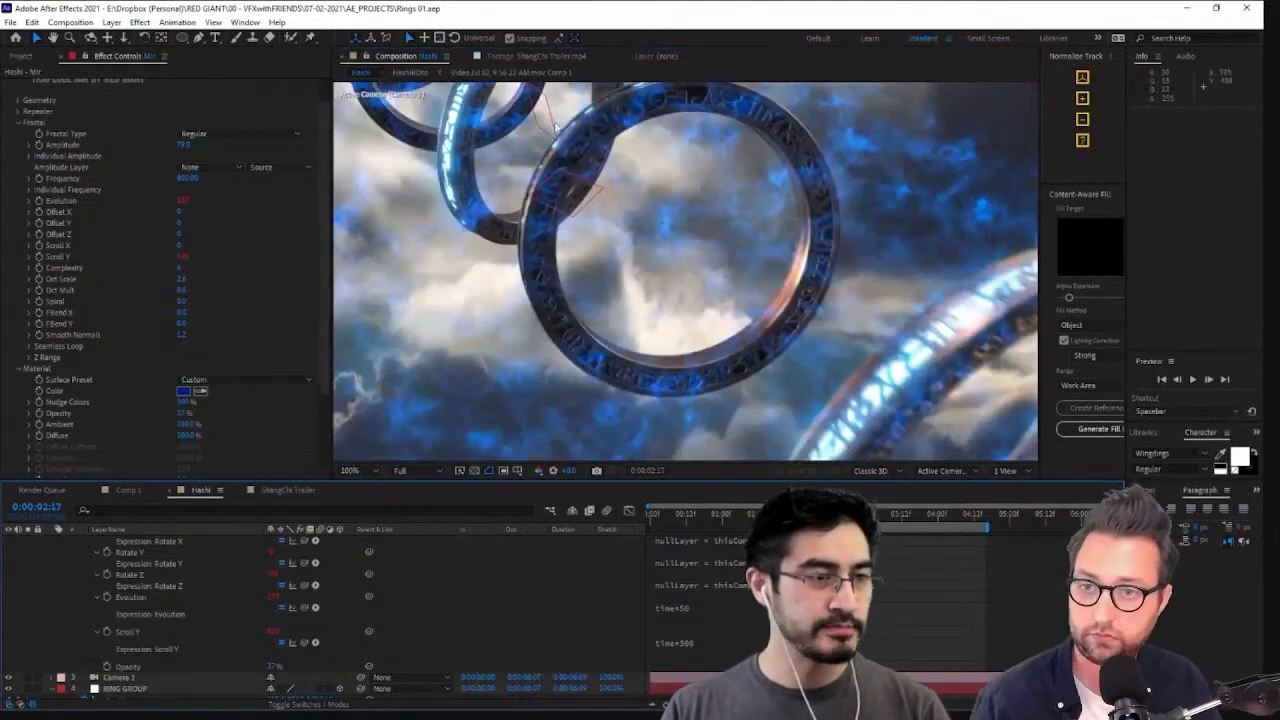
{"action": "scroll", "coordinate": [573, 228], "scroll_direction": "down", "scroll_amount": 2}
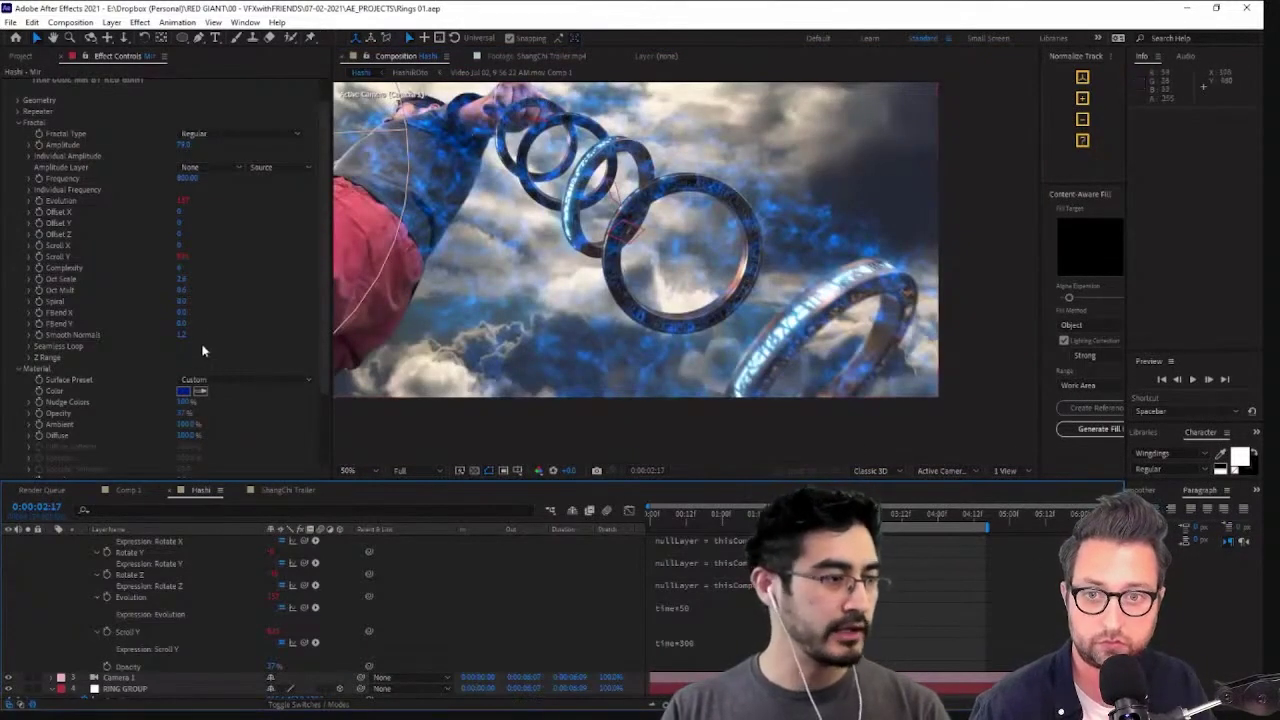
Set the Mir fractal's Frequency to 200 and preview the resulting electric pattern over the rings
{"action": "left_click", "coordinate": [185, 178]}
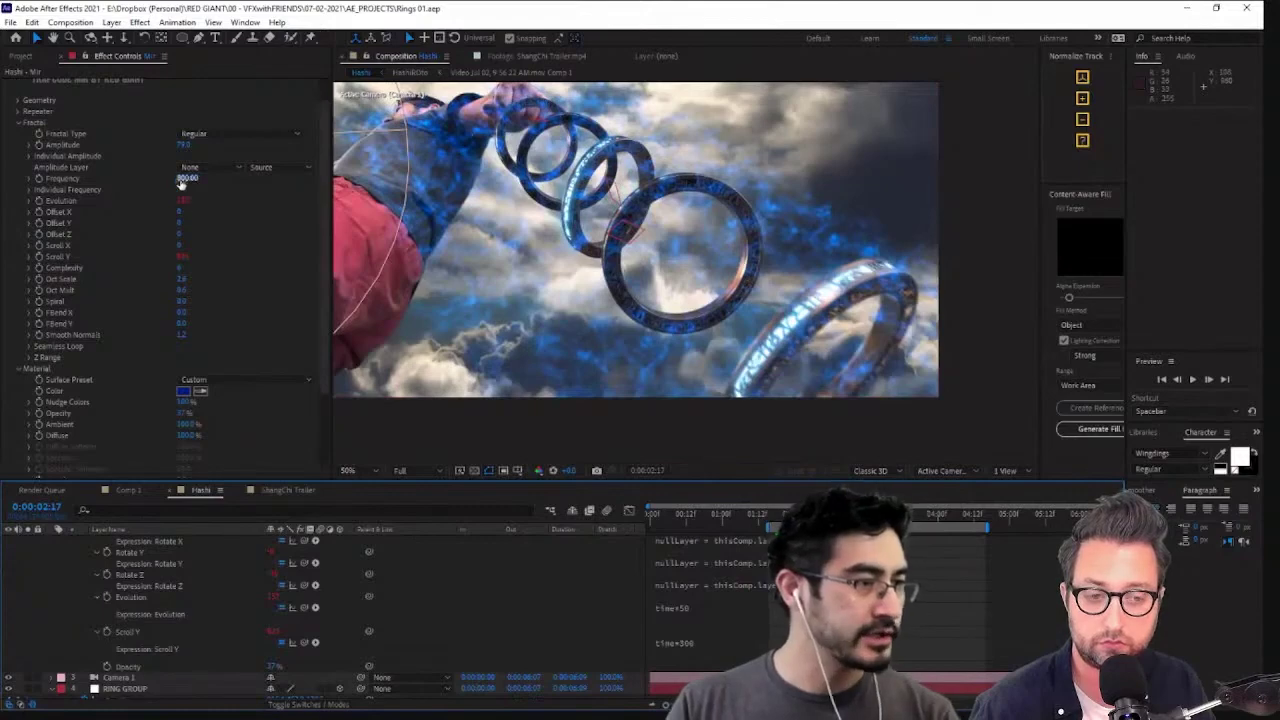
{"action": "left_click_drag", "start_coordinate": [184, 180], "coordinate": [1, 260]}
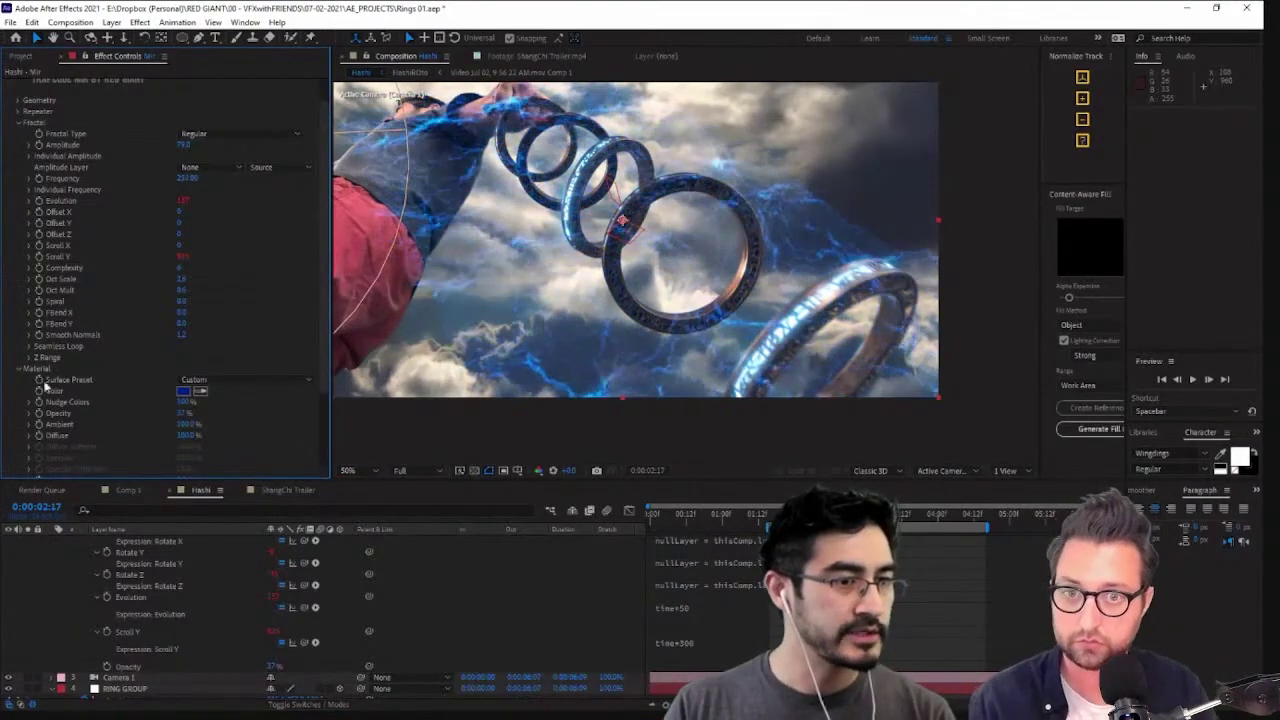
{"action": "left_click_drag", "start_coordinate": [696, 308], "coordinate": [737, 289]}
{"action": "left_click", "coordinate": [1194, 381]}
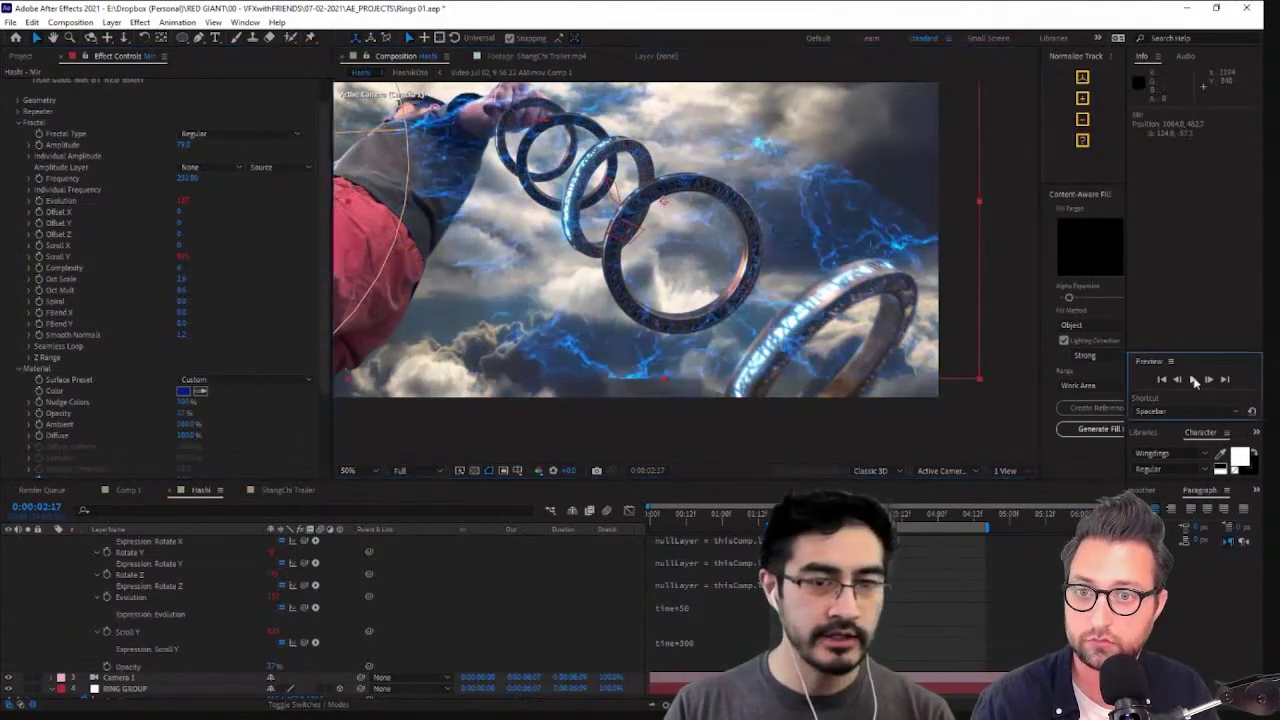
{"action": "left_click", "coordinate": [1193, 379]}
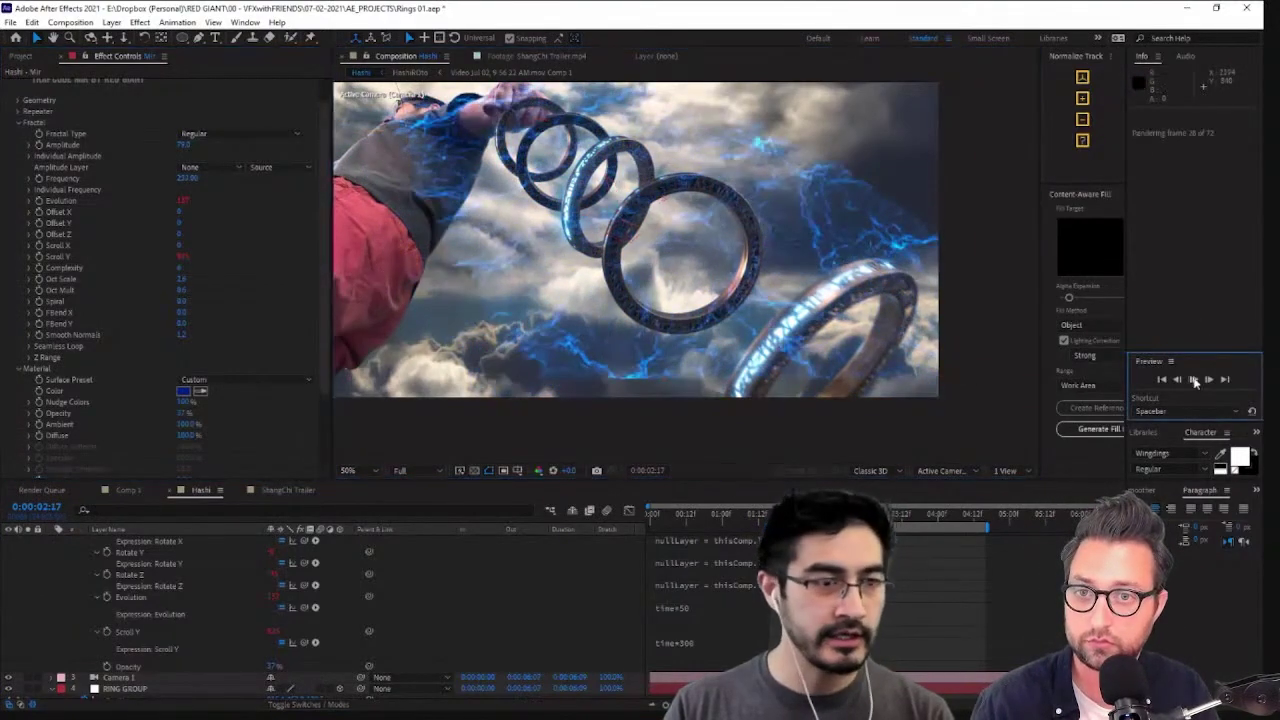
{"action": "left_click", "coordinate": [963, 272]}
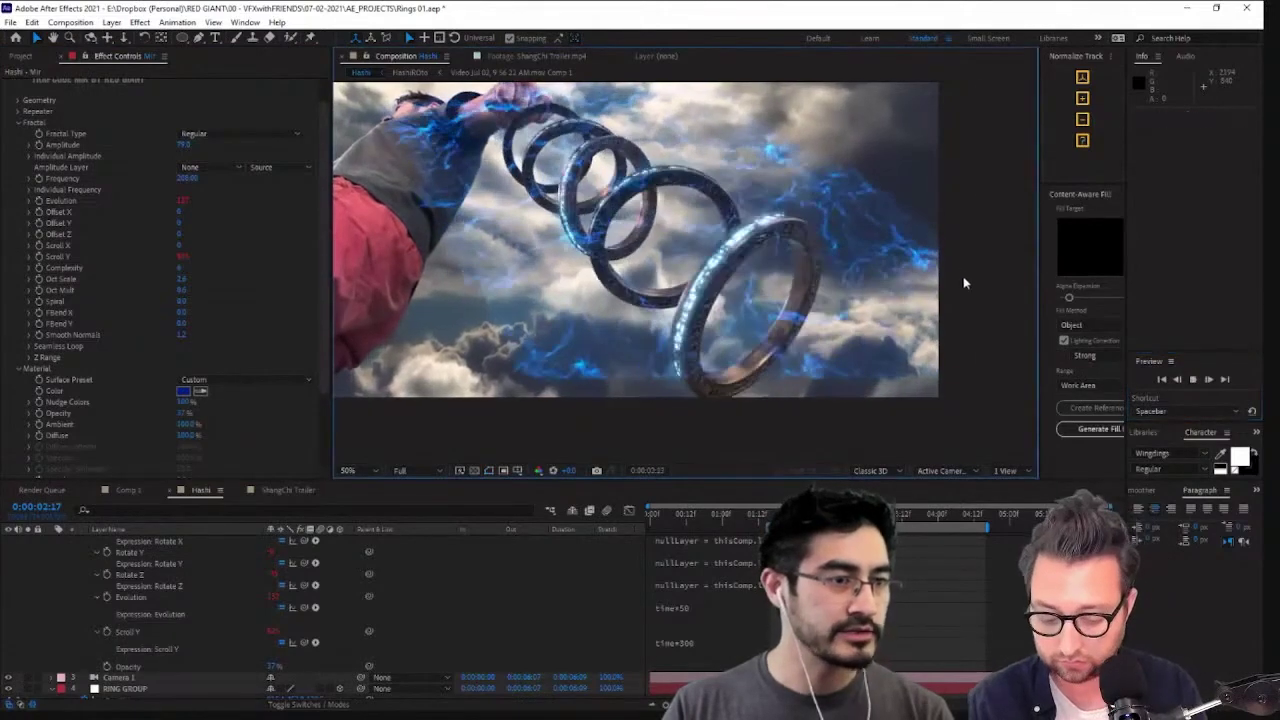
Change the Mir fractal's Evolution expression to time*350
{"action": "key", "text": "space"}
{"action": "left_click", "coordinate": [711, 608]}
{"action": "left_click_drag", "start_coordinate": [709, 607], "coordinate": [727, 607]}
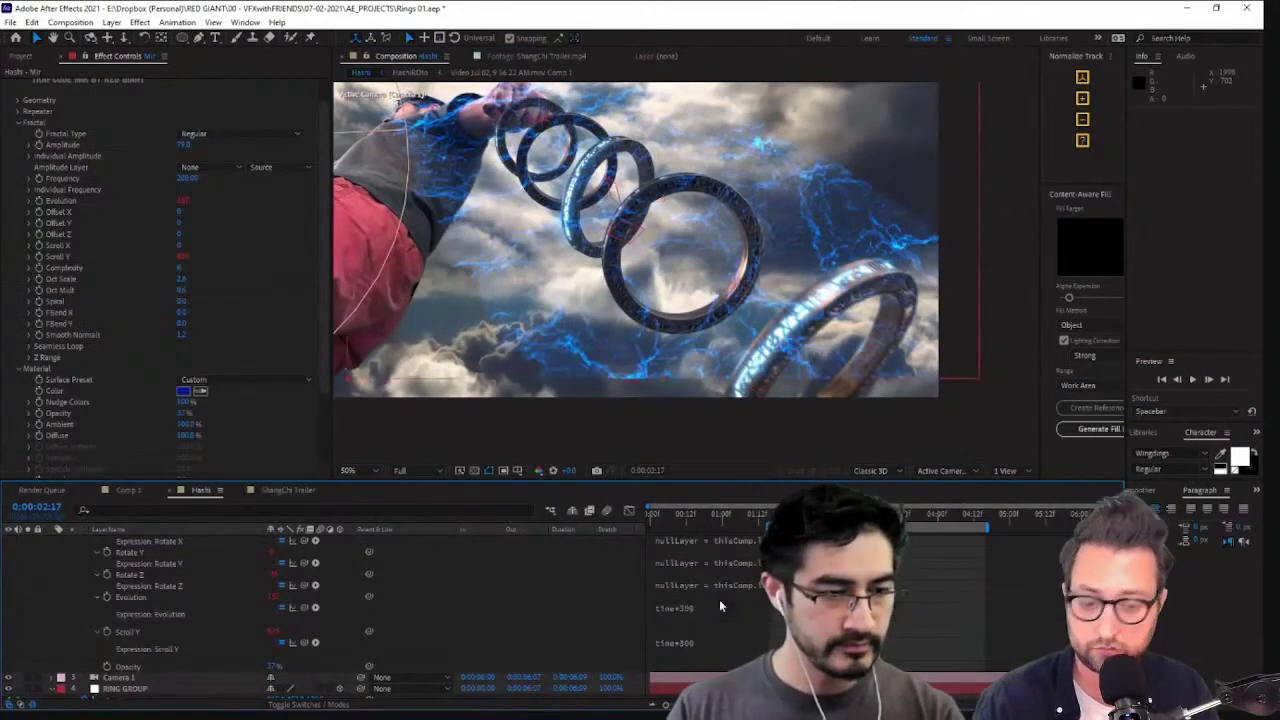
Realign the shifted Mir layer with the composition frame and inspect the electricity around the rings up close
{"action": "scroll", "coordinate": [768, 294], "scroll_direction": "down", "scroll_amount": 4}
{"action": "left_click", "coordinate": [755, 288]}
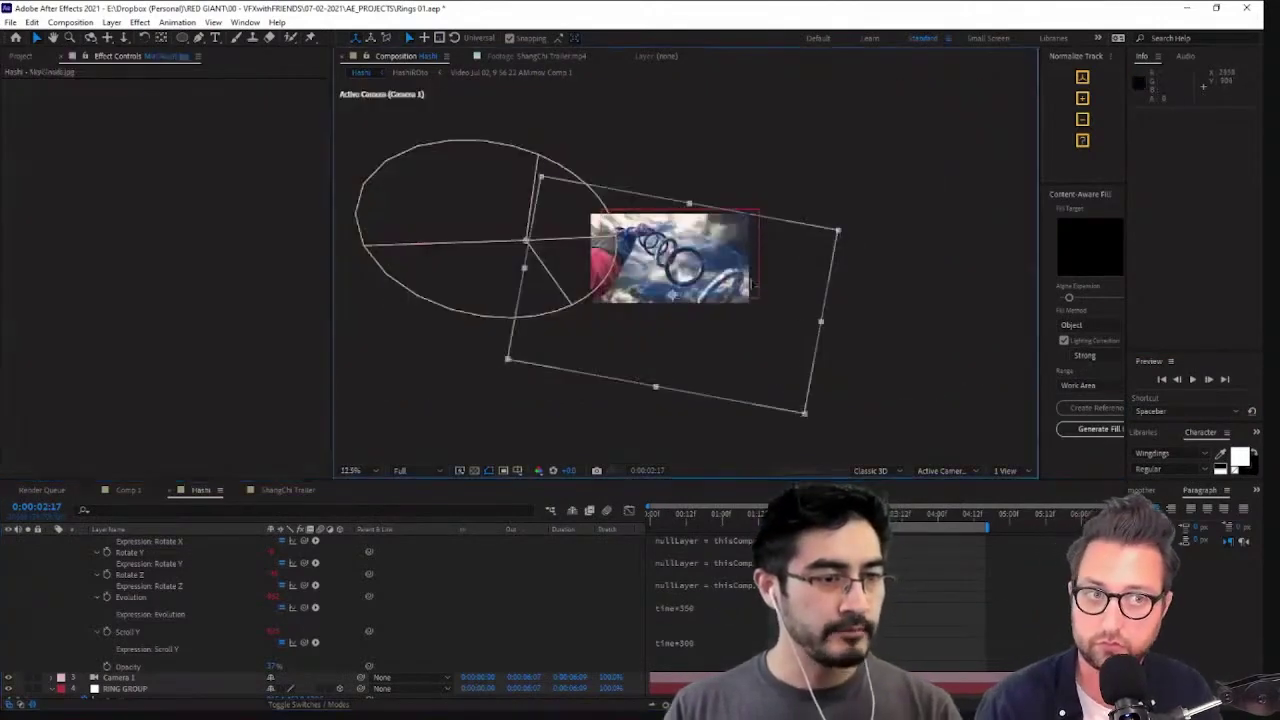
{"action": "scroll", "coordinate": [780, 215], "scroll_direction": "up", "scroll_amount": 2}
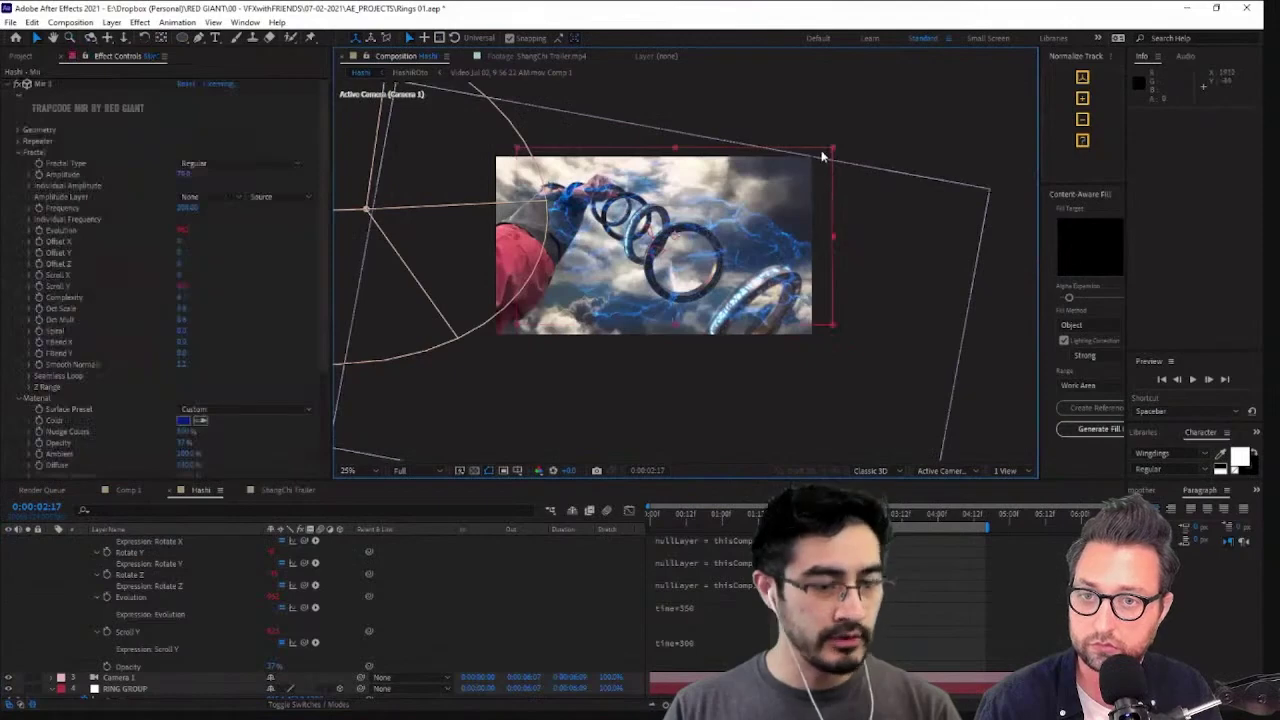
{"action": "scroll", "coordinate": [816, 260], "scroll_direction": "up", "scroll_amount": 3}
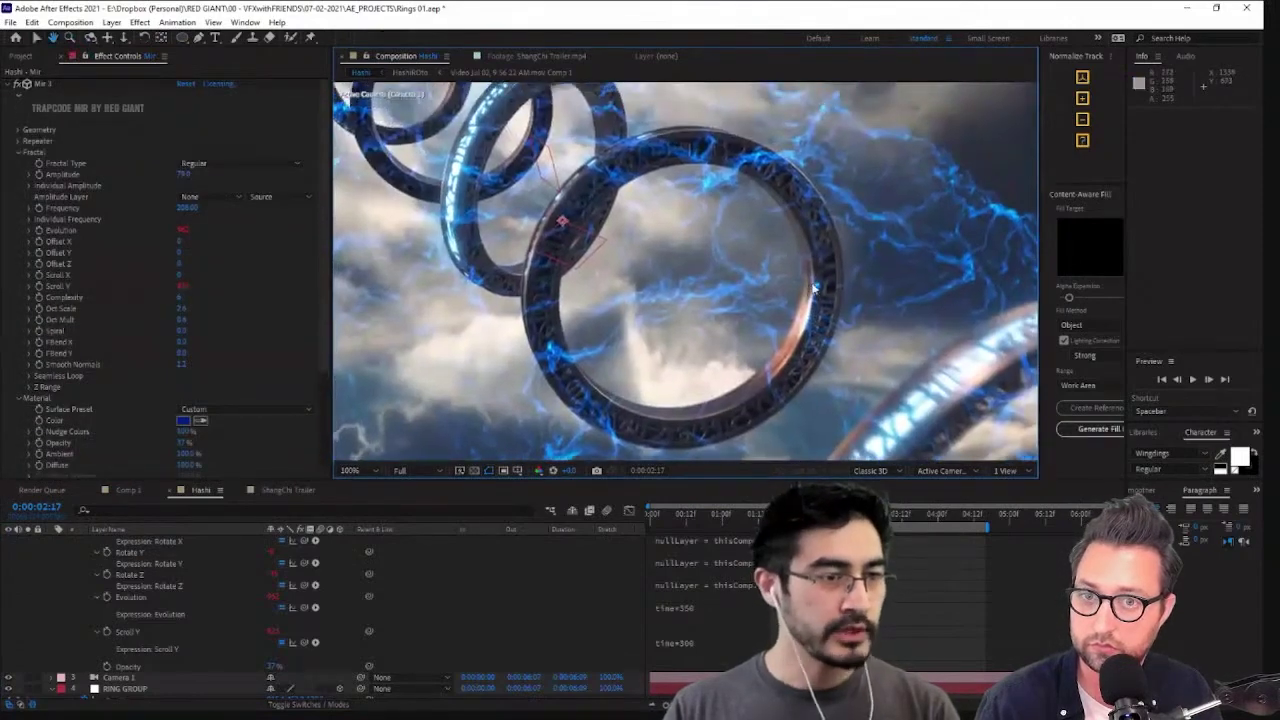
{"action": "scroll", "coordinate": [805, 278], "scroll_direction": "down", "scroll_amount": 2}
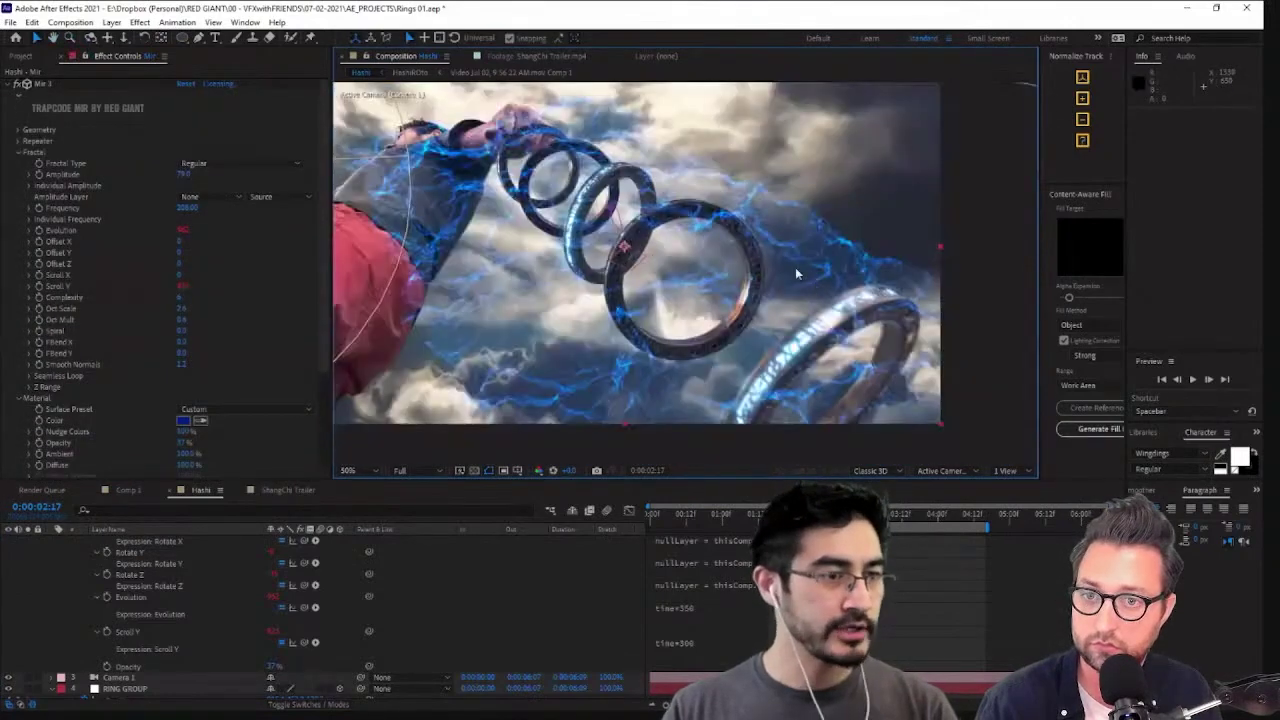
Collapse the Mir layer's properties and add a new black solid directly above it
{"action": "left_click", "coordinate": [110, 22]}
{"action": "left_click", "coordinate": [191, 594]}
{"action": "scroll", "coordinate": [189, 594], "scroll_direction": "up", "scroll_amount": 4}
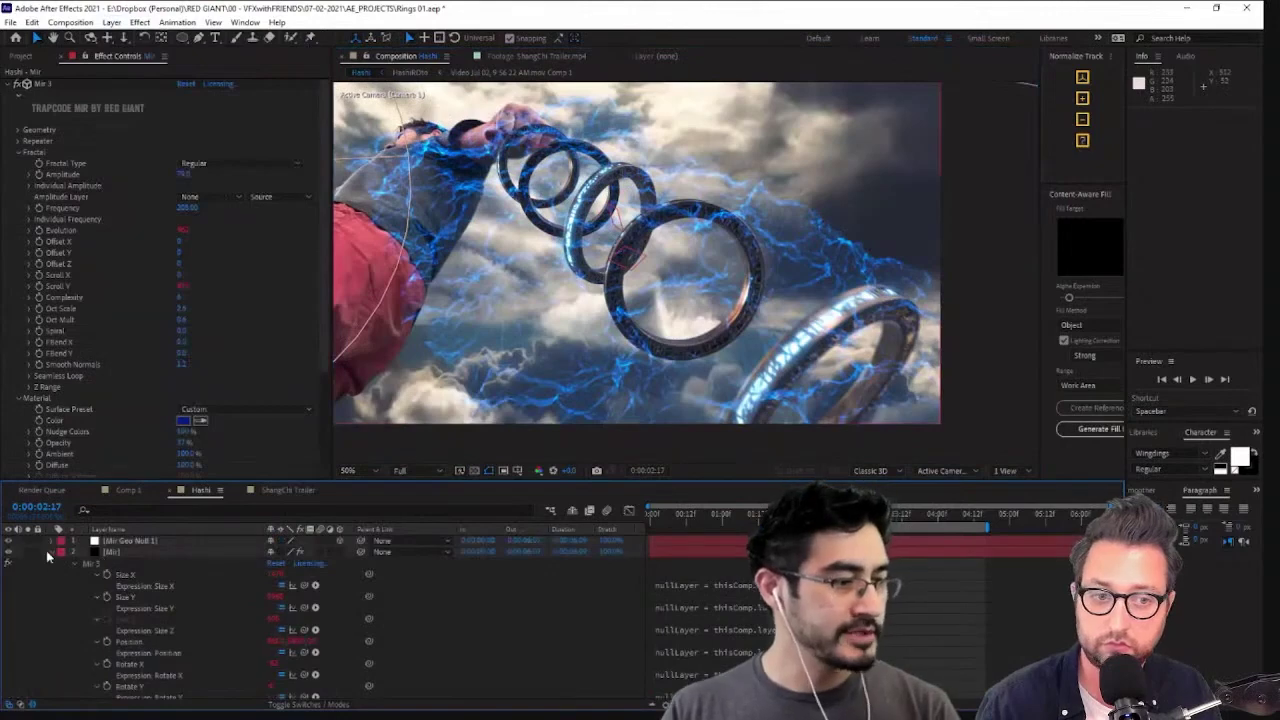
{"action": "left_click", "coordinate": [50, 551]}
{"action": "left_click", "coordinate": [117, 554]}
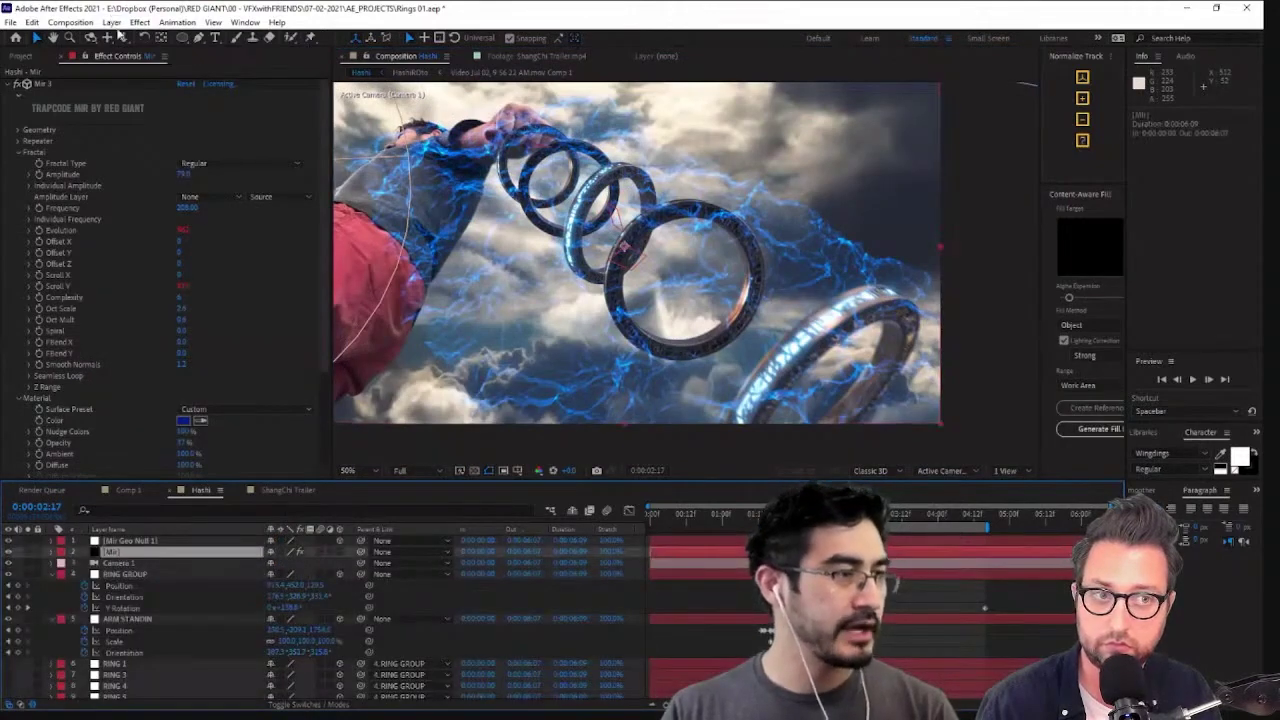
{"action": "left_click", "coordinate": [112, 22]}
{"action": "mouse_move", "coordinate": [171, 37]}
{"action": "left_click", "coordinate": [400, 48]}
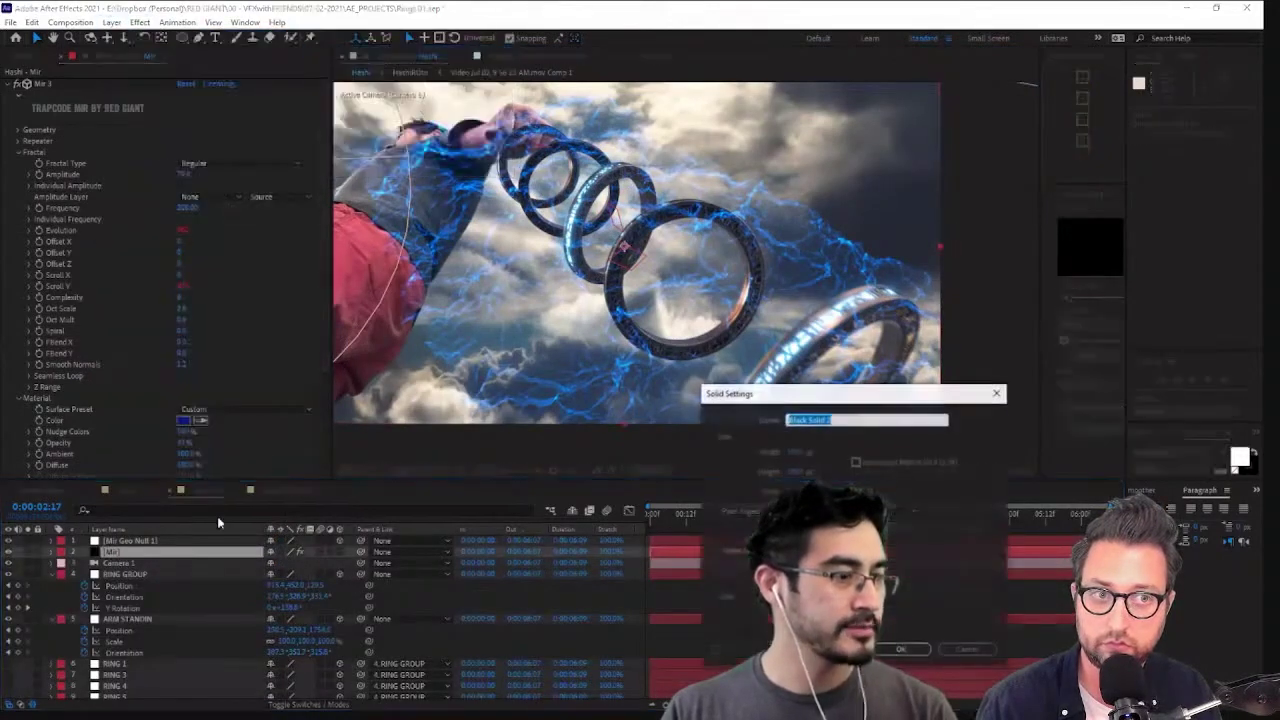
{"action": "left_click", "coordinate": [901, 649]}
Draw a closed, curved pen mask on the black solid around the chain of rings, from the hand to beyond the frame
{"action": "key", "text": "comma"}
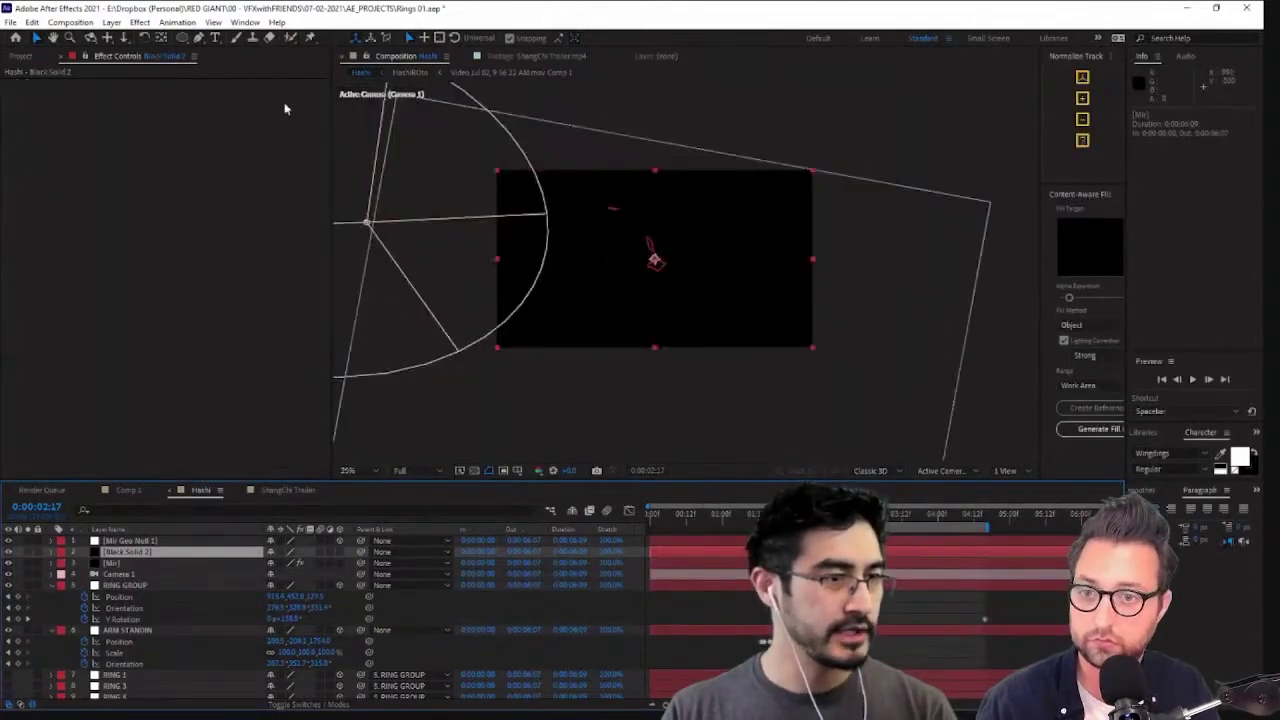
{"action": "left_click", "coordinate": [199, 37]}
{"action": "left_click", "coordinate": [780, 283]}
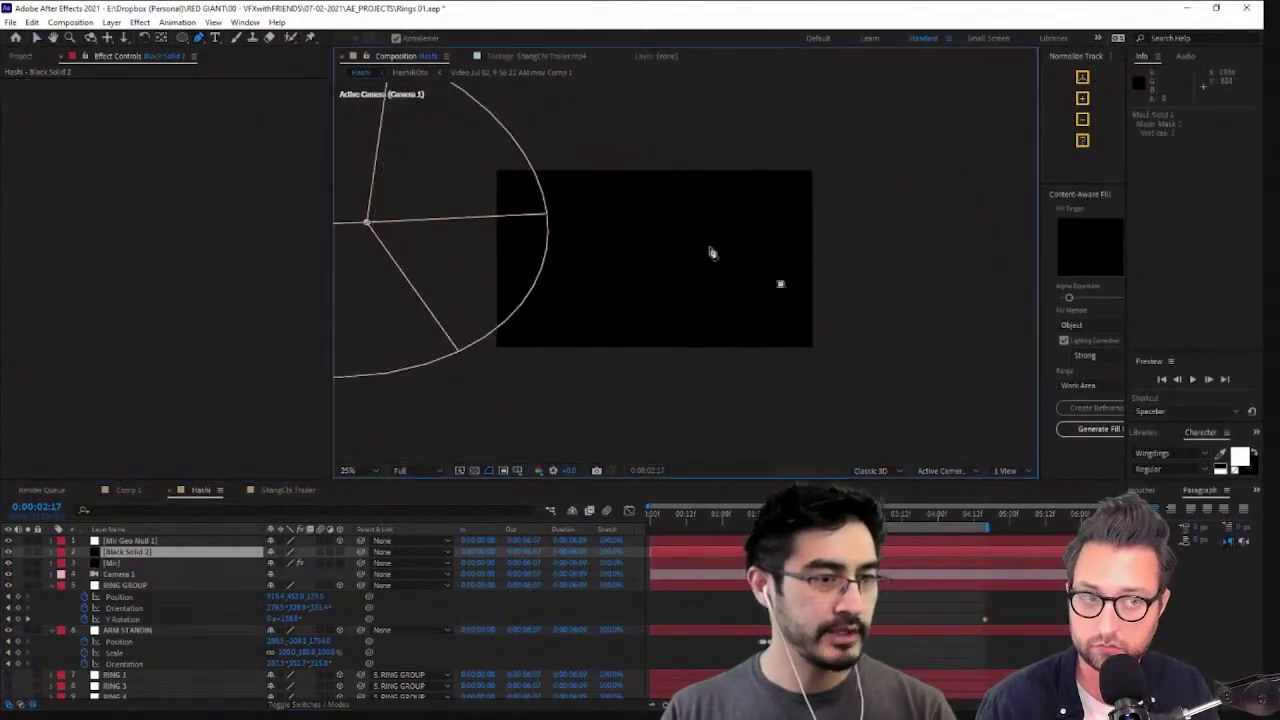
{"action": "left_click_drag", "start_coordinate": [590, 228], "coordinate": [602, 240]}
{"action": "left_click", "coordinate": [749, 359]}
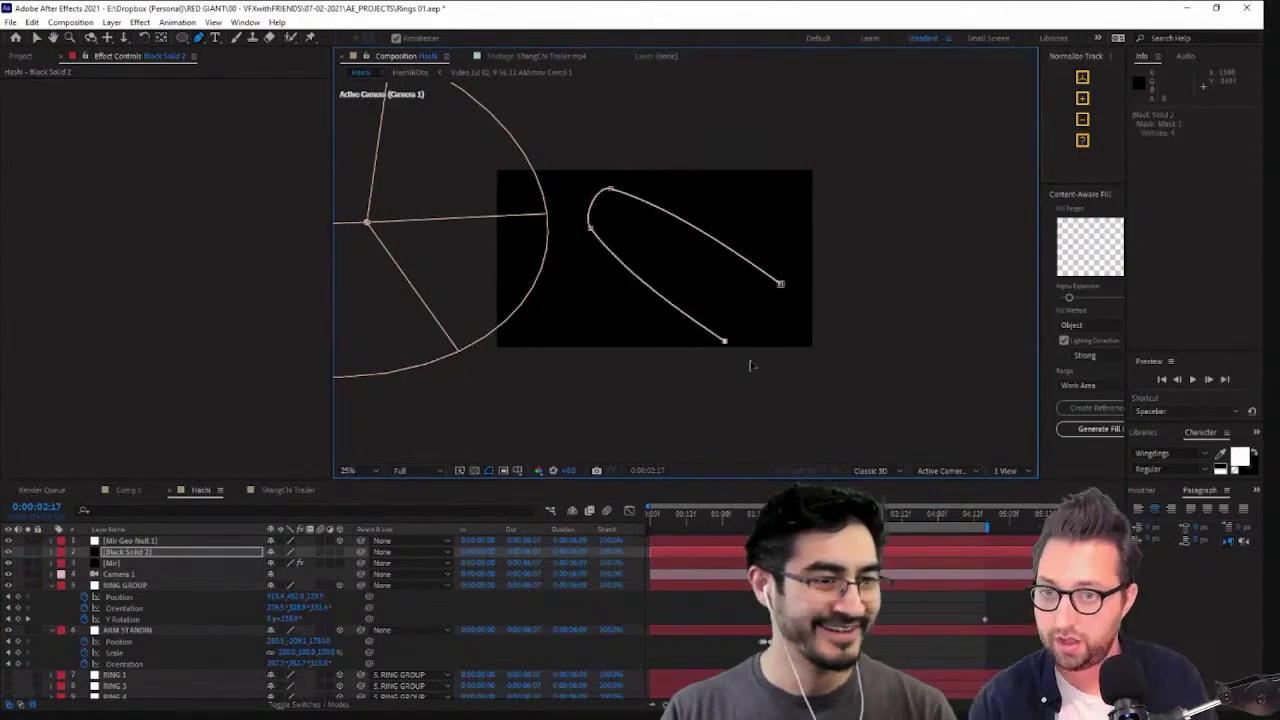
{"action": "left_click", "coordinate": [826, 341]}
{"action": "left_click", "coordinate": [780, 284]}
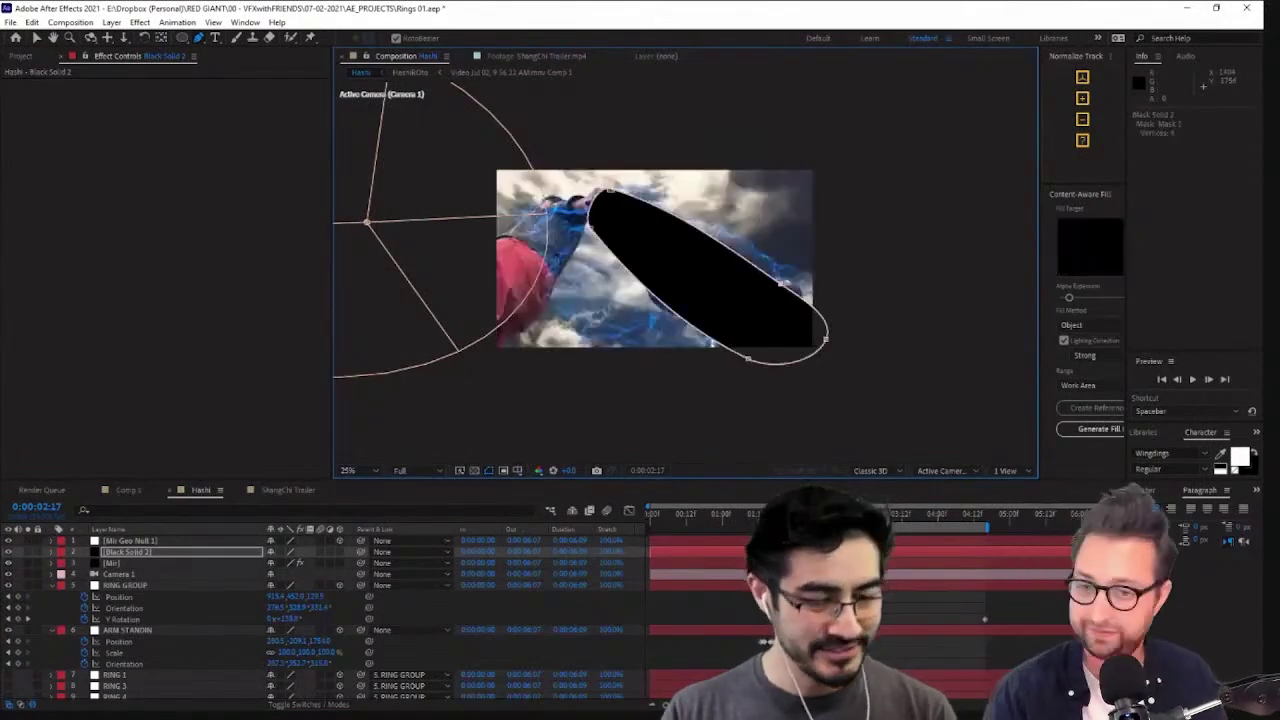
Feather the solid's mask heavily and pull its points outward to widen the area around the nearest rings
{"action": "key", "text": "f"}
{"action": "left_click_drag", "start_coordinate": [295, 578], "coordinate": [395, 568]}
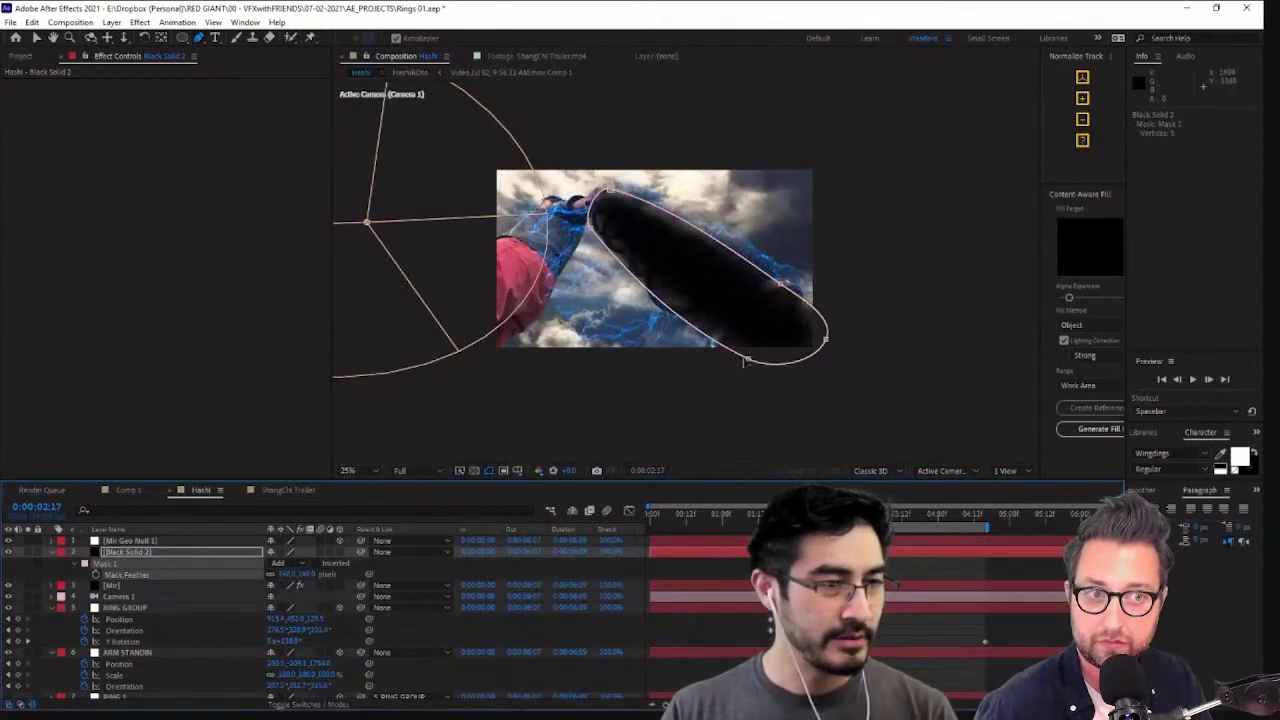
{"action": "key", "text": "v"}
{"action": "left_click_drag", "start_coordinate": [748, 358], "coordinate": [722, 375]}
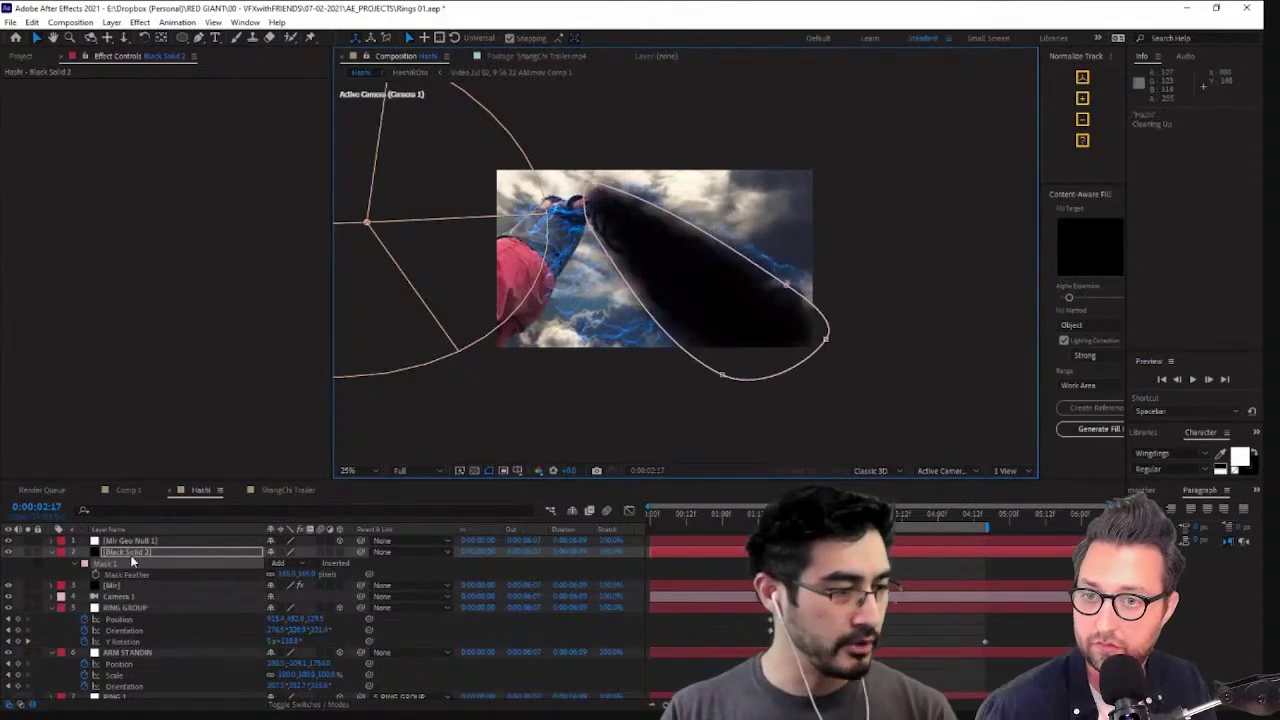
Rename the masked black solid as Electric Mask
{"action": "left_click", "coordinate": [112, 553]}
{"action": "key", "text": "Return"}
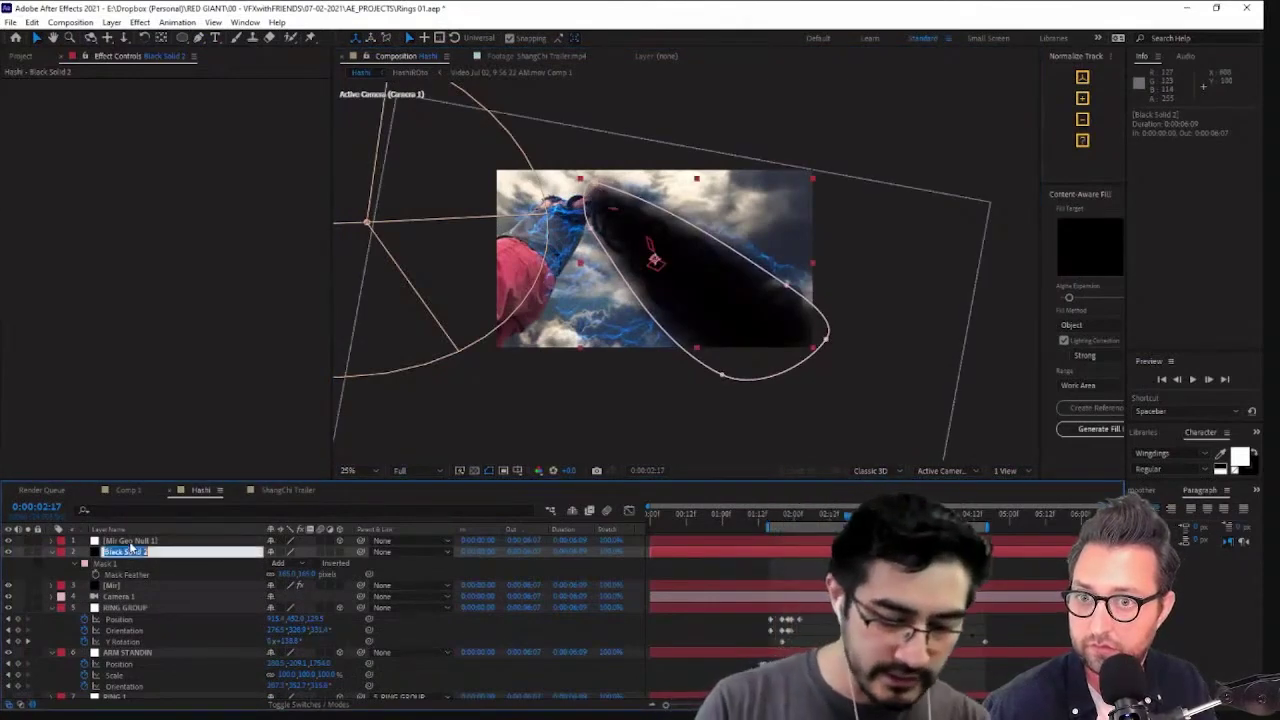
{"action": "type", "text": "Electri"}
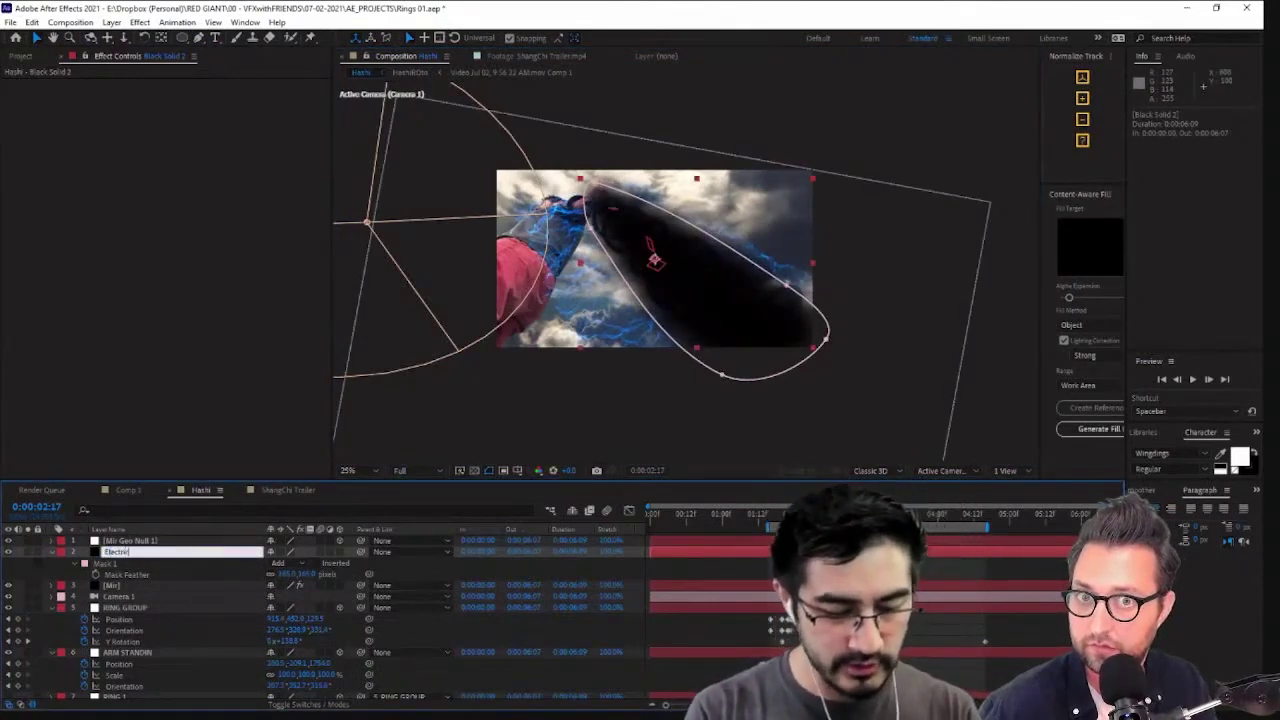
{"action": "type", "text": "c Mask"}
{"action": "key", "text": "Return"}
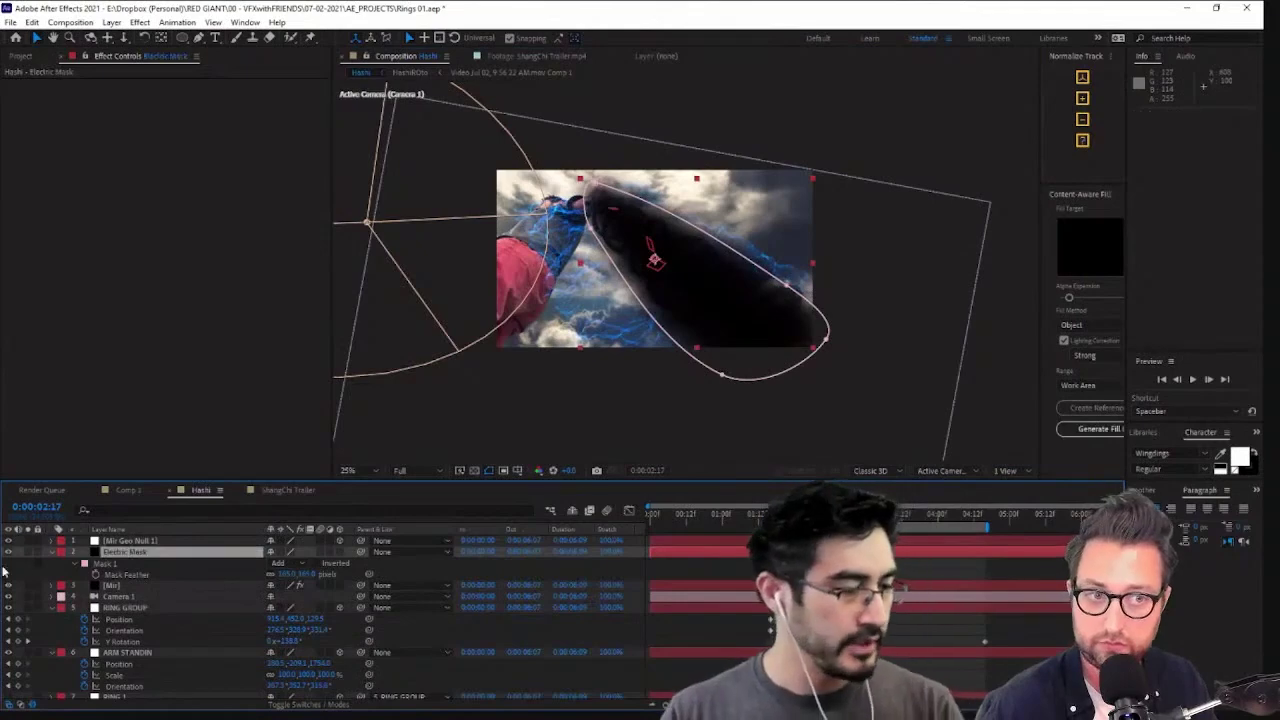
Hide the Electric Mask layer and apply the Set Matte effect to the Mir layer
{"action": "left_click", "coordinate": [126, 586]}
{"action": "left_click", "coordinate": [18, 84]}
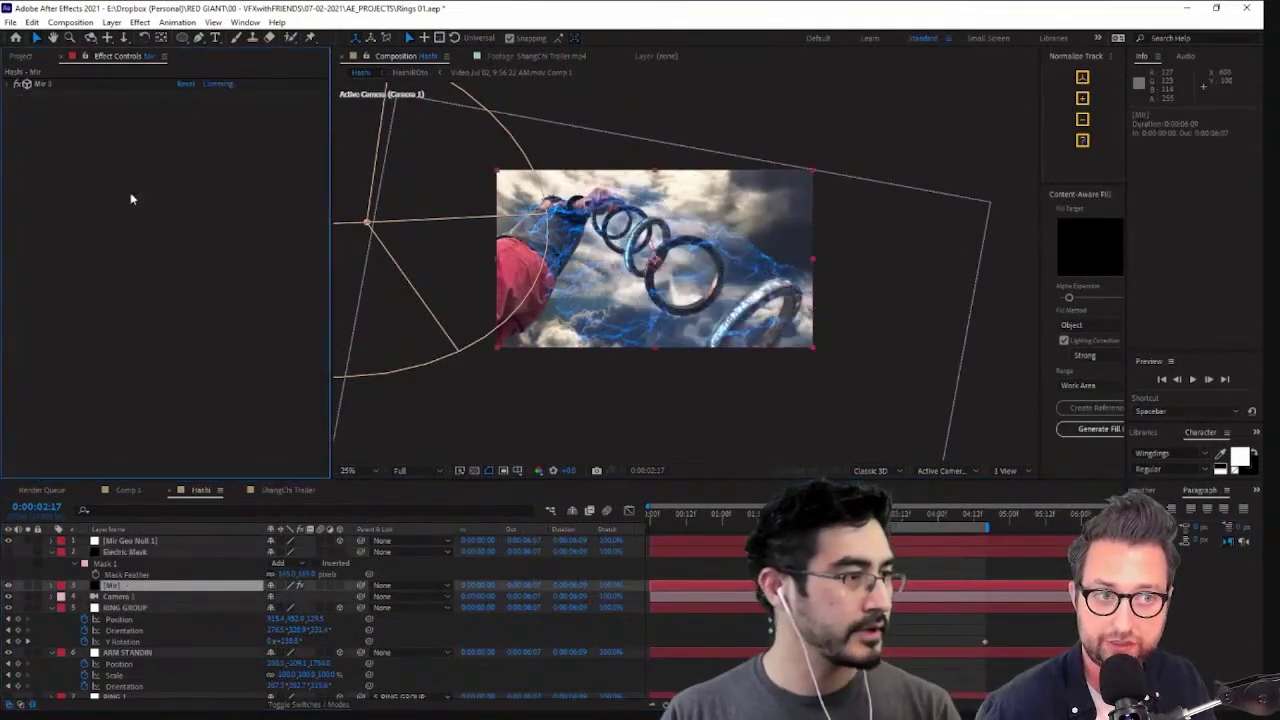
{"action": "key", "text": "ctrl+space"}
{"action": "type", "text": "set"}
{"action": "key", "text": "Down"}
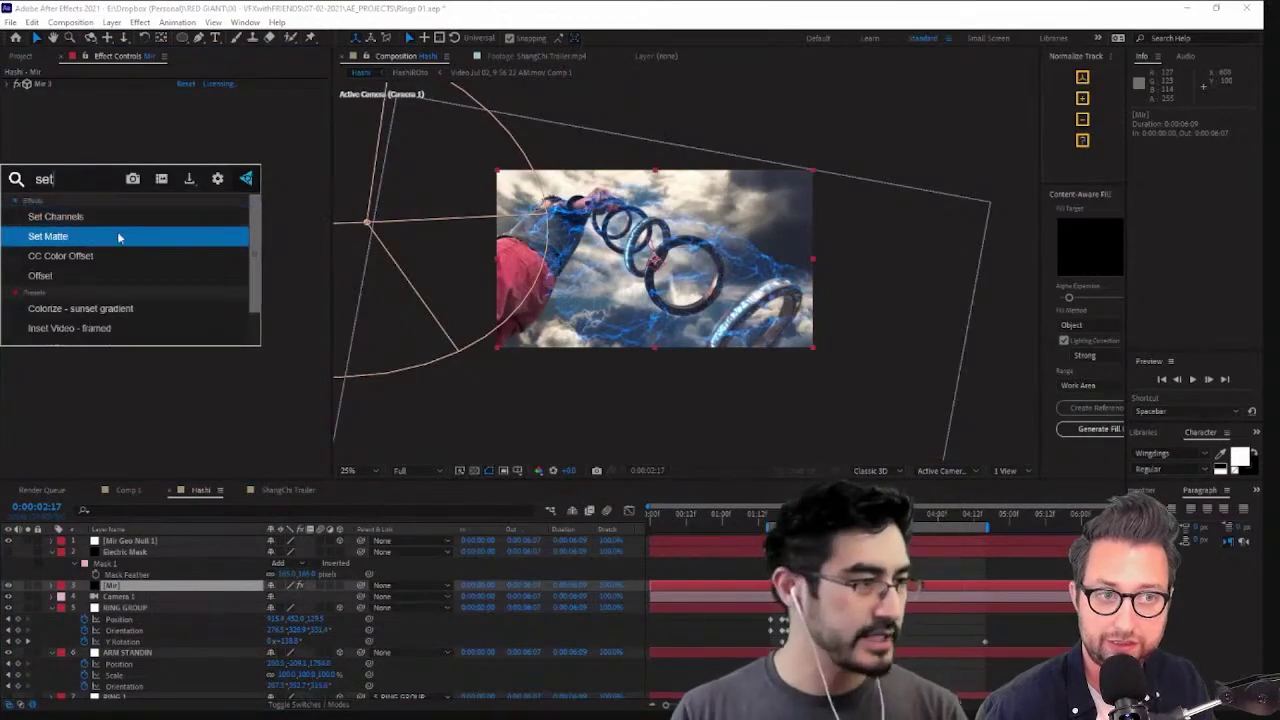
{"action": "key", "text": "Return"}
Set the Mir layer's Set Matte to take its matte from Electric Mask, using Masks as the source
{"action": "left_click", "coordinate": [217, 106]}
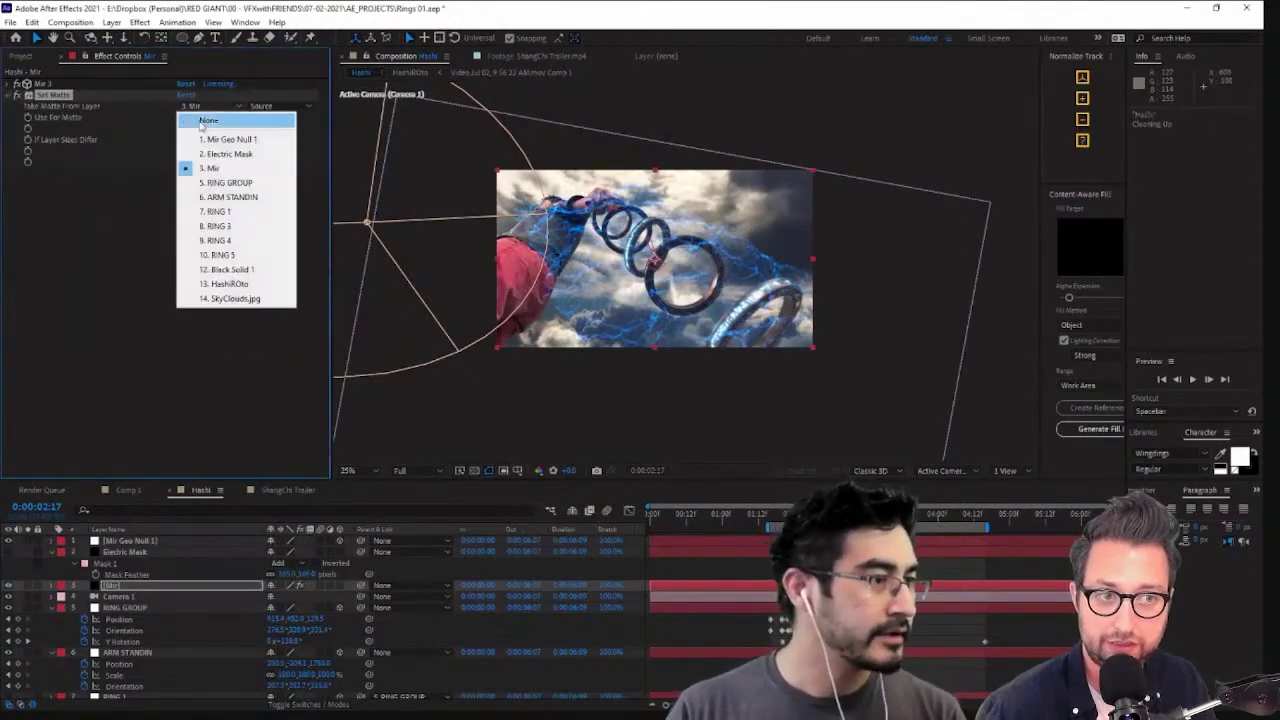
{"action": "left_click", "coordinate": [143, 260]}
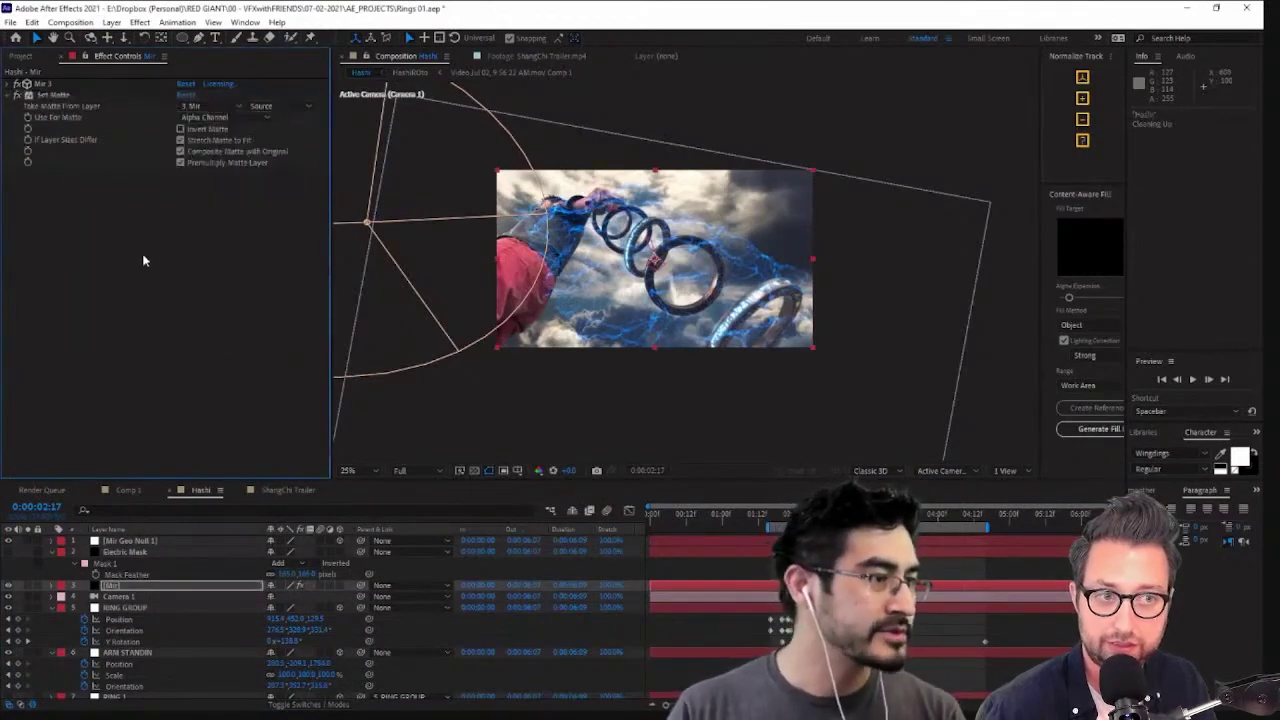
{"action": "left_click", "coordinate": [228, 108]}
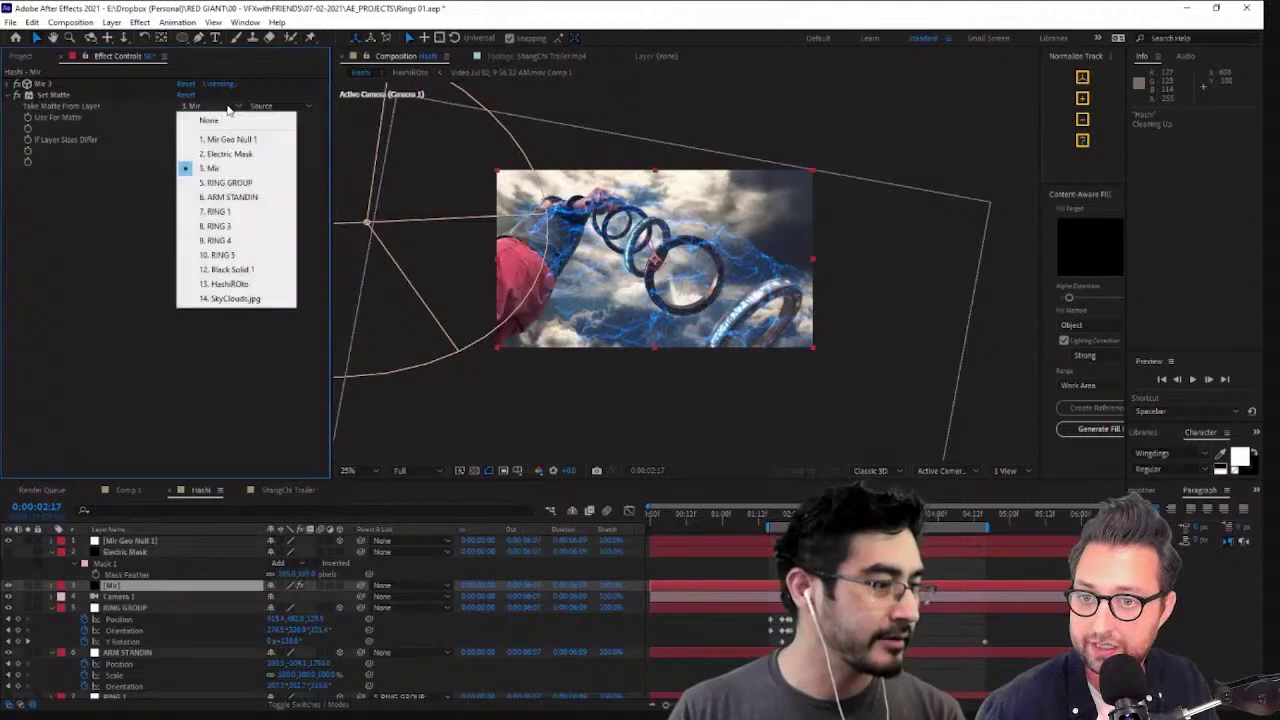
{"action": "left_click", "coordinate": [245, 158]}
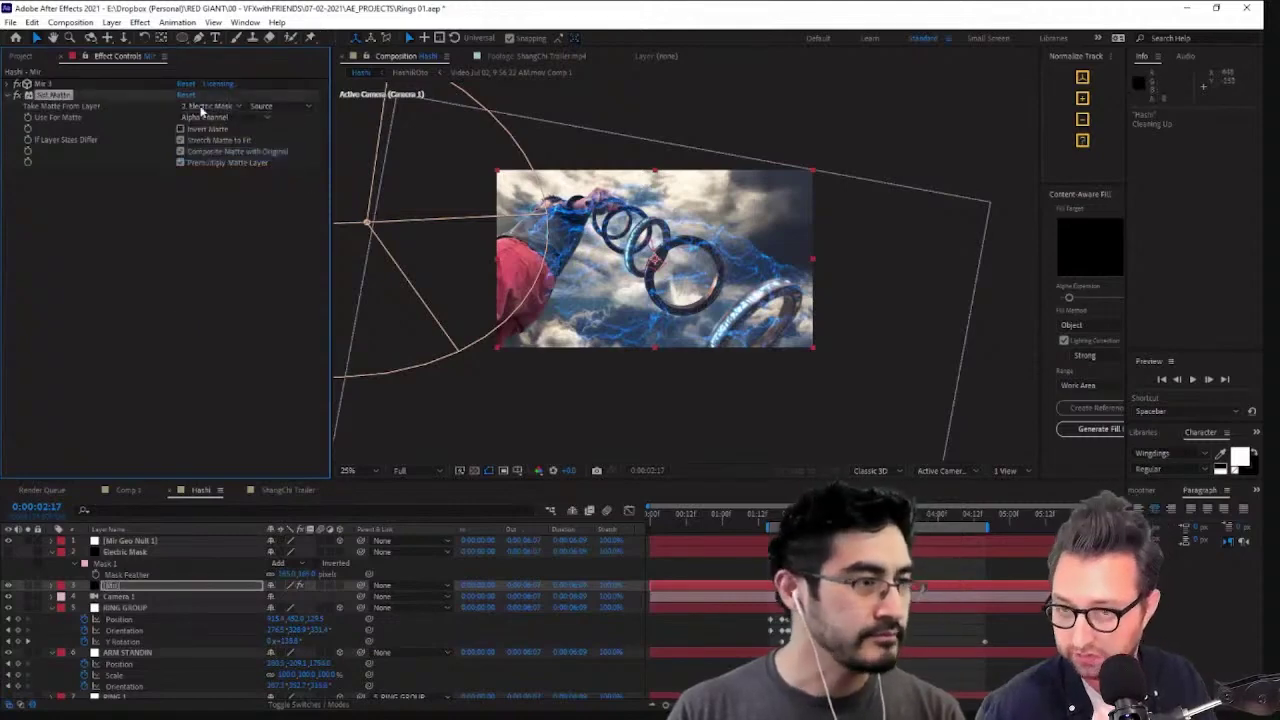
{"action": "left_click", "coordinate": [308, 108]}
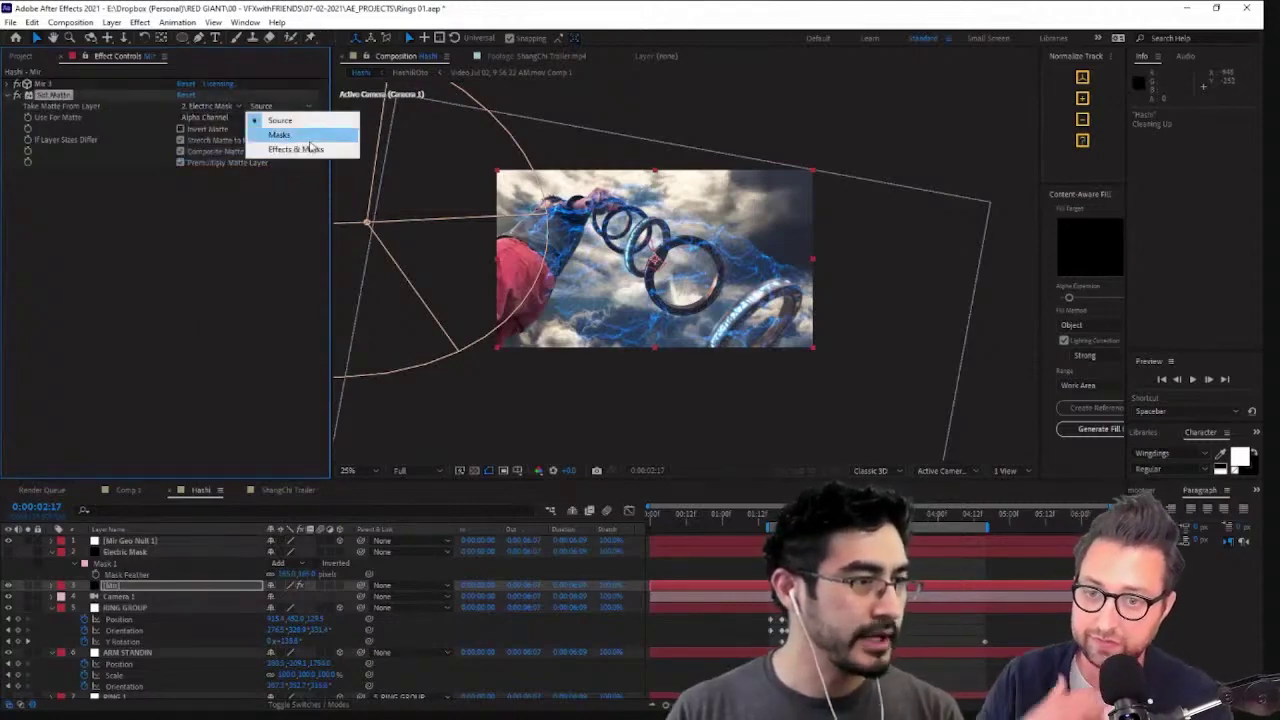
{"action": "left_click", "coordinate": [310, 135]}
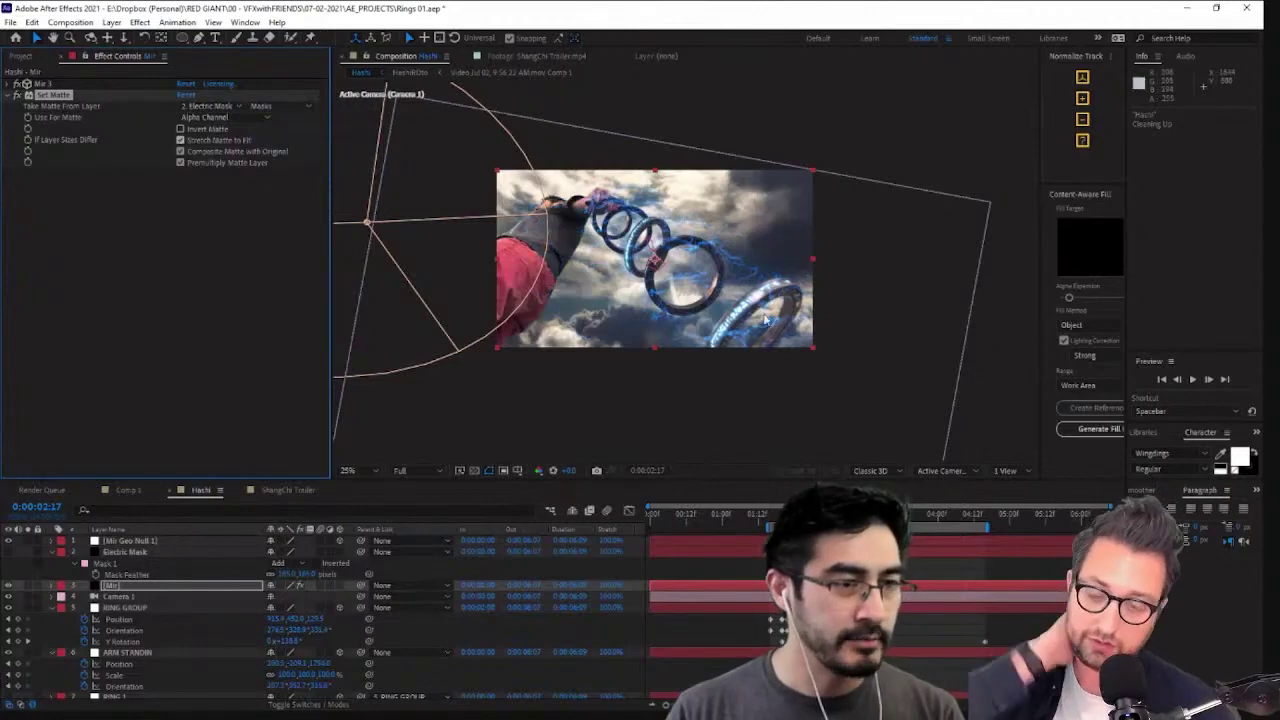
Check the masked electricity around the rings at 0:00:02:06 and select the Mir layer
{"action": "scroll", "coordinate": [747, 278], "scroll_direction": "up", "scroll_amount": 2}
{"action": "left_click_drag", "start_coordinate": [845, 514], "coordinate": [811, 514]}
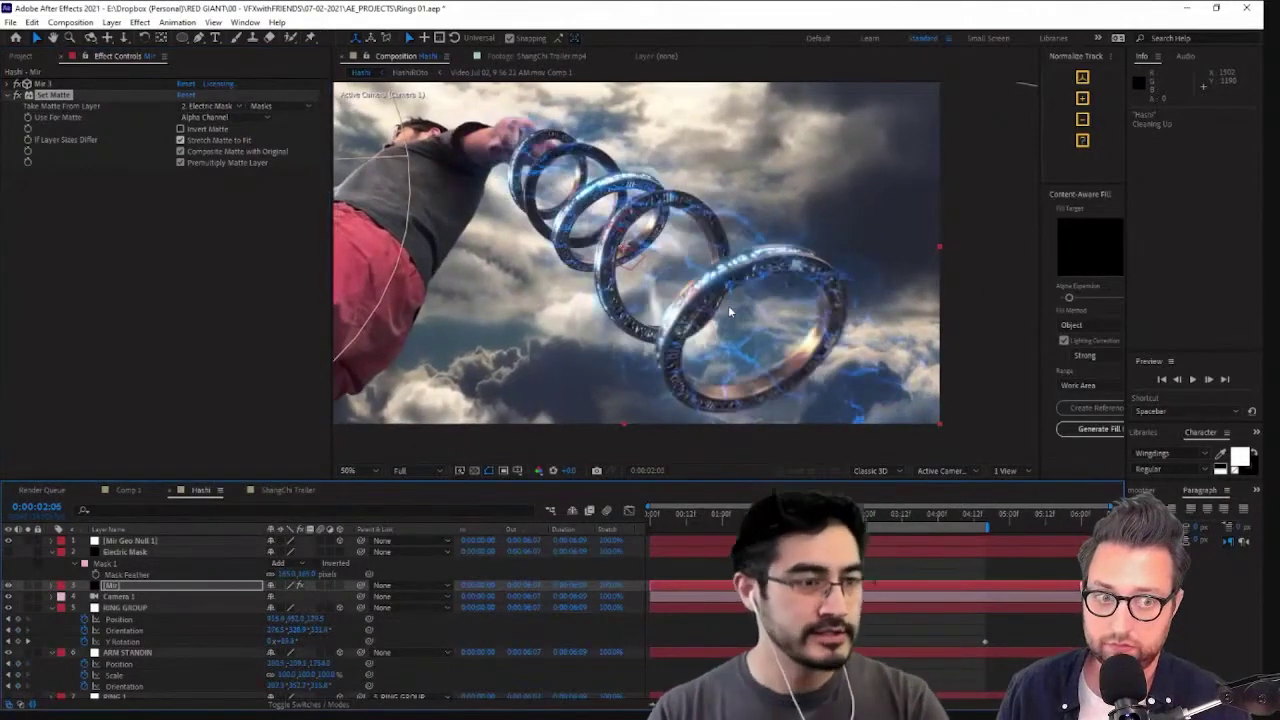
{"action": "left_click", "coordinate": [128, 552]}
{"action": "left_click", "coordinate": [132, 585]}
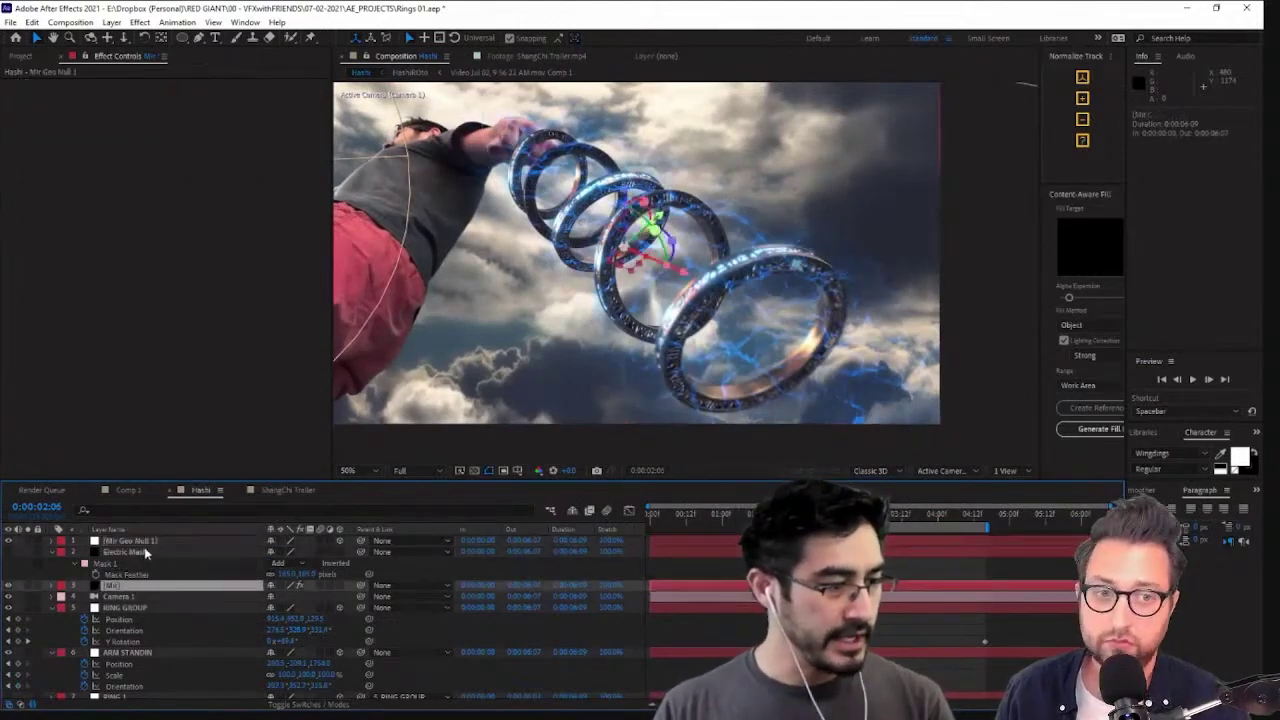
Show the Position of Mir Geo Null 1 and move its Position keyframe to 0:00:02:01
{"action": "left_click", "coordinate": [146, 541]}
{"action": "key", "text": "p"}
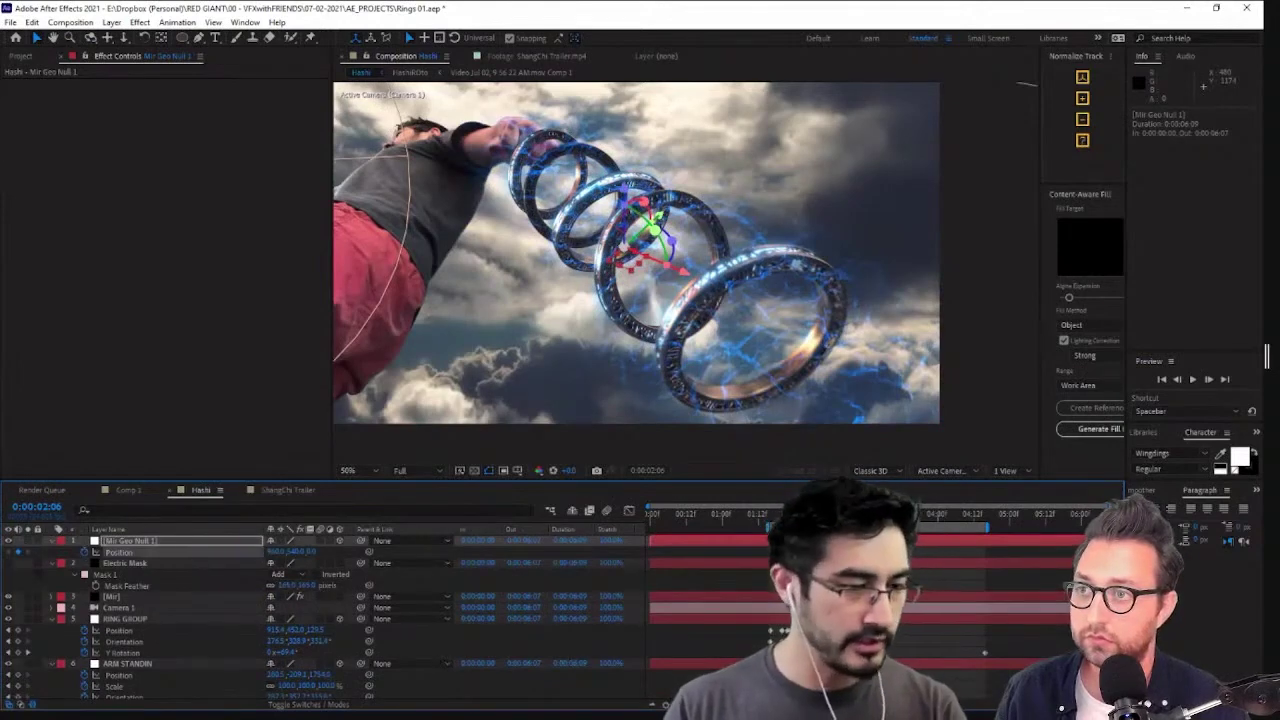
{"action": "left_click_drag", "start_coordinate": [811, 514], "coordinate": [797, 552]}
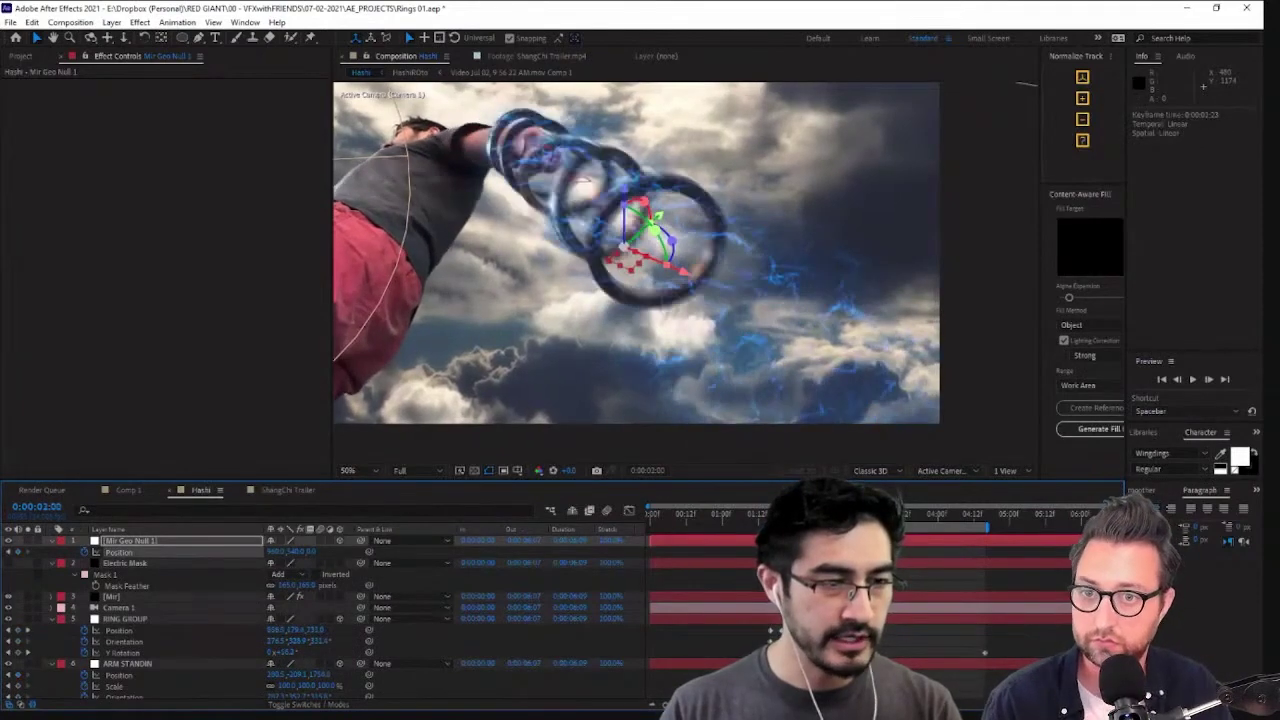
{"action": "left_click", "coordinate": [797, 560]}
At 0:00:01:22, reposition Mir Geo Null 1 up and back so the electricity starts around the ringed fist
{"action": "key", "text": "Page_Up"}
{"action": "key", "text": "Page_Up"}
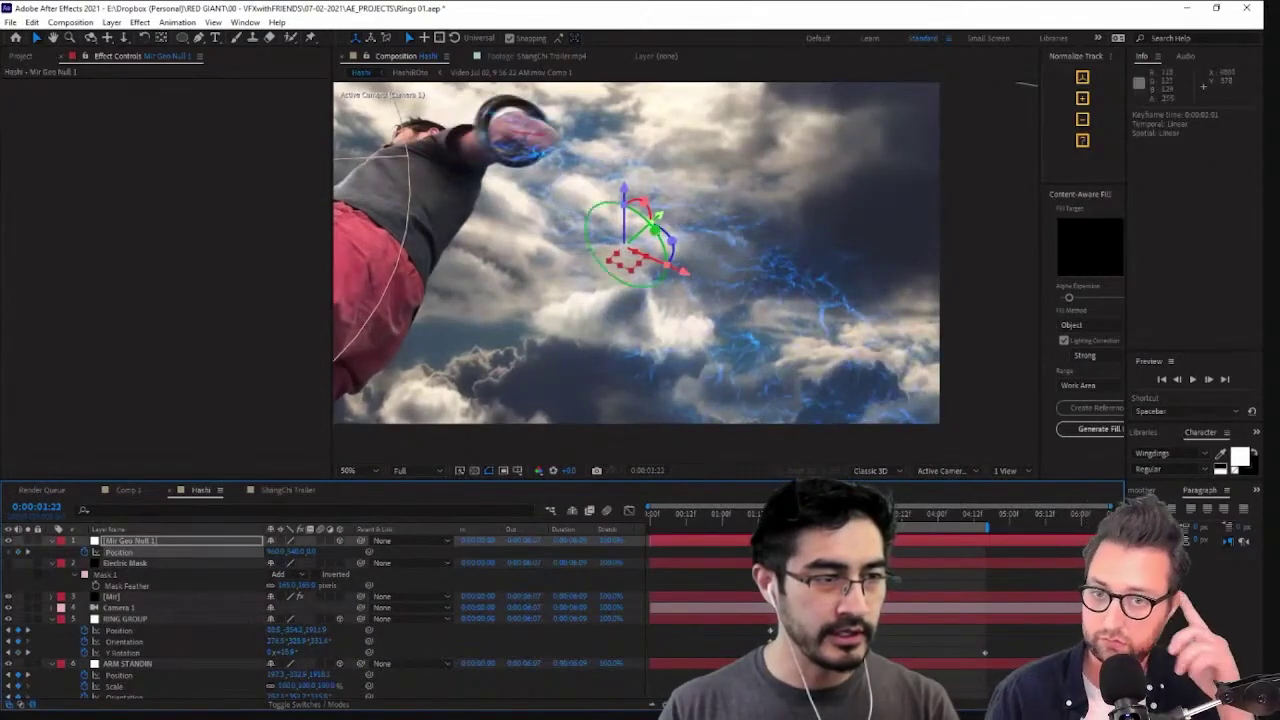
{"action": "left_click_drag", "start_coordinate": [688, 279], "coordinate": [28, 214]}
{"action": "scroll", "coordinate": [536, 181], "scroll_direction": "down", "scroll_amount": 2}
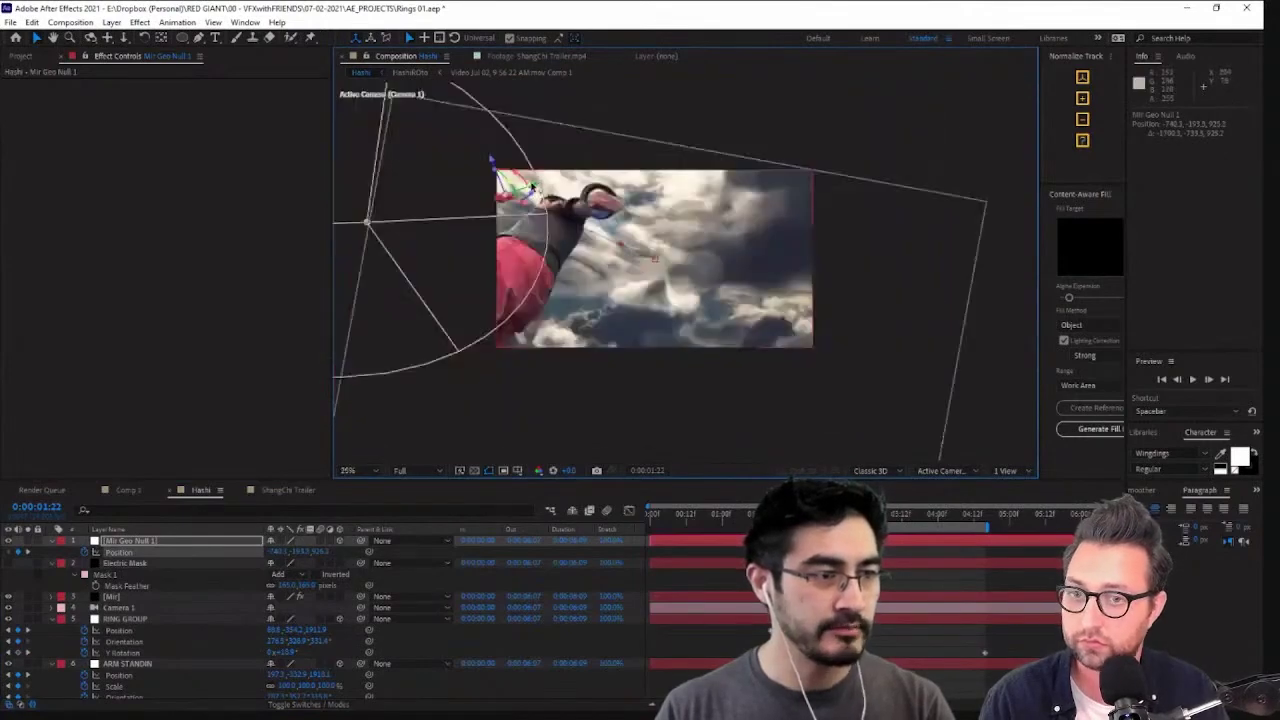
{"action": "left_click_drag", "start_coordinate": [535, 188], "coordinate": [583, 172]}
{"action": "scroll", "coordinate": [686, 280], "scroll_direction": "up", "scroll_amount": 3}
{"action": "scroll", "coordinate": [733, 320], "scroll_direction": "down", "scroll_amount": 1}
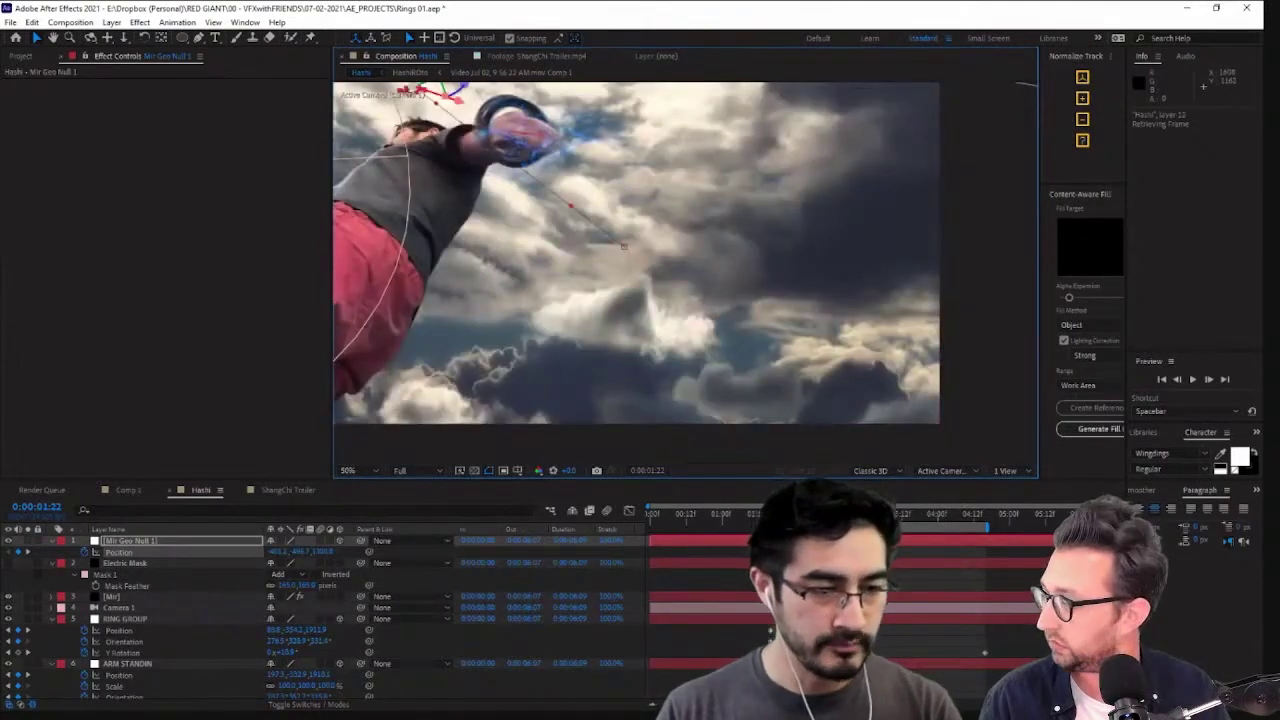
Preview the electricity travelling with the rings and check the frame at 0:00:02:15
{"action": "left_click", "coordinate": [779, 514]}
{"action": "left_click", "coordinate": [1194, 379]}
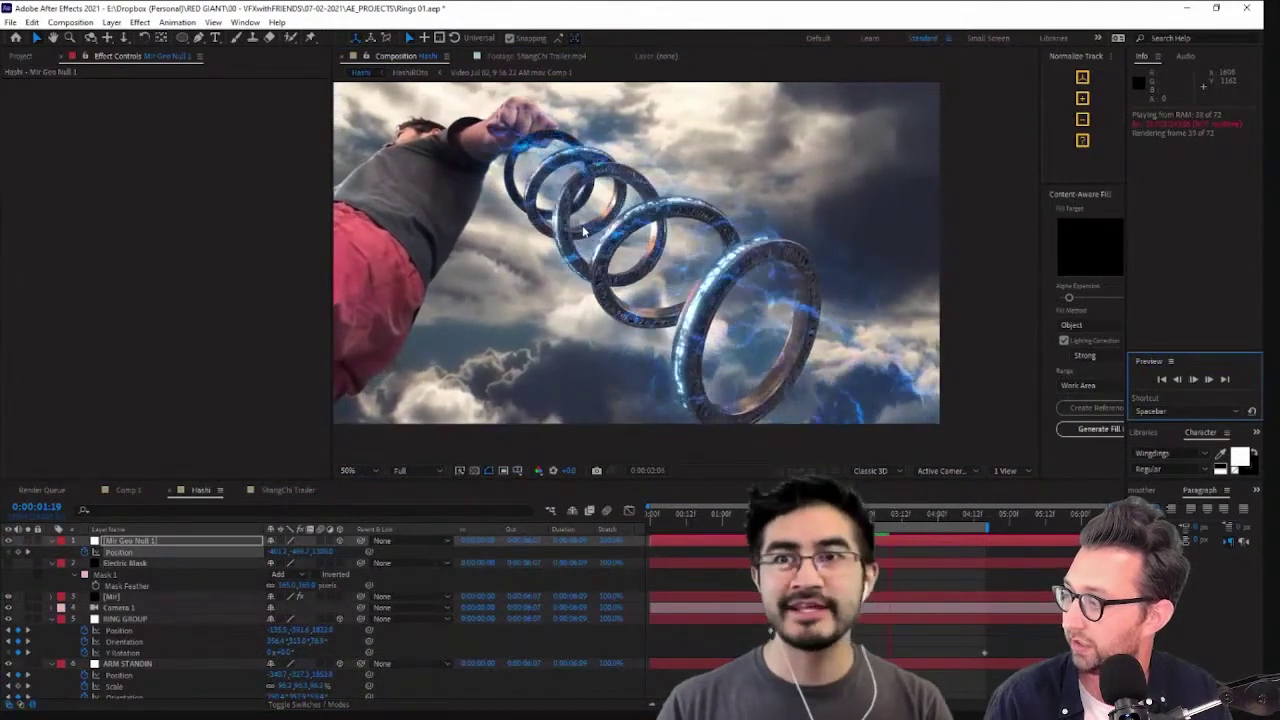
{"action": "key", "text": "space"}
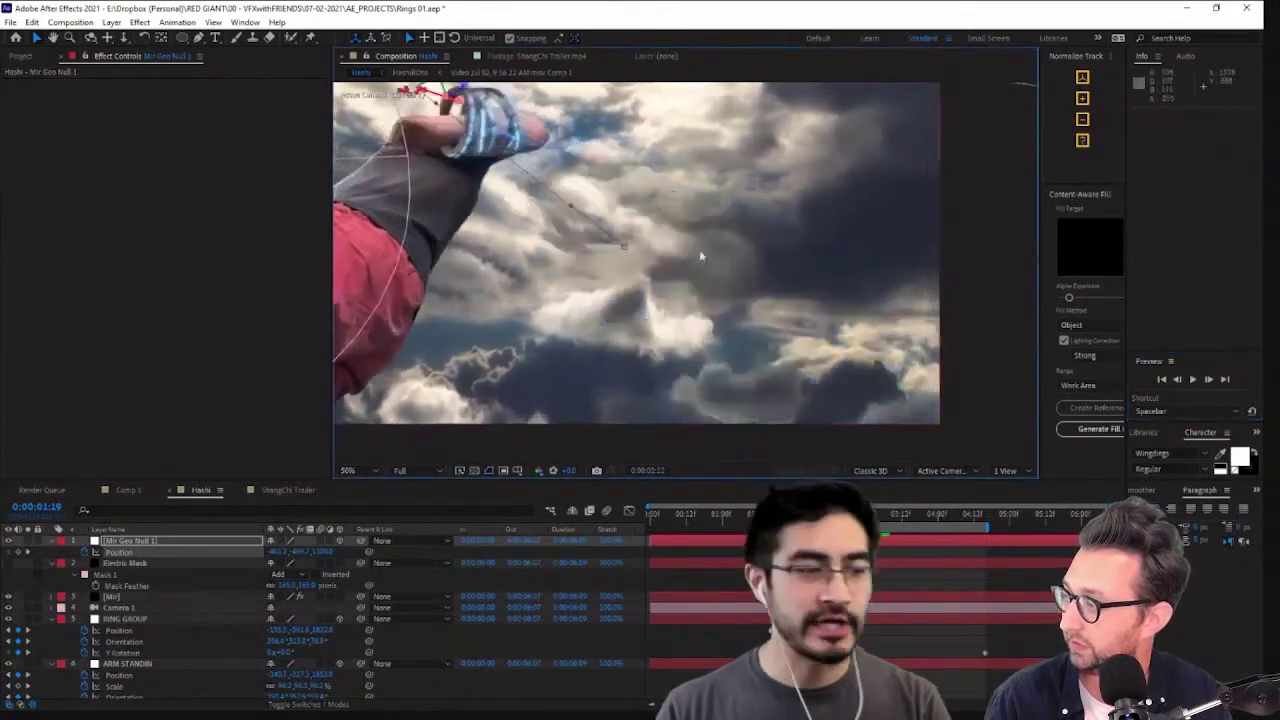
{"action": "left_click_drag", "start_coordinate": [778, 514], "coordinate": [838, 514]}
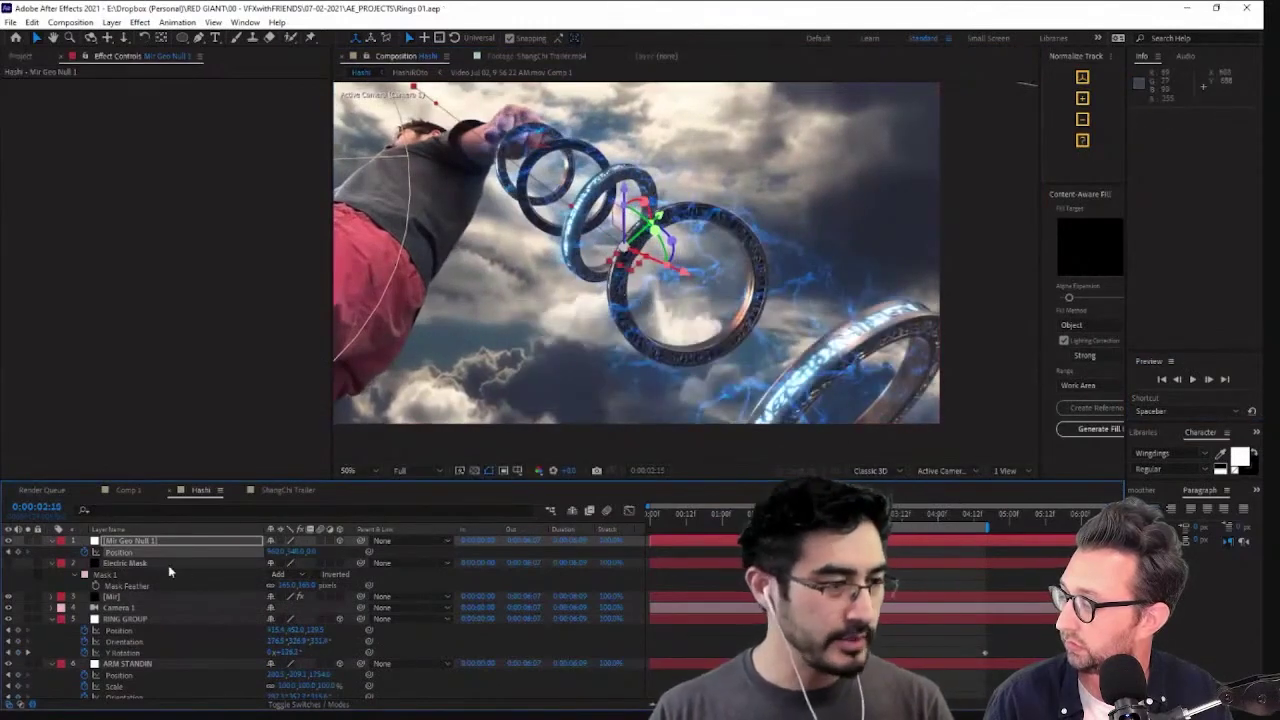
Set the Repeater Instances of the Mir layer's Mir 3 effect to 3
{"action": "left_click", "coordinate": [149, 597]}
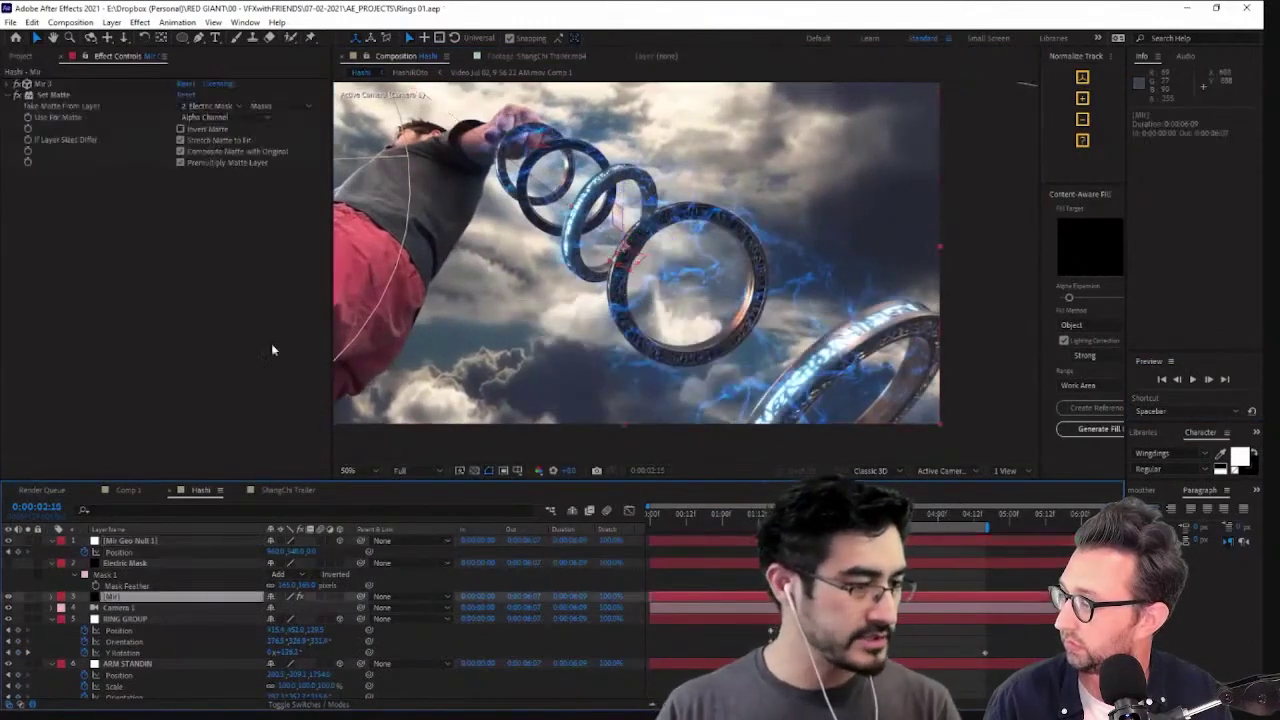
{"action": "left_click", "coordinate": [17, 85]}
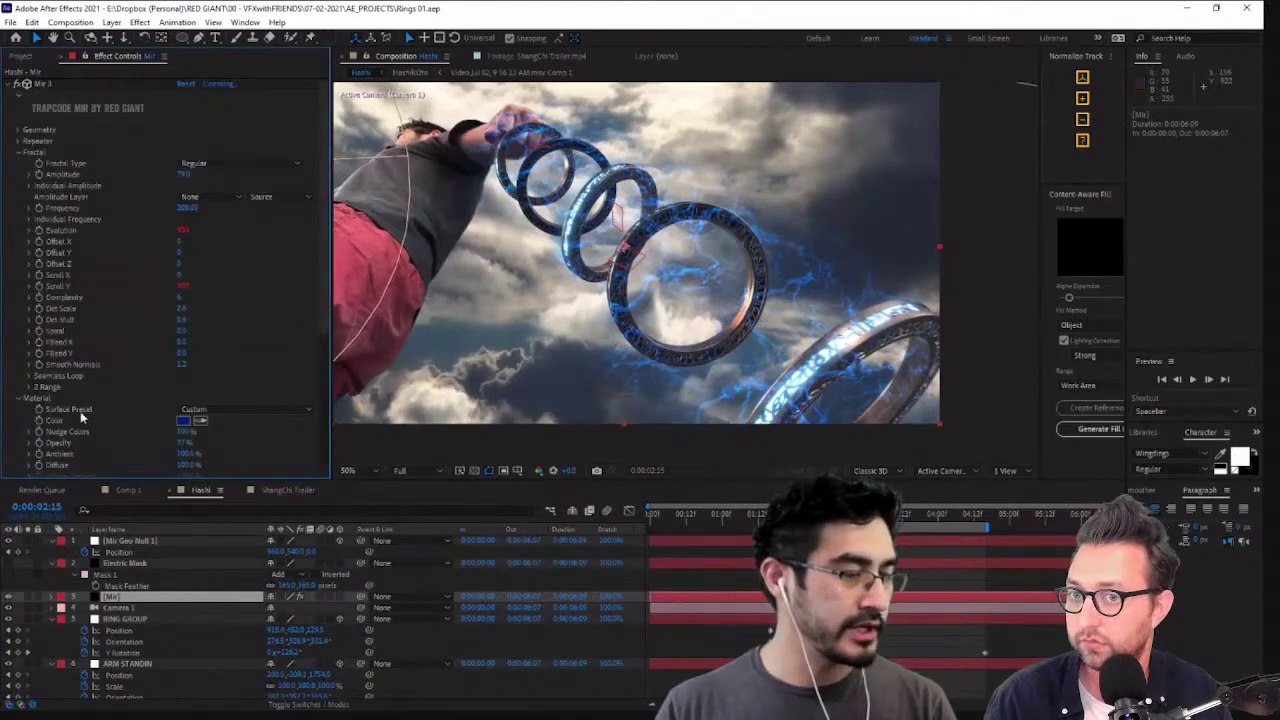
{"action": "scroll", "coordinate": [81, 408], "scroll_direction": "down", "scroll_amount": 3}
{"action": "scroll", "coordinate": [82, 406], "scroll_direction": "up", "scroll_amount": 4}
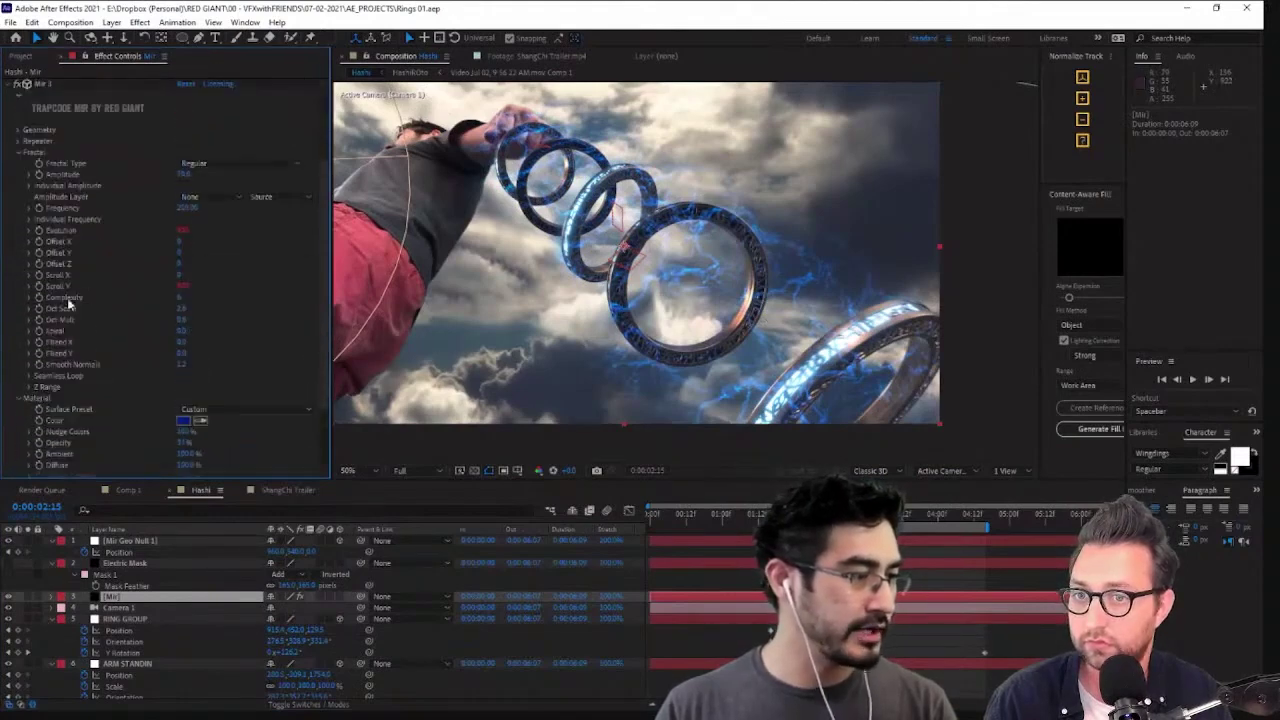
{"action": "left_click", "coordinate": [20, 142]}
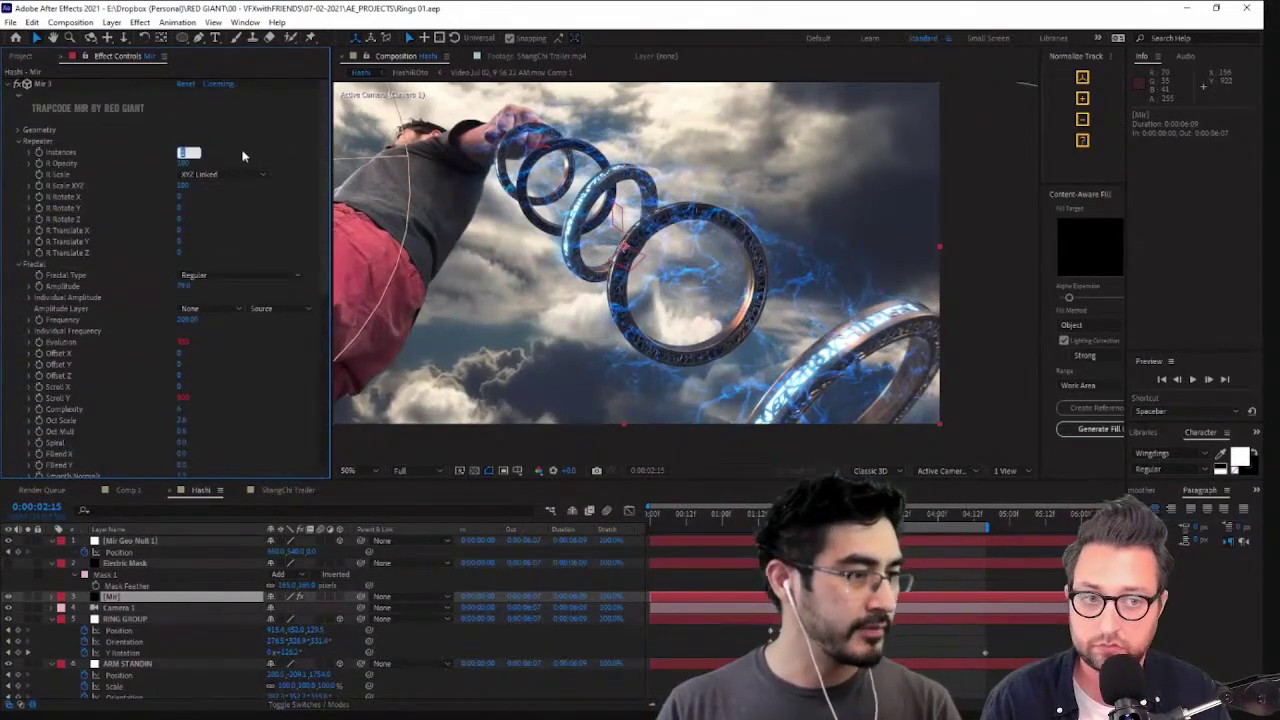
{"action": "key", "text": "Return"}
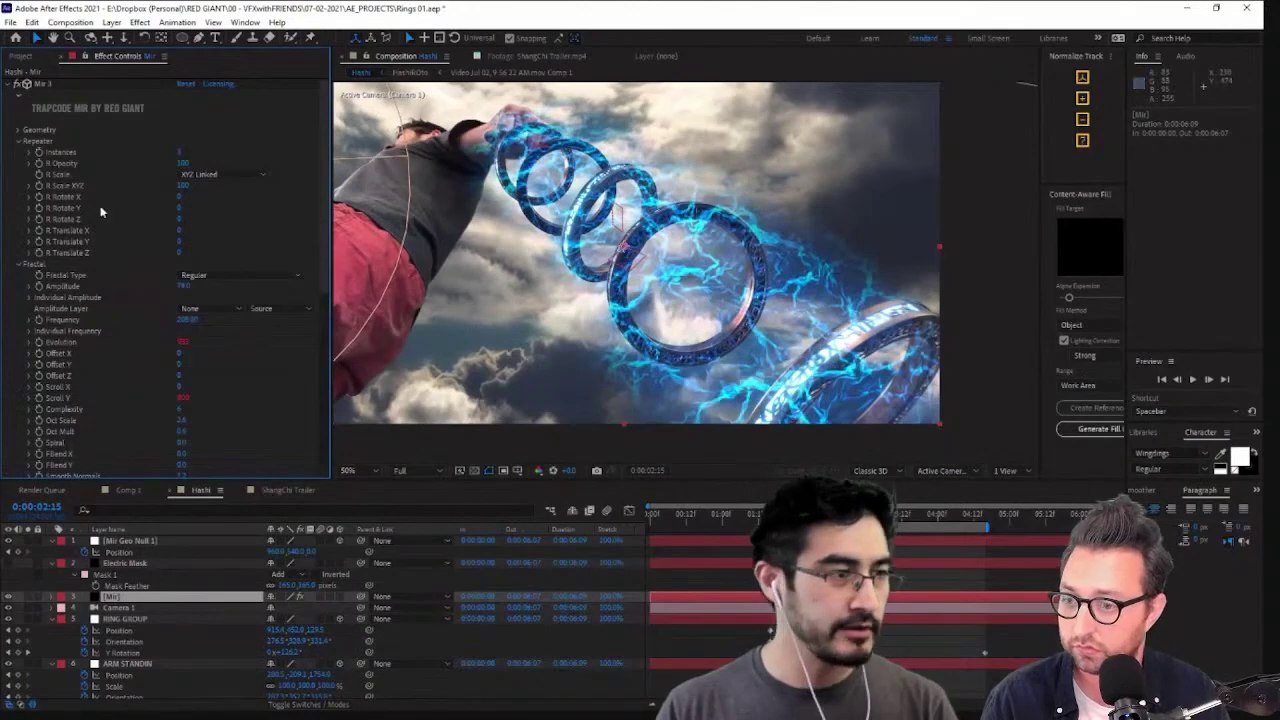
Set the Repeater's R Scale to XYZ Individual and offset its copies with R Translate Z at about -200
{"action": "left_click", "coordinate": [211, 178]}
{"action": "left_click", "coordinate": [205, 200]}
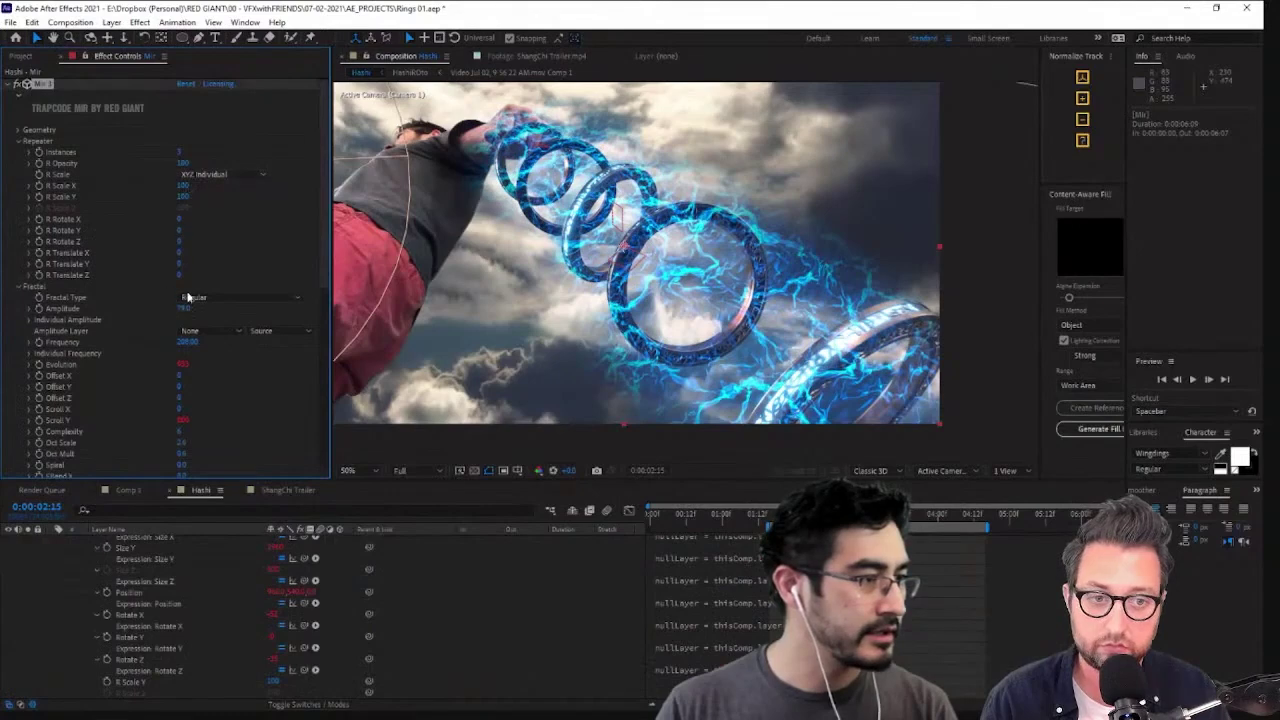
{"action": "left_click_drag", "start_coordinate": [199, 273], "coordinate": [60, 266]}
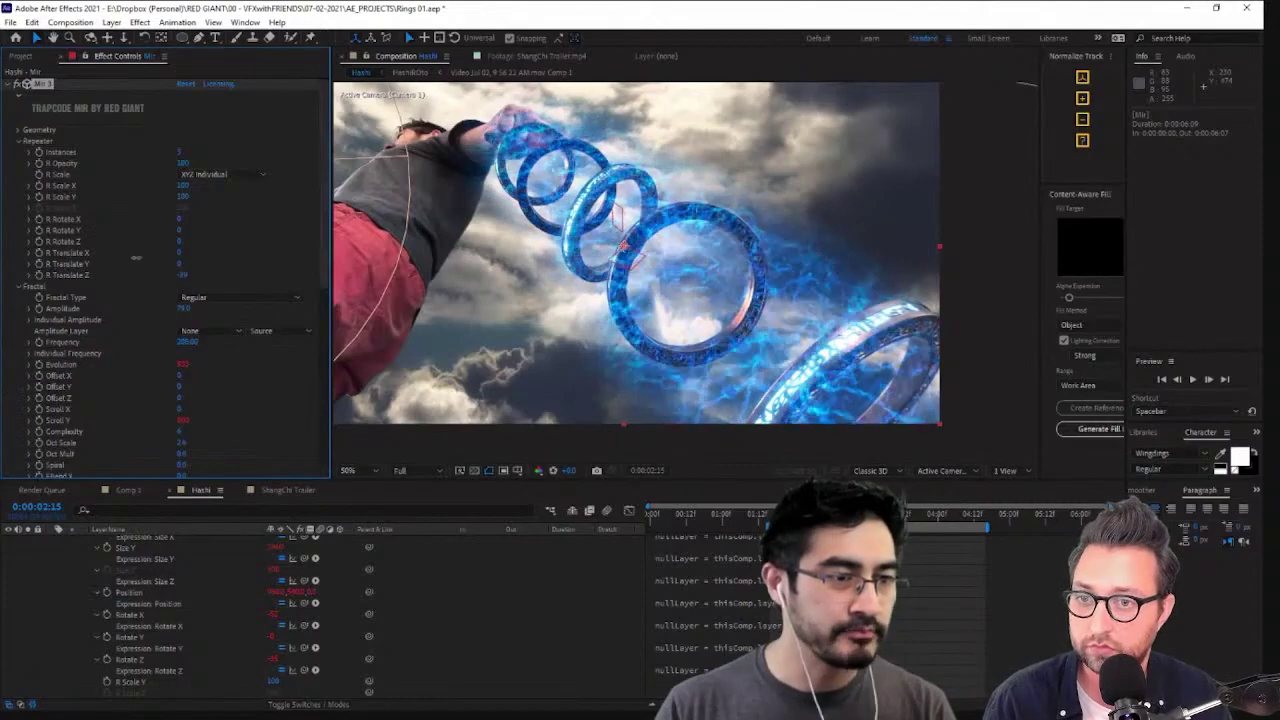
{"action": "left_click_drag", "start_coordinate": [179, 256], "coordinate": [432, 254]}
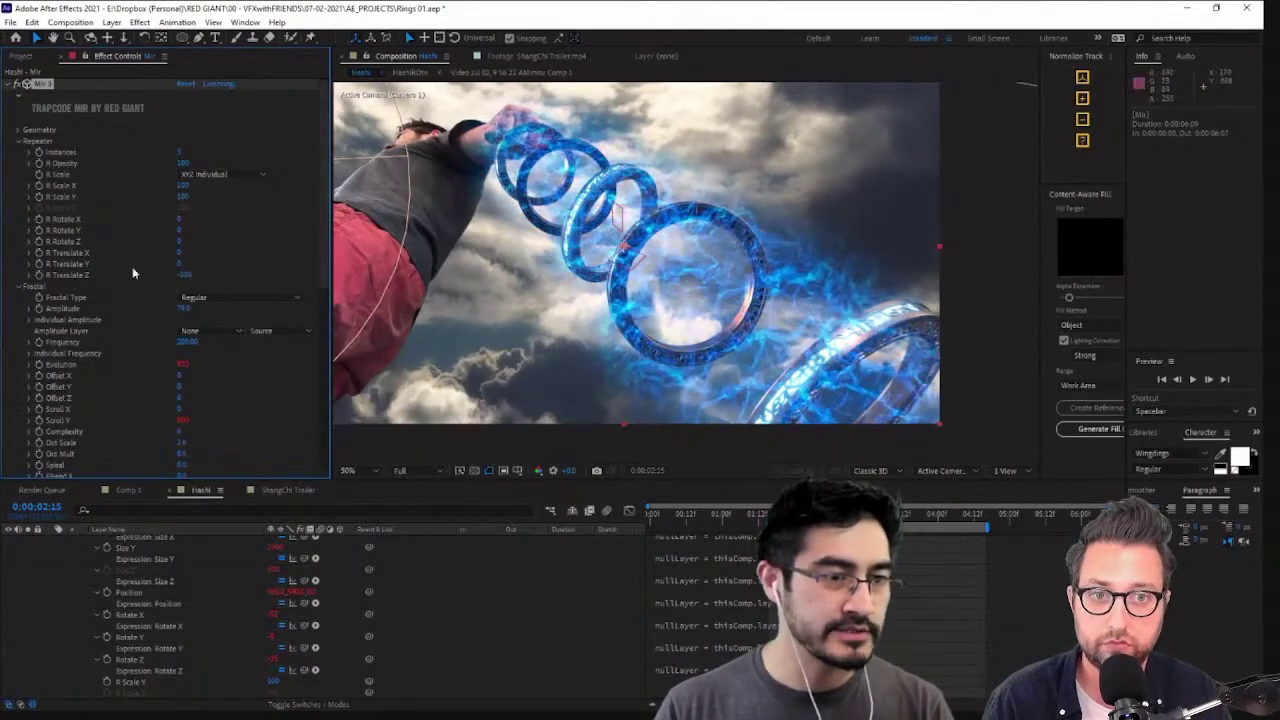
Keyframe the Y Rotation of Mir Geo Null 1 and change its angle to turn the electricity around the rings
{"action": "scroll", "coordinate": [182, 571], "scroll_direction": "up", "scroll_amount": 5}
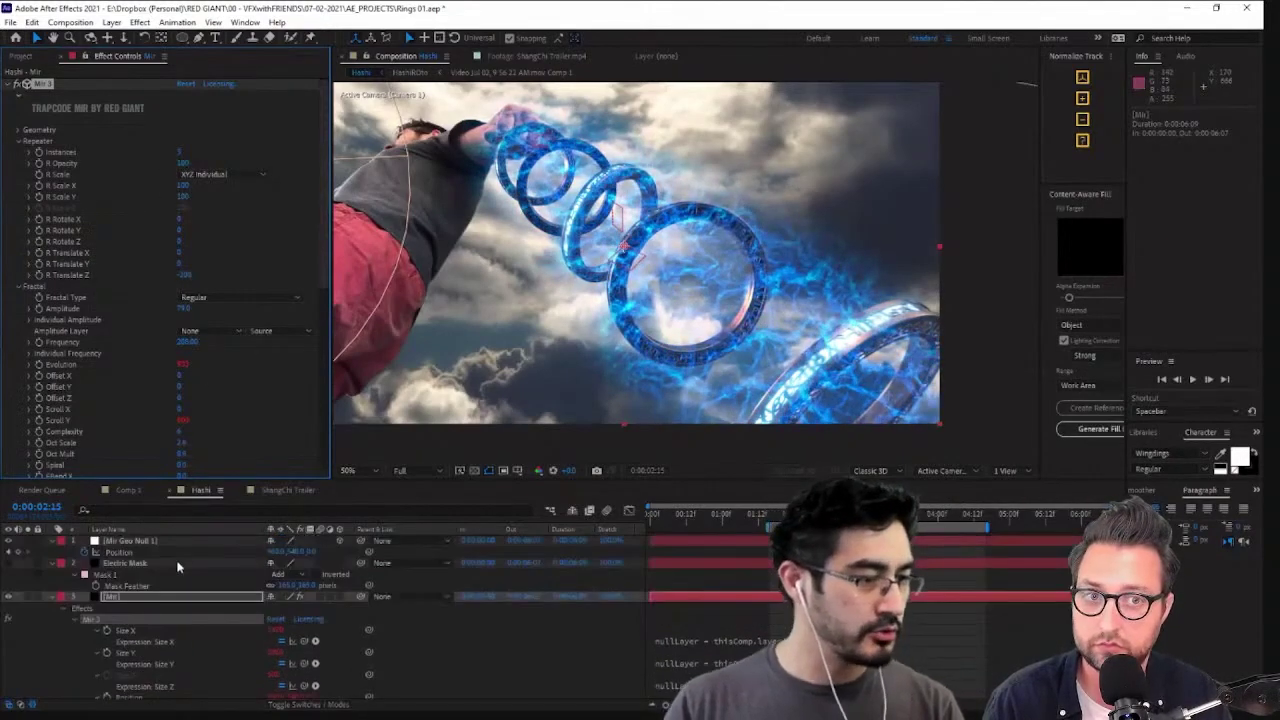
{"action": "left_click", "coordinate": [145, 542]}
{"action": "key", "text": "r"}
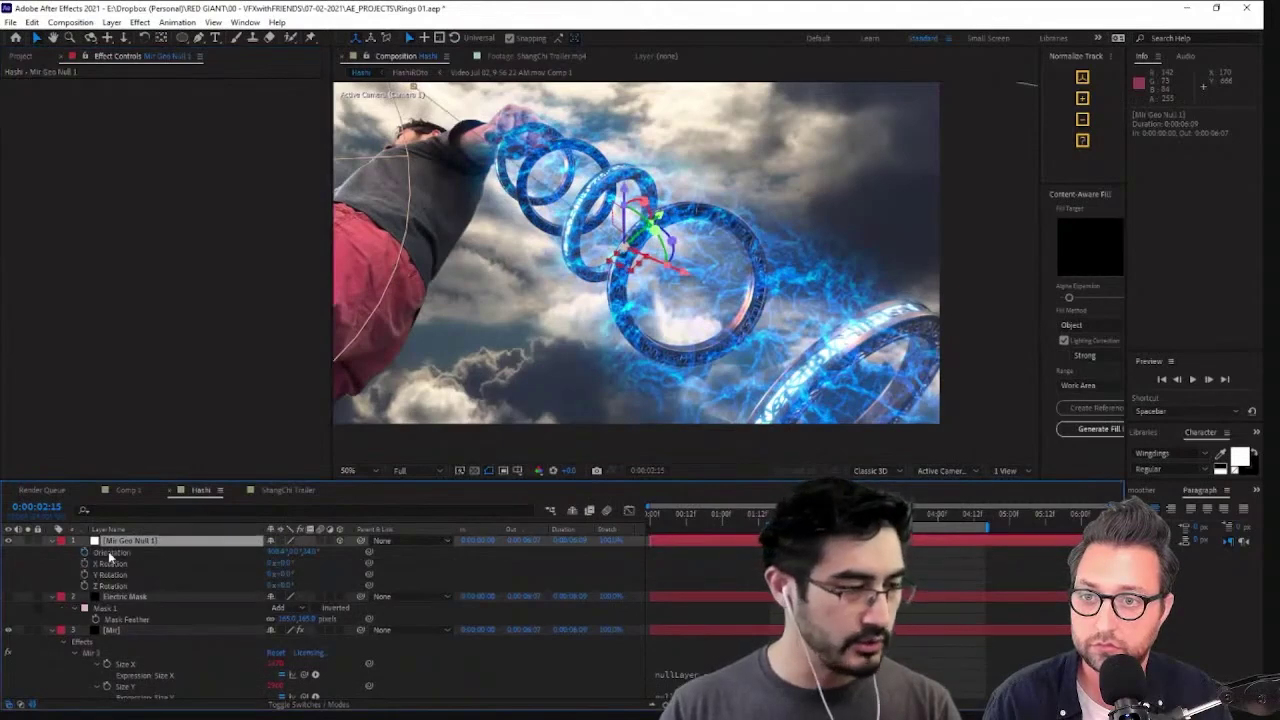
{"action": "key", "text": "r"}
{"action": "key", "text": "r"}
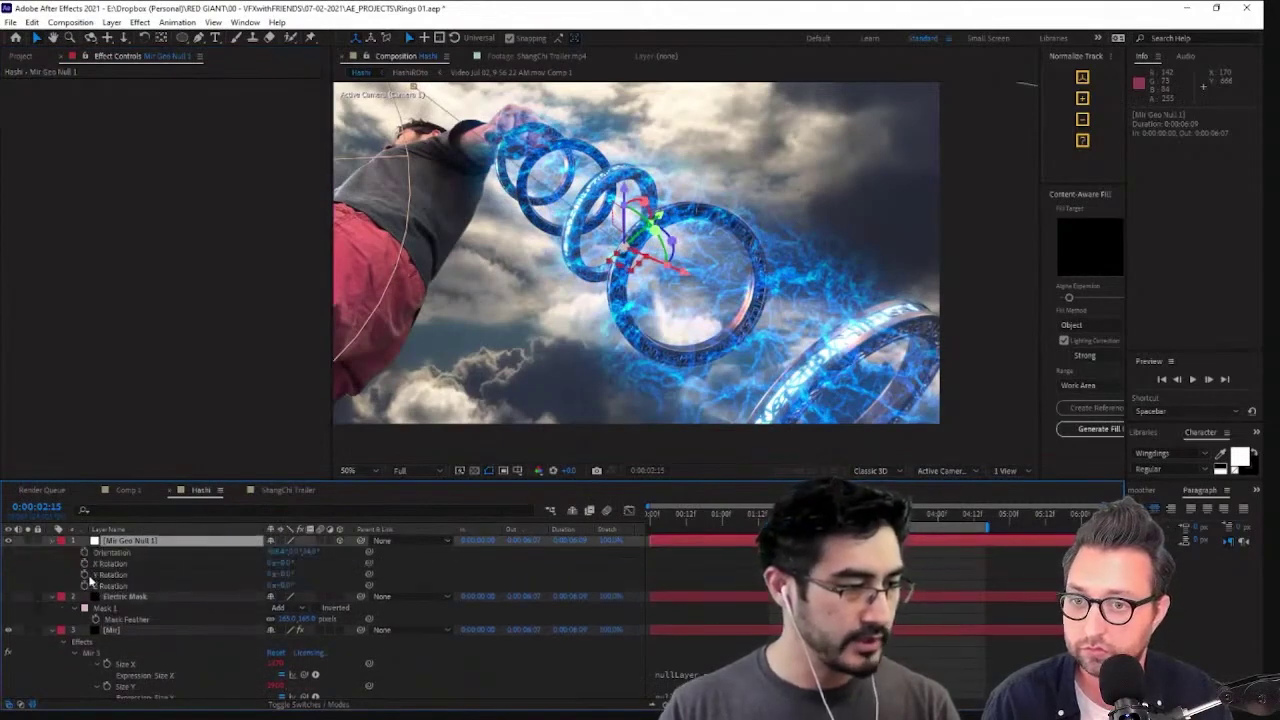
{"action": "left_click", "coordinate": [86, 576]}
{"action": "left_click_drag", "start_coordinate": [839, 575], "coordinate": [800, 575]}
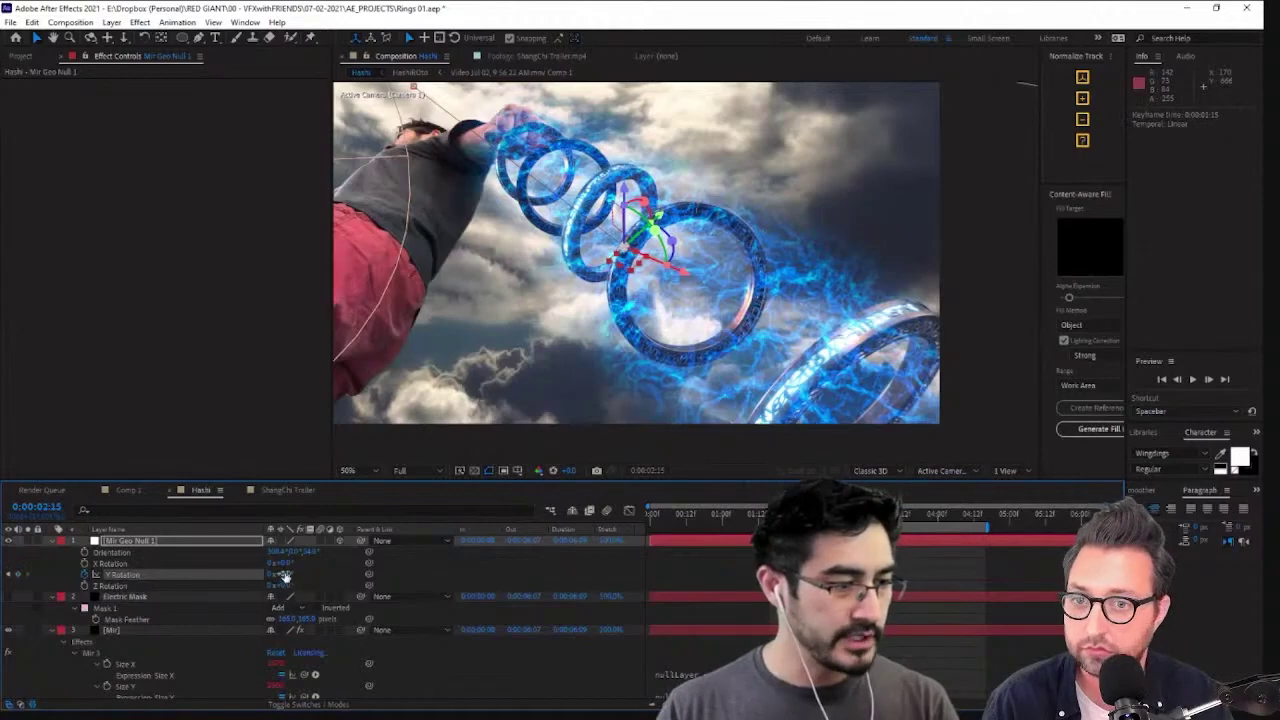
{"action": "mouse_move", "coordinate": [282, 572]}
{"action": "left_mouse_down"}
{"action": "mouse_move", "coordinate": [308, 572]}
{"action": "mouse_move", "coordinate": [272, 585]}
{"action": "mouse_move", "coordinate": [286, 584]}
{"action": "left_mouse_up"}
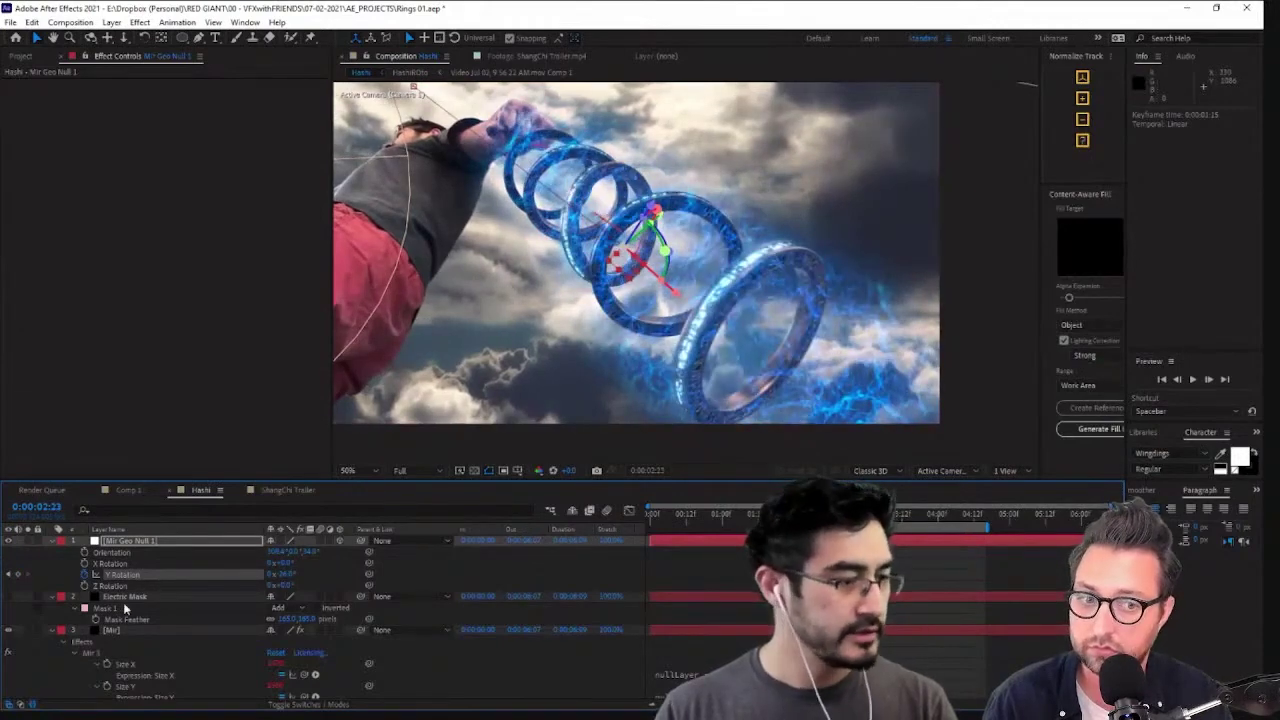
Raise the Fractal Amplitude of the Mir layer to 110
{"action": "left_click", "coordinate": [122, 598]}
{"action": "left_click", "coordinate": [57, 549]}
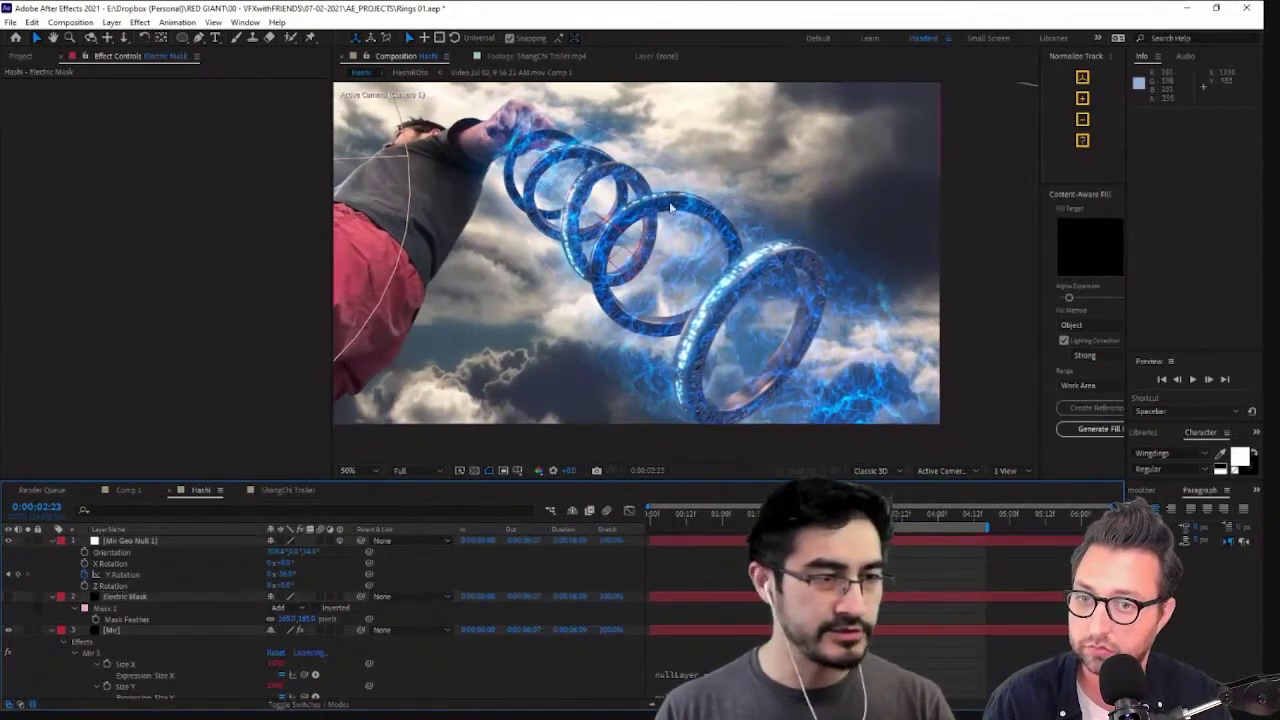
{"action": "left_click", "coordinate": [150, 630]}
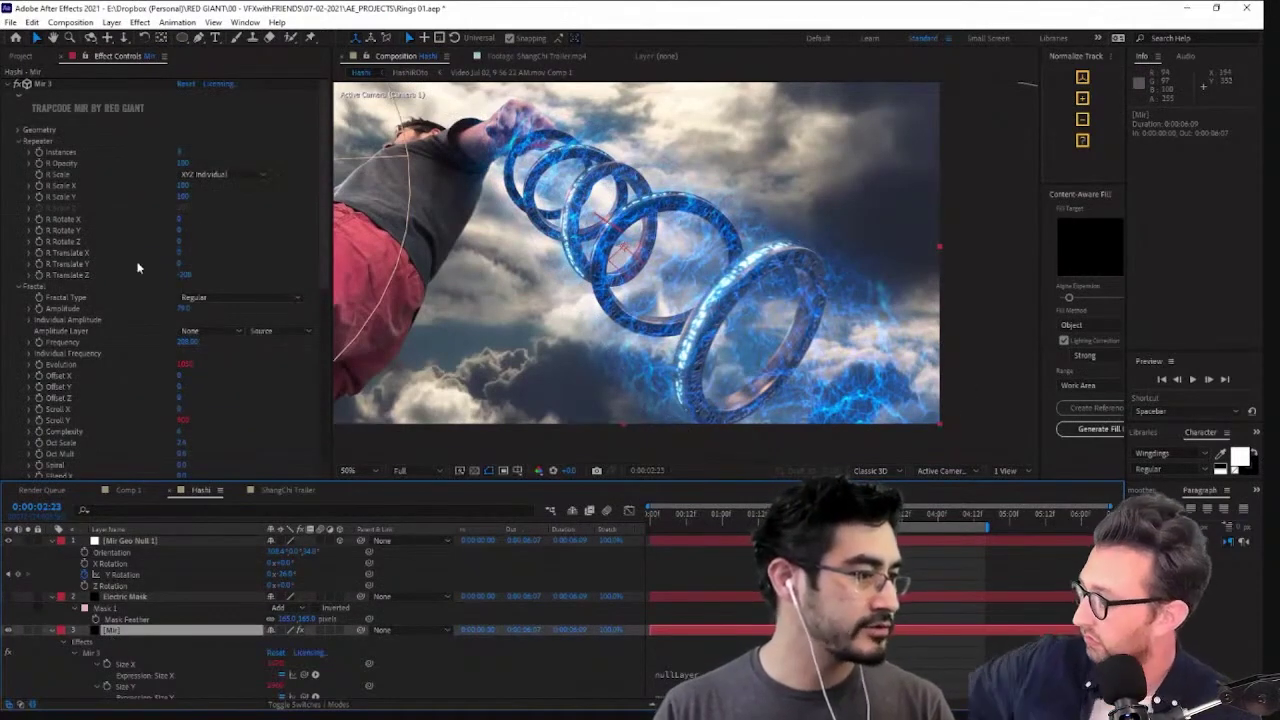
{"action": "left_click_drag", "start_coordinate": [182, 310], "coordinate": [213, 323]}
Undo a trial change to the fractal's Spiral and set FBend Y to 0.1
{"action": "scroll", "coordinate": [200, 436], "scroll_direction": "down", "scroll_amount": 3}
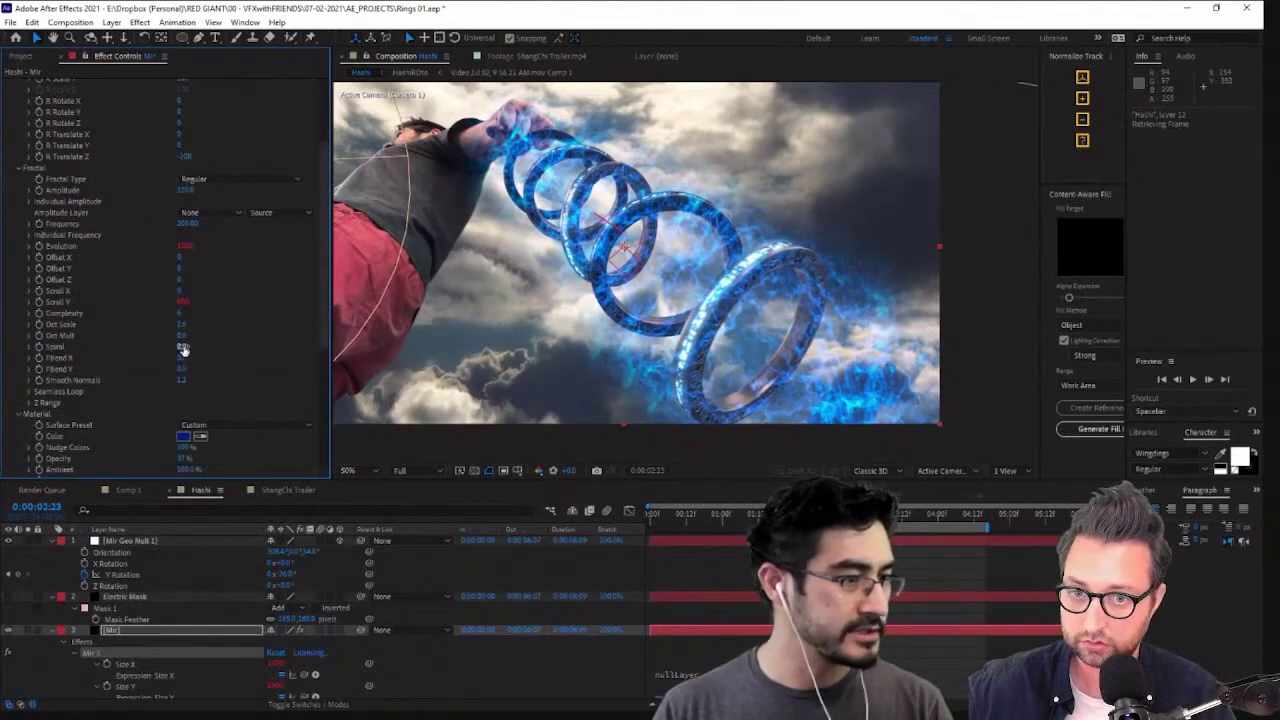
{"action": "left_click_drag", "start_coordinate": [194, 346], "coordinate": [198, 346]}
{"action": "key", "text": "ctrl+z"}
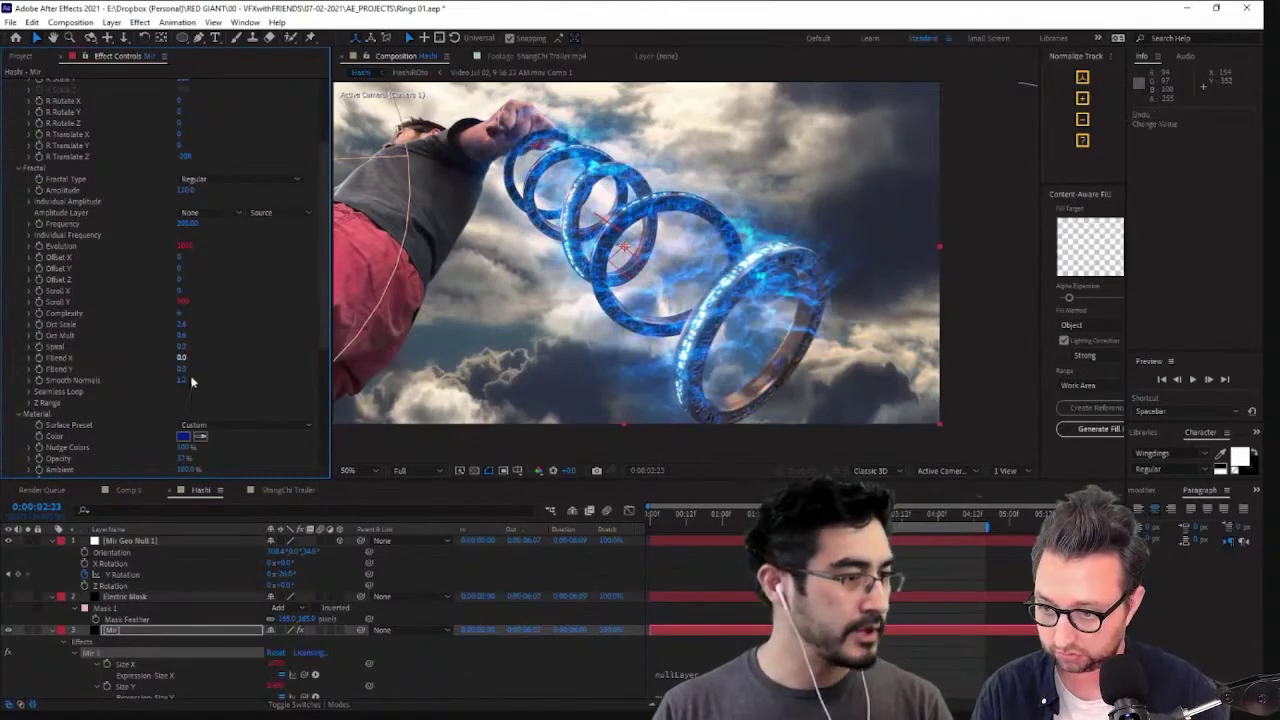
{"action": "left_click", "coordinate": [183, 370]}
{"action": "left_click_drag", "start_coordinate": [191, 371], "coordinate": [194, 372]}
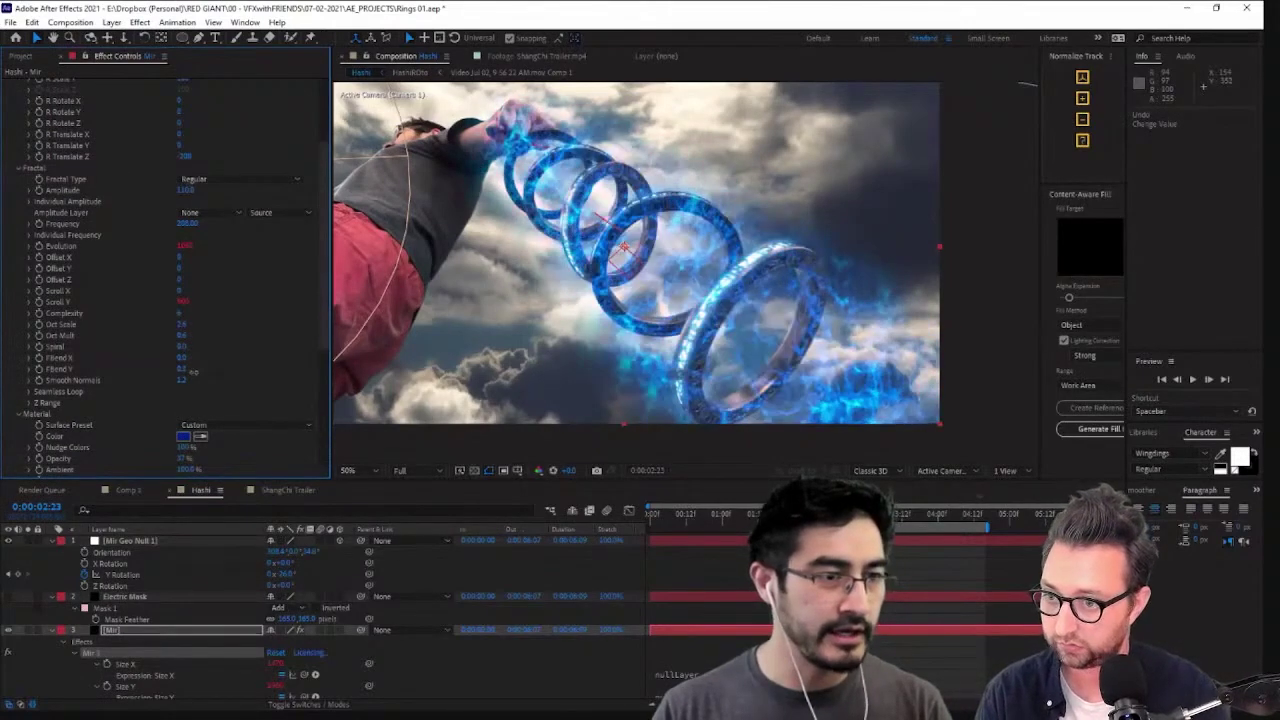
Set the Blend mode in Mir's Shader settings to Normal
{"action": "scroll", "coordinate": [214, 412], "scroll_direction": "down", "scroll_amount": 6}
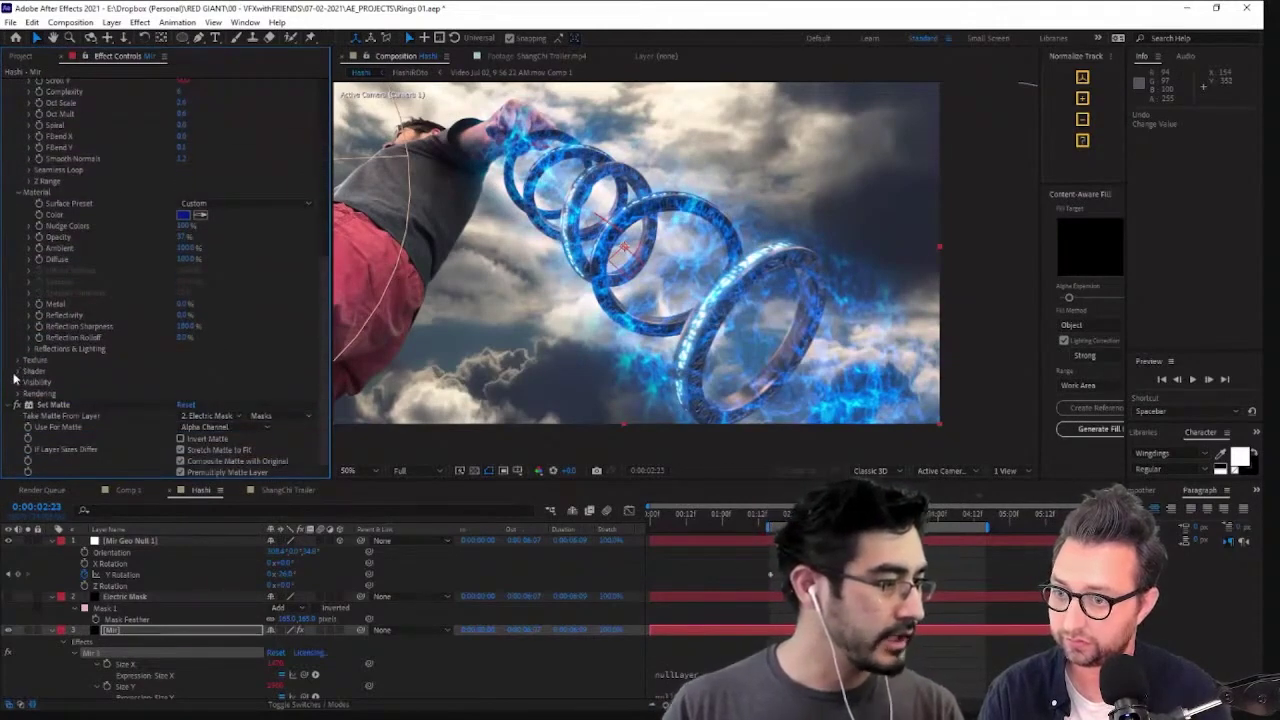
{"action": "left_click", "coordinate": [16, 371]}
{"action": "scroll", "coordinate": [18, 392], "scroll_direction": "down", "scroll_amount": 2}
{"action": "scroll", "coordinate": [209, 320], "scroll_direction": "down", "scroll_amount": 2}
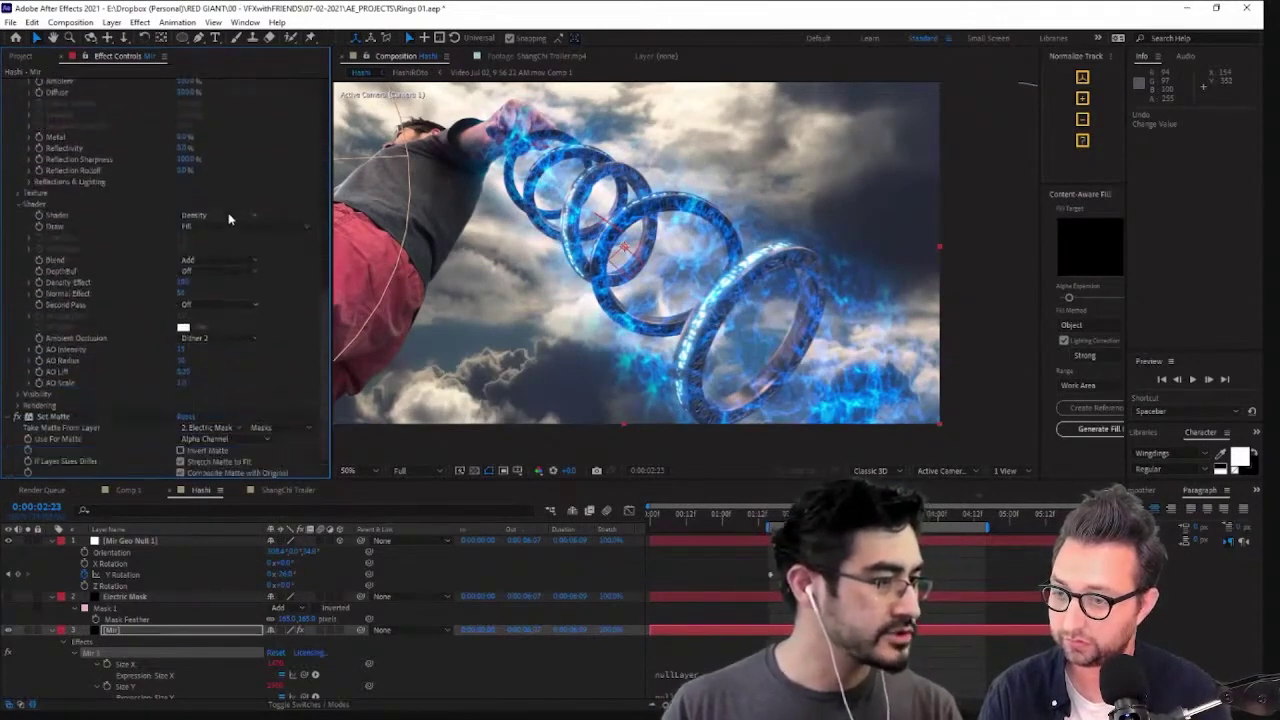
{"action": "left_click", "coordinate": [224, 267]}
{"action": "left_click", "coordinate": [222, 289]}
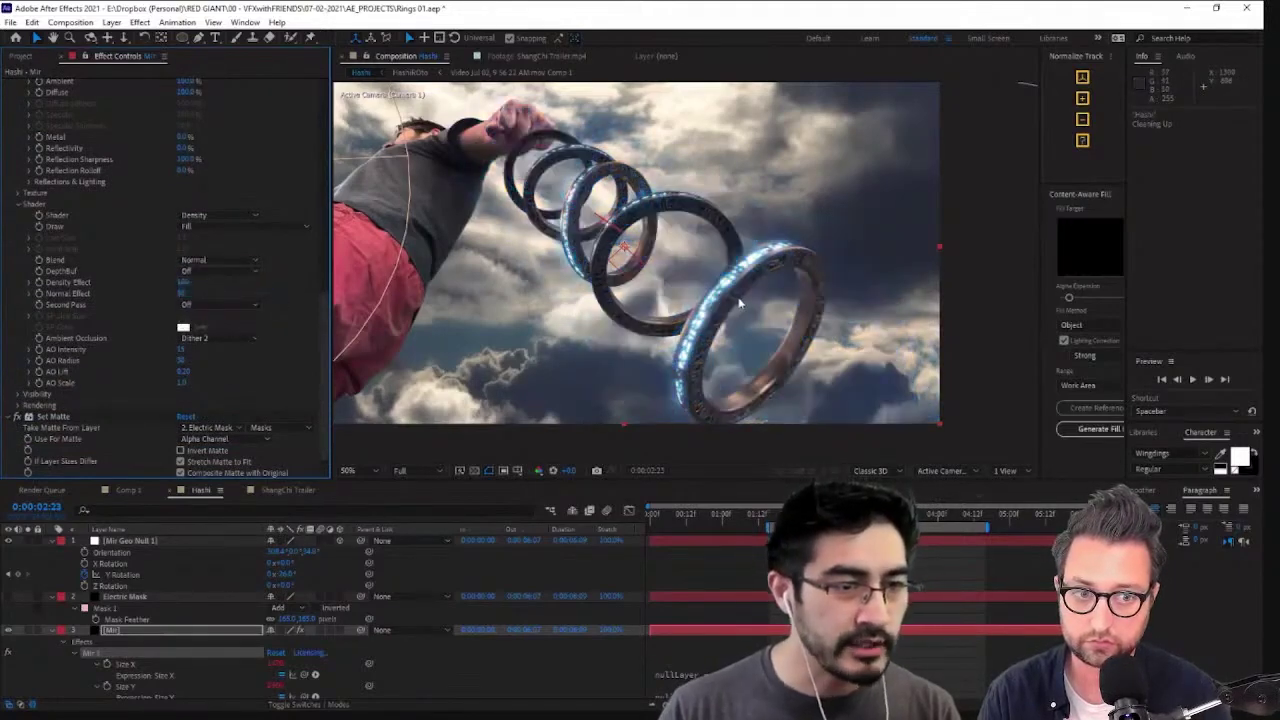
Raise the Opacity in Mir's Material settings to 99% so the electricity around the rings becomes denser
{"action": "key", "text": "period"}
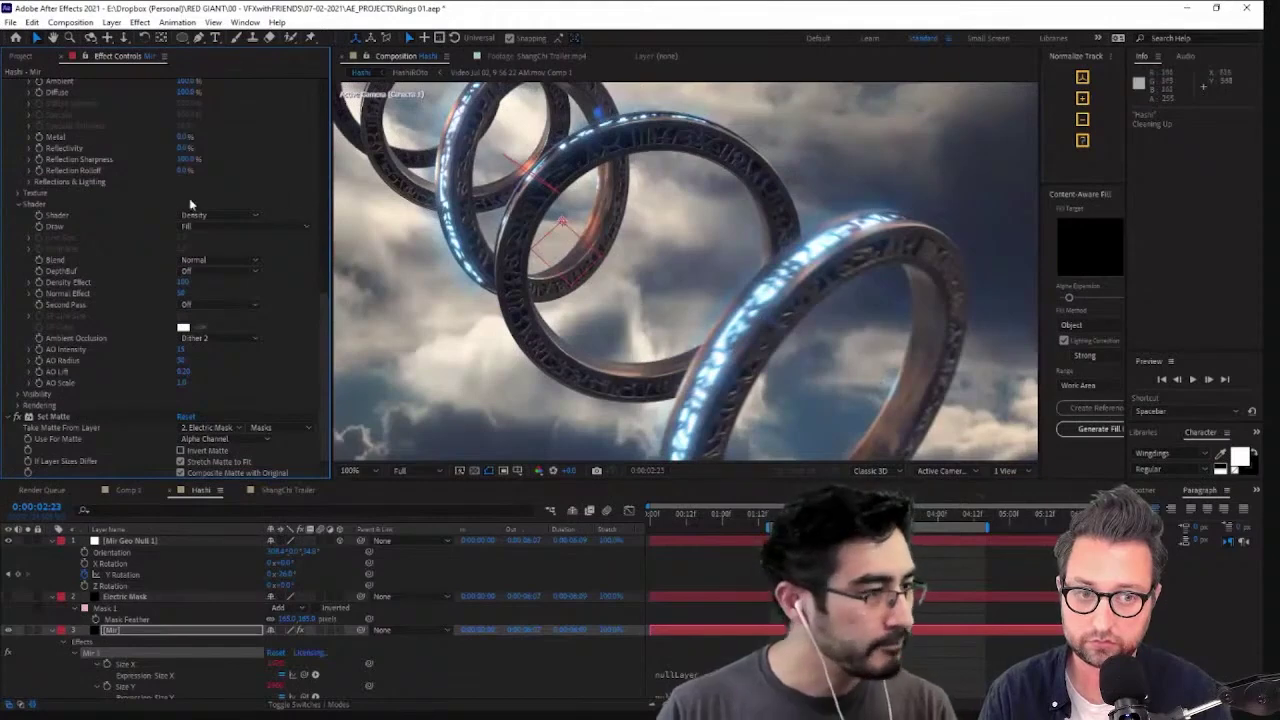
{"action": "scroll", "coordinate": [170, 202], "scroll_direction": "up", "scroll_amount": 3}
{"action": "scroll", "coordinate": [200, 236], "scroll_direction": "up", "scroll_amount": 1}
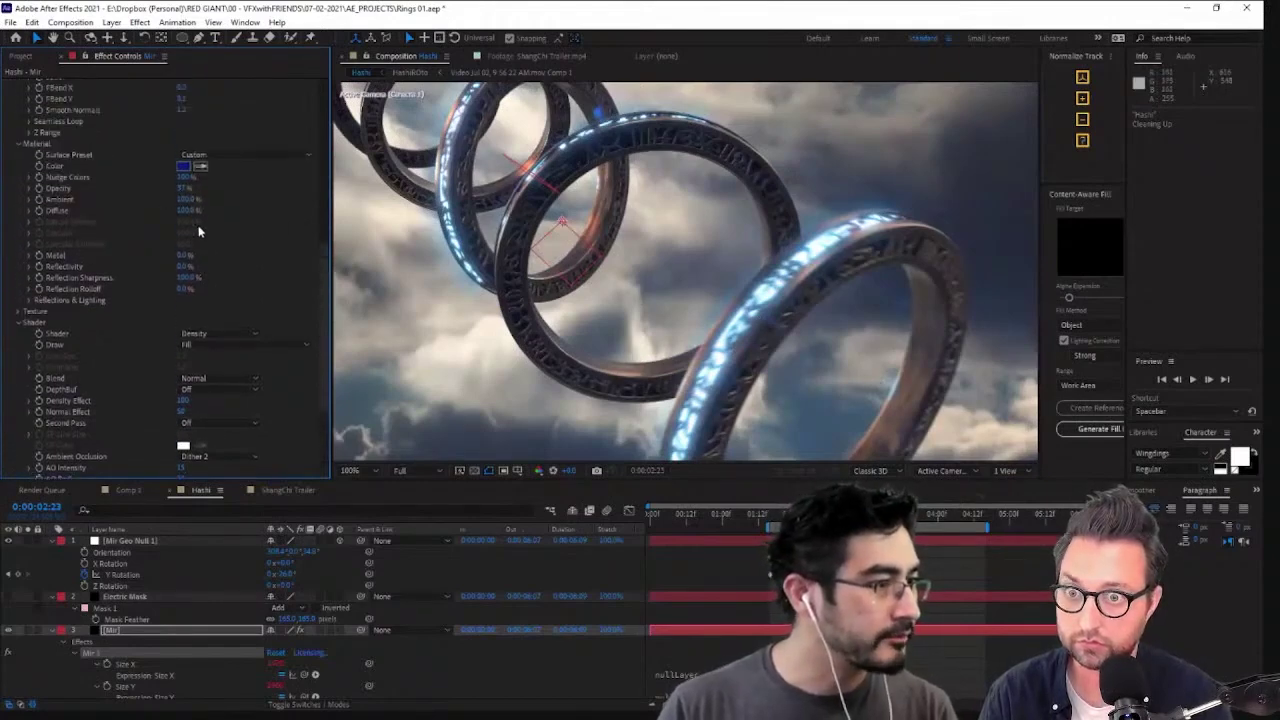
{"action": "scroll", "coordinate": [200, 262], "scroll_direction": "up", "scroll_amount": 6}
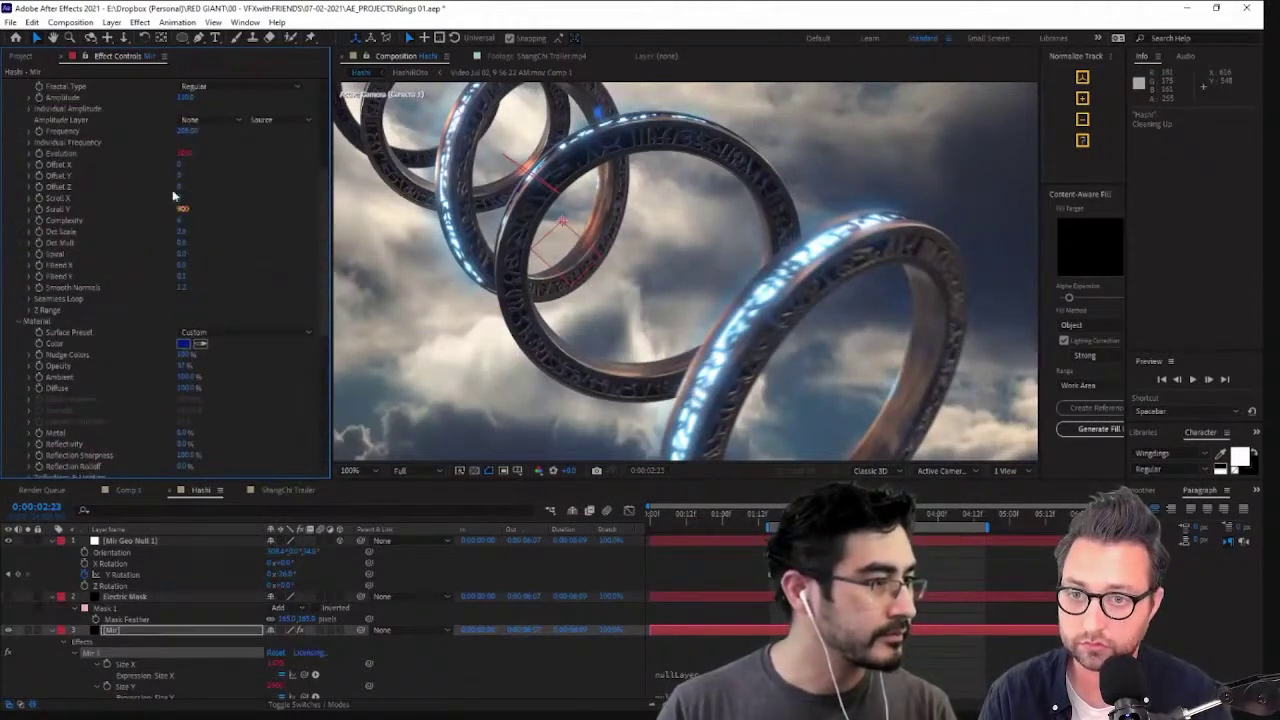
{"action": "scroll", "coordinate": [173, 197], "scroll_direction": "up", "scroll_amount": 6}
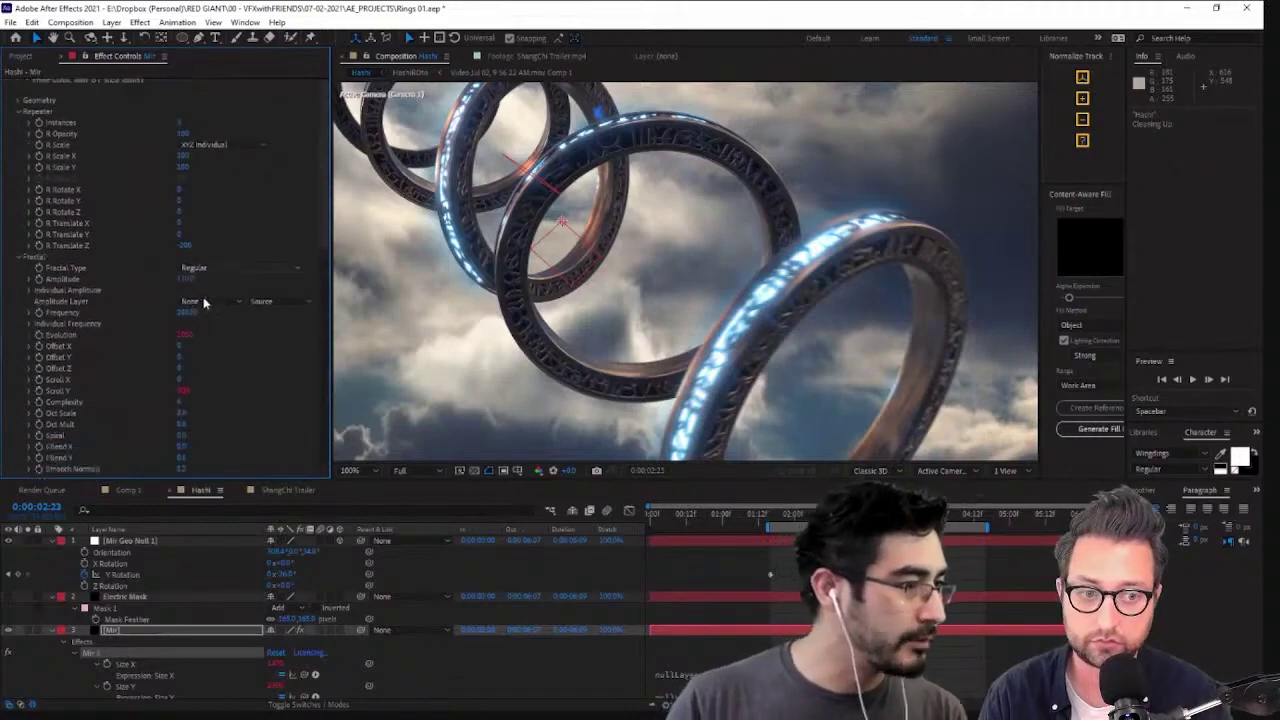
{"action": "scroll", "coordinate": [205, 302], "scroll_direction": "down", "scroll_amount": 15}
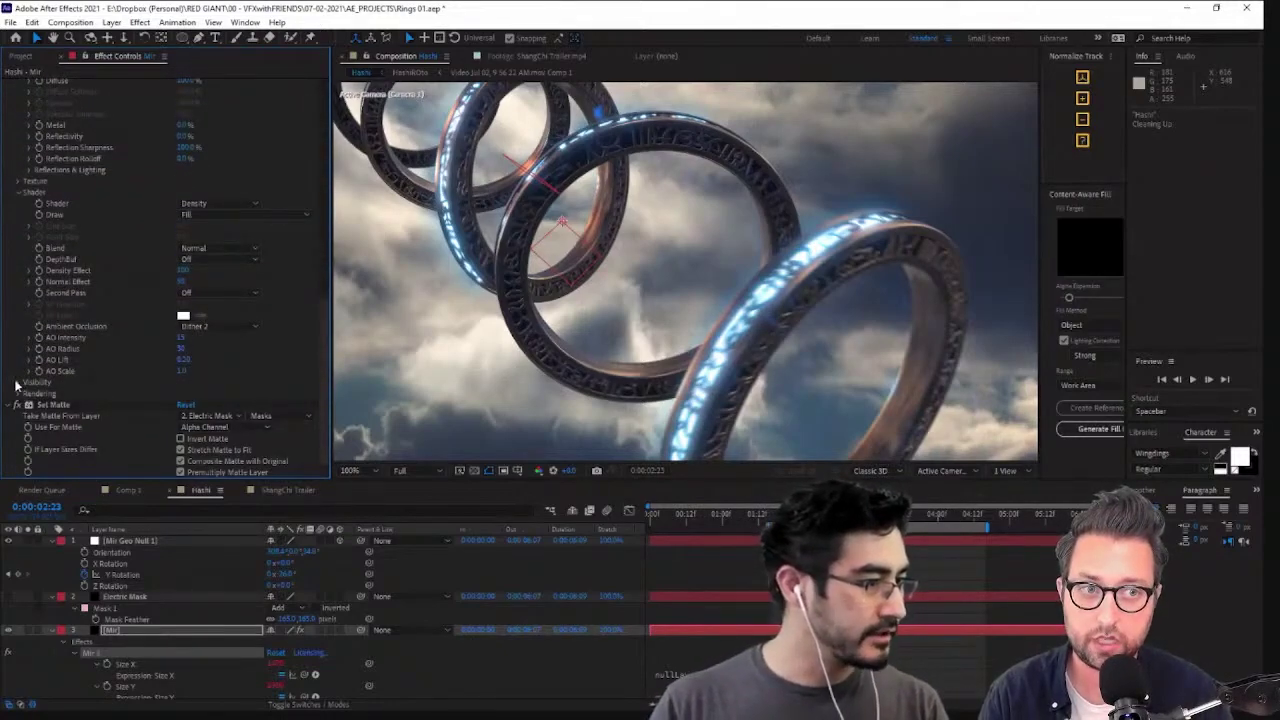
{"action": "left_click", "coordinate": [17, 182]}
{"action": "scroll", "coordinate": [170, 262], "scroll_direction": "up", "scroll_amount": 2}
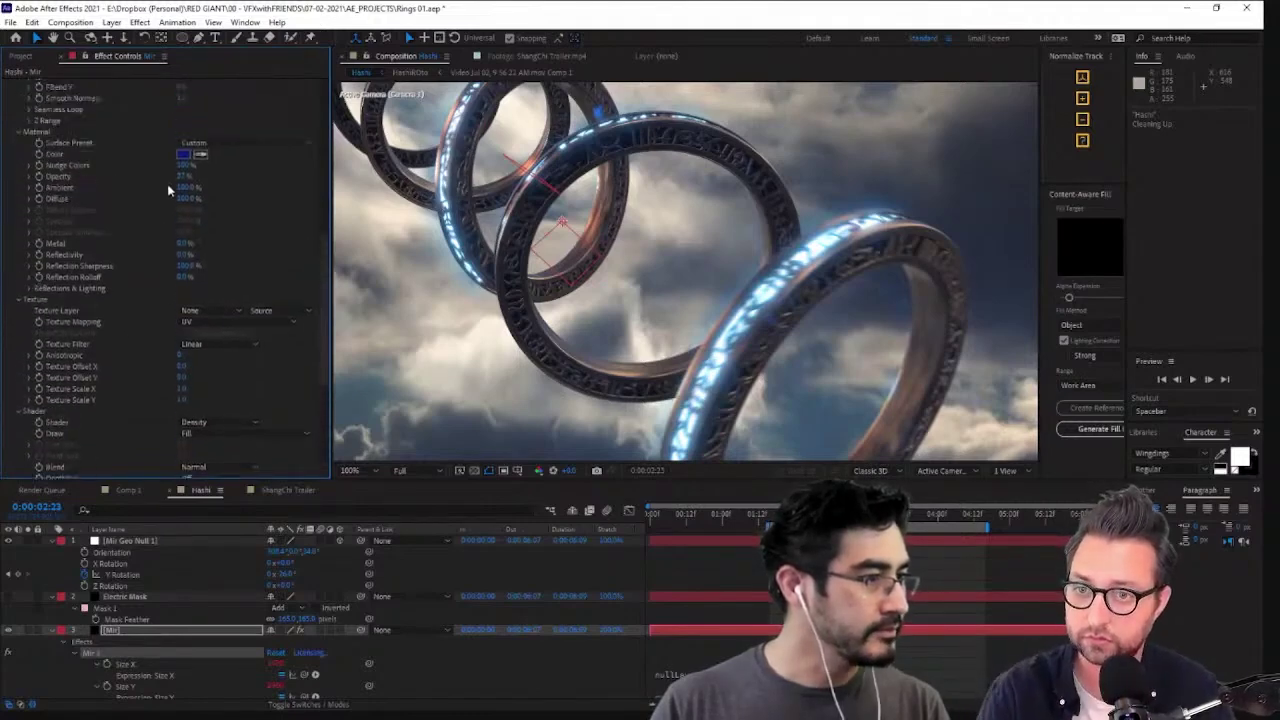
{"action": "scroll", "coordinate": [180, 200], "scroll_direction": "up", "scroll_amount": 2}
{"action": "left_click_drag", "start_coordinate": [194, 175], "coordinate": [260, 185]}
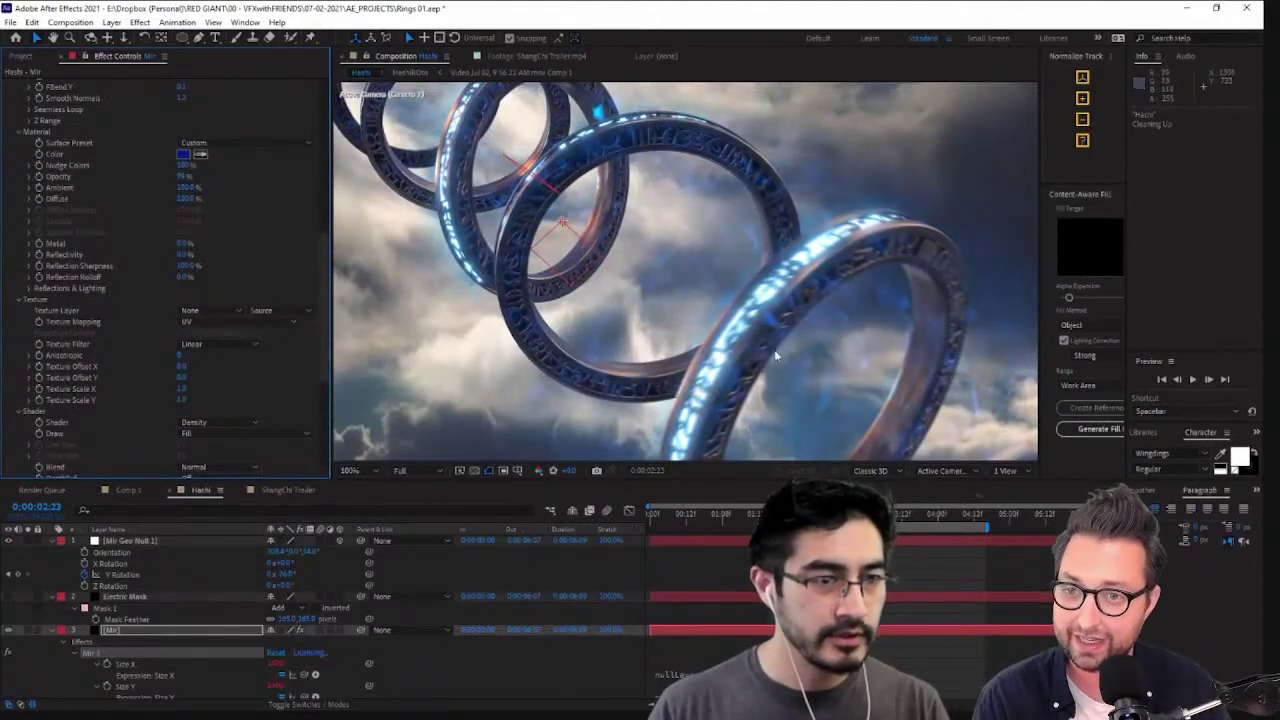
{"action": "scroll", "coordinate": [790, 347], "scroll_direction": "down", "scroll_amount": 2}
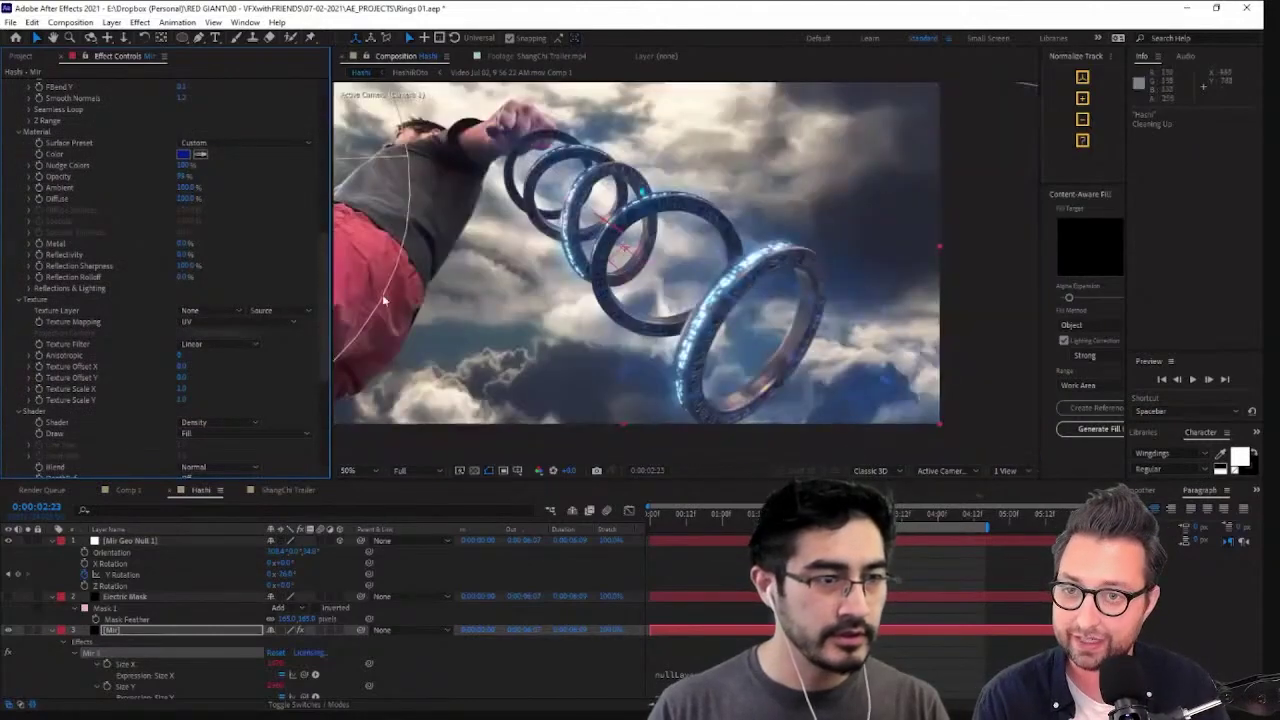
Try a lighter blue as the Color in Mir's Material settings
{"action": "left_click", "coordinate": [184, 154]}
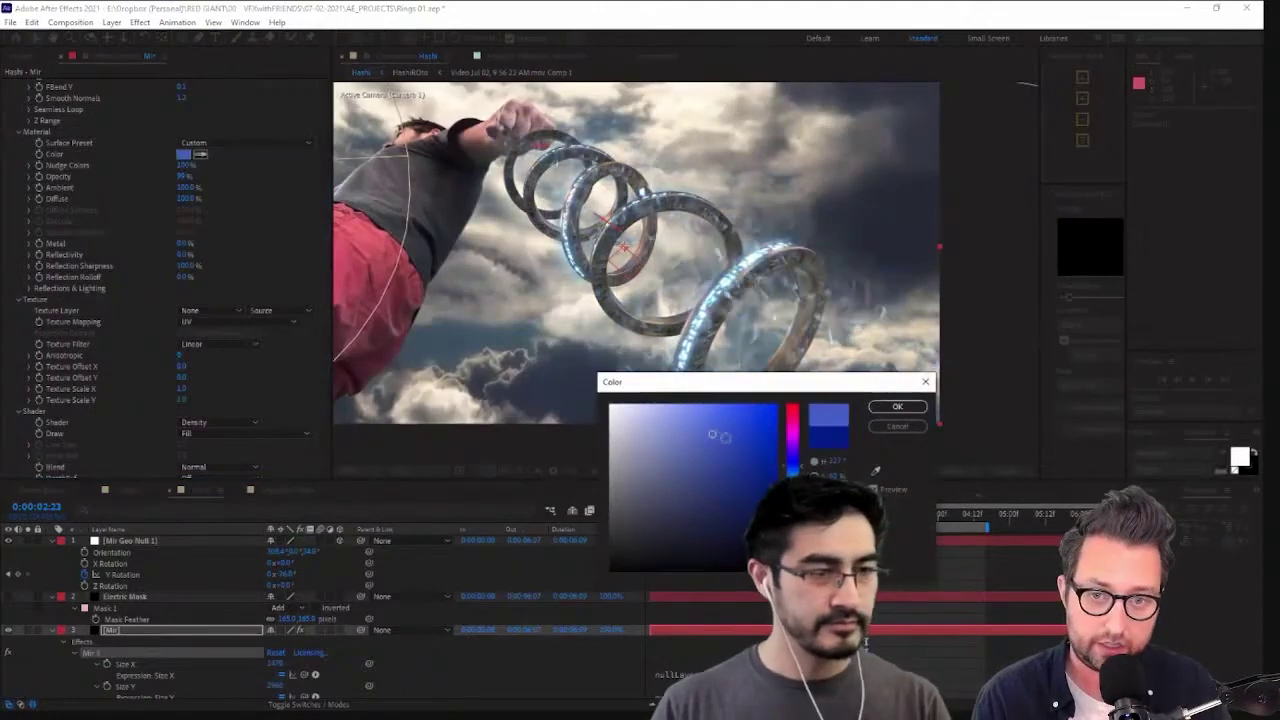
{"action": "left_click", "coordinate": [897, 426]}
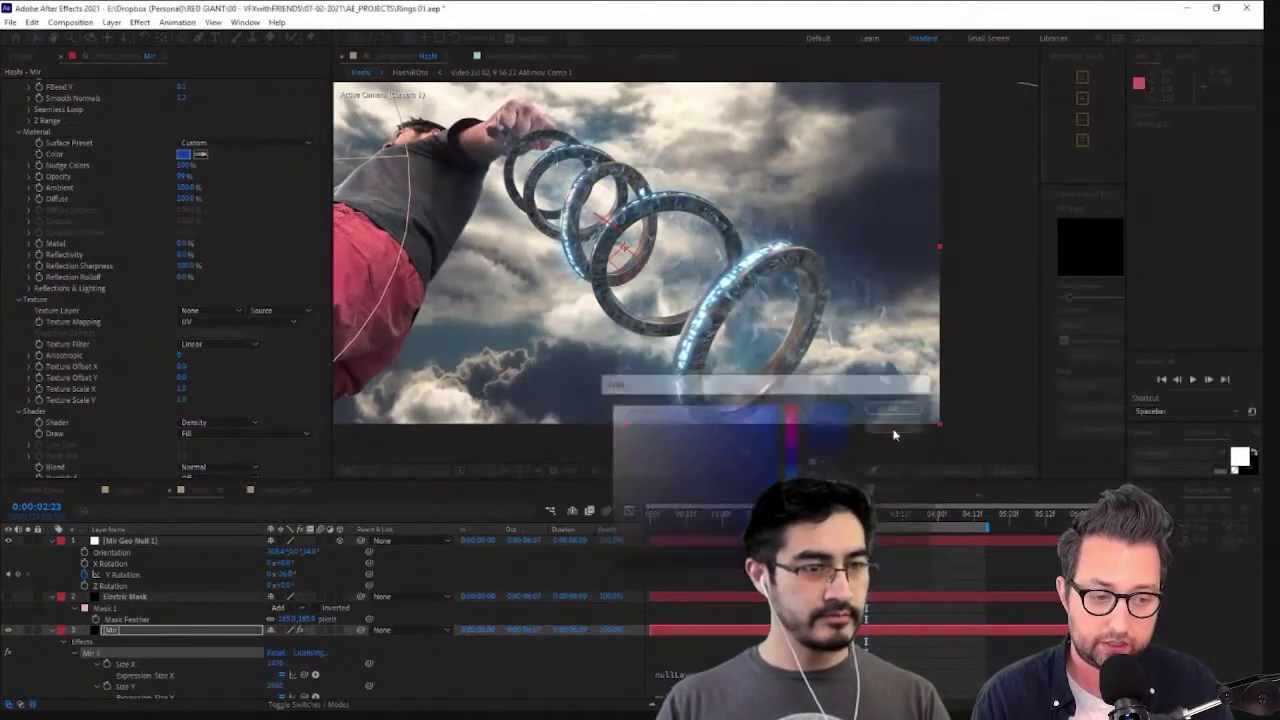
Change the Blend mode in Mir's Shader settings from Normal to another mode
{"action": "scroll", "coordinate": [205, 380], "scroll_direction": "down", "scroll_amount": 2}
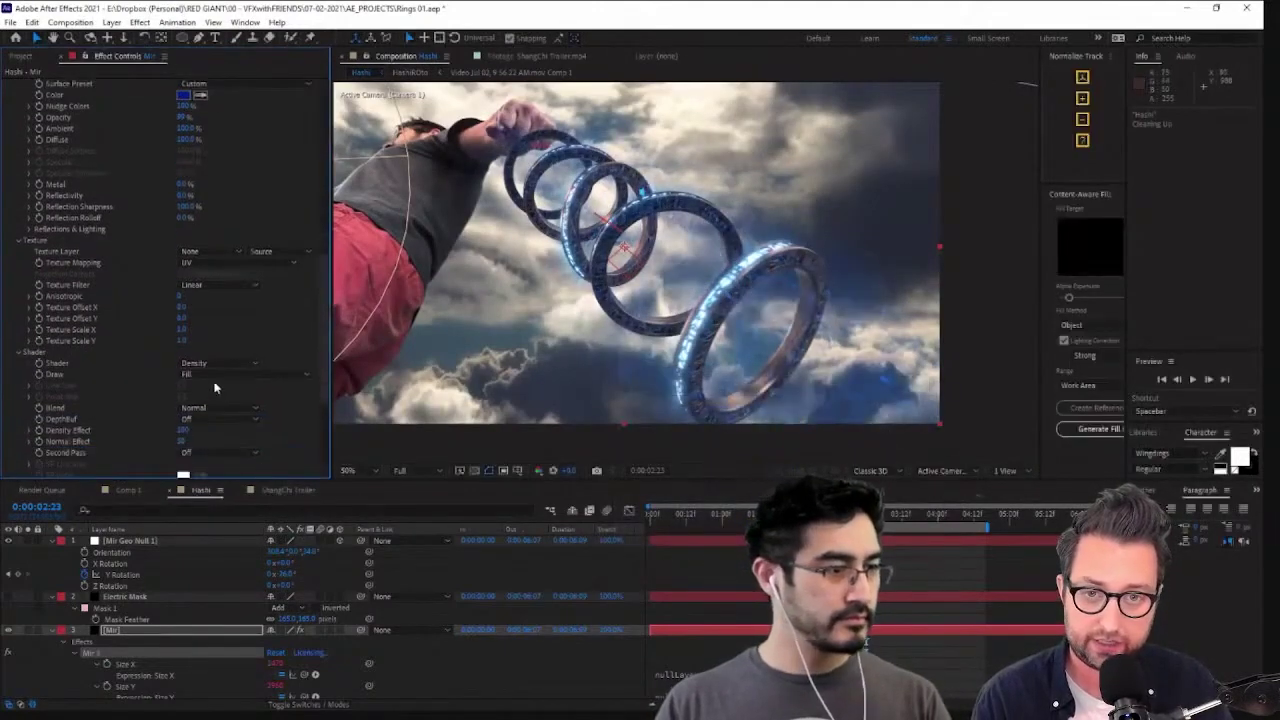
{"action": "left_click", "coordinate": [240, 374]}
{"action": "left_click", "coordinate": [240, 370]}
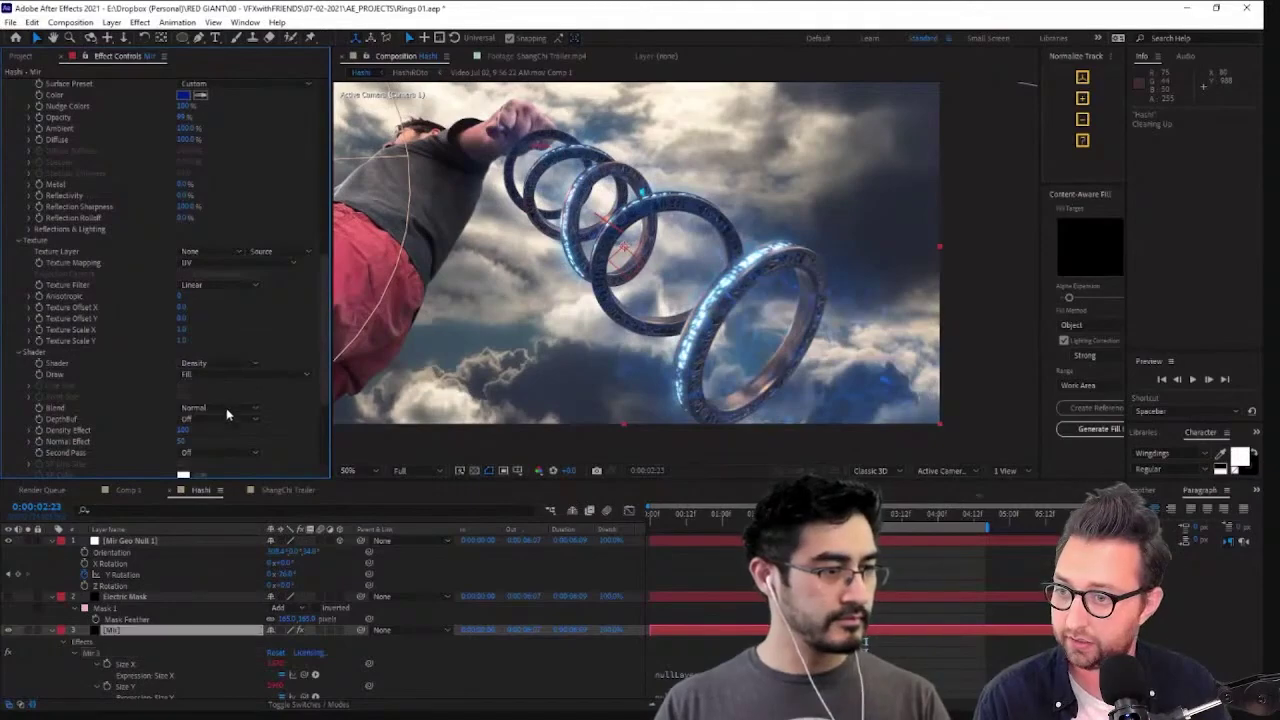
{"action": "left_click", "coordinate": [225, 409]}
{"action": "left_click", "coordinate": [238, 466]}
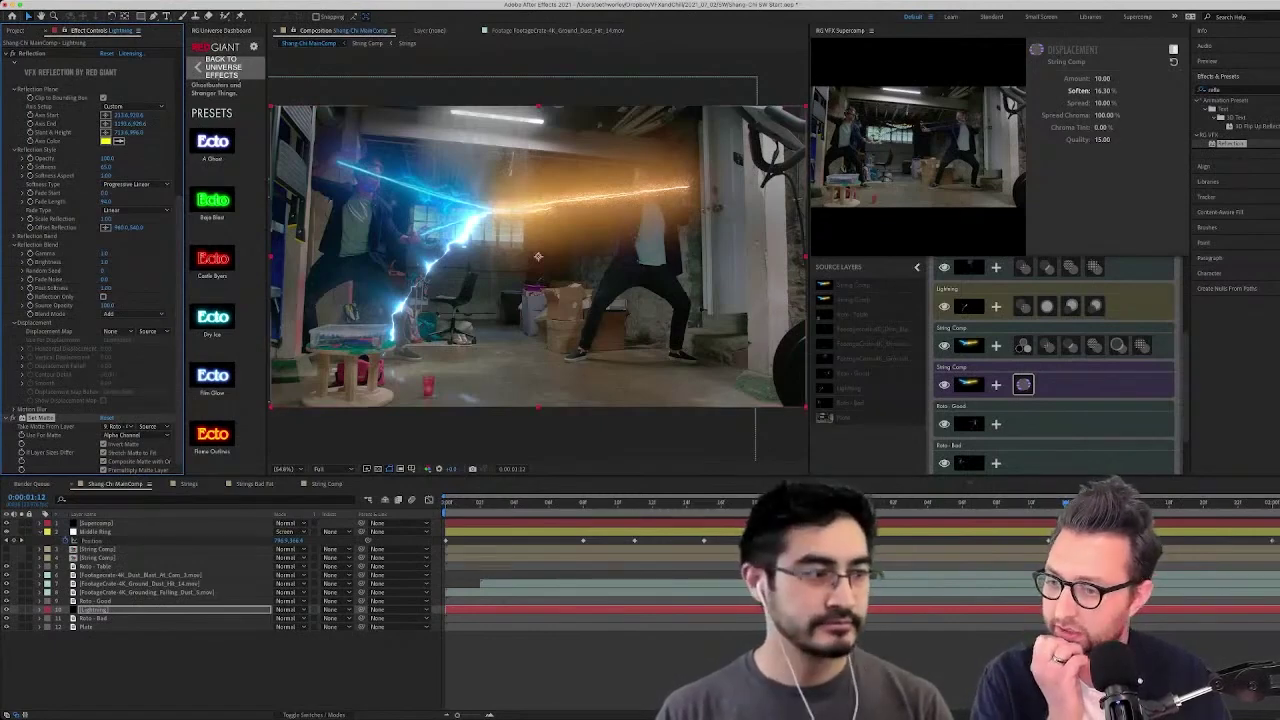
Open String Comp in the Shang-Chi project and increase the CC Vector Blur Amount and Scatter Amount on the Strings Bad layer
{"action": "double_click", "coordinate": [98, 558]}
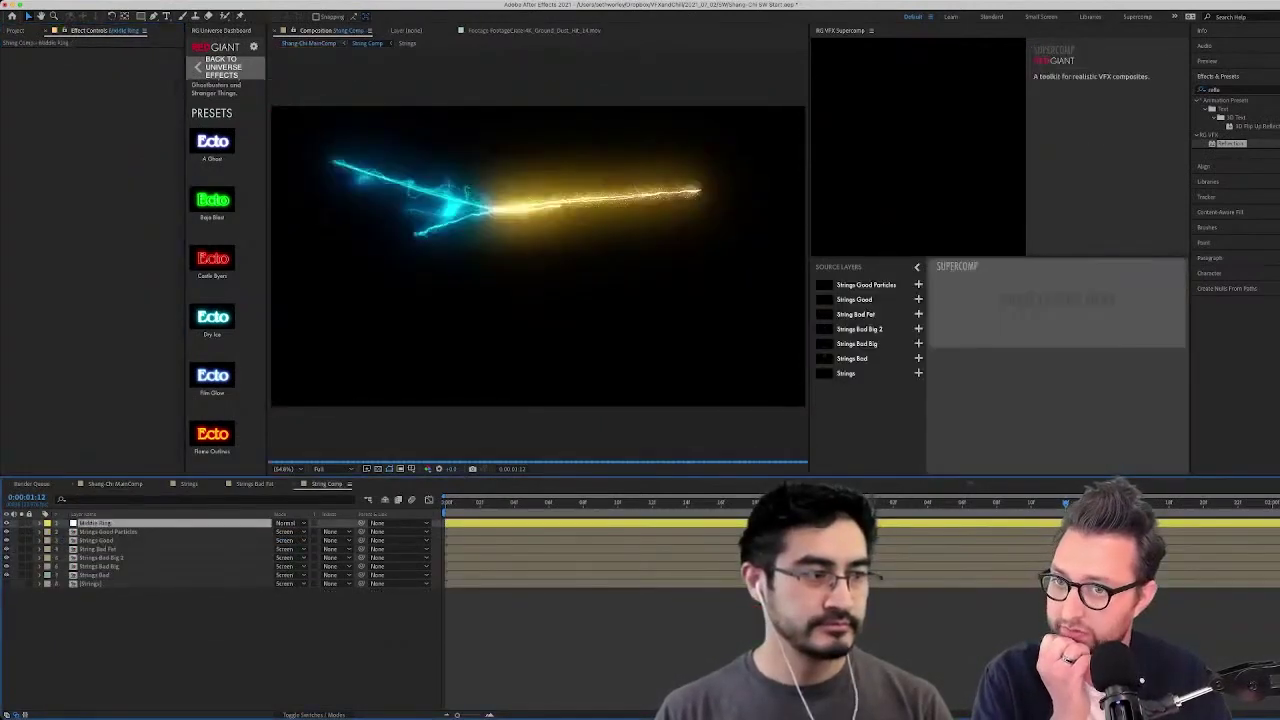
{"action": "left_click", "coordinate": [95, 575]}
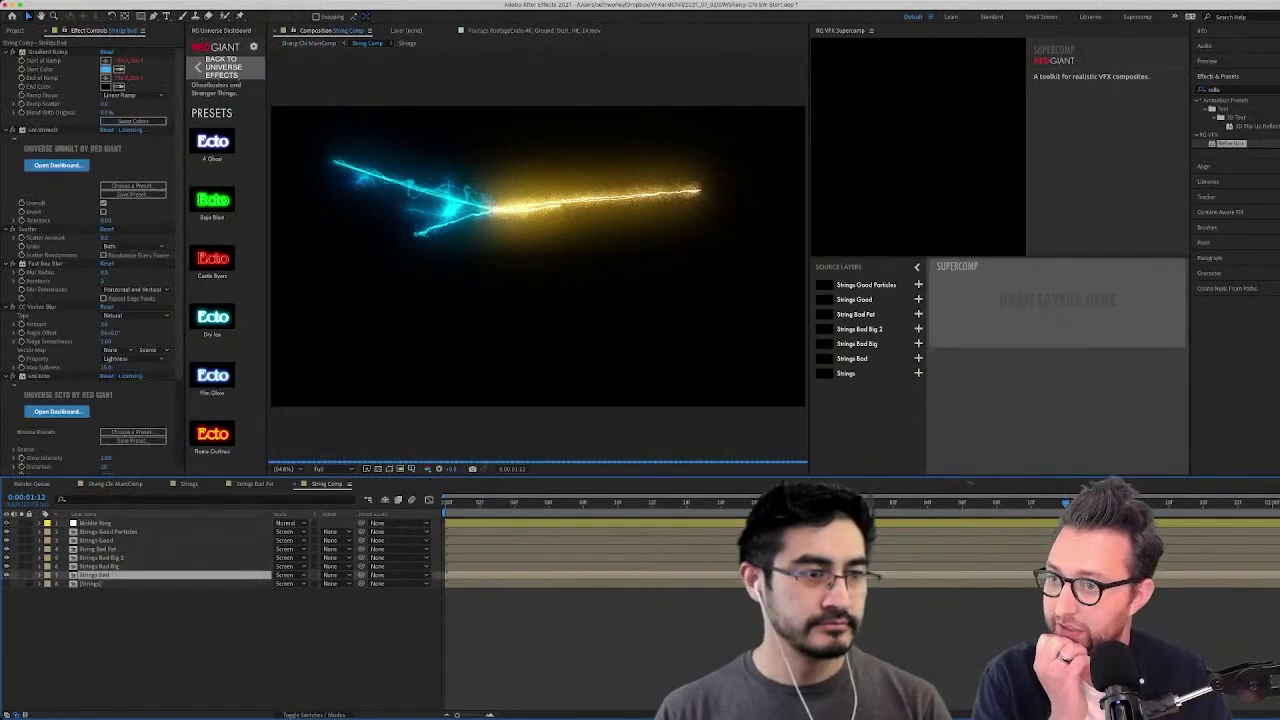
{"action": "scroll", "coordinate": [86, 260], "scroll_direction": "down", "scroll_amount": 5}
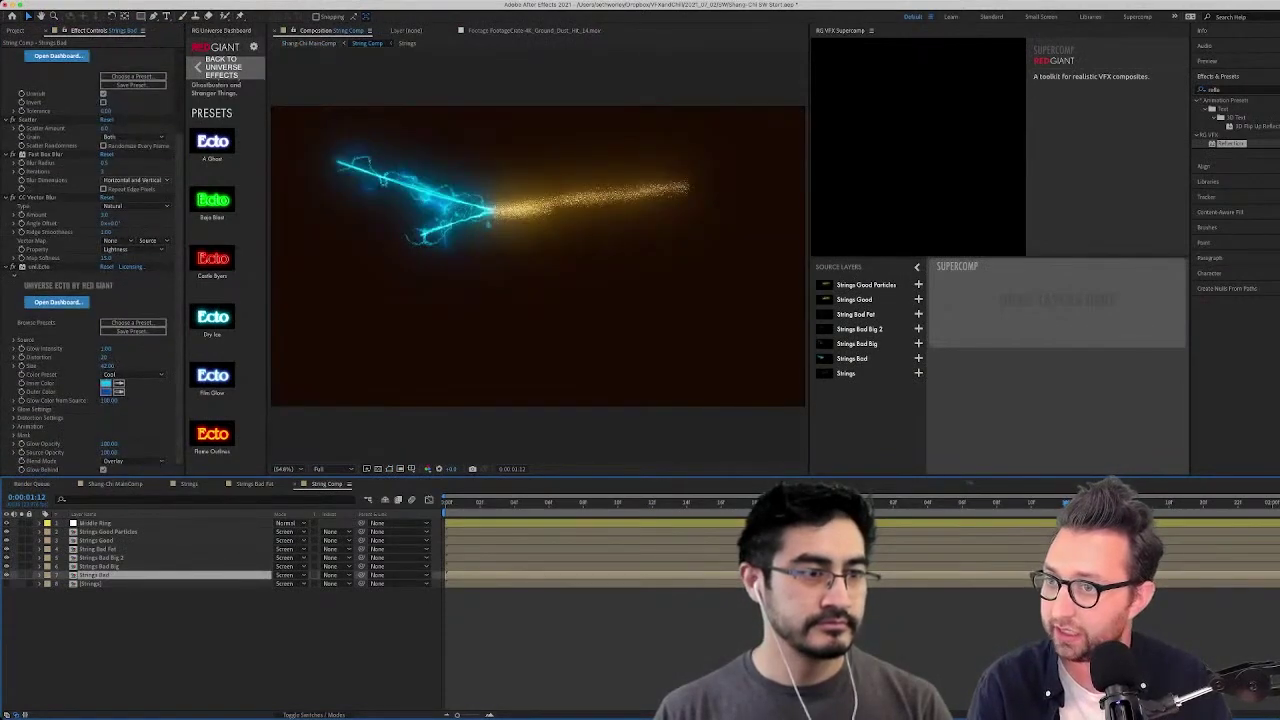
{"action": "left_click_drag", "start_coordinate": [106, 215], "coordinate": [117, 215]}
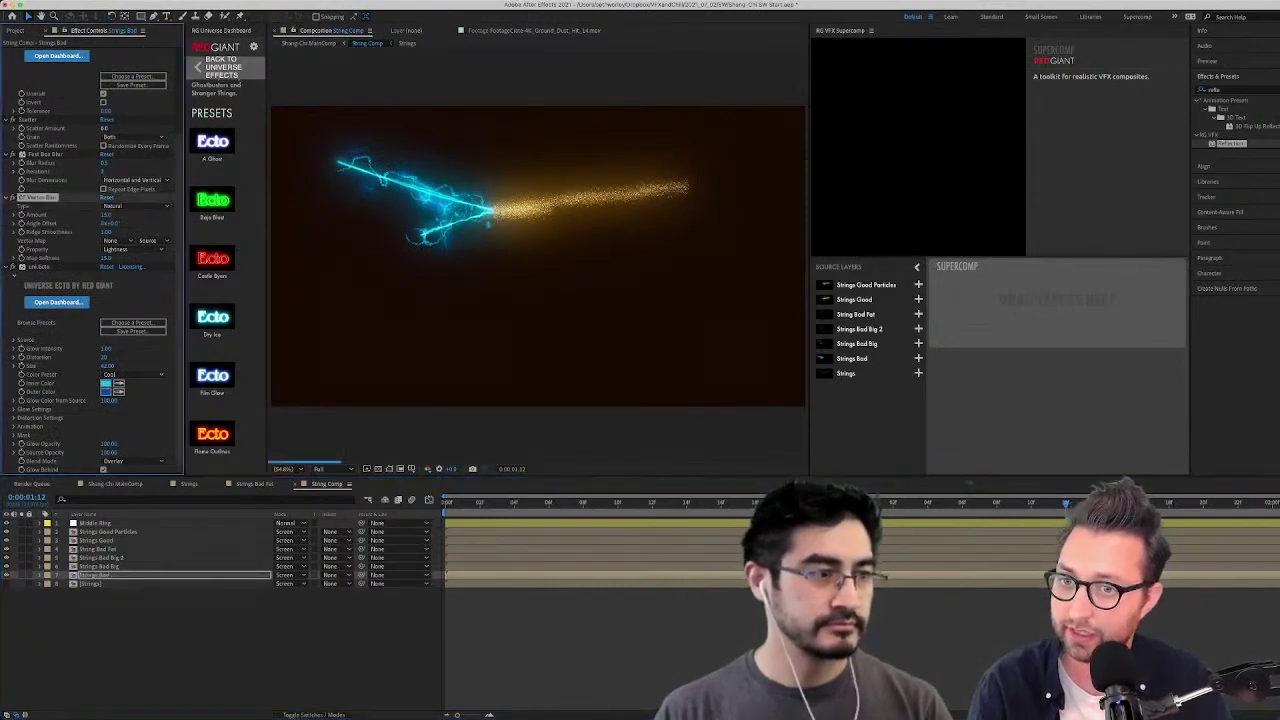
{"action": "left_click_drag", "start_coordinate": [105, 128], "coordinate": [114, 128]}
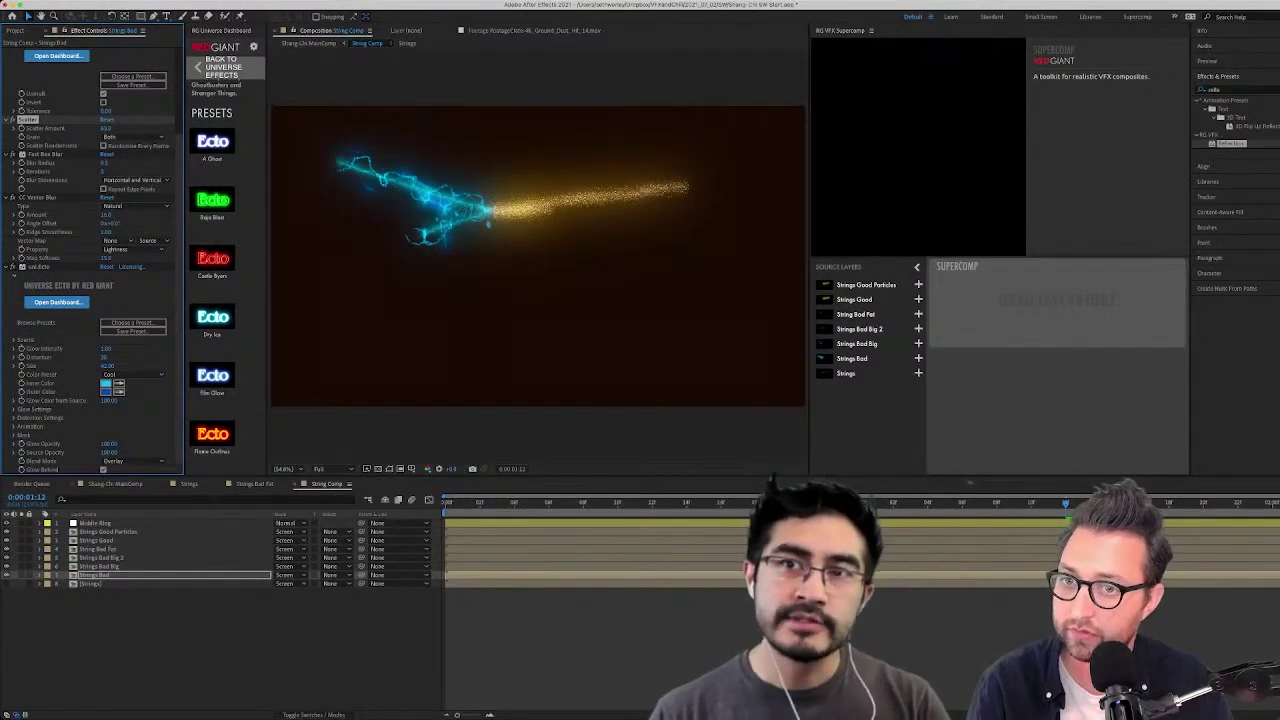
Return to Shang-Chi MainComp and inspect the String Comp layers in Supercomp at the frame 0:00:01:10
{"action": "left_click", "coordinate": [115, 484]}
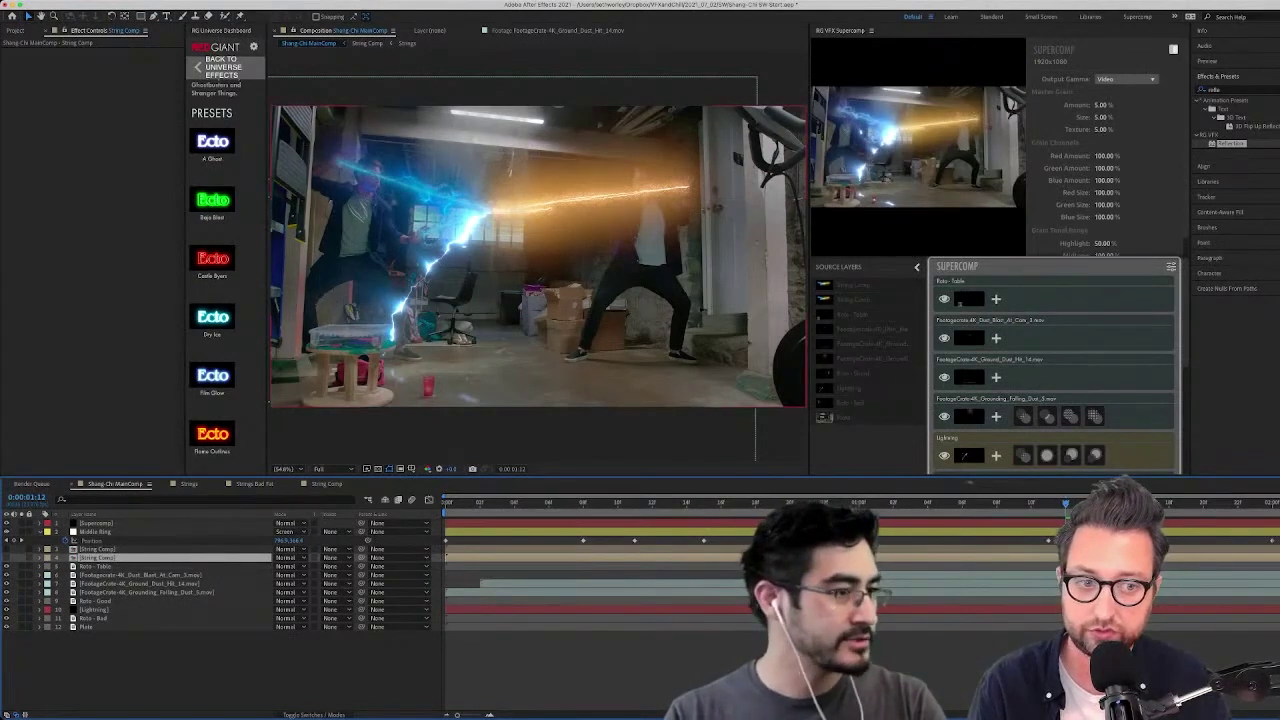
{"action": "scroll", "coordinate": [1055, 365], "scroll_direction": "down", "scroll_amount": 2}
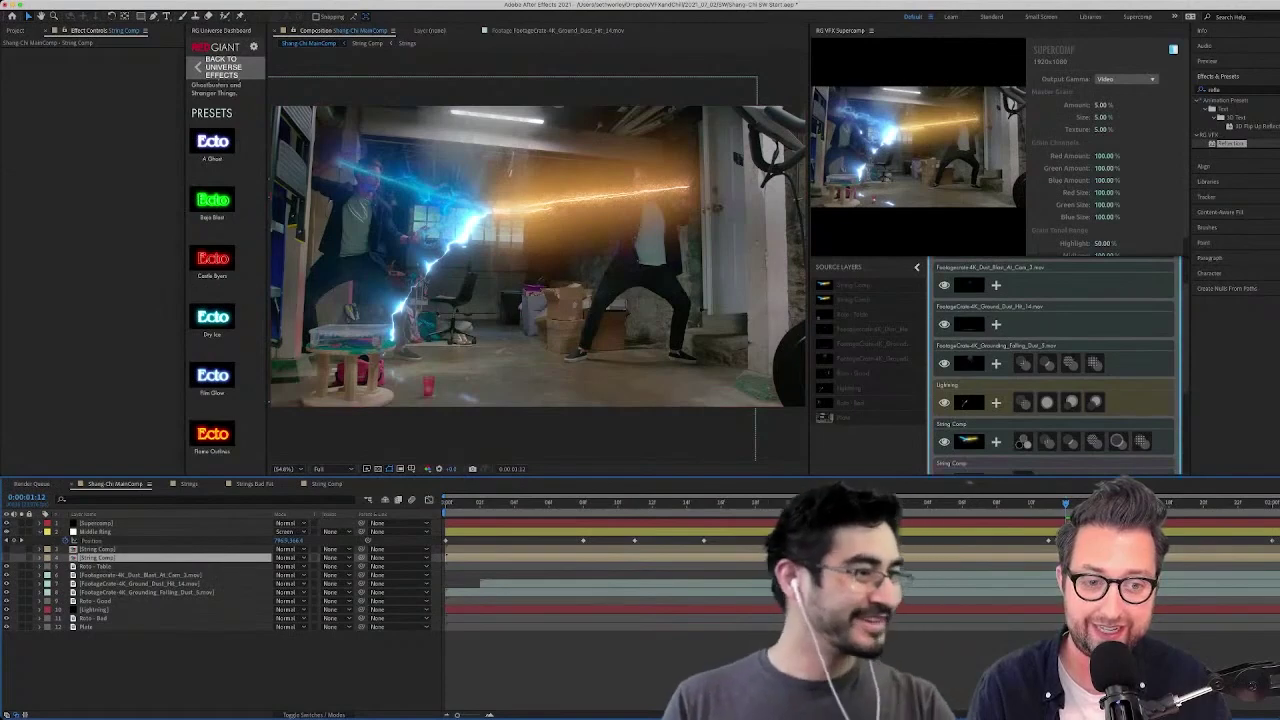
{"action": "left_click", "coordinate": [1050, 428]}
{"action": "scroll", "coordinate": [1050, 428], "scroll_direction": "down", "scroll_amount": 2}
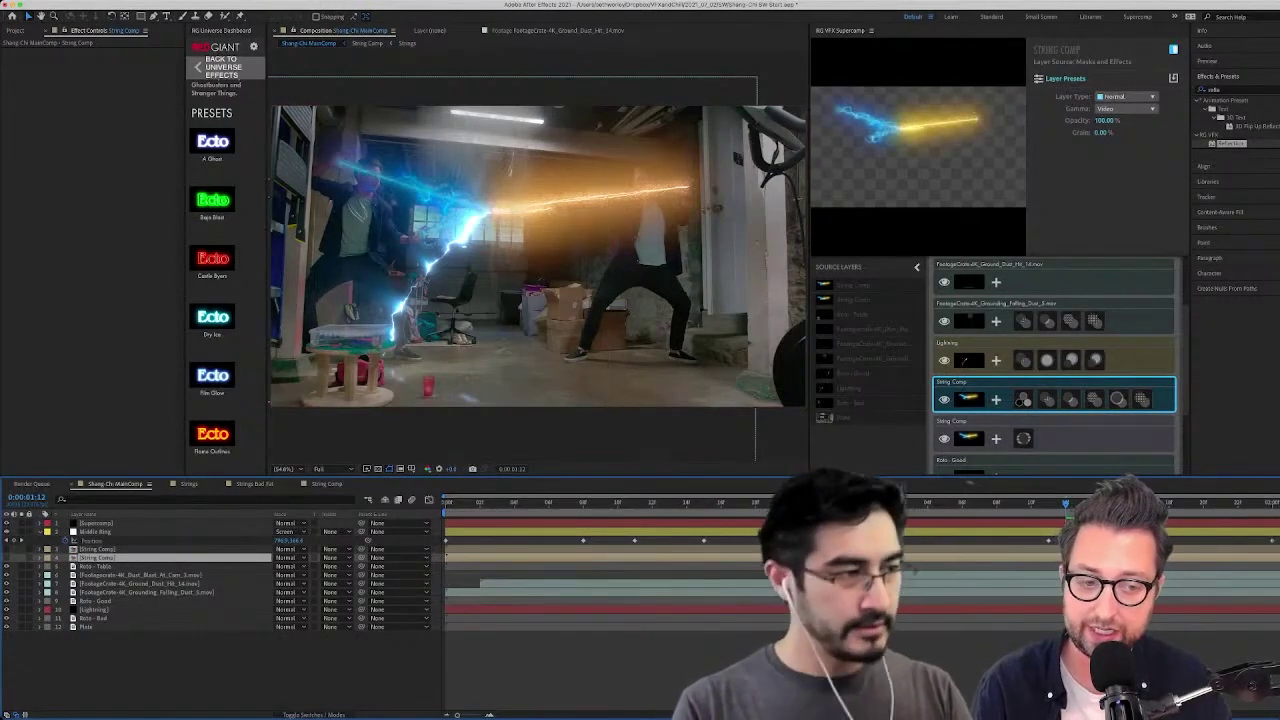
{"action": "key", "text": "Page_Up"}
{"action": "key", "text": "Page_Up"}
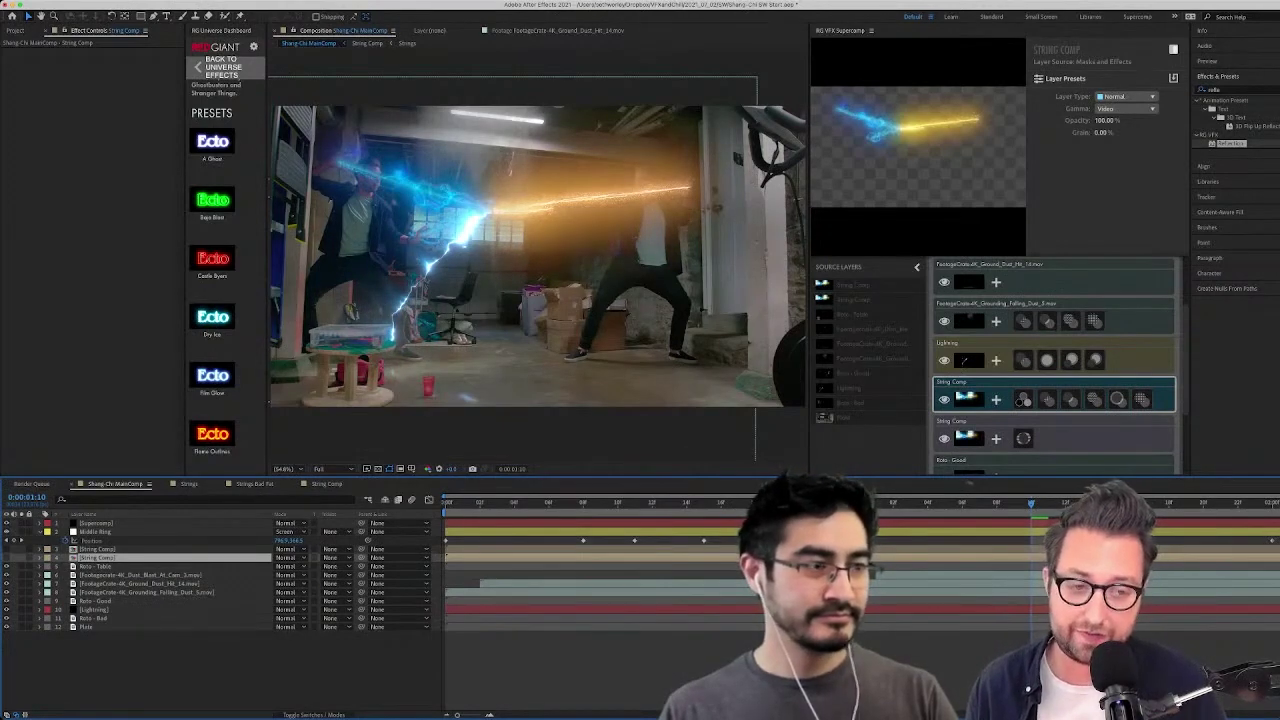
{"action": "left_click", "coordinate": [1085, 437]}
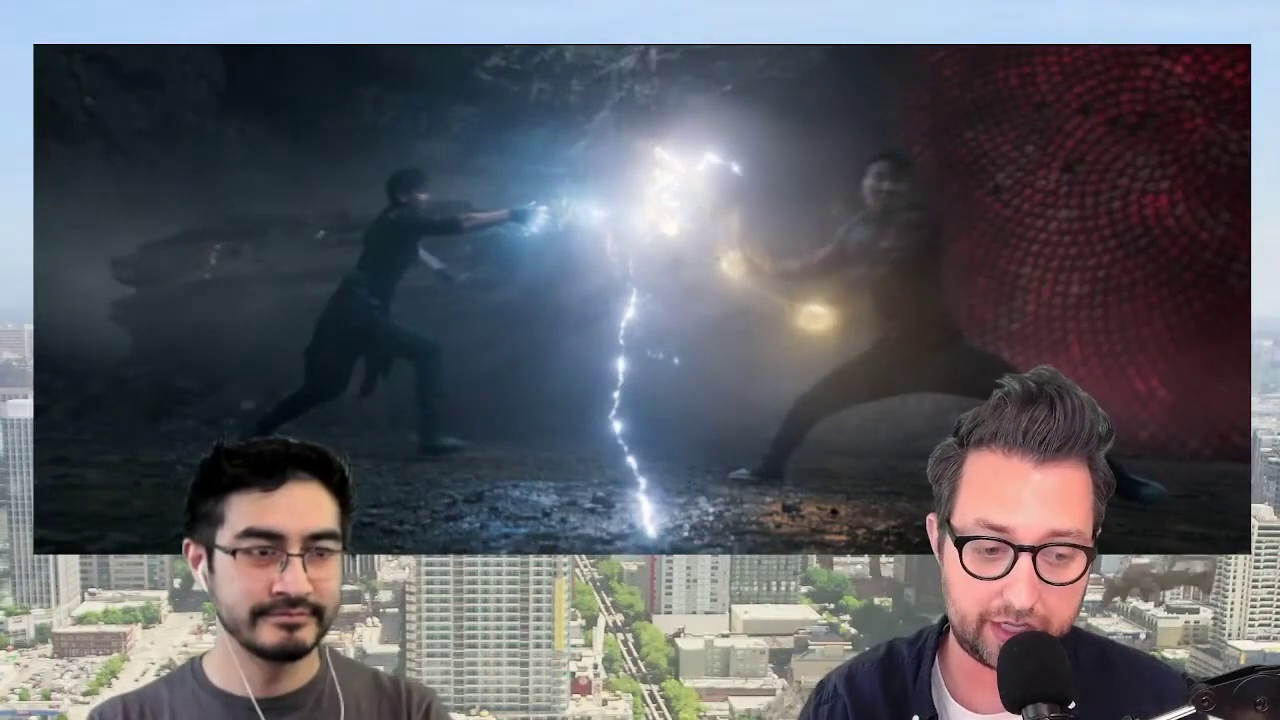
Play the Shang-Chi trailer clip as a reference for the blue and gold energy beams
{"action": "key", "text": "space"}
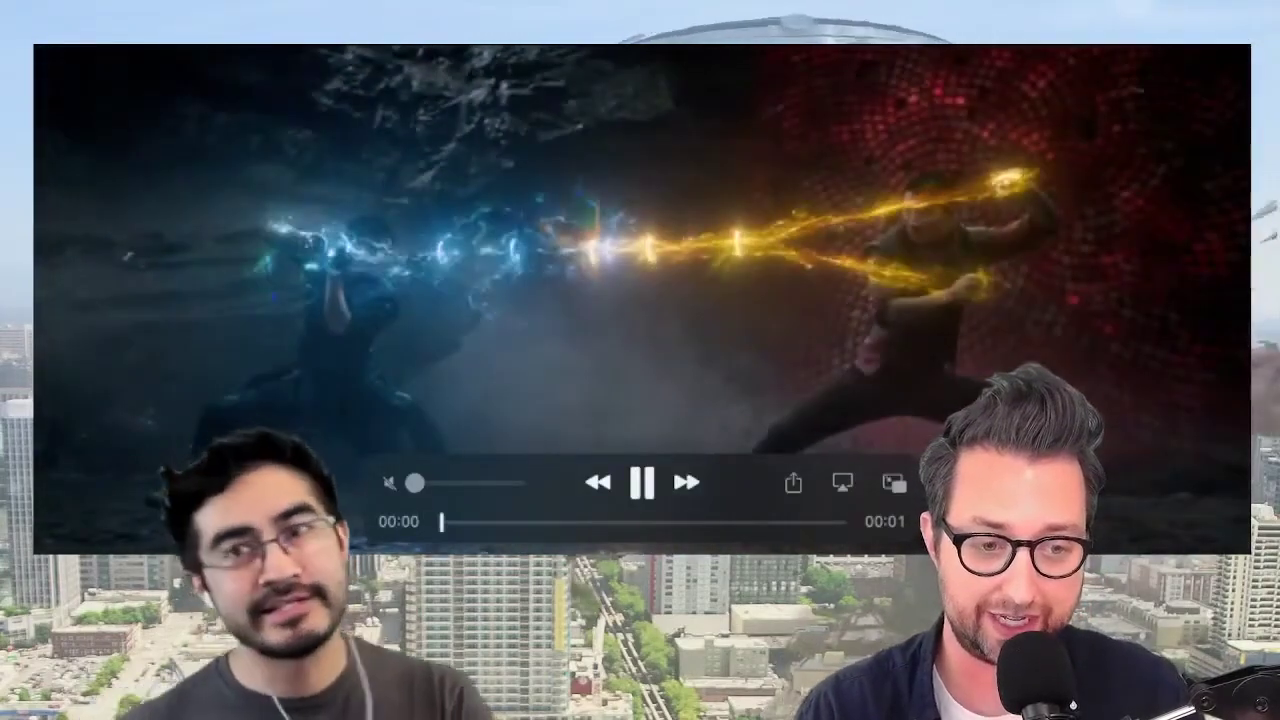
{"action": "key", "text": "space"}
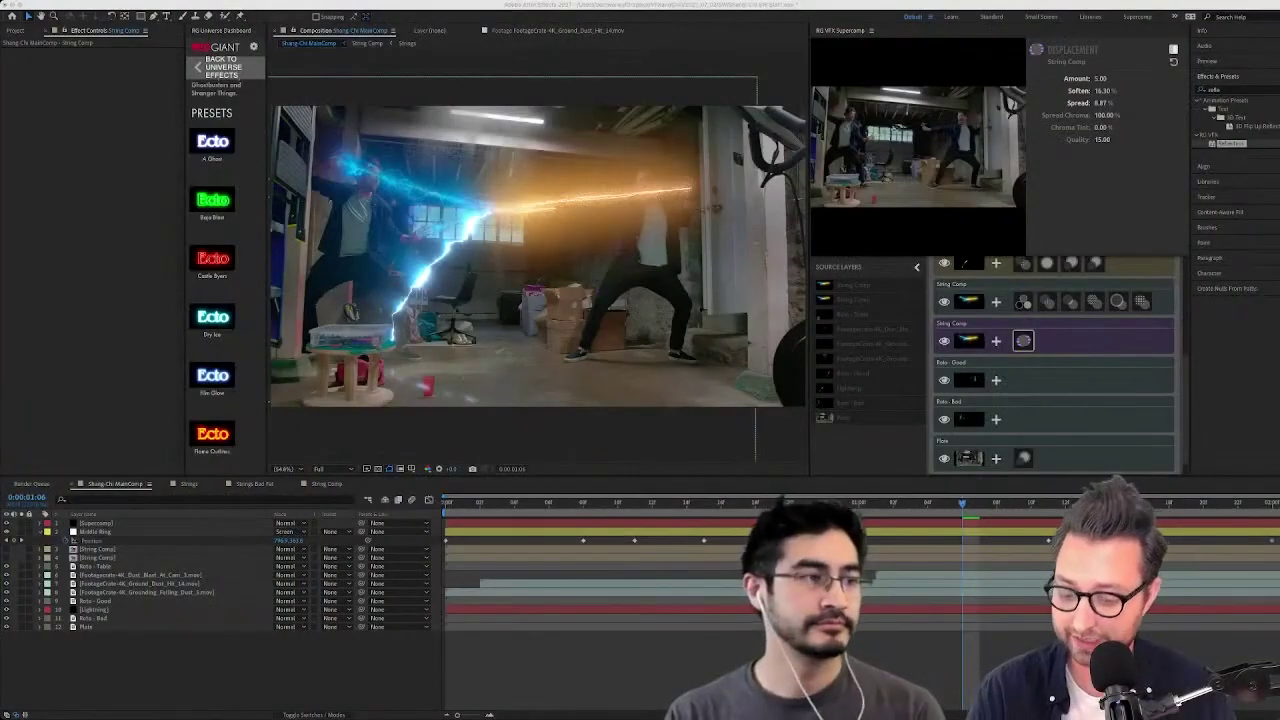
Examine the energy beam composite of Shang-Chi MainComp in a maximized view, then restore the workspace
{"action": "left_click", "coordinate": [538, 257]}
{"action": "key", "text": "grave"}
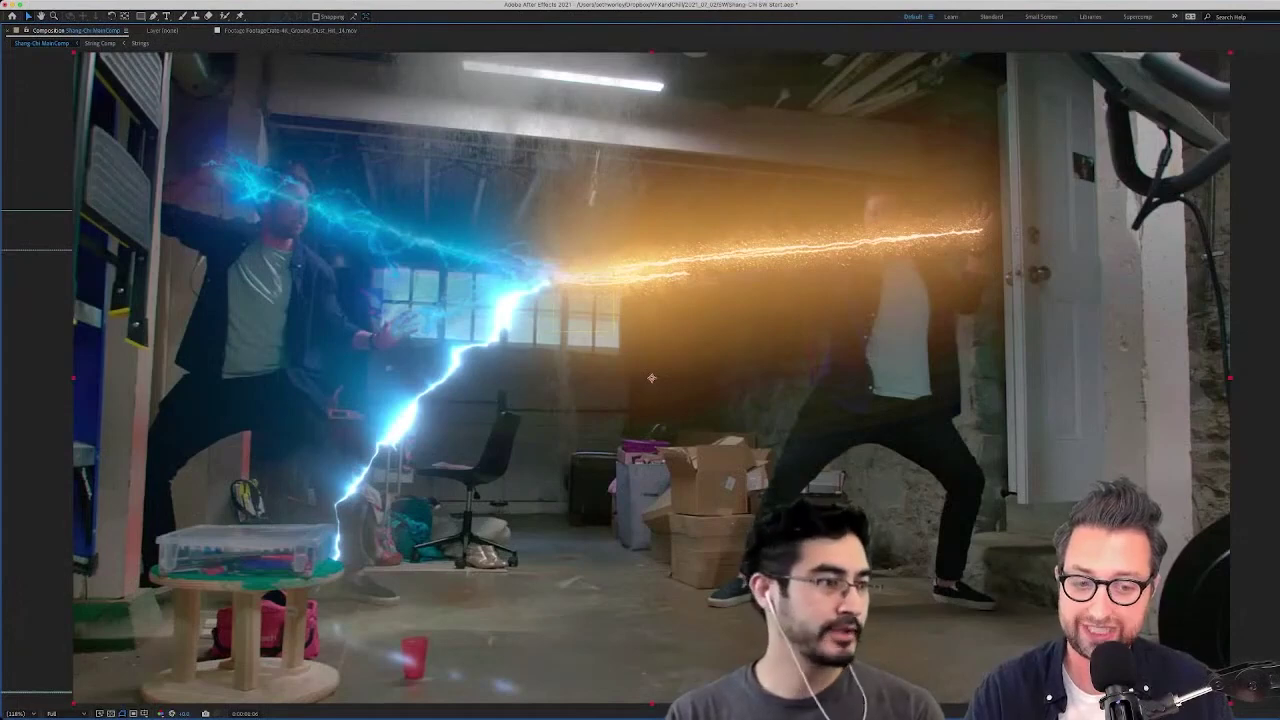
{"action": "key", "text": "grave"}
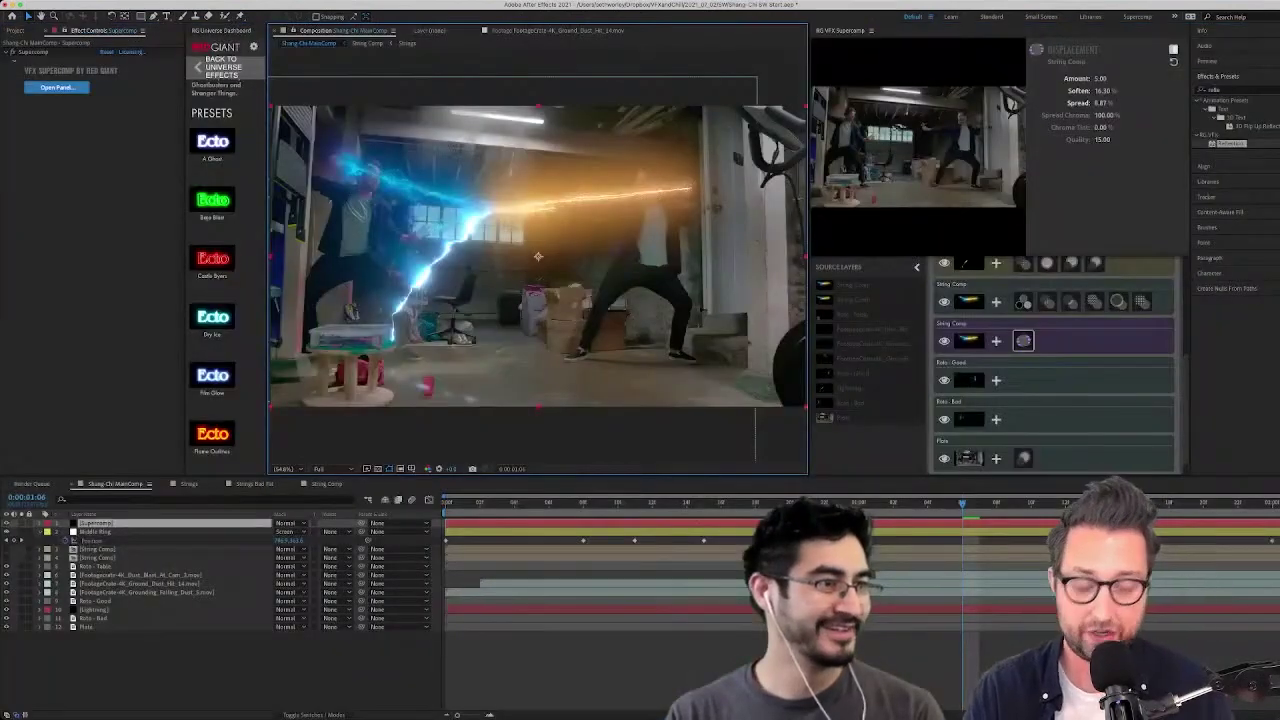
Add an adjustment layer above the Supercomp layer in Shang-Chi MainComp and name it Mojo
{"action": "left_click", "coordinate": [1220, 90]}
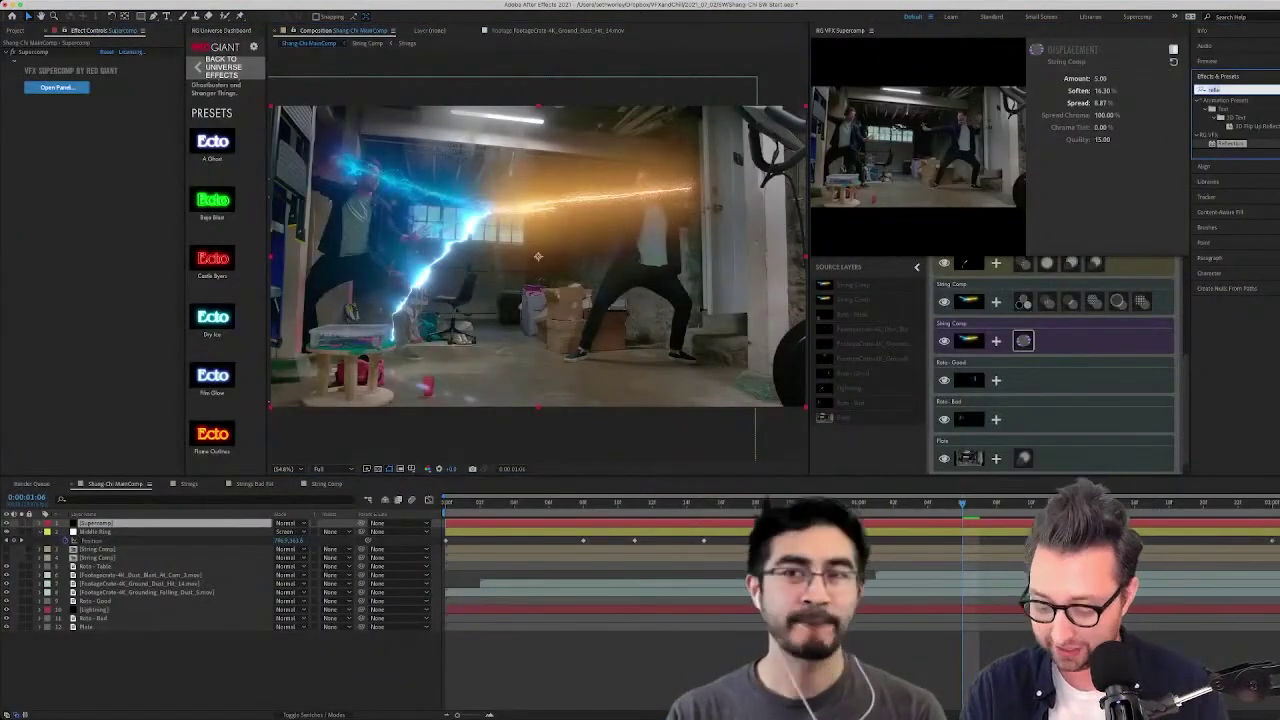
{"action": "left_click", "coordinate": [96, 523]}
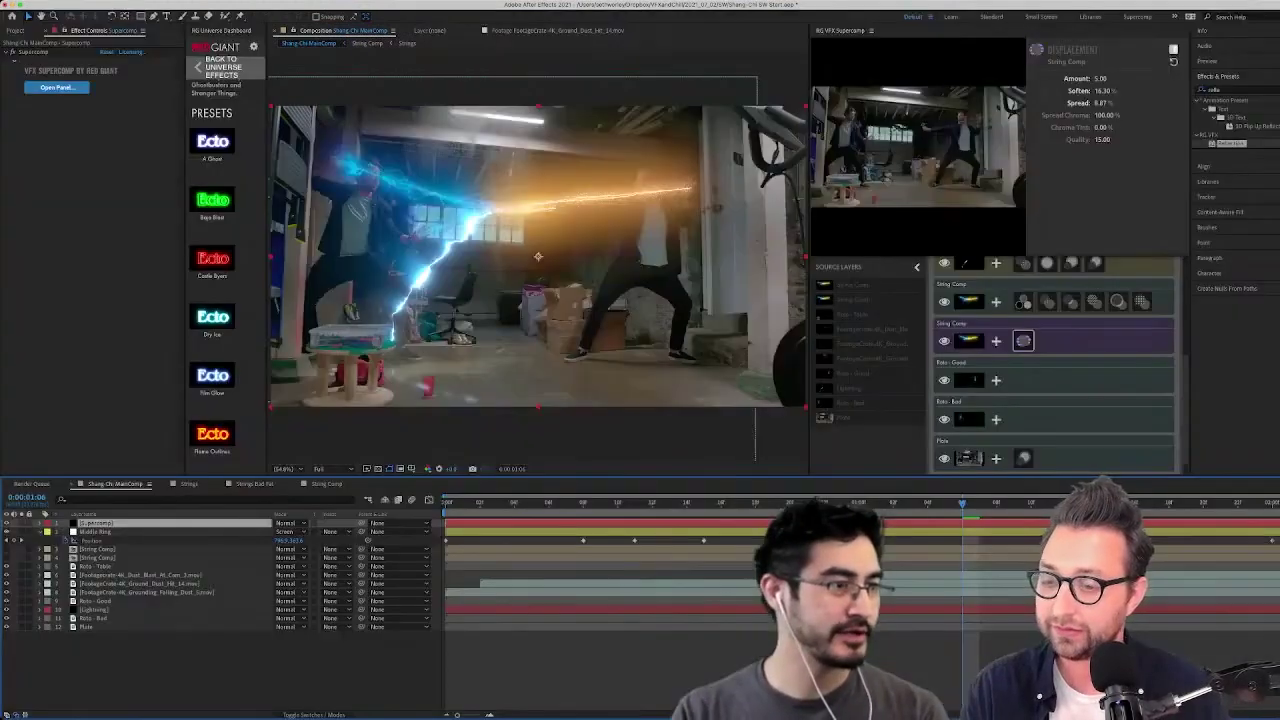
{"action": "key", "text": "super+alt+y"}
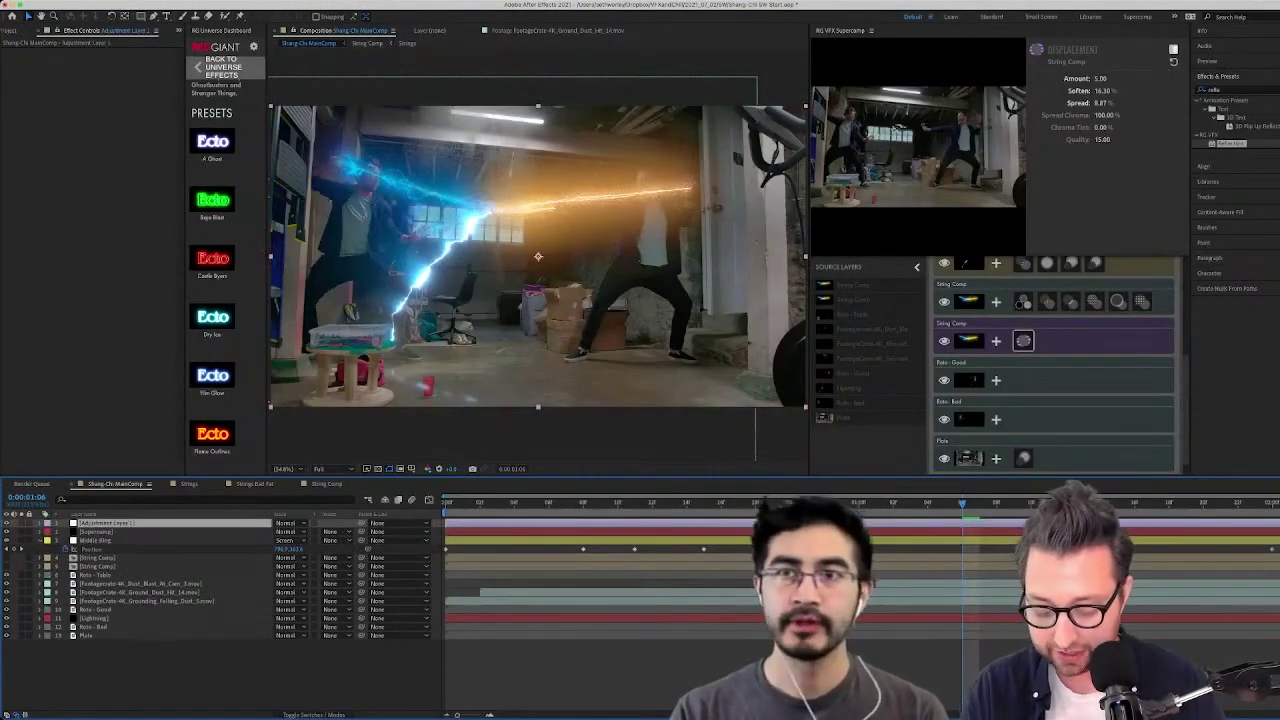
{"action": "key", "text": "Return"}
{"action": "type", "text": "Mojo"}
{"action": "key", "text": "Return"}
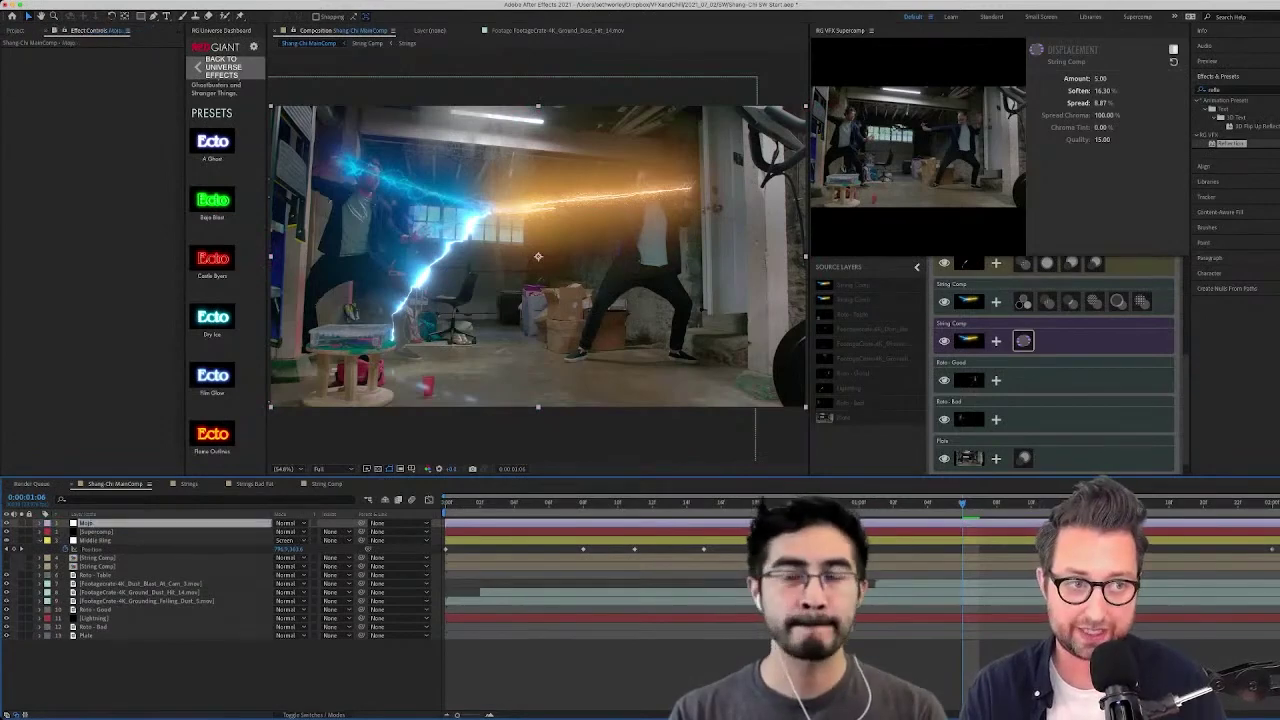
Find the Magic Bullet Mojo II effect and apply it to the Mojo adjustment layer
{"action": "key", "text": "super+5"}
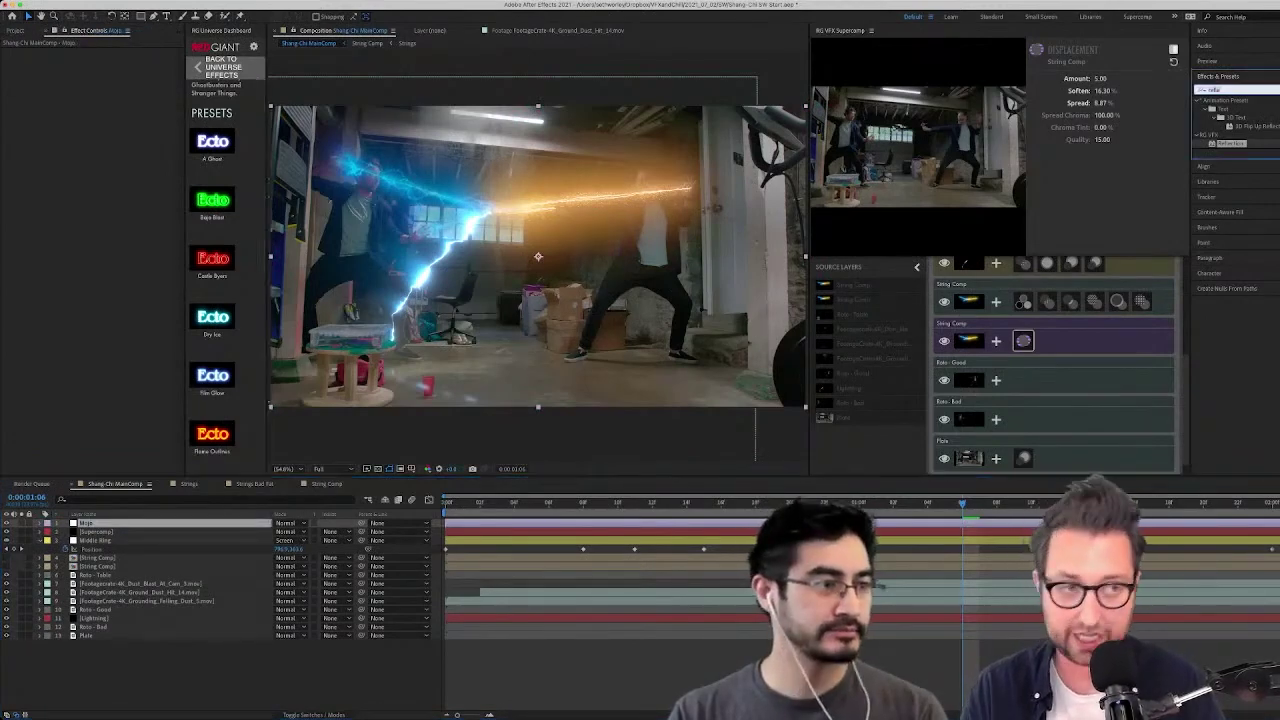
{"action": "type", "text": "mojo"}
{"action": "left_click", "coordinate": [1236, 109]}
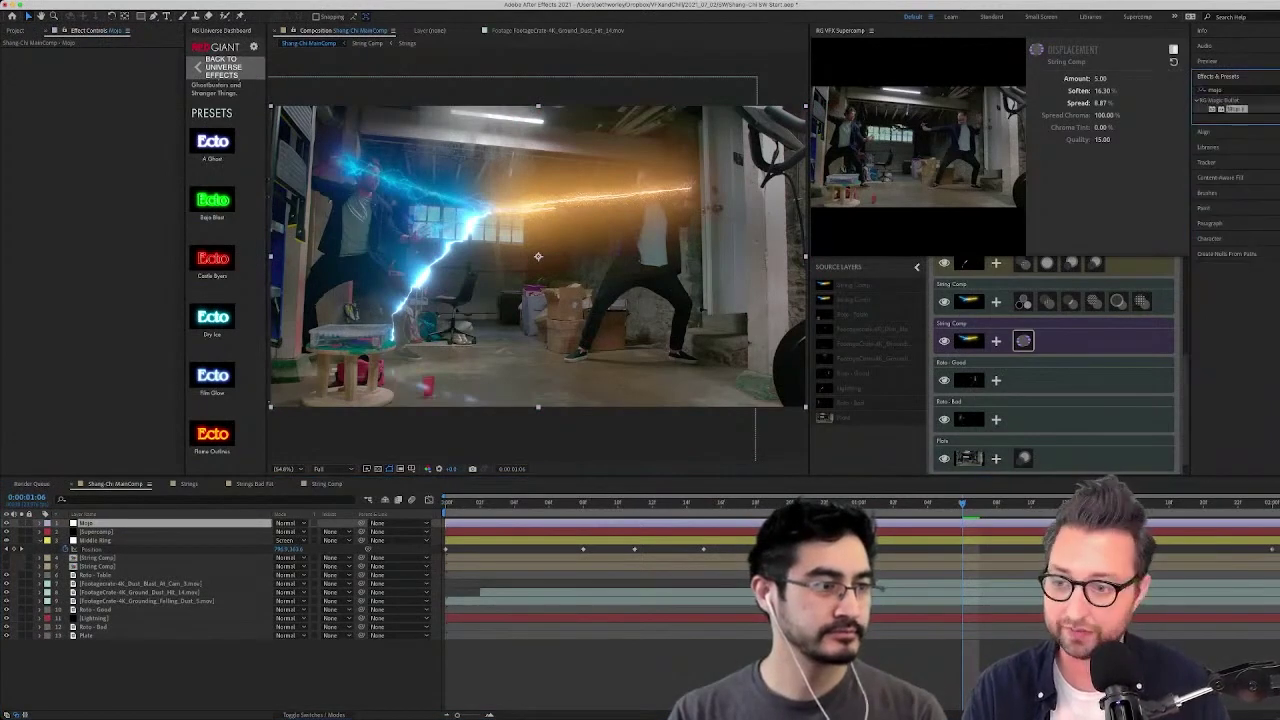
{"action": "left_click_drag", "start_coordinate": [1236, 109], "coordinate": [95, 200]}
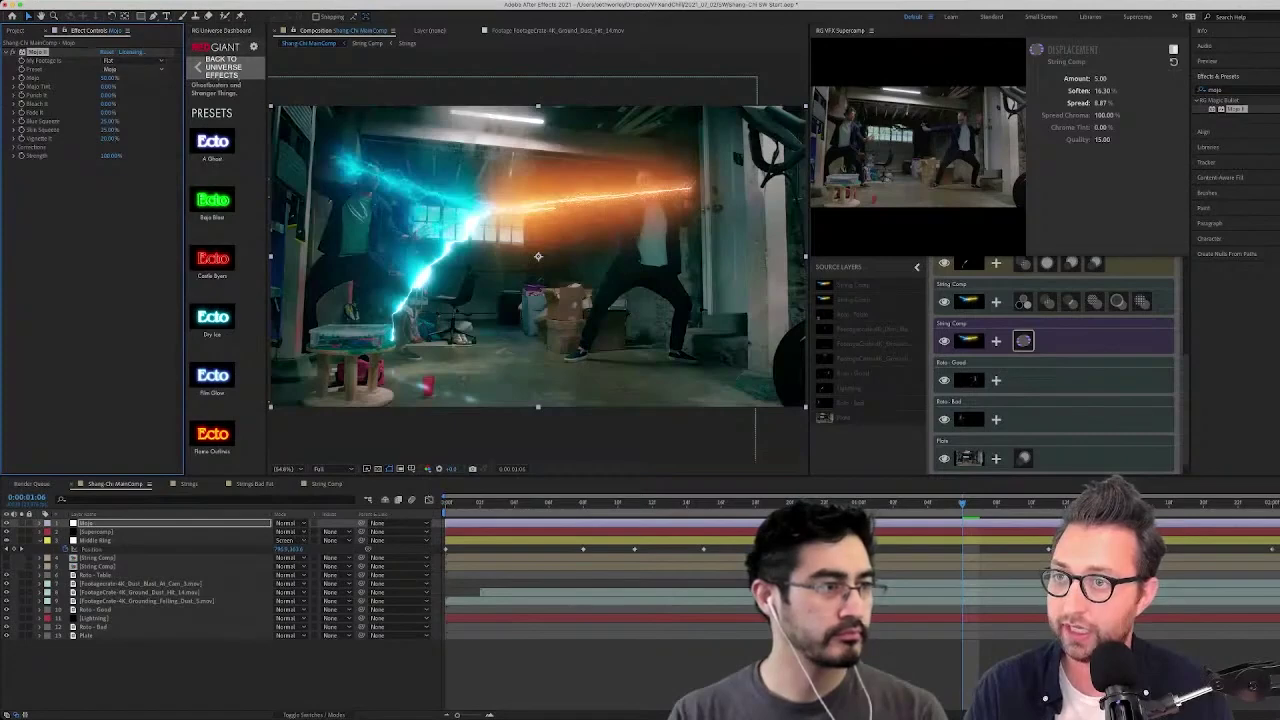
{"action": "left_click", "coordinate": [95, 220]}
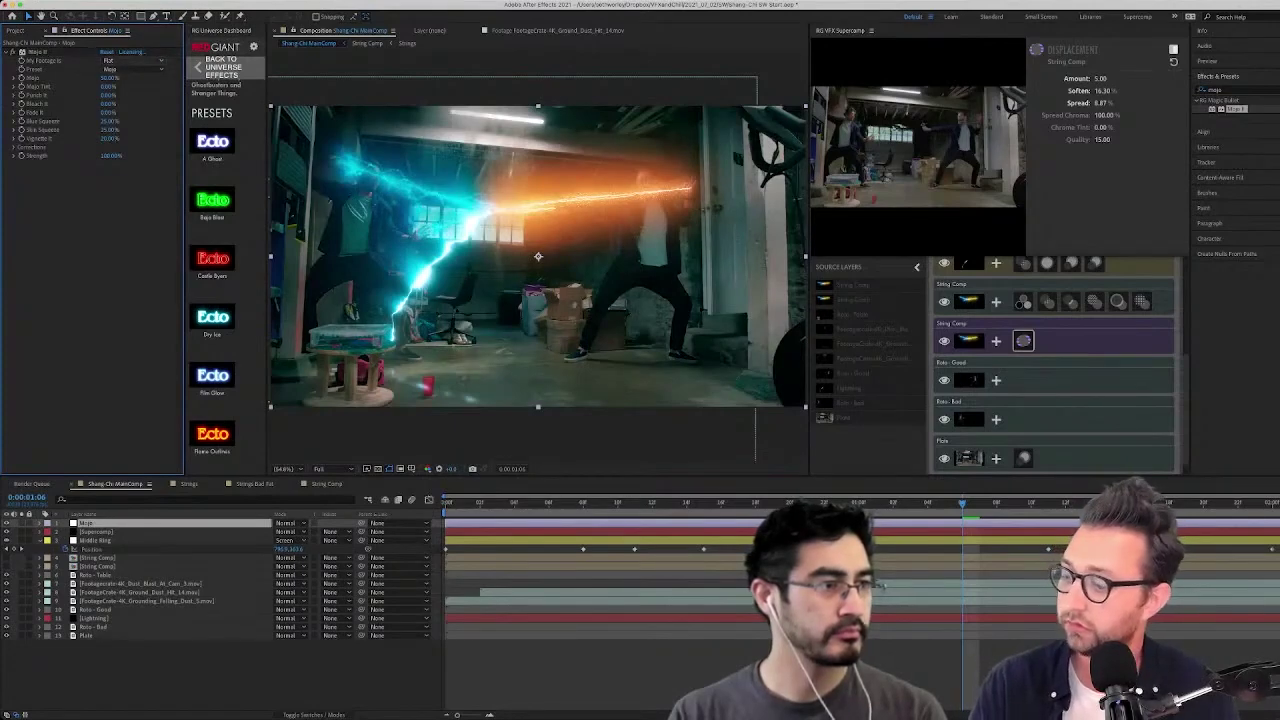
Set Mojo II's footage type to Video and try out several presets, including Handmade, on the Mojo adjustment layer
{"action": "left_click", "coordinate": [132, 61]}
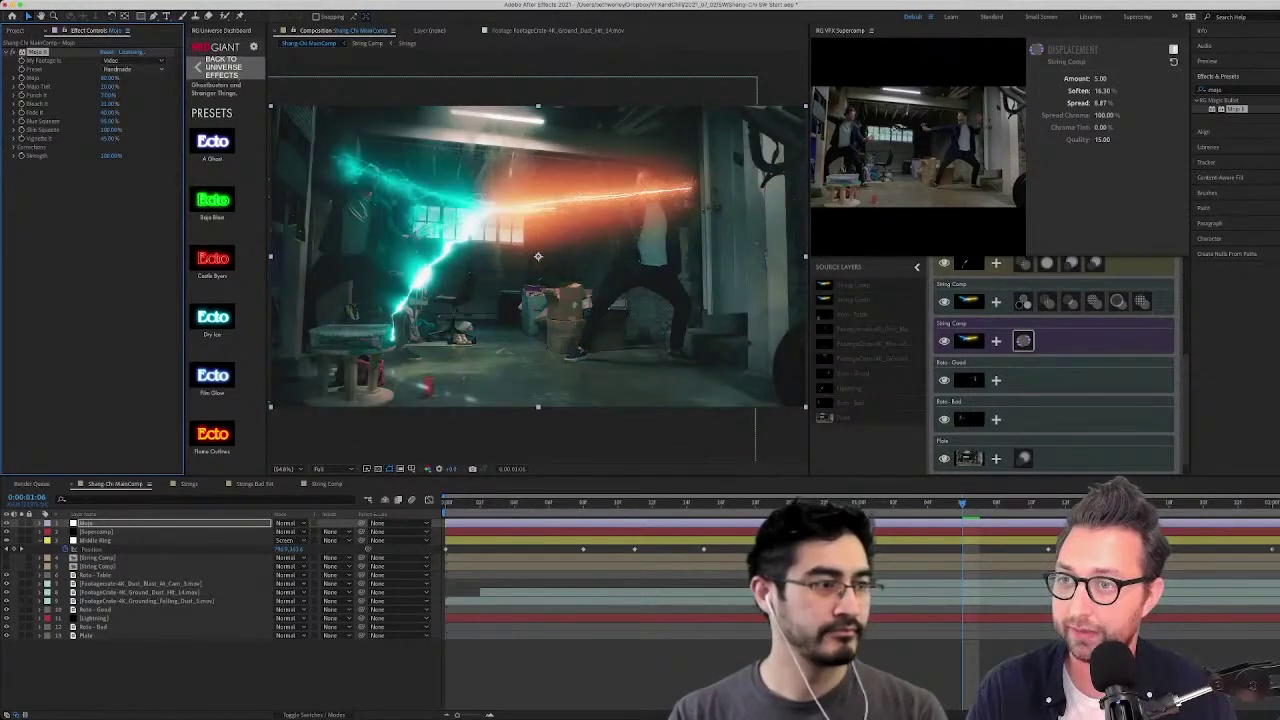
{"action": "left_click", "coordinate": [133, 69]}
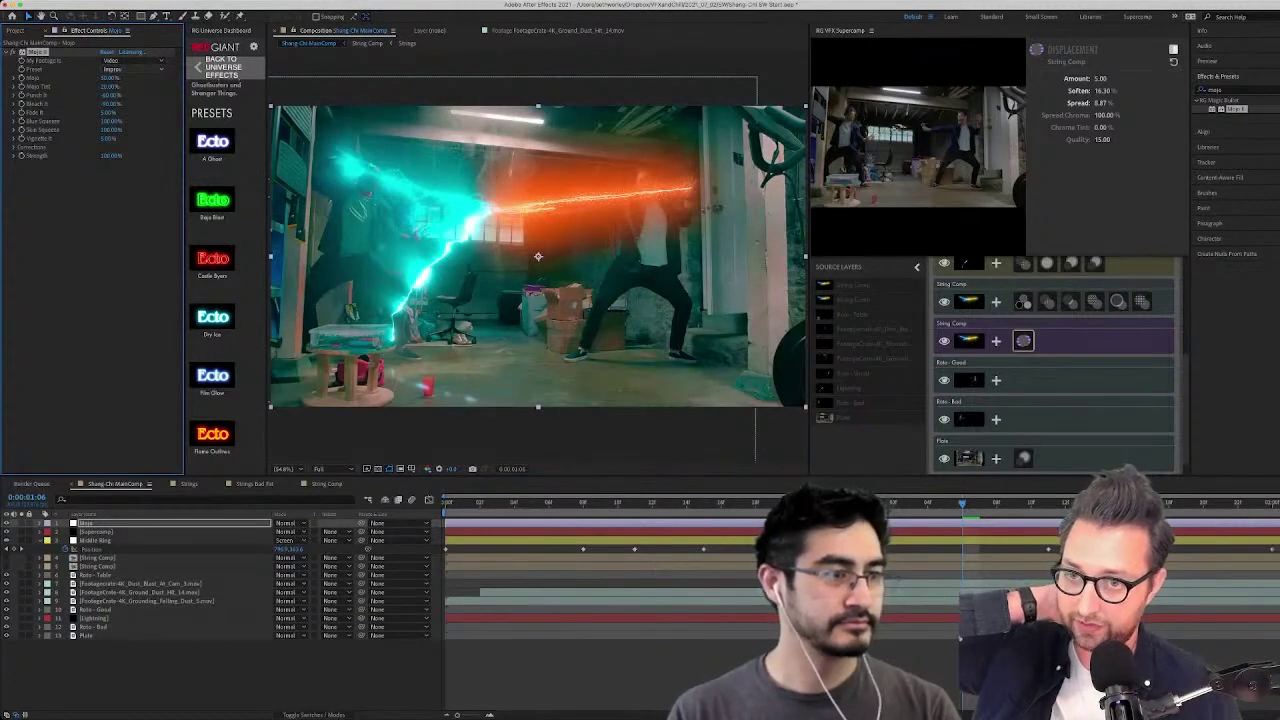
{"action": "left_click", "coordinate": [130, 69]}
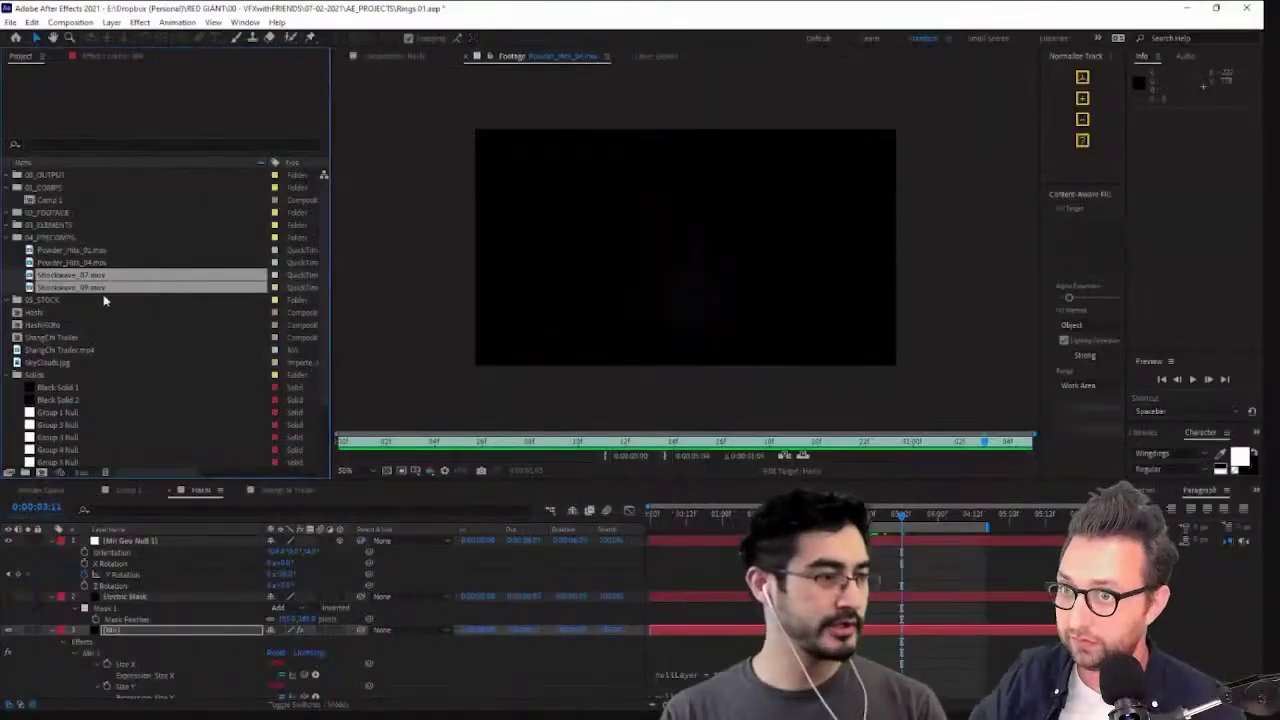
Add the Shockwave_07.mov clip as the top layer of the Hashi composition and shift it so its burst covers 0:00:03:11
{"action": "left_click", "coordinate": [100, 267]}
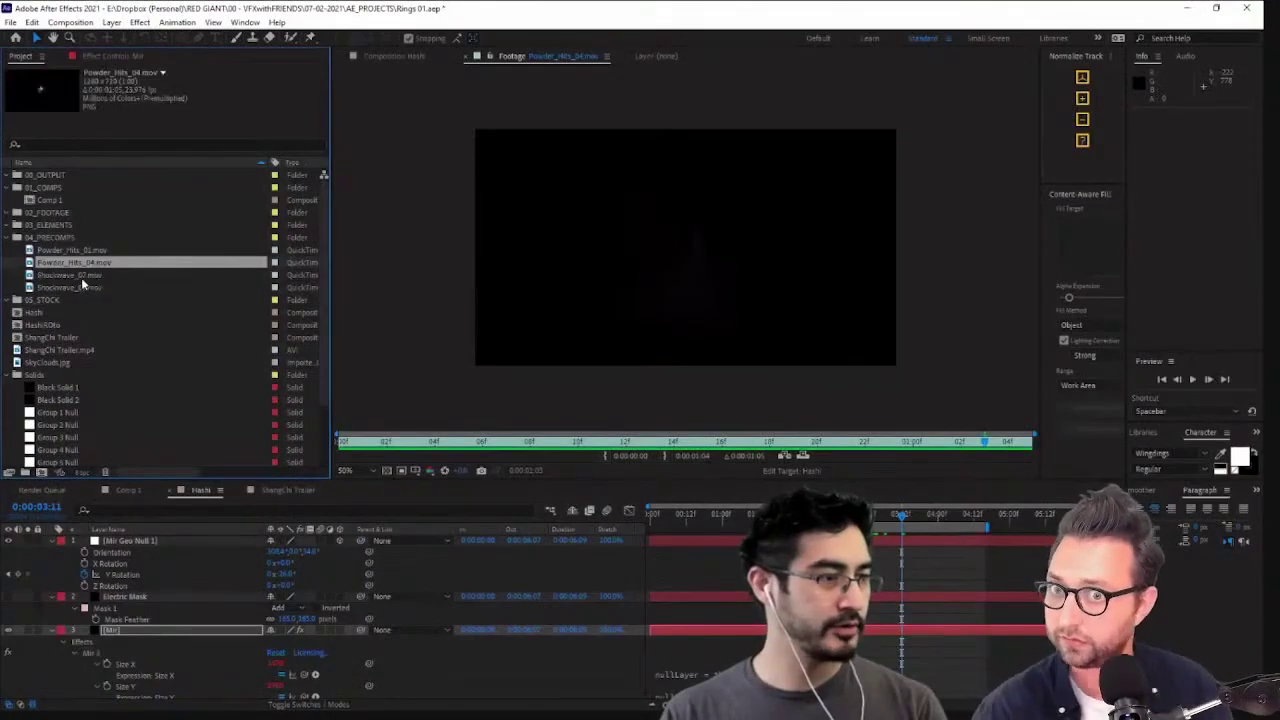
{"action": "left_click", "coordinate": [80, 279]}
{"action": "left_click_drag", "start_coordinate": [59, 281], "coordinate": [793, 272]}
{"action": "left_click", "coordinate": [390, 56]}
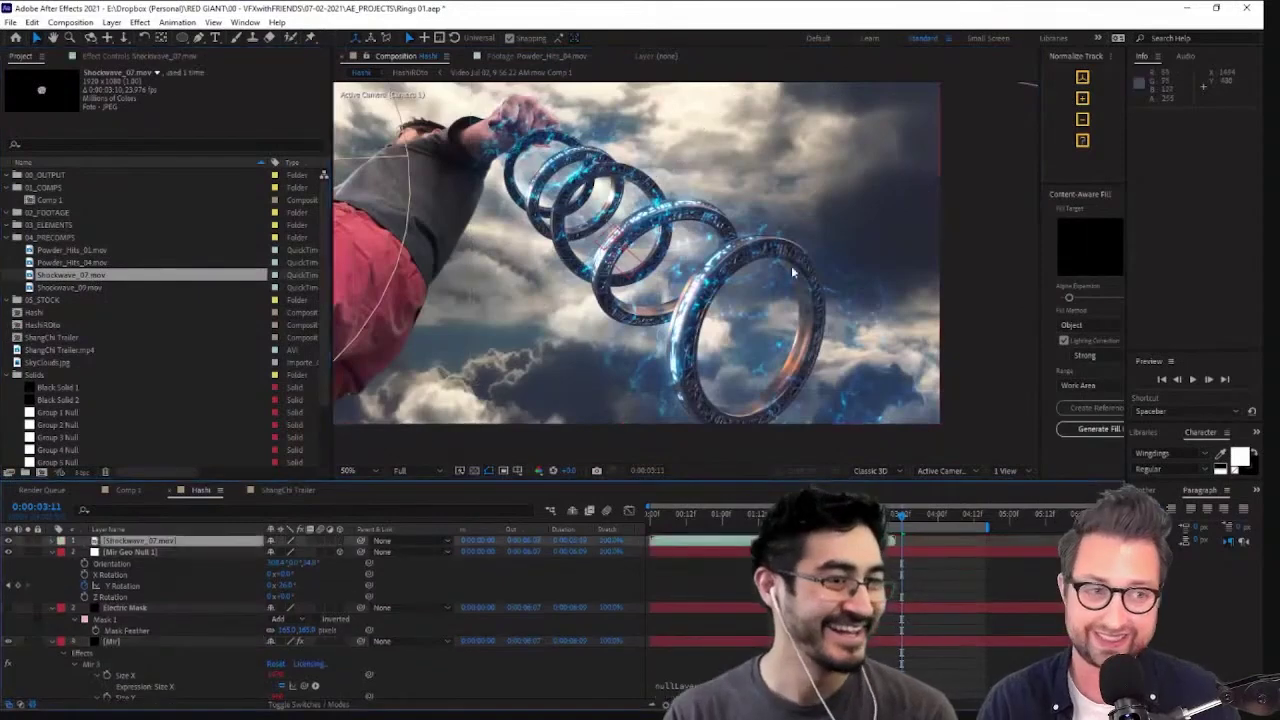
{"action": "left_click_drag", "start_coordinate": [767, 545], "coordinate": [987, 548]}
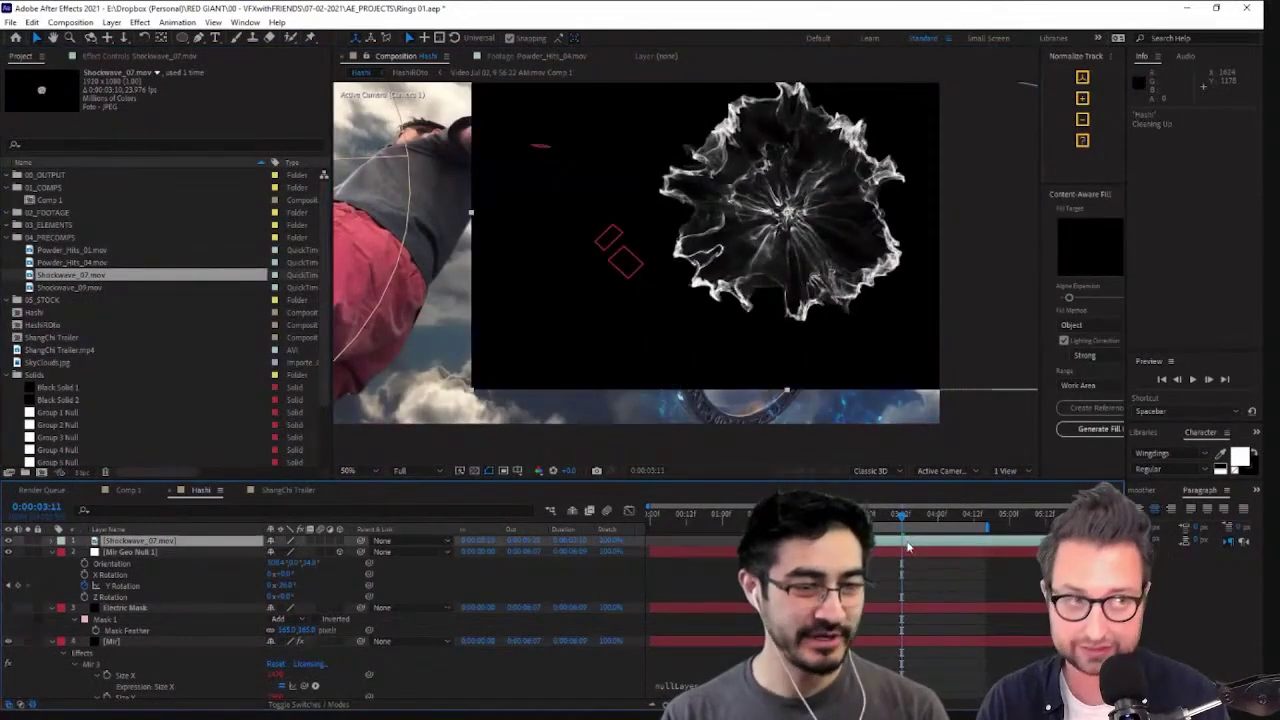
{"action": "left_click_drag", "start_coordinate": [918, 546], "coordinate": [850, 546]}
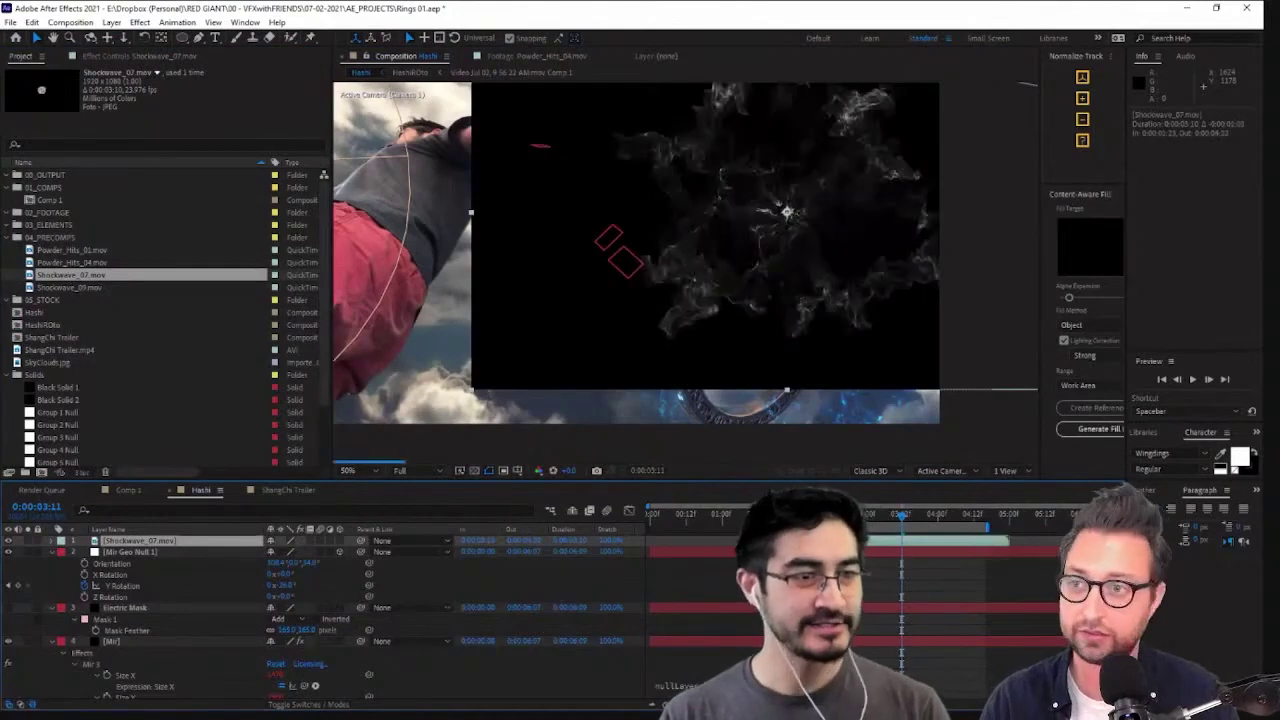
{"action": "left_click_drag", "start_coordinate": [836, 244], "coordinate": [768, 279]}
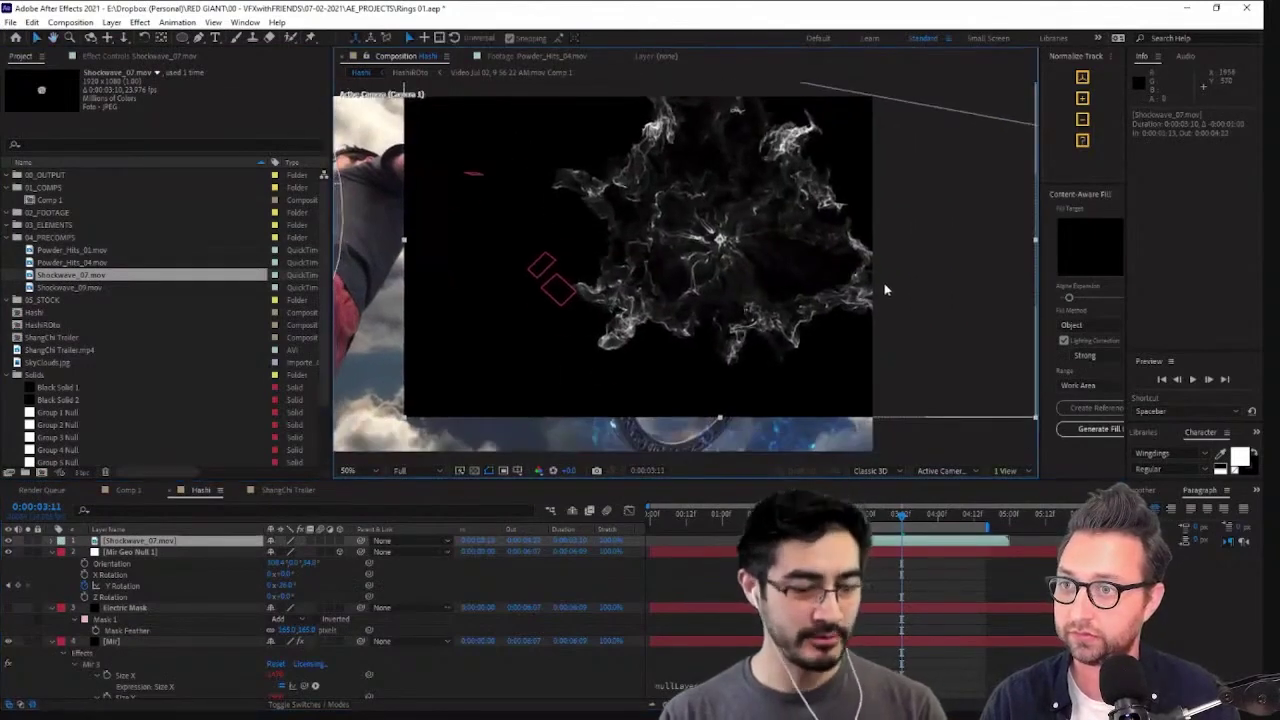
Apply Set Matte to the Shockwave_07.mov layer and use Luminance as the matte to remove its black background
{"action": "key", "text": "ctrl+space"}
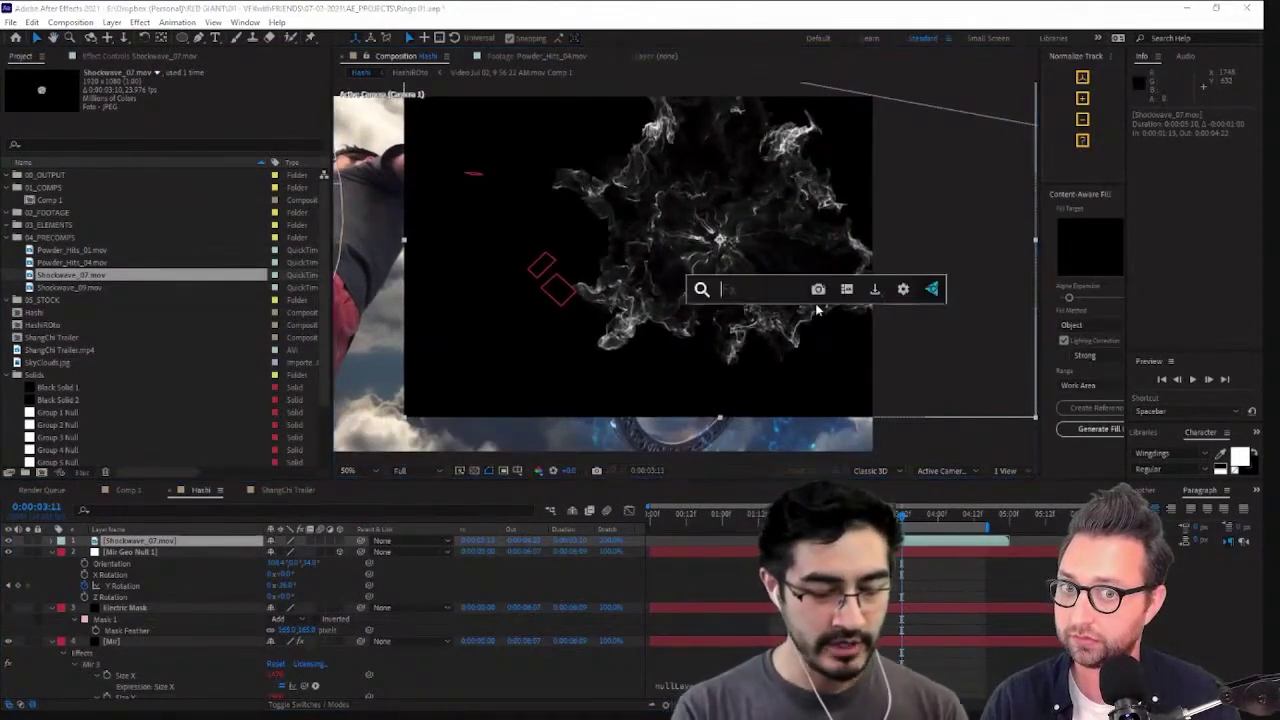
{"action": "type", "text": "set"}
{"action": "key", "text": "Down"}
{"action": "key", "text": "Return"}
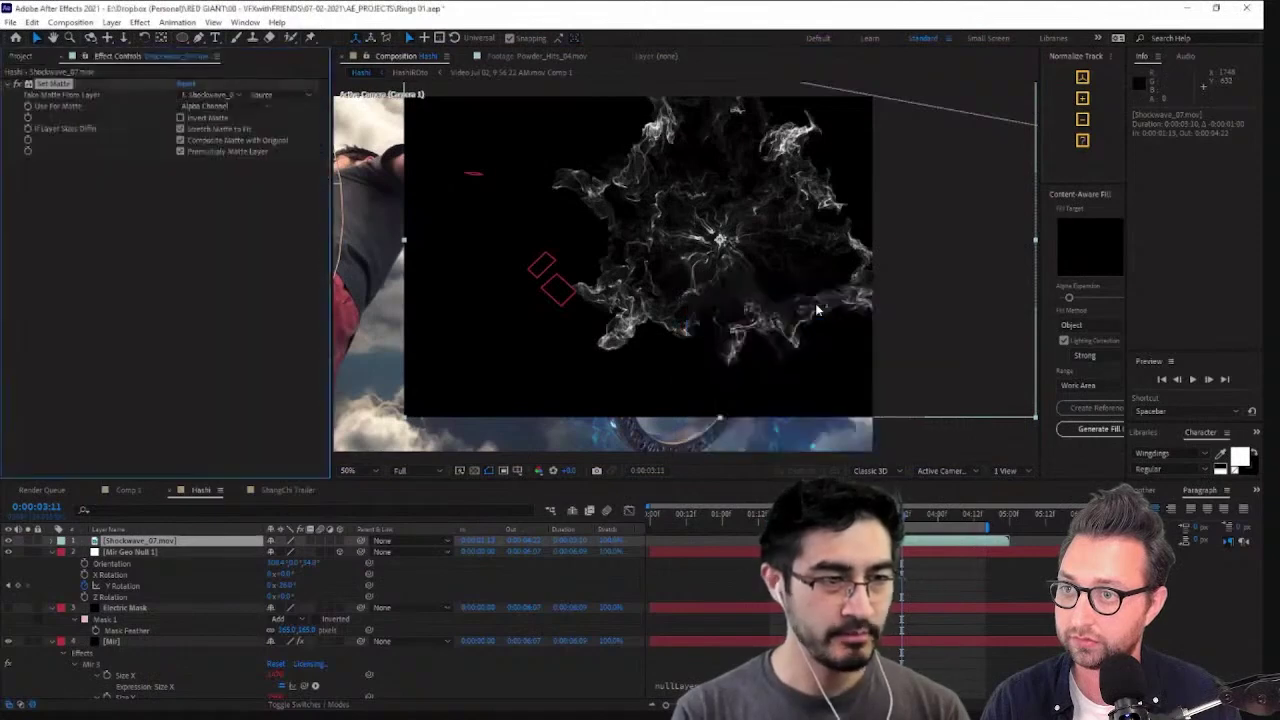
{"action": "left_click", "coordinate": [221, 107]}
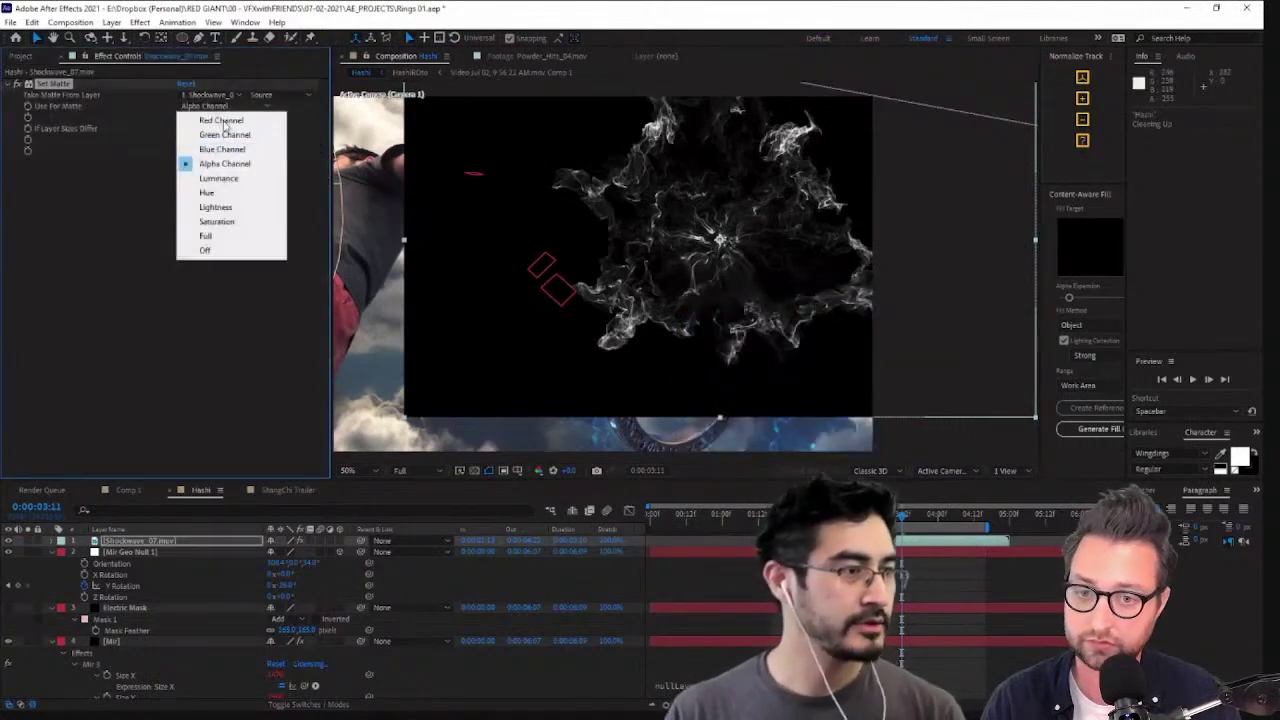
{"action": "left_click", "coordinate": [232, 177]}
Move the shockwave layer over the middle of the rings and make it a 3D layer
{"action": "left_click_drag", "start_coordinate": [886, 274], "coordinate": [787, 334]}
{"action": "scroll", "coordinate": [787, 334], "scroll_direction": "down", "scroll_amount": 2}
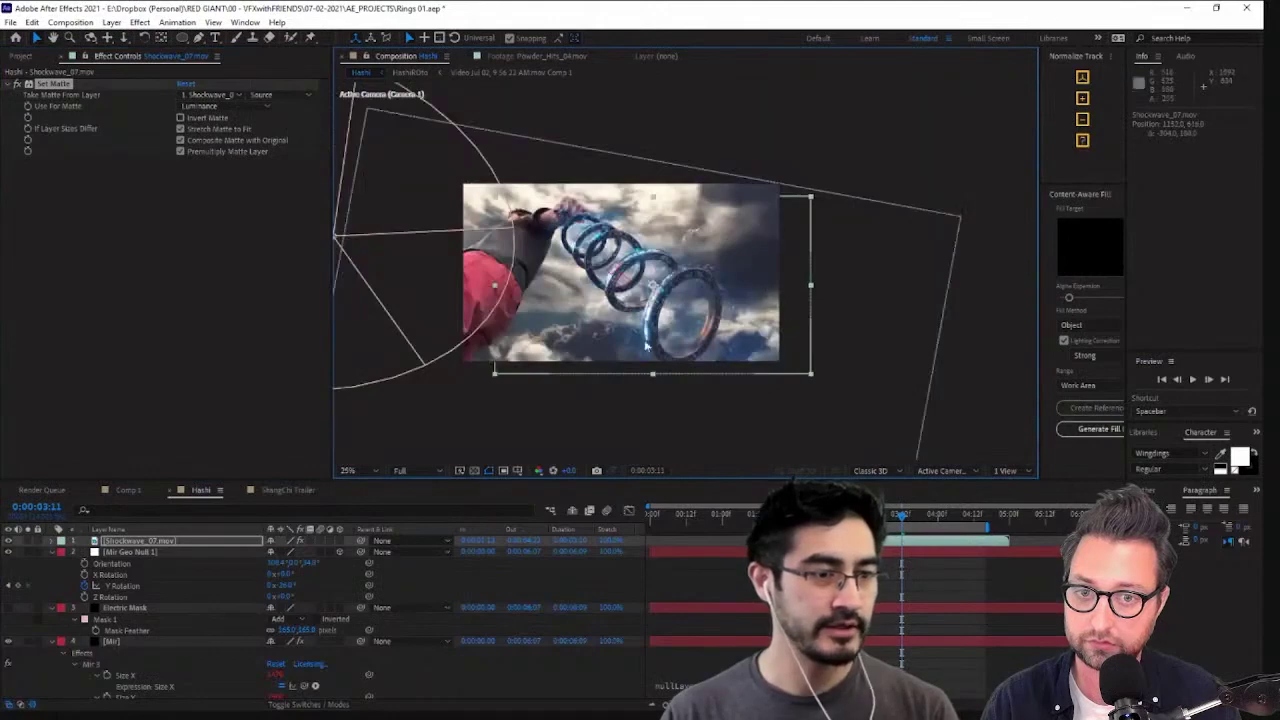
{"action": "left_click", "coordinate": [339, 540]}
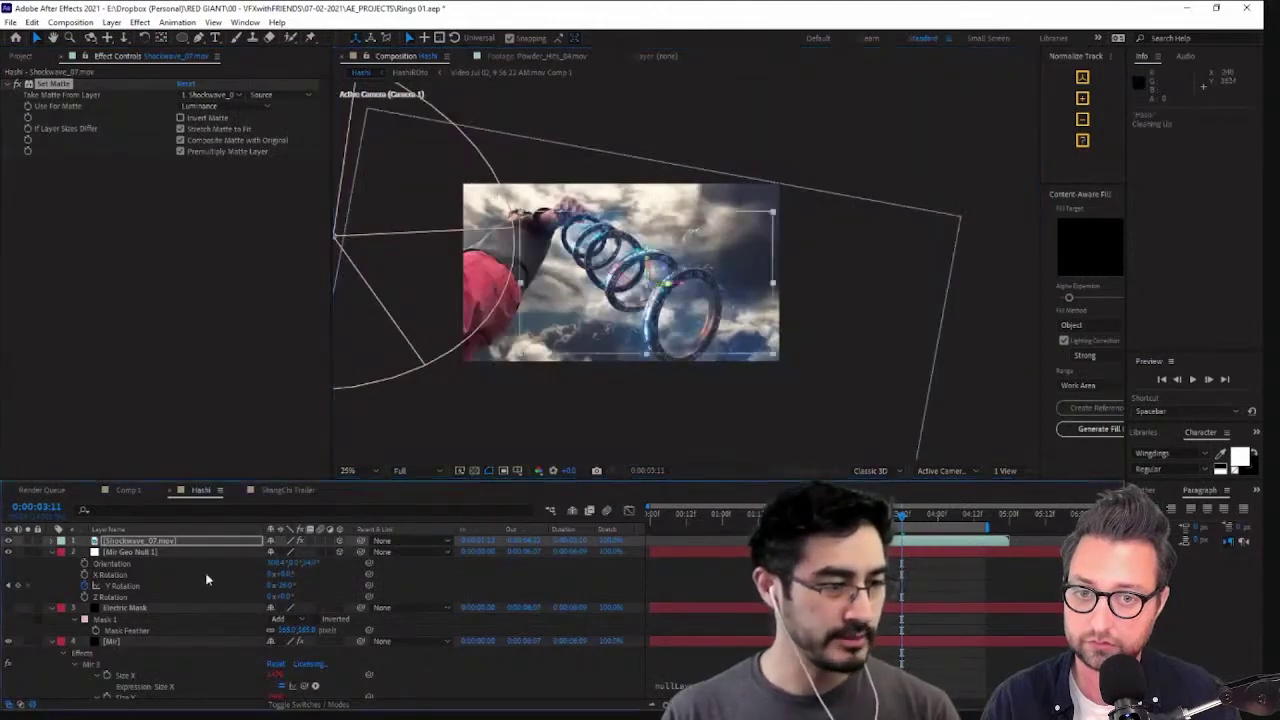
Turn off Accepts Lights in the material options of the Shockwave_07.mov layer
{"action": "key", "text": "a"}
{"action": "key", "text": "a"}
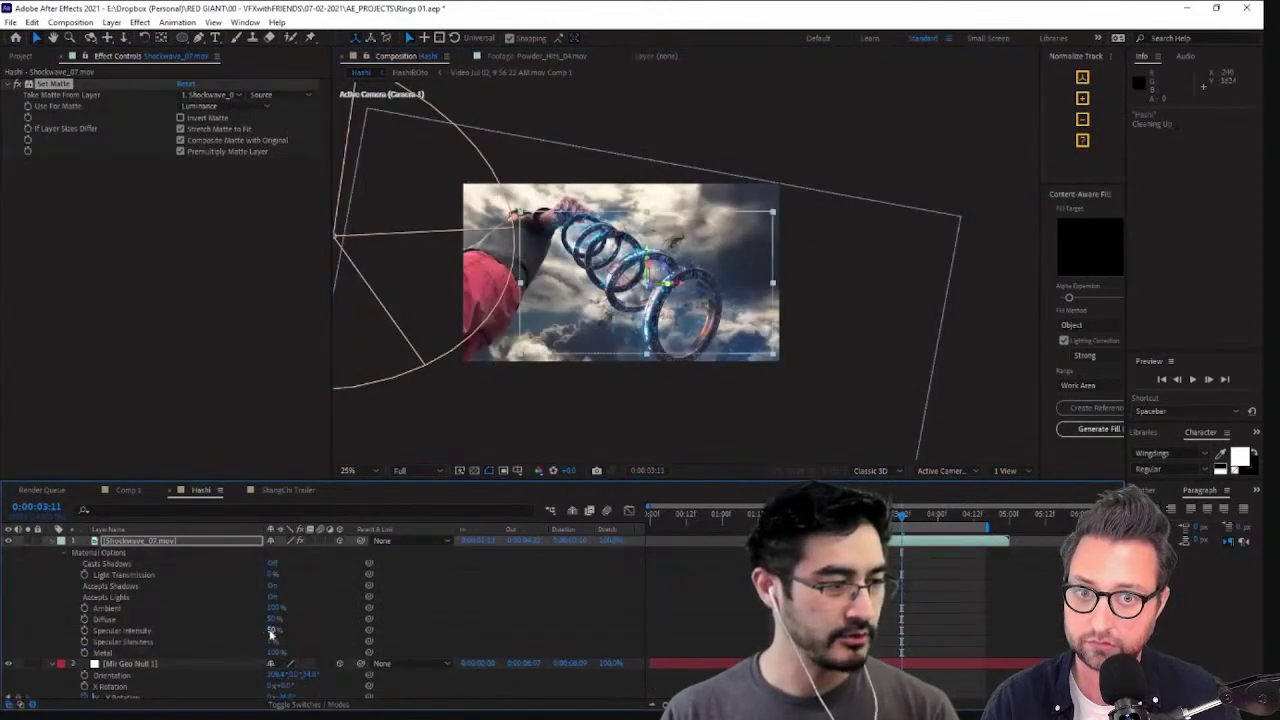
{"action": "left_click", "coordinate": [272, 597]}
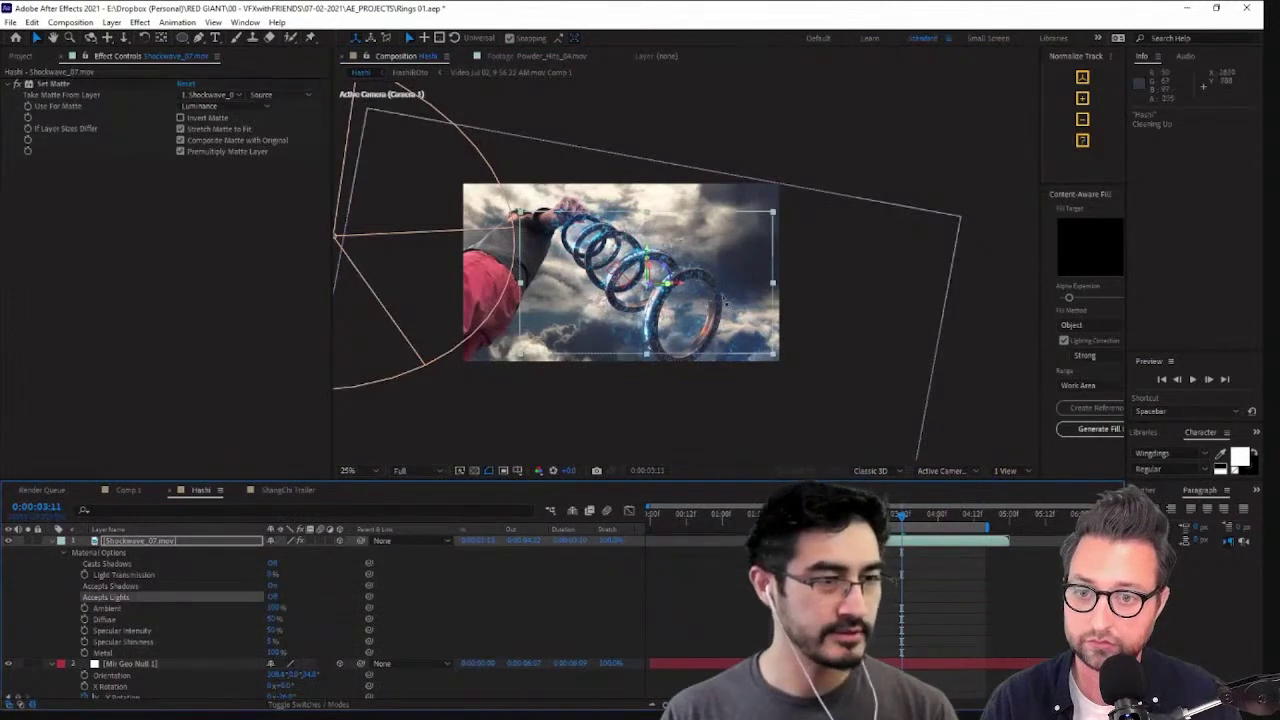
Tilt the shockwave layer in 3D to match the rings' angle and scale it up to 241%
{"action": "key", "text": "w"}
{"action": "mouse_move", "coordinate": [724, 300]}
{"action": "left_mouse_down"}
{"action": "mouse_move", "coordinate": [704, 312]}
{"action": "mouse_move", "coordinate": [722, 305]}
{"action": "left_mouse_up"}
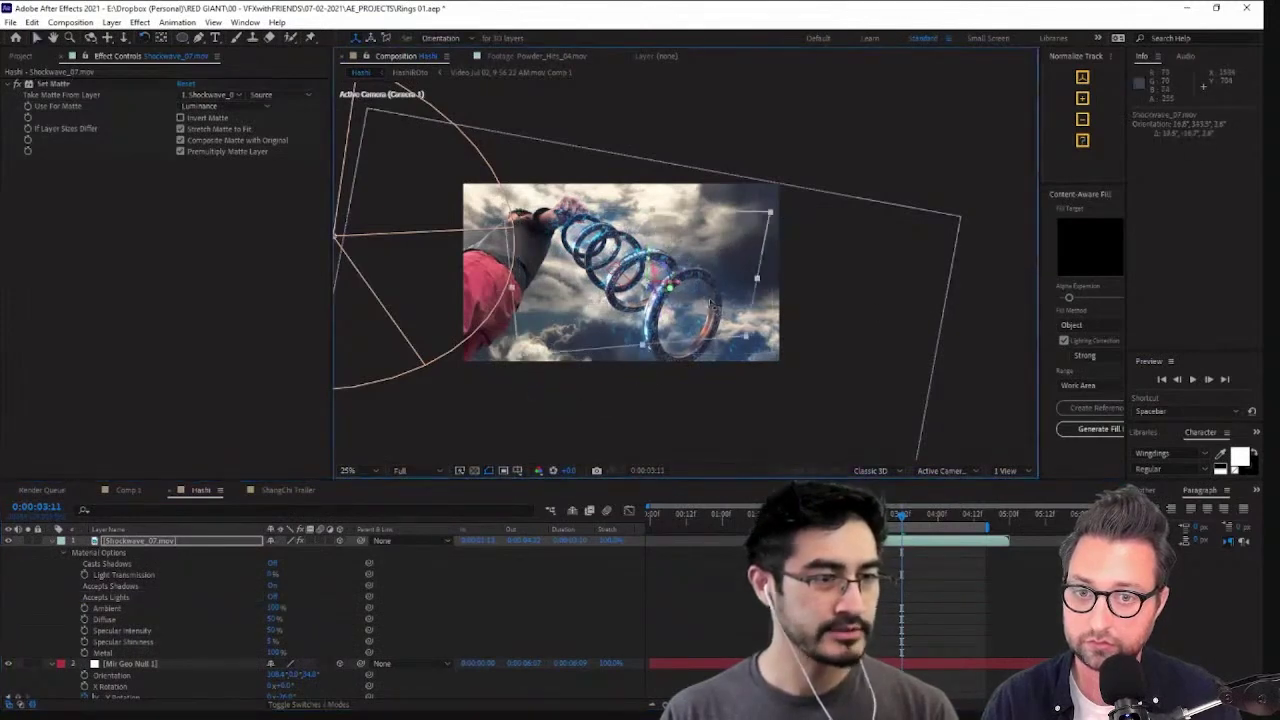
{"action": "key", "text": "s"}
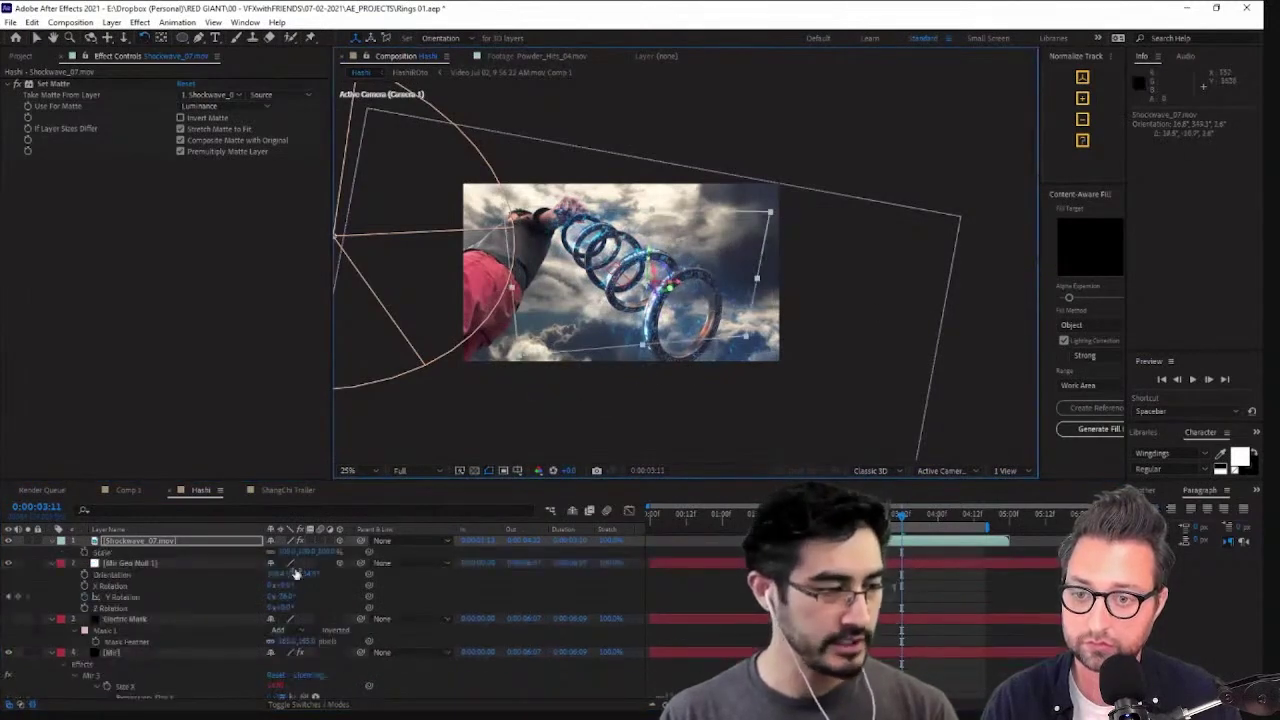
{"action": "left_click_drag", "start_coordinate": [300, 552], "coordinate": [463, 555]}
{"action": "scroll", "coordinate": [755, 284], "scroll_direction": "up", "scroll_amount": 2}
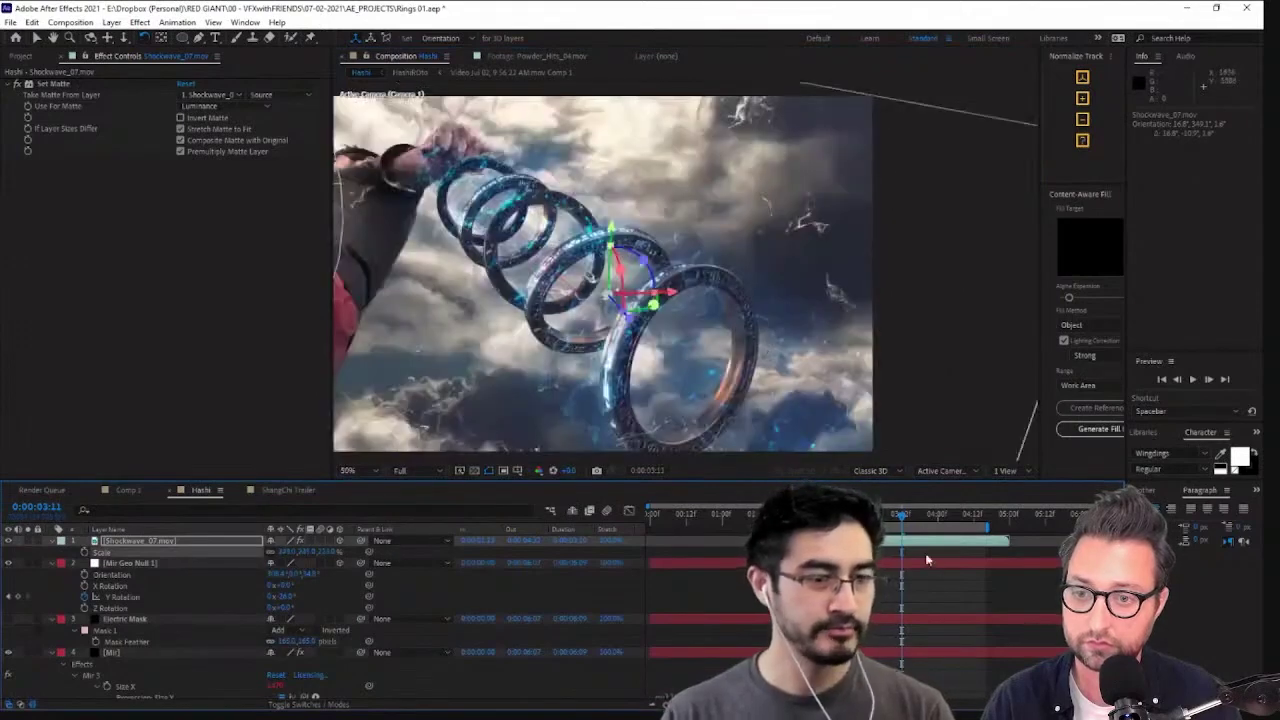
Preview the shockwave with a later start and in its own layer view, then shift the clip back earlier in Hashi
{"action": "left_click_drag", "start_coordinate": [953, 543], "coordinate": [1043, 549]}
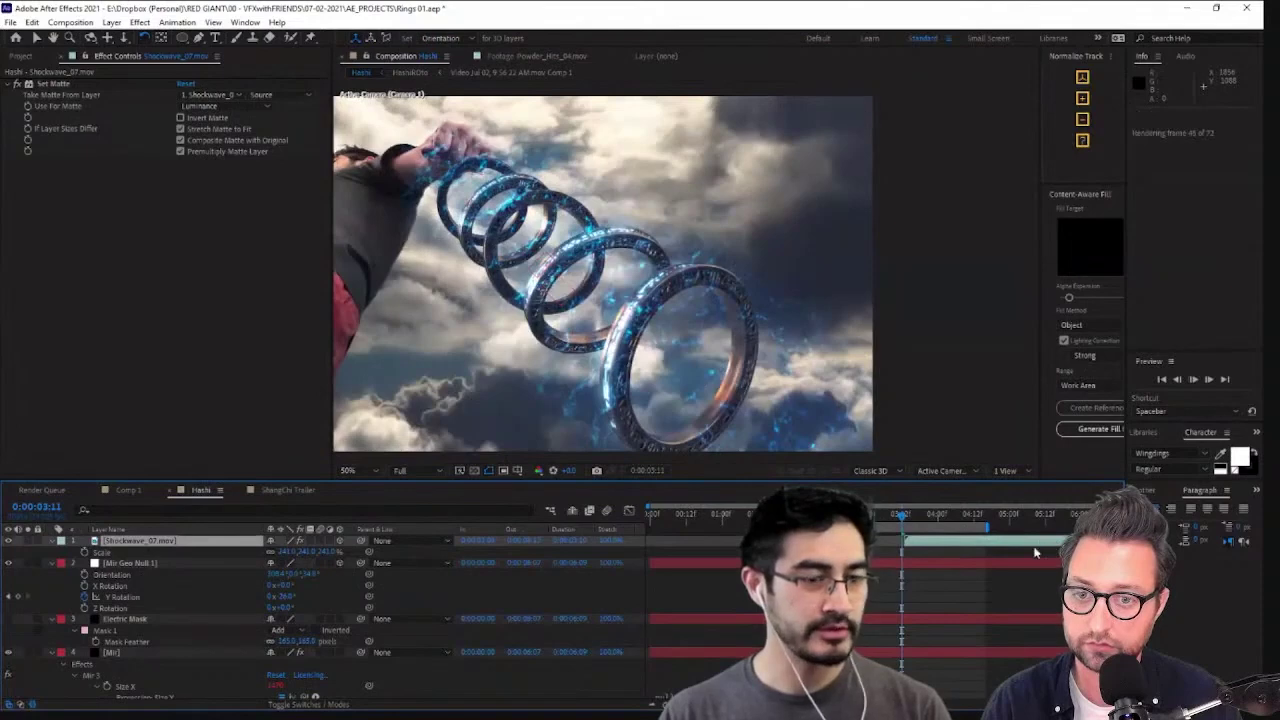
{"action": "key", "text": "space"}
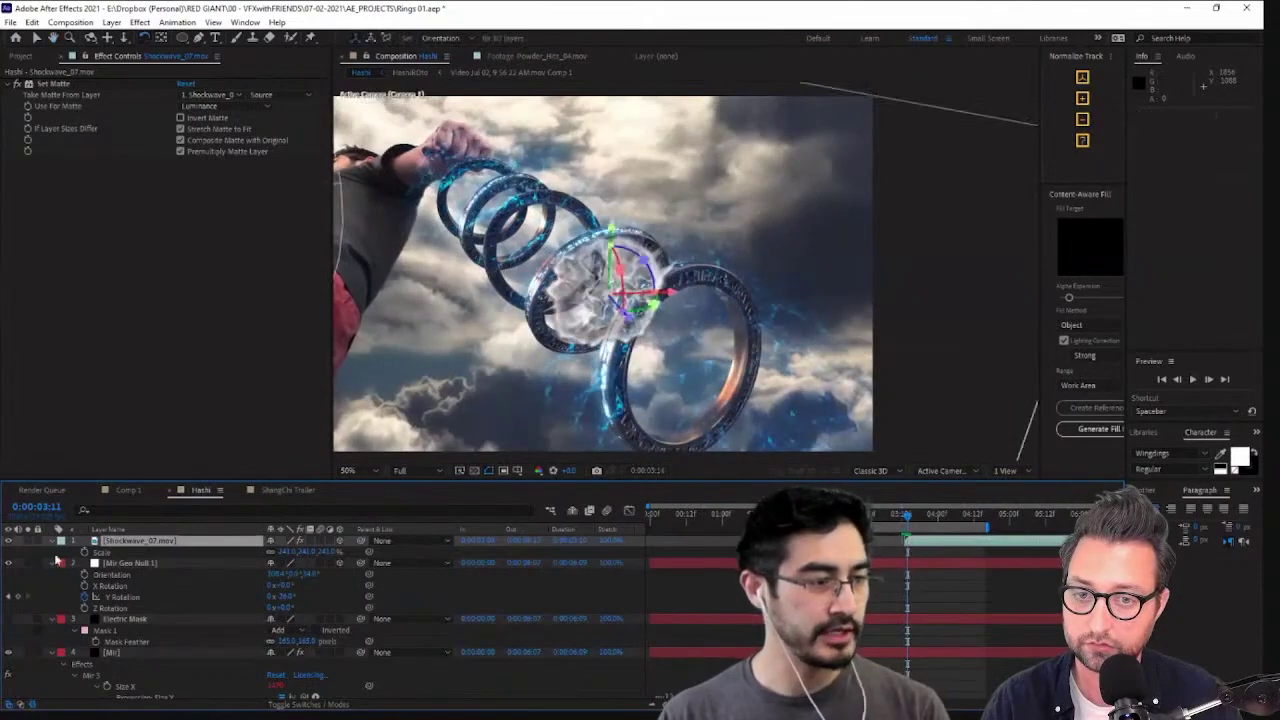
{"action": "double_click", "coordinate": [140, 540]}
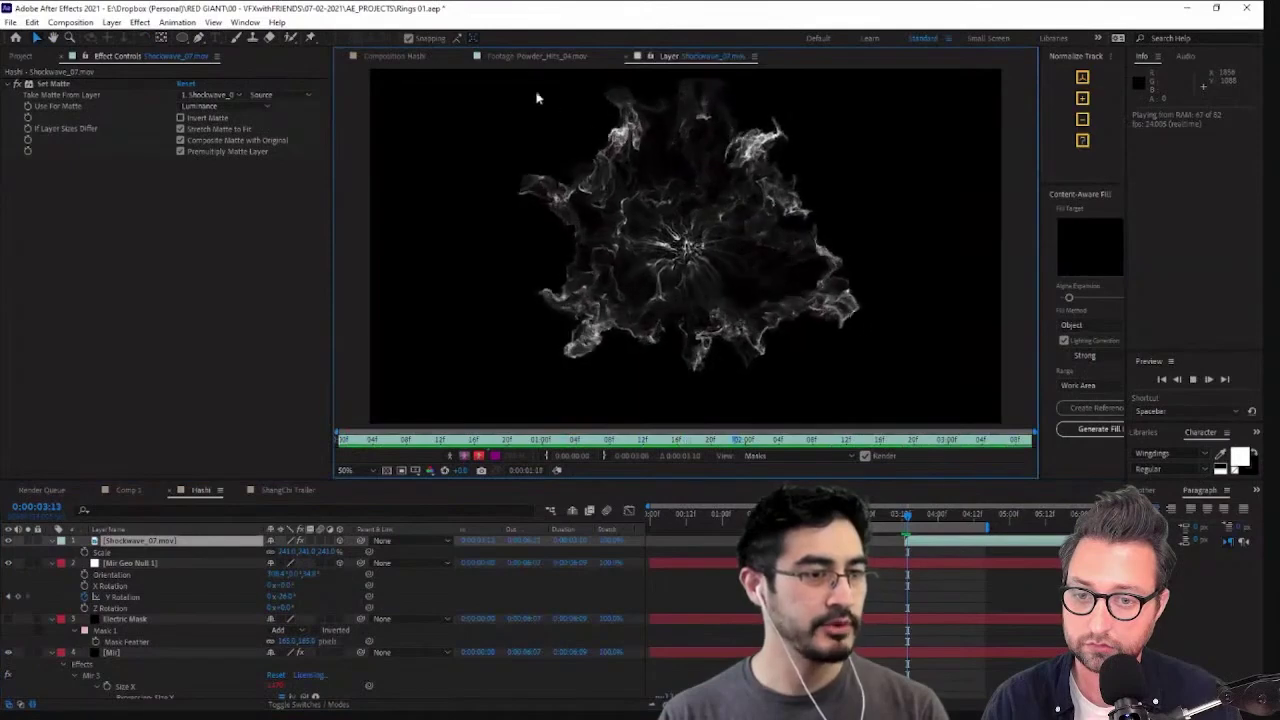
{"action": "left_click", "coordinate": [400, 56]}
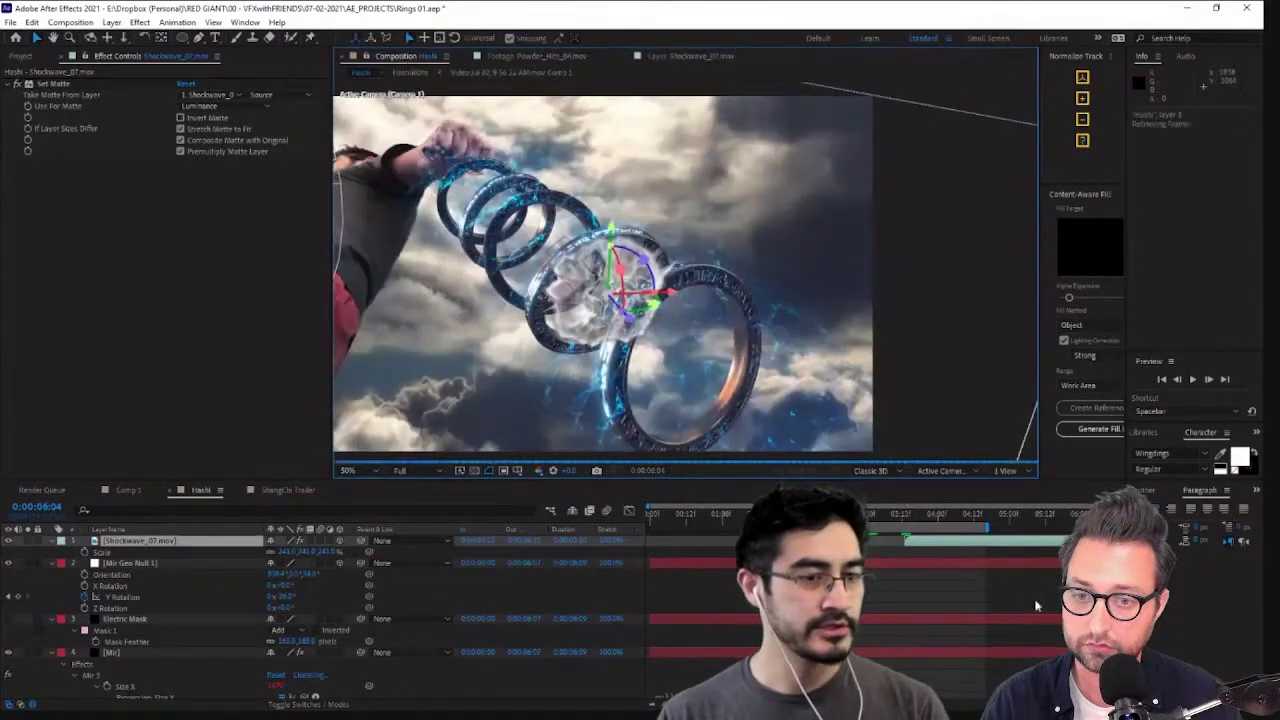
{"action": "left_click_drag", "start_coordinate": [1000, 543], "coordinate": [851, 543]}
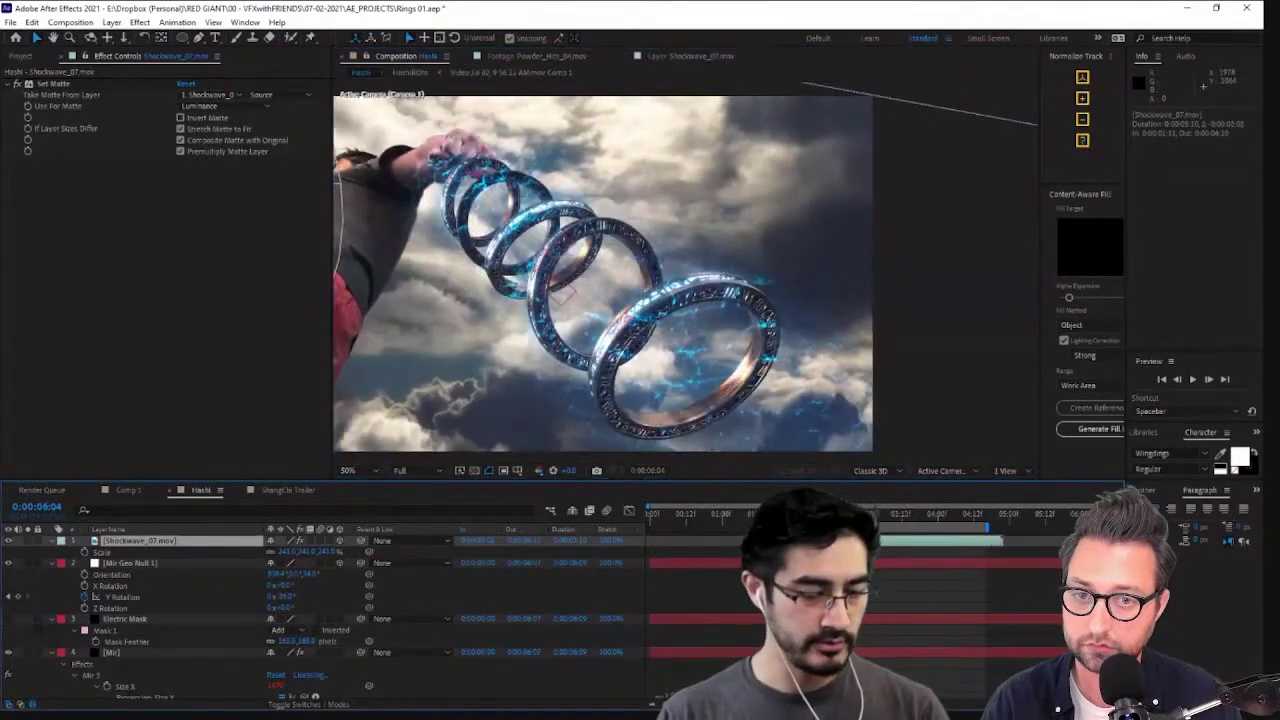
Enable time remapping on the shockwave layer and move its end keyframe earlier to speed up the clip
{"action": "key", "text": "ctrl+alt+t"}
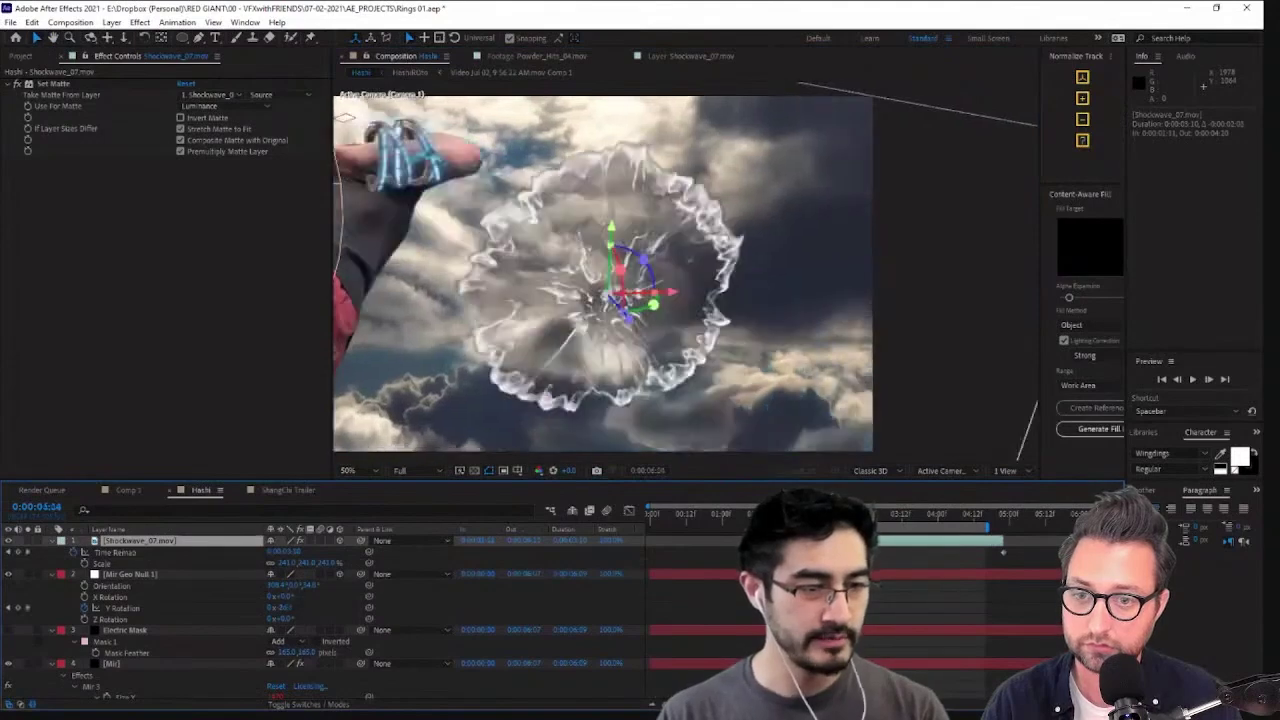
{"action": "mouse_move", "coordinate": [785, 514]}
{"action": "left_mouse_down"}
{"action": "mouse_move", "coordinate": [771, 514]}
{"action": "mouse_move", "coordinate": [799, 514]}
{"action": "left_mouse_up"}
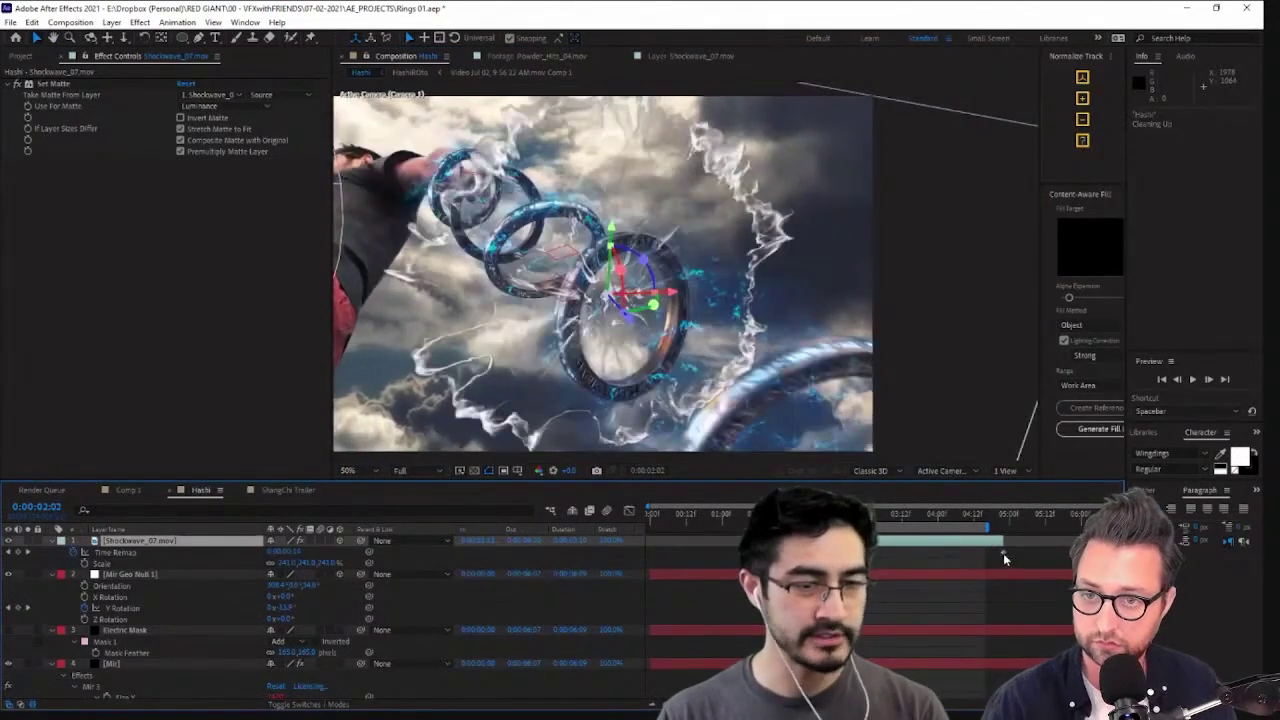
{"action": "left_click_drag", "start_coordinate": [1005, 560], "coordinate": [870, 580]}
Reshape the Time Remap speed graph so the shockwave bursts quickly and eases out, peaking at about 4.4 seconds/sec, and preview it
{"action": "left_click", "coordinate": [629, 510]}
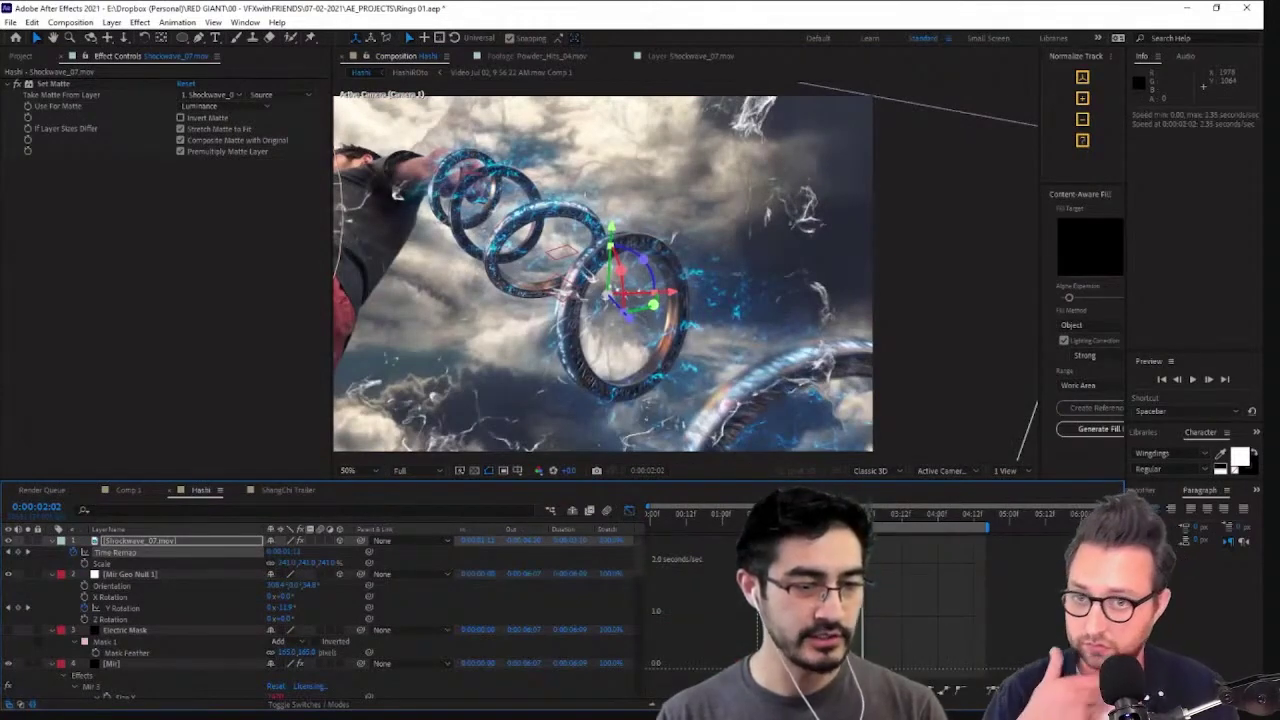
{"action": "left_click_drag", "start_coordinate": [845, 541], "coordinate": [793, 614]}
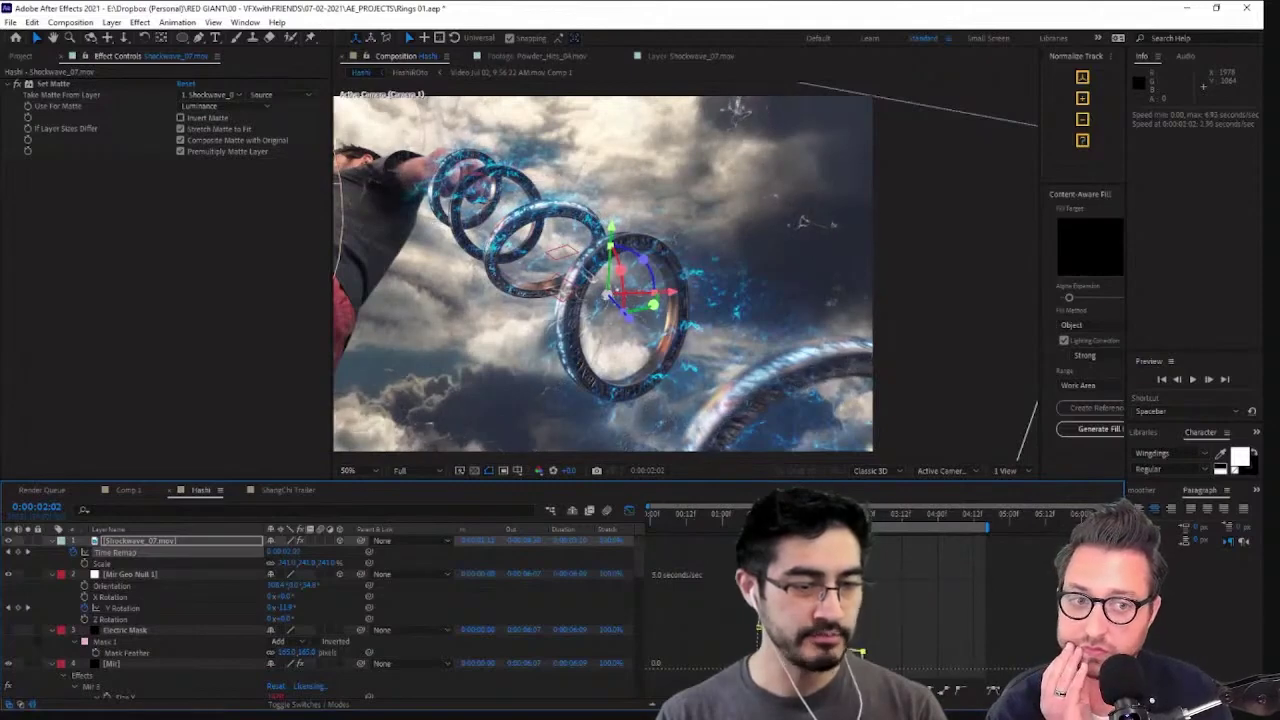
{"action": "left_click_drag", "start_coordinate": [792, 660], "coordinate": [790, 541]}
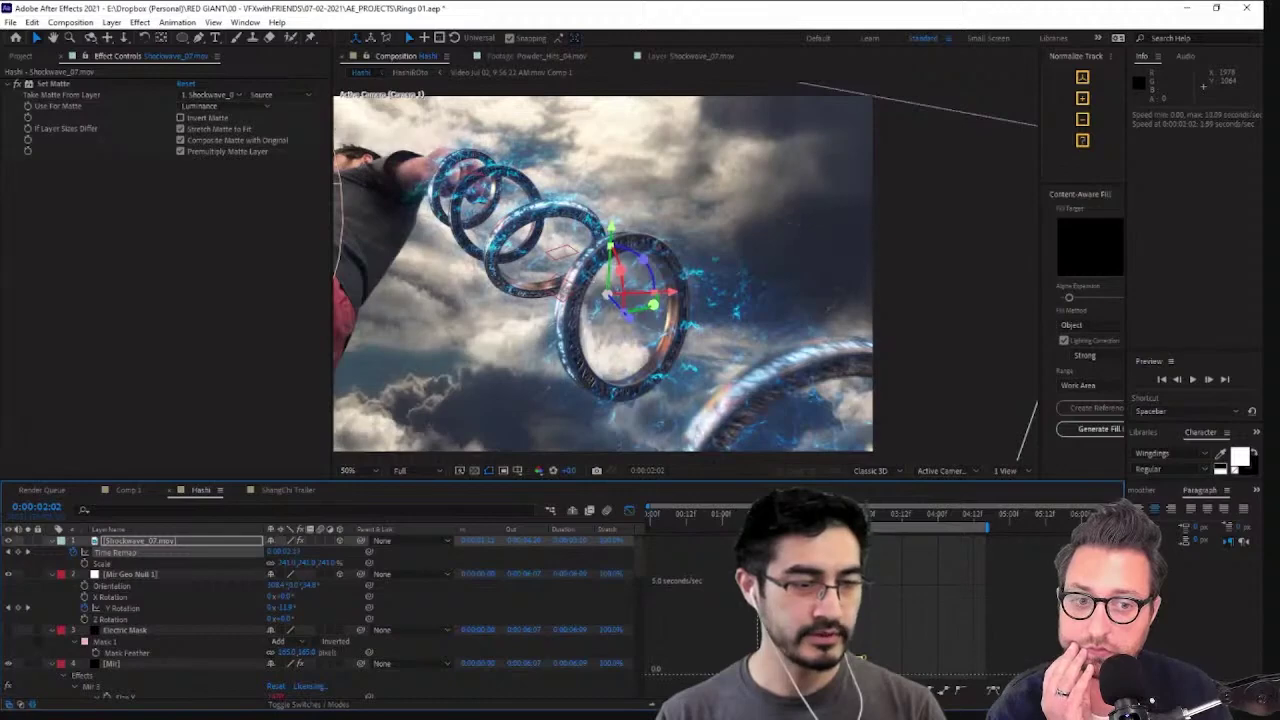
{"action": "left_click_drag", "start_coordinate": [768, 656], "coordinate": [790, 656]}
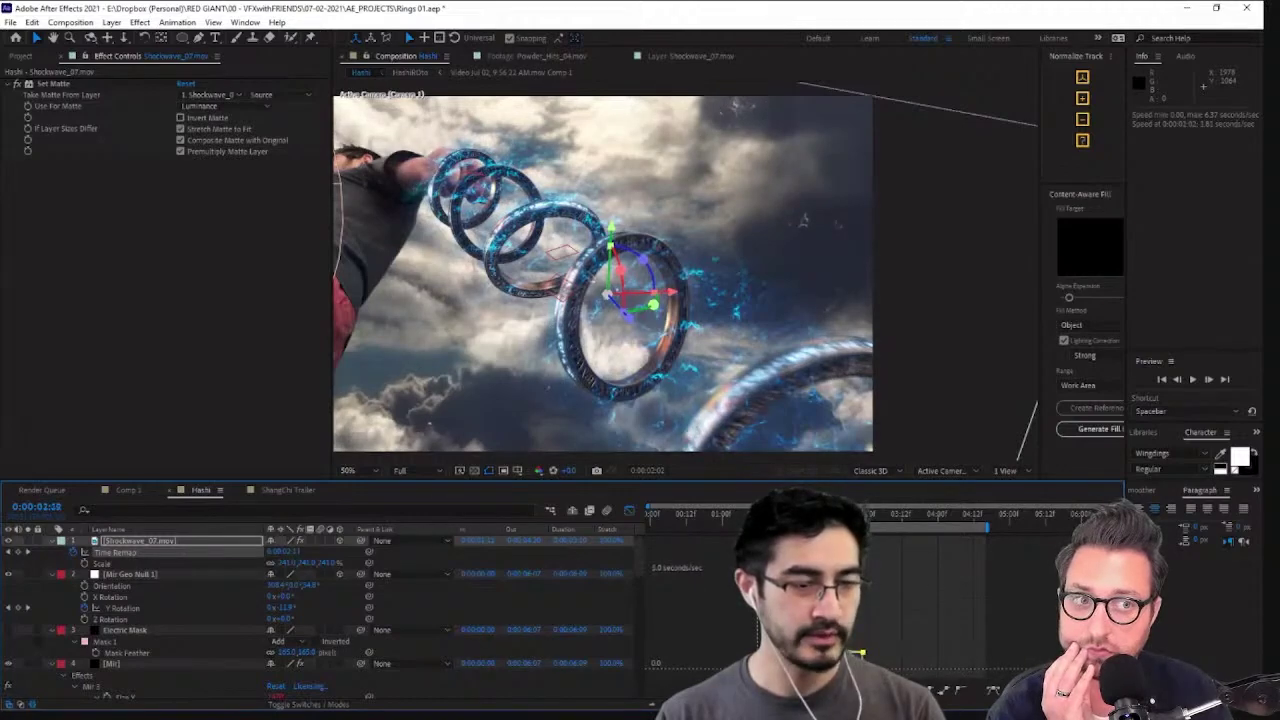
{"action": "key", "text": "space"}
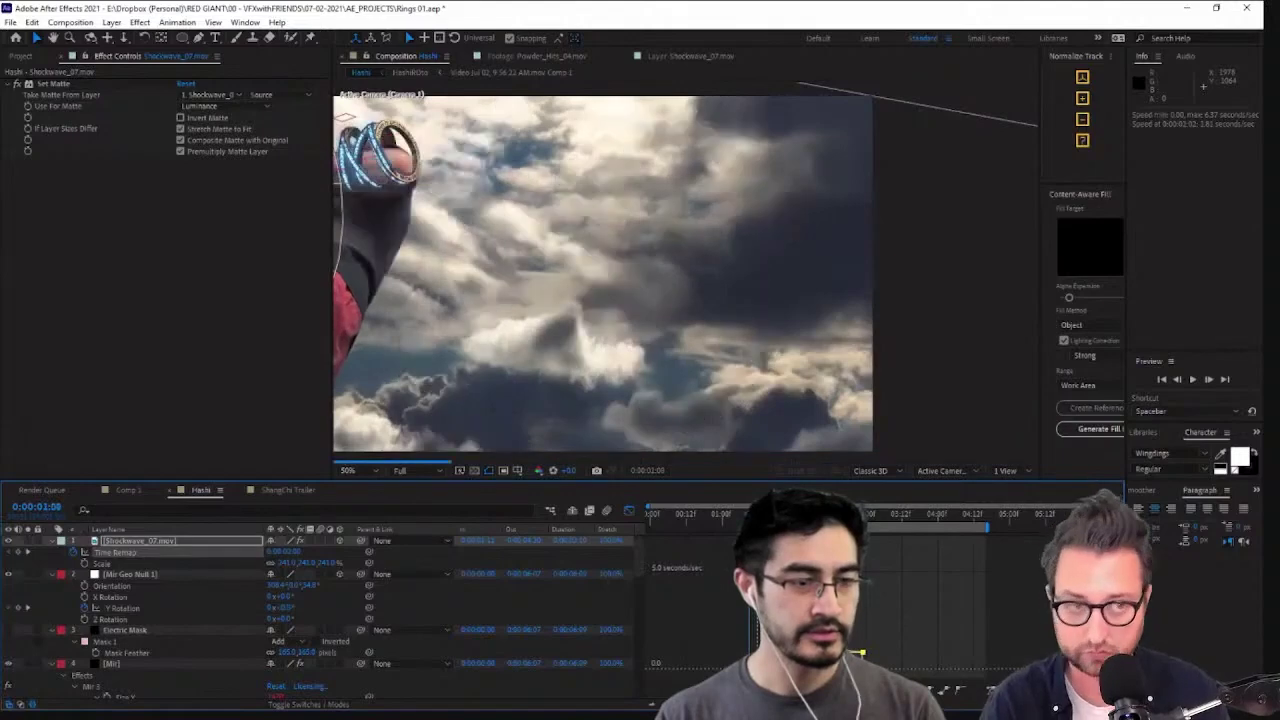
{"action": "left_click", "coordinate": [629, 511]}
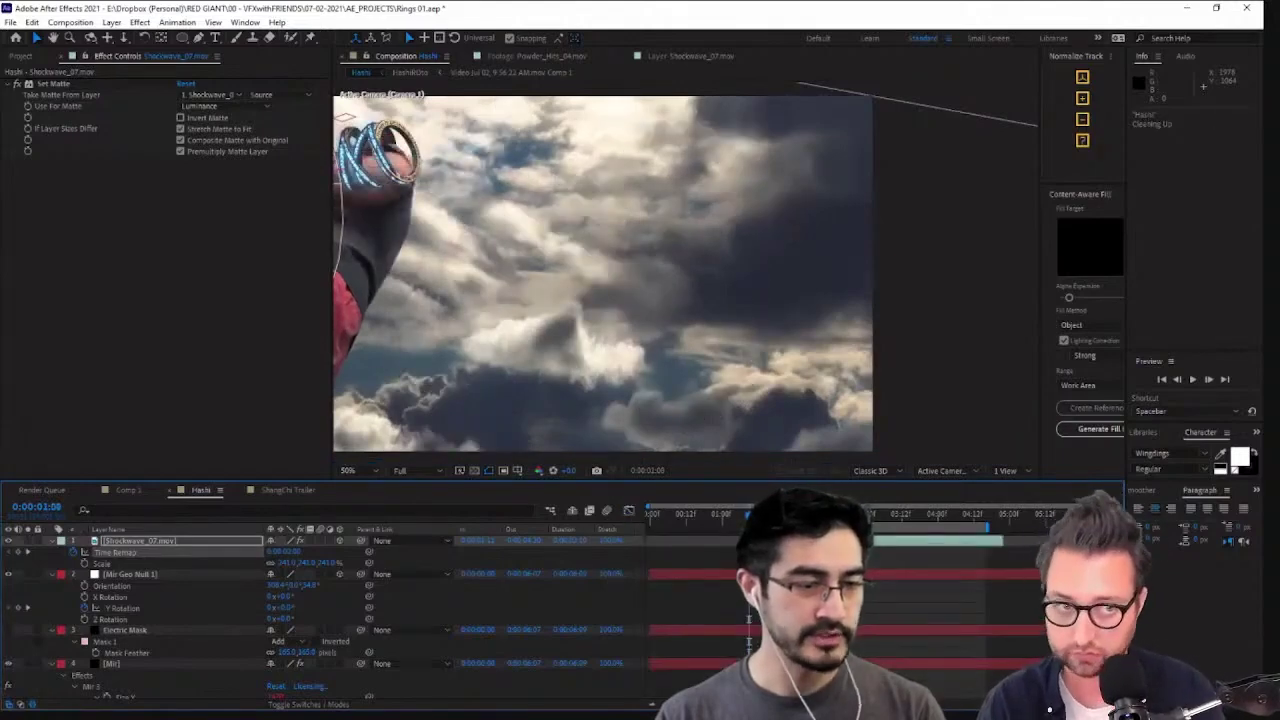
Nudge the Shockwave_07.mov layer slightly later, solo it from 0:00:01:10 and preview the isolated burst
{"action": "left_click_drag", "start_coordinate": [812, 541], "coordinate": [839, 541]}
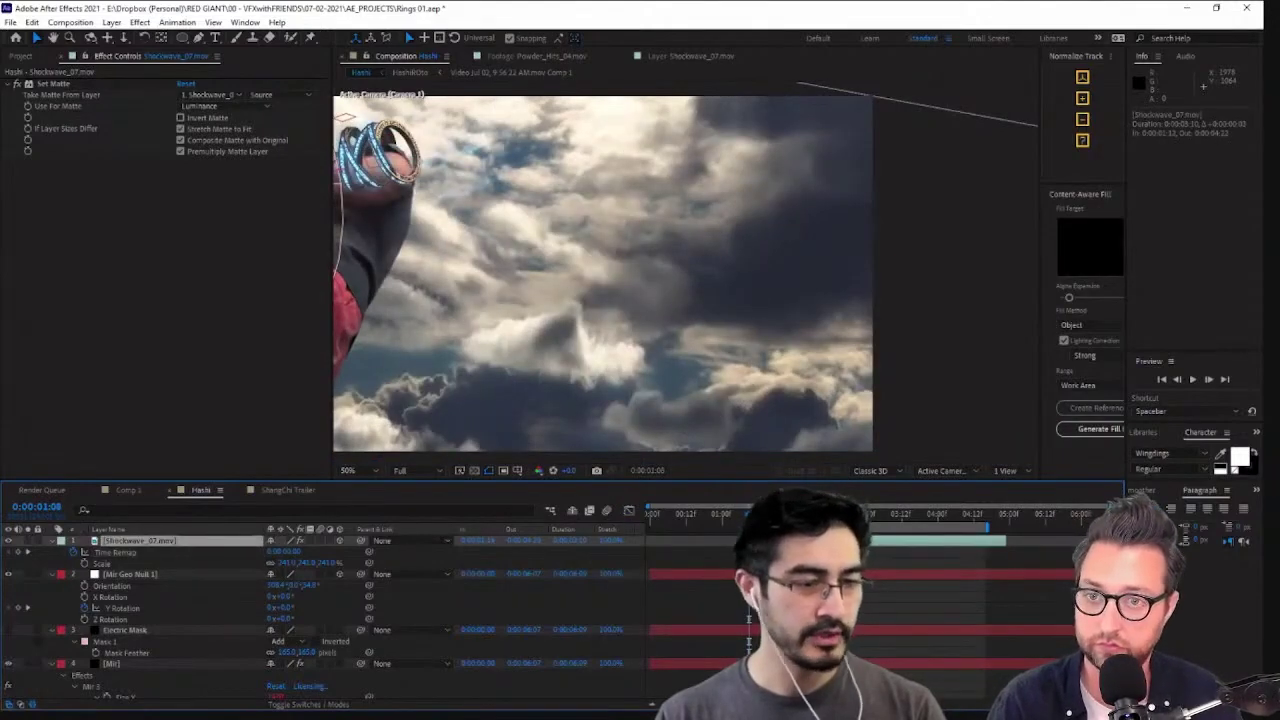
{"action": "key", "text": "Page_Down"}
{"action": "key", "text": "Page_Down"}
{"action": "left_click", "coordinate": [28, 541]}
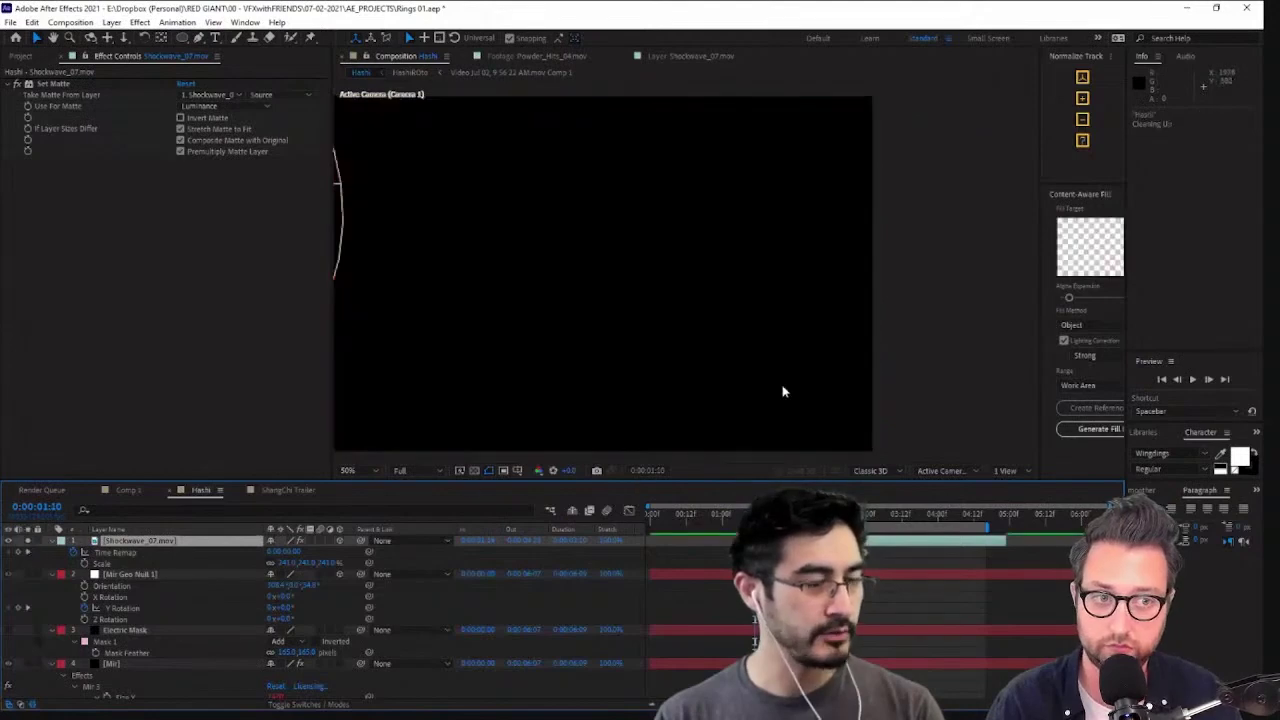
{"action": "key", "text": "space"}
{"action": "scroll", "coordinate": [771, 389], "scroll_direction": "down", "scroll_amount": 2}
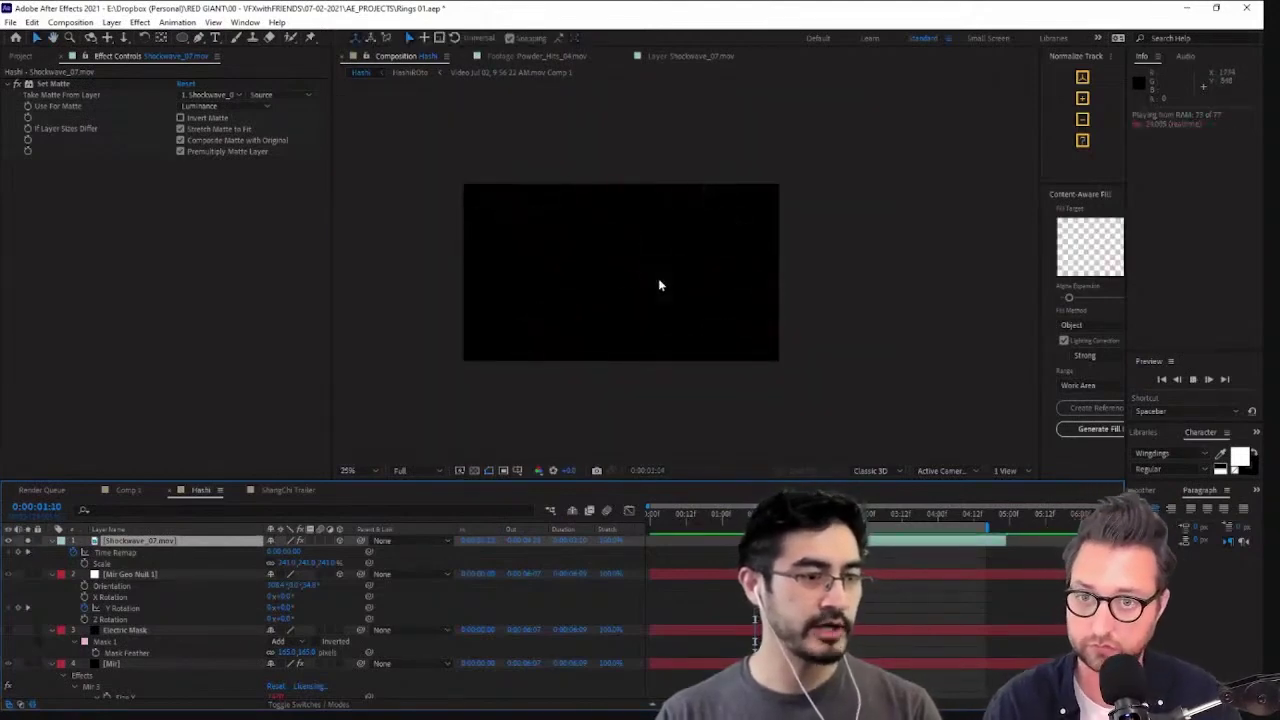
{"action": "key", "text": "space"}
{"action": "mouse_move", "coordinate": [775, 514]}
{"action": "left_mouse_down"}
{"action": "mouse_move", "coordinate": [752, 514]}
{"action": "mouse_move", "coordinate": [806, 514]}
{"action": "mouse_move", "coordinate": [777, 514]}
{"action": "left_mouse_up"}
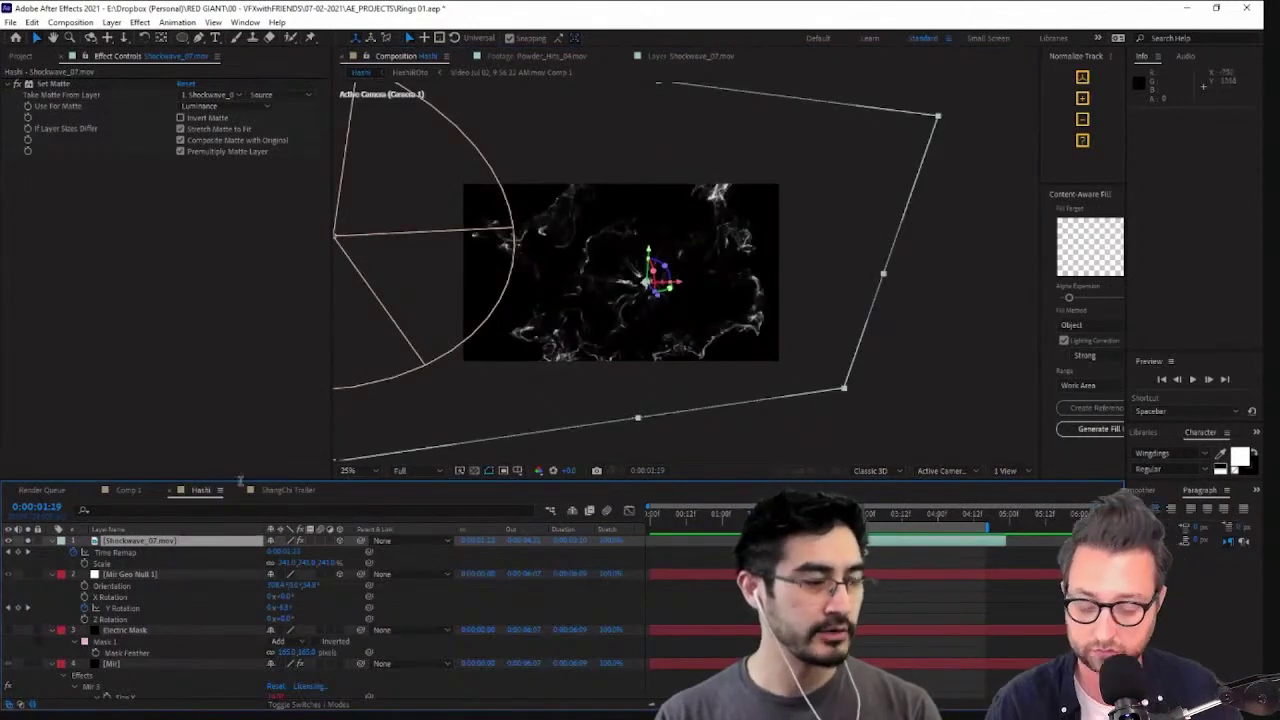
Turn off solo for the Shockwave_07.mov layer and shift it later so the burst meets the flying rings around 0:00:02:01
{"action": "left_click", "coordinate": [28, 541]}
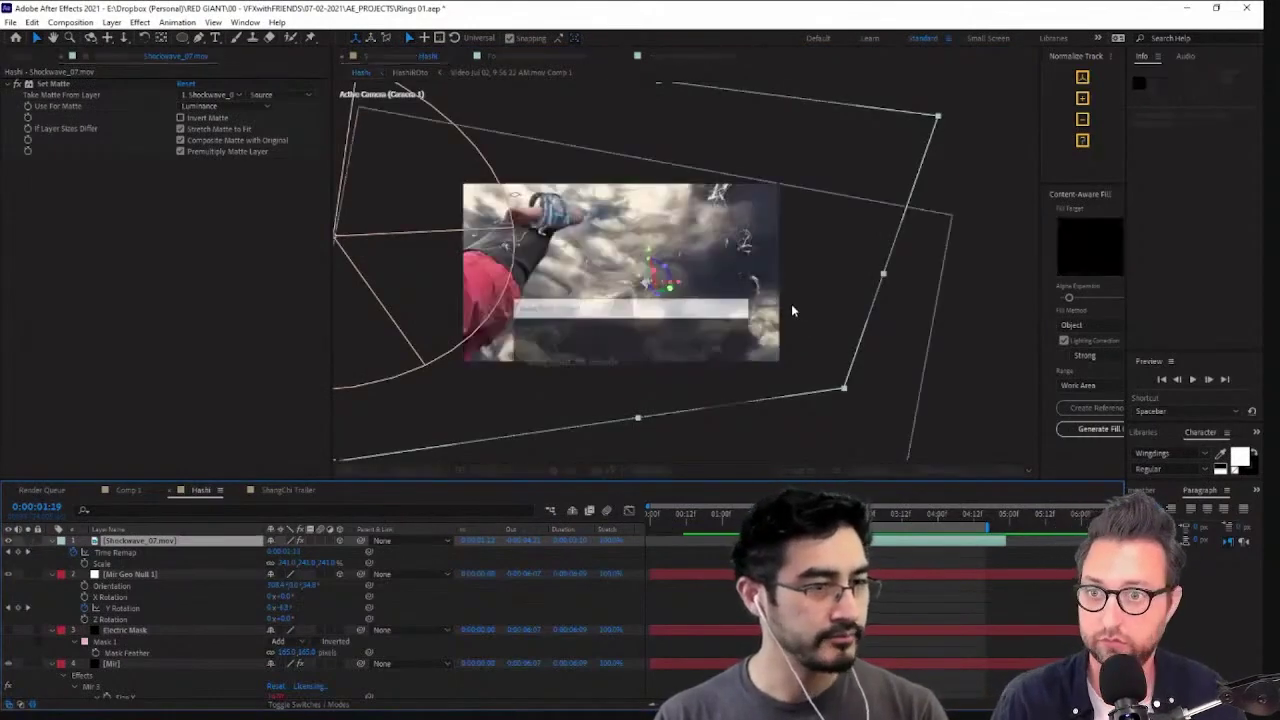
{"action": "left_click", "coordinate": [738, 334]}
{"action": "left_click_drag", "start_coordinate": [738, 336], "coordinate": [798, 329]}
{"action": "scroll", "coordinate": [798, 329], "scroll_direction": "up", "scroll_amount": 2}
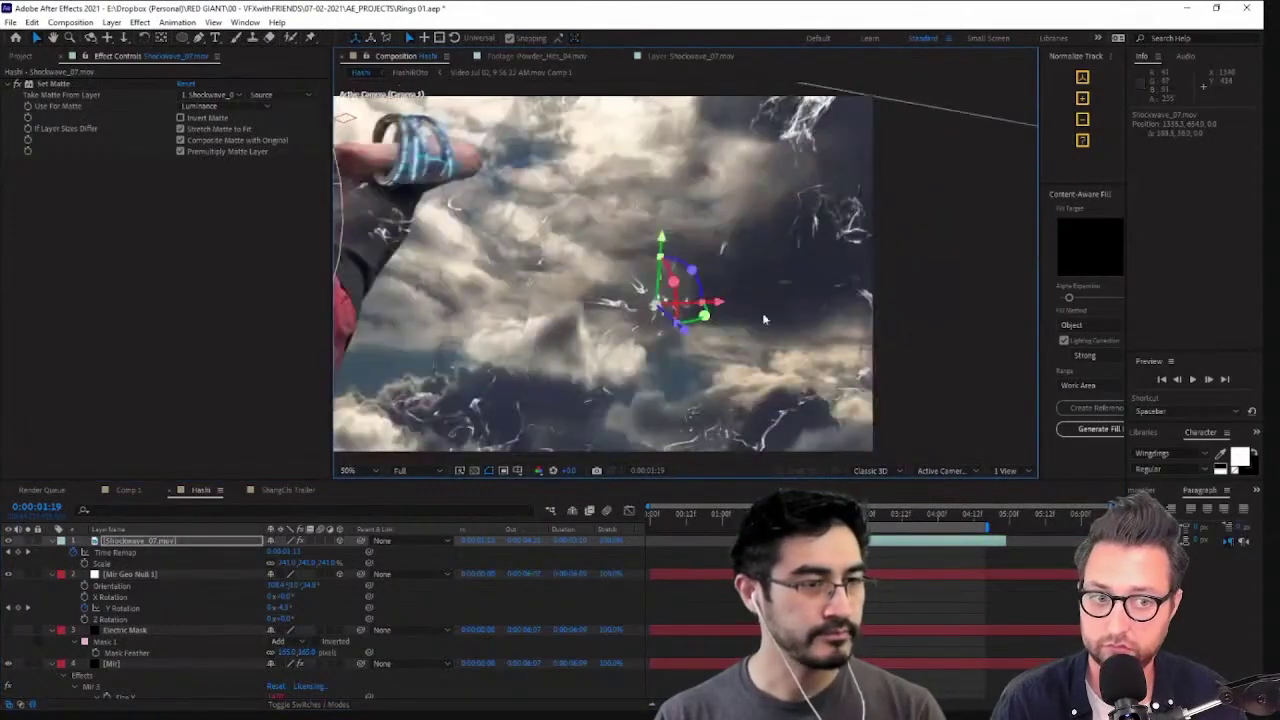
{"action": "left_click_drag", "start_coordinate": [808, 541], "coordinate": [896, 541]}
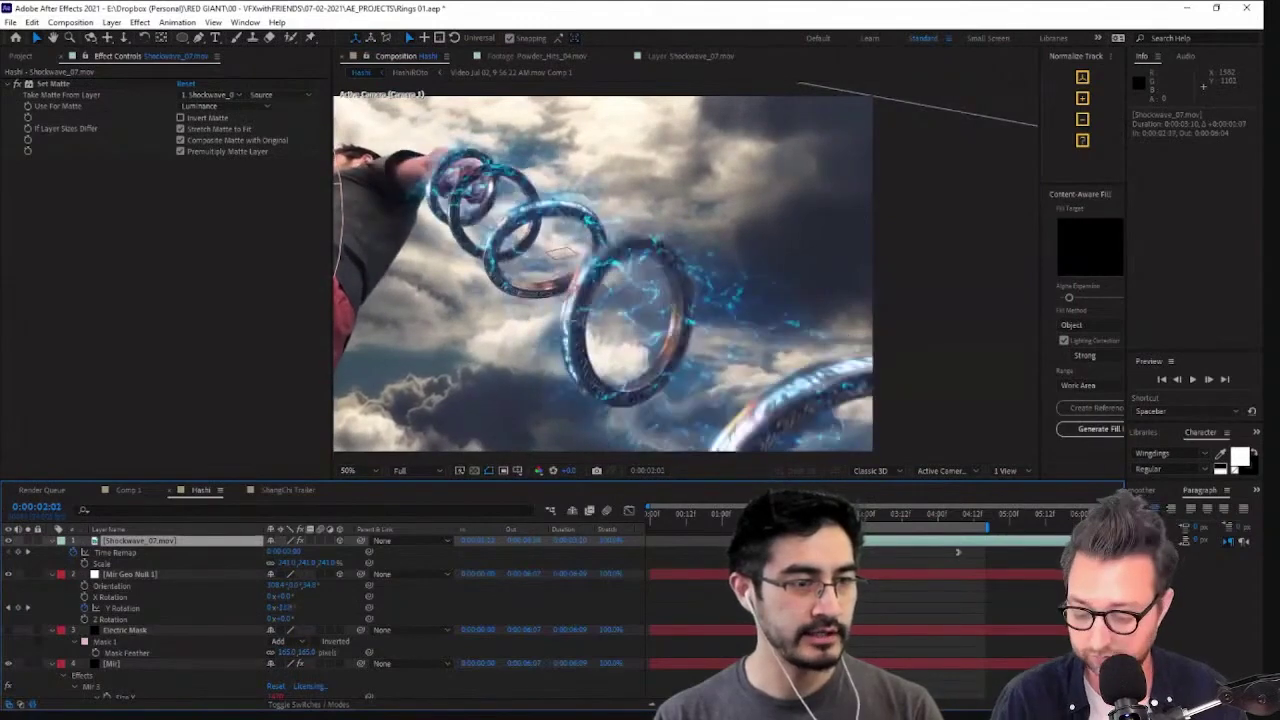
{"action": "left_click_drag", "start_coordinate": [927, 551], "coordinate": [881, 551]}
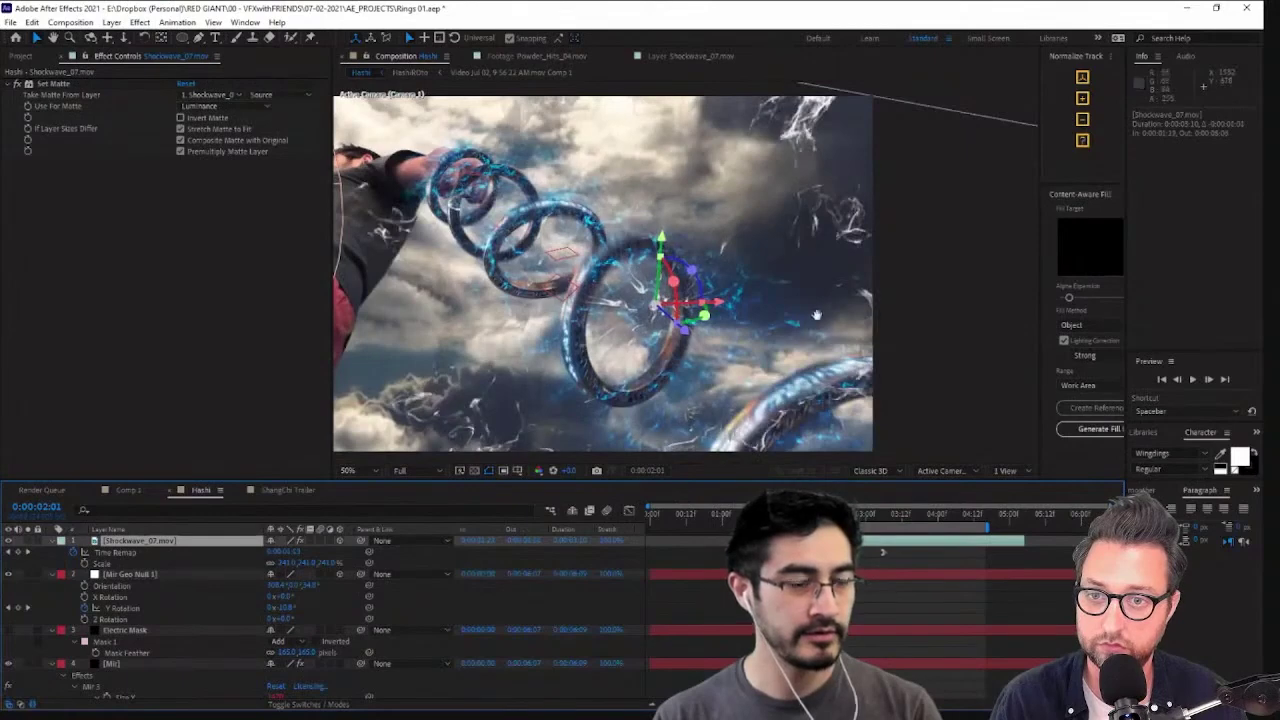
Preview the shockwave together with the flying rings from about 0:00:01:14 to judge its timing
{"action": "middle_click_drag", "start_coordinate": [816, 315], "coordinate": [860, 277]}
{"action": "scroll", "coordinate": [840, 314], "scroll_direction": "down", "scroll_amount": 2}
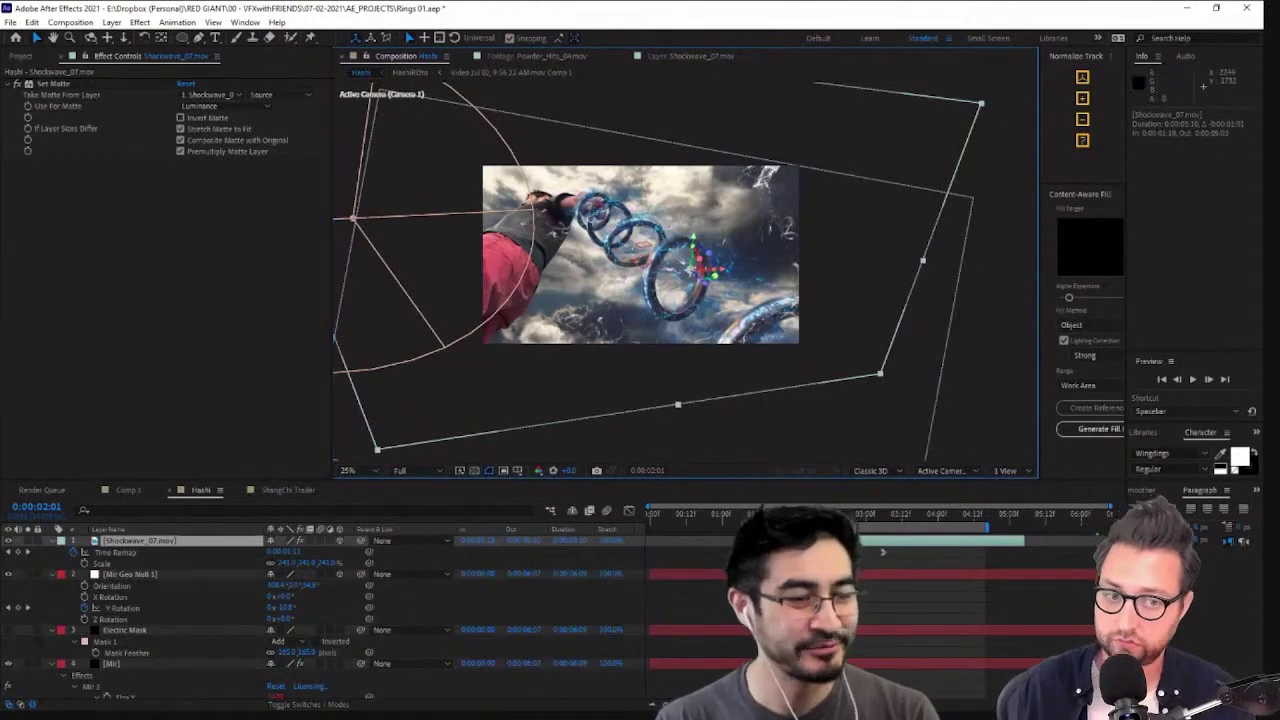
{"action": "key", "text": "space"}
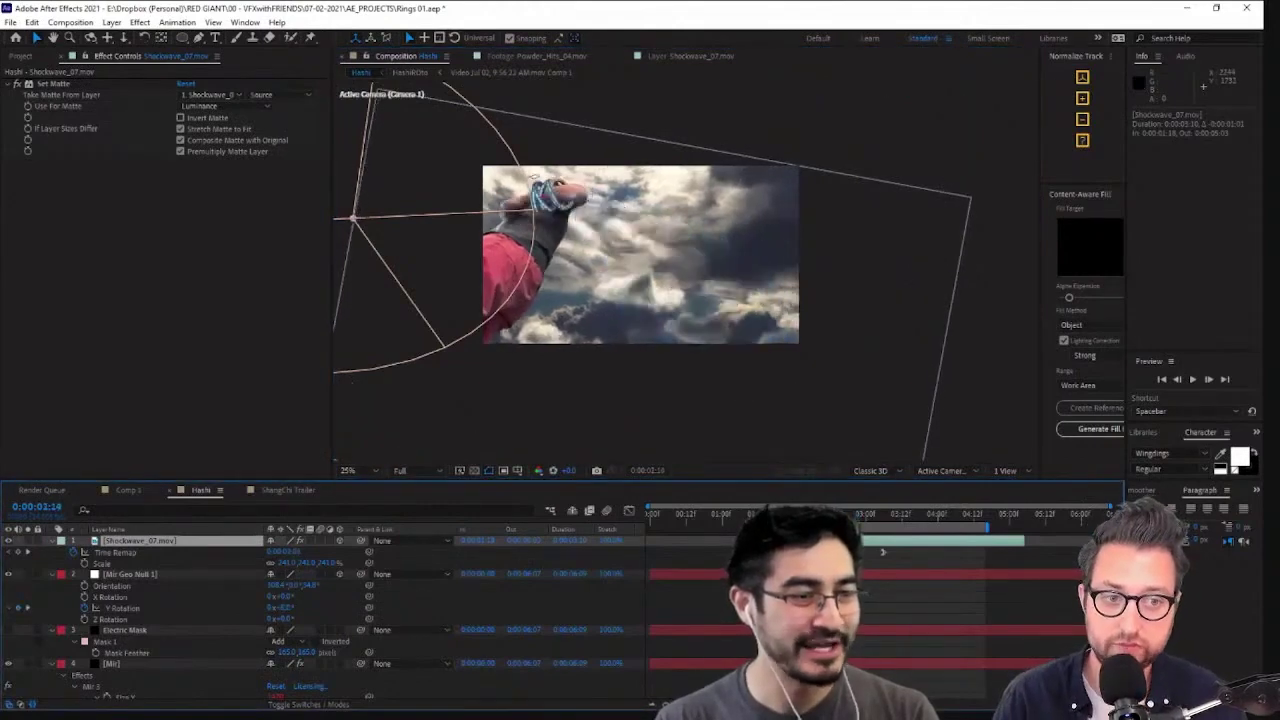
{"action": "middle_click_drag", "start_coordinate": [715, 276], "coordinate": [782, 267]}
{"action": "scroll", "coordinate": [770, 320], "scroll_direction": "up", "scroll_amount": 2}
{"action": "left_click", "coordinate": [1193, 380]}
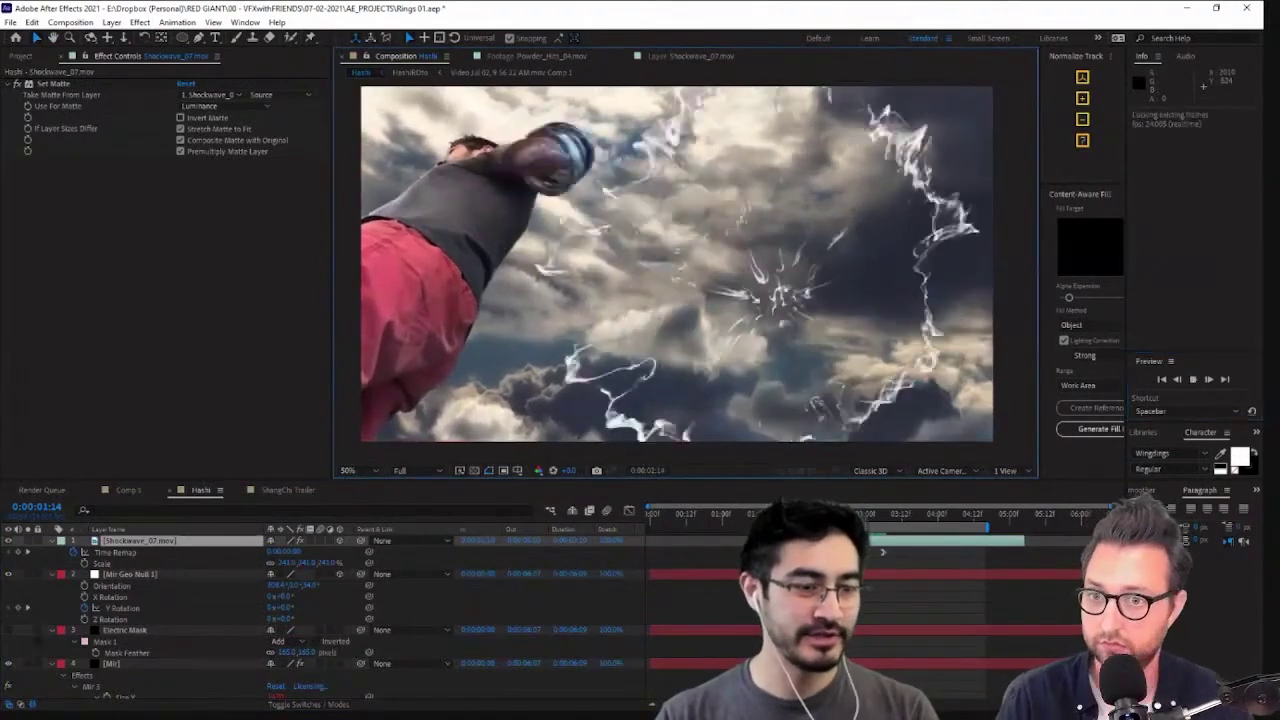
{"action": "key", "text": "space"}
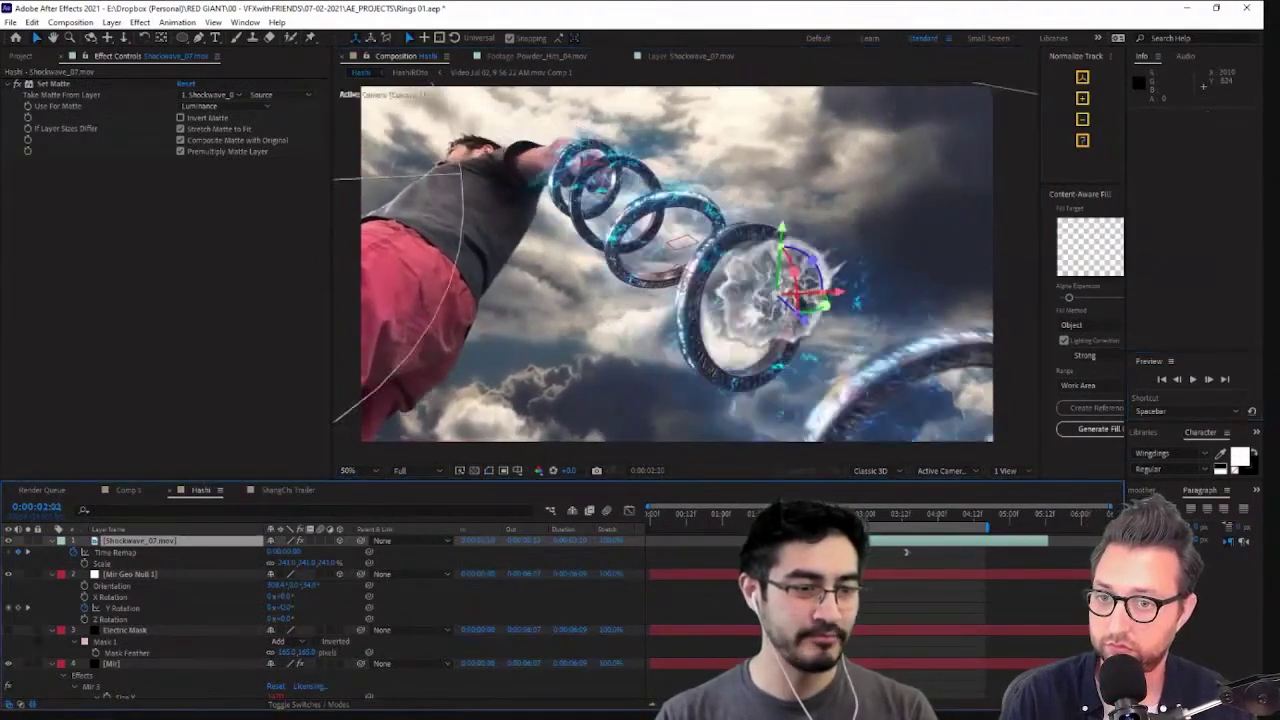
Adjust the Shockwave_07.mov layer to start at 0:00:02:00 and preview the burst against the rings
{"action": "mouse_move", "coordinate": [845, 541]}
{"action": "left_mouse_down"}
{"action": "mouse_move", "coordinate": [857, 541]}
{"action": "mouse_move", "coordinate": [833, 541]}
{"action": "mouse_move", "coordinate": [854, 541]}
{"action": "left_mouse_up"}
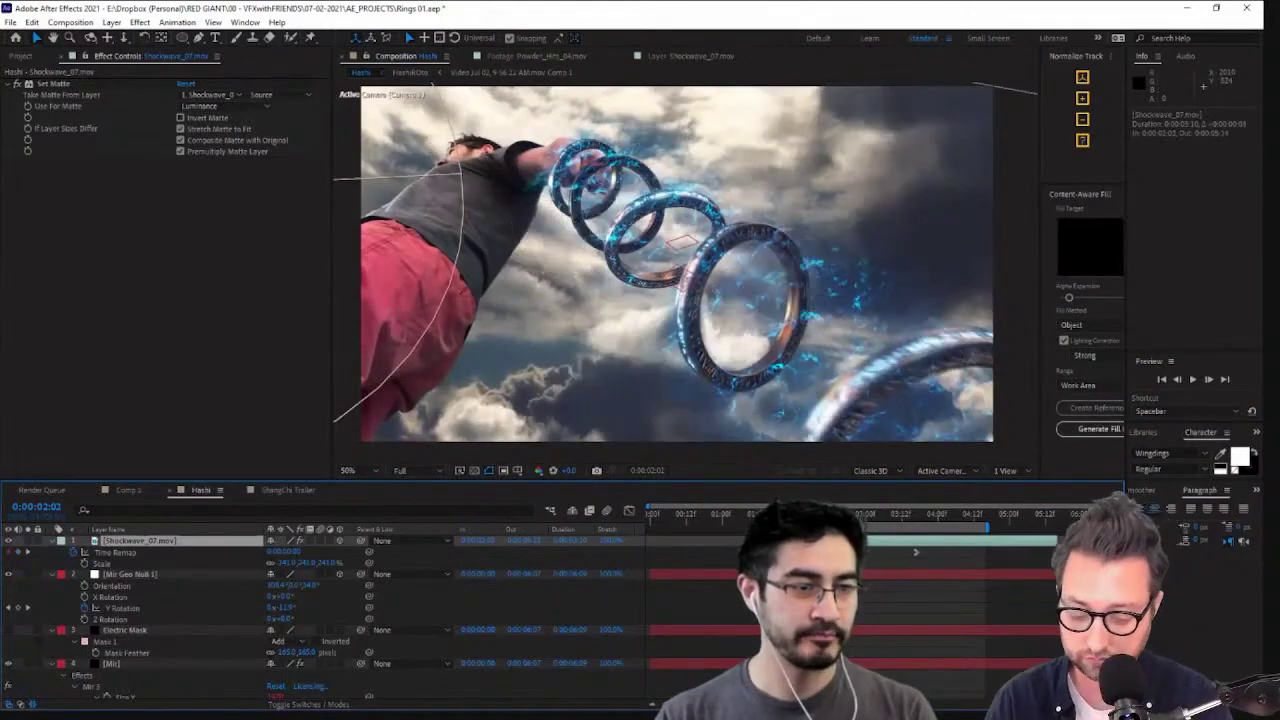
{"action": "left_click", "coordinate": [778, 513]}
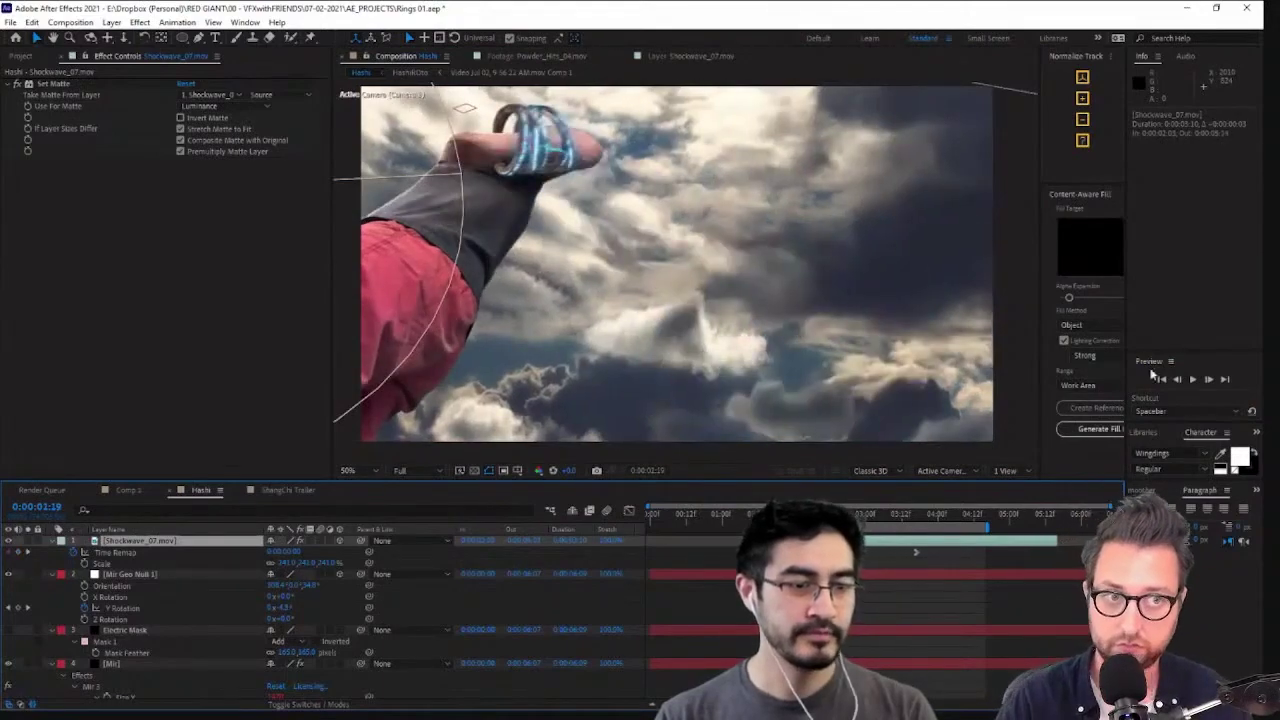
{"action": "left_click", "coordinate": [1192, 379]}
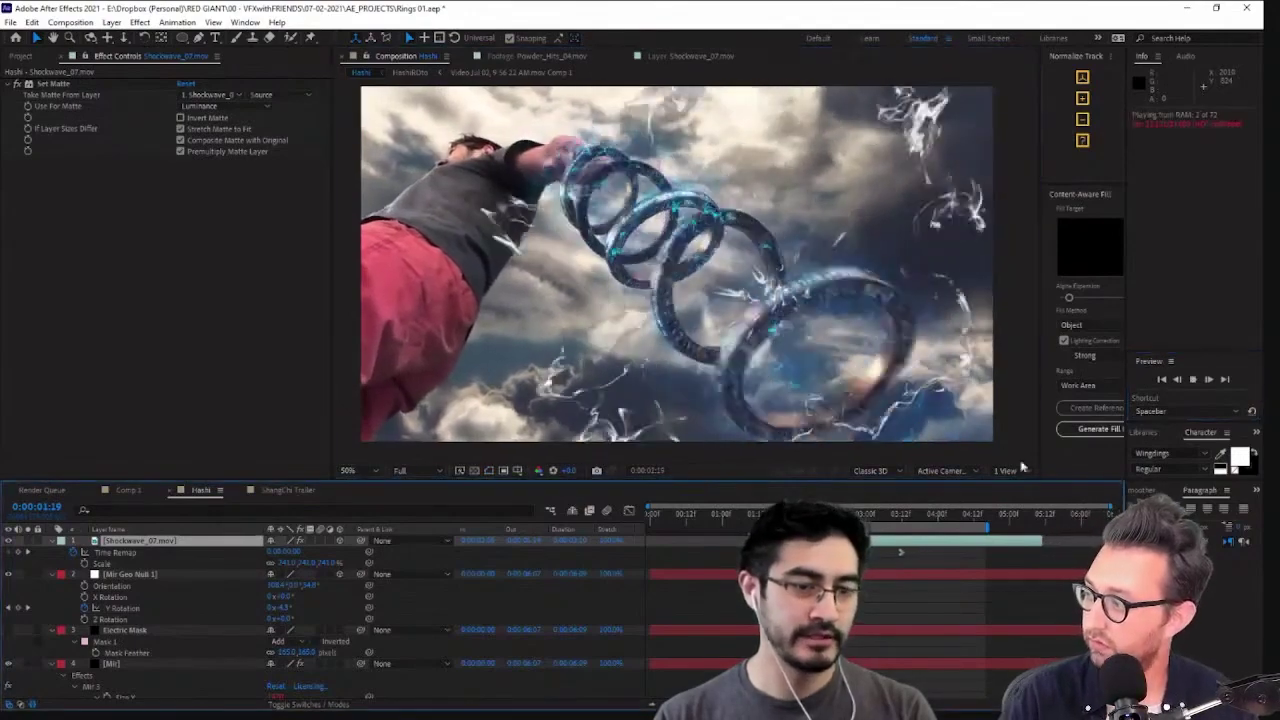
{"action": "left_click", "coordinate": [1008, 406]}
{"action": "key", "text": "space"}
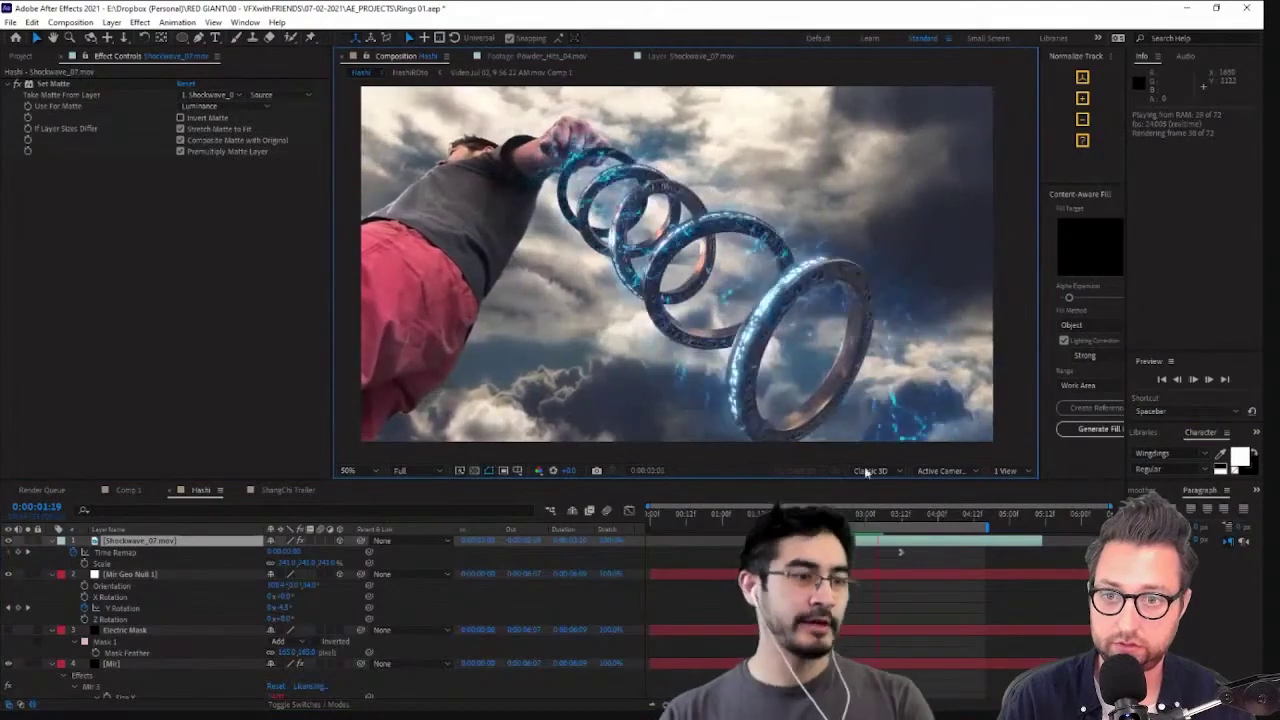
{"action": "scroll", "coordinate": [727, 240], "scroll_direction": "down", "scroll_amount": 2}
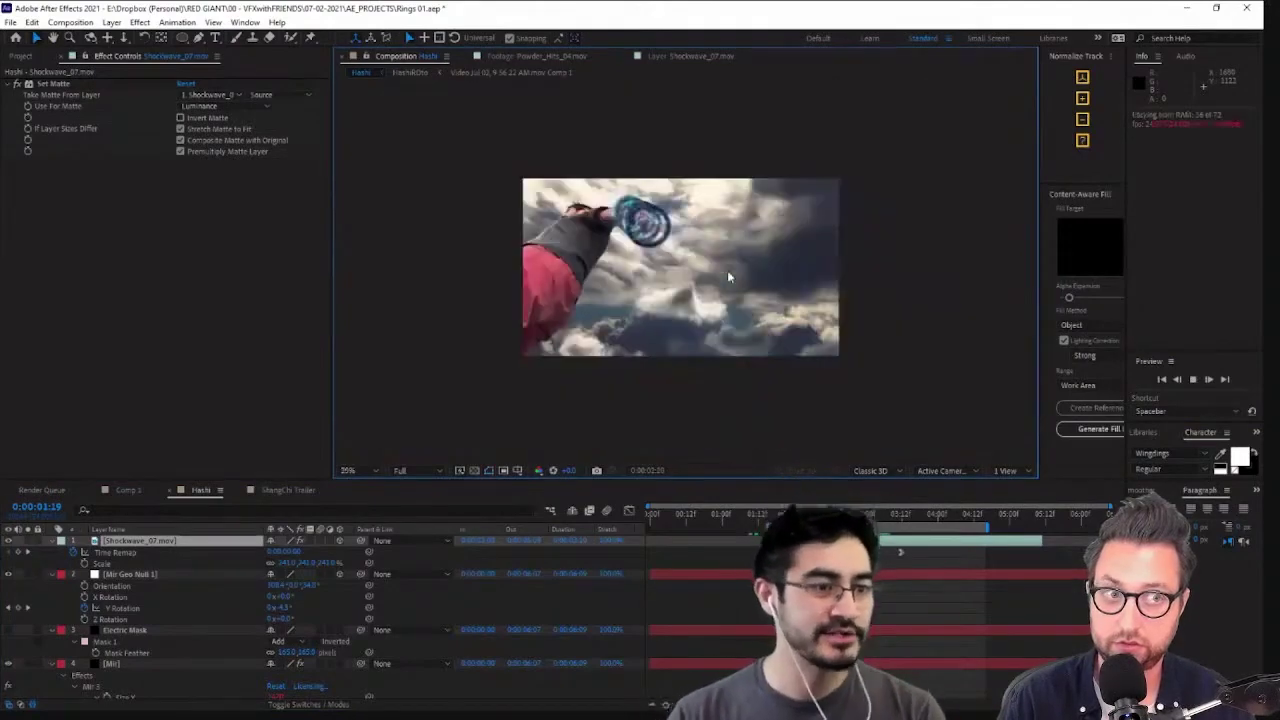
{"action": "key", "text": "space"}
{"action": "left_click_drag", "start_coordinate": [828, 514], "coordinate": [842, 514]}
{"action": "scroll", "coordinate": [797, 327], "scroll_direction": "up", "scroll_amount": 2}
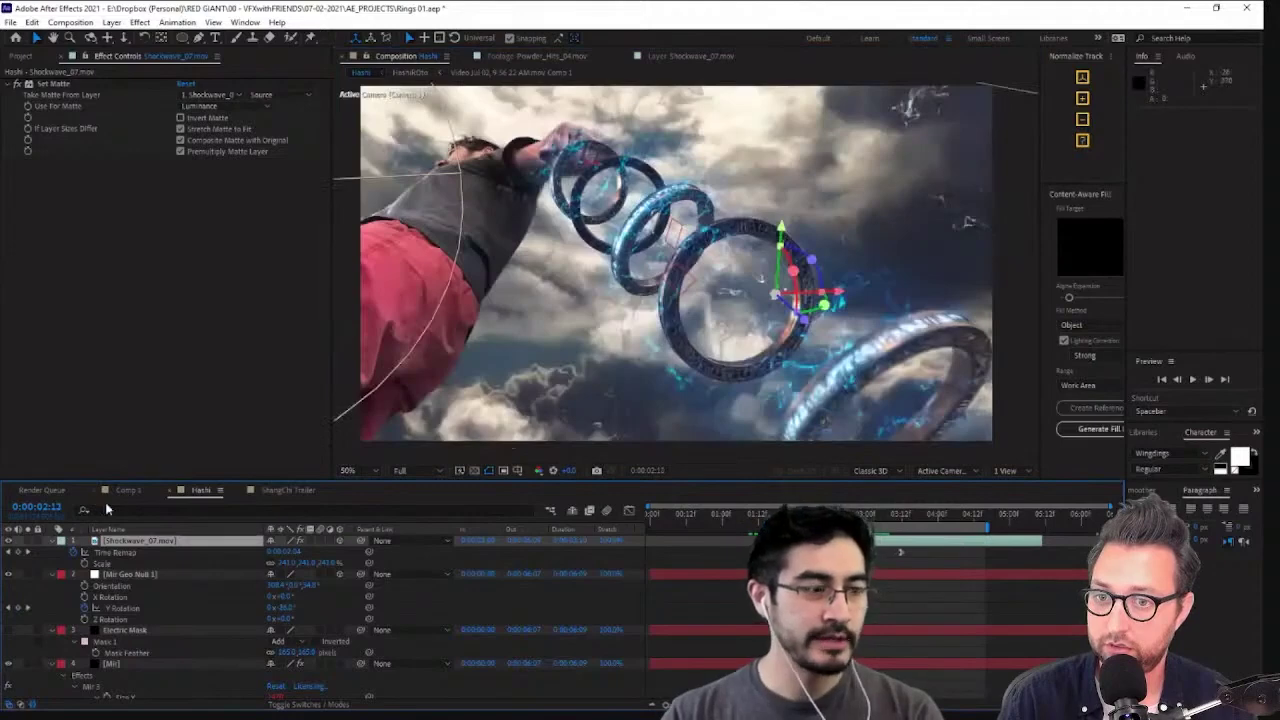
Pre-compose the shockwave layer as Shockwave_07.mov Comp 1, moving all attributes and matching the duration to the layer's time span
{"action": "left_click", "coordinate": [111, 22]}
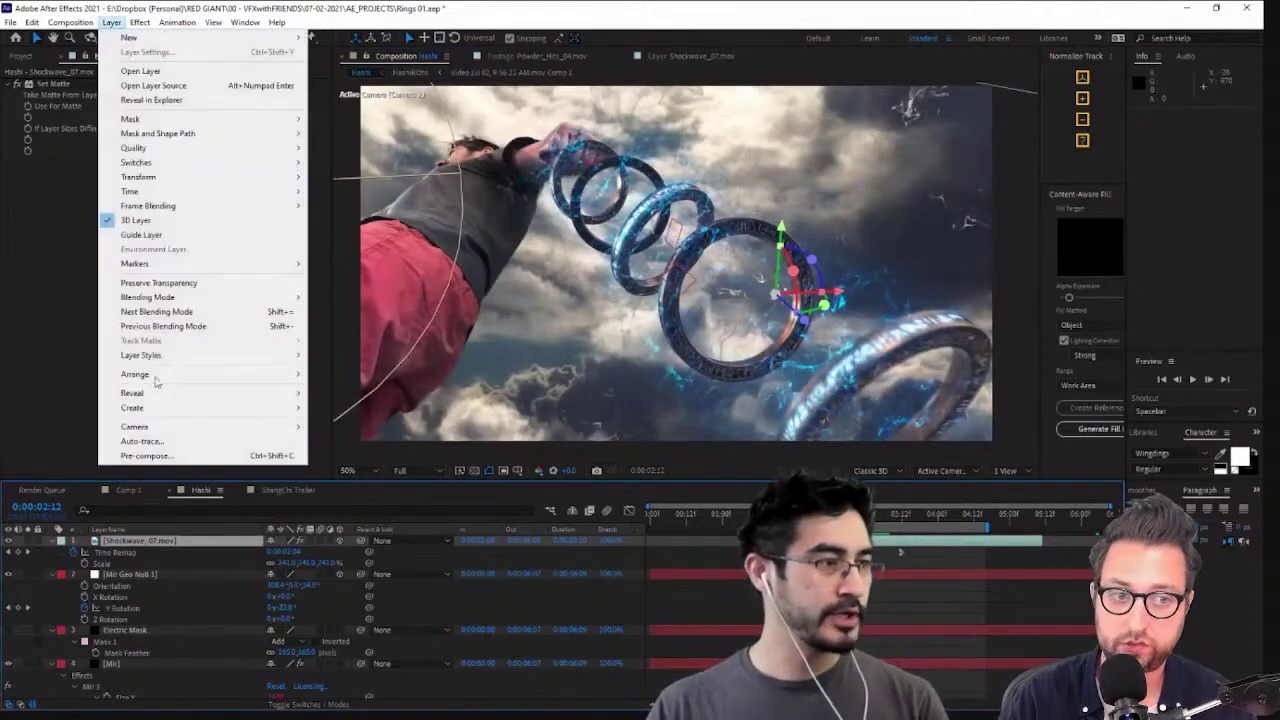
{"action": "left_click", "coordinate": [145, 456]}
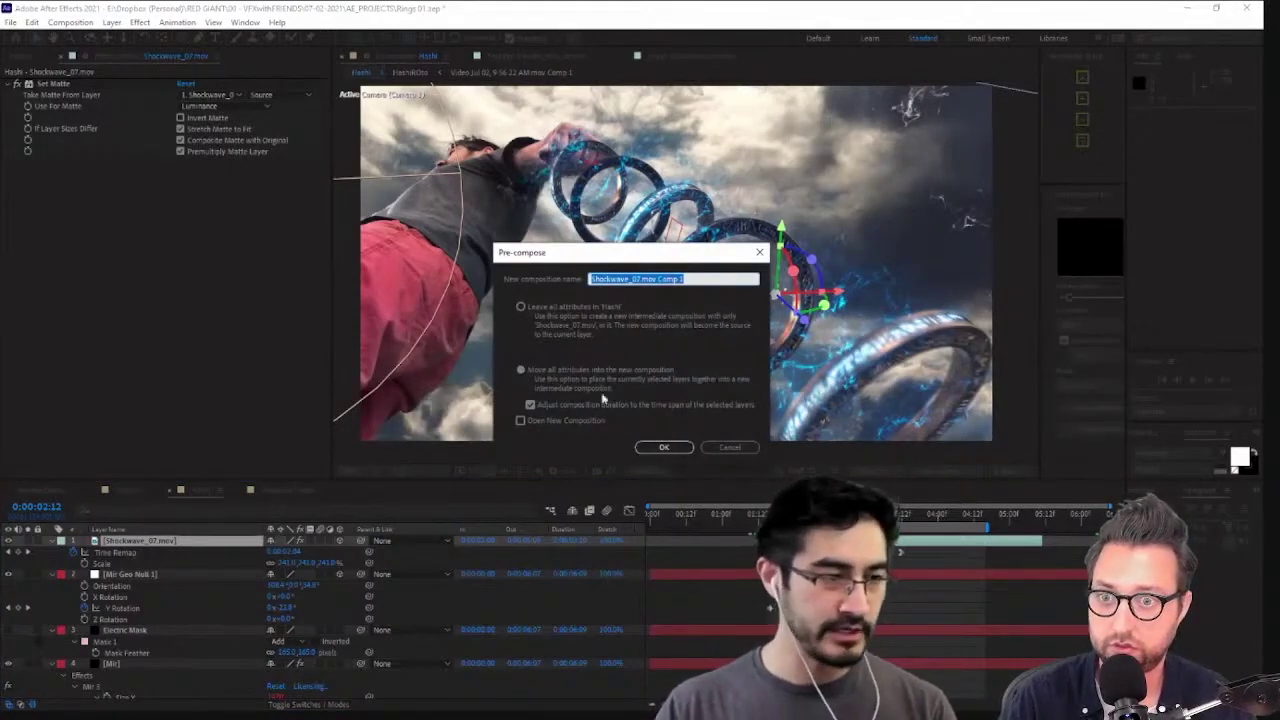
{"action": "left_click", "coordinate": [662, 448]}
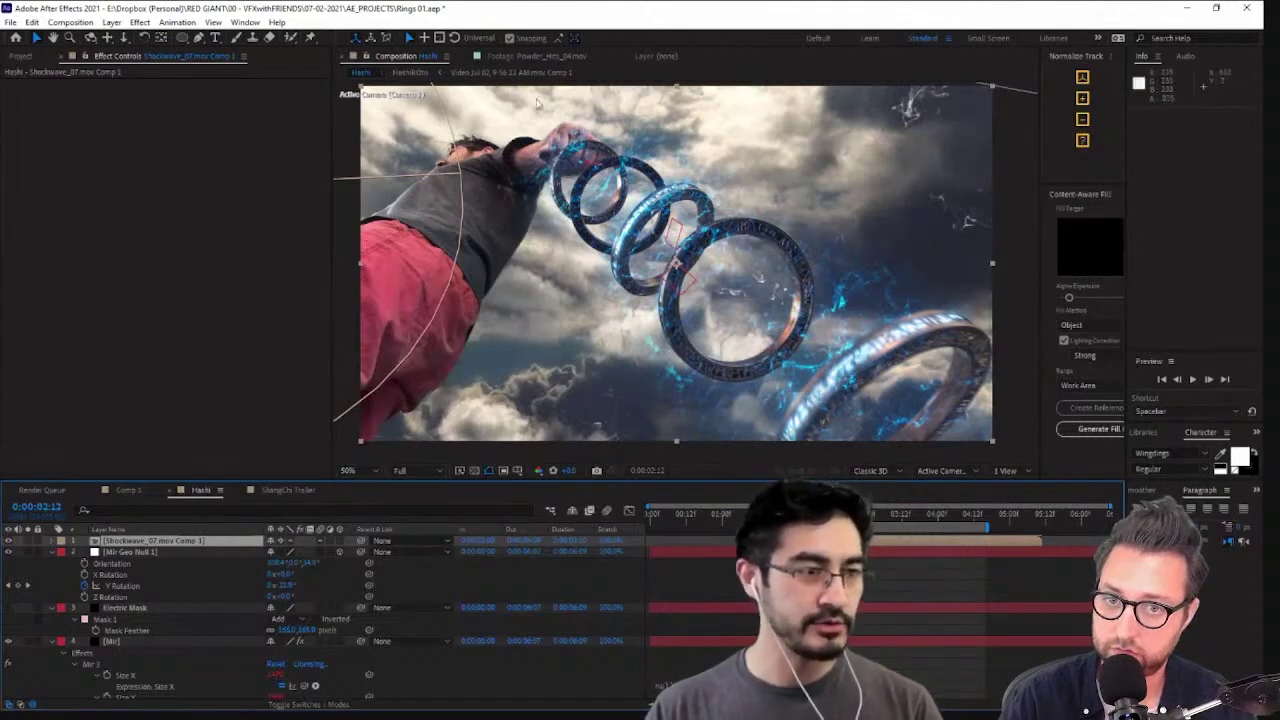
Collapse the expanded properties of the Mir Geo Null 1, Electric Mask, Mir, RING GROUP and ARM STANDIN layers, and save the project
{"action": "left_click", "coordinate": [51, 553]}
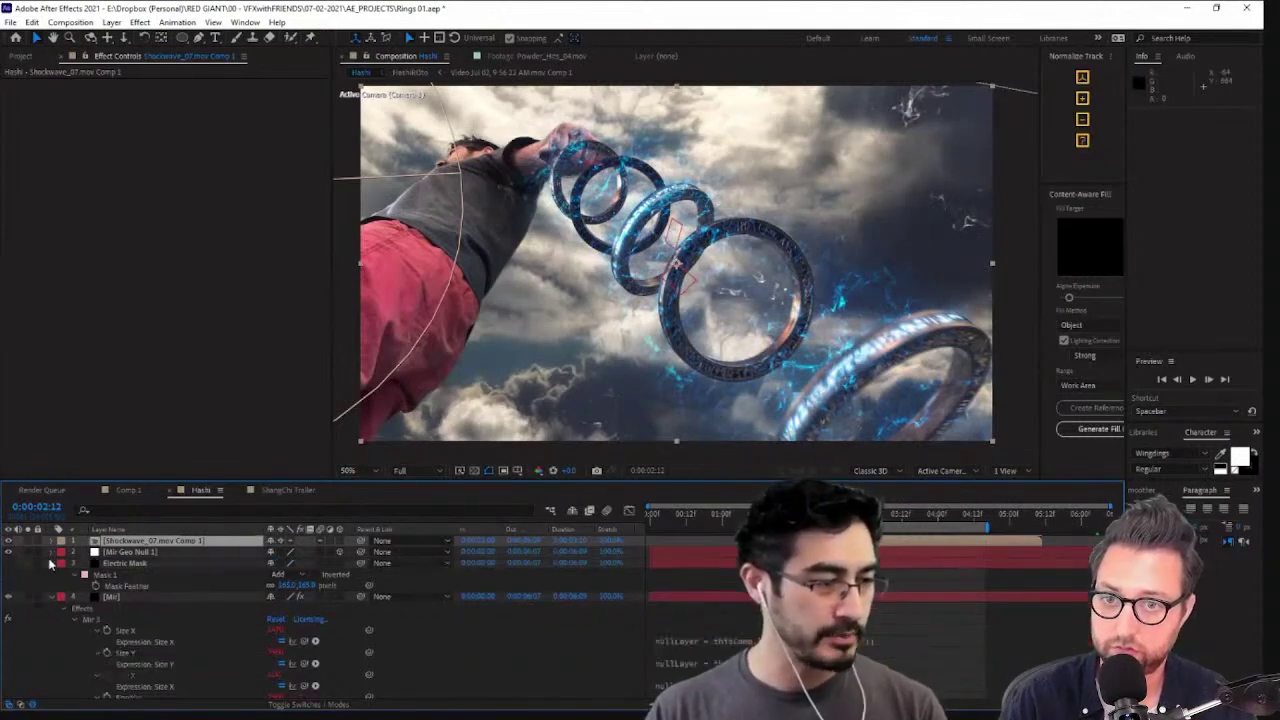
{"action": "left_click", "coordinate": [51, 563]}
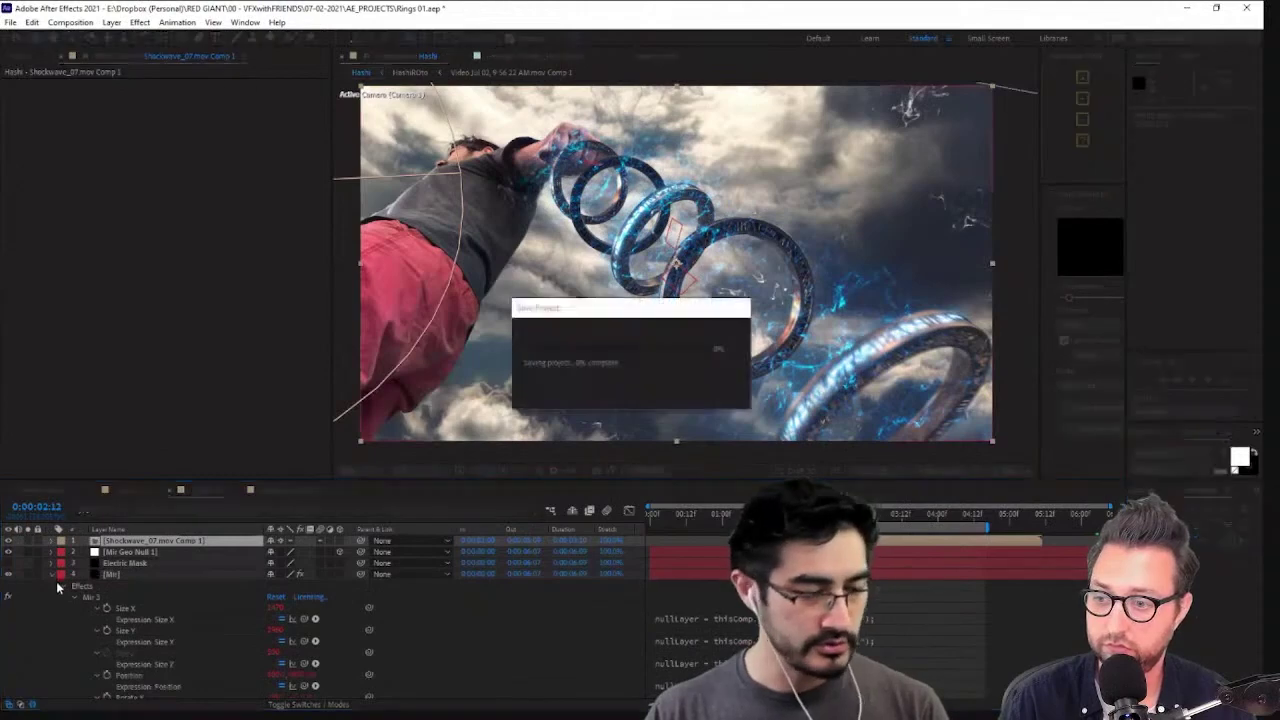
{"action": "left_click", "coordinate": [53, 575]}
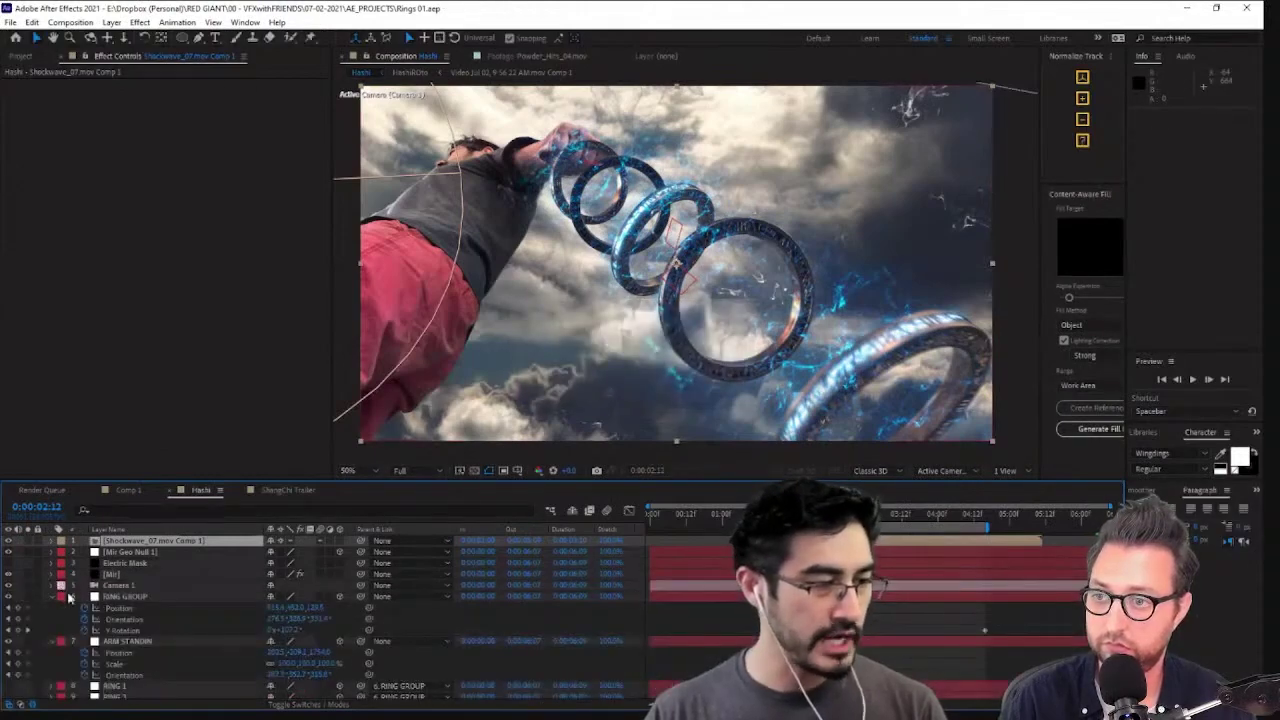
{"action": "left_click", "coordinate": [52, 597]}
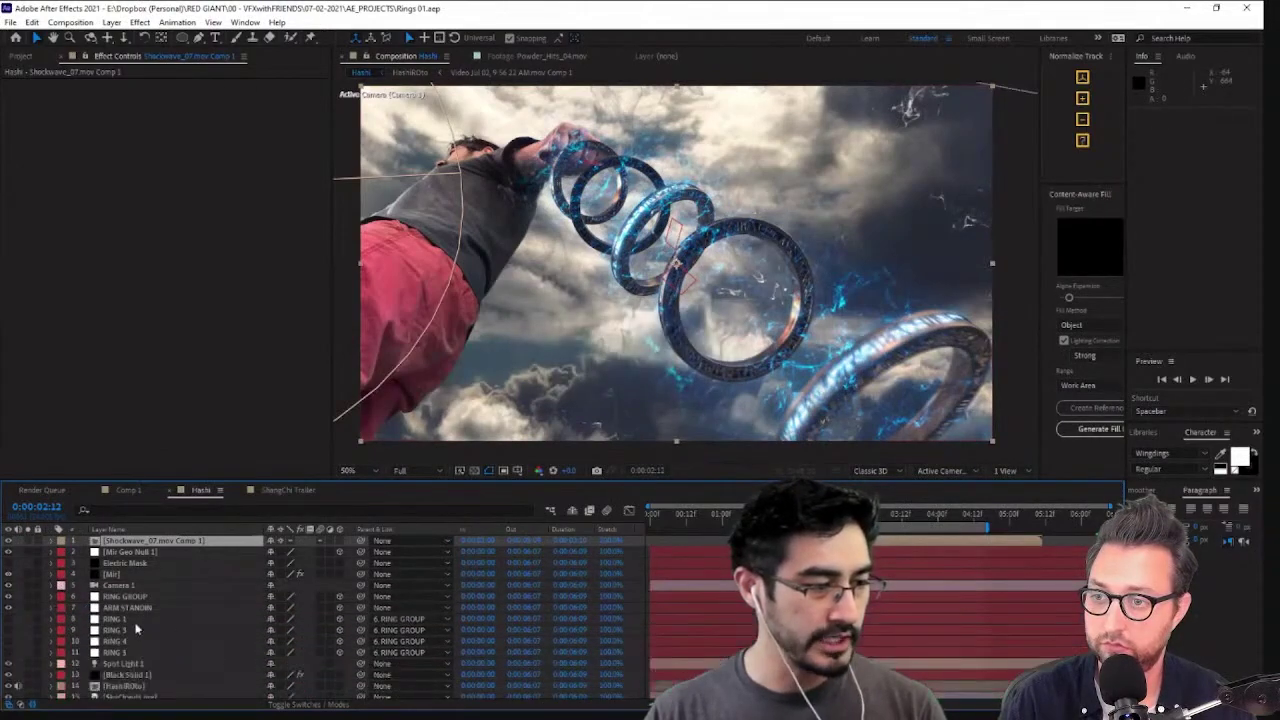
{"action": "left_click", "coordinate": [52, 608]}
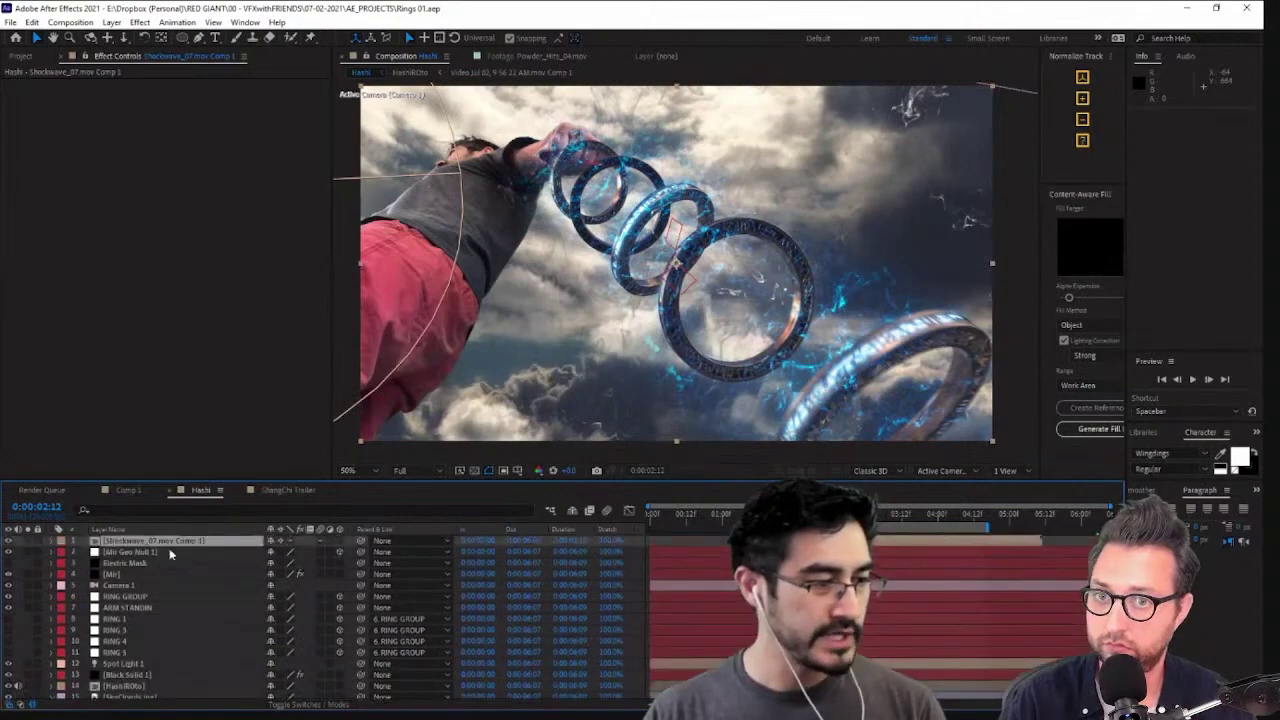
Rename the Black Solid 1 layer that renders the rings as ELEMENT
{"action": "left_click", "coordinate": [166, 545]}
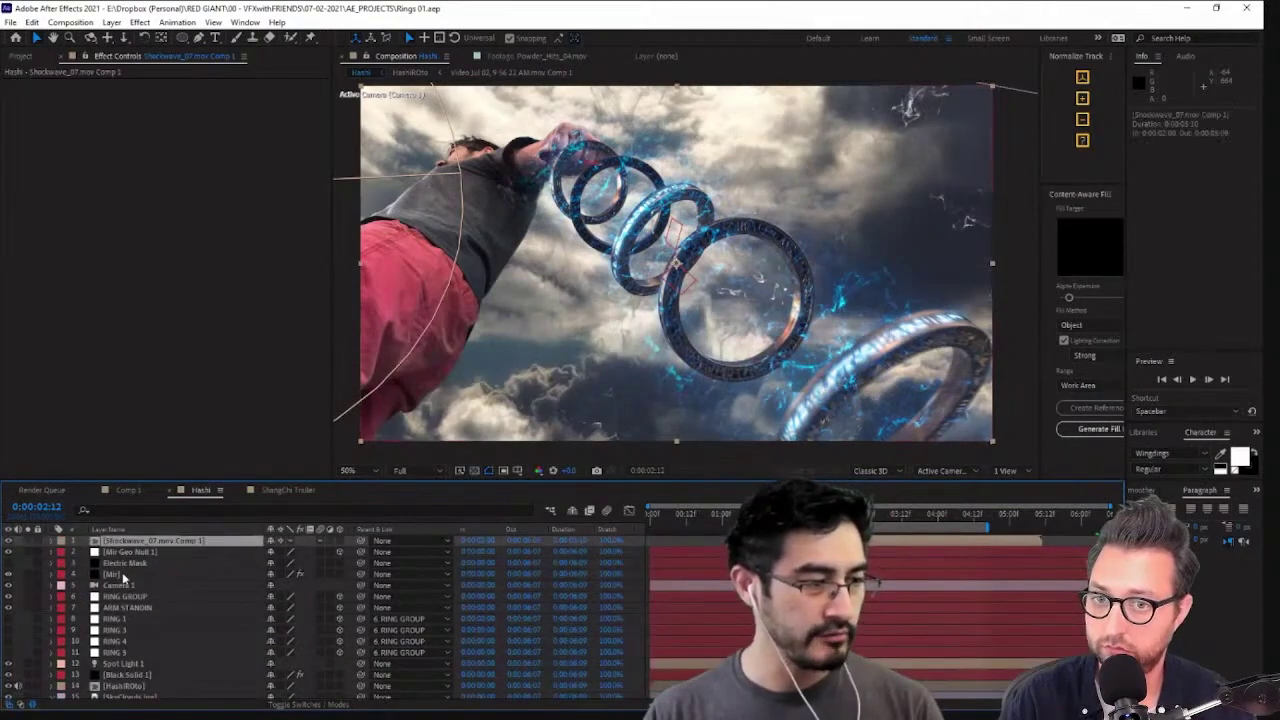
{"action": "left_click", "coordinate": [122, 574], "text": "ctrl"}
{"action": "scroll", "coordinate": [150, 652], "scroll_direction": "down", "scroll_amount": 1}
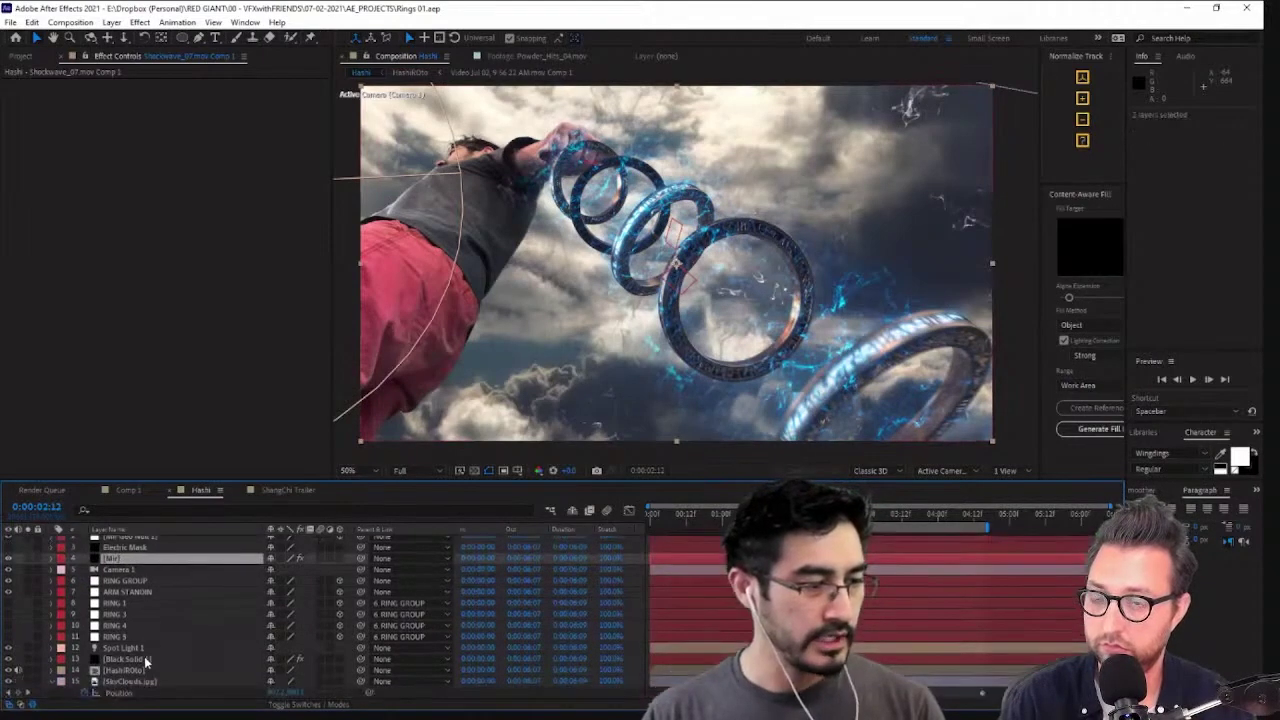
{"action": "left_click", "coordinate": [144, 658]}
{"action": "key", "text": "Return"}
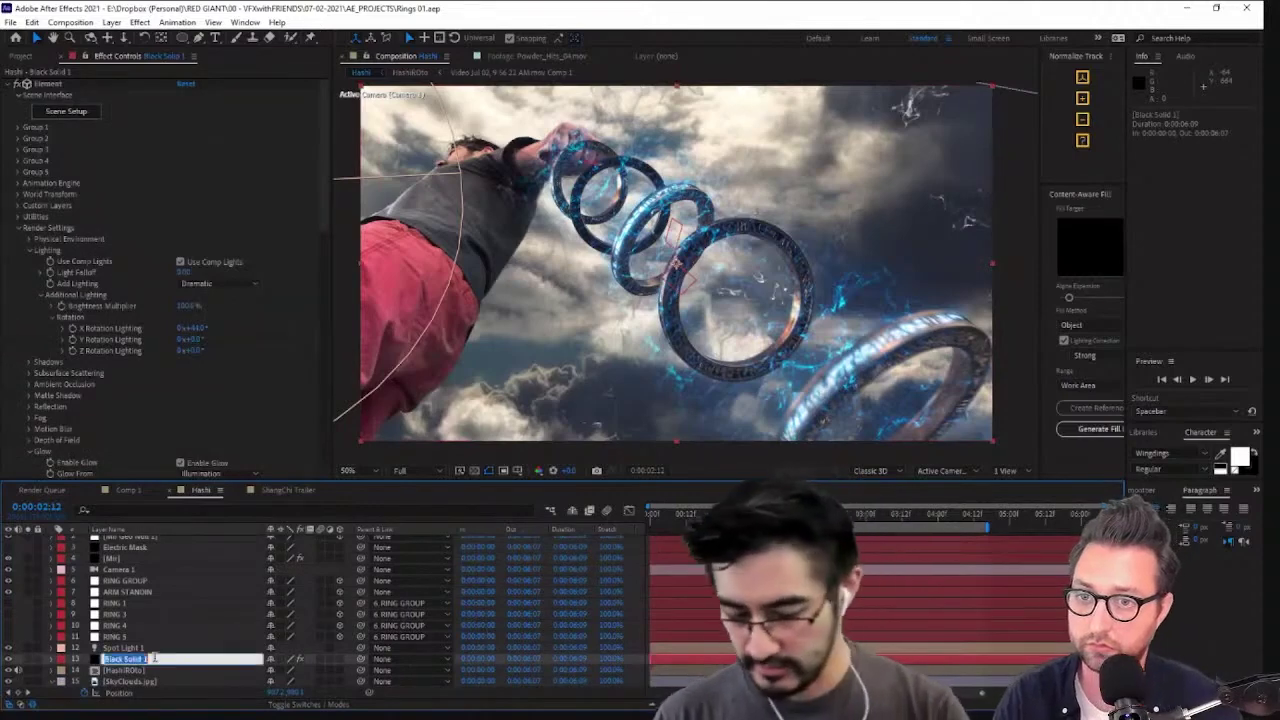
{"action": "type", "text": "ELEMENT"}
{"action": "key", "text": "Return"}
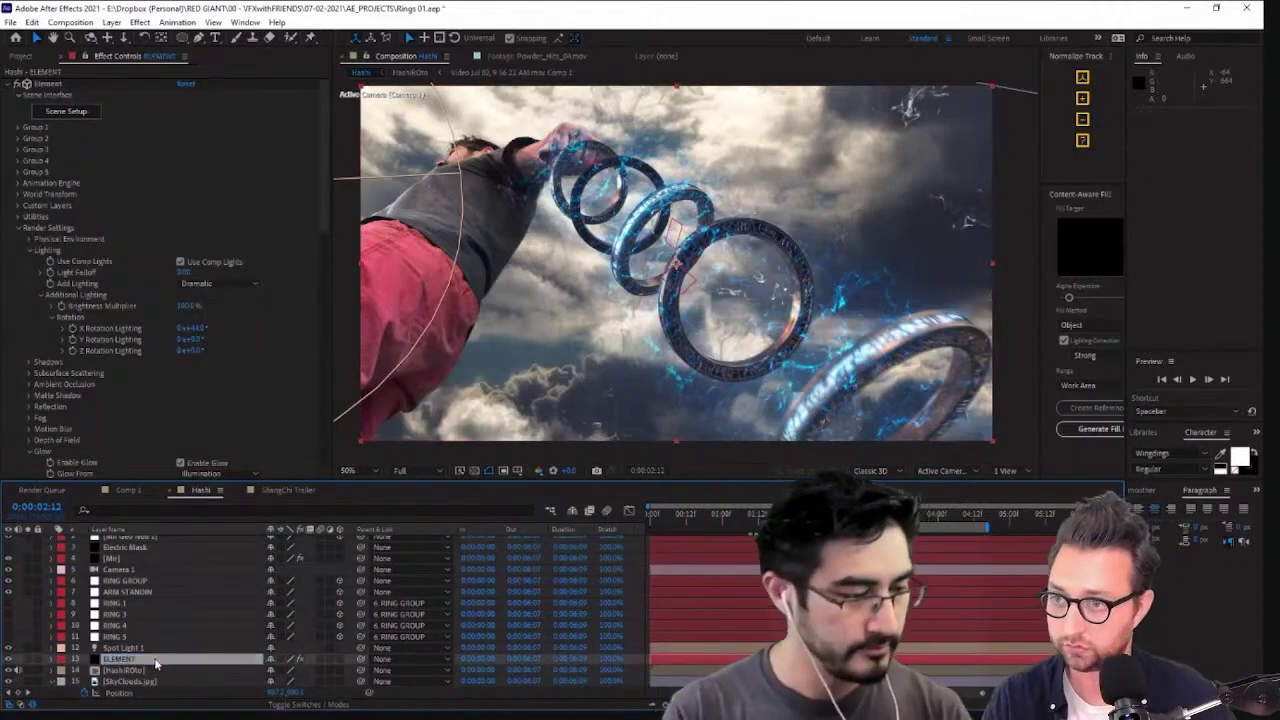
Apply RG VFX Supercomp to the Shockwave_07.mov Comp 1, Mir, ELEMENT, HashiROto and SkyClouds.jpg layers together
{"action": "left_click", "coordinate": [150, 670]}
{"action": "left_click", "coordinate": [156, 683]}
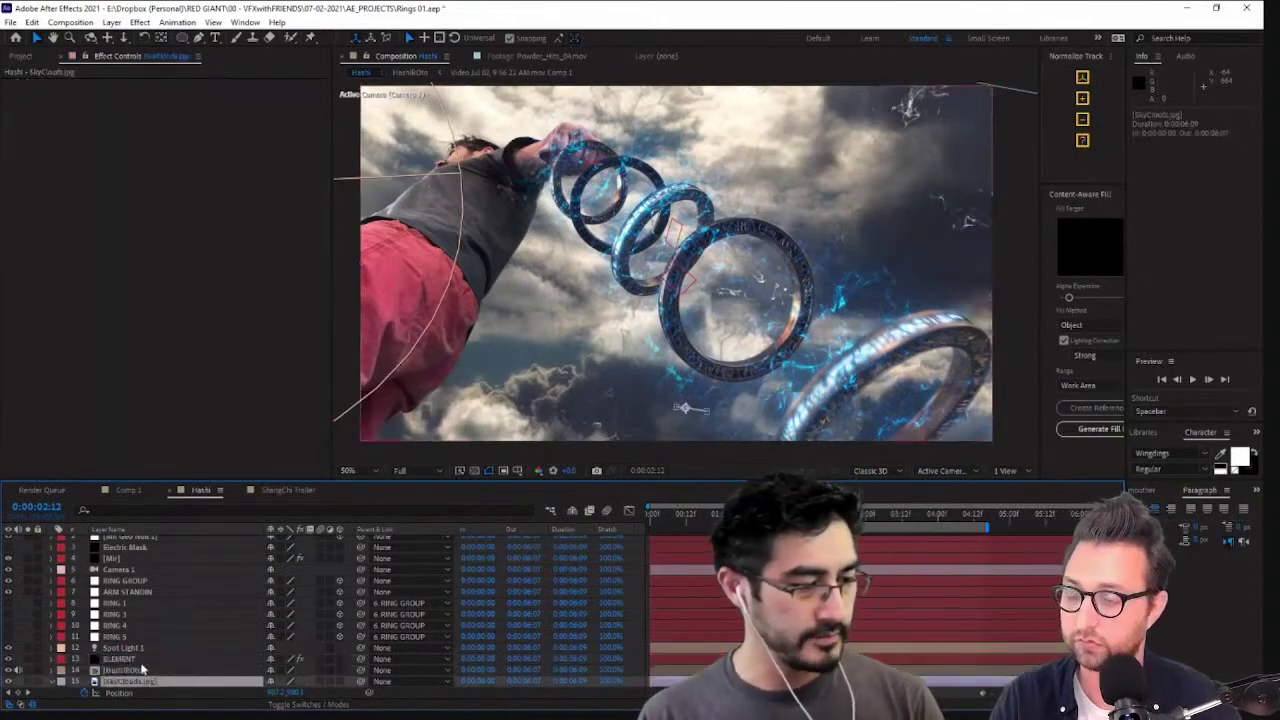
{"action": "left_click", "coordinate": [152, 660], "text": "shift"}
{"action": "left_click", "coordinate": [147, 561], "text": "ctrl"}
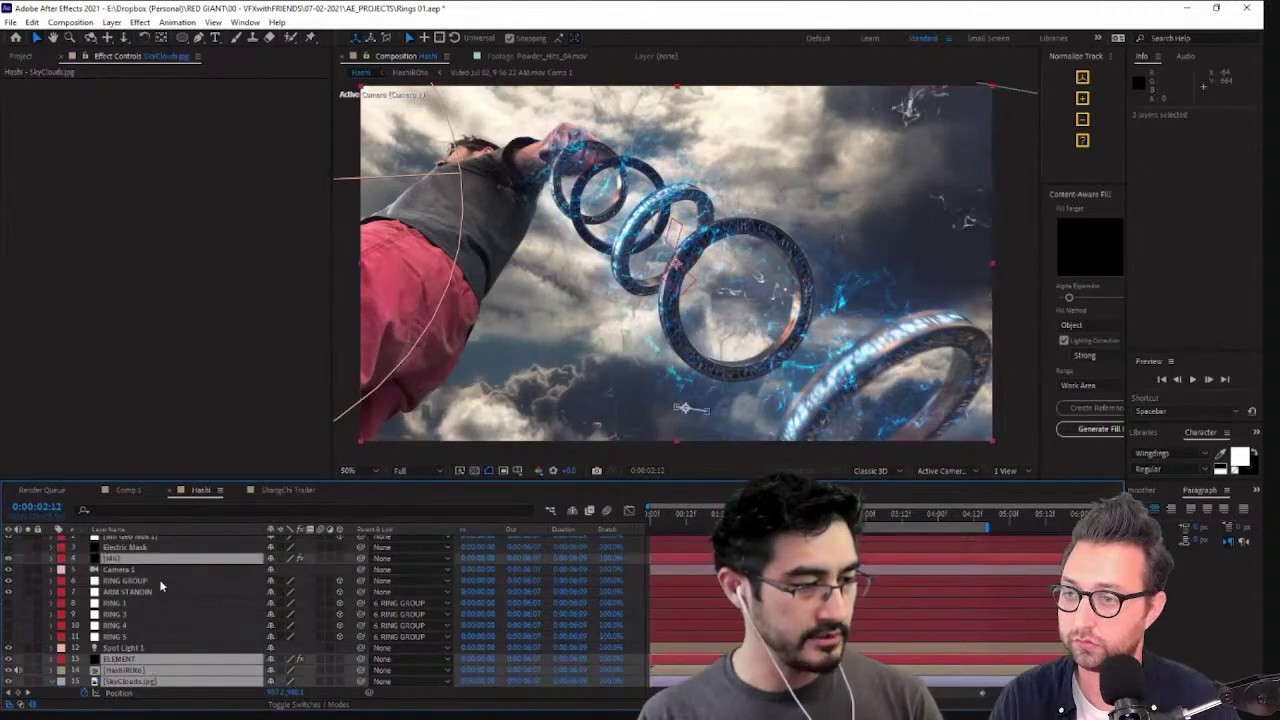
{"action": "scroll", "coordinate": [157, 580], "scroll_direction": "up", "scroll_amount": 1}
{"action": "left_click", "coordinate": [145, 565], "text": "ctrl"}
{"action": "left_click", "coordinate": [145, 566], "text": "ctrl"}
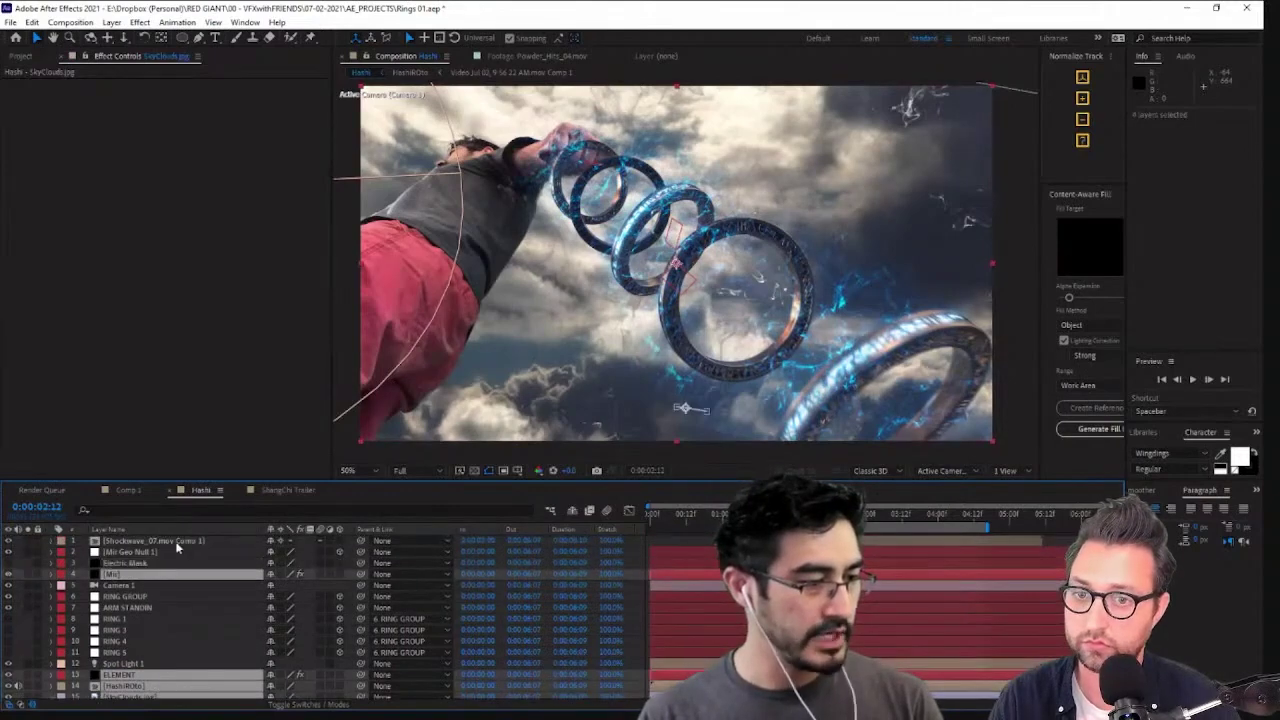
{"action": "left_click", "coordinate": [177, 542], "text": "ctrl"}
{"action": "scroll", "coordinate": [176, 590], "scroll_direction": "down", "scroll_amount": 1}
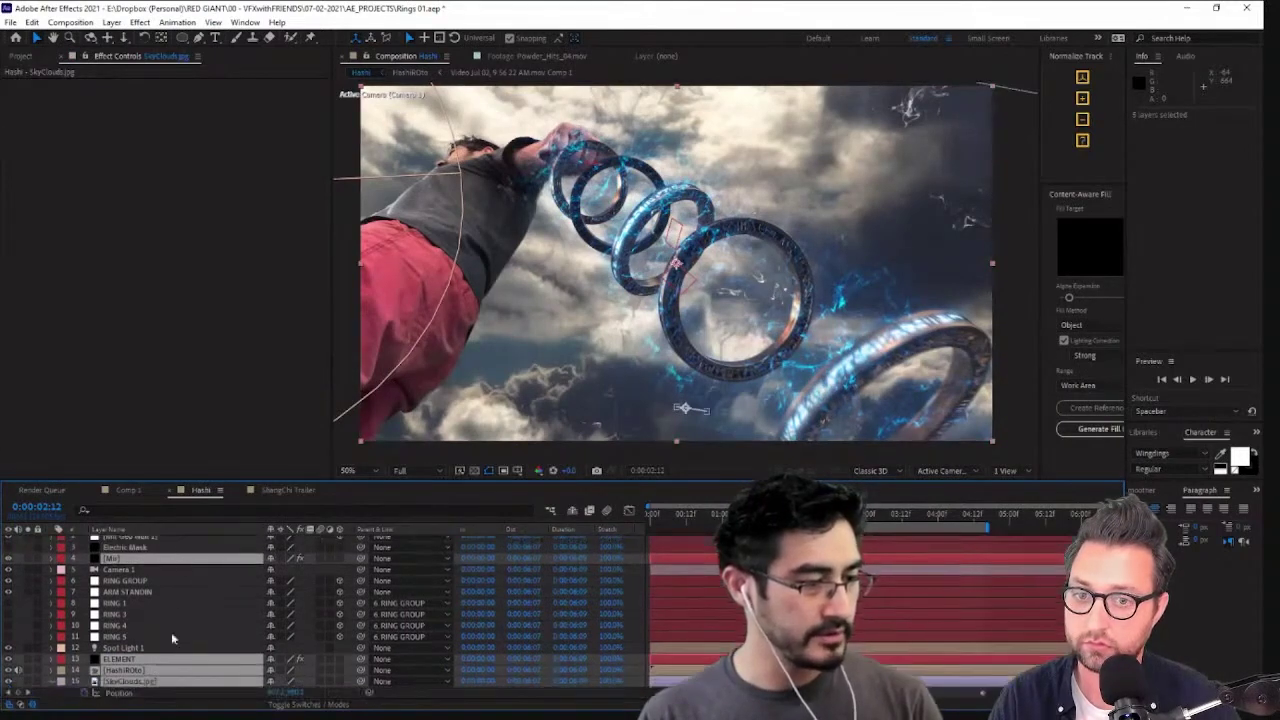
{"action": "right_click", "coordinate": [165, 668]}
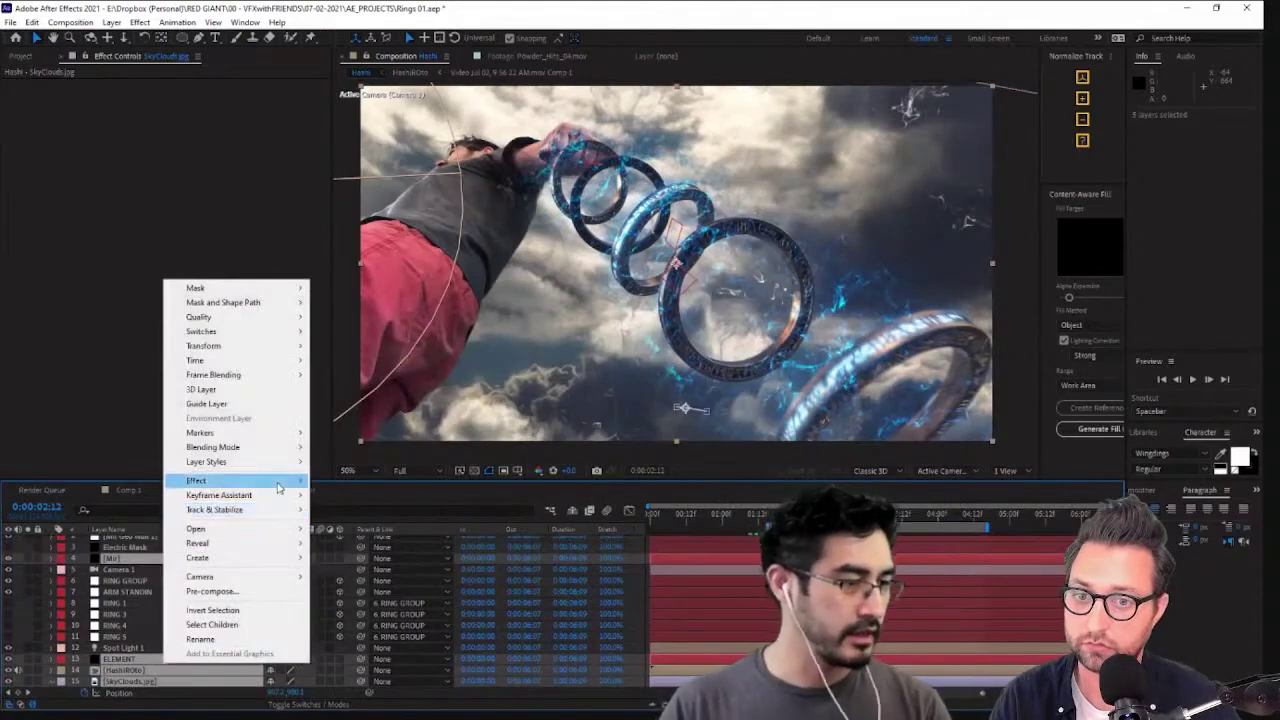
{"action": "mouse_move", "coordinate": [290, 481]}
{"action": "mouse_move", "coordinate": [386, 588]}
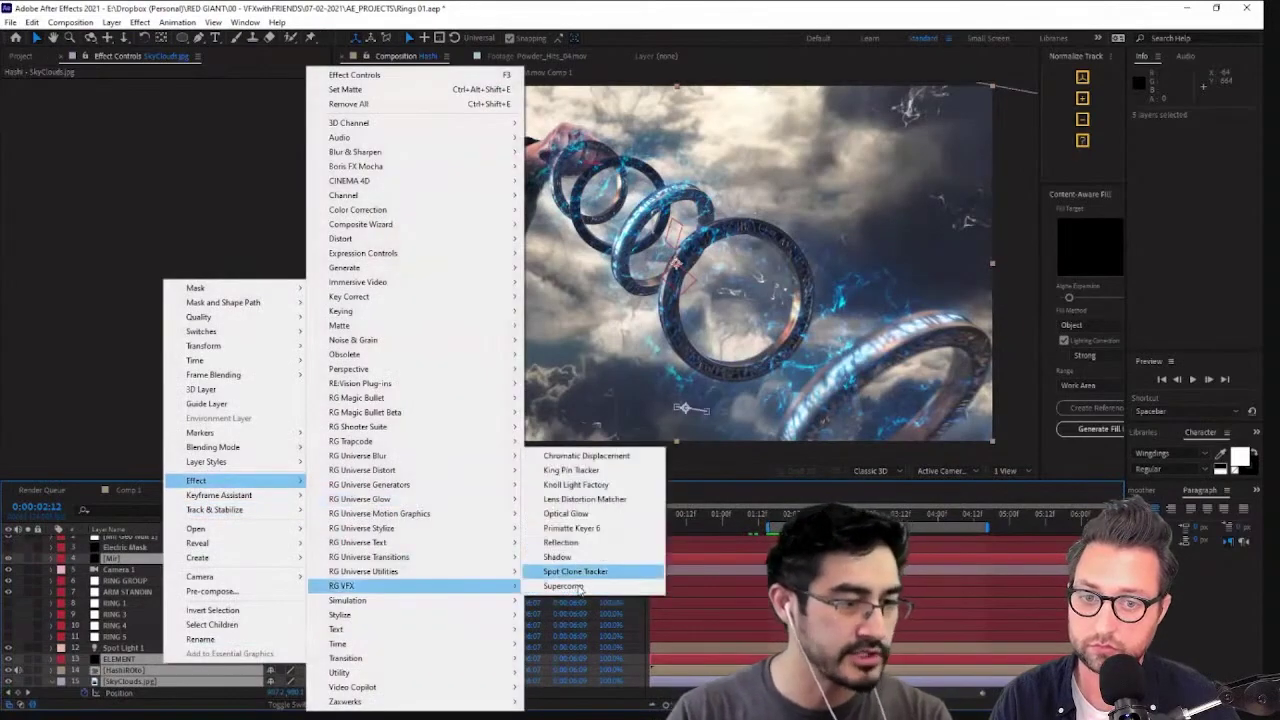
{"action": "left_click", "coordinate": [586, 569]}
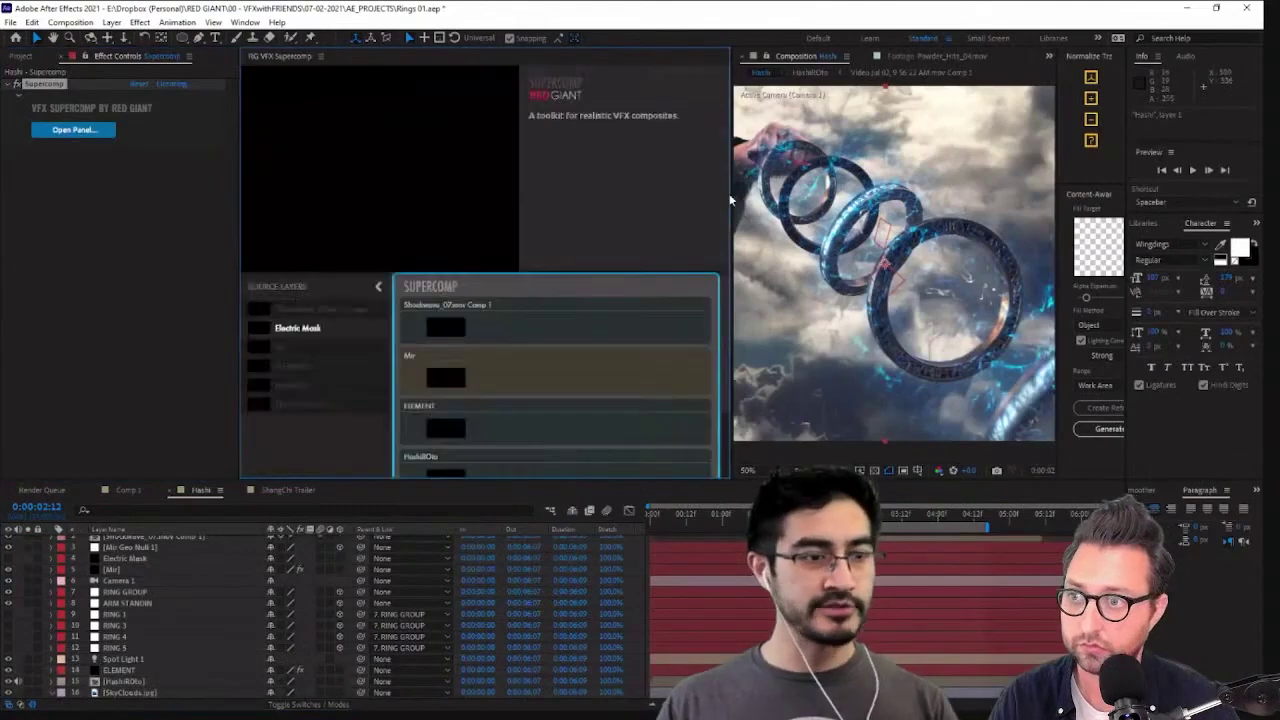
Resize the panels around Supercomp to enlarge the composition viewer and shrink the effect controls
{"action": "left_click_drag", "start_coordinate": [733, 194], "coordinate": [571, 205]}
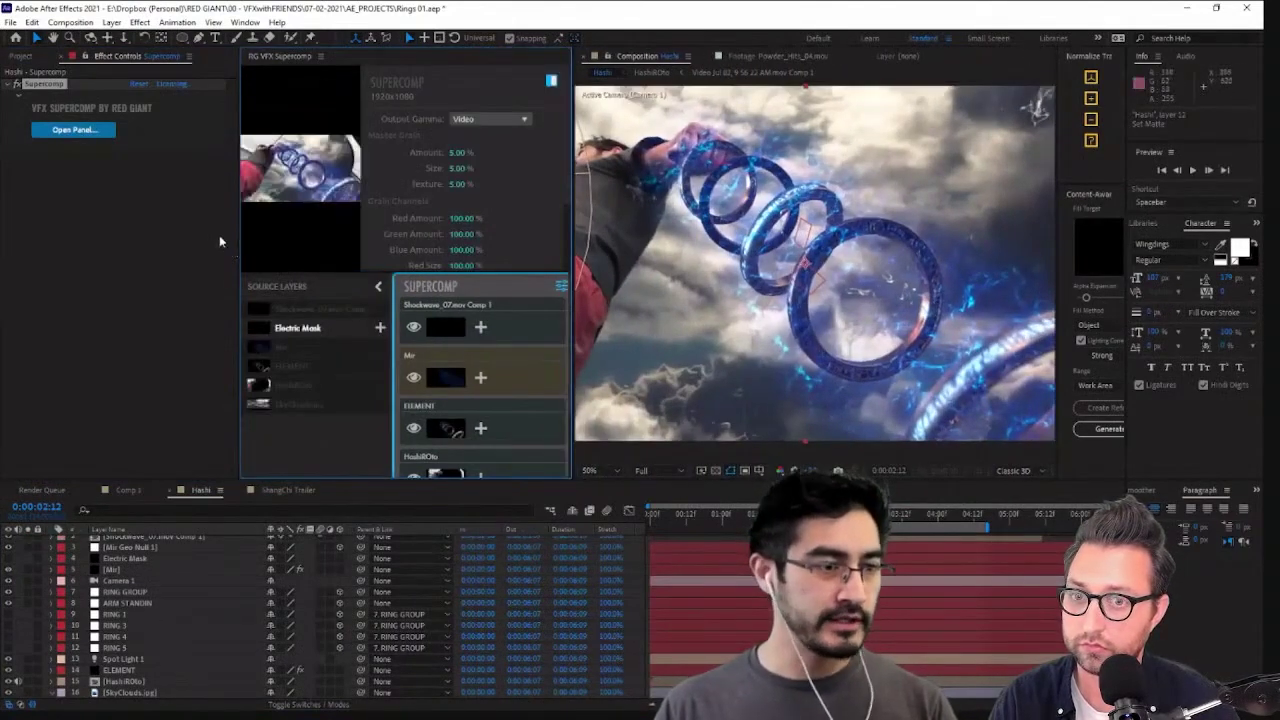
{"action": "left_click_drag", "start_coordinate": [238, 236], "coordinate": [148, 235]}
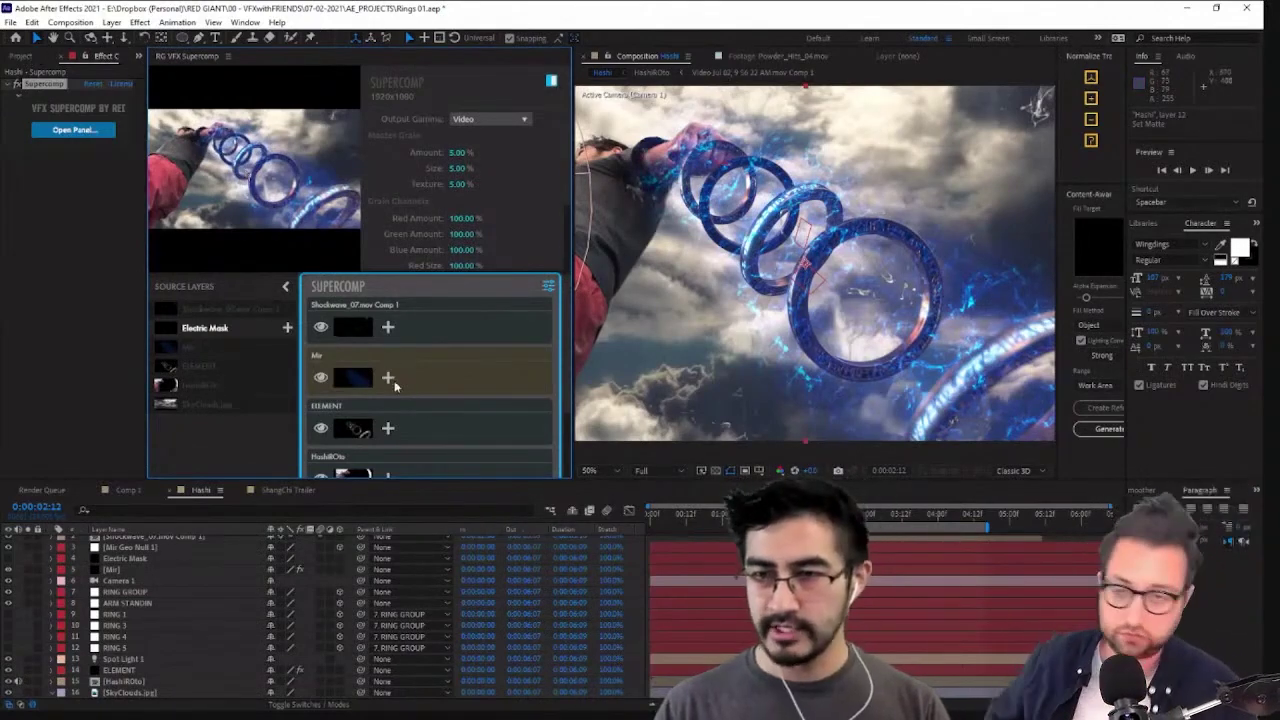
Set the Shockwave_07.mov Comp 1 layer type to Displacement in Supercomp and inspect the distortion around the rings at 0:00:02:01
{"action": "left_click", "coordinate": [436, 326]}
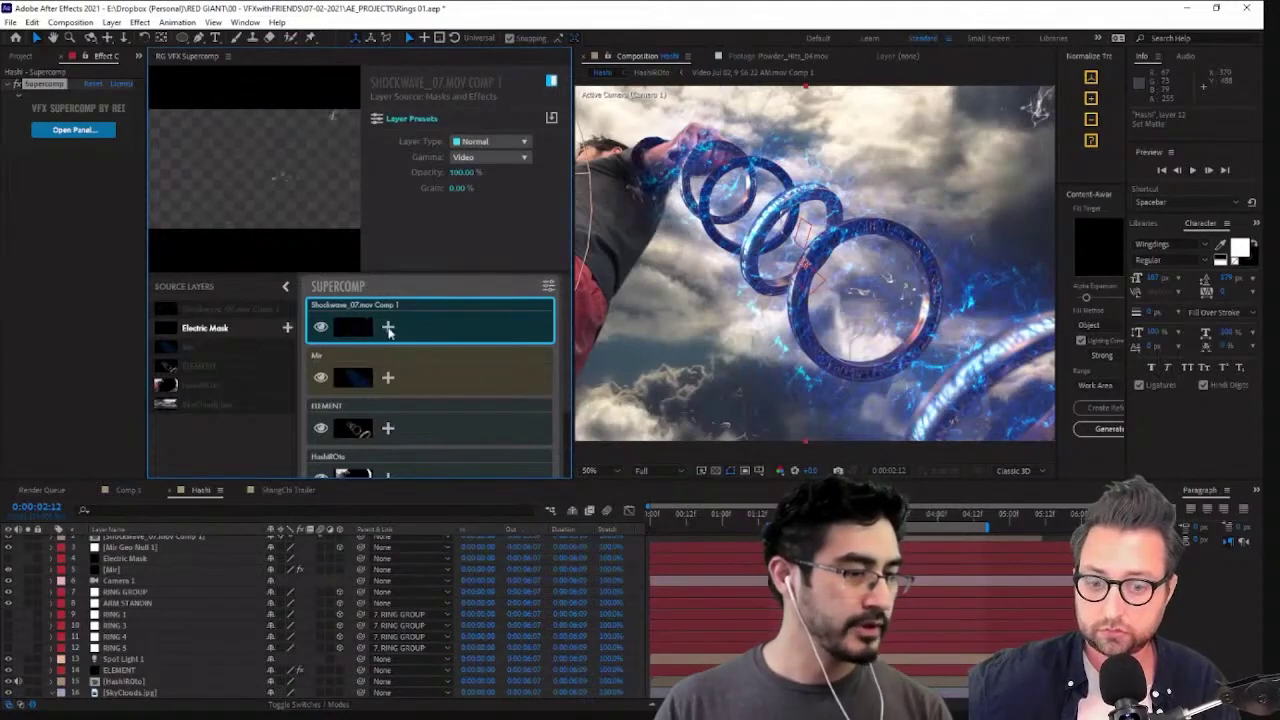
{"action": "left_click", "coordinate": [500, 148]}
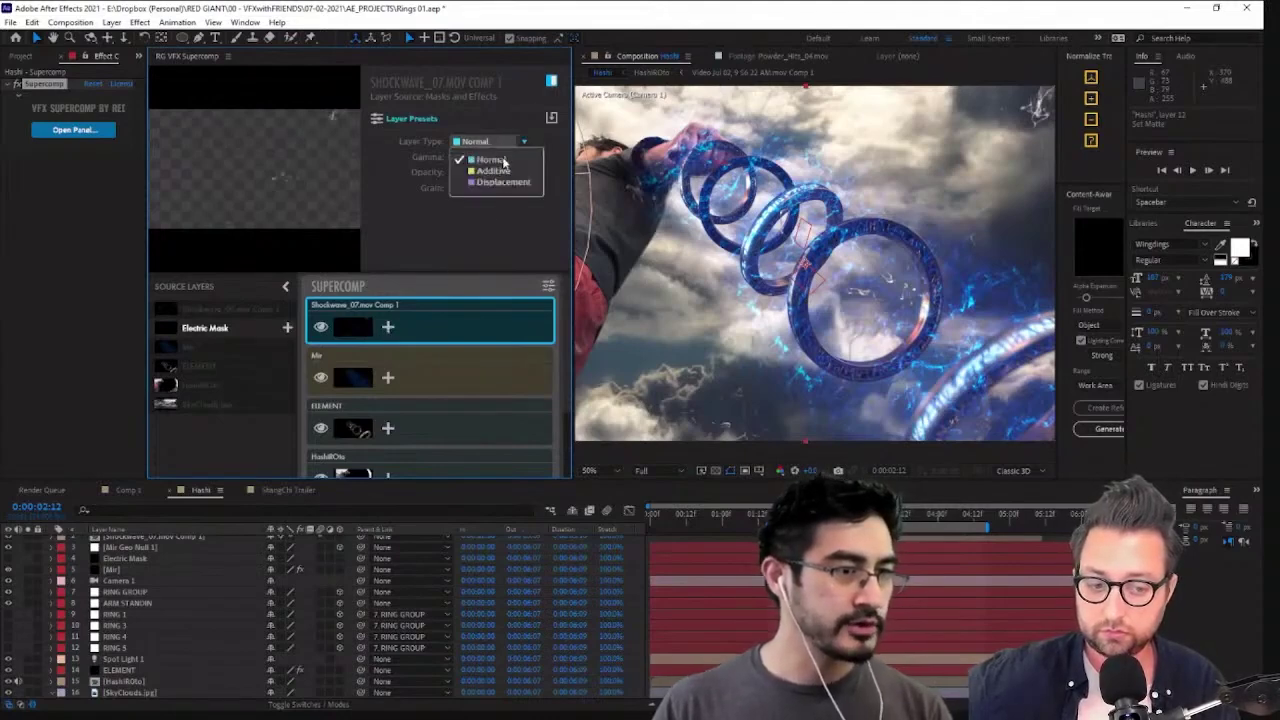
{"action": "left_click", "coordinate": [505, 182]}
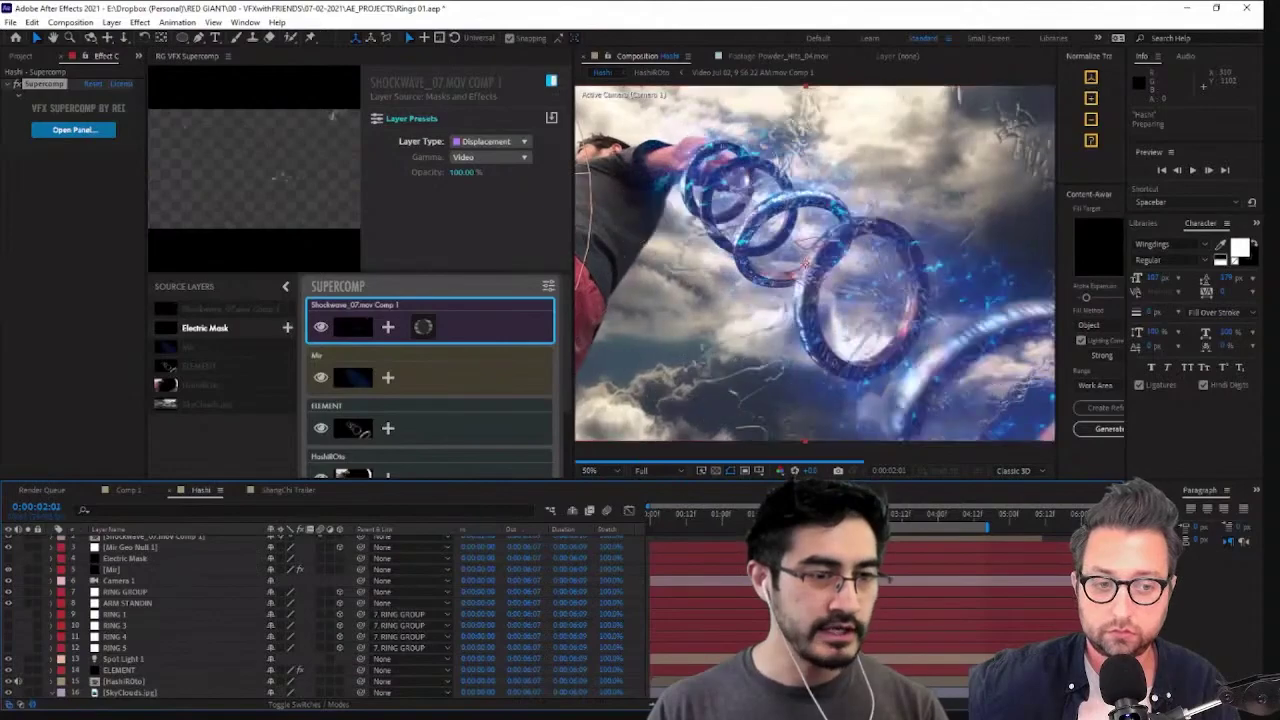
{"action": "left_click_drag", "start_coordinate": [934, 316], "coordinate": [833, 318]}
{"action": "scroll", "coordinate": [866, 287], "scroll_direction": "up", "scroll_amount": 7}
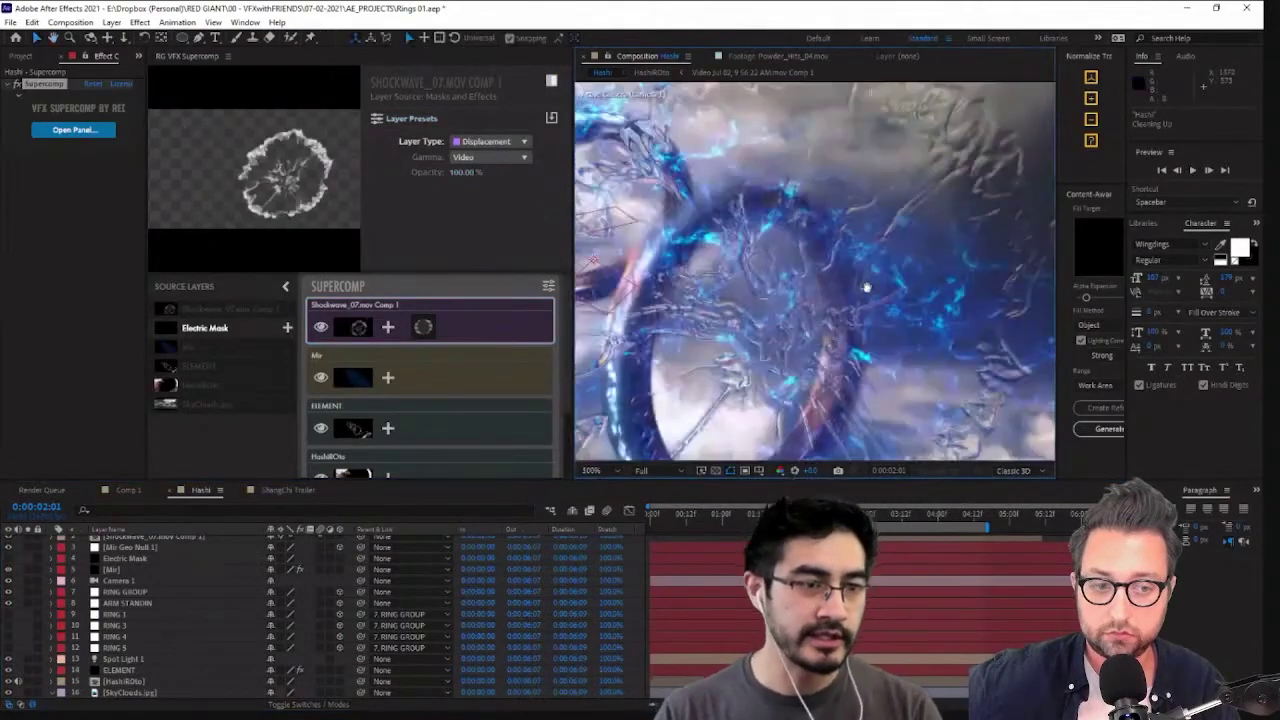
{"action": "scroll", "coordinate": [868, 264], "scroll_direction": "down", "scroll_amount": 4}
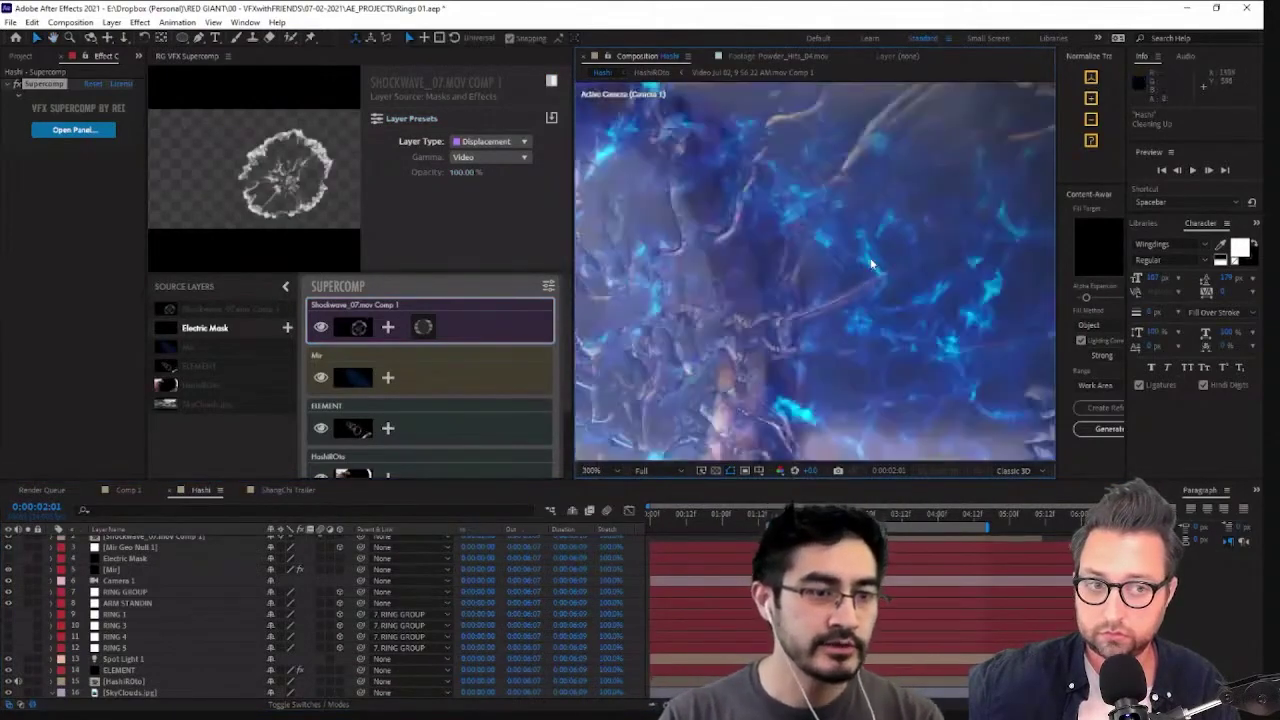
{"action": "scroll", "coordinate": [826, 338], "scroll_direction": "down", "scroll_amount": 3}
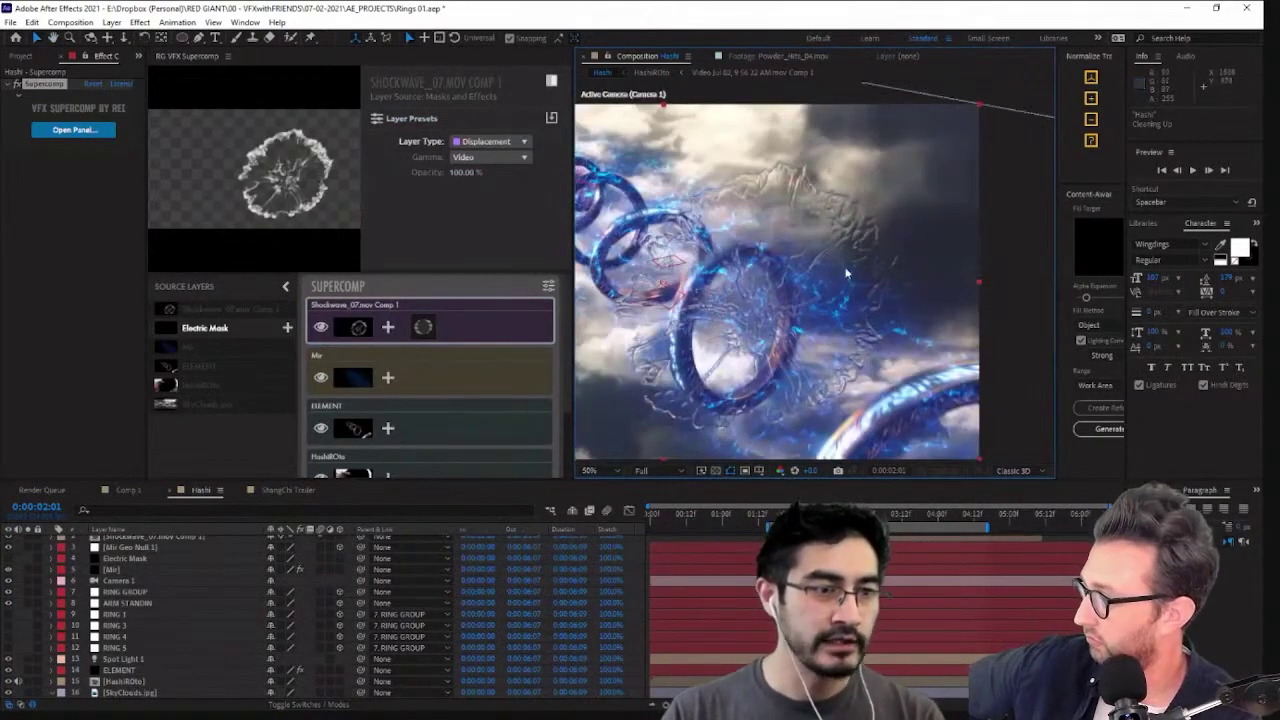
Set the shockwave's Displacement Amount to 10.47 and Soften to 50%, undoing the trial change to Spread
{"action": "left_click", "coordinate": [421, 328]}
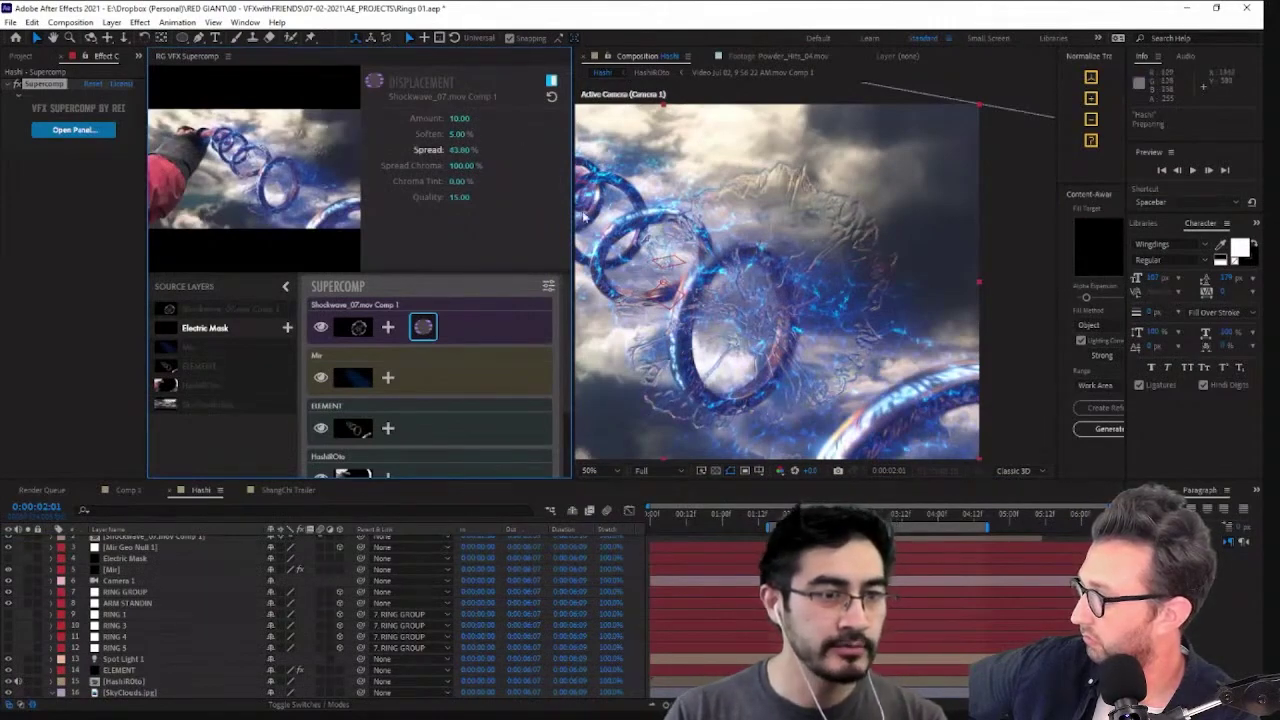
{"action": "key", "text": "ctrl+z"}
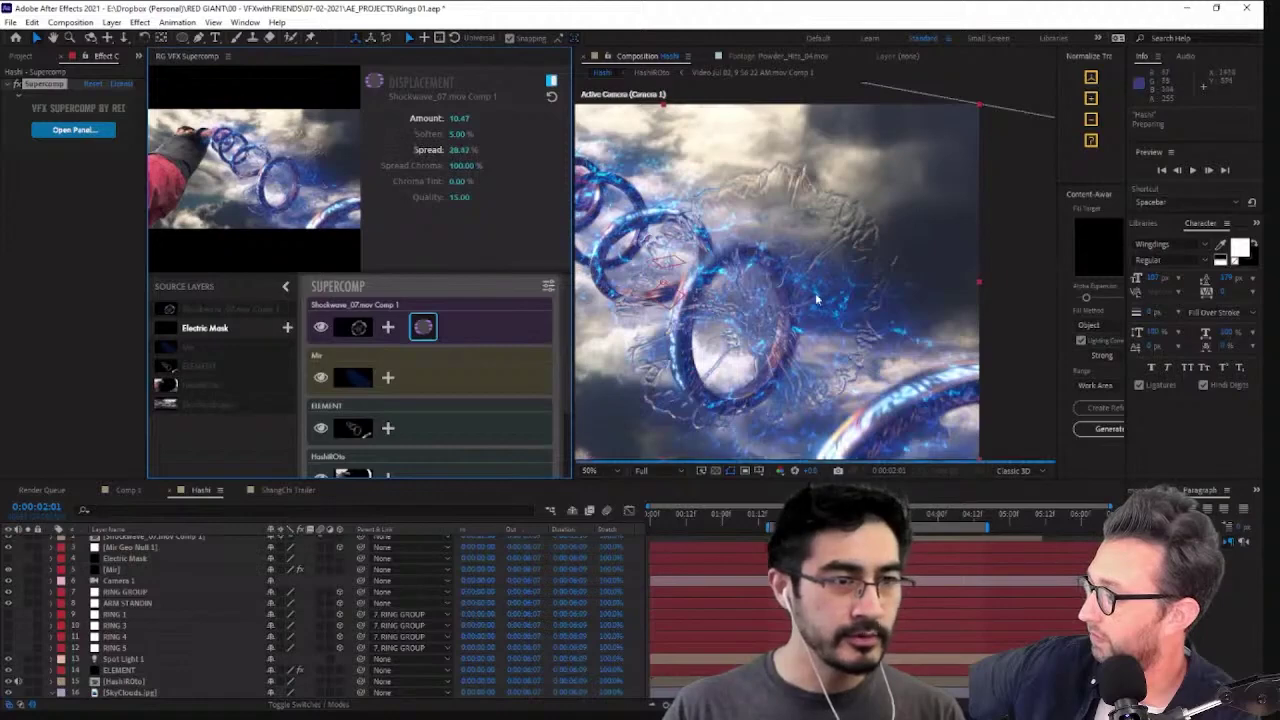
{"action": "left_click", "coordinate": [865, 309]}
{"action": "key", "text": "ctrl+z"}
{"action": "left_click", "coordinate": [430, 150]}
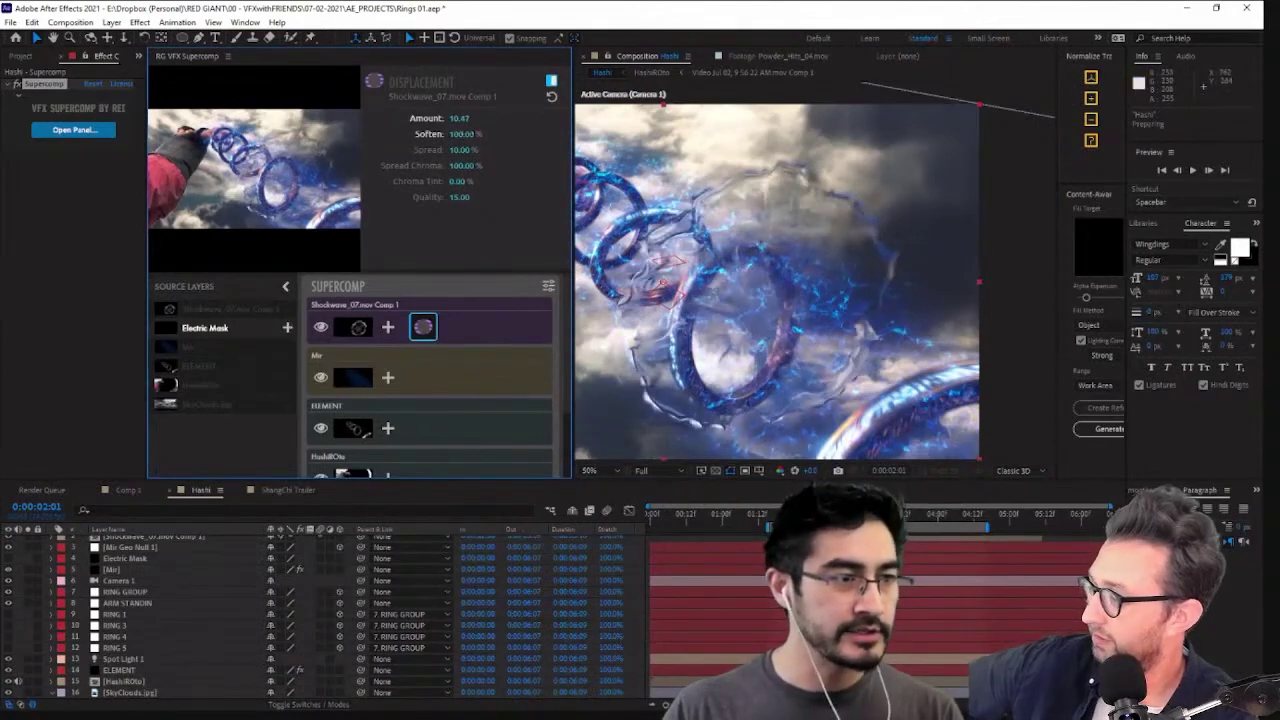
{"action": "key", "text": "ctrl+z"}
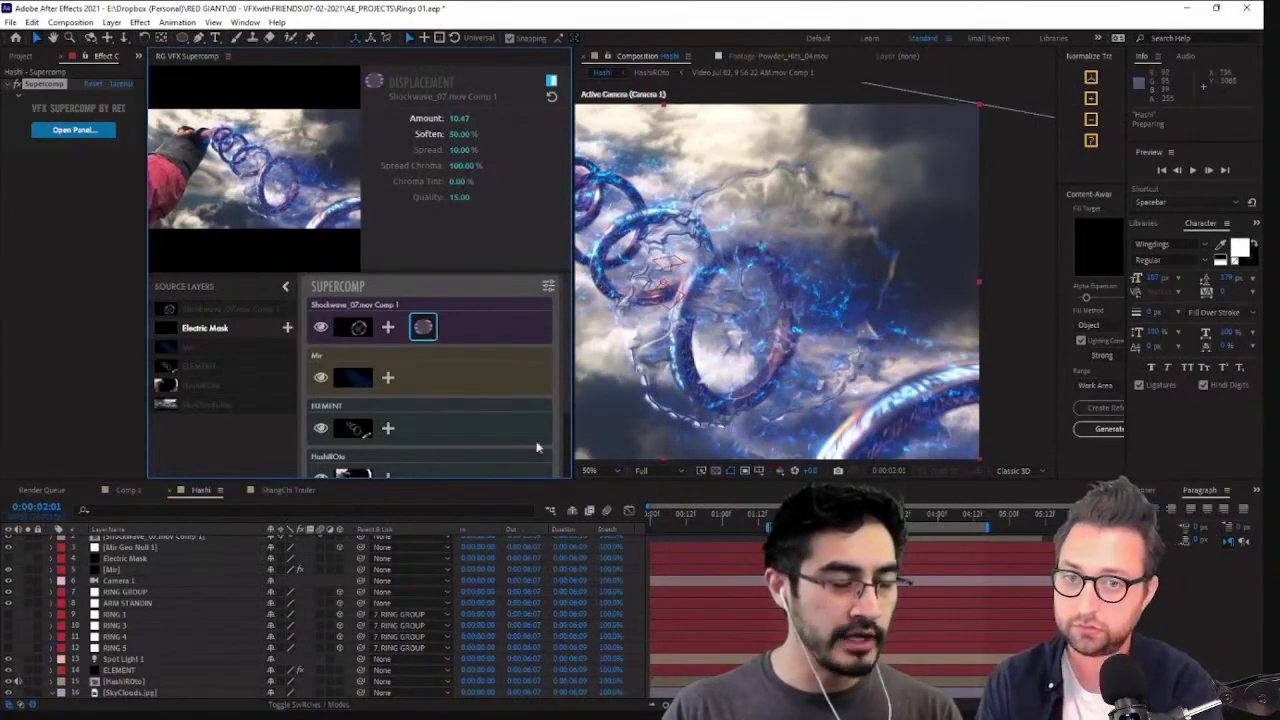
Apply the CC Radial Fast Blur effect to the Shockwave_07.mov Comp 1 layer
{"action": "scroll", "coordinate": [127, 575], "scroll_direction": "up", "scroll_amount": 1}
{"action": "left_click", "coordinate": [133, 585]}
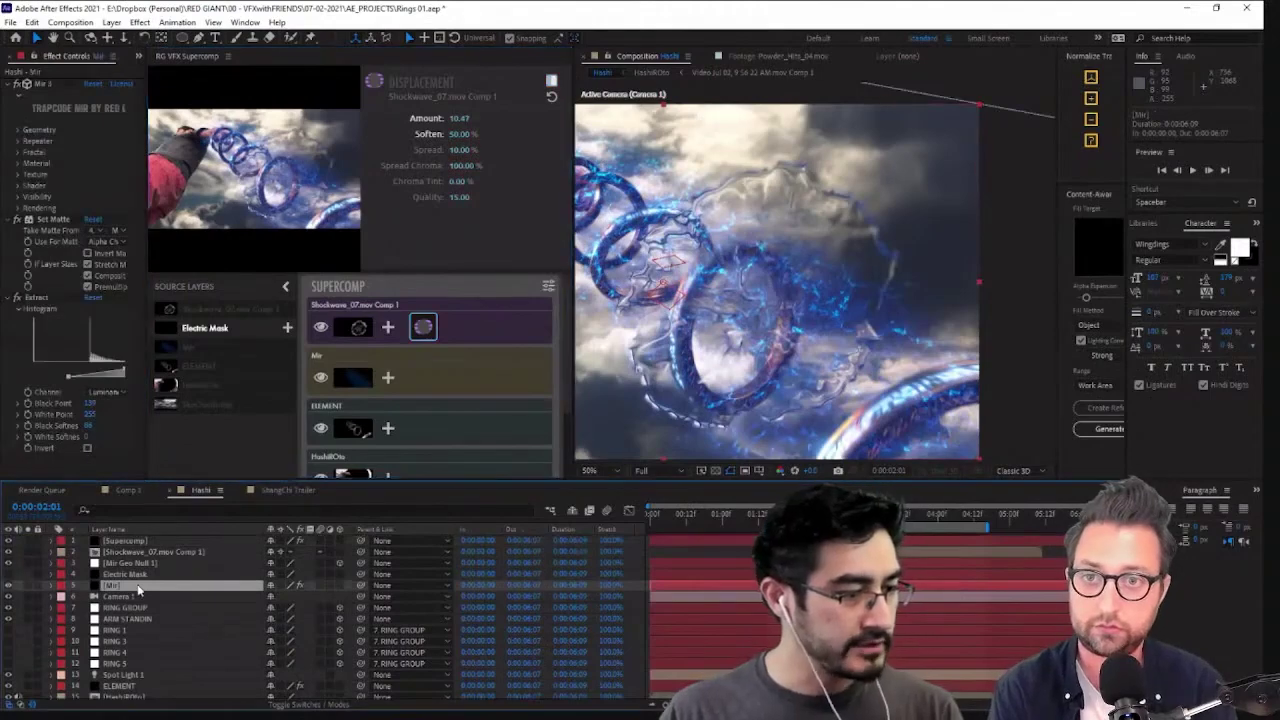
{"action": "left_click", "coordinate": [138, 552]}
{"action": "left_click", "coordinate": [136, 541]}
{"action": "left_click", "coordinate": [158, 553]}
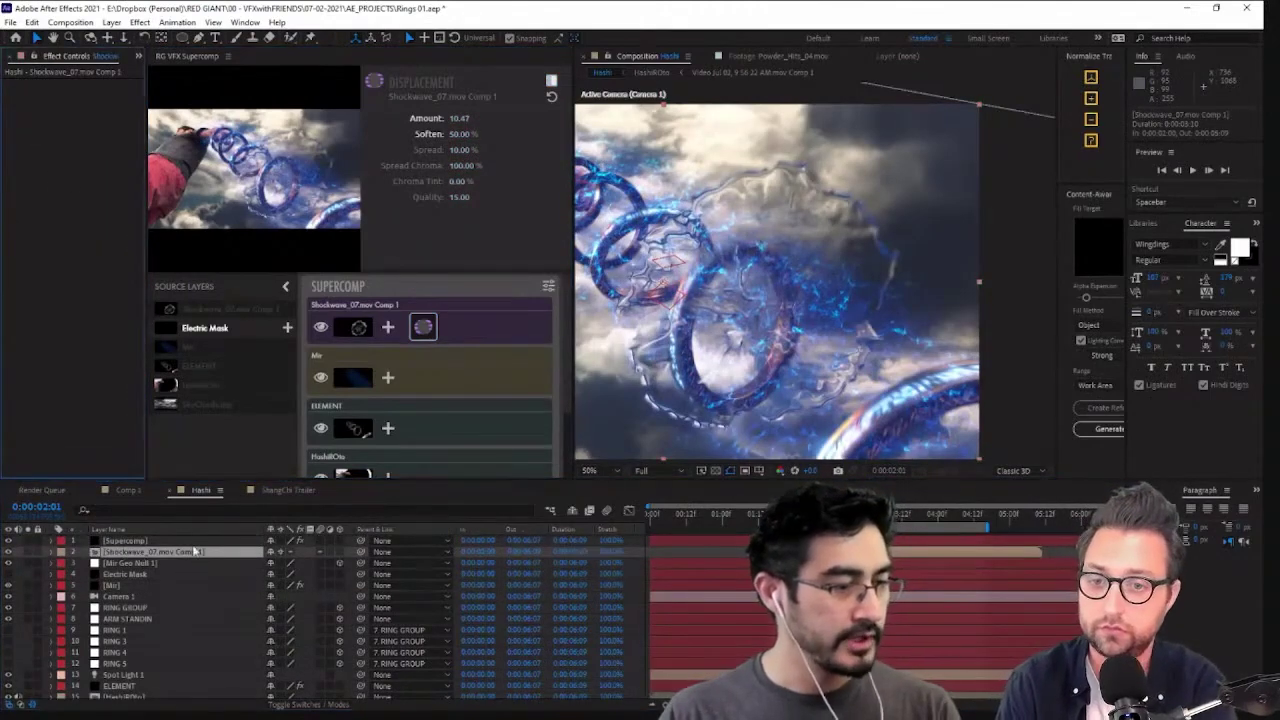
{"action": "key", "text": "ctrl+space"}
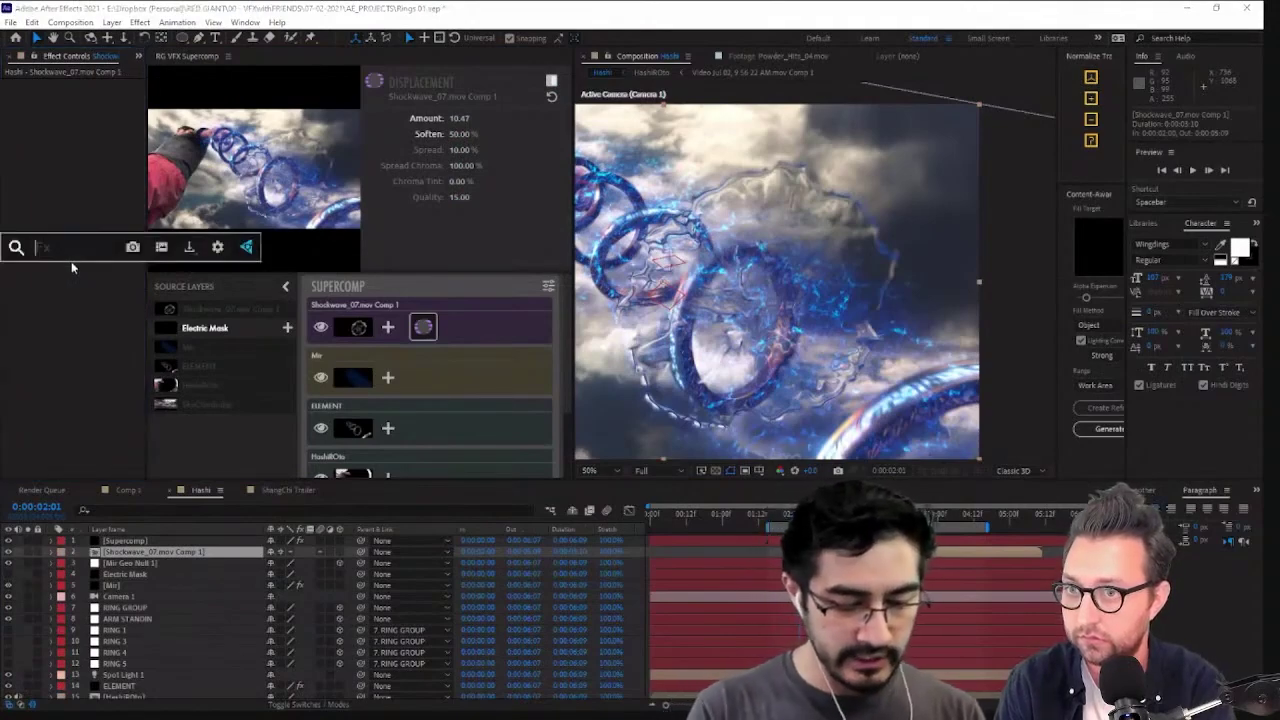
{"action": "type", "text": "rad"}
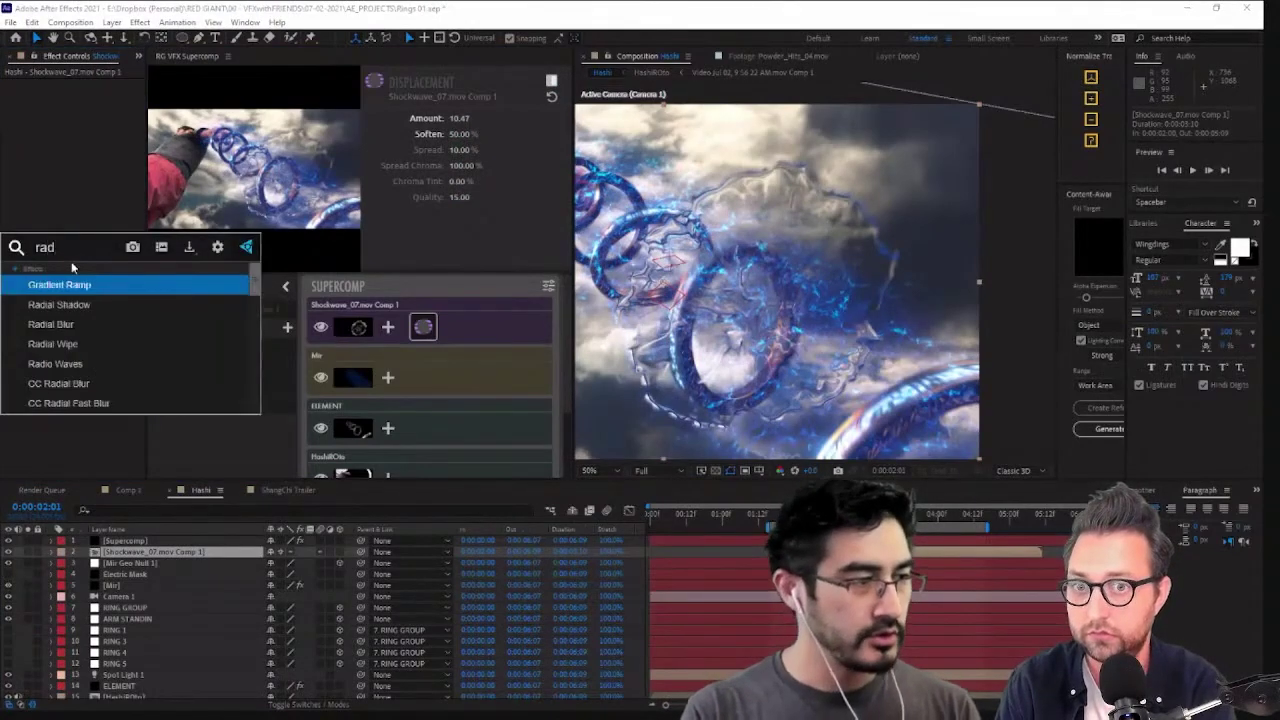
{"action": "key", "text": "Down"}
{"action": "key", "text": "Down"}
{"action": "key", "text": "Down"}
{"action": "key", "text": "Down"}
{"action": "key", "text": "Down"}
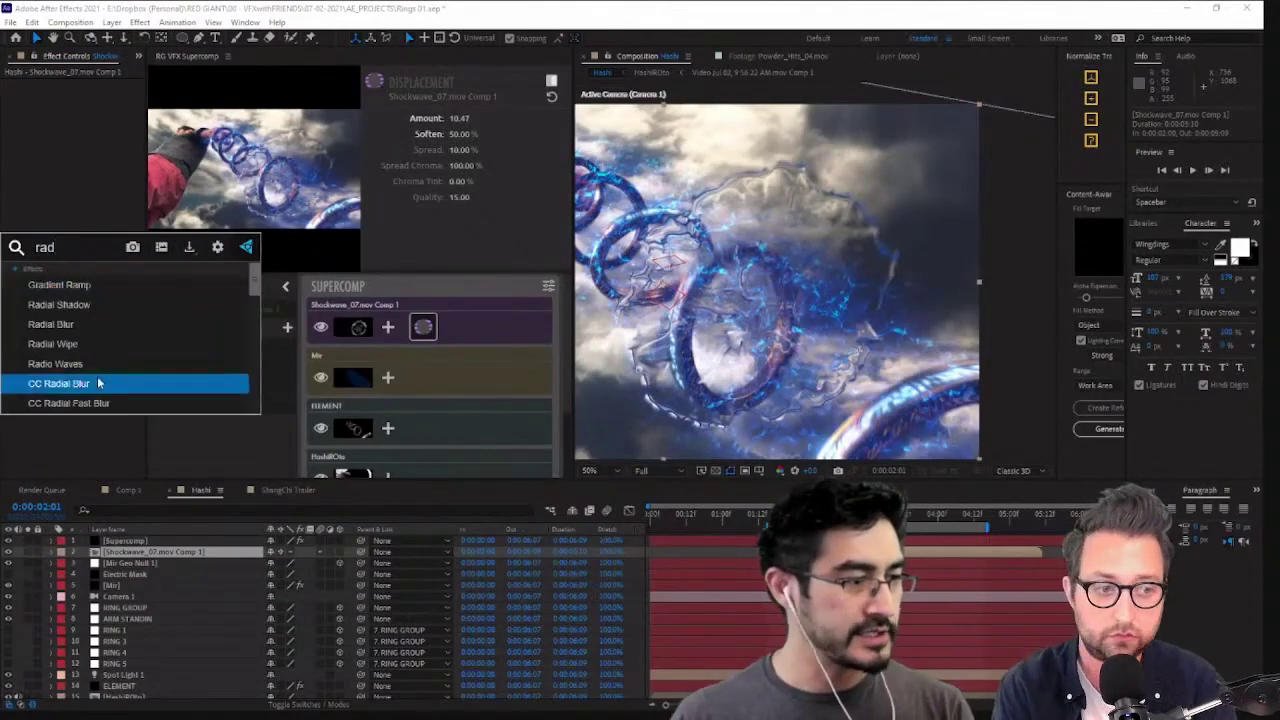
{"action": "key", "text": "Return"}
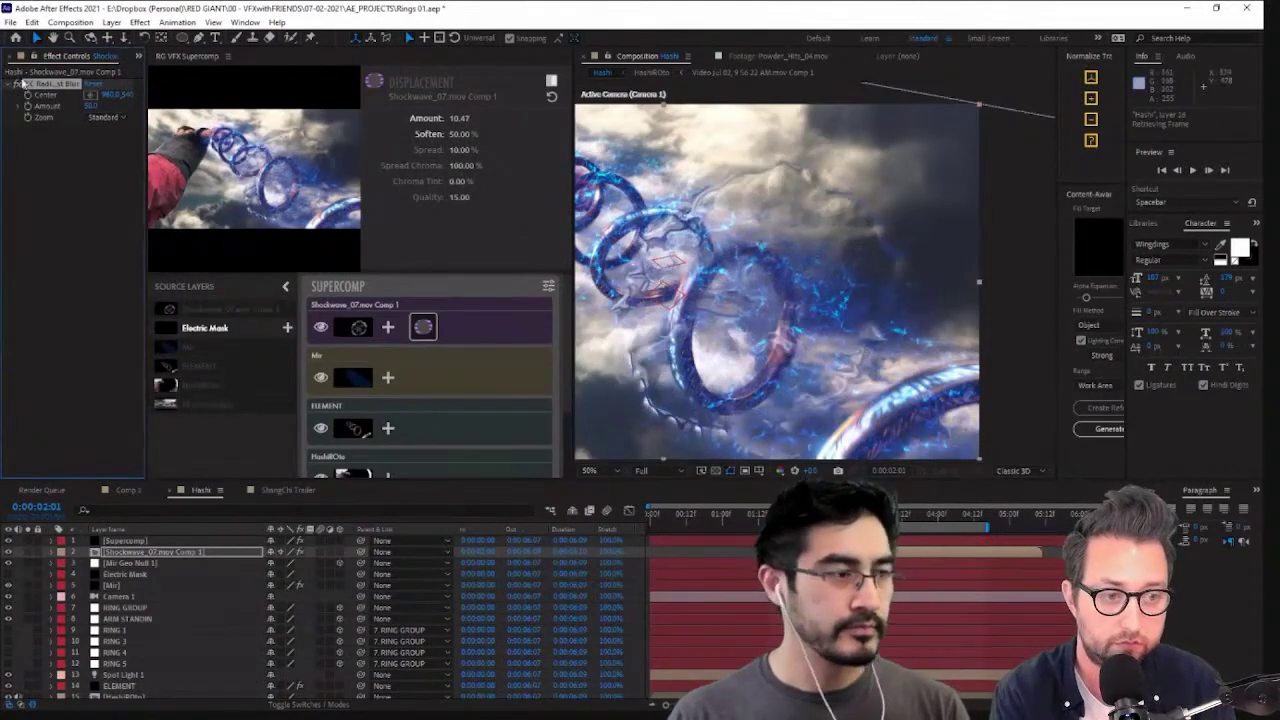
Move the CC Radial Fast Blur center outside the frame, beyond its lower-right corner in line with the flying rings
{"action": "scroll", "coordinate": [604, 207], "scroll_direction": "down", "scroll_amount": 2}
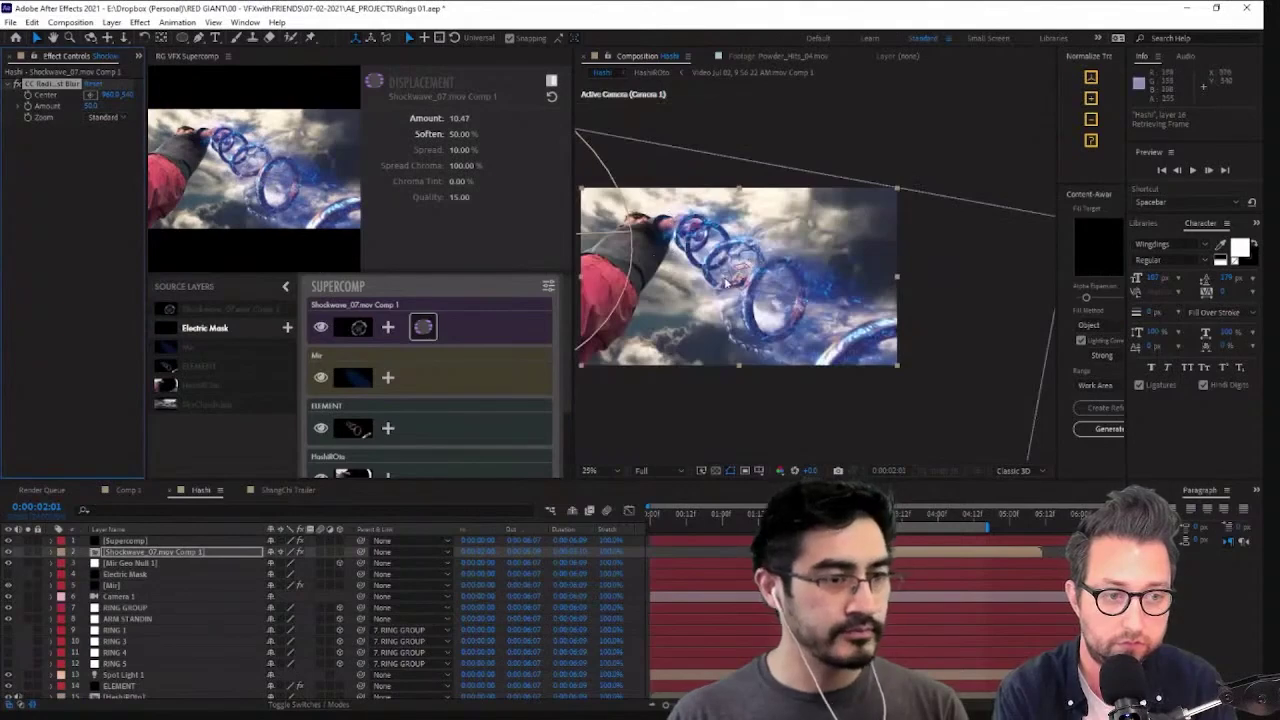
{"action": "left_click_drag", "start_coordinate": [741, 281], "coordinate": [708, 238]}
{"action": "left_click", "coordinate": [90, 95]}
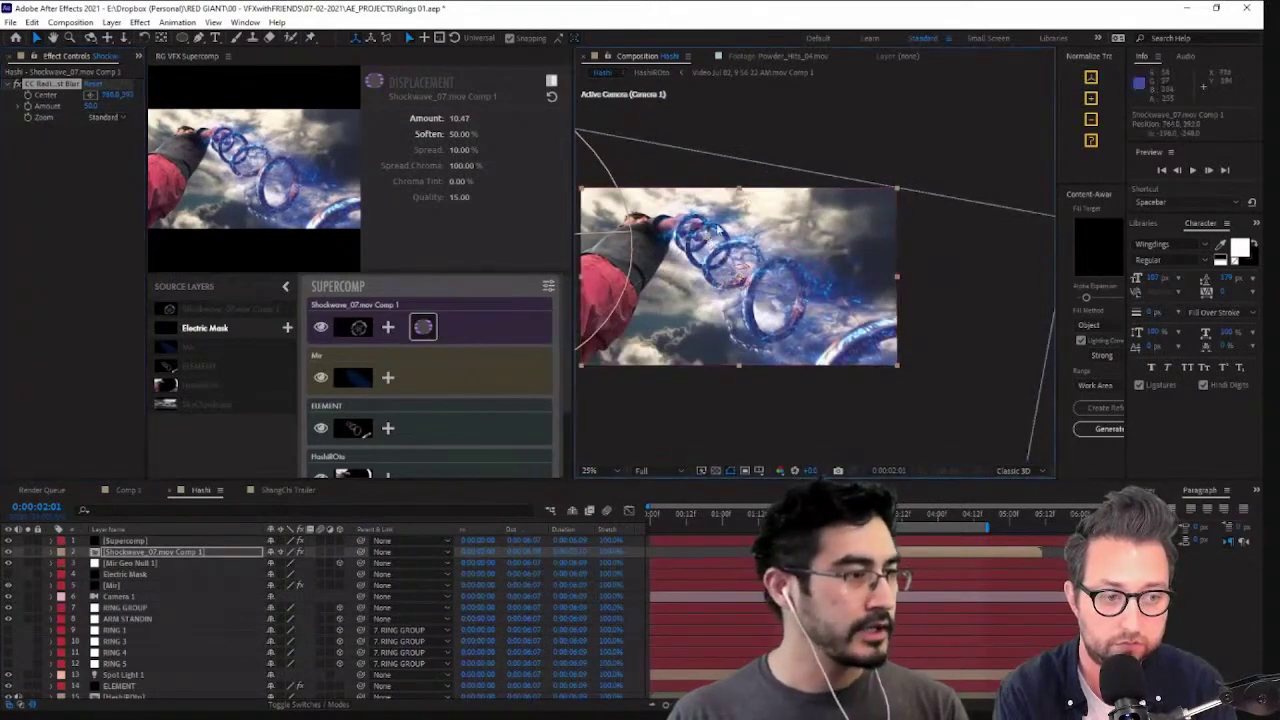
{"action": "left_click", "coordinate": [806, 294]}
{"action": "left_click_drag", "start_coordinate": [805, 295], "coordinate": [987, 416]}
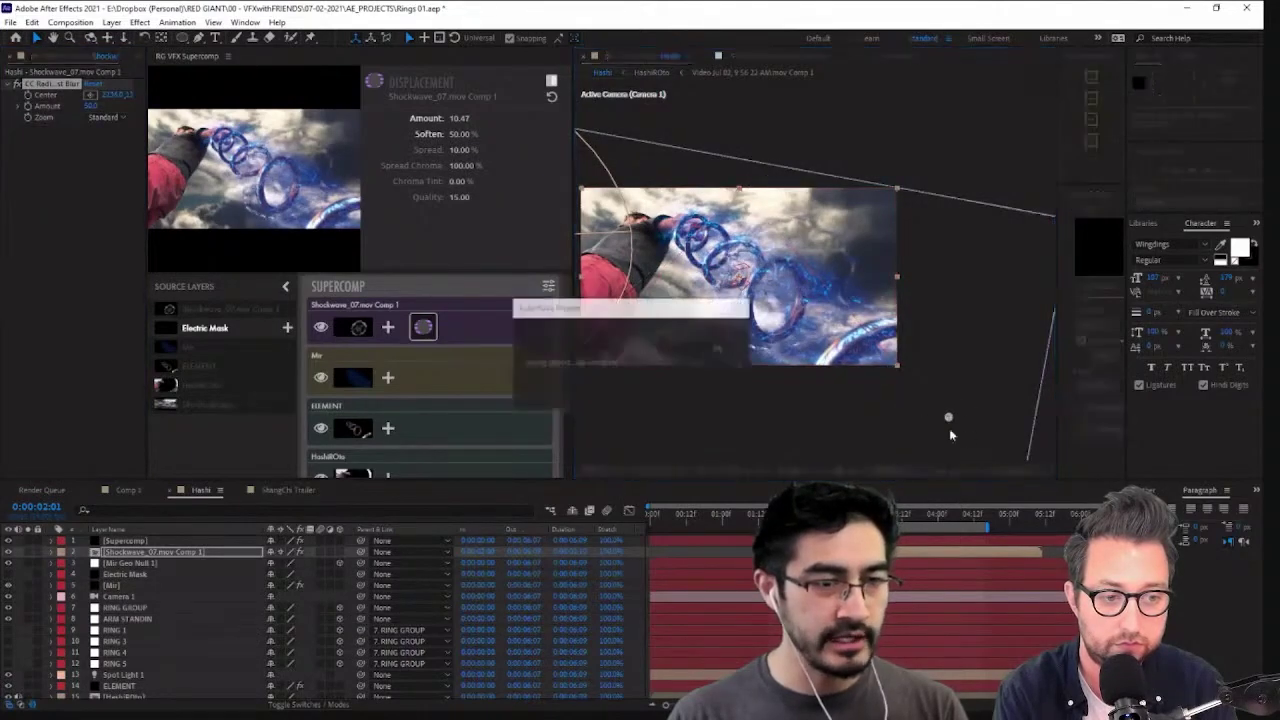
{"action": "key", "text": "period"}
{"action": "left_click", "coordinate": [54, 152]}
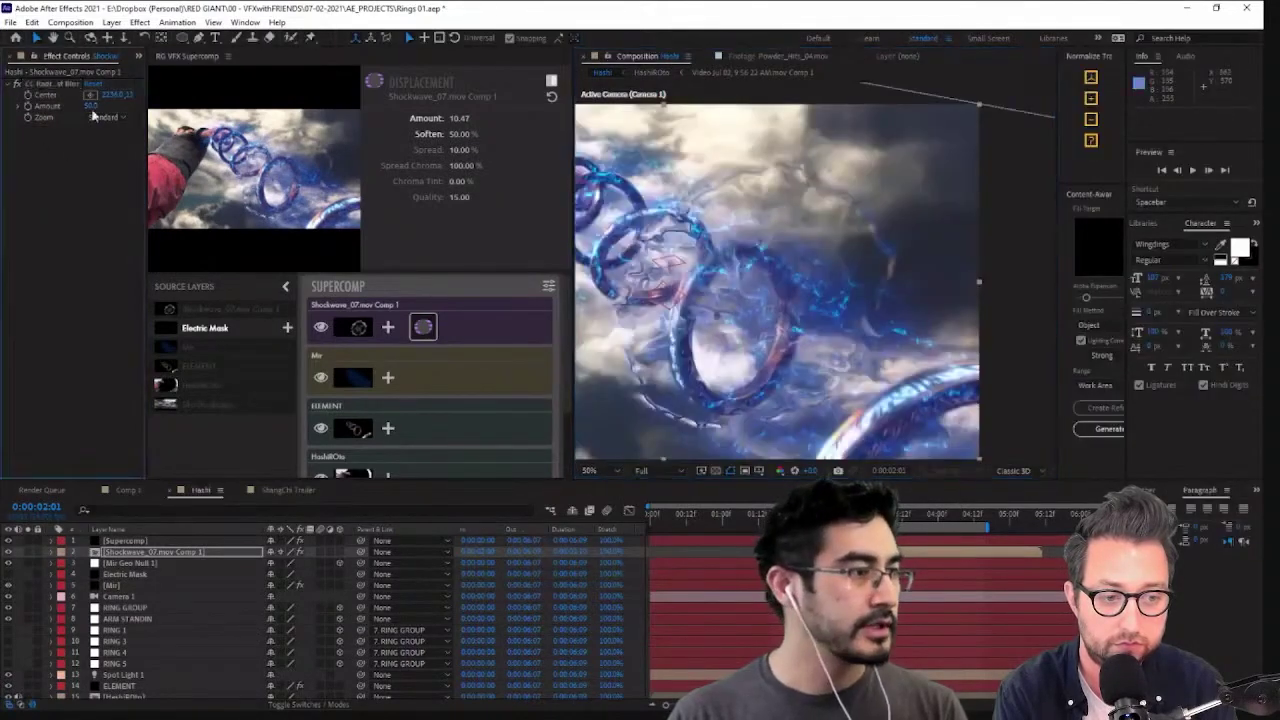
Increase the radial blur Amount with the shockwave layer temporarily soloed, and preview the streaked shockwave
{"action": "left_click", "coordinate": [28, 552]}
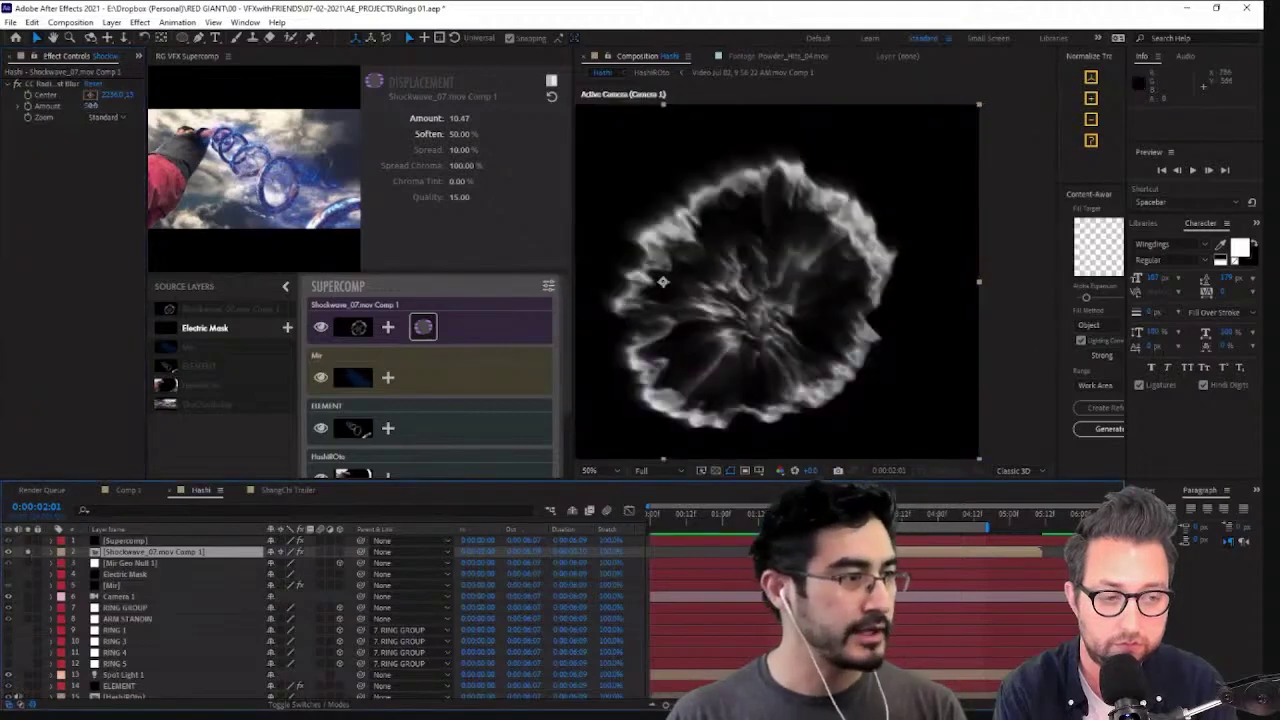
{"action": "left_click_drag", "start_coordinate": [91, 105], "coordinate": [136, 118]}
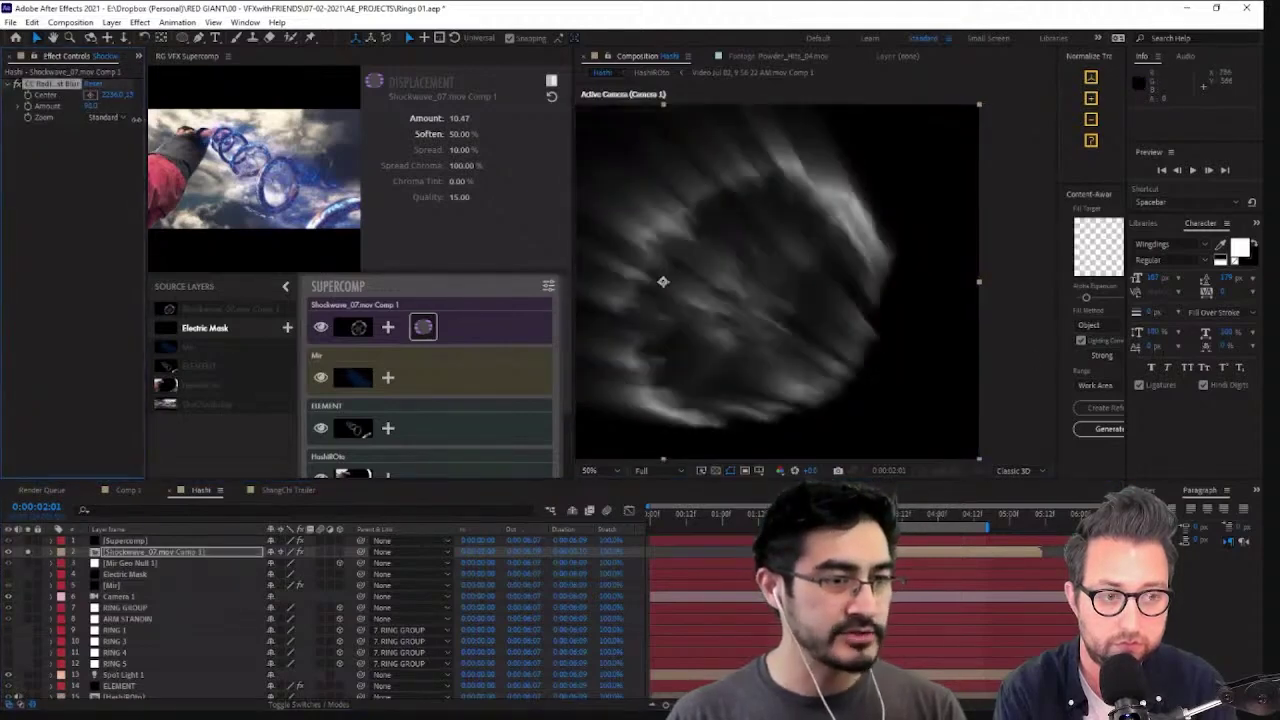
{"action": "scroll", "coordinate": [882, 295], "scroll_direction": "down", "scroll_amount": 2}
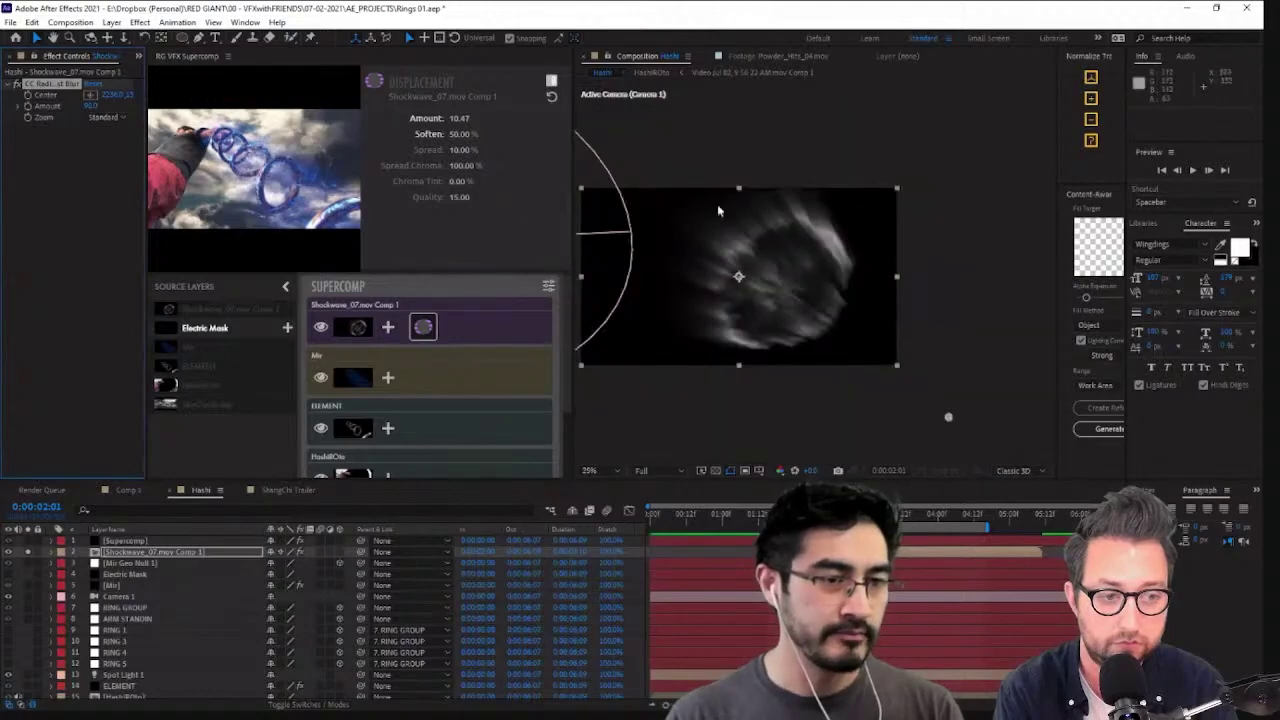
{"action": "key", "text": "space"}
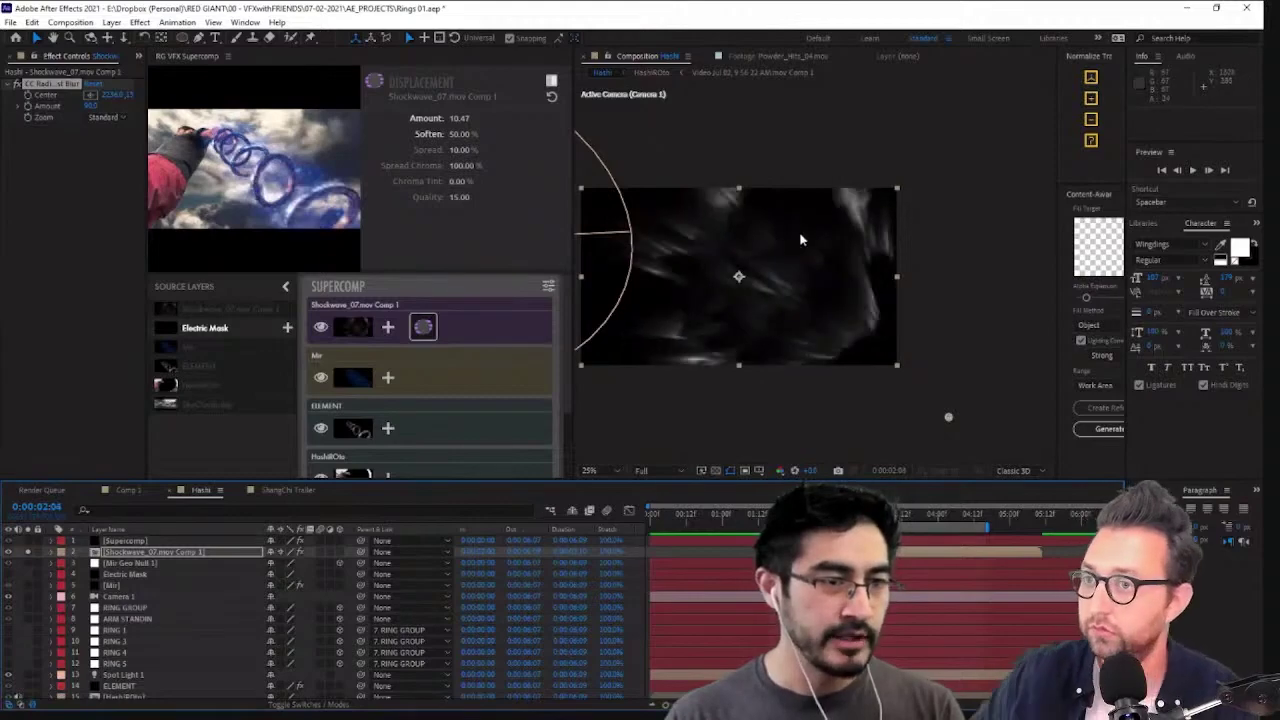
{"action": "left_click", "coordinate": [29, 552]}
Raise the shockwave's Displacement Amount to 33.35 and its Soften to 55.52% in the Supercomp layer
{"action": "left_click", "coordinate": [124, 540]}
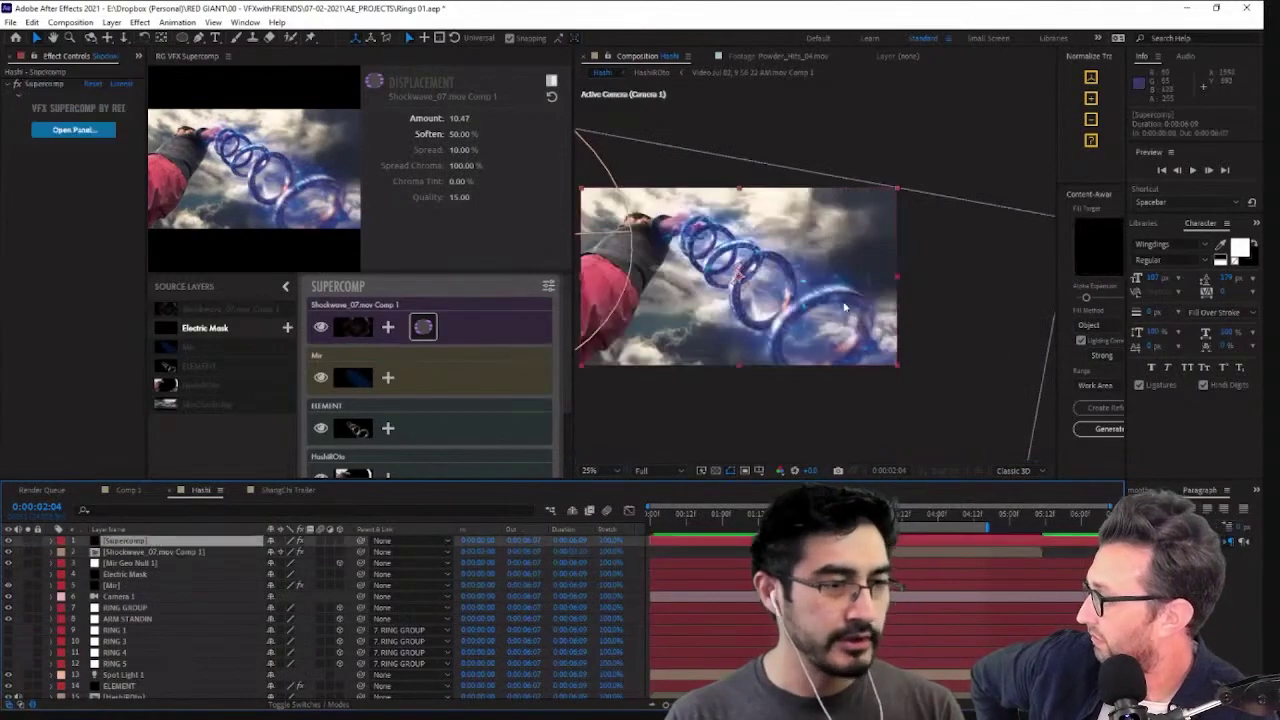
{"action": "key", "text": "period"}
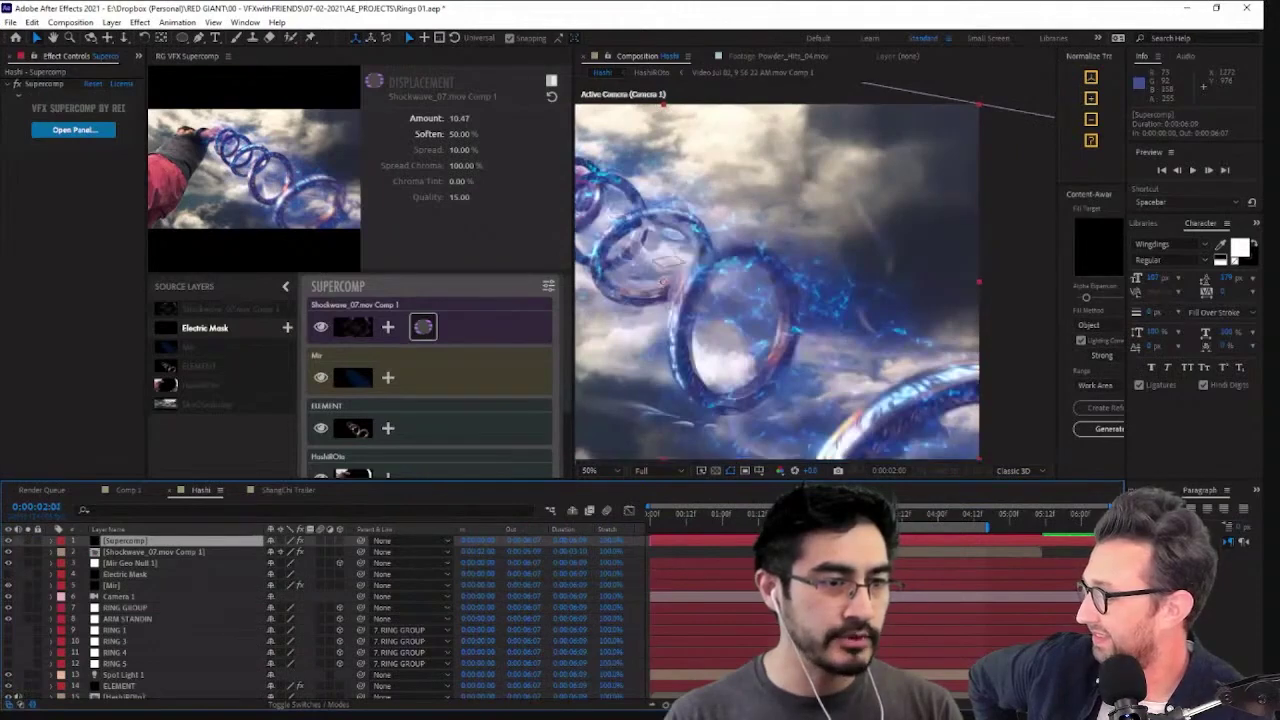
{"action": "middle_click_drag", "start_coordinate": [888, 290], "coordinate": [990, 270]}
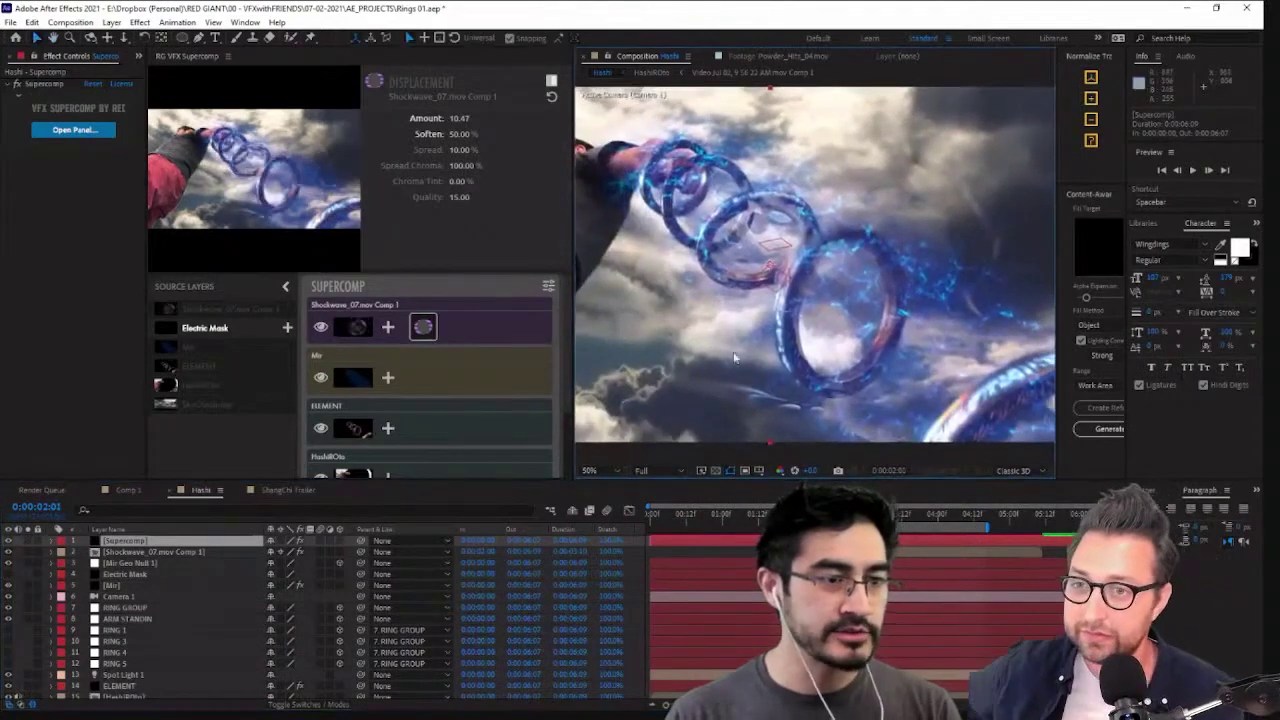
{"action": "left_click", "coordinate": [464, 119]}
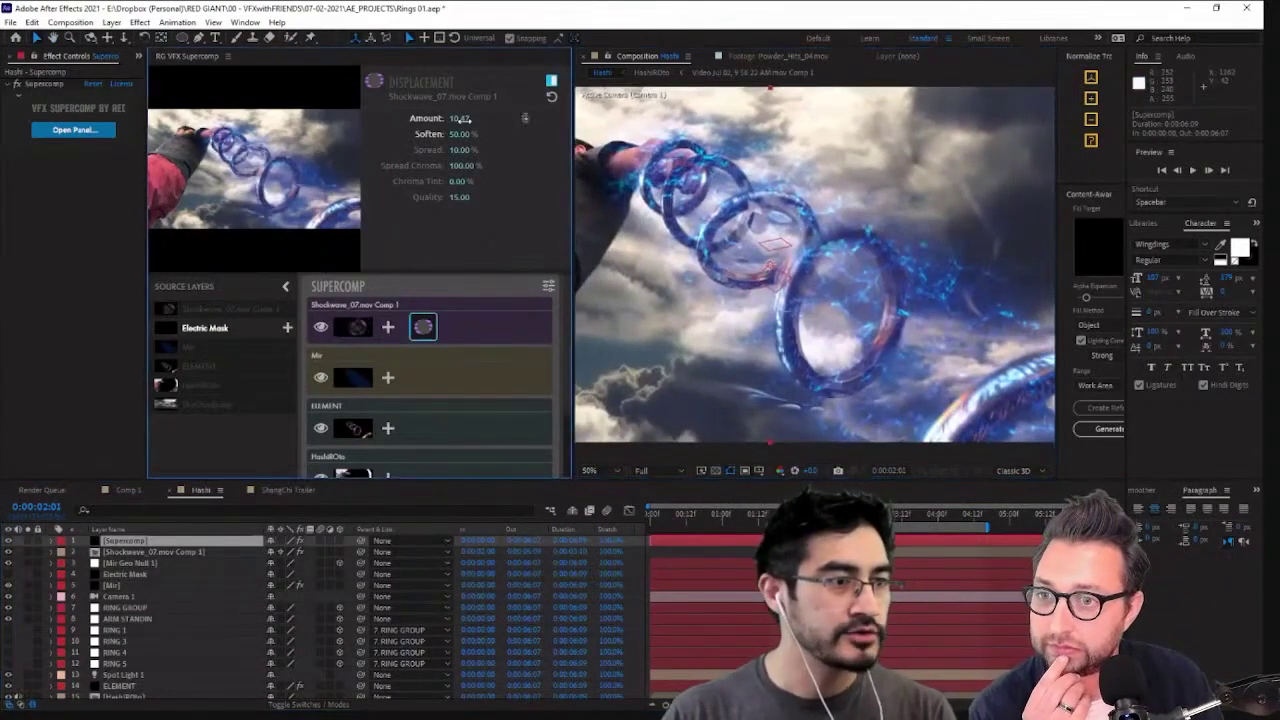
{"action": "left_click_drag", "start_coordinate": [468, 119], "coordinate": [481, 133]}
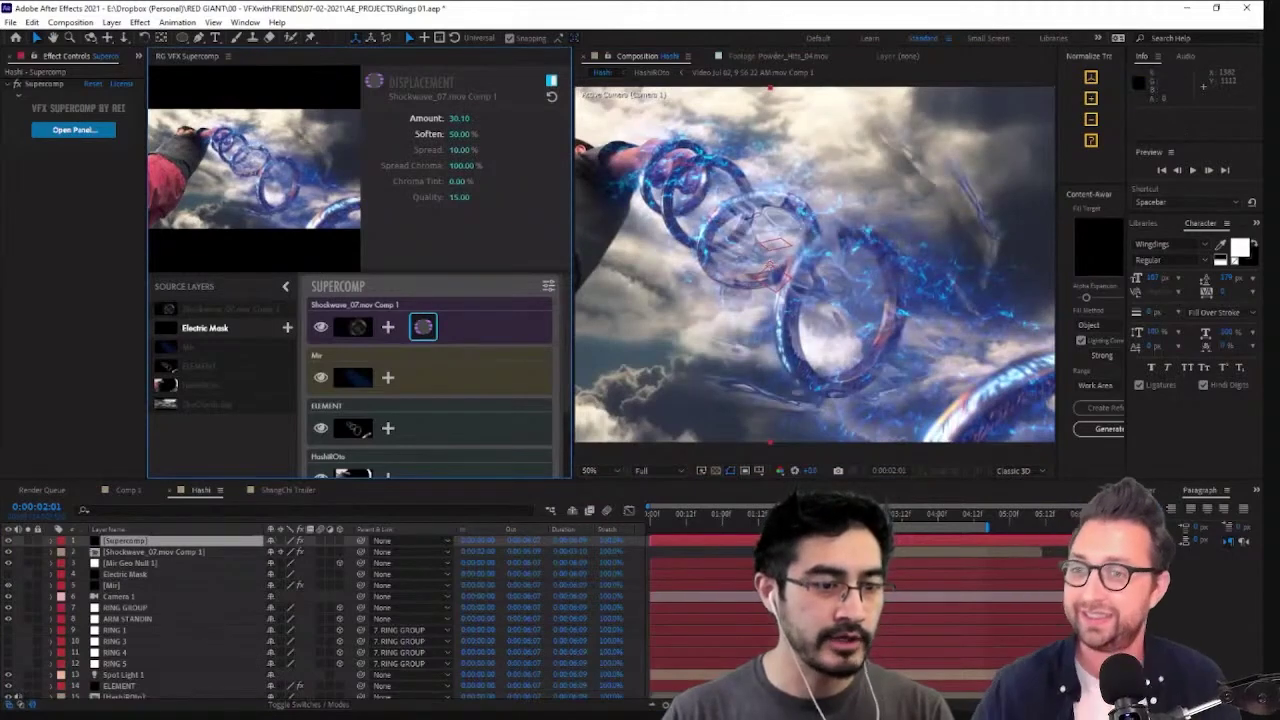
{"action": "left_click_drag", "start_coordinate": [461, 121], "coordinate": [494, 137]}
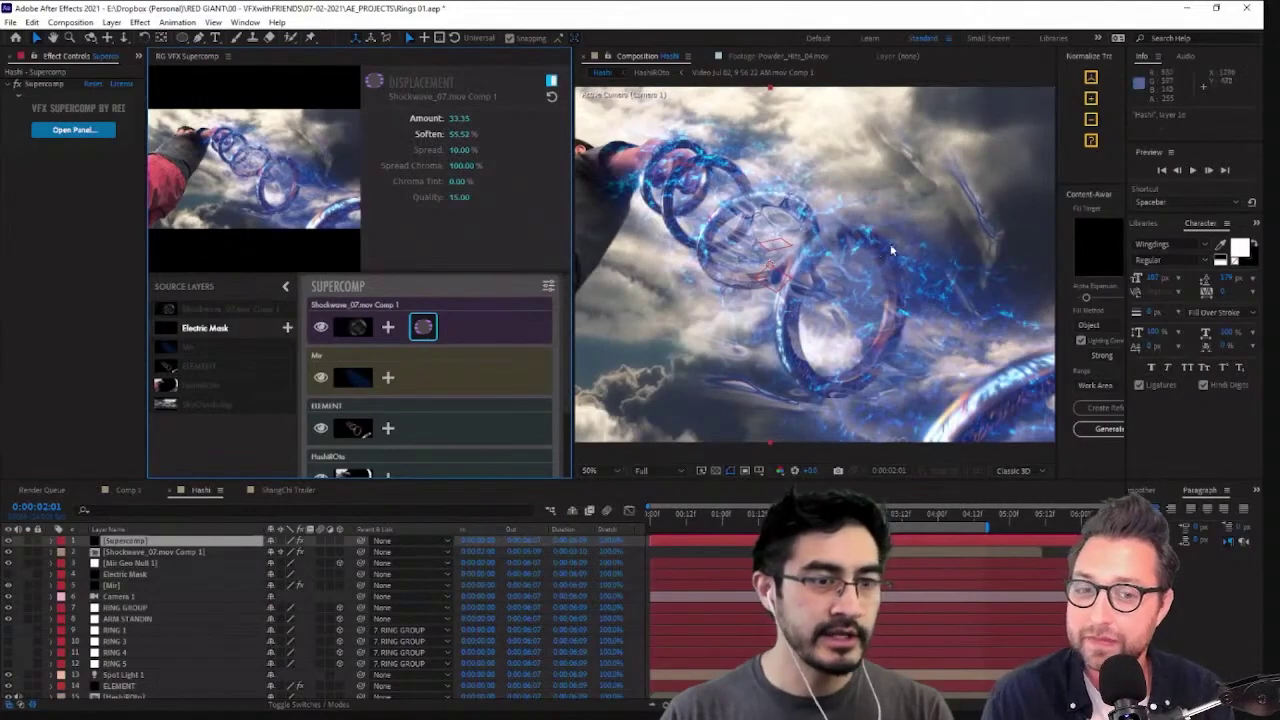
{"action": "middle_click_drag", "start_coordinate": [906, 356], "coordinate": [848, 346]}
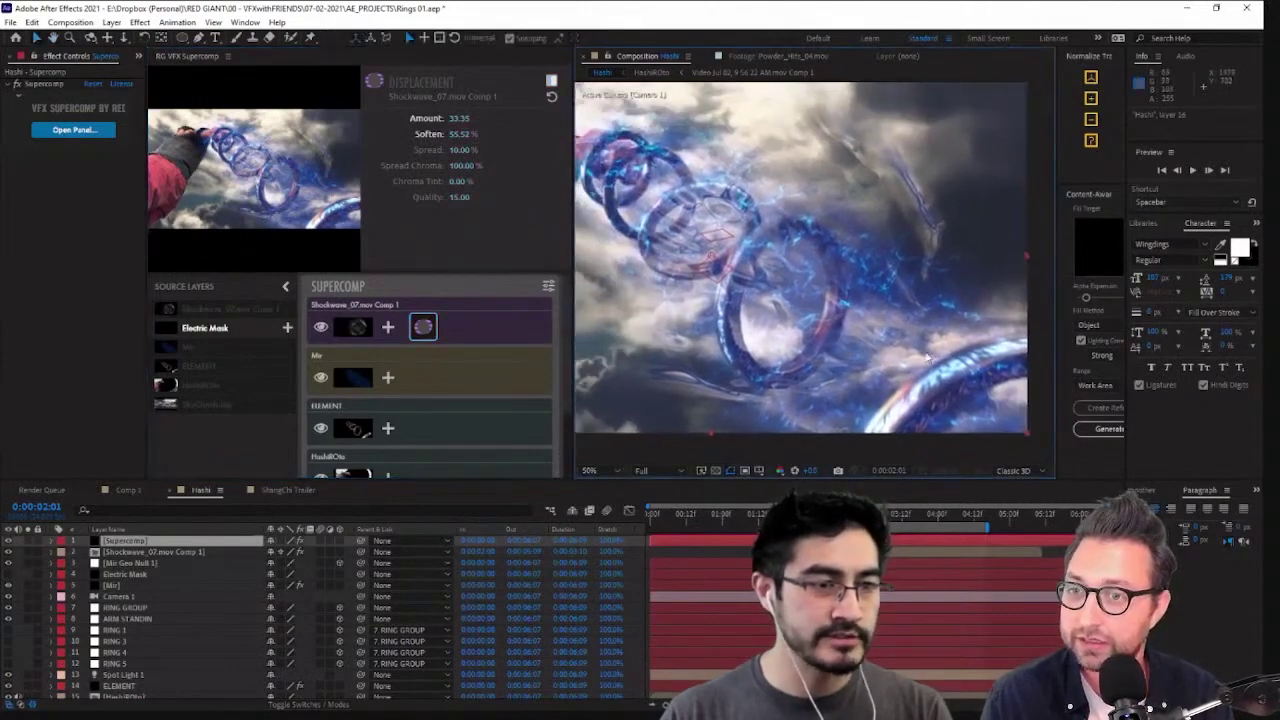
Apply the Blue Streak glow preset to the Mir layer in Supercomp
{"action": "left_click_drag", "start_coordinate": [800, 305], "coordinate": [453, 304]}
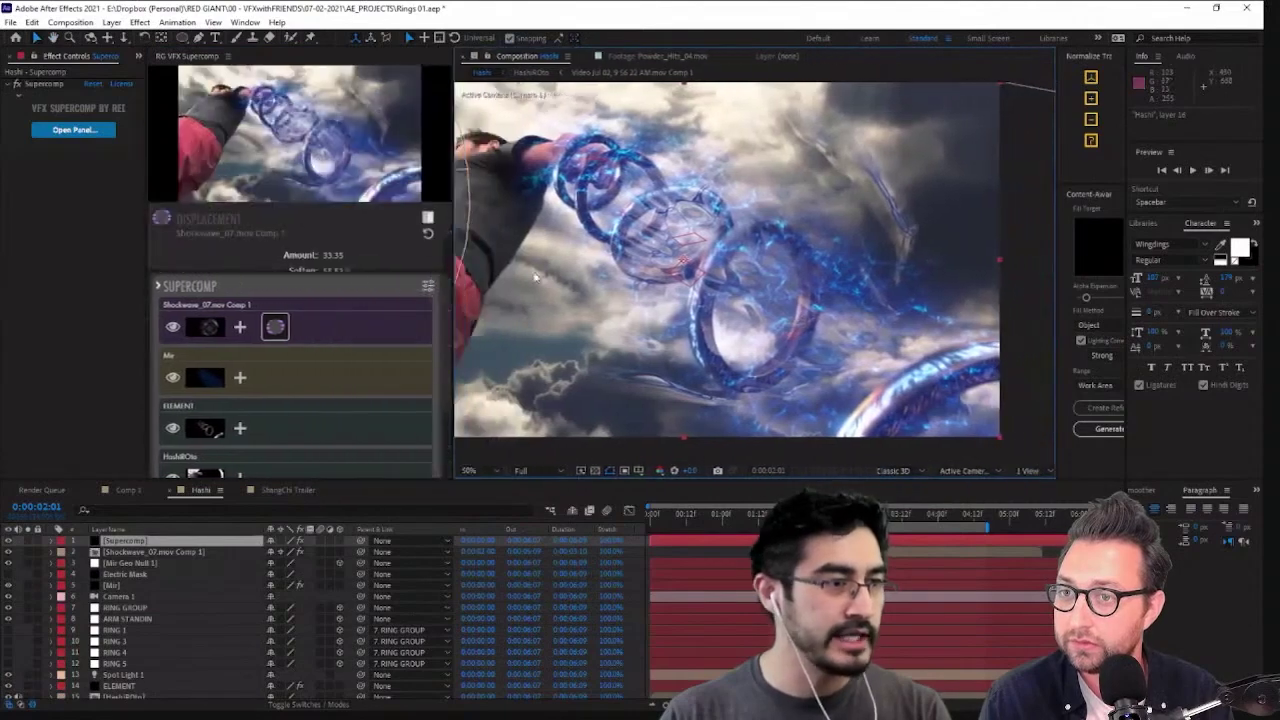
{"action": "left_click", "coordinate": [309, 374]}
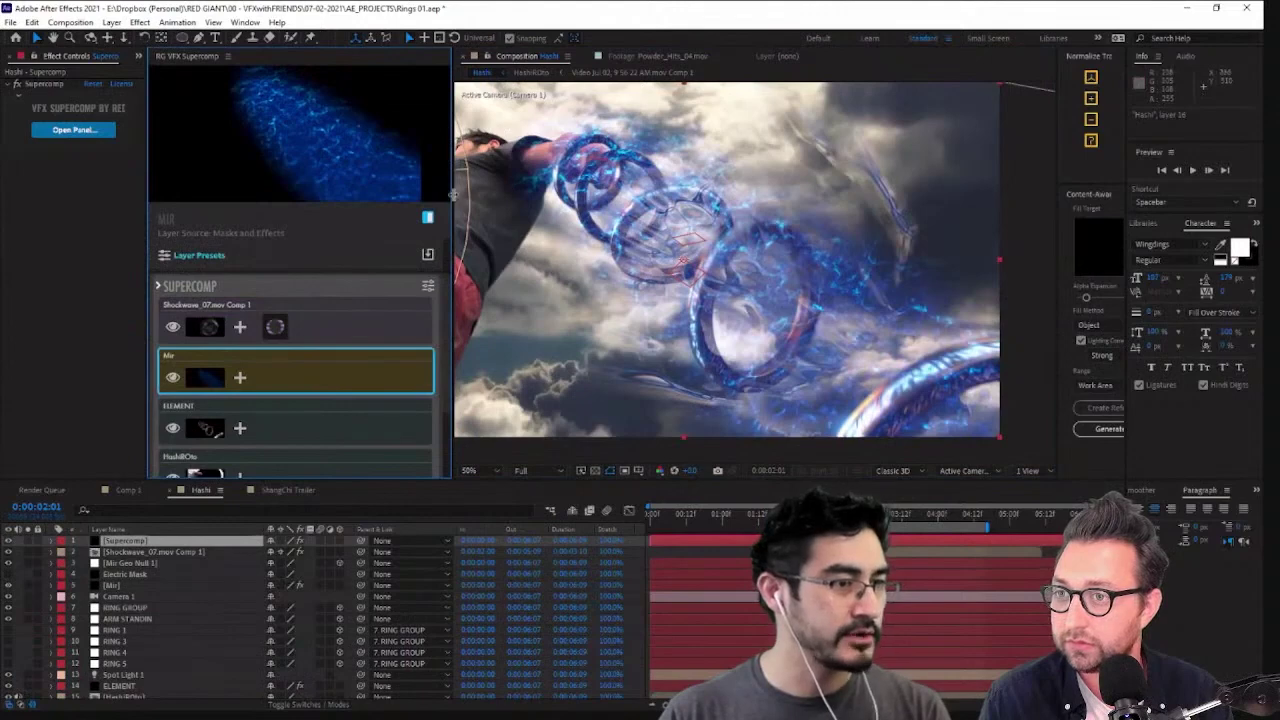
{"action": "left_click_drag", "start_coordinate": [453, 195], "coordinate": [593, 195]}
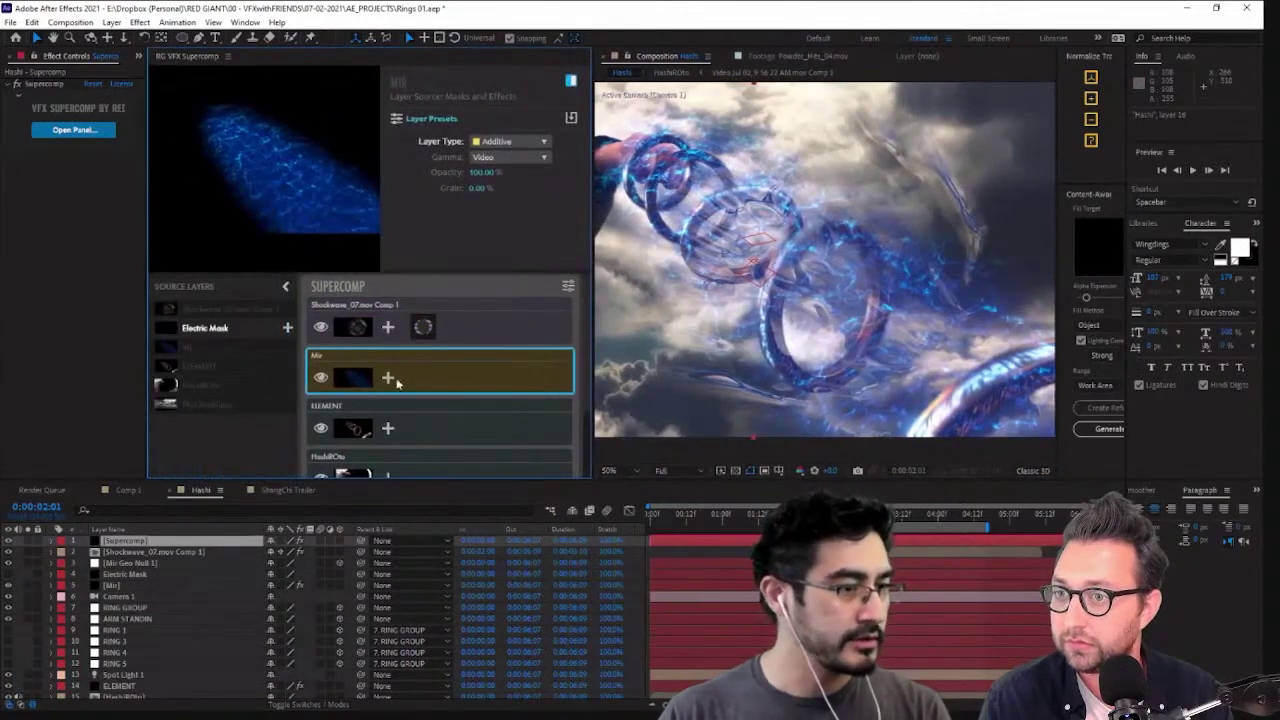
{"action": "left_click", "coordinate": [388, 379]}
{"action": "left_click", "coordinate": [308, 379]}
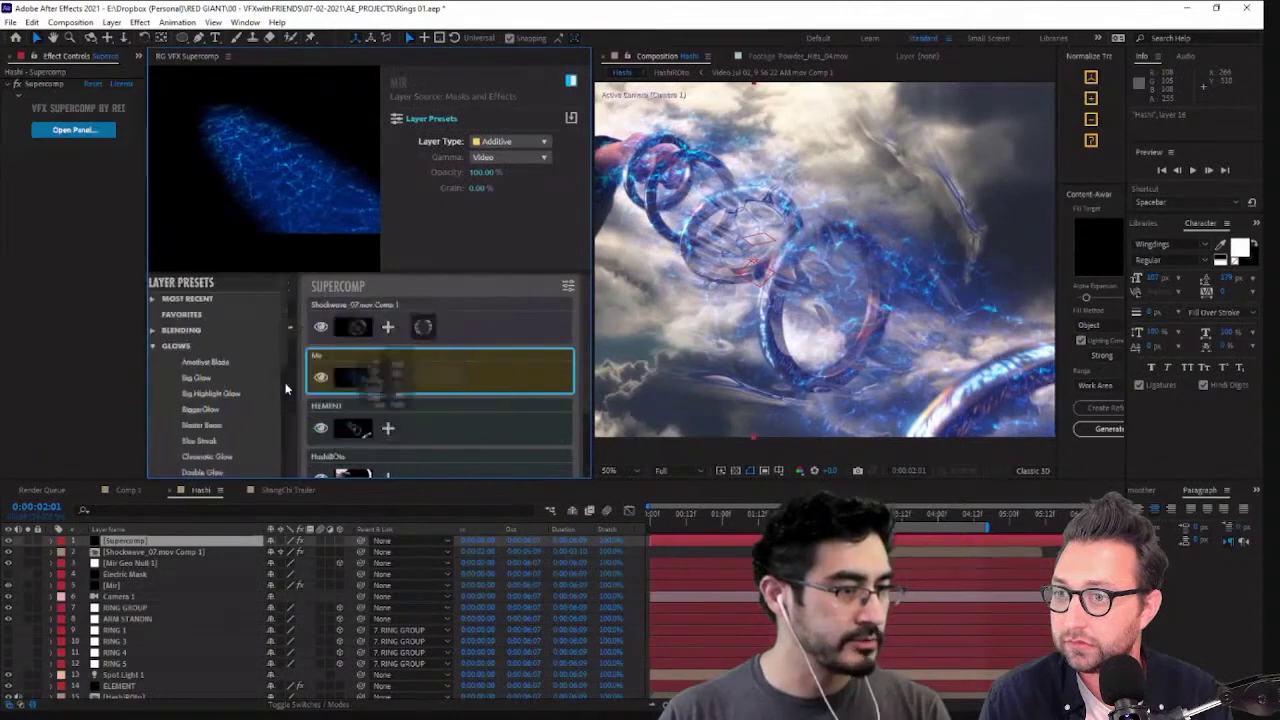
{"action": "left_click", "coordinate": [233, 410]}
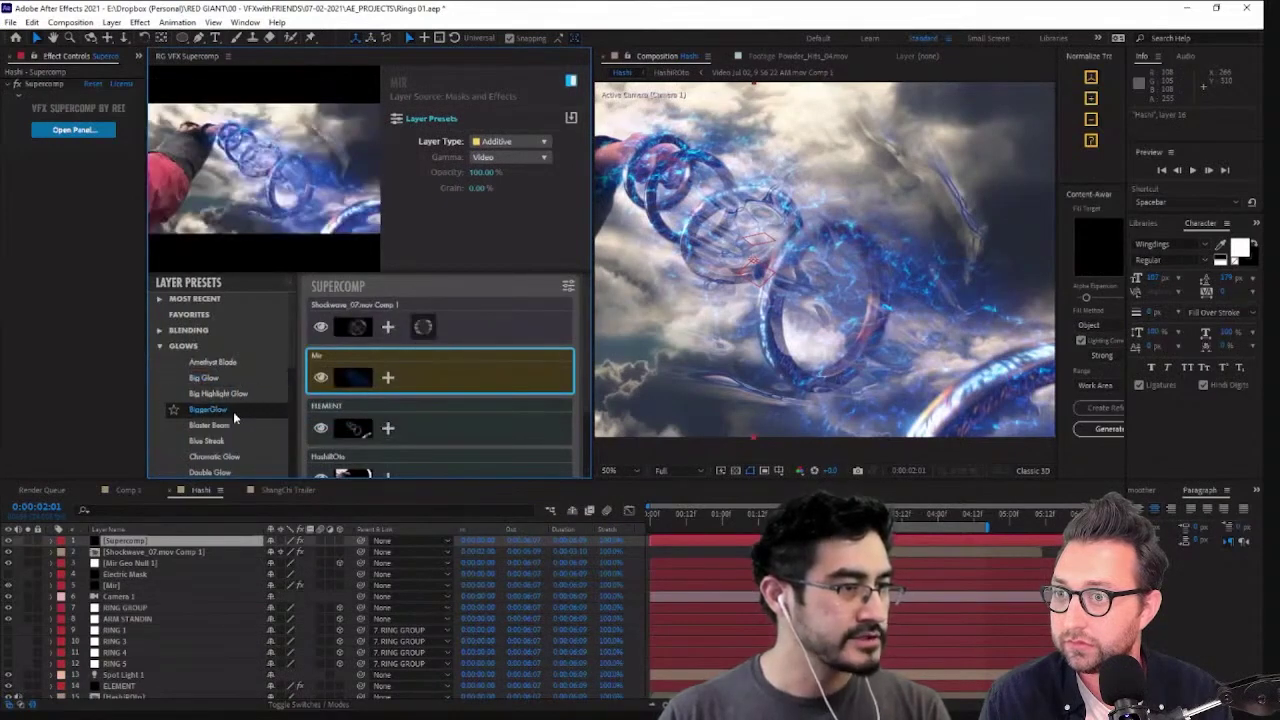
{"action": "scroll", "coordinate": [233, 411], "scroll_direction": "down", "scroll_amount": 2}
{"action": "left_click", "coordinate": [226, 376]}
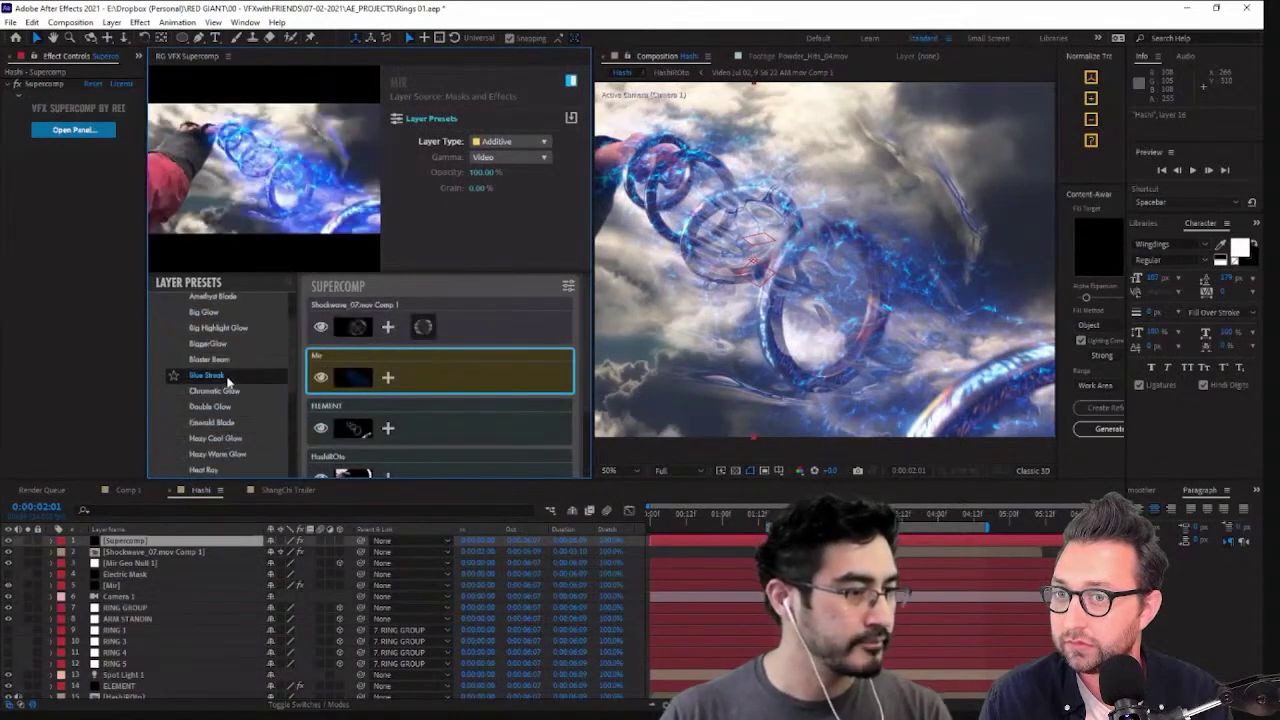
{"action": "double_click", "coordinate": [228, 378]}
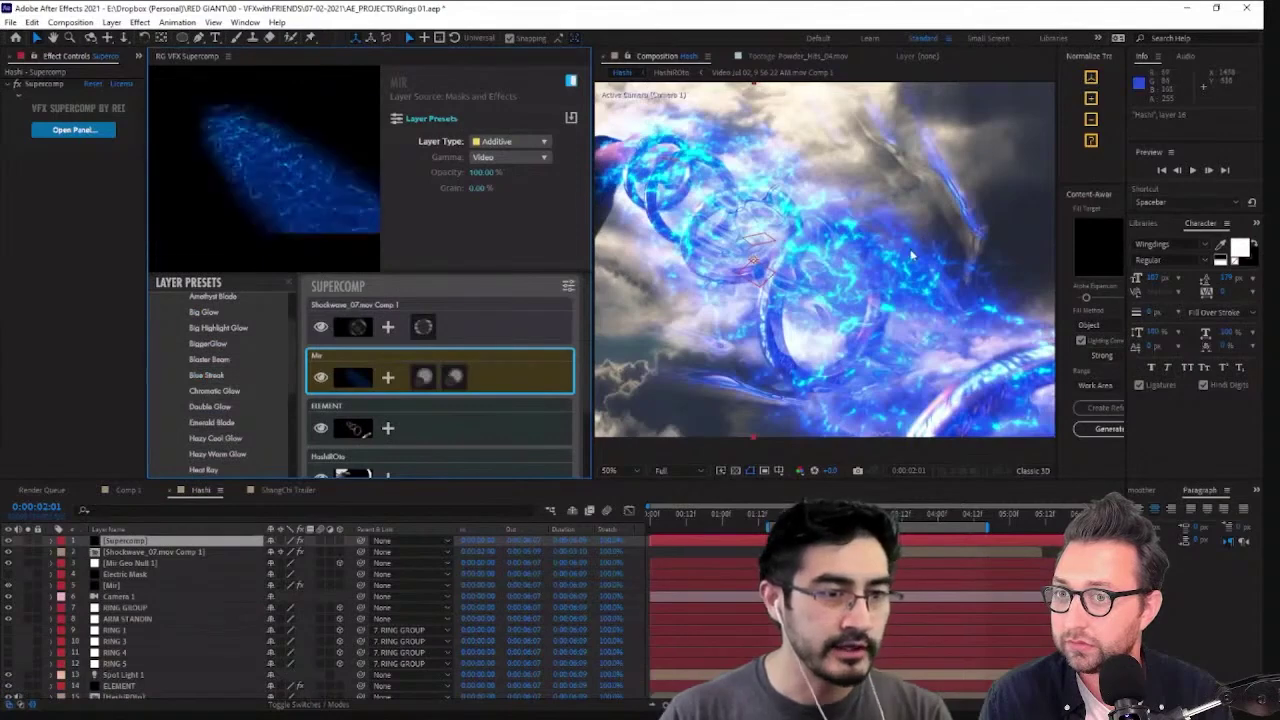
Replace the Mir layer's glow preset with the Screenlike blending preset and add an Optical Glow effect to the layer
{"action": "scroll", "coordinate": [240, 415], "scroll_direction": "down", "scroll_amount": 1}
{"action": "left_click", "coordinate": [243, 407]}
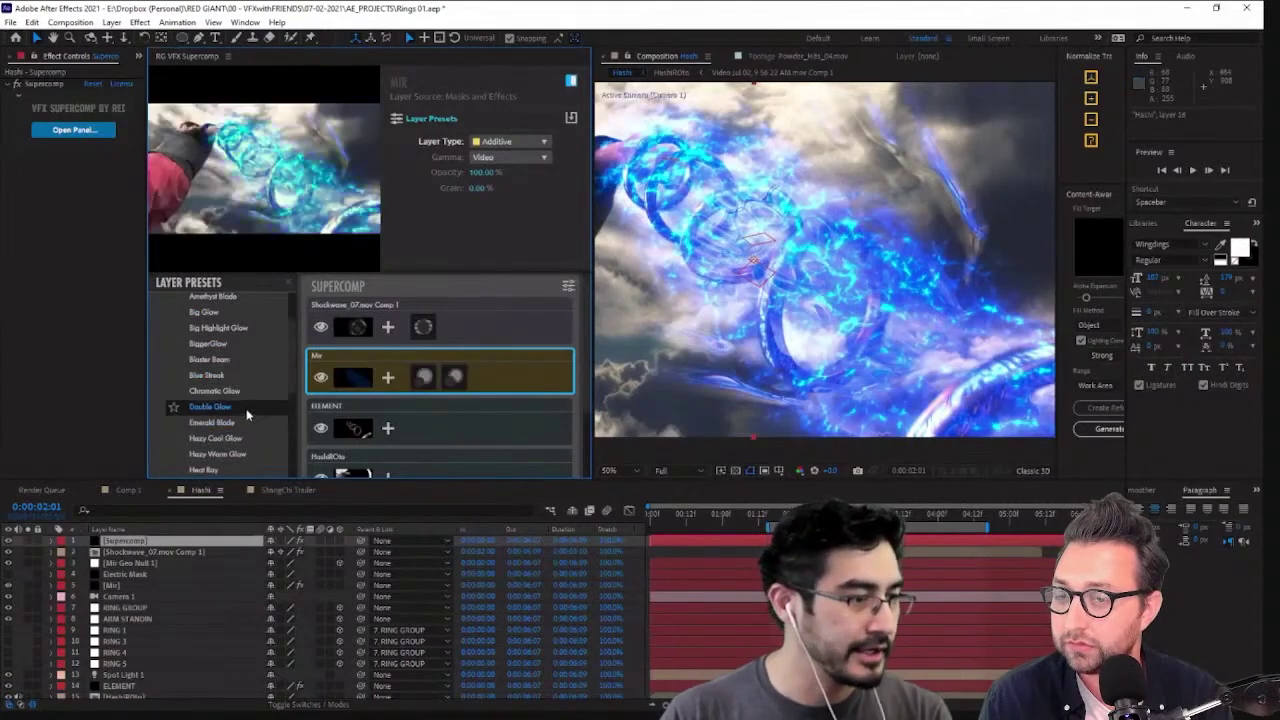
{"action": "scroll", "coordinate": [225, 450], "scroll_direction": "down", "scroll_amount": 2}
{"action": "scroll", "coordinate": [225, 448], "scroll_direction": "down", "scroll_amount": 1}
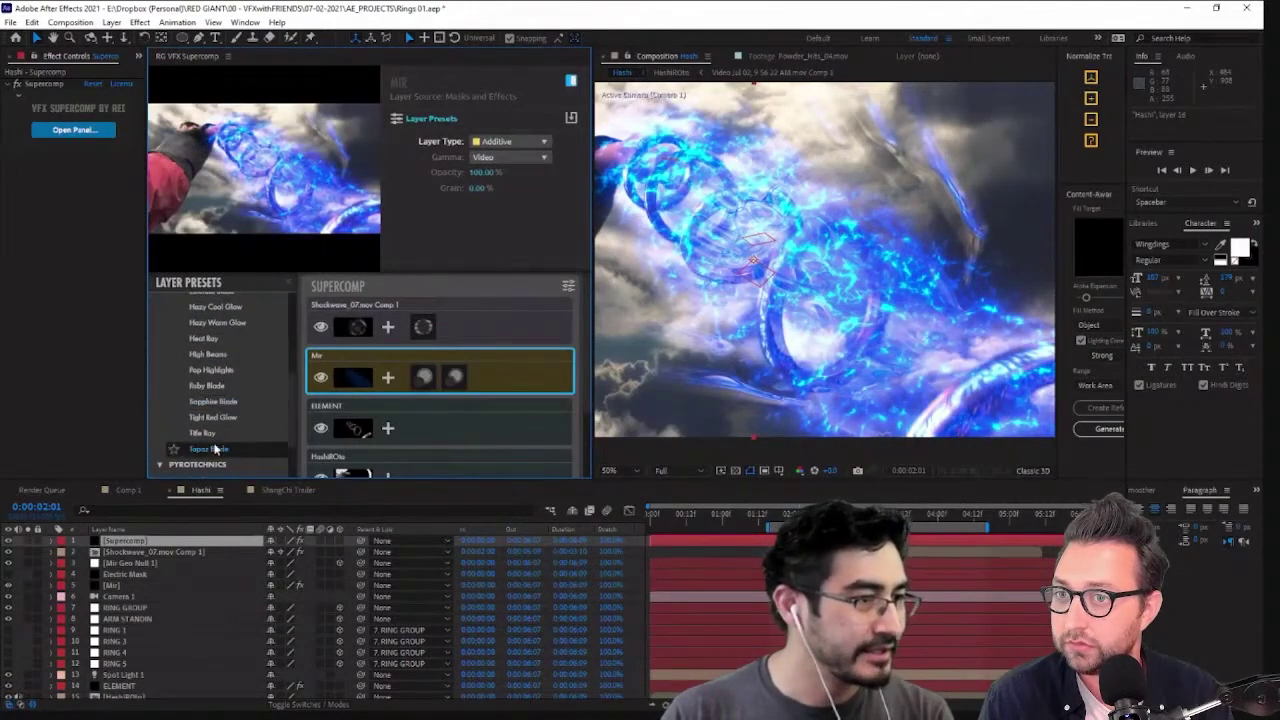
{"action": "left_click", "coordinate": [222, 416]}
{"action": "scroll", "coordinate": [222, 416], "scroll_direction": "up", "scroll_amount": 10}
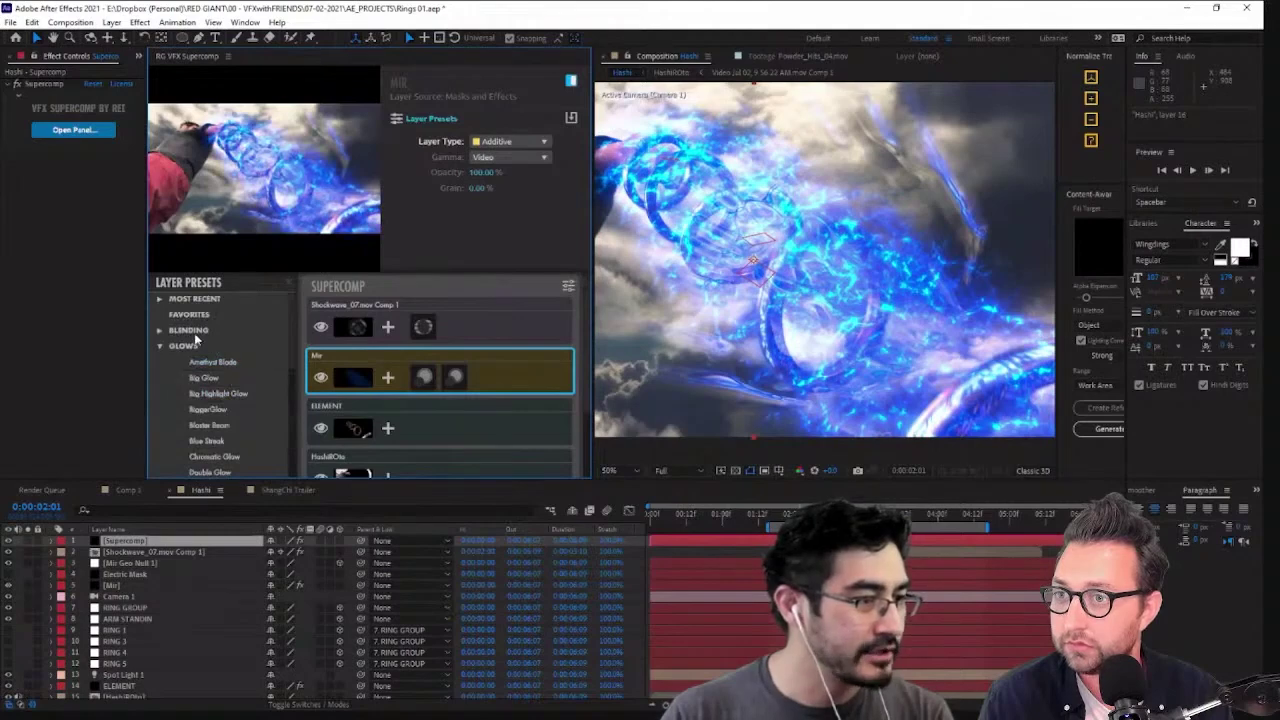
{"action": "left_click", "coordinate": [161, 331]}
{"action": "left_click", "coordinate": [220, 362]}
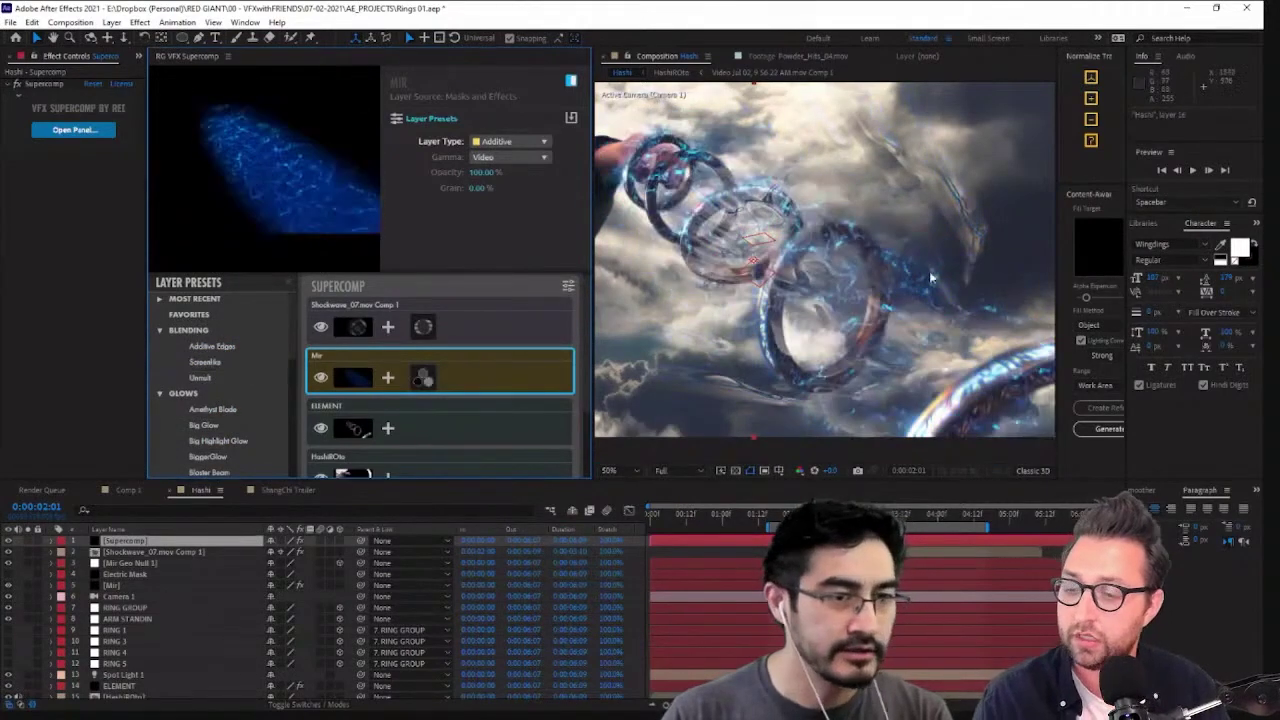
{"action": "left_click", "coordinate": [388, 377]}
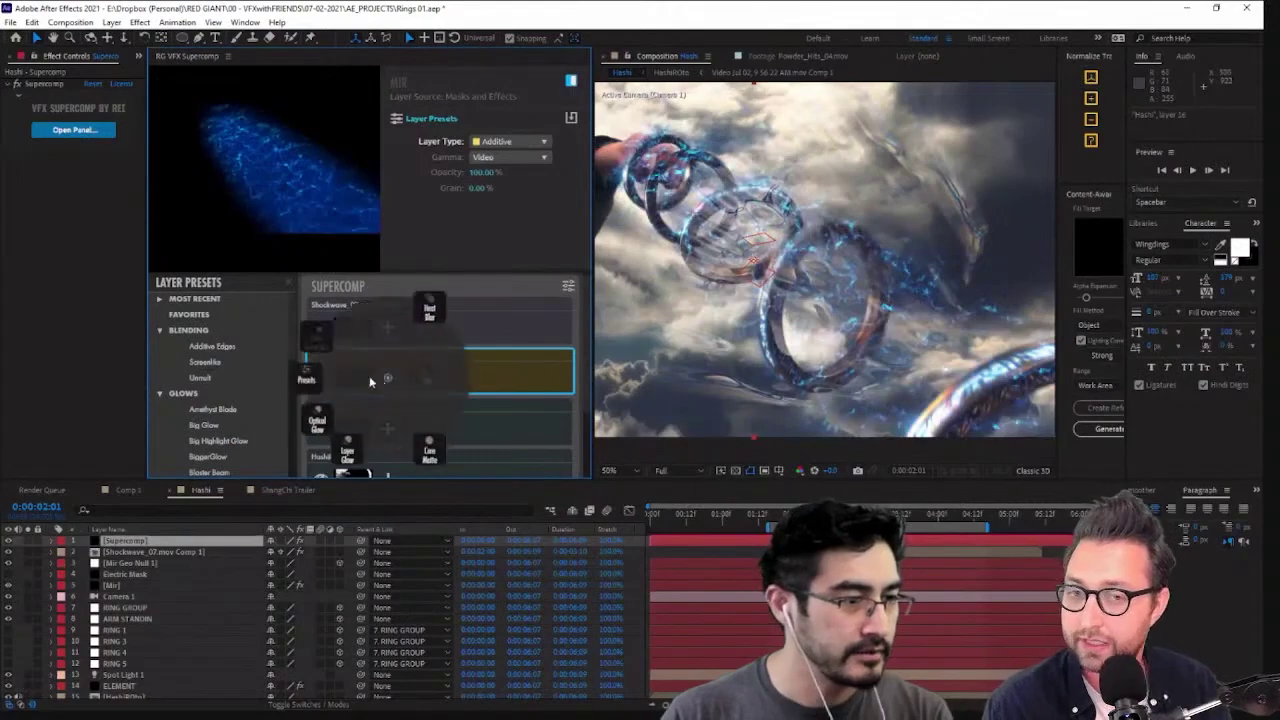
{"action": "left_click", "coordinate": [340, 448]}
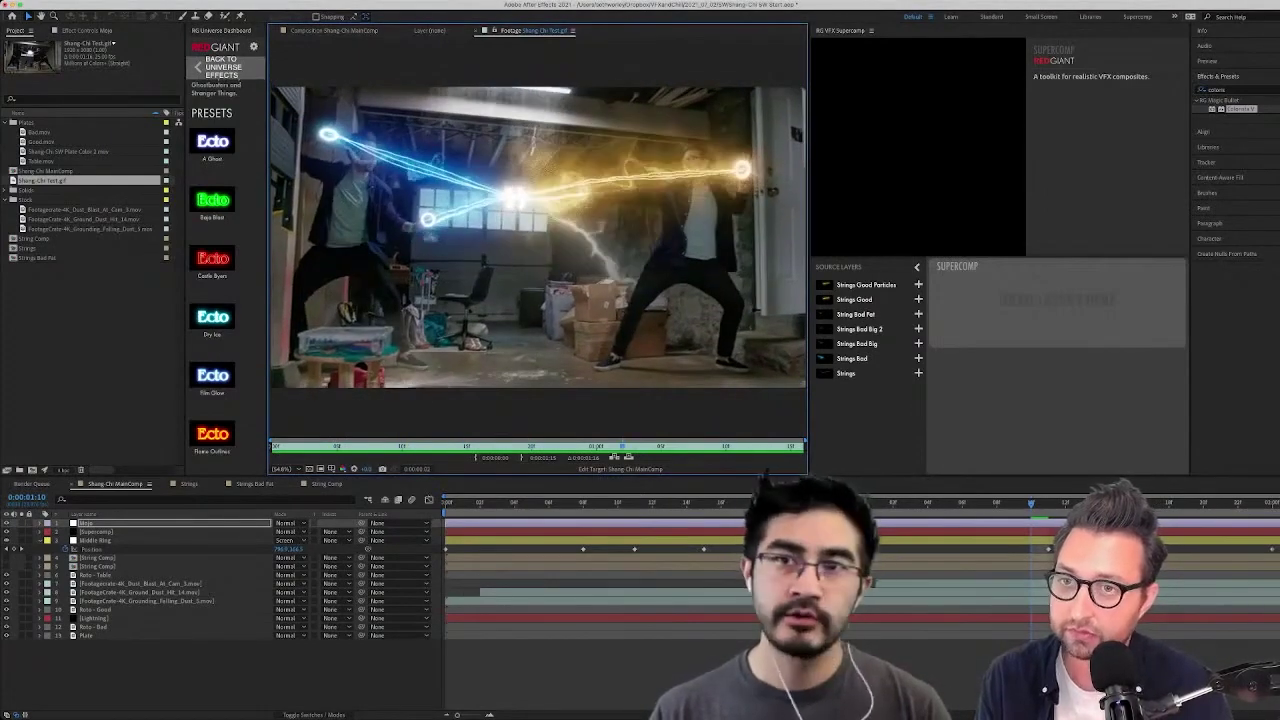
Display the Shang-Chi MainComp composition in place of the test footage, and return to the Rings 01 project
{"action": "left_click", "coordinate": [334, 30]}
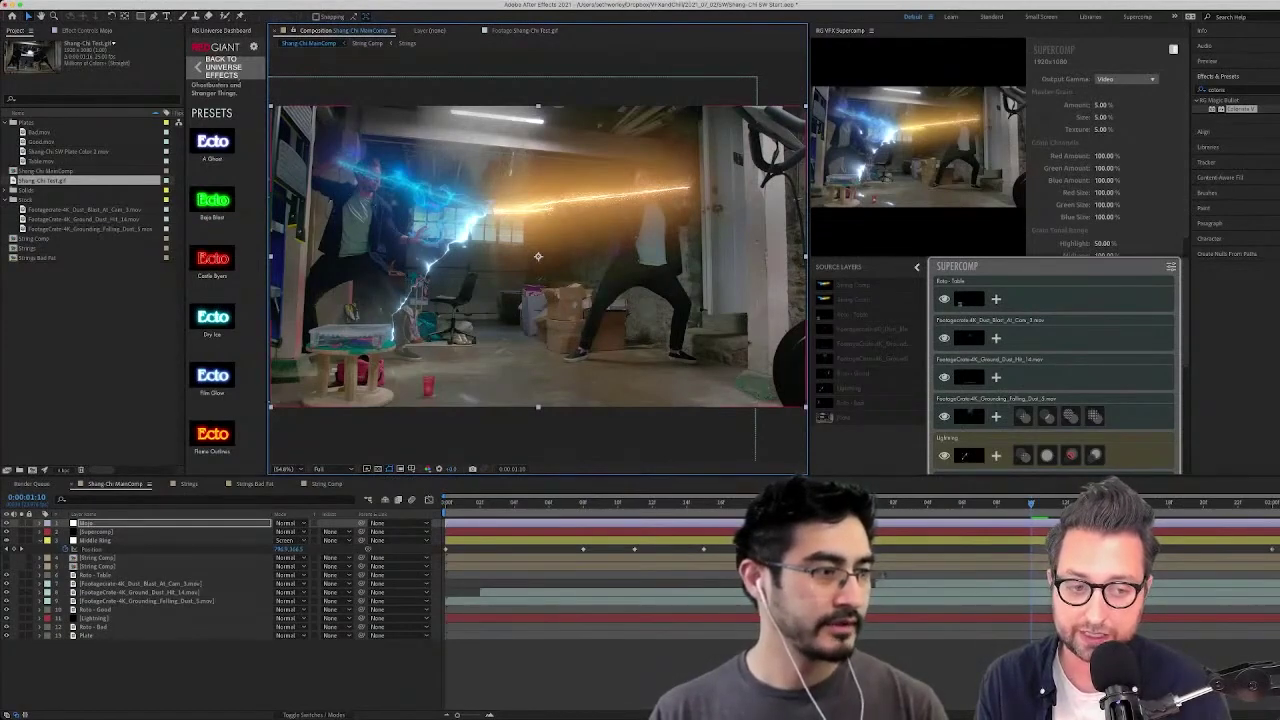
{"action": "key", "text": "super+Tab"}
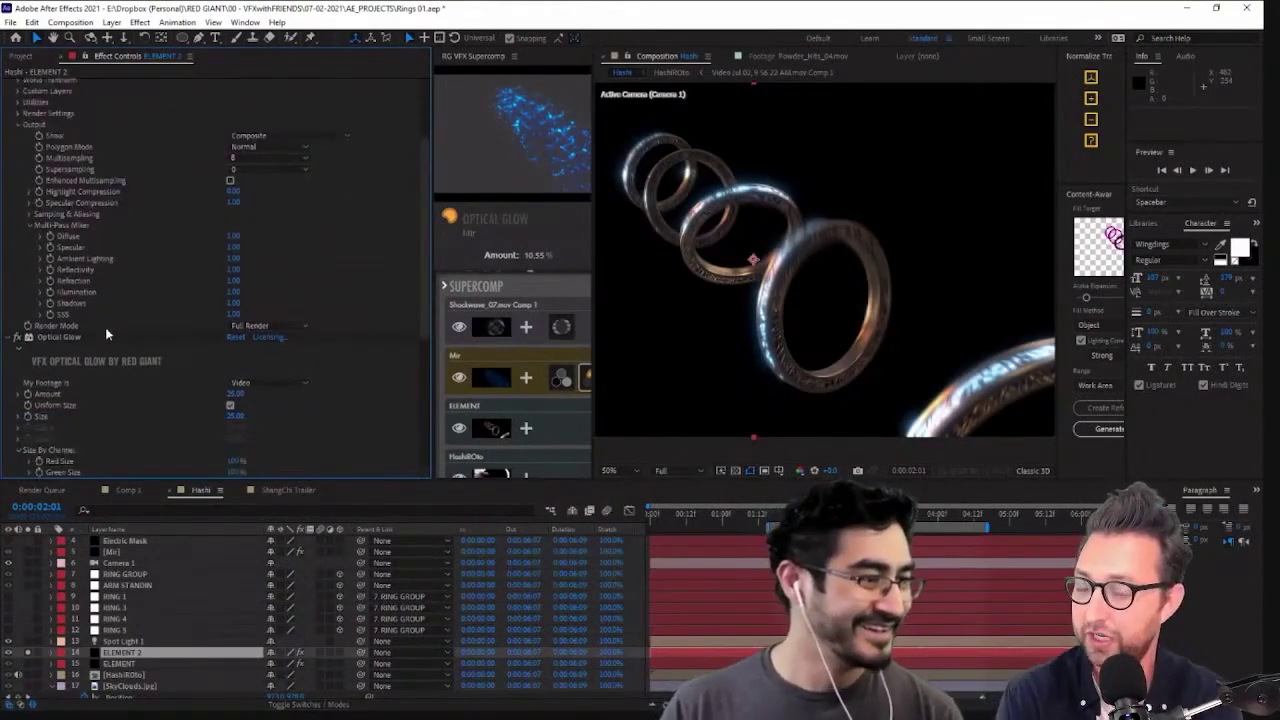
Disable Optical Glow on the ELEMENT 2 layer and review the Glow options in its Element render settings
{"action": "left_click", "coordinate": [18, 339]}
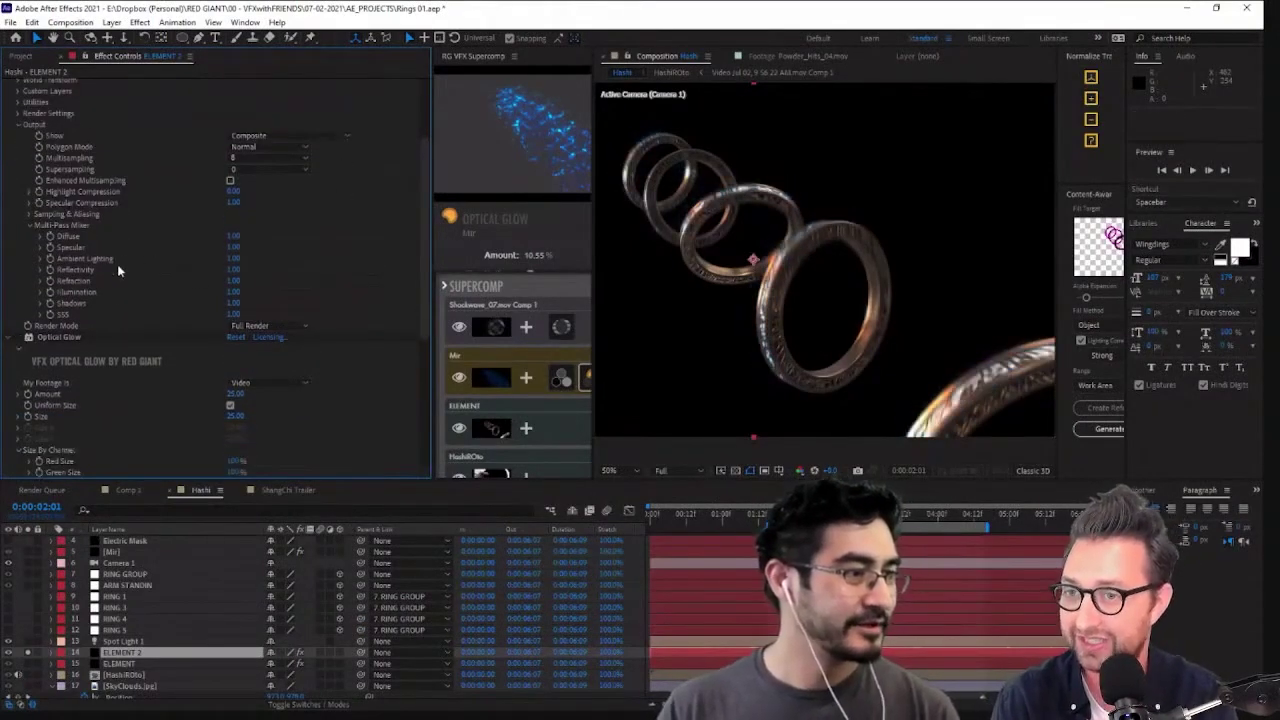
{"action": "scroll", "coordinate": [118, 270], "scroll_direction": "up", "scroll_amount": 3}
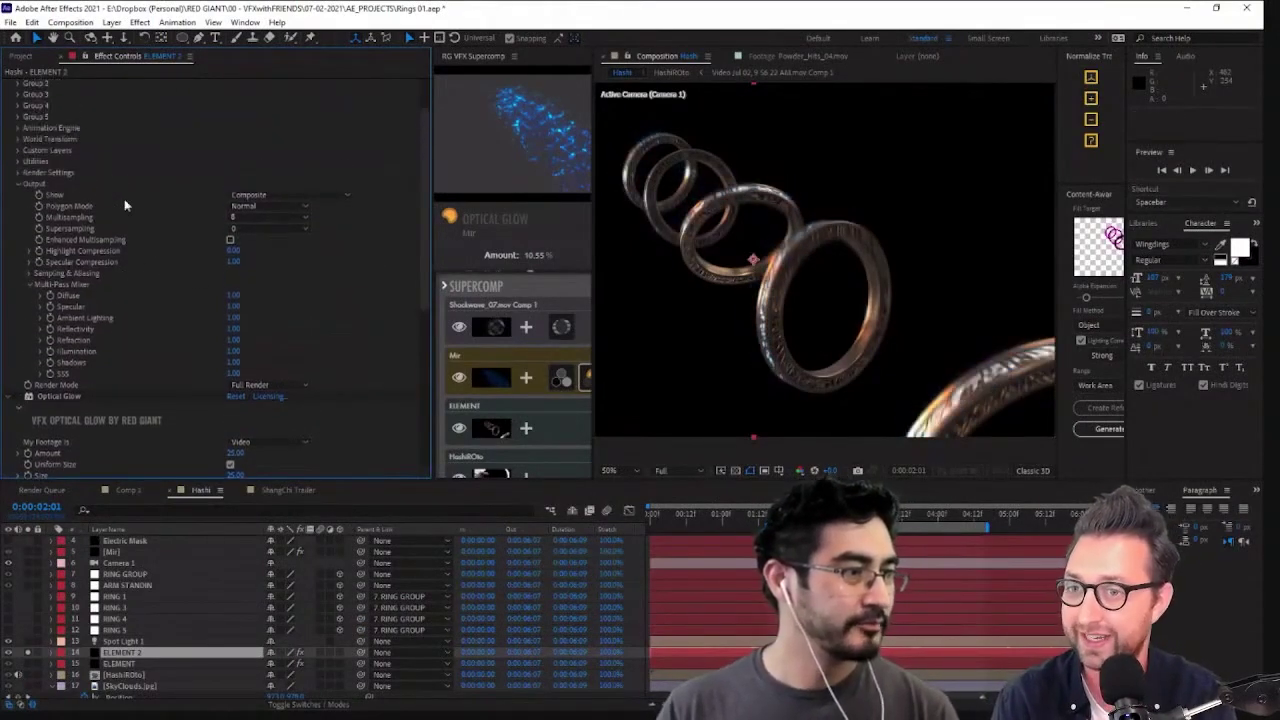
{"action": "left_click", "coordinate": [18, 175]}
{"action": "scroll", "coordinate": [18, 176], "scroll_direction": "down", "scroll_amount": 3}
{"action": "scroll", "coordinate": [141, 288], "scroll_direction": "down", "scroll_amount": 10}
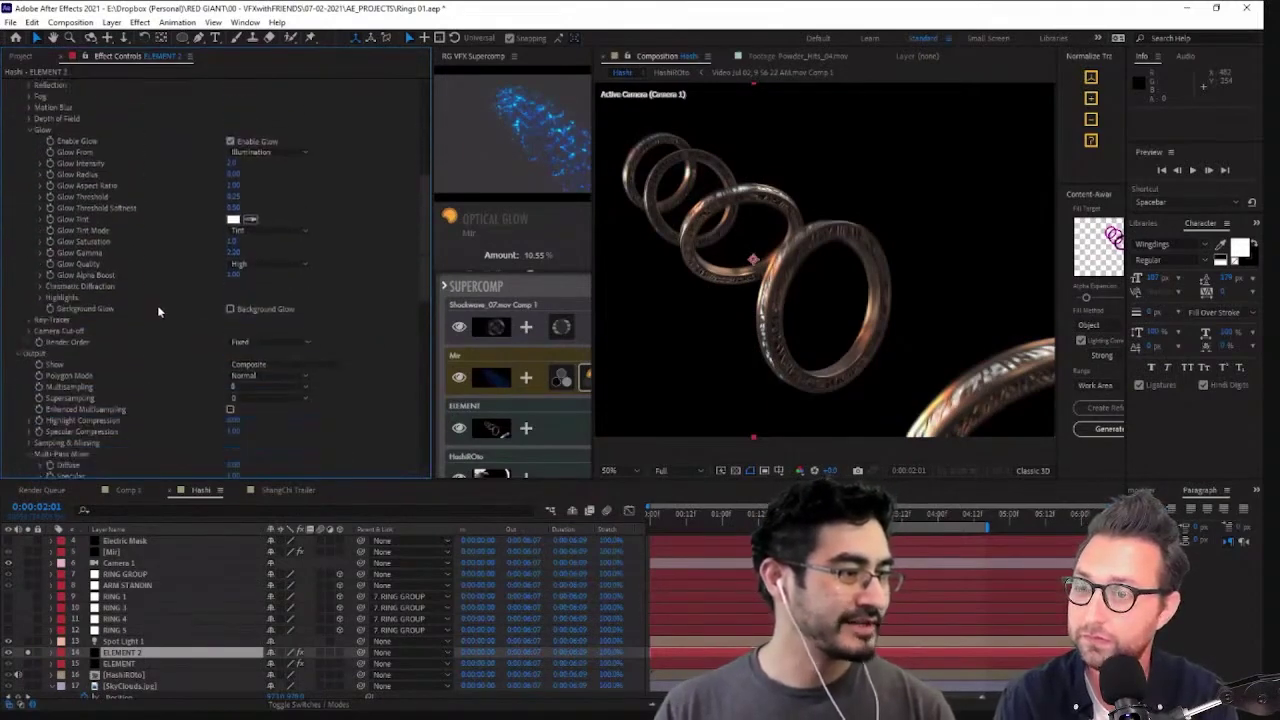
{"action": "scroll", "coordinate": [141, 322], "scroll_direction": "down", "scroll_amount": 3}
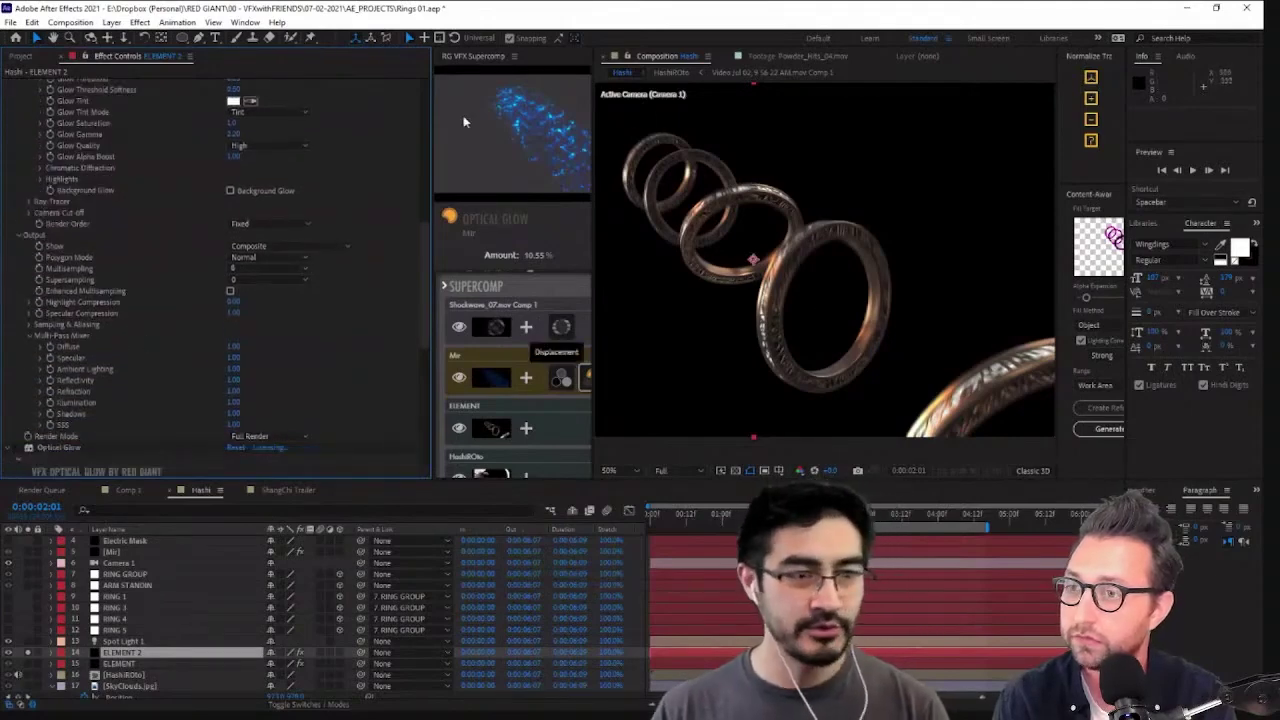
{"action": "scroll", "coordinate": [262, 328], "scroll_direction": "up", "scroll_amount": 3}
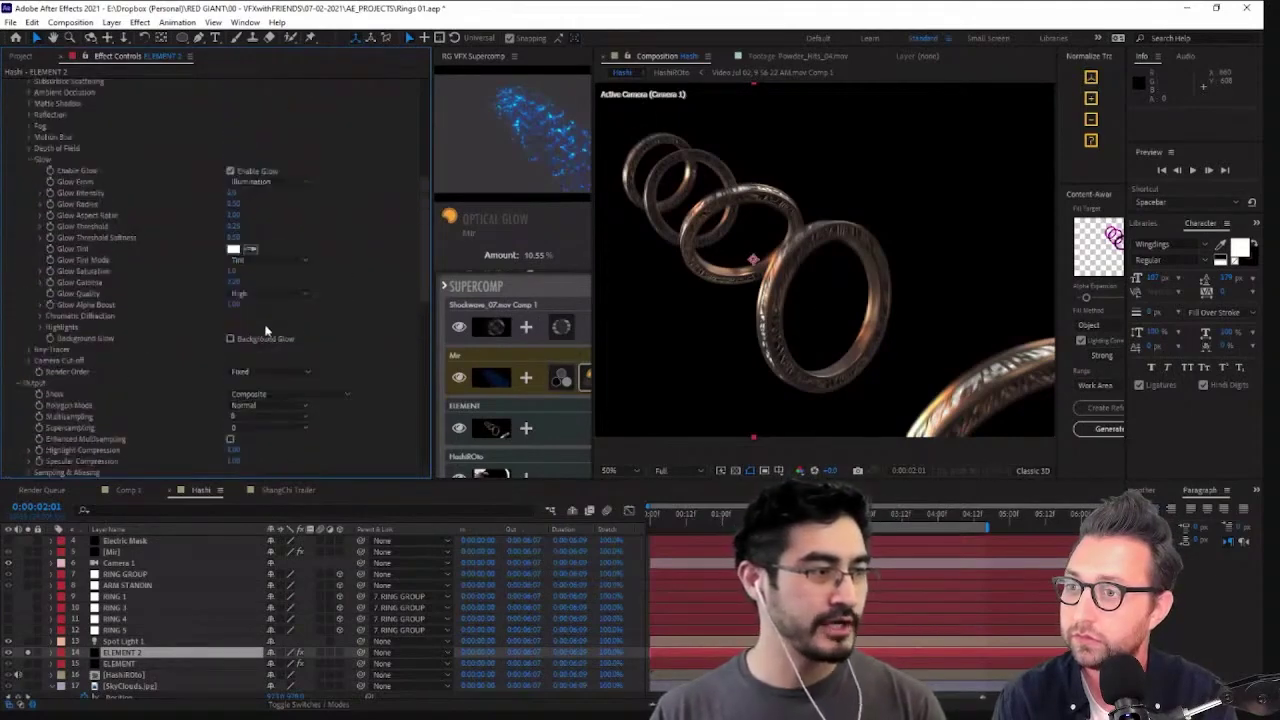
{"action": "scroll", "coordinate": [46, 184], "scroll_direction": "up", "scroll_amount": 1}
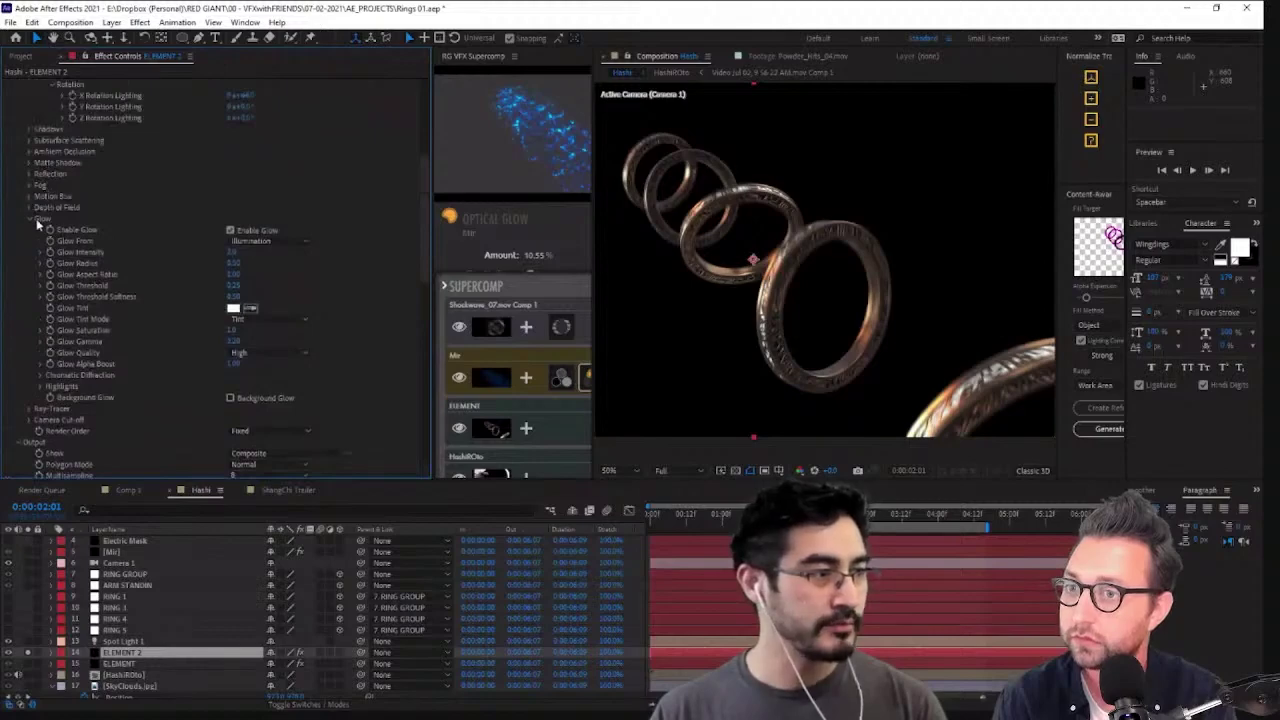
{"action": "left_click", "coordinate": [31, 219]}
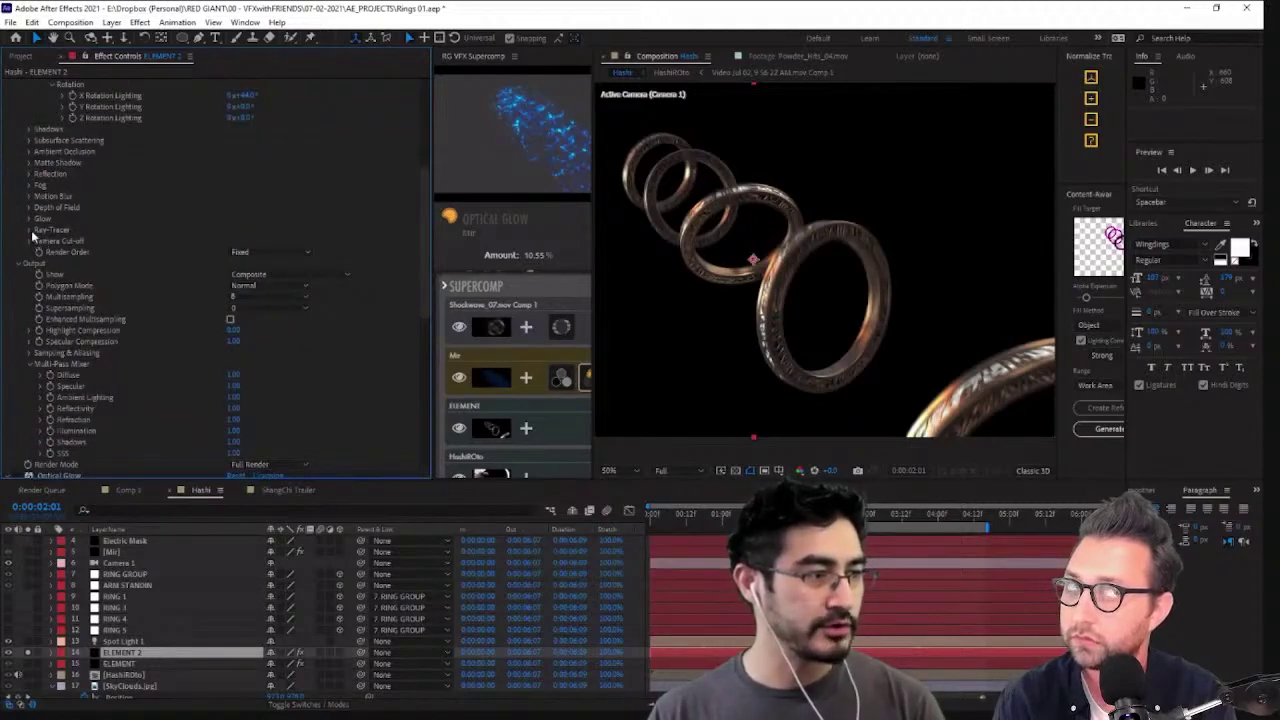
Switch the Element output of ELEMENT 2 from Composite to the World Position pass
{"action": "left_click", "coordinate": [342, 275]}
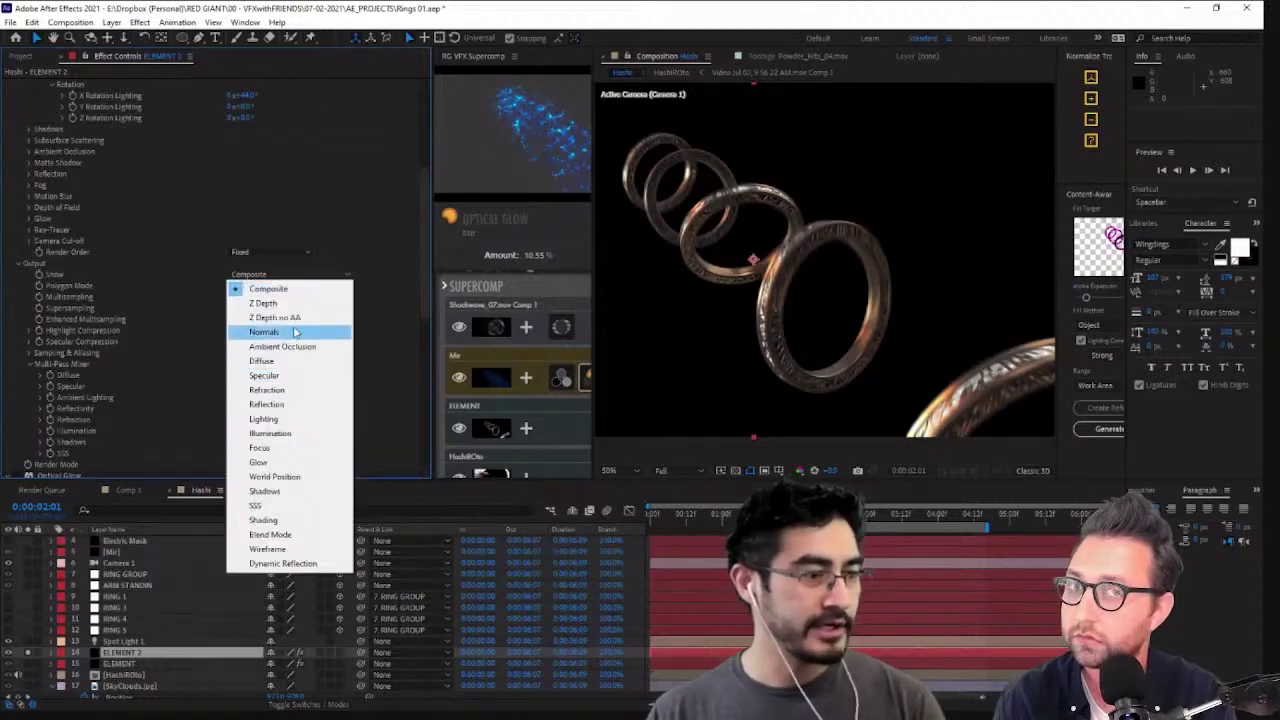
{"action": "left_click", "coordinate": [275, 477]}
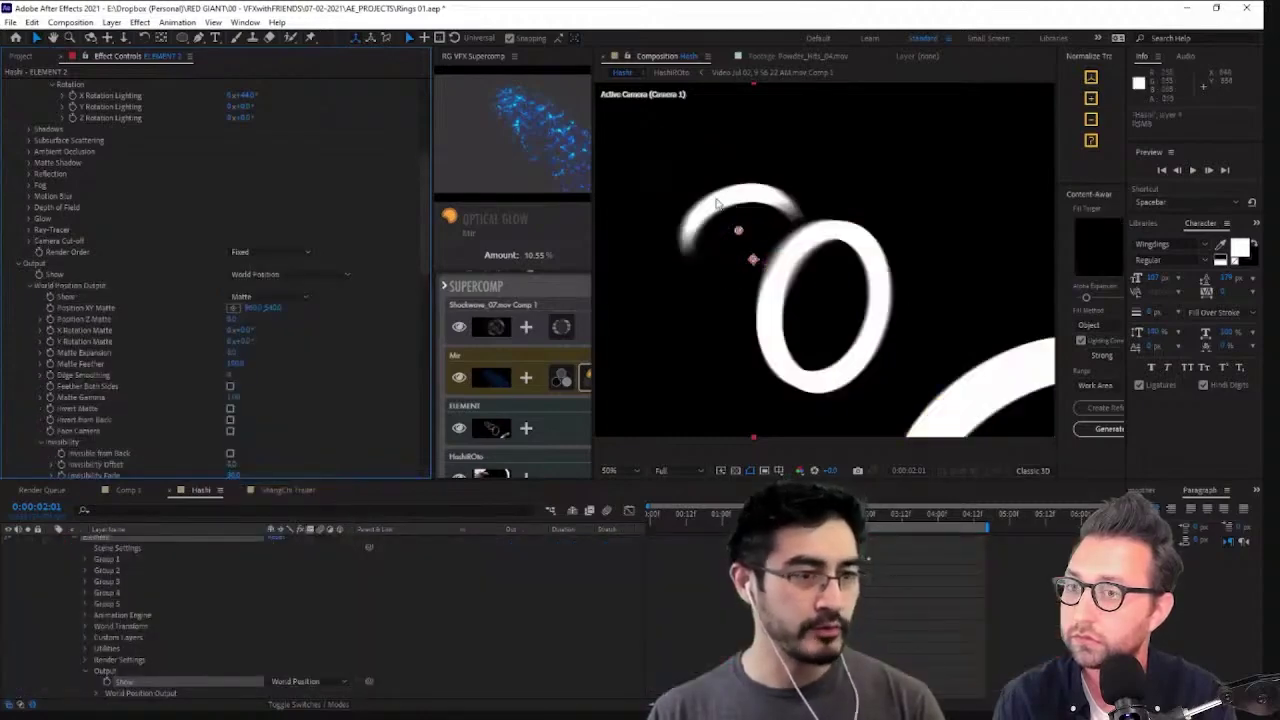
{"action": "scroll", "coordinate": [845, 301], "scroll_direction": "down", "scroll_amount": 2}
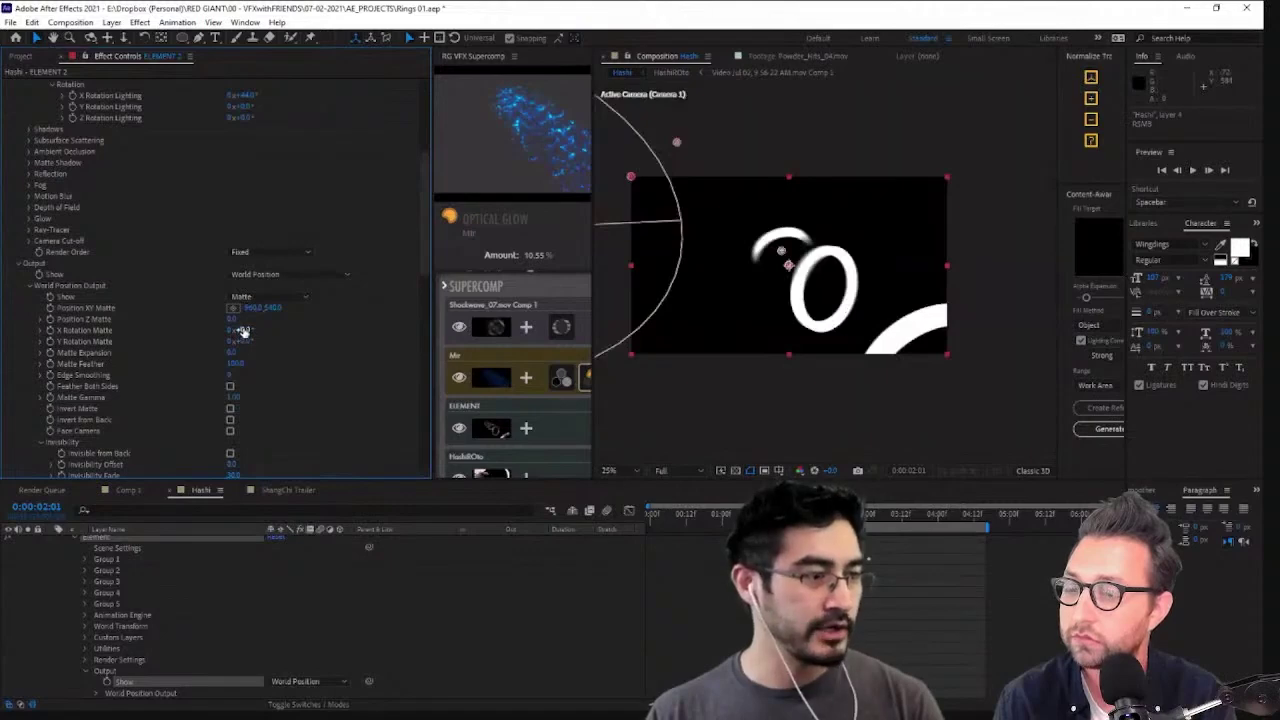
Adjust the World Position matte's X rotation and feather, and set its Y rotation to -114° to fade the matte along the rings
{"action": "left_click_drag", "start_coordinate": [244, 331], "coordinate": [207, 352]}
{"action": "key", "text": "ctrl+z"}
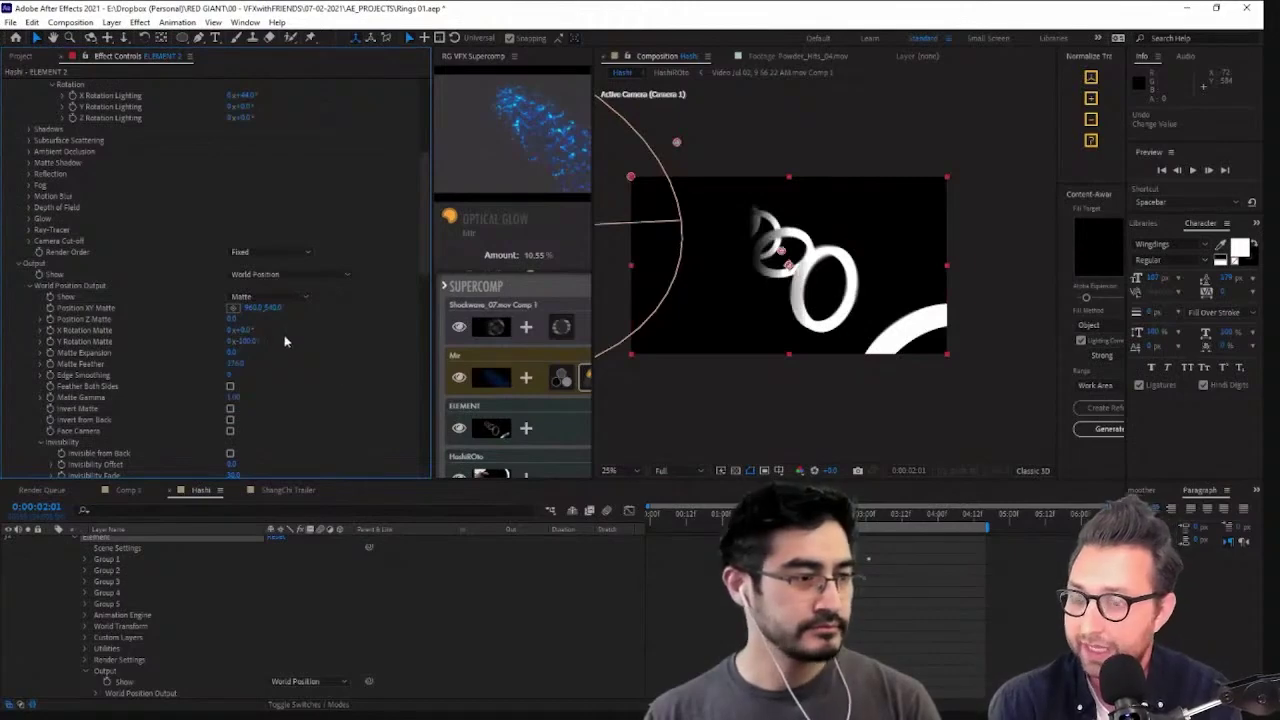
{"action": "left_click_drag", "start_coordinate": [250, 341], "coordinate": [277, 331]}
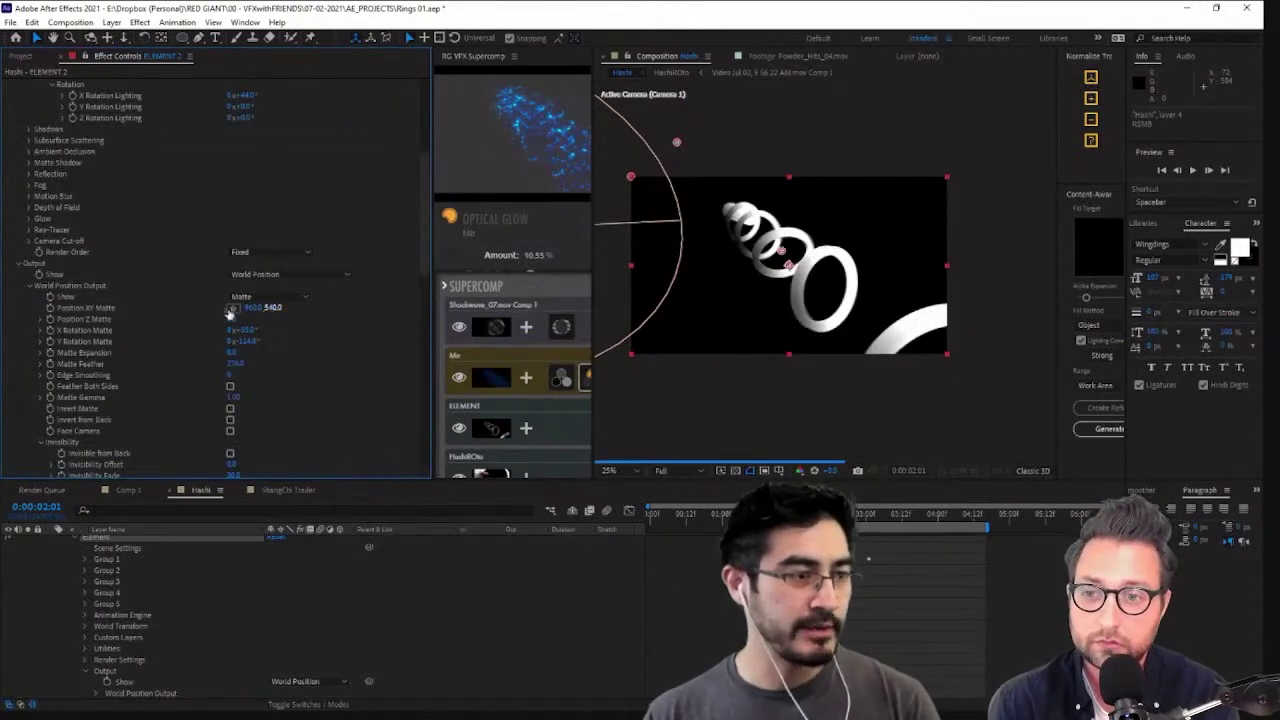
{"action": "left_click_drag", "start_coordinate": [171, 334], "coordinate": [4, 367]}
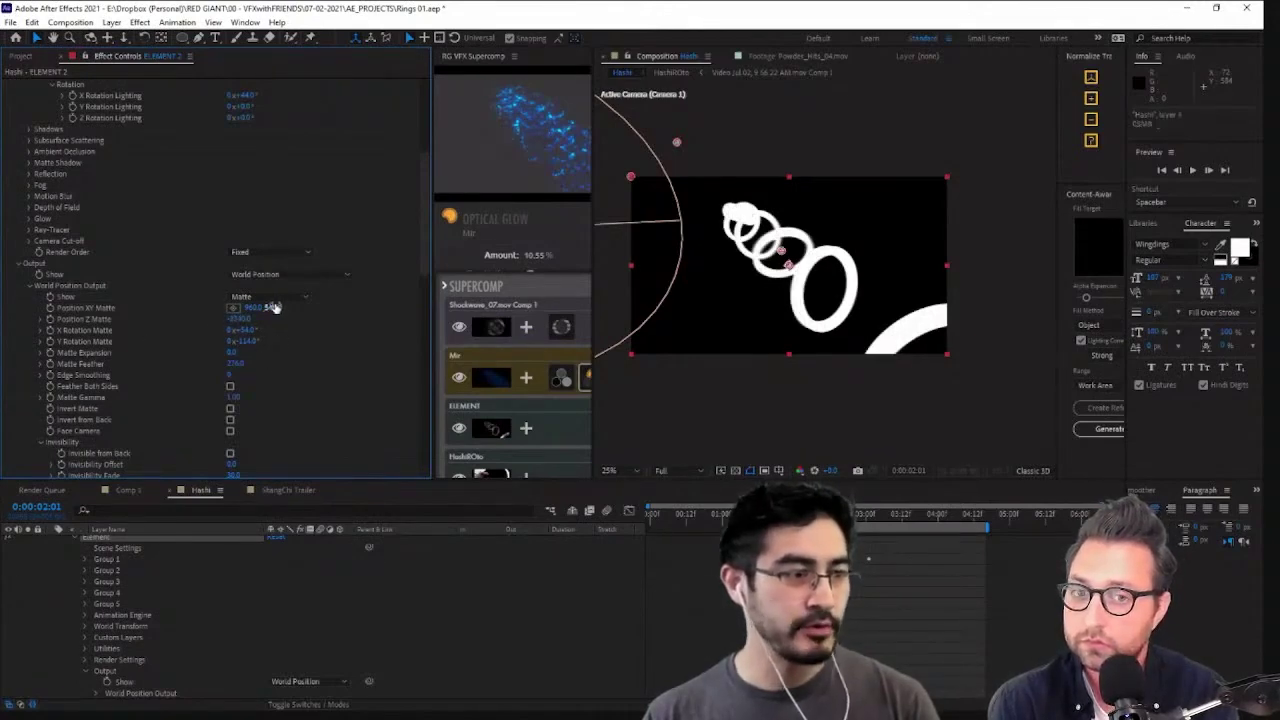
{"action": "key", "text": "ctrl+z"}
{"action": "left_click_drag", "start_coordinate": [247, 338], "coordinate": [450, 337]}
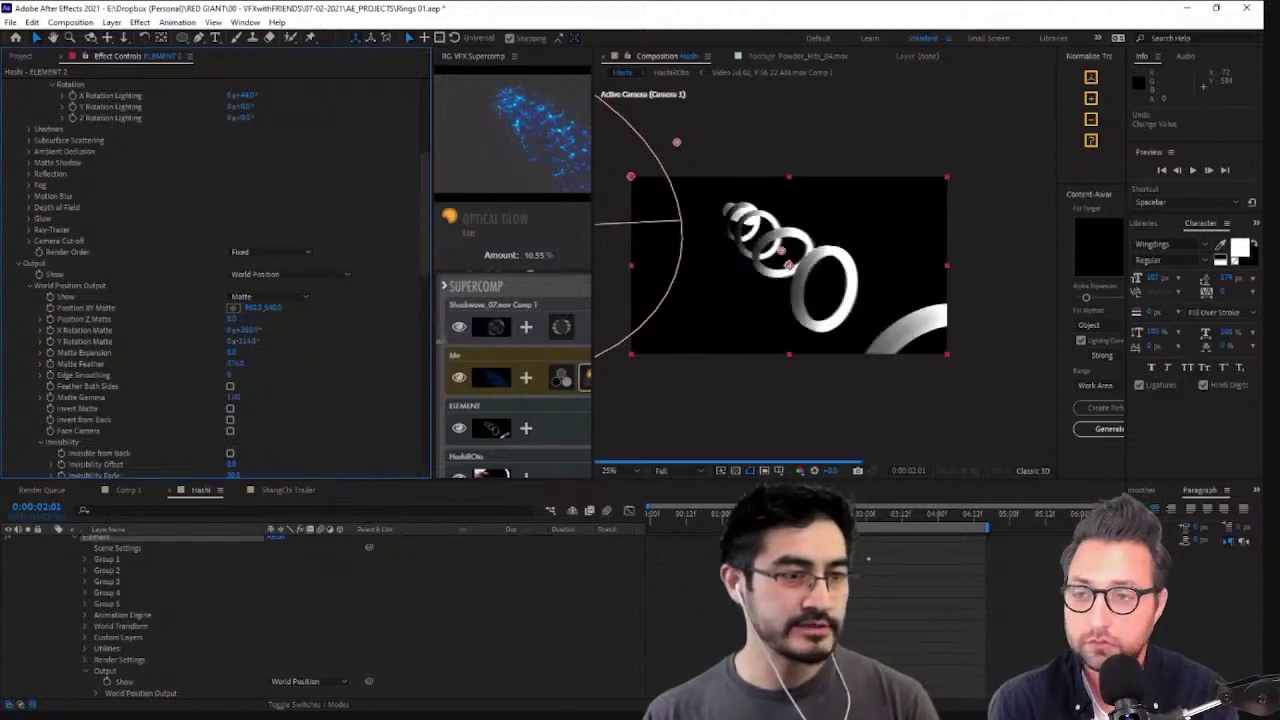
Collapse the Element effect's settings, select the original ELEMENT layer, and unsolo ELEMENT 2 to show the full composite
{"action": "scroll", "coordinate": [107, 133], "scroll_direction": "up", "scroll_amount": 3}
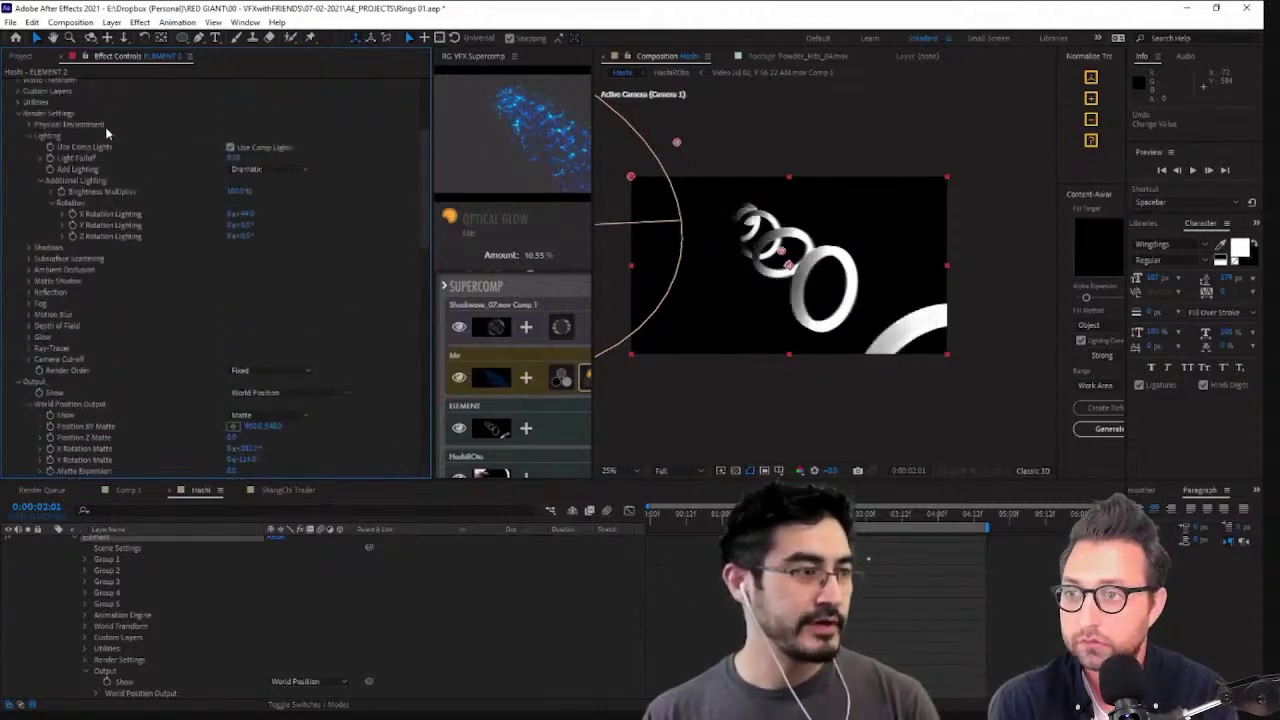
{"action": "scroll", "coordinate": [14, 97], "scroll_direction": "up", "scroll_amount": 3}
{"action": "left_click", "coordinate": [11, 86]}
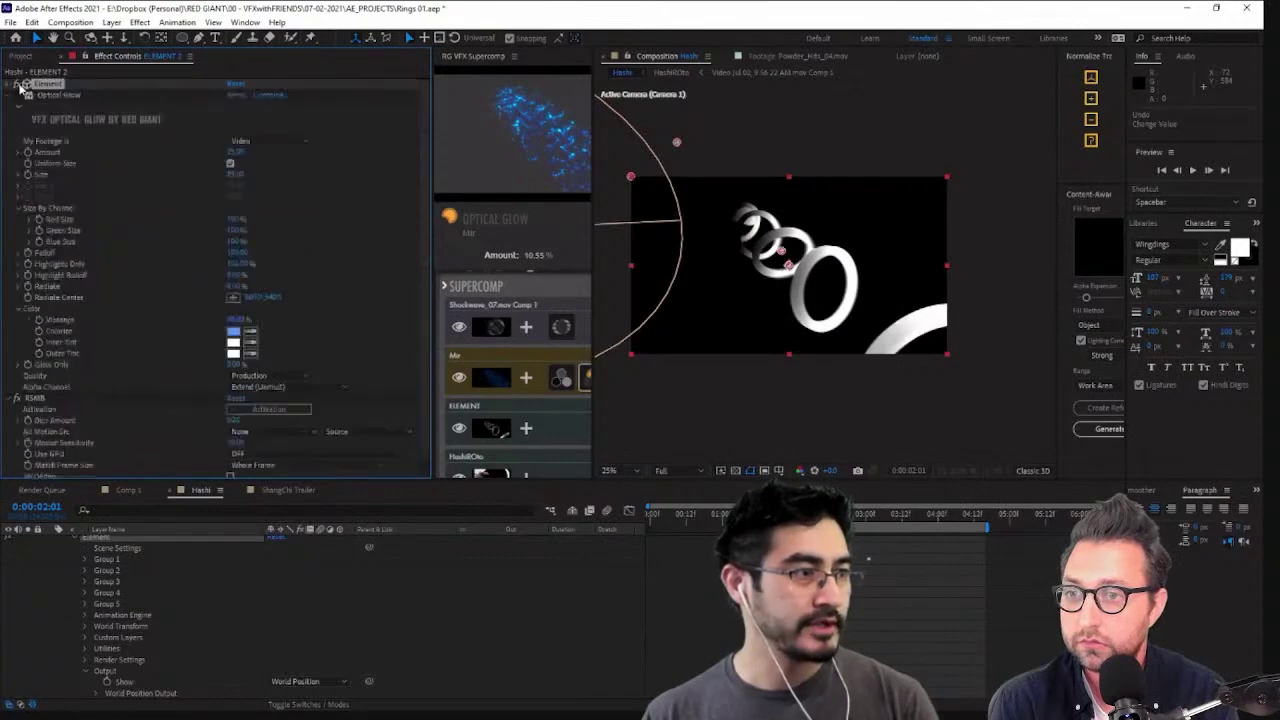
{"action": "scroll", "coordinate": [148, 543], "scroll_direction": "down", "scroll_amount": 5}
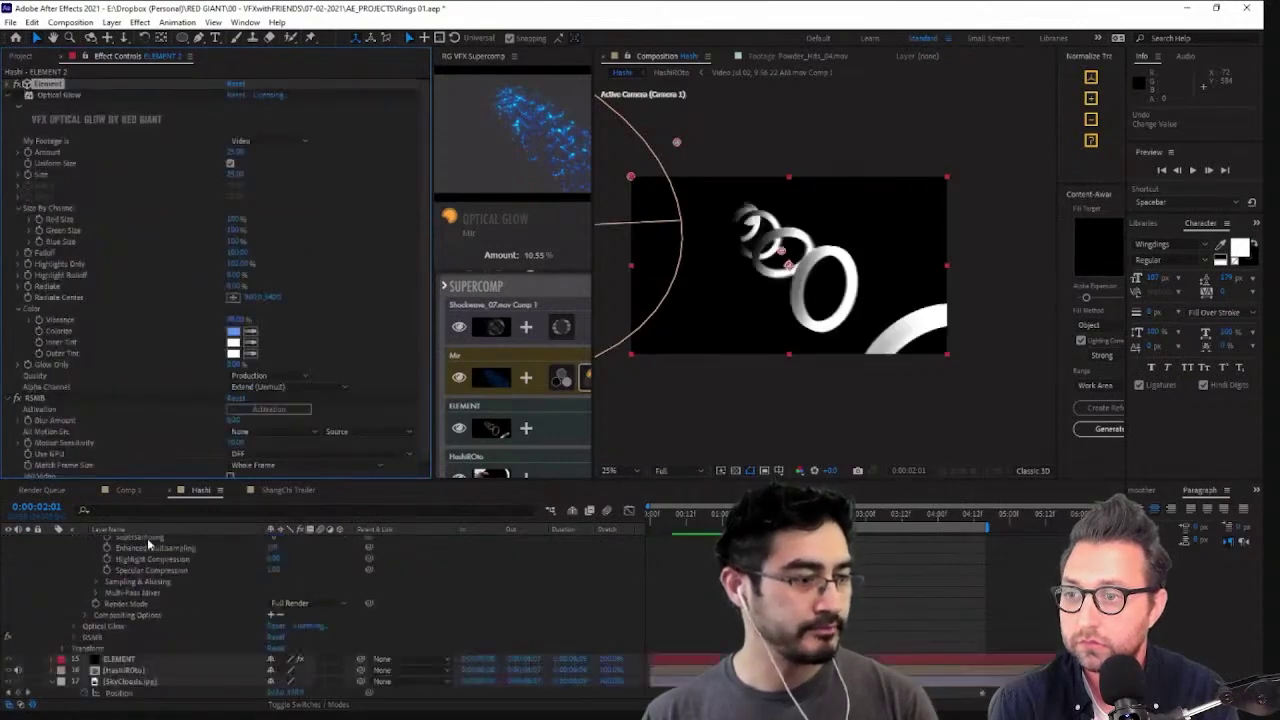
{"action": "left_click", "coordinate": [118, 660]}
{"action": "scroll", "coordinate": [93, 629], "scroll_direction": "up", "scroll_amount": 10}
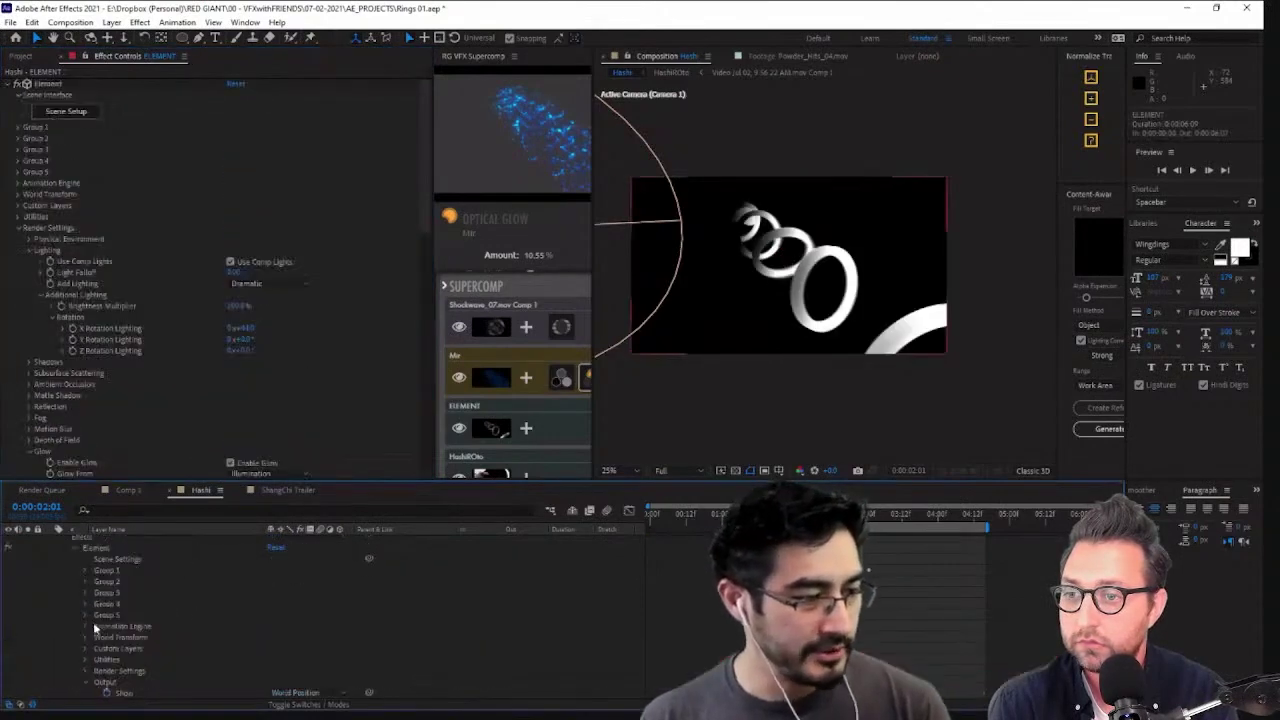
{"action": "scroll", "coordinate": [60, 603], "scroll_direction": "up", "scroll_amount": 2}
{"action": "scroll", "coordinate": [52, 657], "scroll_direction": "down", "scroll_amount": 2}
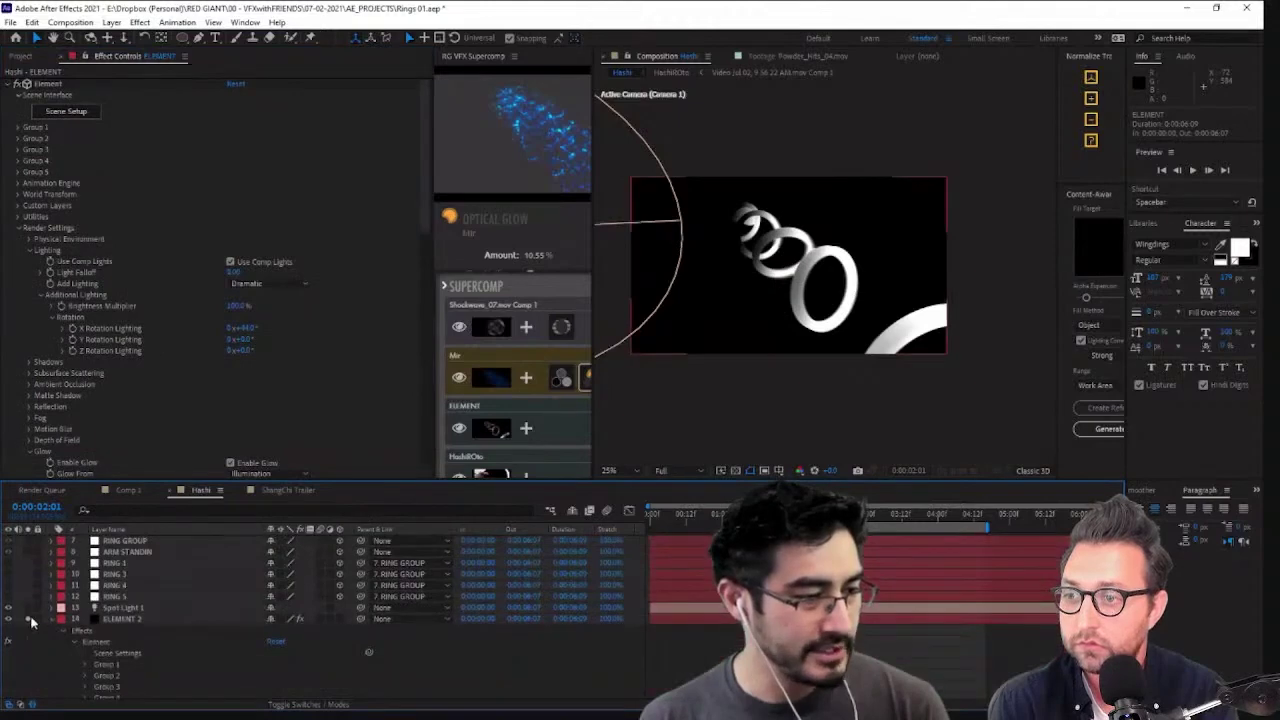
{"action": "left_click", "coordinate": [28, 619]}
{"action": "scroll", "coordinate": [120, 650], "scroll_direction": "down", "scroll_amount": 5}
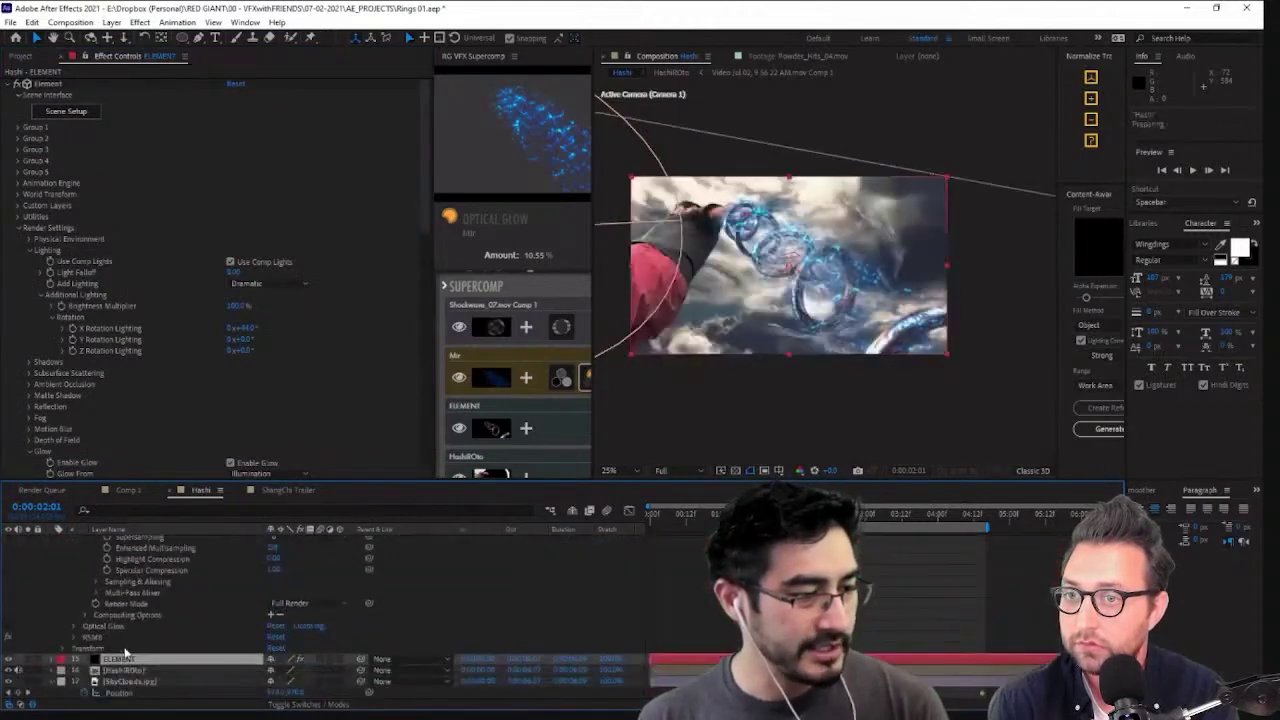
Collapse the settings of the ELEMENT layer's effects and add a Set Matte effect to the layer
{"action": "left_click", "coordinate": [9, 84]}
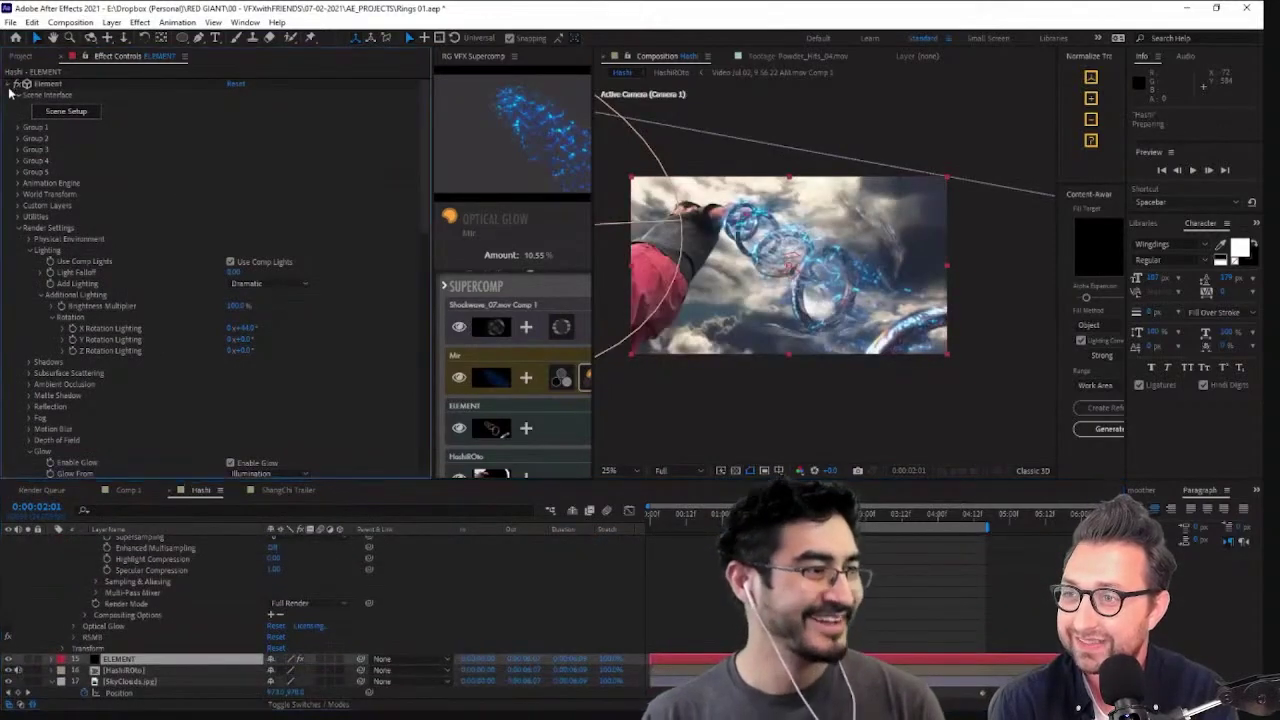
{"action": "left_click", "coordinate": [15, 95]}
{"action": "left_click", "coordinate": [15, 106]}
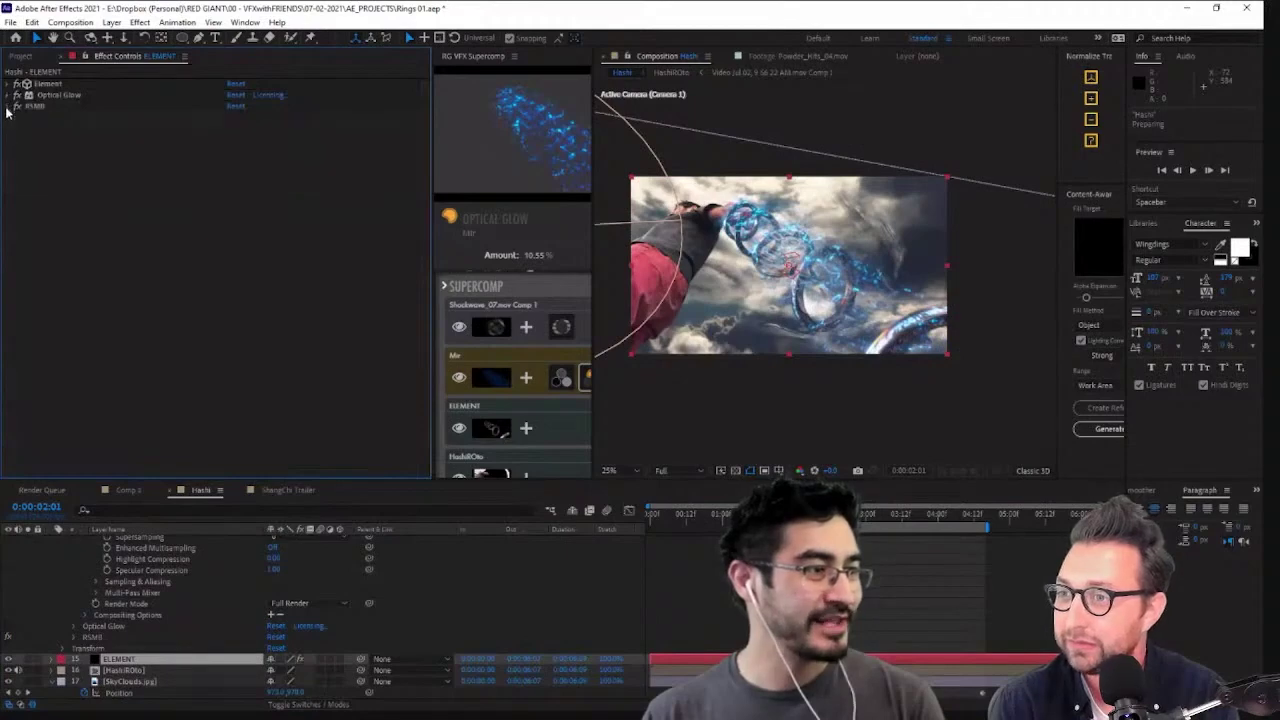
{"action": "key", "text": "ctrl+space"}
{"action": "type", "text": "set"}
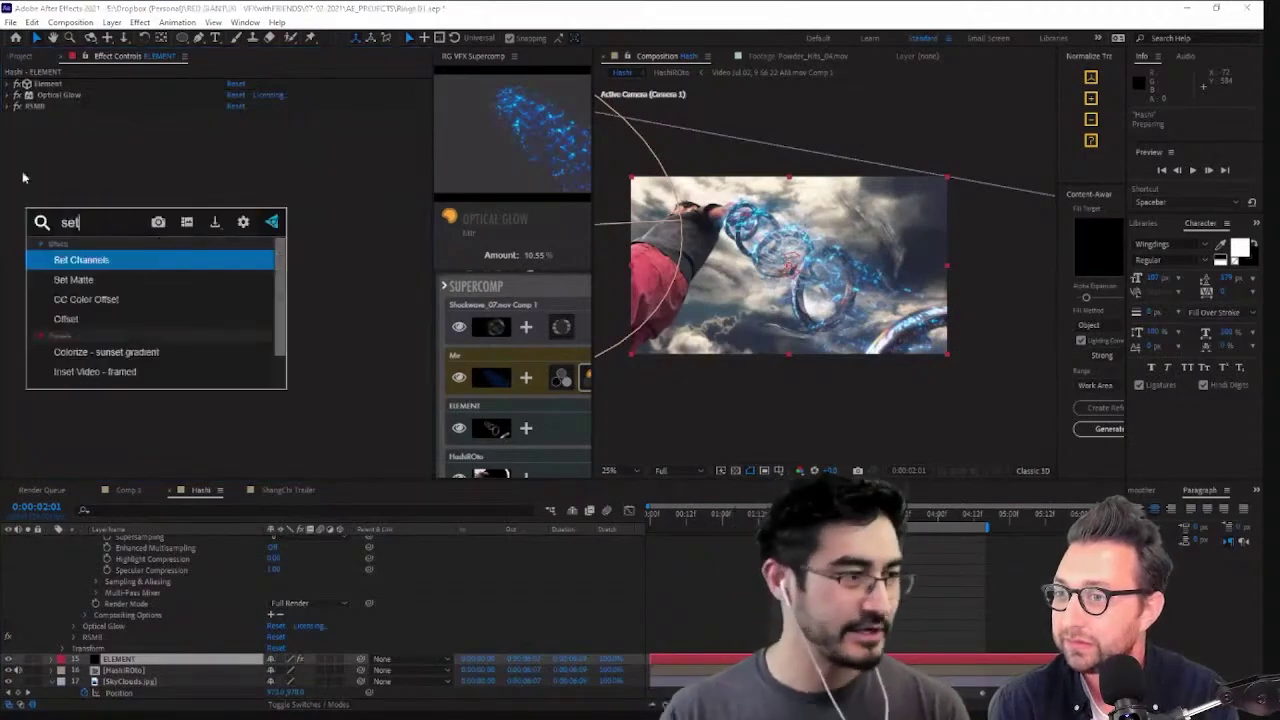
{"action": "left_click", "coordinate": [119, 281]}
Set the Set Matte effect to take its matte from ELEMENT 2 with Effects & Masks, using Luminance
{"action": "left_click", "coordinate": [258, 128]}
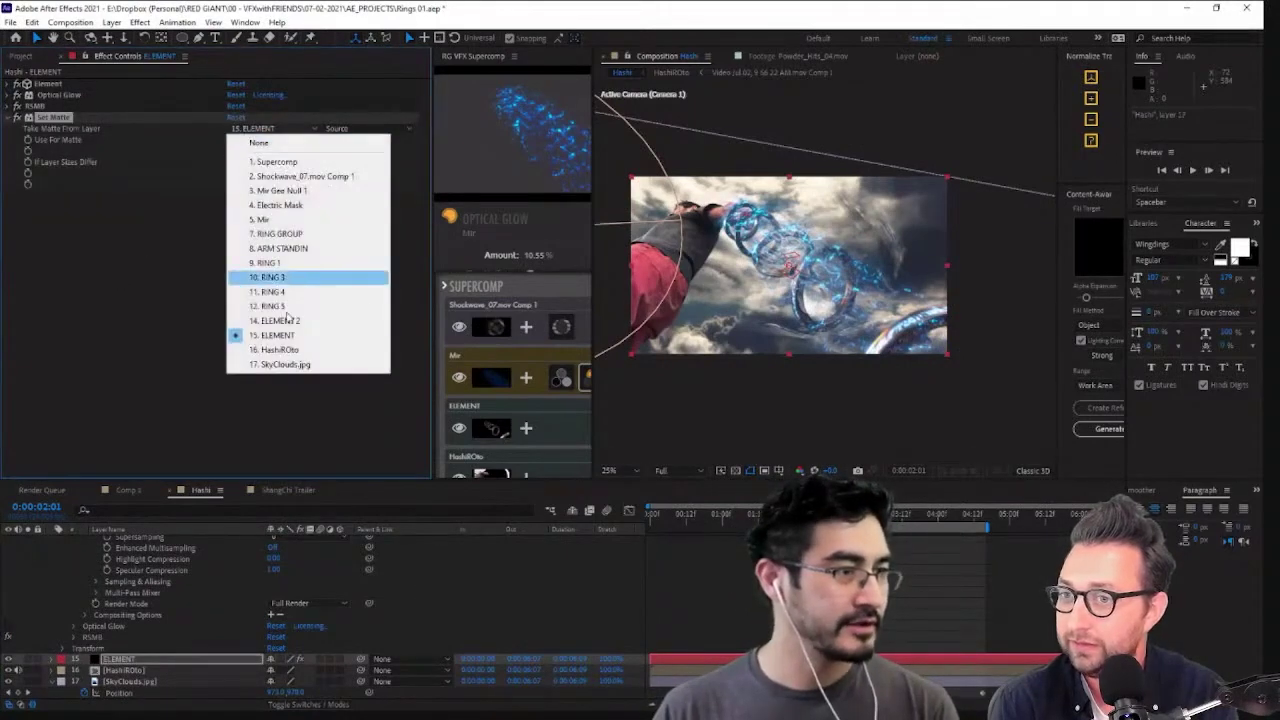
{"action": "left_click", "coordinate": [307, 320]}
{"action": "left_click", "coordinate": [380, 129]}
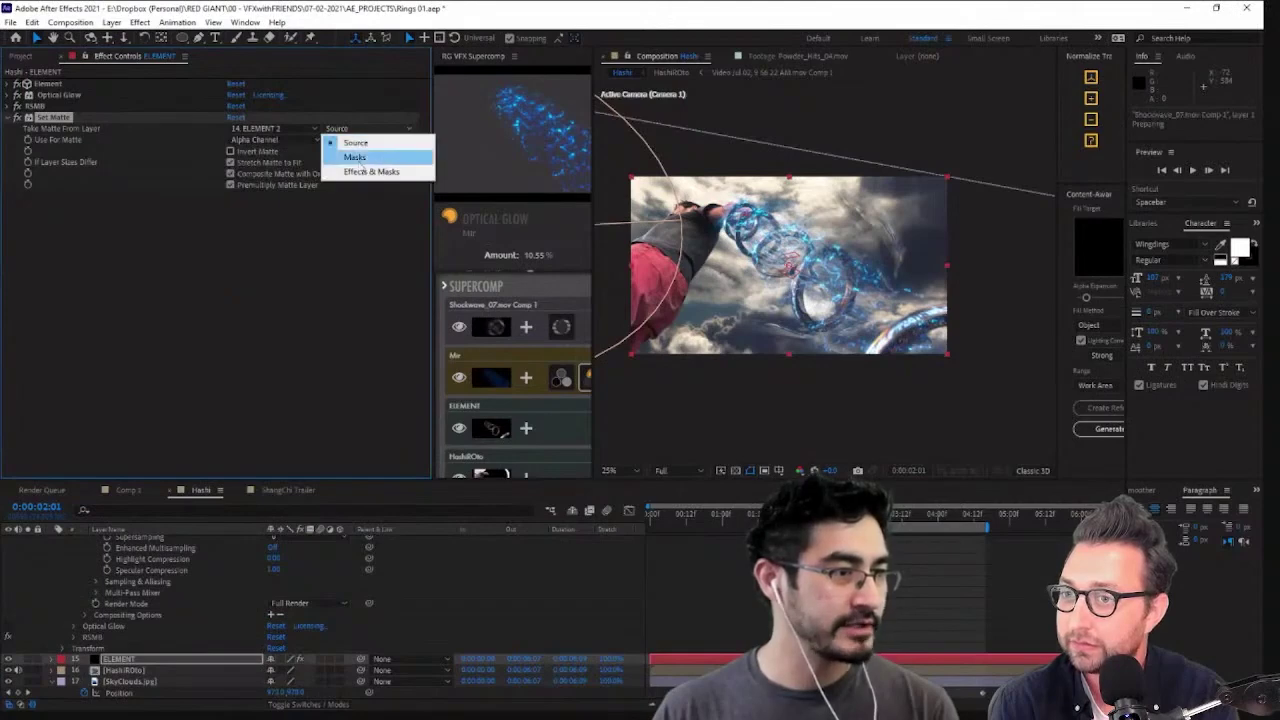
{"action": "left_click", "coordinate": [369, 172]}
{"action": "left_click", "coordinate": [300, 139]}
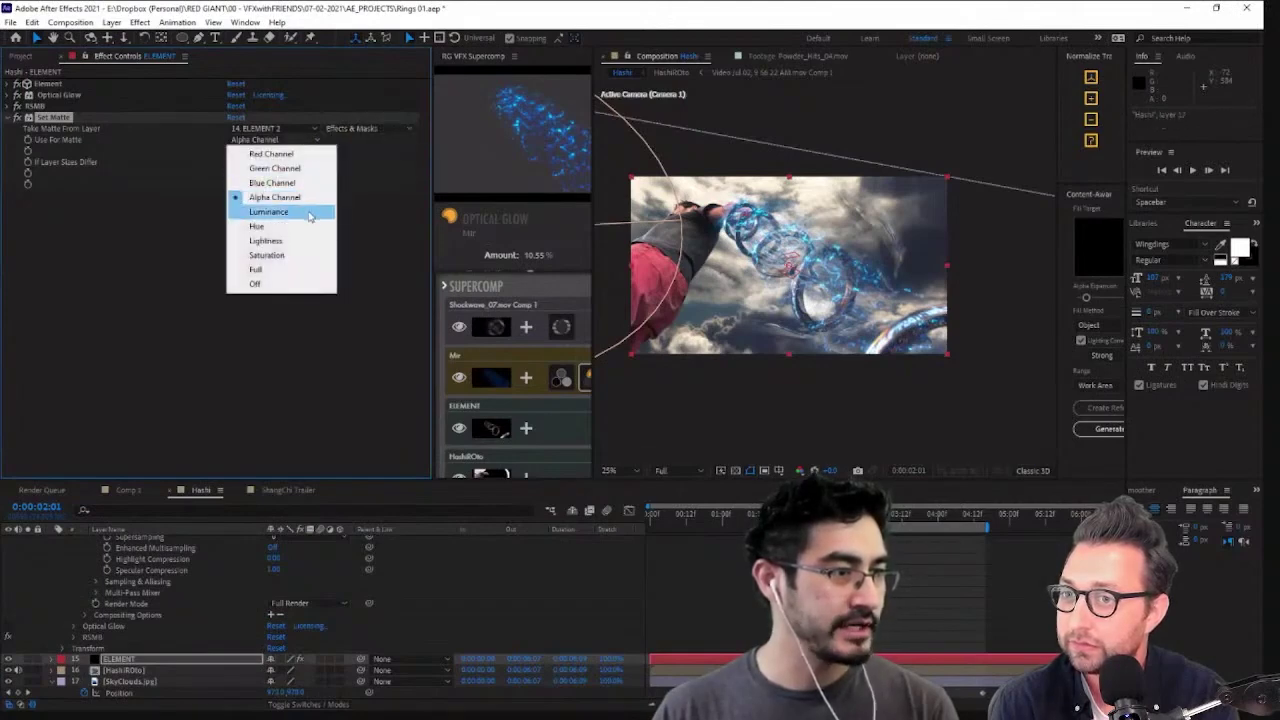
{"action": "left_click", "coordinate": [270, 212]}
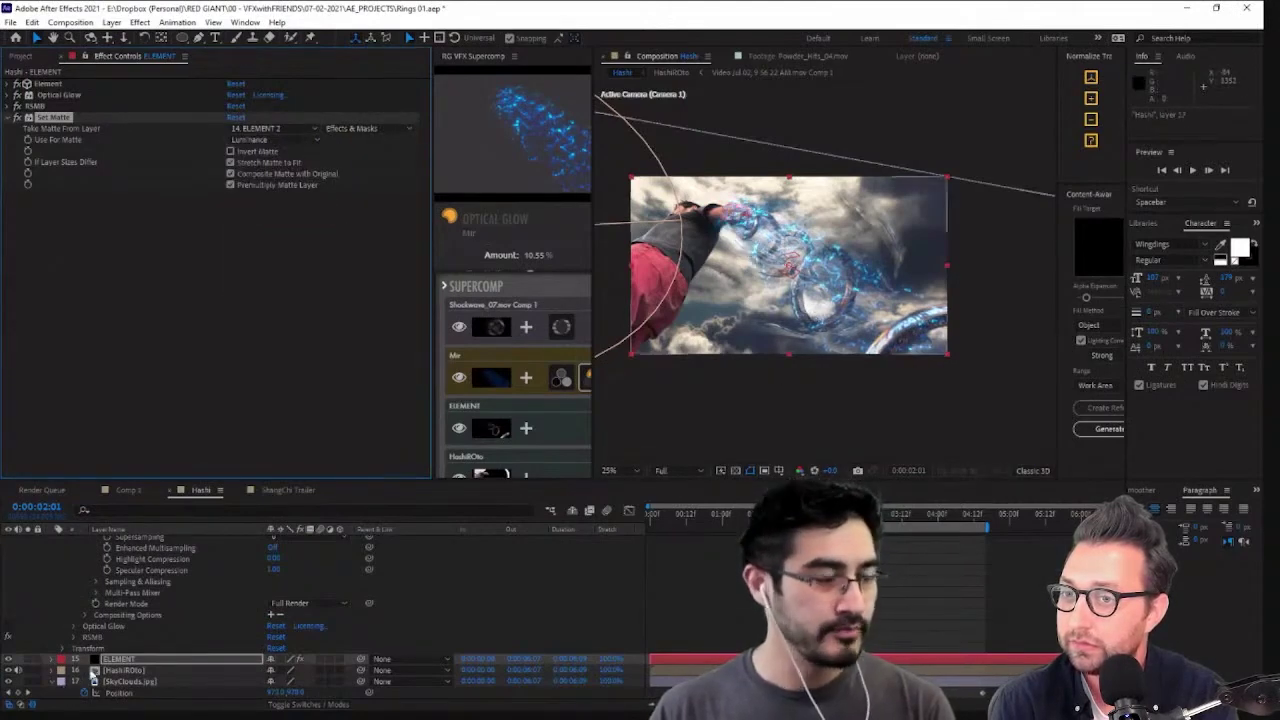
Move ELEMENT above the Mir layer in the Supercomp stack and widen the Supercomp panel to show the source layers
{"action": "left_click", "coordinate": [112, 661]}
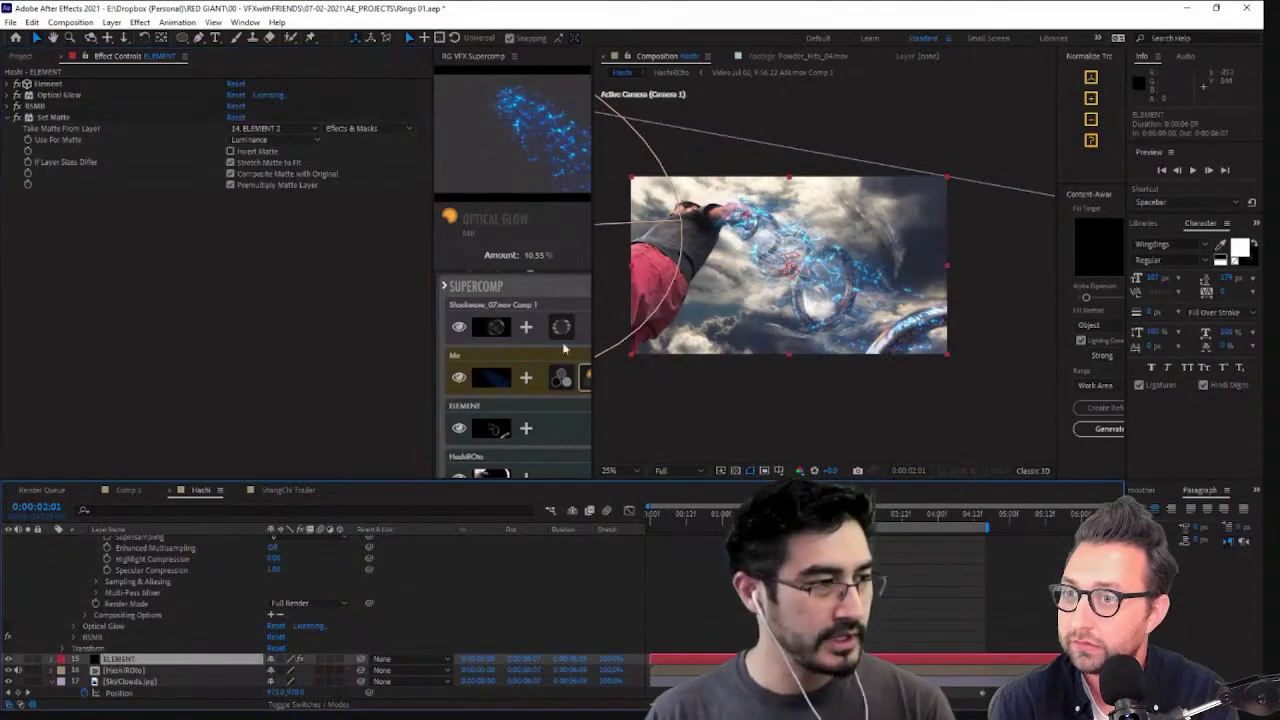
{"action": "left_click", "coordinate": [488, 438]}
{"action": "left_click_drag", "start_coordinate": [480, 438], "coordinate": [504, 380]}
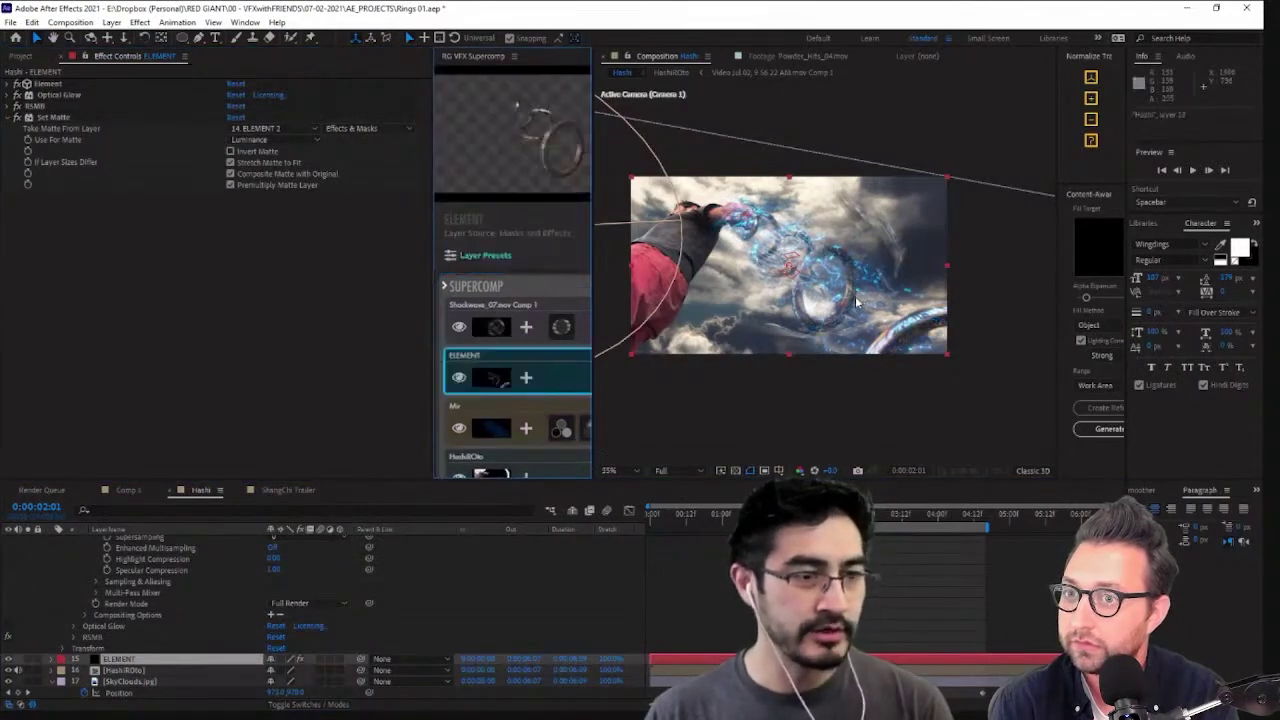
{"action": "scroll", "coordinate": [637, 292], "scroll_direction": "up", "scroll_amount": 3}
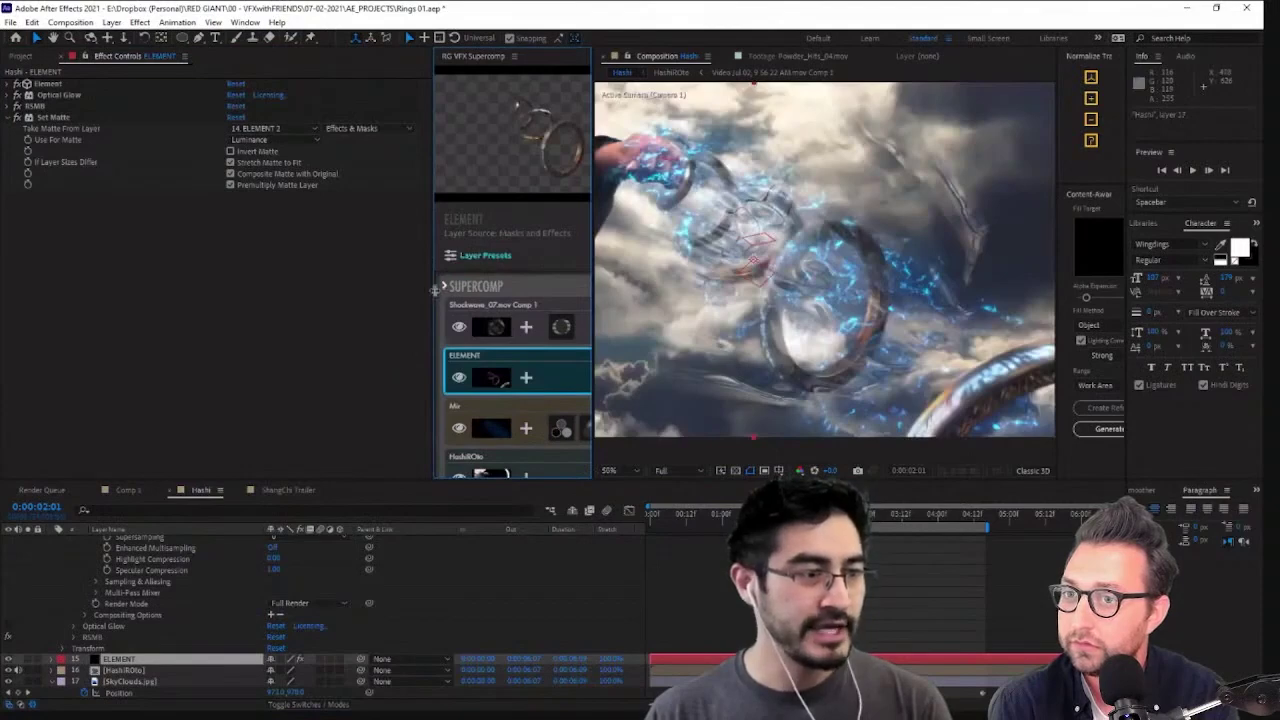
{"action": "left_click_drag", "start_coordinate": [434, 290], "coordinate": [272, 291]}
Inspect the faded rings up close, then disable Set Matte on the ELEMENT layer to compare the composite
{"action": "middle_click_drag", "start_coordinate": [945, 304], "coordinate": [921, 228]}
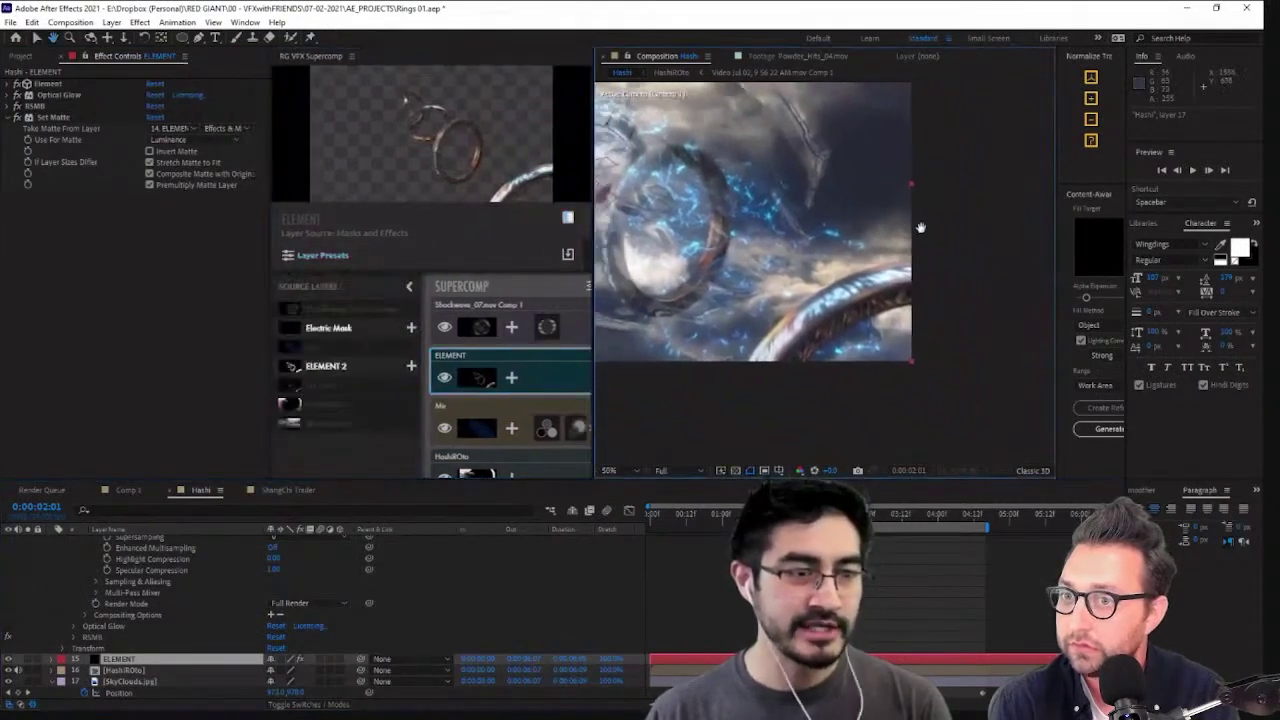
{"action": "left_click_drag", "start_coordinate": [920, 228], "coordinate": [951, 244]}
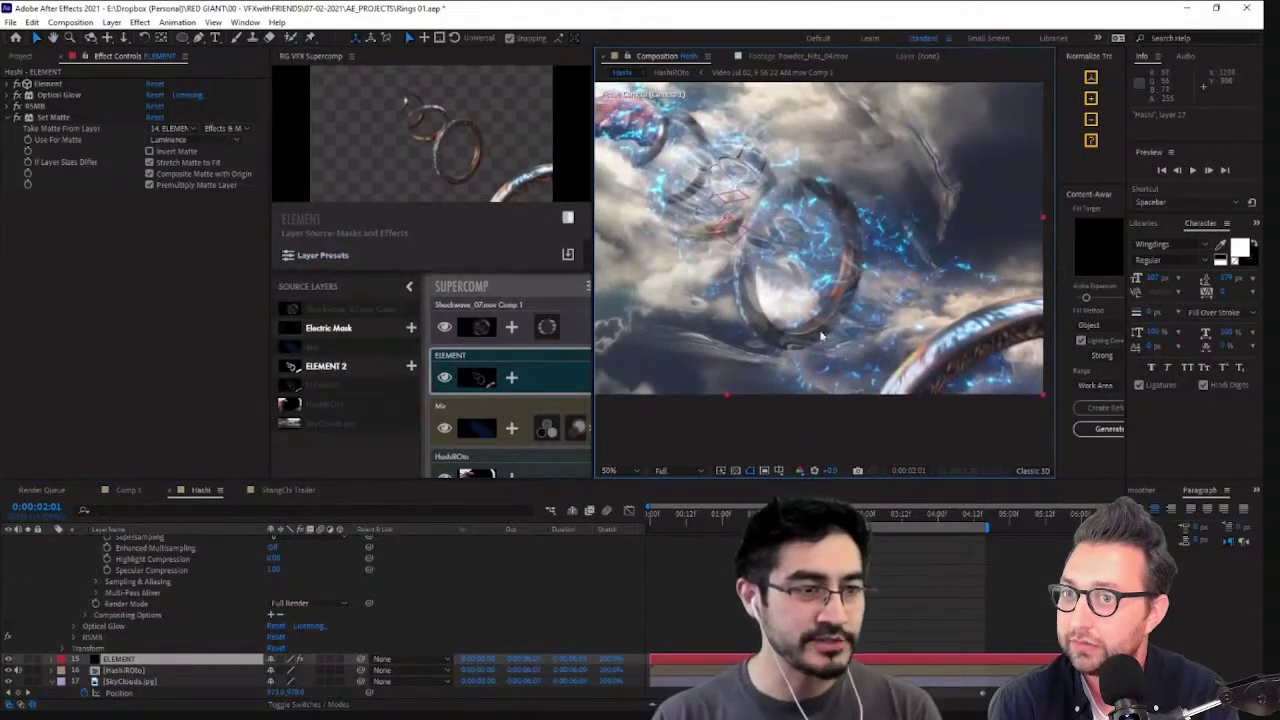
{"action": "middle_click_drag", "start_coordinate": [954, 266], "coordinate": [1051, 290]}
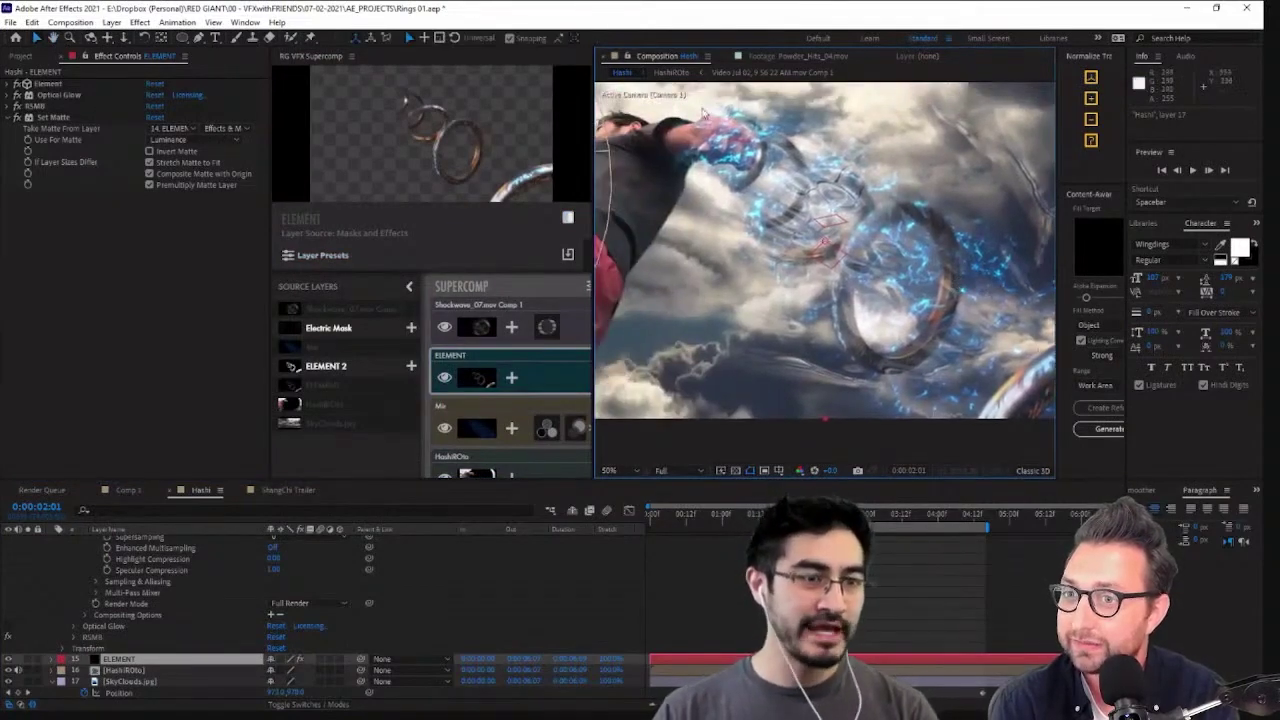
{"action": "left_click", "coordinate": [17, 118]}
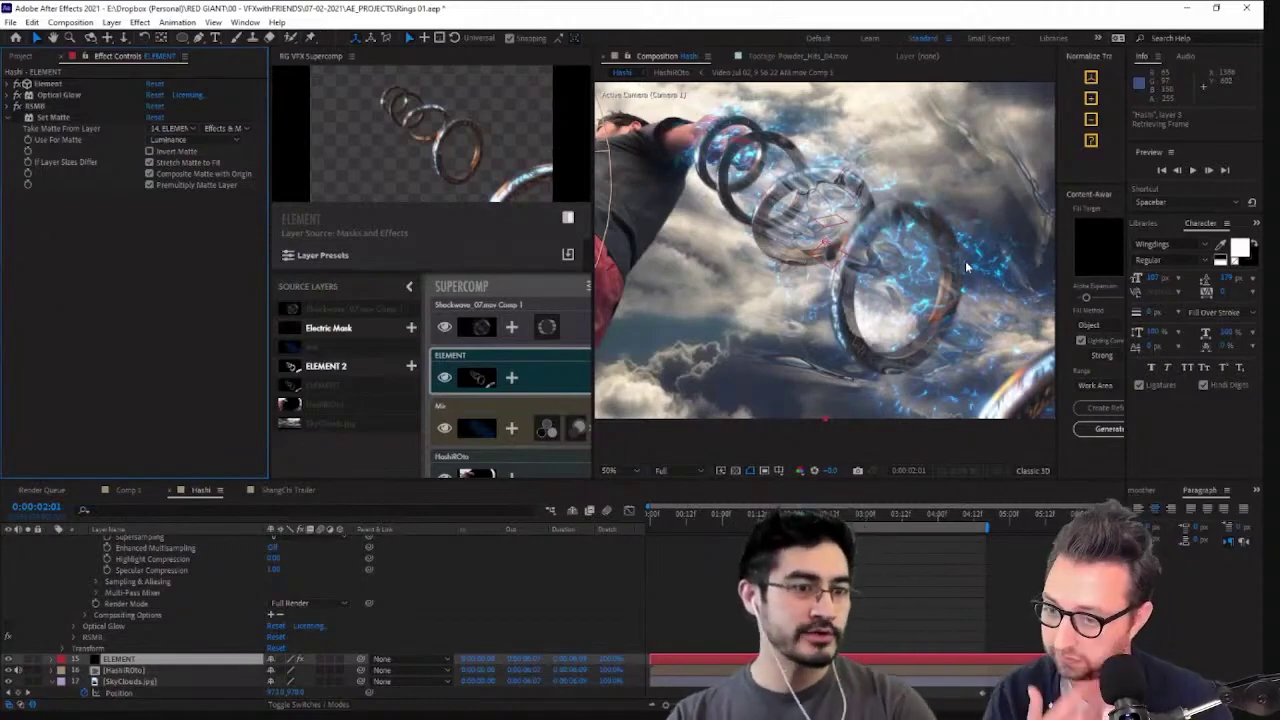
{"action": "scroll", "coordinate": [785, 281], "scroll_direction": "down", "scroll_amount": 2}
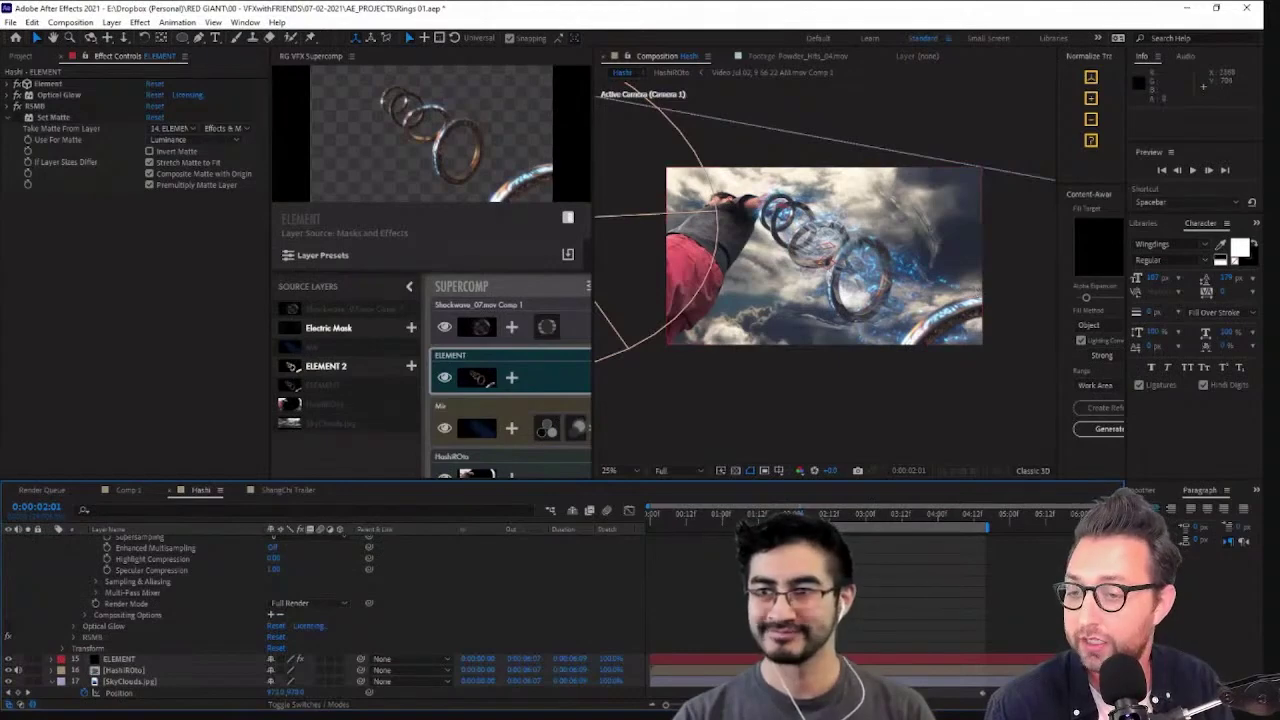
{"action": "scroll", "coordinate": [825, 365], "scroll_direction": "up", "scroll_amount": 2}
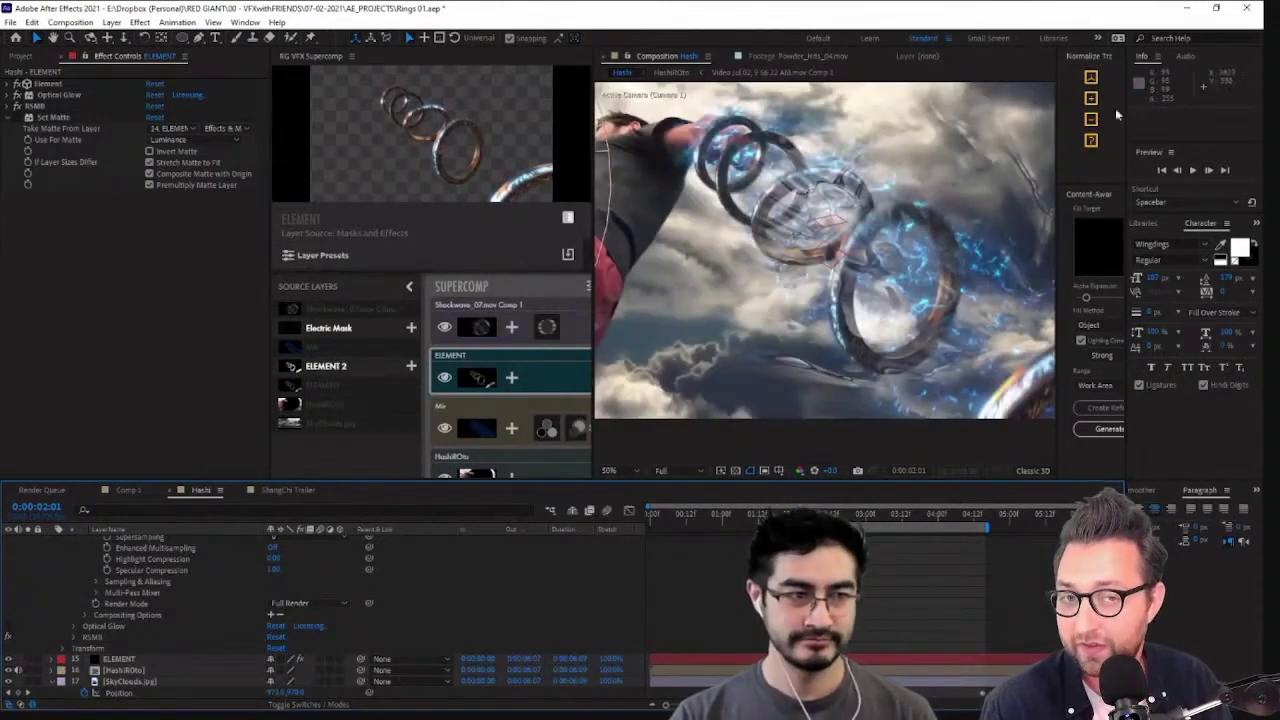
Switch to the Ring.c4d scene in Cinema 4D and render a close-up view of the ring's engraved sides in the viewport
{"action": "left_click", "coordinate": [1196, 6]}
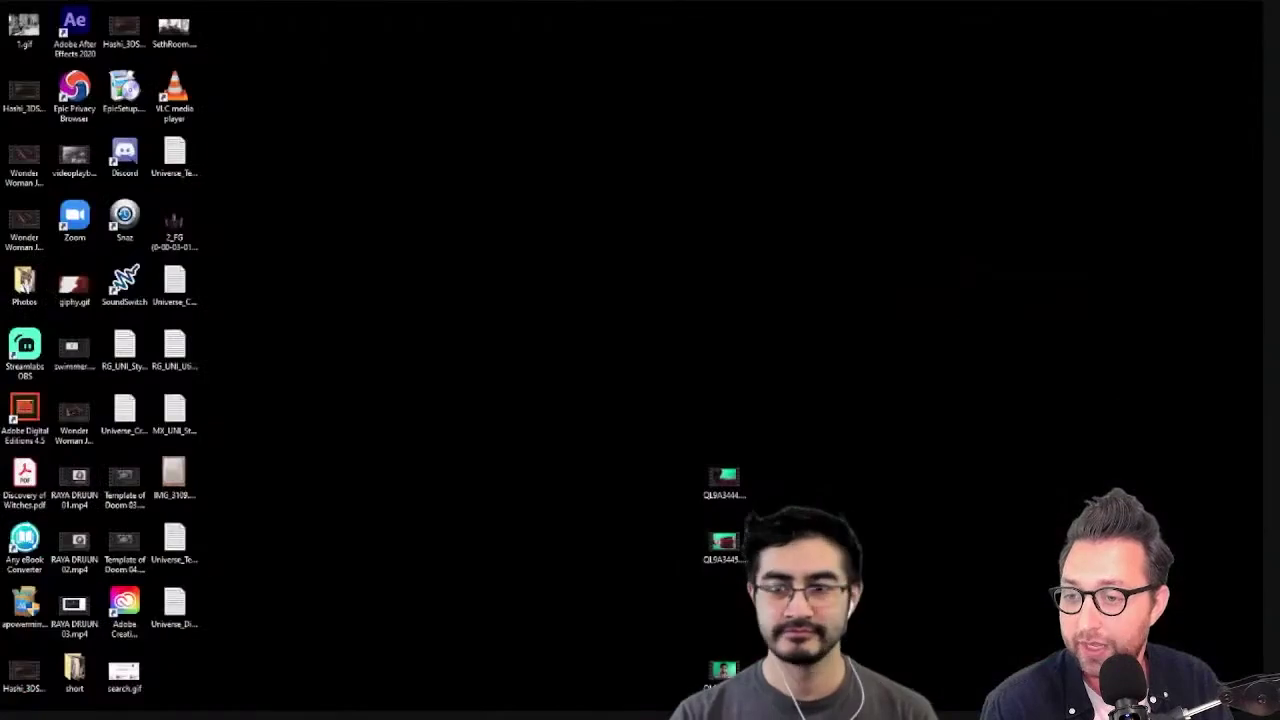
{"action": "key", "text": "alt+Tab"}
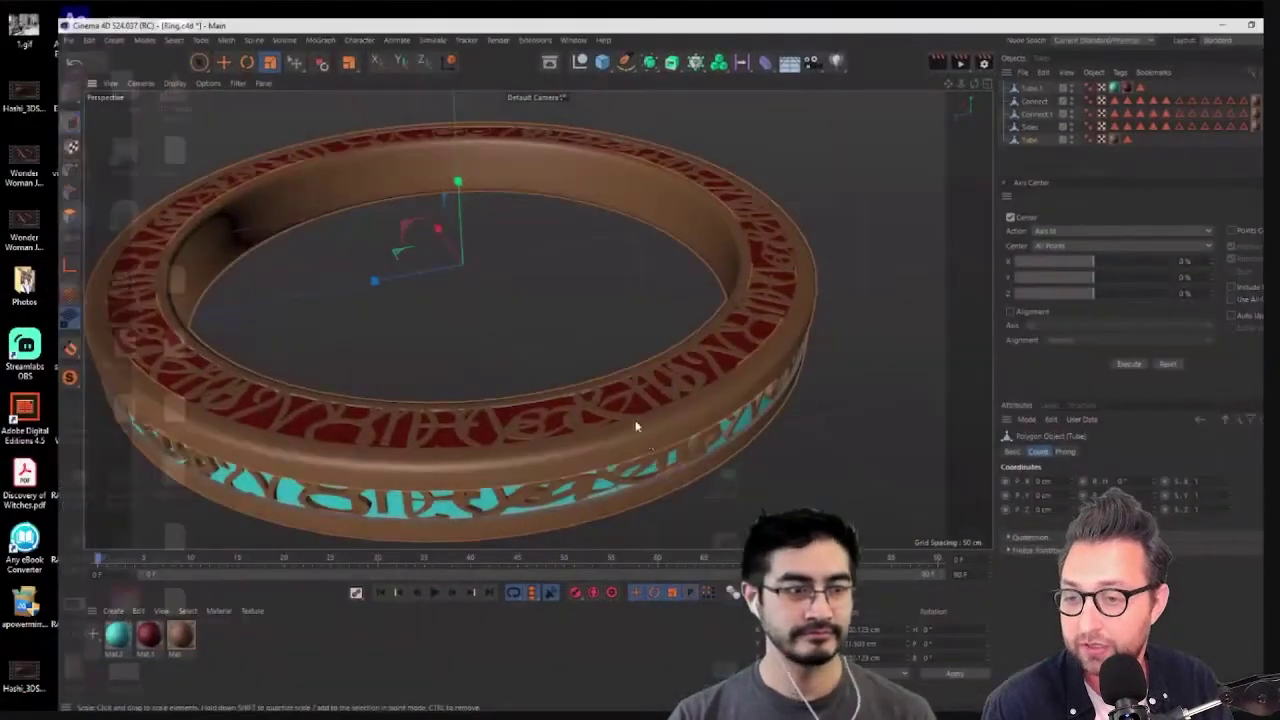
{"action": "left_click_drag", "start_coordinate": [637, 426], "coordinate": [607, 395], "text": "alt"}
{"action": "key", "text": "ctrl+z"}
{"action": "left_click_drag", "start_coordinate": [489, 308], "coordinate": [575, 210], "text": "alt"}
{"action": "key", "text": "ctrl+r"}
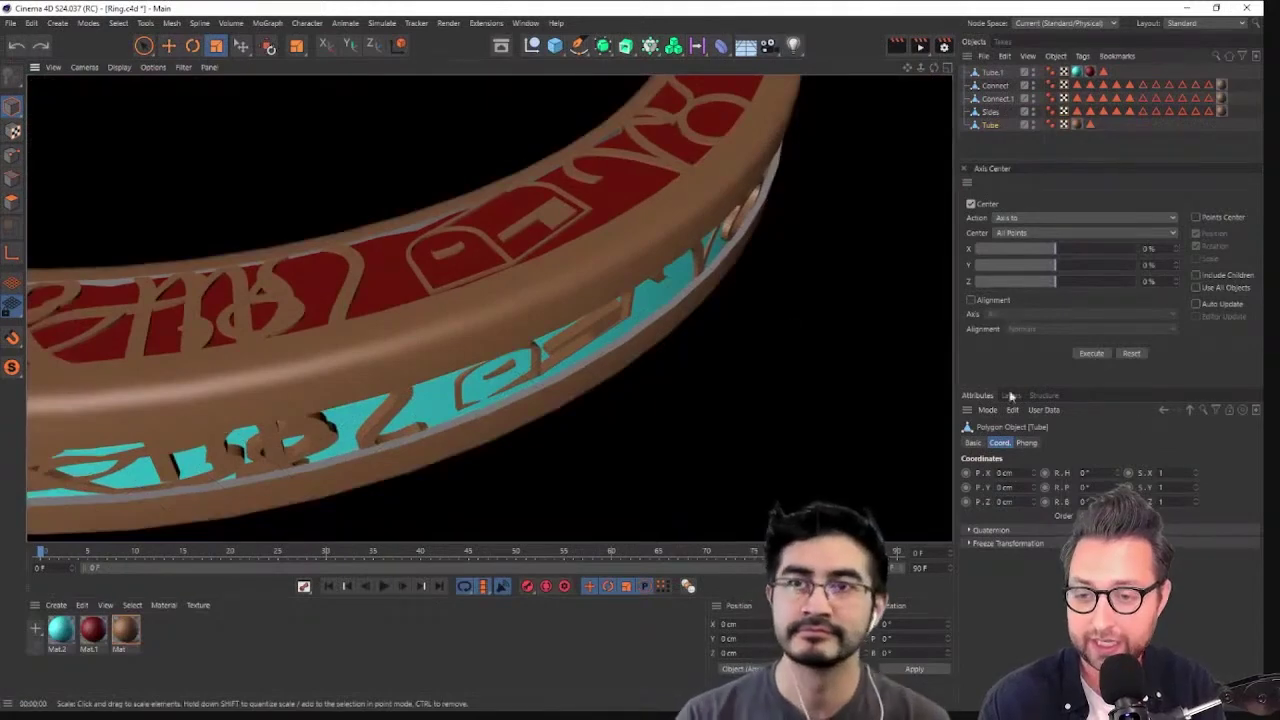